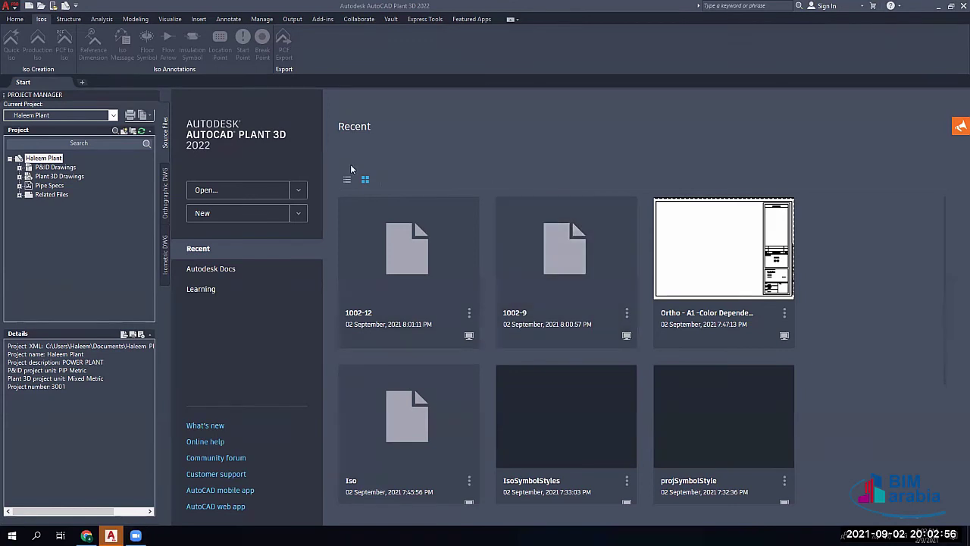
Step: Open drawing 002 from the project's Plant 3D drawings
left_click(20, 176)
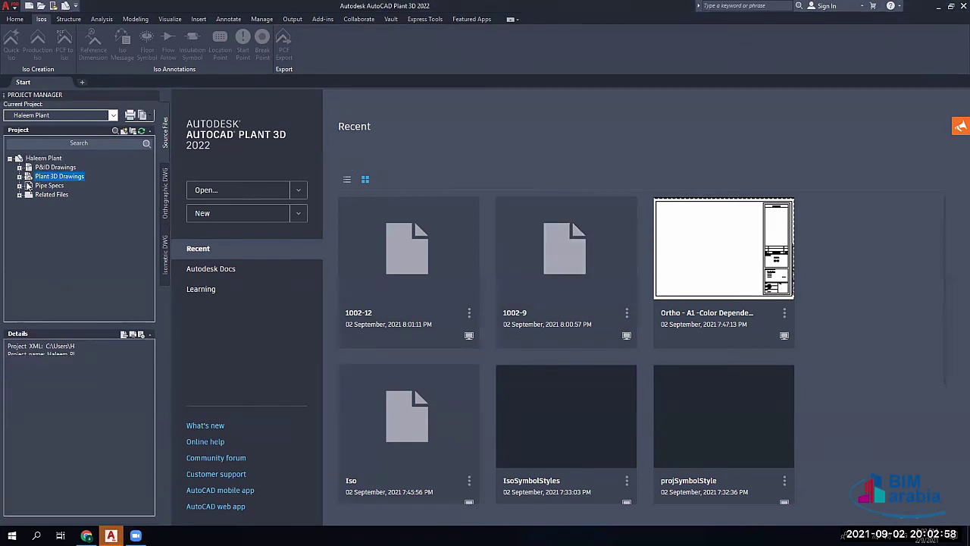
double_click(49, 194)
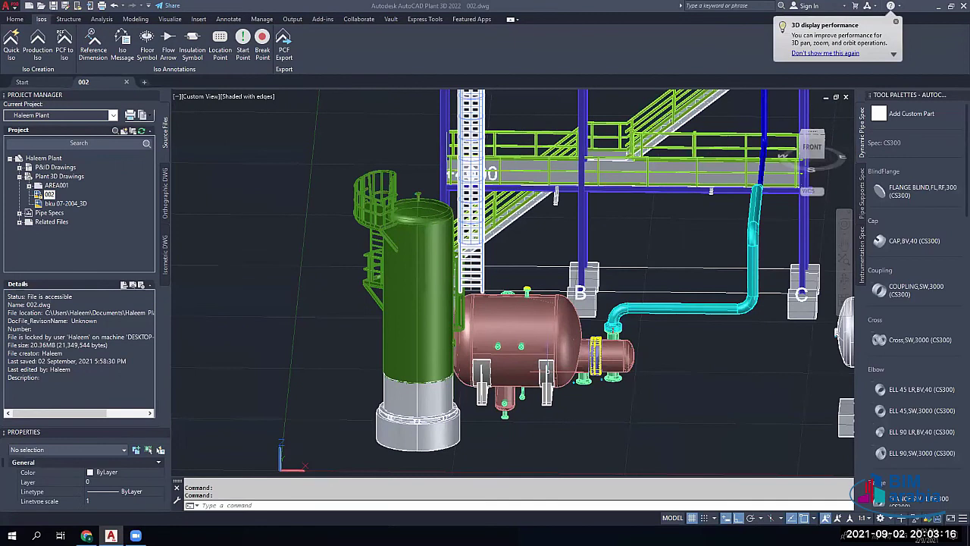
Step: Examine the overall plant layout and the pipe runs linking the vessels and the elevated platform
middle_click_drag(714, 274, 535, 261)
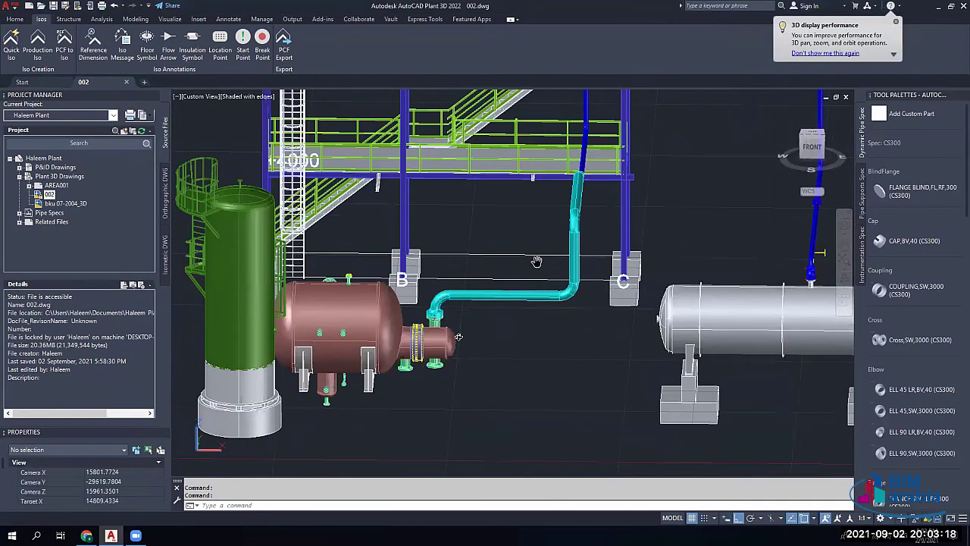
middle_click_drag(458, 338, 371, 386, "shift")
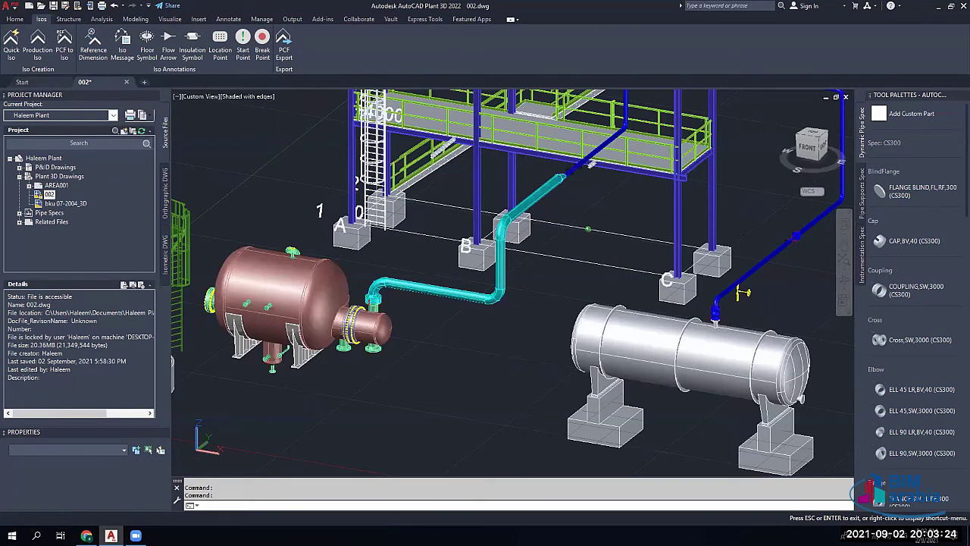
middle_click_drag(753, 138, 650, 173, "shift")
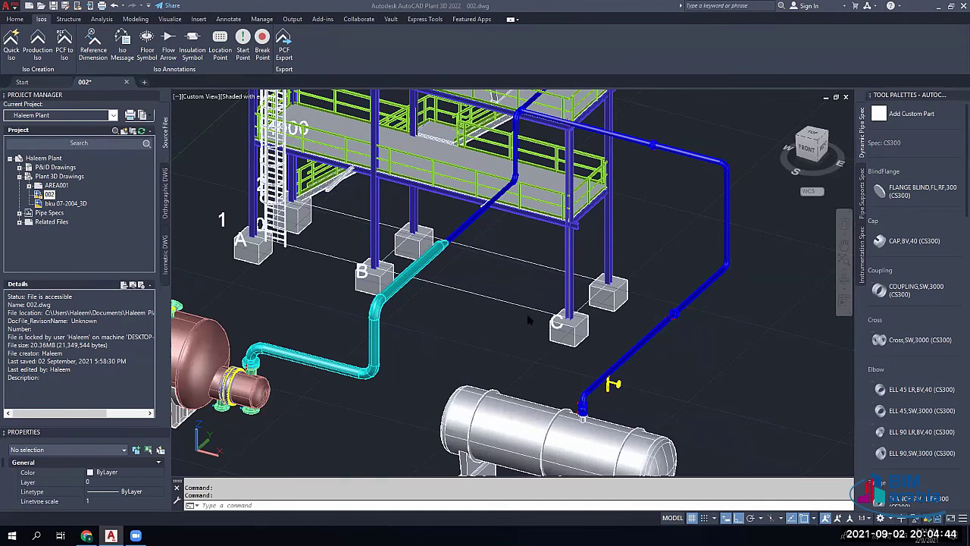
scroll(368, 281, "down", 2)
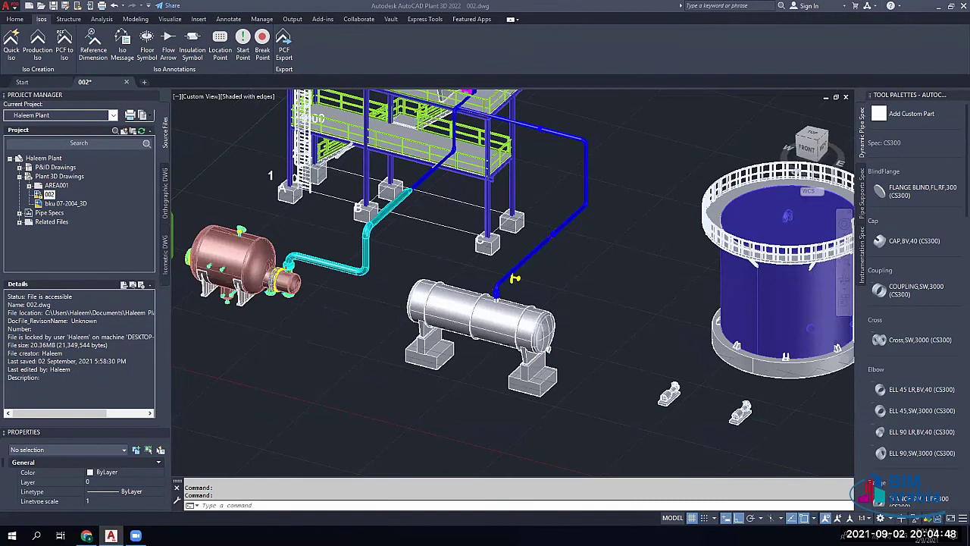
scroll(500, 334, "down", 2)
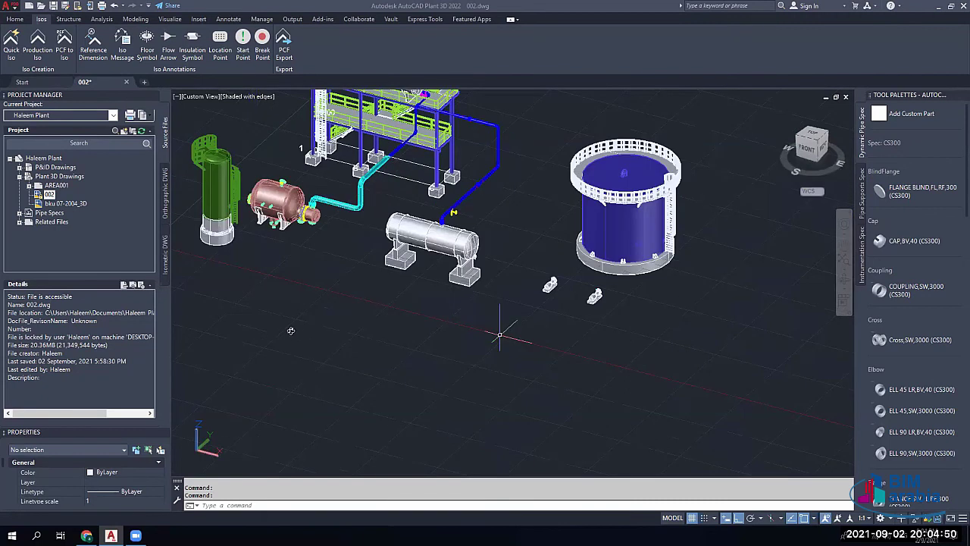
middle_click_drag(341, 219, 344, 304)
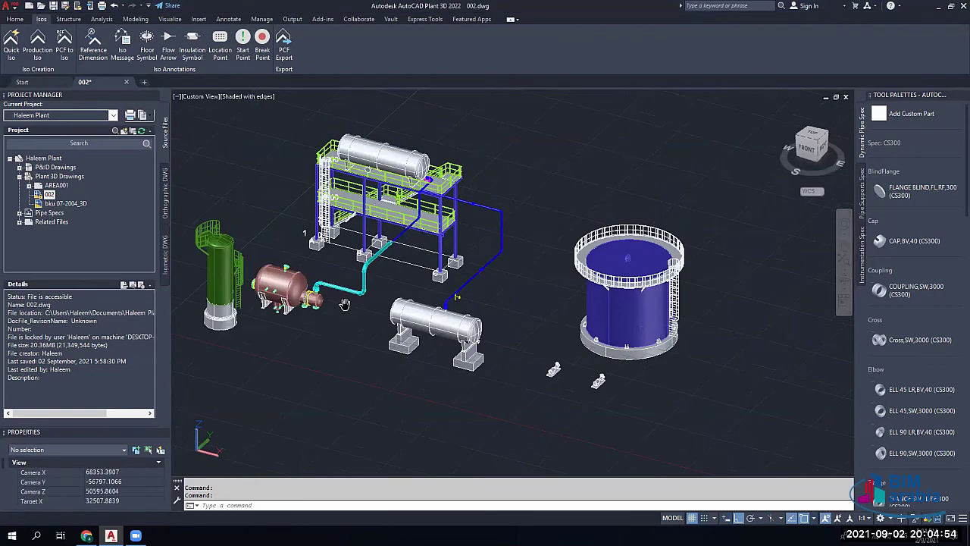
scroll(344, 303, "up", 6)
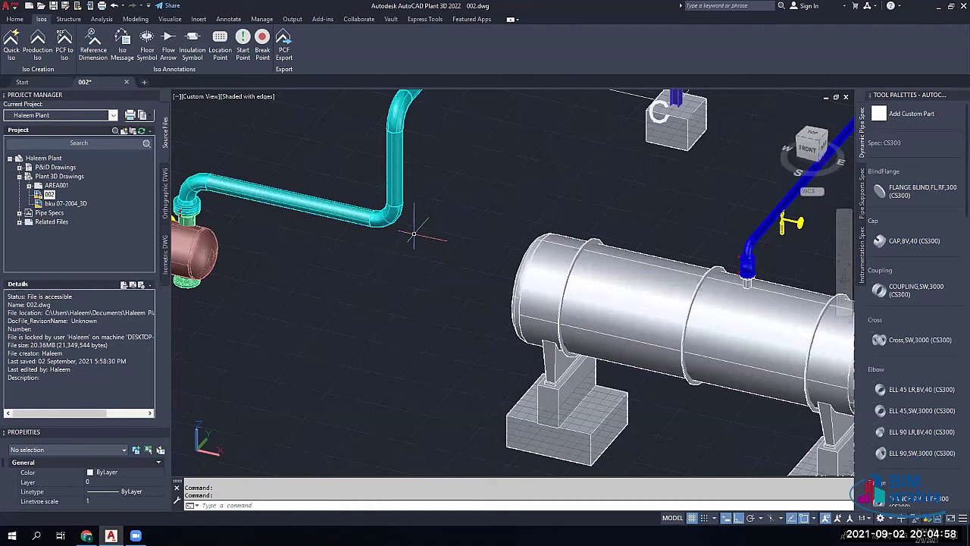
middle_click_drag(722, 187, 486, 311)
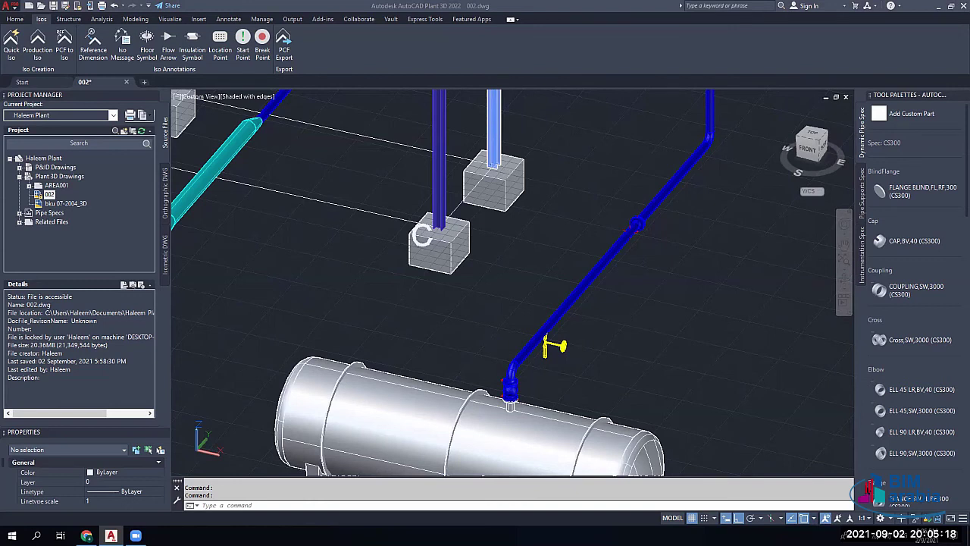
left_click(886, 538)
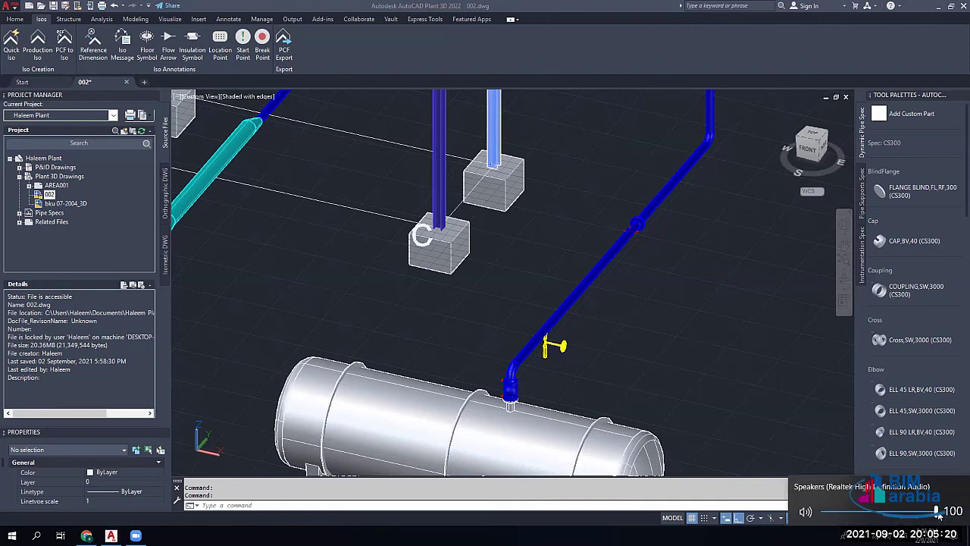
left_click(502, 528)
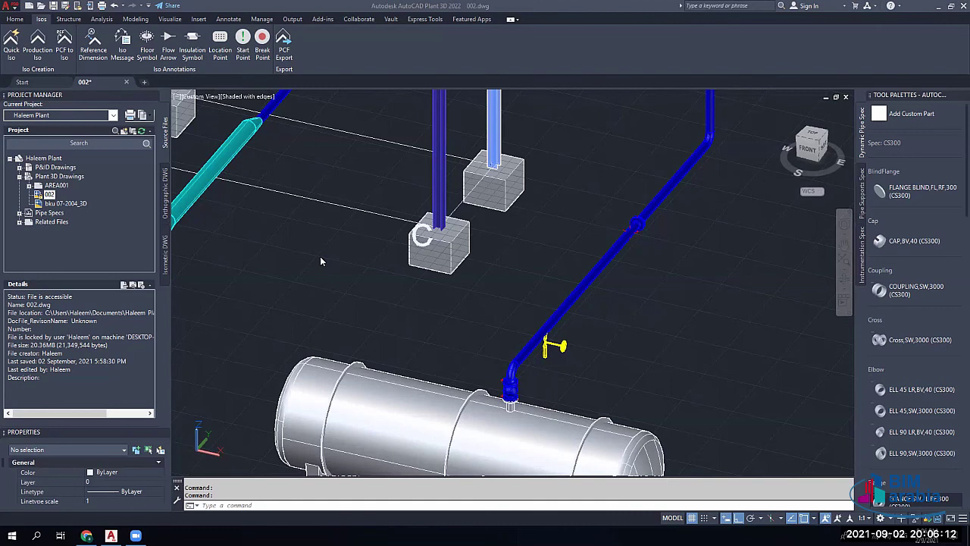
Step: Examine the elevated horizontal vessel, its platform structure and the blue pipe line down to the ground-level vessel
scroll(494, 92, "down", 1)
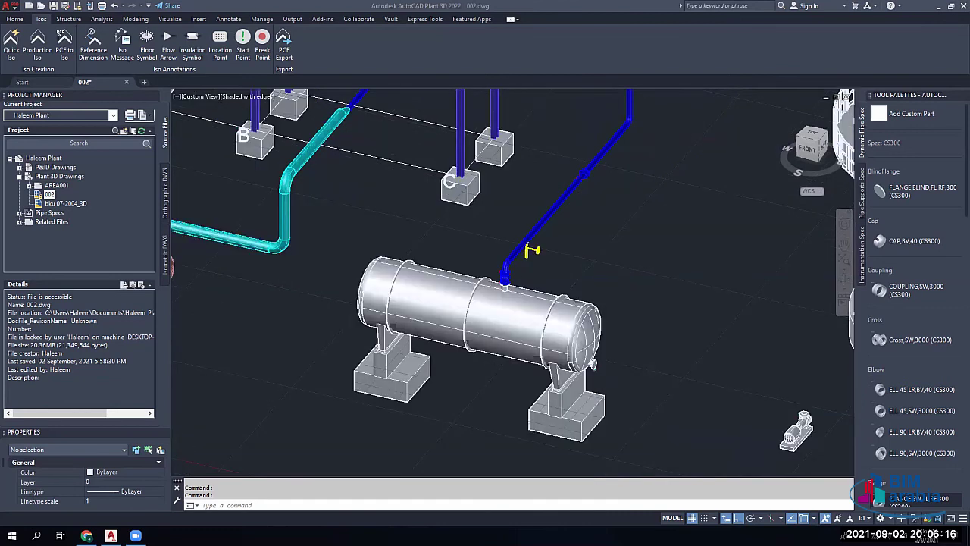
scroll(321, 254, "down", 2)
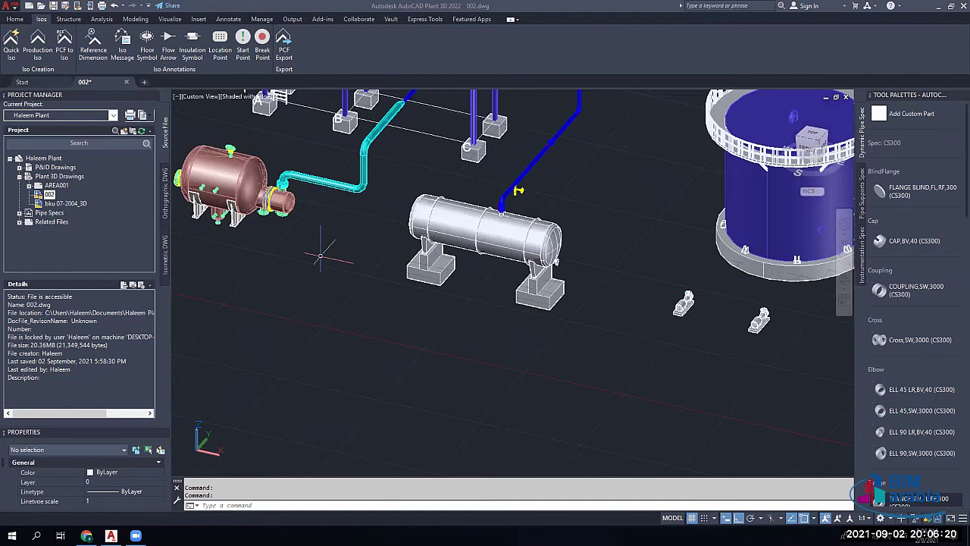
middle_click_drag(410, 112, 372, 195)
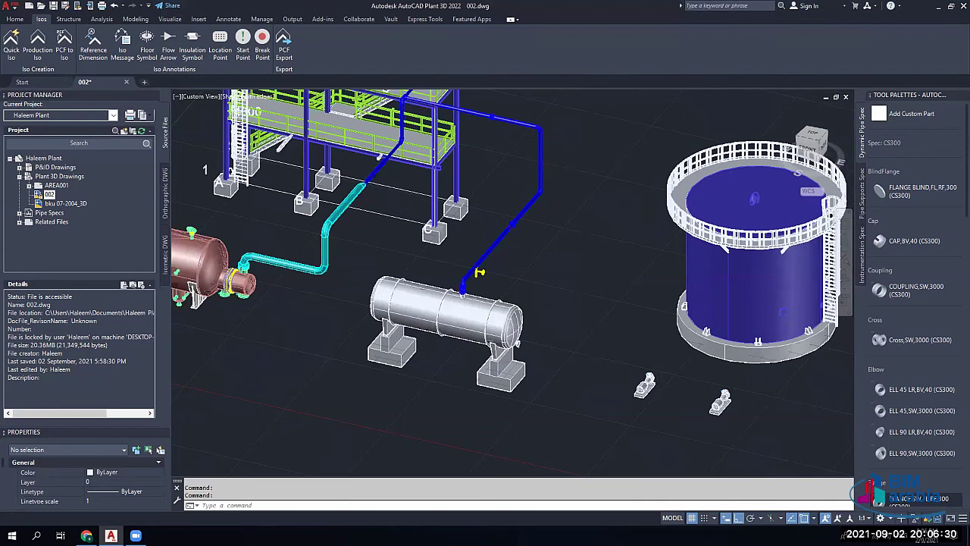
scroll(512, 282, "down", 1)
middle_click_drag(512, 283, 388, 388)
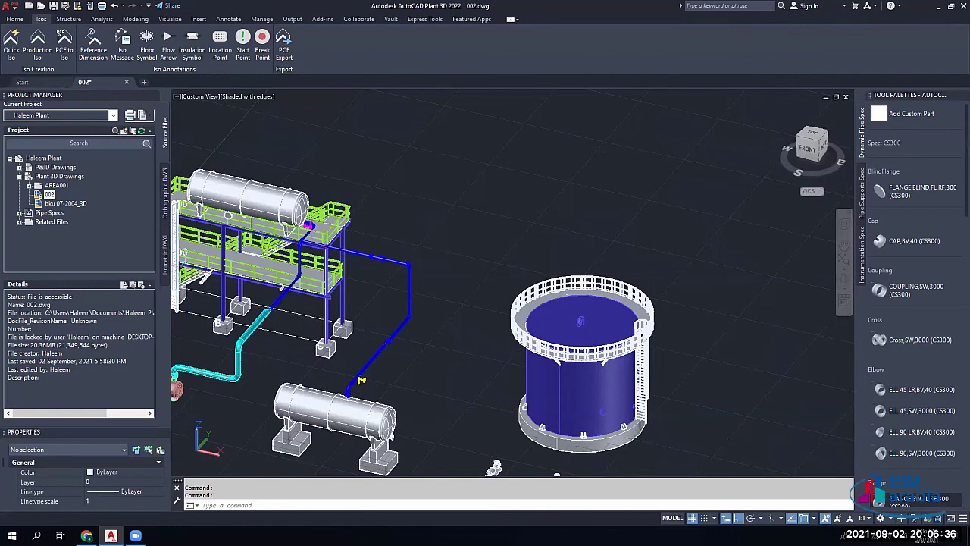
middle_click_drag(285, 292, 342, 310)
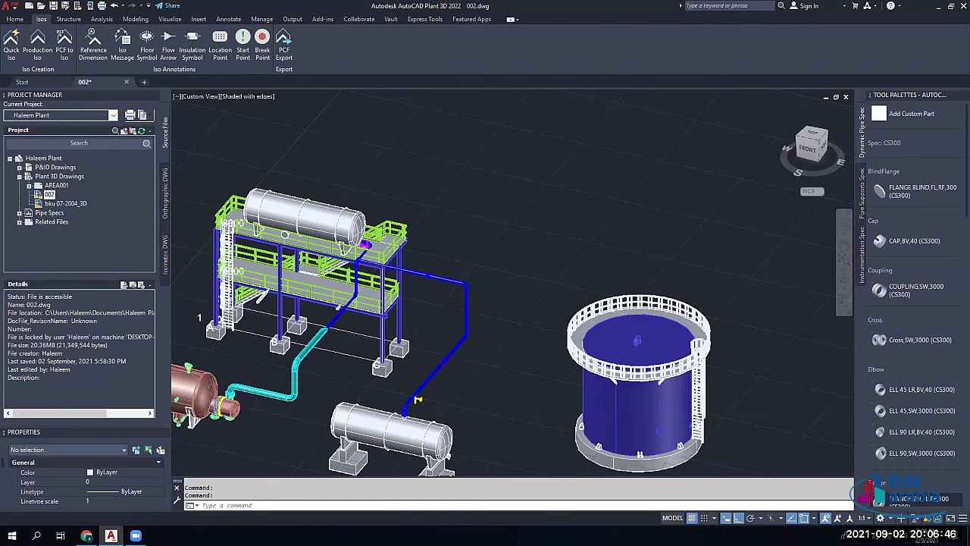
scroll(379, 315, "up", 3)
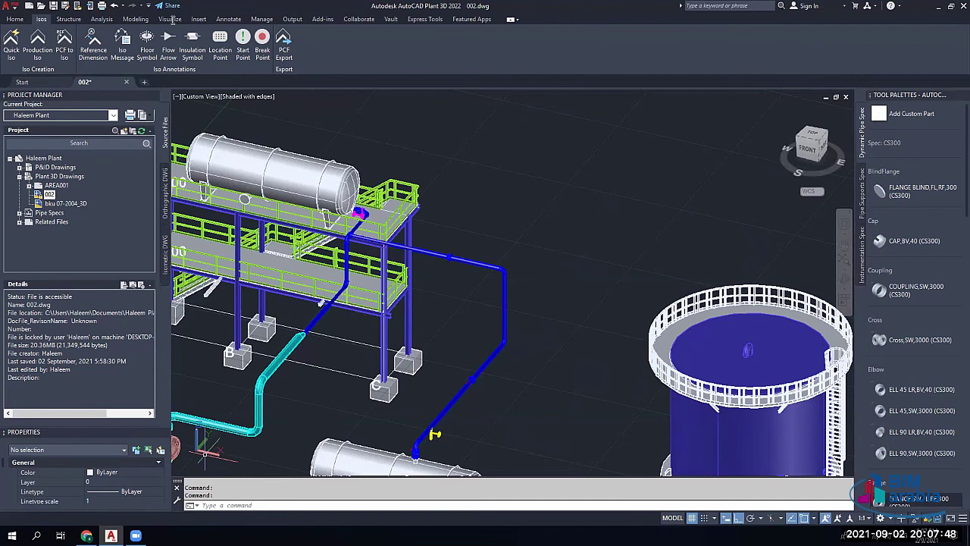
Step: Switch to Chrome to view the YouTube playlist of AutoCAD Plant 3D lessons, and return to drawing 002
key("alt+Tab")
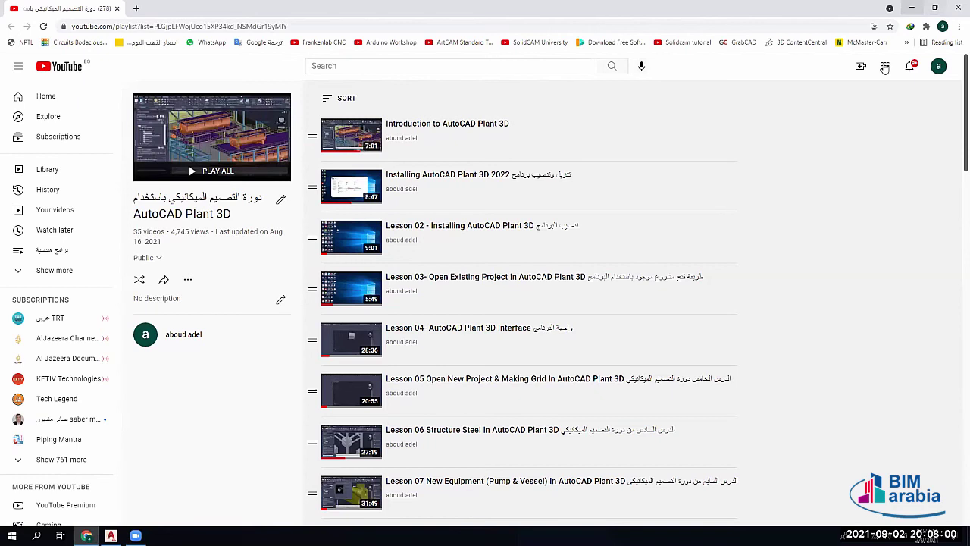
key("alt+Tab")
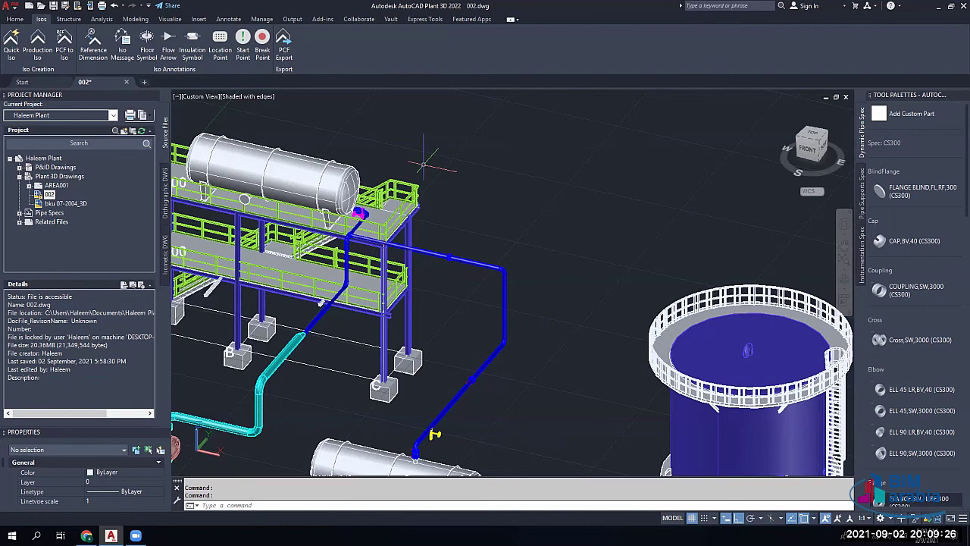
Step: Inspect the flanged joint between the cyan pipe's elbow and the nozzle on the brown equipment, including the flange's part details
middle_click_drag(424, 164, 531, 129)
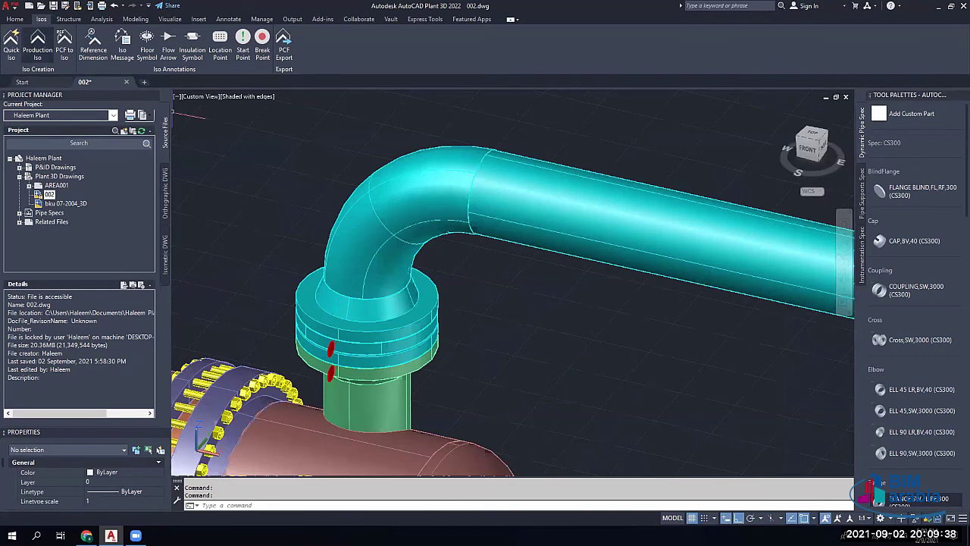
left_click(14, 19)
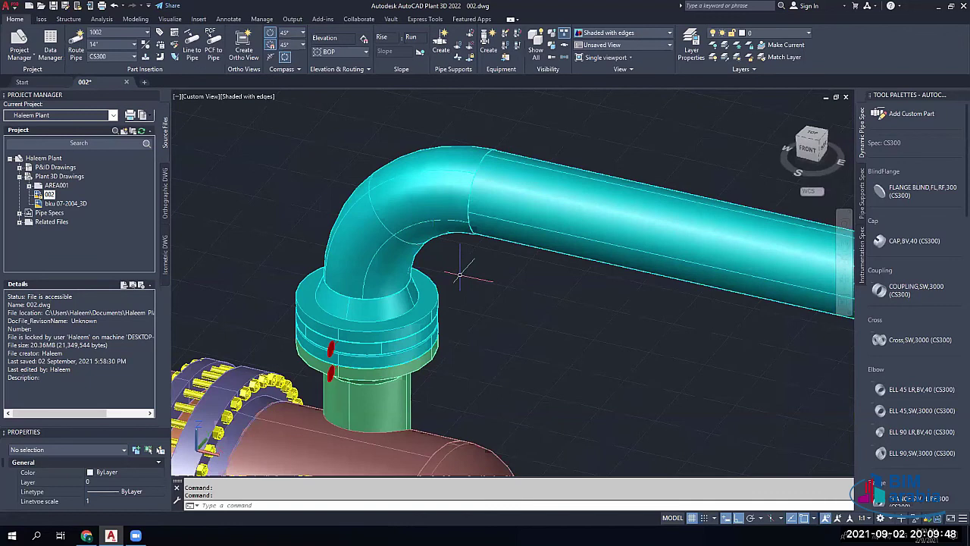
scroll(460, 274, "down", 3)
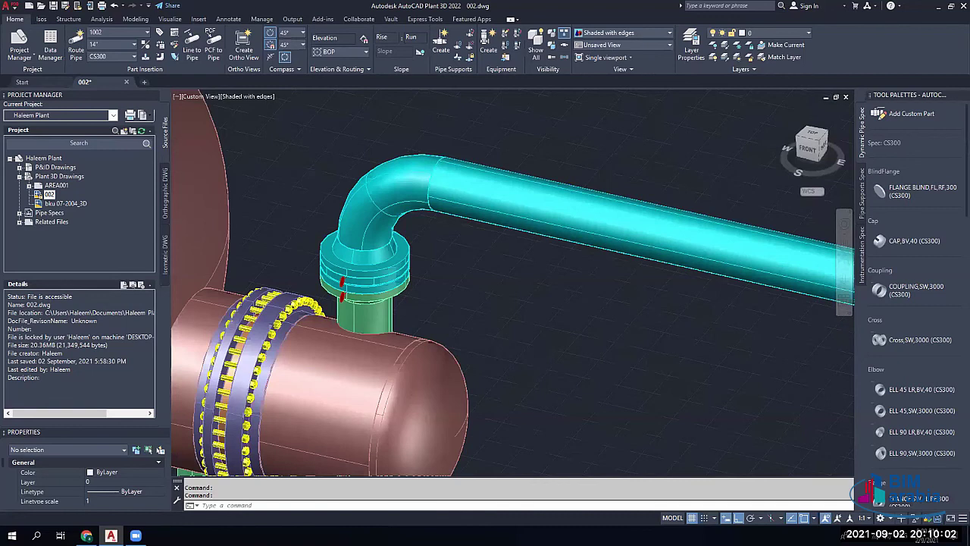
scroll(339, 296, "up", 6)
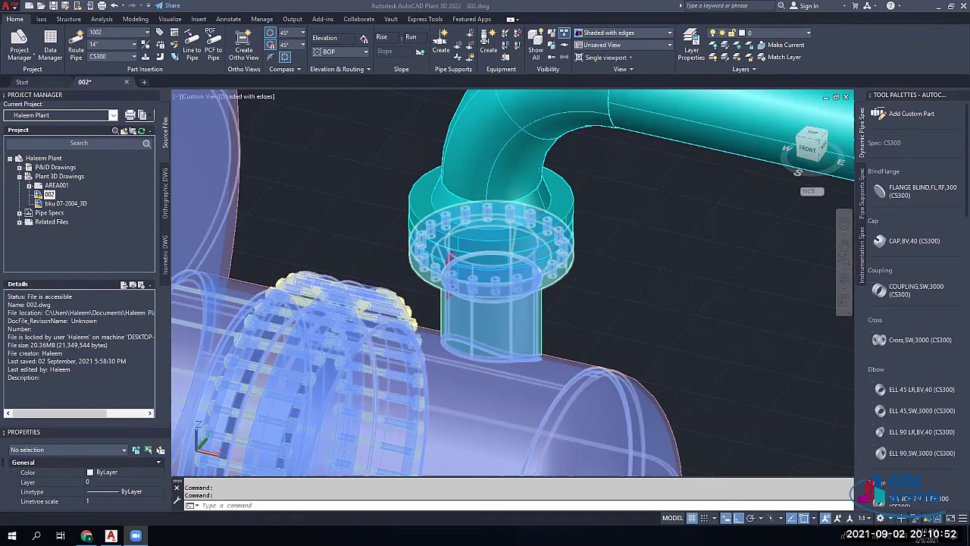
scroll(546, 347, "down", 4)
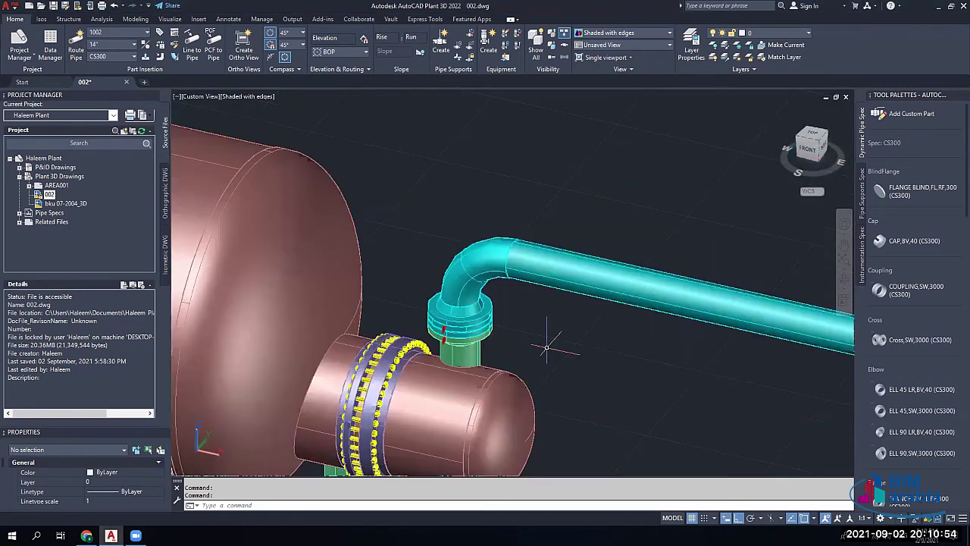
scroll(547, 342, "up", 4)
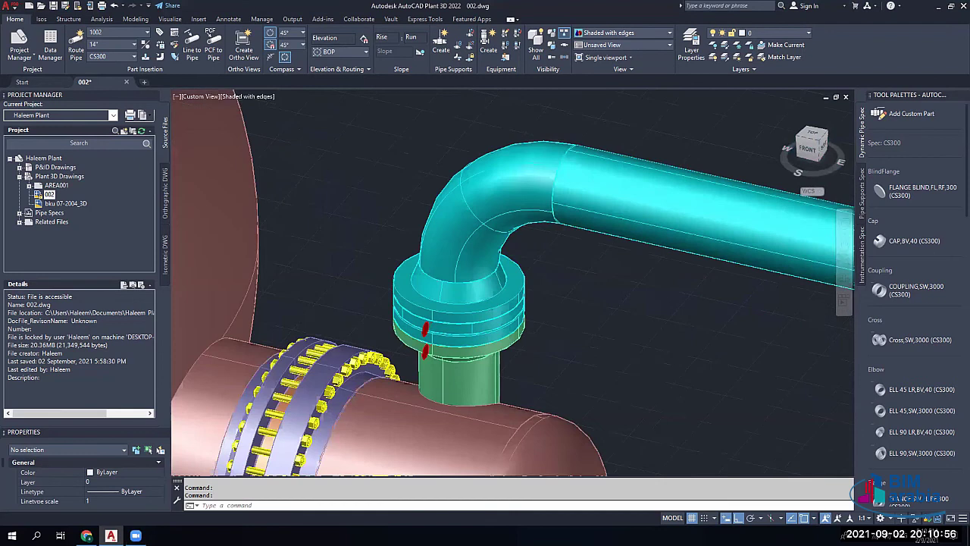
scroll(428, 425, "up", 2)
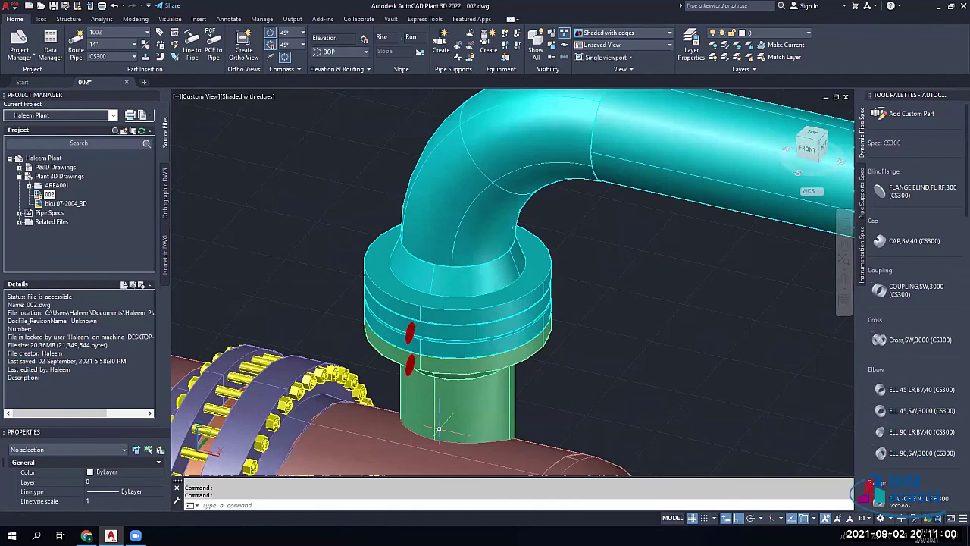
scroll(424, 364, "up", 2)
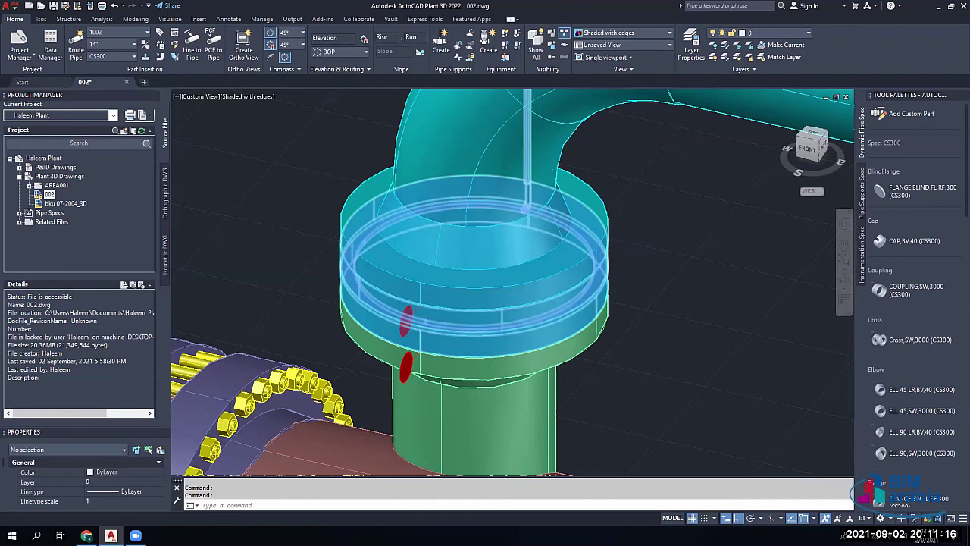
scroll(478, 332, "down", 2)
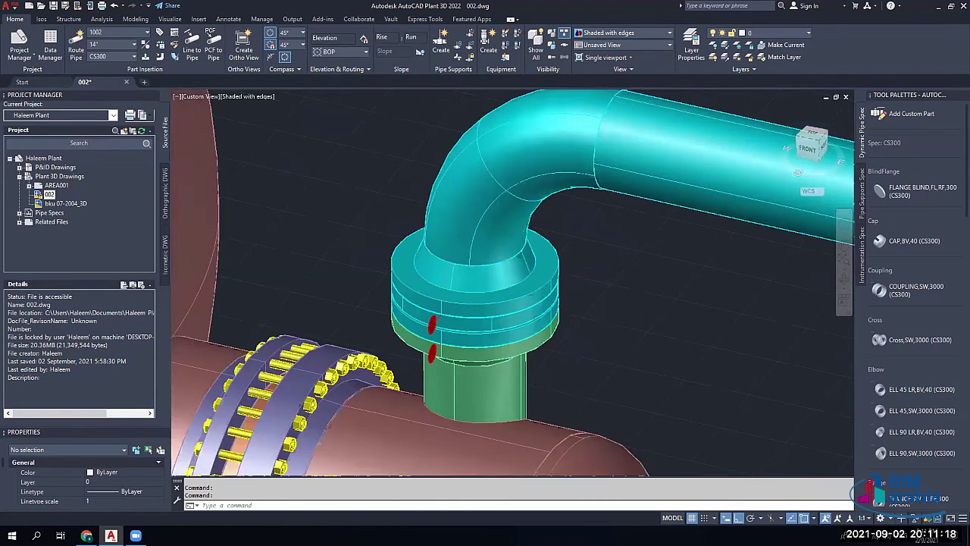
scroll(455, 311, "up", 1)
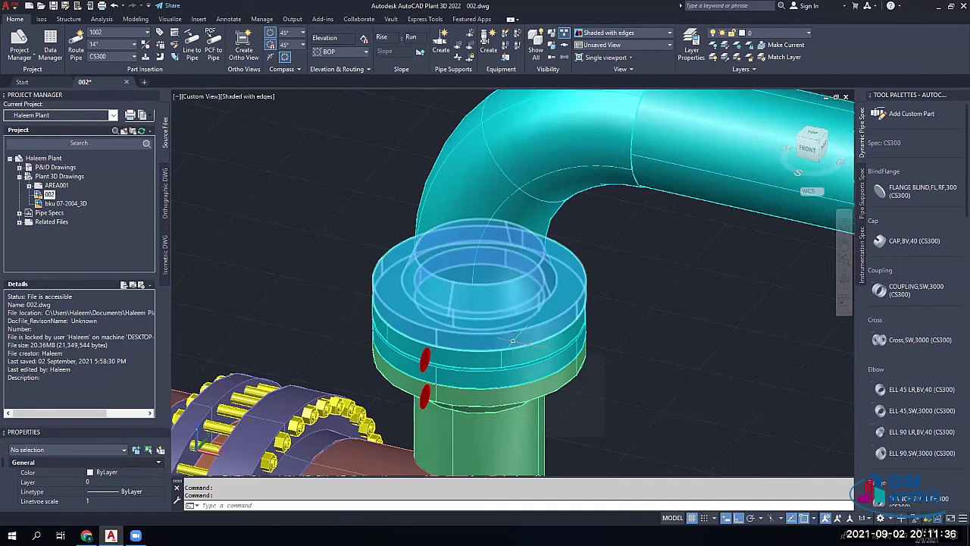
mouse_move(512, 341)
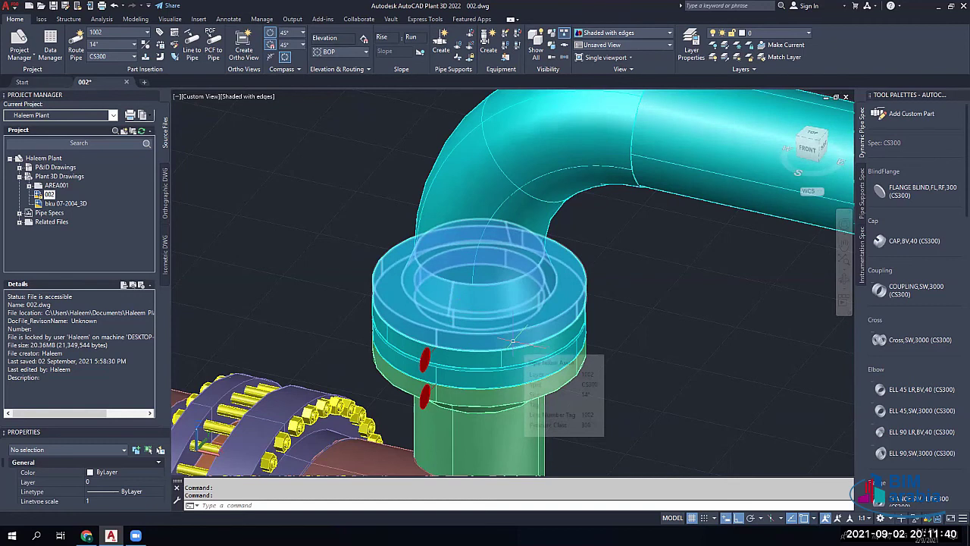
scroll(512, 341, "down", 4)
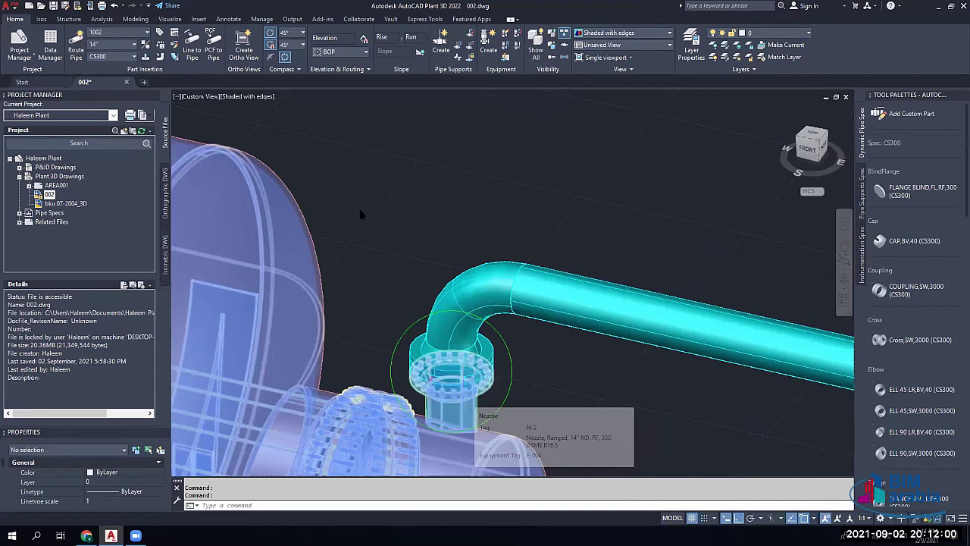
Step: Select the horizontal vessel on the elevated platform and look through its available equipment commands
scroll(361, 216, "down", 5)
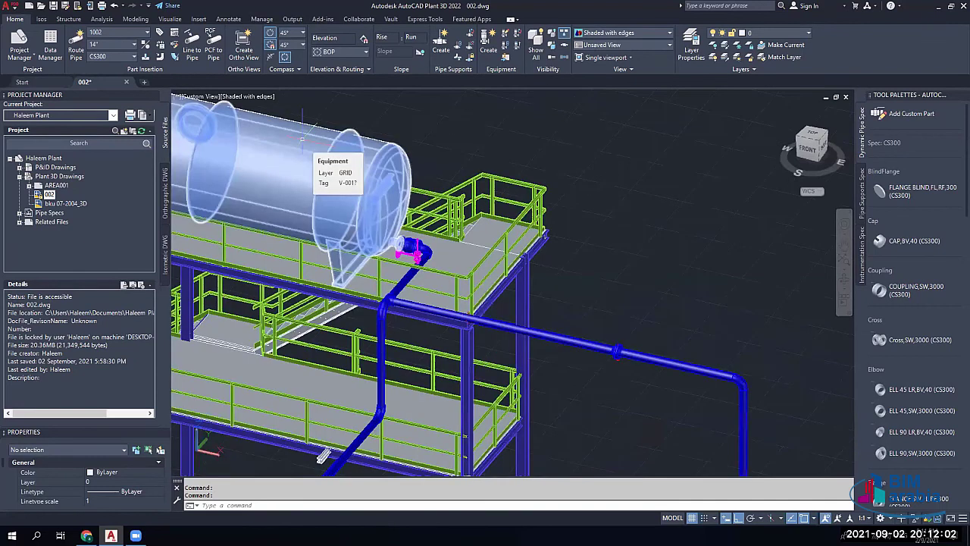
left_click(337, 259)
right_click(337, 259)
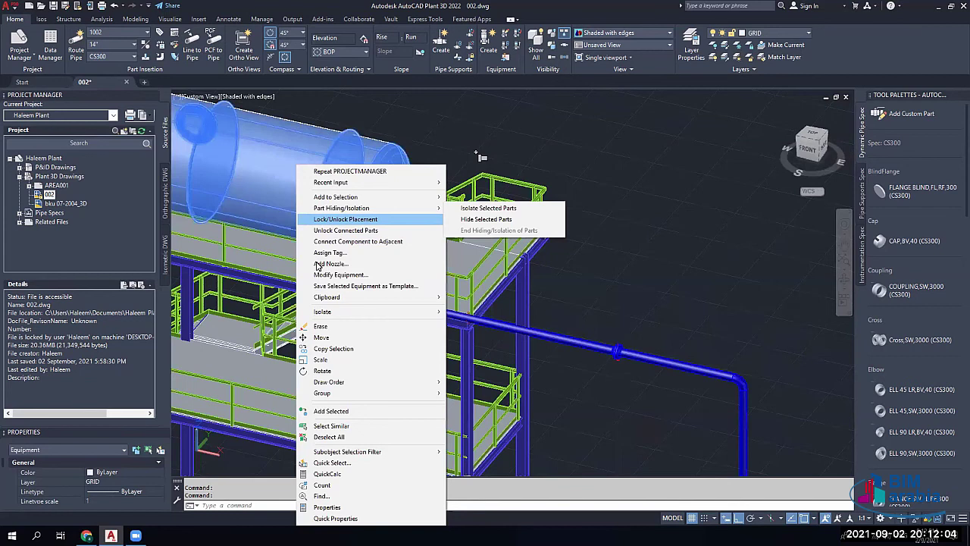
left_click(201, 111)
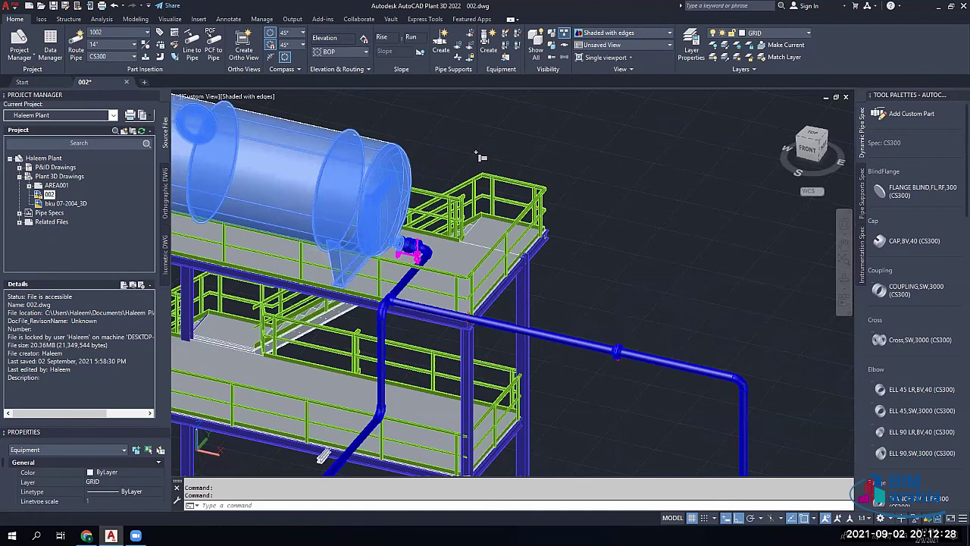
Step: Open the tag assignment of the horizontal vessel on the elevated platform and close it without assigning a tag
double_click(372, 181)
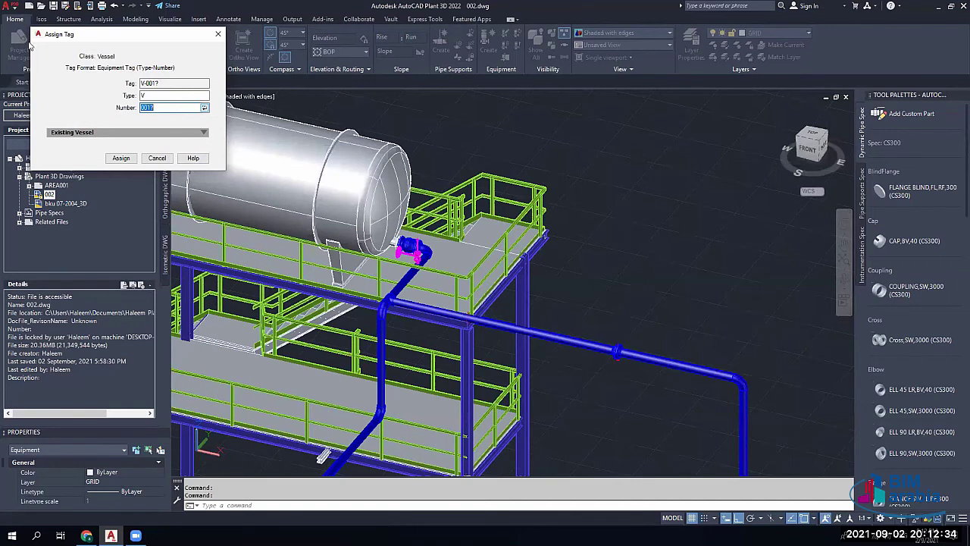
left_click(217, 34)
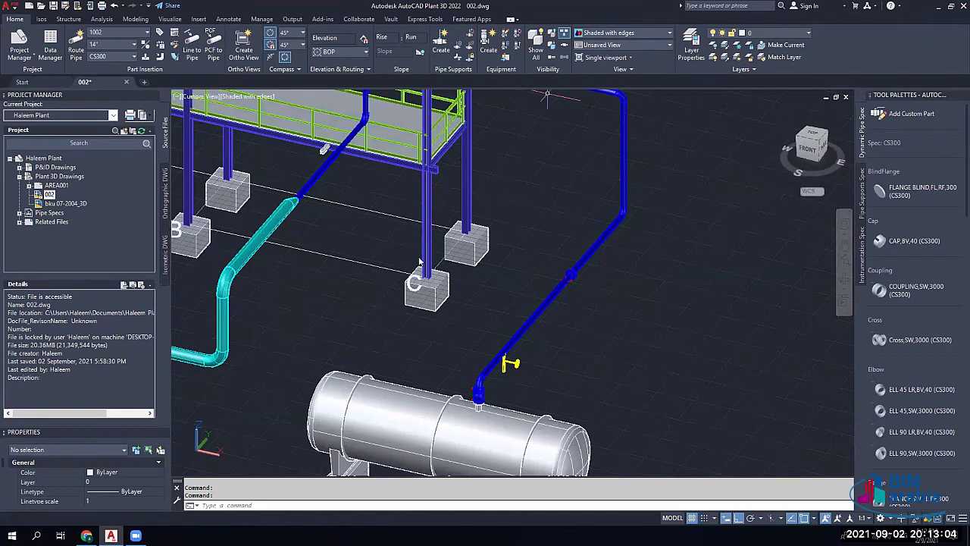
Step: Open the pipe support catalogue and look through its support categories, including clamps, shoes, hangers, rollers and stanchions
left_click_drag(331, 250, 185, 240)
scroll(186, 244, "up", 3)
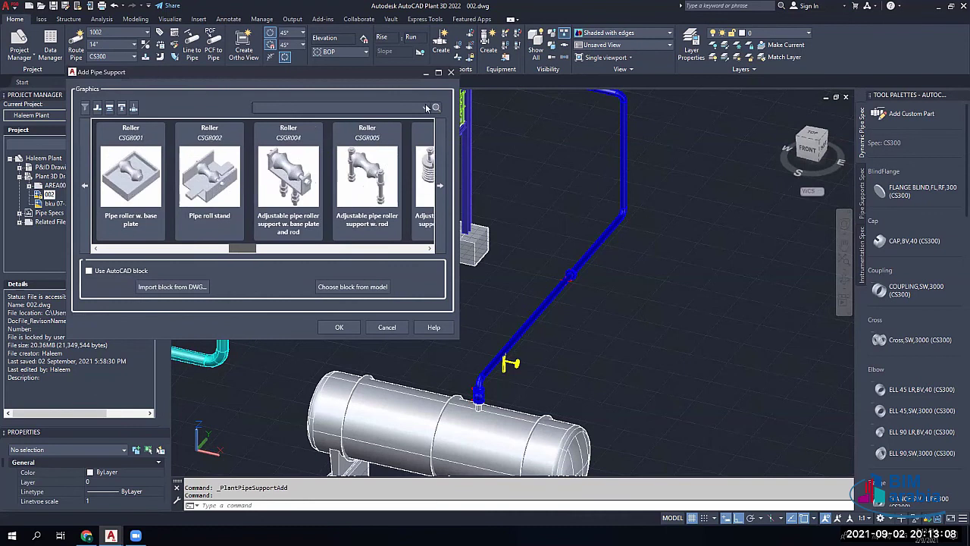
left_click(358, 109)
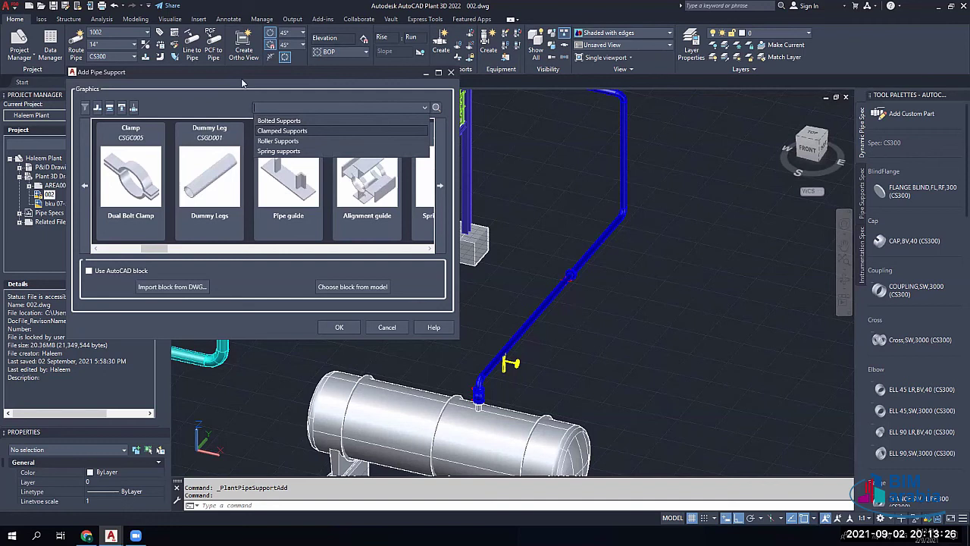
left_click(99, 108)
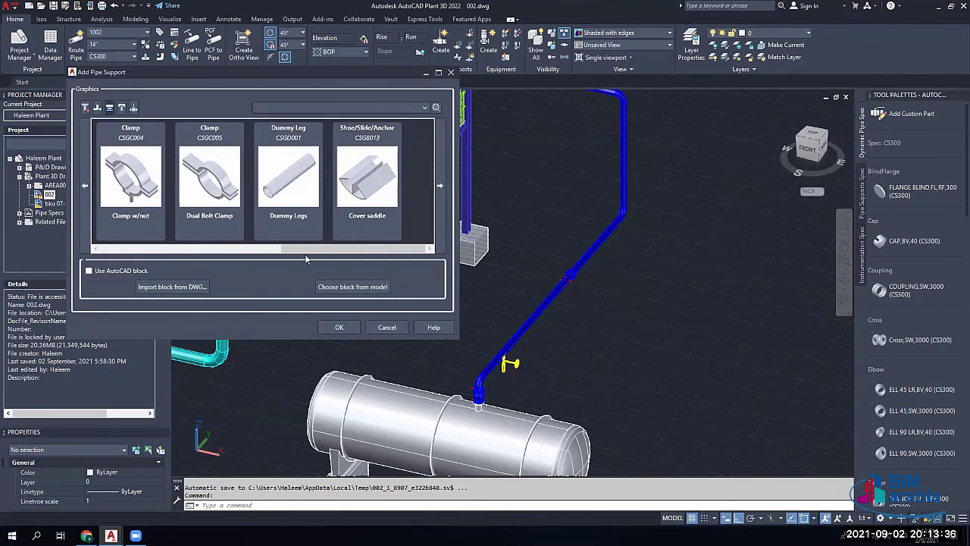
left_click(351, 249)
mouse_move(374, 251)
left_mouse_down()
mouse_move(394, 253)
mouse_move(377, 234)
left_mouse_up()
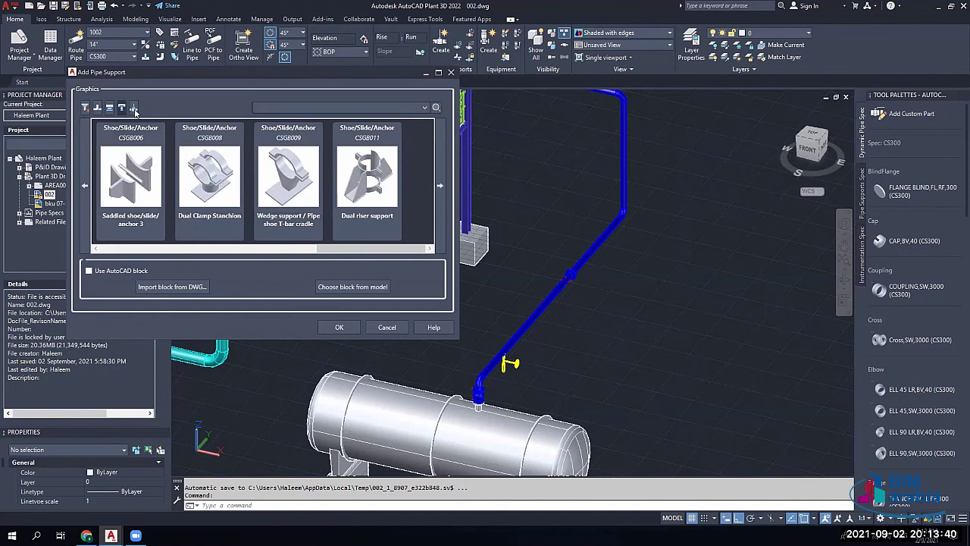
scroll(224, 207, "down", 3)
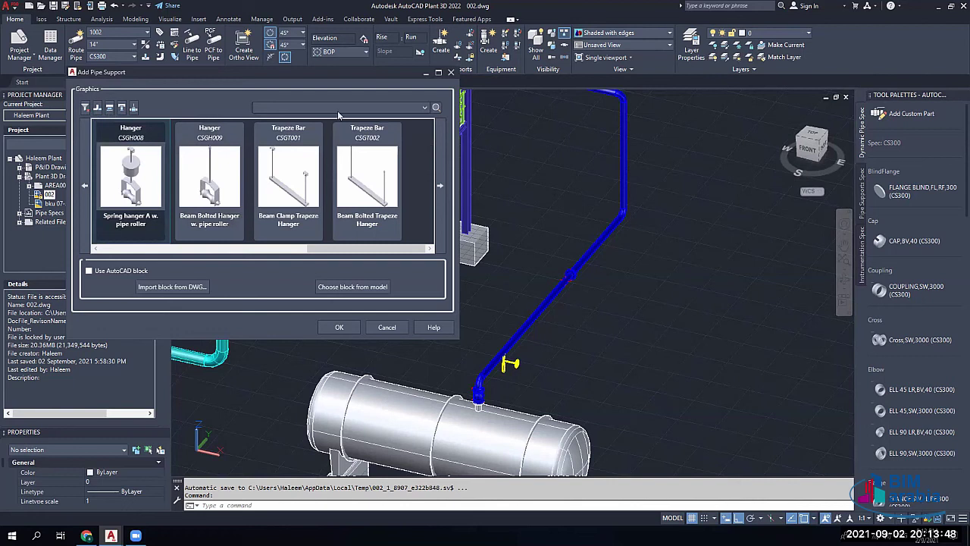
scroll(210, 205, "up", 3)
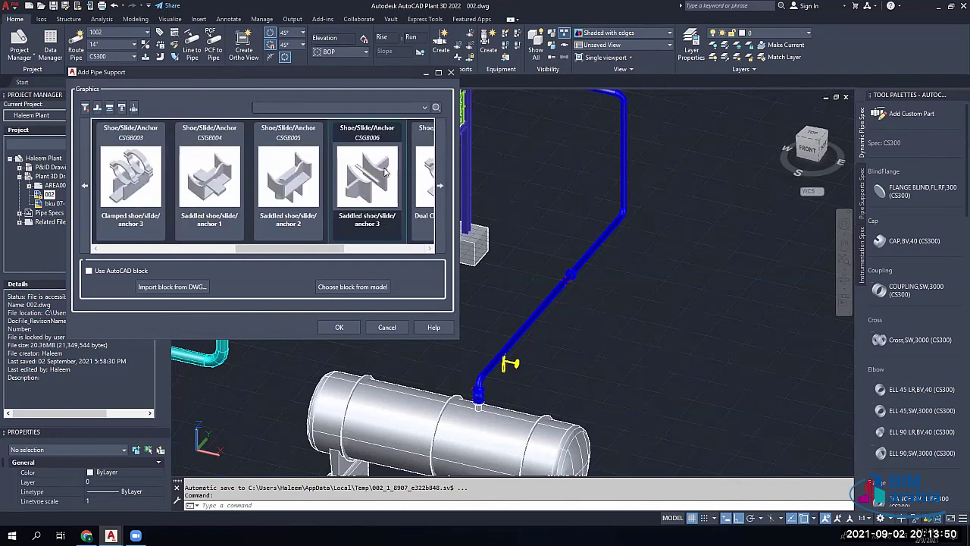
left_click(438, 183)
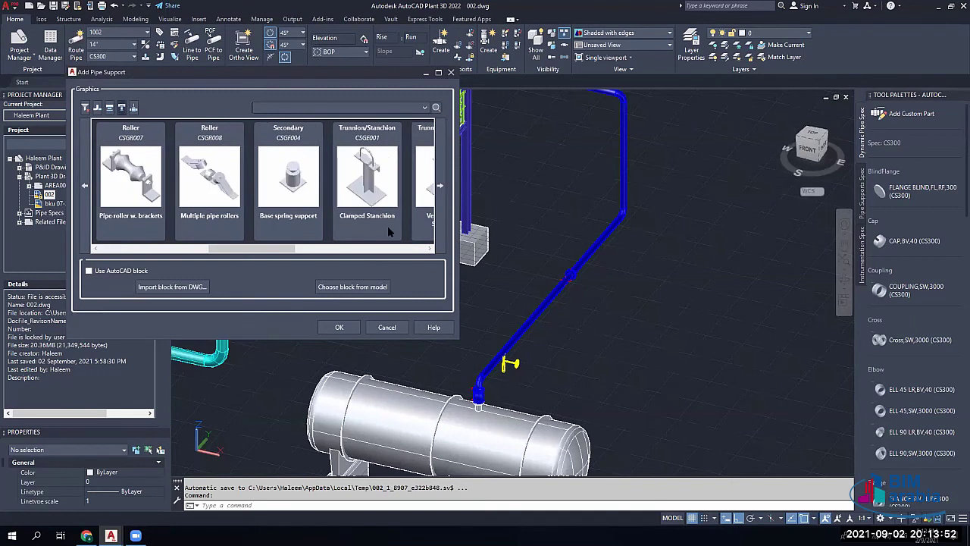
left_click(288, 228)
left_click(364, 199)
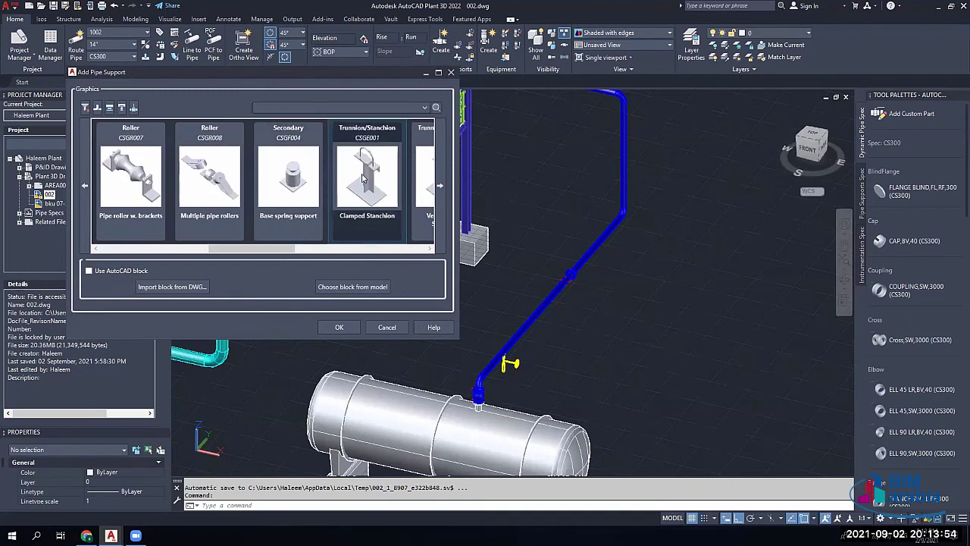
left_click(318, 226)
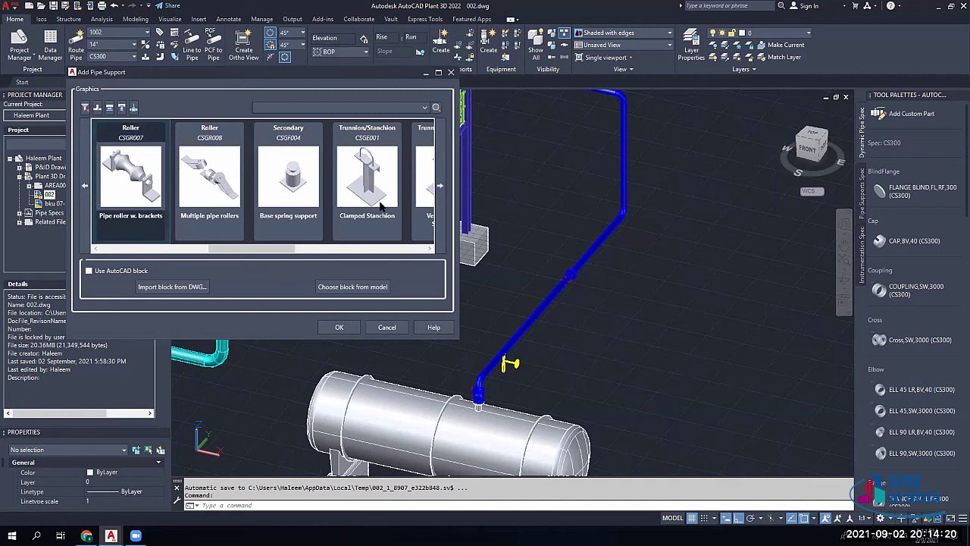
Step: Compare the Trunnion/Stanchion supports and choose the Clamped Stanchion CSGE001 for placement
left_click(429, 249)
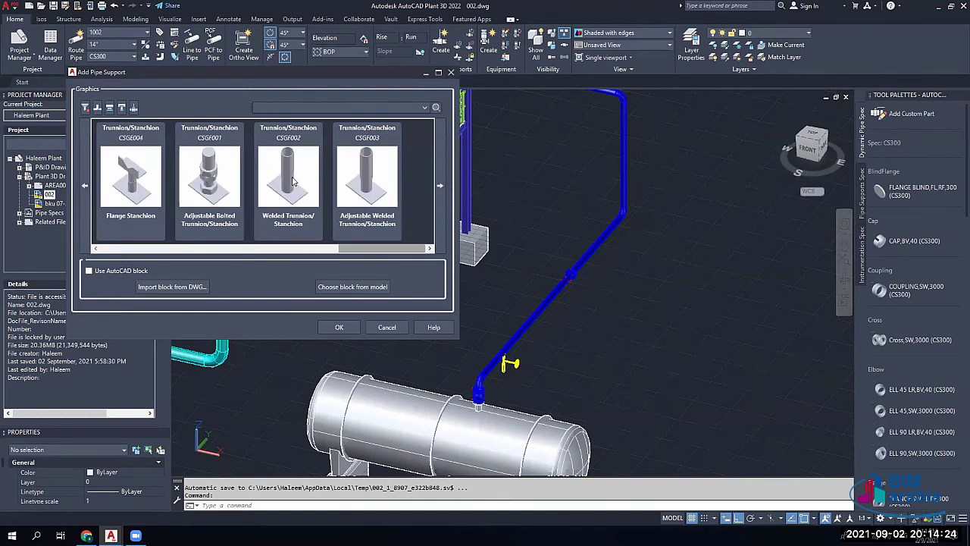
left_click(293, 180)
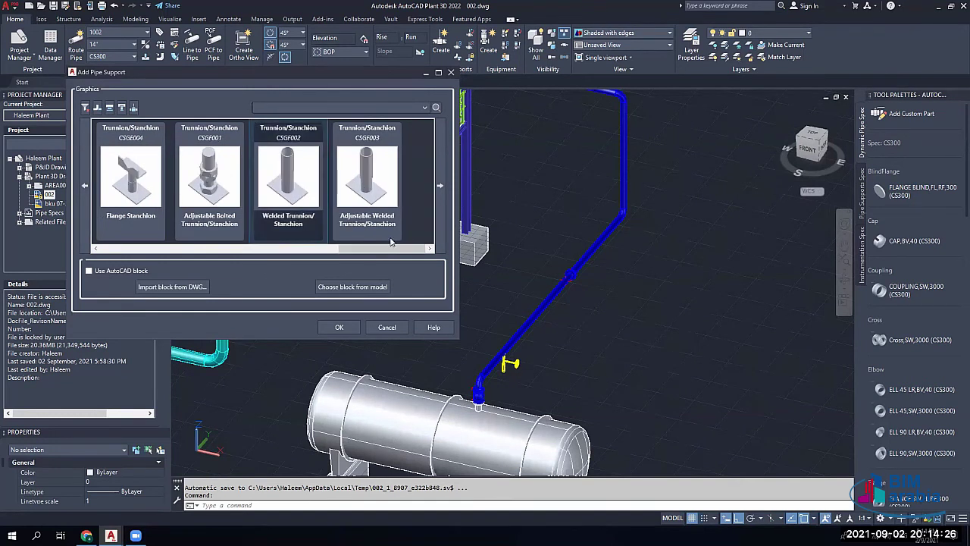
left_click(363, 224)
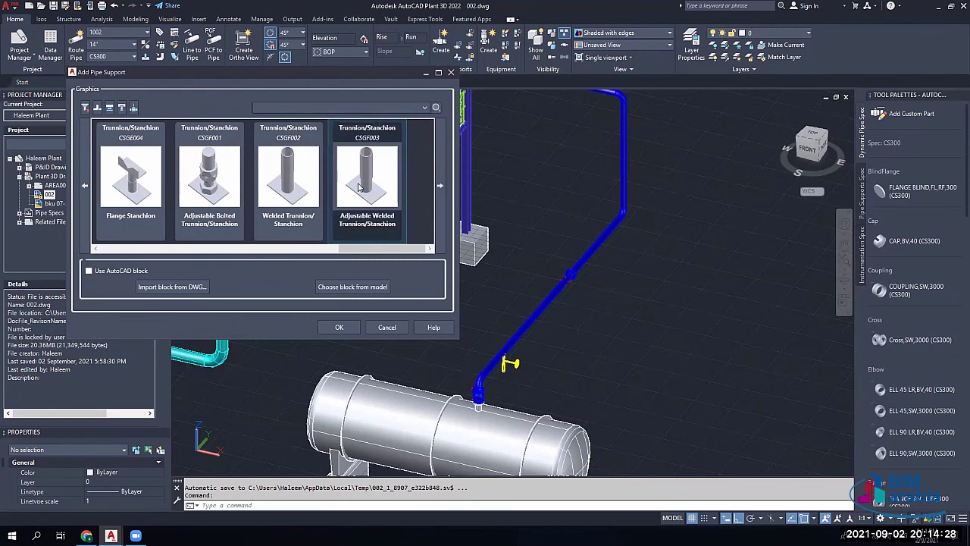
left_click(311, 249)
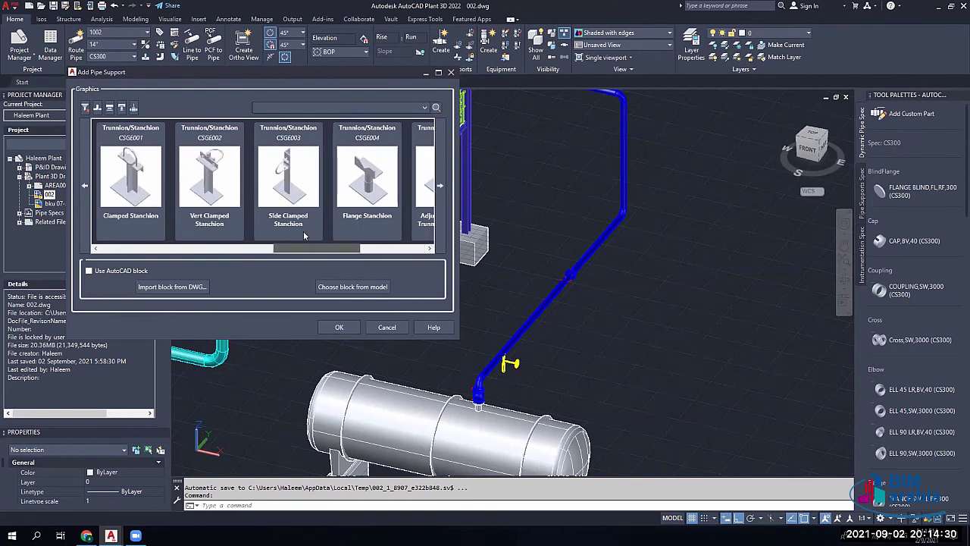
left_click(132, 174)
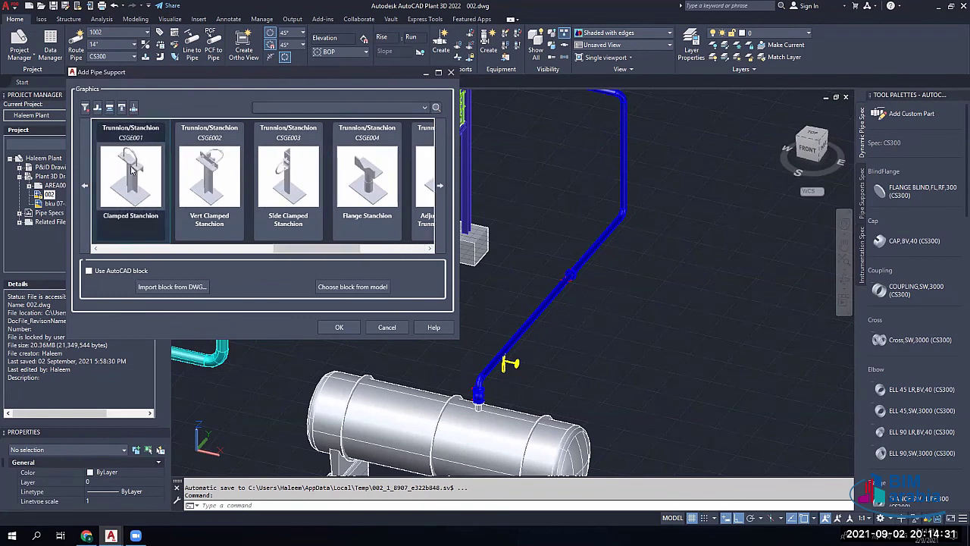
left_click(161, 213)
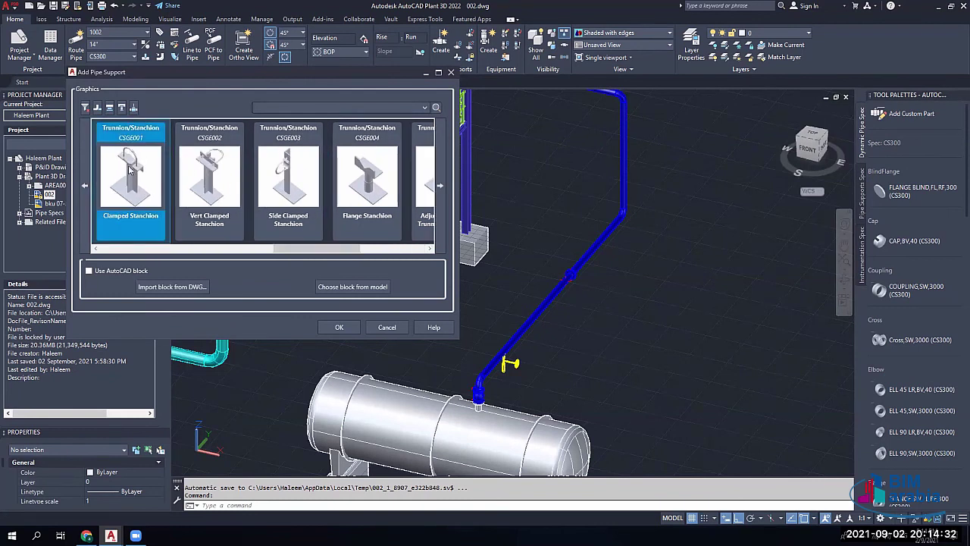
left_click(340, 327)
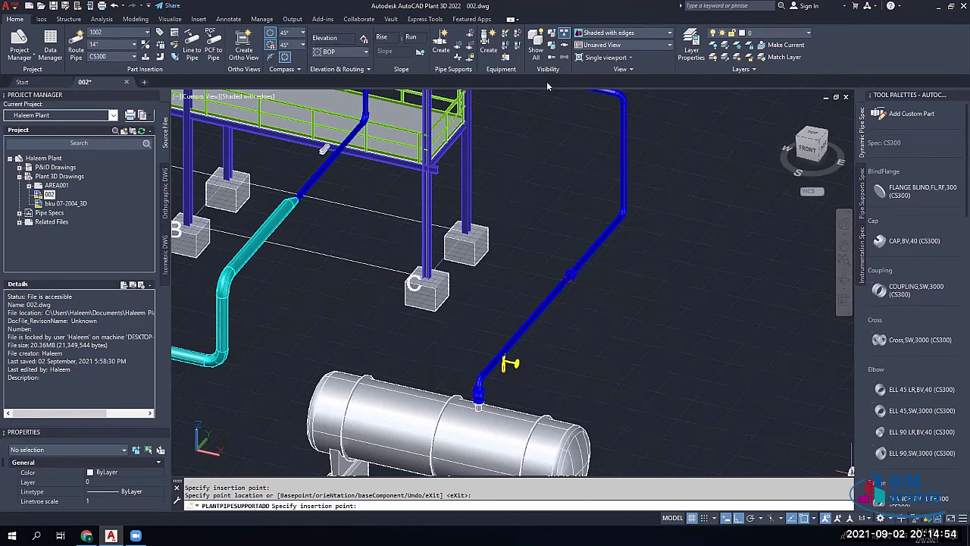
Step: Adjust the 2D object snaps and place the clamped stanchion on the low blue pipe run, 4000 from the elbow above the ground-level vessel
left_click(814, 518)
left_click(815, 520)
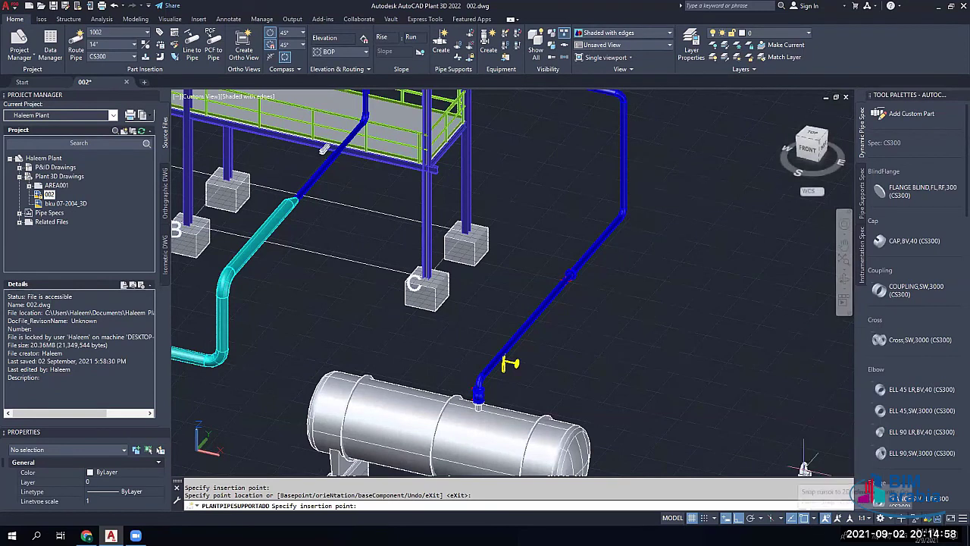
left_click(815, 518)
left_click(533, 310)
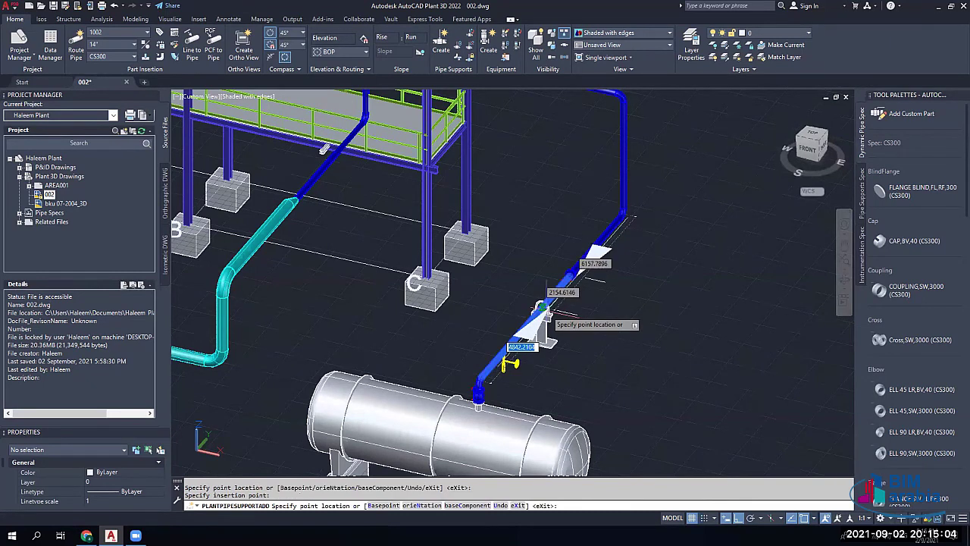
scroll(540, 309, "up", 3)
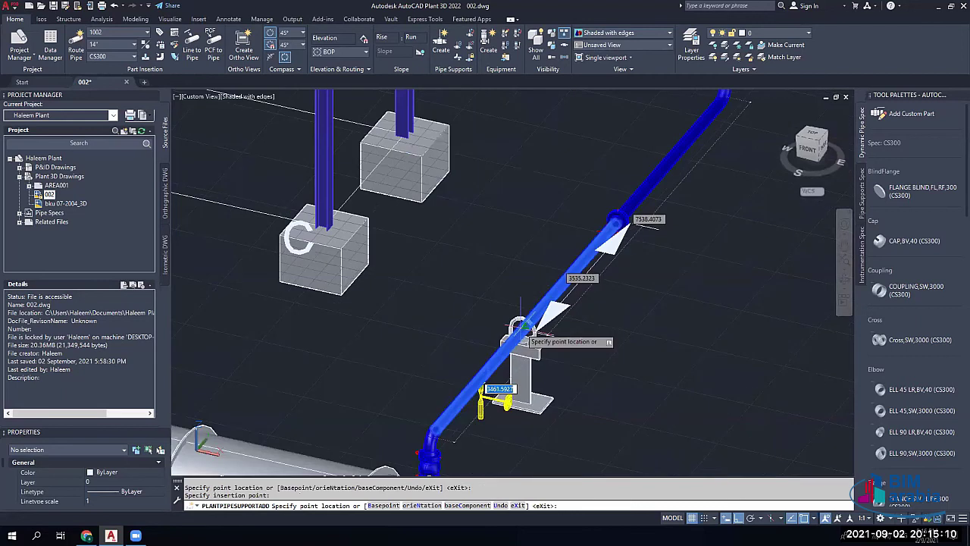
key("Escape")
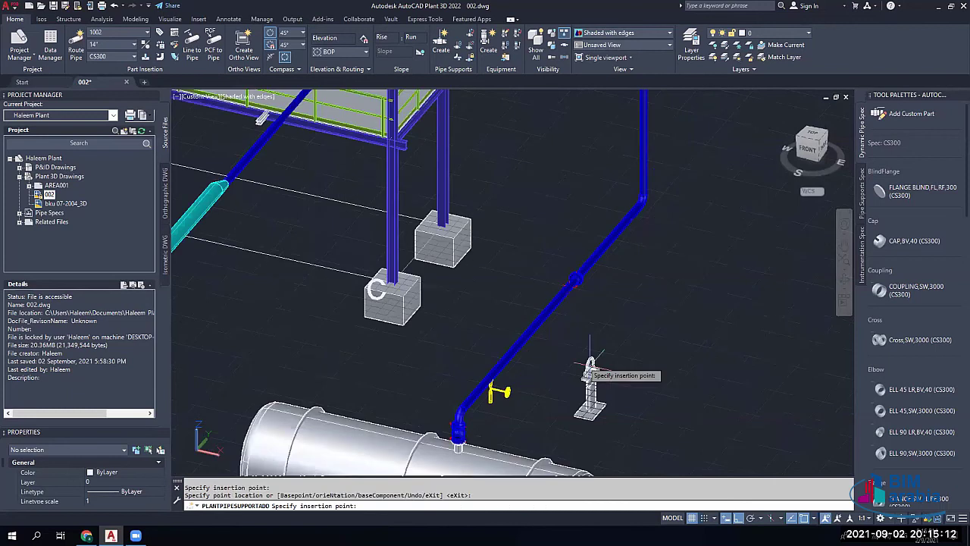
left_click(590, 362)
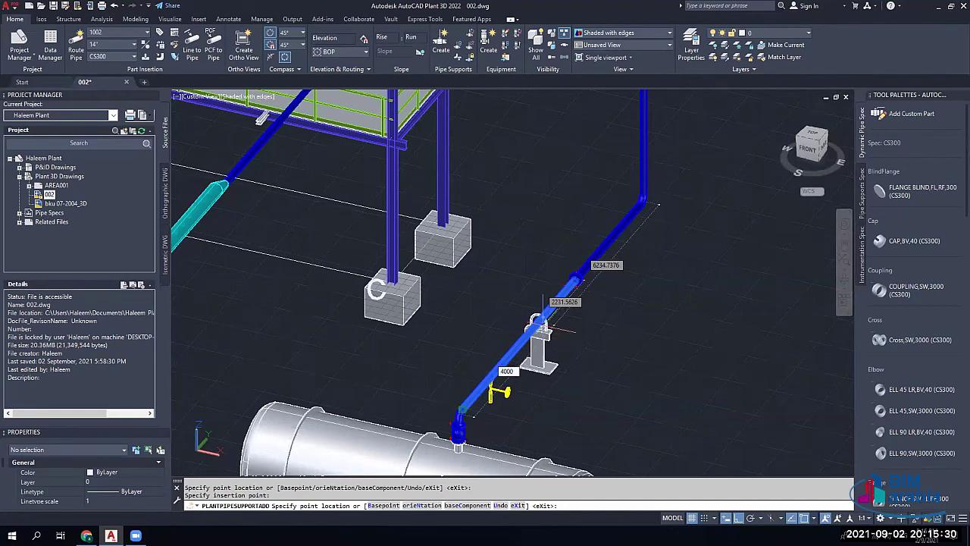
left_click(539, 327)
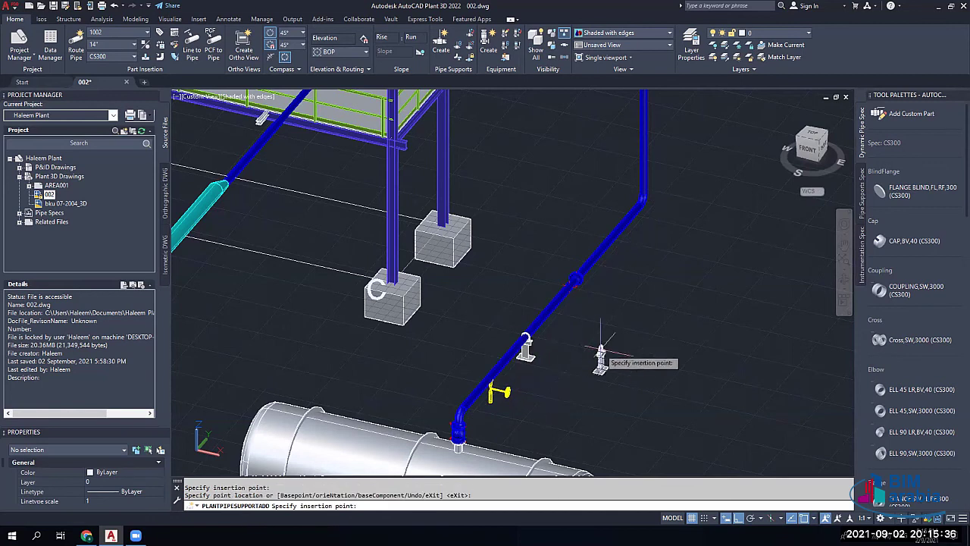
Step: Place a second clamped stanchion on the same blue pipe run, 6000 from the first support, and finish adding supports
left_click(523, 343)
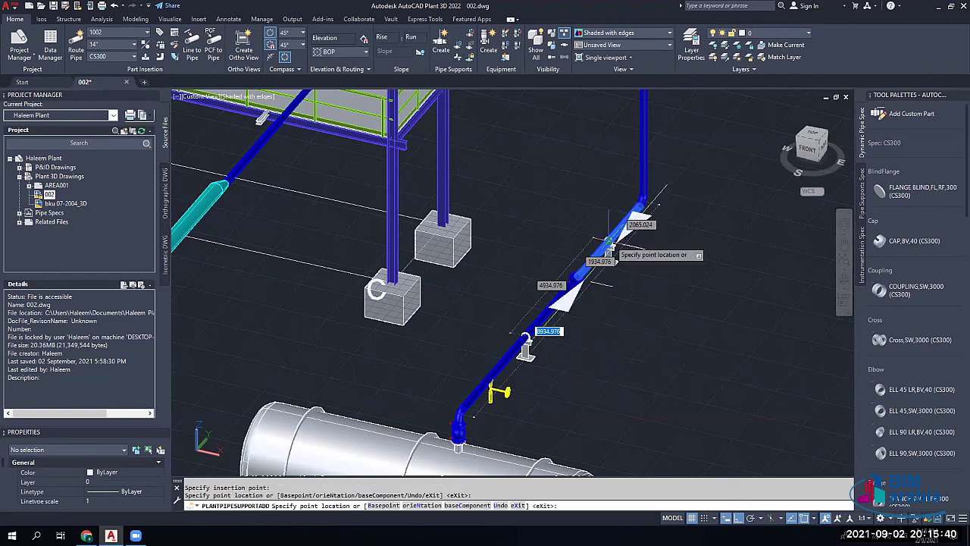
left_click(613, 249)
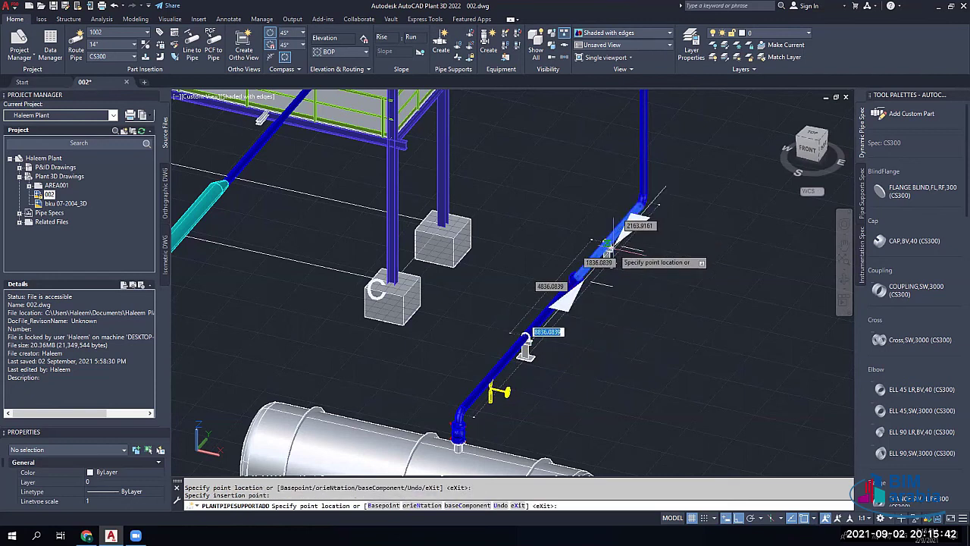
scroll(609, 248, "up", 2)
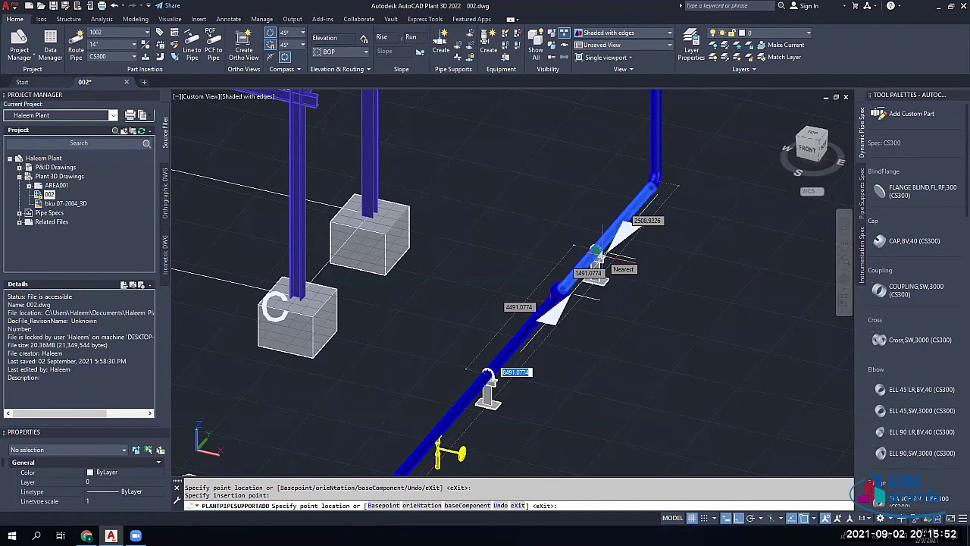
key("Tab")
type("6000")
key("Return")
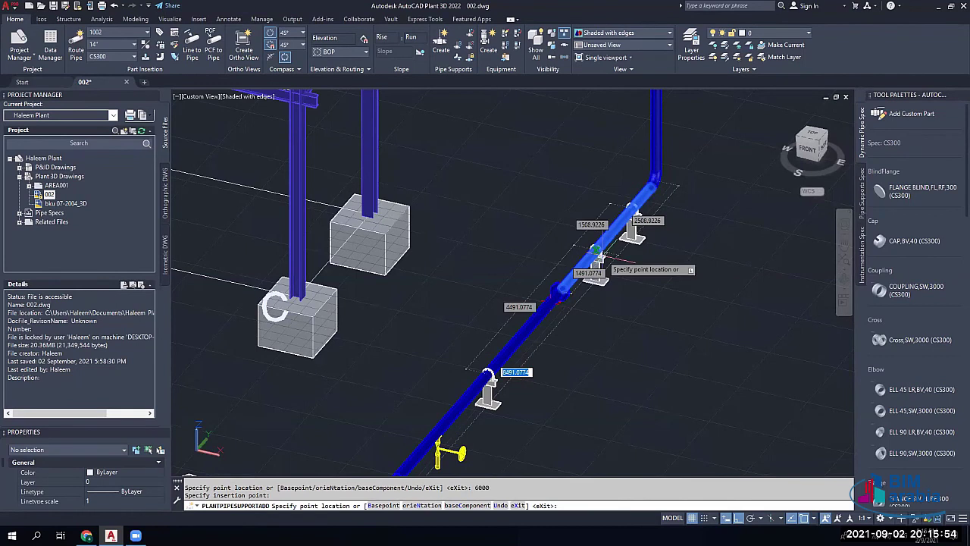
key("Return")
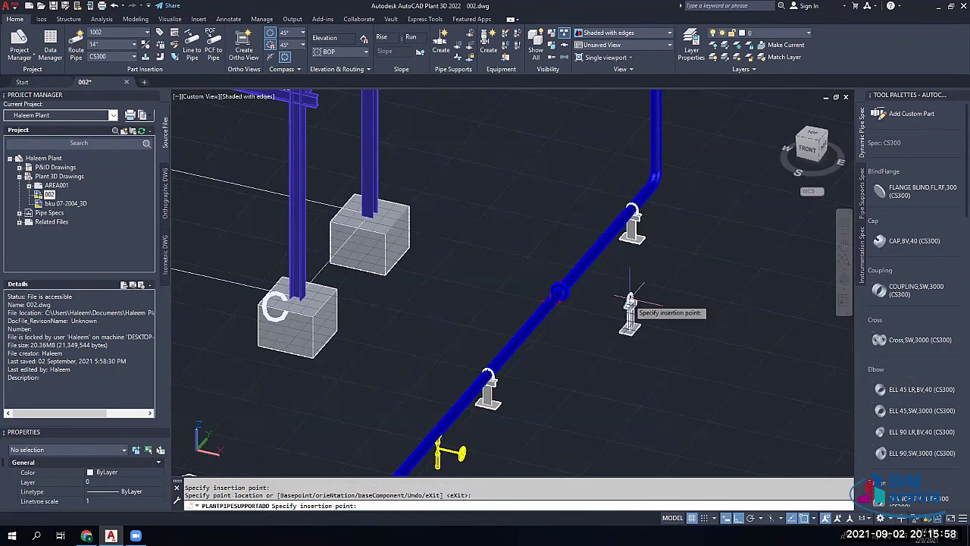
scroll(630, 297, "down", 2)
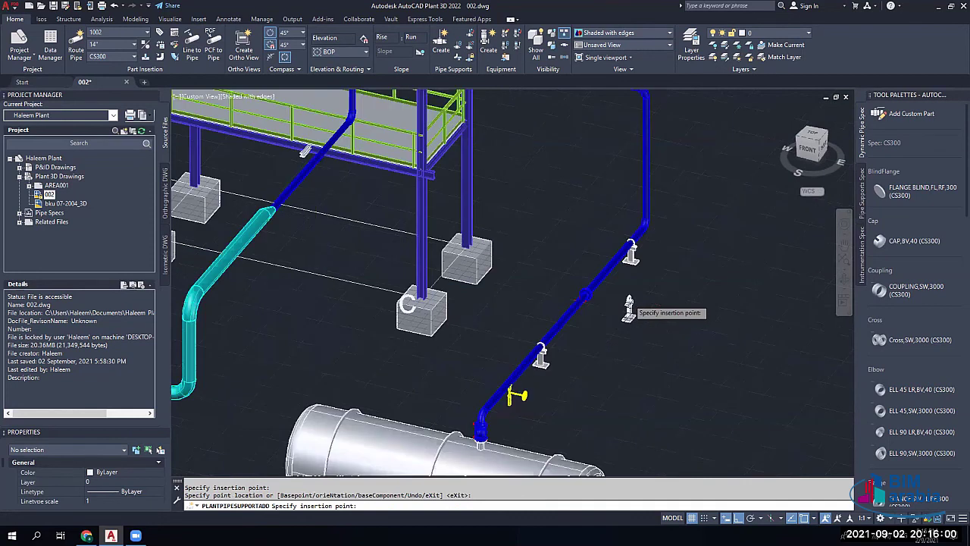
key("Return")
scroll(681, 267, "up", 2)
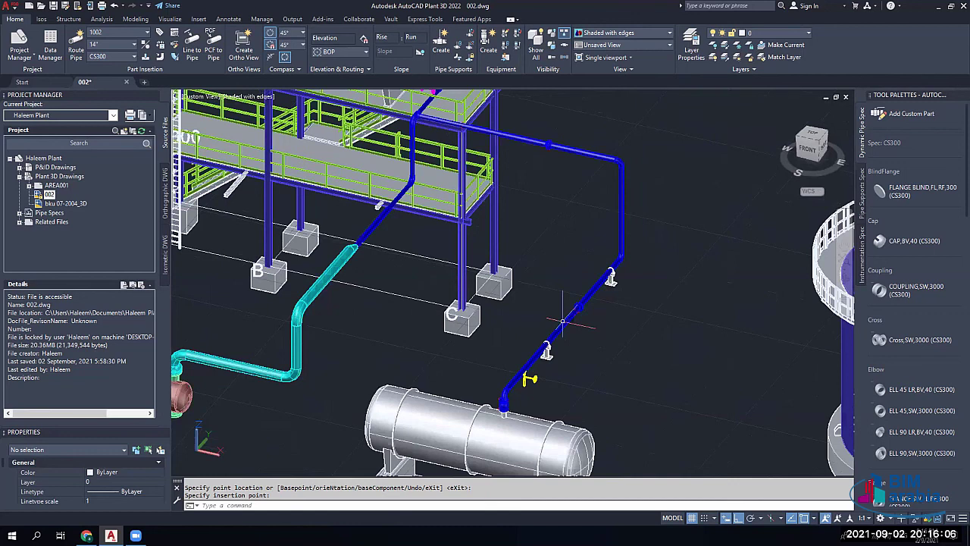
Step: Examine the clamped stanchion nearest the vessel and its grips up close and in the right-side view
scroll(562, 323, "up", 10)
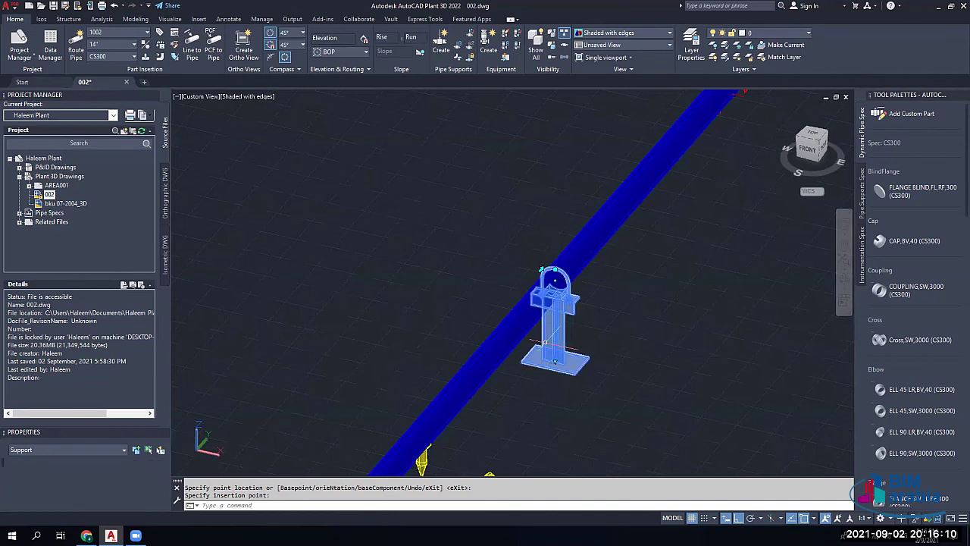
left_click(545, 342)
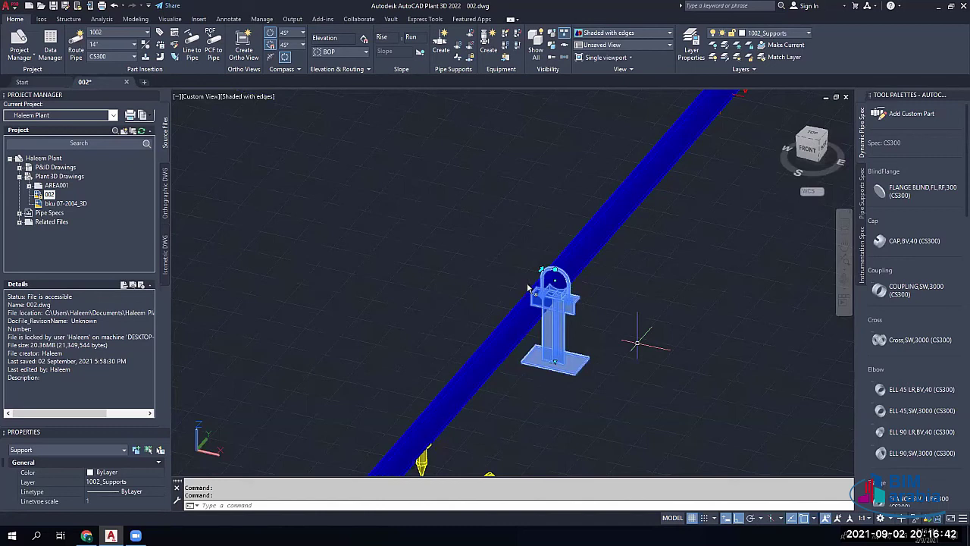
double_click(583, 317)
key("Escape")
left_click(823, 145)
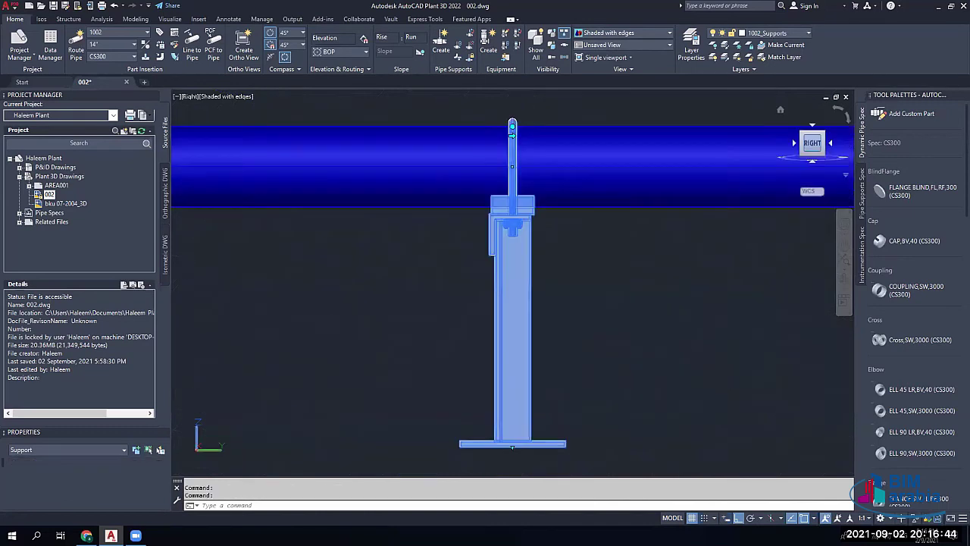
scroll(527, 284, "down", 1)
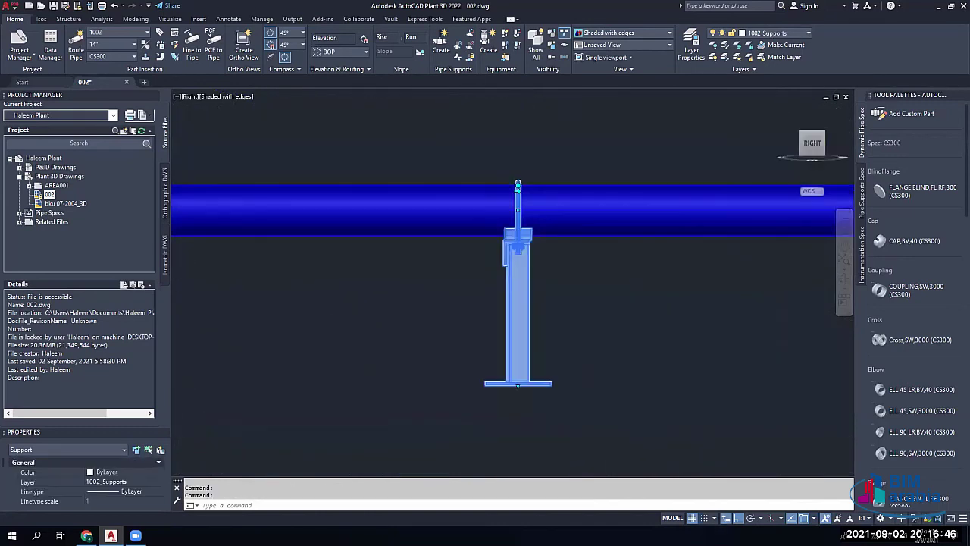
scroll(525, 285, "down", 8)
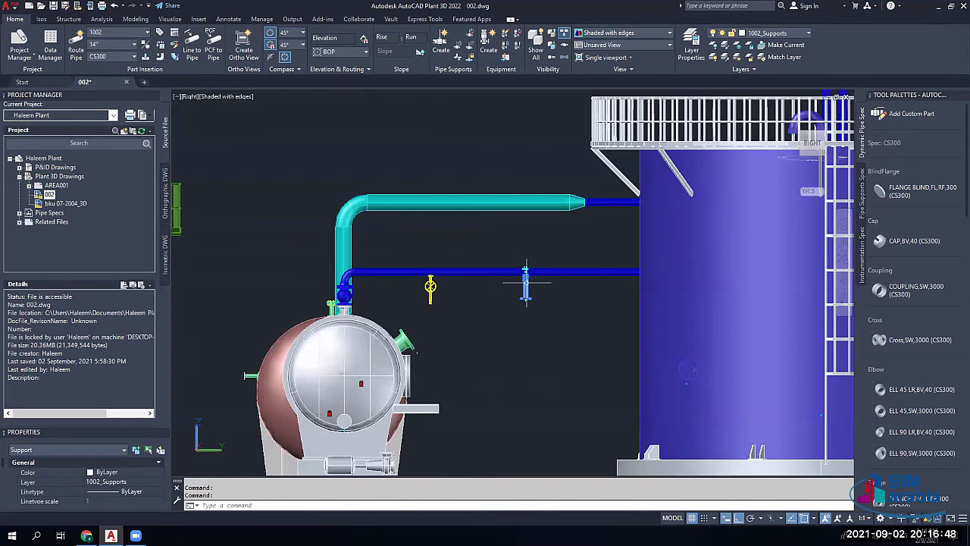
middle_click_drag(525, 284, 468, 160)
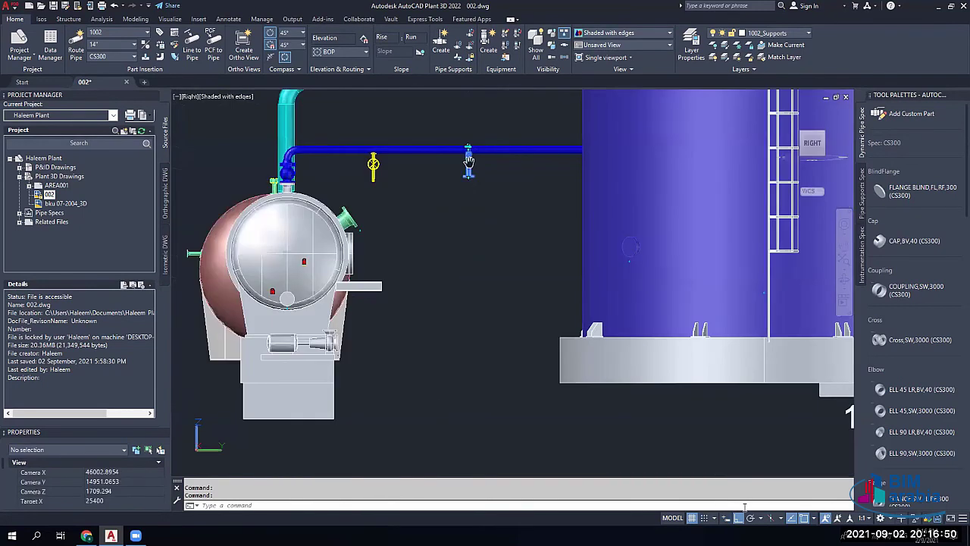
Step: Try to stretch the selected stanchion's base straight down towards ground level in the right-side view
left_click(469, 161)
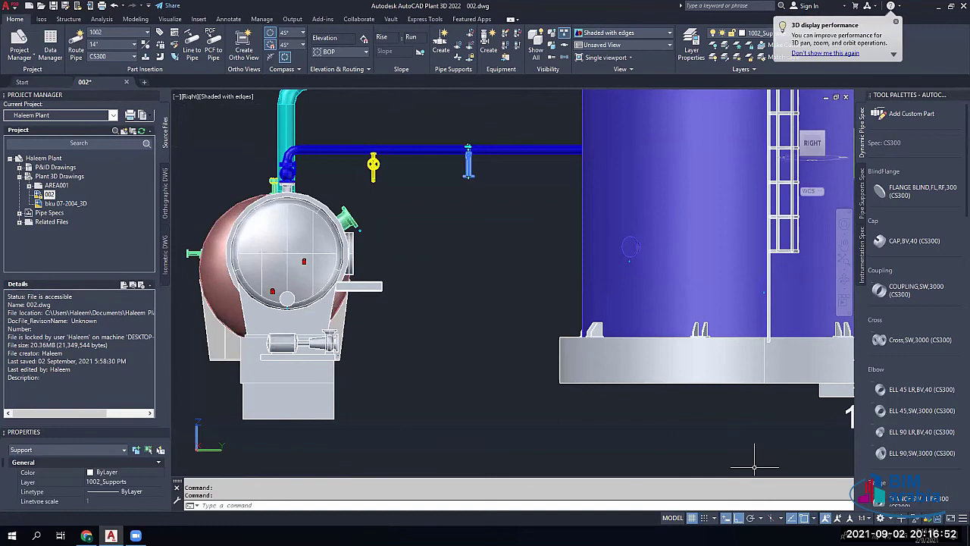
key("F9")
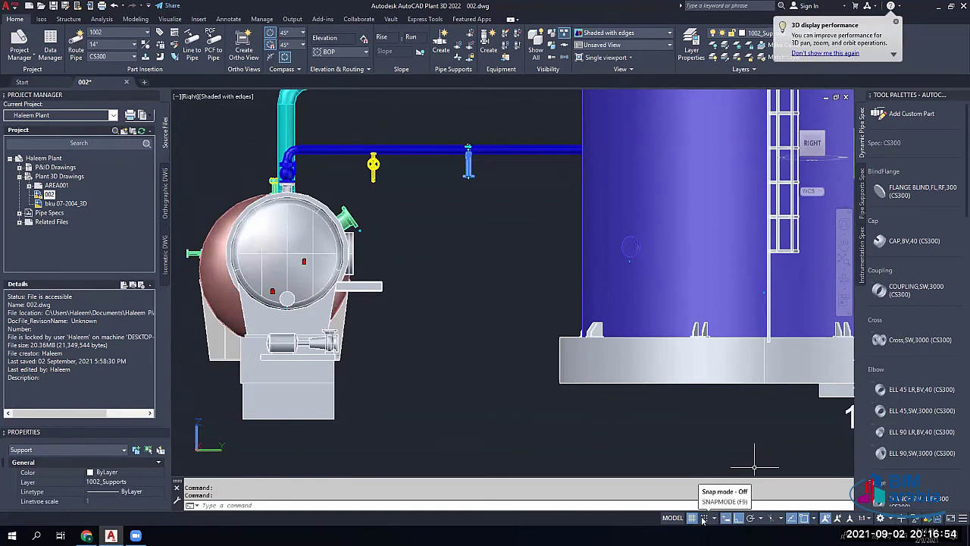
key("F9")
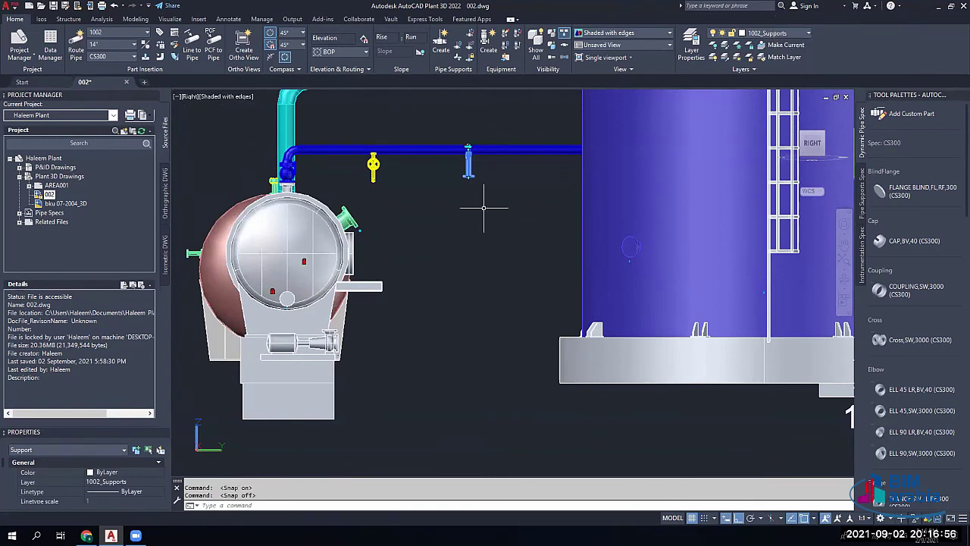
left_click(467, 174)
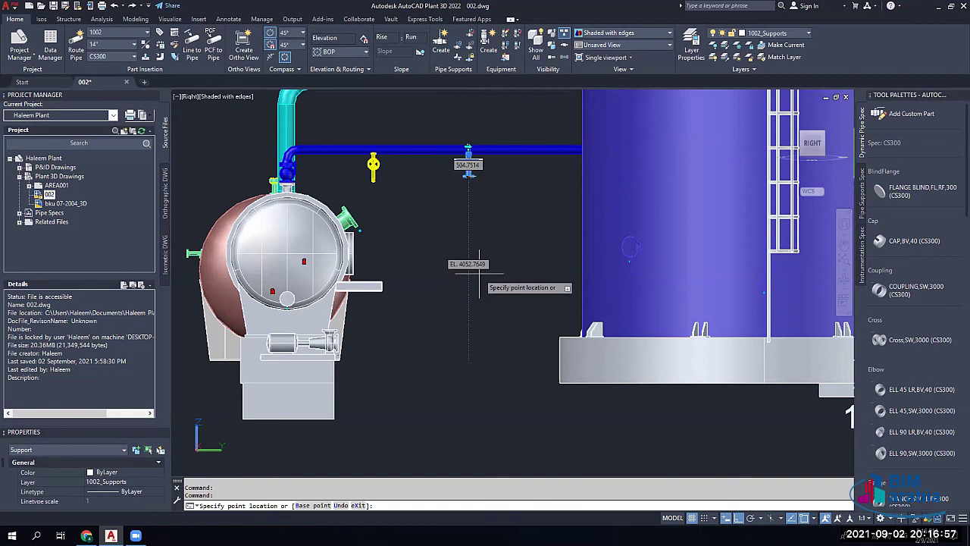
left_click(474, 362)
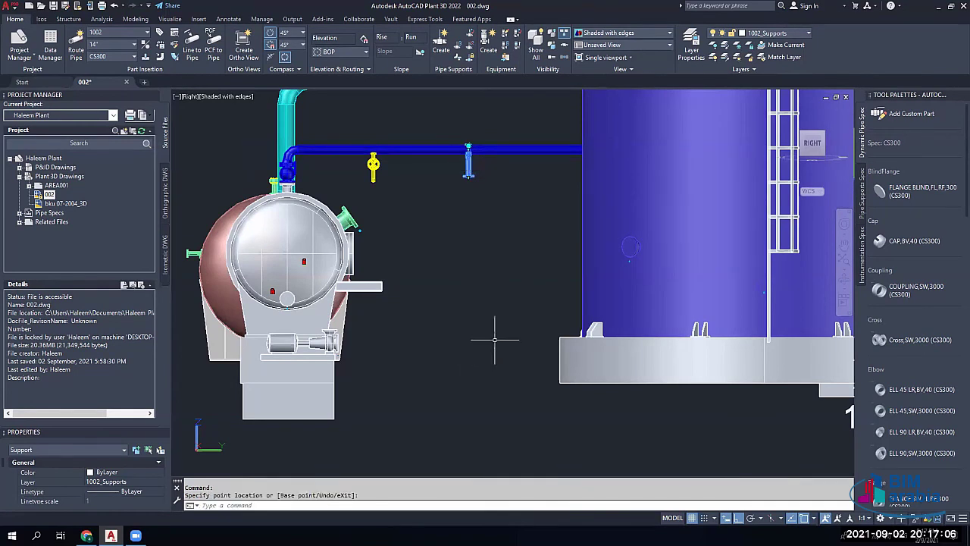
key("Escape")
key("Escape")
Step: Stretch the base of the stanchion nearest the vessel vertically down to near ground level, making it about 4650 long
left_click(468, 165)
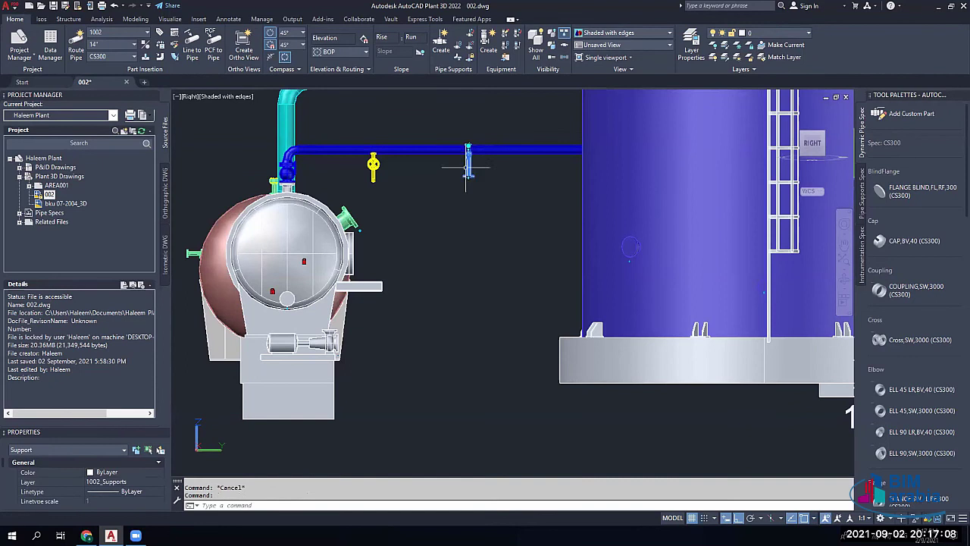
left_click(468, 175)
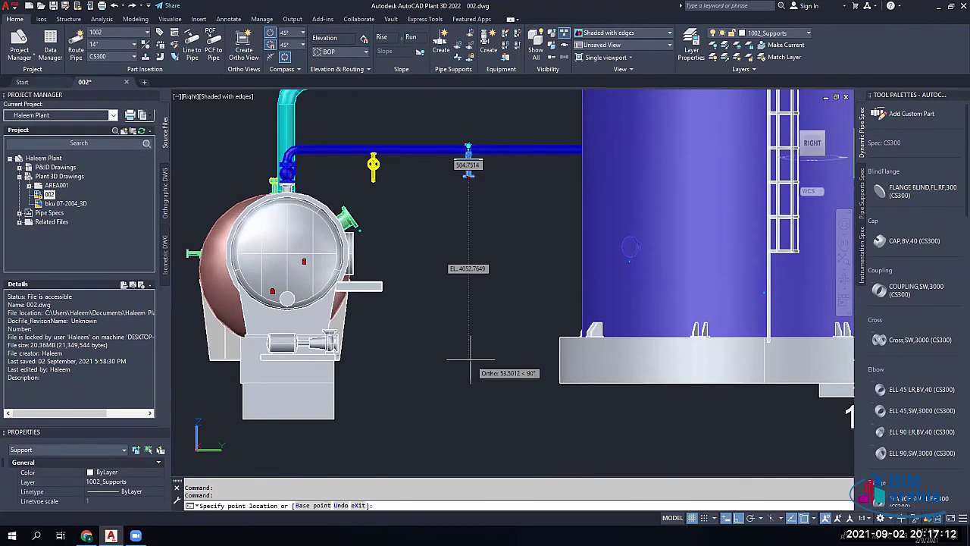
middle_click_drag(528, 376, 533, 379, "shift")
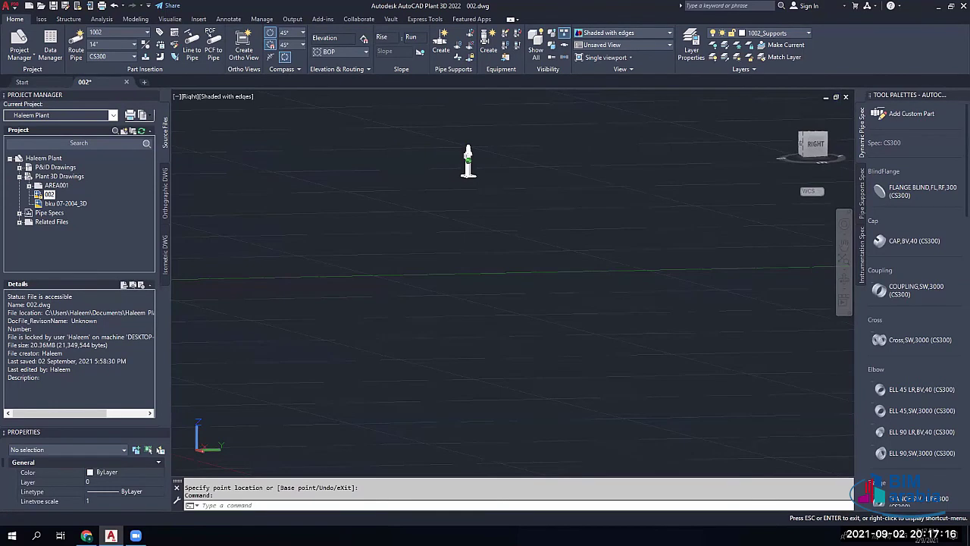
key("Escape")
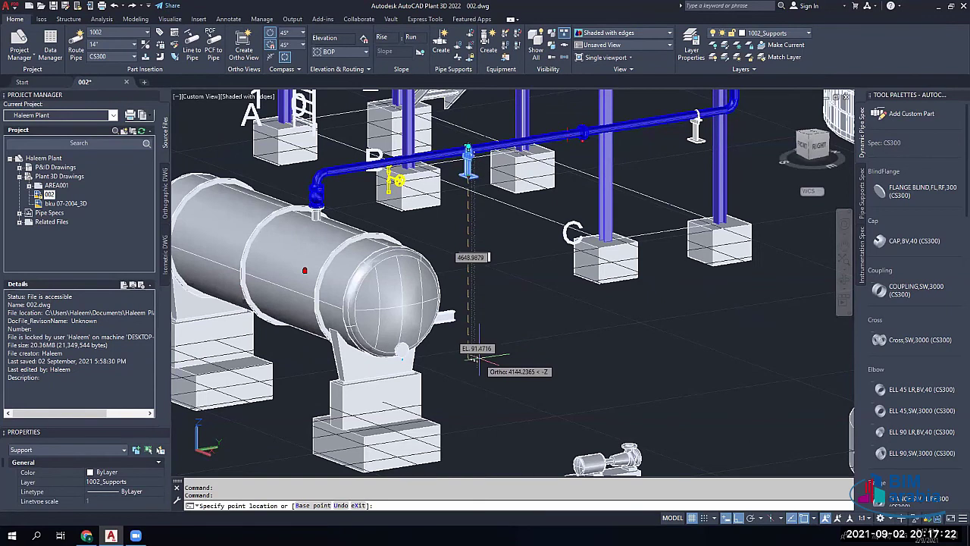
left_click(476, 361)
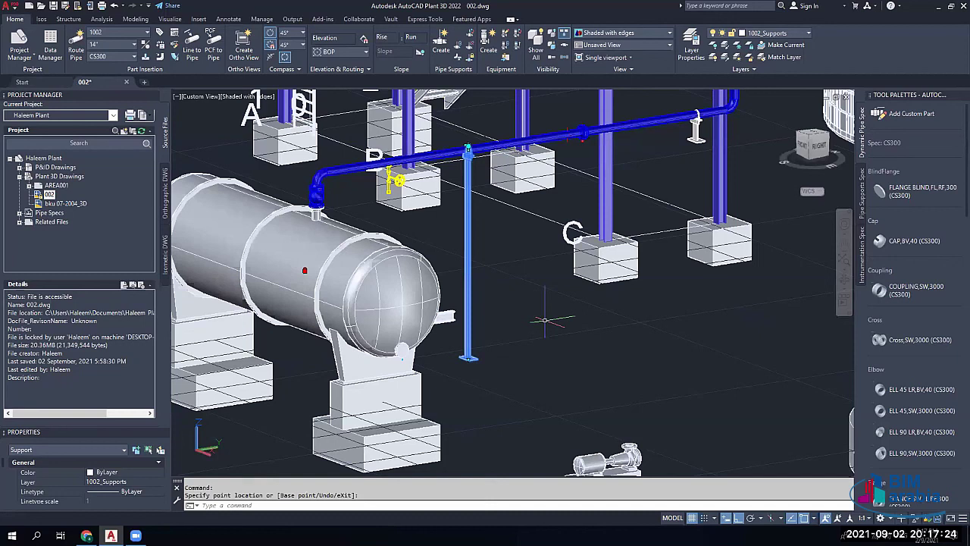
key("Escape")
scroll(575, 337, "down", 2)
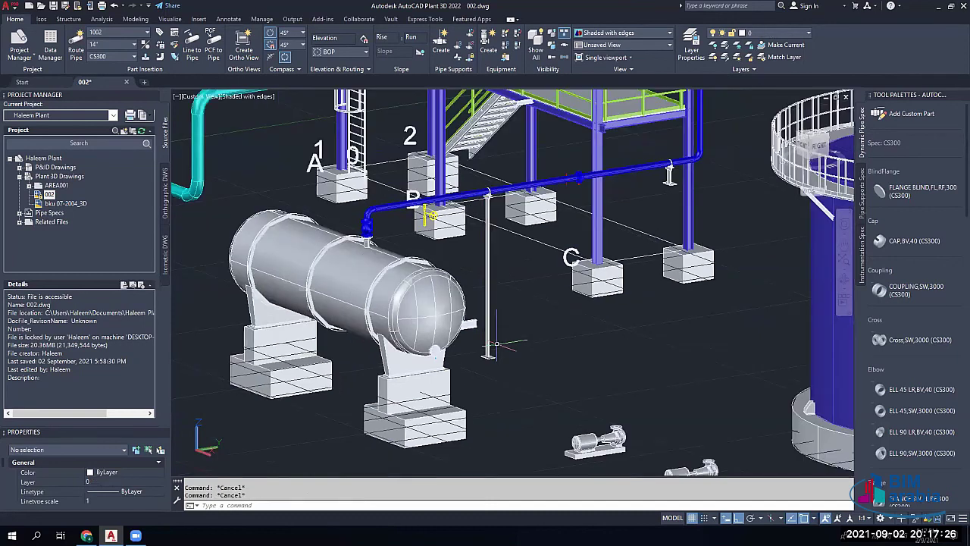
Step: Check the lengthened stanchion's foot against the vessel foundations in the front view and in 3D
middle_click_drag(601, 347, 548, 389, "shift")
left_click(811, 142)
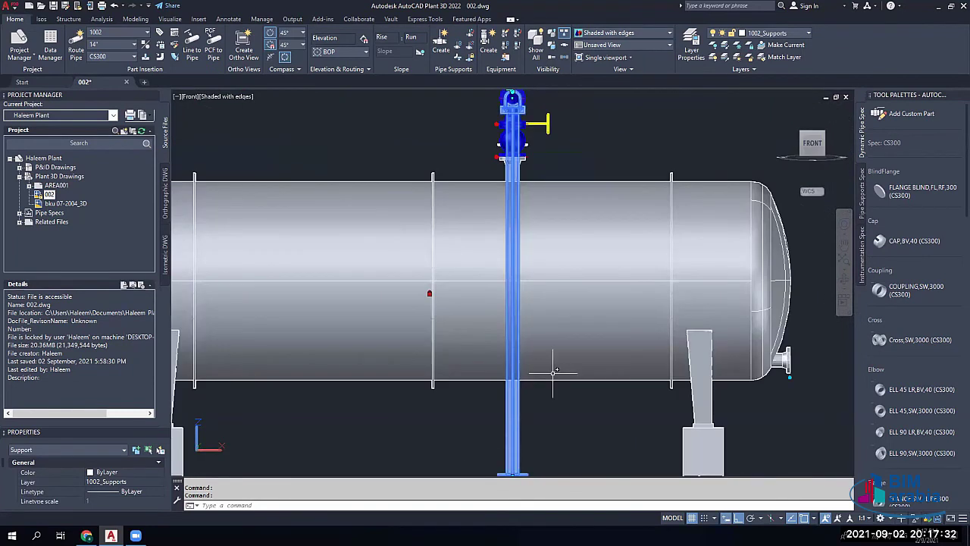
scroll(552, 372, "down", 2)
middle_click_drag(552, 372, 525, 266)
scroll(518, 306, "up", 3)
scroll(517, 307, "down", 5)
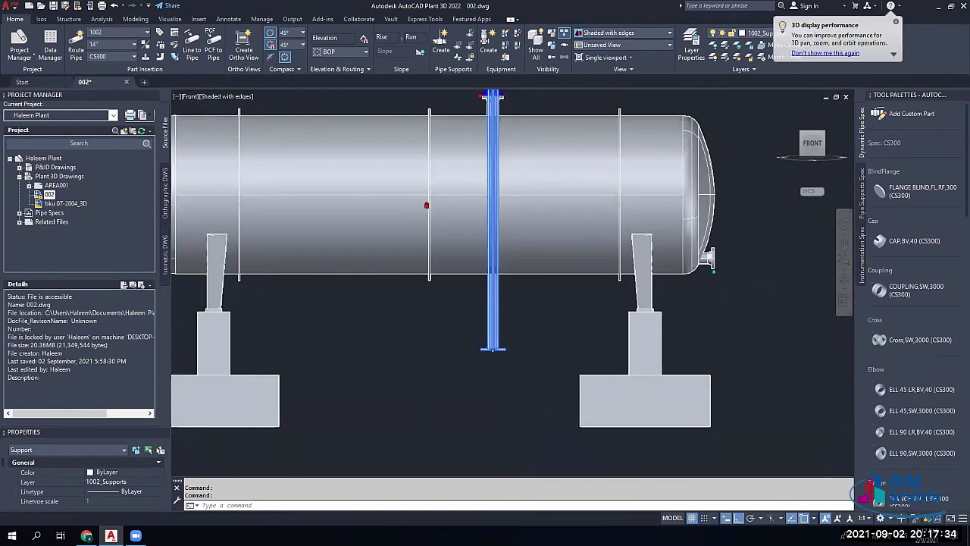
scroll(523, 215, "up", 2)
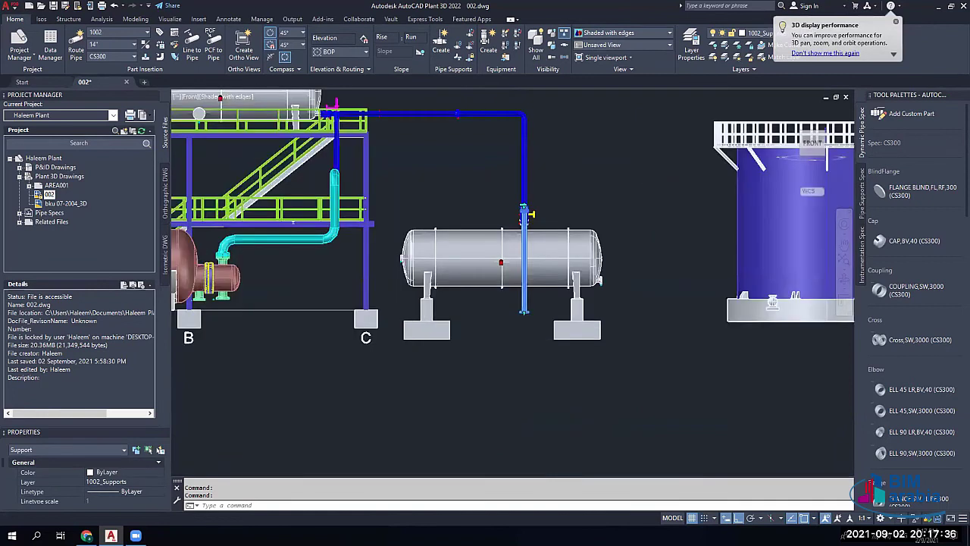
scroll(519, 273, "up", 5)
scroll(524, 309, "up", 3)
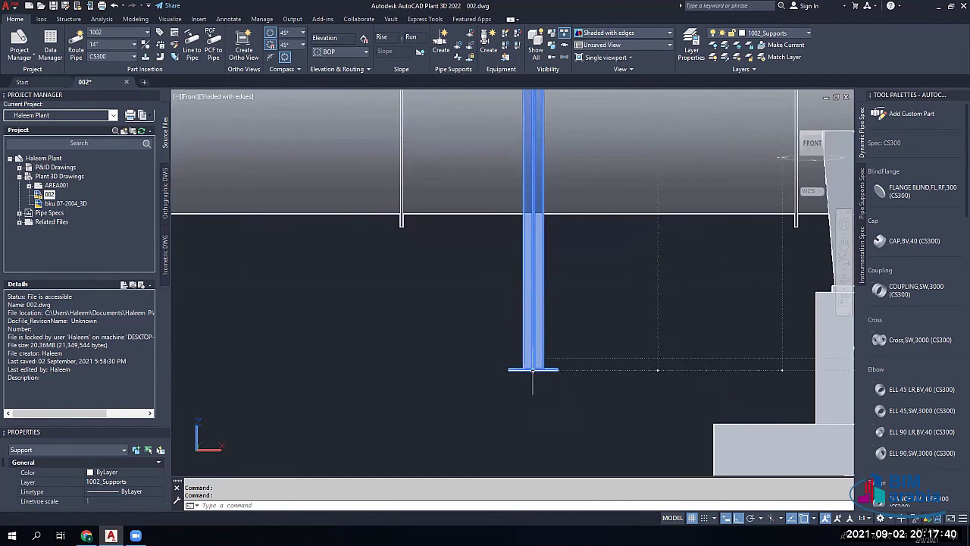
scroll(533, 370, "down", 5)
key("Escape")
key("Escape")
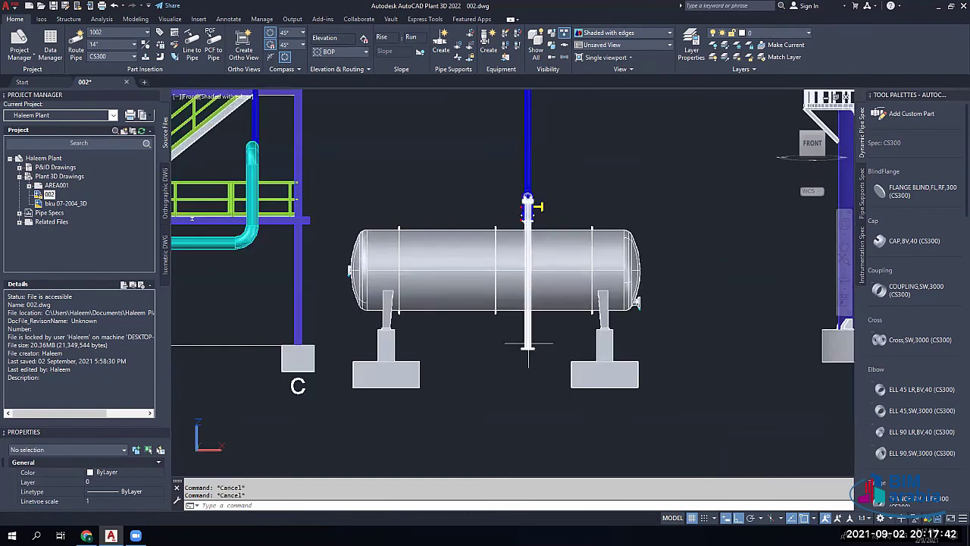
middle_click_drag(459, 353, 354, 350, "shift")
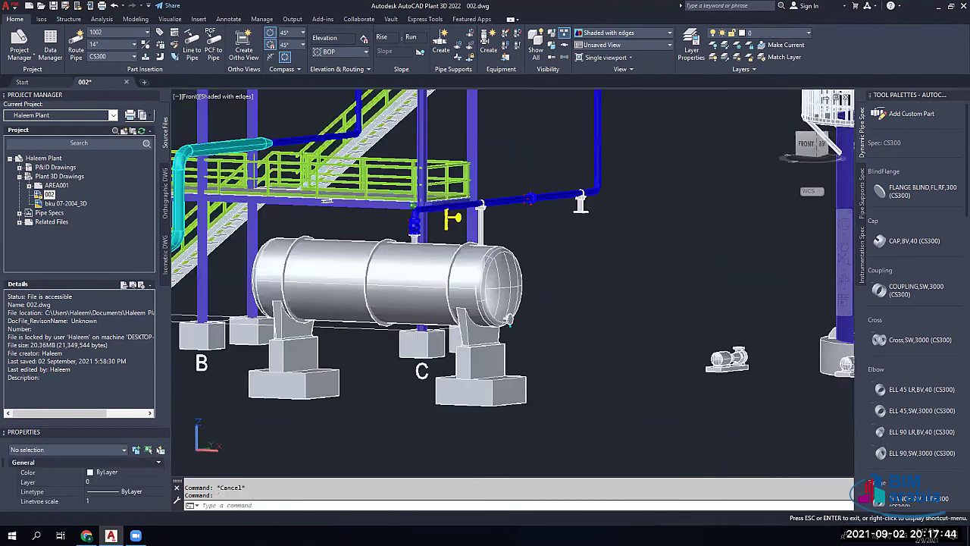
middle_click_drag(509, 320, 470, 326, "shift")
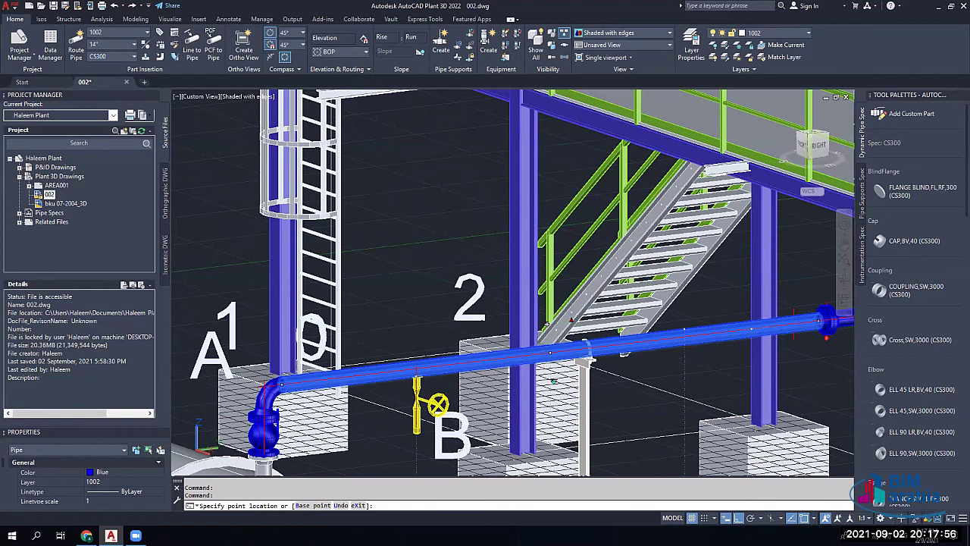
key("Escape")
key("Escape")
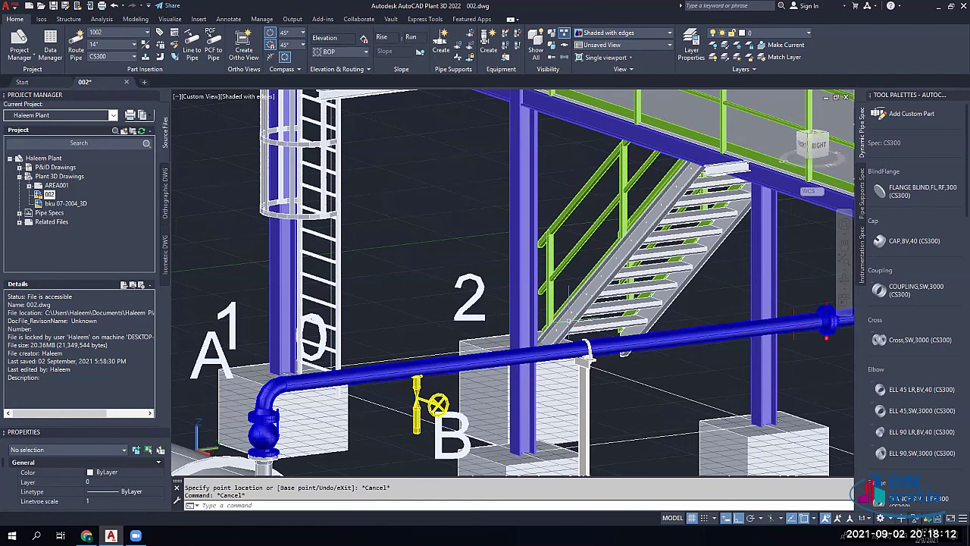
key("Escape")
scroll(566, 322, "down", 2)
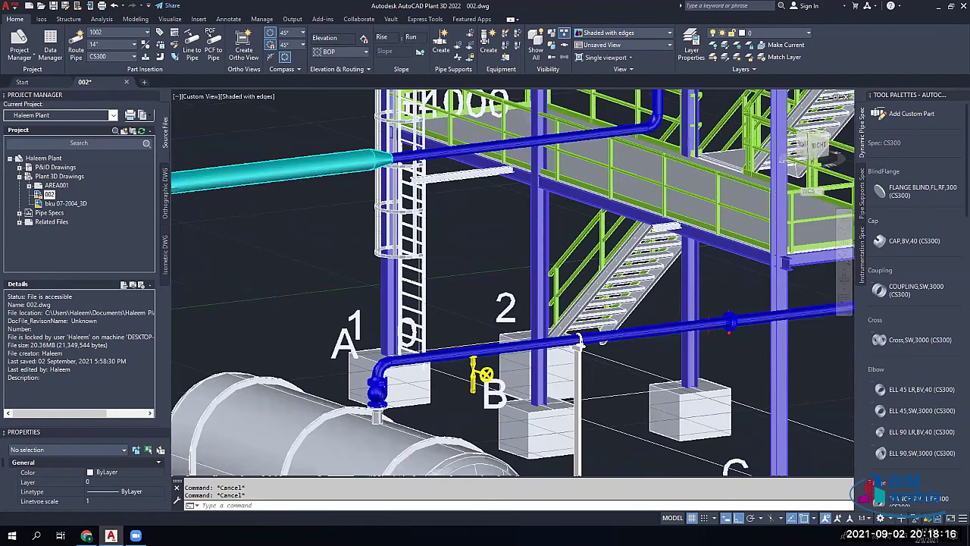
scroll(569, 318, "down", 2)
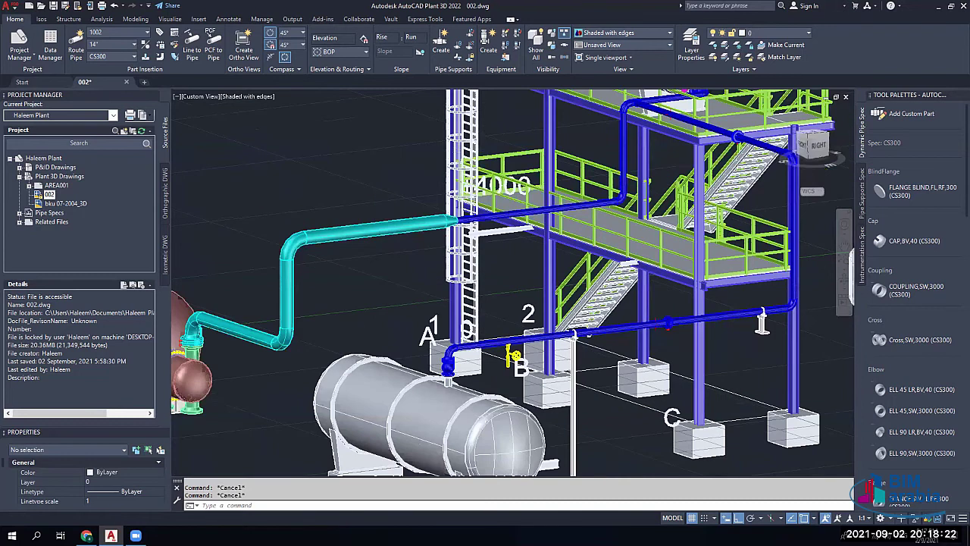
scroll(551, 267, "down", 3)
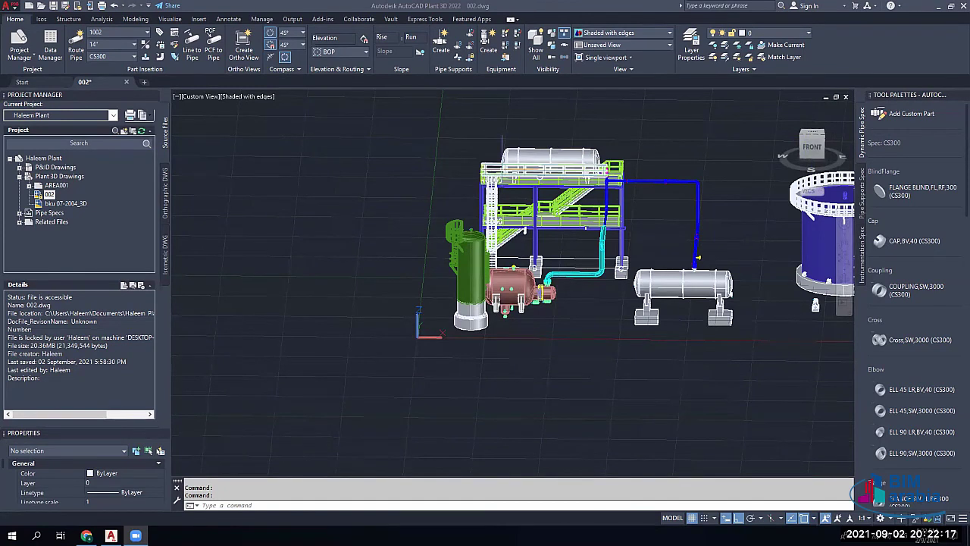
Step: Start adding a pipe support and choose the Clamped Stanchion from the Trunnion/Stanchion supports for placement
left_click(504, 156)
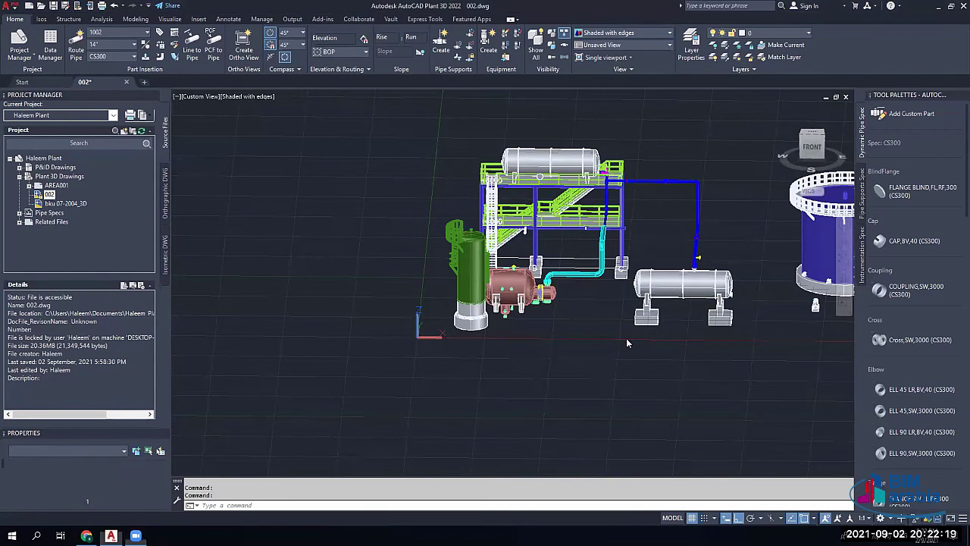
scroll(626, 338, "up", 2)
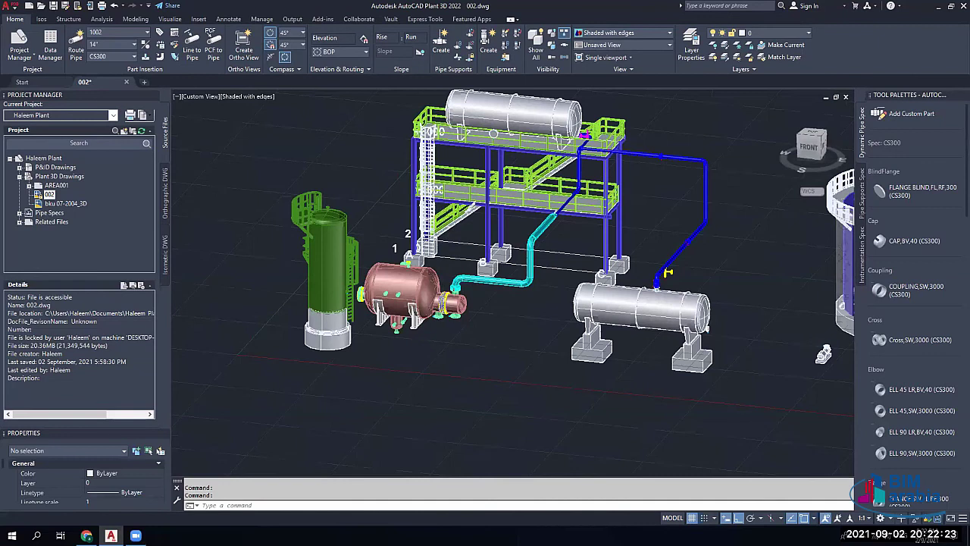
middle_click_drag(750, 326, 610, 333, "shift")
right_click(611, 333, "shift")
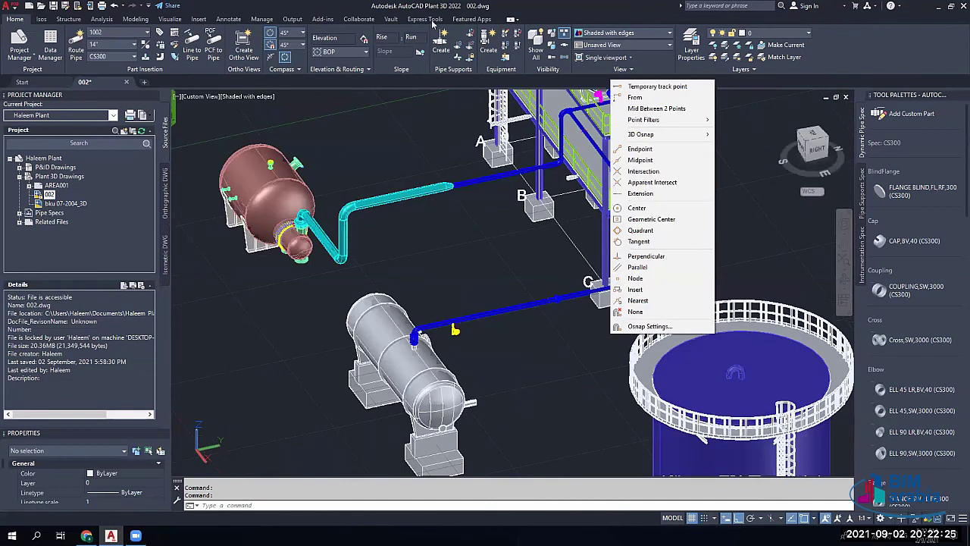
middle_click_drag(477, 98, 504, 114, "shift")
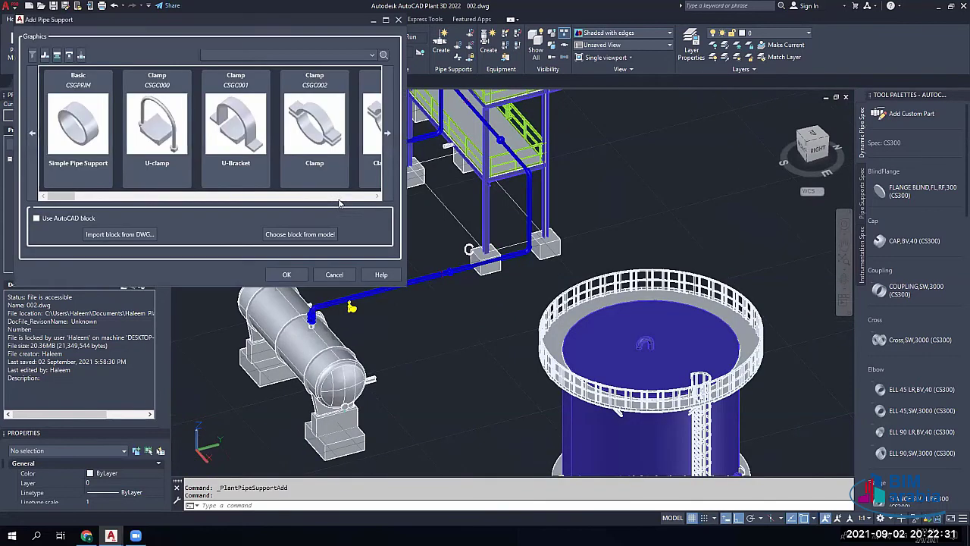
left_click(364, 198)
scroll(344, 203, "down", 8)
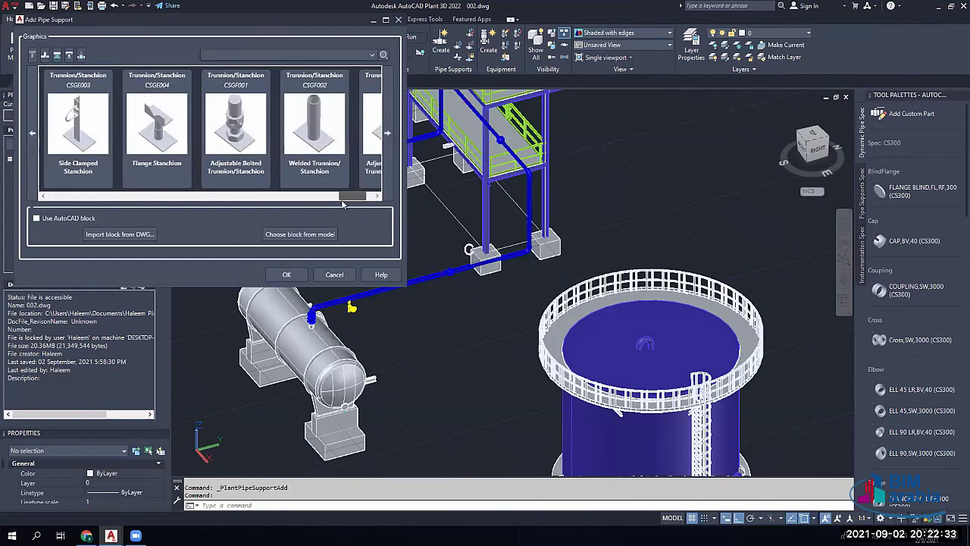
scroll(343, 203, "up", 3)
left_click(288, 275)
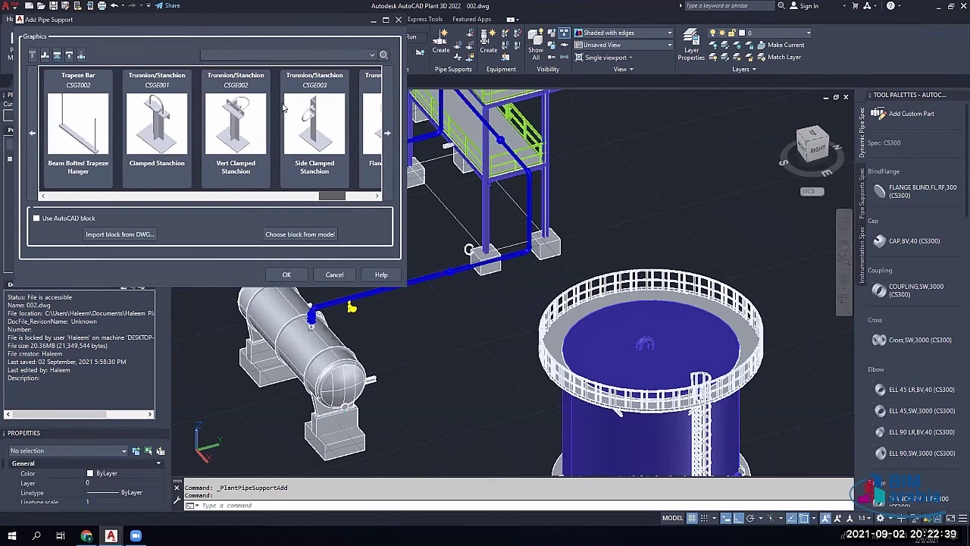
double_click(247, 99)
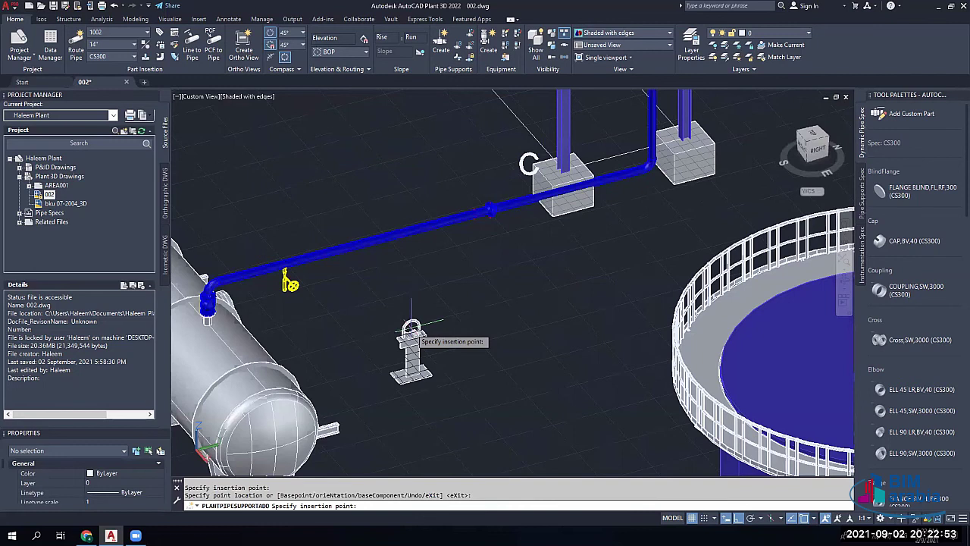
Step: Place the clamped stanchion on the blue pipe run at a distance of 4000 and extend its base down to elevation 0
left_click(373, 244)
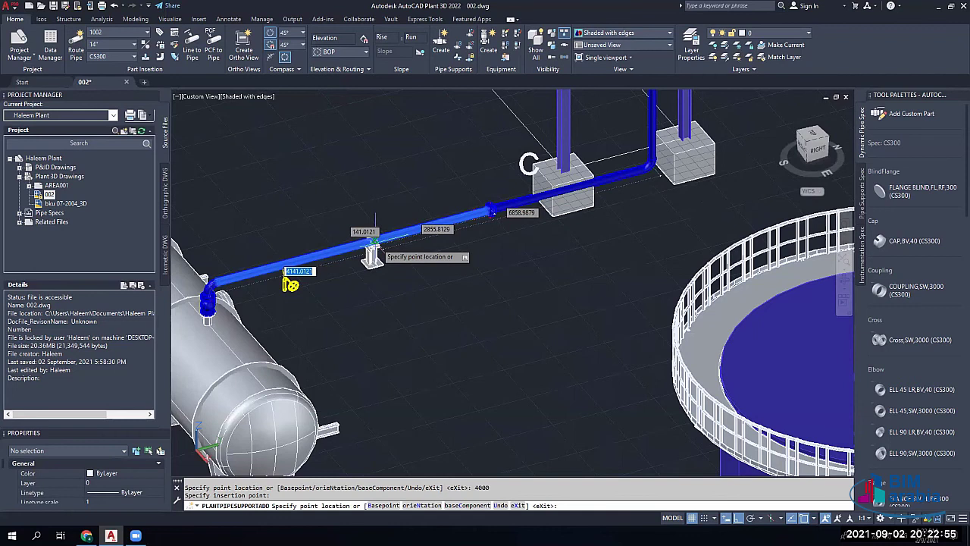
key("Return")
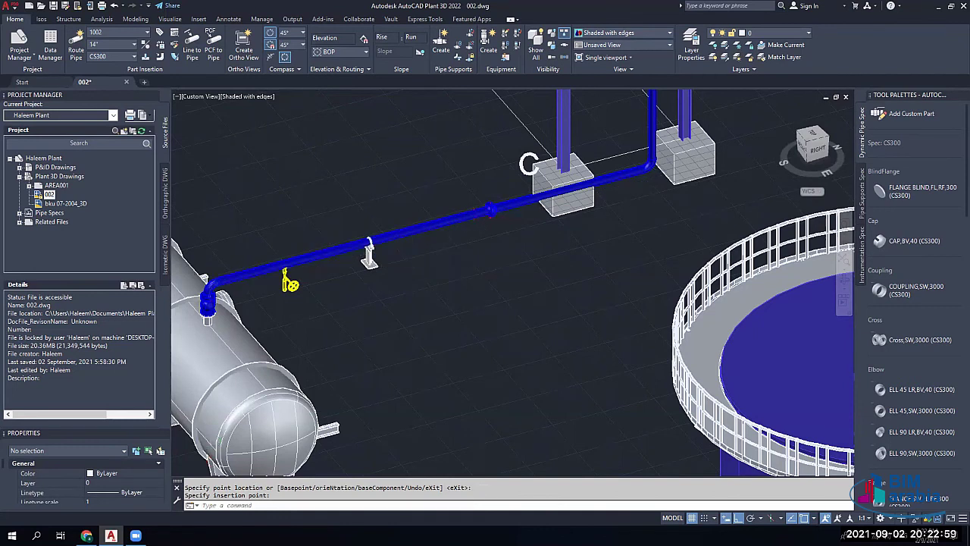
scroll(372, 269, "up", 4)
middle_click_drag(391, 256, 391, 257)
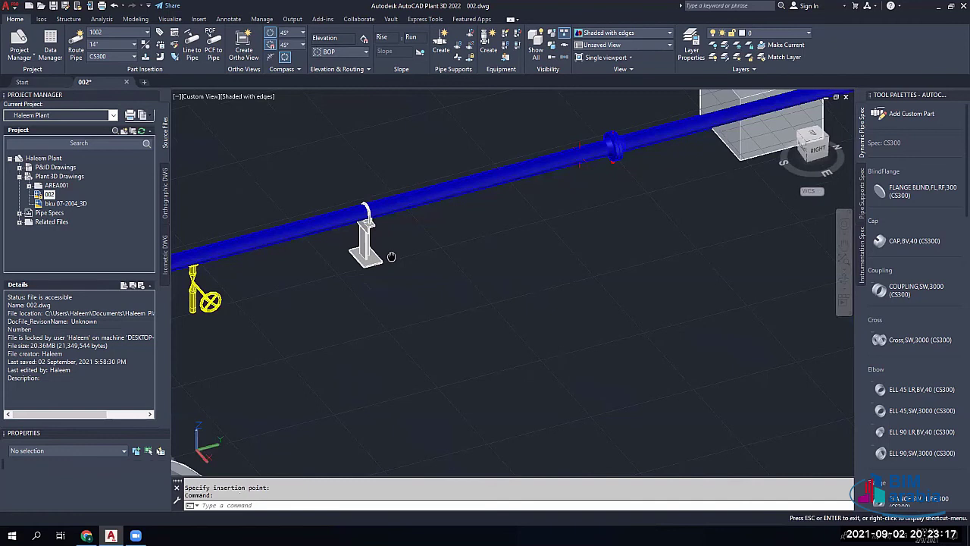
middle_click_drag(391, 256, 530, 235)
left_click(515, 233)
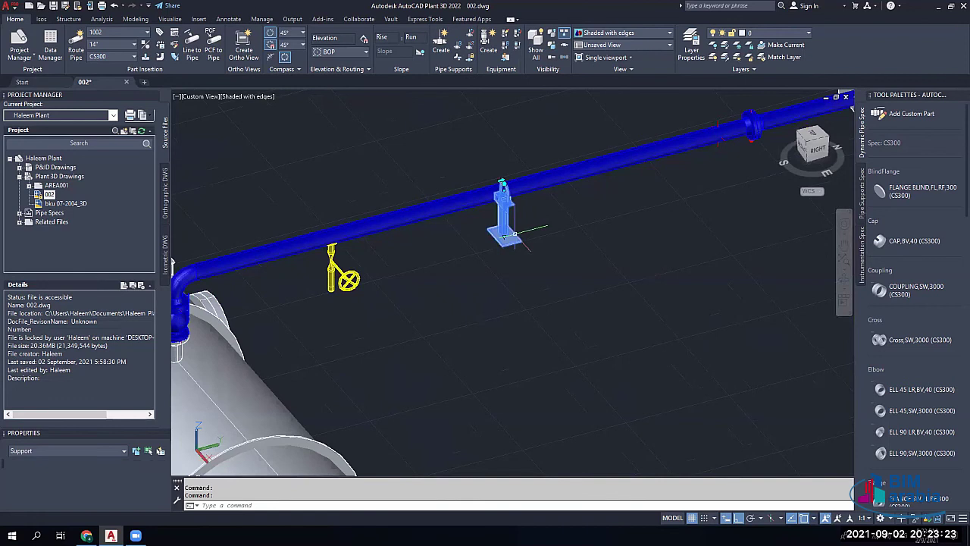
left_click(504, 237)
type("0")
key("Return")
scroll(522, 331, "up", 3)
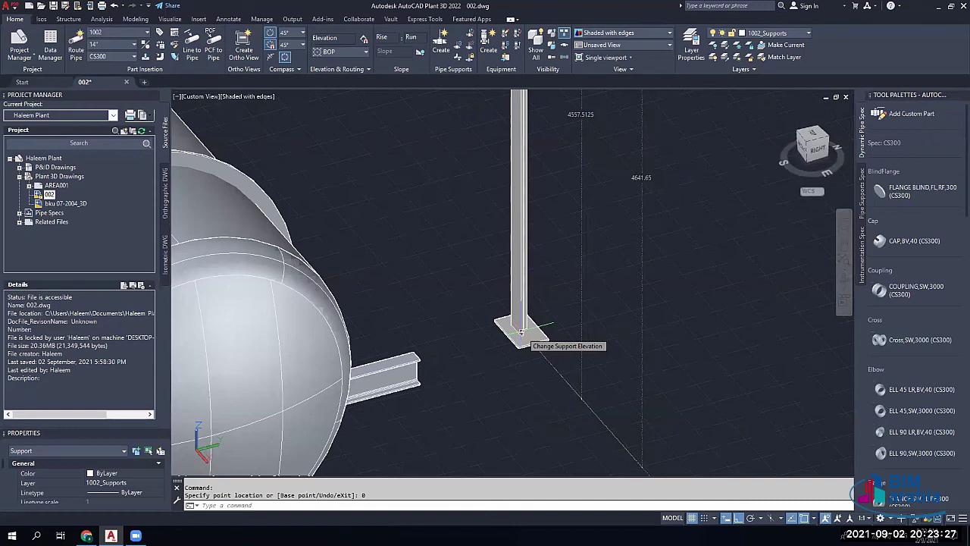
key("Escape")
Step: Start adding another pipe support and choose the Dummy Legs type (CSGD001) for placement
scroll(521, 331, "down", 4)
middle_click_drag(521, 331, 264, 424)
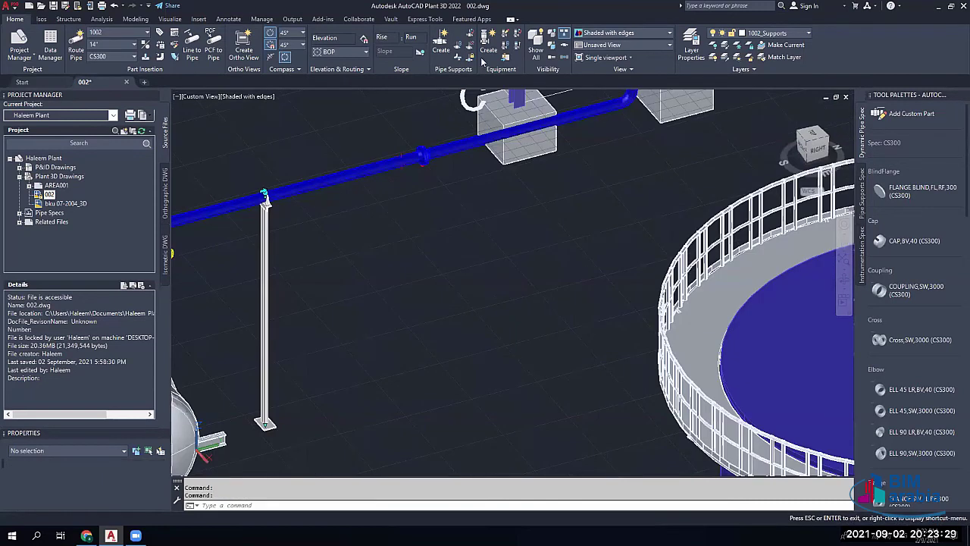
scroll(631, 130, "up", 4)
middle_click_drag(631, 130, 586, 261)
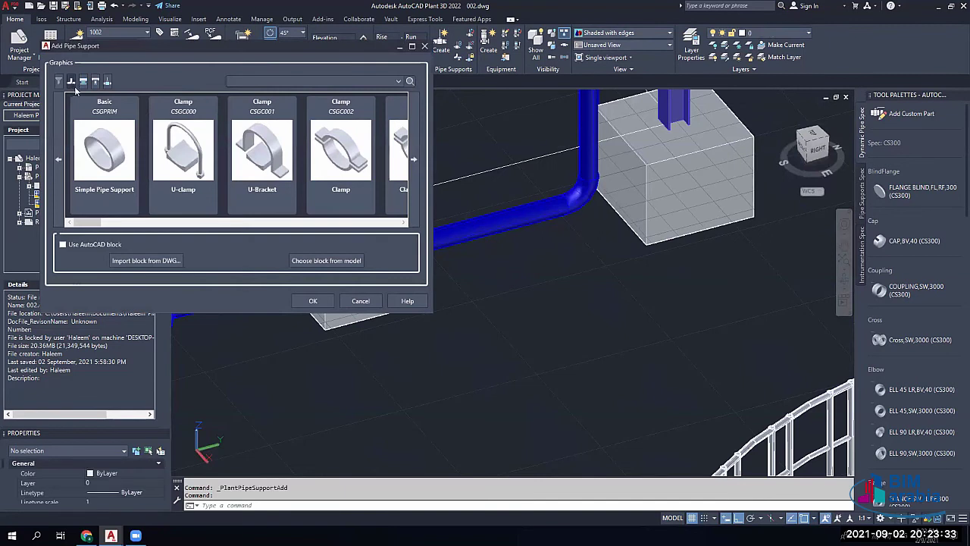
left_click_drag(191, 223, 346, 230)
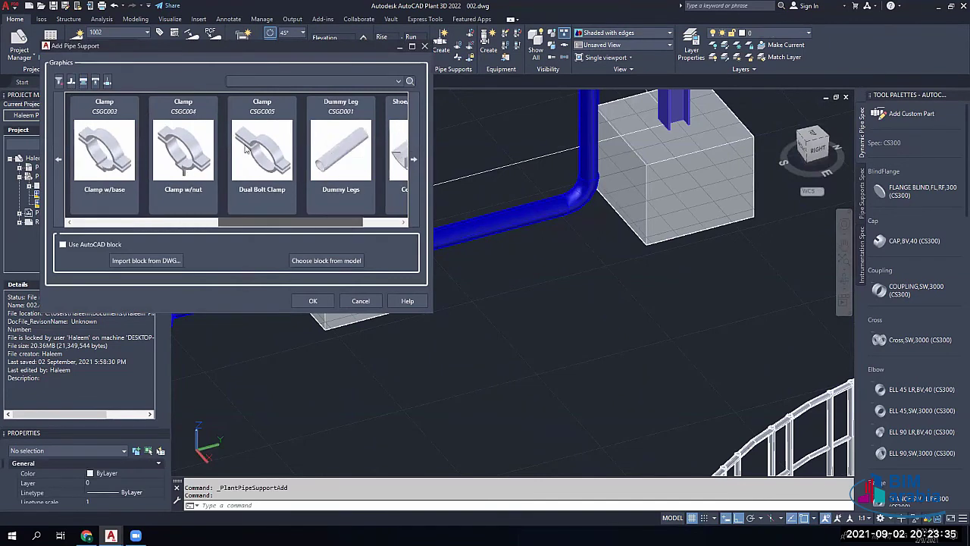
left_click(256, 157)
left_click(309, 297)
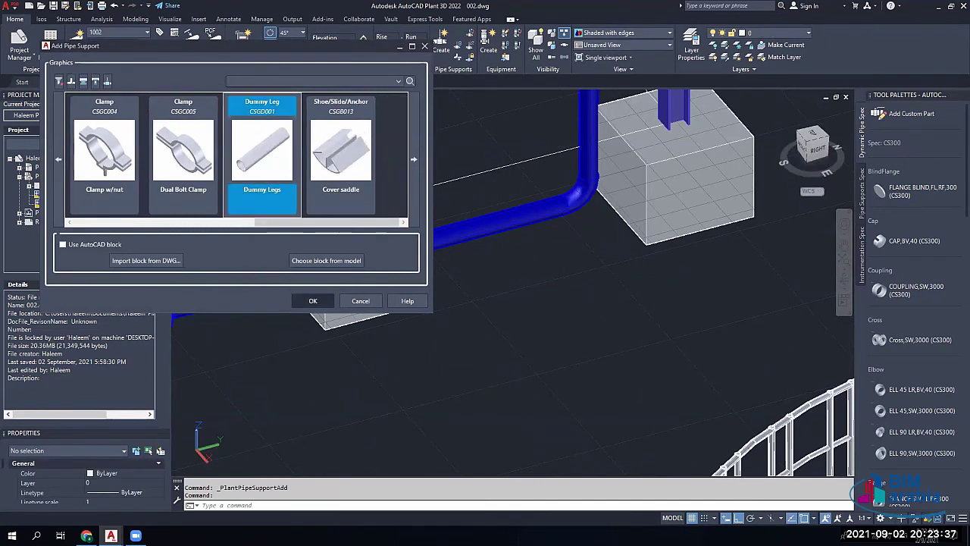
key("Return")
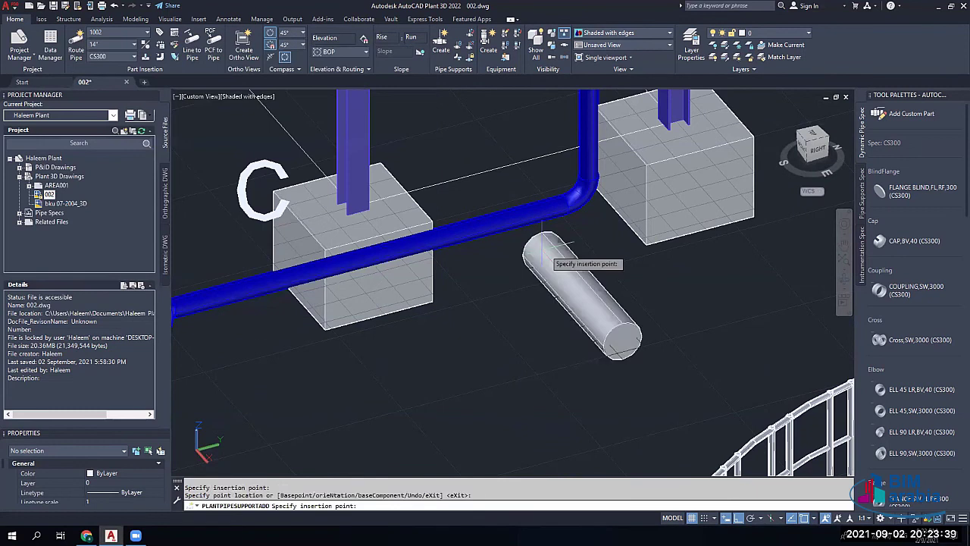
Step: Place the dummy leg vertically beneath the elbow where the pipe turns up beside the structure, snapping to the elbow's endpoint
left_click(576, 199)
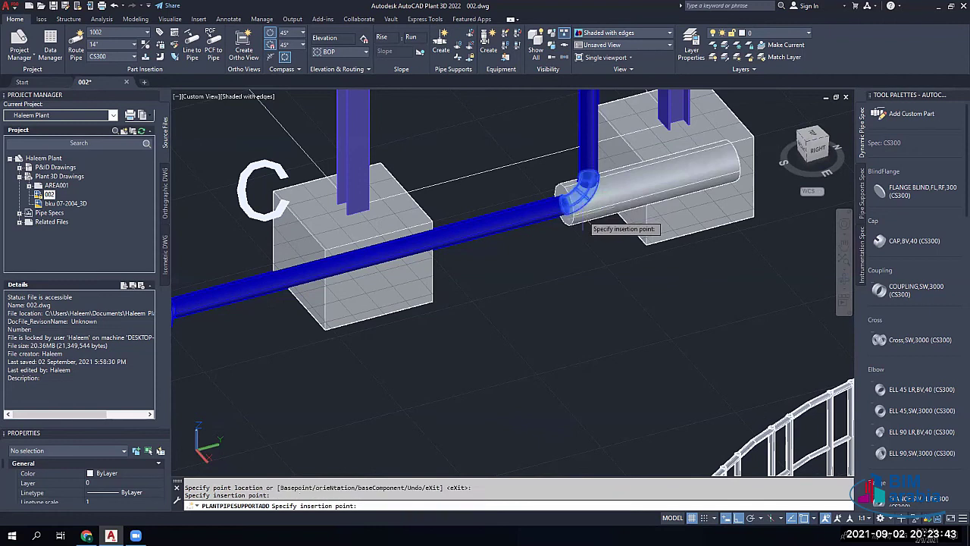
left_click(587, 186)
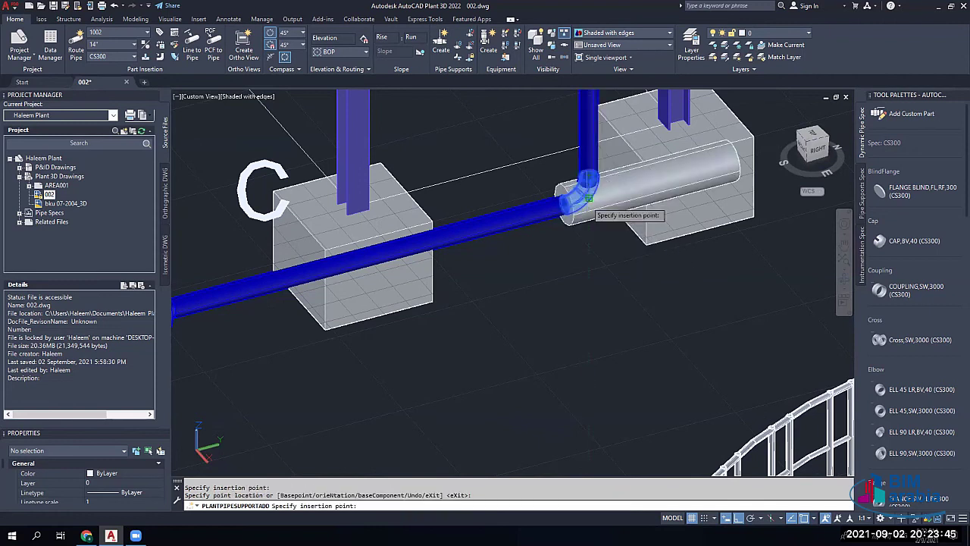
left_click(588, 179)
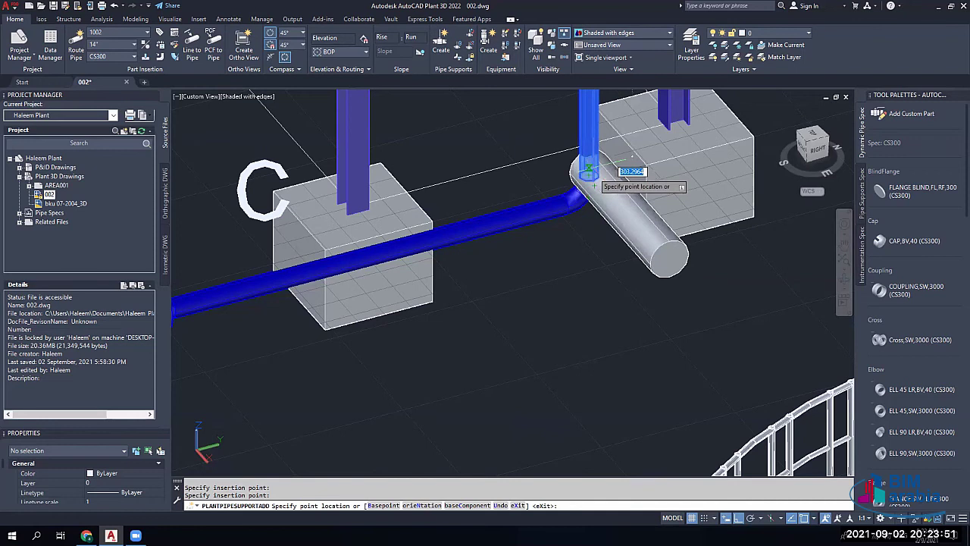
left_click(588, 198)
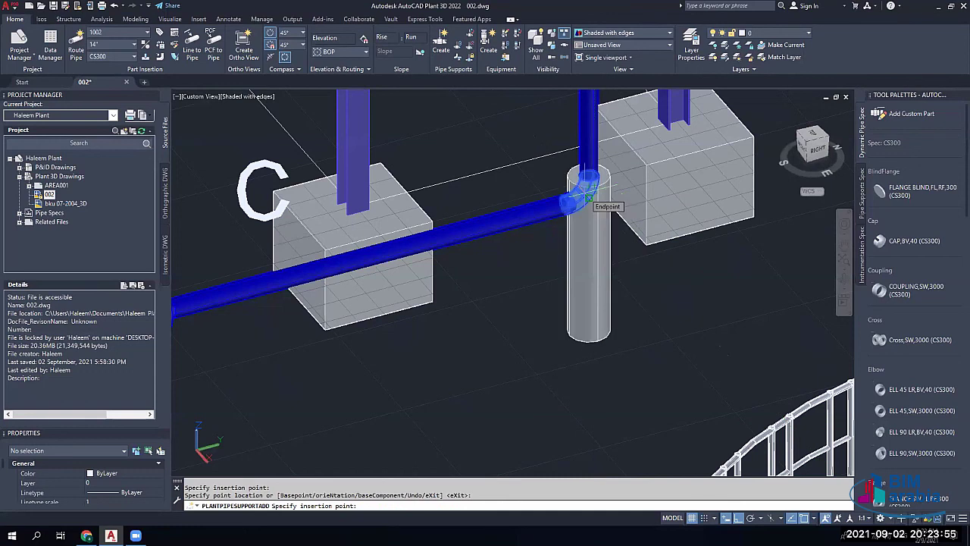
left_click(589, 198)
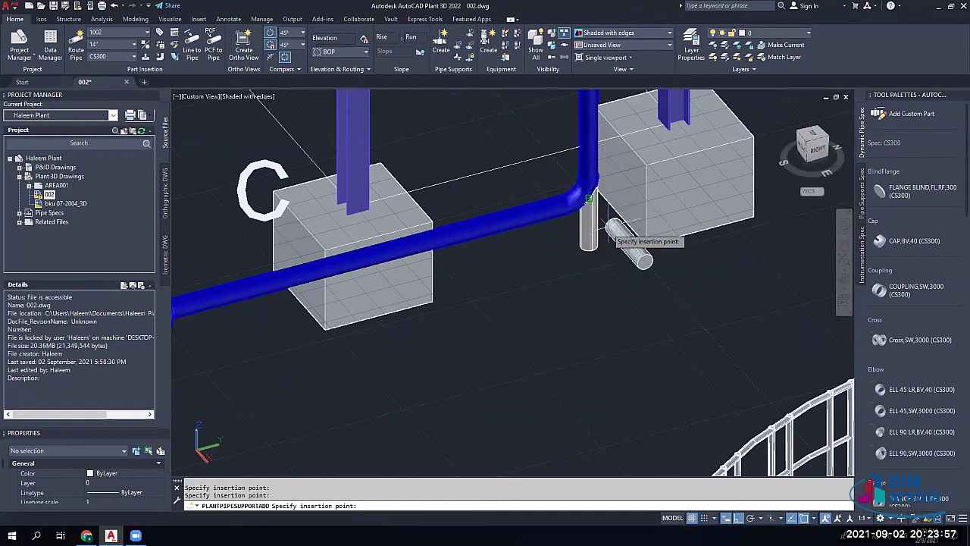
key("Escape")
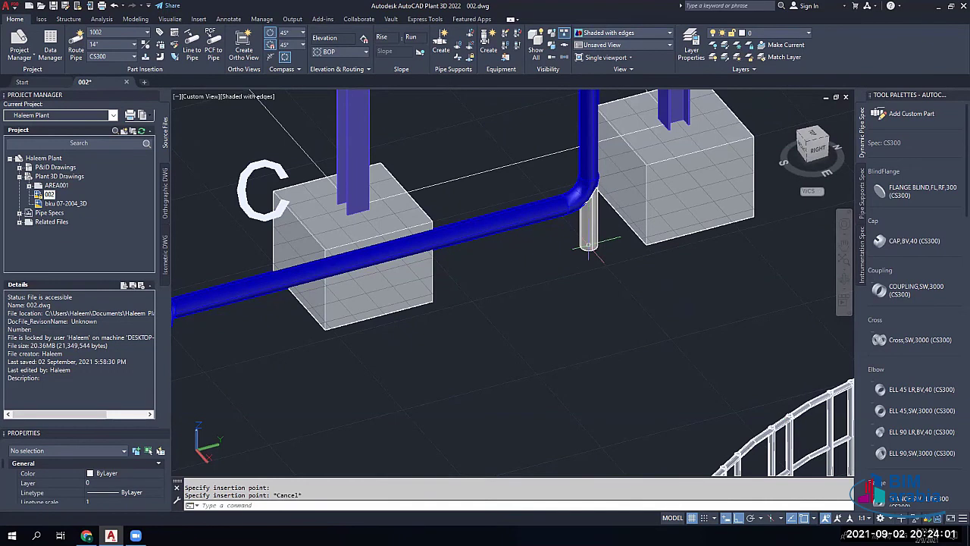
Step: Rotate the dummy leg at the elbow to horizontal and back to pointing straight down
scroll(588, 245, "up", 3)
left_click(589, 197)
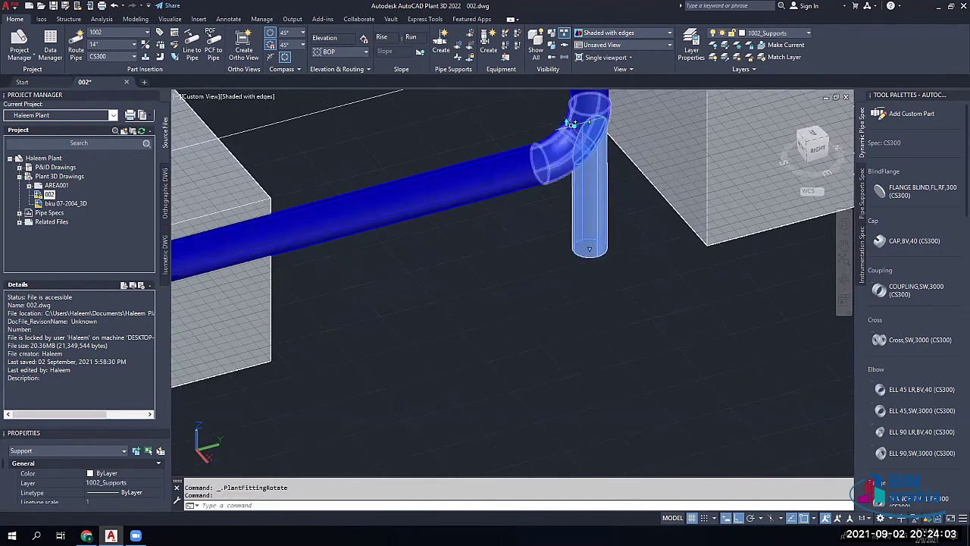
left_click(566, 123)
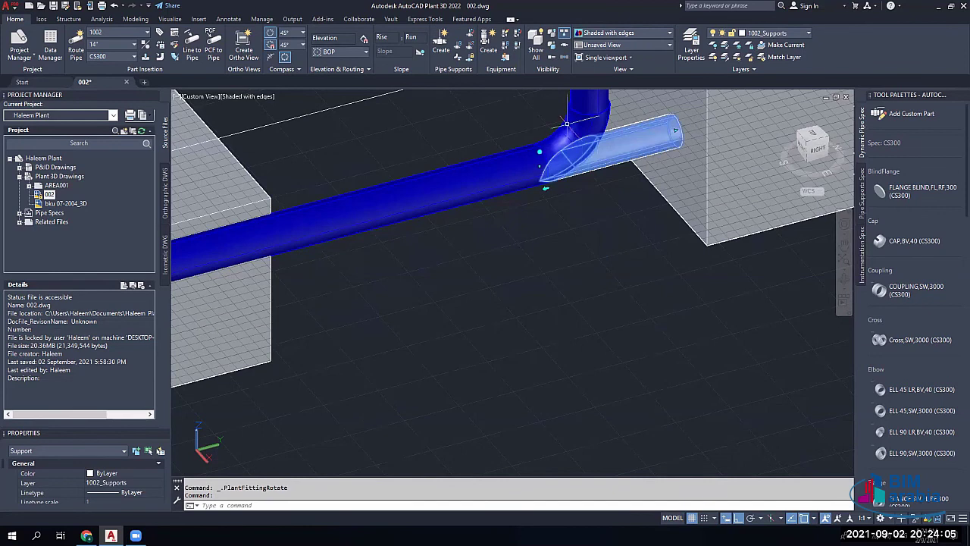
left_click(567, 122)
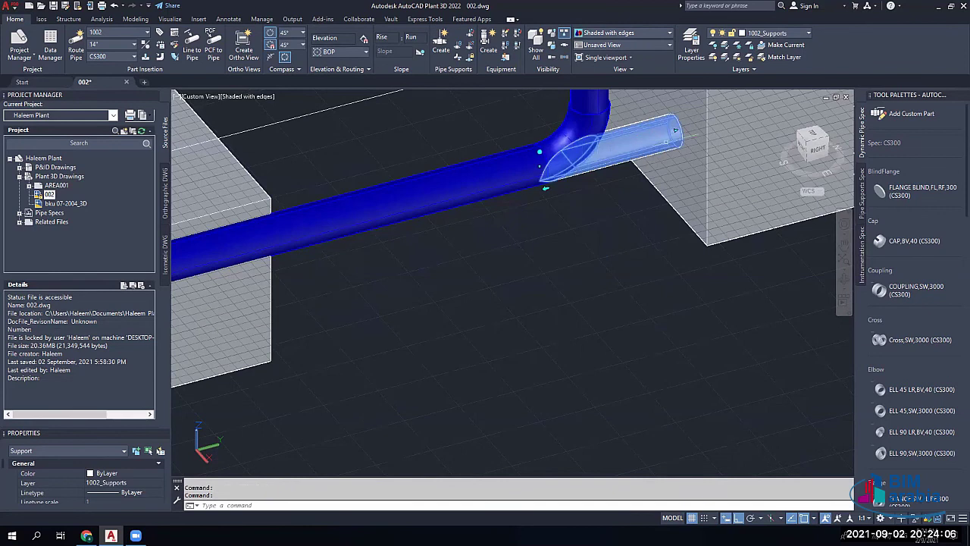
left_click(544, 188)
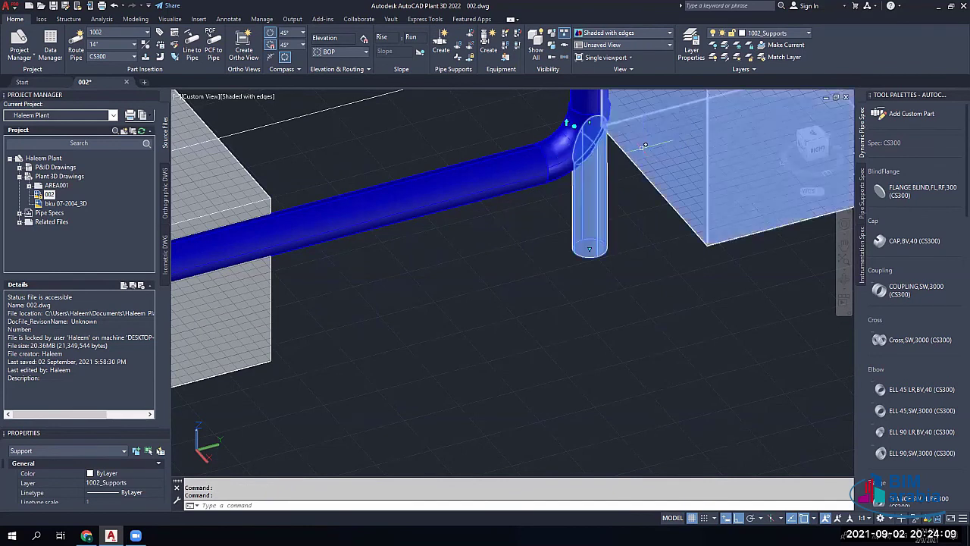
Step: Extend the dummy leg's lower end vertically down to elevation 0
left_click(589, 248)
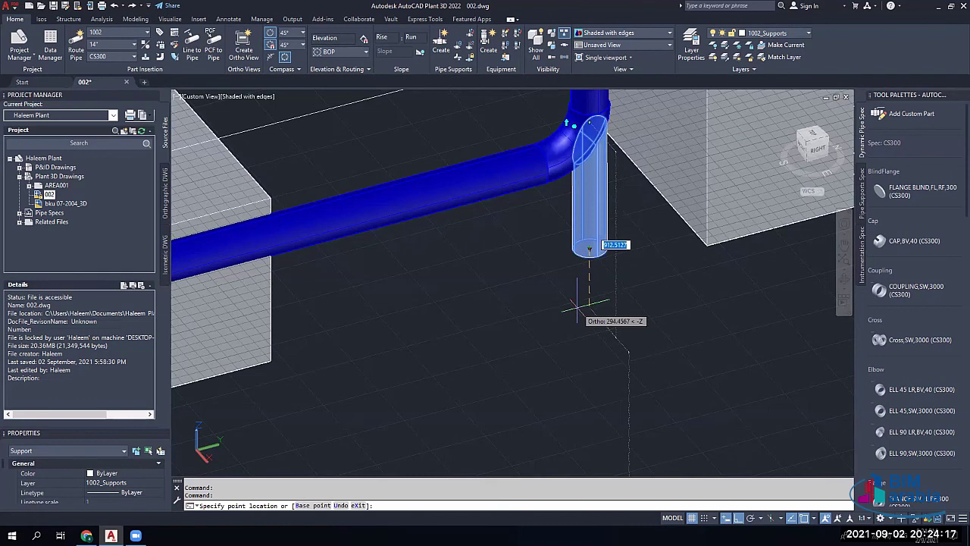
scroll(577, 307, "down", 1)
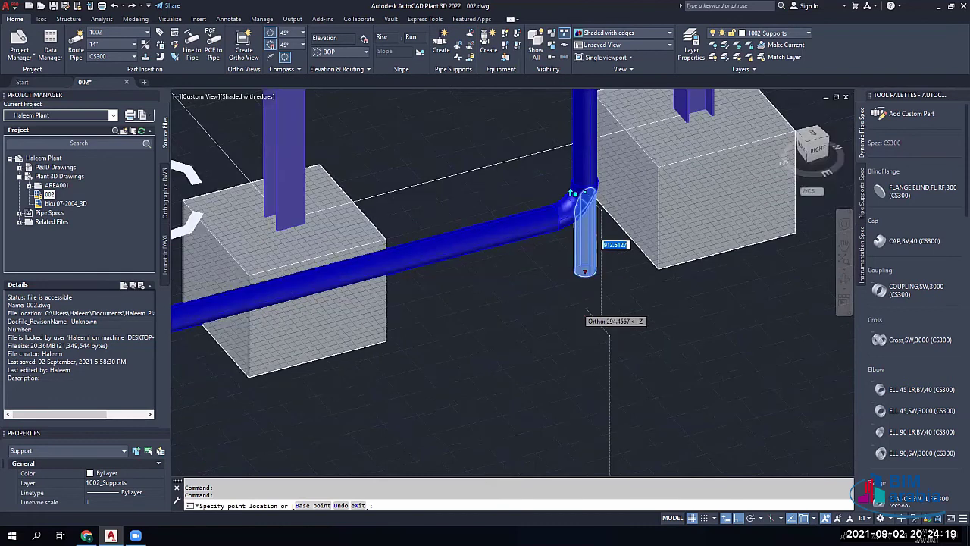
scroll(586, 310, "down", 3)
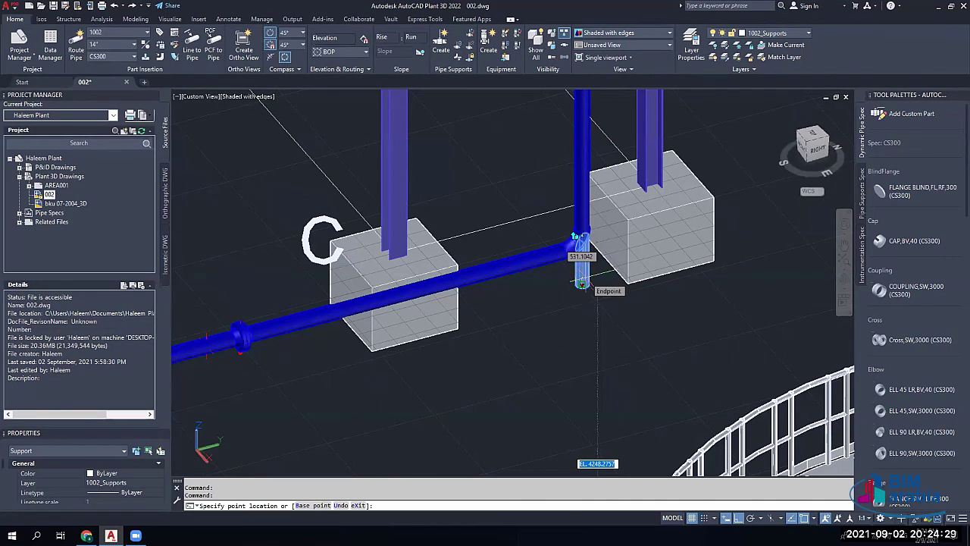
type("0")
key("Return")
scroll(583, 278, "up", 5)
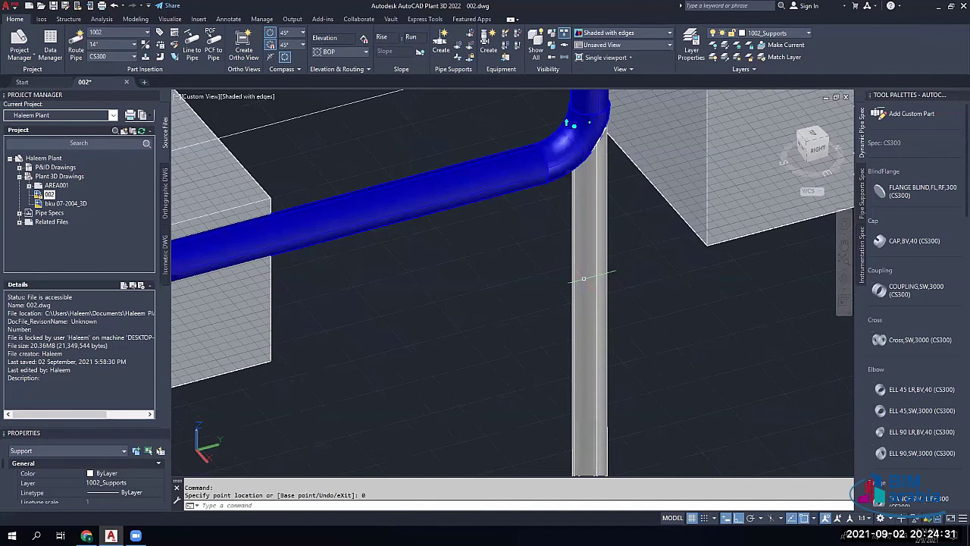
key("Escape")
Step: Delete the extended dummy leg beneath the elbow
scroll(584, 279, "down", 5)
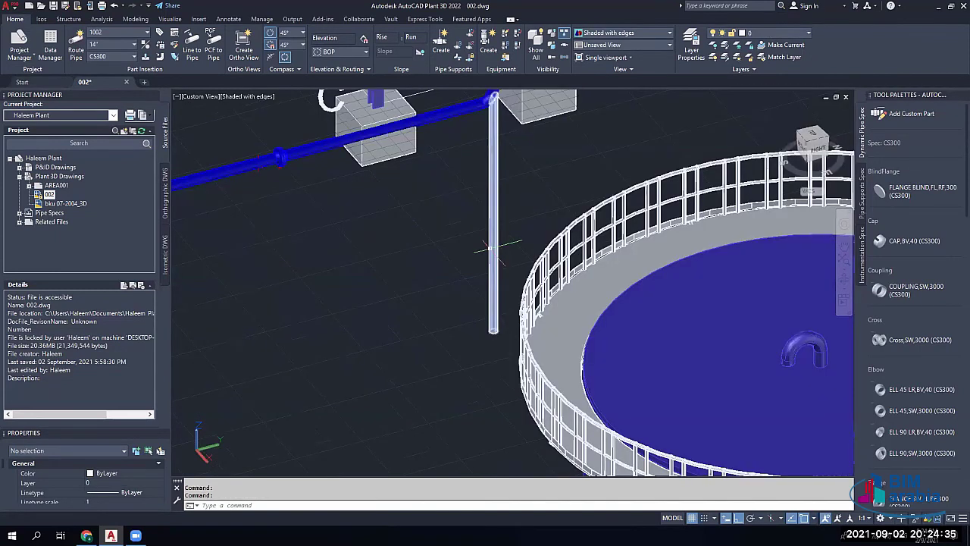
middle_click_drag(492, 249, 489, 225, "shift")
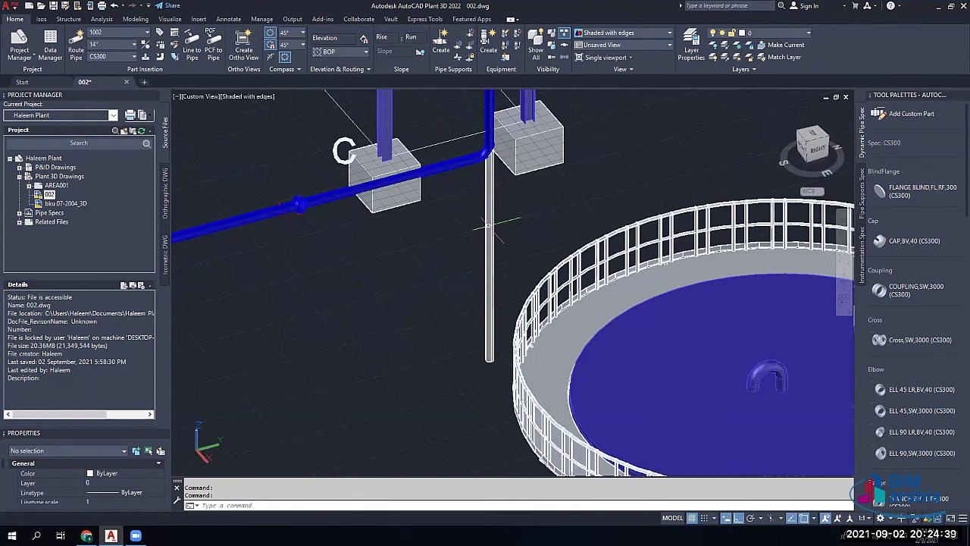
left_click(488, 225)
key("Delete")
middle_click_drag(385, 212, 414, 285)
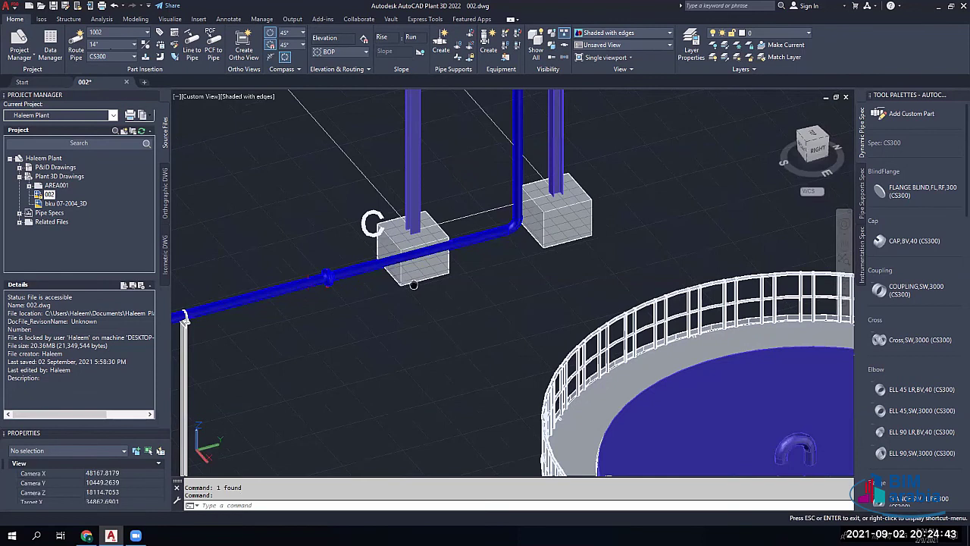
middle_click_drag(413, 285, 313, 356)
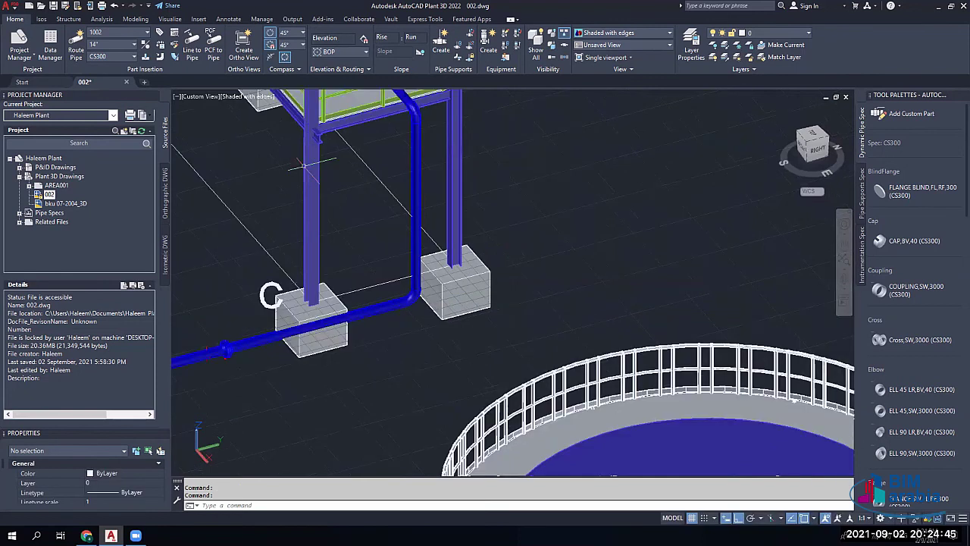
middle_click_drag(303, 163, 356, 66)
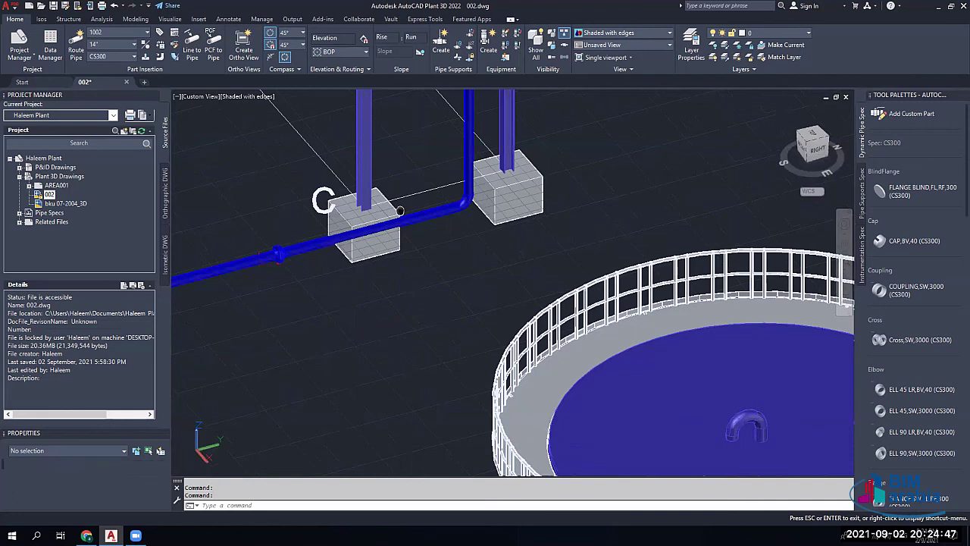
middle_click_drag(400, 210, 413, 202)
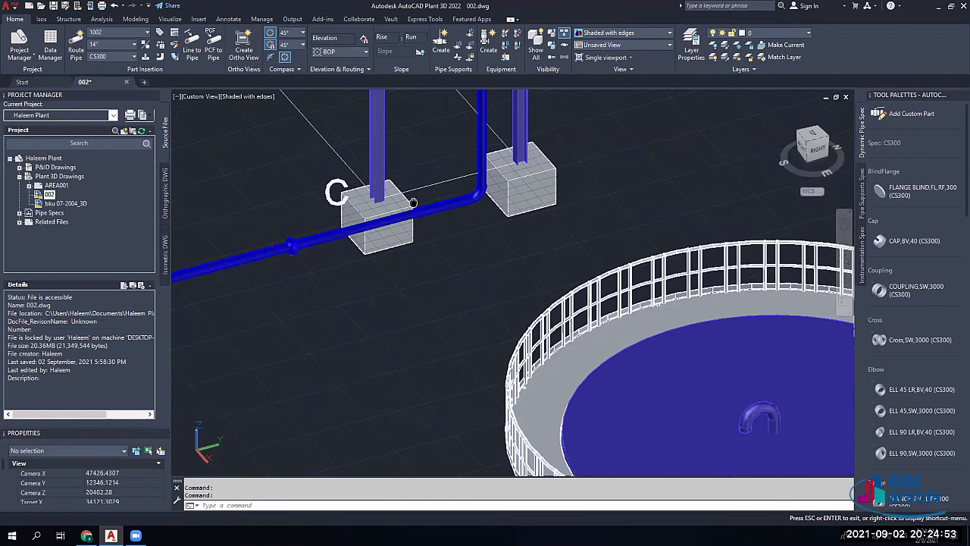
left_click(413, 202)
scroll(413, 202, "up", 5)
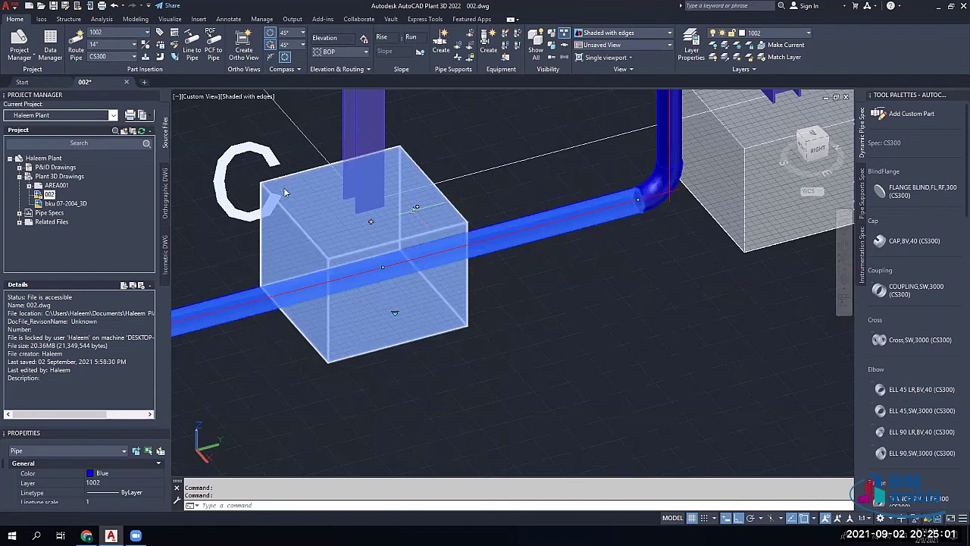
left_click(414, 209)
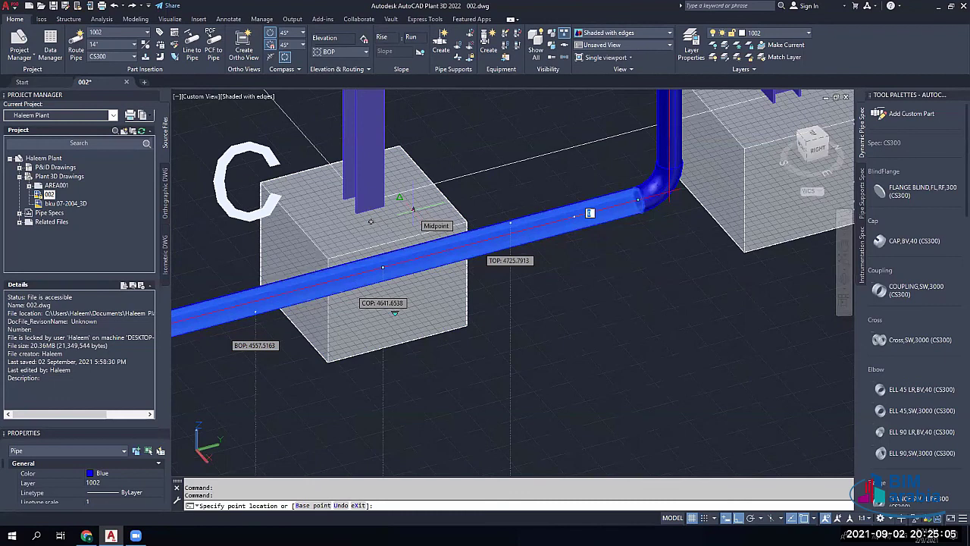
key("Escape")
Step: Draw a line 1000 long in the Y direction in the empty area beside the steel structure
scroll(413, 209, "down", 3)
type("l")
key("Return")
left_click(451, 237)
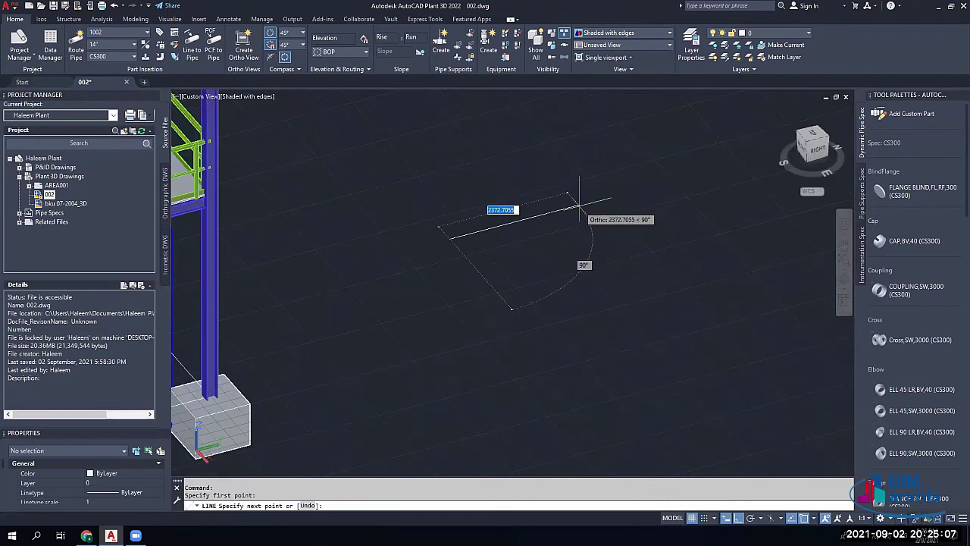
type("1000")
key("Return")
key("Escape")
key("Escape")
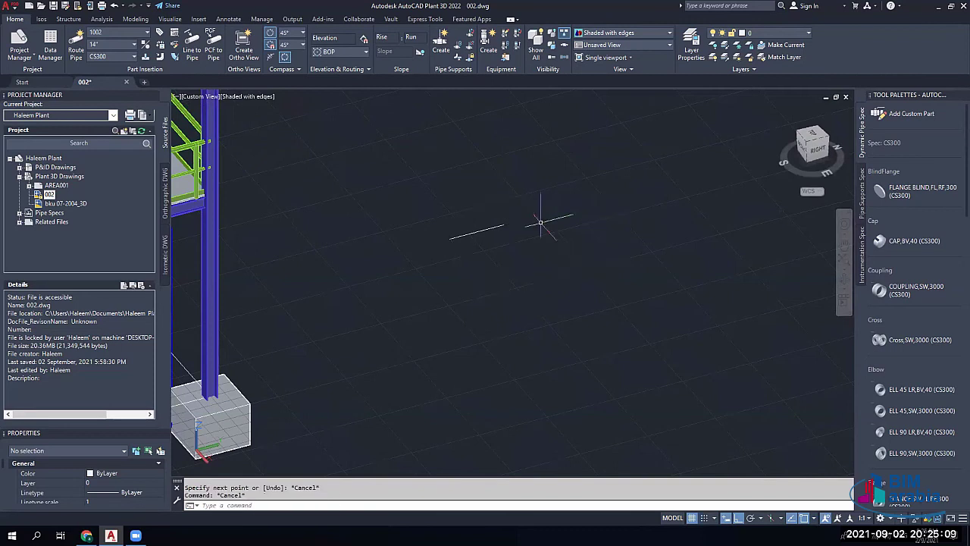
scroll(486, 232, "up", 2)
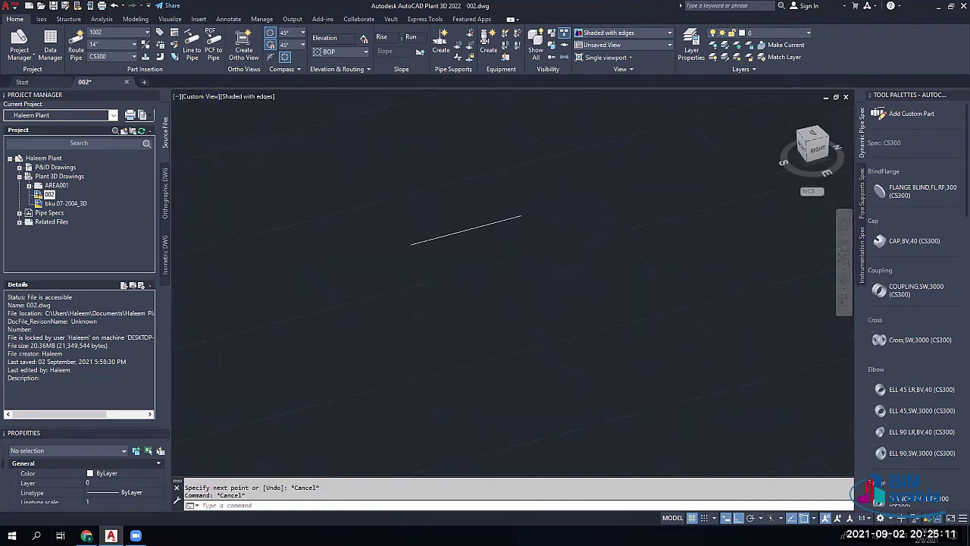
Step: Draw a line 4500 long straight down from the midpoint of the horizontal line
type("l")
key("Return")
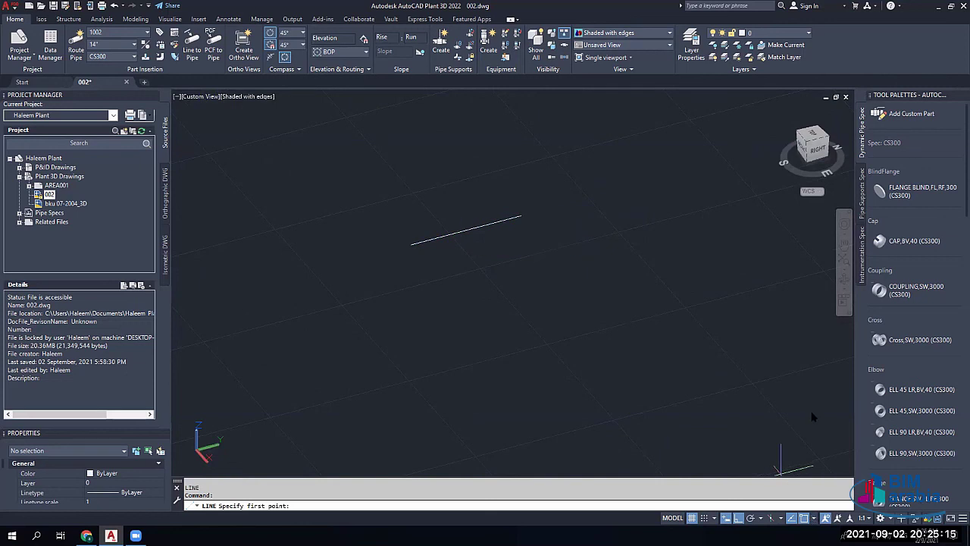
left_click(812, 518)
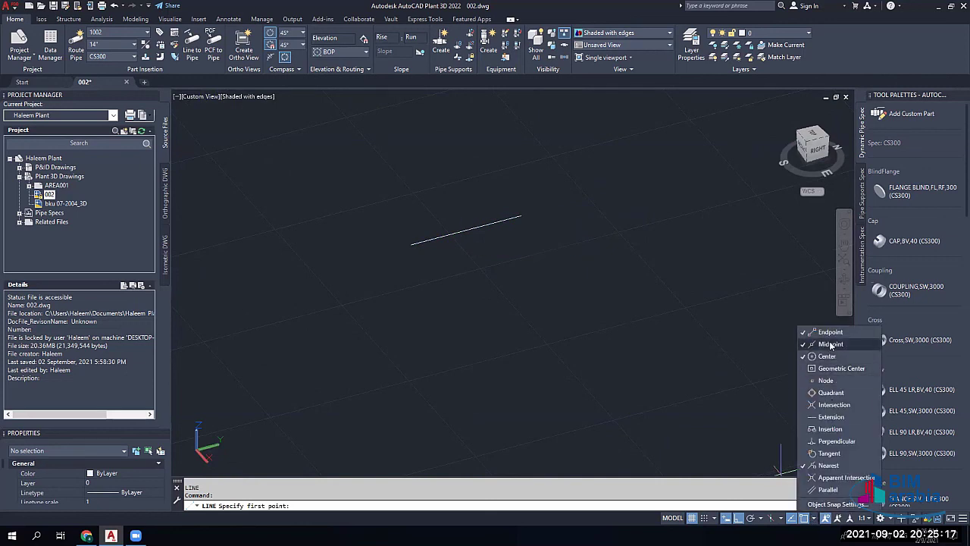
left_click(606, 324)
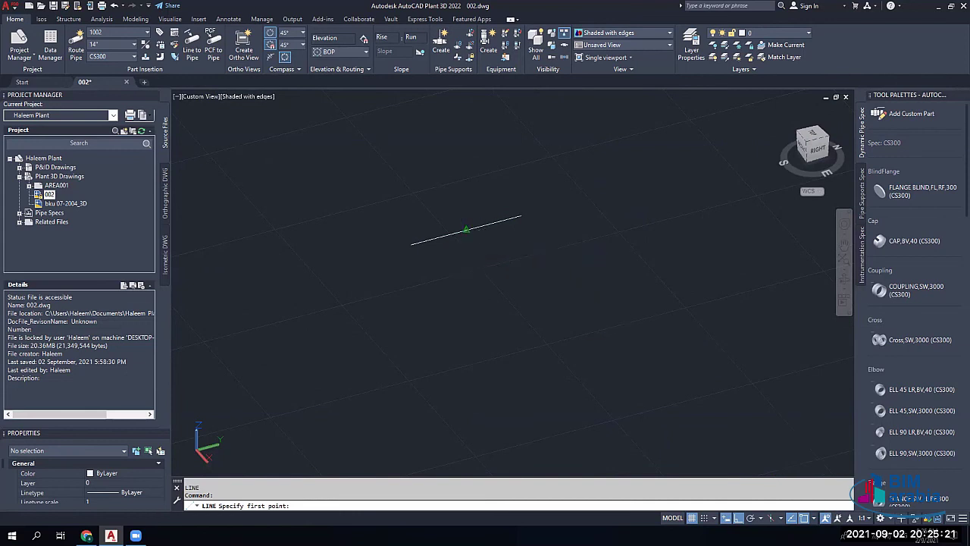
left_click(466, 229)
type("450")
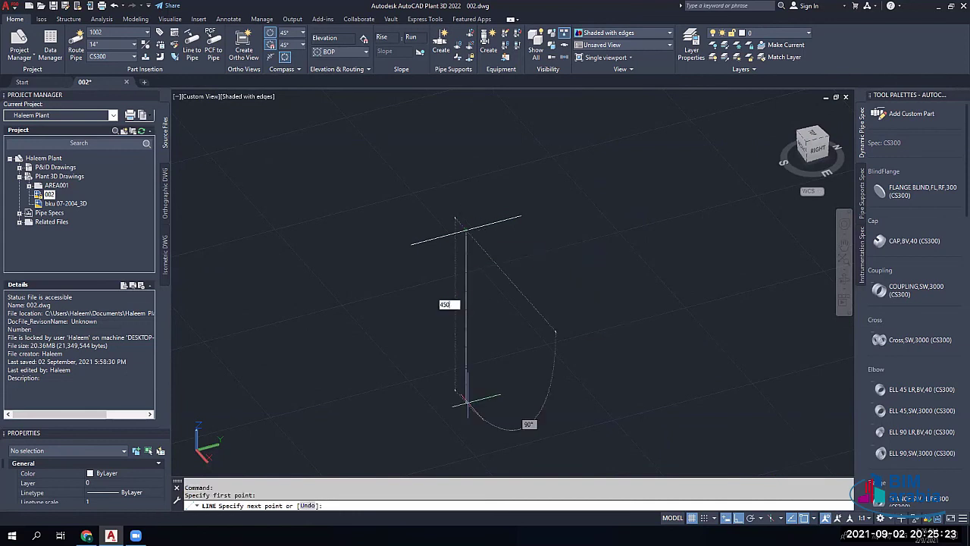
type("0")
key("Return")
key("Escape")
key("Escape")
Step: Set the structural member shape to DIN IPE-120, keeping material ASTM A242 and angle 0
scroll(397, 135, "down", 2)
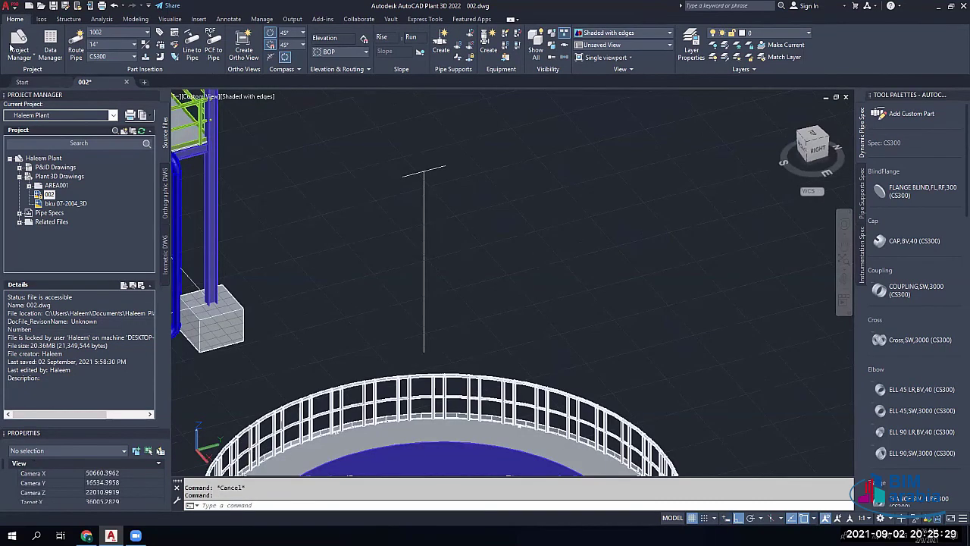
left_click(68, 19)
left_click(179, 48)
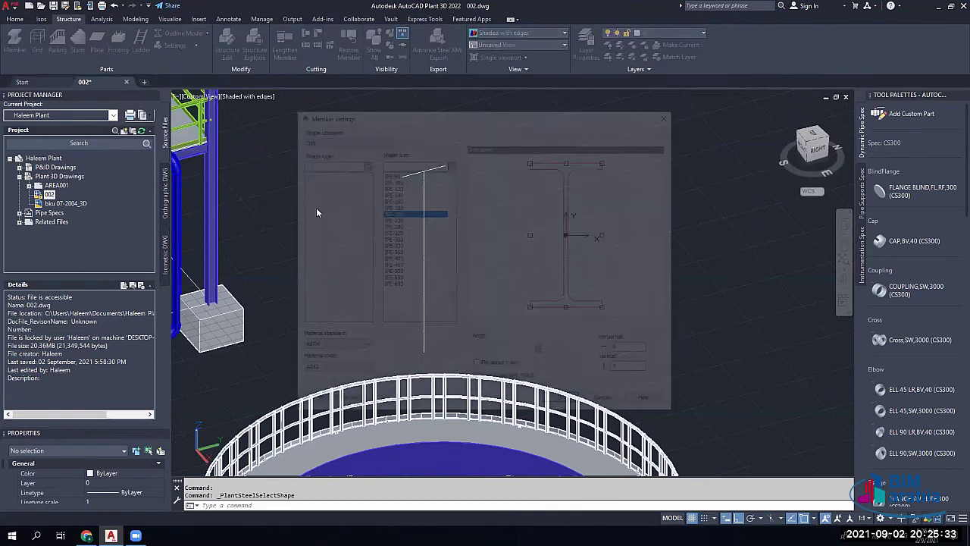
left_click(390, 173)
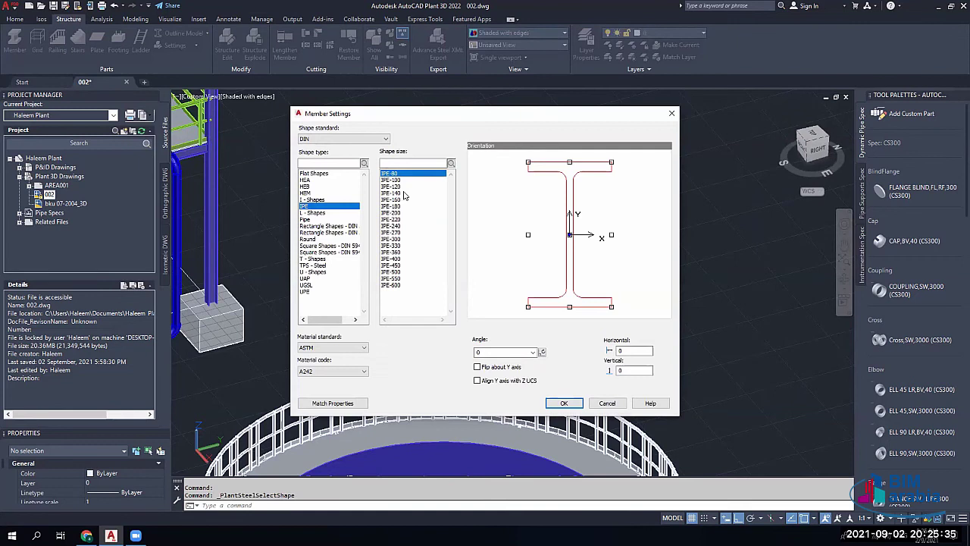
left_click(395, 186)
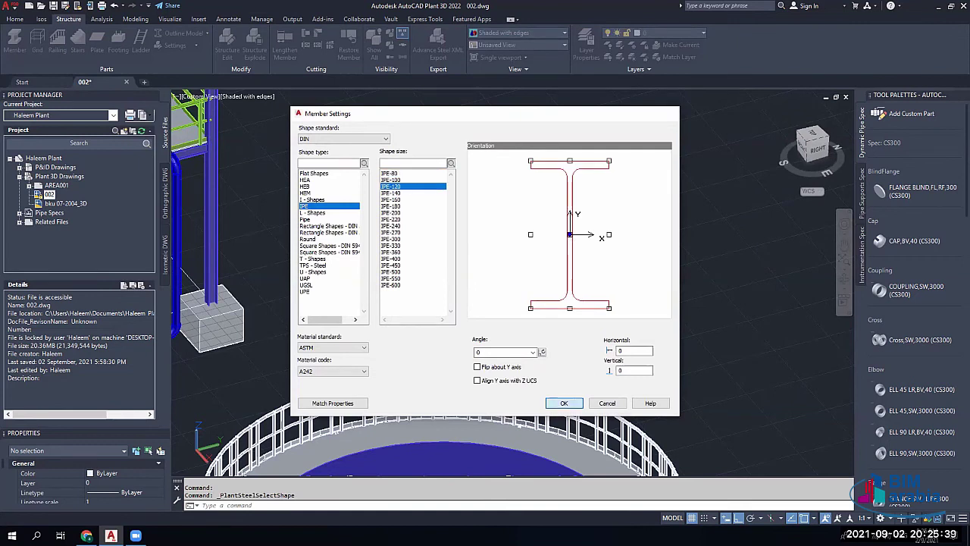
left_click(564, 403)
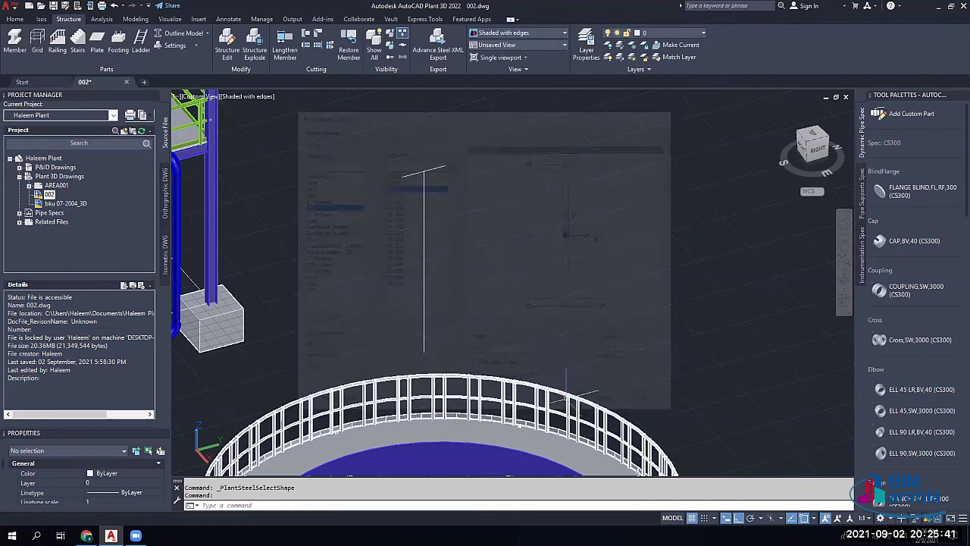
Step: Place an IPE-120 post along the vertical line, from its lower end to the midpoint of the horizontal line
left_click(424, 324)
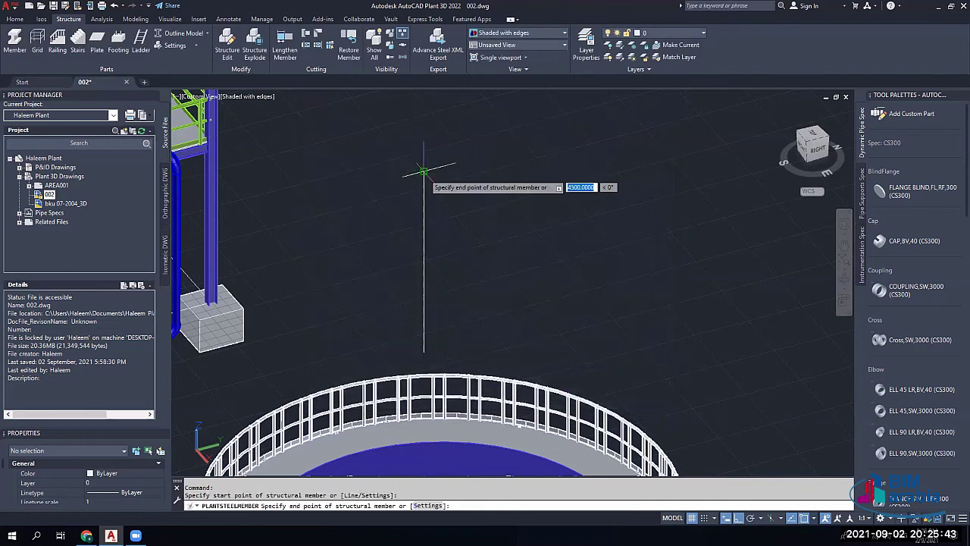
right_click(422, 194)
left_click(453, 201)
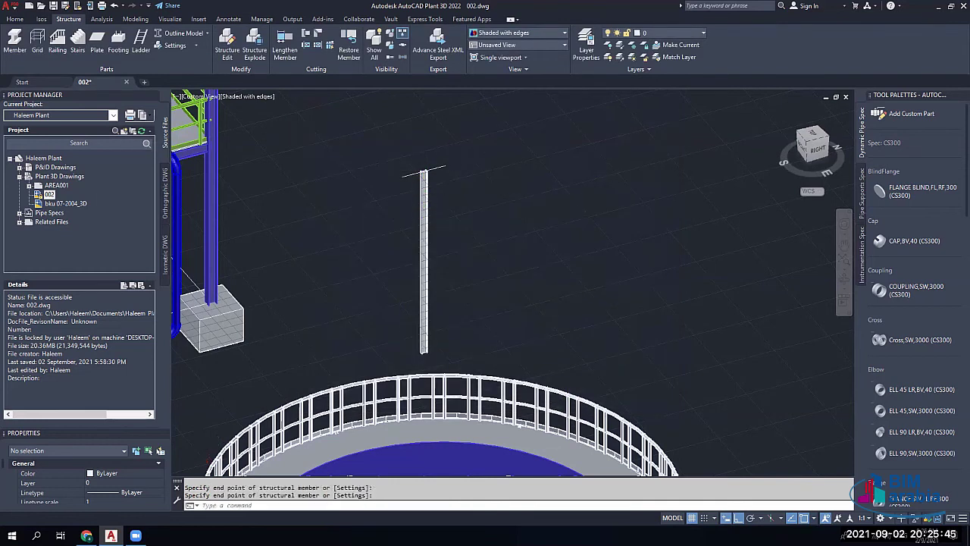
Step: Place an IPE-120 cross beam along the full length of the horizontal line above the post
scroll(405, 182, "up", 2)
left_click(17, 44)
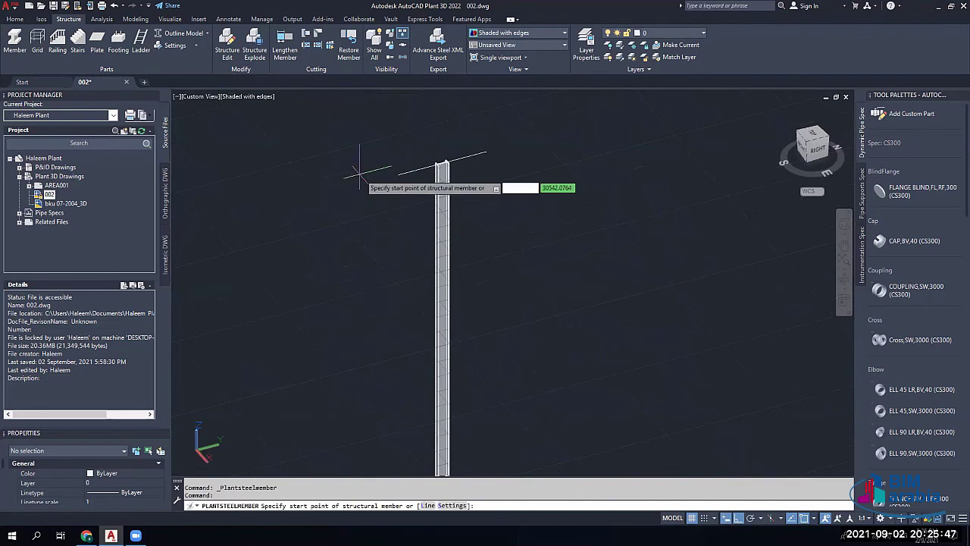
left_click(397, 175)
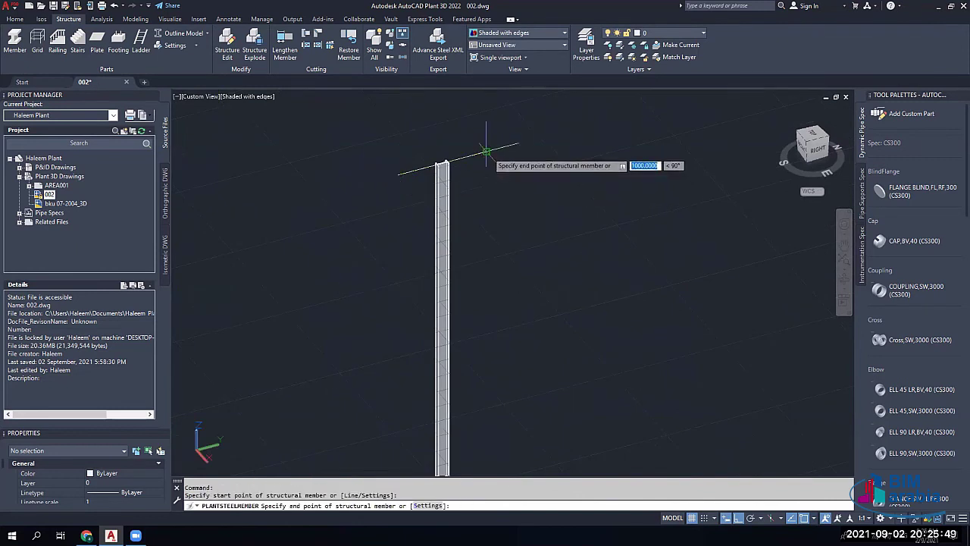
right_click(463, 188)
left_click(483, 194)
key("Escape")
key("Escape")
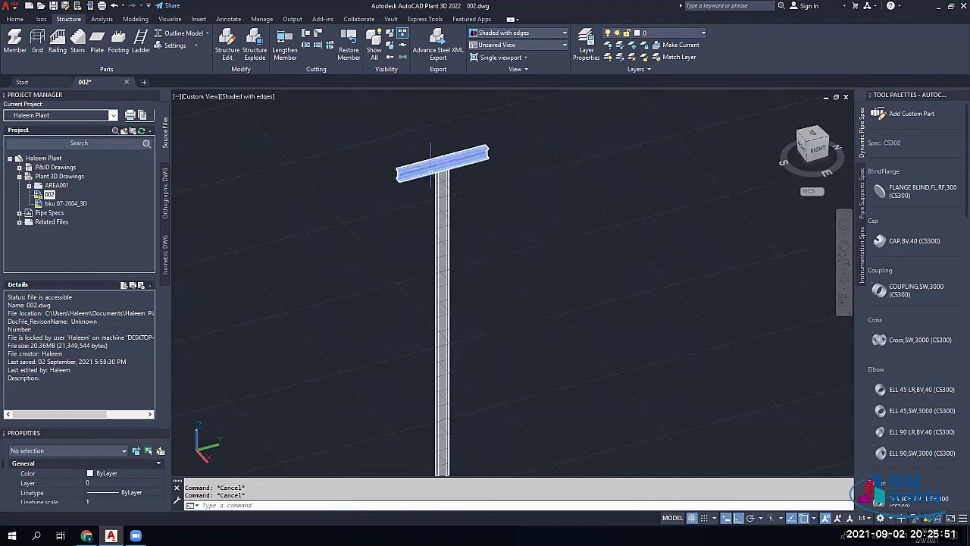
Step: Change the cross beam's insertion point to the top centre of its profile, with vertical offset 60
scroll(419, 165, "up", 2)
scroll(419, 165, "up", 2)
left_click(419, 162)
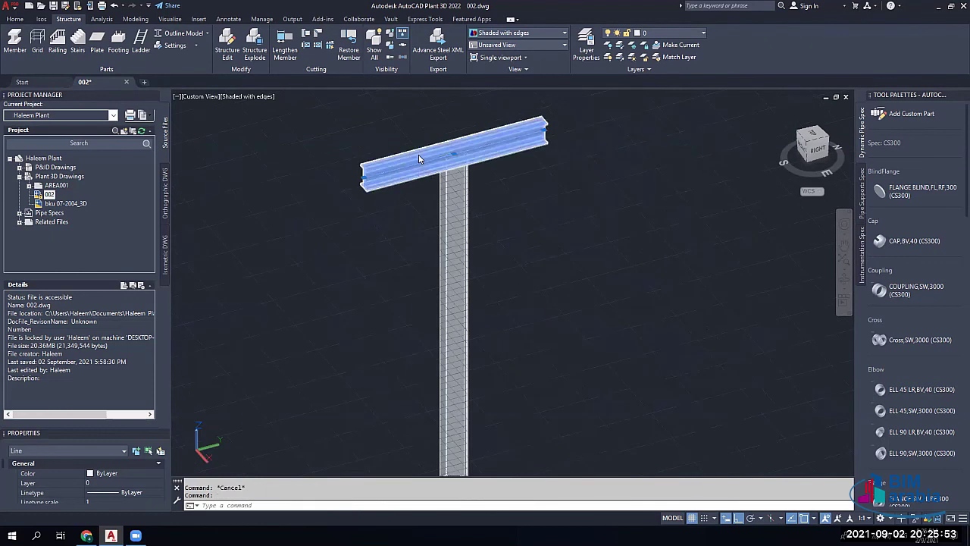
right_click(419, 155)
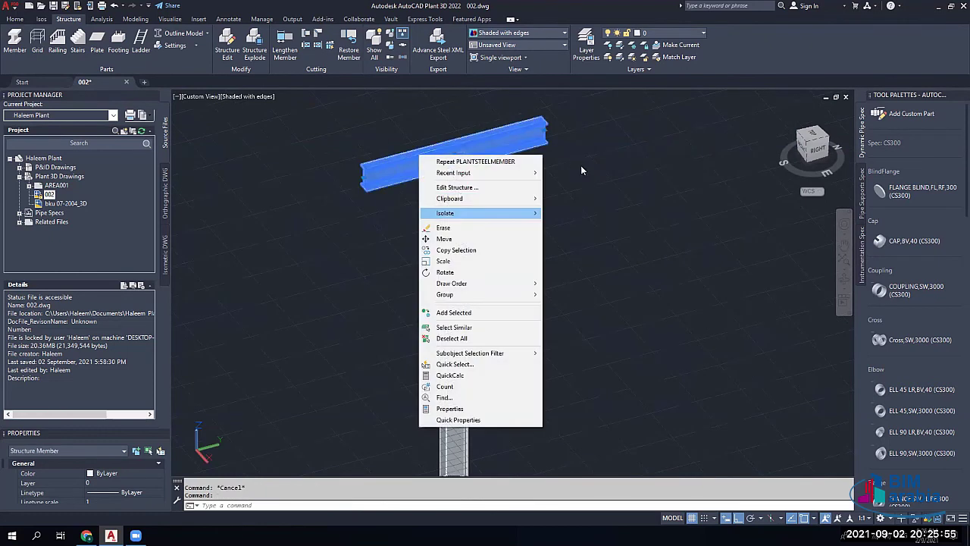
left_click(457, 187)
left_click(574, 402)
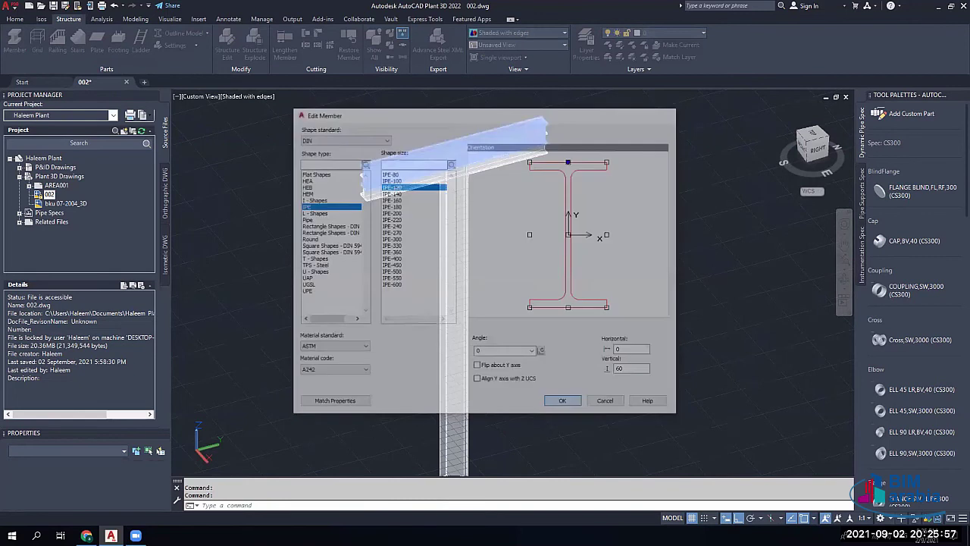
key("Escape")
key("Escape")
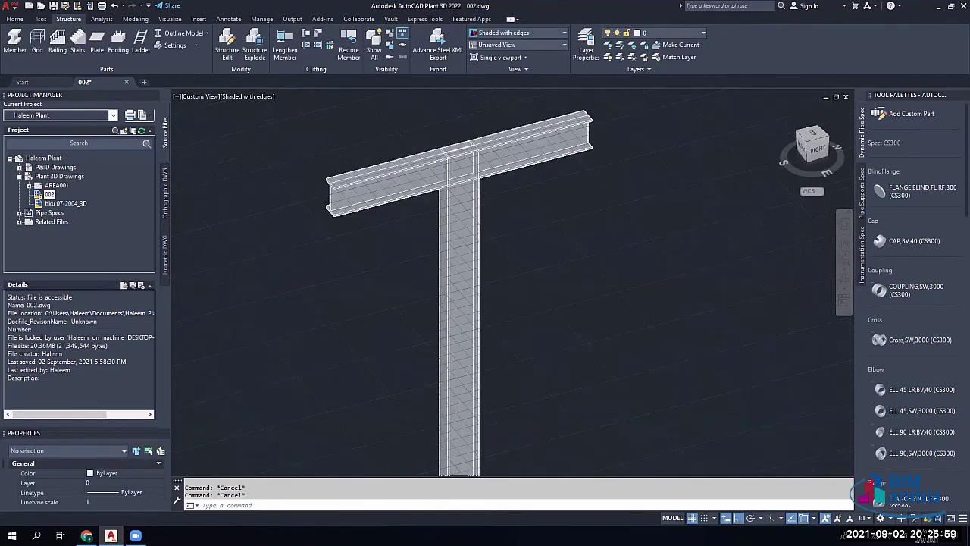
Step: Select the T-shaped support's post, cross beam and both guide lines and show their properties
scroll(440, 258, "down", 5)
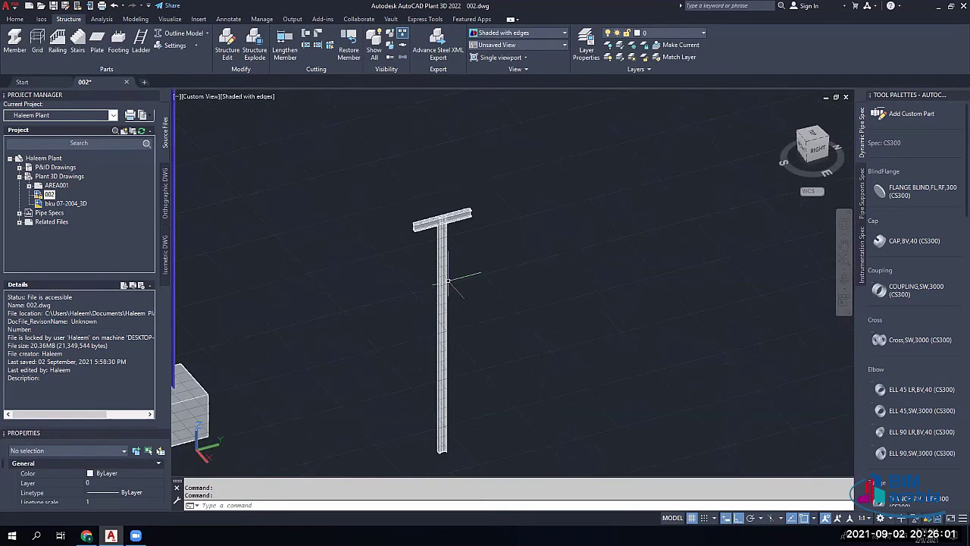
left_click(484, 182)
left_click(389, 275)
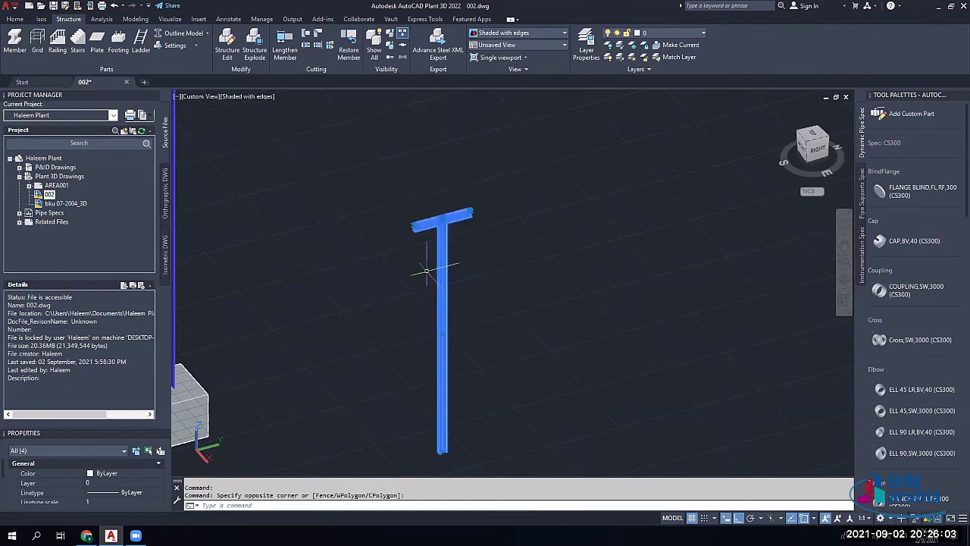
key("Escape")
key("Escape")
left_click(478, 204)
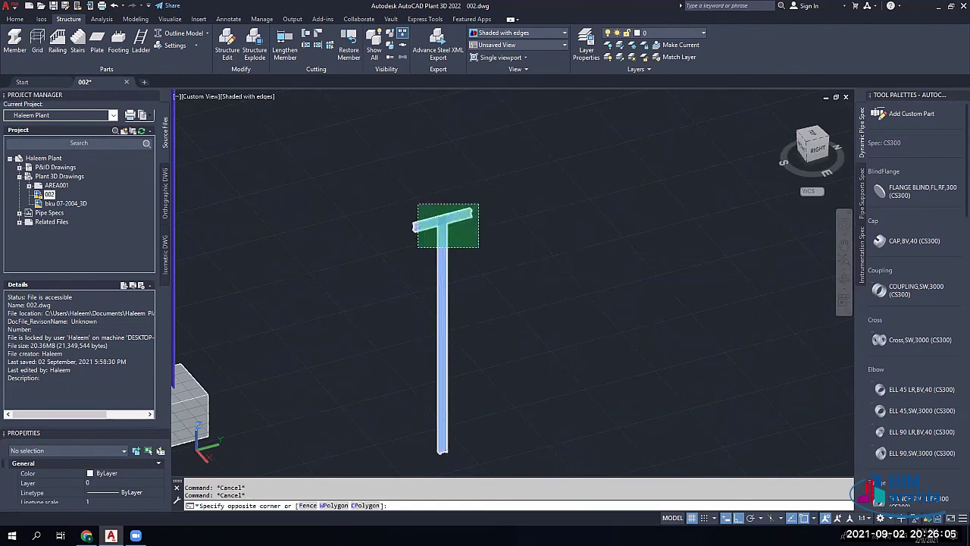
left_click(417, 247)
key("Escape")
left_click(403, 274)
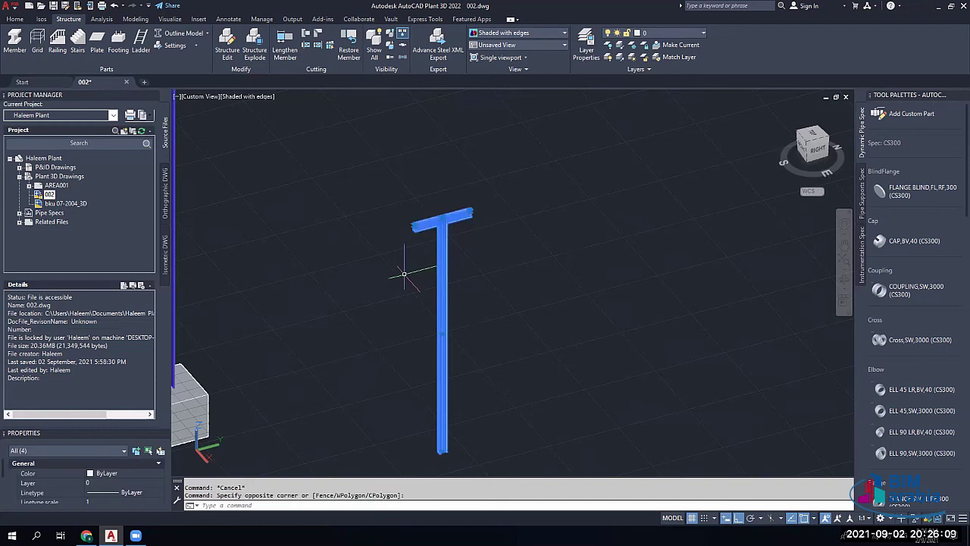
type("pr")
key("Return")
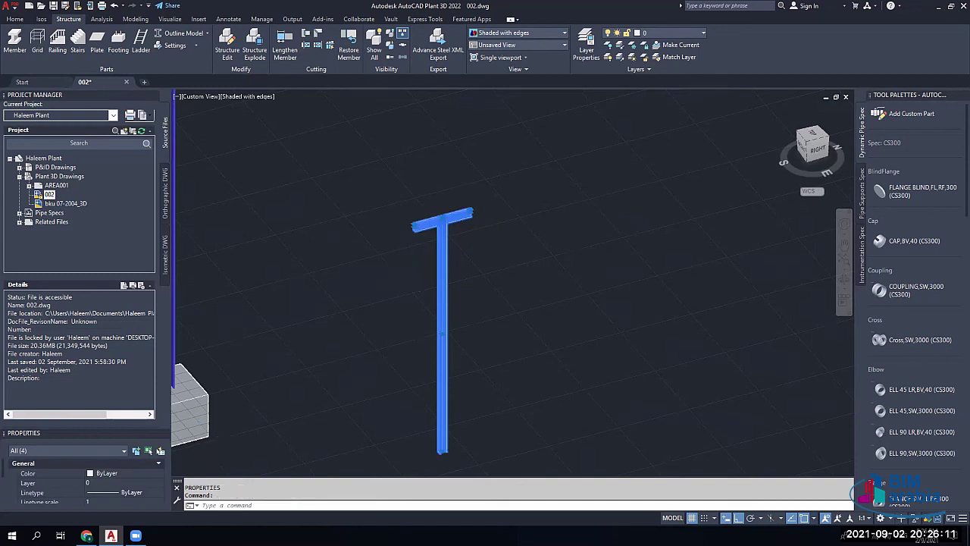
Step: Try to relocate the T-shaped support to the blue pipe near foundation C by grip-stretching it from the cross beam's midpoint
scroll(435, 278, "down", 2)
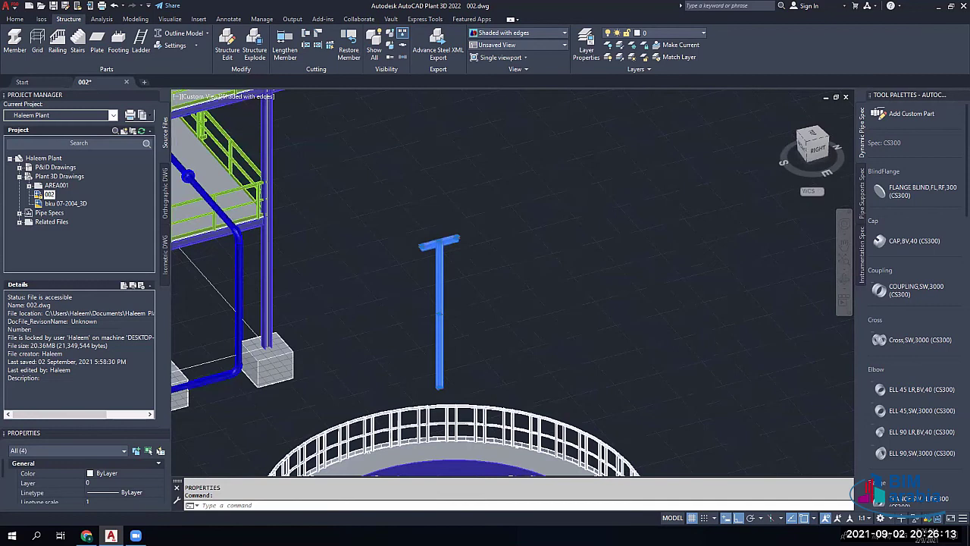
scroll(416, 324, "up", 3)
left_click(416, 324)
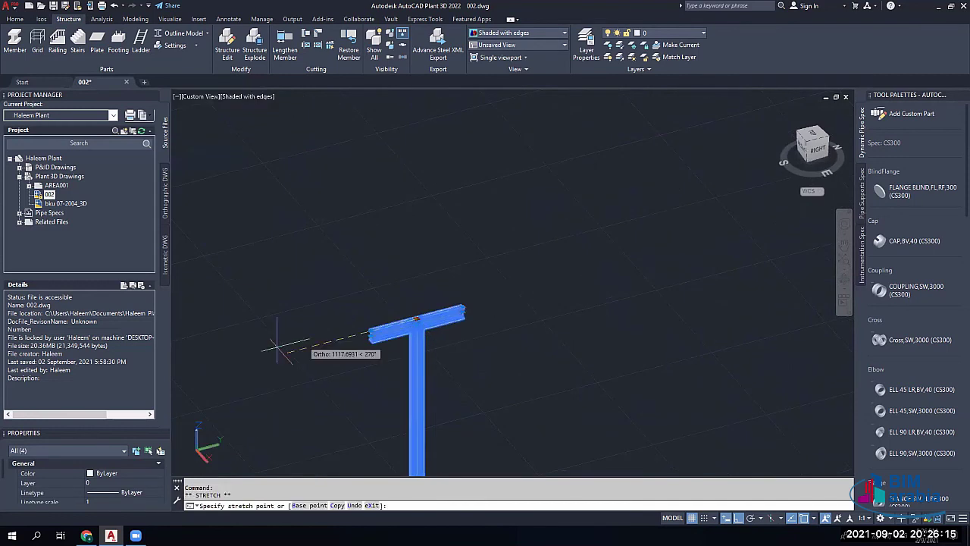
scroll(277, 350, "down", 1)
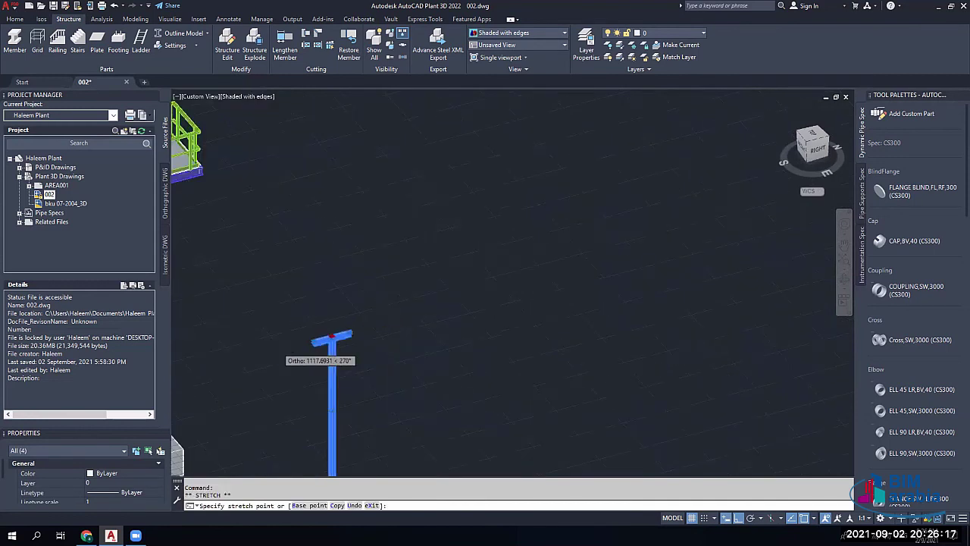
middle_click_drag(276, 350, 675, 234)
scroll(425, 382, "up", 4)
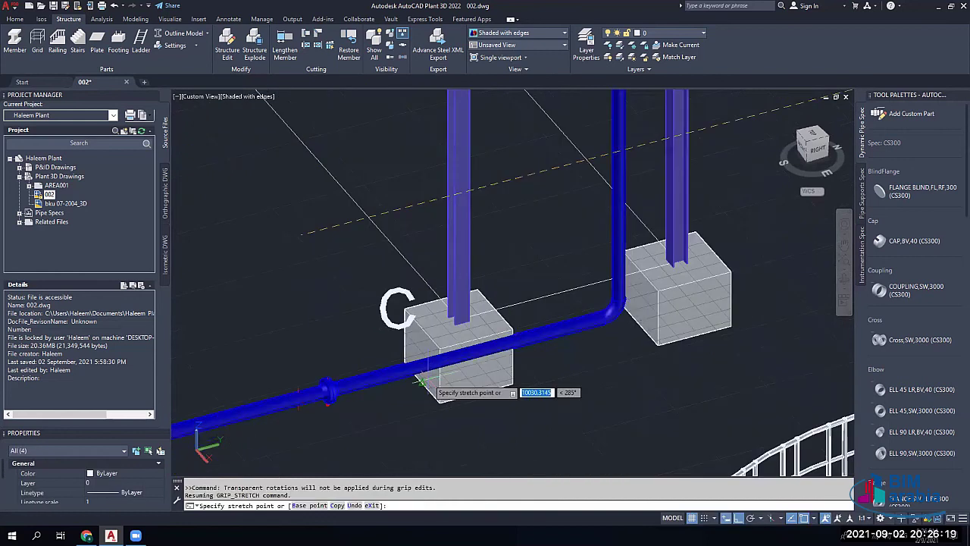
scroll(421, 381, "up", 1)
left_click(398, 371)
scroll(398, 371, "down", 1)
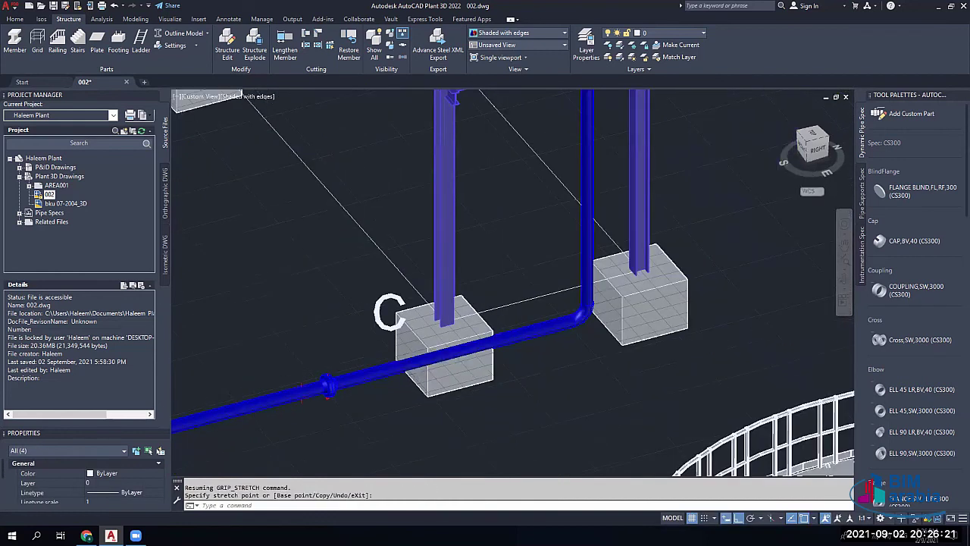
scroll(397, 369, "down", 2)
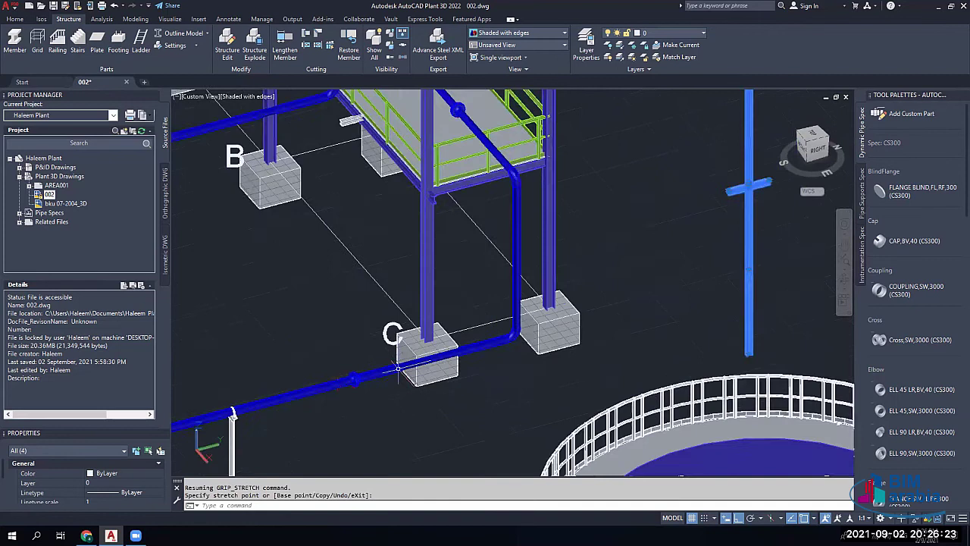
Step: Undo the grip stretch of the T-shaped support
scroll(397, 369, "up", 4)
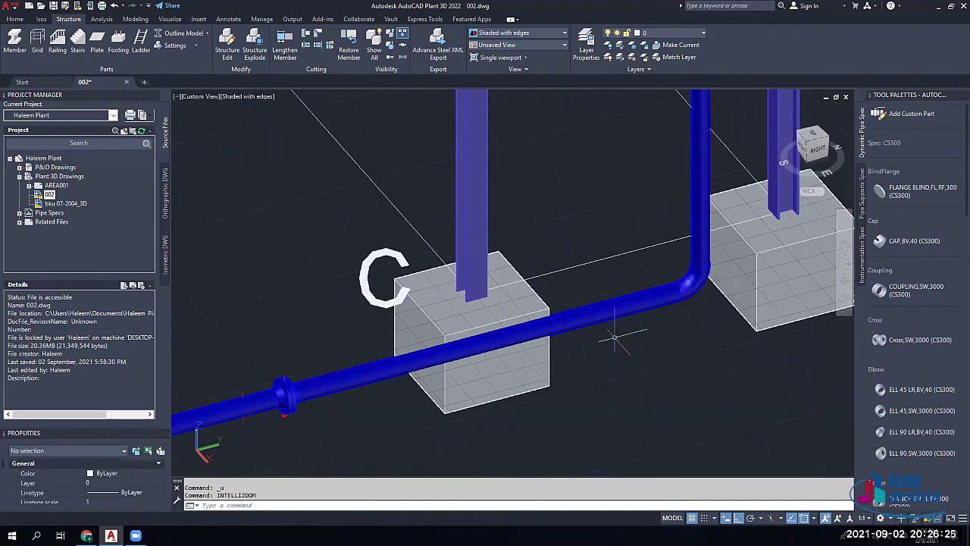
scroll(615, 336, "down", 4)
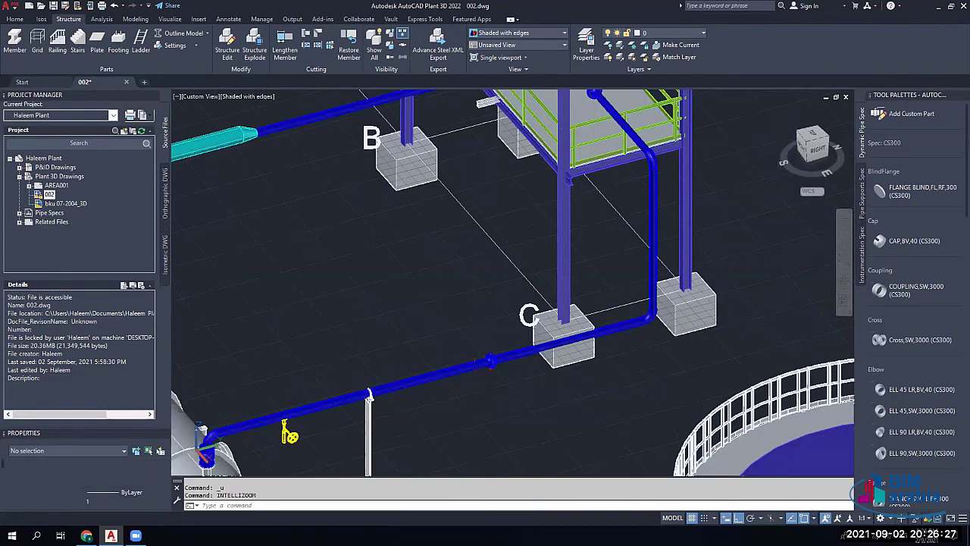
key("ctrl+z")
middle_click_drag(632, 234, 899, 190)
key("Escape")
key("Escape")
scroll(623, 337, "up", 2)
middle_click_drag(647, 334, 378, 355)
scroll(395, 352, "down", 2)
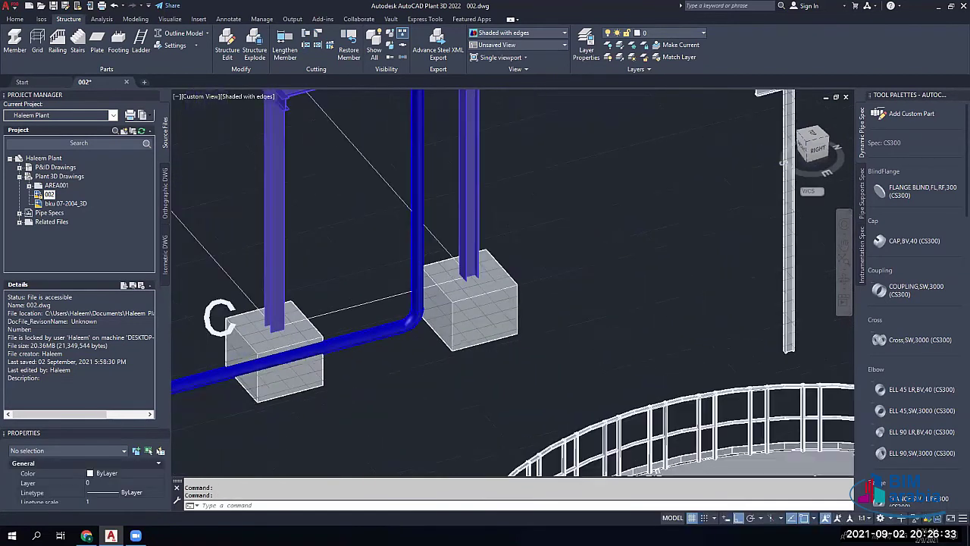
key("ctrl+z")
key("ctrl+z")
key("ctrl+z")
Step: Move the T-shaped support with its guide lines, by the post's lower end, to beside the blue pipe near foundation C
left_click(493, 191)
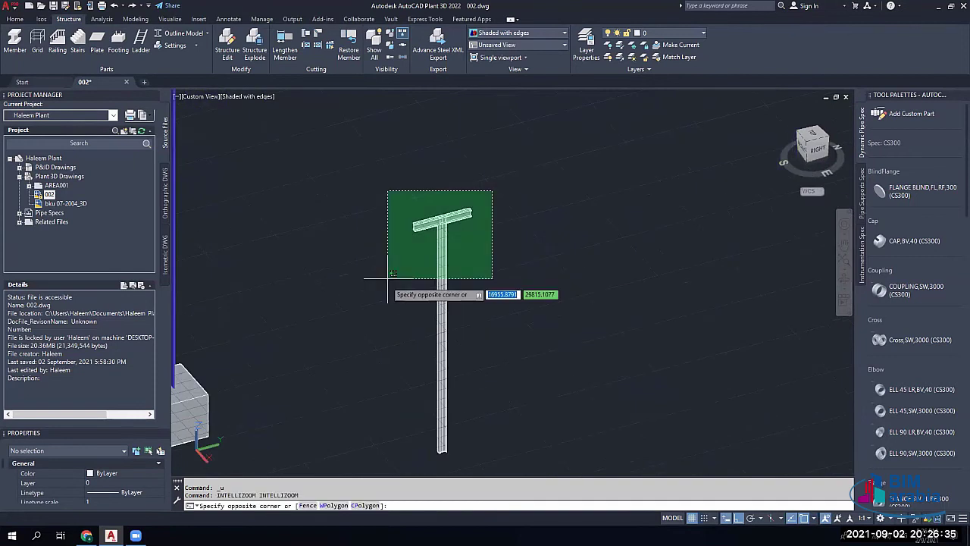
left_click(388, 278)
type("m")
key("Return")
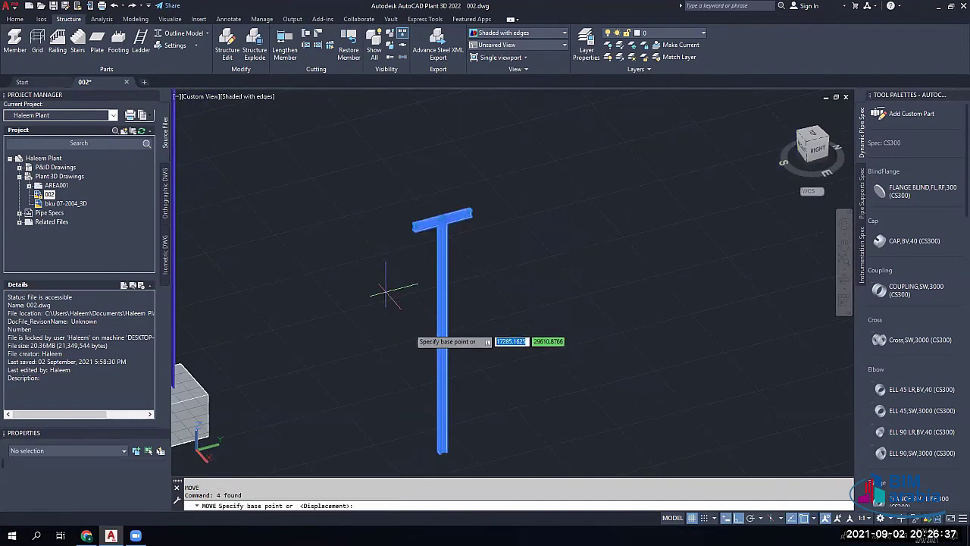
middle_click_drag(447, 318, 444, 210)
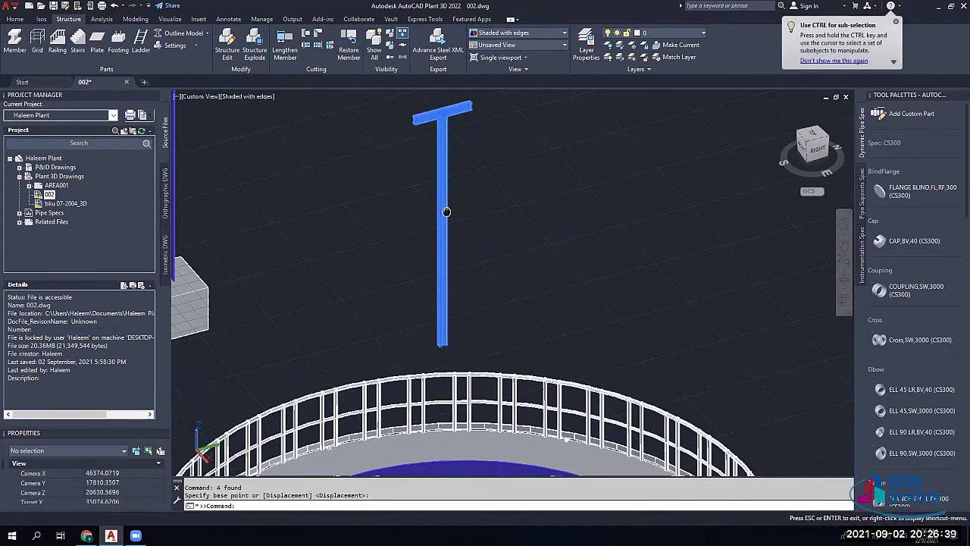
left_click(443, 346)
middle_click_drag(220, 375, 550, 310)
scroll(550, 311, "up", 2)
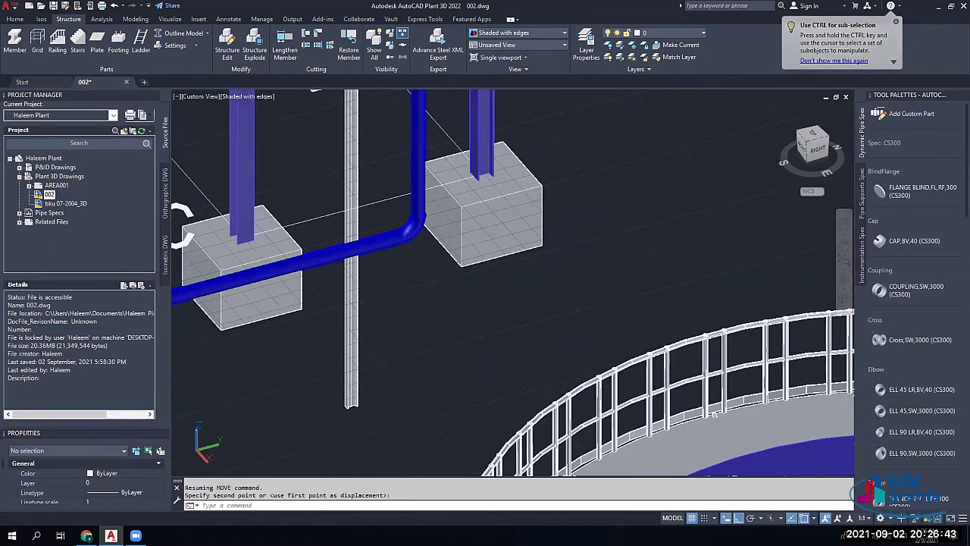
key("Escape")
key("Escape")
scroll(388, 388, "down", 2)
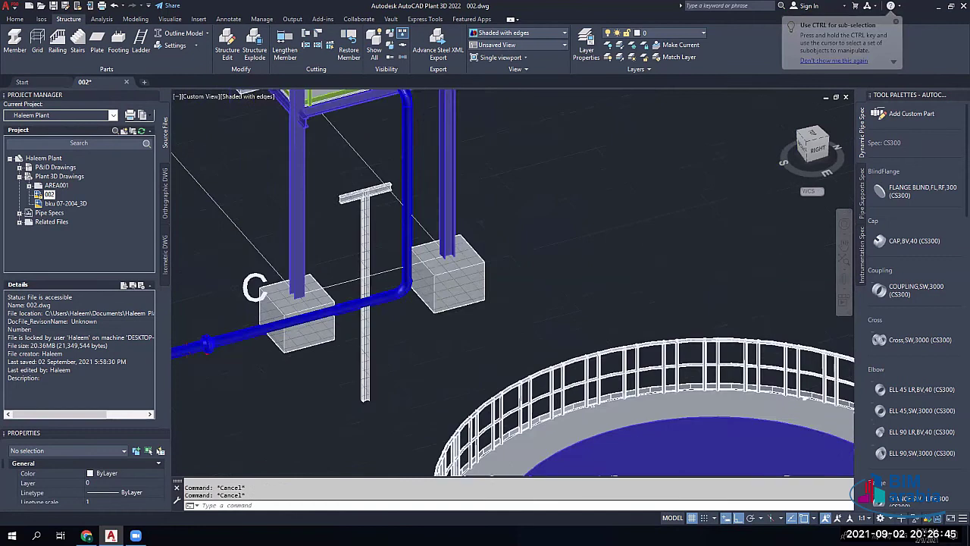
Step: Draw a short reference line from the underside of the horizontal blue pipe outward, perpendicular to the pipe, beside foundation C
scroll(379, 349, "down", 3)
scroll(371, 265, "up", 4)
scroll(371, 262, "up", 4)
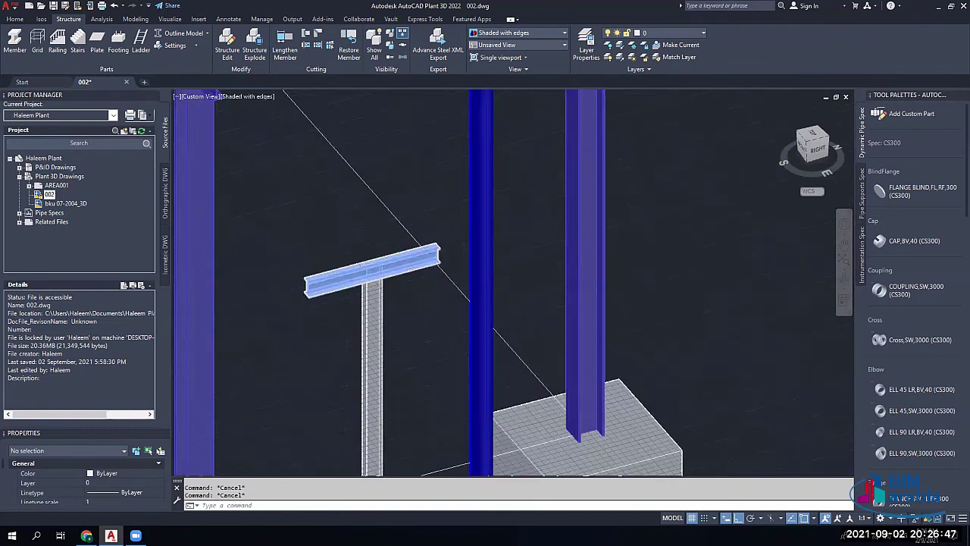
scroll(372, 261, "down", 3)
scroll(409, 136, "down", 3)
scroll(376, 364, "up", 4)
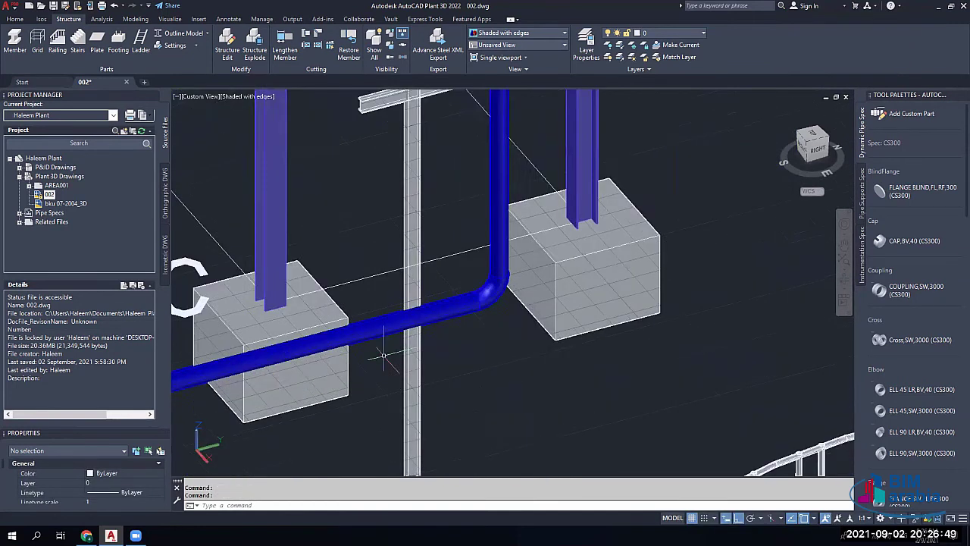
middle_click_drag(381, 353, 476, 334)
scroll(474, 339, "up", 2)
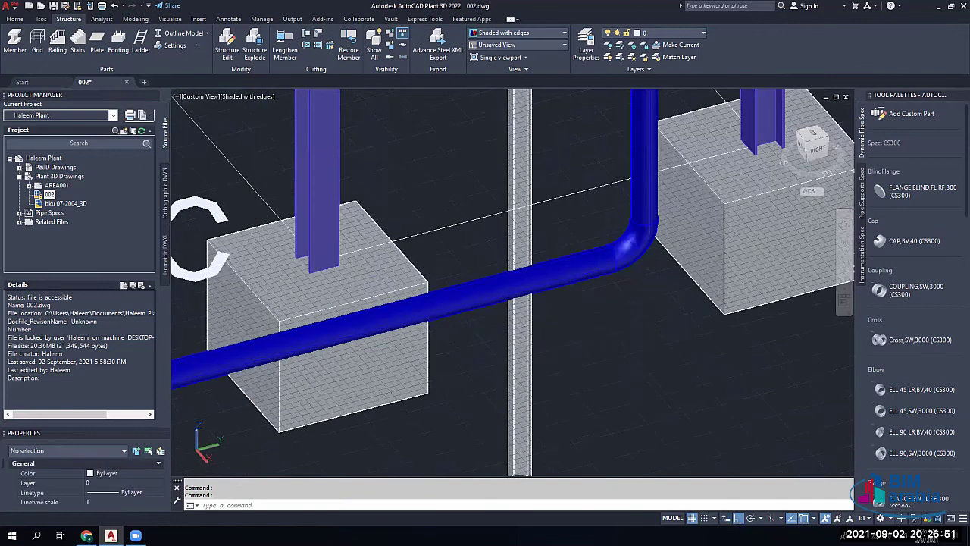
type("l")
key("Return")
left_click(485, 300)
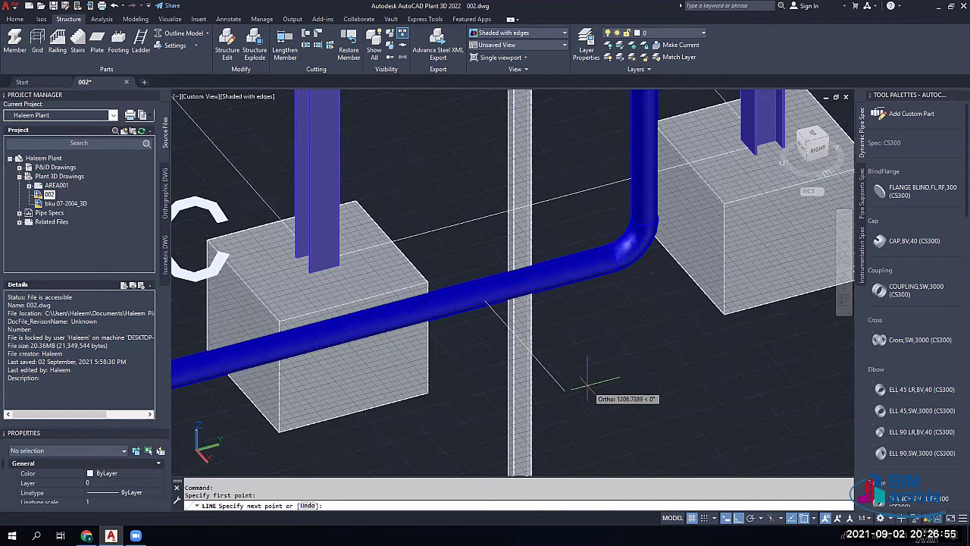
key("Escape")
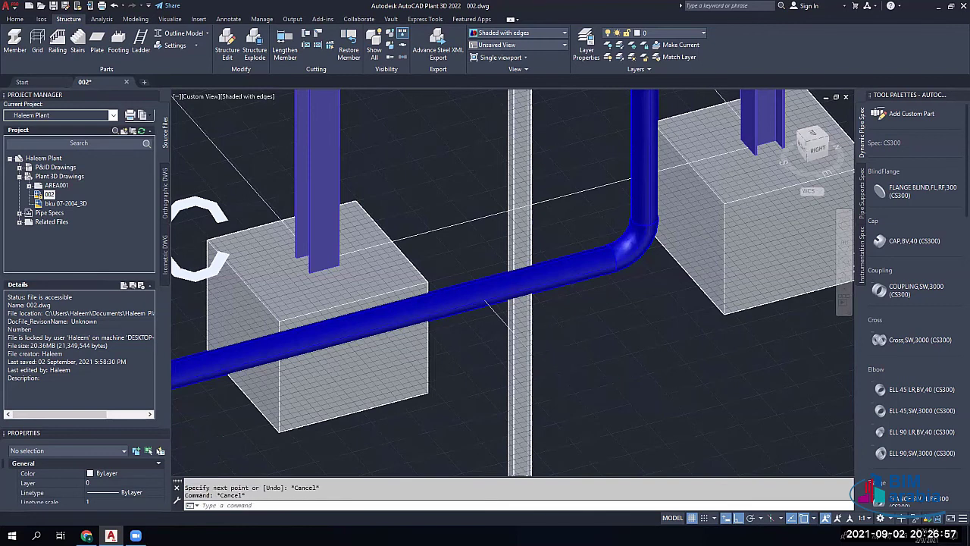
scroll(553, 344, "down", 2)
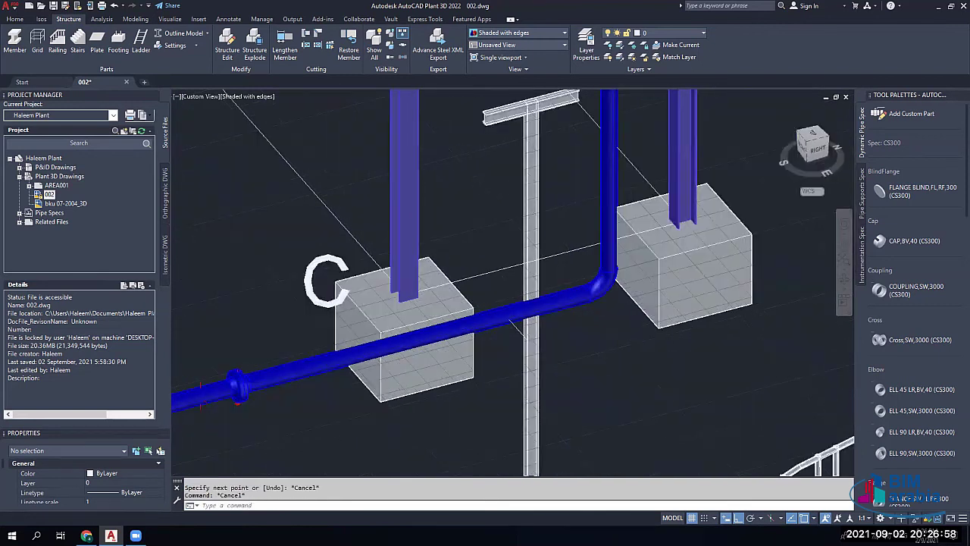
Step: Try to move the support's post, using the cross beam's end as base point, to the free end of the reference line
scroll(522, 338, "up", 3)
left_click(535, 265)
middle_click_drag(535, 264, 541, 216)
scroll(541, 214, "down", 5)
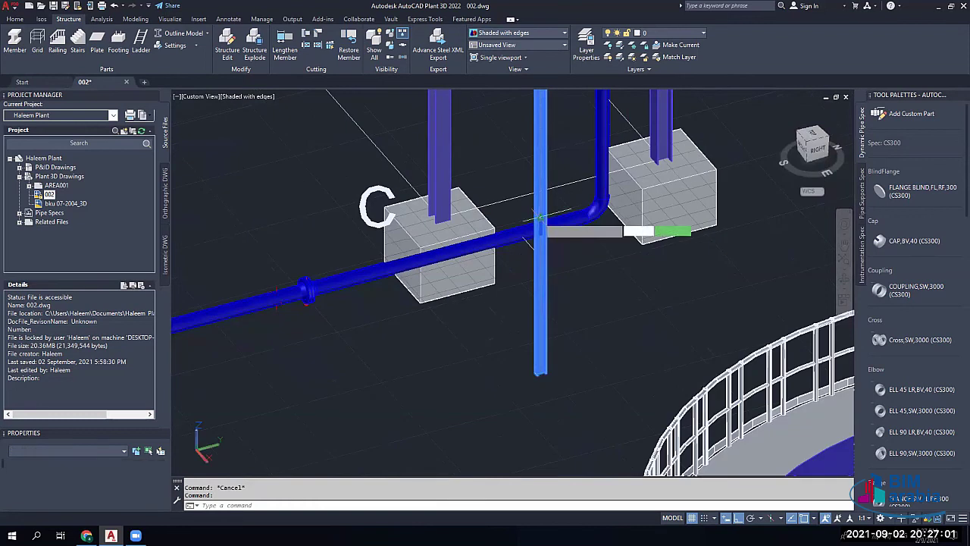
type("m")
key("Return")
middle_click_drag(522, 258, 531, 391)
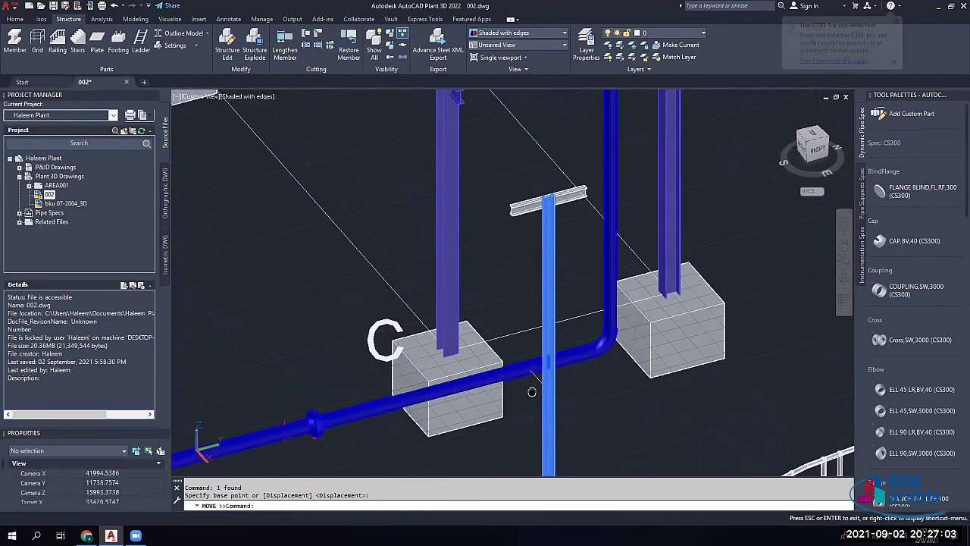
scroll(508, 204, "up", 5)
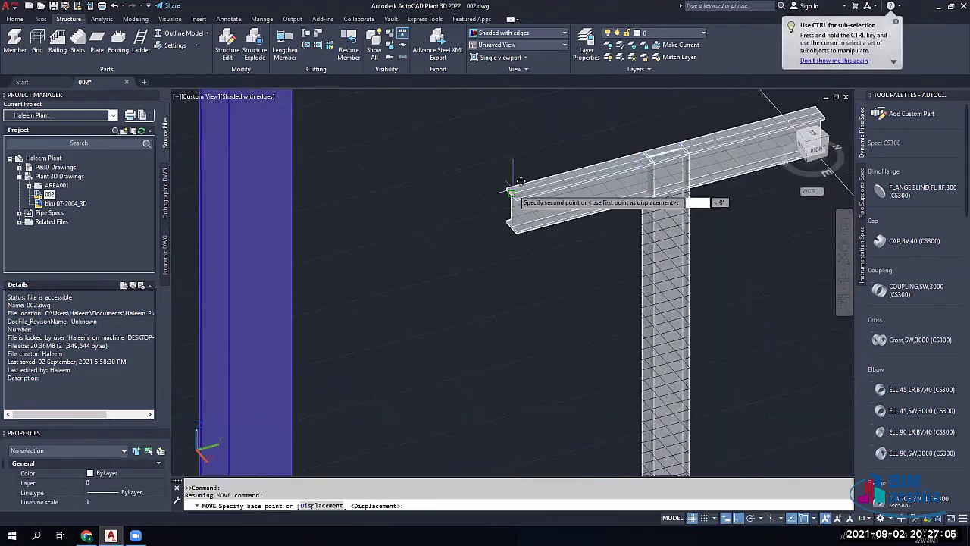
left_click(510, 229)
scroll(554, 303, "up", 3)
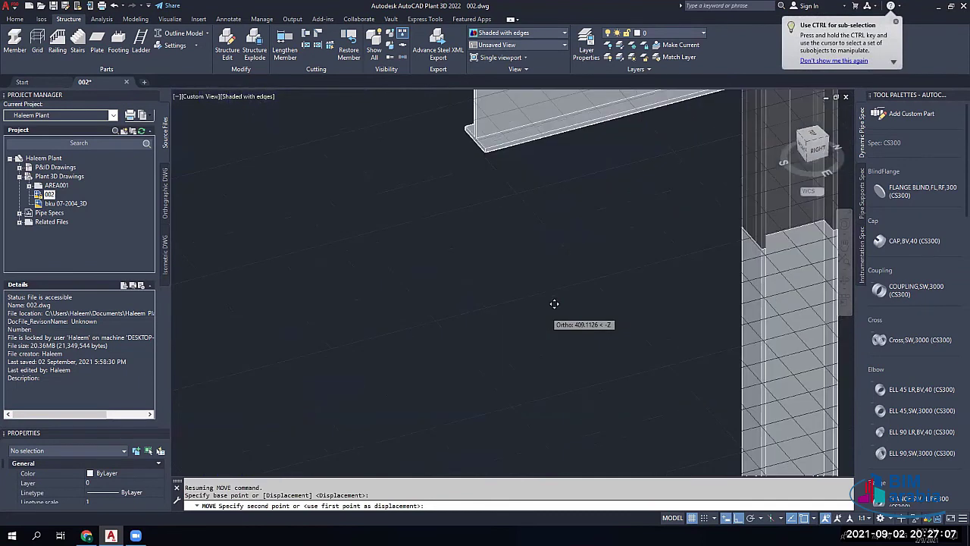
scroll(554, 303, "down", 2)
scroll(554, 303, "down", 4)
scroll(572, 420, "up", 4)
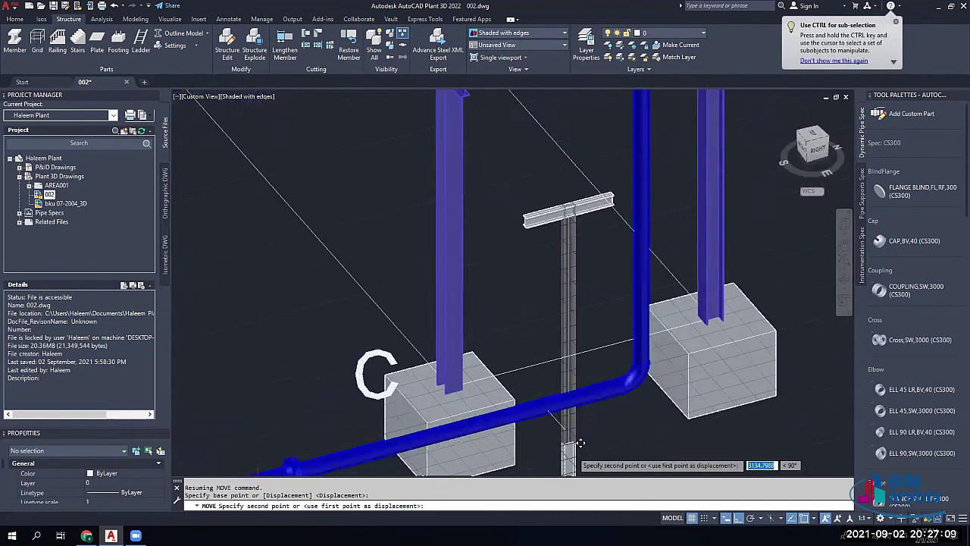
scroll(572, 420, "up", 4)
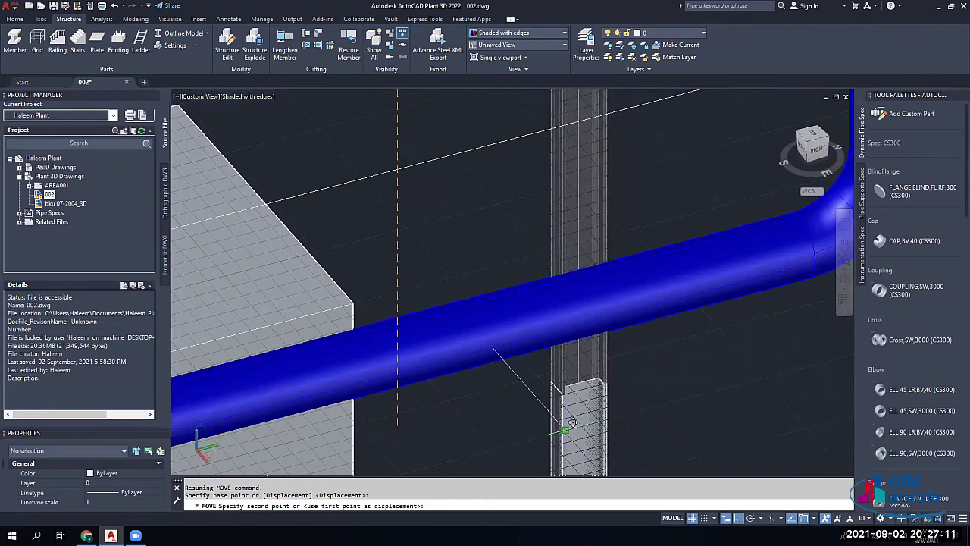
left_click(575, 421)
Step: Undo the move of the support's post
scroll(578, 424, "down", 2)
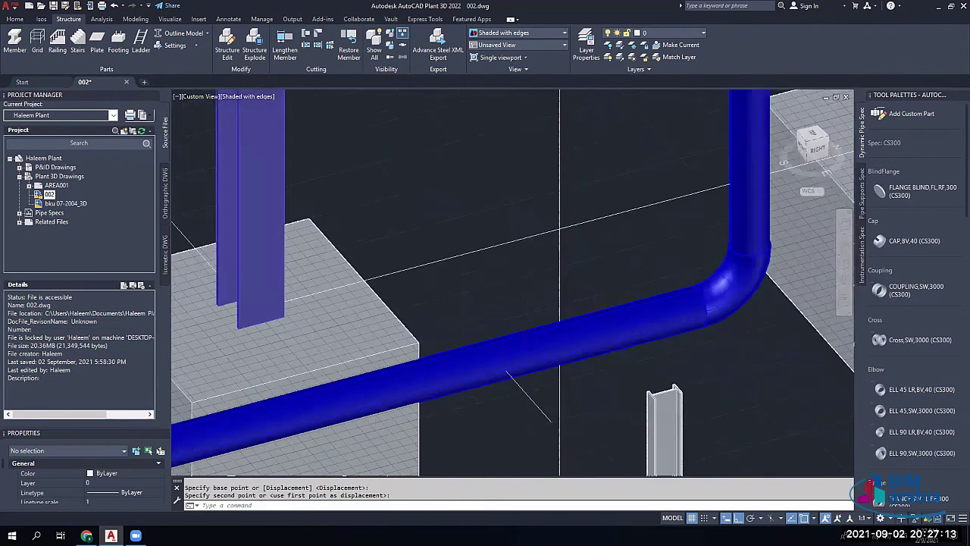
scroll(572, 416, "down", 2)
middle_click_drag(572, 416, 552, 309)
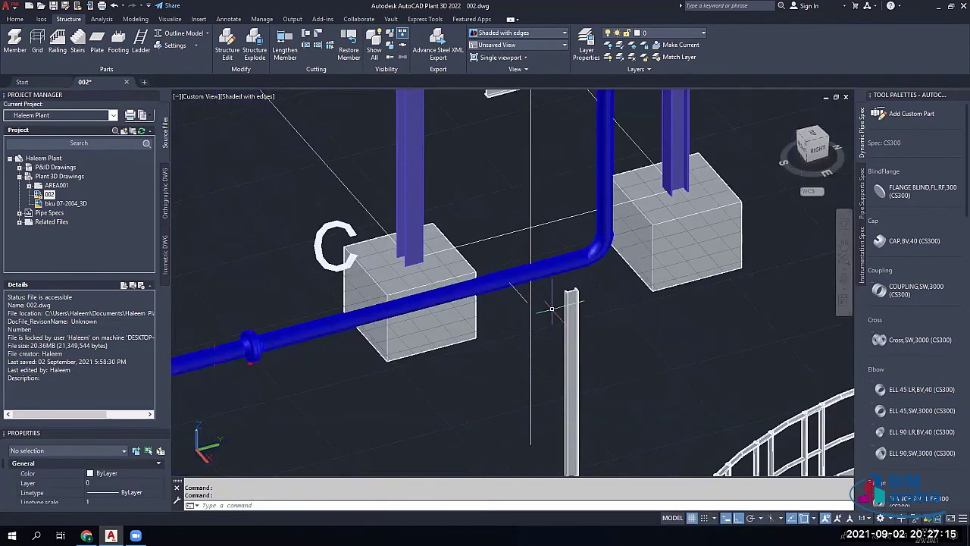
scroll(551, 309, "down", 2)
scroll(576, 304, "up", 5)
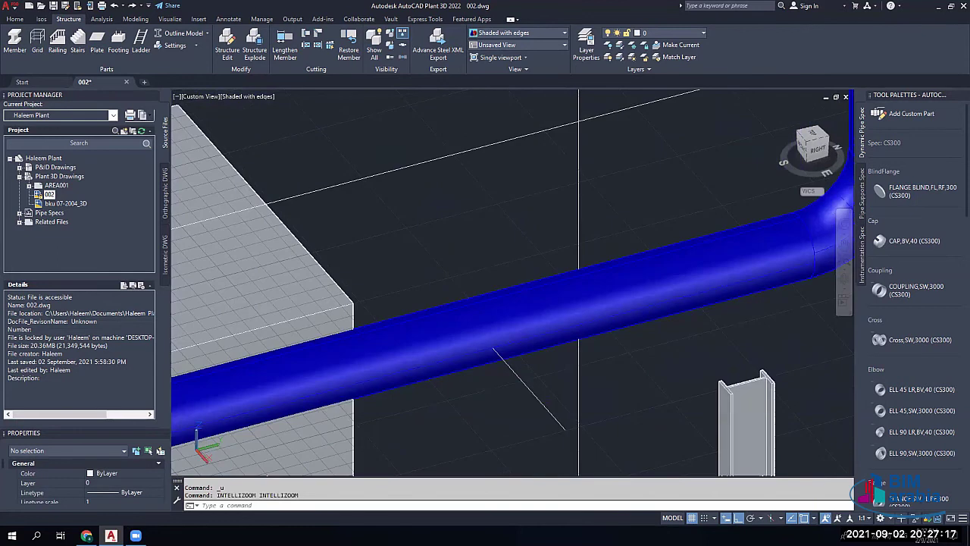
key("ctrl+z")
scroll(550, 288, "up", 2)
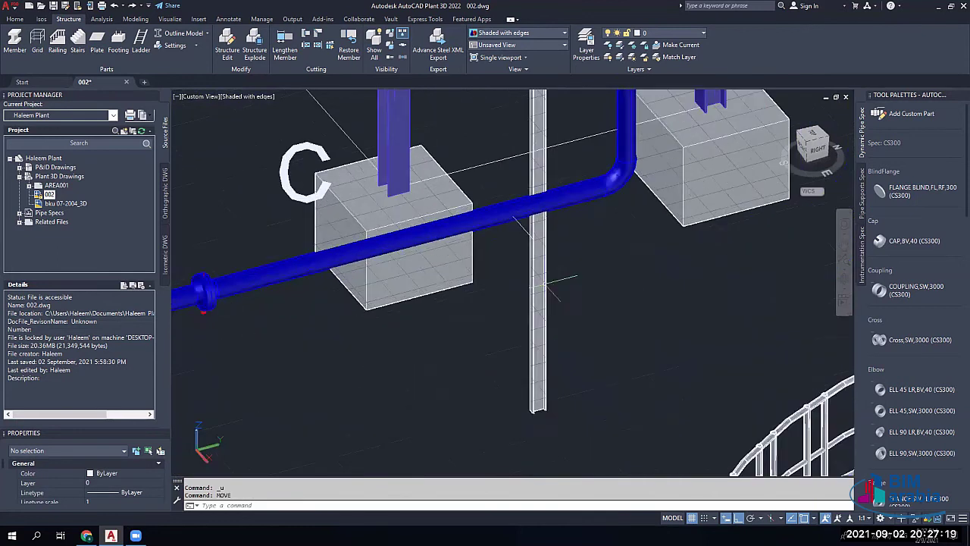
Step: Move the whole T-shaped support by its cross beam's end corner to the free end of the reference line at the pipe
scroll(547, 286, "down", 3)
scroll(546, 285, "up", 4)
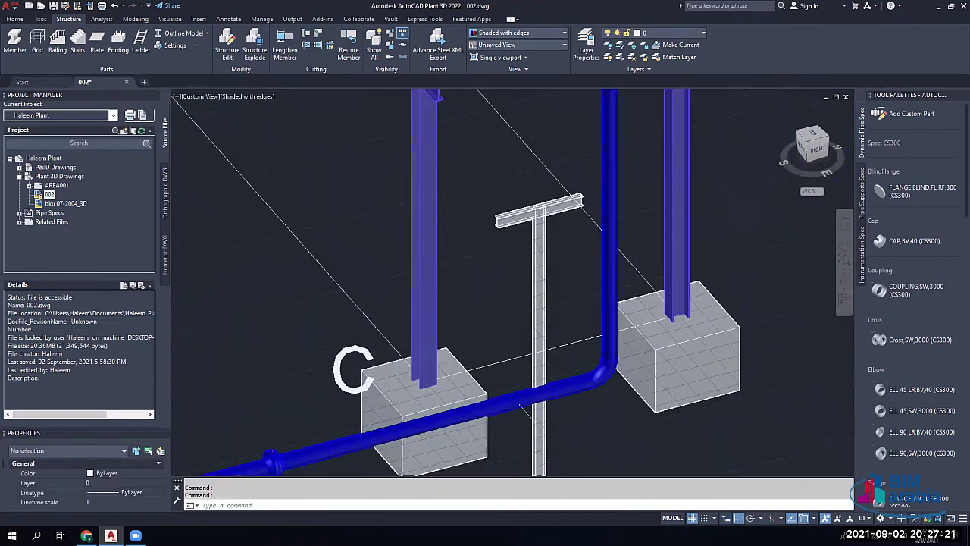
scroll(542, 224, "up", 4)
left_click(537, 162)
left_click(476, 269)
type("m")
key("space")
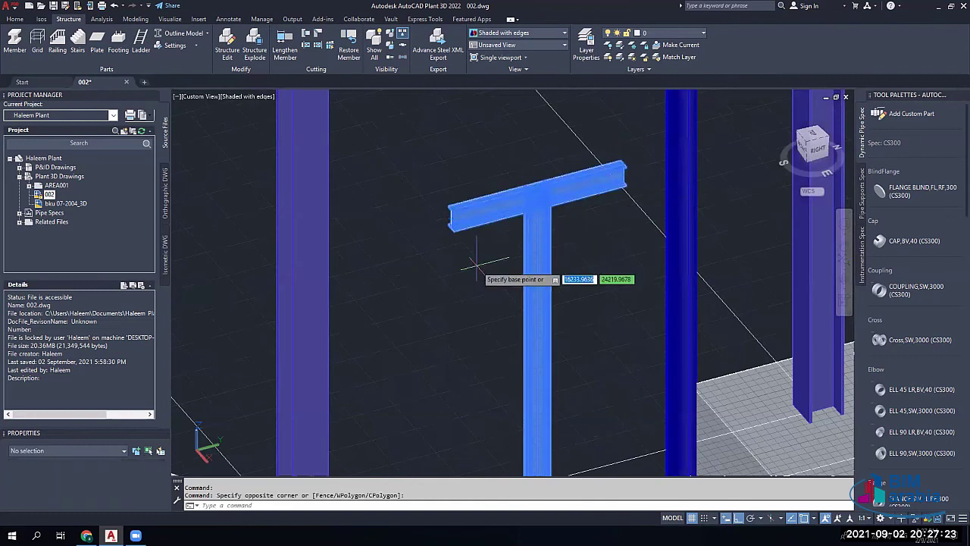
left_click(453, 217)
scroll(539, 325, "down", 3)
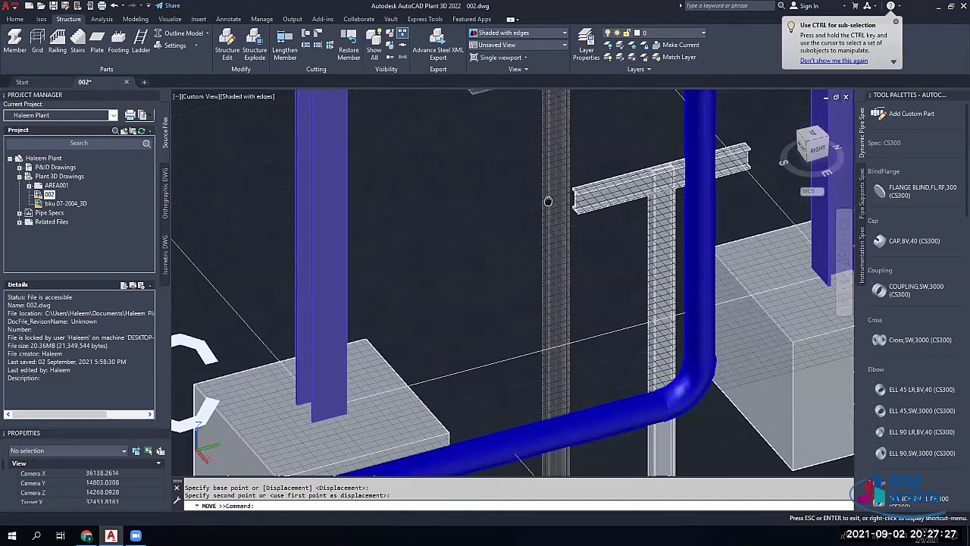
scroll(533, 425, "down", 2)
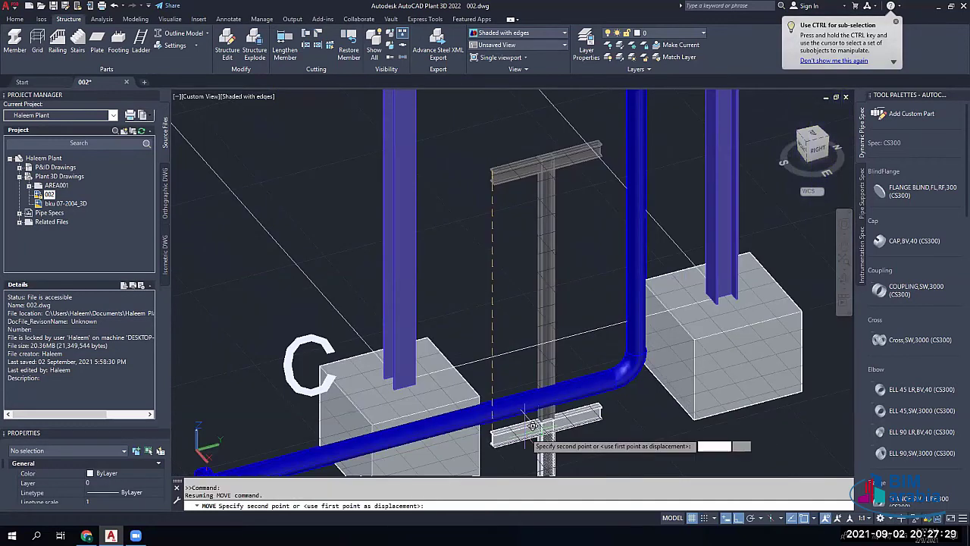
scroll(533, 426, "up", 2)
scroll(532, 425, "up", 3)
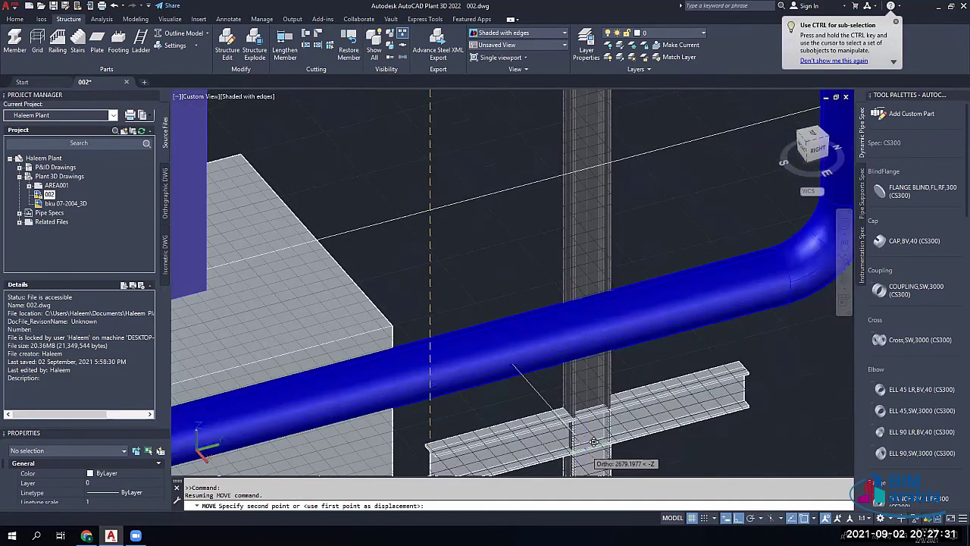
left_click(575, 433)
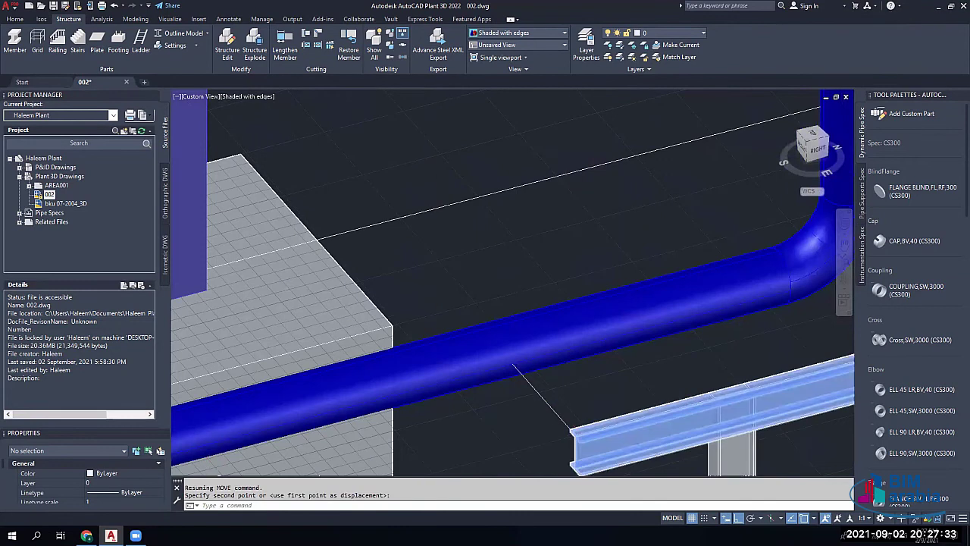
scroll(569, 427, "down", 2)
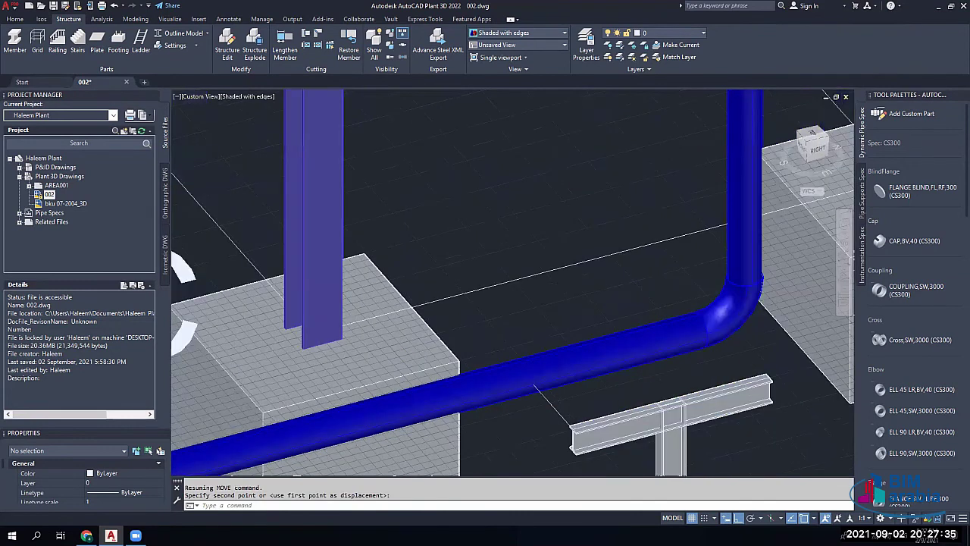
scroll(570, 426, "down", 3)
left_click(585, 424)
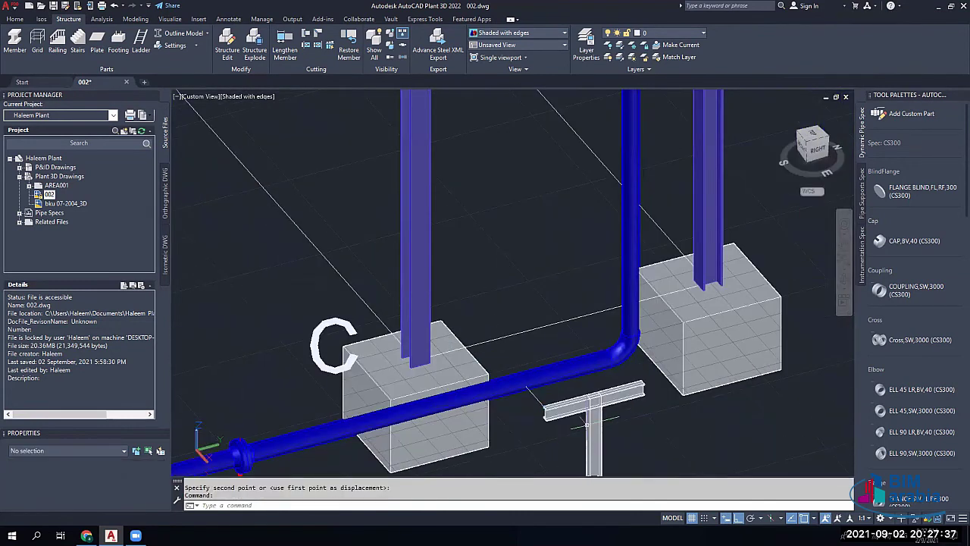
key("Escape")
Step: Rotate the whole T-shaped support about its cross beam's end corner so the beam lies under the pipe, perpendicular to it
scroll(588, 422, "down", 3)
left_click(607, 401)
left_click(572, 437)
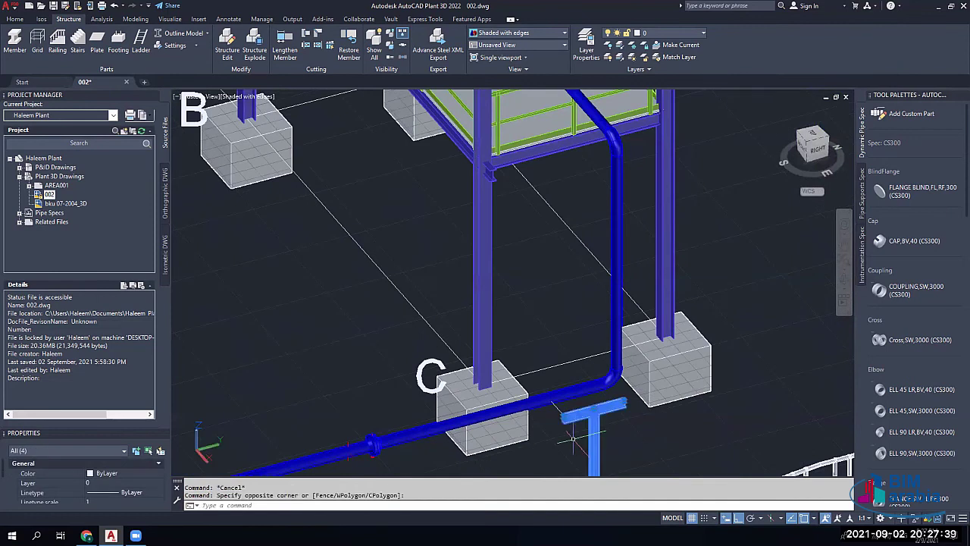
type("ro")
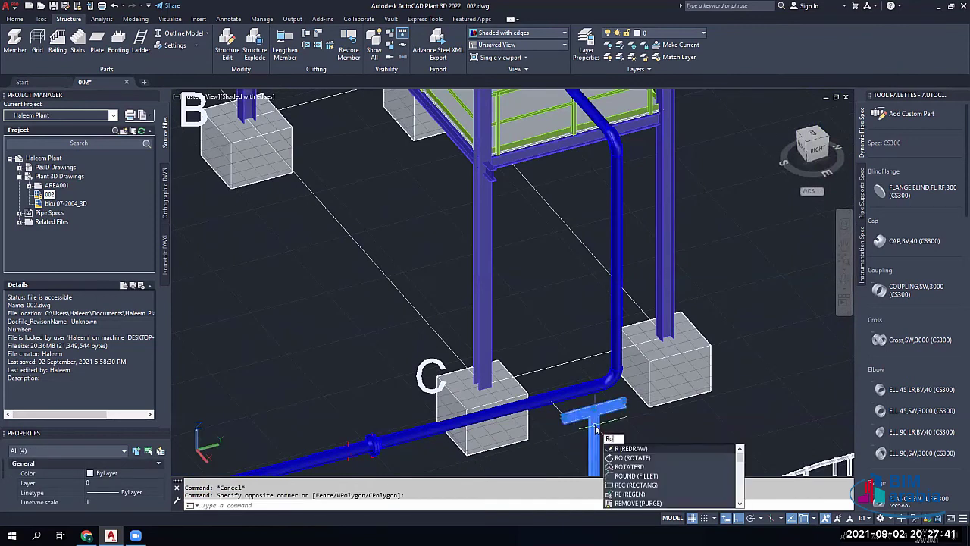
key("Return")
scroll(565, 410, "up", 4)
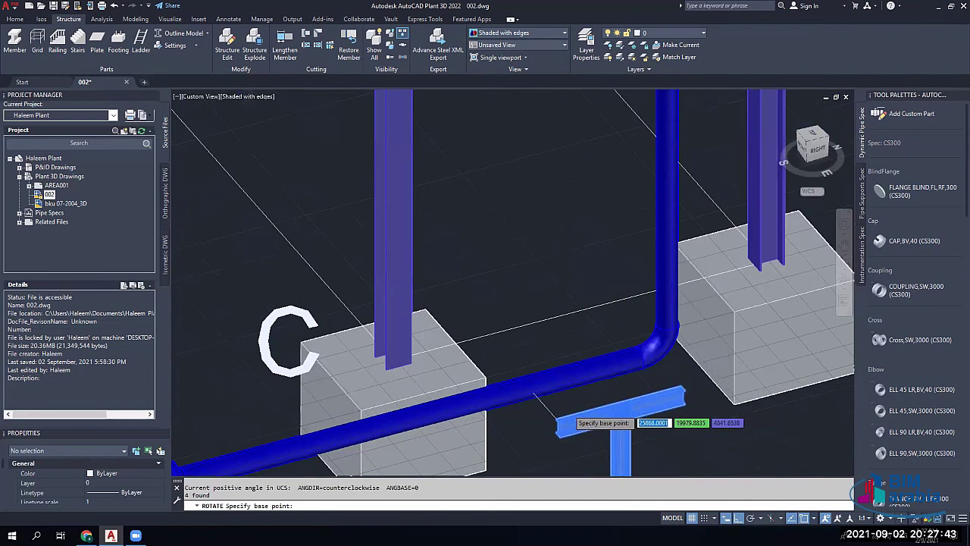
scroll(567, 405, "up", 3)
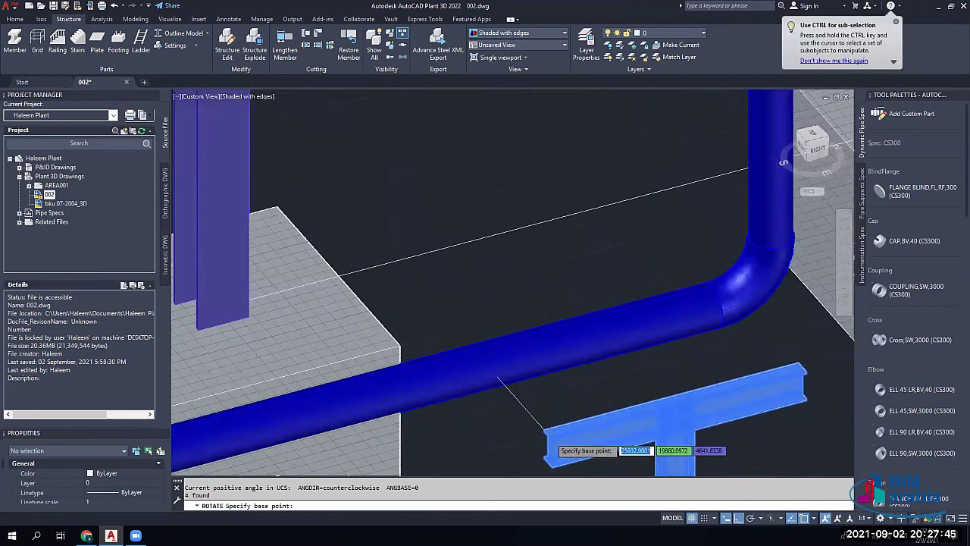
scroll(542, 431, "up", 5)
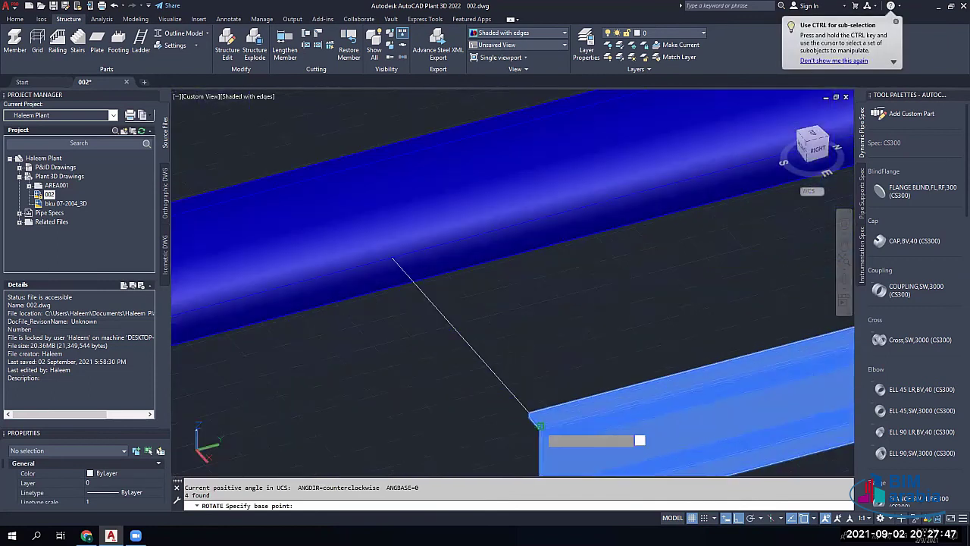
left_click(539, 424)
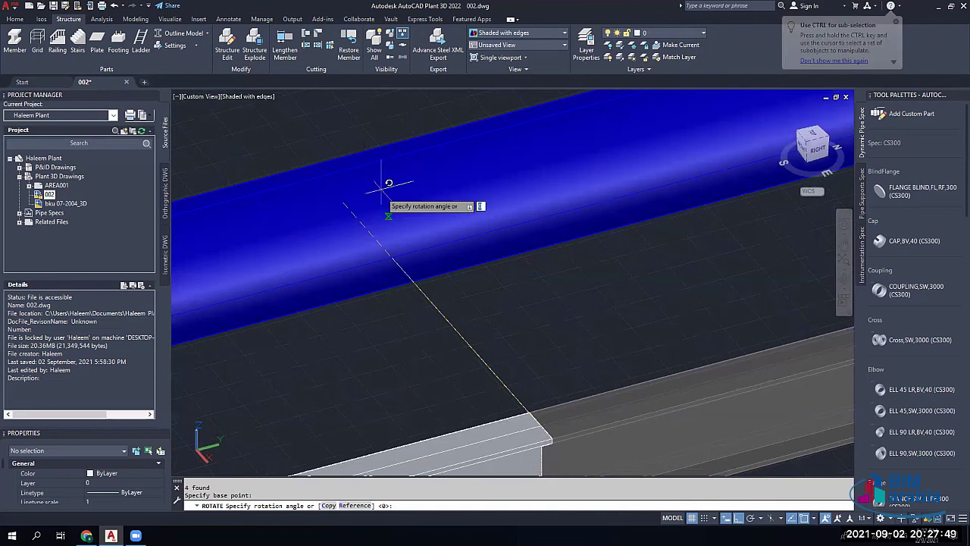
scroll(388, 183, "down", 3)
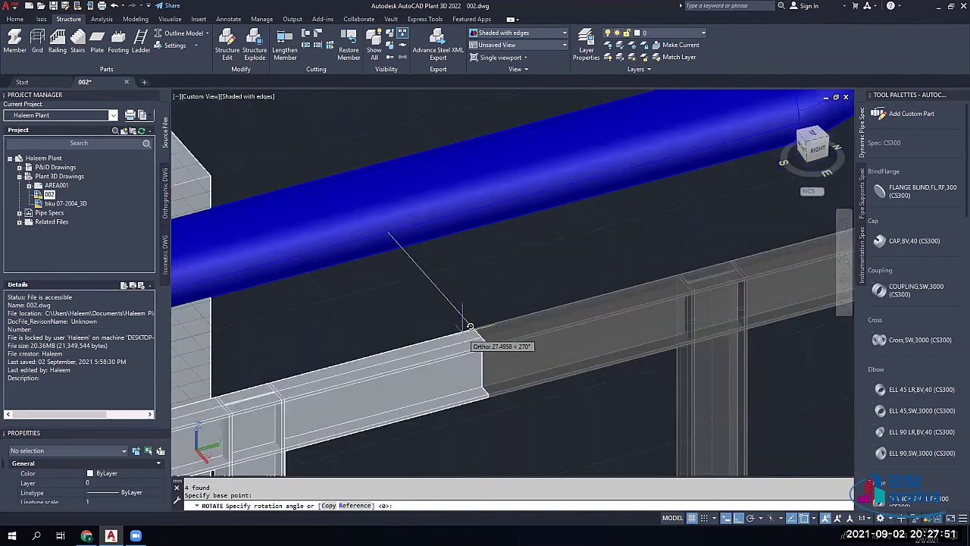
scroll(469, 326, "down", 2)
scroll(469, 326, "down", 5)
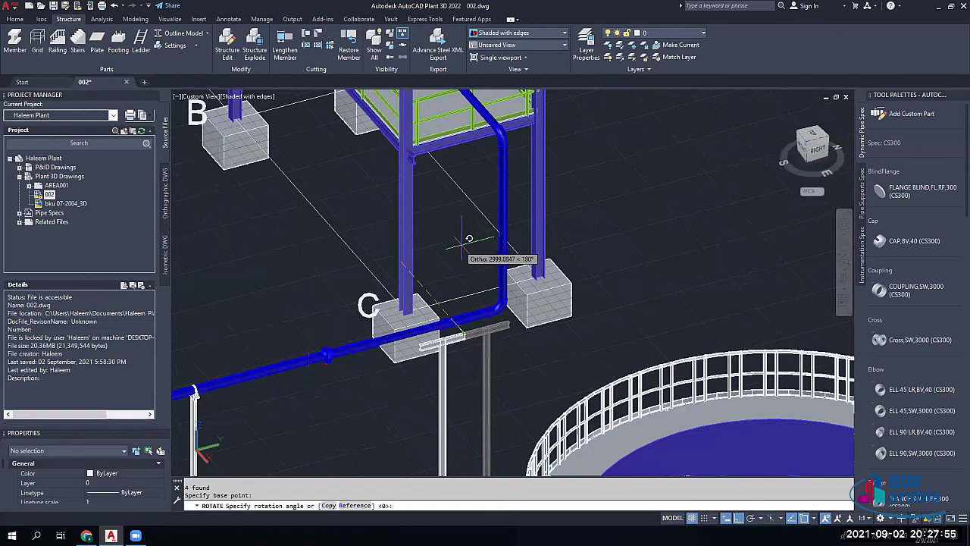
key("Escape")
key("Escape")
Step: Move the whole T-shaped support, cross beam and post, straight down by about 71 mm beneath the blue pipe
scroll(467, 329, "up", 2)
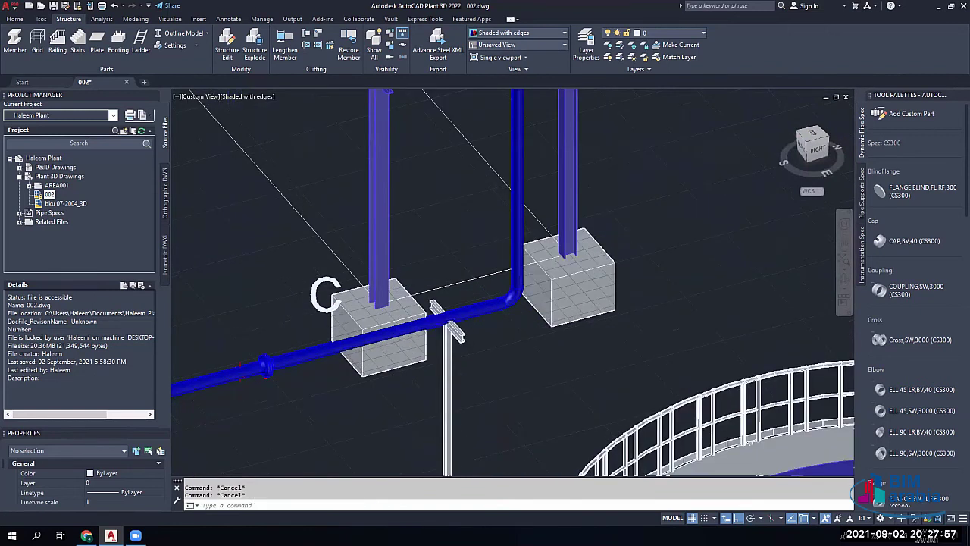
scroll(453, 327, "up", 1)
middle_click_drag(453, 328, 614, 298)
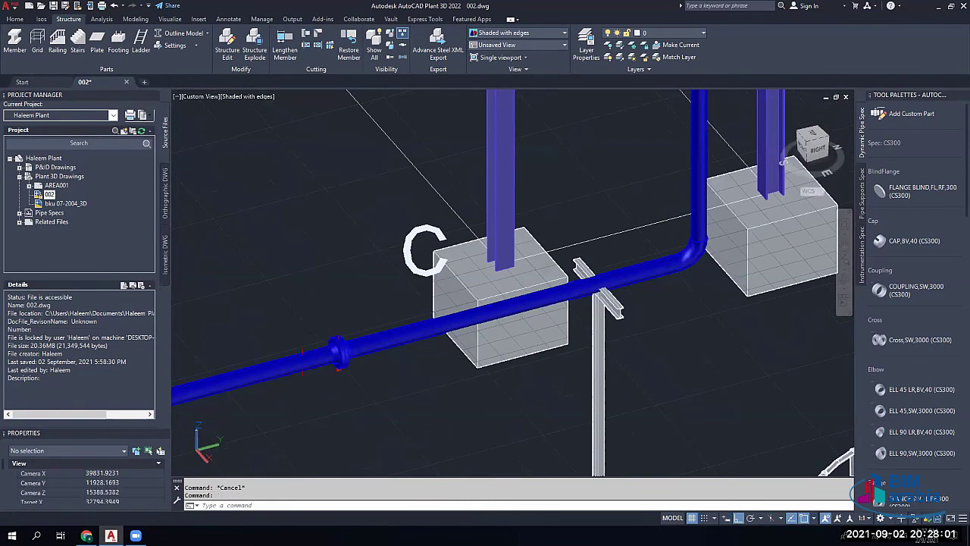
scroll(600, 295, "up", 1)
key("Escape")
key("Escape")
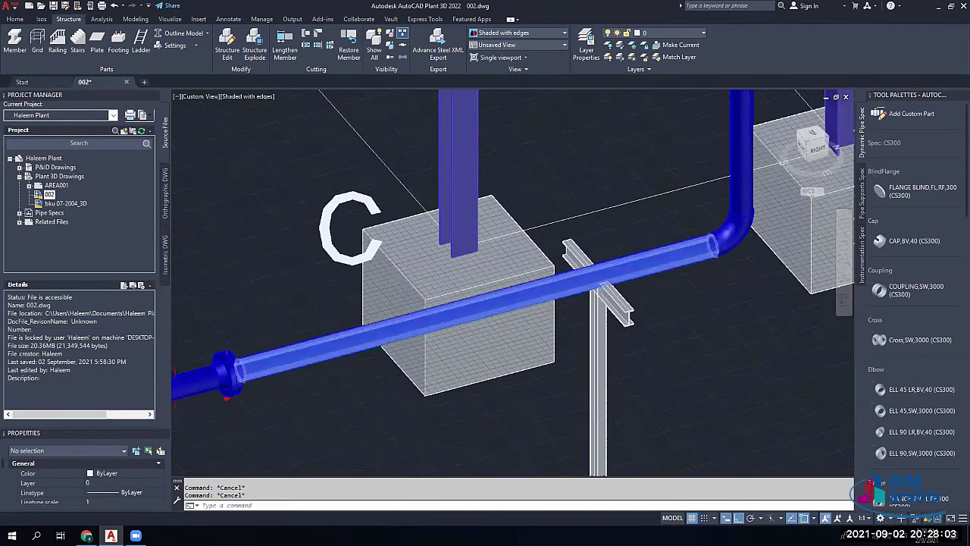
scroll(626, 285, "down", 1)
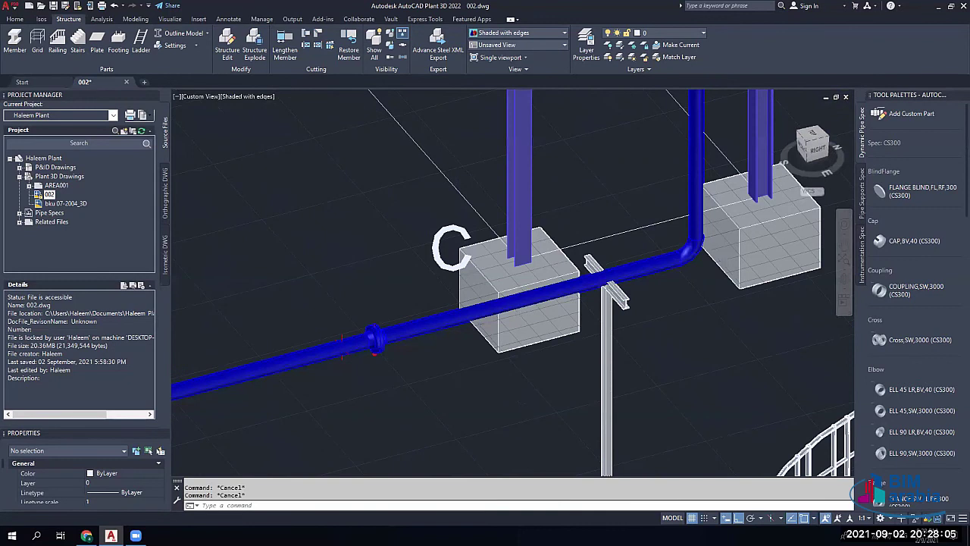
scroll(625, 286, "up", 2)
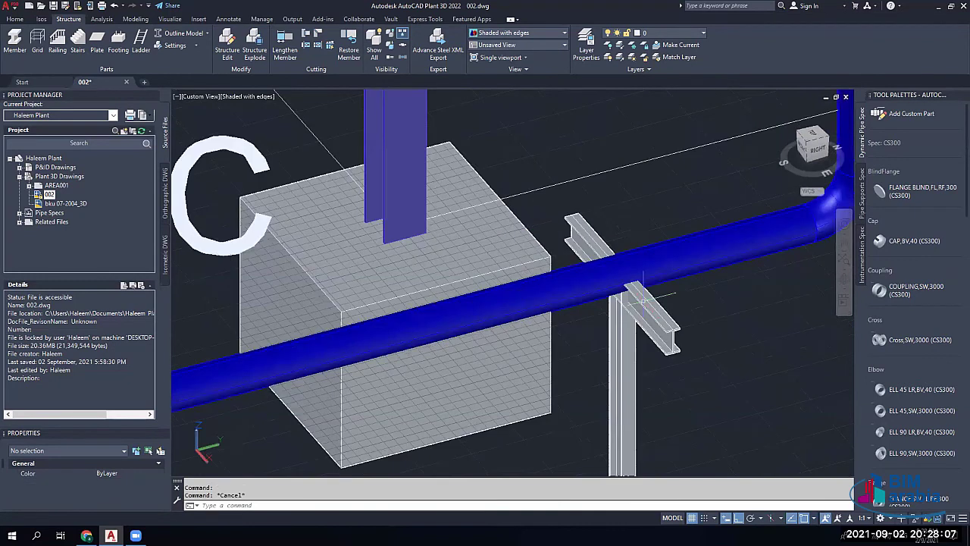
scroll(659, 307, "up", 1)
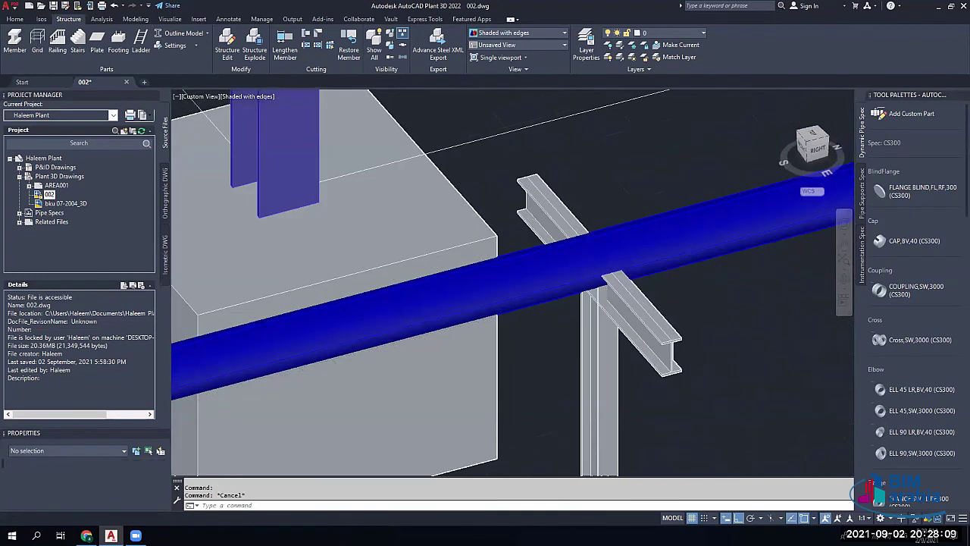
scroll(675, 305, "up", 2)
left_click(582, 372)
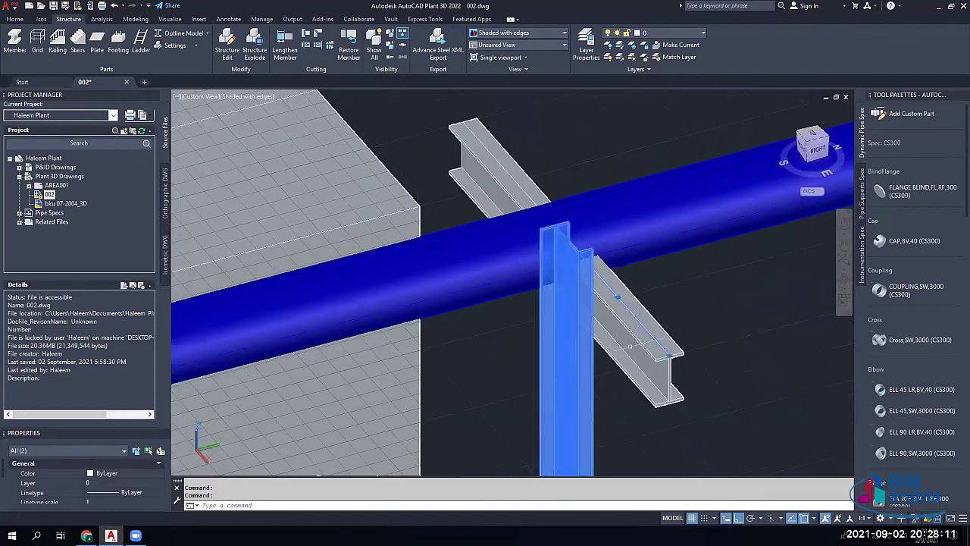
left_click(697, 309)
left_click(616, 368)
left_click(618, 369)
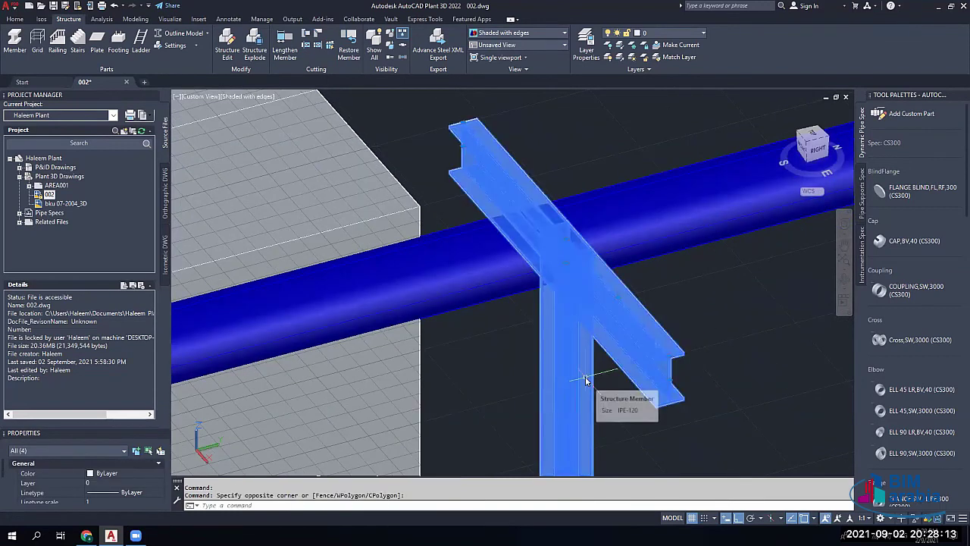
type("m")
key("Return")
left_click(736, 290)
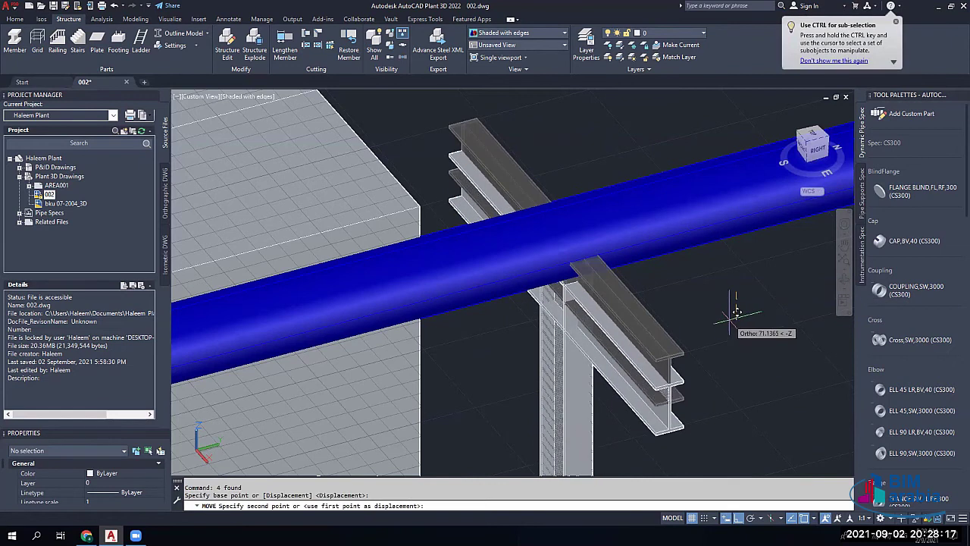
left_click(655, 345)
key("Escape")
key("Escape")
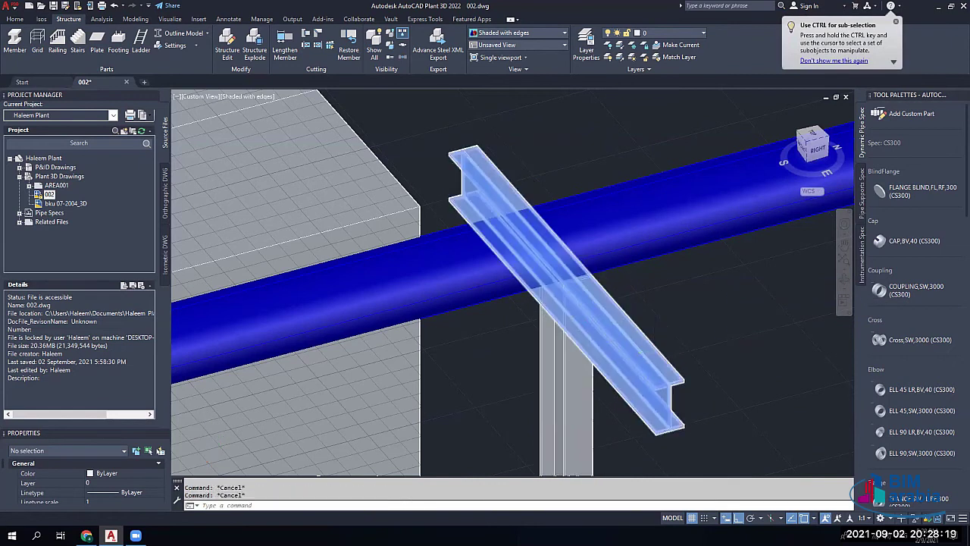
Step: Try to insert a Simple Pipe Support (CSGPRIM) on the blue pipe where it crosses the cross beam
scroll(587, 326, "down", 5)
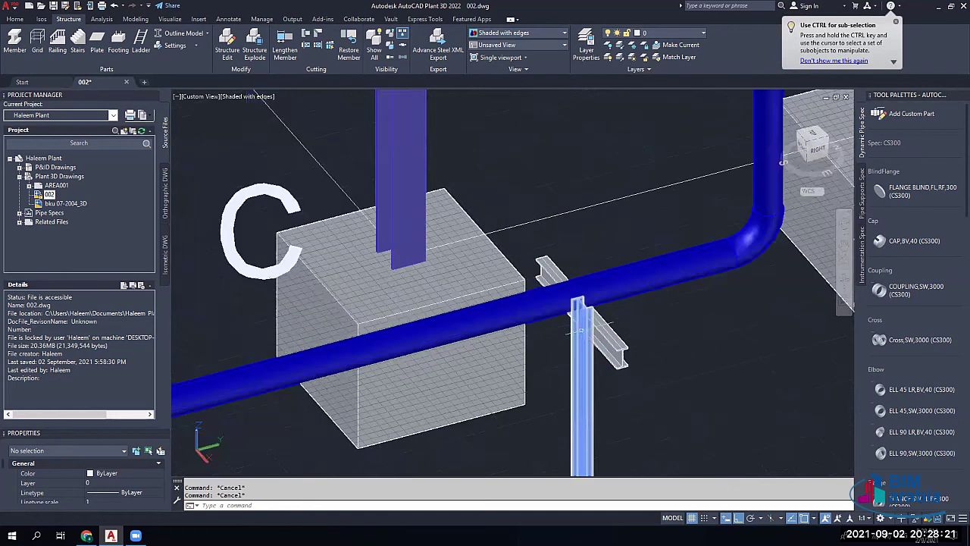
middle_click_drag(578, 330, 546, 314, "shift")
scroll(666, 271, "up", 5)
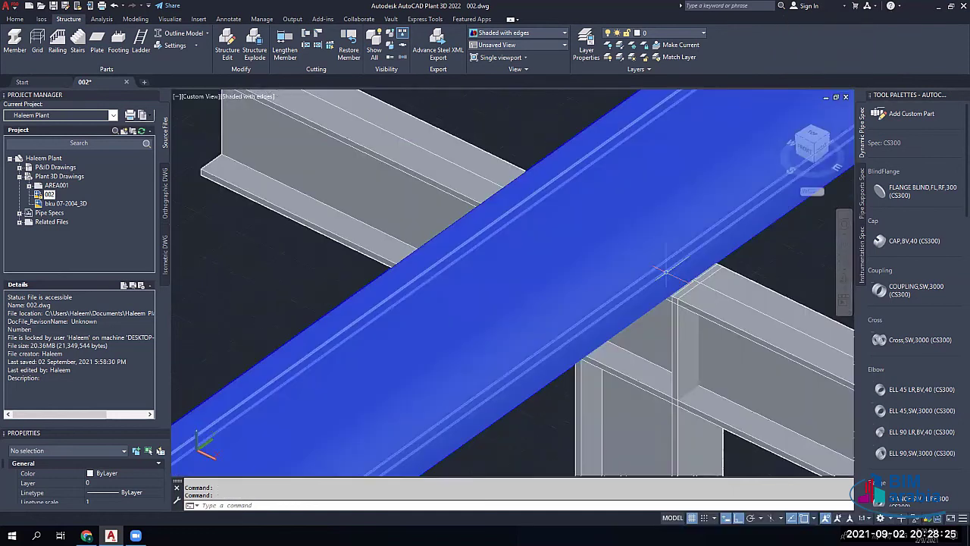
scroll(625, 241, "down", 5)
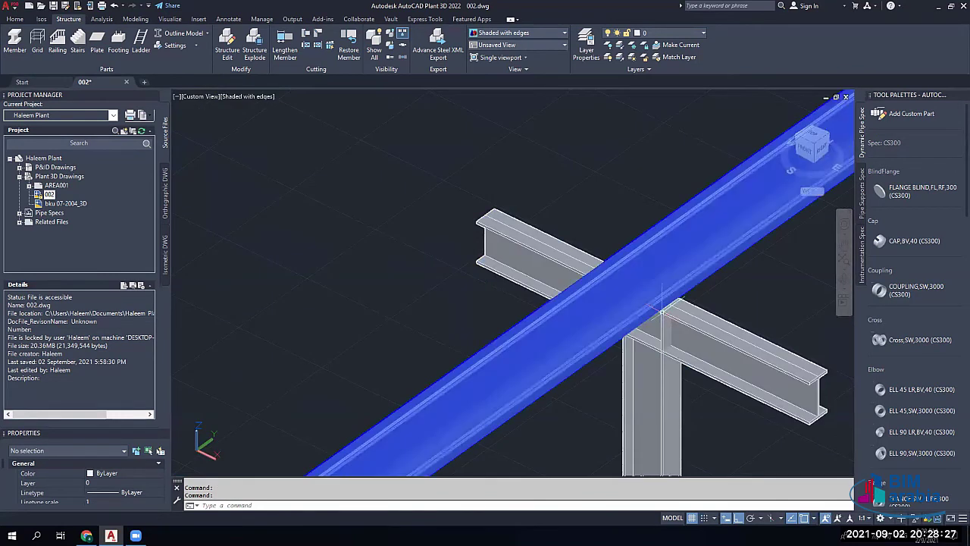
middle_click_drag(649, 310, 535, 268)
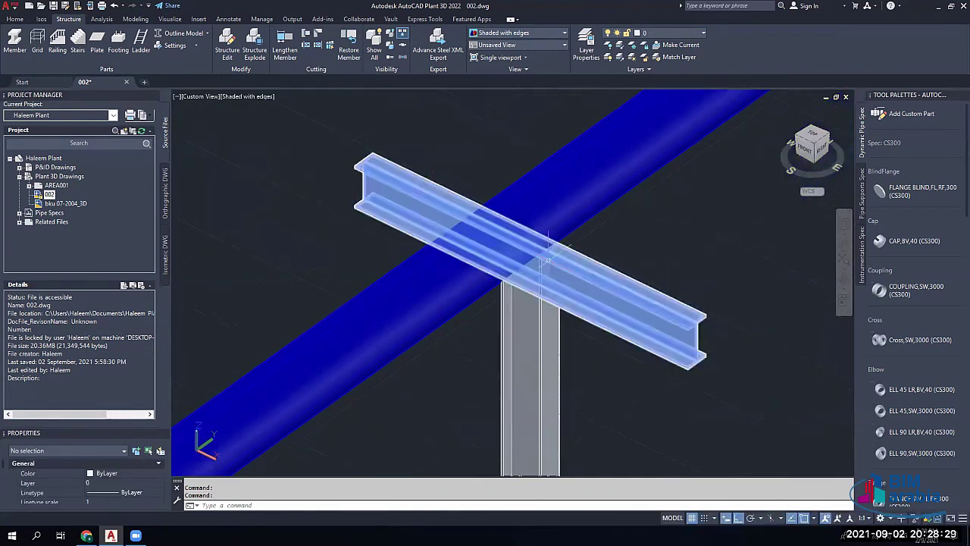
scroll(547, 258, "down", 3)
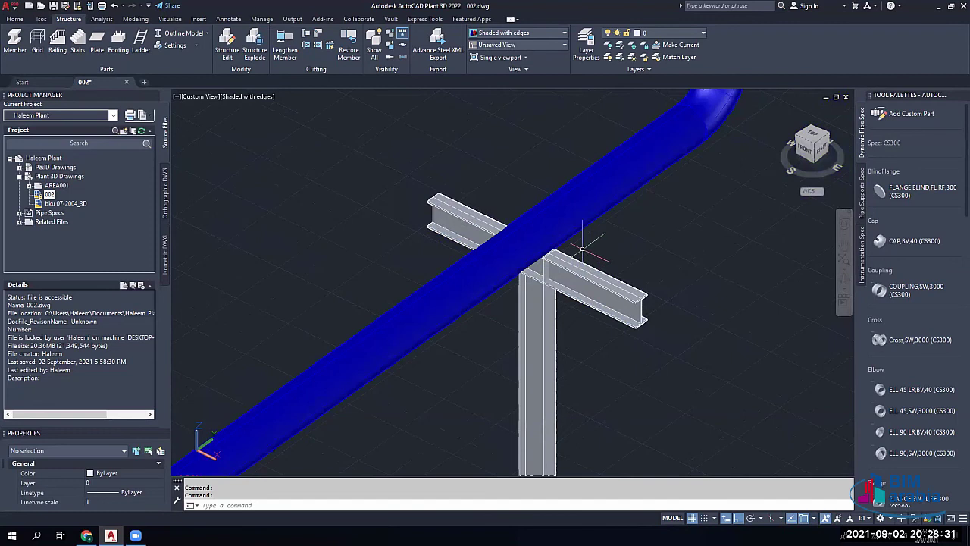
left_click(13, 19)
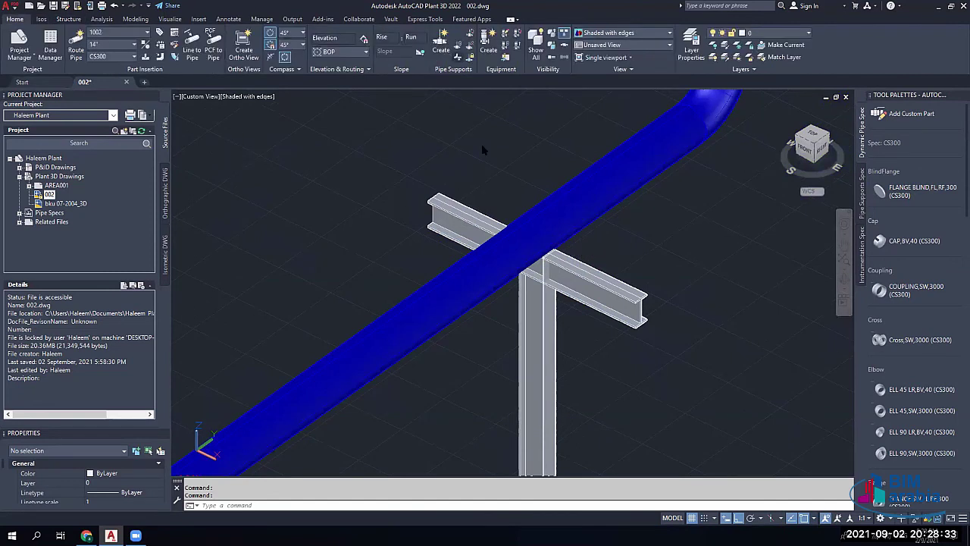
left_click(441, 42)
left_click(200, 230)
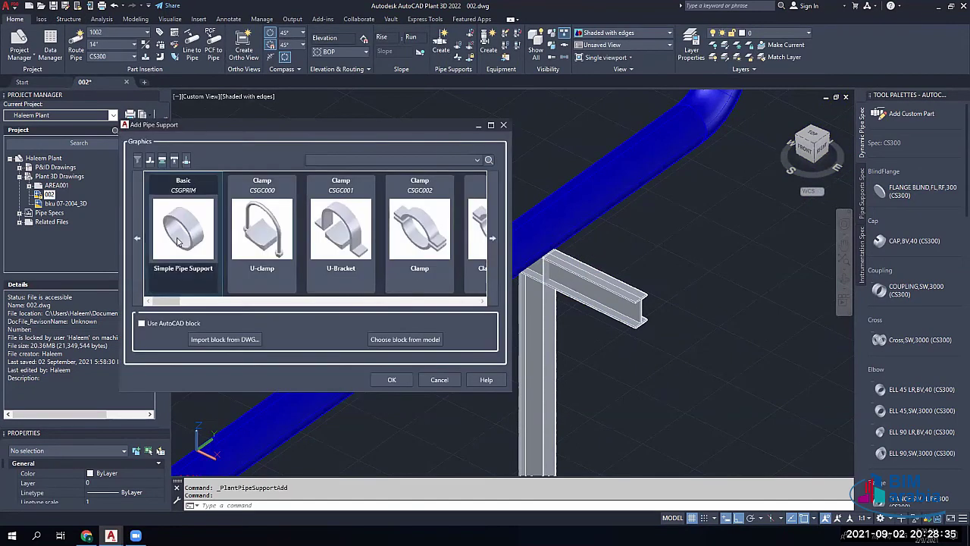
left_click(187, 227)
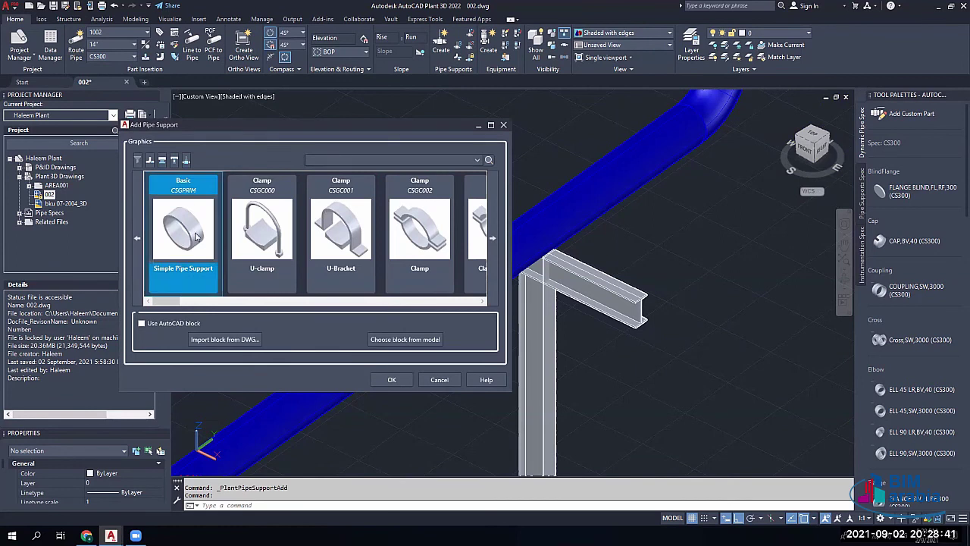
left_click(390, 380)
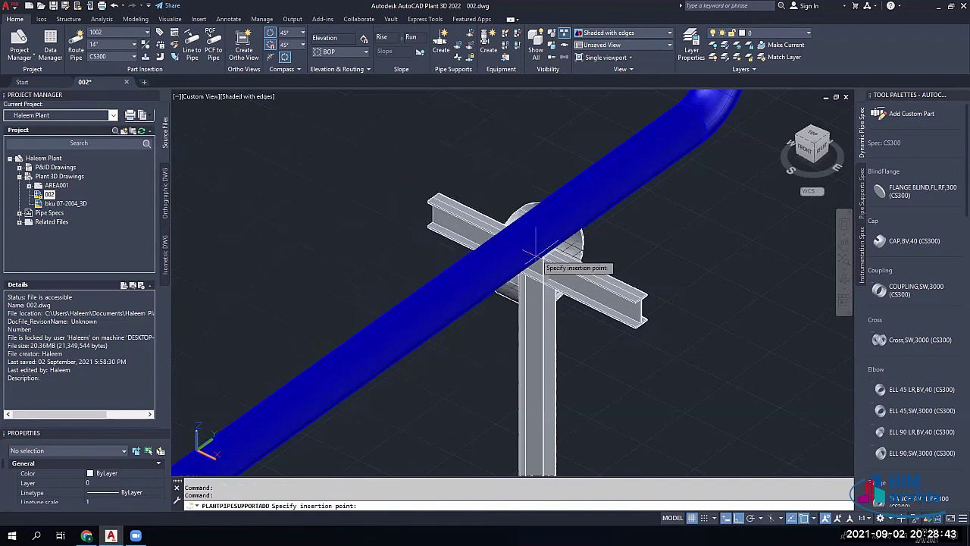
scroll(542, 261, "up", 3)
left_click(544, 206)
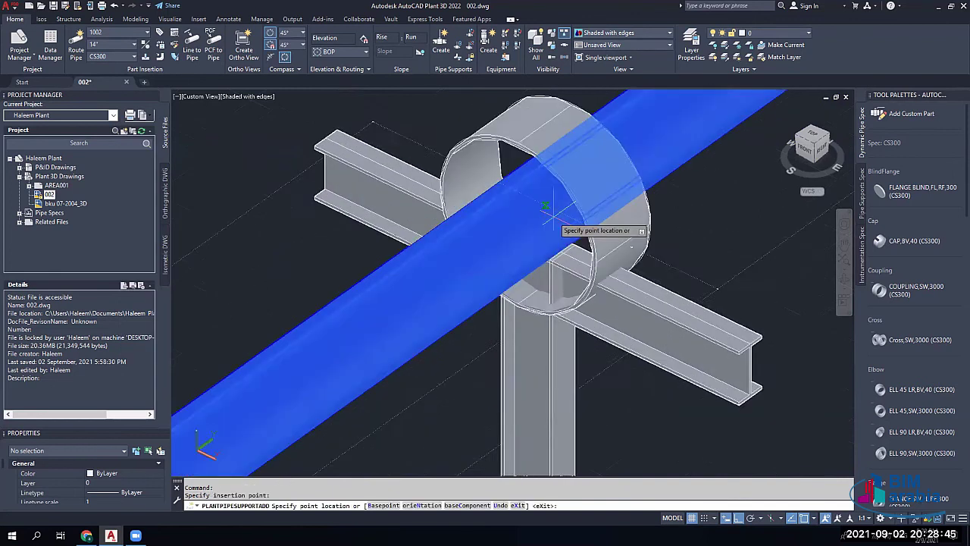
Step: Try to place the Simple Pipe Support from the top view, on the pipe's centreline above the cross beam
scroll(544, 206, "up", 5)
scroll(560, 224, "down", 4)
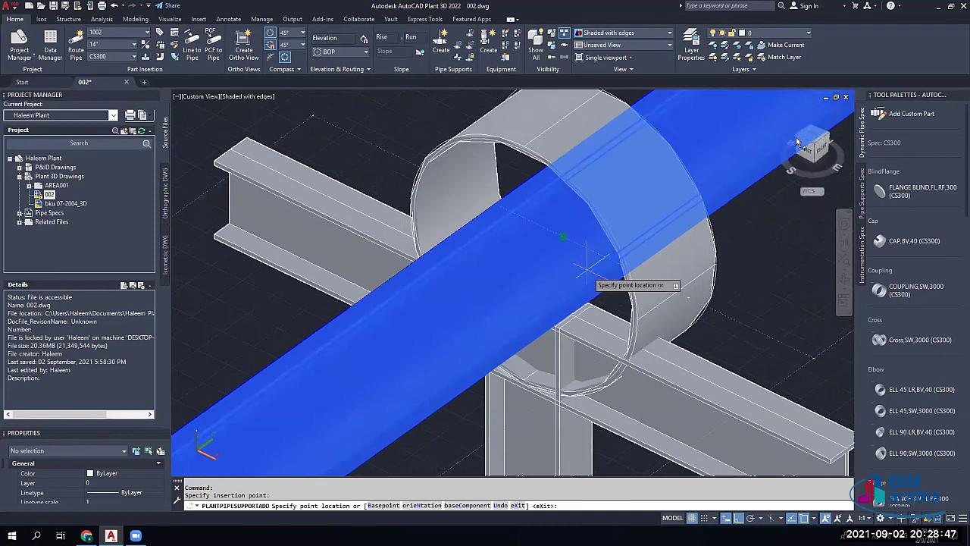
scroll(690, 247, "up", 2)
key("Return")
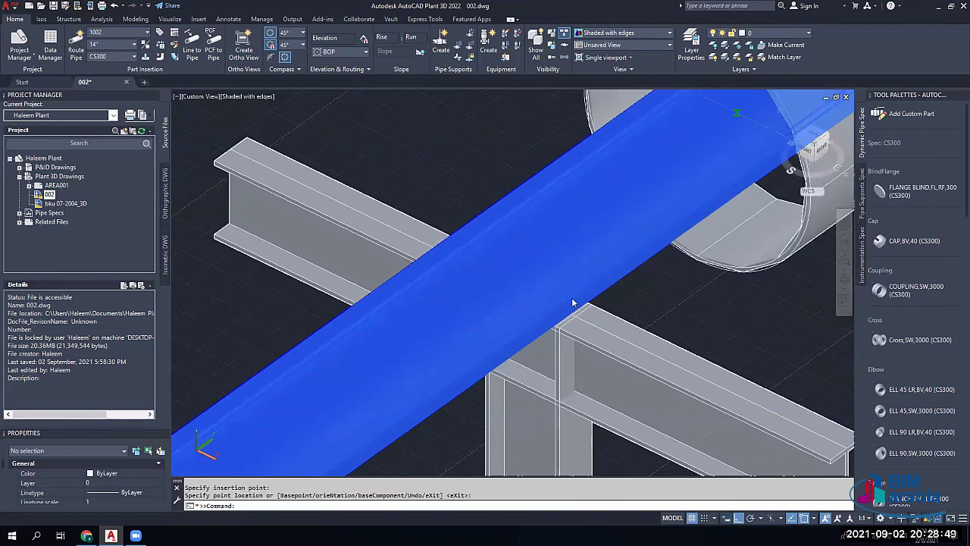
key("Escape")
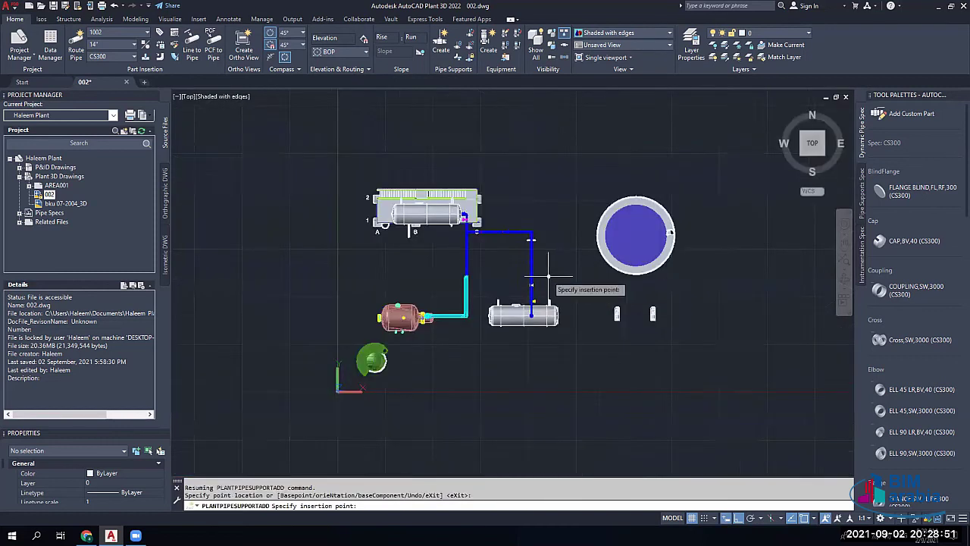
scroll(530, 241, "up", 4)
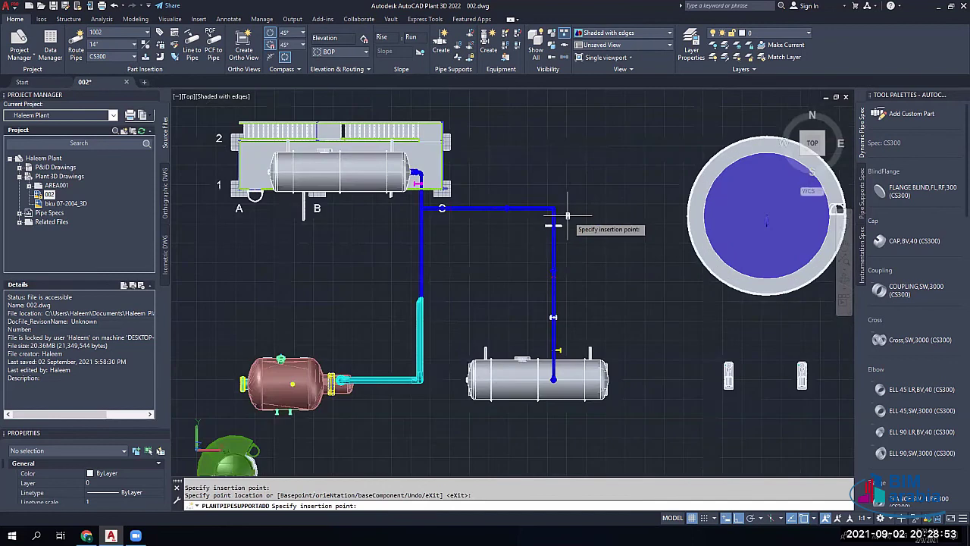
scroll(547, 228, "up", 6)
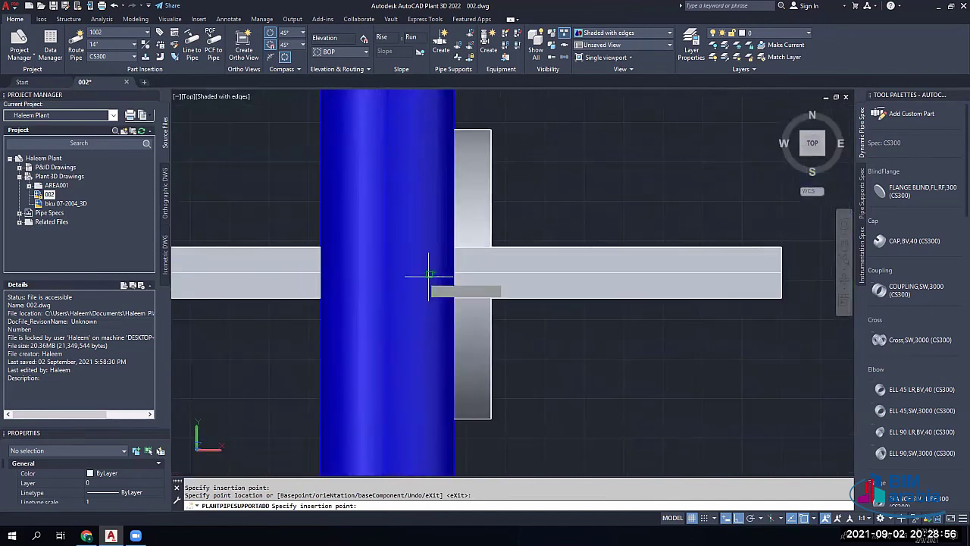
left_click(386, 270)
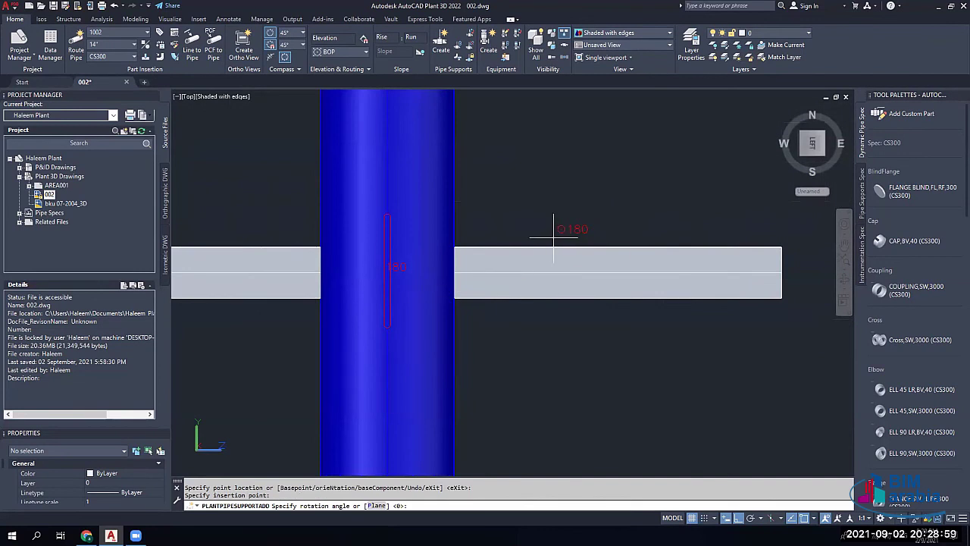
key("Escape")
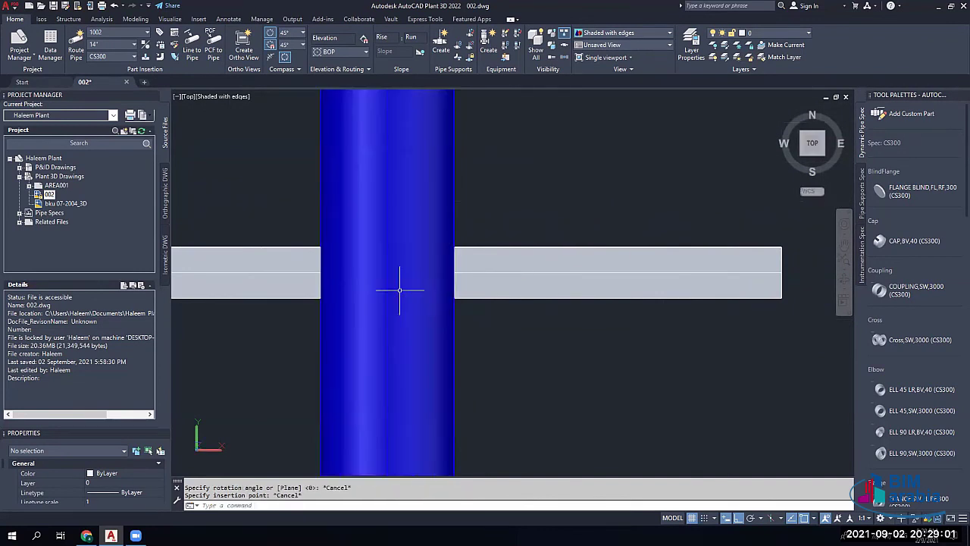
Step: Erase the misplaced pipe support left from the earlier attempt at the pipe and cross beam
middle_click_drag(350, 295, 399, 309, "shift")
left_click(399, 309)
key("Delete")
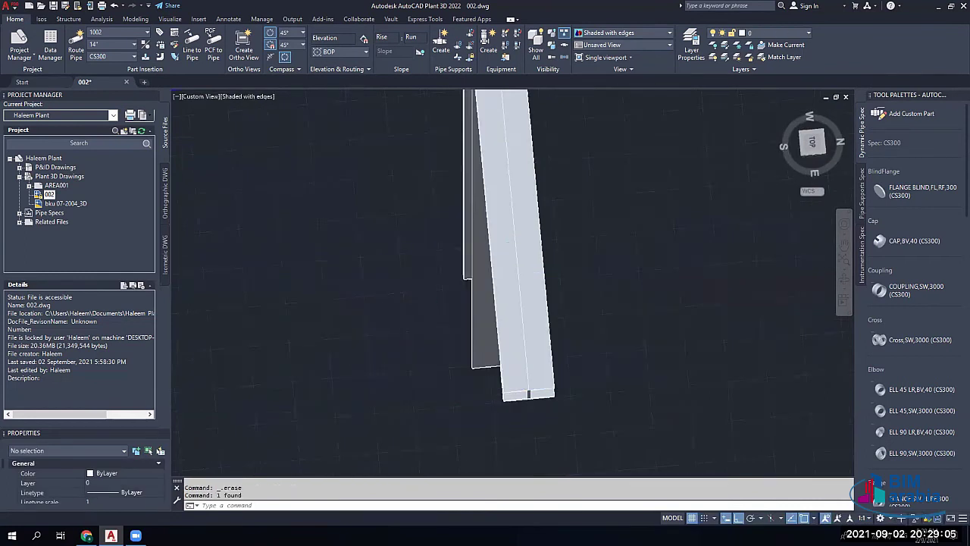
Step: Insert a Simple Pipe Support (CSGPRIM) around the blue pipe's centreline, directly above the T-shaped support's cross beam
scroll(416, 287, "down", 3)
middle_click_drag(438, 192, 430, 227, "shift")
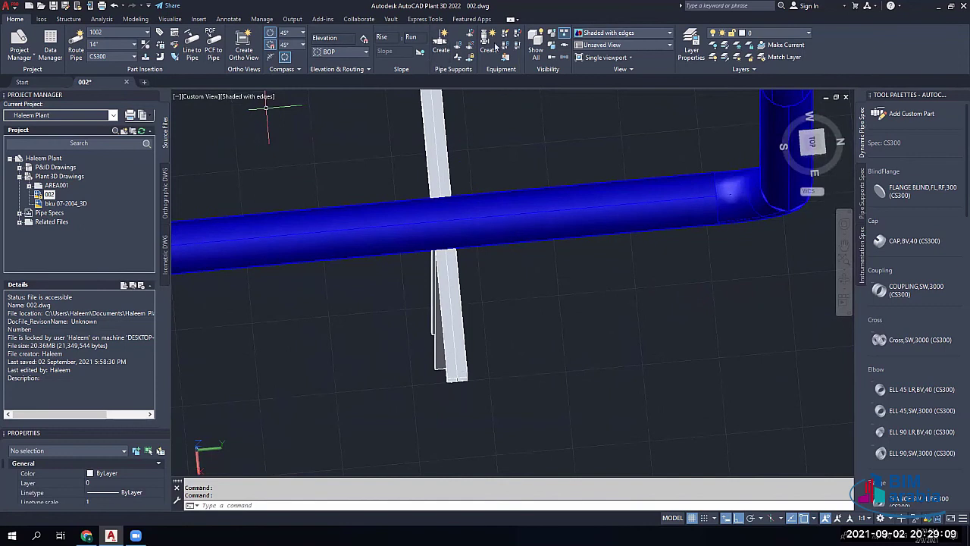
left_click(440, 51)
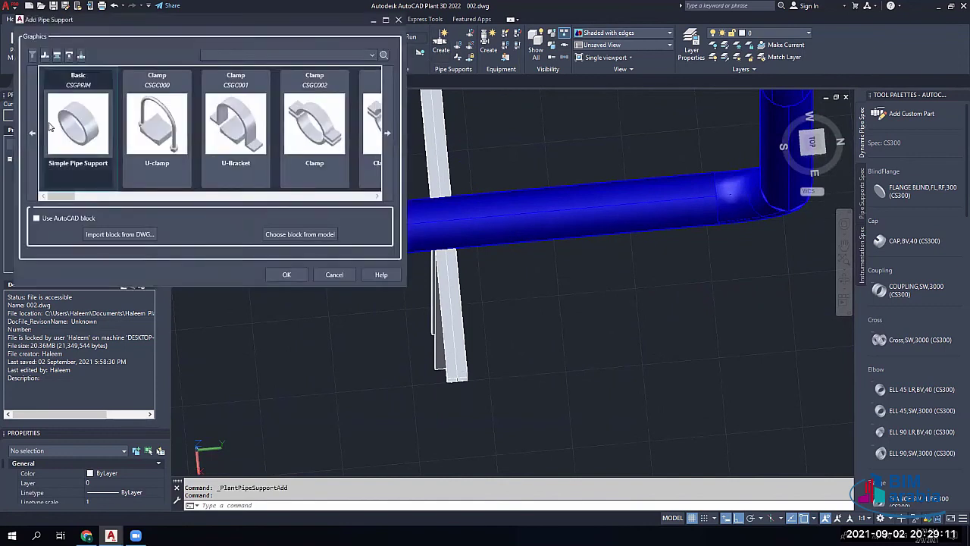
left_click(99, 175)
left_click(297, 272)
left_click(394, 220)
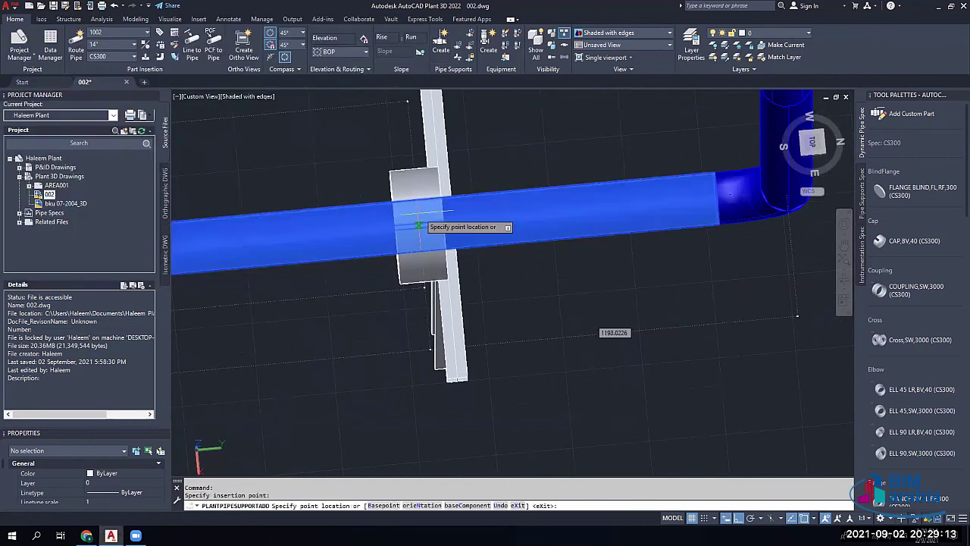
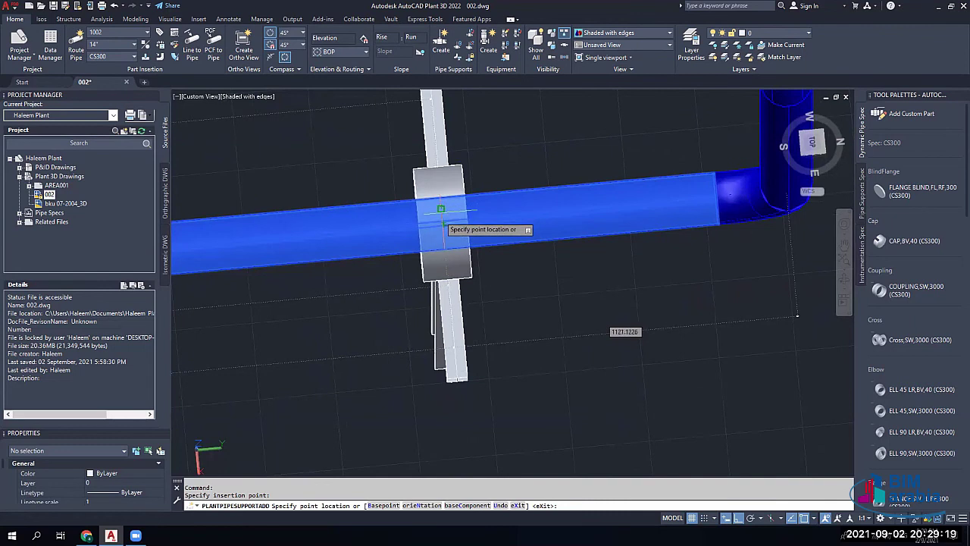
left_click(443, 225)
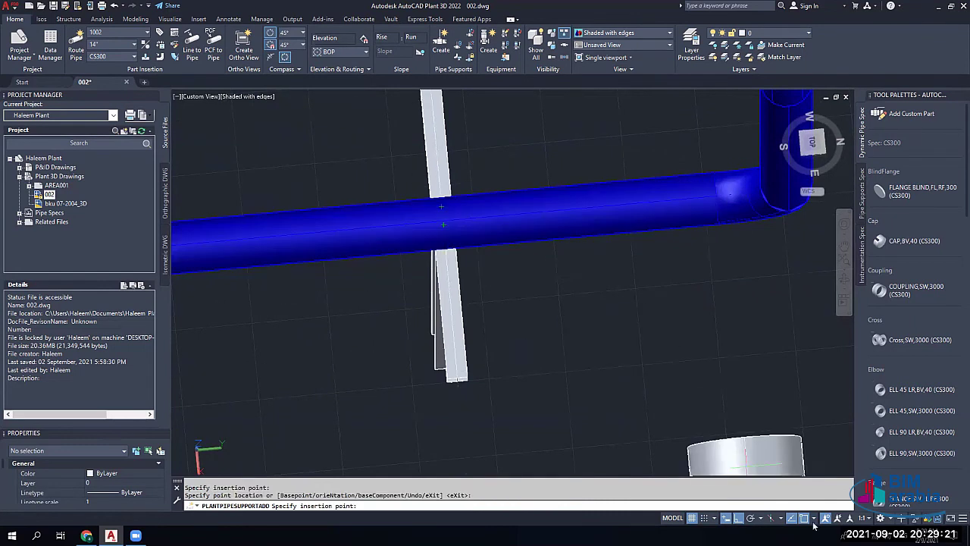
left_click(813, 520)
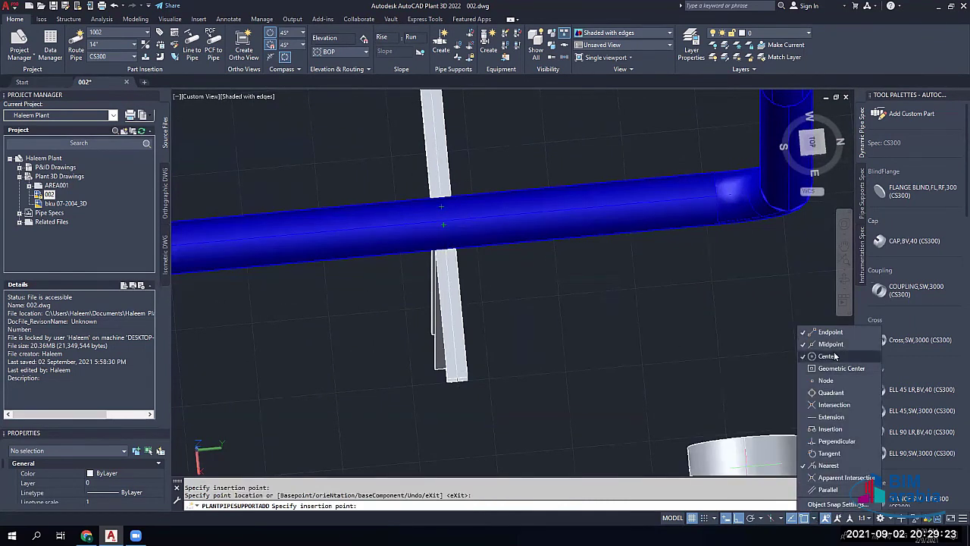
left_click(680, 356)
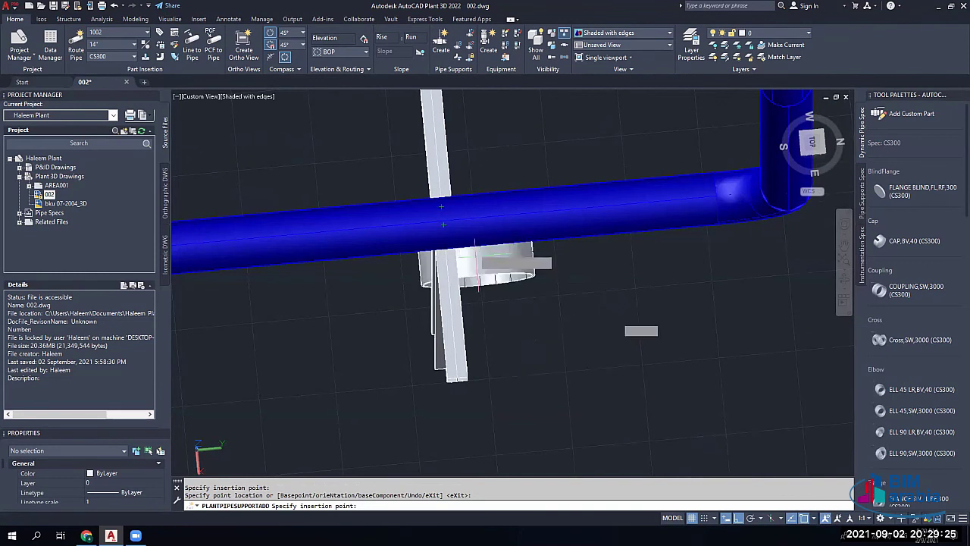
left_click(471, 221)
scroll(460, 226, "up", 5)
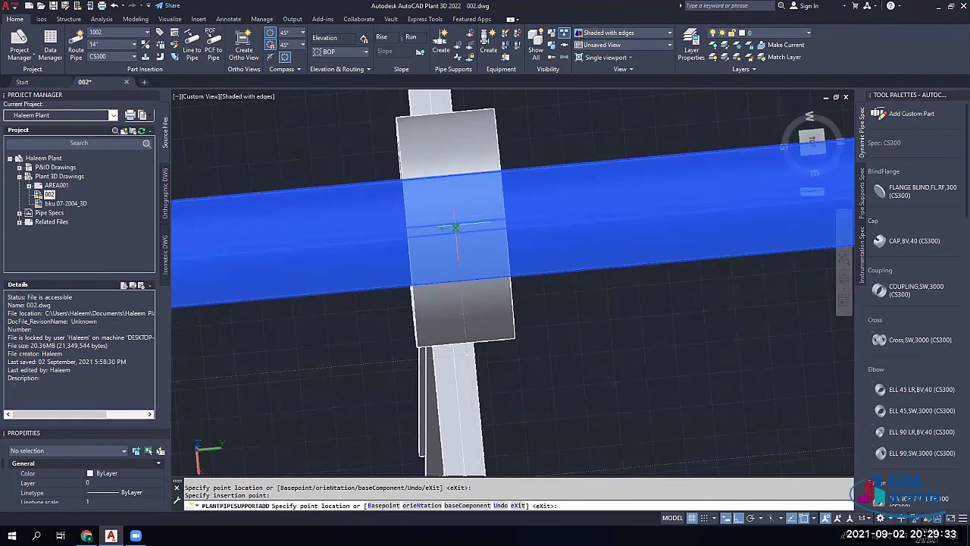
left_click(456, 227)
key("Escape")
Step: Try to slide the Simple Pipe Support along the pipe by its centre grip, and undo that change
middle_click_drag(470, 315, 498, 259, "shift")
middle_click_drag(429, 233, 357, 227, "shift")
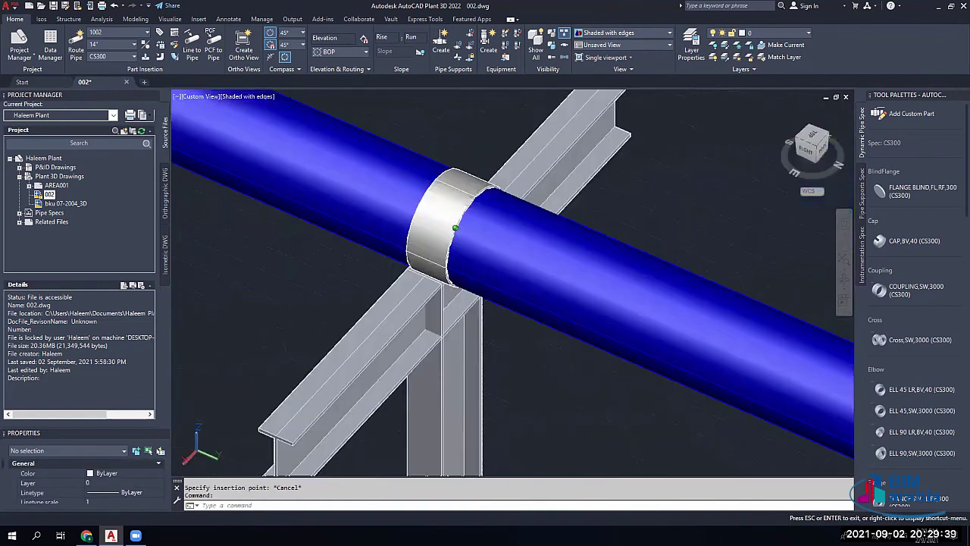
middle_click_drag(447, 271, 440, 271, "shift")
left_click(456, 228)
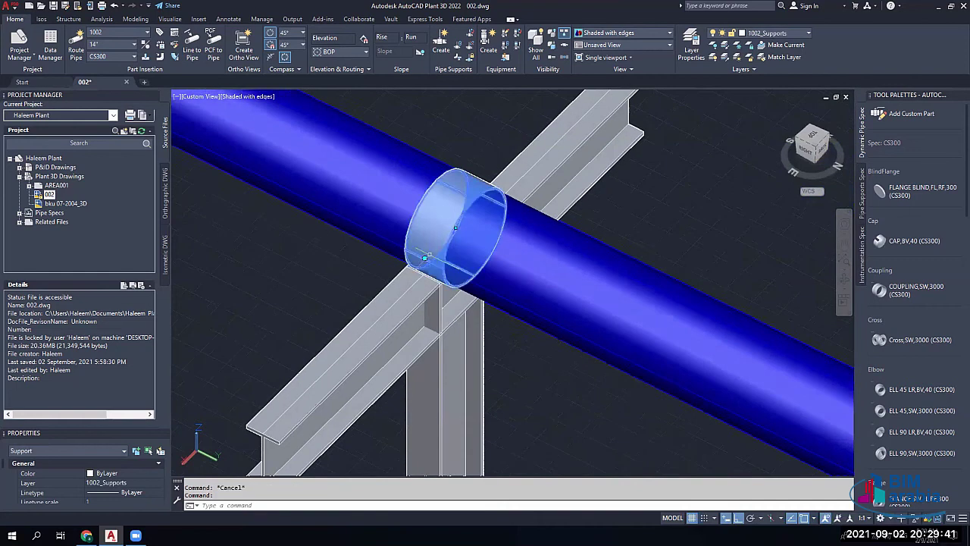
left_click(458, 225)
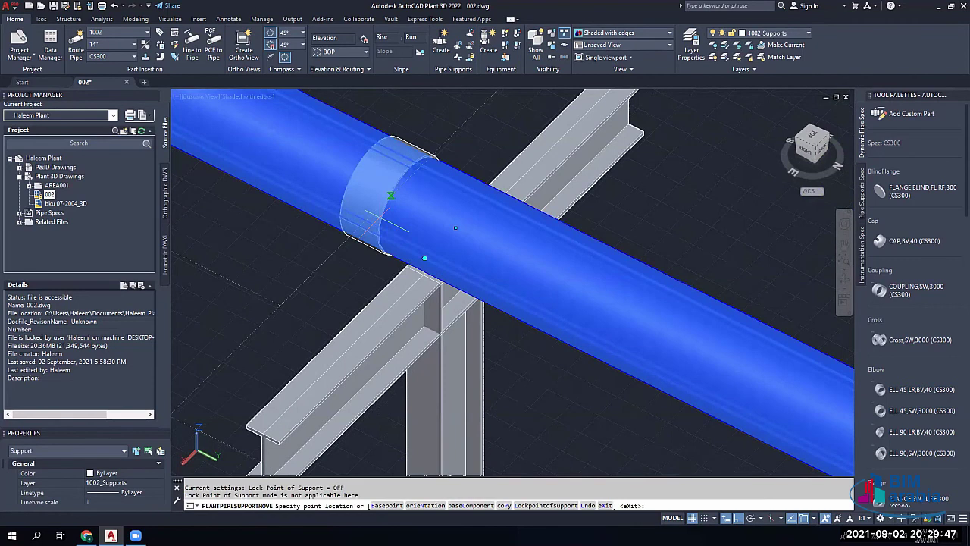
key("Escape")
key("Escape")
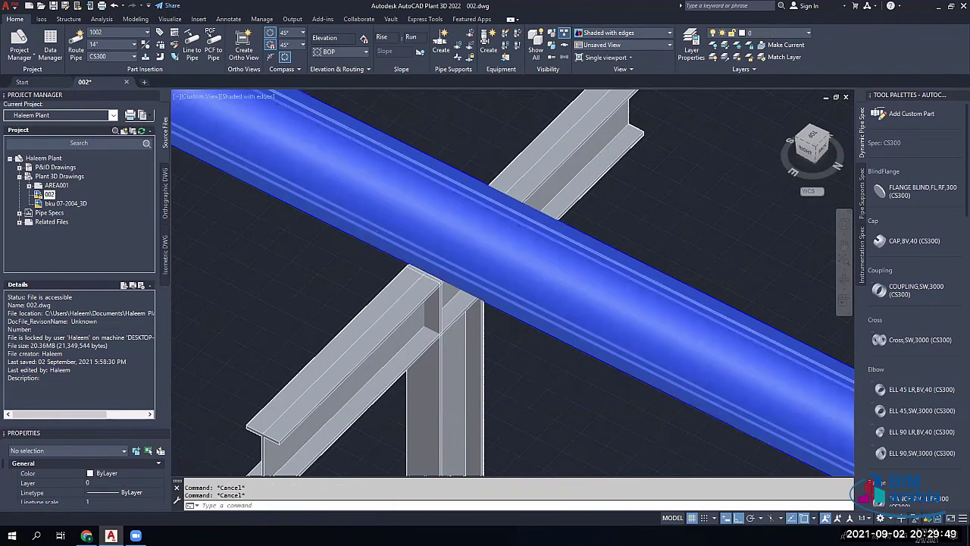
scroll(455, 250, "down", 3)
key("ctrl+z")
scroll(455, 250, "up", 3)
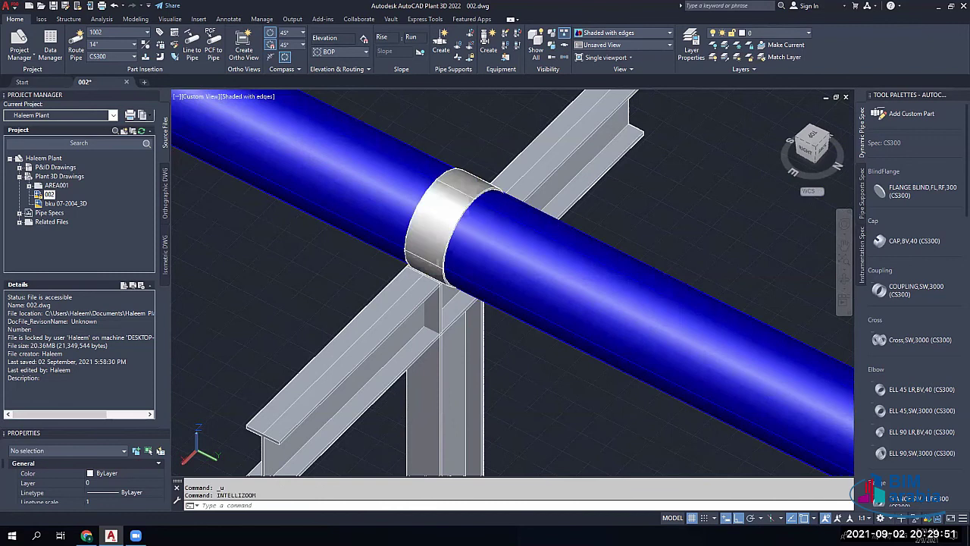
Step: Try to shift the Simple Pipe Support slightly along the pipe with the Move command
left_click(455, 220)
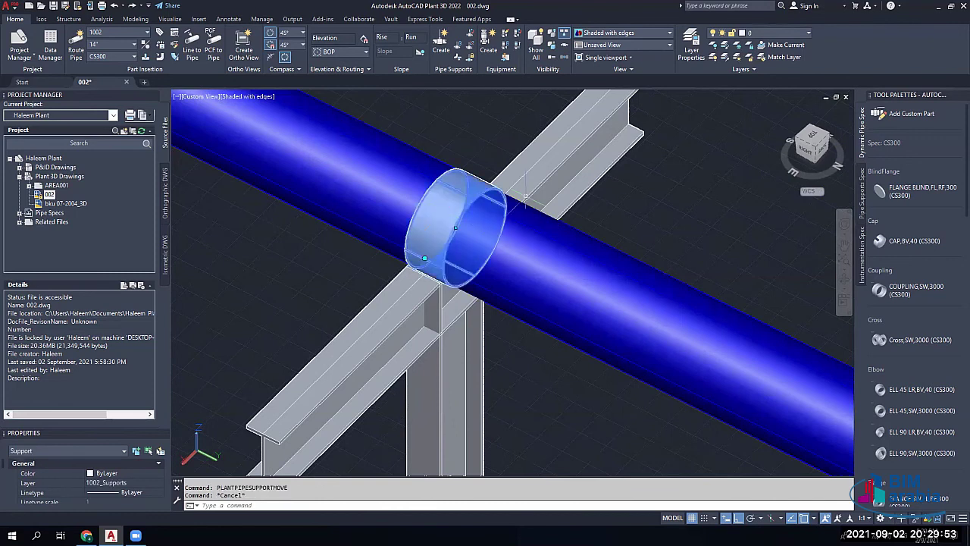
type("m")
key("Return")
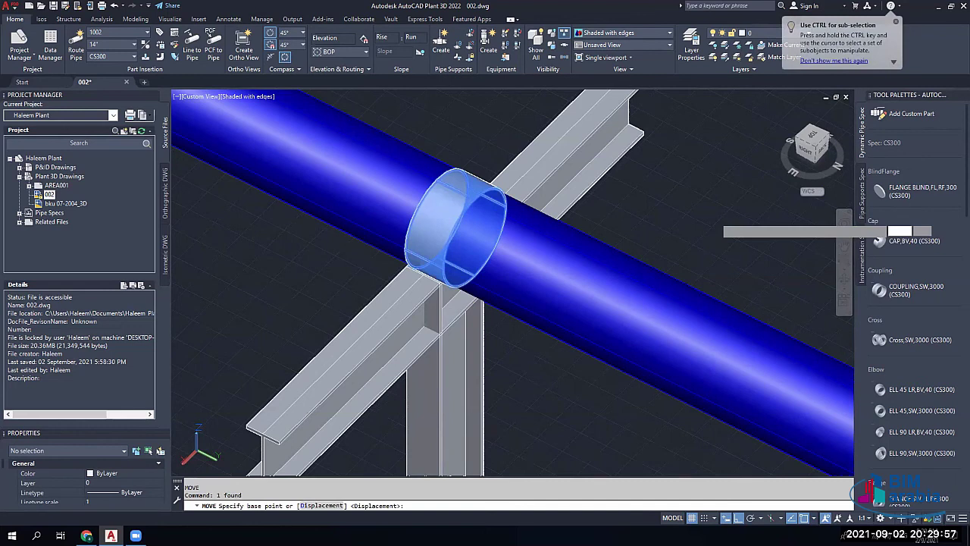
left_click(714, 216)
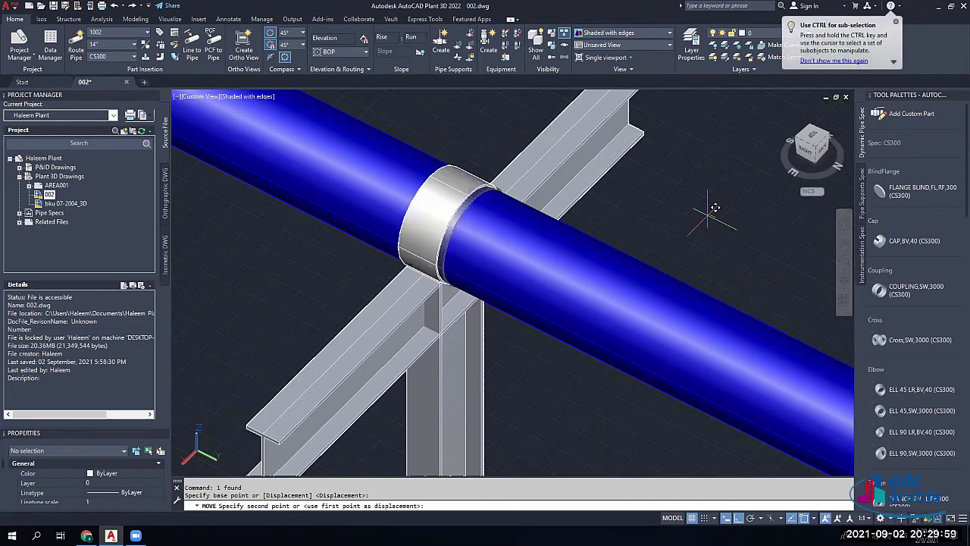
key("Escape")
key("Escape")
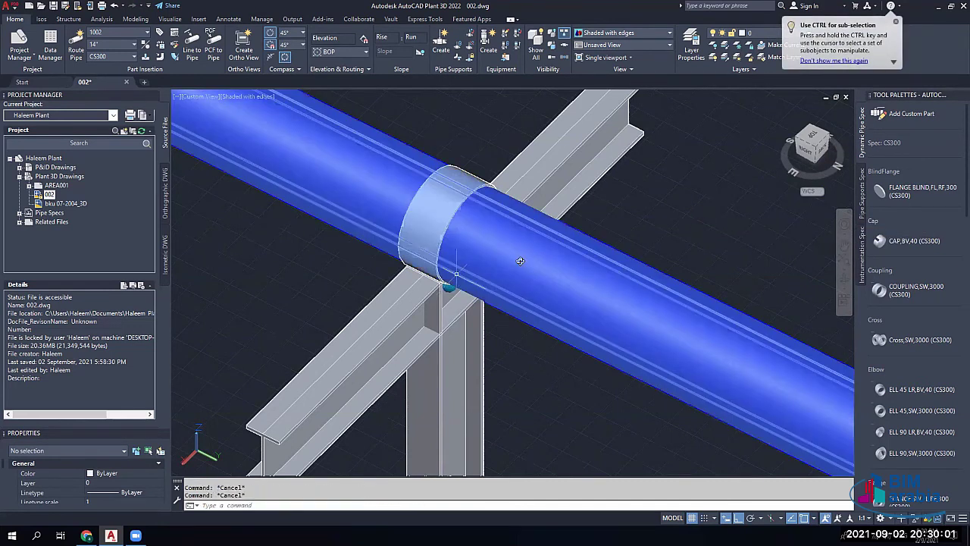
Step: Reposition the Simple Pipe Support by its centre grip above the cross beam, accepting a rotation angle of 0
middle_click_drag(514, 244, 426, 232, "shift")
left_click(429, 236)
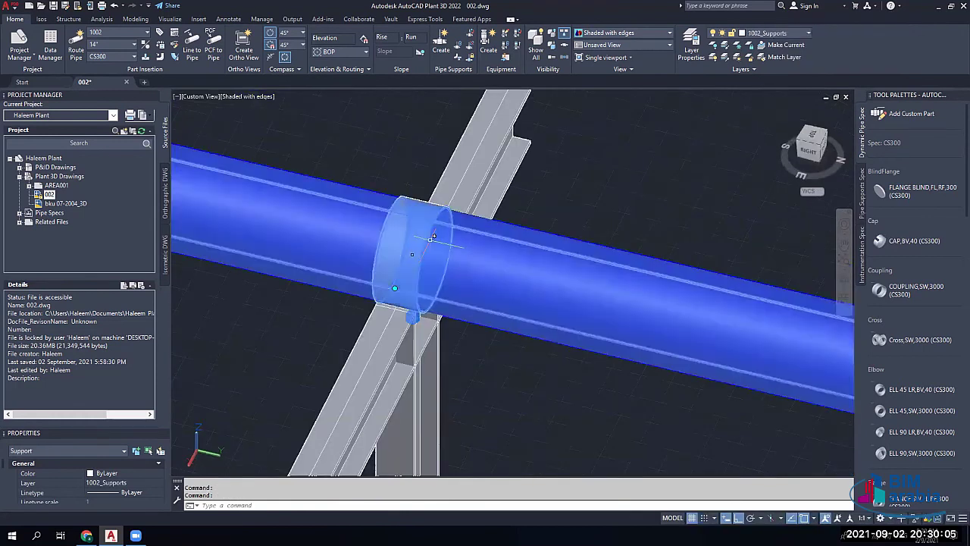
left_click(413, 255)
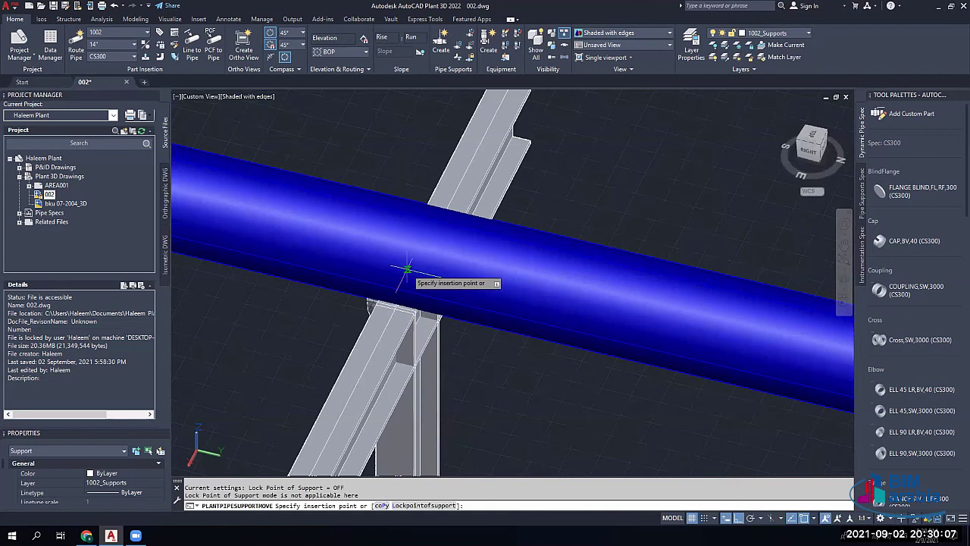
left_click(409, 256)
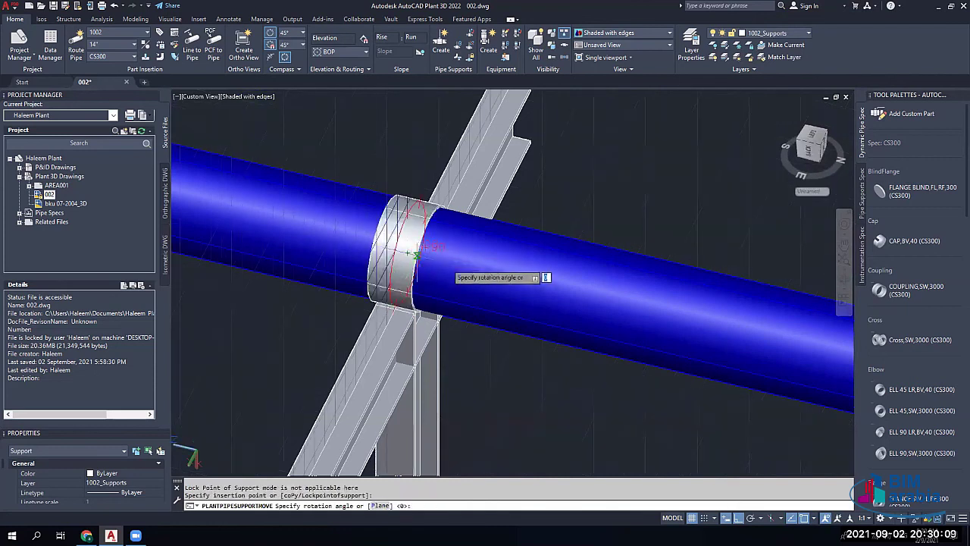
key("Return")
key("Escape")
key("Escape")
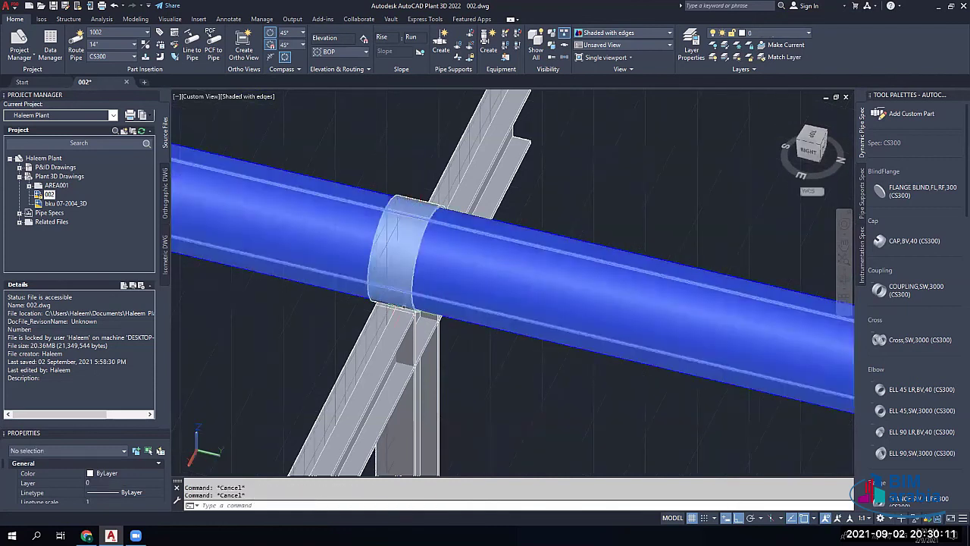
Step: Copy the whole T-shaped steel support, cross beam and post, 4000 mm south along the blue pipe, past the flanged joint
middle_click_drag(468, 306, 411, 286, "shift")
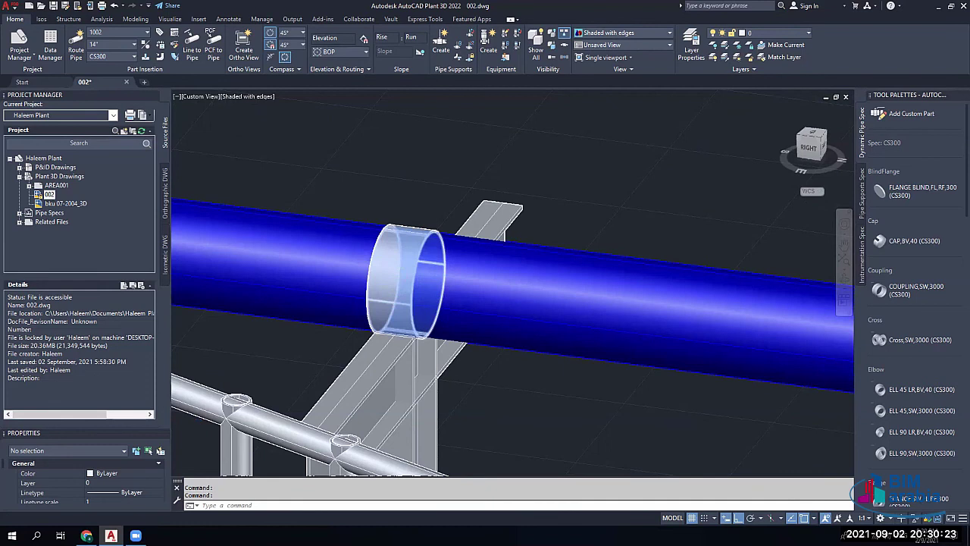
scroll(405, 279, "down", 2)
scroll(407, 279, "down", 2)
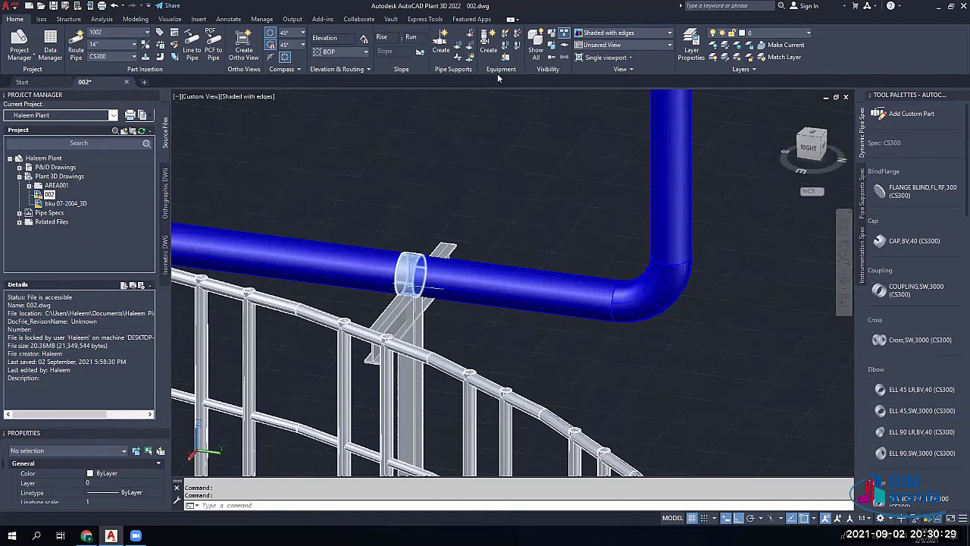
middle_click_drag(409, 285, 453, 288)
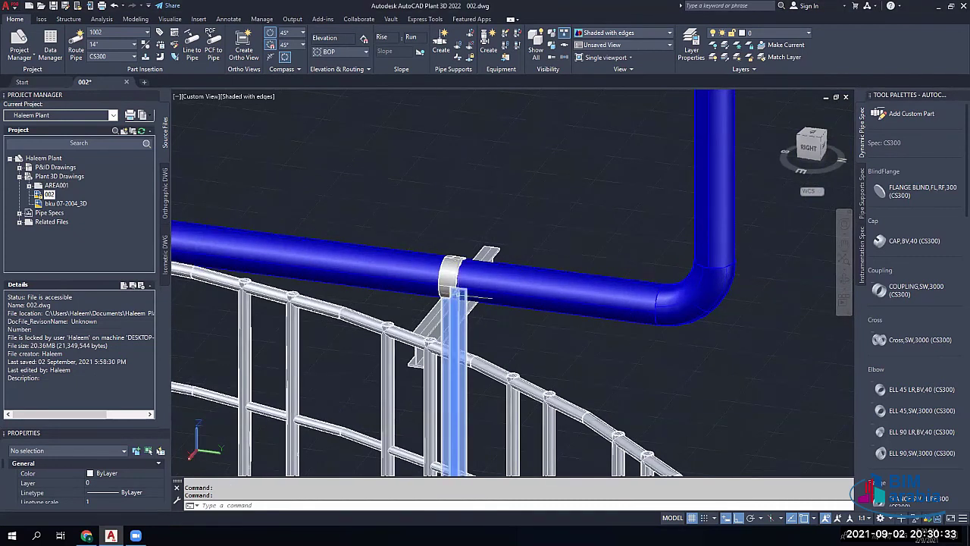
scroll(458, 297, "up", 3)
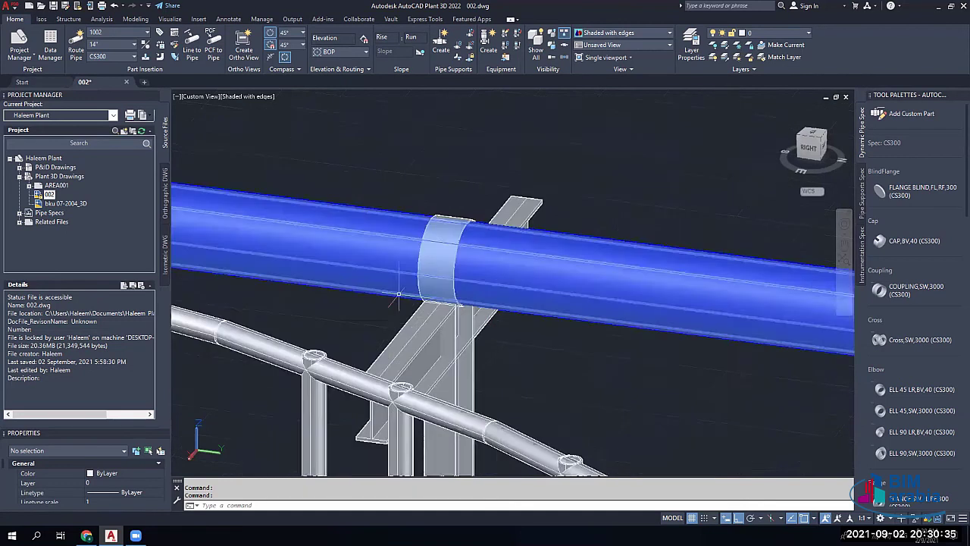
middle_click_drag(401, 293, 674, 296)
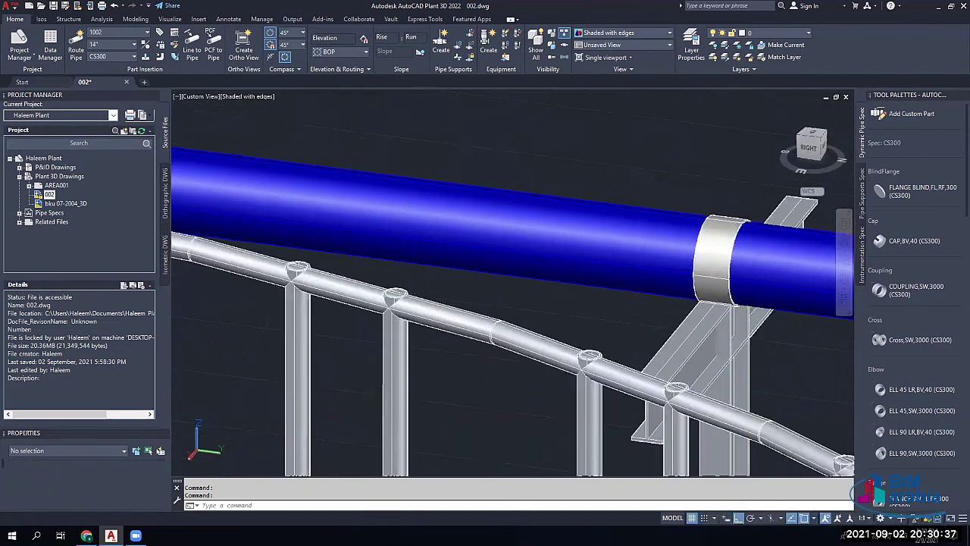
scroll(673, 296, "down", 2)
left_click(745, 336)
left_click(664, 327)
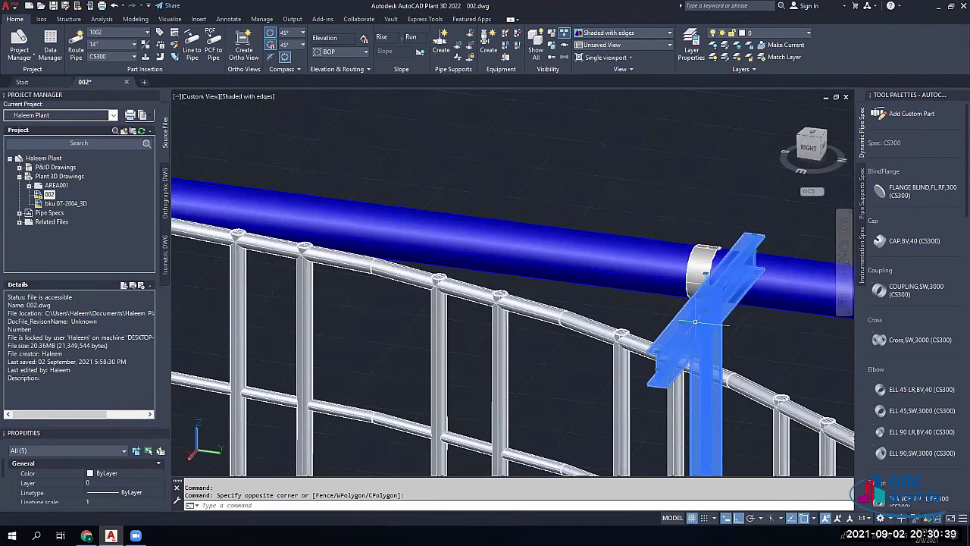
type("co")
key("Return")
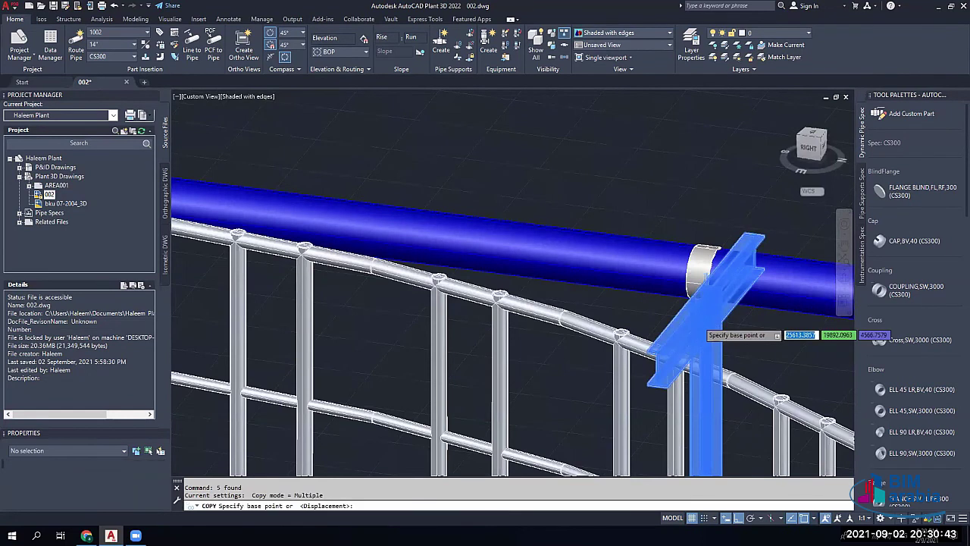
scroll(693, 320, "down", 3)
middle_click_drag(692, 321, 601, 340, "shift")
left_click(591, 372)
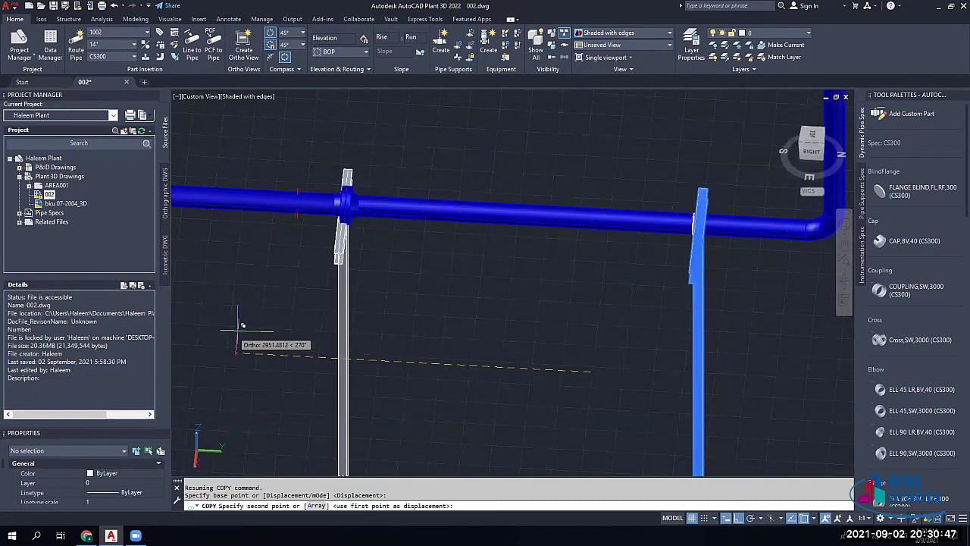
type("4000")
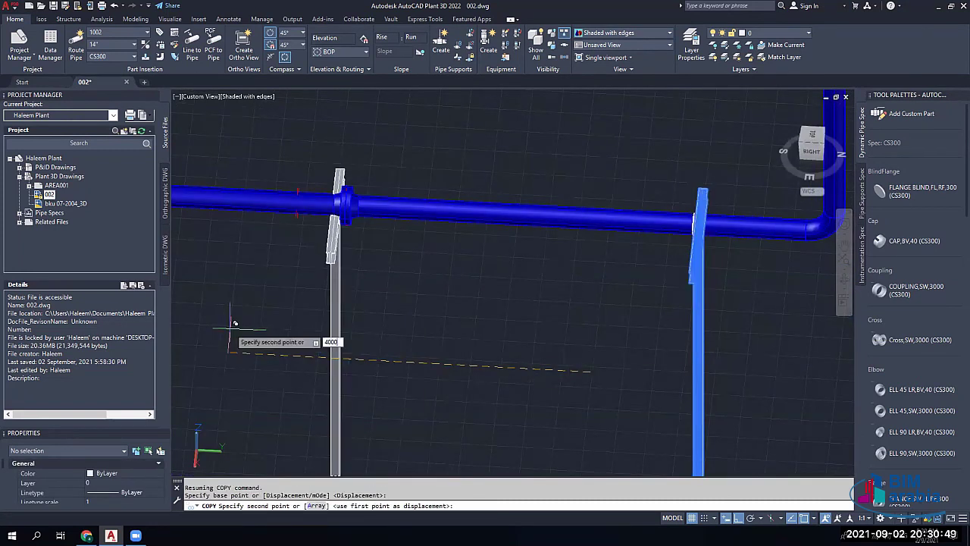
key("Return")
key("Escape")
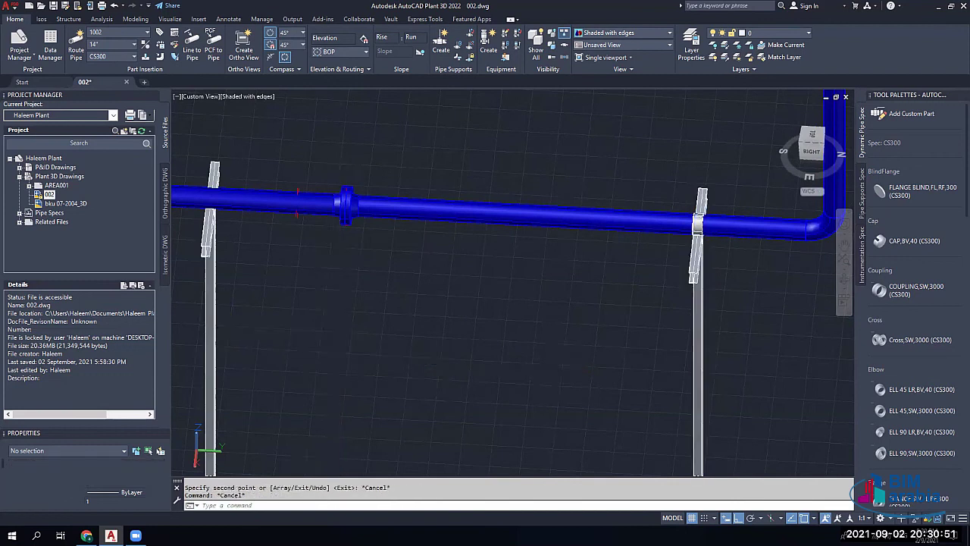
Step: Browse the whole range of pipe support types available for the copied steel support, from clamps to trunnions and stanchions
middle_click_drag(228, 328, 450, 378, "shift")
scroll(439, 241, "up", 4)
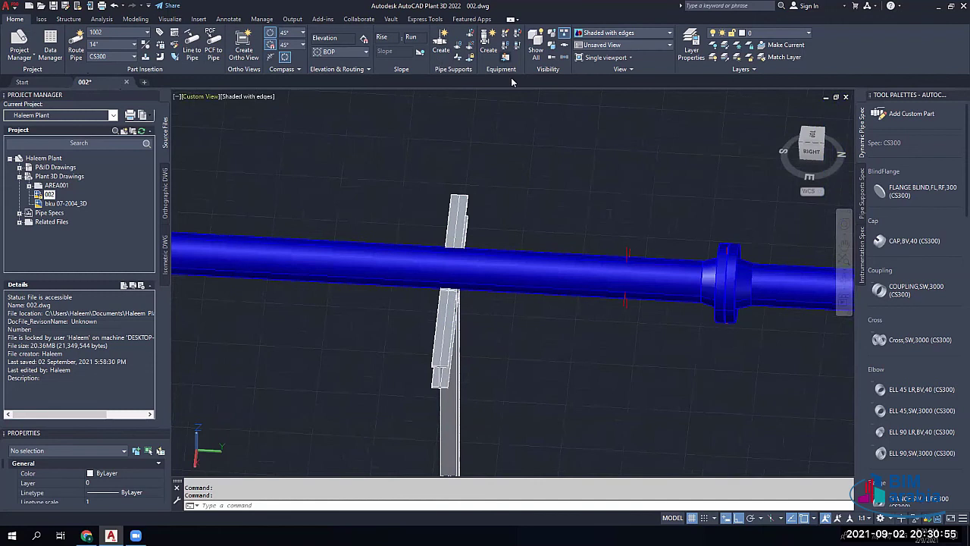
left_click(488, 44)
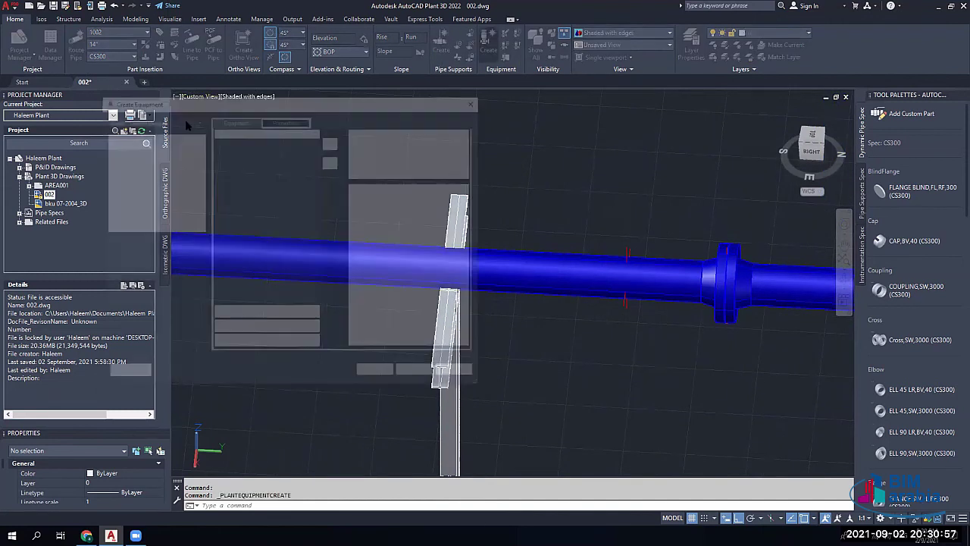
left_click(453, 57)
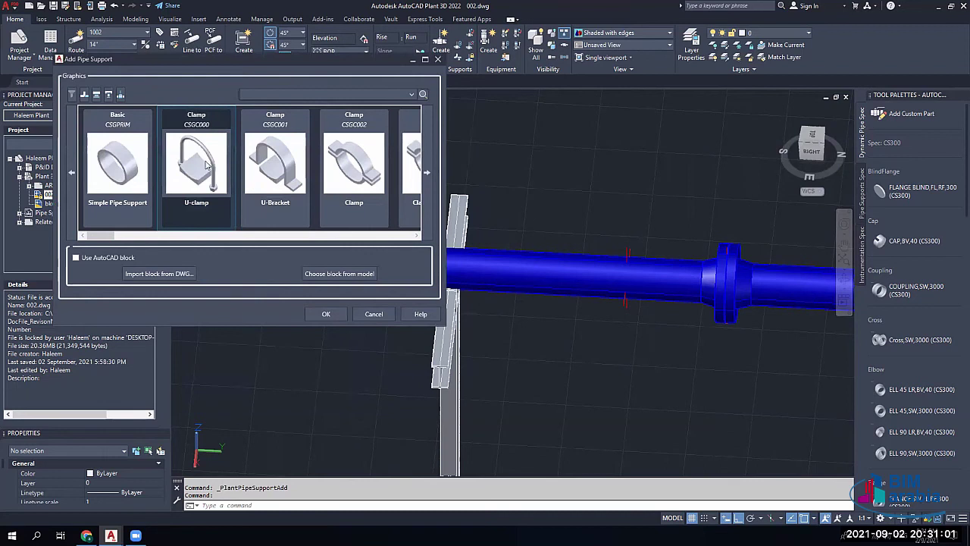
left_click(416, 236)
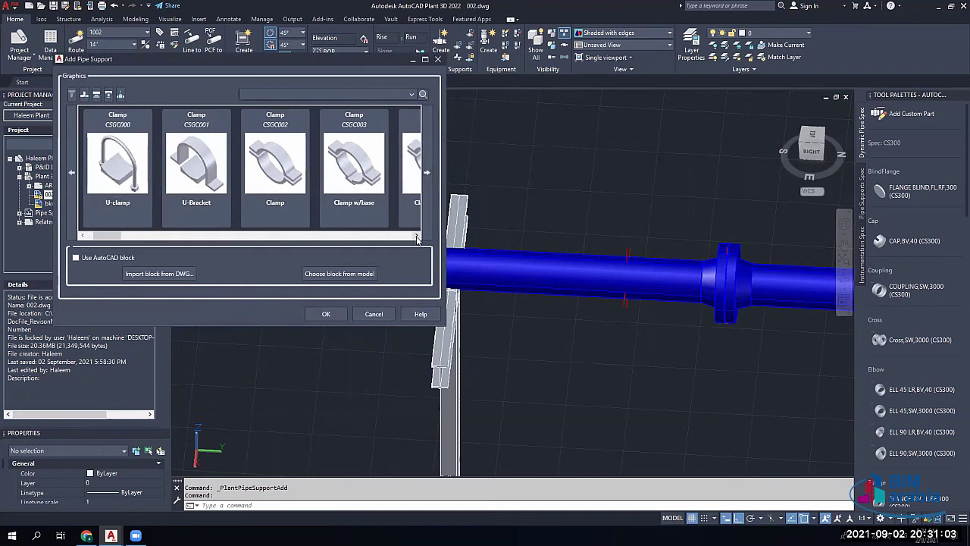
left_click(416, 237)
left_click(416, 237)
left_click(416, 236)
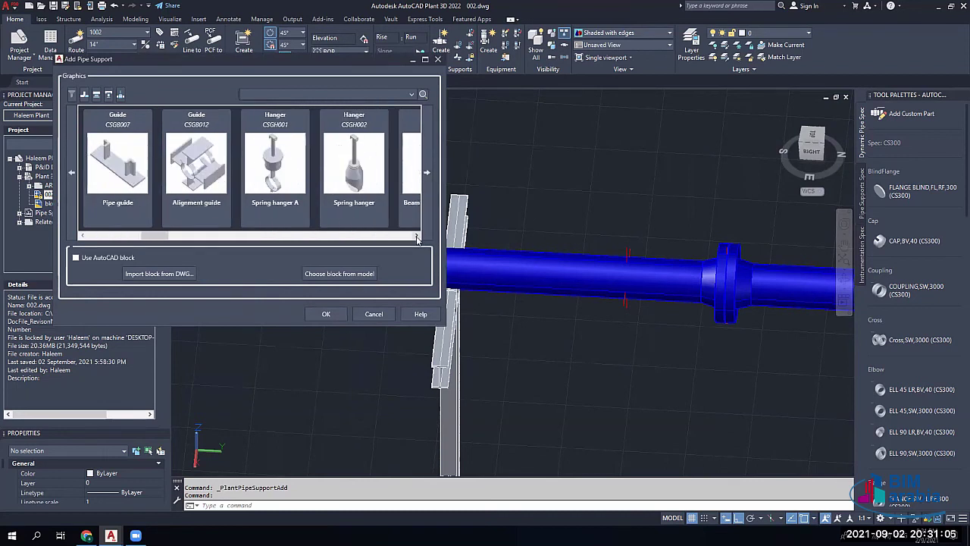
left_click(416, 236)
left_click(415, 235)
left_click(416, 236)
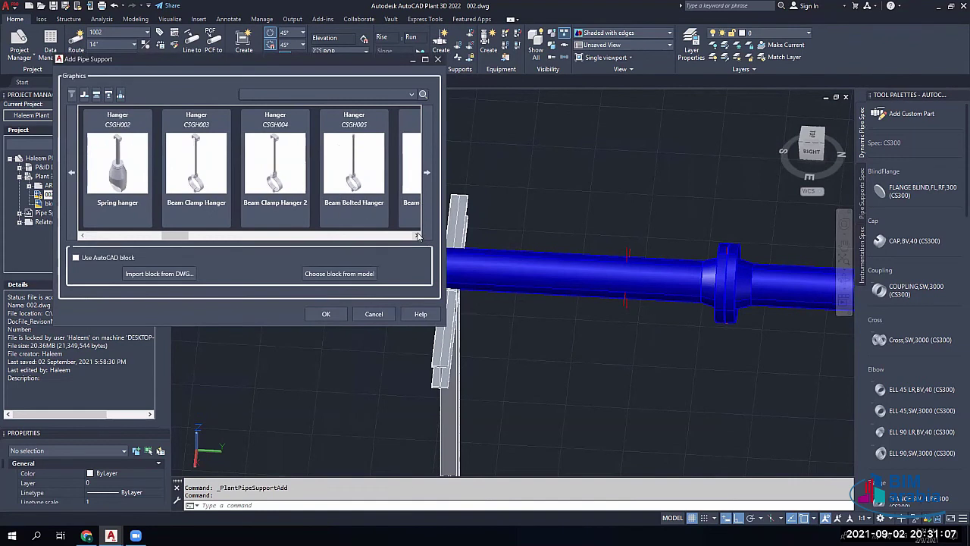
left_click(416, 236)
left_click(416, 235)
left_click(416, 236)
left_click(416, 236)
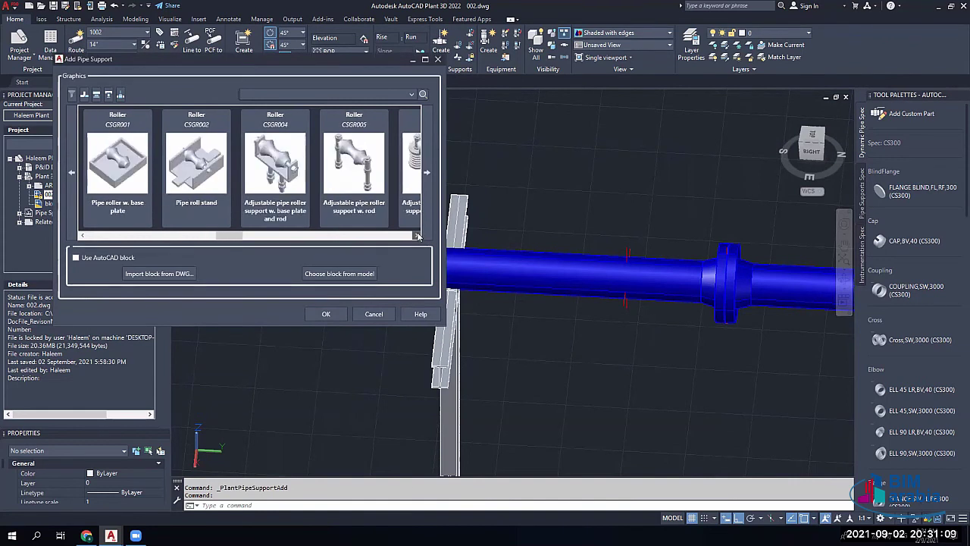
left_click(416, 236)
left_click(416, 236)
left_click(416, 236)
left_click(416, 236)
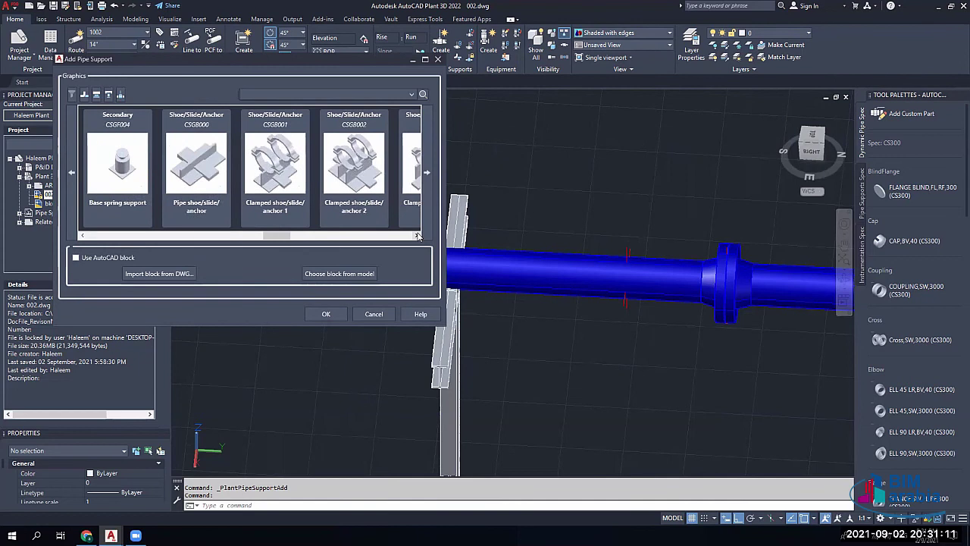
left_click(416, 236)
left_click(416, 236)
left_click(416, 236)
left_click(416, 236)
left_click(416, 235)
left_click(416, 236)
left_click(416, 235)
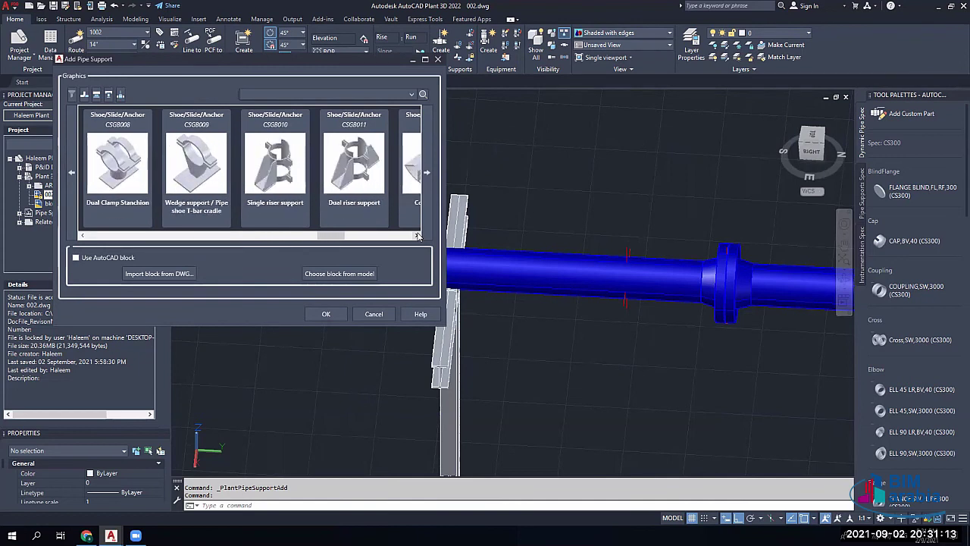
left_click(416, 235)
left_click(416, 236)
left_click(416, 236)
left_click(416, 236)
left_click(416, 236)
left_click(416, 235)
left_click(416, 235)
left_click(416, 235)
left_click(416, 236)
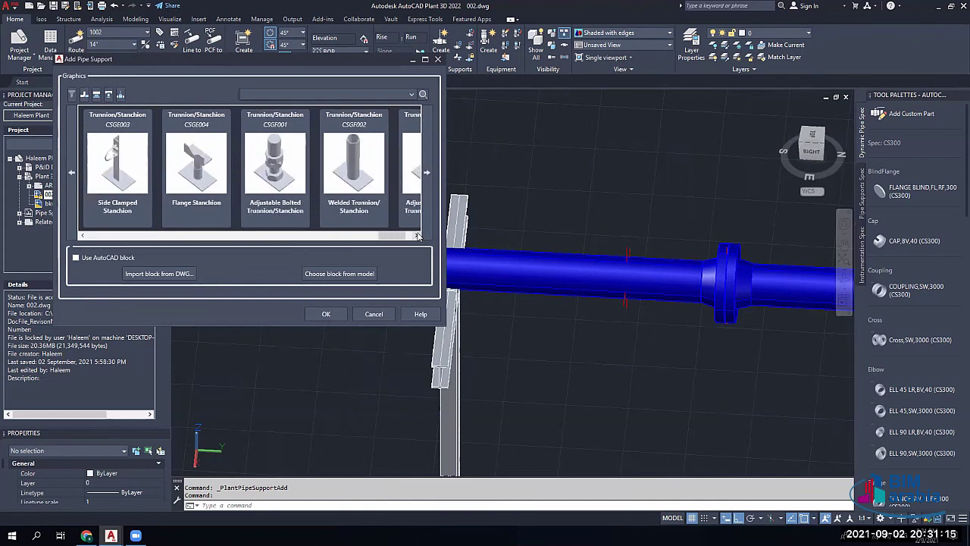
left_click(416, 236)
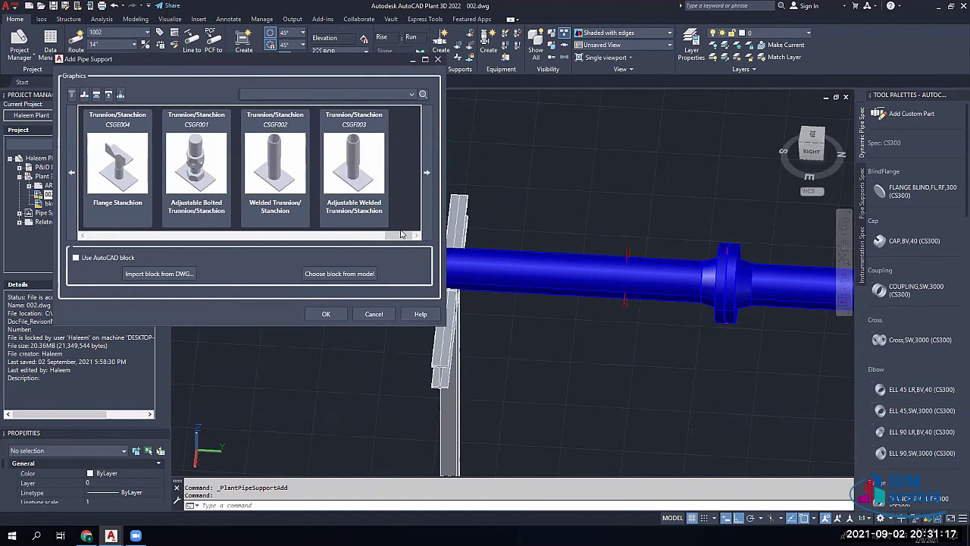
left_click_drag(394, 238, 97, 239)
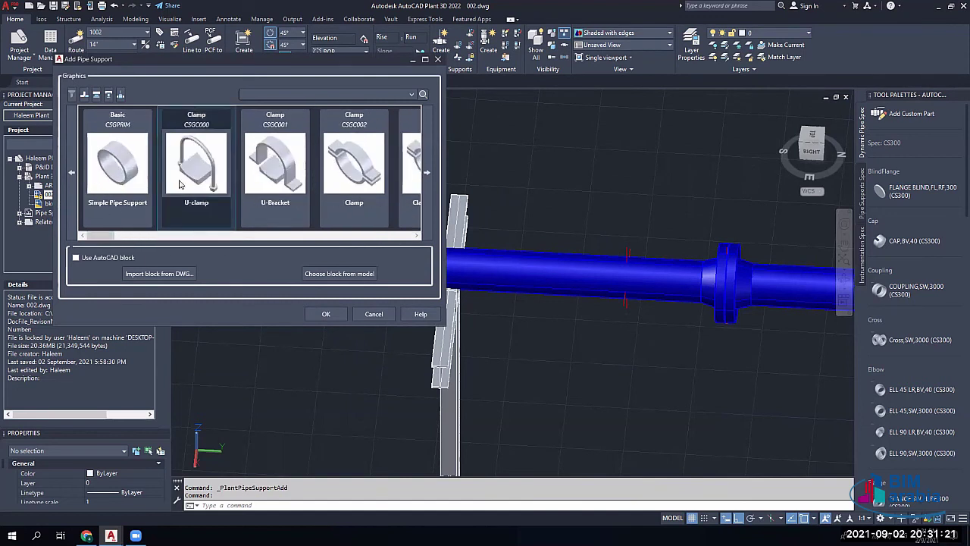
Step: Place a U-Bracket clamp support (CSGC001) on the blue pipe above the copied steel support's cross beam
left_click(275, 163)
left_click(326, 313)
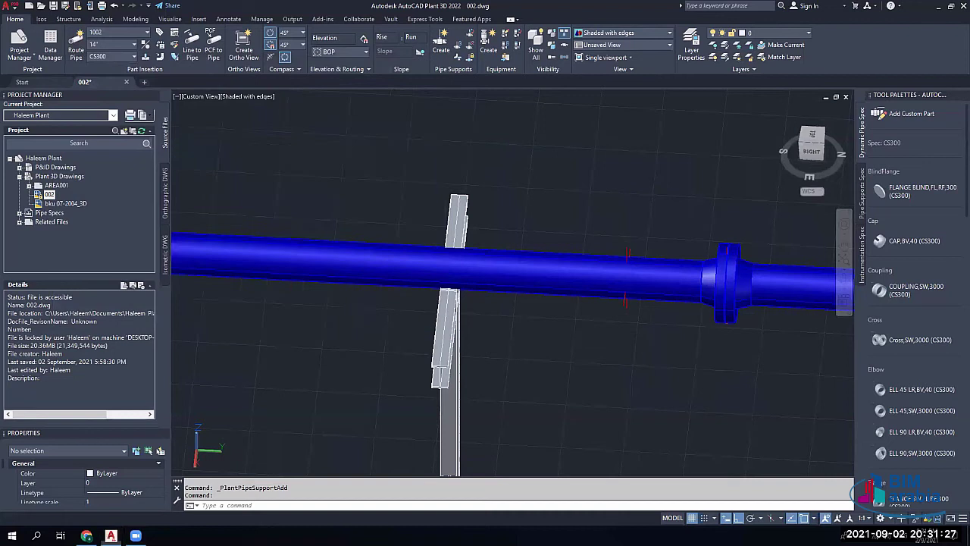
scroll(447, 255, "up", 3)
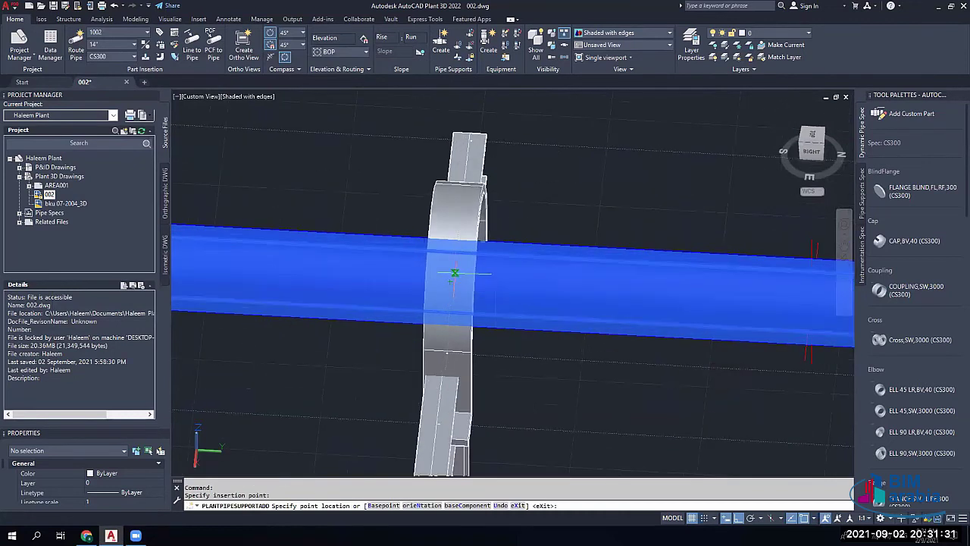
left_click(451, 276)
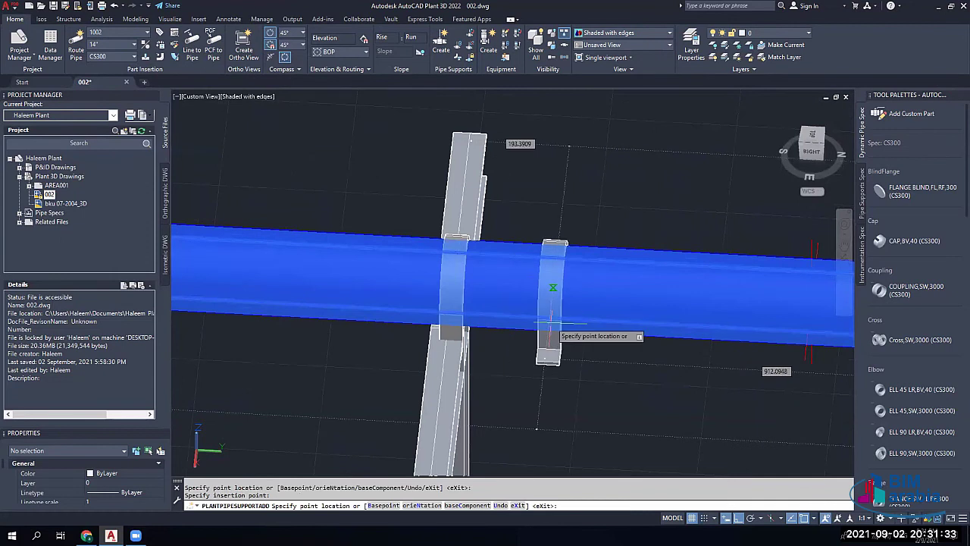
key("Escape")
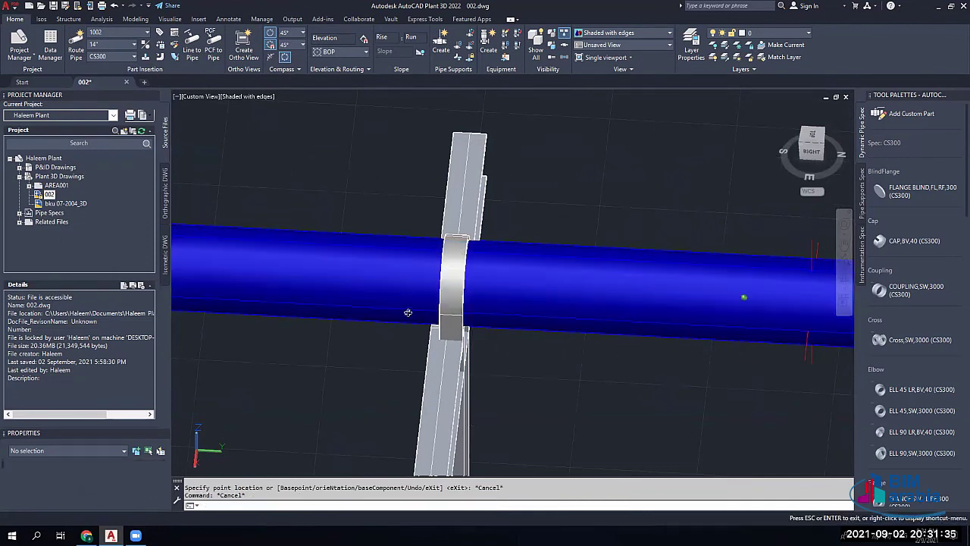
Step: Examine from the front how the U-Bracket's feet sit against the cross beam, and compare them with the neighbouring U-clamp support
middle_click_drag(405, 310, 631, 237, "shift")
scroll(618, 248, "up", 2)
left_click(577, 262)
middle_click_drag(587, 307, 686, 276, "shift")
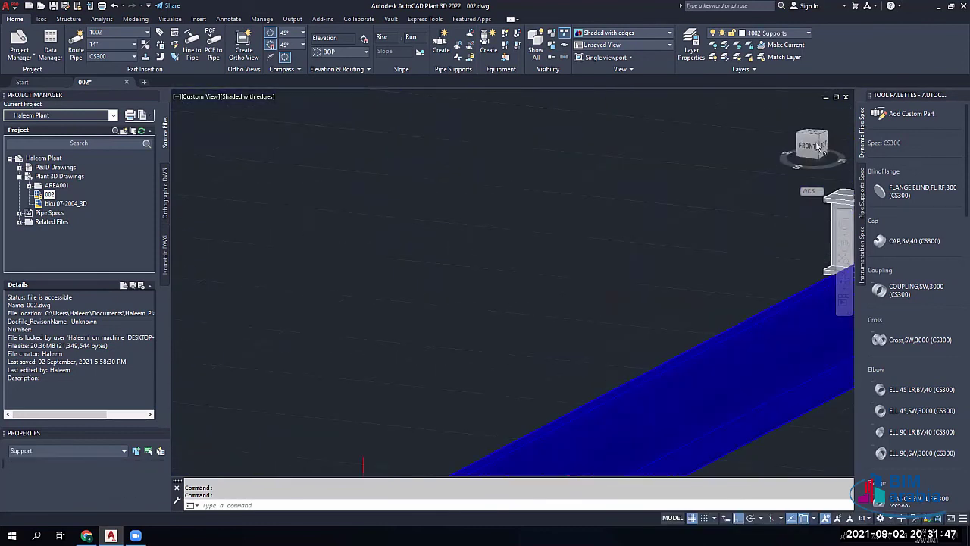
left_click_drag(809, 148, 763, 193)
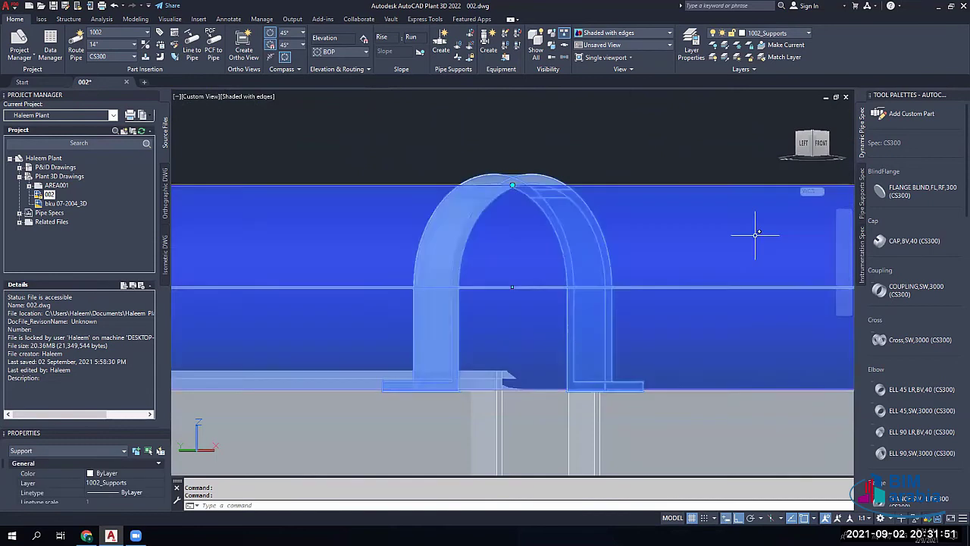
left_click(820, 143)
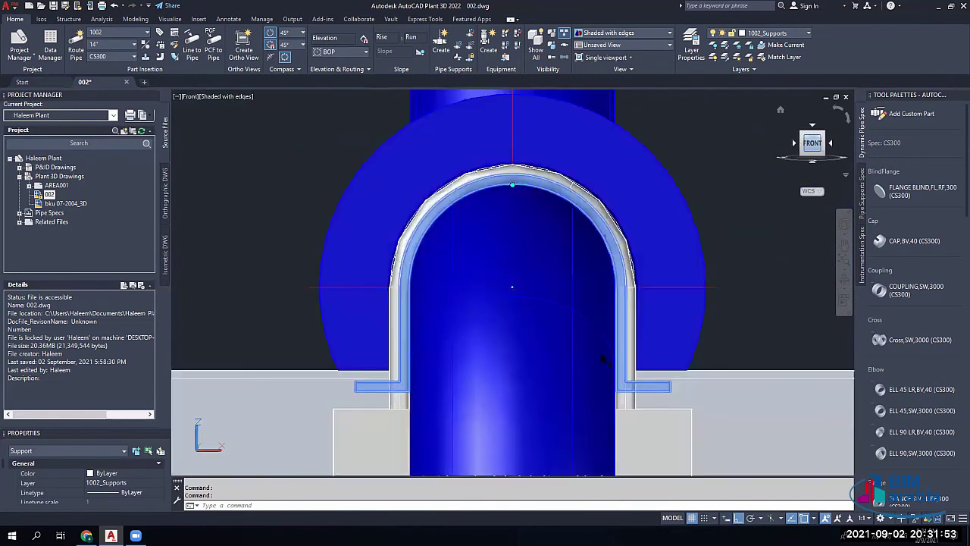
key("Escape")
key("Escape")
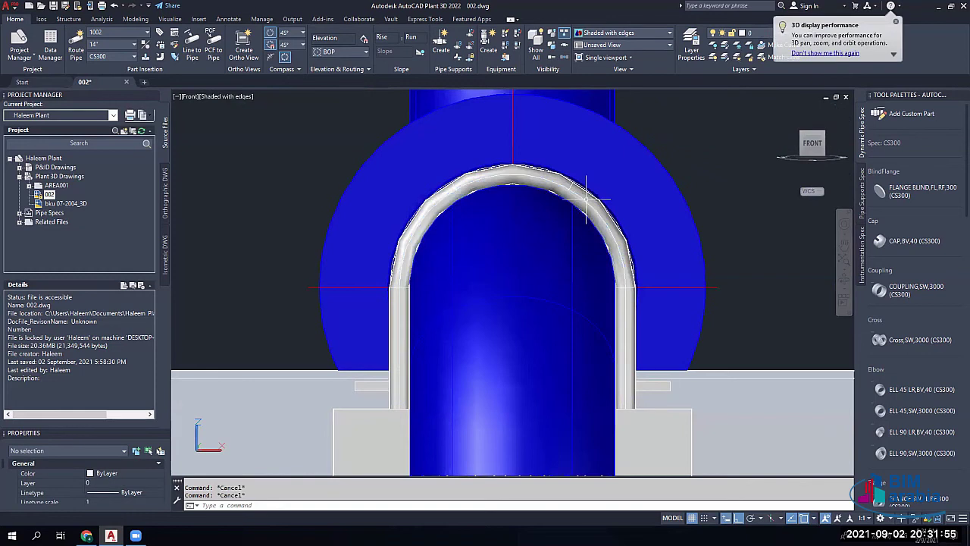
scroll(546, 401, "down", 4)
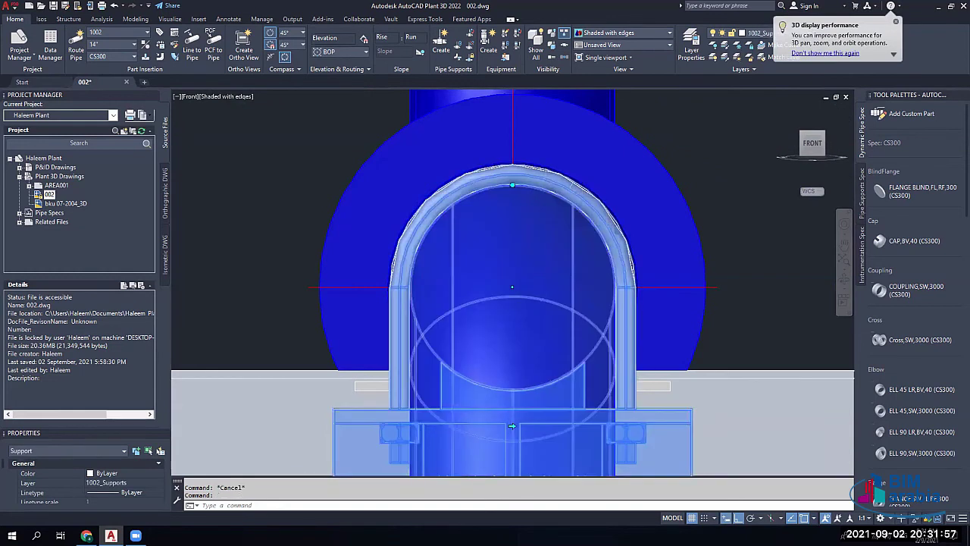
left_click_drag(543, 428, 556, 335)
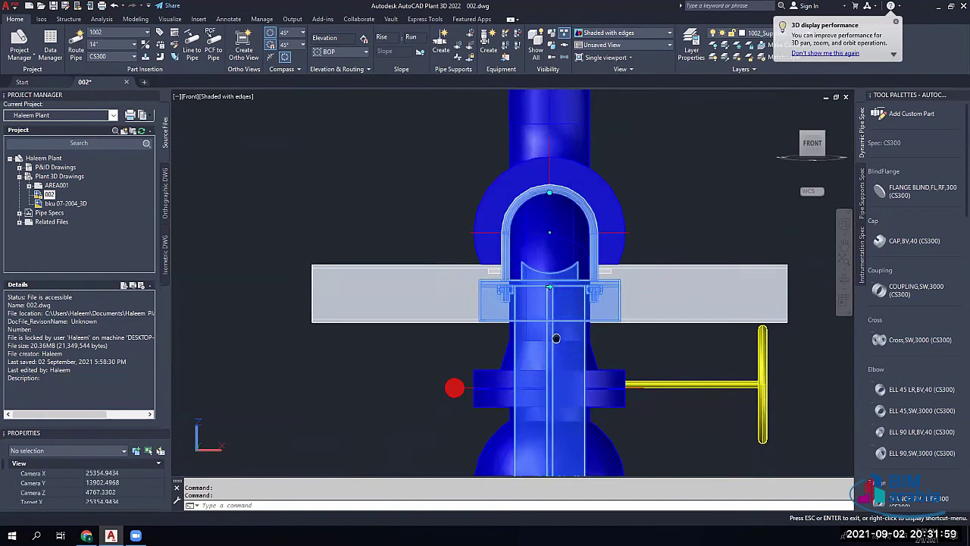
middle_click_drag(590, 359, 788, 371, "shift")
key("Escape")
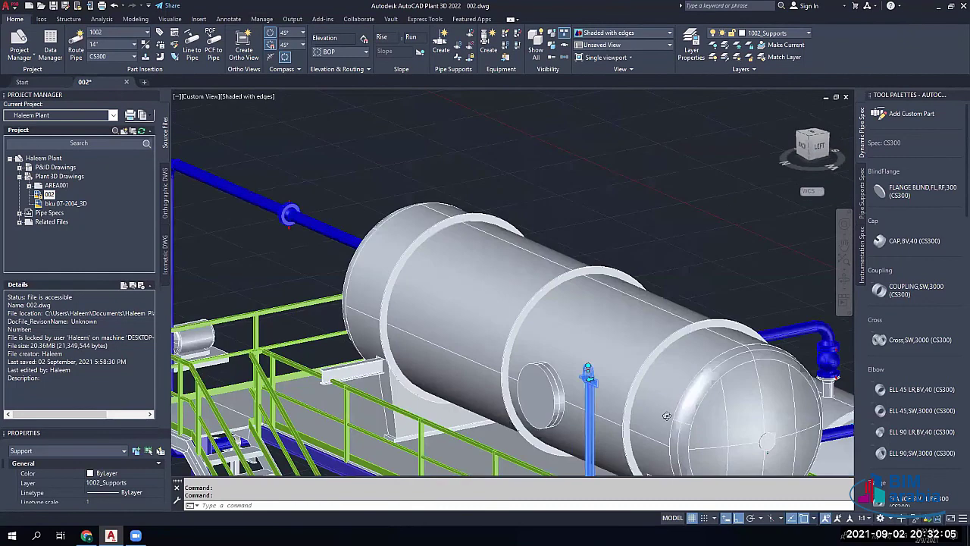
Step: Examine up close where the U-Bracket's foot meets the top flange of the copied support's cross beam
scroll(674, 369, "down", 5)
middle_click_drag(673, 369, 814, 379, "shift")
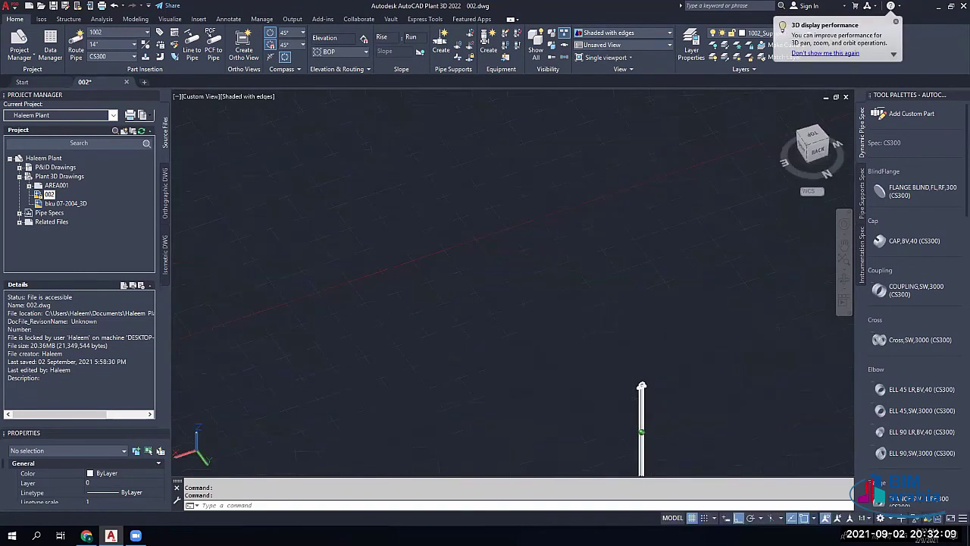
middle_click_drag(674, 388, 586, 262)
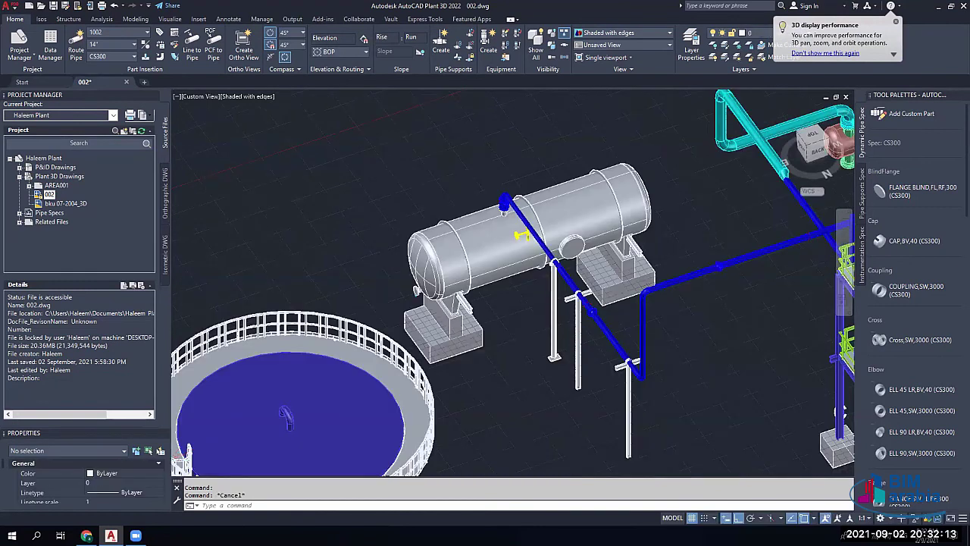
scroll(584, 280, "up", 5)
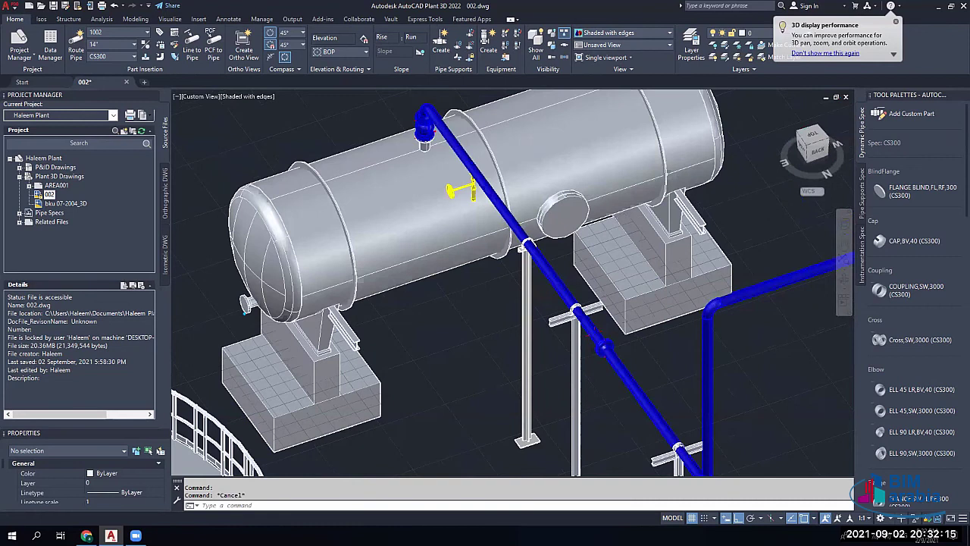
scroll(600, 332, "up", 5)
scroll(559, 238, "up", 5)
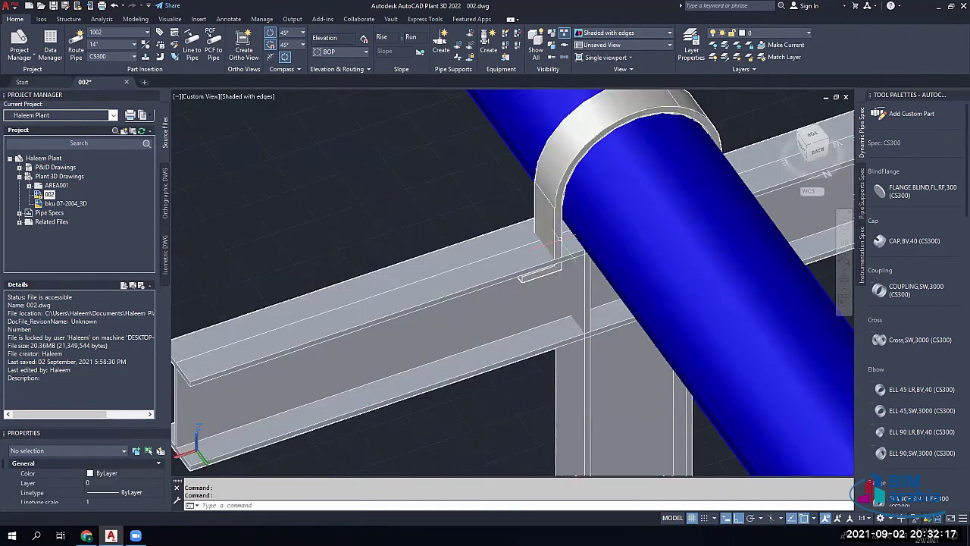
left_click(558, 239)
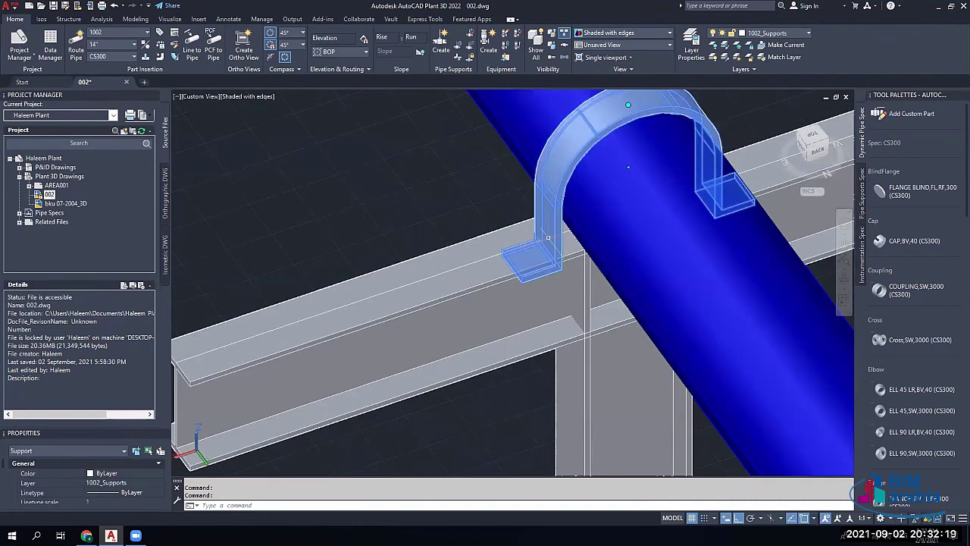
mouse_move(578, 234)
middle_mouse_down("shift")
mouse_move(590, 199)
mouse_move(587, 257)
mouse_move(595, 244)
middle_mouse_up("shift")
key("Escape")
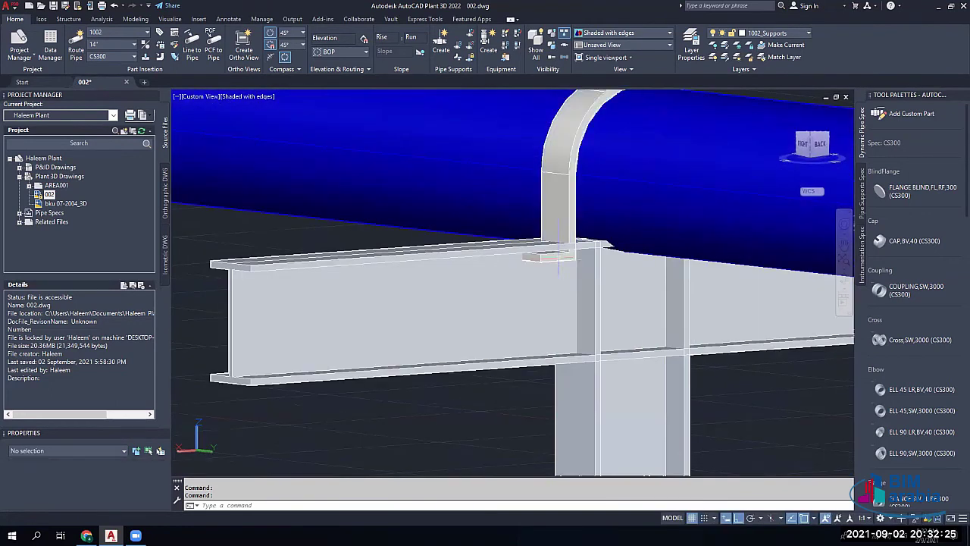
Step: Move the copied support's cross beam and column down together so the beam's top flange drops below the U-Bracket's foot
left_click(490, 243)
key("Escape")
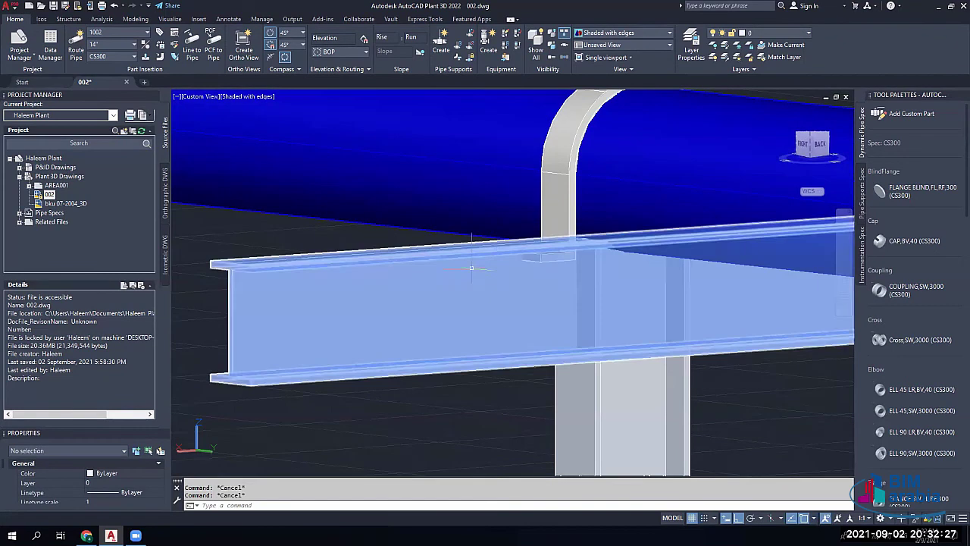
left_click(472, 253)
left_click(631, 408)
key("m")
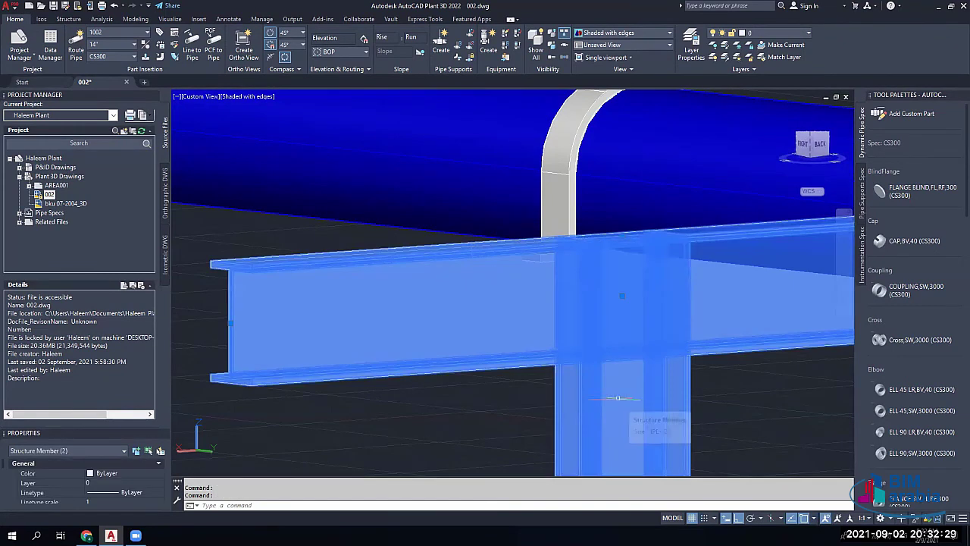
key("Return")
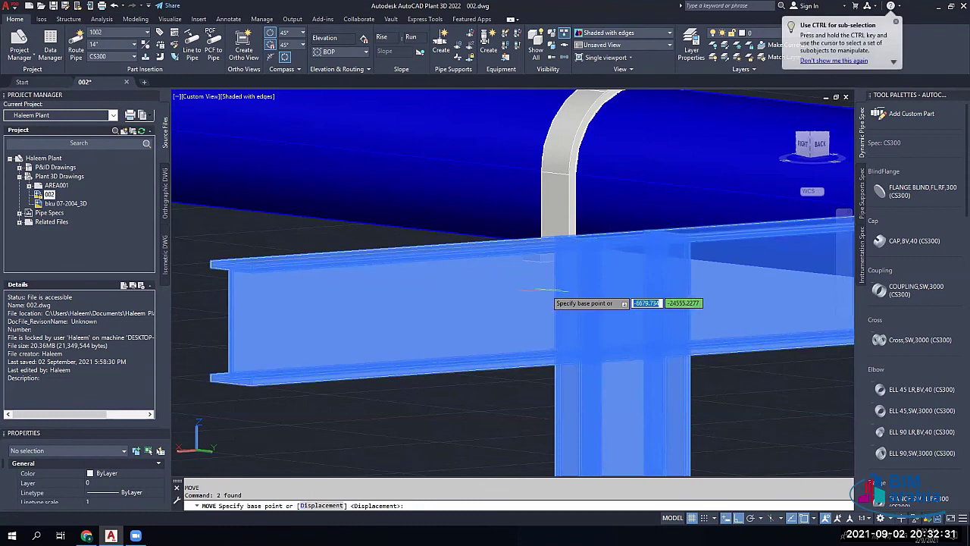
middle_click_drag(547, 303, 544, 399, "shift")
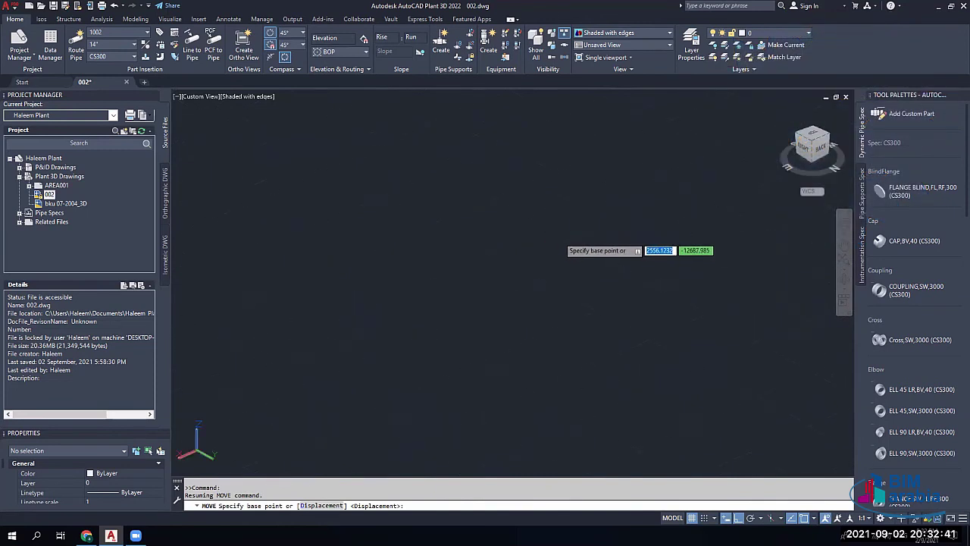
scroll(554, 238, "down", 2)
scroll(559, 379, "down", 3)
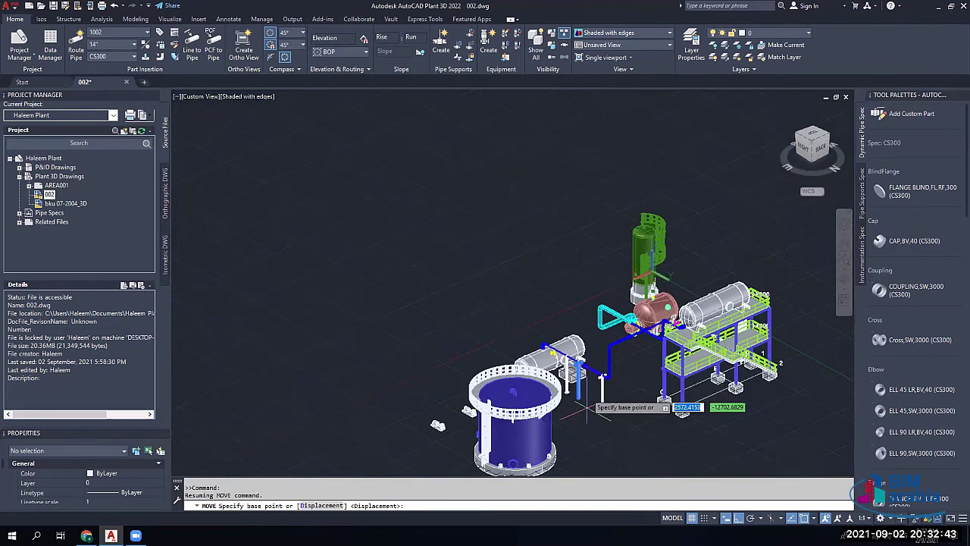
scroll(561, 367, "up", 2)
scroll(577, 376, "up", 2)
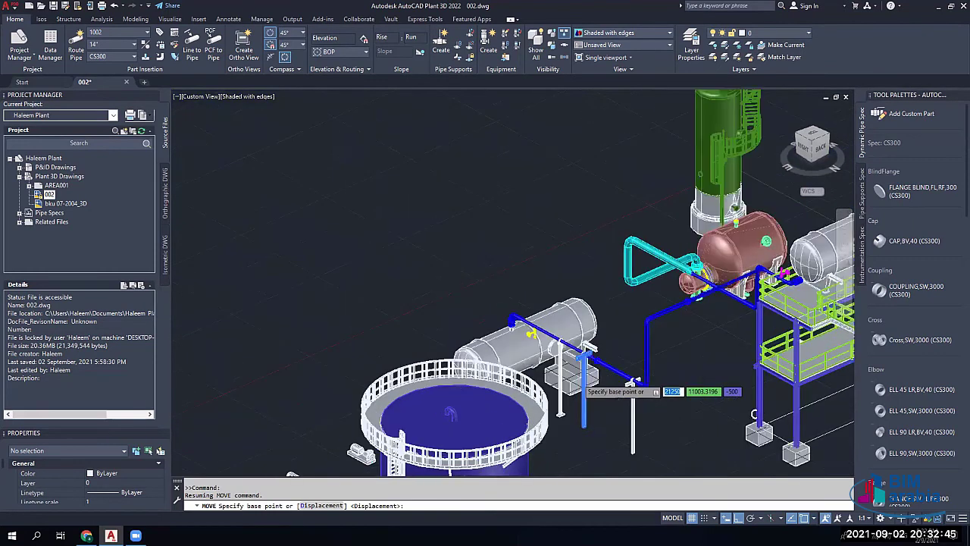
scroll(578, 377, "up", 2)
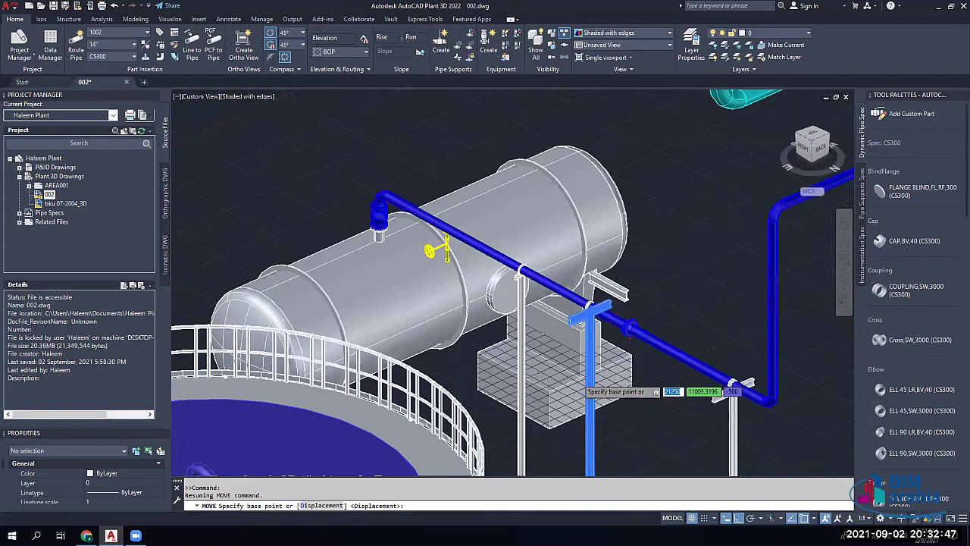
scroll(599, 322, "up", 5)
scroll(646, 331, "up", 3)
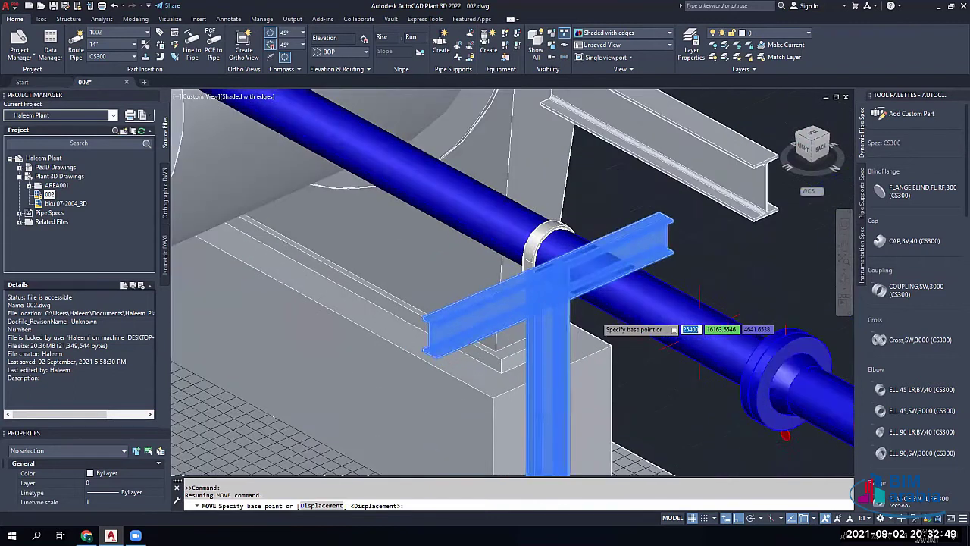
scroll(698, 333, "up", 2)
scroll(503, 282, "up", 4)
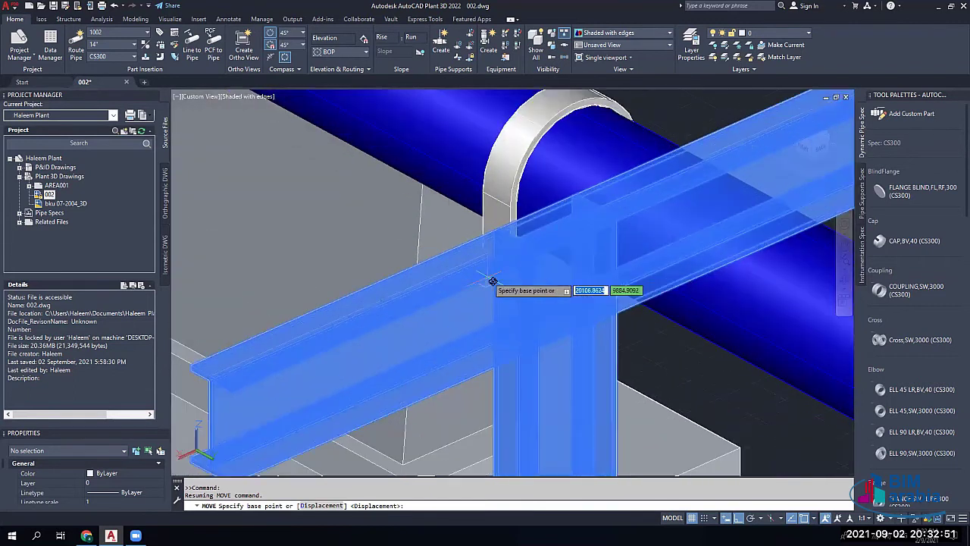
middle_click_drag(505, 285, 656, 265, "shift")
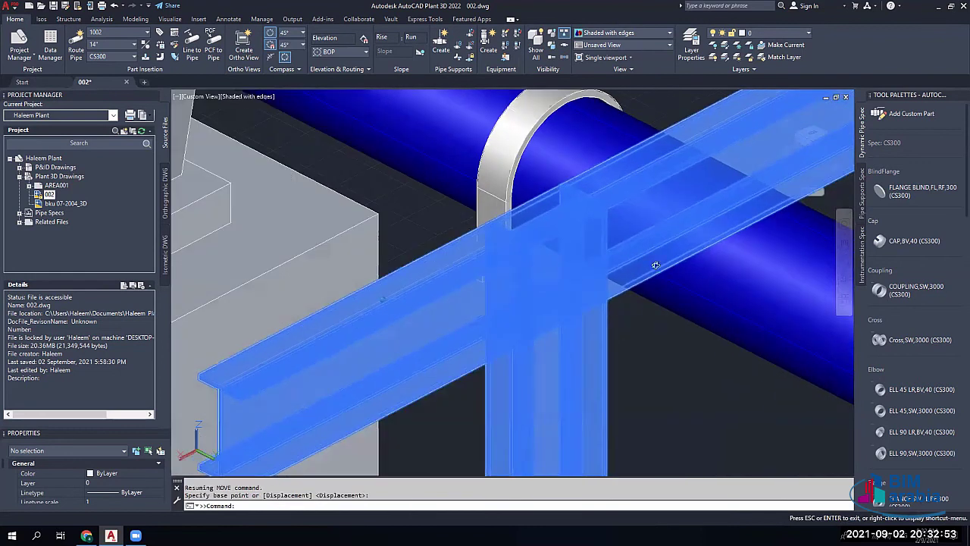
middle_click_drag(383, 298, 644, 291, "shift")
scroll(257, 285, "up", 3)
scroll(257, 282, "down", 4)
left_click(240, 388)
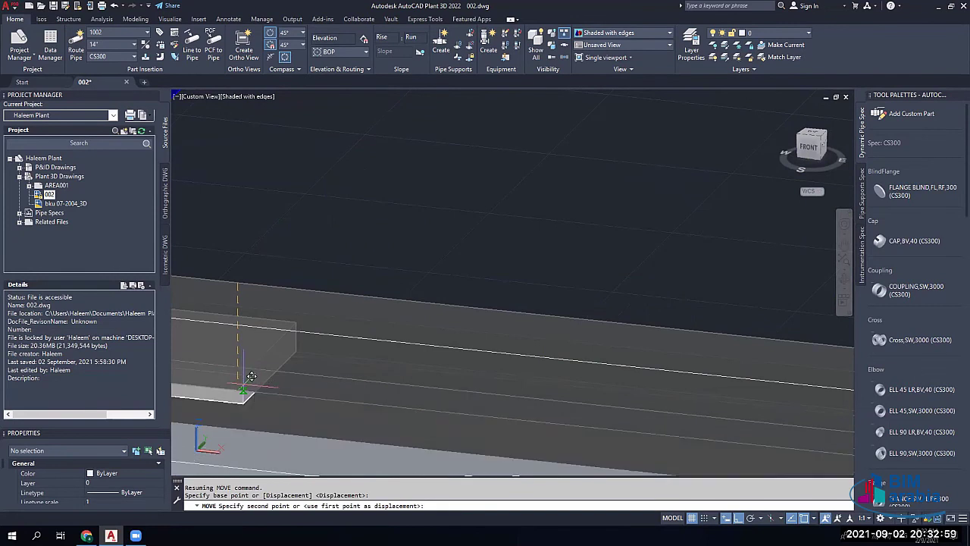
left_click(249, 373)
Step: Examine from the side how the U-Bracket's feet line up with the cross beam along the blue pipe
scroll(234, 348, "down", 6)
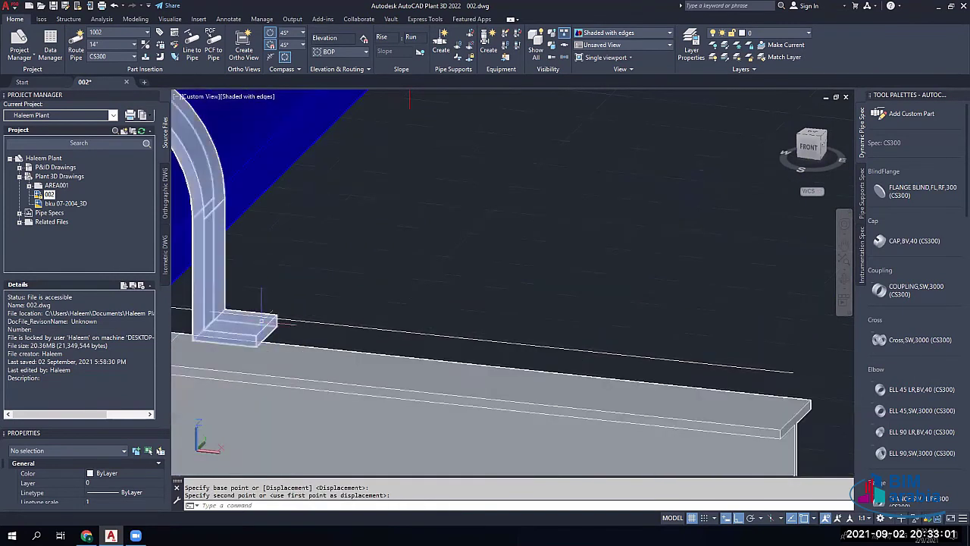
middle_click_drag(331, 193, 356, 198, "shift")
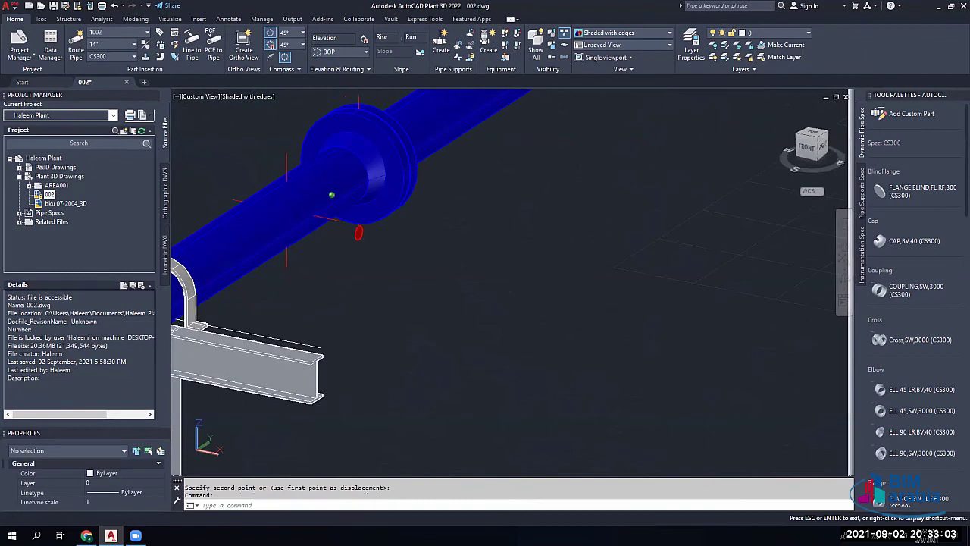
middle_click_drag(358, 232, 426, 181, "shift")
scroll(373, 233, "down", 2)
scroll(553, 278, "down", 1)
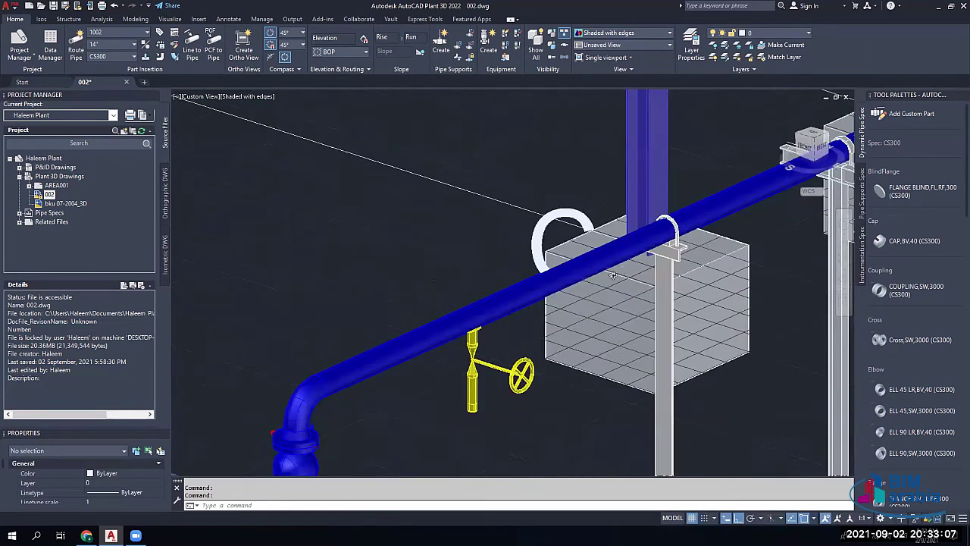
middle_click_drag(613, 275, 485, 281)
scroll(552, 265, "up", 4)
scroll(547, 275, "up", 3)
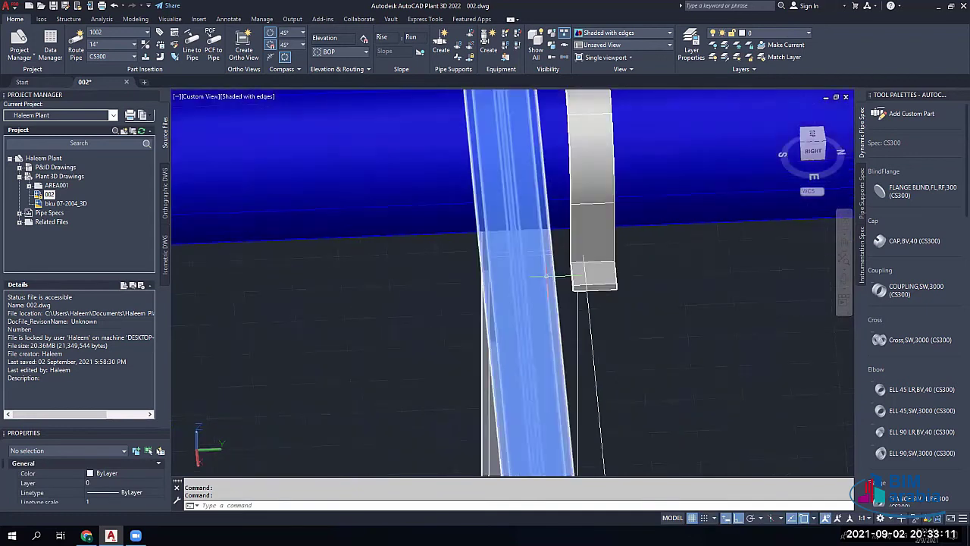
scroll(547, 276, "down", 5)
scroll(560, 271, "up", 3)
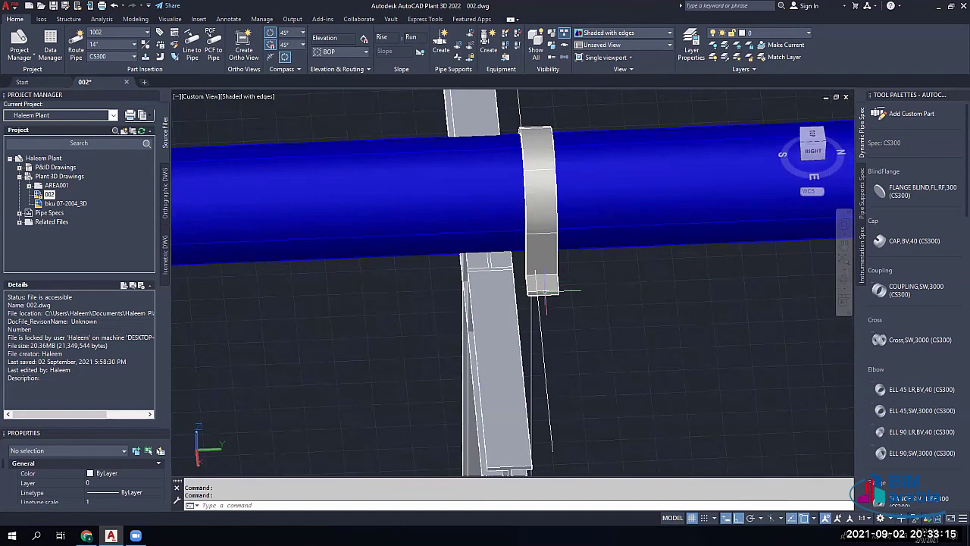
scroll(534, 291, "down", 2)
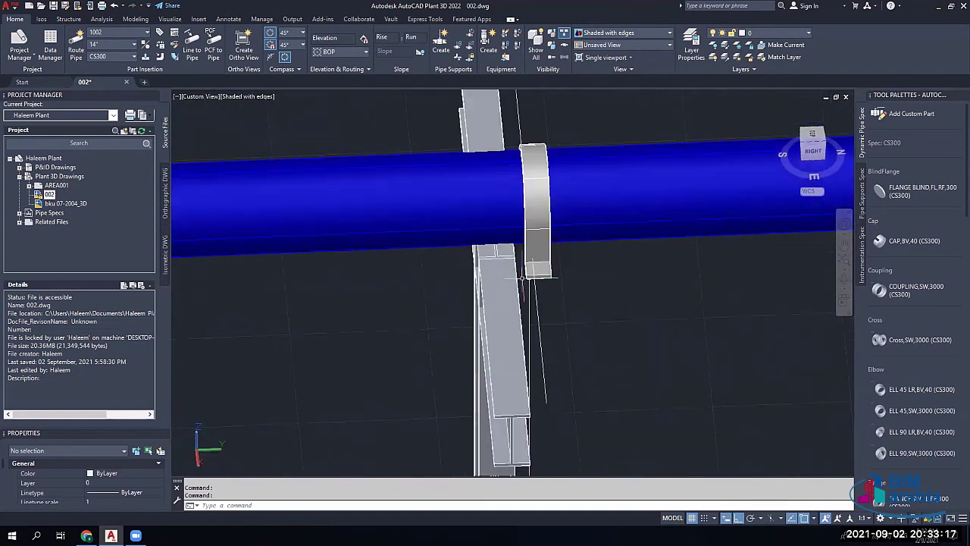
scroll(518, 286, "up", 3)
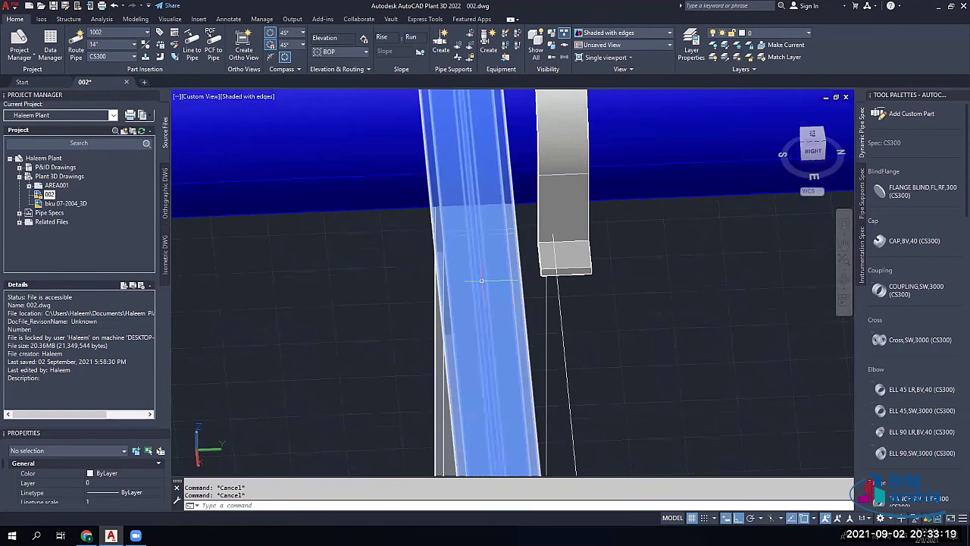
Step: Measure the distance between the U-Bracket and the top flange of the copied support's cross beam
middle_click_drag(487, 296, 613, 303, "shift")
scroll(603, 244, "up", 4)
left_click(573, 270)
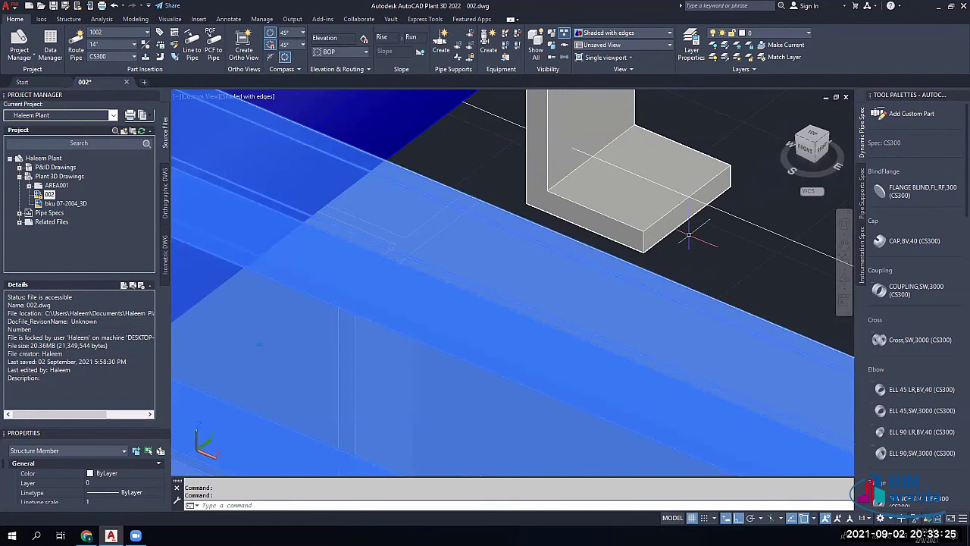
type("c")
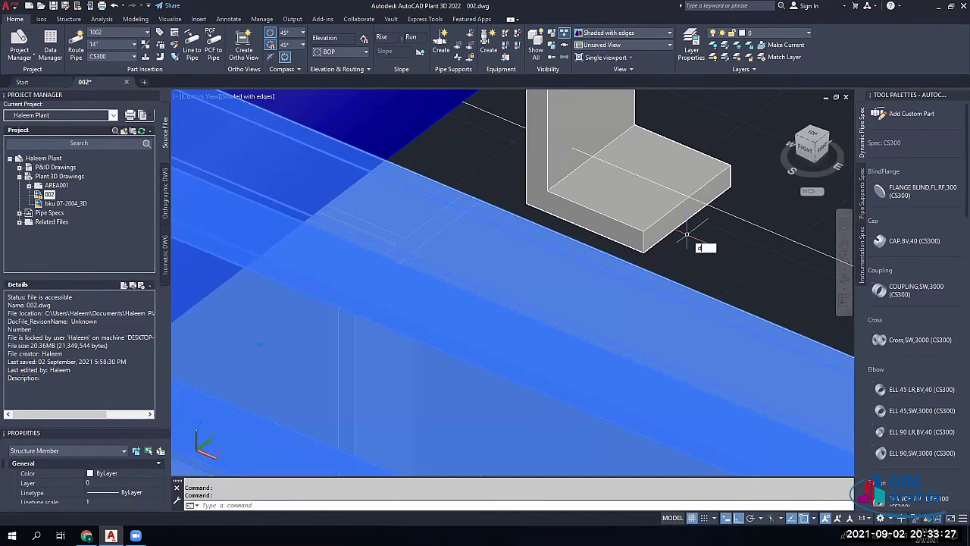
key("Return")
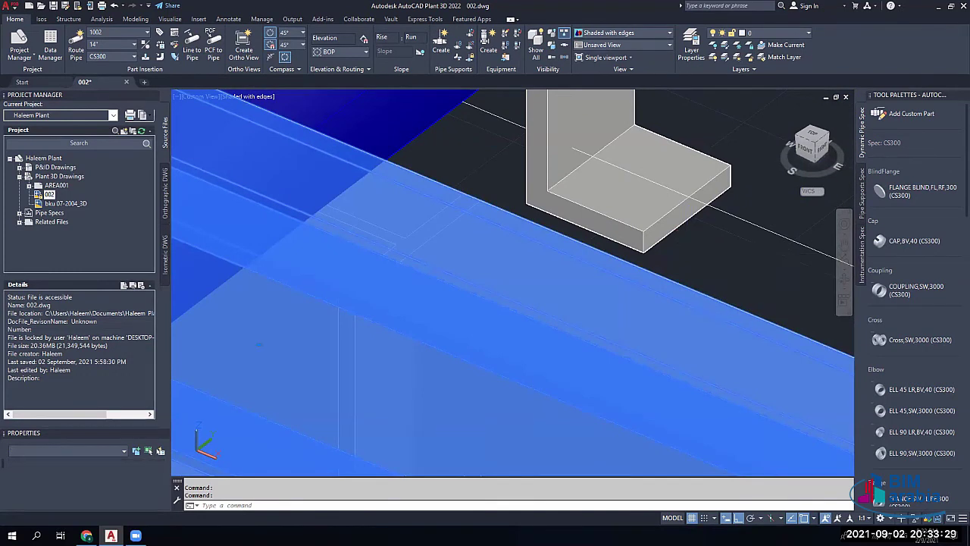
left_click(646, 244)
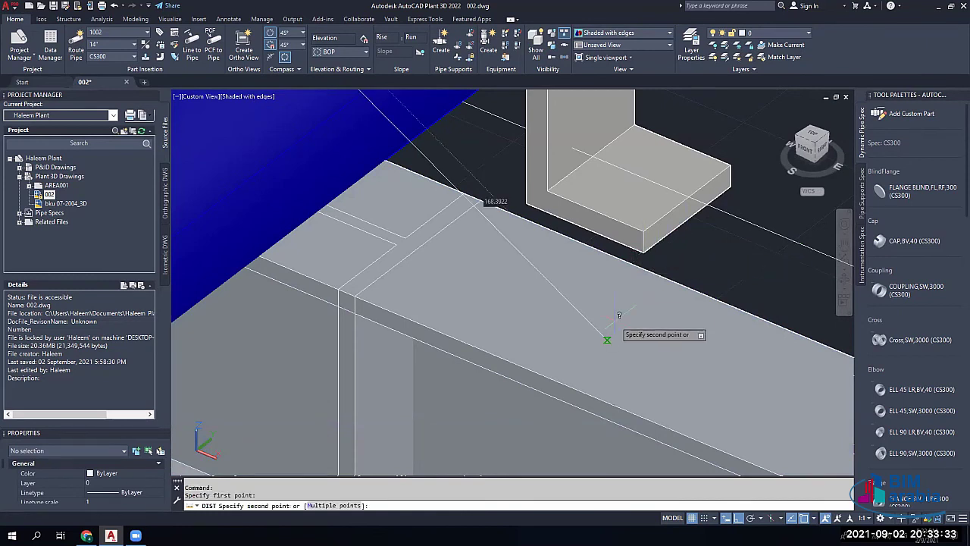
left_click(591, 311)
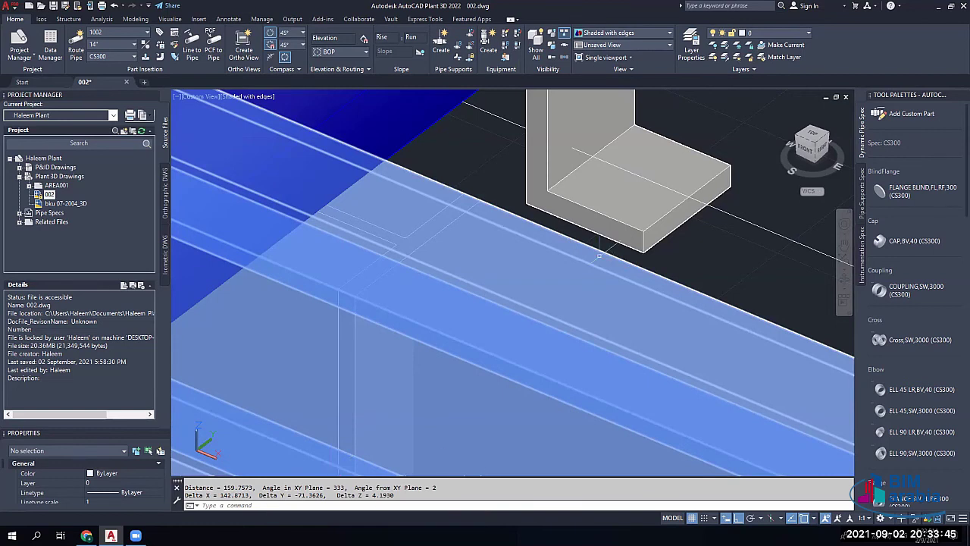
key("Escape")
key("Escape")
scroll(642, 227, "down", 2)
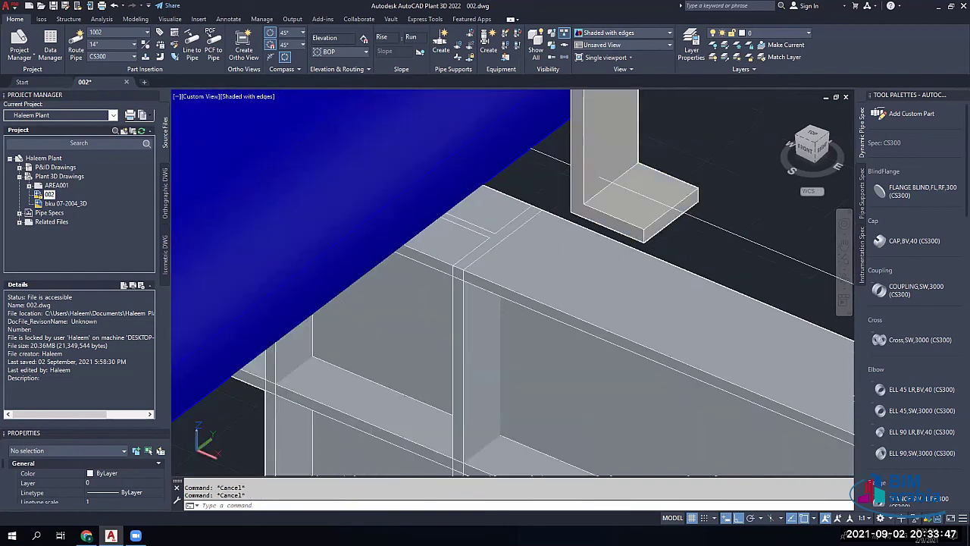
left_click(639, 214)
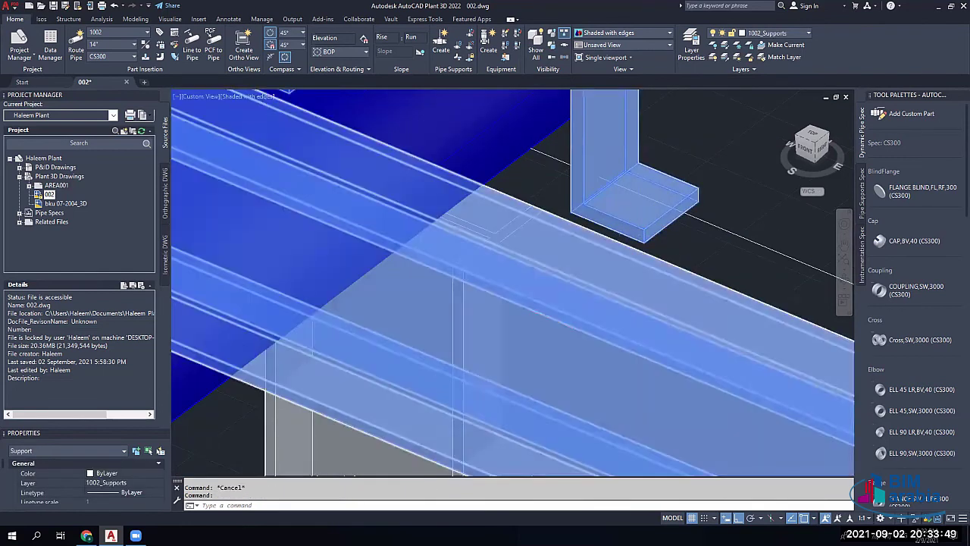
scroll(539, 309, "down", 4)
key("Escape")
key("Escape")
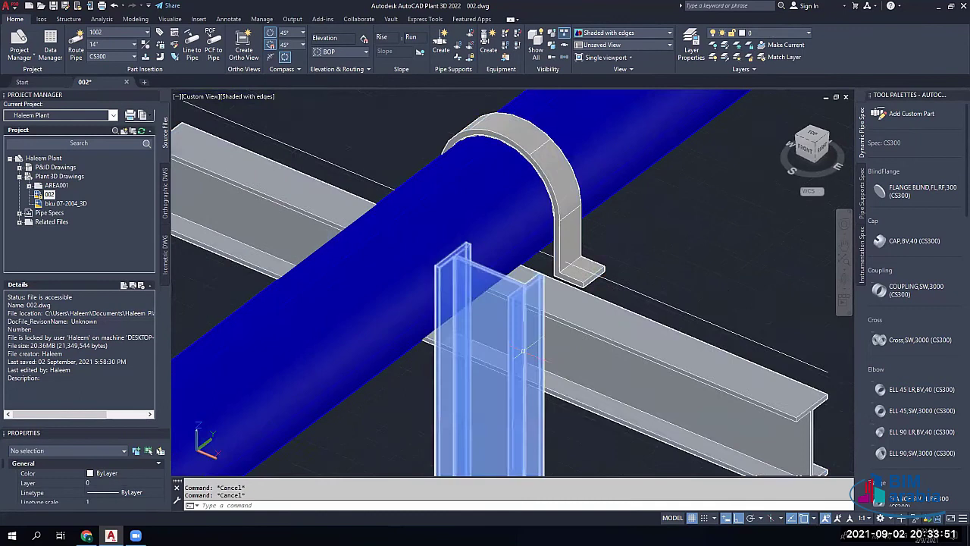
Step: Raise the copied support's cross beam and column together slightly to close the vertical gap below the U-Bracket's foot
middle_click_drag(523, 352, 554, 304)
scroll(555, 309, "up", 2)
left_click(645, 336)
left_click(528, 392)
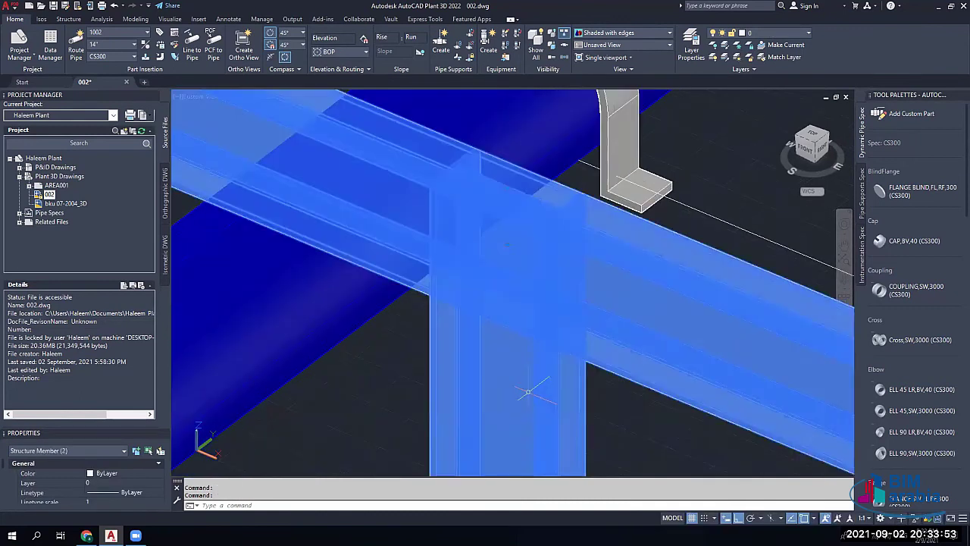
type("m")
key("Return")
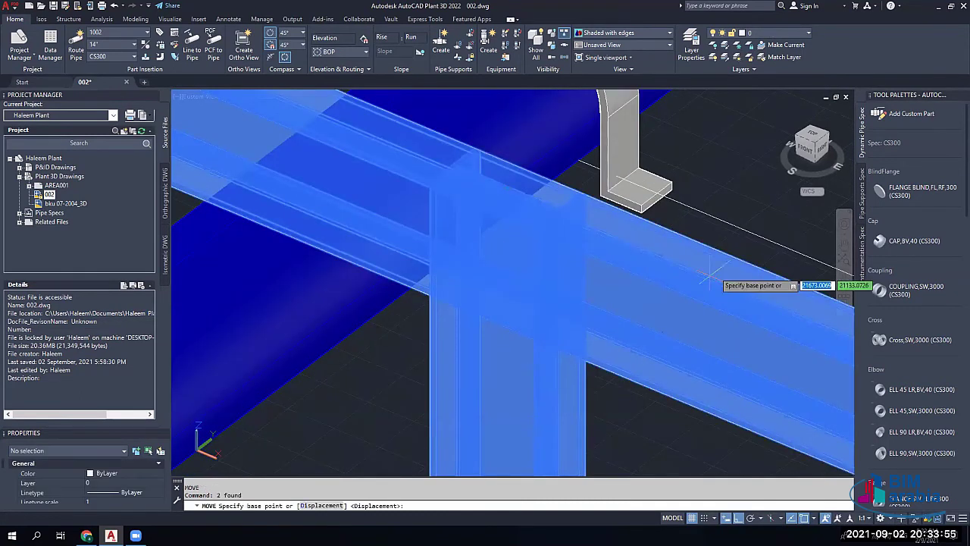
left_click(741, 196)
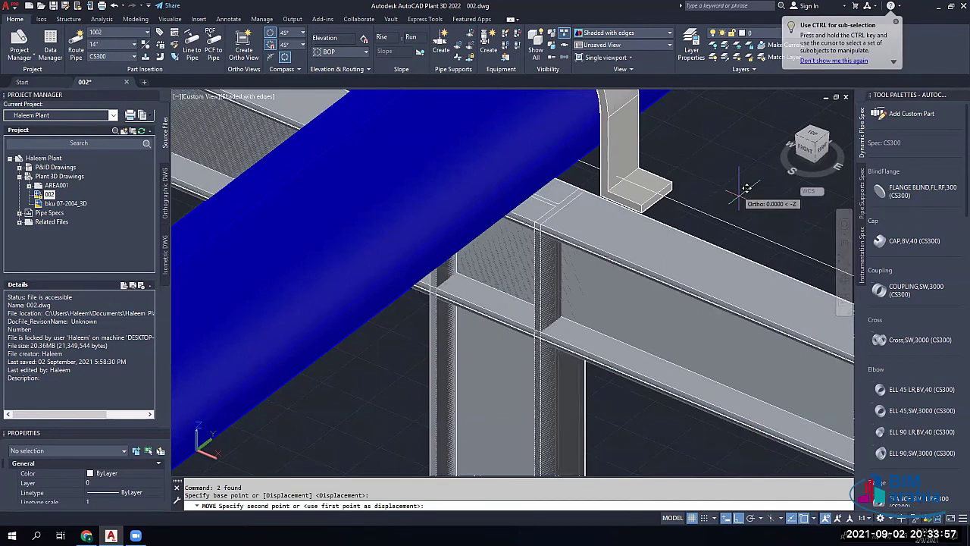
key("Escape")
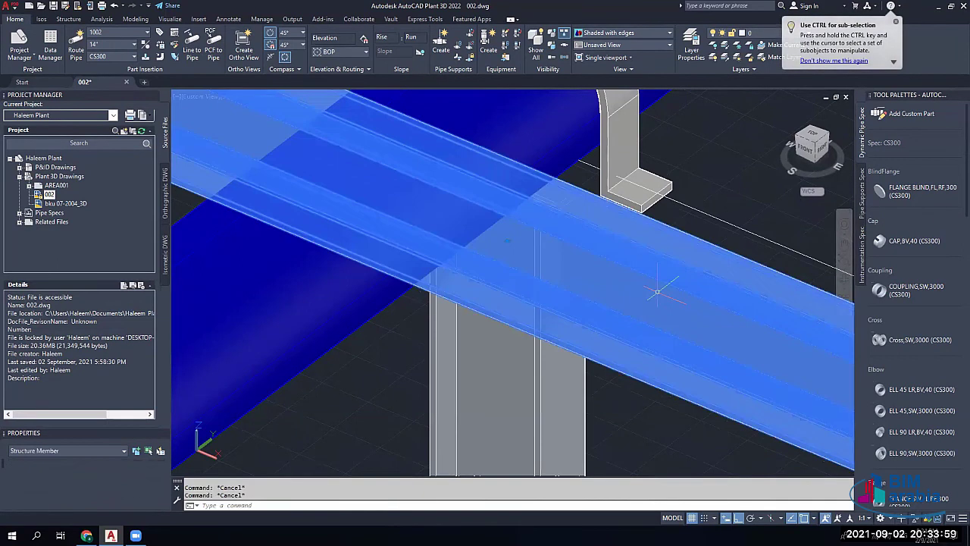
Step: Move the copied support's cross beam and column horizontally along the pipe so the U-Bracket's feet rest over the beam's top flange
left_click(577, 384)
type("m")
key("Return")
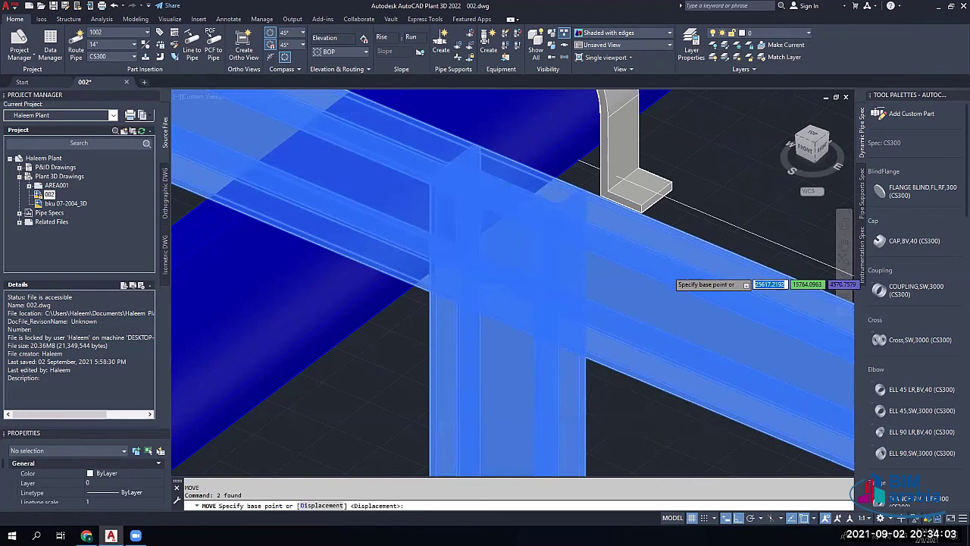
scroll(746, 284, "down", 2)
scroll(664, 271, "down", 2)
middle_click_drag(664, 272, 537, 331)
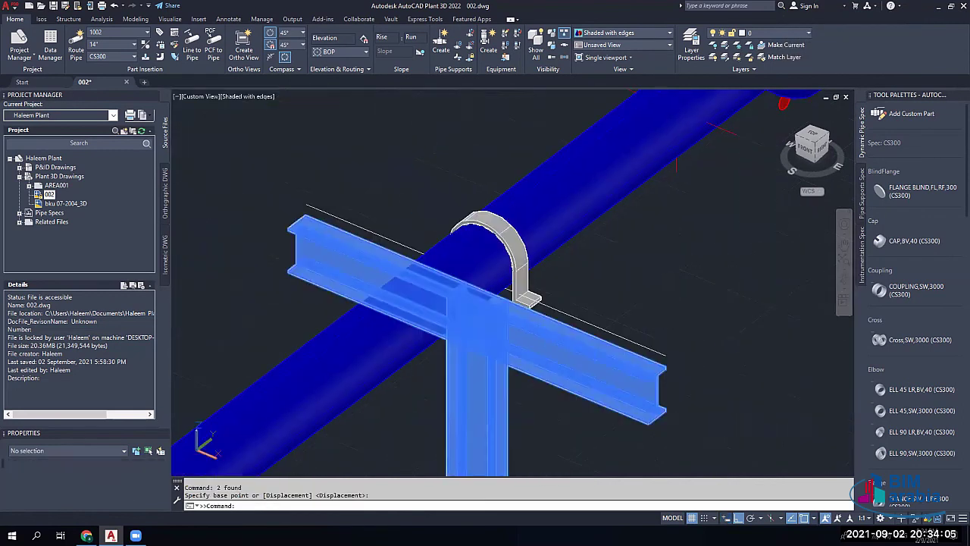
scroll(664, 272, "up", 2)
left_click(588, 282)
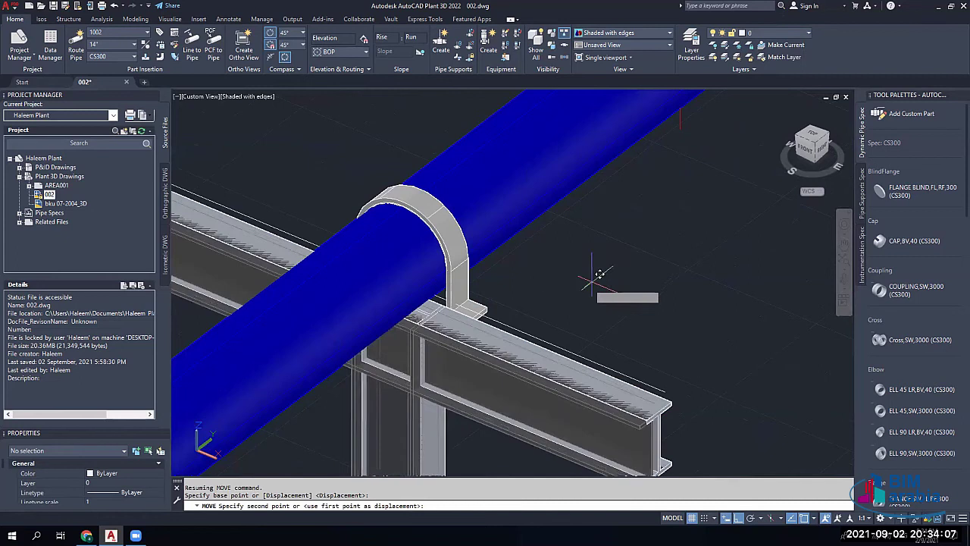
key("Escape")
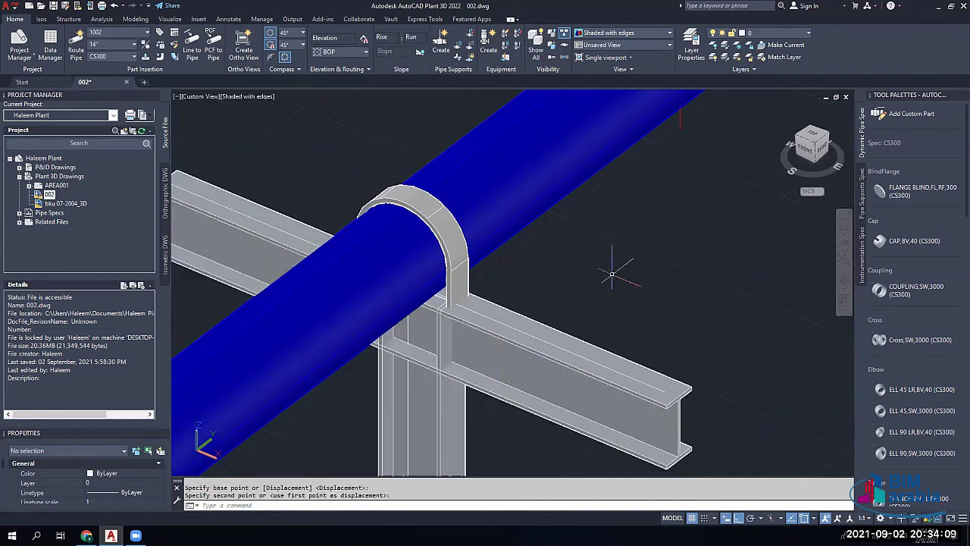
scroll(597, 140, "down", 2)
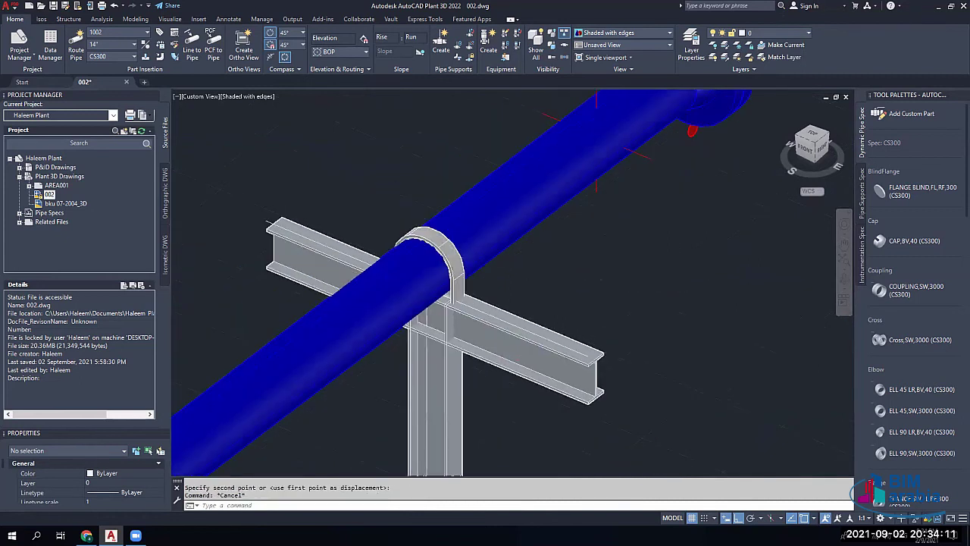
Step: Examine the U-Brackets and T-shaped supports along the blue pipe, including how the bracket near the flange sits on its cross beam
scroll(440, 318, "down", 2)
middle_click_drag(319, 280, 194, 269, "shift")
scroll(473, 316, "down", 2)
scroll(473, 316, "up", 2)
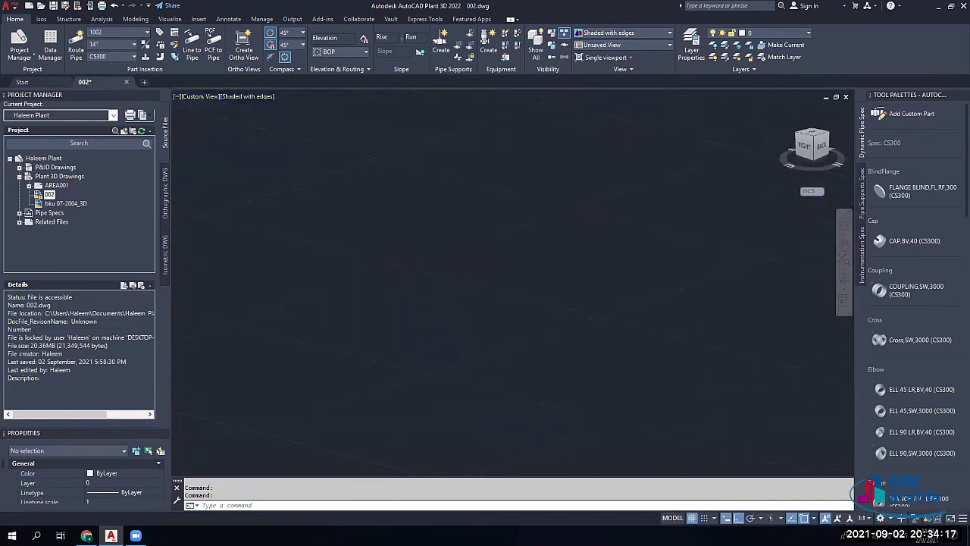
scroll(472, 317, "down", 6)
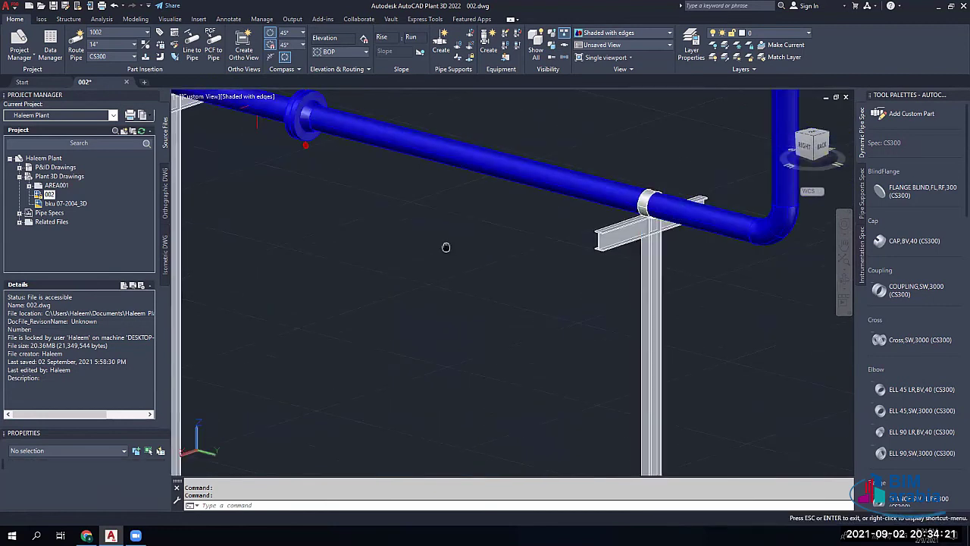
middle_click_drag(444, 244, 592, 323, "shift")
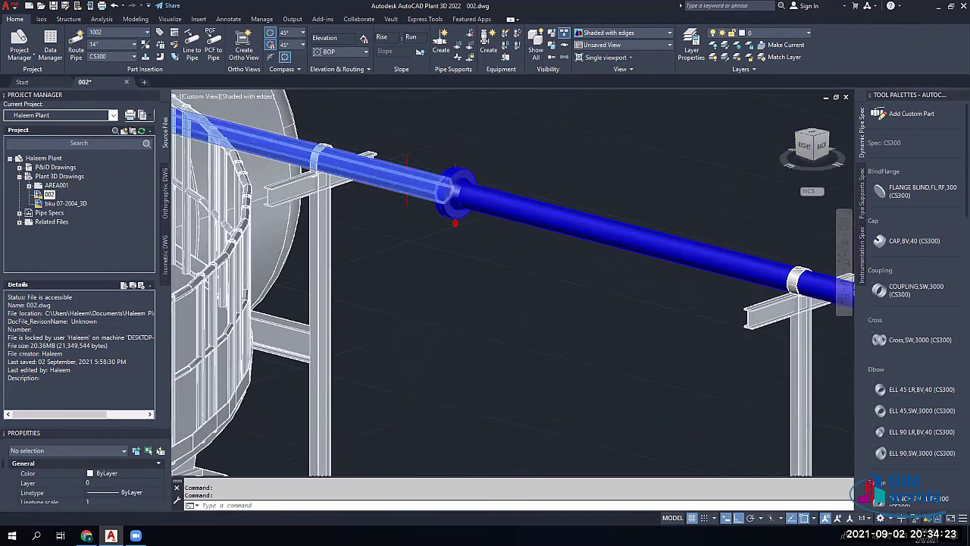
scroll(301, 134, "up", 2)
scroll(510, 220, "up", 2)
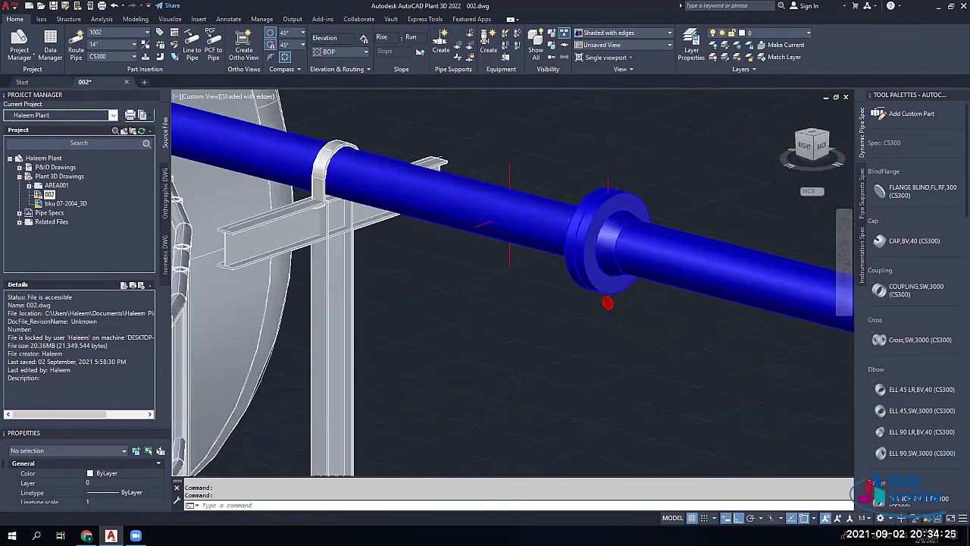
scroll(509, 220, "up", 2)
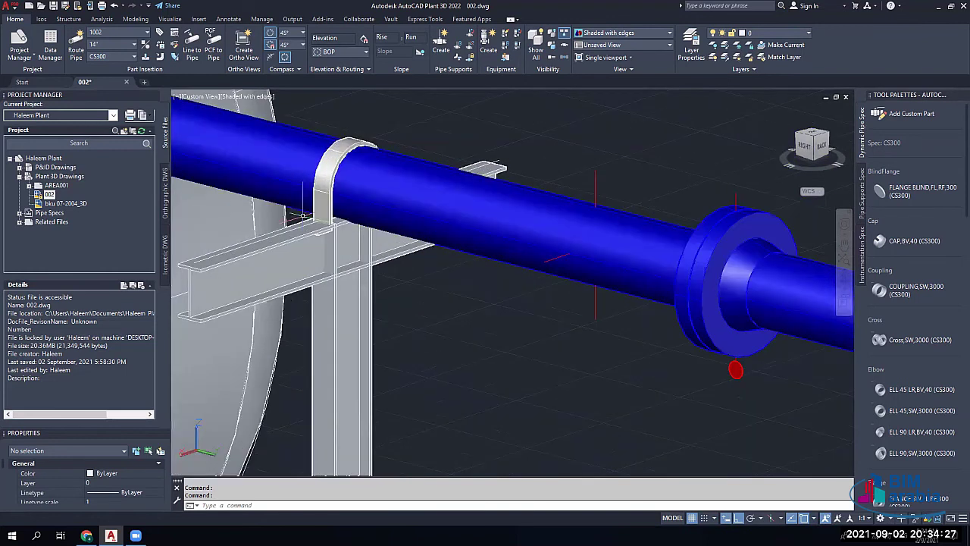
scroll(595, 242, "up", 2)
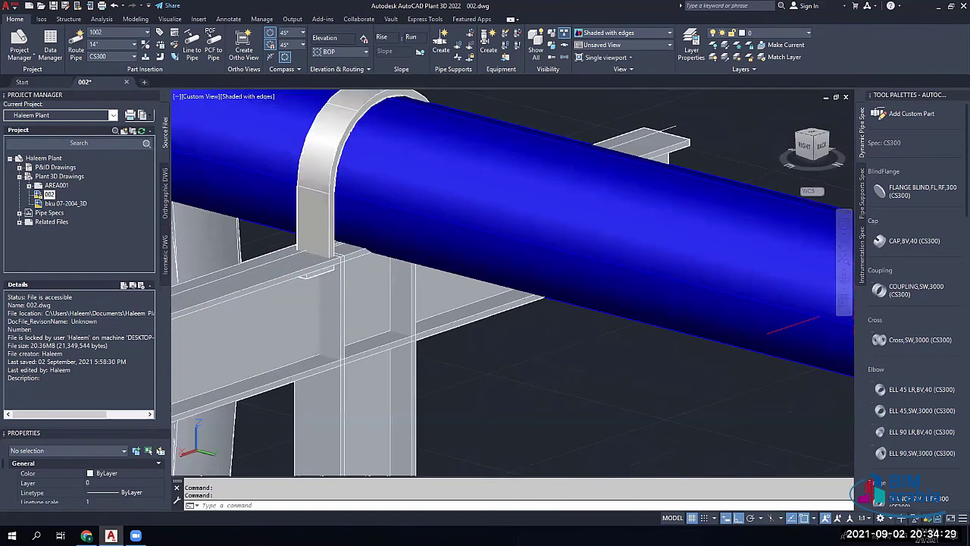
Step: Try to slide the U-Bracket along the blue pipe away from its cross beam, and undo the move
left_click(371, 168)
scroll(572, 377, "up", 2)
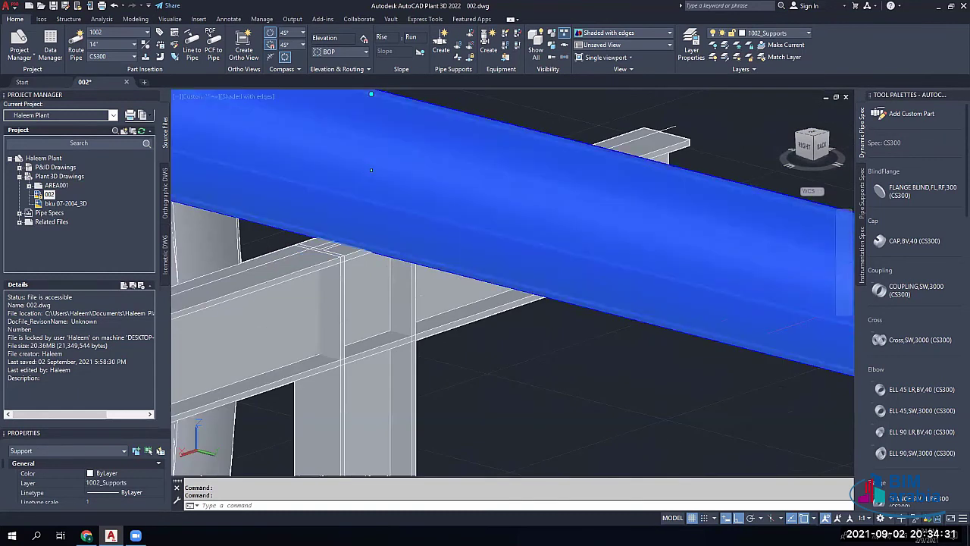
left_click(371, 170)
left_click(607, 230)
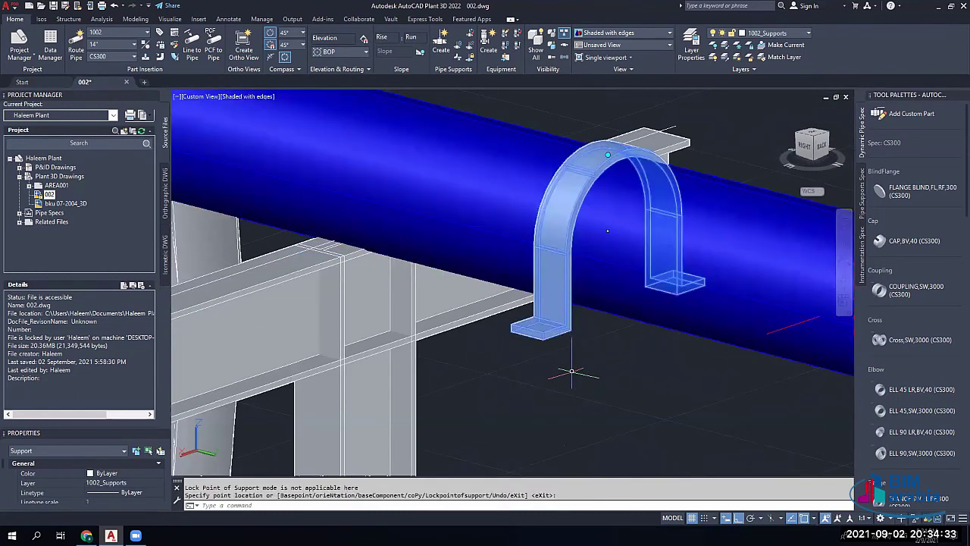
scroll(607, 230, "down", 2)
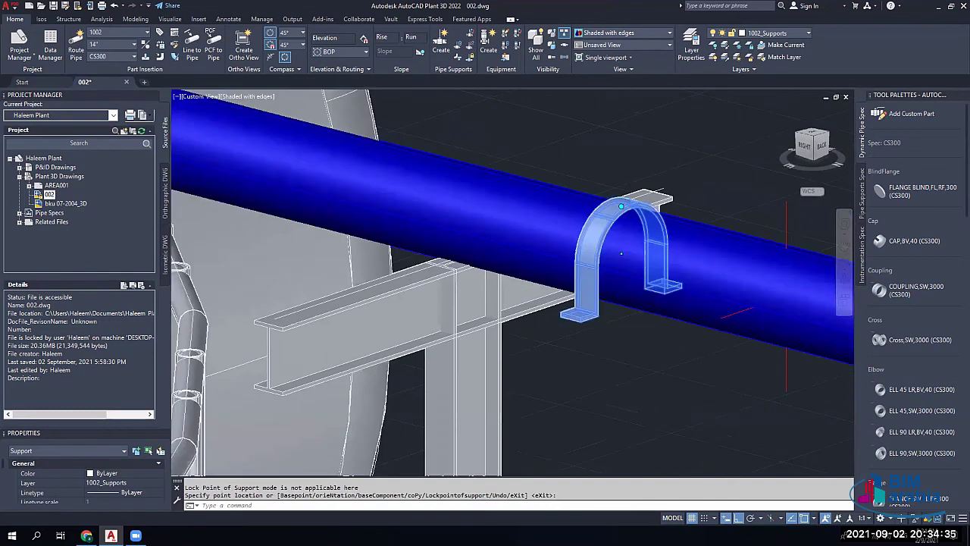
scroll(607, 230, "down", 1)
key("ctrl+z")
scroll(607, 230, "up", 3)
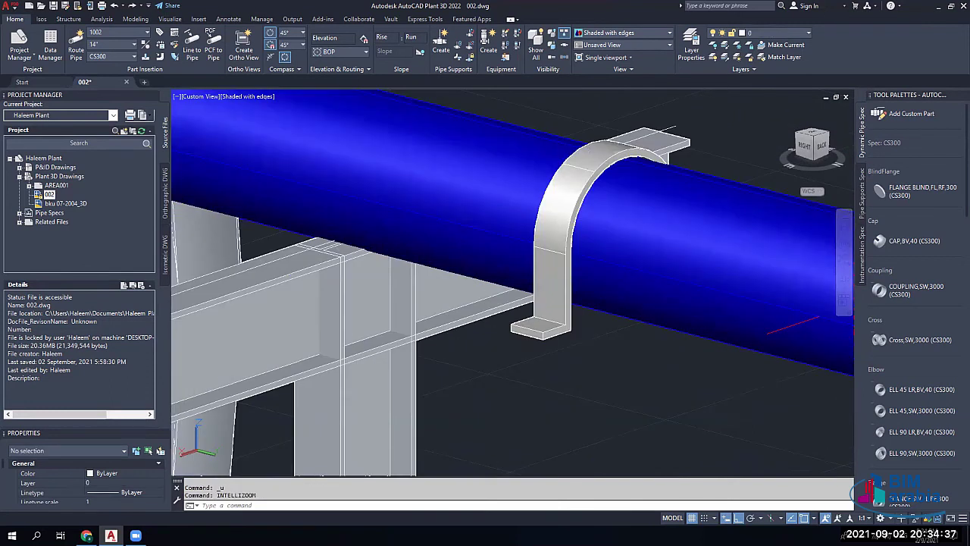
key("ctrl+z")
Step: Try to move the U-Bracket off the blue pipe to a free point above the cross beam
left_click(324, 176)
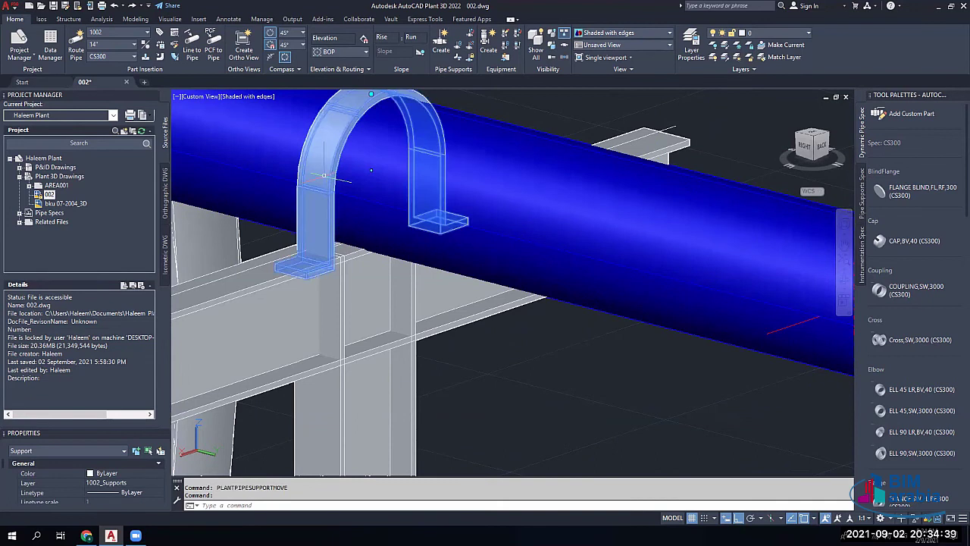
left_click(371, 94)
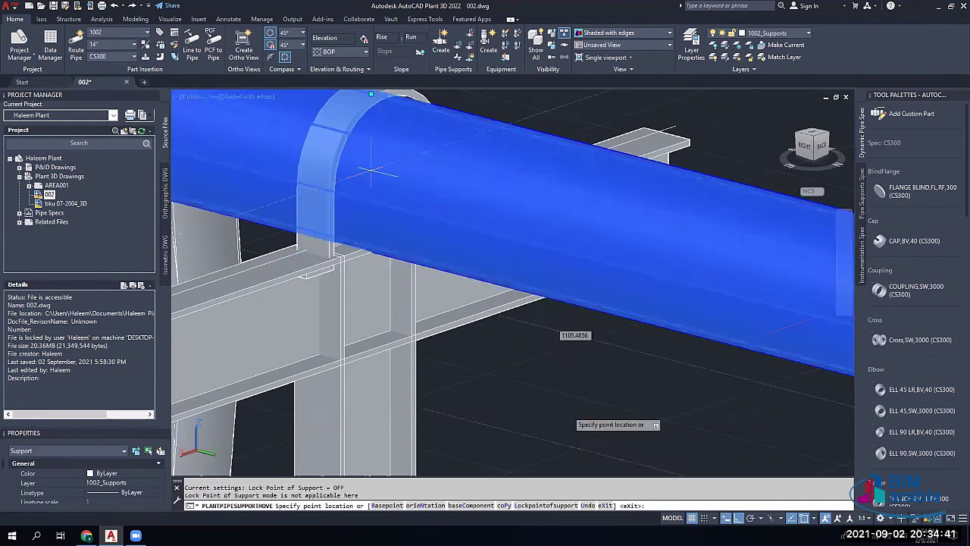
scroll(563, 395, "down", 2)
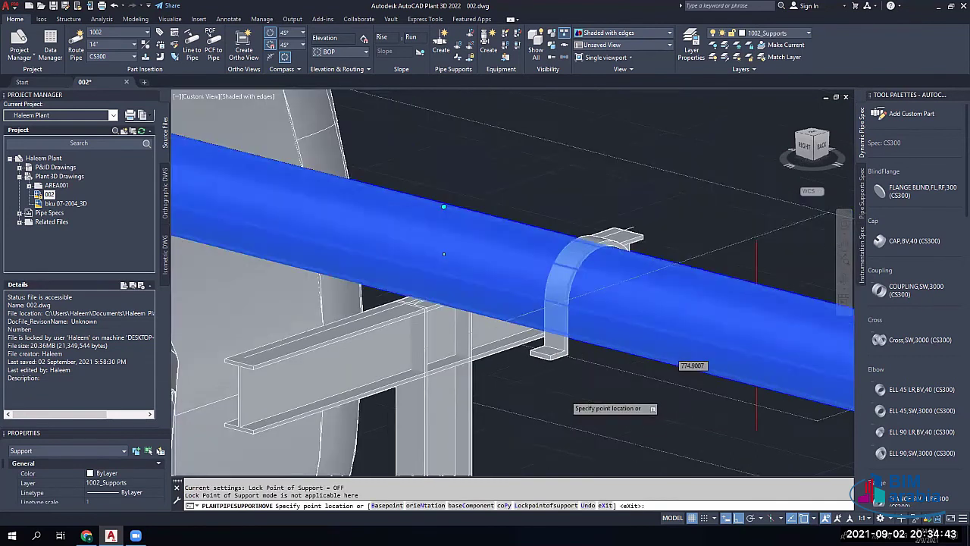
scroll(565, 394, "down", 1)
key("Return")
left_click(624, 213)
key("Escape")
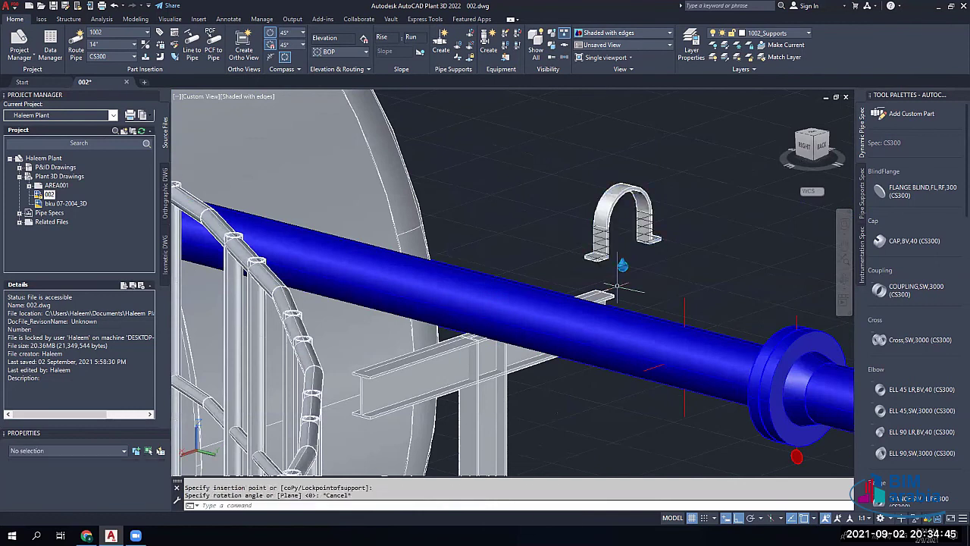
key("Escape")
Step: Inspect the detached U-Bracket and its drop-shaped marker, and undo its move off the pipe
scroll(623, 265, "up", 5)
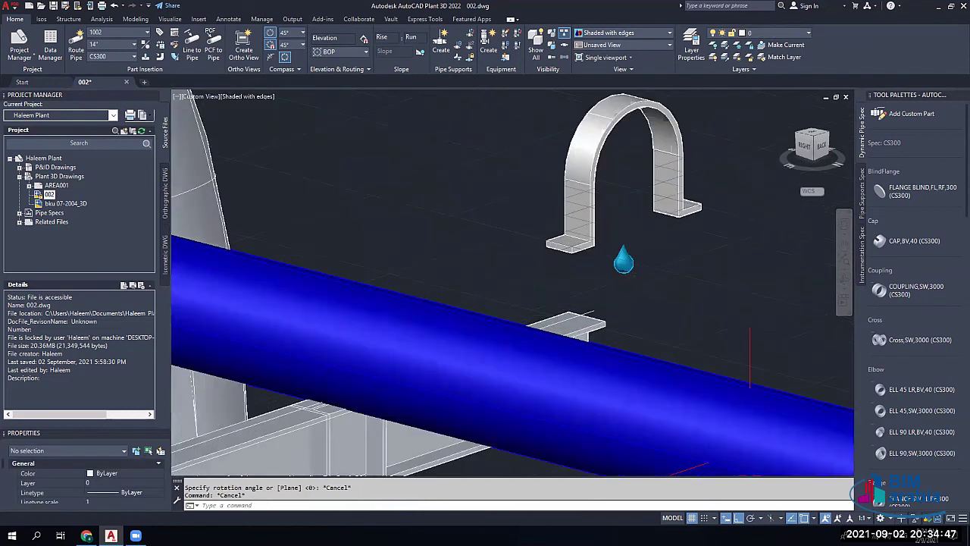
scroll(621, 272, "up", 3)
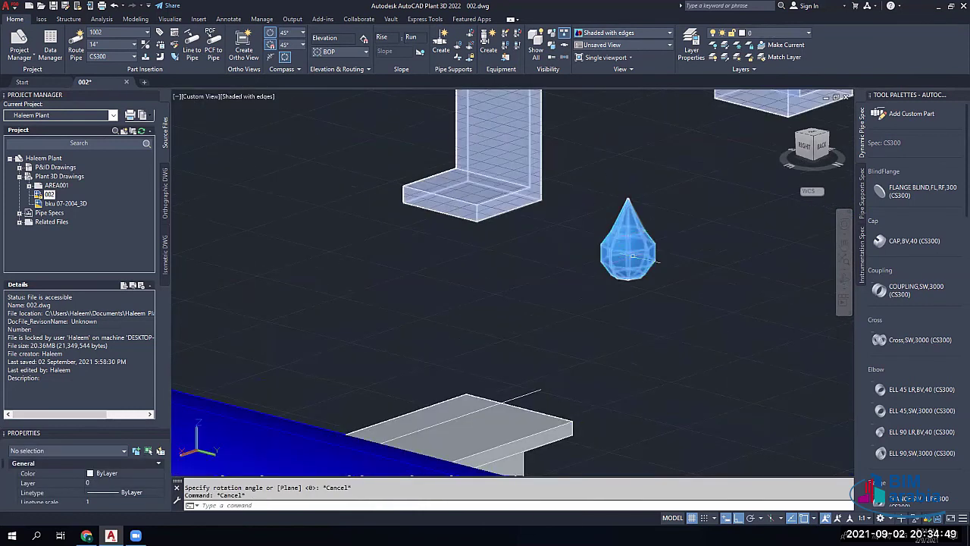
scroll(624, 240, "down", 3)
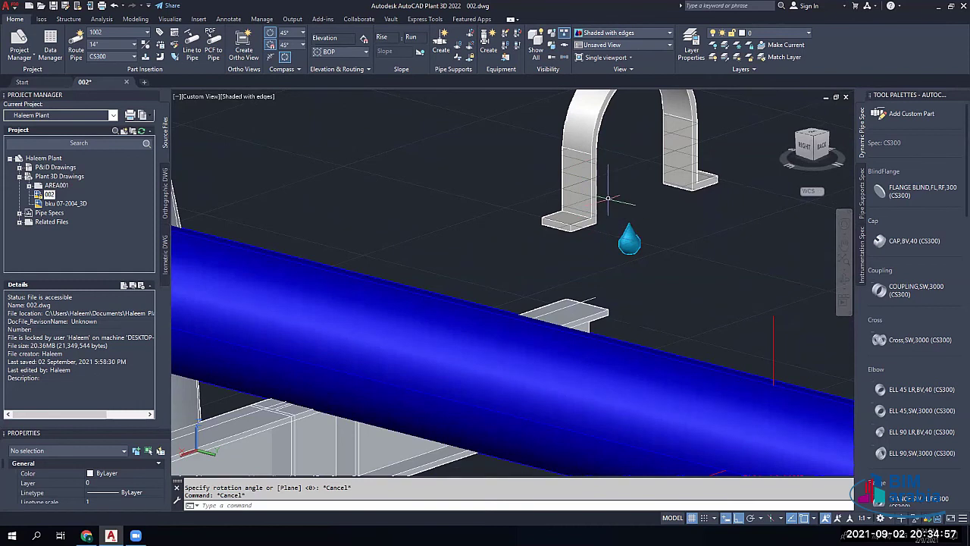
scroll(608, 198, "down", 4)
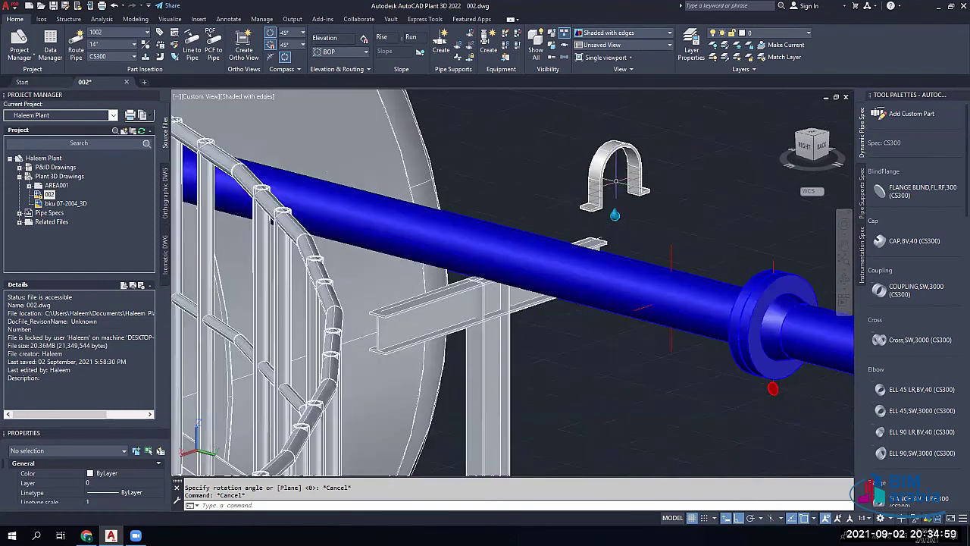
scroll(595, 168, "up", 2)
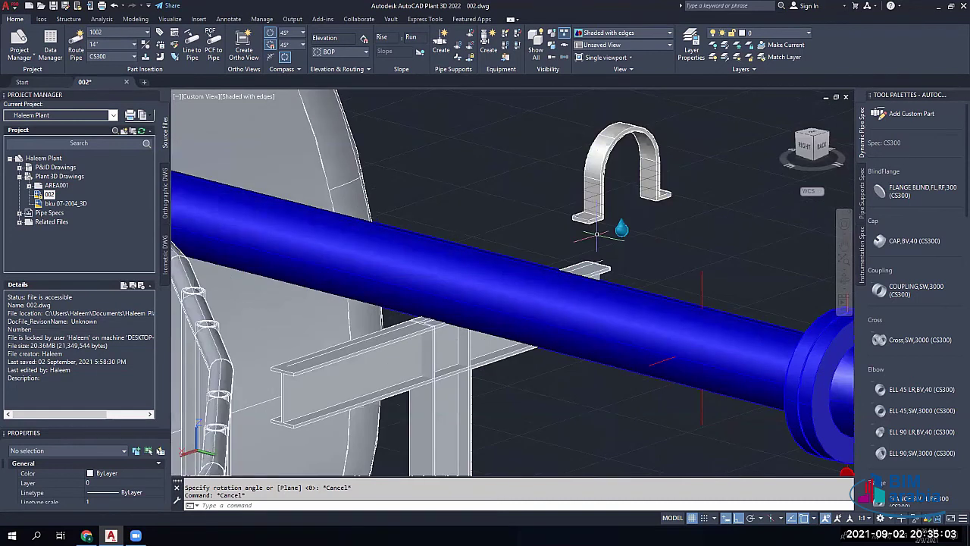
scroll(625, 392, "down", 1)
key("ctrl+z")
key("ctrl+z")
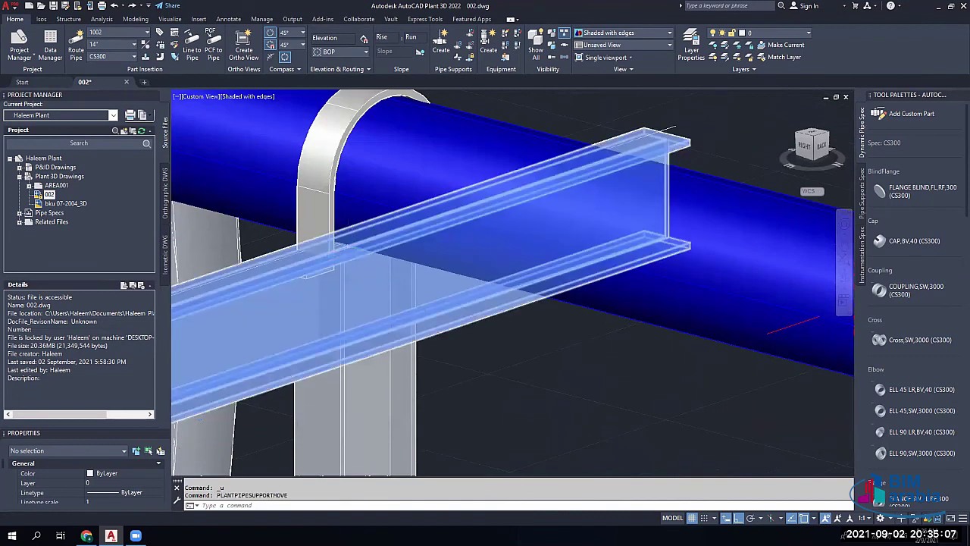
Step: Examine the seated U-Bracket and the spacing of the T-shaped supports along the whole blue pipe run
middle_click_drag(352, 252, 674, 276, "shift")
scroll(342, 242, "down", 2)
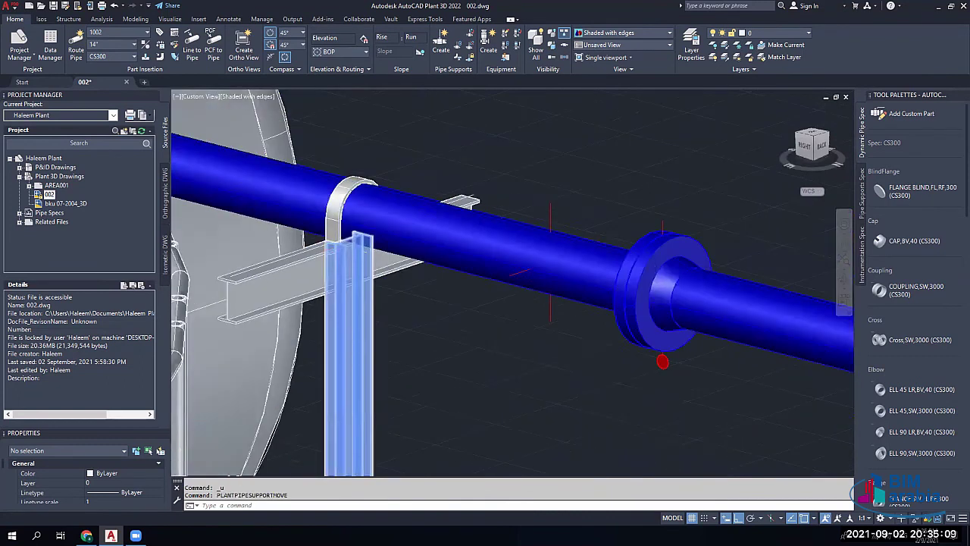
scroll(349, 244, "up", 2)
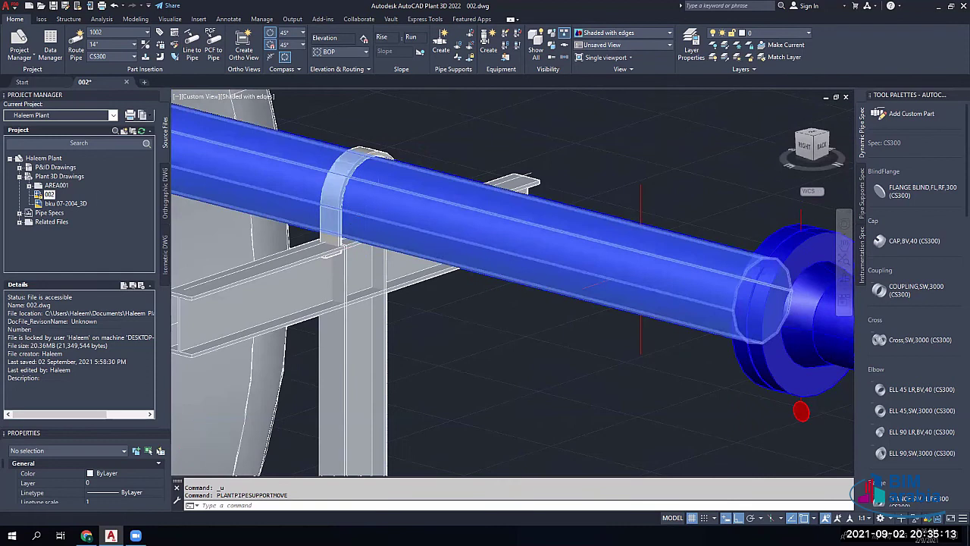
scroll(427, 239, "down", 1)
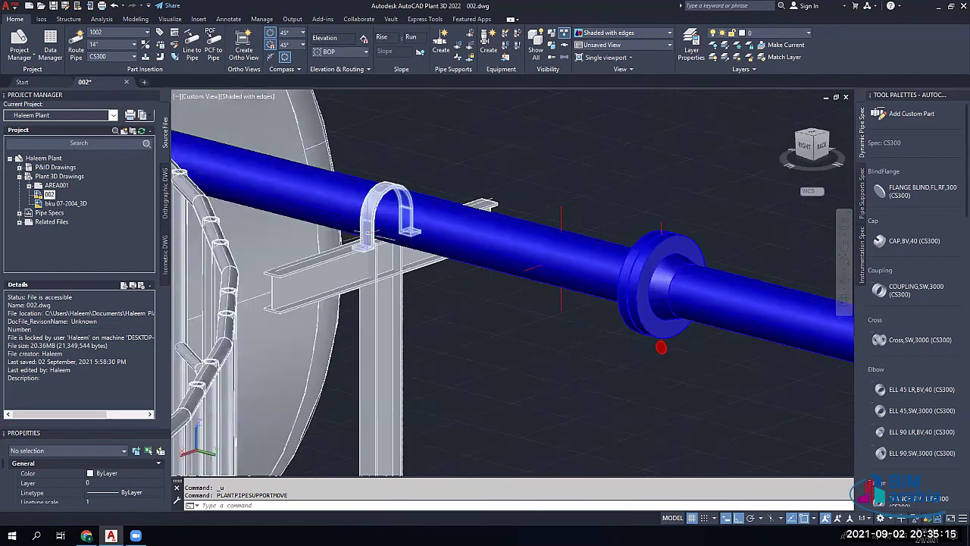
scroll(365, 233, "down", 1)
scroll(455, 246, "down", 2)
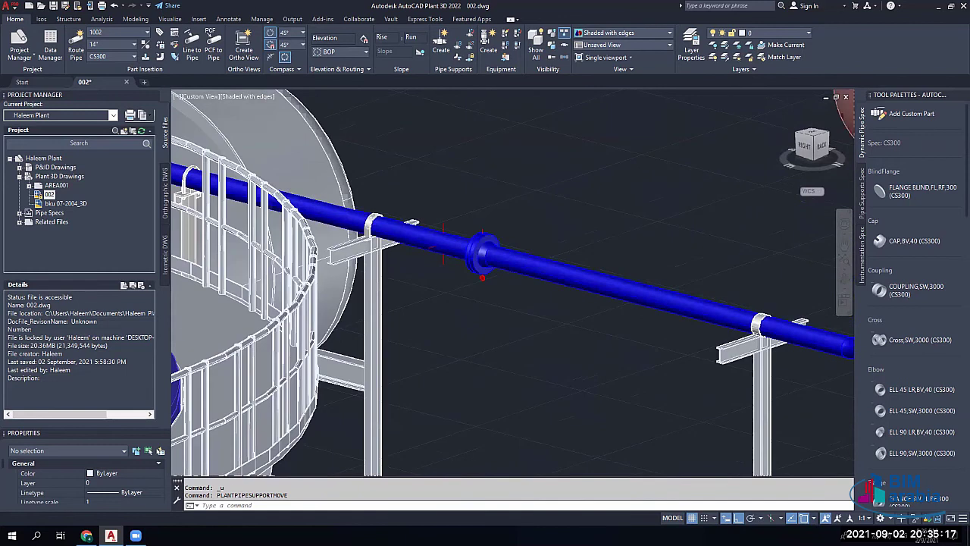
scroll(359, 251, "down", 2)
middle_click_drag(399, 334, 388, 291, "shift")
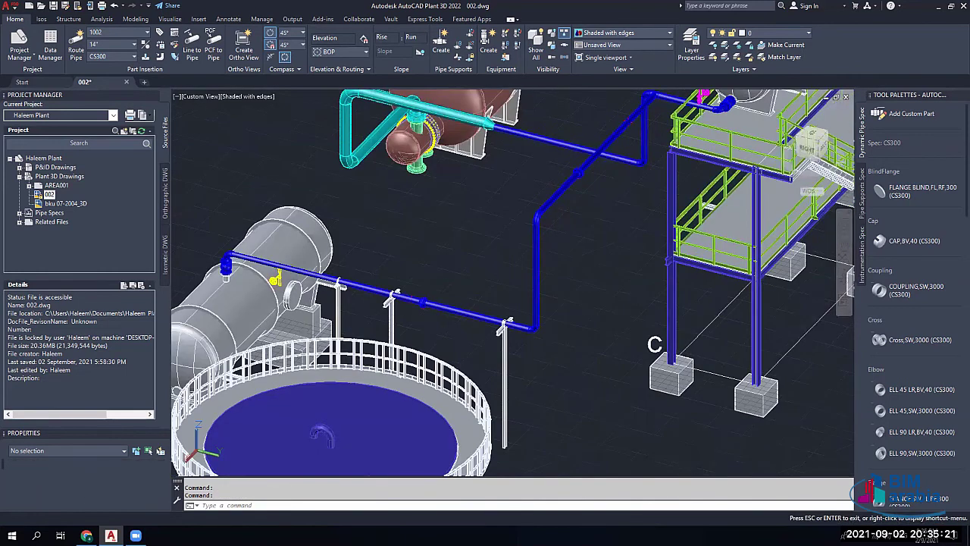
Step: Add a Side Clamped Stanchion pipe support (CSGE003) to the blue pipe above the green-railed platform, just before the elbow
middle_click_drag(718, 111, 655, 209)
scroll(676, 178, "up", 3)
scroll(652, 134, "up", 3)
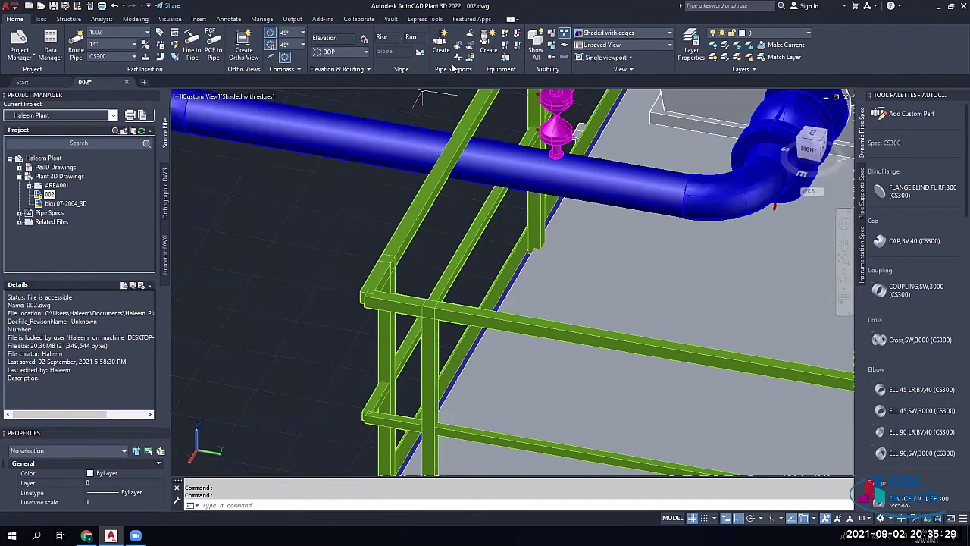
left_click(441, 43)
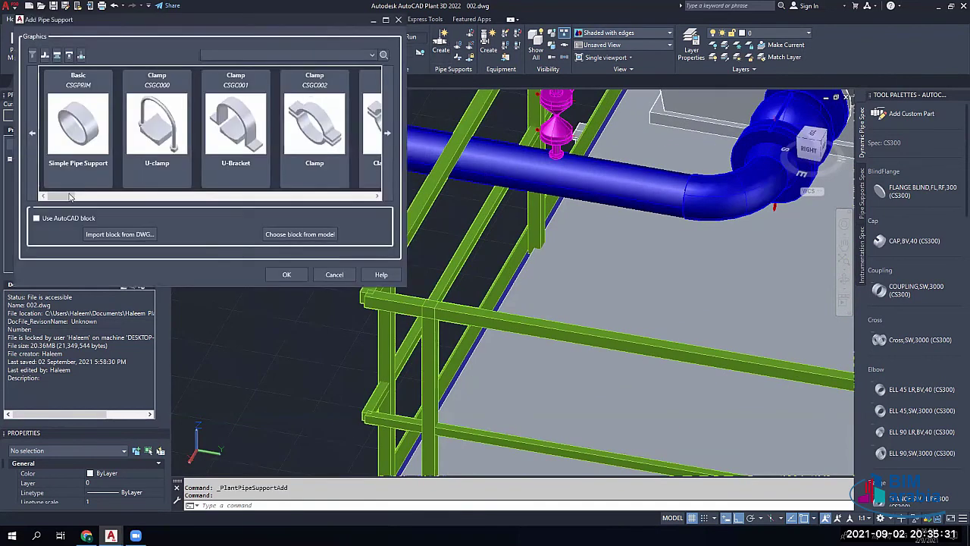
left_click_drag(70, 197, 344, 197)
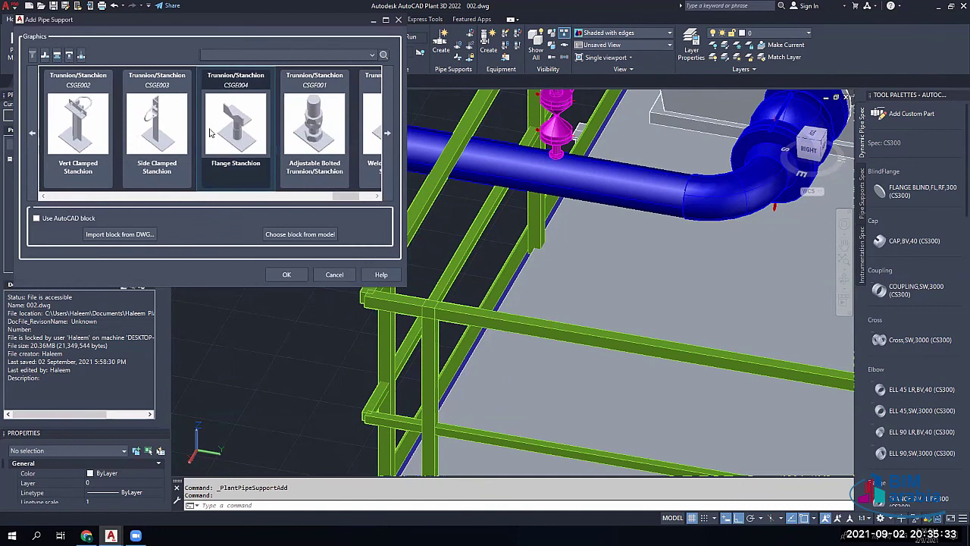
left_click(157, 123)
left_click(287, 274)
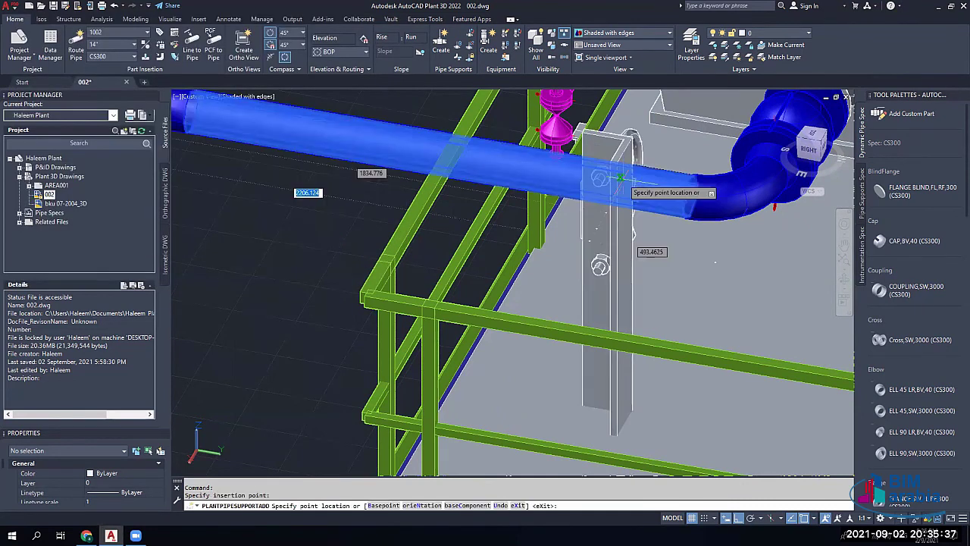
left_click(617, 181)
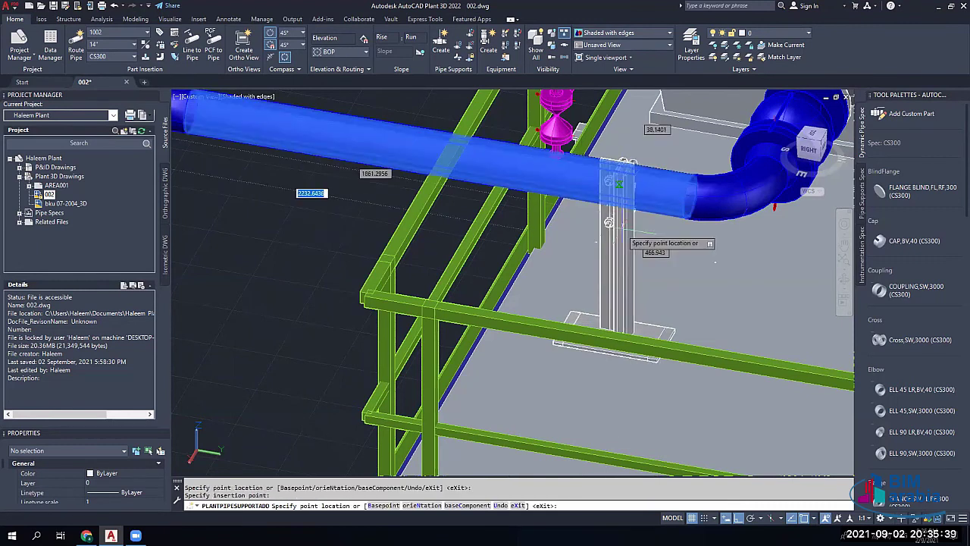
left_click(639, 187)
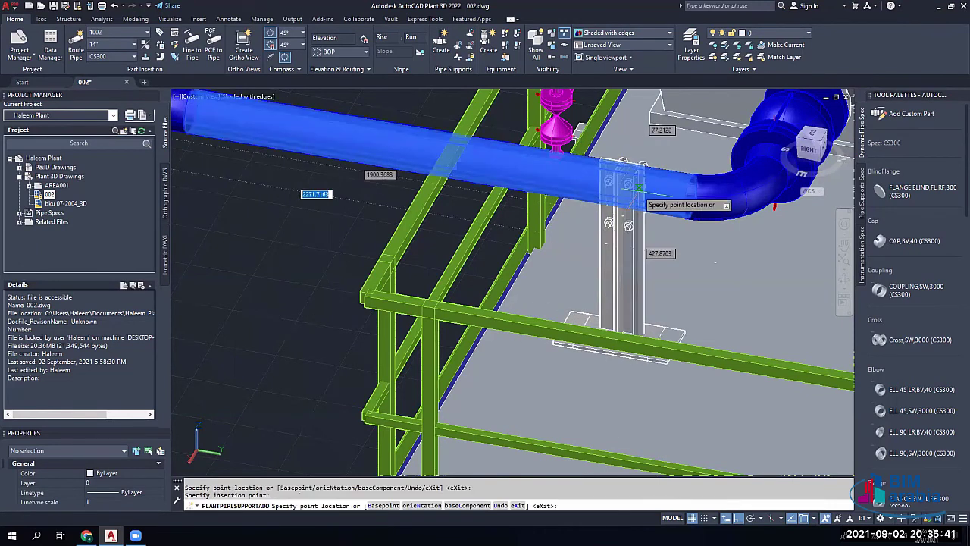
key("Escape")
key("Escape")
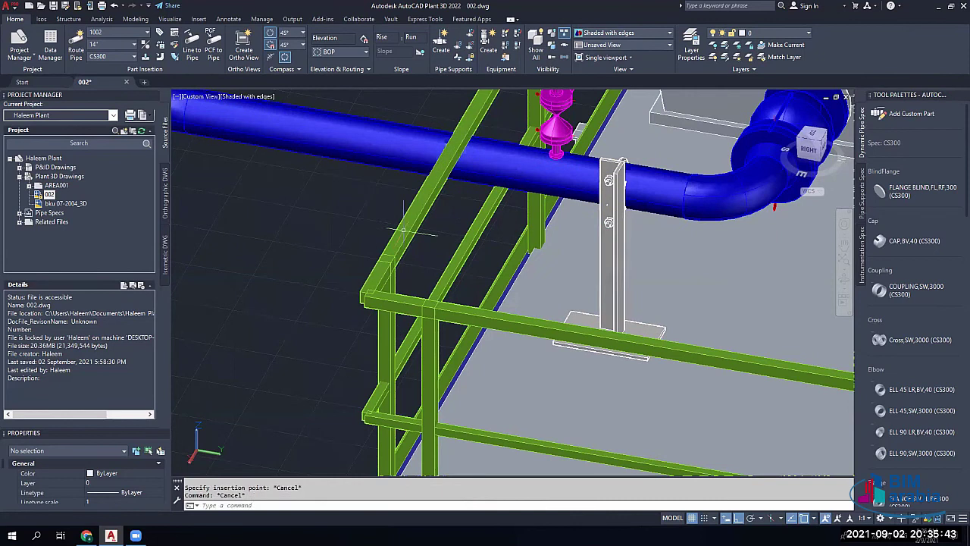
Step: Lower the base plate of the Side Clamped Stanchion to the platform deck, using the back view
middle_click_drag(565, 268, 426, 288, "shift")
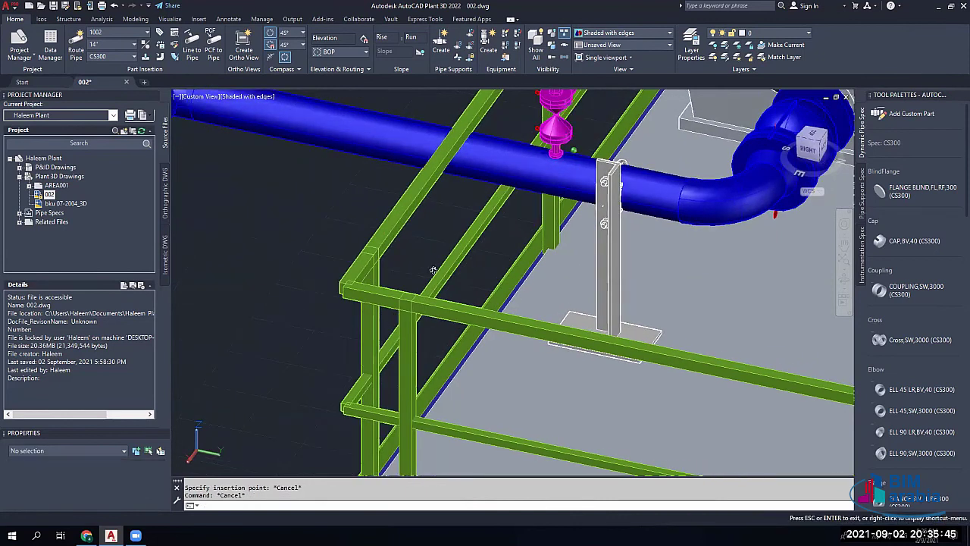
middle_click_drag(458, 246, 521, 246, "shift")
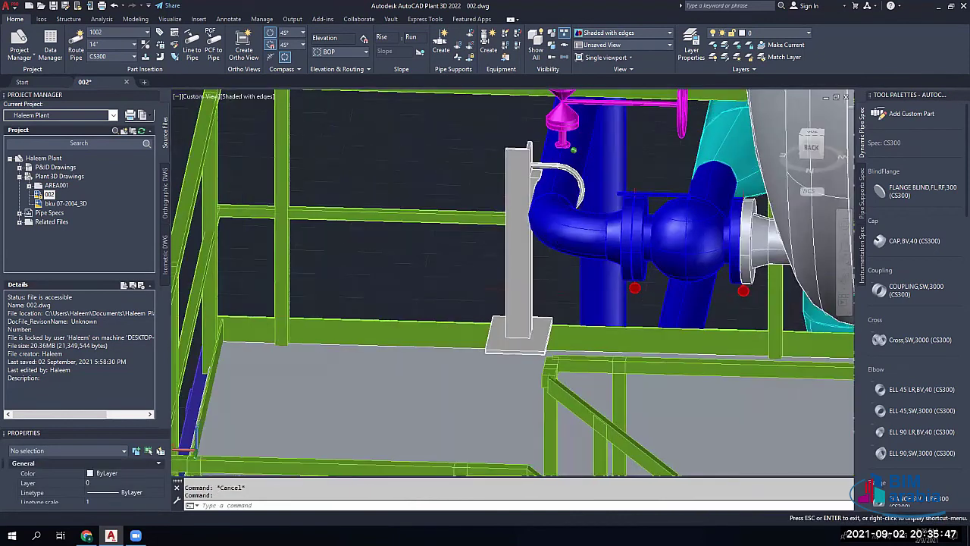
middle_click_drag(574, 150, 799, 168, "shift")
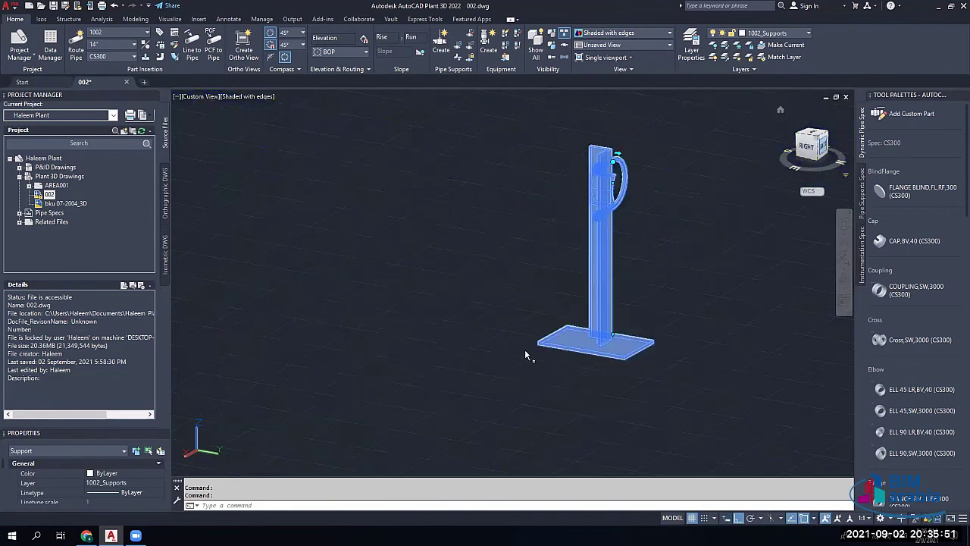
middle_click_drag(526, 351, 526, 182)
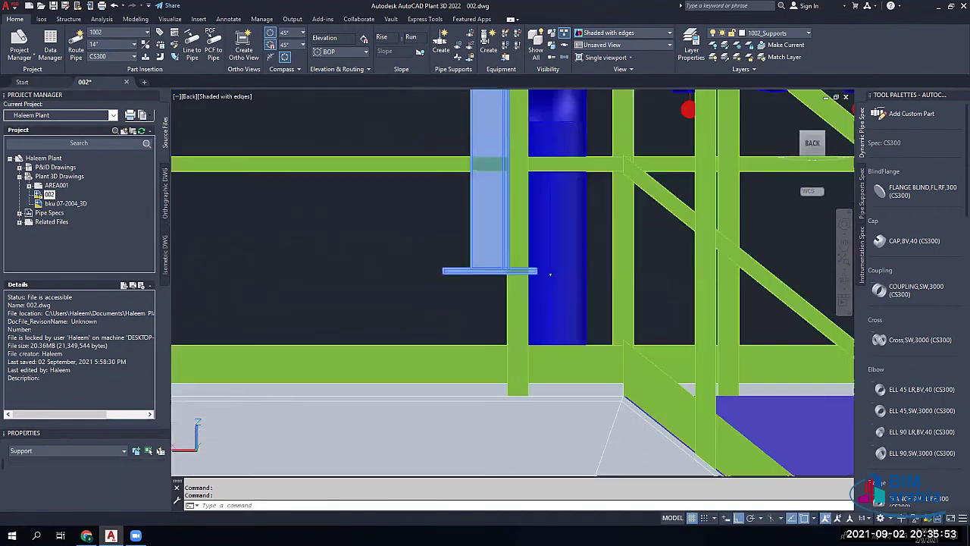
left_click(550, 274)
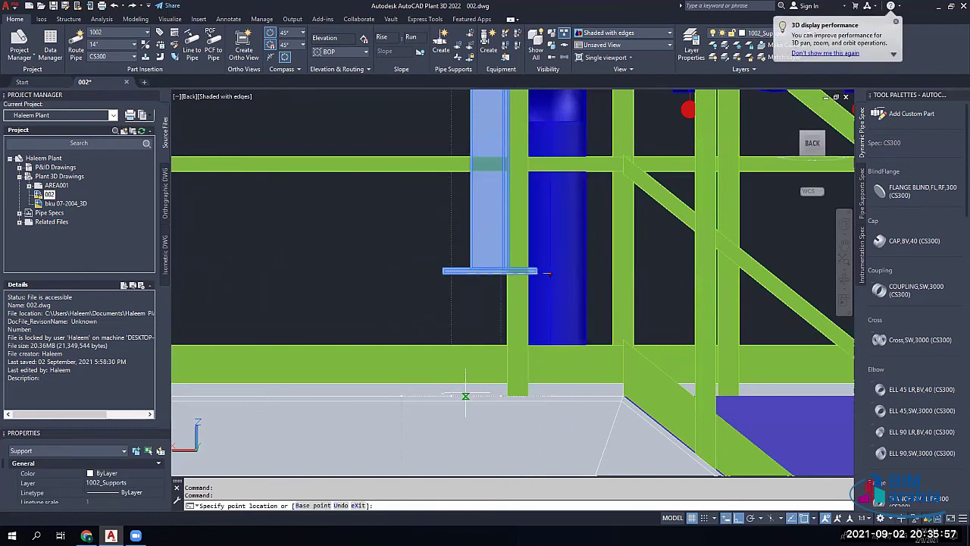
left_click(466, 395)
scroll(465, 395, "down", 5)
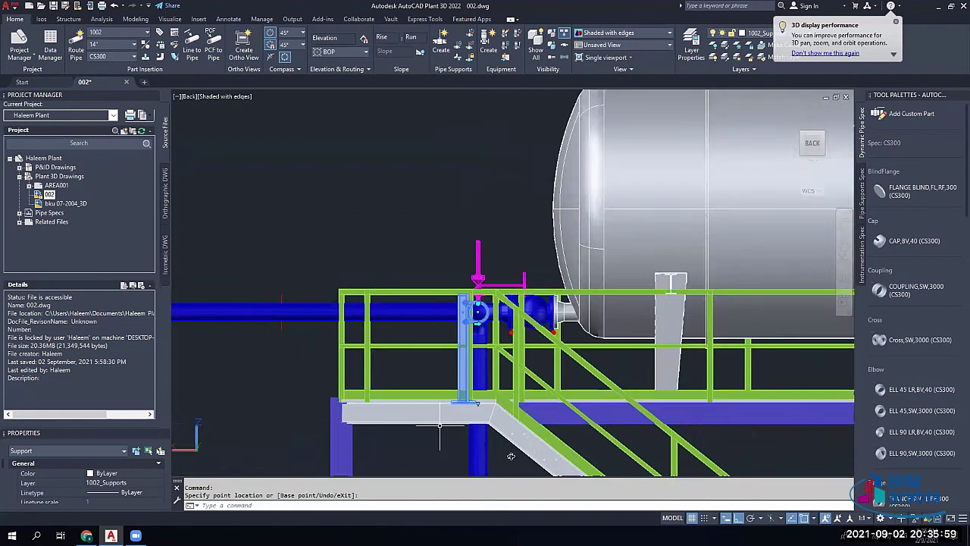
middle_click_drag(511, 456, 659, 485, "shift")
key("Escape")
Step: Try a value of 50 for the stanchion's support elevation, and undo the change
middle_click_drag(466, 400, 595, 379)
scroll(595, 379, "up", 5)
scroll(595, 379, "down", 4)
scroll(566, 392, "up", 3)
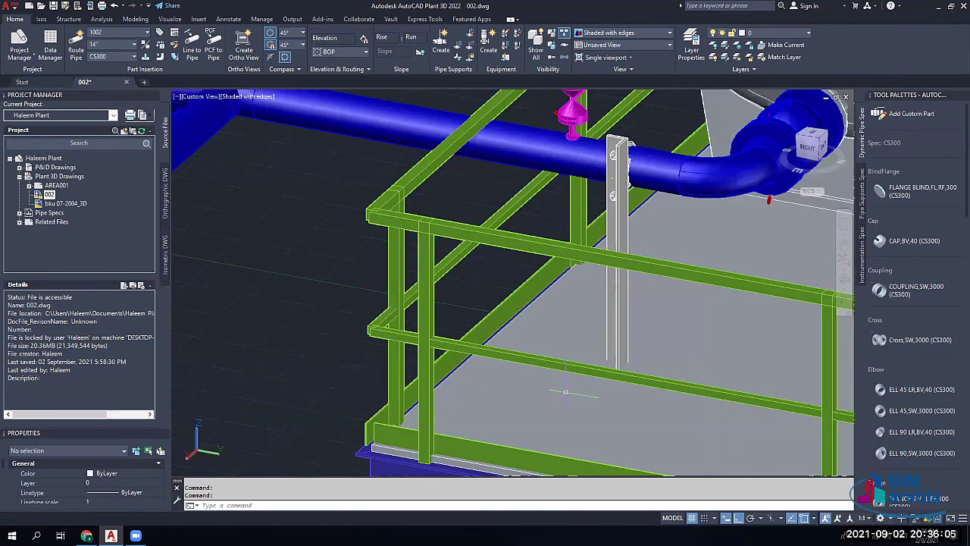
left_click(611, 351)
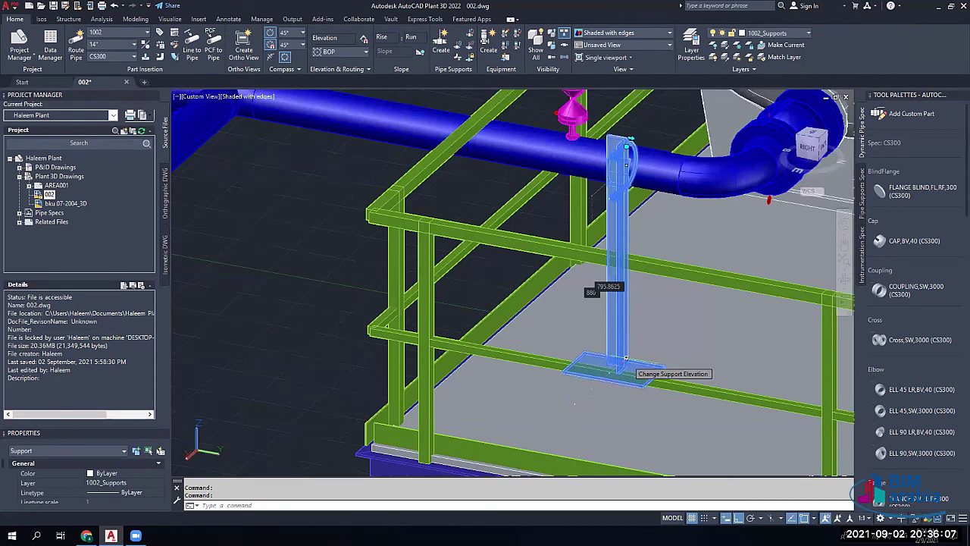
left_click(625, 358)
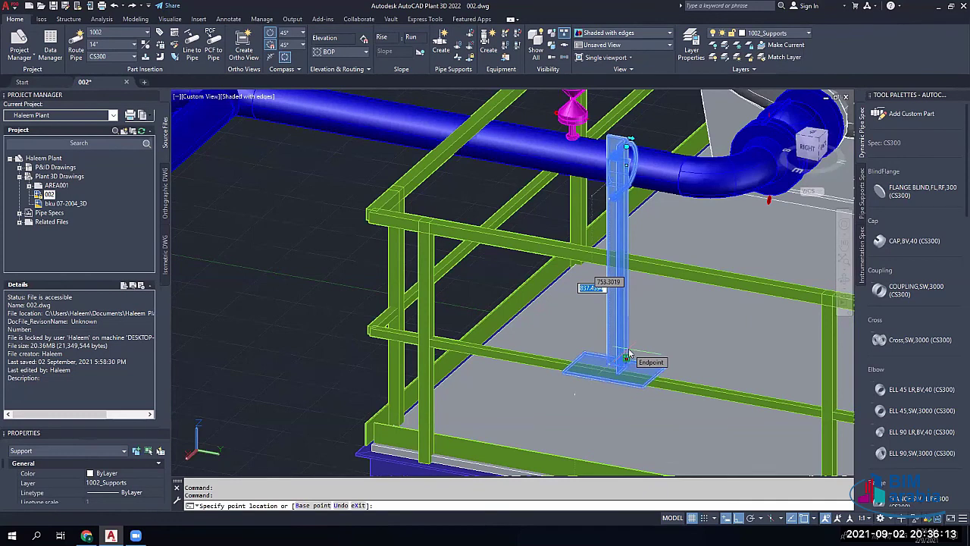
type("50")
key("Return")
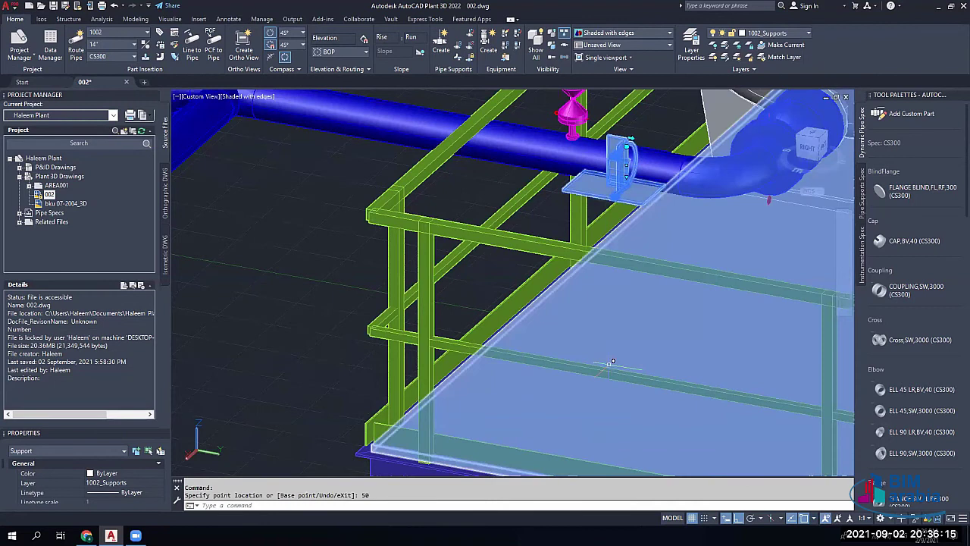
key("ctrl+z")
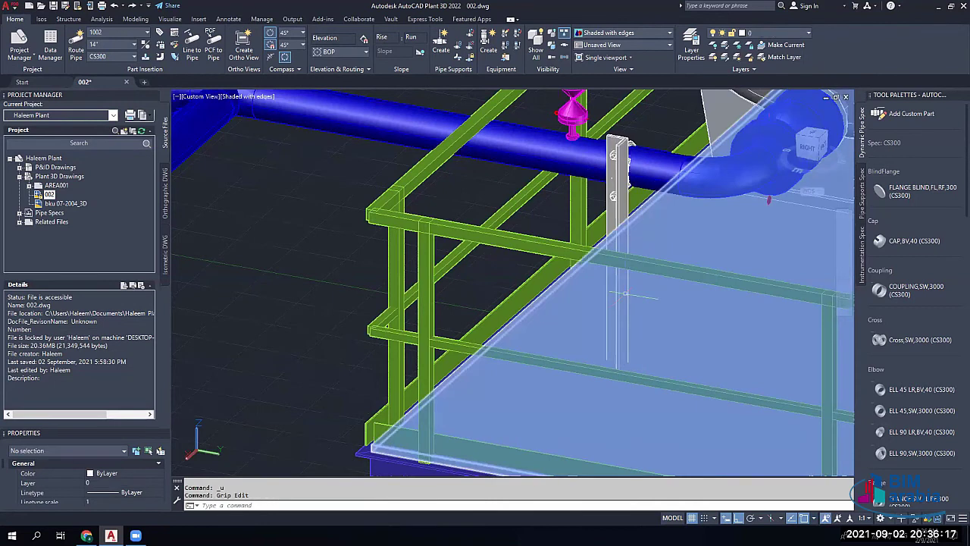
Step: Set the stanchion's support elevation distance to 870 to raise its base plate slightly, and check it against the platform
left_click(623, 294)
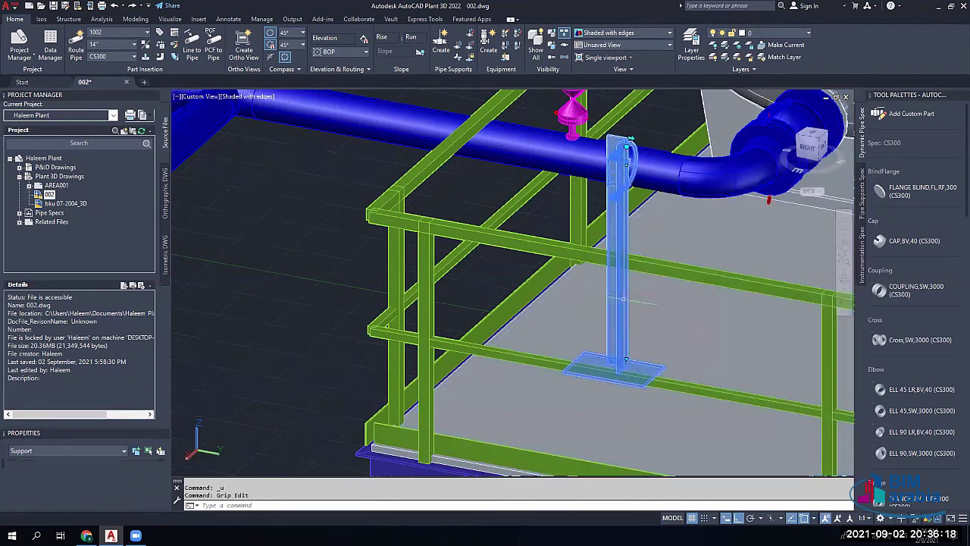
left_click(626, 356)
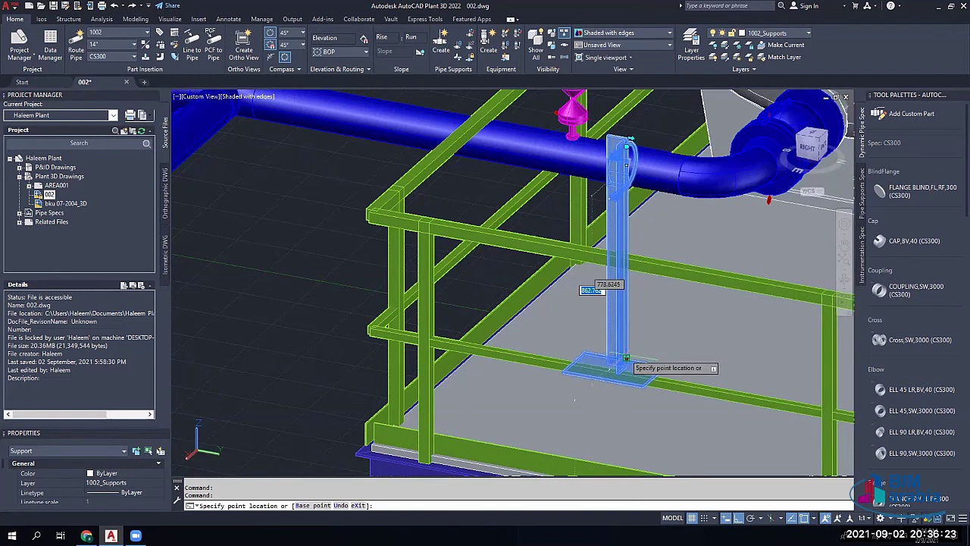
key("Escape")
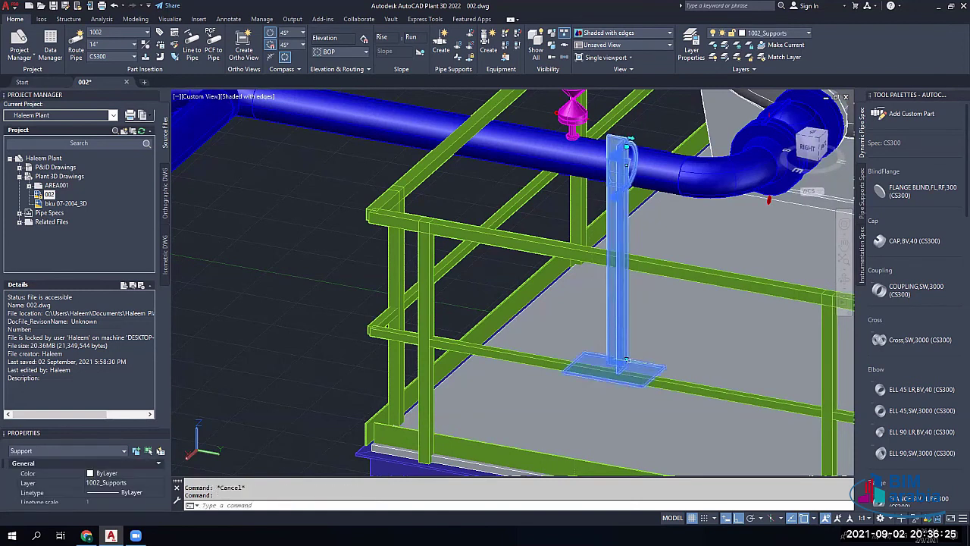
left_click(626, 357)
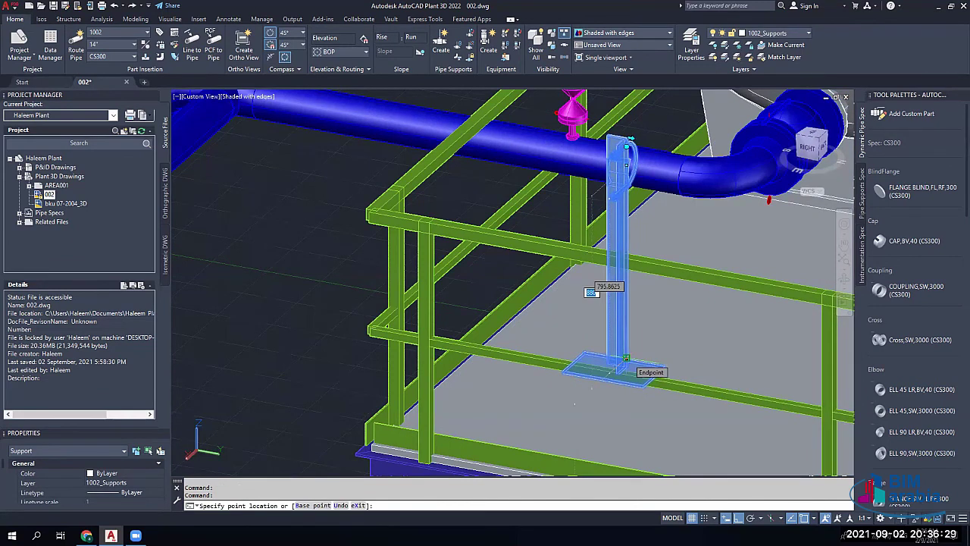
type("870")
key("Return")
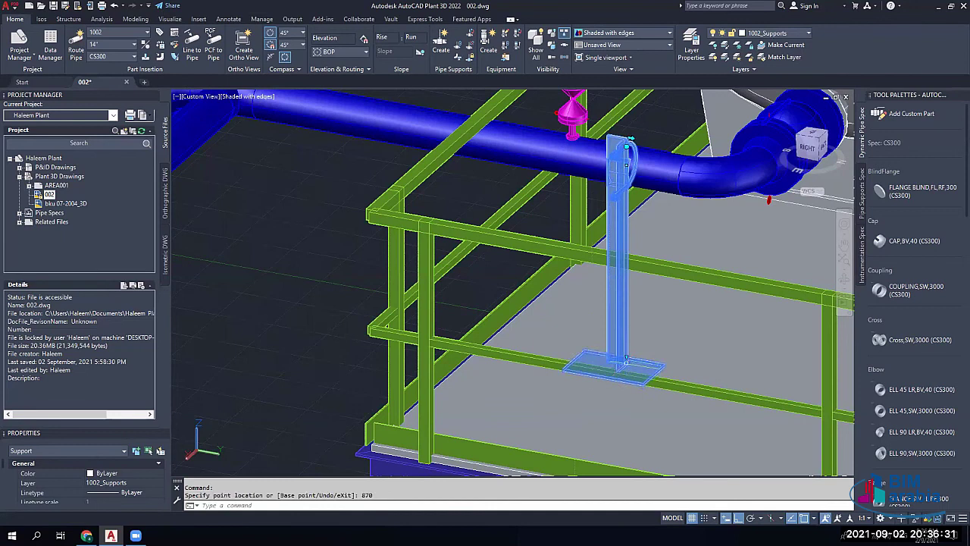
key("Escape")
key("Escape")
scroll(605, 358, "down", 2)
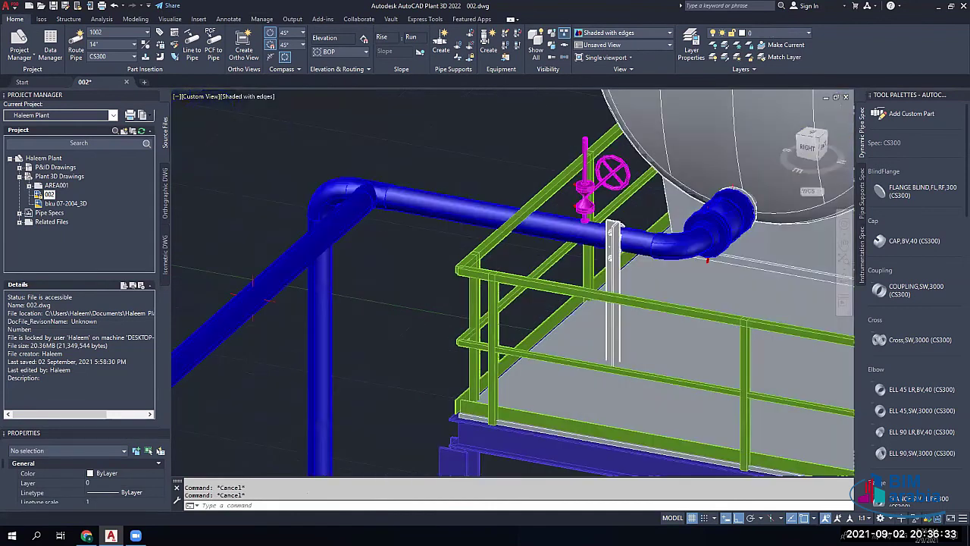
scroll(605, 362, "down", 2)
scroll(605, 362, "up", 2)
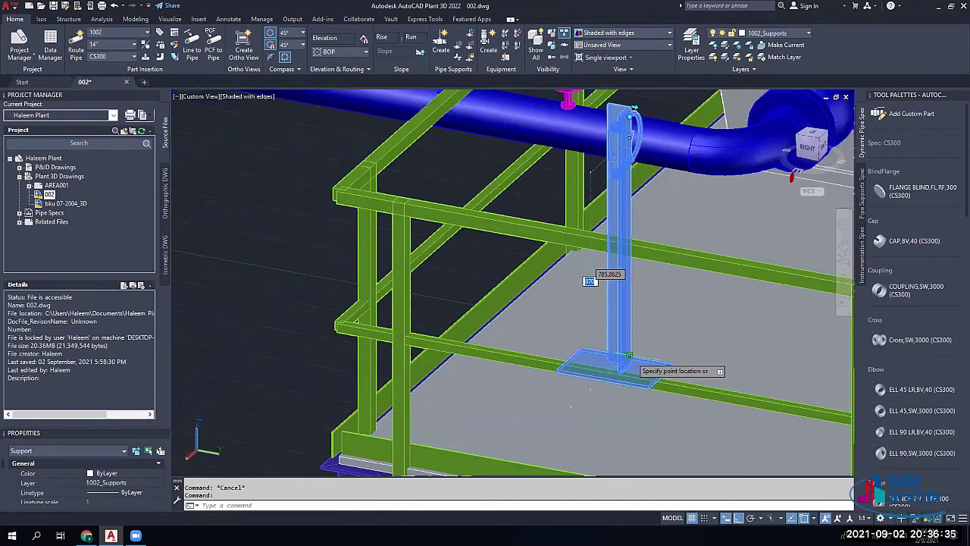
Step: Stretch the base end of the selected pipe support by a distance of 860
type("8")
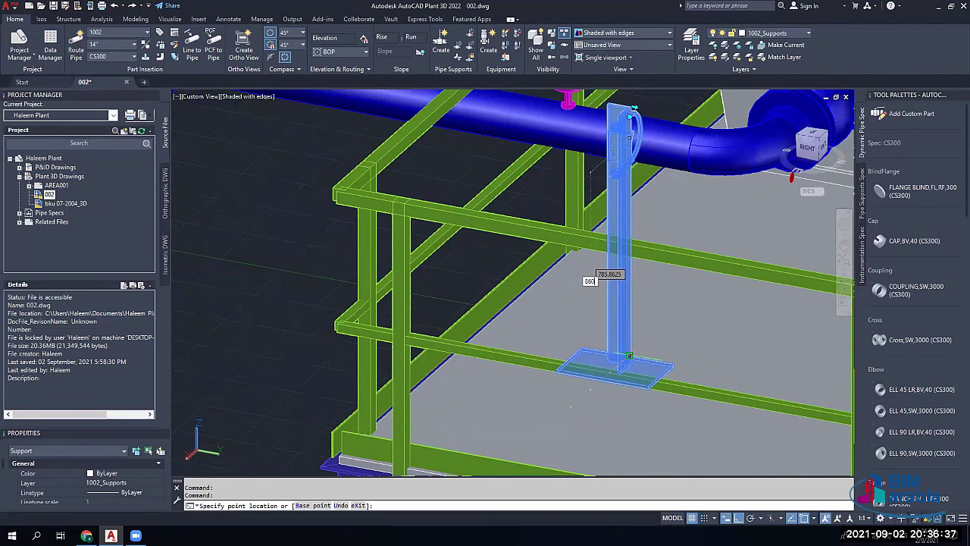
type("60")
key("Return")
key("Escape")
key("Escape")
Step: Examine the pipe support on the platform and the blue pipe run around the vessels
scroll(588, 389, "down", 5)
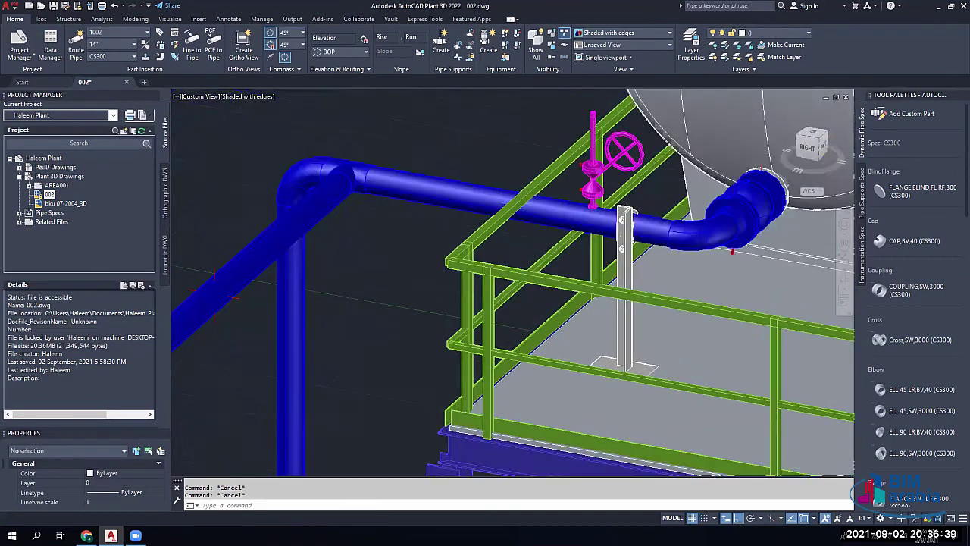
scroll(580, 390, "up", 3)
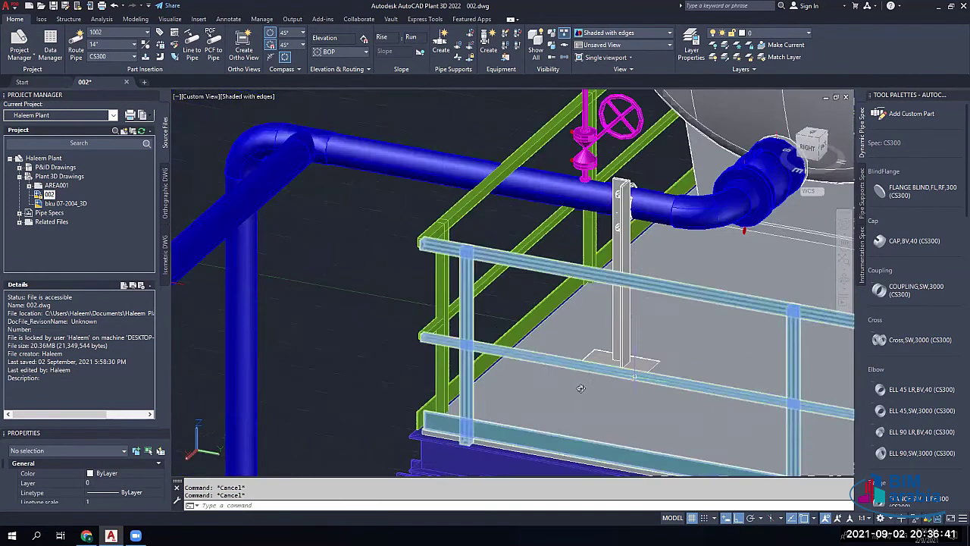
middle_click_drag(581, 389, 610, 384, "shift")
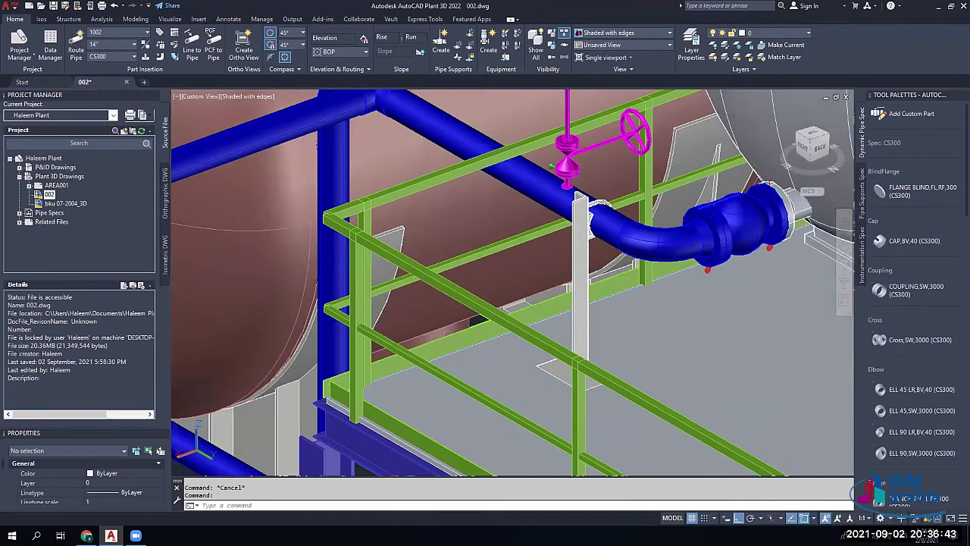
scroll(568, 310, "down", 2)
scroll(583, 333, "down", 2)
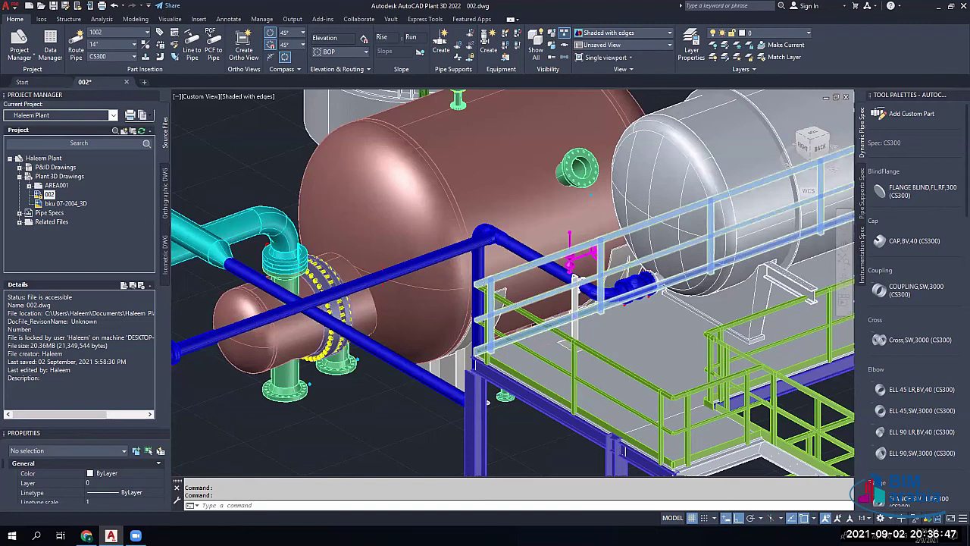
scroll(546, 347, "down", 2)
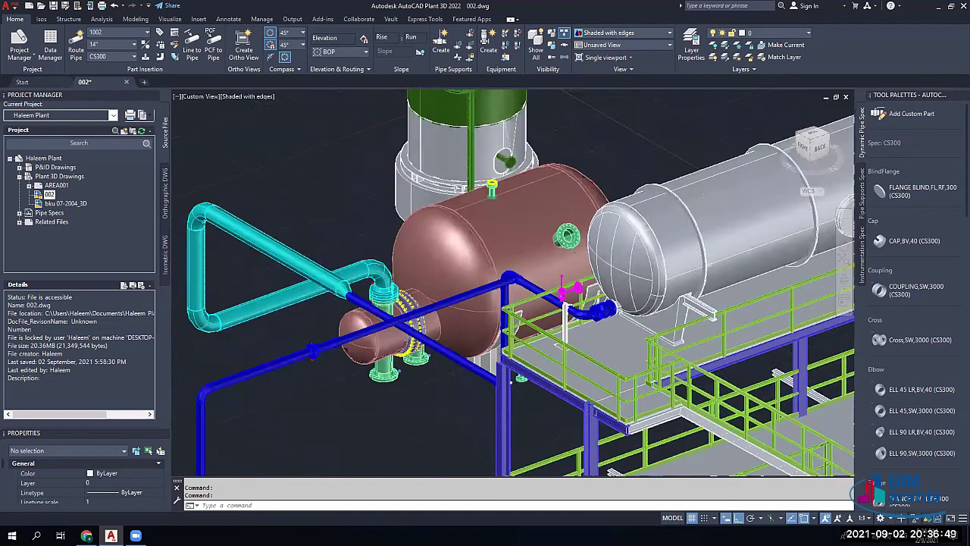
scroll(547, 340, "down", 2)
middle_click_drag(547, 341, 774, 212)
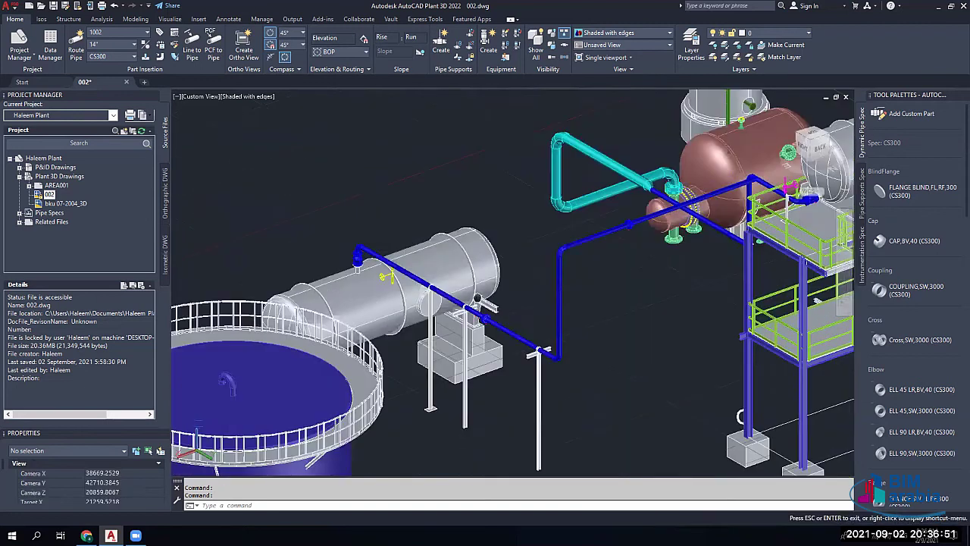
Step: Examine the large storage tank and the two pumps standing beside its foundation
middle_click_drag(477, 302, 515, 288)
middle_click_drag(214, 393, 372, 308)
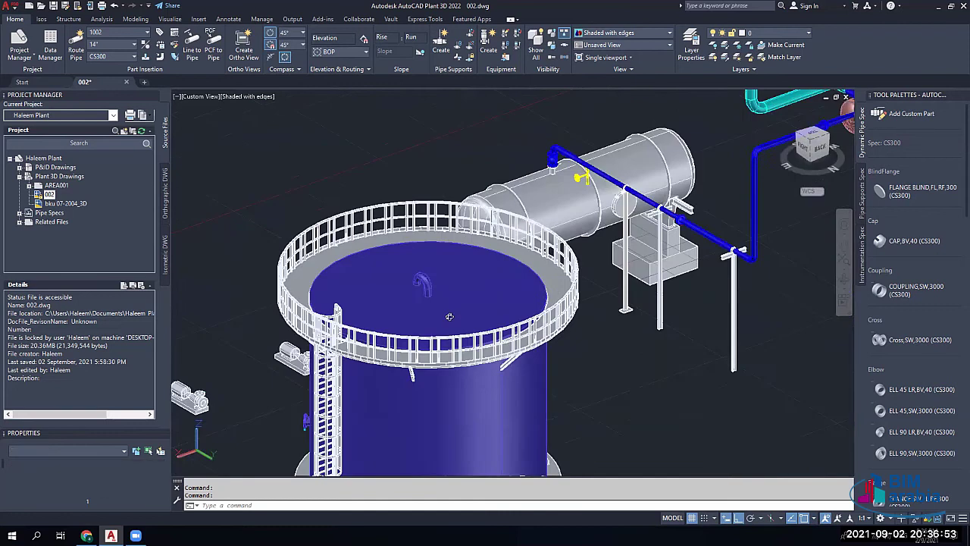
middle_click_drag(448, 315, 561, 347, "shift")
middle_click_drag(472, 347, 318, 166)
middle_click_drag(366, 336, 423, 333, "shift")
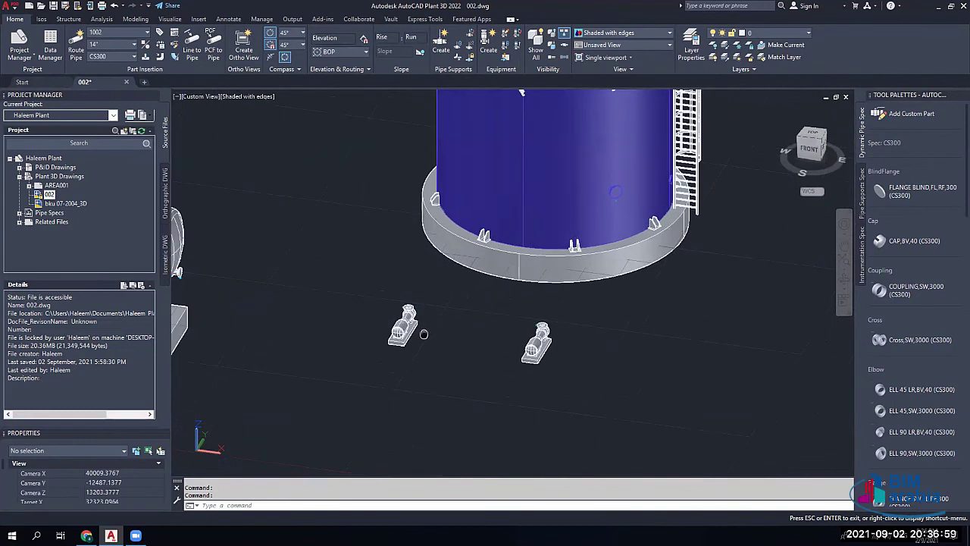
scroll(440, 337, "up", 3)
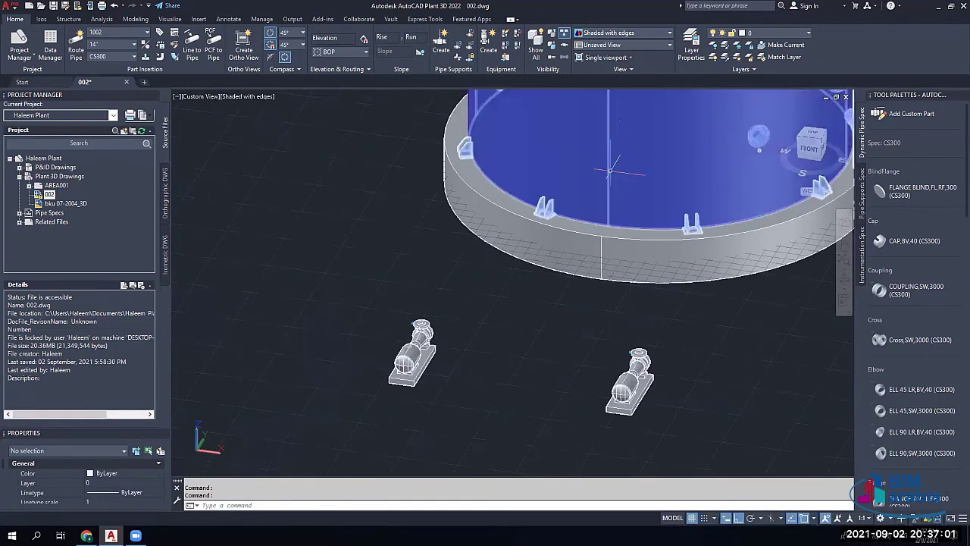
middle_click_drag(610, 376, 567, 375, "shift")
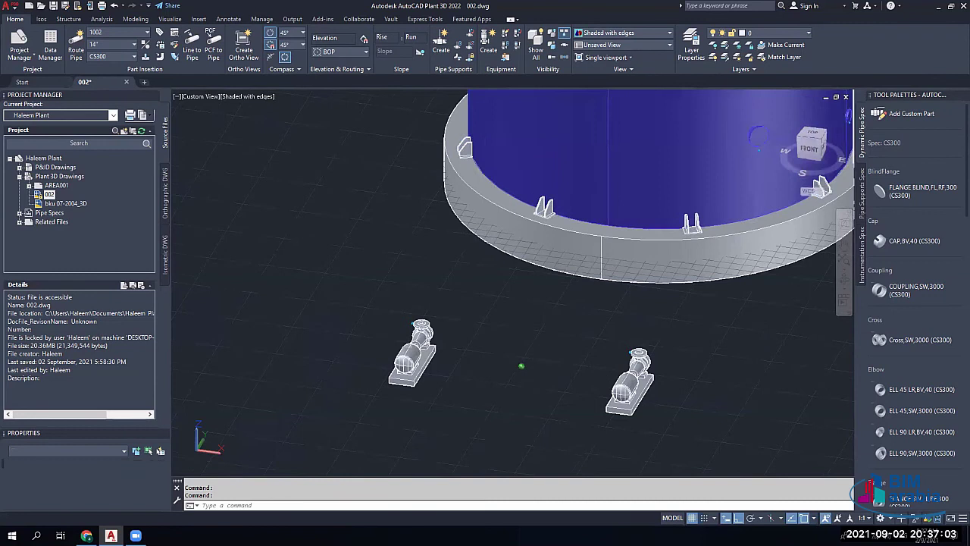
middle_click_drag(757, 137, 847, 182, "shift")
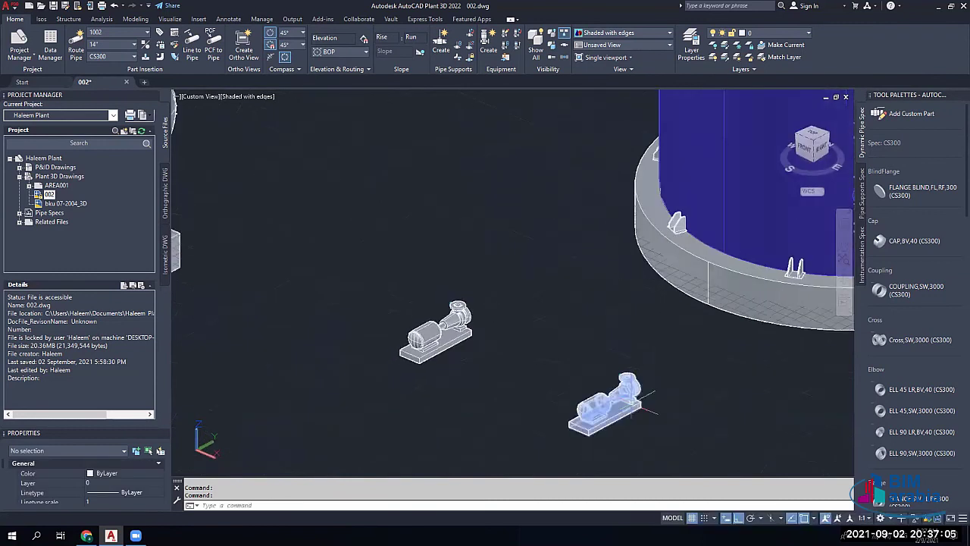
scroll(655, 408, "up", 5)
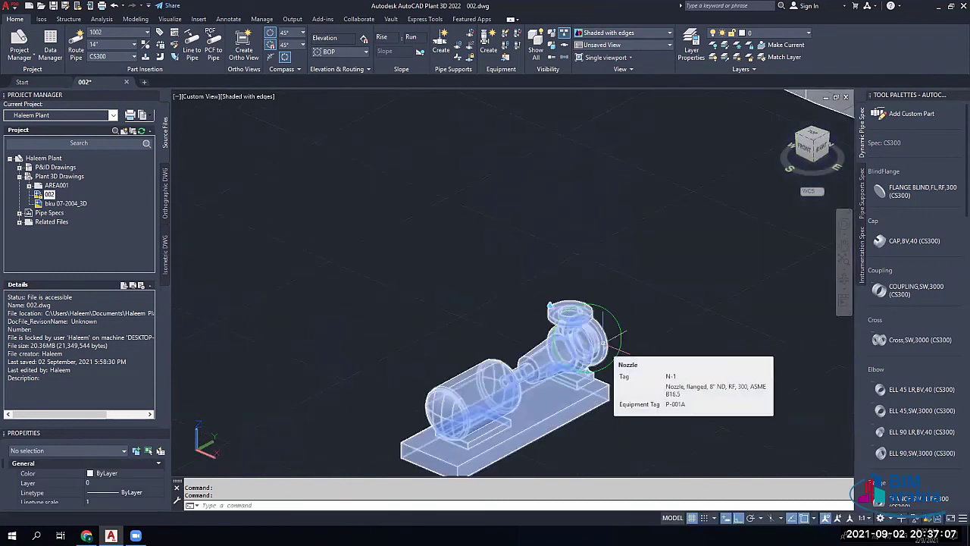
scroll(650, 275, "down", 5)
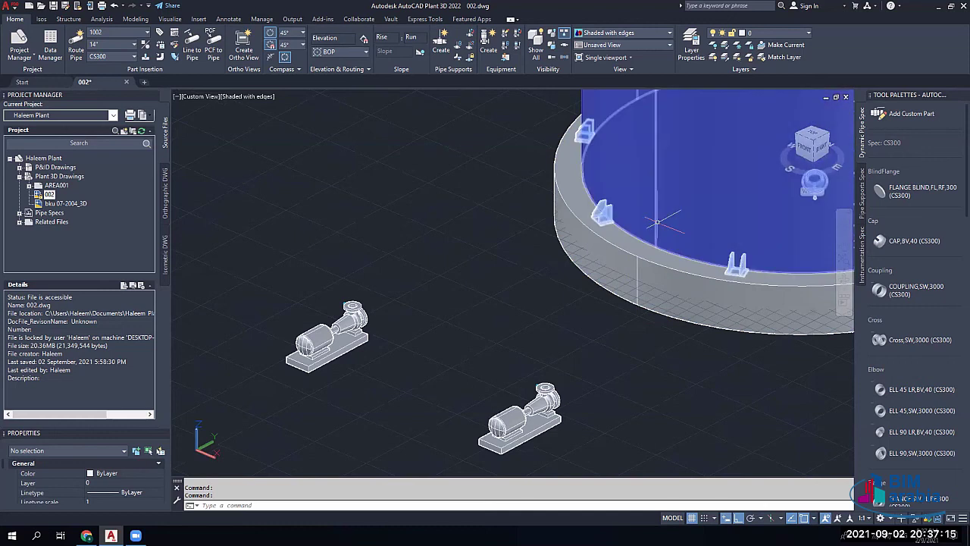
scroll(658, 222, "down", 4)
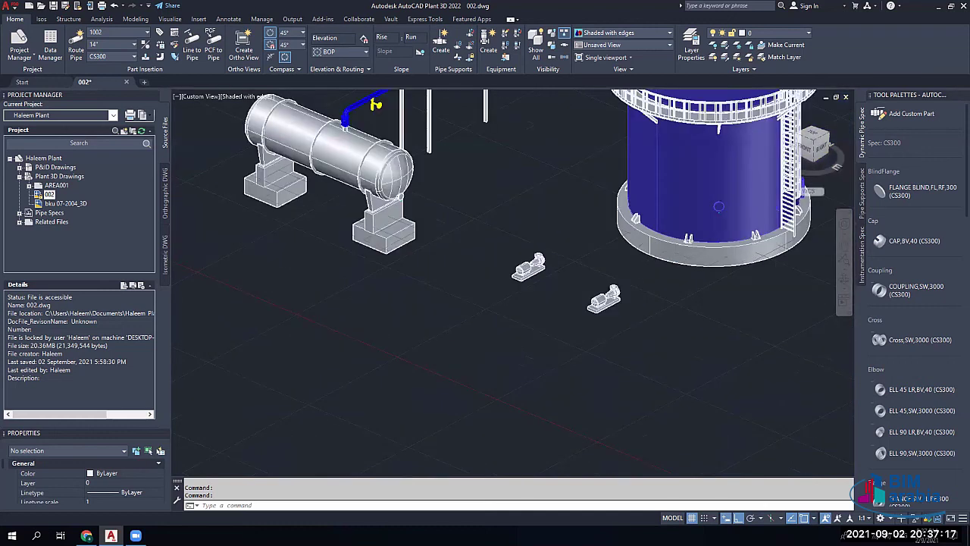
scroll(703, 205, "down", 2)
scroll(703, 205, "up", 3)
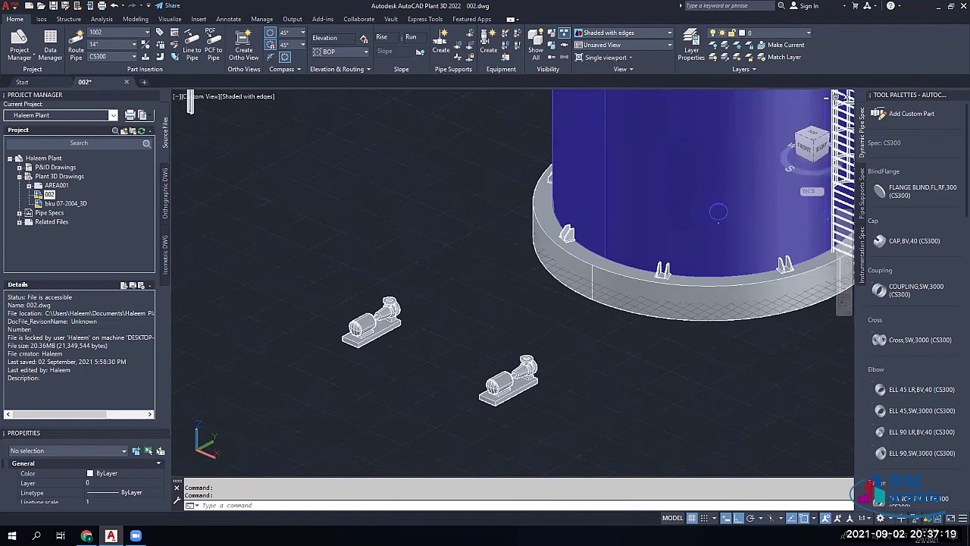
Step: Set the height H of nozzle N-1 on storage tank TK-CRW-001 to 500, with a radial location
left_click(717, 212)
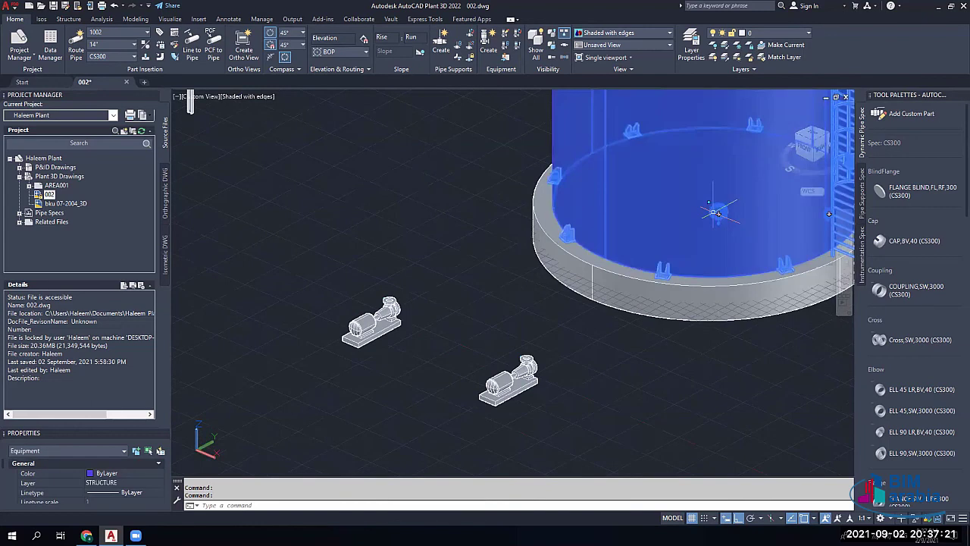
left_click(713, 212, "ctrl")
left_click(712, 212)
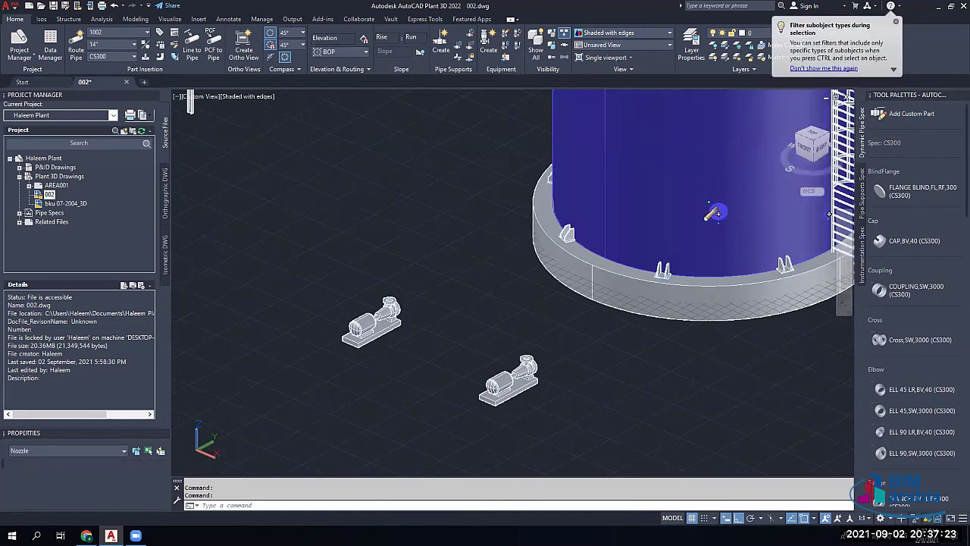
left_click(628, 104)
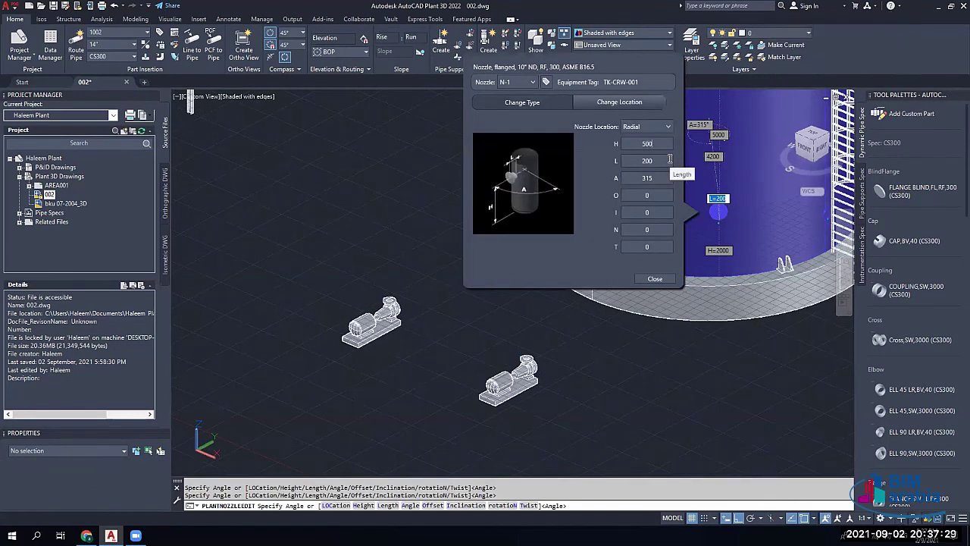
double_click(656, 162)
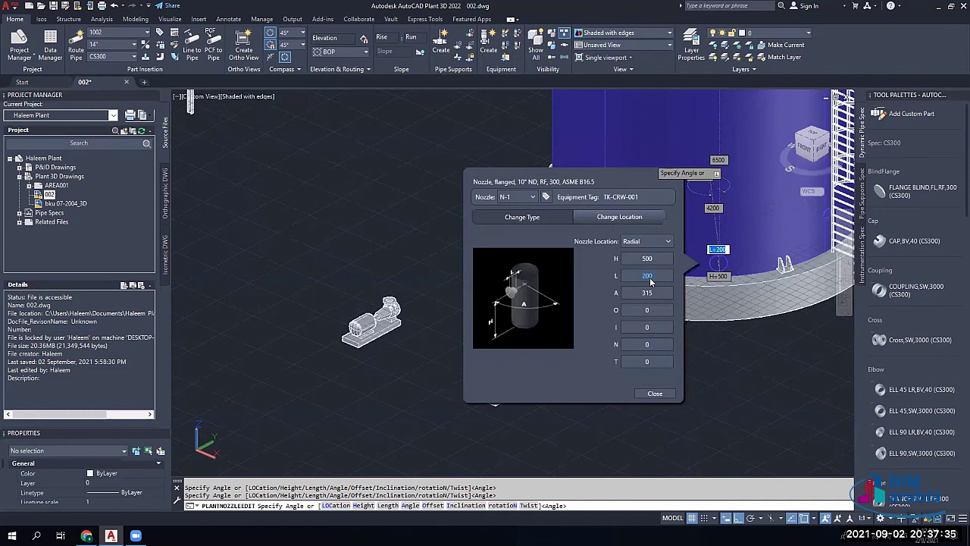
type("0")
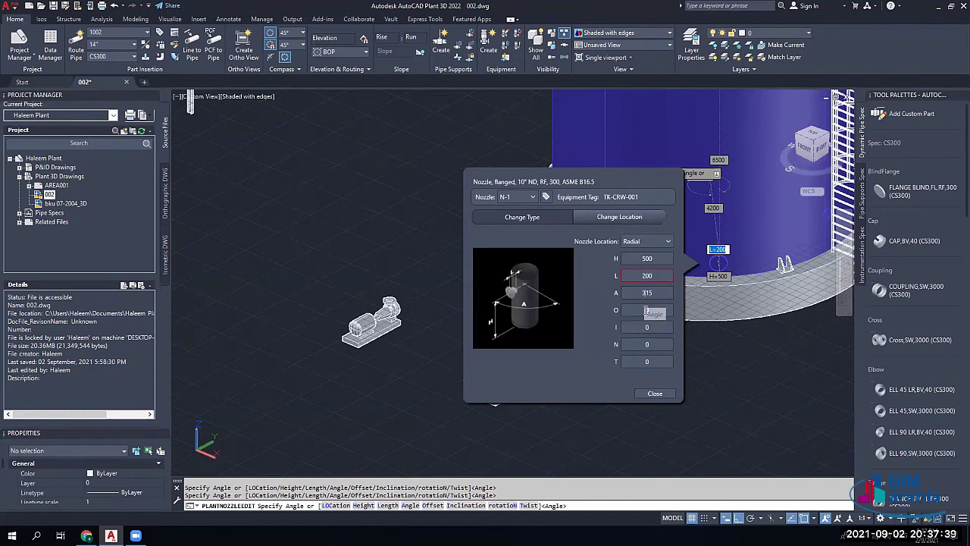
left_click(645, 311)
left_click(654, 393)
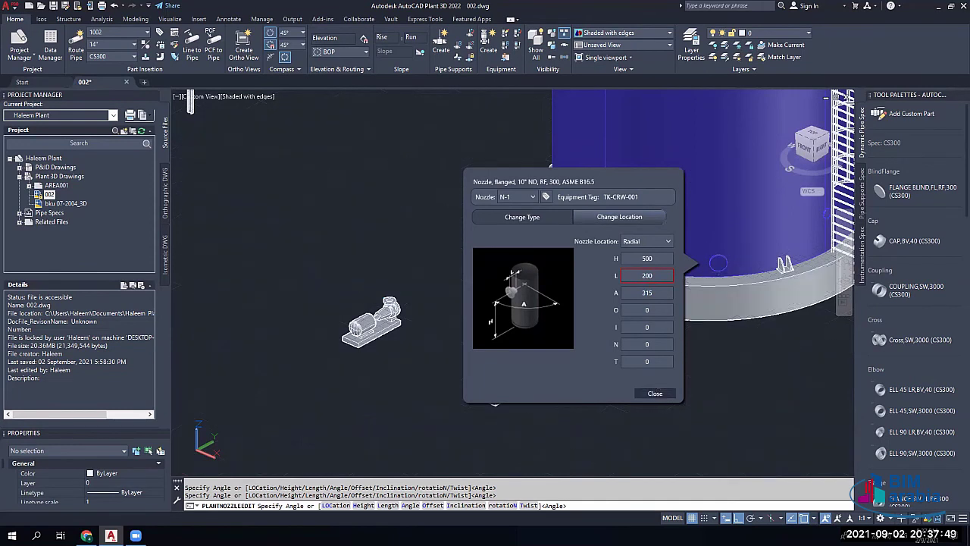
Step: Open the location settings of nozzle N-1 at the foot of the storage tank
middle_click_drag(718, 272, 670, 263)
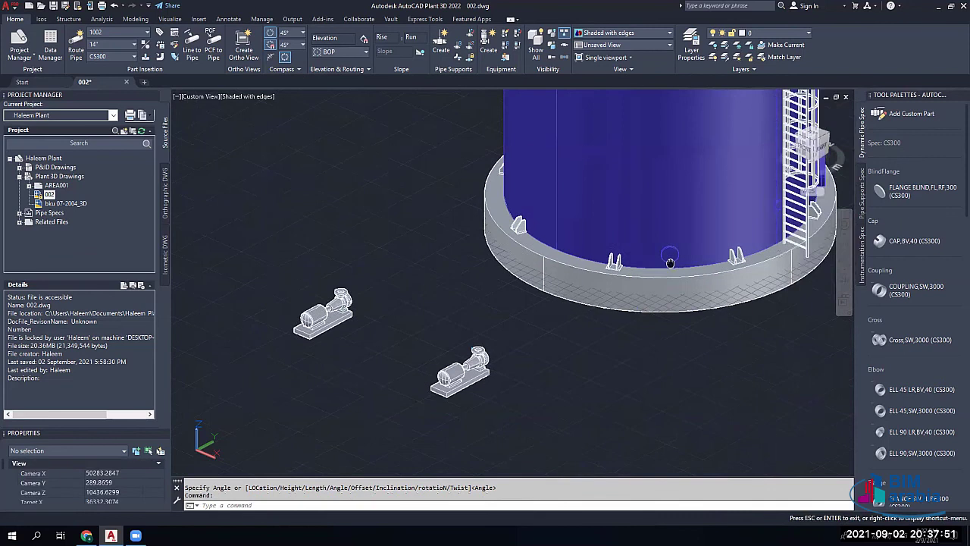
scroll(670, 263, "up", 2)
left_click(666, 254)
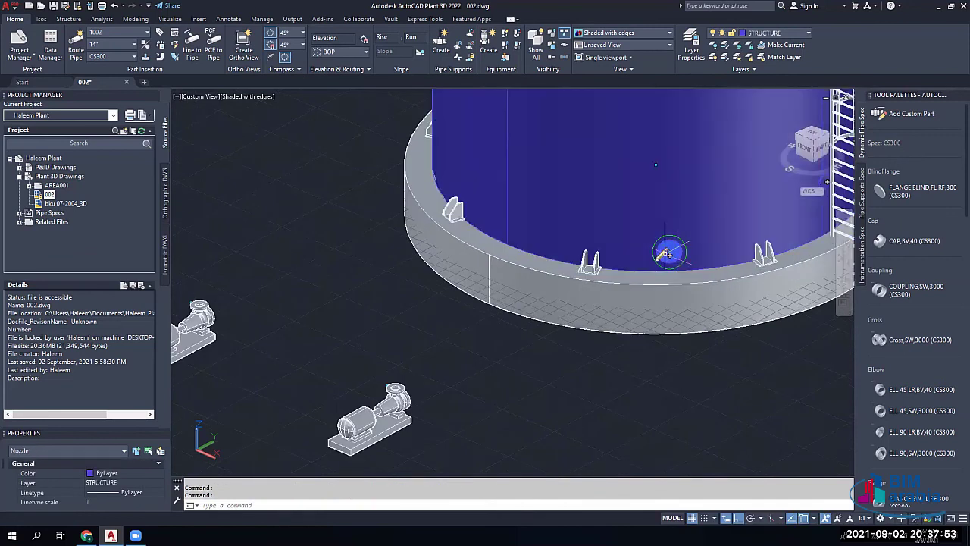
left_click(665, 255)
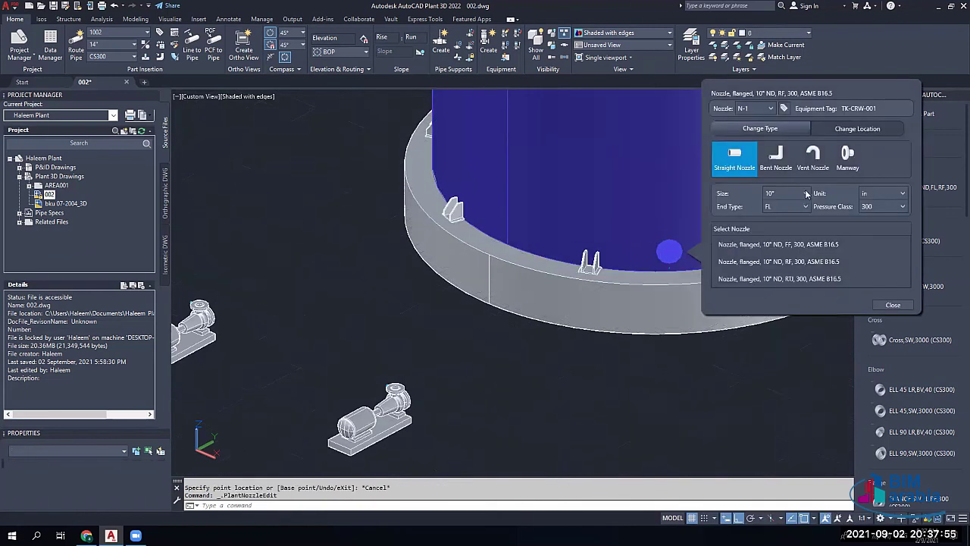
left_click(863, 128)
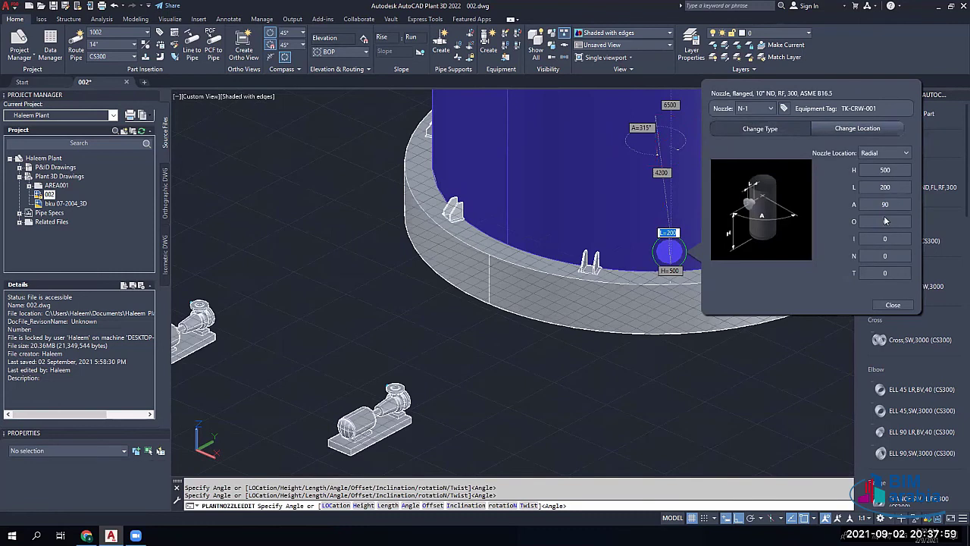
Step: Try angles of 90 and 0 degrees for the tank nozzle N-1
left_click(884, 222)
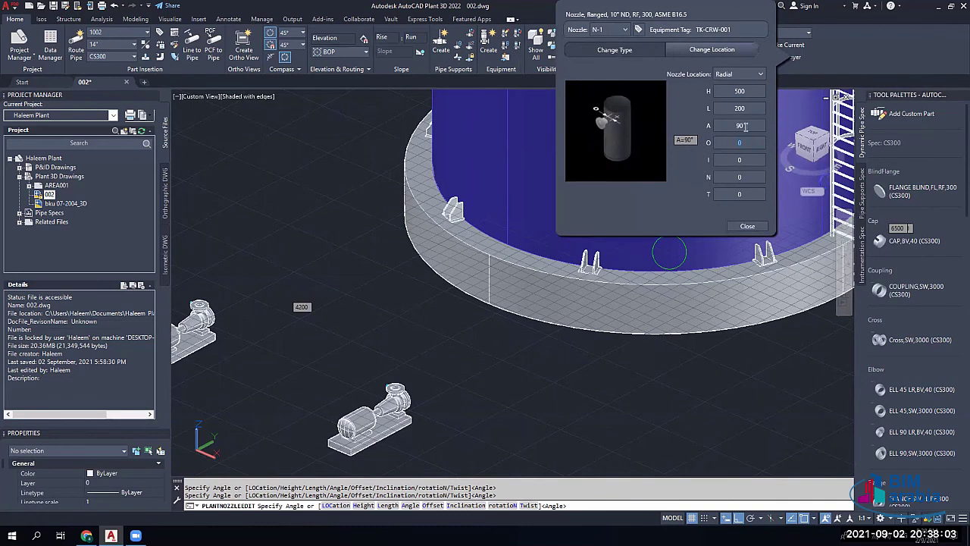
left_click(745, 126)
type("0")
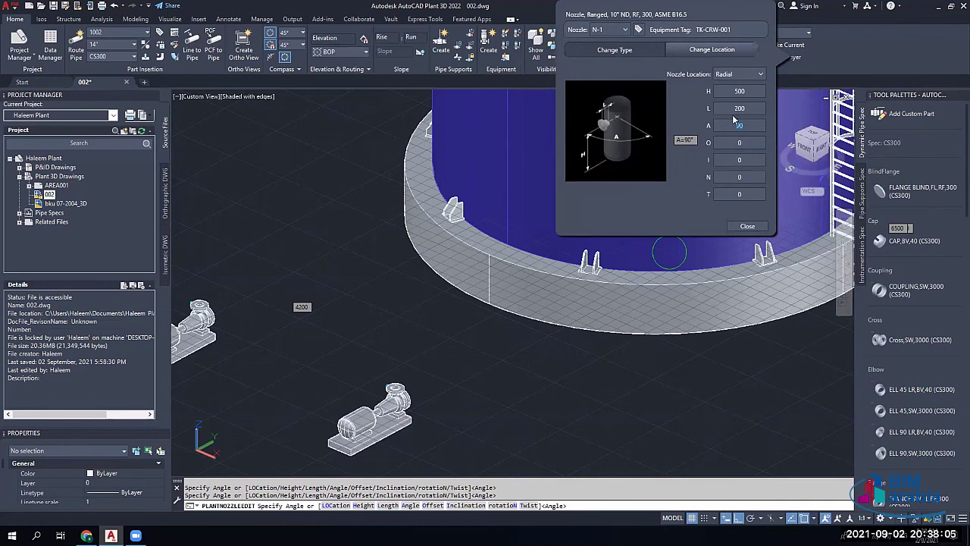
left_click(739, 110)
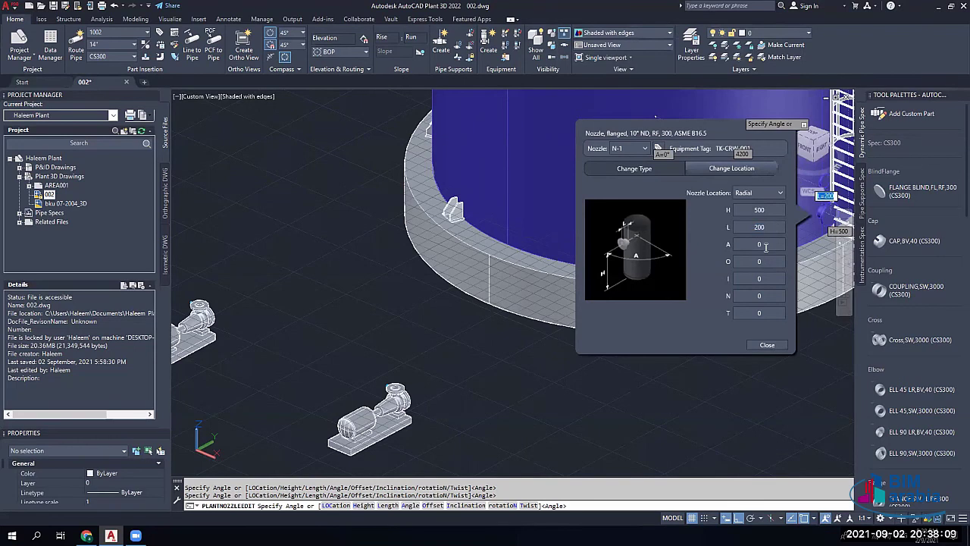
Step: Set the angle A of nozzle N-1 to -90 degrees so it faces the pumps
left_click(765, 246)
type("-90")
key("Tab")
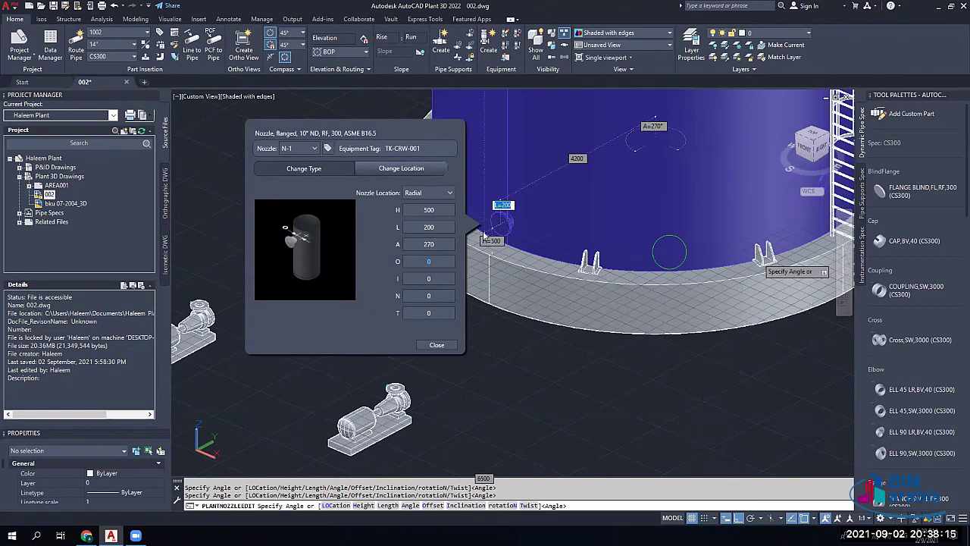
Step: Change nozzle N-1 to a straight 12" flanged nozzle, RF, class 300, ASME B16.5, and finish editing it
left_click(324, 170)
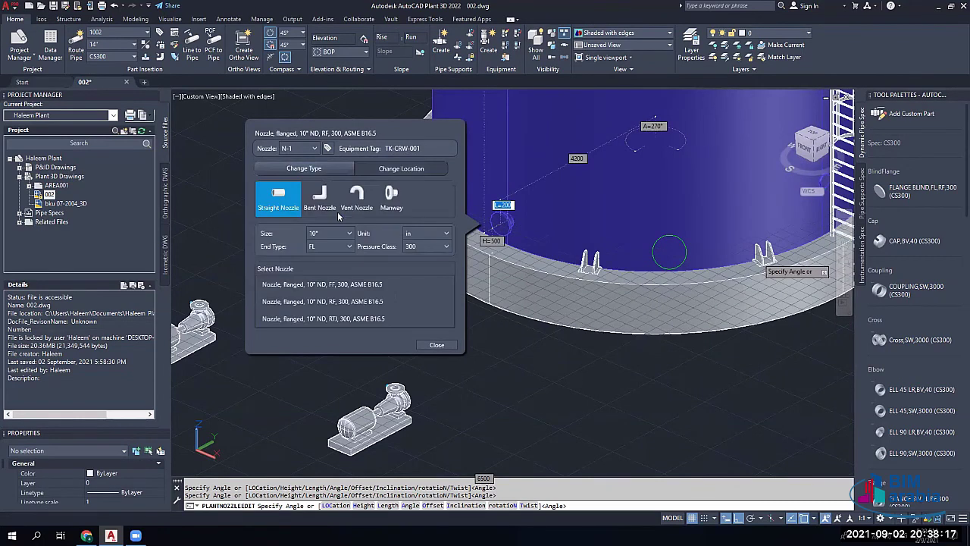
left_click(326, 235)
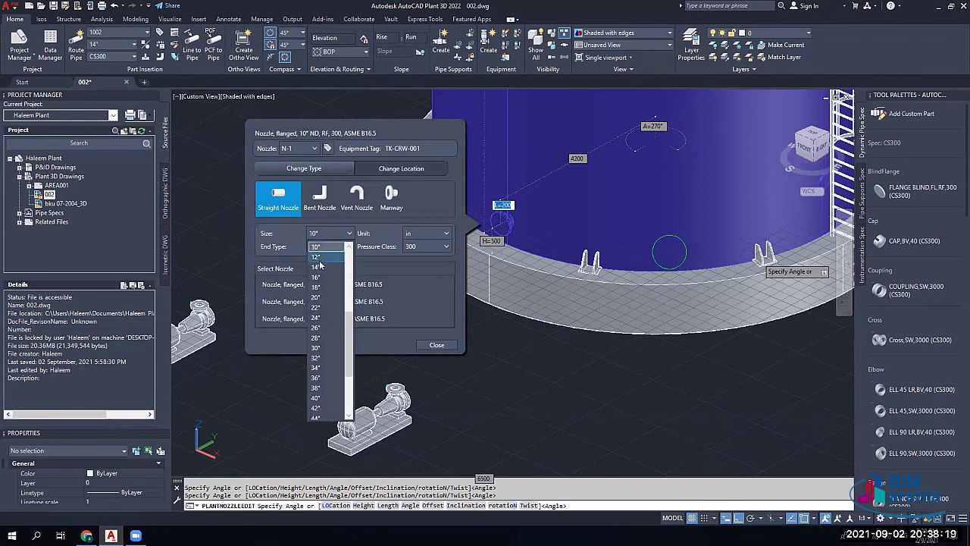
left_click(317, 258)
left_click(281, 305)
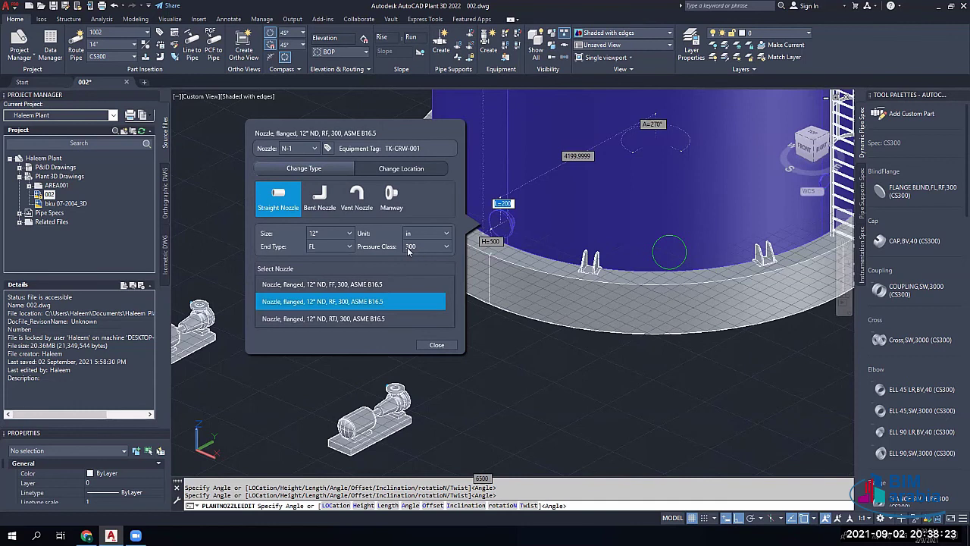
left_click(436, 346)
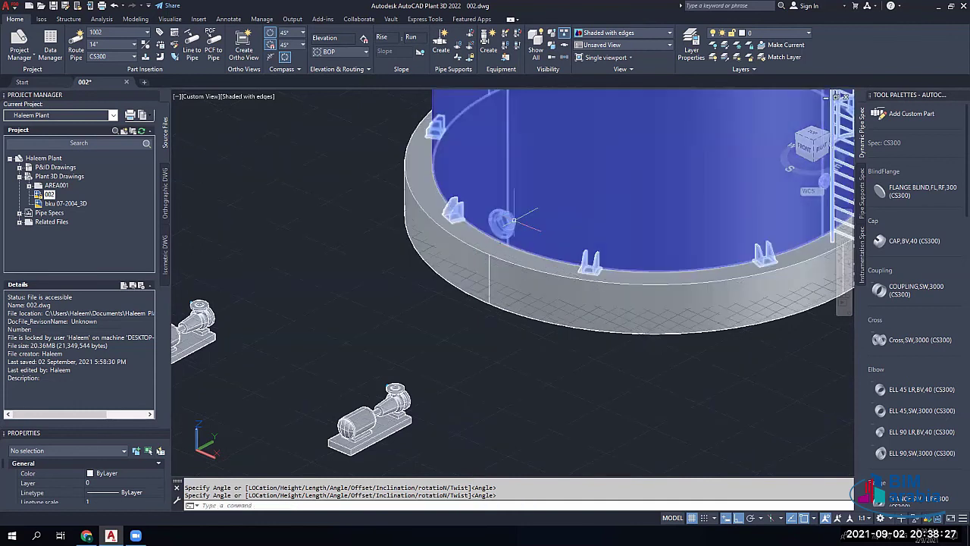
scroll(514, 220, "up", 4)
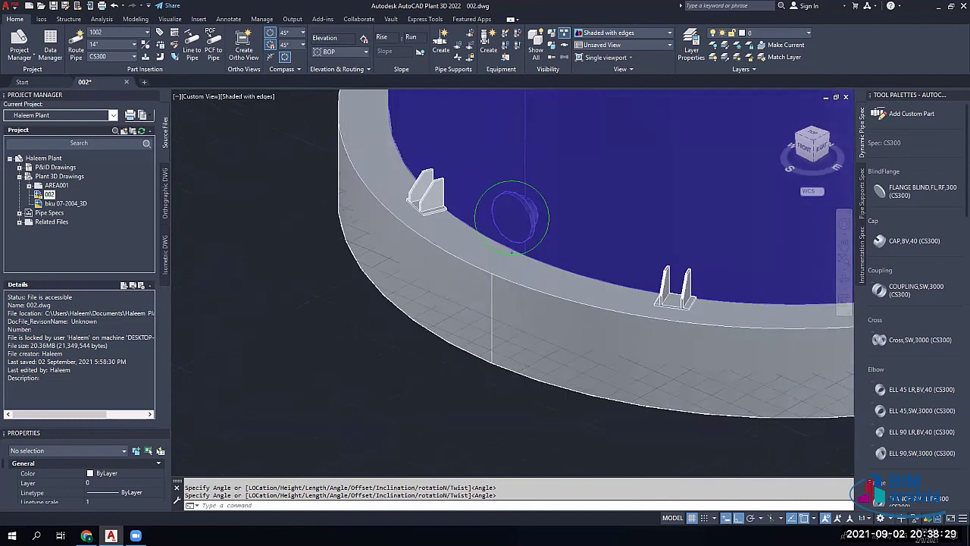
Step: Examine the two pumps in front of the tank, then the end nozzle of the nearer pump from its open side
scroll(514, 220, "down", 2)
scroll(514, 220, "down", 5)
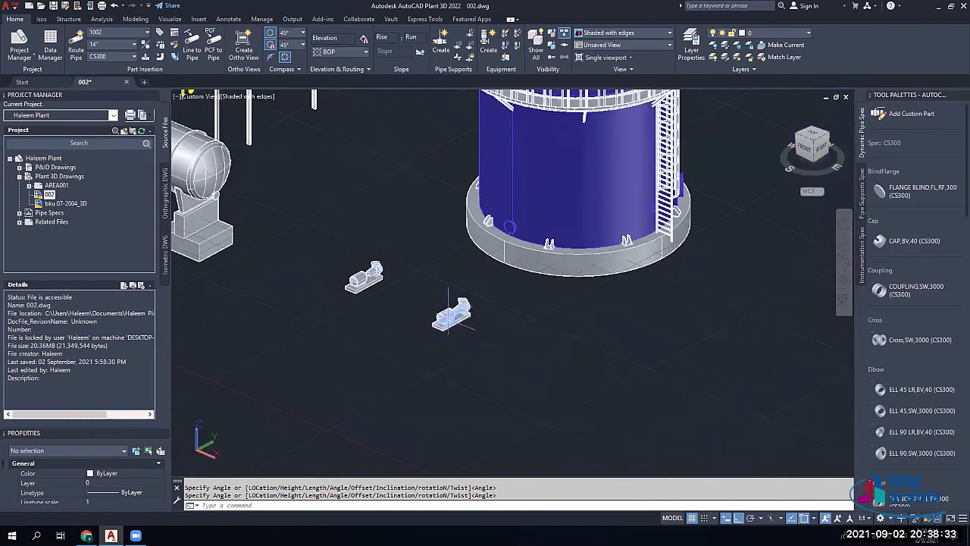
scroll(453, 312, "up", 4)
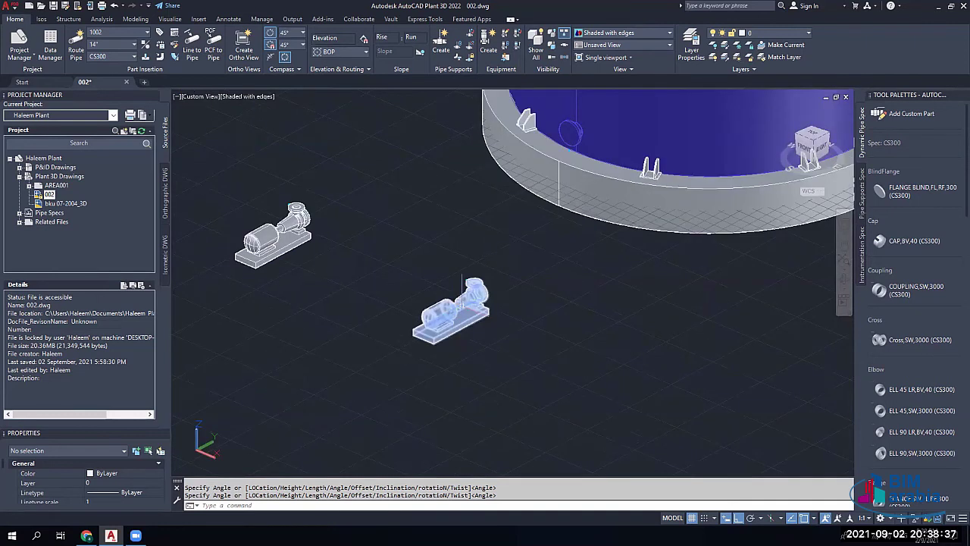
key("Escape")
scroll(451, 259, "up", 3)
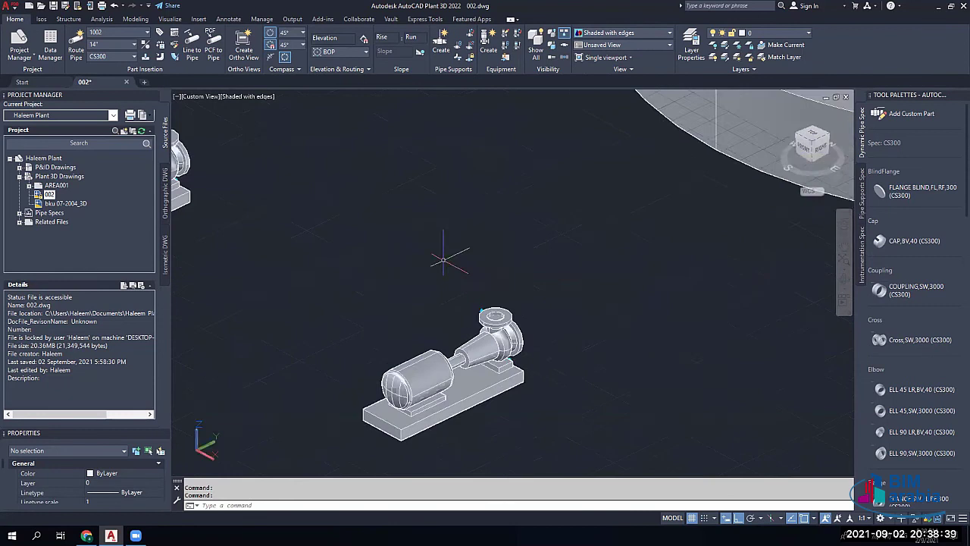
scroll(451, 259, "down", 2)
scroll(457, 217, "down", 3)
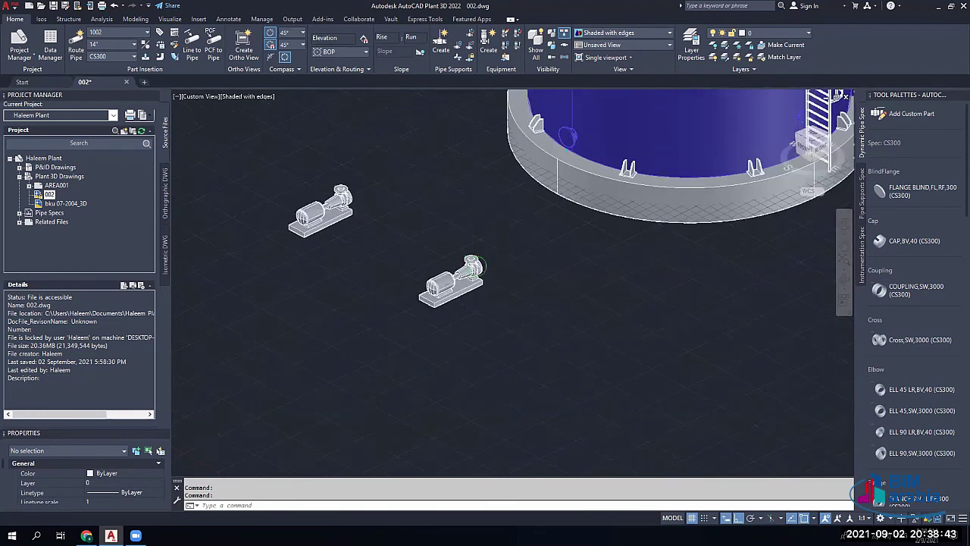
scroll(485, 269, "up", 3)
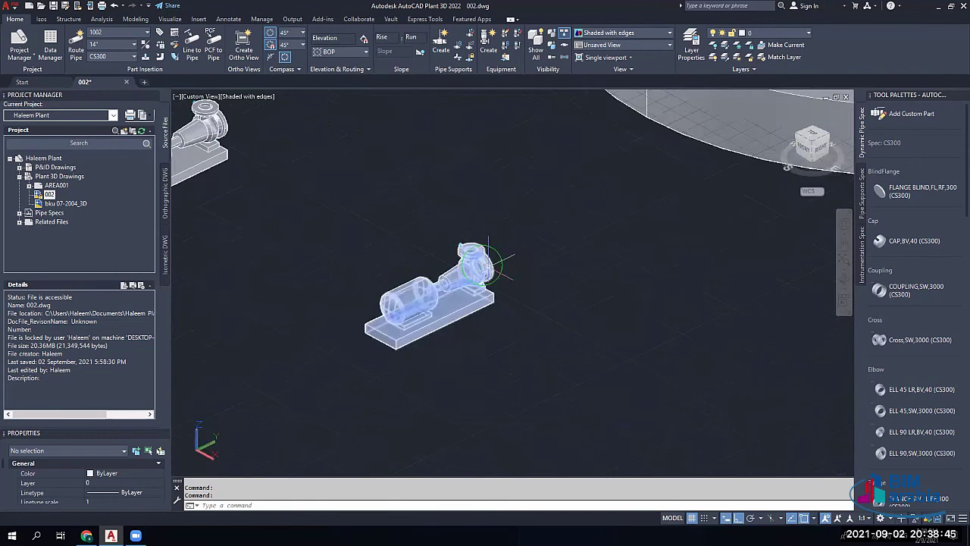
scroll(488, 265, "up", 1)
scroll(489, 262, "up", 1)
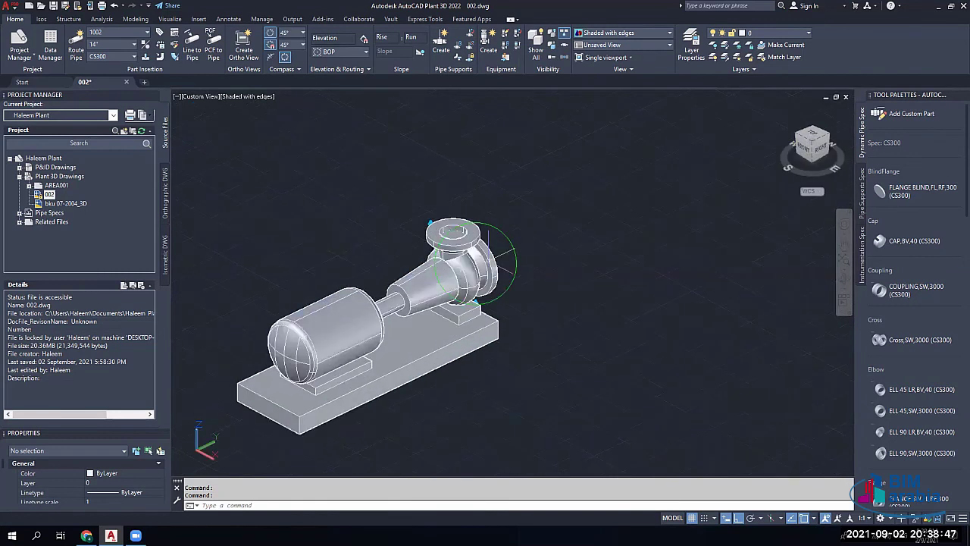
left_click(496, 258)
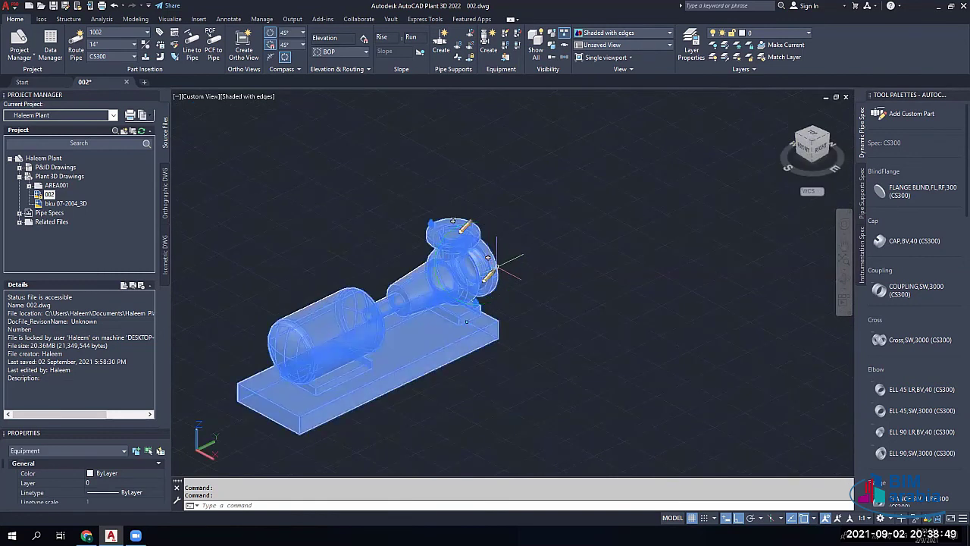
middle_click_drag(497, 260, 324, 289, "shift")
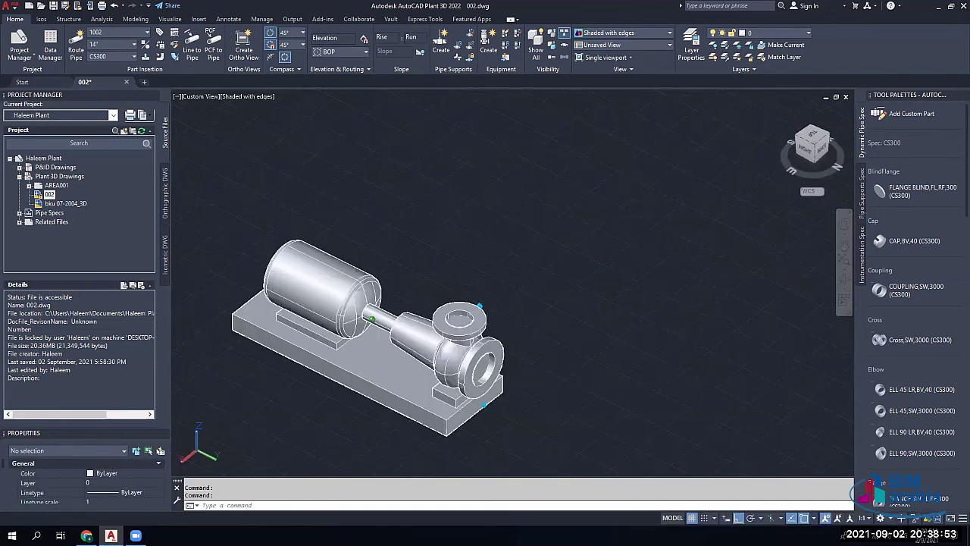
Step: Query the coordinates of the centre of the nearer pump's horizontal end nozzle with the ID command
scroll(546, 409, "up", 2)
key("Escape")
left_click(452, 325)
type("l")
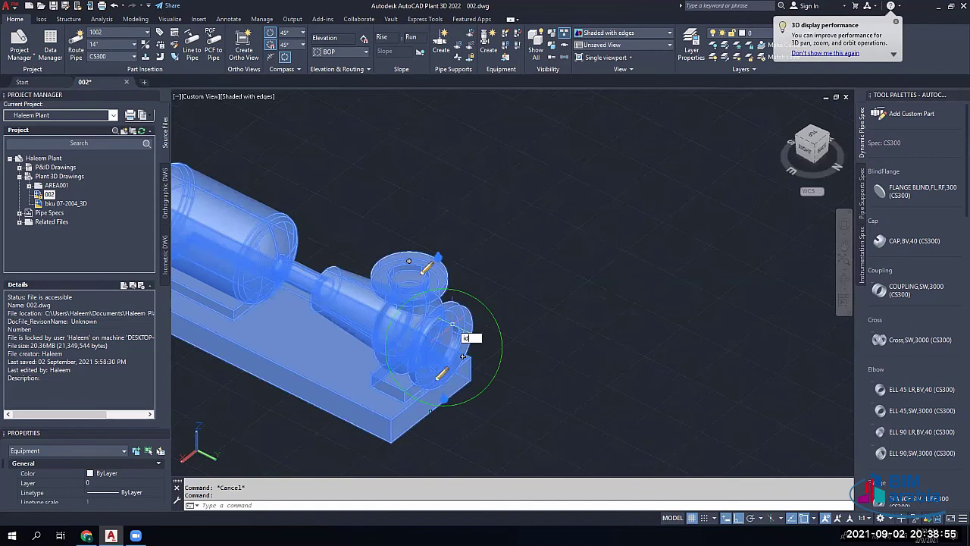
key("Return")
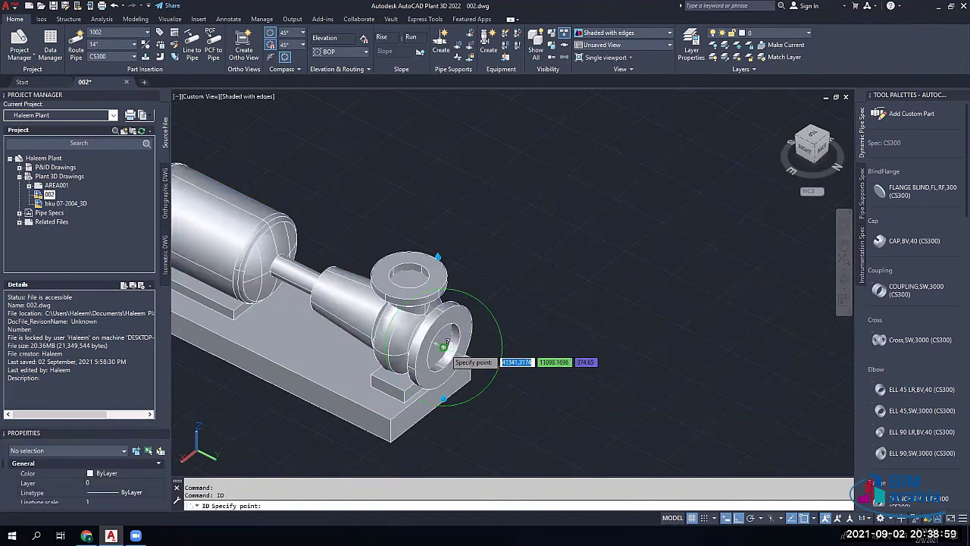
left_click(445, 342)
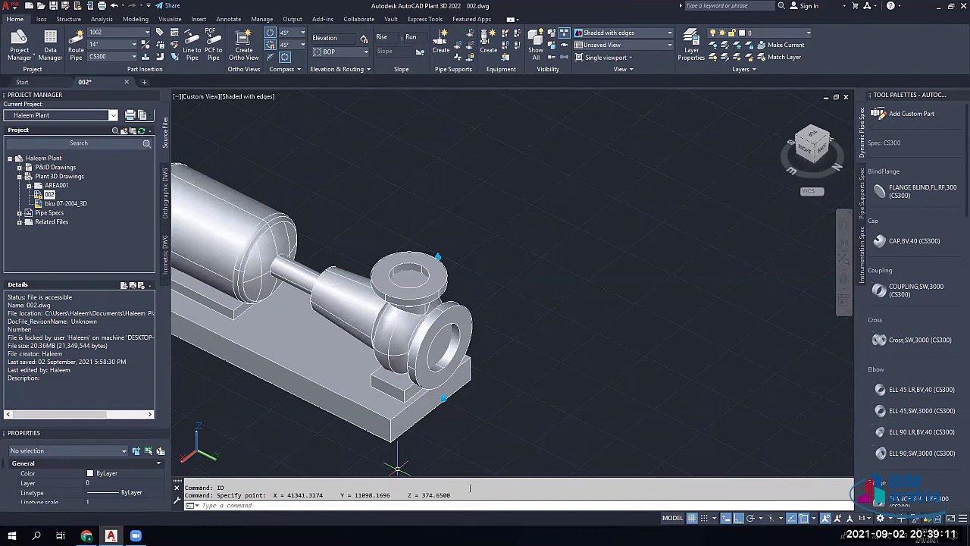
key("Escape")
key("Escape")
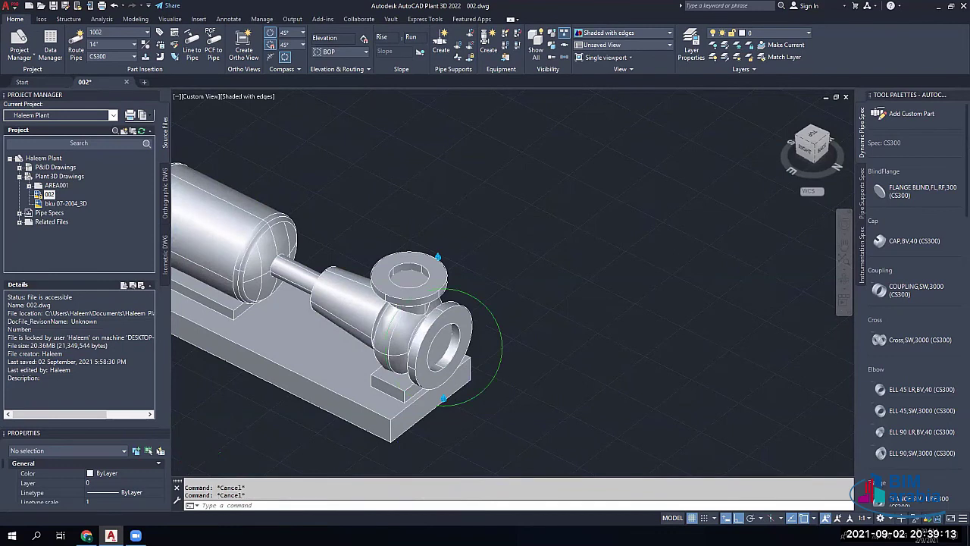
Step: Create a new pipe line number 1003 with size 14" and spec CS300, leaving the routing command without placing pipe
scroll(483, 352, "down", 3)
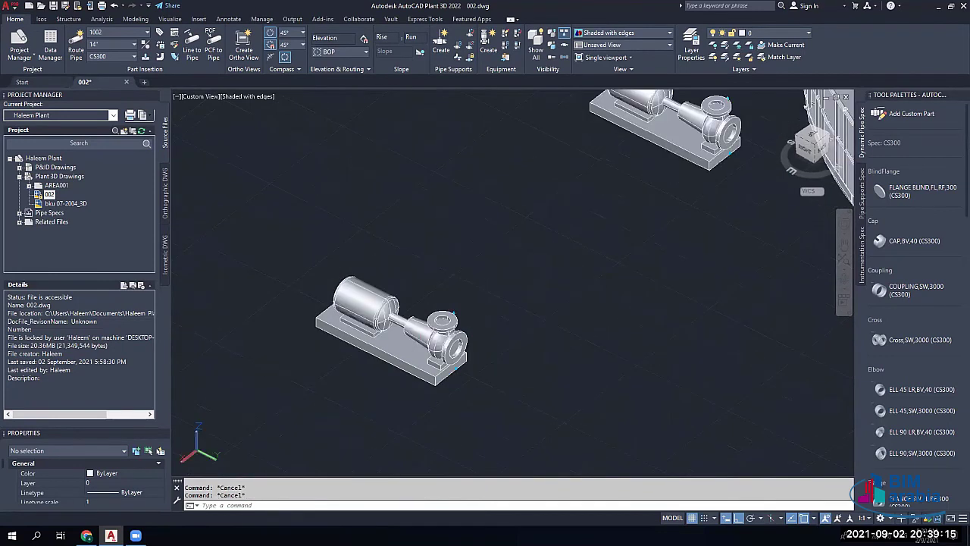
scroll(455, 345, "up", 3)
left_click(455, 346)
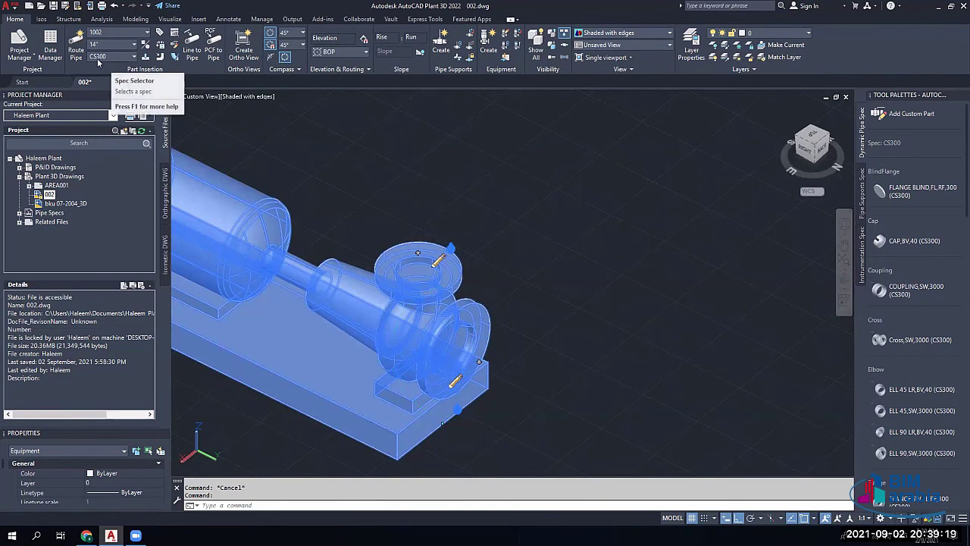
left_click(139, 33)
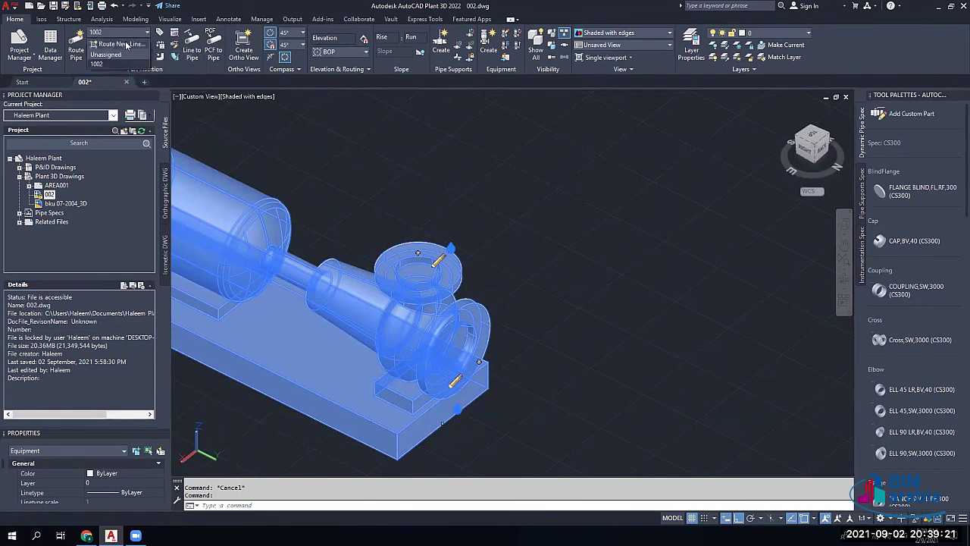
left_click(127, 45)
left_click(170, 122)
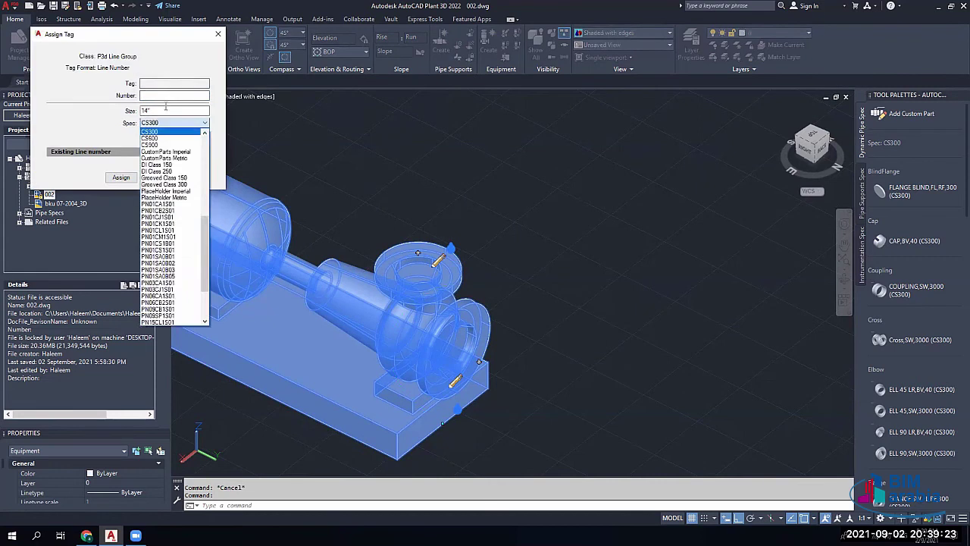
left_click(165, 106)
left_click(161, 96)
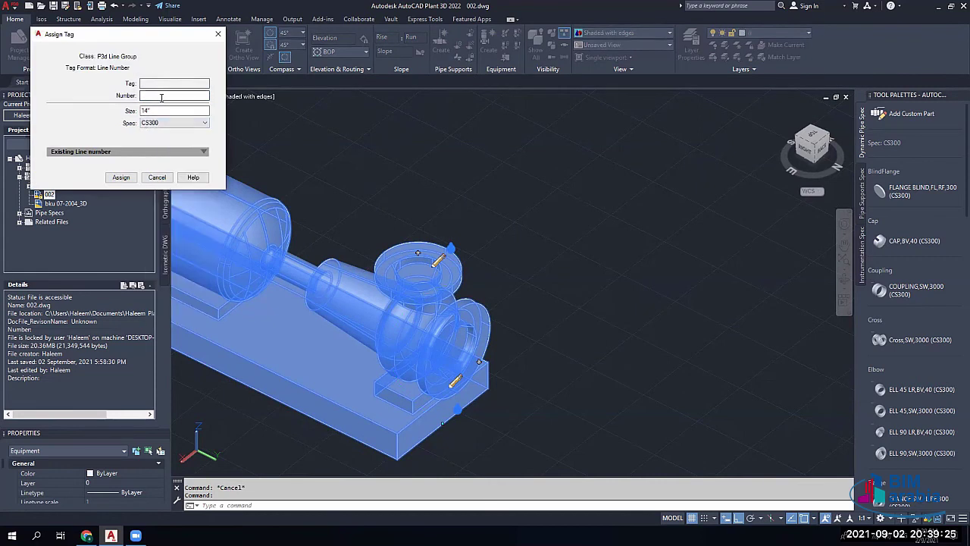
type("1003")
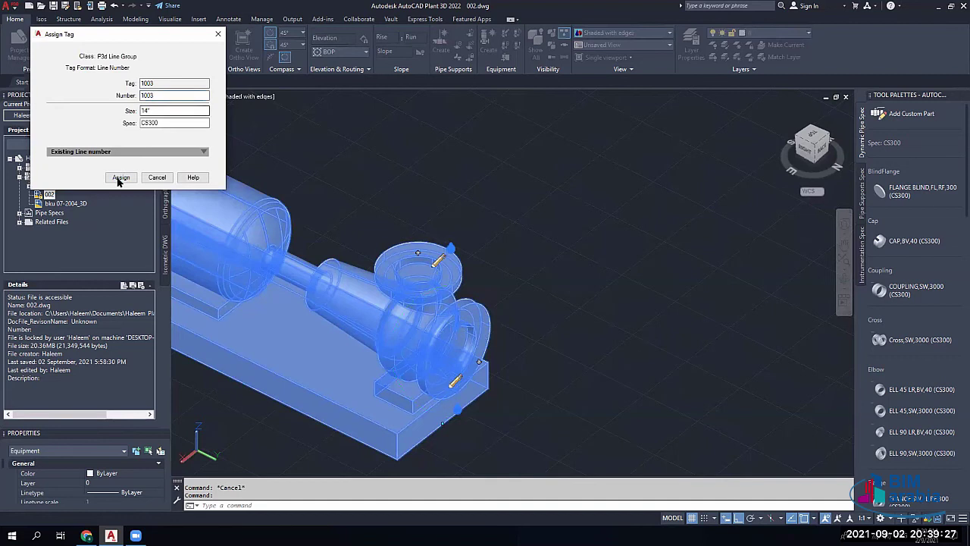
left_click(119, 177)
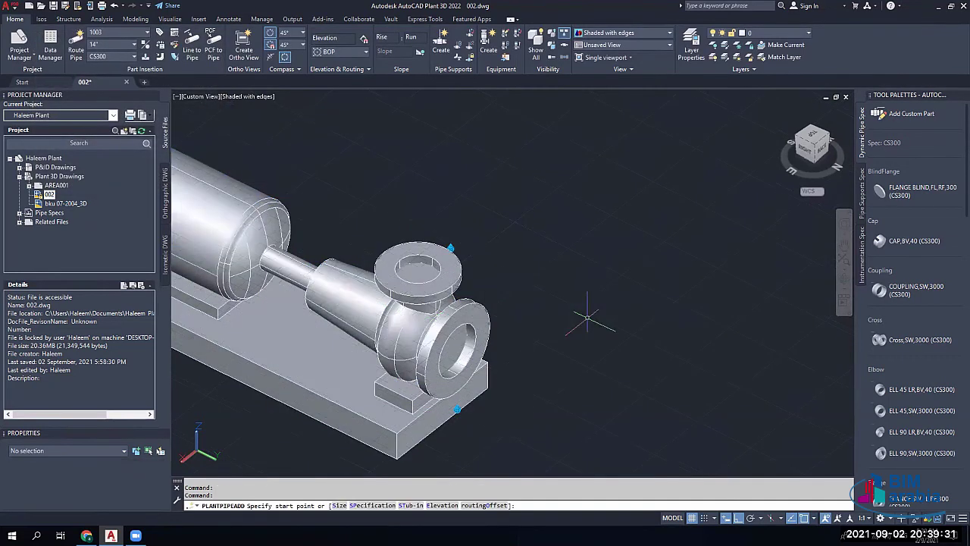
key("Escape")
Step: Route an 8" CS300 pipe of line 1003 straight out from the nearer pump's horizontal end nozzle for 4000
left_click(491, 340)
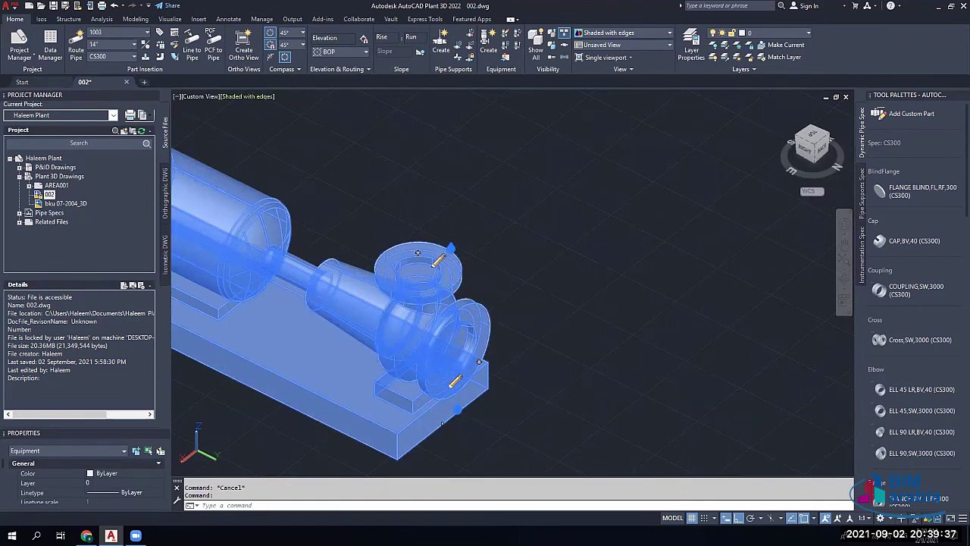
left_click(479, 361)
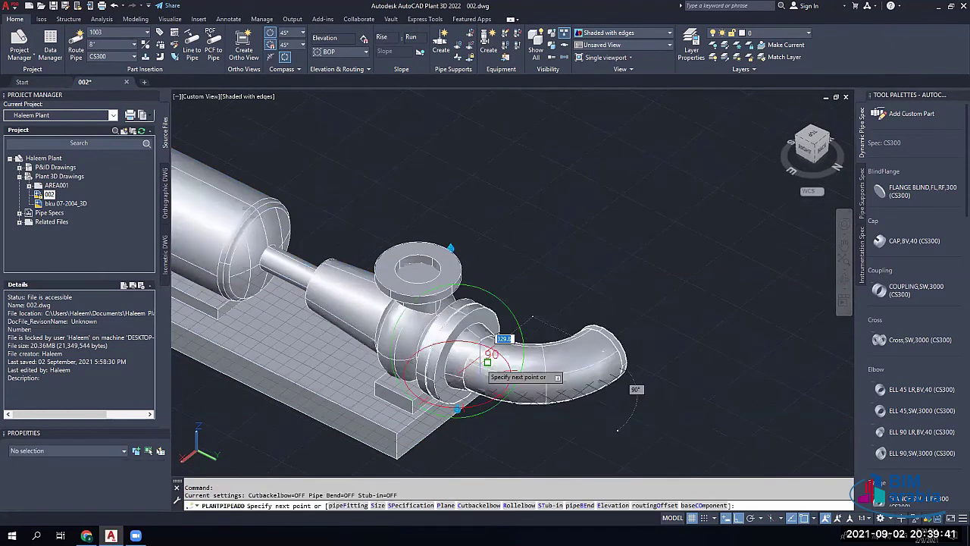
scroll(614, 376, "down", 3)
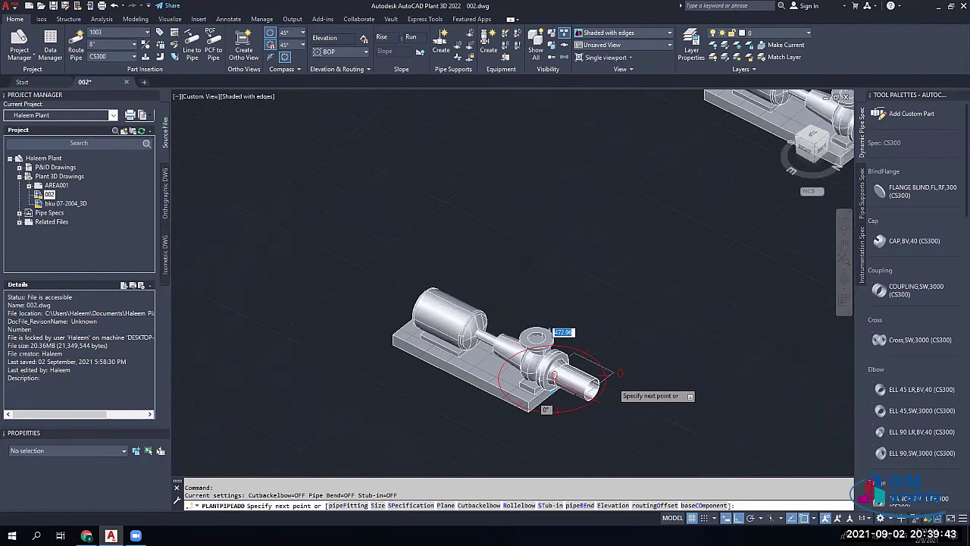
scroll(609, 376, "down", 3)
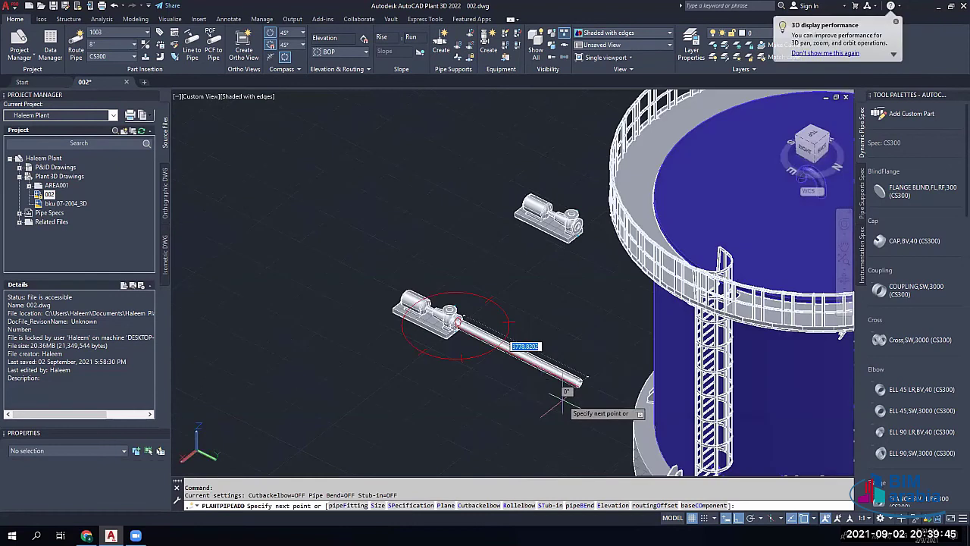
type("4000")
key("Return")
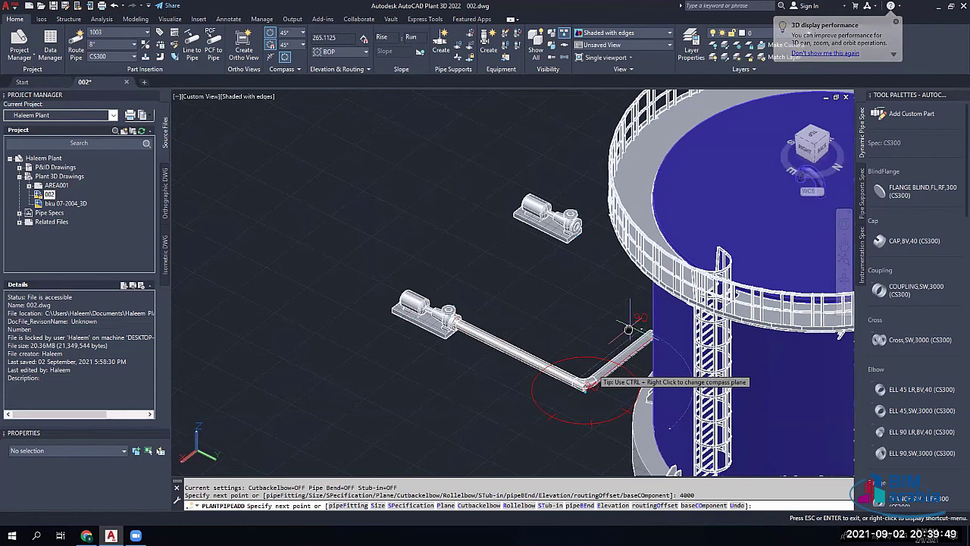
Step: Add a second pipe leg turned 90° alongside the tank base, towards the other pump's side, and finish routing
middle_click_drag(628, 328, 659, 334)
key("Return")
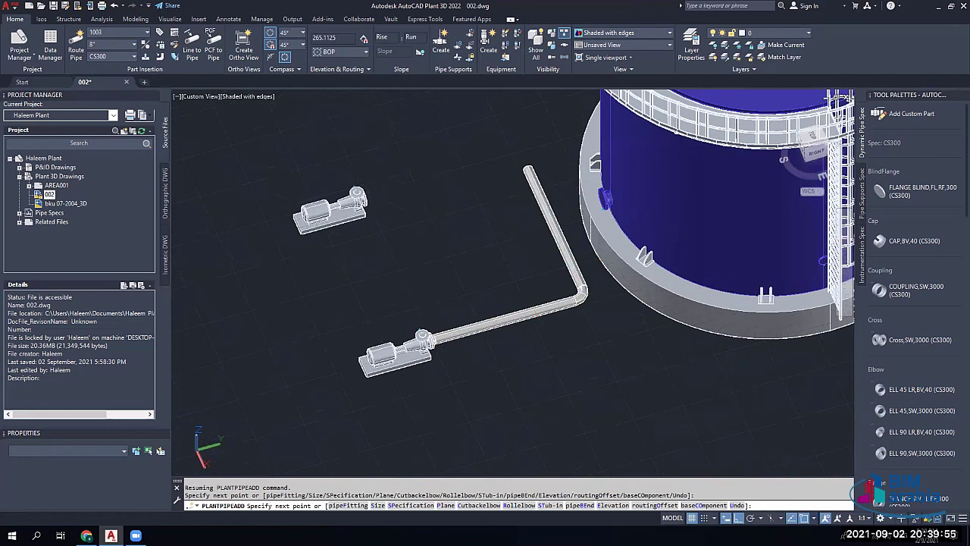
key("Escape")
Step: Delete the elbow that joins the two pipe legs of line 1003
scroll(524, 187, "up", 5)
left_click(616, 318)
scroll(409, 147, "down", 2)
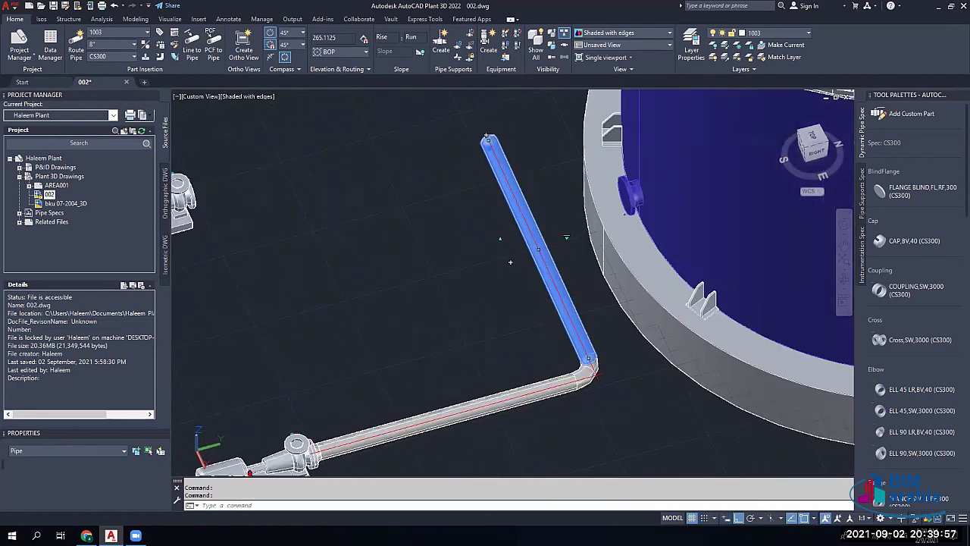
key("Escape")
scroll(587, 368, "up", 1)
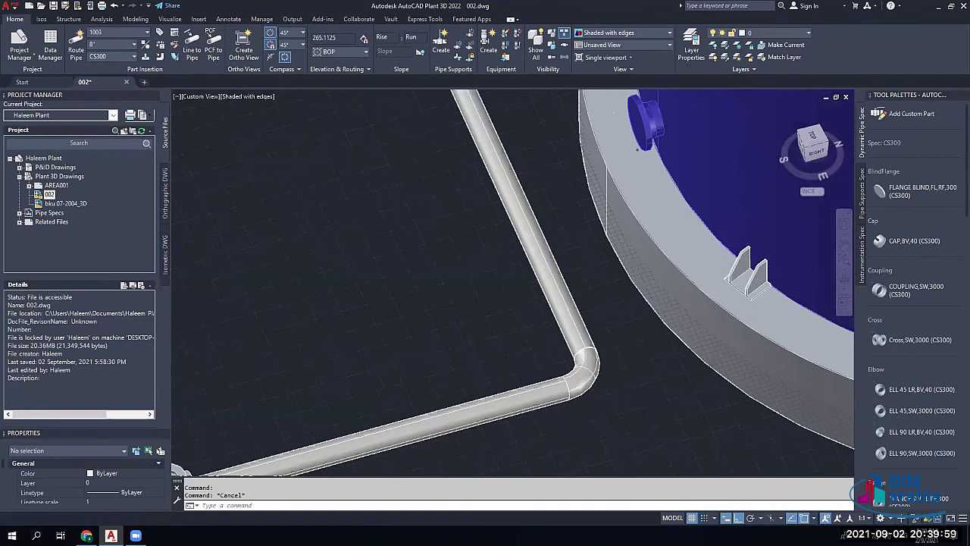
left_click(588, 367)
key("Delete")
Step: Select the detached pipe leg beside the tank and collapse the Project Manager and Properties palettes to the window's edge
scroll(591, 364, "up", 2)
left_click(568, 326)
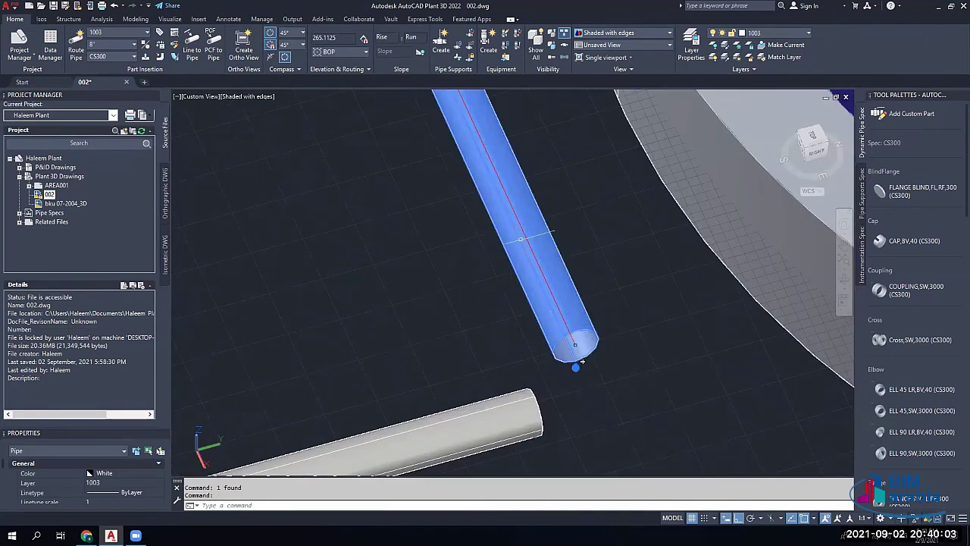
mouse_move(582, 362)
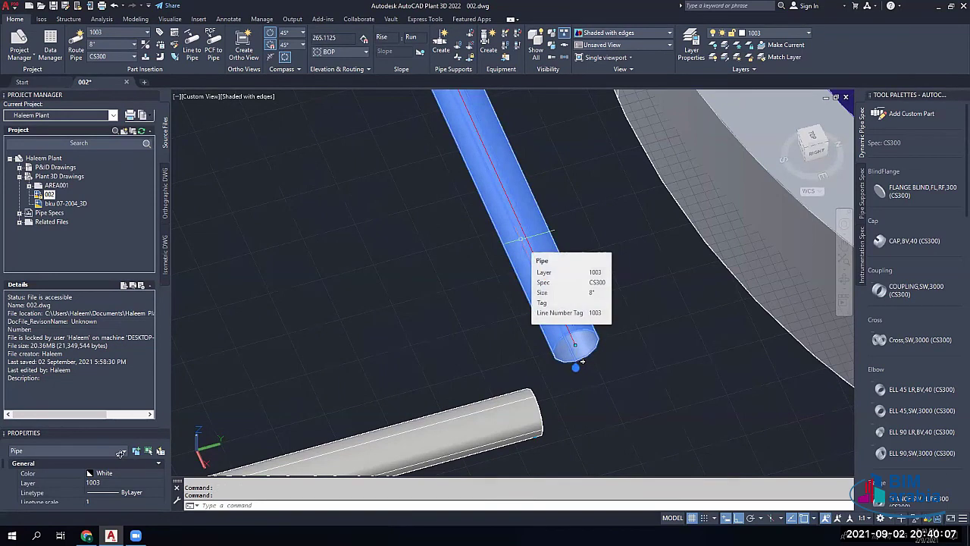
key("Escape")
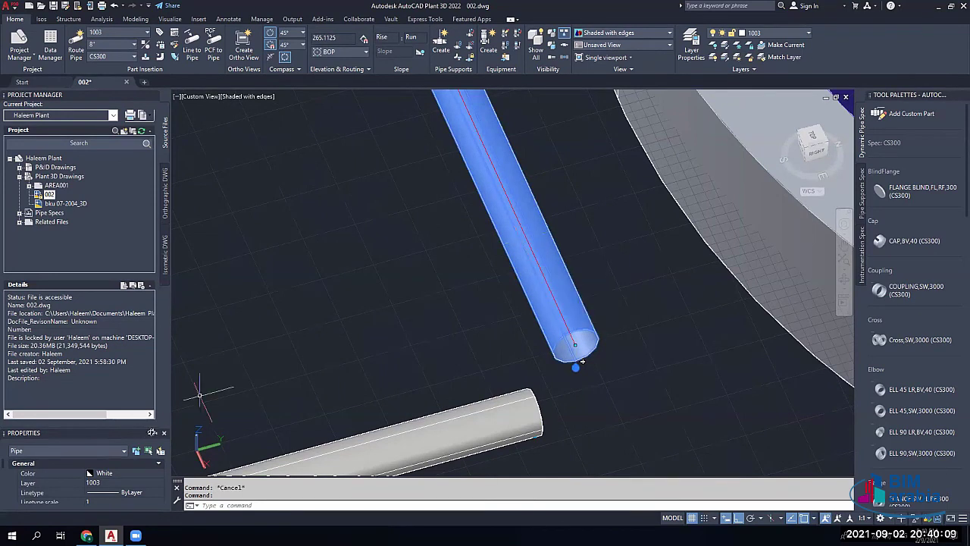
left_click(143, 95)
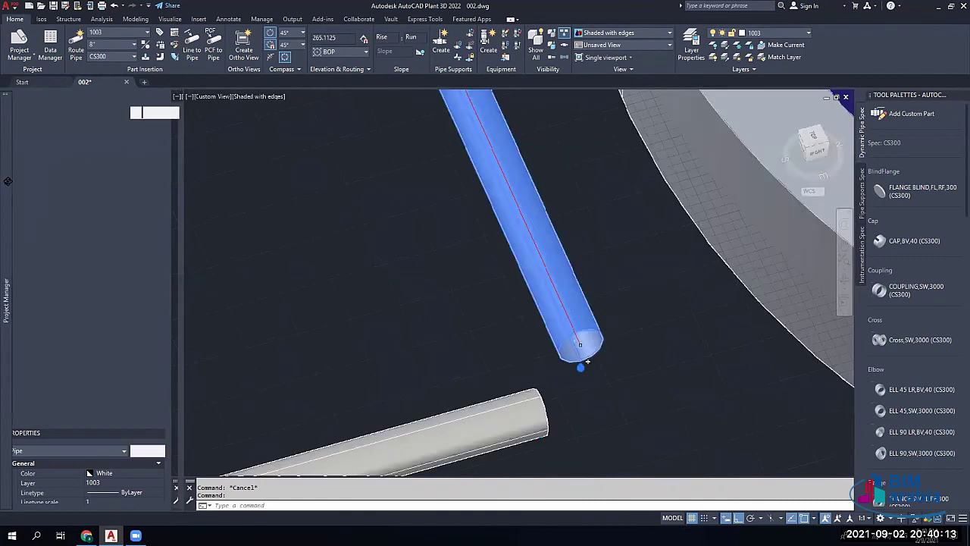
mouse_move(8, 181)
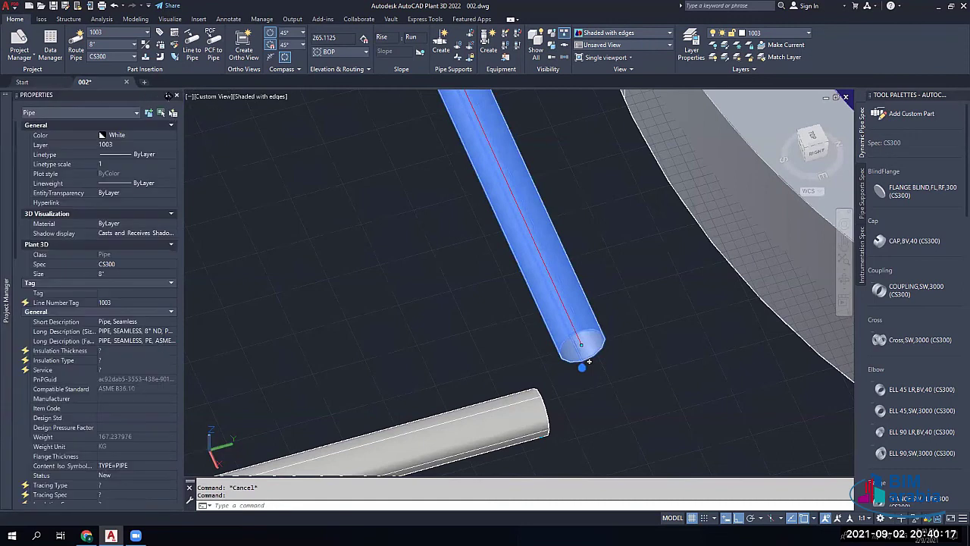
left_click(168, 95)
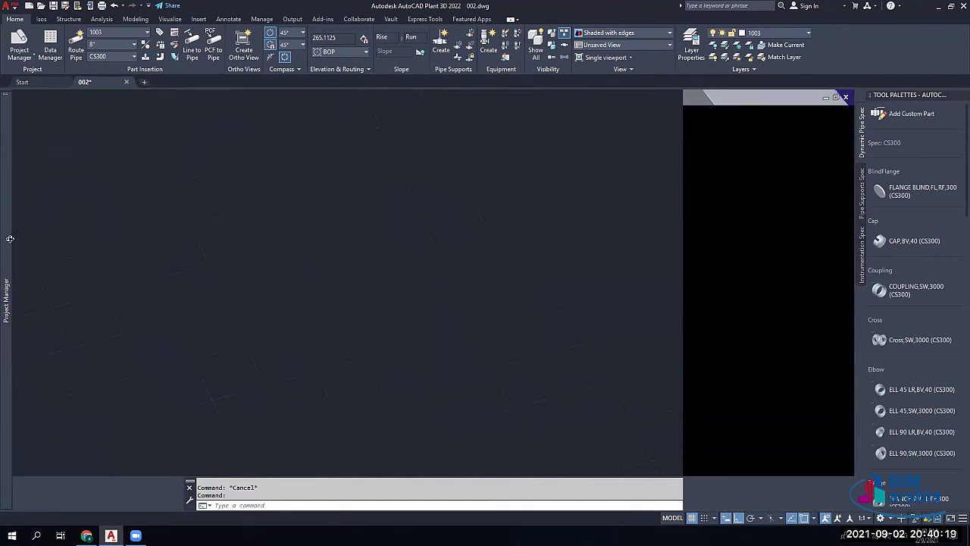
mouse_move(8, 366)
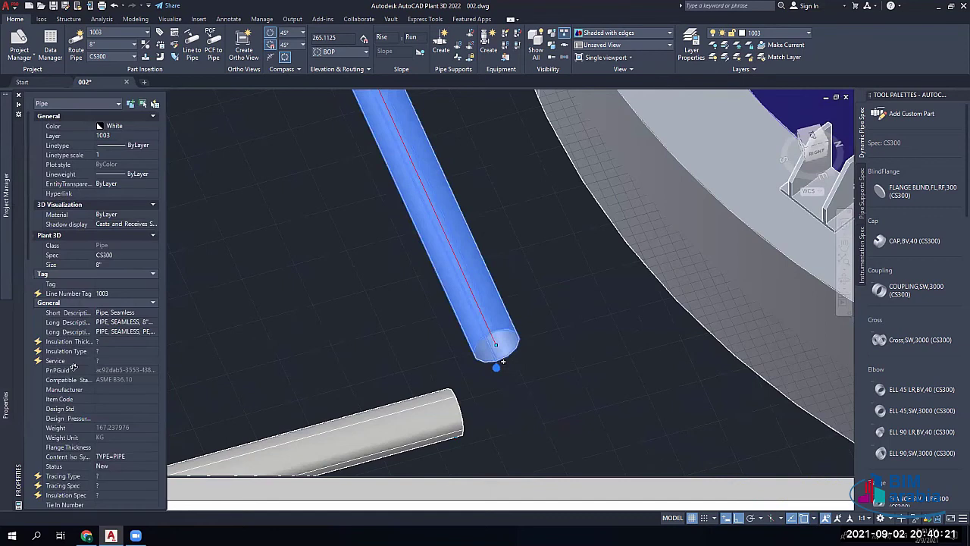
mouse_move(7, 191)
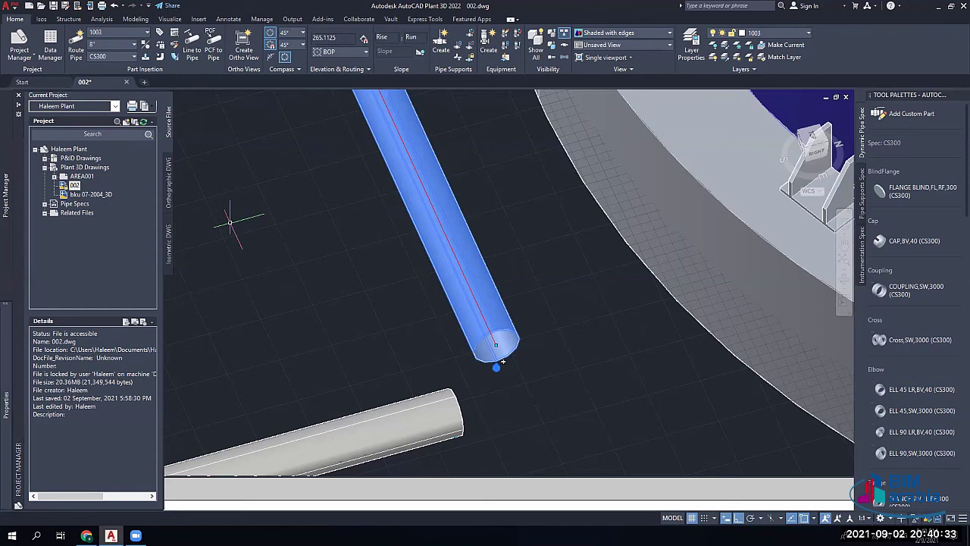
Step: Set the size of the selected pipe leg beside the tank to 12" and clear the selection
mouse_move(3, 331)
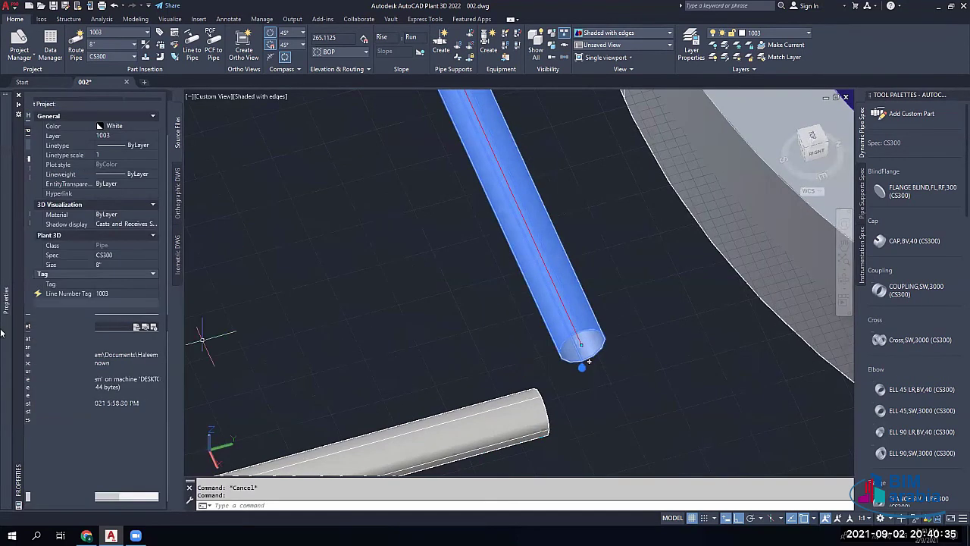
left_click(125, 264)
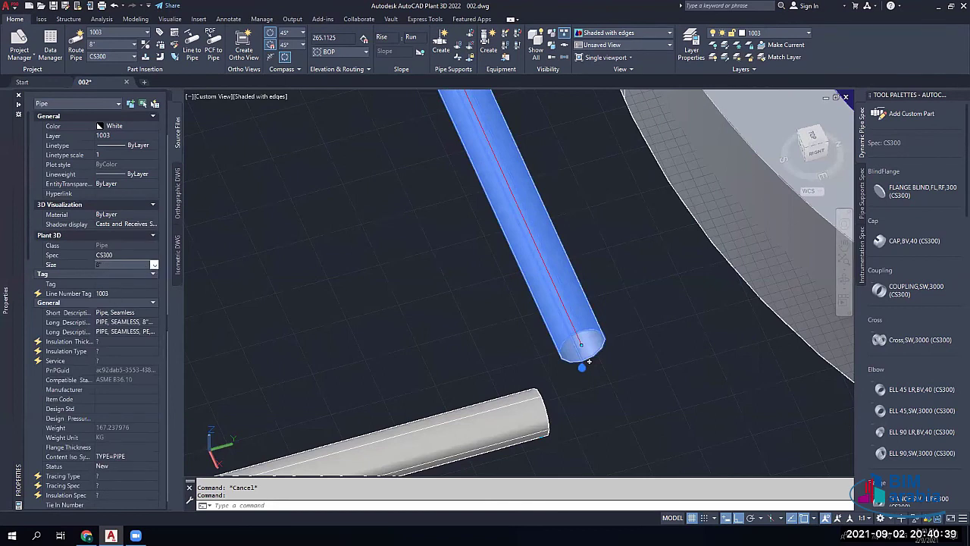
left_click(121, 294)
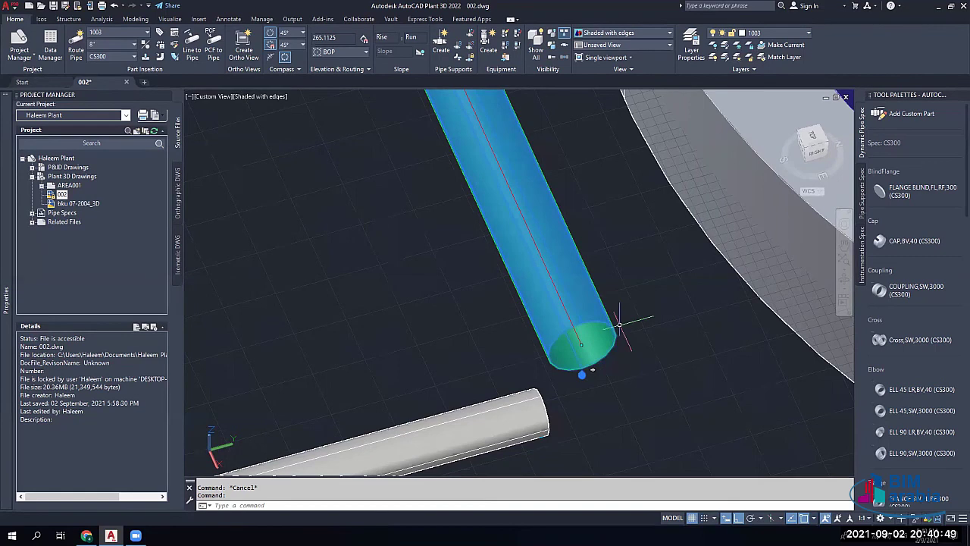
key("Escape")
scroll(574, 300, "down", 3)
key("Escape")
scroll(517, 246, "down", 2)
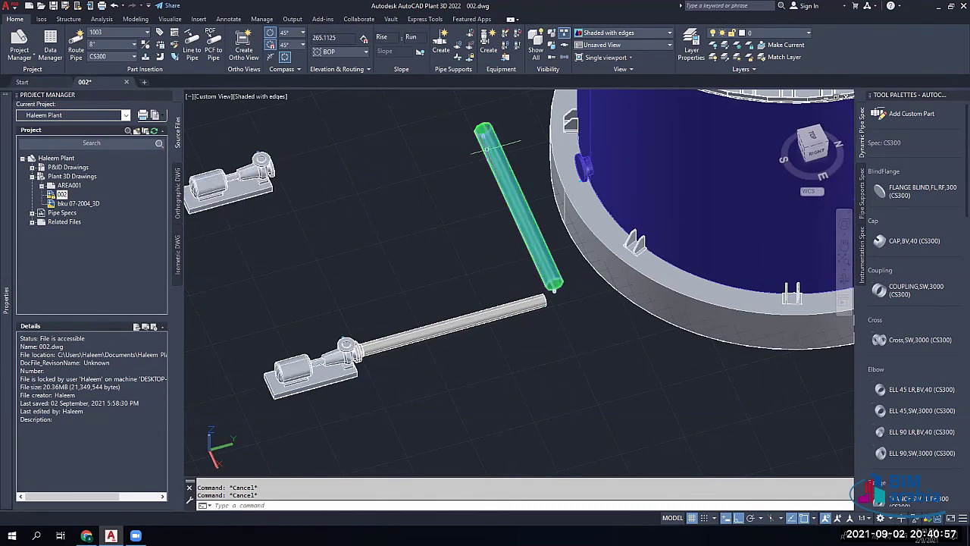
Step: Continue the 12" pipe from its nearer end so it runs straight past the end of the pump's pipe, and finish routing
scroll(507, 227, "up", 2)
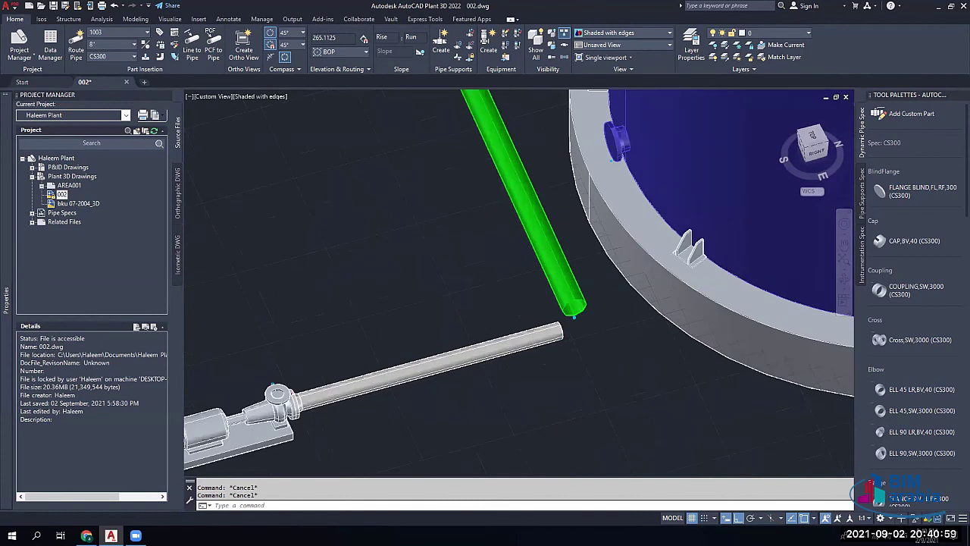
scroll(502, 218, "up", 2)
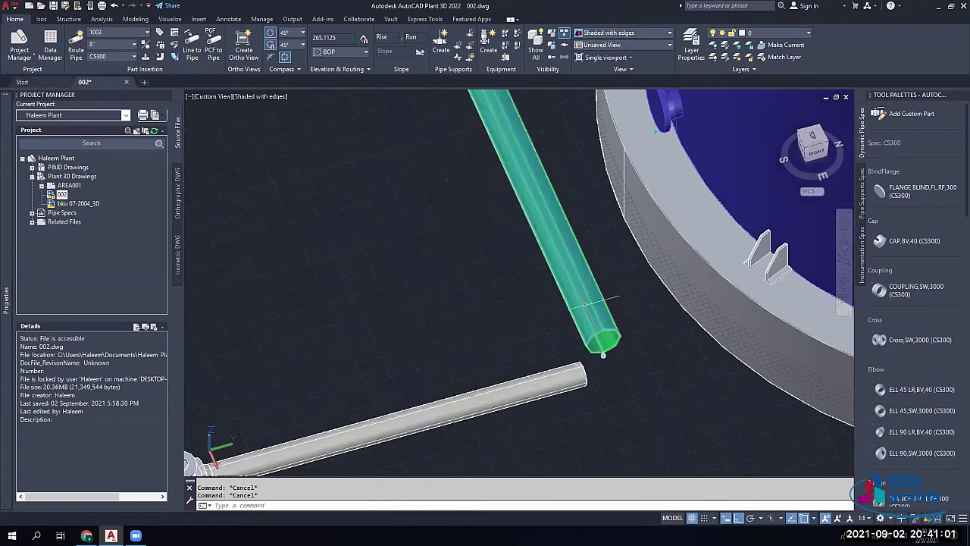
left_click(585, 303)
left_click(608, 352)
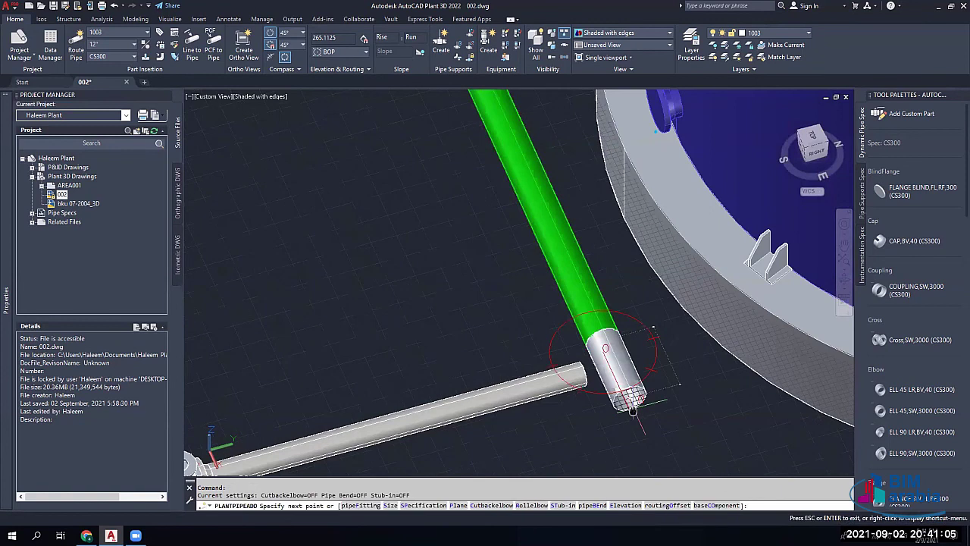
middle_click_drag(632, 410, 598, 289)
left_click(630, 360)
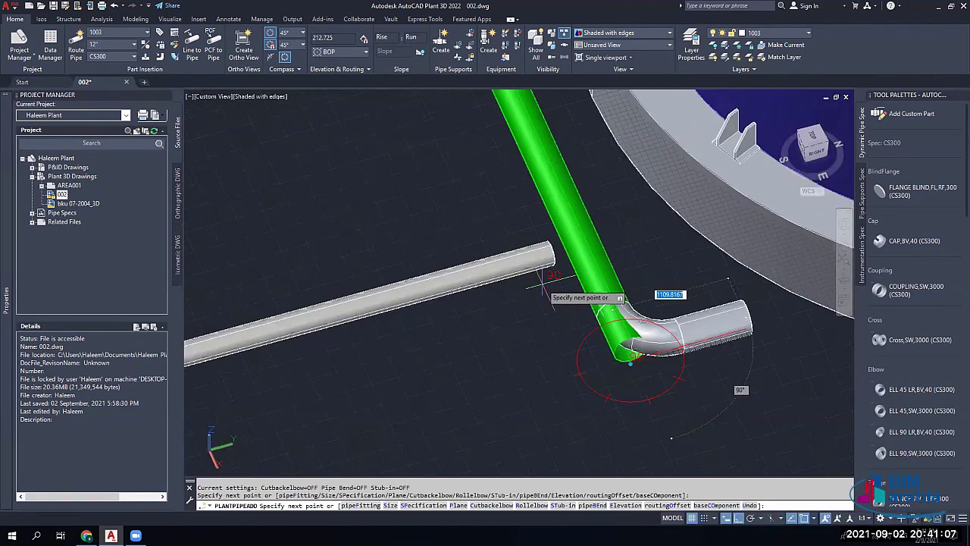
key("Escape")
Step: Extend the 12" pipe straight out from its far end, towards the other pump's side, and finish routing
scroll(542, 284, "down", 3)
middle_click_drag(494, 98, 498, 226)
left_click(497, 225)
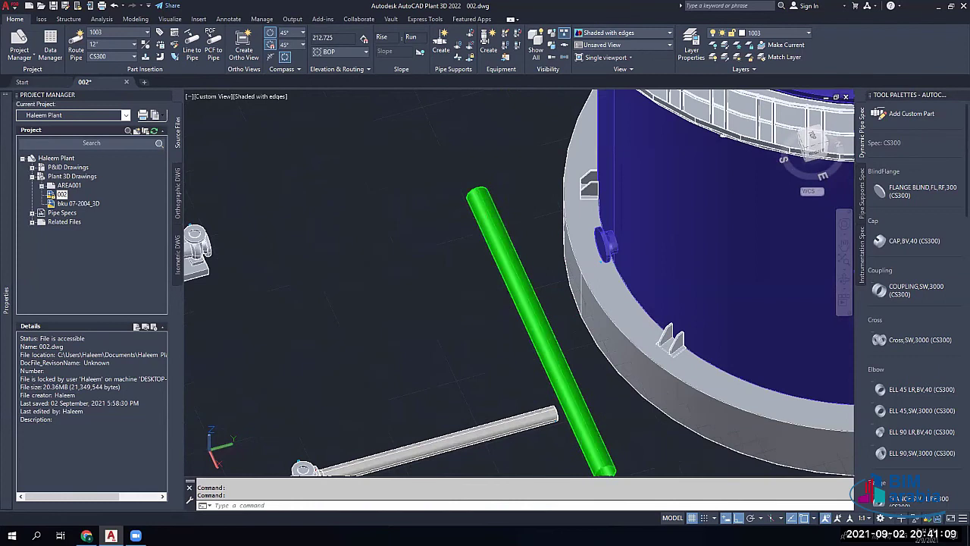
left_click(478, 191)
key("Escape")
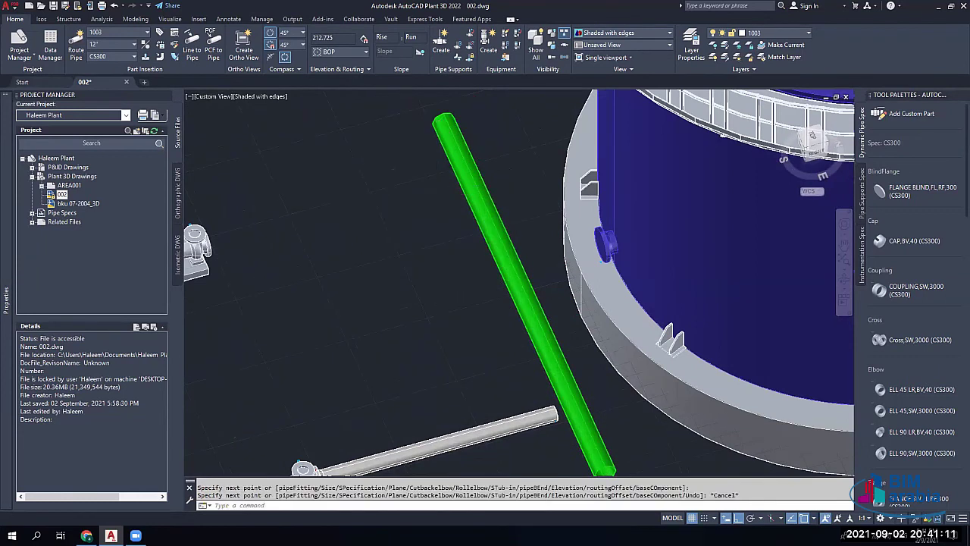
scroll(914, 200, "down", 1)
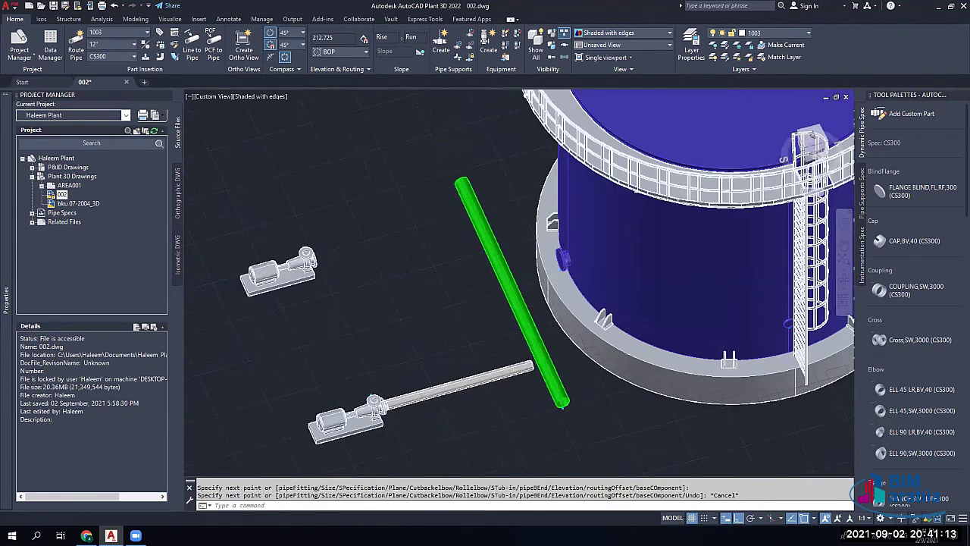
scroll(915, 196, "down", 1)
key("Escape")
Step: Place a FLANGE BLIND,FL,RF,300 (CS300) on the nearer end of the 12" pipe with a rotation angle of 0
left_click(880, 241)
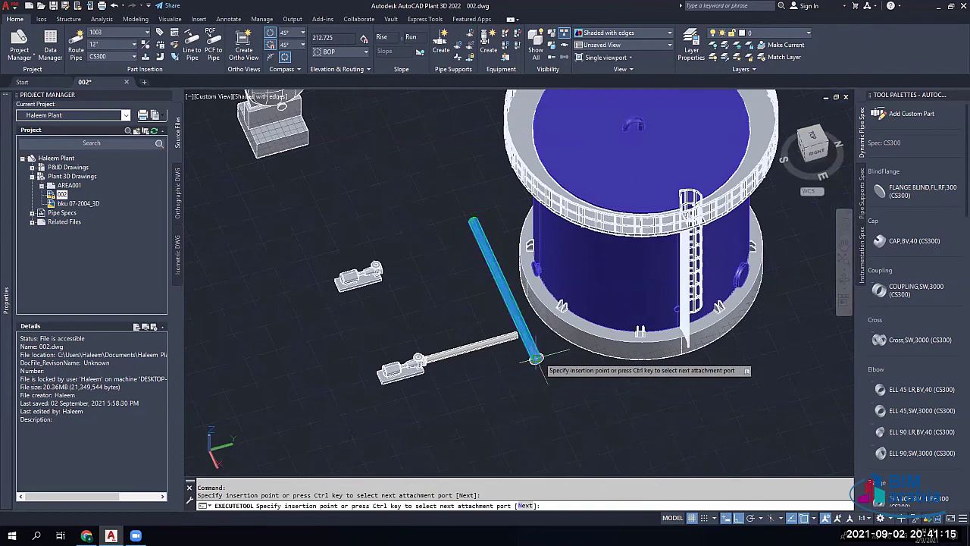
scroll(536, 357, "up", 2)
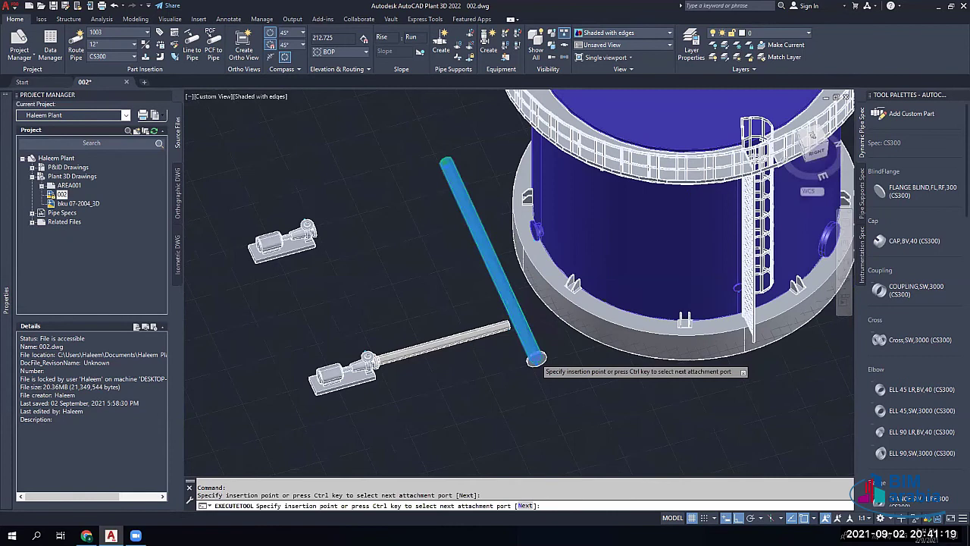
scroll(536, 358, "up", 1)
left_click(536, 359)
type("0")
key("Return")
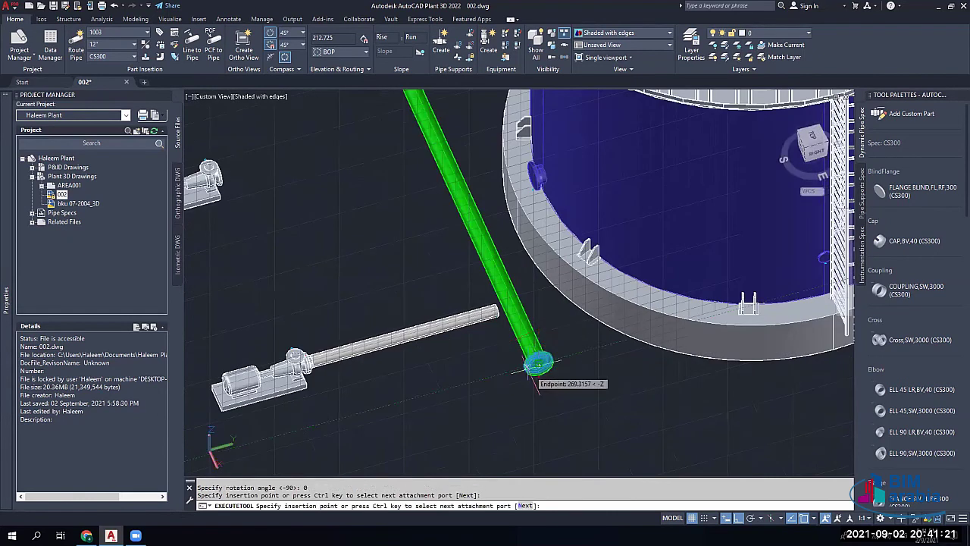
key("Escape")
scroll(534, 366, "up", 1)
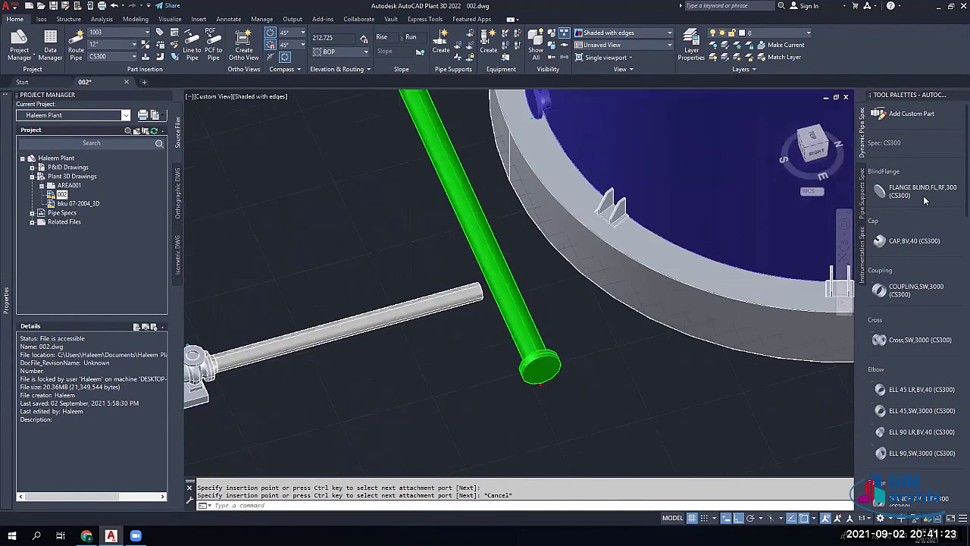
scroll(541, 371, "up", 1)
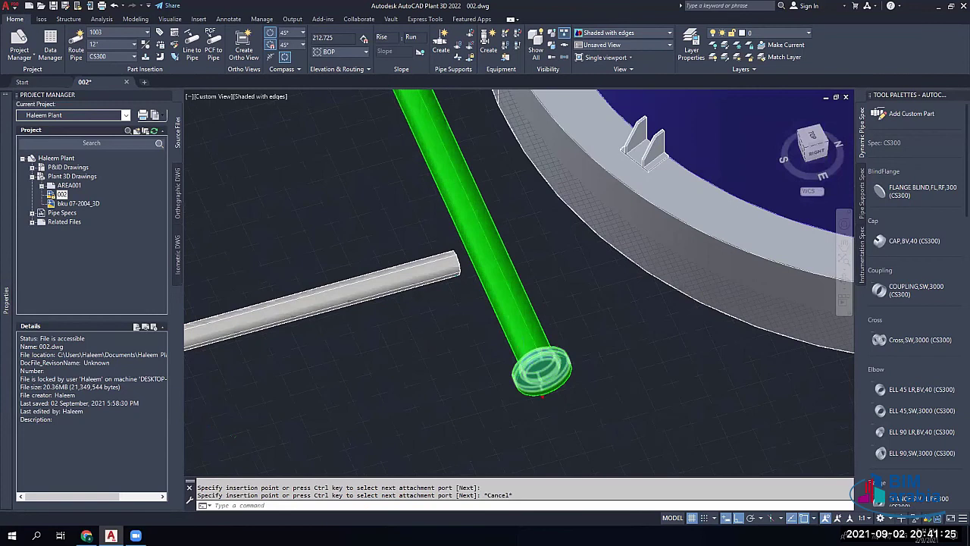
scroll(541, 394, "down", 3)
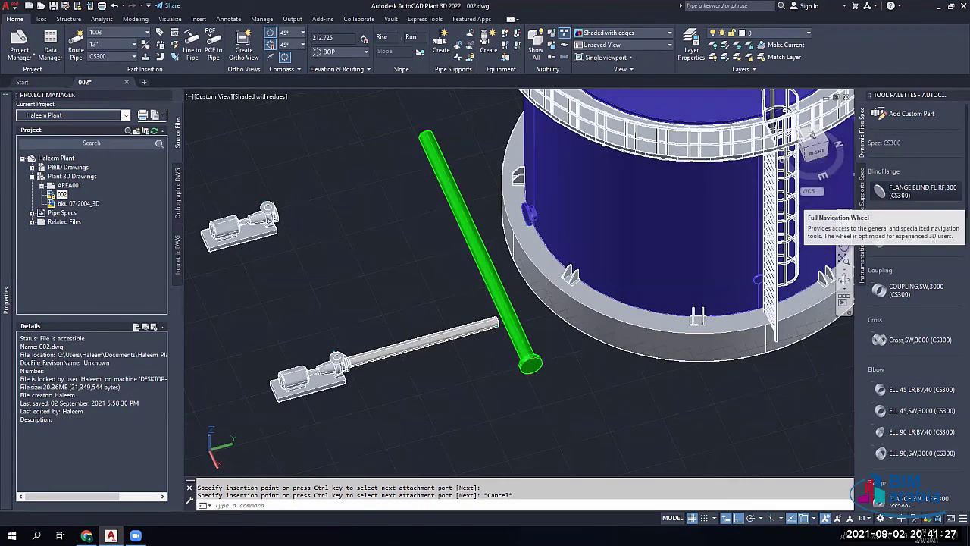
left_click(915, 190)
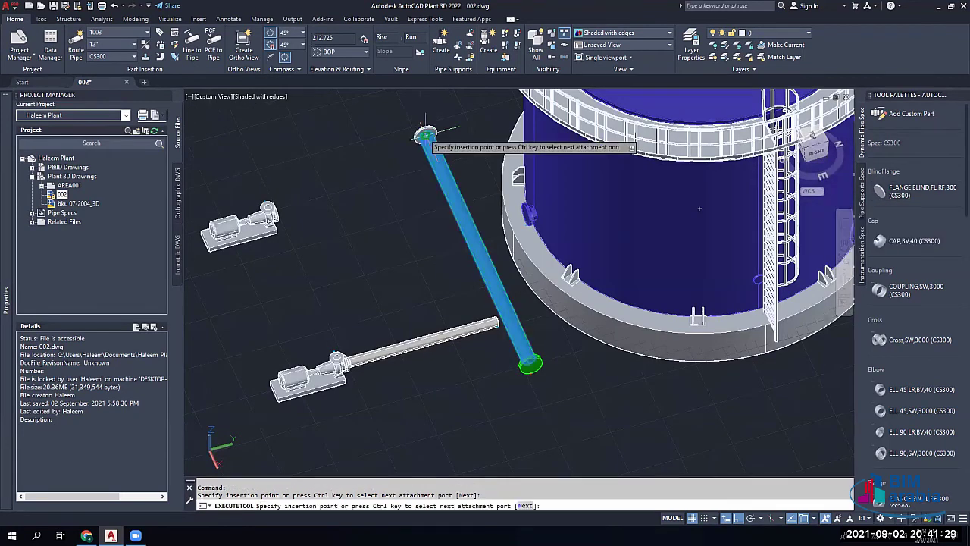
key("Escape")
Step: Route the pump's 8" pipe straight from its open end into the 12" header so a tee joins them
scroll(467, 309, "up", 4)
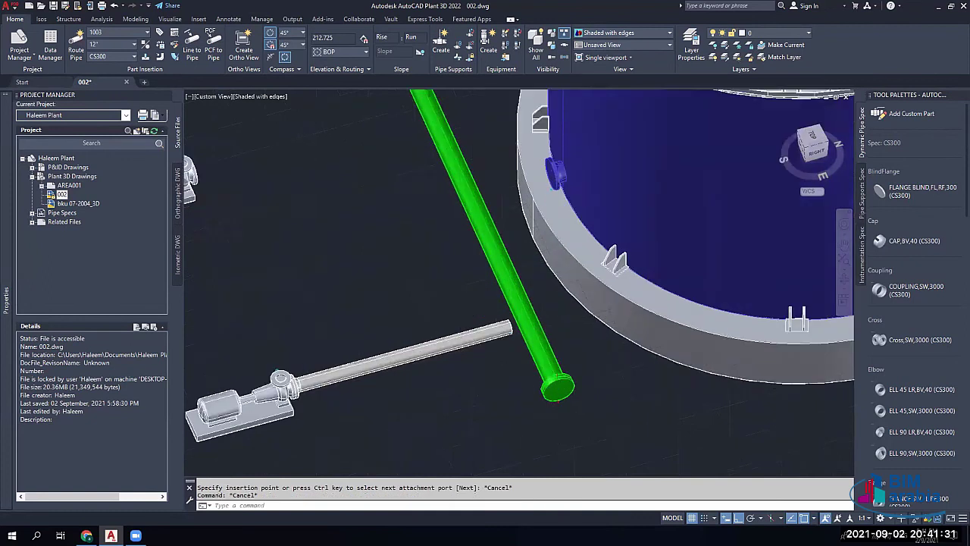
middle_click_drag(471, 423, 459, 447, "shift")
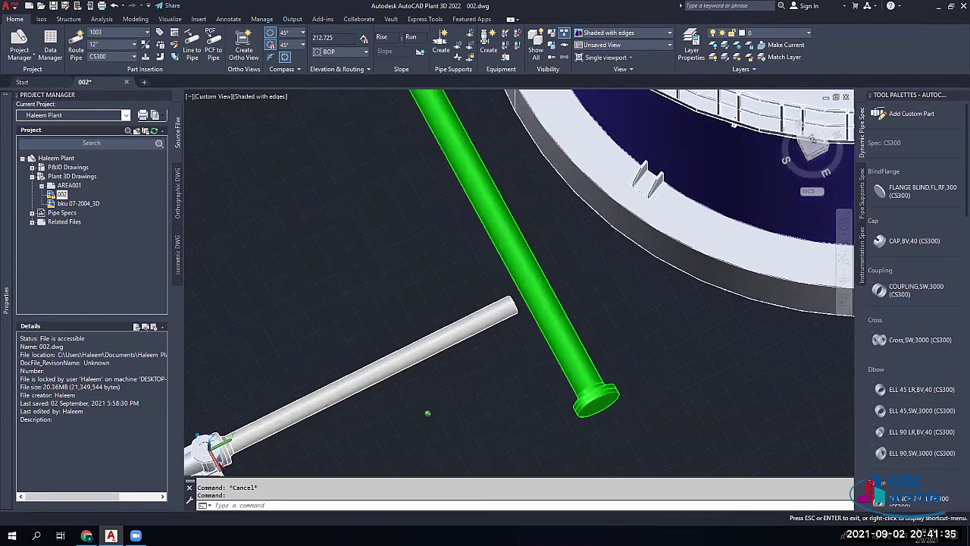
middle_click_drag(427, 413, 427, 422, "shift")
key("Escape")
key("Escape")
scroll(479, 316, "up", 2)
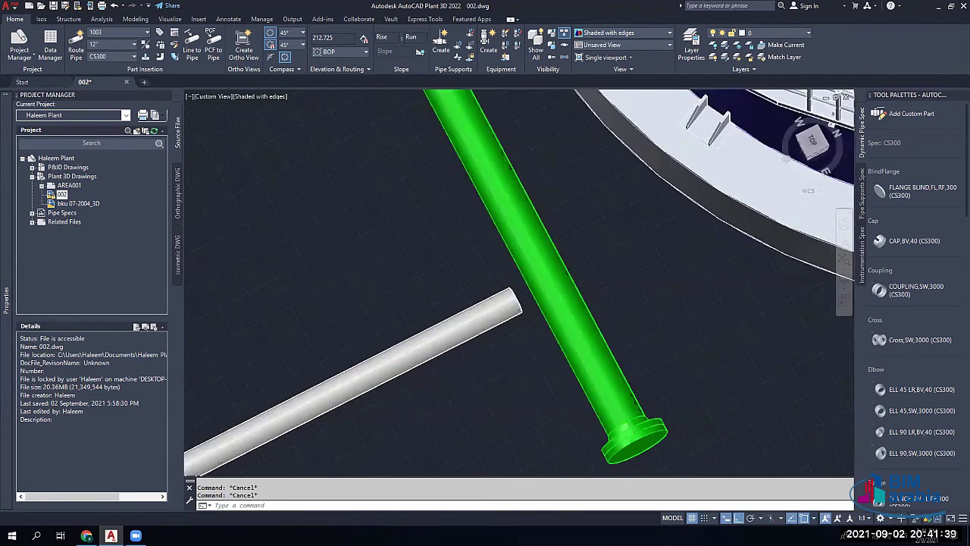
scroll(504, 318, "up", 2)
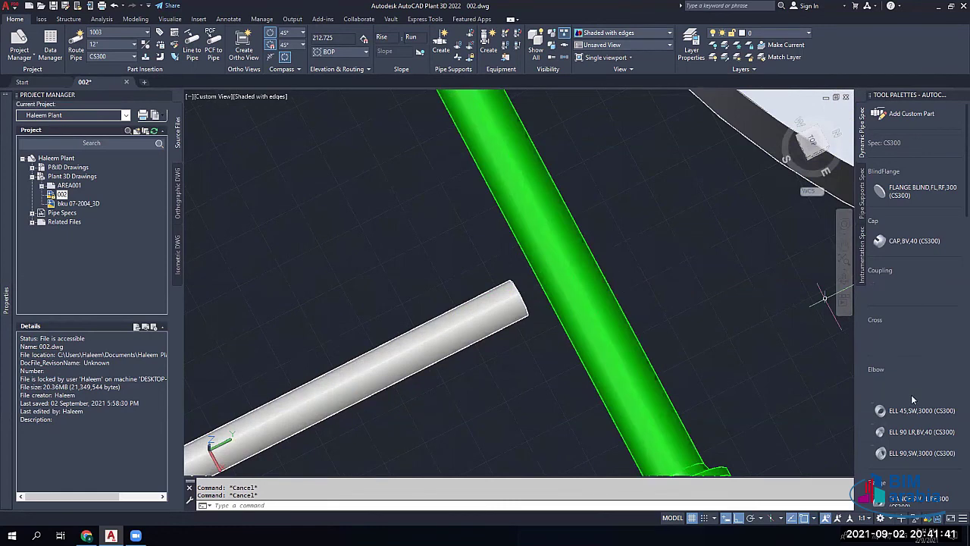
scroll(915, 402, "down", 3)
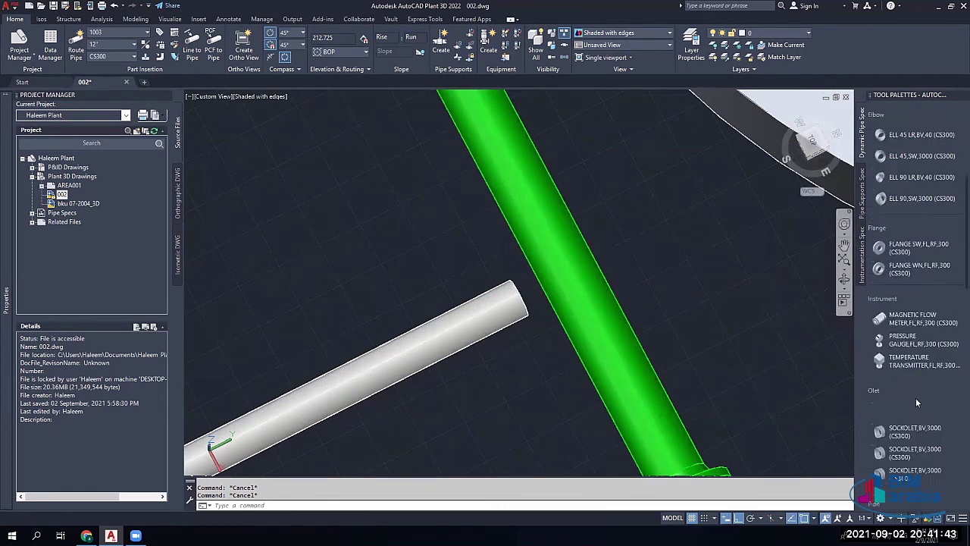
scroll(915, 401, "up", 3)
left_click(521, 302)
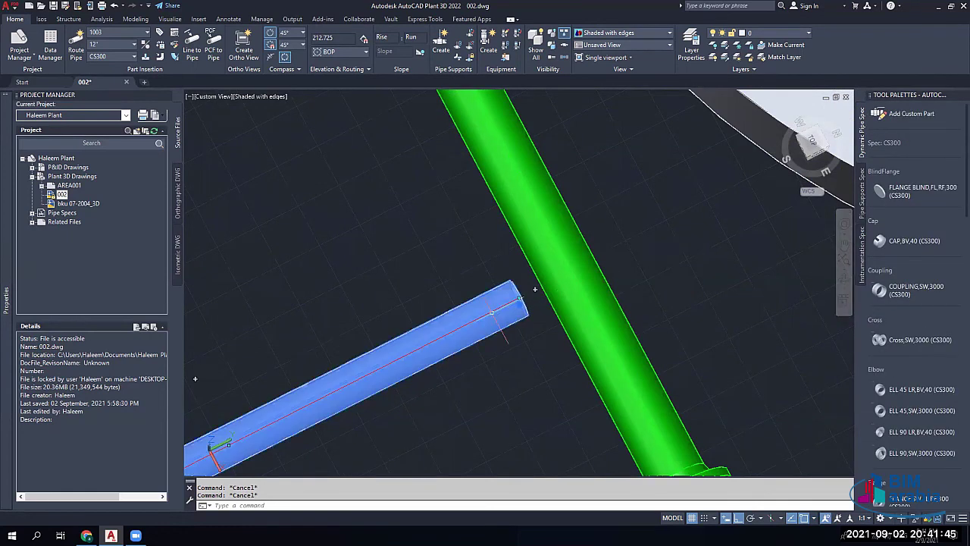
key("Escape")
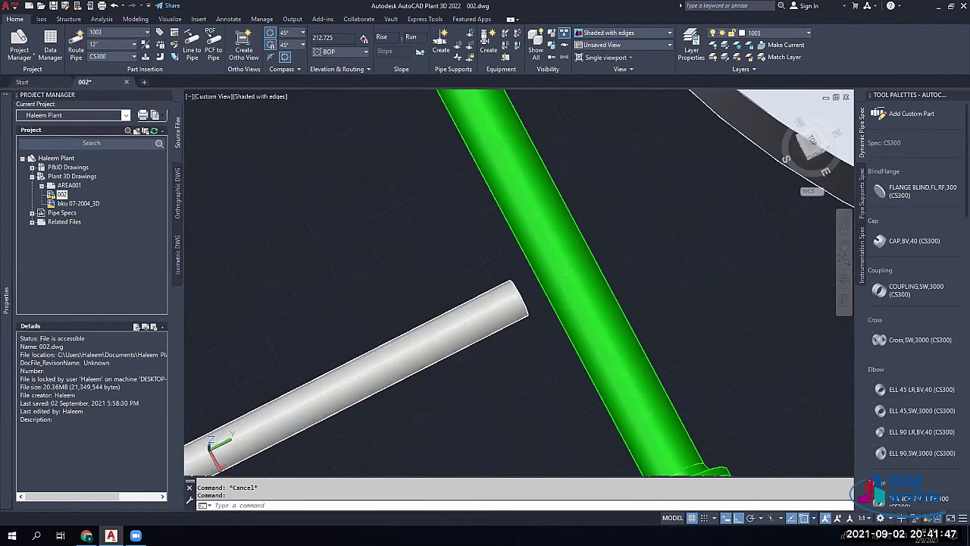
left_click(521, 297)
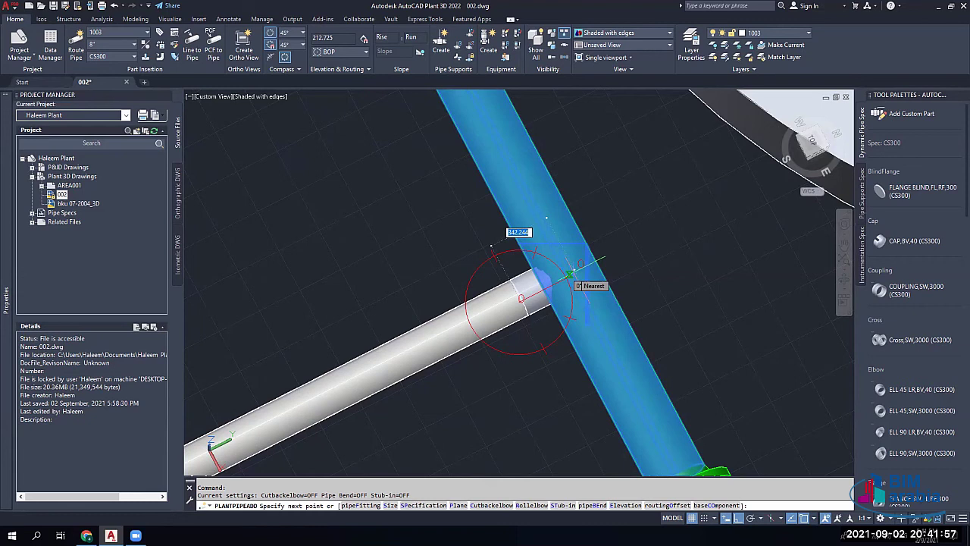
left_click(570, 275)
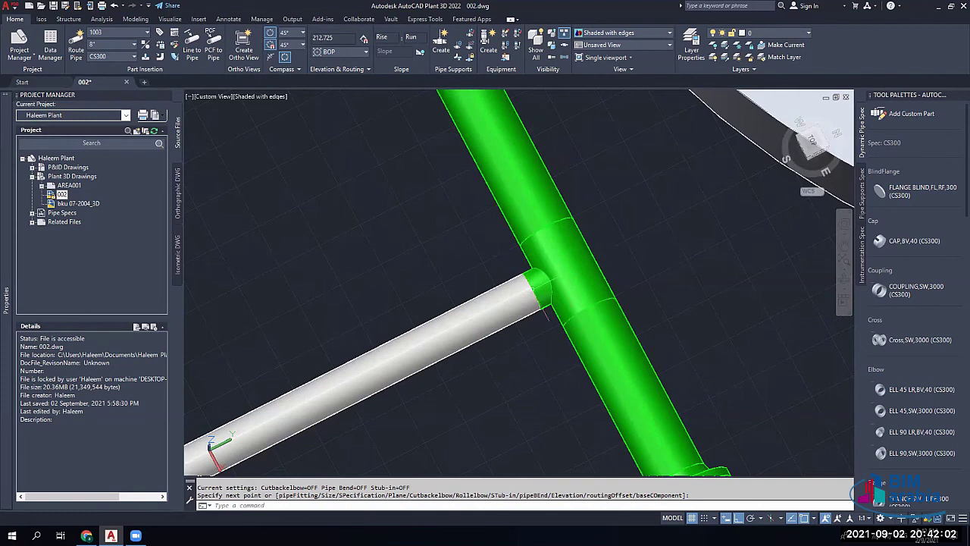
Step: Examine the tee connection between the pump's 8" pipe and the 12" header, with the branch pipe selected
right_click(538, 291, "shift")
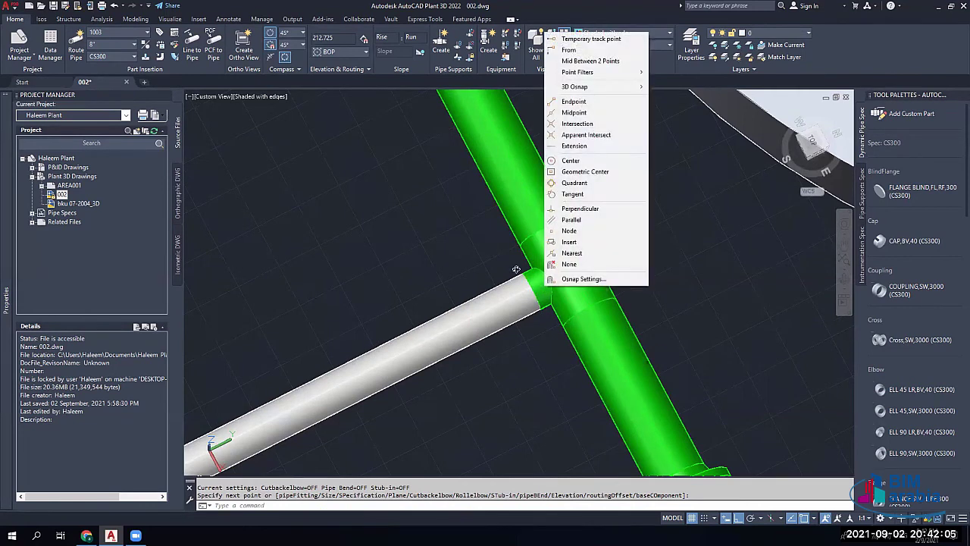
key("Escape")
middle_click_drag(552, 271, 547, 301, "shift")
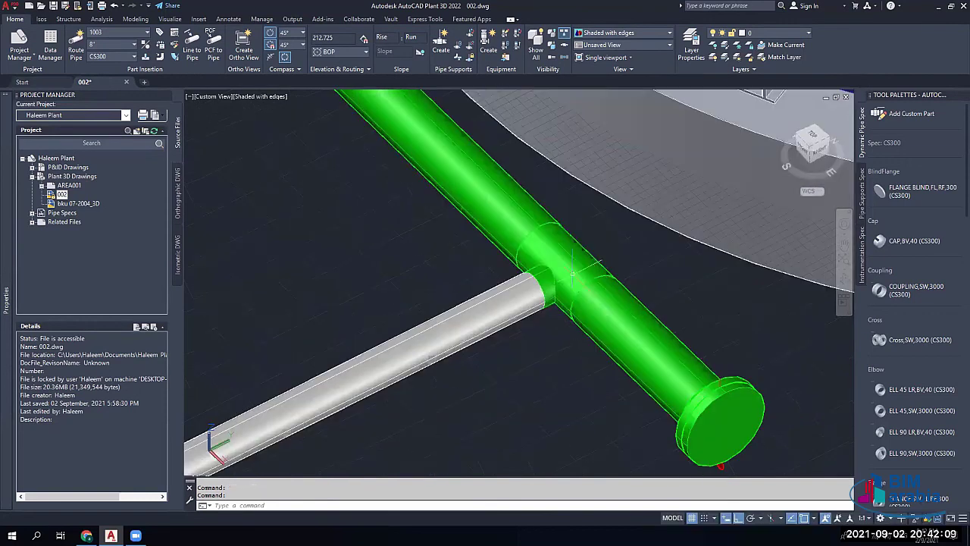
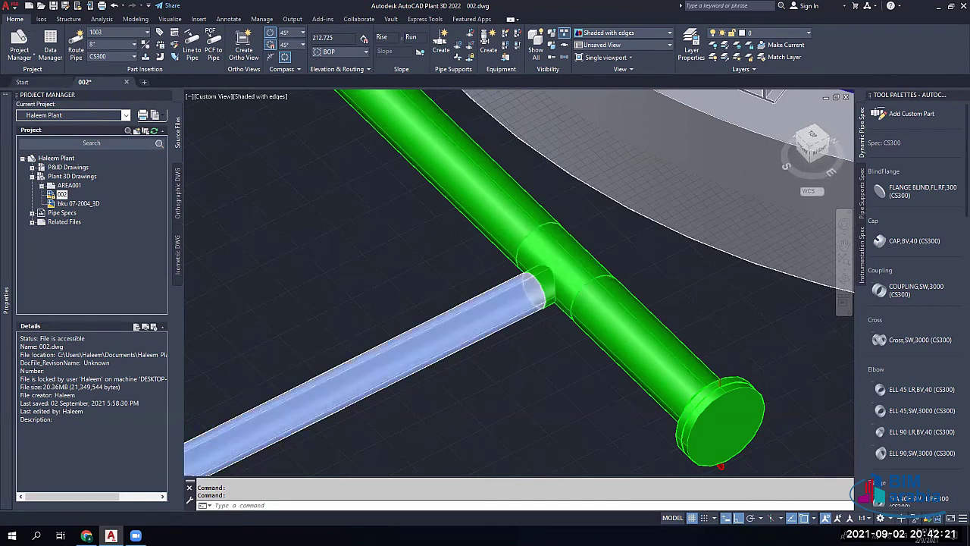
scroll(504, 300, "down", 5)
left_click(485, 310)
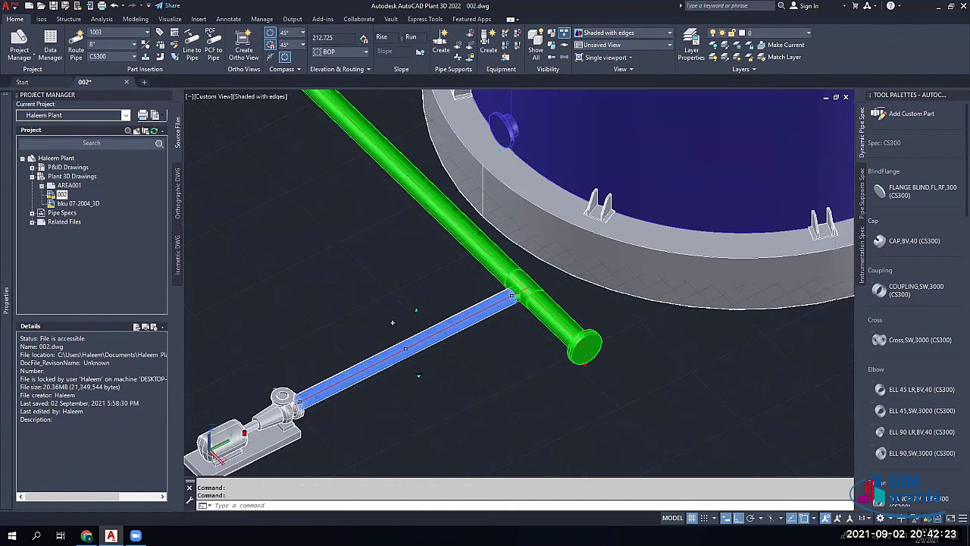
scroll(485, 310, "up", 2)
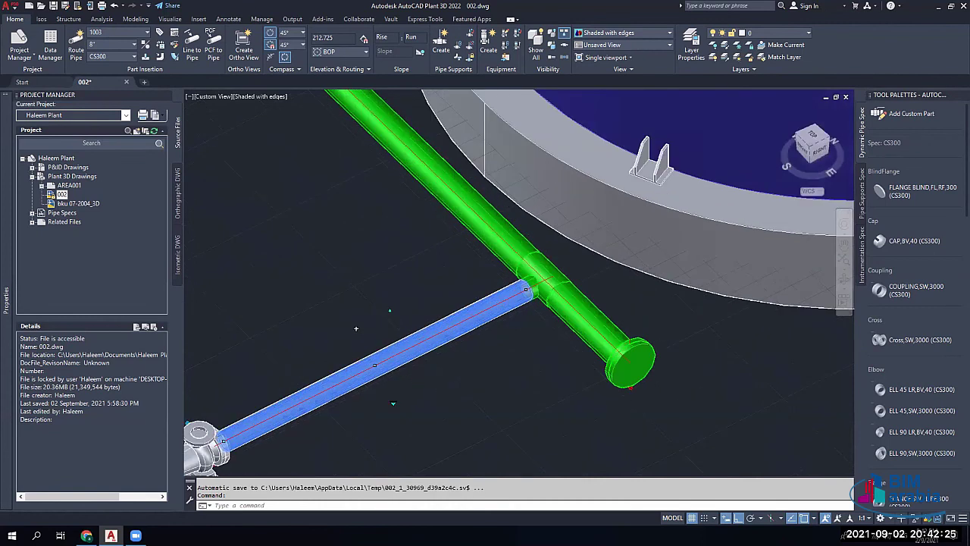
scroll(478, 309, "up", 2)
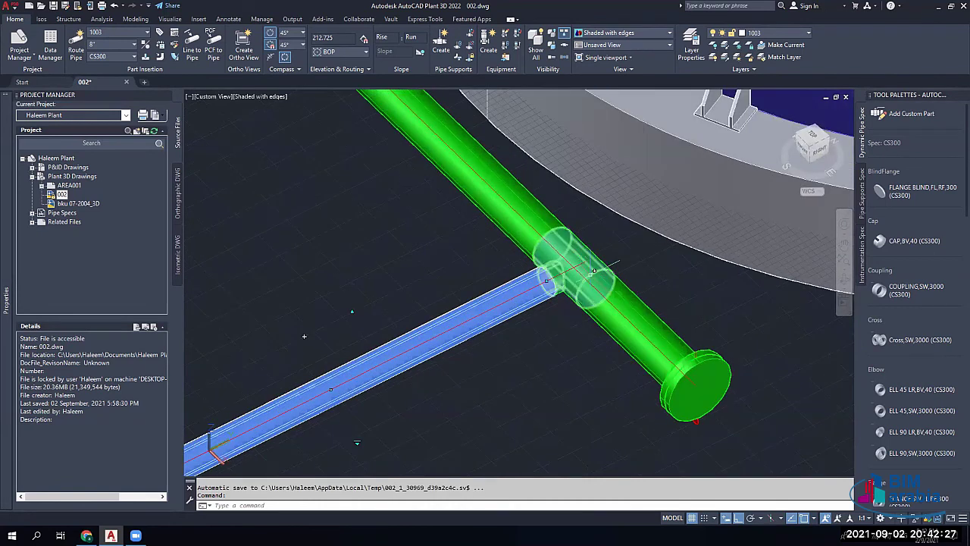
Step: Undo the tee connection so the pump's 8" pipe ends short of the 12" header again
key("ctrl+z")
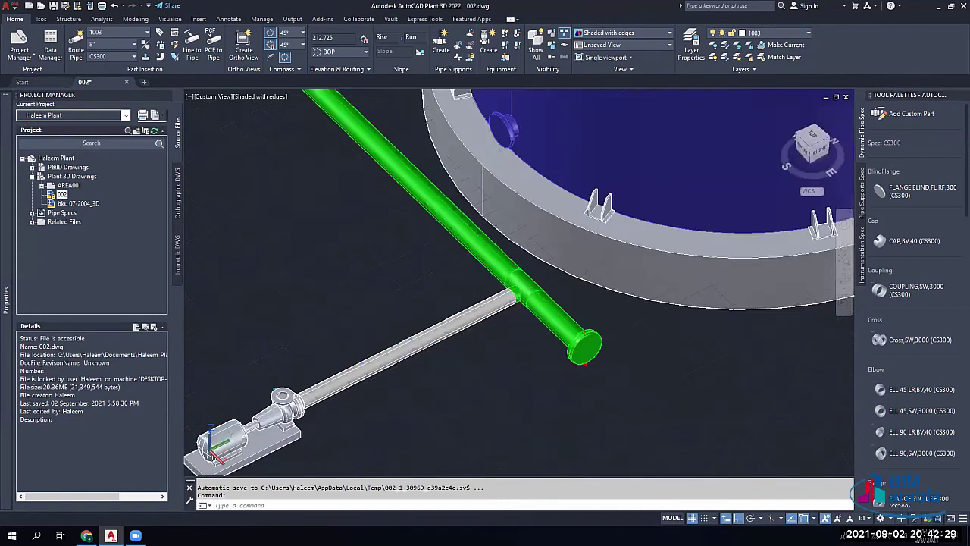
key("ctrl+z")
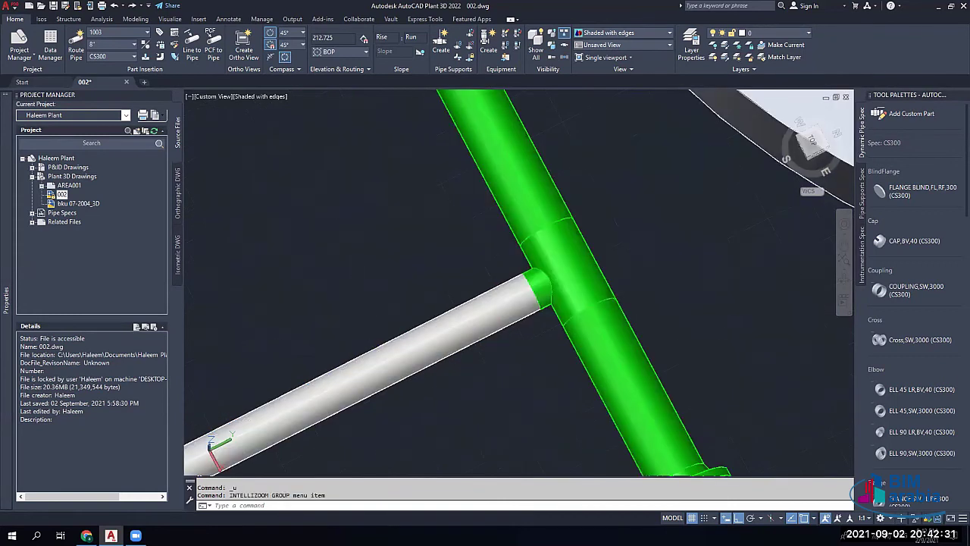
key("ctrl+z")
scroll(493, 287, "up", 2)
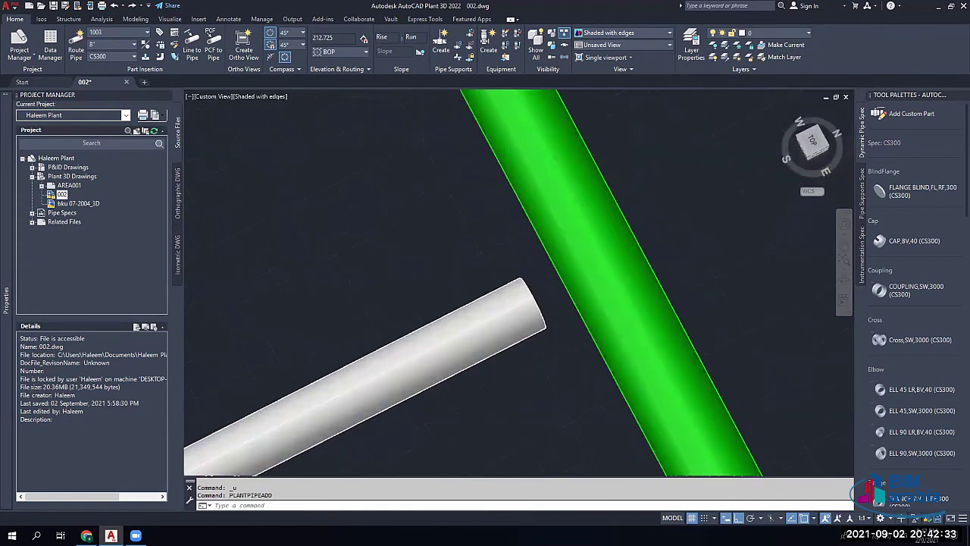
scroll(489, 287, "up", 2)
Step: Route the pump's 8" pipe straight from its open end to a Nearest snap point on the 12" header, forming a tee
left_click(515, 303)
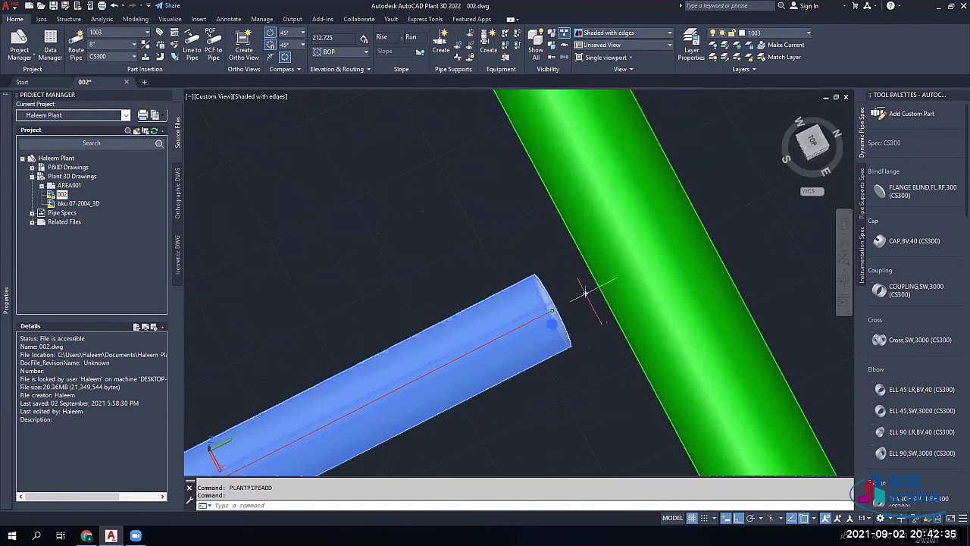
left_click(585, 293)
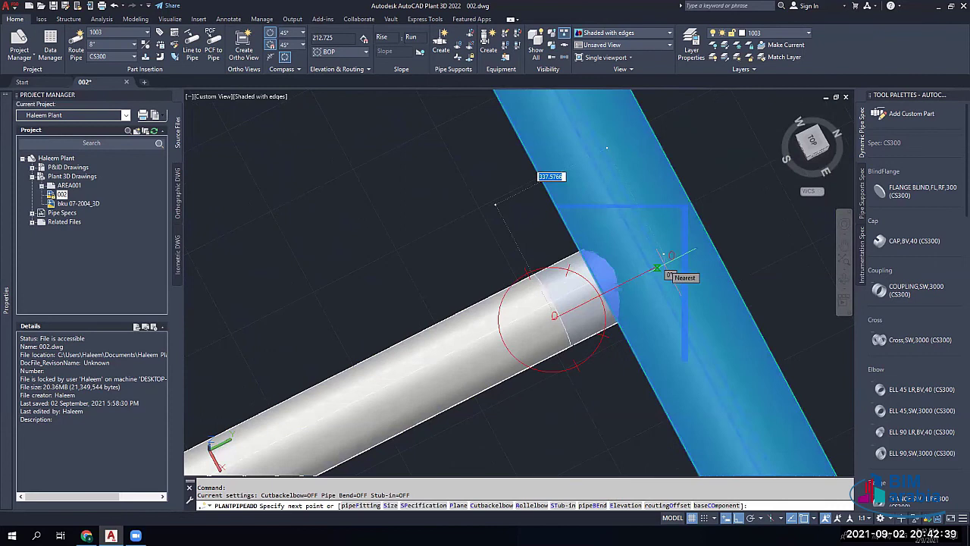
left_click(817, 518)
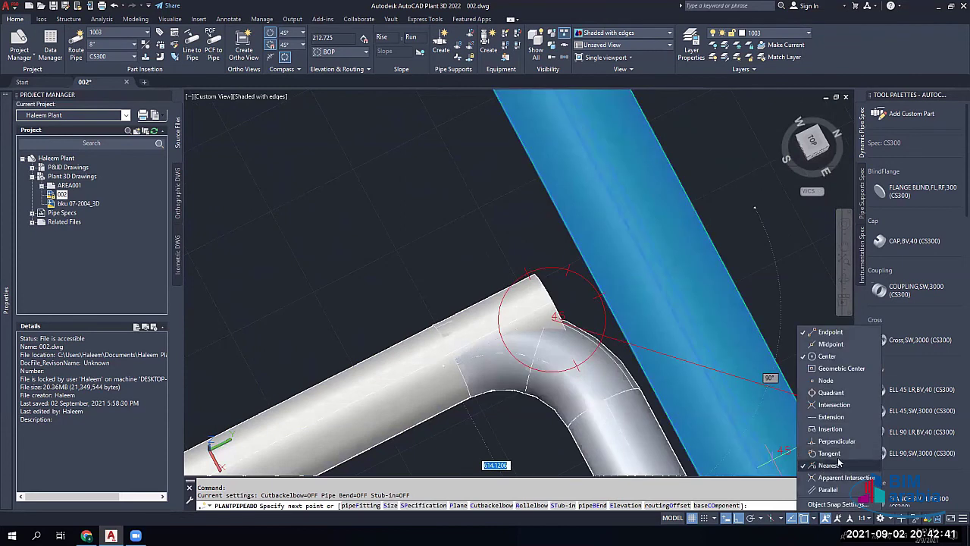
left_click(829, 465)
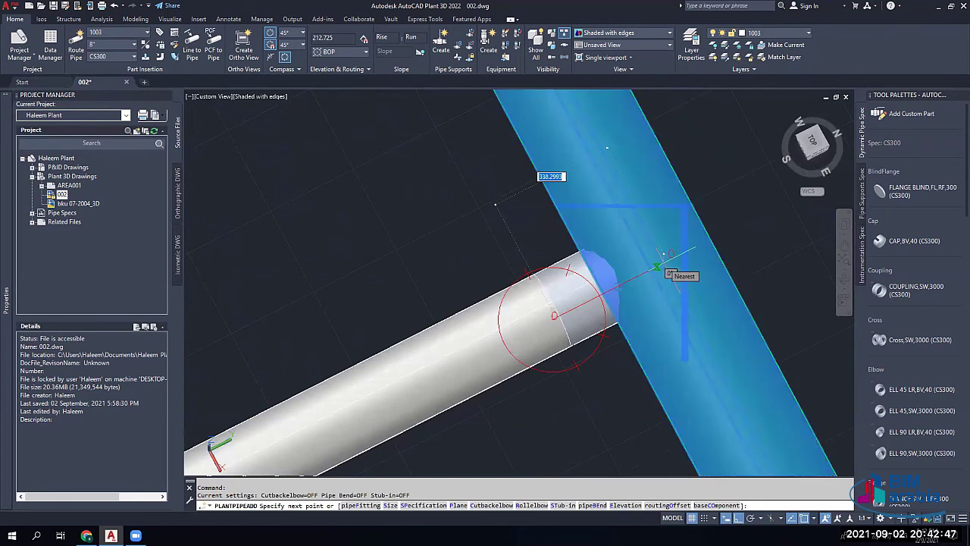
left_click(663, 258)
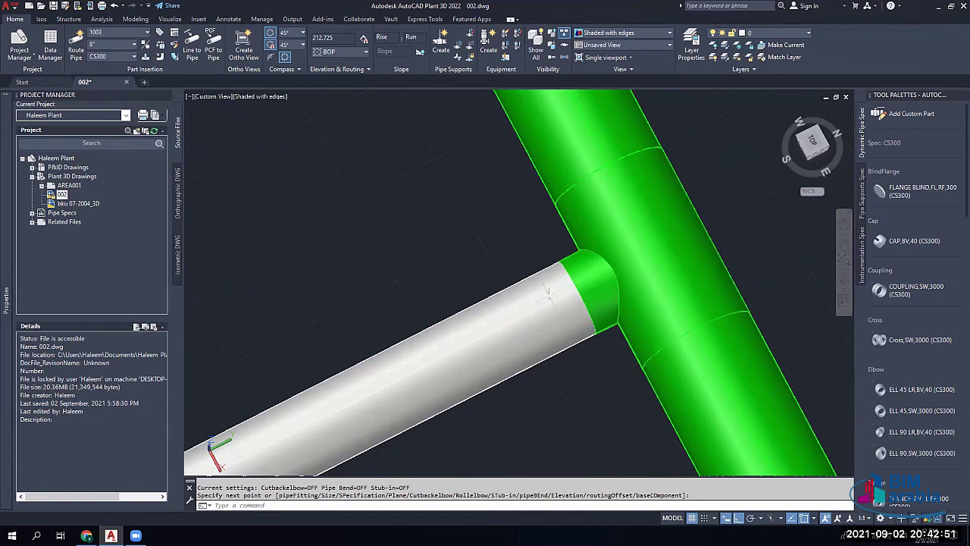
scroll(549, 294, "down", 2)
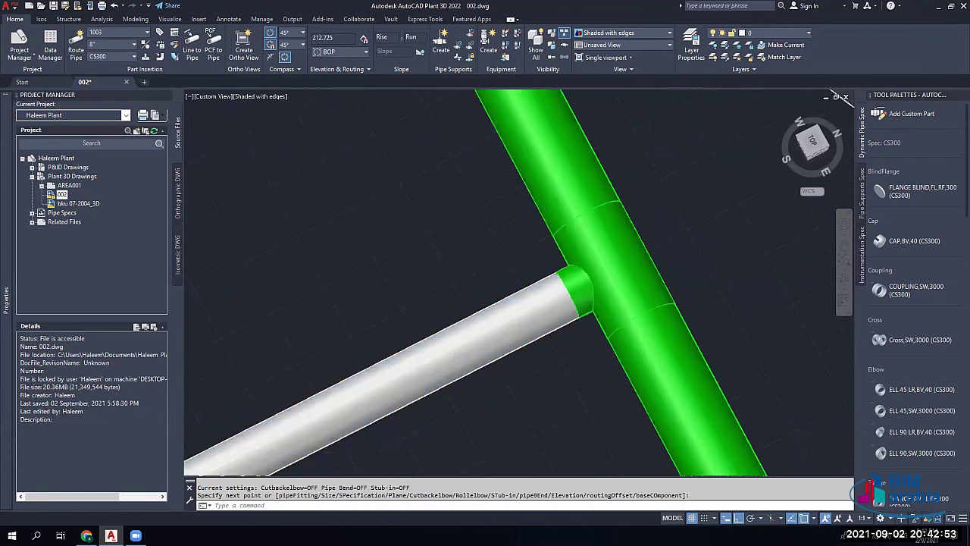
scroll(547, 290, "down", 1)
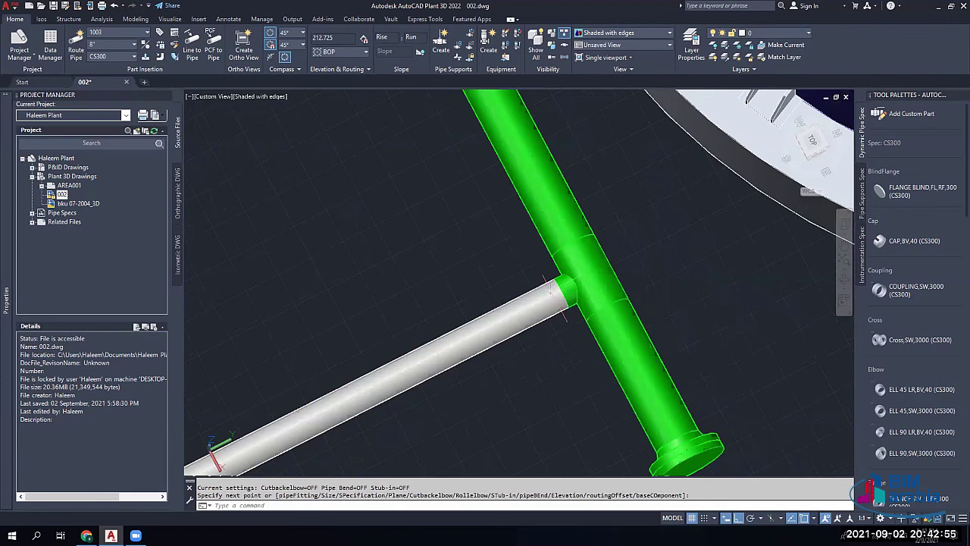
key("Escape")
Step: Route an 8" pipe from the other pump's nozzle straight into the 12" header so a tee joins them
middle_click_drag(483, 284, 613, 434)
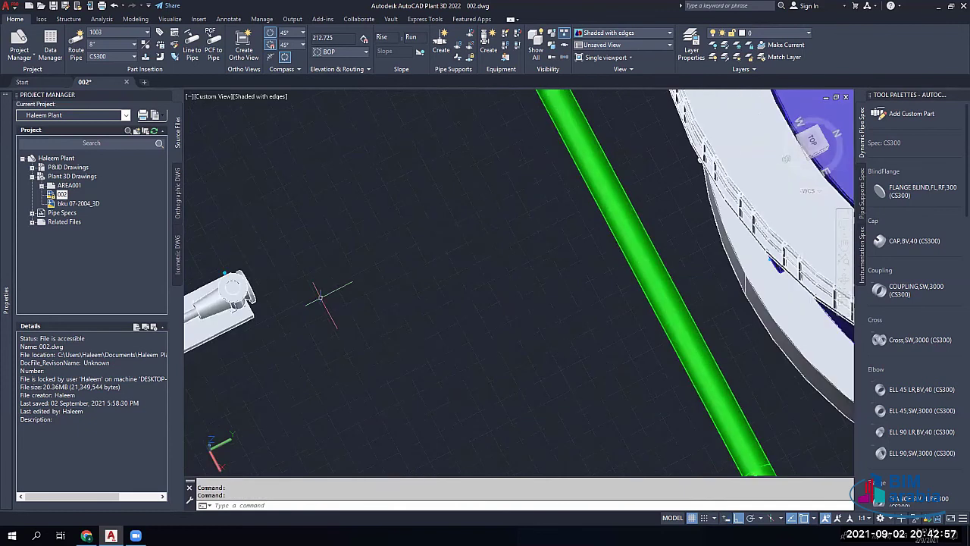
scroll(246, 279, "up", 2)
middle_click_drag(214, 315, 185, 325)
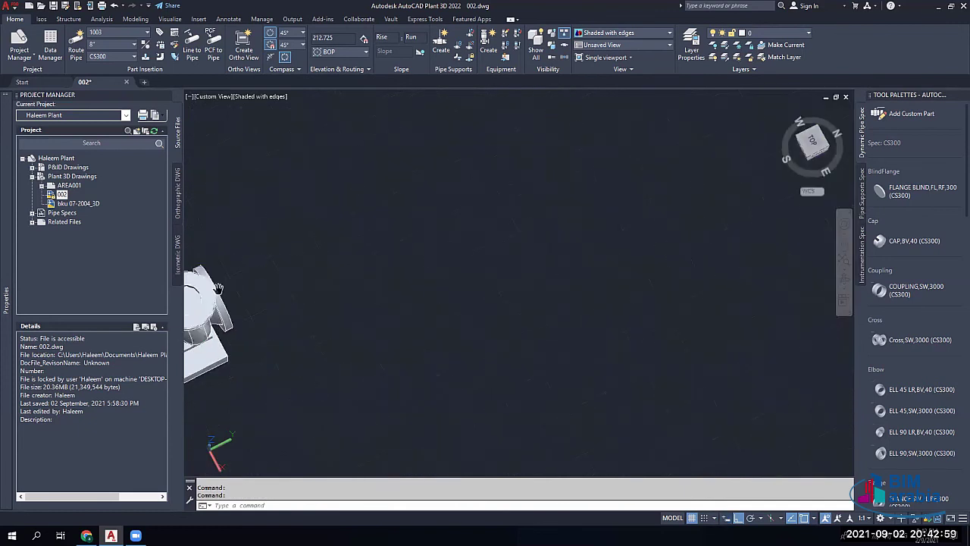
mouse_move(218, 297)
middle_mouse_down("shift")
mouse_move(198, 297)
mouse_move(226, 309)
middle_mouse_up("shift")
left_click(220, 301)
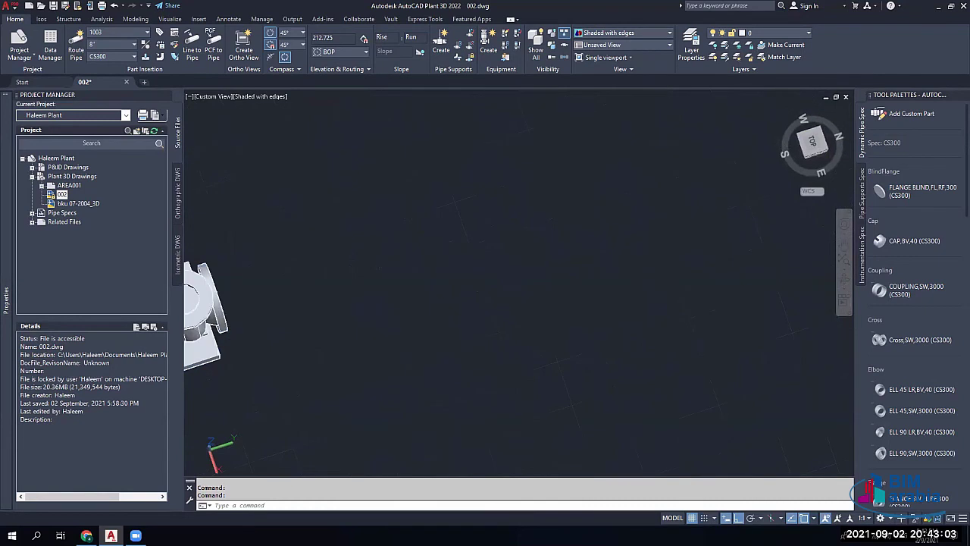
left_click(236, 297)
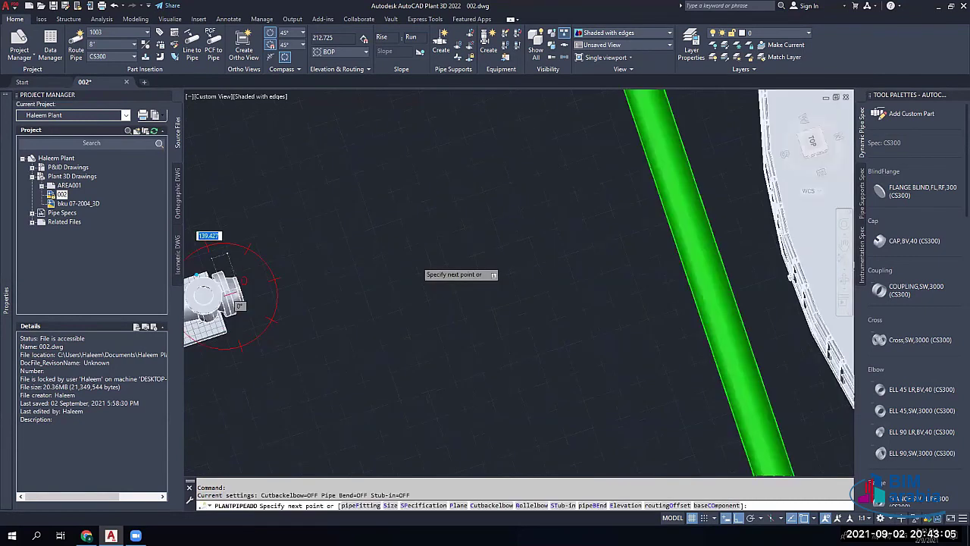
scroll(648, 160, "up", 4)
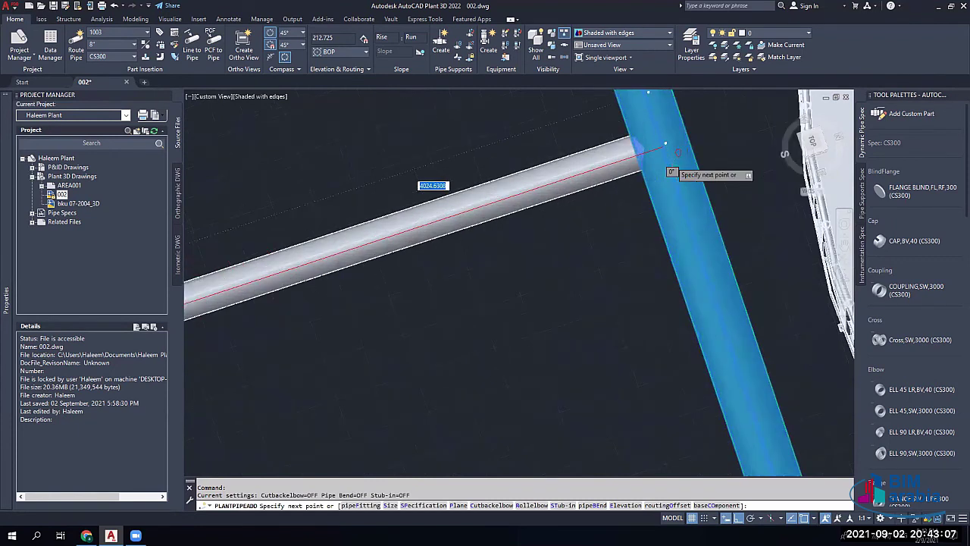
middle_click_drag(639, 147, 667, 265)
left_click(666, 265)
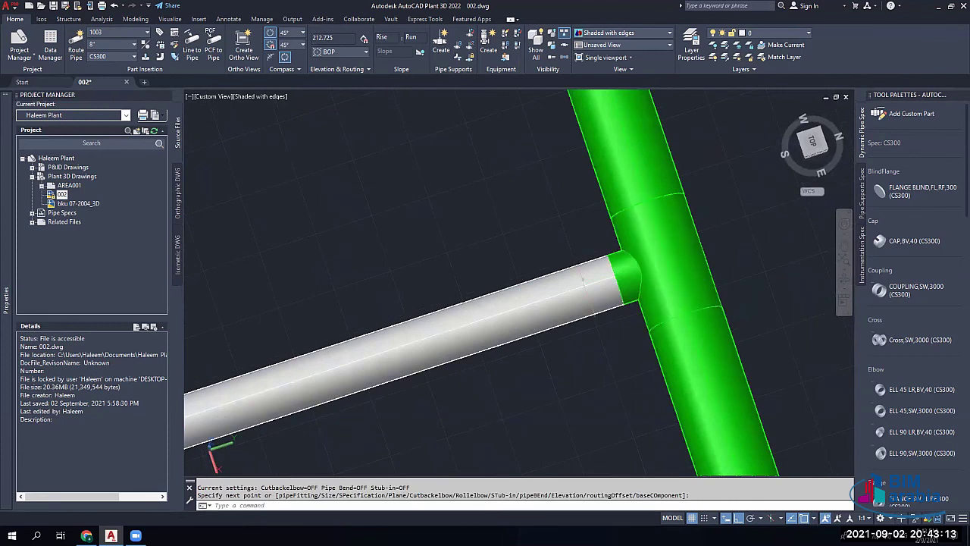
Step: Check the new tee on the header, and undo the other pump's 8" branch pipe
scroll(617, 272, "down", 2)
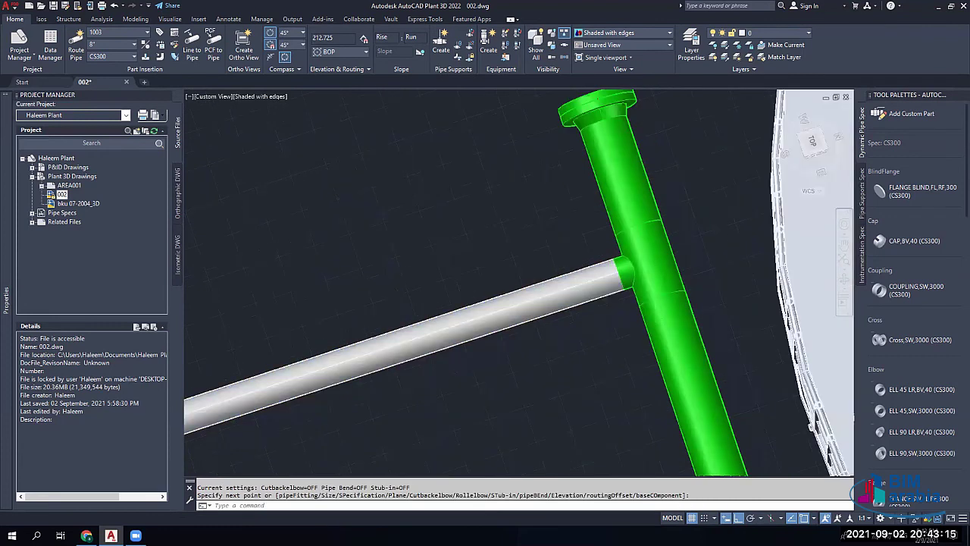
scroll(617, 273, "down", 5)
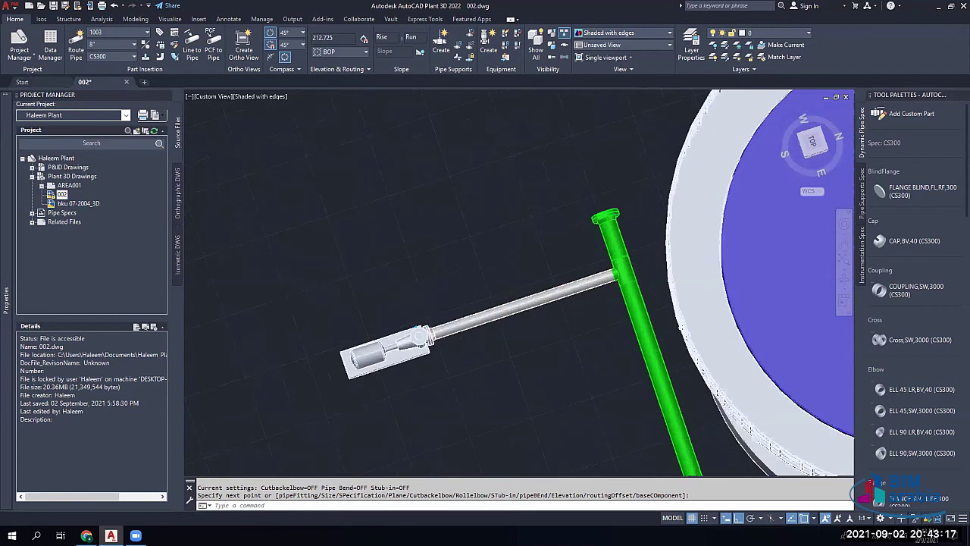
scroll(644, 253, "up", 2)
scroll(576, 282, "up", 6)
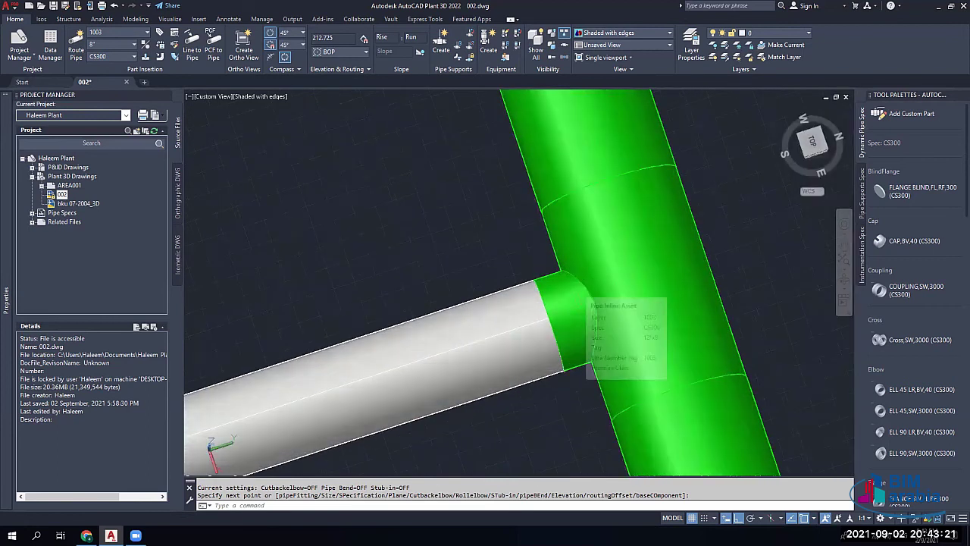
scroll(584, 296, "down", 2)
key("ctrl+z")
key("ctrl+z")
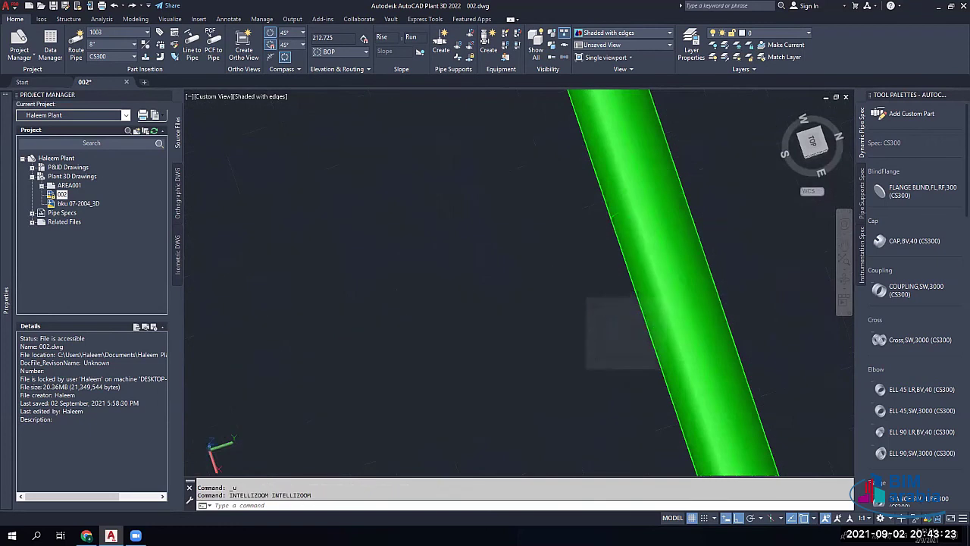
Step: Change the visual style to 2D Wireframe and view the model from the top
left_click(246, 96)
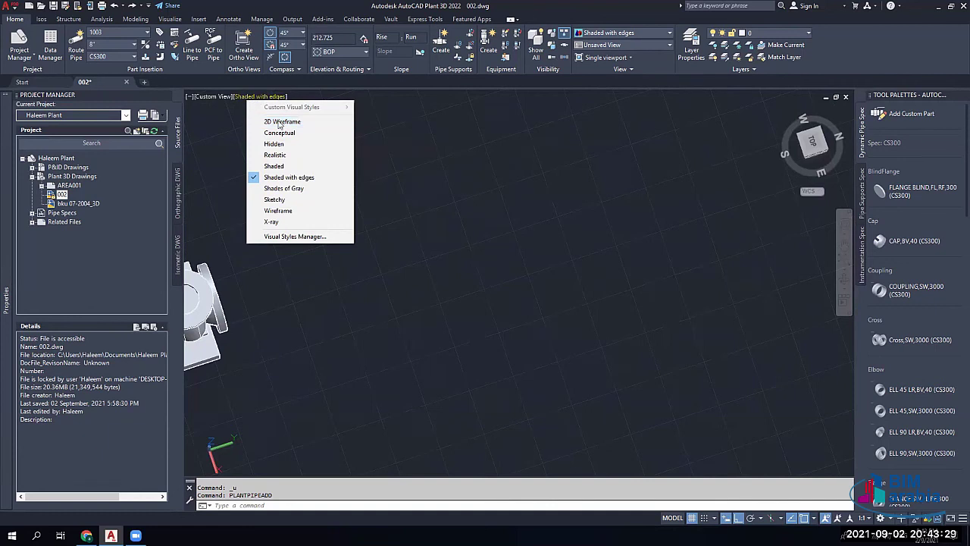
left_click(280, 122)
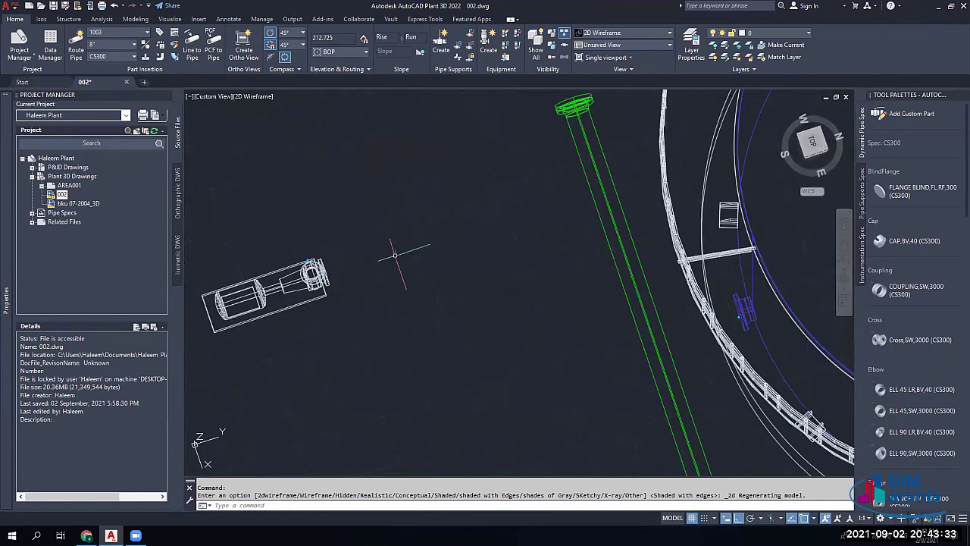
scroll(624, 209, "up", 3)
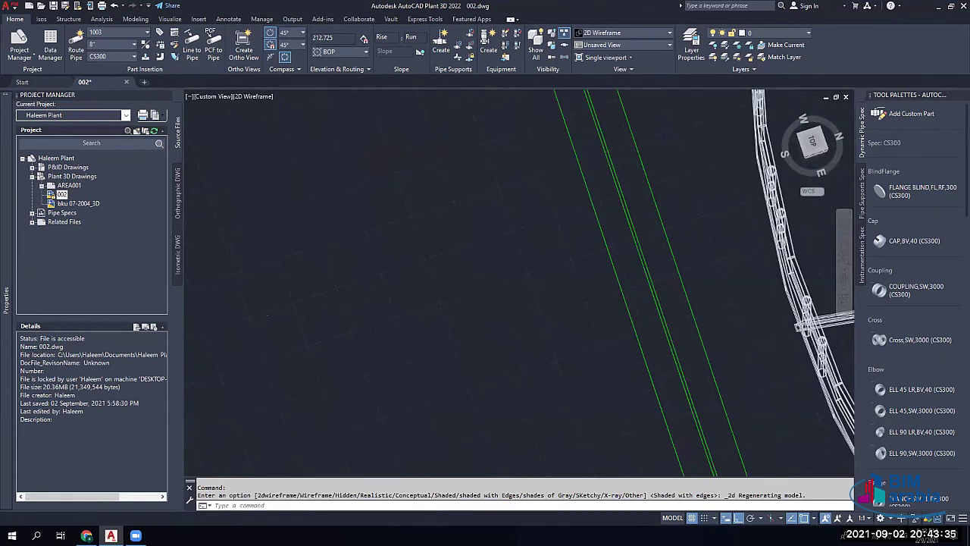
scroll(563, 224, "down", 5)
scroll(301, 295, "up", 4)
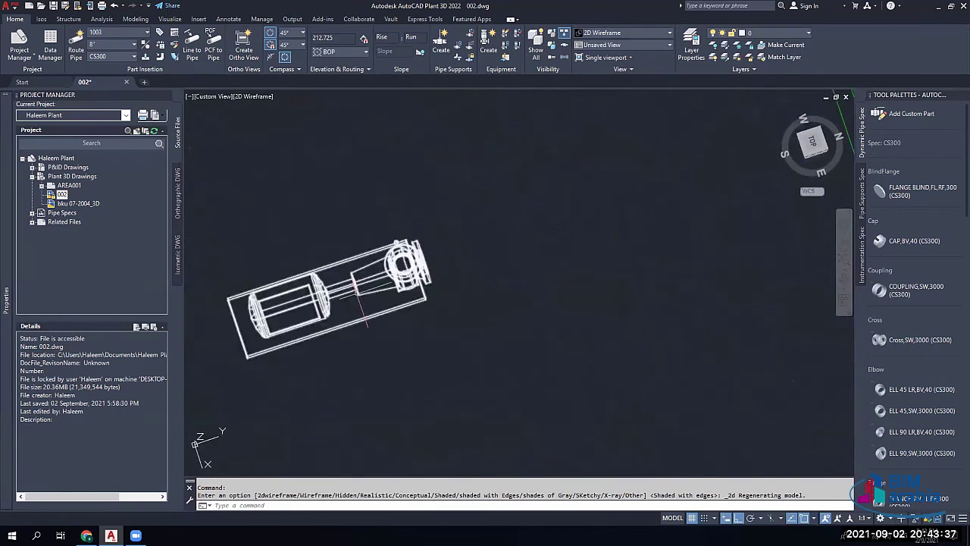
left_click(357, 243)
left_click(403, 234)
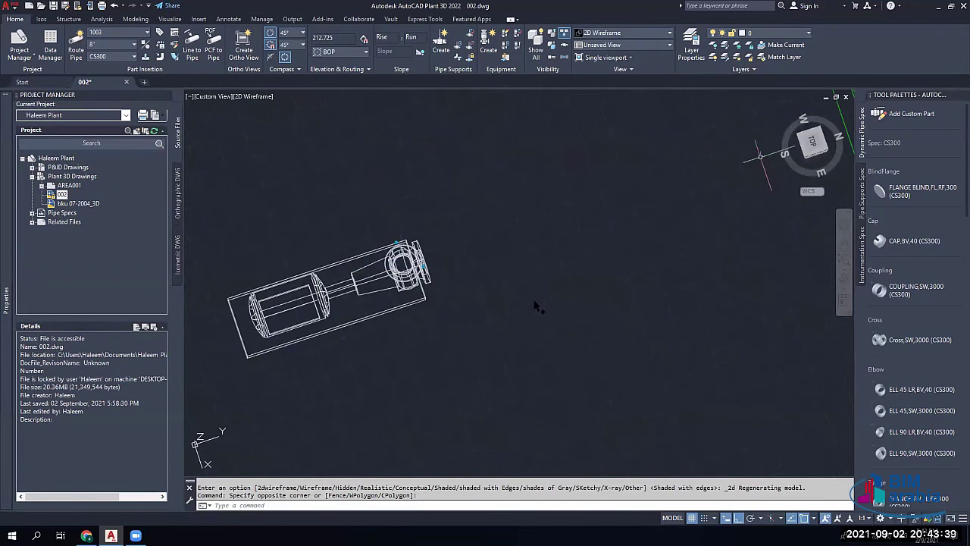
left_click(813, 142)
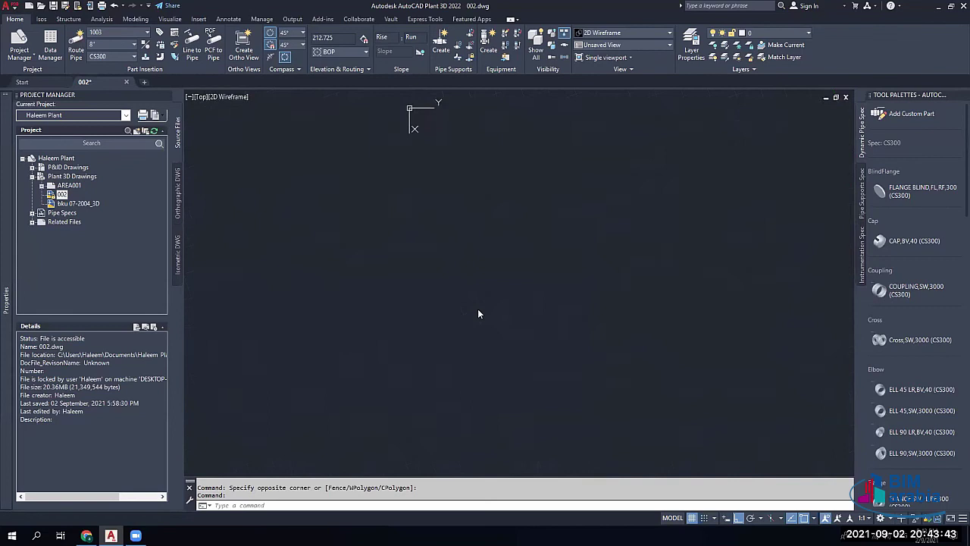
Step: Route an 8" pipe from the other pump's nozzle straight to the 12" header's centerline, joining them with a tee
middle_click_drag(564, 311, 438, 309)
middle_click_drag(701, 301, 497, 306)
scroll(636, 292, "up", 3)
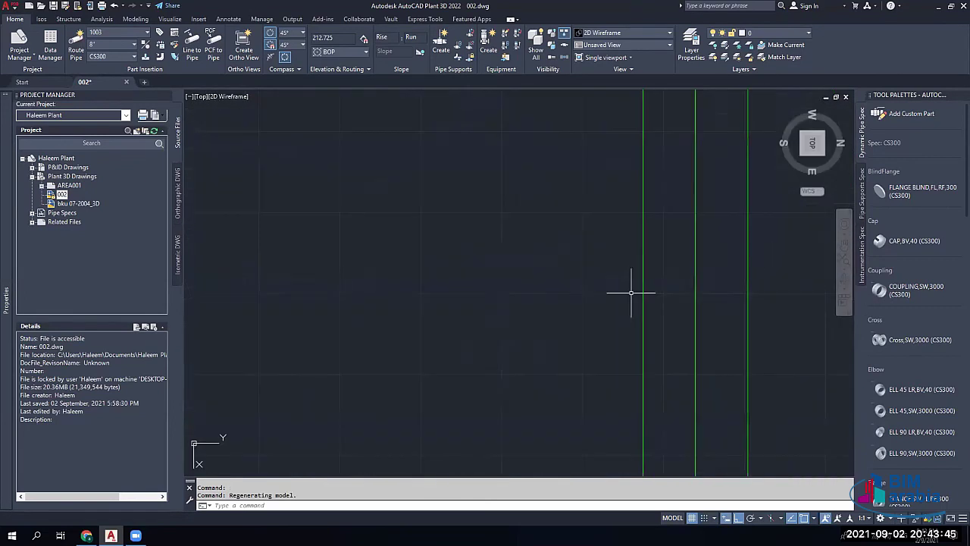
scroll(628, 269, "down", 1)
scroll(624, 276, "down", 2)
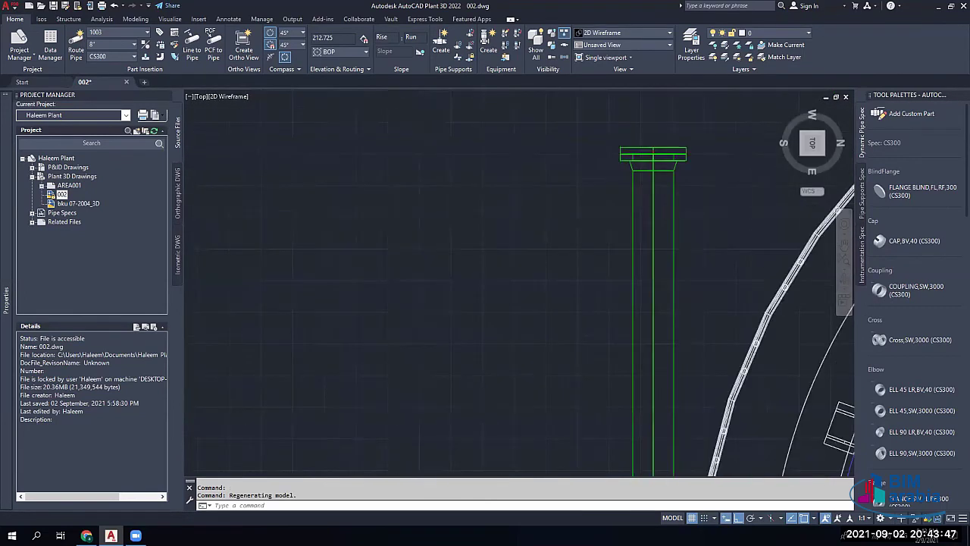
scroll(323, 288, "up", 2)
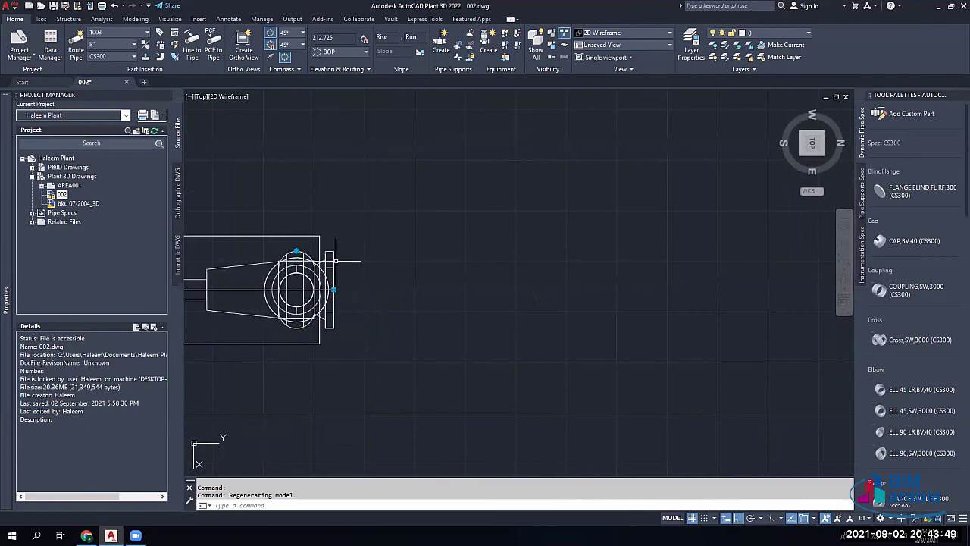
left_click(332, 260)
left_click(331, 264)
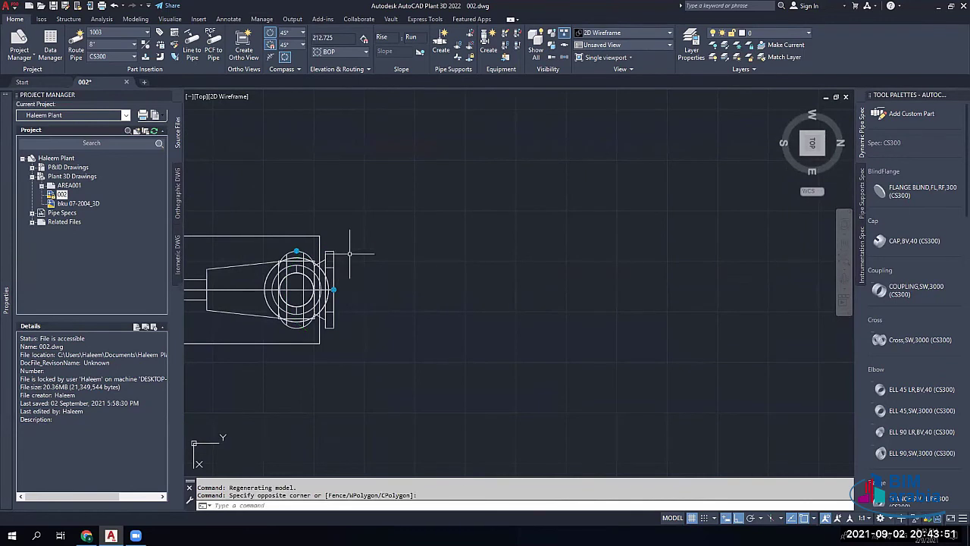
left_click(349, 253)
left_click(331, 268)
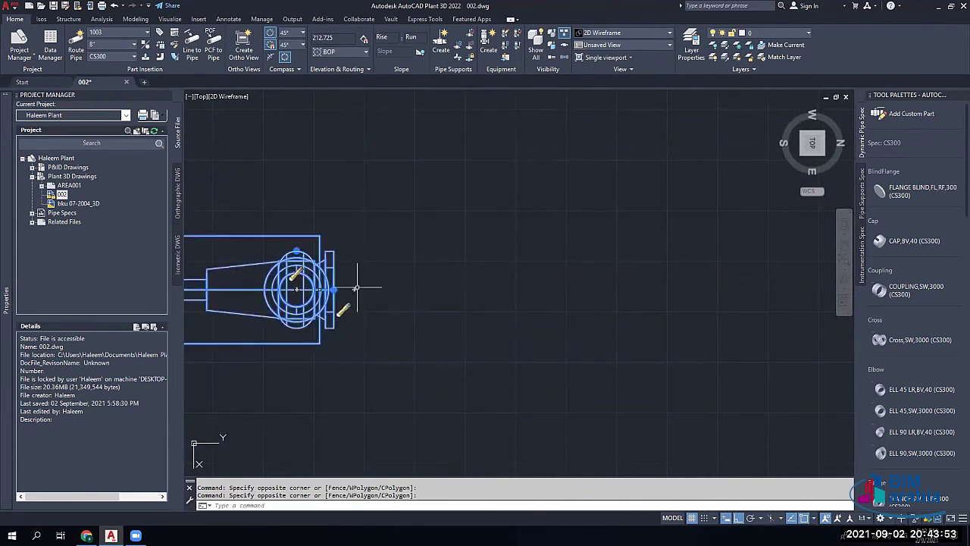
left_click(345, 309)
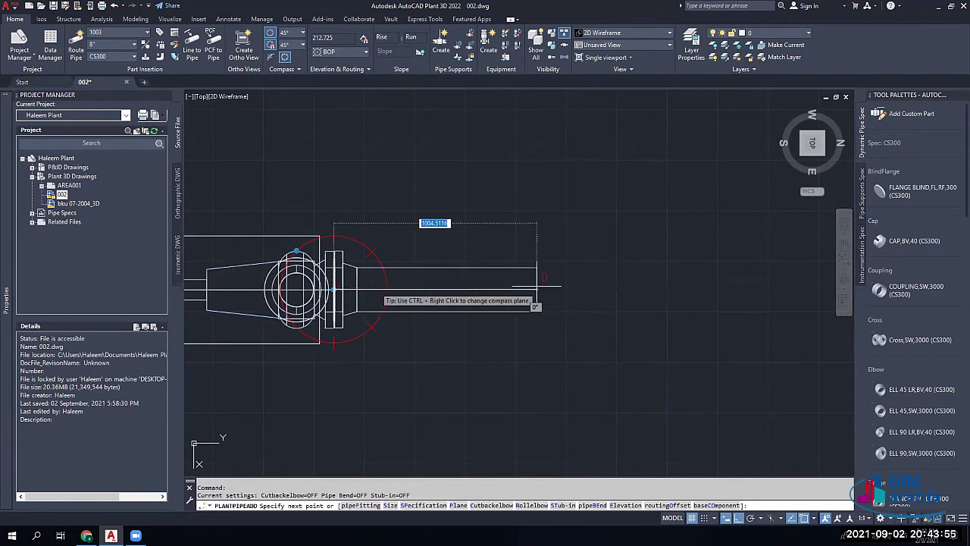
scroll(536, 286, "down", 3)
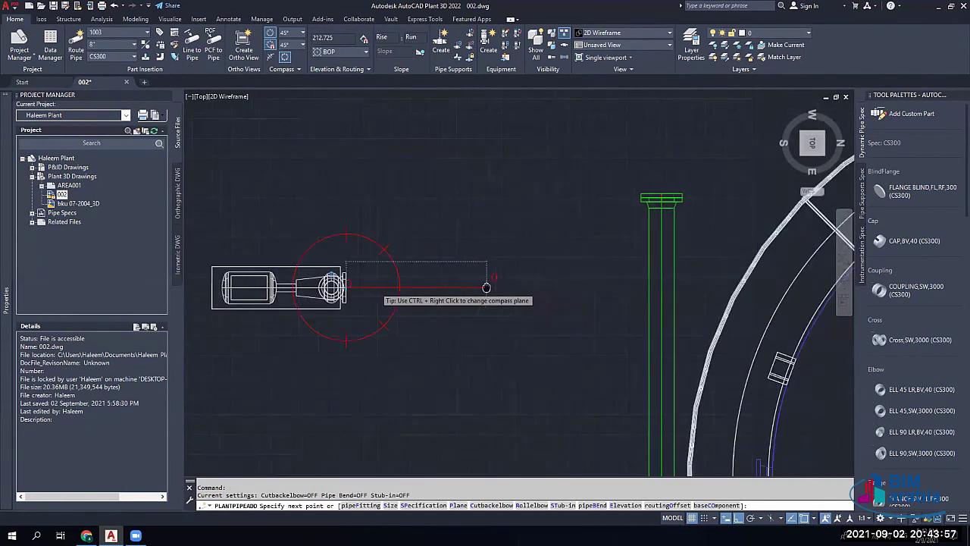
scroll(660, 286, "up", 5)
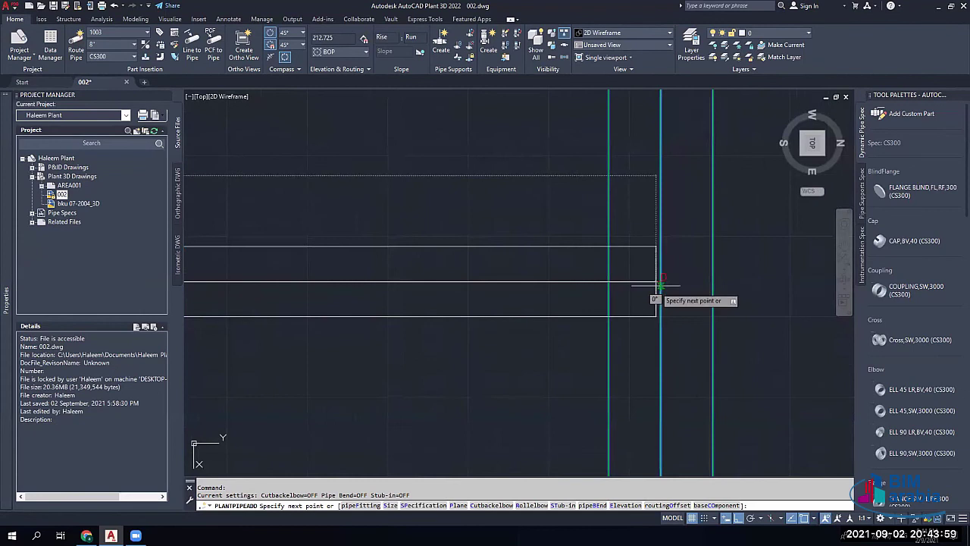
left_click(661, 285)
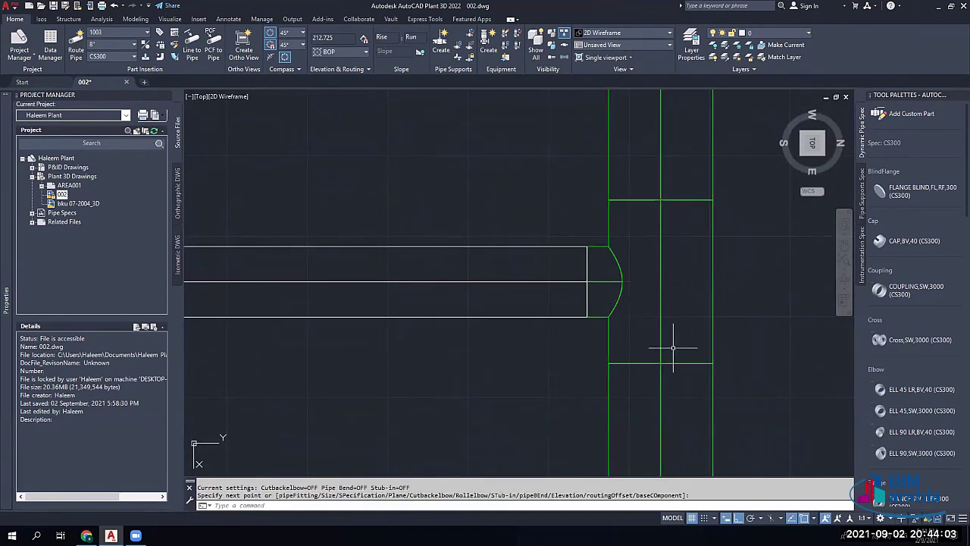
Step: Set the visual style to Shaded with edges and examine both pump branches and their tees on the 12" header
scroll(602, 287, "down", 5)
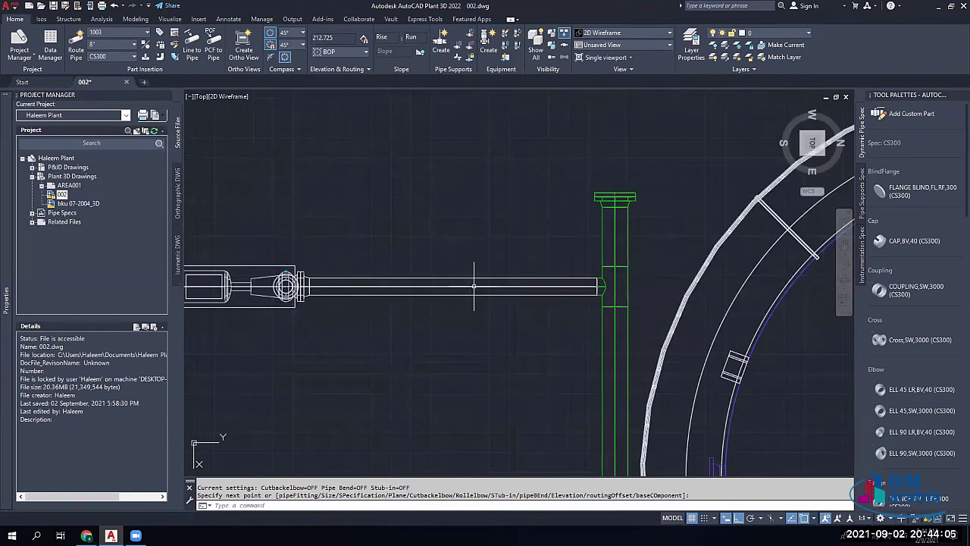
left_click(240, 97)
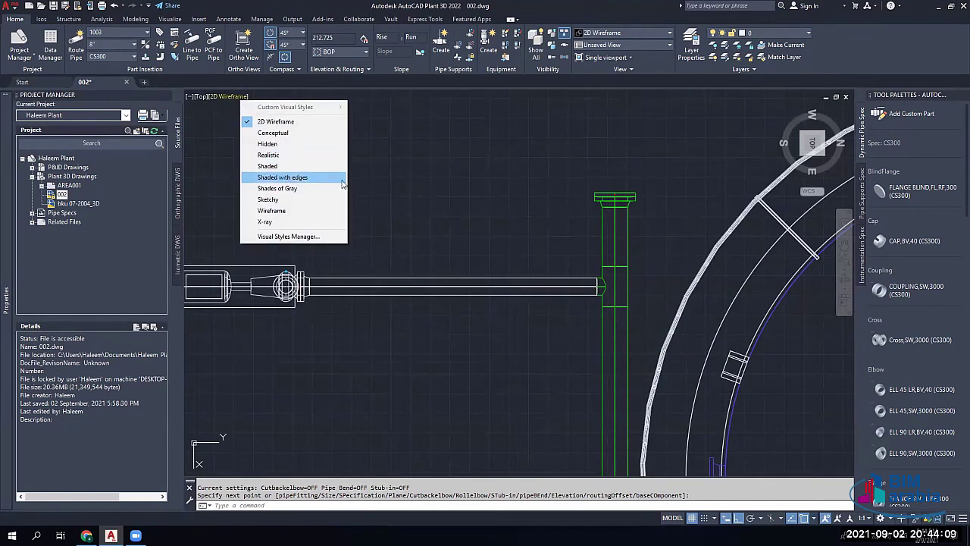
left_click(282, 177)
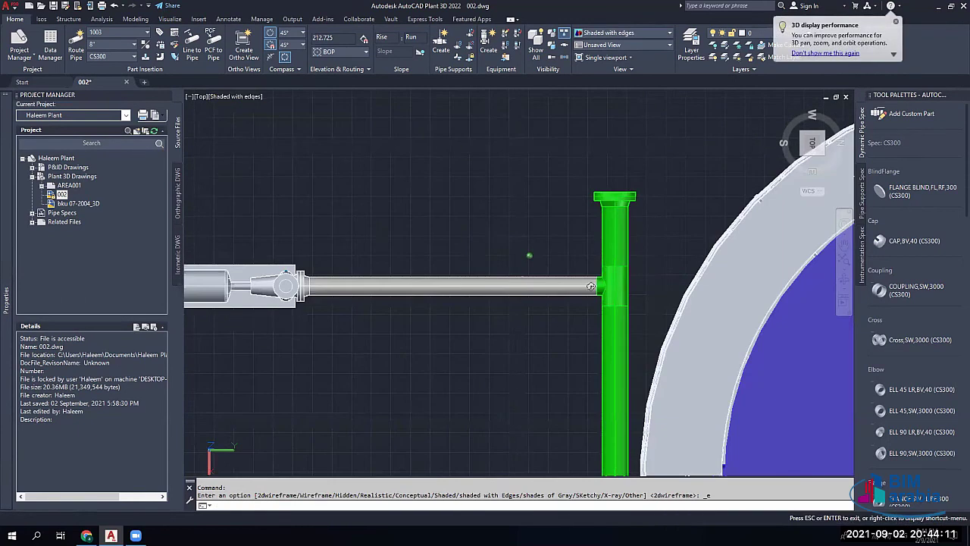
middle_click_drag(605, 275, 326, 153, "shift")
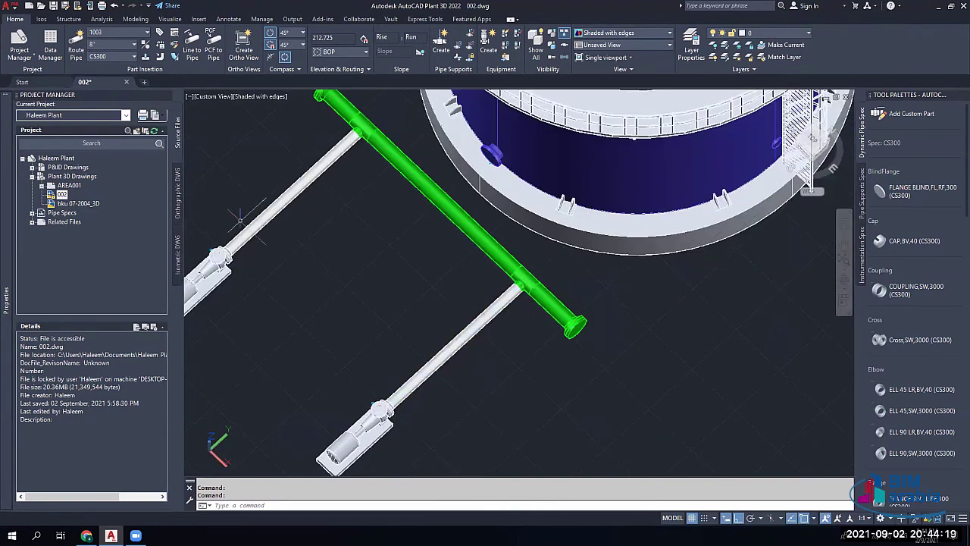
middle_click_drag(261, 305, 307, 353)
scroll(340, 354, "up", 2)
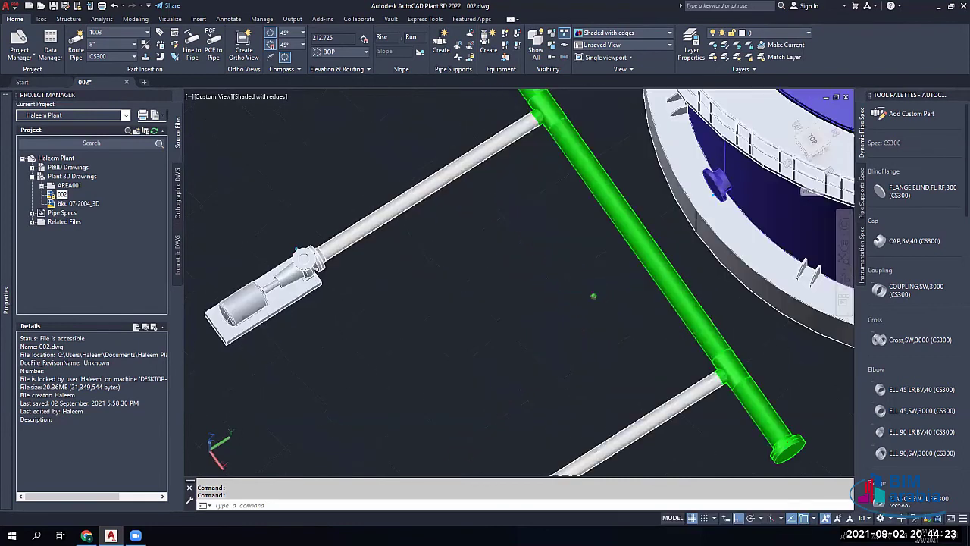
scroll(367, 308, "up", 2)
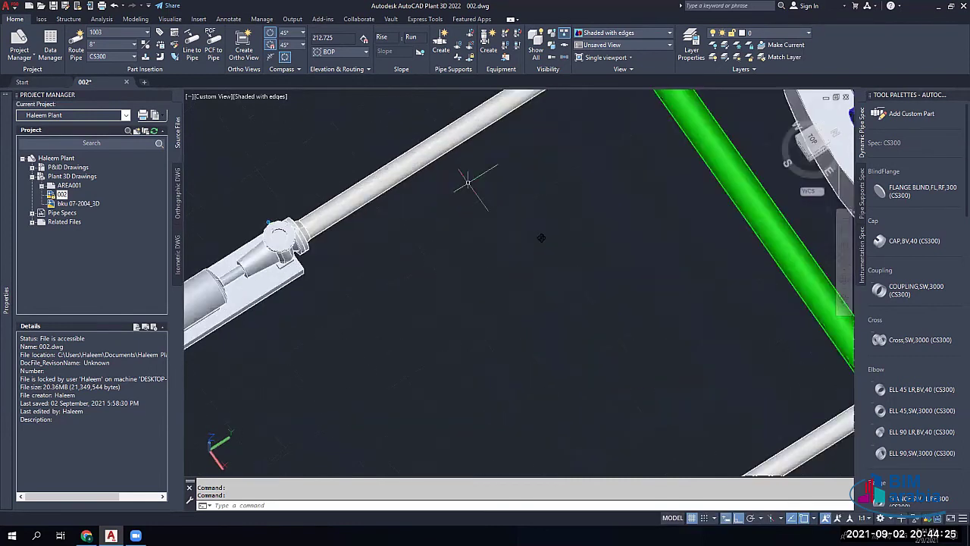
scroll(541, 238, "down", 4)
middle_click_drag(551, 221, 512, 258, "shift")
scroll(503, 255, "up", 3)
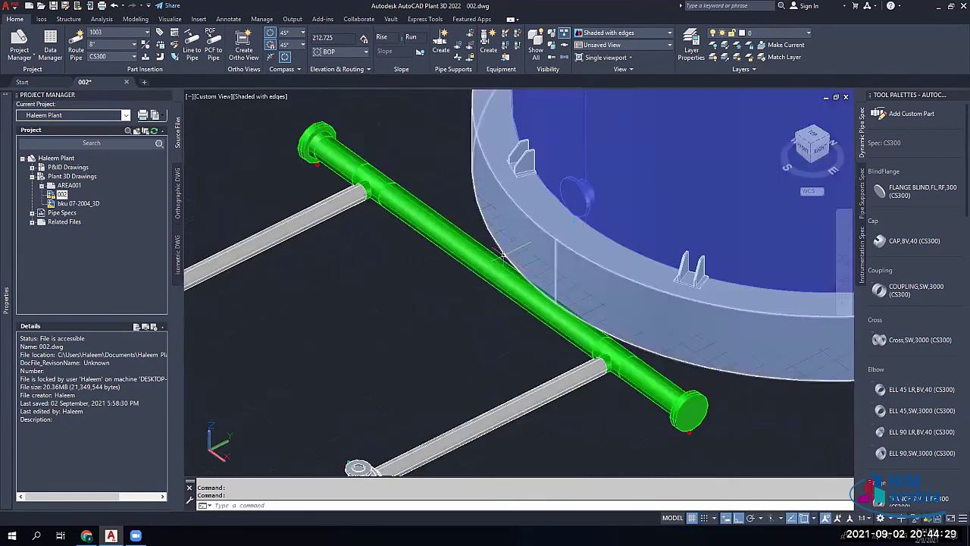
Step: Route a 12" pipe from the storage tank's nozzle out past the header, accepting cutback elbows or a disconnected layout, and end the routing
scroll(500, 255, "up", 2)
scroll(605, 203, "up", 2)
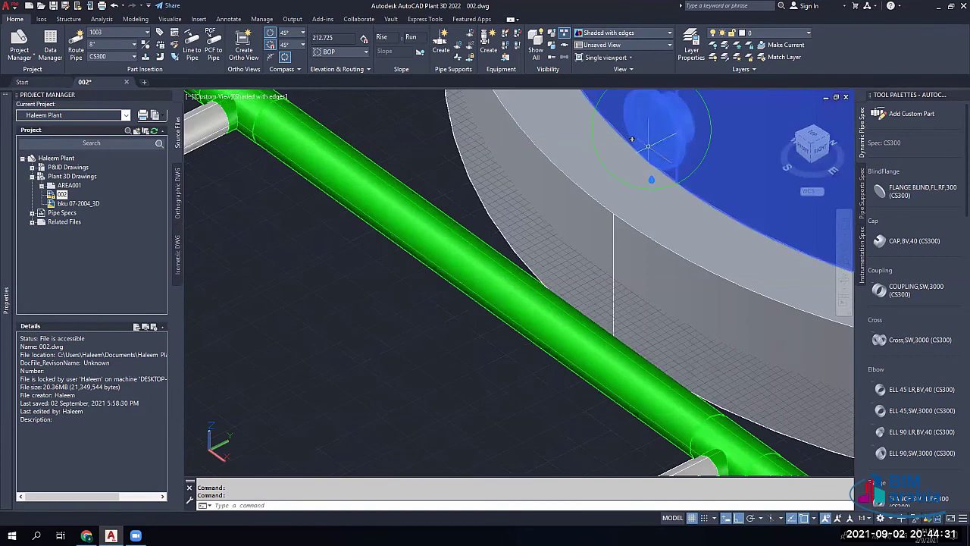
left_click(631, 139)
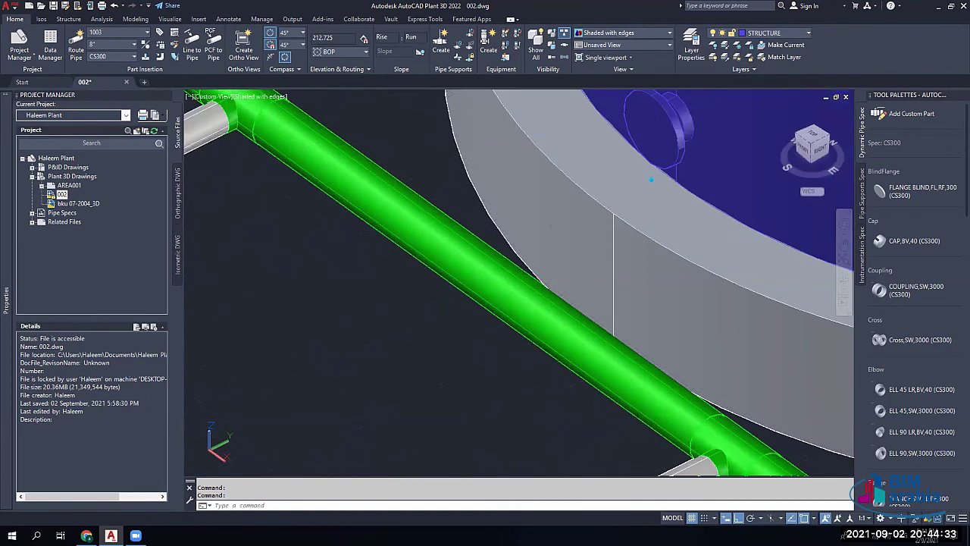
left_click(651, 180)
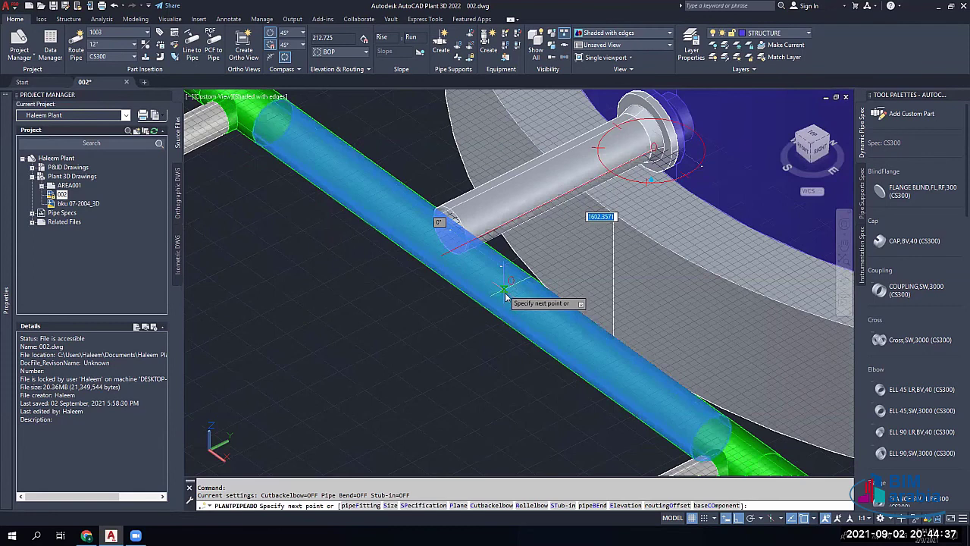
left_click(454, 247)
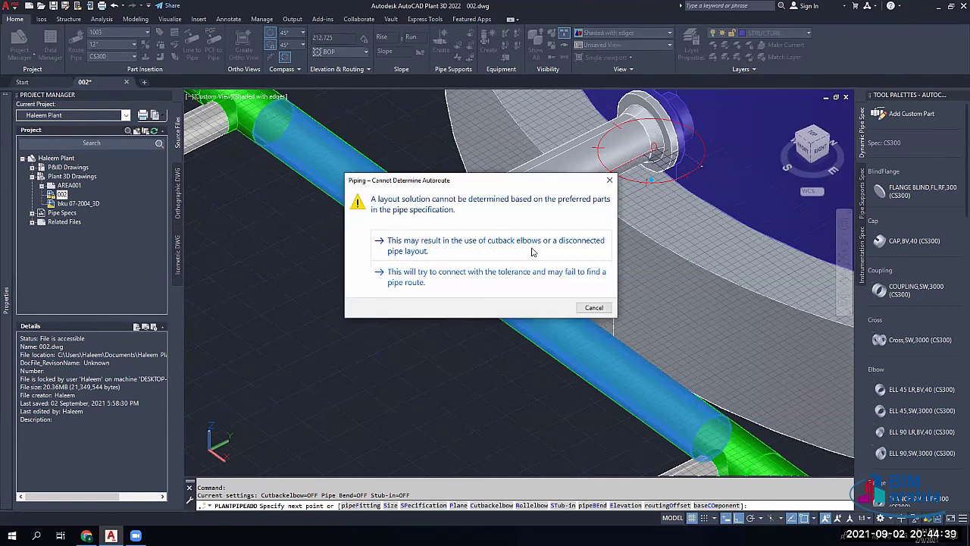
left_click(532, 248)
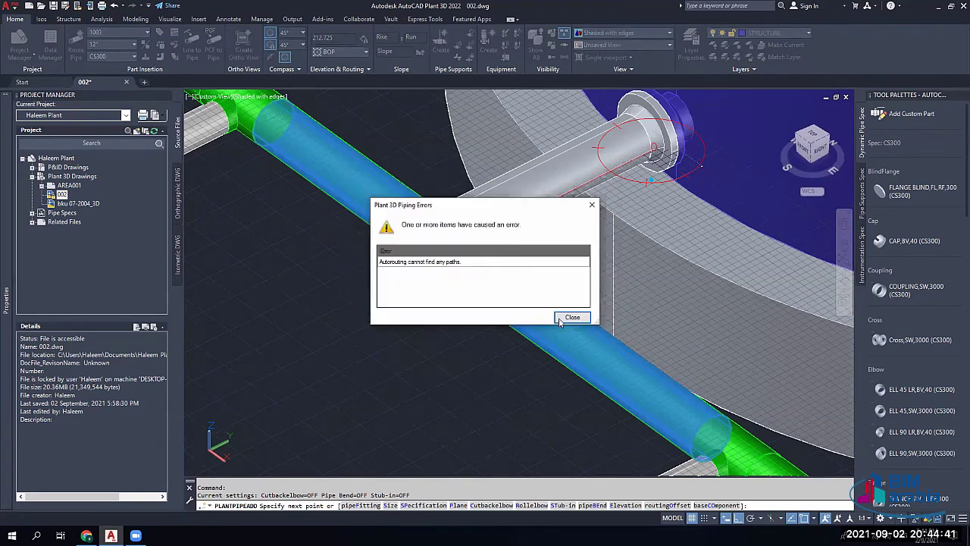
left_click(560, 319)
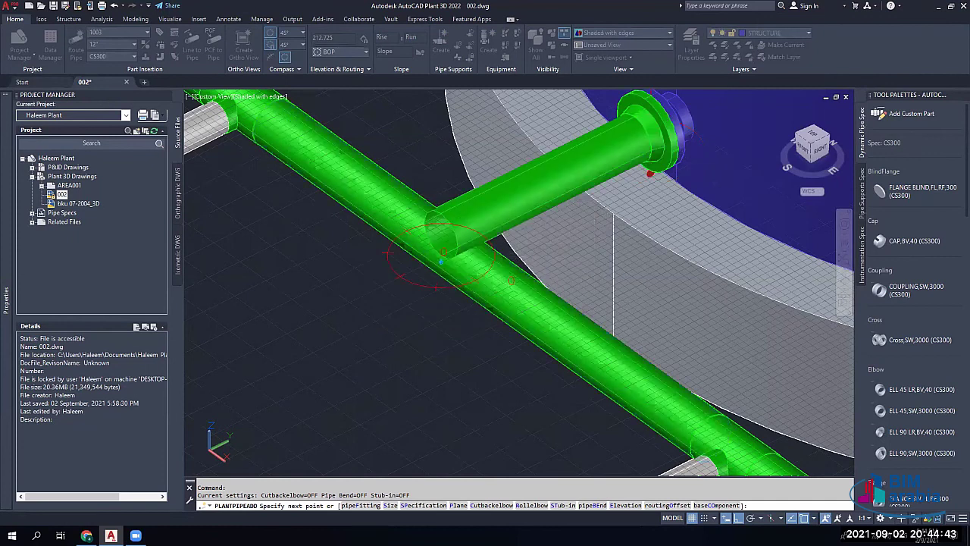
left_click(441, 259)
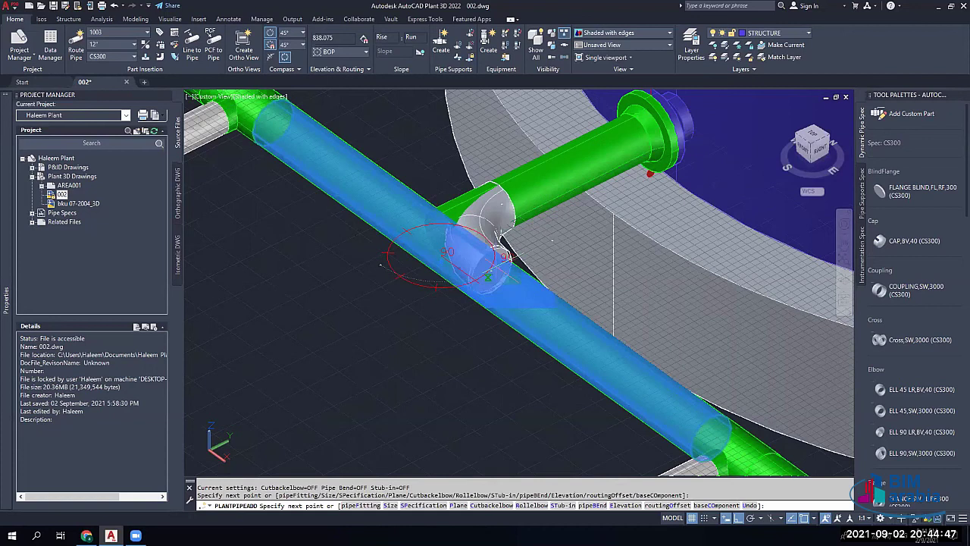
key("Escape")
scroll(522, 316, "down", 2)
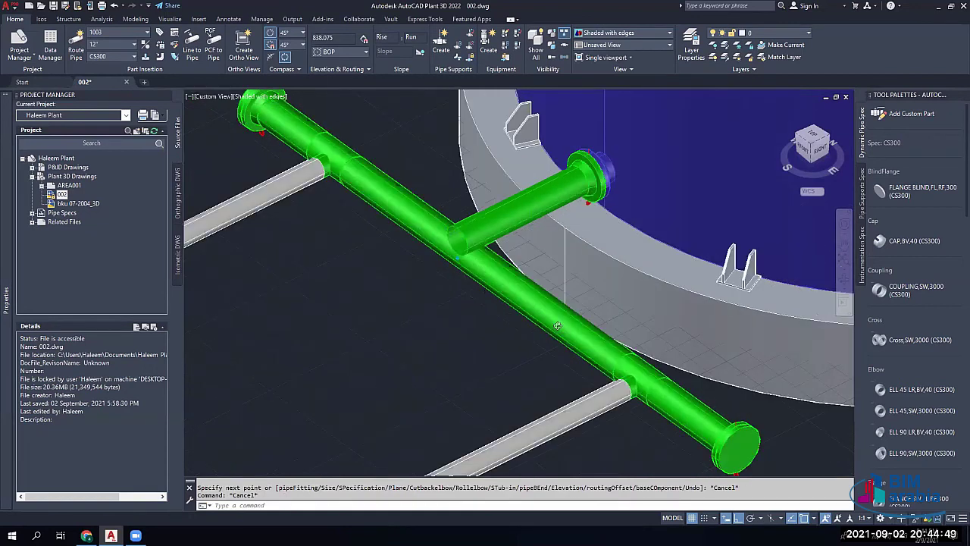
Step: Branch a 12" pipe vertically upward from the header beside the nozzle pipe's crossing, joining it to the header with a tee
scroll(558, 326, "down", 2)
middle_click_drag(706, 293, 424, 334, "shift")
scroll(381, 292, "up", 3)
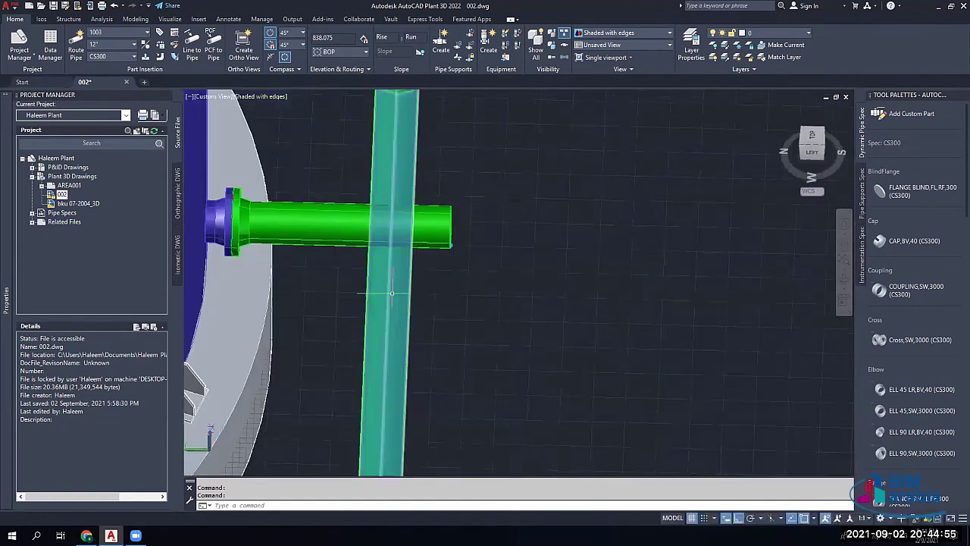
middle_click_drag(382, 293, 381, 282, "shift")
left_click(381, 238)
left_click(812, 138)
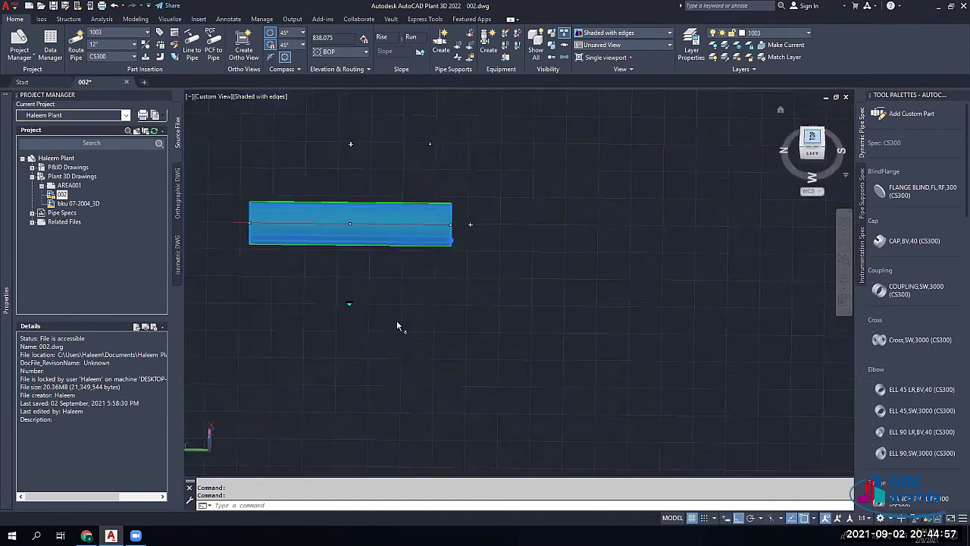
key("Escape")
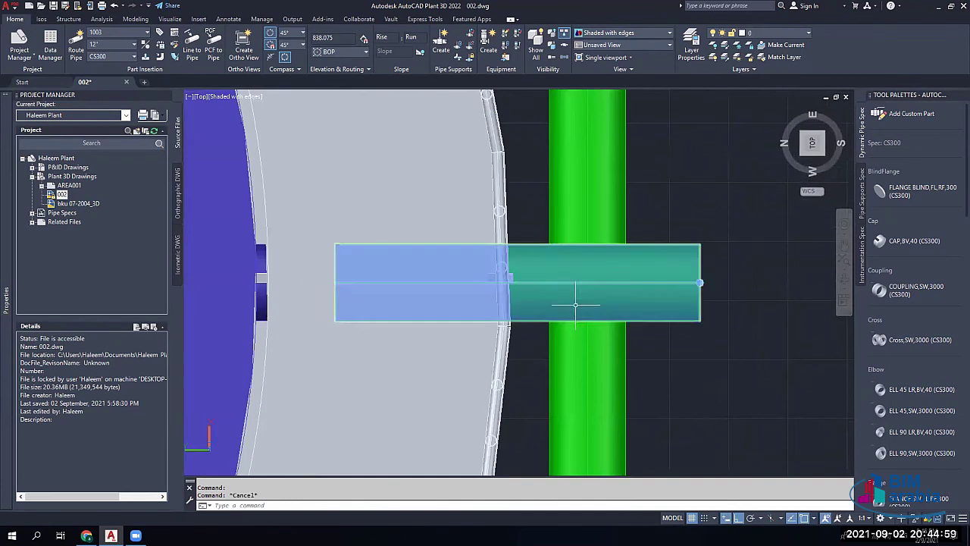
left_click(572, 342)
left_click(712, 303)
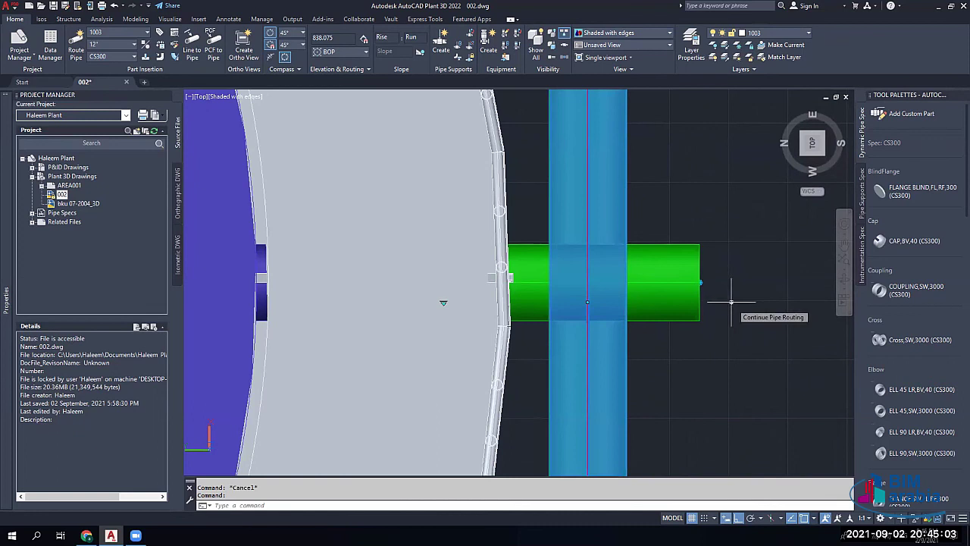
left_click(732, 302)
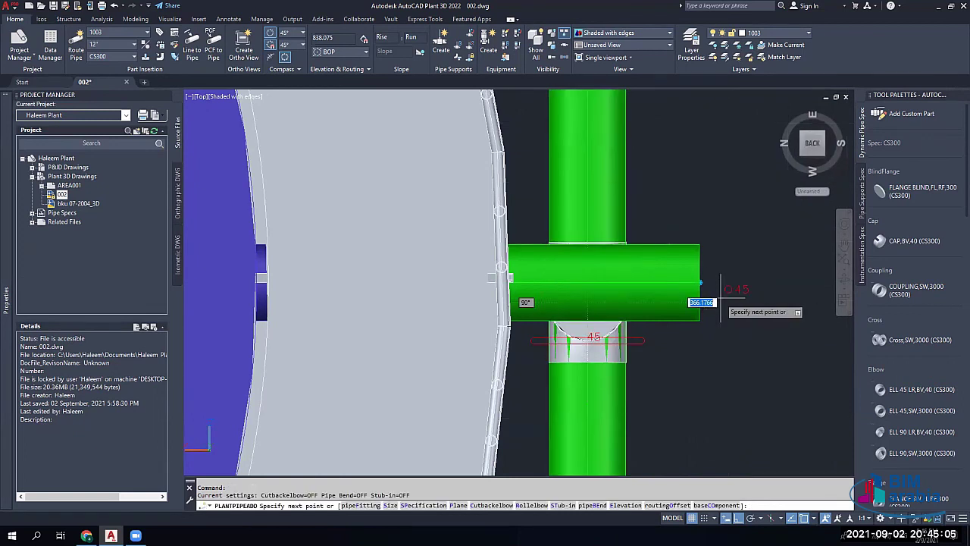
middle_click_drag(720, 290, 622, 326, "shift")
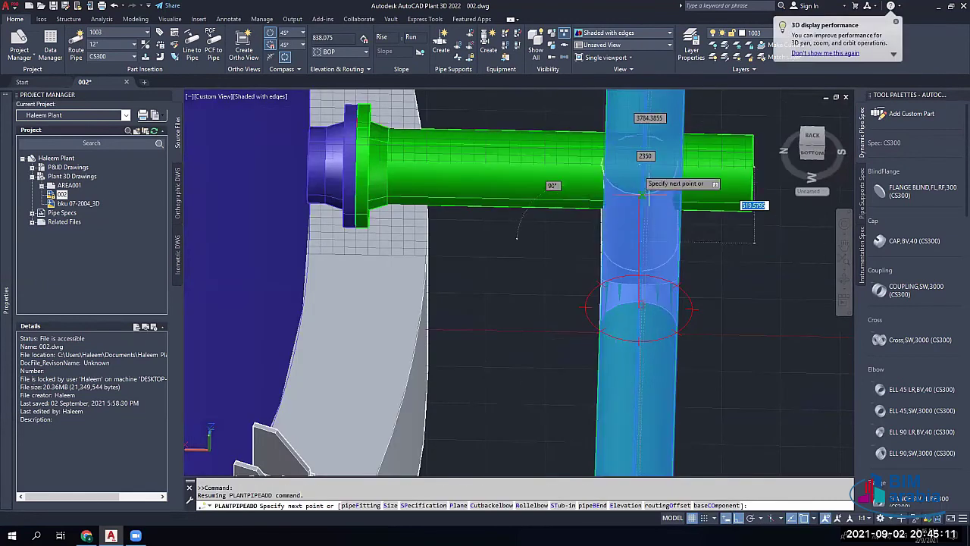
scroll(626, 214, "down", 4)
middle_click_drag(626, 214, 667, 220, "shift")
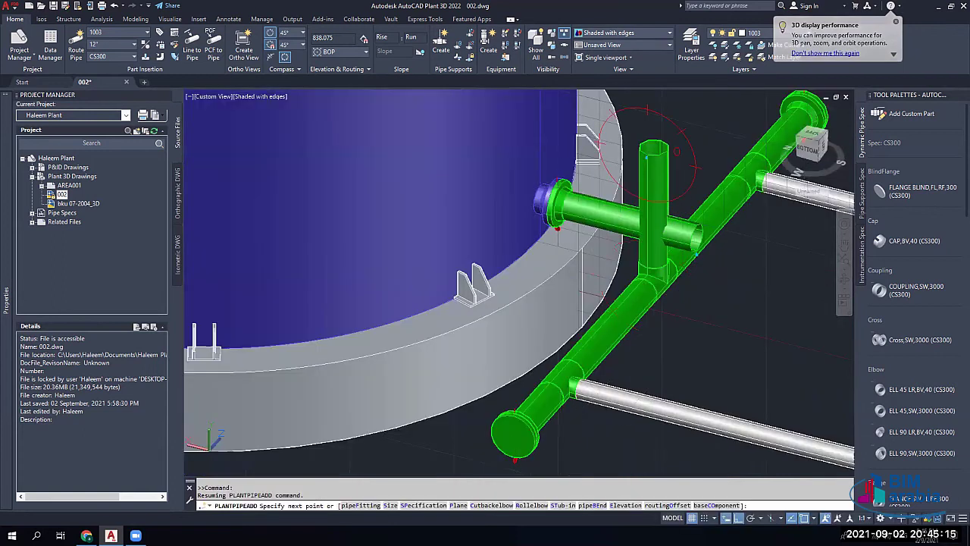
key("Escape")
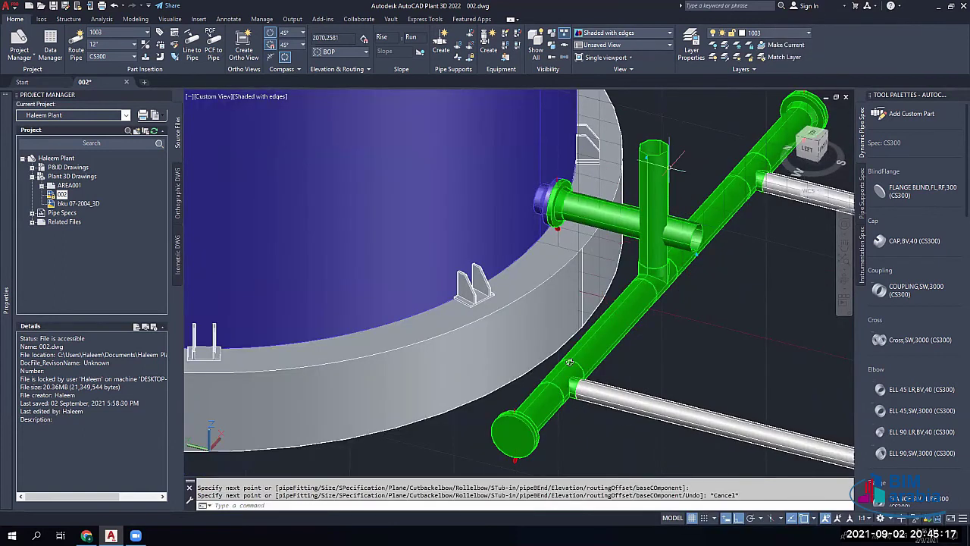
Step: Set a top view in 2D Wireframe style, close in on where the vertical branch and the nozzle pipe cross
middle_click_drag(667, 227, 688, 289, "shift")
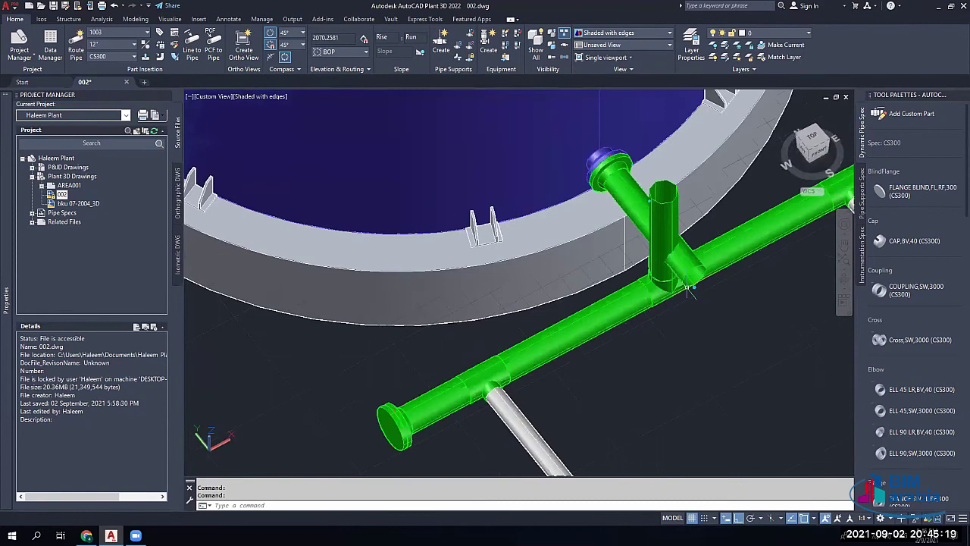
scroll(688, 288, "up", 3)
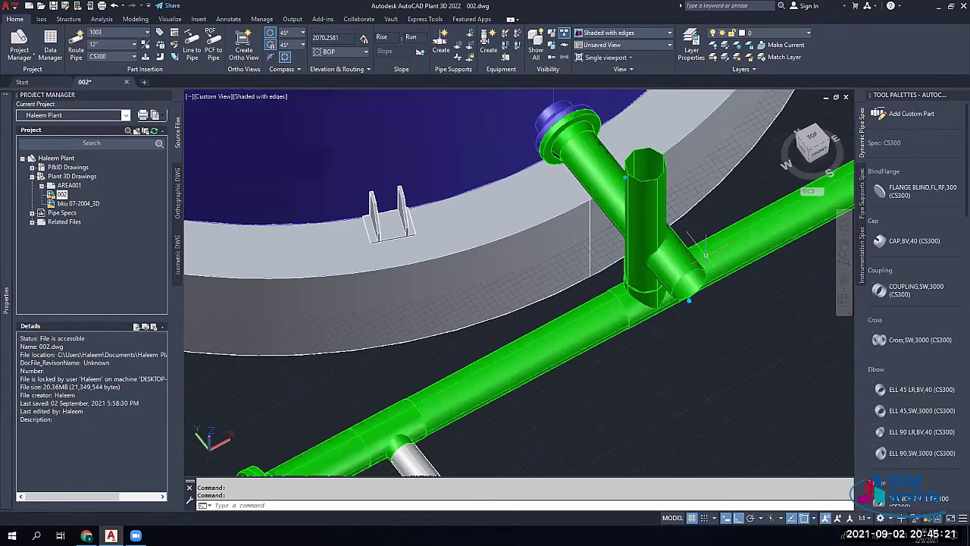
scroll(705, 255, "up", 2)
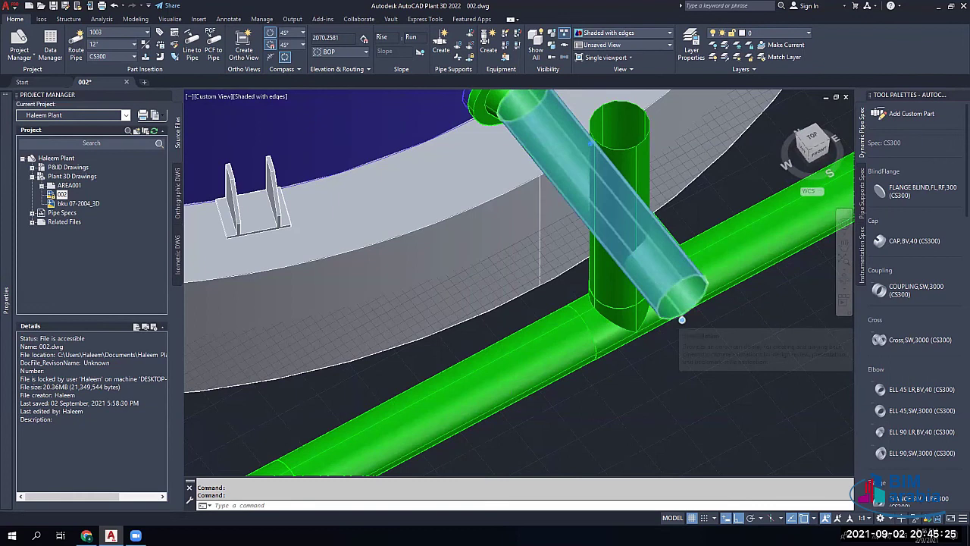
scroll(679, 315, "down", 2)
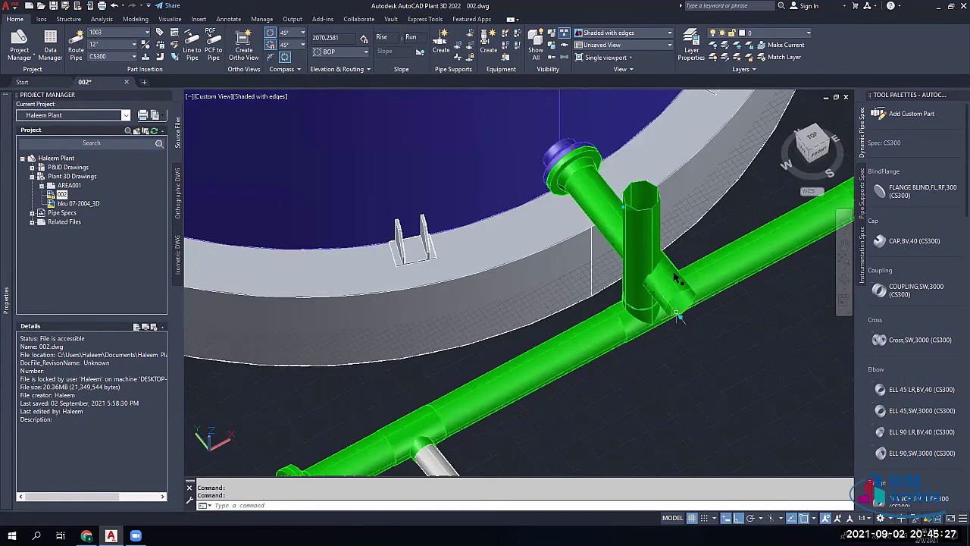
scroll(646, 277, "up", 2)
left_click(812, 136)
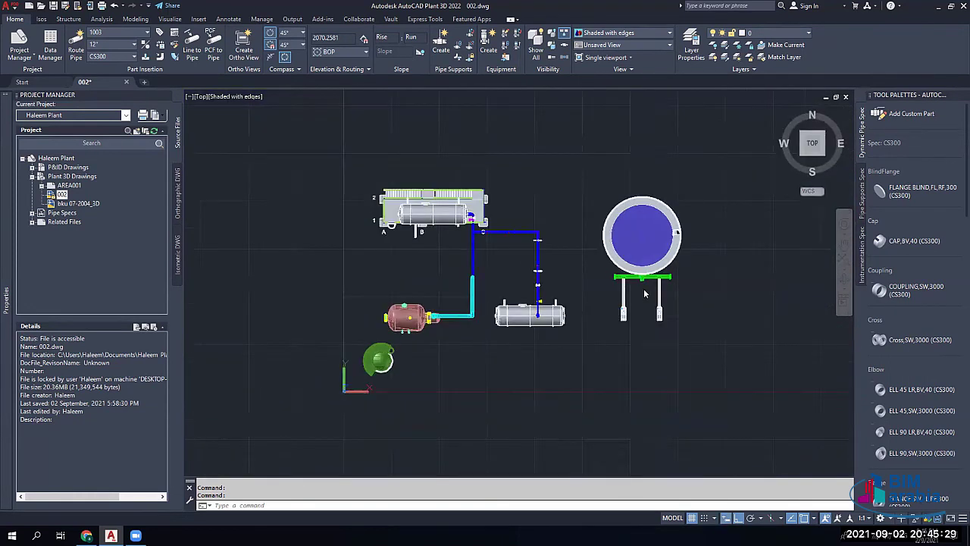
scroll(644, 294, "down", 3)
scroll(653, 266, "up", 6)
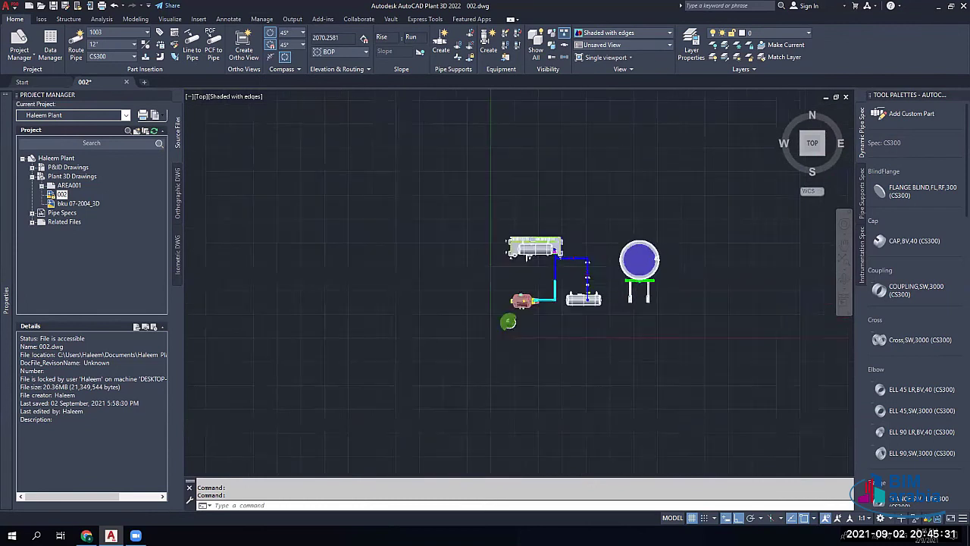
scroll(650, 272, "up", 2)
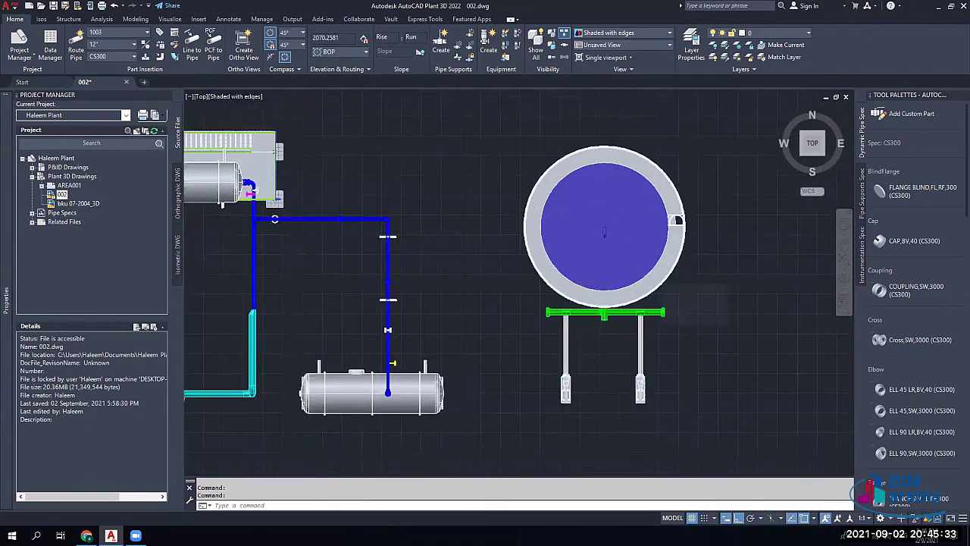
scroll(650, 271, "up", 5)
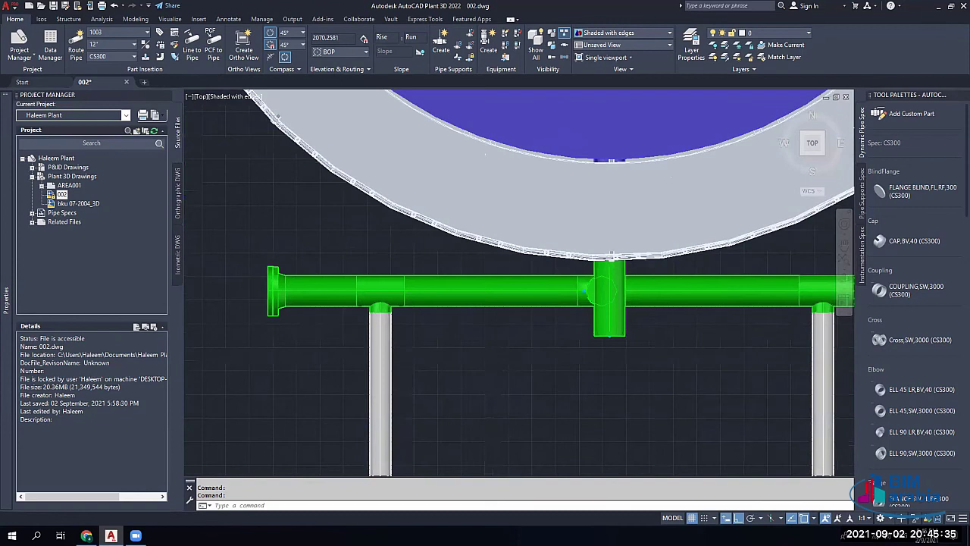
scroll(594, 325, "up", 8)
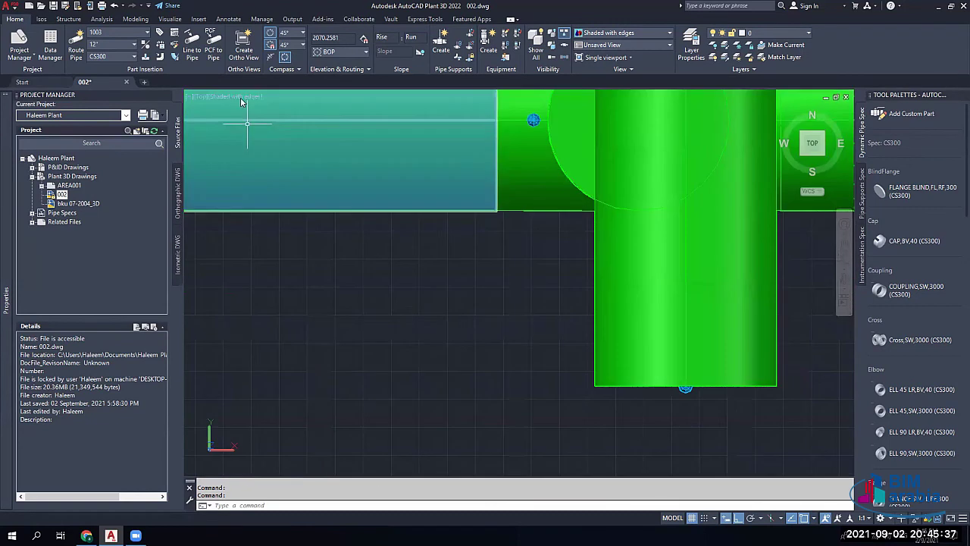
left_click(239, 95)
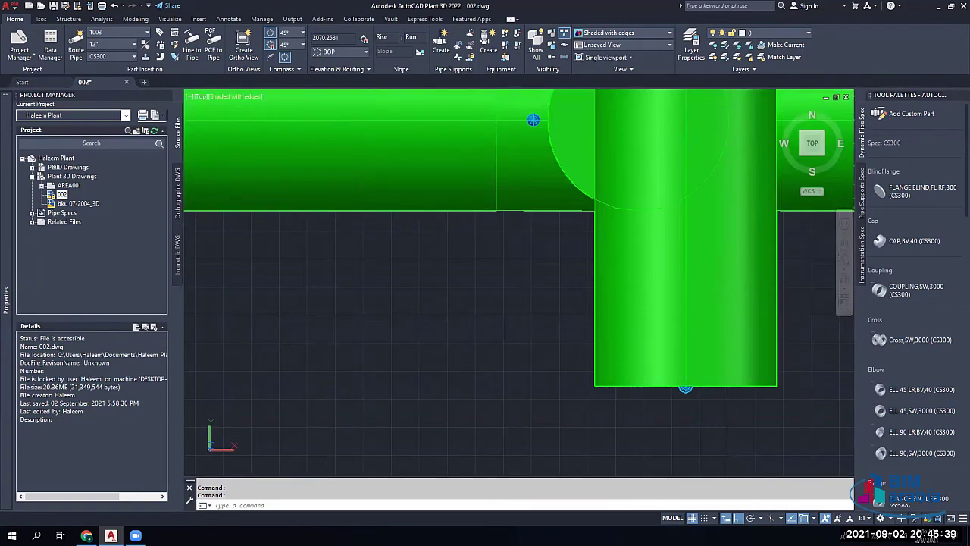
Step: Try to move the vertical branch pipe sideways onto the nozzle pipe's centerline in the top view
middle_click_drag(639, 169, 581, 269)
left_click(495, 237)
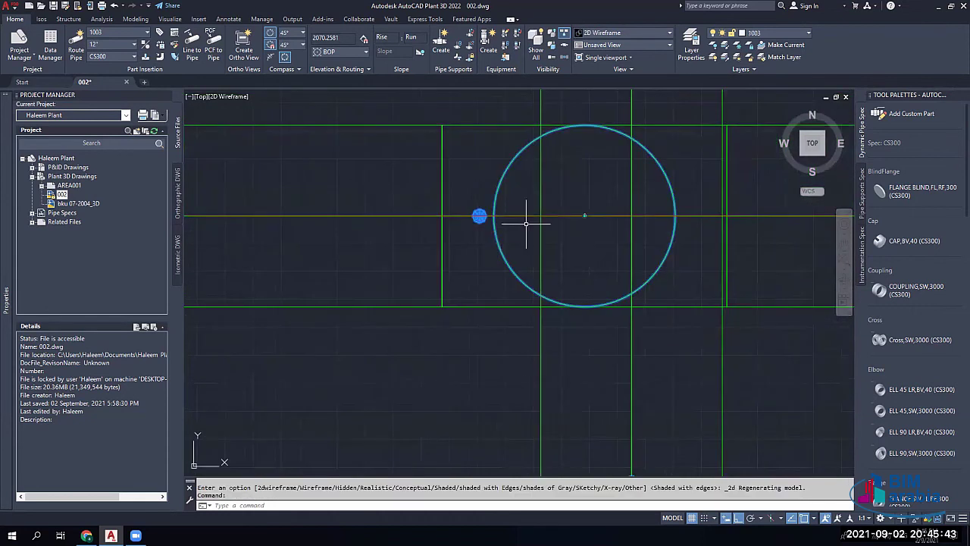
left_click(584, 213)
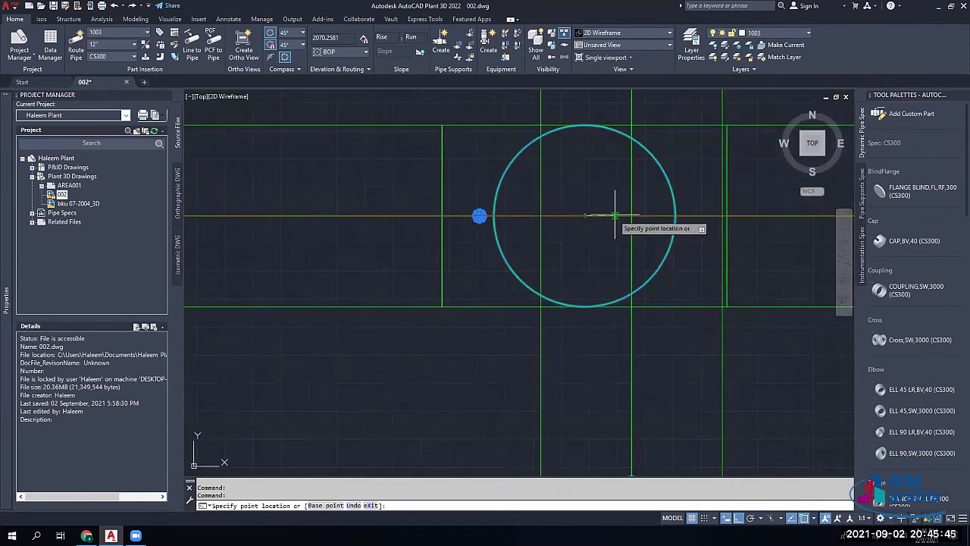
left_click(631, 216)
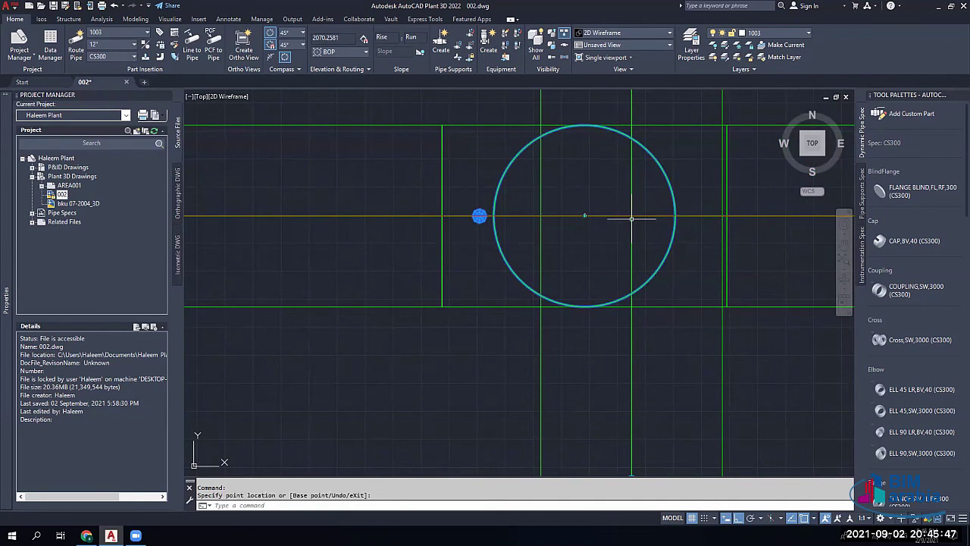
left_click(584, 215)
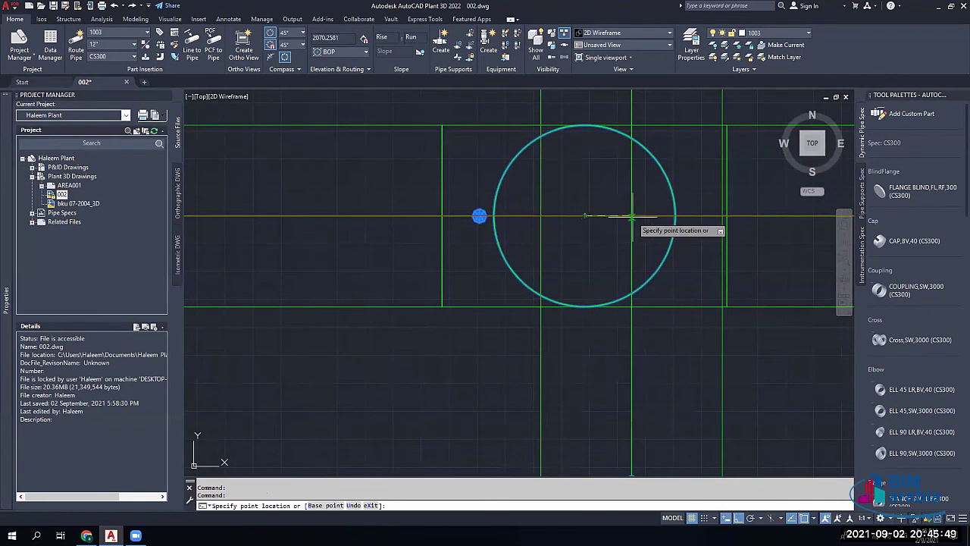
left_click(632, 215)
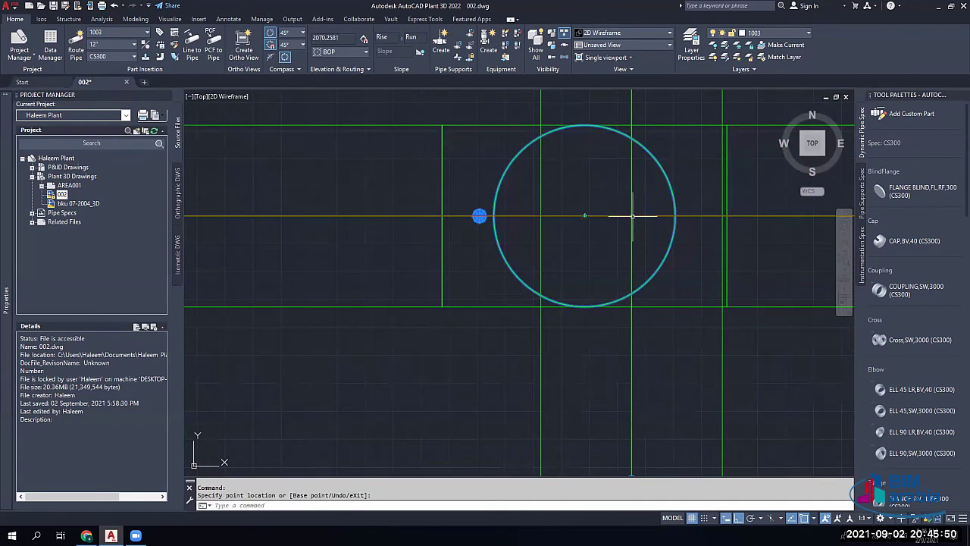
left_click(815, 518)
left_click(817, 519)
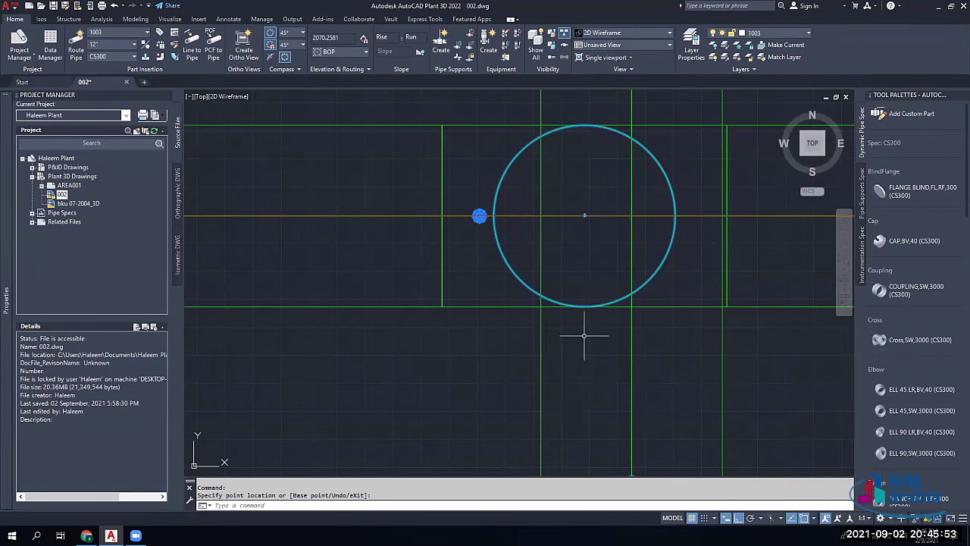
Step: Try to shift the vertical branch pipe by its lower end in an angled 3D view, and clear the selection
middle_click_drag(576, 331, 600, 296, "shift")
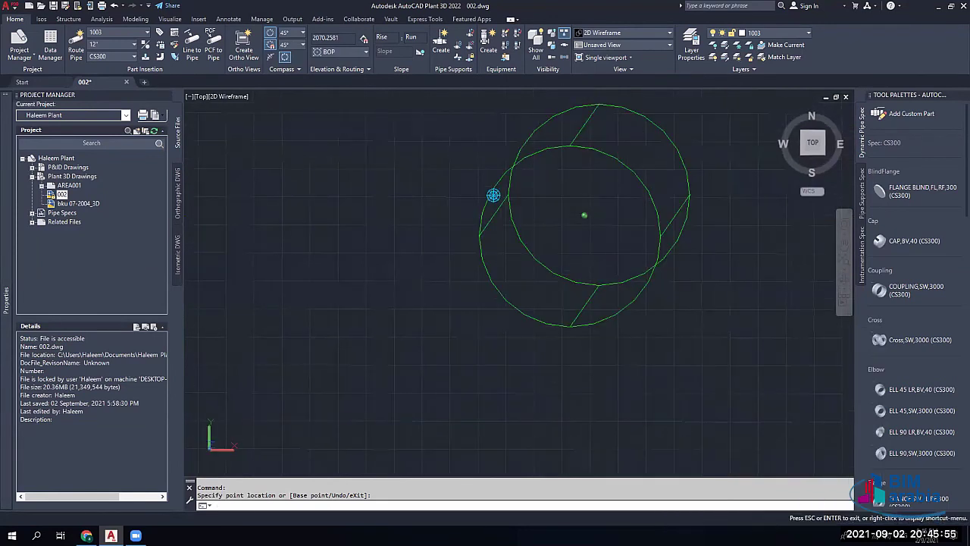
left_click(493, 195)
middle_click_drag(493, 195, 541, 310, "shift")
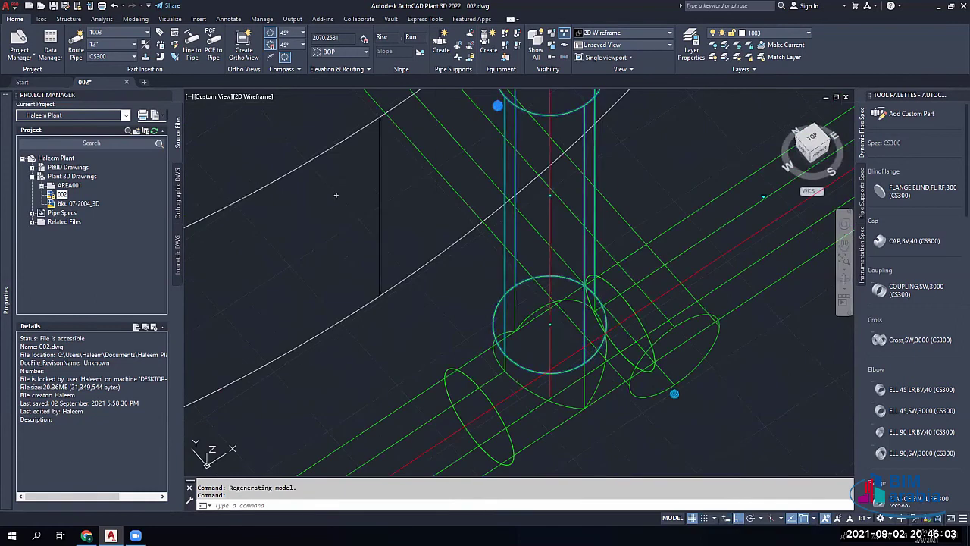
left_click(549, 324)
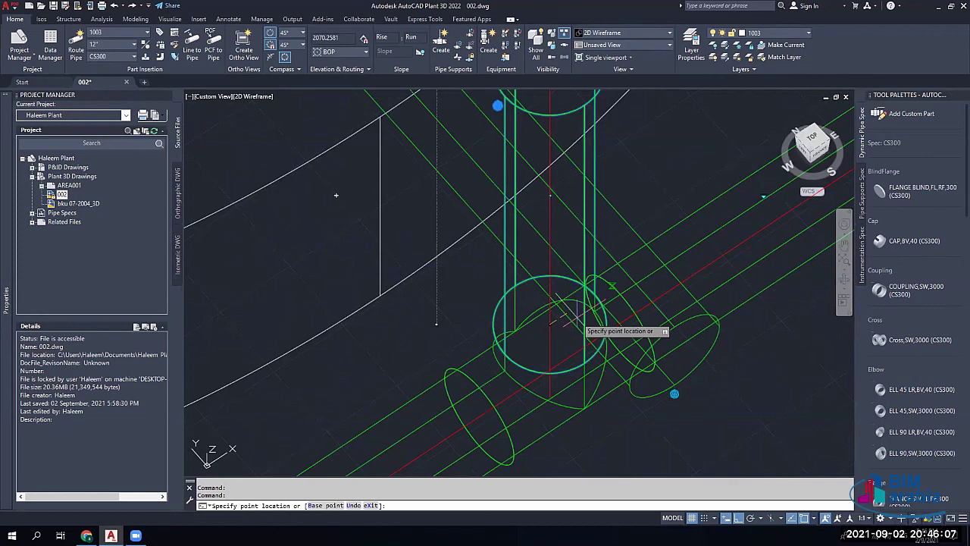
left_click(576, 317)
key("Escape")
key("Escape")
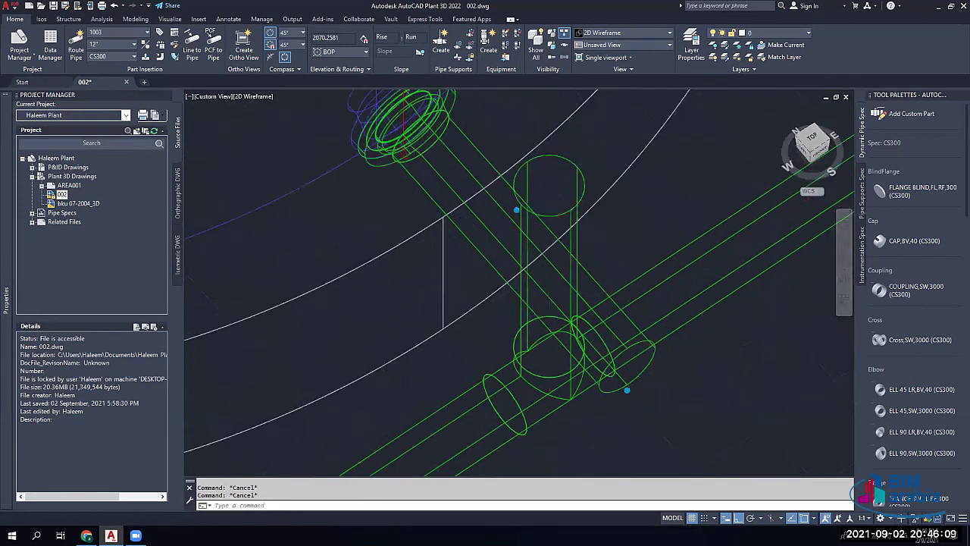
scroll(548, 388, "down", 3)
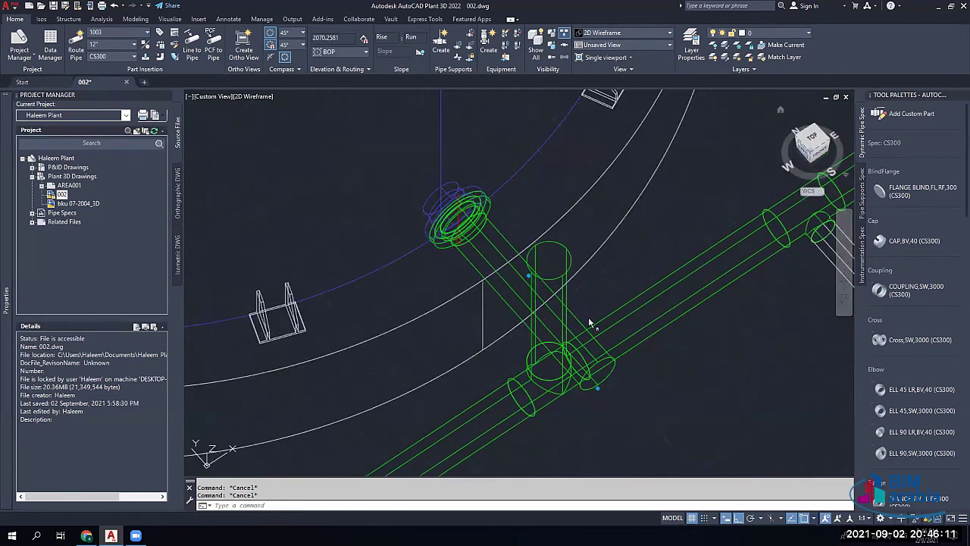
key("Escape")
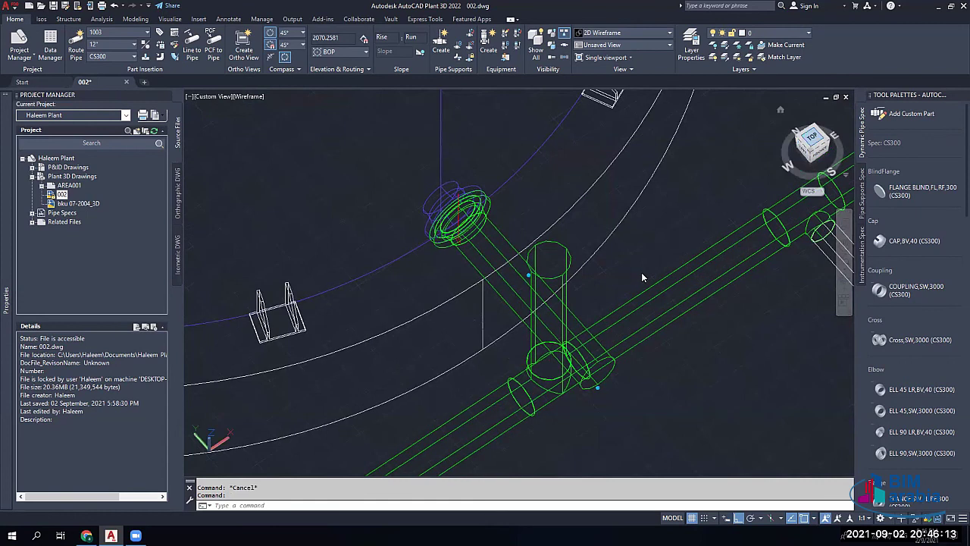
Step: In a top view, move the header tee below the vertical branch along the header onto the nozzle pipe's centerline
scroll(641, 265, "up", 6)
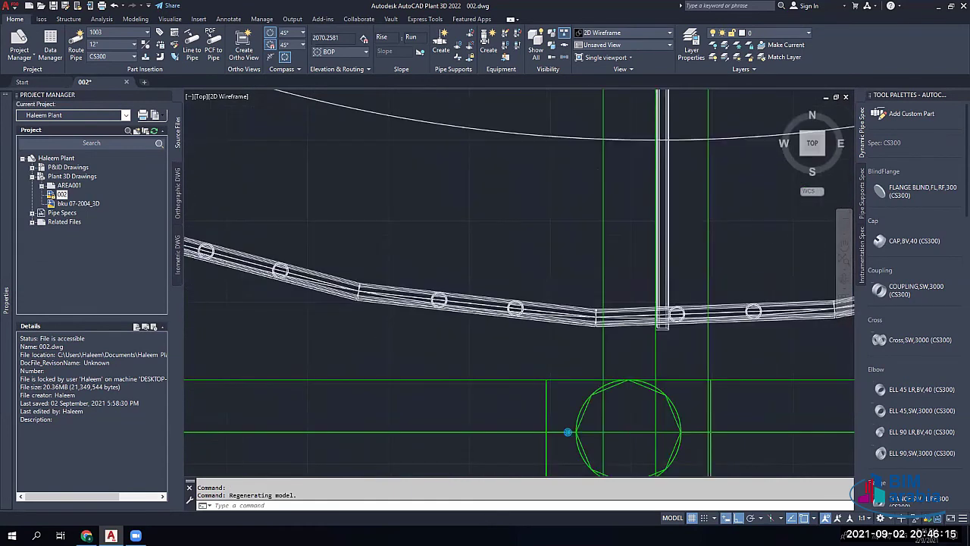
middle_click_drag(566, 462, 502, 223)
left_click(469, 198)
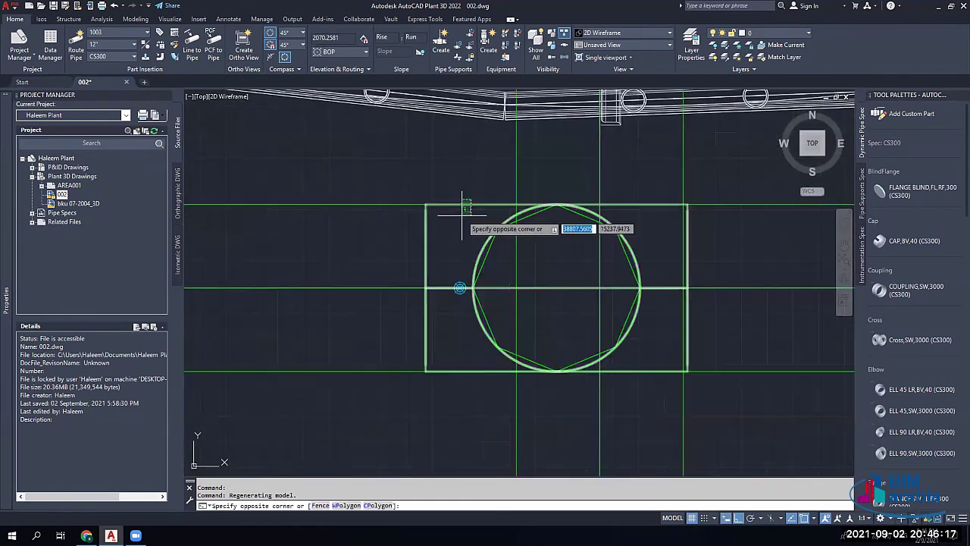
left_click(461, 215)
left_click(459, 288)
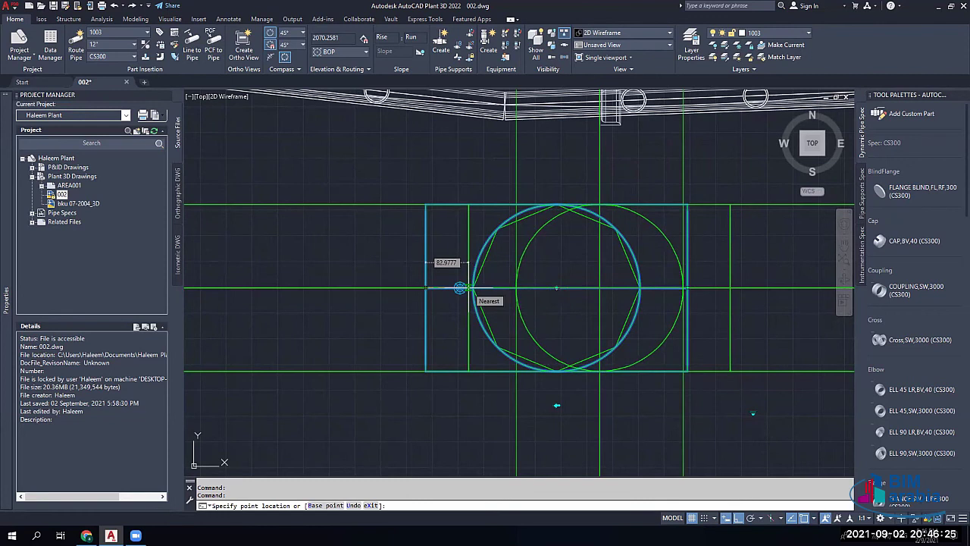
left_click(469, 288)
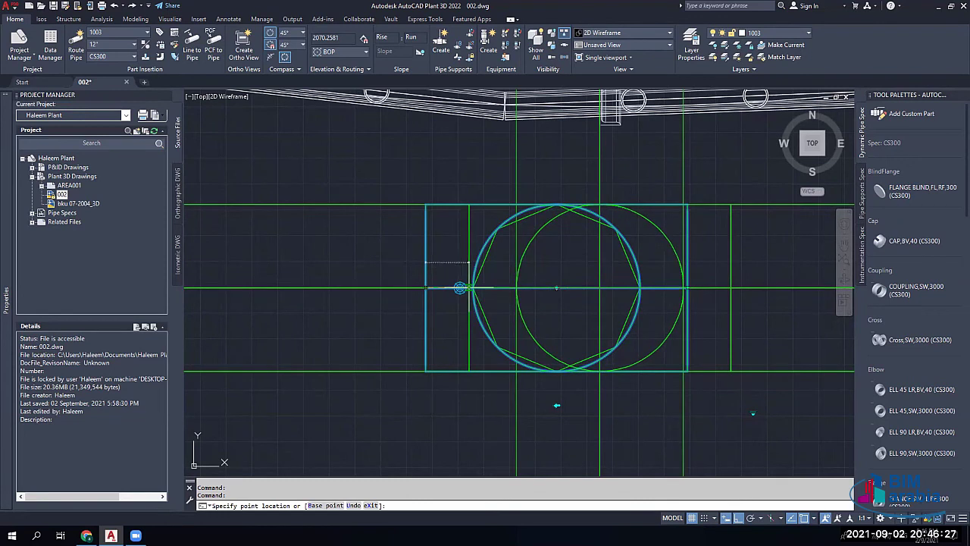
scroll(598, 293, "up", 6)
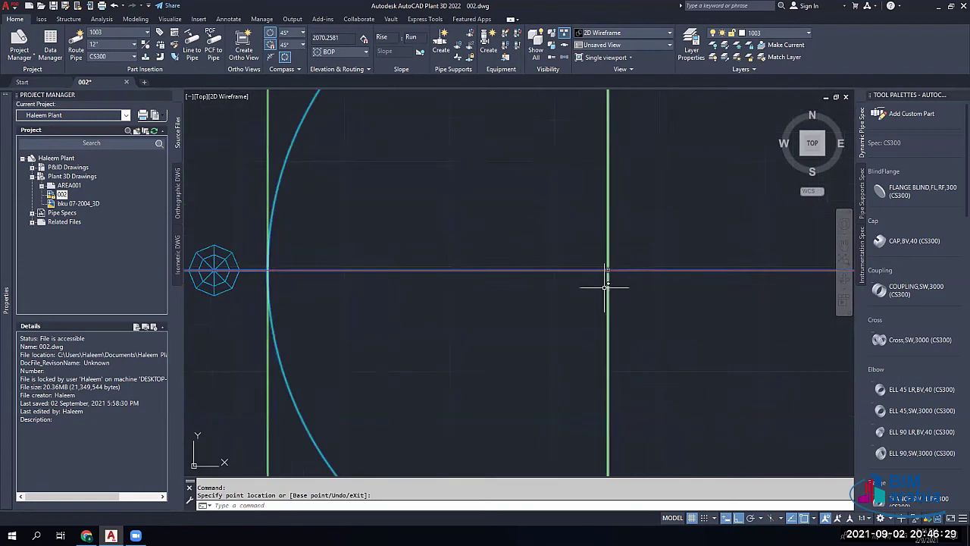
scroll(606, 282, "up", 3)
scroll(607, 277, "down", 8)
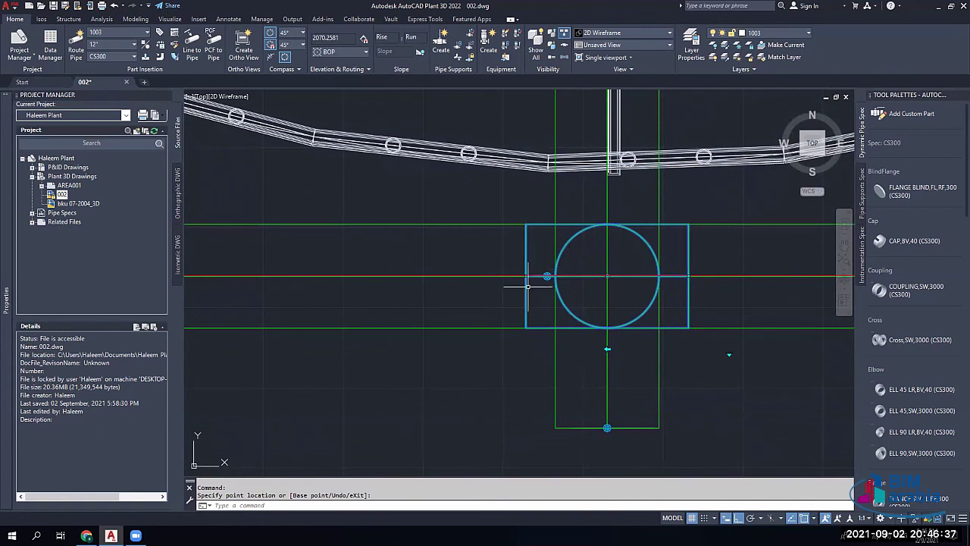
Step: Inspect the moved tee and branch from an angle in Shaded with edges, and undo the style change and the tee's move
middle_click_drag(487, 298, 460, 294, "shift")
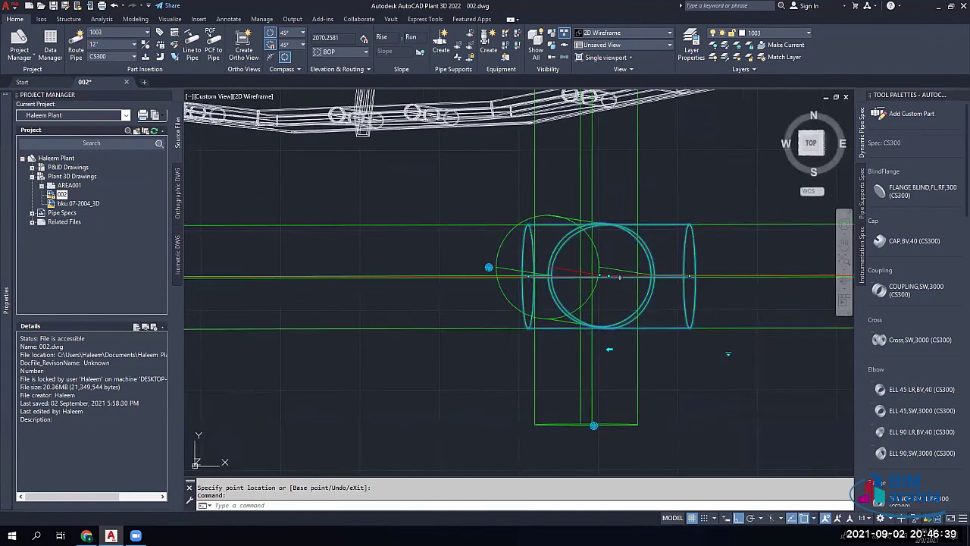
key("Escape")
middle_click_drag(604, 281, 249, 103, "shift")
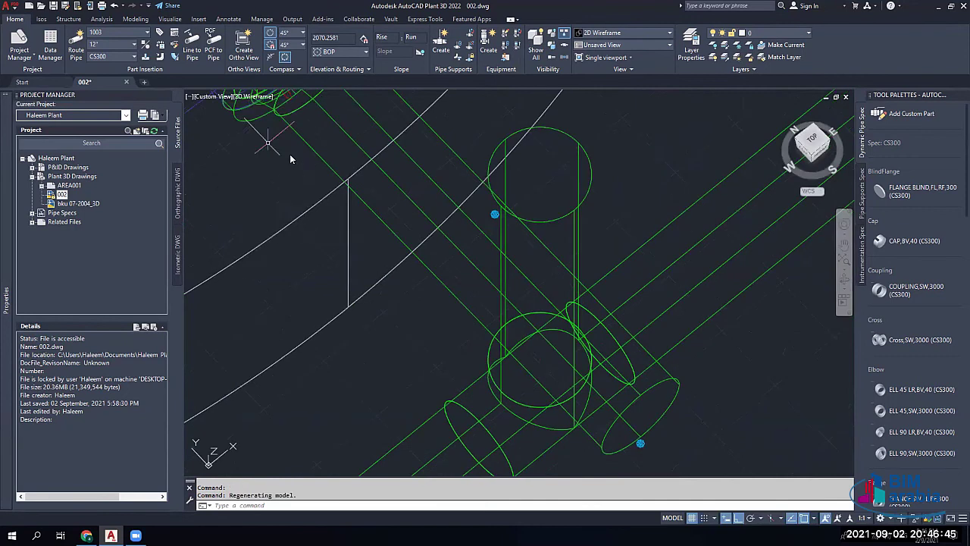
left_click(251, 97)
left_click(294, 177)
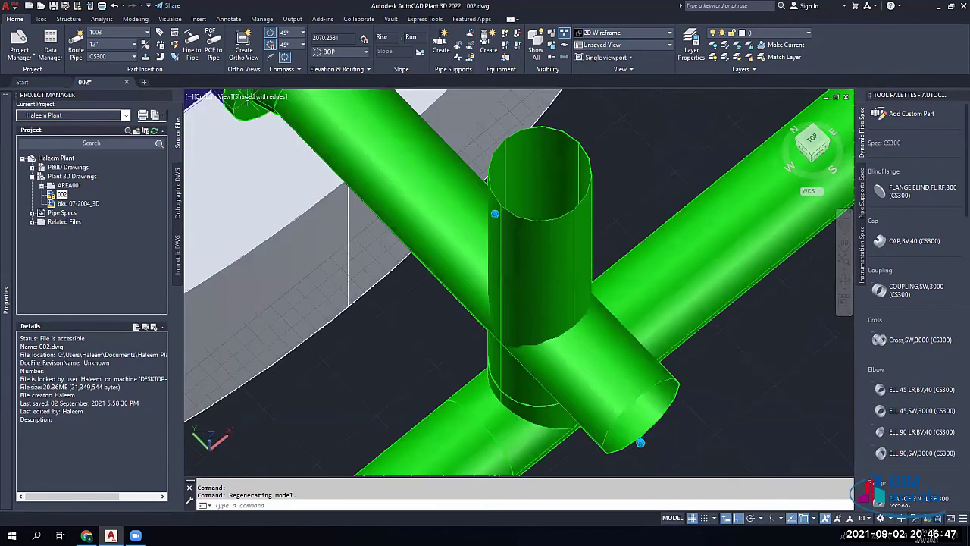
key("ctrl+z")
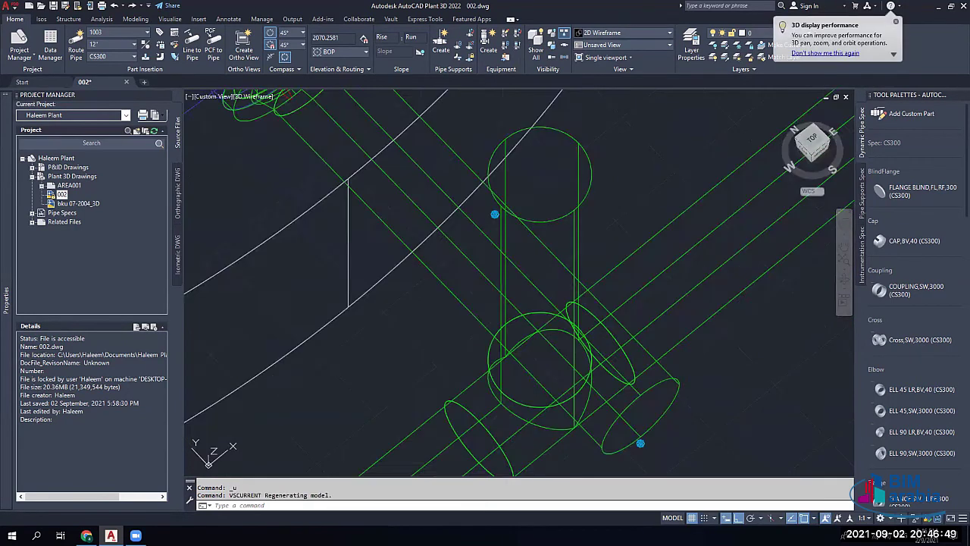
key("ctrl+z")
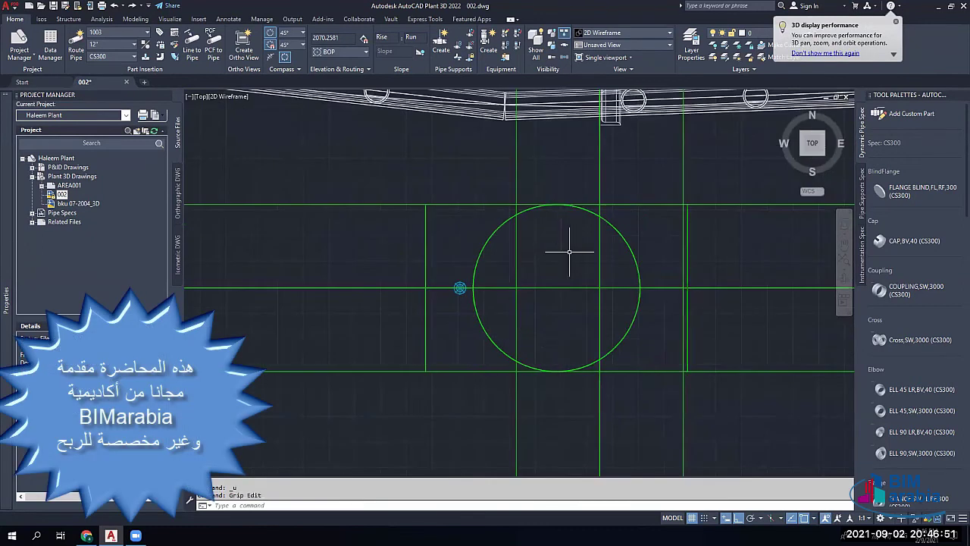
Step: Set the visual style to Shaded with edges and measure the distance from the vertical branch's upper end to the nozzle pipe's open end
left_click(228, 96)
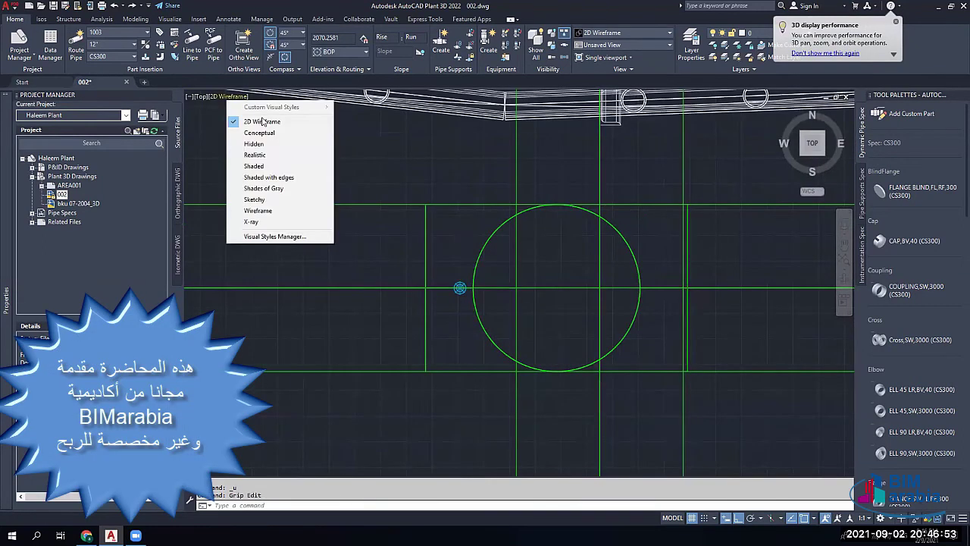
left_click(268, 177)
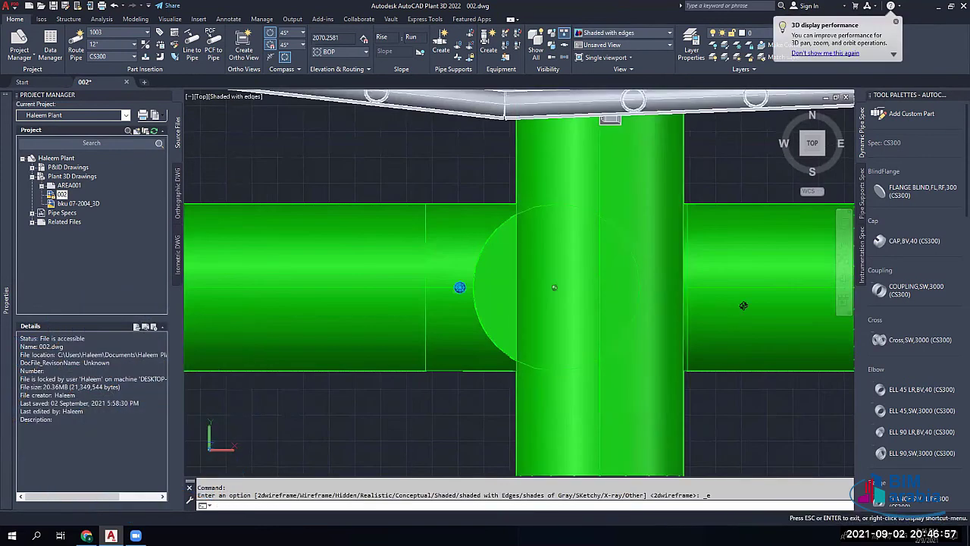
middle_click_drag(743, 306, 765, 375, "shift")
middle_click_drag(623, 302, 623, 294, "shift")
type("di")
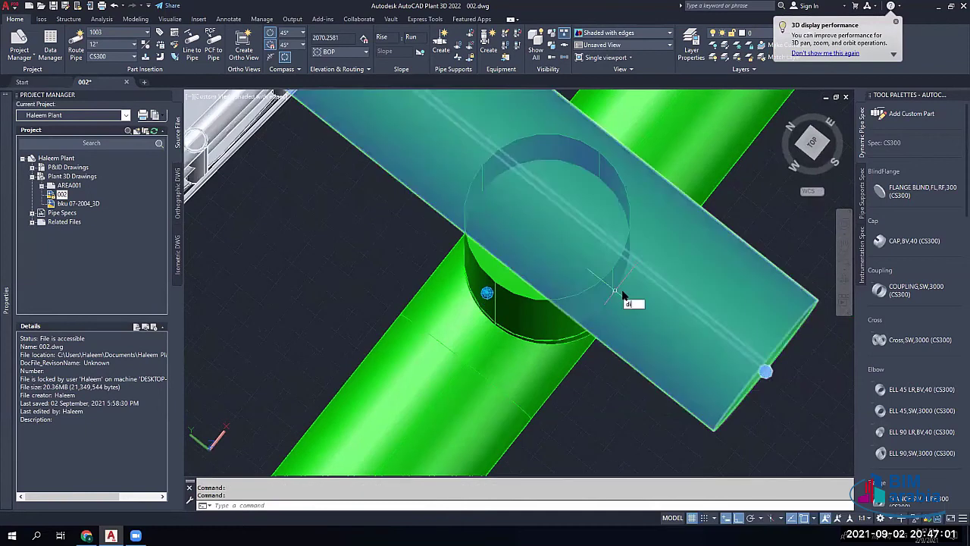
key("Return")
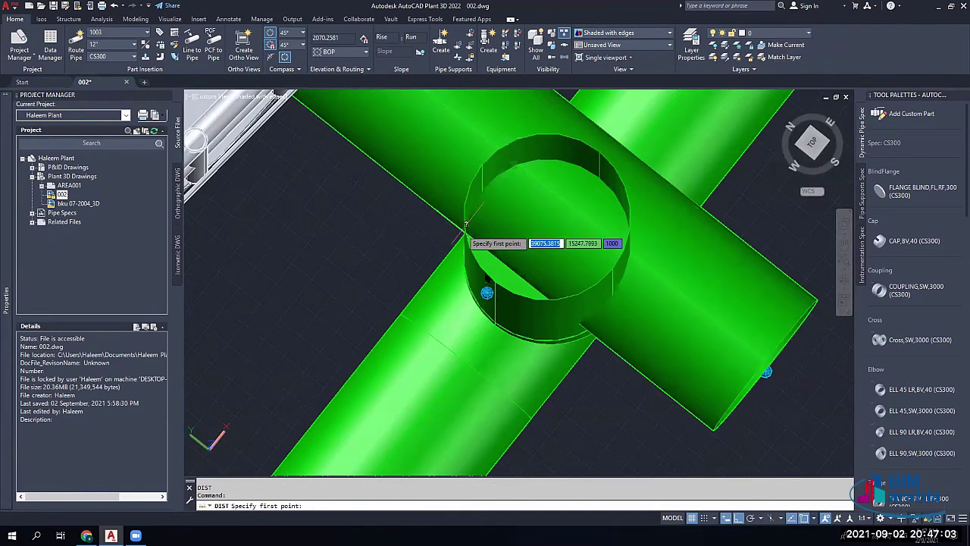
scroll(504, 282, "down", 2)
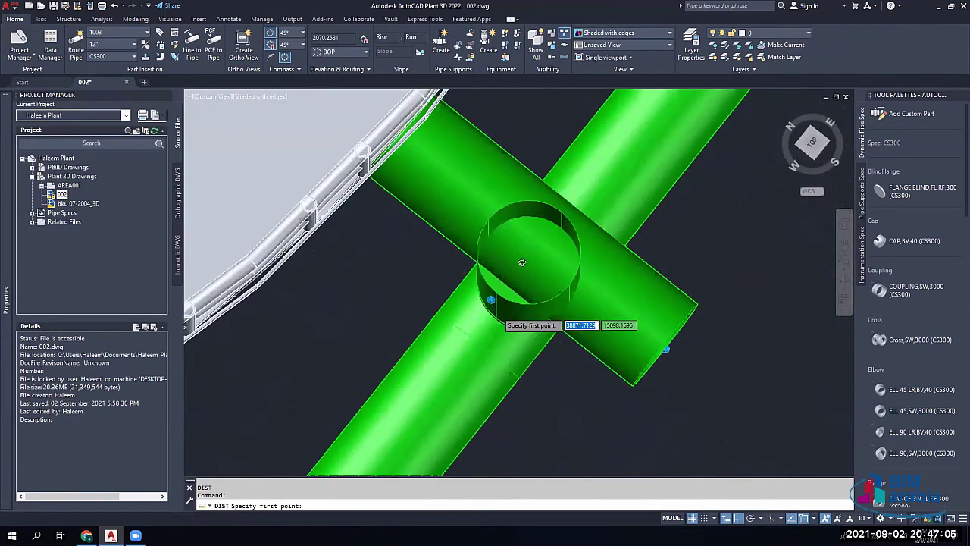
scroll(499, 309, "down", 2)
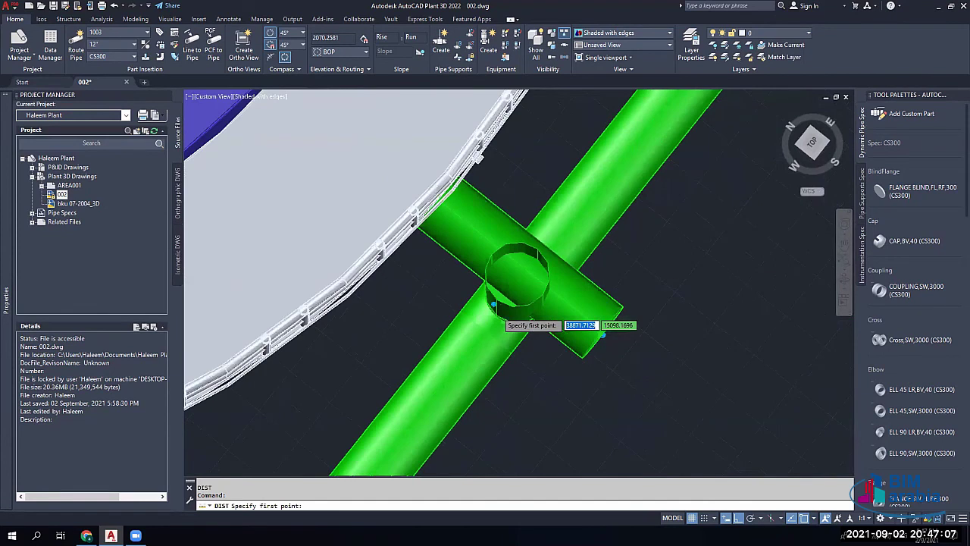
middle_click_drag(493, 305, 493, 245, "shift")
middle_click_drag(502, 281, 590, 267, "shift")
left_click(582, 298)
scroll(582, 298, "up", 3)
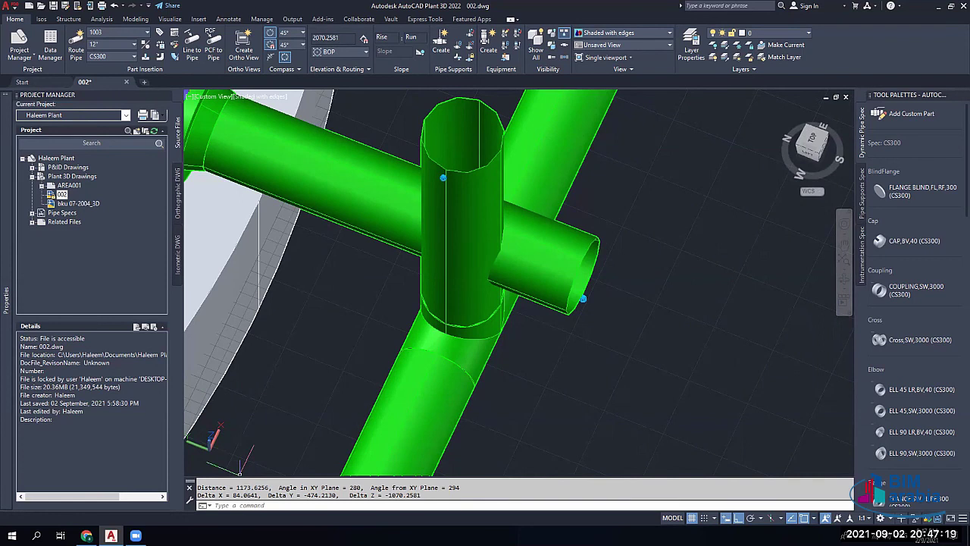
left_click(453, 350)
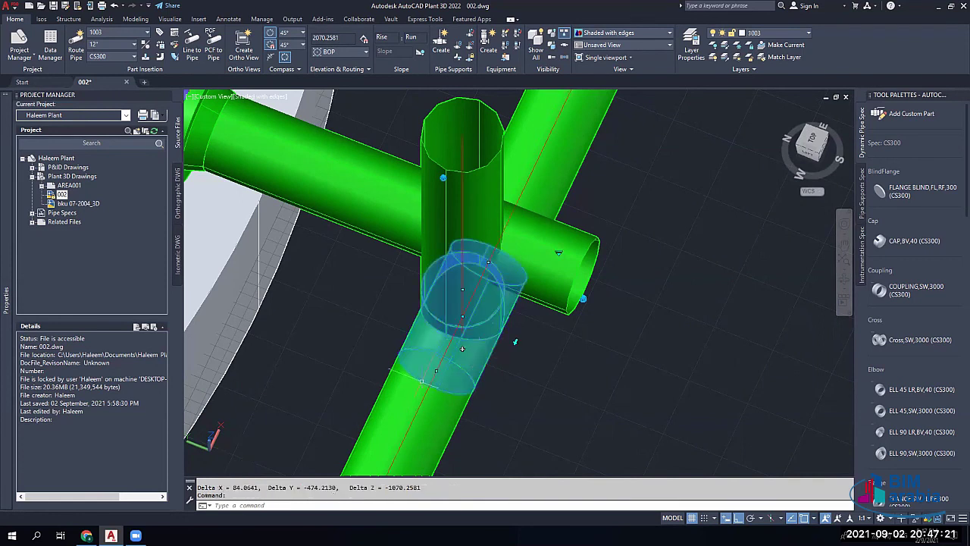
left_click(439, 368)
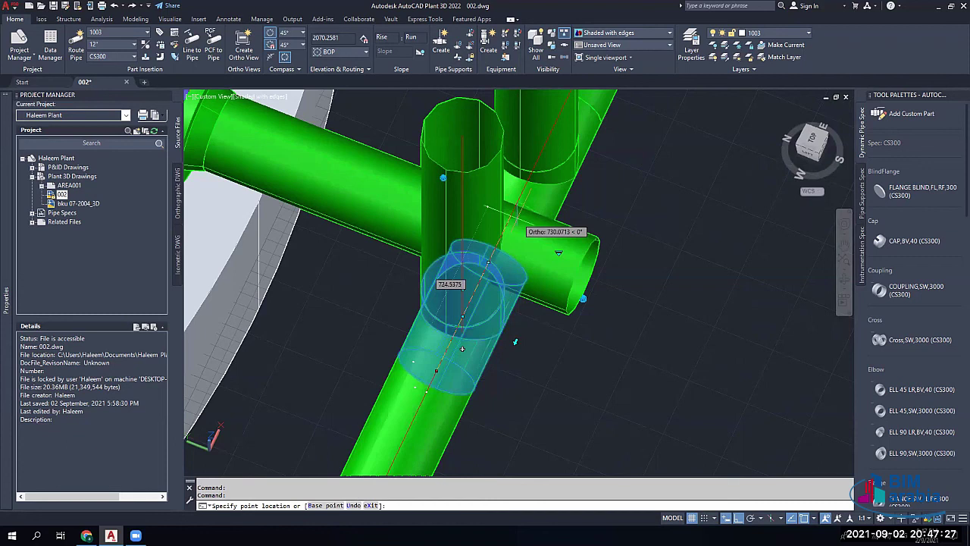
key("Escape")
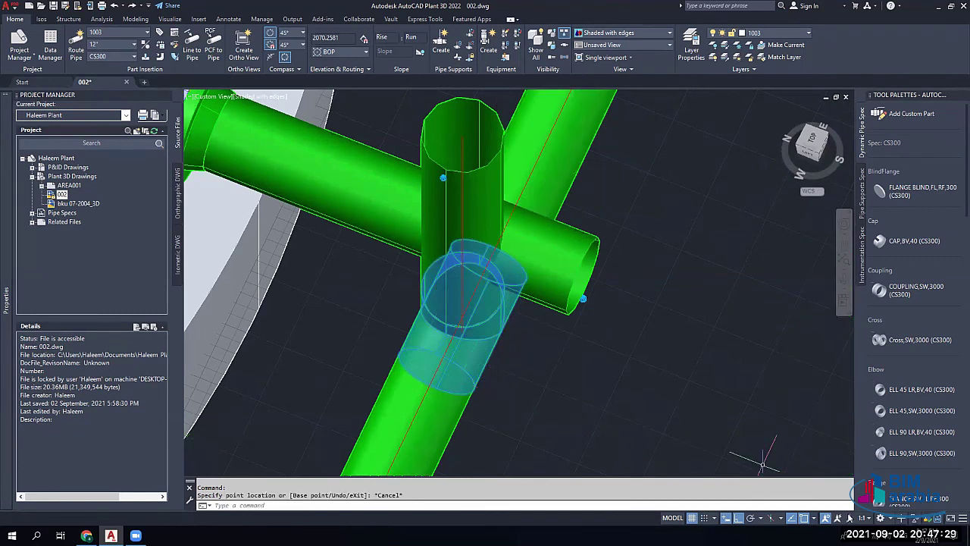
key("Escape")
Step: Turn off the Nearest object snap and try to shift the header tee below the vertical branch by its run end
left_click(812, 518)
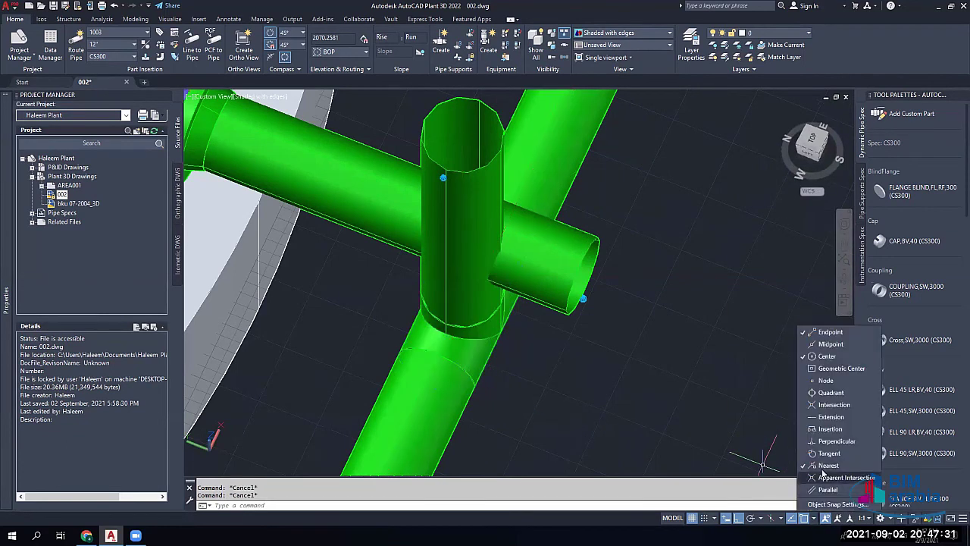
left_click(822, 467)
left_click(460, 347)
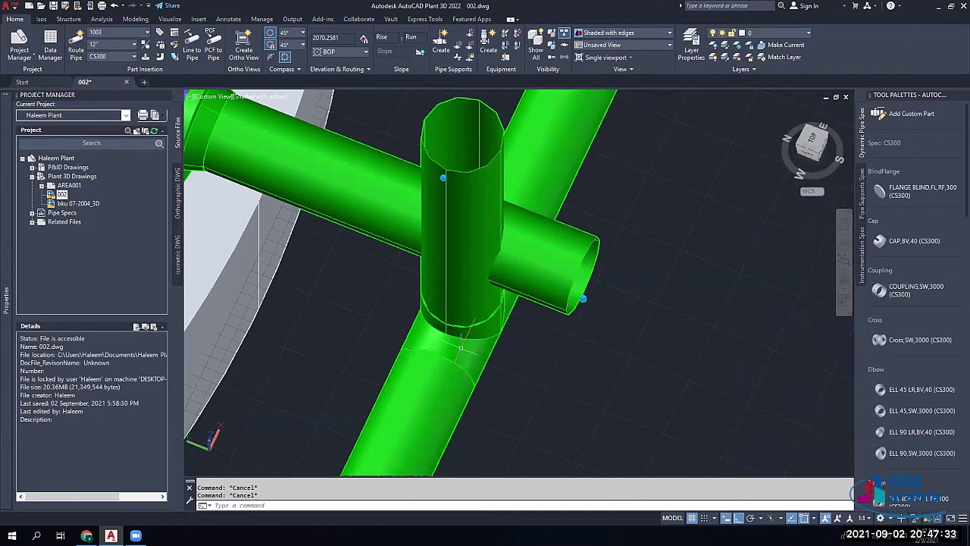
left_click(461, 347)
left_click(437, 368)
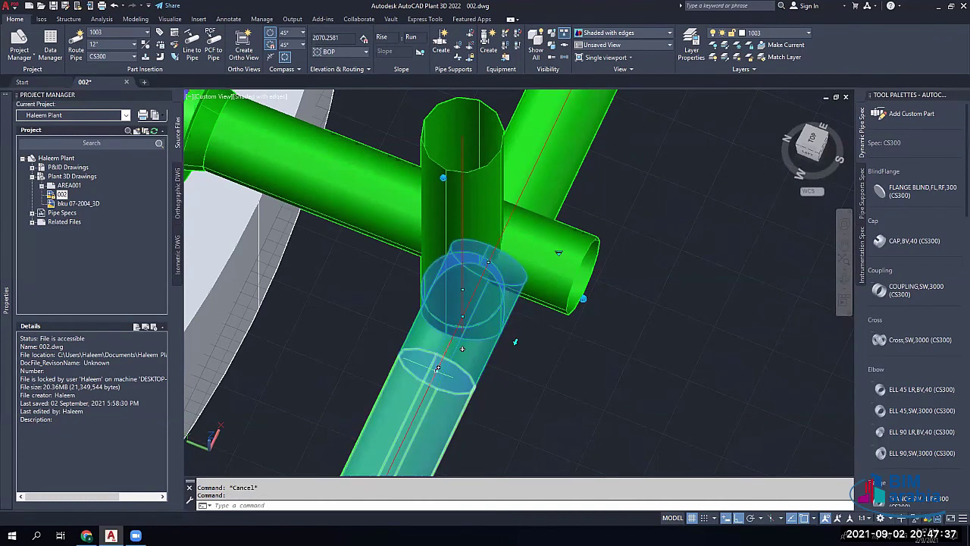
left_click(437, 368)
scroll(458, 311, "down", 2)
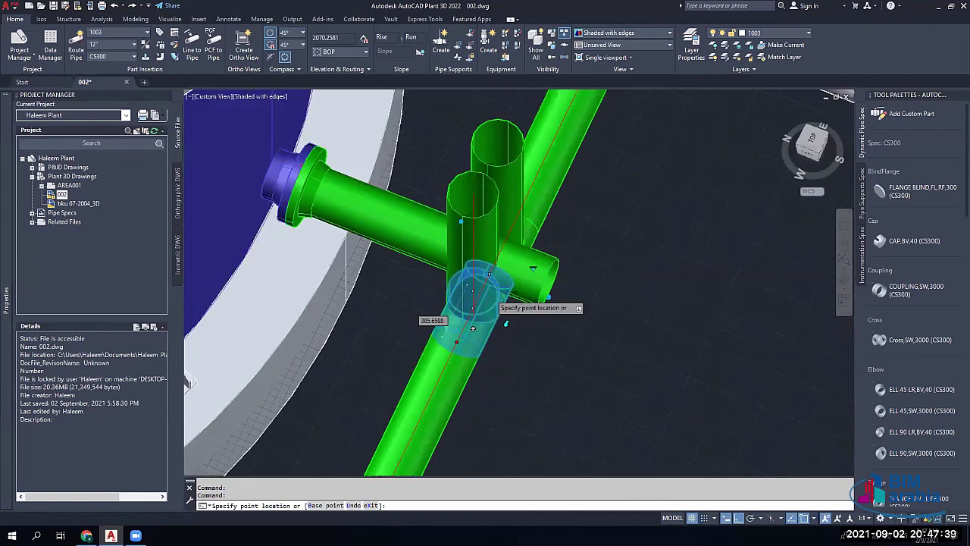
scroll(473, 328, "down", 2)
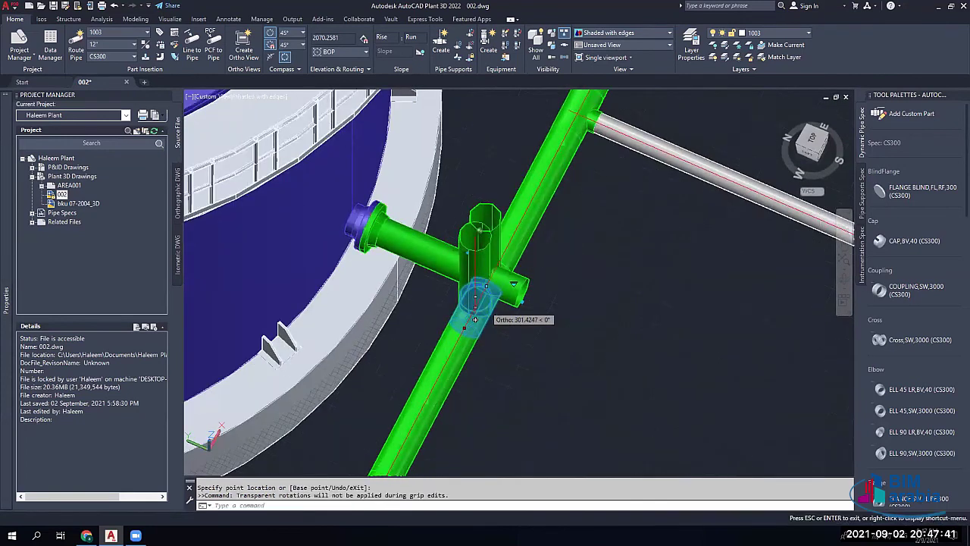
key("Escape")
key("Escape")
scroll(479, 257, "up", 4)
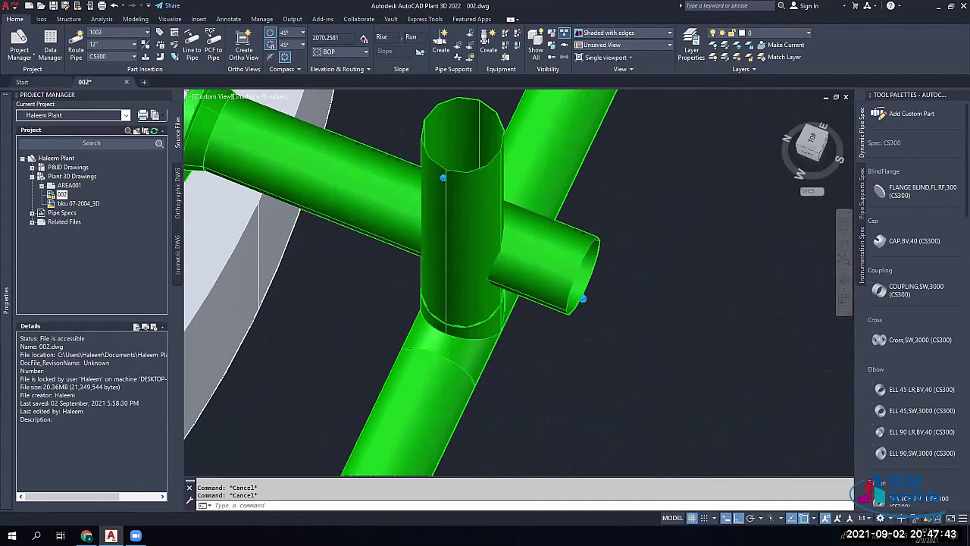
scroll(513, 331, "down", 4)
middle_click_drag(524, 309, 559, 275)
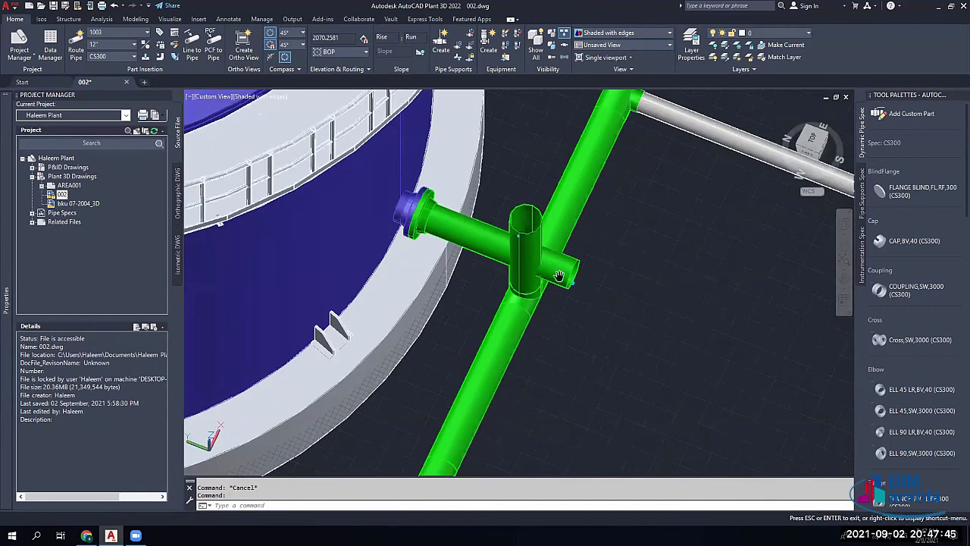
scroll(559, 275, "down", 5)
scroll(502, 361, "up", 3)
left_click(502, 361)
right_click(502, 358)
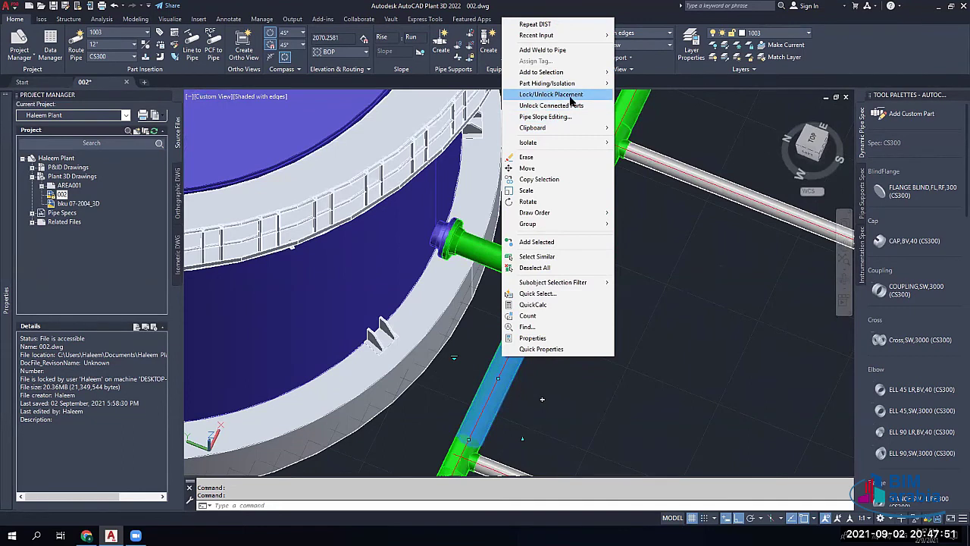
key("Escape")
key("Escape")
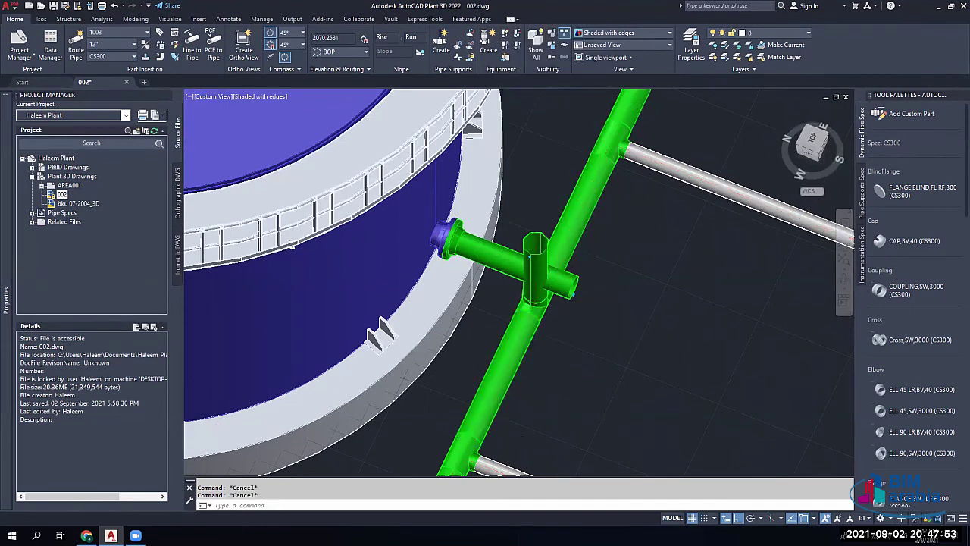
Step: Select the header pipe between the tee and the nearer pump line, and try to shift its tee-side end
scroll(567, 338, "down", 1)
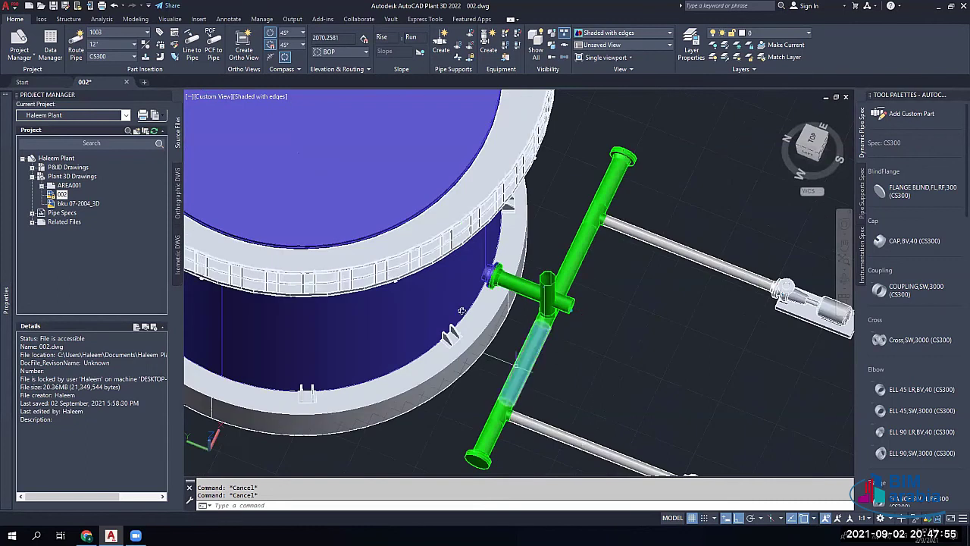
middle_click_drag(450, 316, 452, 307, "shift")
middle_click_drag(570, 304, 568, 303, "shift")
middle_click_drag(661, 421, 653, 415, "shift")
left_click(508, 341)
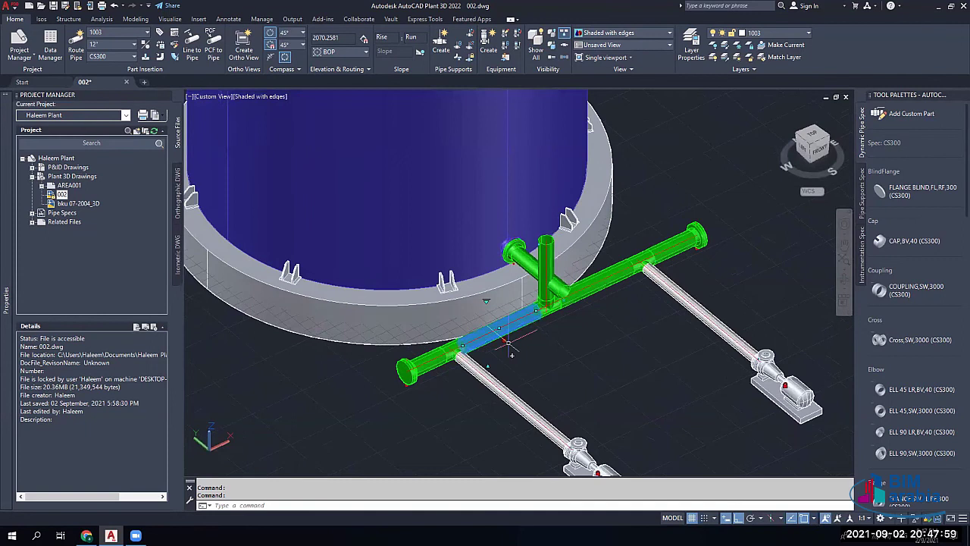
scroll(505, 339, "up", 3)
left_click(504, 340)
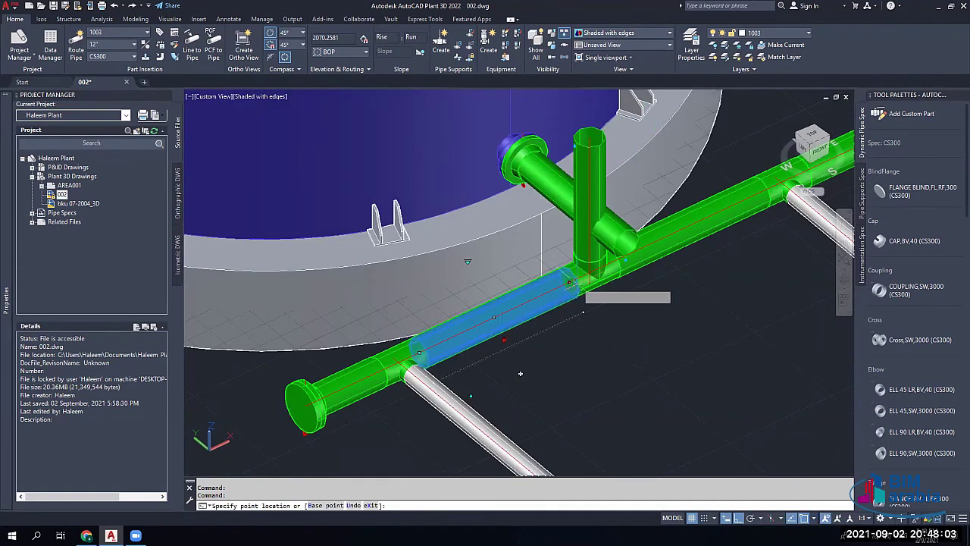
scroll(520, 372, "up", 2)
scroll(496, 411, "up", 2)
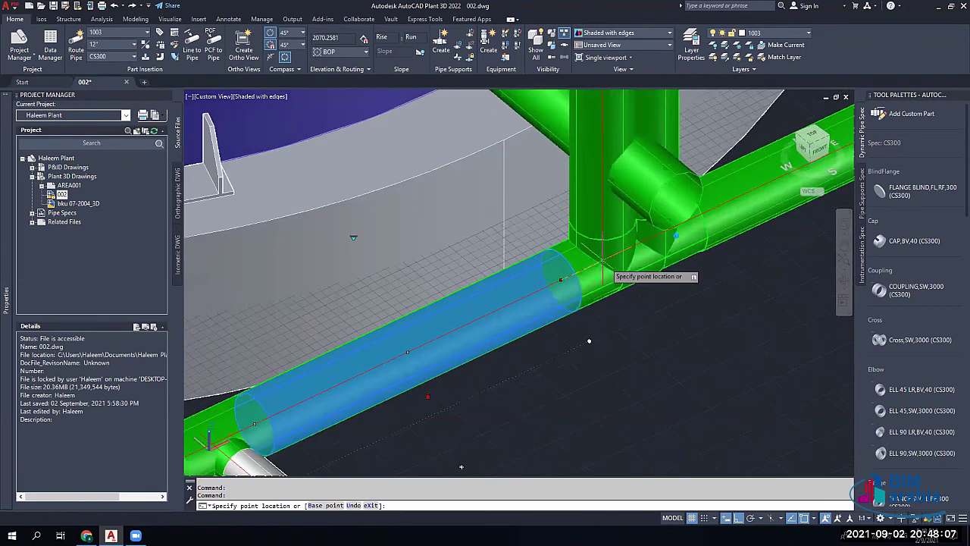
key("Escape")
Step: Enlarge the command history and look up the Delta X of the last distance measurement
left_click_drag(490, 475, 481, 419)
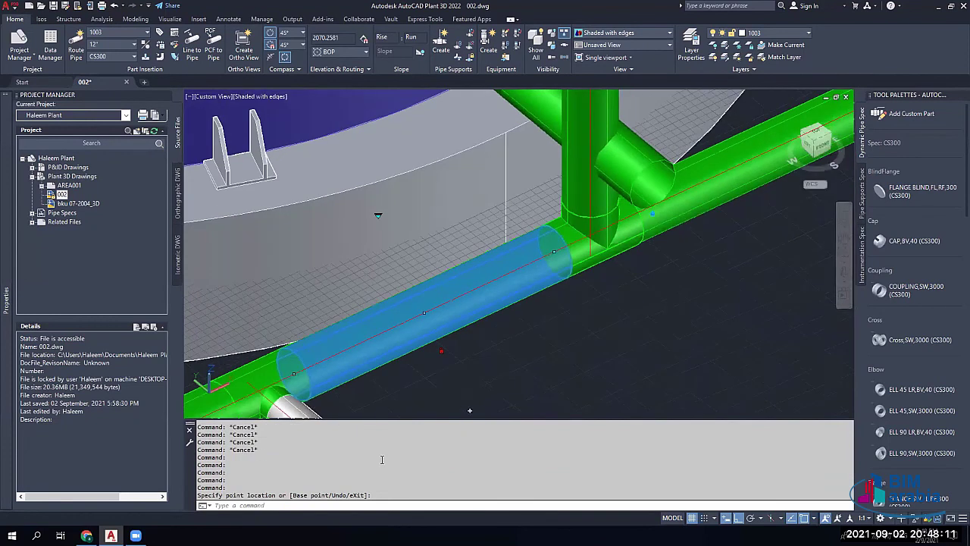
scroll(382, 459, "up", 2)
scroll(382, 459, "down", 3)
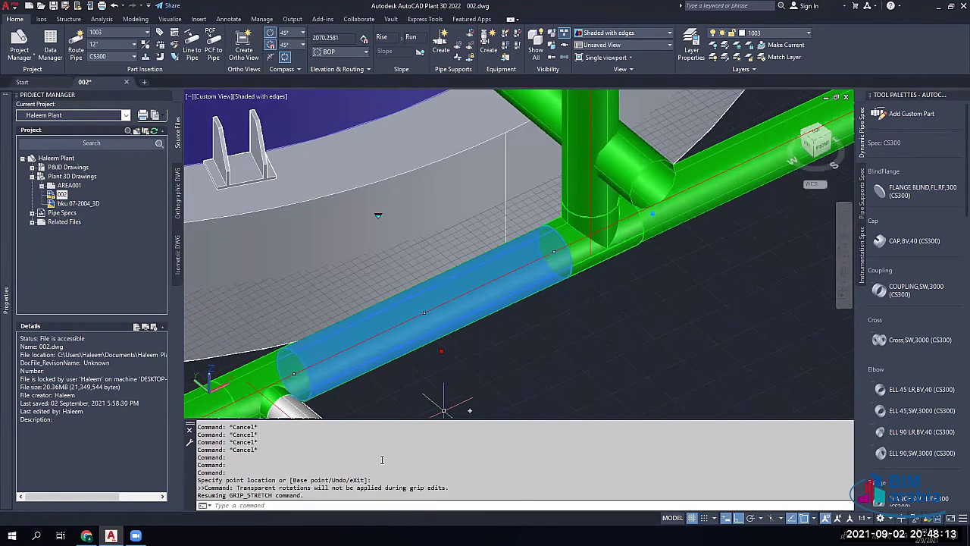
scroll(382, 460, "up", 3)
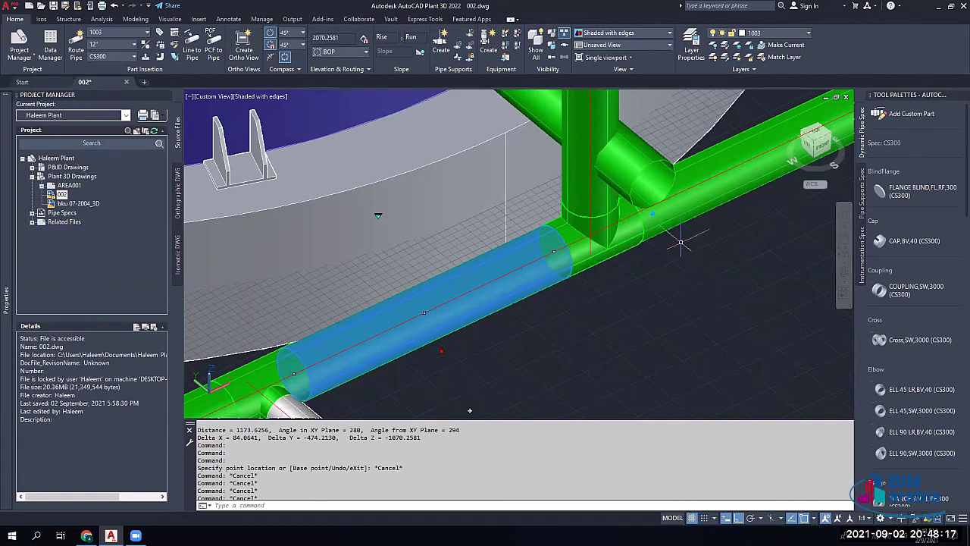
Step: Shift the tee-side end of the selected header pipe 84.0641 along the header toward the nozzle pipe's centerline
left_click(554, 251)
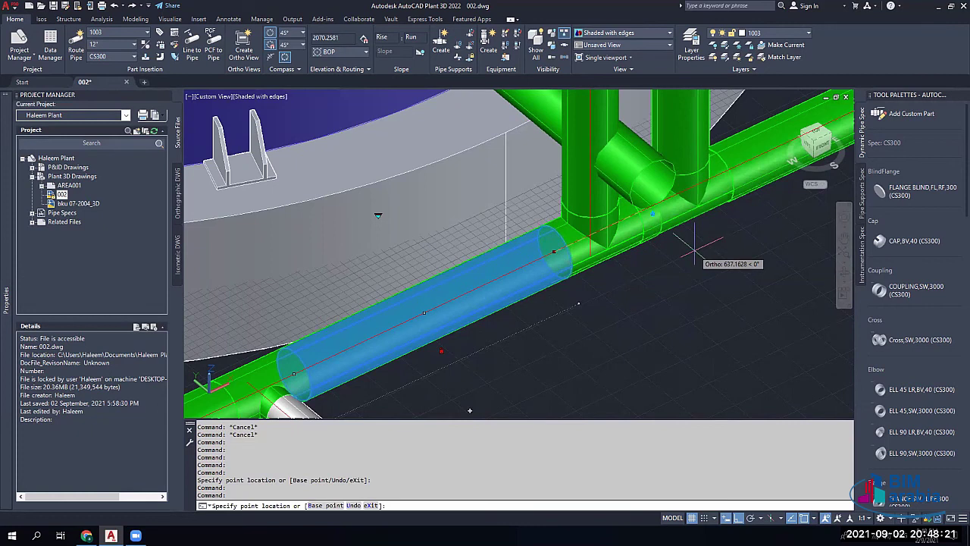
type("84")
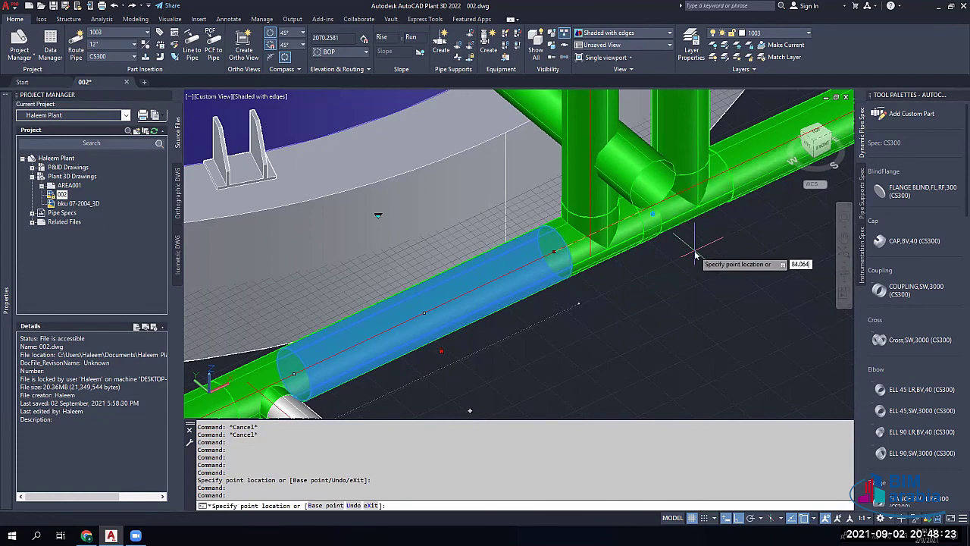
type(".064")
key("Return")
key("Escape")
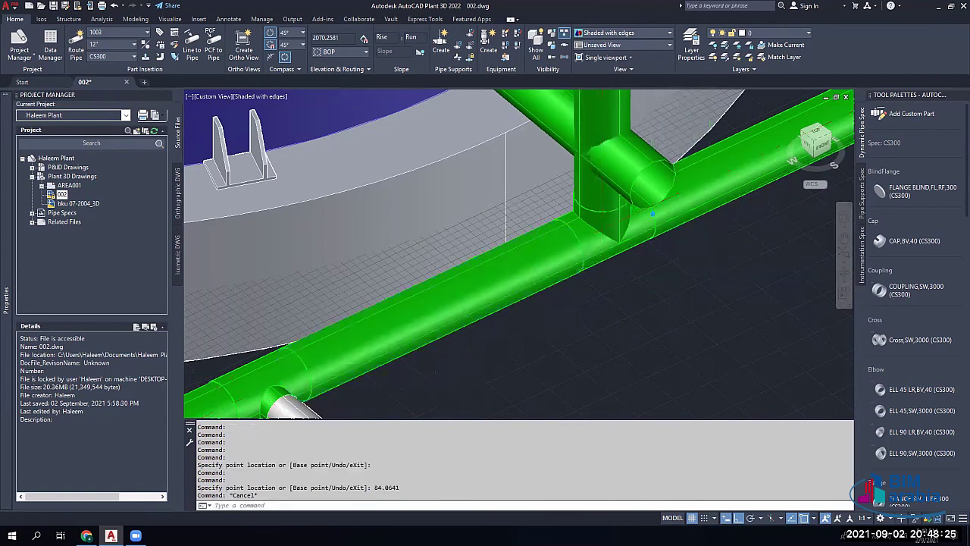
Step: Delete the pipe on the tank nozzle's flange and the vertical branch pipe above the header tee
scroll(696, 248, "down", 3)
scroll(591, 326, "down", 1)
scroll(614, 228, "up", 2)
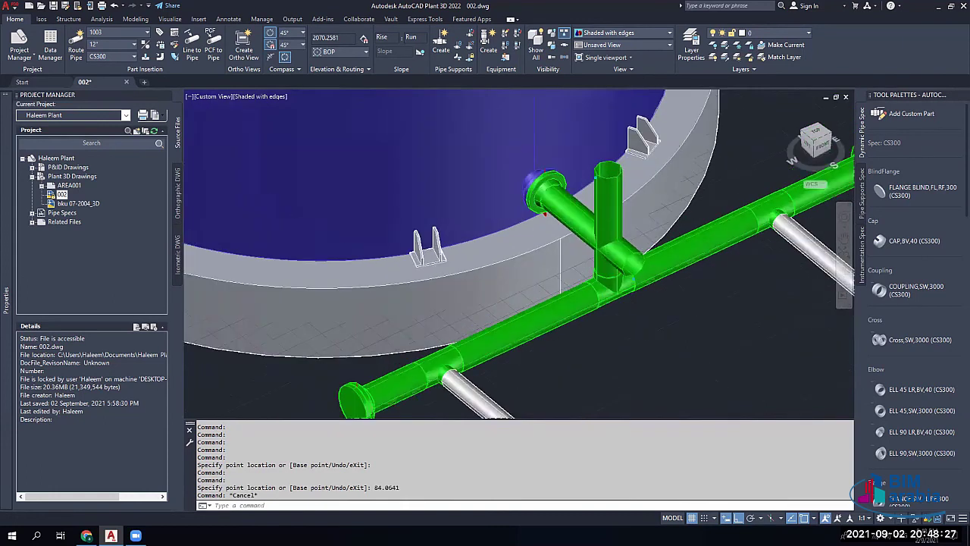
scroll(612, 225, "up", 2)
left_click(630, 270)
key("Delete")
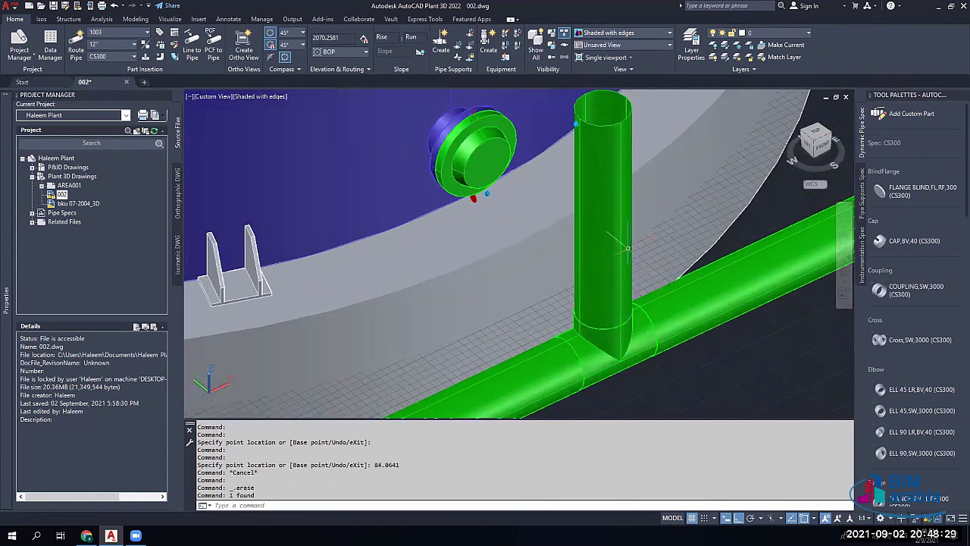
left_click(627, 247)
key("Delete")
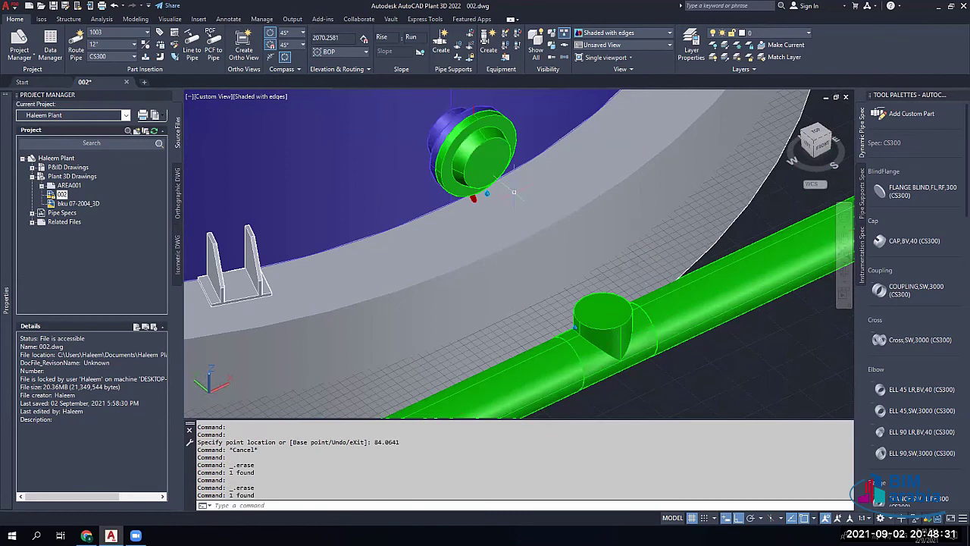
Step: Try to route a pipe from the nozzle flange to the header tee's open branch, choosing to connect with the tolerance, and end the routing
left_click(500, 174)
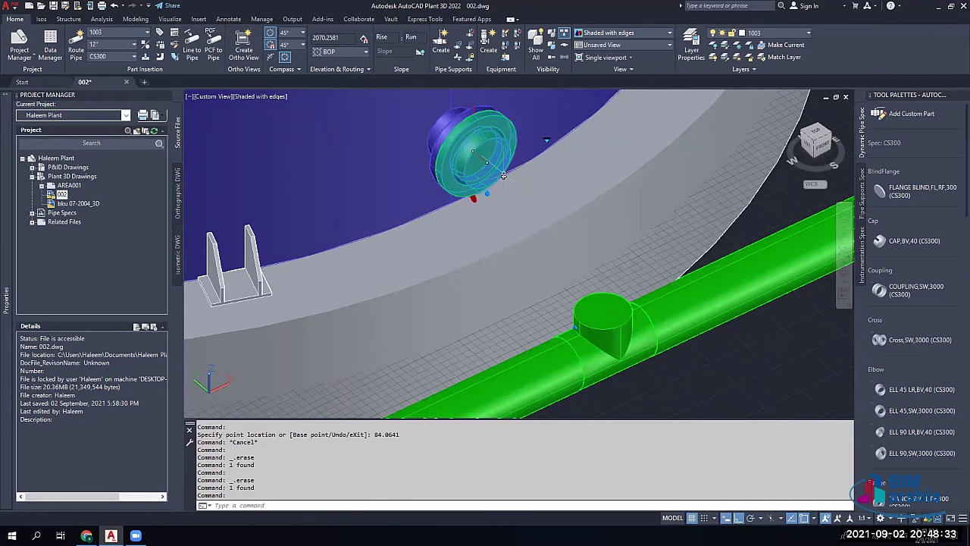
key("Escape")
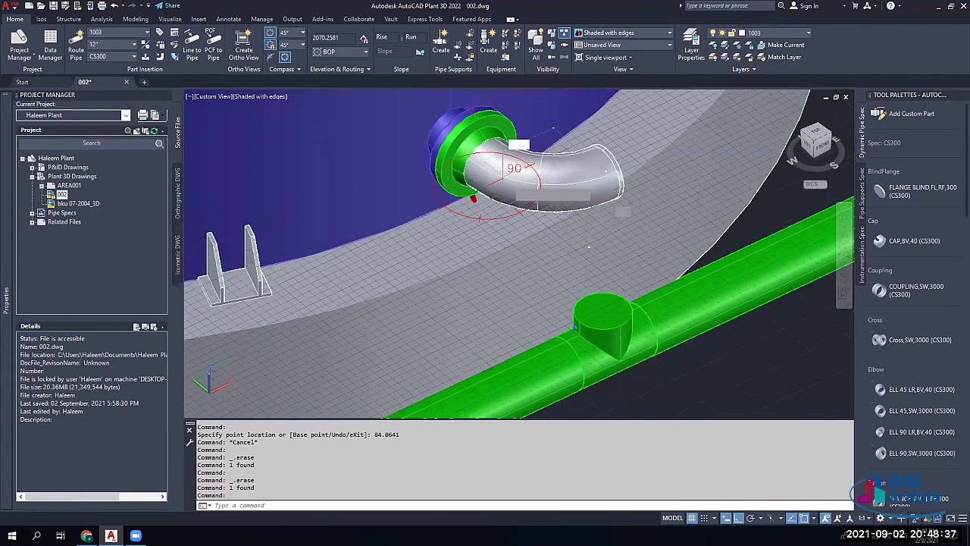
left_click(603, 316)
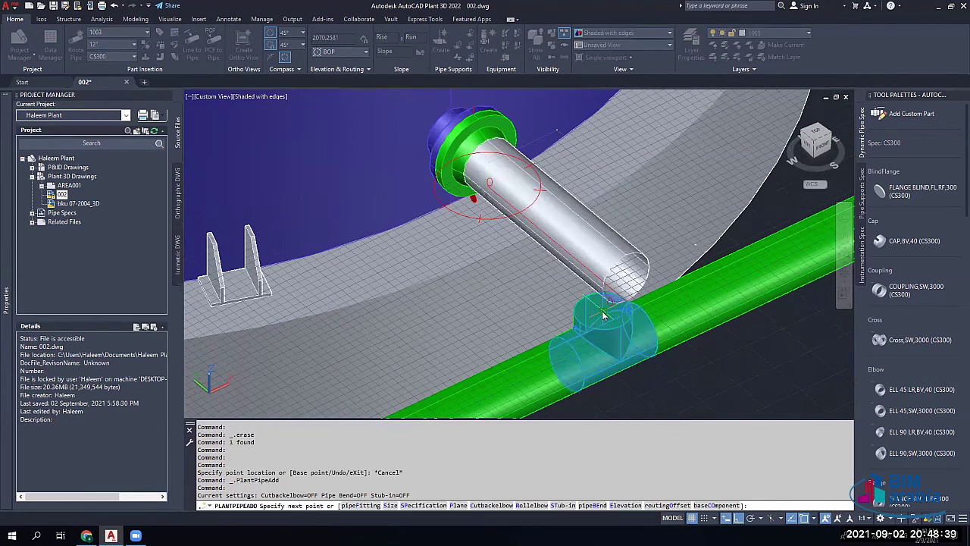
left_click(604, 316)
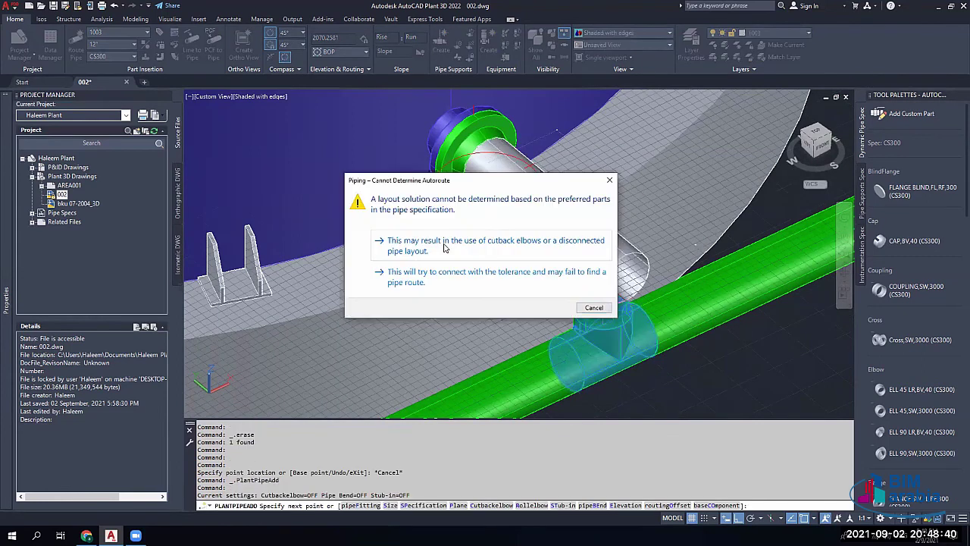
left_click(497, 277)
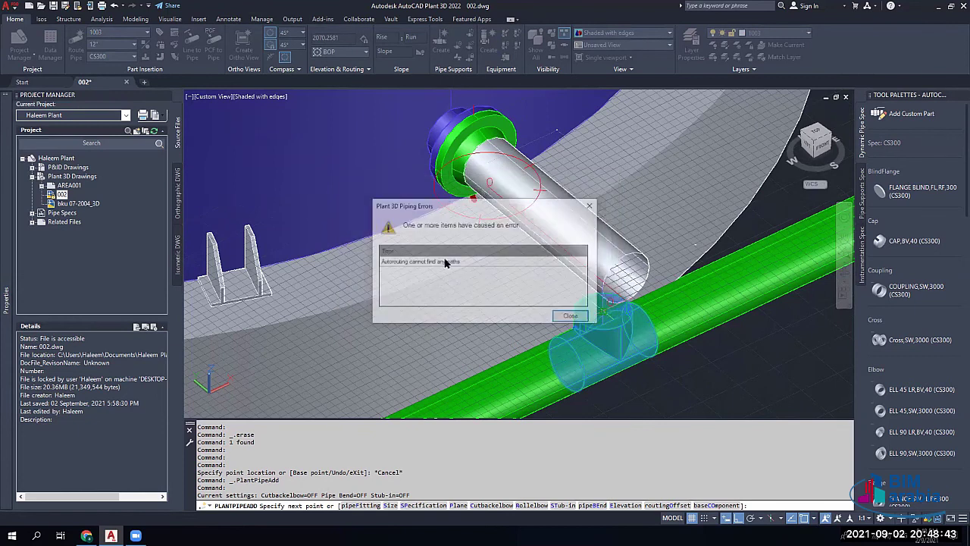
left_click(572, 317)
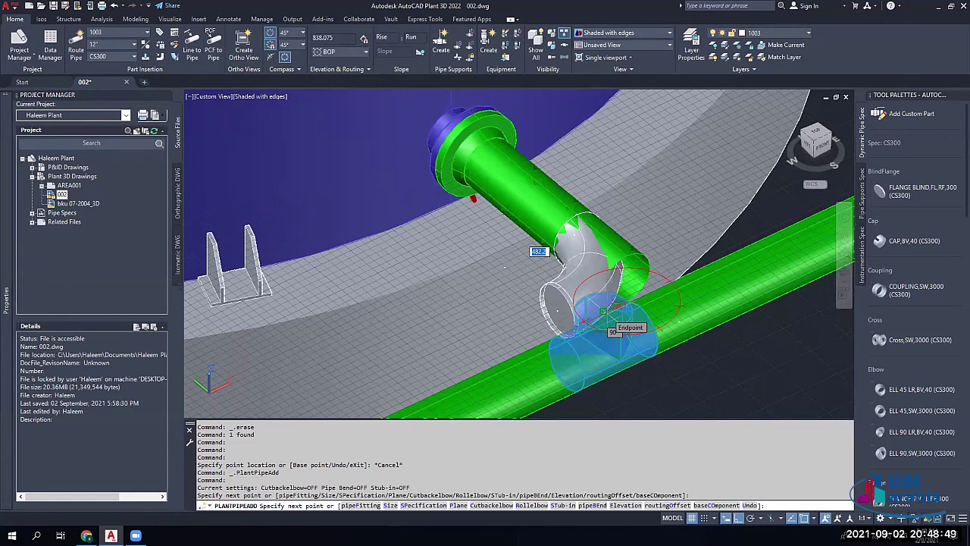
left_click(604, 312)
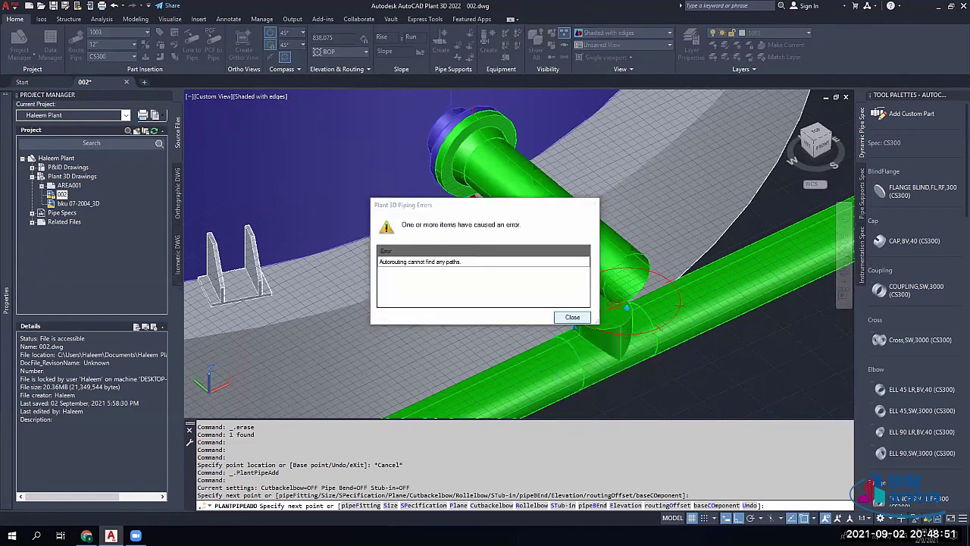
left_click(572, 317)
key("Escape")
Step: Open tank nozzle N-1's location settings and set its height H to 800
middle_click_drag(558, 297, 575, 266, "shift")
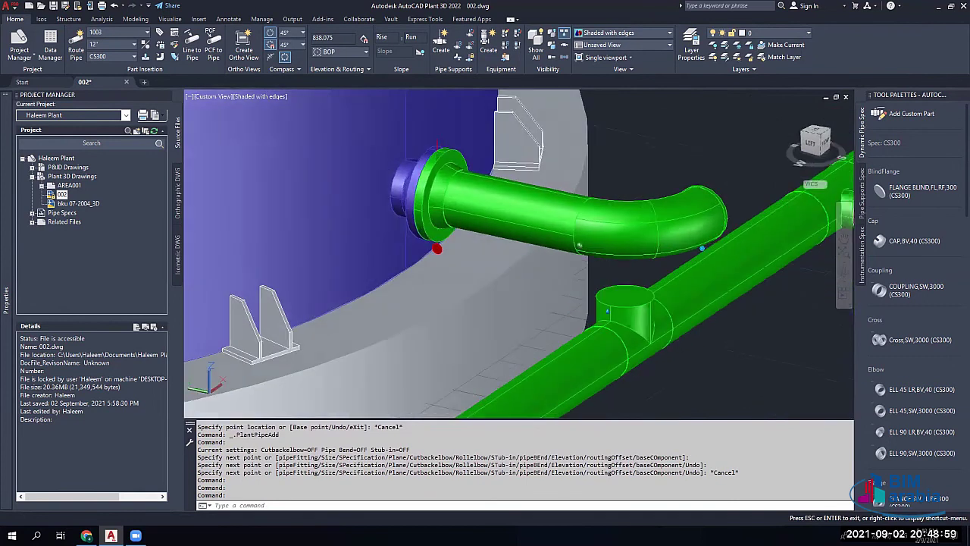
key("Escape")
key("Escape")
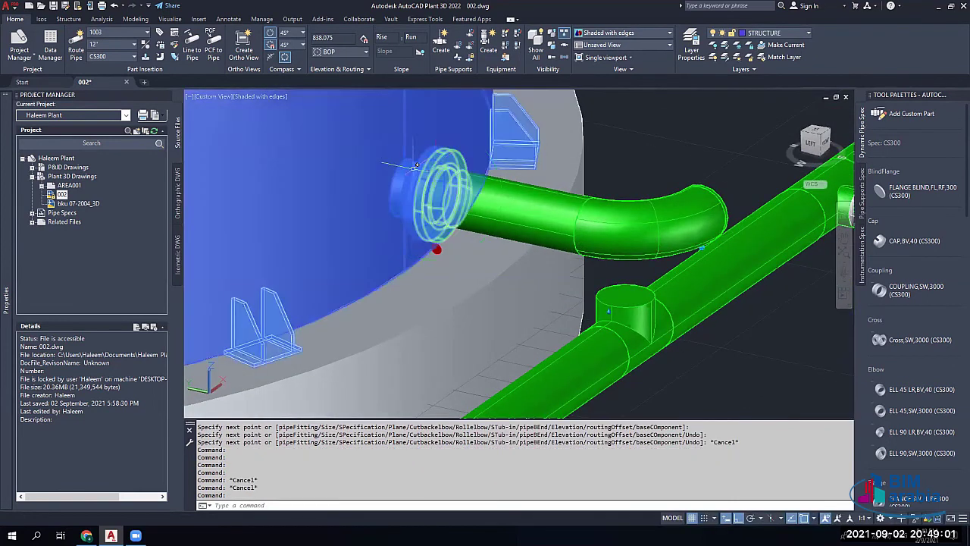
left_click(415, 168)
key("Escape")
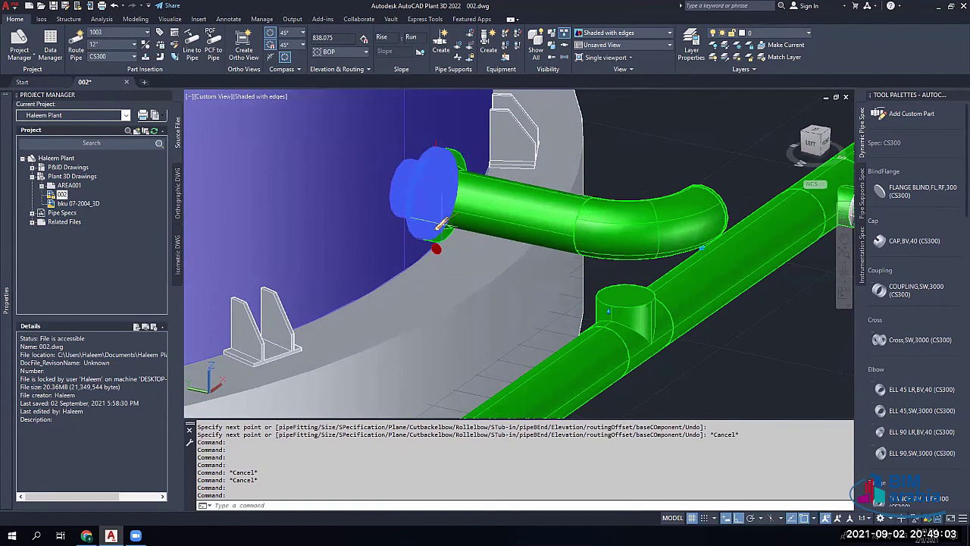
left_click(440, 223)
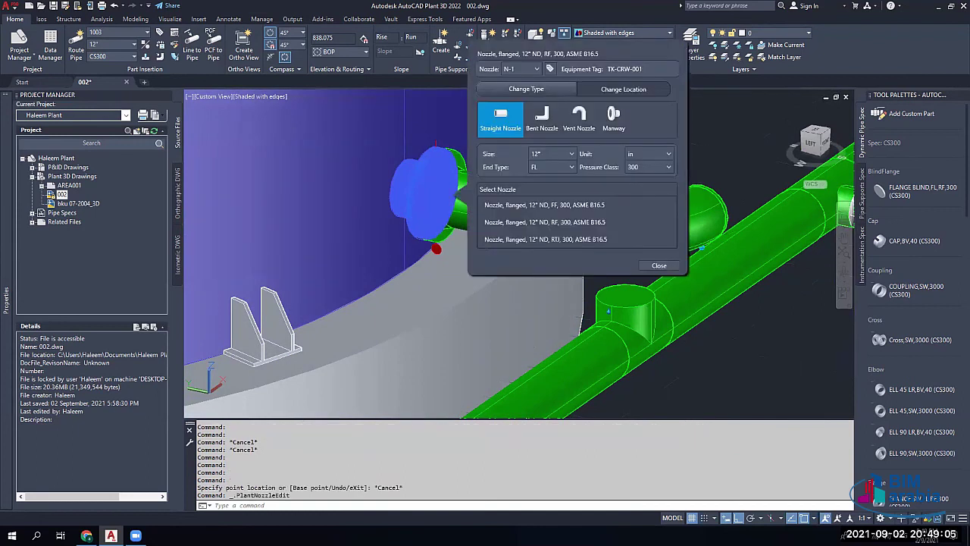
left_click(623, 89)
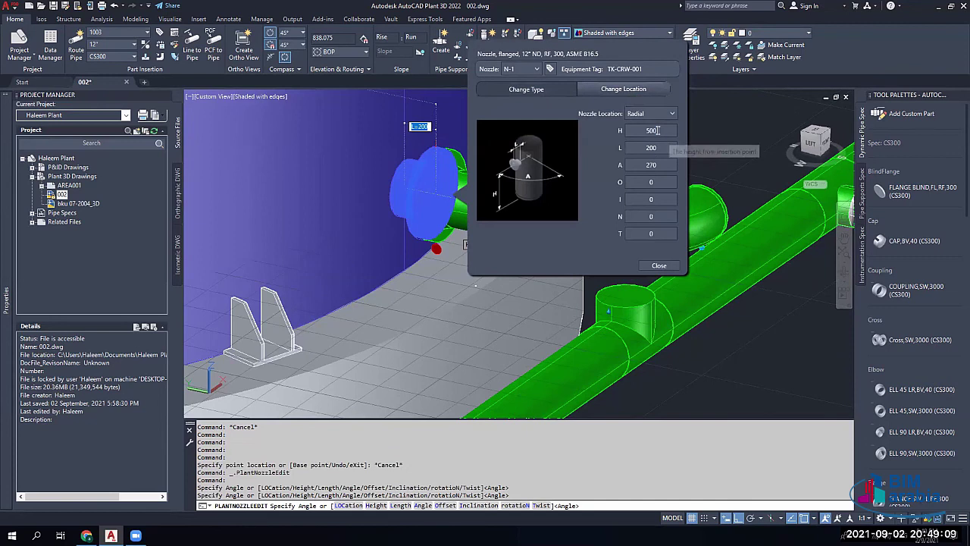
double_click(654, 131)
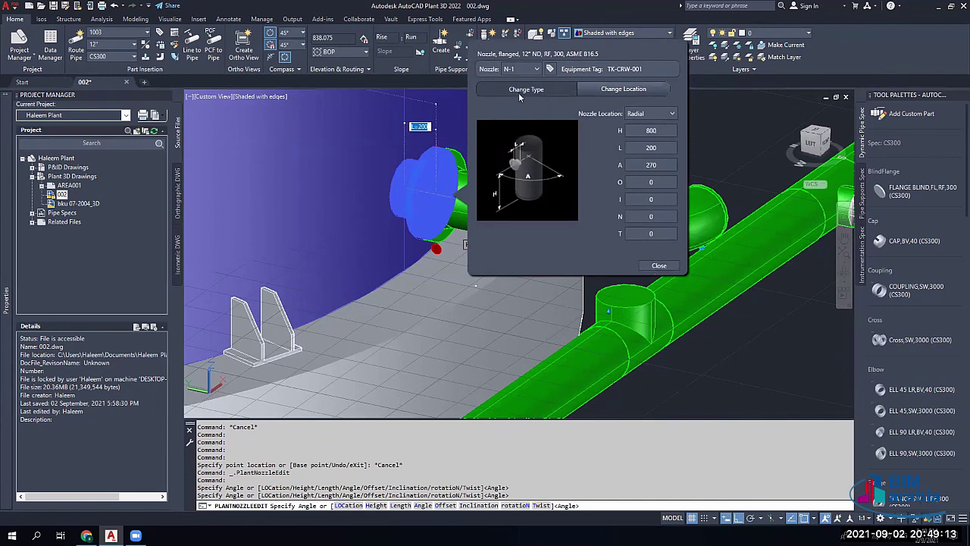
Step: Reapply the straight nozzle type flanged, 12" ND, RF, 300, ASME B16.5 to N-1 and finish editing the nozzle
key("ctrl+Tab")
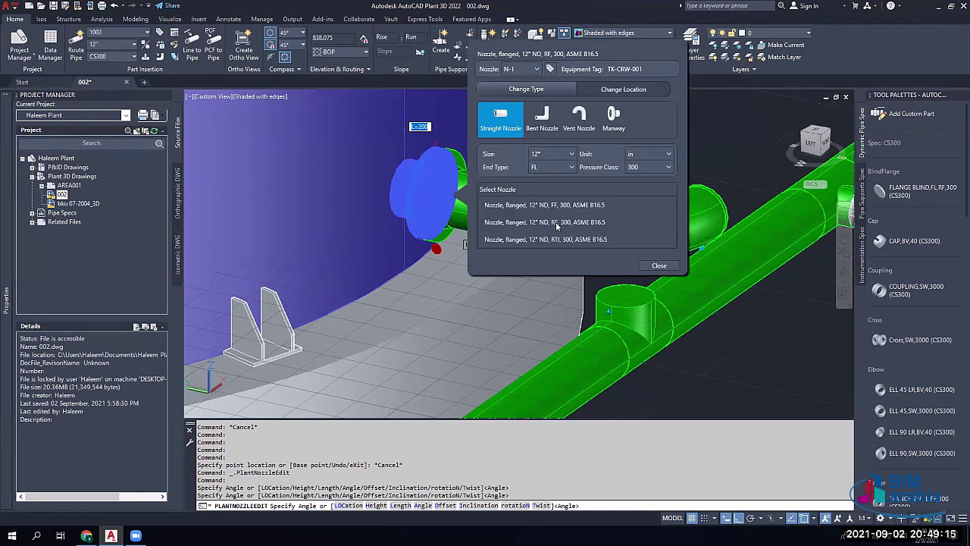
left_click(555, 221)
left_click(555, 223)
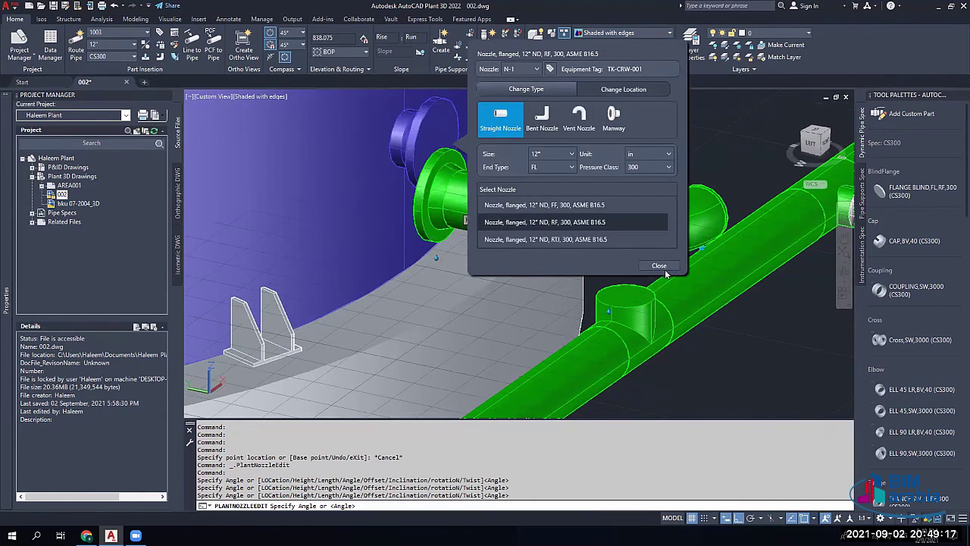
left_click(534, 221)
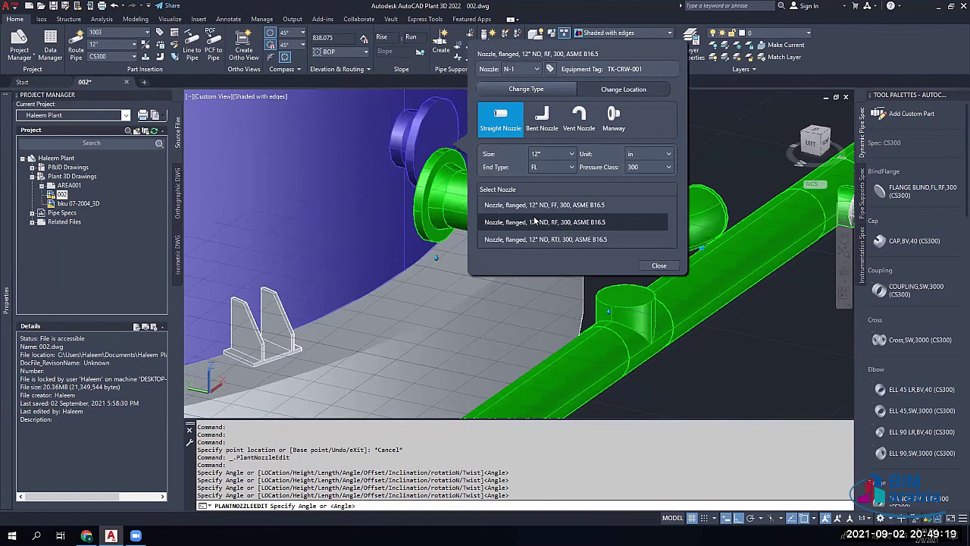
key("Escape")
key("Escape")
key("Escape")
Step: Delete the old elbow, the leftover pipe stub, the horizontal pipe and the flange left below the raised tank nozzle
left_click(443, 194)
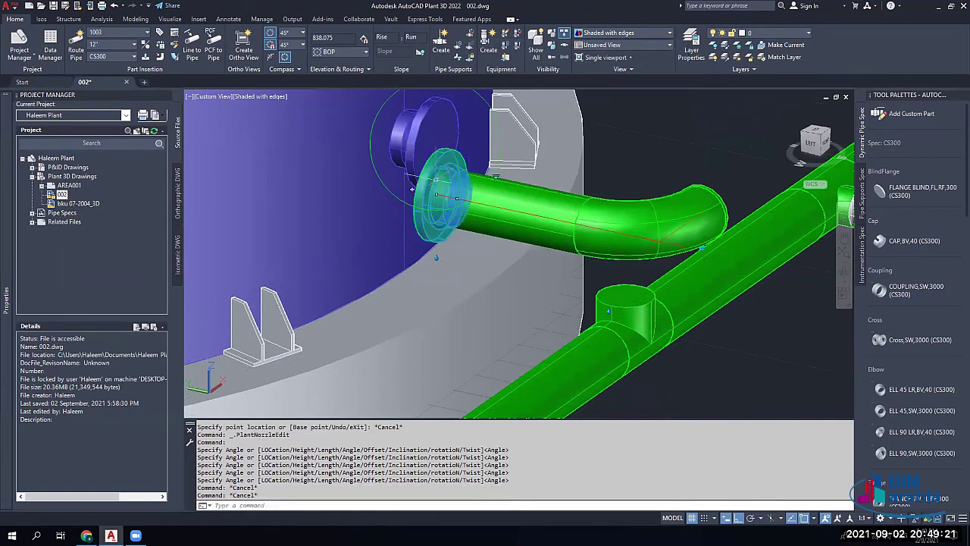
left_click(436, 194)
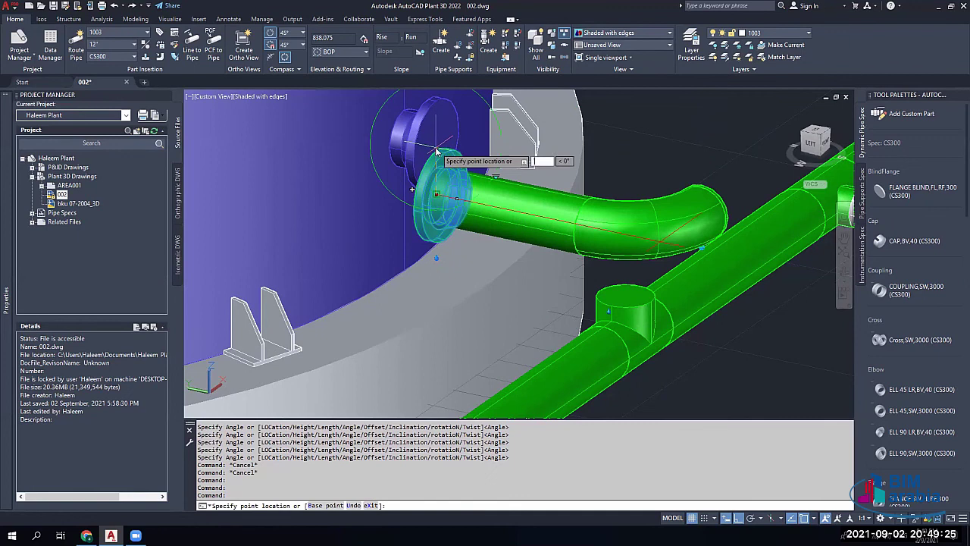
left_click(702, 248)
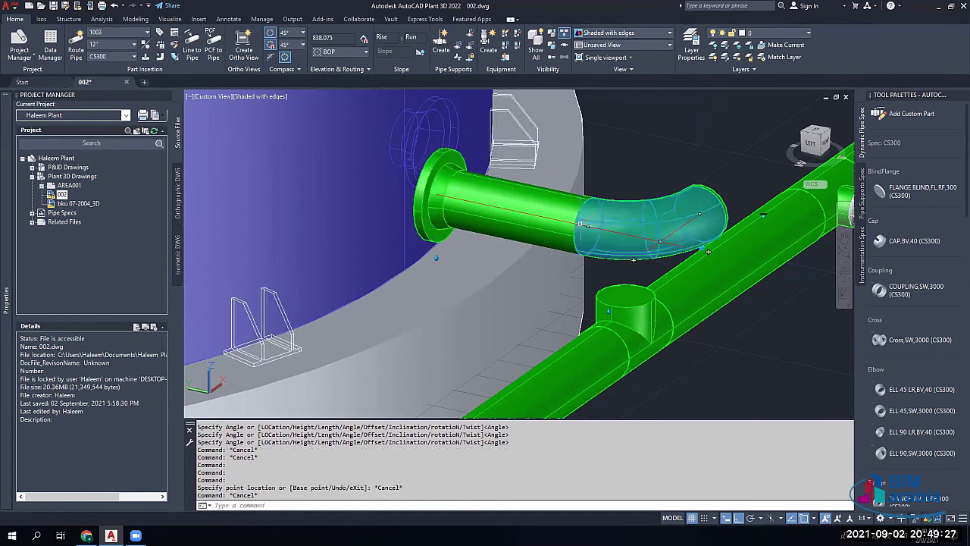
key("Delete")
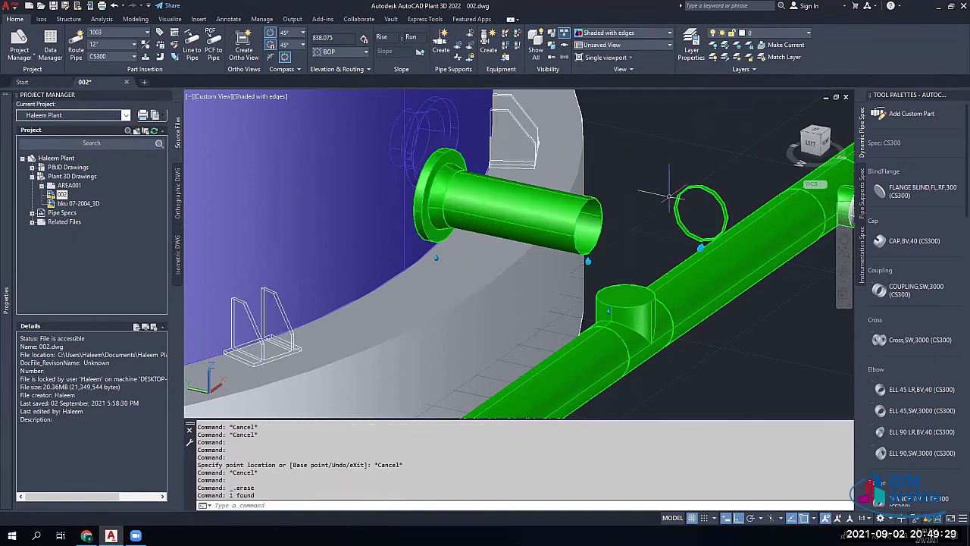
left_click(679, 199)
key("Delete")
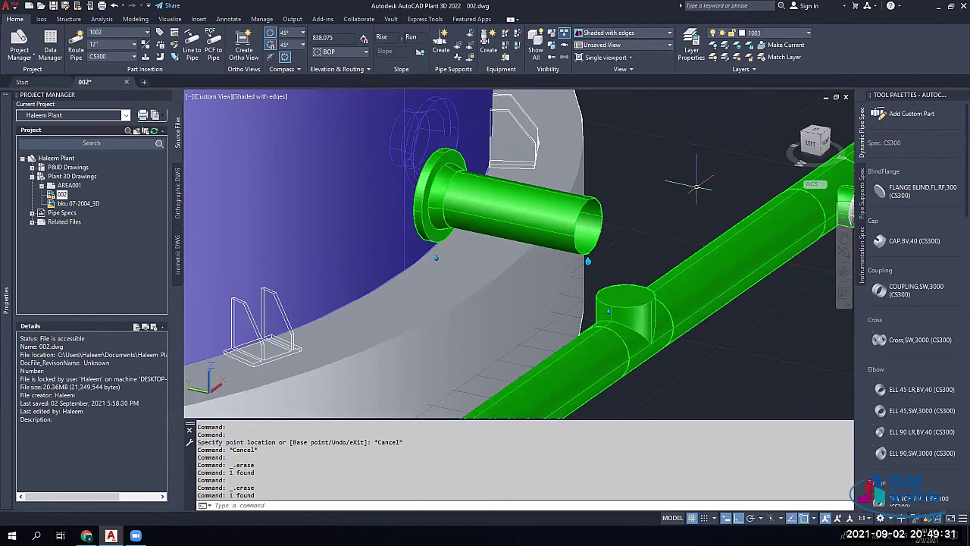
left_click(523, 212)
key("Delete")
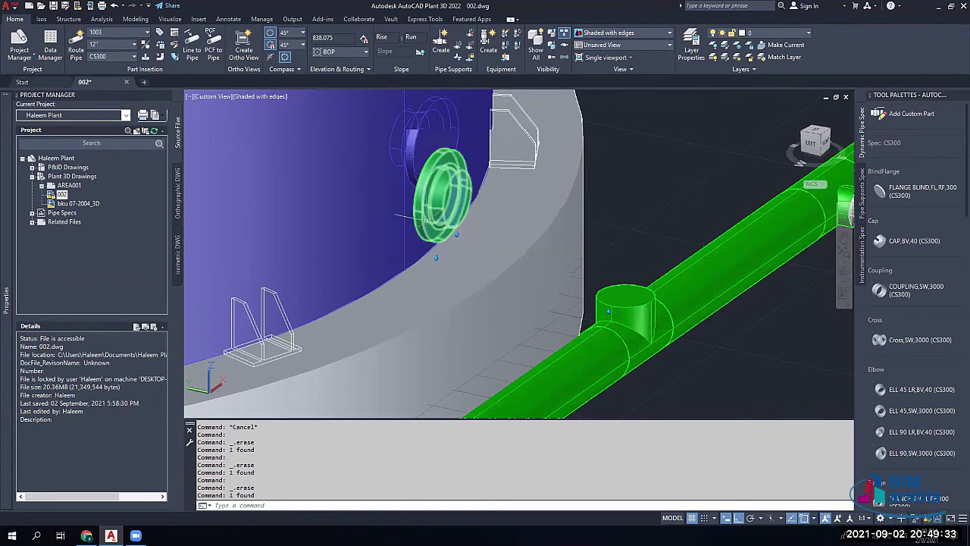
left_click(463, 198)
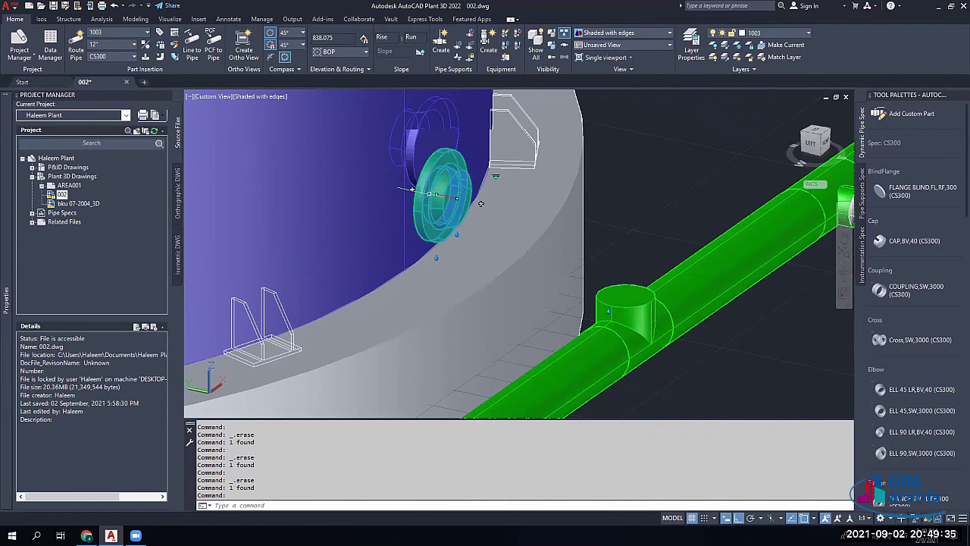
key("Delete")
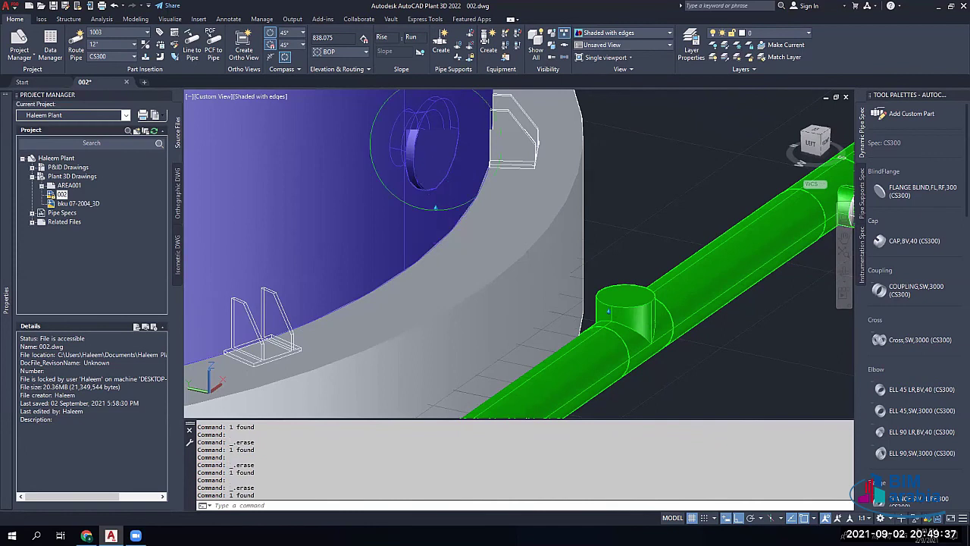
Step: Route a pipe from raised tank nozzle N-1 to the open branch of the header tee
left_click(457, 150)
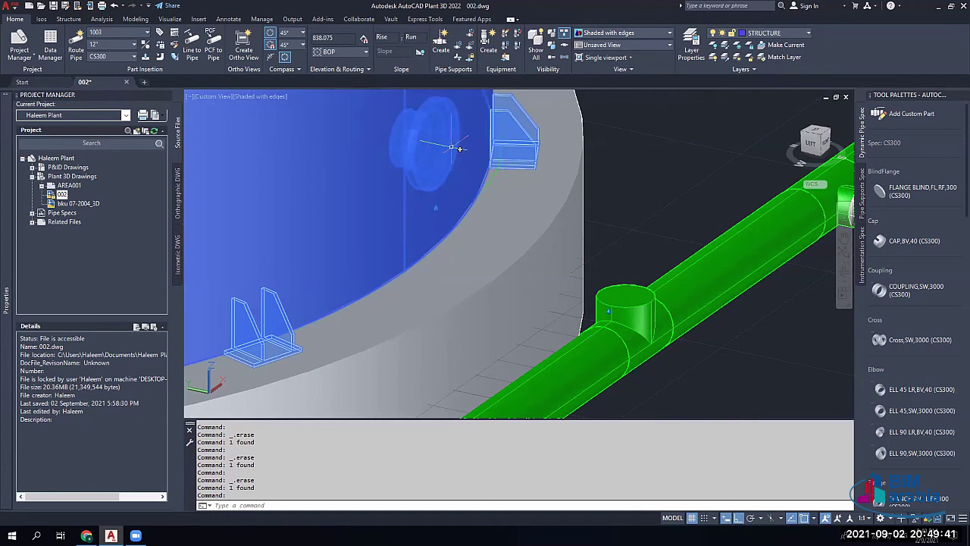
key("Escape")
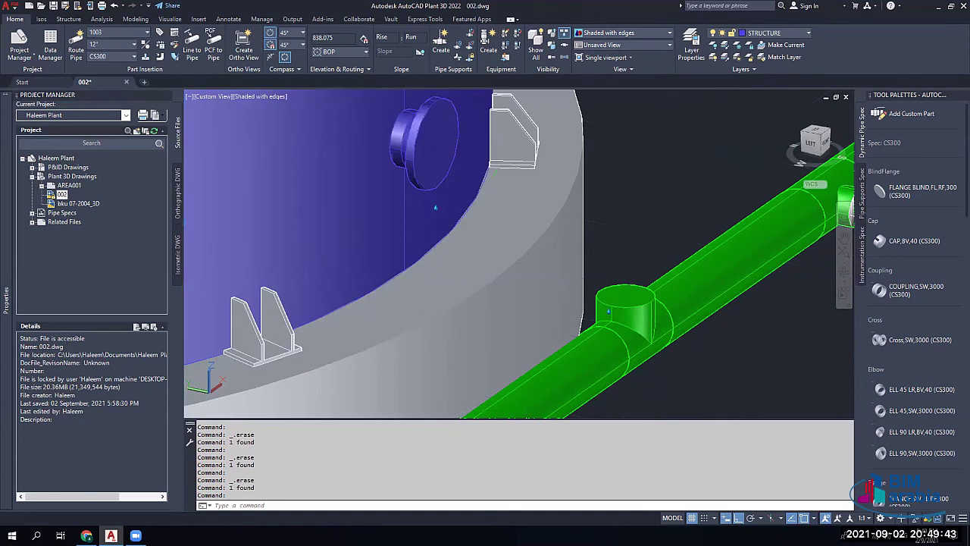
left_click(435, 206)
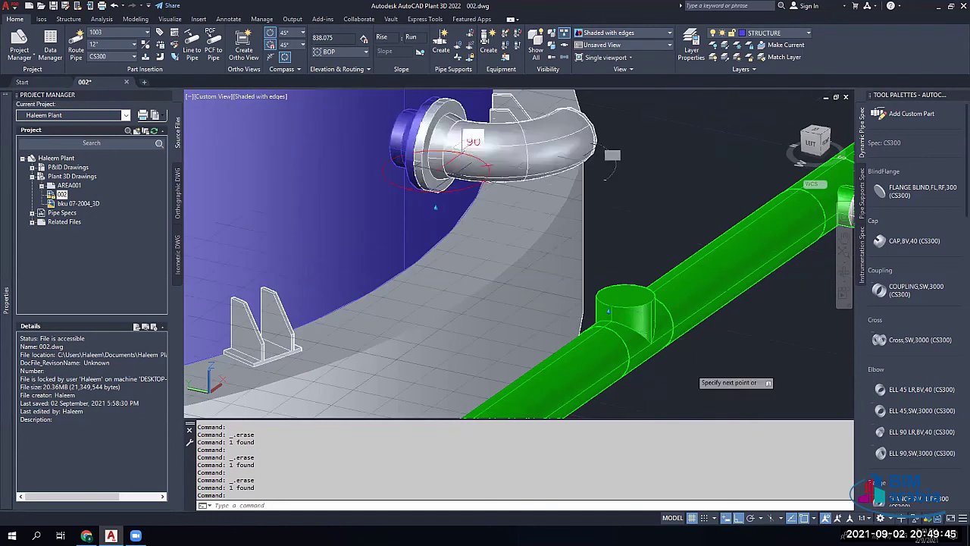
left_click(623, 290)
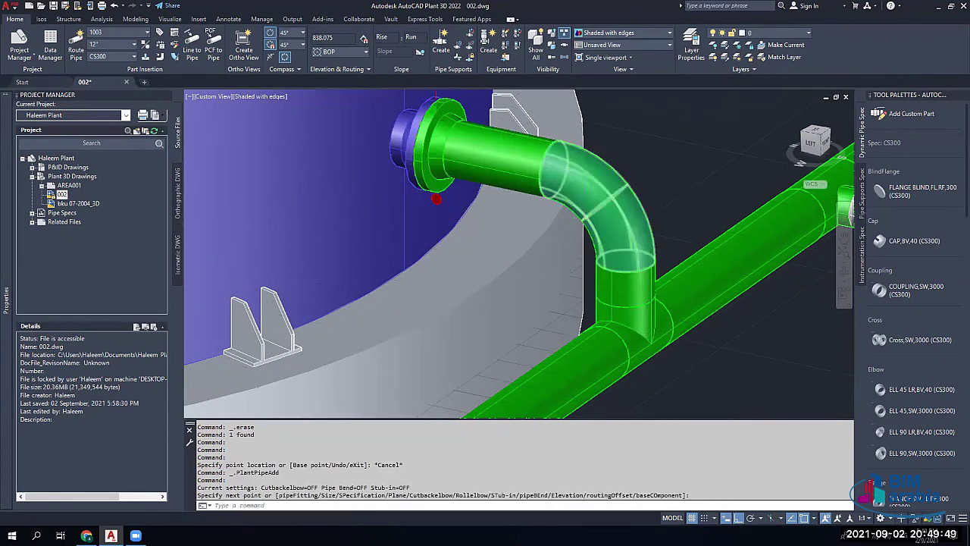
Step: Shrink the command window to enlarge the drawing area and clear the selection
scroll(575, 201, "down", 5)
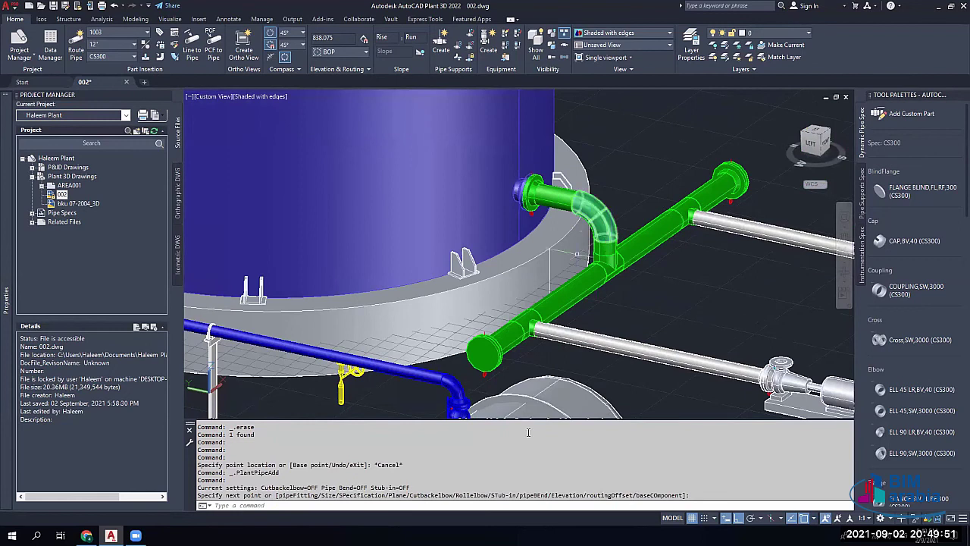
left_click_drag(531, 417, 528, 477)
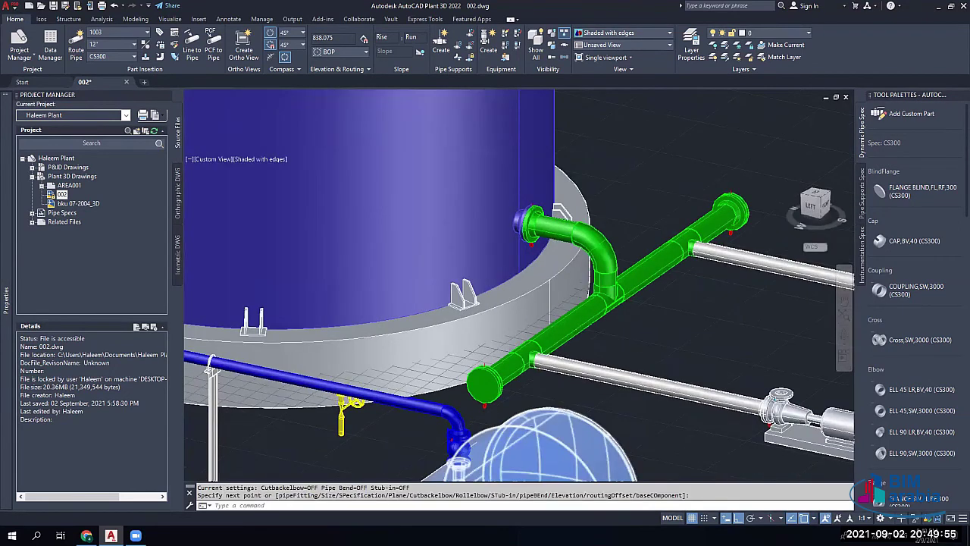
key("Escape")
key("Escape")
Step: Examine the new nozzle-to-header connection and the pump branch pipes from several angles
middle_click_drag(619, 344, 352, 387, "shift")
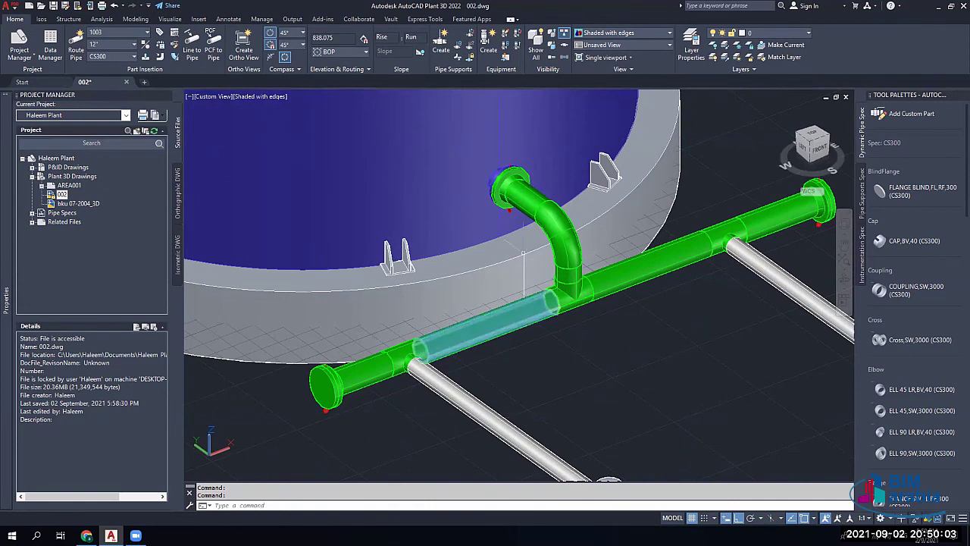
scroll(577, 286, "up", 2)
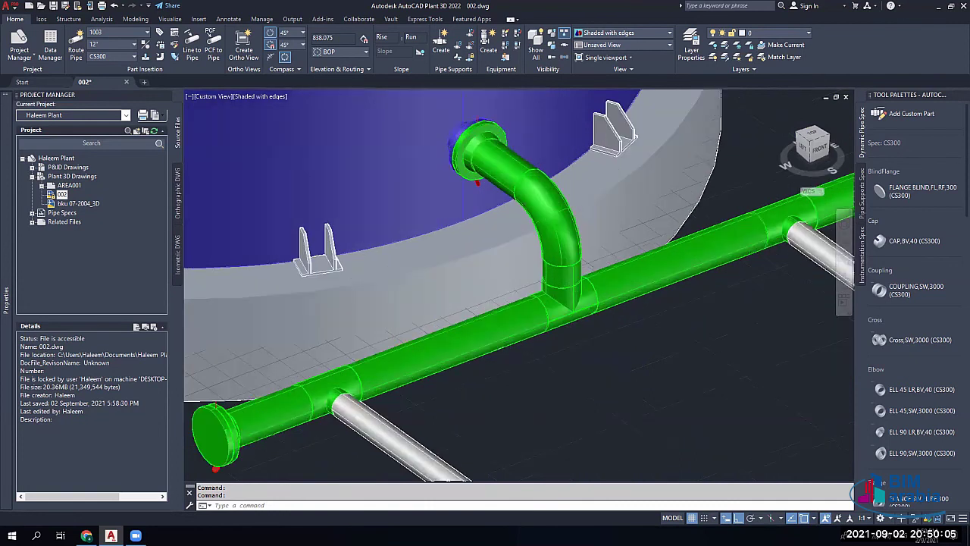
scroll(720, 324, "up", 1)
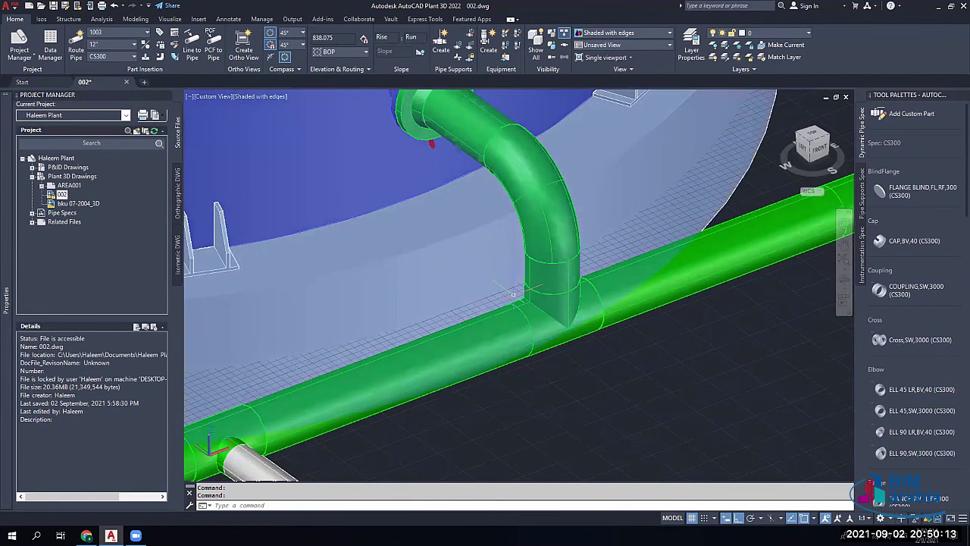
scroll(510, 294, "down", 2)
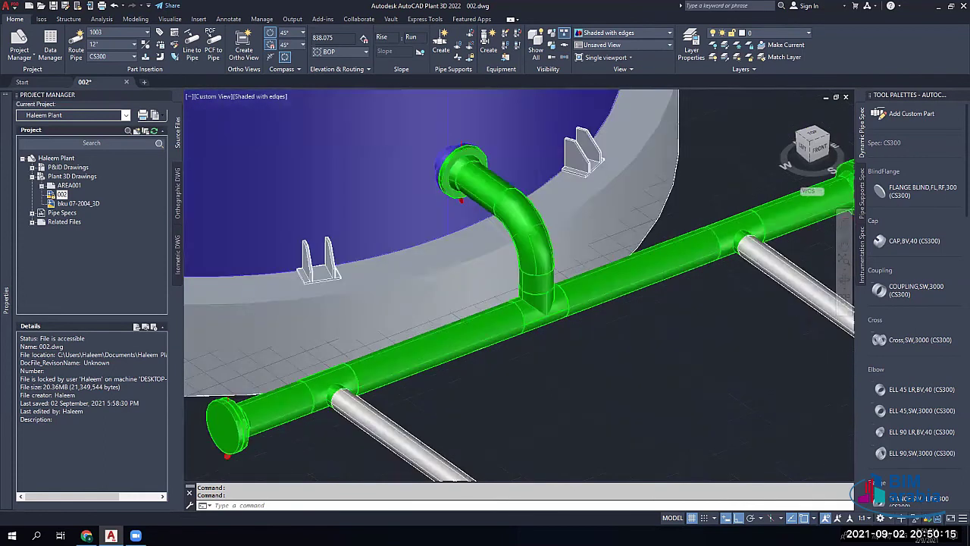
scroll(531, 295, "up", 2)
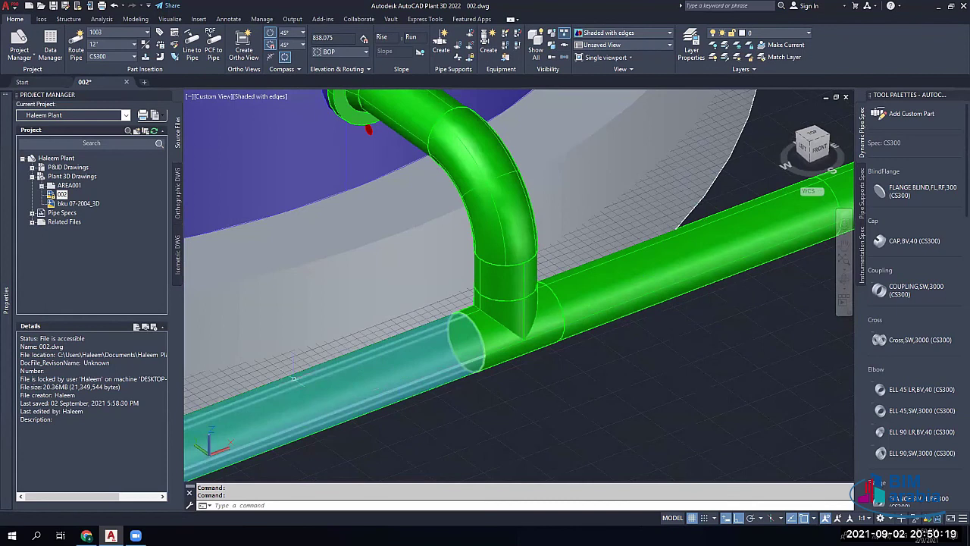
scroll(474, 343, "down", 2)
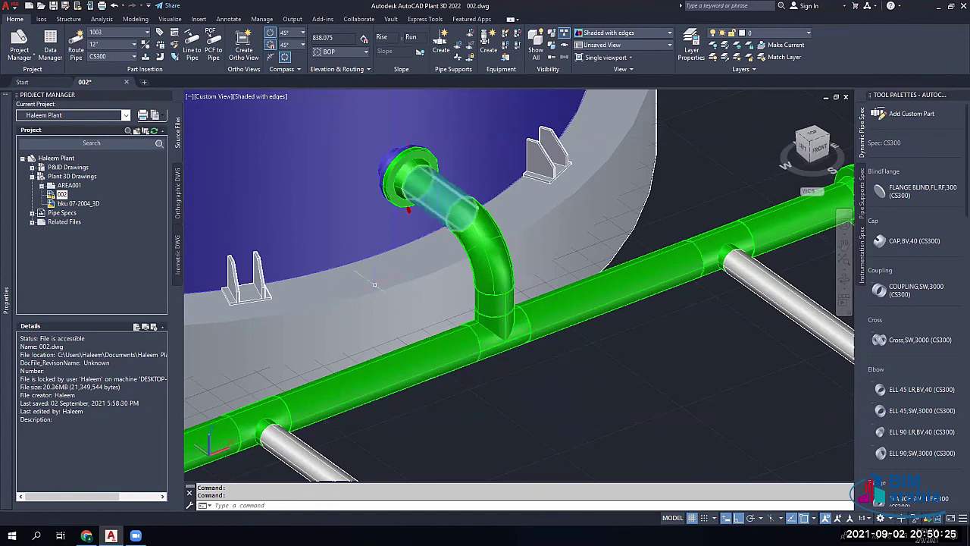
middle_click_drag(375, 285, 409, 294, "shift")
middle_click_drag(493, 290, 533, 307, "shift")
scroll(532, 307, "down", 4)
scroll(718, 352, "up", 4)
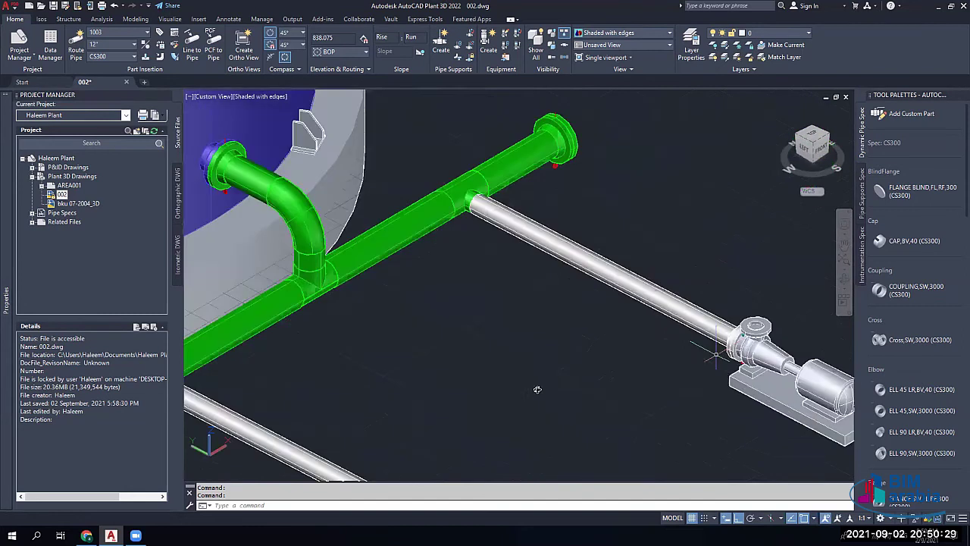
middle_click_drag(715, 354, 735, 340, "shift")
middle_click_drag(429, 220, 391, 375, "shift")
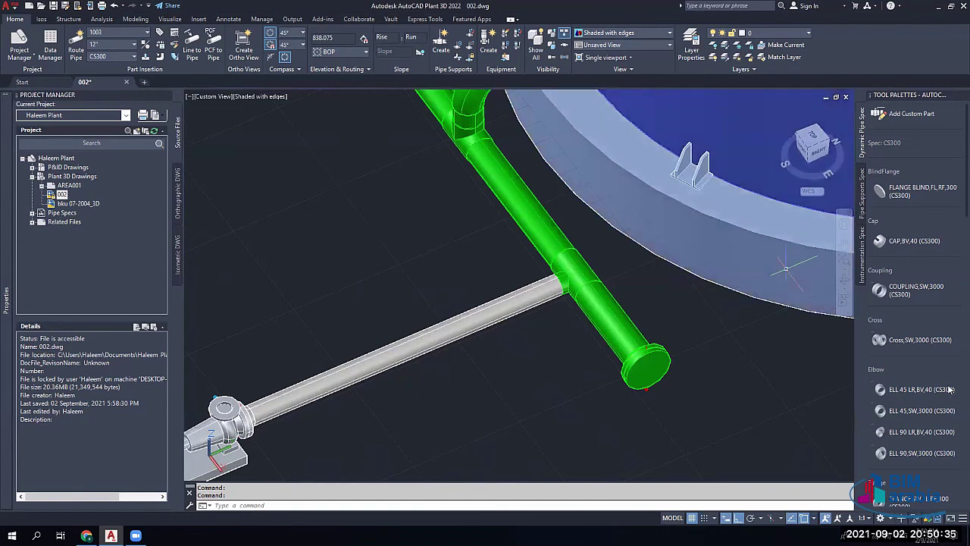
Step: Insert a Ball Valve,FL,RF,300 (CS300) into the grey pump branch pipe close to the header, using Nearest snap and the default rotation
scroll(946, 379, "down", 10)
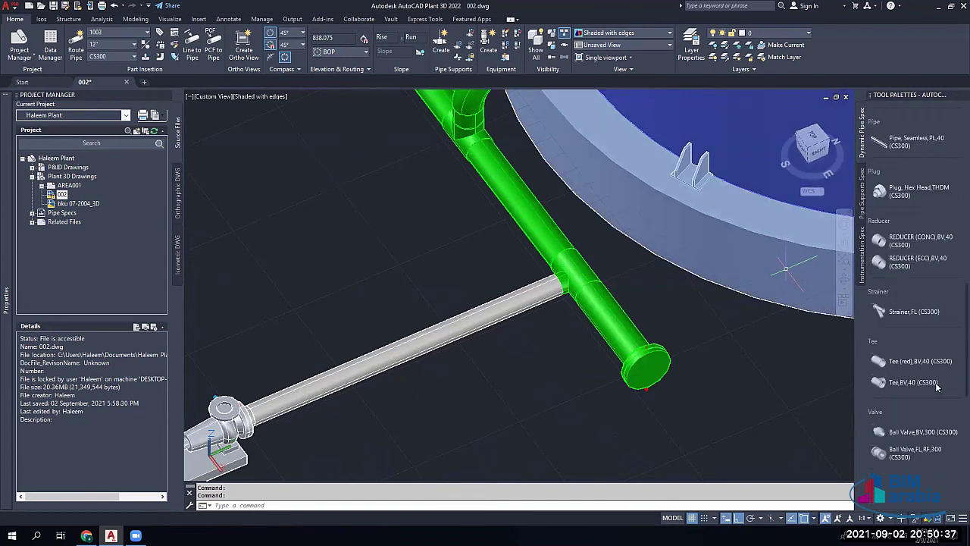
scroll(936, 387, "down", 10)
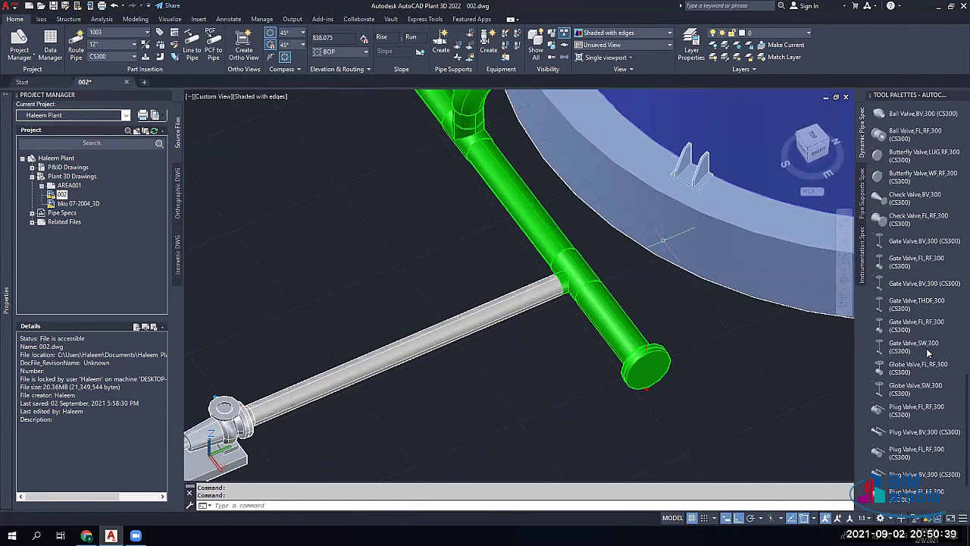
scroll(917, 315, "up", 3)
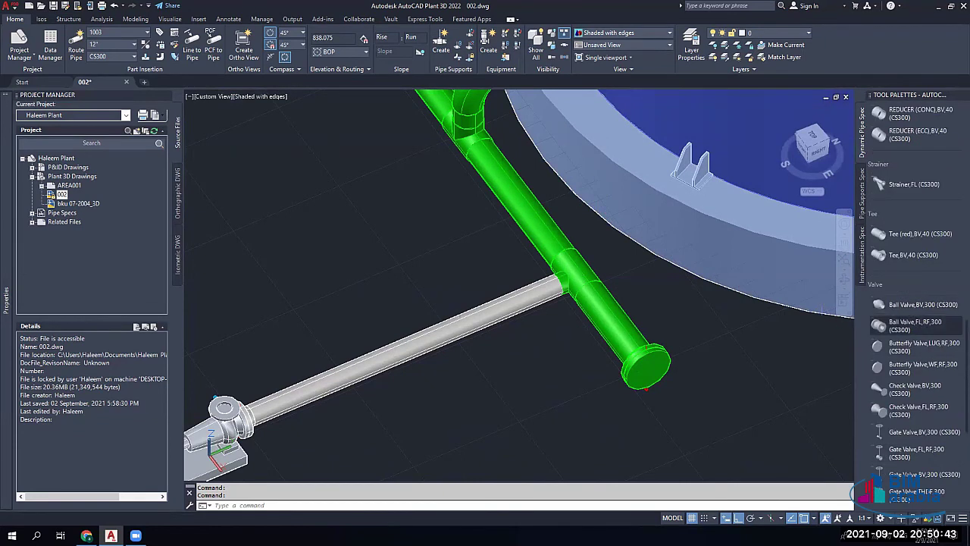
left_click(913, 325)
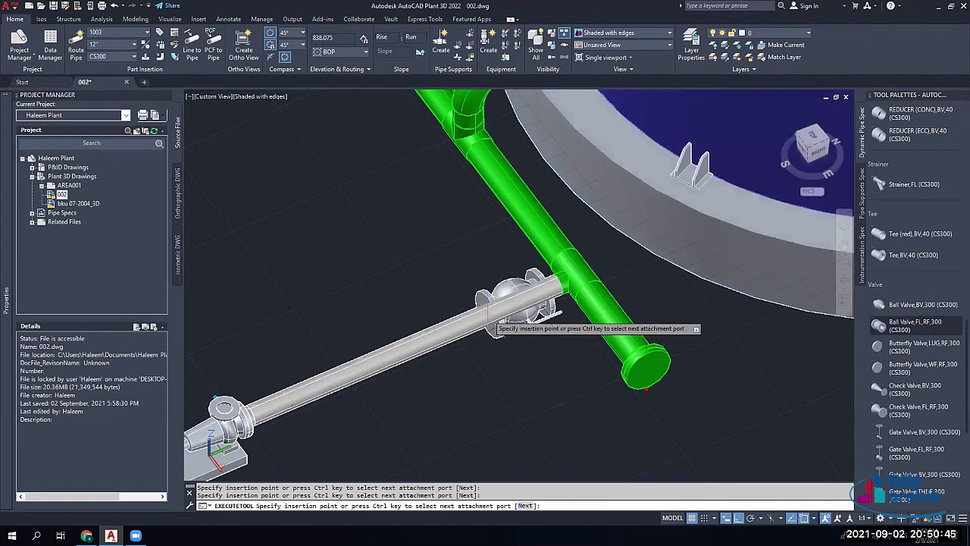
left_click(815, 519)
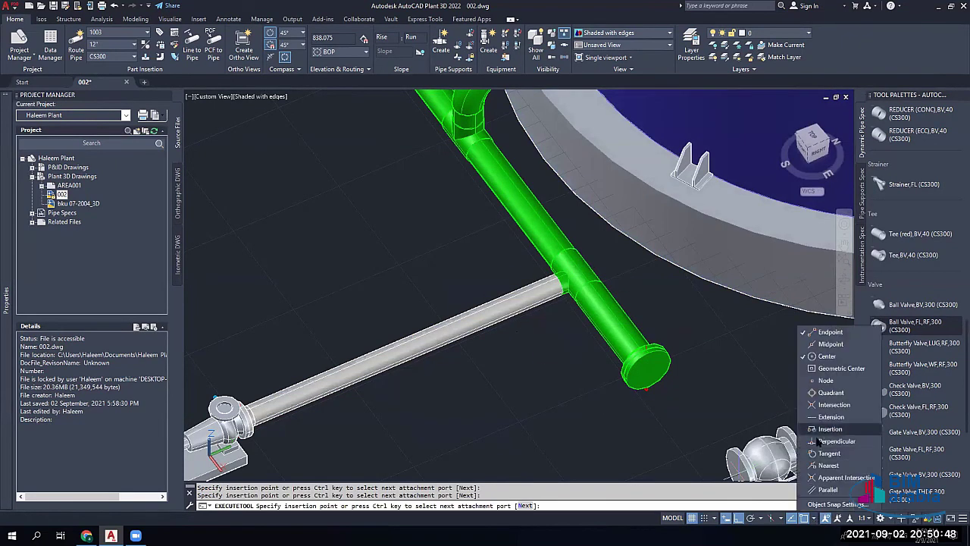
left_click(516, 313)
left_click(508, 313)
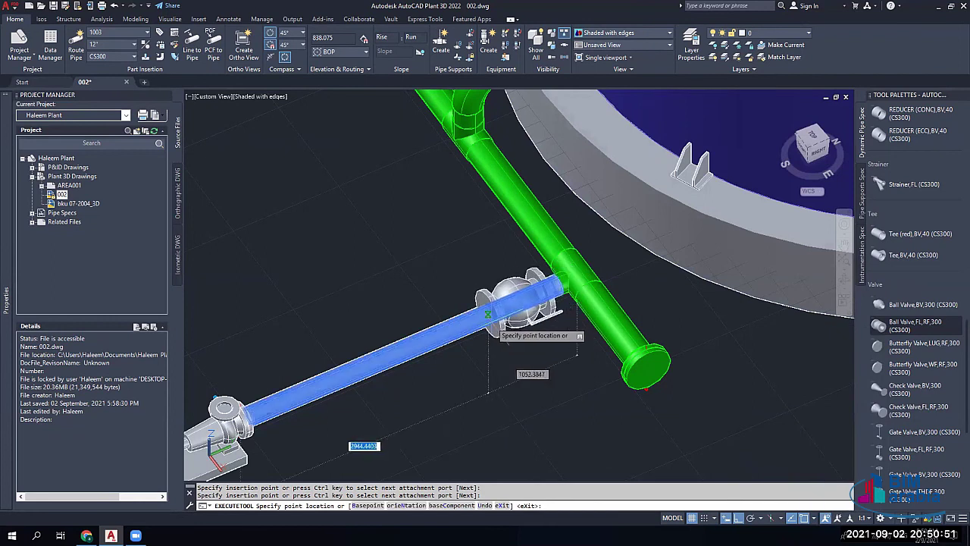
left_click(487, 313)
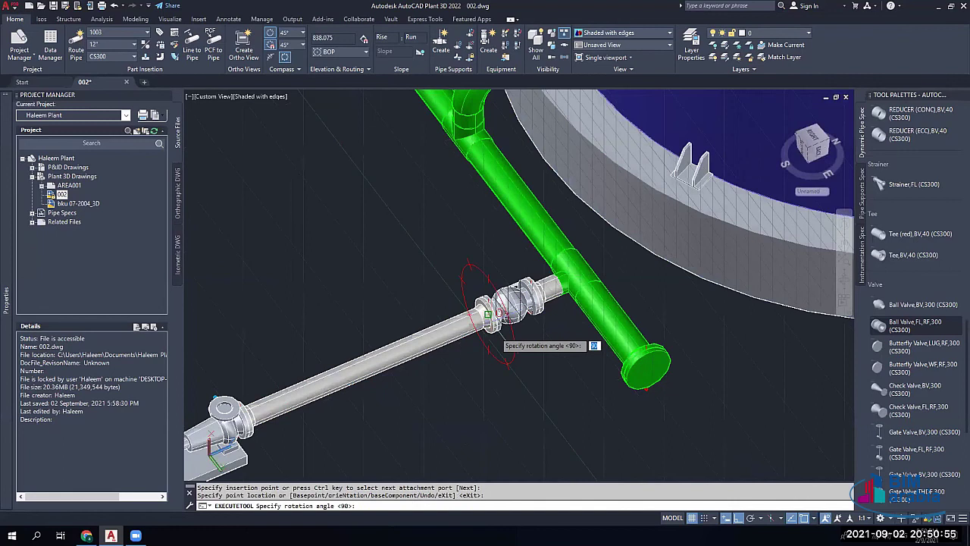
key("Return")
key("Escape")
key("Escape")
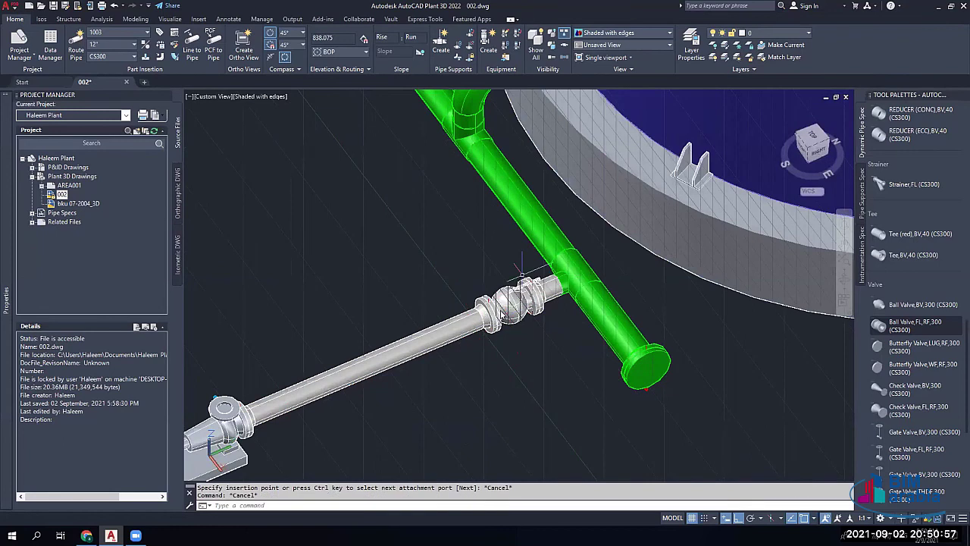
scroll(502, 314, "up", 2)
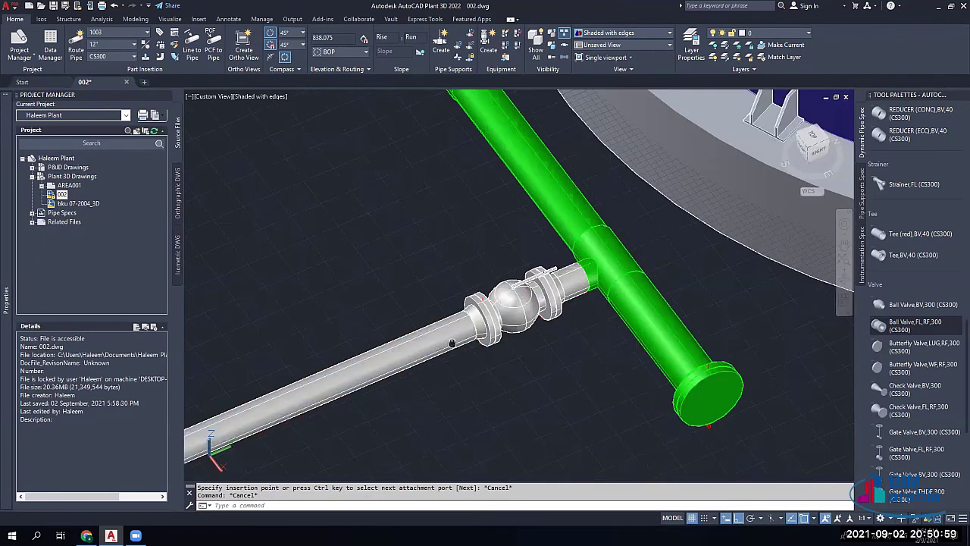
middle_click_drag(452, 344, 538, 313)
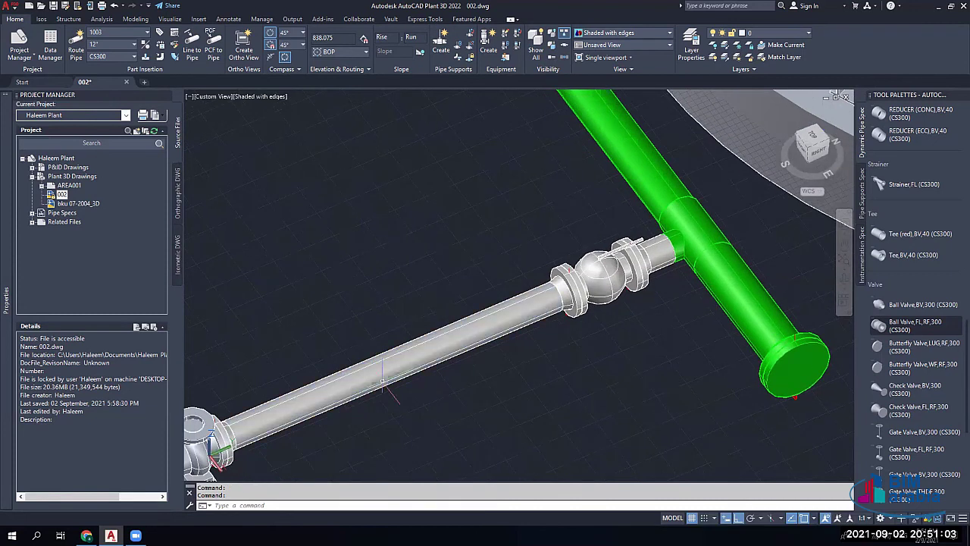
Step: Open the project's CS300 pipe spec in the Plant 3D Spec Editor
middle_click_drag(387, 384, 448, 353)
key("Escape")
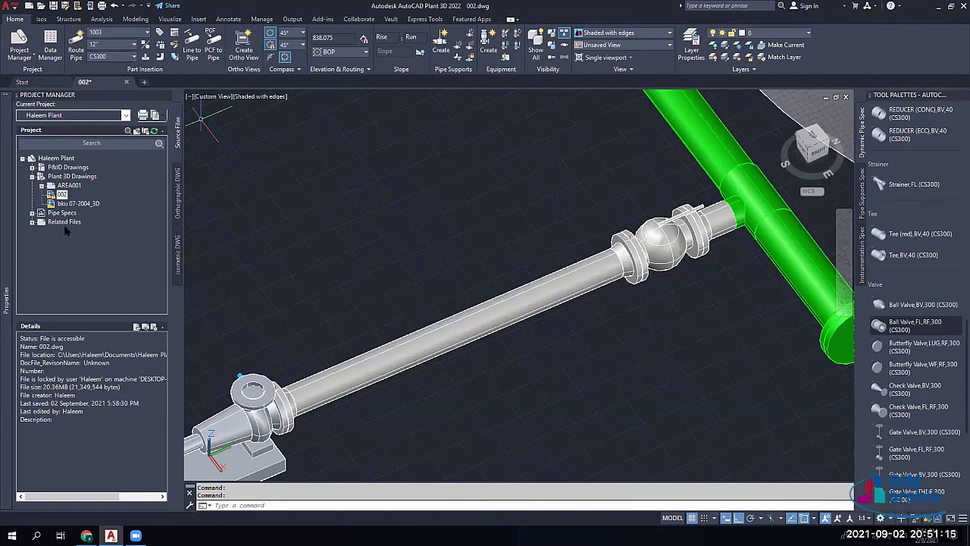
left_click(51, 213)
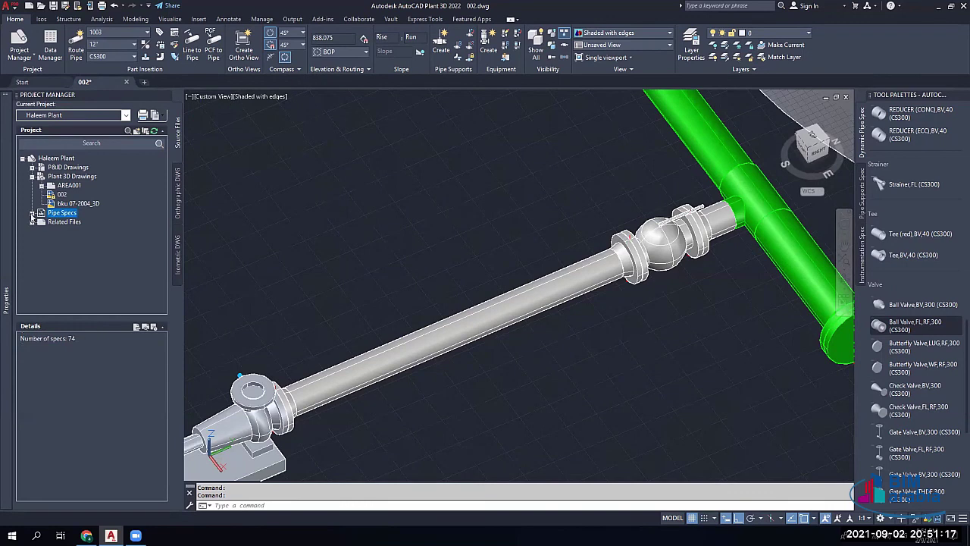
left_click(32, 213)
left_click(68, 286)
scroll(77, 278, "down", 2)
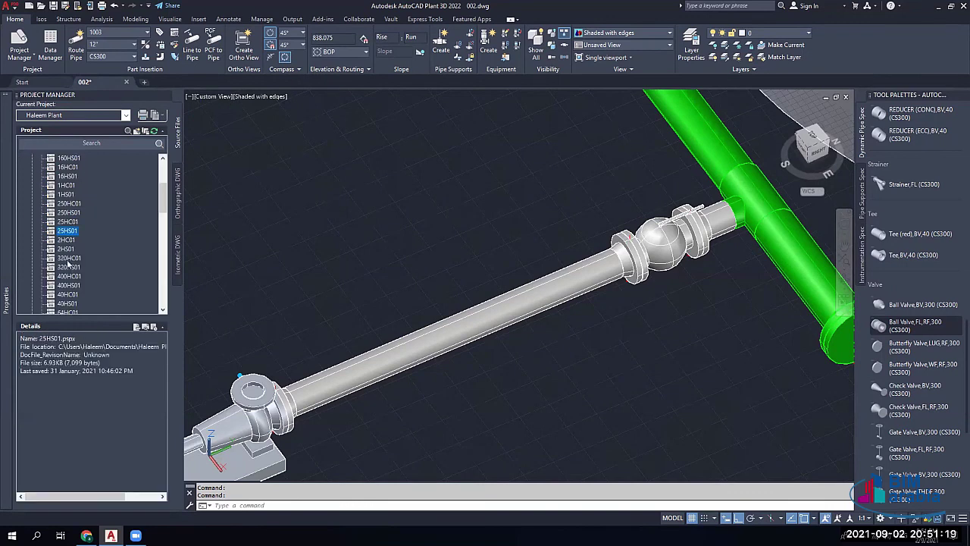
scroll(68, 262, "down", 3)
scroll(69, 266, "down", 2)
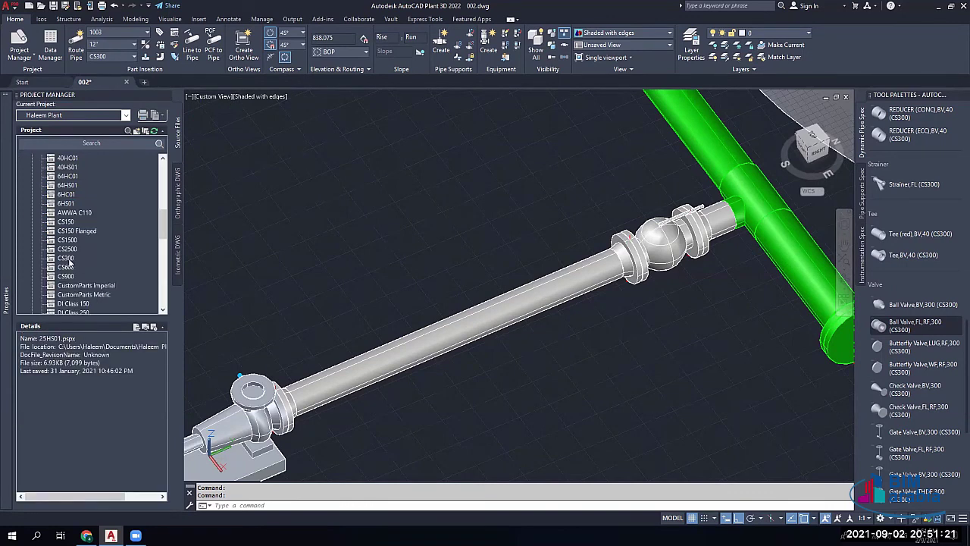
left_click(66, 258)
right_click(66, 258)
left_click(89, 295)
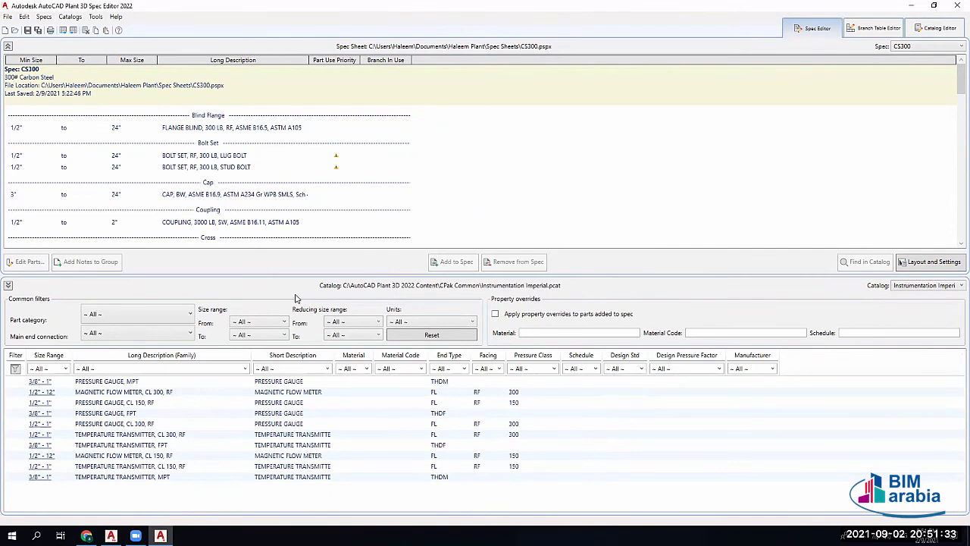
Step: Load CustomParts Imperial Catalog.pcat from the CPak Common folder as the source catalog
left_click(266, 170)
left_click(931, 290)
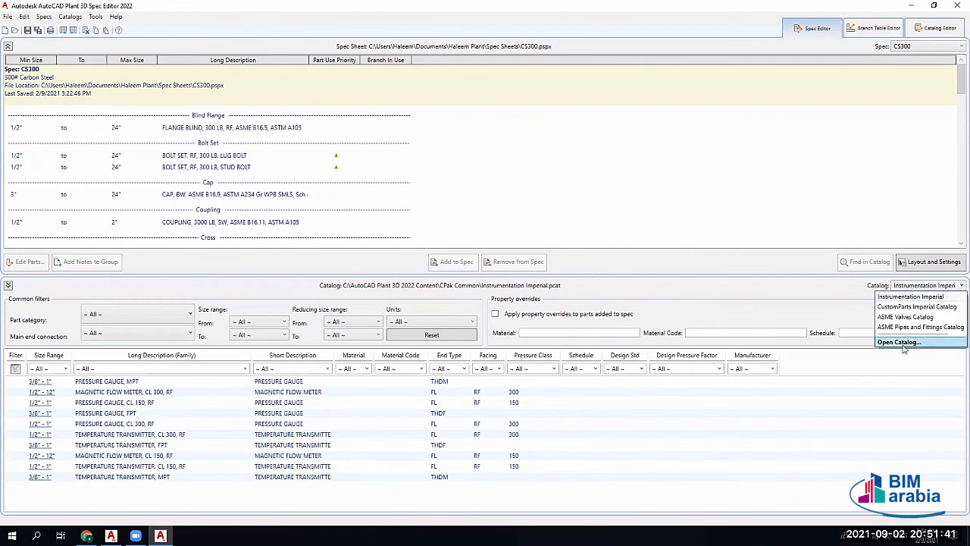
key("Return")
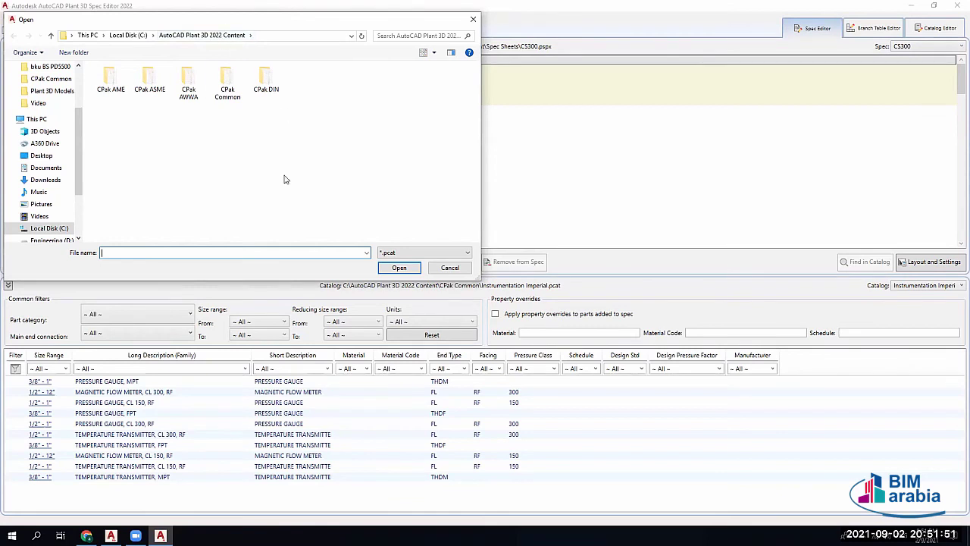
left_click(225, 90)
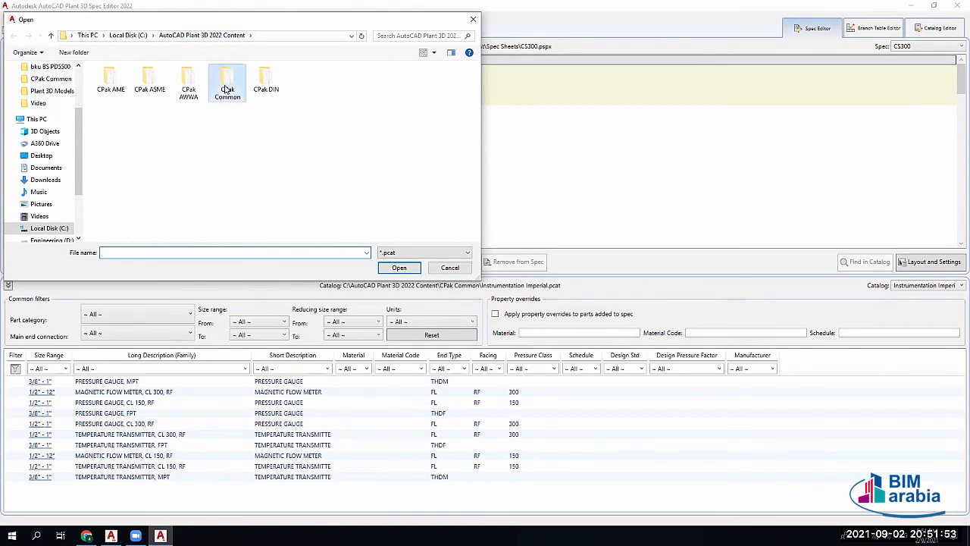
double_click(226, 90)
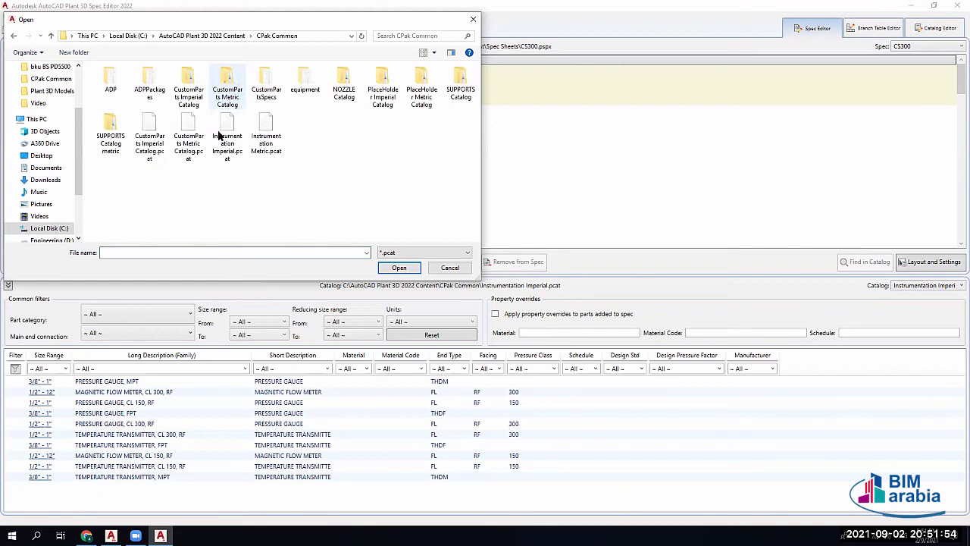
left_click(157, 133)
left_click(397, 268)
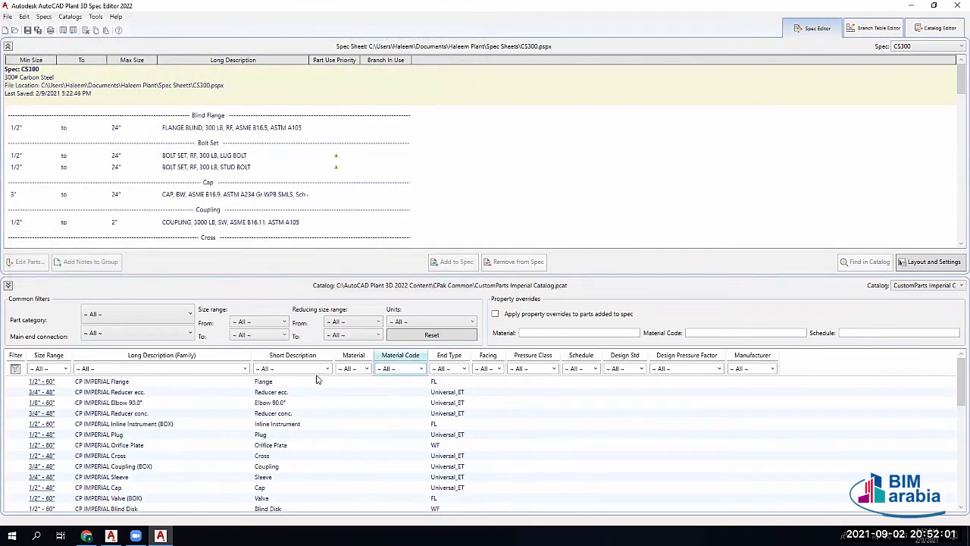
Step: Filter the catalog's short descriptions to STRAINER and add CP IMPERIAL Strainer to the CS300 spec
left_click(327, 369)
left_click(327, 369)
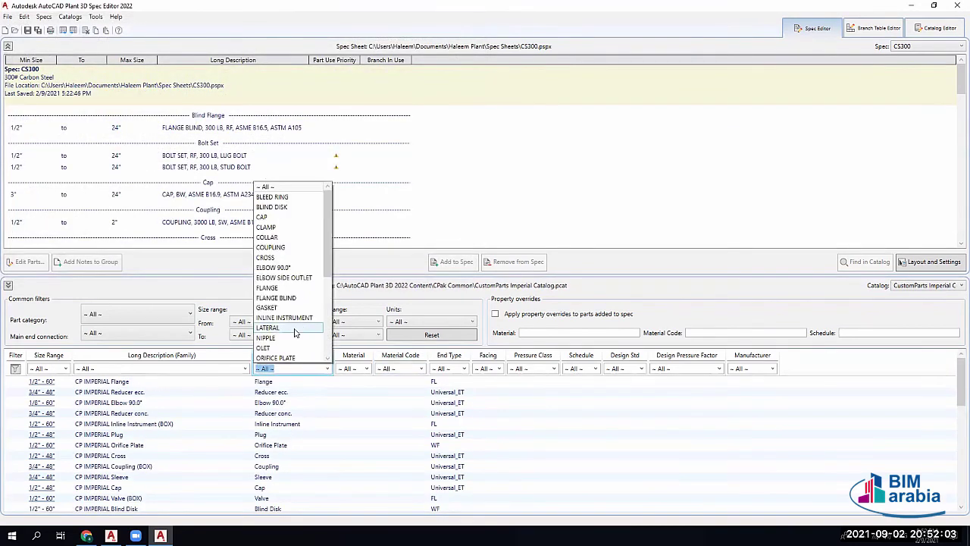
scroll(295, 332, "down", 5)
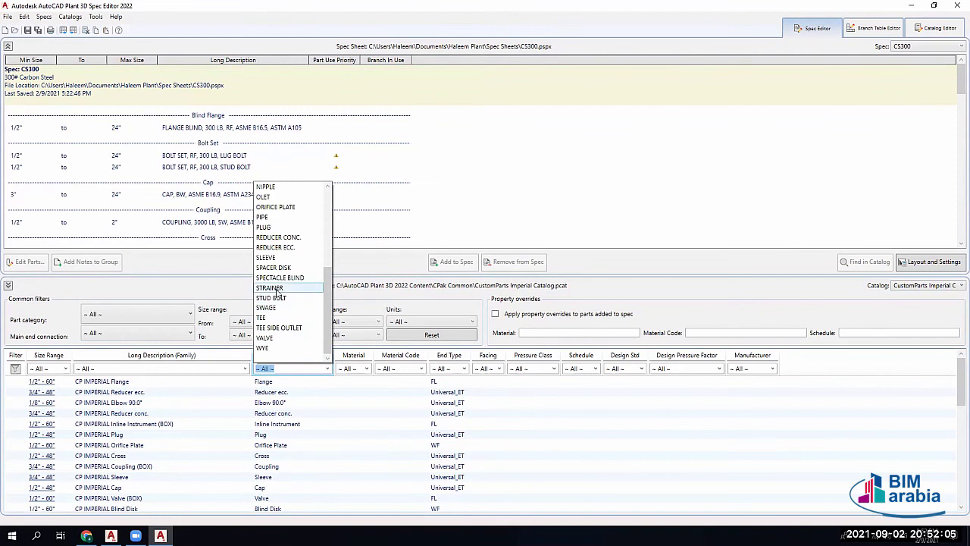
left_click(276, 289)
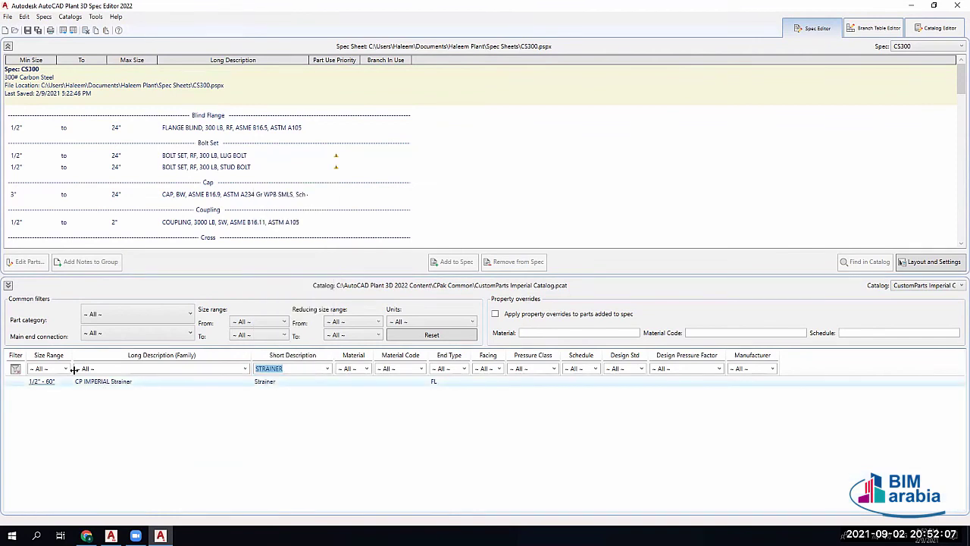
left_click(95, 383)
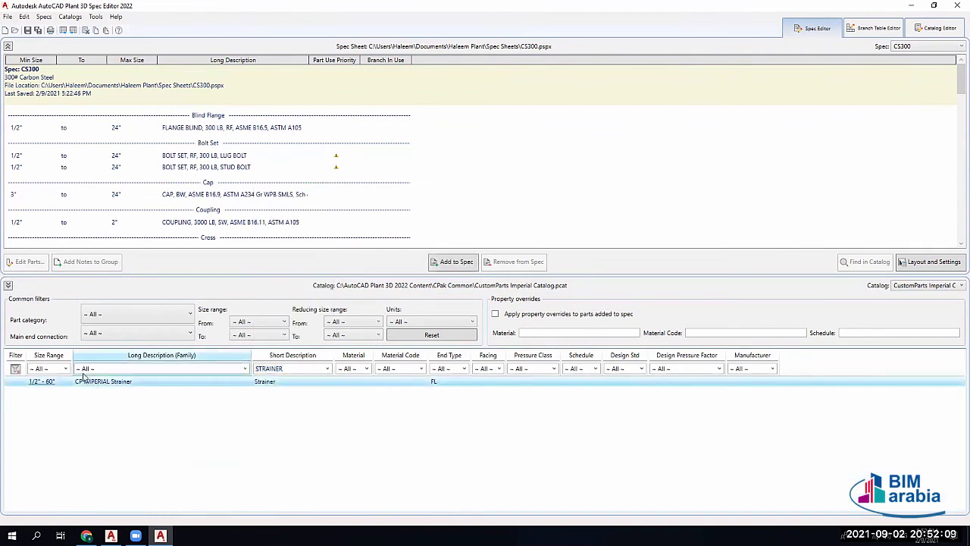
left_click(430, 266)
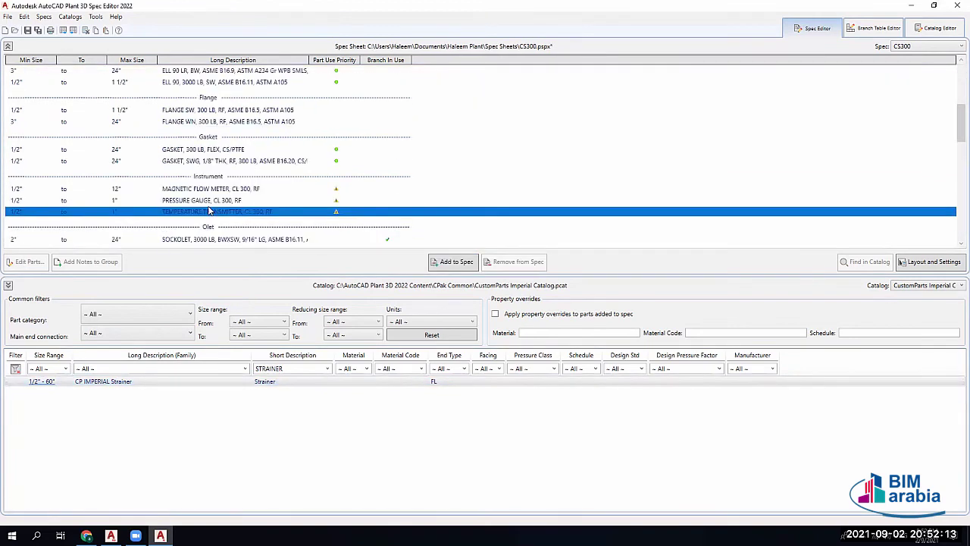
Step: Close the Spec Editor, saving the changes to the CS300 spec
scroll(254, 176, "up", 5)
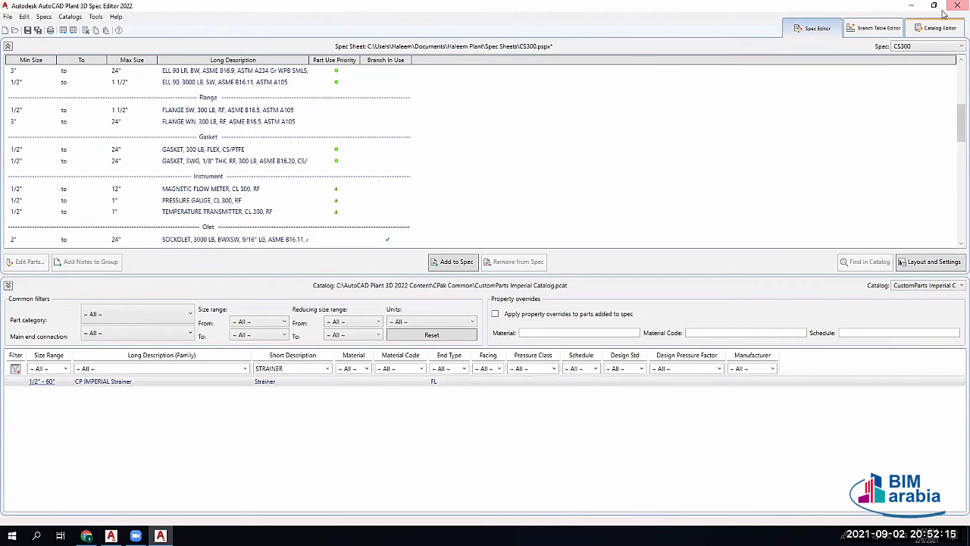
left_click(957, 5)
left_click(470, 304)
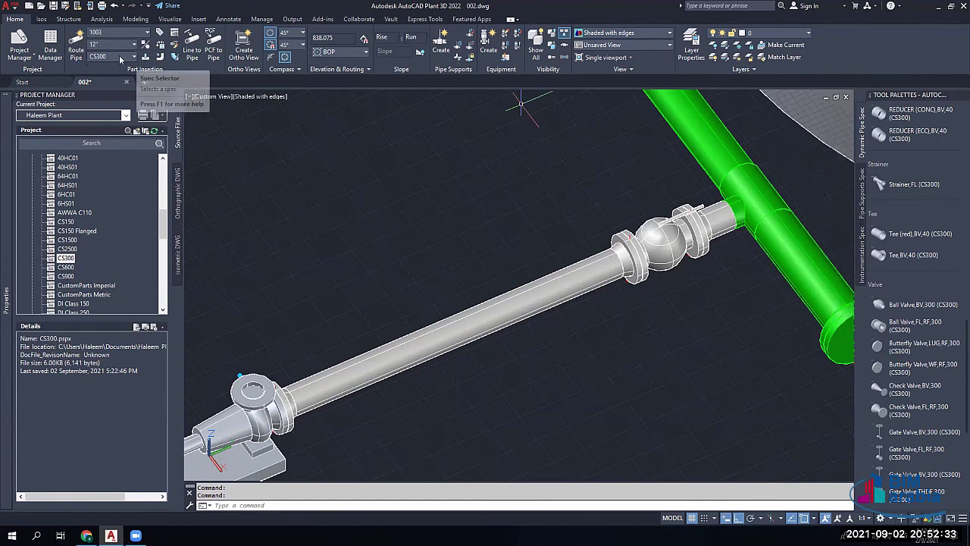
Step: Open the CS300 spec in the Pipe Spec Viewer and select the first CP IMPERIAL Strainer
left_click(175, 36)
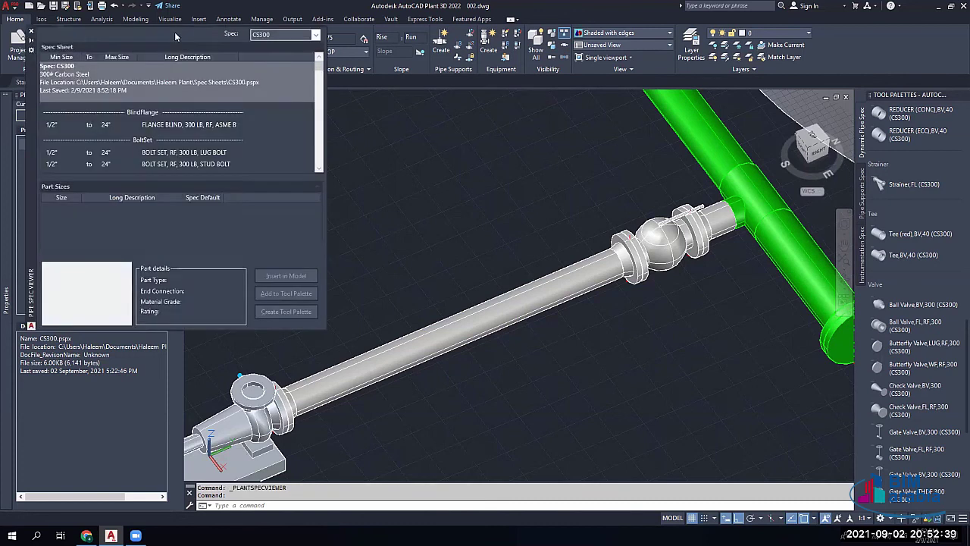
scroll(152, 139, "down", 2)
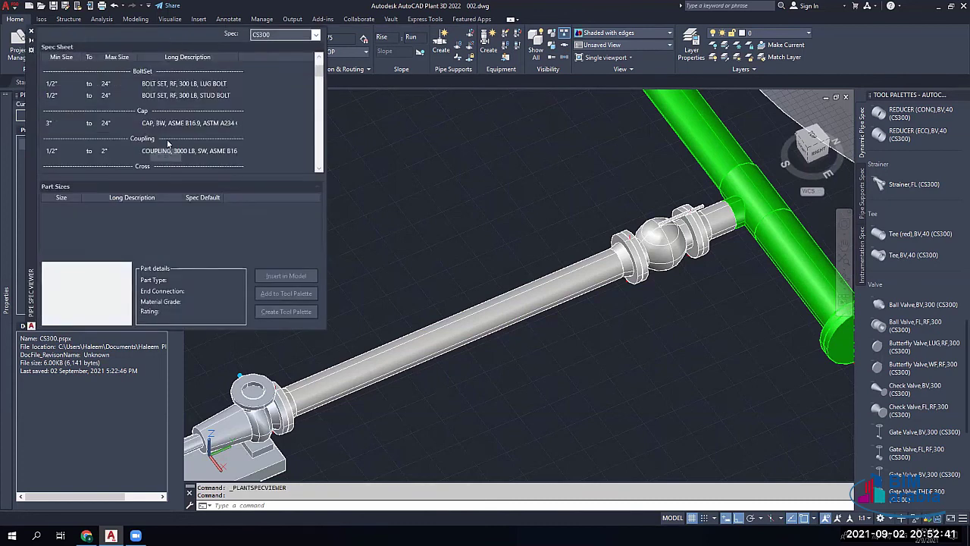
scroll(167, 146, "down", 2)
scroll(168, 146, "down", 3)
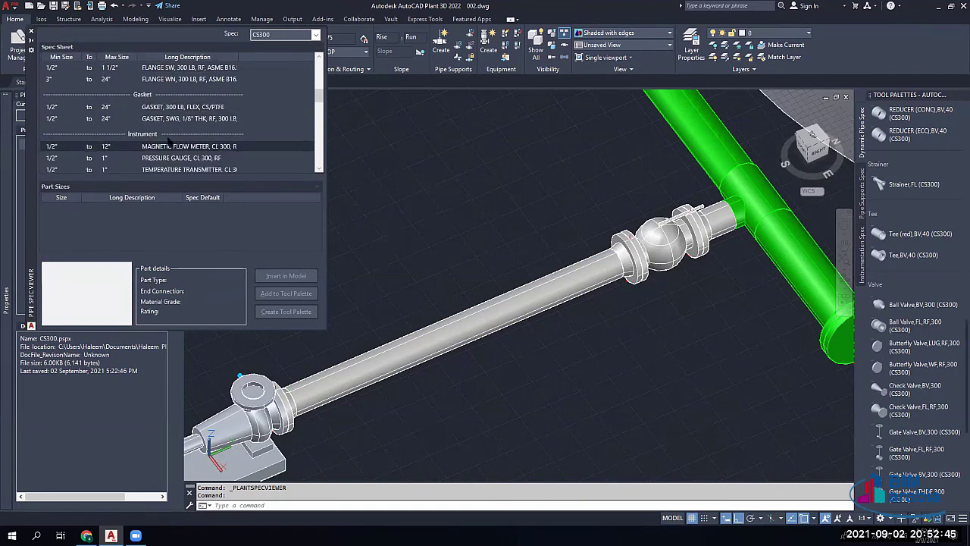
scroll(183, 144, "down", 3)
scroll(181, 154, "down", 1)
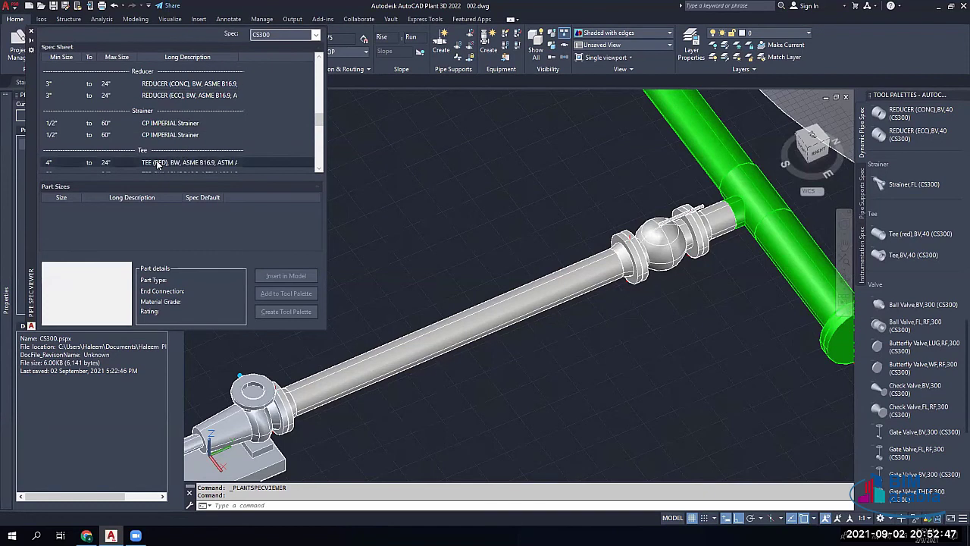
left_click(114, 126)
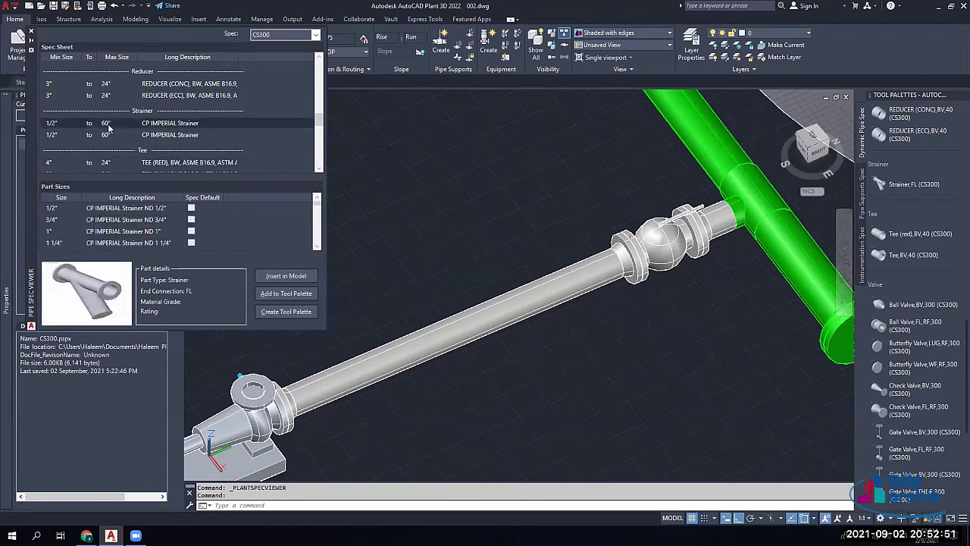
Step: Insert the 8" CP IMPERIAL Strainer into the pump branch between pump and ball valve, rotated so its leg points down
scroll(92, 229, "down", 2)
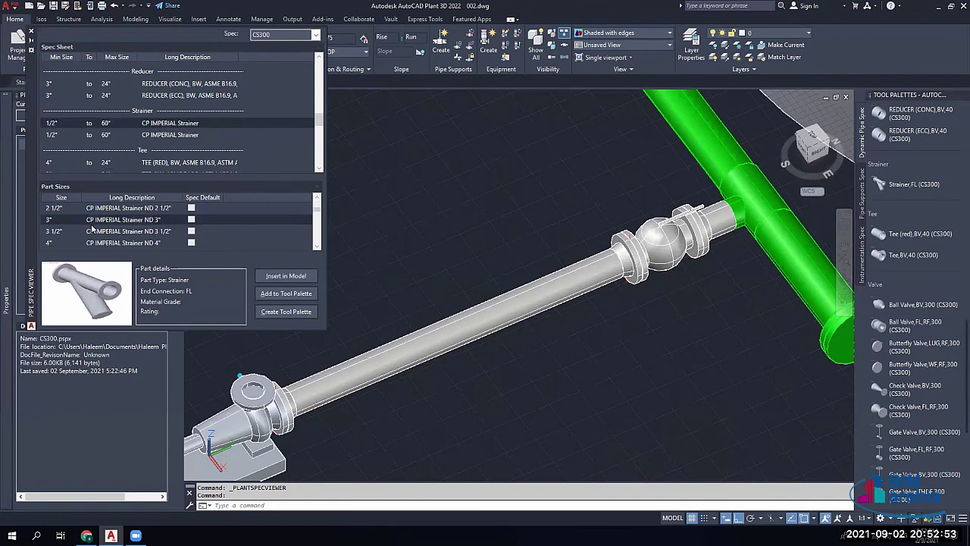
scroll(91, 228, "down", 2)
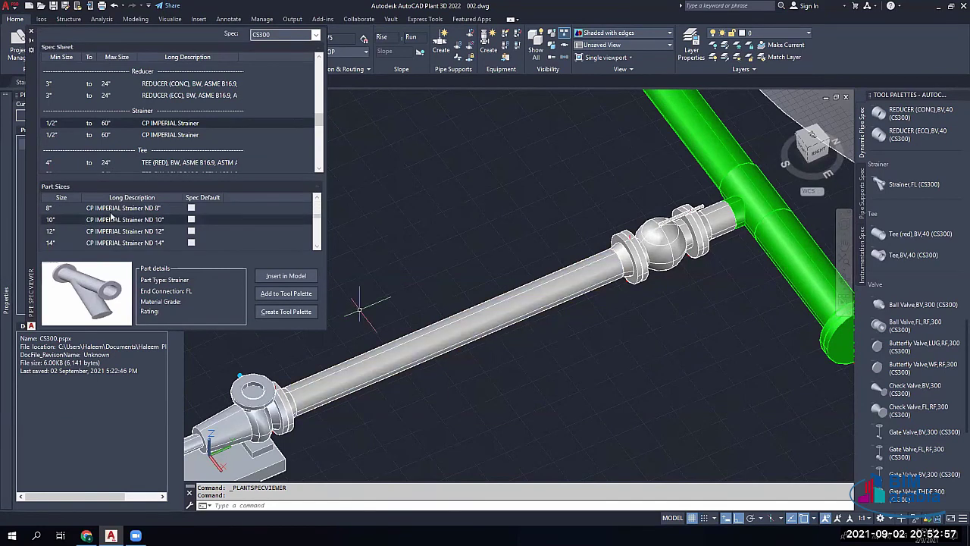
left_click_drag(114, 207, 498, 318)
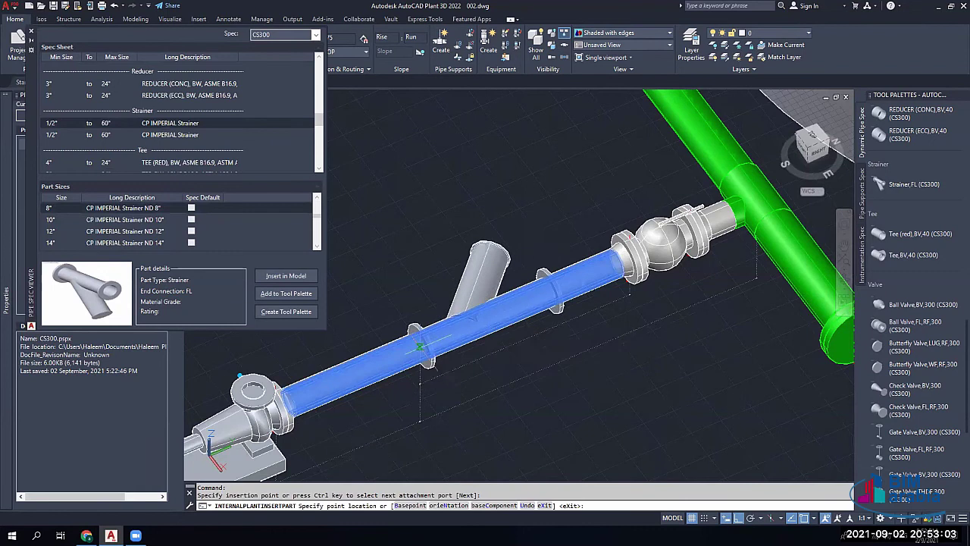
left_click(420, 347)
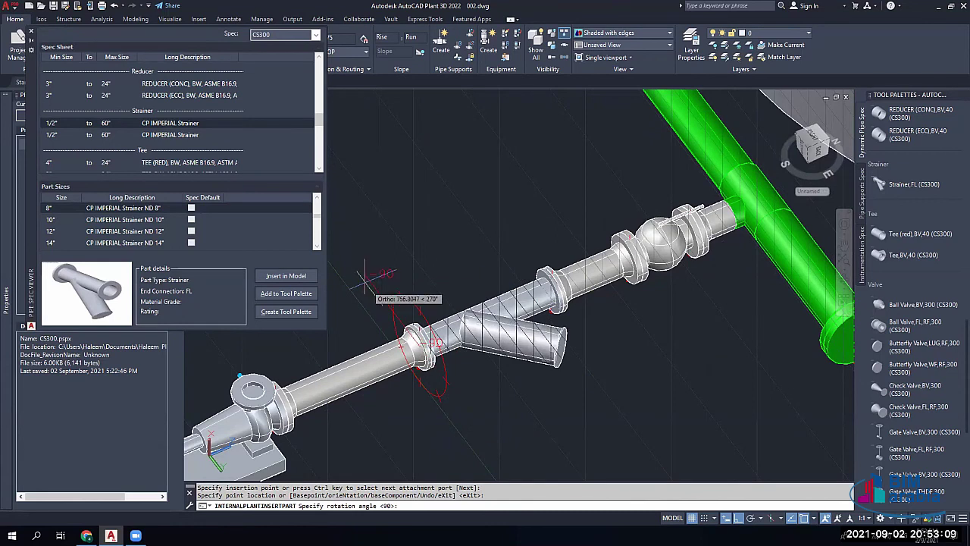
left_click(375, 250)
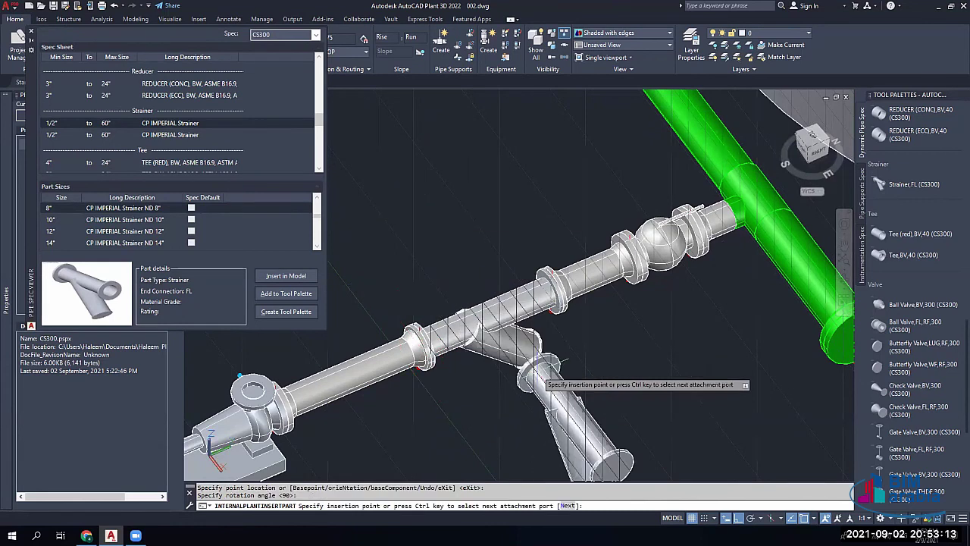
key("Escape")
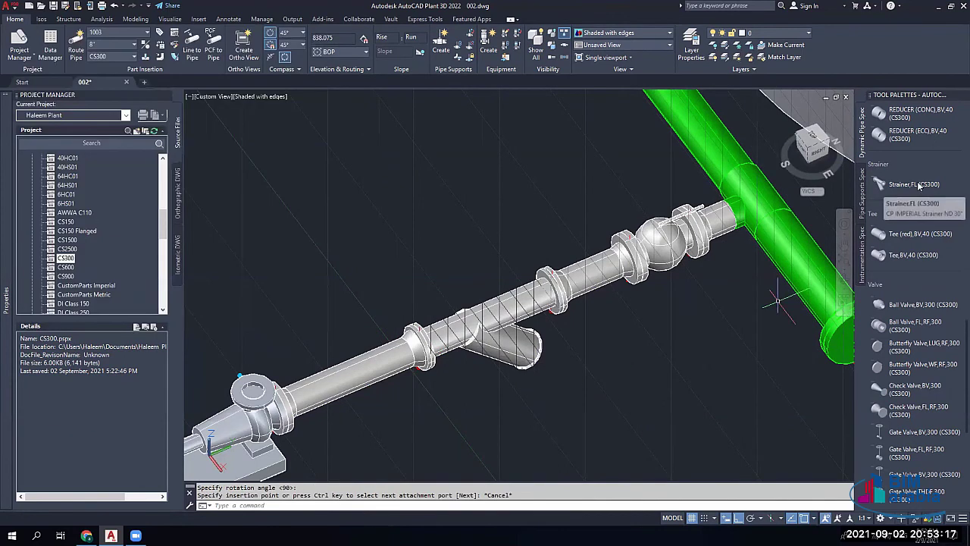
Step: Insert a Strainer,FL (CS300) into the other pump's branch pipe with its leg pointing down, ending the command after one
scroll(515, 253, "down", 2)
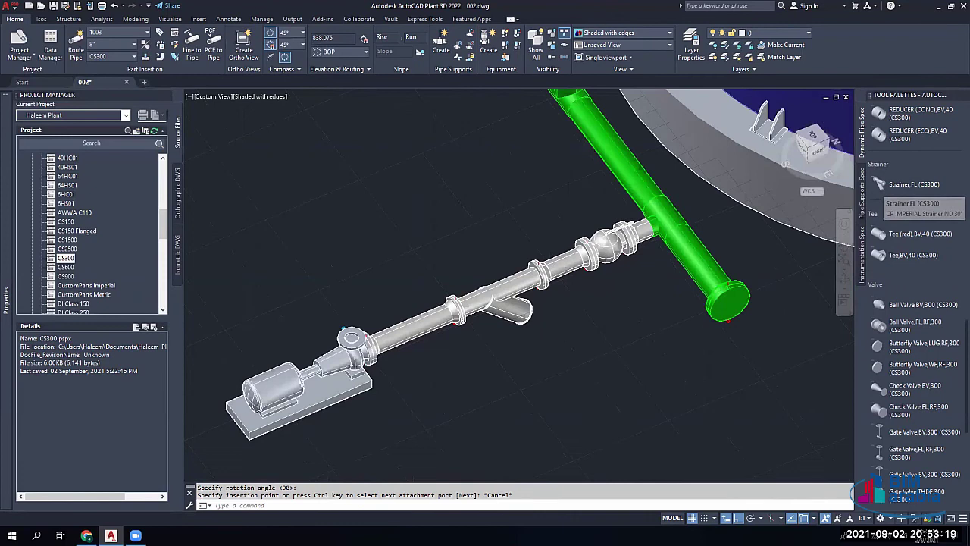
scroll(507, 251, "down", 2)
left_click(907, 186)
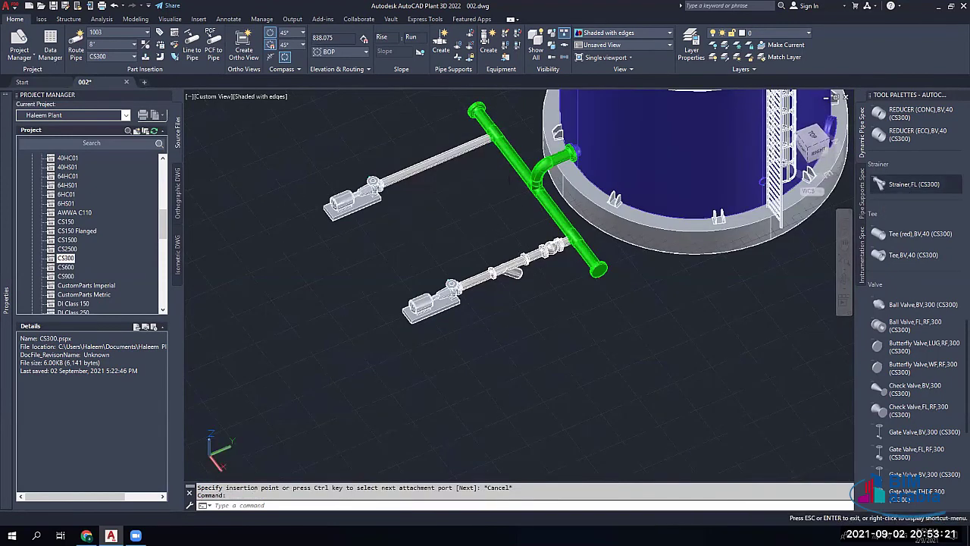
scroll(416, 165, "up", 1)
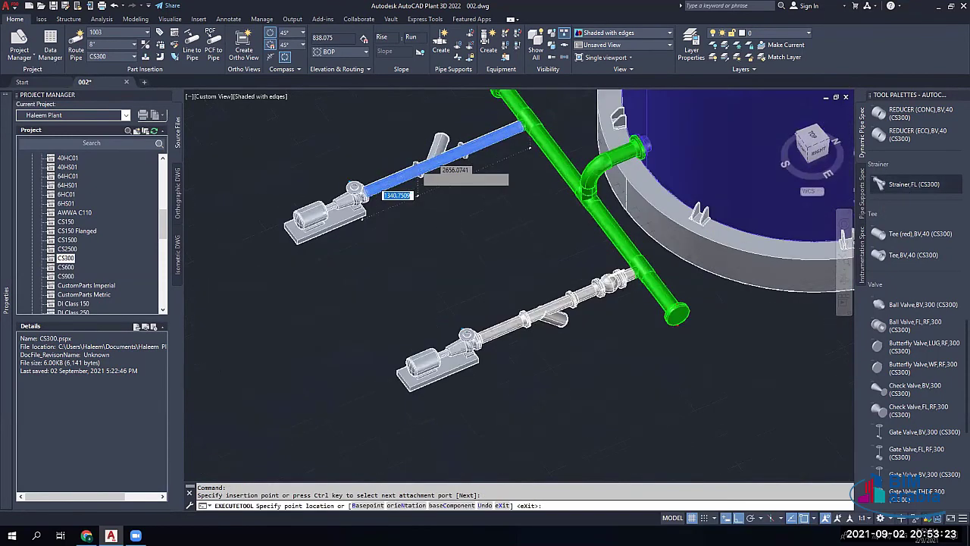
scroll(416, 165, "up", 2)
left_click(426, 165)
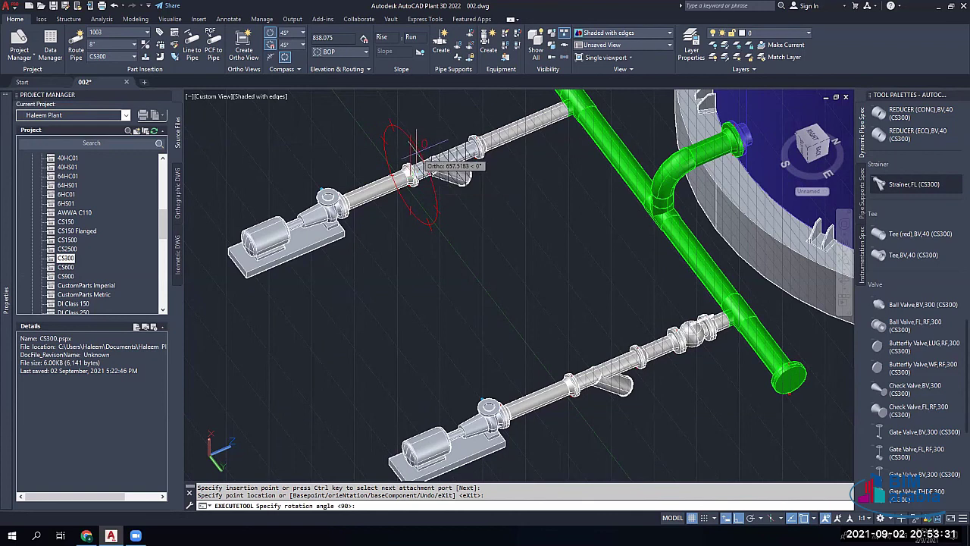
key("Escape")
key("Escape")
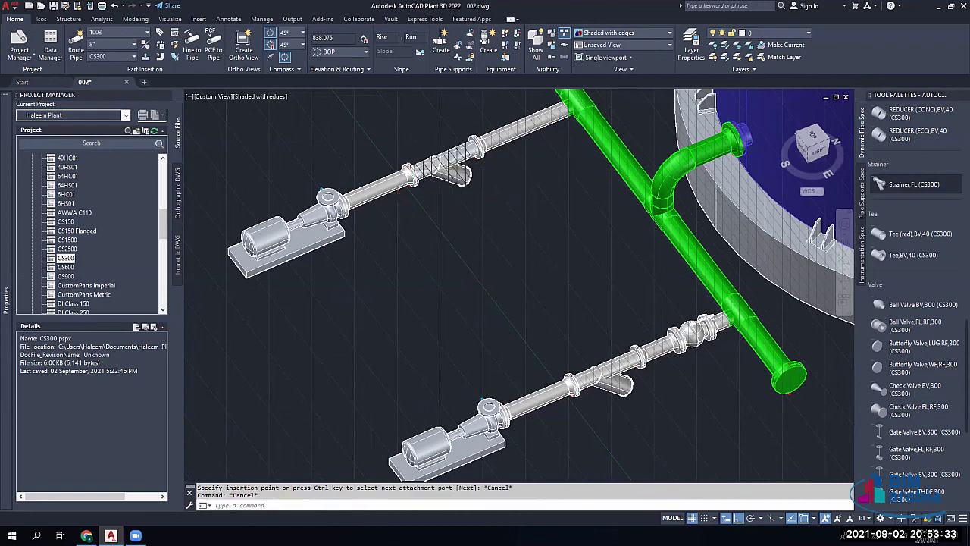
Step: Flip the second branch's strainer so that its leg slants toward the pump
scroll(442, 162, "up", 2)
scroll(443, 164, "up", 2)
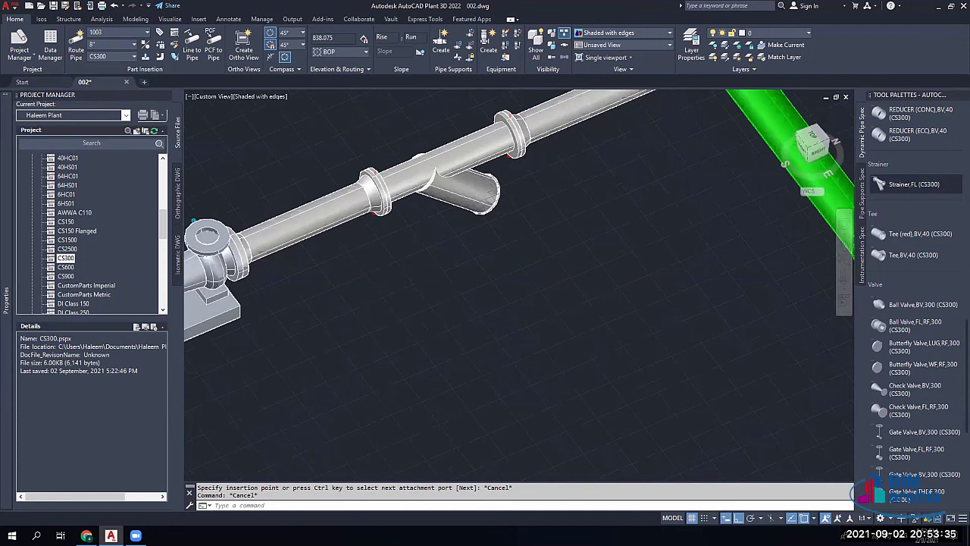
left_click(454, 179)
left_click(433, 143)
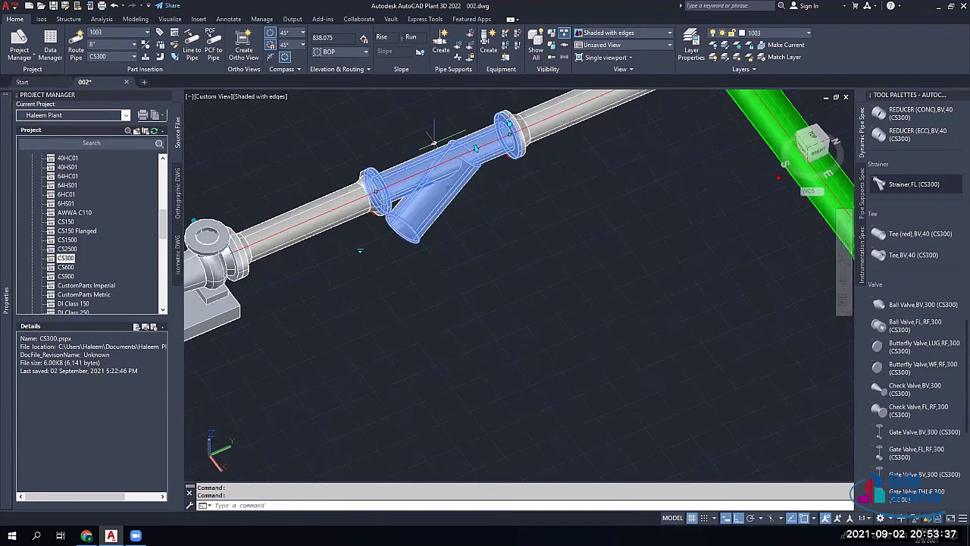
Step: Insert a Ball Valve,FL,RF,300 (CS300) into the second branch's pipe between strainer and green header, with a rotation angle of 0
key("Escape")
key("Escape")
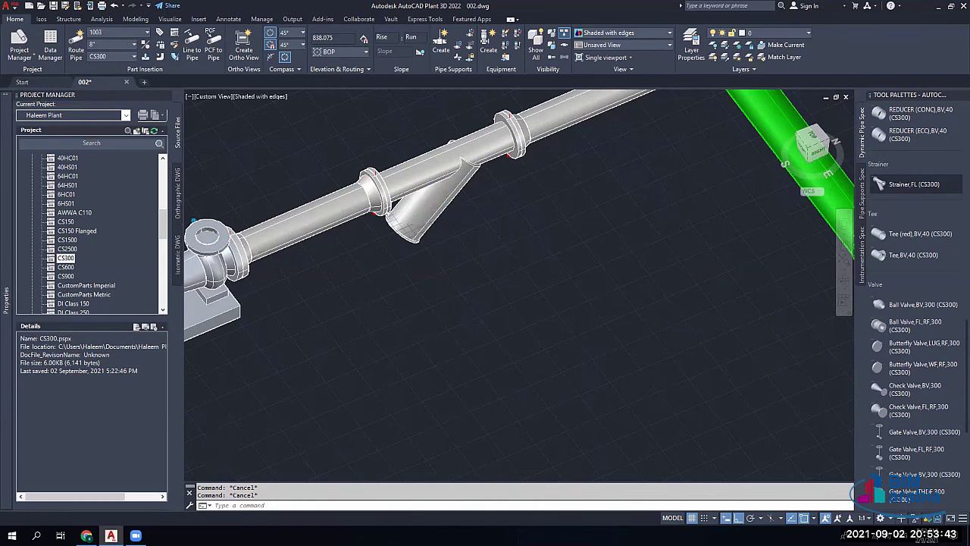
scroll(518, 348, "down", 2)
scroll(526, 349, "down", 2)
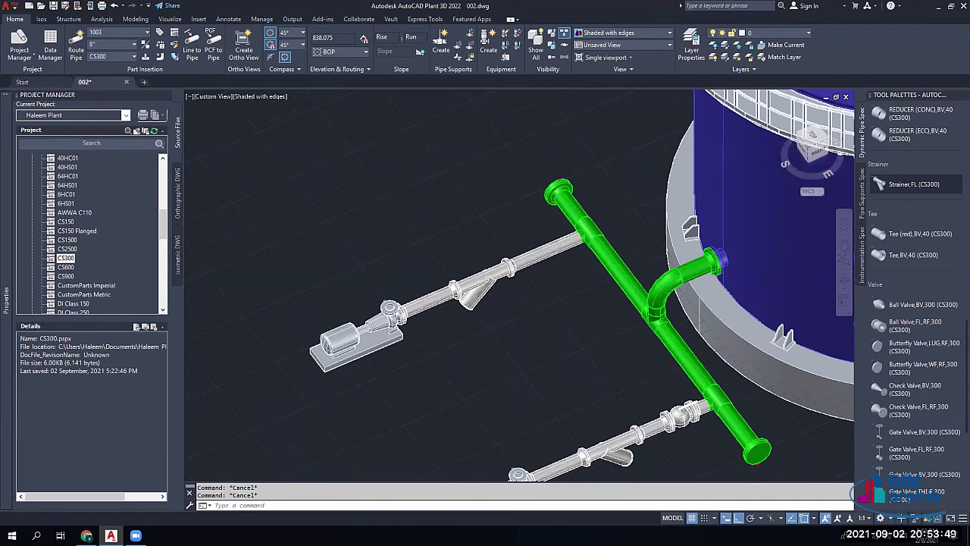
scroll(491, 326, "up", 3)
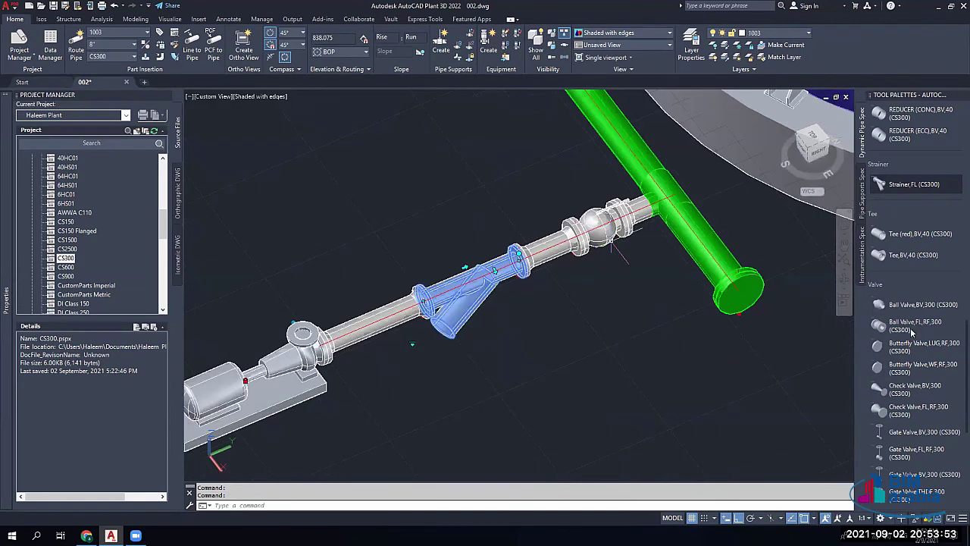
left_click(911, 331)
scroll(593, 220, "down", 4)
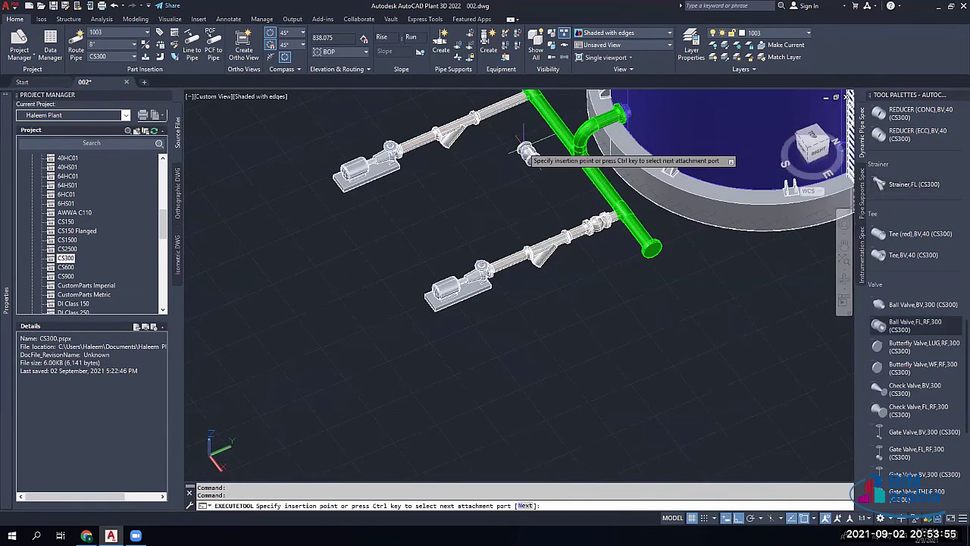
middle_click_drag(523, 148, 522, 200)
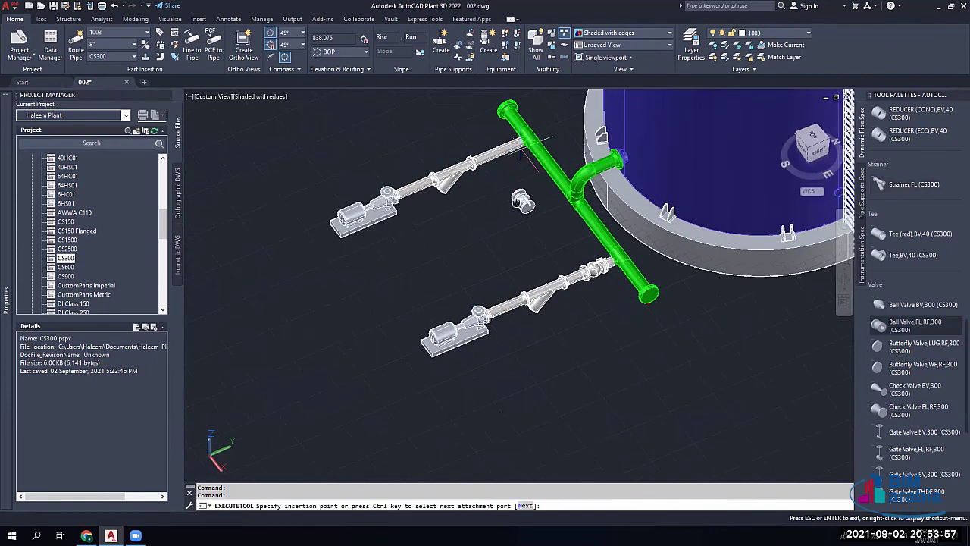
scroll(493, 153, "up", 3)
middle_click_drag(492, 154, 487, 234)
left_click(487, 234)
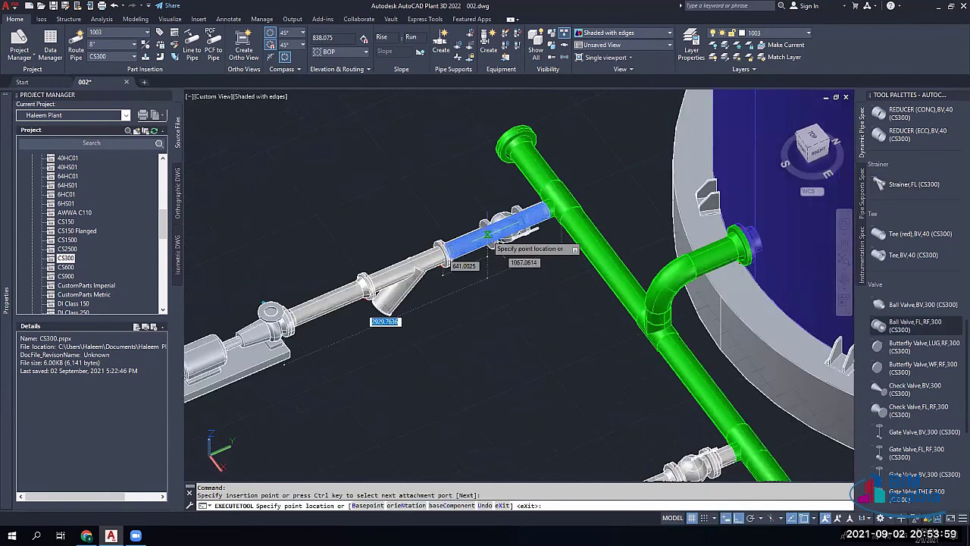
left_click(488, 235)
type("0")
key("Return")
key("Escape")
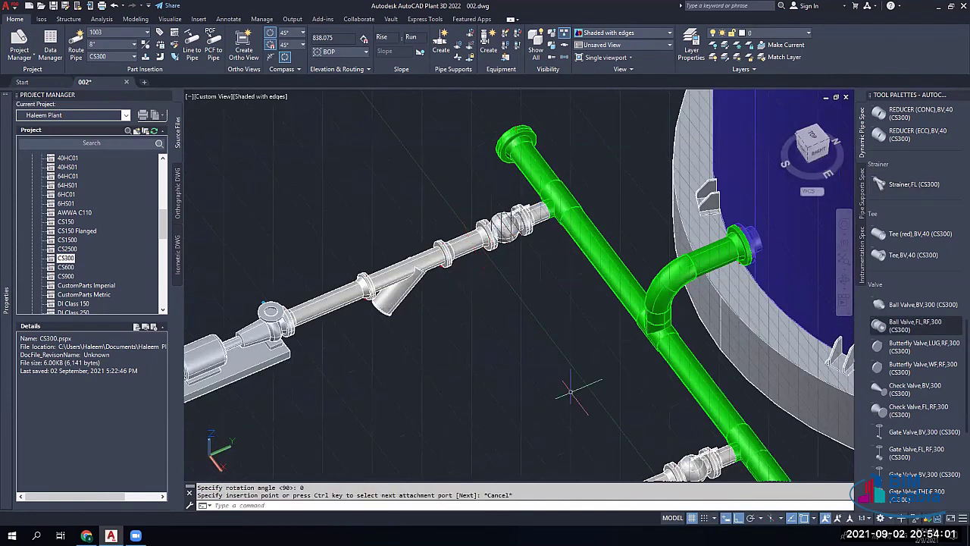
Step: Examine both pump branches and the pipe sections around the second branch's strainer and ball valve
scroll(570, 392, "down", 2)
scroll(569, 392, "up", 1)
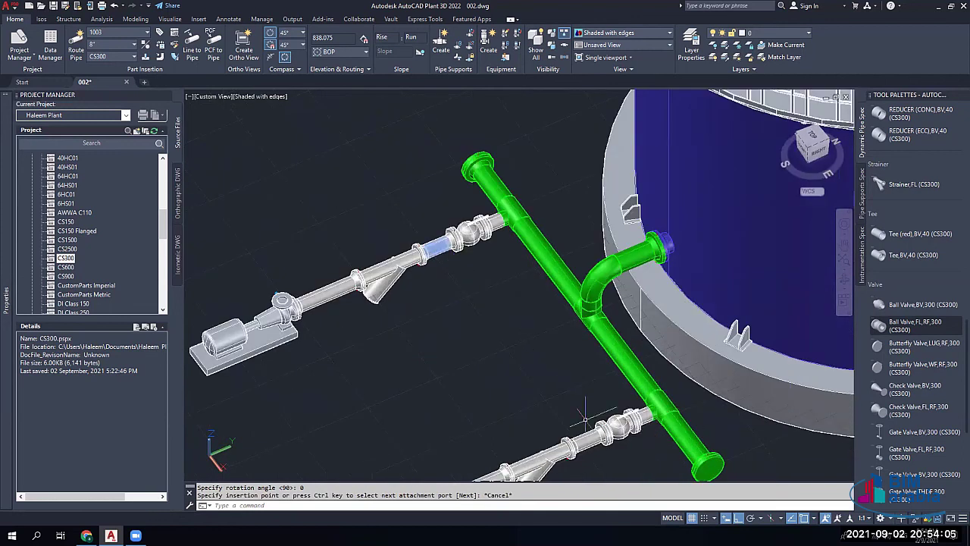
middle_click_drag(667, 458, 541, 363)
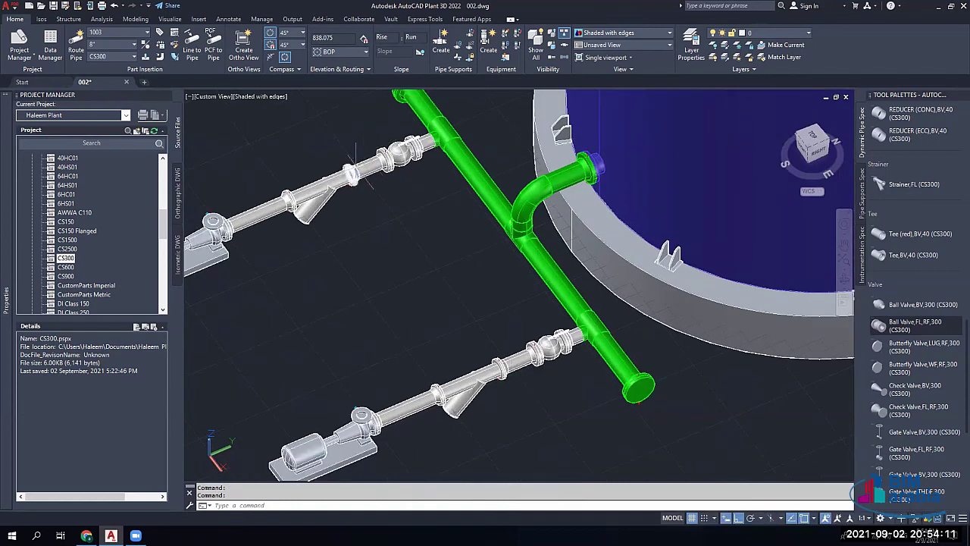
left_click(360, 169)
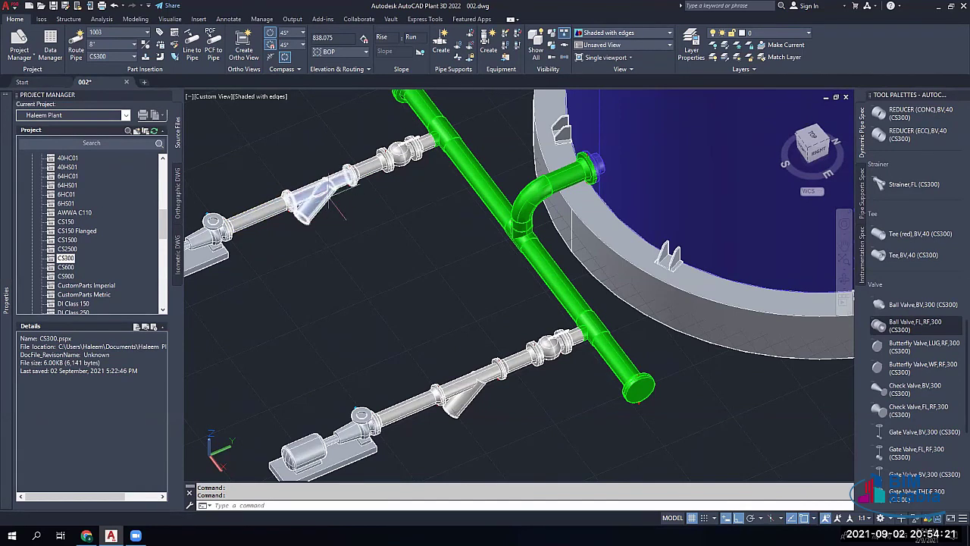
scroll(303, 203, "up", 2)
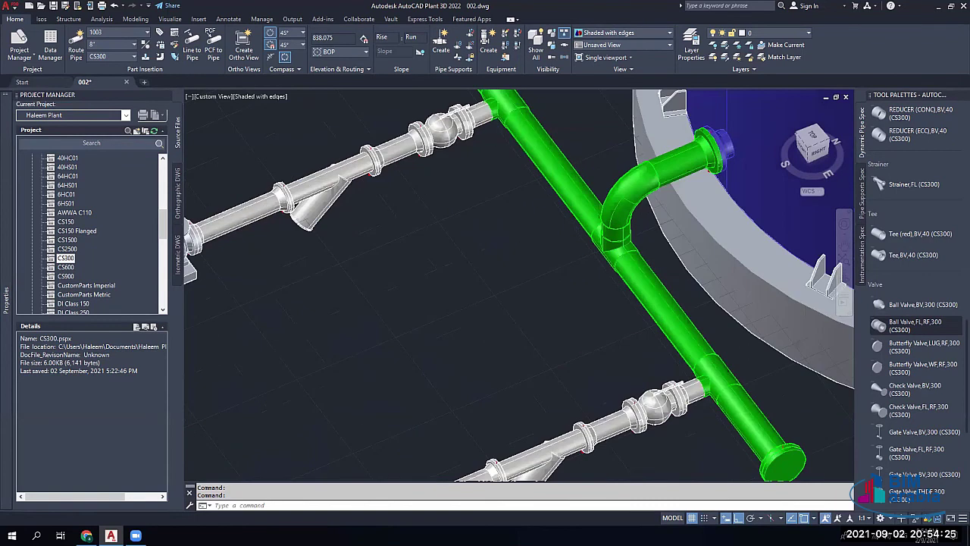
scroll(311, 203, "up", 2)
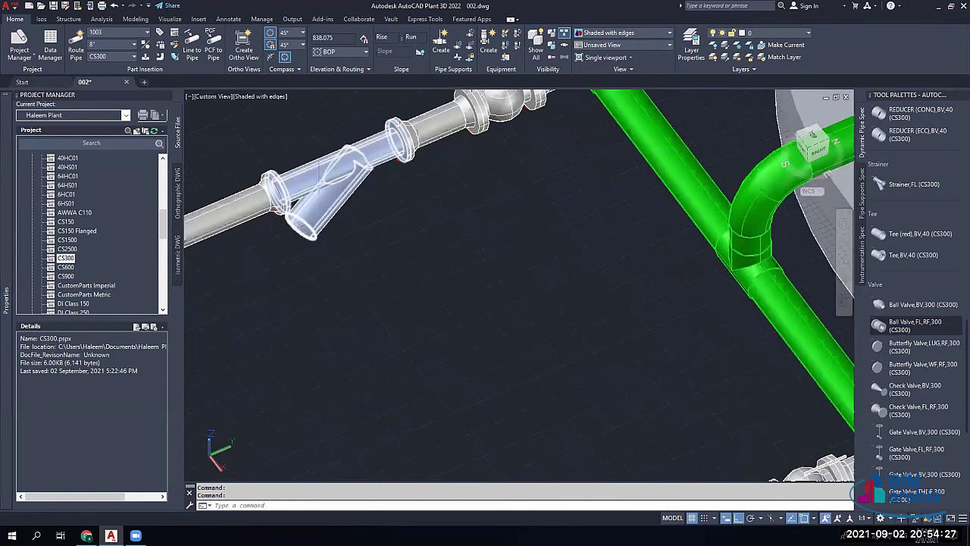
middle_click_drag(319, 180, 318, 226)
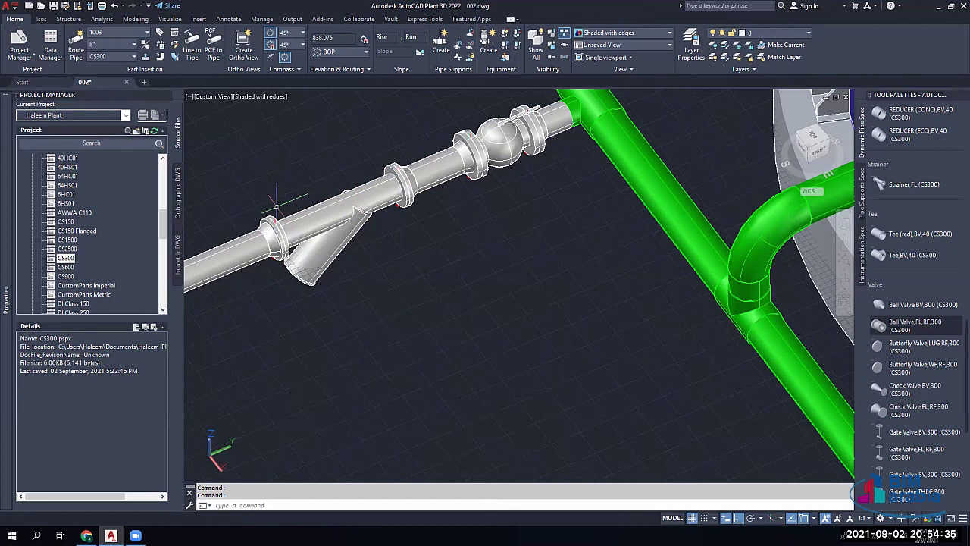
left_click(341, 195)
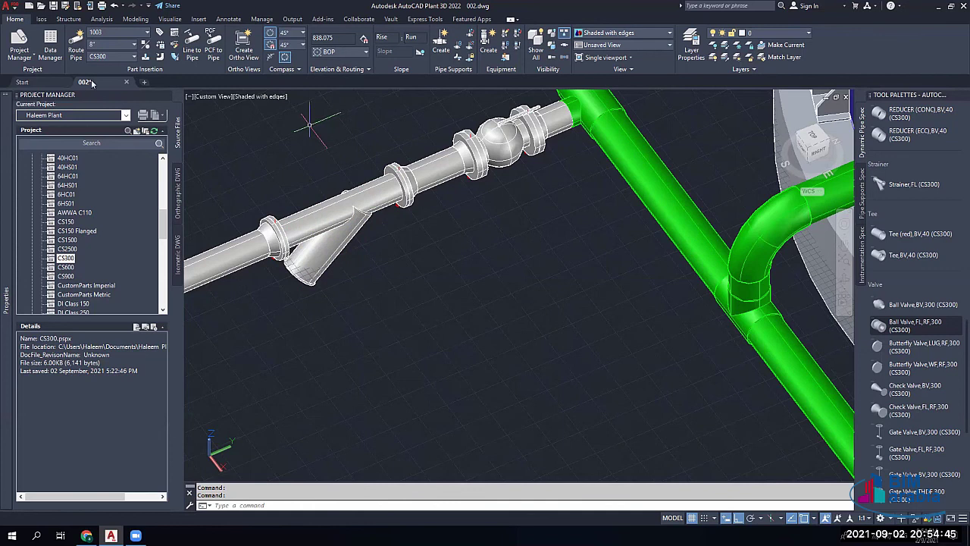
Step: Route a 3/4" CS300 pipe vertically upward from the second branch's pipe between strainer and ball valve, ending after one segment
left_click(121, 45)
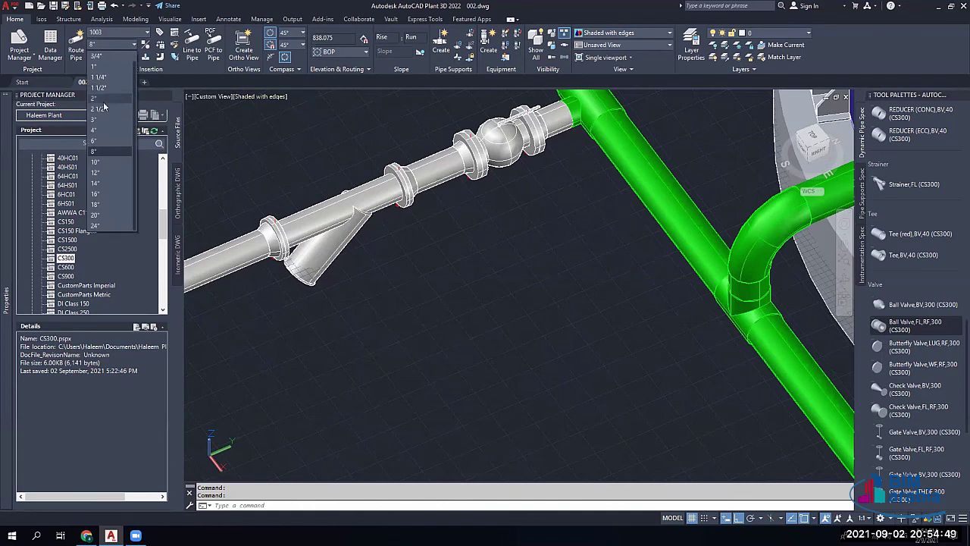
left_click(101, 67)
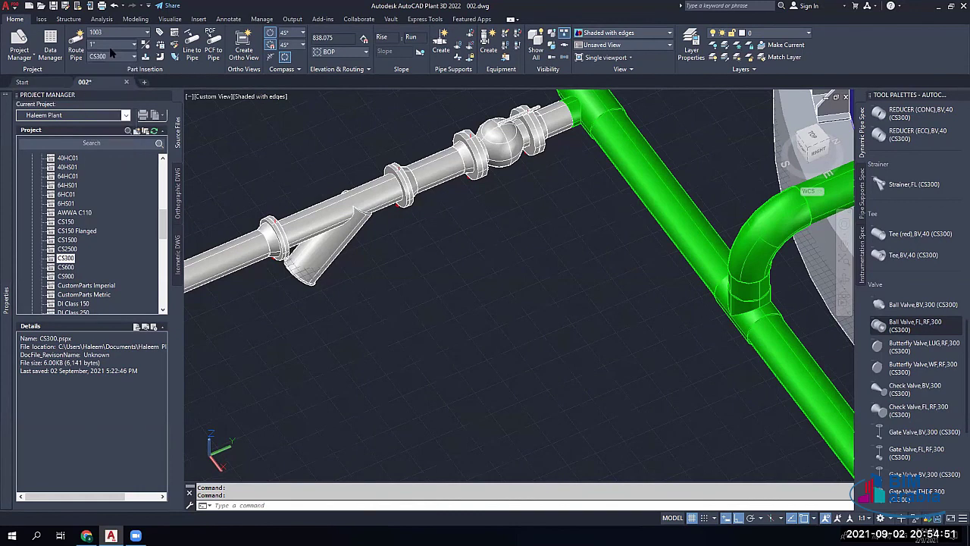
left_click(121, 45)
left_click(97, 56)
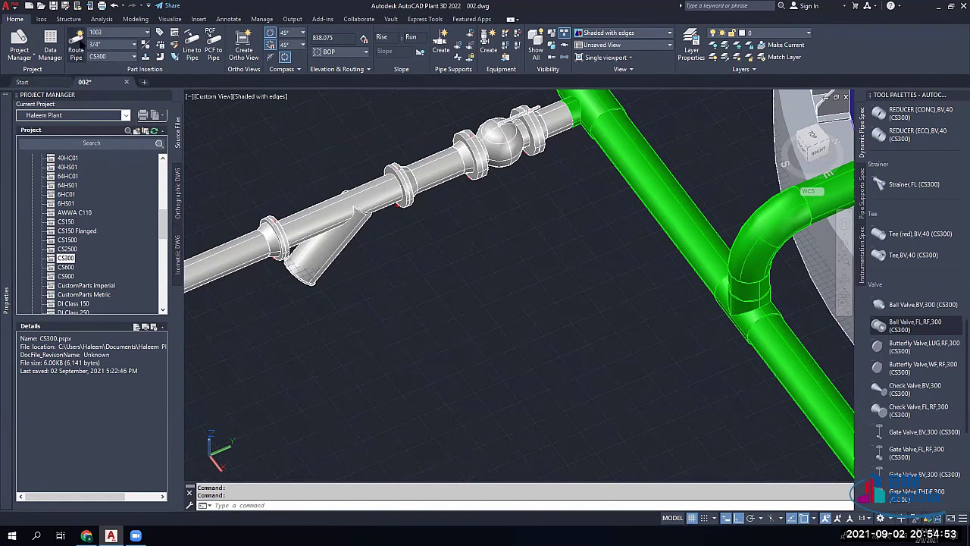
left_click(84, 48)
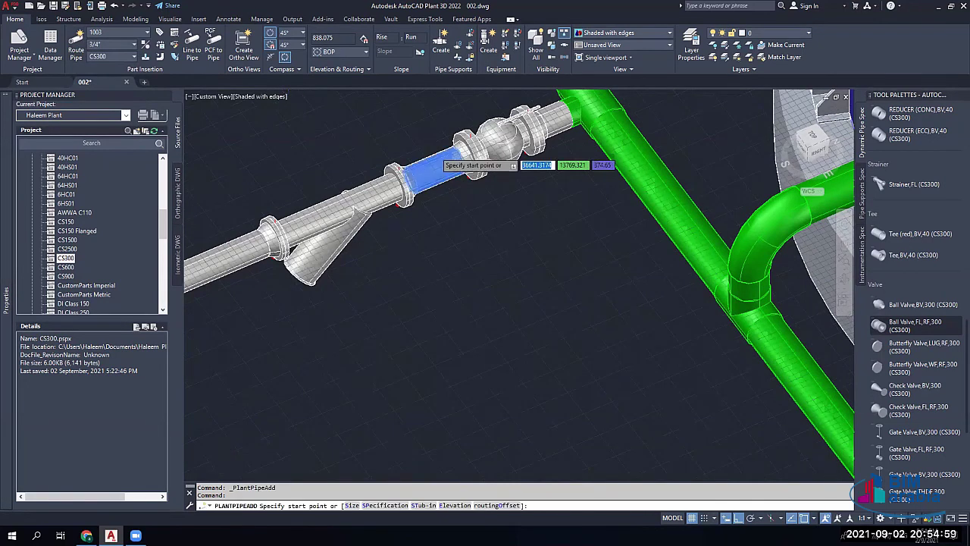
scroll(436, 161, "up", 2)
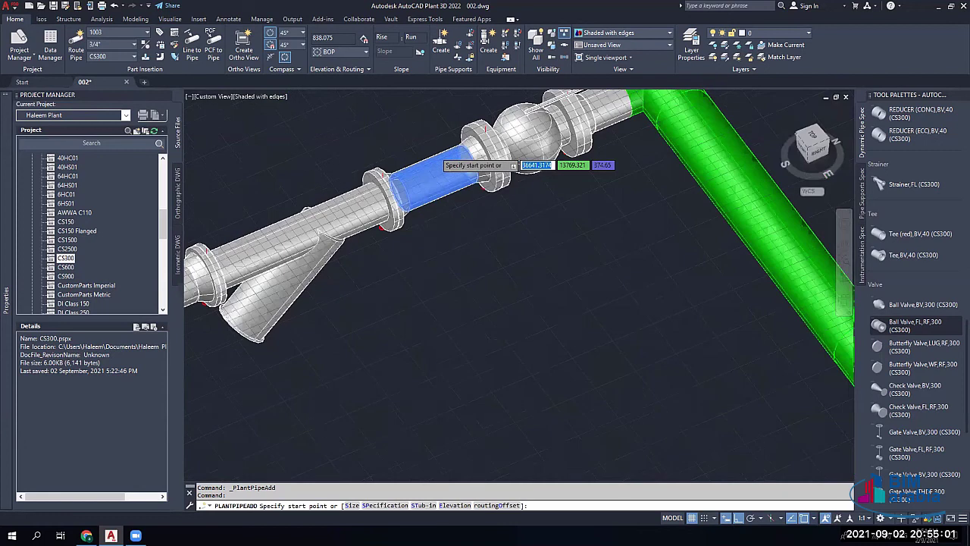
scroll(436, 161, "up", 2)
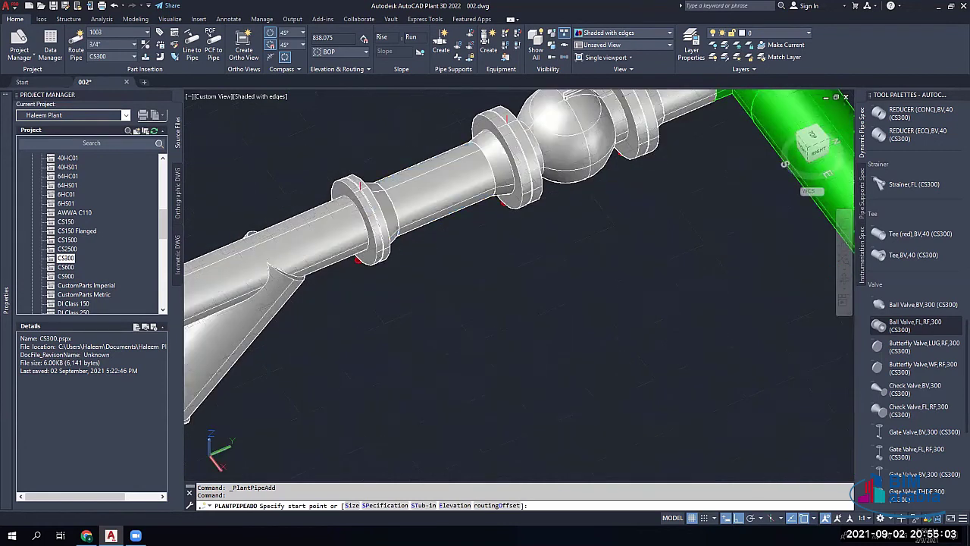
left_click(439, 187)
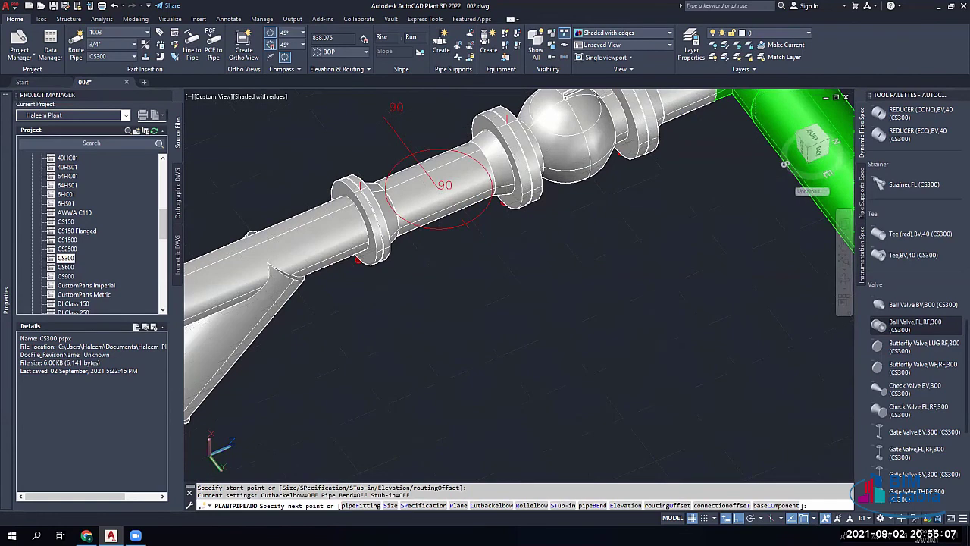
right_click(438, 114, "ctrl")
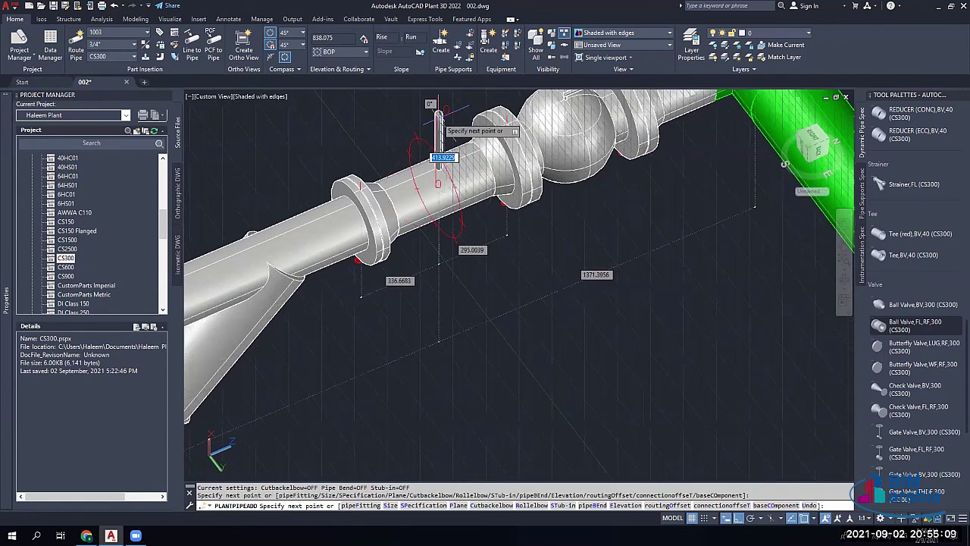
middle_click_drag(437, 114, 435, 267)
left_click(437, 250)
key("Escape")
key("Escape")
middle_click_drag(503, 323, 518, 304, "shift")
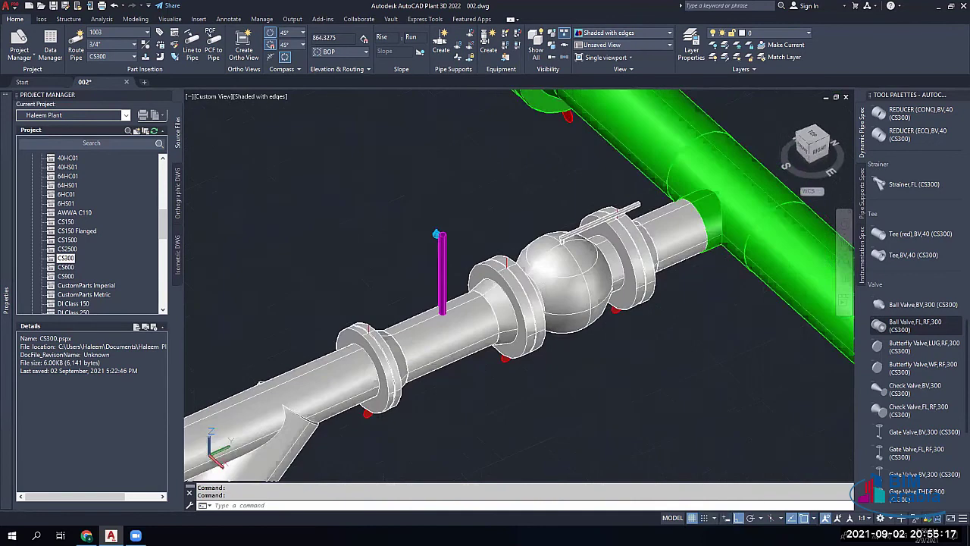
Step: Route another 3/4" pipe vertically upward, about 630 mm, from the branch pipe between the pump and the strainer
scroll(519, 304, "up", 1)
middle_click_drag(443, 304, 593, 211)
middle_click_drag(394, 365, 638, 284)
left_click(79, 47)
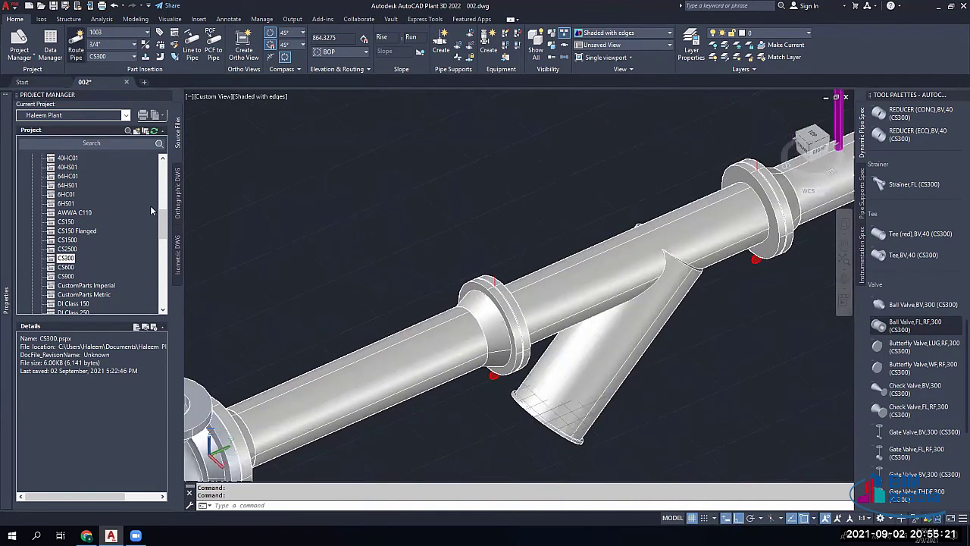
left_click(361, 328)
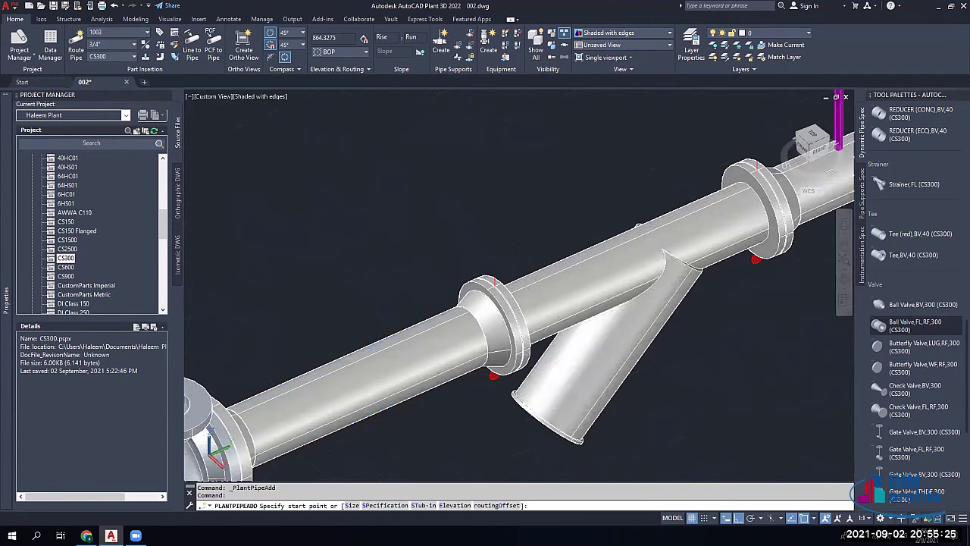
left_click(388, 370)
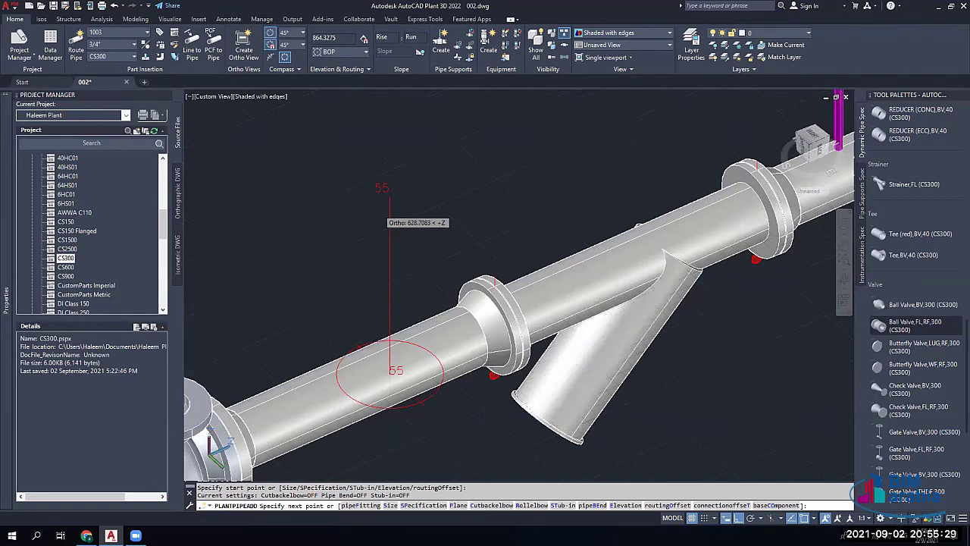
left_click(390, 209)
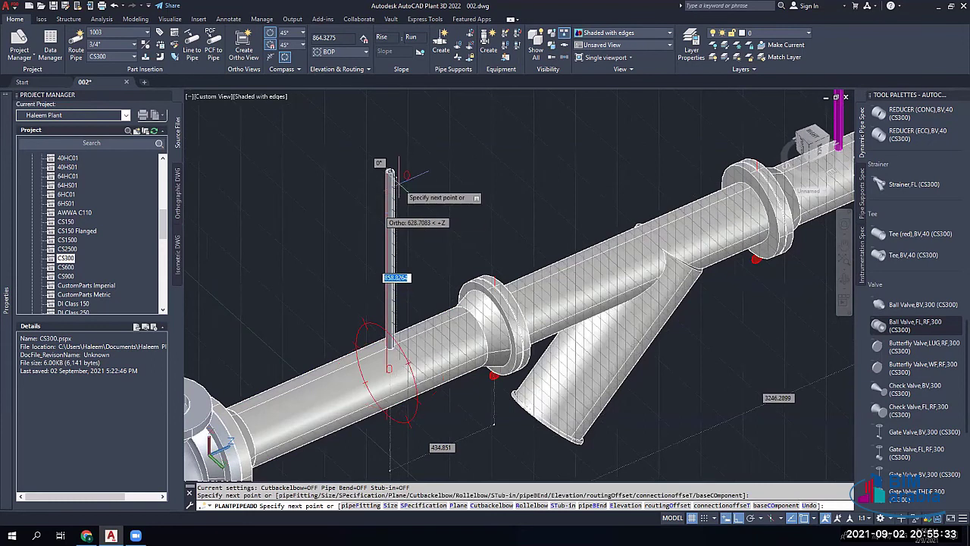
key("Escape")
key("Escape")
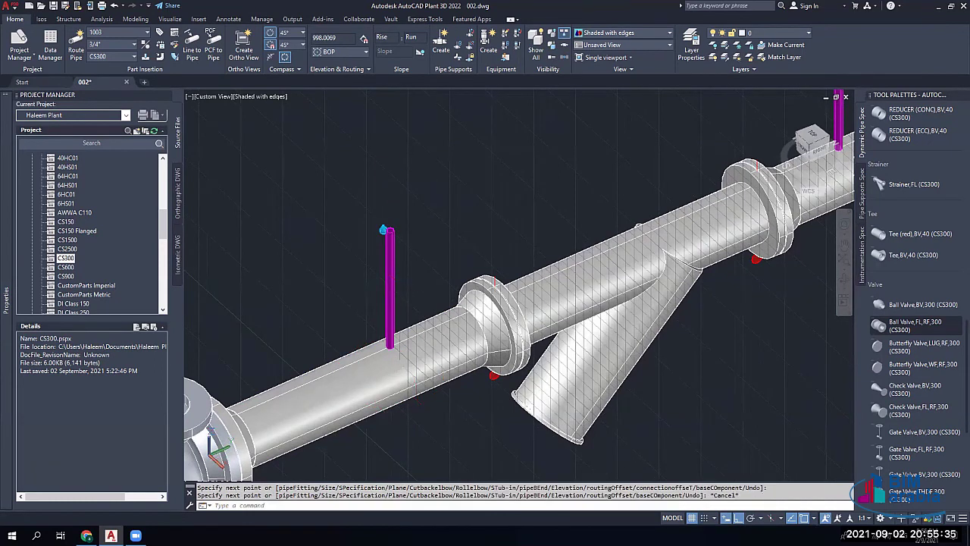
Step: Attach a Gate Valve,BV,300 (CS300) to the upper end of the vertical 3/4" pipe beside the ball valve, rotated 90°
left_click(389, 283)
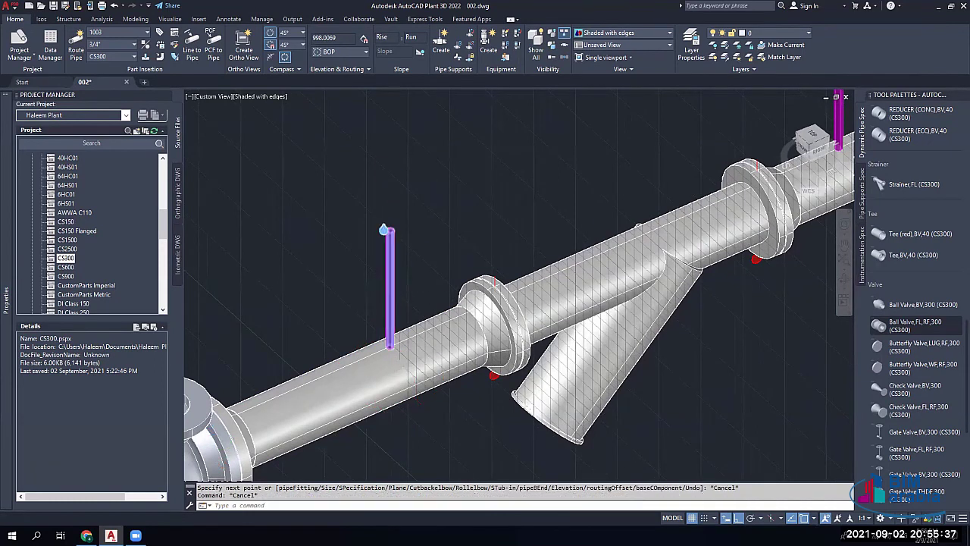
scroll(384, 285, "down", 4)
left_click(587, 236)
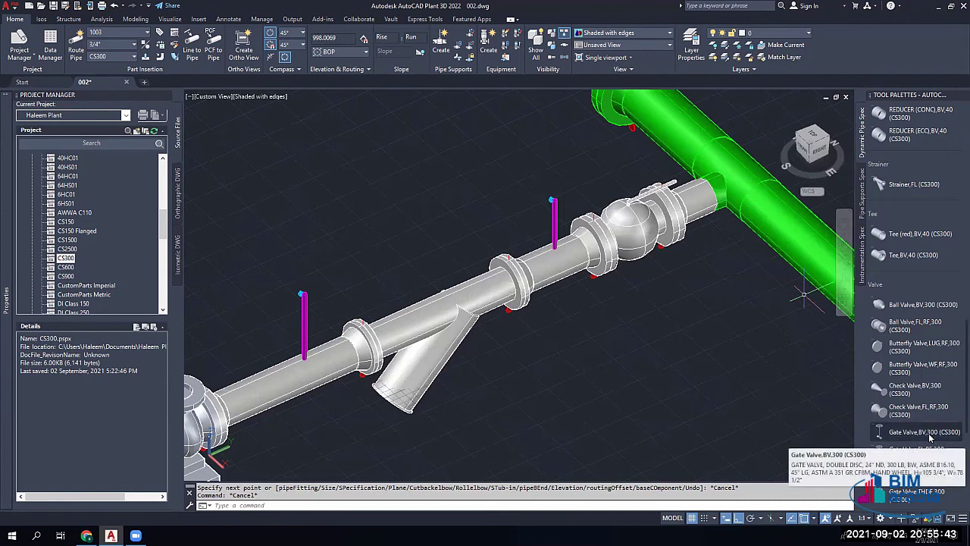
left_click(926, 432)
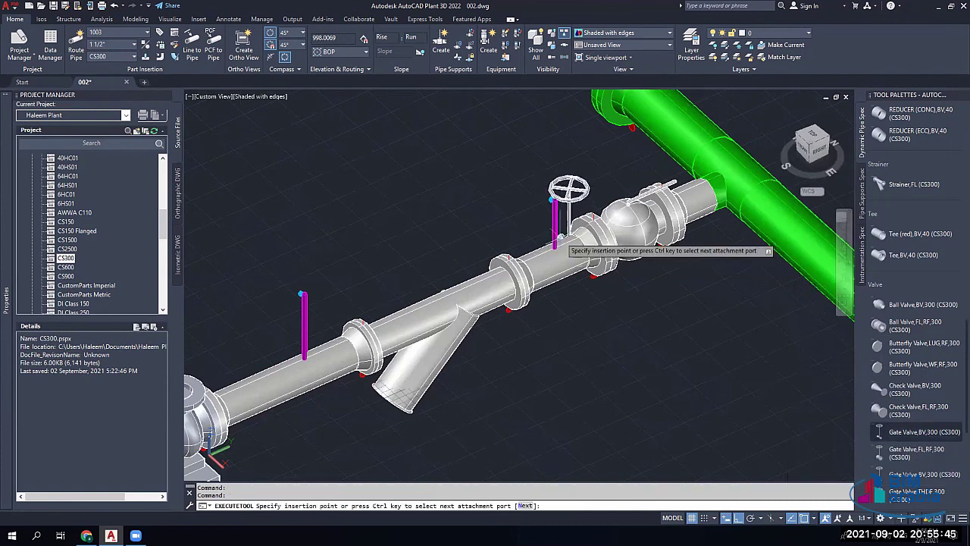
scroll(561, 241, "up", 2)
scroll(561, 241, "up", 2)
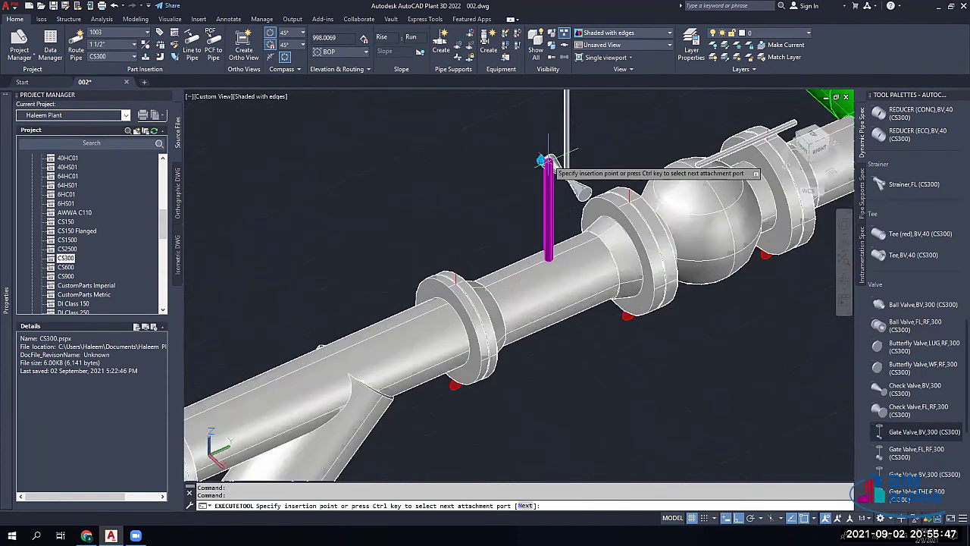
left_click(549, 161)
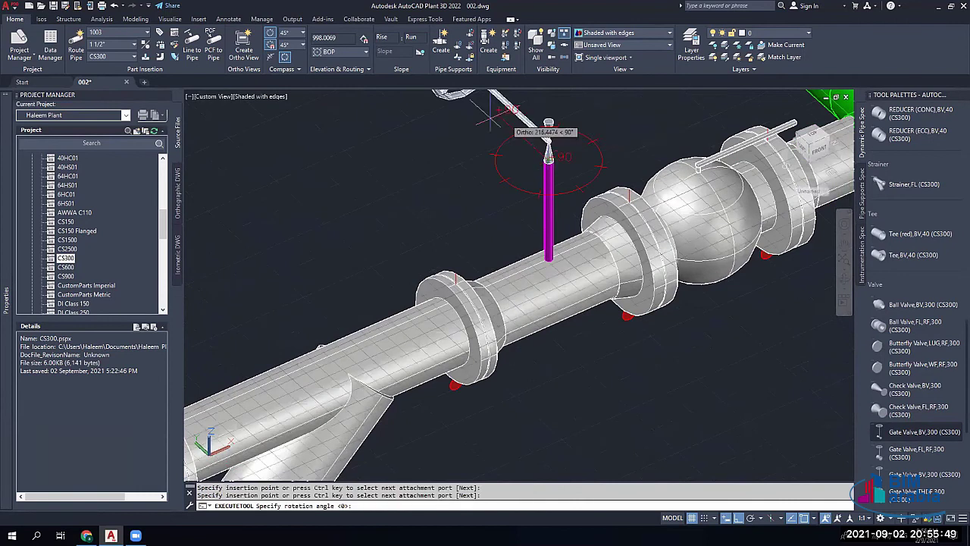
left_click(487, 118)
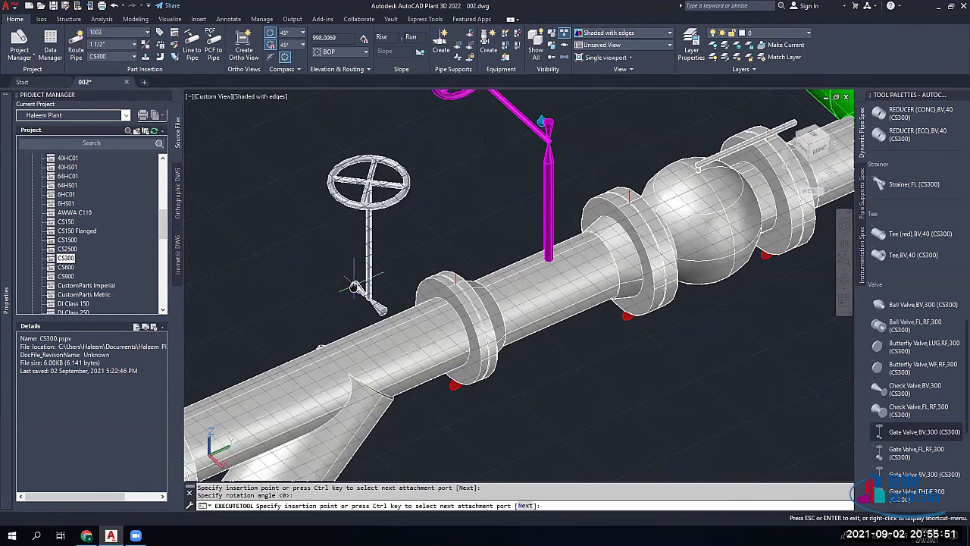
Step: Attach a Gate Valve,BV,300 (CS300) to the upper end of the vertical 3/4" pipe between pump and strainer, with its handwheel oriented like the first valve's
middle_click_drag(354, 287, 570, 253)
left_click(254, 318)
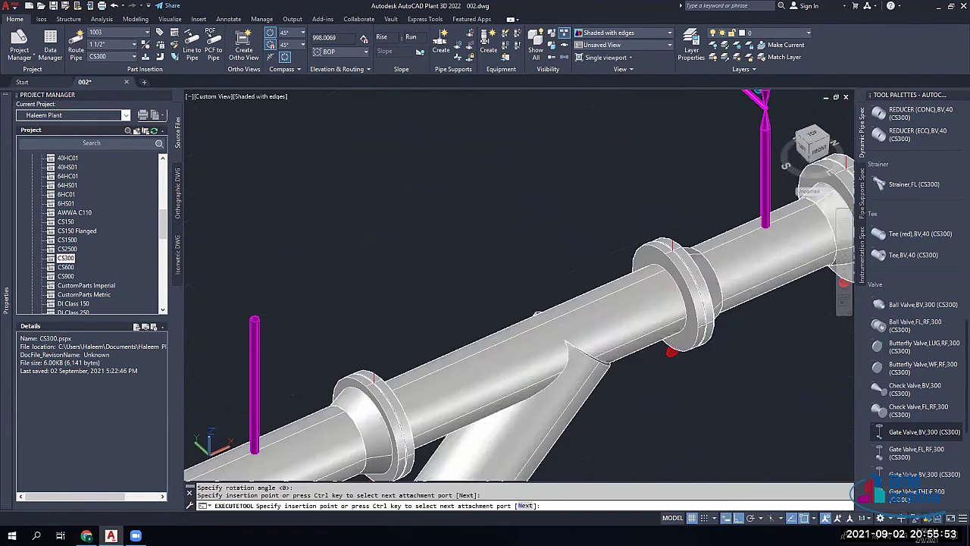
left_click(254, 318)
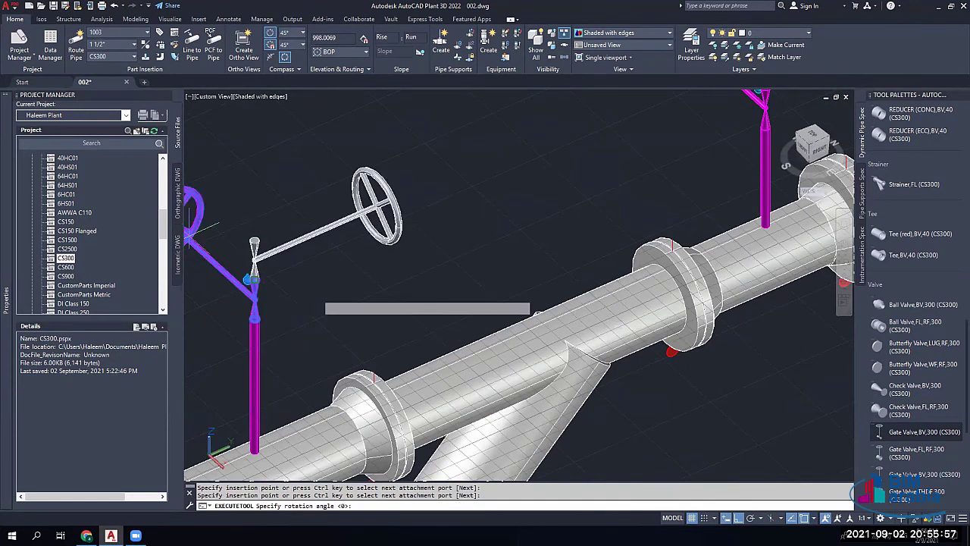
left_click(317, 296)
key("ctrl")
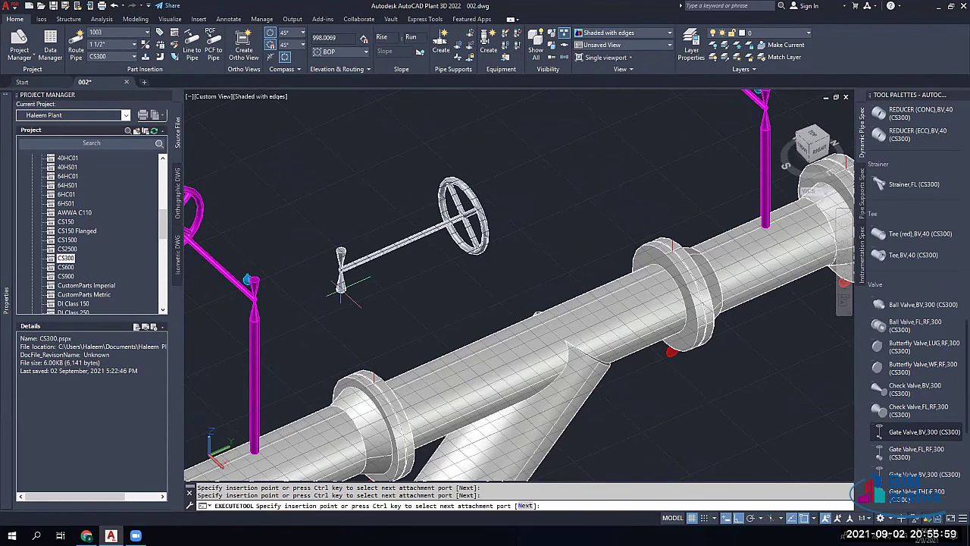
key("Escape")
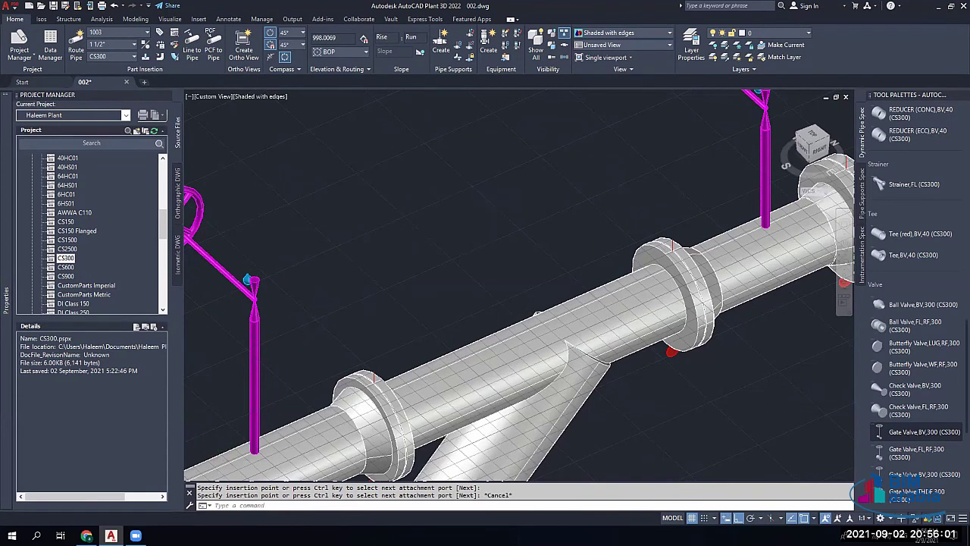
Step: Route a short 3/4" CS300 pipe vertically upward from the open end of the gate valve between the pump and the strainer
scroll(337, 325, "down", 2)
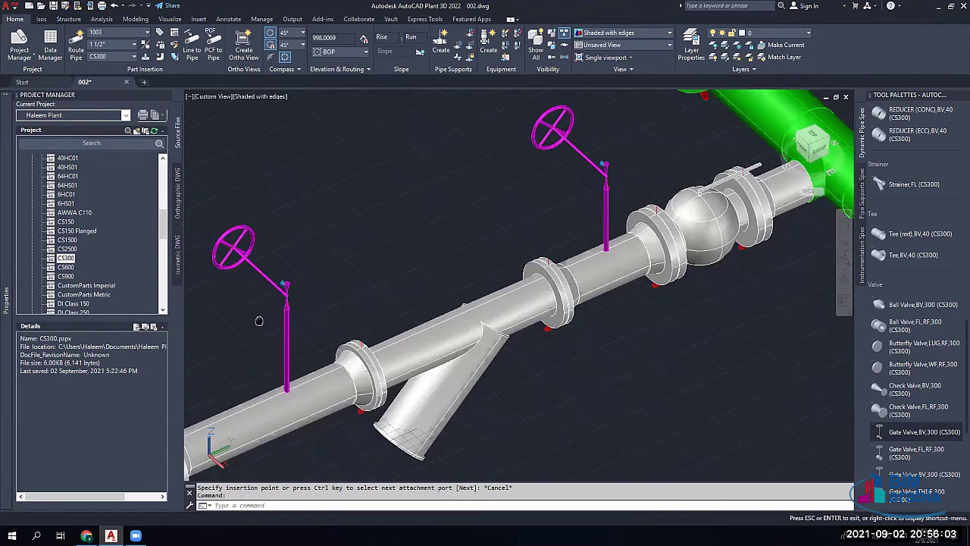
middle_click_drag(259, 321, 352, 311)
scroll(353, 311, "up", 2)
left_click(389, 310)
key("Delete")
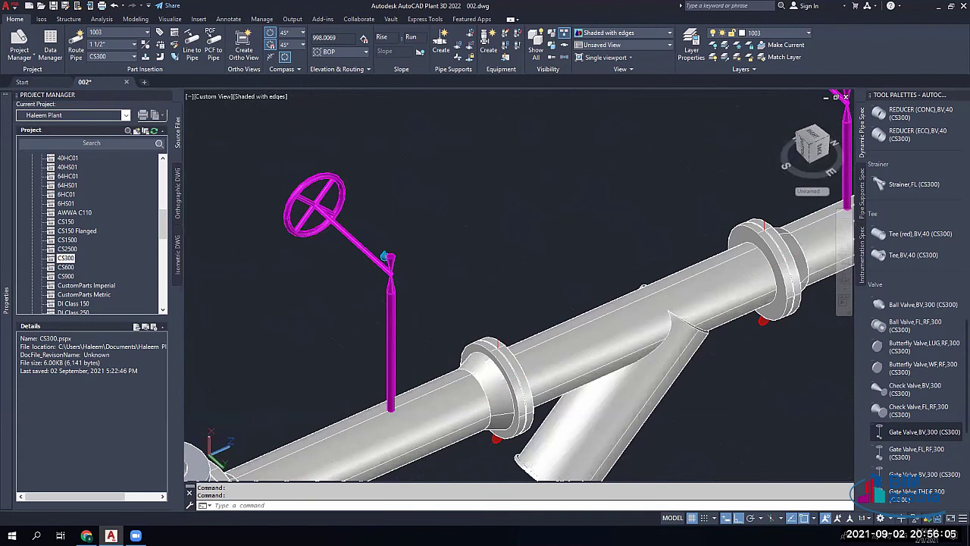
key("Escape")
key("Escape")
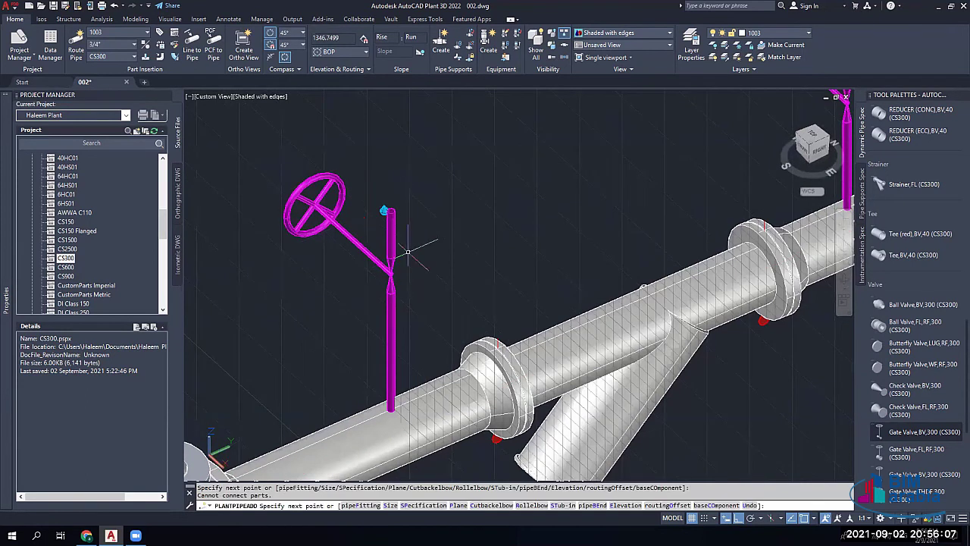
Step: Route a short 3/4" pipe vertically upward from the open end of the gate valve beside the ball valve
middle_click_drag(548, 242, 384, 351)
scroll(688, 194, "up", 2)
left_click(680, 193)
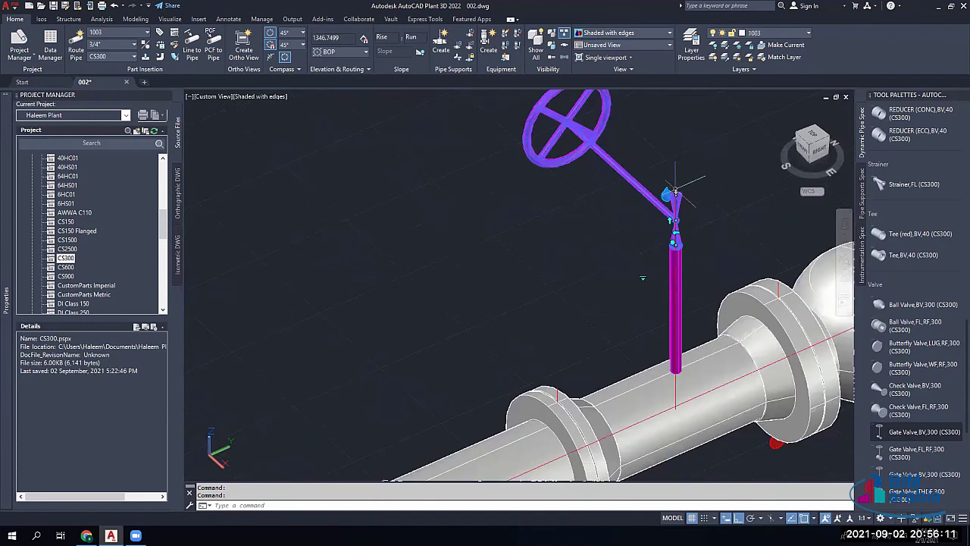
left_click(675, 193)
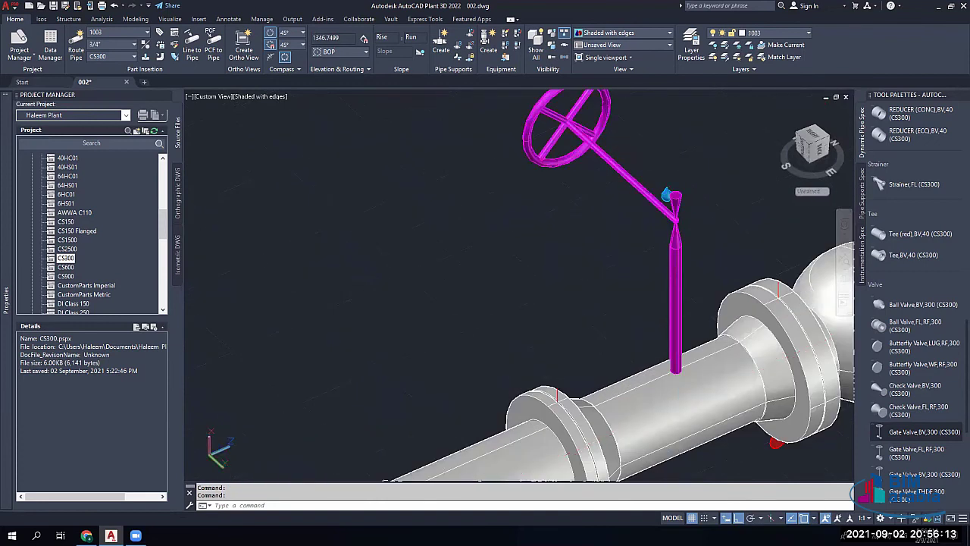
left_click(674, 152)
key("Escape")
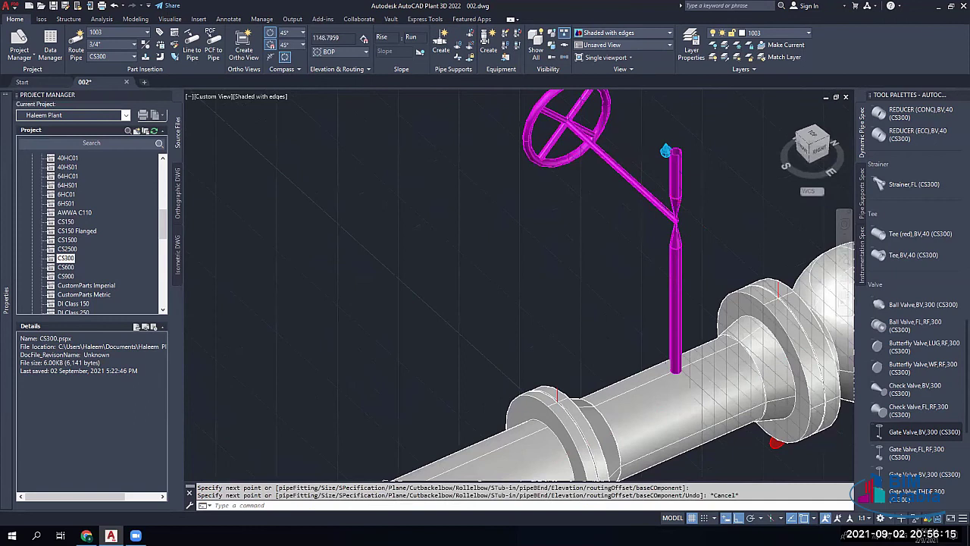
scroll(578, 225, "down", 2)
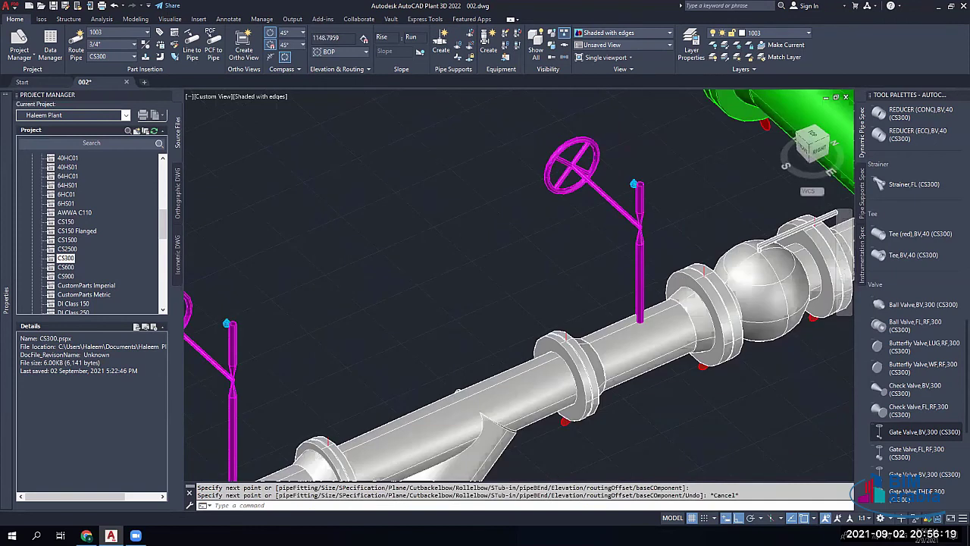
key("Escape")
key("Escape")
scroll(580, 246, "down", 2)
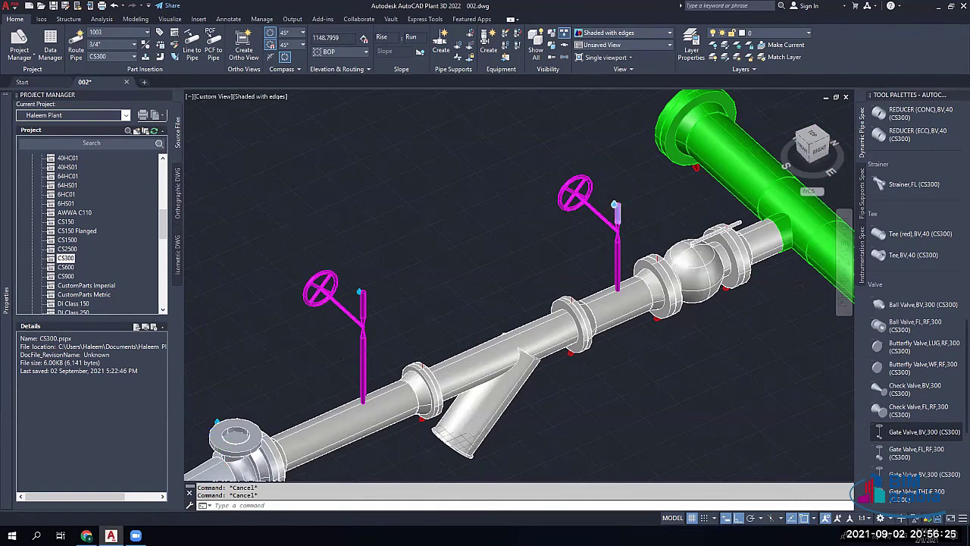
Step: Try to attach a PRESSURE GAUGE,FL,RF,150 (Instrumentation Metric) to the upper end of the short 3/4" pipe beside the ball valve
scroll(615, 206, "up", 2)
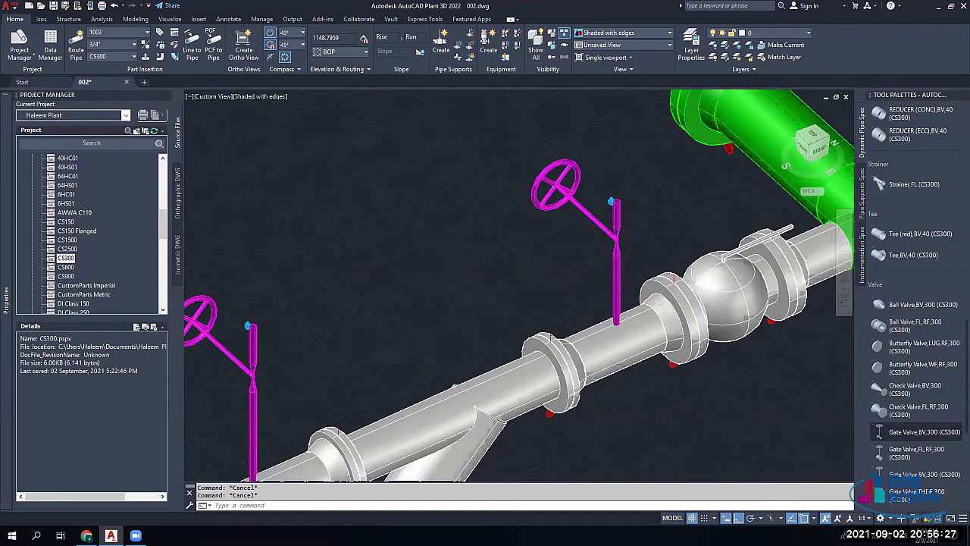
scroll(615, 207, "up", 2)
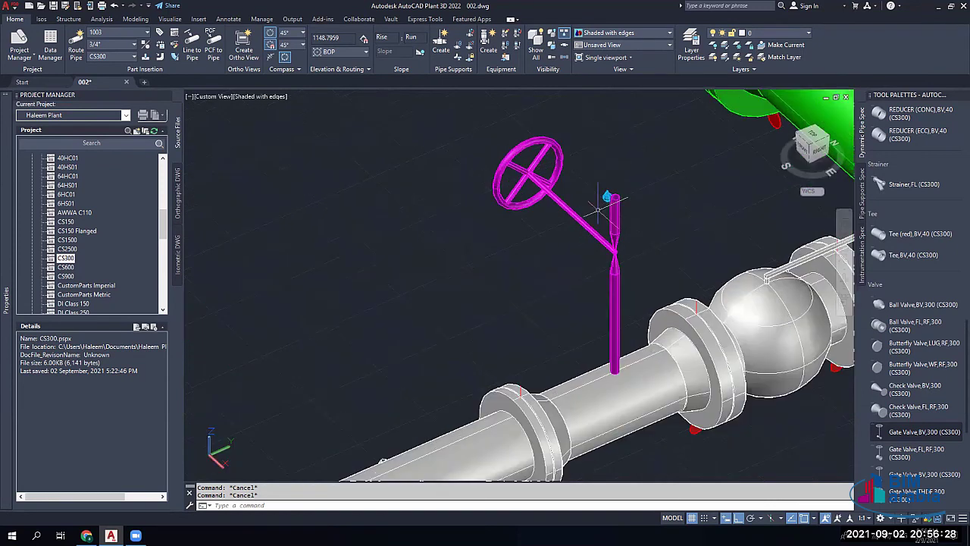
left_click(861, 253)
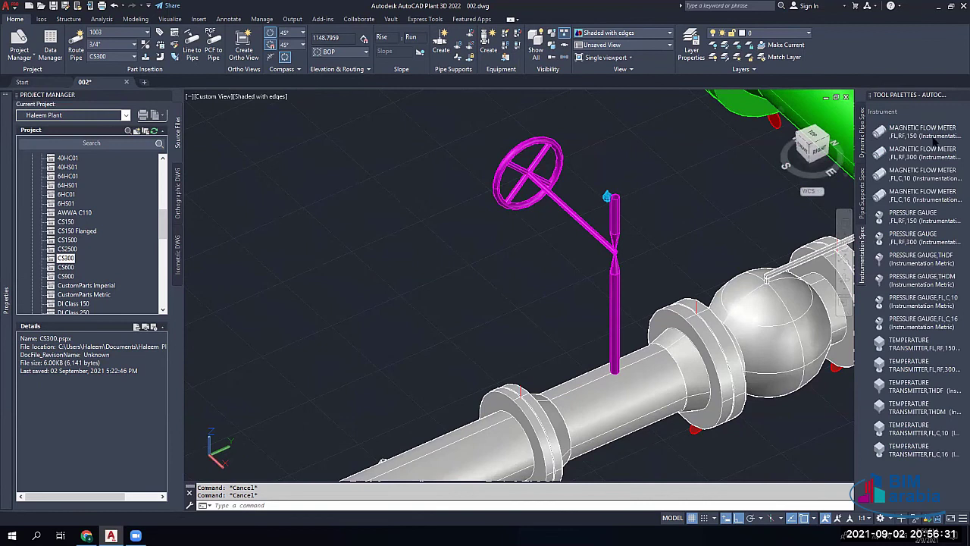
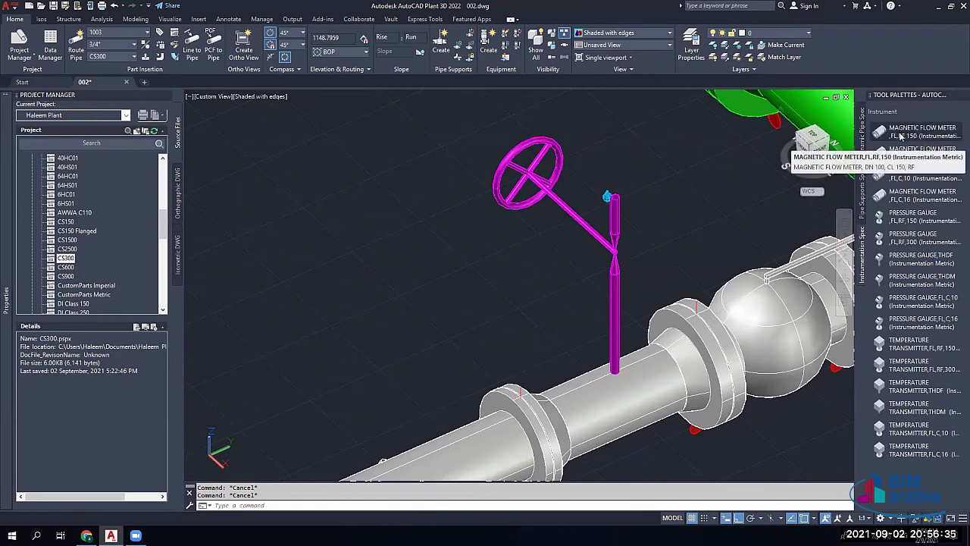
left_click(911, 218)
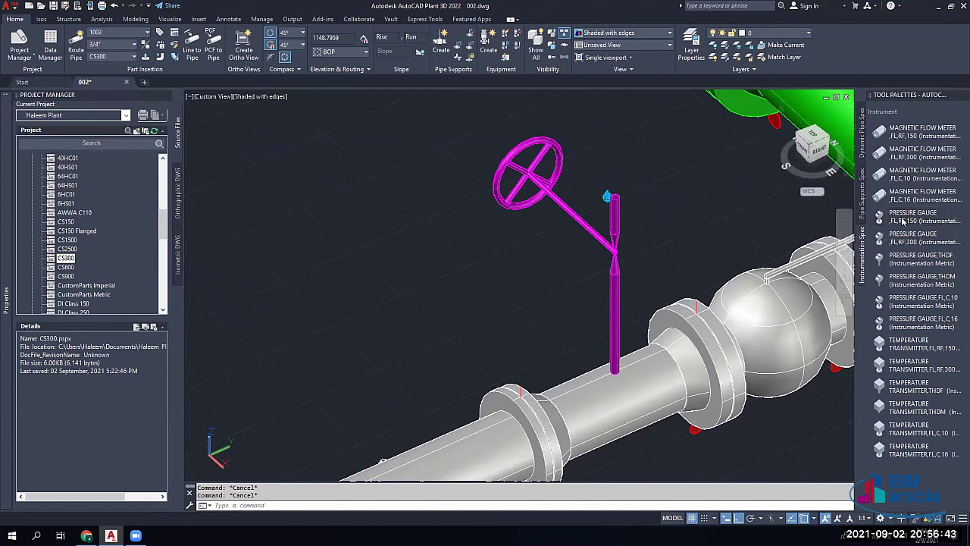
left_click(604, 197)
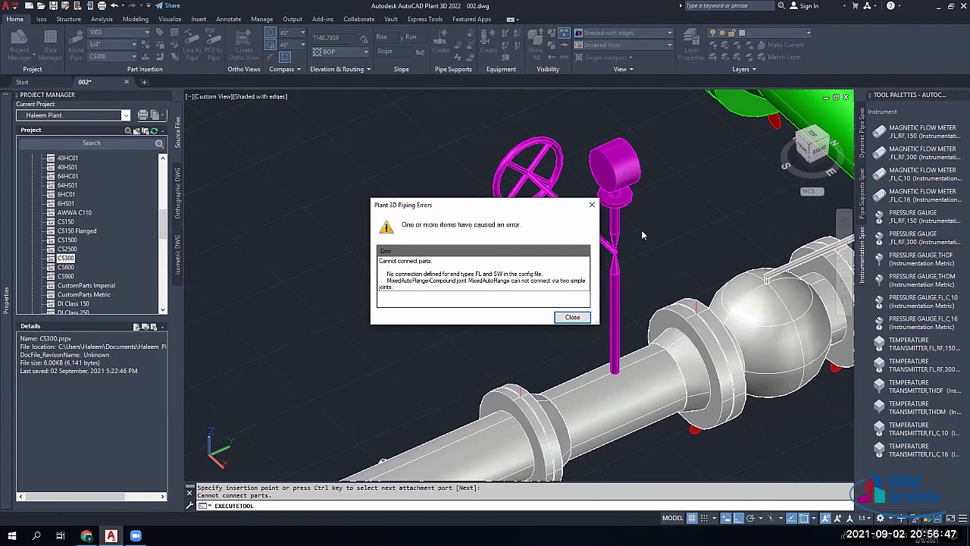
left_click(574, 316)
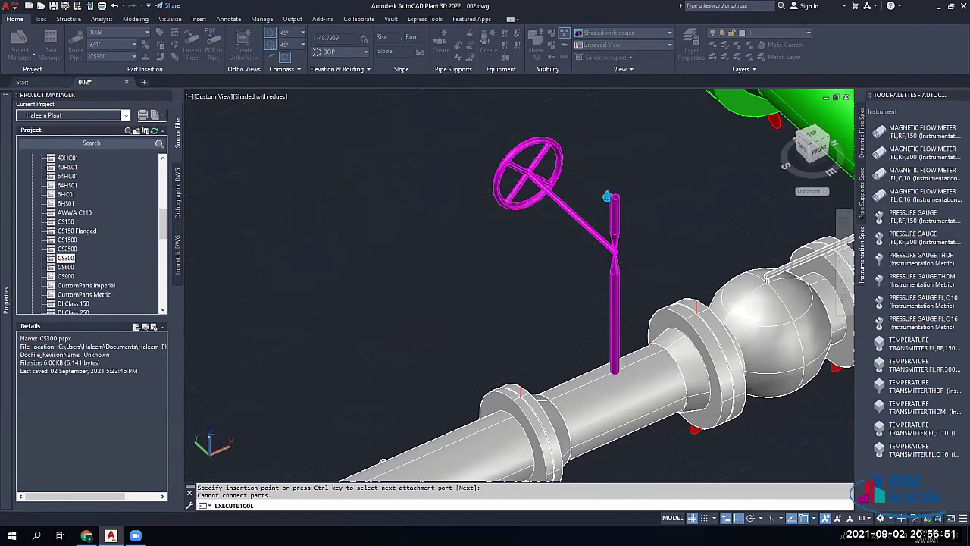
left_click(606, 197)
left_click(705, 202)
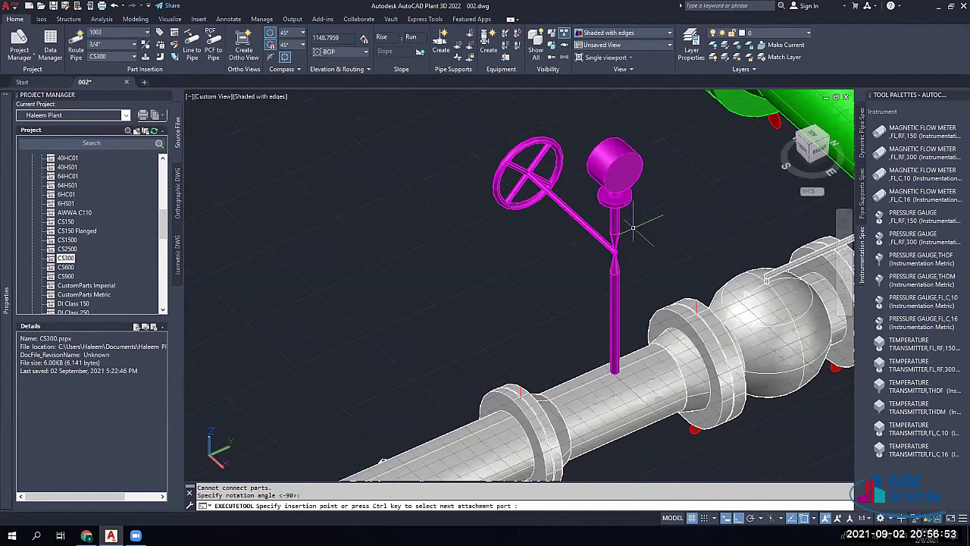
key("Escape")
Step: Inspect how the pressure gauge's flange meets the 3/4" pipe end and delete the gauge
left_click(615, 189)
scroll(606, 181, "up", 2)
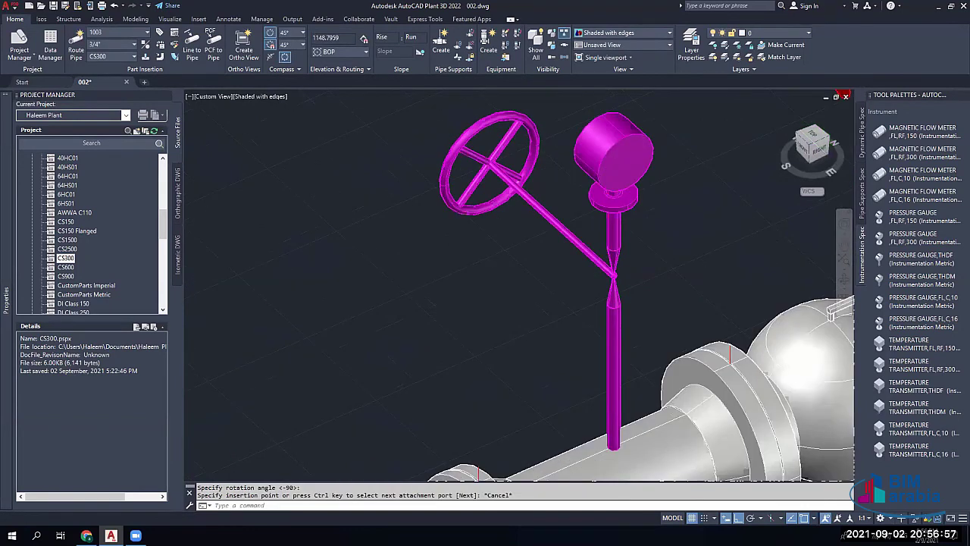
scroll(621, 182, "up", 2)
middle_click_drag(608, 281, 593, 188, "shift")
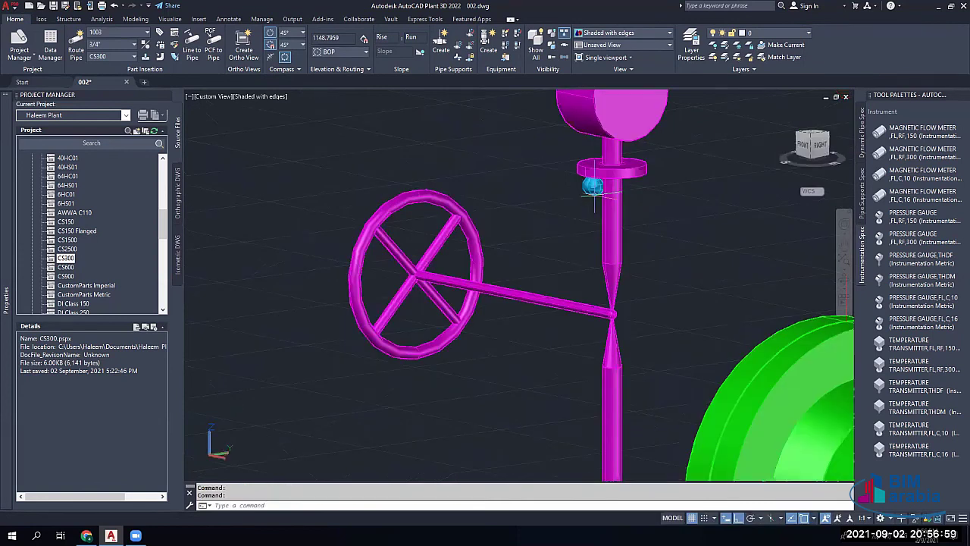
scroll(593, 193, "up", 2)
scroll(601, 283, "down", 3)
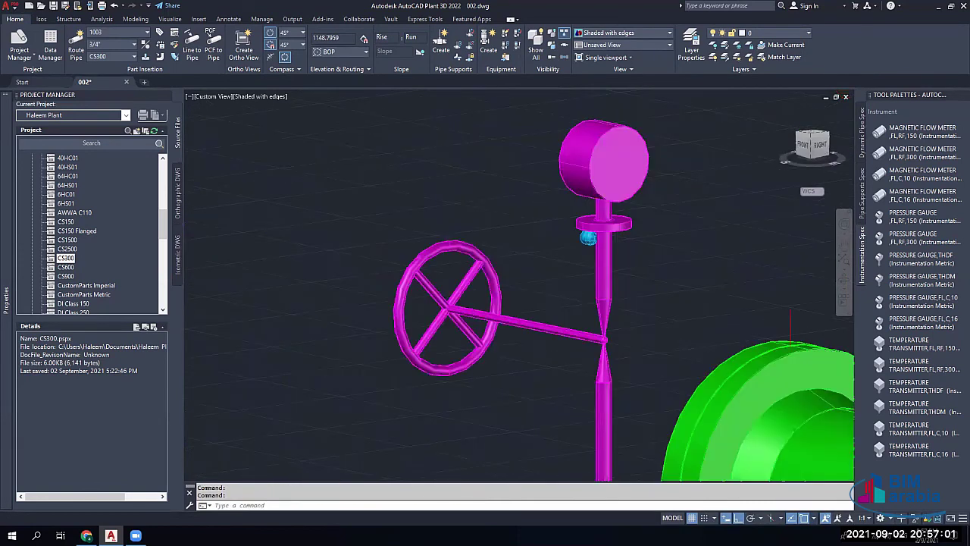
middle_click_drag(593, 203, 584, 288, "shift")
left_click(612, 192)
key("Delete")
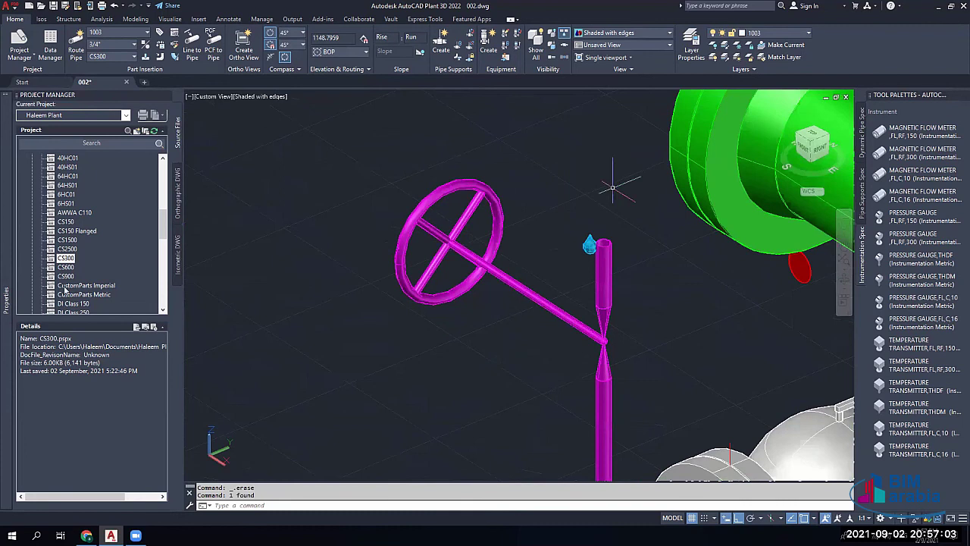
Step: Open the CS300 spec in the AutoCAD Plant 3D Spec Editor and load the Instrumentation Imperial.pcat catalog from the CPak Common folder
right_click(66, 260)
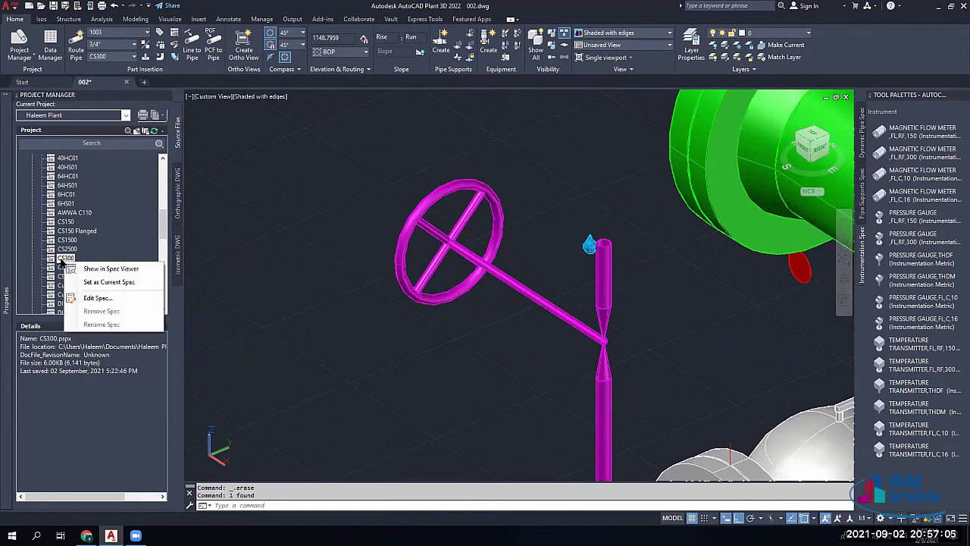
left_click(110, 298)
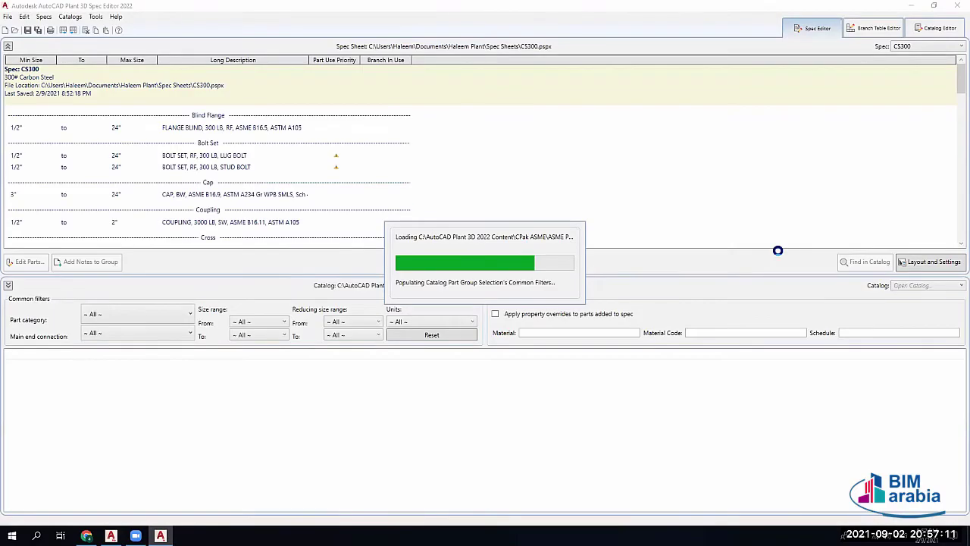
left_click(931, 288)
left_click(910, 341)
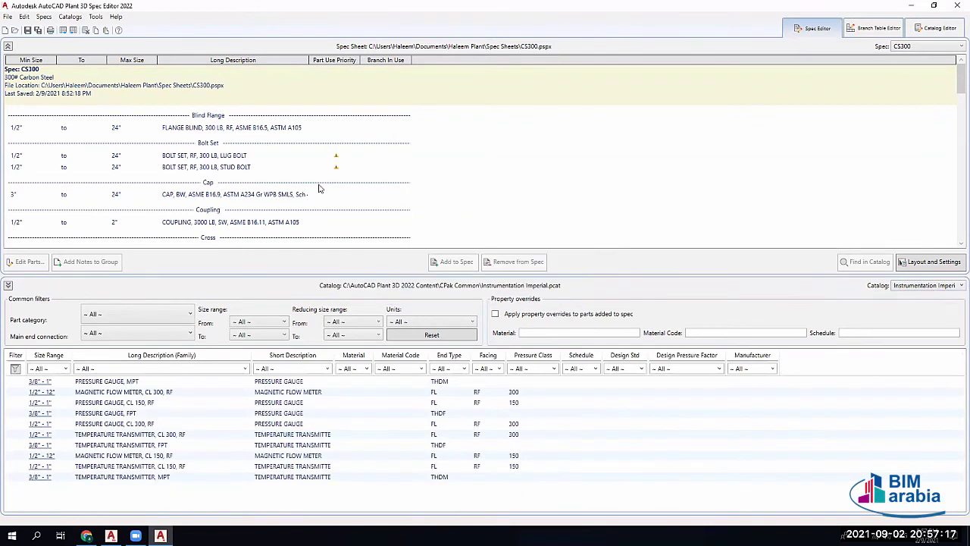
left_click(233, 90)
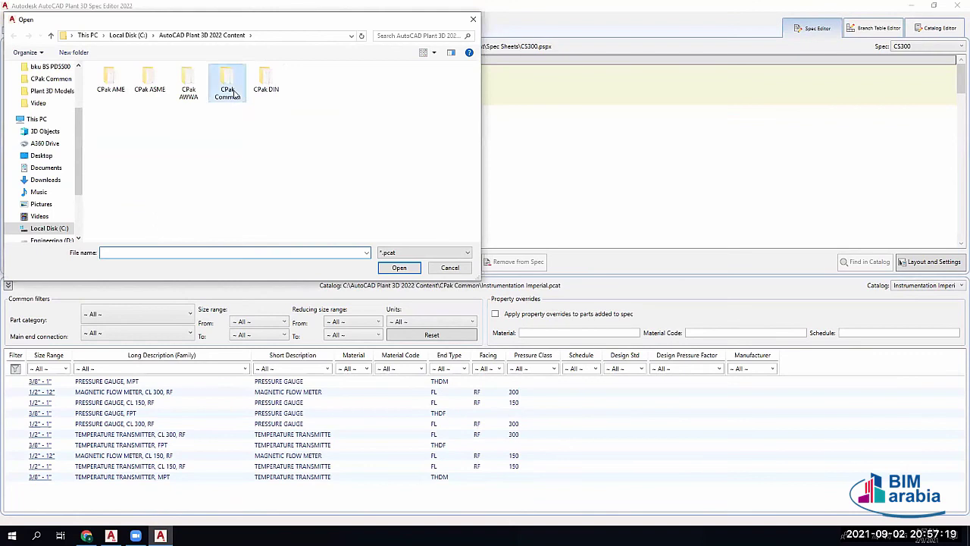
double_click(235, 92)
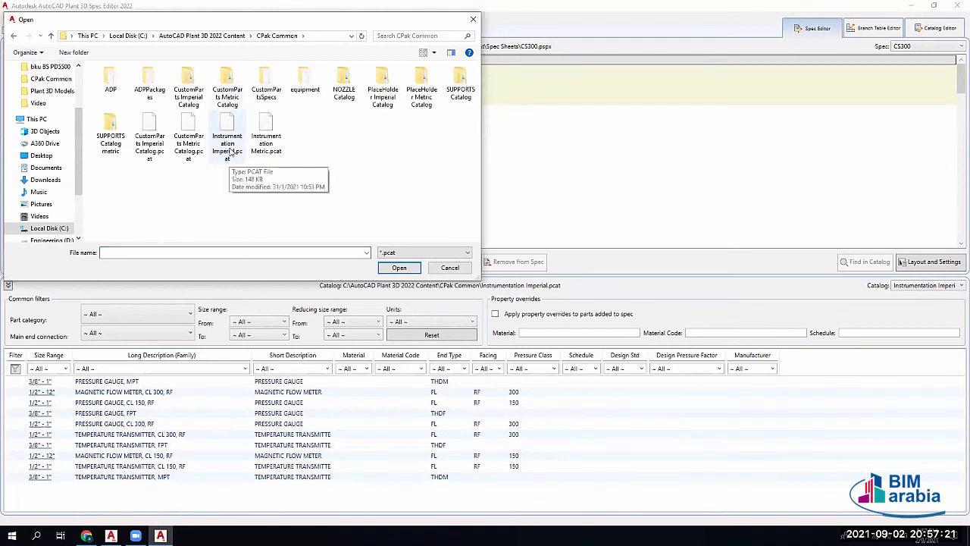
left_click(230, 150)
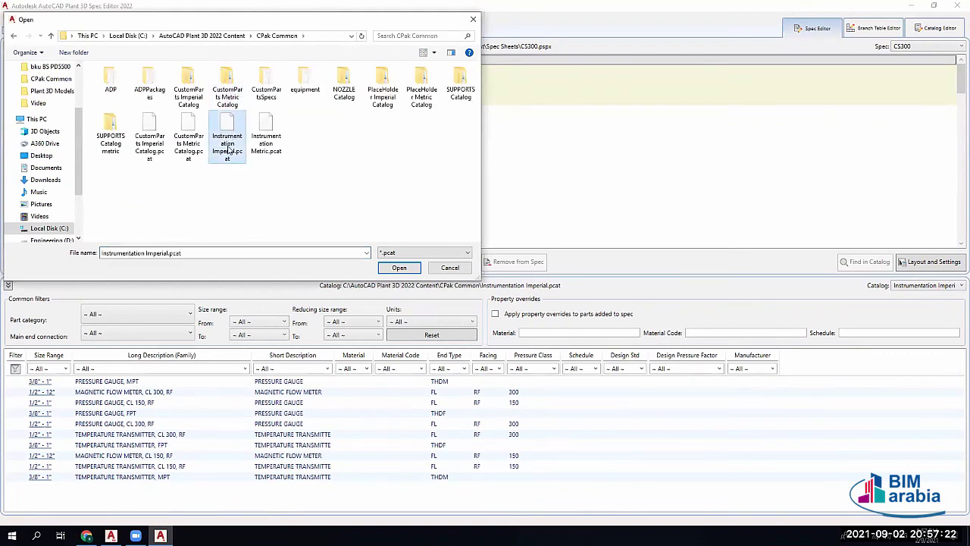
left_click(399, 267)
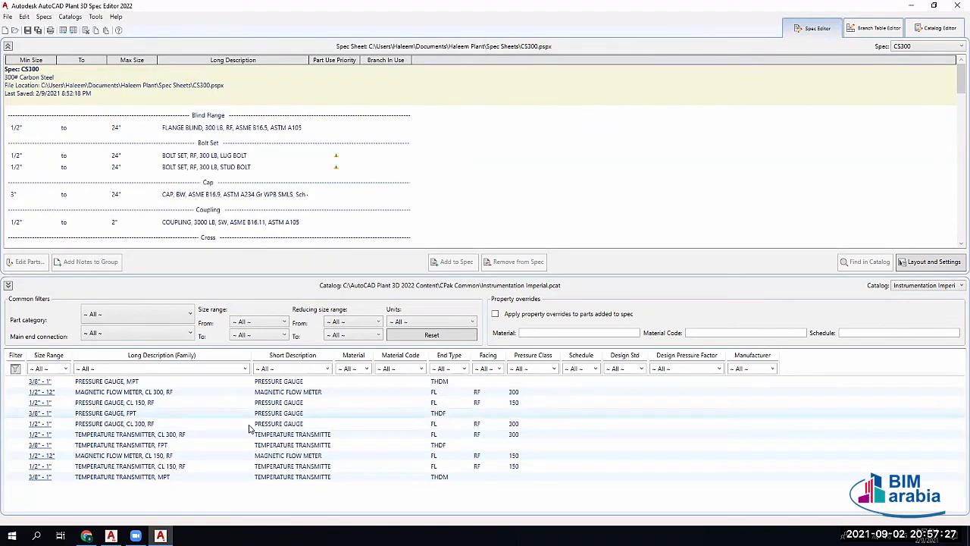
Step: Filter the catalog to pressure class 300 and add the CL 300, RF pressure gauge, temperature transmitter and magnetic flow meter to the CS300 spec
left_click(554, 369)
left_click(516, 411)
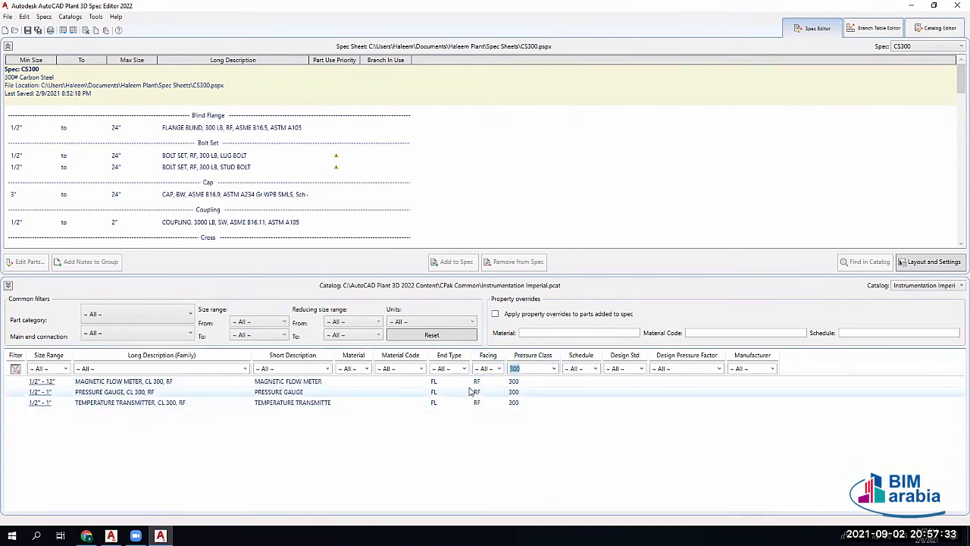
left_click(127, 394)
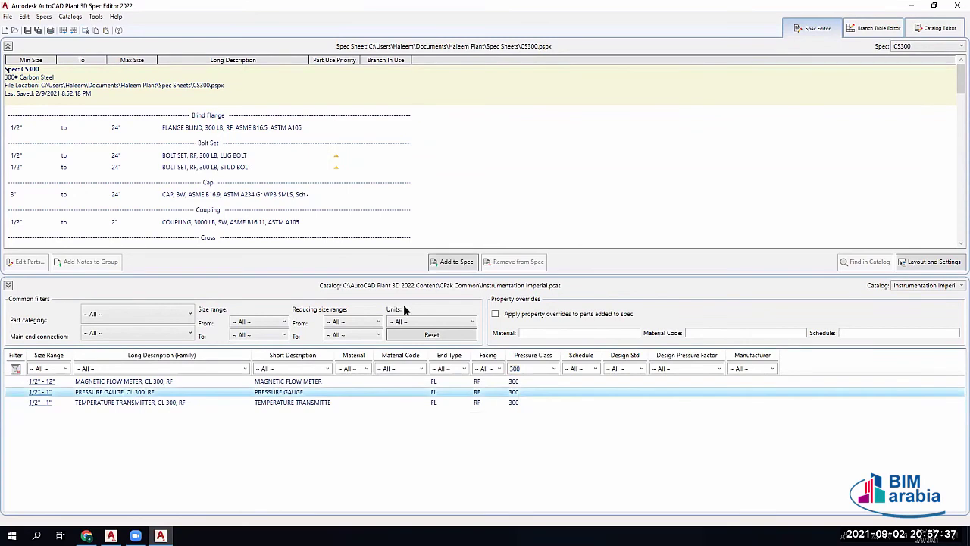
left_click(454, 261)
left_click(118, 404)
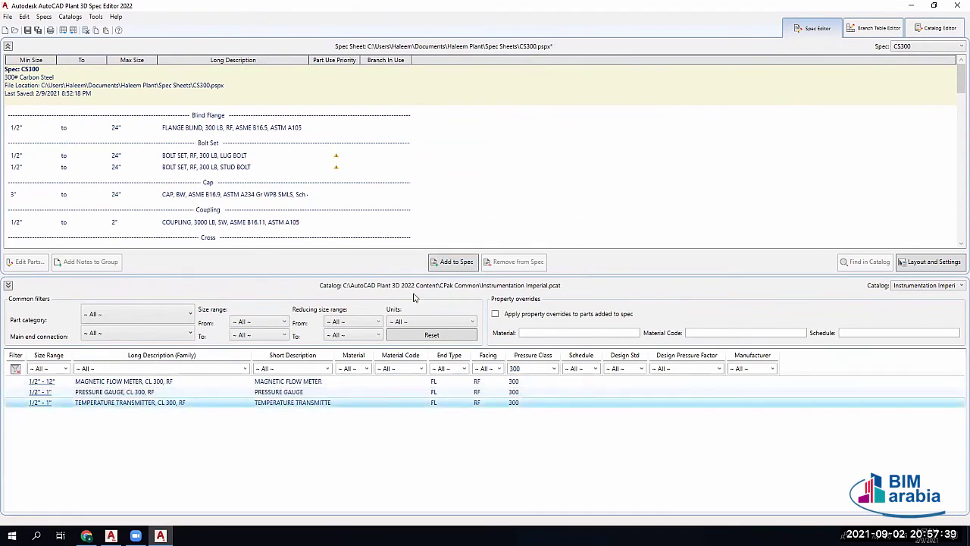
left_click(454, 261)
left_click(125, 381)
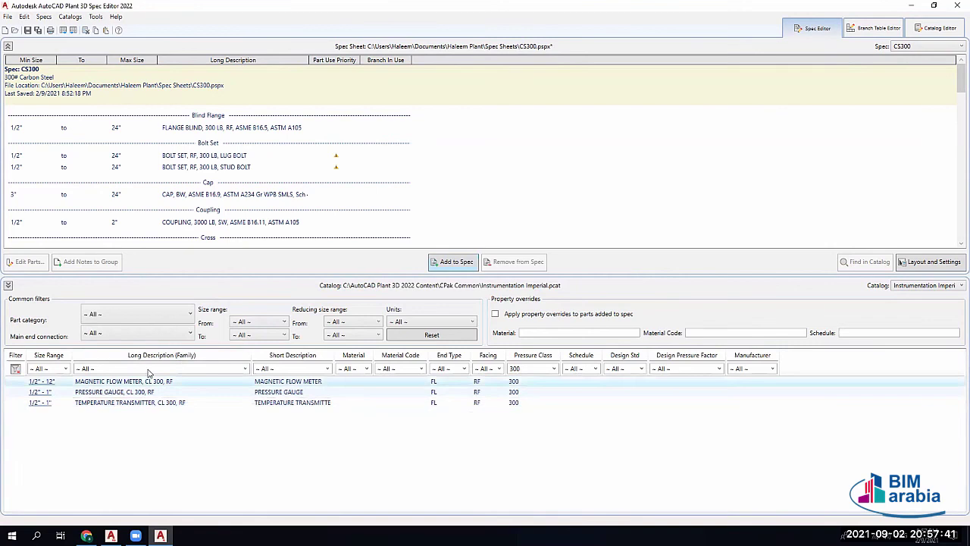
left_click(454, 261)
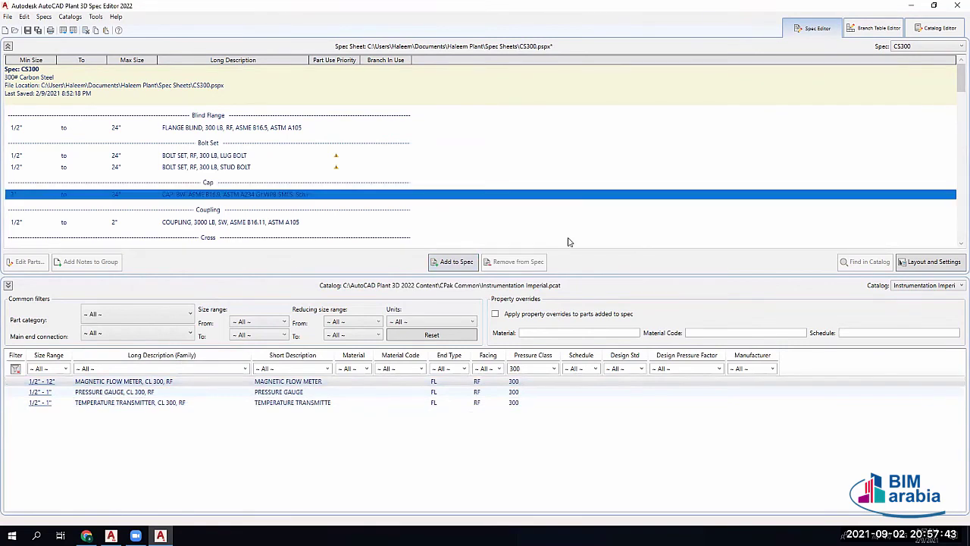
Step: Leave the Spec Editor for AutoCAD Plant 3D and look through the CS300 parts in the tool palette
left_click(957, 5)
key("Escape")
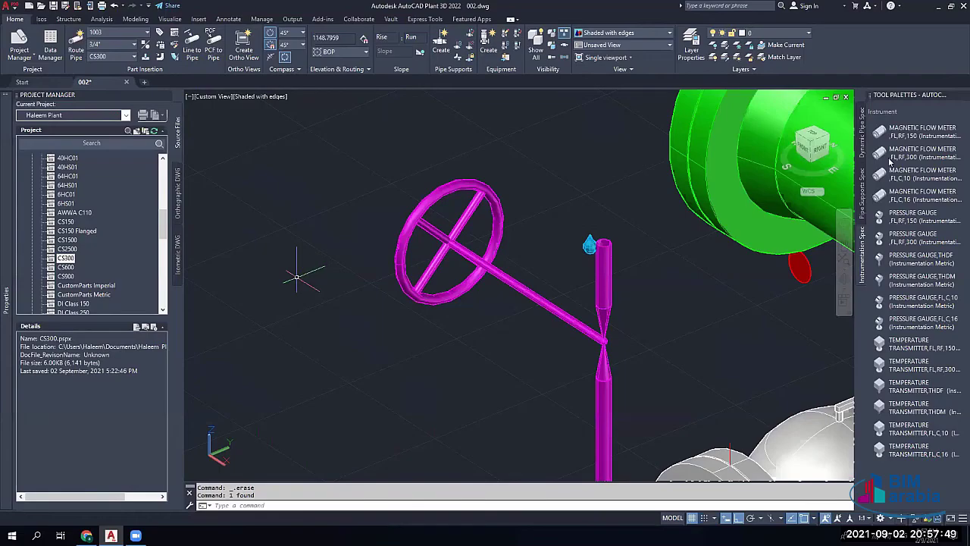
scroll(900, 360, "down", 3)
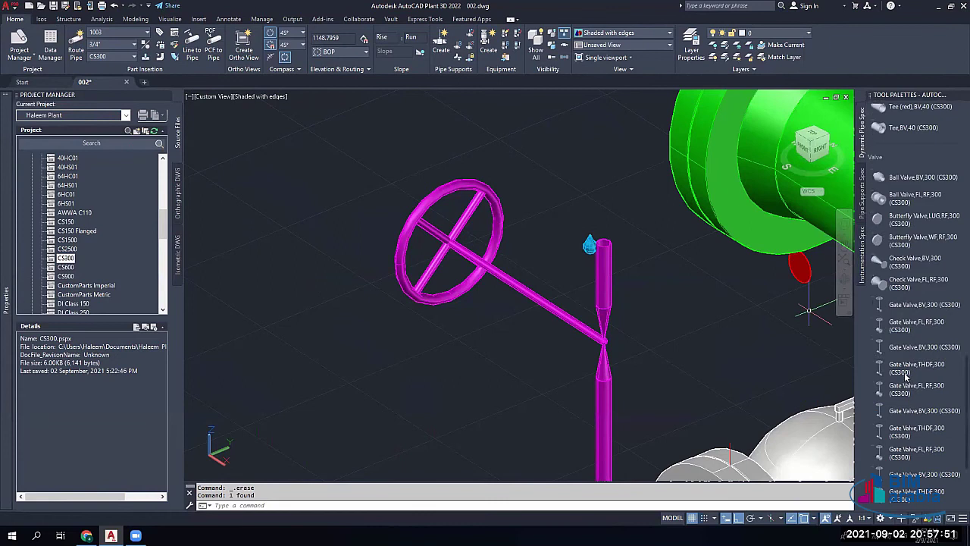
scroll(905, 378, "up", 3)
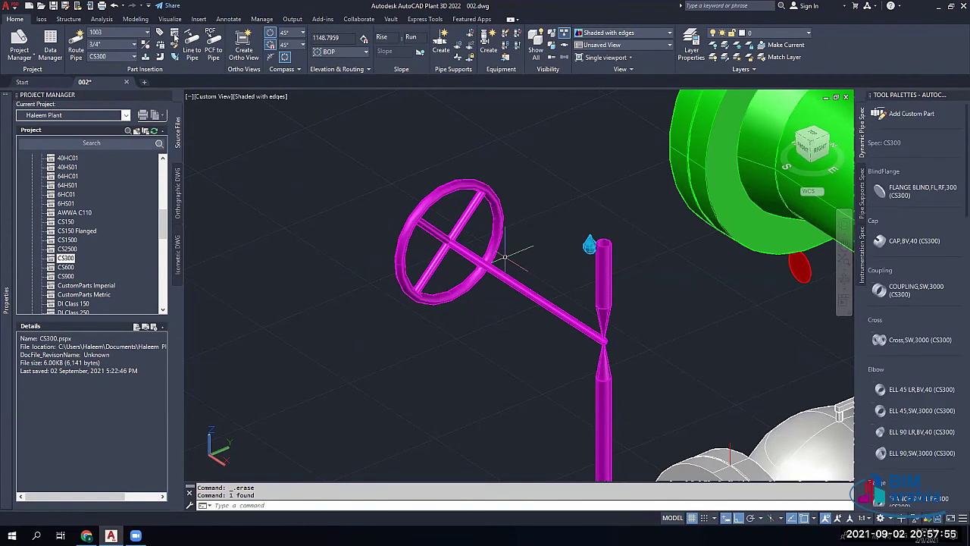
Step: Insert a 3/4" CL 300 RF pressure gauge from the CS300 spec onto the open end above the branch's gate valve
left_click(125, 134)
scroll(146, 144, "down", 5)
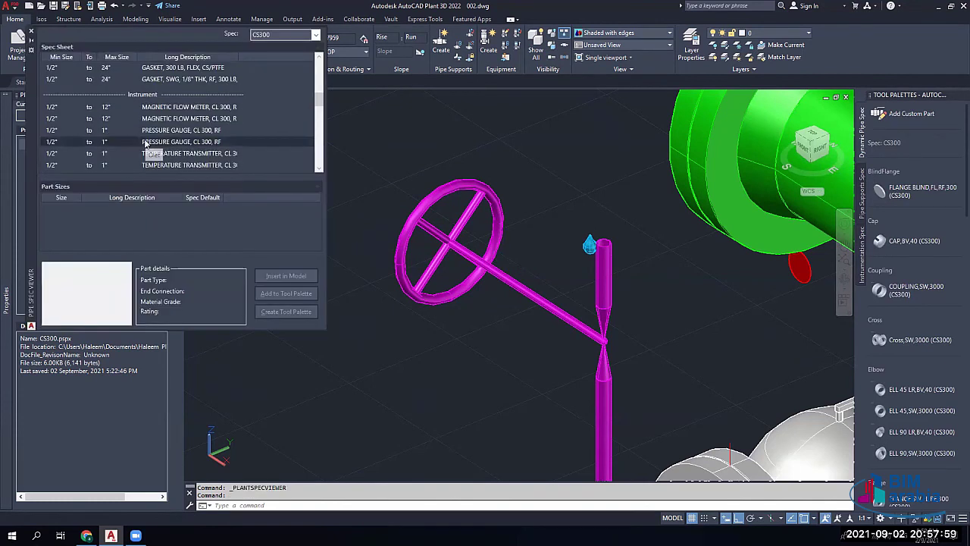
left_click(209, 132)
left_click(144, 220)
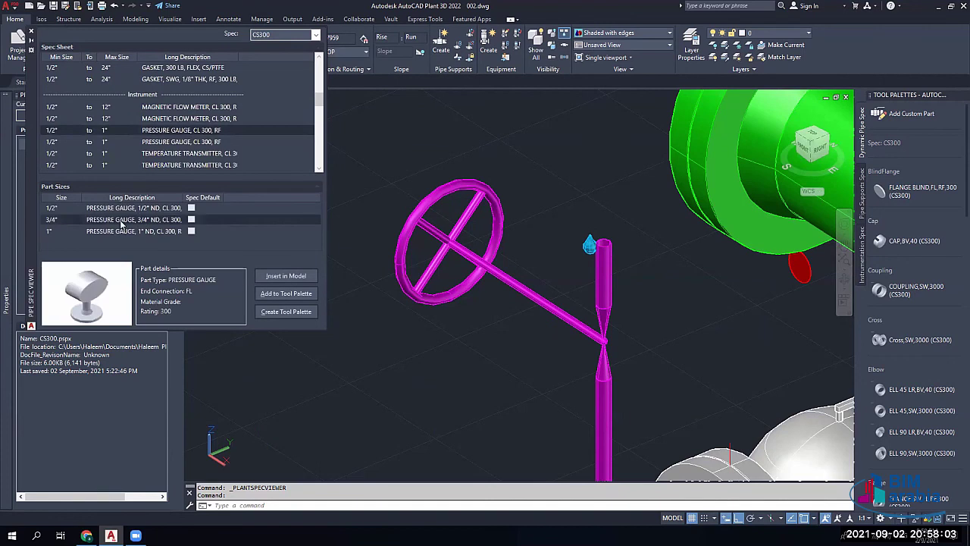
left_click(288, 276)
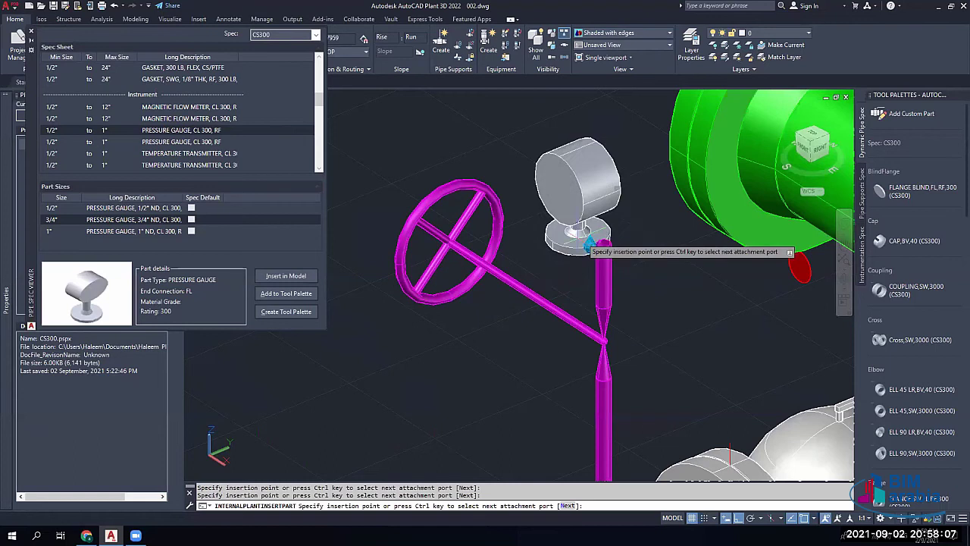
left_click(602, 241)
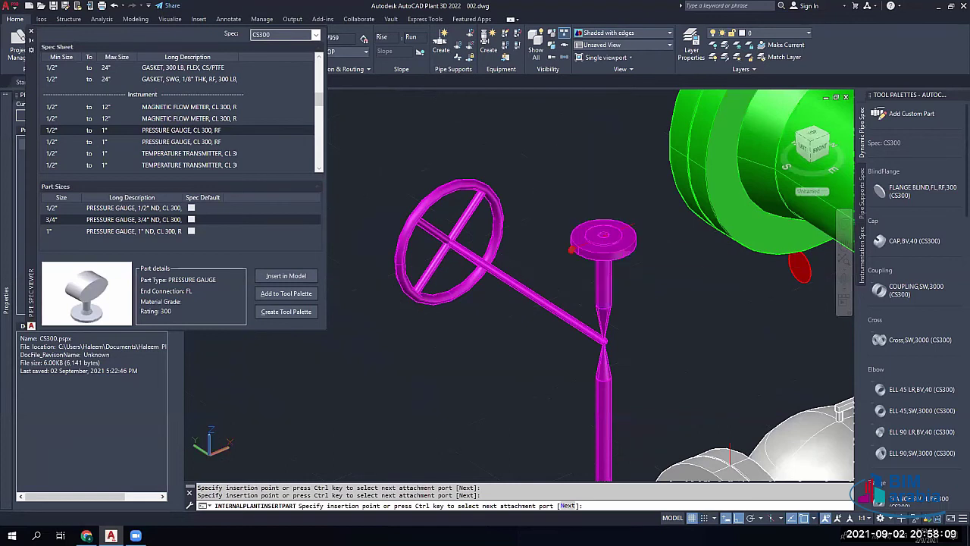
left_click(604, 235)
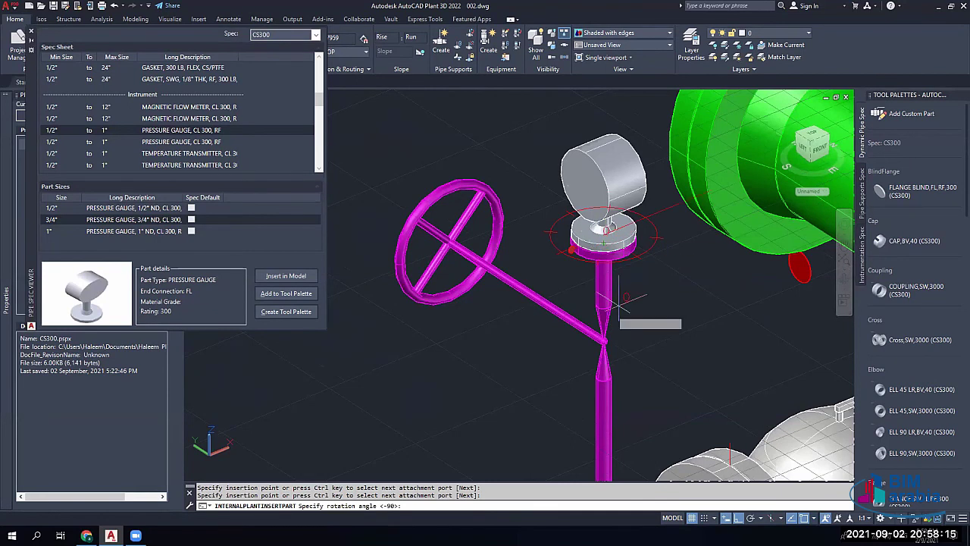
left_click(368, 402)
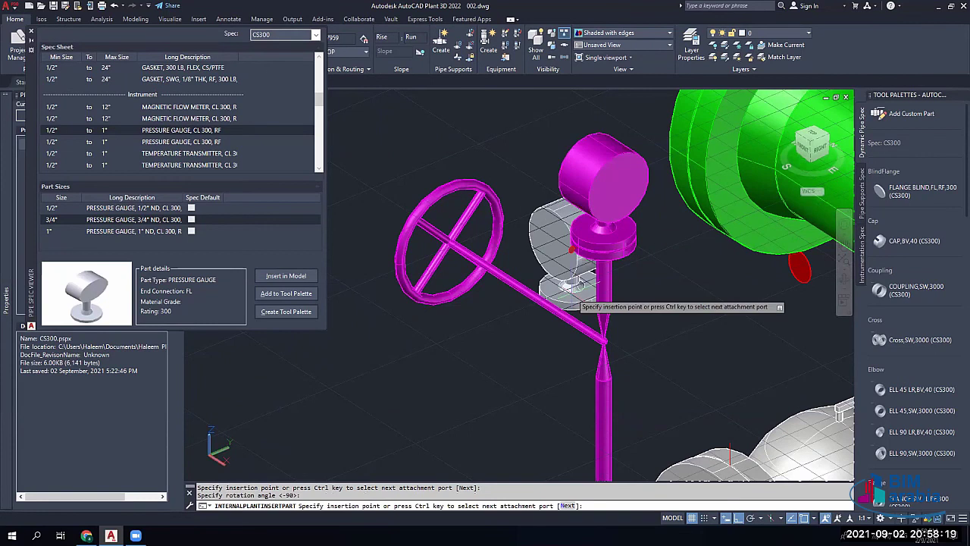
Step: Place a second 3/4" CL 300 pressure gauge on the other valved branch, nearer the pump on the same line
scroll(575, 291, "down", 2)
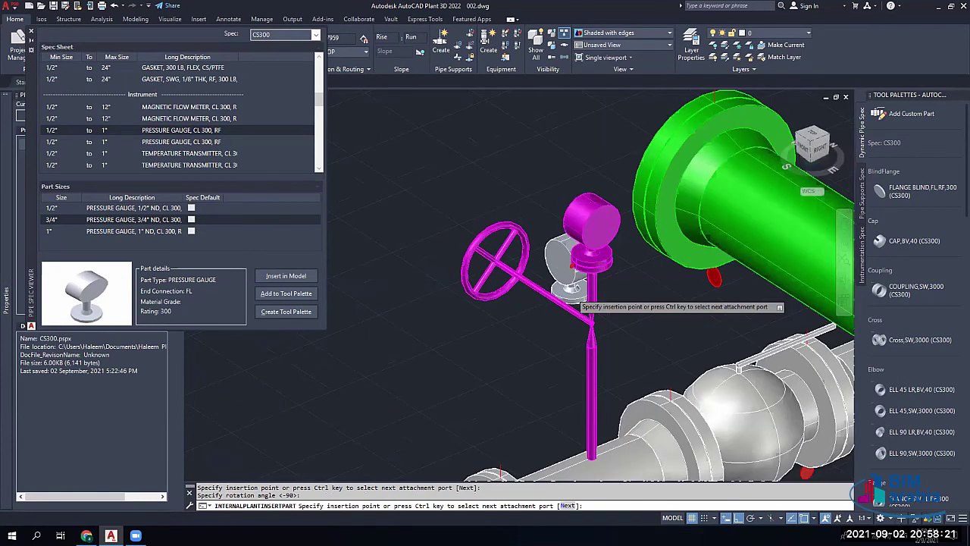
scroll(570, 293, "down", 1)
middle_click_drag(393, 376, 680, 321)
key("Return")
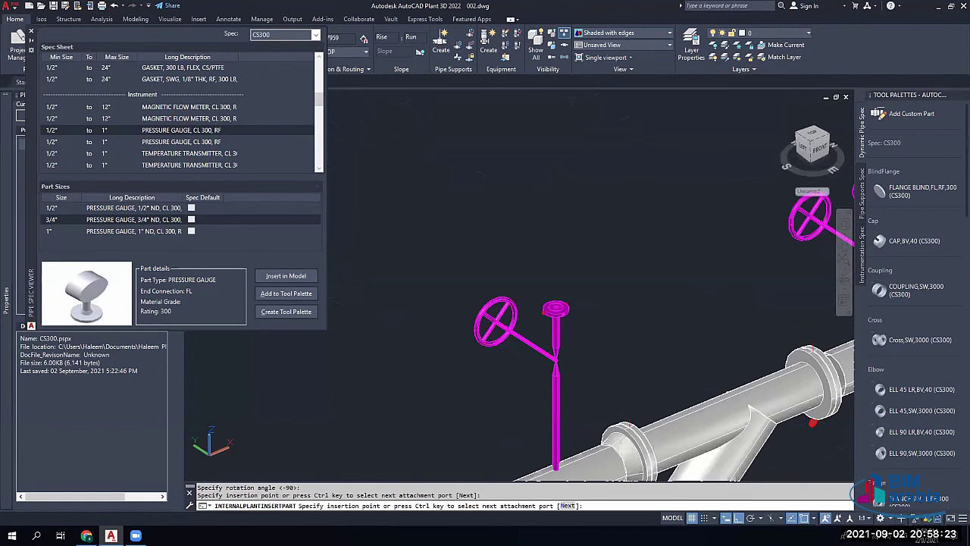
left_click(555, 308)
key("Escape")
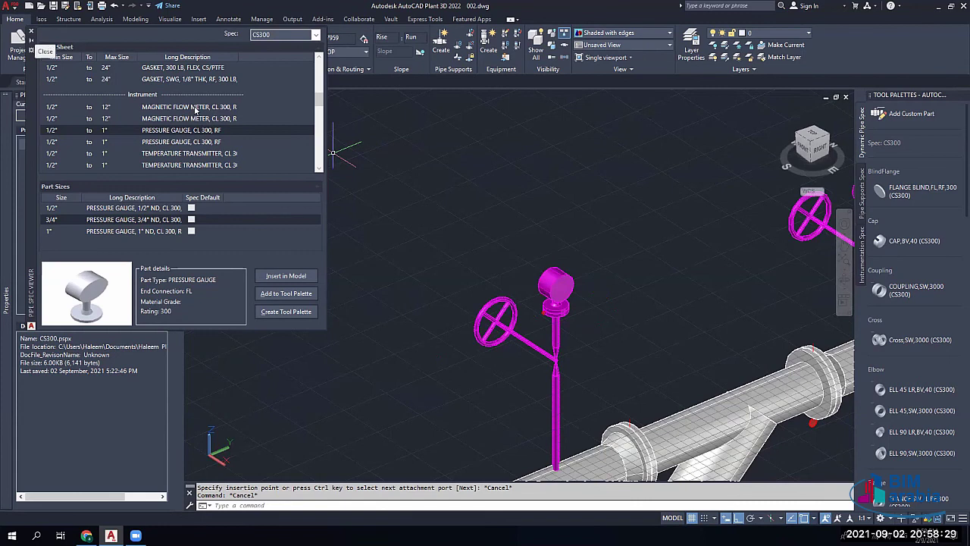
Step: Insert an 8" CL 300 magnetic flow meter into the pipe run between the first pump and the Y-strainer
scroll(103, 229, "down", 3)
left_click(86, 231)
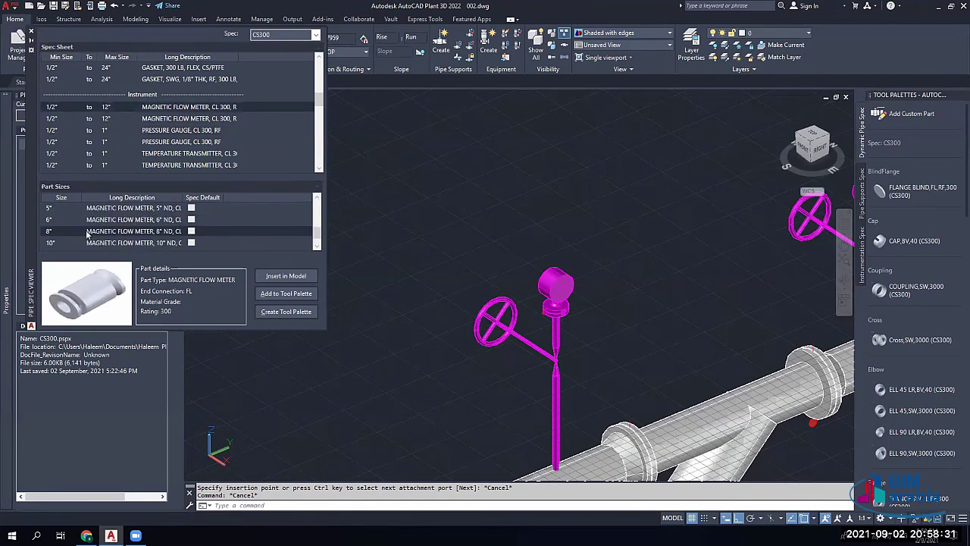
left_click(297, 279)
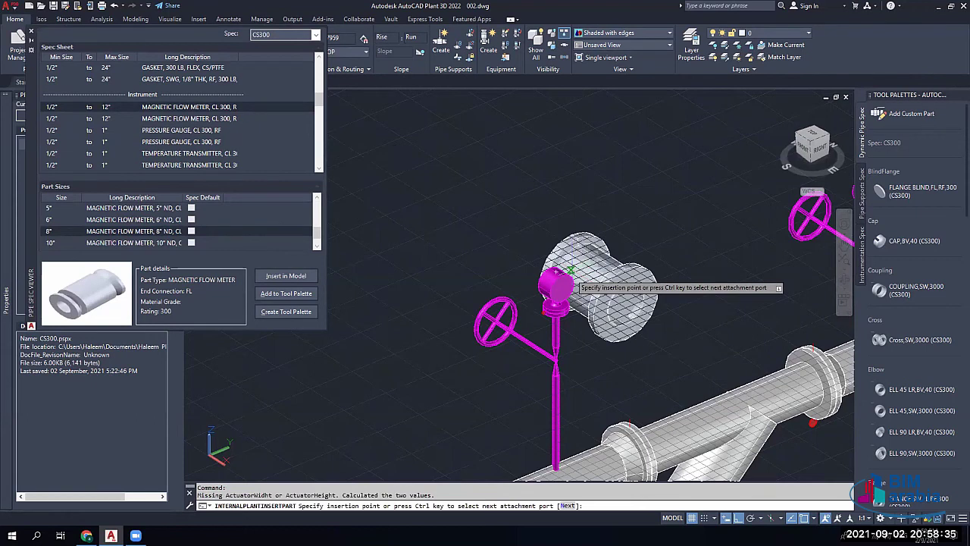
scroll(570, 277, "up", 3)
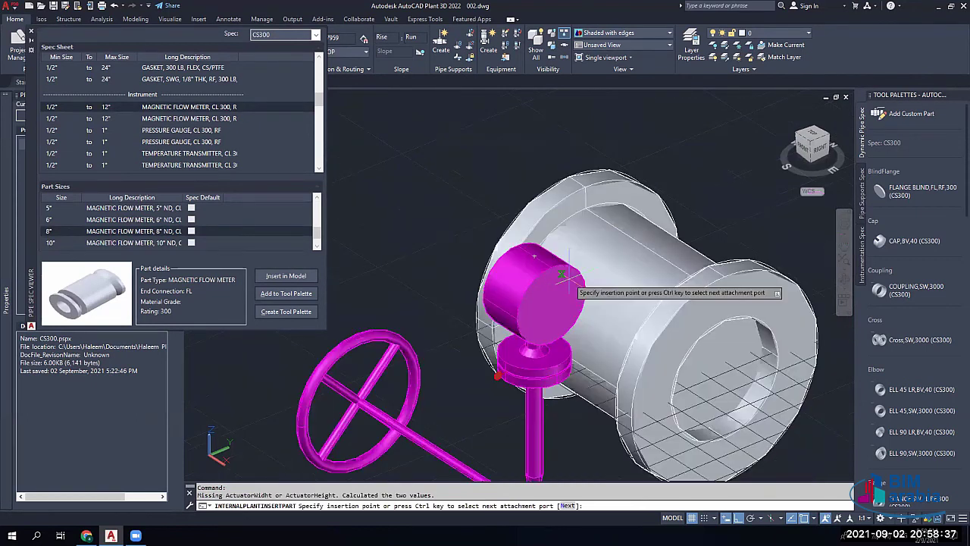
scroll(560, 274, "down", 4)
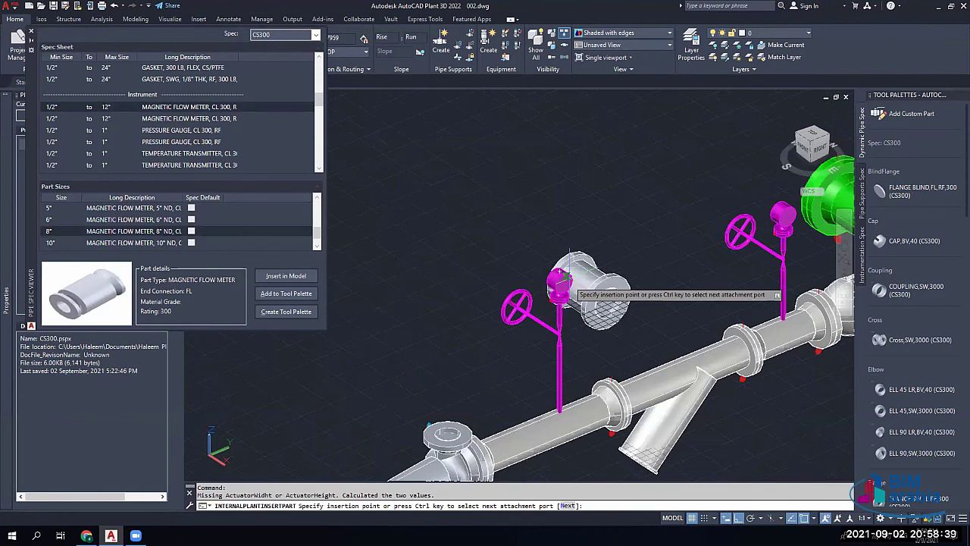
middle_click_drag(500, 453, 560, 272)
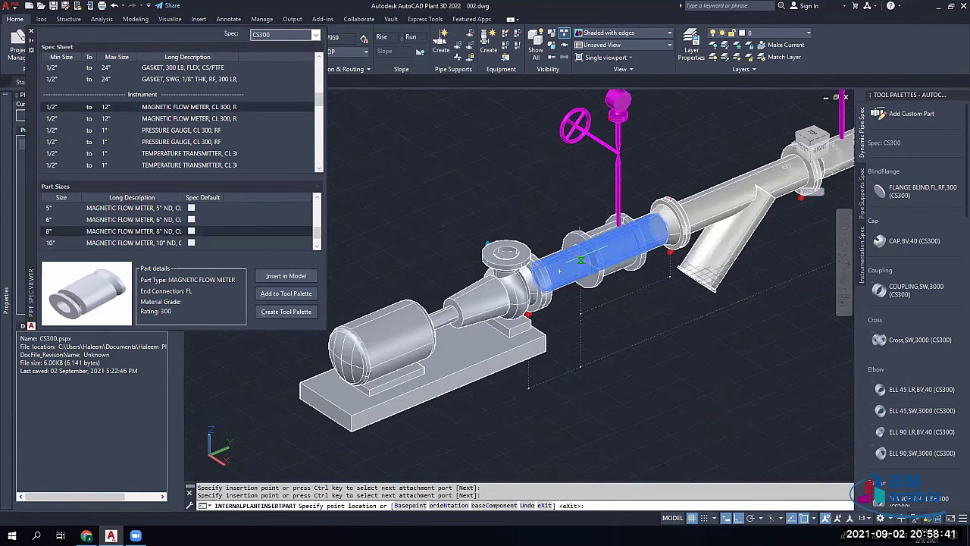
left_click(559, 270)
key("Escape")
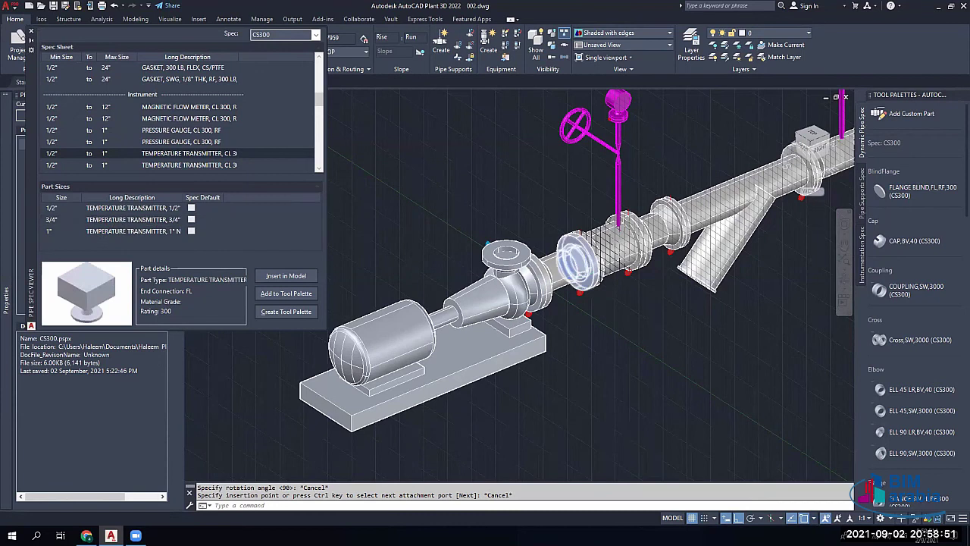
Step: Route a short vertical 3/4" CS300 branch pipe upward from the second pump's line, just before the Y-strainer
scroll(594, 272, "down", 2)
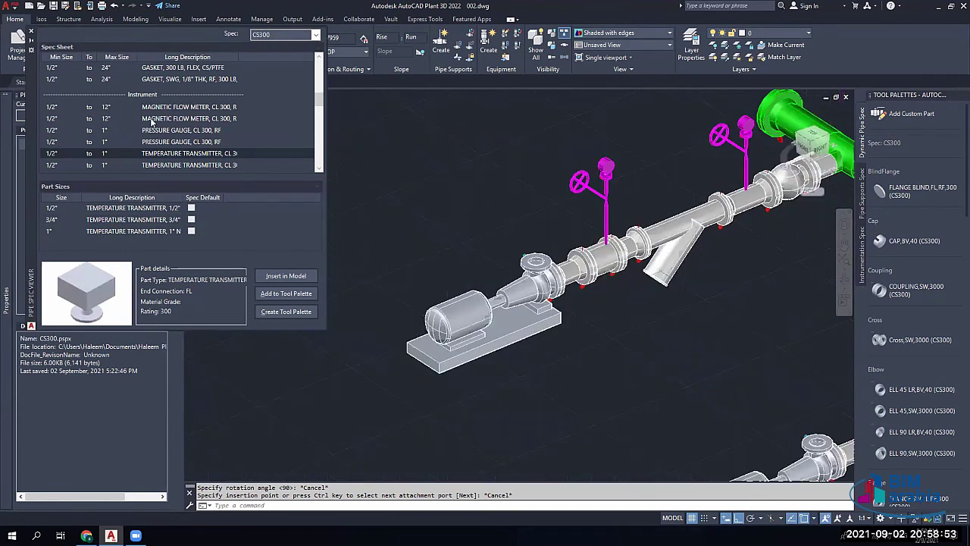
scroll(586, 274, "down", 2)
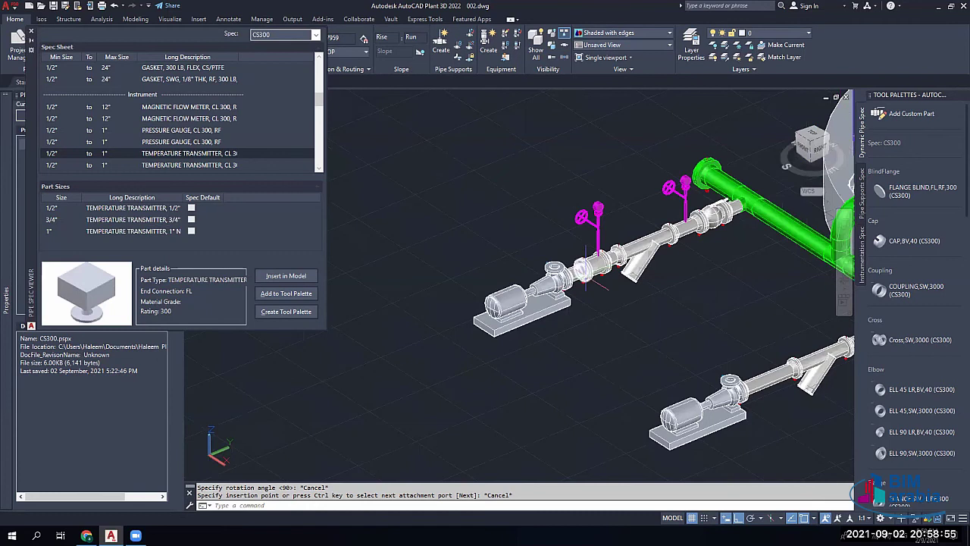
middle_click_drag(585, 269, 389, 264)
left_click(31, 31)
middle_click_drag(629, 395, 489, 342)
left_click(133, 44)
left_click(98, 65)
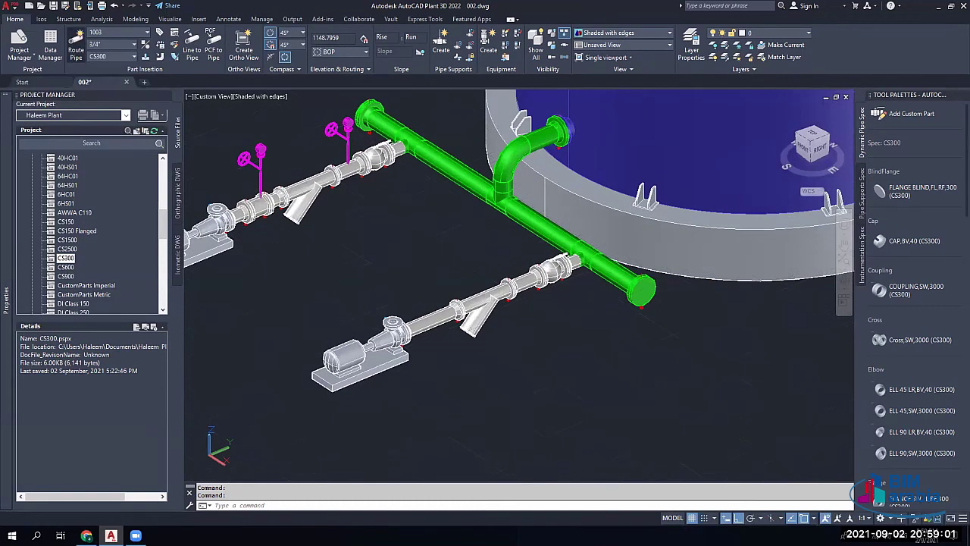
left_click(76, 44)
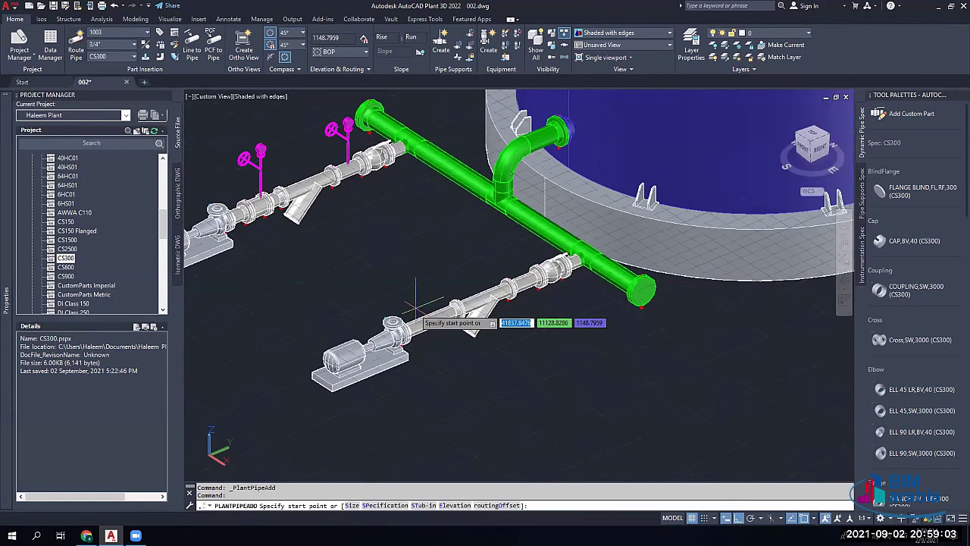
scroll(415, 303, "up", 4)
left_click(474, 317)
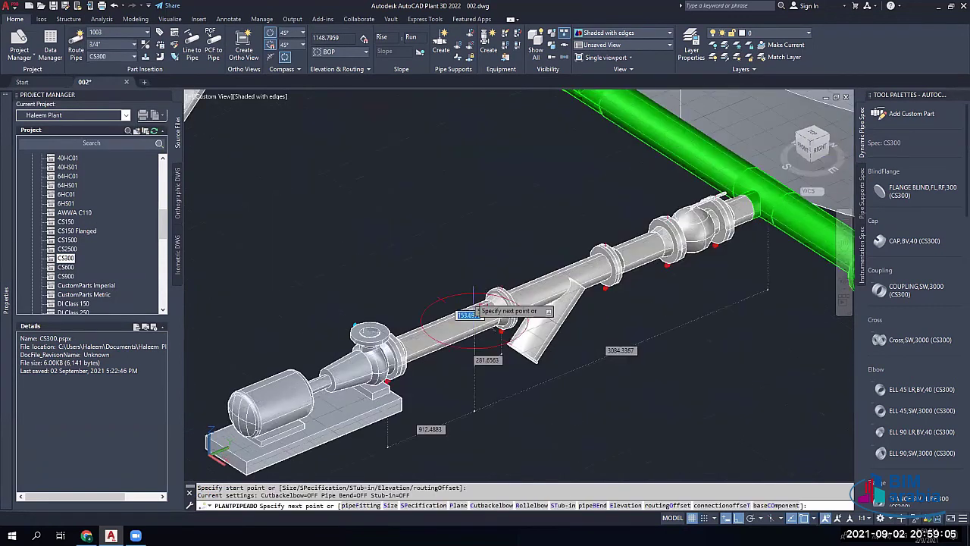
left_click(468, 221)
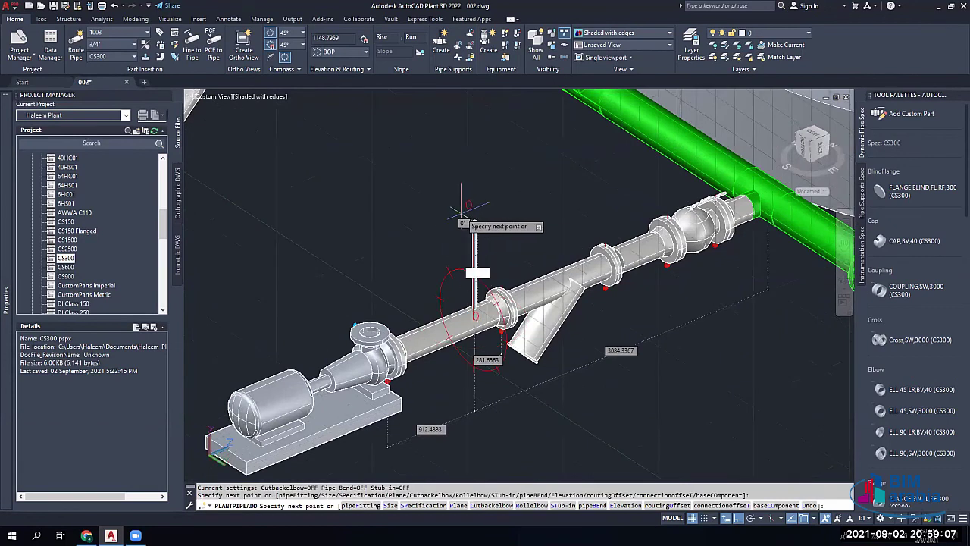
key("Escape")
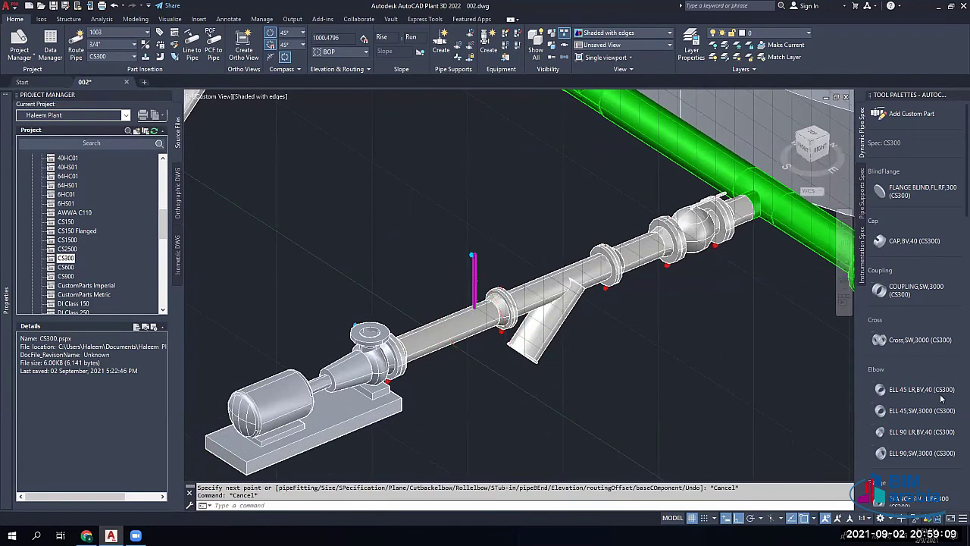
Step: Insert a class 300 gate valve from the CS300 parts near the upper end of the new vertical branch pipe
scroll(474, 265, "up", 3)
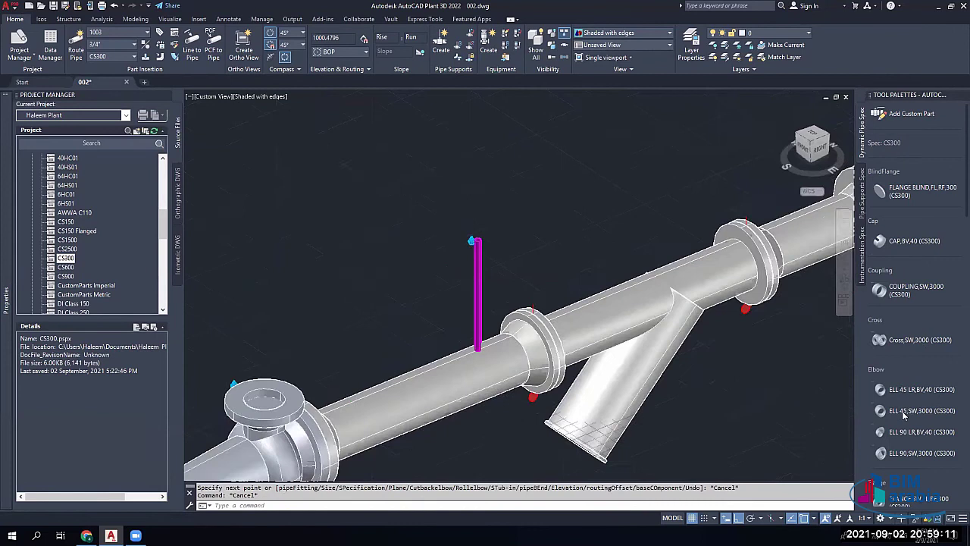
scroll(907, 421, "down", 10)
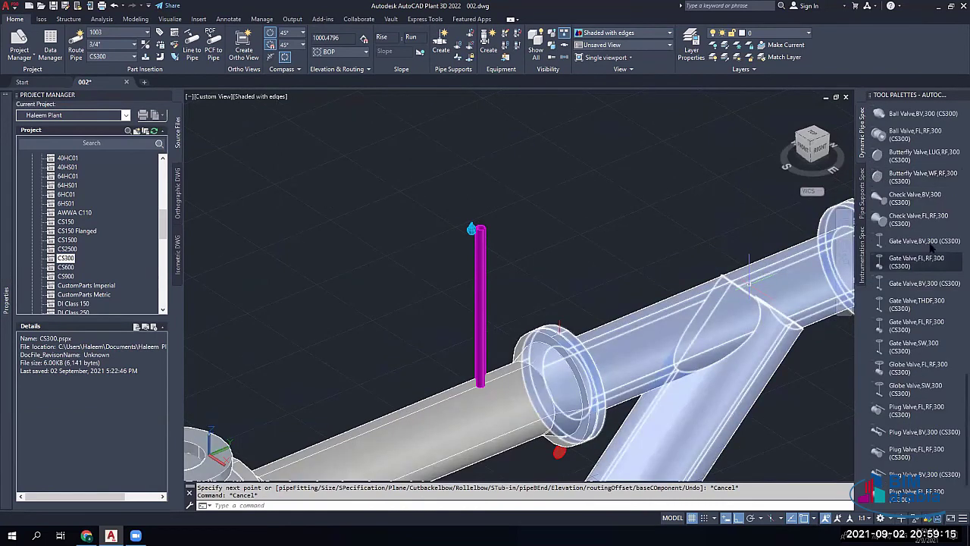
left_click(913, 261)
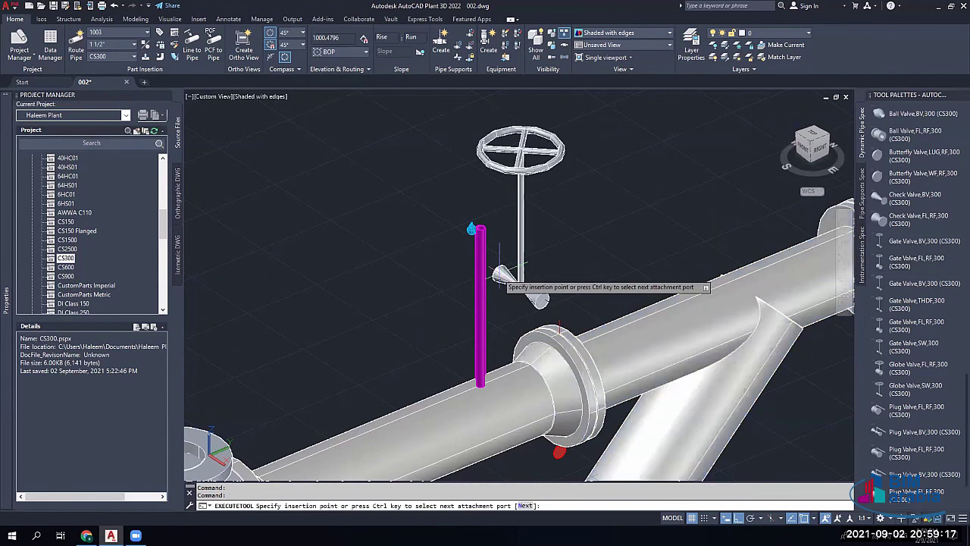
left_click(479, 258)
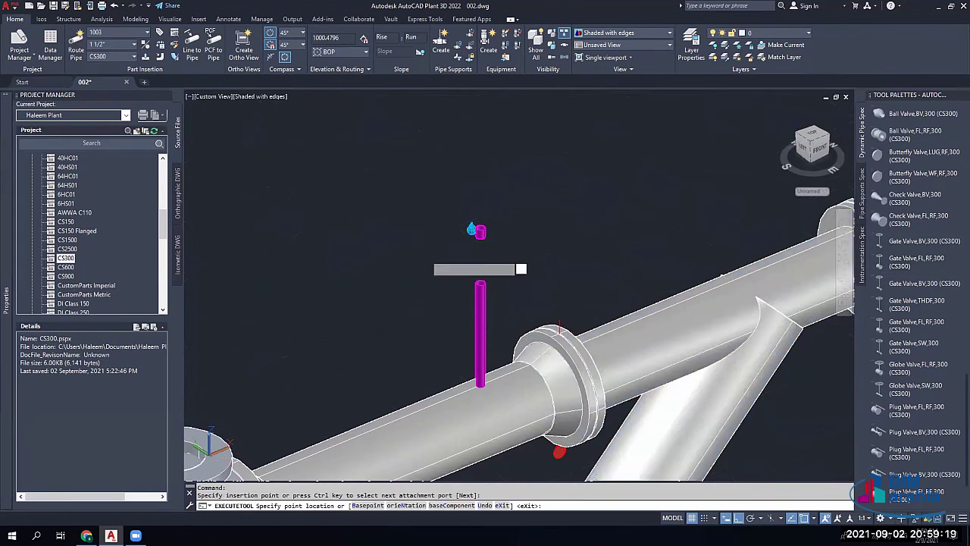
key("Return")
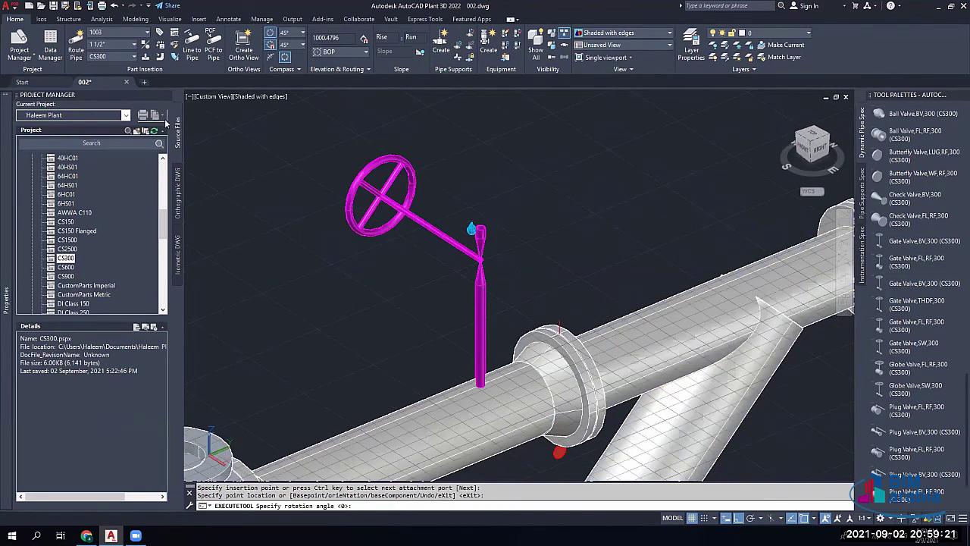
key("Escape")
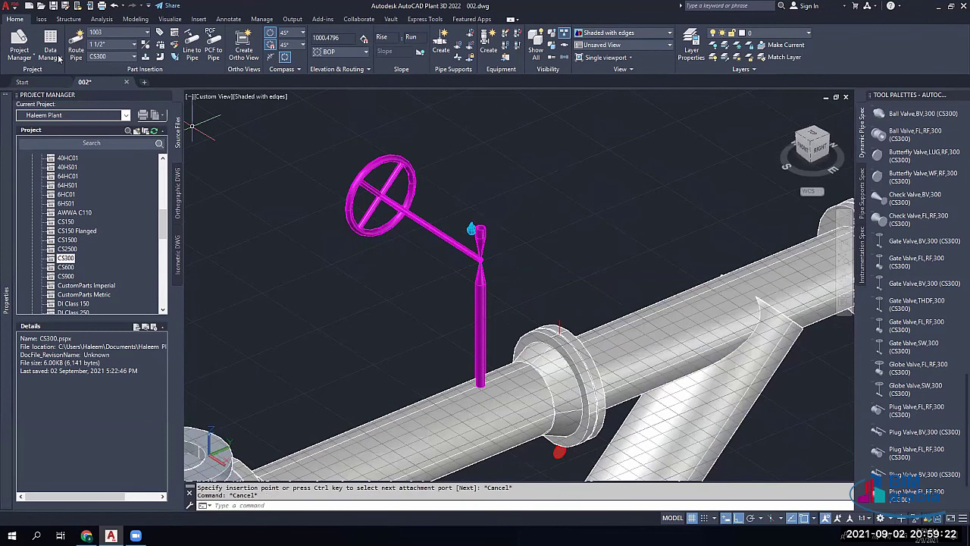
Step: Insert a 3/4" CL 300 temperature transmitter from the CS300 spec on the open end above the new gate valve
left_click(175, 36)
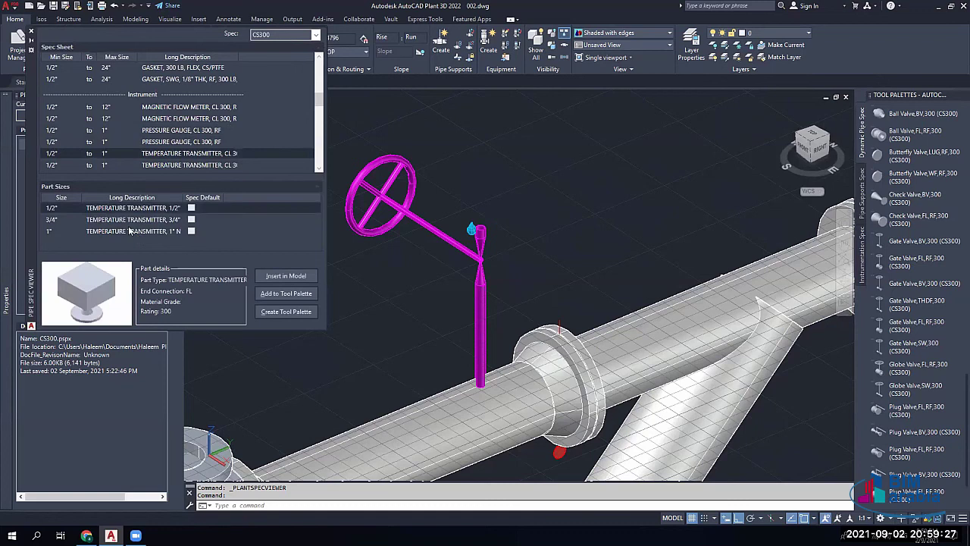
left_click(284, 278)
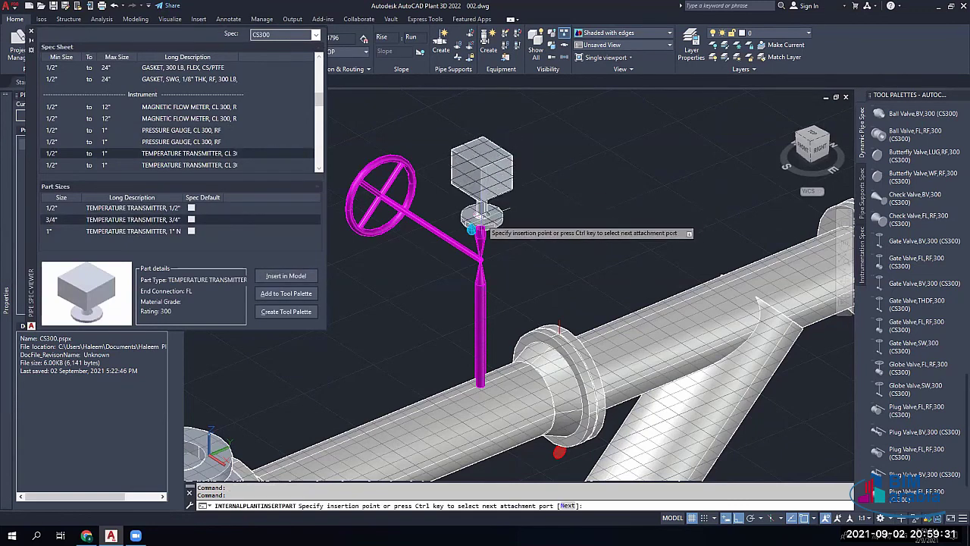
left_click(479, 217)
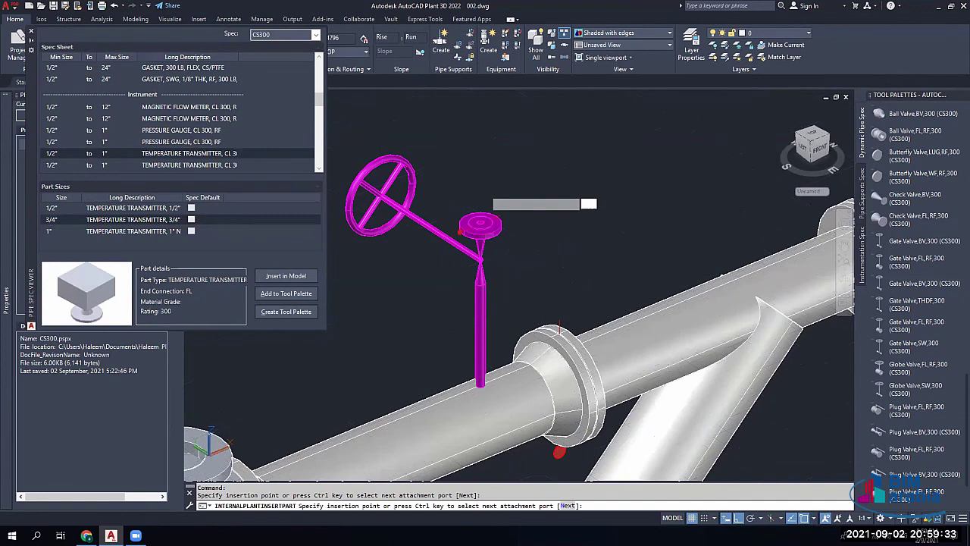
key("Escape")
key("Escape")
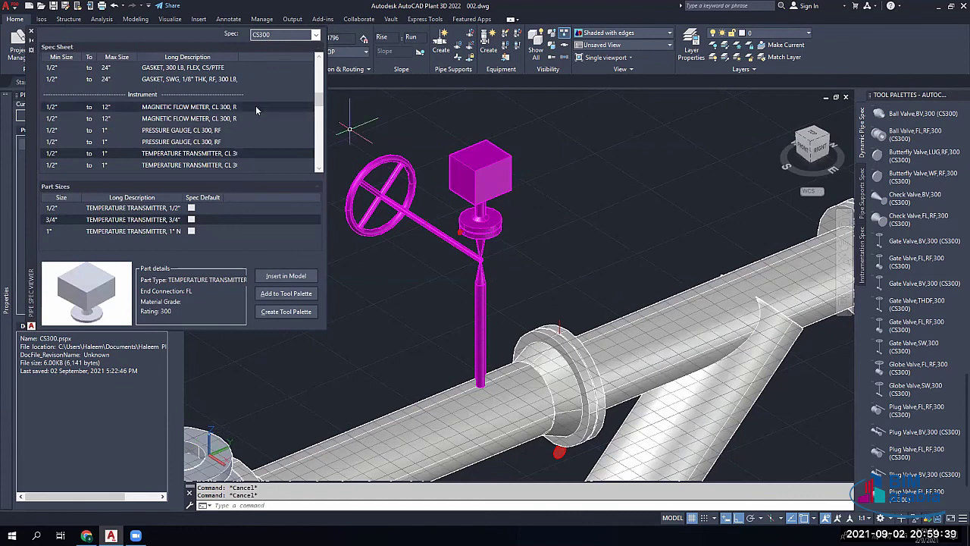
Step: Close the pipe spec viewer and delete the magnetic flow meter from the run between the first pump and the Y-strainer
left_click(31, 31)
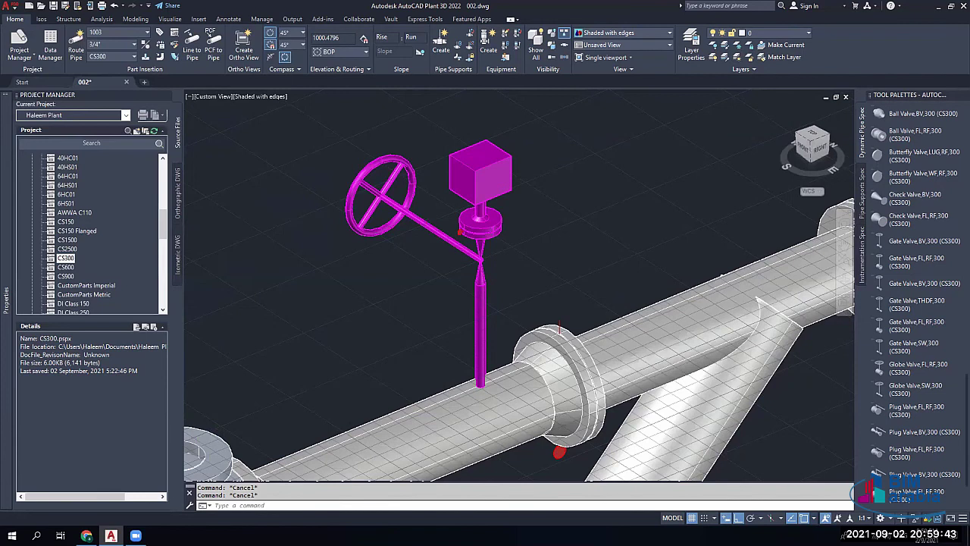
scroll(509, 316, "down", 4)
scroll(457, 322, "down", 2)
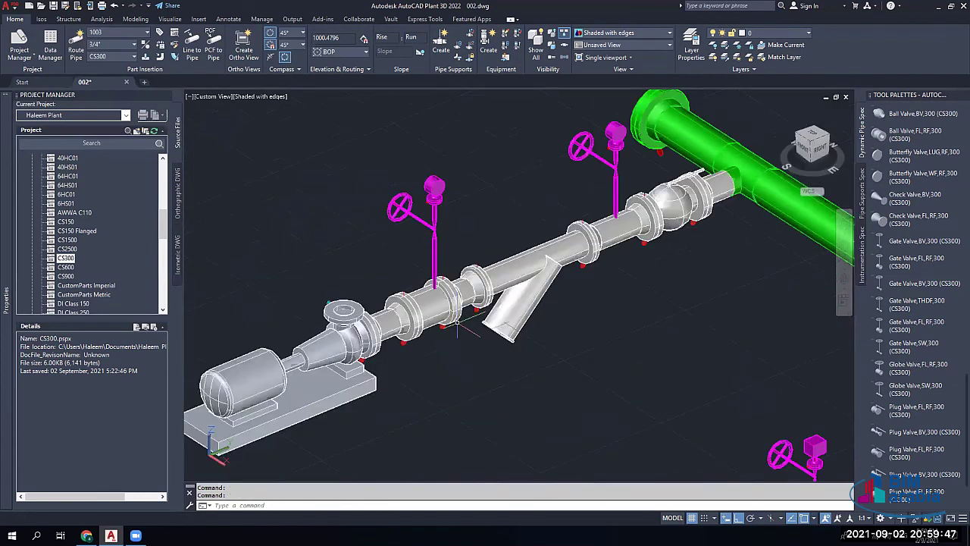
scroll(457, 322, "up", 3)
left_click(443, 291)
key("Delete")
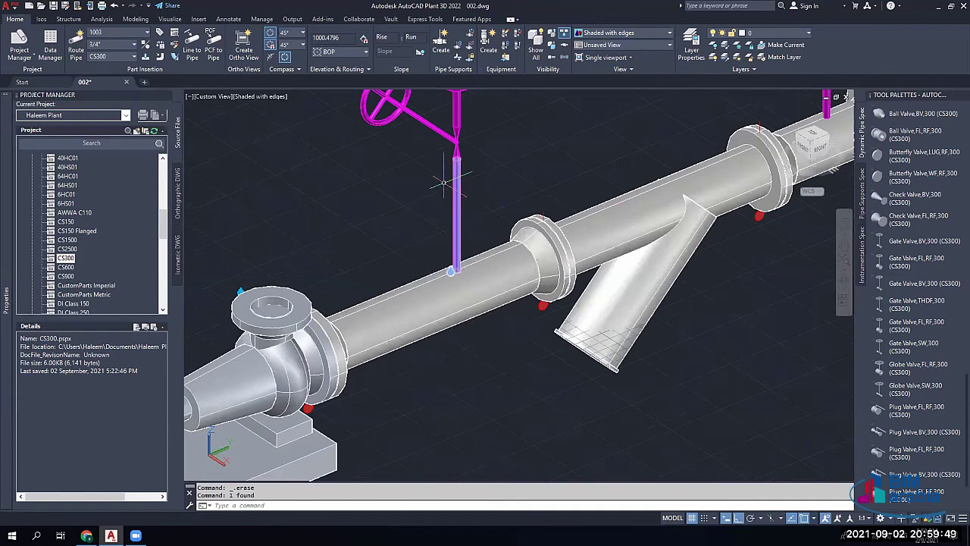
Step: Try to connect the first pump line's vertical branch pipe to the horizontal pipe with Connect Component to Adjacent
scroll(428, 280, "up", 3)
scroll(465, 254, "up", 2)
left_click(493, 254)
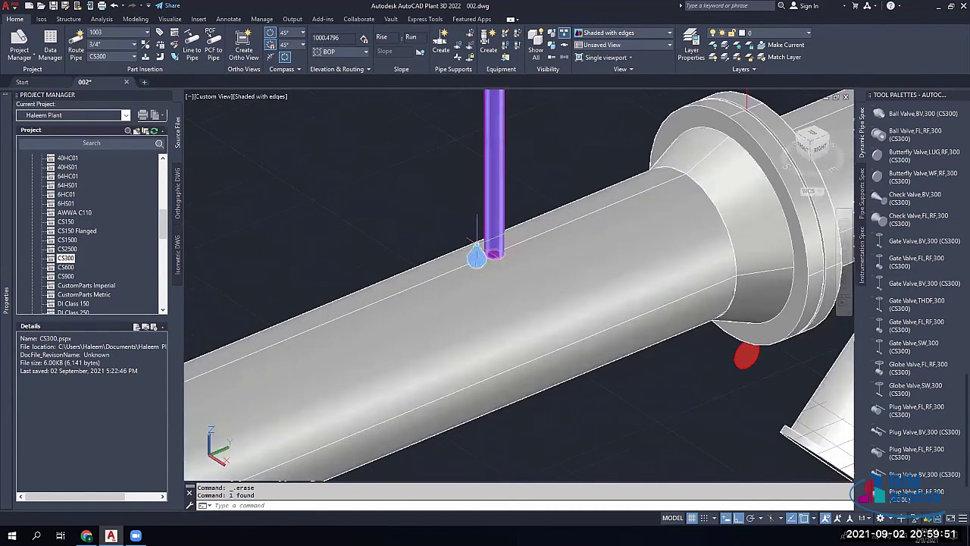
right_click(493, 259)
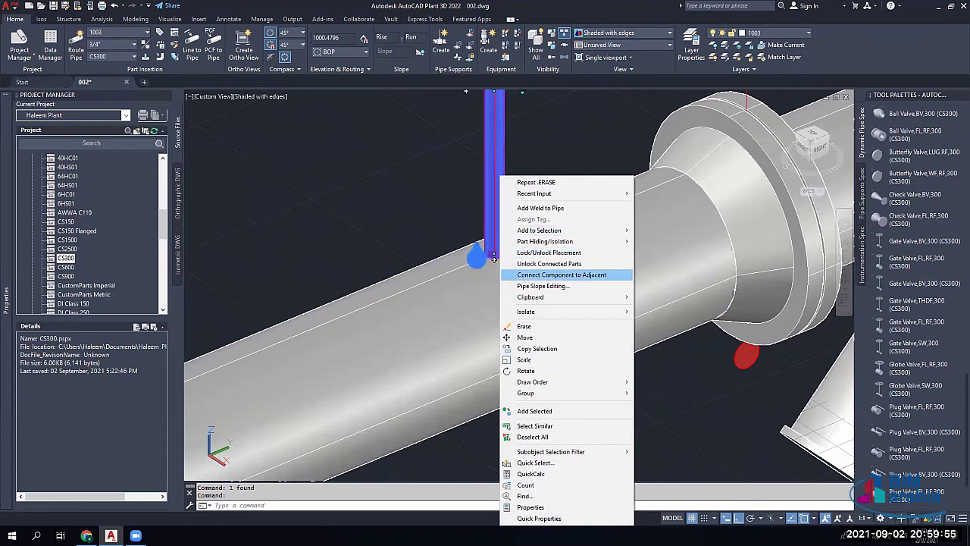
left_click(561, 275)
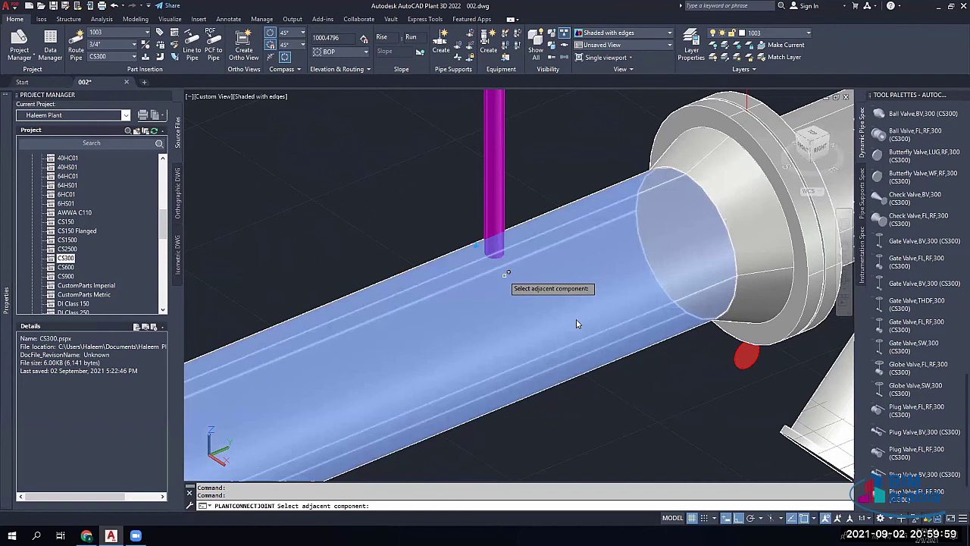
left_click(443, 274)
key("Return")
Step: Delete that vertical branch pipe and route a new short 3/4" CS300 branch upward from the horizontal pipe before the Y-strainer
key("Delete")
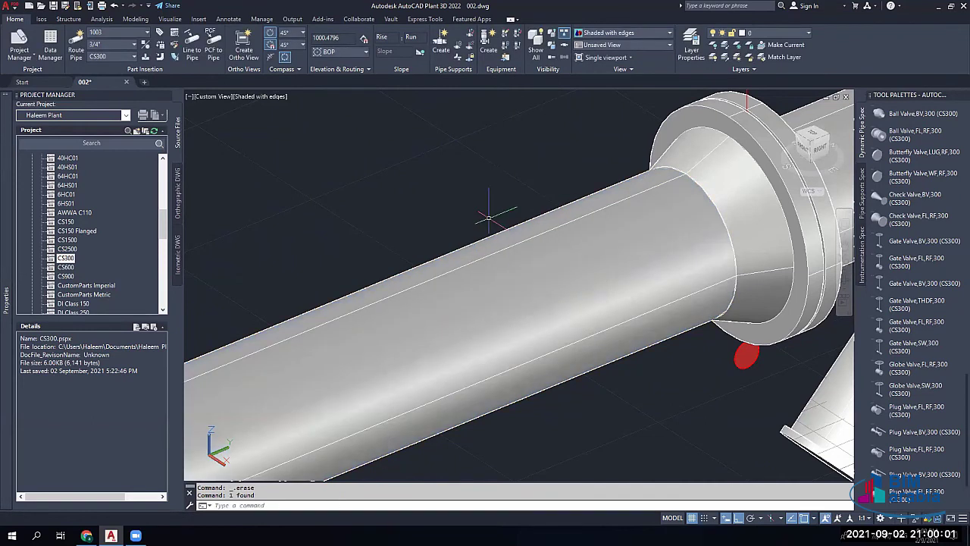
scroll(488, 217, "down", 3)
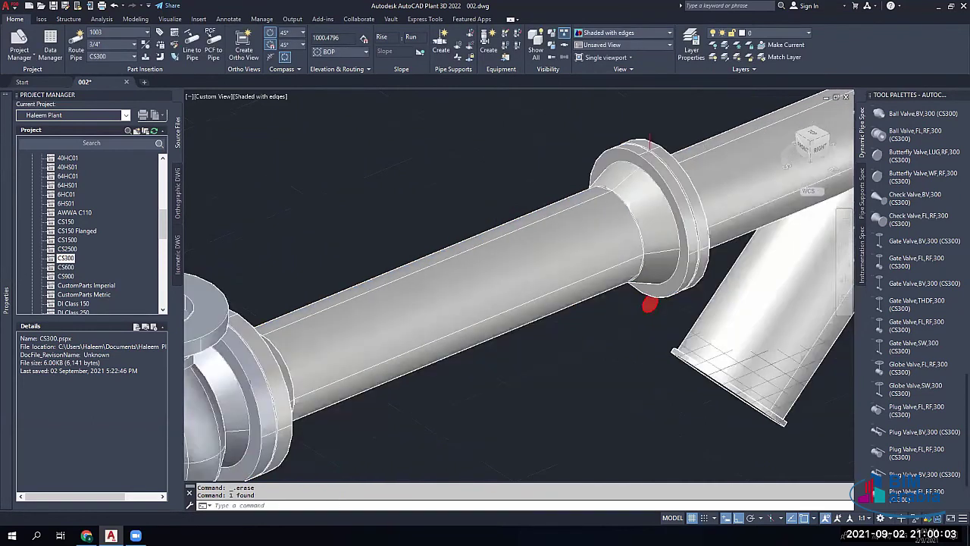
scroll(490, 216, "down", 3)
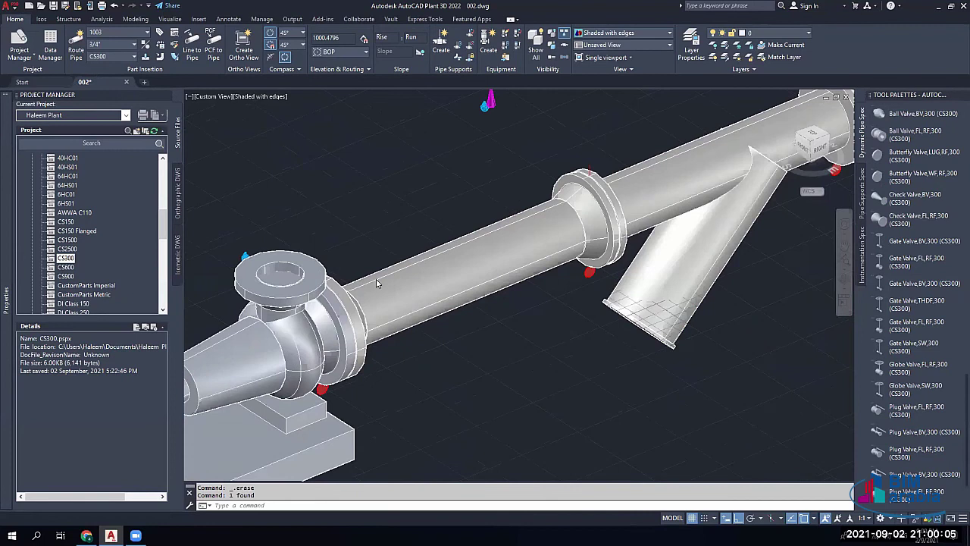
scroll(446, 332, "down", 3)
scroll(480, 306, "up", 2)
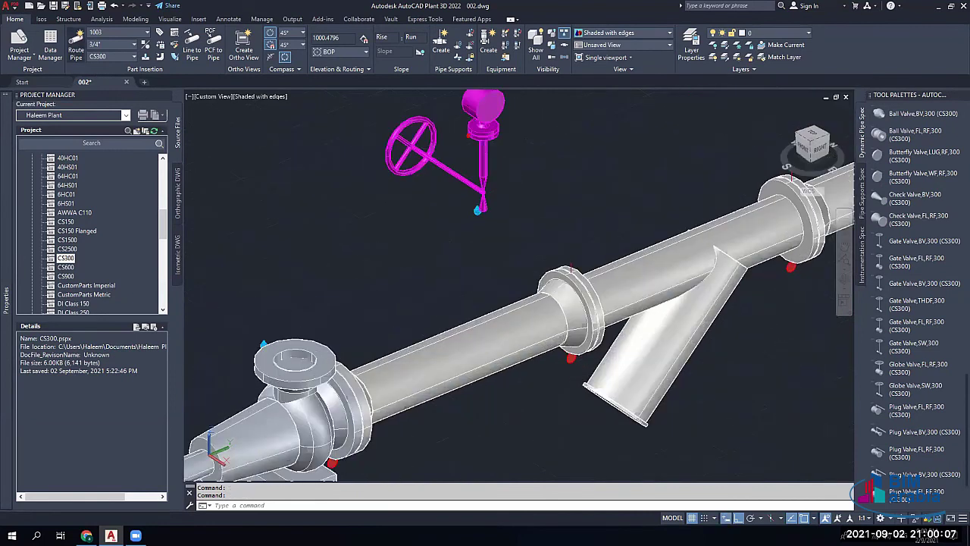
left_click(76, 45)
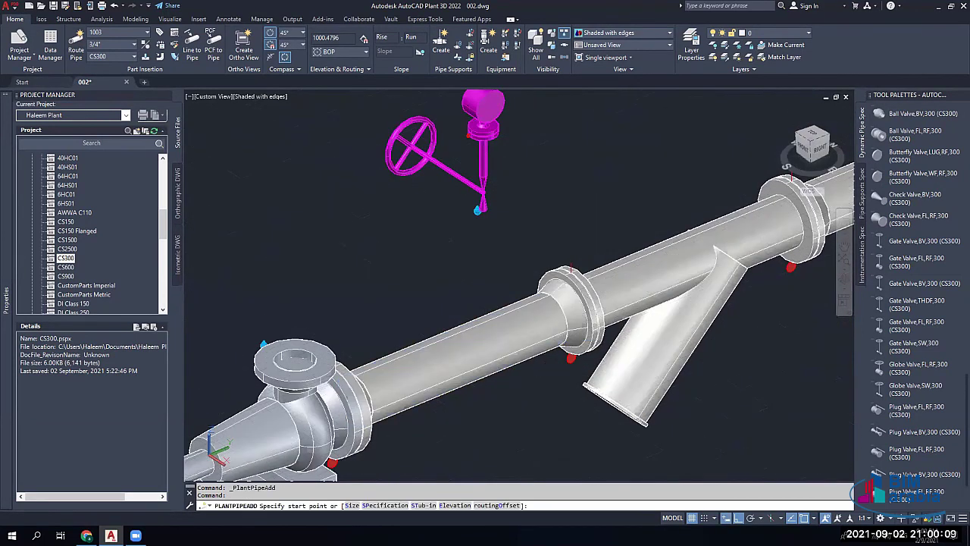
left_click(488, 345)
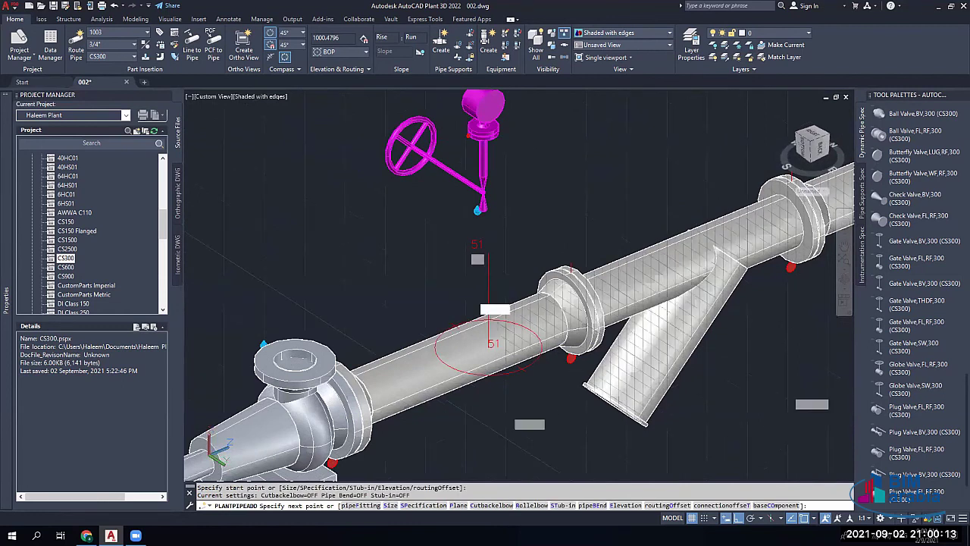
left_click(488, 241)
key("Escape")
key("Escape")
Step: Move the floating gate valve and pressure gauge assembly onto the upper end of the new branch pipe
left_click(523, 108)
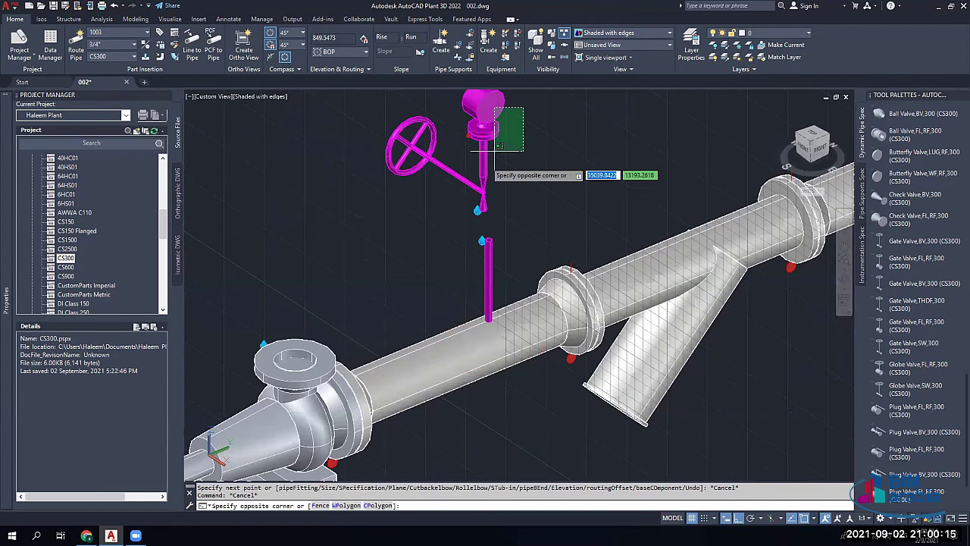
left_click(452, 201)
scroll(515, 213, "up", 5)
type("m")
key("Return")
left_click(424, 201)
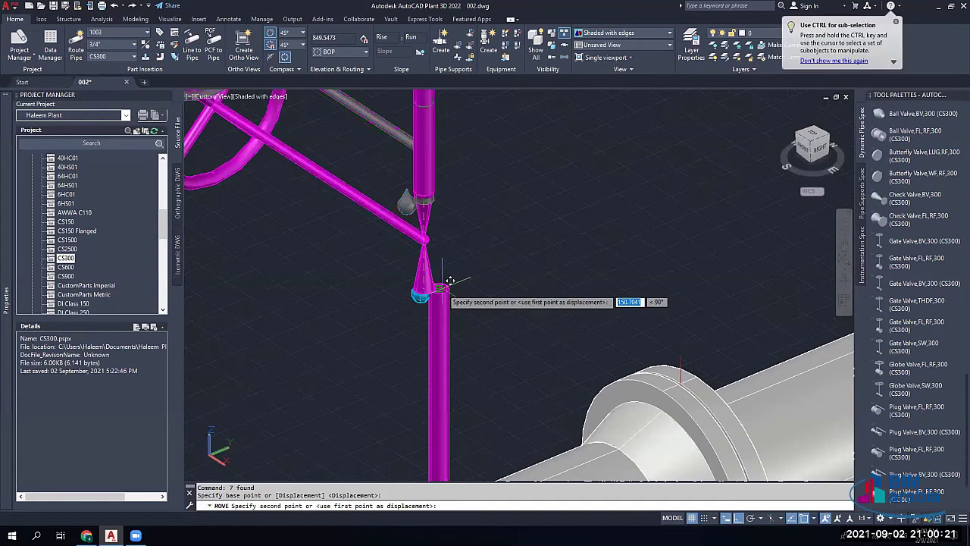
left_click(442, 295)
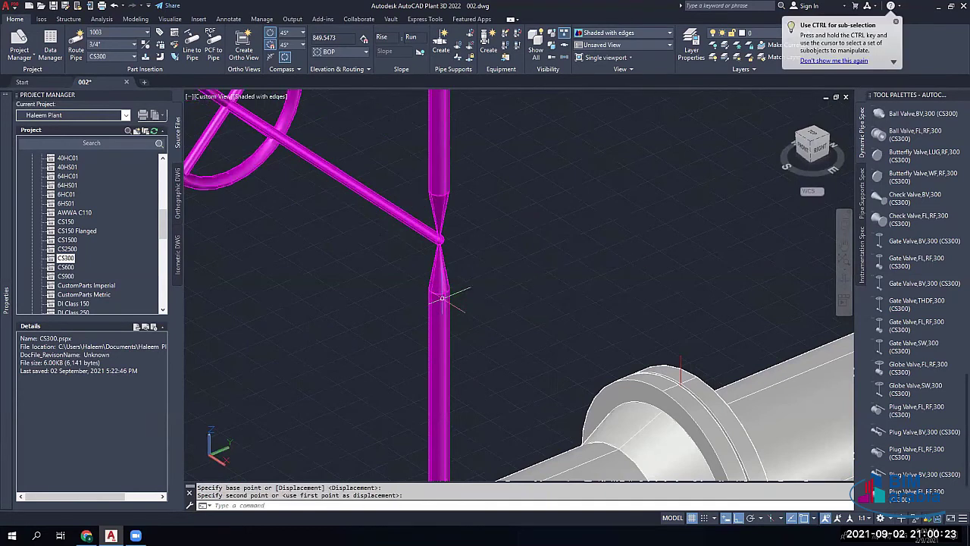
key("Escape")
Step: Delete the second pump's line between pump and header, including its Y-strainer, lever-operated valve and horizontal pipe pieces
scroll(442, 298, "down", 2)
scroll(438, 293, "down", 2)
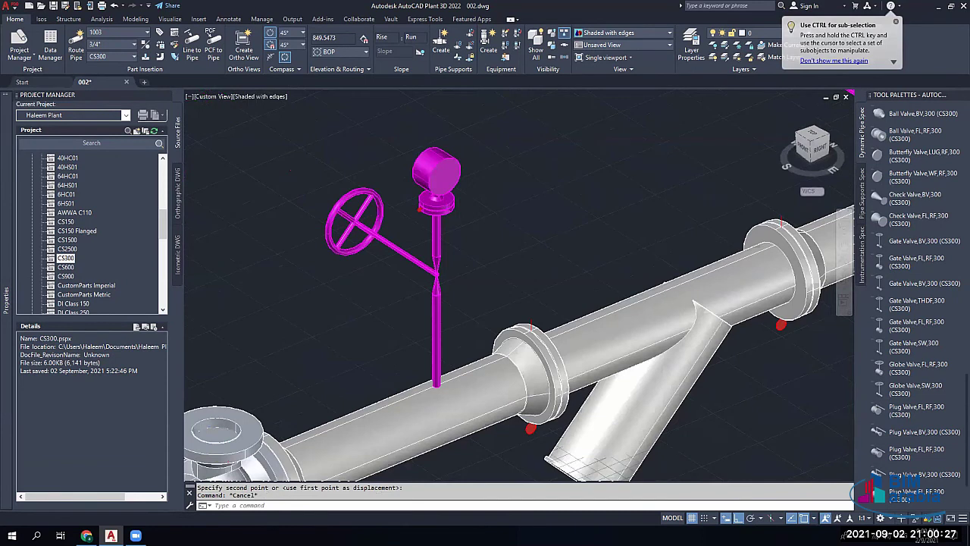
scroll(455, 219, "down", 2)
scroll(198, 160, "down", 2)
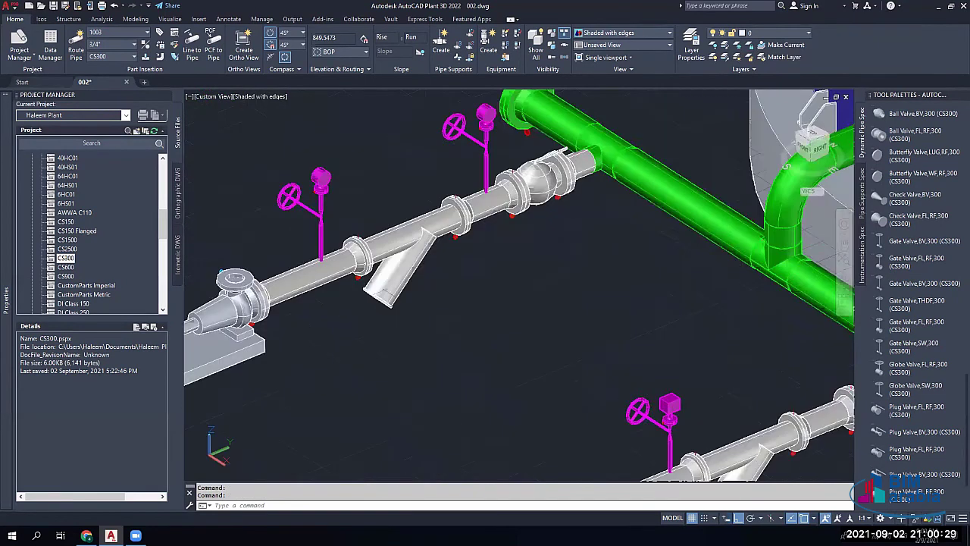
middle_click_drag(556, 357, 375, 222)
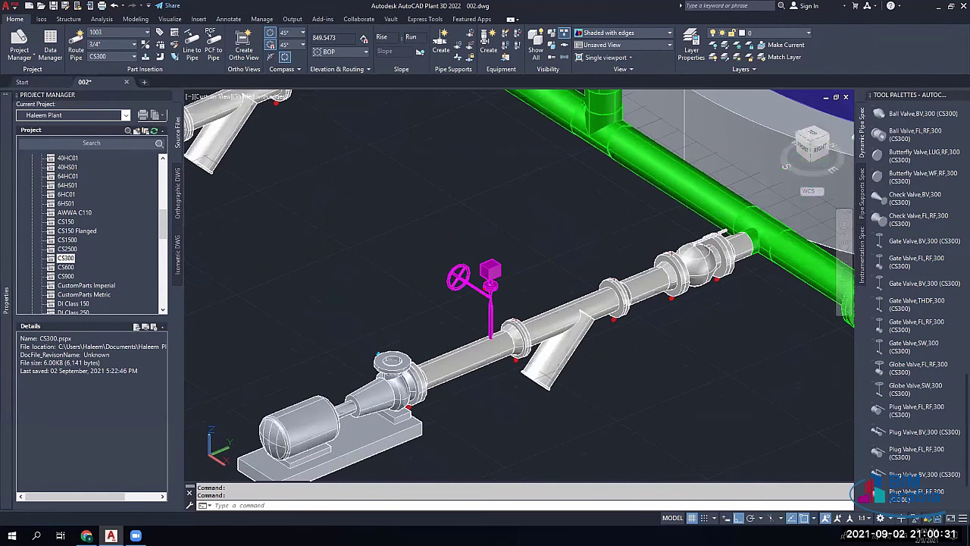
scroll(345, 206, "down", 3)
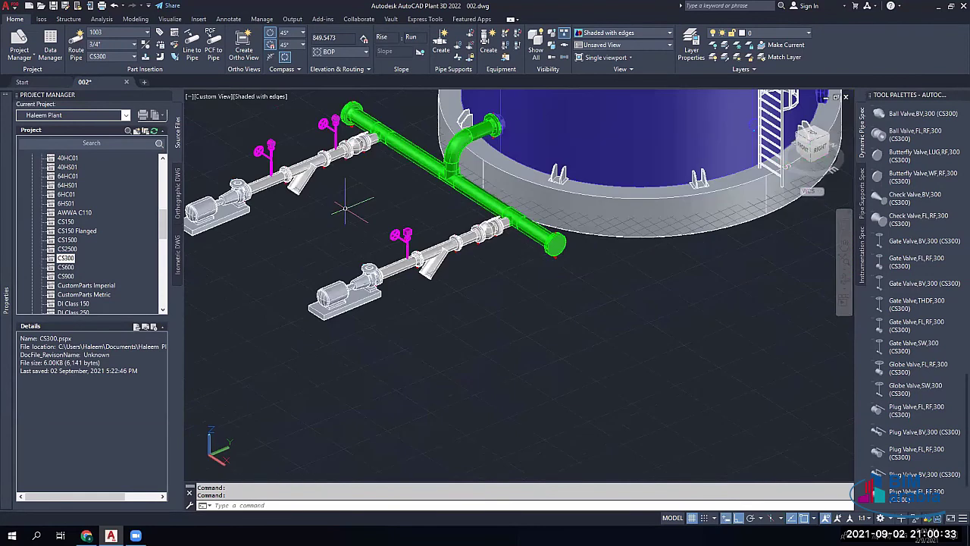
scroll(340, 174, "up", 3)
left_click(515, 356)
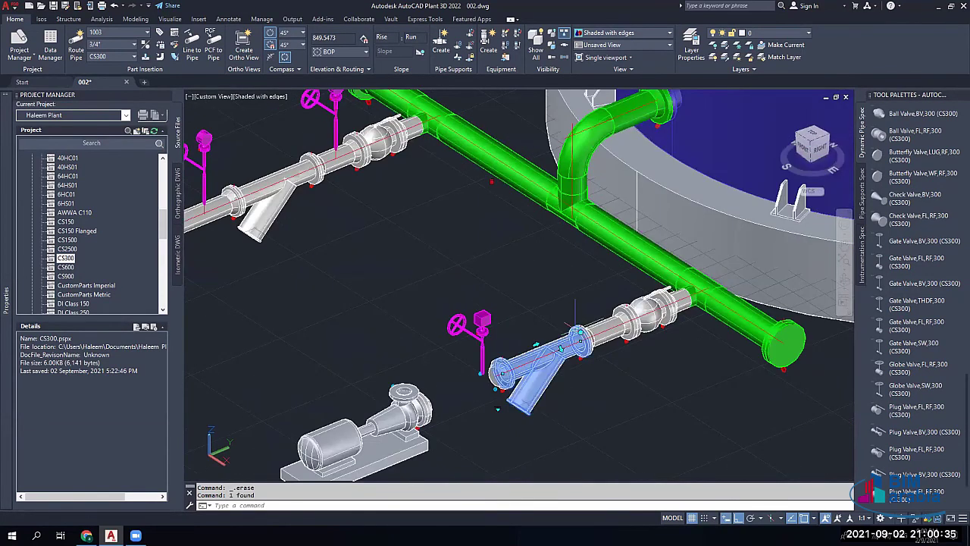
key("Delete")
left_click(632, 322)
key("Delete")
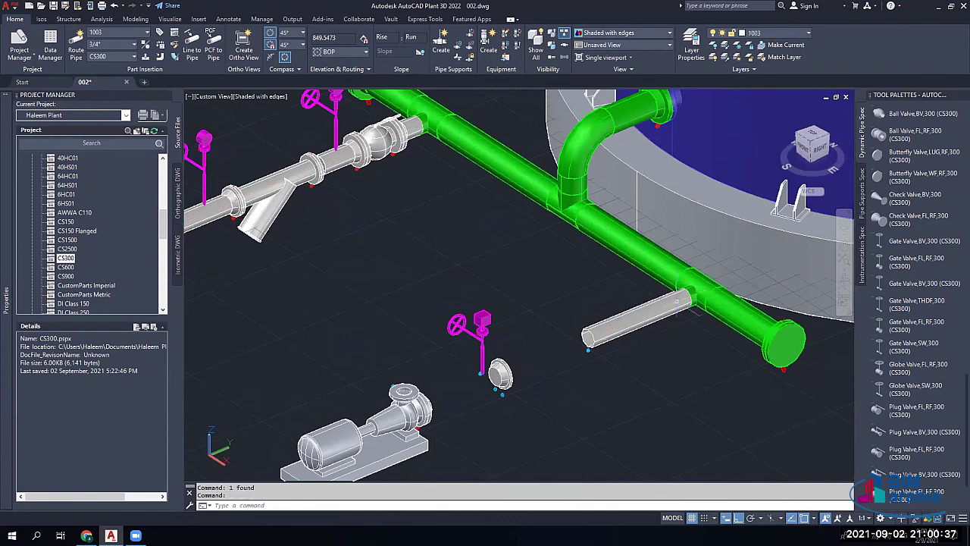
left_click(636, 320)
key("Delete")
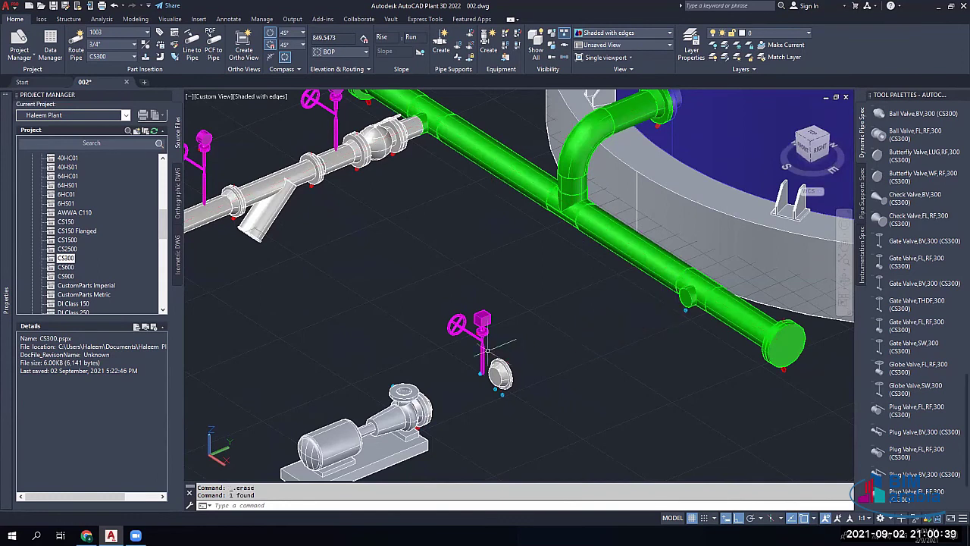
Step: Delete the second line's leftover flange and the branch carrying the gate valve and temperature transmitter
left_click(517, 287)
left_click(451, 429)
key("Delete")
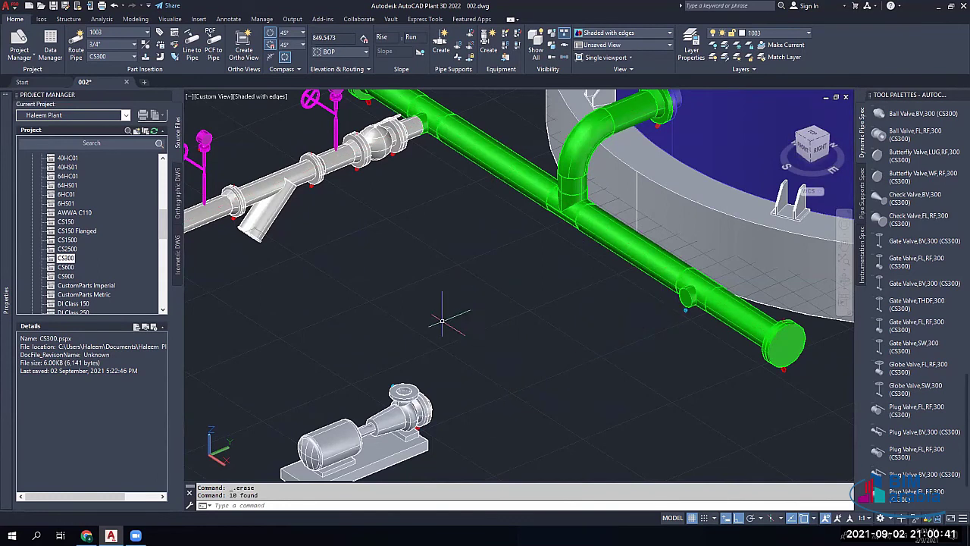
Step: Copy the first pump's line with Y-strainer, lever-operated valve and both gauge branches, from its header end to the header's second branch connection
scroll(412, 322, "down", 2)
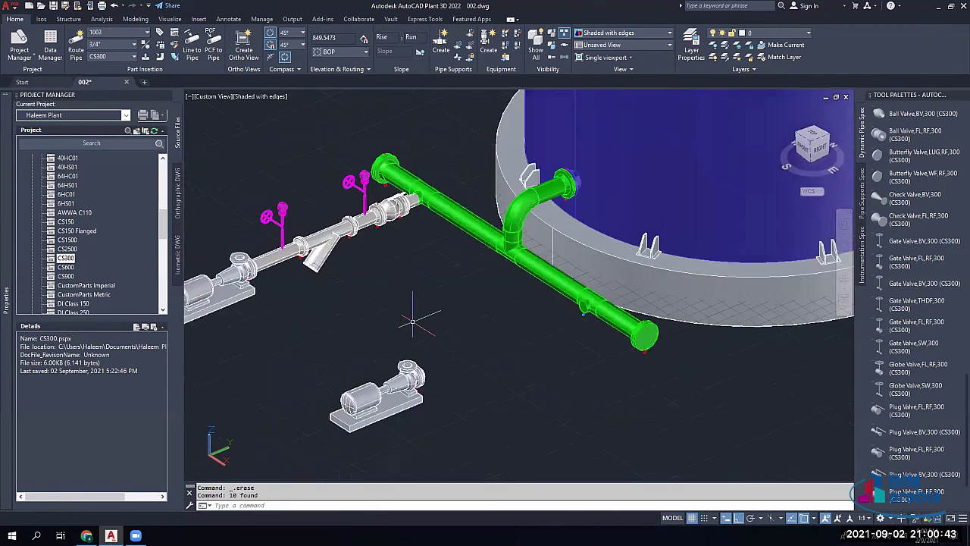
middle_click_drag(470, 347, 469, 229, "shift")
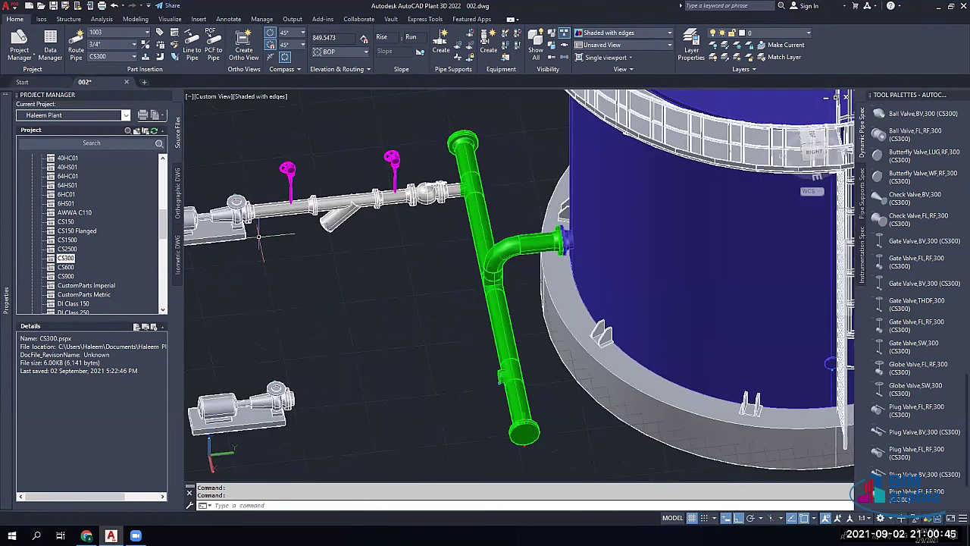
scroll(259, 237, "up", 3)
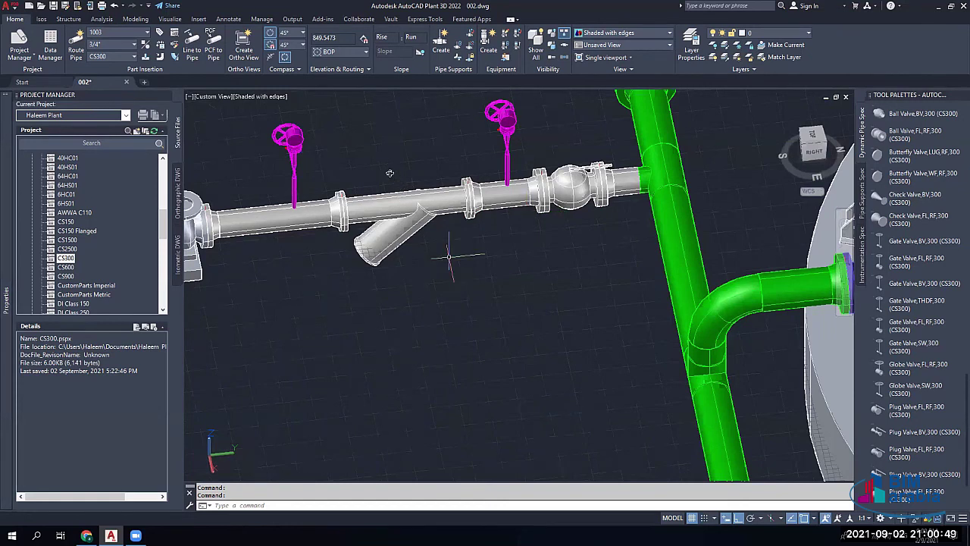
middle_click_drag(435, 258, 531, 189, "shift")
left_click(575, 138)
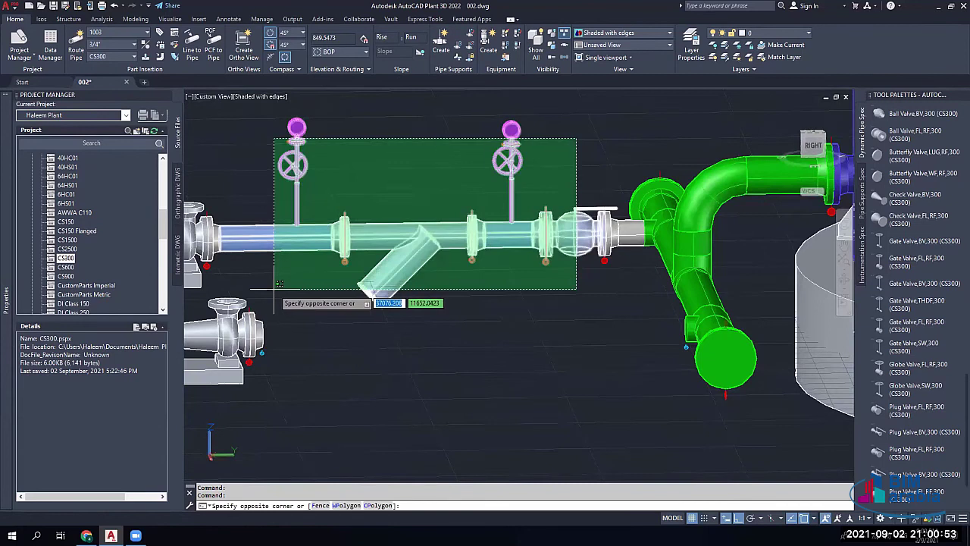
left_click(274, 286)
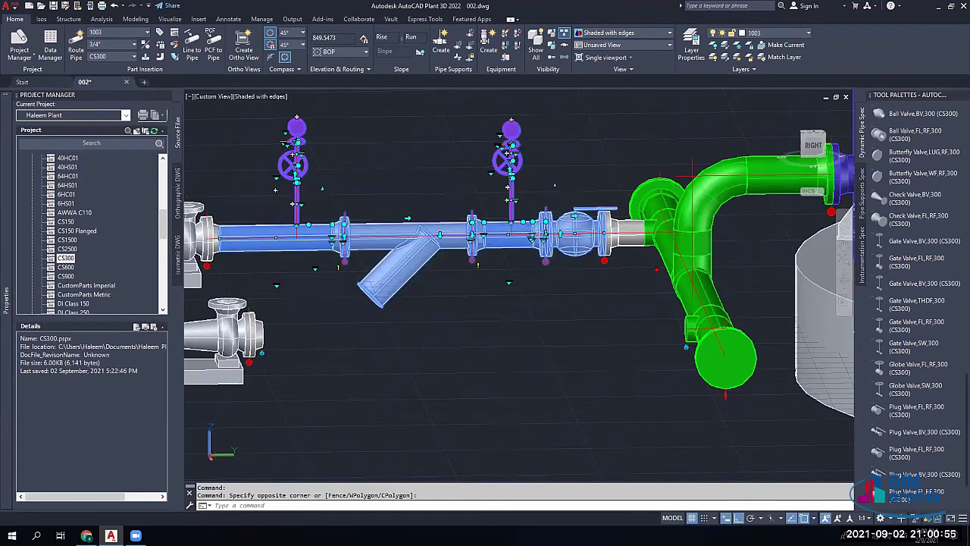
left_click(629, 232)
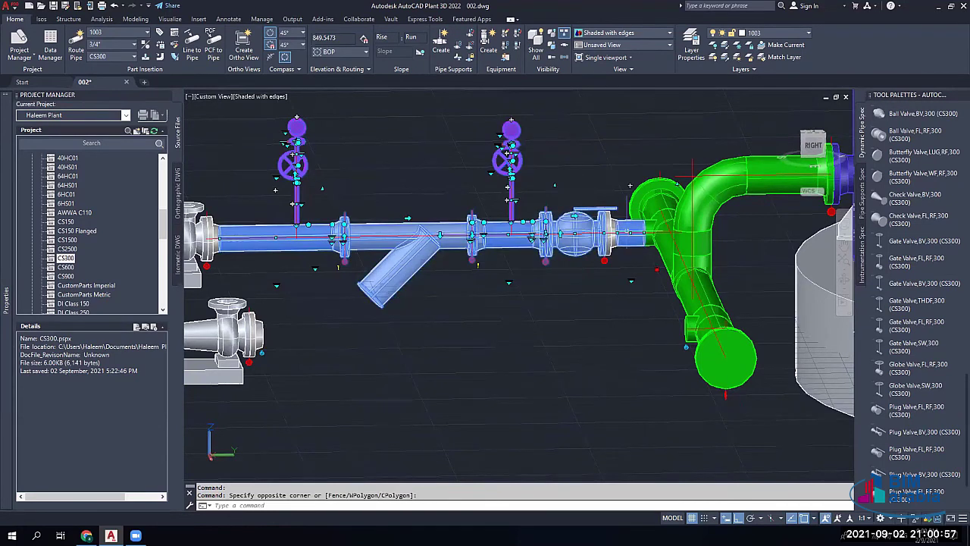
scroll(629, 233, "up", 2)
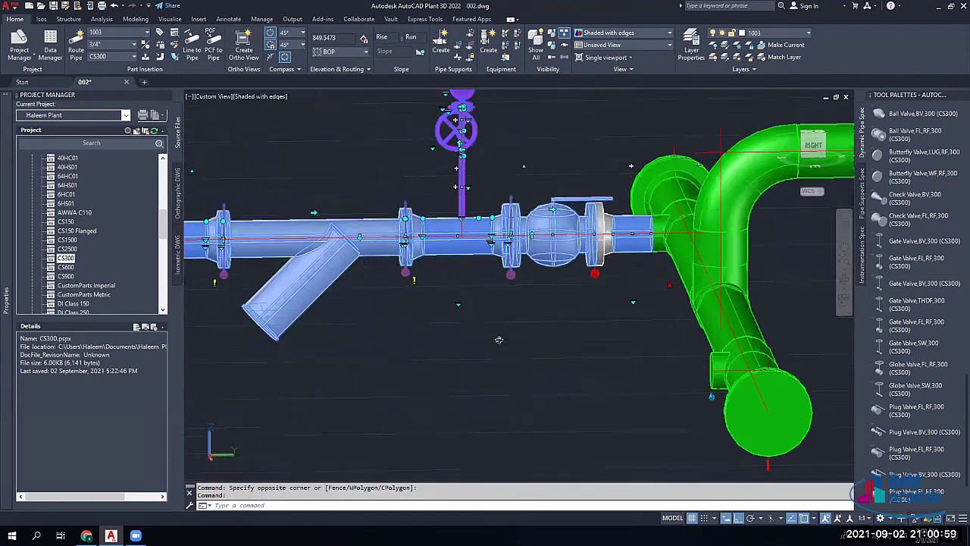
scroll(485, 250, "down", 5)
middle_click_drag(485, 249, 531, 280, "shift")
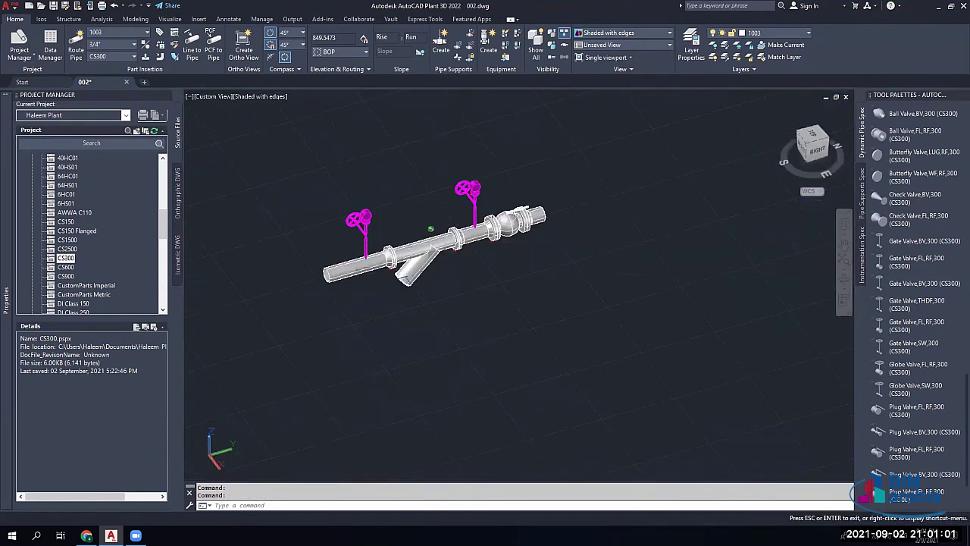
key("Escape")
type("Co")
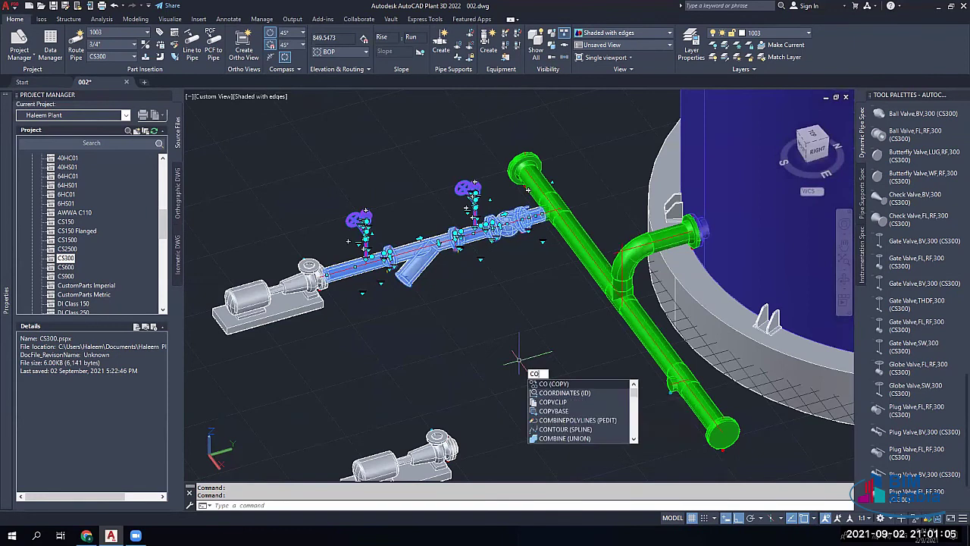
key("Return")
scroll(562, 210, "up", 6)
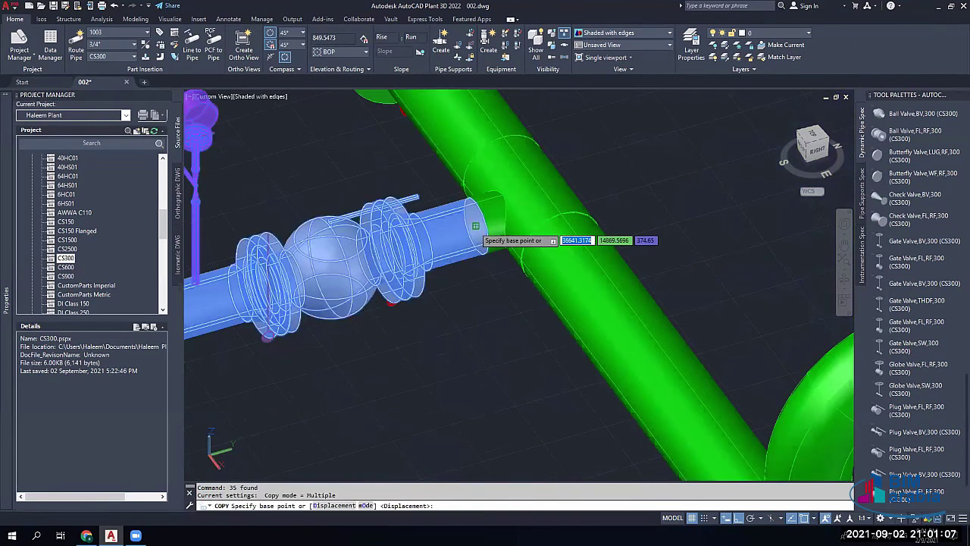
left_click(475, 227)
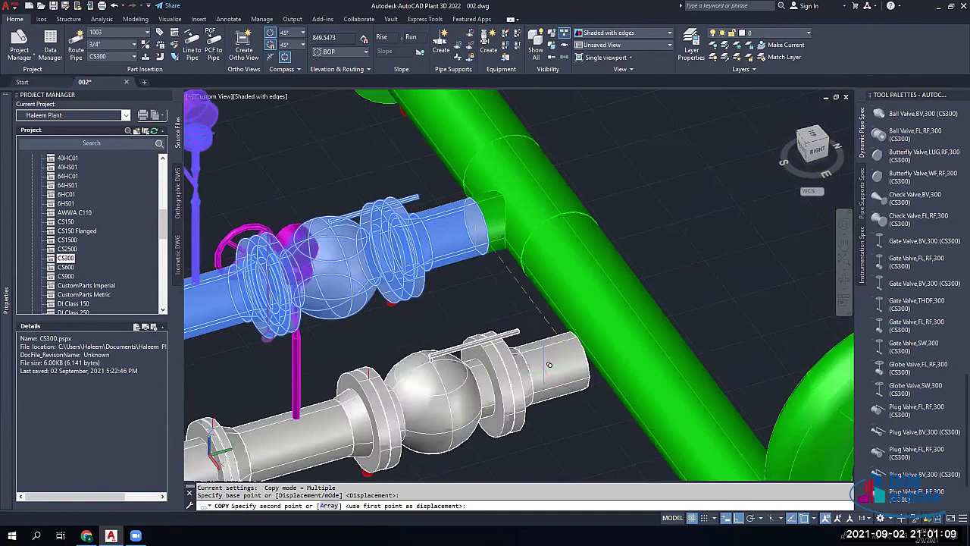
left_click(549, 365)
middle_click_drag(549, 364, 537, 293)
scroll(395, 141, "down", 3)
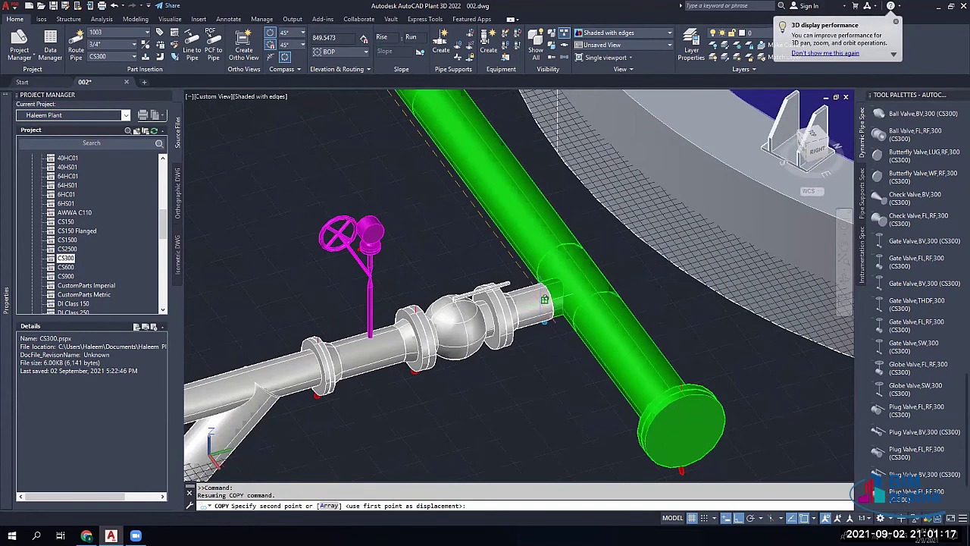
left_click(544, 299)
scroll(492, 311, "down", 2)
key("Escape")
Step: Try to move the copied line's Y-strainer along the pipe towards the second pump, and undo the move
middle_click_drag(324, 342, 509, 268)
middle_click_drag(466, 315, 443, 303, "shift")
middle_click_drag(334, 343, 364, 345, "shift")
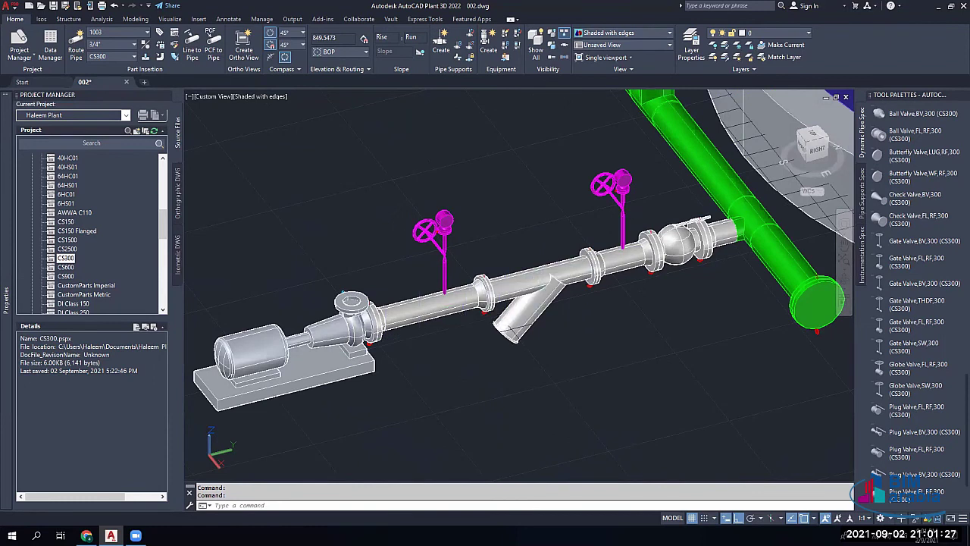
middle_click_drag(669, 260, 579, 292)
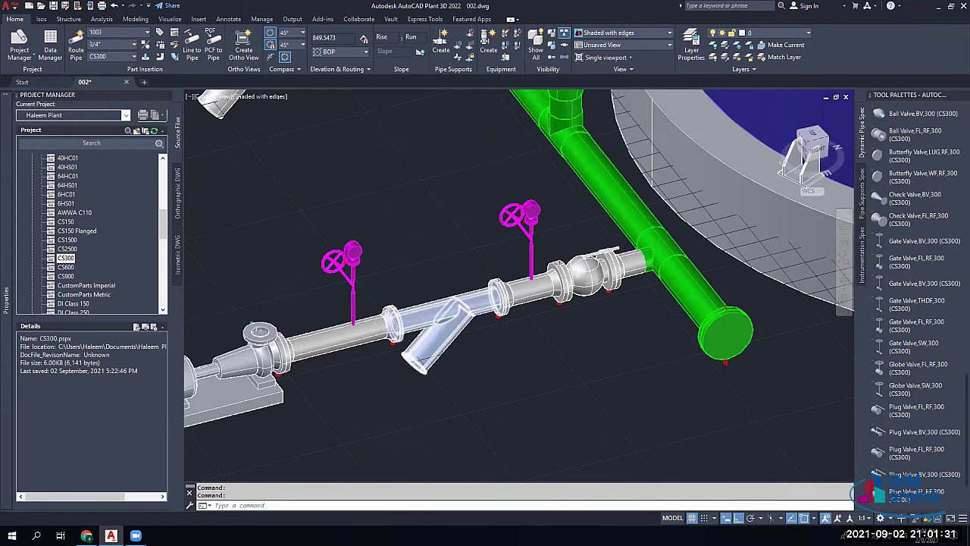
scroll(429, 323, "up", 2)
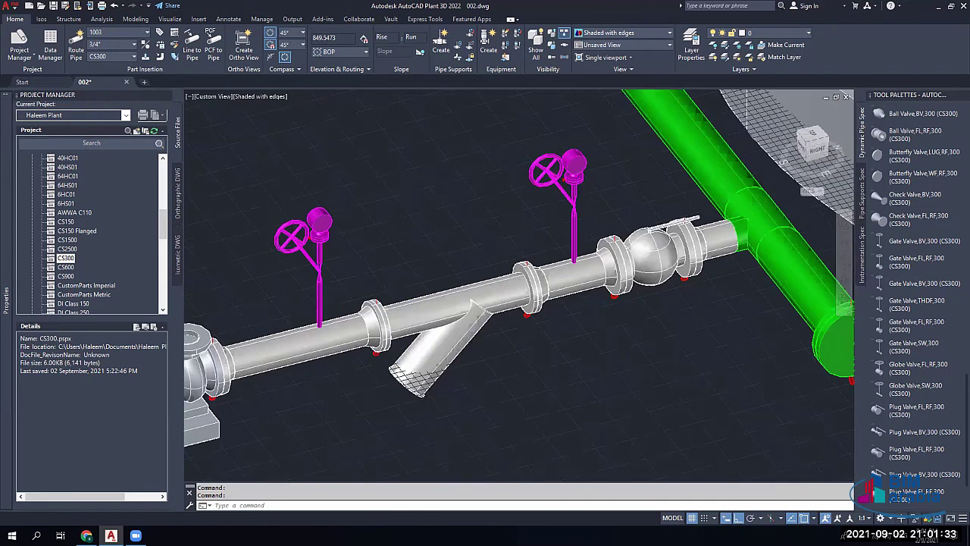
scroll(430, 300, "up", 2)
left_click(488, 294)
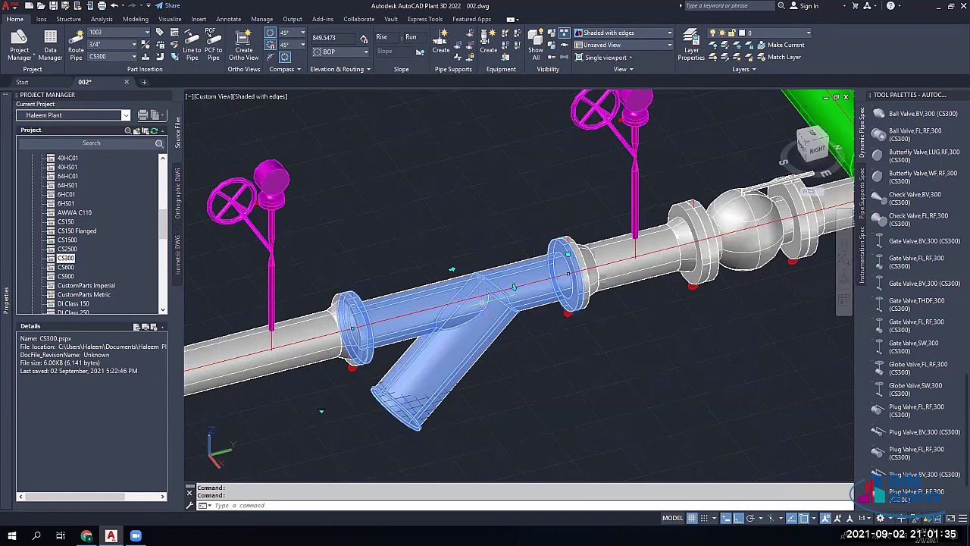
left_click(350, 326)
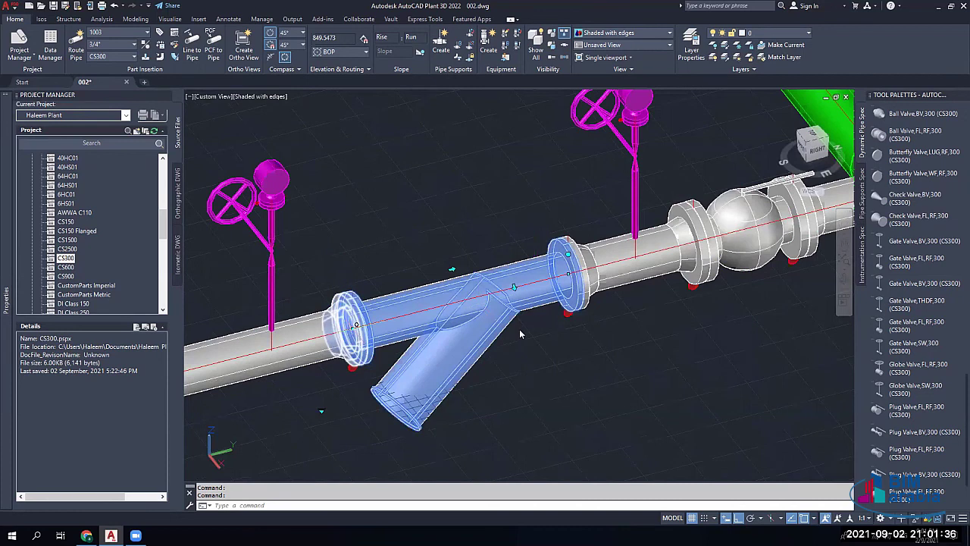
left_click(582, 324)
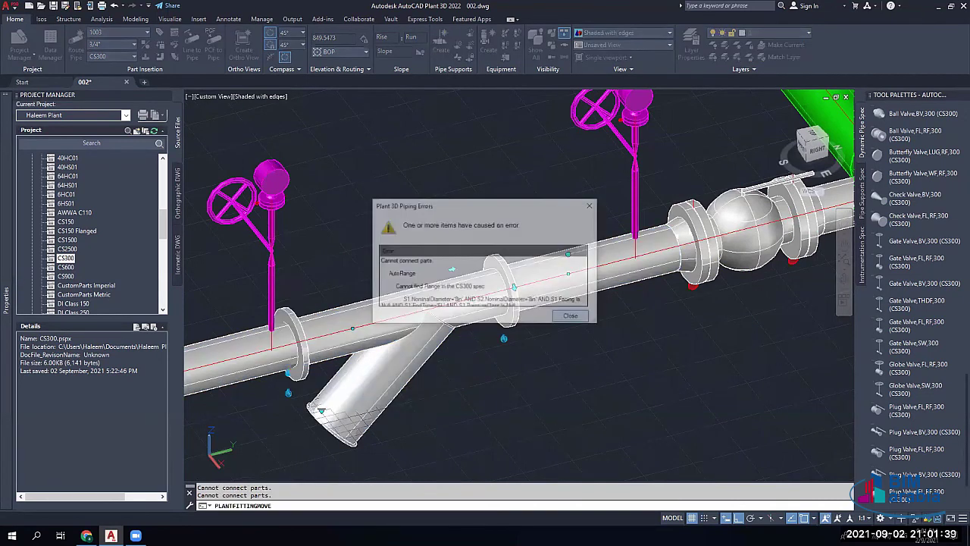
key("Escape")
key("ctrl+z")
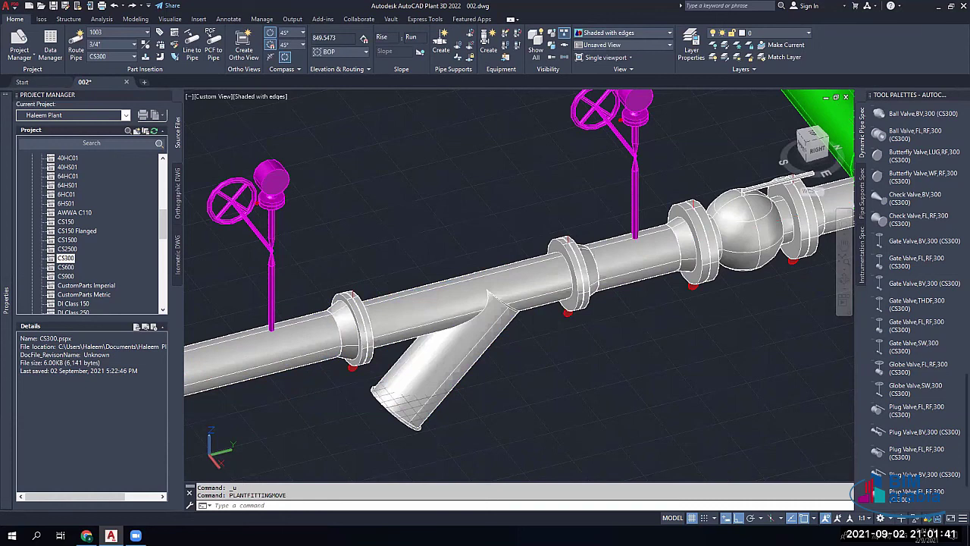
Step: Move the branch with gate valve and gauge between the second pump and the Y-strainer along the pipe, closer to the pump
middle_click_drag(305, 304, 465, 300)
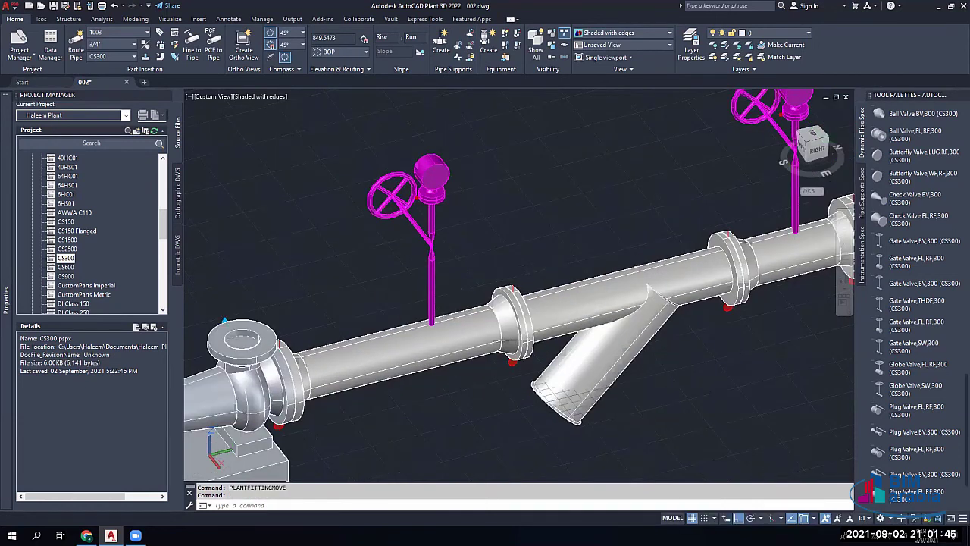
left_click(430, 291)
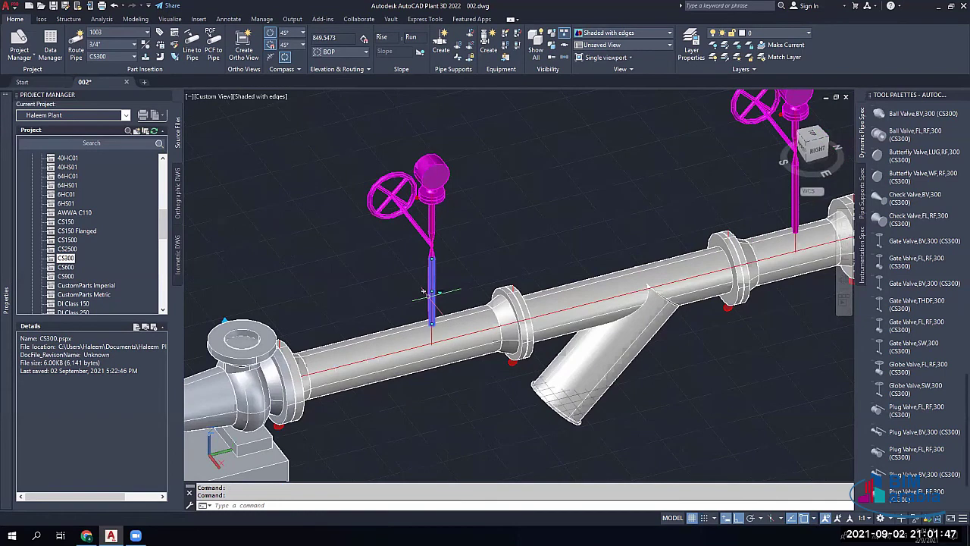
left_click(424, 291)
key("Escape")
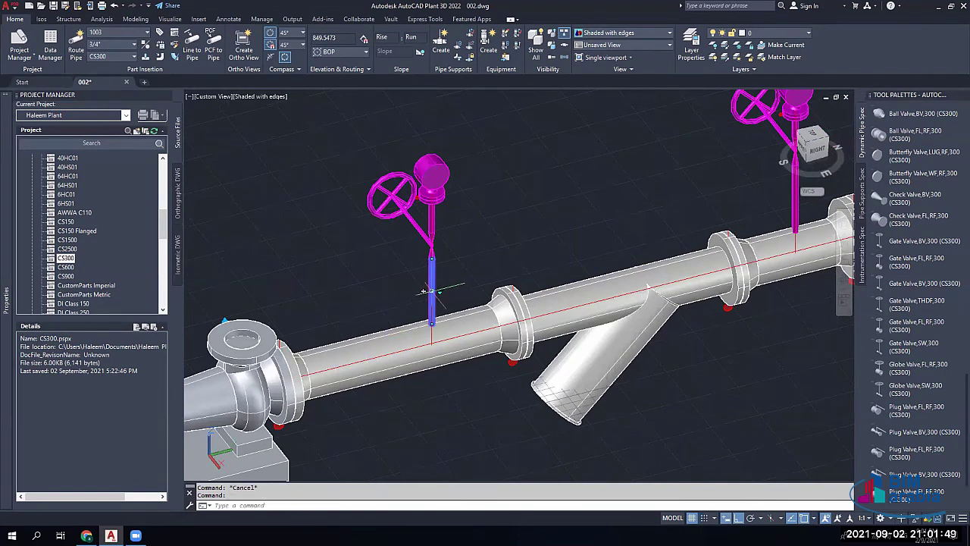
left_click(431, 291)
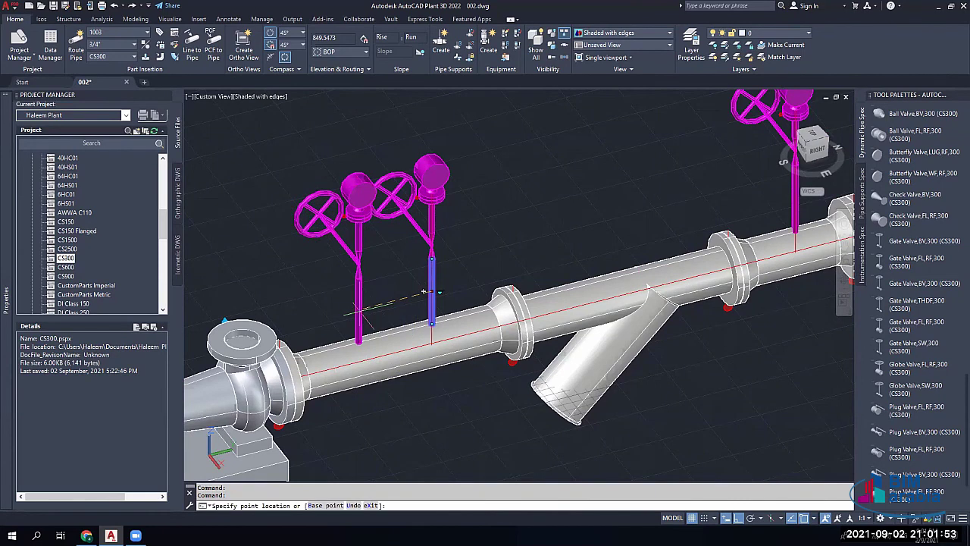
key("Escape")
Step: Try again to shift the second line's Y-strainer towards the pump, delete the strainer, and undo both the deletion and the shift
left_click(674, 281)
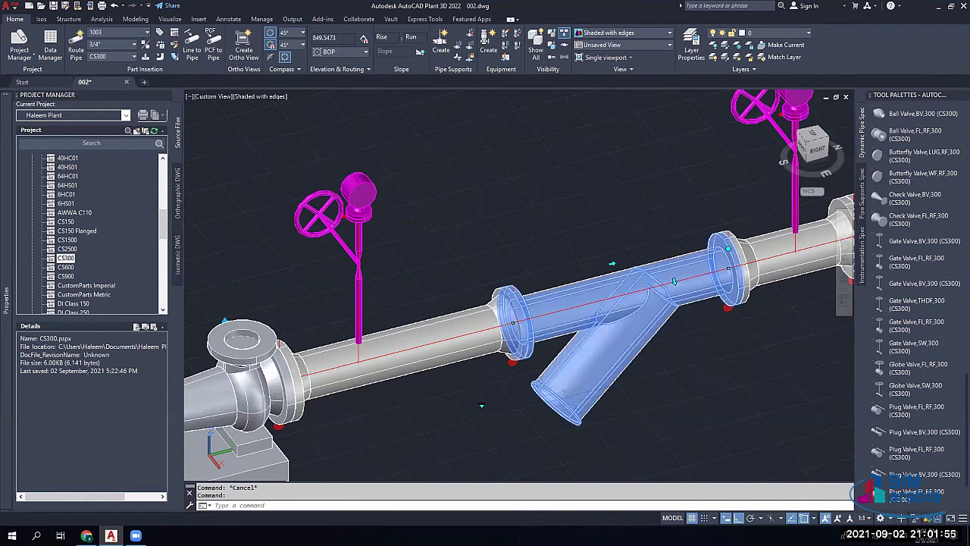
key("Delete")
left_click(674, 281)
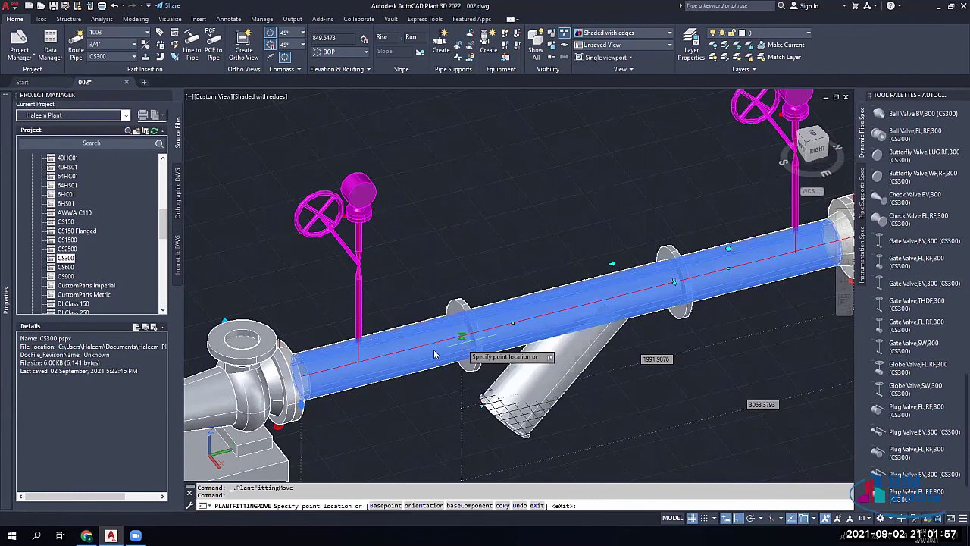
left_click(429, 350)
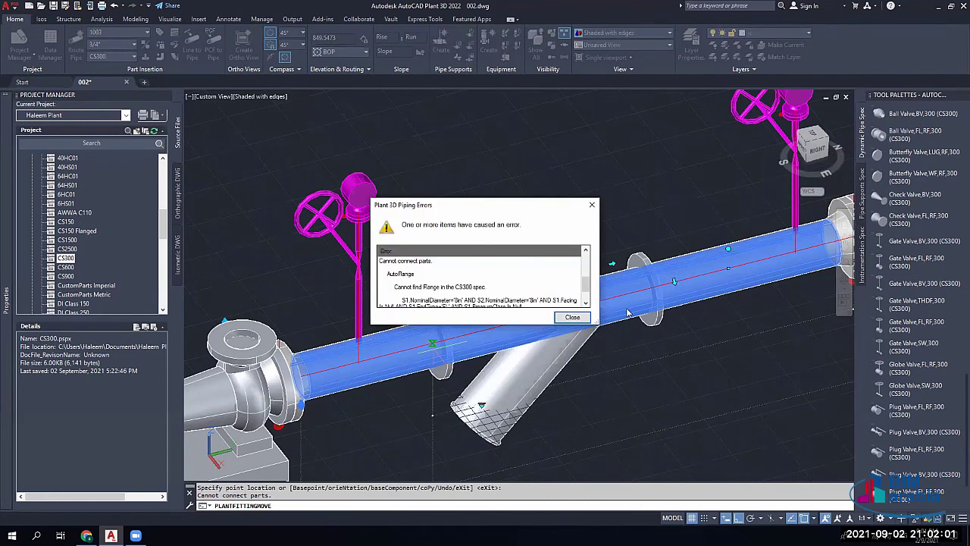
key("Escape")
key("Escape")
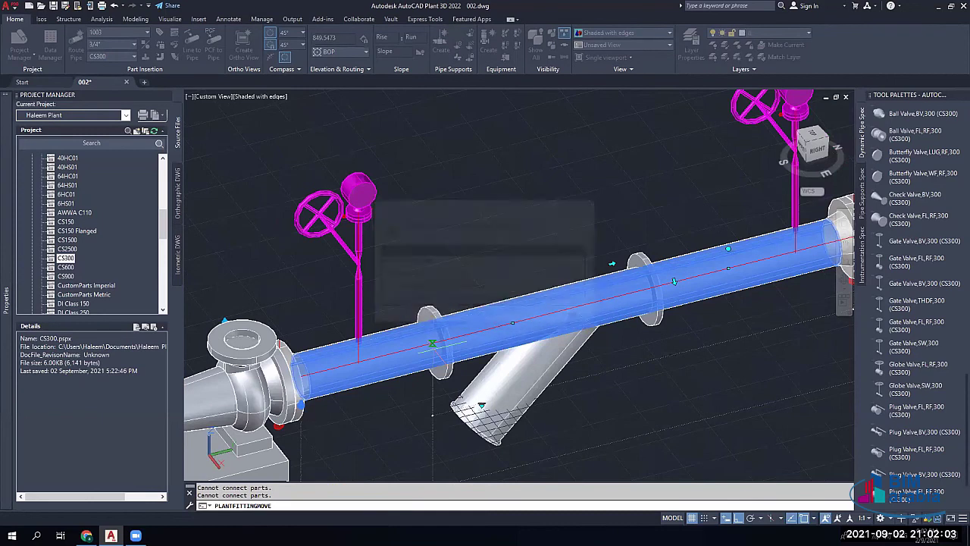
key("Escape")
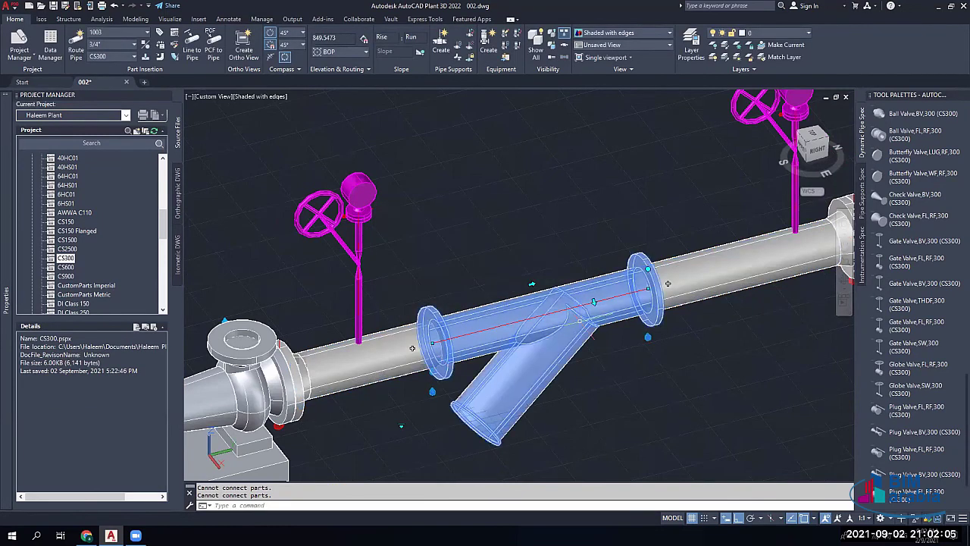
key("Delete")
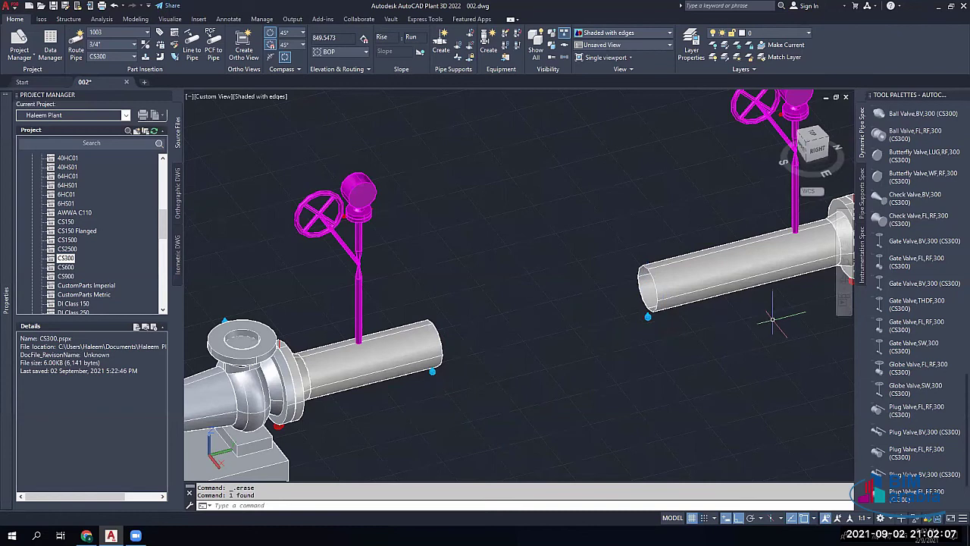
key("ctrl+z")
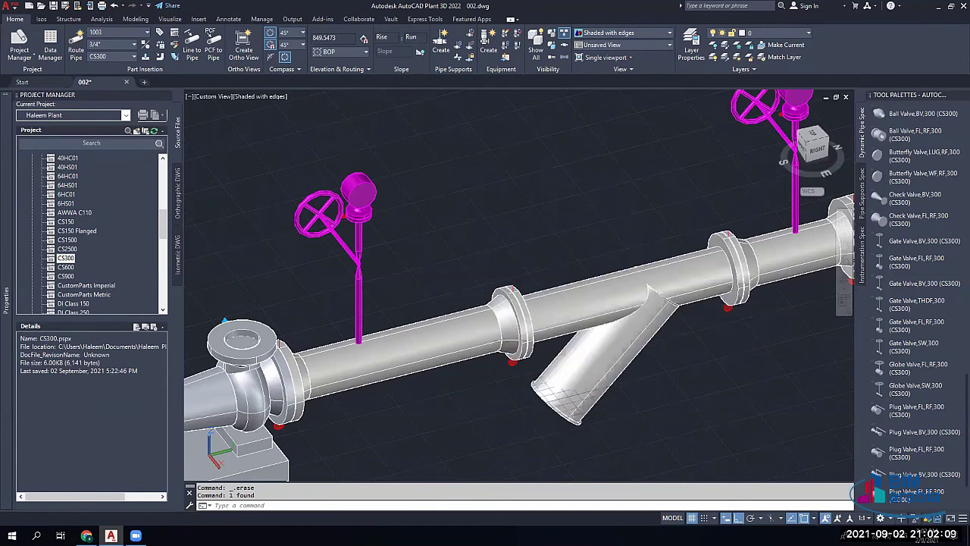
key("ctrl+z")
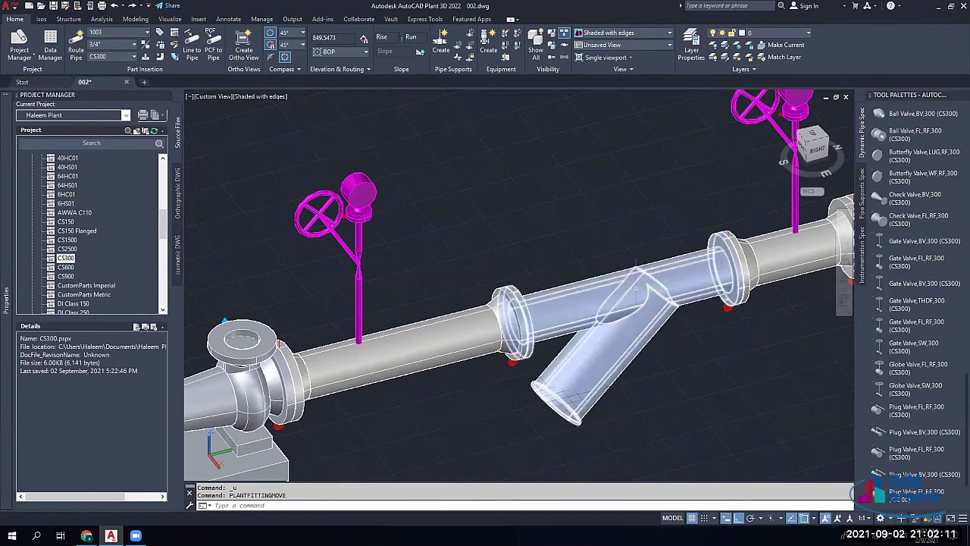
scroll(635, 288, "down", 2)
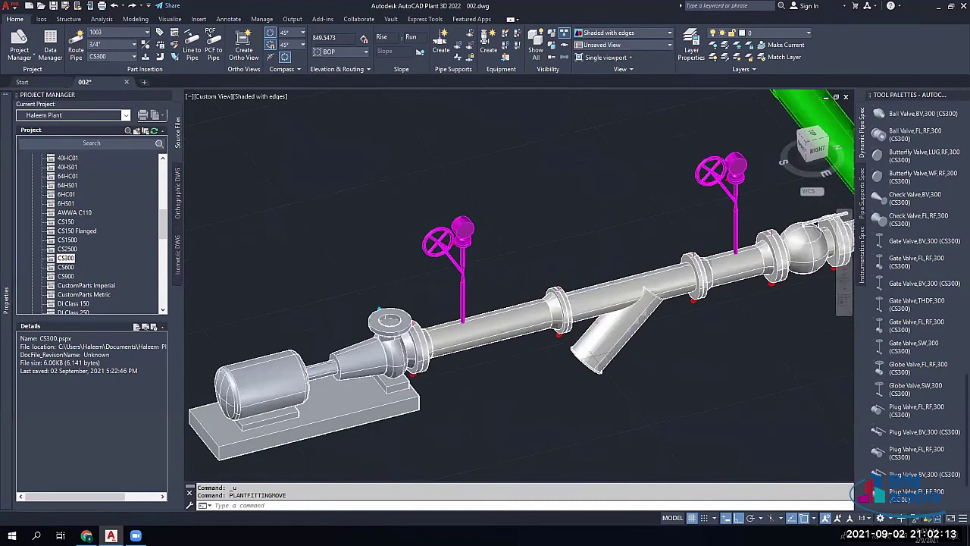
scroll(896, 354, "down", 1)
scroll(449, 305, "down", 2)
scroll(582, 309, "up", 2)
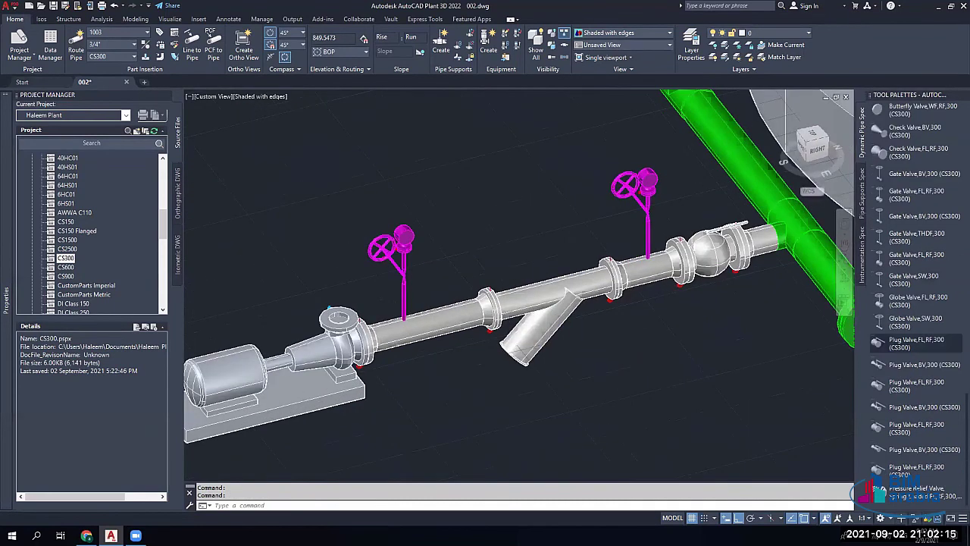
scroll(587, 318, "up", 2)
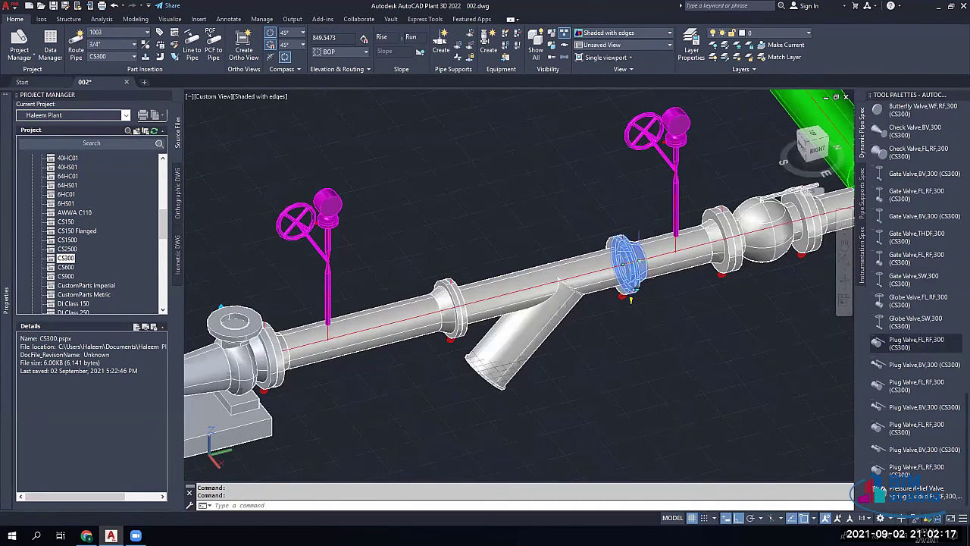
left_click(638, 261)
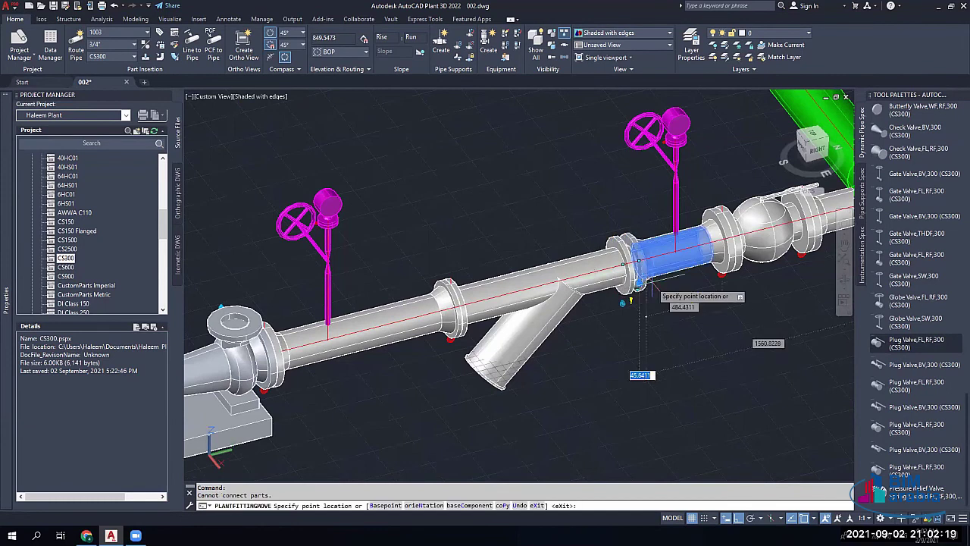
key("Escape")
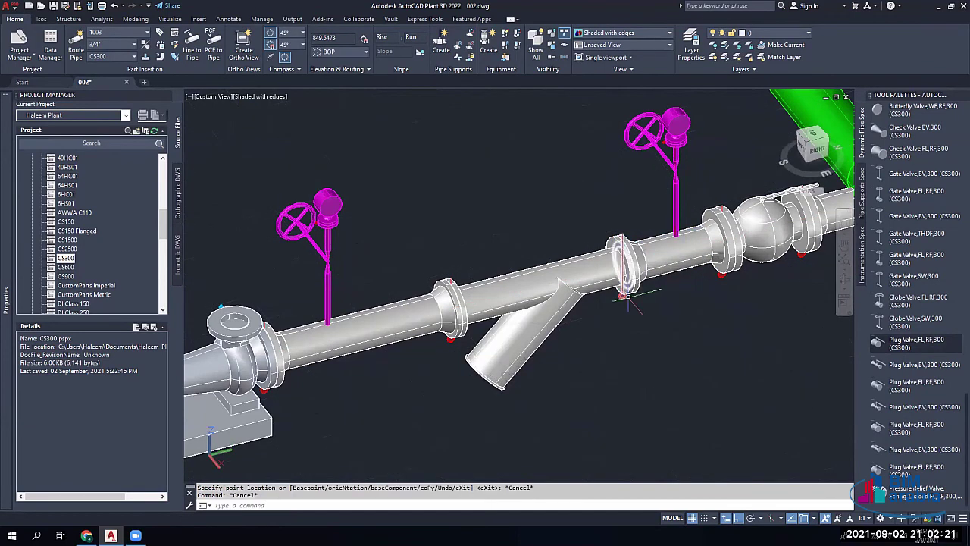
Step: Insert a Check Valve,BV,300 into the pipe between the second pump and its Y-strainer
left_click(913, 390)
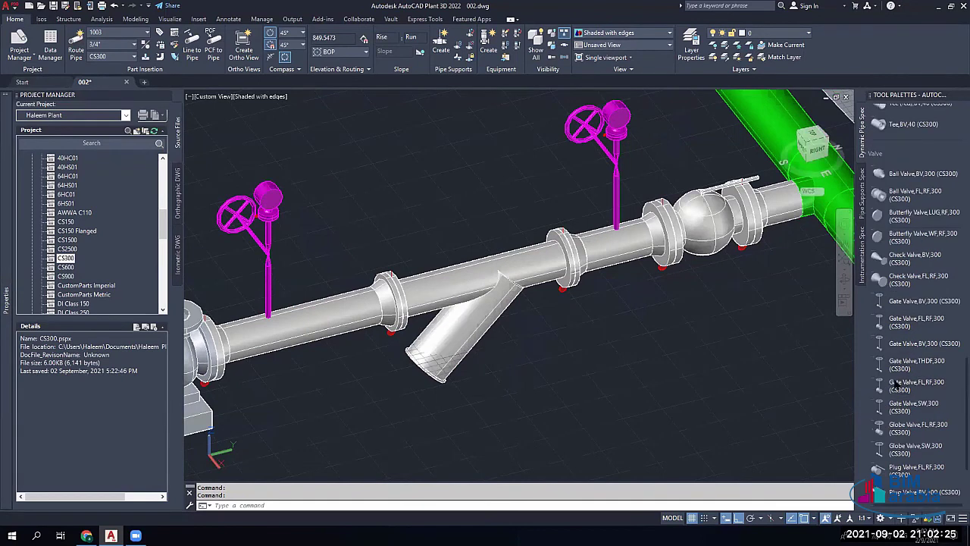
scroll(909, 364, "up", 5)
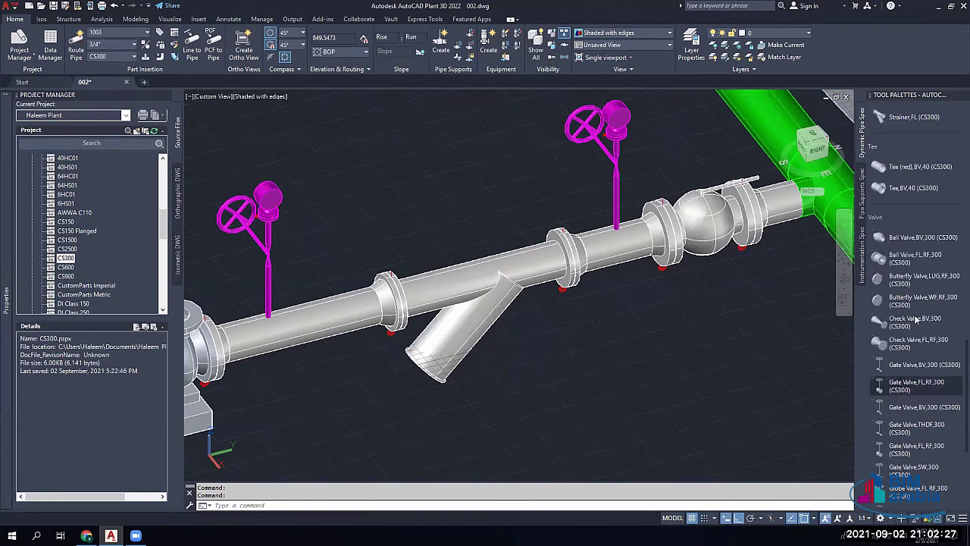
left_click(914, 321)
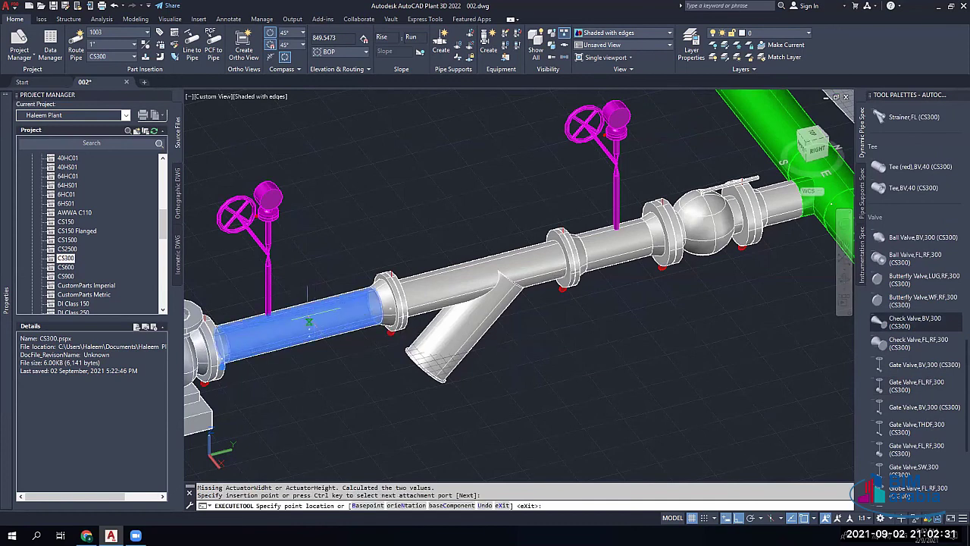
left_click(308, 322)
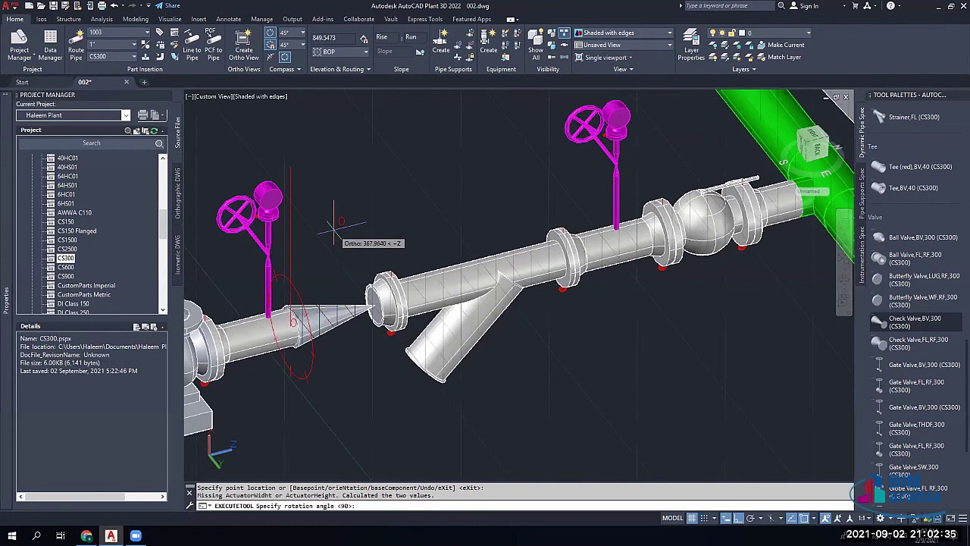
key("Return")
key("Escape")
key("Escape")
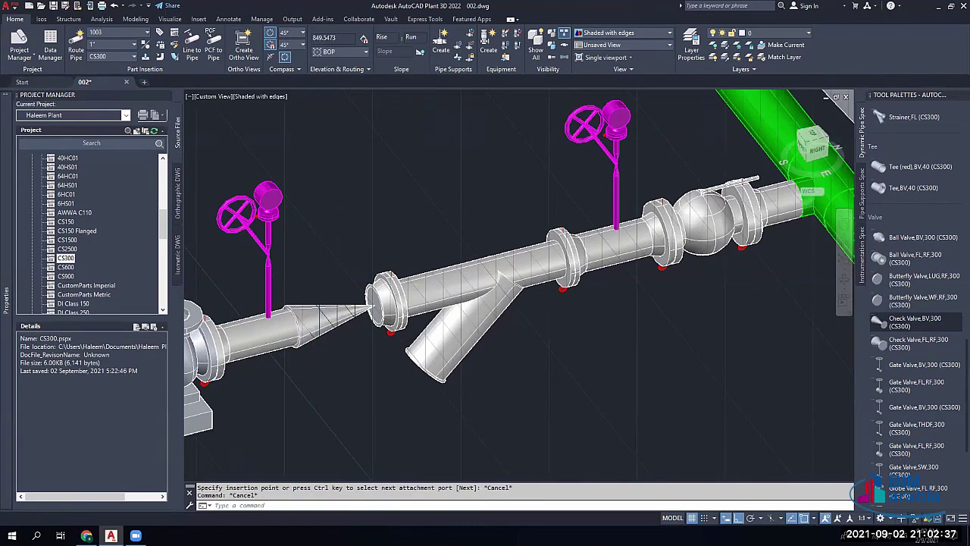
Step: Delete the BV check valve and route pipe across the gap to the flange on the Y-strainer's pump side
scroll(315, 311, "up", 2)
scroll(360, 312, "up", 2)
left_click(352, 322)
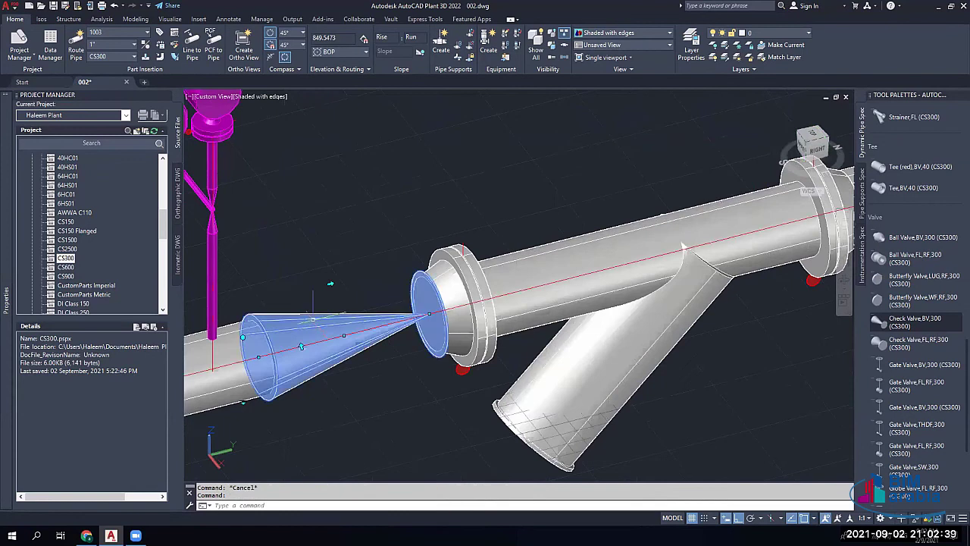
key("Delete")
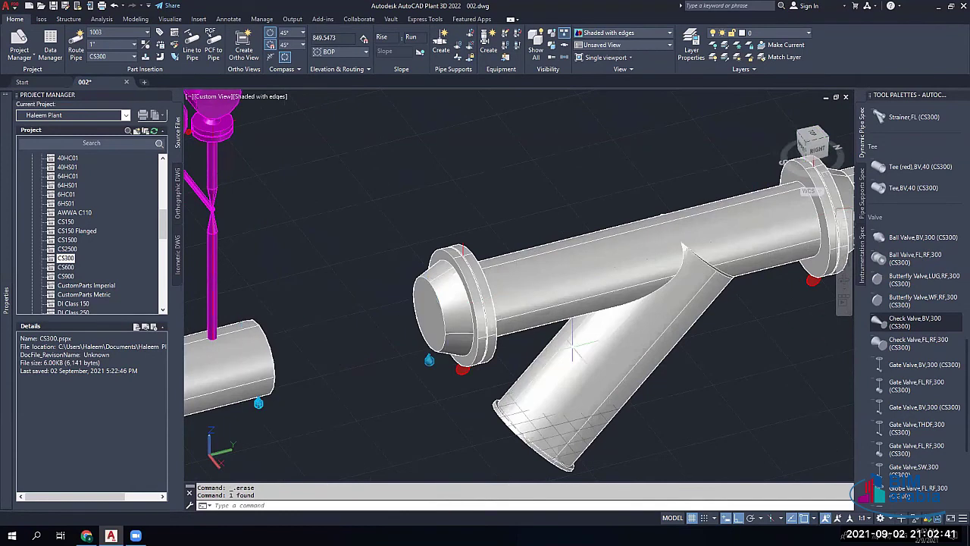
left_click(235, 362)
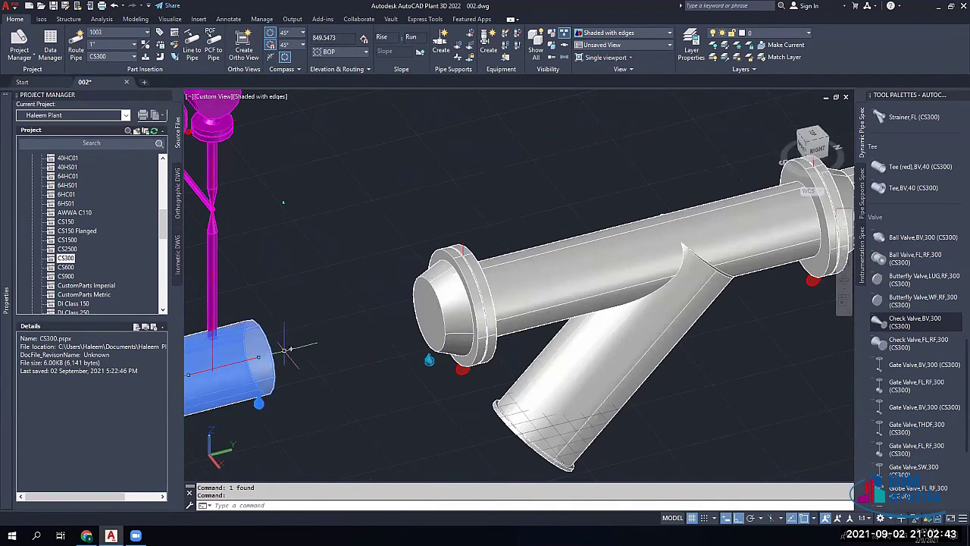
key("Escape")
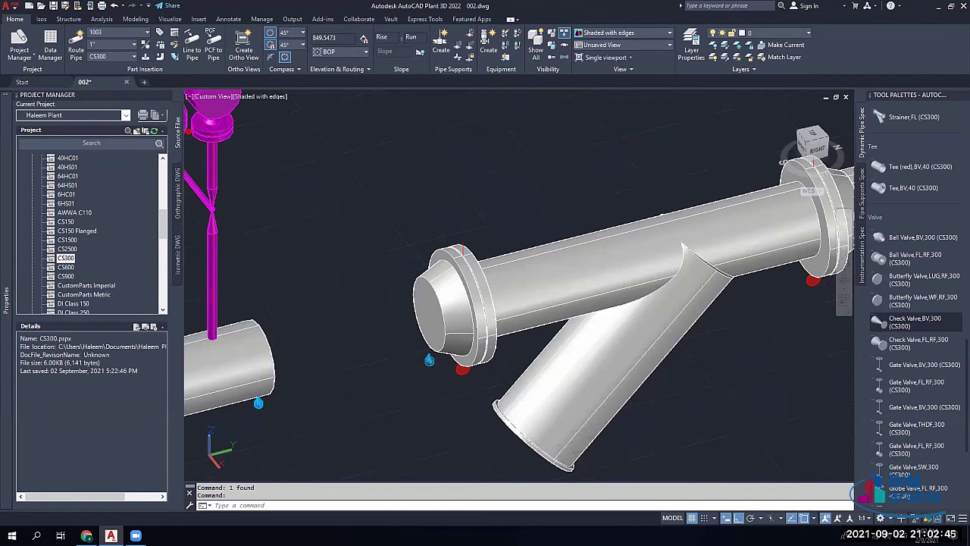
left_click(258, 402)
left_click(428, 314)
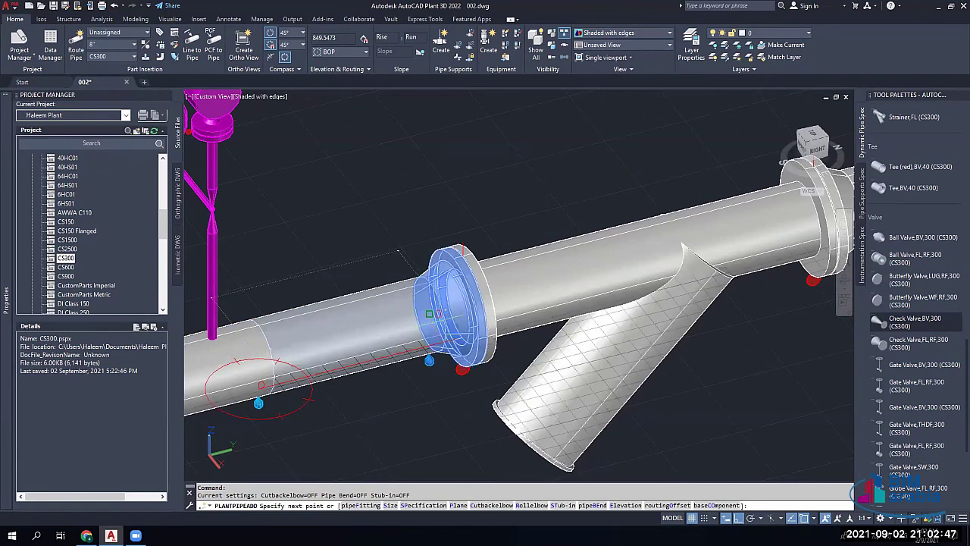
Step: Insert a Check Valve,FL,RF,300 into the pipe between the second pump and the Y-strainer with a rotation angle of 0
left_click(925, 344)
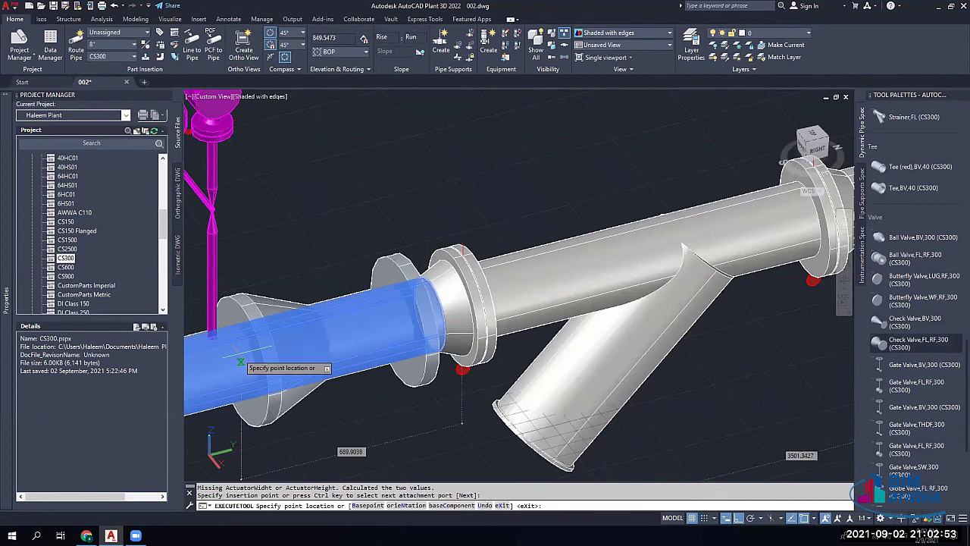
left_click(244, 361)
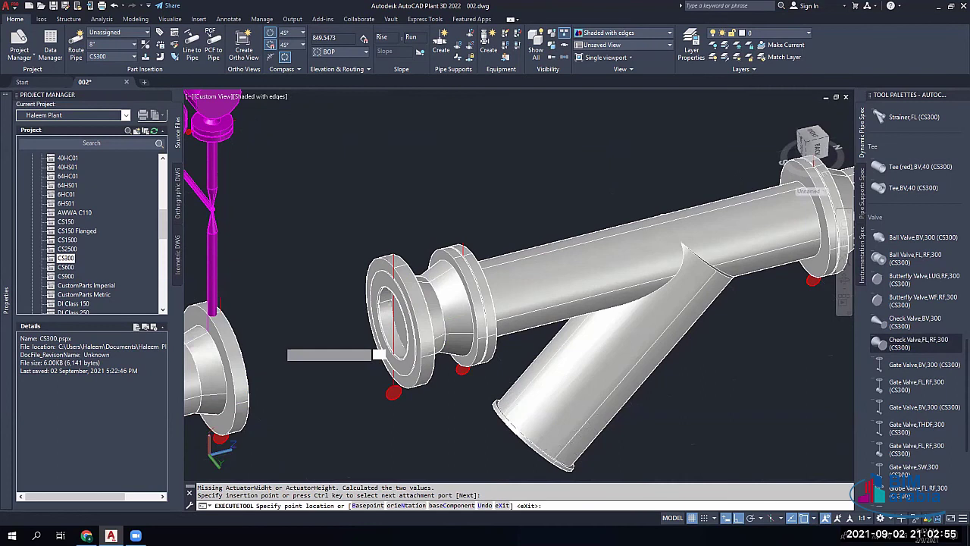
left_click(322, 252)
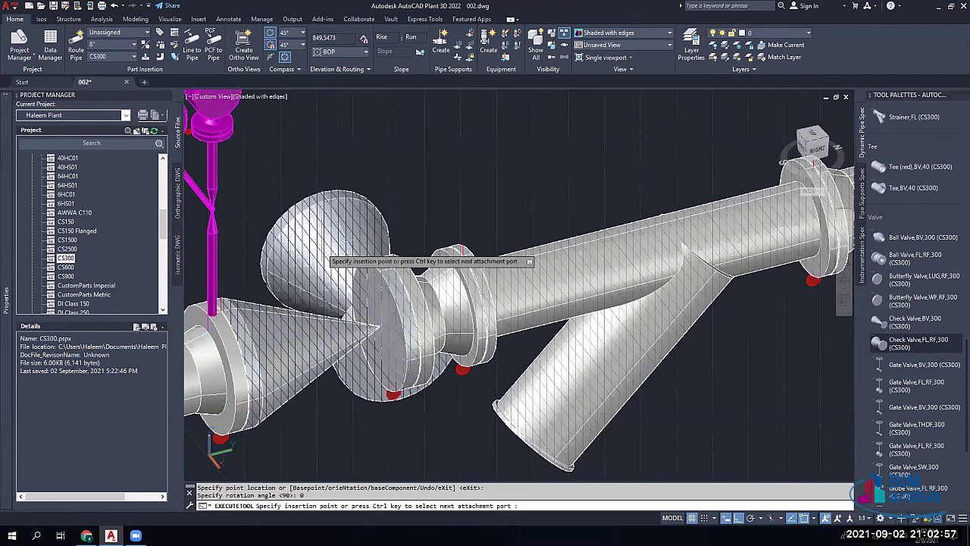
scroll(337, 309, "down", 2)
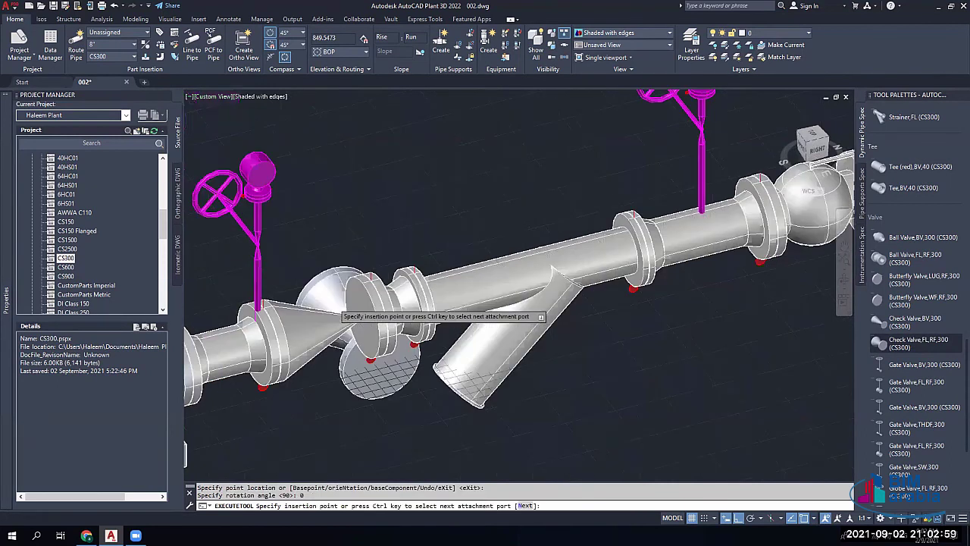
scroll(337, 309, "down", 3)
key("Escape")
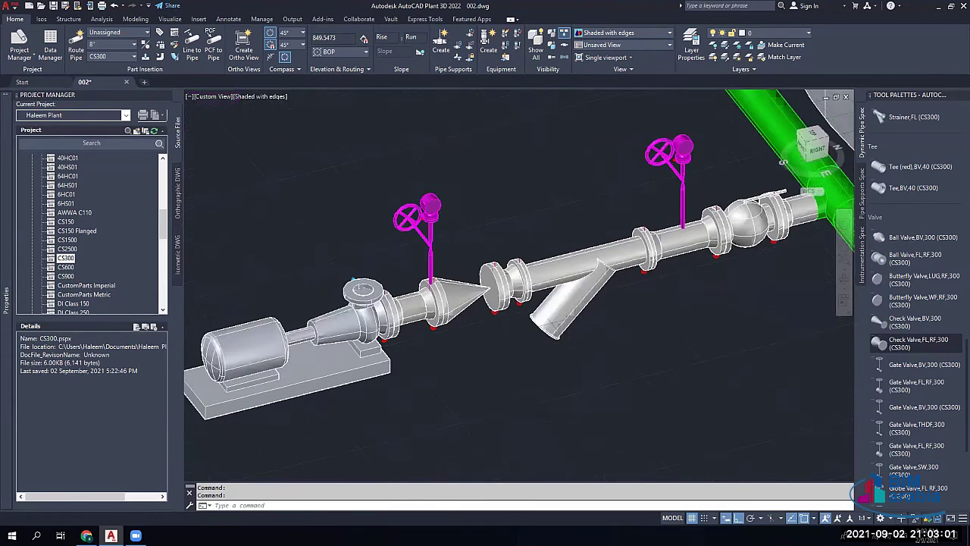
Step: Move the gate valve and gauge branch off the check valve's flange along the pipe, closer to the second pump
scroll(439, 294, "up", 3)
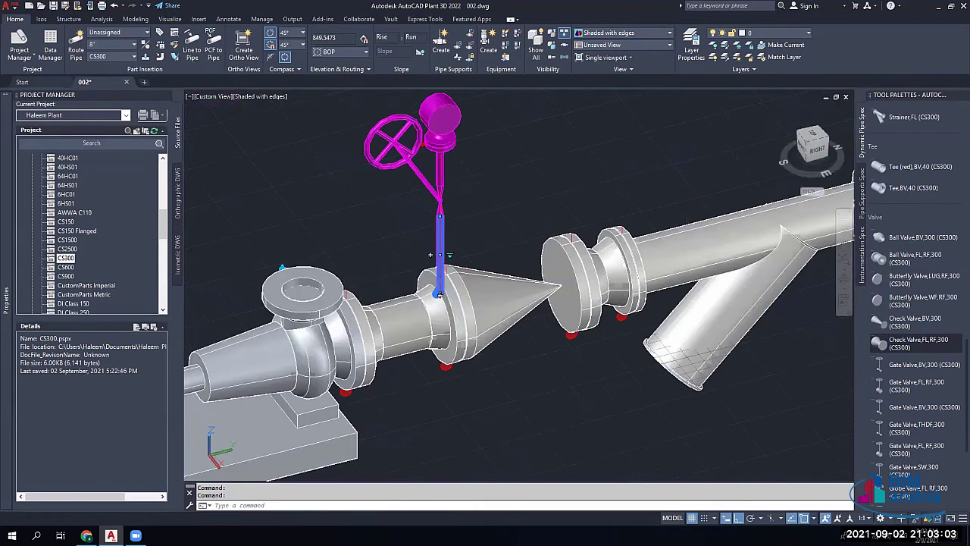
left_click(432, 255)
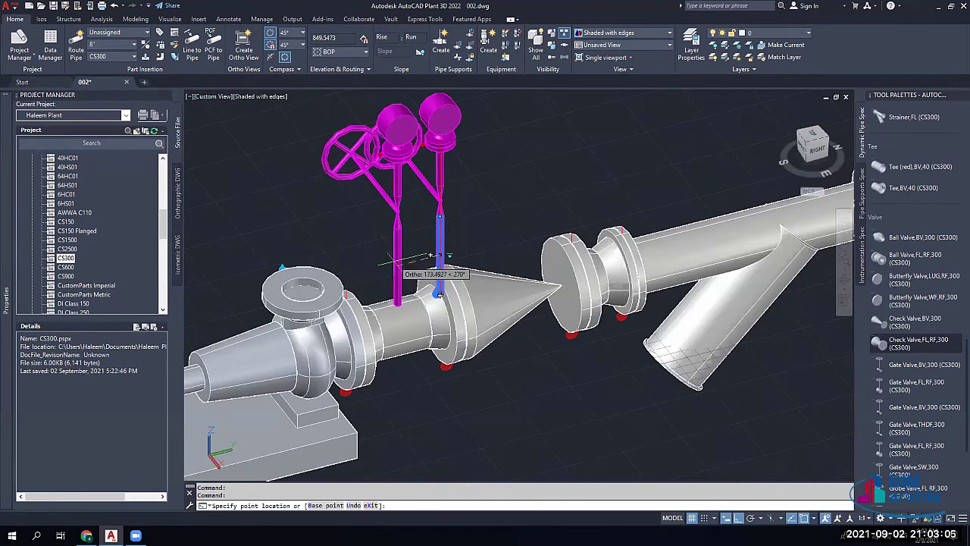
key("Escape")
key("Escape")
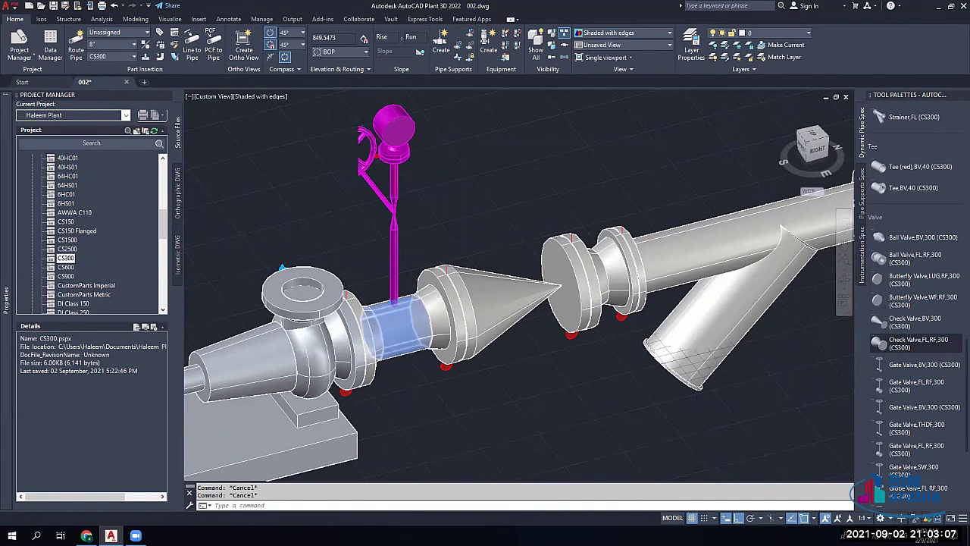
Step: Try to connect the gauge branch's open lower end to the short pipe beside the second pump by routing pipe from it
scroll(406, 294, "up", 2)
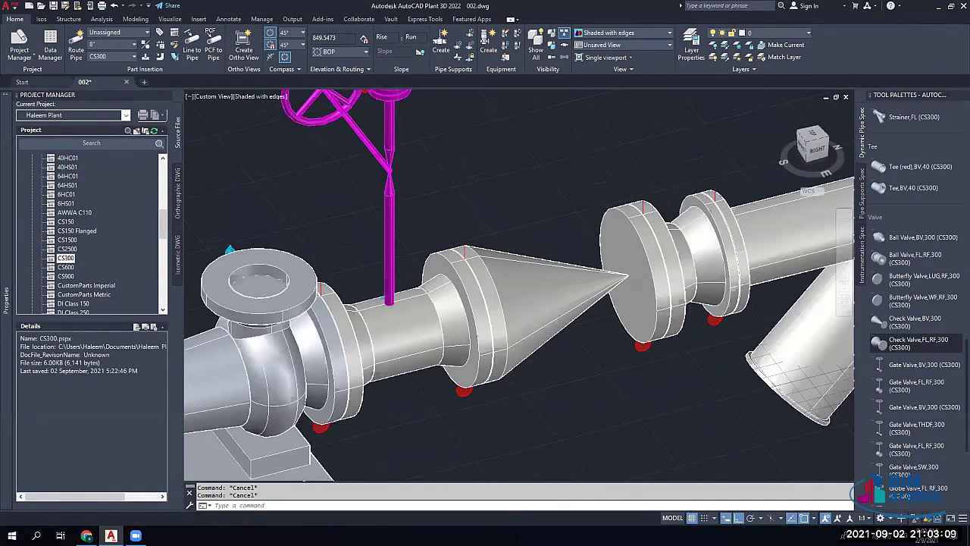
scroll(382, 296, "up", 3)
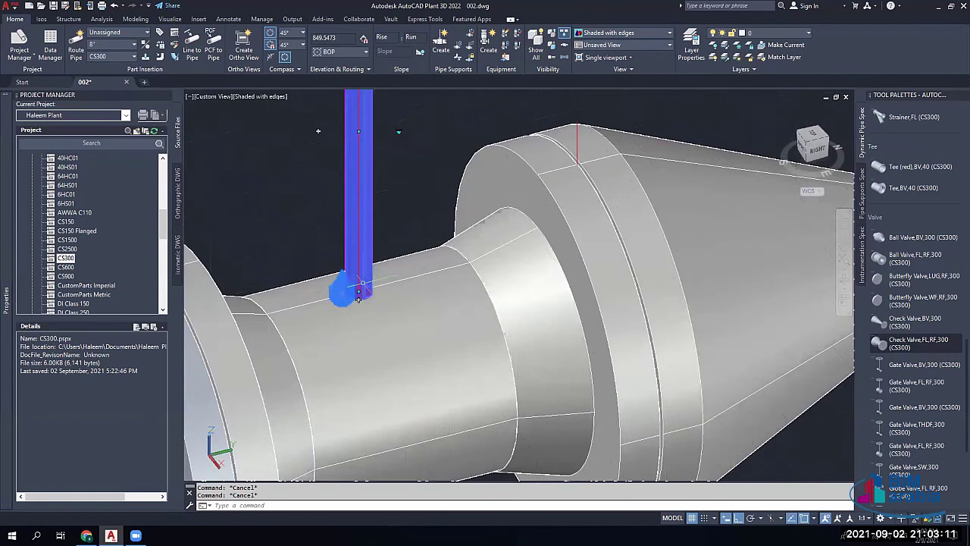
left_click(341, 281)
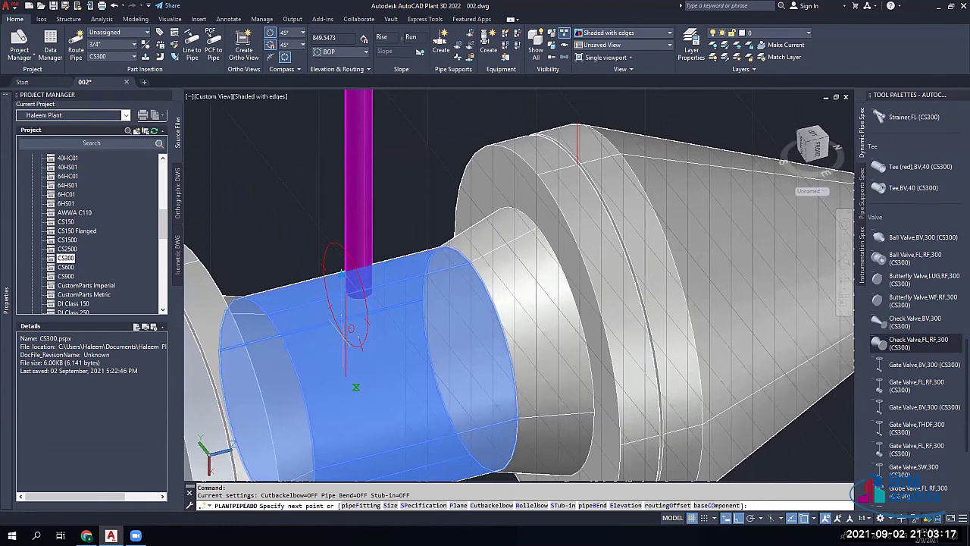
key("Return")
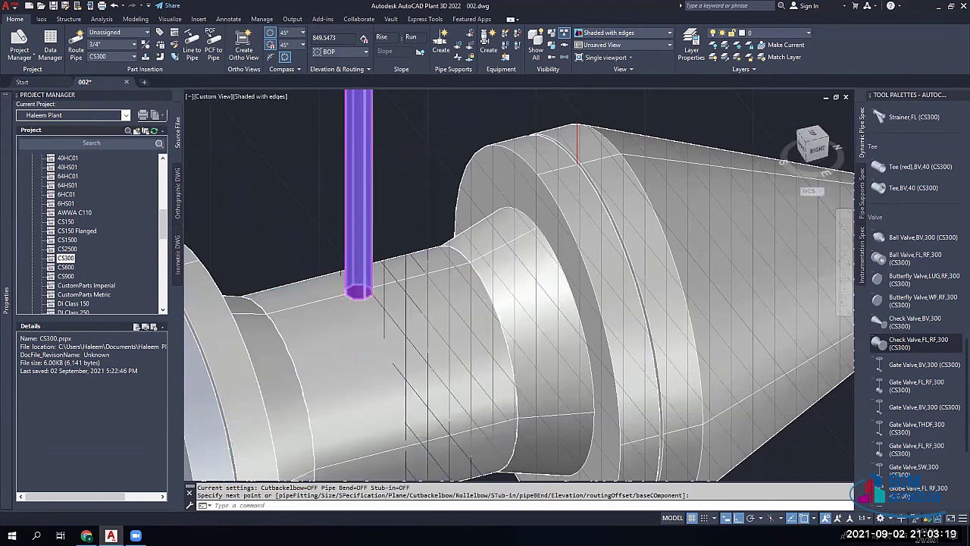
scroll(358, 299, "down", 2)
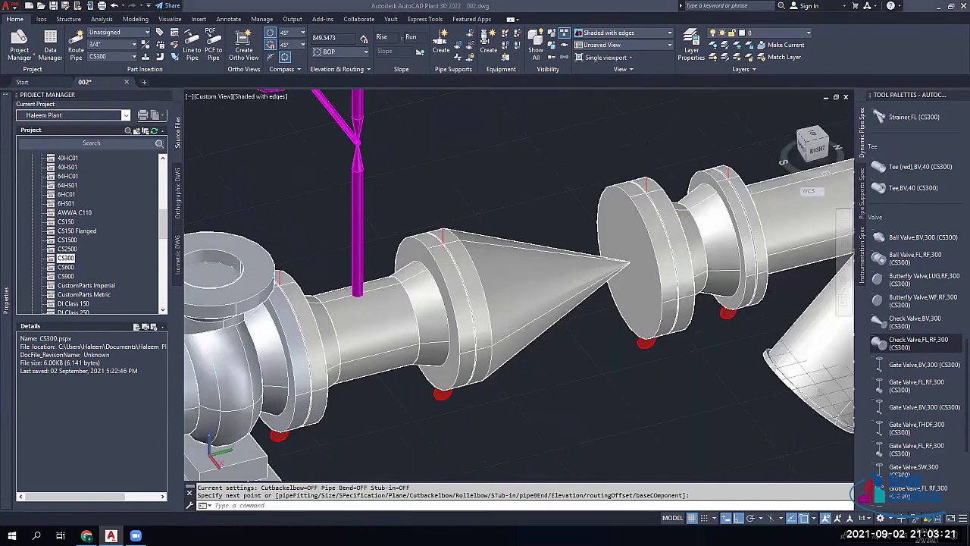
key("Escape")
middle_click_drag(348, 316, 432, 327)
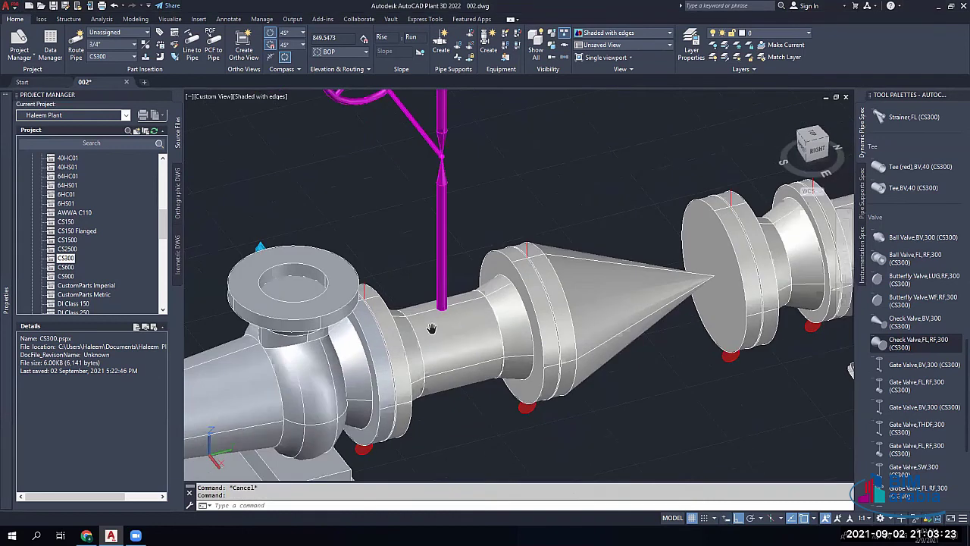
key("Escape")
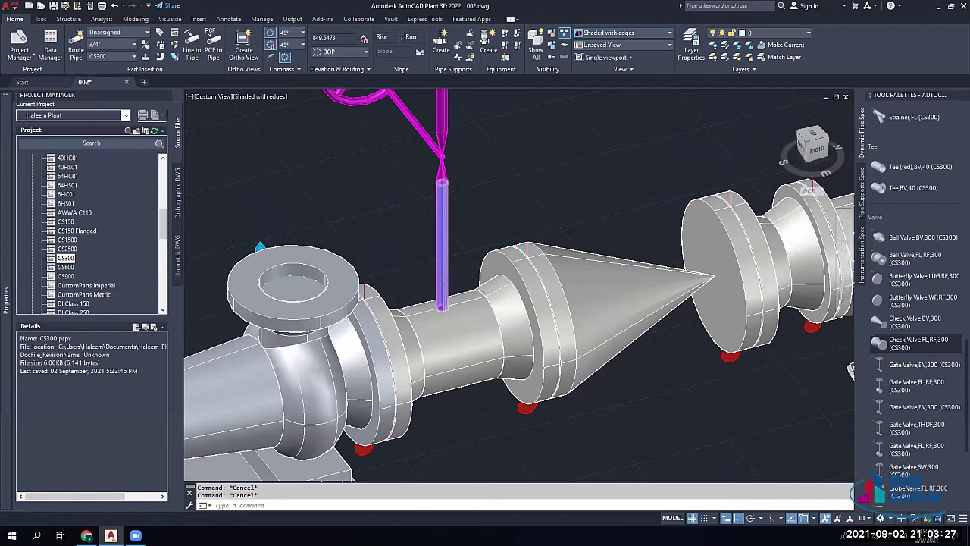
Step: Choose the Flange Stanchion (CSGE004) as the pipe support to add to the second pump's line
scroll(443, 306, "down", 2)
scroll(449, 299, "down", 2)
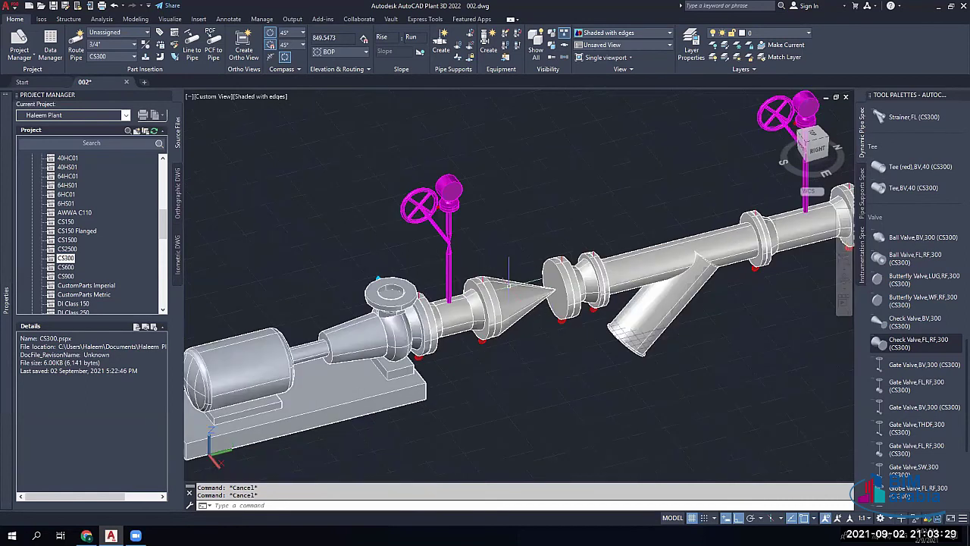
scroll(523, 272, "down", 3)
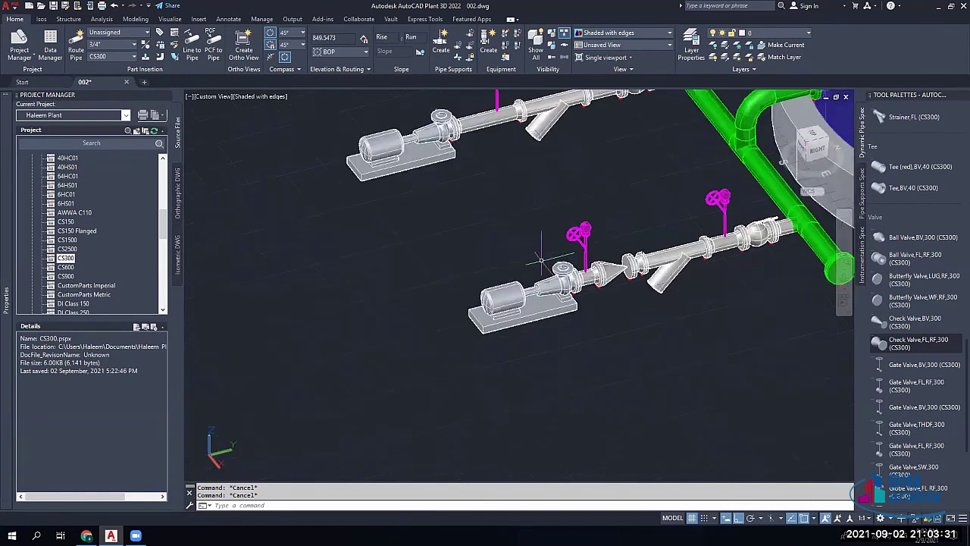
middle_click_drag(569, 130, 477, 180)
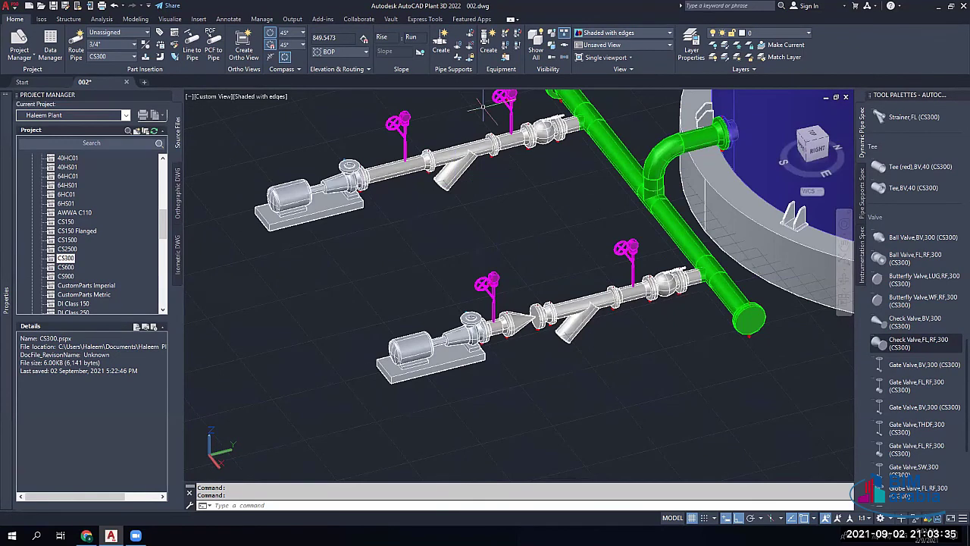
middle_click_drag(603, 168, 397, 151)
scroll(478, 249, "up", 2)
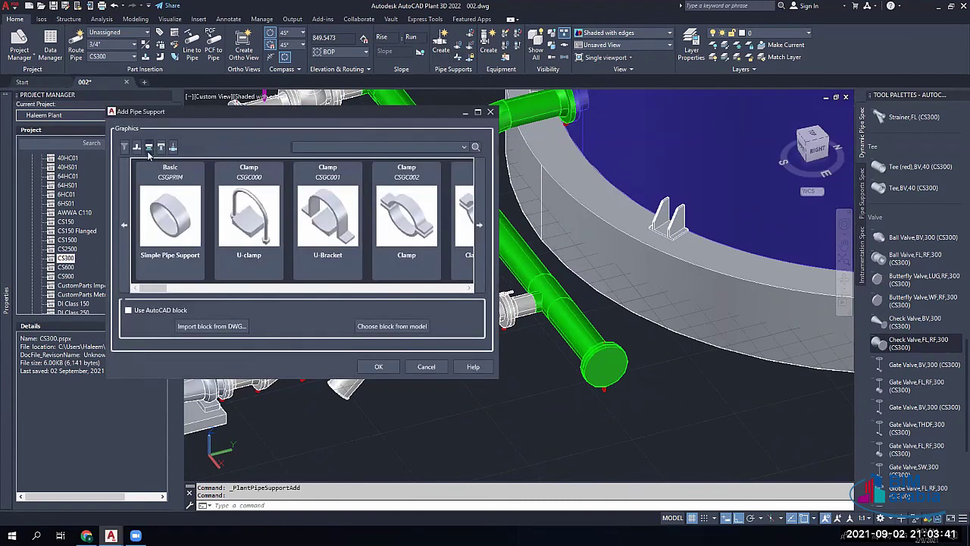
left_click(149, 148)
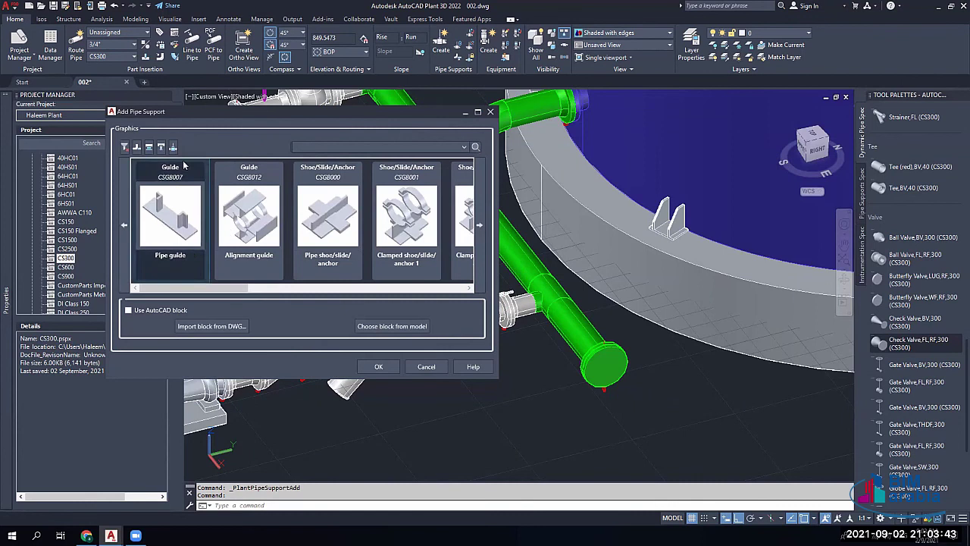
left_click(173, 148)
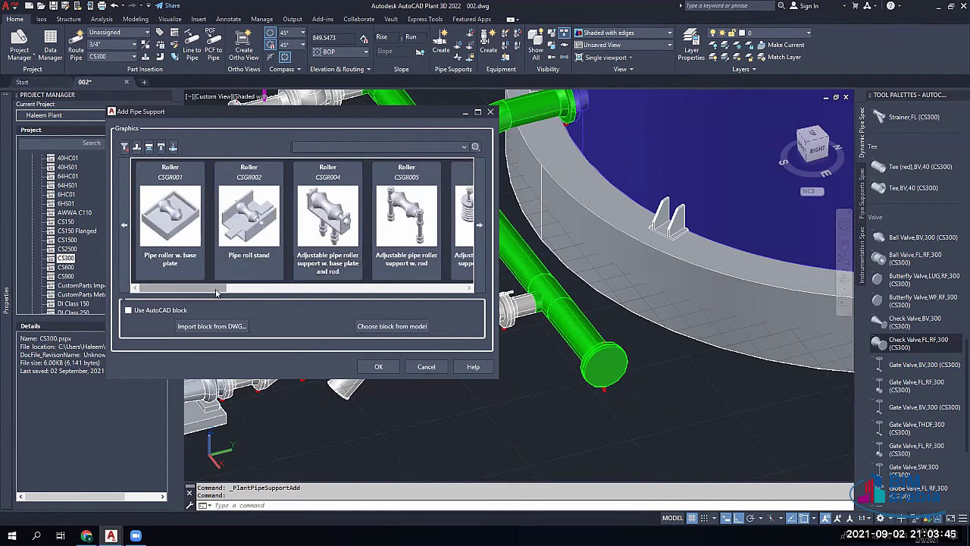
left_click_drag(212, 292, 439, 290)
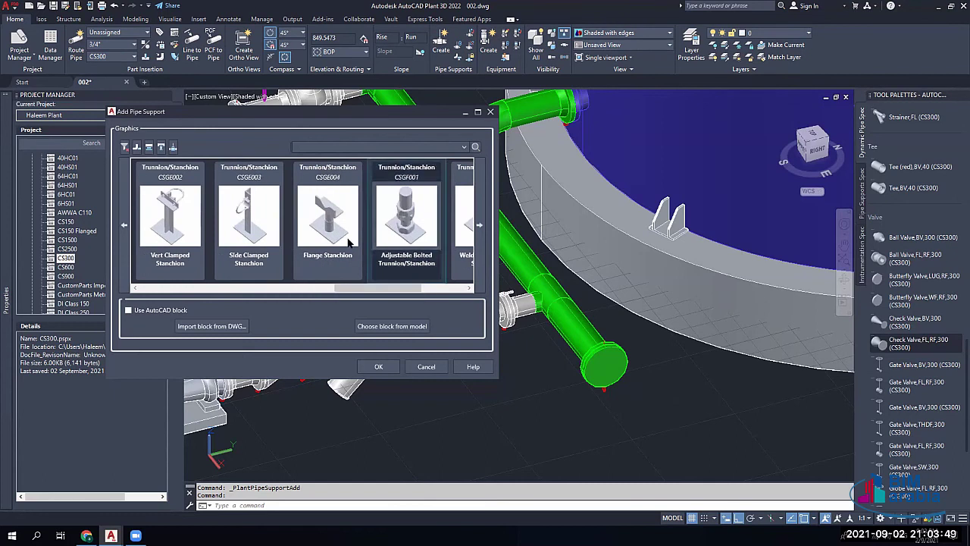
left_click(327, 211)
left_click(378, 366)
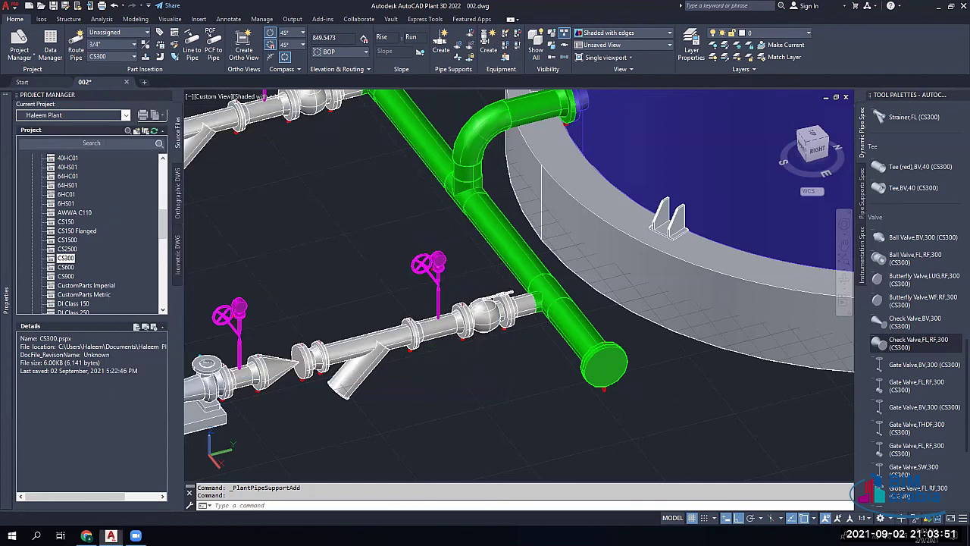
Step: Place a flange stanchion under each of the two flanges of the ball valve near the green header
scroll(441, 348, "up", 2)
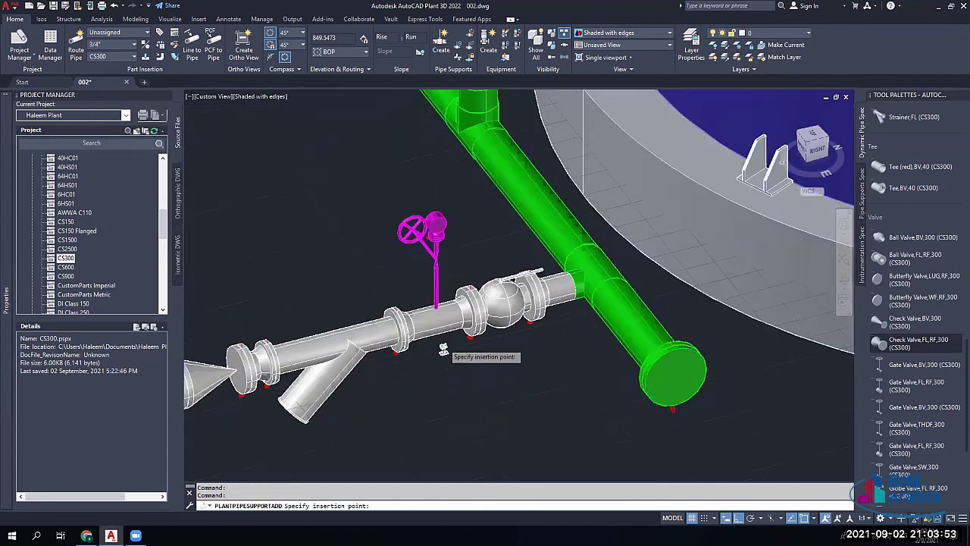
scroll(447, 338, "up", 4)
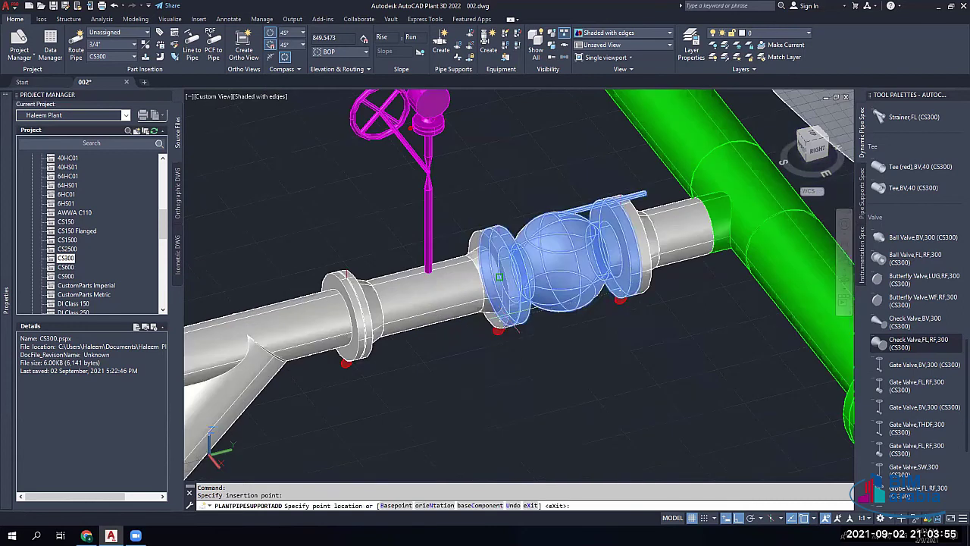
left_click(504, 333)
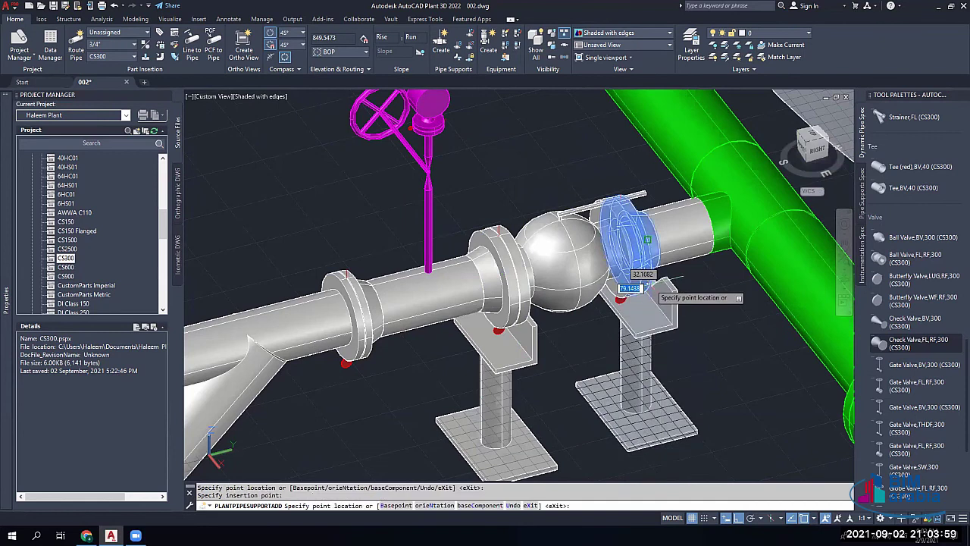
left_click(648, 287)
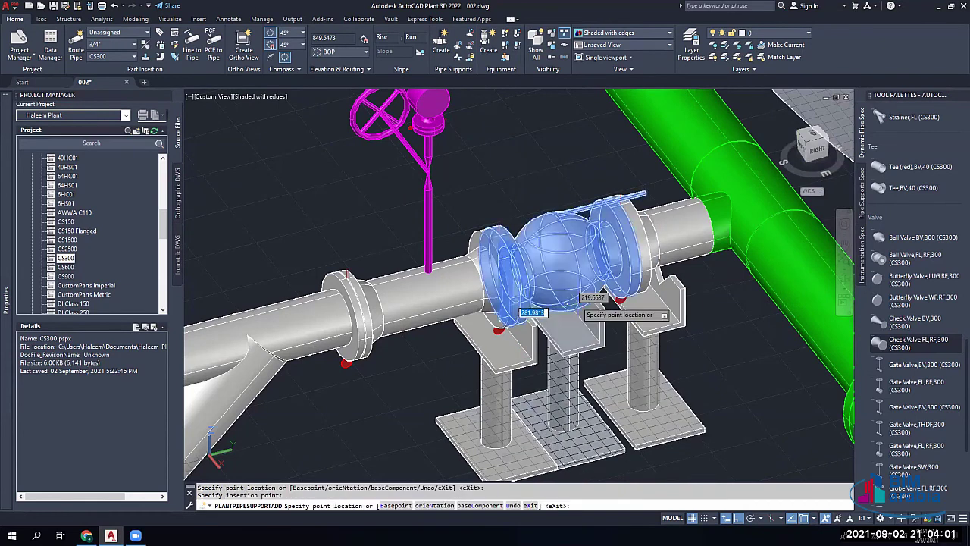
left_click(500, 307)
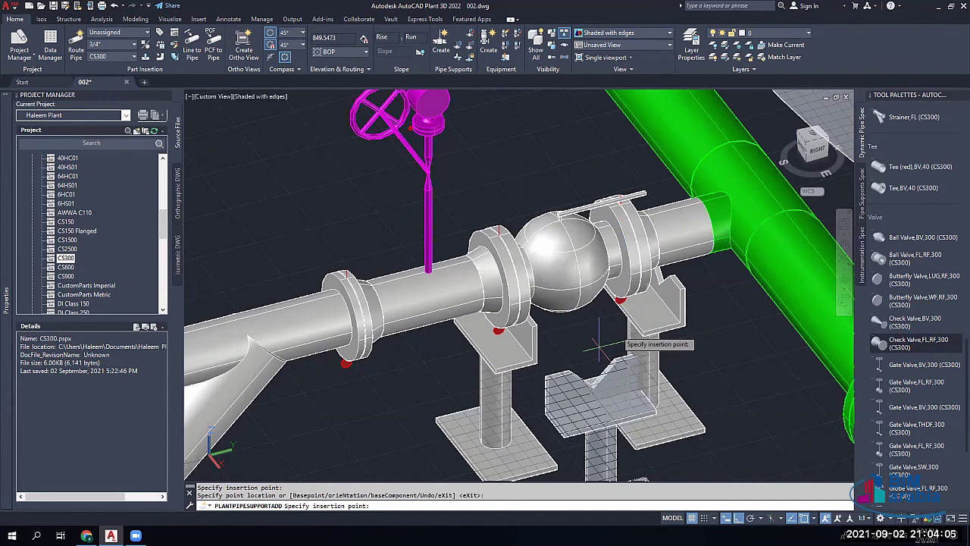
scroll(599, 344, "down", 4)
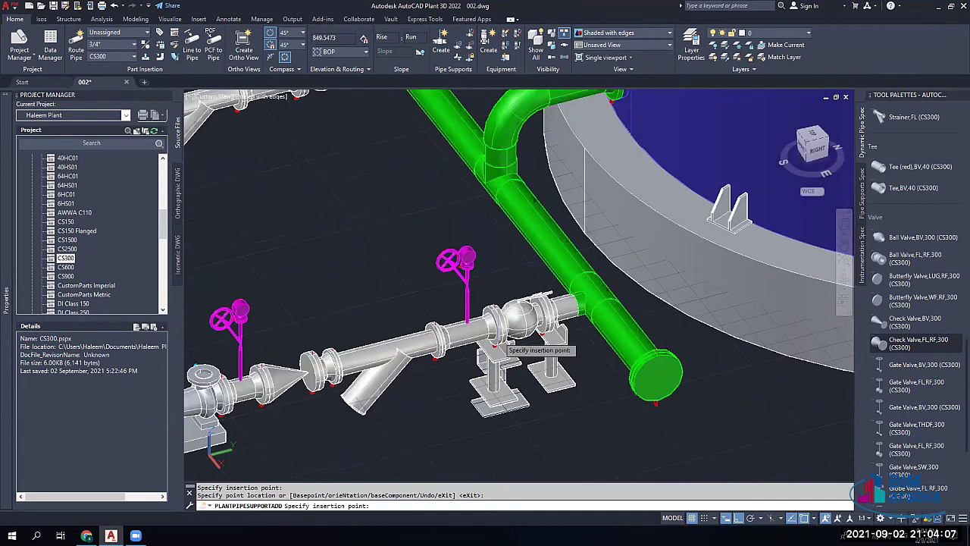
key("Escape")
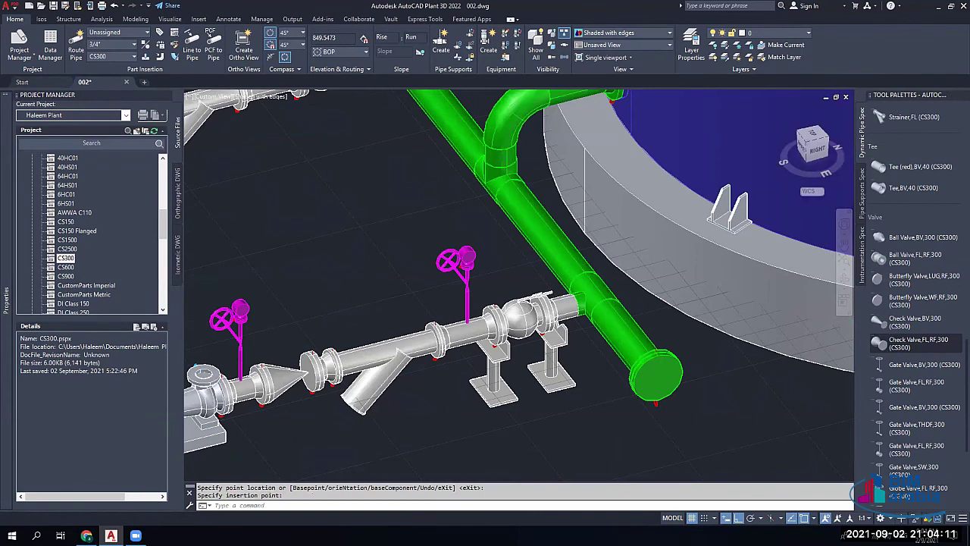
Step: Examine how the two flange stanchions meet the ball valve's flanges on the second pump's line
scroll(515, 386, "up", 2)
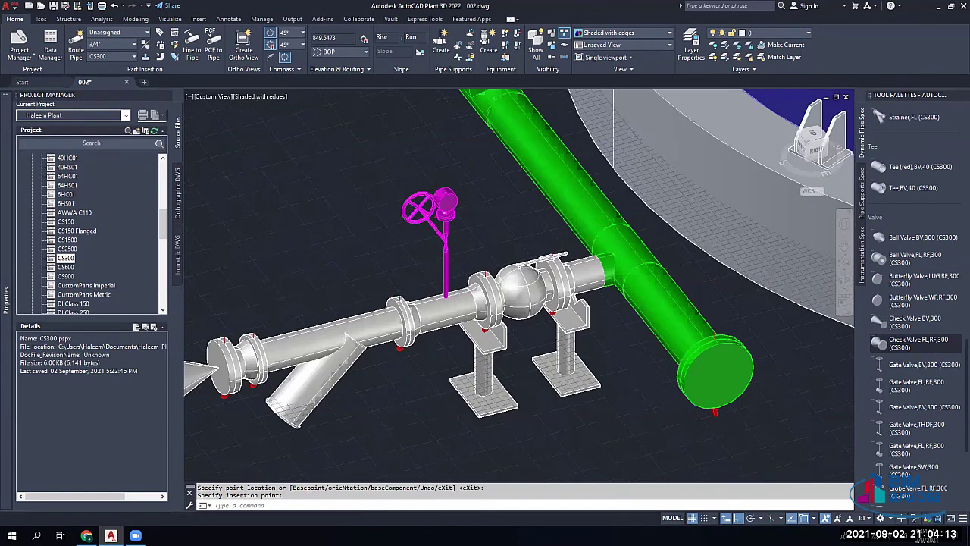
scroll(518, 382, "up", 4)
left_click(616, 303)
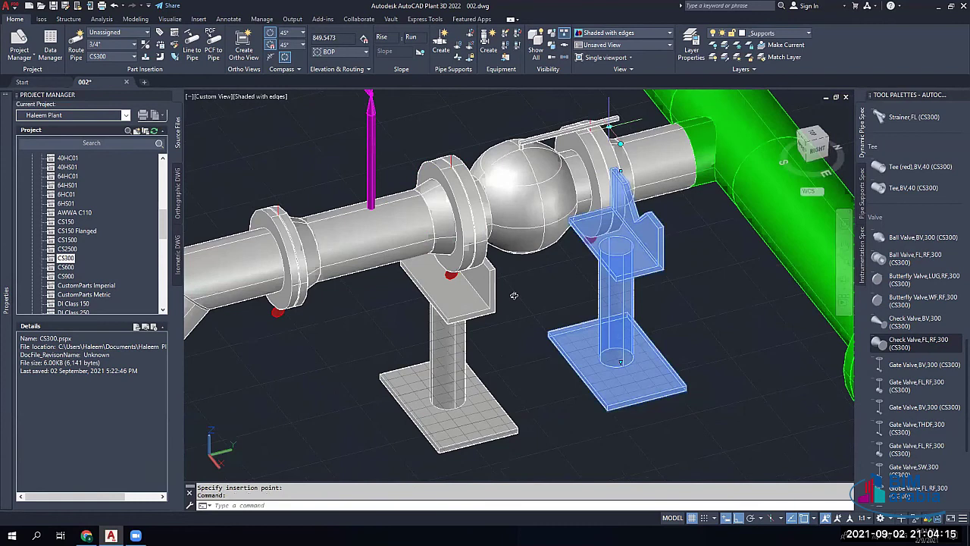
middle_click_drag(591, 274, 565, 272, "shift")
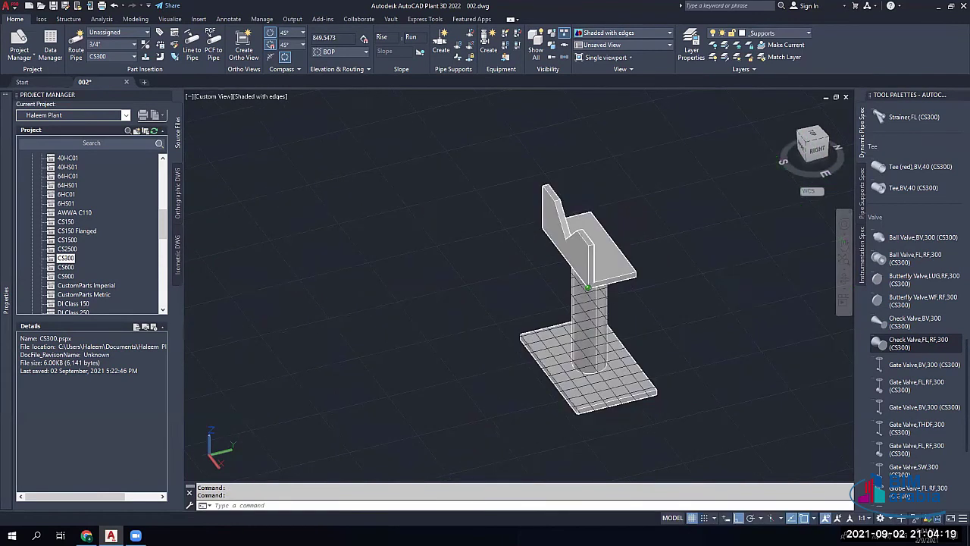
key("Escape")
key("Escape")
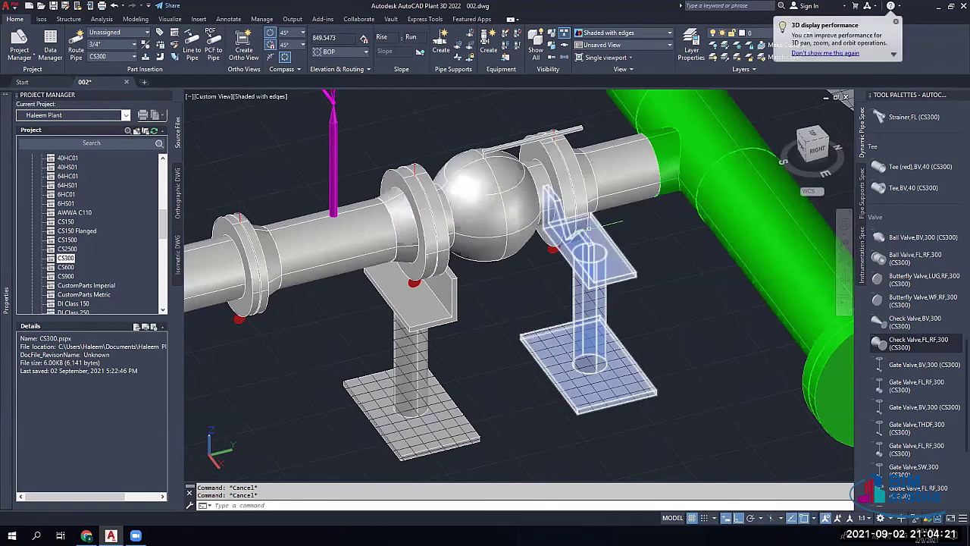
scroll(588, 228, "up", 3)
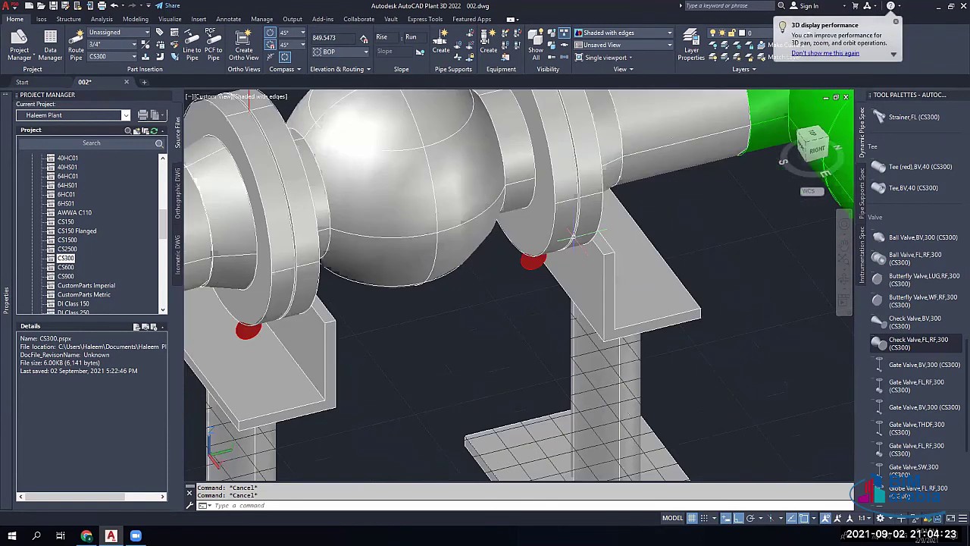
scroll(573, 239, "down", 4)
scroll(445, 257, "up", 2)
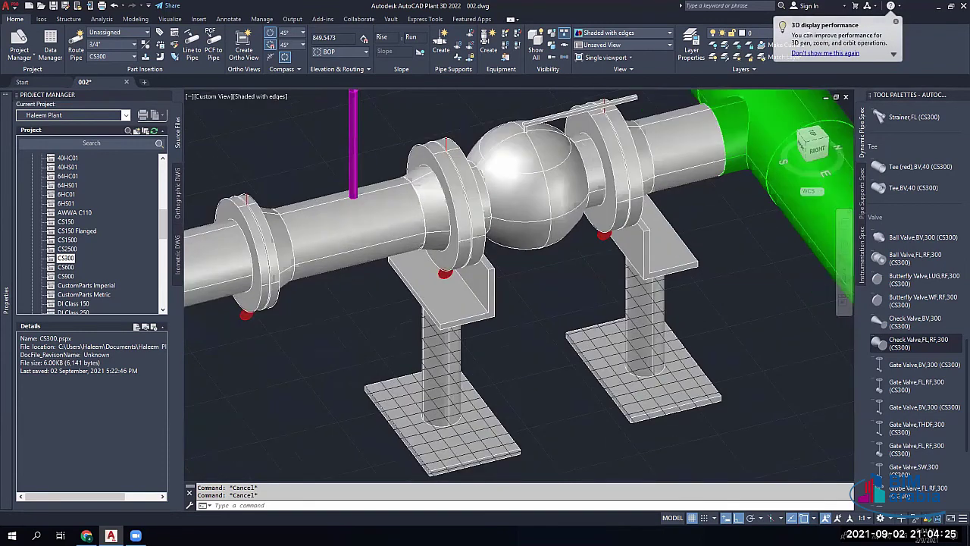
scroll(448, 285, "up", 2)
left_click(449, 285)
Step: Review both pump lines, the green header and the tank, including their place in the whole plant
scroll(448, 285, "down", 7)
middle_click_drag(329, 294, 523, 256)
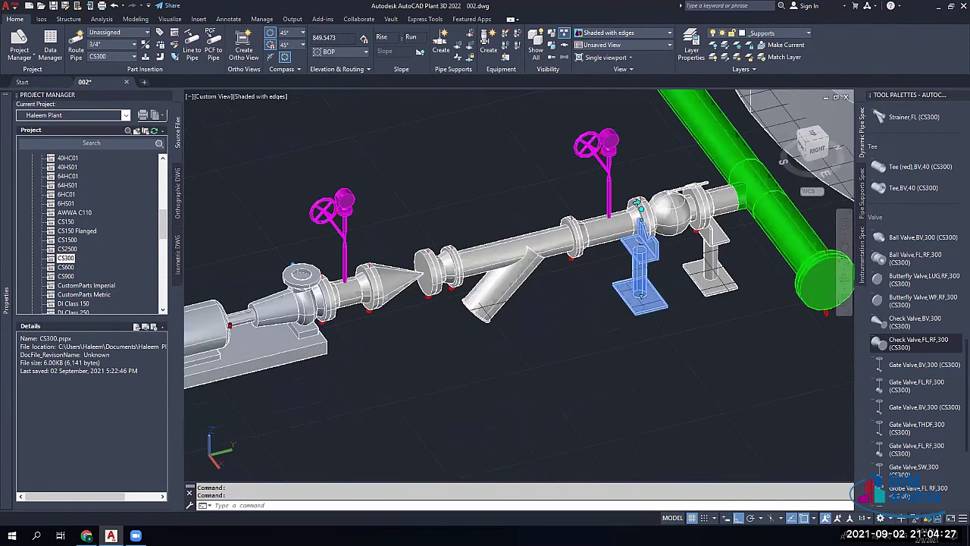
scroll(507, 265, "up", 2)
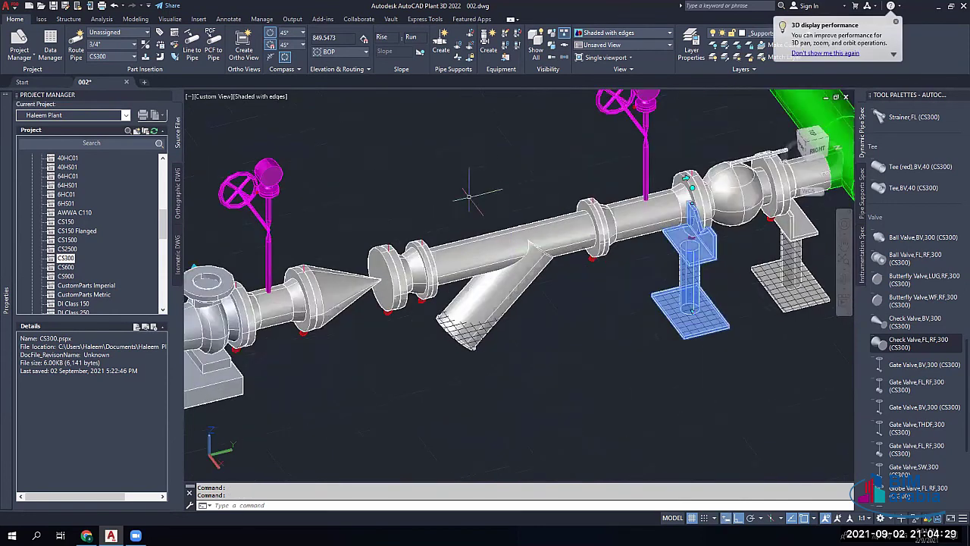
scroll(461, 213, "down", 2)
scroll(477, 202, "down", 5)
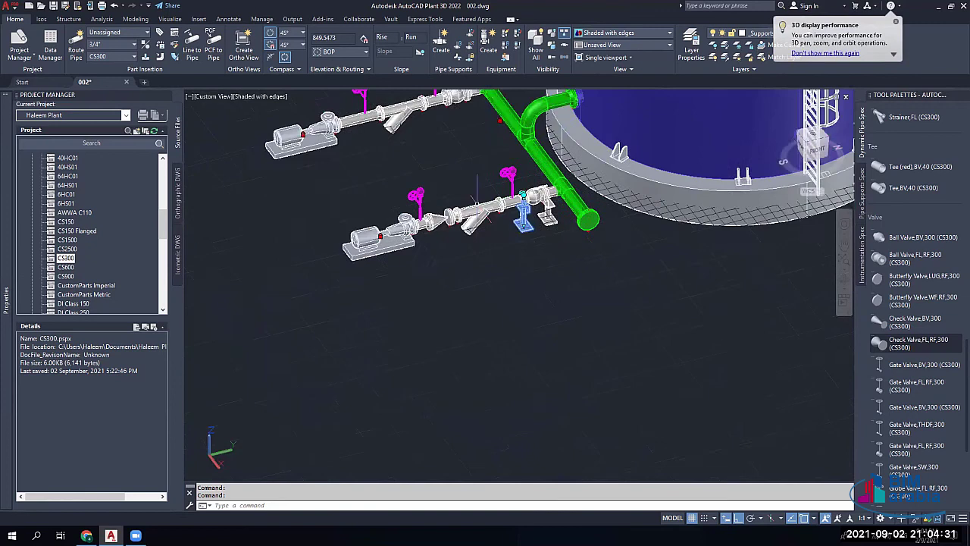
middle_click_drag(733, 128, 688, 184)
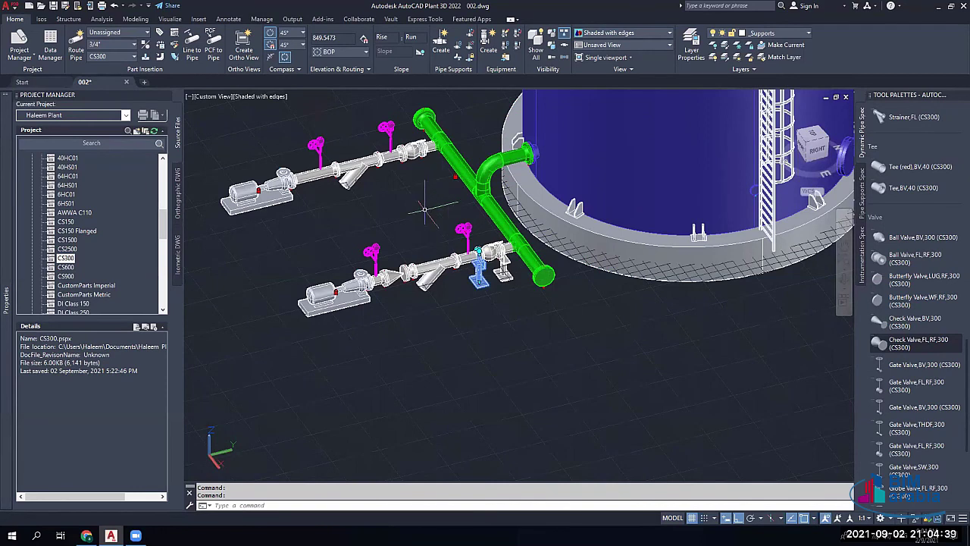
middle_click_drag(423, 215, 326, 277)
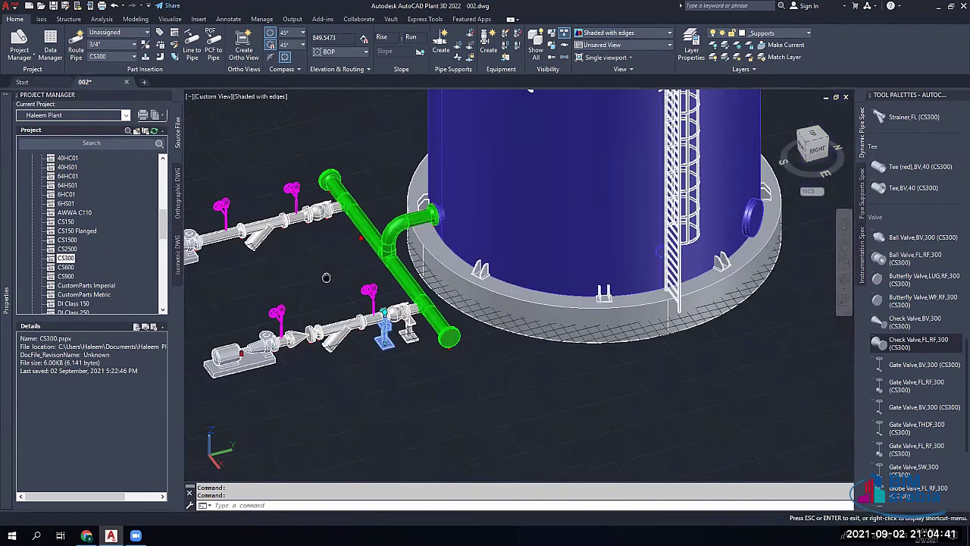
middle_click_drag(326, 277, 331, 323)
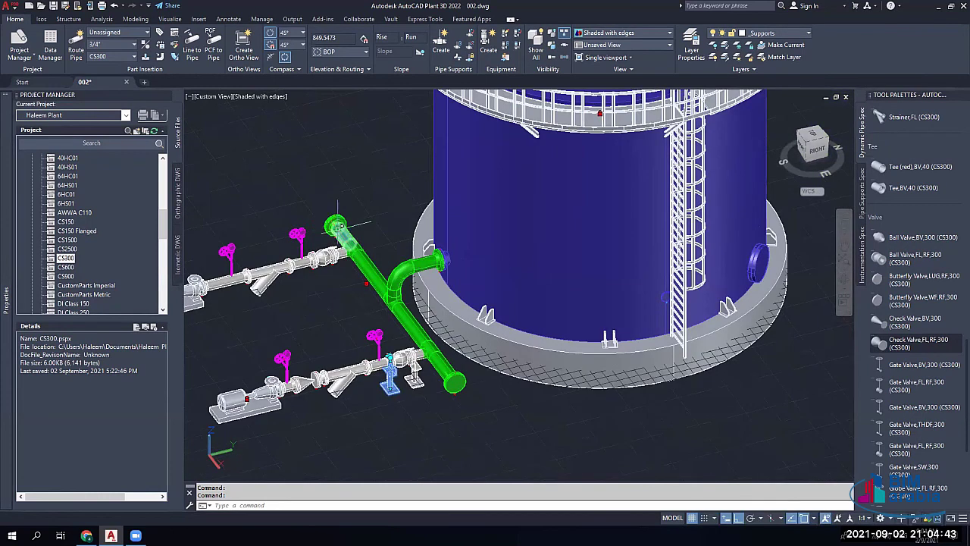
middle_click_drag(291, 226, 291, 226)
left_click_drag(291, 226, 403, 229)
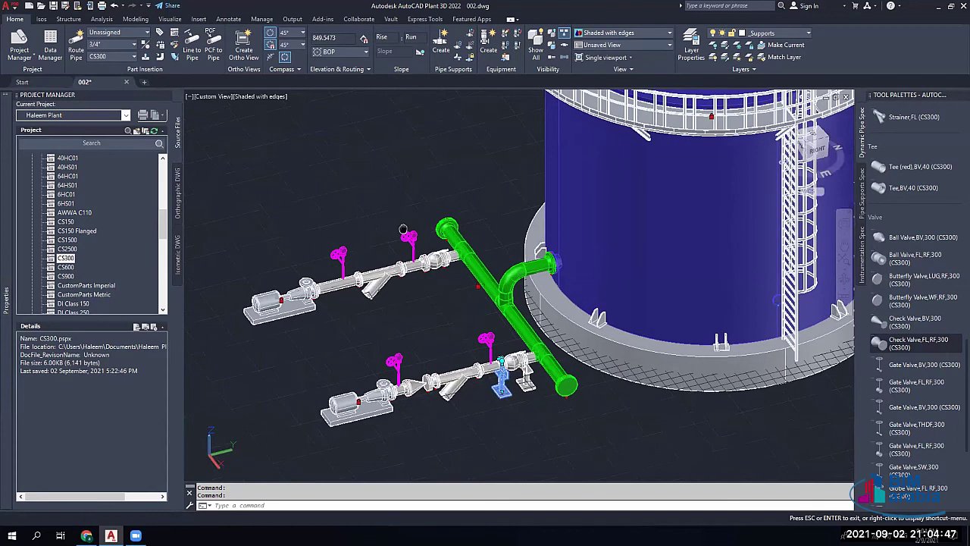
middle_click_drag(403, 229, 375, 221)
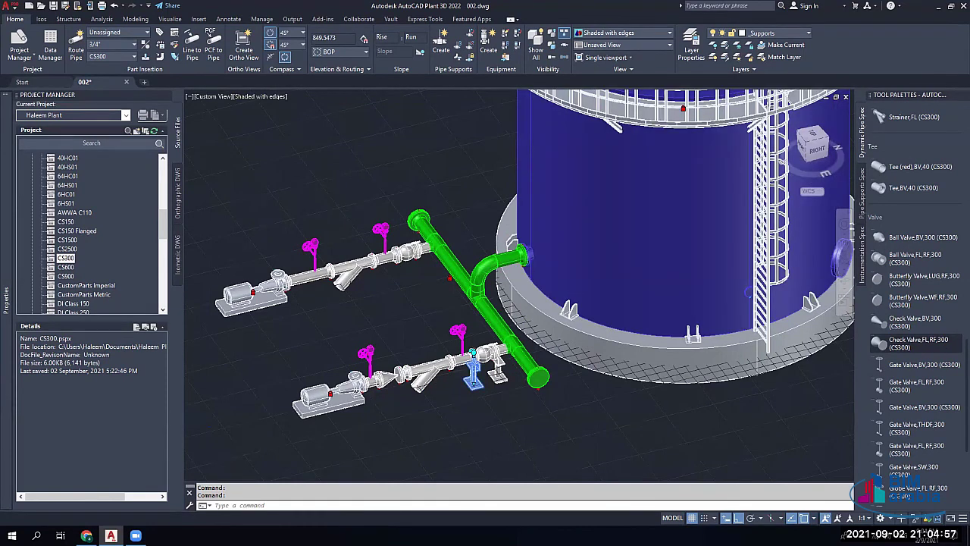
scroll(607, 184, "down", 2)
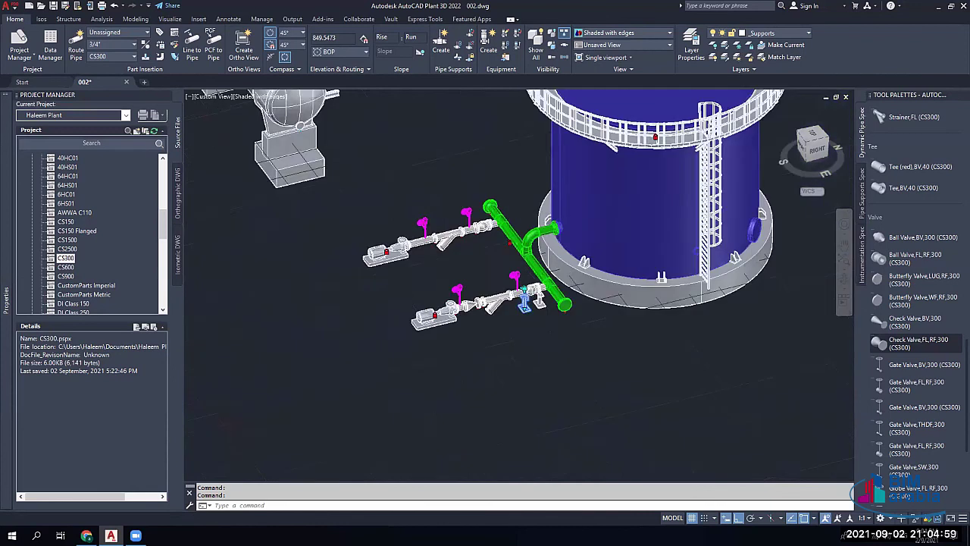
scroll(606, 189, "down", 2)
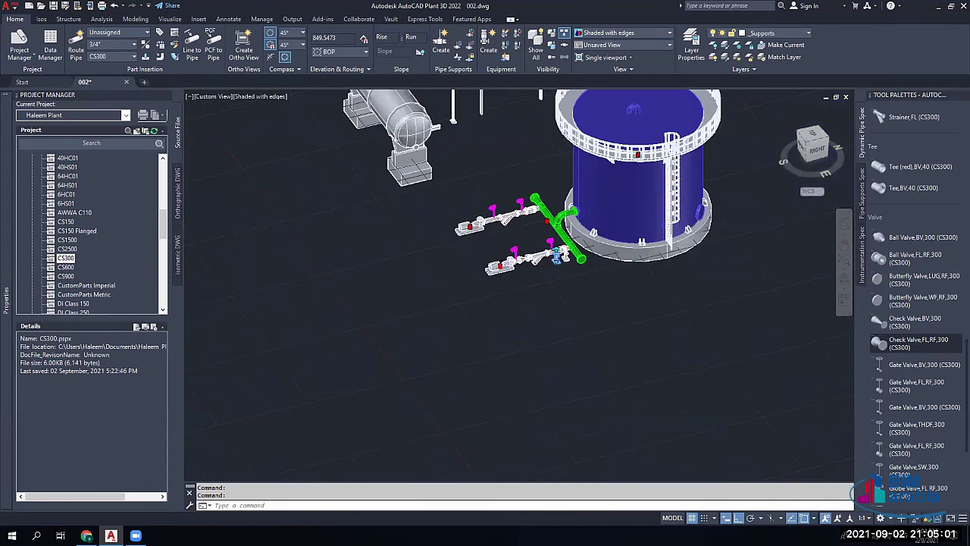
scroll(330, 388, "down", 2)
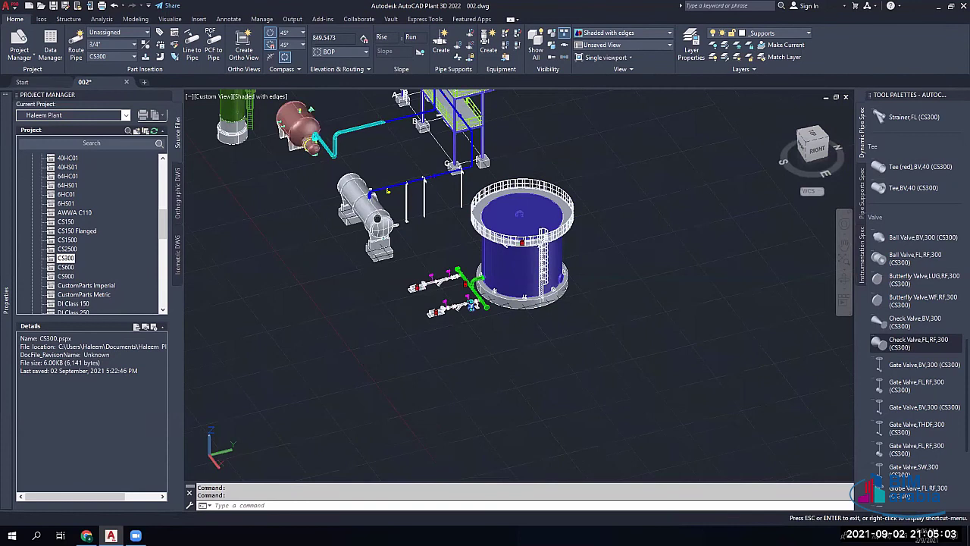
middle_click_drag(330, 387, 327, 391)
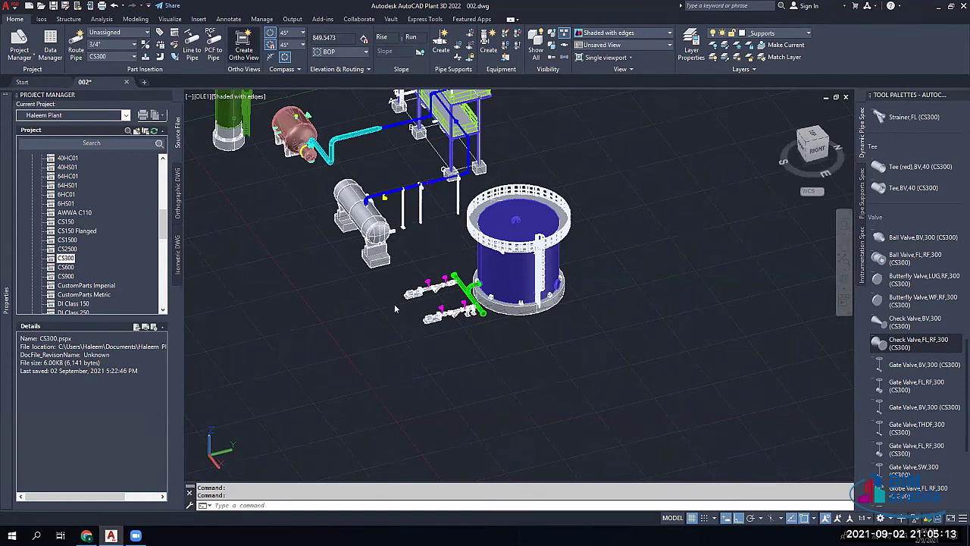
Step: Create a new orthographic drawing of the plant model named piping layout
key("Return")
type("pii")
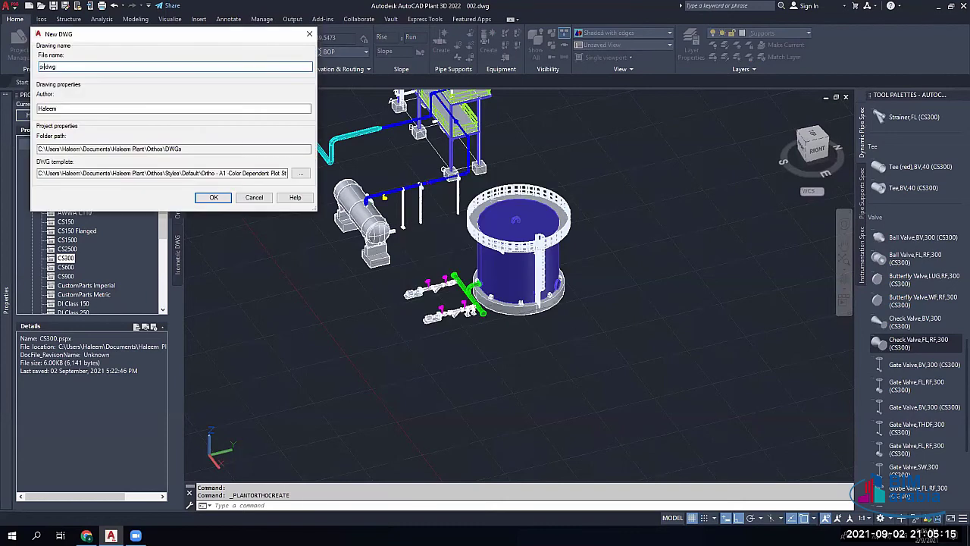
type("ping layout")
key("Return")
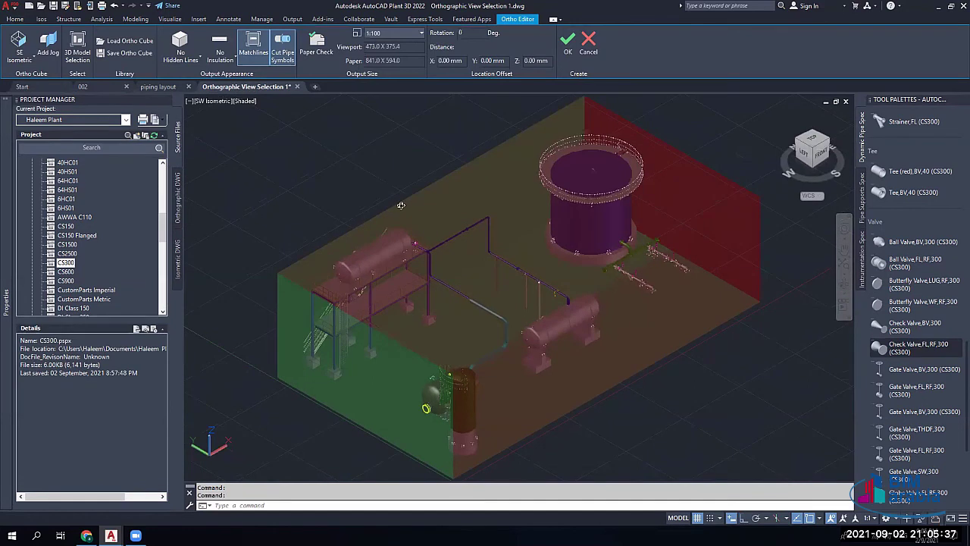
Step: Set the orthographic view to Top with Hidden Line Piping and check how it fits the paper at 1:100
middle_click_drag(426, 294, 427, 210)
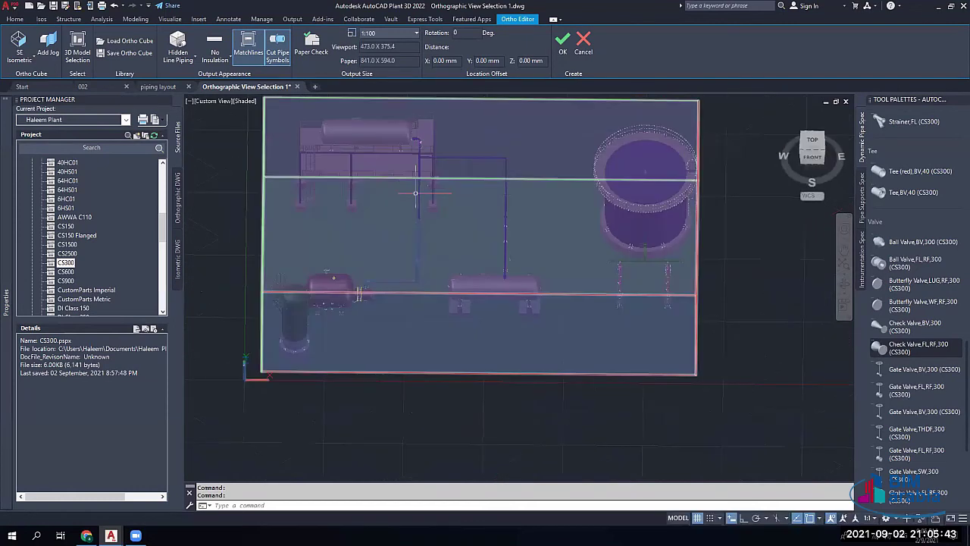
left_click(309, 54)
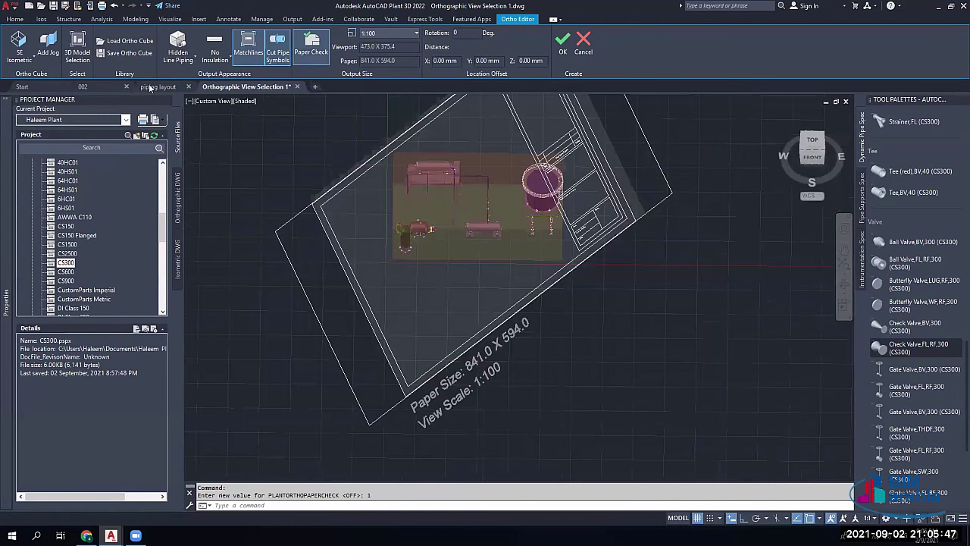
left_click(30, 59)
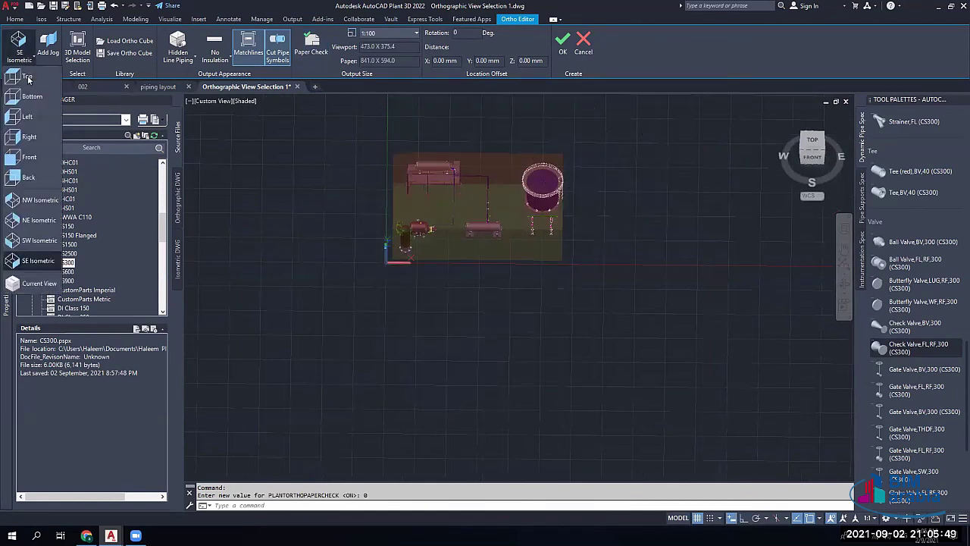
left_click(27, 77)
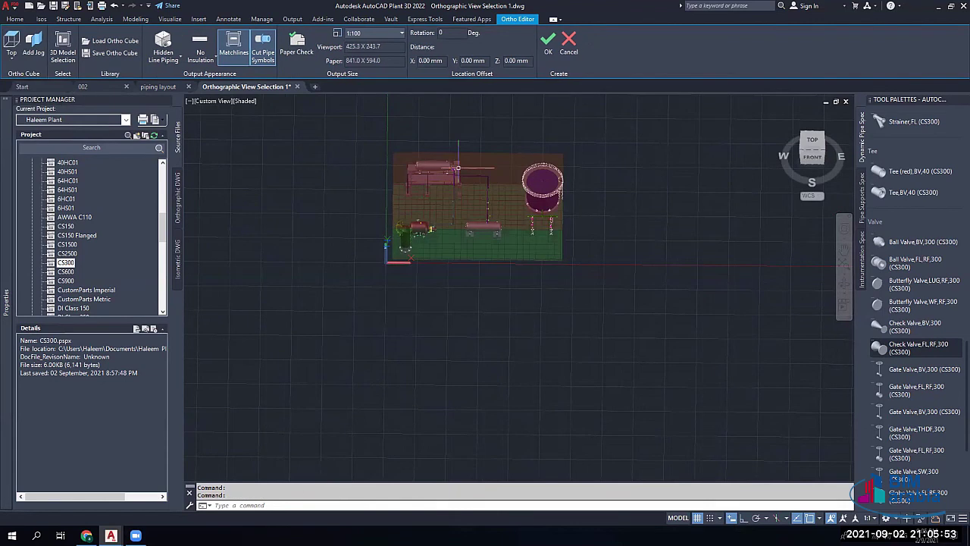
left_click(288, 53)
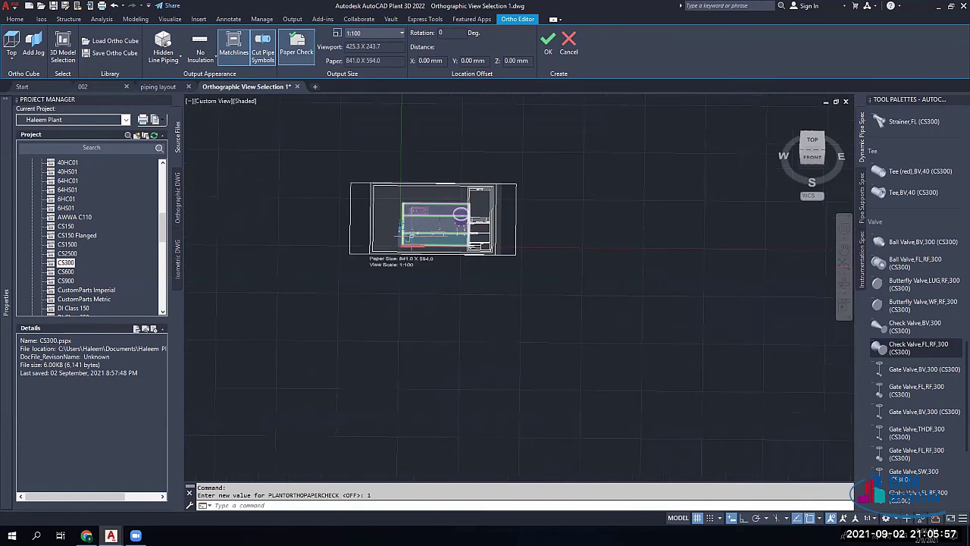
Step: Create the top view and place its viewport in the upper-left area of the piping layout sheet
left_click(547, 45)
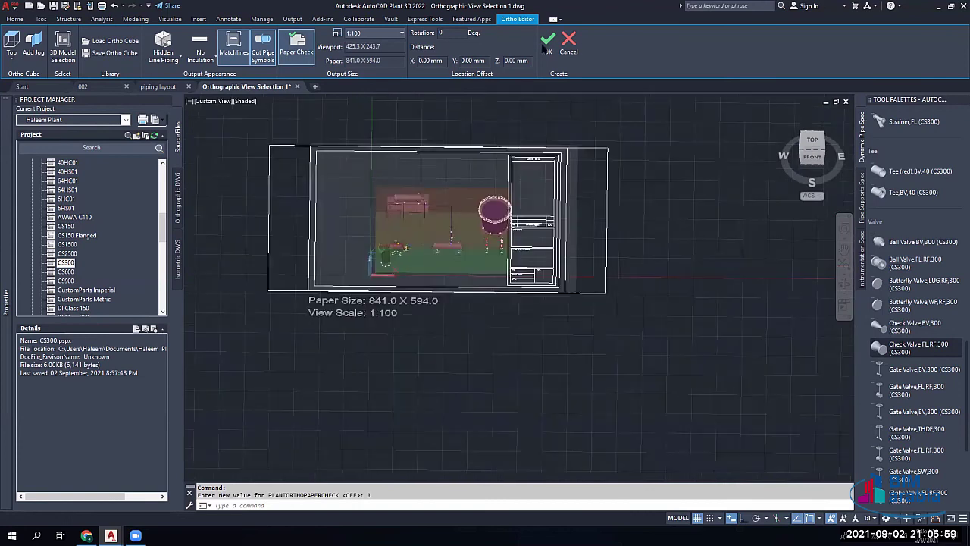
left_click(547, 48)
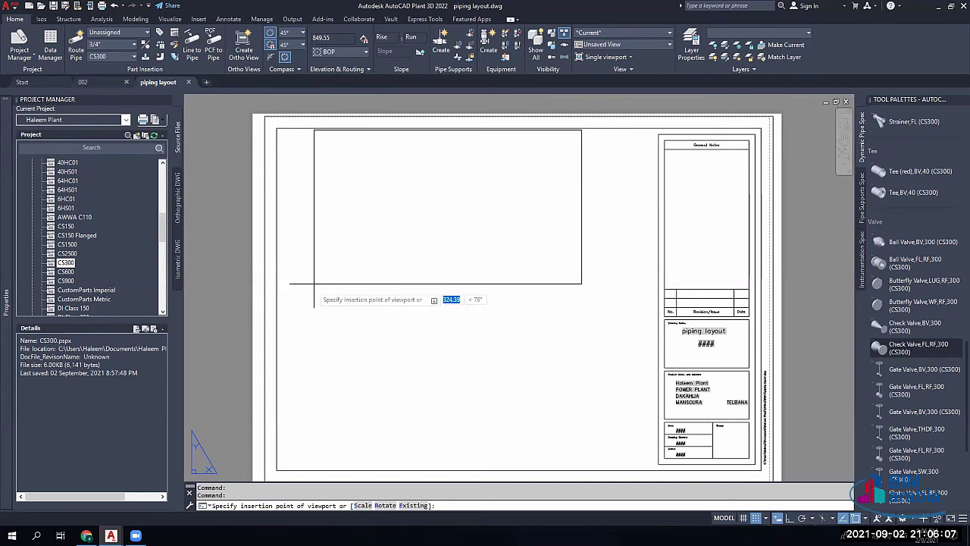
left_click(287, 285)
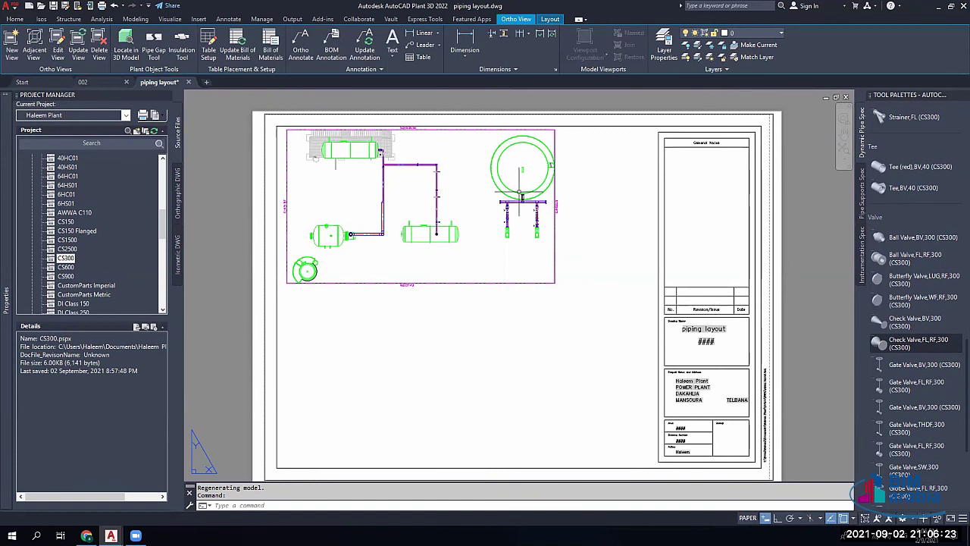
Step: Examine the generated top view, following the pipe lines between the horizontal vessels, the platform and the vessel nozzles
scroll(415, 225, "up", 1)
scroll(433, 237, "up", 7)
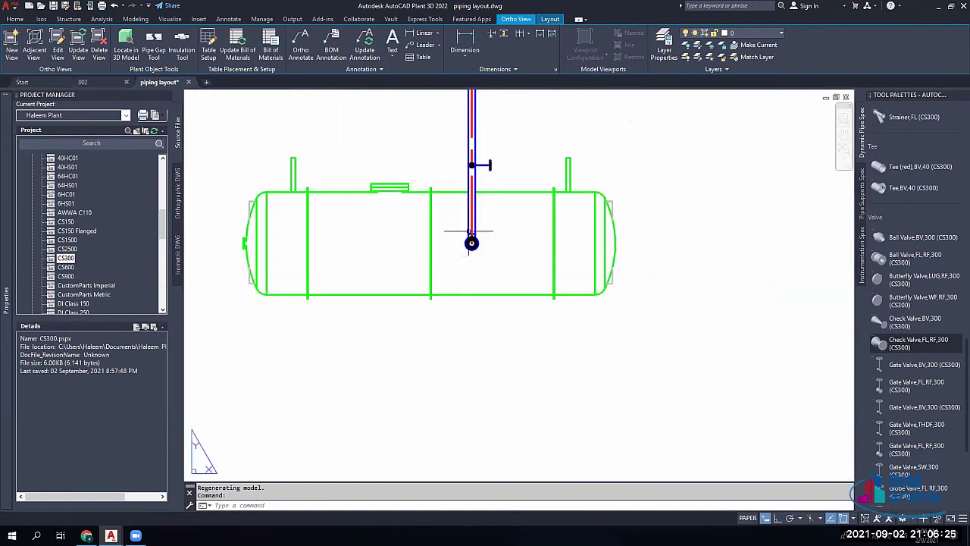
scroll(460, 202, "down", 4)
scroll(476, 182, "up", 5)
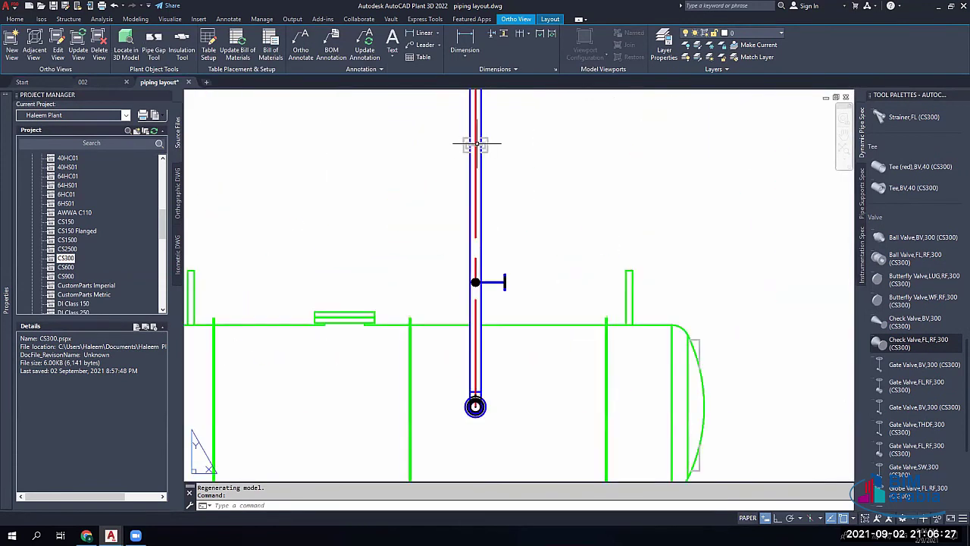
middle_click_drag(456, 178, 455, 145)
middle_click_drag(462, 346, 466, 207)
scroll(455, 402, "up", 6)
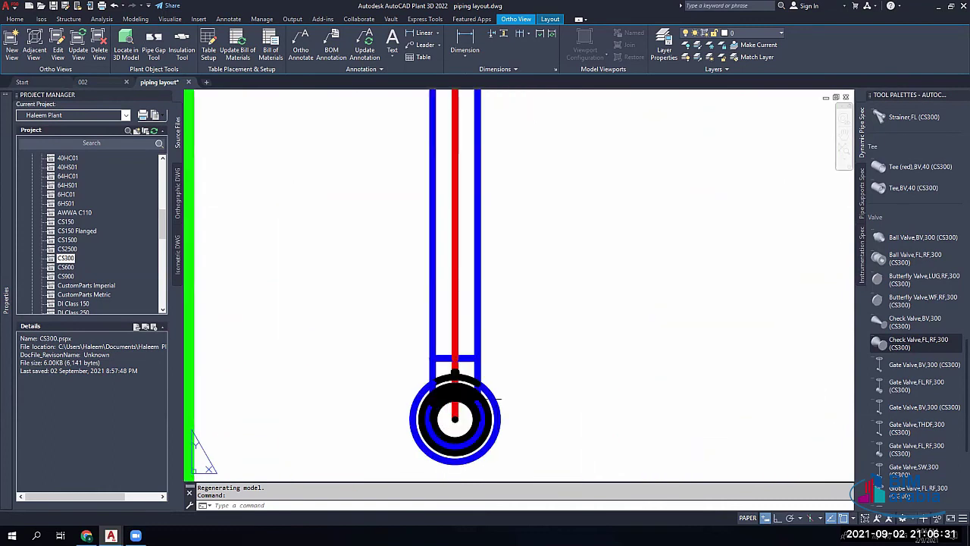
scroll(426, 397, "down", 8)
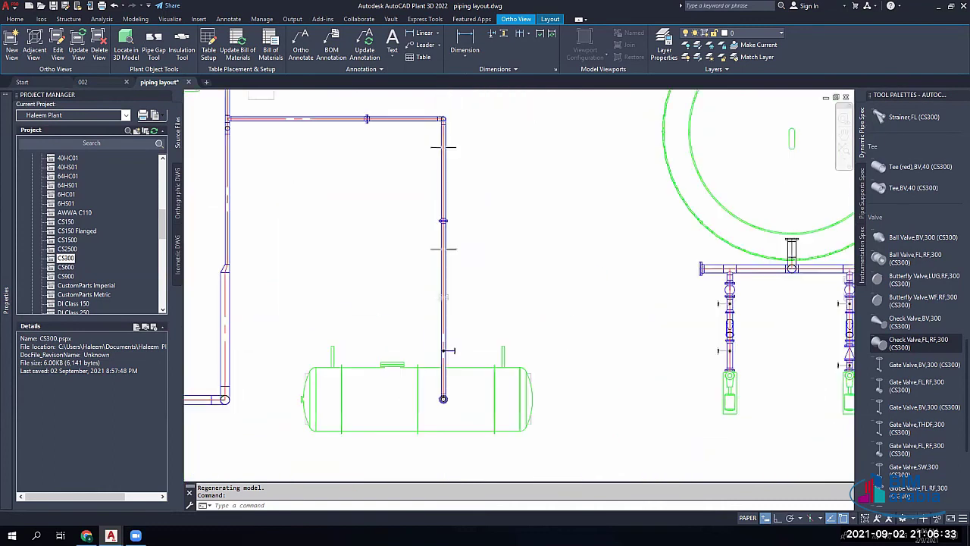
scroll(446, 385, "down", 1)
scroll(298, 182, "up", 2)
middle_click_drag(313, 288, 423, 253)
scroll(424, 253, "down", 1)
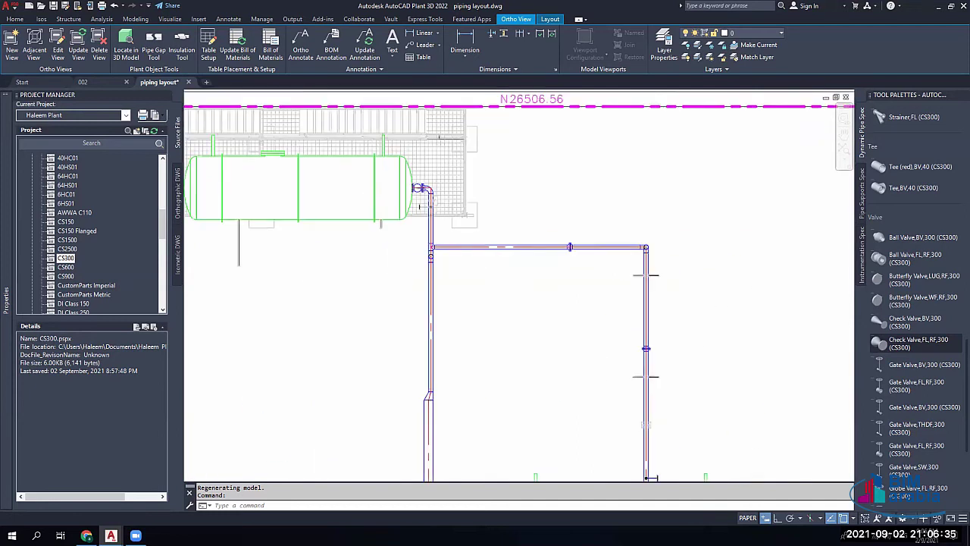
scroll(424, 253, "down", 2)
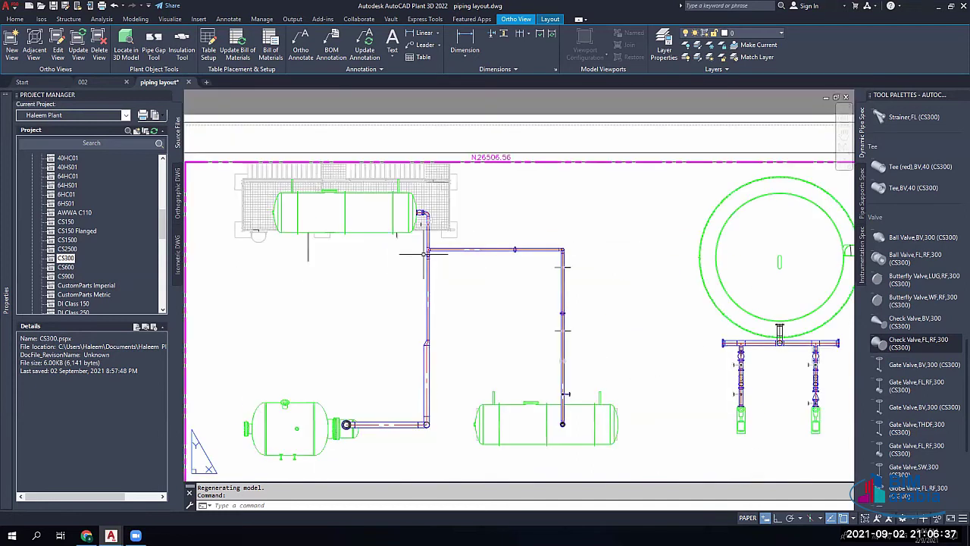
middle_click_drag(396, 377, 406, 310)
scroll(415, 313, "up", 2)
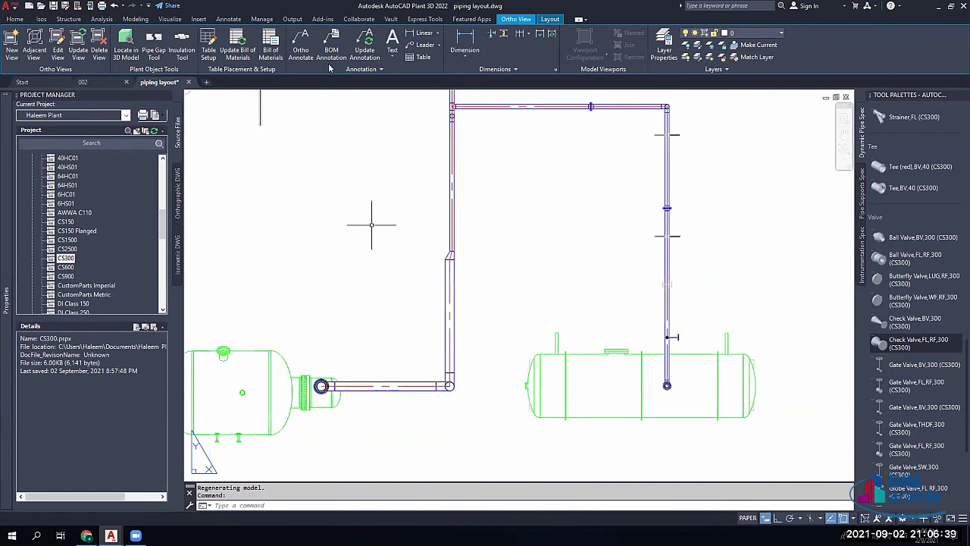
Step: Edit the top view so it shows All Hidden Lines with No Insulation, and update it on the sheet
left_click(57, 45)
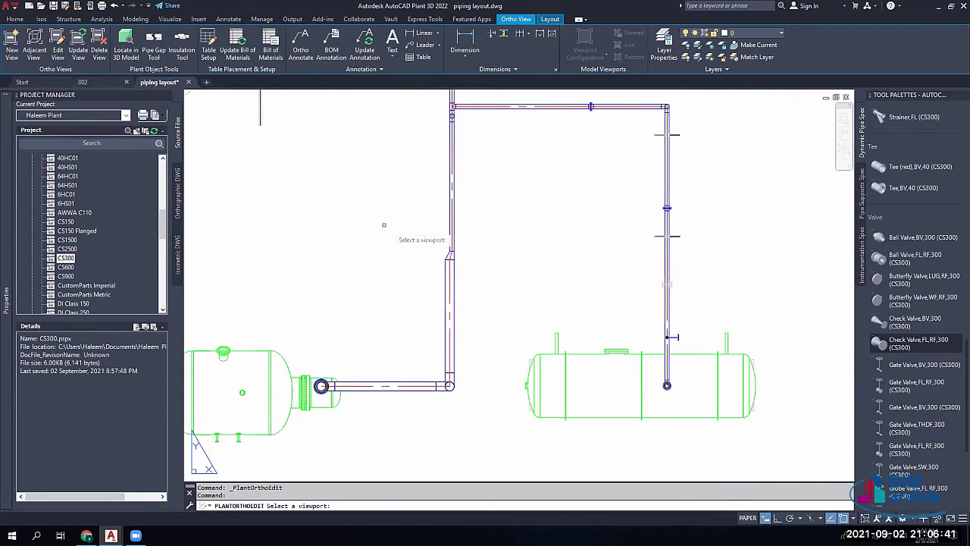
scroll(423, 228, "down", 4)
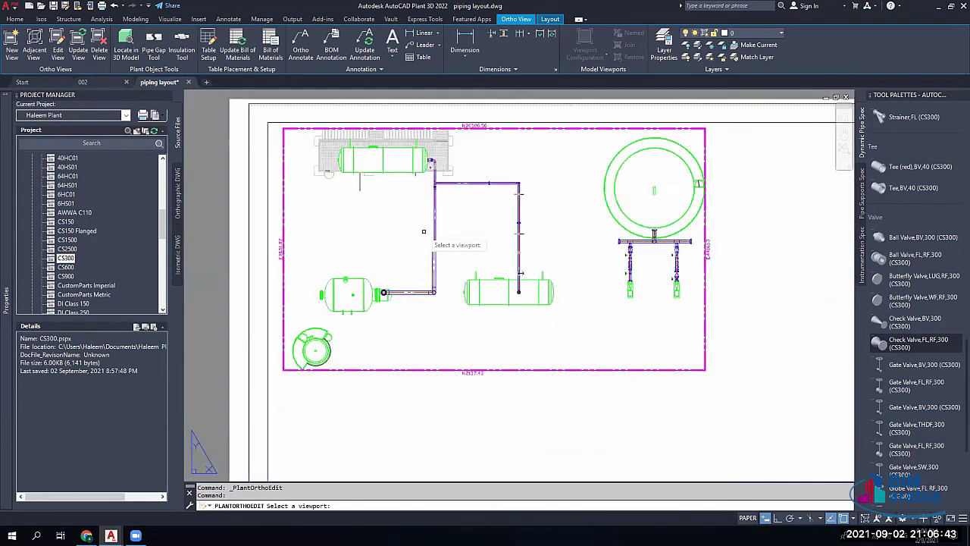
left_click(423, 231)
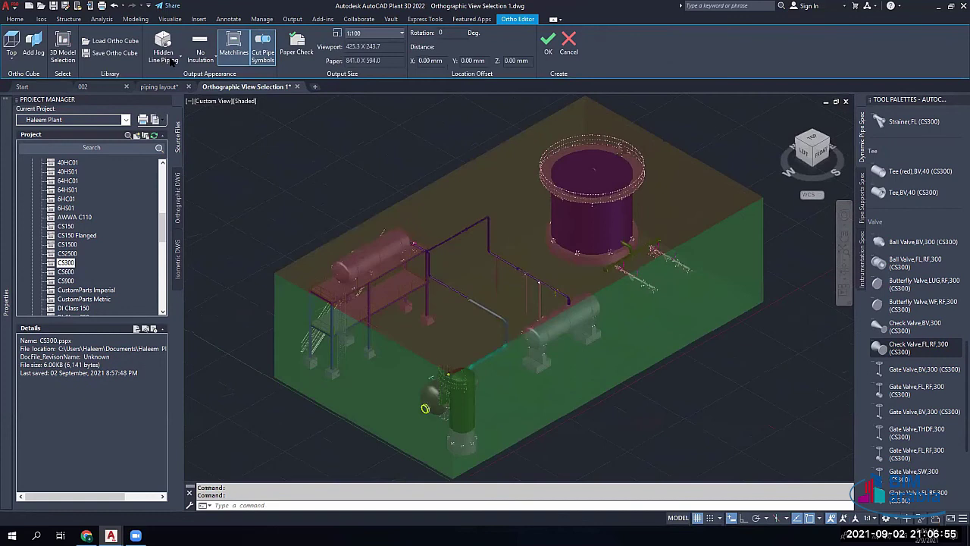
left_click(171, 61)
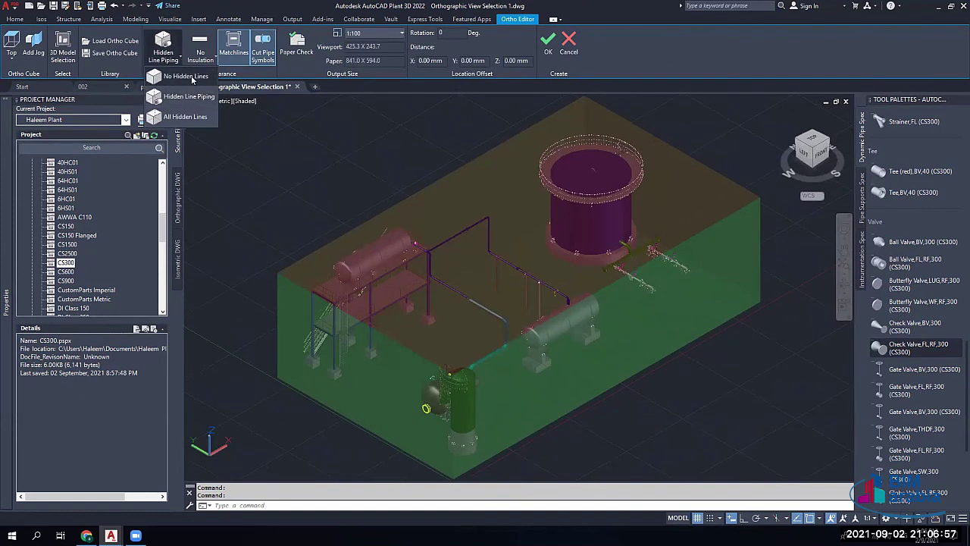
left_click(186, 117)
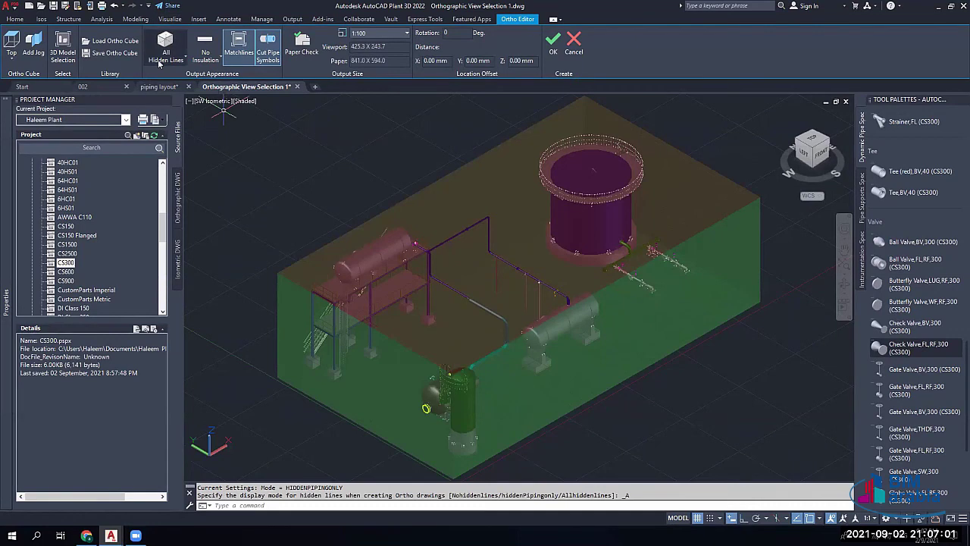
left_click(205, 58)
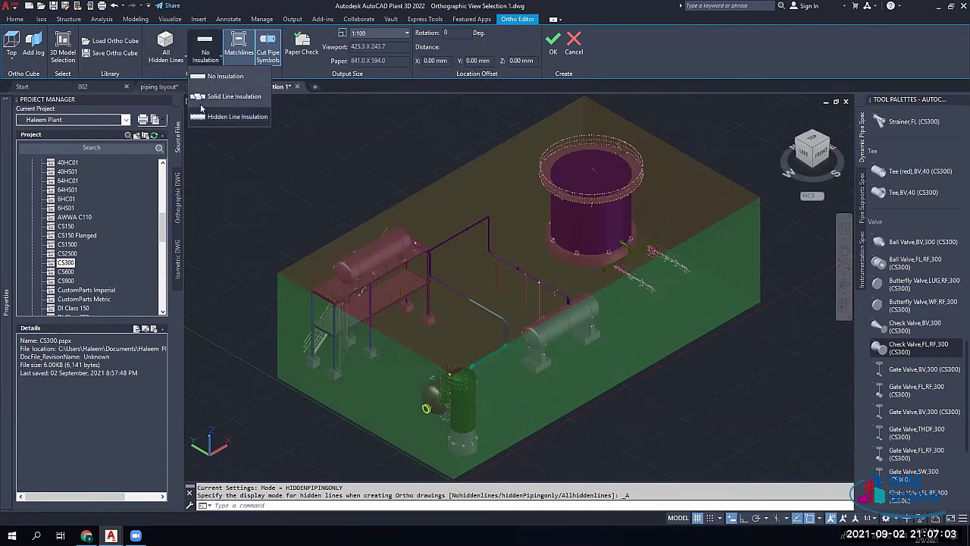
left_click(236, 117)
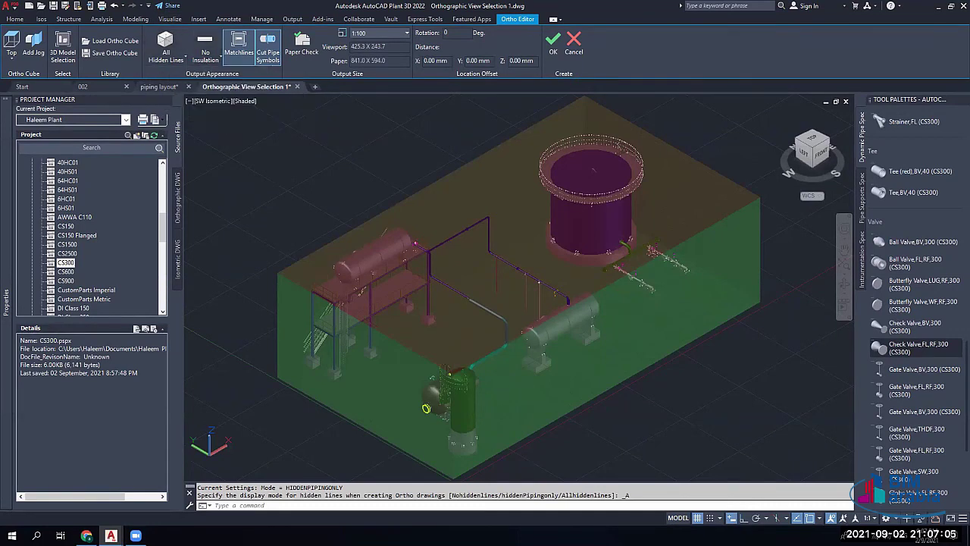
left_click(209, 55)
left_click(212, 57)
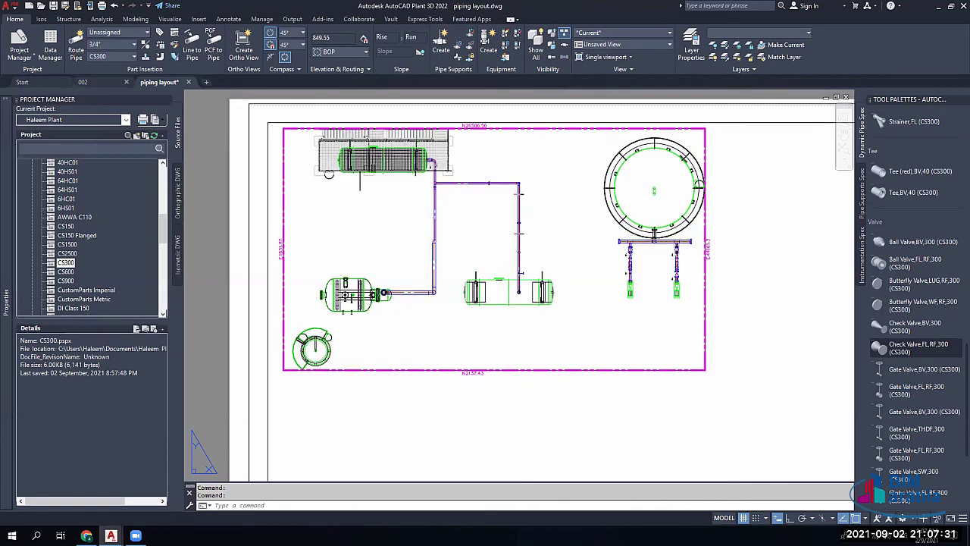
Step: Examine the two pump lines, their supports and the header below the tank in the updated top view
scroll(630, 253, "up", 4)
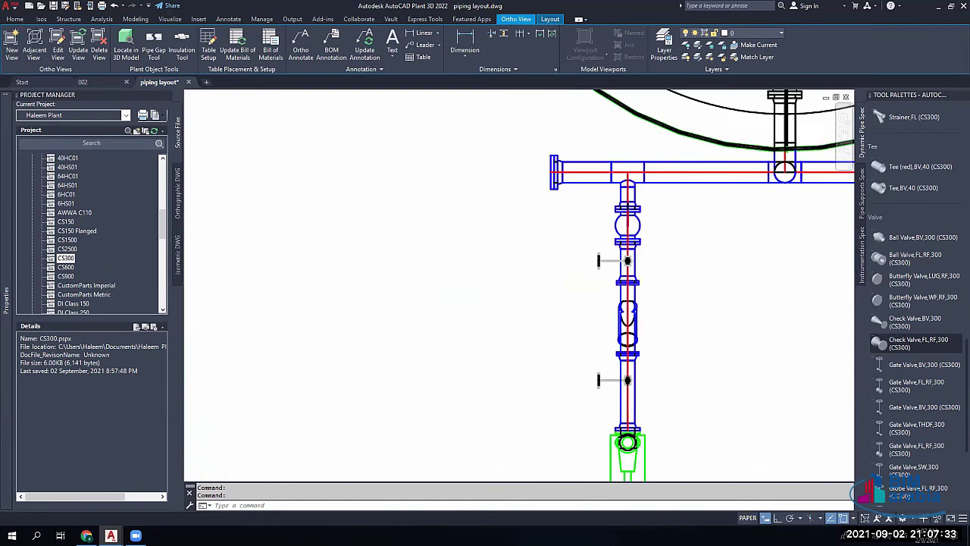
middle_click_drag(601, 264, 554, 288)
scroll(554, 291, "down", 1)
middle_click_drag(712, 260, 580, 266)
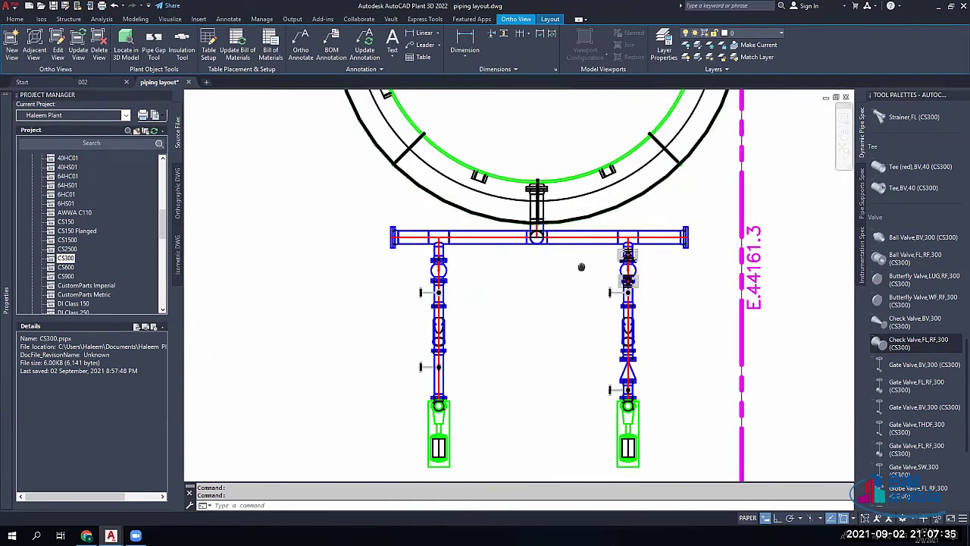
scroll(672, 231, "up", 3)
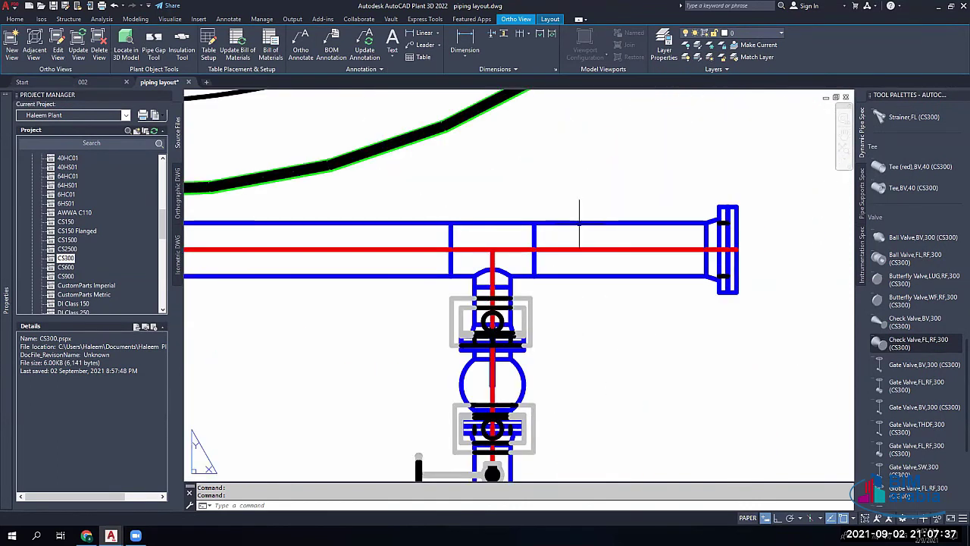
scroll(579, 222, "down", 3)
scroll(568, 277, "up", 3)
Step: Annotate the header pipe beside its right end flange with its Bottom of Pipe [BOP] elevation, placing the text outside the east matchline
right_click(570, 284)
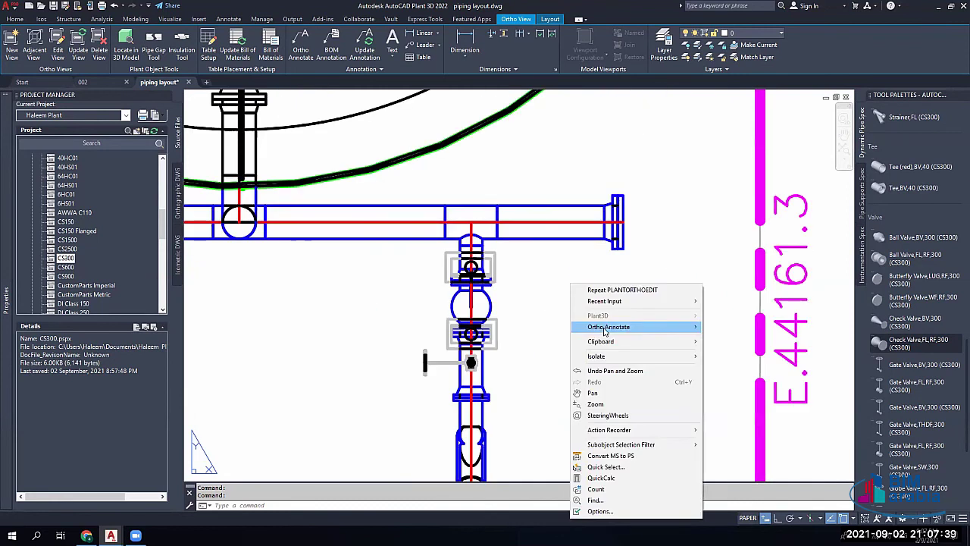
mouse_move(633, 328)
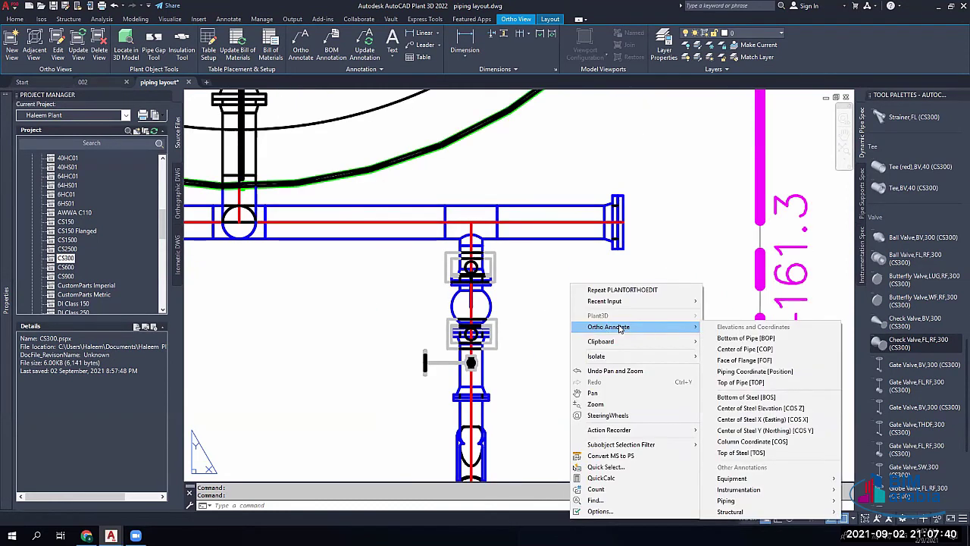
left_click(743, 338)
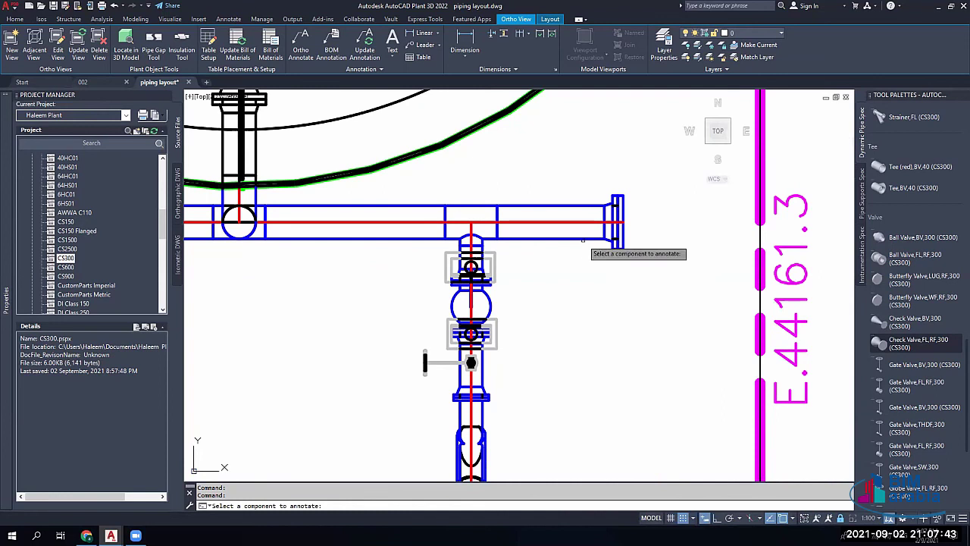
left_click(582, 240)
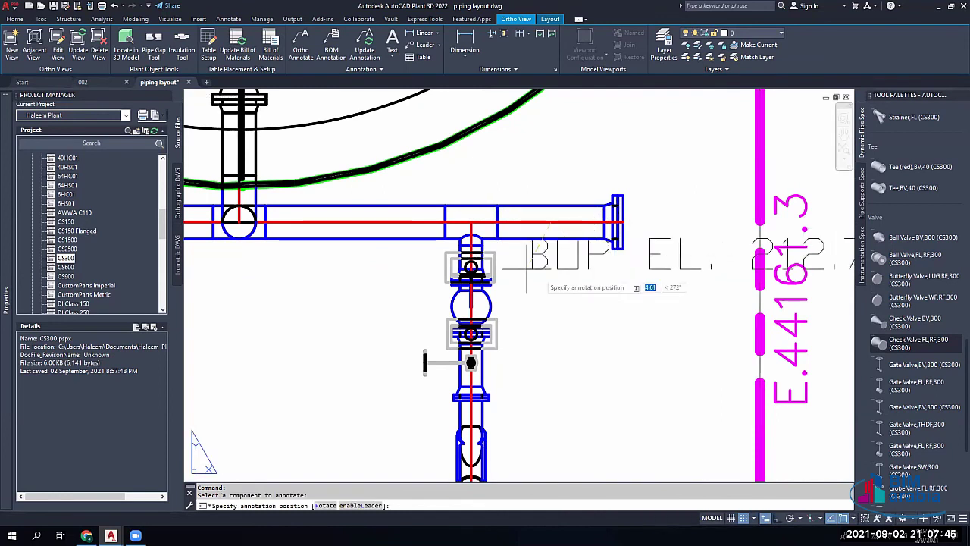
scroll(527, 291, "down", 5)
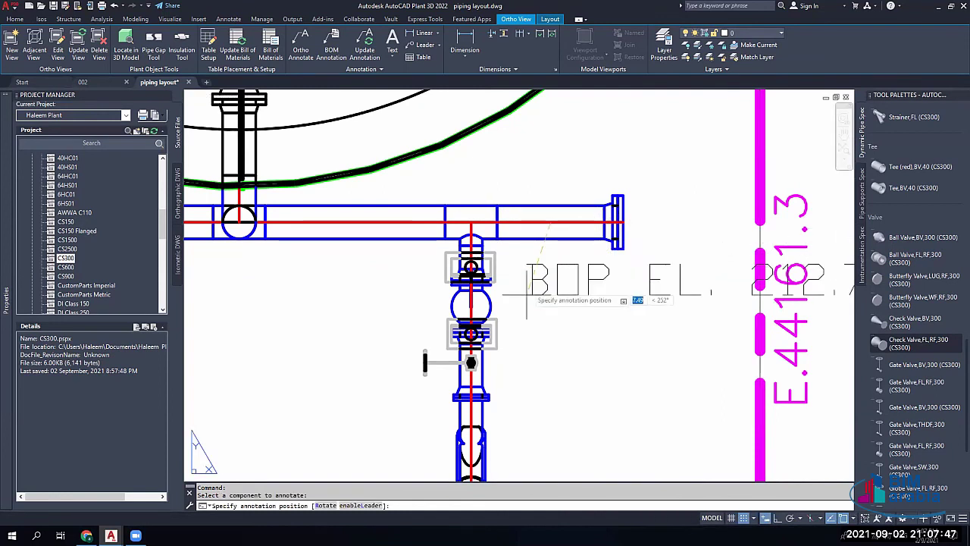
left_click(627, 266)
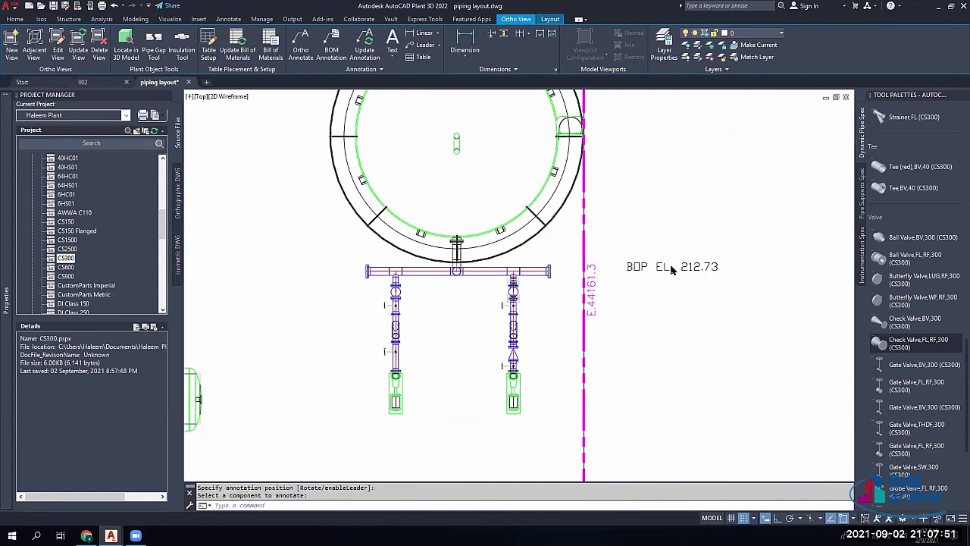
Step: Annotate the header pipe below the tank with its Bottom of Pipe [BOP] elevation, placing the text under the header between the two pump lines
scroll(690, 271, "up", 2)
scroll(450, 282, "down", 2)
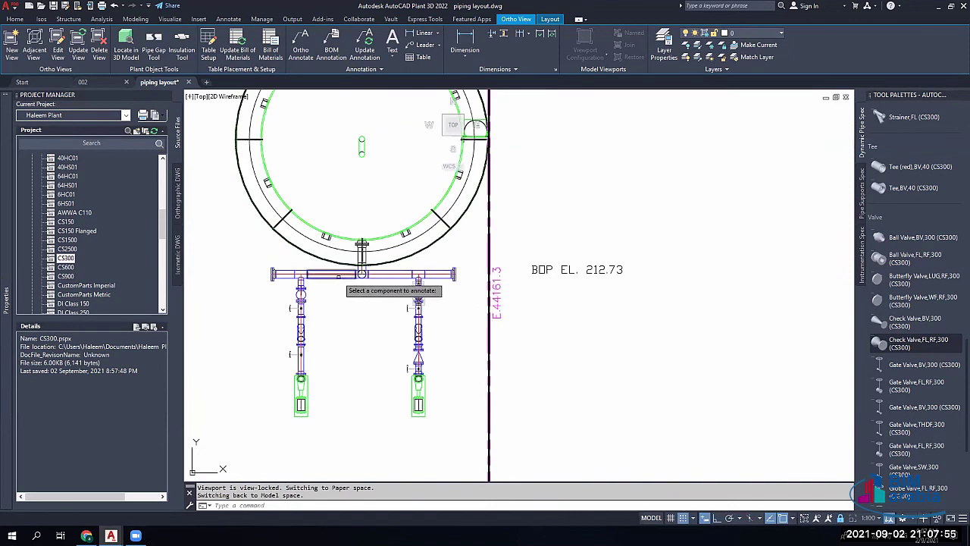
left_click(338, 276)
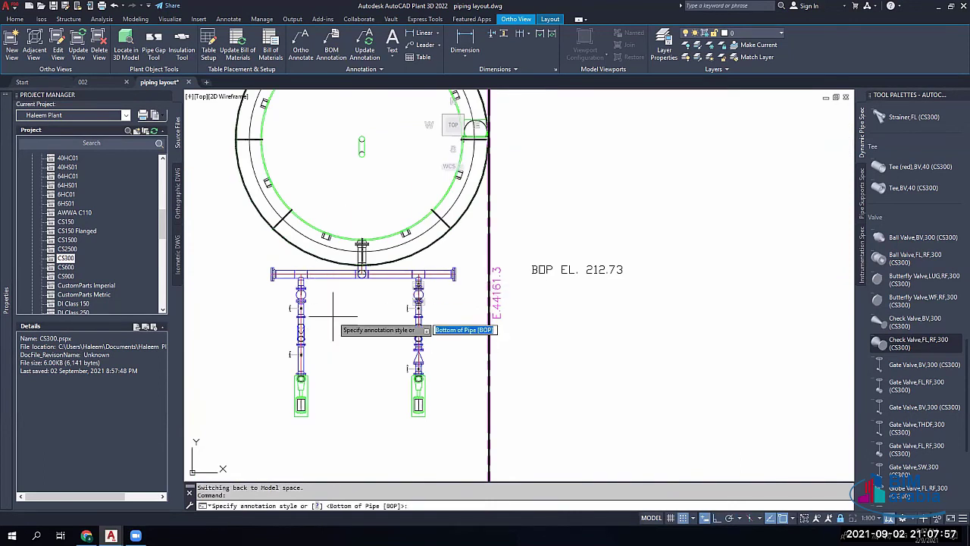
key("Return")
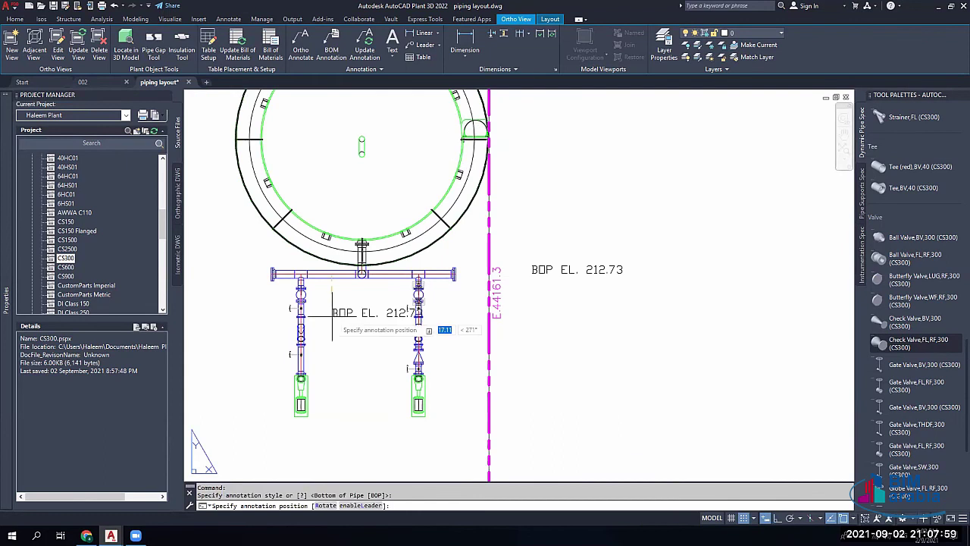
left_click(313, 295)
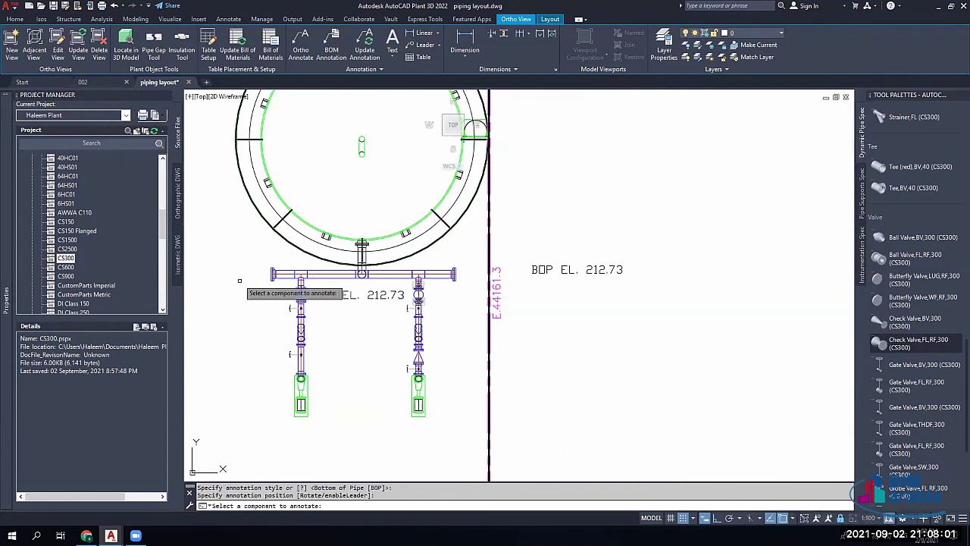
Step: Annotate the vertical pipe run above the middle horizontal vessel with its Bottom of Pipe [BOP] elevation, placing the text just east of the pipe
middle_click_drag(317, 291, 640, 300)
left_click(390, 240)
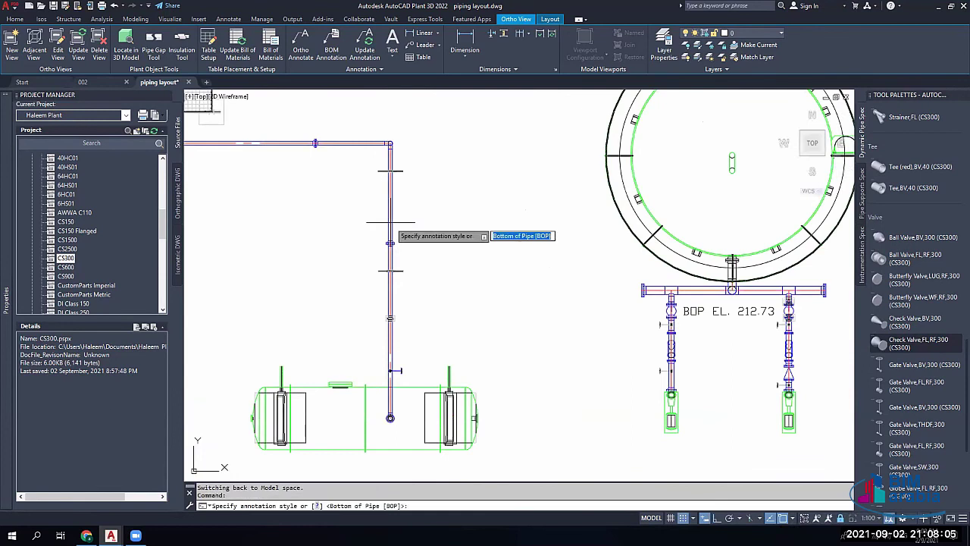
key("Return")
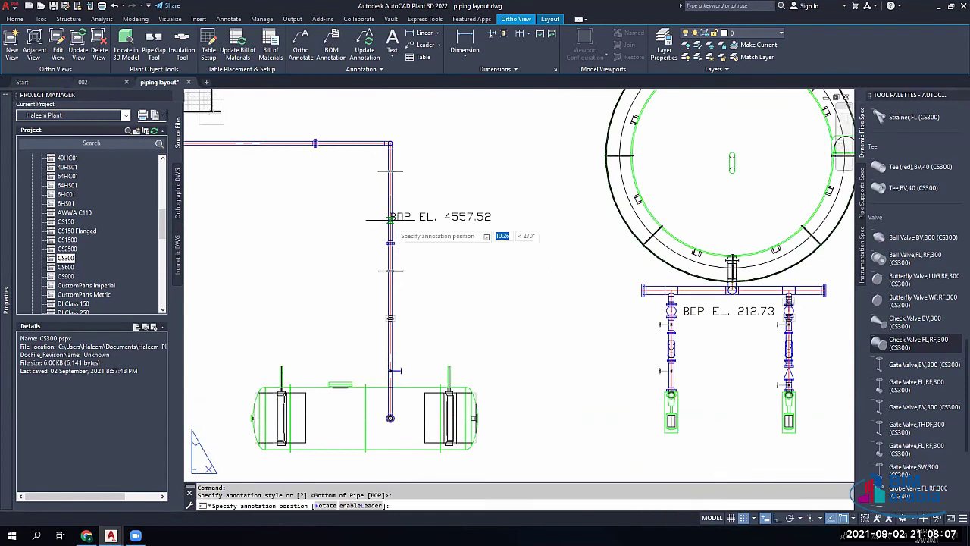
left_click(401, 219)
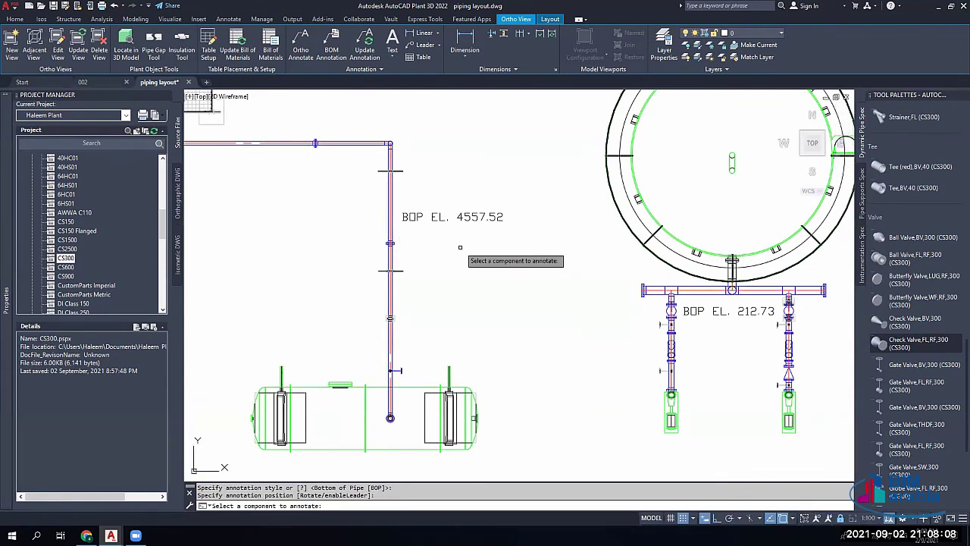
Step: Annotate the flange on the horizontal pipe run west of the elbow with its Face of Flange [FOF] elevation
right_click(525, 245)
mouse_move(591, 287)
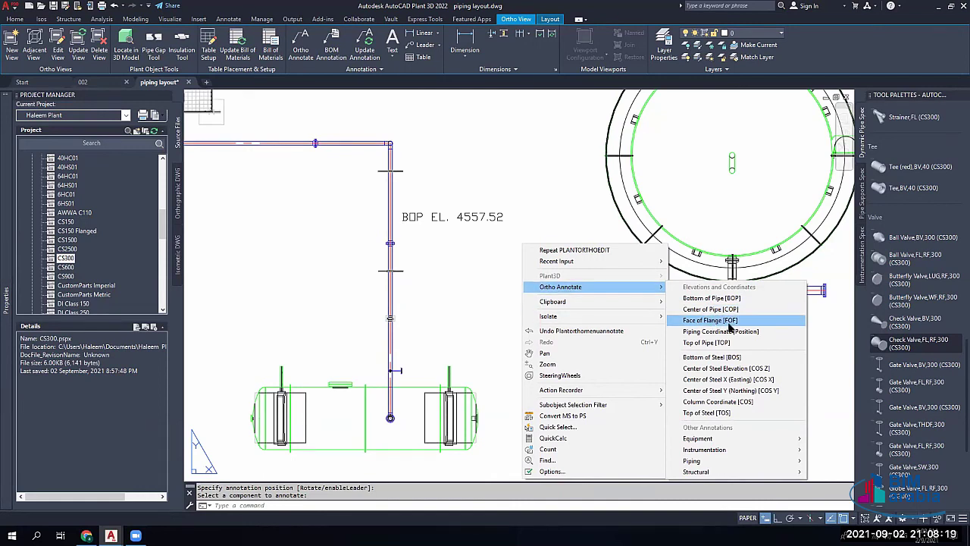
left_click(738, 320)
scroll(326, 156, "up", 5)
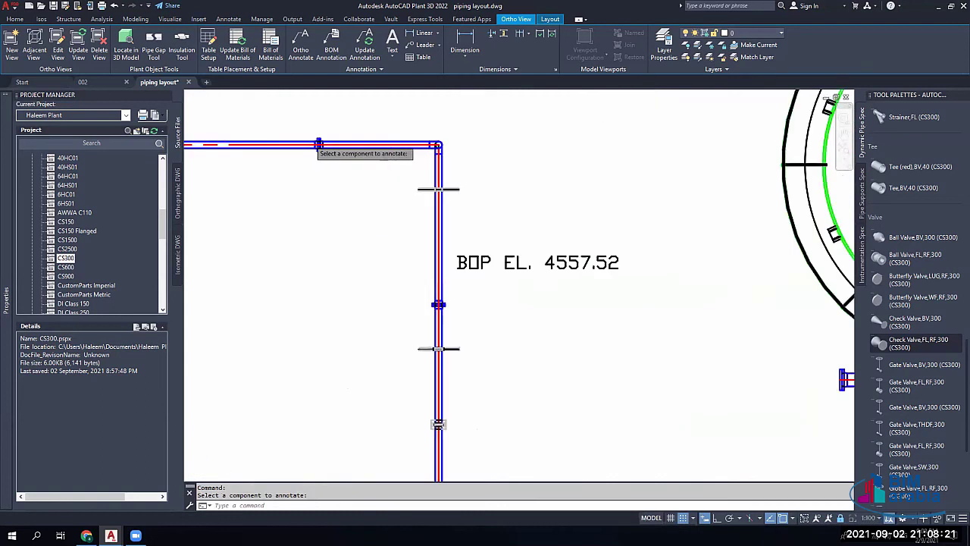
scroll(328, 157, "up", 4)
left_click(360, 145)
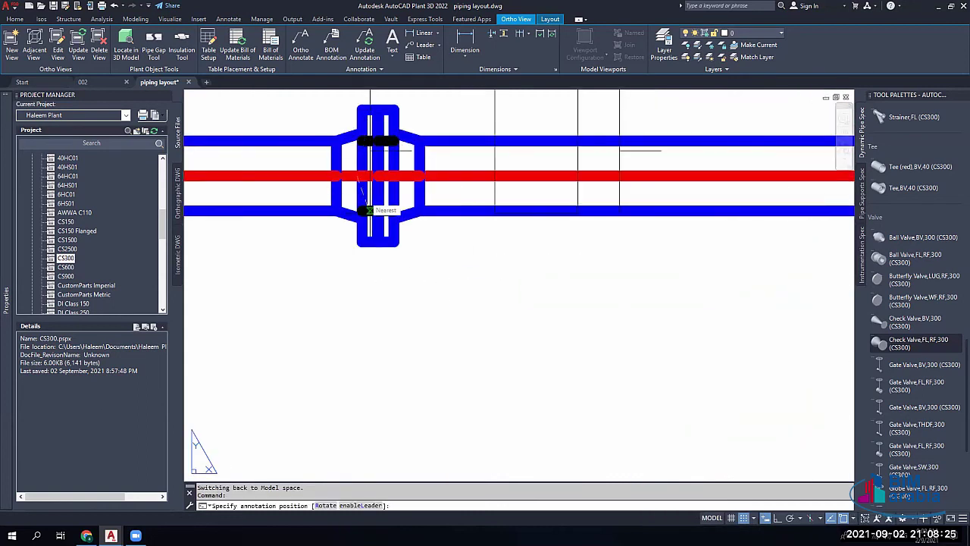
left_click(365, 210)
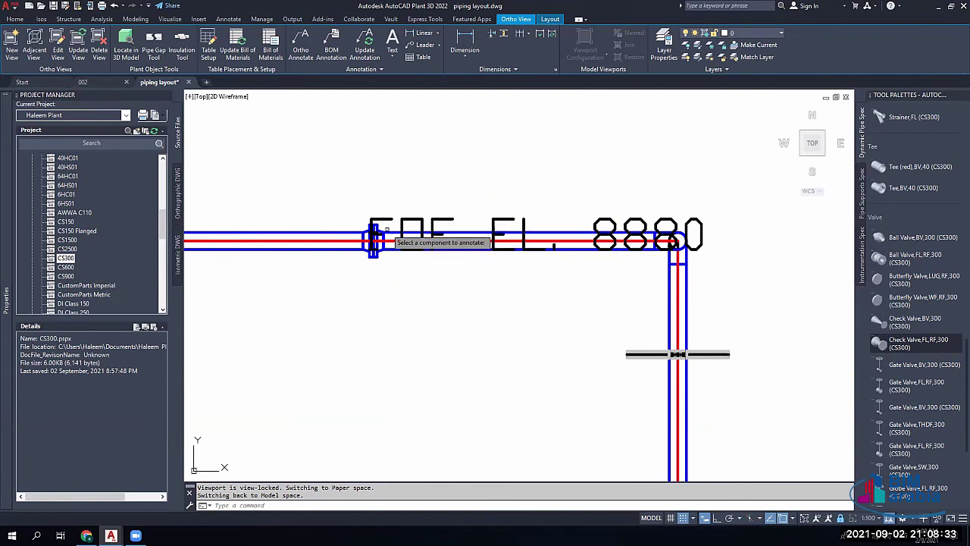
Step: Move the face of flange elevation text straight up so it sits clear above the horizontal pipe
key("Escape")
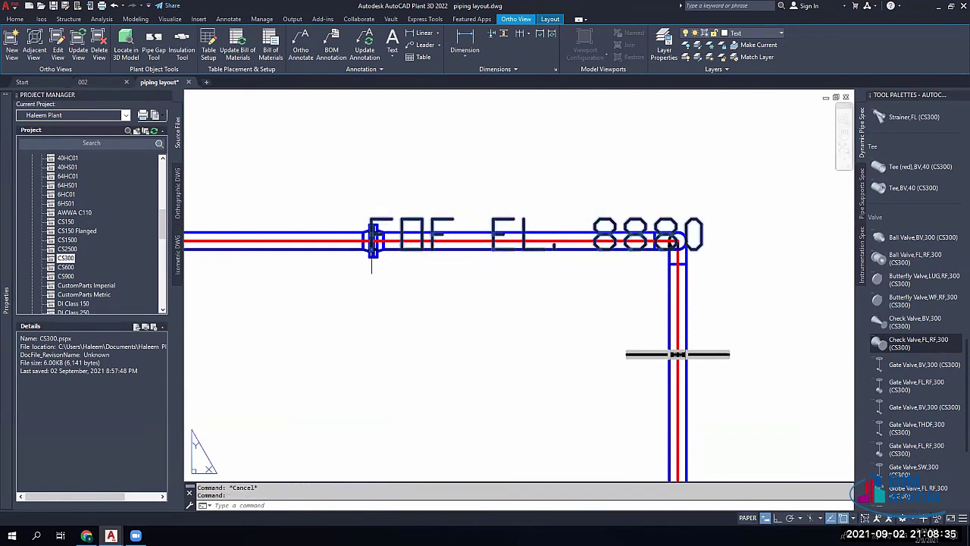
left_click(371, 242)
left_click(371, 193)
key("Escape")
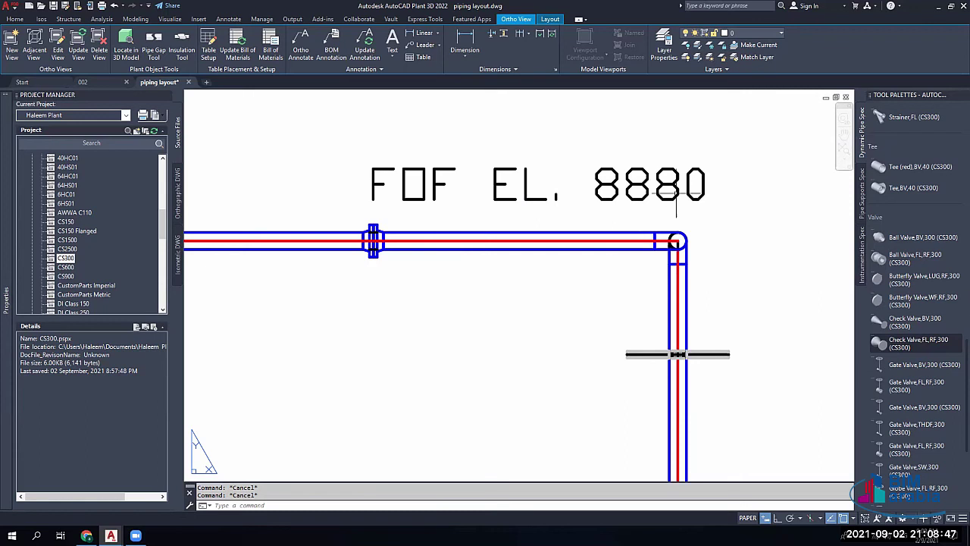
Step: Add a Full Line Number Callout [Size-Line Number Tag-Spec] for the vertical pipe run, placing the text west of the pipe below the elbow
scroll(676, 198, "down", 6)
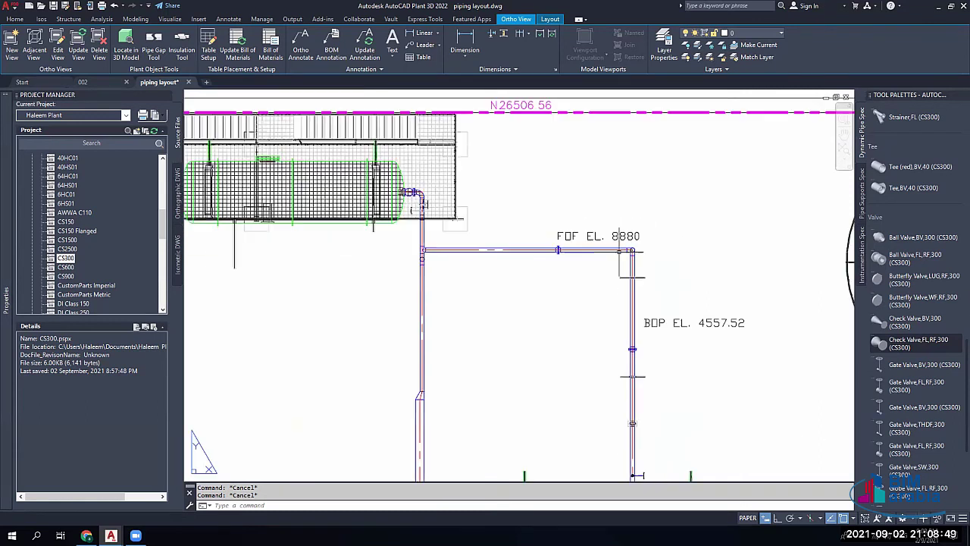
scroll(633, 252, "up", 10)
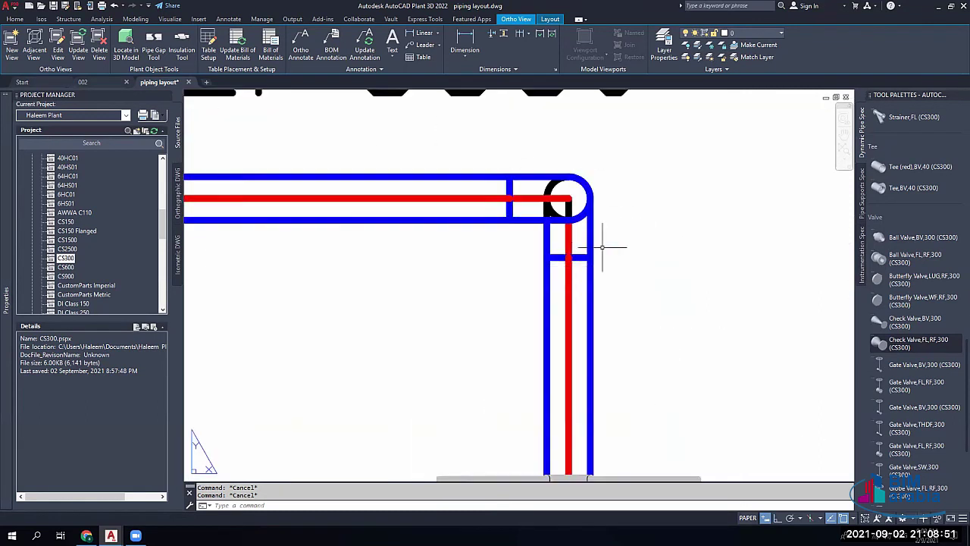
scroll(602, 246, "down", 5)
right_click(686, 253)
mouse_move(758, 295)
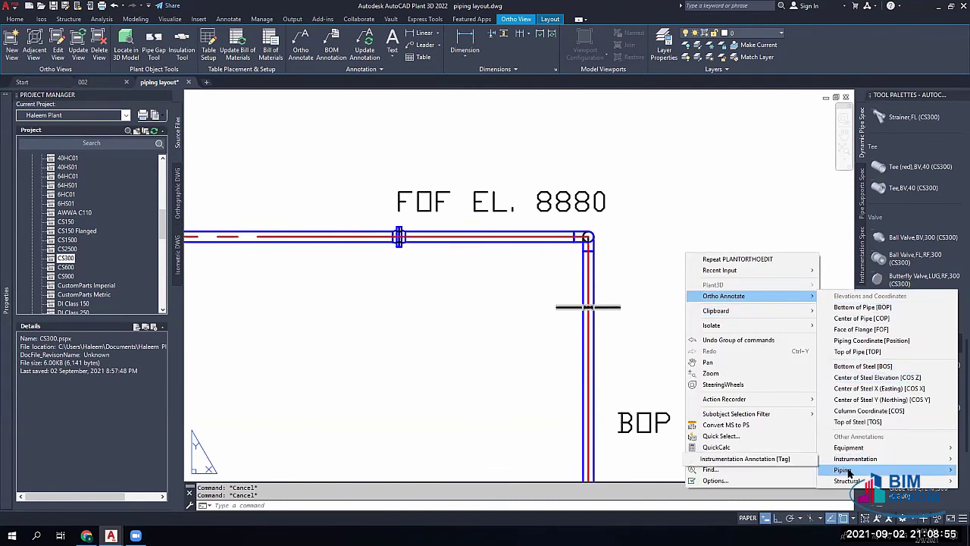
mouse_move(847, 470)
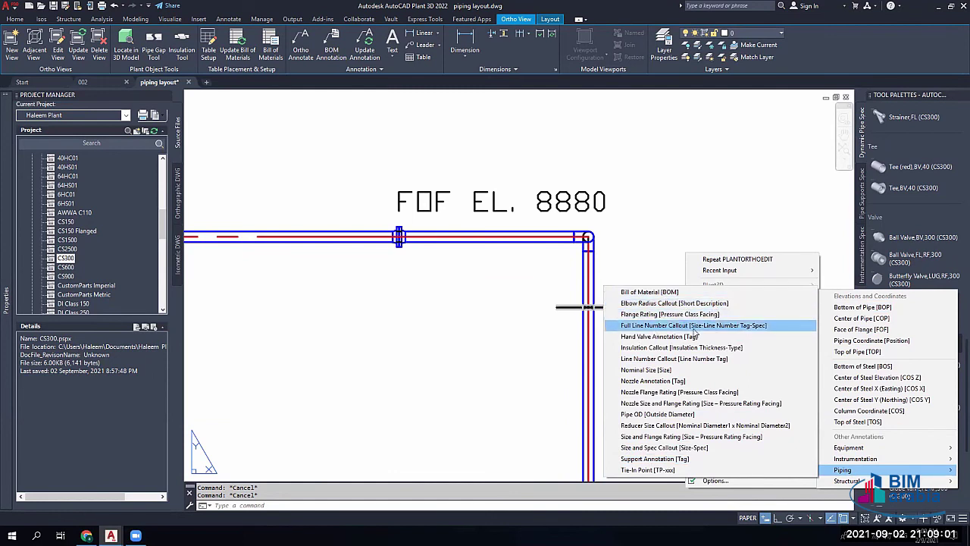
left_click(693, 328)
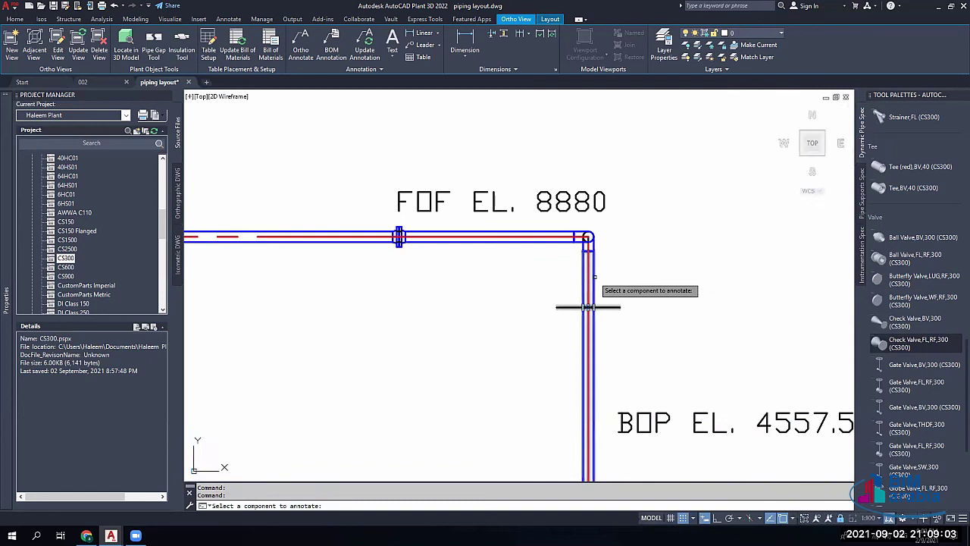
left_click(588, 307)
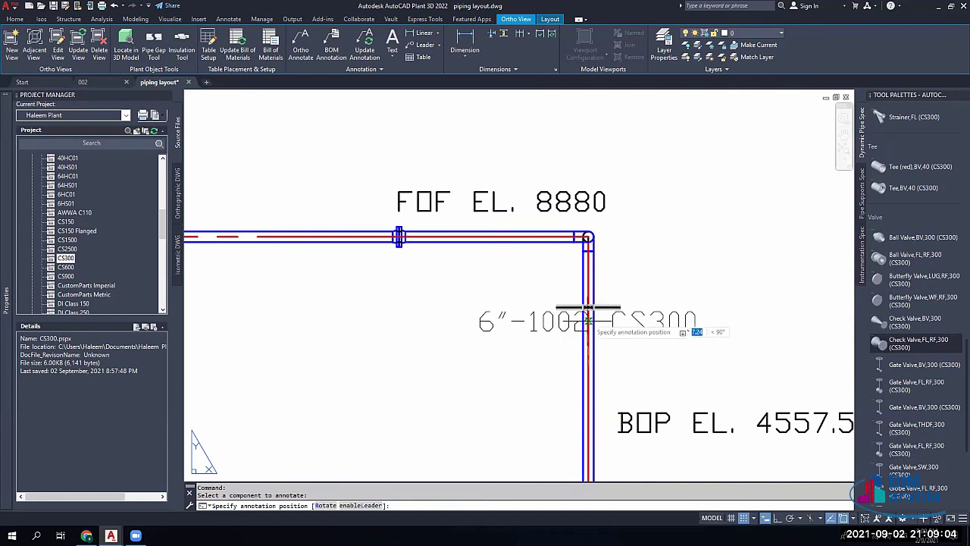
left_click(445, 368)
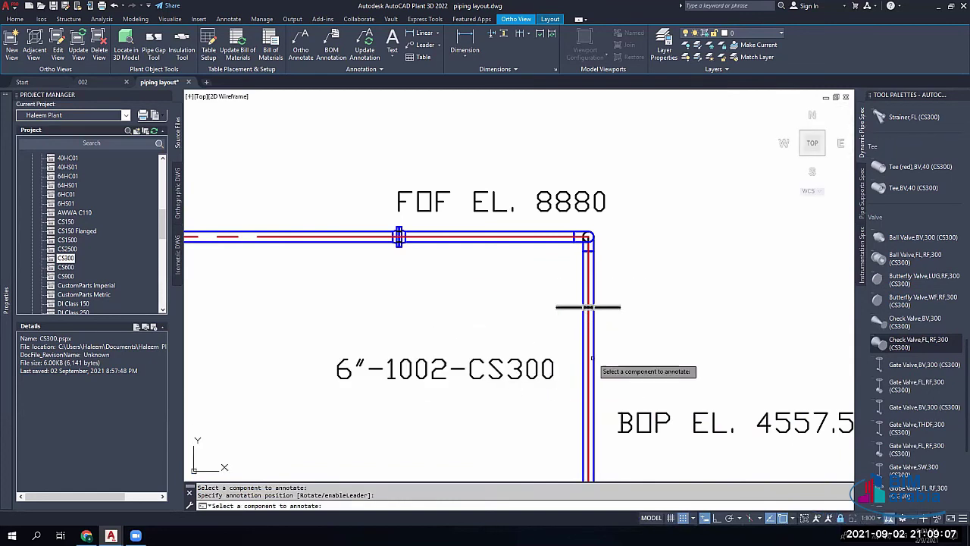
Step: Add the same full line number callout to the horizontal pipe run, placing the text above the pipe west of the flange
left_click(319, 242)
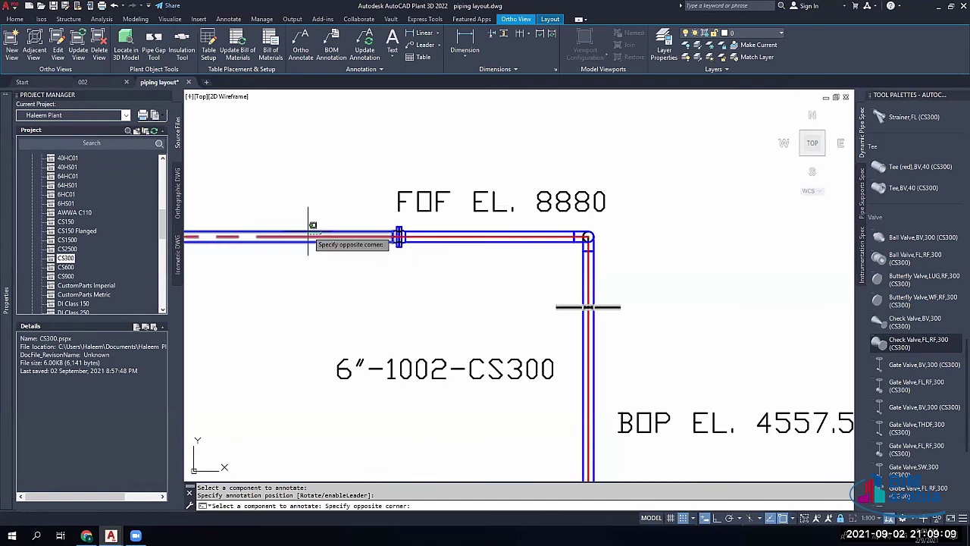
left_click(306, 227)
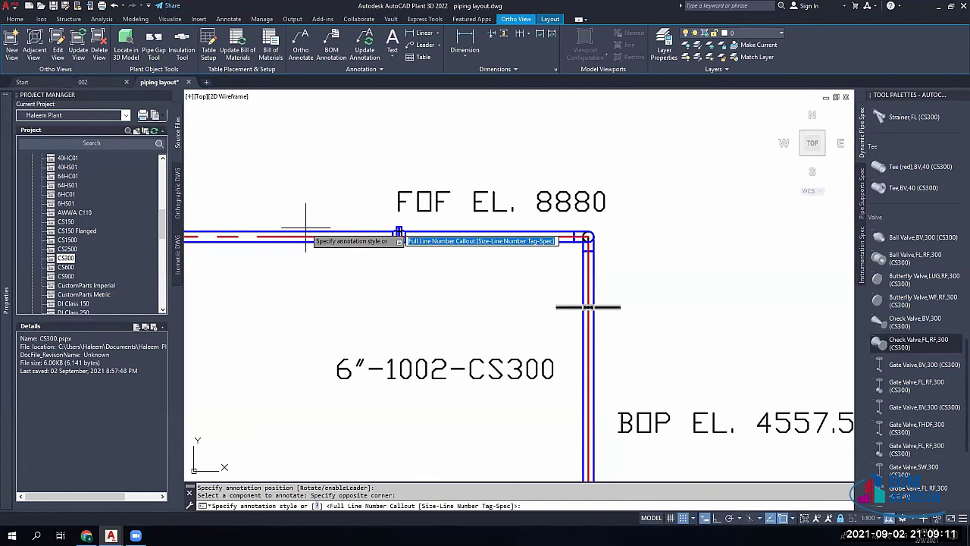
key("Return")
left_click(291, 216)
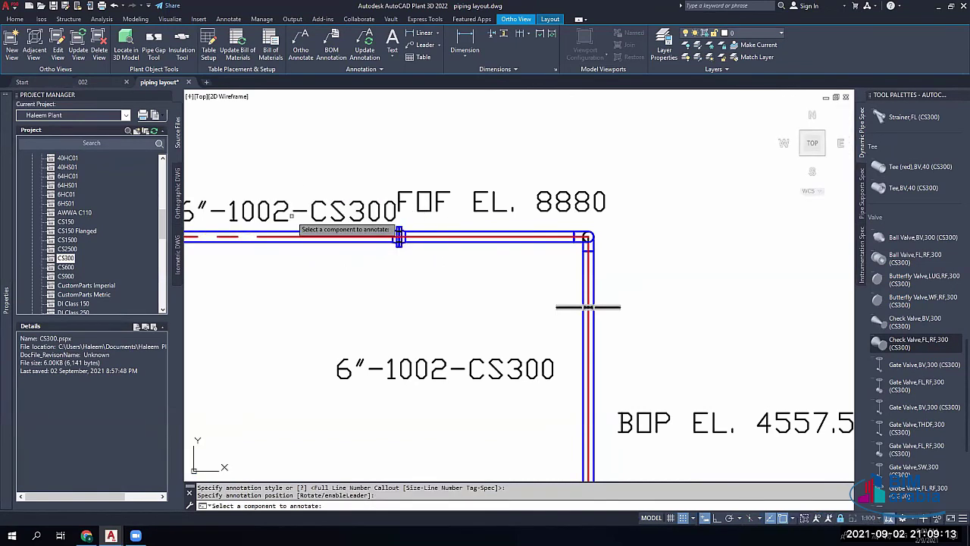
Step: Add a full line number callout for the header below the tank, placing the text between the pump lines under the BOP elevation
scroll(521, 258, "down", 4)
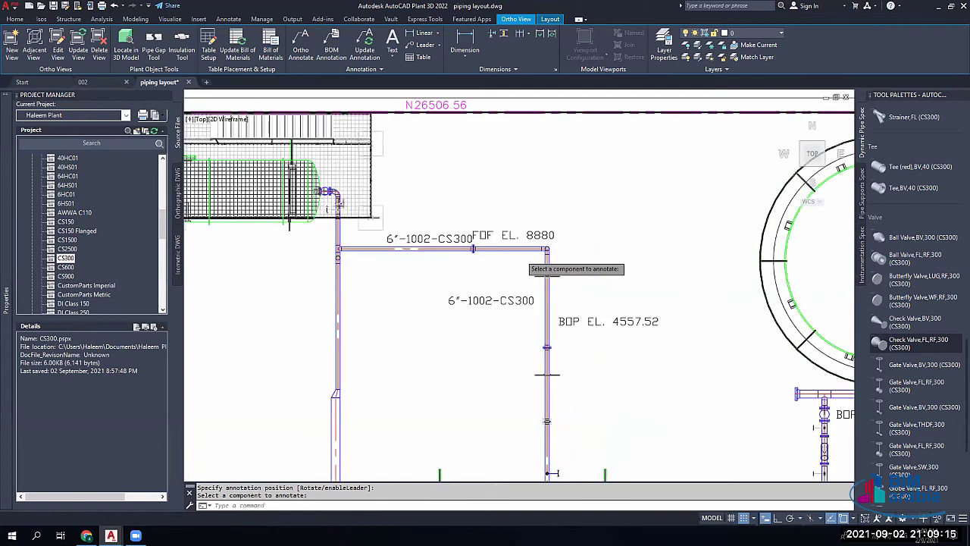
scroll(546, 259, "down", 3)
scroll(617, 269, "up", 8)
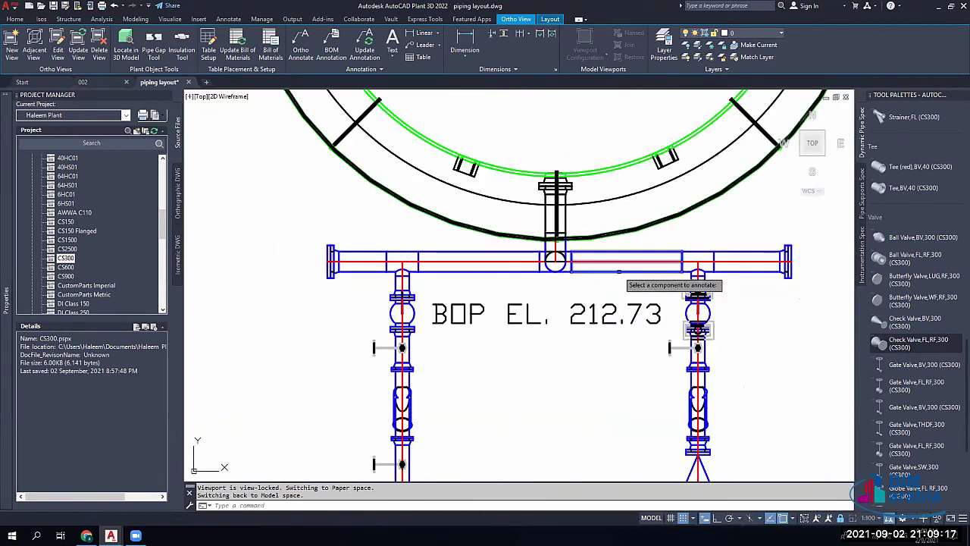
left_click(619, 270)
key("Return")
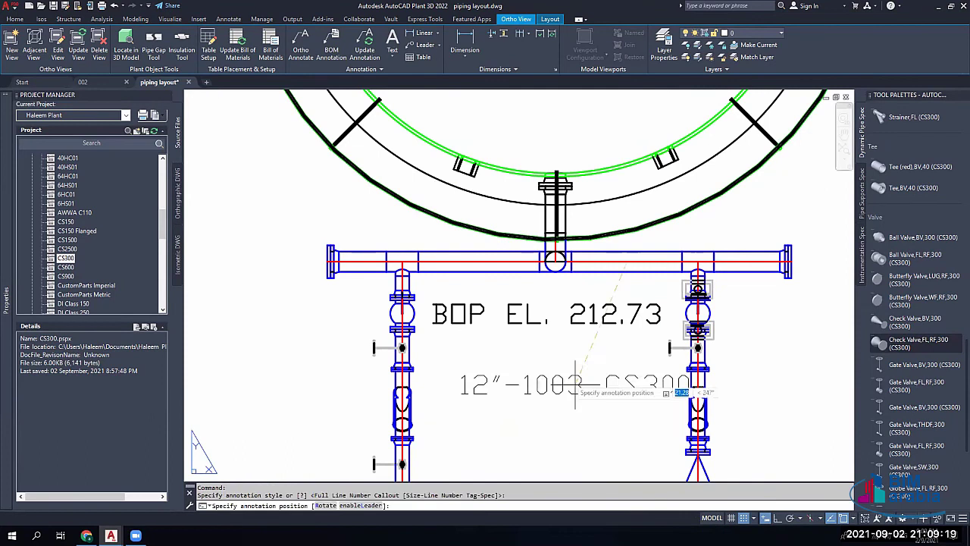
left_click(542, 402)
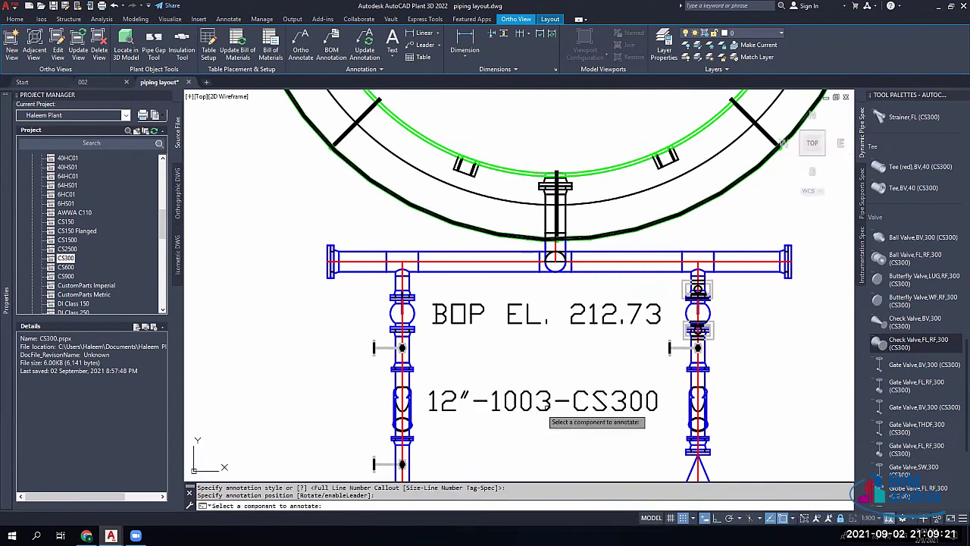
key("Return")
Step: Set the top view's viewport scale to 1:50
scroll(560, 369, "down", 3)
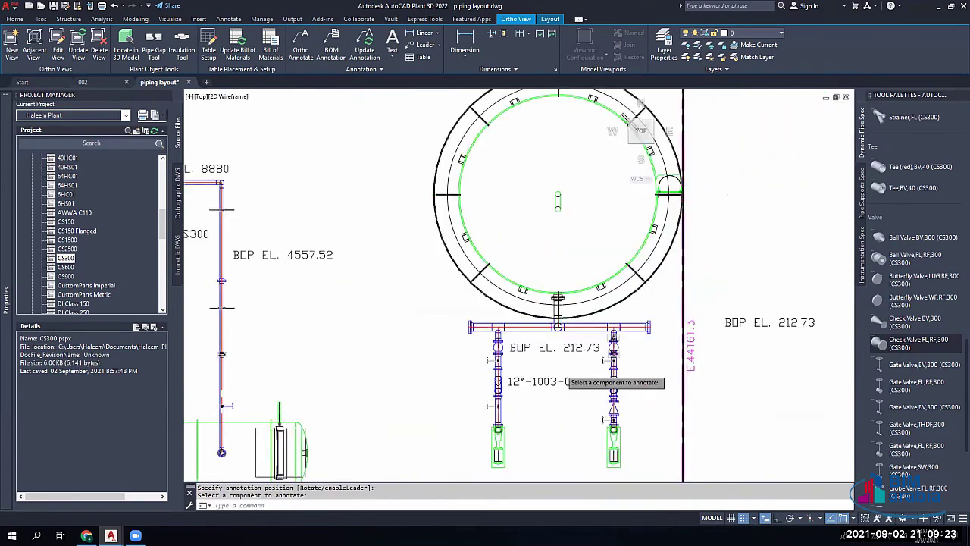
scroll(560, 377, "down", 1)
middle_click_drag(389, 312, 507, 244)
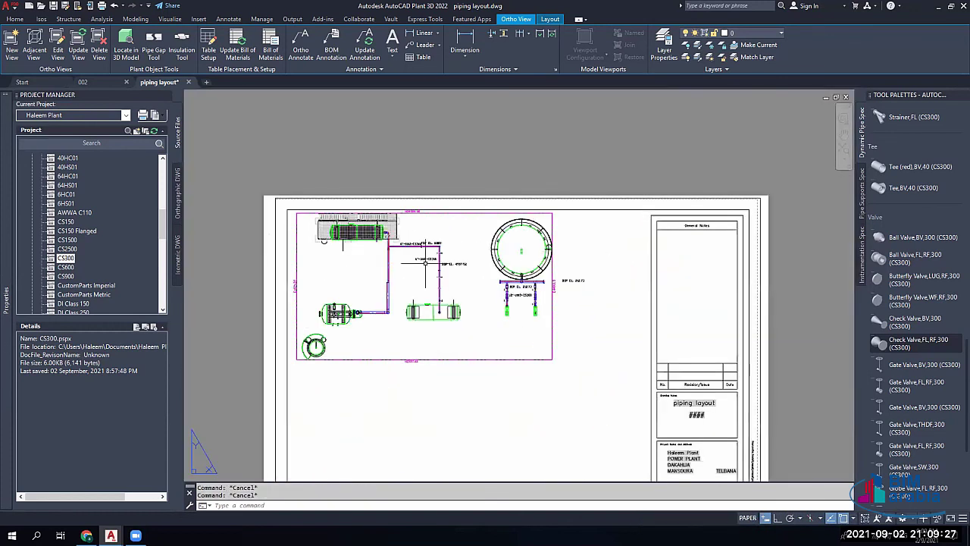
scroll(430, 279, "up", 2)
left_click(519, 183)
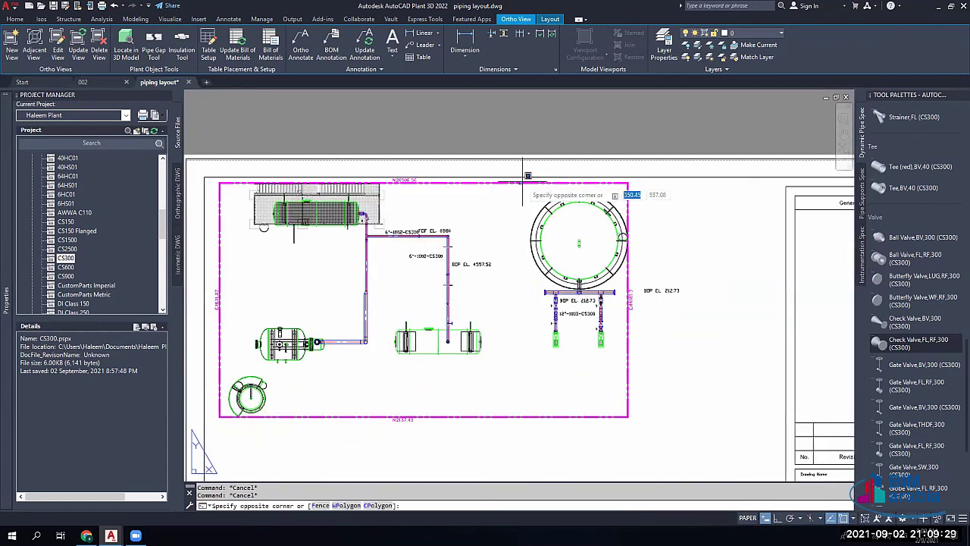
left_click(521, 182)
left_click(435, 301)
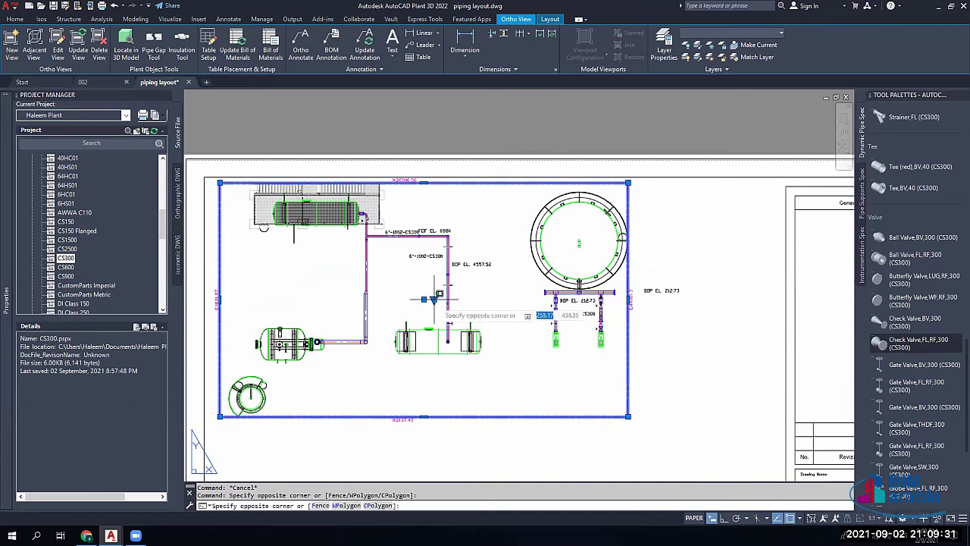
left_click(433, 300)
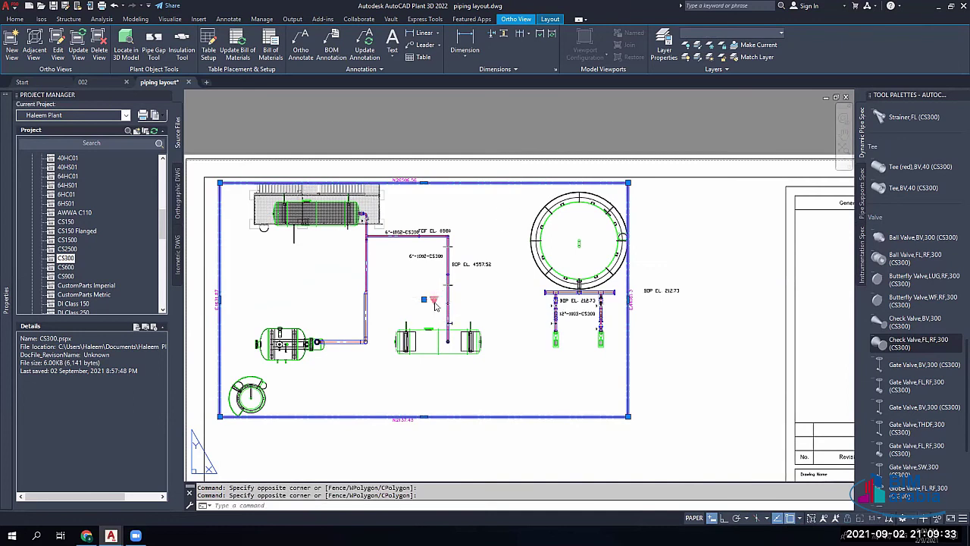
left_click(434, 301)
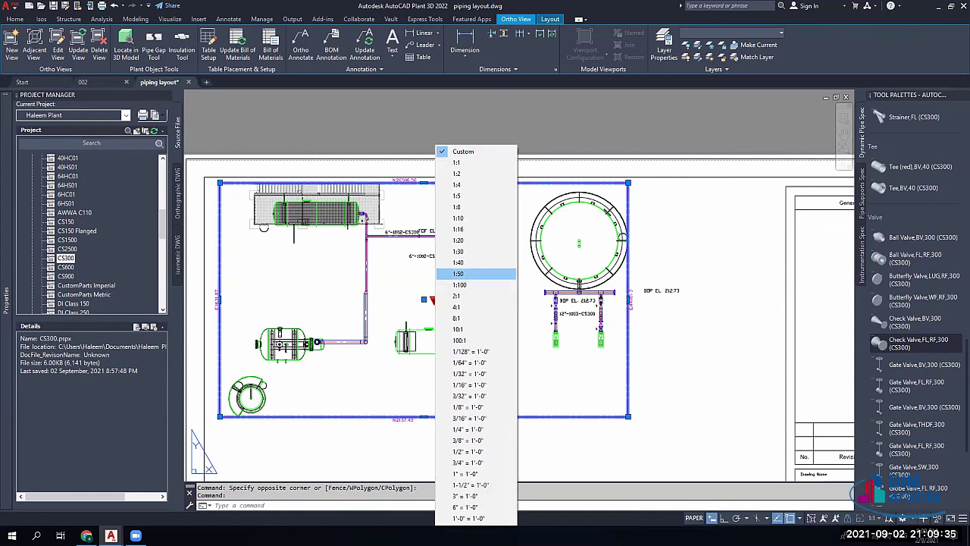
left_click(466, 274)
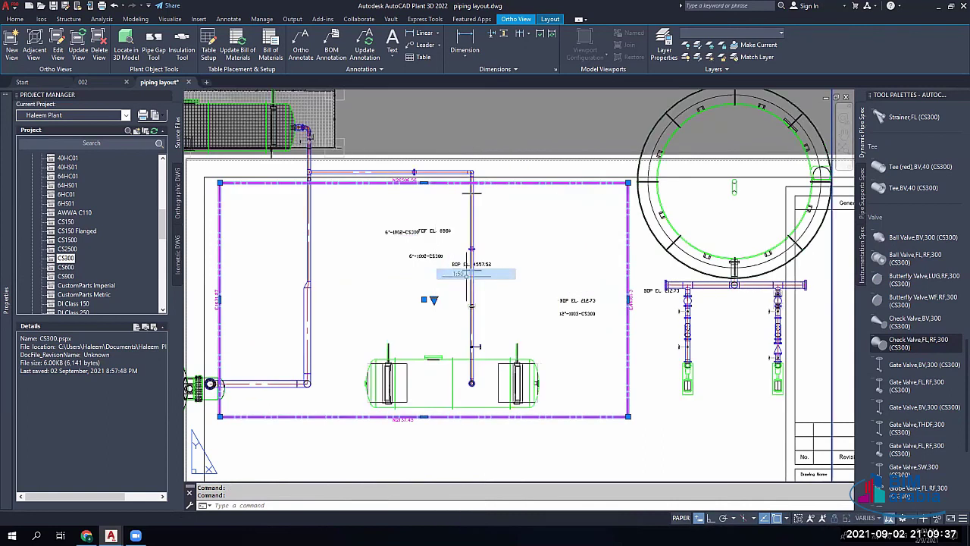
Step: Move the top view's viewport down and slightly east on the sheet so the northern equipment sits inside the border
scroll(465, 284, "down", 2)
key("Escape")
key("Escape")
left_click(483, 196)
left_click(477, 201)
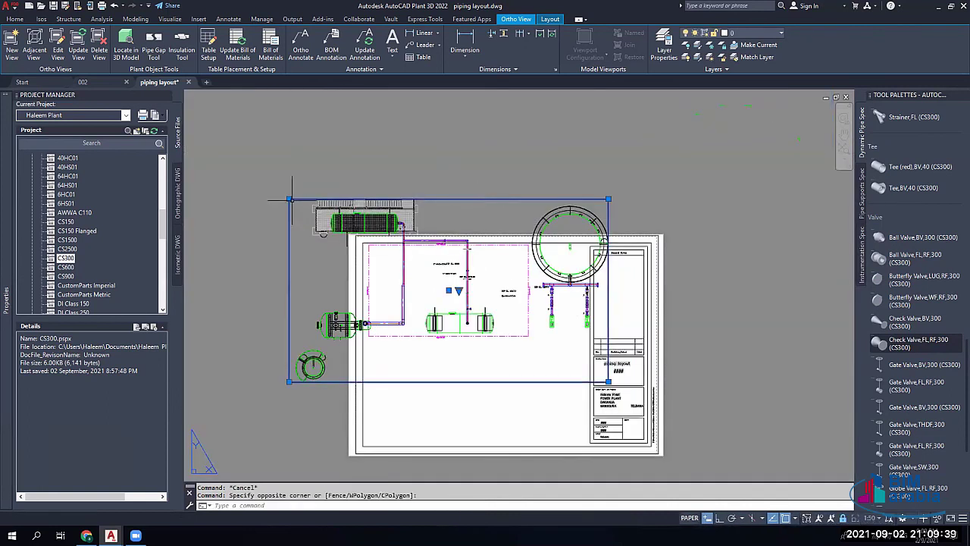
left_click(449, 291)
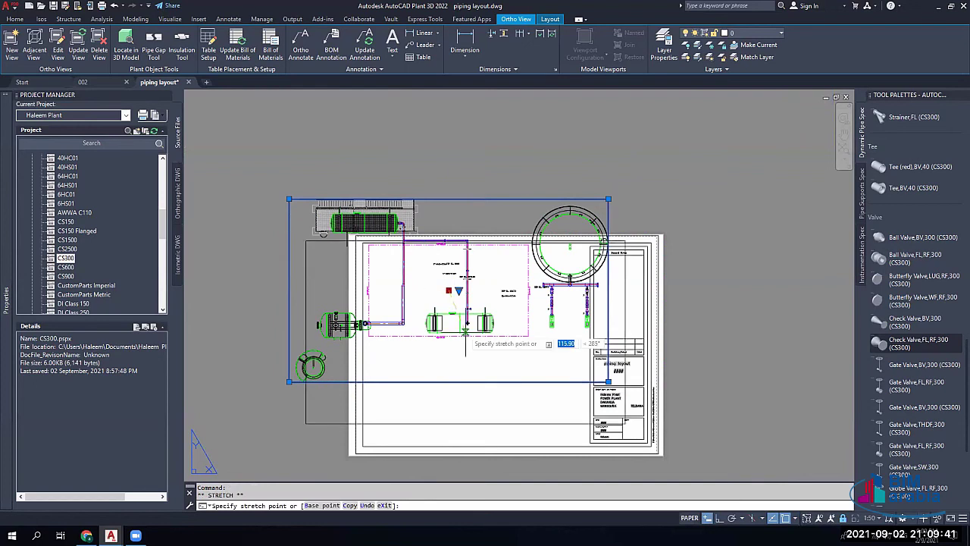
key("Escape")
key("Escape")
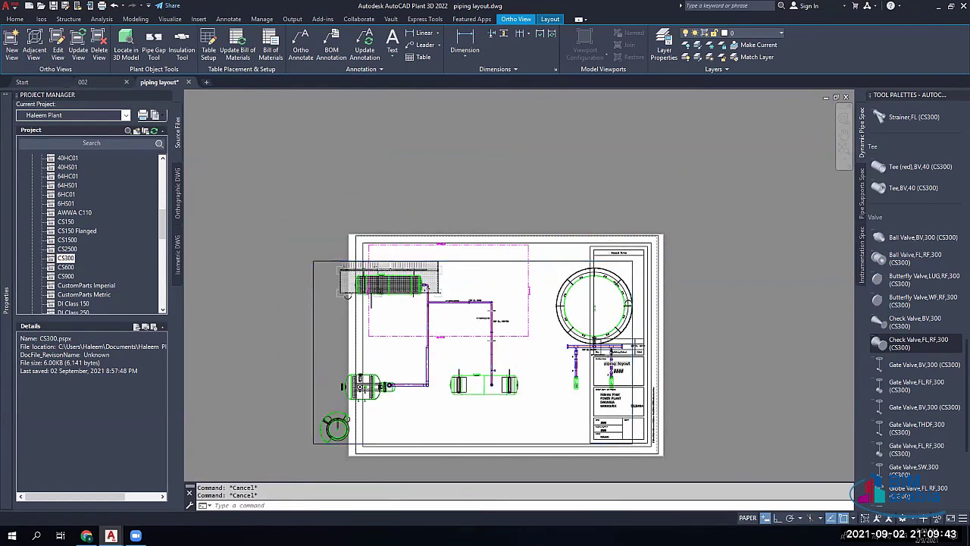
Step: Add a Reducer Size Callout [Nominal Diameter1 x Nominal Diameter2] to the reducer on the western vertical pipe, placing the text just east of it
scroll(470, 309, "up", 5)
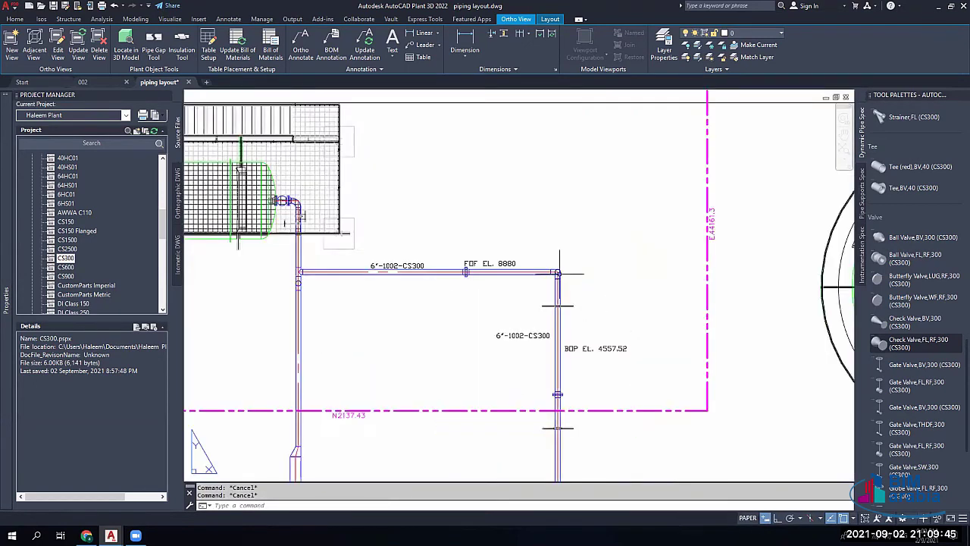
scroll(560, 273, "up", 3)
right_click(591, 302)
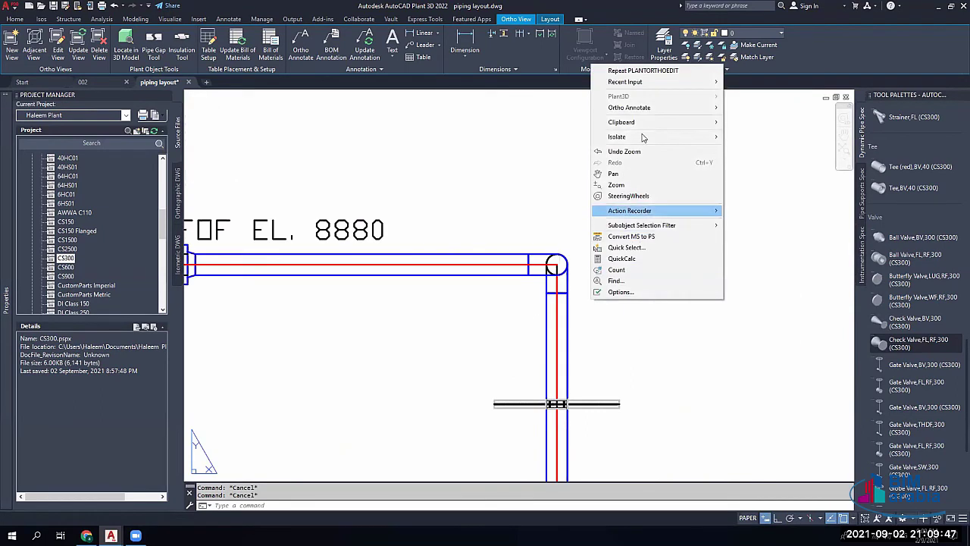
mouse_move(654, 113)
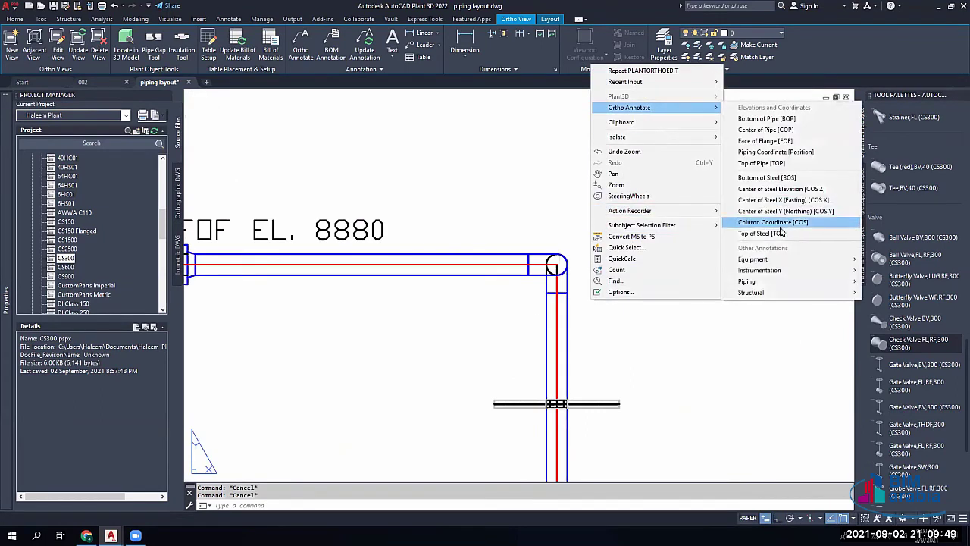
mouse_move(767, 282)
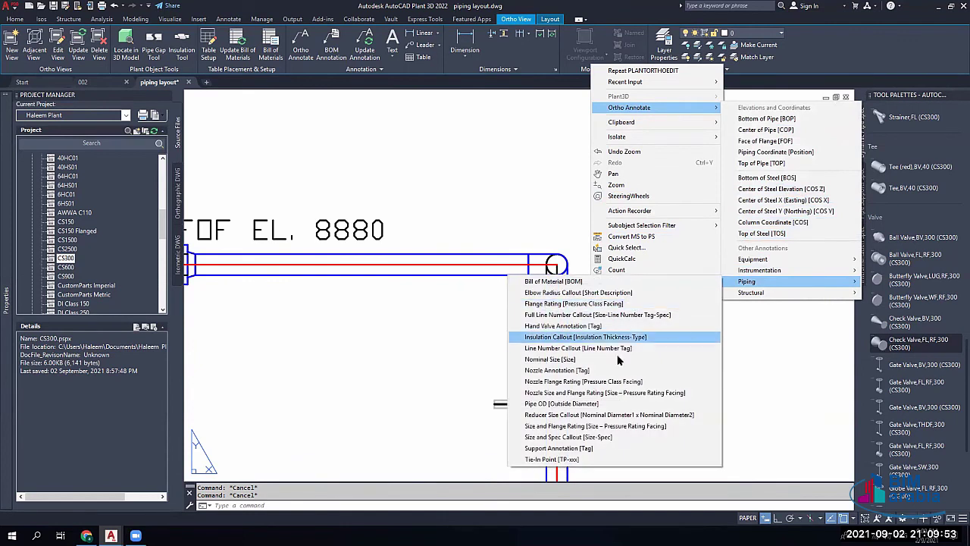
left_click(579, 415)
scroll(557, 409, "down", 4)
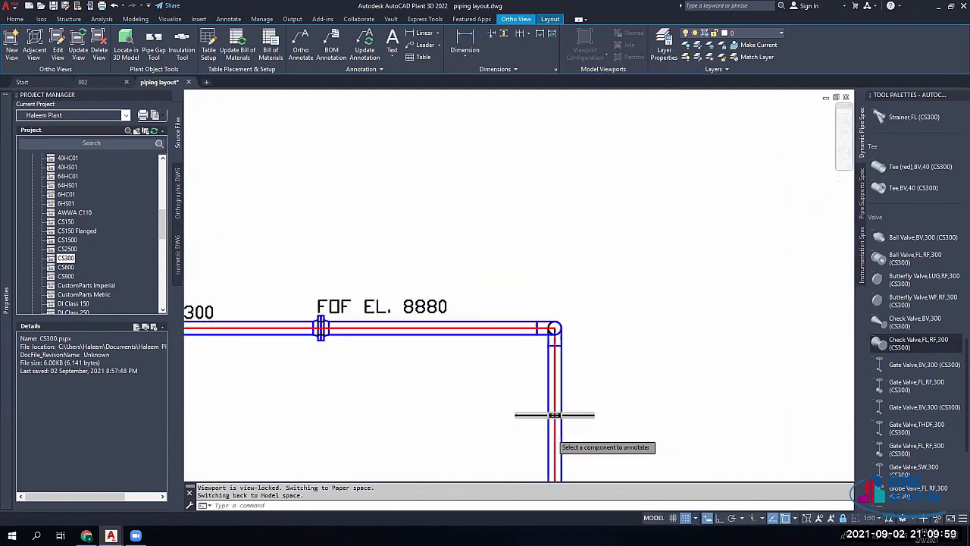
middle_click_drag(539, 412, 518, 271)
middle_click_drag(525, 432, 560, 286)
scroll(556, 307, "down", 3)
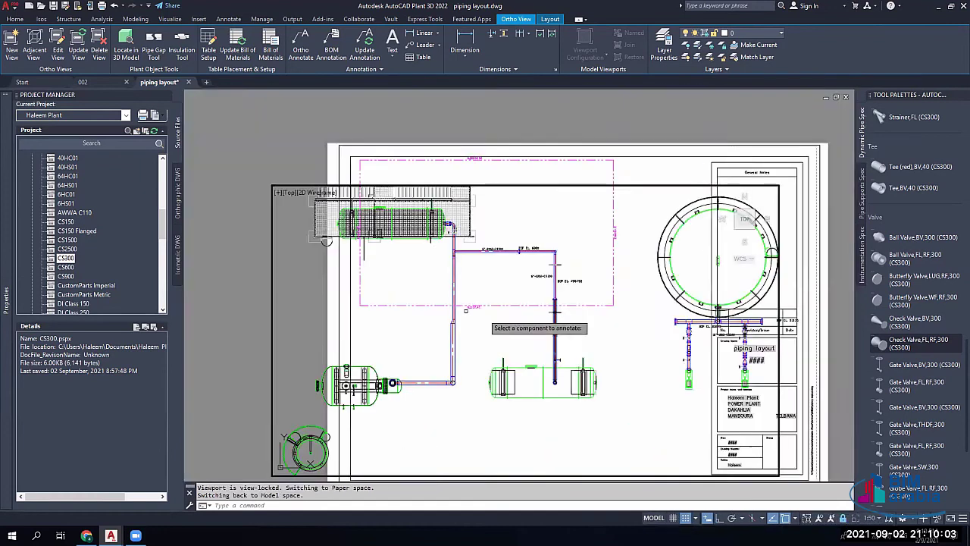
scroll(453, 315, "up", 5)
mouse_move(453, 315)
middle_mouse_down()
mouse_move(402, 402)
mouse_move(445, 258)
middle_mouse_up()
scroll(403, 402, "up", 1)
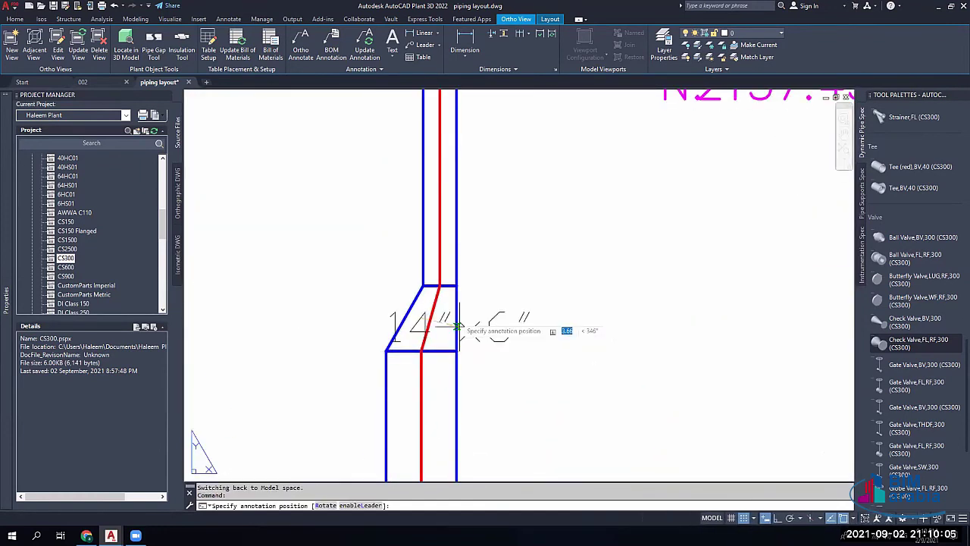
left_click(558, 326)
key("Escape")
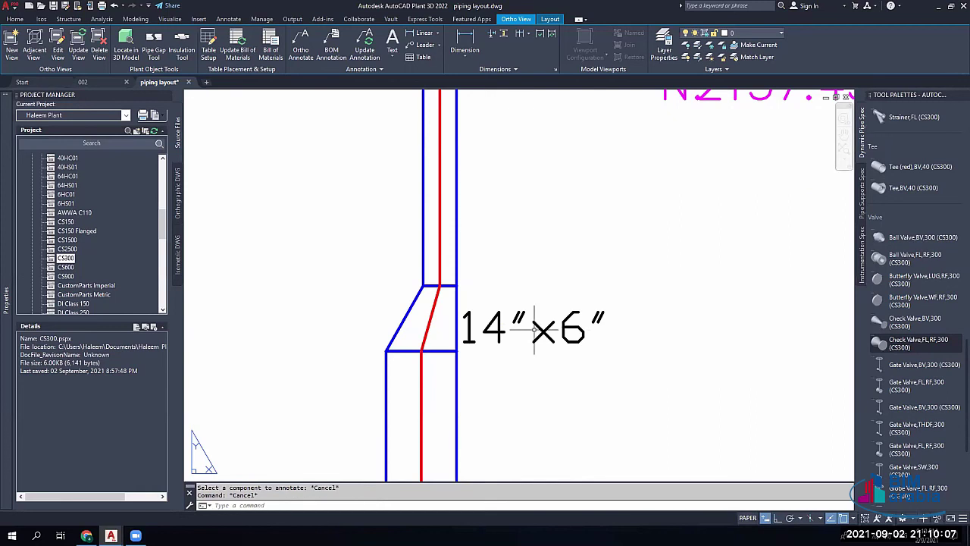
Step: Add a Support Annotation [Tag] to a support on the eastern vertical pipe run, placing the text northeast of the support
scroll(576, 327, "down", 4)
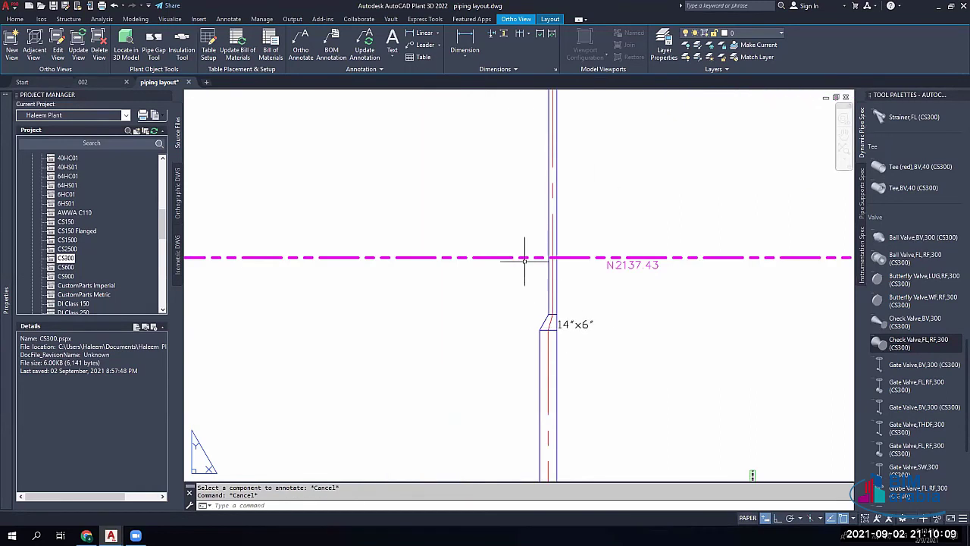
right_click(565, 214)
mouse_move(615, 256)
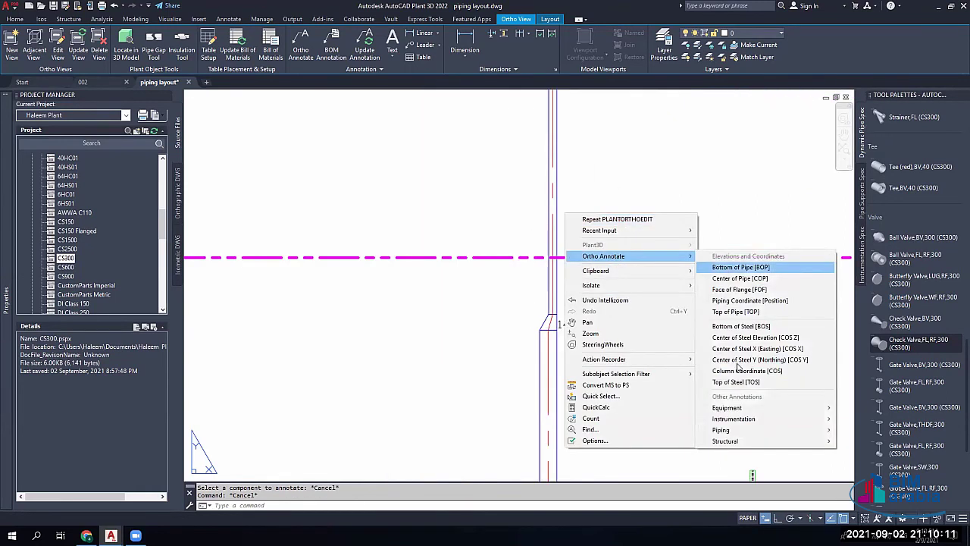
mouse_move(759, 429)
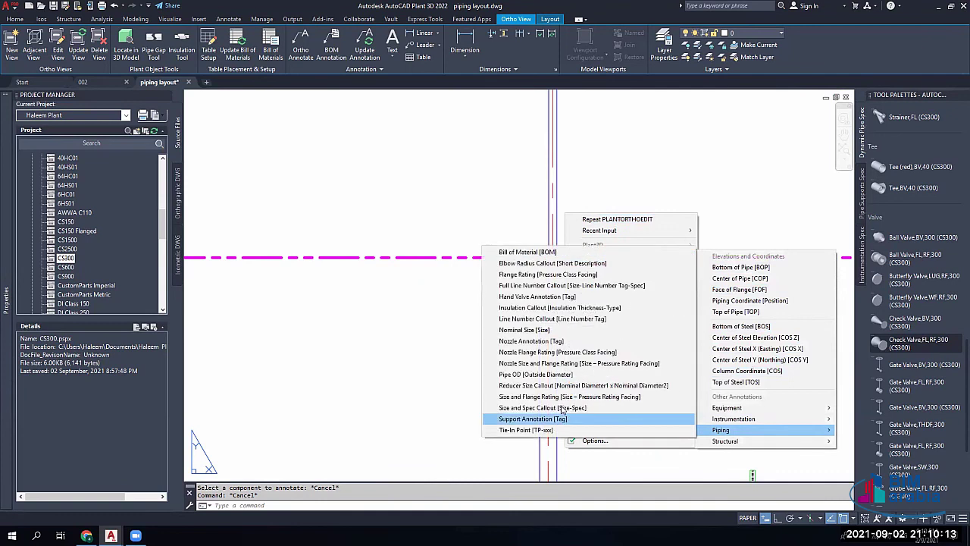
left_click(547, 419)
scroll(558, 339, "down", 5)
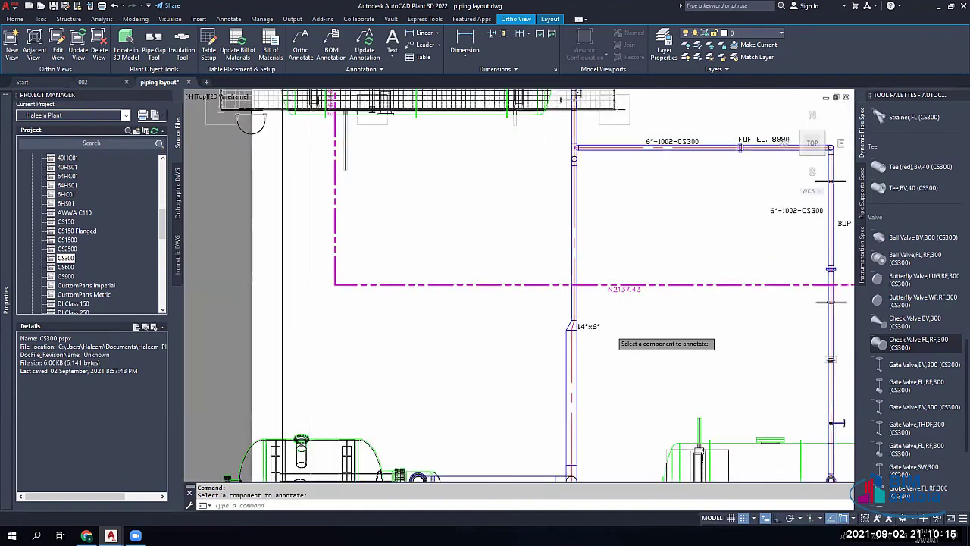
scroll(585, 238, "down", 2)
scroll(681, 233, "up", 6)
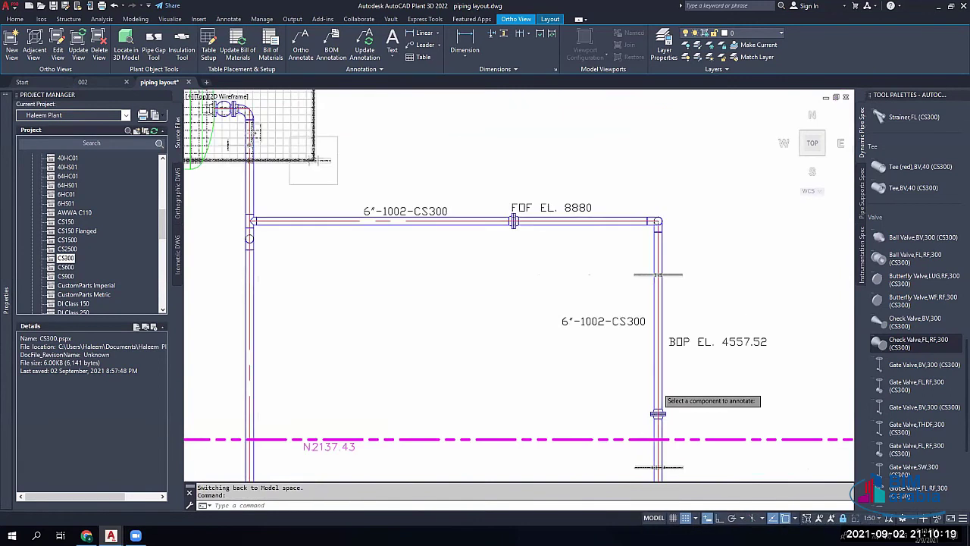
scroll(659, 381, "down", 4)
scroll(669, 432, "up", 4)
scroll(600, 271, "up", 2)
left_click(574, 243)
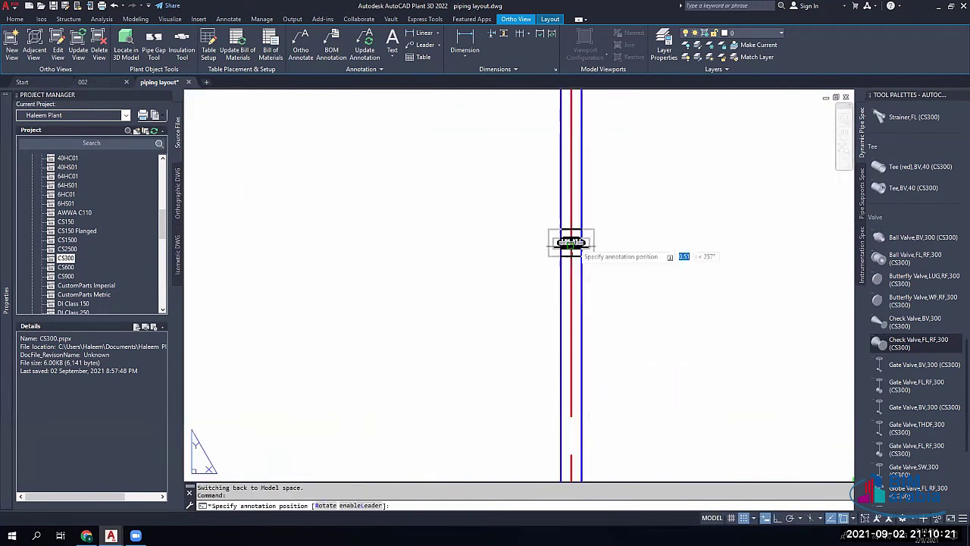
left_click(663, 229)
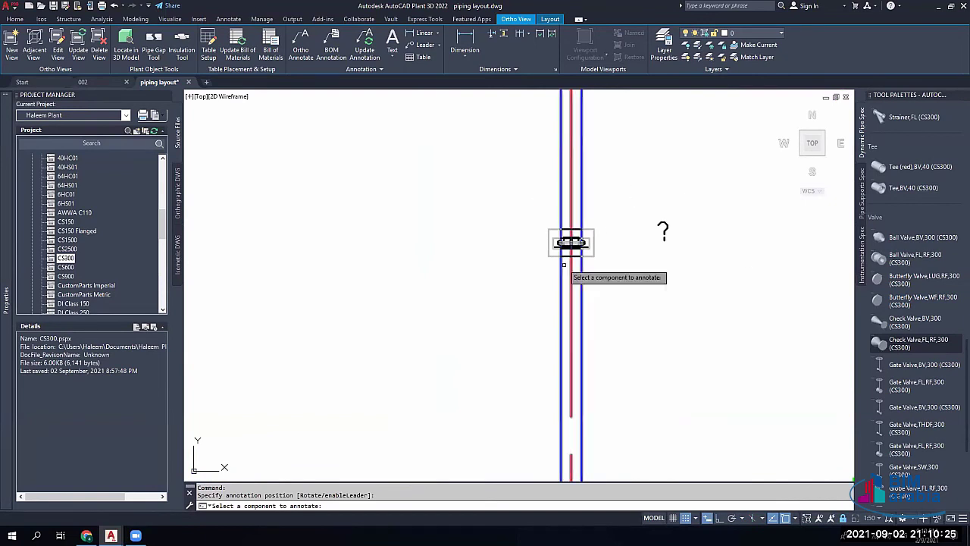
key("Escape")
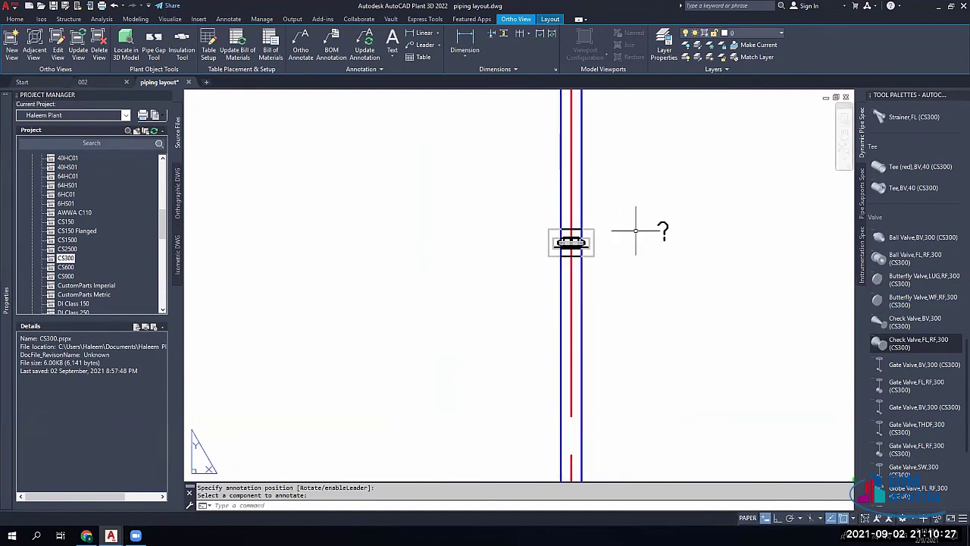
left_click(590, 242)
left_click(608, 218)
left_click(605, 223)
left_click(590, 261)
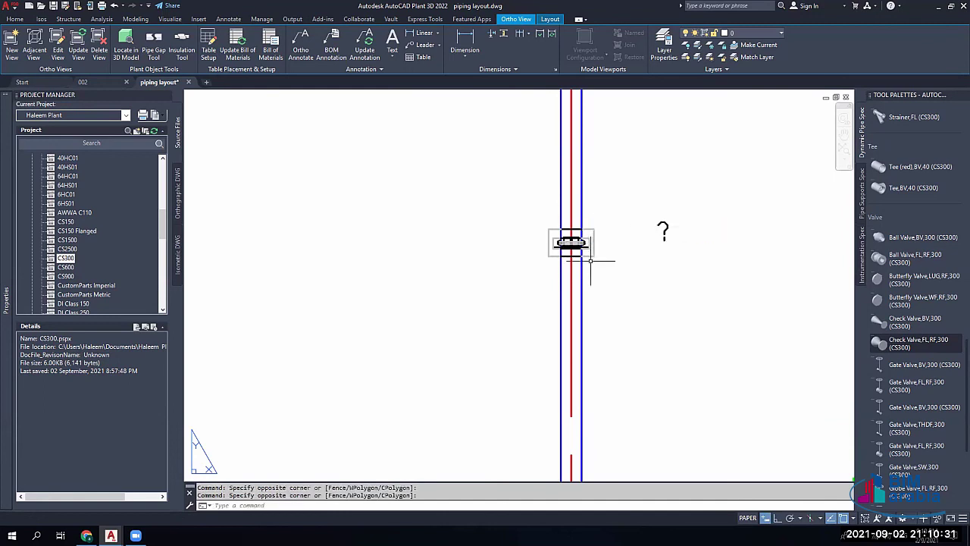
key("Escape")
key("Escape")
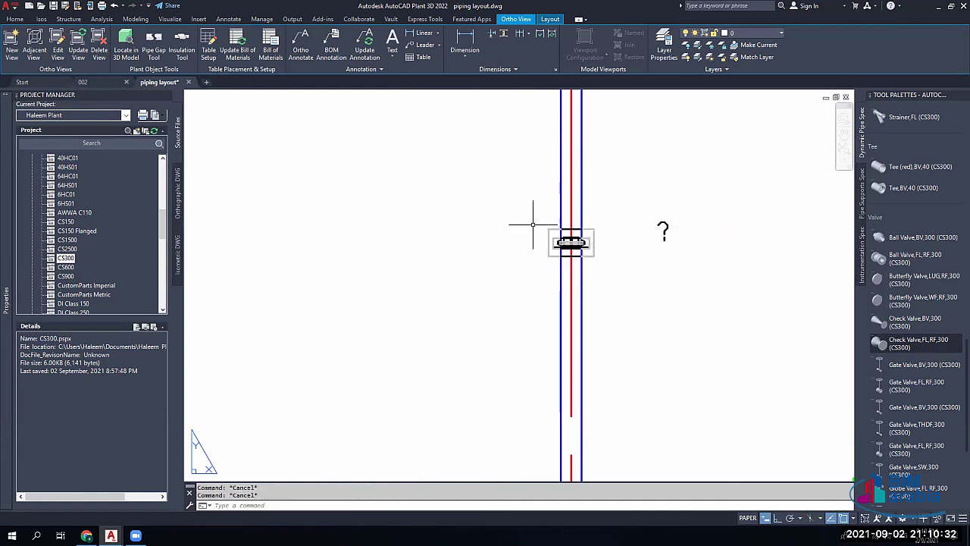
Step: Locate the annotated pipe support in the 3D model
left_click(126, 50)
left_click(595, 241)
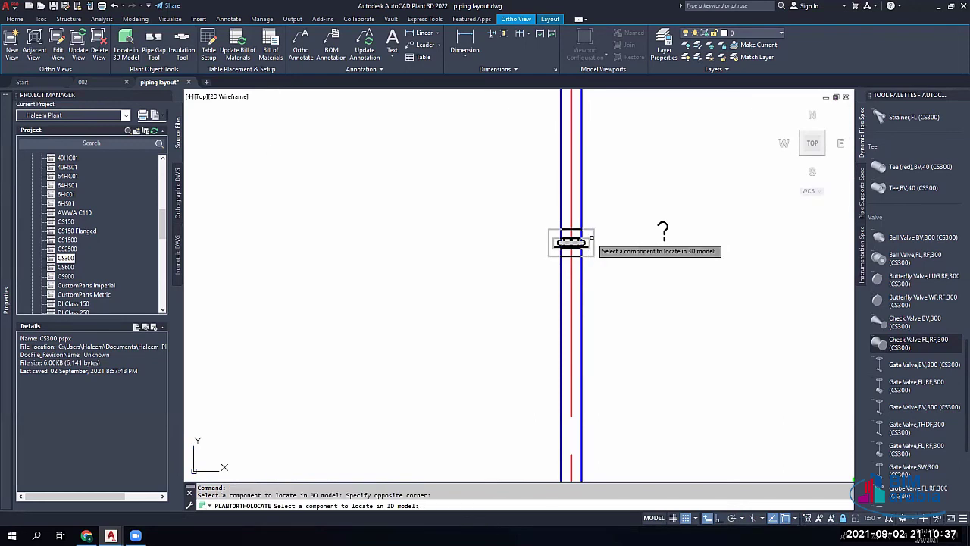
left_click(589, 237)
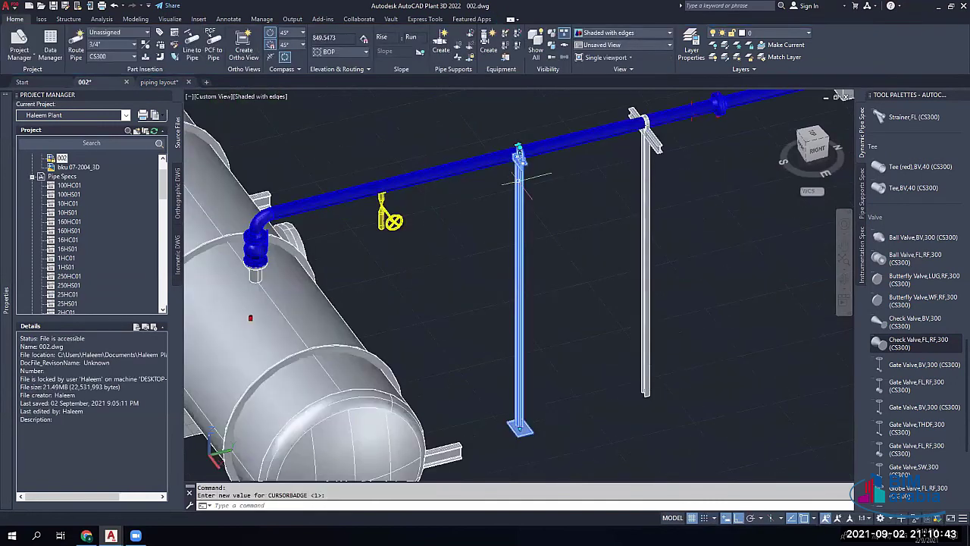
Step: Assign the tag SW-001 to the located support in its properties and return to the piping layout drawing
key("ctrl+1")
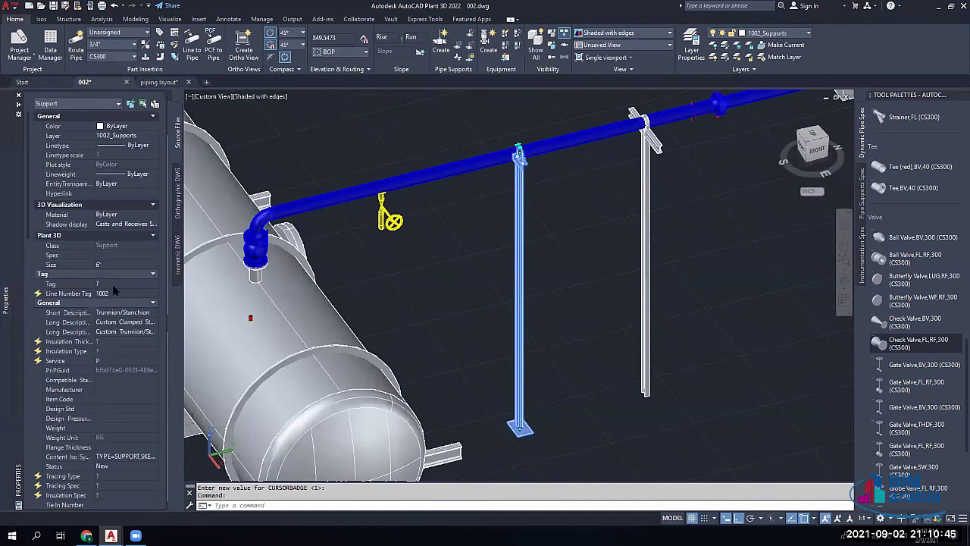
left_click(147, 284)
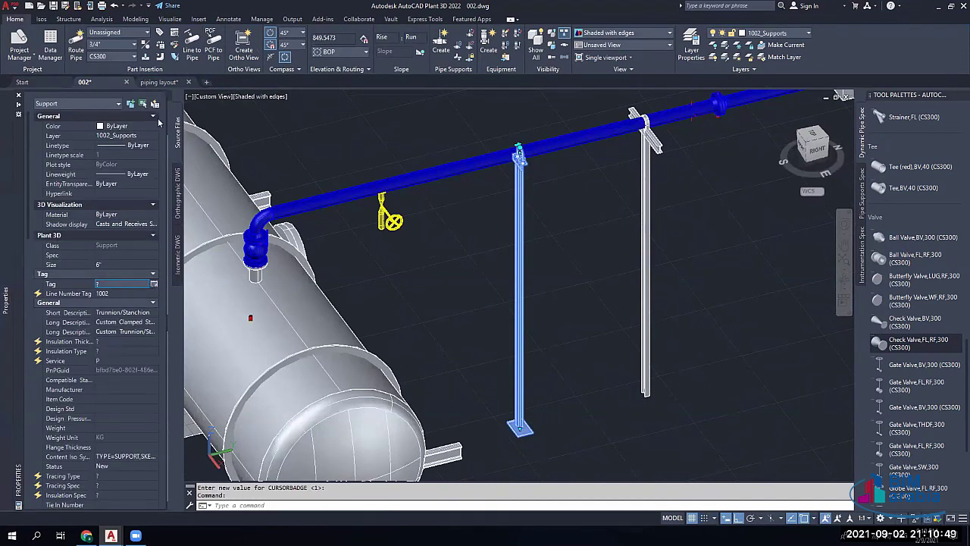
left_click(154, 284)
type("sw")
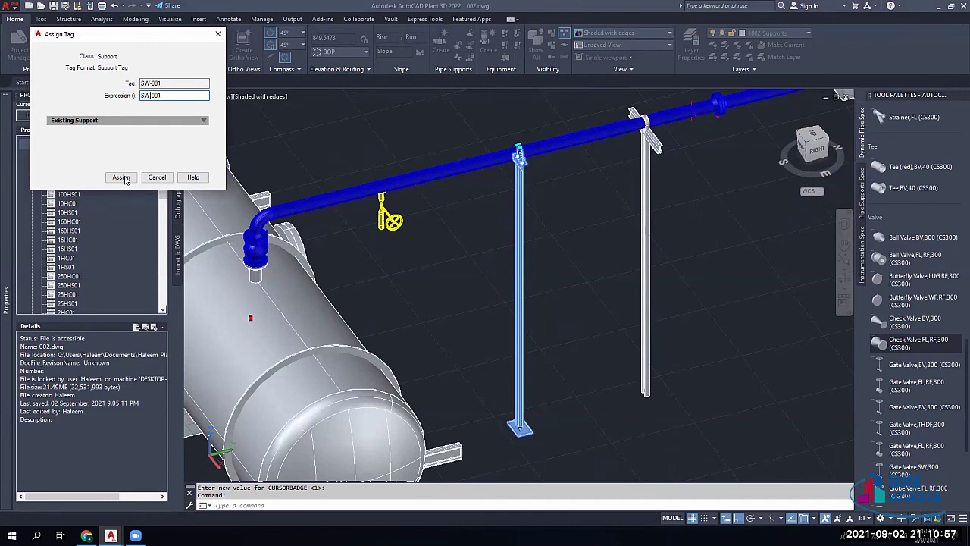
left_click(122, 177)
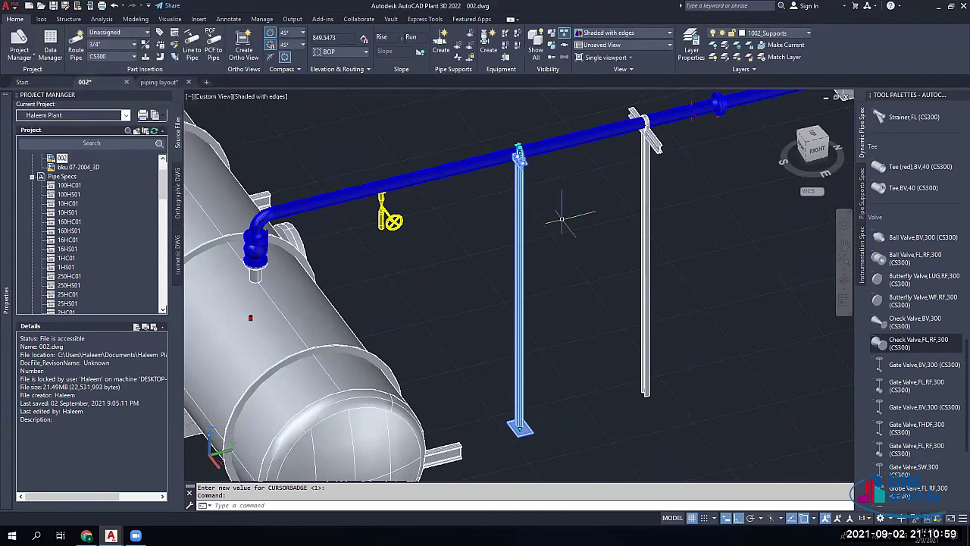
left_click(159, 82)
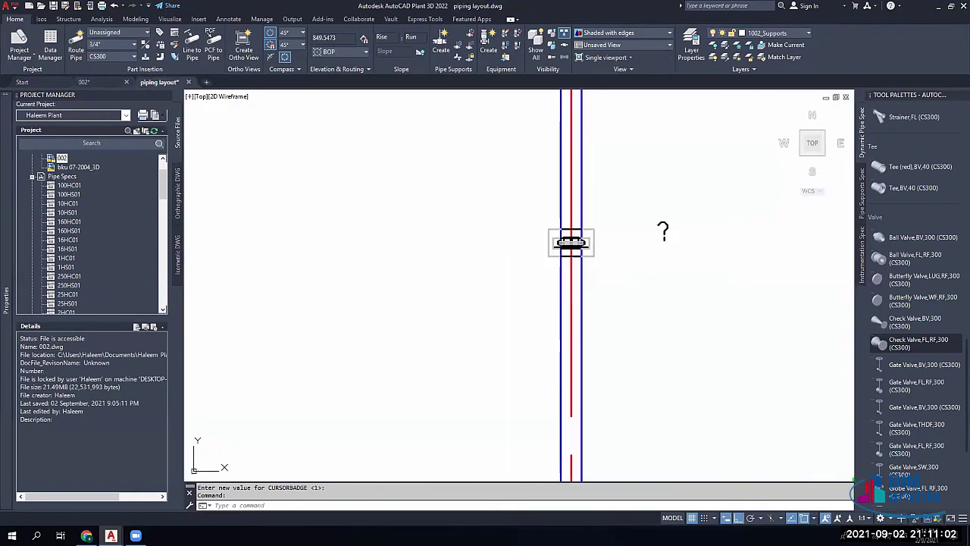
left_click(670, 224)
left_click(657, 225)
left_click(668, 232)
left_click(653, 231)
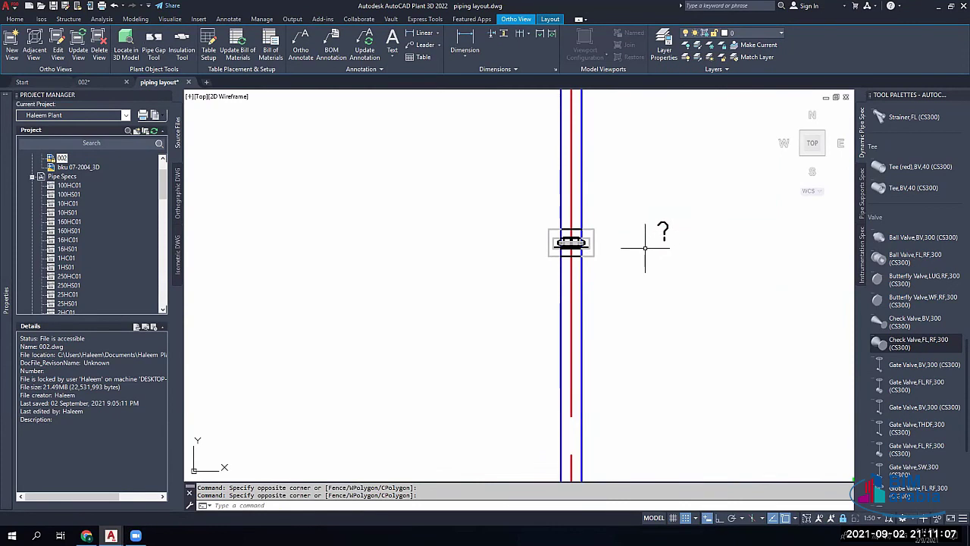
key("Escape")
key("Escape")
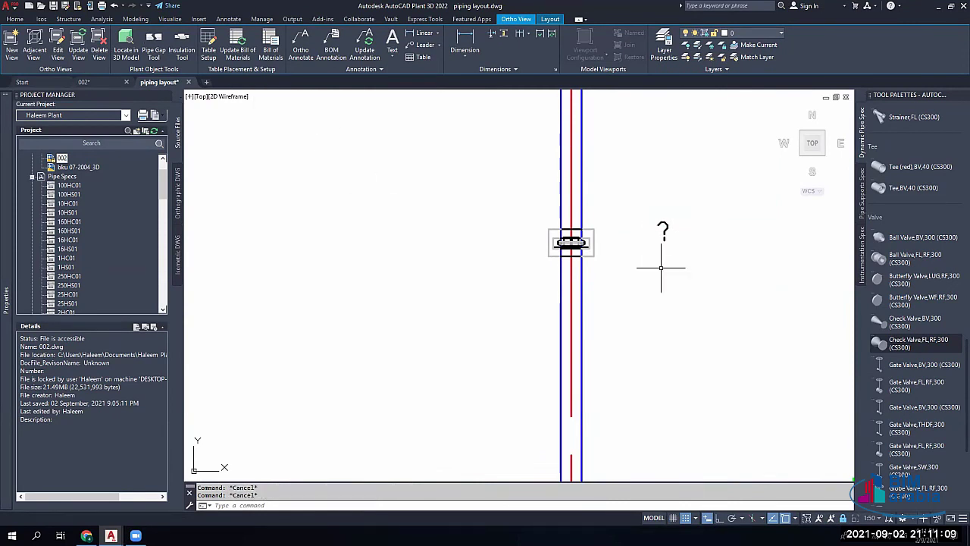
Step: Add a Support Annotation [Tag] to the tagged support, placing the text southeast of it beside the pipe
right_click(660, 269)
mouse_move(713, 311)
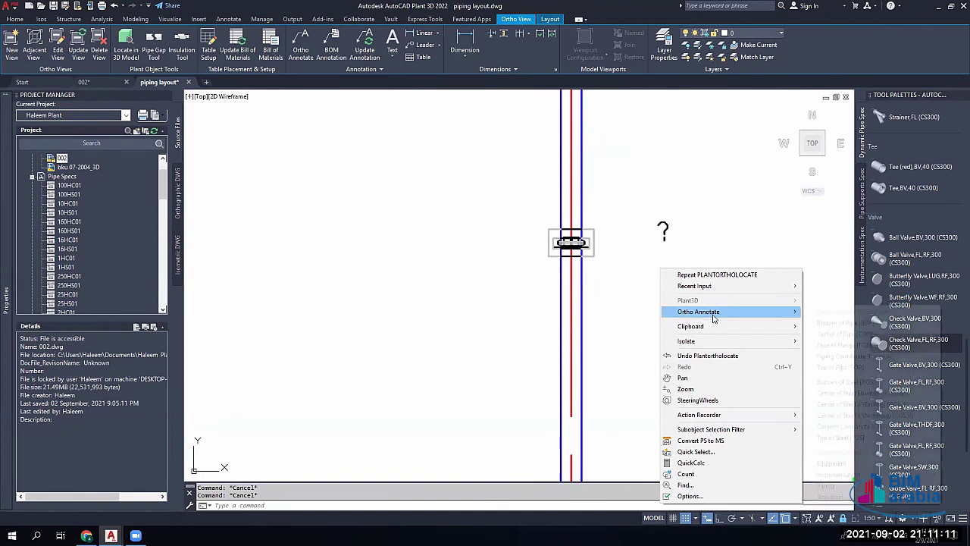
mouse_move(833, 486)
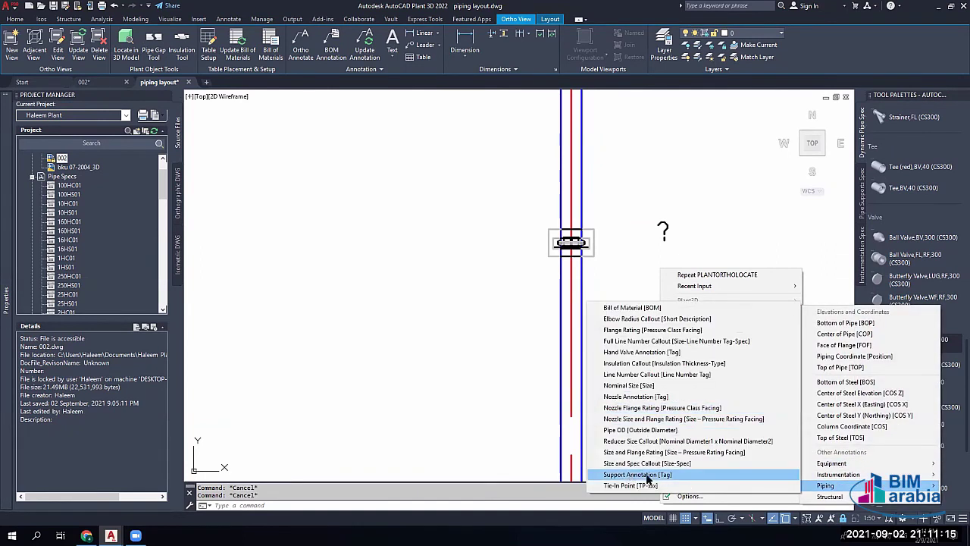
left_click(648, 475)
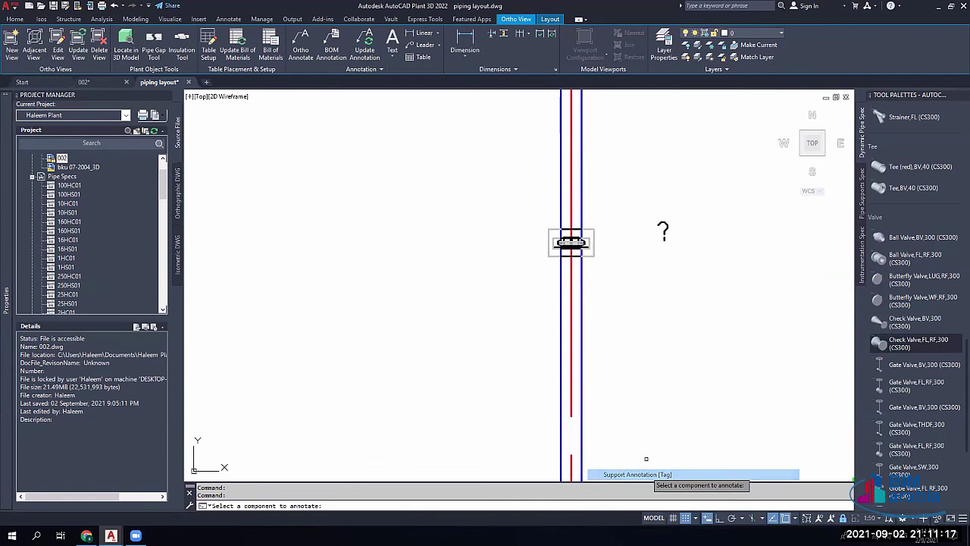
left_click(571, 242)
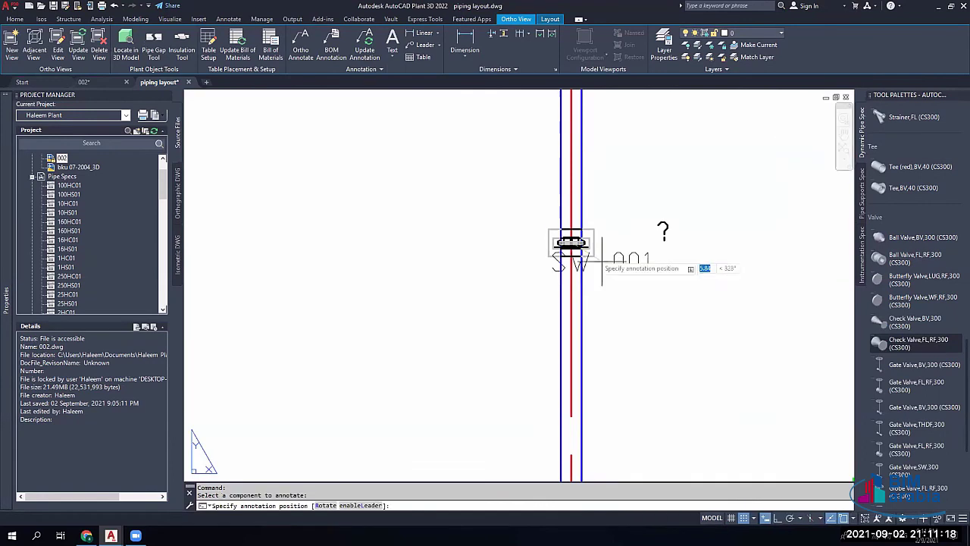
left_click(648, 277)
Step: Delete the outdated "?" support annotation east of the pipe
left_click(670, 244)
left_click(671, 245)
key("Delete")
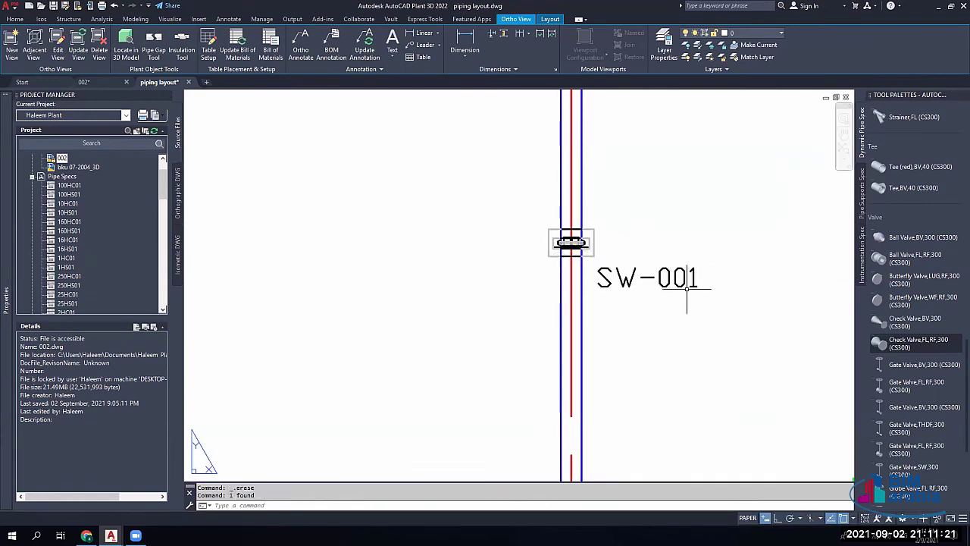
Step: Review the annotations along the 6" line and the piping annotation types available for the orthographic view
scroll(629, 278, "down", 4)
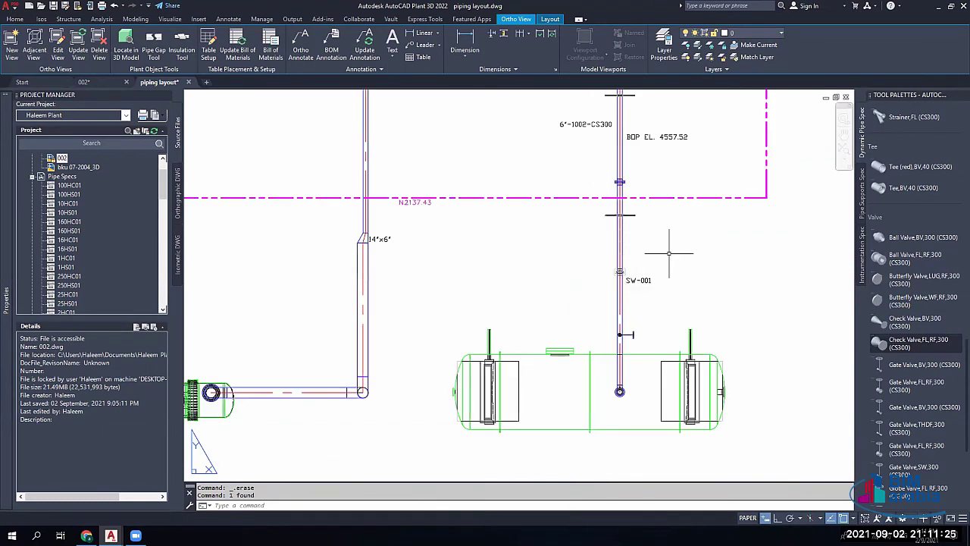
mouse_move(656, 263)
middle_mouse_down()
mouse_move(587, 305)
mouse_move(572, 339)
middle_mouse_up()
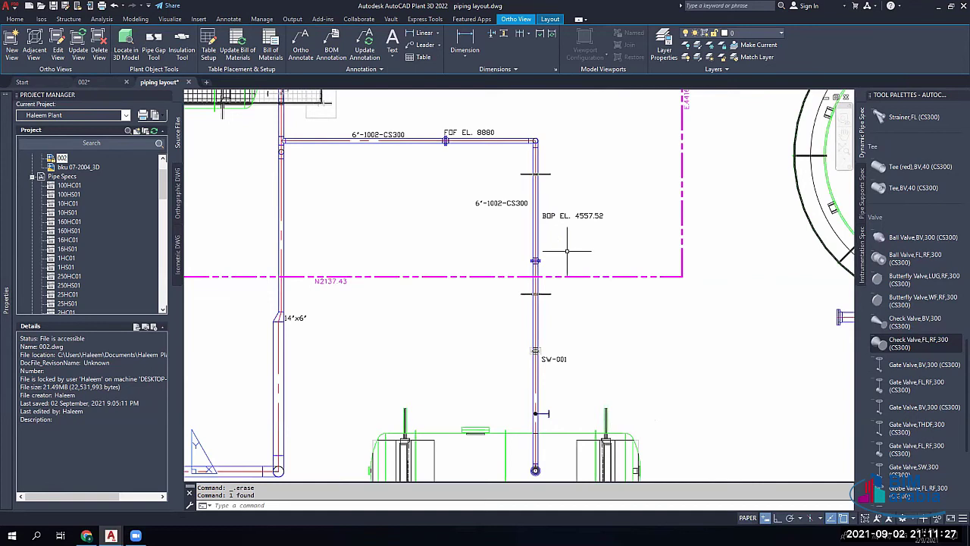
scroll(568, 251, "up", 3)
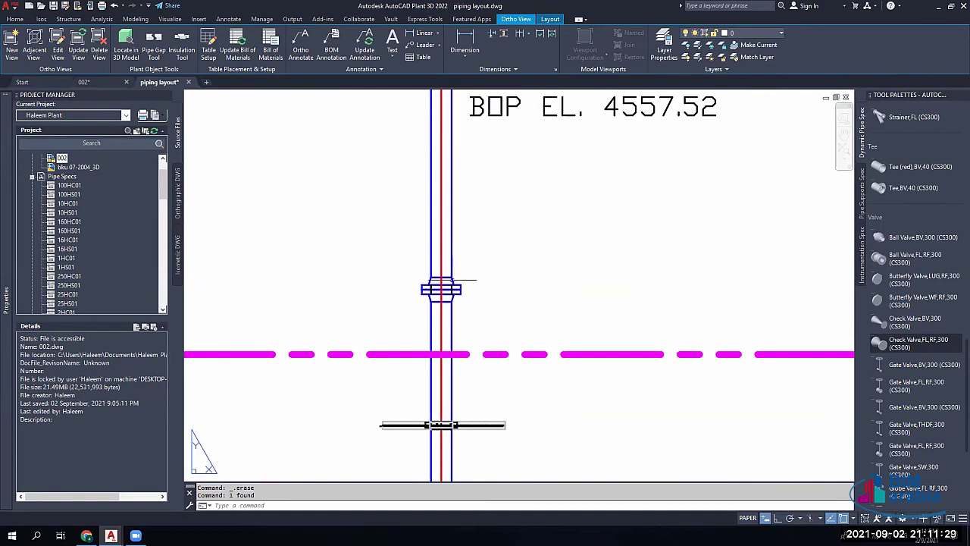
scroll(501, 287, "down", 6)
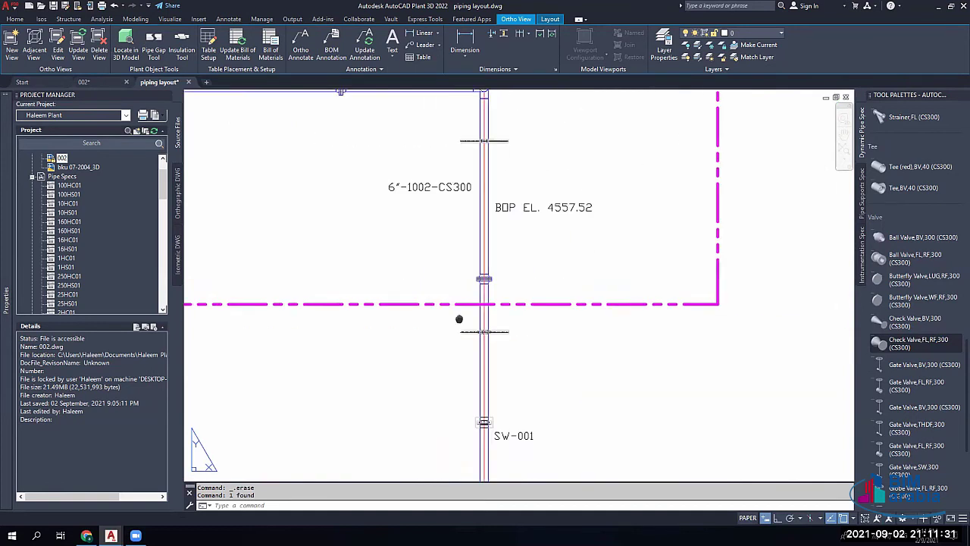
scroll(512, 327, "down", 2)
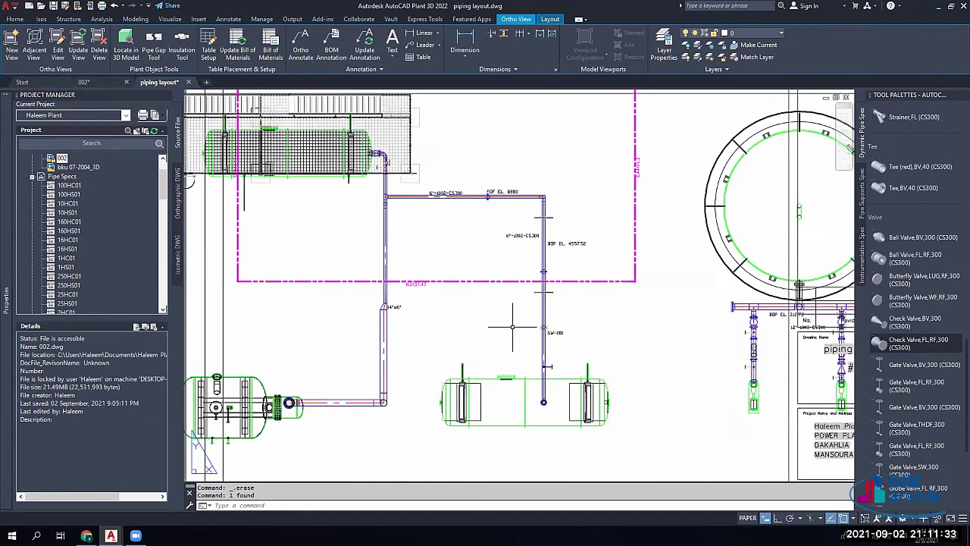
right_click(489, 332)
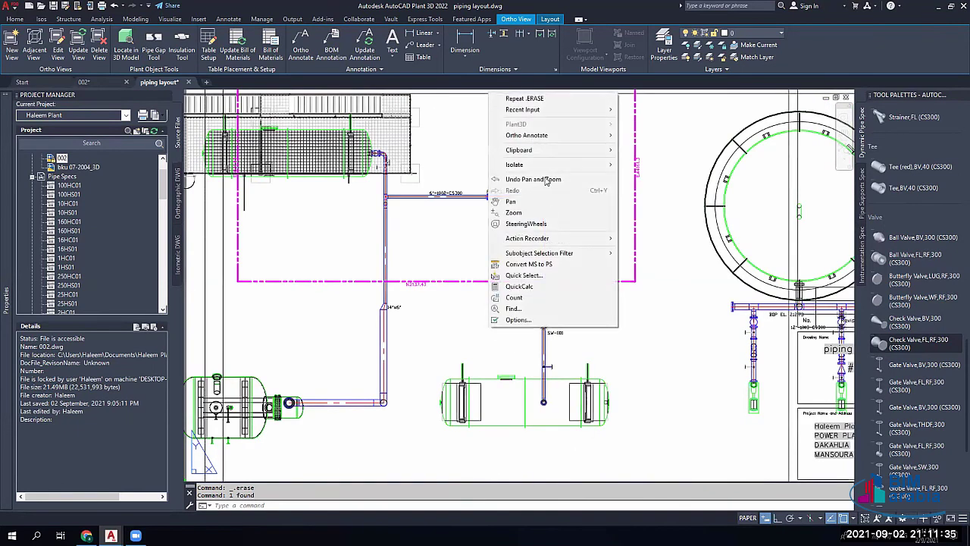
mouse_move(576, 135)
mouse_move(667, 309)
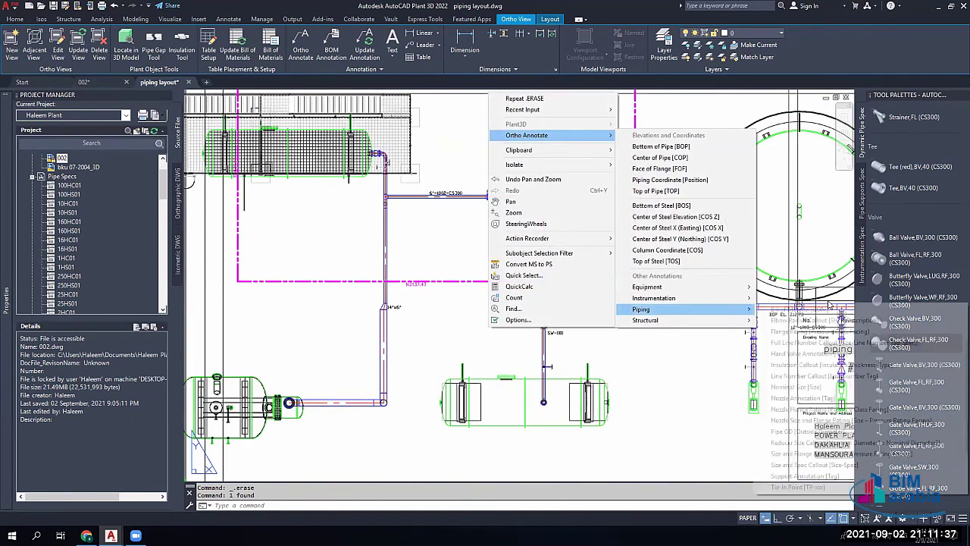
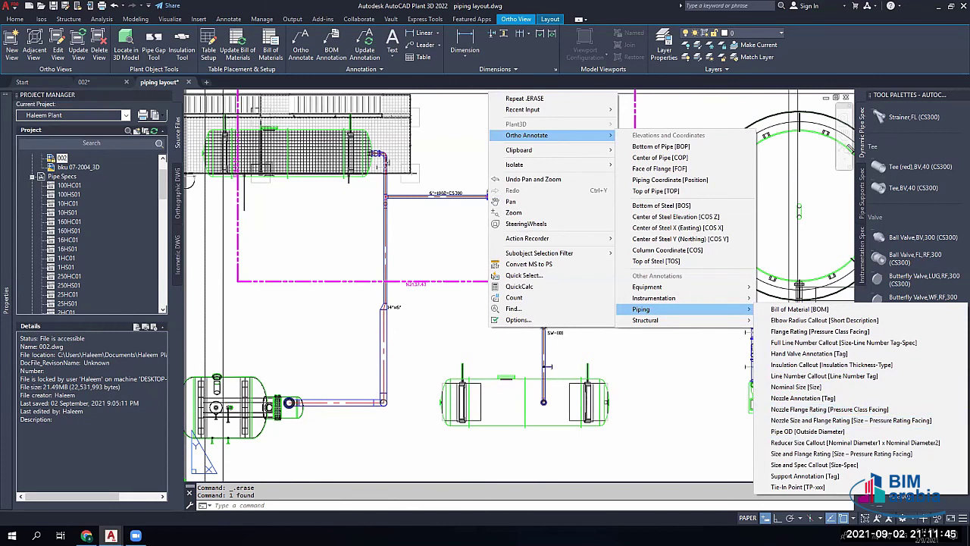
left_click(645, 374)
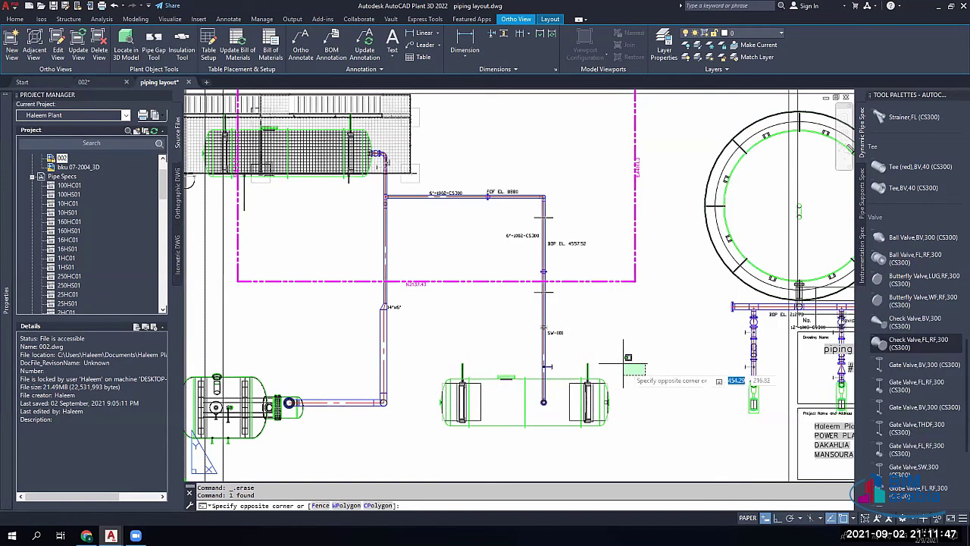
scroll(546, 279, "down", 2)
key("Escape")
key("Escape")
Step: Place a Bill of Materials table for the top view viewport, starting near the sheet's lower edge beside the title block
middle_click_drag(486, 250, 480, 207)
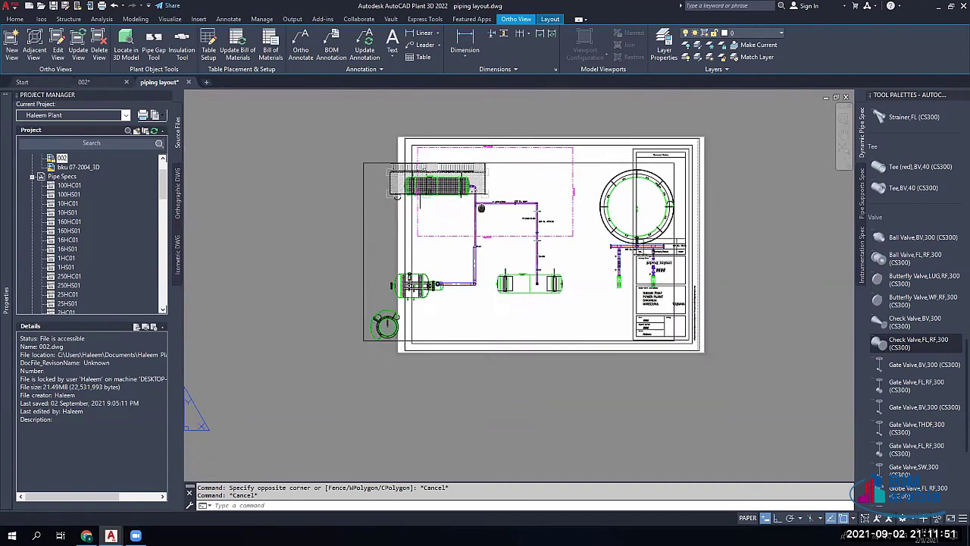
scroll(481, 208, "up", 4)
scroll(409, 263, "down", 4)
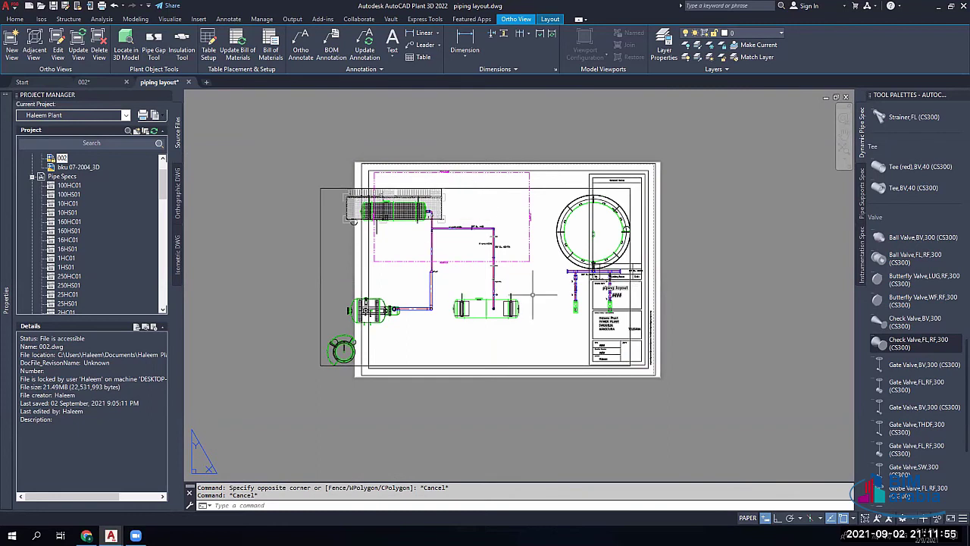
scroll(501, 294, "up", 2)
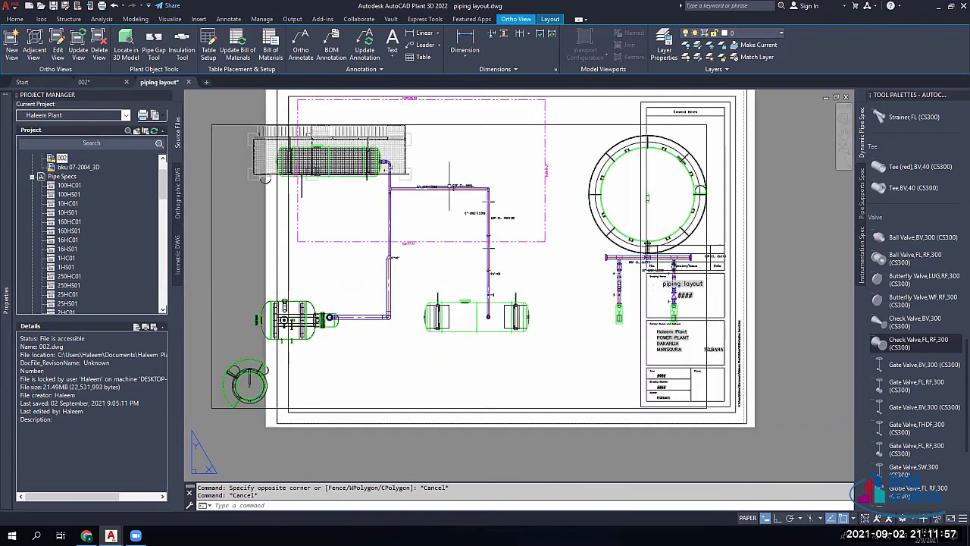
middle_click_drag(519, 205, 546, 204)
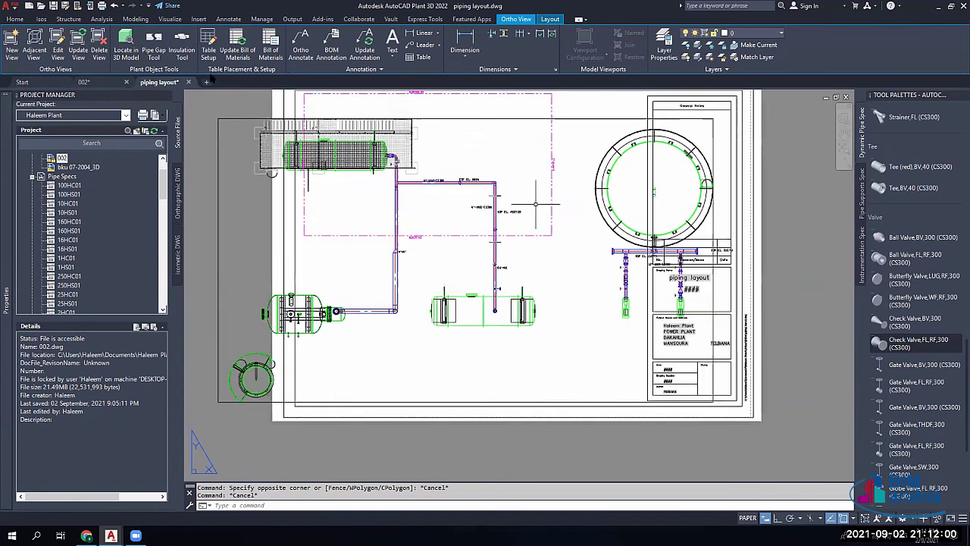
left_click(269, 47)
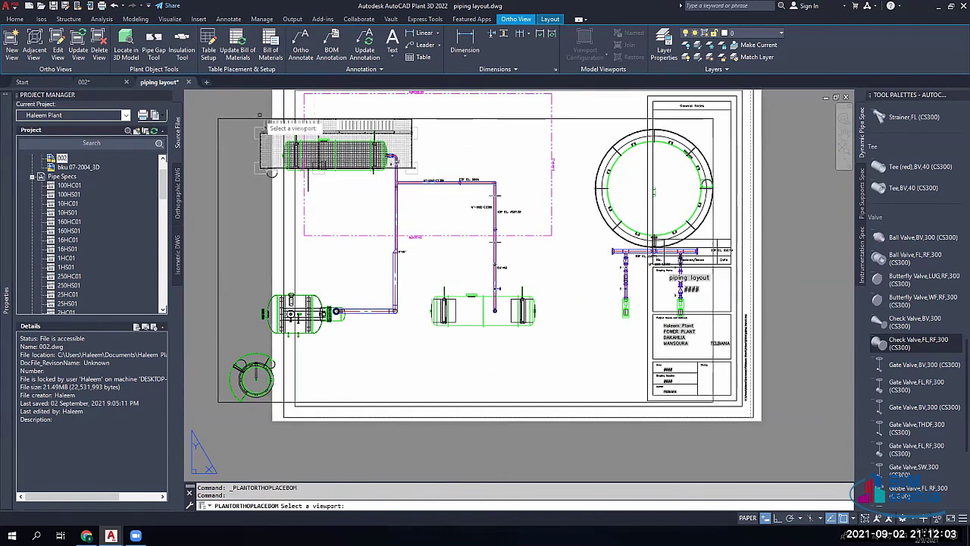
scroll(342, 167, "down", 2)
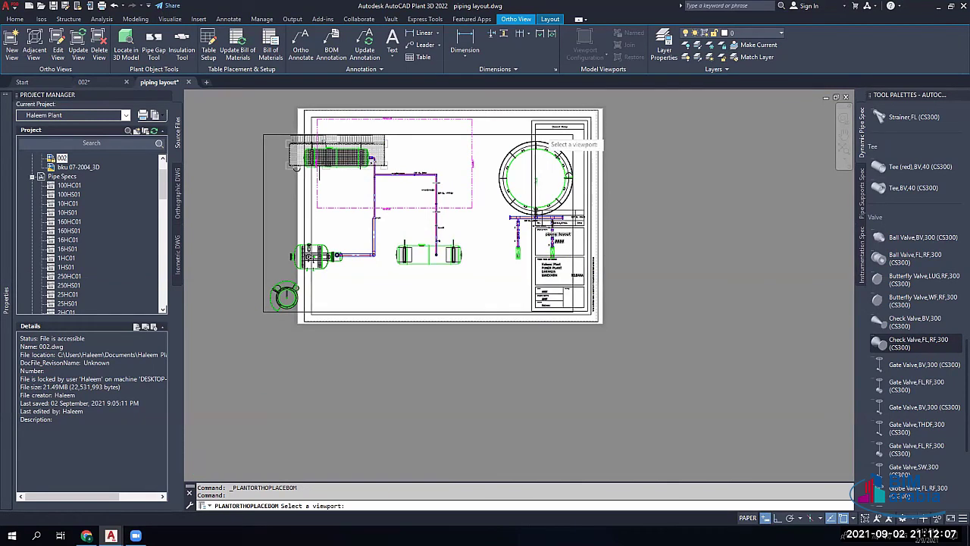
scroll(540, 131, "up", 2)
scroll(550, 147, "down", 2)
left_click(549, 148)
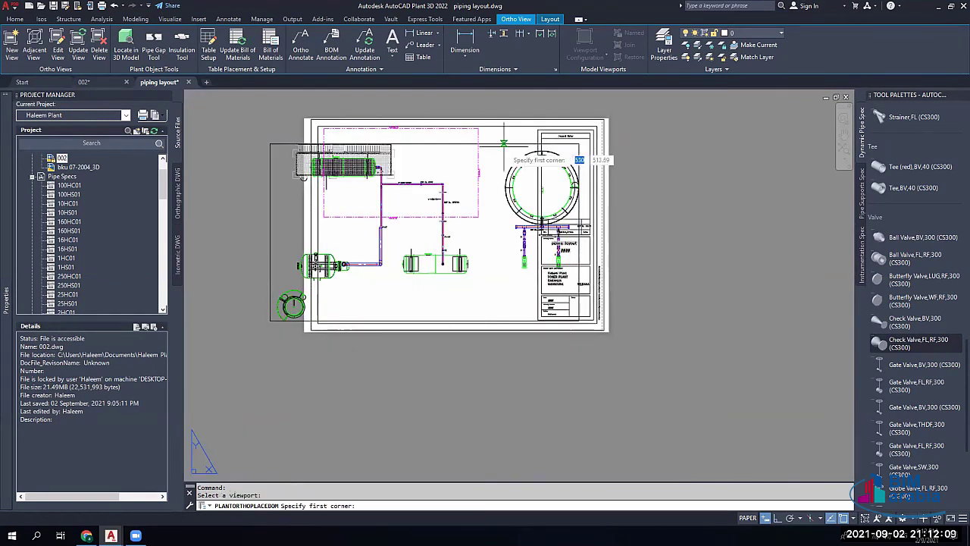
scroll(541, 221, "up", 4)
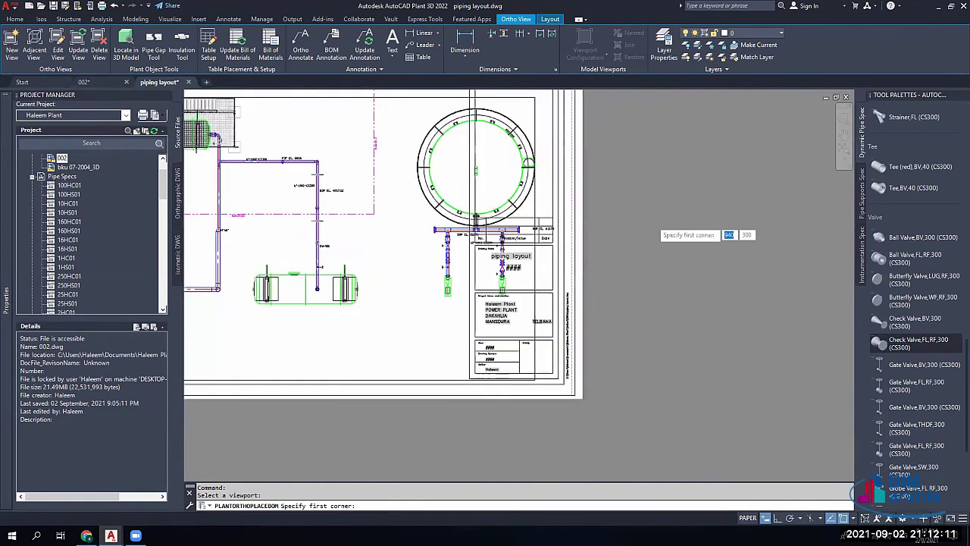
scroll(414, 272, "down", 4)
scroll(816, 123, "down", 2)
scroll(517, 244, "up", 2)
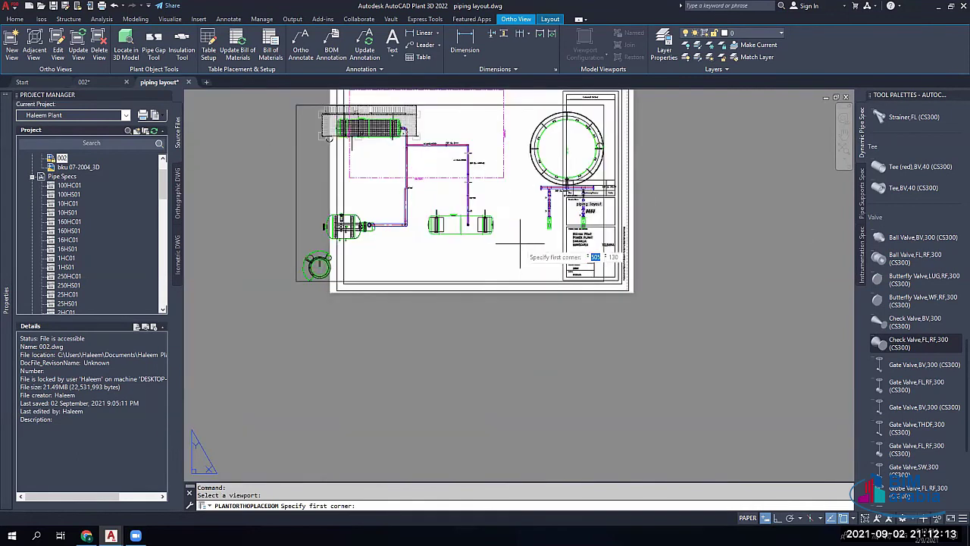
left_click(481, 257)
left_click(550, 342)
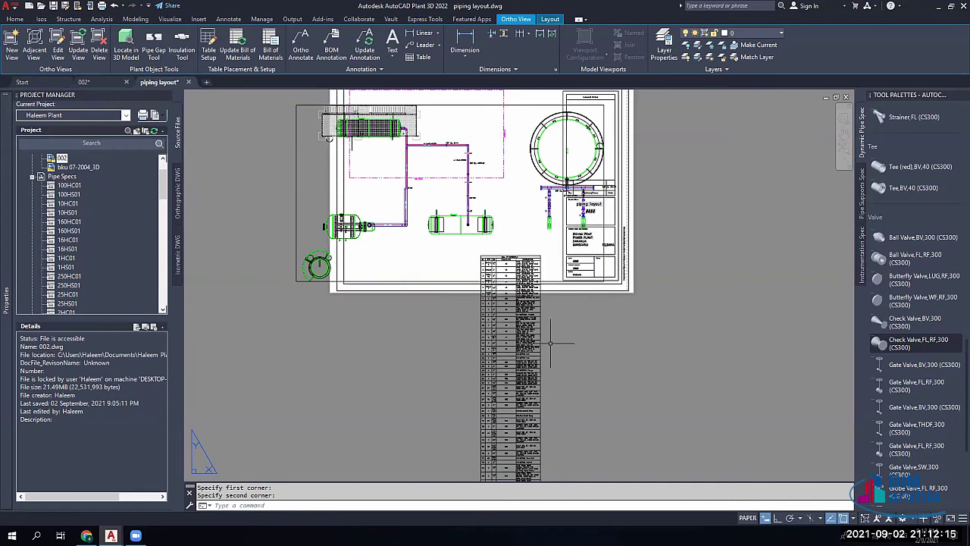
Step: Examine the quantity, nominal diameter, schedule and description columns of the pipe rows in the bill of materials
middle_click_drag(515, 303, 515, 179)
scroll(512, 241, "up", 5)
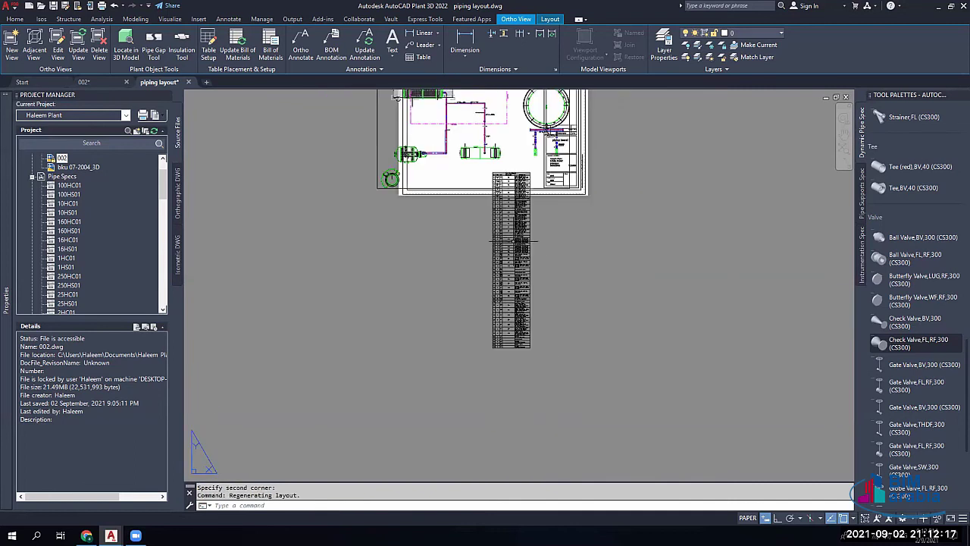
scroll(511, 241, "up", 6)
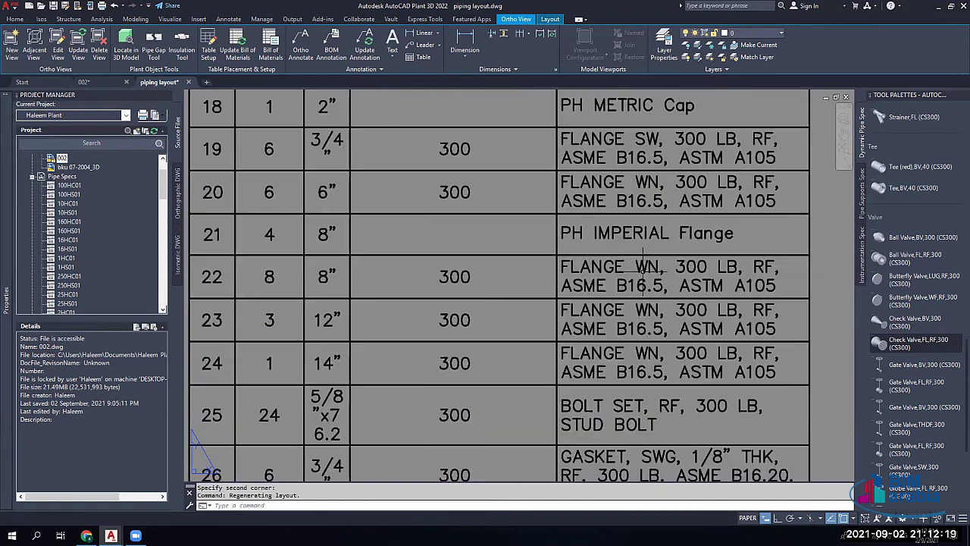
scroll(643, 267, "down", 5)
middle_click_drag(537, 184, 522, 438)
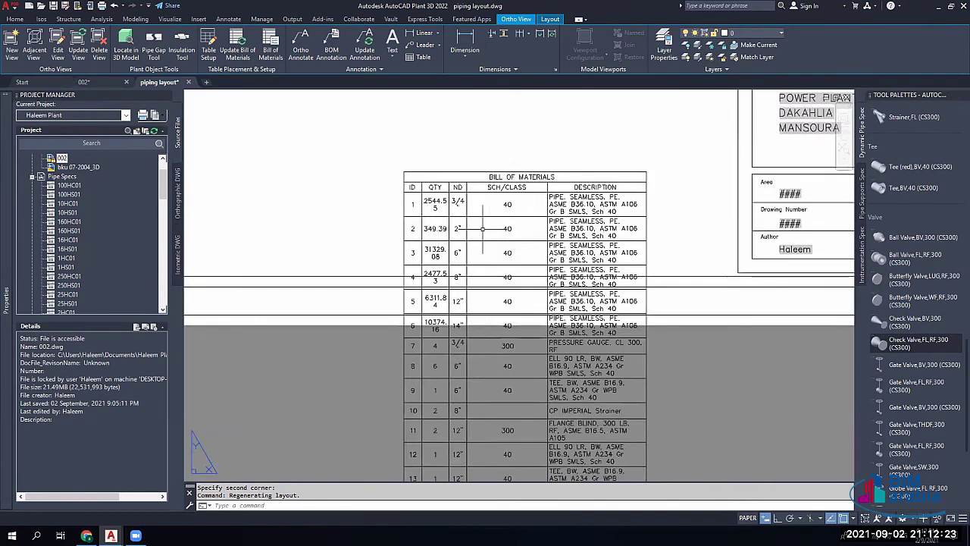
scroll(458, 204, "up", 4)
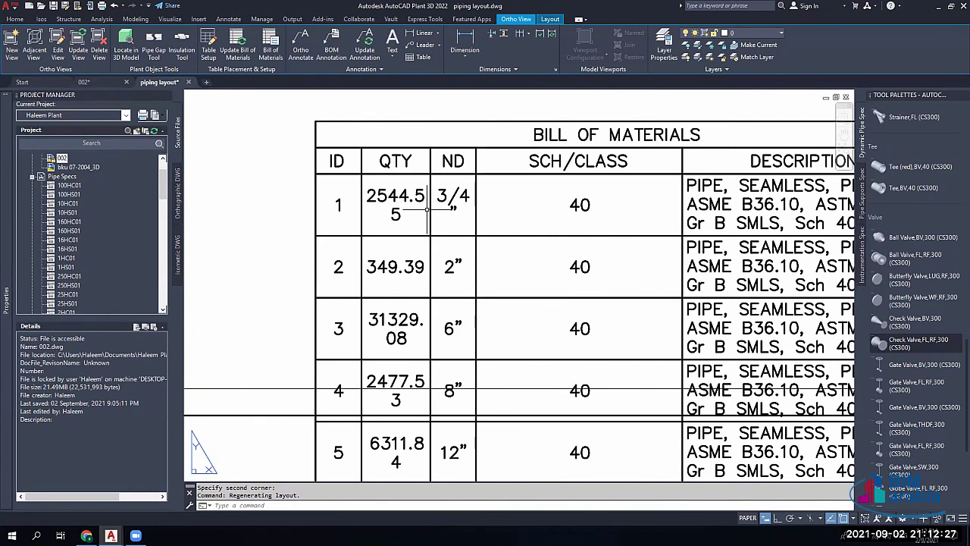
left_click(420, 197)
middle_click_drag(568, 252, 448, 252)
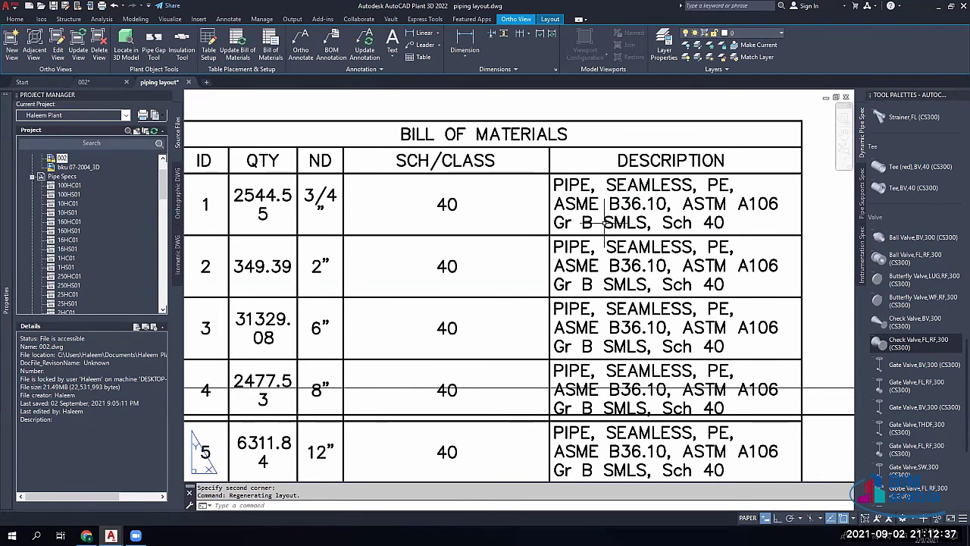
scroll(604, 222, "down", 4)
left_click(604, 222)
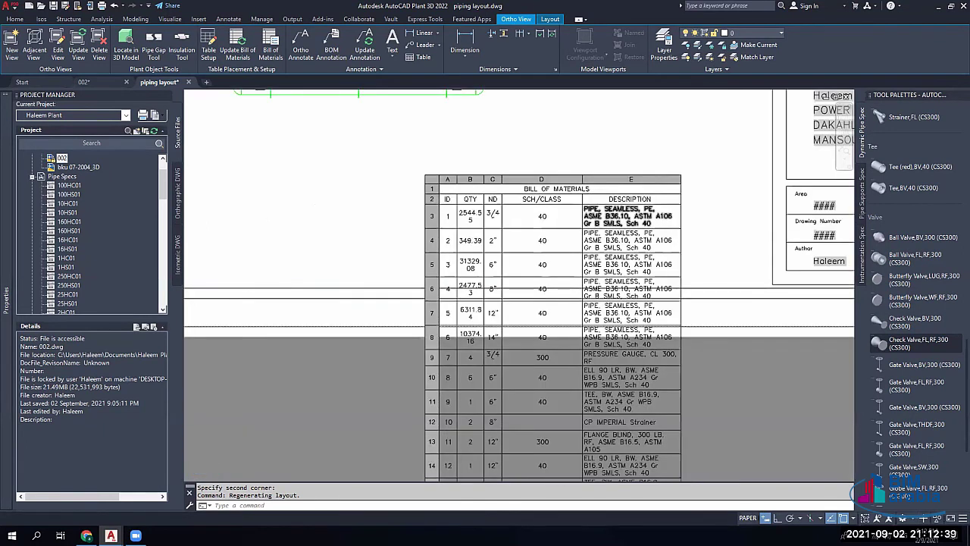
scroll(610, 199, "up", 2)
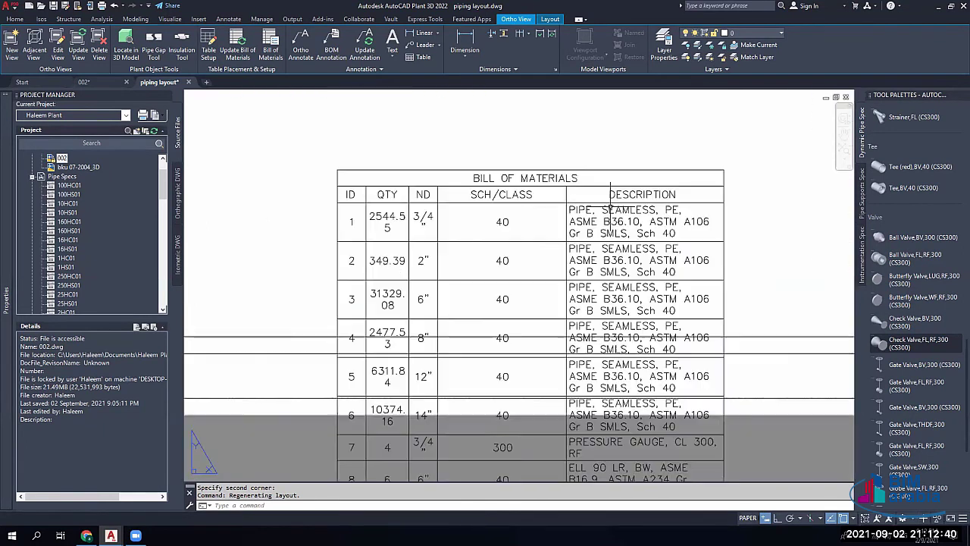
left_click(520, 266)
key("Escape")
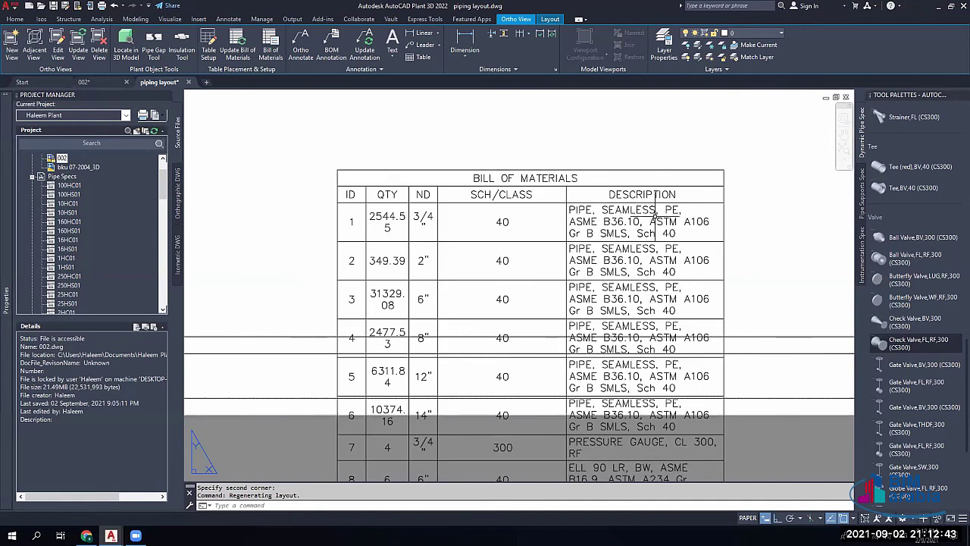
left_click(572, 237)
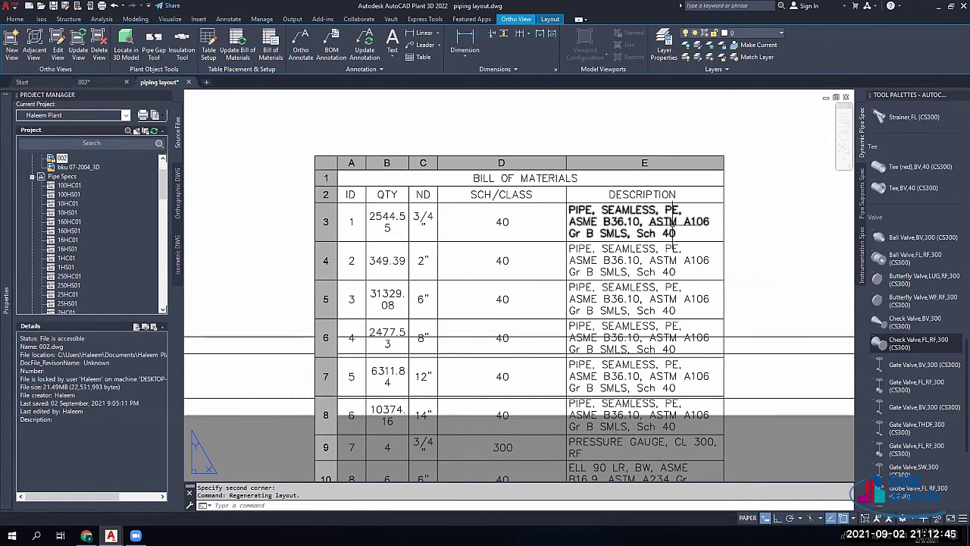
key("Escape")
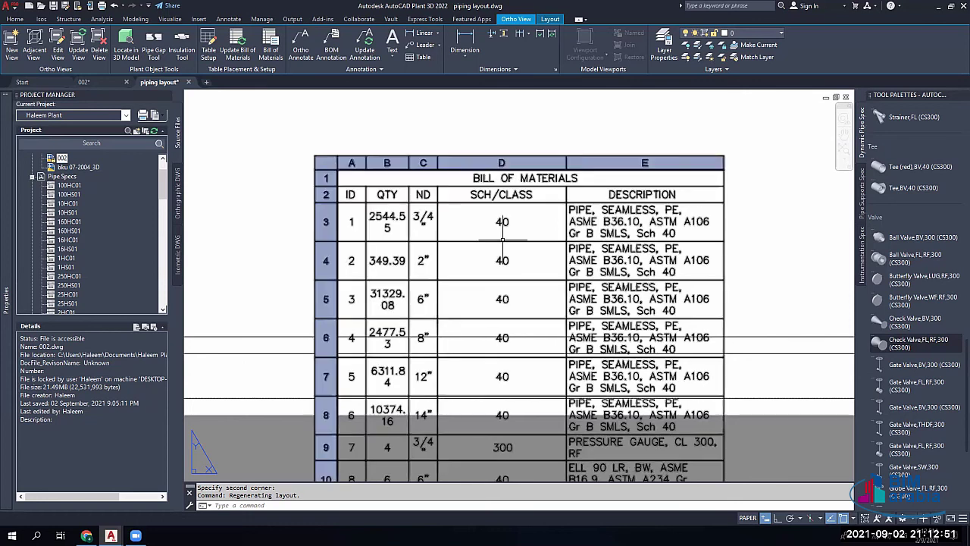
Step: Examine the flange, bolt set, gasket and reinforcement ring rows further down the bill of materials
scroll(503, 239, "down", 5)
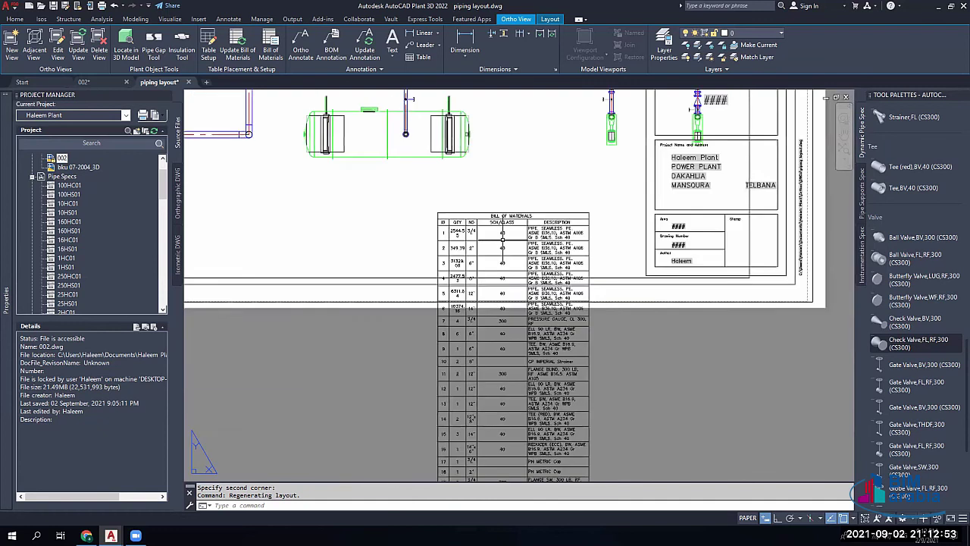
scroll(481, 277, "up", 6)
scroll(533, 203, "down", 4)
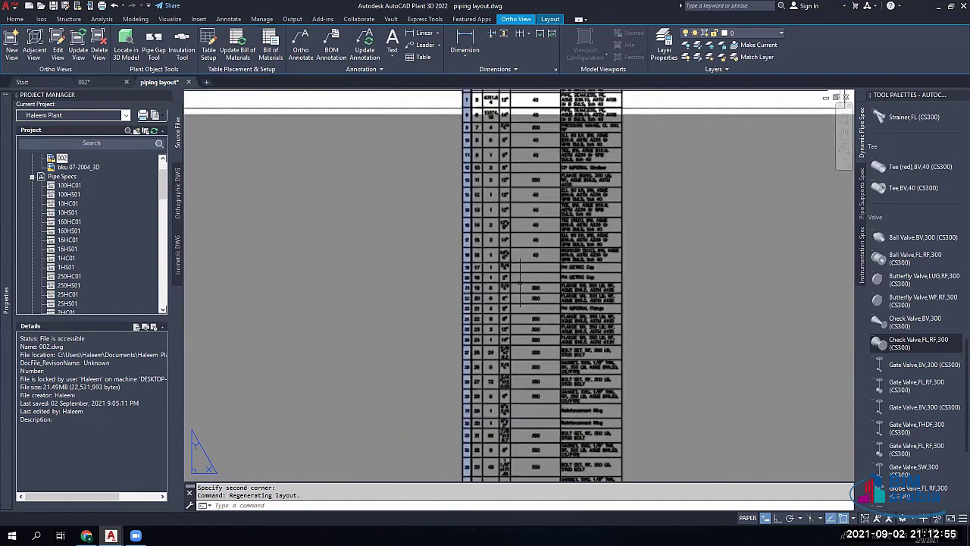
scroll(591, 303, "up", 4)
scroll(613, 283, "down", 3)
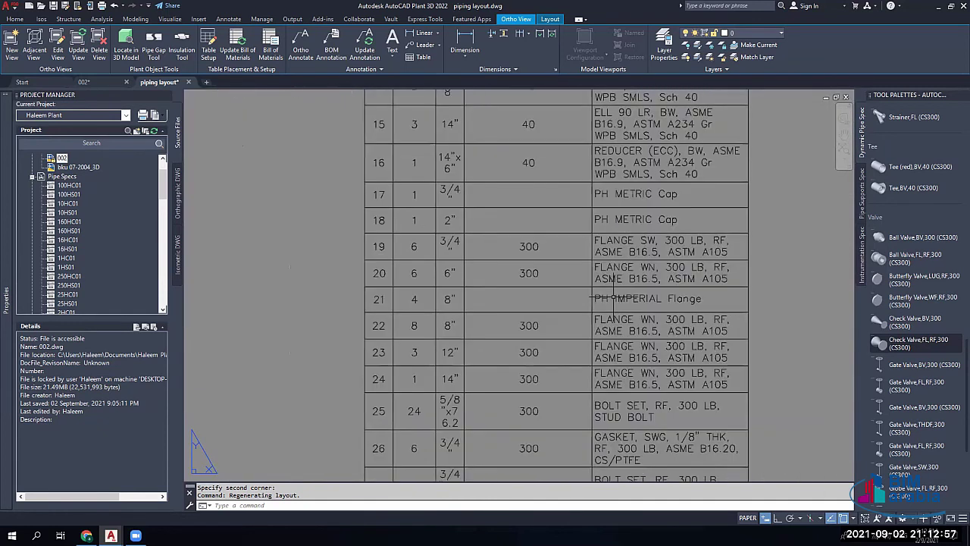
middle_click_drag(613, 477, 613, 343)
scroll(617, 345, "up", 3)
mouse_move(290, 296)
middle_mouse_down()
mouse_move(279, 292)
mouse_move(307, 275)
middle_mouse_up()
scroll(631, 343, "down", 2)
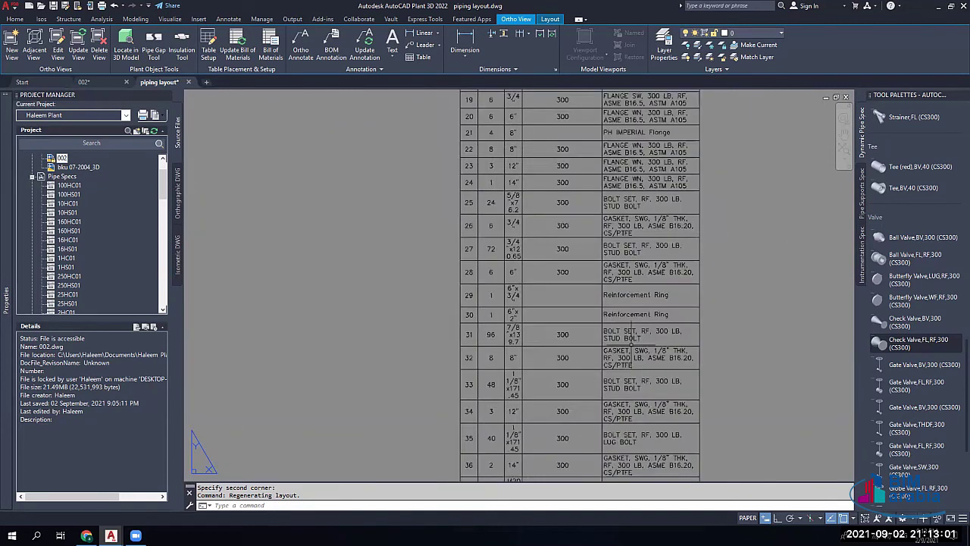
middle_click_drag(626, 337, 578, 219)
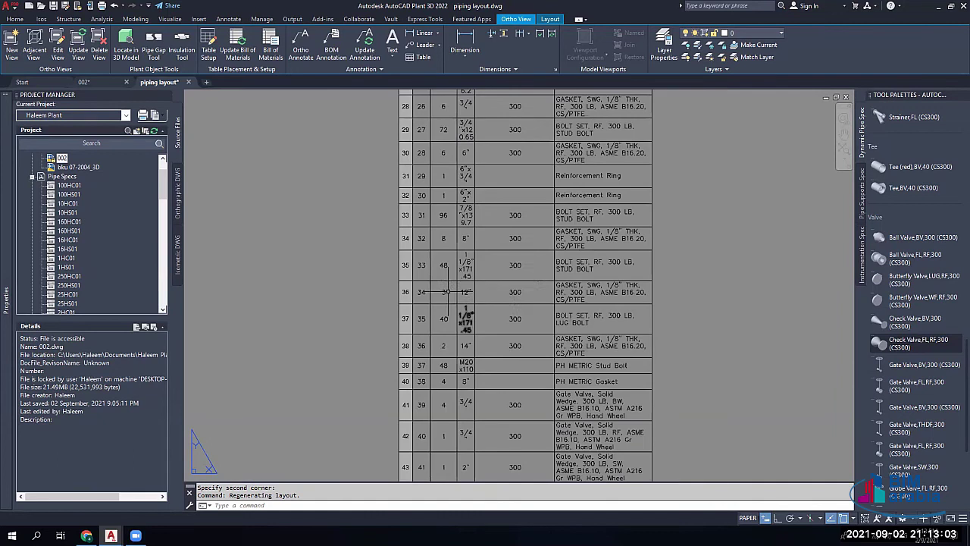
scroll(515, 282, "up", 1)
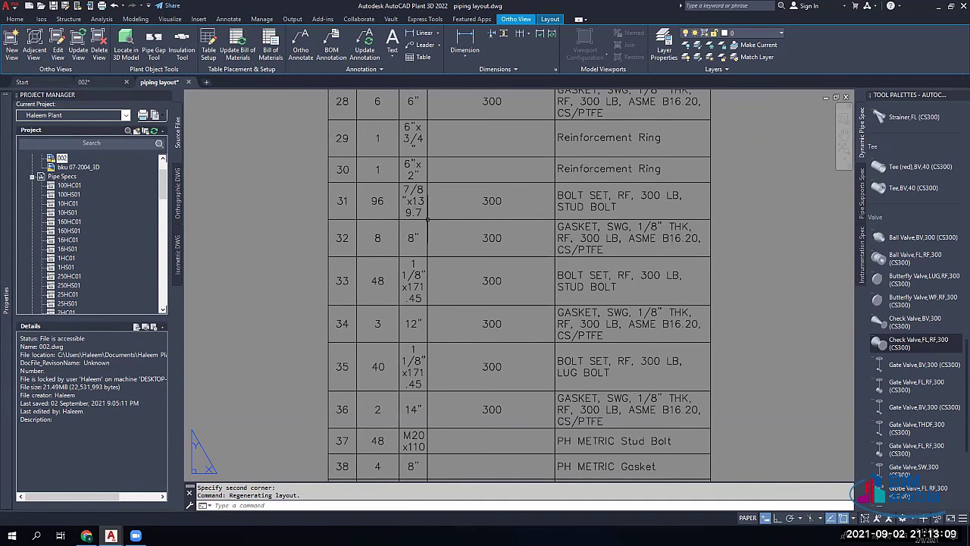
Step: Export the bill of materials table to the Desktop as the comma-delimited file Table1.csv
scroll(427, 219, "down", 2)
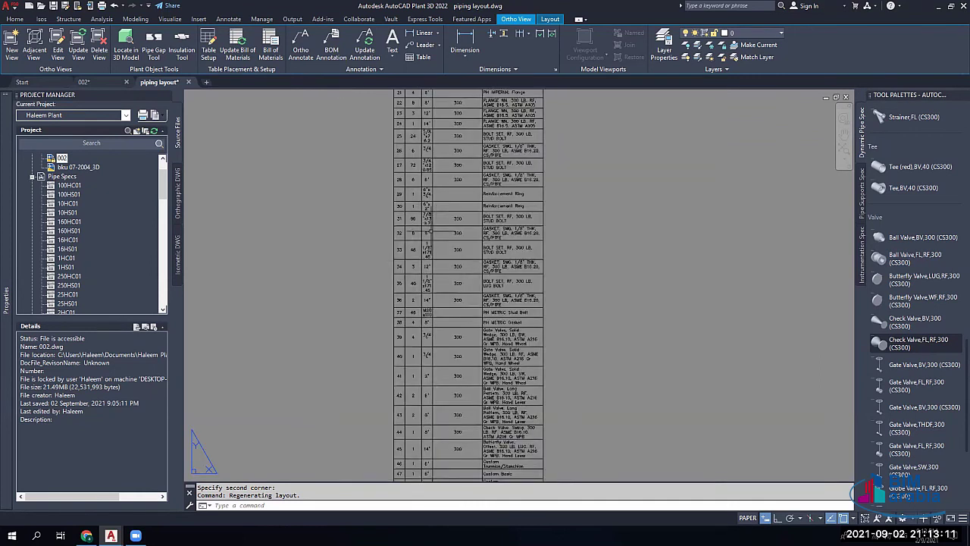
scroll(437, 229, "down", 4)
left_click(441, 223)
right_click(441, 220)
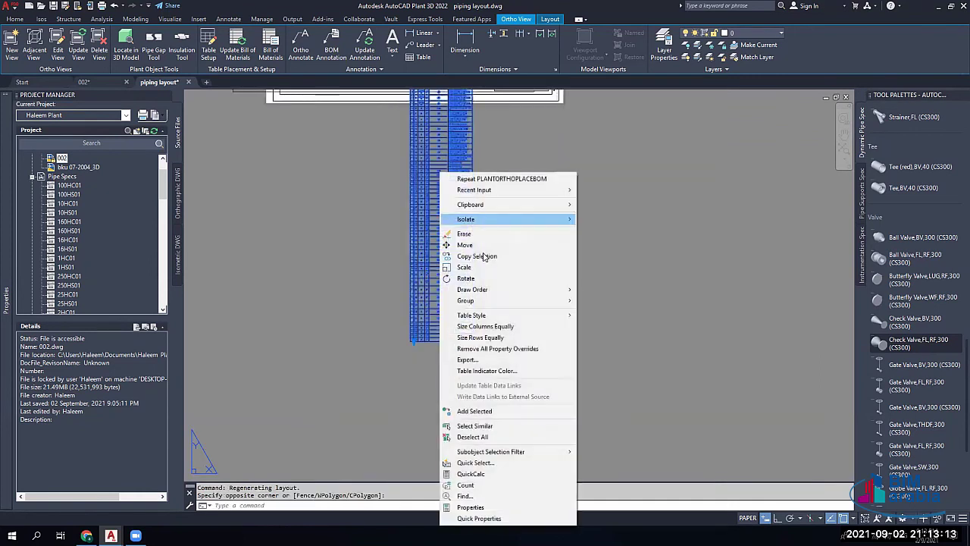
left_click(468, 359)
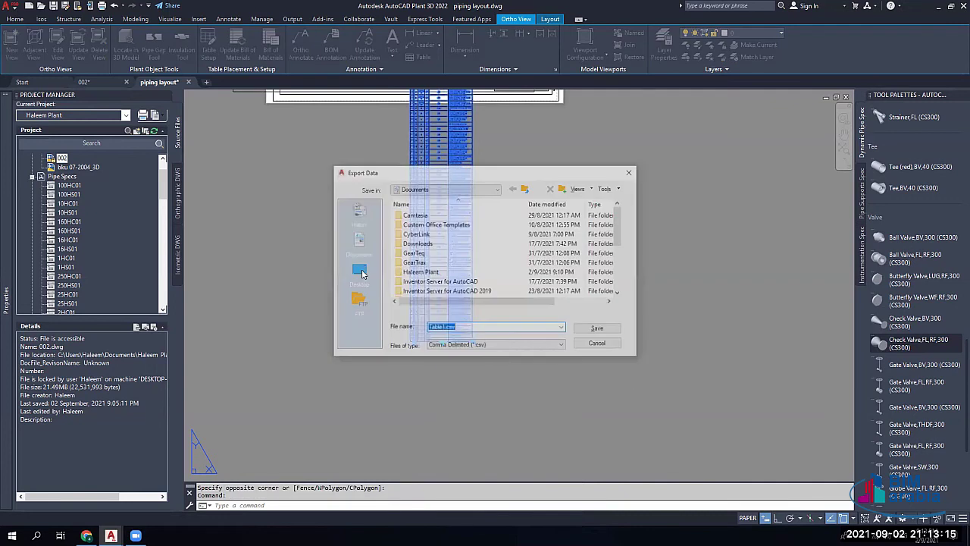
left_click(357, 270)
left_click(541, 347)
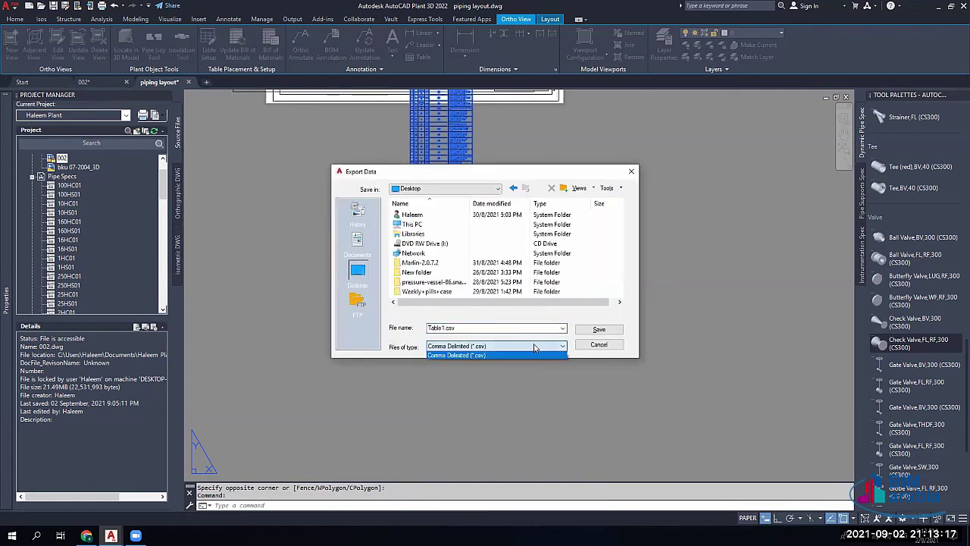
left_click(508, 354)
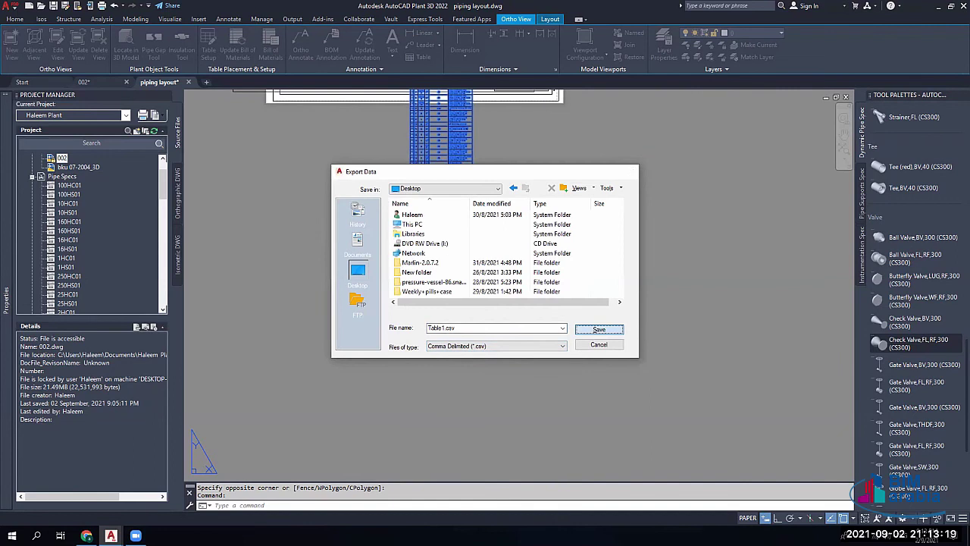
left_click(599, 329)
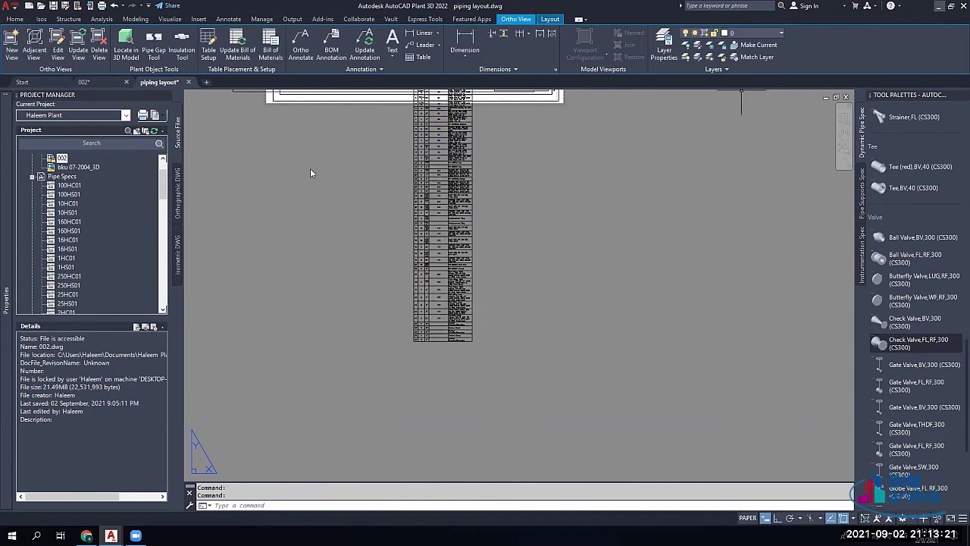
Step: Open the exported Table1.csv from the desktop in Excel and fit columns A and C to their contents
key("super+d")
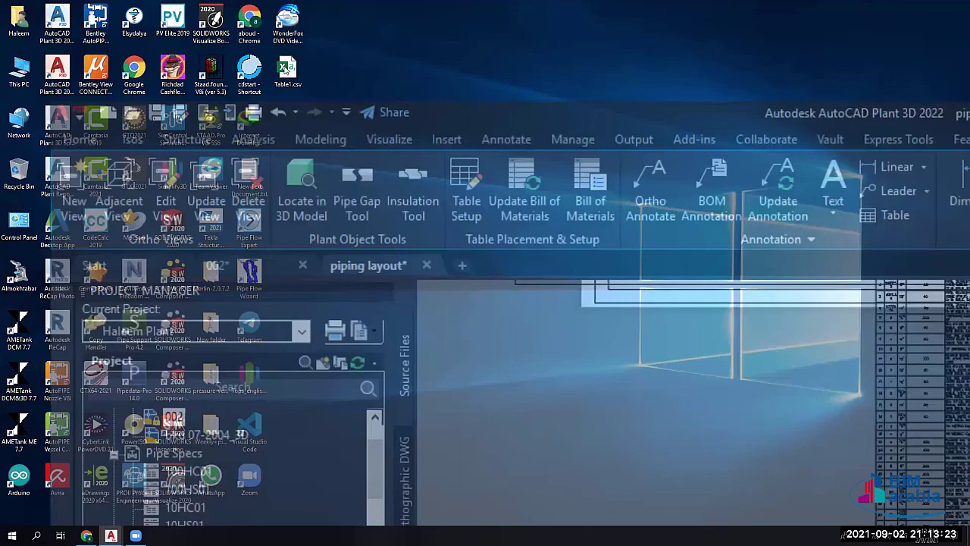
double_click(284, 67)
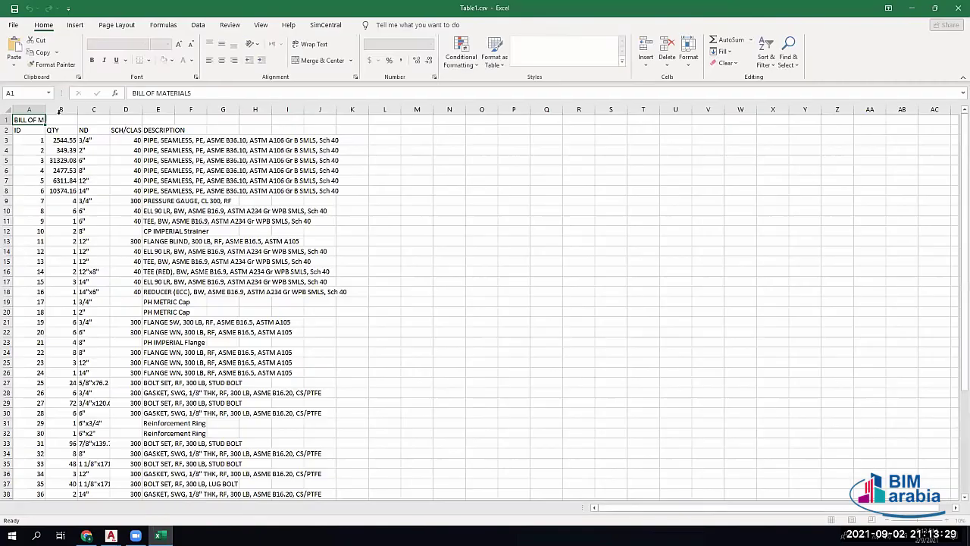
double_click(44, 109)
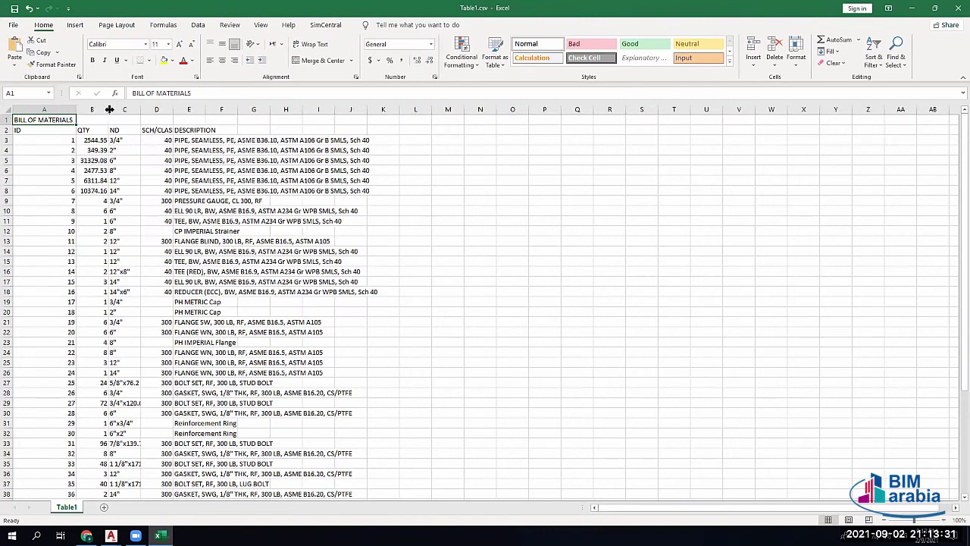
double_click(141, 106)
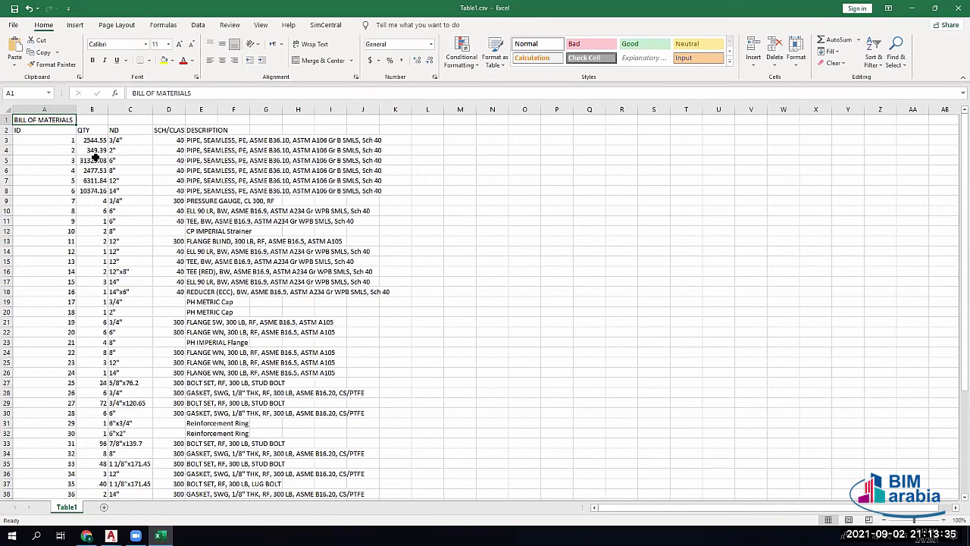
Step: Check the exported pipe quantities in cells B3 to B8
left_click_drag(91, 140, 91, 190)
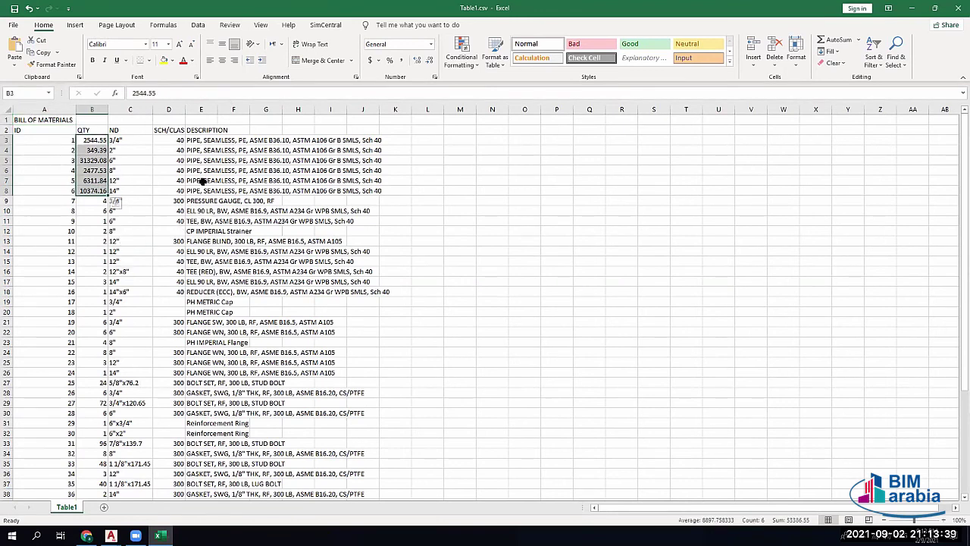
left_click(97, 170)
left_click(97, 150)
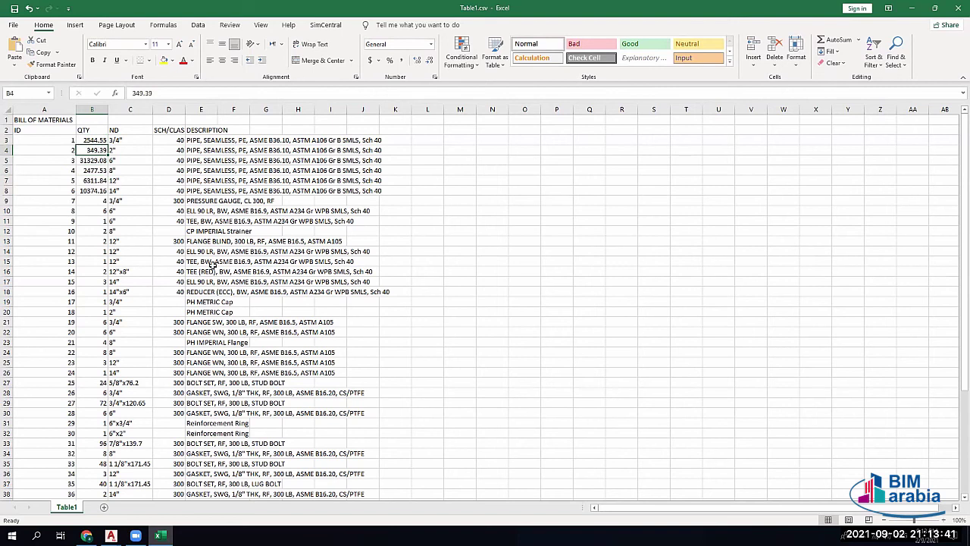
Step: Fit description column E to its text, review the remaining rows to the end of the list, and close Table1.csv
scroll(212, 266, "down", 5)
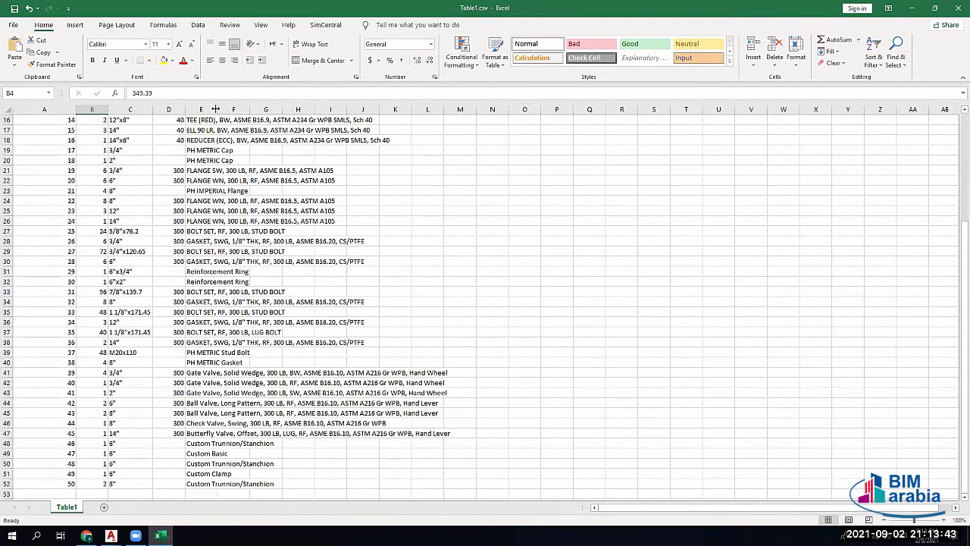
double_click(215, 109)
left_click(249, 150)
left_click(221, 129)
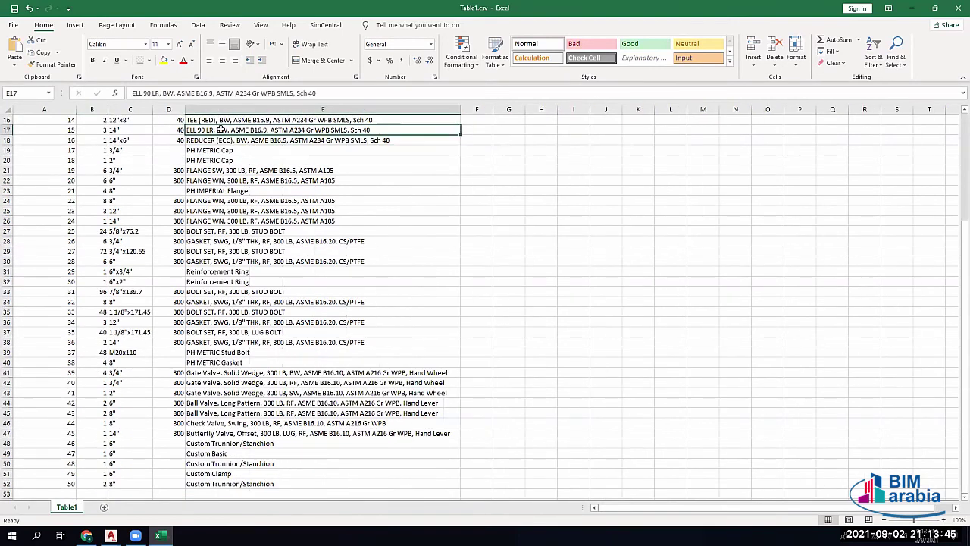
scroll(181, 379, "down", 6)
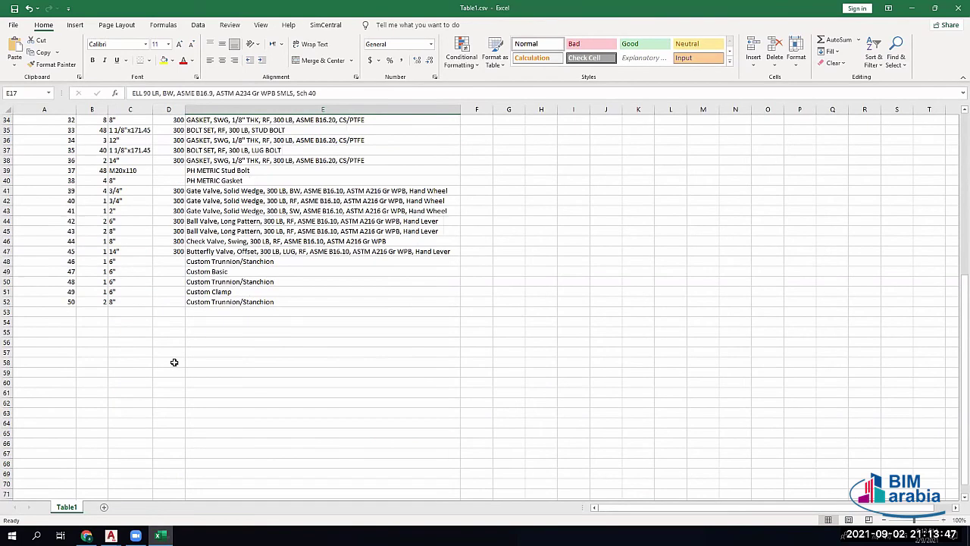
scroll(179, 341, "up", 5)
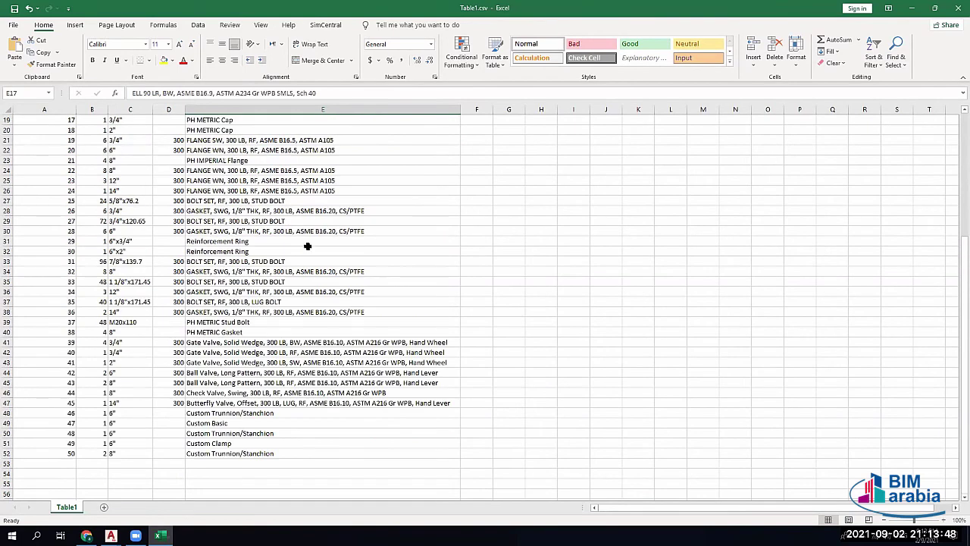
left_click(956, 8)
left_click(478, 280)
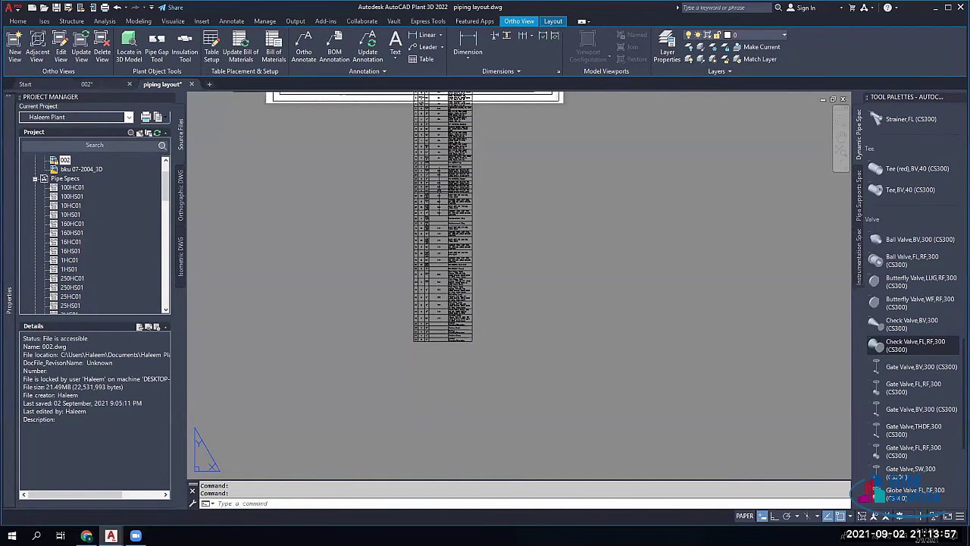
Step: Back in AutoCAD Plant 3D, erase the bill of materials table that runs below the sheet
left_click(438, 191)
left_click(386, 264)
key("Delete")
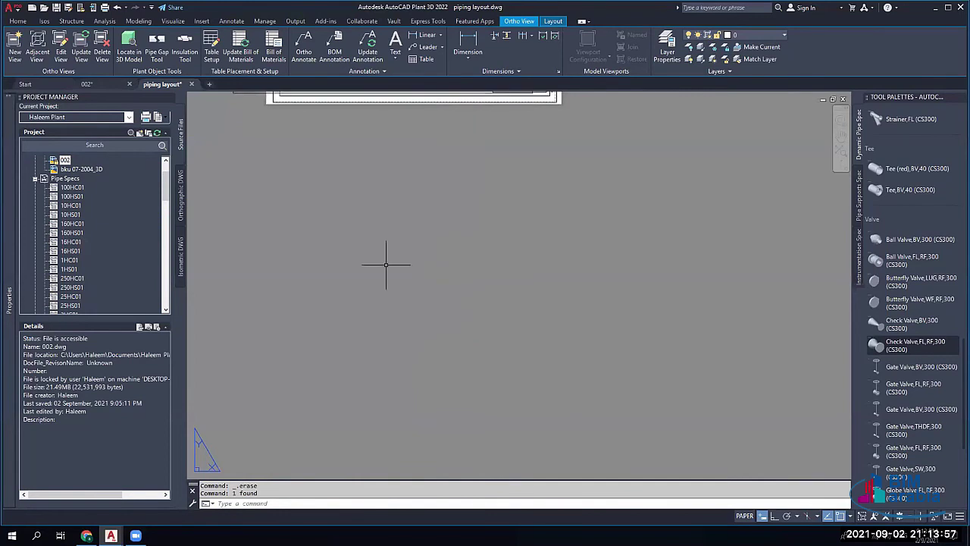
middle_click_drag(418, 190, 424, 321)
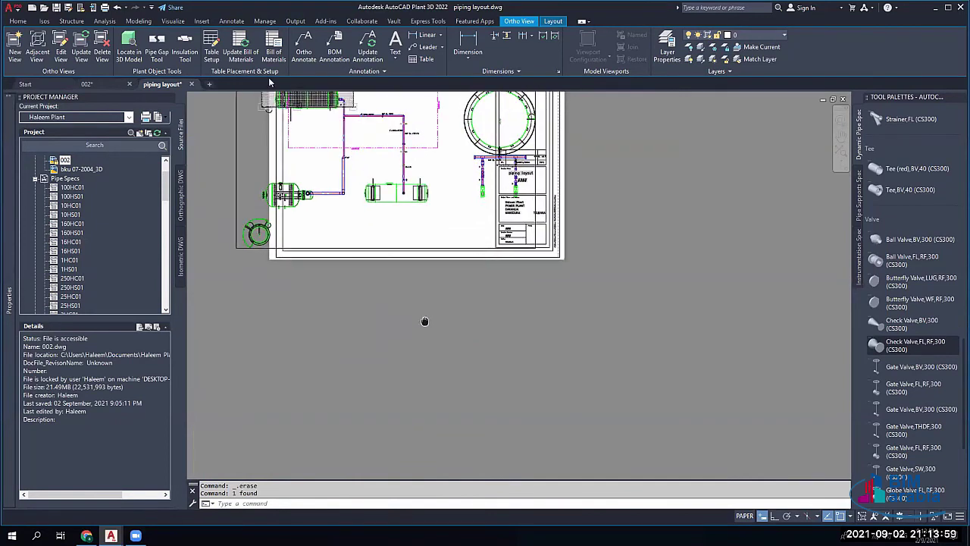
left_click(274, 52)
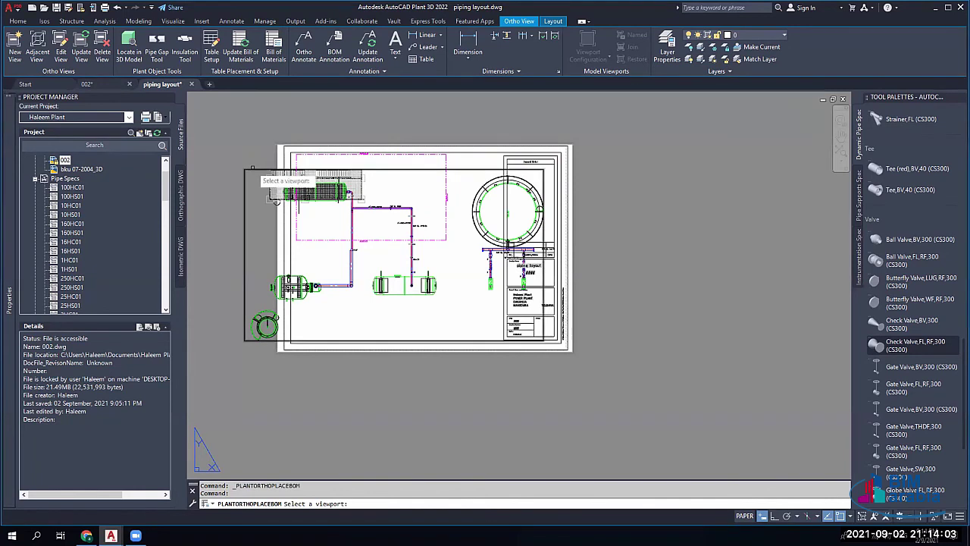
left_click(253, 166)
left_click(249, 168)
left_click(247, 168)
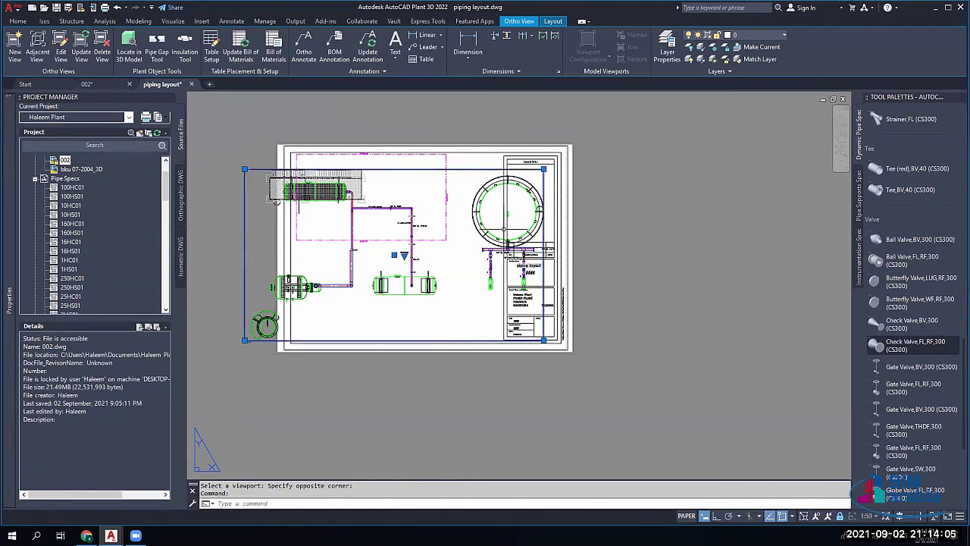
right_click(459, 338)
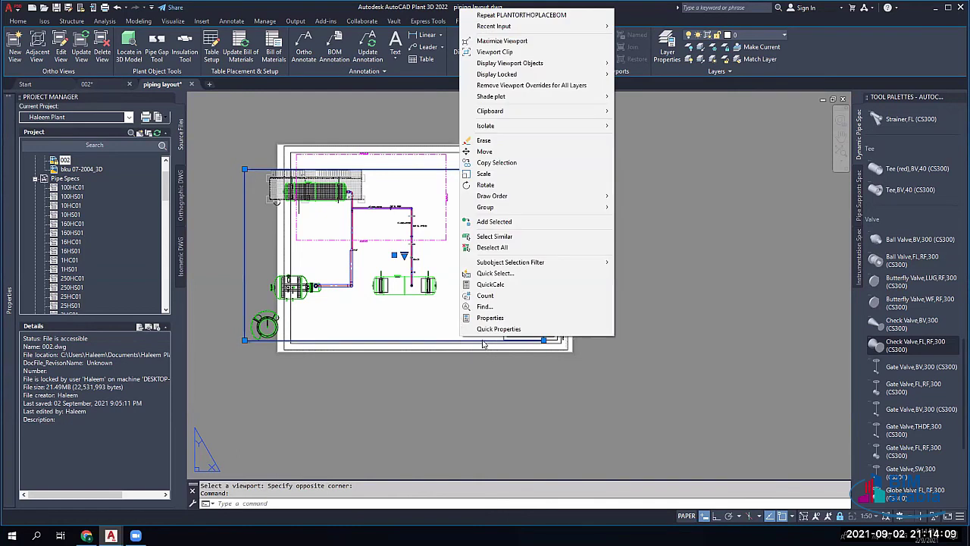
key("Escape")
key("Escape")
key("Escape")
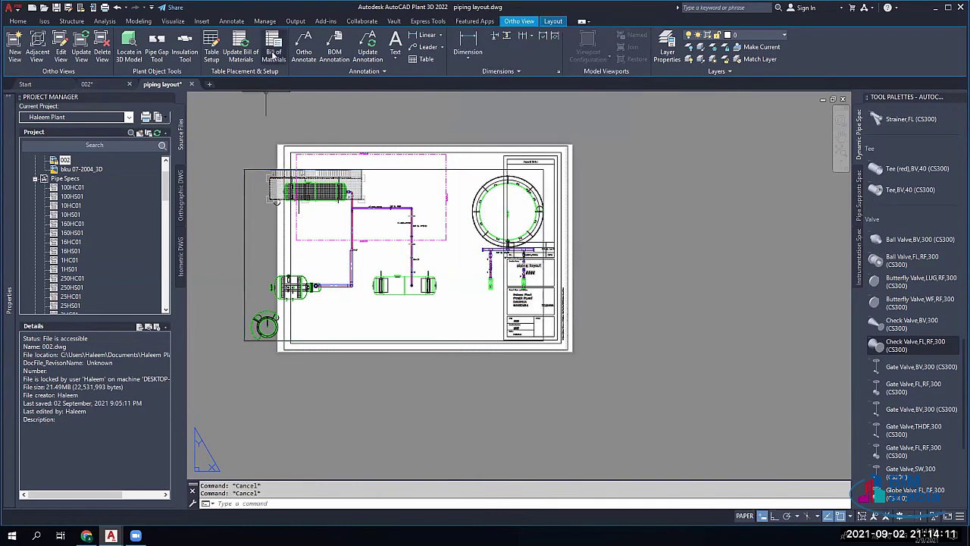
Step: Place a Bill of Materials table for the top view viewport in the empty area beyond the sheet's right edge
left_click(273, 47)
left_click(245, 170)
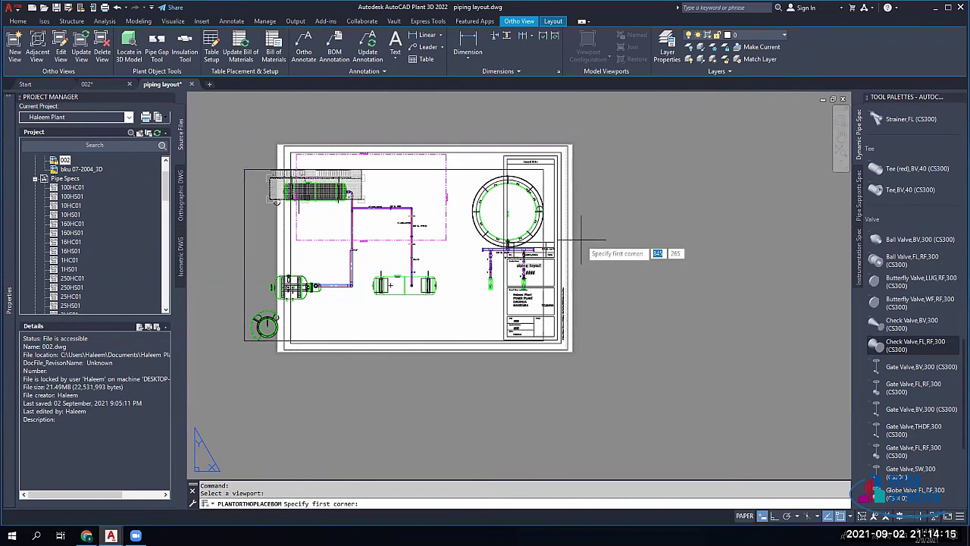
left_click(648, 182)
left_click(600, 208)
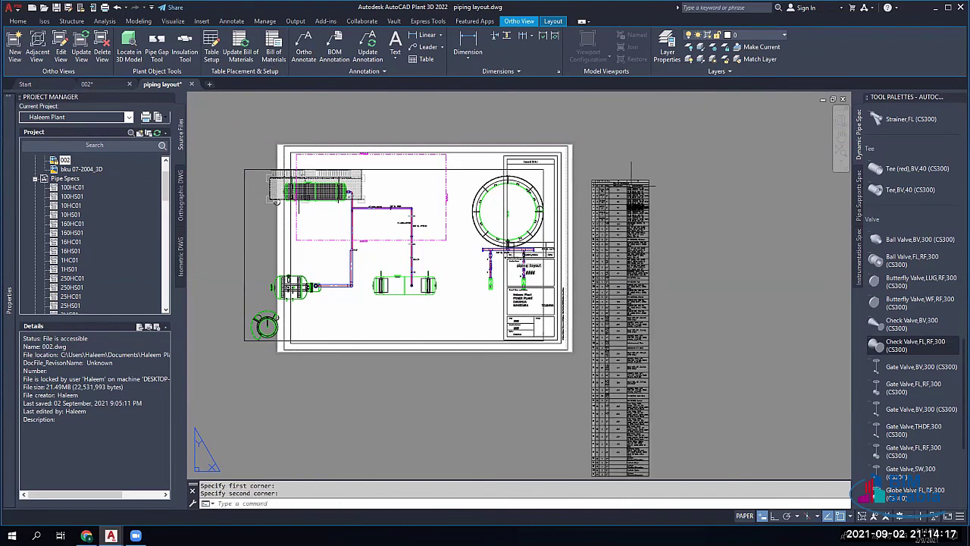
scroll(634, 339, "down", 3)
scroll(636, 372, "up", 1)
scroll(628, 313, "up", 6)
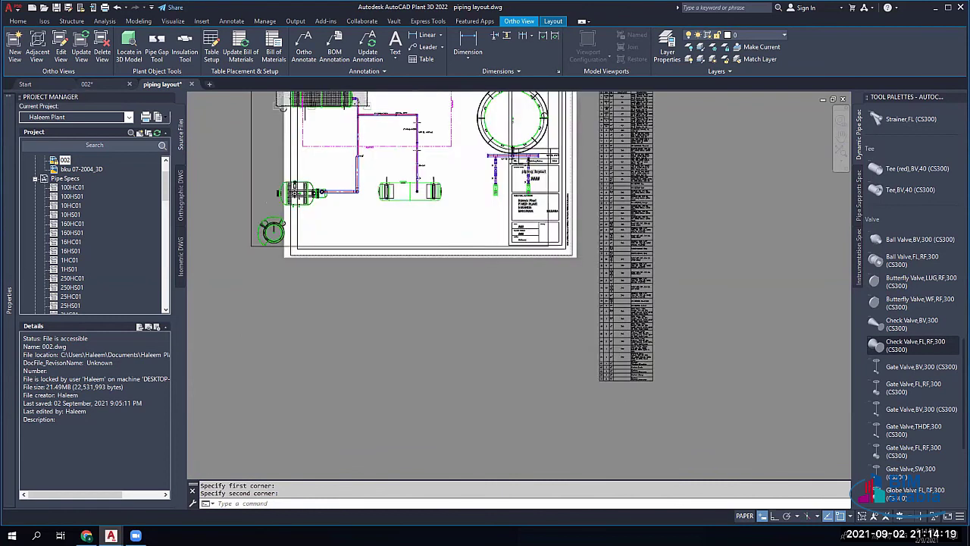
scroll(509, 198, "down", 4)
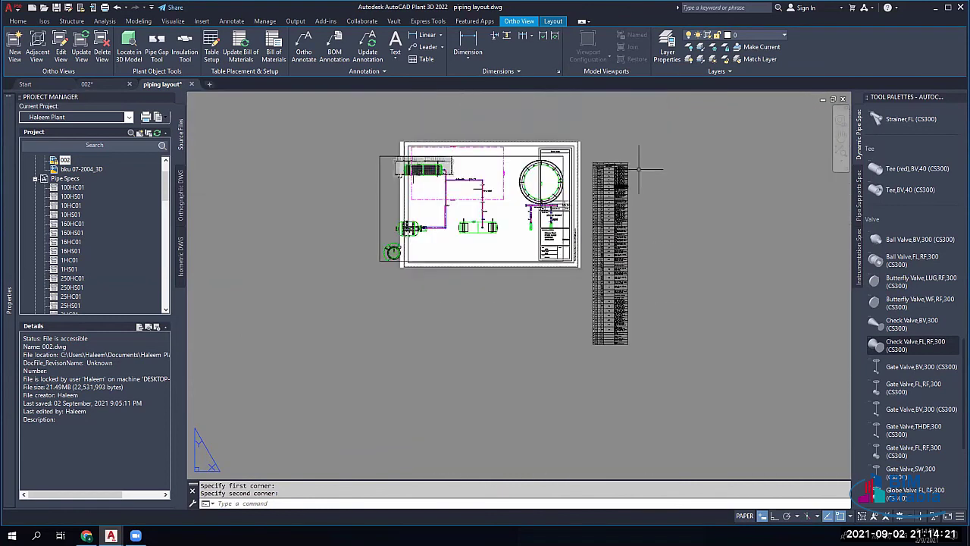
scroll(558, 170, "up", 5)
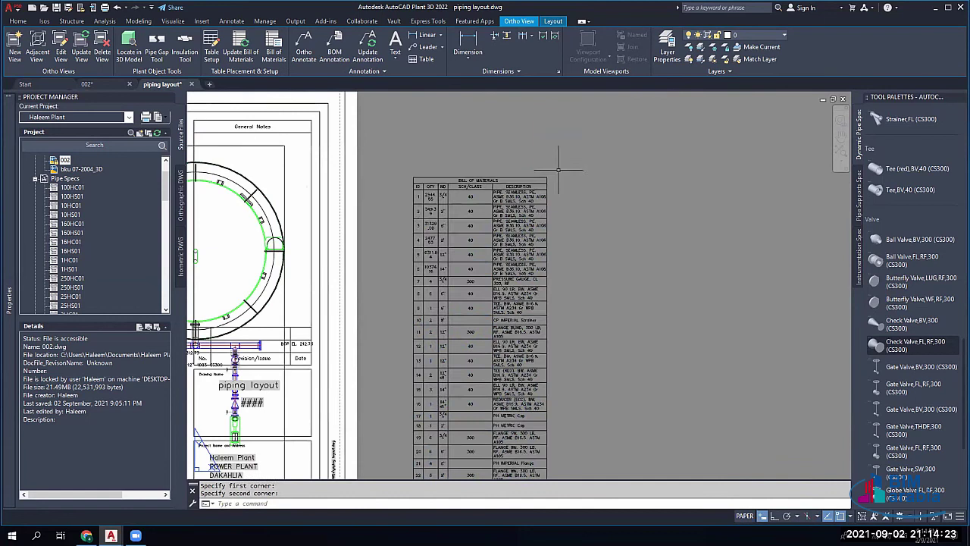
Step: Erase the bill of materials table placed beside the sheet
left_click(411, 277)
key("Delete")
middle_click_drag(361, 274, 548, 243)
middle_click_drag(438, 195, 555, 266)
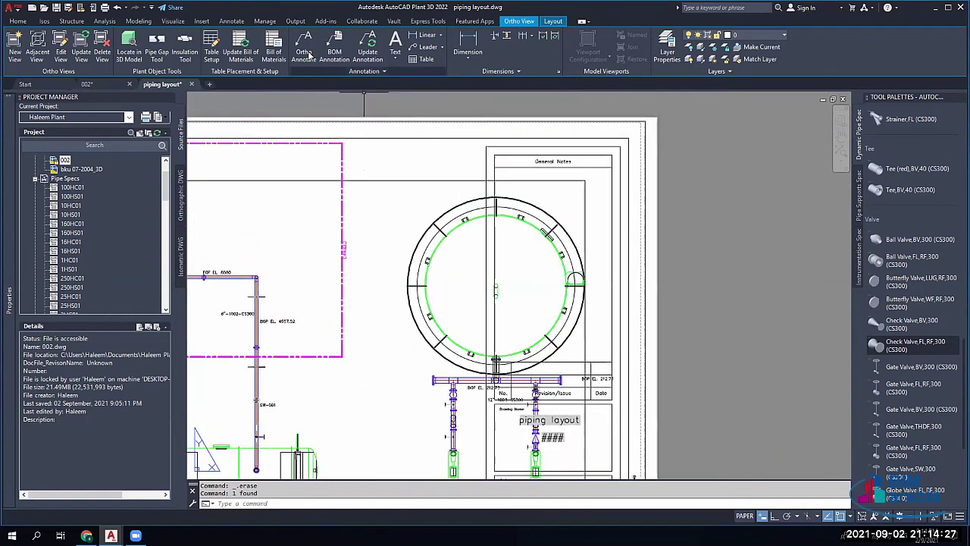
left_click(338, 59)
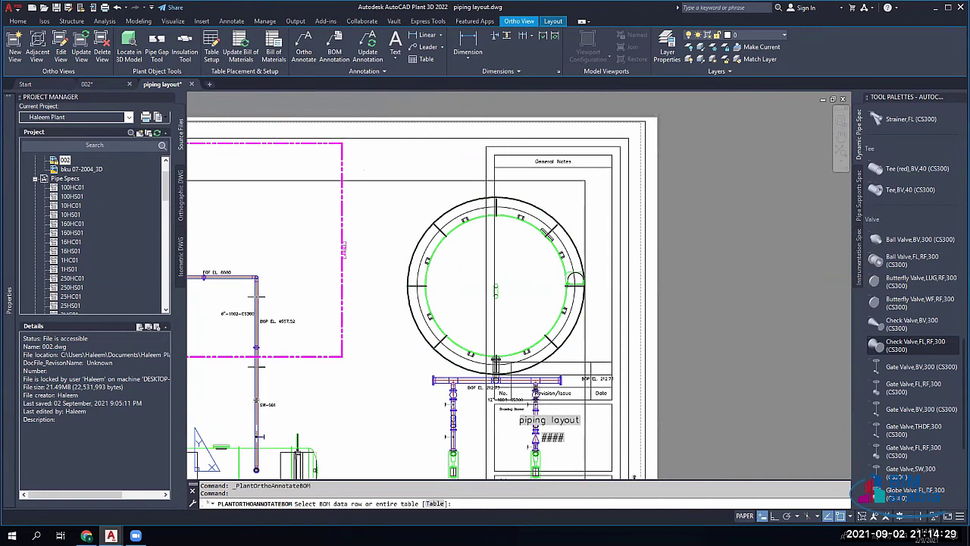
middle_click_drag(364, 254, 433, 66)
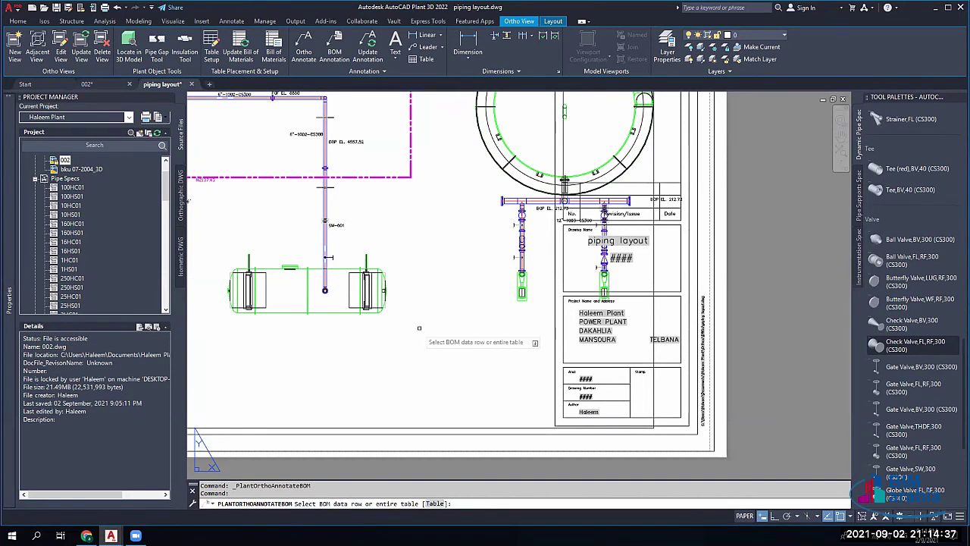
key("Escape")
key("Escape")
middle_click_drag(414, 198, 366, 244)
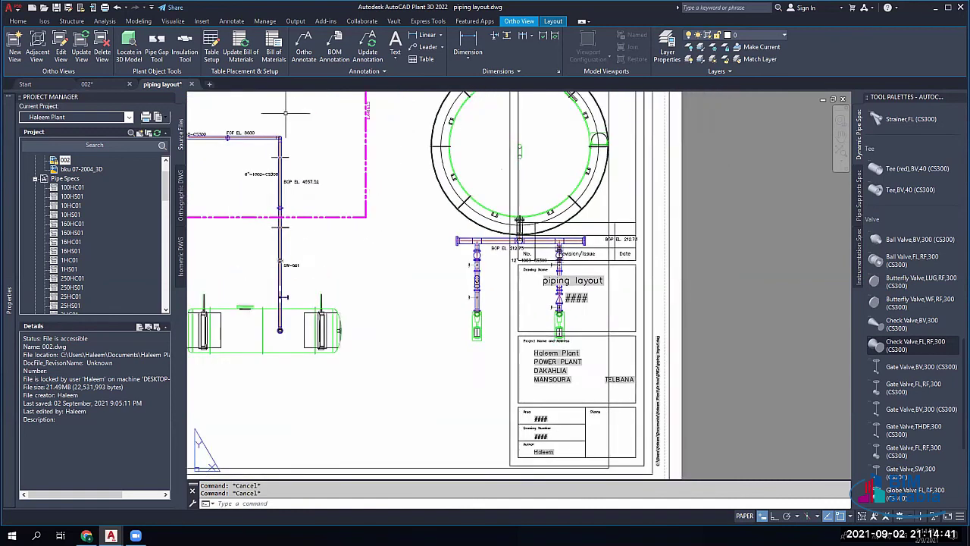
Step: Place the top view's Bill of Materials table again outside the sheet's right edge, starting about level with the middle of the drawing
scroll(346, 167, "down", 5)
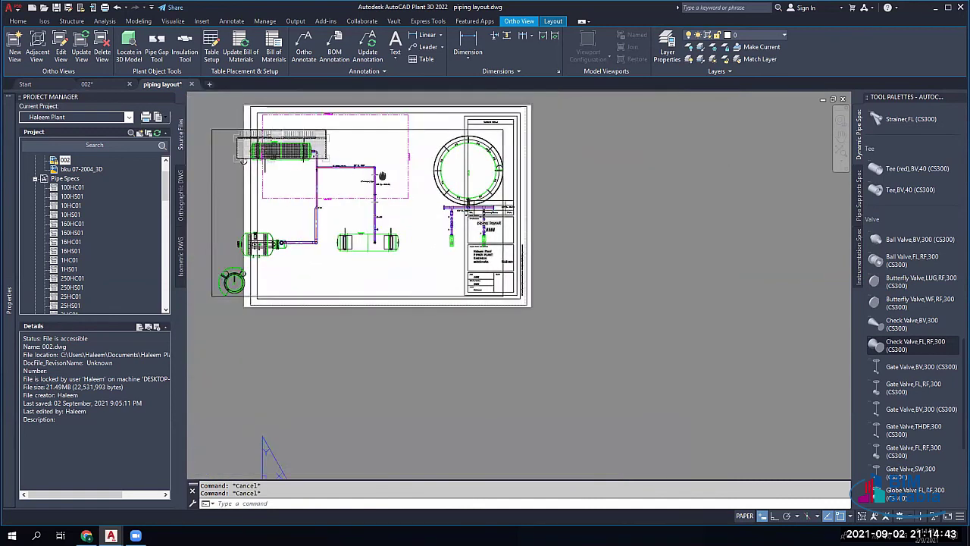
middle_click_drag(382, 176, 426, 210)
left_click(274, 47)
left_click(269, 164)
left_click(654, 248)
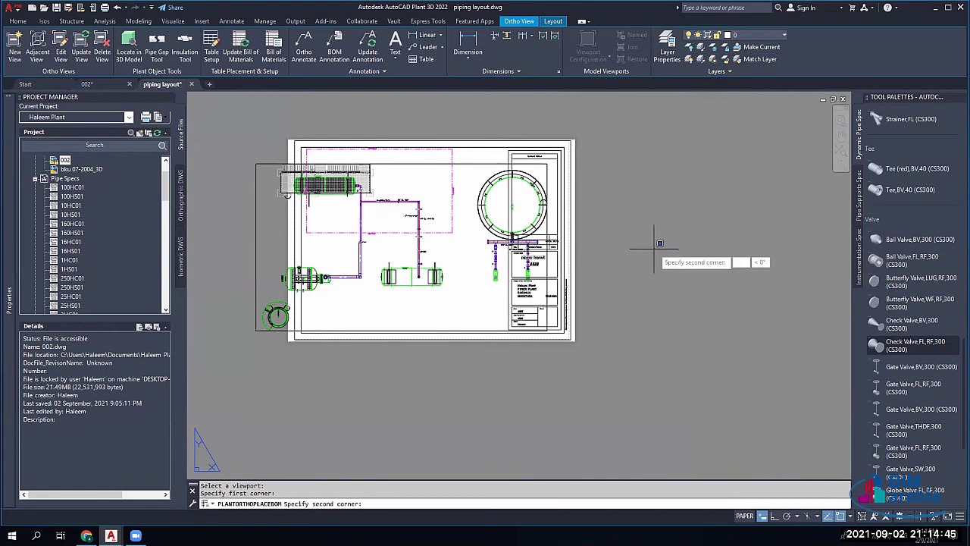
left_click(603, 356)
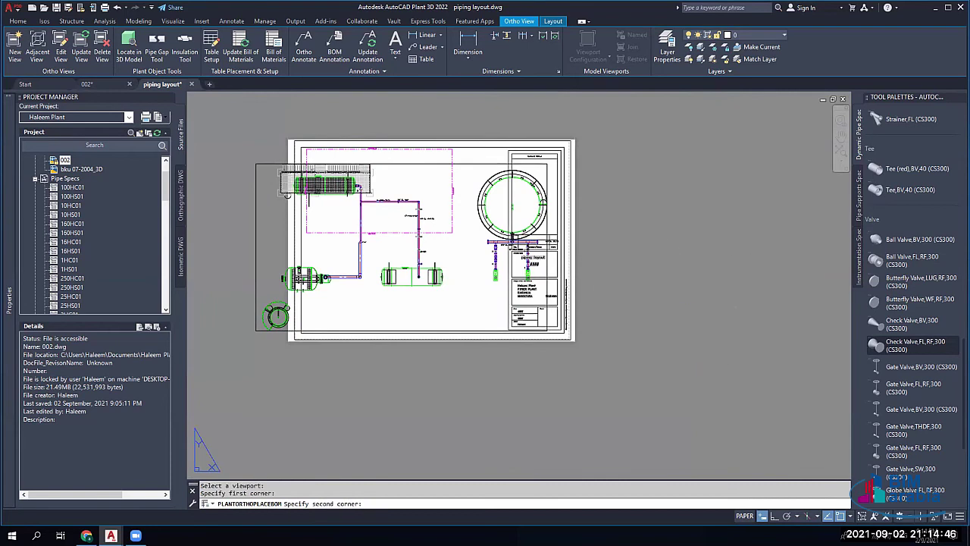
Step: Create a BOM annotation for table item 12, the 12" 90-degree elbow, placing its balloon over that row of the table
left_click(335, 54)
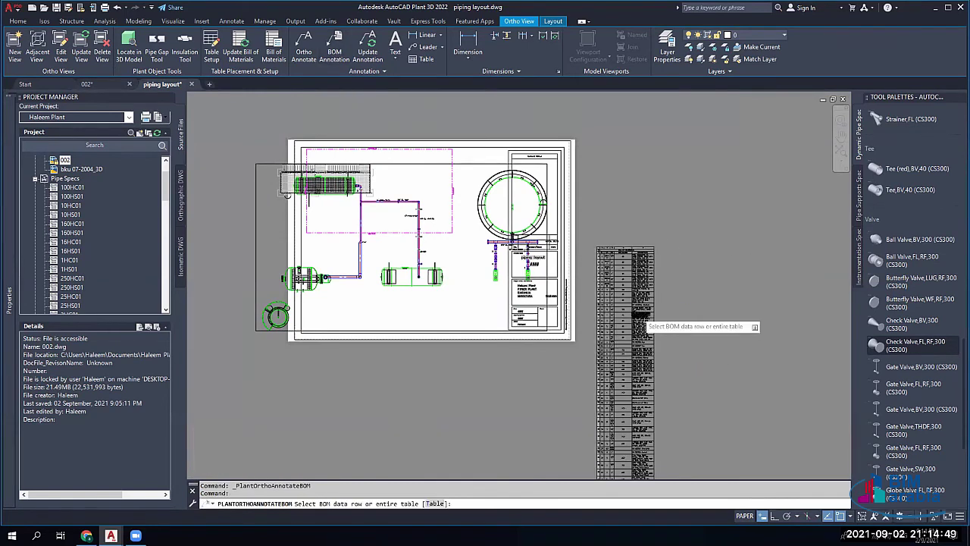
scroll(641, 319, "up", 5)
left_click(643, 321)
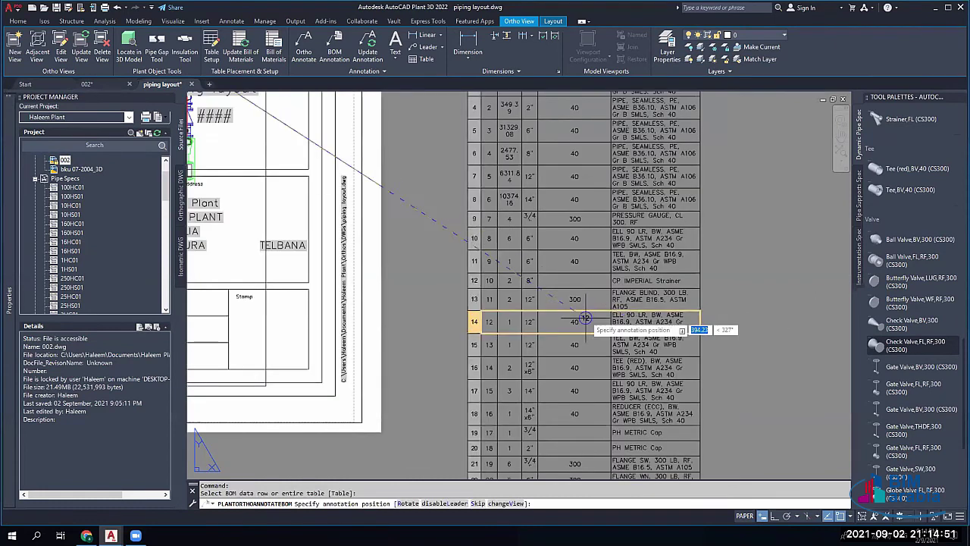
scroll(585, 319, "down", 2)
scroll(585, 317, "down", 2)
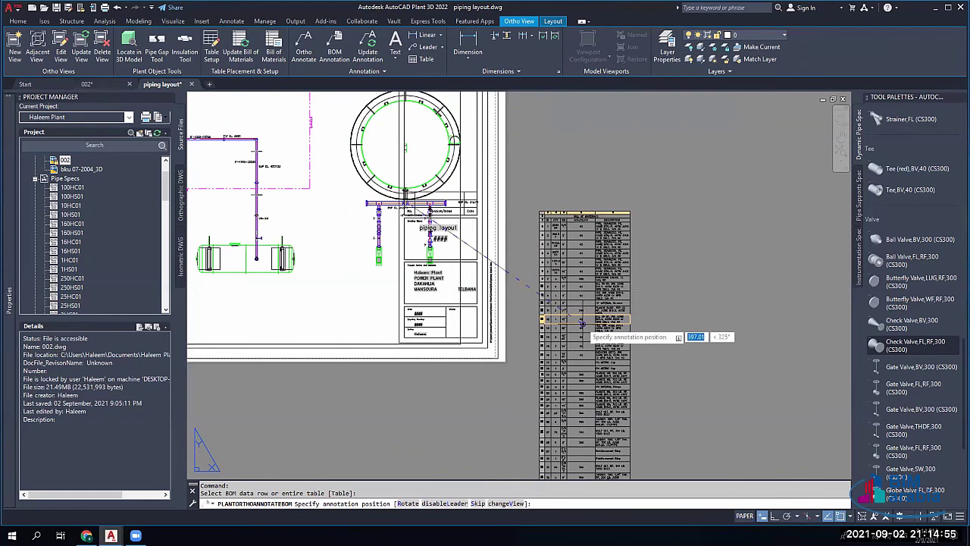
left_click(603, 324)
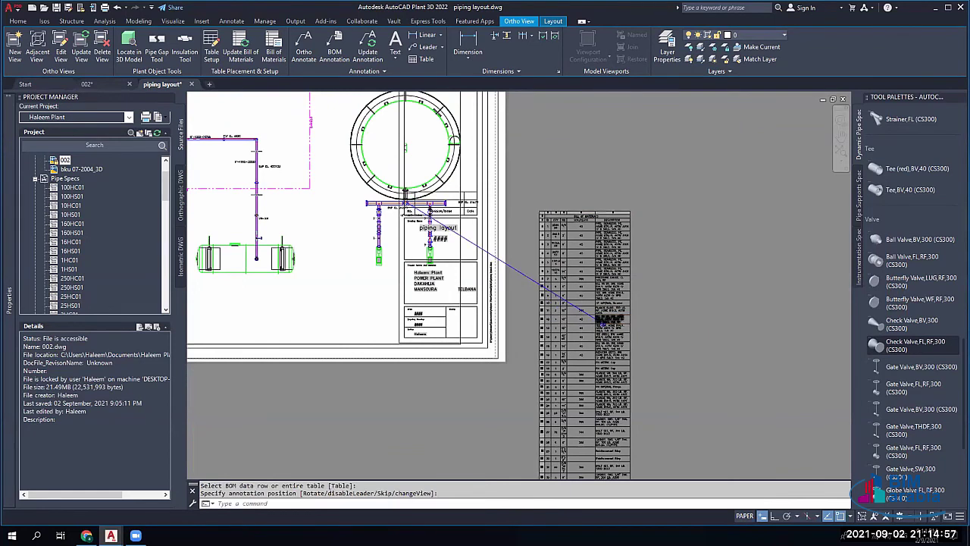
scroll(604, 325, "up", 4)
scroll(604, 328, "up", 2)
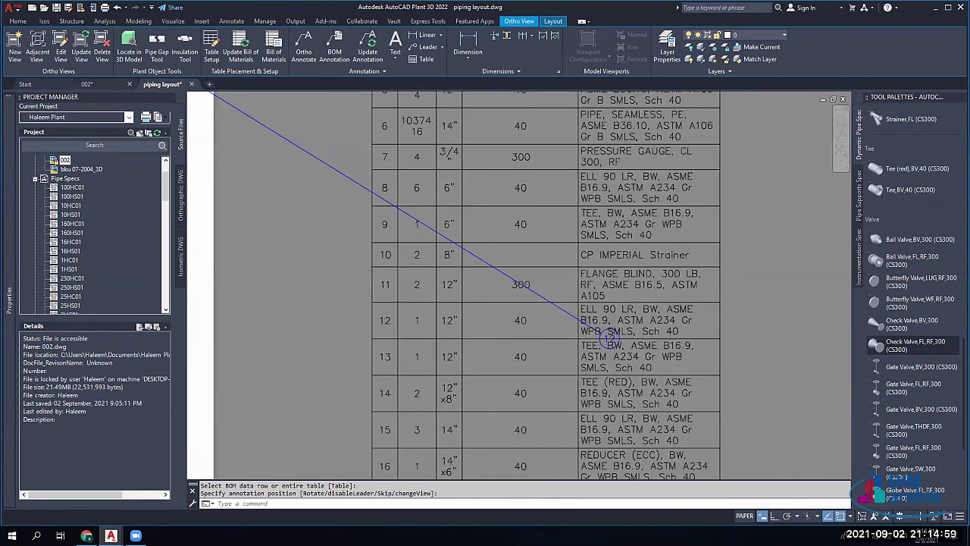
scroll(604, 327, "down", 2)
scroll(604, 327, "down", 3)
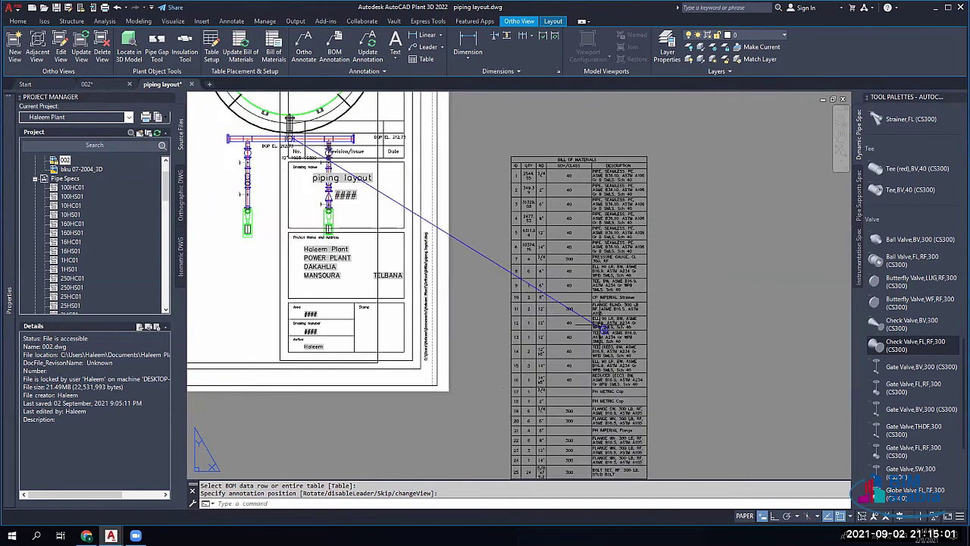
middle_click_drag(604, 328, 729, 383)
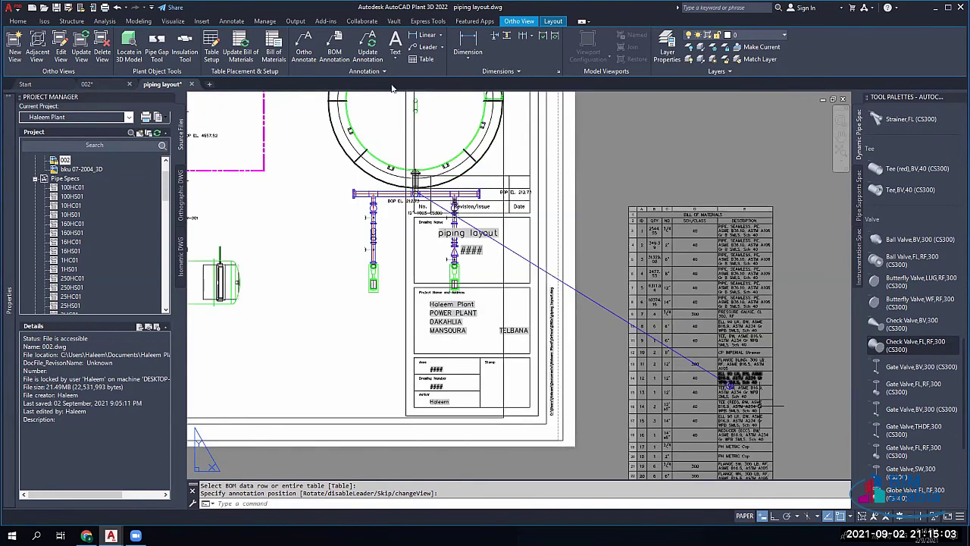
Step: Create a BOM annotation for item 4, the 8" seamless pipe, placing the balloon just beside the left pump's branch line
left_click(338, 53)
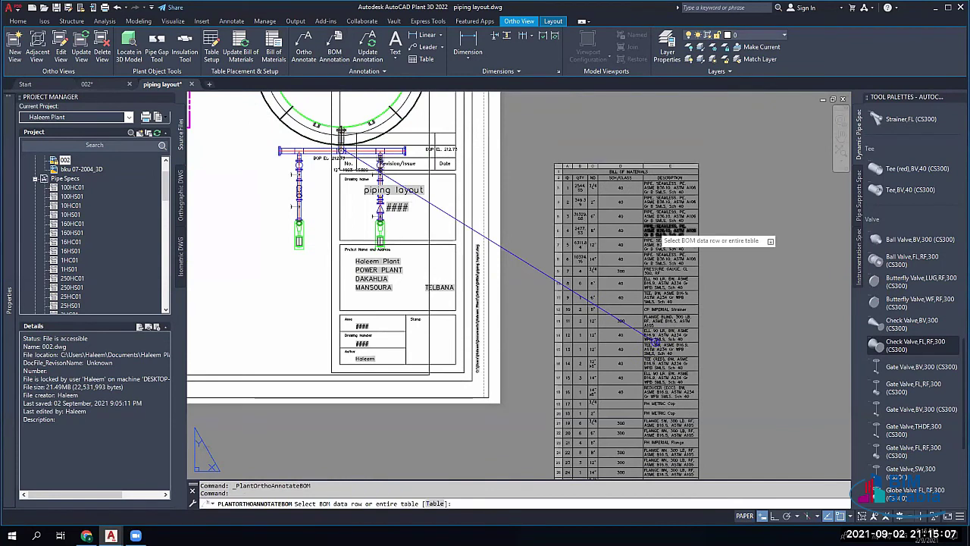
left_click(656, 230)
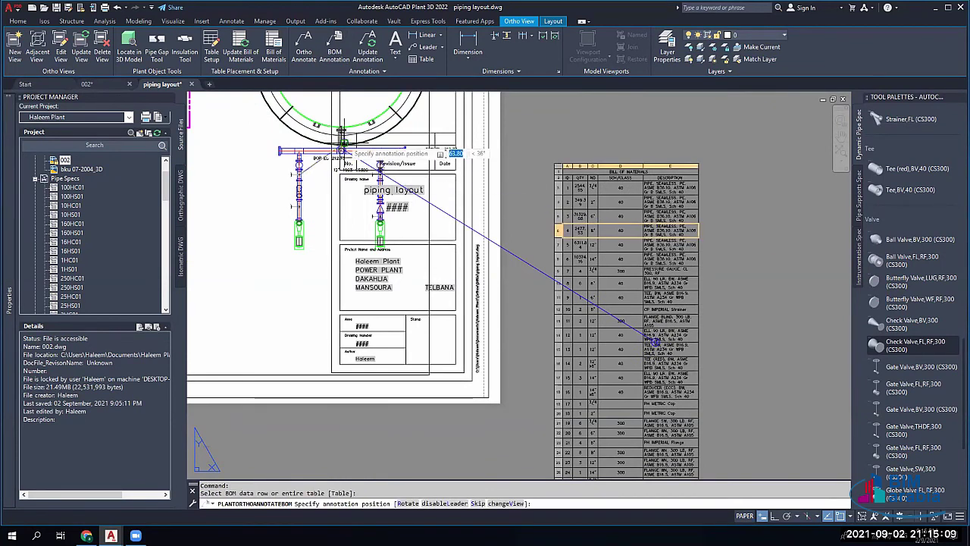
scroll(343, 145, "up", 2)
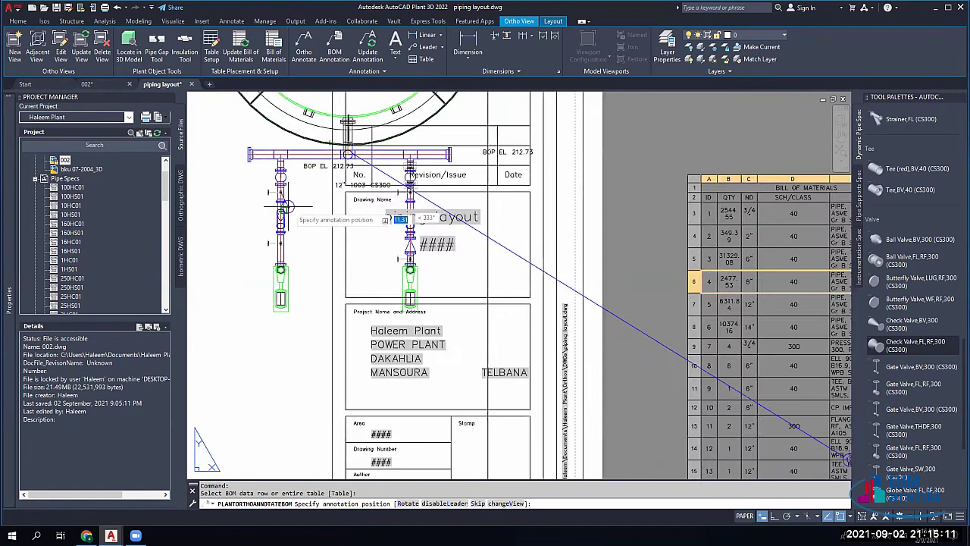
scroll(284, 204, "up", 3)
scroll(420, 193, "down", 2)
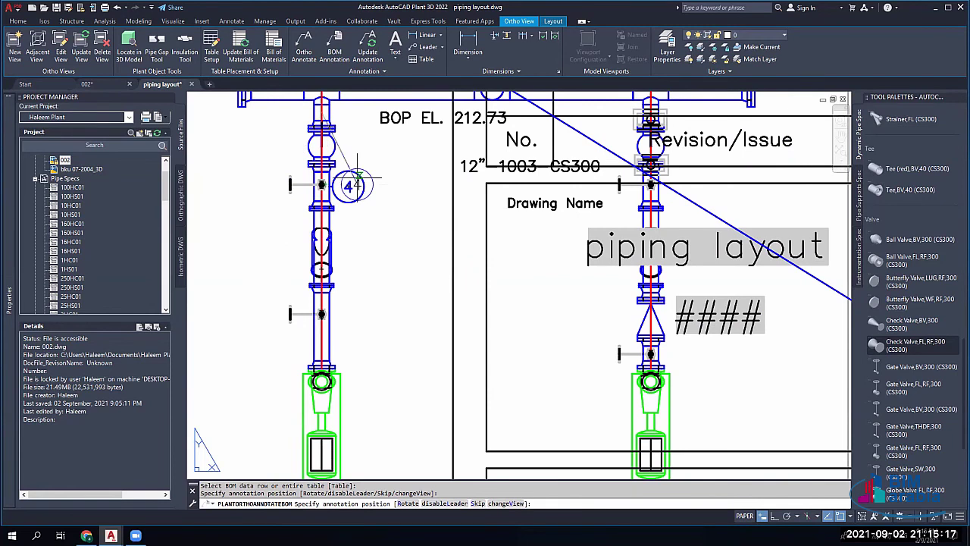
Step: Compare balloon 4 on the branch line with its bill of materials row, and end the annotation without further balloons
scroll(426, 247, "down", 2)
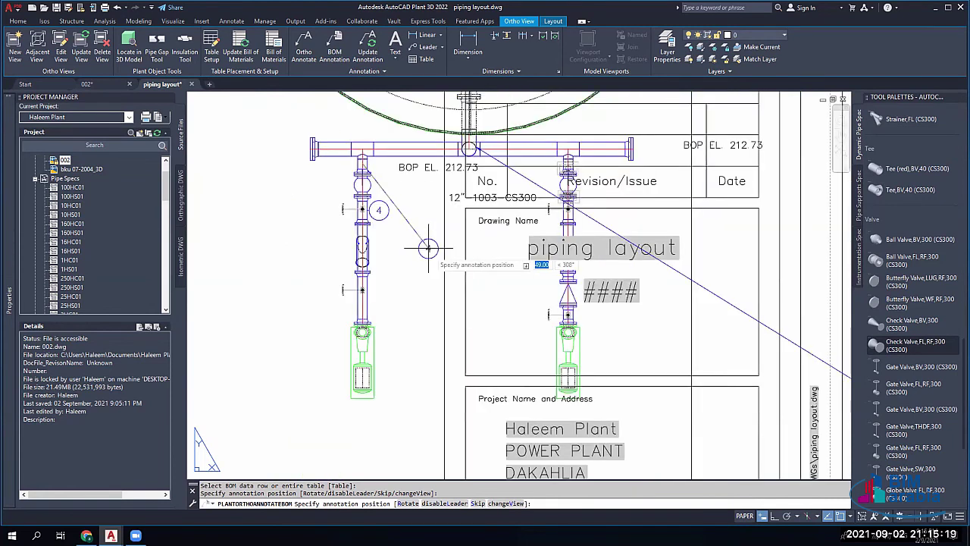
scroll(427, 249, "down", 2)
scroll(628, 219, "up", 2)
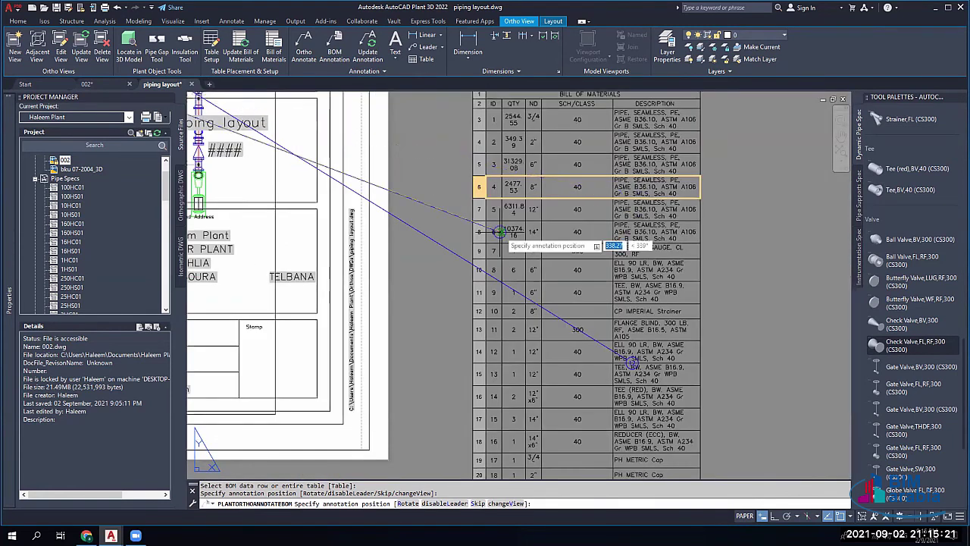
scroll(499, 230, "down", 2)
scroll(504, 242, "down", 2)
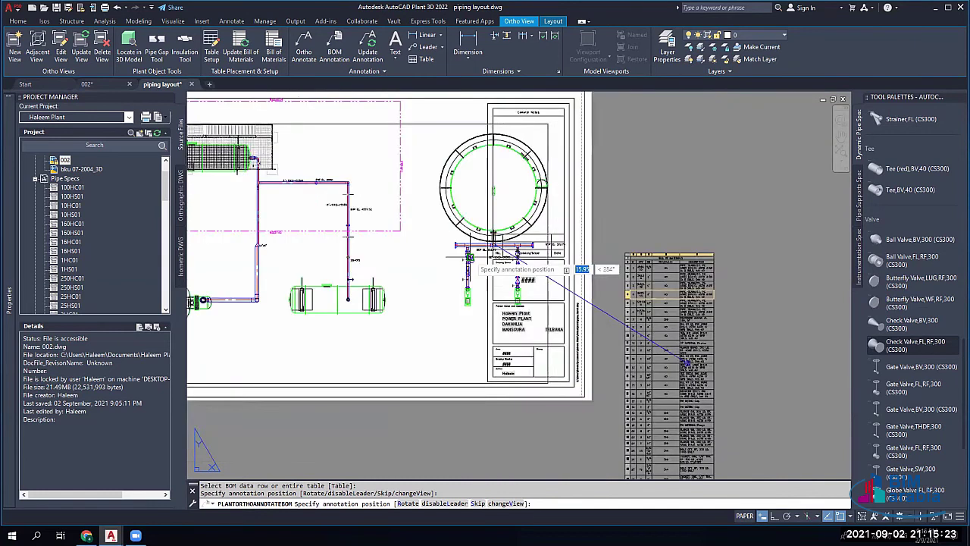
scroll(507, 256, "up", 3)
scroll(507, 256, "up", 2)
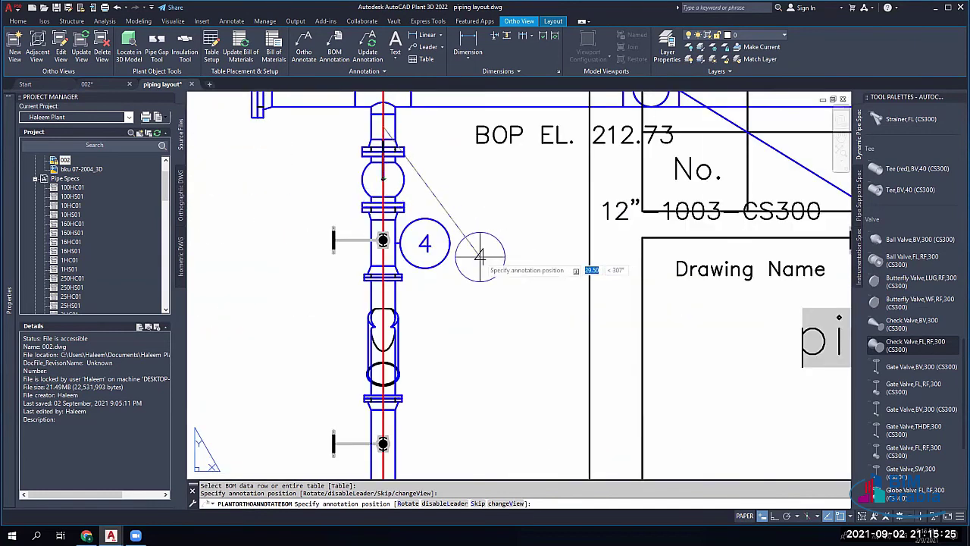
key("Escape")
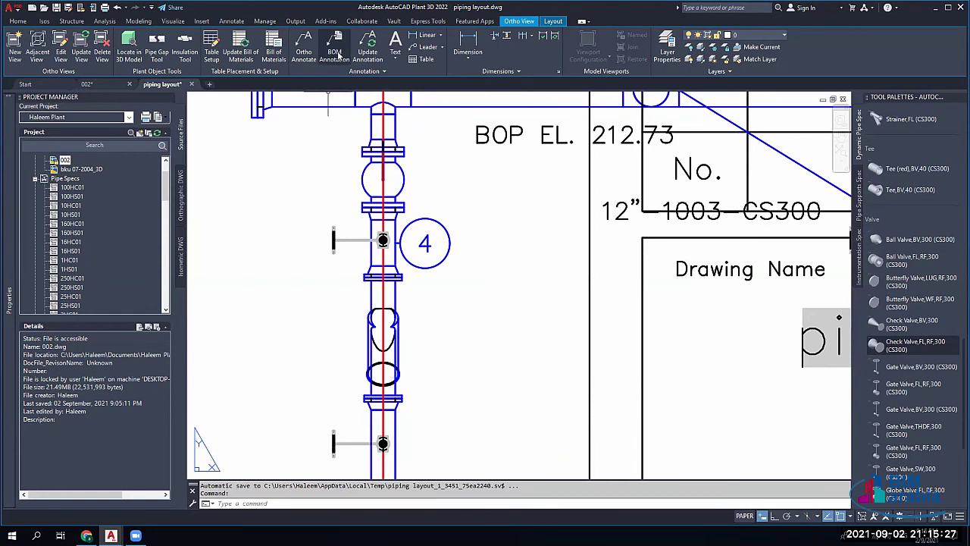
left_click(337, 44)
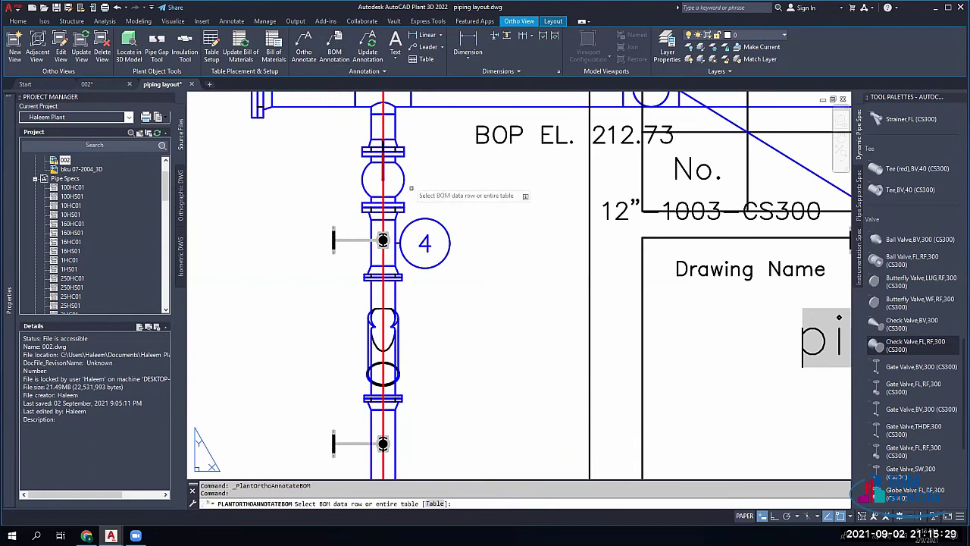
scroll(438, 213, "down", 5)
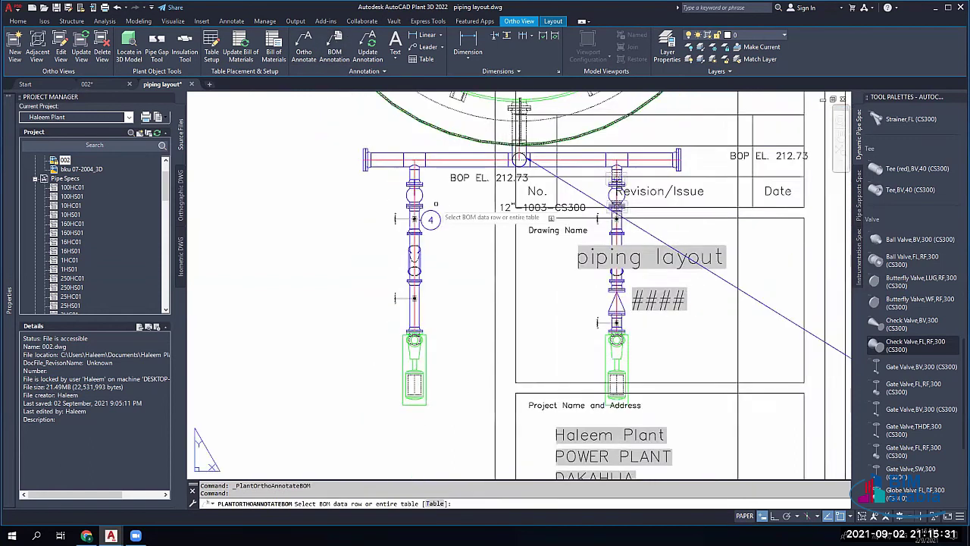
scroll(436, 203, "down", 4)
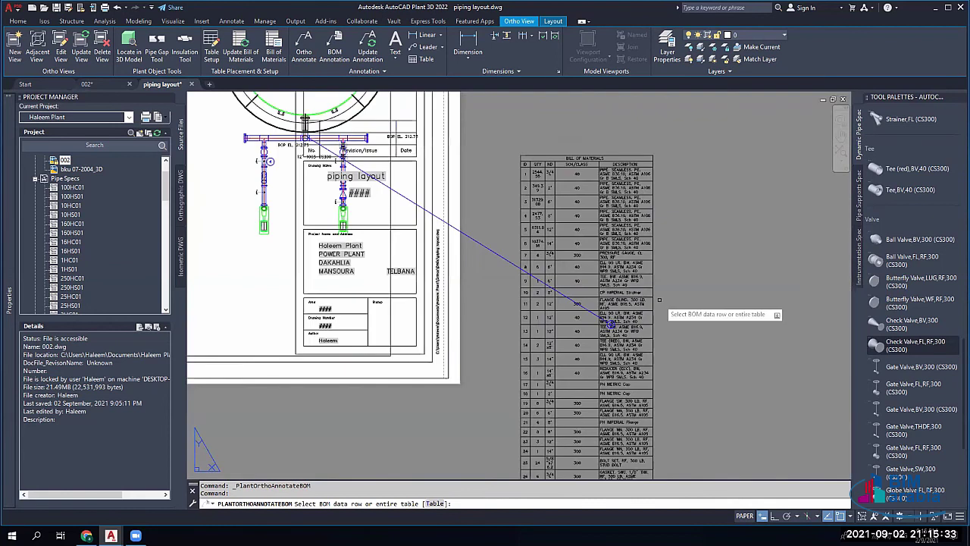
scroll(565, 356, "up", 3)
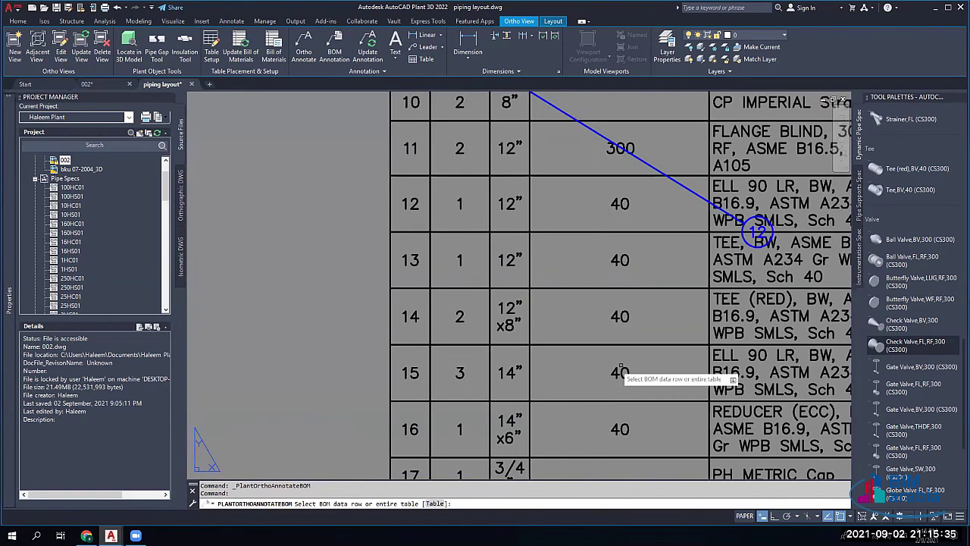
scroll(550, 288, "down", 2)
middle_click_drag(492, 364, 500, 242)
middle_click_drag(502, 347, 501, 170)
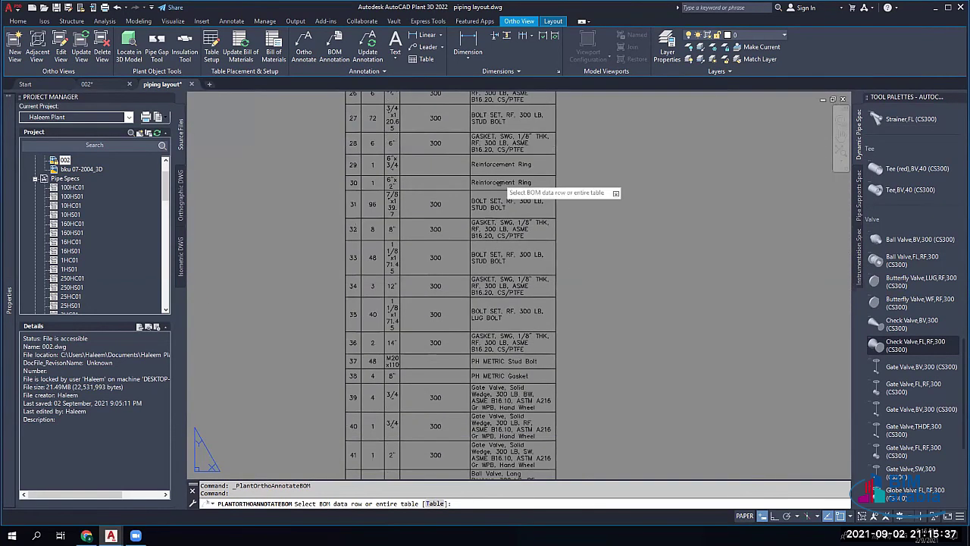
middle_click_drag(495, 259, 498, 213)
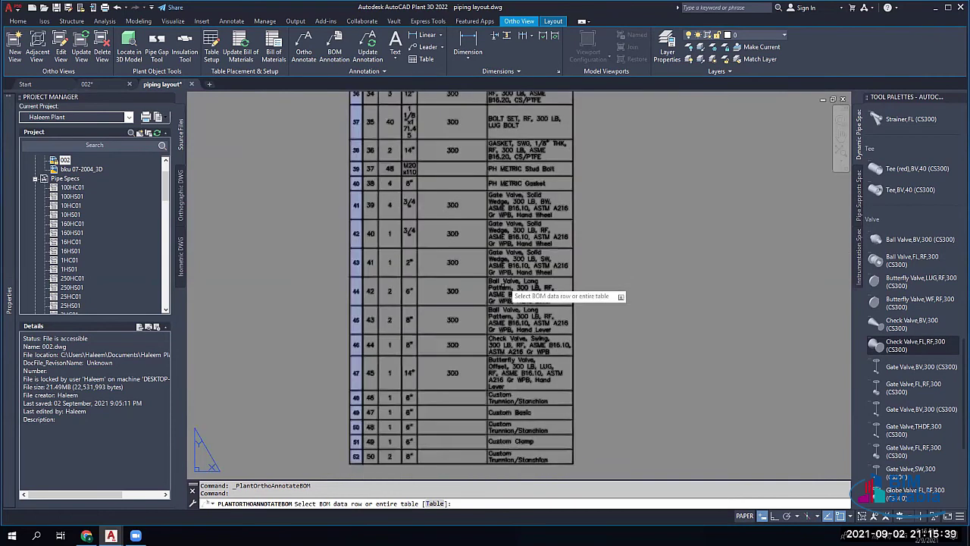
left_click(604, 290)
scroll(411, 277, "down", 6)
middle_click_drag(319, 246, 561, 363)
scroll(452, 254, "up", 4)
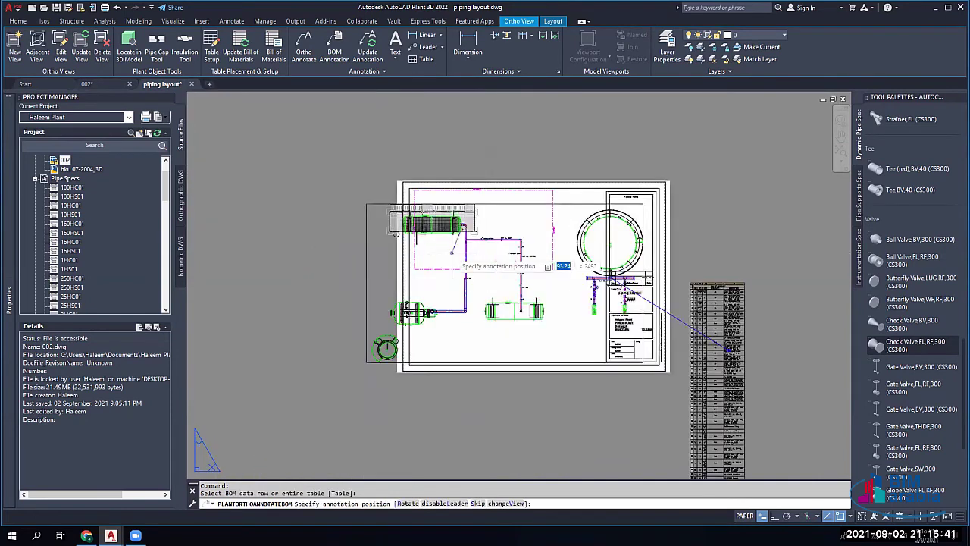
scroll(486, 187, "up", 5)
scroll(493, 260, "up", 3)
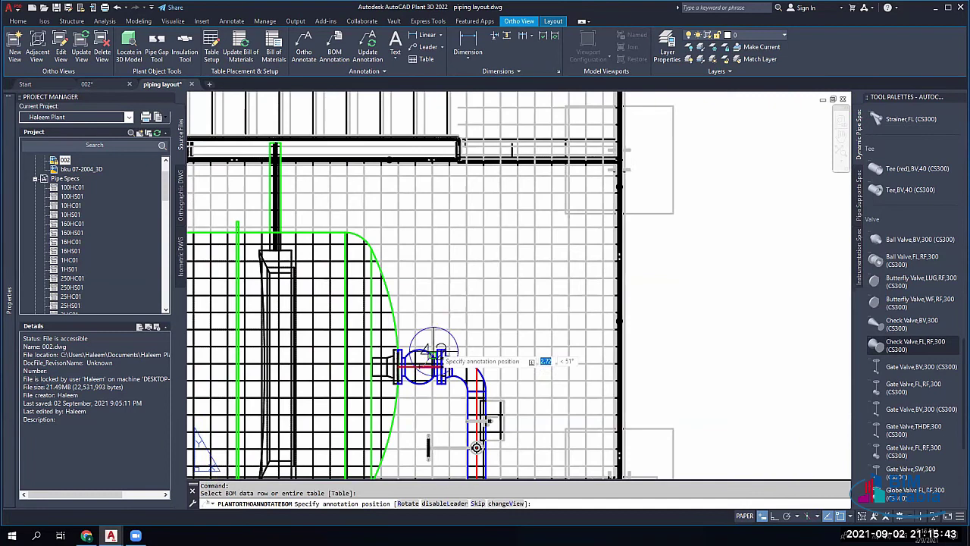
key("Escape")
scroll(447, 238, "down", 8)
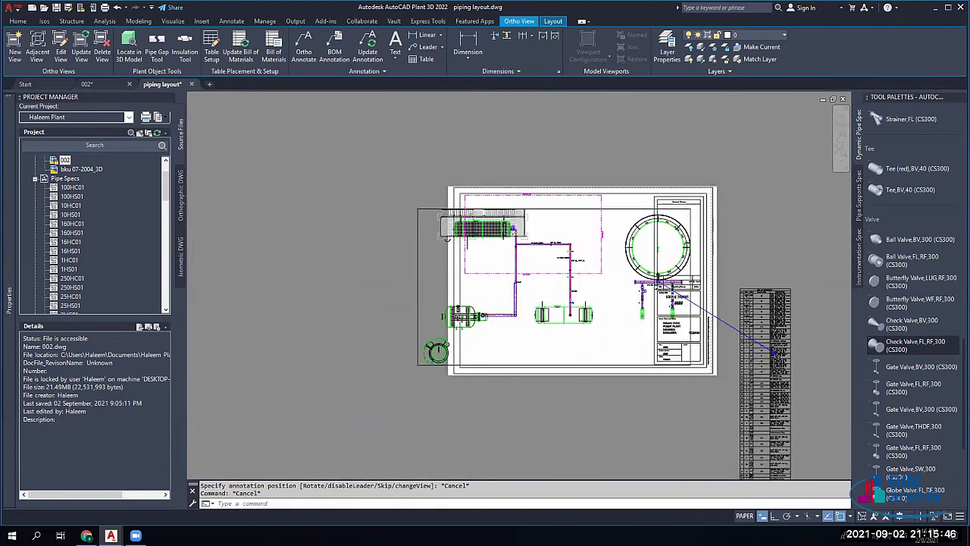
Step: Open the table setup for the Bill of Materials and examine which columns the Simple BOM layout shows for each component category
middle_click_drag(447, 237, 385, 185)
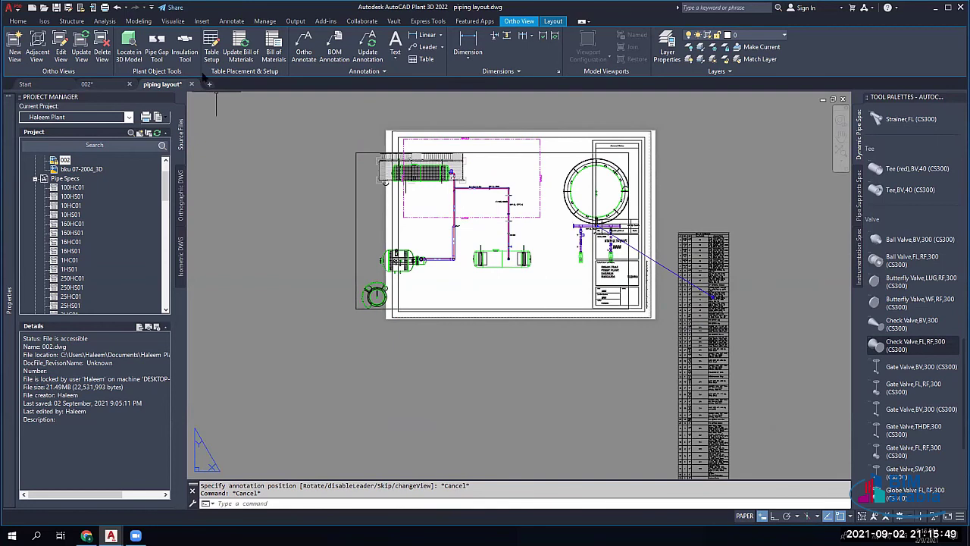
scroll(752, 309, "up", 4)
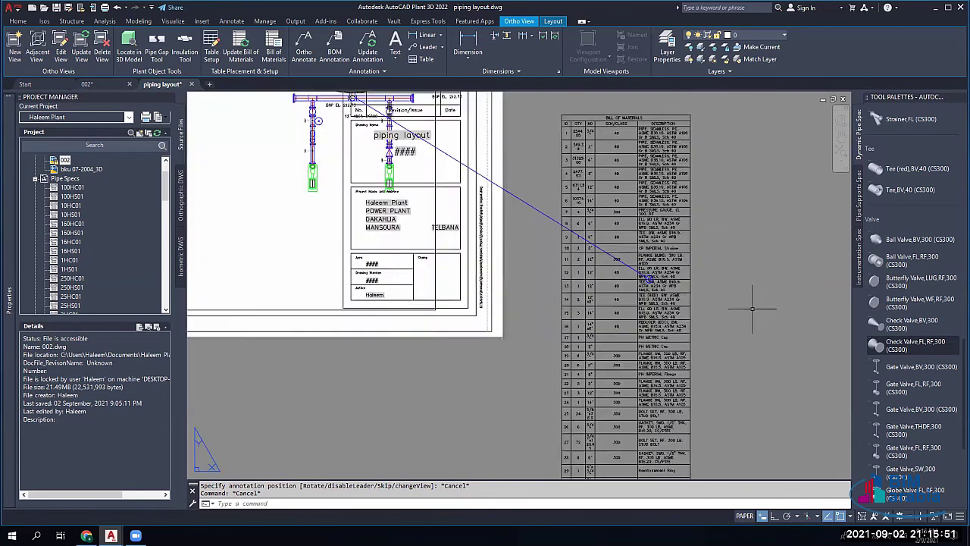
scroll(739, 307, "up", 2)
middle_click_drag(592, 201, 481, 416)
left_click(212, 47)
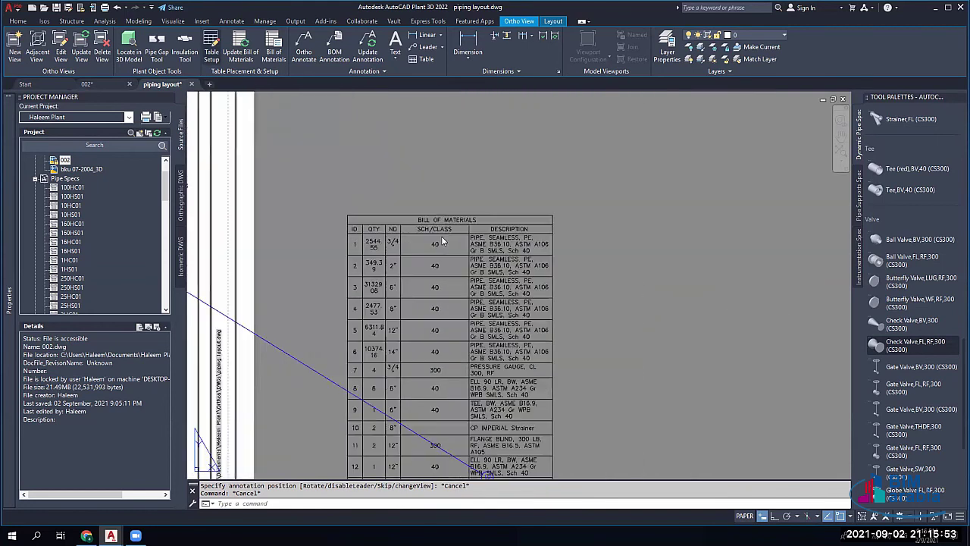
double_click(443, 241)
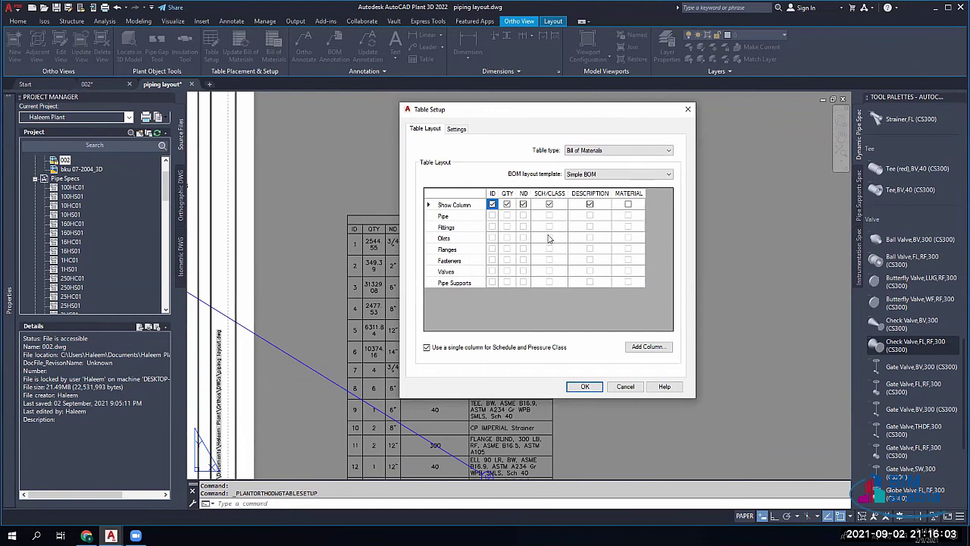
left_click(455, 216)
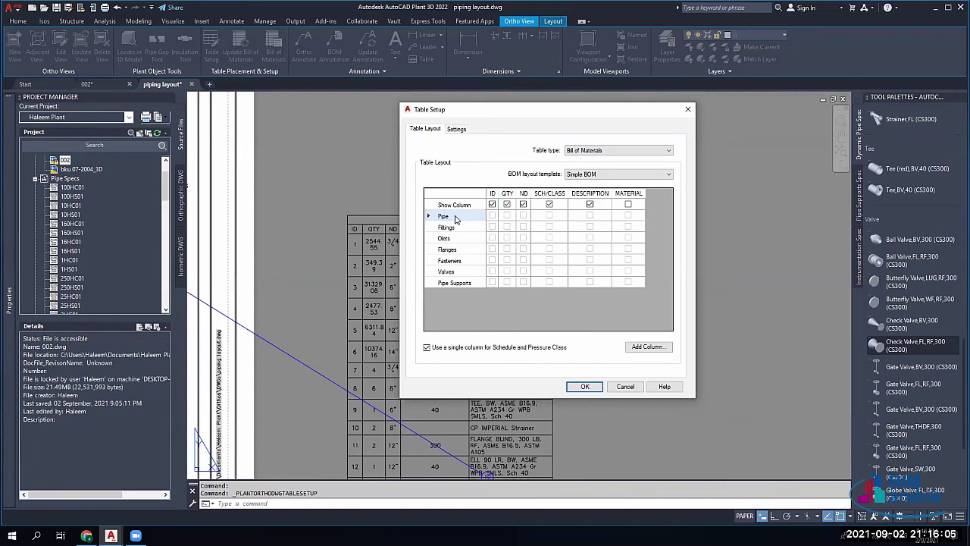
left_click(462, 203)
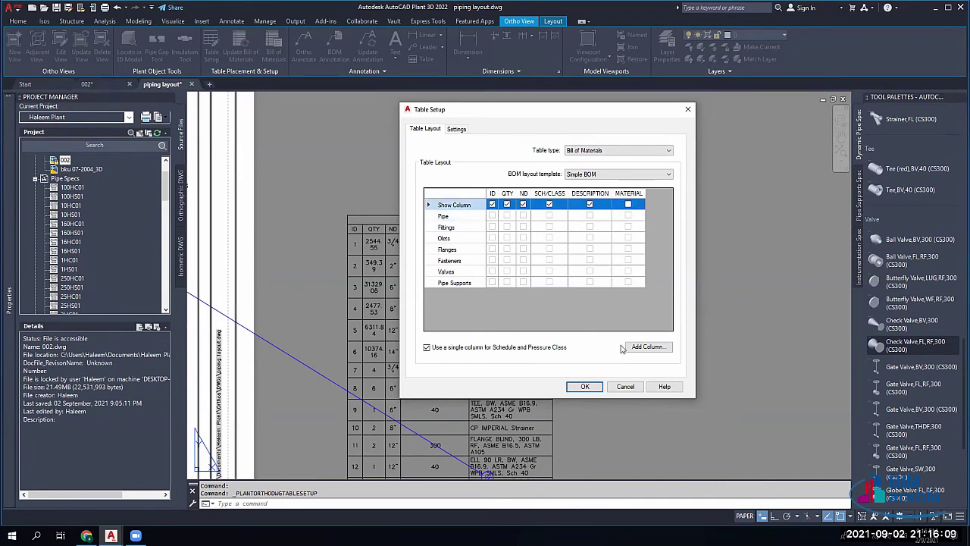
Step: Review the Piping and Equipment properties available for an additional BOM column, leave without adding one, and check the Pipe row's column options
left_click(648, 347)
scroll(180, 139, "down", 4)
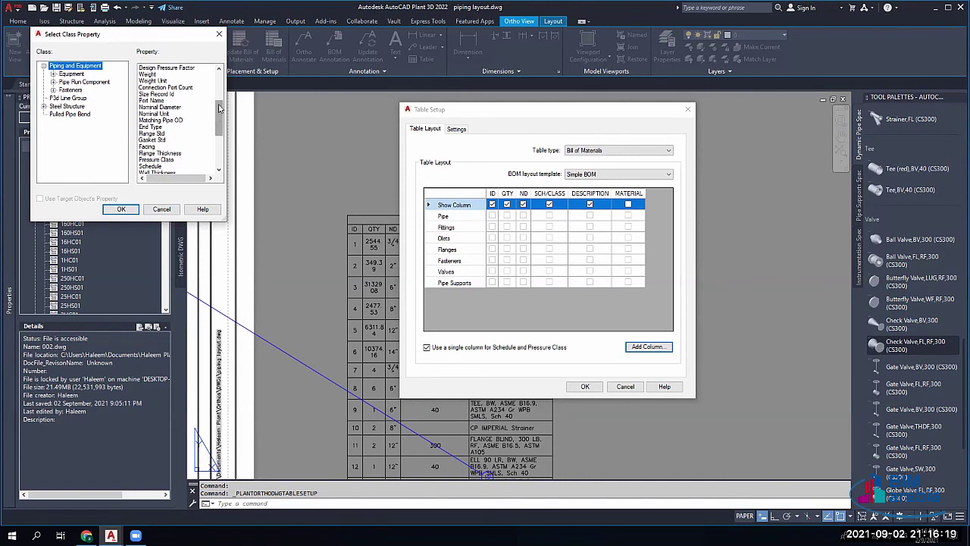
scroll(216, 122, "down", 4)
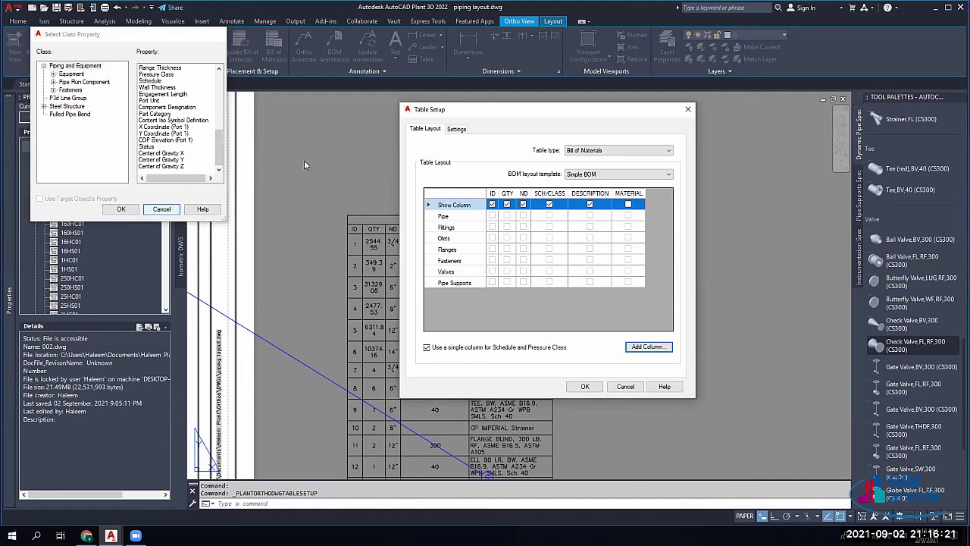
left_click(166, 213)
left_click(468, 217)
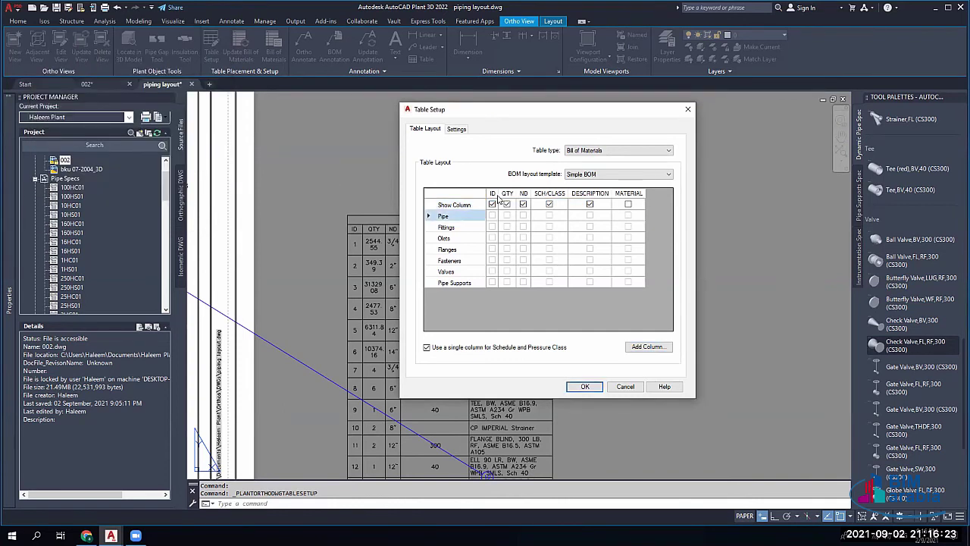
left_click(493, 218)
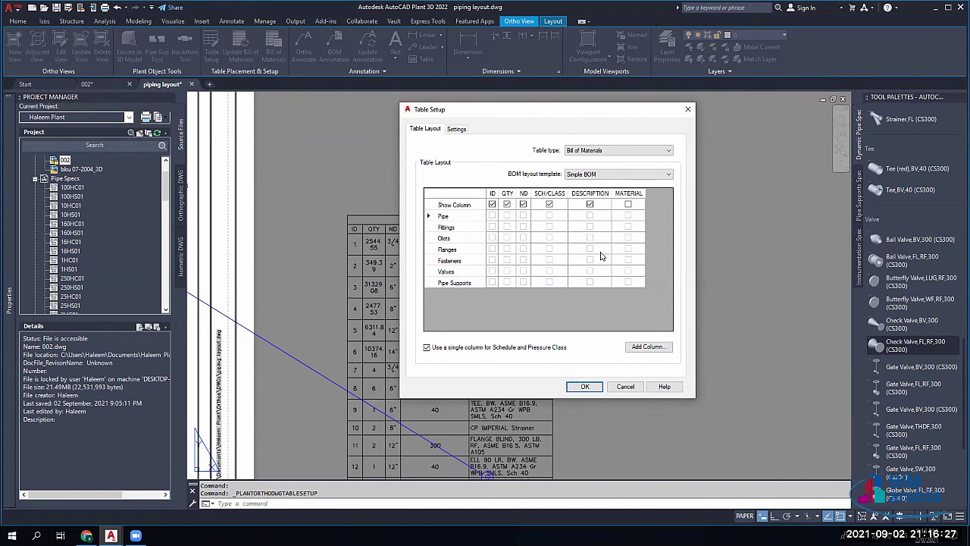
Step: Try separate columns for Schedule and Pressure Class, restore the single combined column, and review the available BOM layout templates
left_click(440, 349)
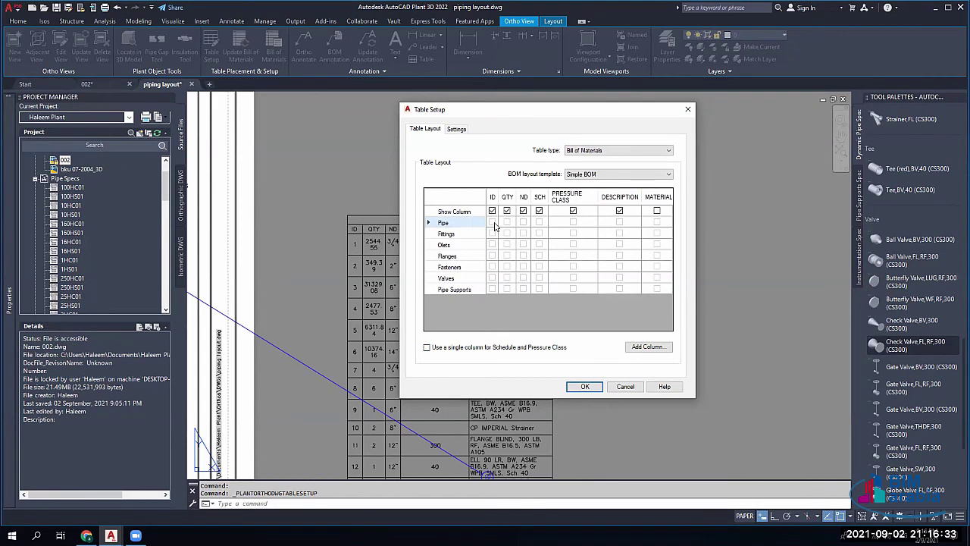
left_click(462, 350)
left_click(604, 176)
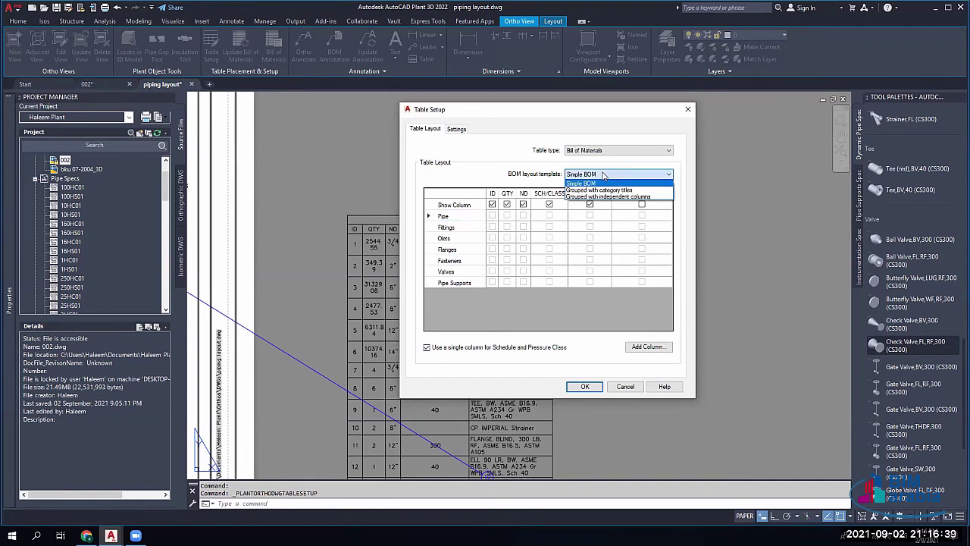
Step: Set the table type to Bill of Materials with cut list, keeping the Simple BOM layout, and apply the table setup
left_click(607, 149)
left_click(606, 149)
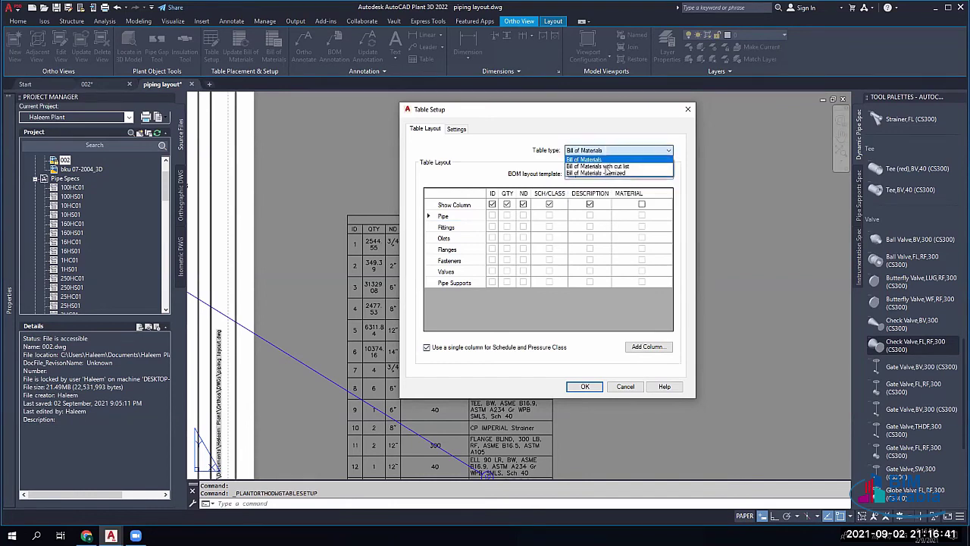
left_click(606, 166)
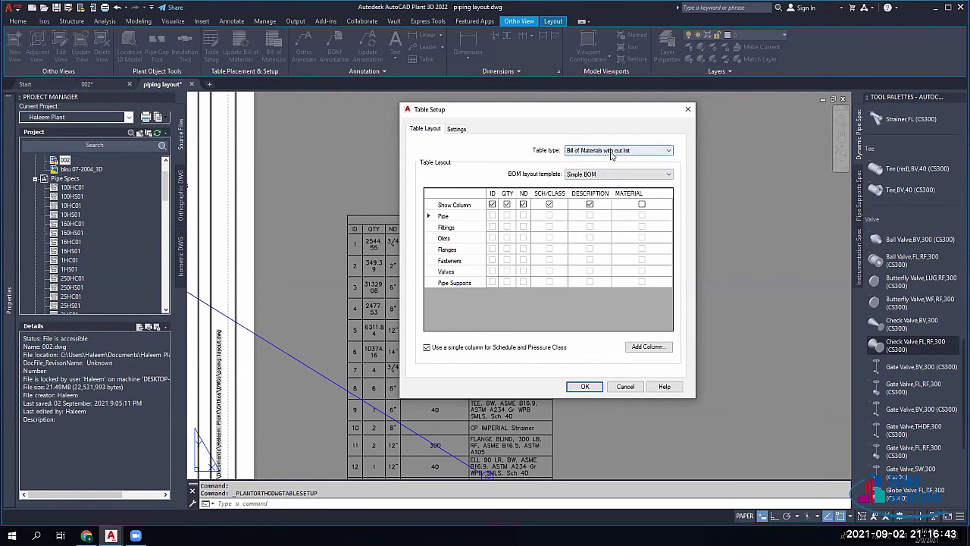
left_click(606, 150)
left_click(602, 160)
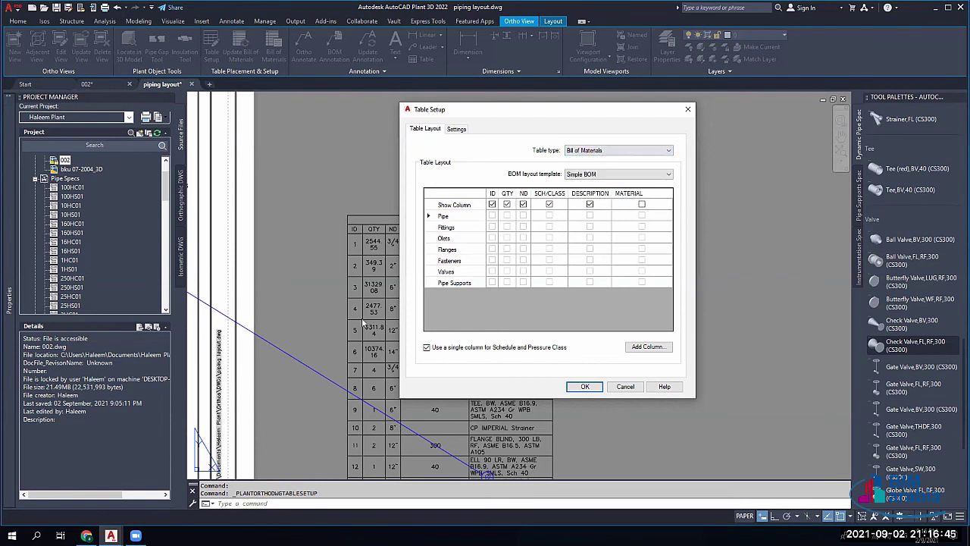
left_click(599, 150)
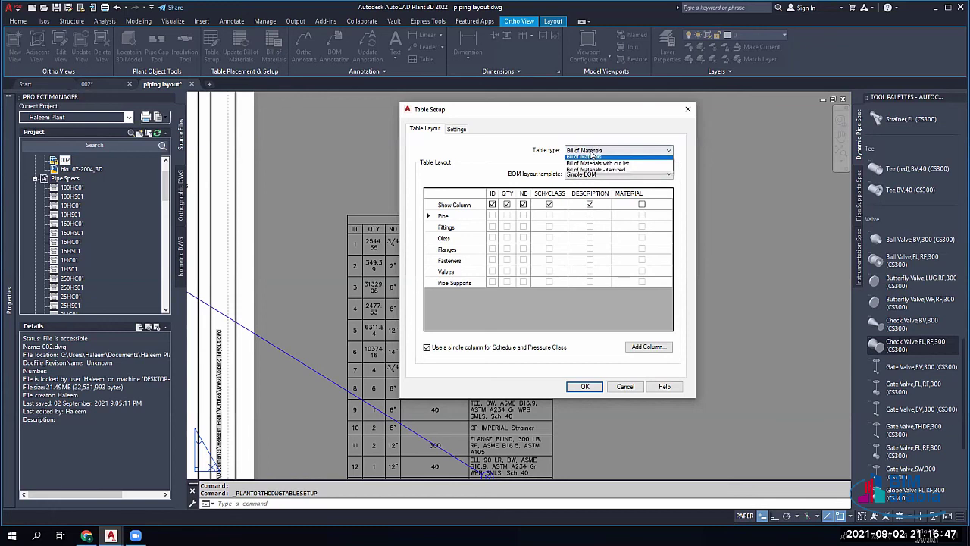
left_click(595, 166)
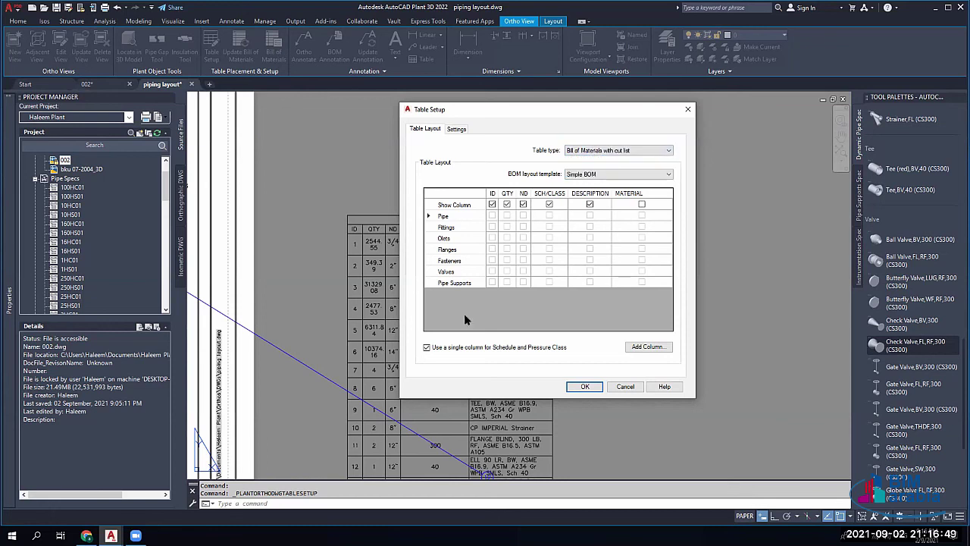
left_click(585, 386)
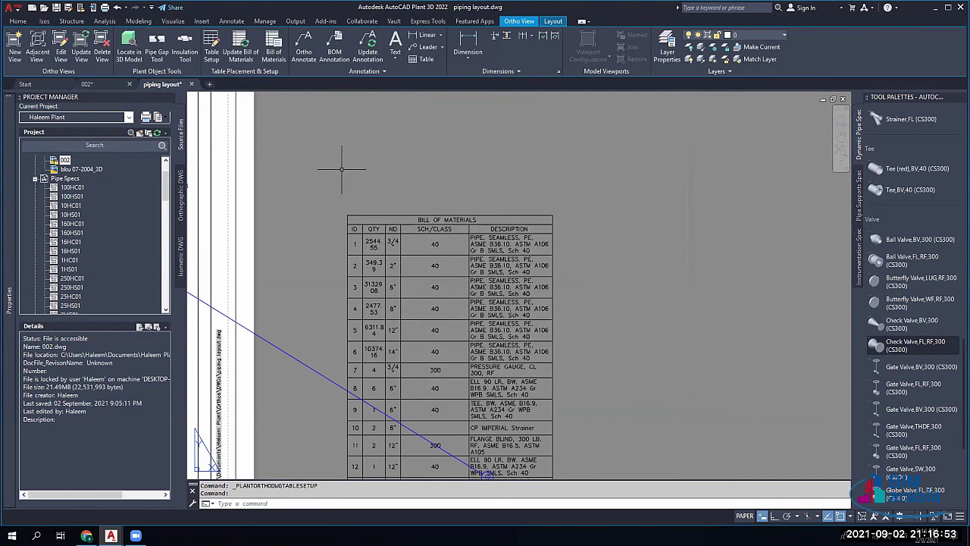
Step: Delete the existing bill of materials table beside the drawing sheet
scroll(348, 175, "down", 6)
middle_click_drag(394, 237, 408, 204)
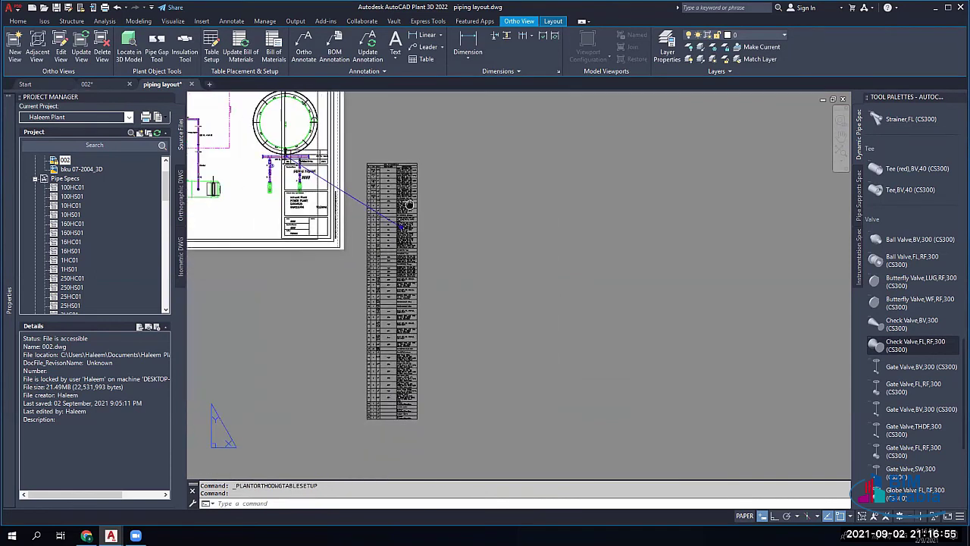
scroll(408, 204, "up", 1)
left_click(419, 206)
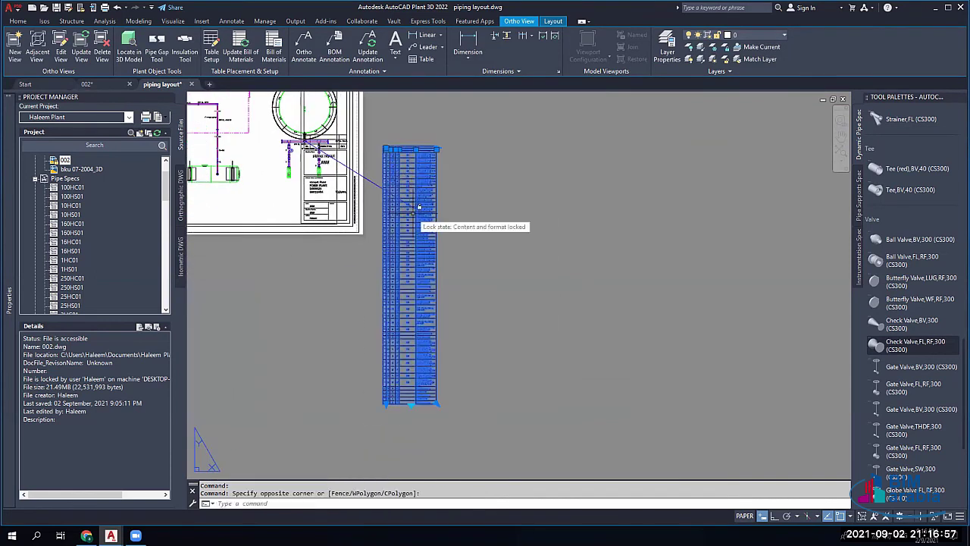
key("Delete")
Step: Reopen the table setup, examine its BOM settings and column layout, and leave without changing anything
middle_click_drag(412, 213, 445, 293)
left_click(210, 57)
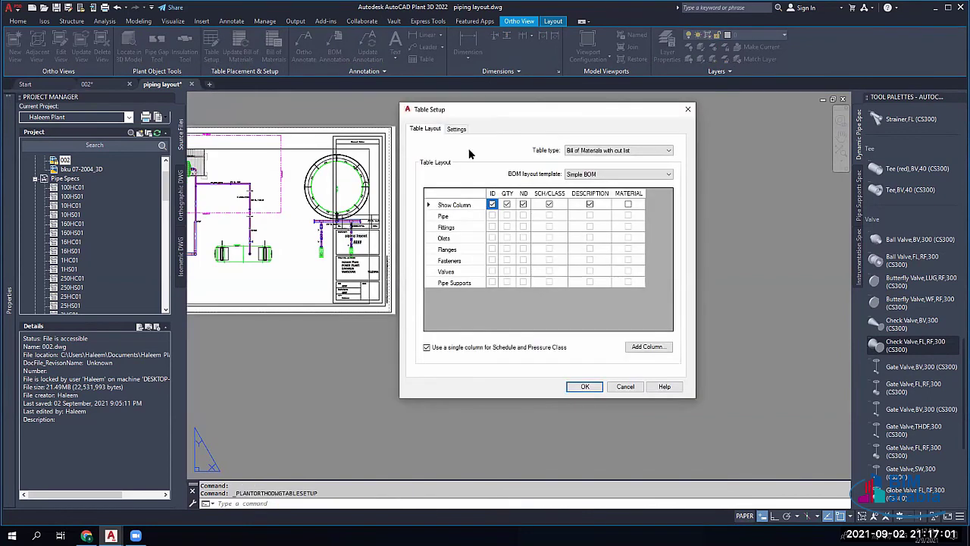
left_click(455, 130)
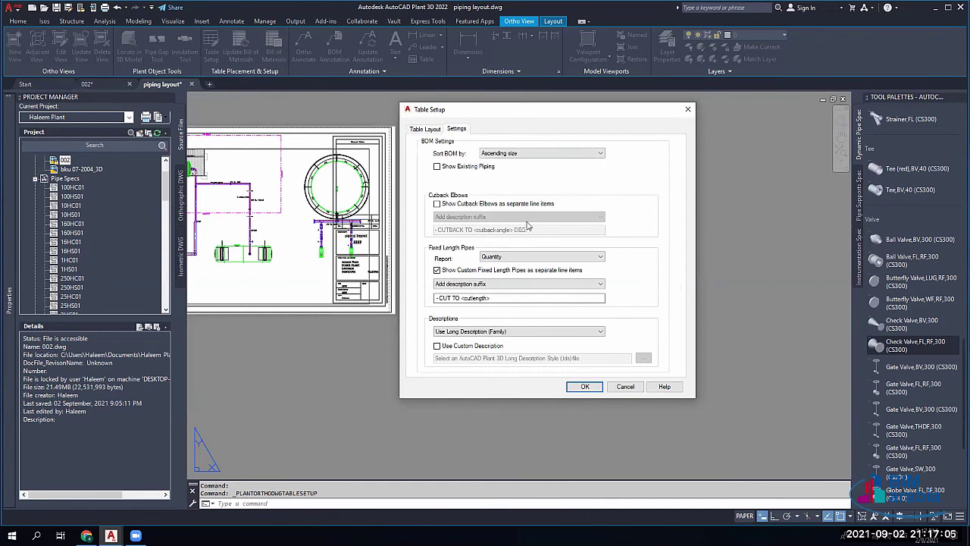
left_click(424, 129)
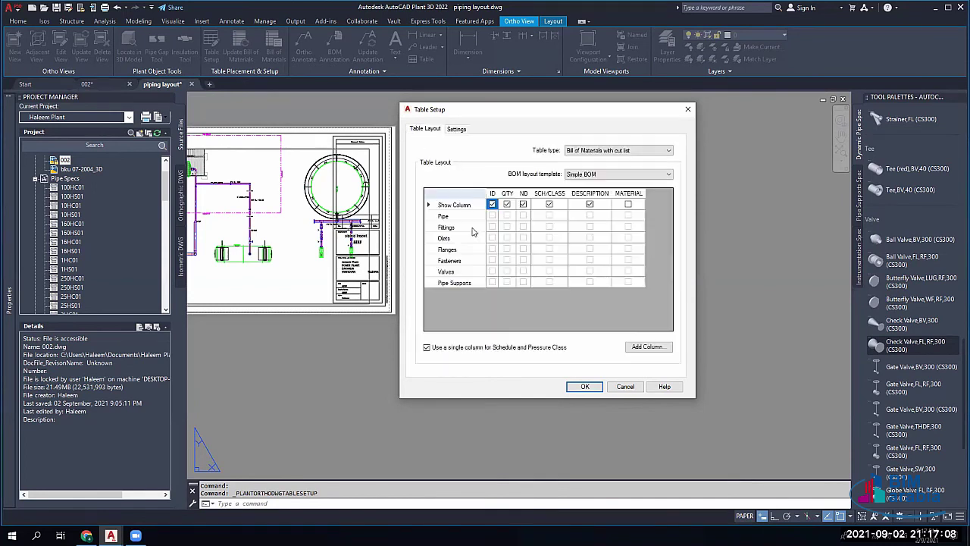
left_click(625, 386)
Step: Create a pipe gap on the vertical pipe just above the 14"x6" reducer in the top view
middle_click_drag(369, 214, 558, 230)
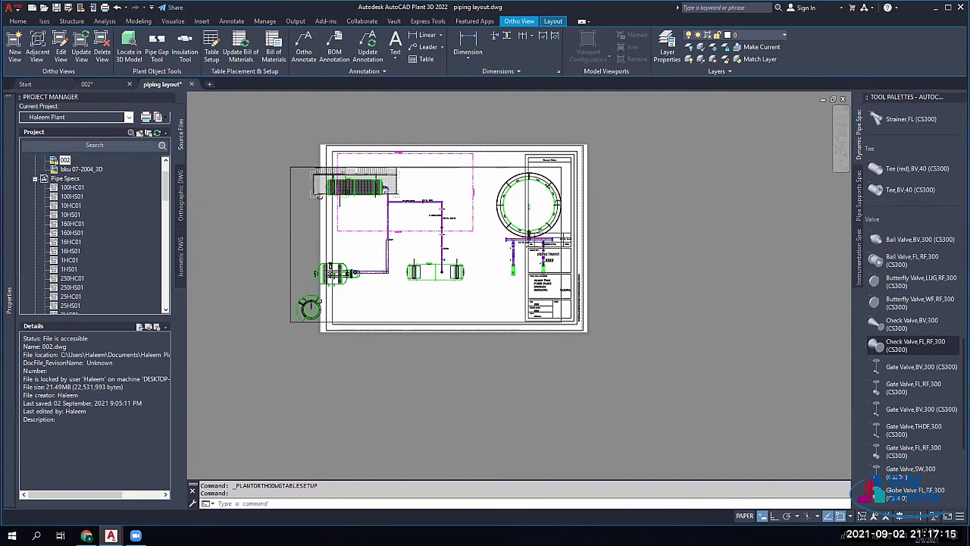
scroll(429, 230, "up", 5)
scroll(455, 182, "up", 3)
middle_click_drag(242, 257, 360, 221)
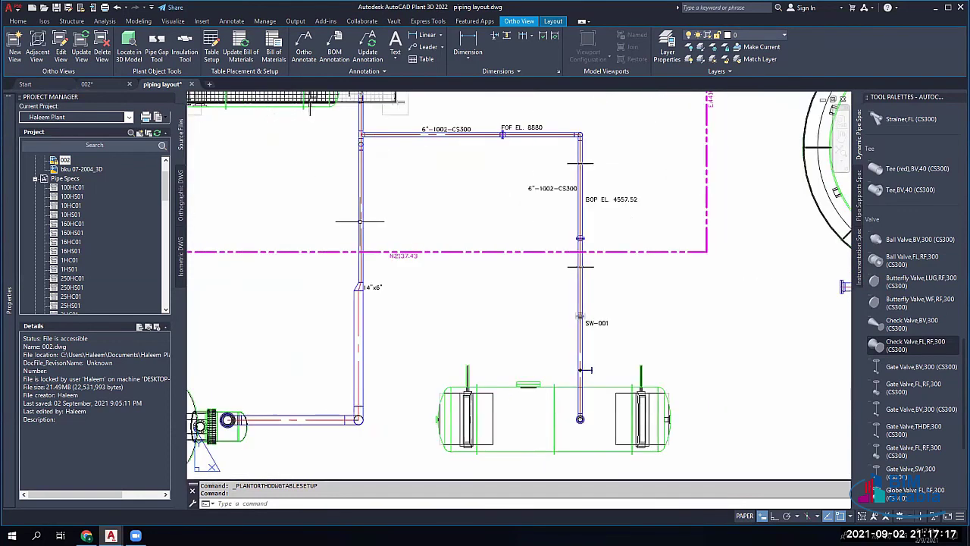
scroll(360, 221, "up", 5)
left_click(422, 184)
left_click(237, 273)
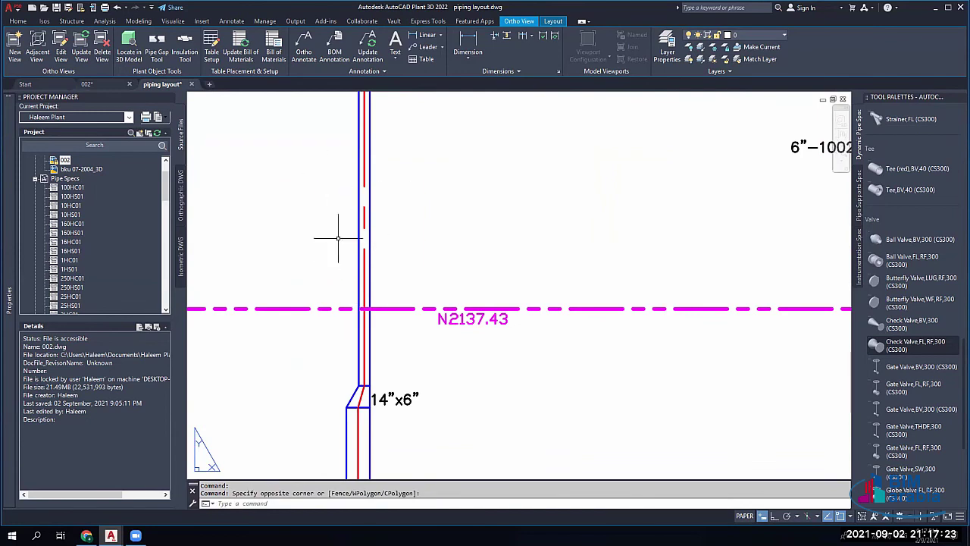
left_click(157, 43)
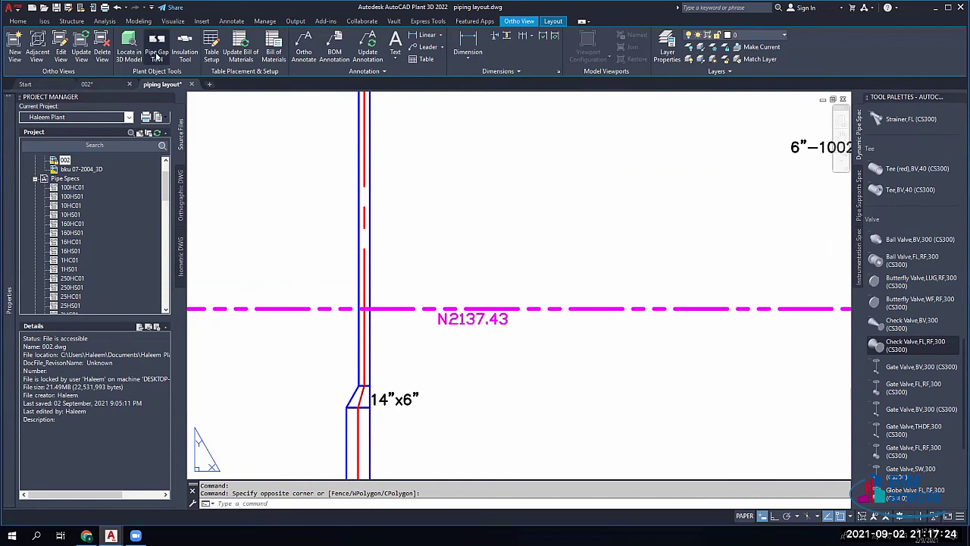
left_click(364, 241)
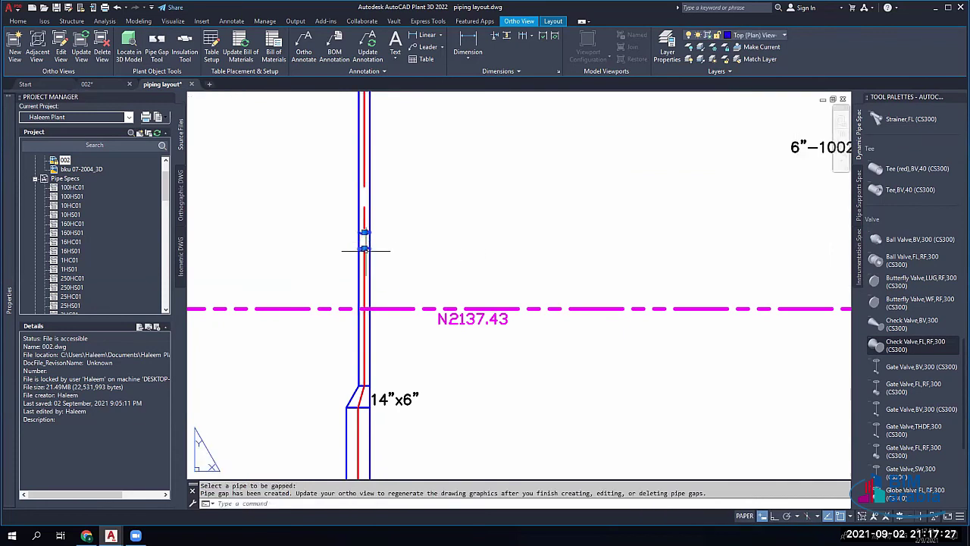
Step: Stretch the upper end of the pipe gap upward along the vertical pipe
left_click(364, 232)
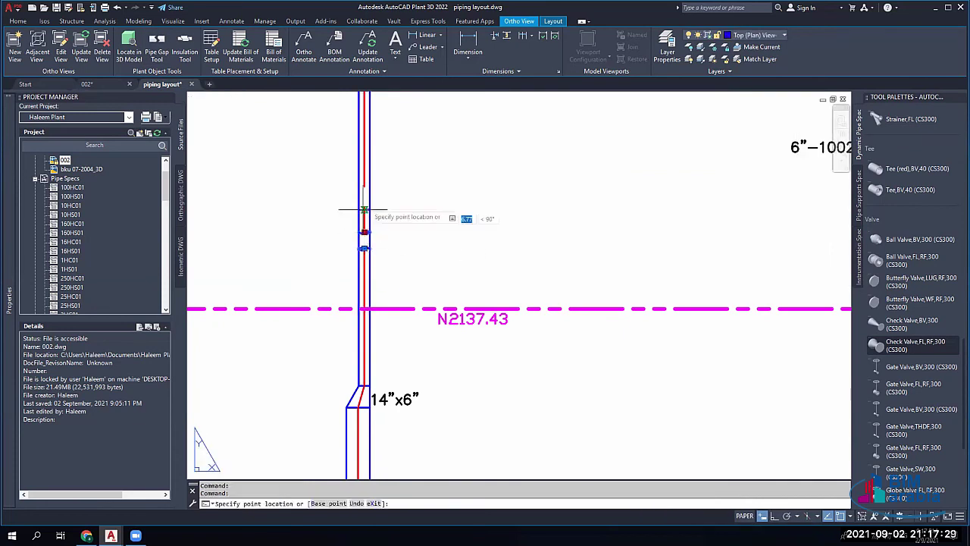
Step: Try to move the two pipe gap ends apart on the vertical line above the 14"x6" reducer, and undo the gap
left_click(364, 151)
left_click(363, 248)
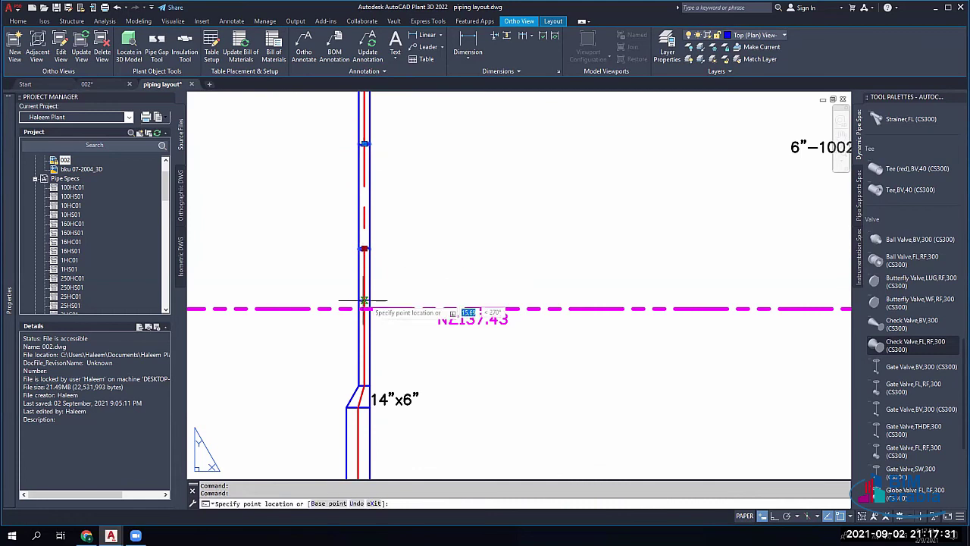
left_click(364, 301)
left_click(412, 190)
left_click(315, 235)
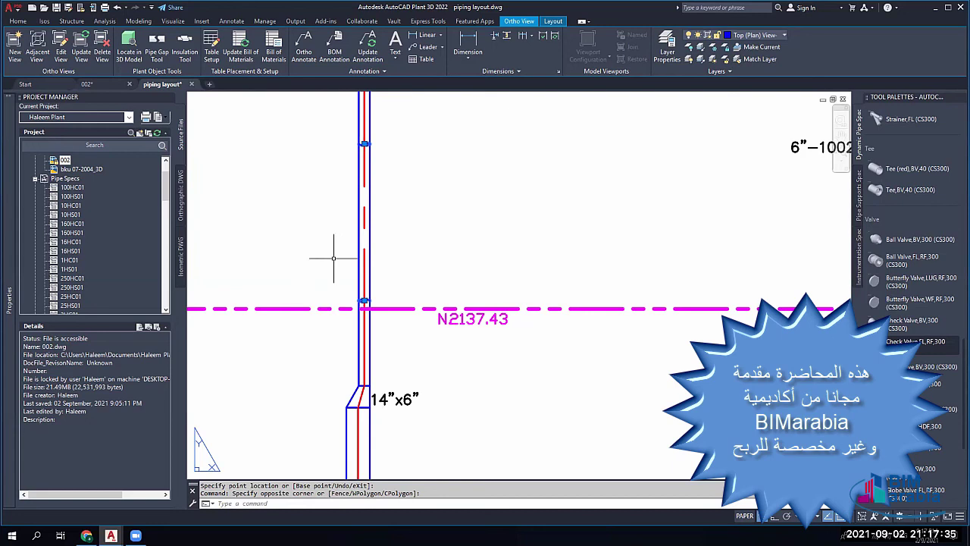
key("Escape")
key("Escape")
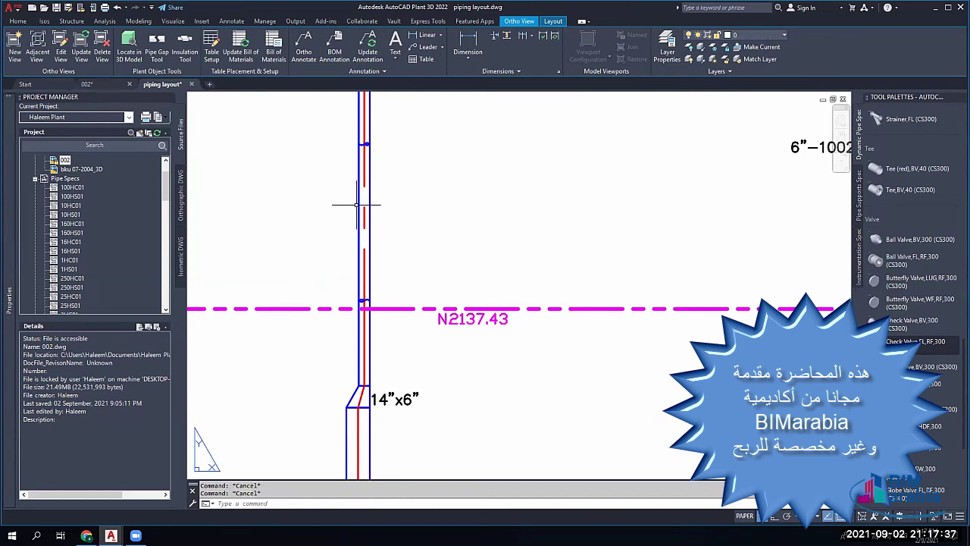
key("ctrl+z")
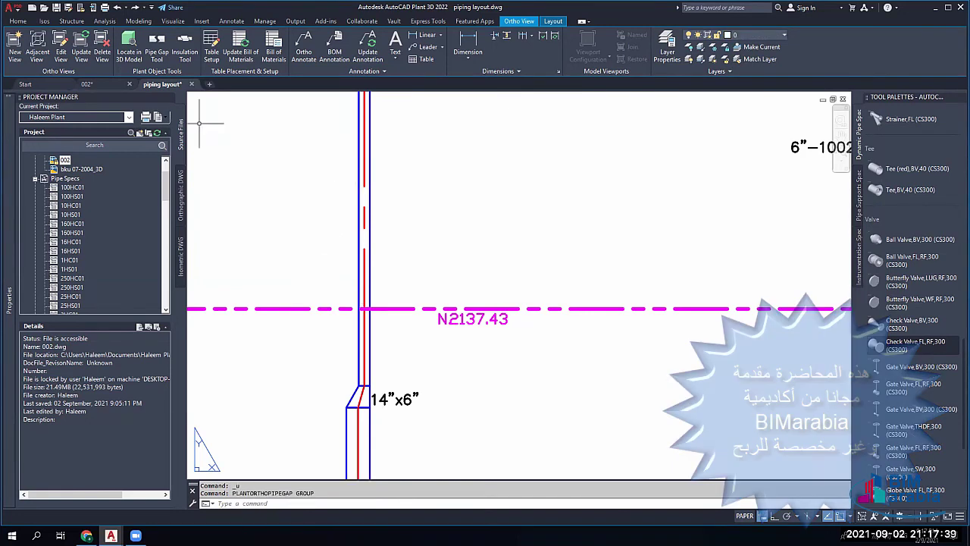
Step: Create a pipe gap on the vertical pipe above the 14"x6" reducer and update the Top (Plan) View
left_click(156, 46)
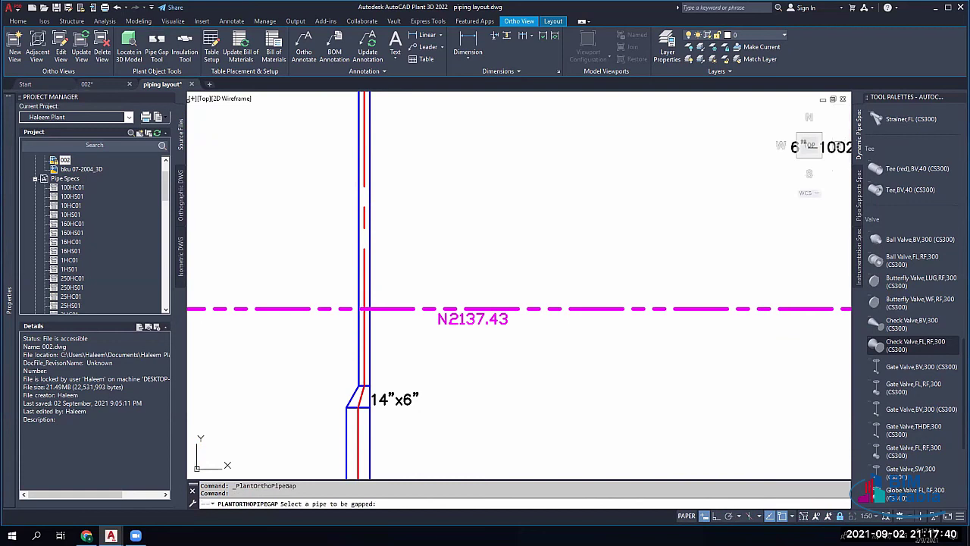
left_click(362, 180)
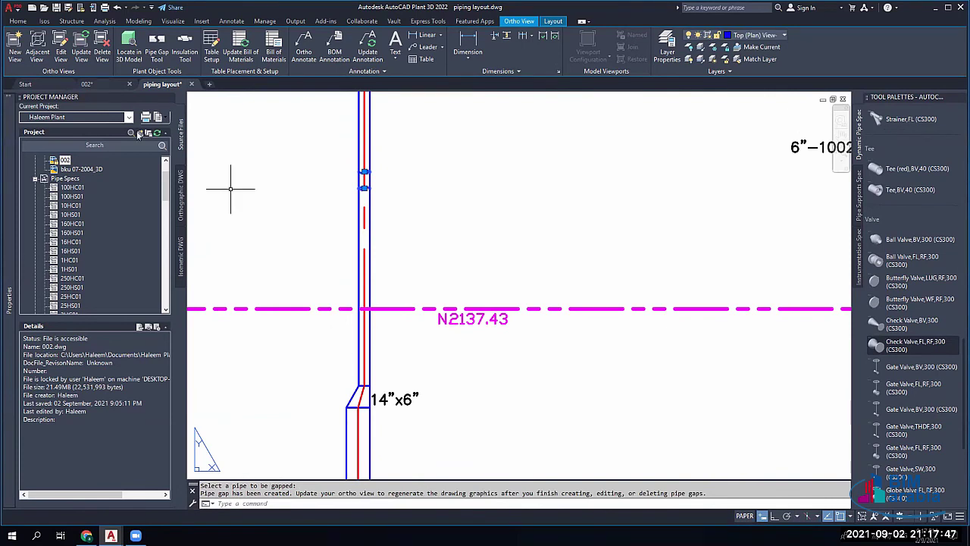
left_click(81, 53)
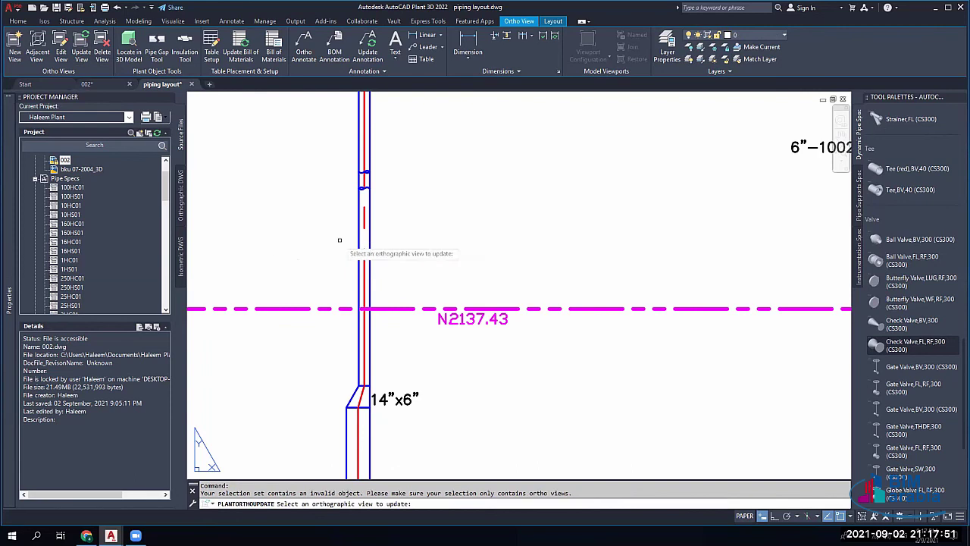
scroll(395, 245, "down", 4)
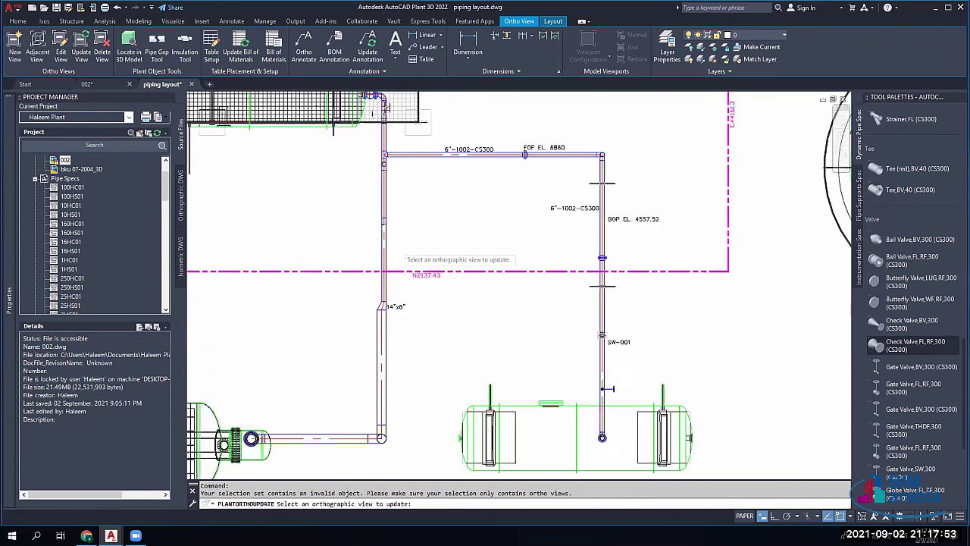
scroll(395, 245, "down", 4)
left_click(454, 153)
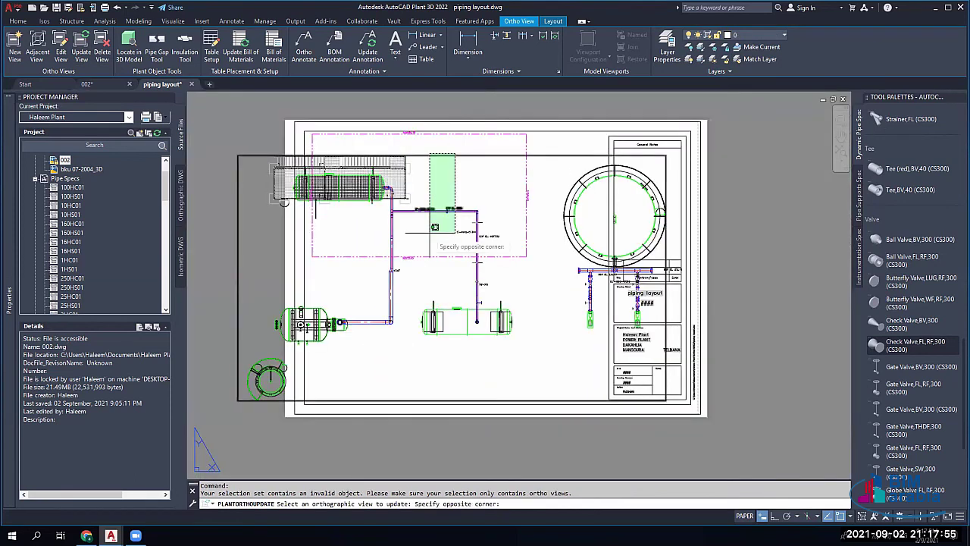
left_click(427, 232)
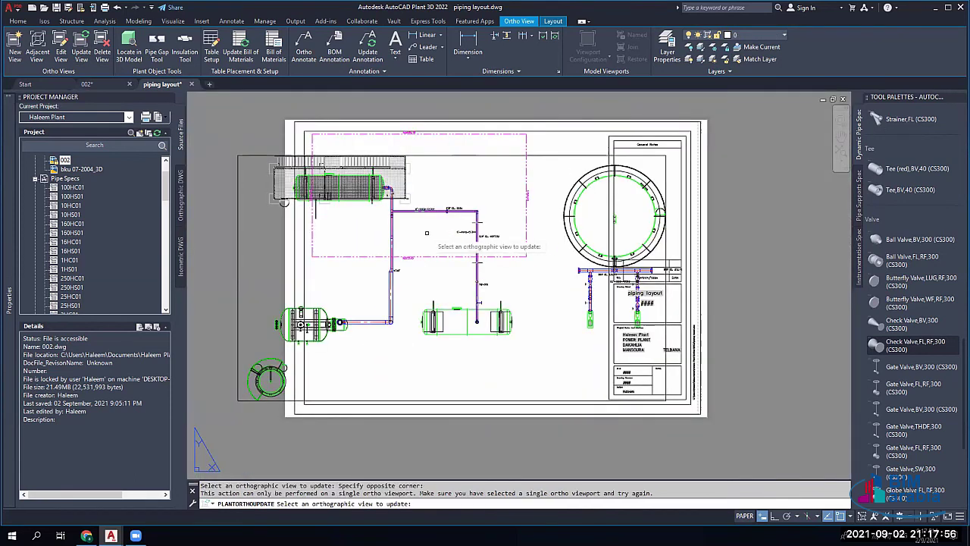
left_click(466, 153)
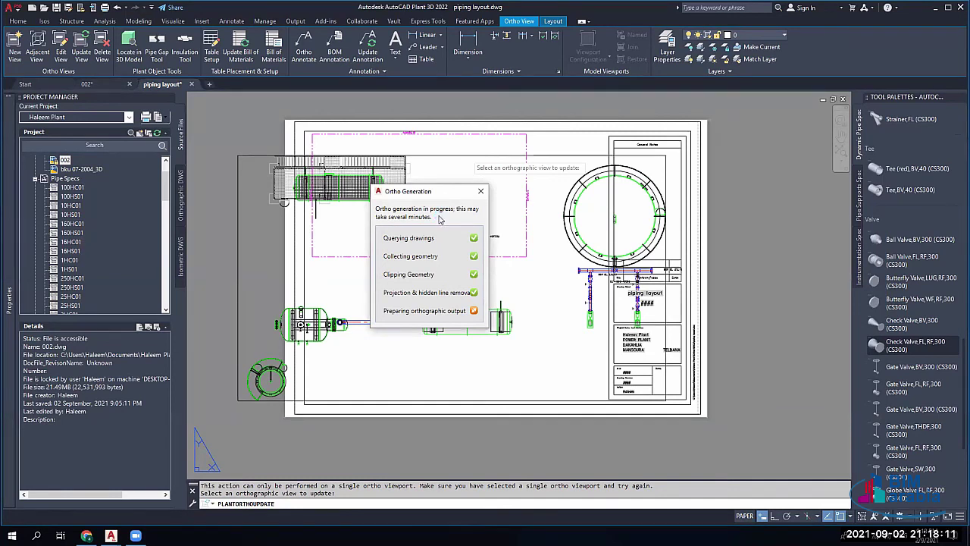
Step: Widen the pipe gap by moving its lower break symbol down the pipe, and update the Top (Plan) View
scroll(408, 228, "up", 6)
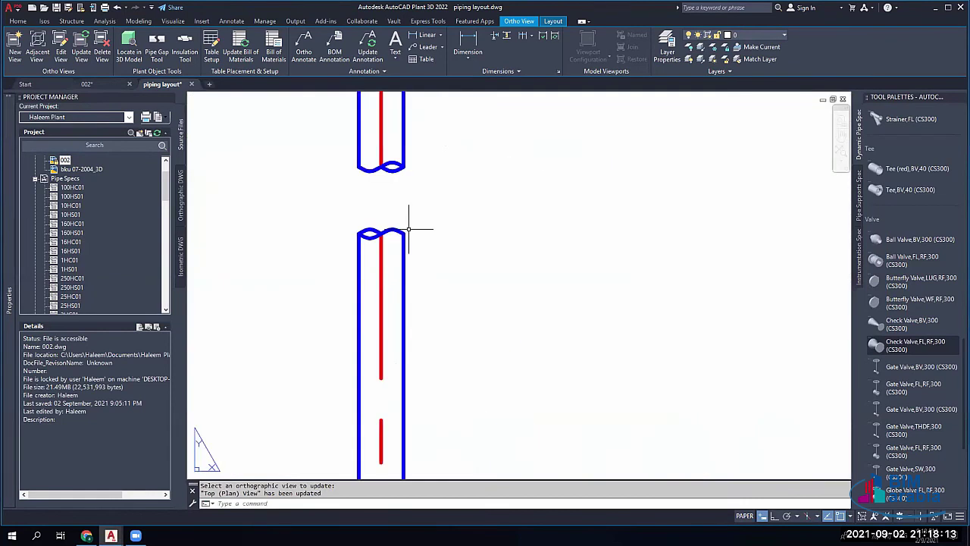
left_click(440, 217)
left_click(348, 264)
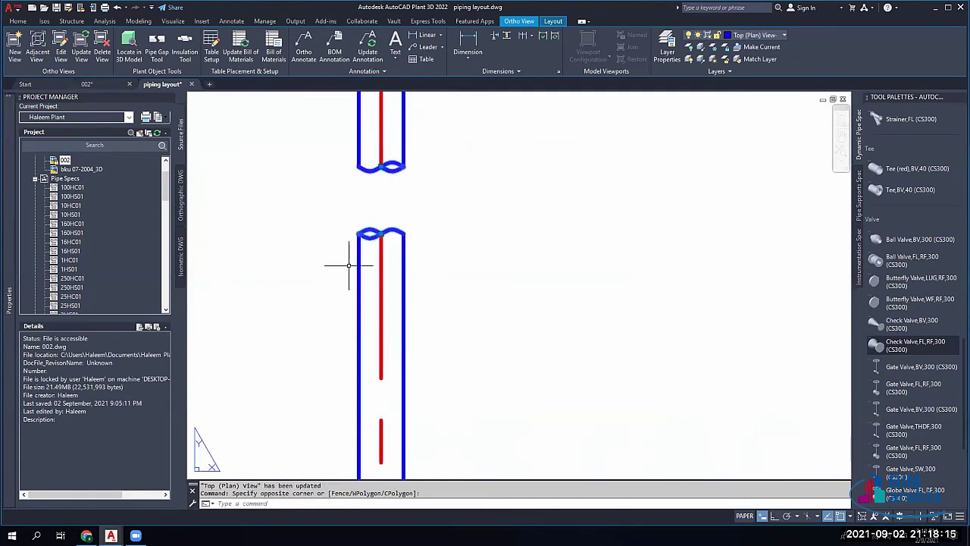
left_click(379, 235)
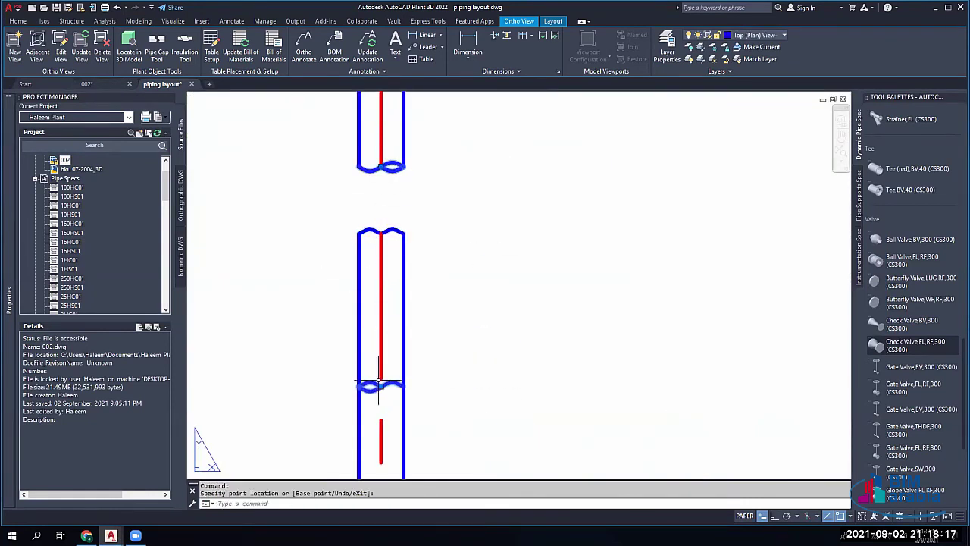
scroll(356, 229, "down", 5)
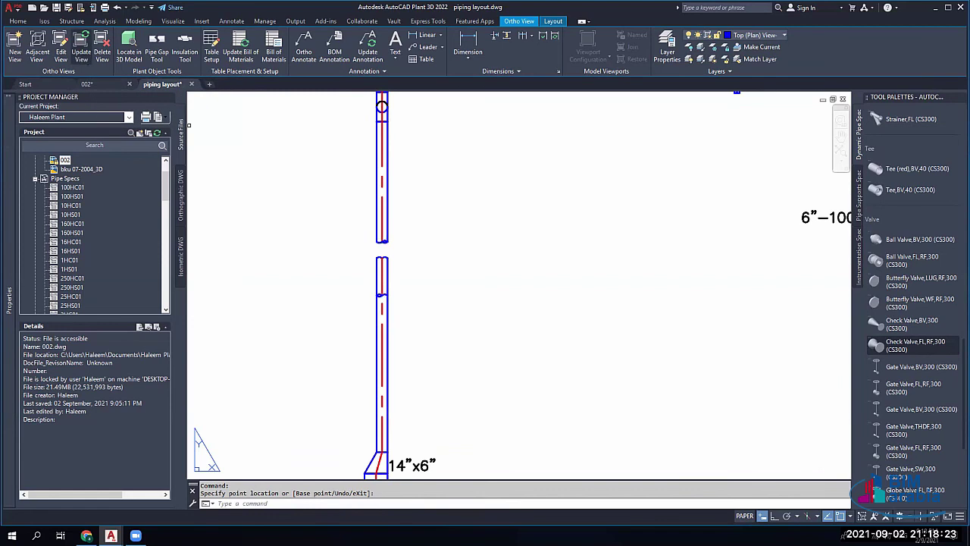
left_click(81, 53)
scroll(359, 236, "down", 4)
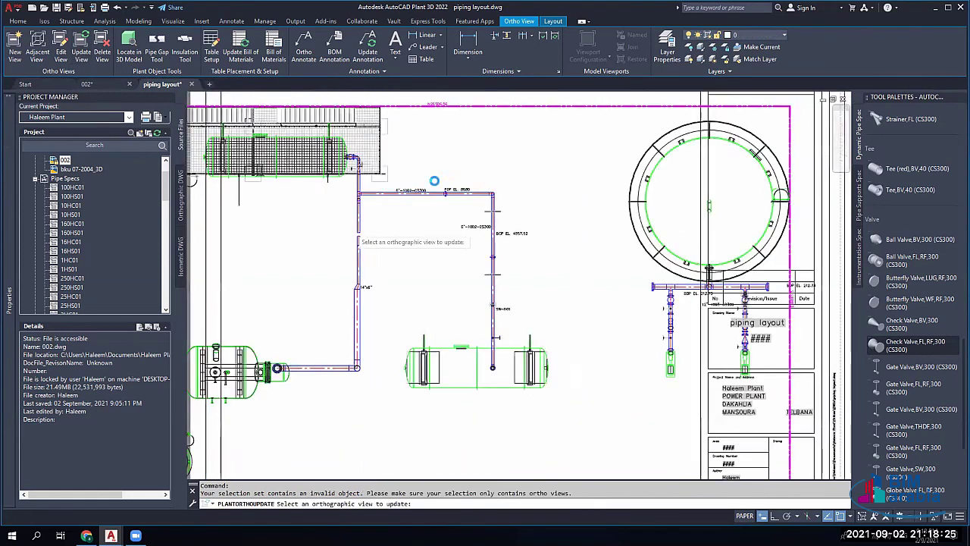
left_click(367, 284)
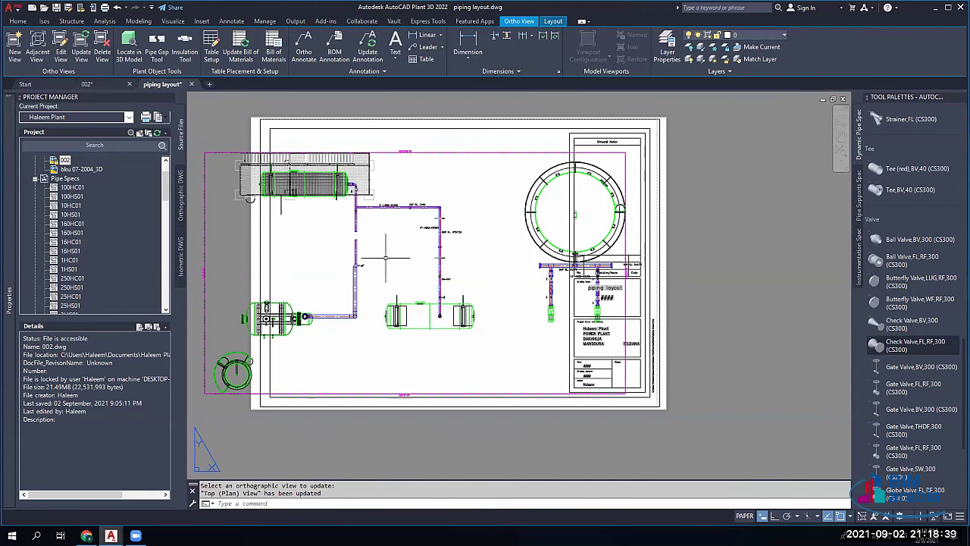
scroll(372, 243, "up", 4)
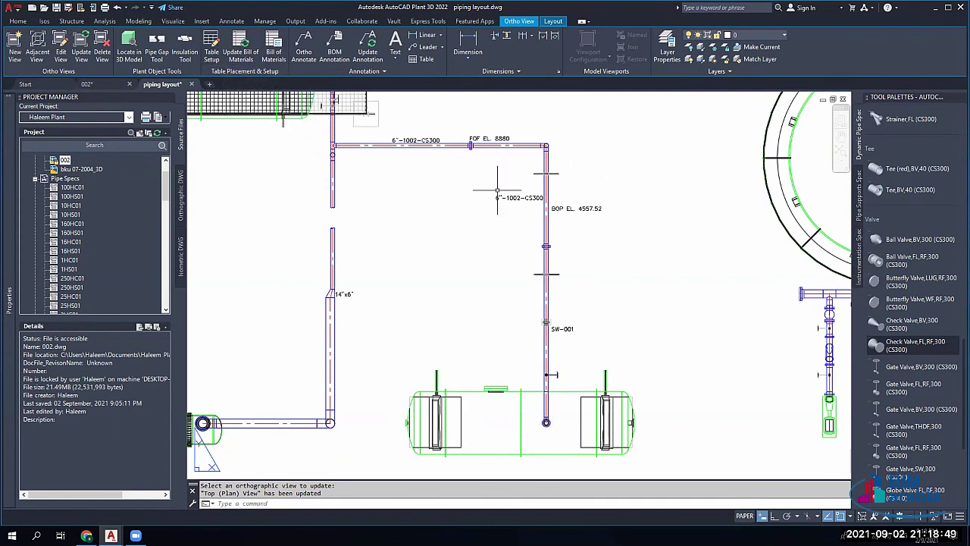
scroll(379, 183, "down", 5)
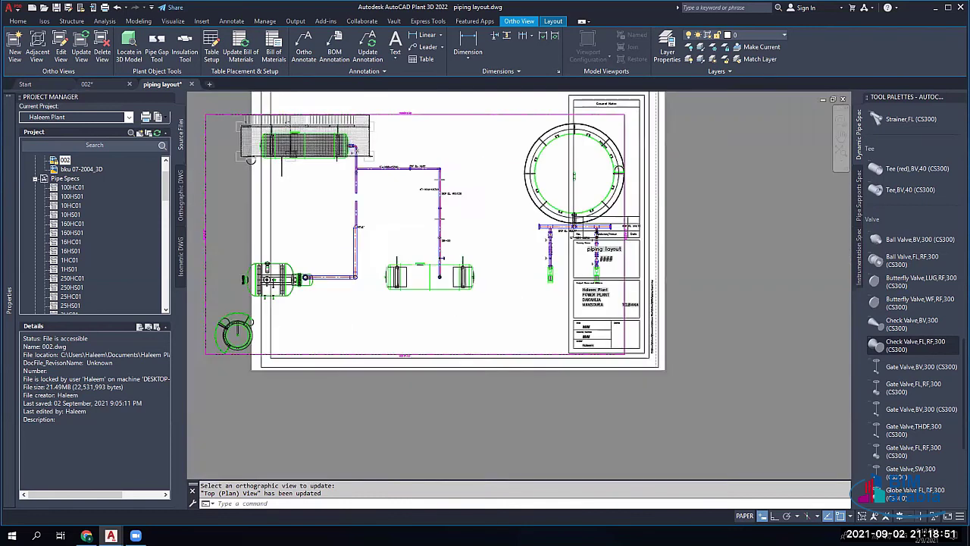
scroll(371, 162, "down", 2)
scroll(388, 203, "up", 3)
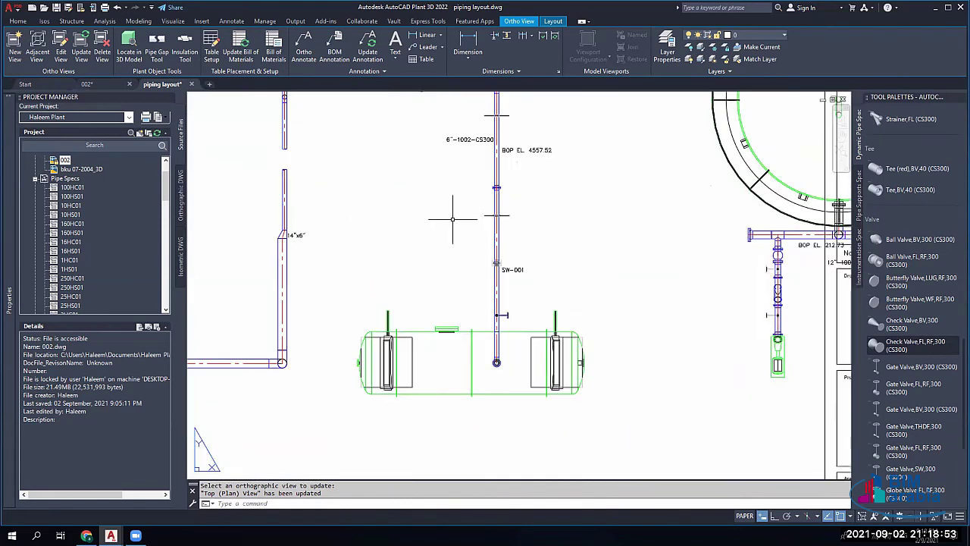
scroll(453, 220, "down", 1)
scroll(452, 219, "down", 2)
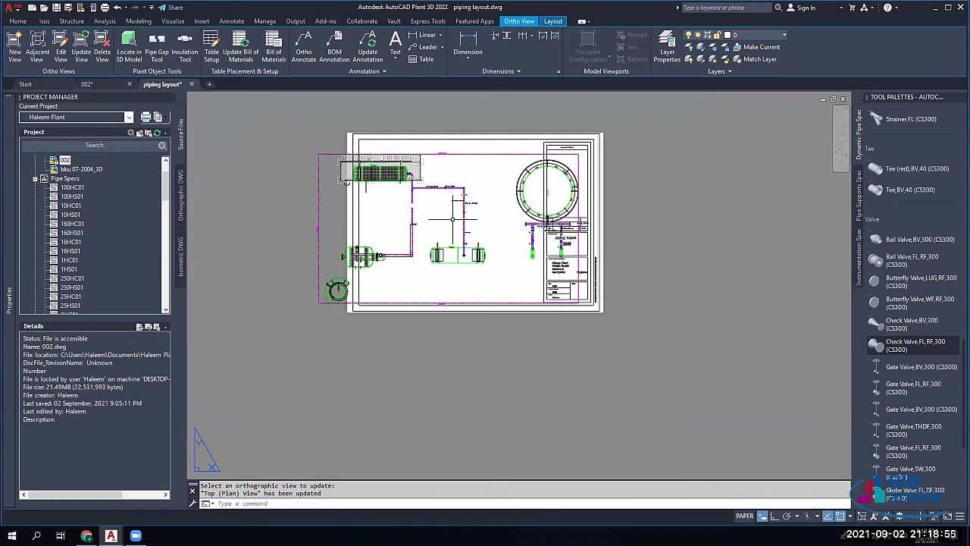
Step: Create an adjacent Left view from the Top (Plan) View and place it beside the plan, left of the sheet
scroll(359, 212, "up", 1)
left_click(358, 211)
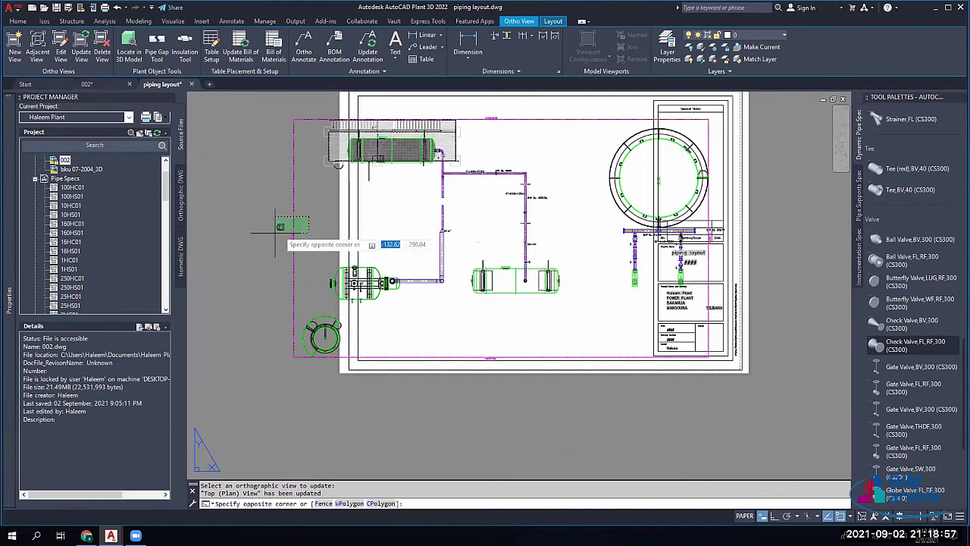
left_click(269, 237)
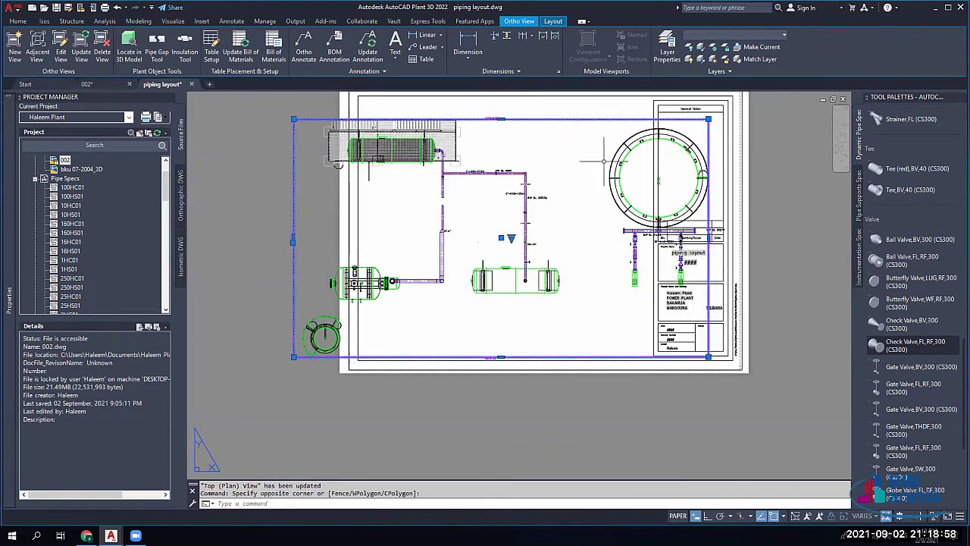
left_click(47, 54)
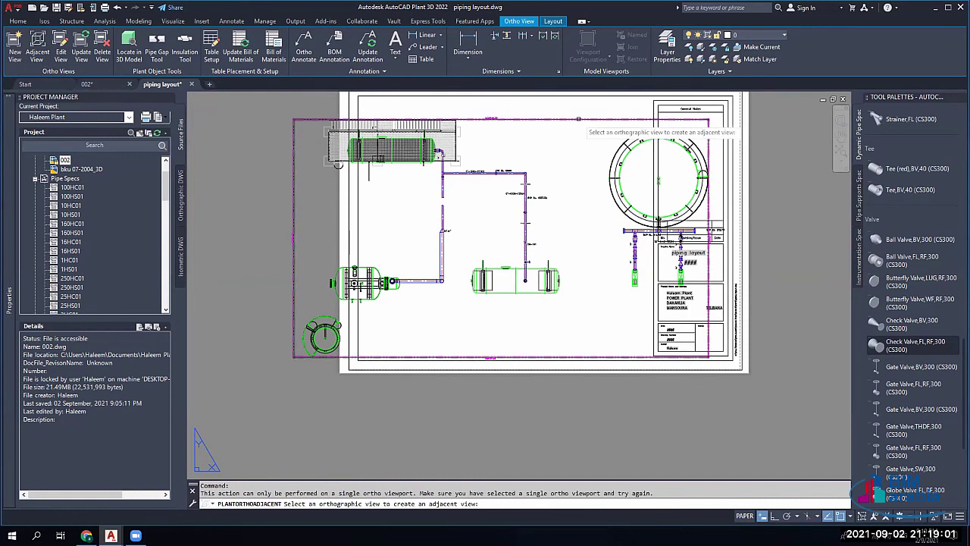
left_click(533, 287)
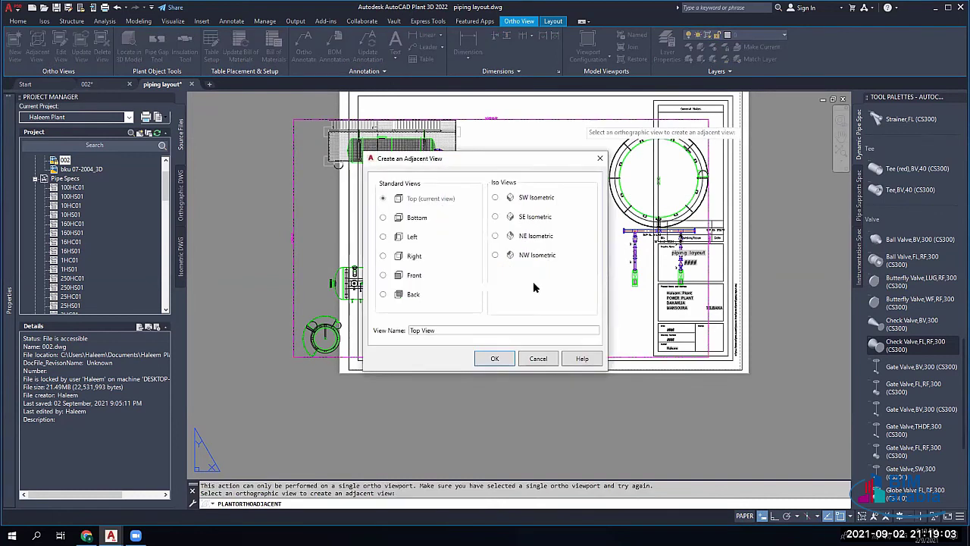
left_click(383, 236)
left_click(494, 358)
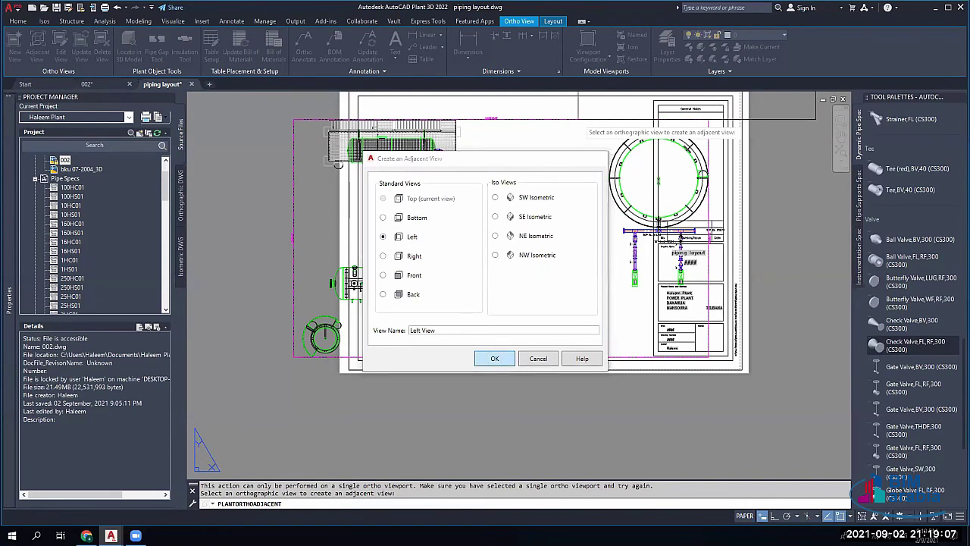
left_click(280, 279)
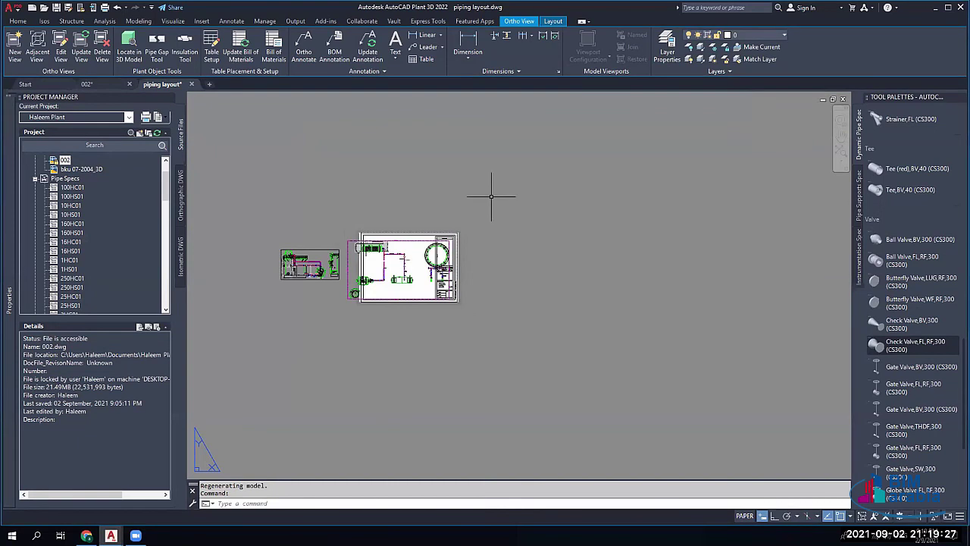
Step: Annotate the large upper horizontal pipe in the Left view with a Full Line Number Callout placed just above the pipe
scroll(313, 270, "up", 5)
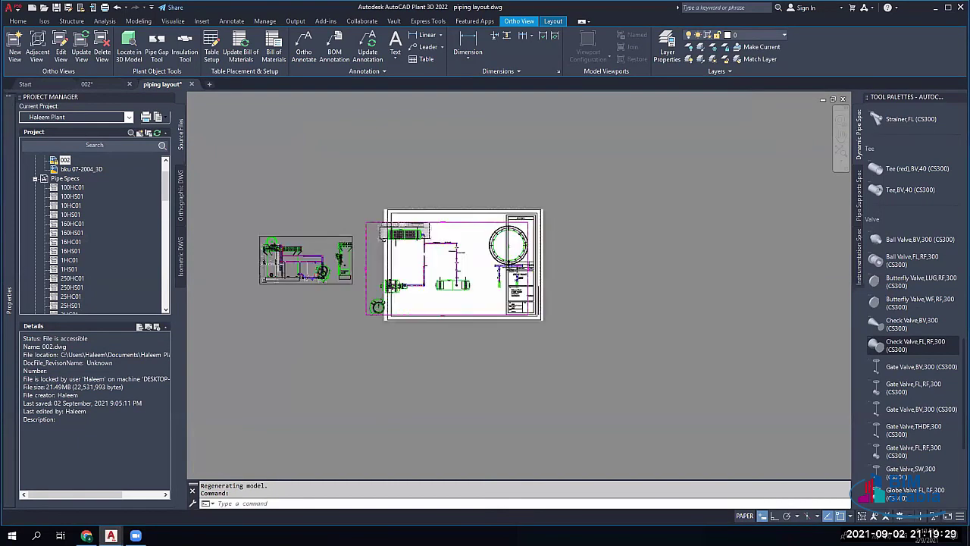
scroll(311, 271, "up", 2)
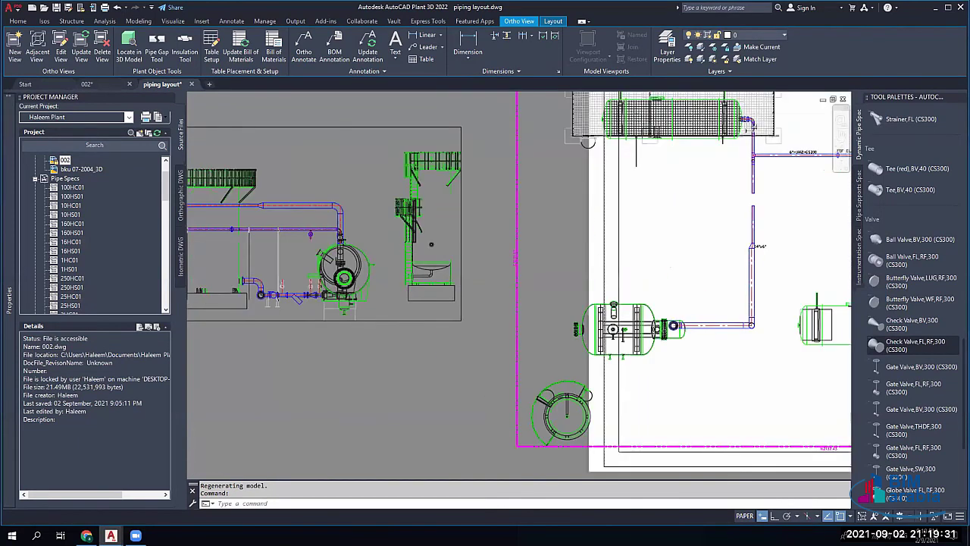
scroll(254, 193, "up", 2)
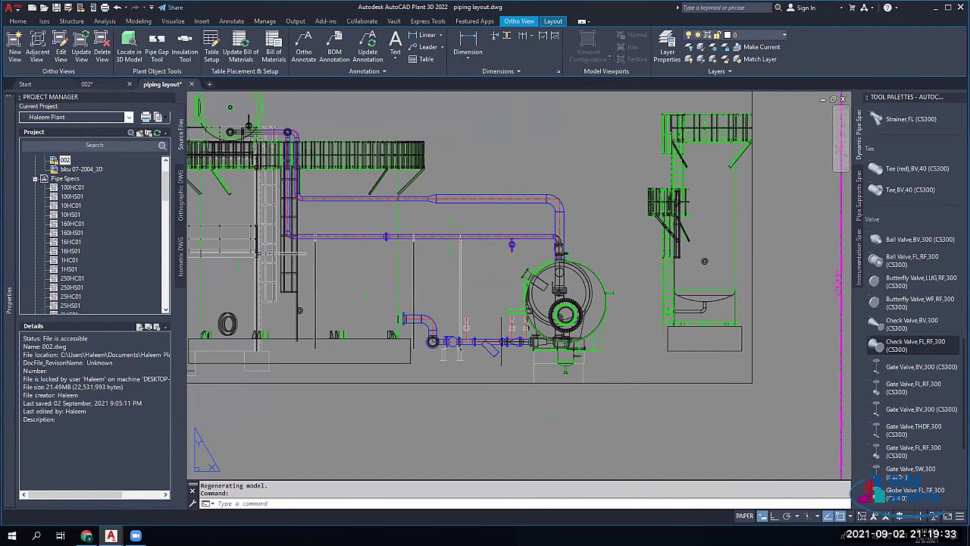
scroll(500, 340, "up", 2)
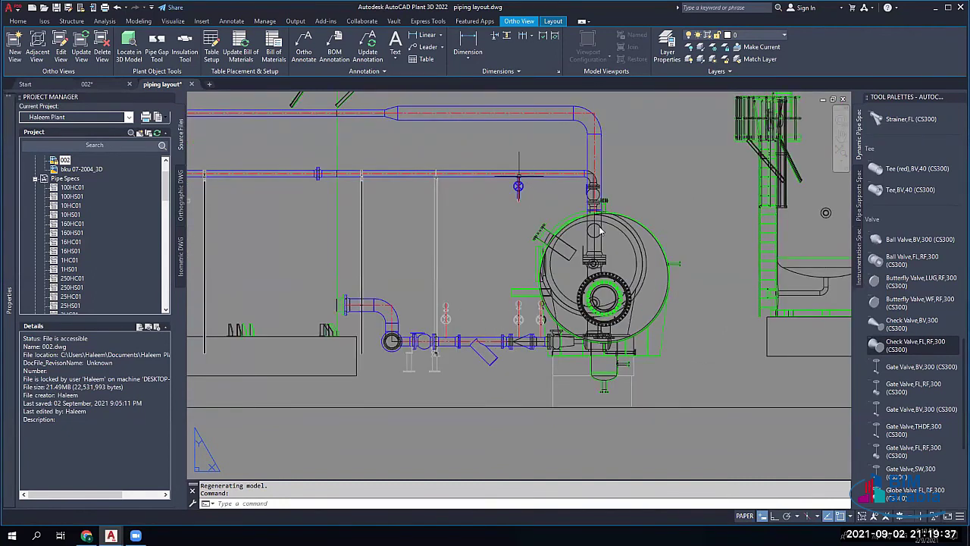
middle_click_drag(518, 176, 518, 238)
scroll(544, 155, "up", 2)
right_click(545, 154)
mouse_move(583, 197)
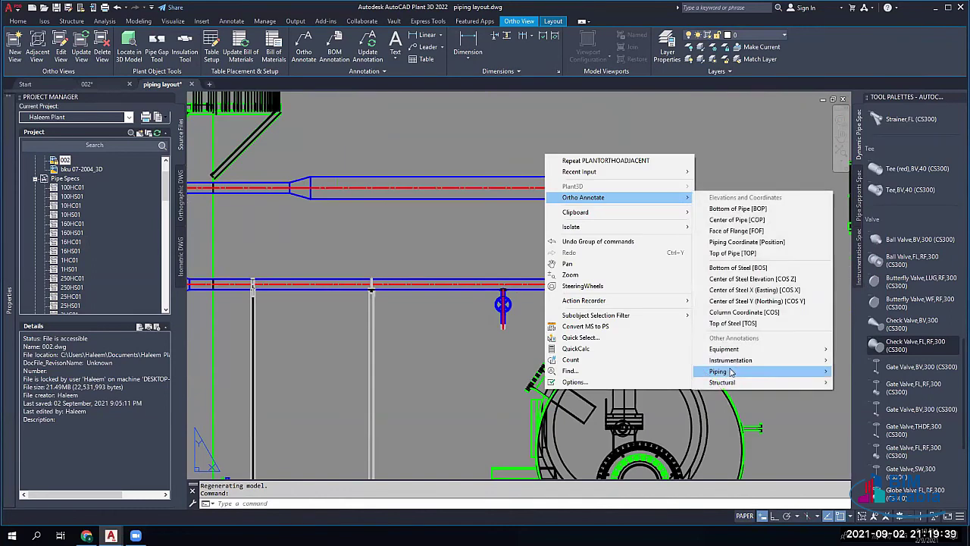
mouse_move(718, 371)
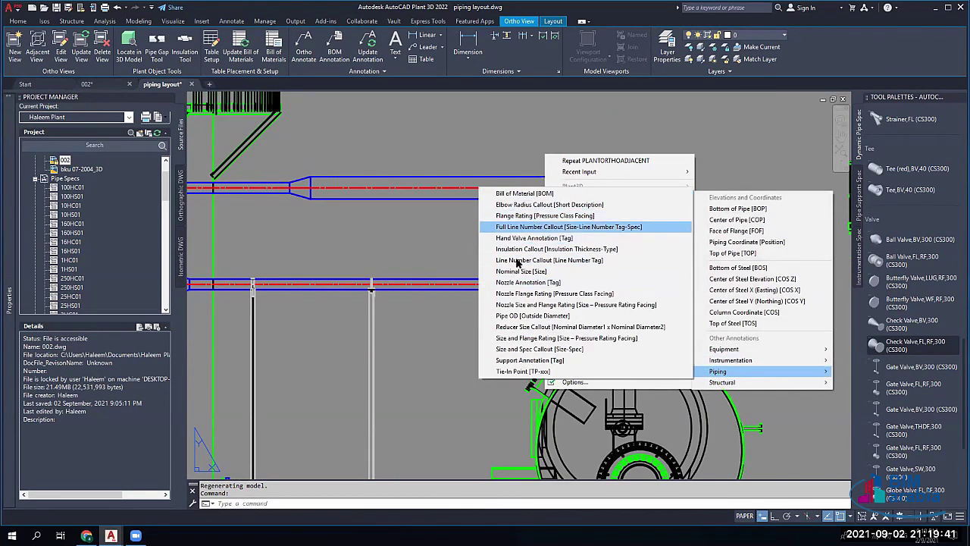
left_click(568, 227)
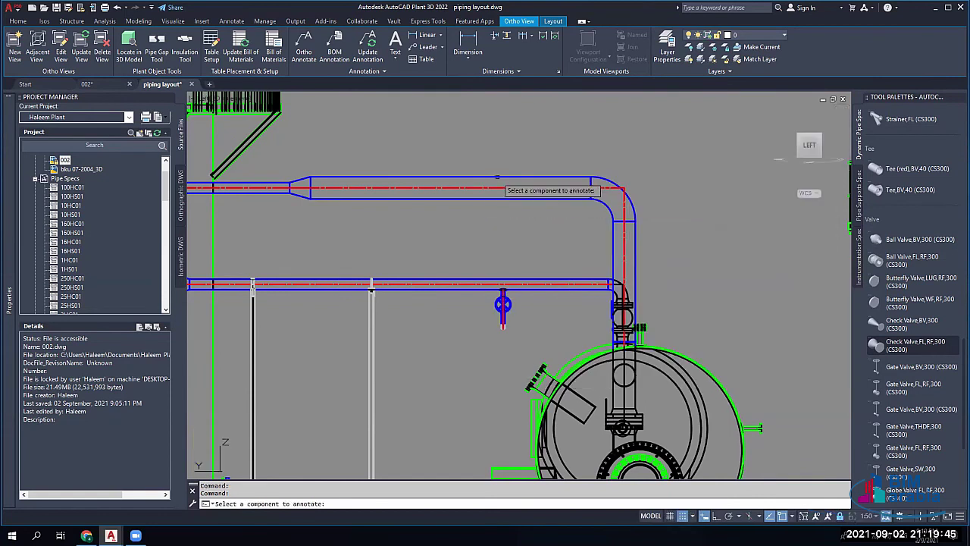
left_click(506, 188)
left_click(405, 161)
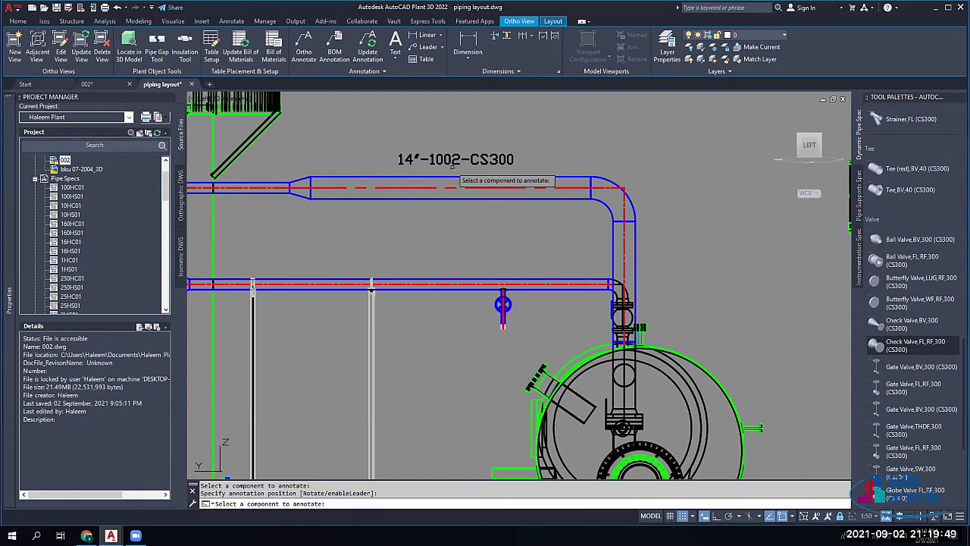
Step: Annotate the lower horizontal pipe in the Left view with a Full Line Number Callout placed just above the pipe
key("Escape")
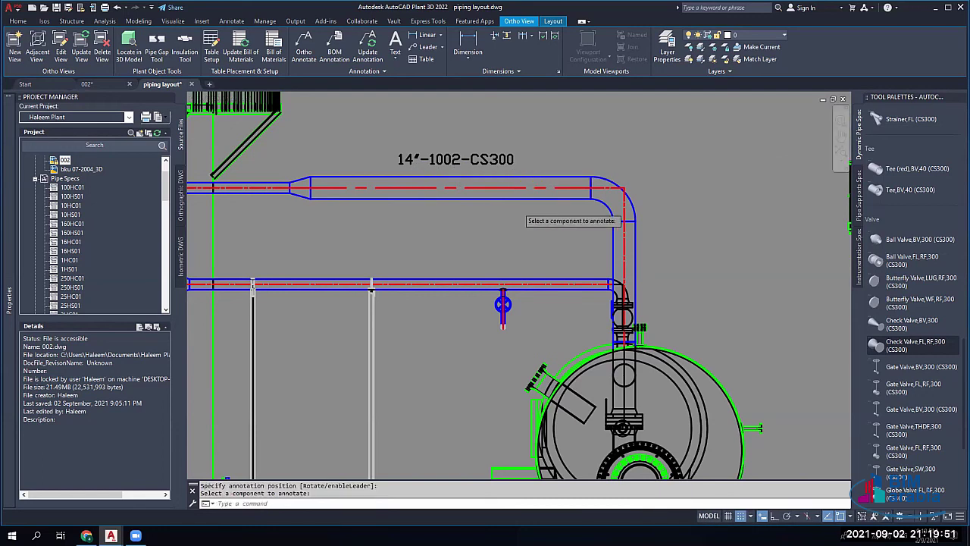
scroll(518, 209, "down", 5)
scroll(521, 222, "down", 3)
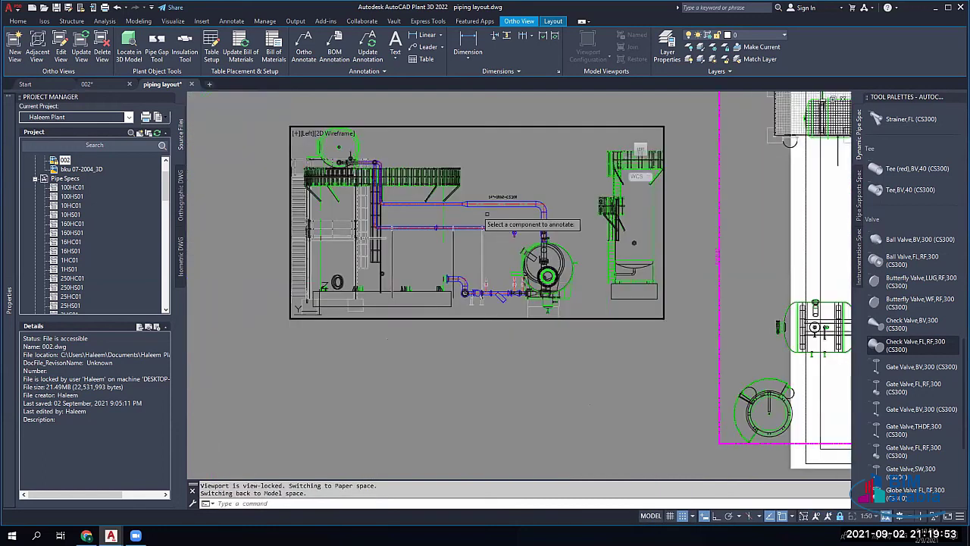
scroll(488, 215, "up", 5)
scroll(466, 229, "up", 2)
left_click(466, 227)
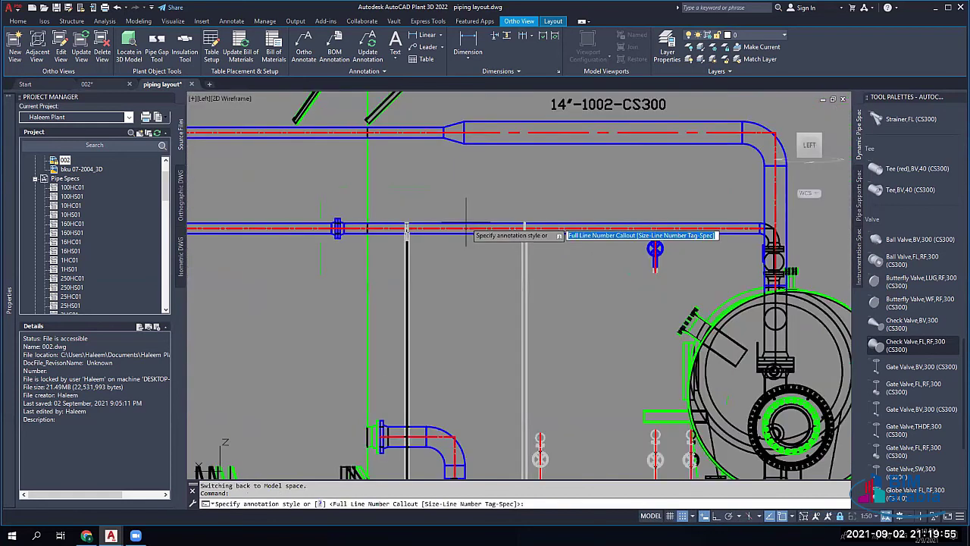
key("Return")
left_click(464, 222)
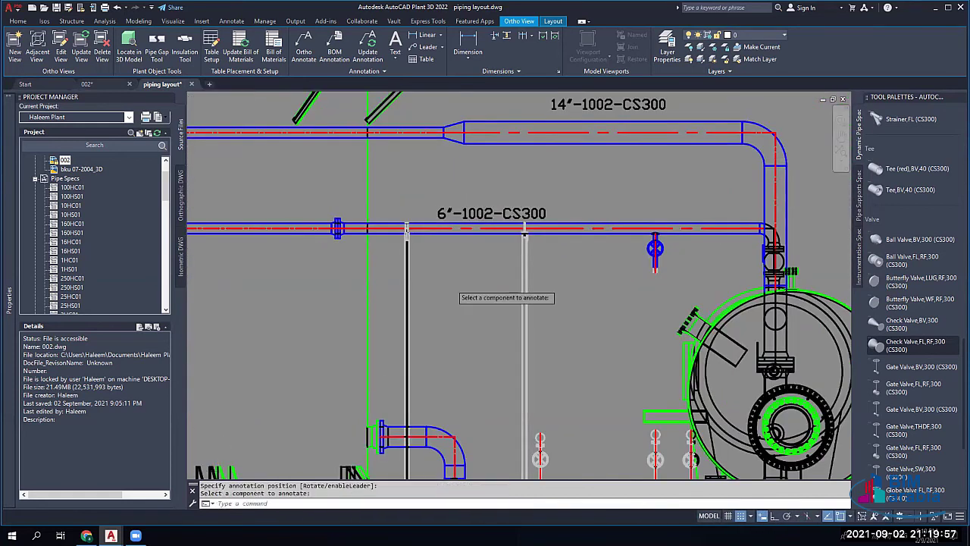
Step: Close the piping layout orthographic drawing and return to the 002 model
scroll(447, 292, "down", 4)
middle_click_drag(446, 291, 525, 269)
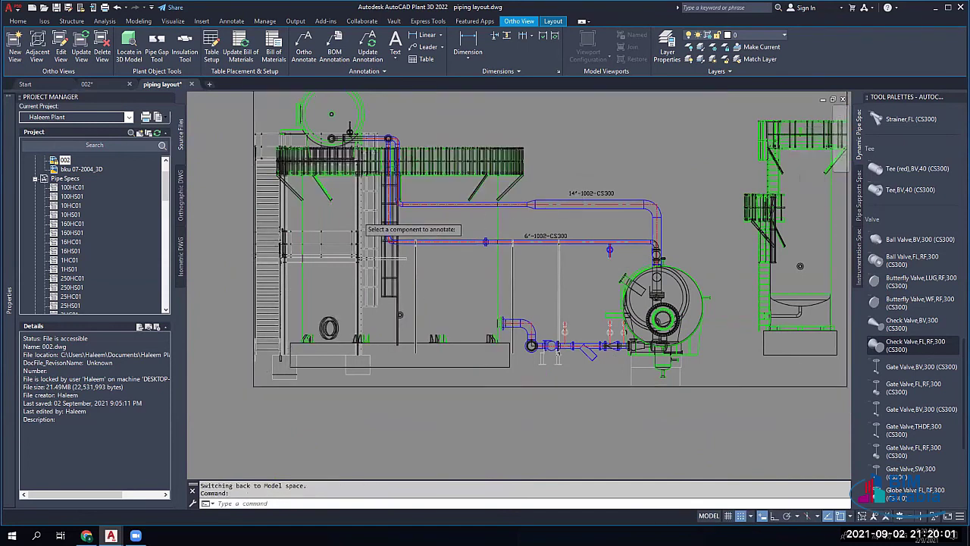
scroll(395, 133, "down", 3)
scroll(395, 134, "down", 2)
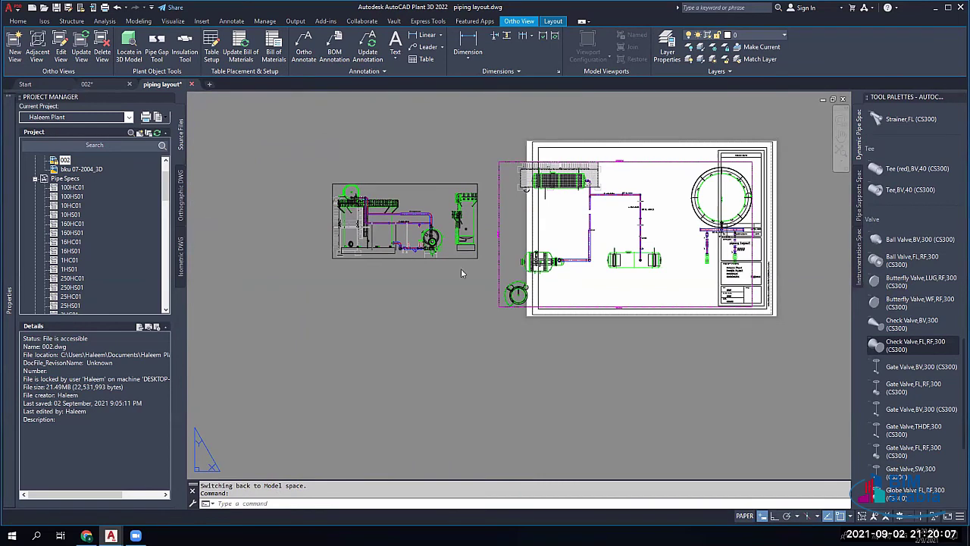
left_click(531, 288)
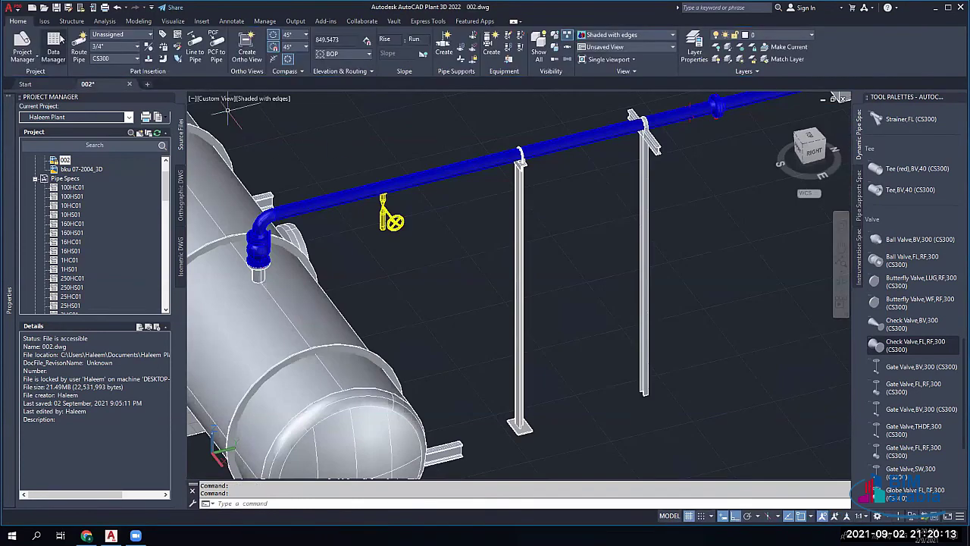
Step: Open the bku 07-2004_3D drawing from the project's Plant 3D drawings
left_click(44, 21)
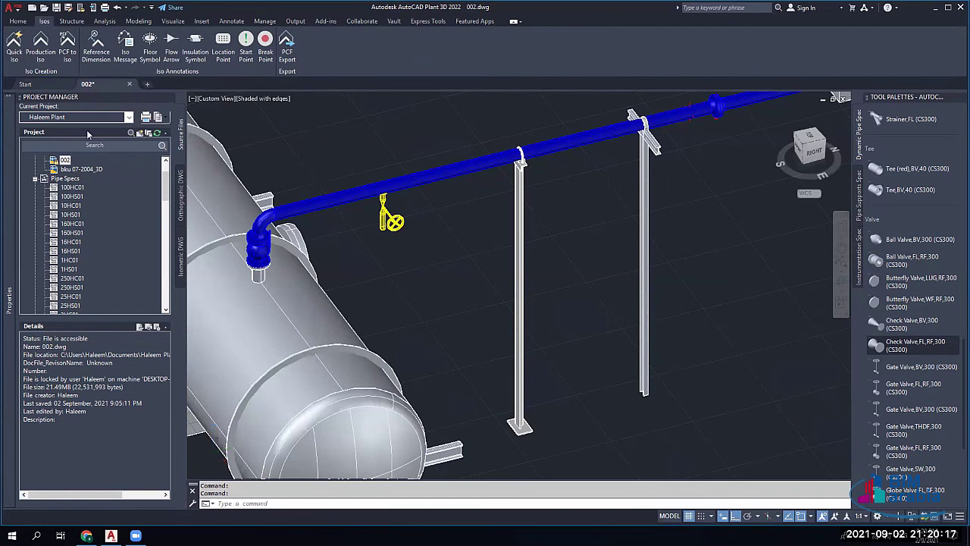
scroll(280, 180, "down", 1)
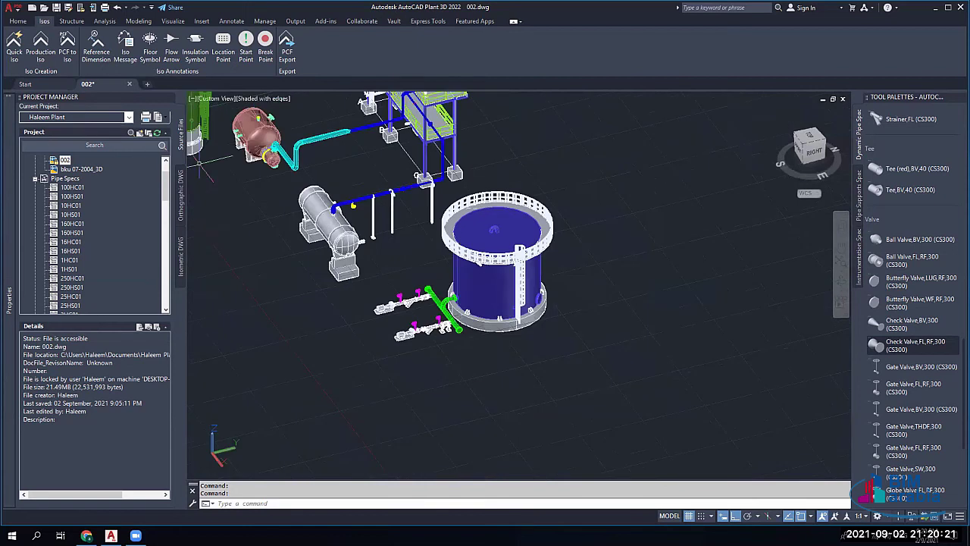
scroll(163, 174, "up", 2)
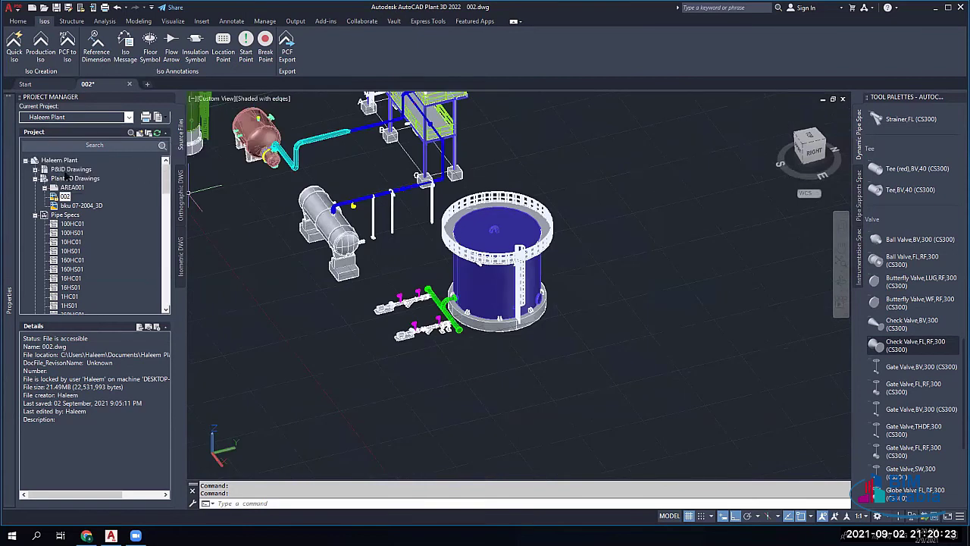
left_click(81, 206)
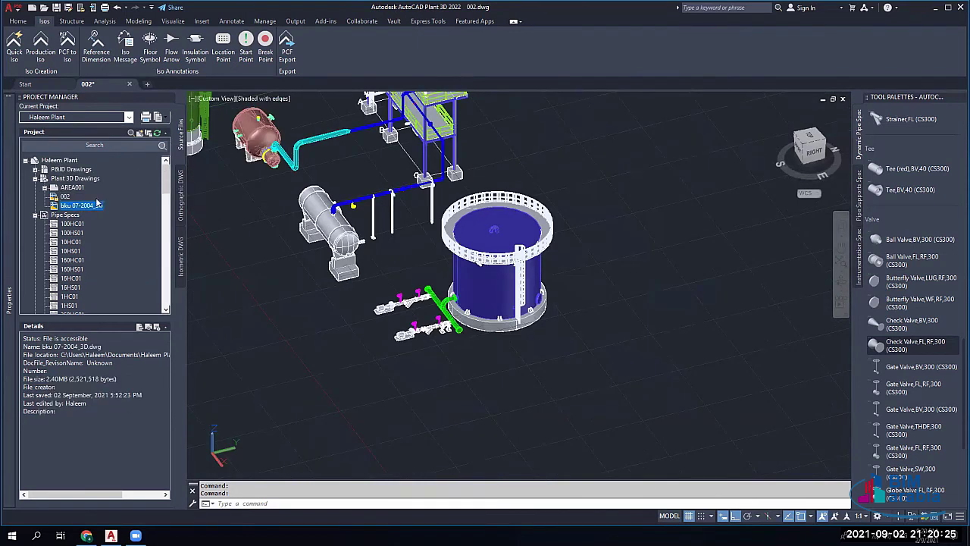
double_click(91, 206)
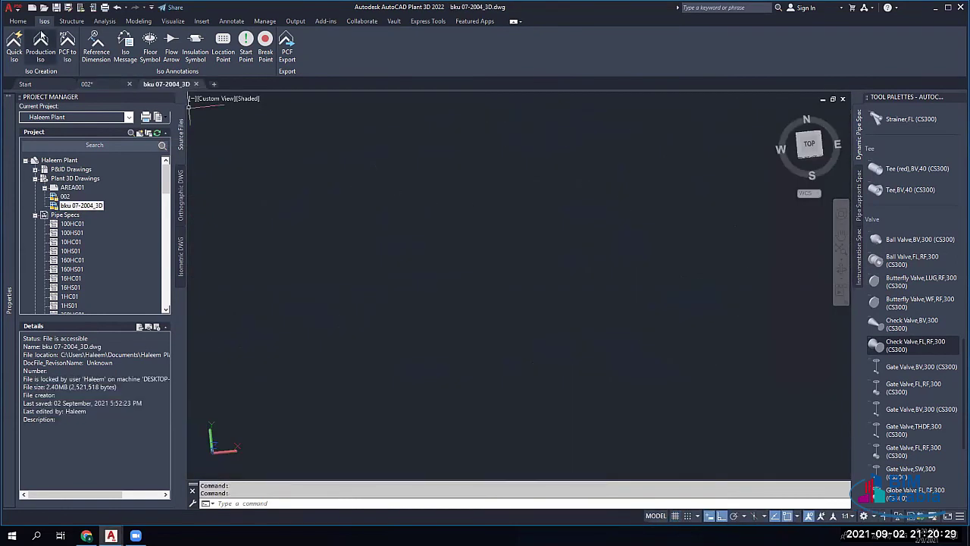
Step: Route a 6" CS300 pipe of three perpendicular segments in a Z shape across the empty model
left_click(17, 20)
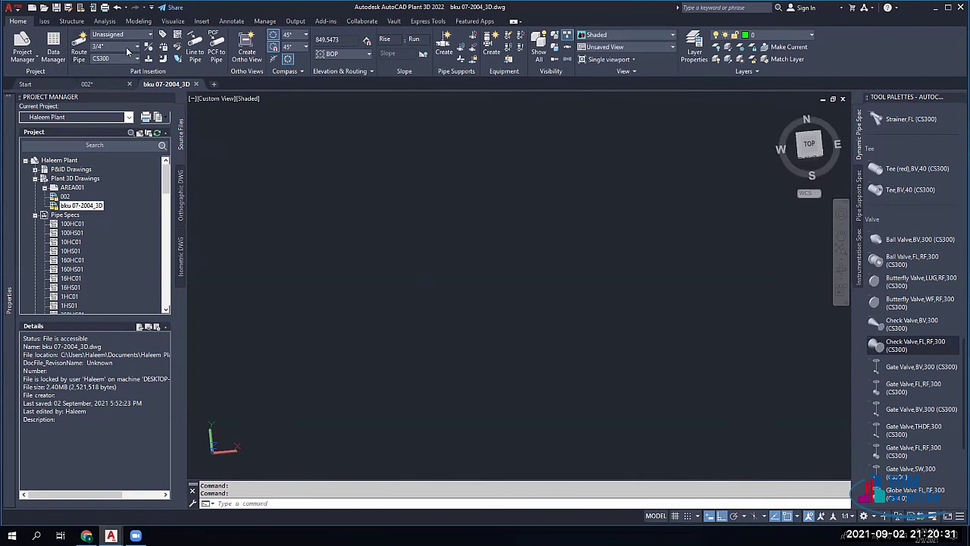
left_click(130, 47)
left_click(101, 144)
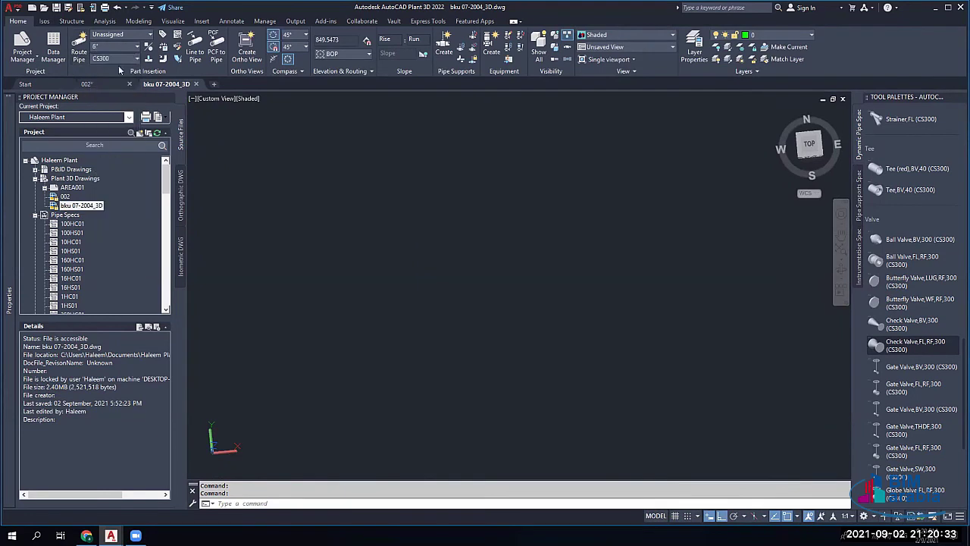
left_click(78, 47)
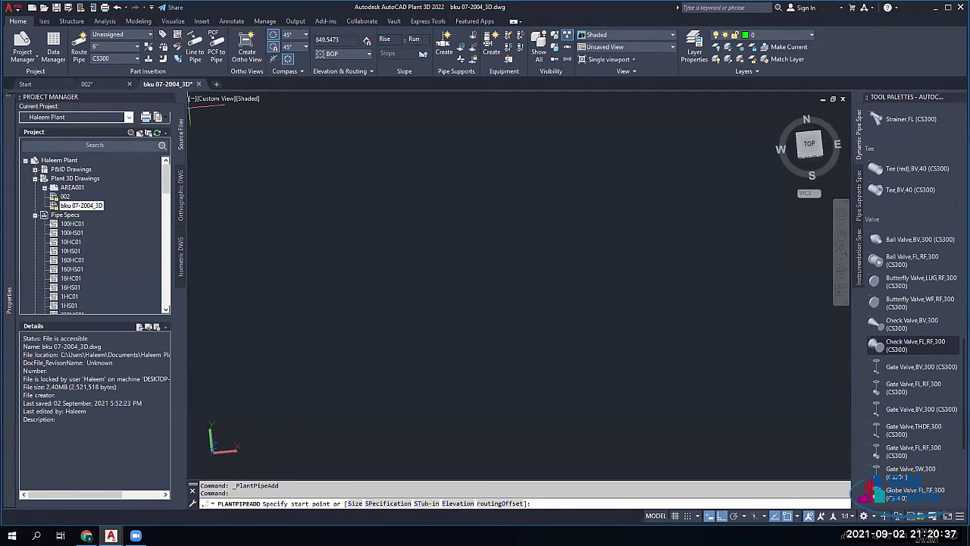
left_click(205, 290)
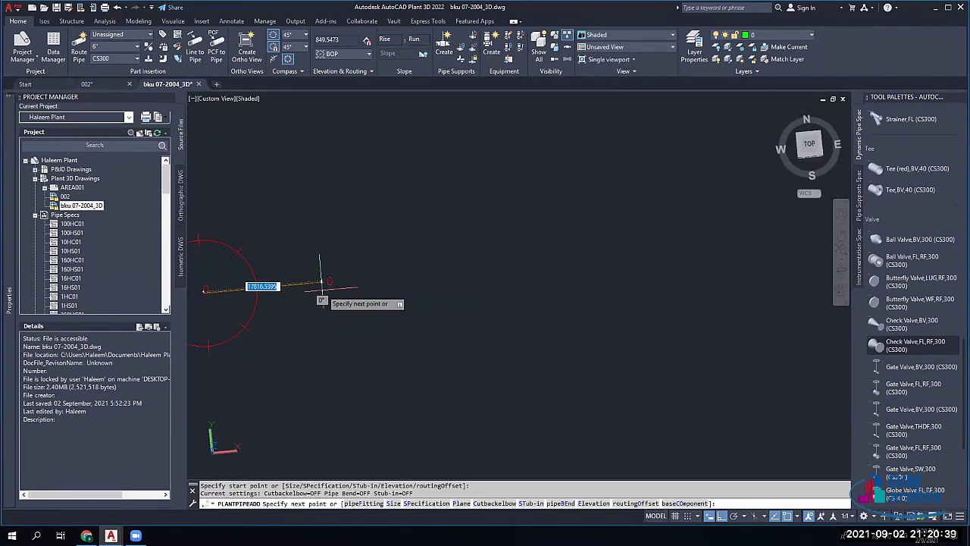
left_click(322, 284)
left_click(325, 345)
left_click(437, 337)
right_click(370, 291)
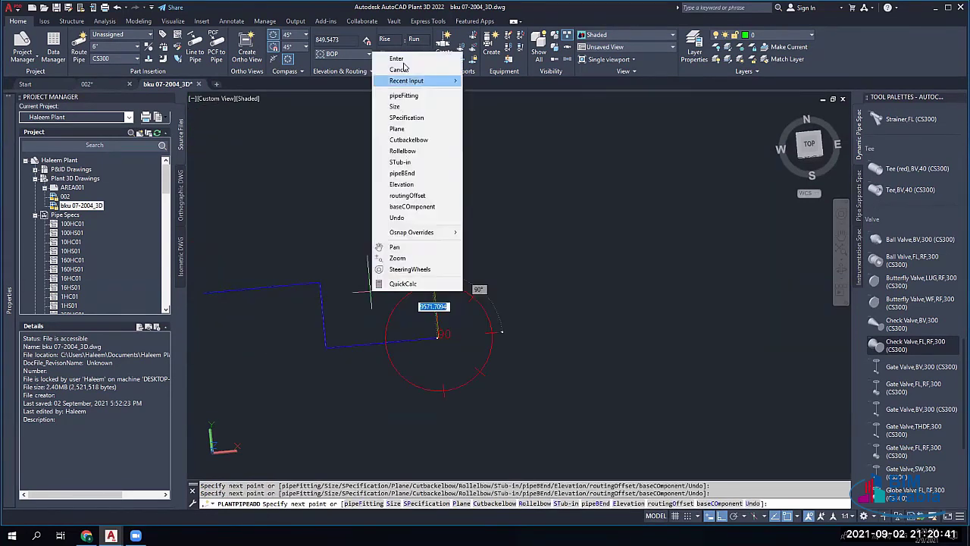
left_click(396, 59)
Step: Select the whole pipe run and create a Quick Iso from it with the Check_A2 iso style
left_click(574, 228)
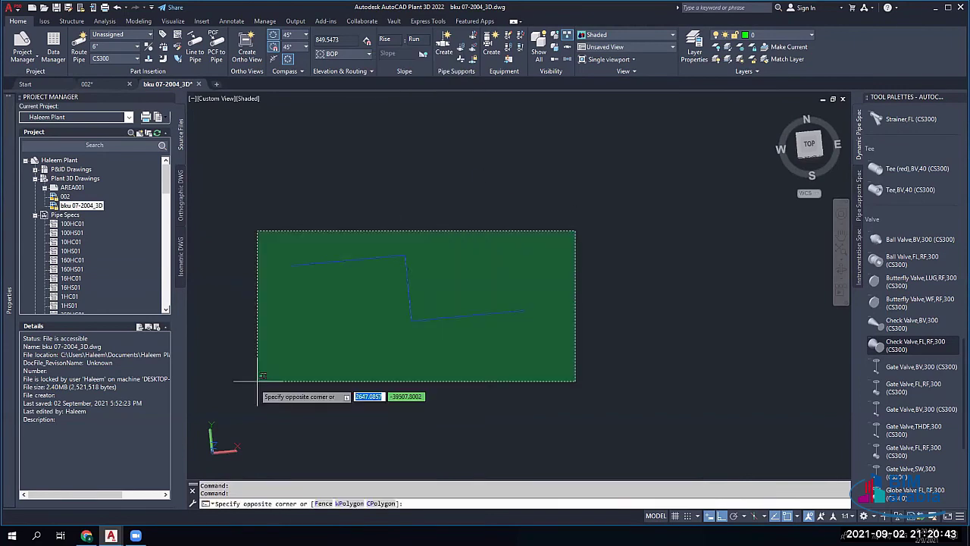
left_click(256, 385)
left_click(623, 194)
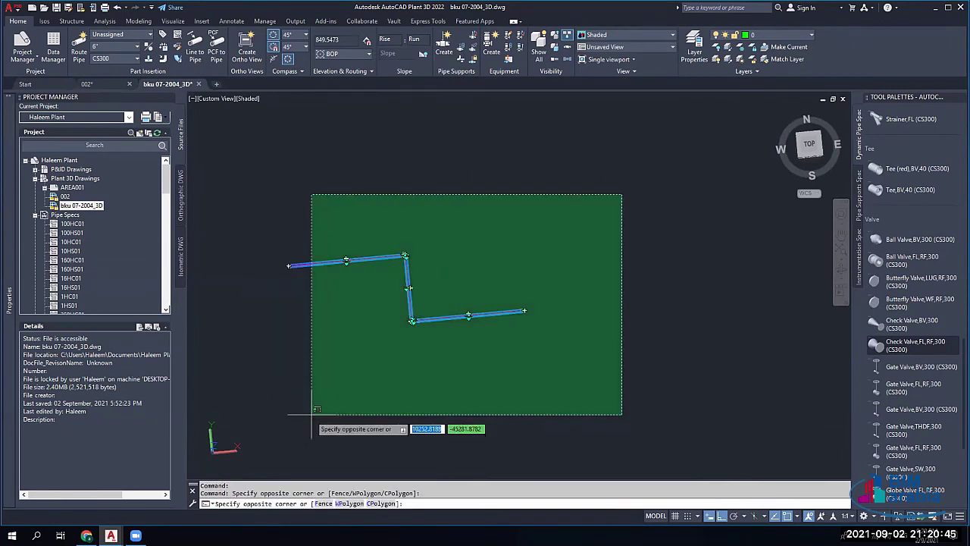
left_click(260, 418)
left_click(45, 20)
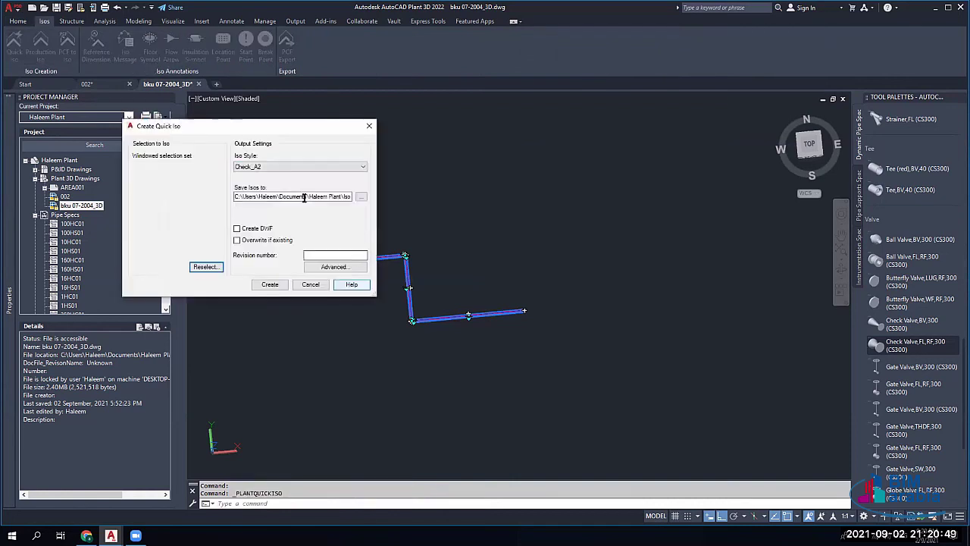
left_click(301, 166)
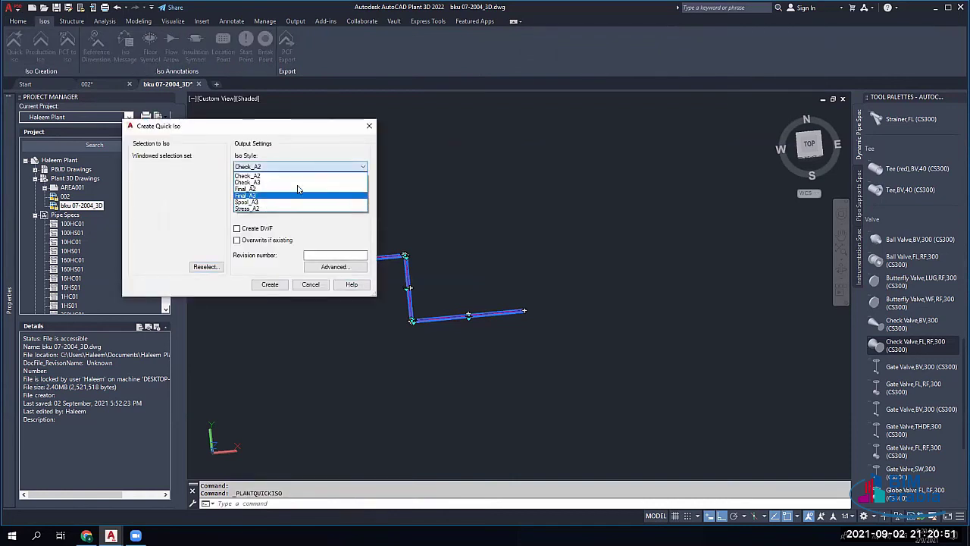
left_click(305, 175)
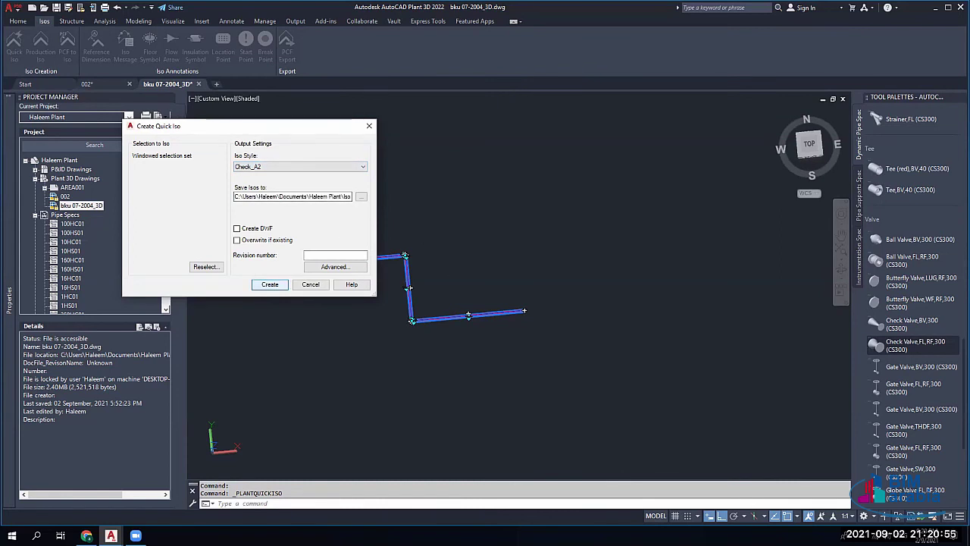
left_click(269, 284)
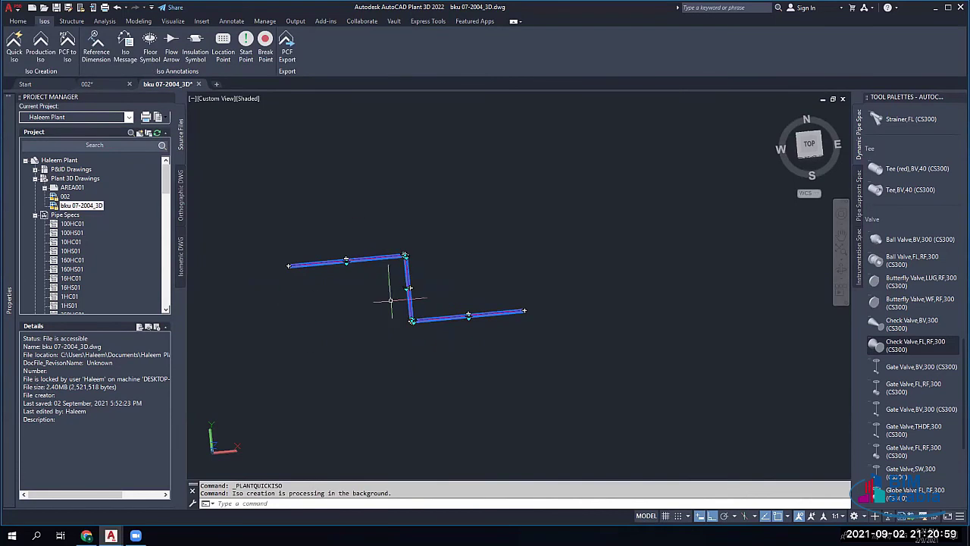
Step: Open the generated isometric drawing from the isometric creation results
scroll(407, 293, "up", 2)
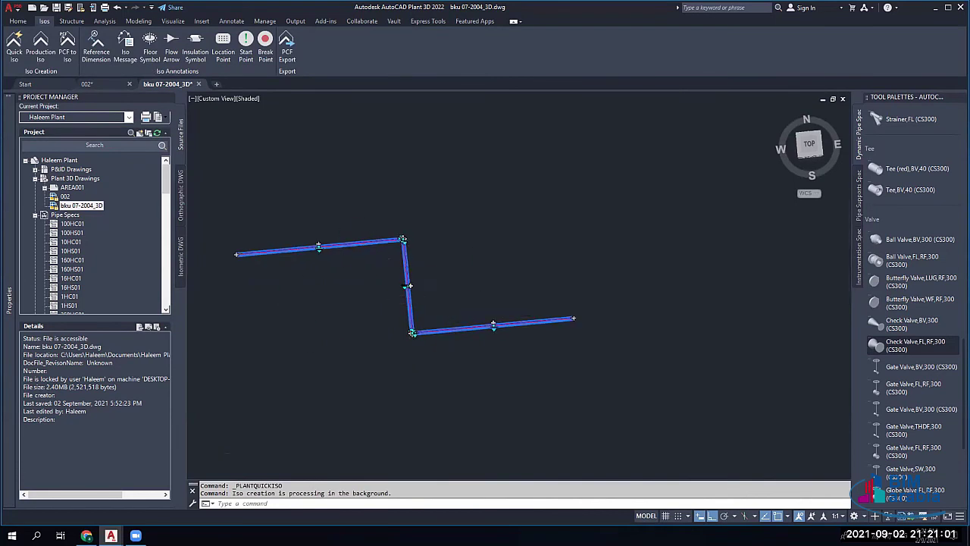
scroll(400, 216, "up", 5)
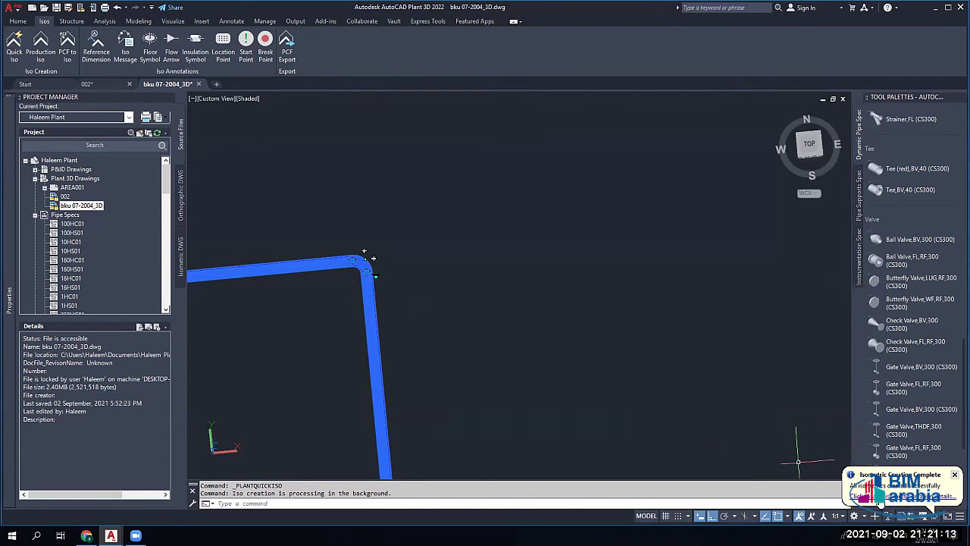
left_click(879, 502)
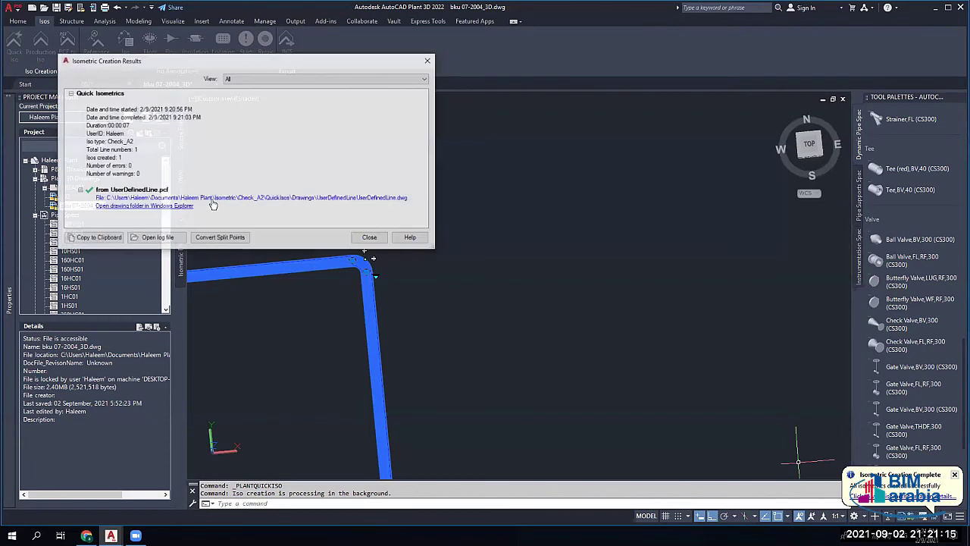
left_click(273, 199)
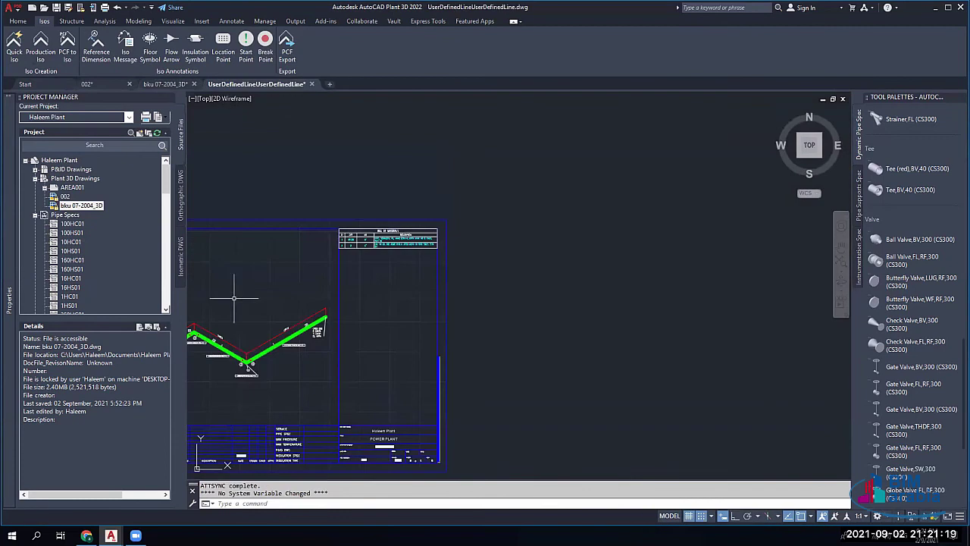
Step: Examine the isometric's dimensions, tags and title block, and display the project's list of isometric drawings
middle_click_drag(234, 299, 307, 280)
scroll(308, 280, "up", 2)
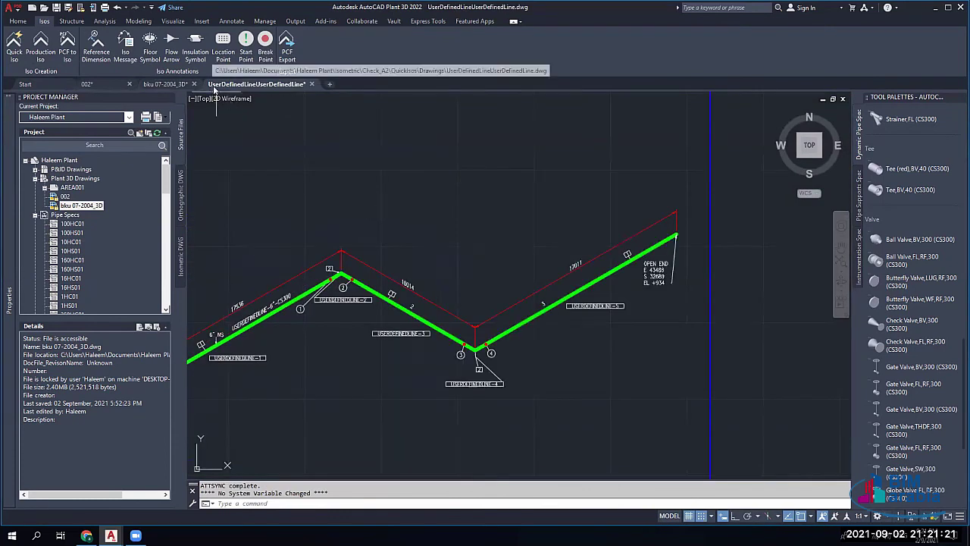
mouse_move(240, 90)
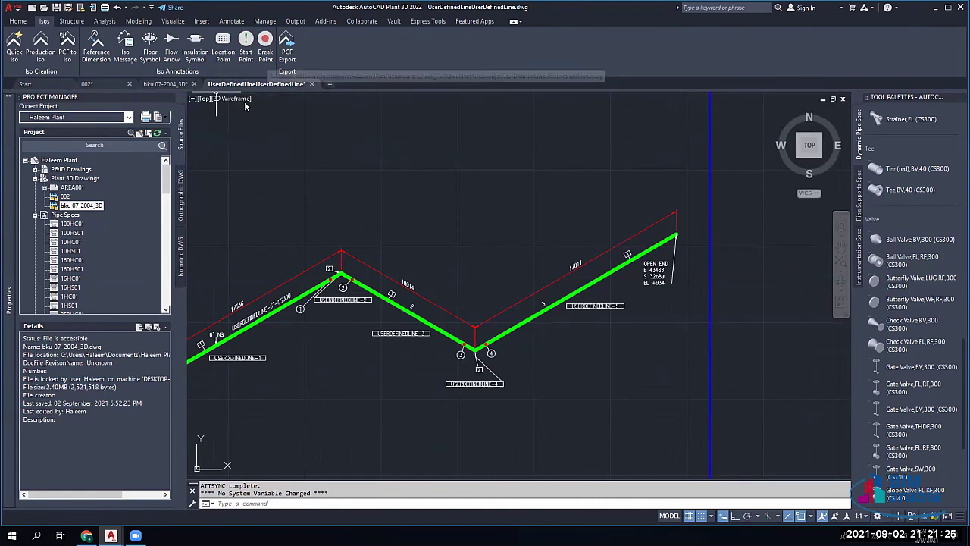
scroll(324, 268, "up", 2)
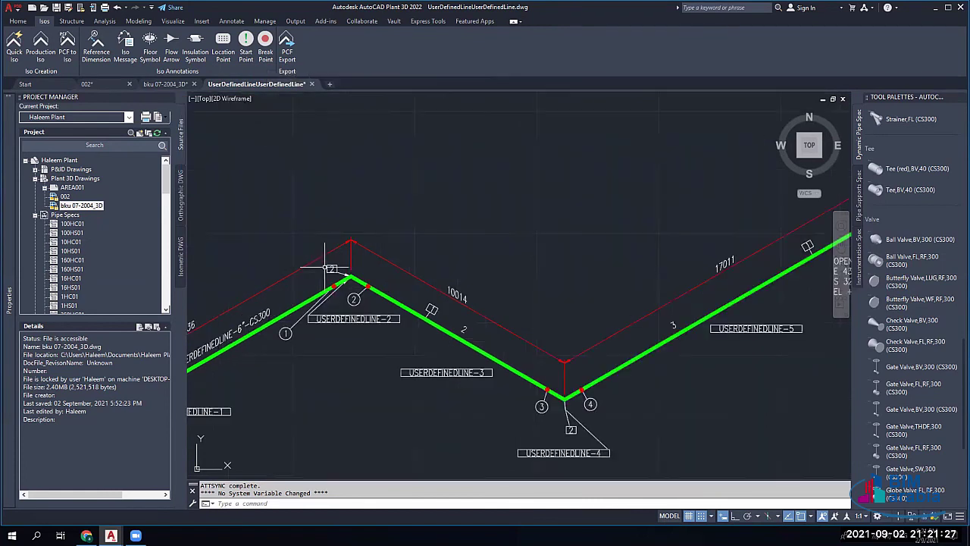
scroll(305, 227, "down", 3)
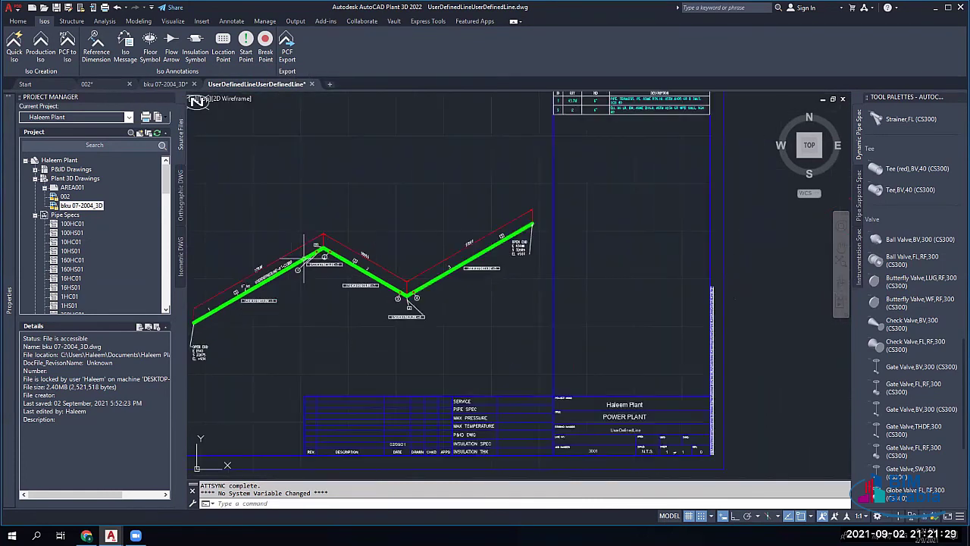
scroll(305, 258, "up", 3)
scroll(306, 258, "down", 2)
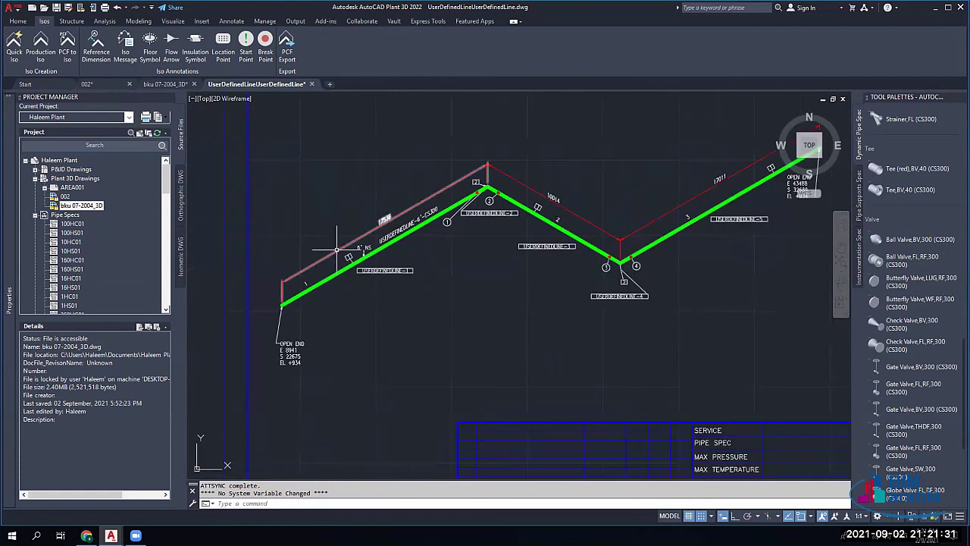
left_click(182, 251)
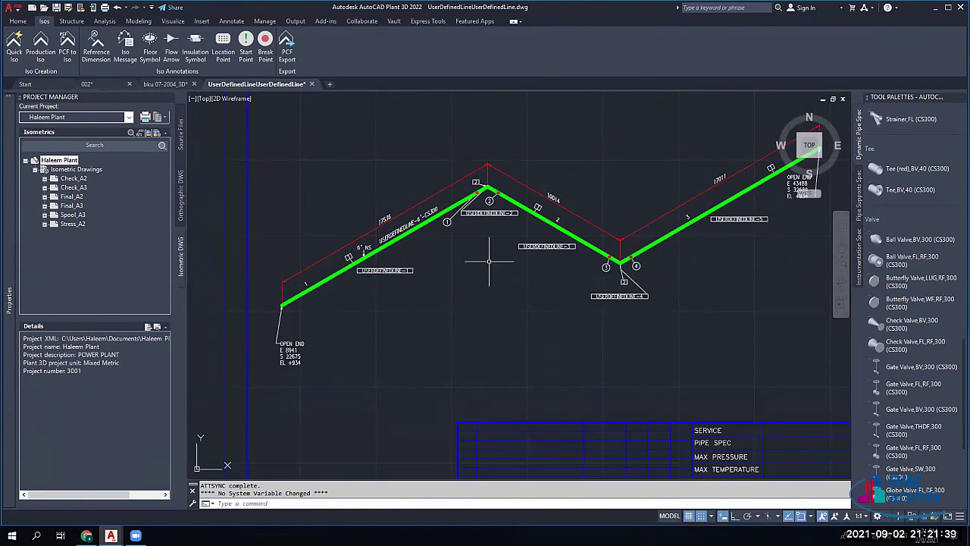
scroll(489, 262, "down", 4)
scroll(396, 267, "up", 6)
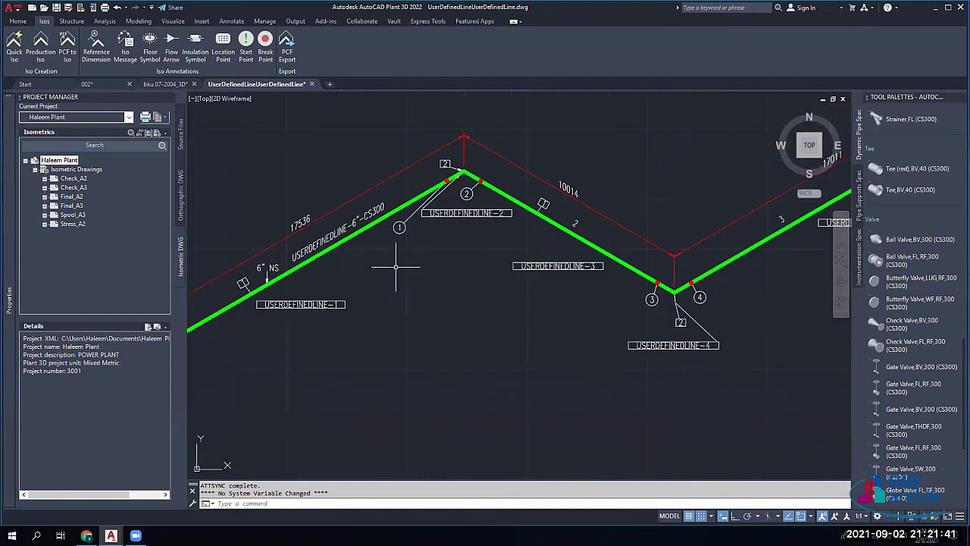
scroll(455, 282, "down", 2)
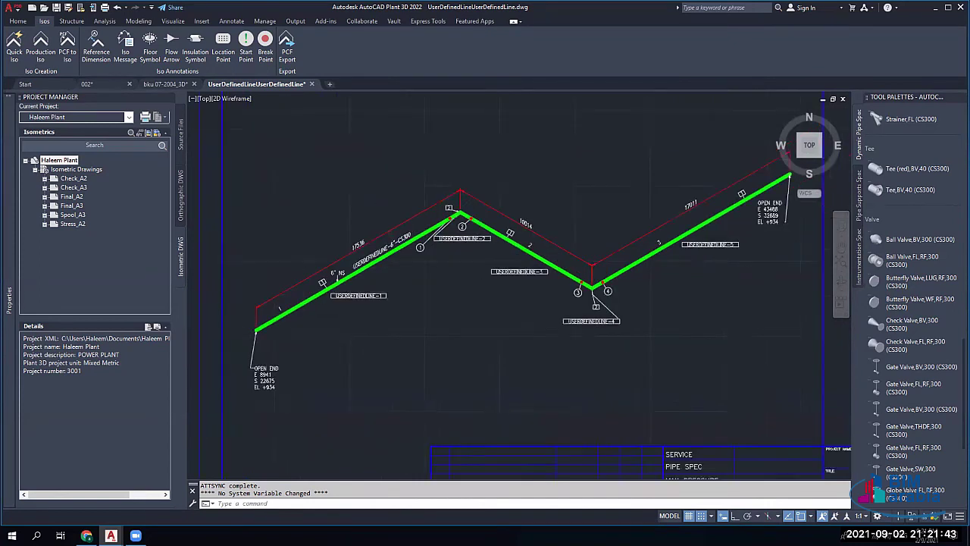
Step: Close the generated isometric drawing without saving its changes
scroll(454, 278, "down", 2)
scroll(531, 314, "up", 6)
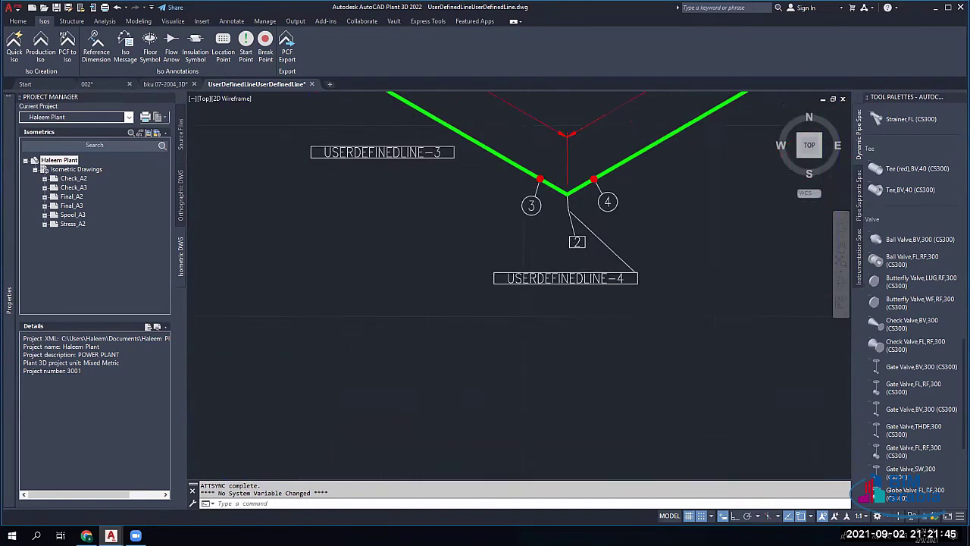
scroll(591, 257, "down", 2)
left_click(311, 84)
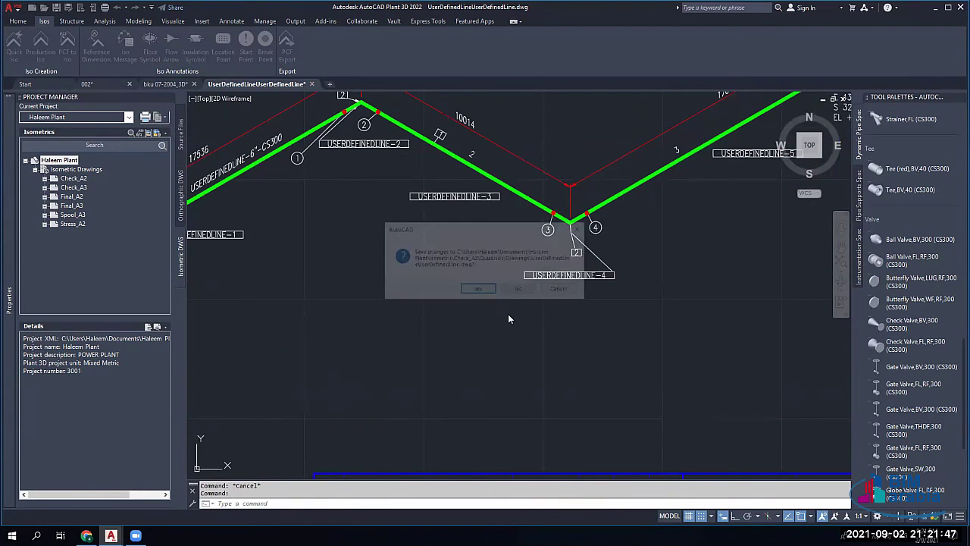
left_click(520, 291)
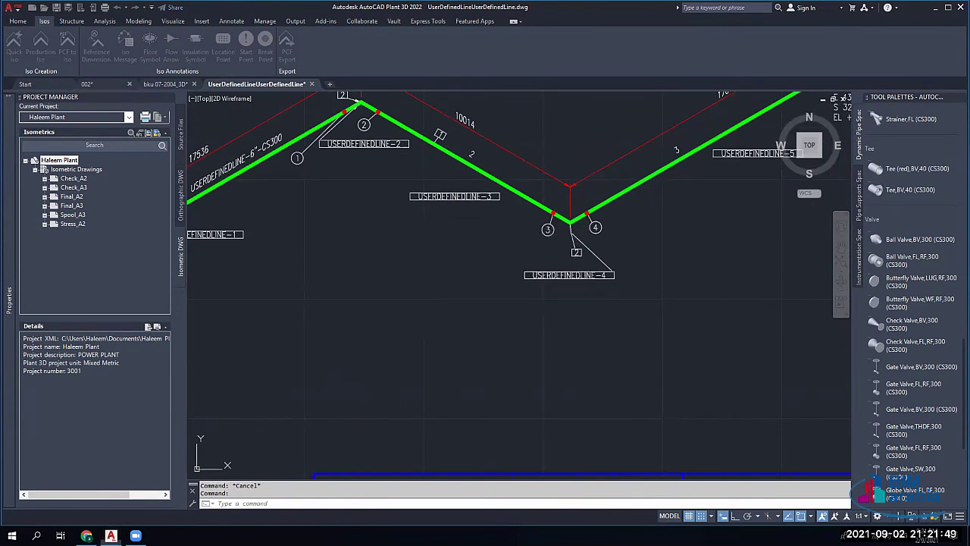
Step: Reopen the generated isometric drawing from the isometric creation results and examine its pipe annotations and bill of materials
left_click(916, 518)
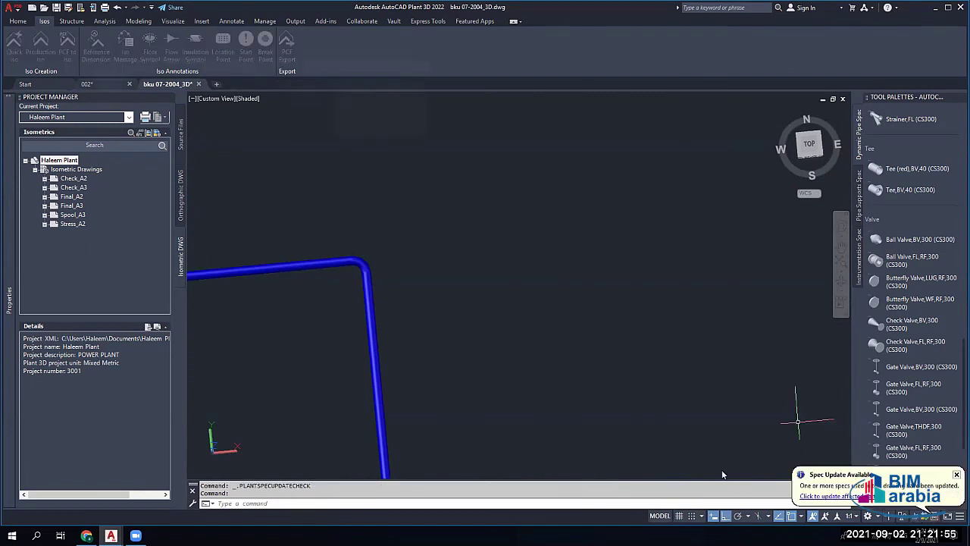
left_click(270, 203)
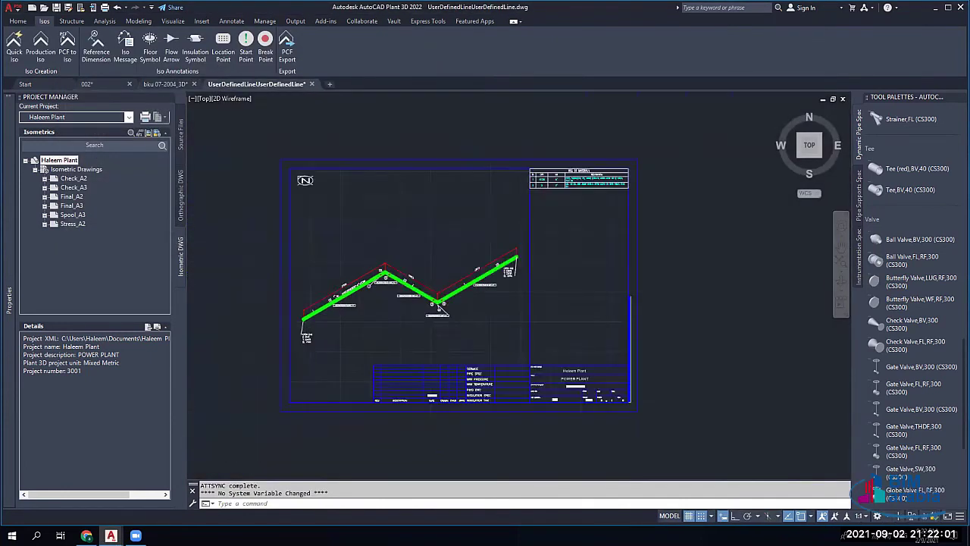
scroll(432, 292, "up", 4)
middle_click_drag(328, 288, 366, 291)
scroll(330, 224, "up", 4)
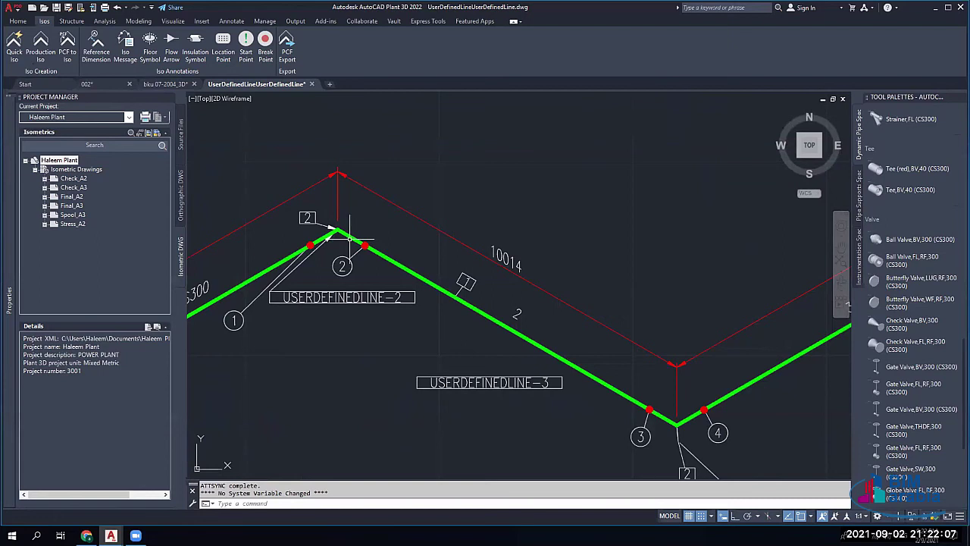
scroll(350, 237, "down", 6)
scroll(615, 225, "up", 1)
middle_click_drag(593, 253, 569, 282)
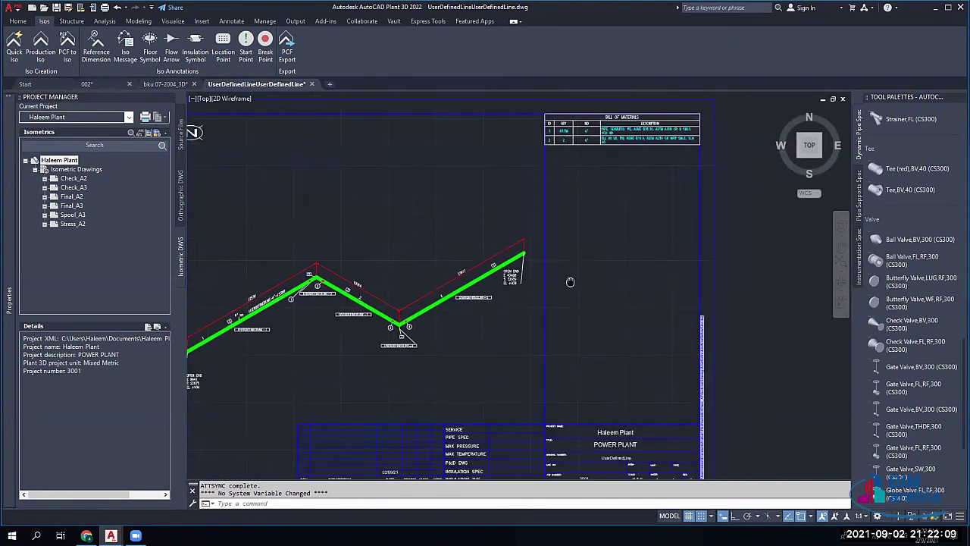
scroll(608, 132, "up", 6)
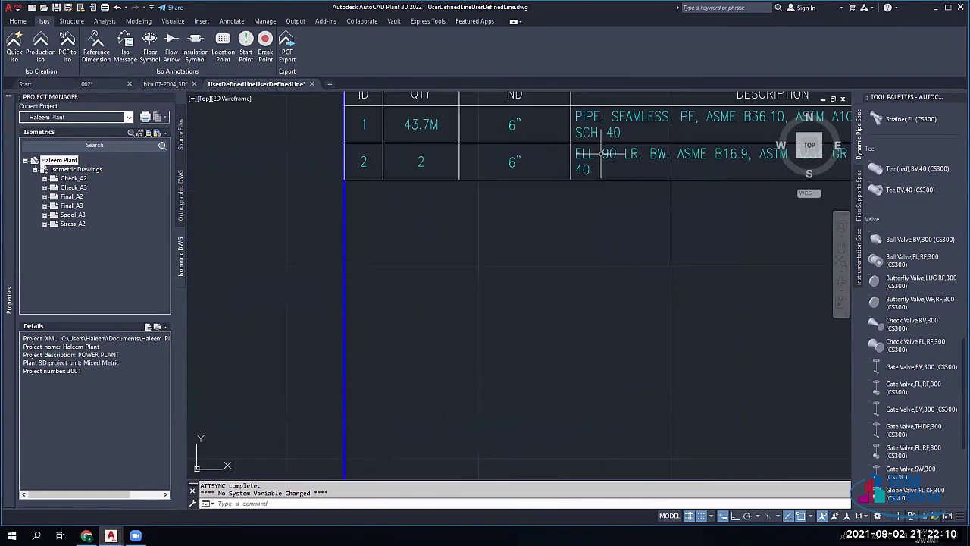
Step: Close the isometric drawing and the bku 07-2004_3D sample pipe model, discarding the changes in both
left_click(312, 83)
left_click(520, 290)
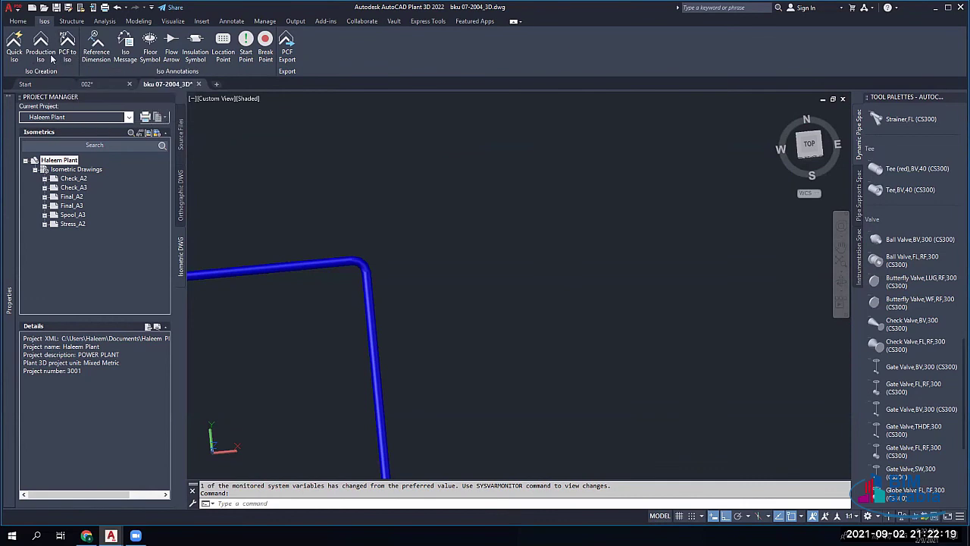
middle_click_drag(230, 240, 321, 208)
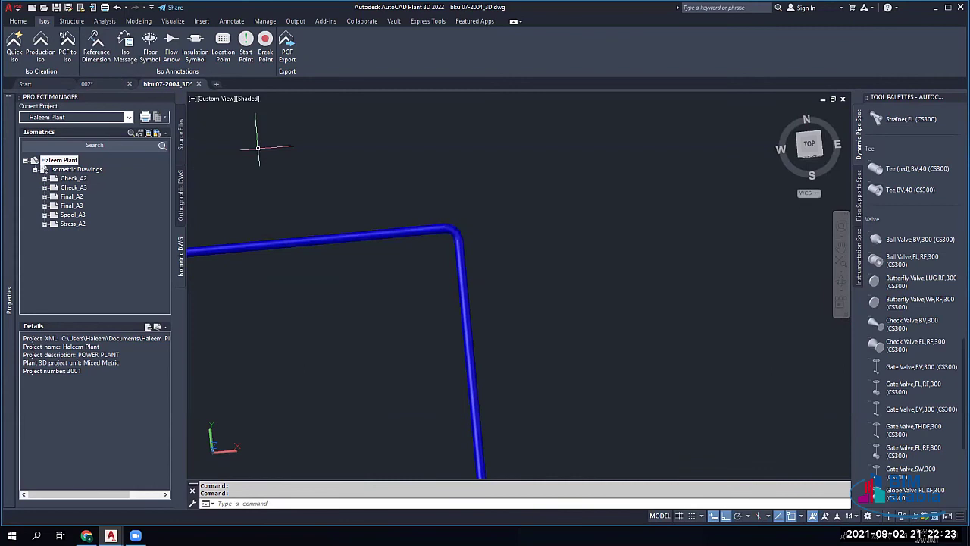
scroll(259, 147, "down", 3)
middle_click_drag(287, 231, 351, 219)
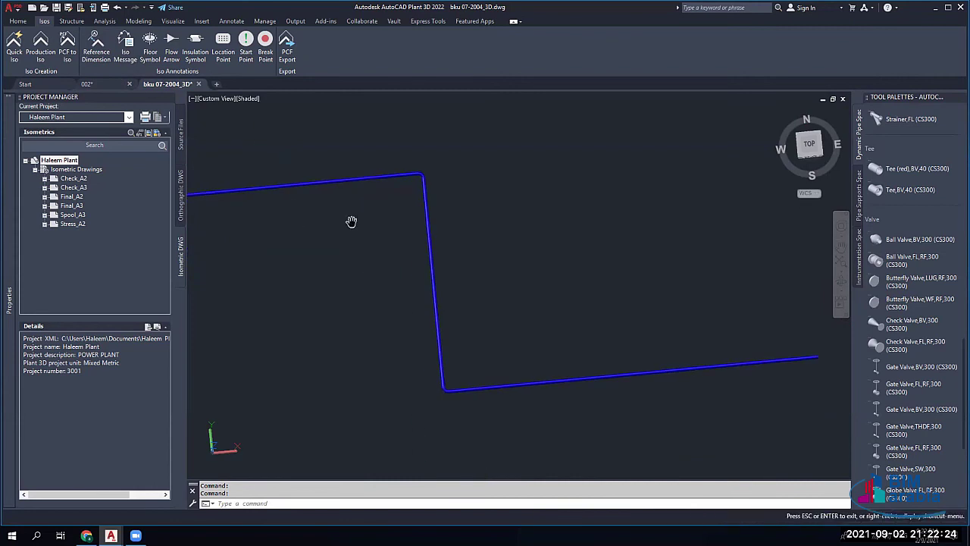
left_click(198, 84)
left_click(512, 288)
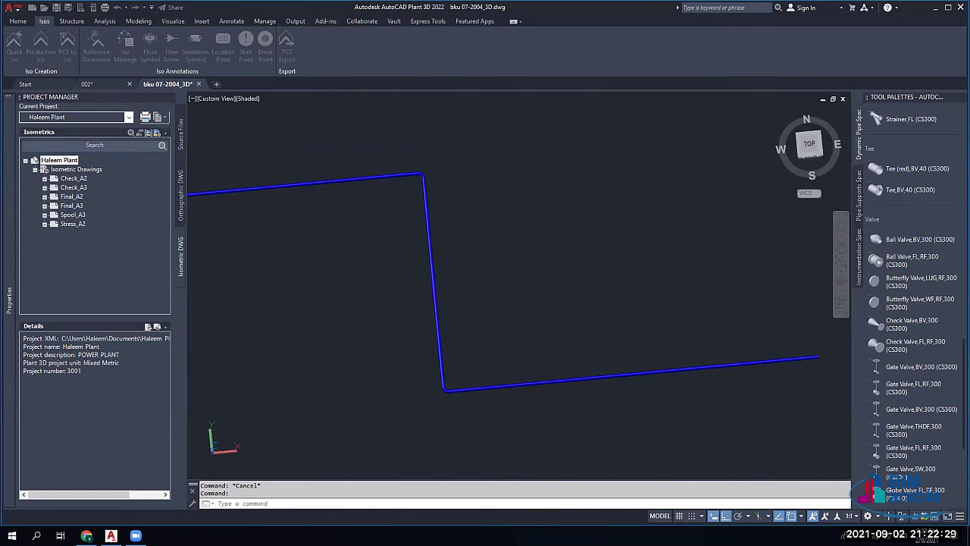
Step: Examine the 002 plant model's blue pipe where it passes the steel platform's corner column at grid C
scroll(375, 185, "up", 2)
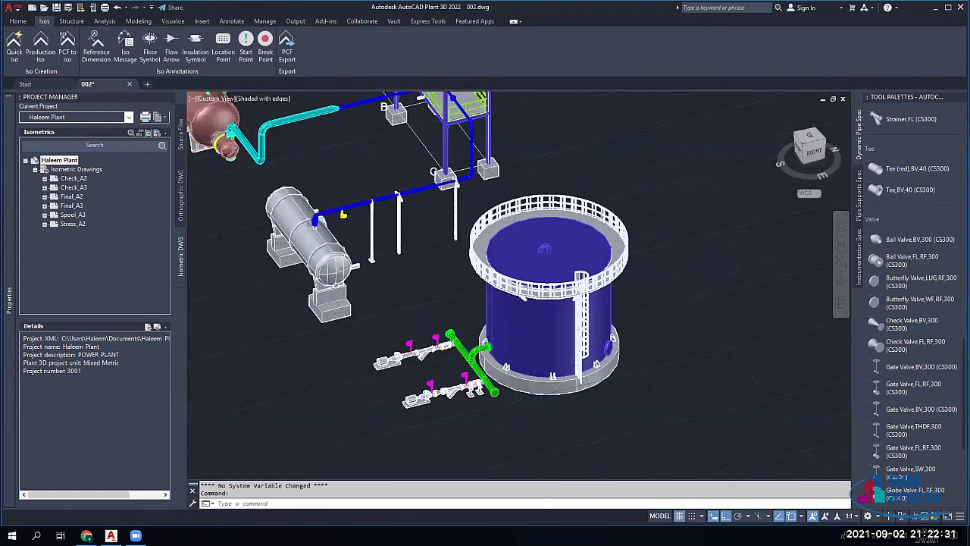
scroll(371, 102, "up", 2)
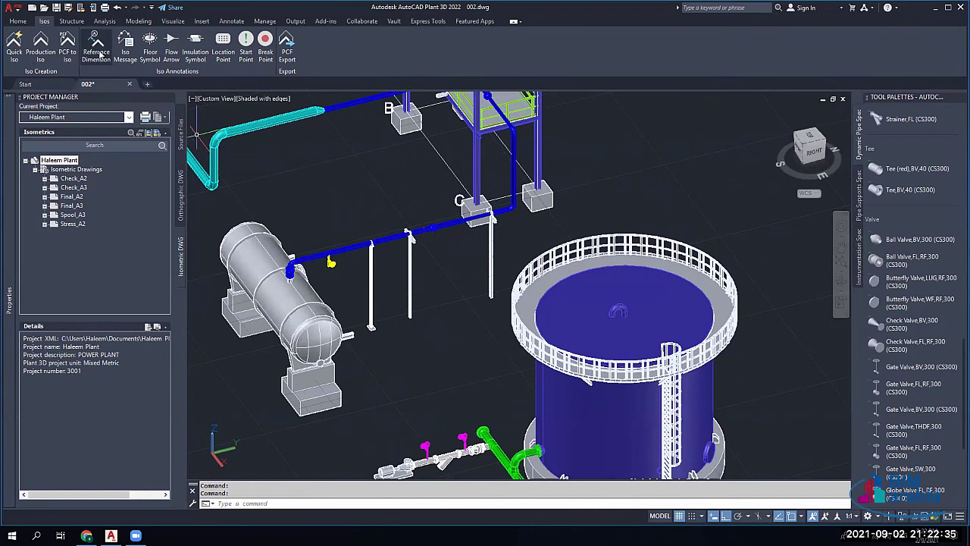
left_click(96, 55)
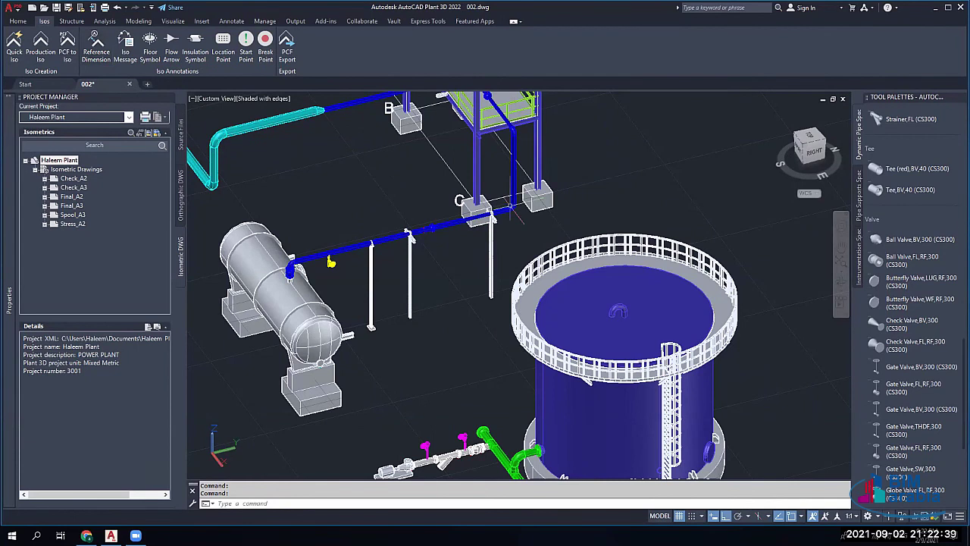
scroll(512, 206, "up", 2)
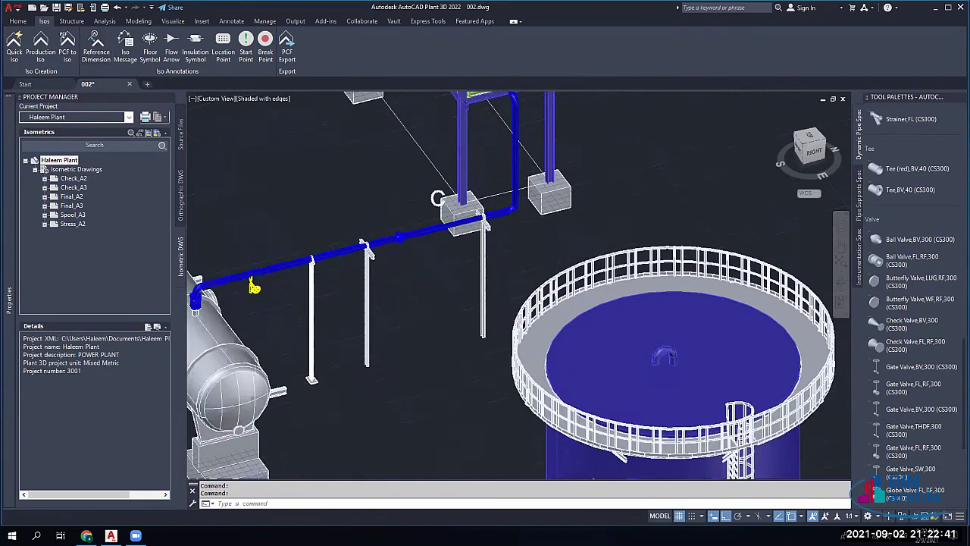
scroll(509, 207, "up", 2)
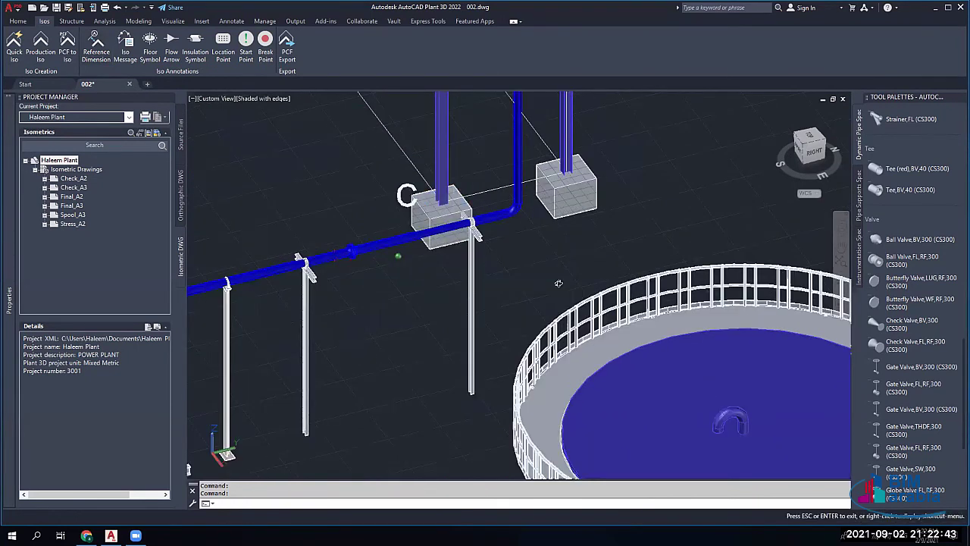
middle_click_drag(559, 283, 765, 318, "shift")
scroll(484, 232, "down", 4)
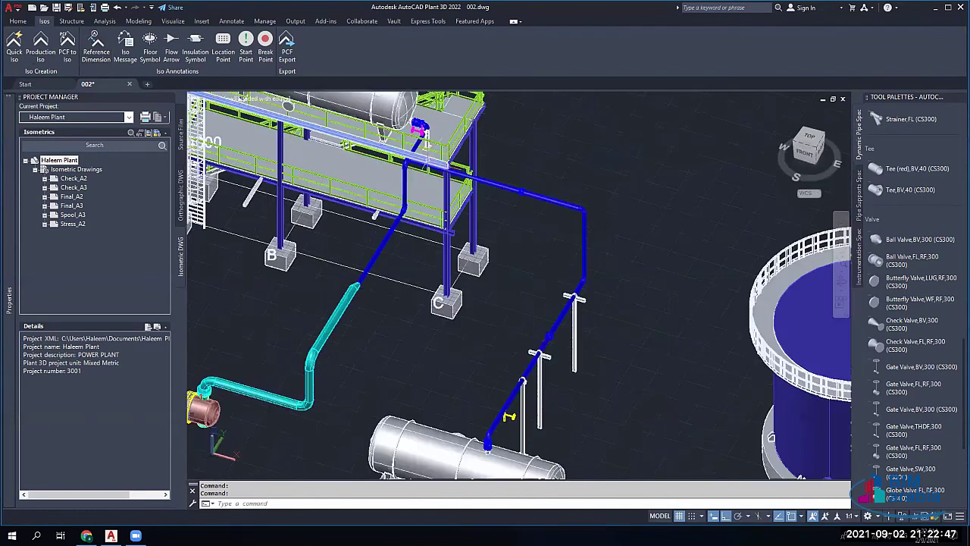
middle_click_drag(427, 144, 443, 180, "shift")
scroll(443, 180, "up", 3)
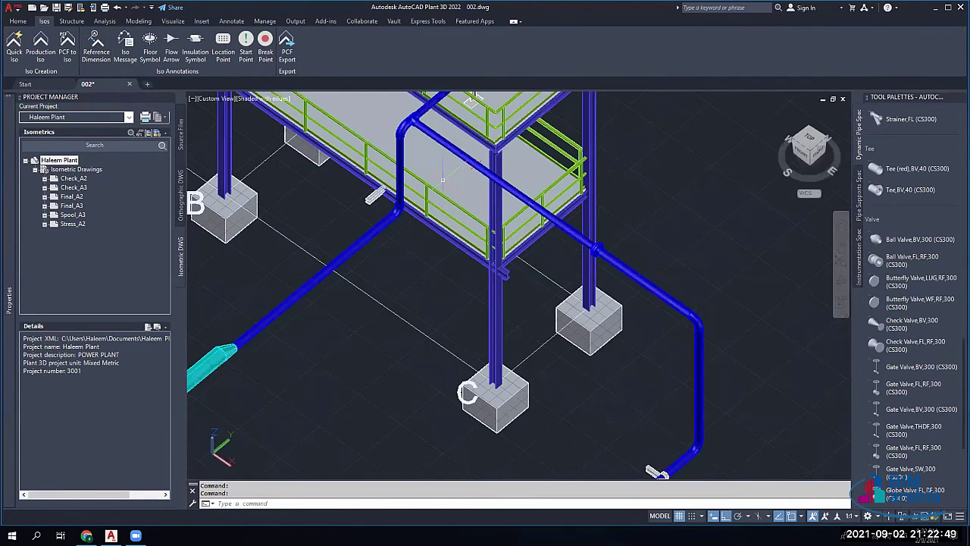
scroll(462, 168, "up", 3)
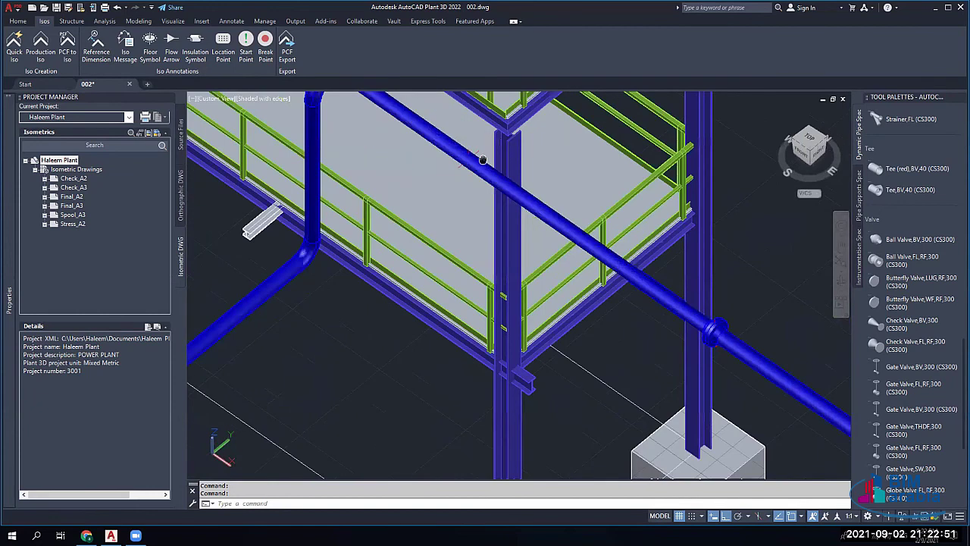
middle_click_drag(482, 159, 417, 253)
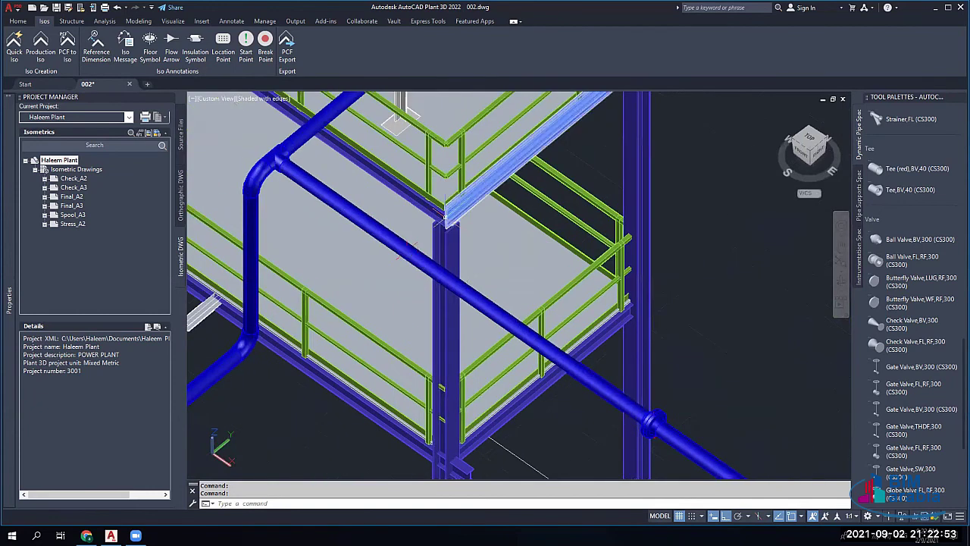
middle_click_drag(444, 217, 347, 251, "shift")
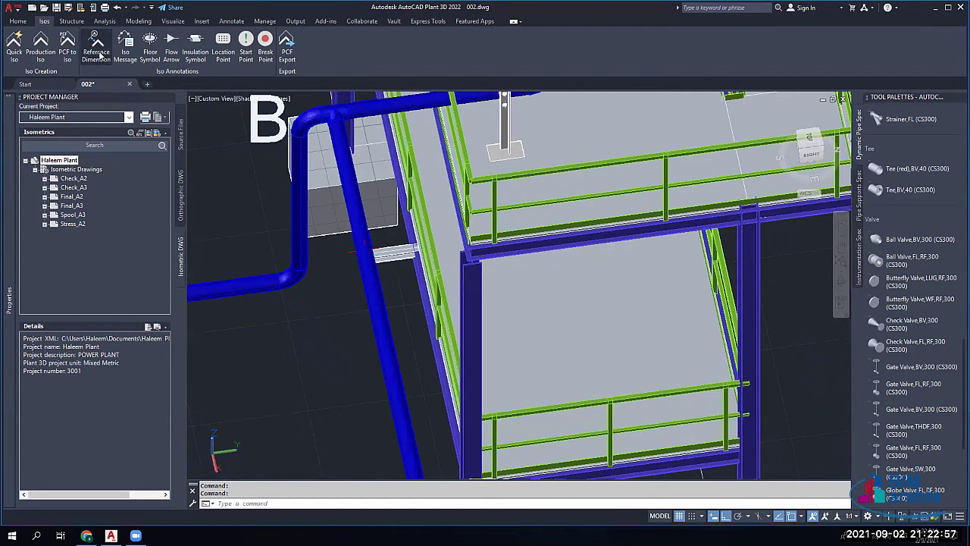
Step: Try to place an isometric reference dimension from the sloping-view branch pipe to the shaded steel corner column
left_click(97, 53)
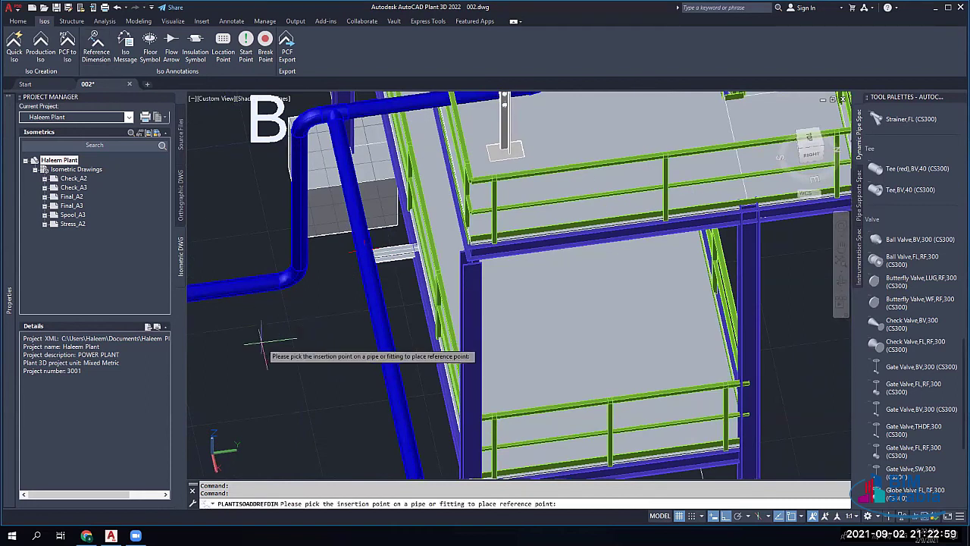
left_click(379, 319)
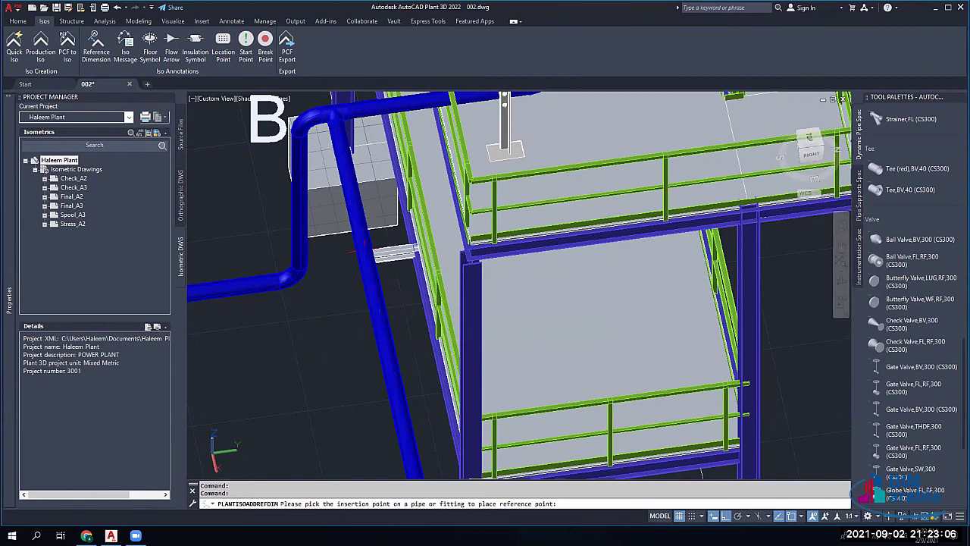
left_click(469, 306)
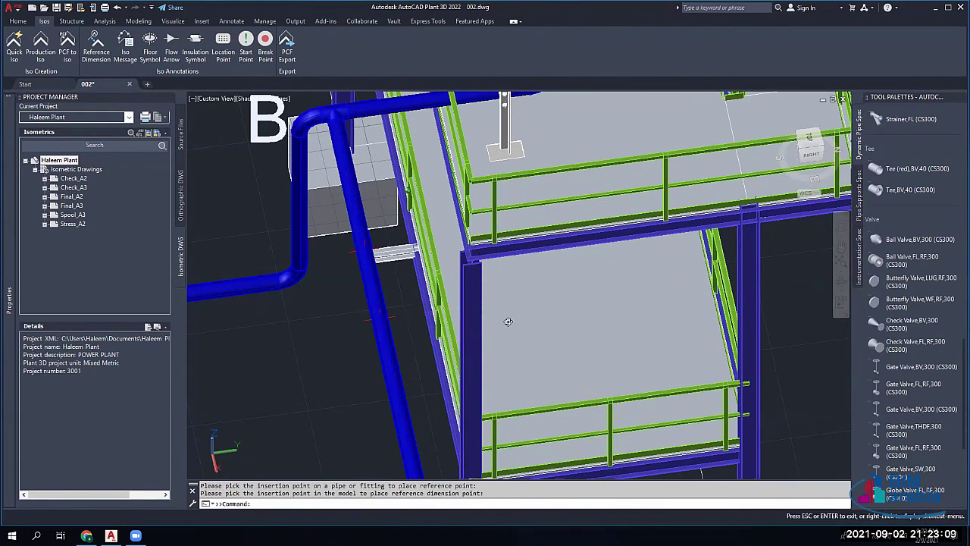
middle_click_drag(371, 321, 531, 307, "shift")
key("Escape")
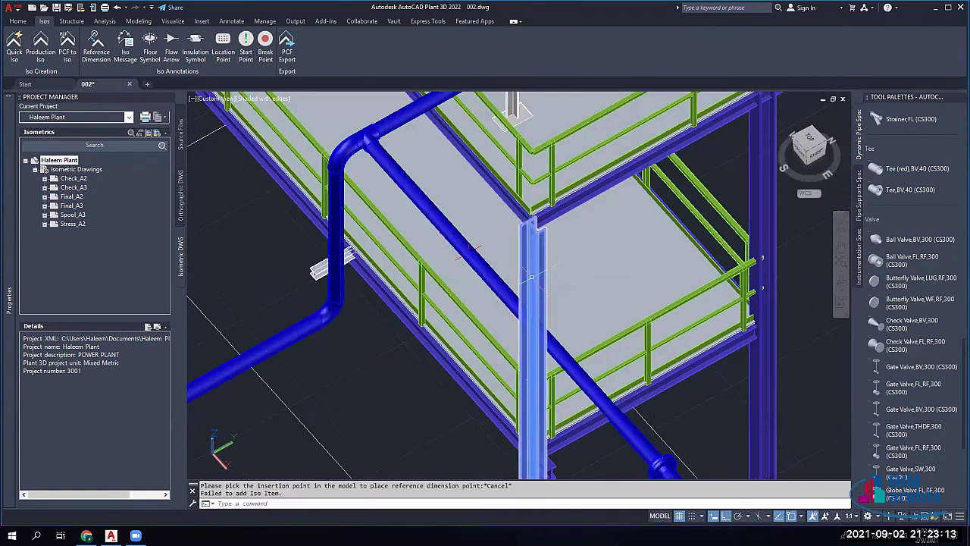
Step: Display the steel structure as a line model and place a reference dimension from the branch pipe to the corner column's centerline at the upper platform
scroll(142, 26, "down", 1)
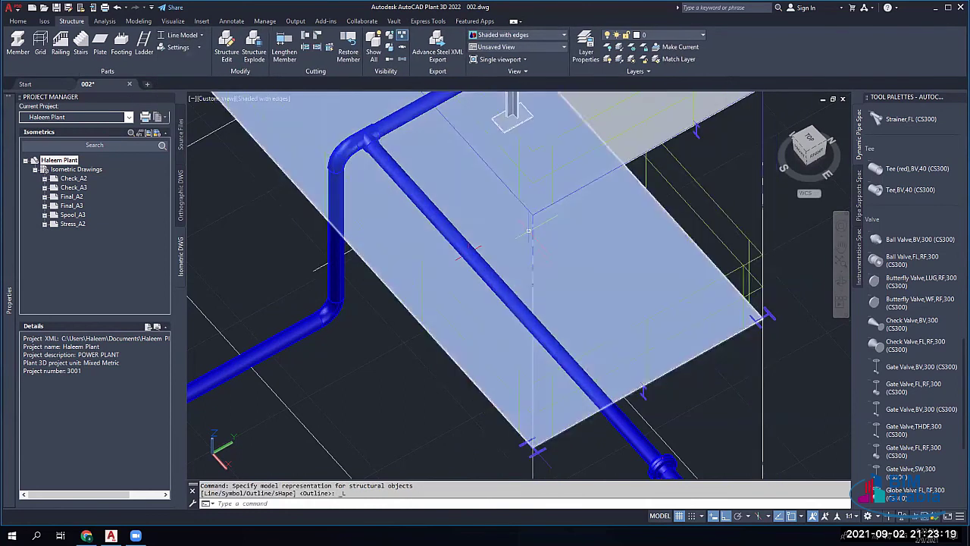
left_click(45, 22)
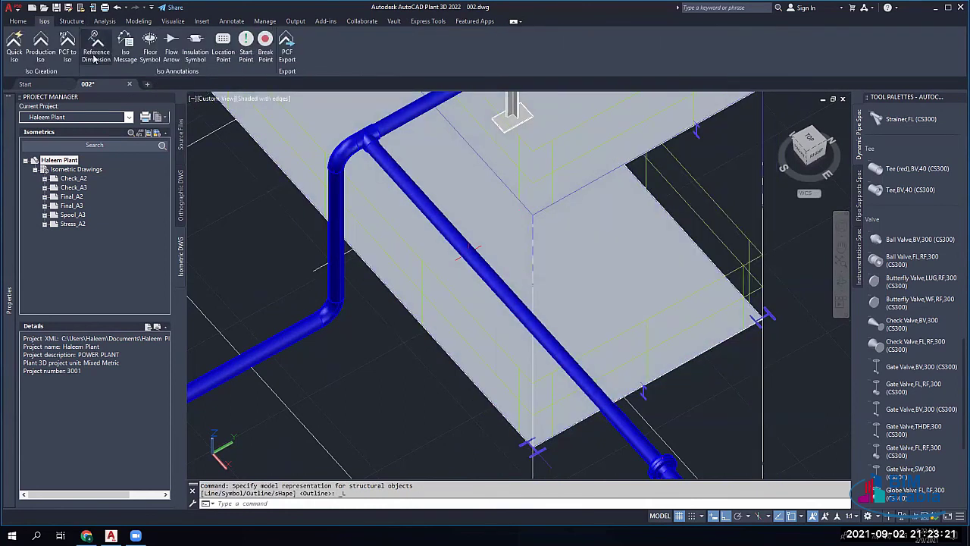
left_click(94, 47)
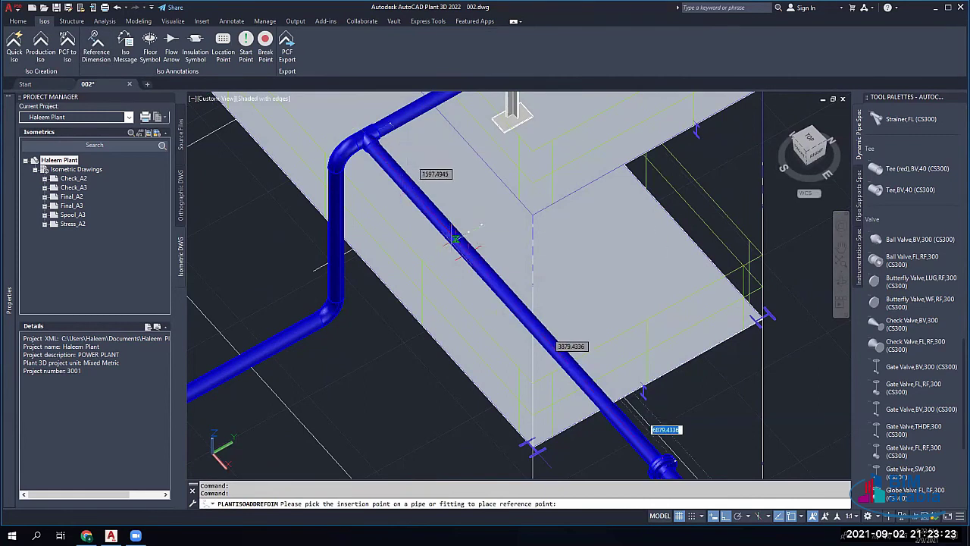
left_click(455, 239)
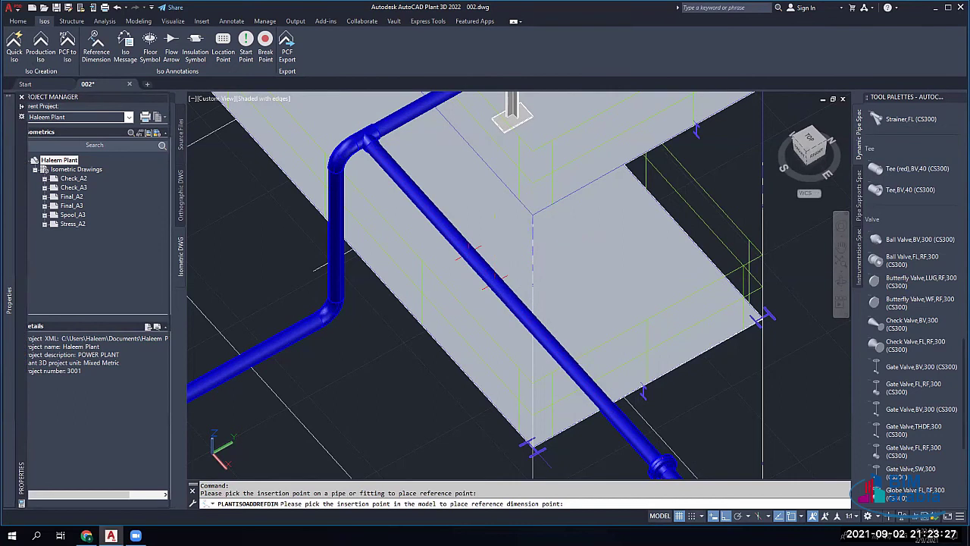
left_click(532, 215)
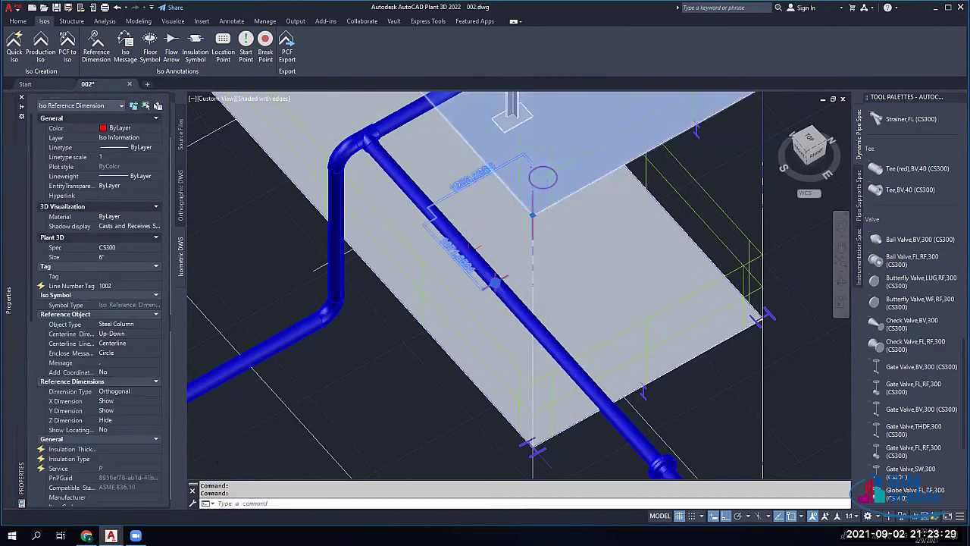
scroll(547, 196, "down", 2)
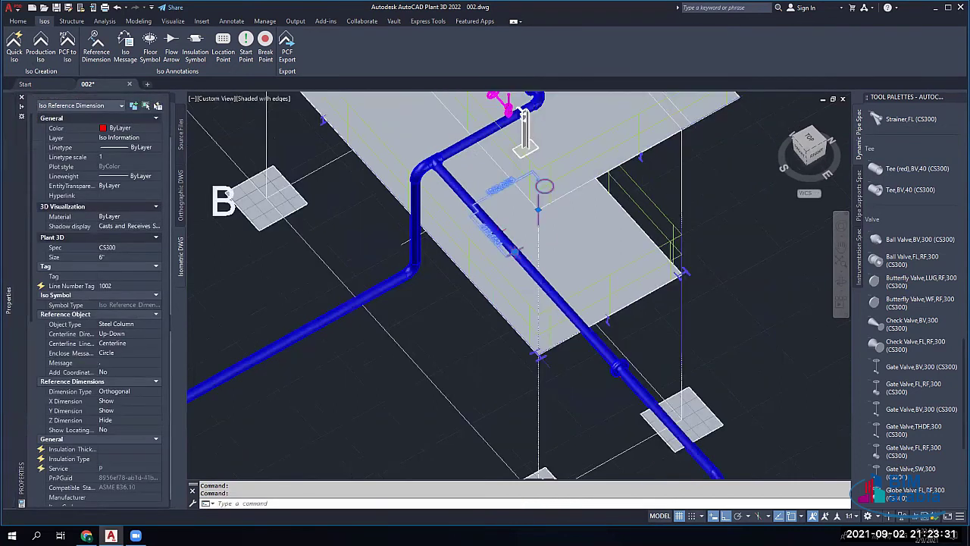
scroll(545, 201, "down", 2)
middle_click_drag(539, 234, 547, 227, "shift")
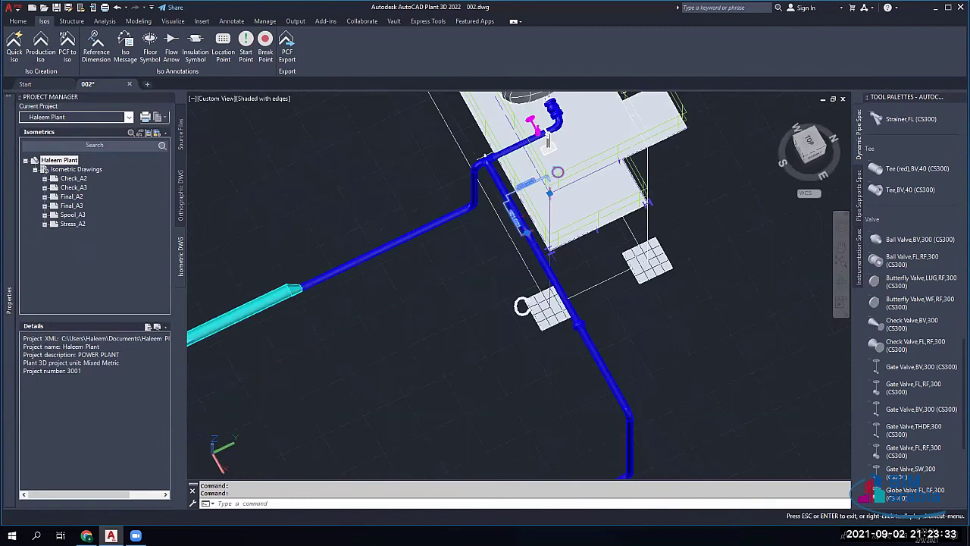
key("Escape")
Step: Set the visual style of the 002 plant model view to 2D Wireframe
scroll(532, 168, "up", 2)
scroll(531, 178, "up", 3)
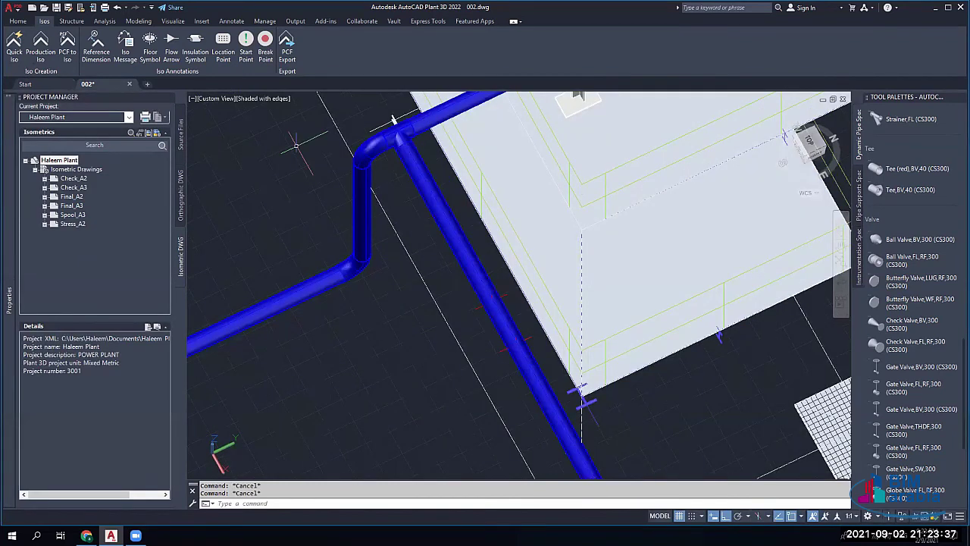
left_click(259, 100)
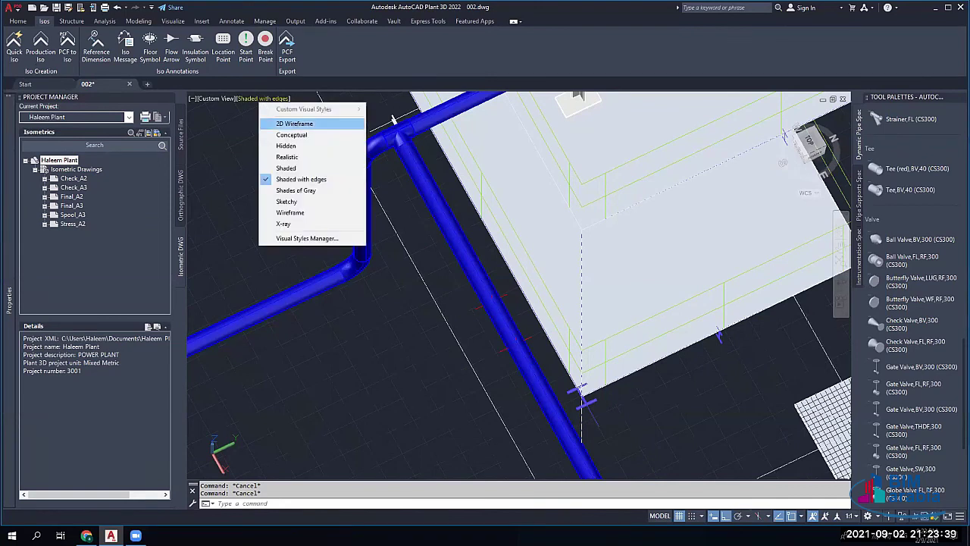
left_click(288, 123)
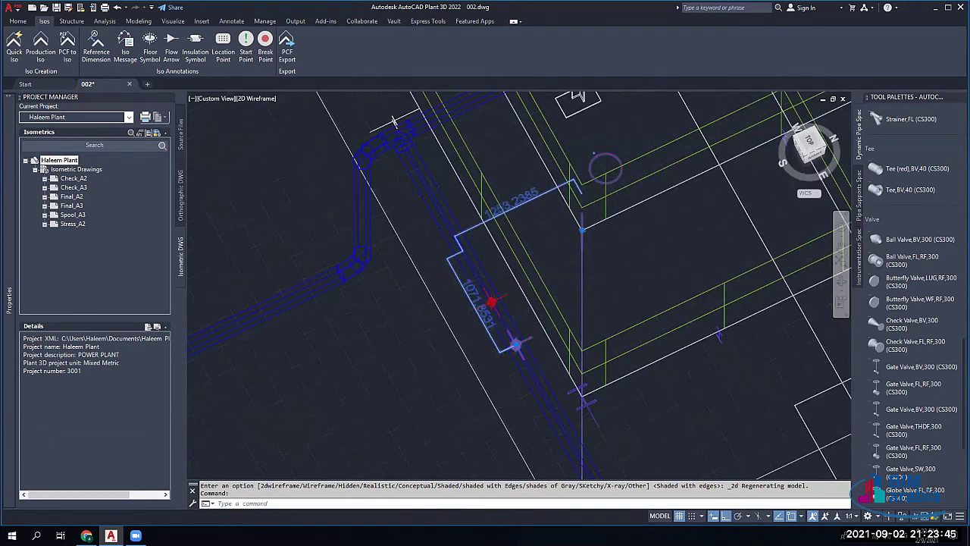
Step: Delete the extra reference dimension on the branch pipe beside the platform, the one nearer the tee, keeping the one nearer the column
scroll(508, 343, "up", 7)
left_click(440, 189)
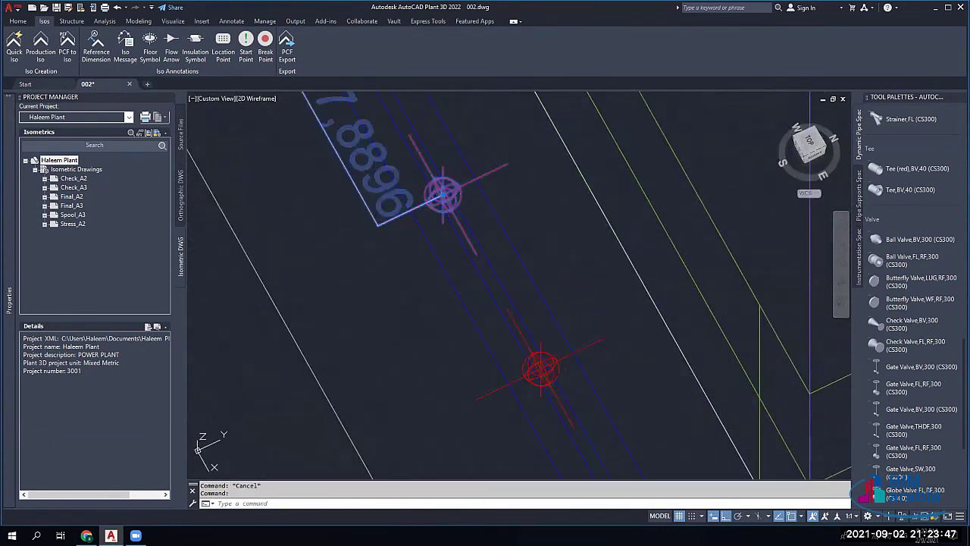
key("Delete")
scroll(482, 196, "down", 5)
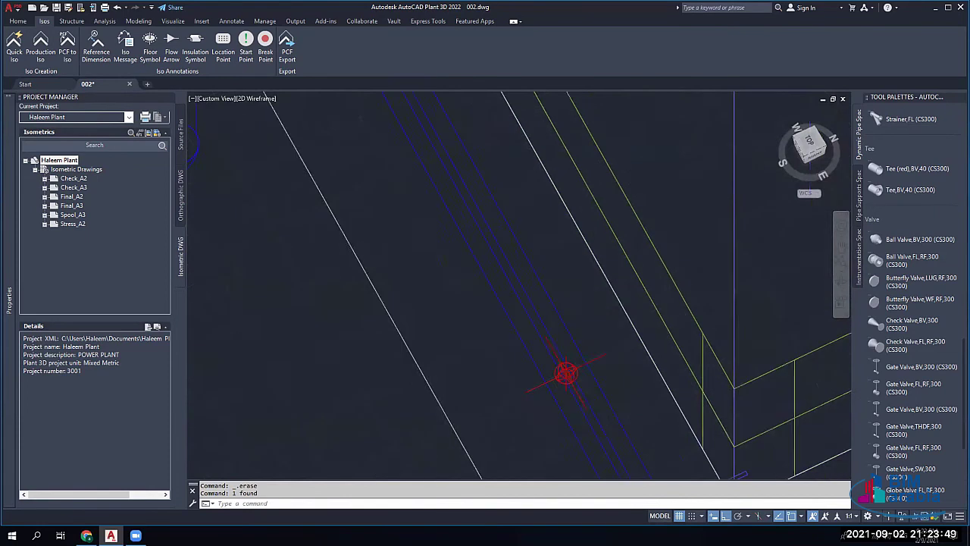
scroll(593, 374, "down", 2)
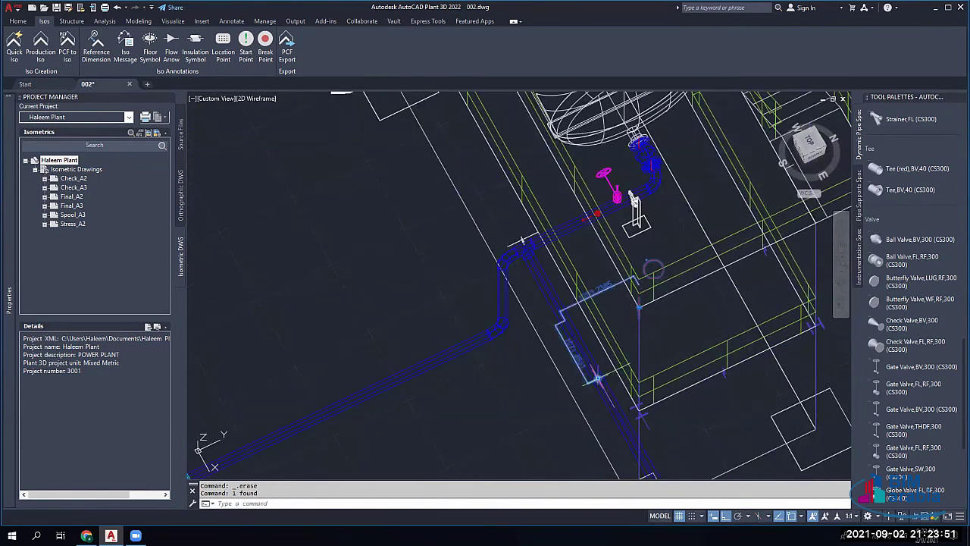
scroll(594, 373, "up", 4)
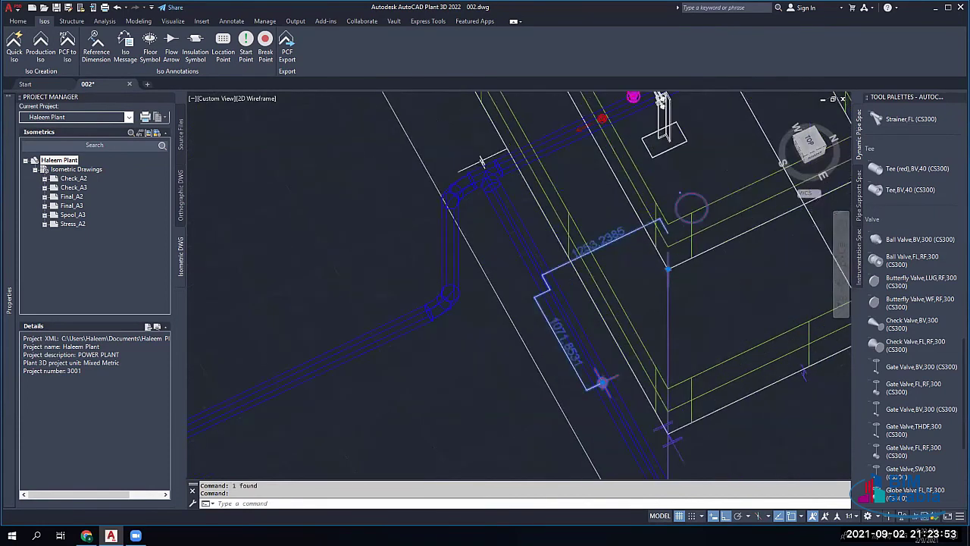
scroll(589, 371, "up", 3)
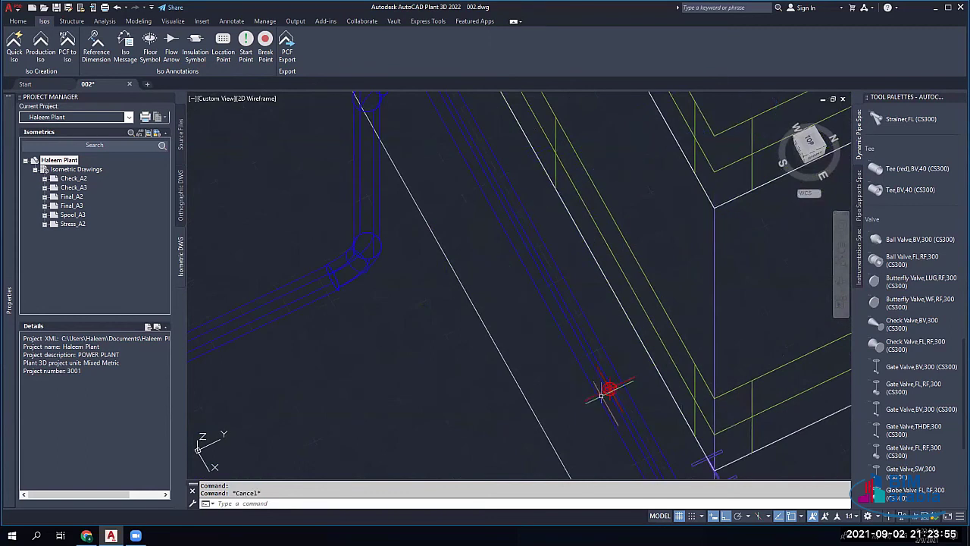
key("Escape")
key("Escape")
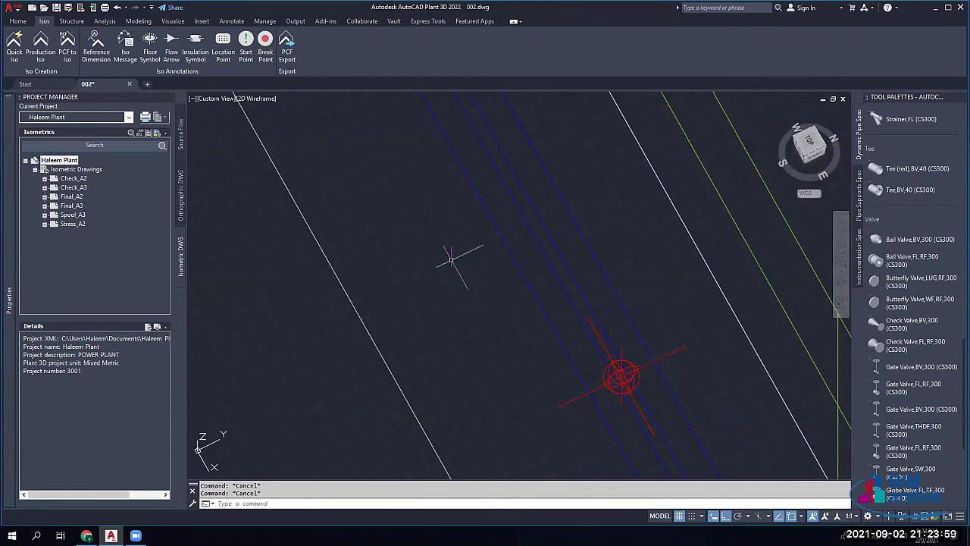
scroll(538, 282, "down", 3)
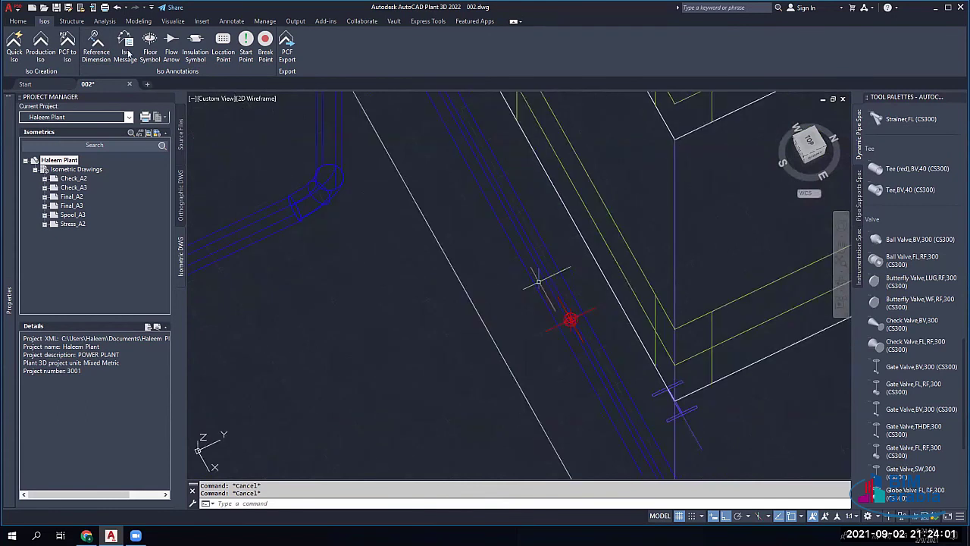
scroll(337, 206, "down", 1)
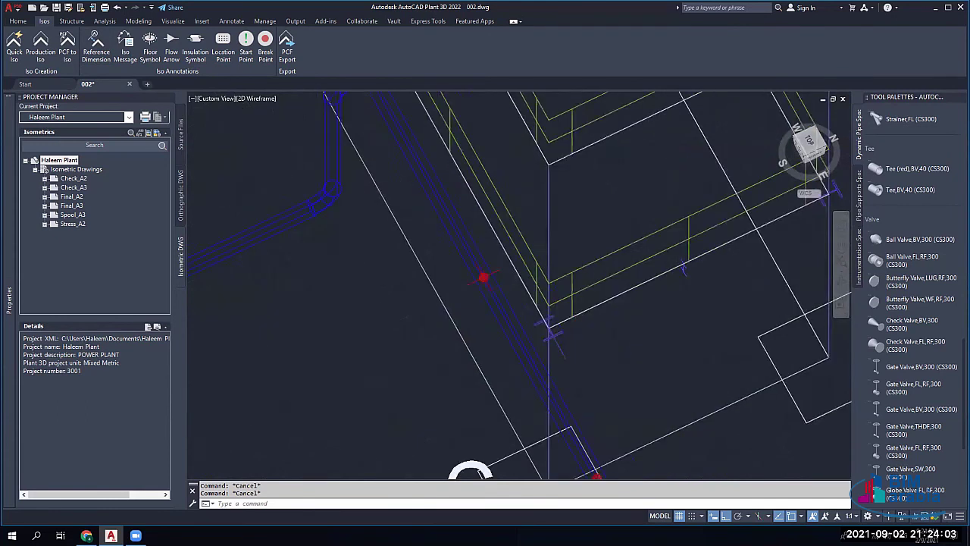
scroll(337, 206, "down", 2)
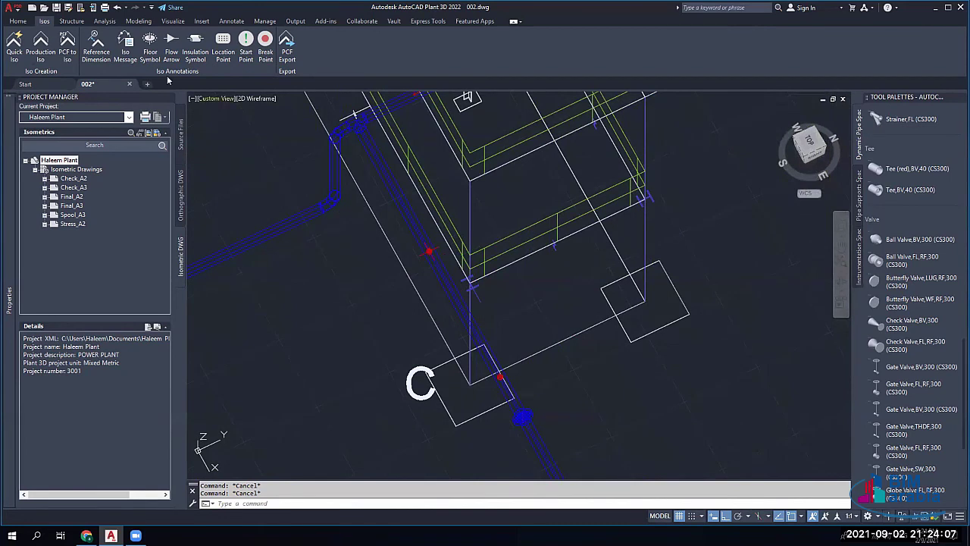
left_click(126, 47)
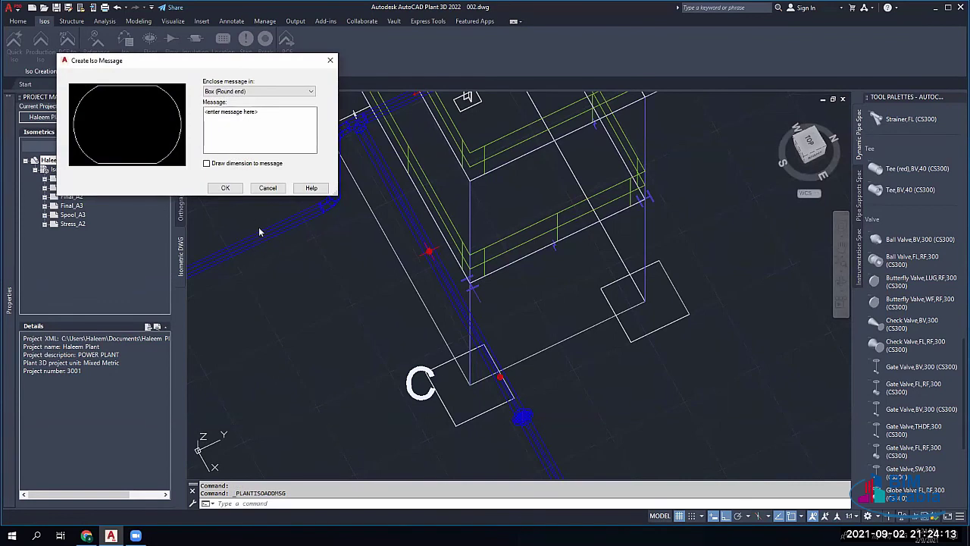
left_click(241, 119)
key("BackSpace")
left_click(268, 188)
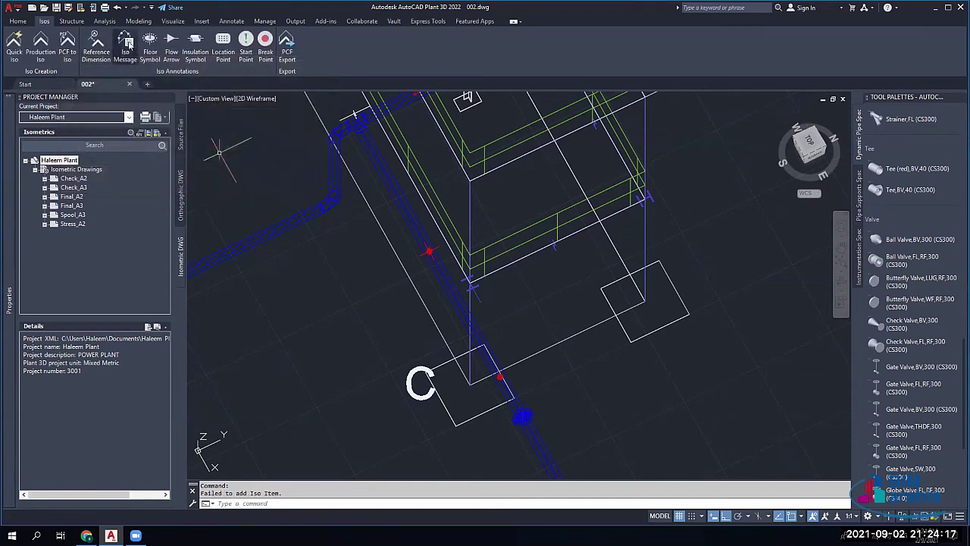
Step: Create an iso message in a round-end box reading "FOR FABRICATION PLEASE FOLLOW ASME B31.3", without a dimension to the message
left_click(129, 43)
left_click(243, 115)
key("BackSpace")
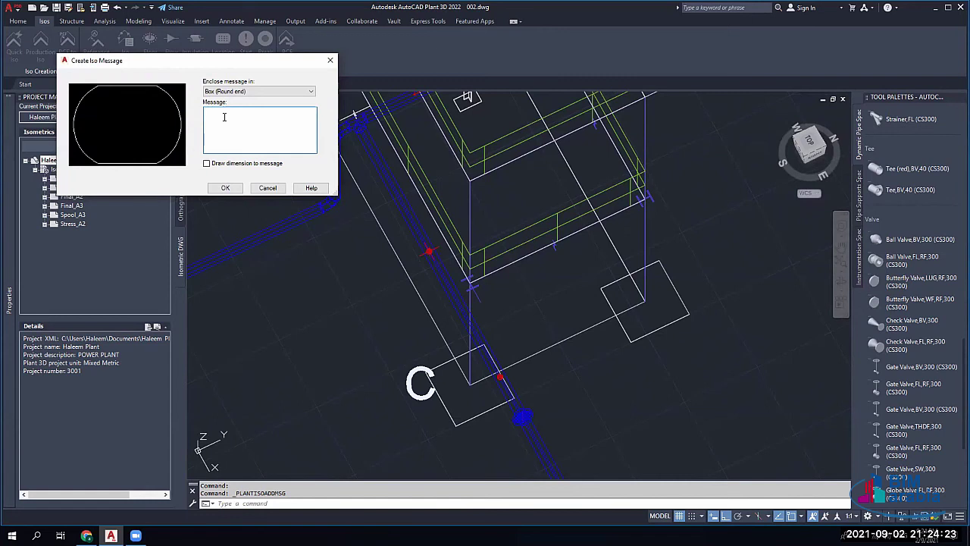
type("FOR ")
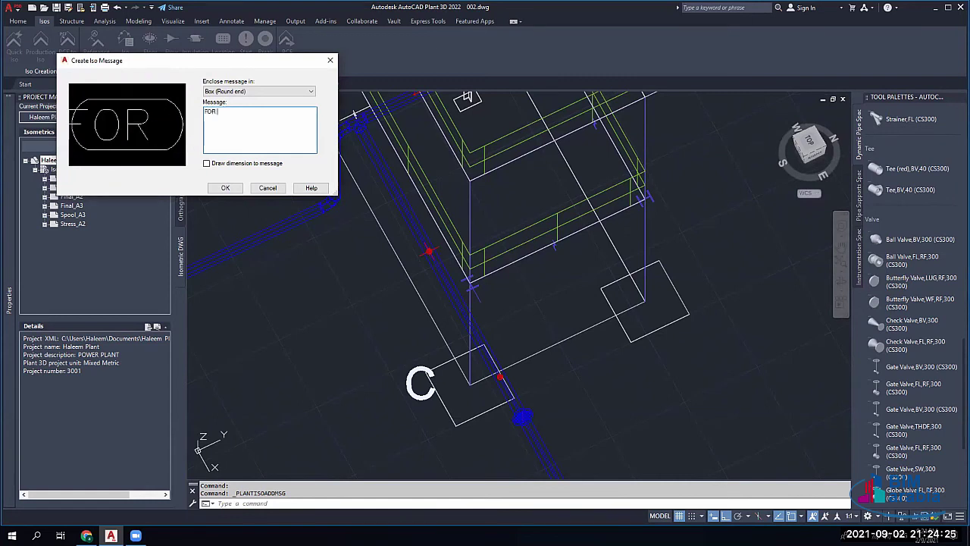
type("FABRICA")
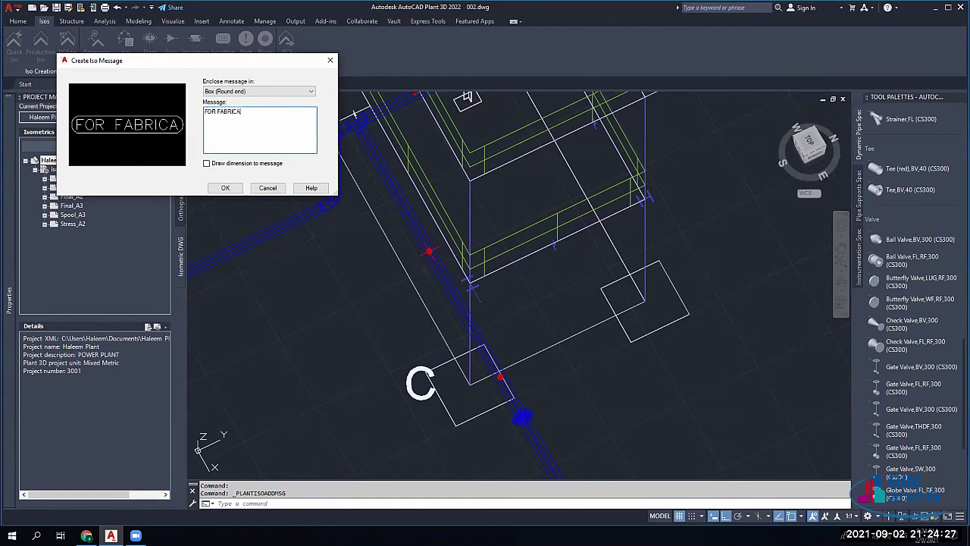
type("TION PL")
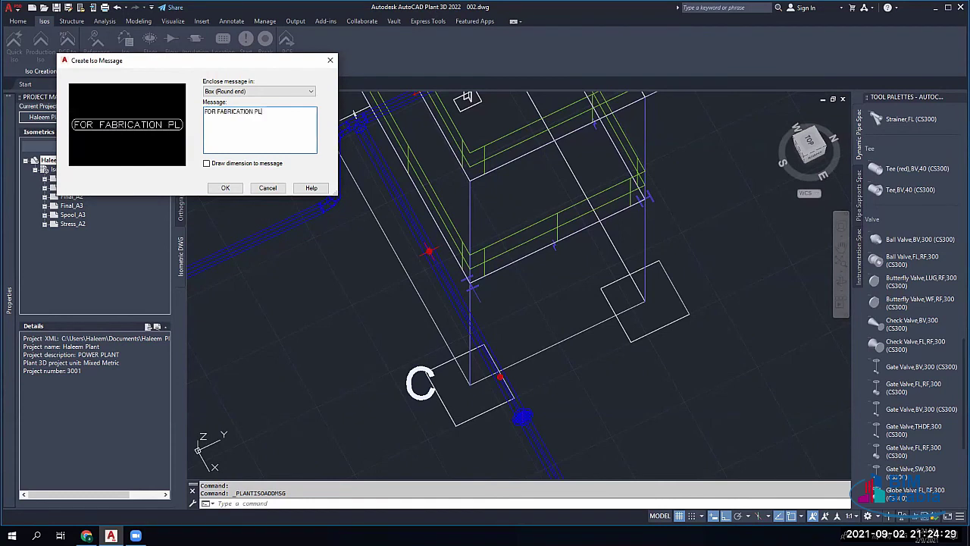
type("EASE FOLLOW A")
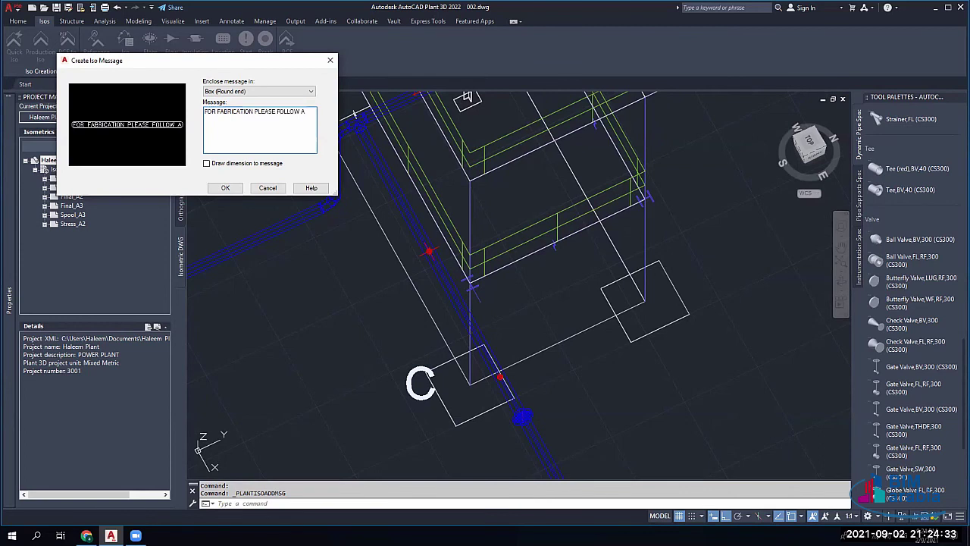
type("SME")
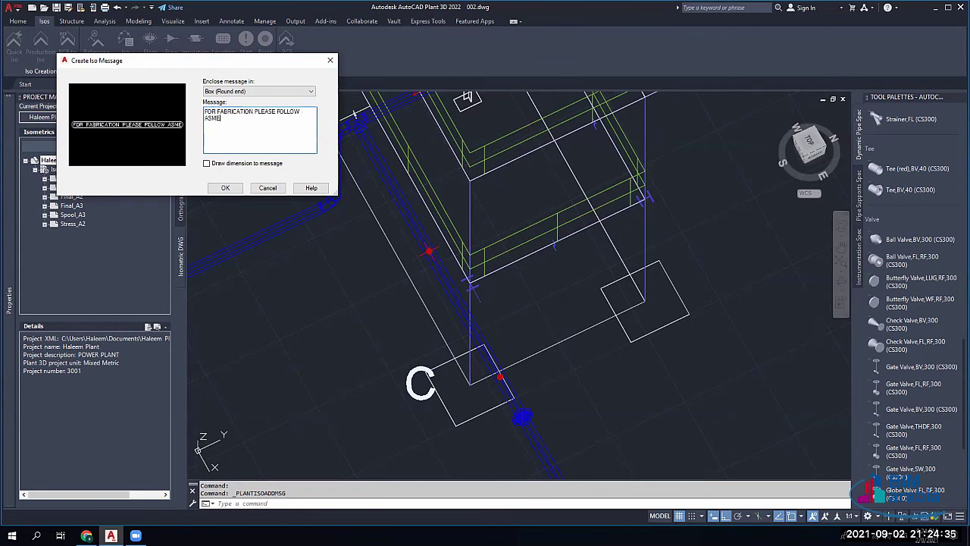
type(" B31.3")
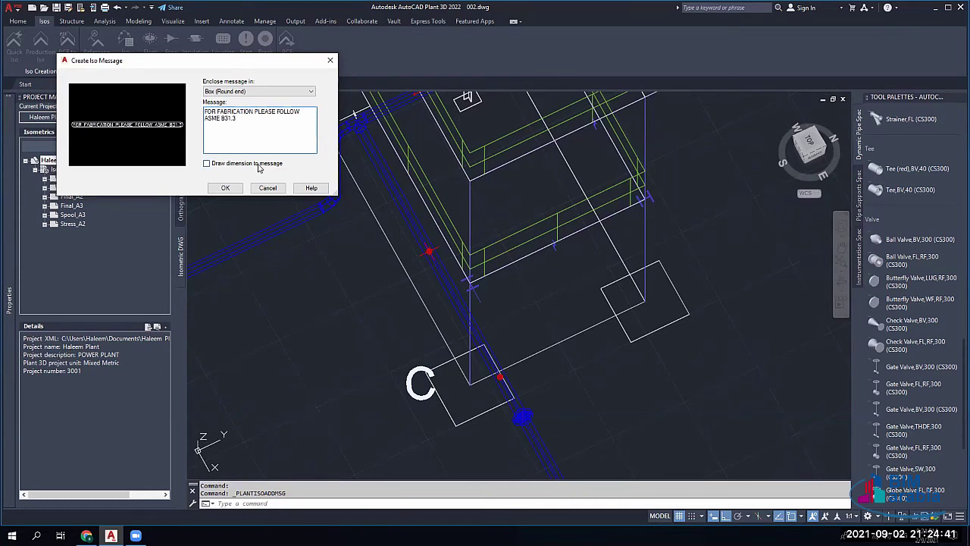
left_click(225, 187)
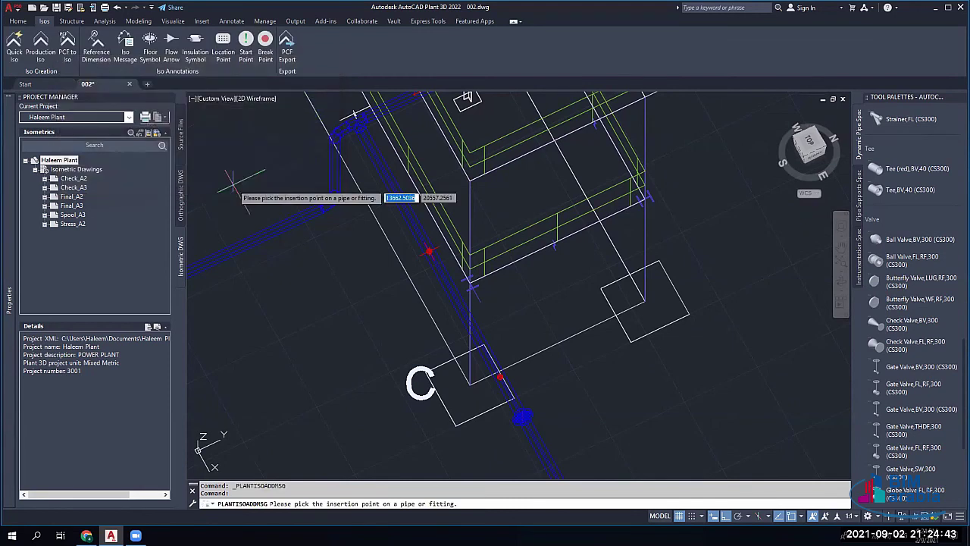
Step: Insert the iso message on the straight blue pipe between the lower elbow and the cyan piping, and select its marker
middle_click_drag(257, 231, 427, 177)
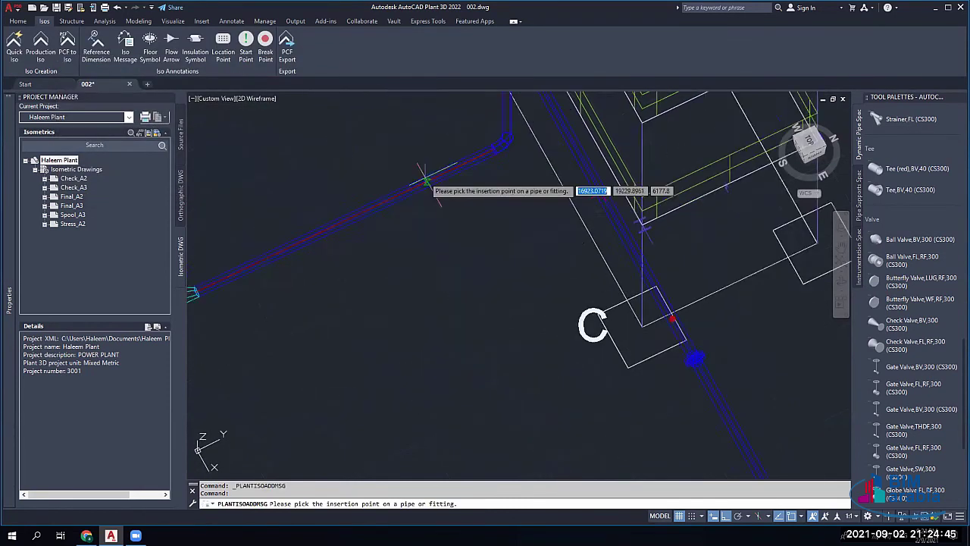
scroll(349, 225, "up", 2)
left_click(325, 231)
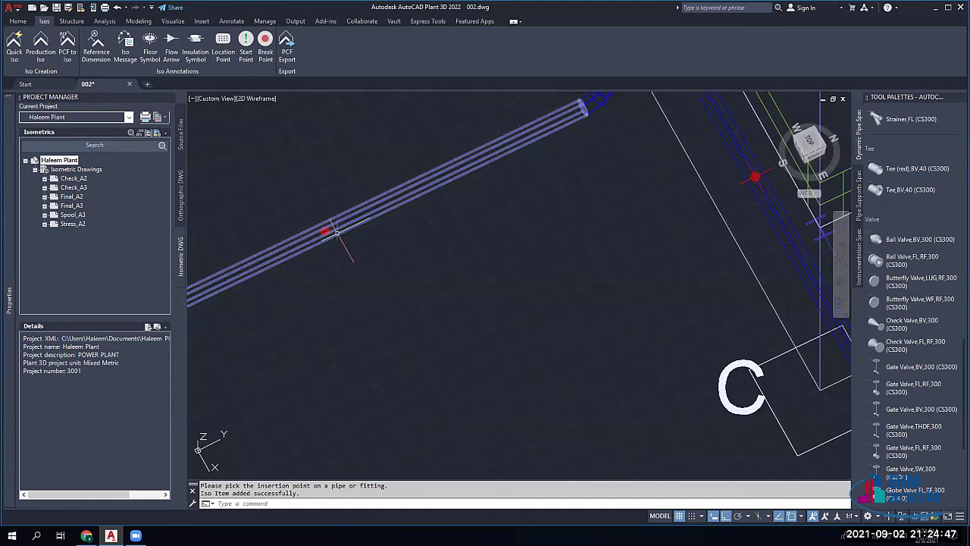
key("Return")
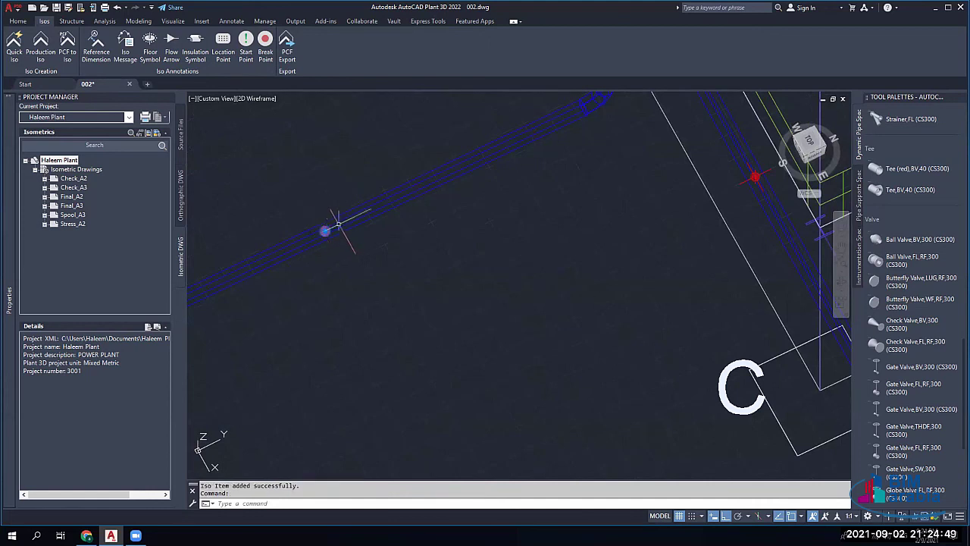
left_click(326, 221)
scroll(318, 160, "down", 3)
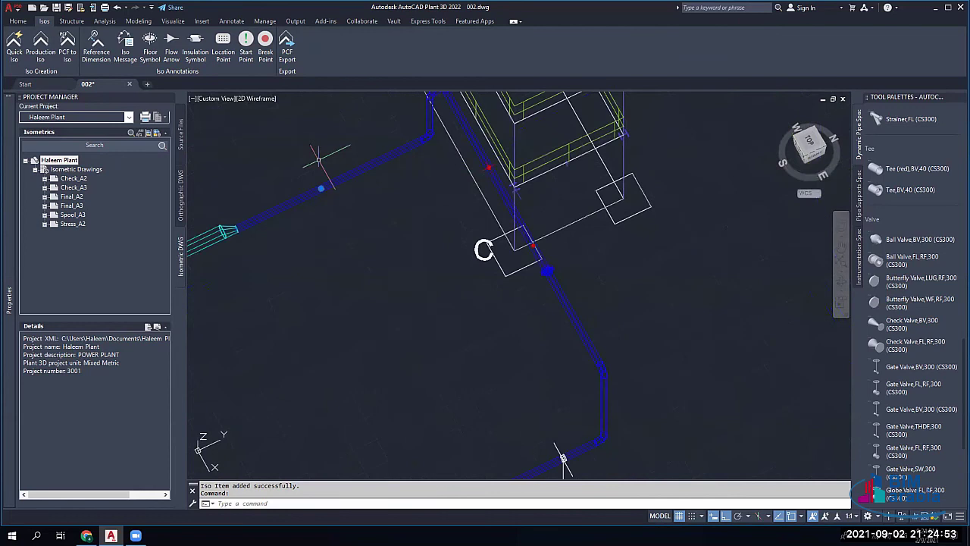
Step: Delete the selected iso message marker together with the round annotation marker and flow arrow on the pipe between the tee and magenta valve
middle_click_drag(318, 161, 363, 261, "shift")
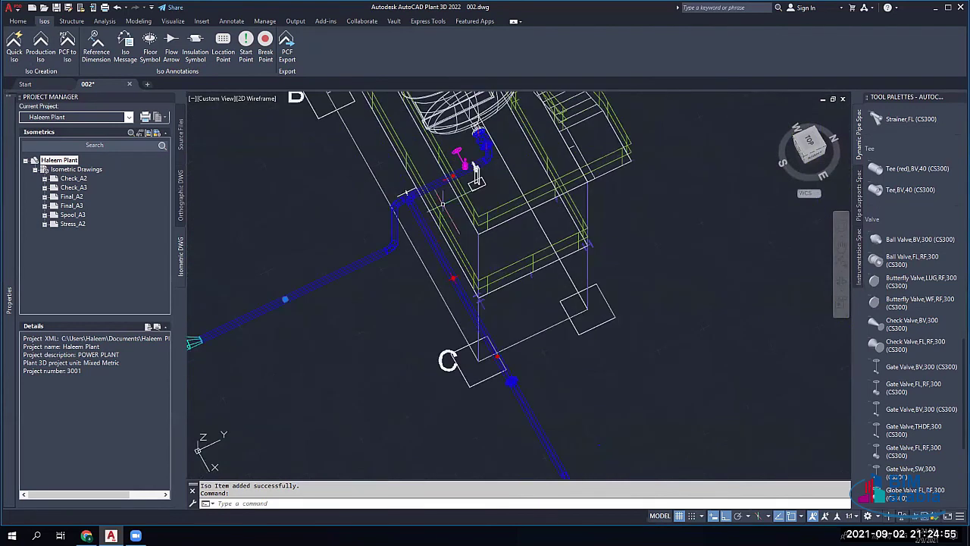
scroll(441, 203, "up", 5)
left_click(399, 182)
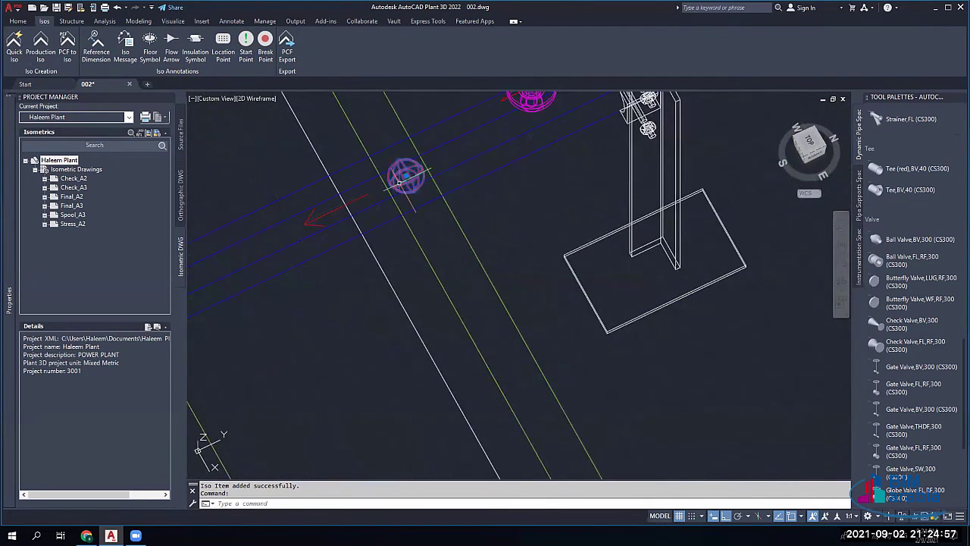
key("Delete")
left_click(319, 214)
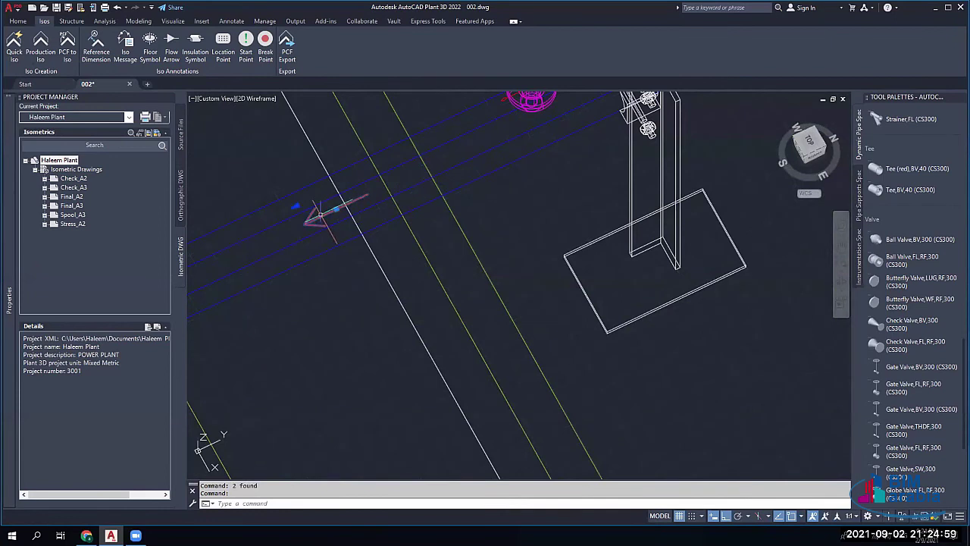
key("Delete")
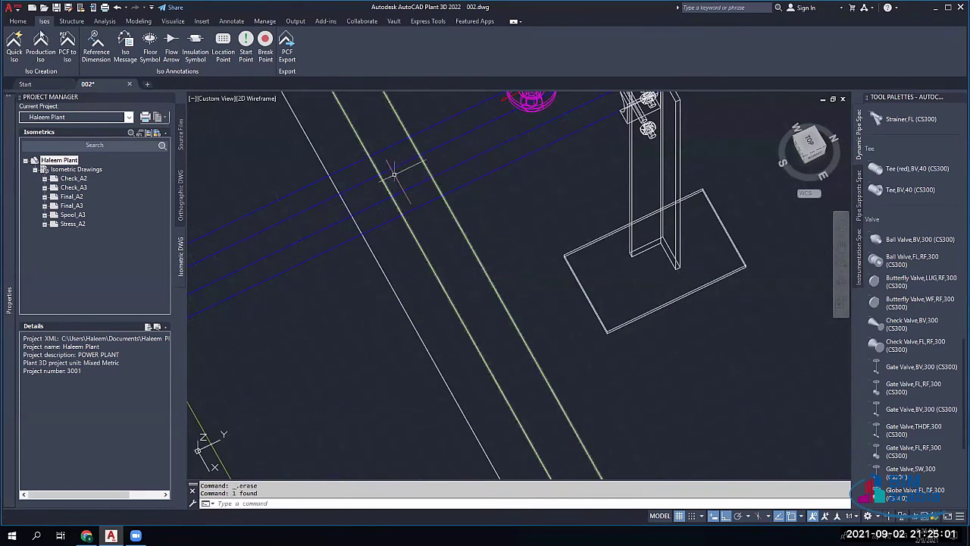
Step: Display the steel structure as an outline model and set the visual style to Shaded with edges
left_click(195, 37)
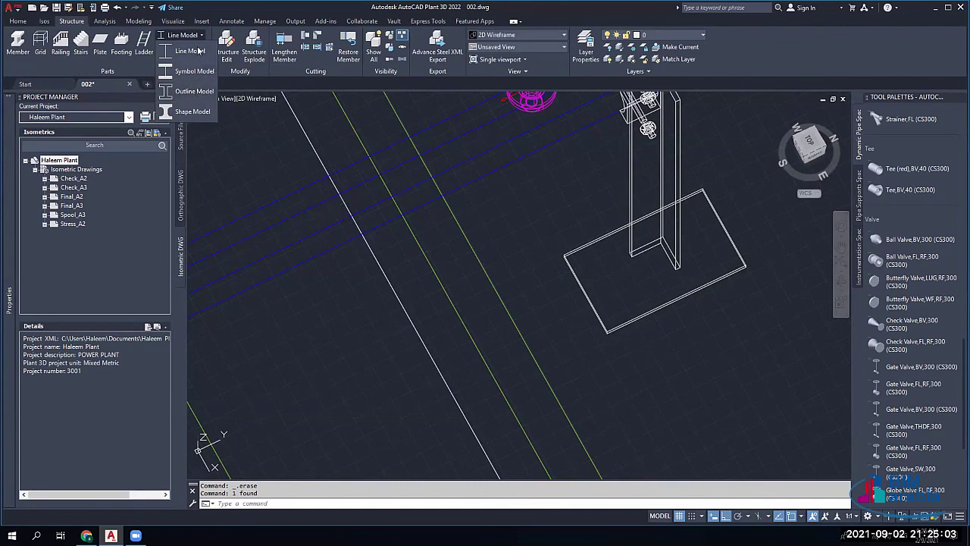
left_click(191, 92)
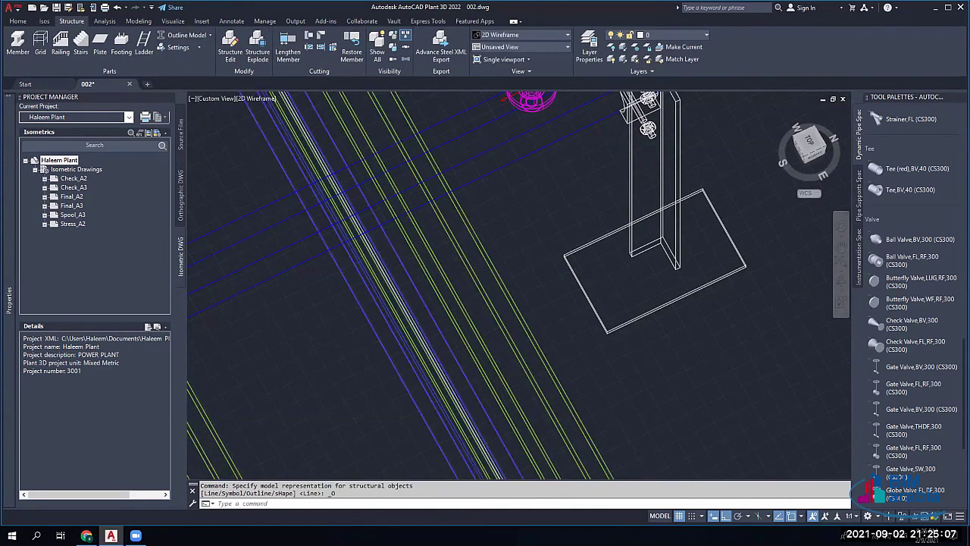
scroll(400, 211, "down", 2)
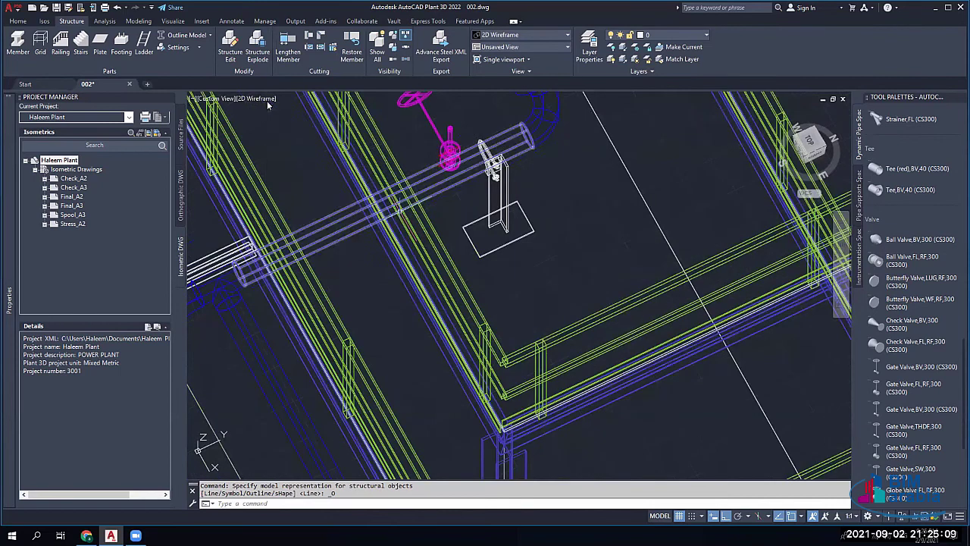
left_click(256, 98)
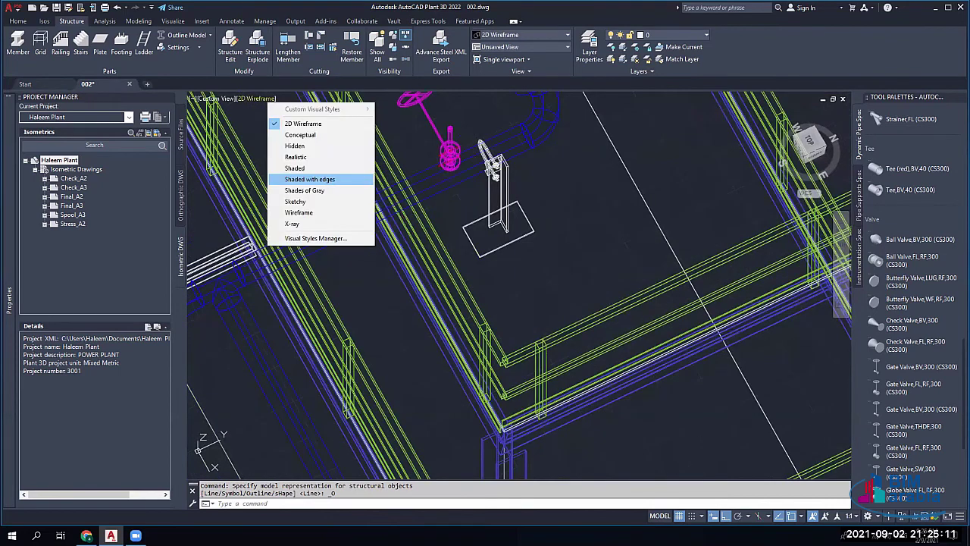
left_click(310, 179)
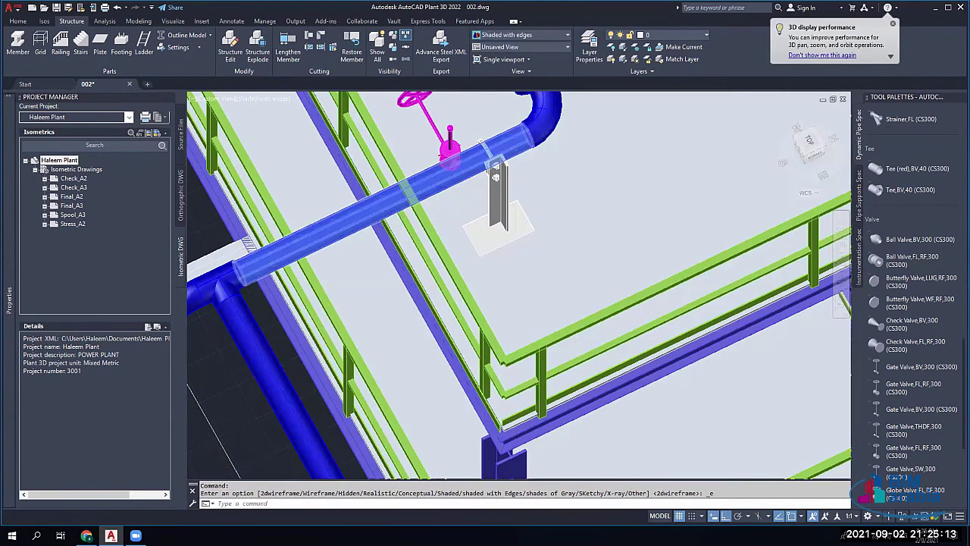
Step: Insert a floor symbol on the blue pipe where it crosses the platform edge, and switch the visual style to 2D Wireframe
scroll(386, 156, "up", 1)
scroll(366, 205, "down", 2)
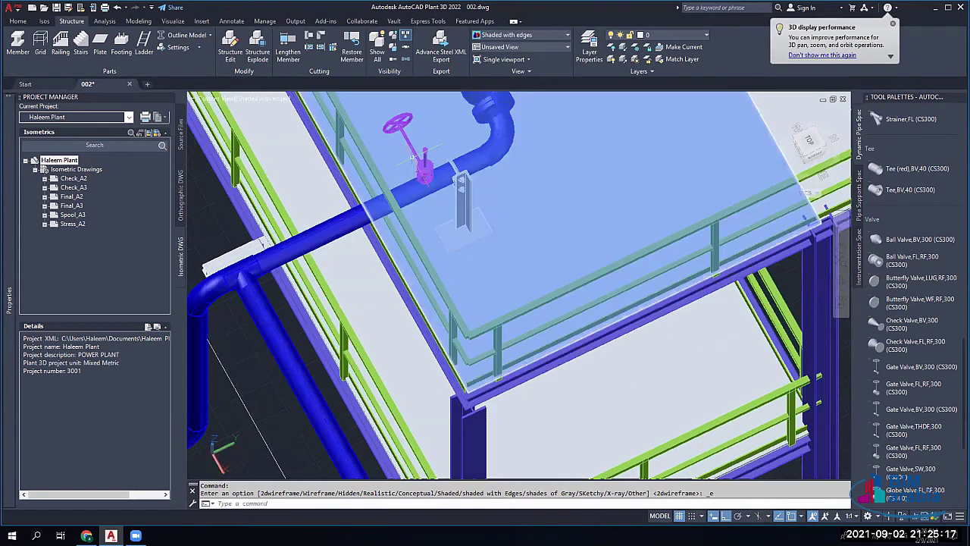
scroll(411, 158, "up", 2)
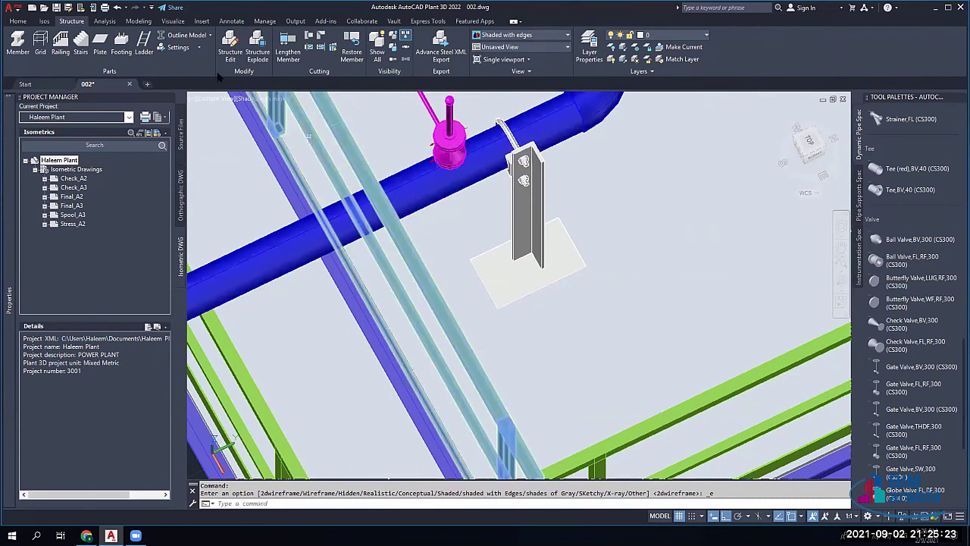
left_click(44, 21)
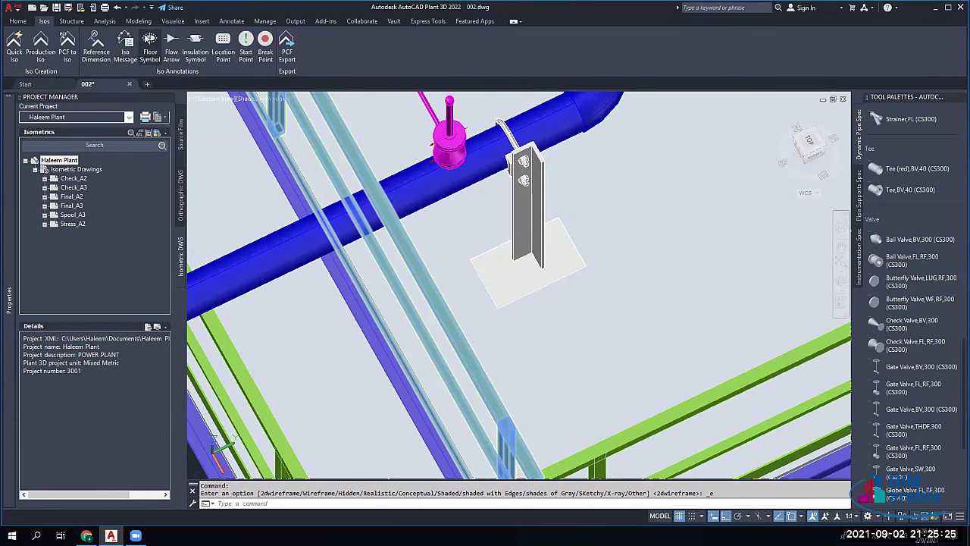
left_click(150, 44)
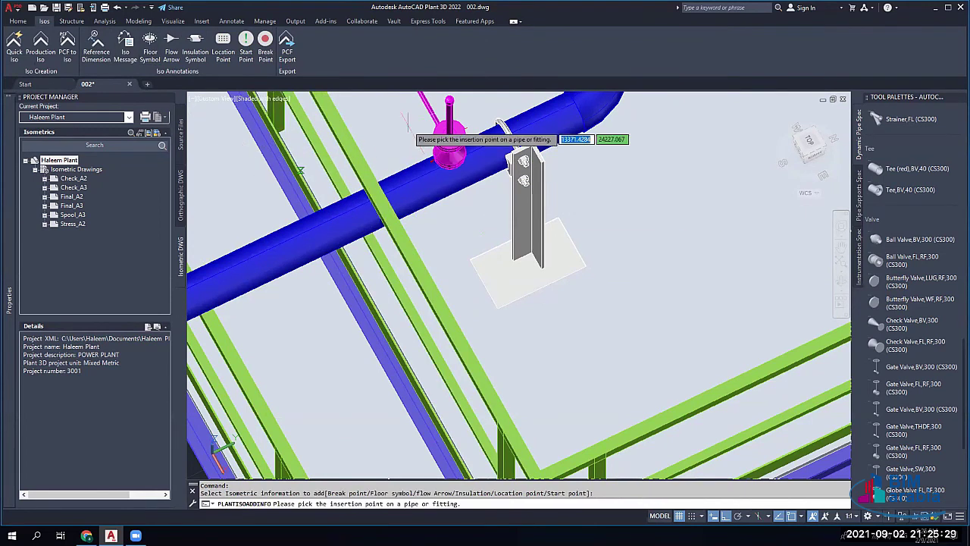
left_click(362, 211)
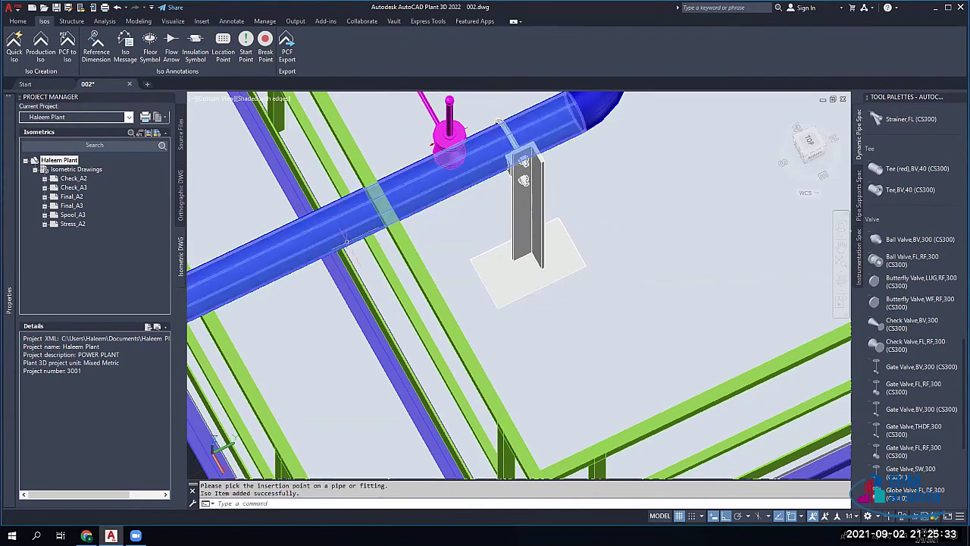
left_click(273, 101)
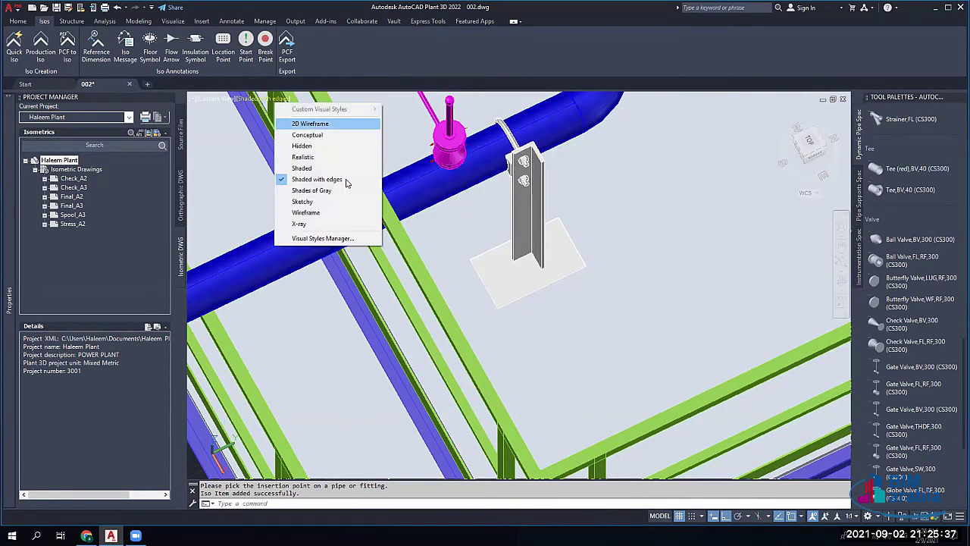
left_click(346, 180)
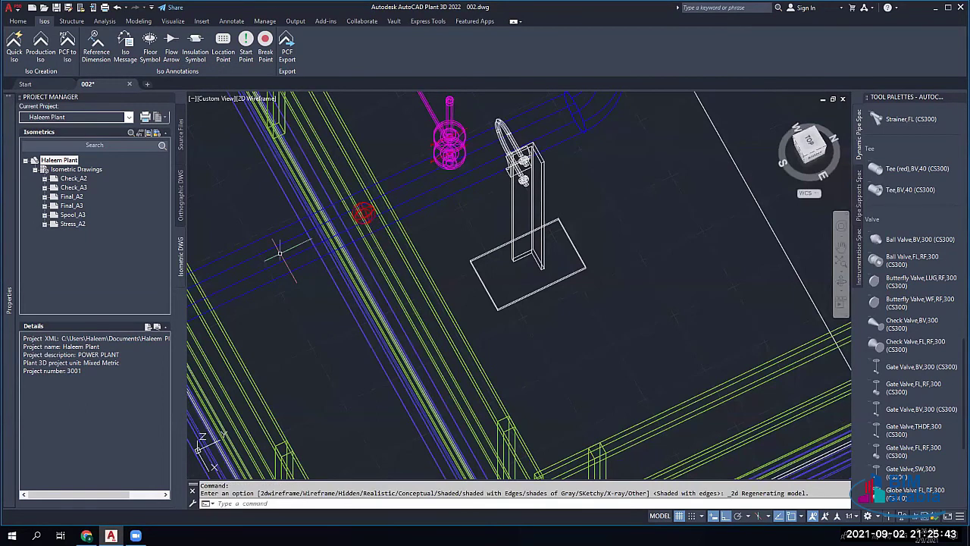
Step: Insert a flow arrow on the straight blue pipe between the lower elbow and the cyan reducer, pointing toward the reducer
scroll(279, 253, "down", 4)
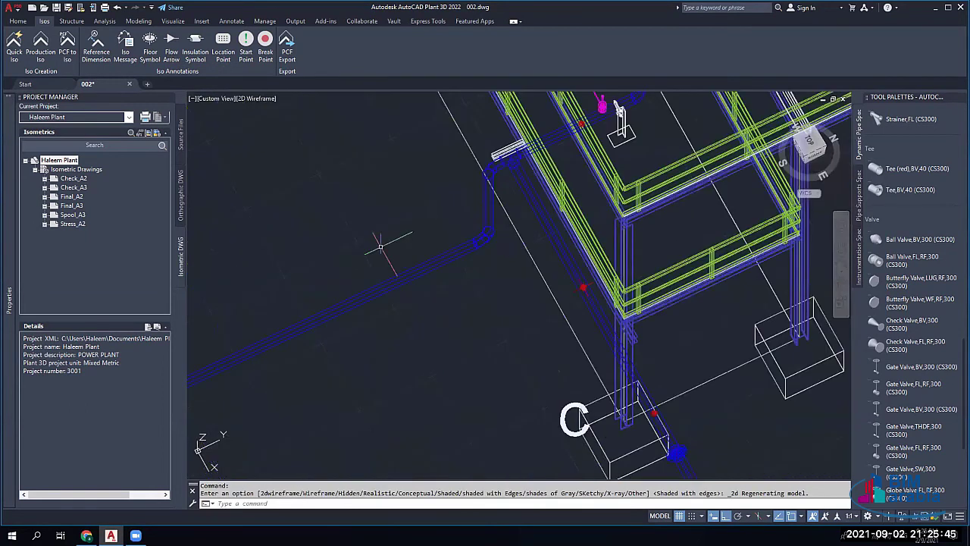
left_click(171, 45)
scroll(388, 293, "up", 3)
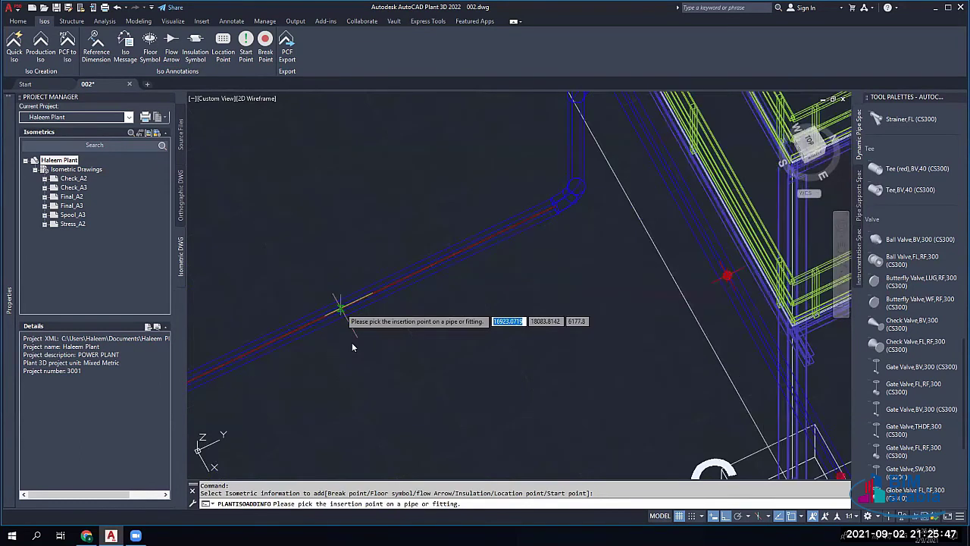
left_click(342, 313)
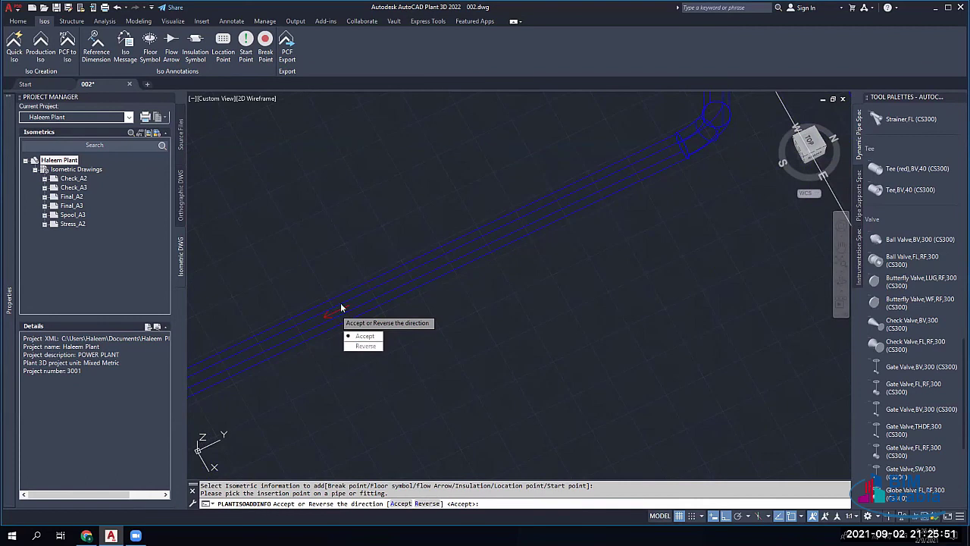
left_click(366, 346)
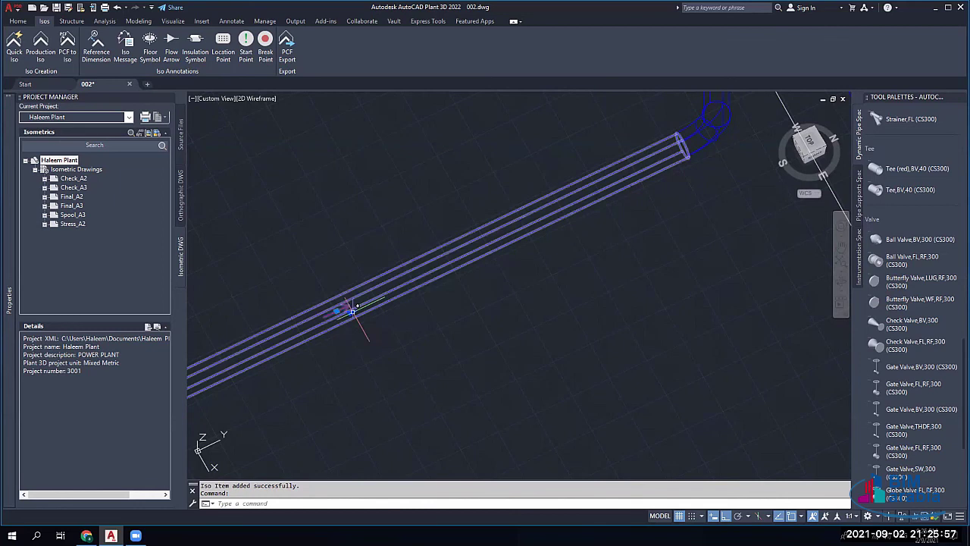
left_click(351, 311)
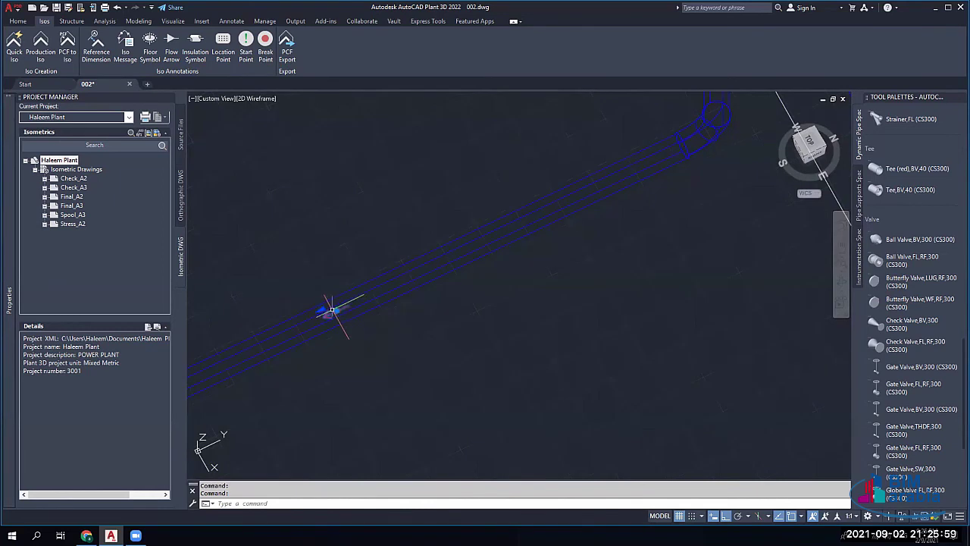
key("Escape")
key("Escape")
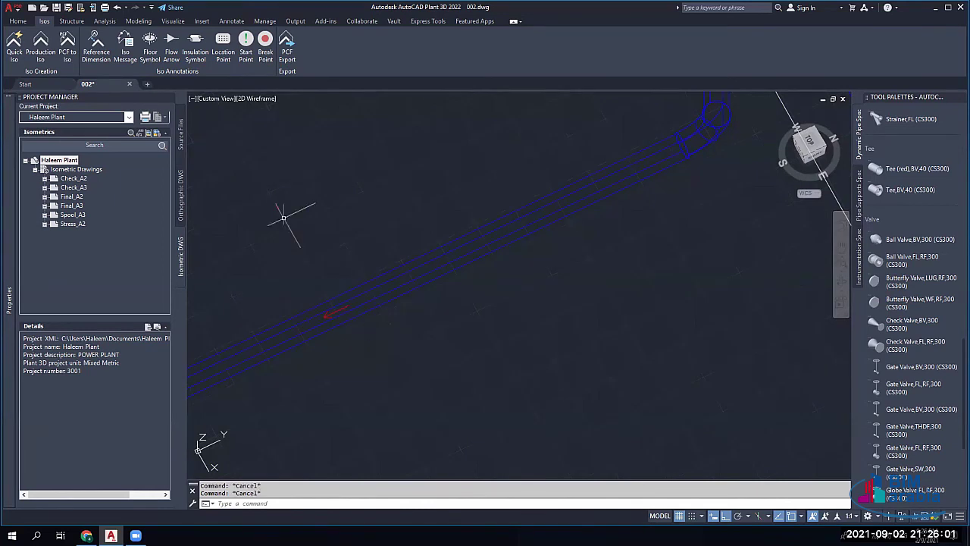
Step: Extend the selection from the straight blue pipe to the rest of line 1002 and check its insulation properties
scroll(380, 214, "down", 2)
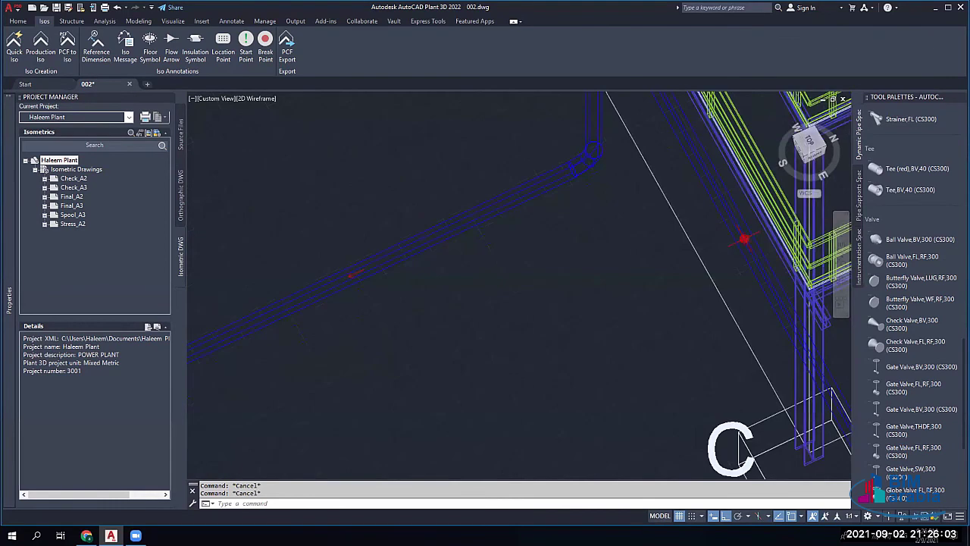
scroll(389, 209, "down", 2)
scroll(389, 209, "down", 3)
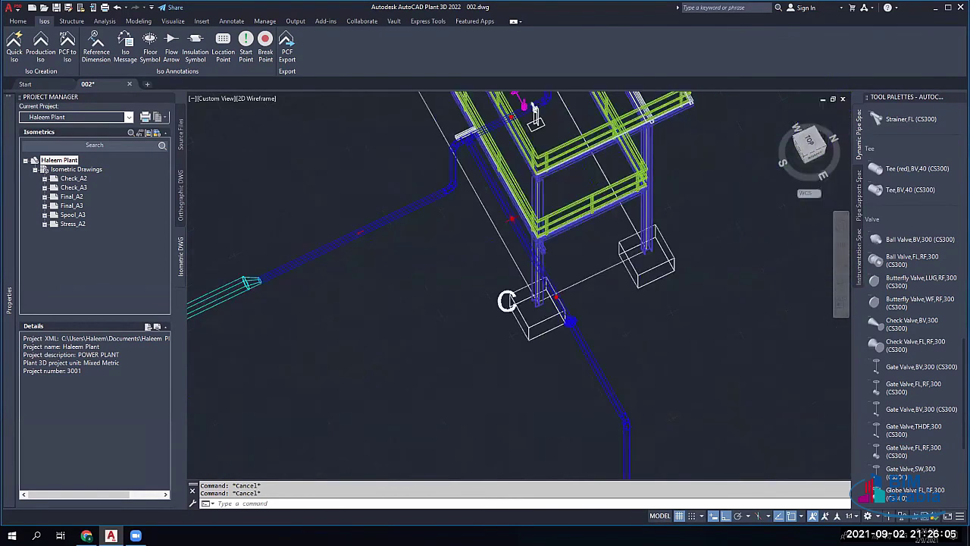
right_click(383, 231)
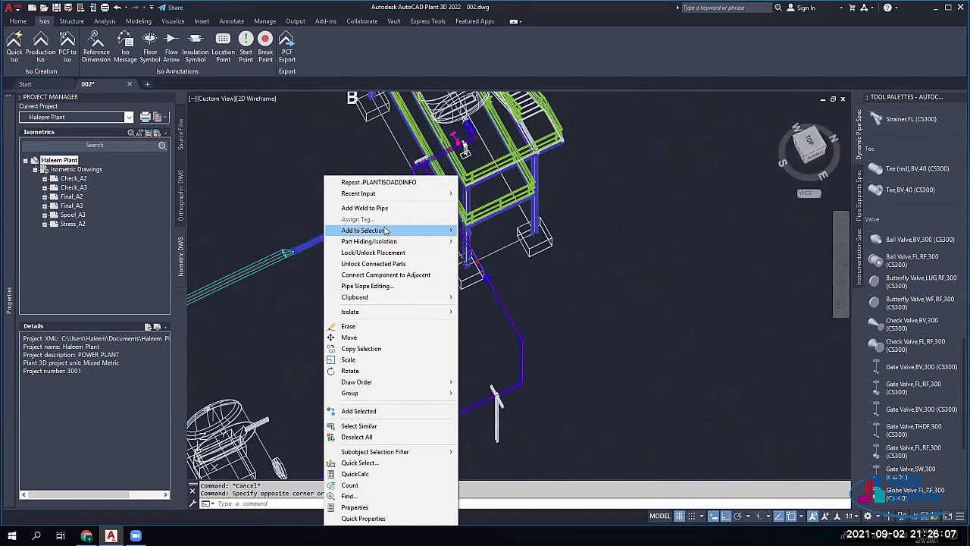
mouse_move(428, 231)
left_click(505, 253)
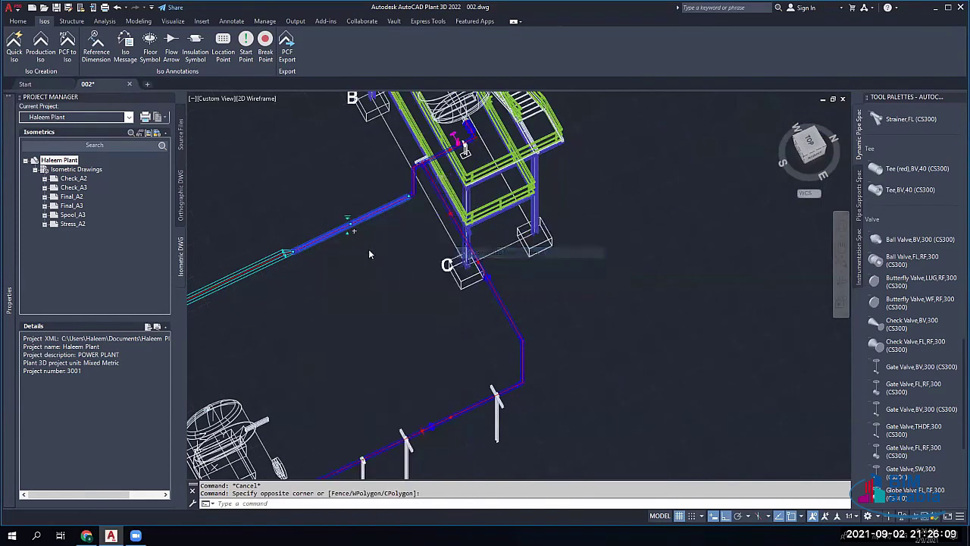
mouse_move(10, 232)
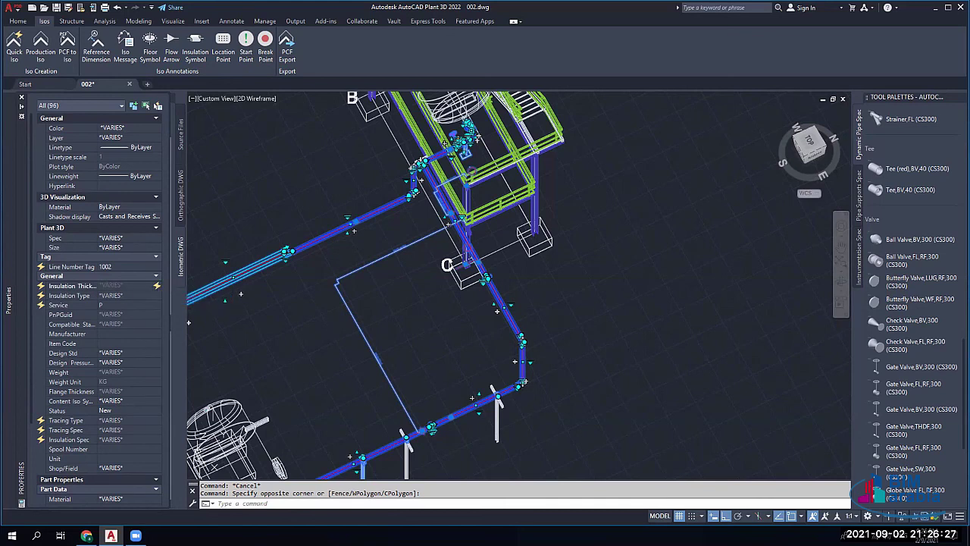
scroll(326, 317, "down", 2)
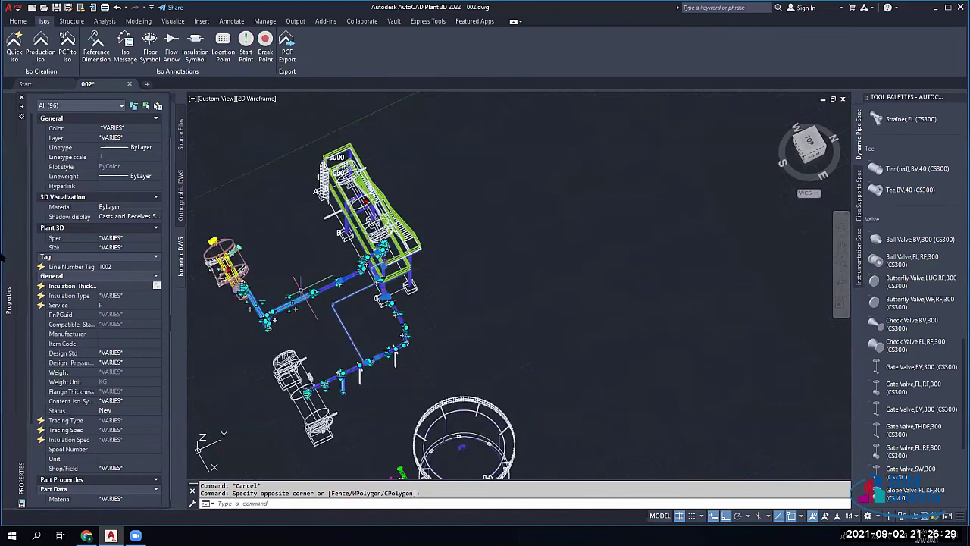
scroll(372, 299, "up", 5)
key("Escape")
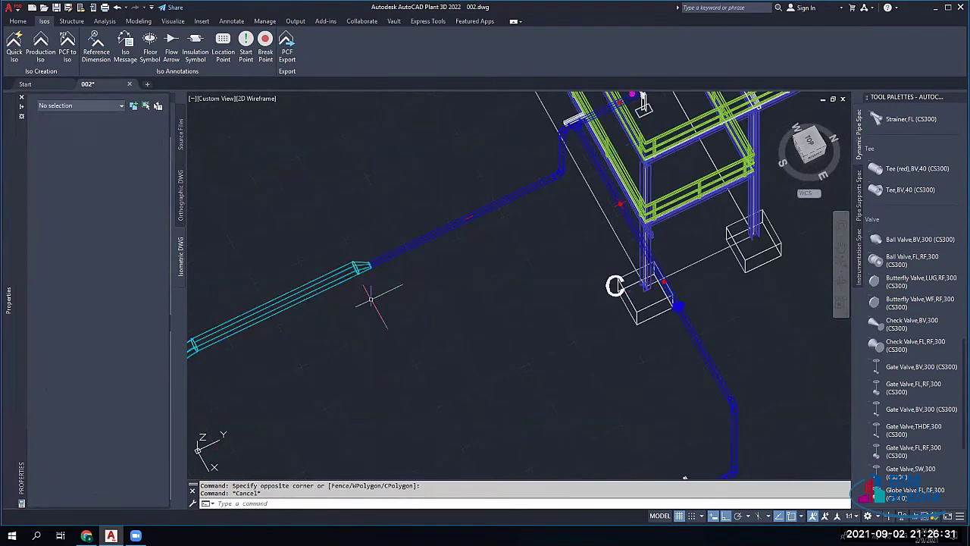
key("Escape")
Step: Set the insulation thickness of the straight blue pipe next to the cyan reducer to 25
scroll(442, 250, "up", 2)
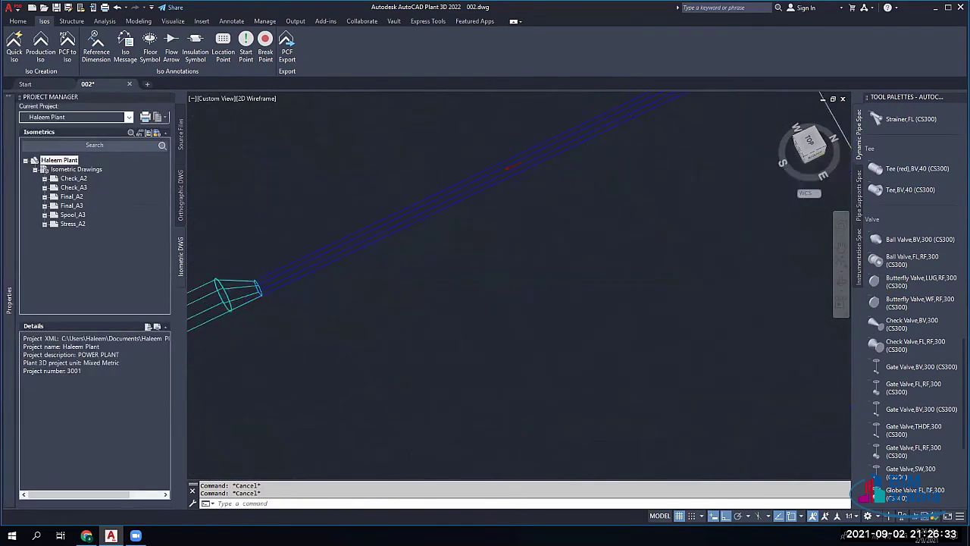
middle_click_drag(424, 255, 527, 298)
scroll(471, 264, "down", 2)
left_click(493, 232)
left_click(470, 305)
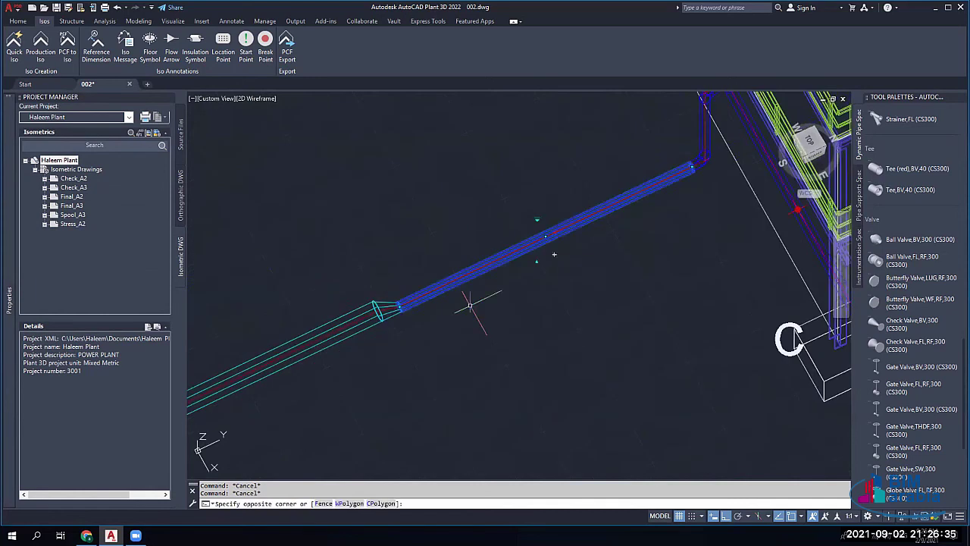
left_click(528, 84)
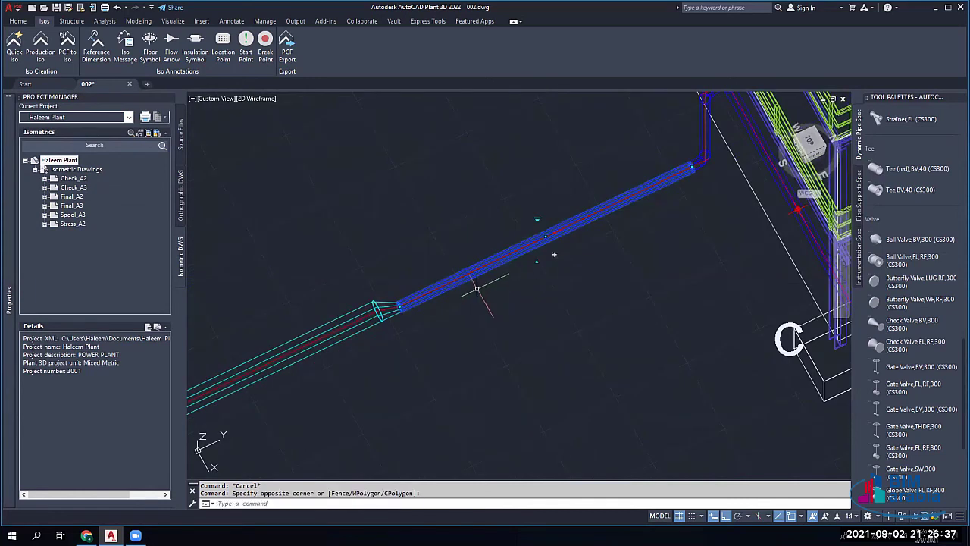
mouse_move(6, 298)
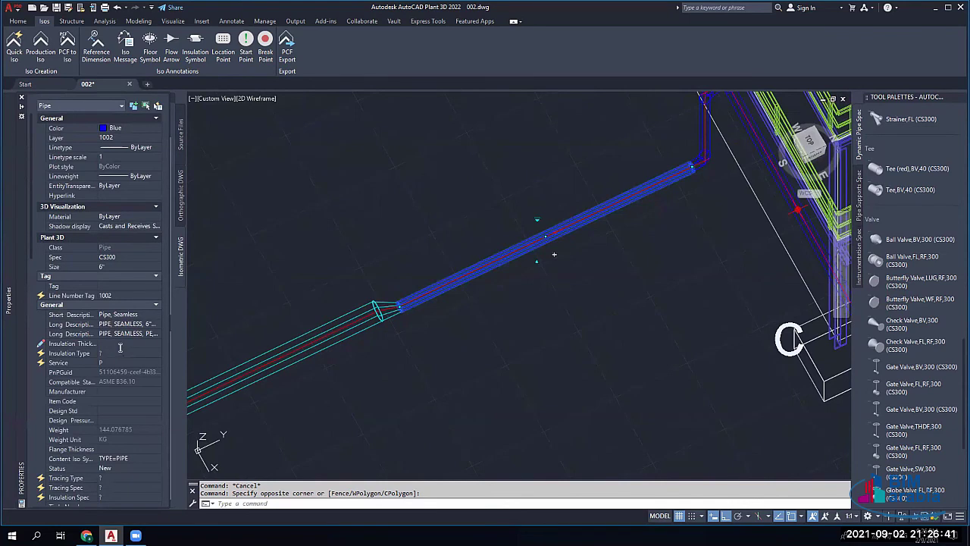
left_click(136, 344)
Step: Set the insulation type of the straight blue pipe to ROCKWALL and deselect the pipe
left_click(129, 354)
left_click(118, 354)
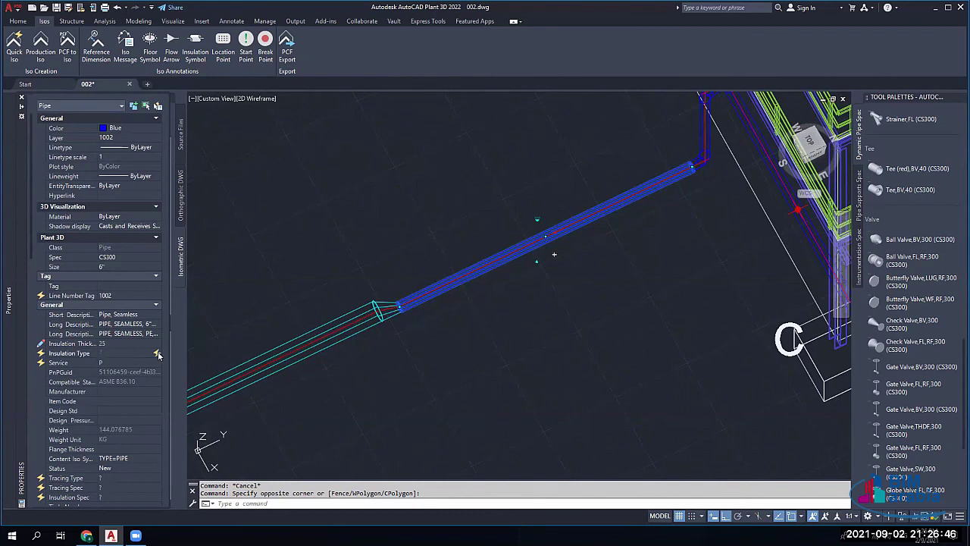
left_click(119, 352)
type("ROCKWALL")
left_click(115, 343)
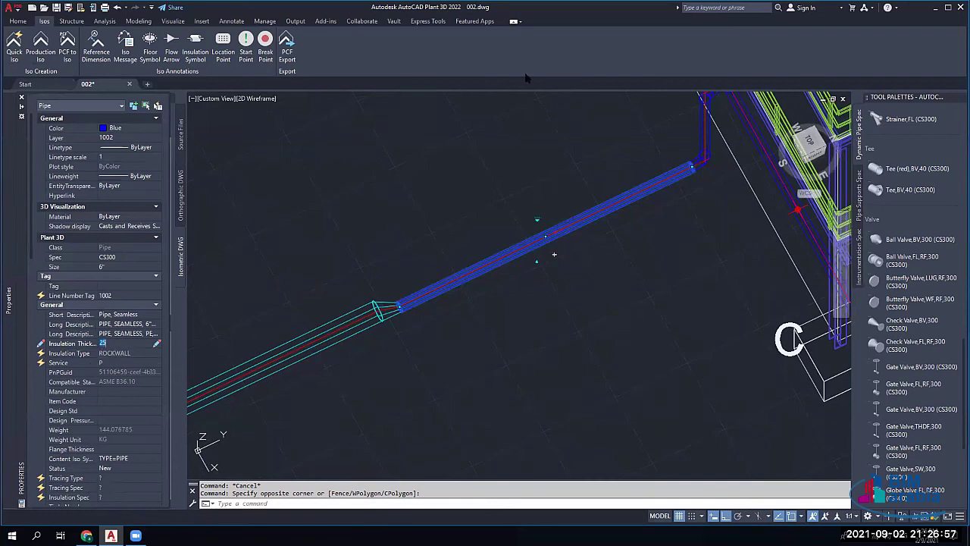
key("Escape")
key("Escape")
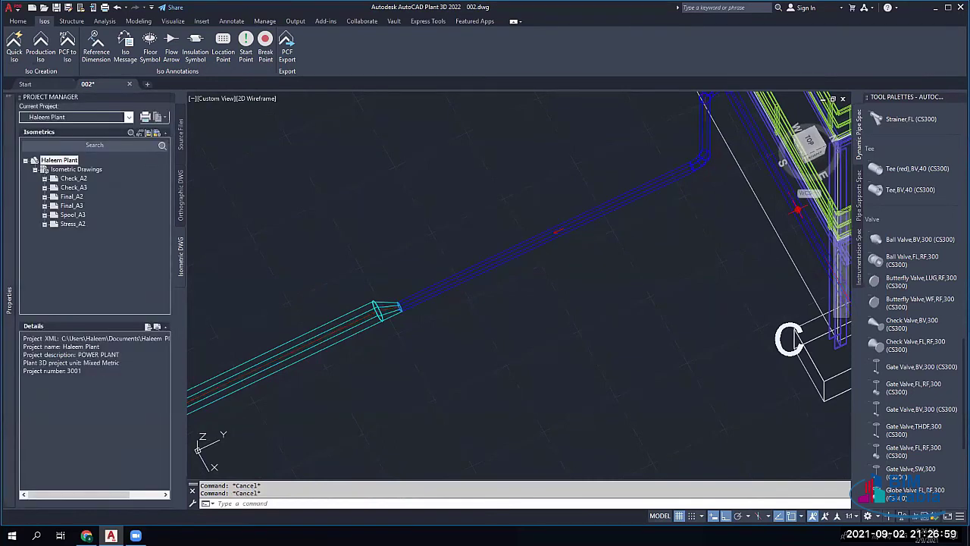
Step: Insert an insulation symbol on the straight blue pipe between the flow arrow and the cyan reducer
left_click(547, 209)
left_click(518, 269)
left_click(518, 269)
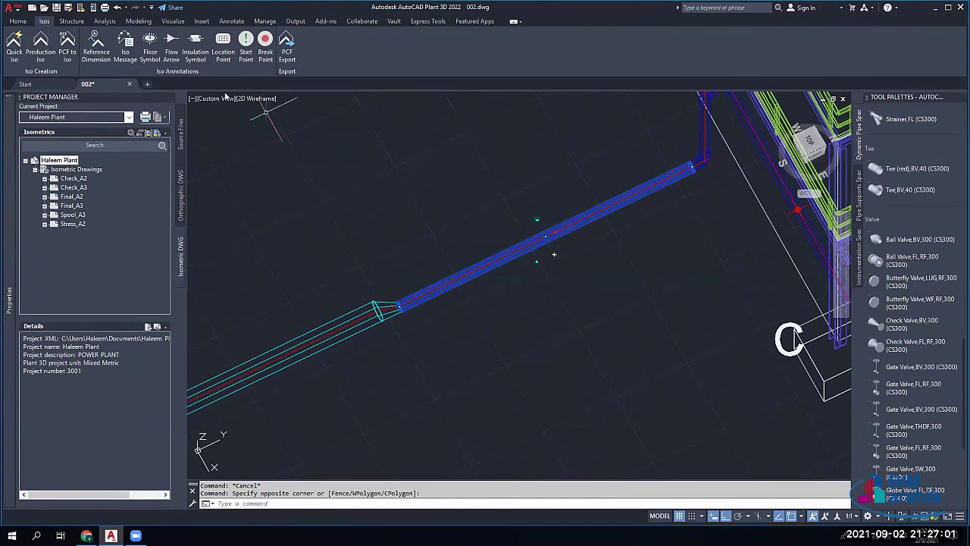
left_click(195, 42)
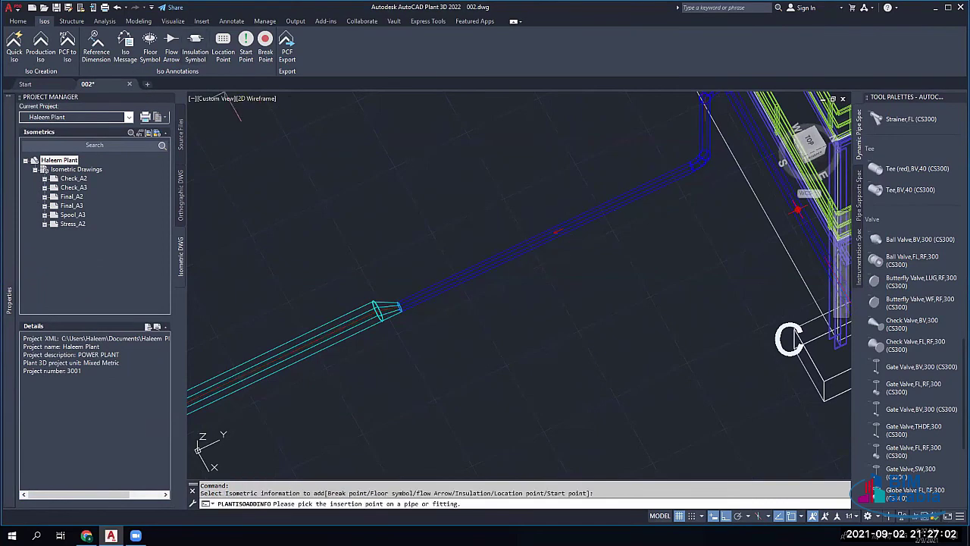
left_click(522, 246)
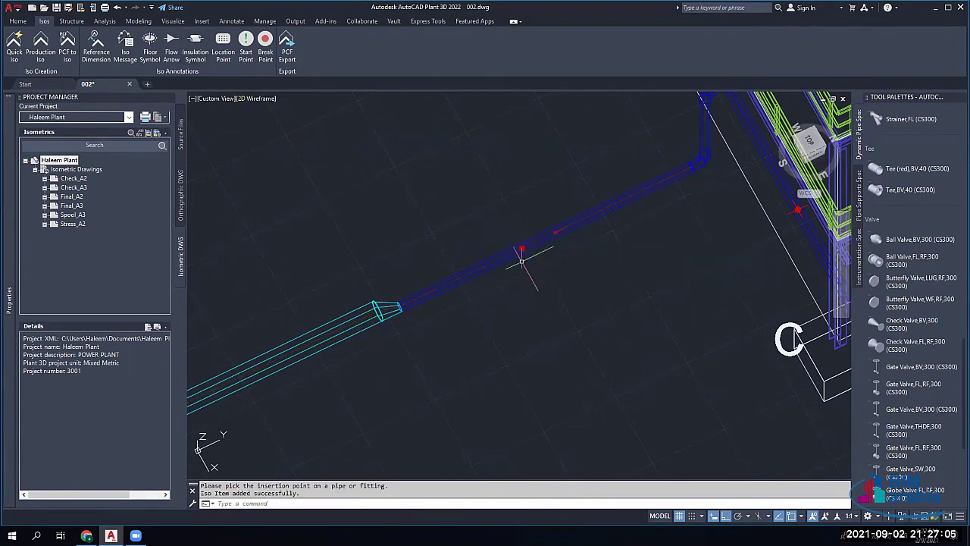
scroll(533, 245, "up", 3)
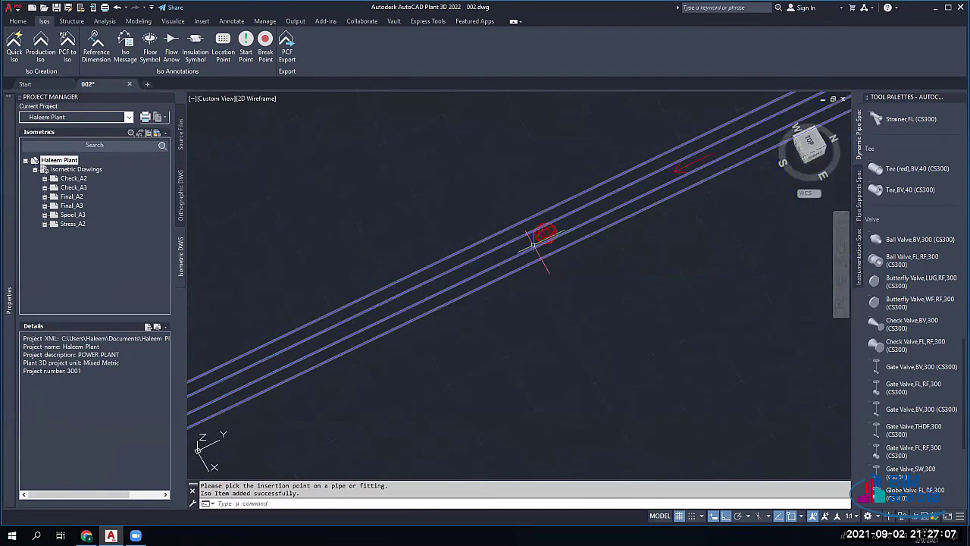
scroll(532, 245, "down", 2)
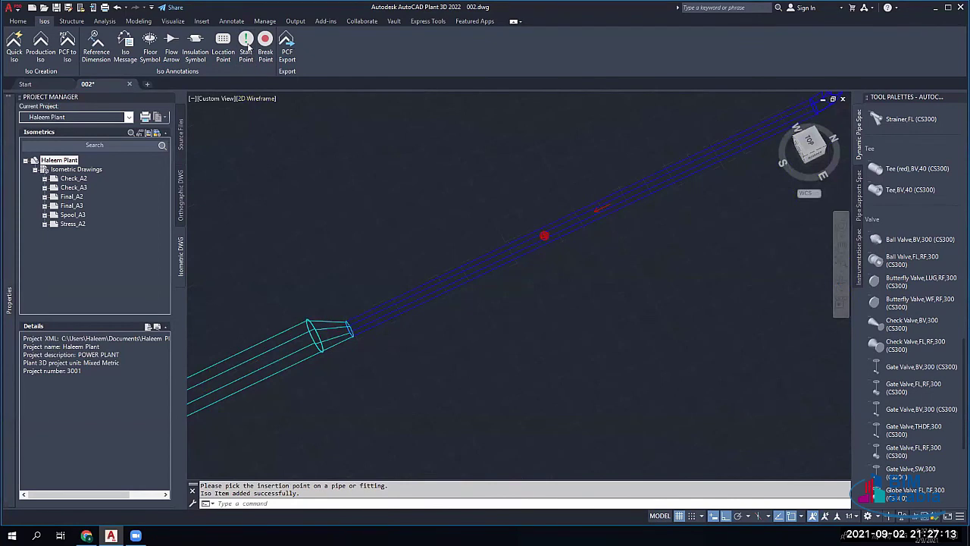
scroll(354, 174, "down", 1)
scroll(324, 215, "up", 3)
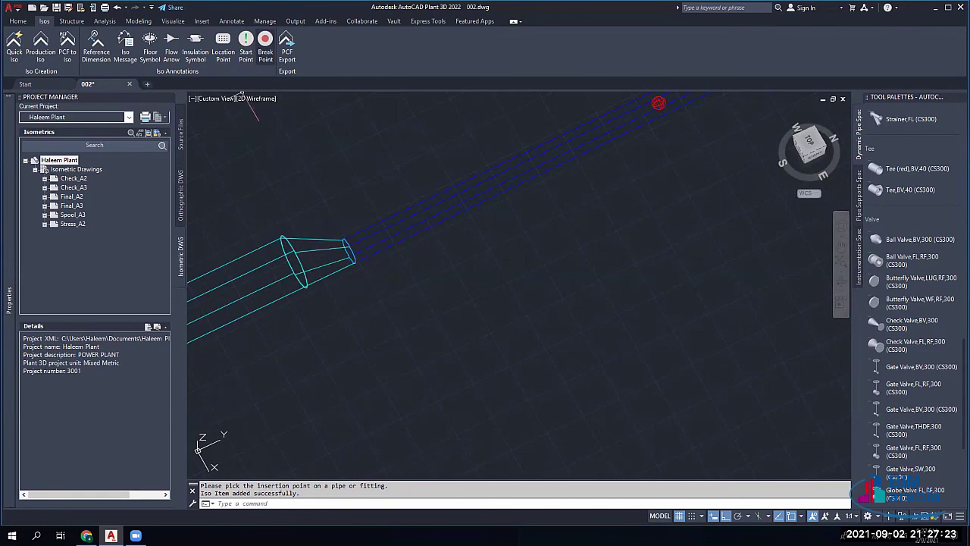
scroll(334, 241, "down", 5)
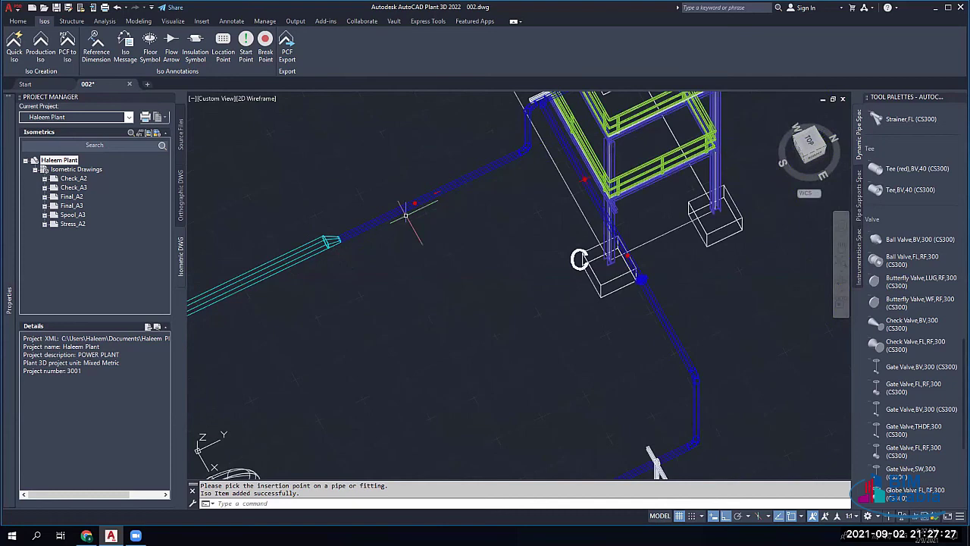
scroll(342, 238, "up", 4)
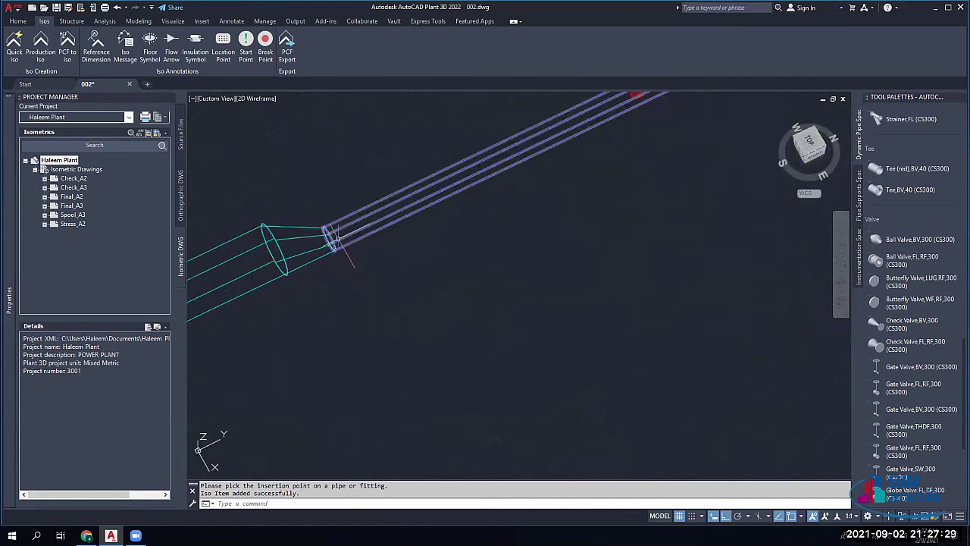
scroll(359, 238, "down", 4)
scroll(360, 237, "down", 5)
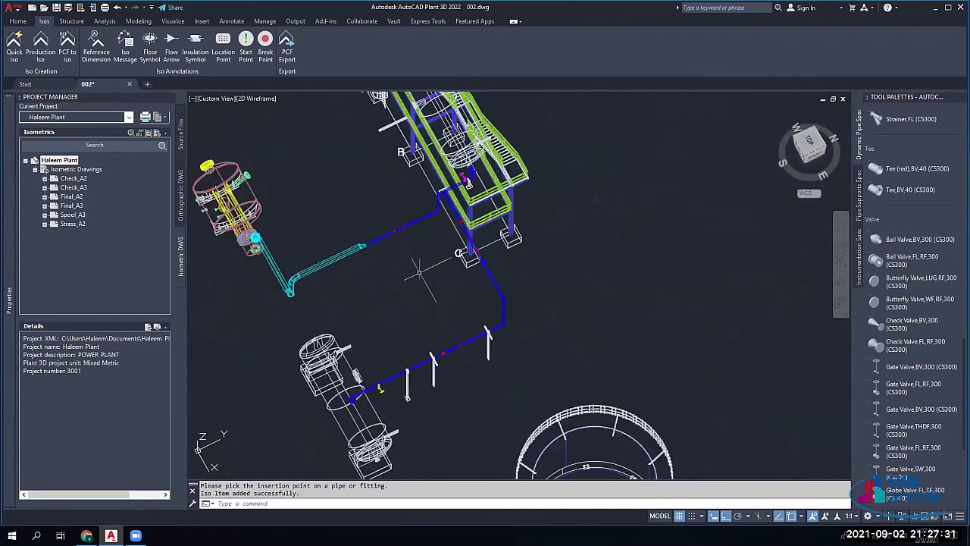
scroll(325, 258, "up", 5)
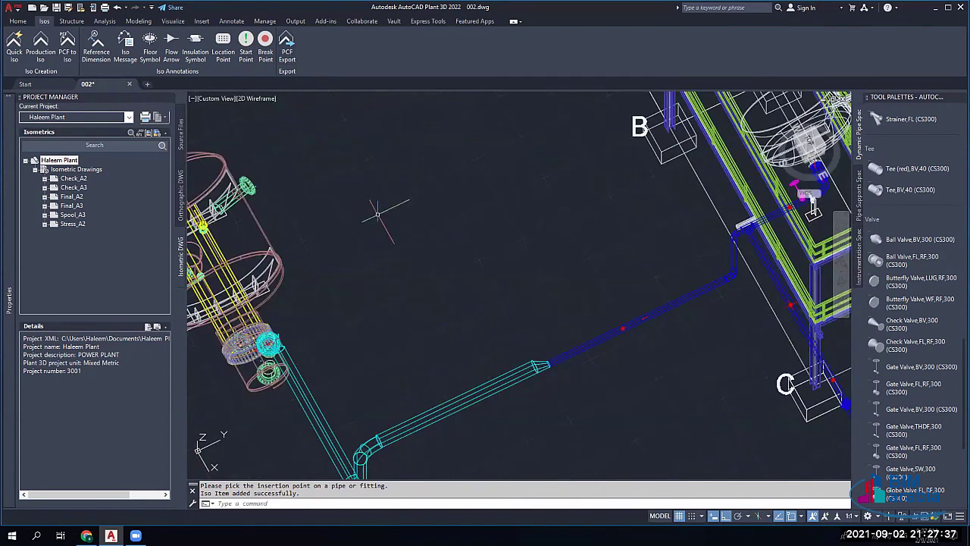
key("Escape")
key("Escape")
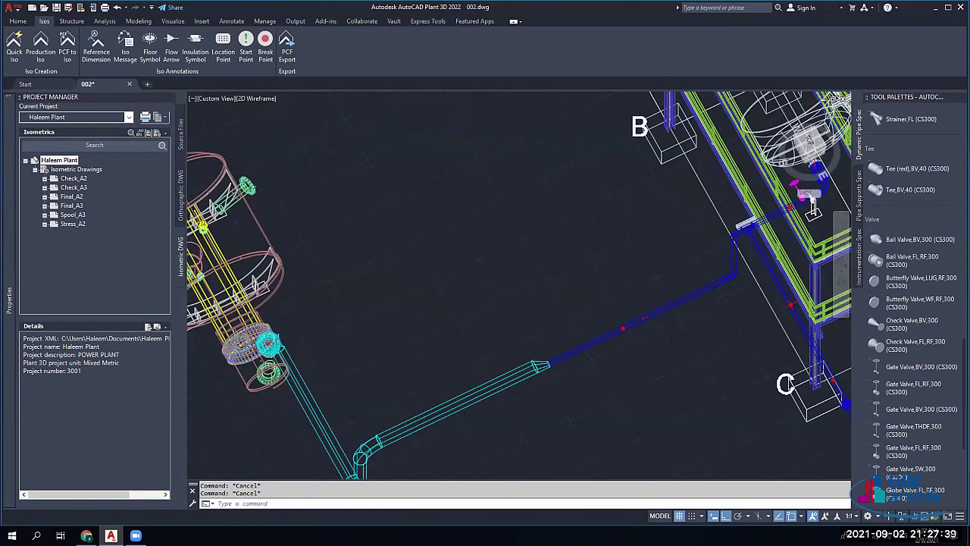
scroll(537, 344, "down", 5)
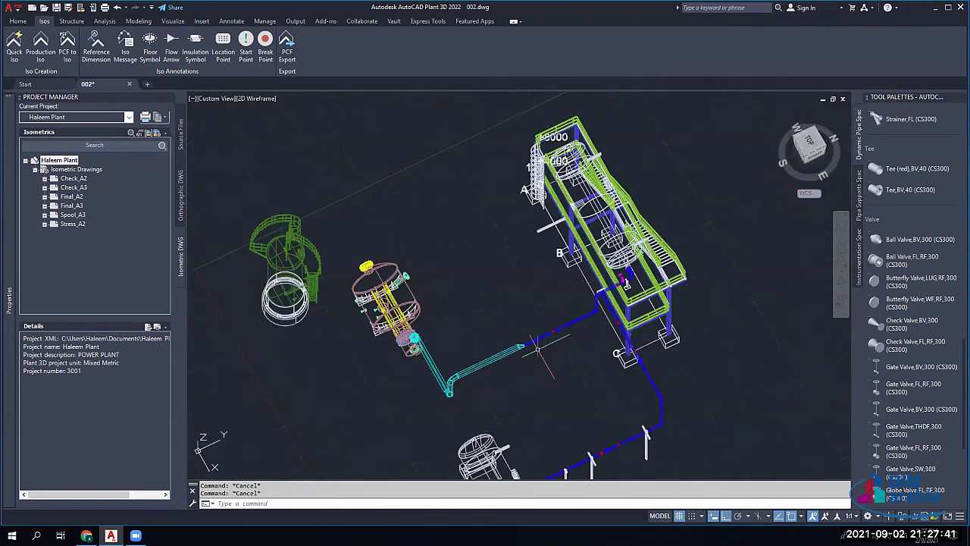
Step: Extend the selection from the cyan pipe to its entire line number and export line 1002 as a PCF file to the Haleem Plant folder
mouse_move(537, 344)
middle_mouse_down()
mouse_move(513, 275)
mouse_move(687, 269)
middle_mouse_up()
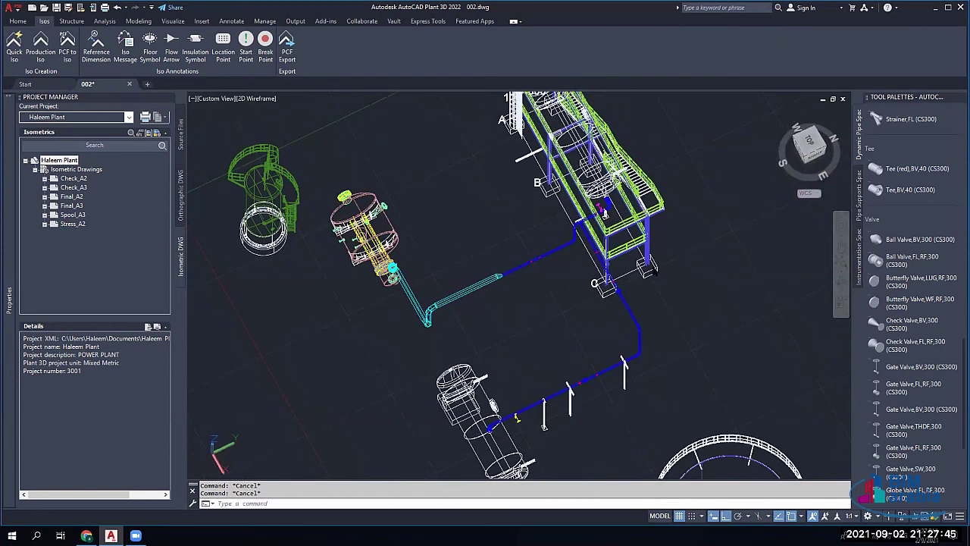
scroll(491, 282, "up", 3)
left_click(485, 277)
right_click(497, 282)
mouse_move(558, 241)
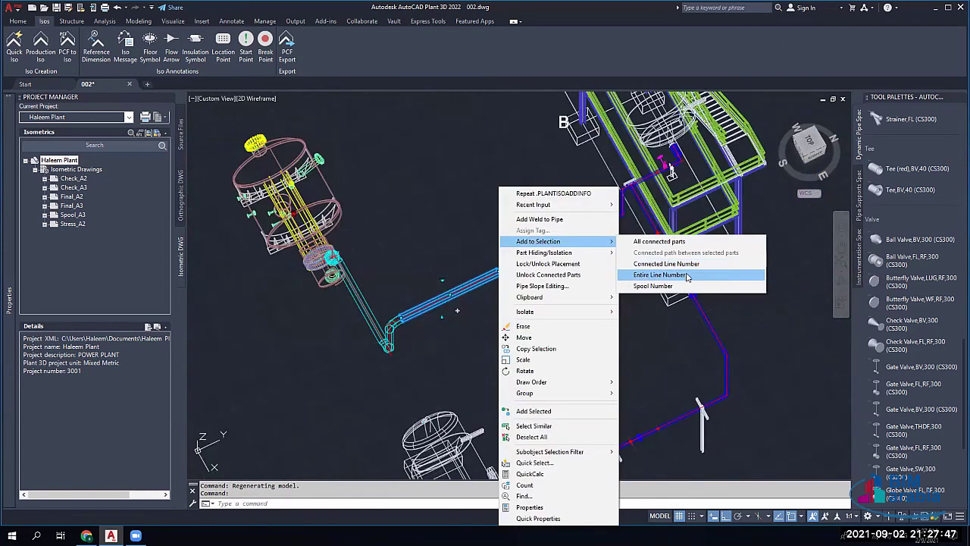
left_click(659, 275)
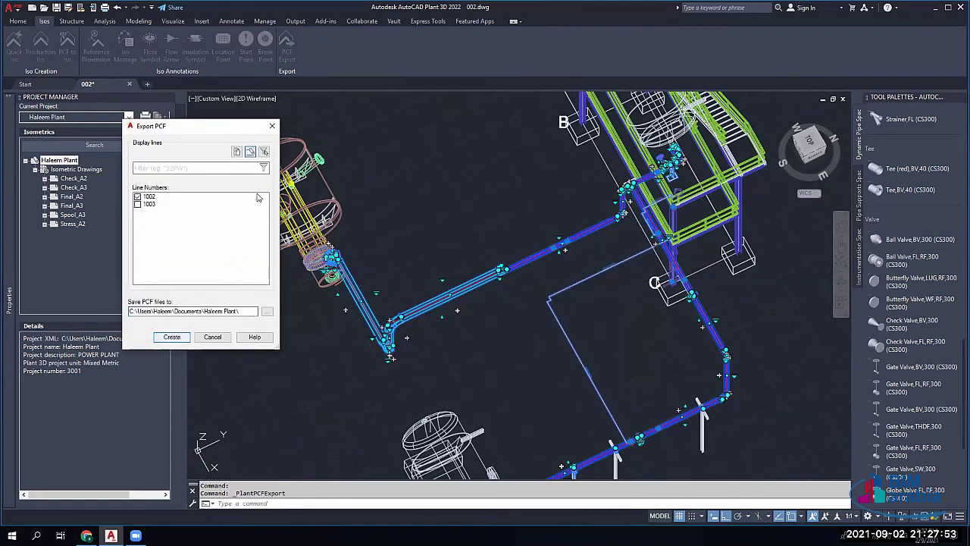
left_click(172, 336)
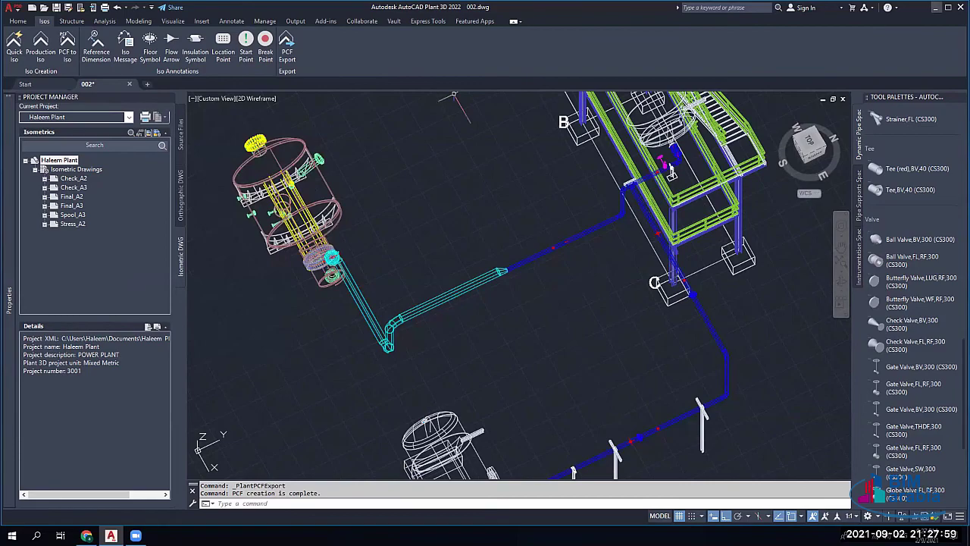
Step: Export line 1002 again as a PCF file, saving it to the Desktop
left_click(937, 7)
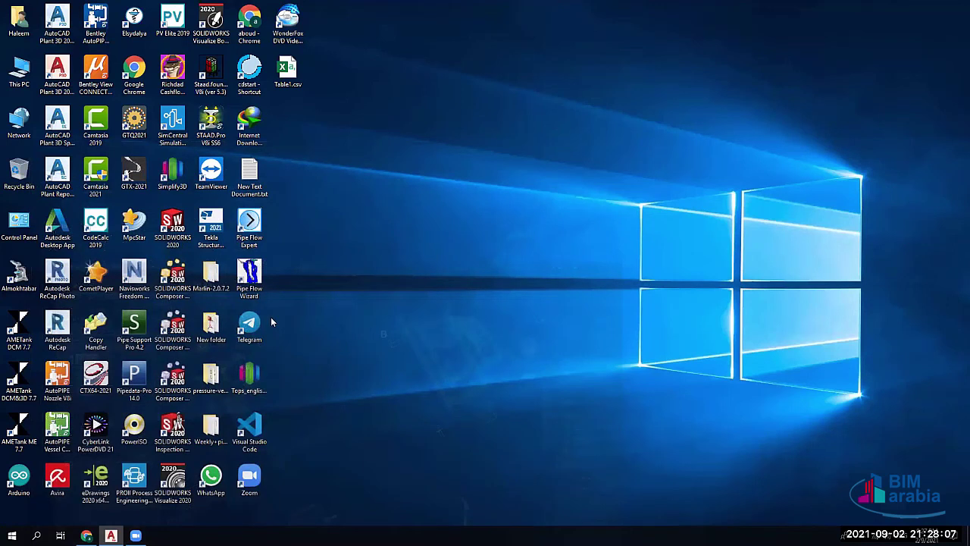
key("super+d")
left_click(68, 216)
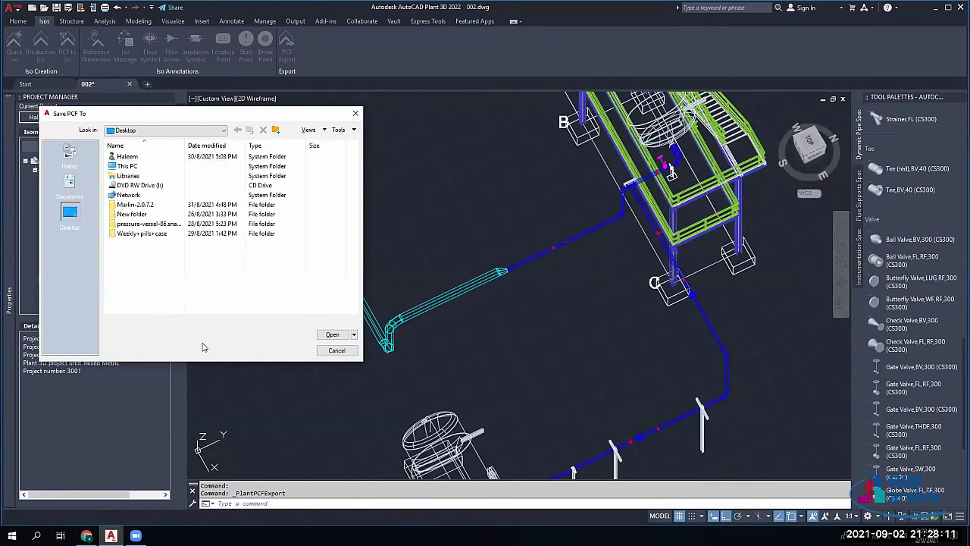
key("Return")
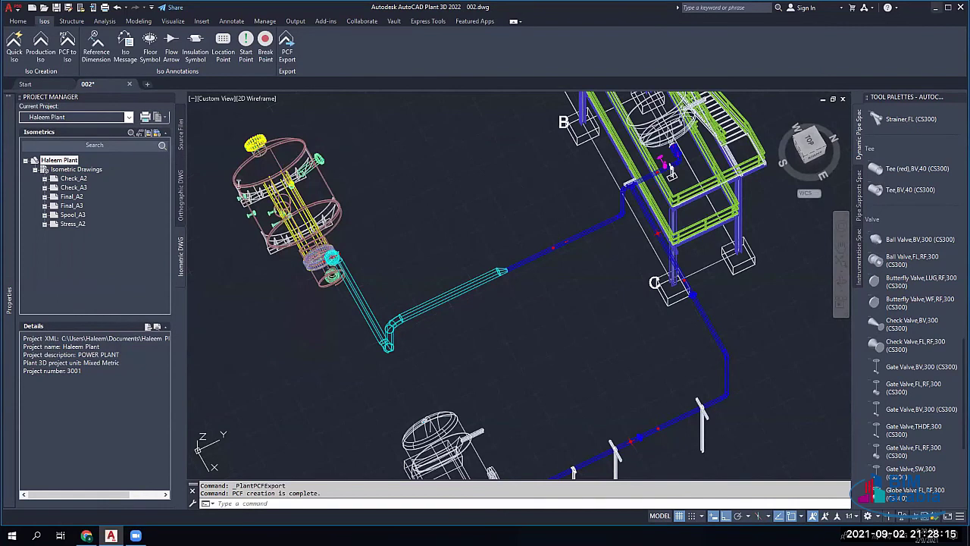
Step: Open 1002.pcf from the desktop, examine its valve, bolt and gasket entries, close it and return to AutoCAD Plant 3D
key("super+d")
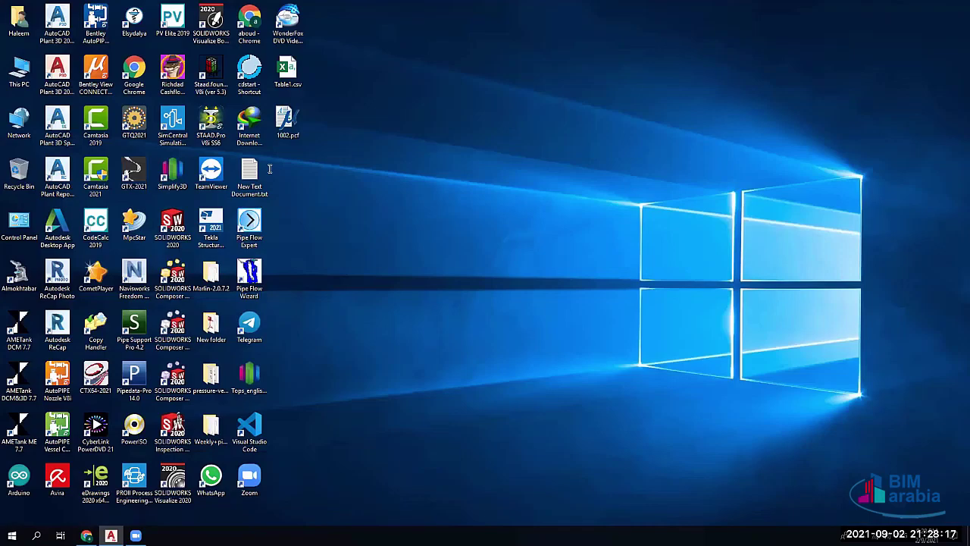
double_click(287, 121)
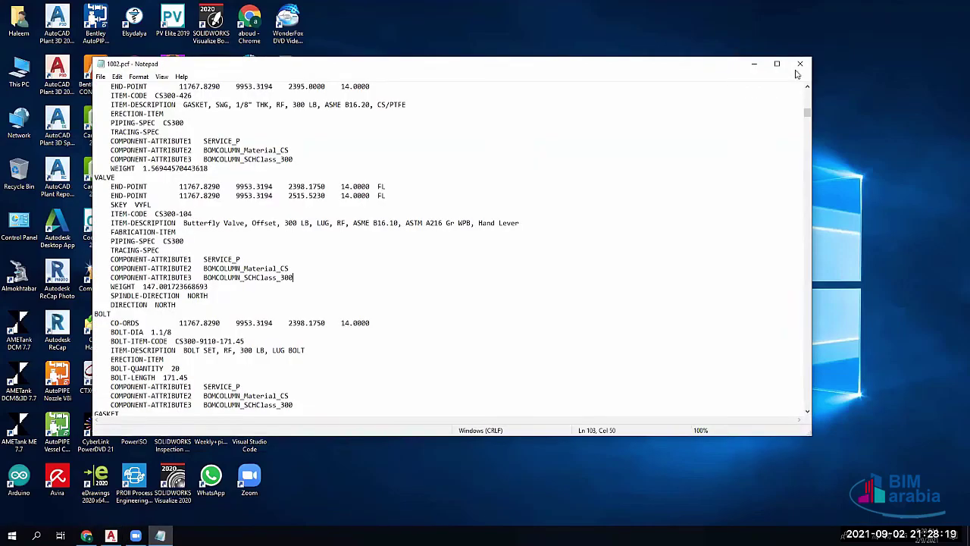
left_click(387, 277)
key("alt+F4")
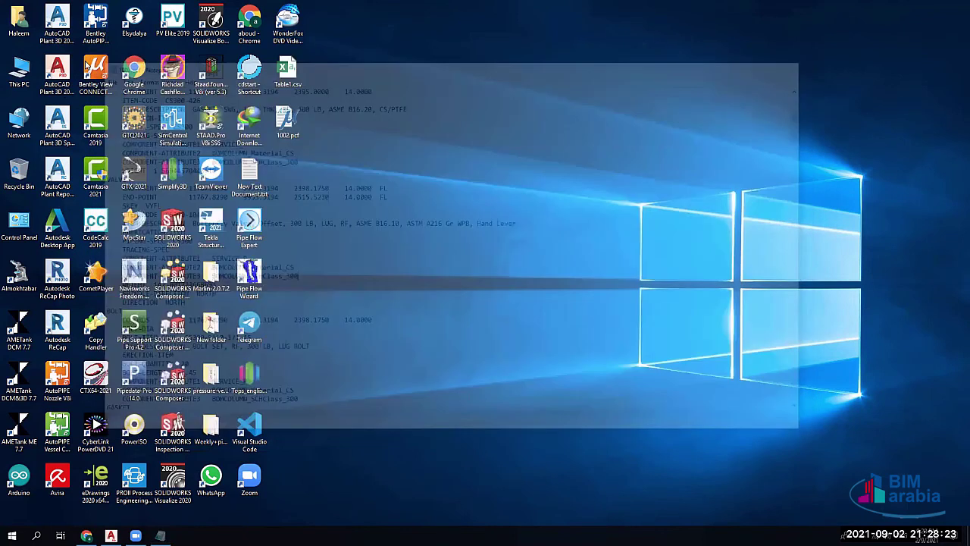
key("alt+Tab")
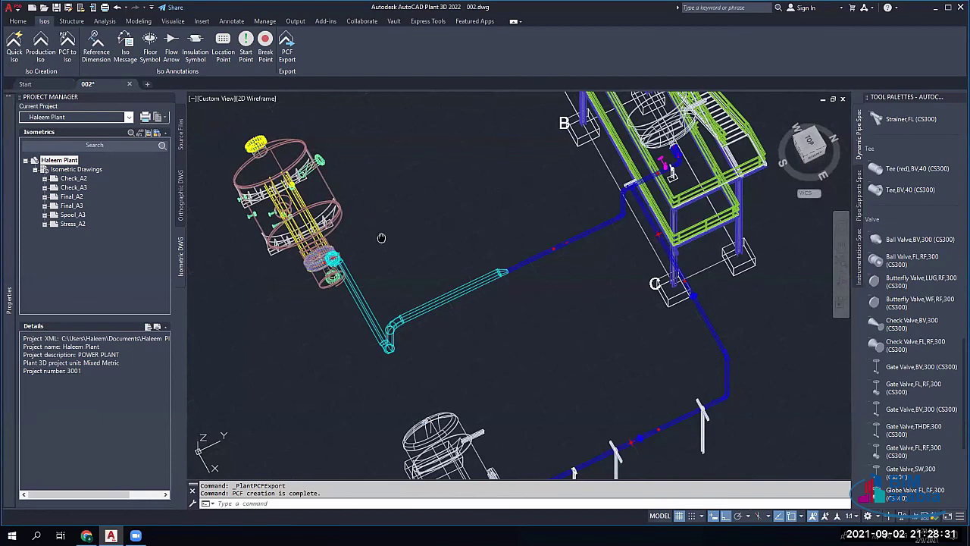
Step: Start a Production Iso, compare the display options for the line list, and set it to show all line numbers
middle_click_drag(381, 238, 397, 223)
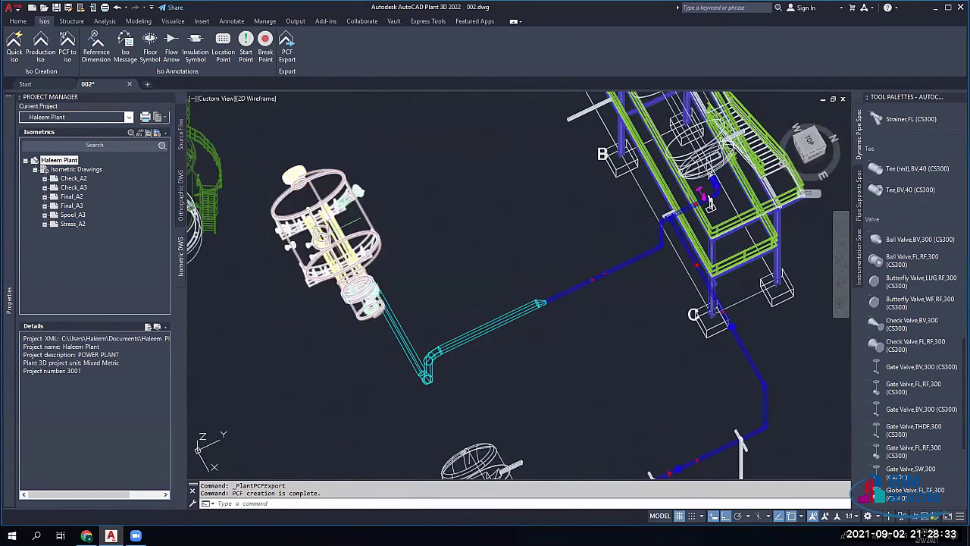
middle_click_drag(710, 198, 48, 57, "shift")
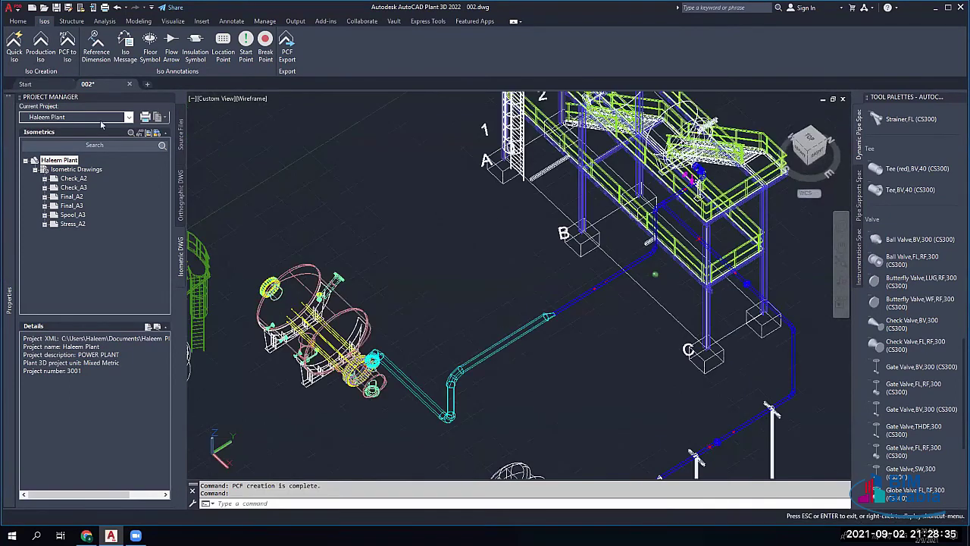
middle_click_drag(168, 87, 169, 47, "shift")
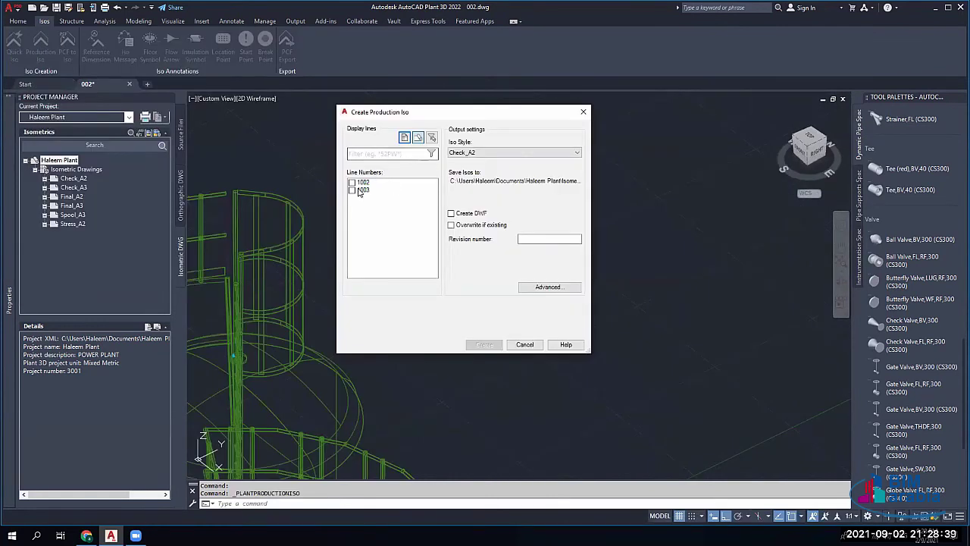
left_click(417, 141)
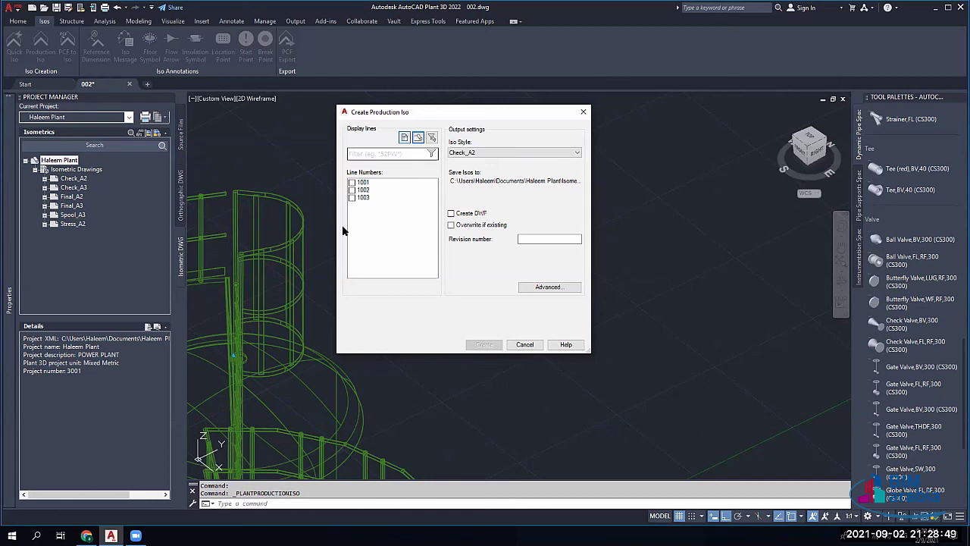
left_click(404, 138)
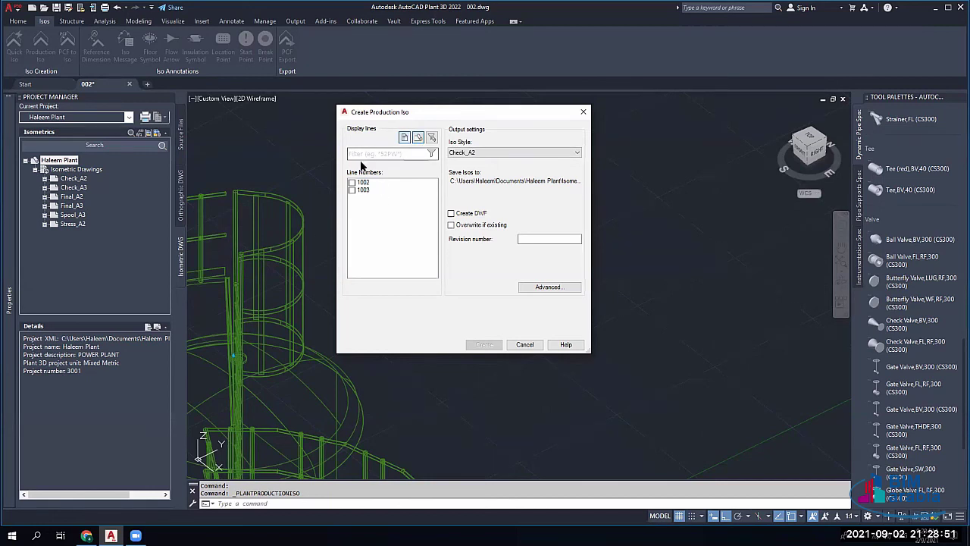
left_click(431, 141)
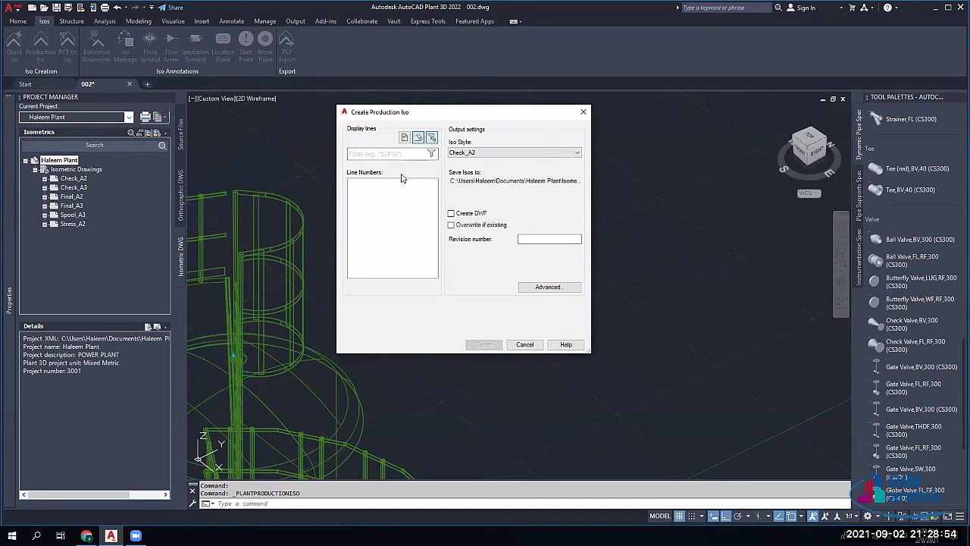
left_click(404, 137)
Step: Try filtering the line numbers by 1002 and clear the filter again
left_click(403, 153)
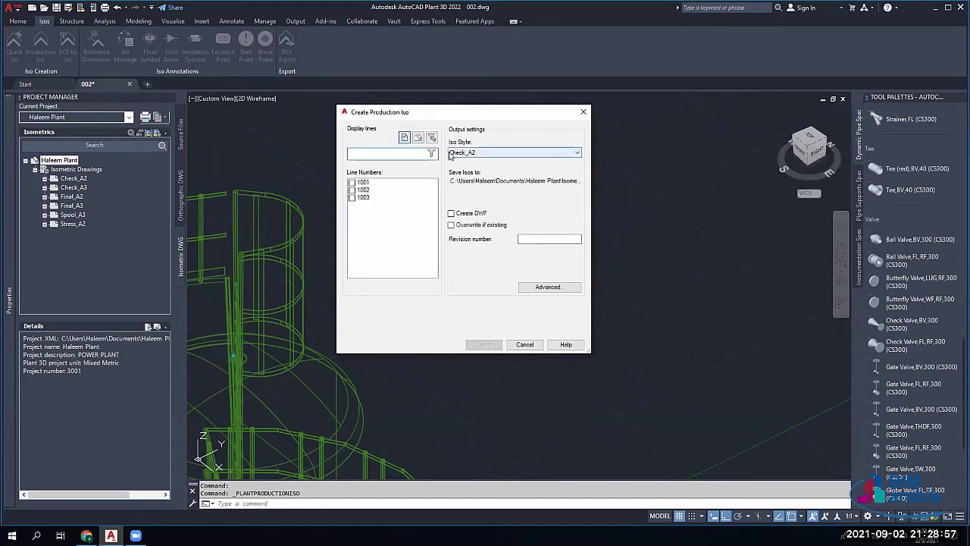
type("1102")
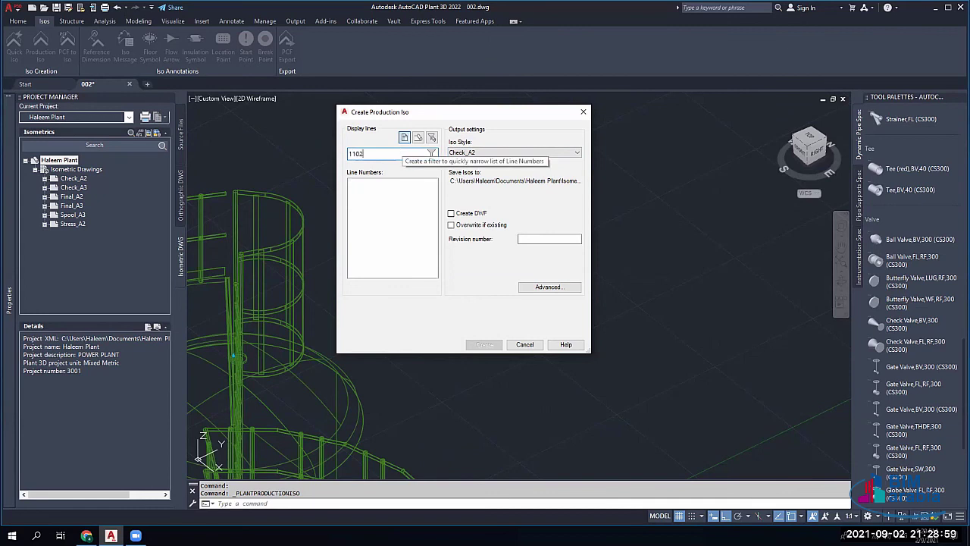
double_click(403, 153)
type("1002")
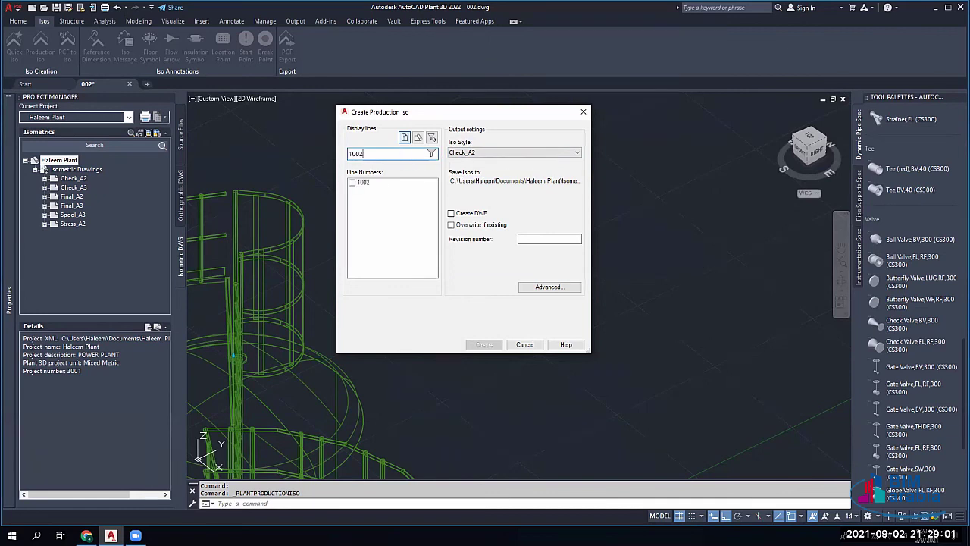
left_click_drag(387, 155, 312, 160)
key("BackSpace")
Step: Include line 1002 in the production iso, review the iso styles and choose Check_A2
left_click(352, 190)
left_click(493, 154)
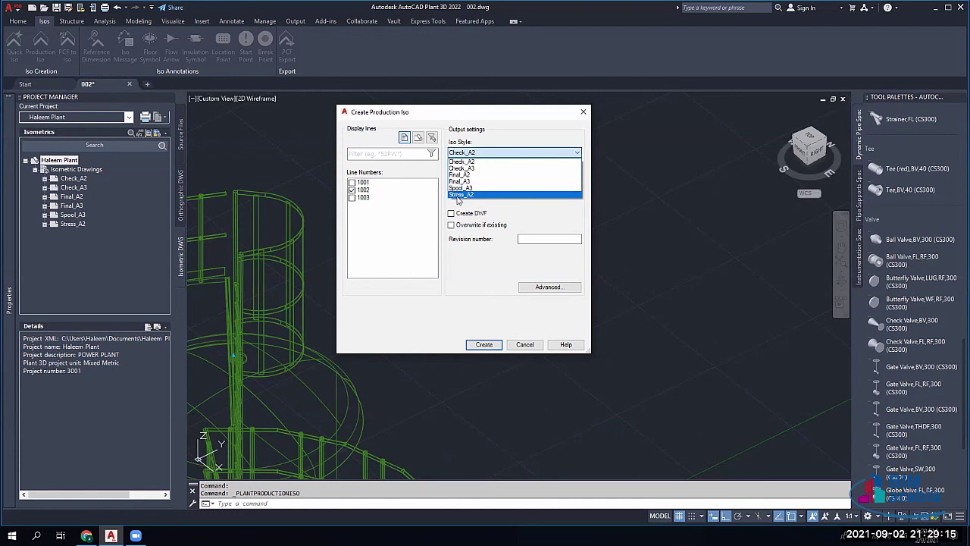
left_click(477, 132)
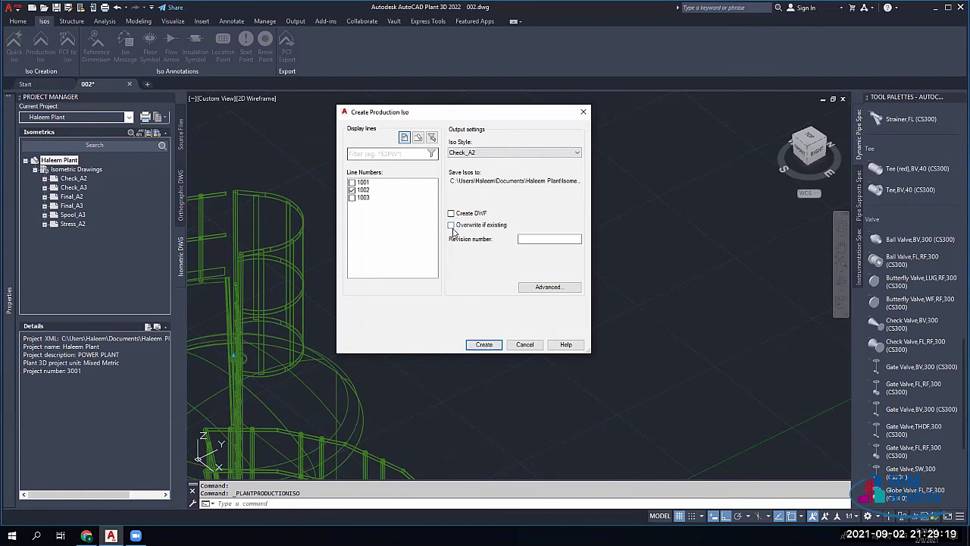
left_click(487, 154)
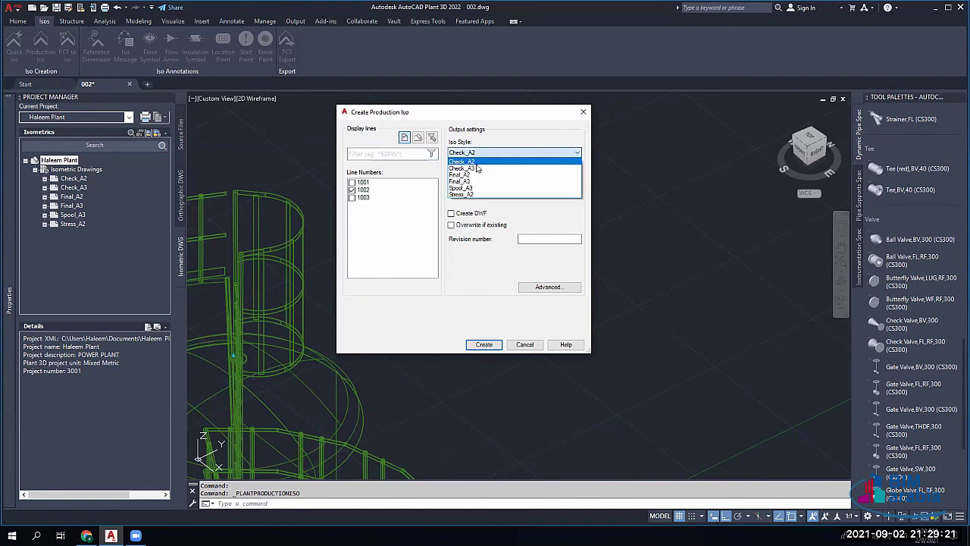
left_click(477, 161)
left_click(477, 154)
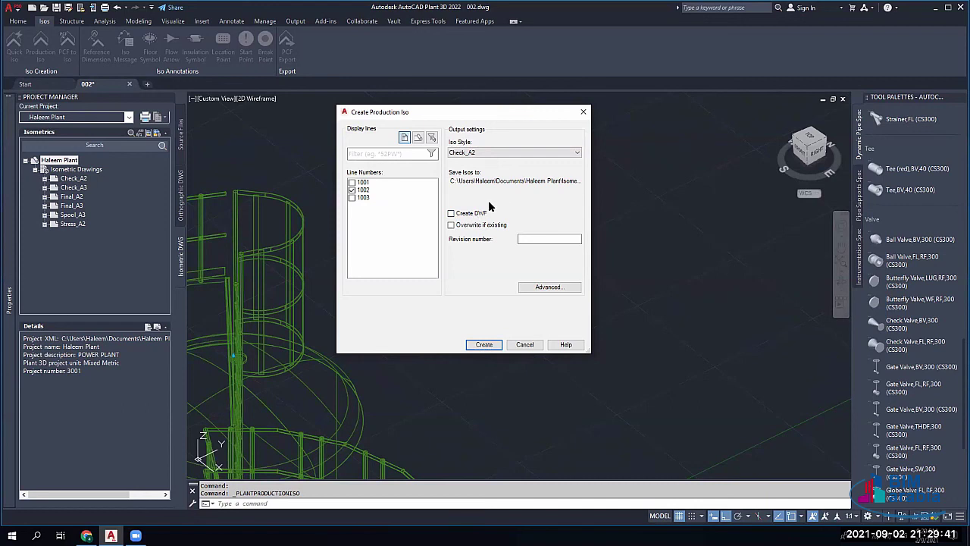
Step: Enable overwriting of existing isos and set the revision number to 01
left_click(451, 225)
left_click(547, 240)
type("01")
Step: In the advanced iso creation options, enable exporting the BOM table in Excel (.xlsx) format
left_click(558, 289)
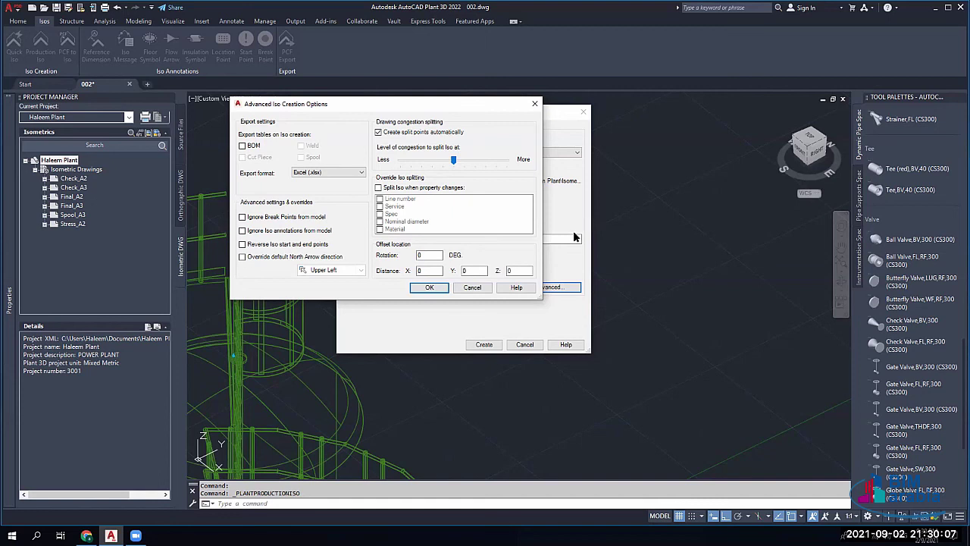
left_click(243, 145)
left_click(334, 173)
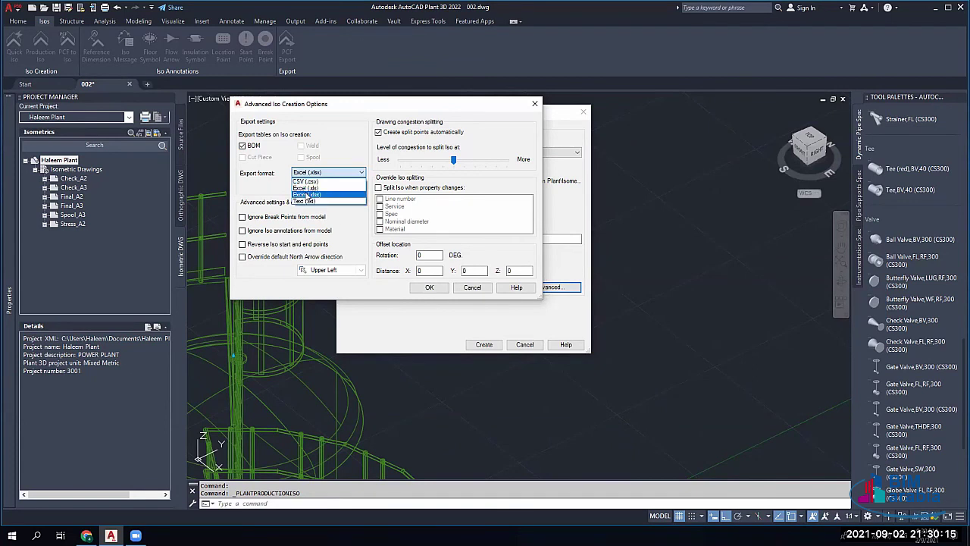
left_click(306, 194)
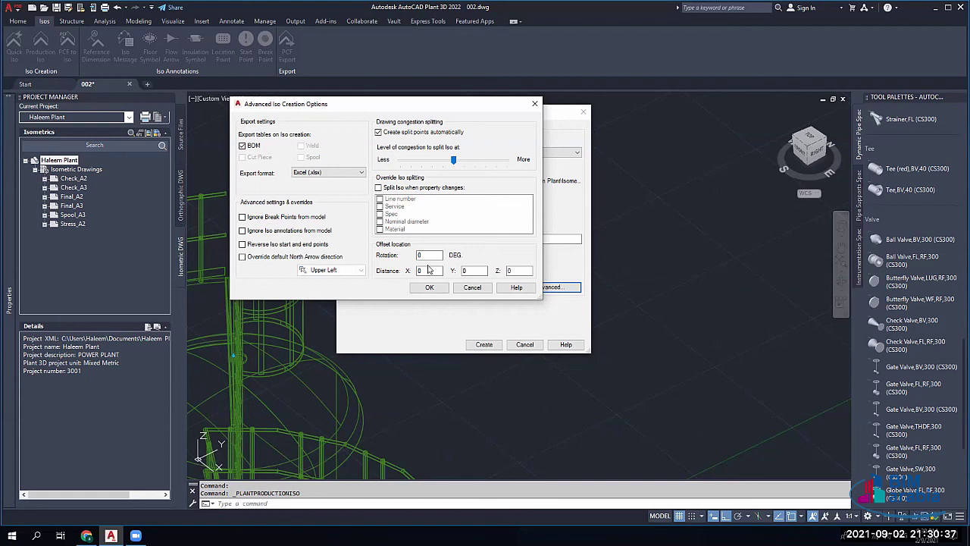
Step: Try the options for ignoring break points and reversing the iso start and end points, and switch both off again
left_click(273, 219)
left_click(289, 220)
left_click(268, 250)
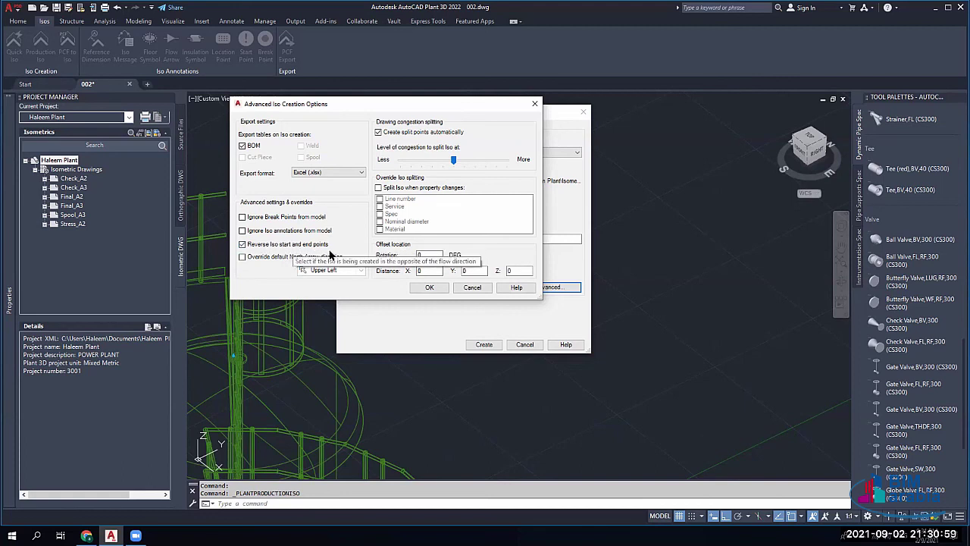
left_click(285, 247)
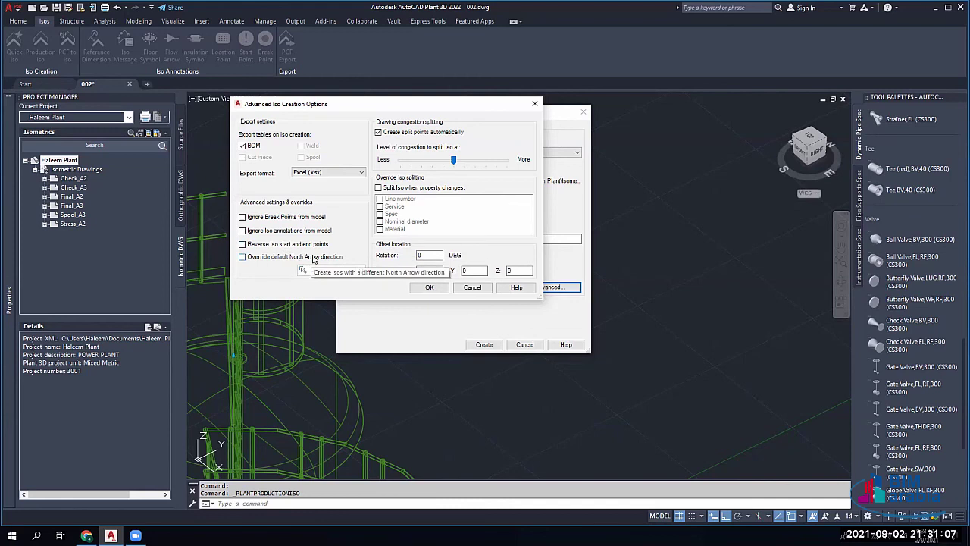
Step: Try overriding the default North Arrow direction, review the direction choices, switch the override off and cancel the production iso
left_click(271, 258)
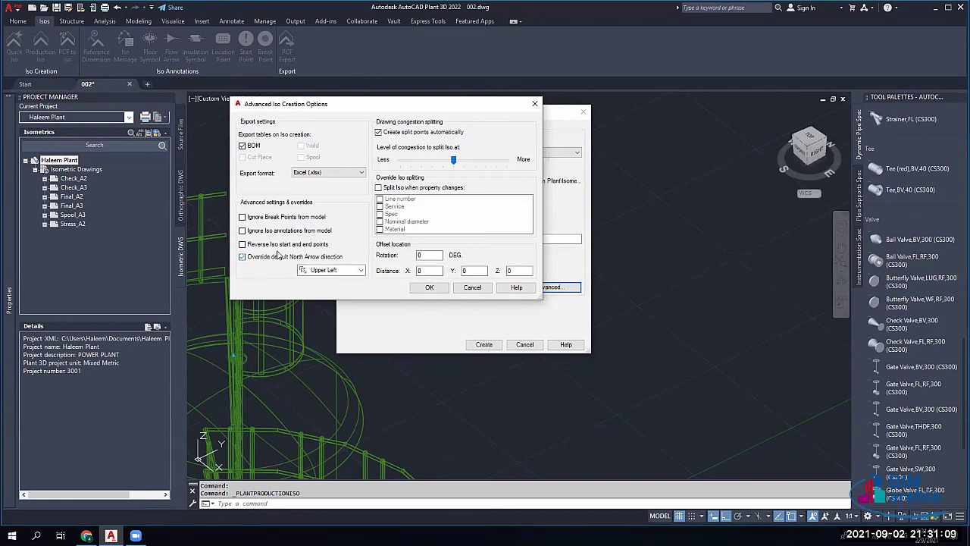
left_click(285, 258)
left_click(286, 257)
left_click(330, 270)
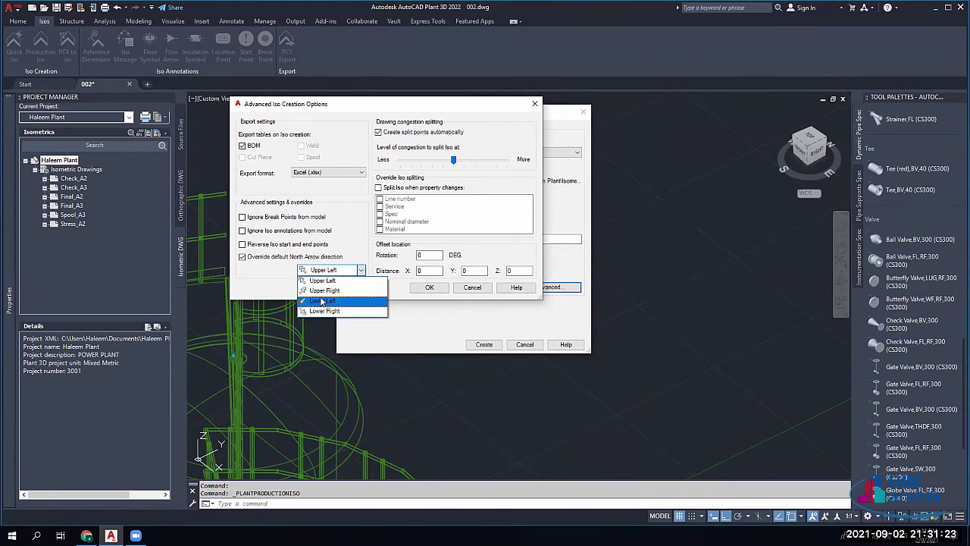
left_click(289, 268)
left_click(307, 258)
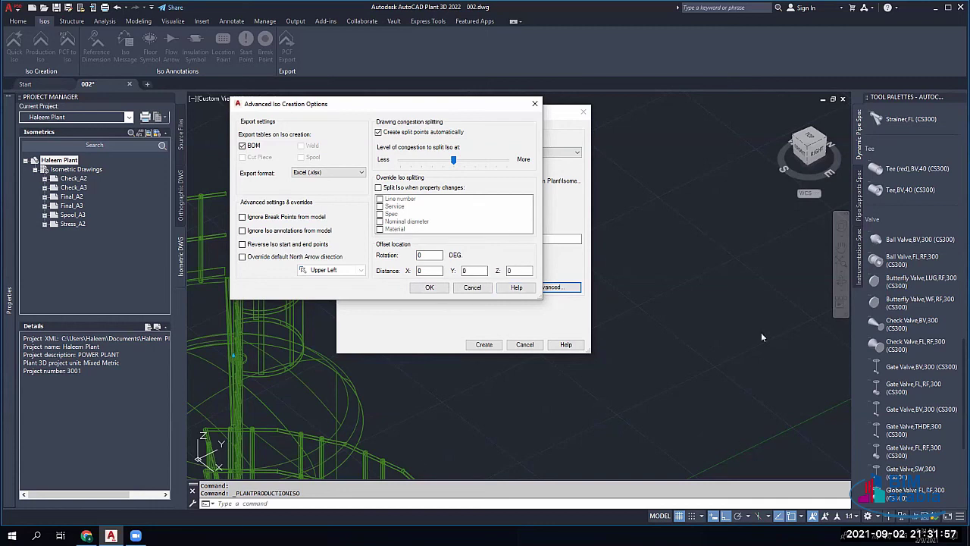
left_click(472, 287)
left_click(526, 345)
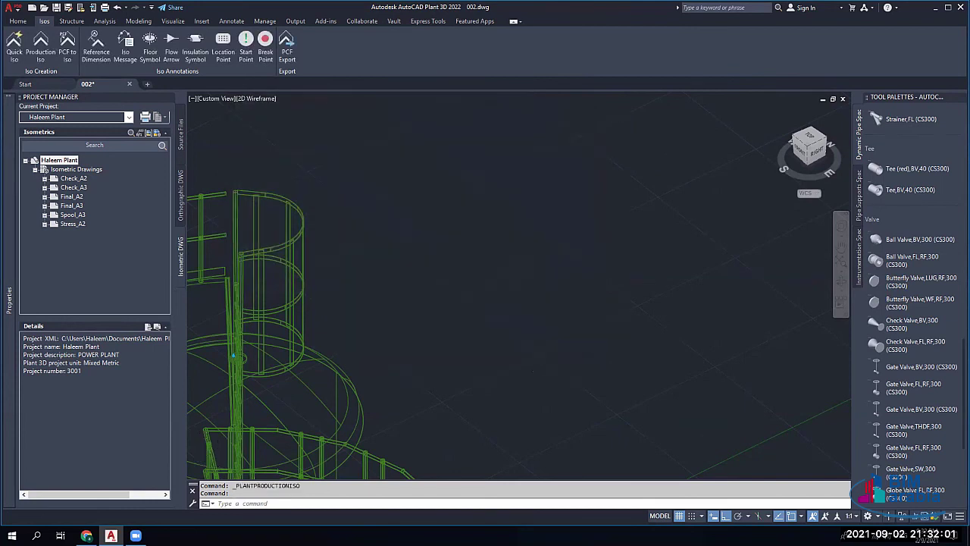
Step: Examine the coordinate system origin in the model, beside the vertical vessel with the ladder
scroll(537, 384, "down", 5)
middle_click_drag(537, 384, 493, 219)
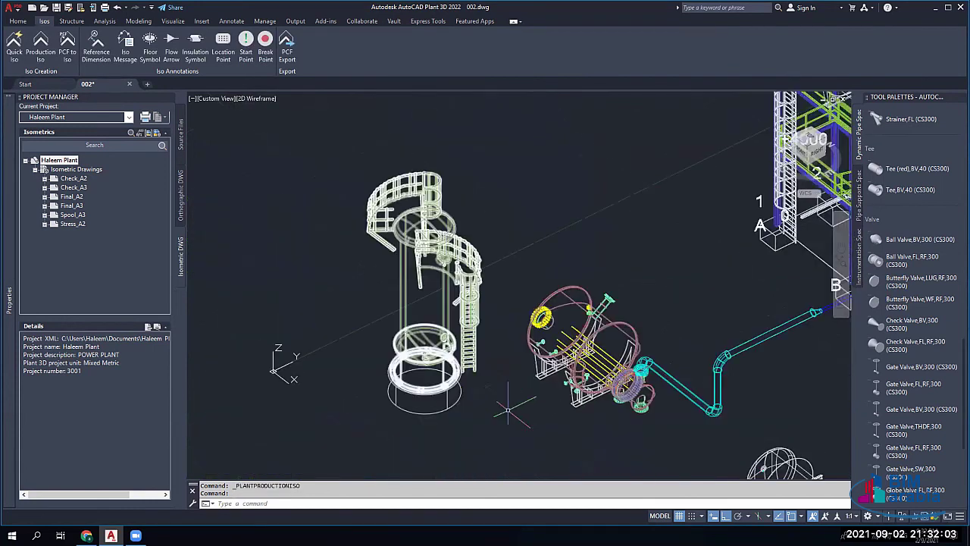
middle_click_drag(420, 442, 384, 333)
scroll(316, 253, "up", 5)
left_click(317, 253)
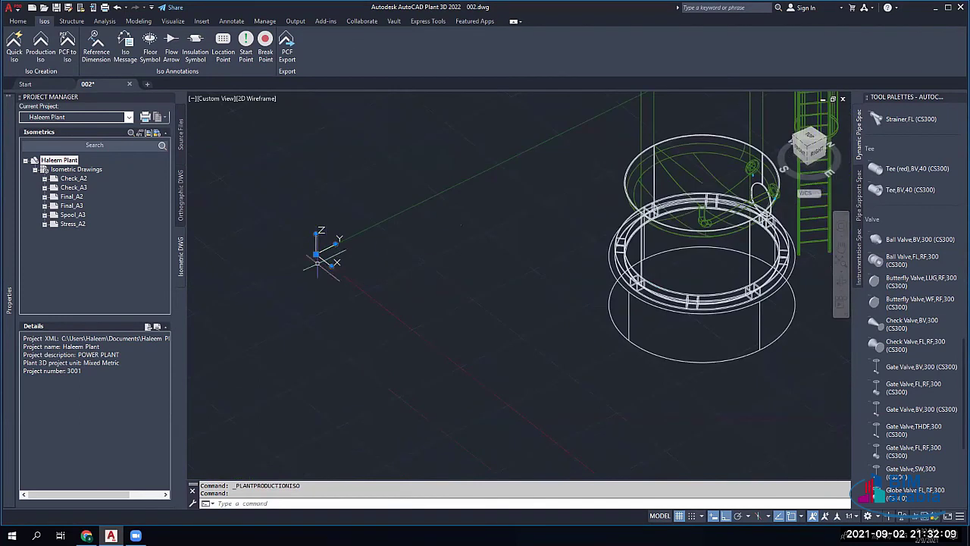
left_click(313, 253)
Step: Start a new production iso and review the offset distance and rotation fields in its advanced options
left_click(40, 44)
left_click(548, 287)
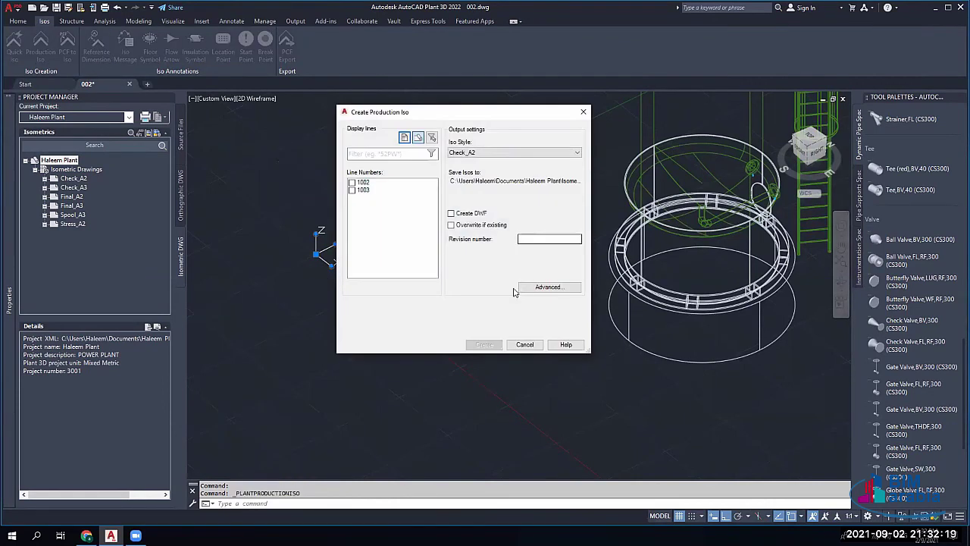
double_click(473, 270)
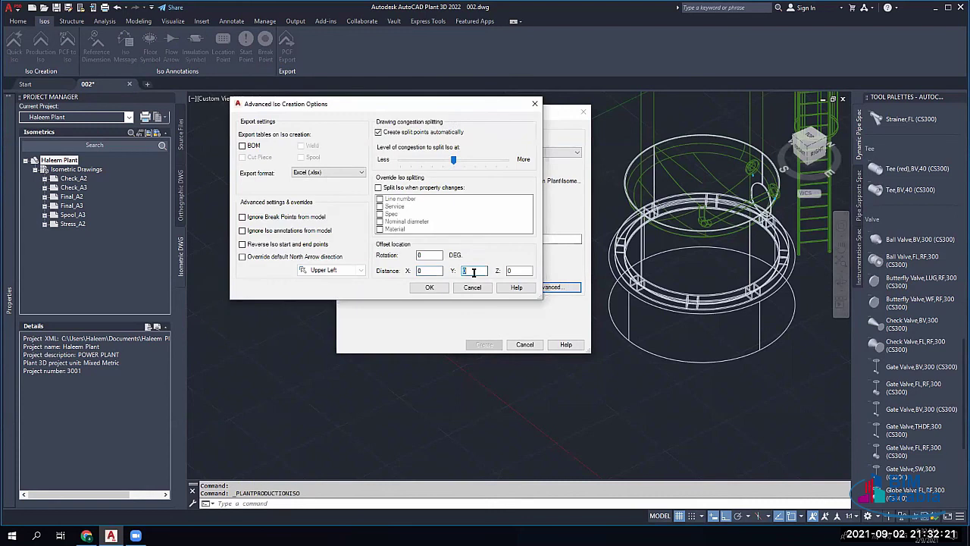
double_click(522, 271)
double_click(469, 270)
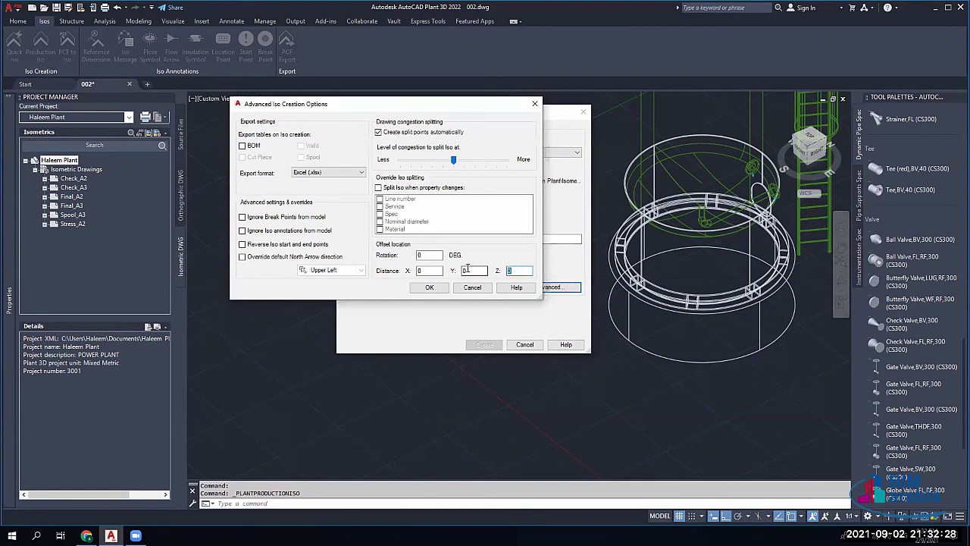
double_click(416, 271)
key("Tab")
key("Tab")
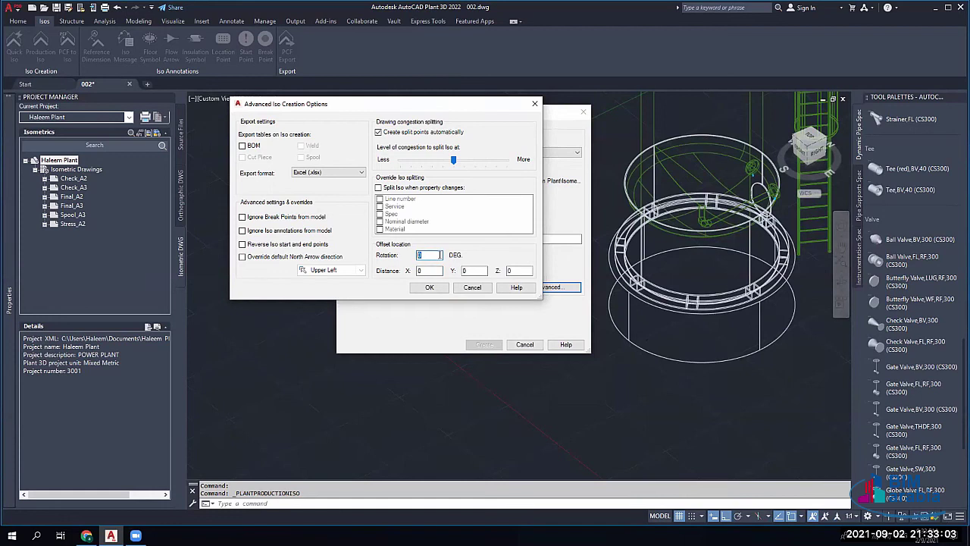
double_click(420, 255)
double_click(423, 255)
Step: Try several congestion levels for splitting isos and the split-on-property-change option, and cancel the advanced options and production iso
left_click_drag(468, 162, 511, 166)
left_click(407, 161)
left_click_drag(397, 164, 459, 161)
left_click(385, 132)
left_click(486, 164)
left_click_drag(484, 164, 475, 164)
left_click(422, 188)
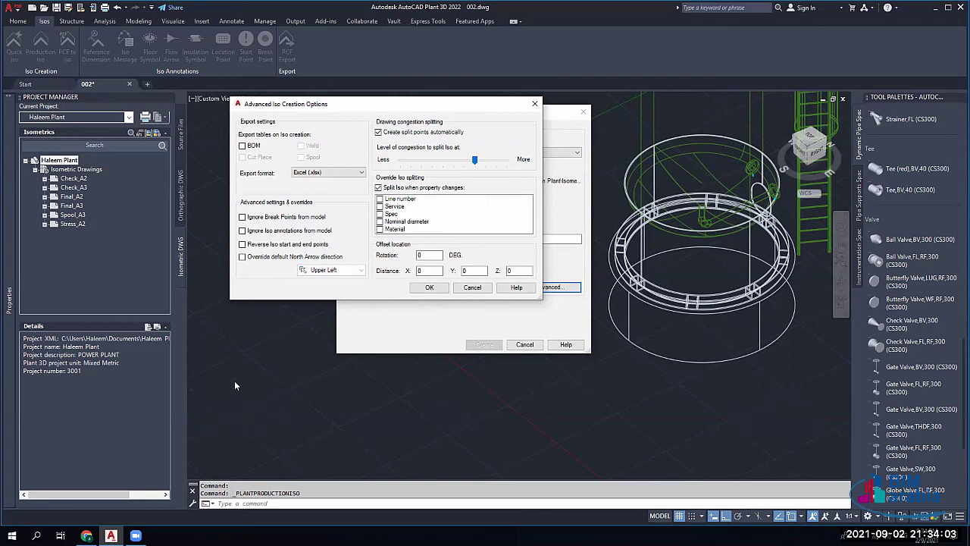
left_click(535, 103)
key("Escape")
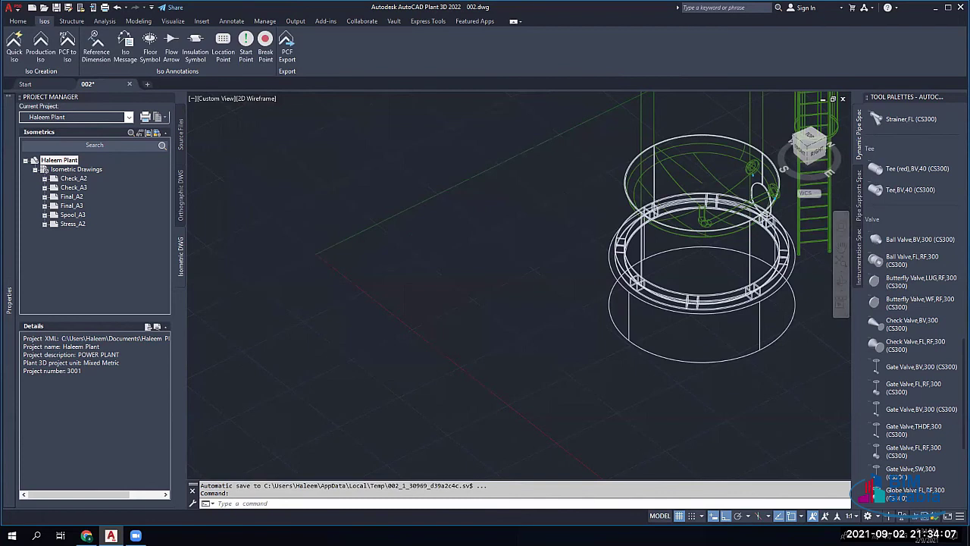
Step: In a new production iso's advanced options, enable splitting isos when properties change, try the property choices and accept the options
scroll(600, 250, "down", 4)
scroll(366, 280, "down", 3)
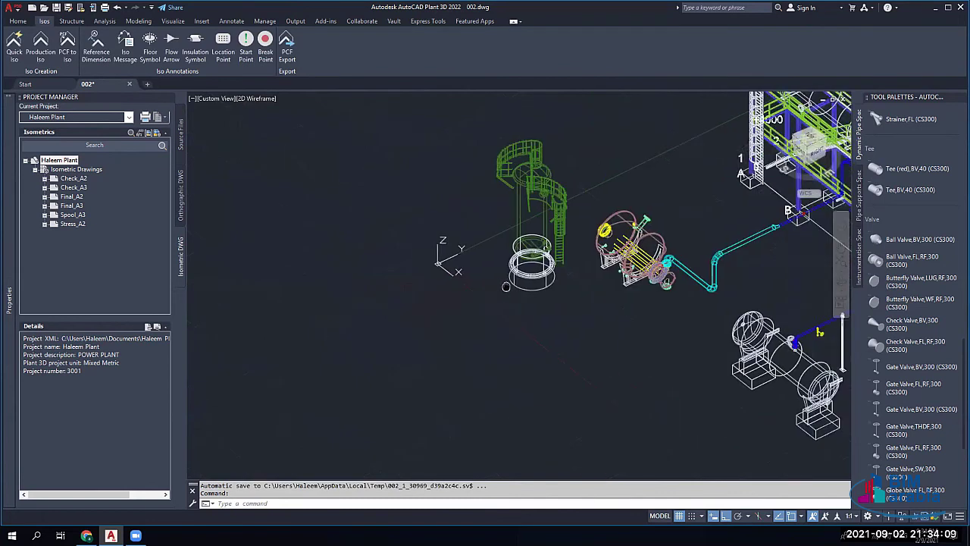
middle_click_drag(505, 287, 310, 283)
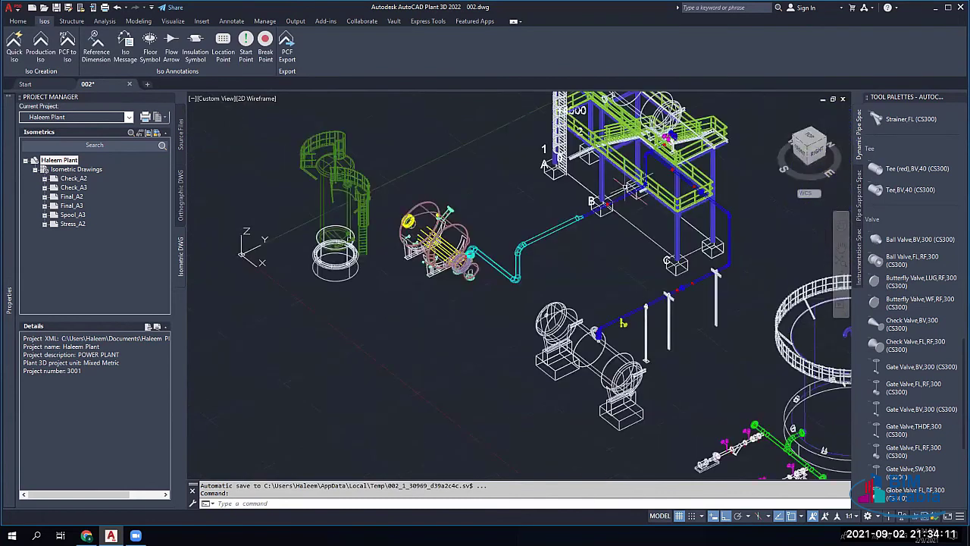
scroll(649, 160, "up", 6)
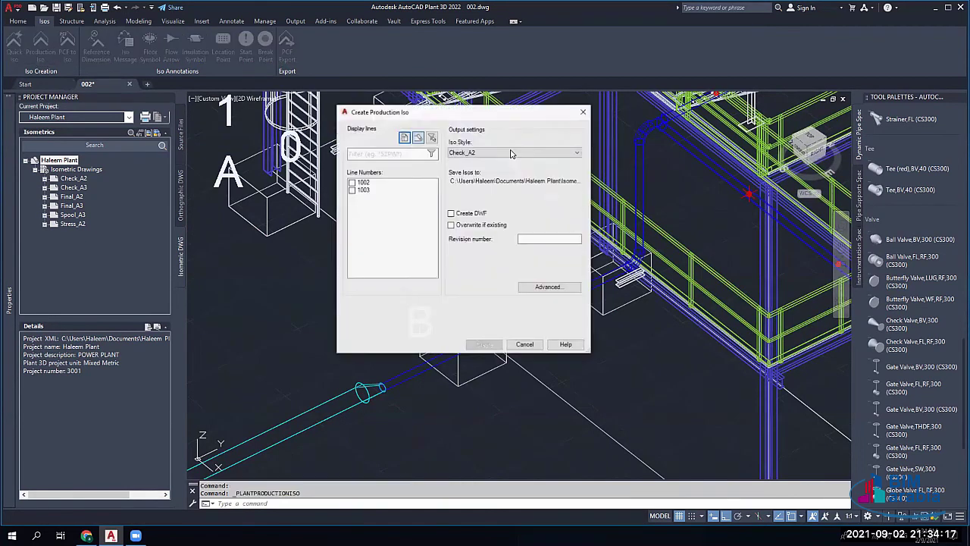
left_click(549, 288)
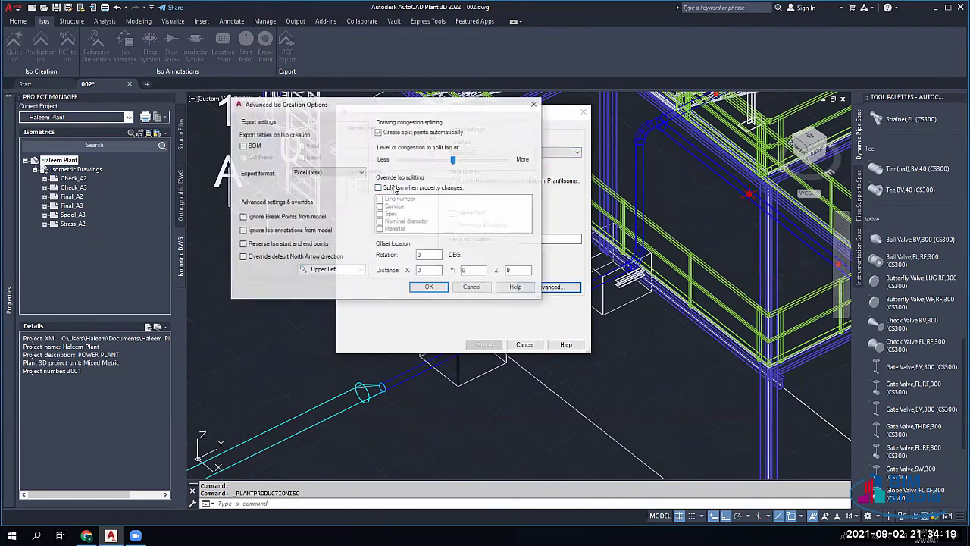
left_click(404, 187)
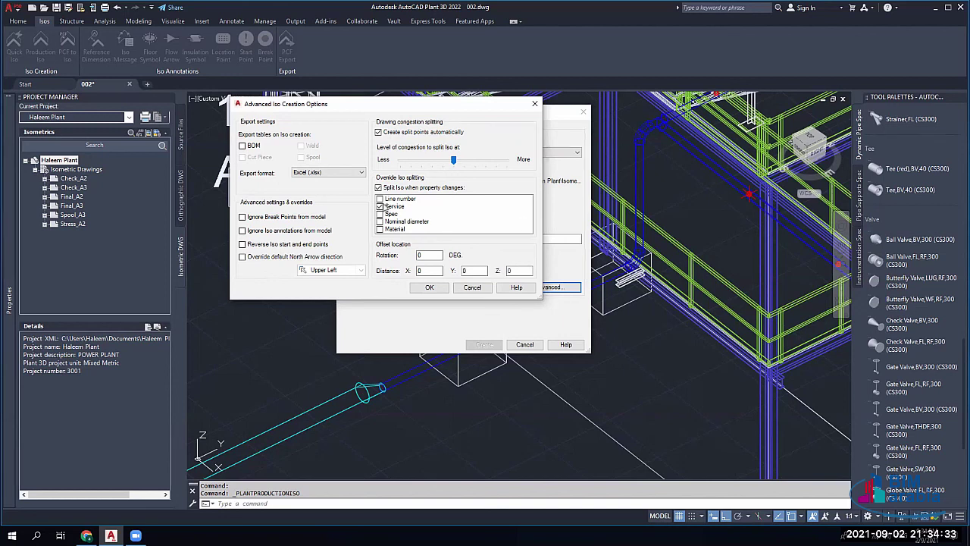
left_click(380, 214)
left_click(396, 215)
left_click(398, 215)
left_click(382, 220)
left_click(380, 213)
left_click(429, 287)
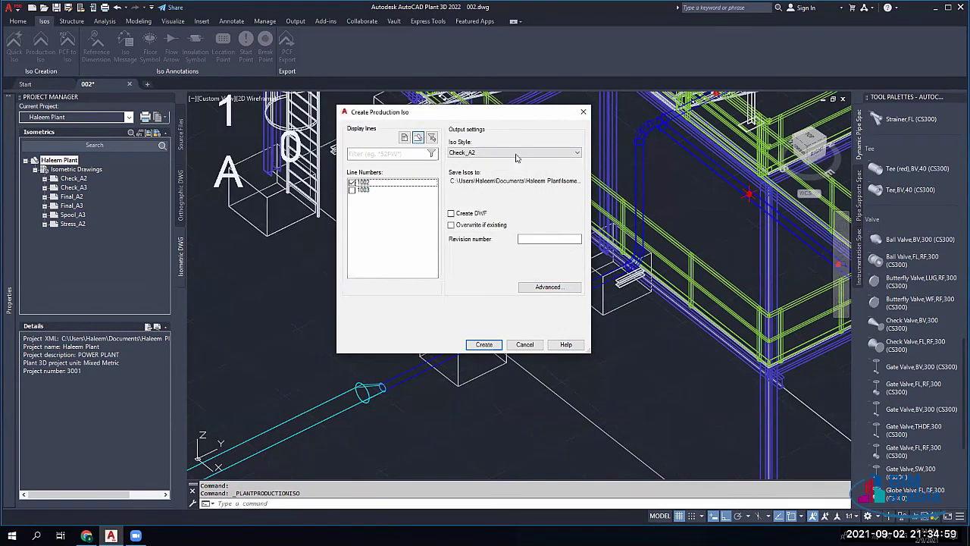
Step: Create the production iso for line 1002 with the Check_A2 style
left_click(488, 347)
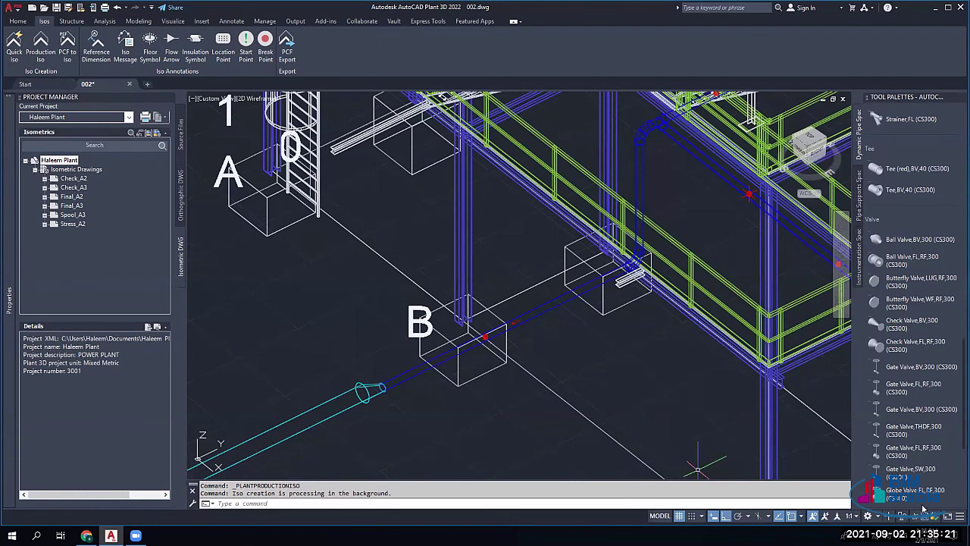
left_click(912, 450)
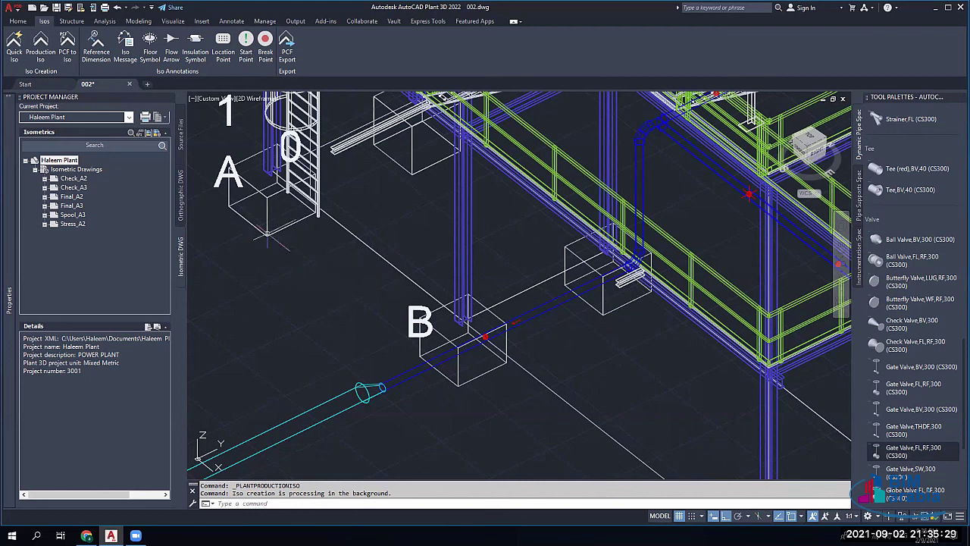
Step: Open the drawing bku 07-2004_3D from the Plant 3D drawings in the project's source files
left_click(17, 21)
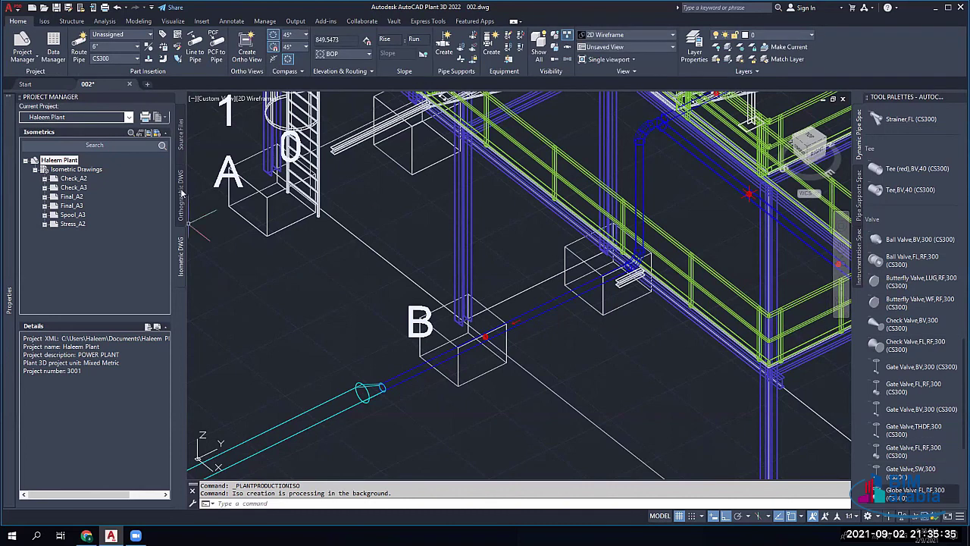
left_click(181, 131)
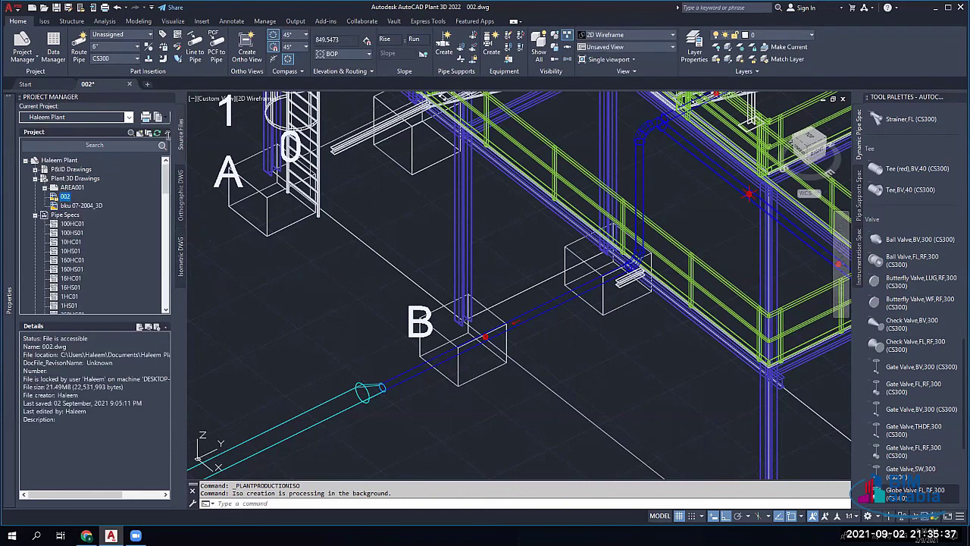
left_click(64, 206)
double_click(65, 206)
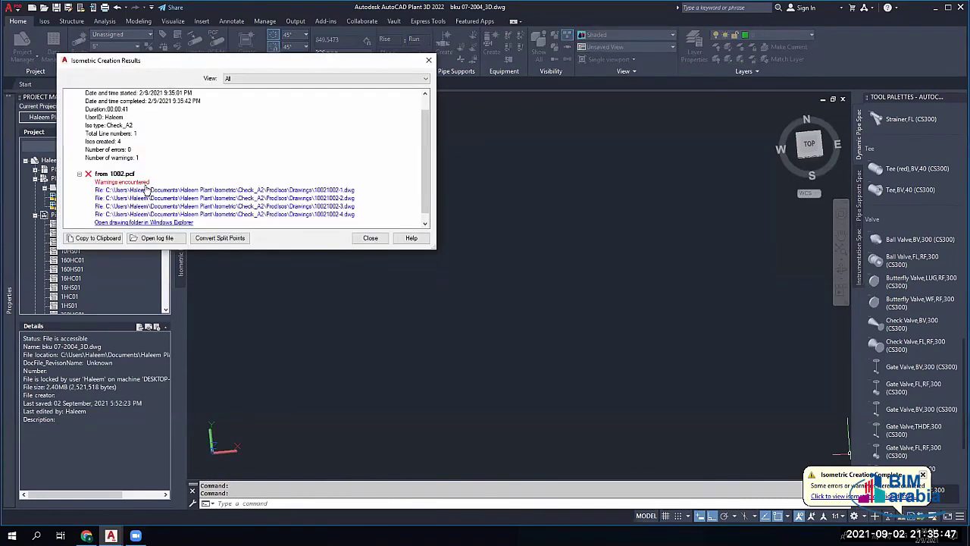
Step: Open the generated iso drawing 10021002-1.dwg from the isometric creation results and examine the continuation note at the pipe's upper end
left_click(144, 184)
left_click(261, 190)
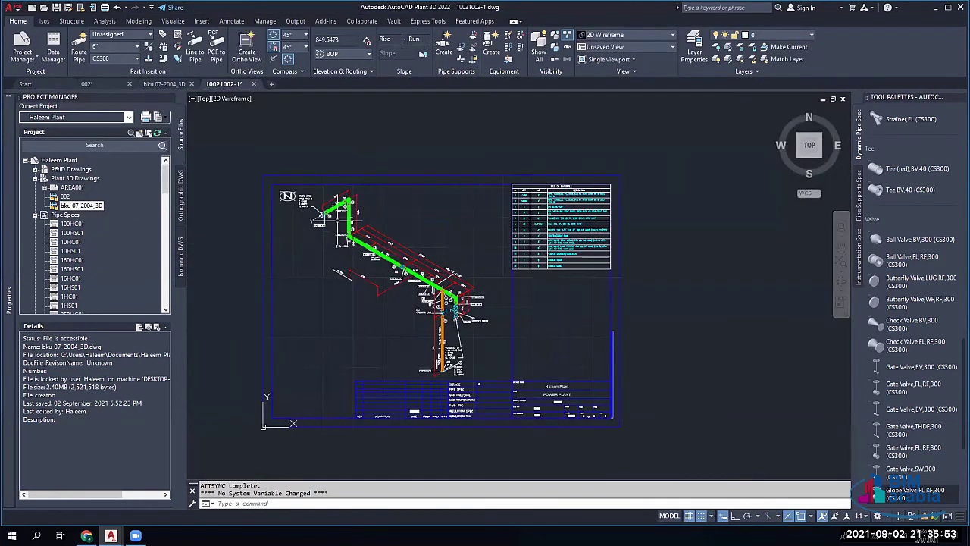
scroll(328, 214, "up", 5)
scroll(263, 191, "up", 4)
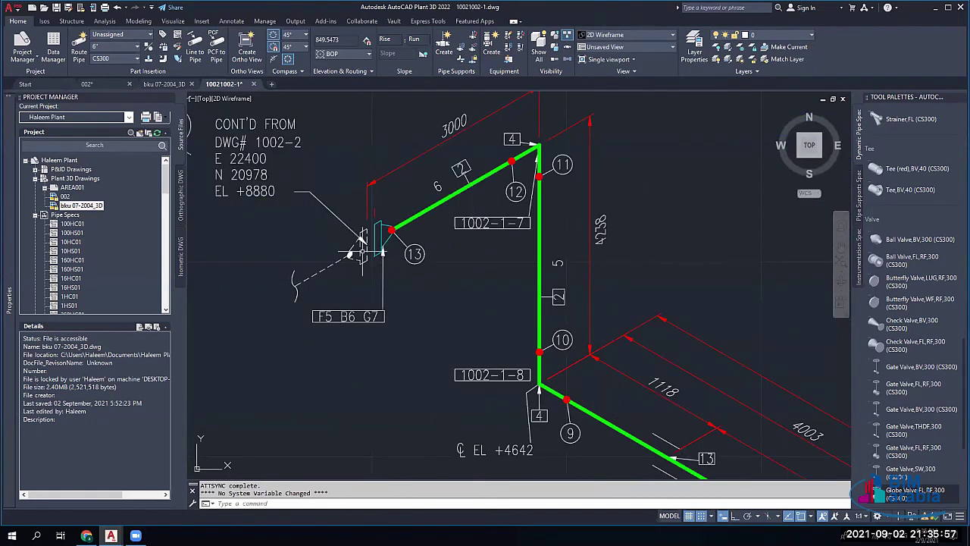
scroll(327, 232, "down", 4)
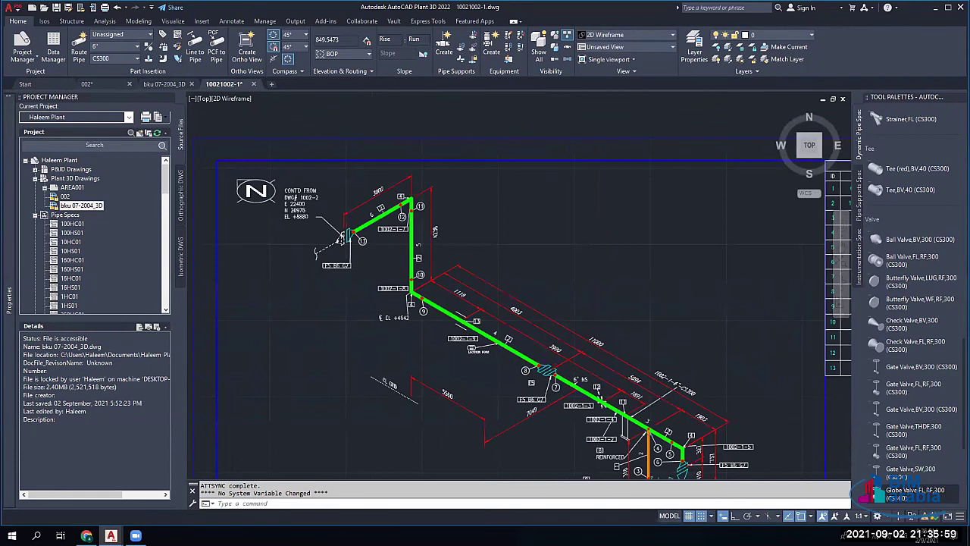
scroll(340, 238, "down", 2)
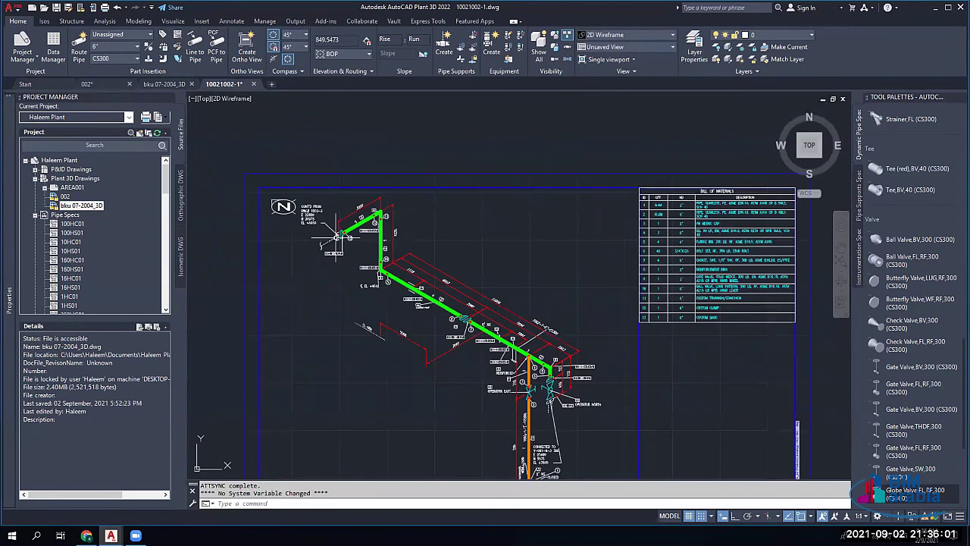
Step: Examine the valve symbols, operator directions, dimensions and equipment connection note at the lower end of the iso
scroll(526, 470, "up", 7)
scroll(561, 470, "down", 4)
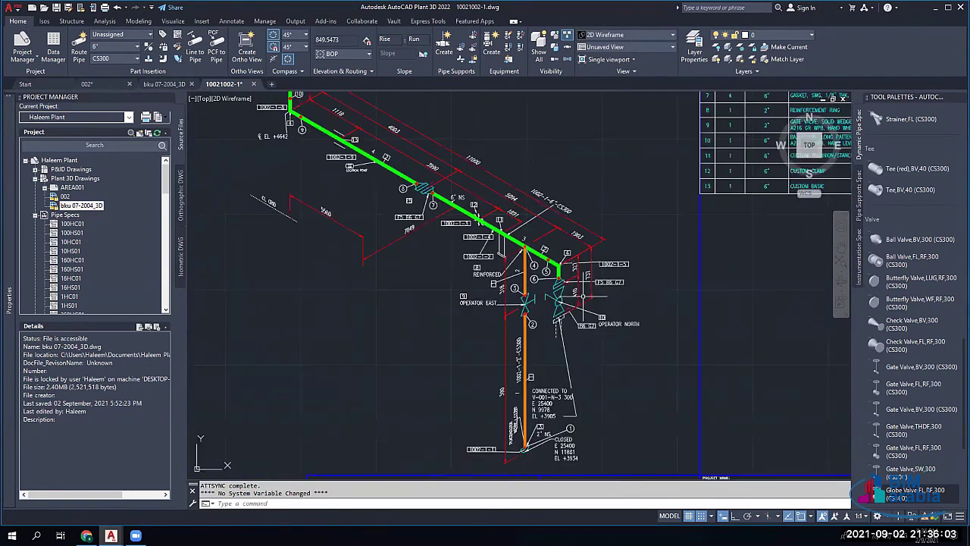
scroll(560, 301, "up", 4)
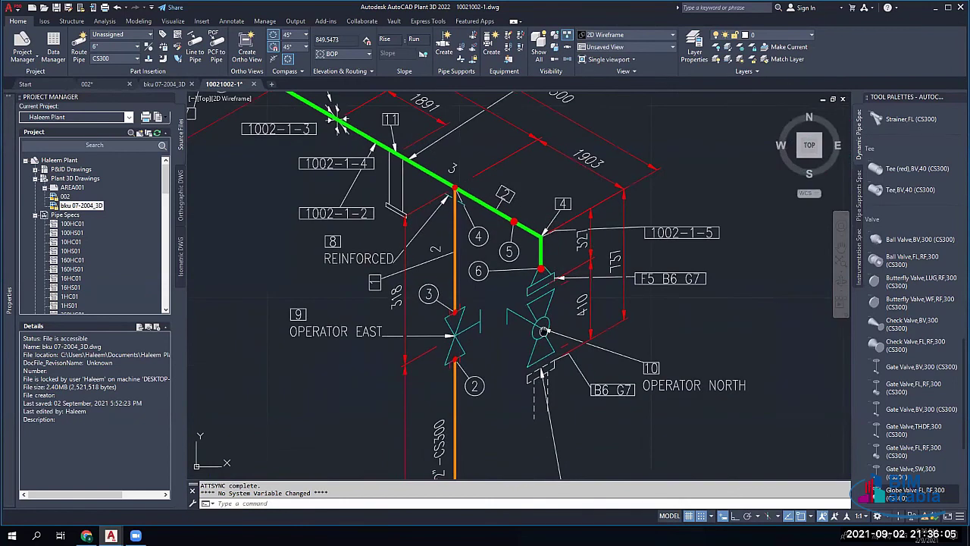
scroll(543, 331, "down", 3)
scroll(531, 346, "up", 1)
scroll(531, 347, "up", 4)
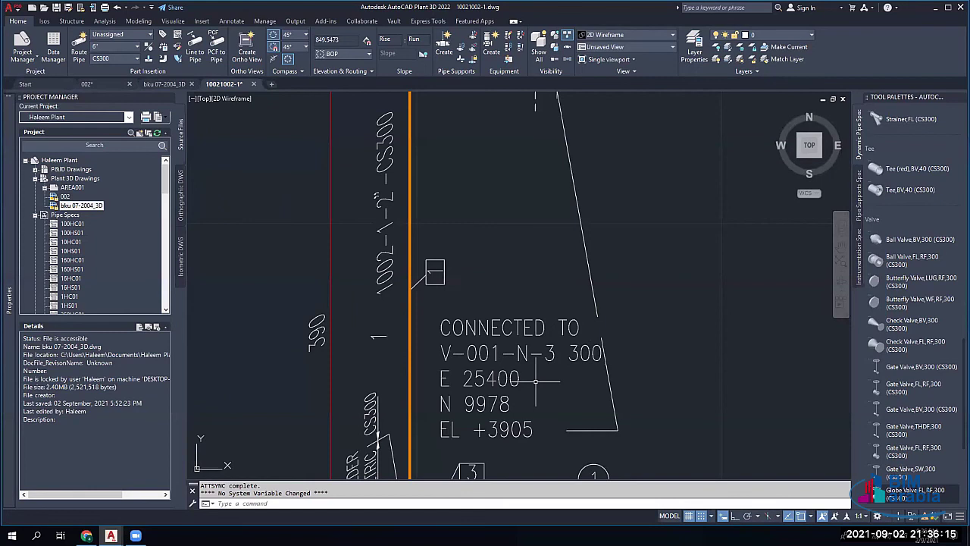
scroll(536, 381, "down", 2)
middle_click_drag(547, 238, 571, 265)
scroll(597, 264, "up", 2)
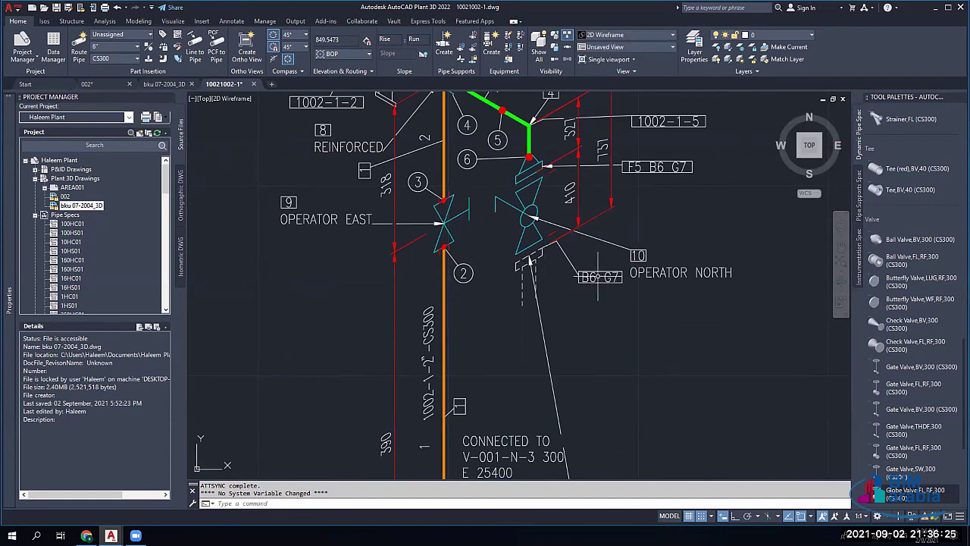
scroll(587, 271, "down", 3)
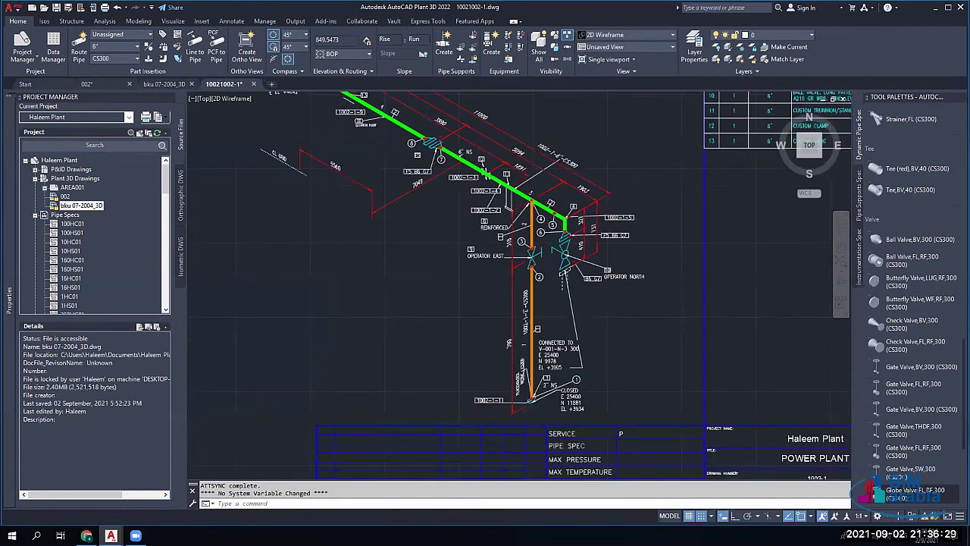
Step: Examine the bill of materials in the iso drawing and select the table
middle_click_drag(712, 121, 588, 275)
scroll(592, 228, "up", 2)
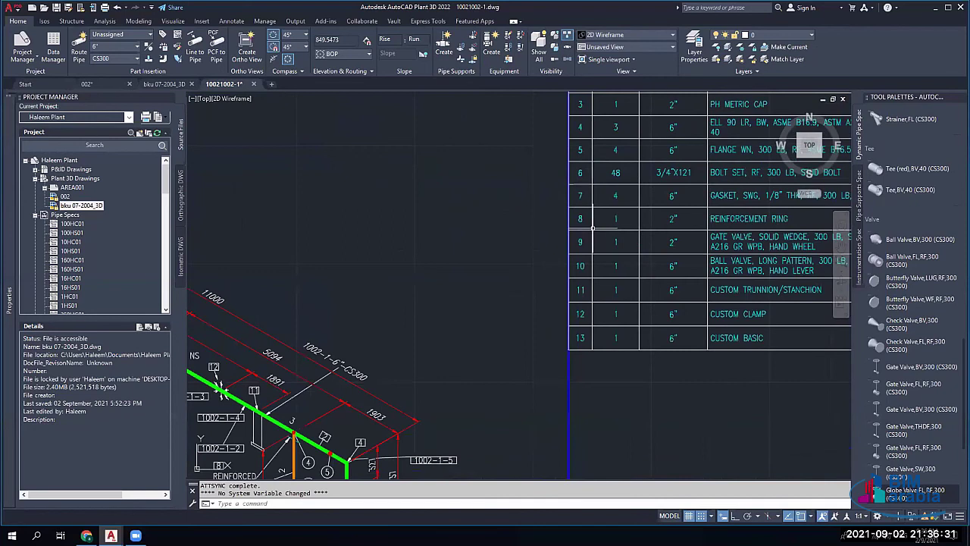
middle_click_drag(592, 227, 508, 245)
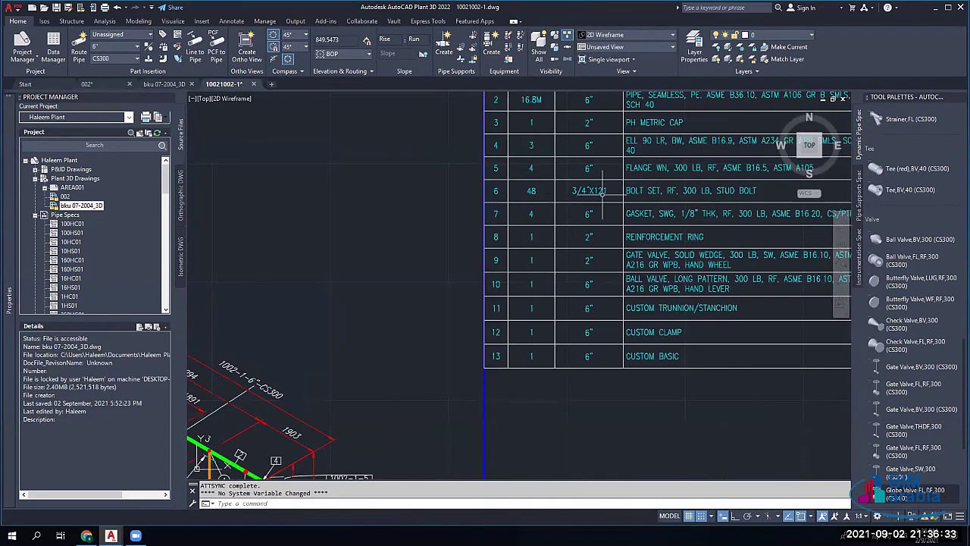
left_click(664, 202)
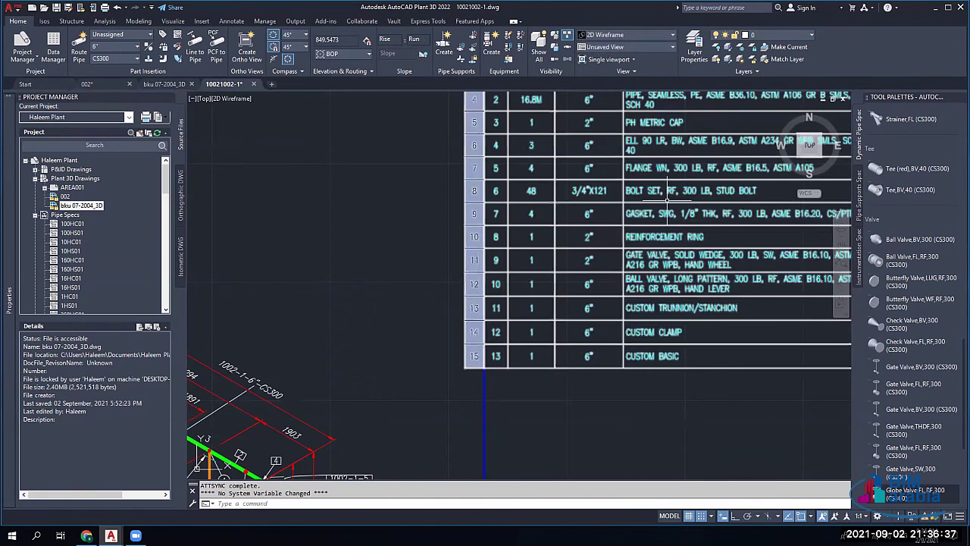
Step: Deselect the bill of materials table and examine its lower rows, from the flanges to the custom supports
key("Escape")
middle_click_drag(667, 200, 561, 204)
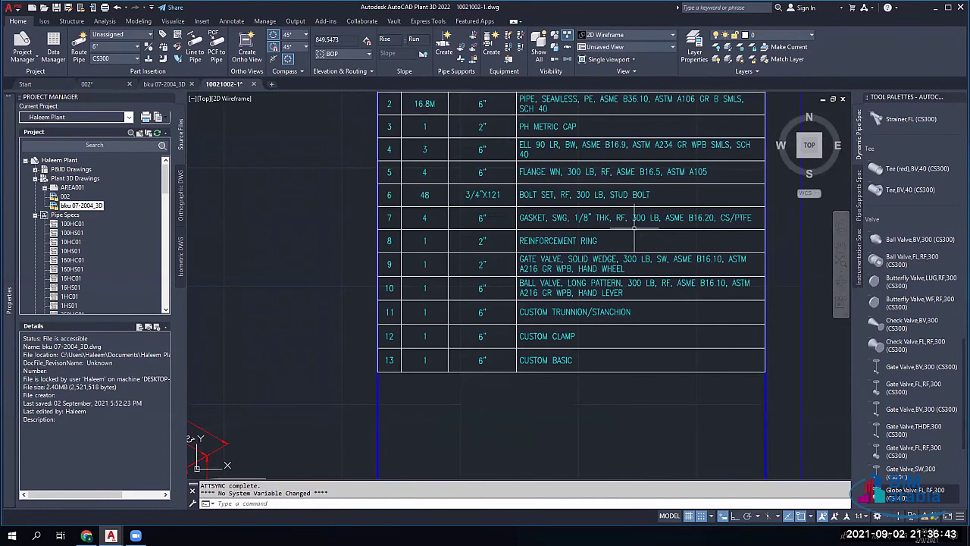
double_click(604, 241)
scroll(604, 259, "down", 3)
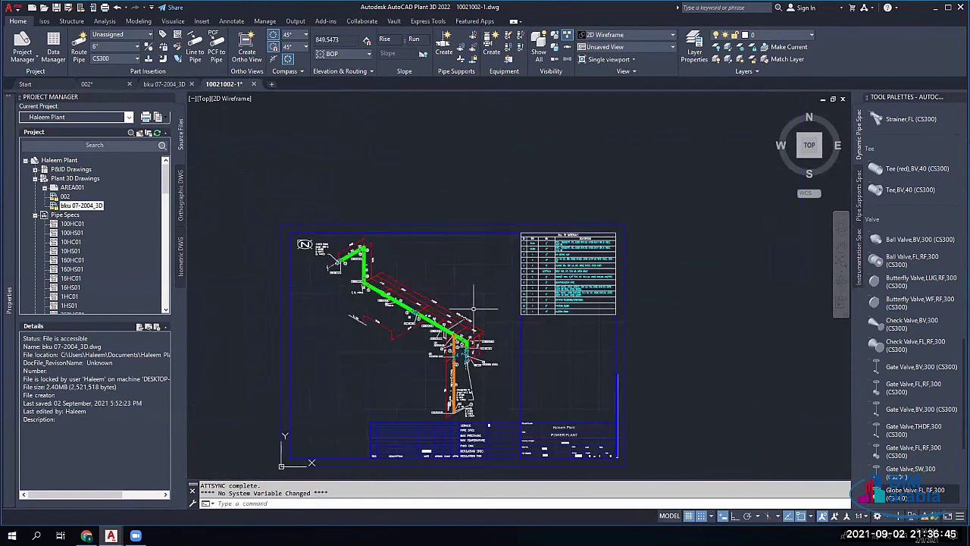
Step: Examine the iso sheet's overall layout, its north arrow and continuation note, and the bill of materials headings
middle_click_drag(473, 309, 485, 233)
scroll(470, 305, "up", 2)
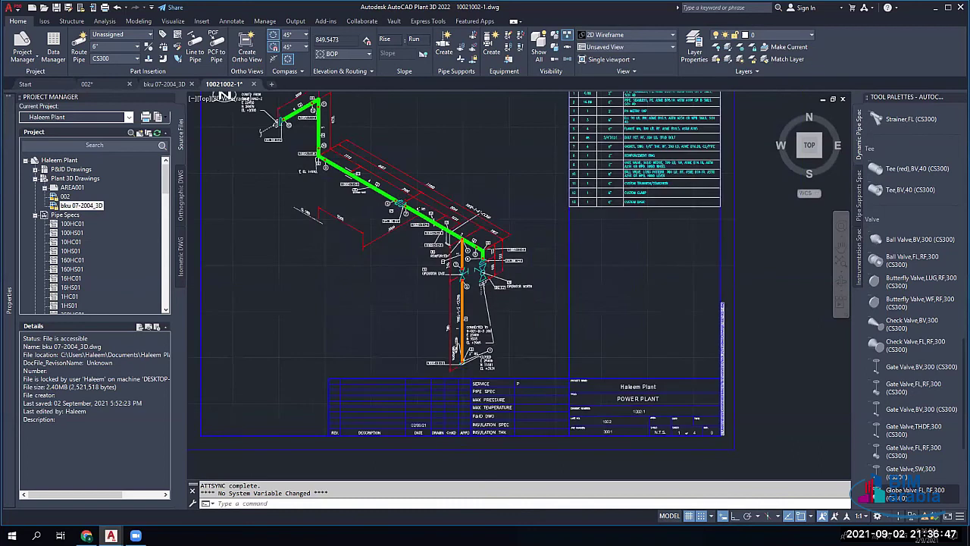
scroll(530, 243, "up", 2)
scroll(454, 292, "down", 4)
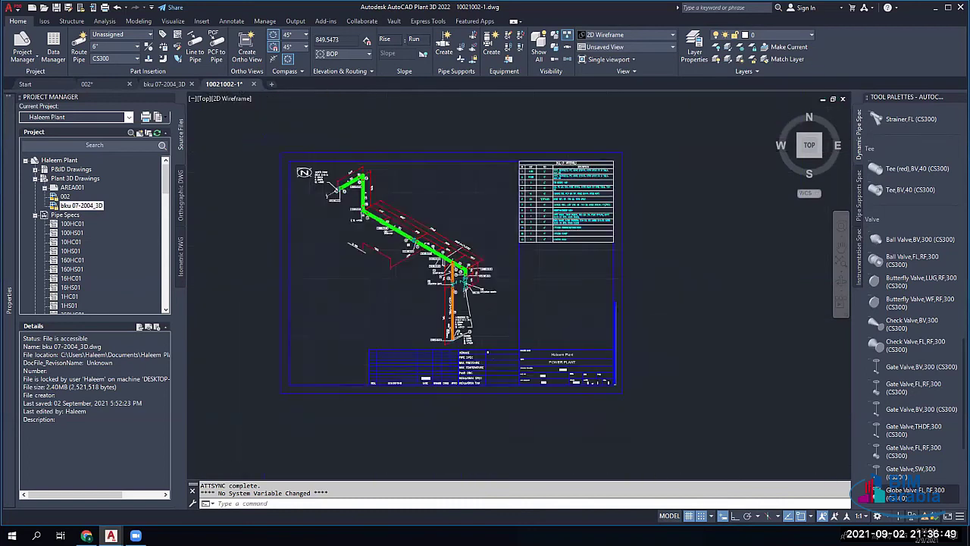
scroll(307, 183, "up", 2)
scroll(306, 181, "up", 3)
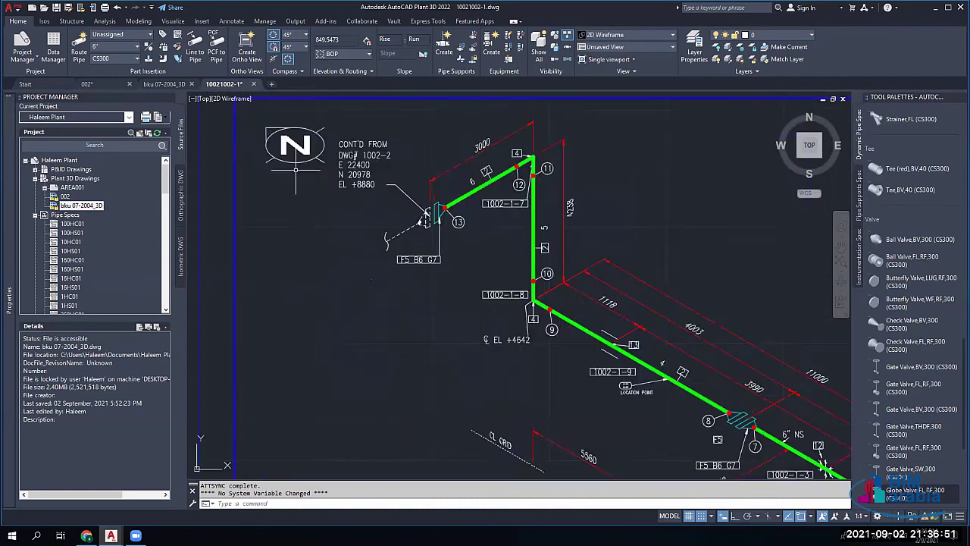
scroll(365, 234, "down", 5)
scroll(608, 195, "up", 4)
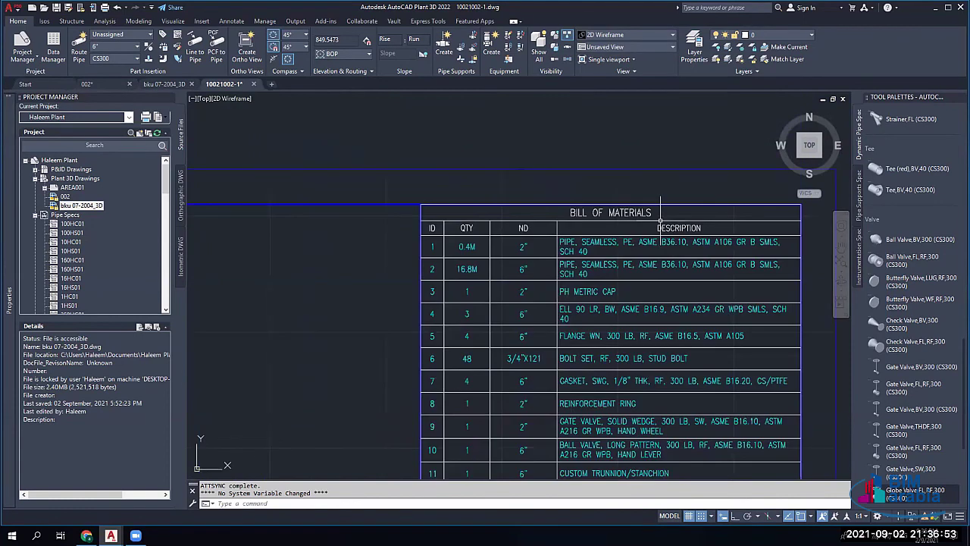
scroll(660, 220, "down", 3)
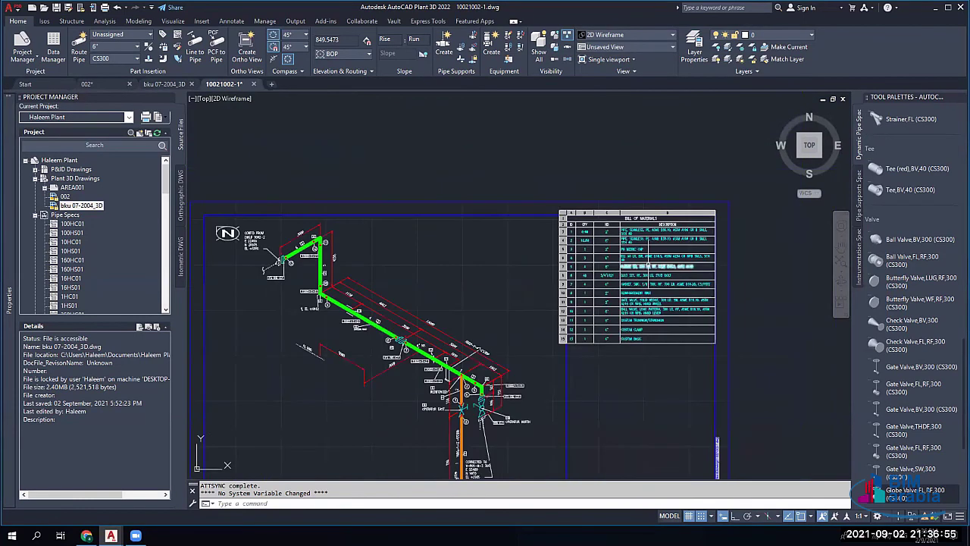
Step: Examine the project name, title, drawing number, line number and job number in the iso's title block
middle_click_drag(643, 342, 602, 205)
scroll(605, 382, "up", 4)
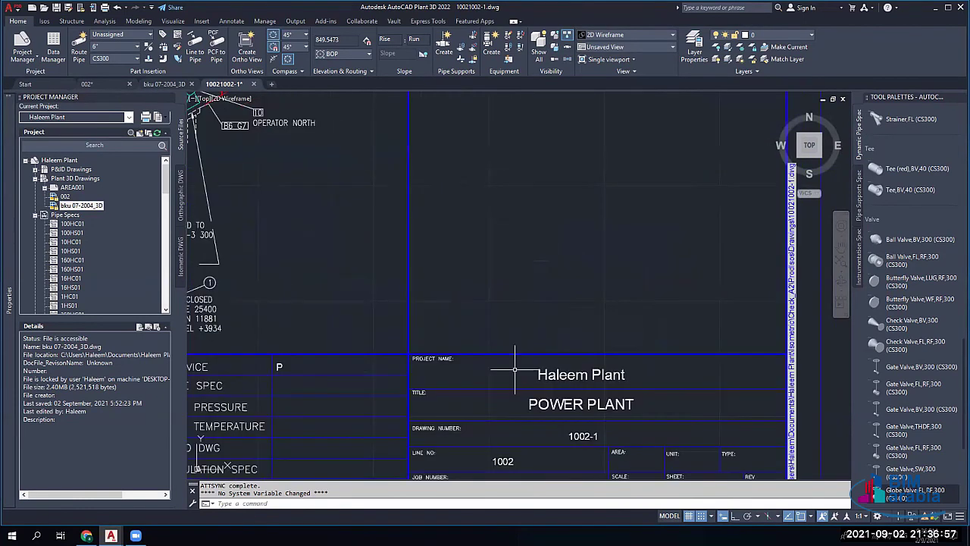
scroll(514, 369, "down", 3)
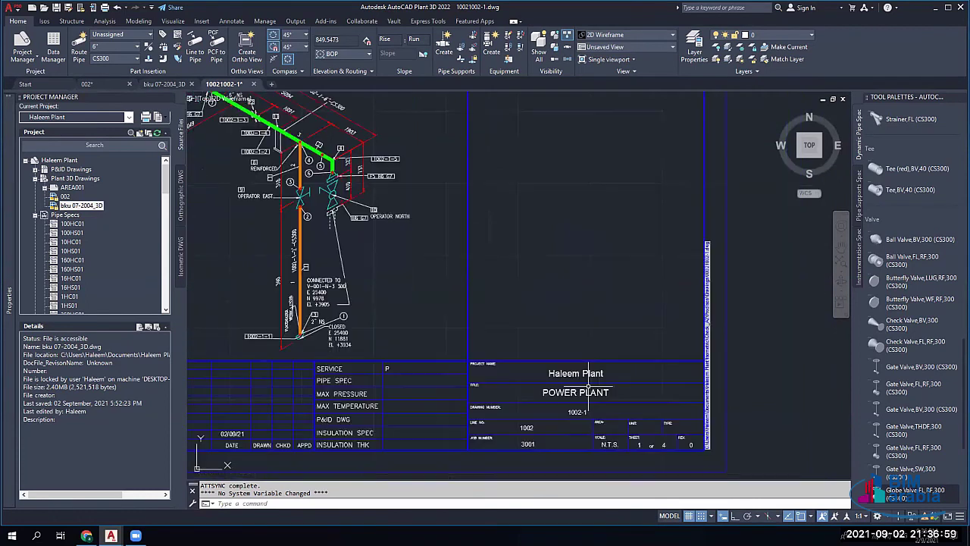
scroll(588, 388, "up", 4)
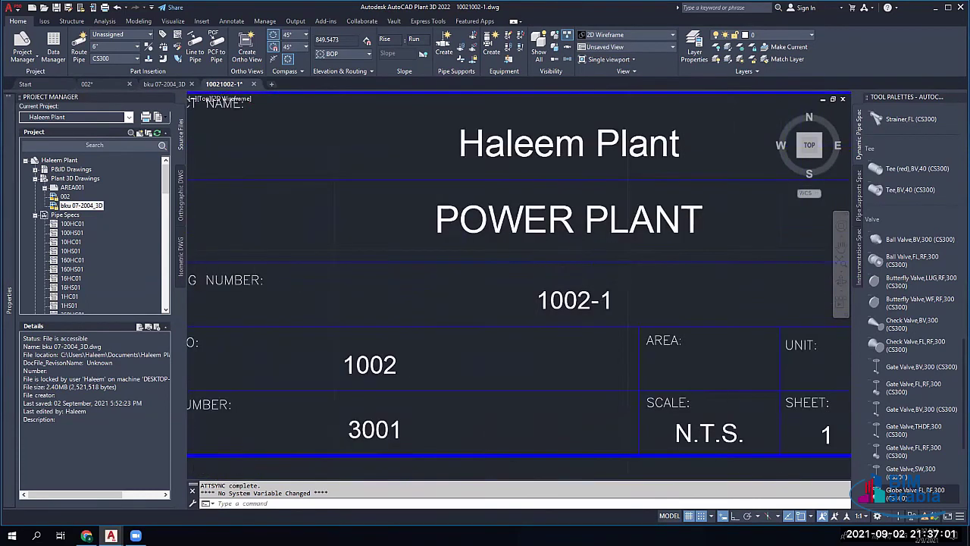
scroll(293, 288, "down", 2)
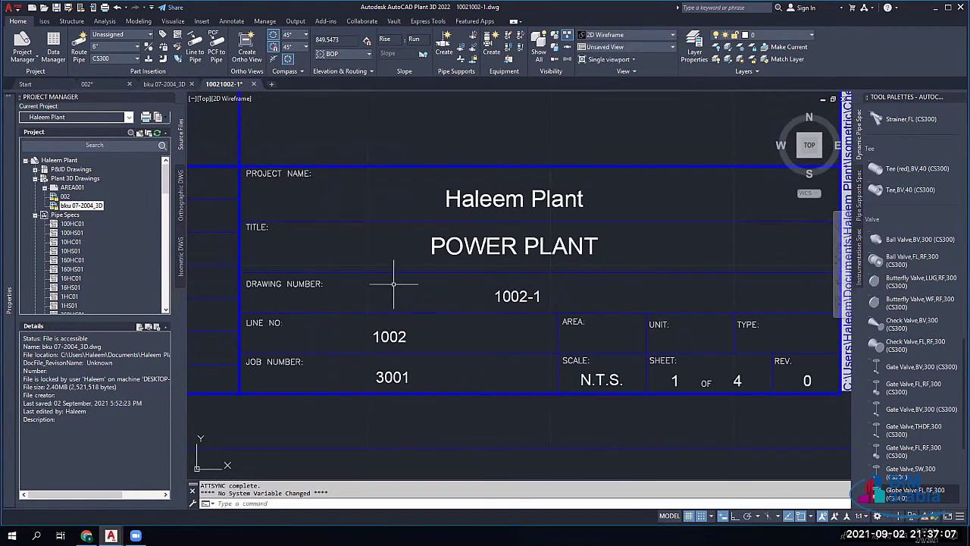
middle_click_drag(394, 284, 422, 228)
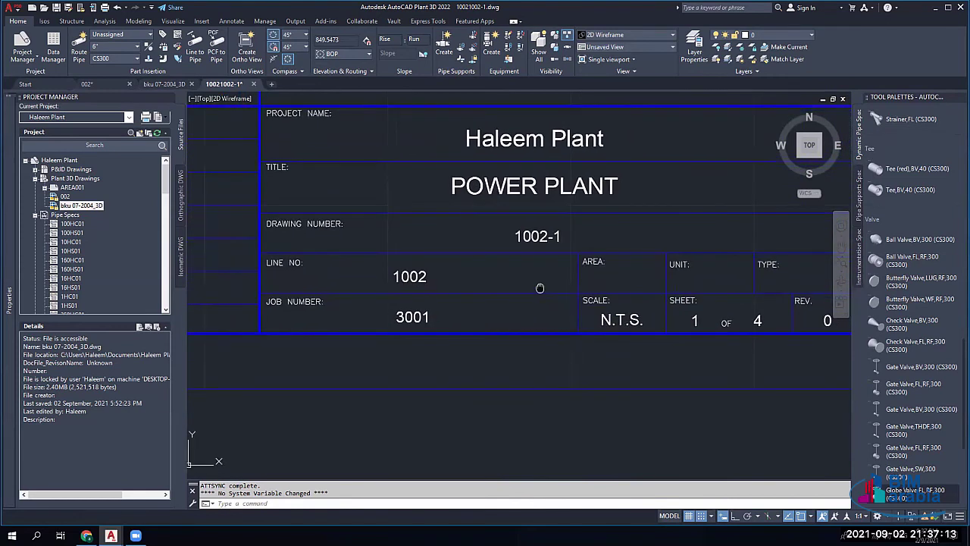
Step: Examine the area, unit, type, scale, sheet and revision fields in the iso's title block
scroll(538, 284, "down", 1)
scroll(484, 255, "up", 3)
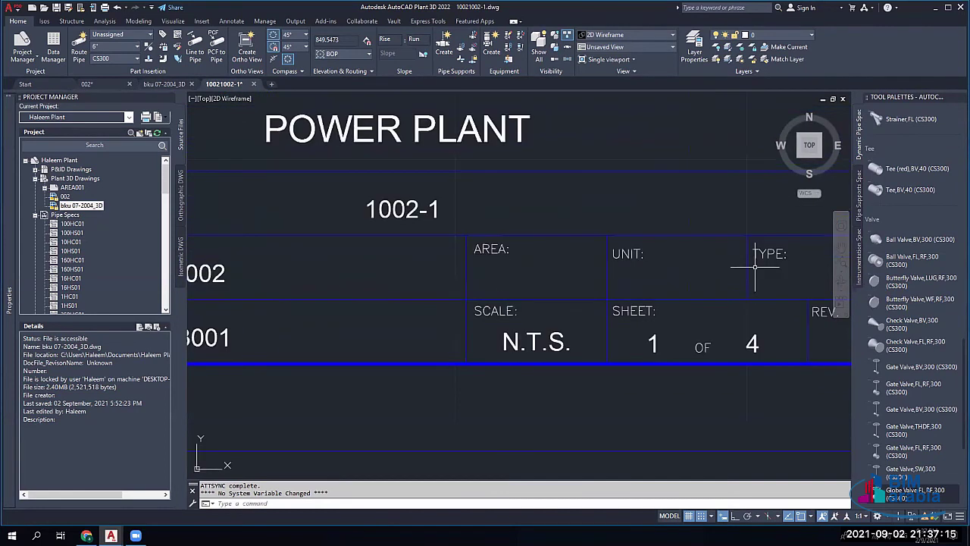
middle_click_drag(539, 322, 477, 290)
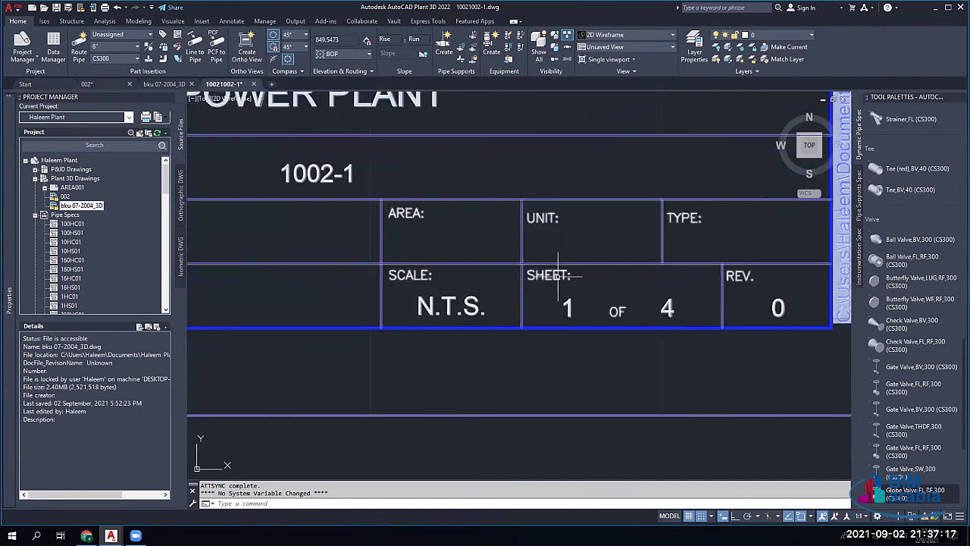
scroll(584, 290, "down", 4)
scroll(546, 280, "down", 2)
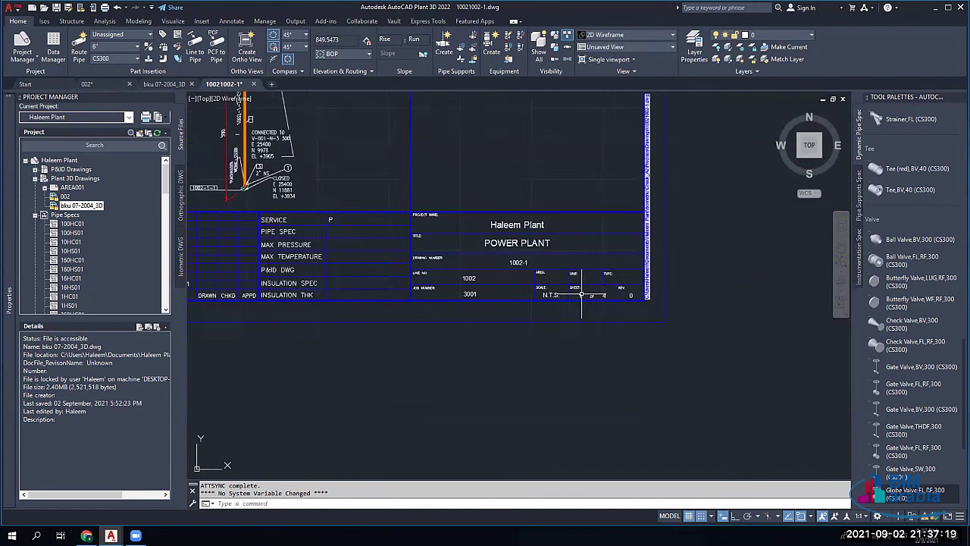
scroll(502, 268, "up", 3)
scroll(506, 220, "down", 6)
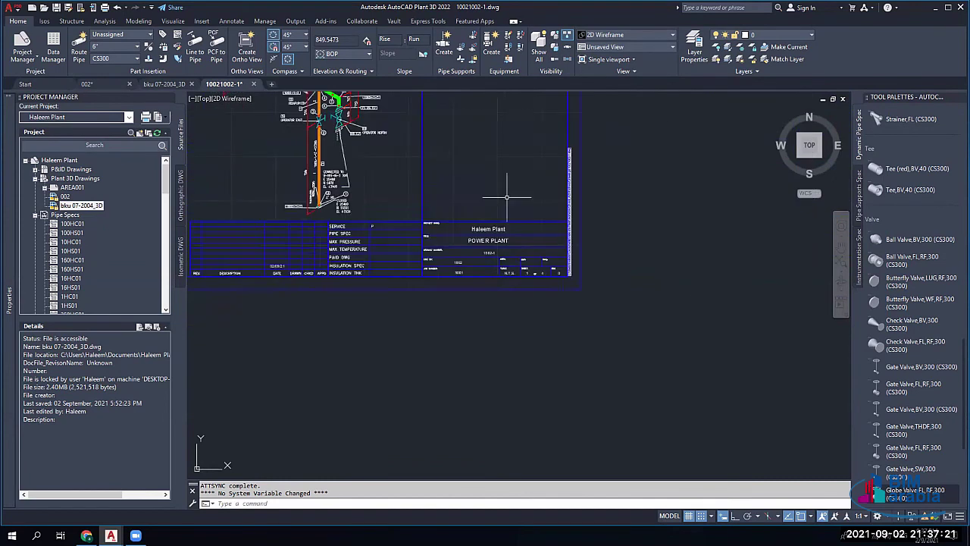
mouse_move(506, 197)
middle_mouse_down()
mouse_move(531, 379)
mouse_move(584, 358)
middle_mouse_up()
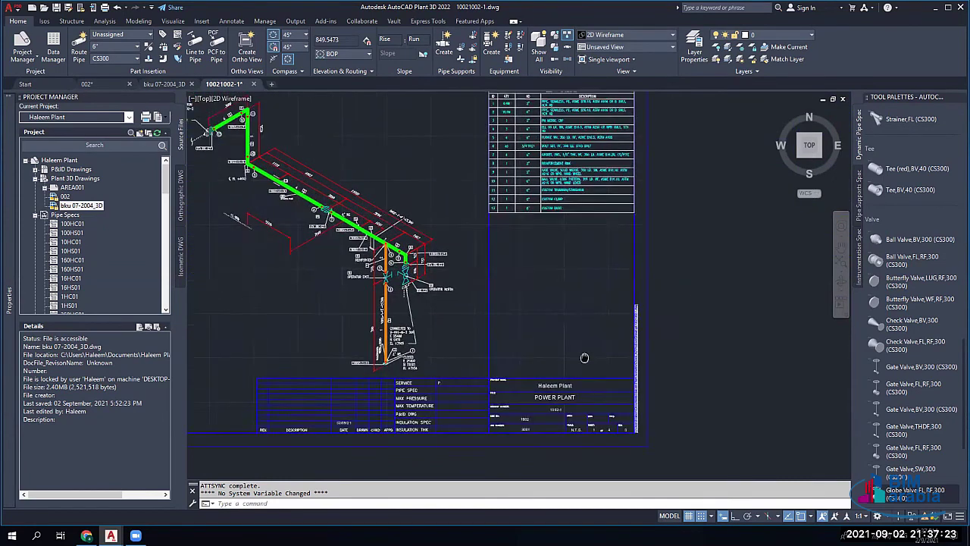
scroll(584, 358, "up", 5)
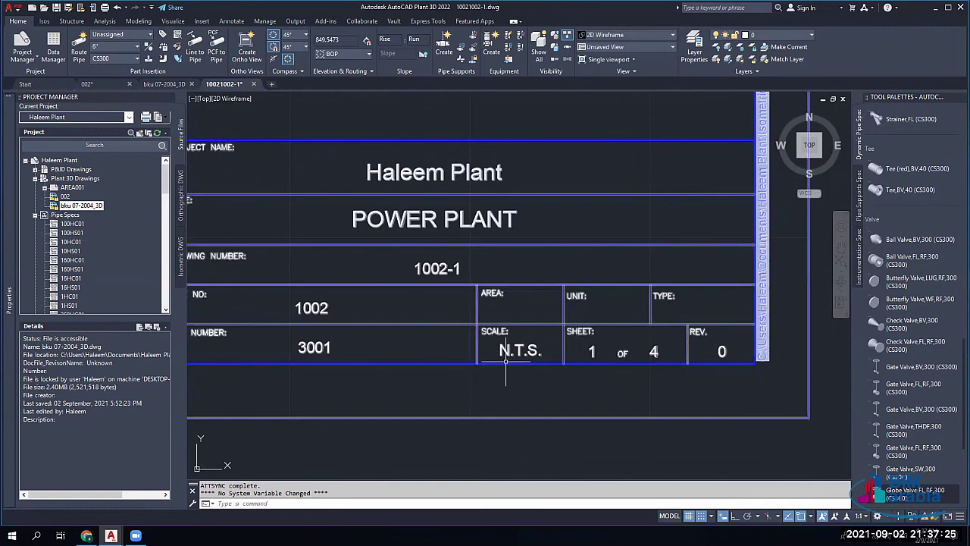
scroll(427, 340, "down", 4)
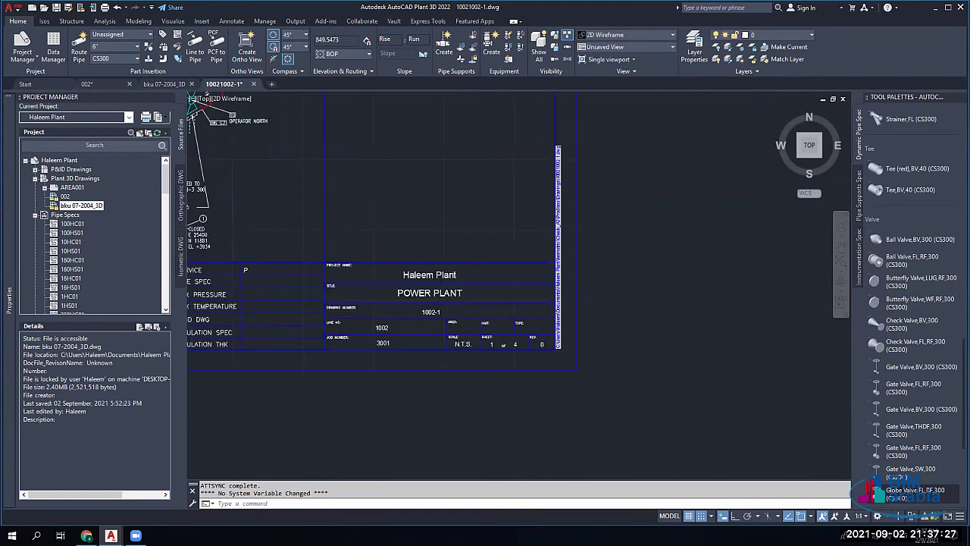
scroll(413, 337, "down", 2)
Step: Examine the dimensions, flange tags and support tags along the middle run of the 6" pipe
mouse_move(297, 244)
middle_mouse_down()
mouse_move(311, 274)
mouse_move(470, 388)
middle_mouse_up()
scroll(372, 265, "up", 2)
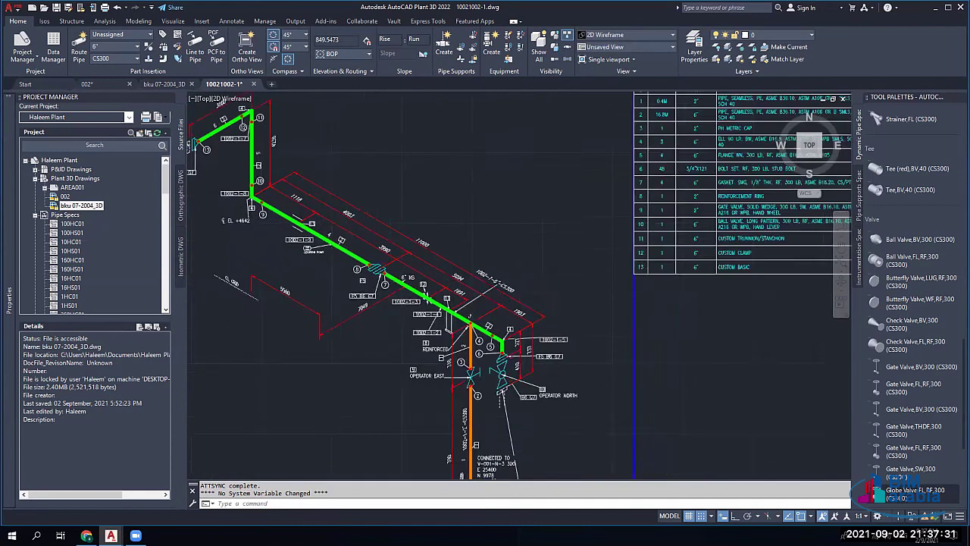
scroll(374, 269, "up", 2)
scroll(372, 270, "up", 1)
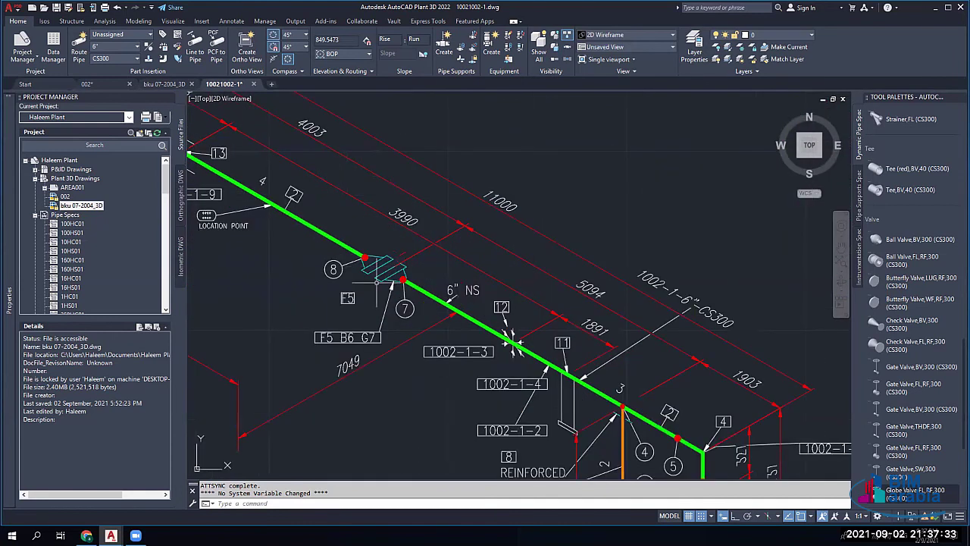
scroll(376, 283, "down", 1)
scroll(387, 293, "down", 4)
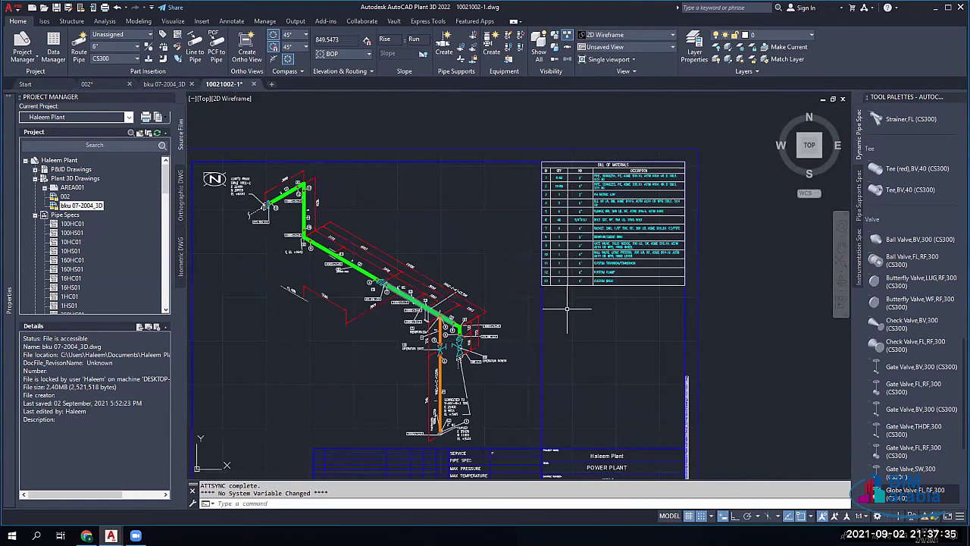
Step: Examine the numbered weld points and the boxed tags 1002-1-7 and 1002-1-8 on the upper pipe section
middle_click_drag(567, 309, 579, 253)
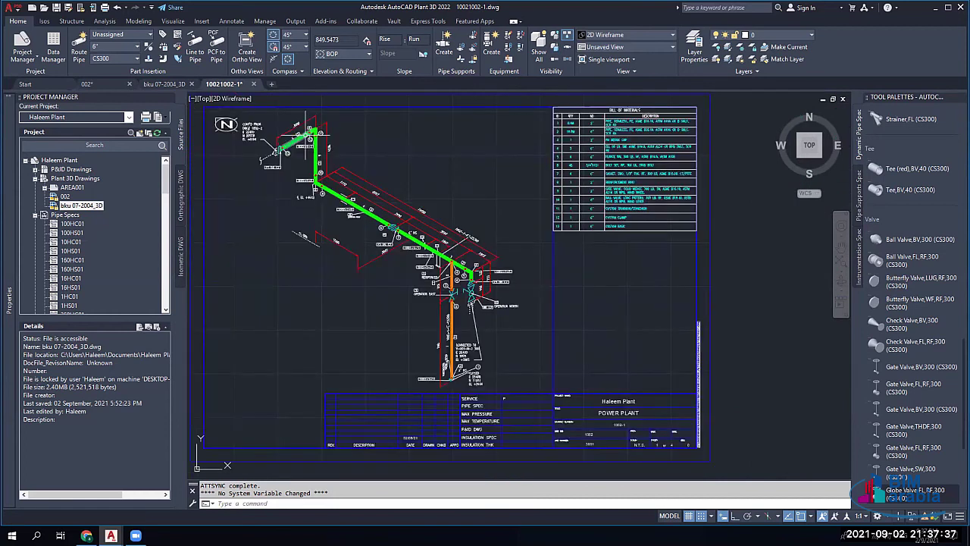
scroll(302, 134, "up", 2)
scroll(289, 131, "up", 8)
scroll(447, 205, "down", 4)
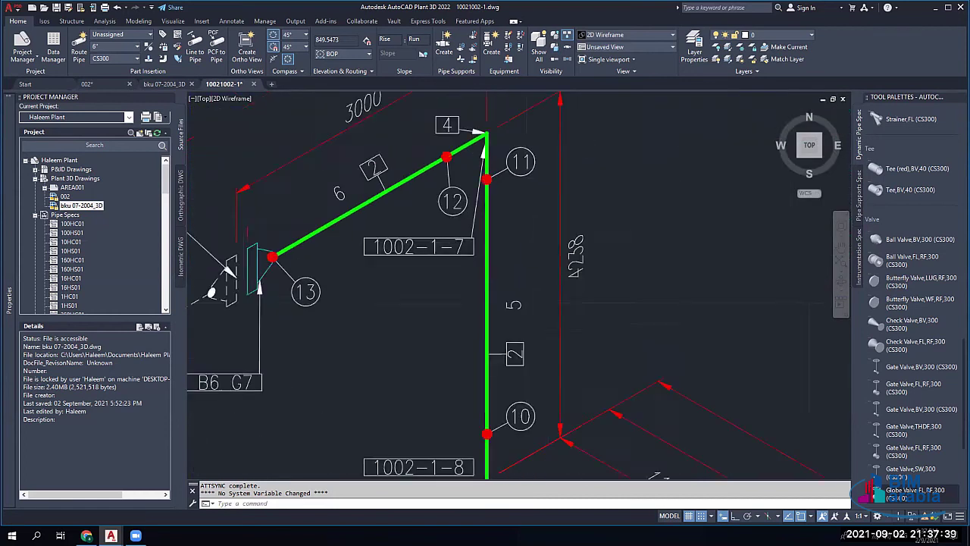
scroll(439, 210, "up", 2)
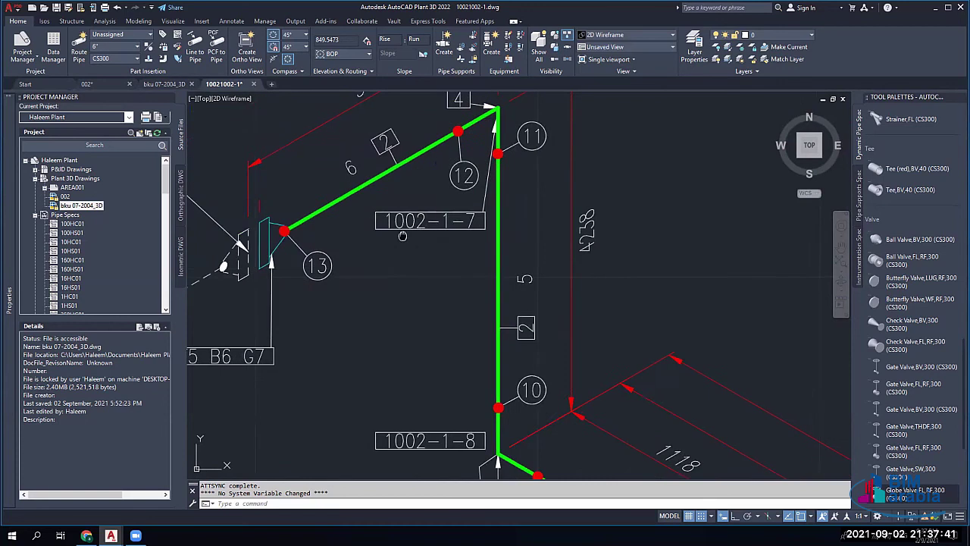
middle_click_drag(389, 249, 346, 333)
mouse_move(439, 284)
middle_mouse_down()
mouse_move(439, 223)
mouse_move(469, 269)
mouse_move(455, 217)
middle_mouse_up()
scroll(447, 218, "down", 1)
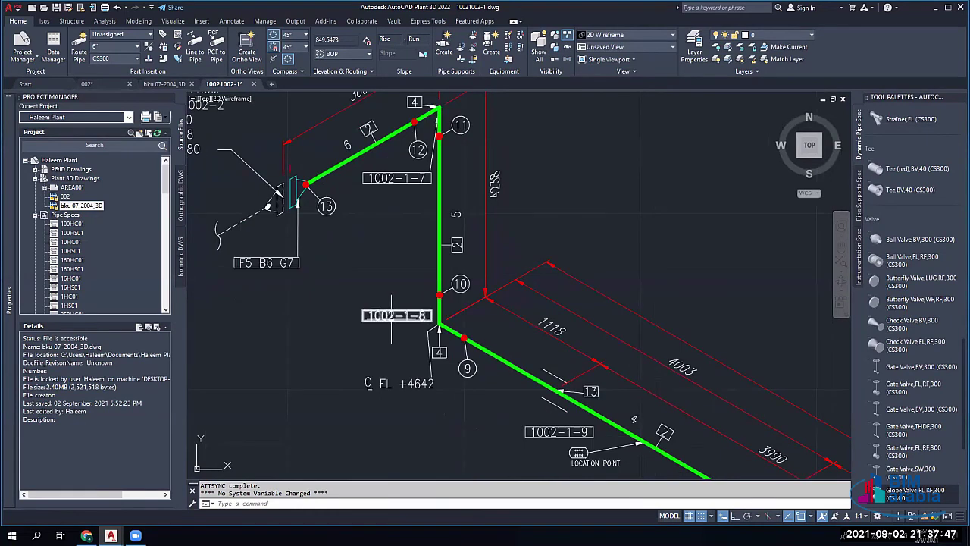
middle_click_drag(441, 328, 397, 306)
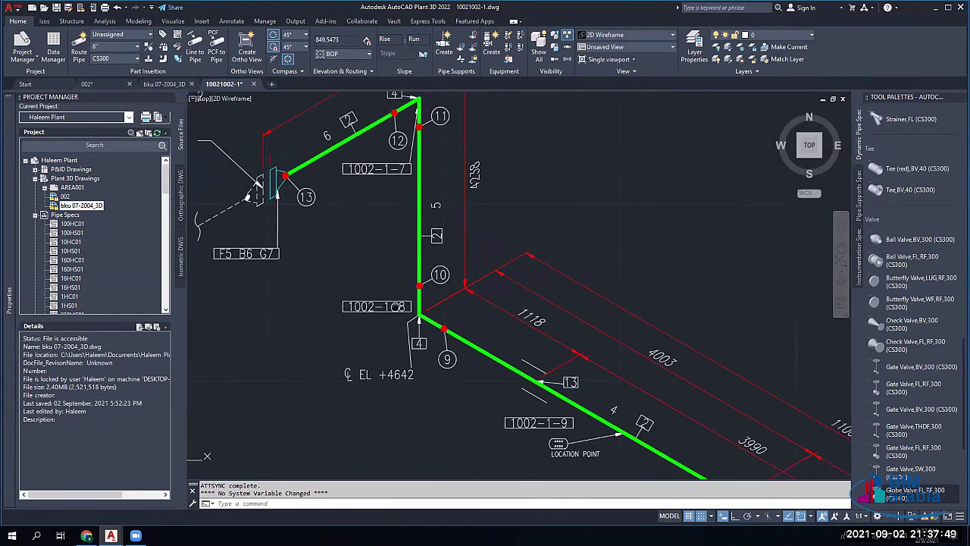
Step: Review the whole pipe route on the sheet and examine weld point 13 at the upper flange
scroll(395, 306, "down", 2)
scroll(319, 275, "down", 2)
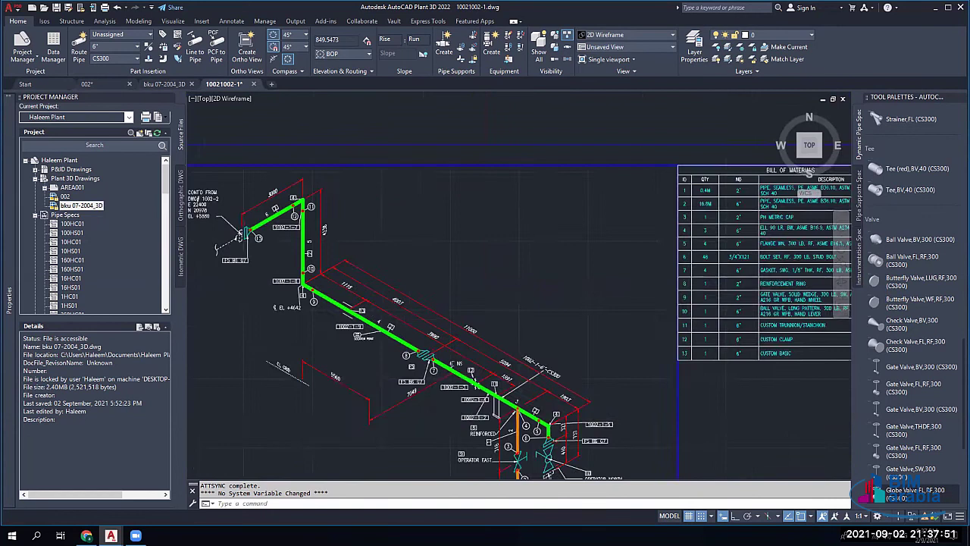
scroll(615, 266, "up", 2)
scroll(705, 303, "down", 4)
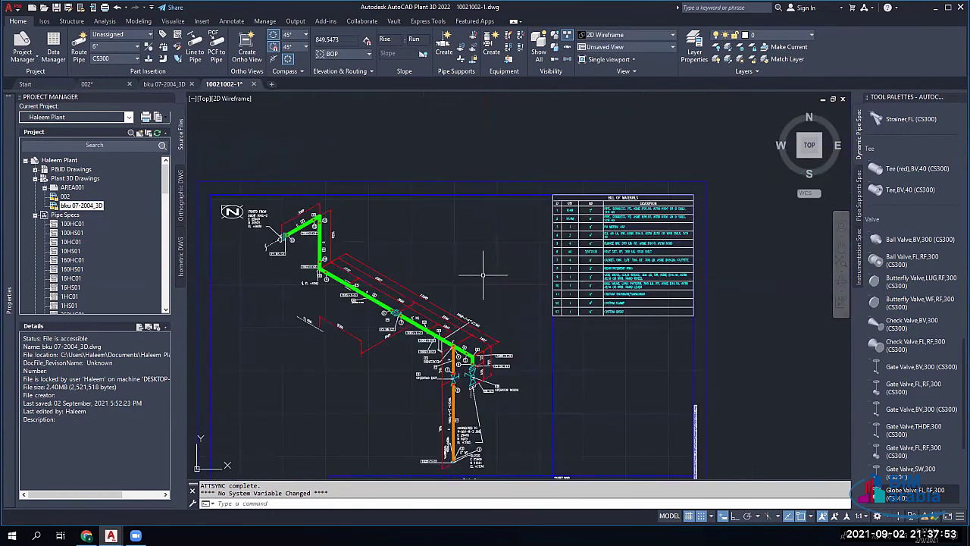
scroll(374, 244, "up", 6)
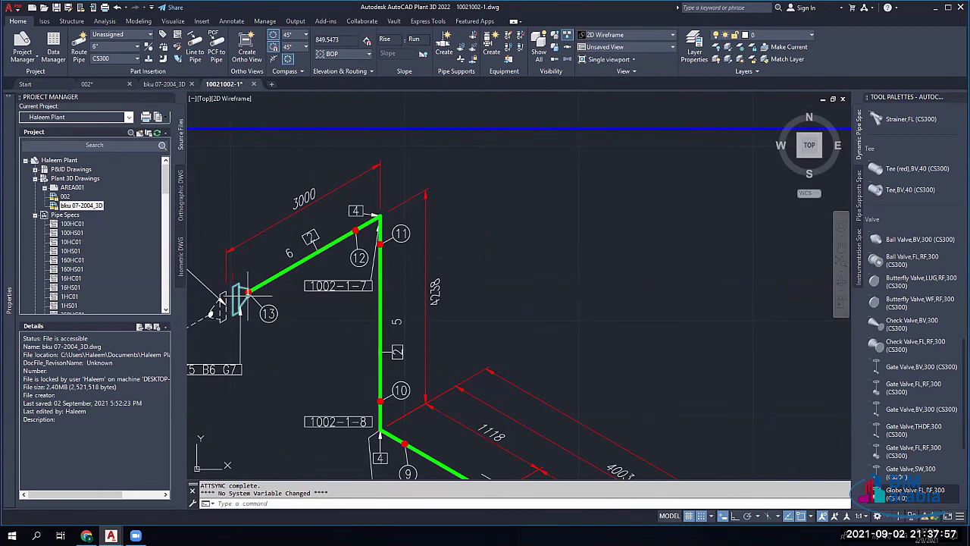
Step: Check the item IDs in the bill of materials against item tag 4 at the upper elbow
scroll(239, 293, "down", 5)
scroll(426, 293, "up", 5)
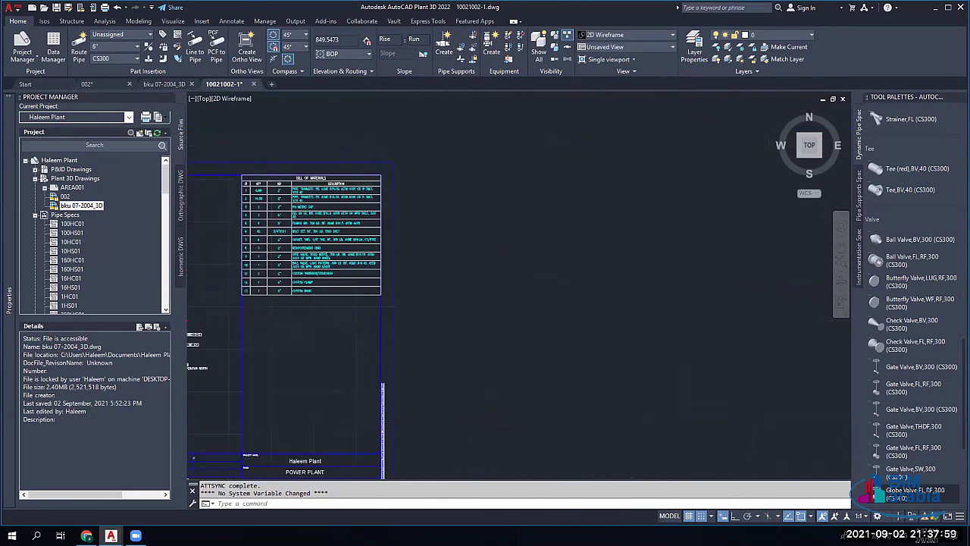
scroll(357, 295, "up", 2)
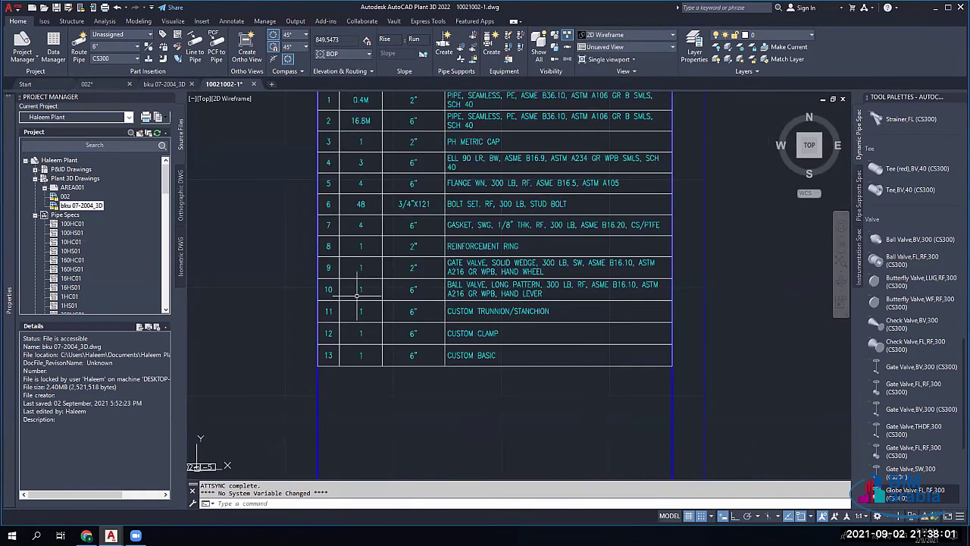
left_click(444, 344)
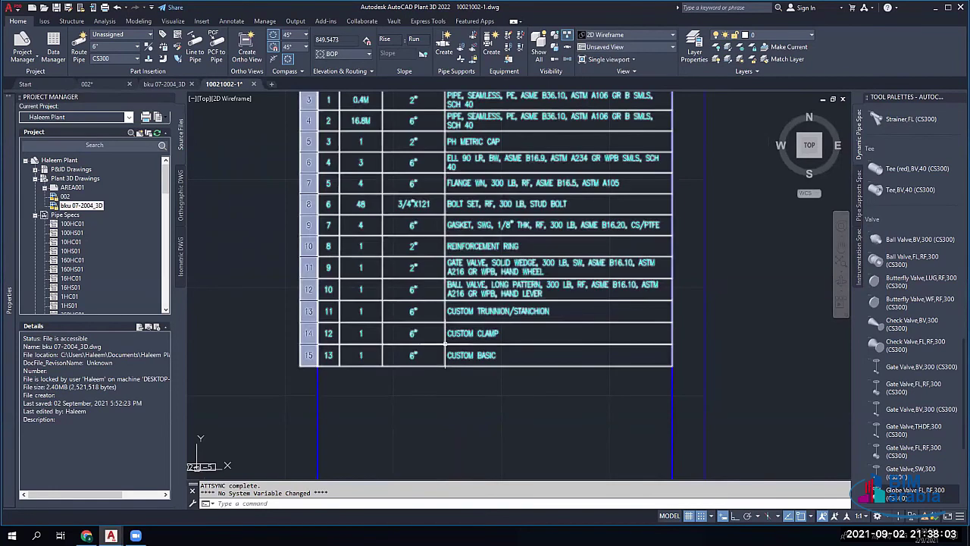
key("Escape")
scroll(371, 306, "down", 2)
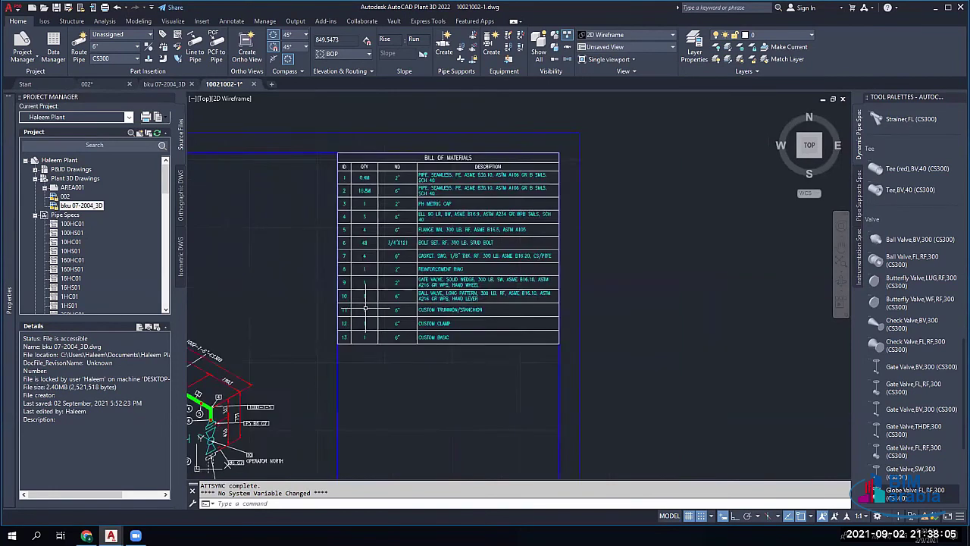
middle_click_drag(365, 307, 726, 296)
scroll(331, 172, "up", 3)
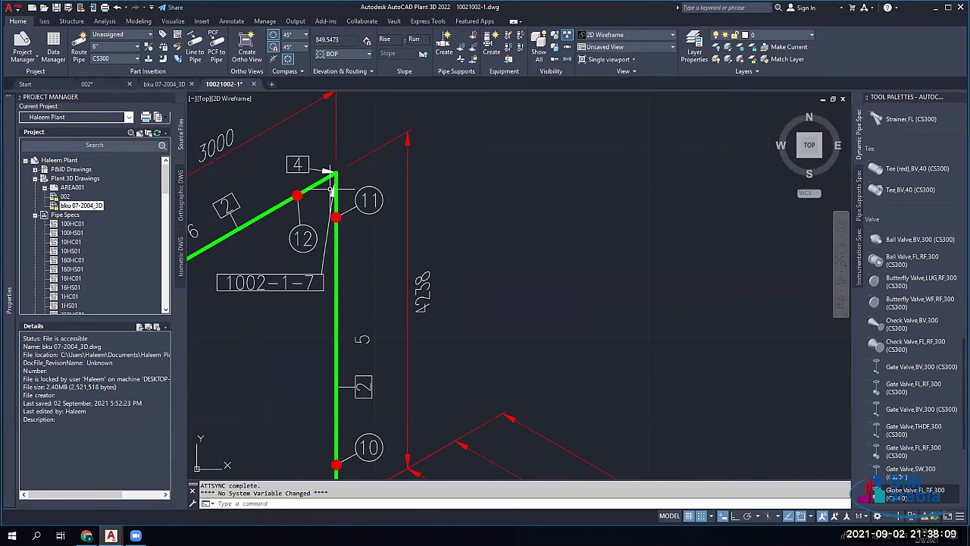
Step: Examine item tags 4 and 2 around tag 1002-1-7 on the upper pipe section
left_click(330, 189)
left_click(317, 295)
scroll(317, 295, "down", 2)
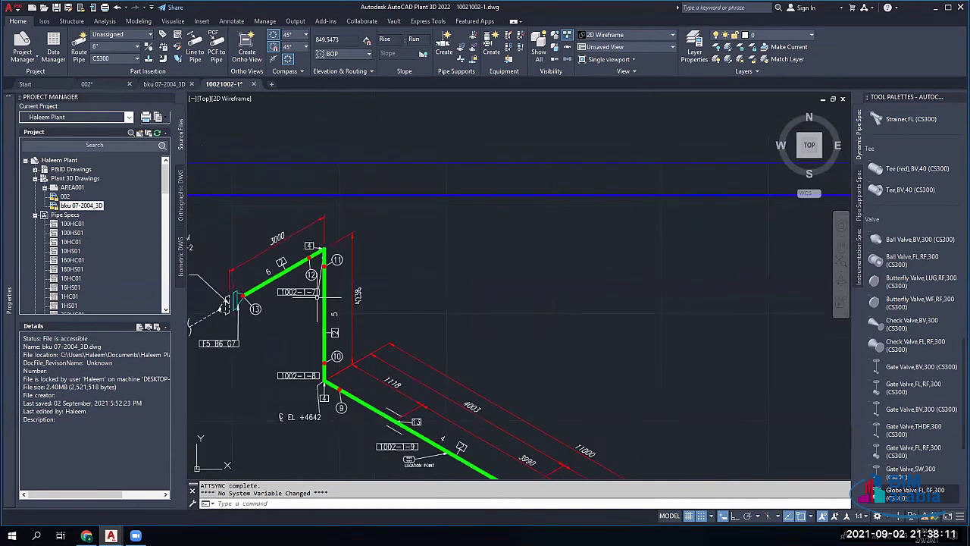
middle_click_drag(354, 257, 371, 228)
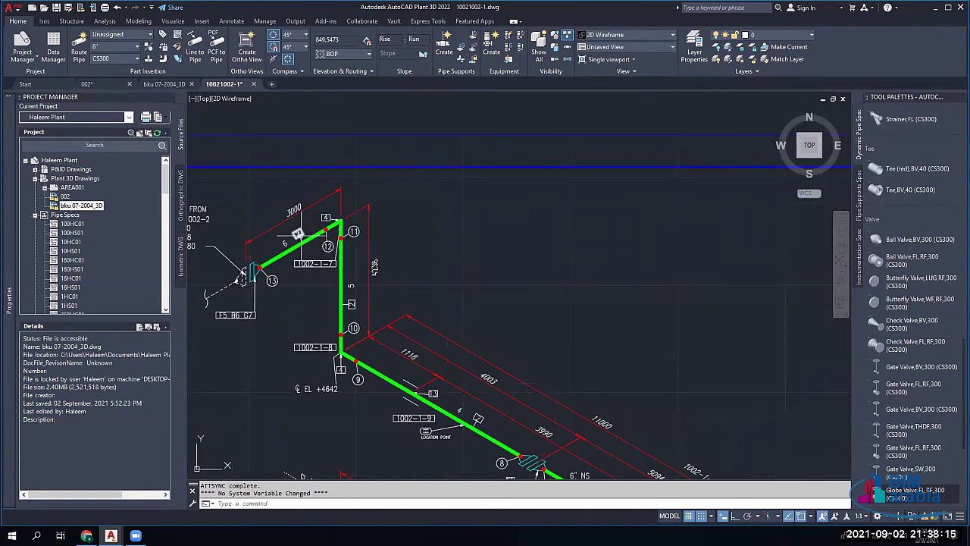
scroll(301, 235, "up", 4)
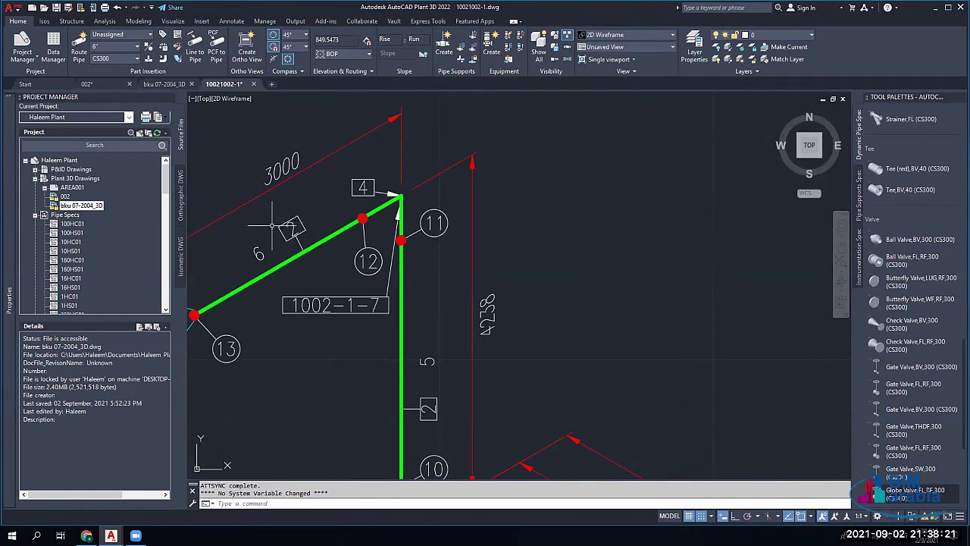
scroll(294, 237, "down", 4)
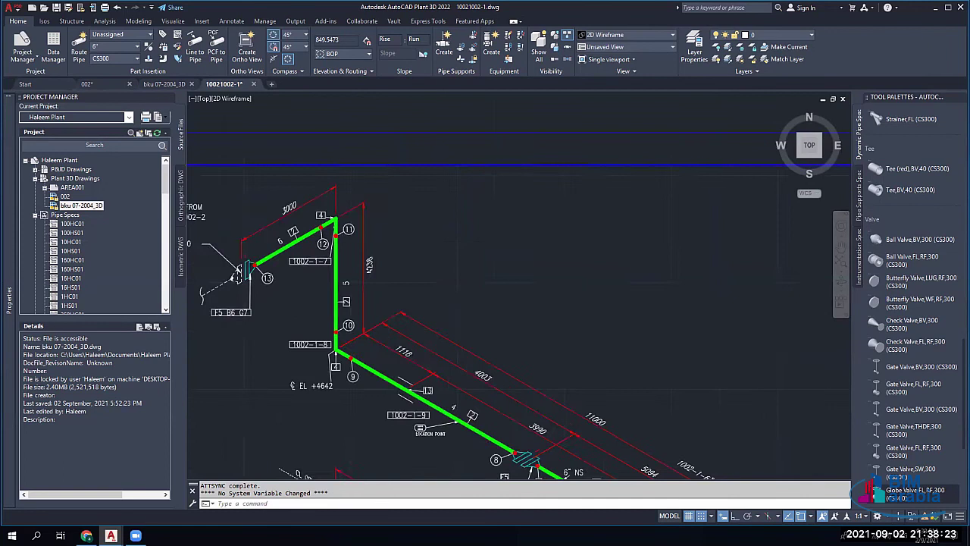
Step: Look up the pipe and elbow item IDs, quantities and sizes in the bill of materials
scroll(294, 233, "down", 2)
scroll(294, 233, "down", 1)
scroll(601, 228, "up", 2)
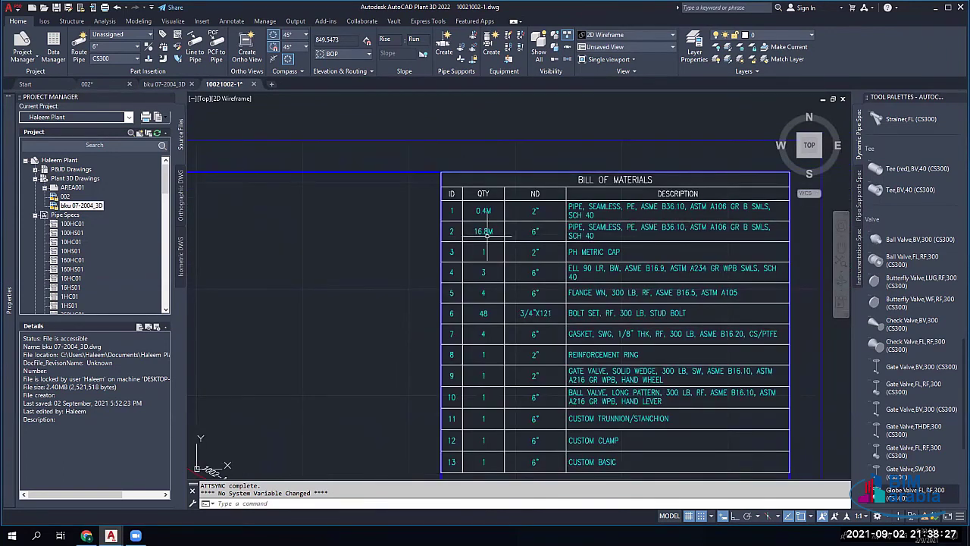
scroll(447, 248, "down", 4)
scroll(422, 255, "down", 2)
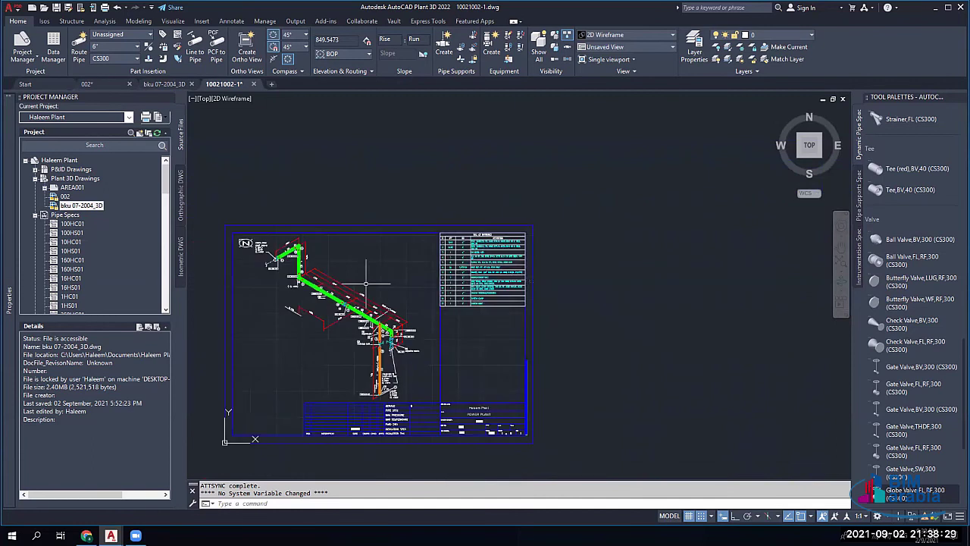
scroll(463, 243, "up", 2)
scroll(474, 254, "up", 3)
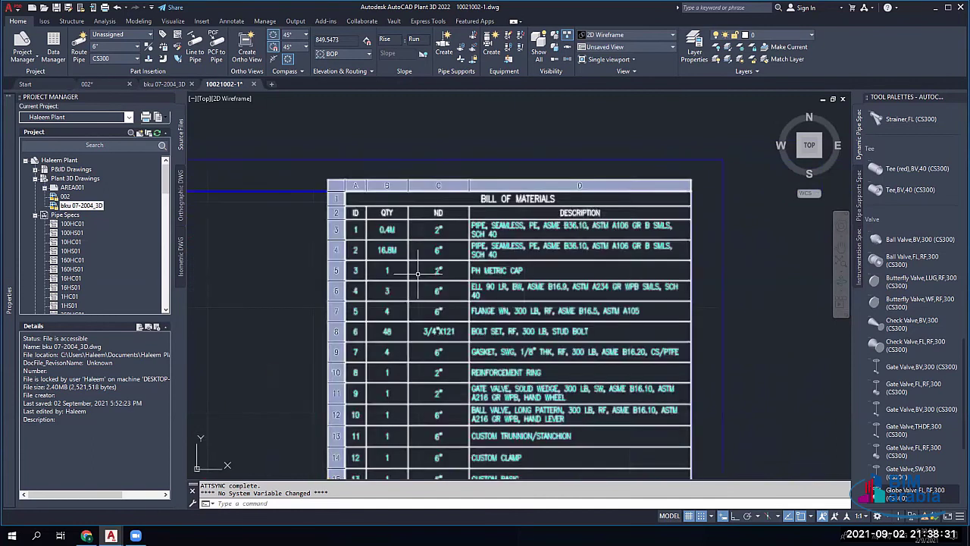
Step: Examine the upper sloped pipe between weld points 12 and 13, including its flange tag
scroll(394, 197, "down", 3)
scroll(682, 227, "down", 2)
scroll(615, 231, "up", 2)
scroll(393, 273, "up", 7)
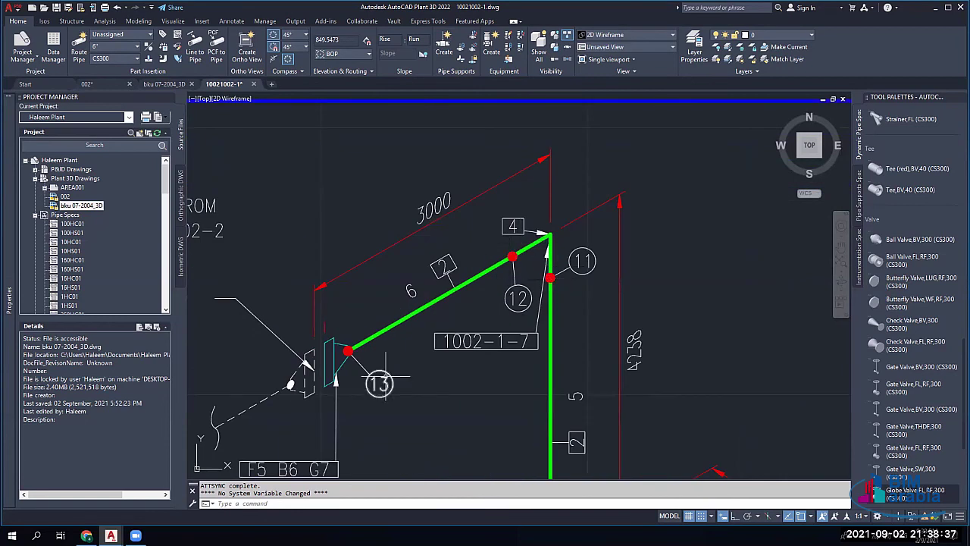
scroll(463, 290, "down", 5)
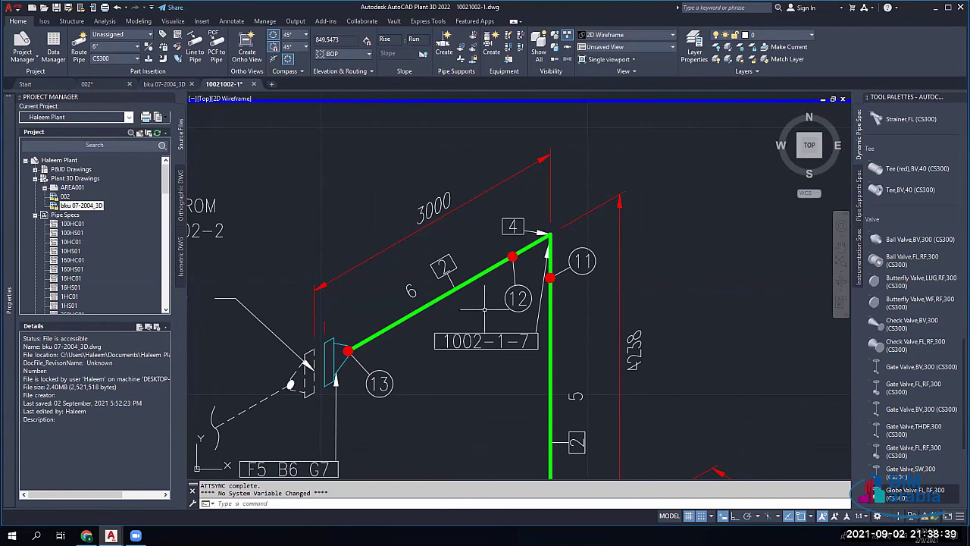
Step: Examine the lower elbow's item tag 4, weld points 9 and 10, and the centreline elevation label
middle_click_drag(504, 306, 500, 279)
scroll(516, 398, "up", 4)
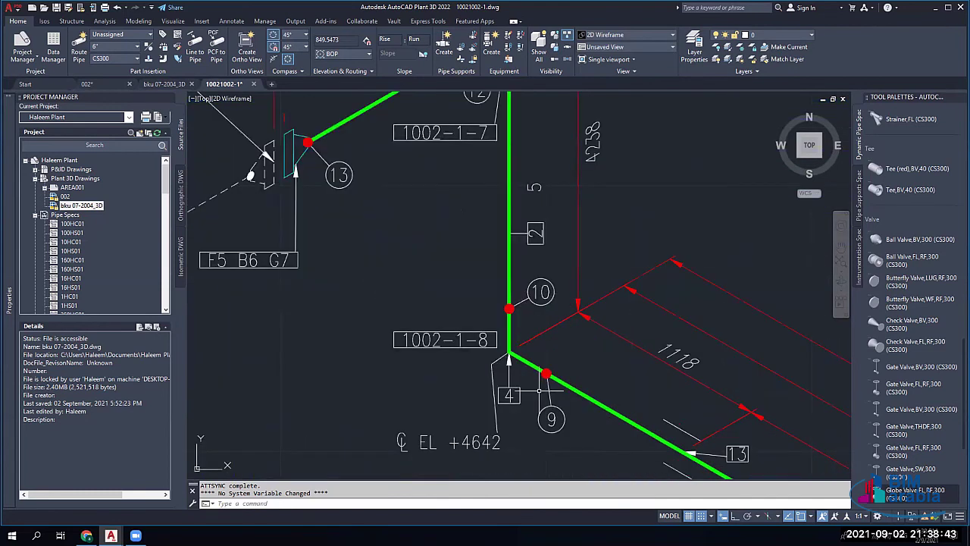
scroll(539, 390, "down", 4)
middle_click_drag(568, 407, 568, 332)
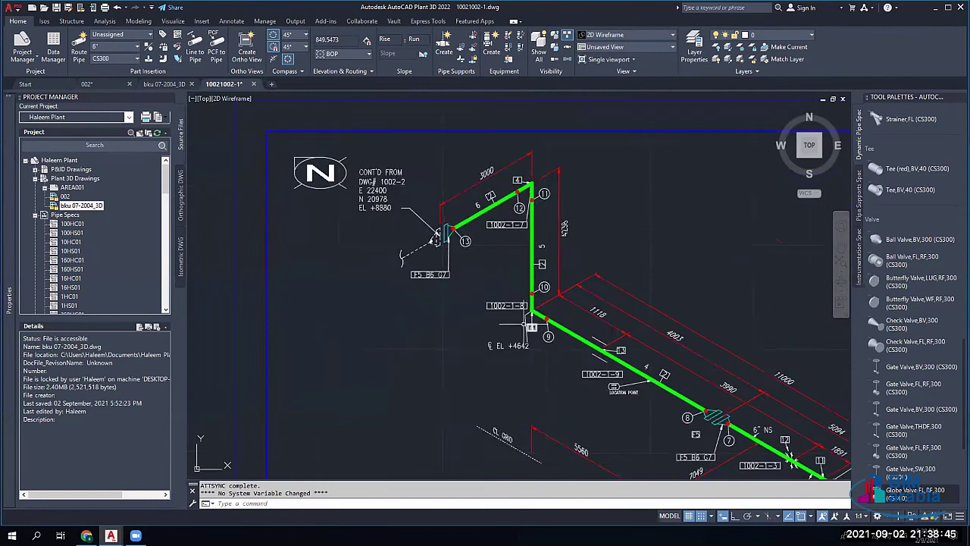
scroll(525, 327, "up", 4)
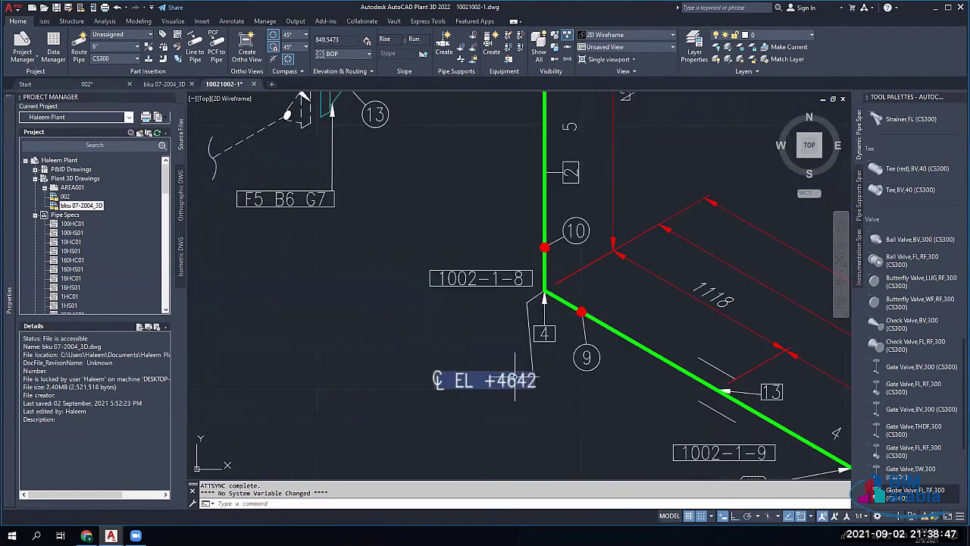
scroll(515, 381, "down", 4)
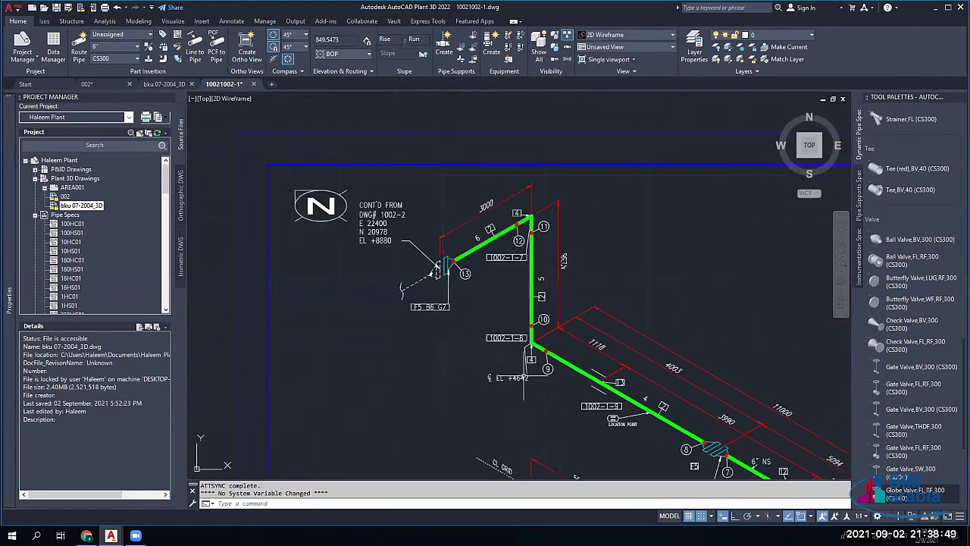
Step: Examine the dimensions that locate the pipe from the CL GRID reference line
mouse_move(586, 369)
middle_mouse_down()
mouse_move(496, 249)
mouse_move(379, 170)
middle_mouse_up()
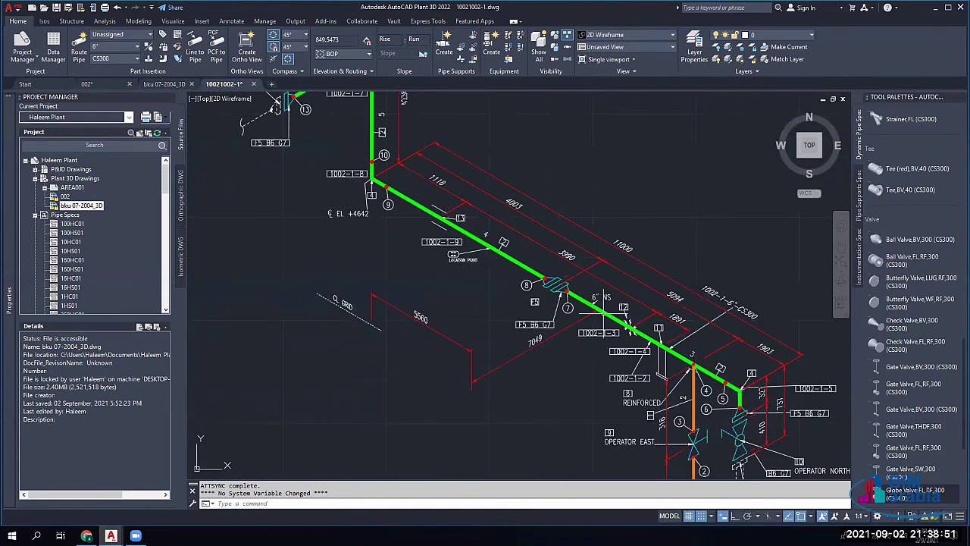
scroll(301, 265, "up", 4)
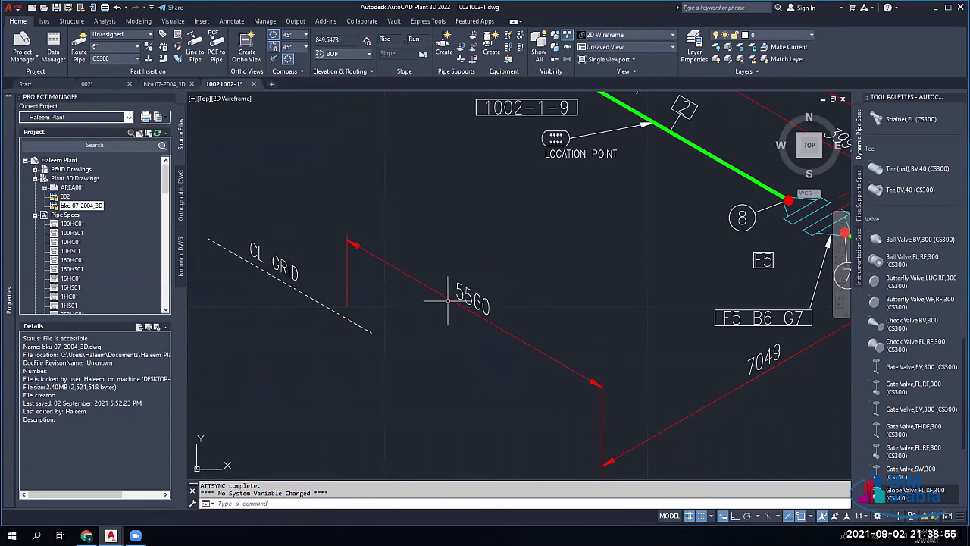
mouse_move(558, 325)
middle_mouse_down()
mouse_move(459, 277)
mouse_move(424, 275)
middle_mouse_up()
scroll(663, 322, "down", 4)
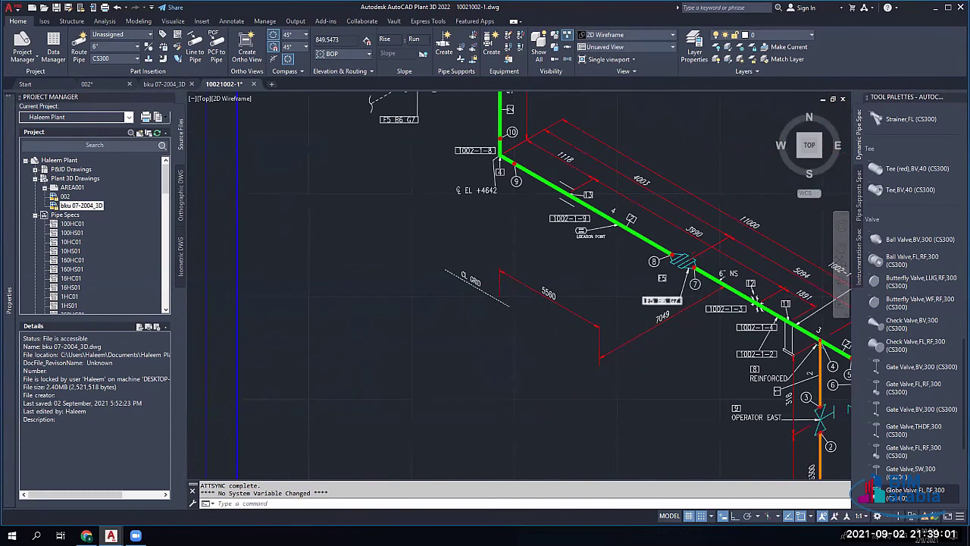
Step: Examine support tags 11 and 12, boxed tags 1002-1-3 and 1002-1-4, and the location point along the run
scroll(667, 310, "up", 2)
middle_click_drag(686, 316, 393, 278)
scroll(511, 266, "up", 2)
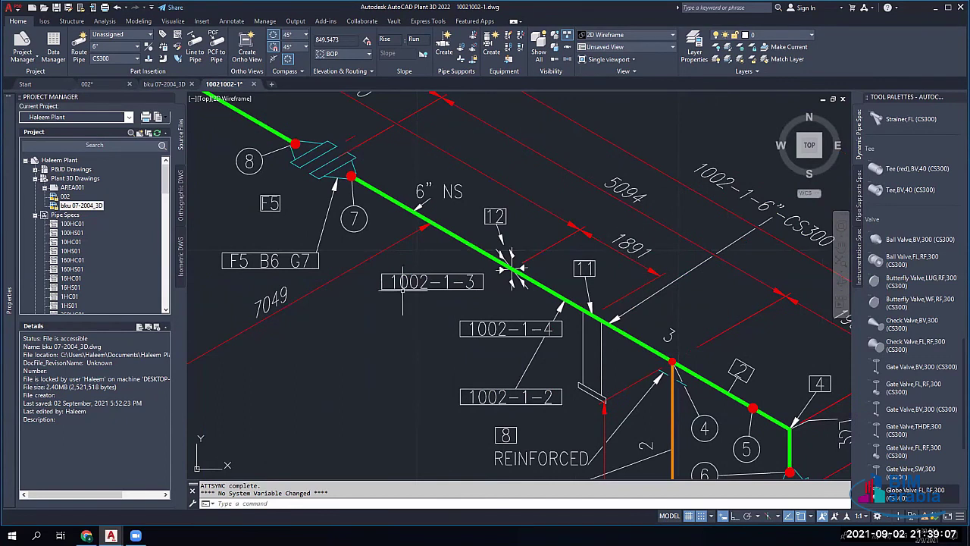
scroll(489, 290, "down", 4)
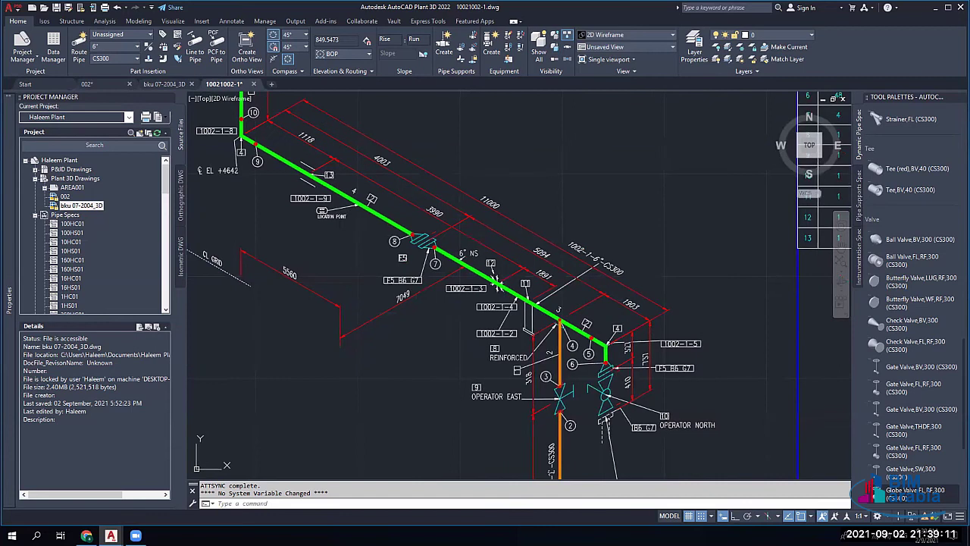
middle_click_drag(336, 223, 322, 208)
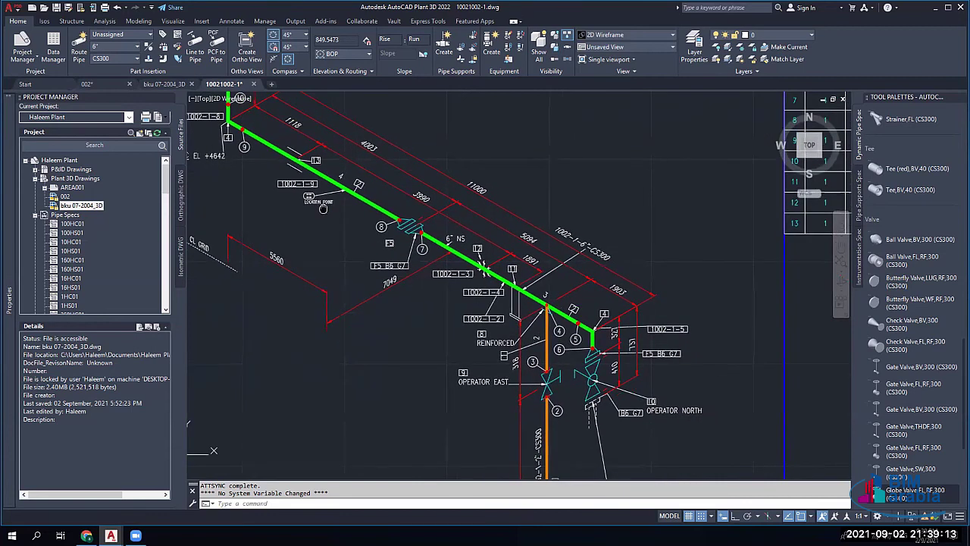
scroll(323, 207, "up", 4)
scroll(412, 211, "down", 4)
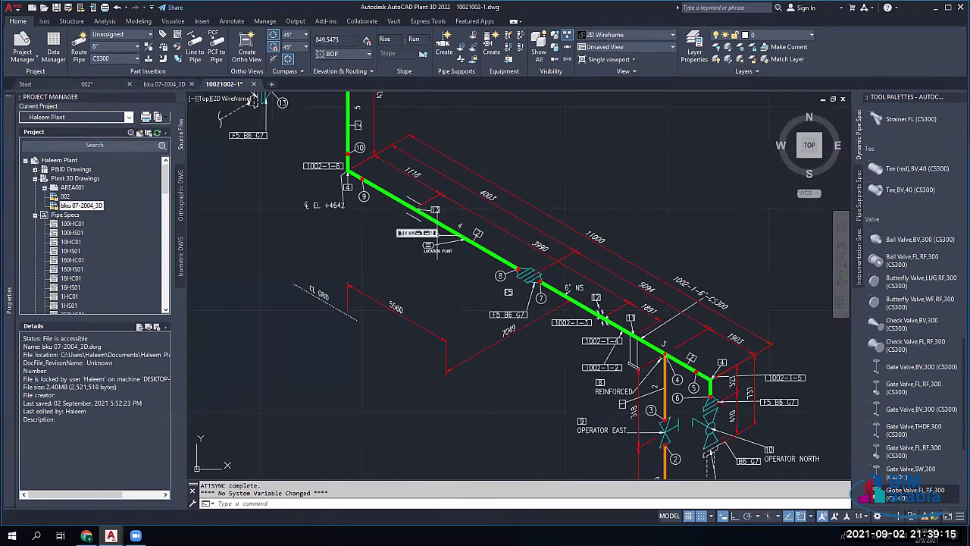
Step: Check the custom support entries 11, 12 and 13 in the bill of materials
middle_click_drag(414, 211, 181, 145)
middle_click_drag(700, 231, 612, 257)
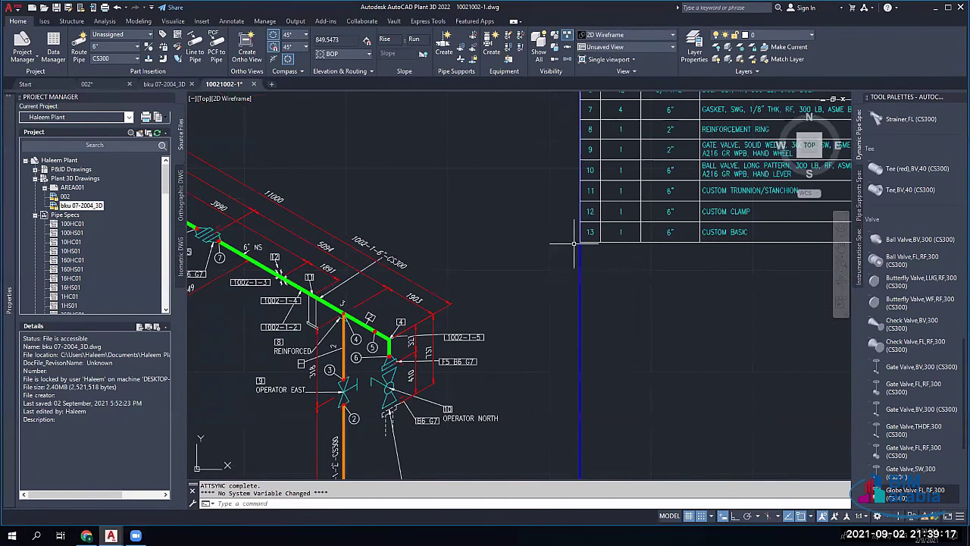
middle_click_drag(682, 231, 506, 236)
scroll(432, 264, "down", 2)
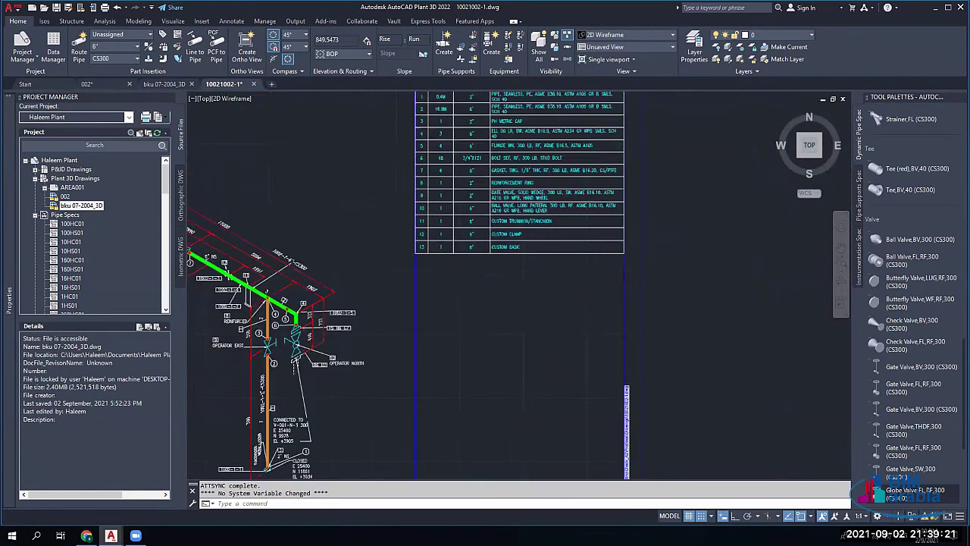
Step: Review the reinforced branch, the two valves and the connection notes at the lower end of the line
scroll(282, 354, "up", 4)
middle_click_drag(282, 354, 392, 291)
scroll(392, 290, "down", 3)
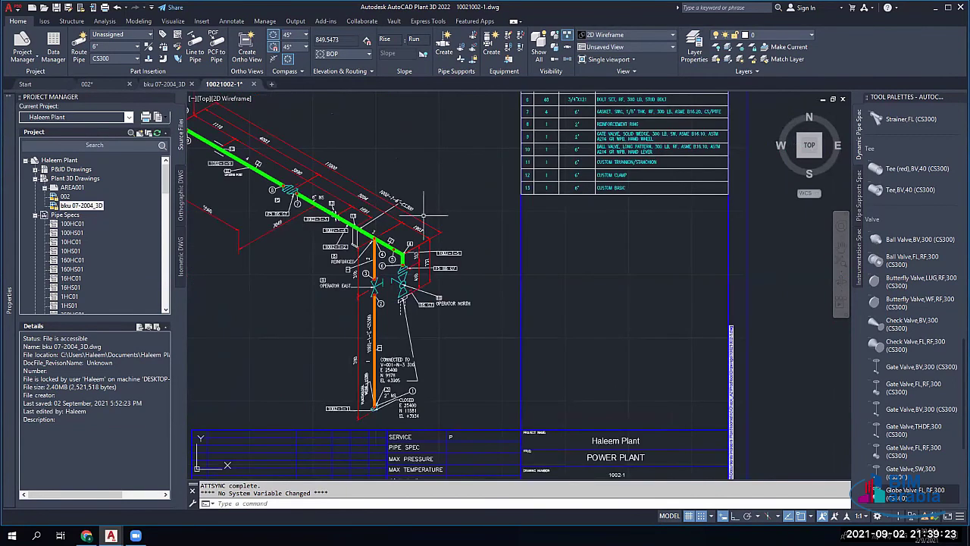
middle_click_drag(394, 258, 453, 277)
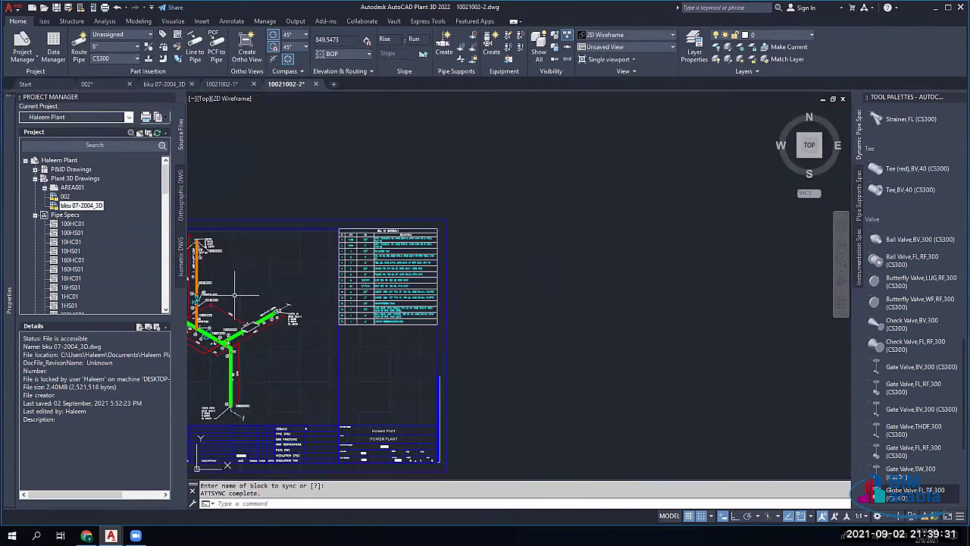
Step: In drawing 10021002-2, examine the branch, the pipe sleeve and the horizontal vessel connection note
middle_click_drag(234, 296, 400, 253)
scroll(438, 286, "up", 5)
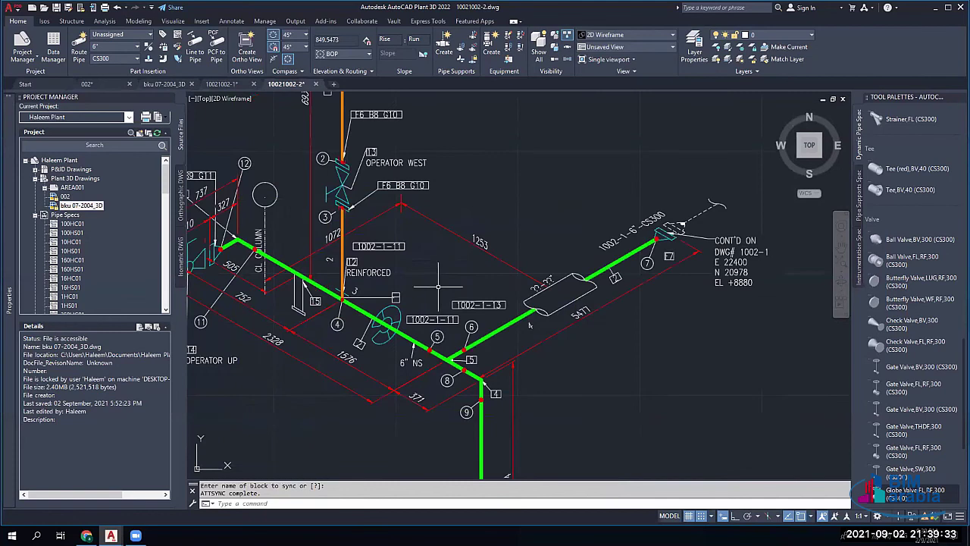
middle_click_drag(438, 287, 506, 236)
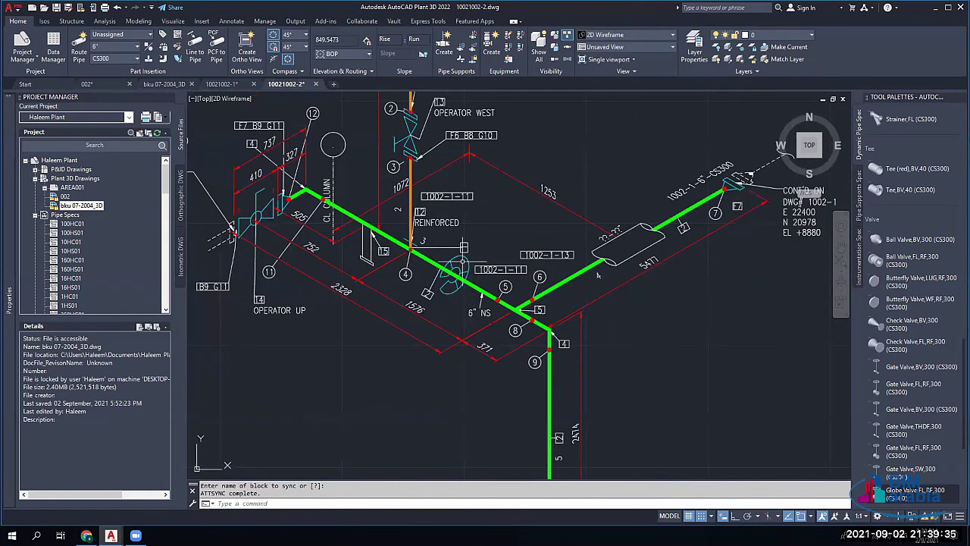
mouse_move(599, 275)
middle_mouse_down()
mouse_move(642, 267)
mouse_move(720, 286)
mouse_move(737, 293)
mouse_move(740, 310)
middle_mouse_up()
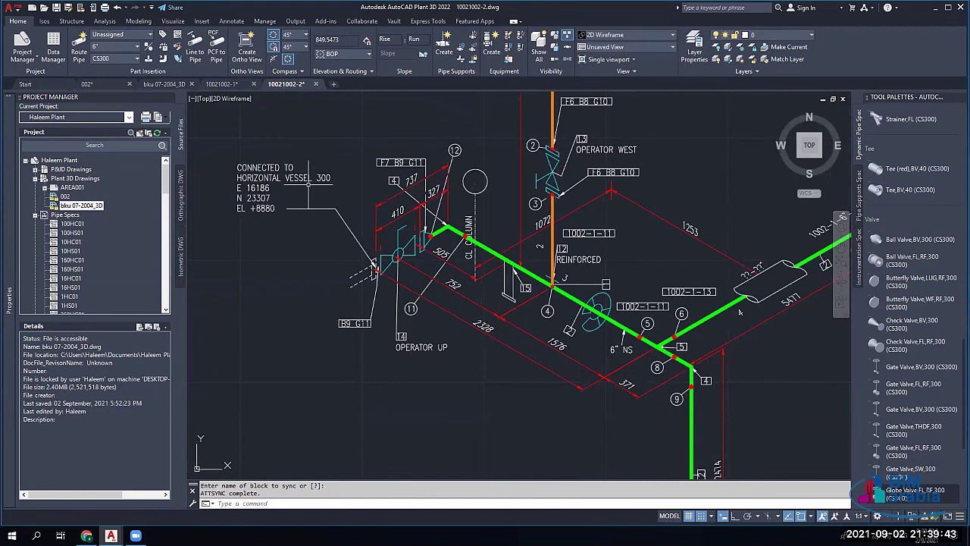
left_click(242, 206)
key("Escape")
mouse_move(381, 292)
middle_mouse_down()
mouse_move(366, 291)
mouse_move(331, 238)
middle_mouse_up()
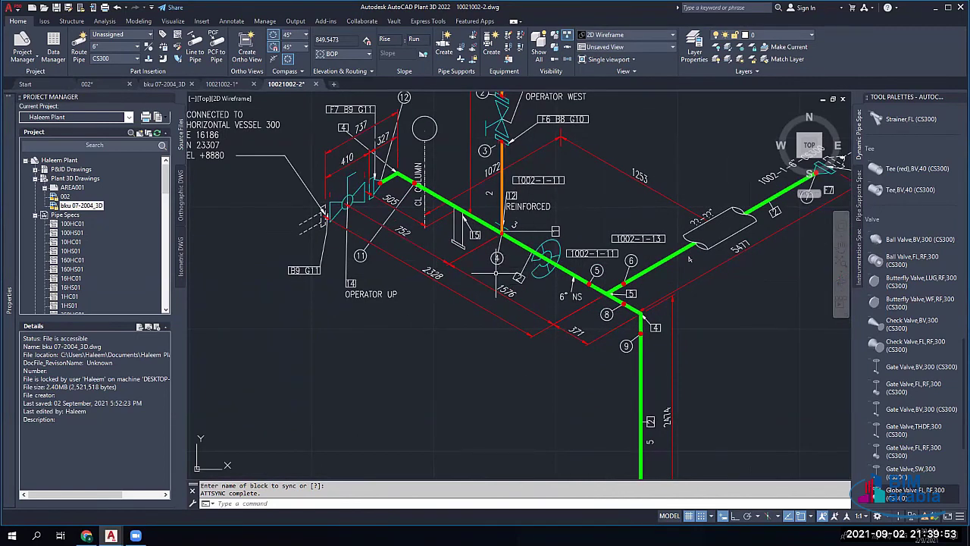
Step: Examine the sleeve symbol and the continuation note to drawing 1002-1 on the angled pipe run
middle_click_drag(467, 316, 412, 313)
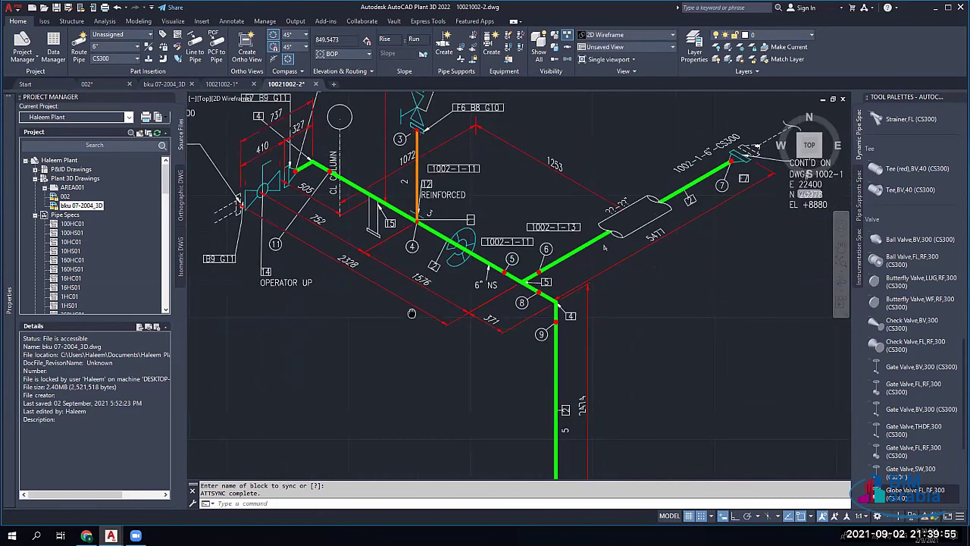
scroll(405, 312, "down", 2)
scroll(507, 272, "up", 3)
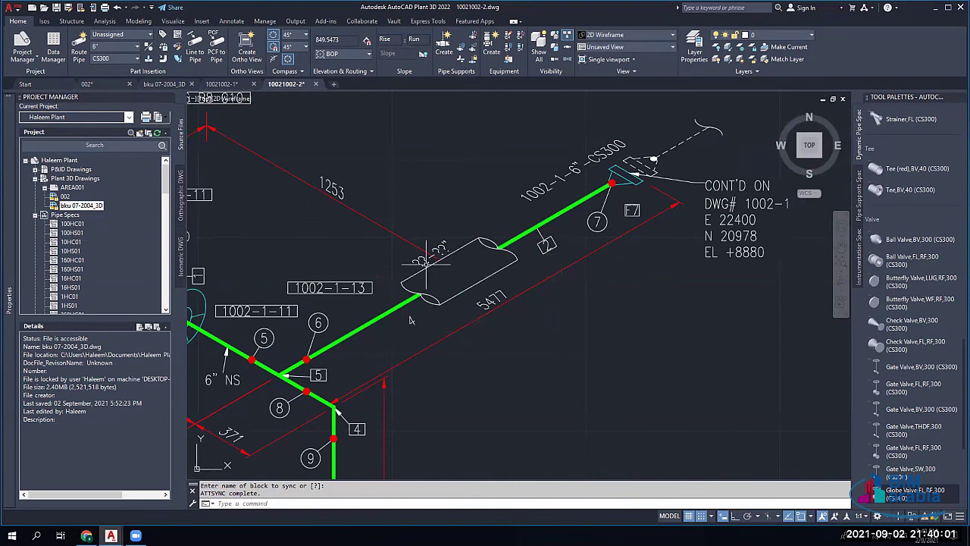
scroll(410, 321, "down", 5)
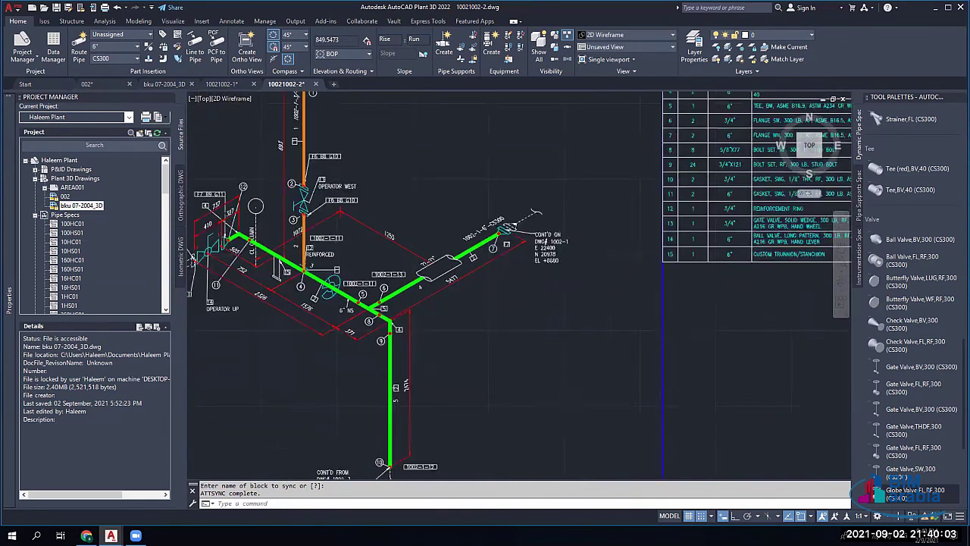
Step: Review the whole second sheet, including the continuation from drawing 1002-3, the title block and the bill of materials
middle_click_drag(428, 265, 436, 182)
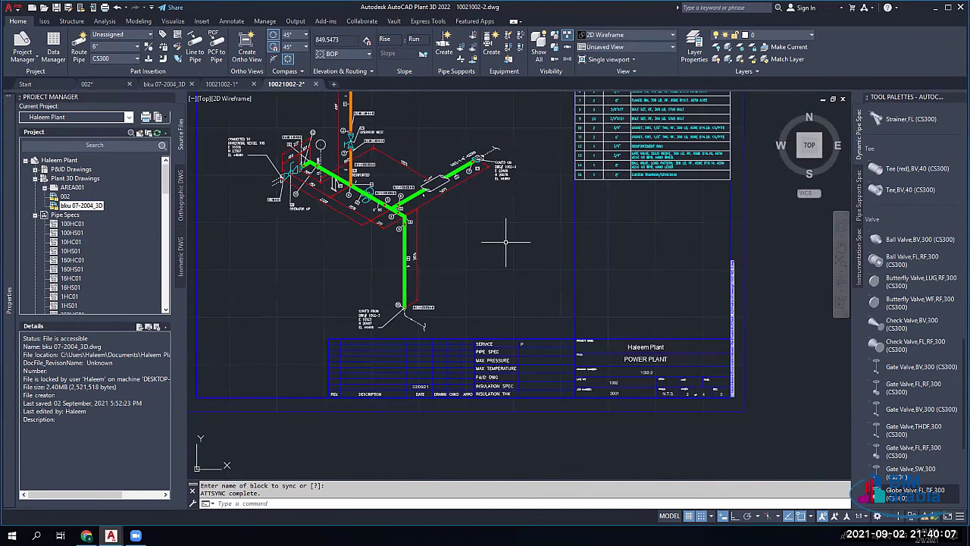
scroll(483, 175, "up", 2)
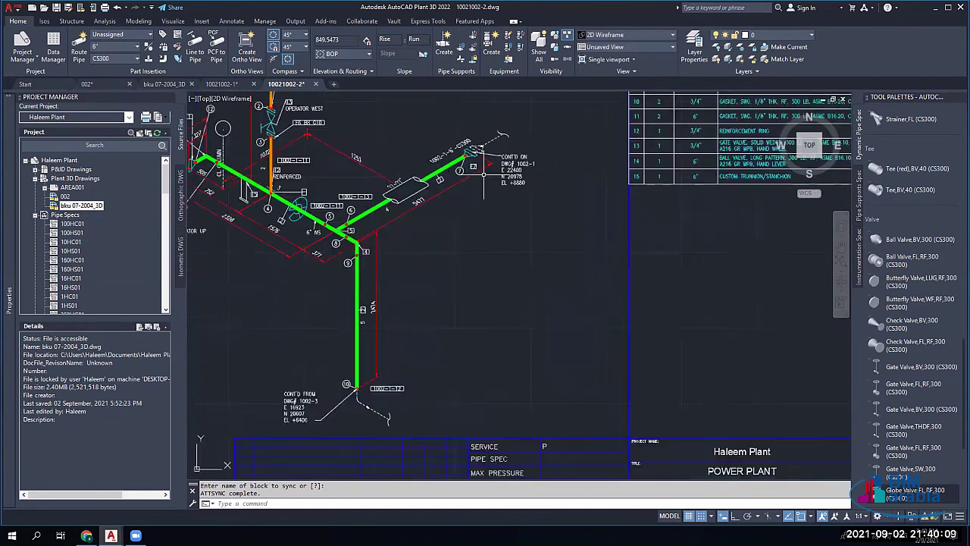
scroll(405, 281, "down", 4)
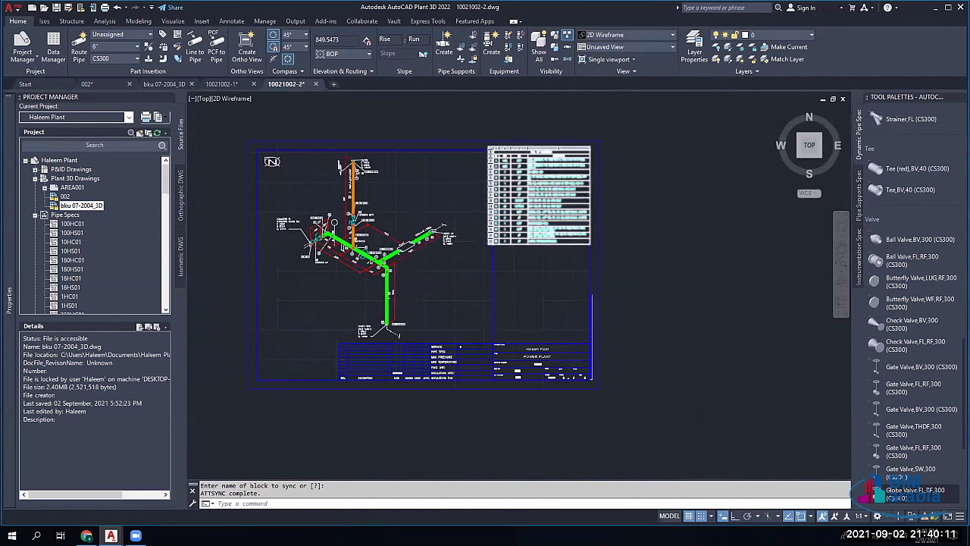
scroll(534, 173, "up", 2)
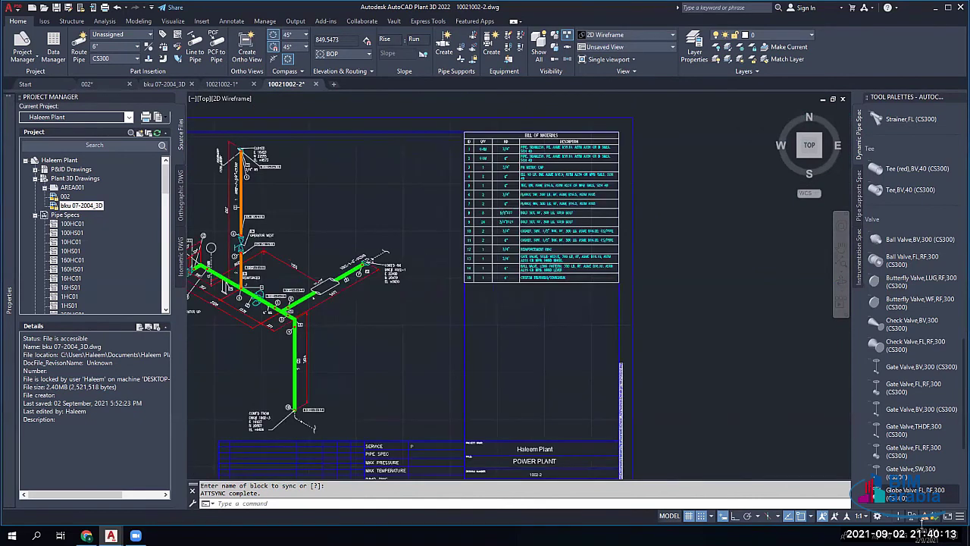
Step: In drawing 10021002-3, review the overall pipe run, its elbows and the equipment connection note at the lower end
scroll(543, 180, "up", 2)
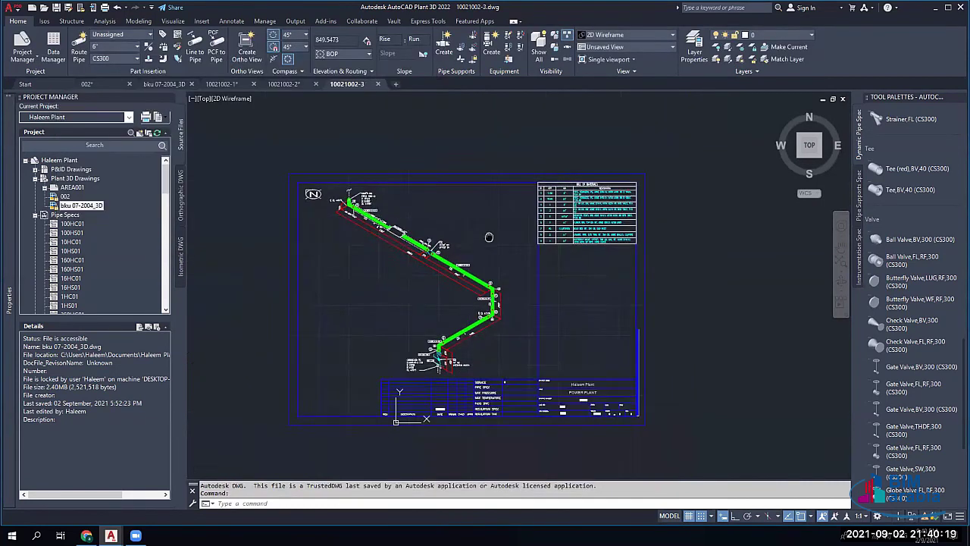
scroll(487, 234, "up", 4)
scroll(430, 344, "down", 2)
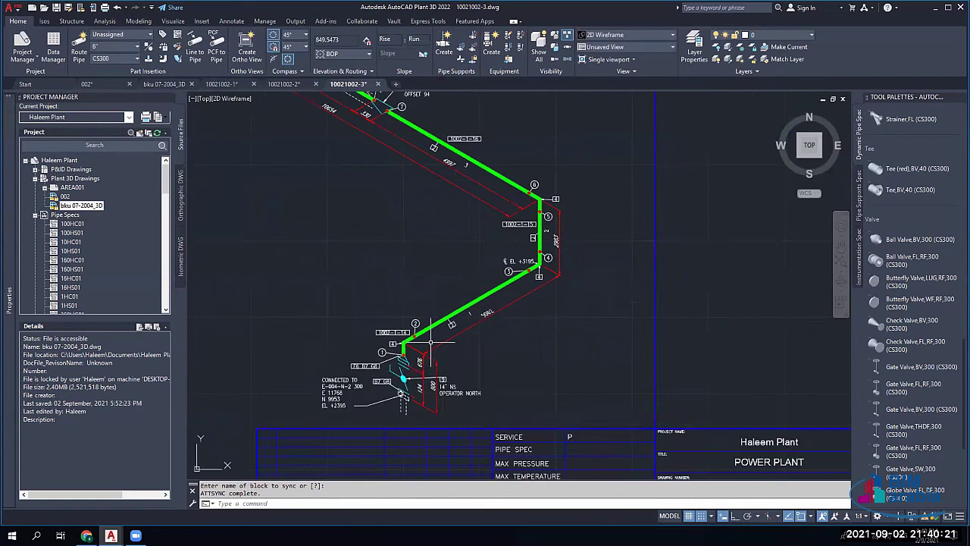
middle_click_drag(431, 343, 449, 431)
middle_click_drag(514, 376, 671, 515)
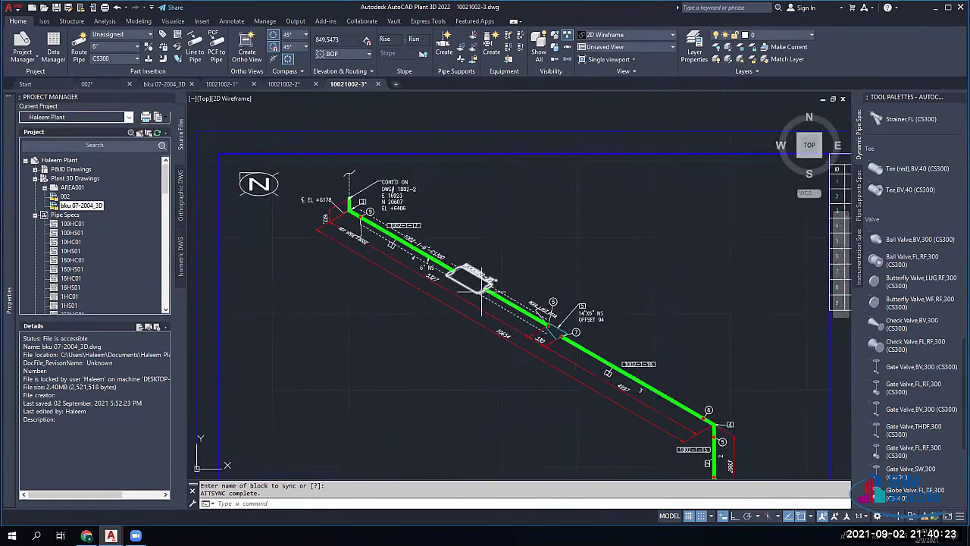
Step: Examine the ROCKWALL-25" insulation symbol and the insulated/not-insulated boundaries at weld points 8 and 9
scroll(485, 290, "up", 3)
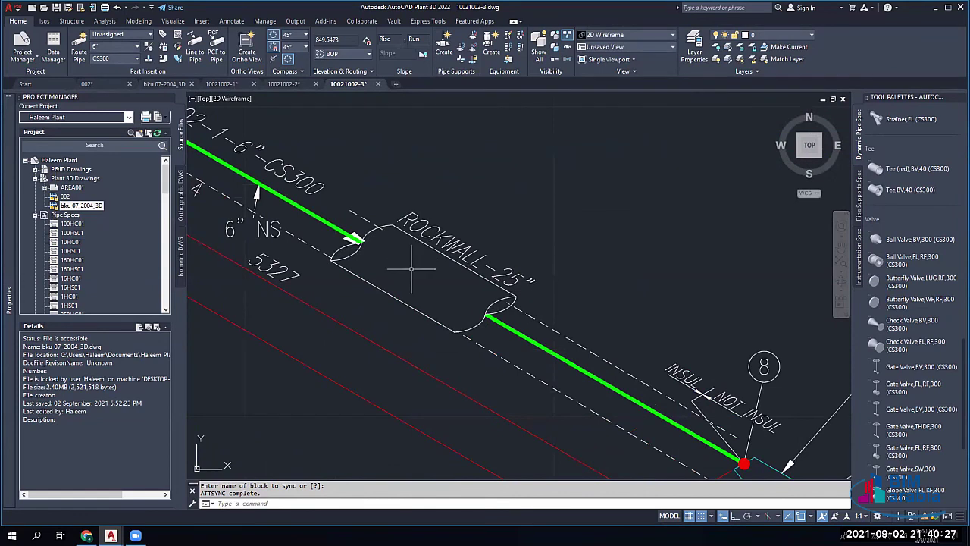
mouse_move(412, 269)
middle_mouse_down()
mouse_move(481, 310)
mouse_move(526, 321)
middle_mouse_up()
scroll(525, 322, "down", 1)
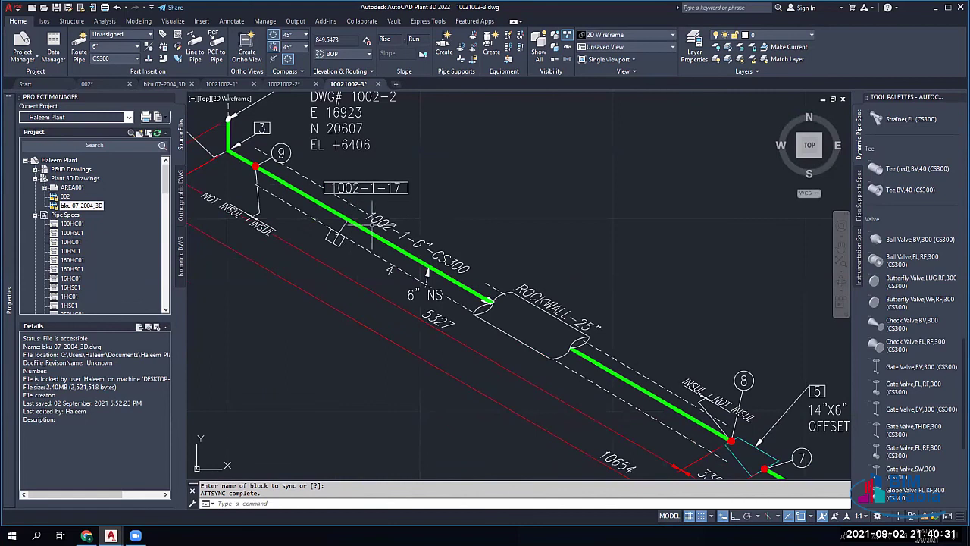
scroll(427, 280, "down", 5)
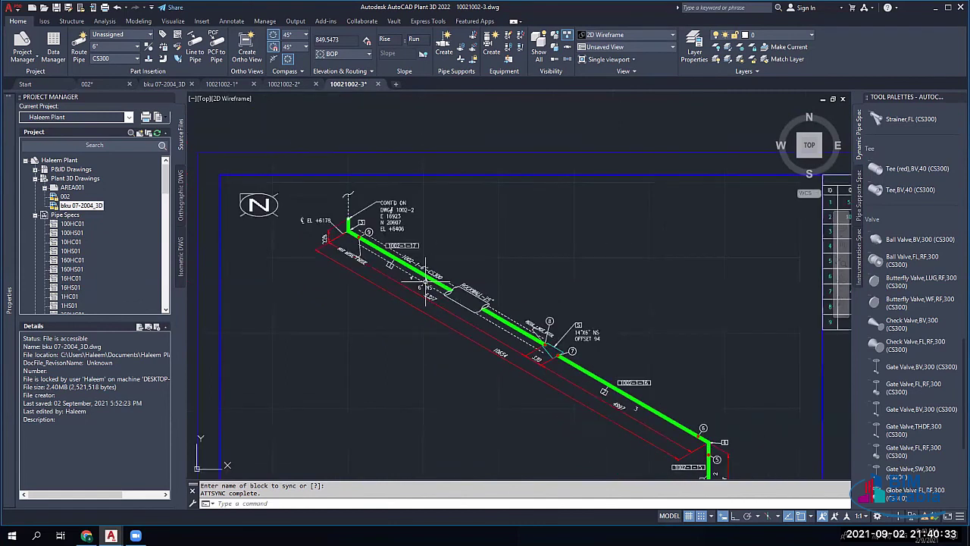
middle_click_drag(545, 357, 545, 357)
scroll(545, 356, "up", 3)
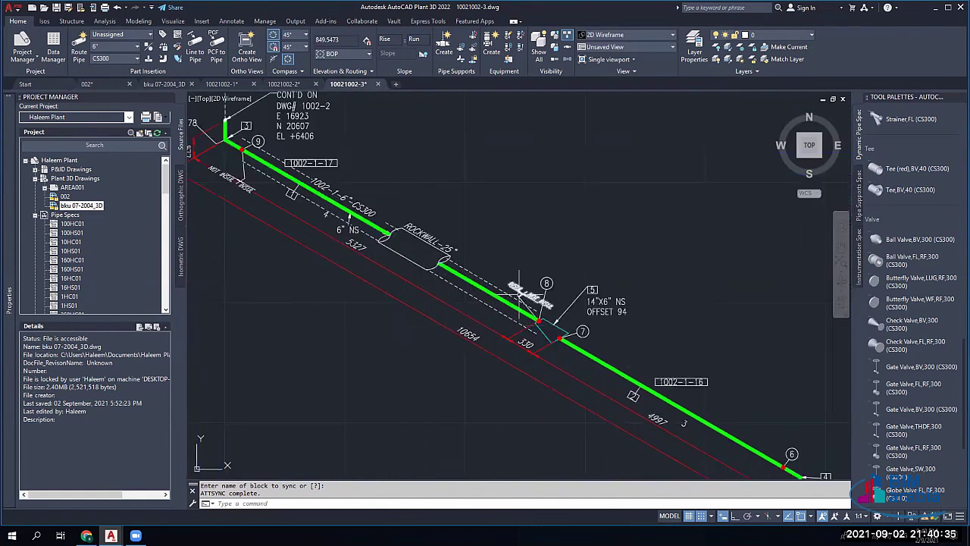
scroll(518, 281, "up", 2)
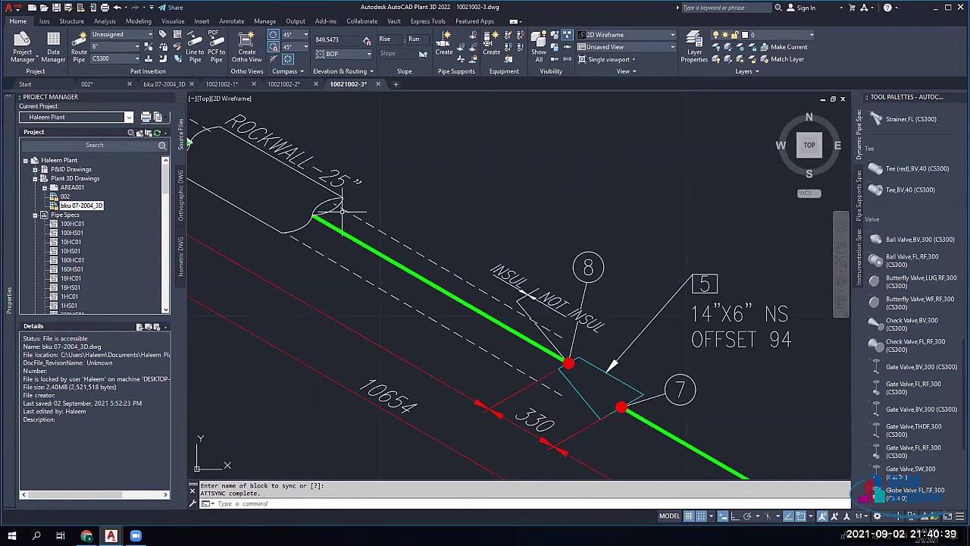
mouse_move(399, 255)
middle_mouse_down()
mouse_move(429, 281)
mouse_move(715, 422)
middle_mouse_up()
mouse_move(342, 227)
middle_mouse_down()
mouse_move(352, 244)
mouse_move(554, 363)
middle_mouse_up()
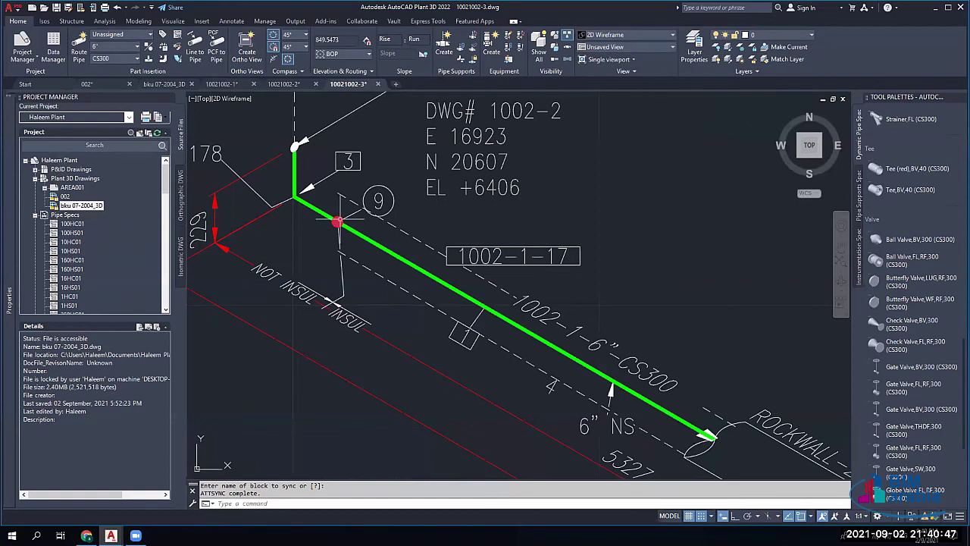
Step: Review the insulated run within the whole third sheet, including its line number tag, pipe size note and continuation note
scroll(386, 299, "down", 6)
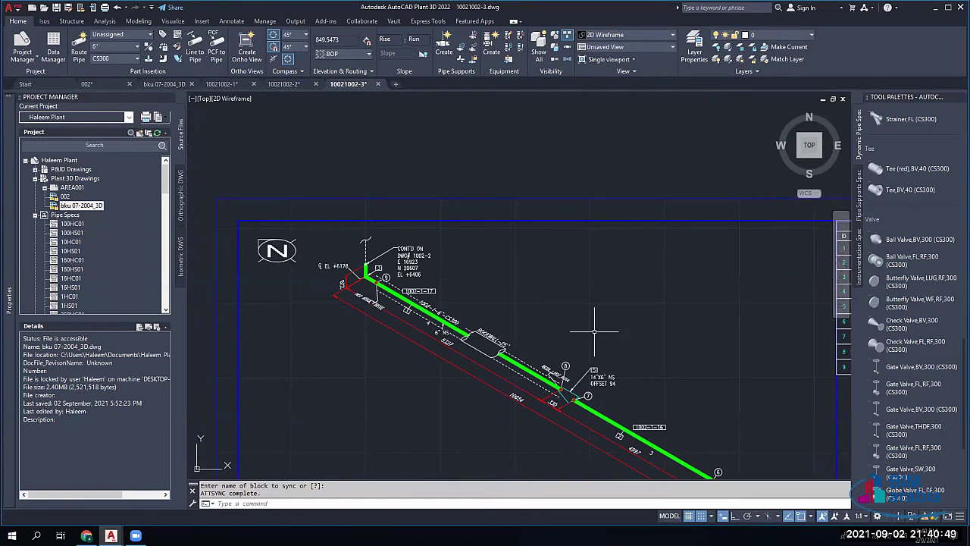
scroll(493, 328, "down", 5)
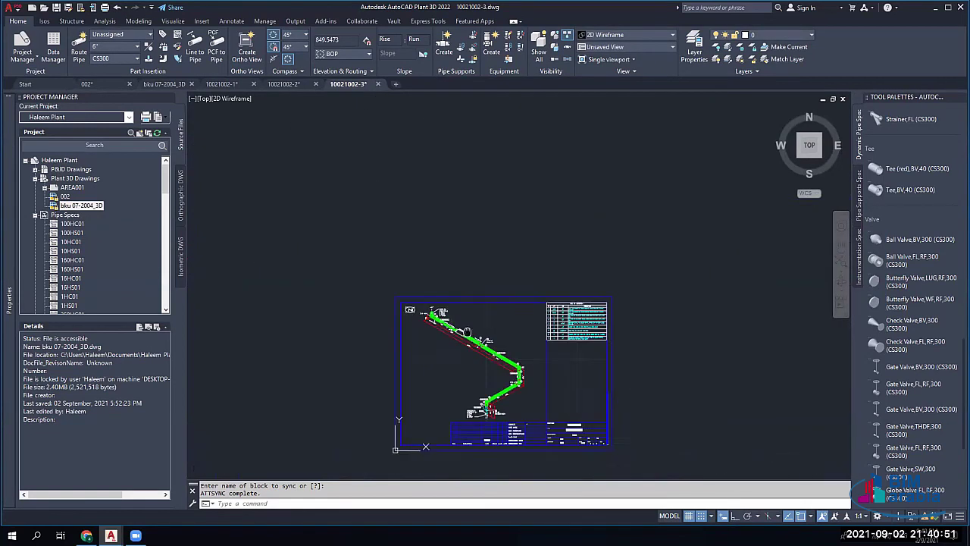
middle_click_drag(494, 327, 462, 327)
scroll(467, 327, "up", 10)
middle_click_drag(368, 329, 508, 297)
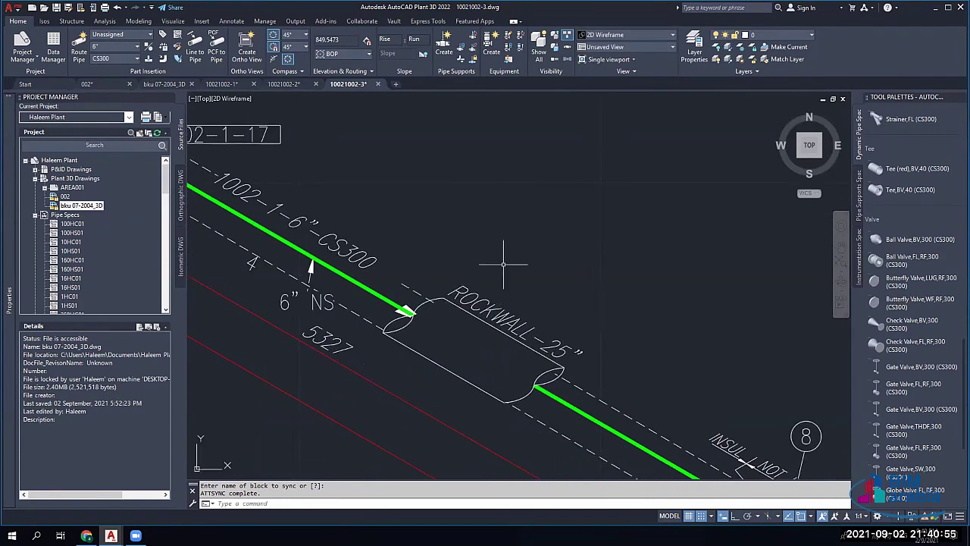
scroll(452, 283, "down", 6)
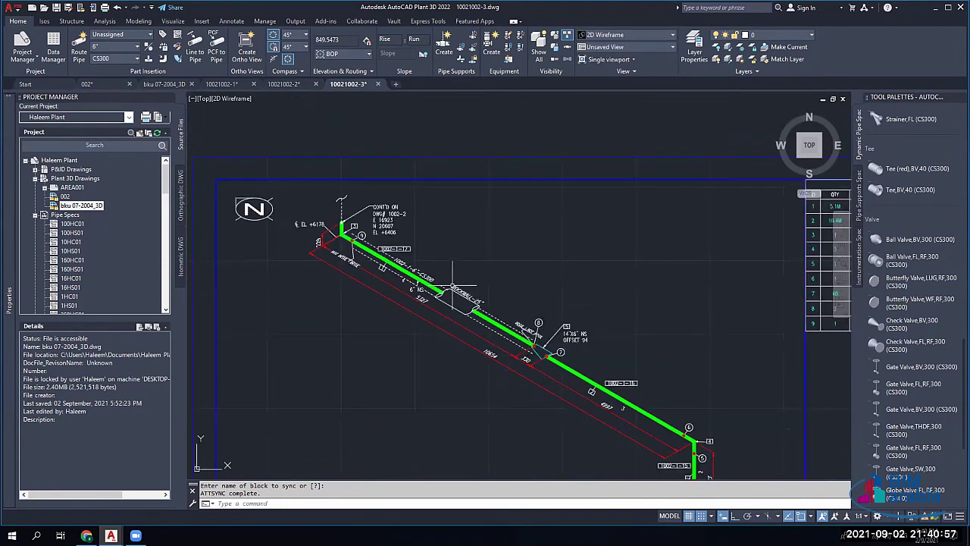
scroll(398, 281, "up", 6)
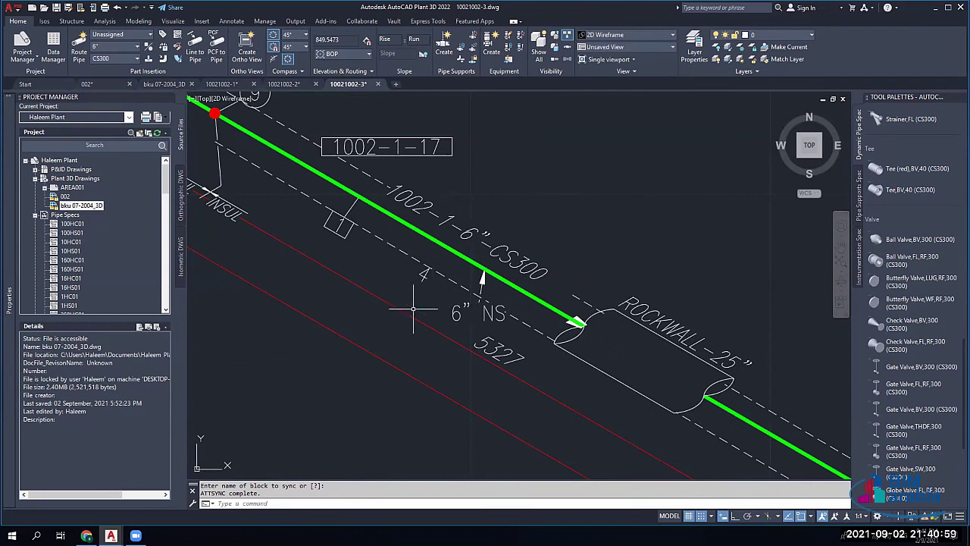
scroll(489, 298, "down", 2)
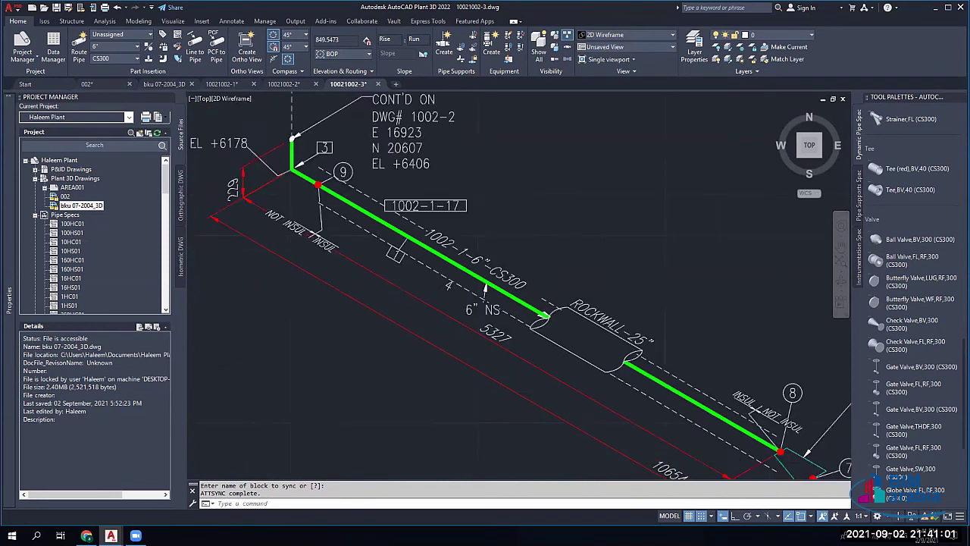
scroll(485, 303, "down", 1)
middle_click_drag(568, 330, 509, 330)
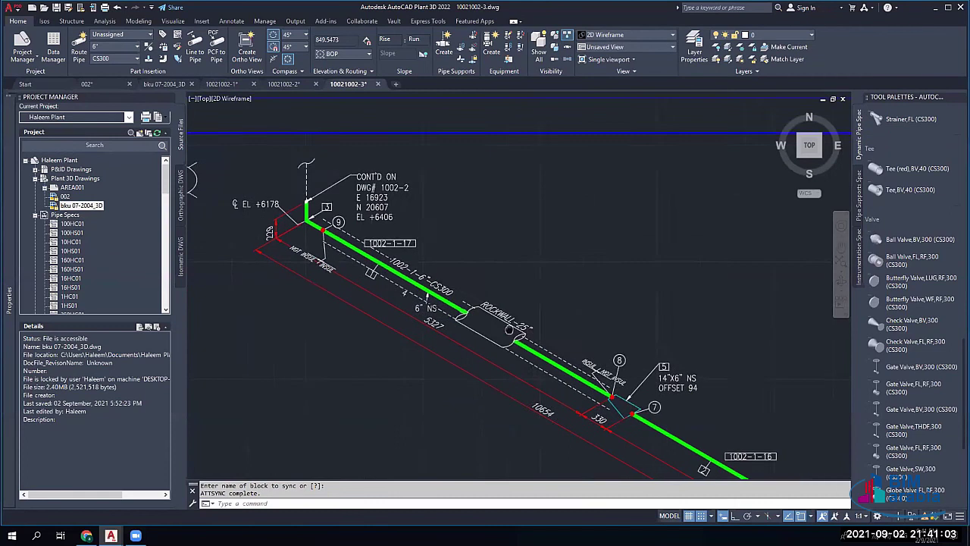
Step: Examine the flow arrow and the pipe segment passing through the insulation symbol up close
scroll(508, 330, "up", 3)
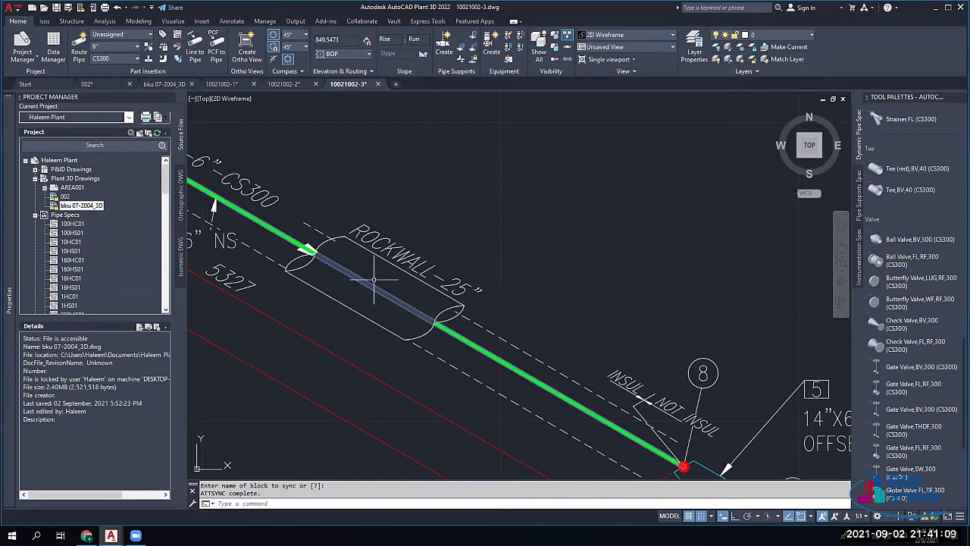
middle_click_drag(356, 279, 417, 296)
scroll(418, 295, "down", 2)
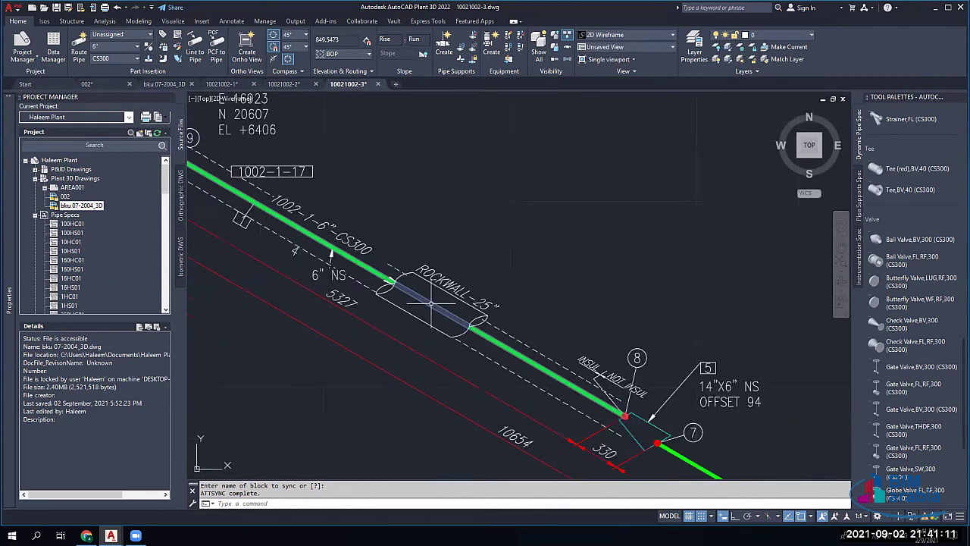
scroll(414, 269, "up", 4)
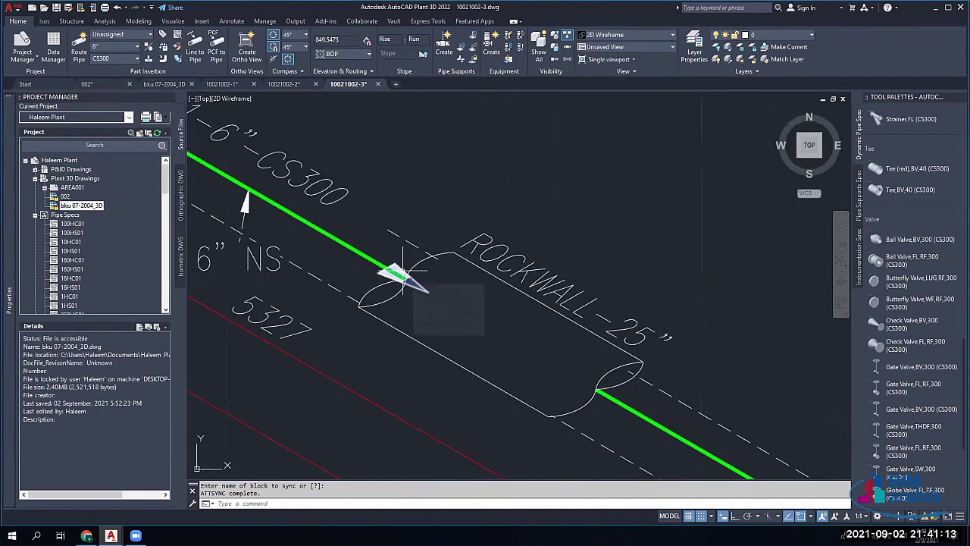
scroll(404, 272, "down", 6)
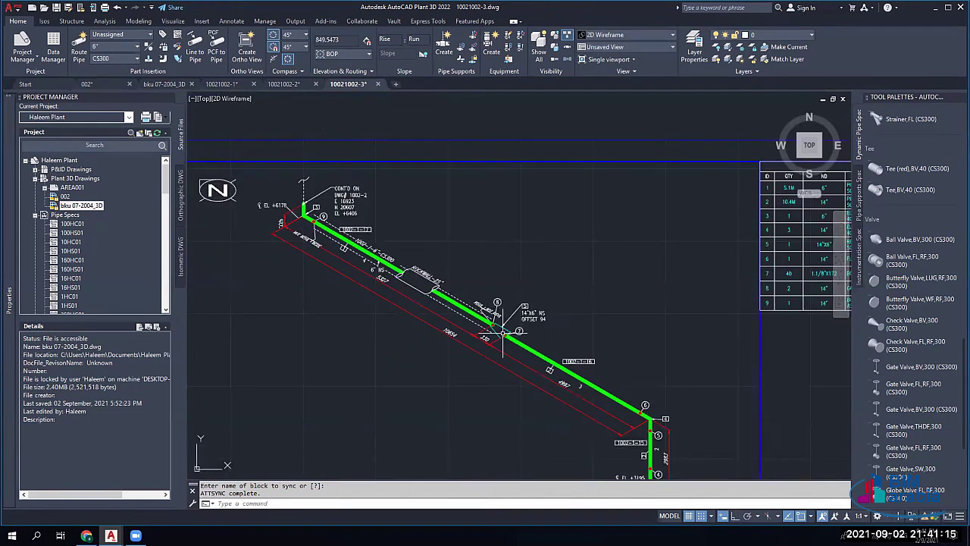
Step: Review the run from the 14"x6" eccentric reducer down through the two elbows
mouse_move(500, 327)
middle_mouse_down()
mouse_move(470, 250)
mouse_move(451, 238)
middle_mouse_up()
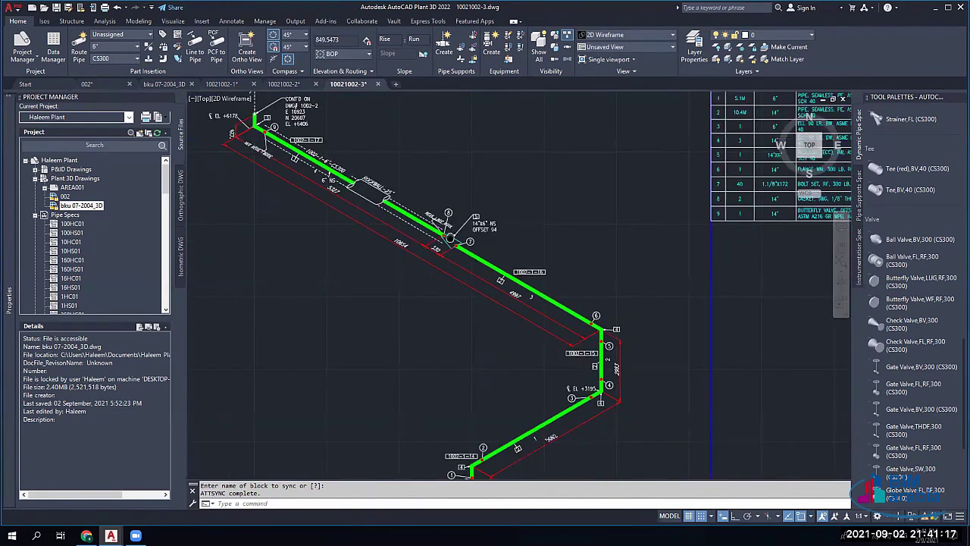
middle_click_drag(612, 284, 511, 273)
scroll(347, 324, "up", 1)
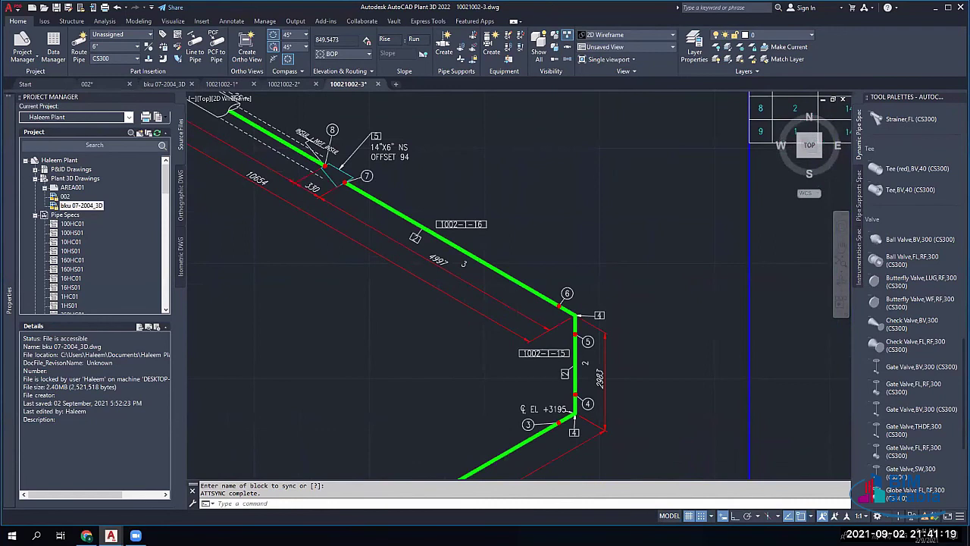
scroll(500, 347, "down", 7)
Step: Close the three isometric drawings of line 1002 without saving changes, and close the bku 07-2004_3D drawing
left_click(378, 85)
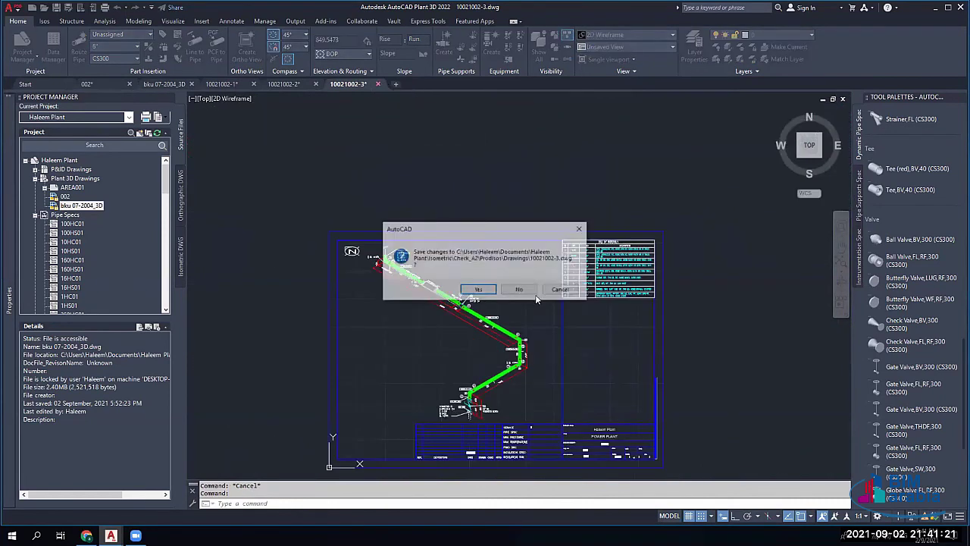
left_click(520, 290)
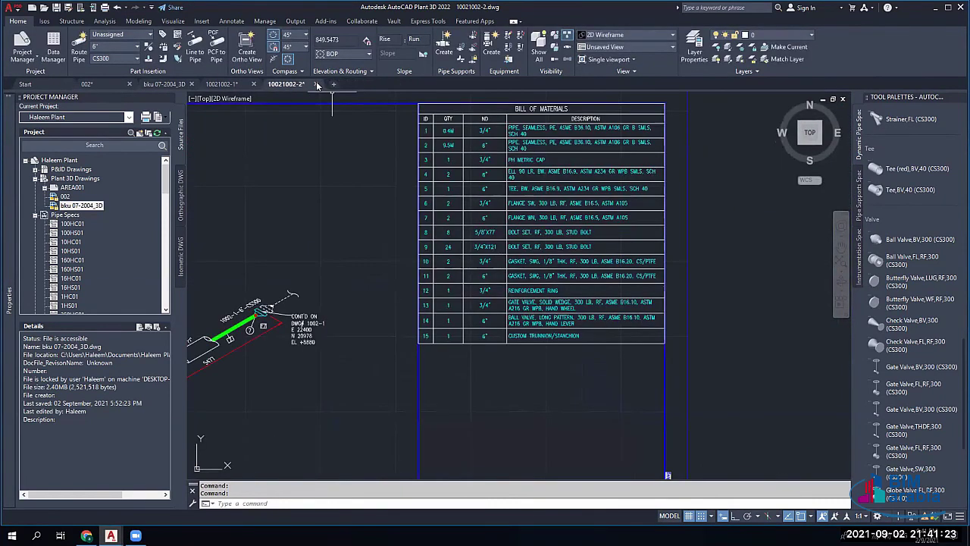
left_click(316, 84)
left_click(519, 290)
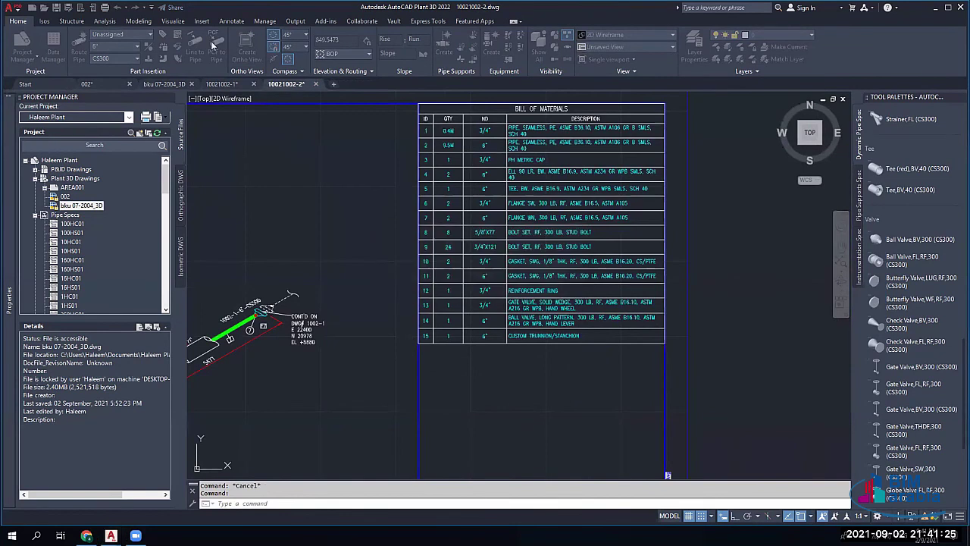
left_click(253, 84)
left_click(520, 289)
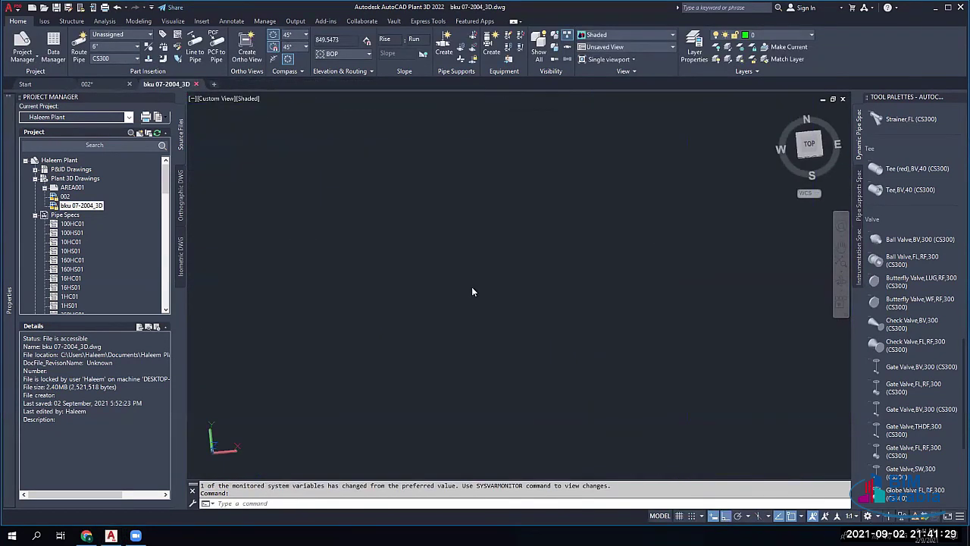
left_click(195, 84)
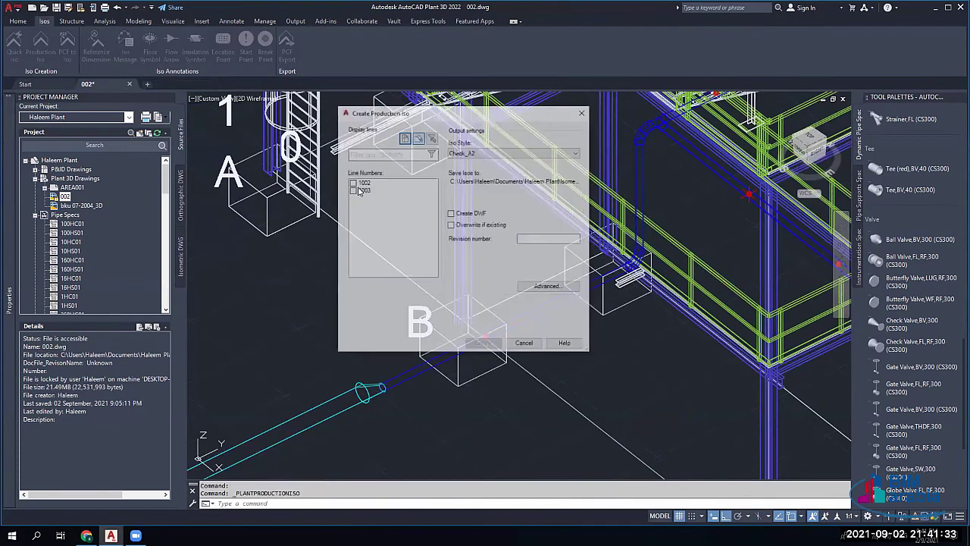
Step: Create the production iso for line 1002 with the Final_A2 style, overwriting existing isos
left_click(362, 184)
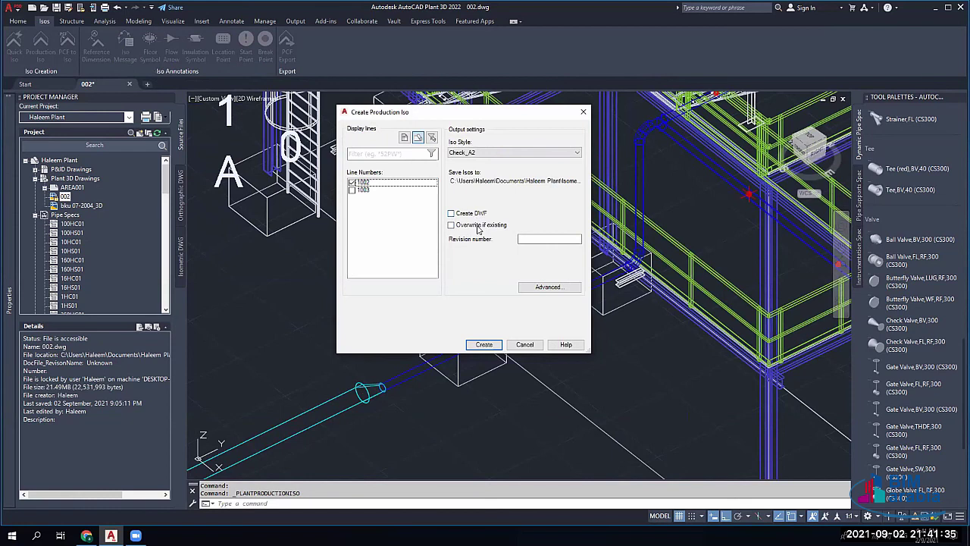
left_click(478, 226)
left_click(471, 154)
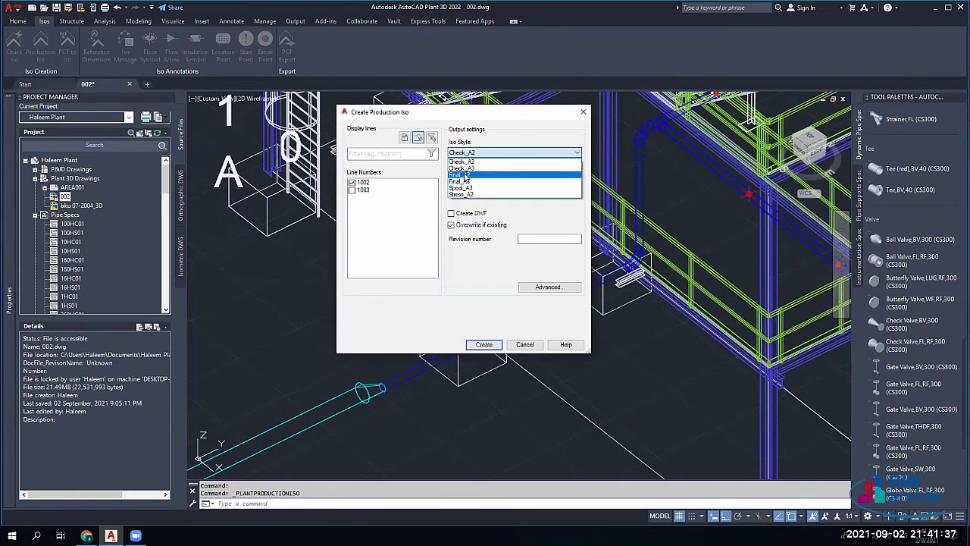
left_click(465, 175)
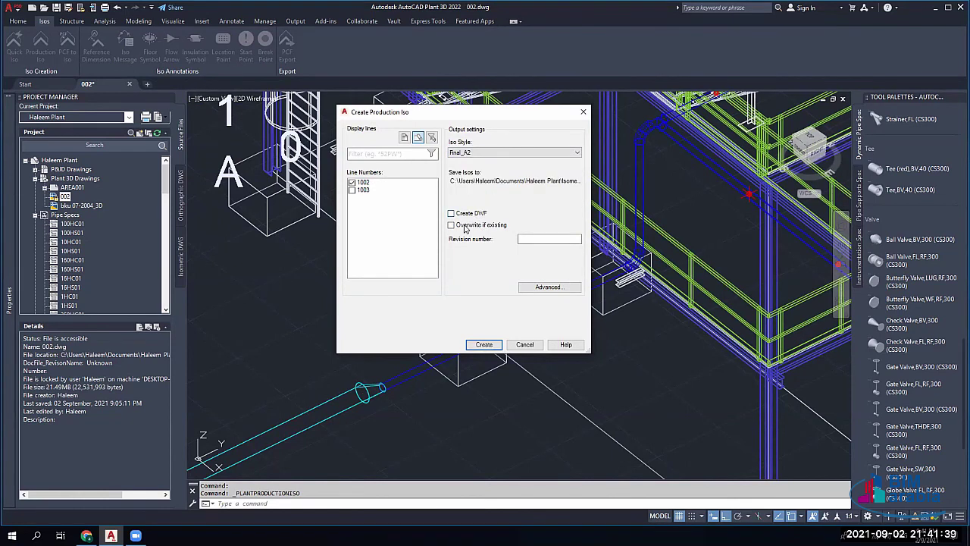
left_click(465, 226)
left_click(489, 345)
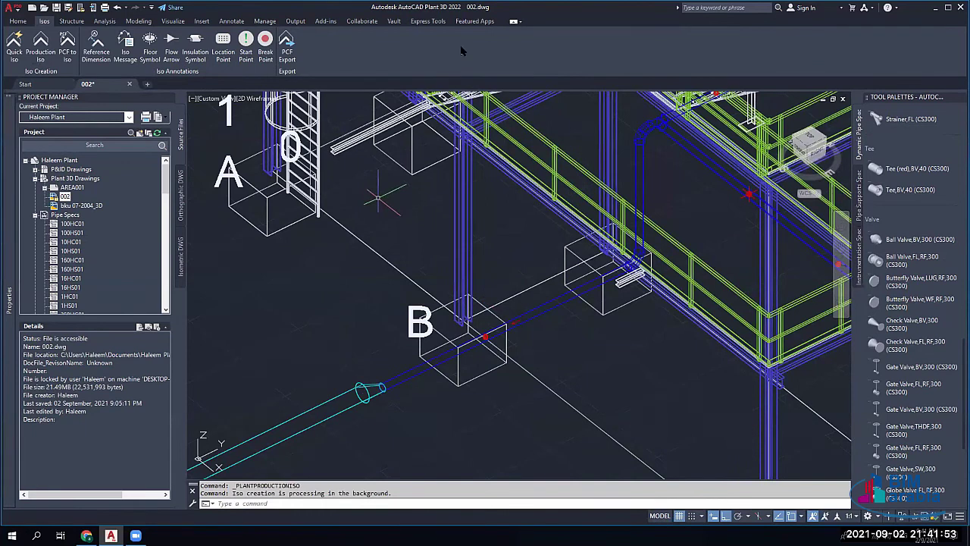
Step: Look over the piping line in the 3D model and open the project drawing bku 07-2004_3D
scroll(460, 174, "down", 4)
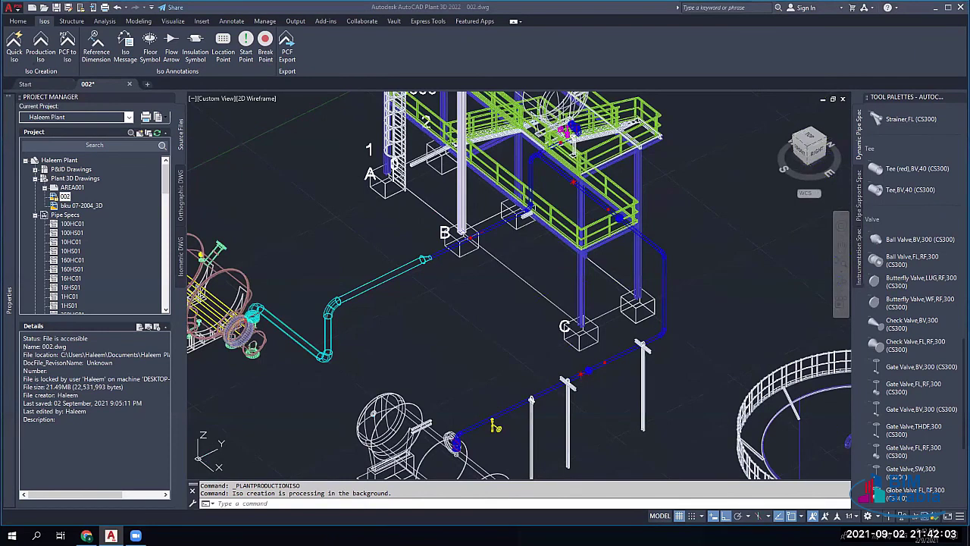
scroll(528, 324, "up", 2)
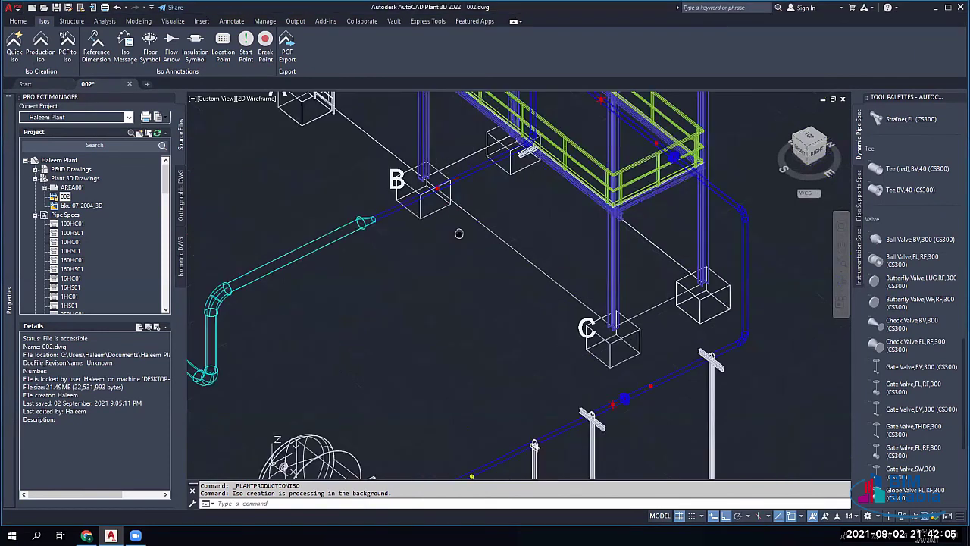
middle_click_drag(459, 234, 615, 239)
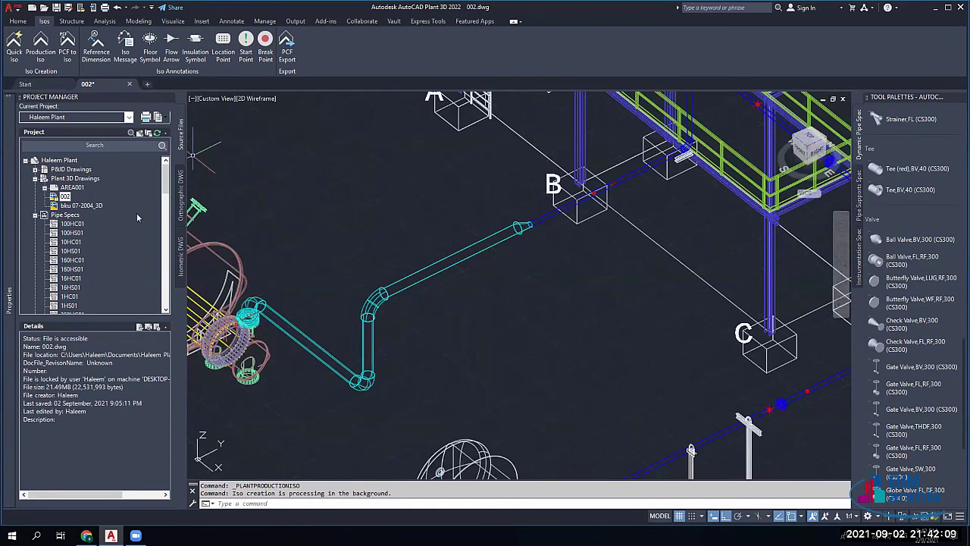
double_click(82, 205)
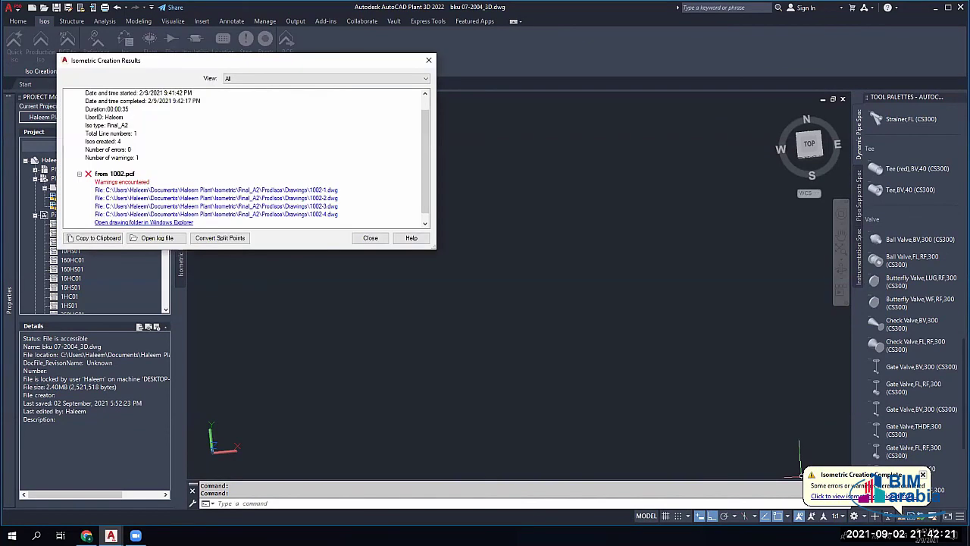
Step: Open the isometric drawing 1002-1.dwg from the creation results and look over the vertical riser and its dimensions
left_click(216, 189)
double_click(216, 189)
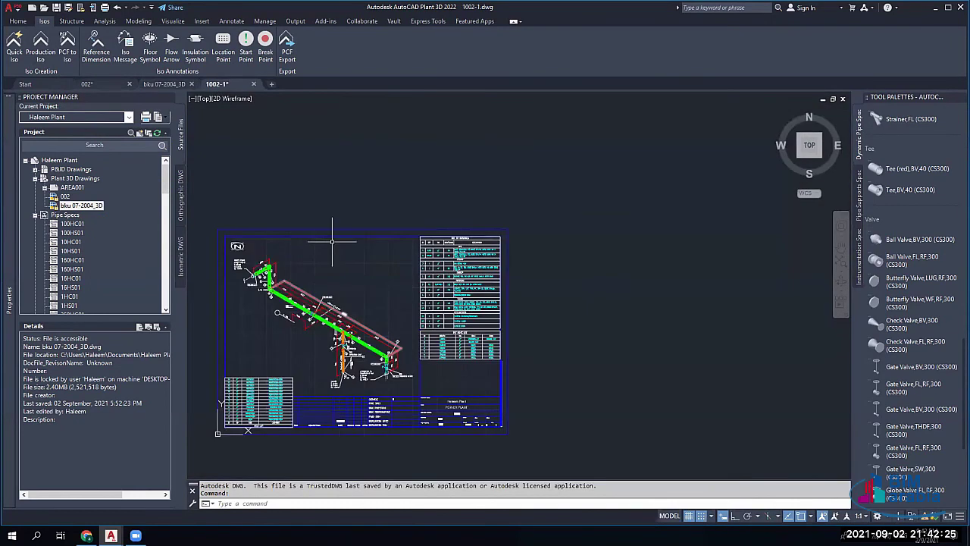
scroll(267, 284, "up", 4)
middle_click_drag(279, 278, 291, 272)
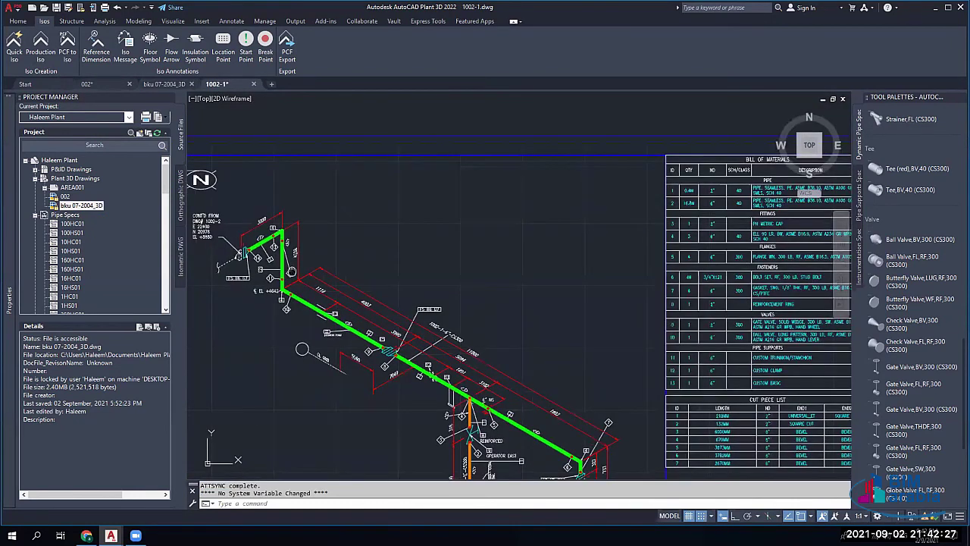
scroll(216, 270, "up", 4)
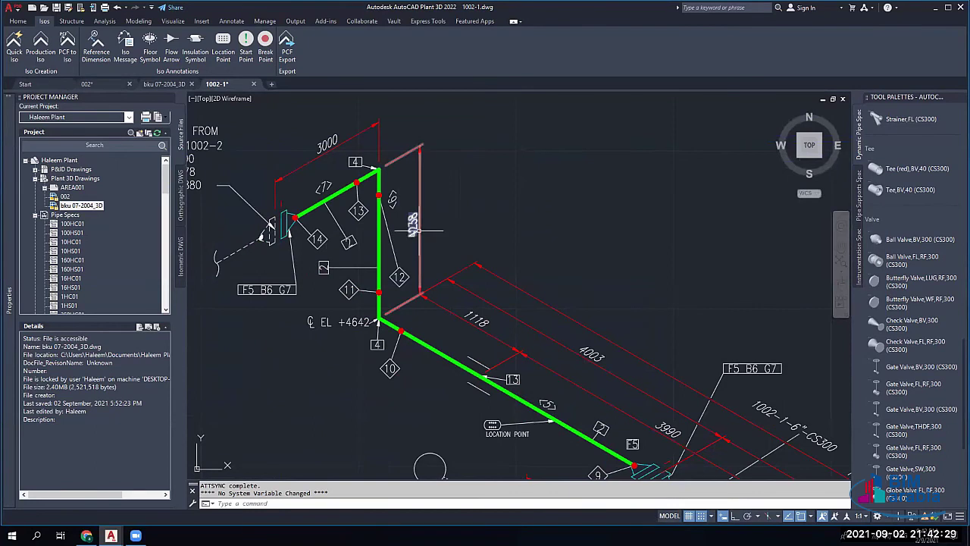
scroll(413, 227, "down", 4)
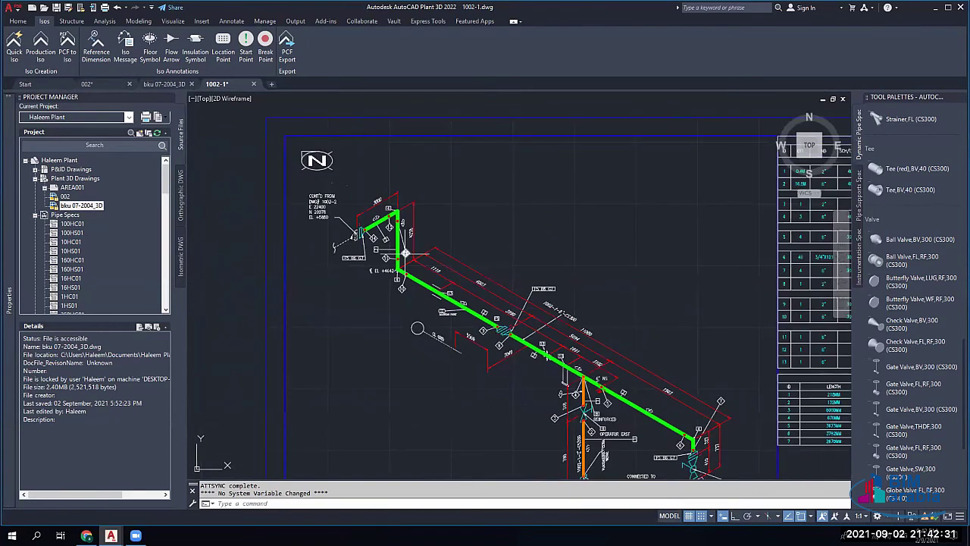
Step: Examine the cut piece marks on the upper pipe segments and find the matching cut piece list
mouse_move(400, 311)
middle_mouse_down()
mouse_move(364, 184)
mouse_move(362, 251)
middle_mouse_up()
scroll(353, 214, "up", 6)
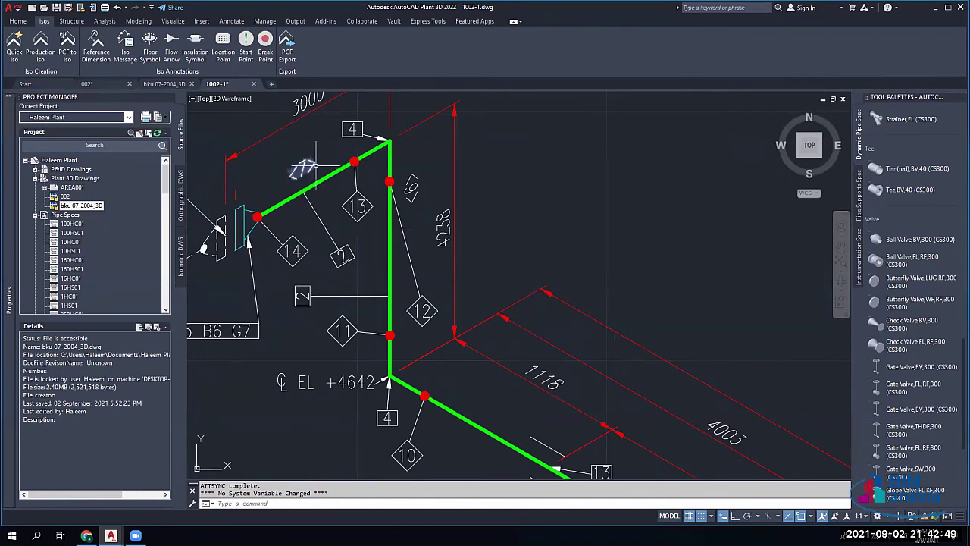
scroll(307, 174, "down", 4)
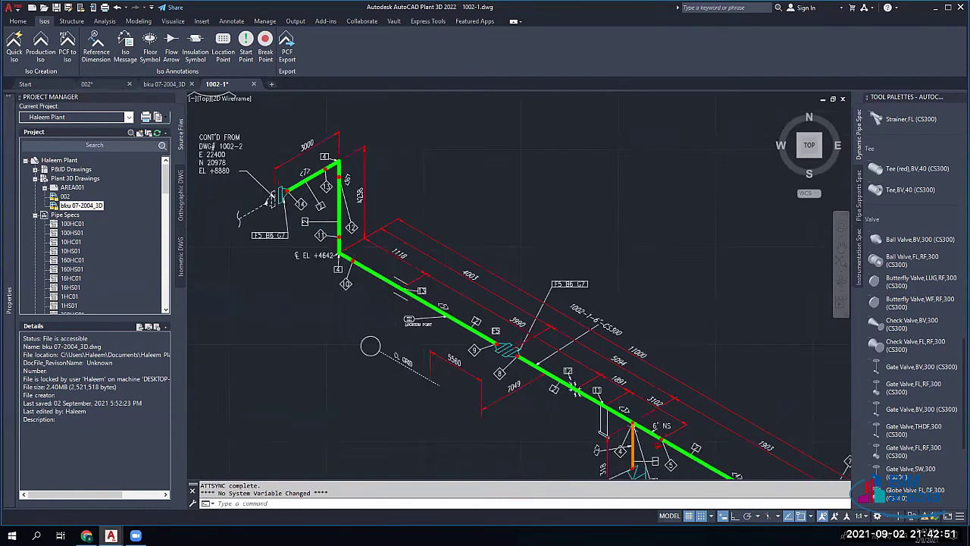
scroll(307, 173, "down", 2)
scroll(778, 346, "up", 4)
middle_click_drag(778, 346, 576, 299)
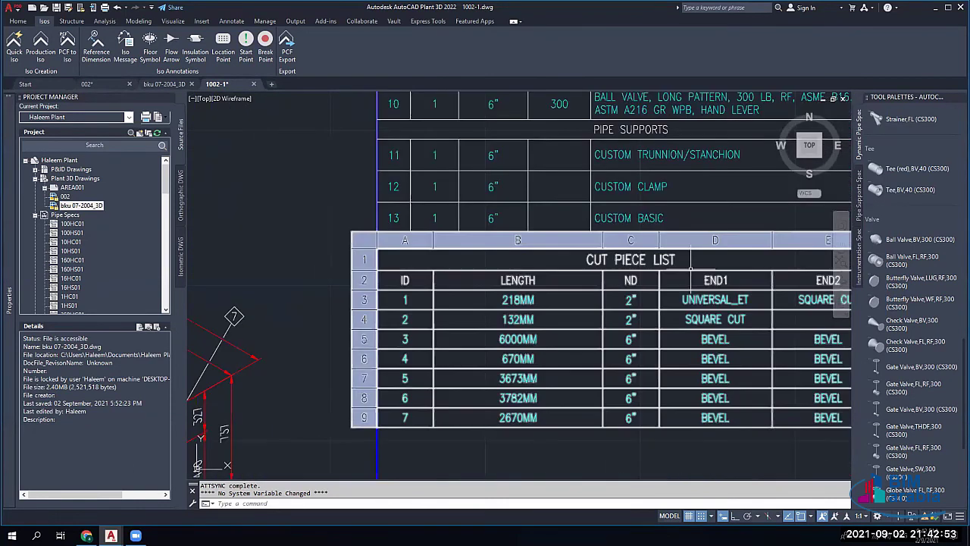
scroll(415, 304, "down", 2)
scroll(465, 135, "down", 3)
Step: Trace cut piece 7 from the isometric to its row in the cut piece list, checking length and end preparation
scroll(466, 134, "up", 5)
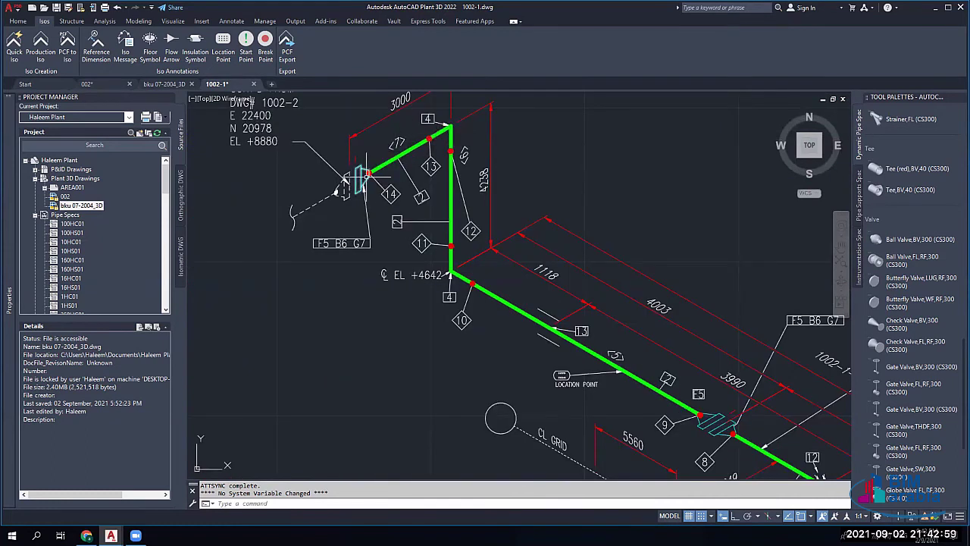
scroll(397, 143, "down", 3)
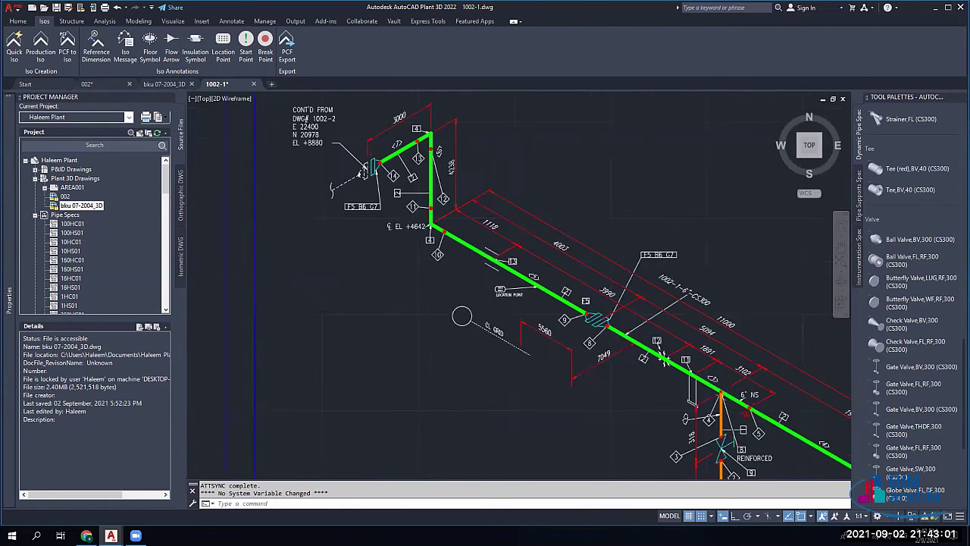
scroll(515, 289, "up", 6)
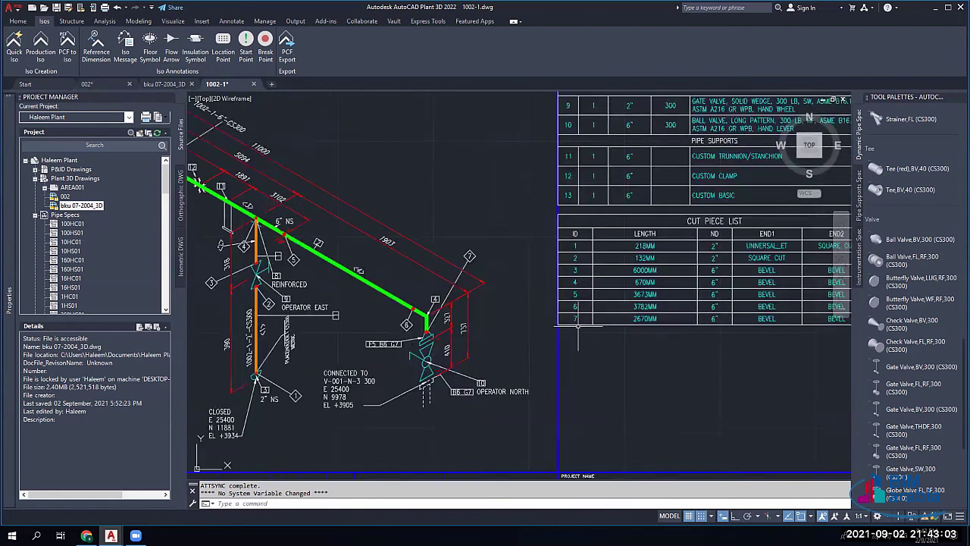
left_click(529, 301)
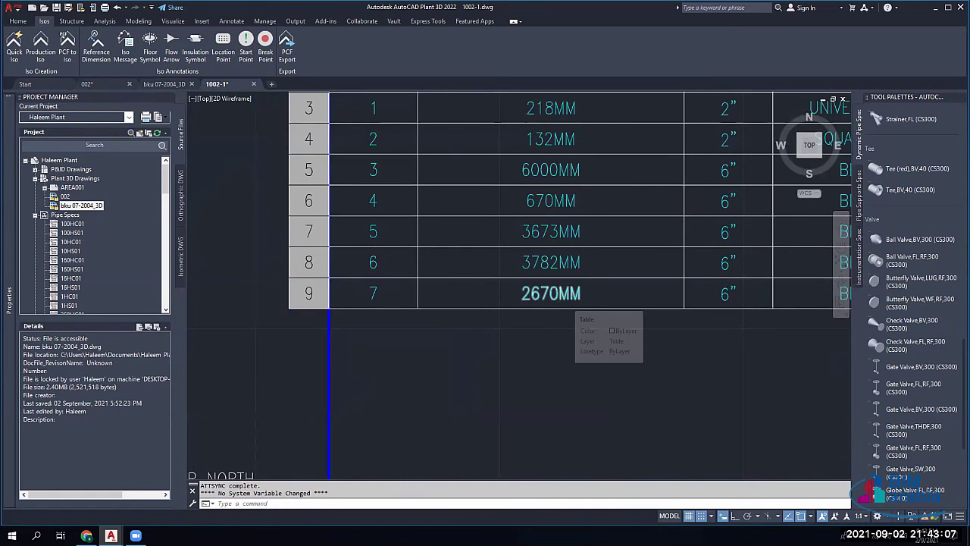
scroll(565, 299, "down", 2)
middle_click_drag(565, 299, 302, 274)
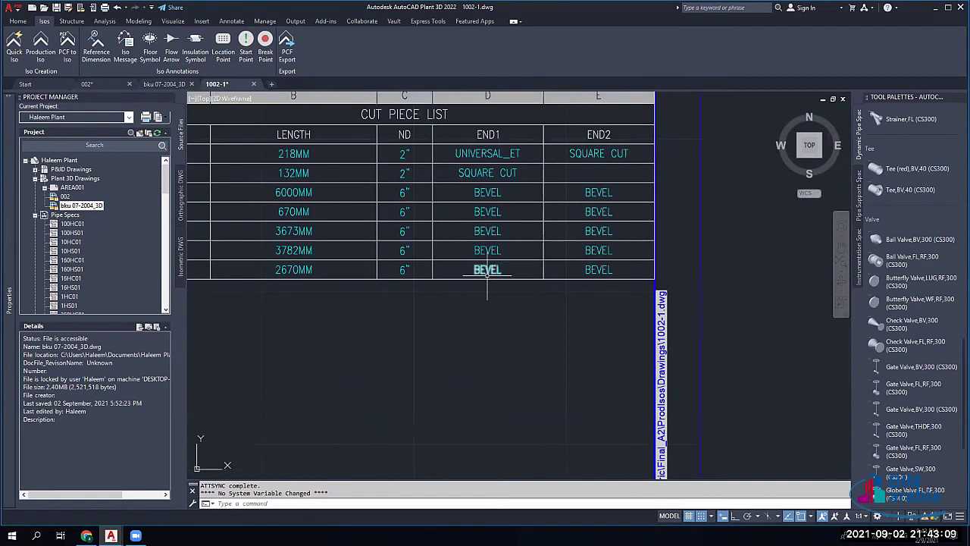
left_click(599, 270)
scroll(614, 280, "down", 3)
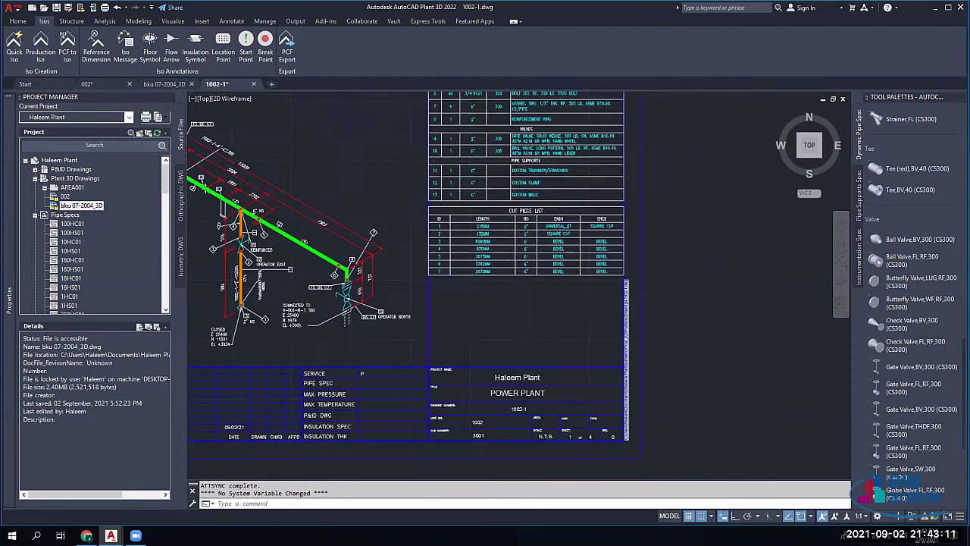
Step: Read through the bill of materials on sheet 1002-1, from pipe and fittings down to valves and pipe supports
scroll(604, 274, "down", 2)
middle_click_drag(603, 274, 749, 316)
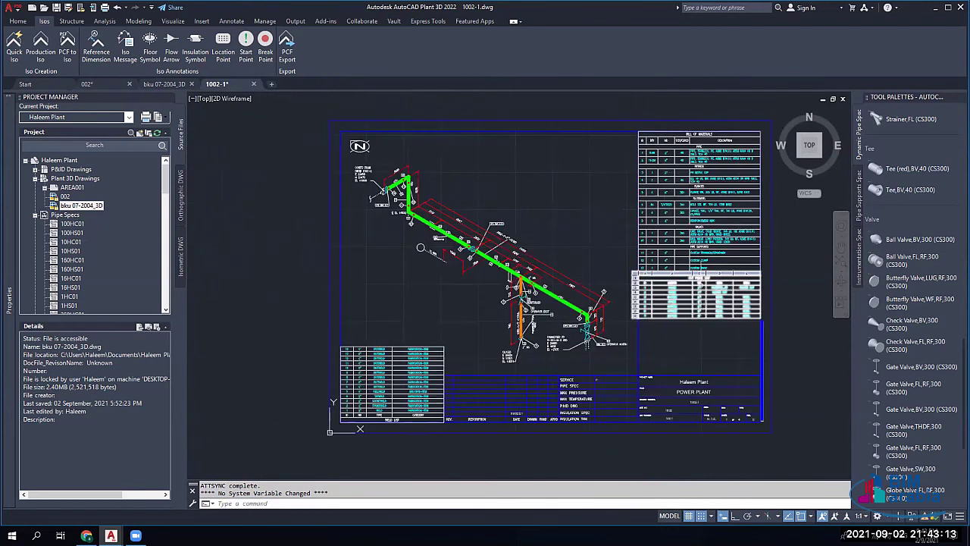
scroll(723, 295, "up", 2)
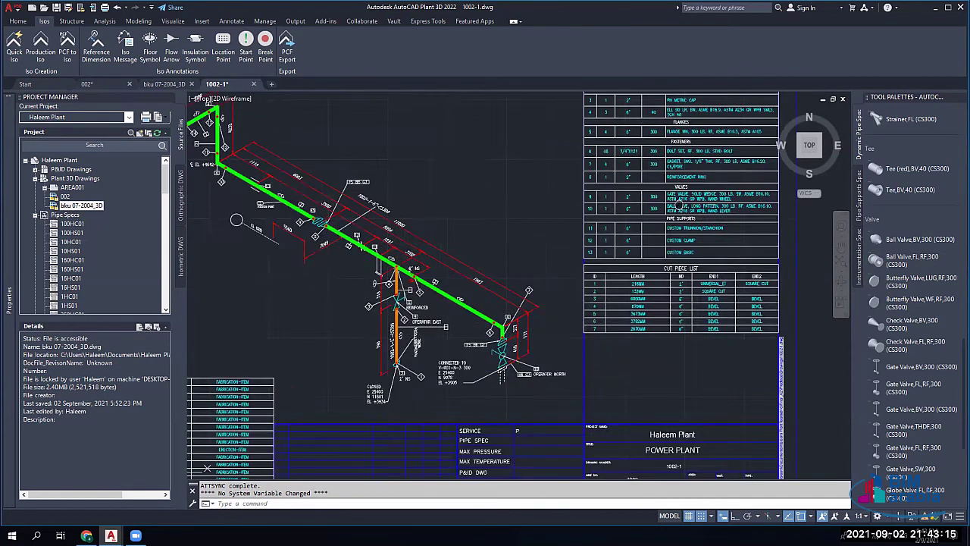
middle_click_drag(678, 205, 556, 334)
double_click(593, 179)
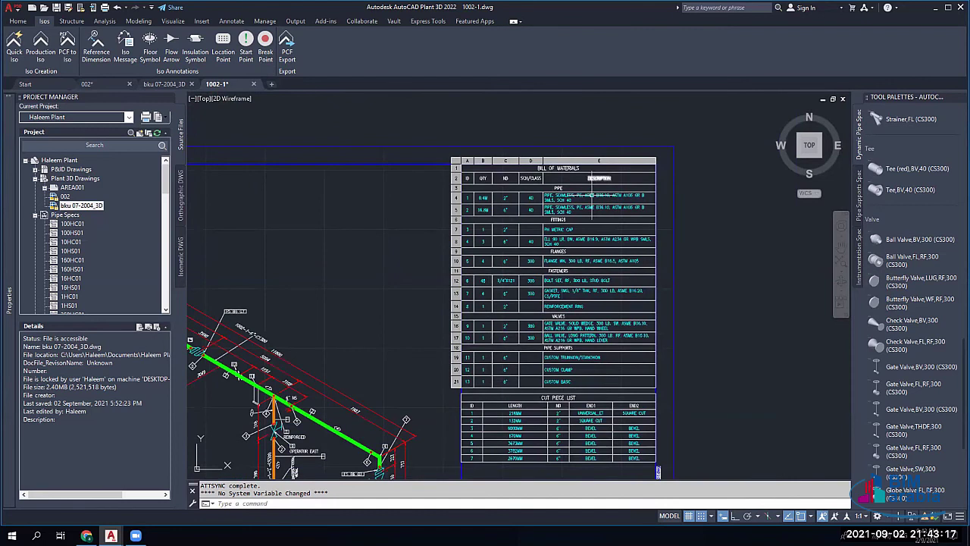
scroll(561, 223, "up", 2)
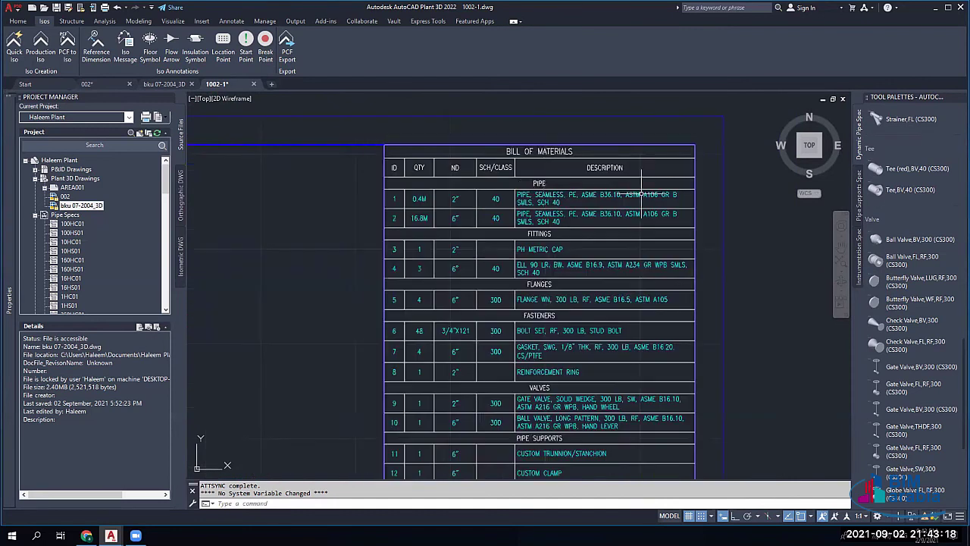
left_click(551, 285)
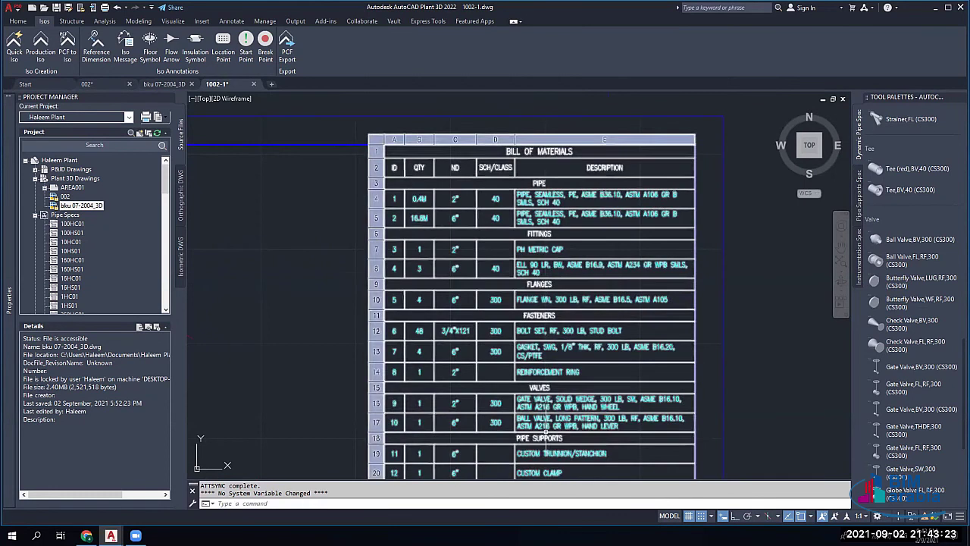
middle_click_drag(543, 438, 551, 268)
scroll(502, 255, "down", 5)
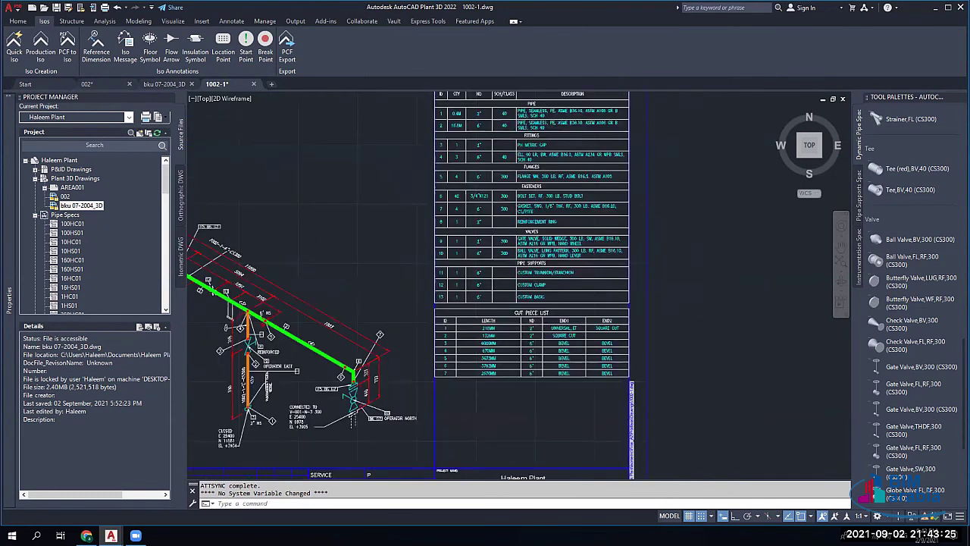
Step: Examine the weld list table on sheet 1002-1 and relate it to the weld numbers on the isometric
middle_click_drag(502, 254, 640, 248)
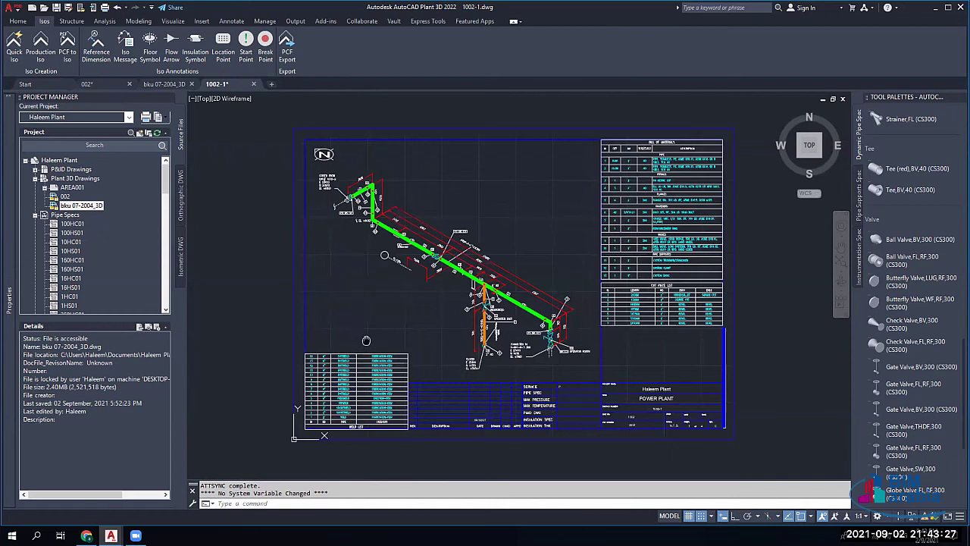
middle_click_drag(368, 332, 418, 240)
scroll(356, 324, "up", 5)
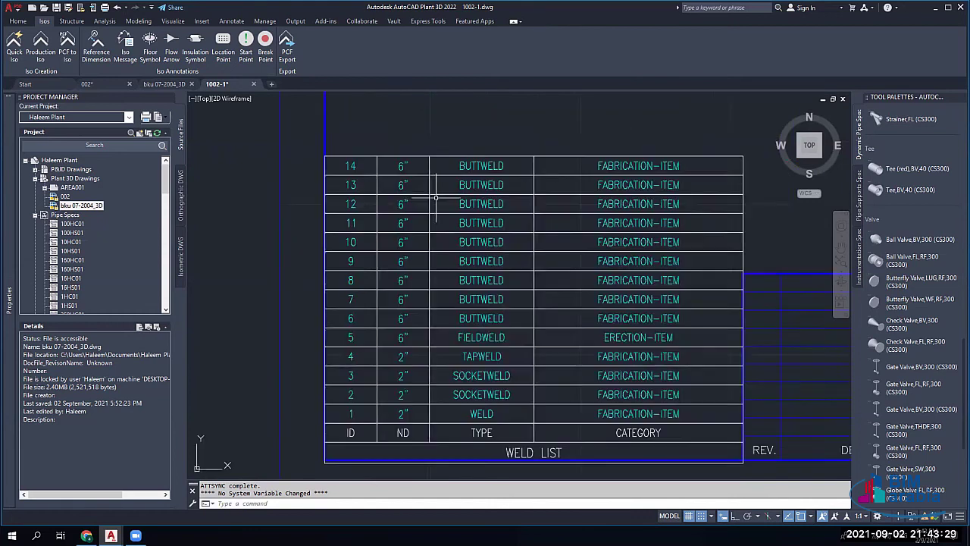
scroll(434, 198, "down", 2)
left_click(433, 198)
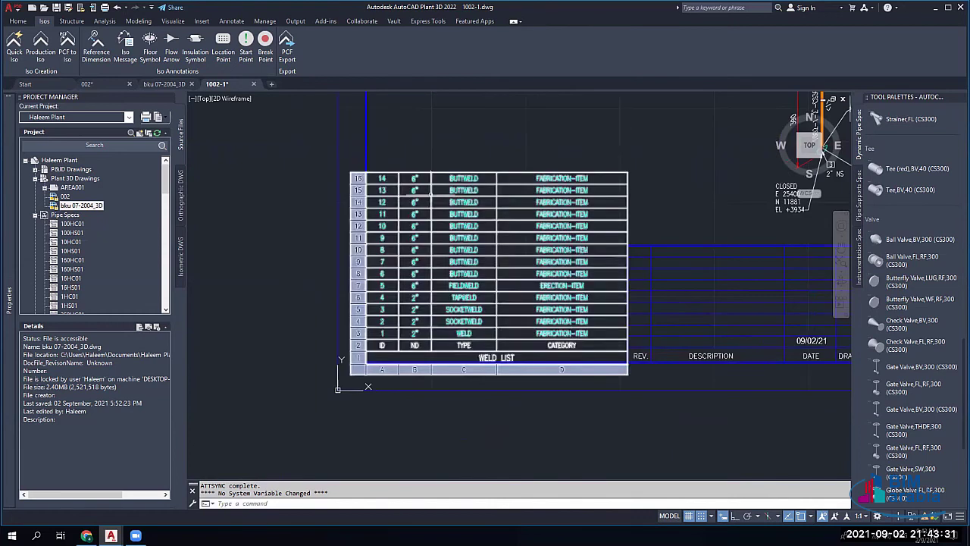
scroll(415, 396, "down", 3)
scroll(409, 233, "up", 4)
middle_click_drag(534, 294, 438, 96)
middle_click_drag(375, 288, 505, 144)
scroll(494, 179, "down", 4)
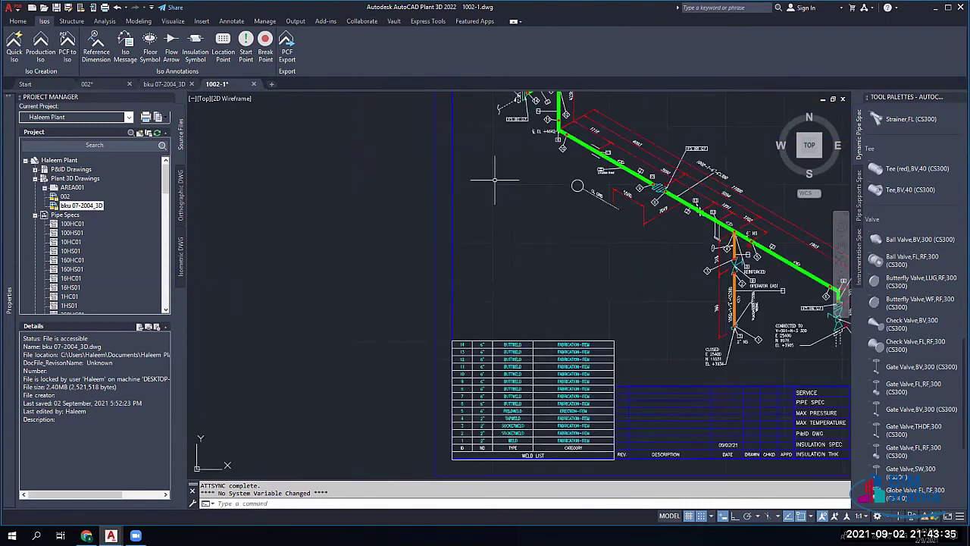
Step: Check the type and category of welds 14 and 5 in the weld list
scroll(515, 464, "up", 3)
left_click(546, 259)
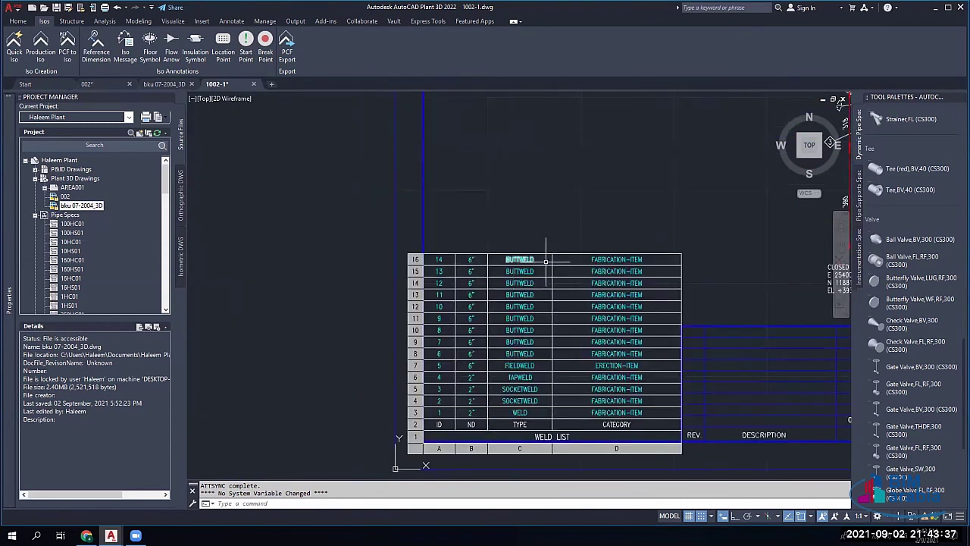
left_click(634, 259)
key("Escape")
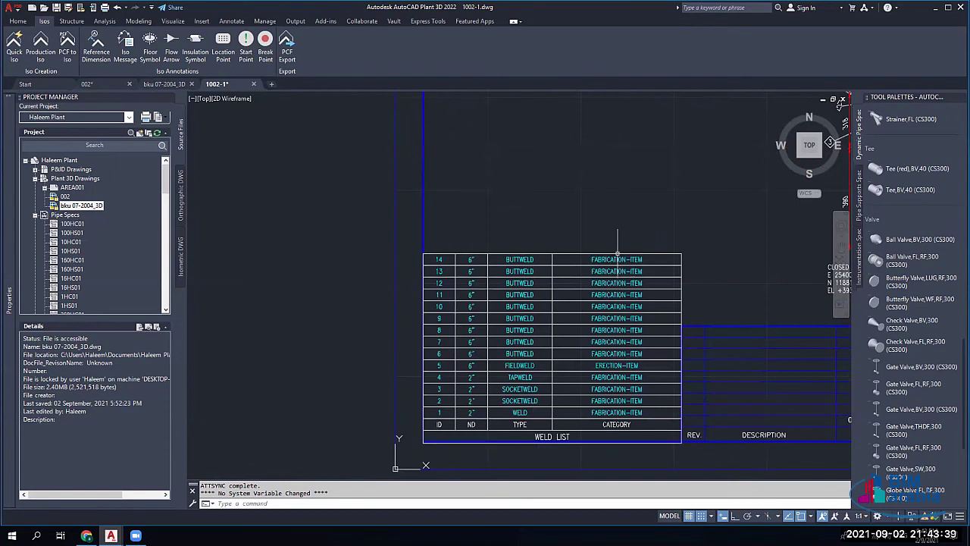
left_click(618, 259)
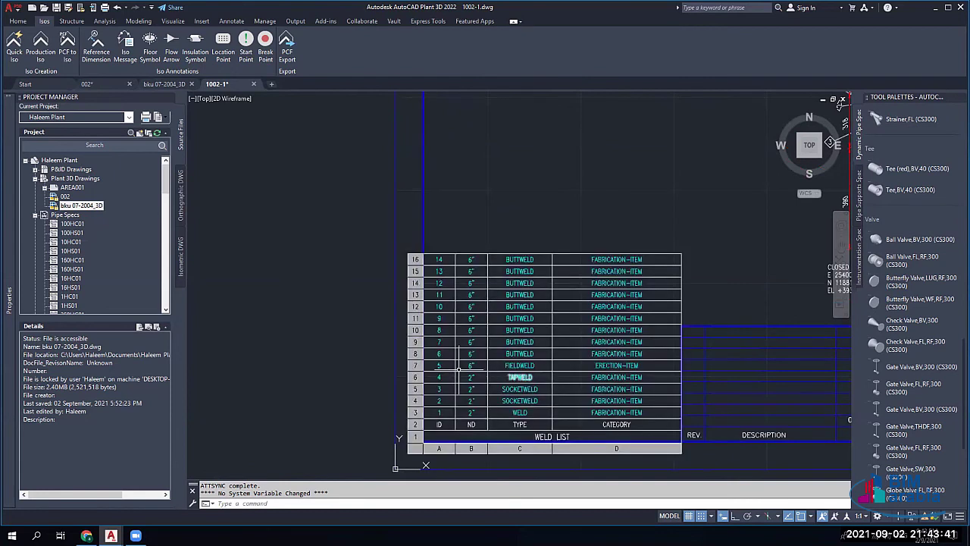
left_click(552, 366)
Step: Follow the numbered welds along the 6" pipe and its 2" branch and compare them with the weld list
scroll(618, 365, "down", 5)
scroll(585, 317, "up", 8)
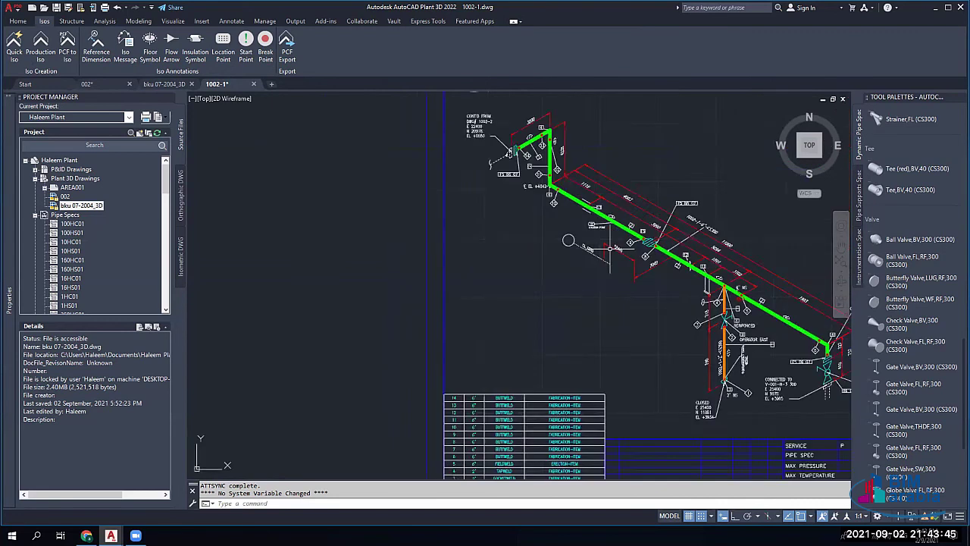
mouse_move(585, 316)
middle_mouse_down()
mouse_move(389, 217)
mouse_move(321, 147)
middle_mouse_up()
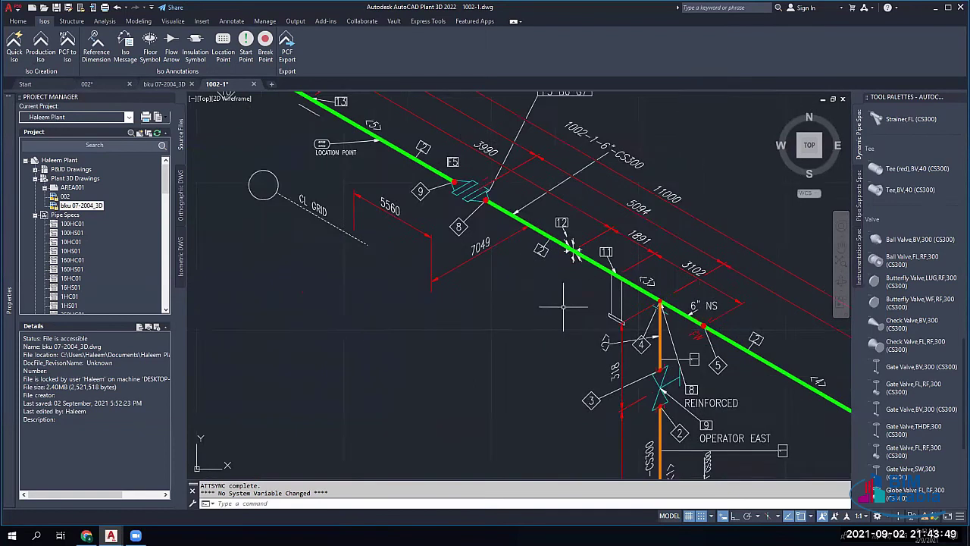
mouse_move(563, 307)
middle_mouse_down()
mouse_move(428, 285)
mouse_move(424, 244)
mouse_move(376, 183)
middle_mouse_up()
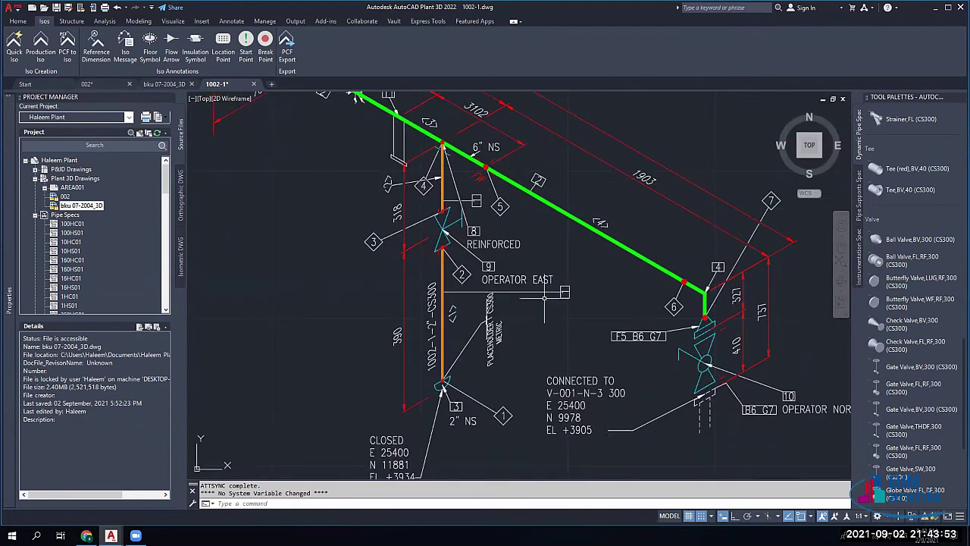
mouse_move(580, 225)
middle_mouse_down()
mouse_move(580, 277)
mouse_move(563, 261)
mouse_move(560, 305)
middle_mouse_up()
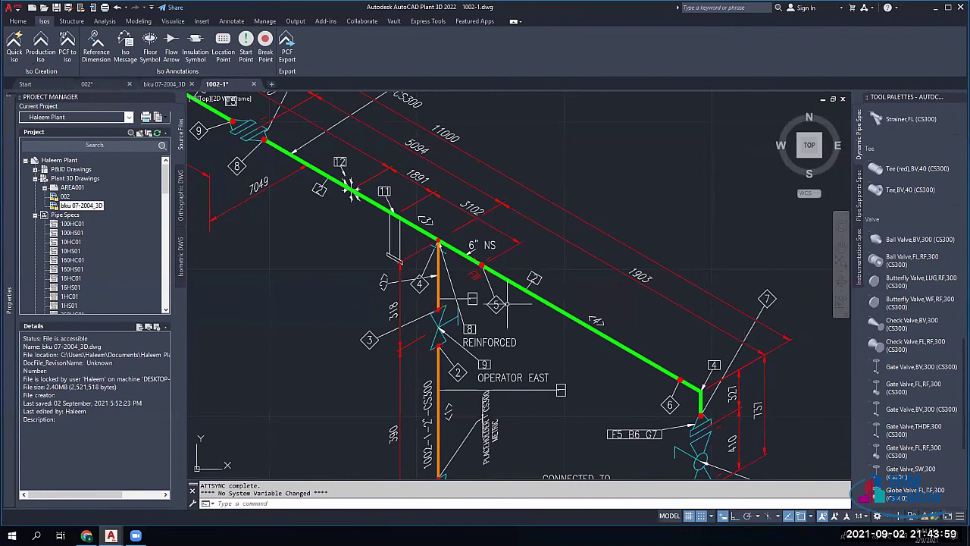
middle_click_drag(497, 307, 578, 210)
scroll(578, 211, "down", 4)
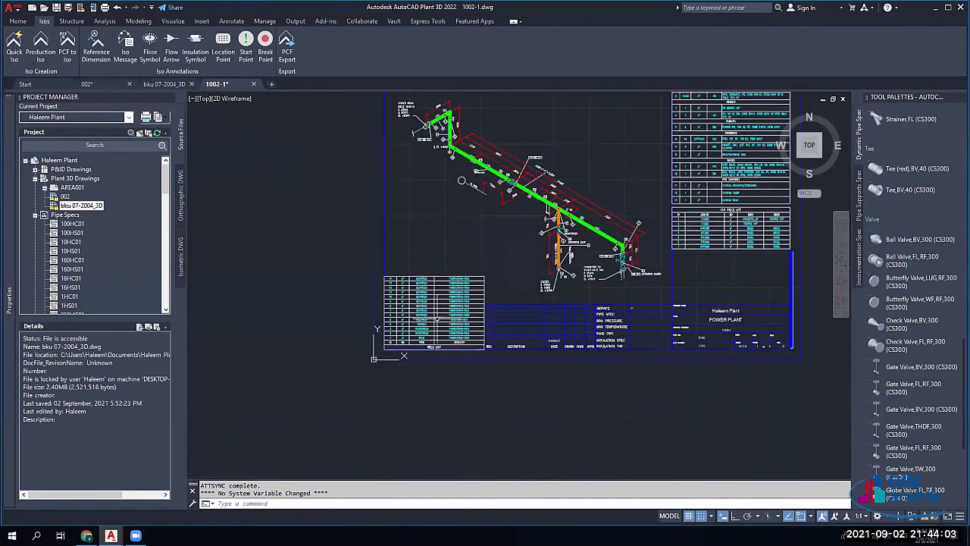
scroll(437, 345, "up", 6)
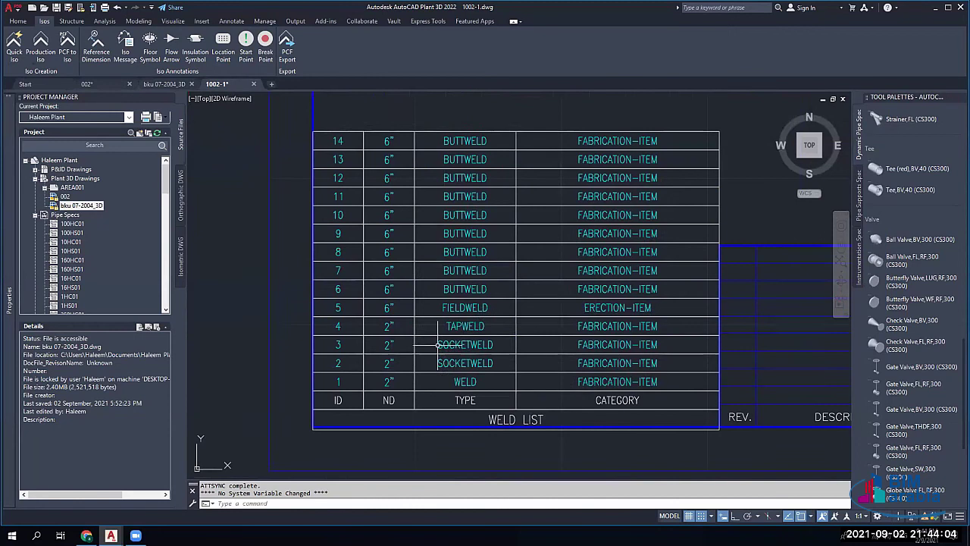
Step: Examine the weld list on isometric drawing 1002-1 and close that drawing
left_click(519, 306)
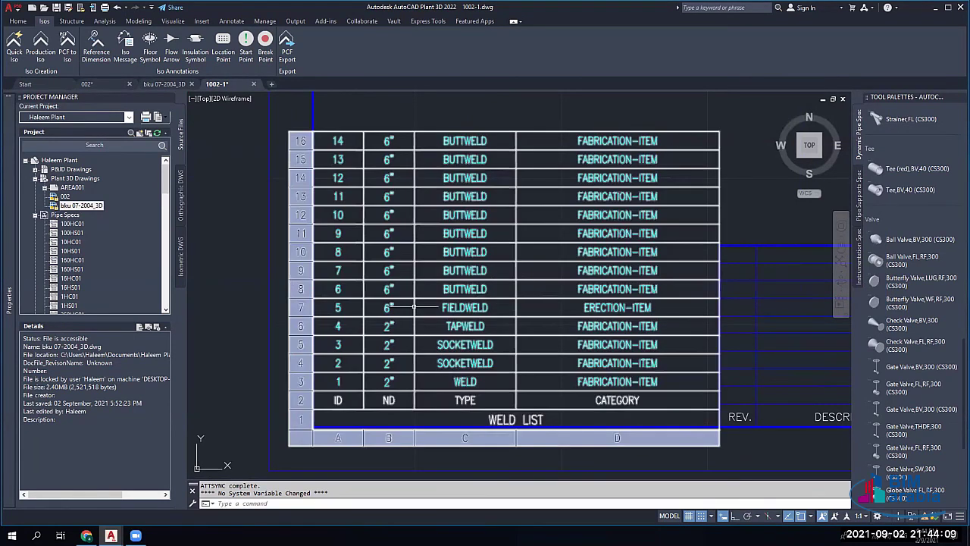
scroll(492, 306, "down", 2)
key("Escape")
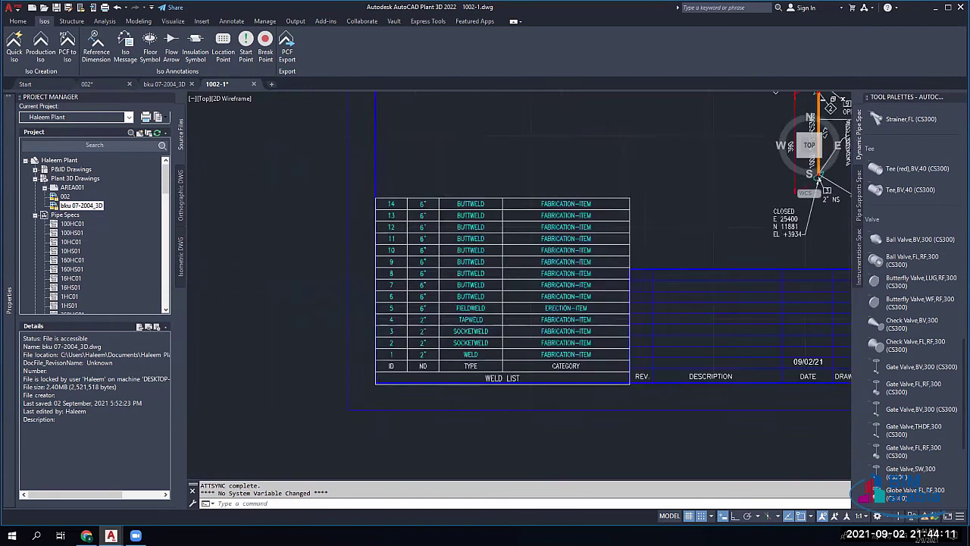
scroll(501, 273, "down", 2)
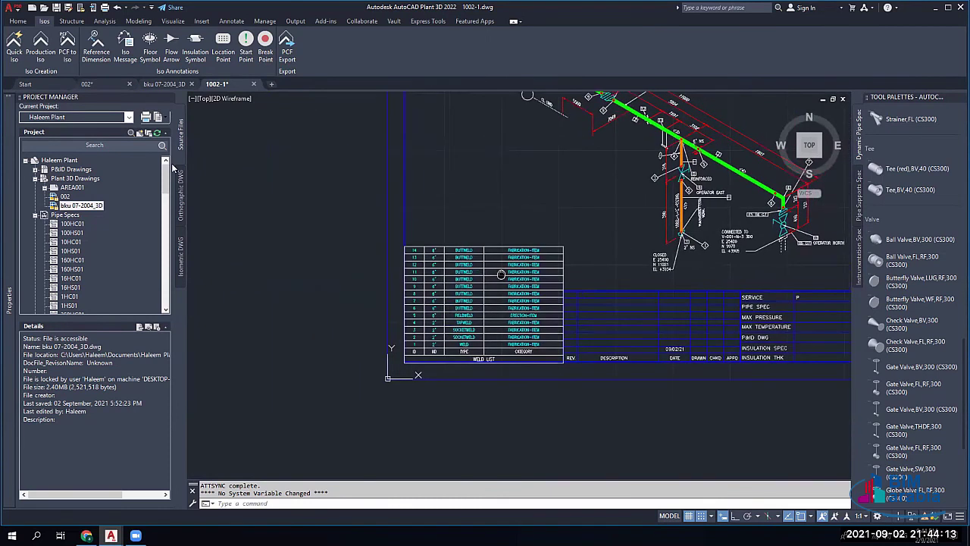
middle_click_drag(501, 274, 346, 345)
left_click(254, 84)
left_click(513, 288)
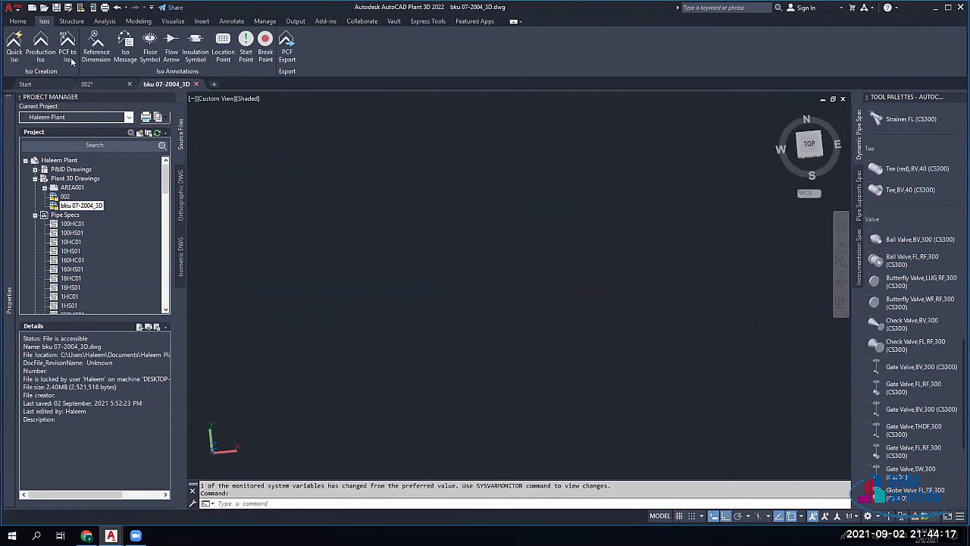
Step: Create a production isometric for line number 1002 using the Spool_A3 iso style
left_click(40, 44)
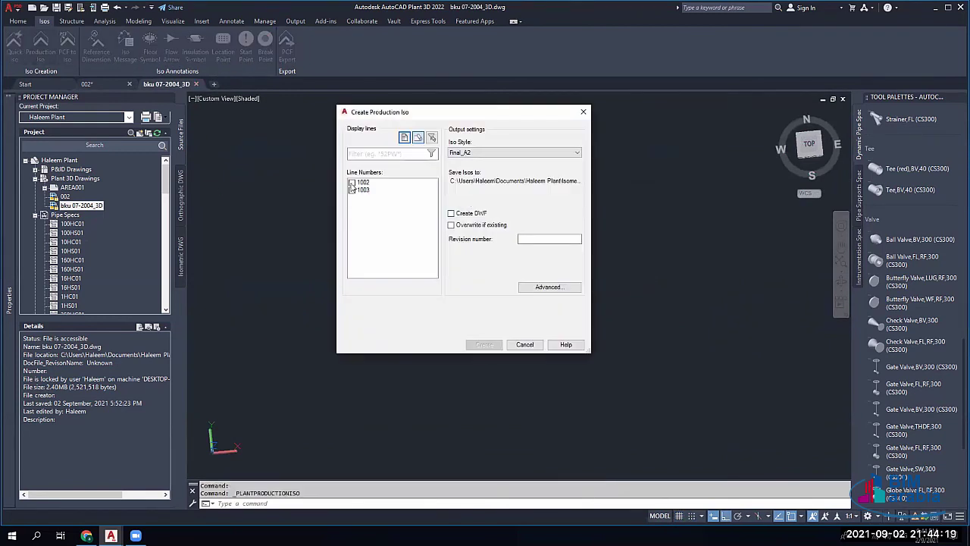
left_click(351, 183)
left_click(500, 153)
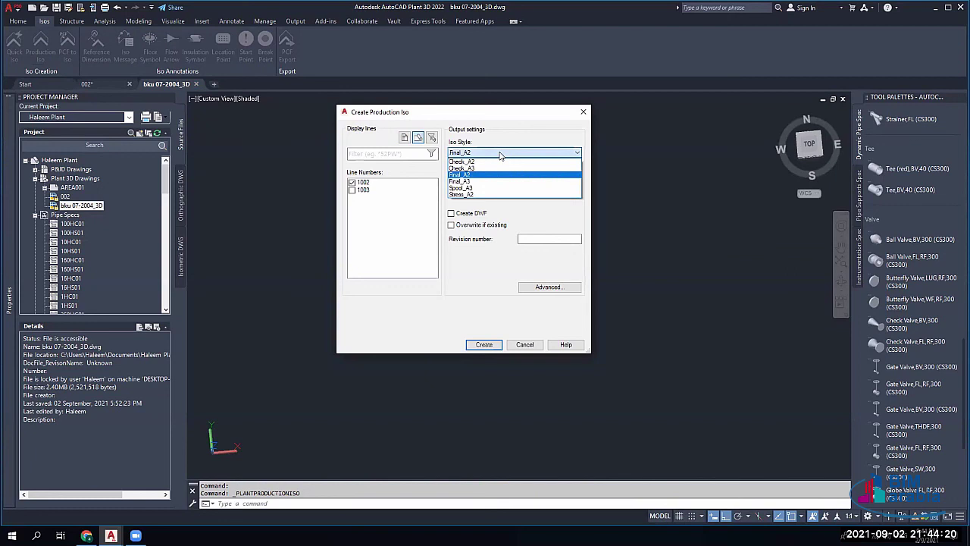
left_click(473, 189)
left_click(483, 344)
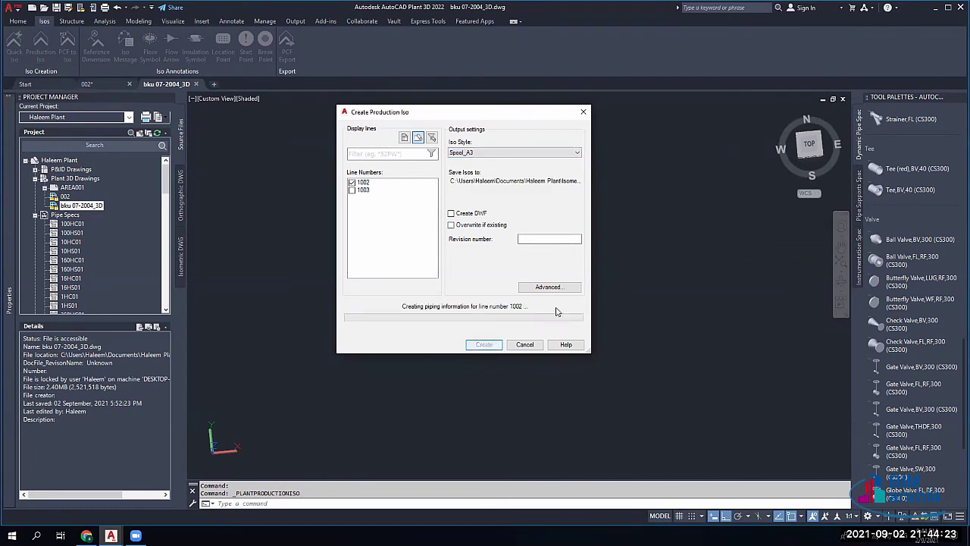
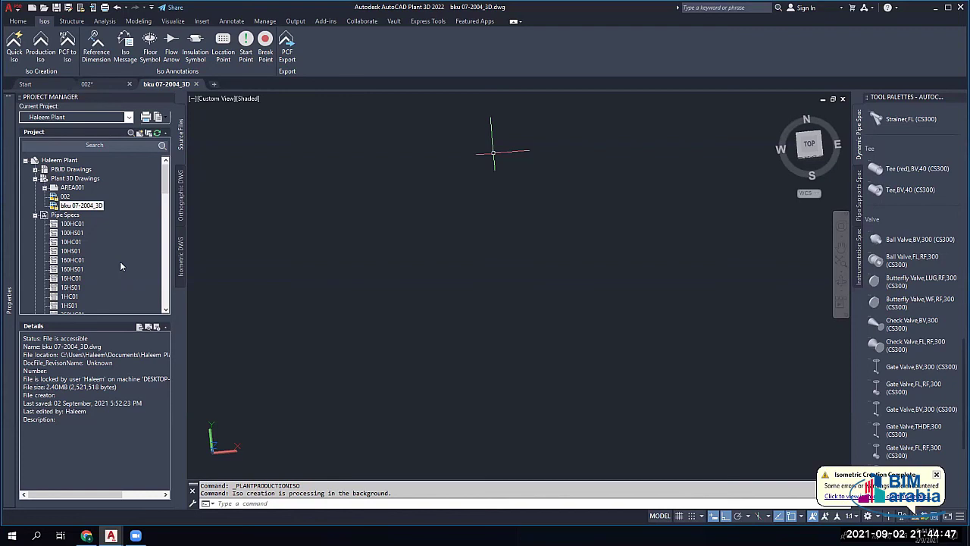
Step: Open spool drawing 1002-4 (2).dwg from the isometric creation results and examine its spool
left_click(841, 496)
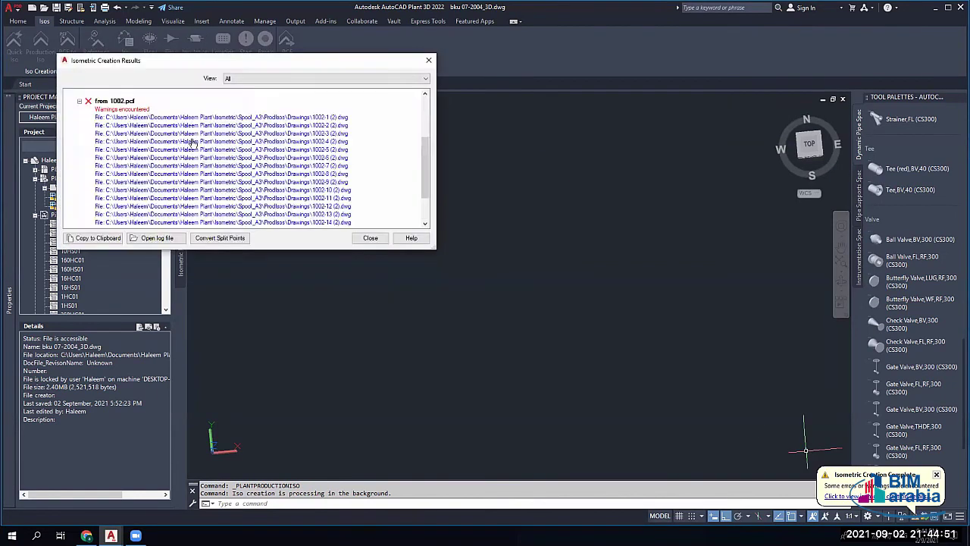
left_click(191, 141)
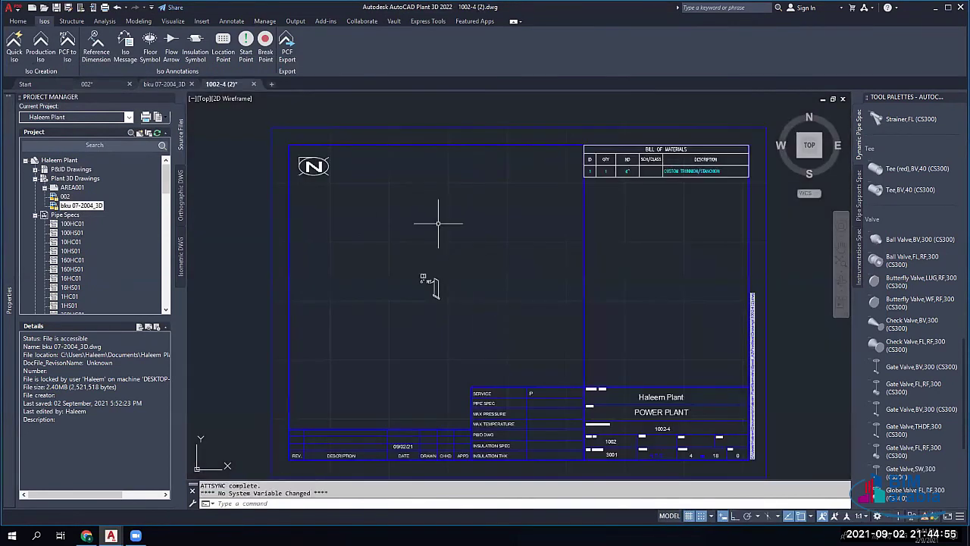
scroll(447, 252, "down", 2)
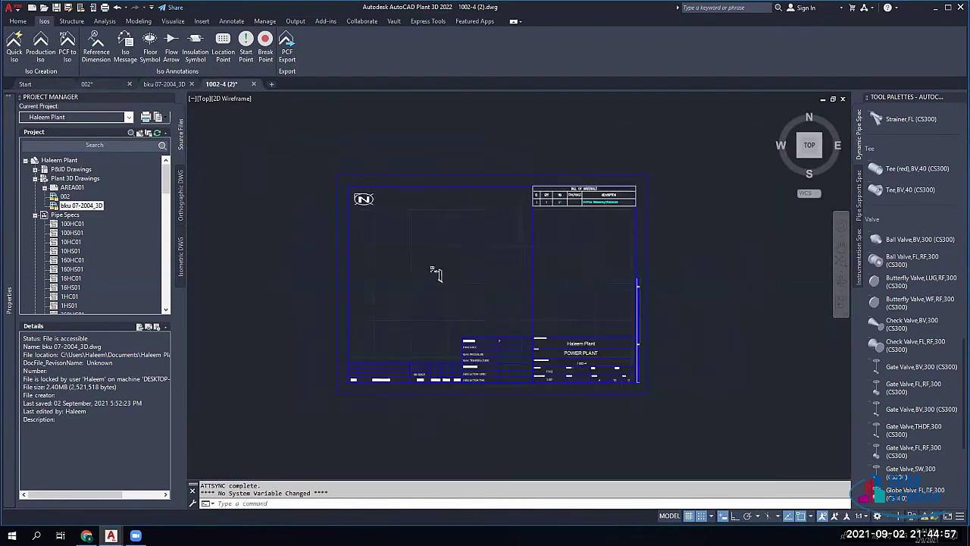
scroll(447, 252, "up", 4)
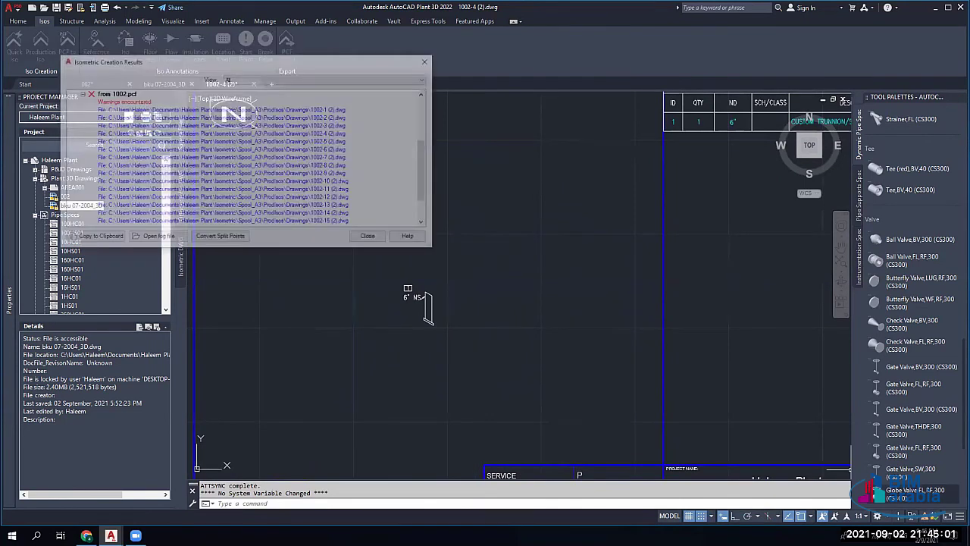
Step: Open spool drawing 1002-10 (2).dwg from the isometric creation results and inspect its dimensioned pipe and reducer
left_click(367, 236)
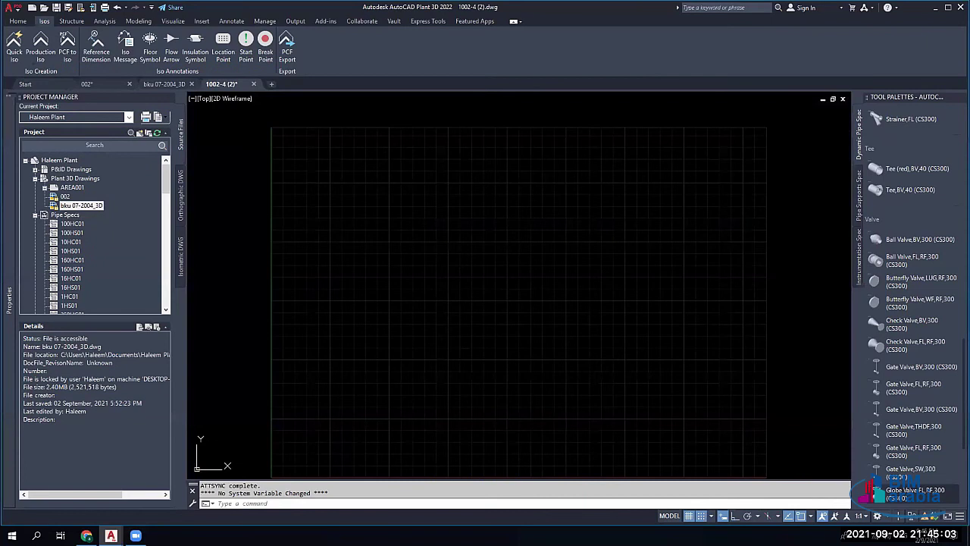
scroll(529, 270, "up", 5)
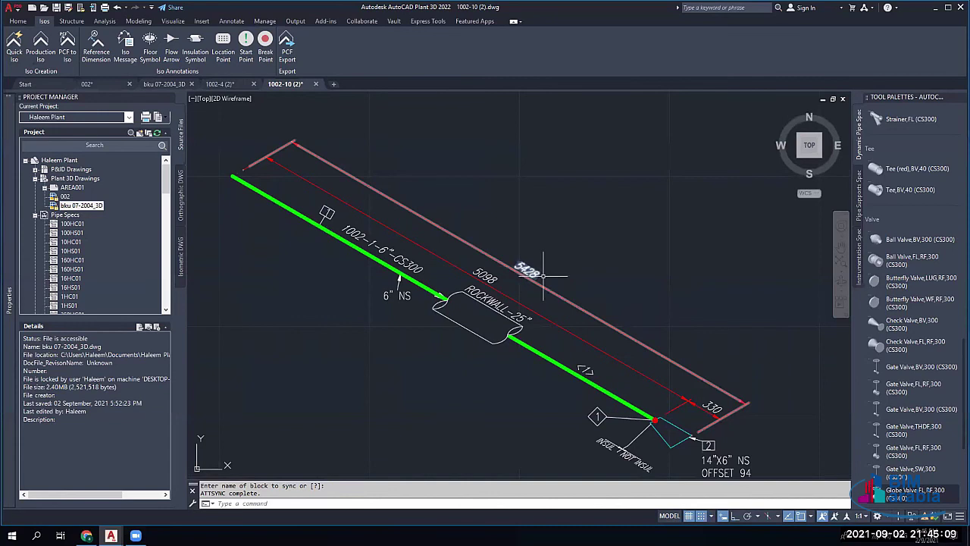
scroll(526, 266, "down", 5)
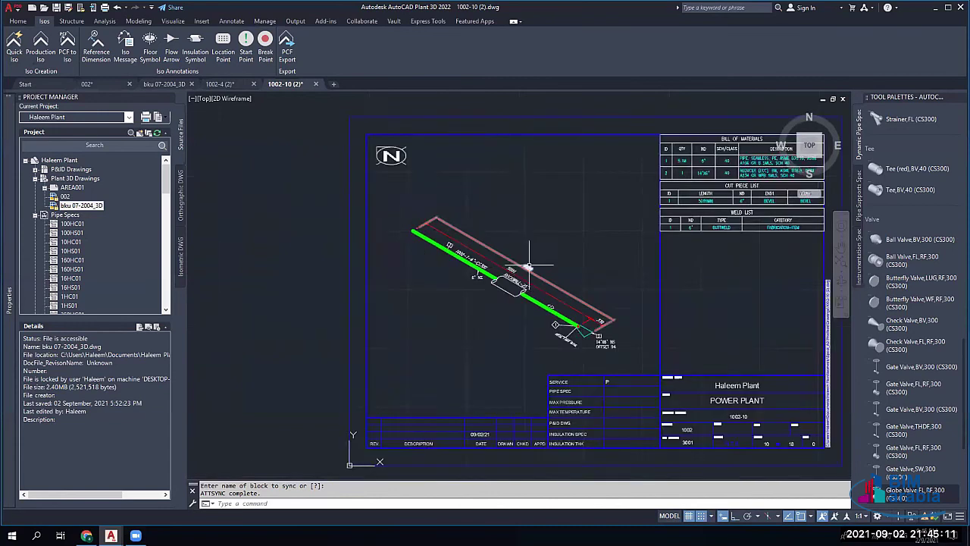
scroll(606, 309, "up", 7)
middle_click_drag(535, 381, 531, 324)
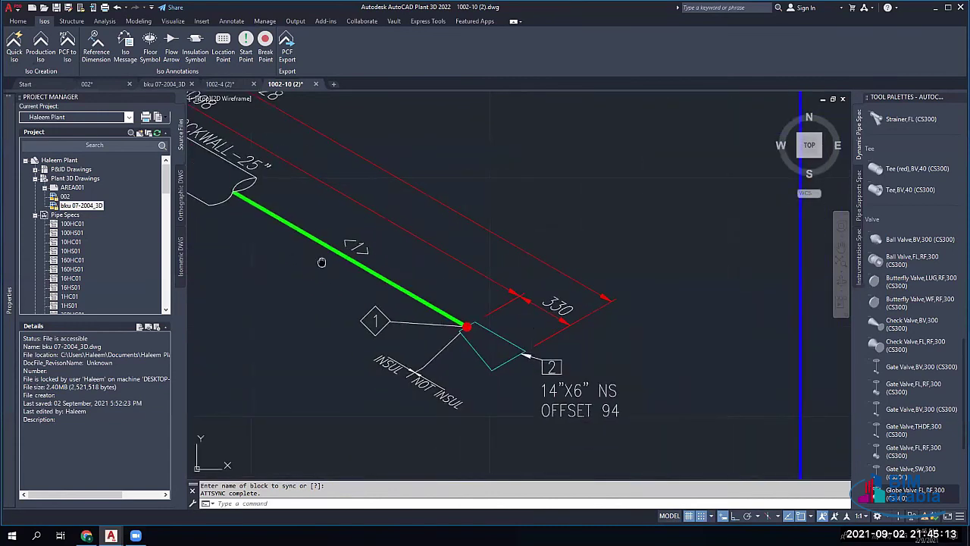
mouse_move(337, 263)
middle_mouse_down()
mouse_move(417, 313)
mouse_move(550, 359)
mouse_move(557, 350)
middle_mouse_up()
scroll(591, 295, "down", 5)
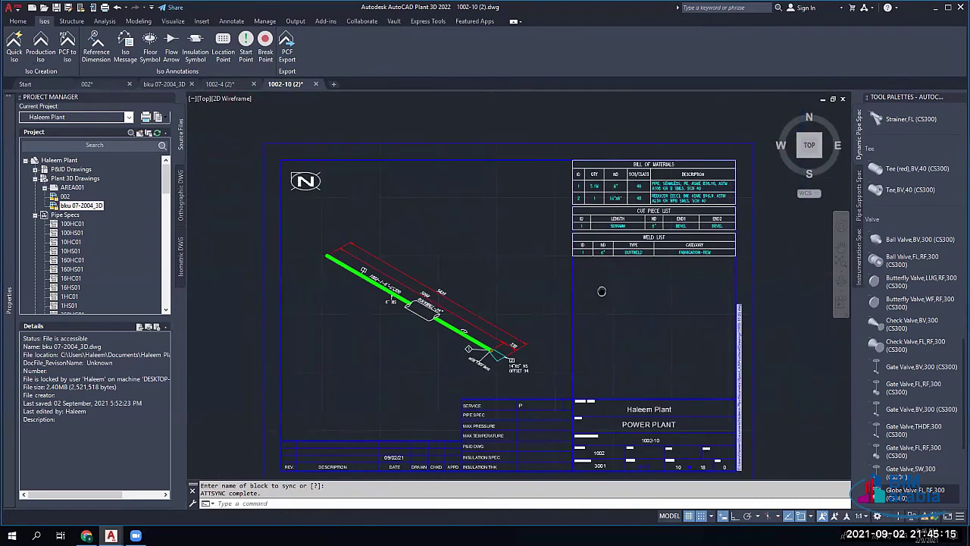
Step: Examine the material, cut piece and weld lists of spool 1002-10 against its pipe and reducer, plus the title block
scroll(581, 224, "up", 4)
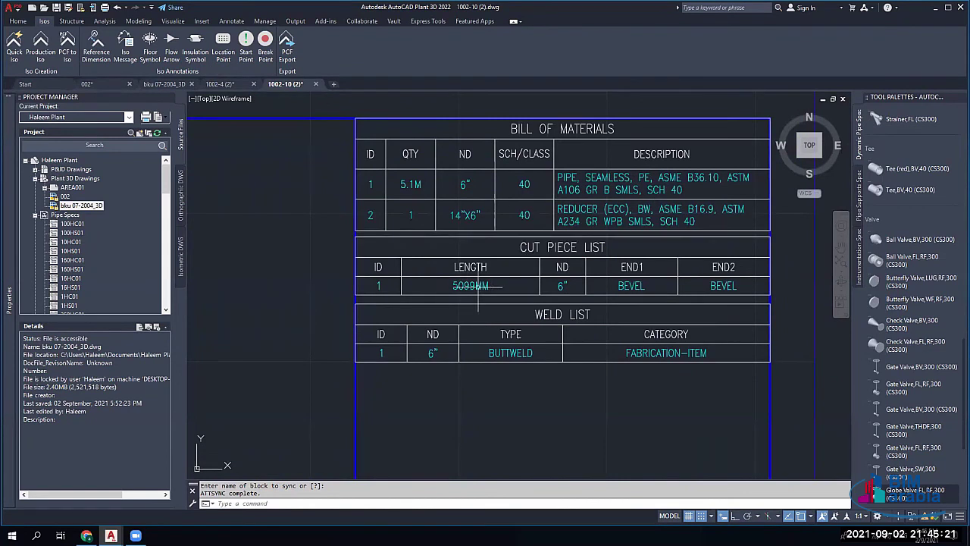
scroll(478, 287, "down", 2)
scroll(478, 287, "down", 4)
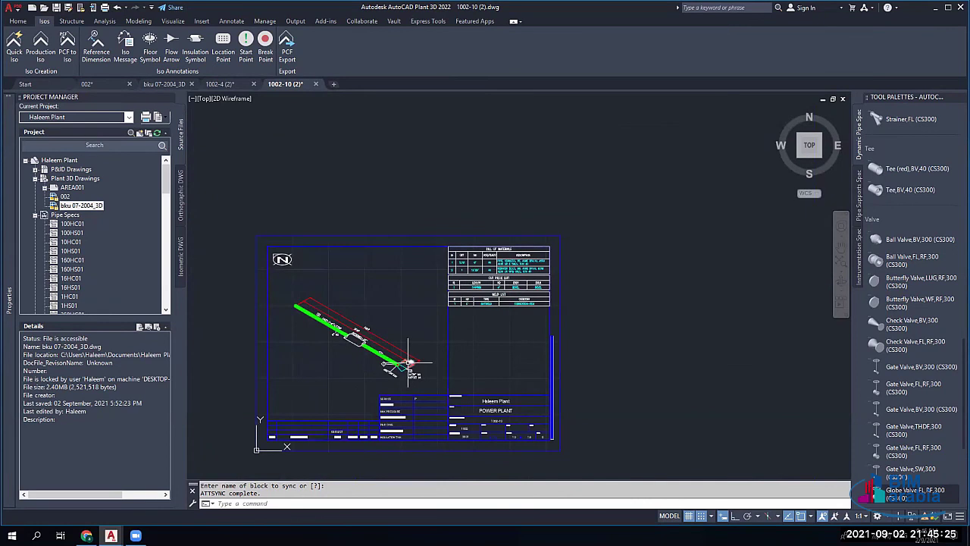
scroll(481, 286, "up", 2)
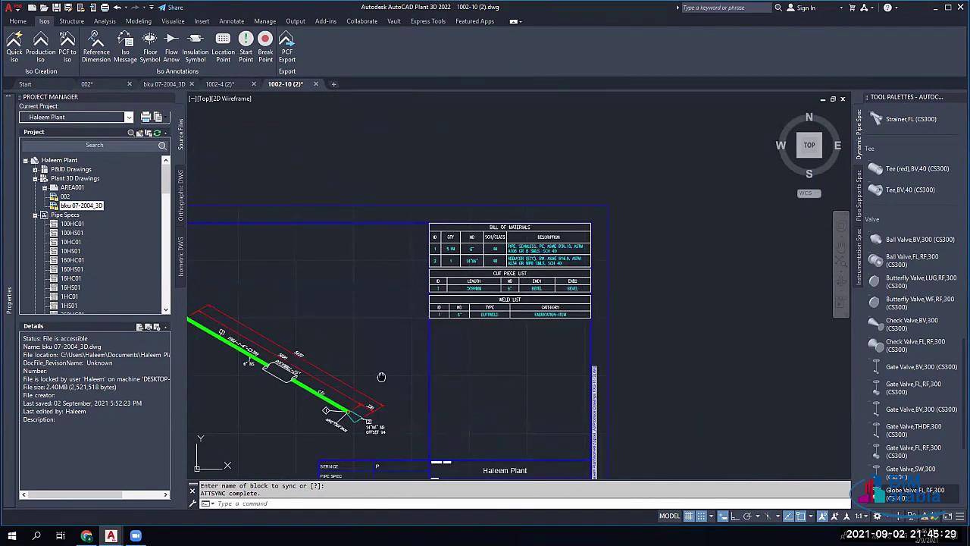
middle_click_drag(381, 377, 418, 310)
scroll(372, 303, "up", 3)
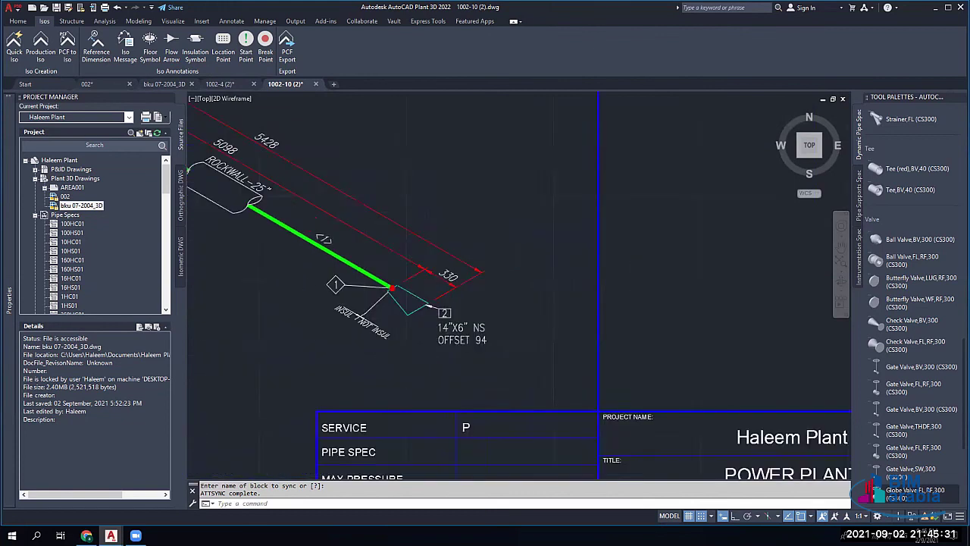
scroll(296, 290, "down", 4)
scroll(449, 377, "up", 4)
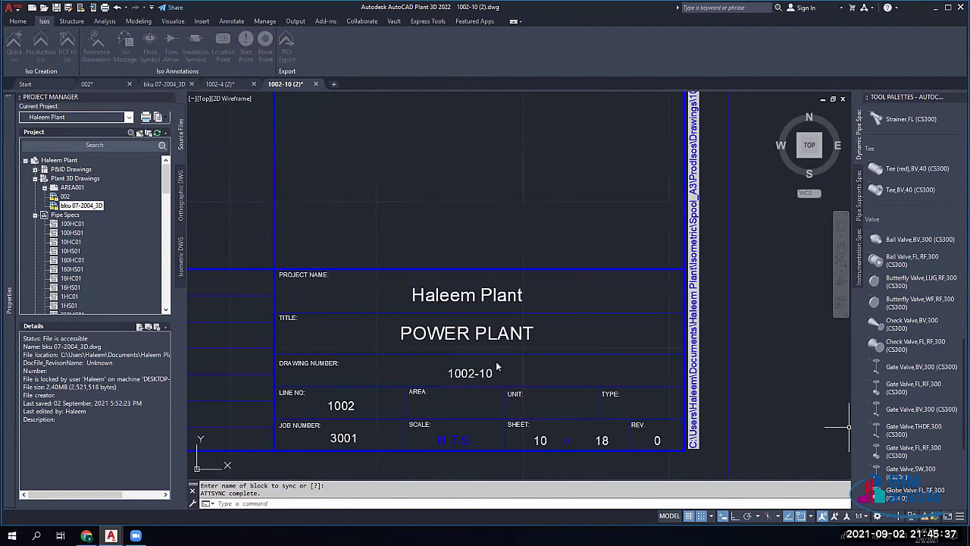
Step: Open spool drawing 1002-14 (2).dwg from the isometric creation results and inspect the flanged end of the pipe
scroll(208, 172, "down", 3)
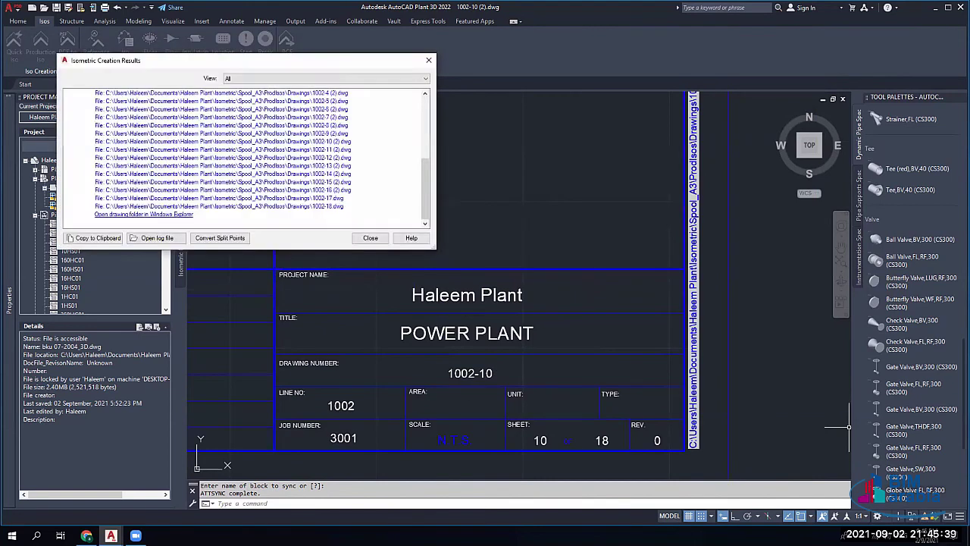
left_click(209, 113)
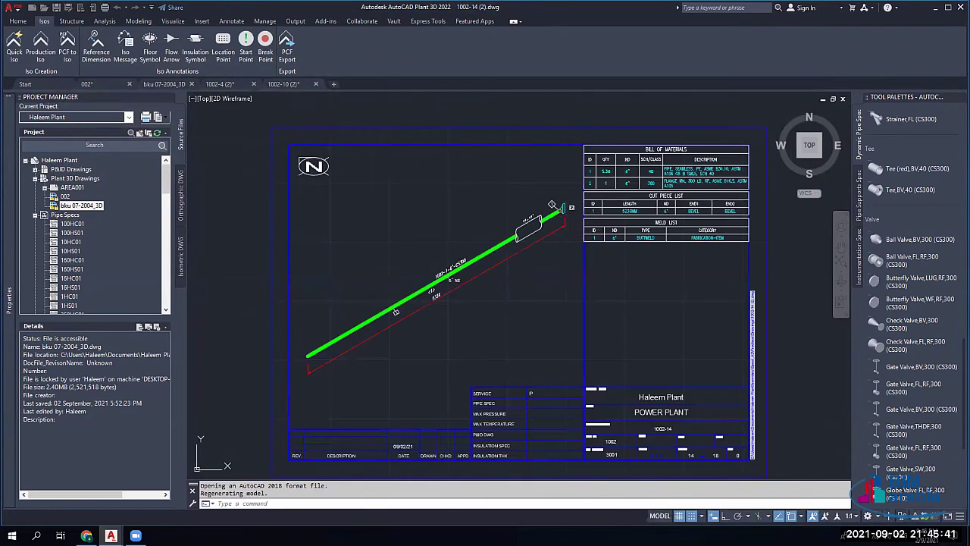
scroll(606, 189, "up", 4)
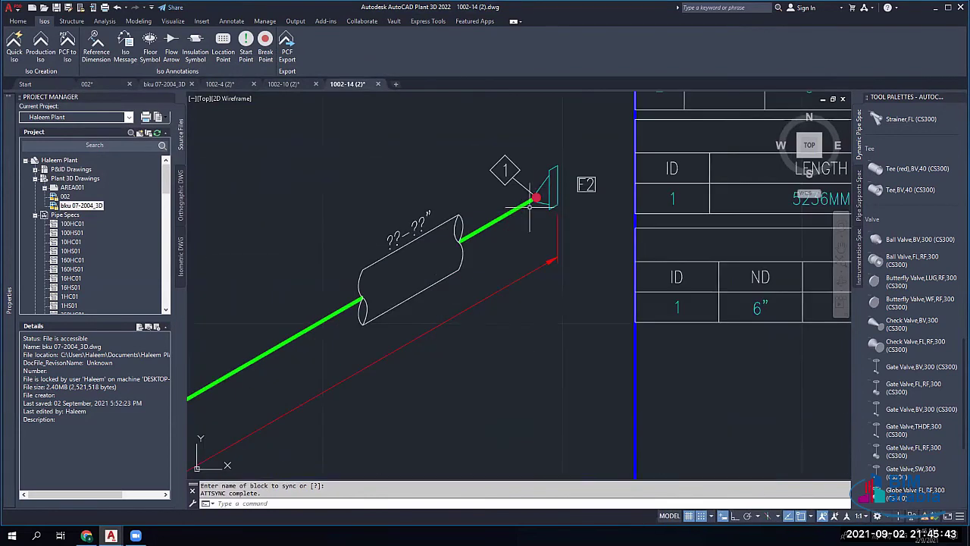
scroll(364, 326, "down", 5)
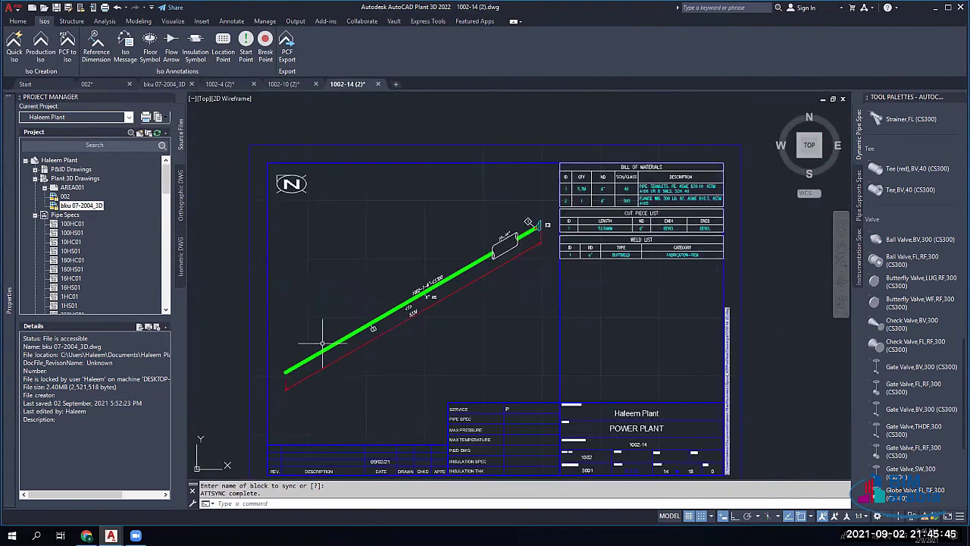
Step: Examine the title block of spool 1002-14 and the full length of its pipe run
scroll(363, 325, "up", 5)
middle_click_drag(360, 328, 353, 194)
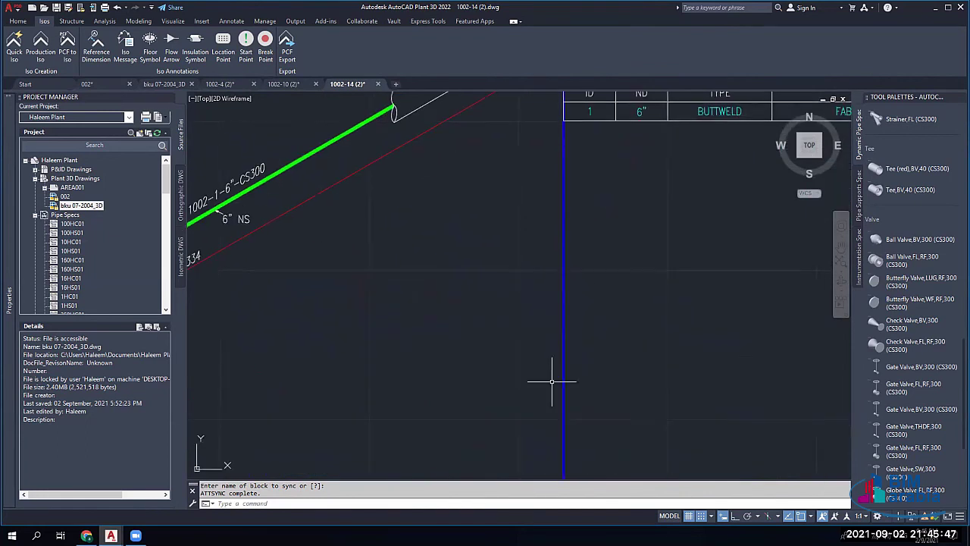
middle_click_drag(616, 386, 398, 233)
scroll(502, 253, "down", 3)
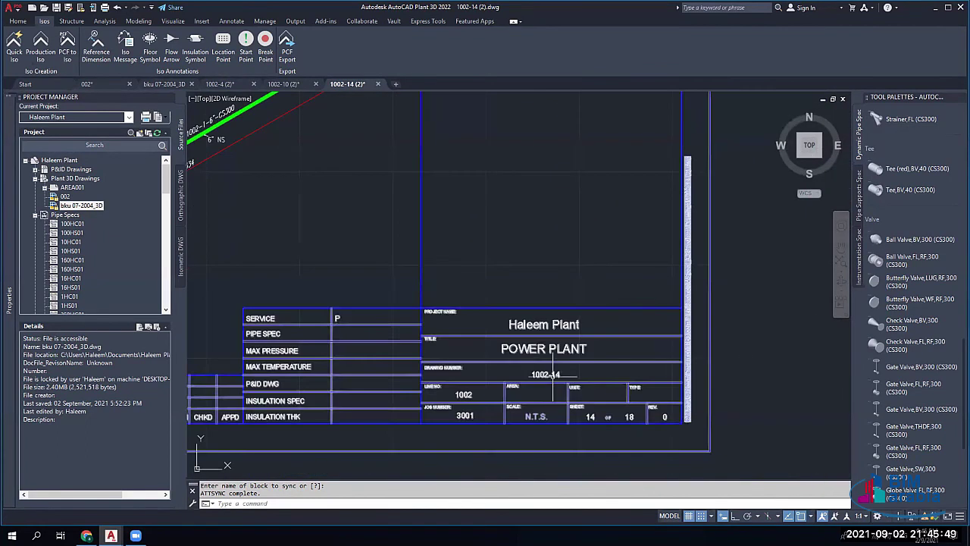
scroll(502, 253, "up", 1)
scroll(445, 343, "down", 4)
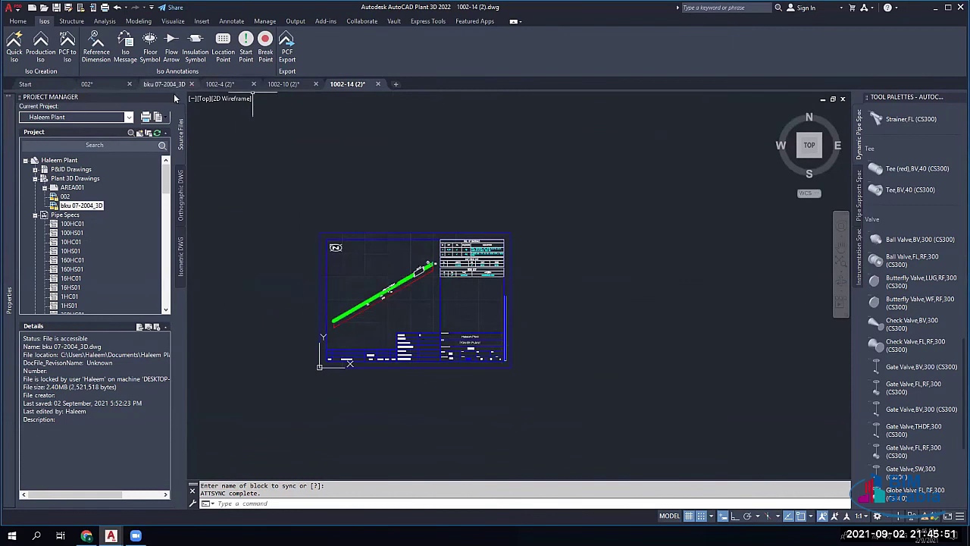
scroll(398, 272, "up", 2)
scroll(405, 271, "up", 2)
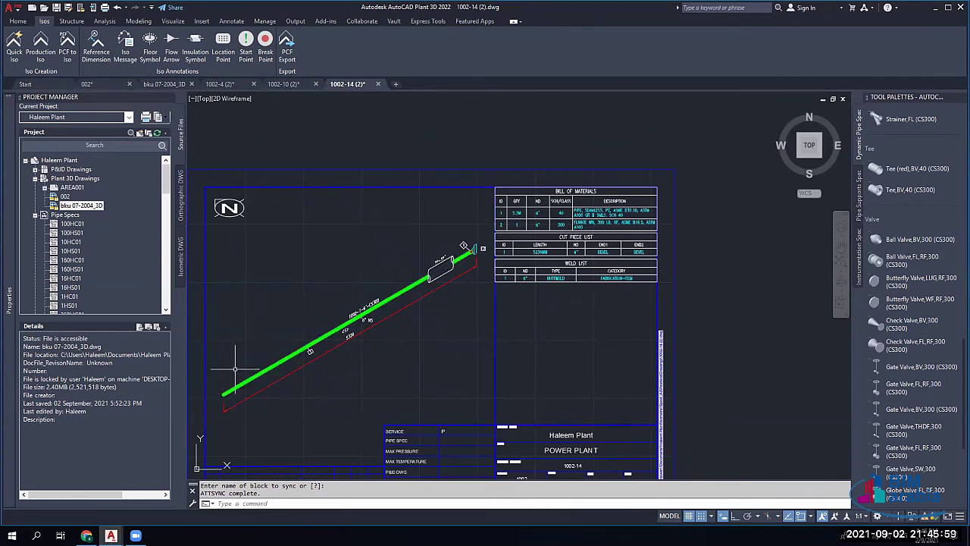
scroll(275, 293, "up", 3)
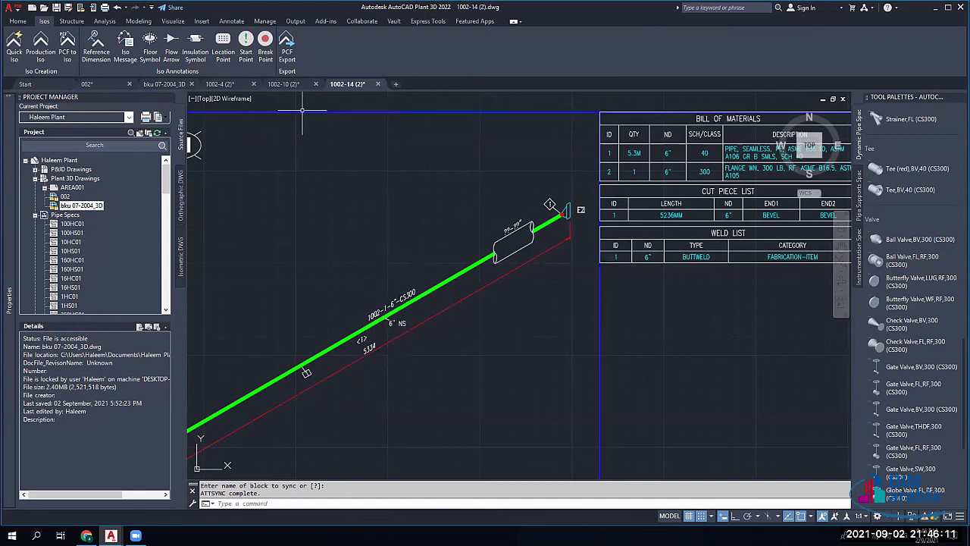
Step: Look through the open 1002-4 (2) and bku 07-2004_3D drawings, and return to the full sheet of 1002-14 (2)
left_click(219, 84)
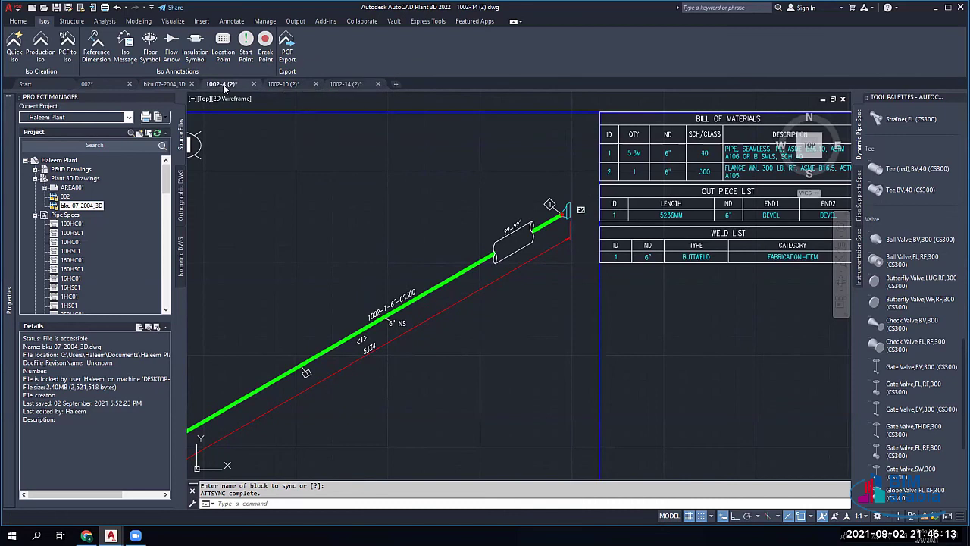
left_click(171, 84)
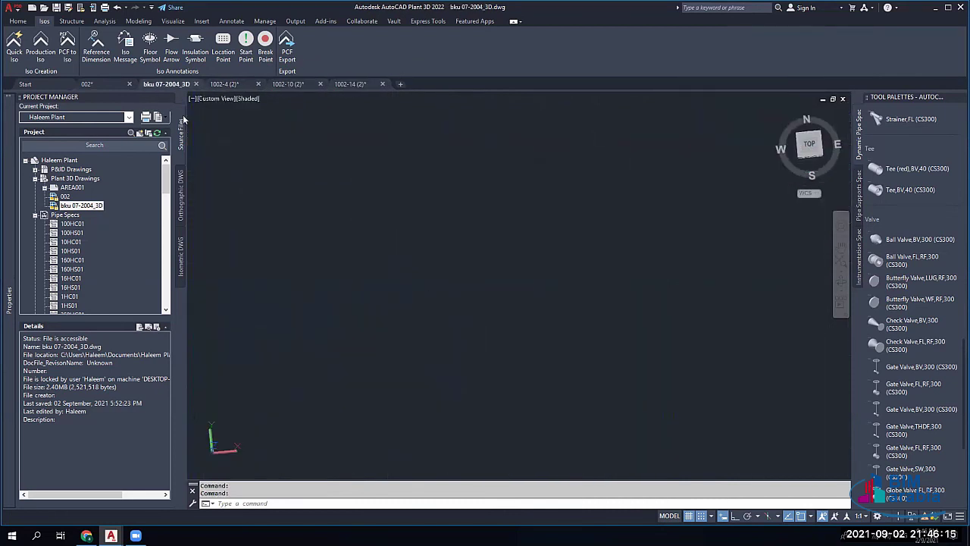
left_click(241, 84)
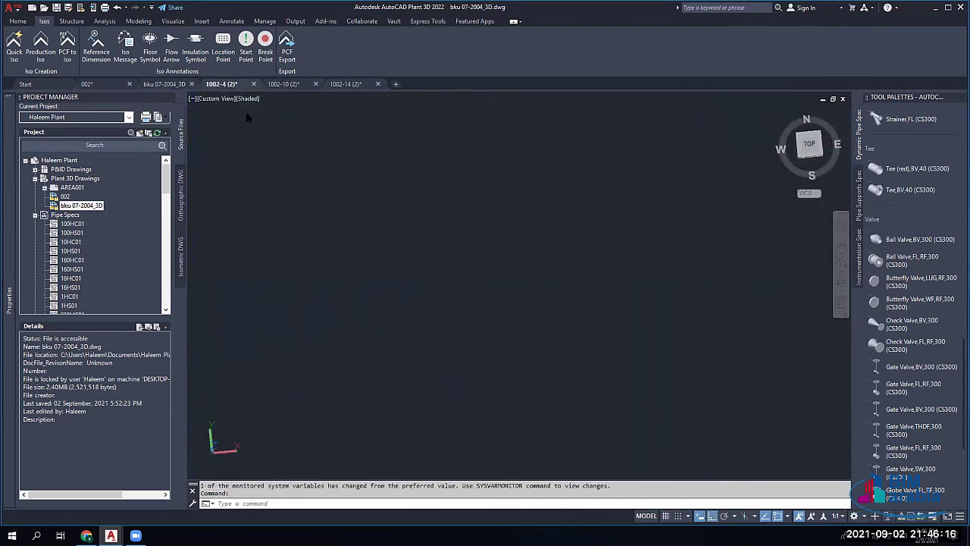
left_click(345, 84)
scroll(442, 247, "down", 3)
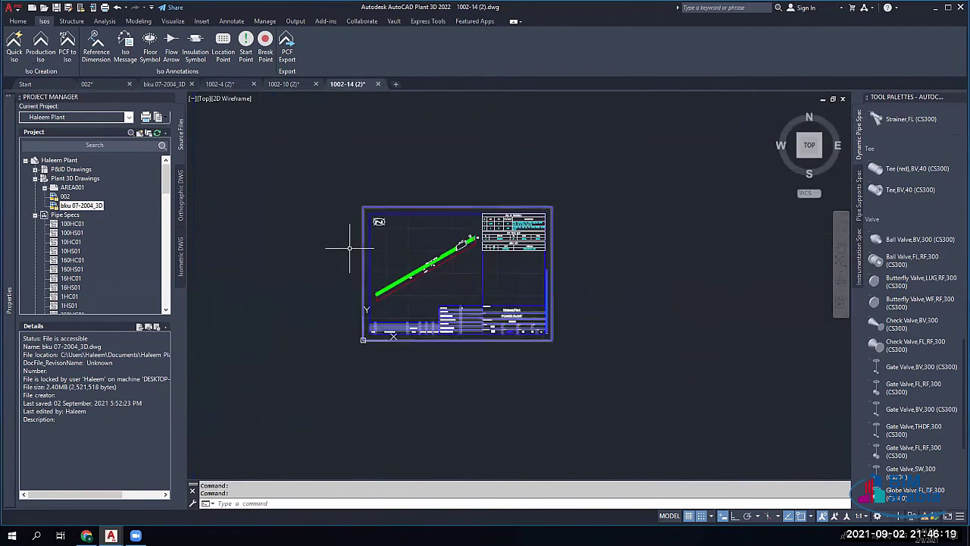
Step: Return to model 002 and open the Final_A2 isometric 1002-2 of line 1002 from the project's isometric drawings
left_click(103, 85)
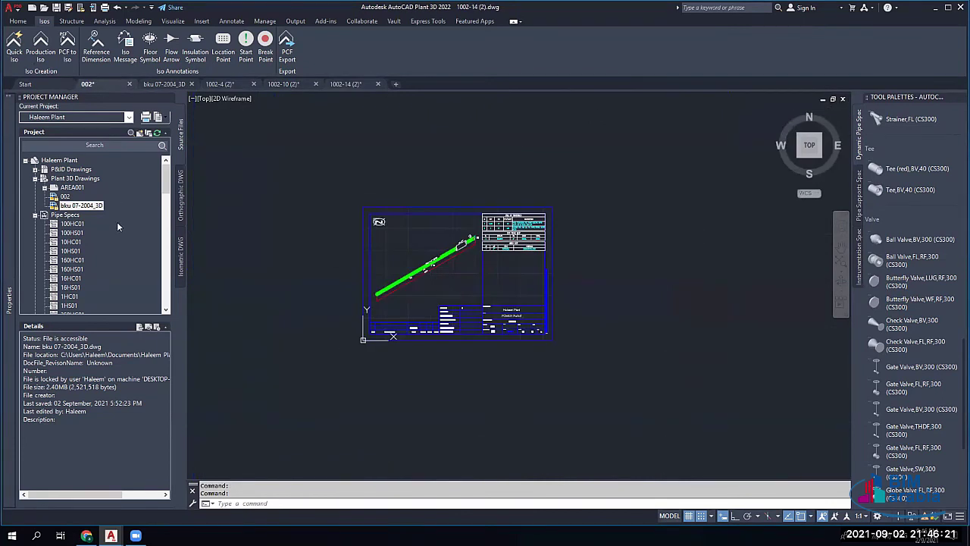
double_click(65, 196)
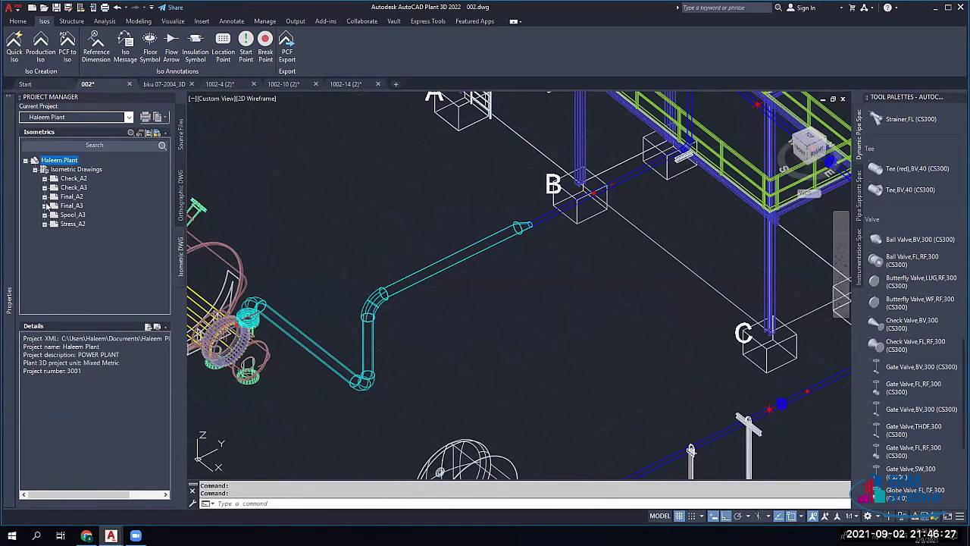
left_click(45, 197)
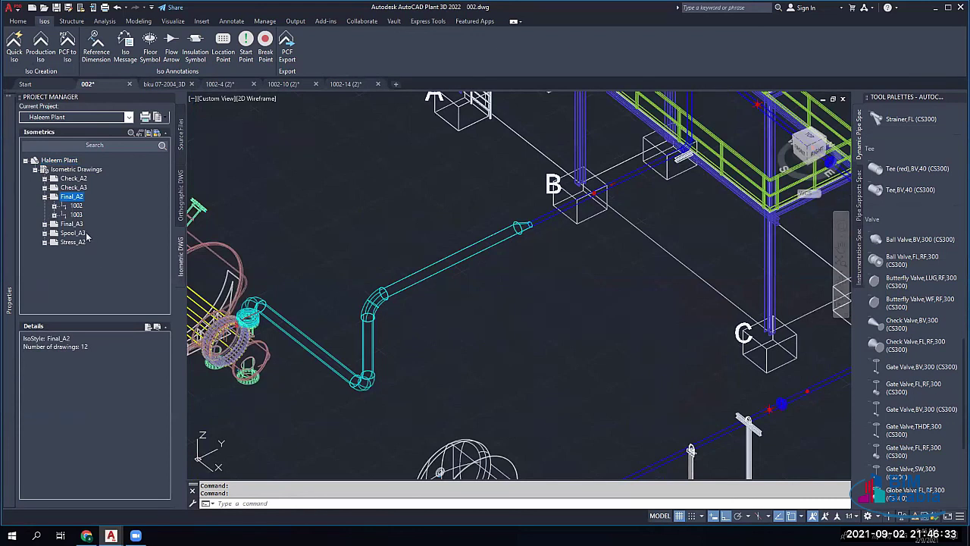
left_click(53, 206)
double_click(88, 233)
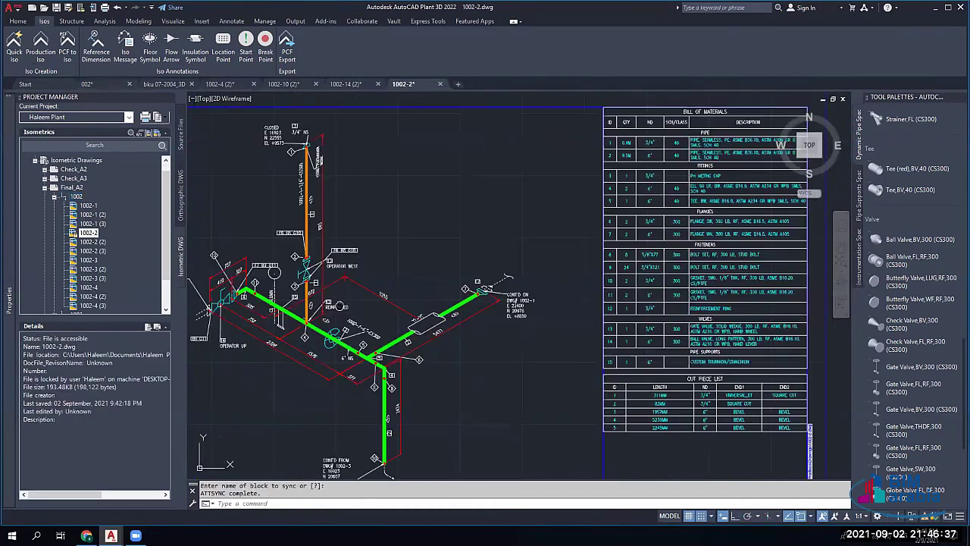
Step: Examine the pipe routing, valves, weld numbers and dimensions of isometric 1002-2
middle_click_drag(339, 305, 371, 299)
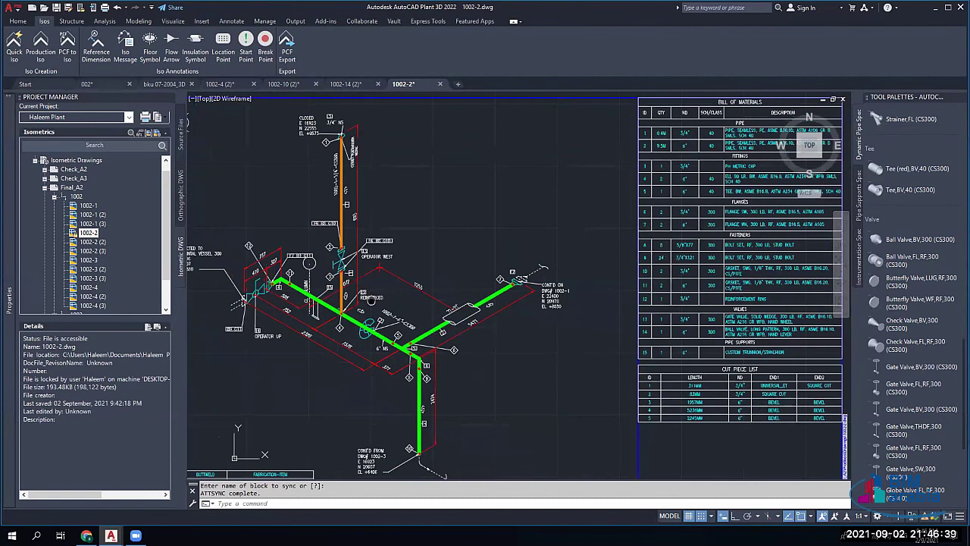
scroll(556, 271, "up", 4)
scroll(554, 272, "down", 1)
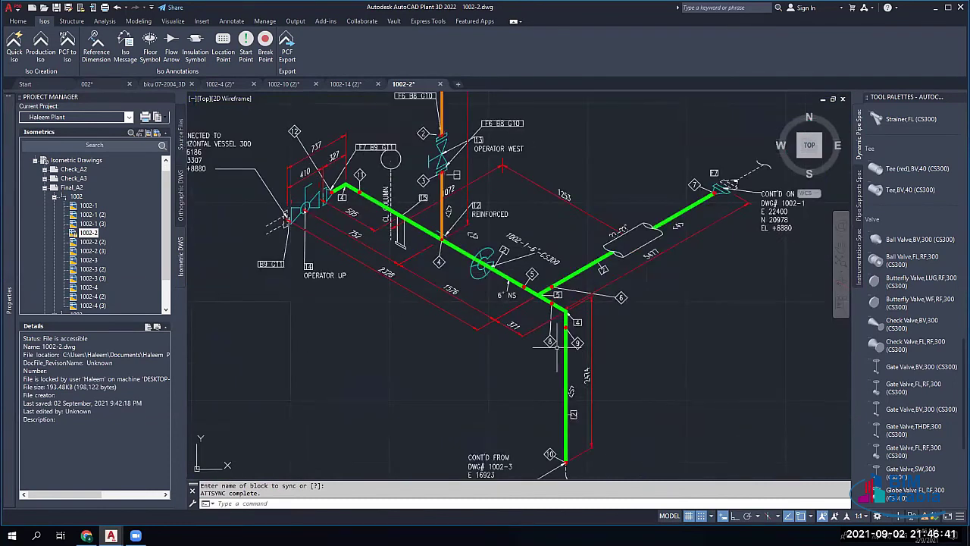
middle_click_drag(484, 336, 485, 397)
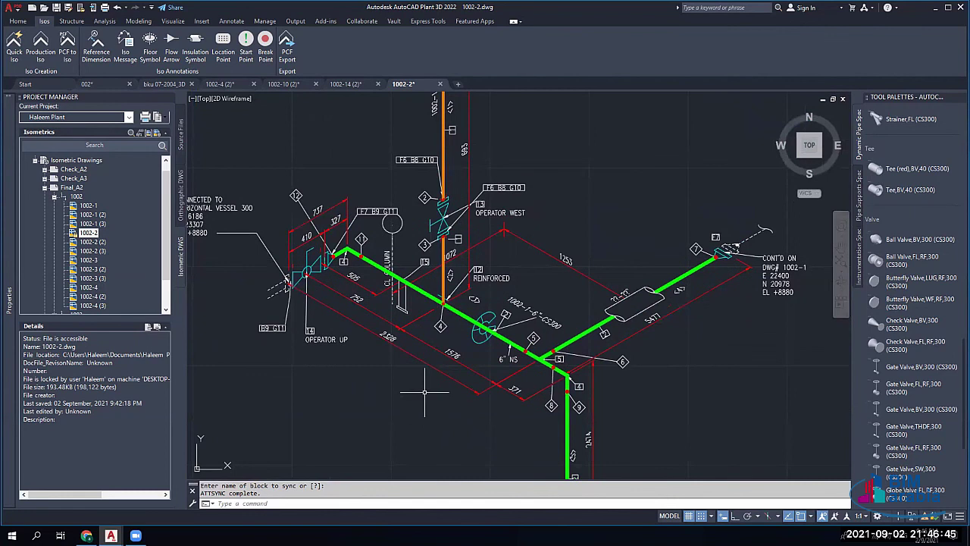
middle_click_drag(478, 336, 443, 416)
mouse_move(484, 459)
middle_mouse_down()
mouse_move(445, 266)
mouse_move(420, 331)
middle_mouse_up()
Step: Open isometric 1002-3 (3) from line 1002 in the Final_A2 drawings
left_click(44, 188)
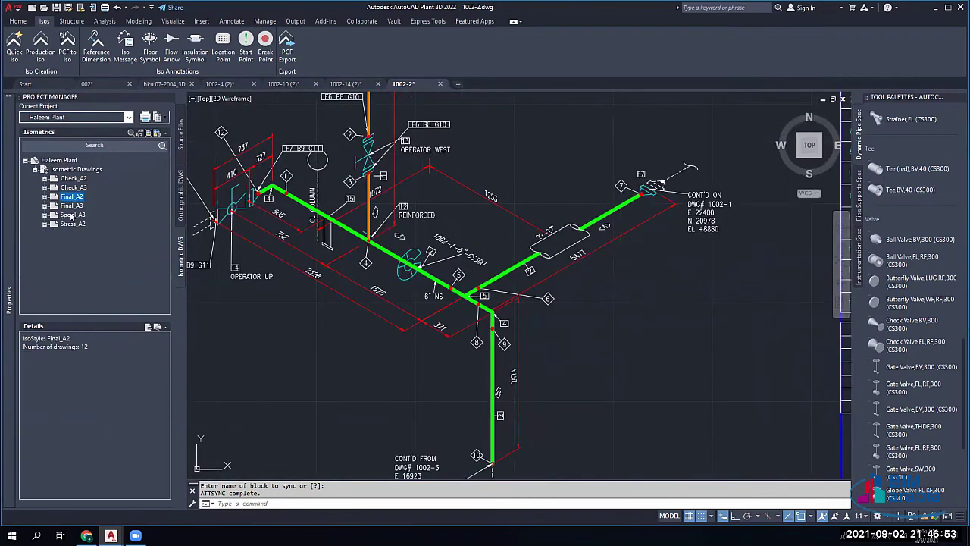
left_click(45, 197)
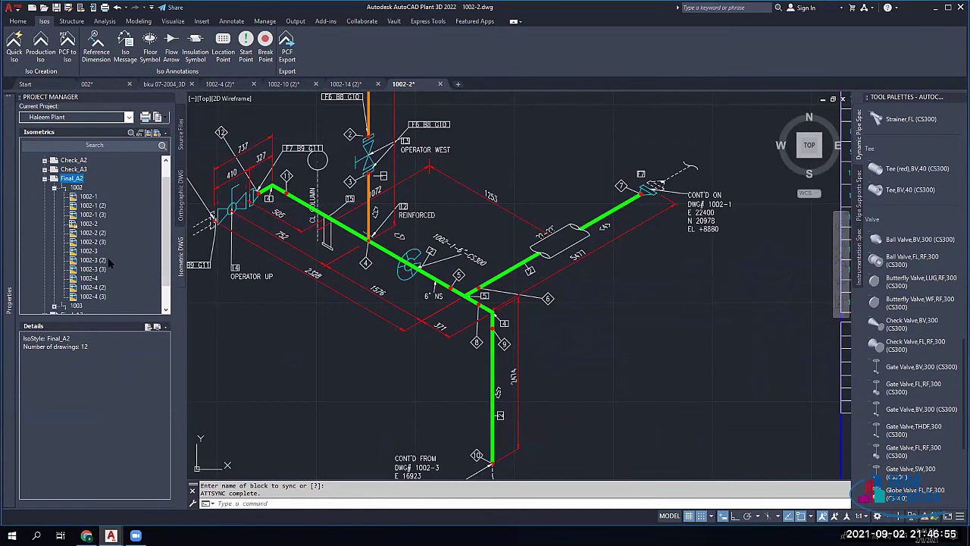
double_click(88, 269)
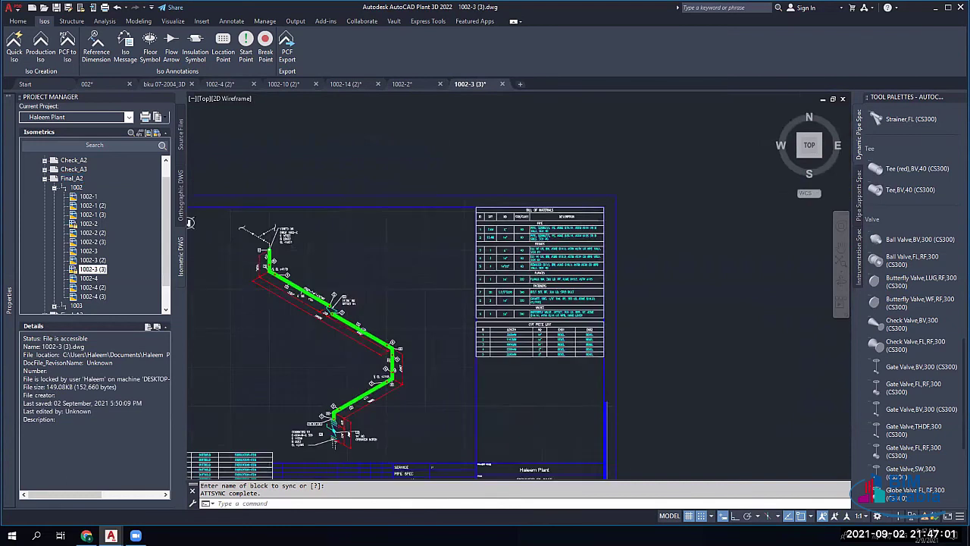
Step: Examine the pipe run of isometric 1002-3 (3) down to its vessel connection and butterfly valve
scroll(247, 287, "up", 2)
middle_click_drag(578, 402, 532, 308)
scroll(479, 360, "up", 1)
middle_click_drag(480, 360, 458, 273)
middle_click_drag(462, 325, 459, 221)
scroll(459, 222, "down", 2)
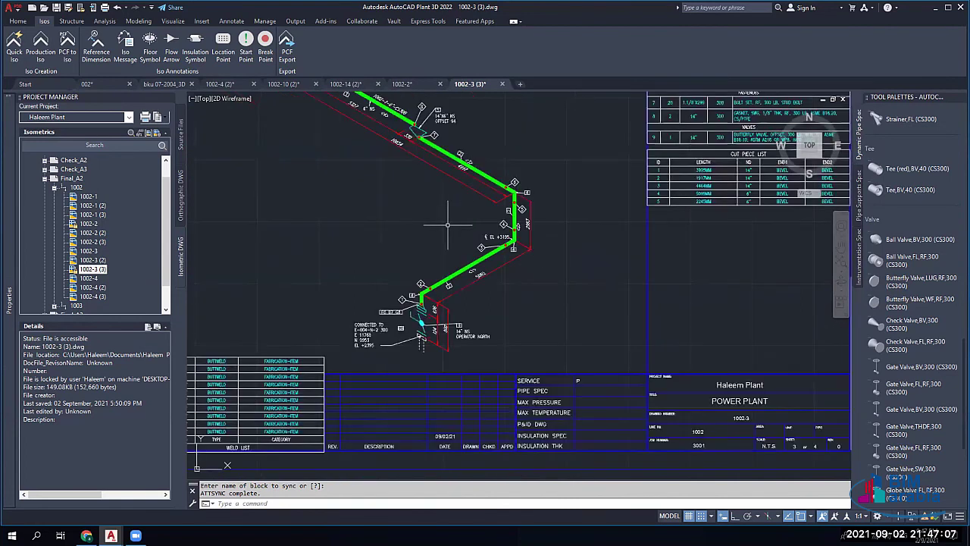
scroll(417, 309, "up", 3)
scroll(527, 311, "down", 1)
middle_click_drag(458, 312, 415, 361)
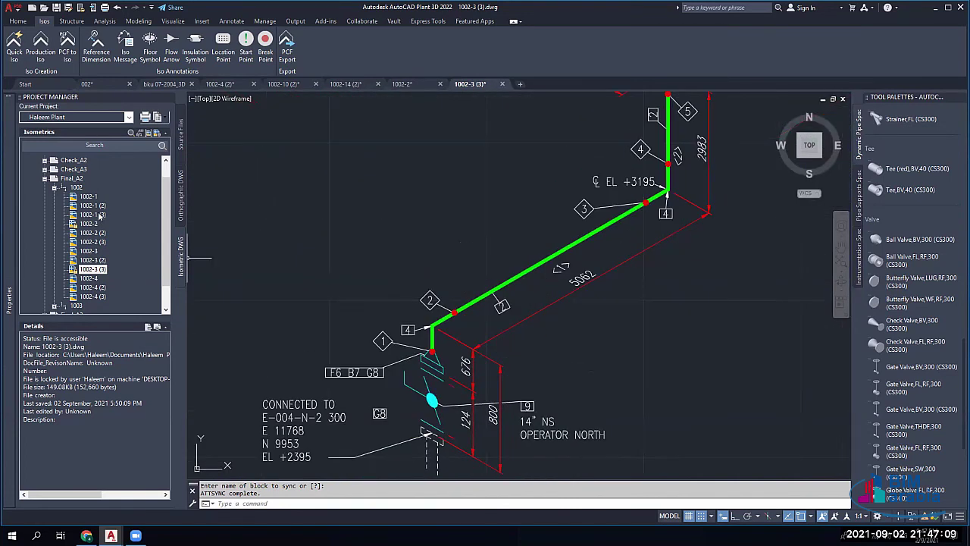
Step: Open isometric 1002-4 (3) from the Final_A2 drawings and inspect its pipe run, field welds and 45° offset
double_click(93, 297)
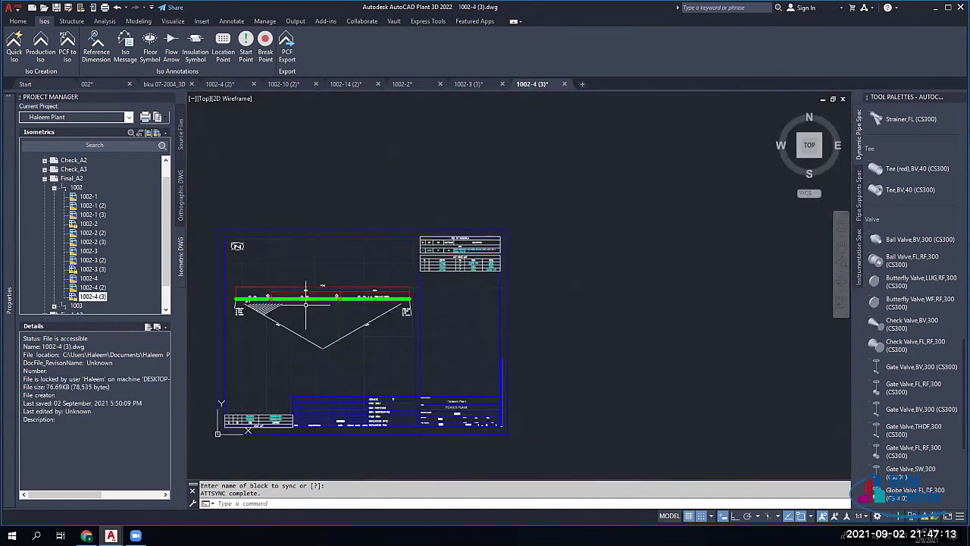
scroll(307, 304, "up", 4)
middle_click_drag(300, 300, 441, 320)
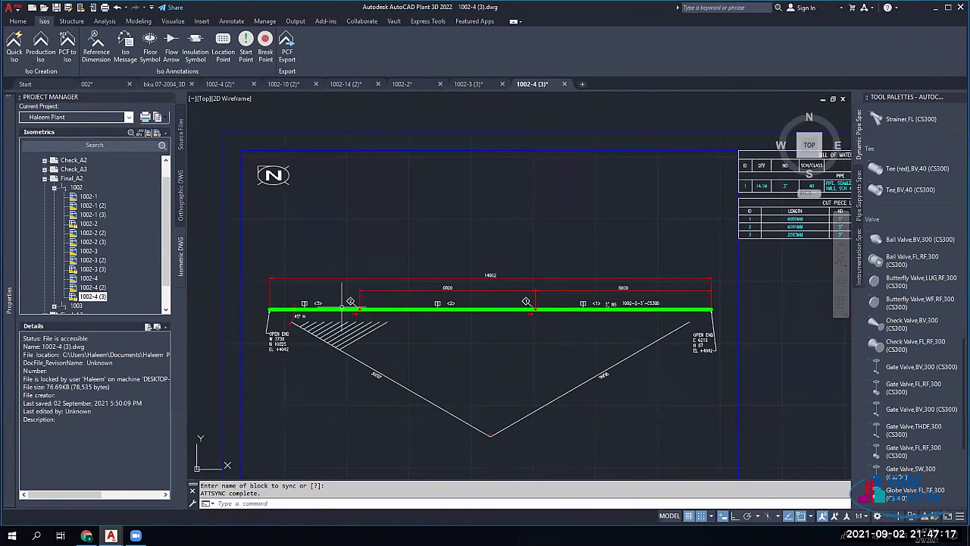
scroll(341, 307, "up", 2)
scroll(116, 217, "up", 1)
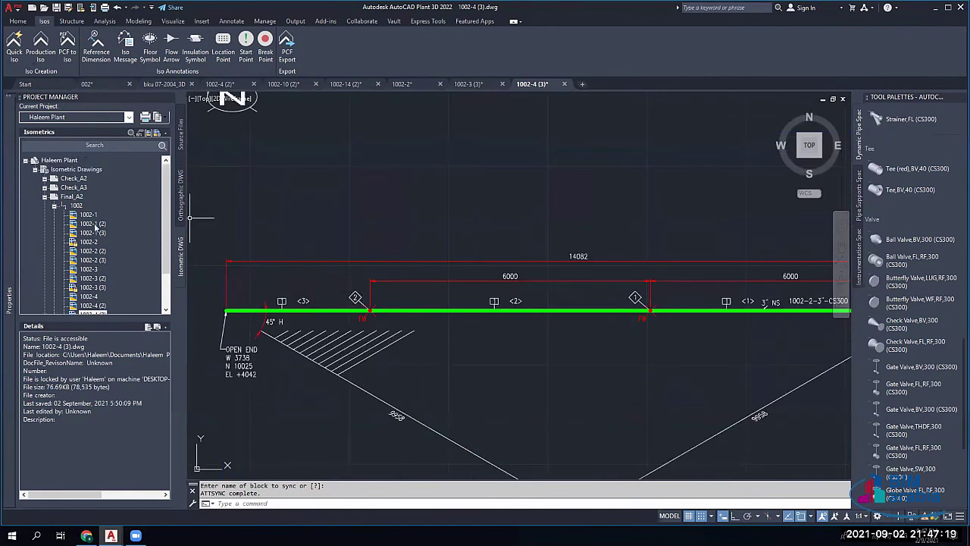
Step: Open isometric 1002-2 (2) from the Final_A2 drawings and inspect its branch, column reference and cut piece list
left_click(102, 225)
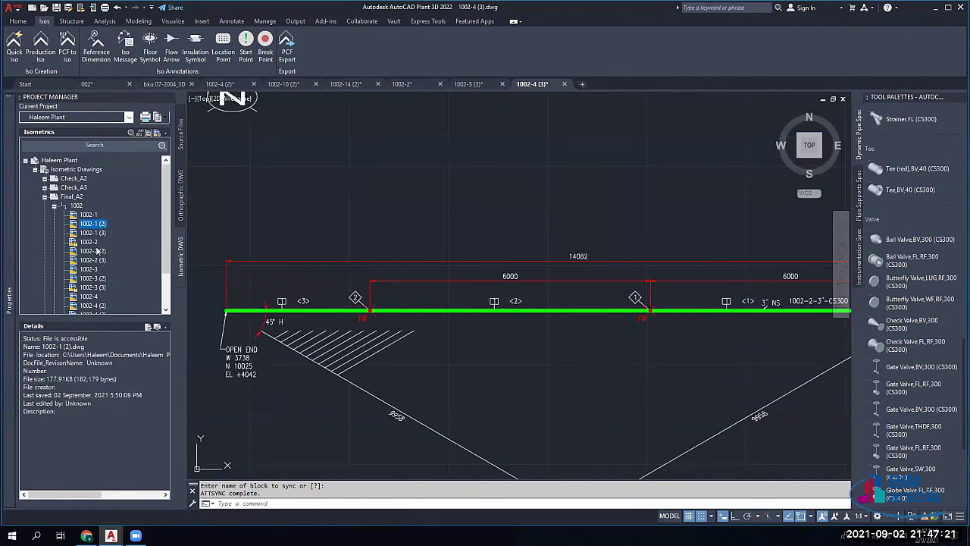
double_click(101, 252)
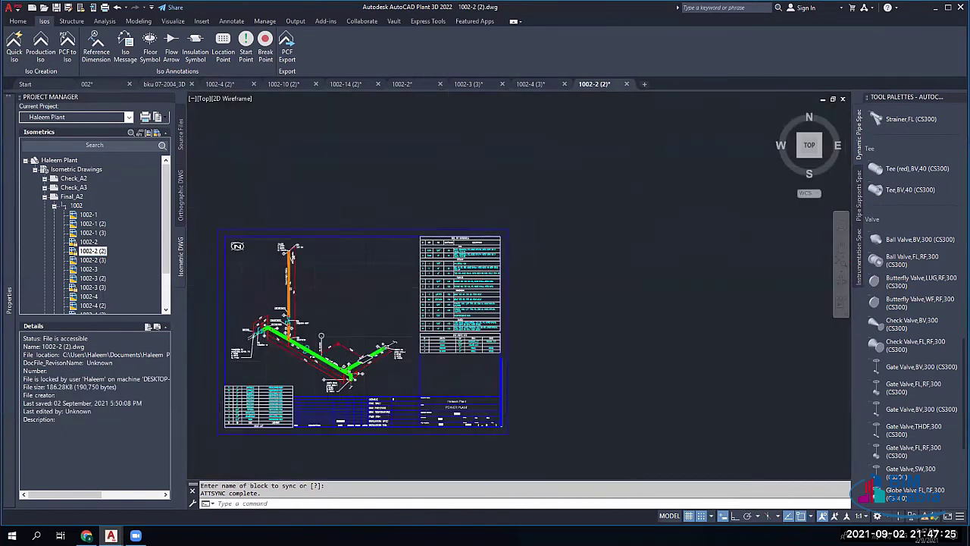
scroll(326, 361, "up", 2)
scroll(326, 362, "up", 4)
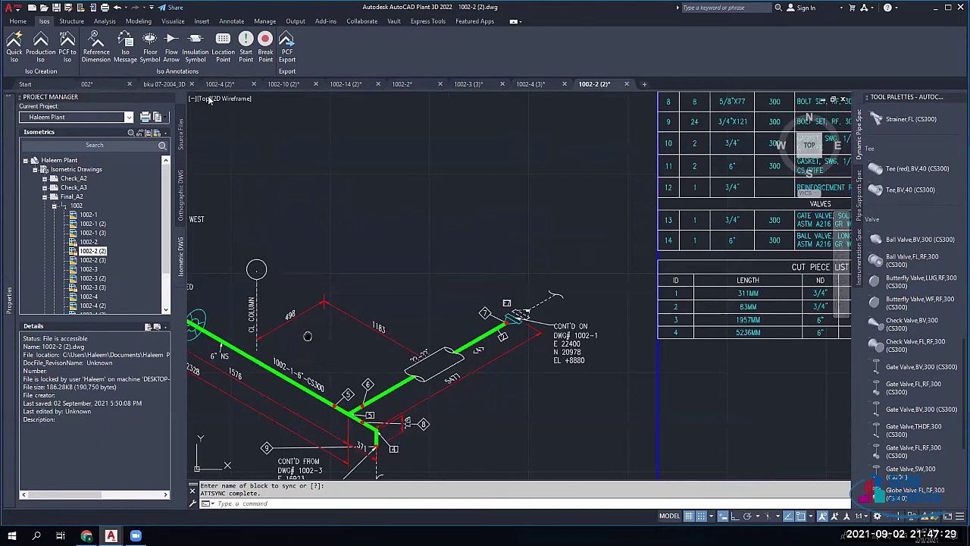
mouse_move(309, 336)
middle_mouse_down()
mouse_move(460, 325)
mouse_move(548, 347)
middle_mouse_up()
Step: Open isometric 1002-1 (2) from line 1002 in the Final_A2 drawings
double_click(92, 225)
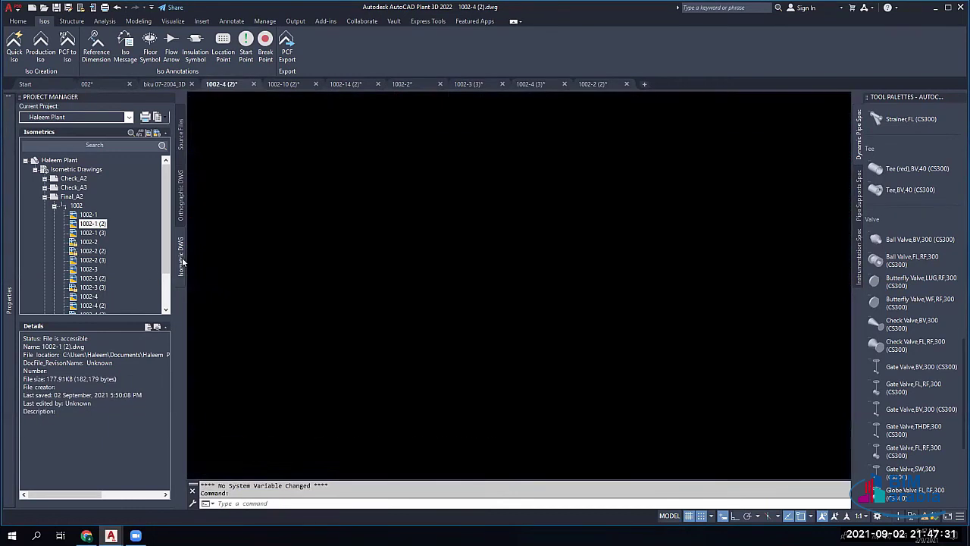
scroll(85, 256, "down", 1)
scroll(81, 309, "down", 1)
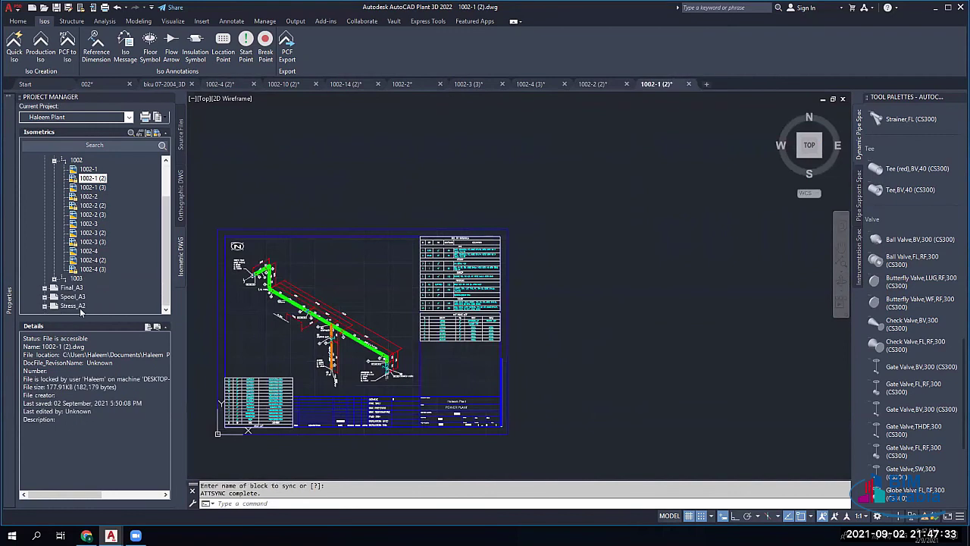
Step: Look through the Final_A3 and Check_A3 isometric folders for drawings of lines 1002 and 1003
left_click(46, 288)
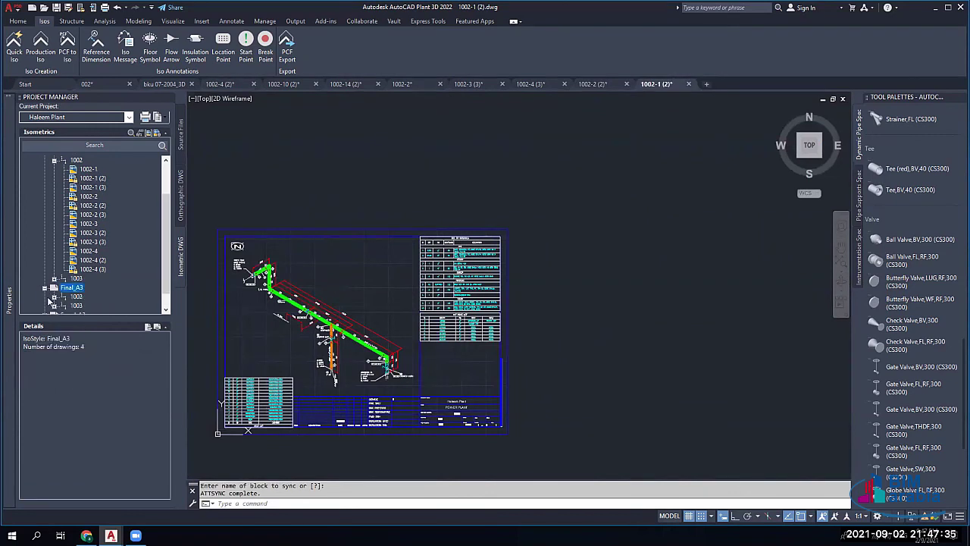
scroll(69, 291, "down", 1)
scroll(64, 239, "up", 2)
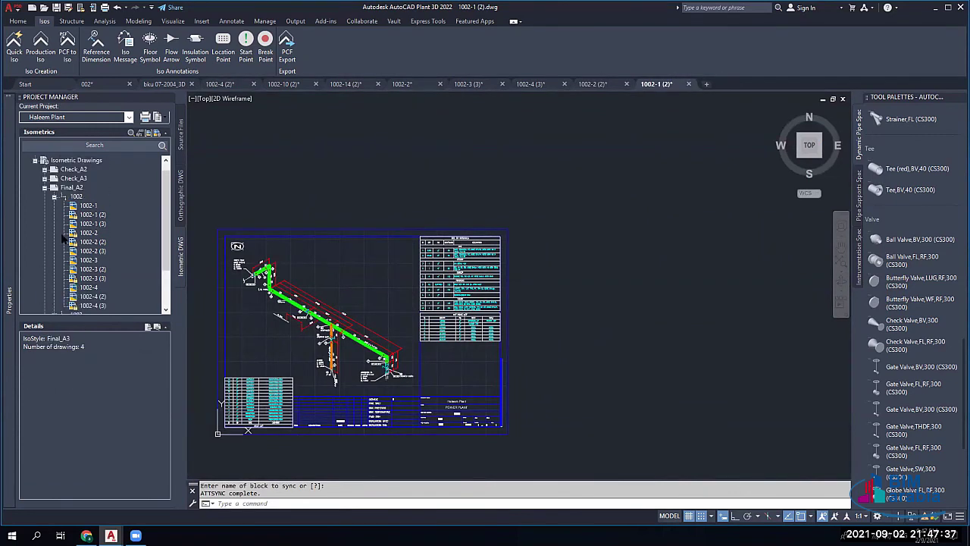
left_click(44, 178)
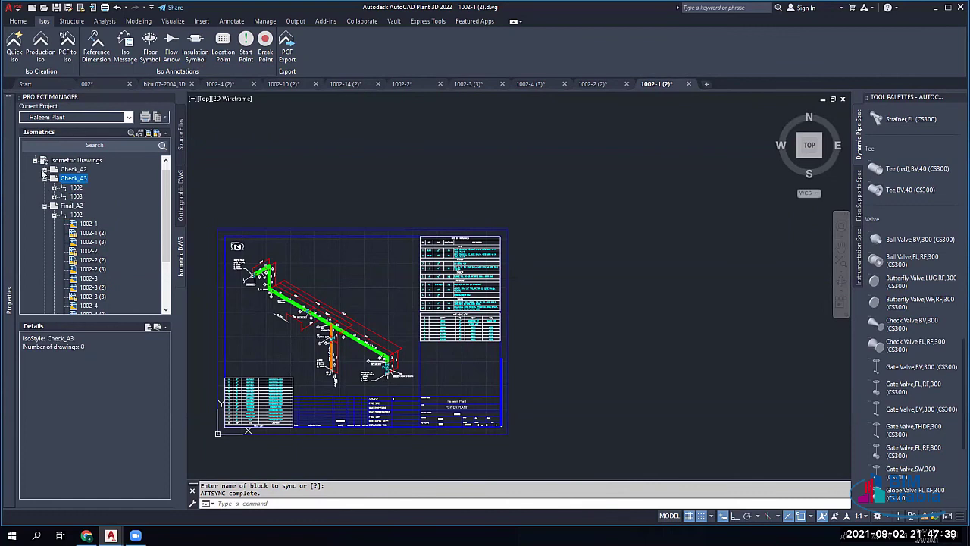
left_click(53, 197)
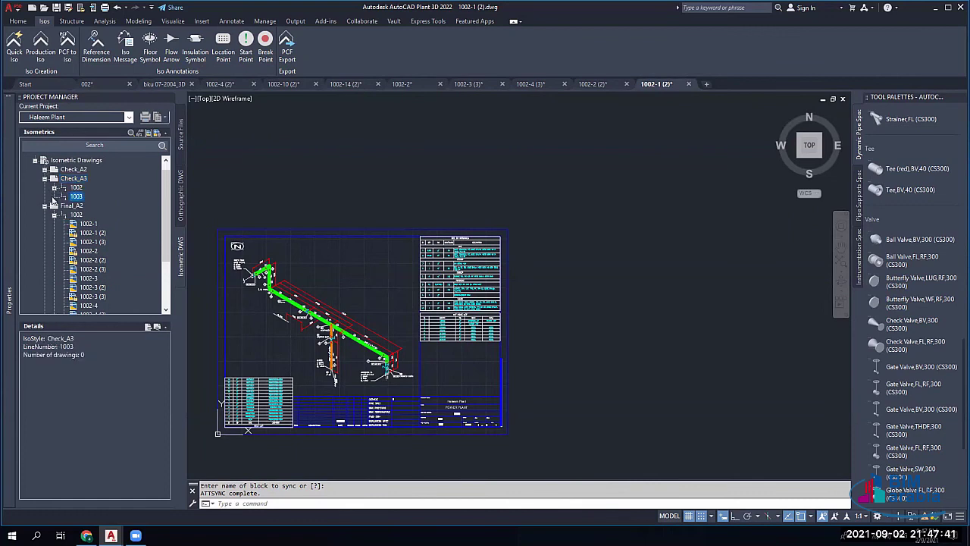
left_click(54, 187)
Step: Open check isometric 10021002-1 from line 1002 in the Check_A2 drawings
left_click(45, 169)
left_click(61, 179)
left_click(53, 179)
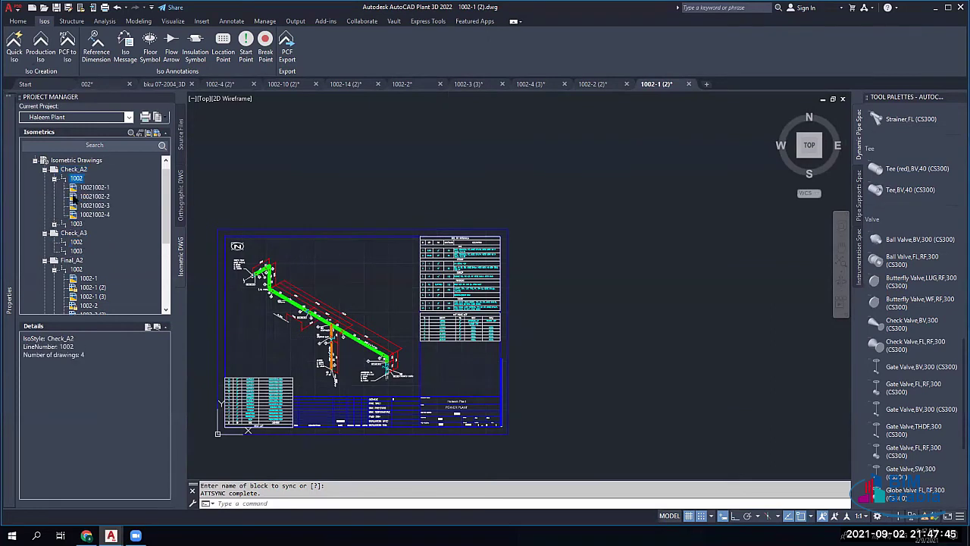
left_click(88, 194)
double_click(94, 189)
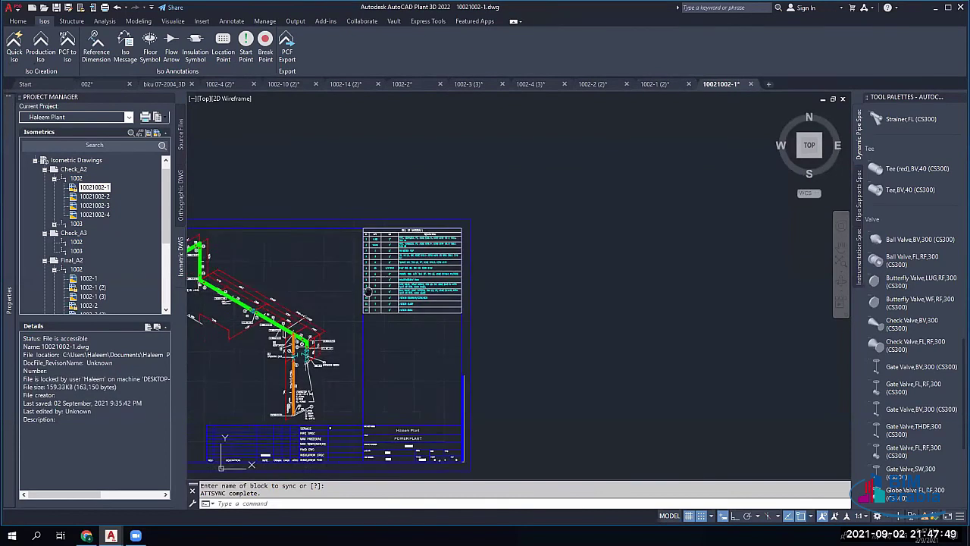
Step: Inspect the numbered tags and weld numbers along the upper pipe run of check isometric 10021002-1
middle_click_drag(368, 292, 477, 276)
scroll(281, 246, "up", 1)
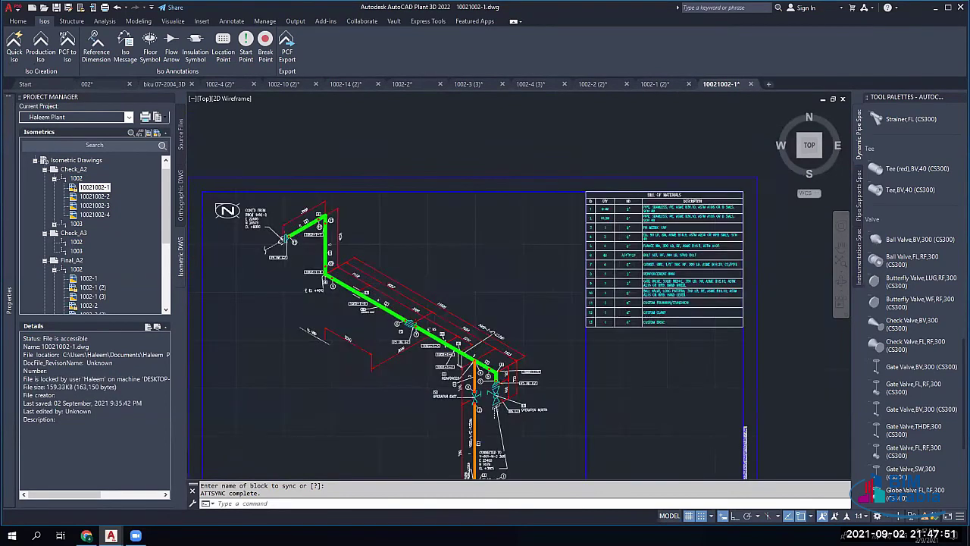
scroll(326, 227, "up", 8)
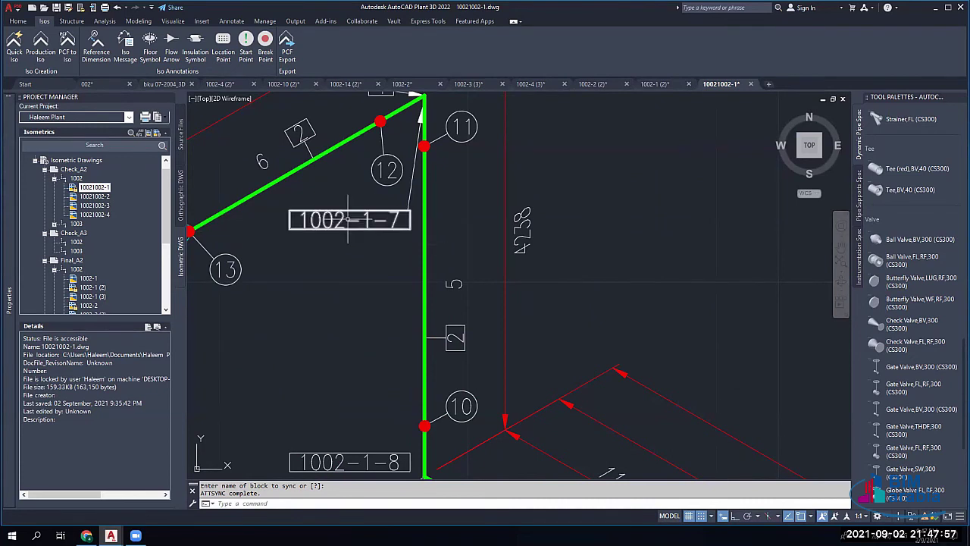
scroll(340, 219, "down", 2)
scroll(340, 220, "down", 2)
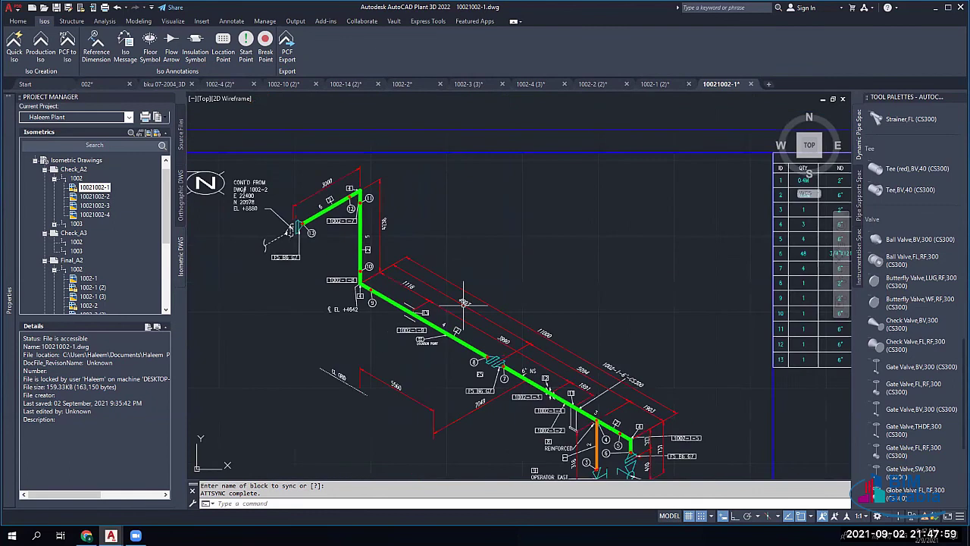
Step: Examine the title block of check isometric 10021002-1, including its drawing, line and sheet numbers
middle_click_drag(622, 370, 418, 257)
scroll(417, 257, "down", 1)
scroll(532, 409, "up", 5)
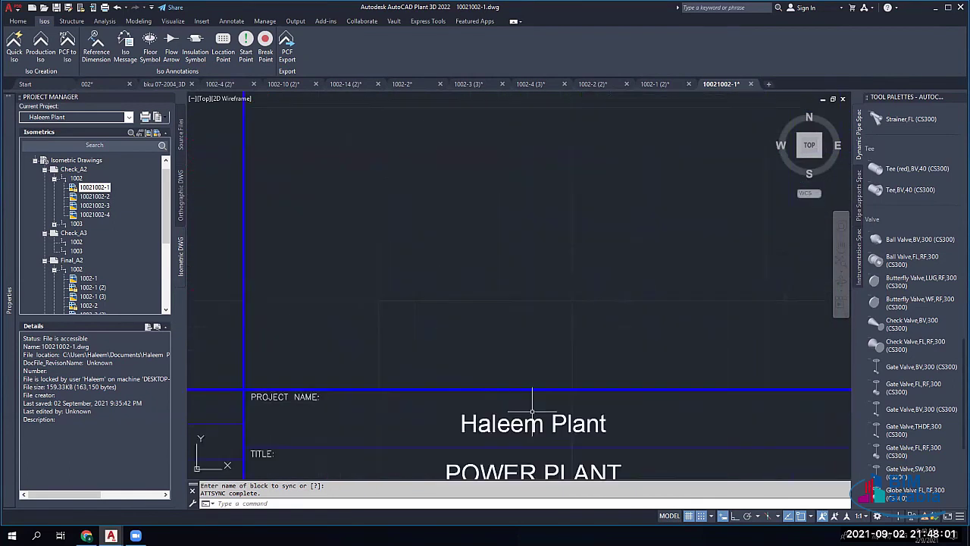
scroll(532, 409, "down", 5)
scroll(424, 341, "up", 4)
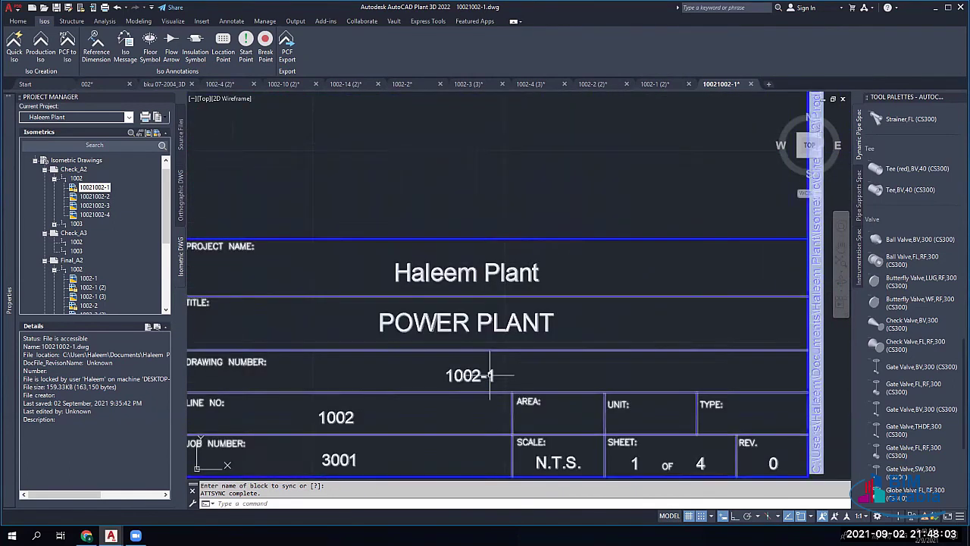
scroll(416, 346, "down", 1)
scroll(428, 346, "down", 5)
Step: Compare the 1002-1-7 and 1002-1-8 tags at the two elbows of the vertical pipe
middle_click_drag(401, 331, 528, 419)
scroll(412, 328, "up", 6)
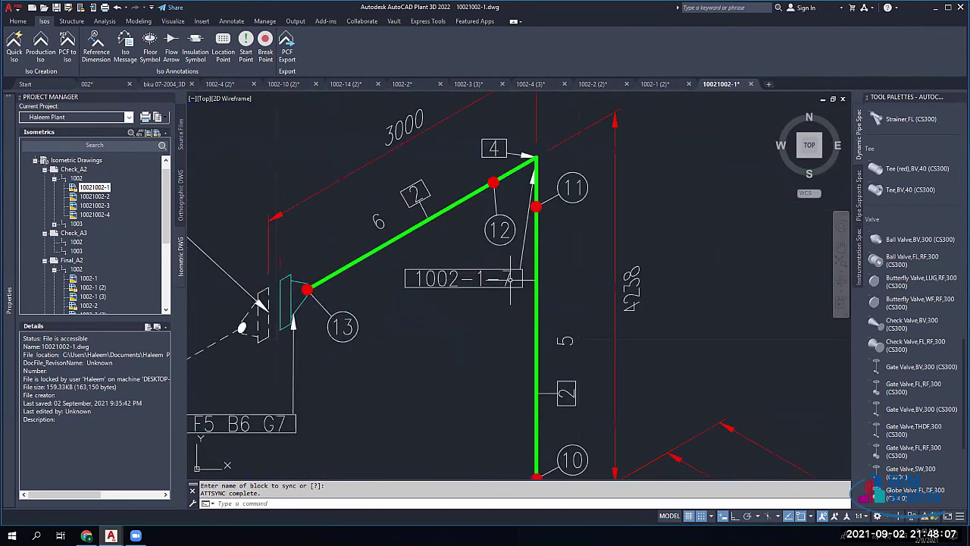
scroll(510, 278, "down", 6)
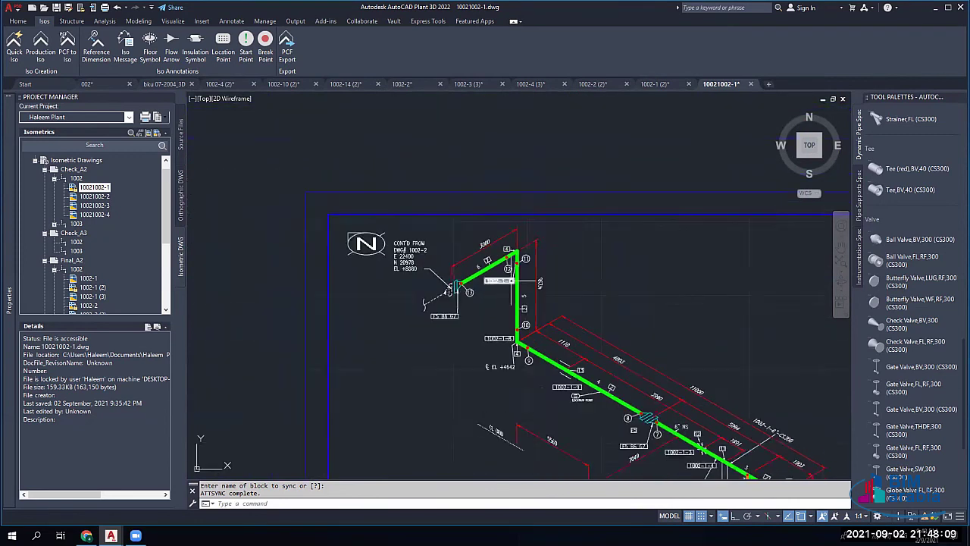
scroll(515, 366, "up", 6)
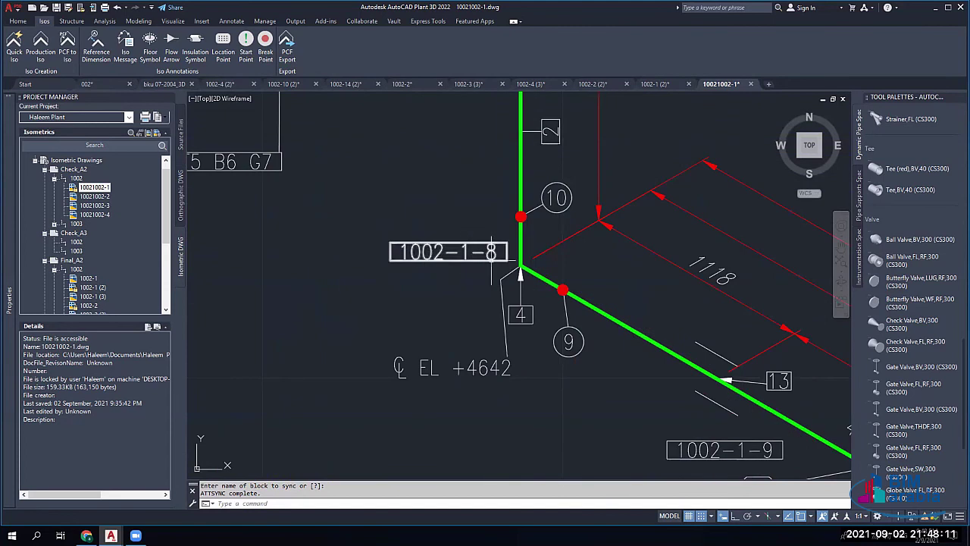
scroll(508, 298, "down", 5)
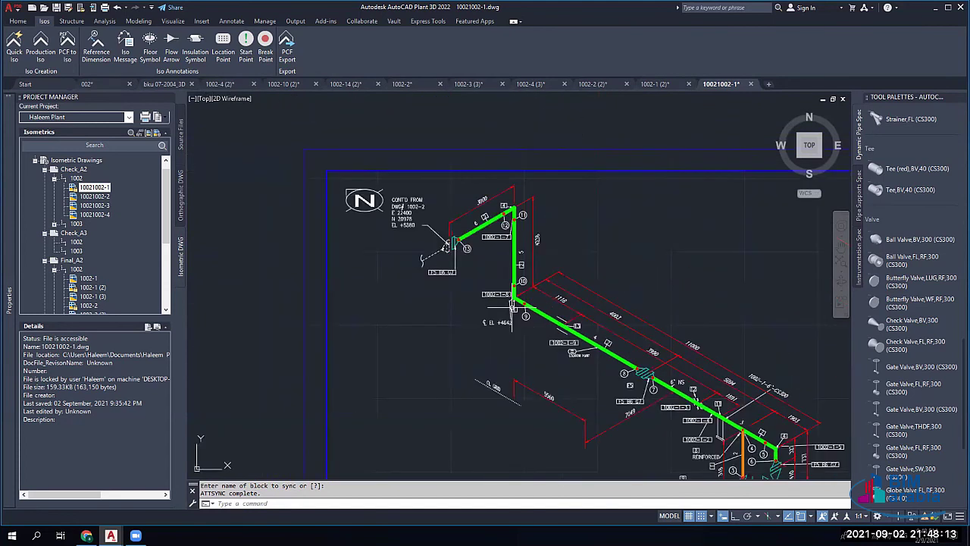
Step: Look through the other open isometrics, including final drawing 1002-4 (3), and return to check isometric 10021002-1
middle_click_drag(508, 299, 402, 218)
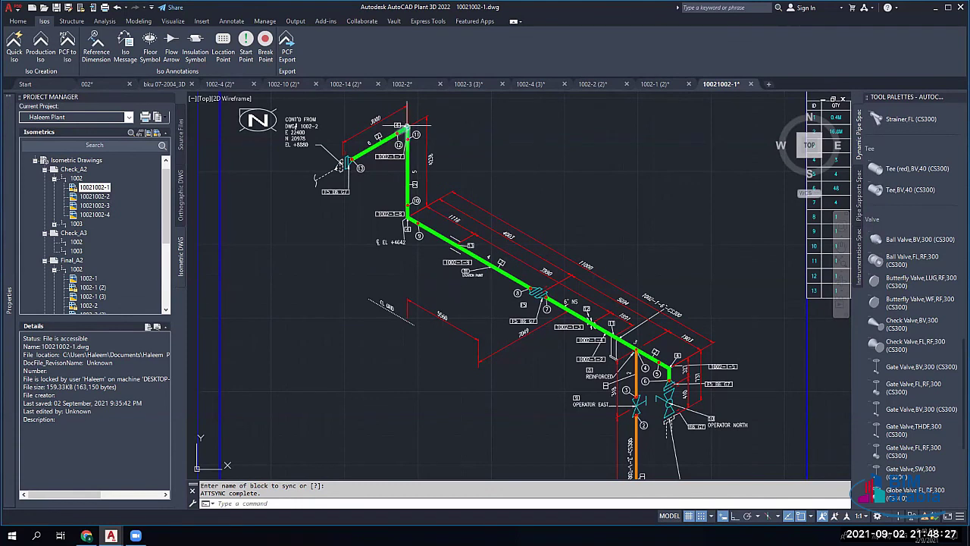
left_click(470, 84)
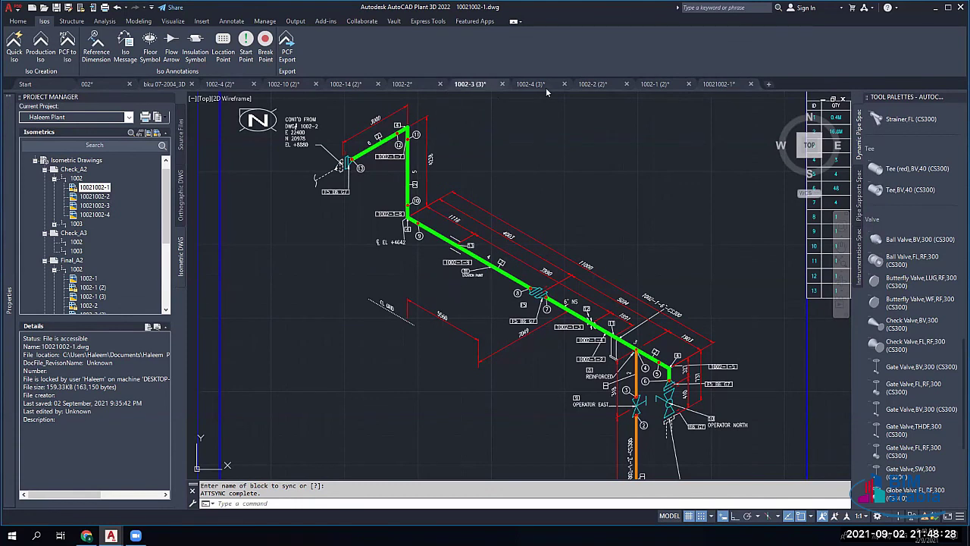
left_click(602, 85)
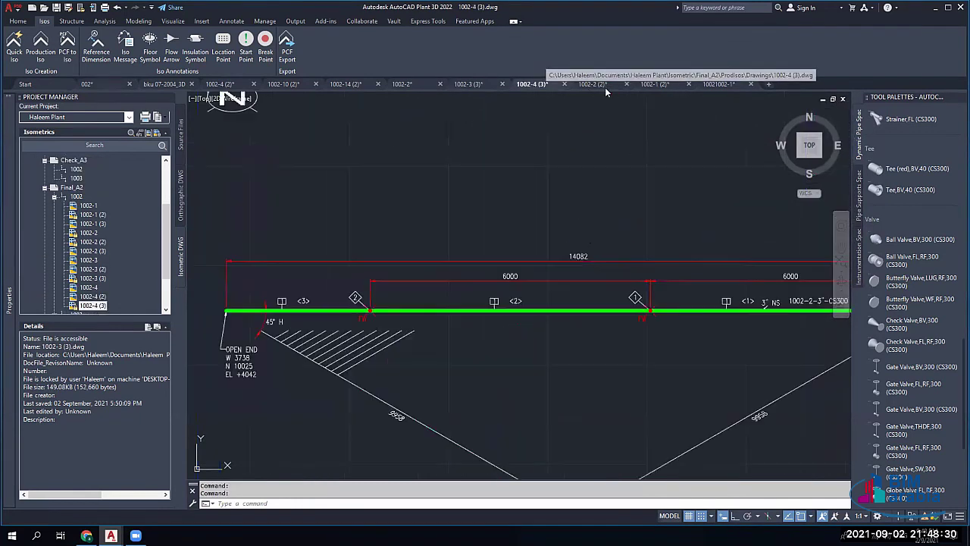
left_click(718, 84)
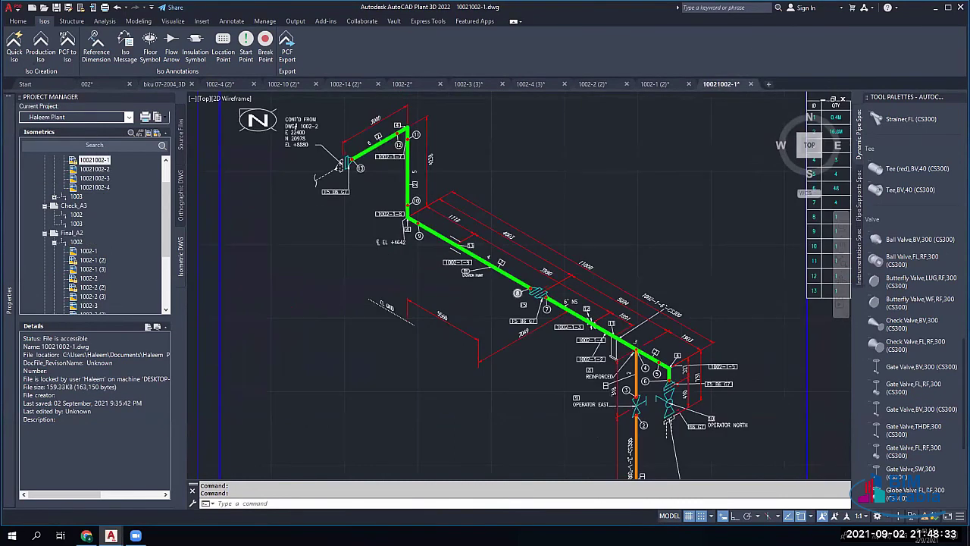
Step: Close check isometric 10021002-1 and final isometric 1002-1 (2) without saving changes
left_click(750, 84)
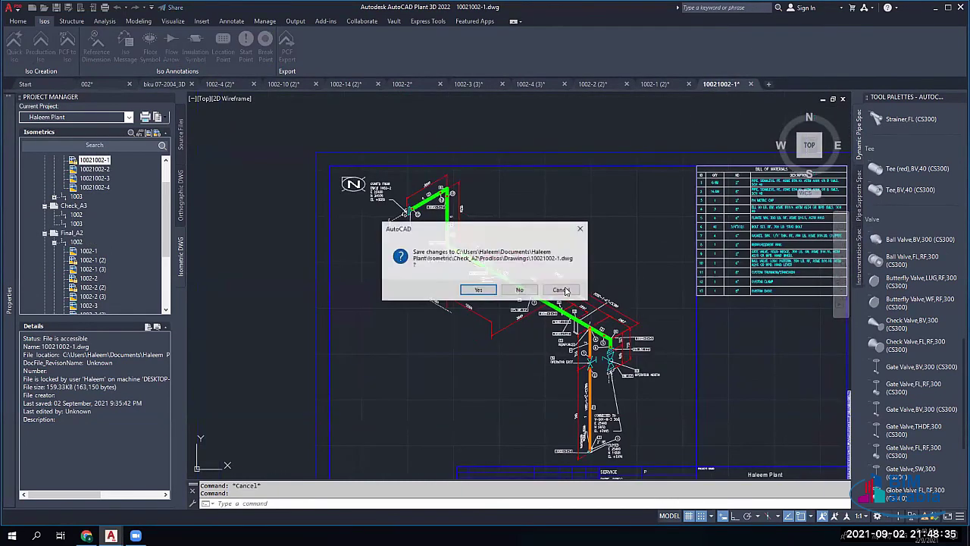
left_click(519, 289)
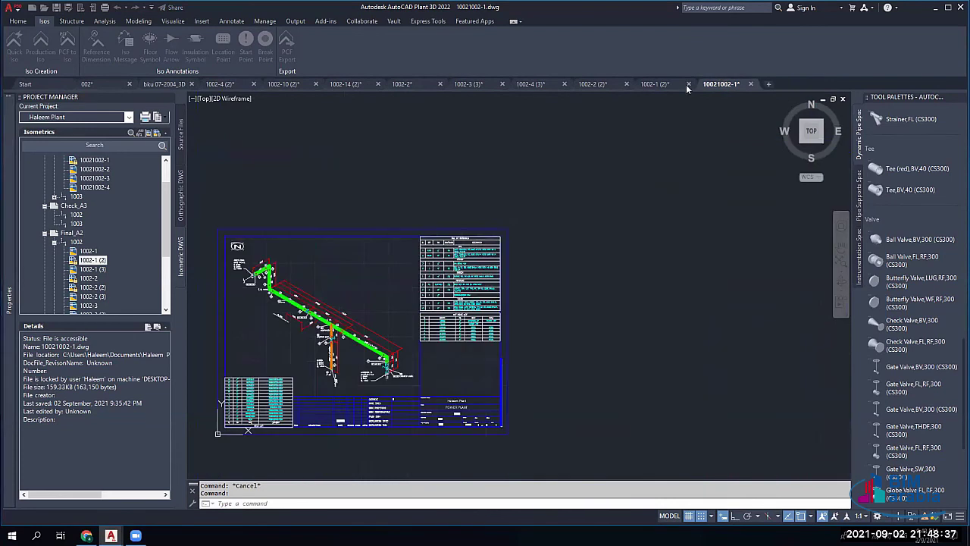
left_click(750, 84)
left_click(535, 291)
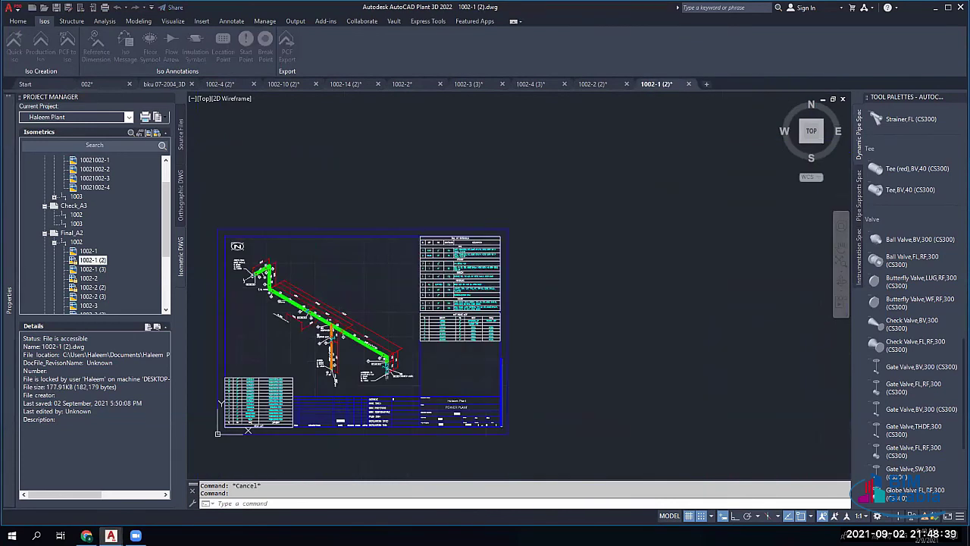
left_click(688, 84)
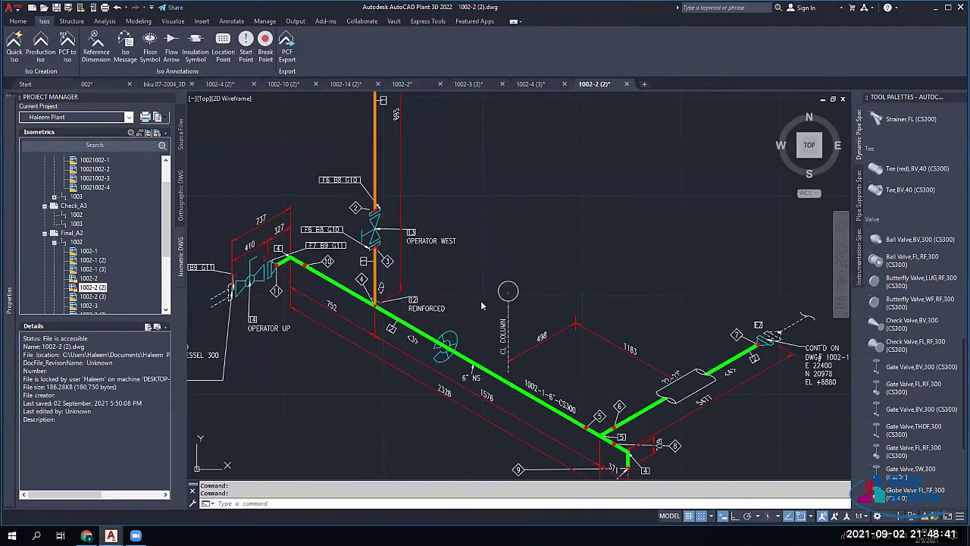
Step: Close final isometrics 1002-2 (2), 1002-4 (3) and 1002-3 (3) without saving changes
key("ctrl+F4")
key("n")
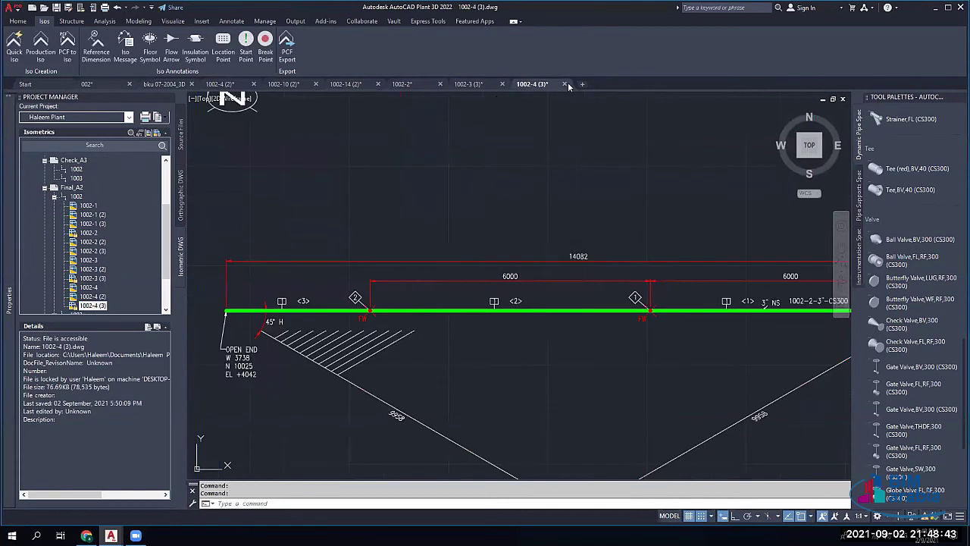
left_click(564, 84)
key("n")
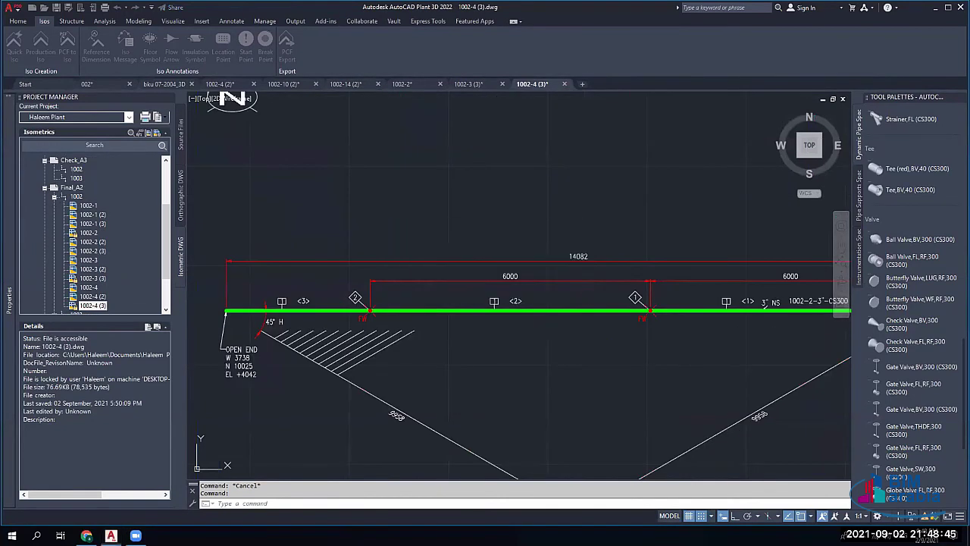
left_click(502, 84)
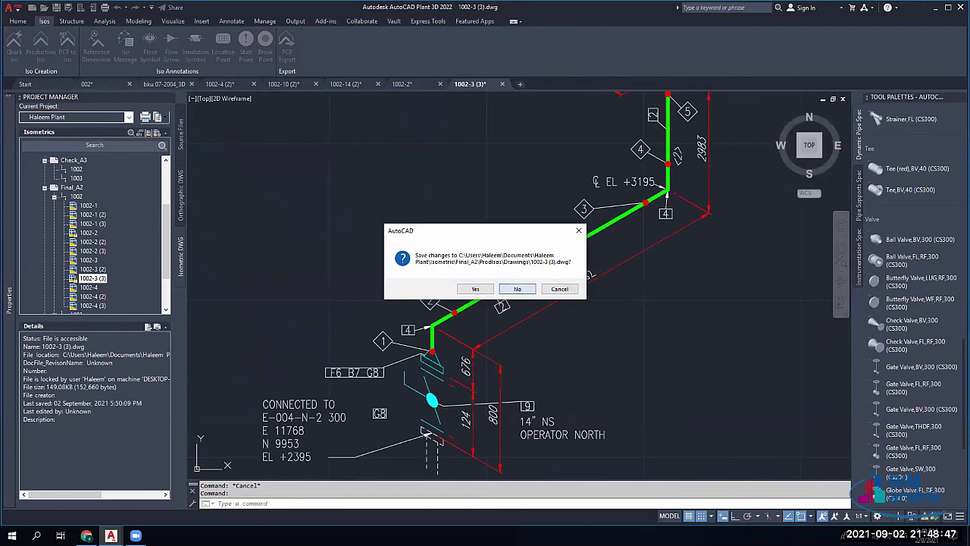
key("n")
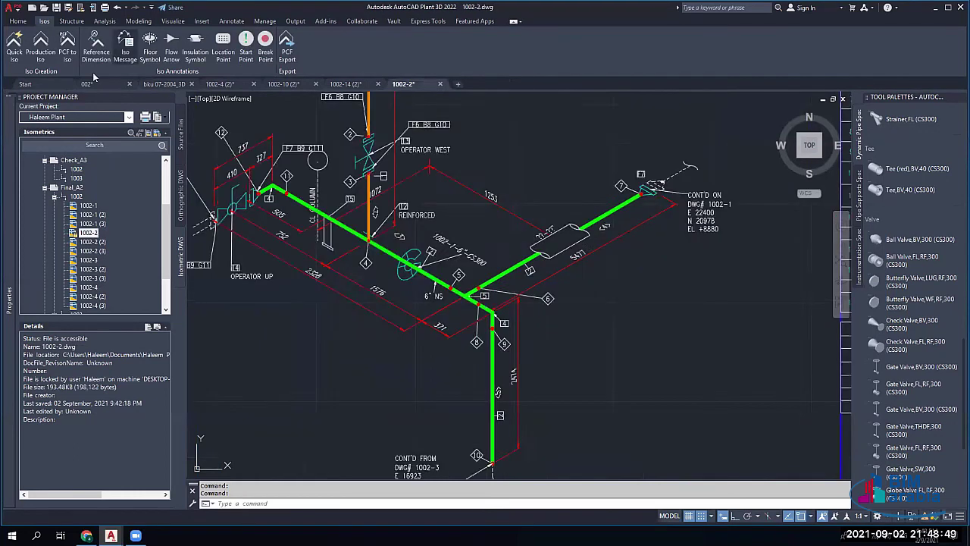
Step: Open Project Setup for the current project and show Symbols and Reference under Isometric DWG Settings
scroll(78, 173, "up", 3)
left_click(58, 160)
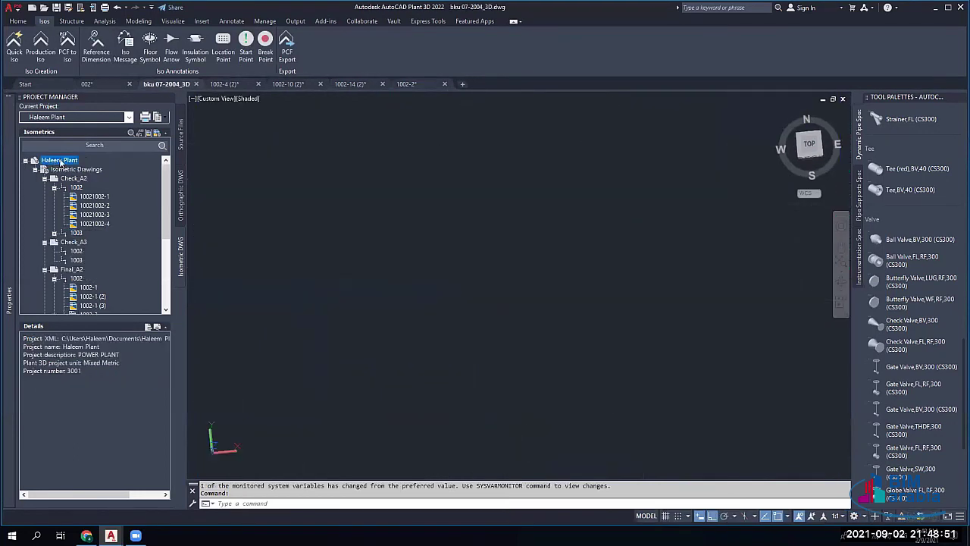
right_click(59, 160)
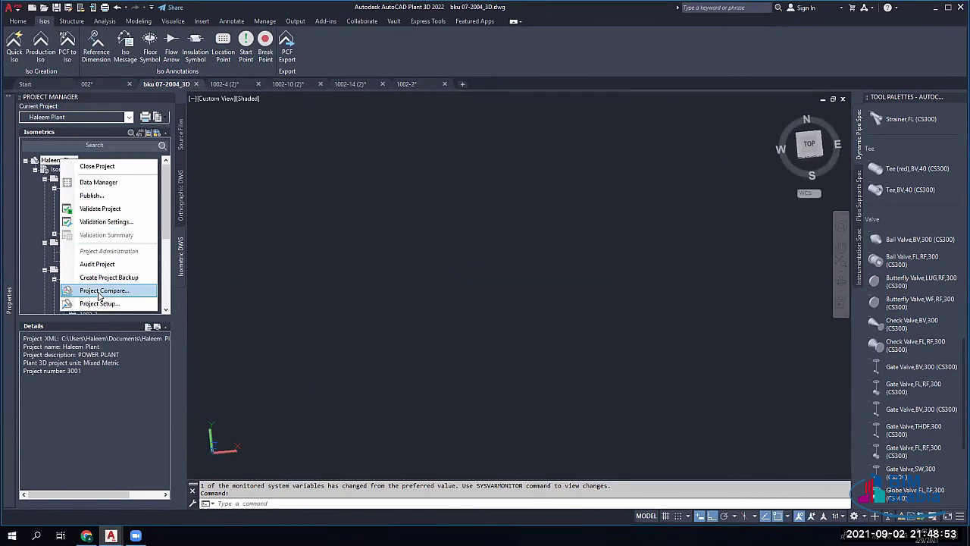
left_click(103, 303)
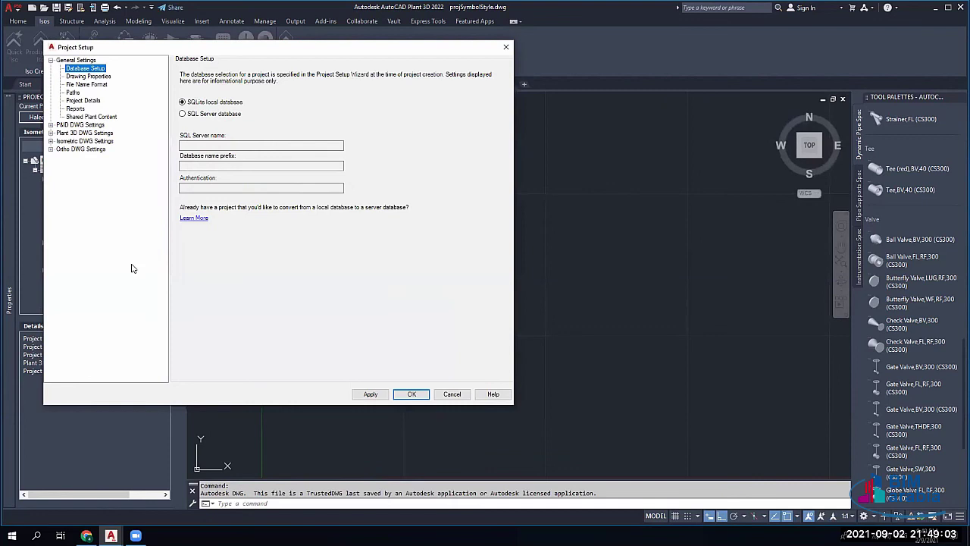
left_click(91, 143)
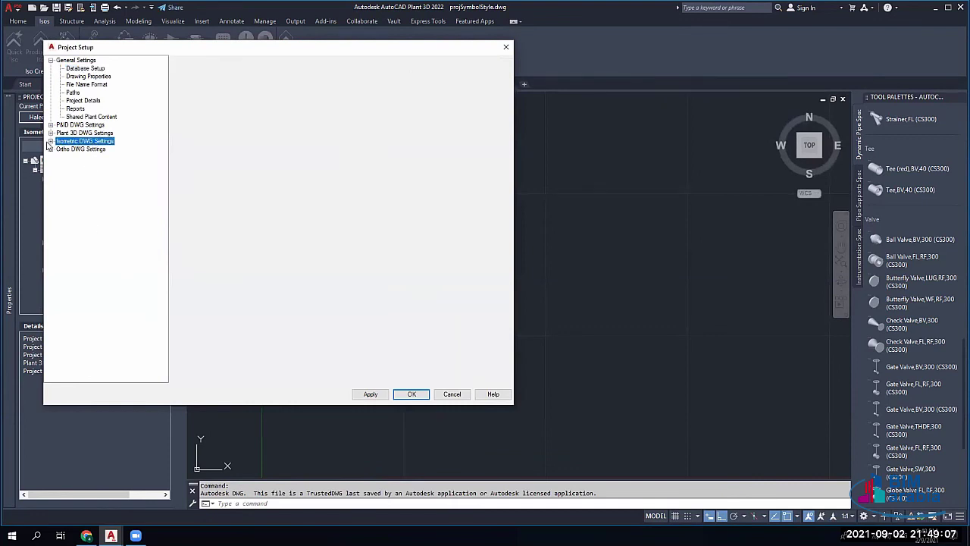
left_click(50, 142)
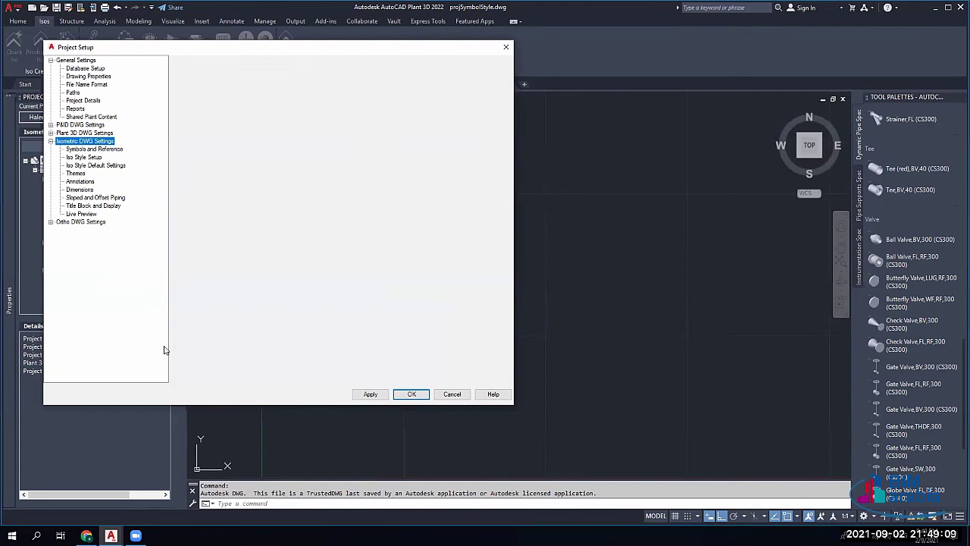
left_click(111, 150)
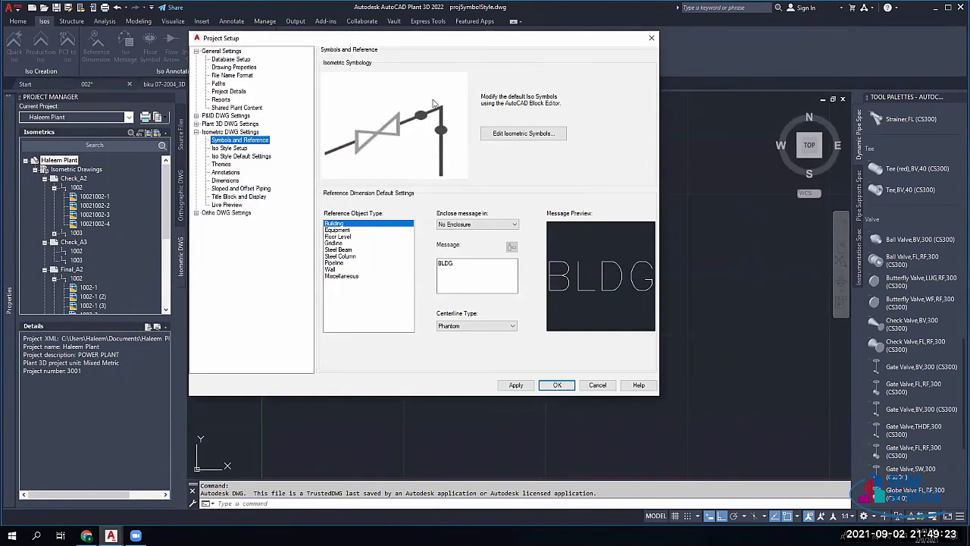
Step: Open the isometric symbols for editing and preview block definitions such as AnnoElevation, AnnoGroupOneCircle, AnnoSlopeGradient and Bend
left_click(526, 135)
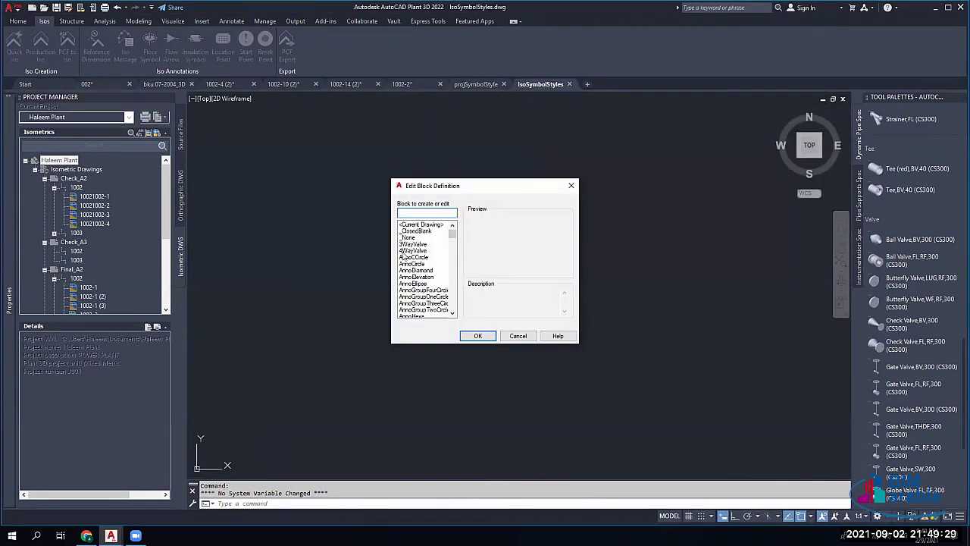
left_click(415, 277)
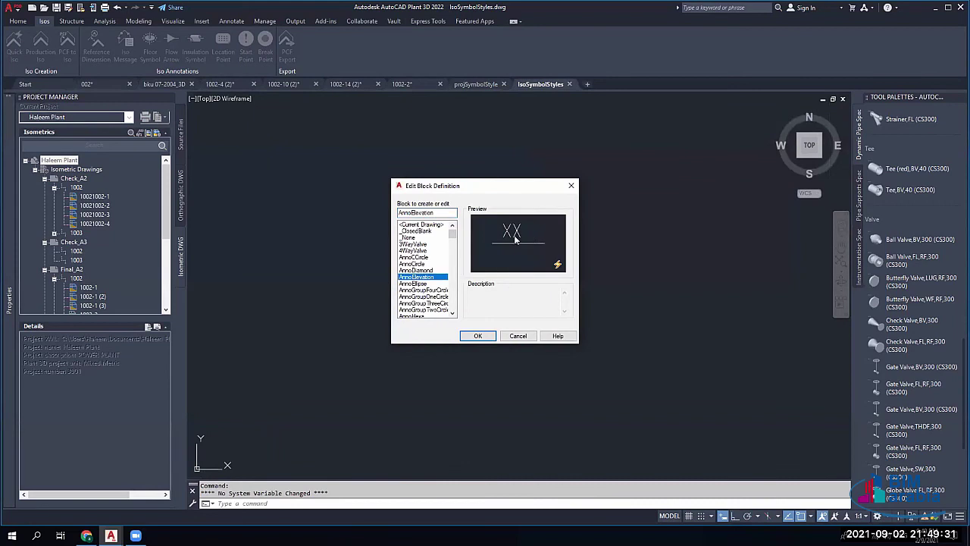
left_click(421, 283)
left_click(422, 297)
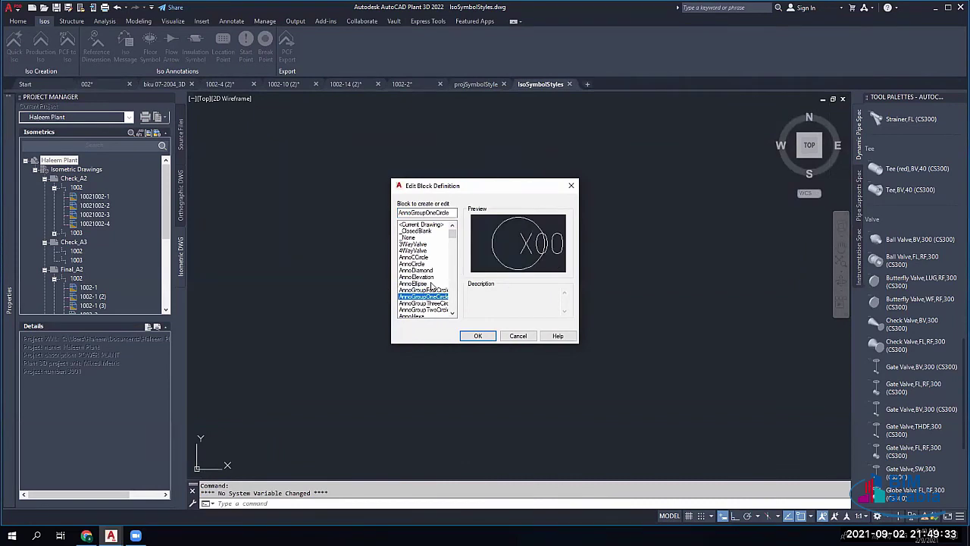
scroll(431, 285, "down", 3)
left_click(413, 292)
left_click(424, 310)
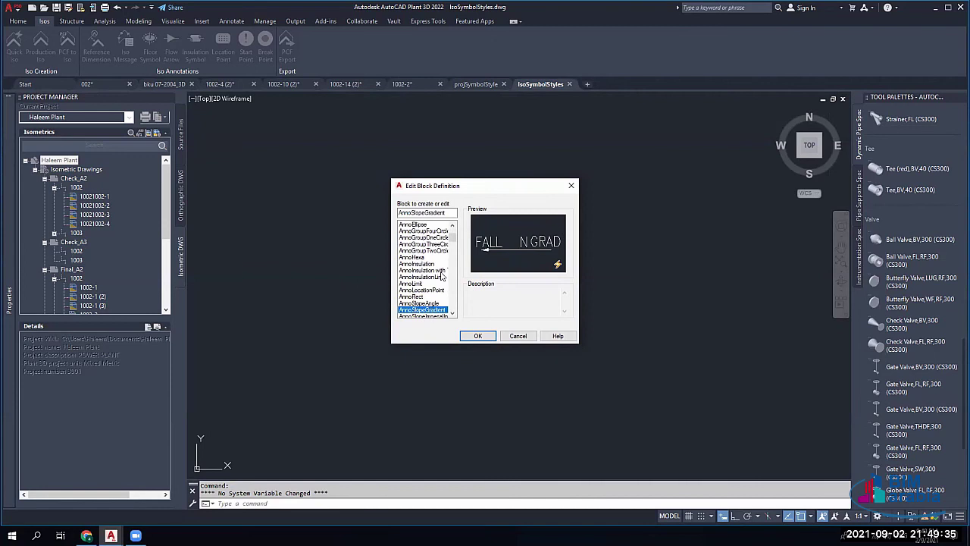
scroll(436, 281, "down", 4)
left_click(418, 284)
left_click(415, 303)
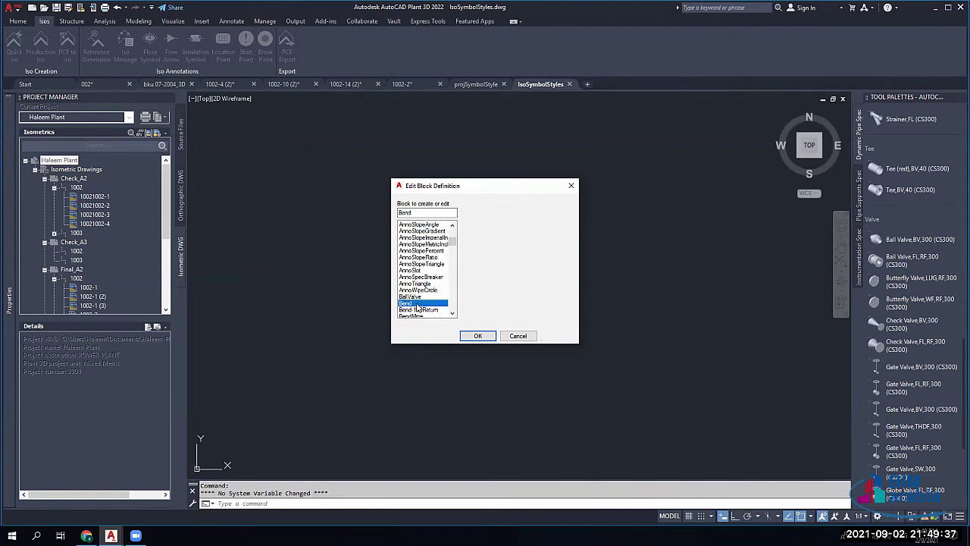
Step: Open the CheckValve-Alt1 symbol in the Block Editor, examine its geometry and ports, and close the editor
scroll(416, 307, "down", 5)
left_click(418, 283)
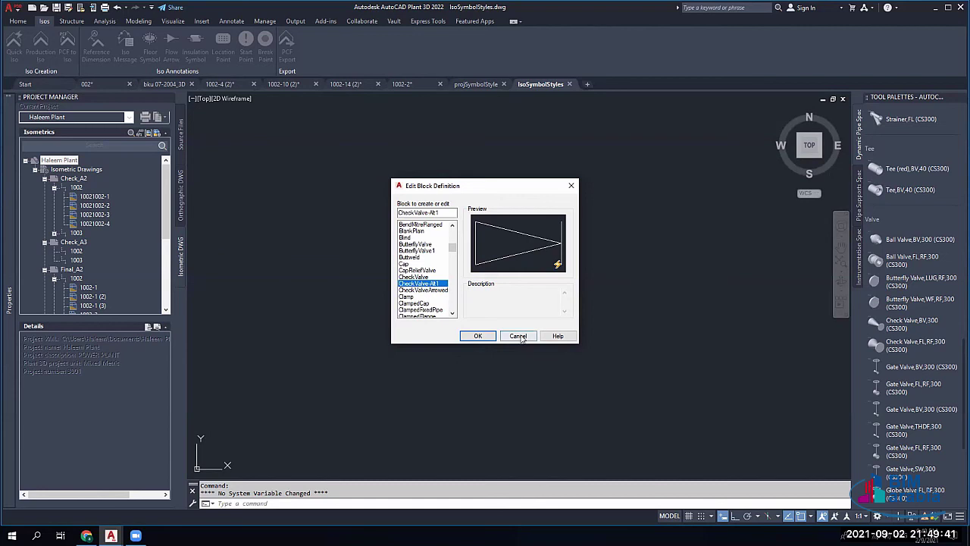
double_click(419, 284)
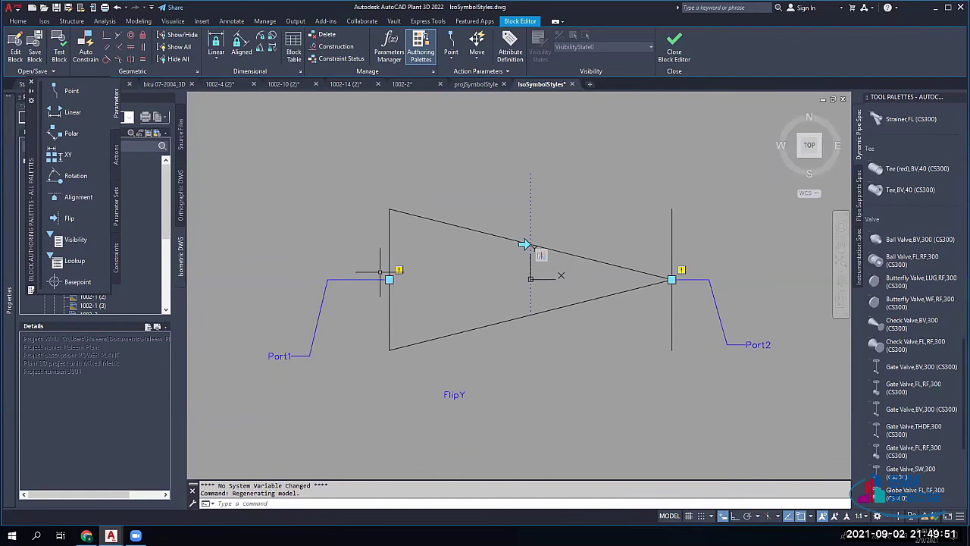
left_click(673, 47)
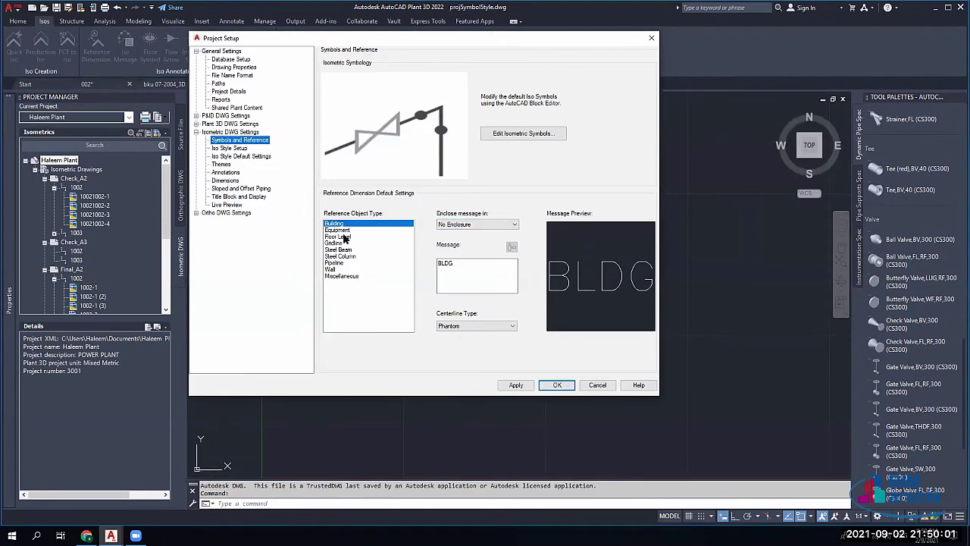
Step: Review the reference dimension defaults for the Building, Floor Level, Steel Column and Pipeline object types
left_click(338, 236)
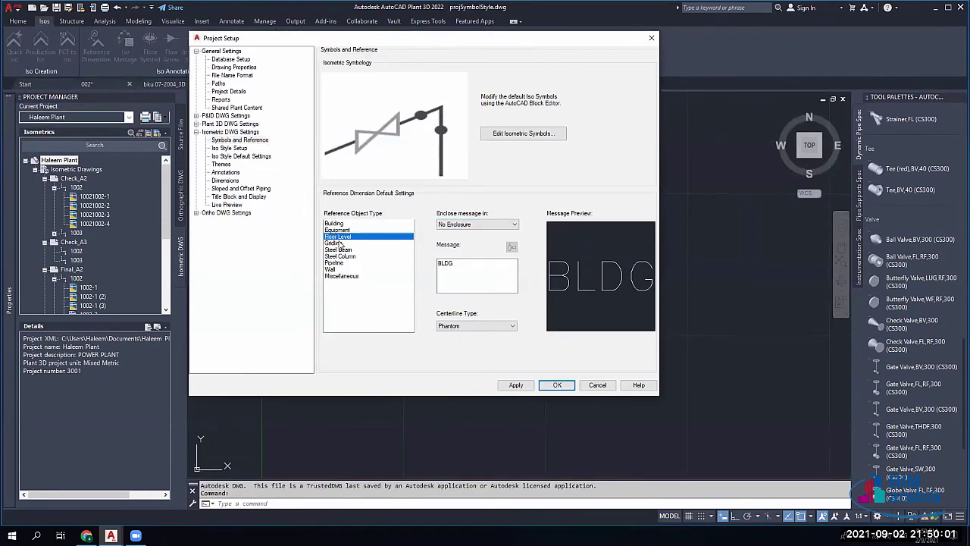
left_click(345, 224)
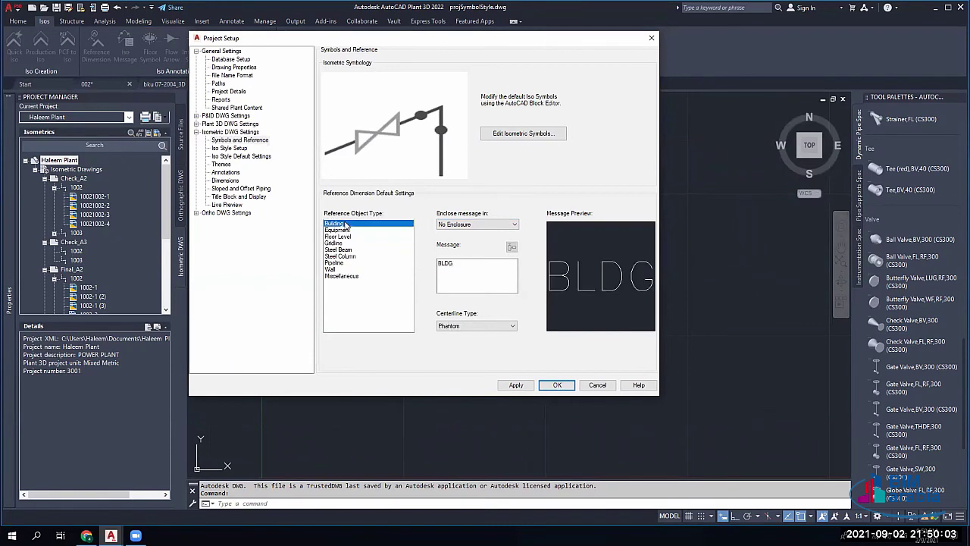
left_click(344, 236)
left_click(341, 256)
left_click(337, 263)
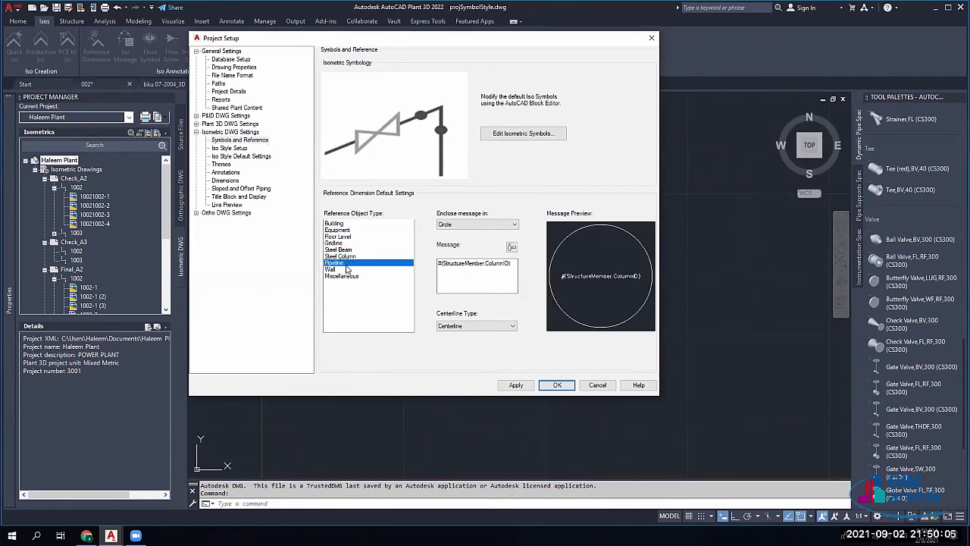
left_click_drag(474, 269, 489, 275)
left_click(487, 280)
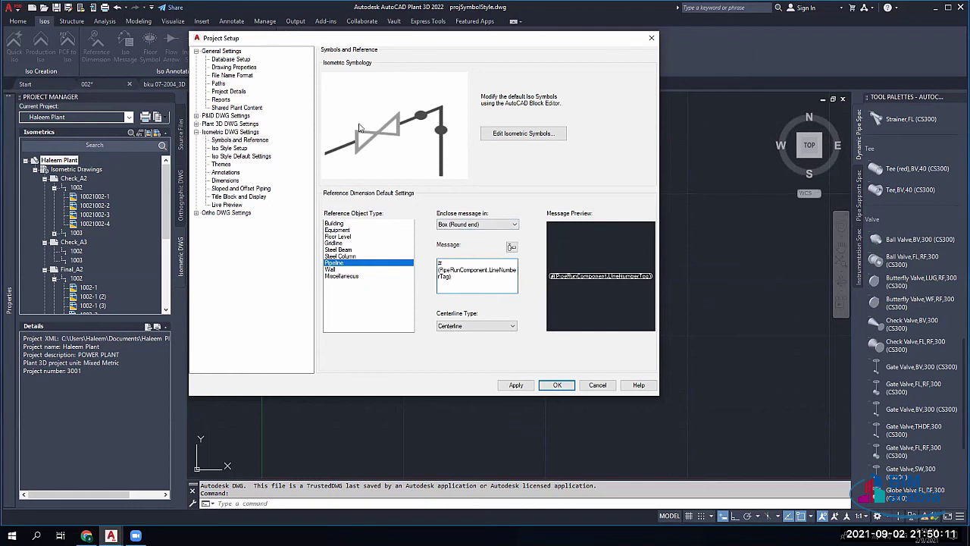
Step: Show Iso Style Setup and compare the settings of the Check_A3 and Check_A2 iso styles, ending on Check_A2
left_click(229, 148)
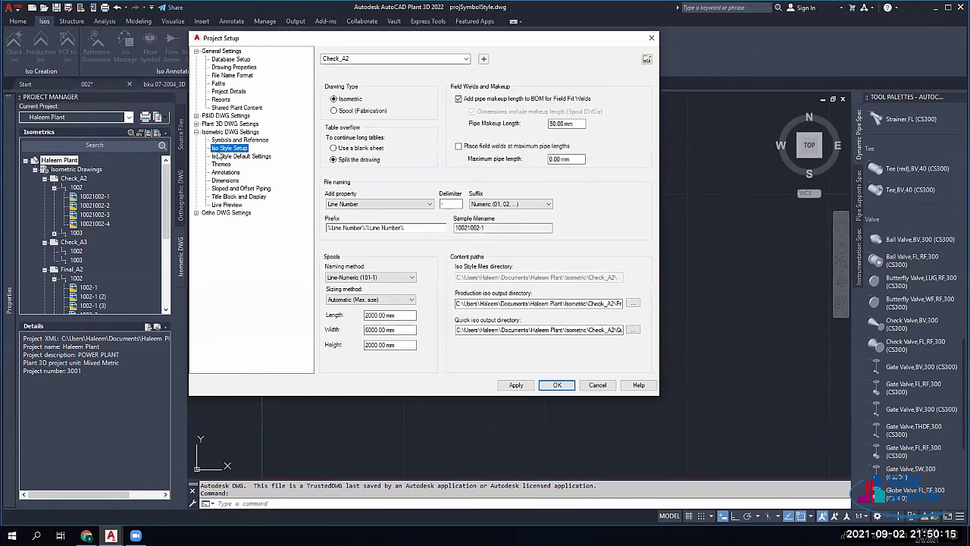
left_click(363, 59)
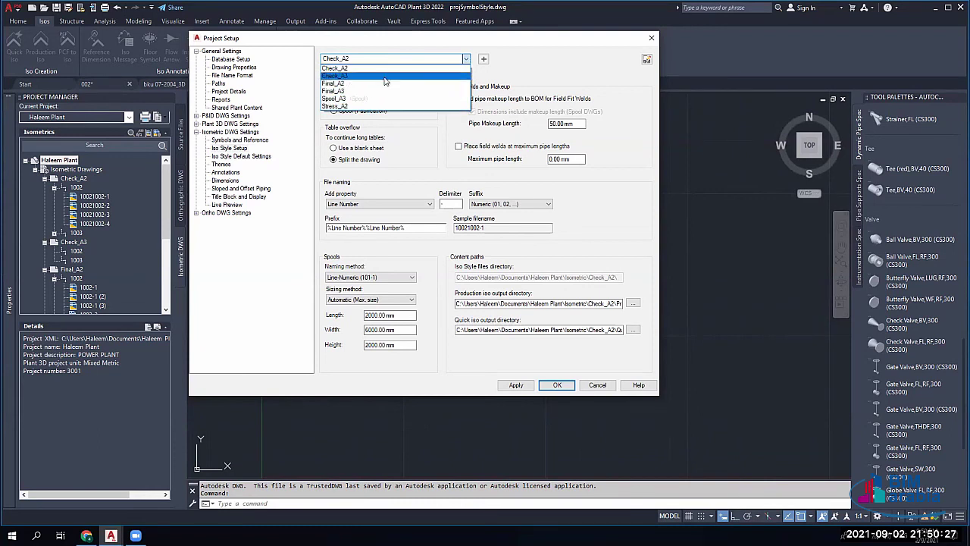
left_click(385, 76)
left_click(377, 60)
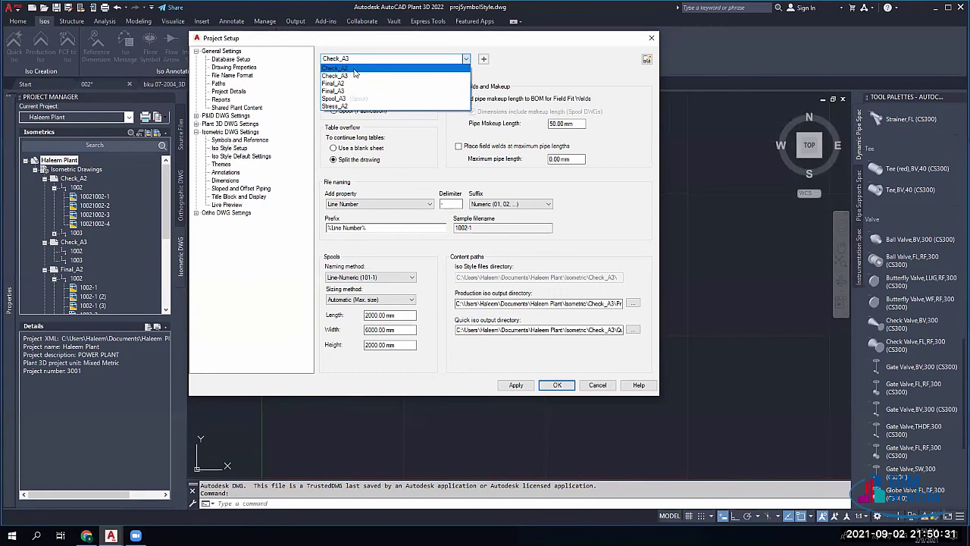
left_click(354, 68)
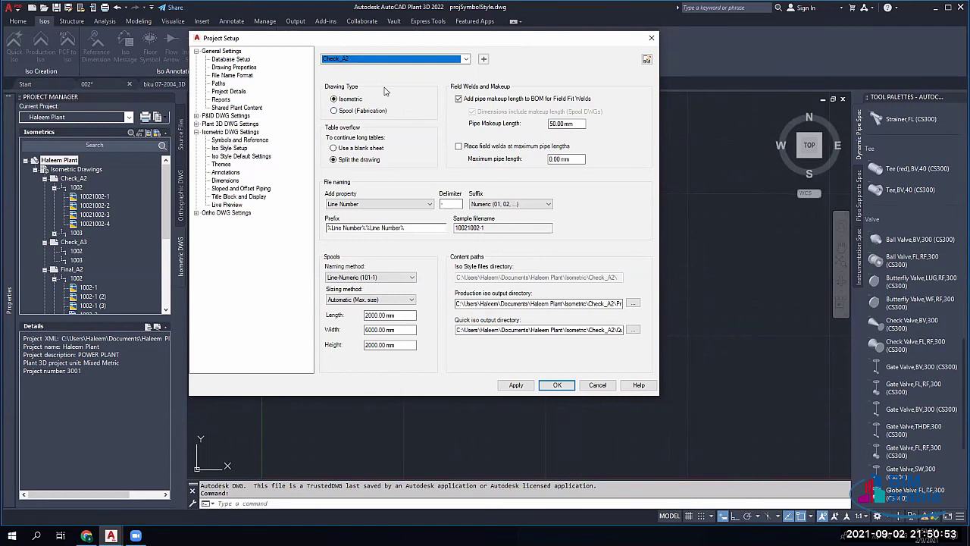
left_click(347, 59)
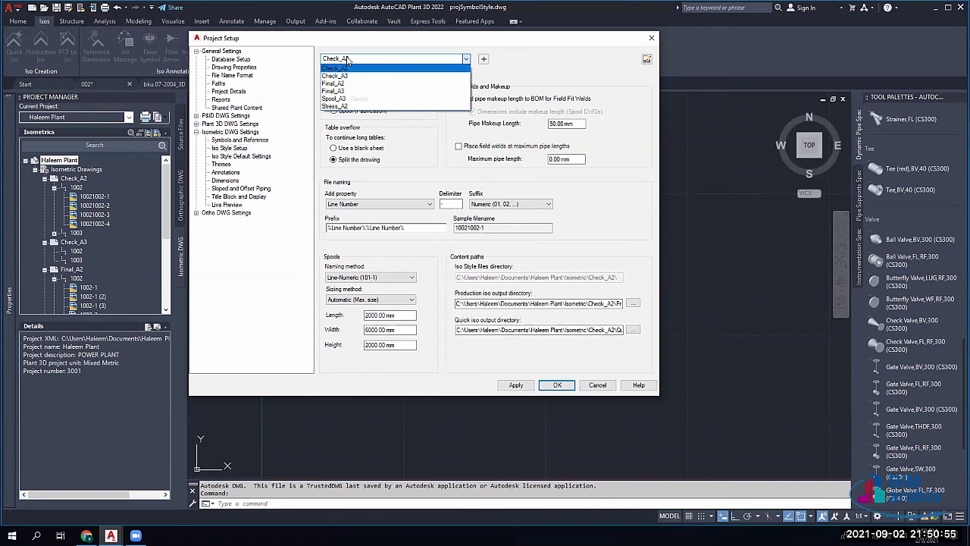
left_click(347, 61)
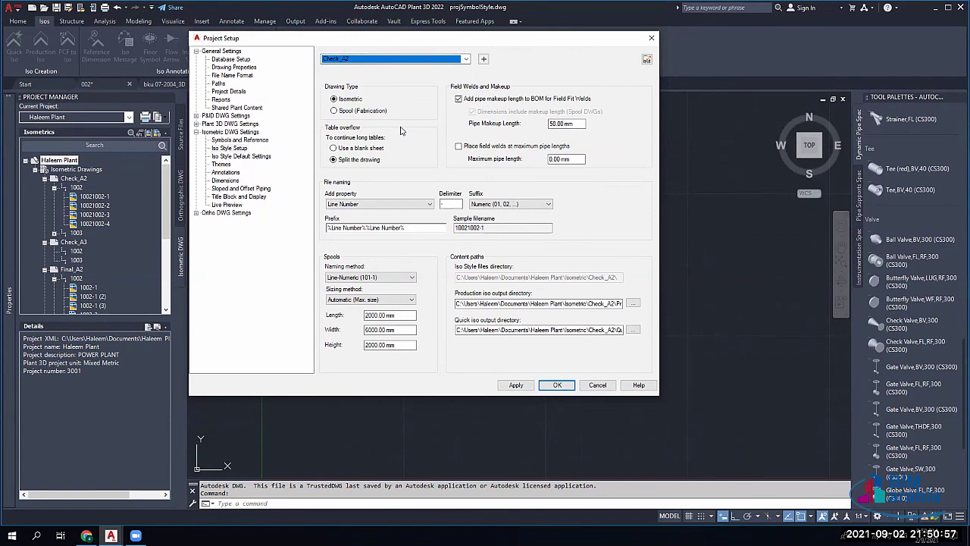
Step: Review the Isometric drawing type and try the blank sheet option for table overflow, returning to Split the drawing
left_click(350, 101)
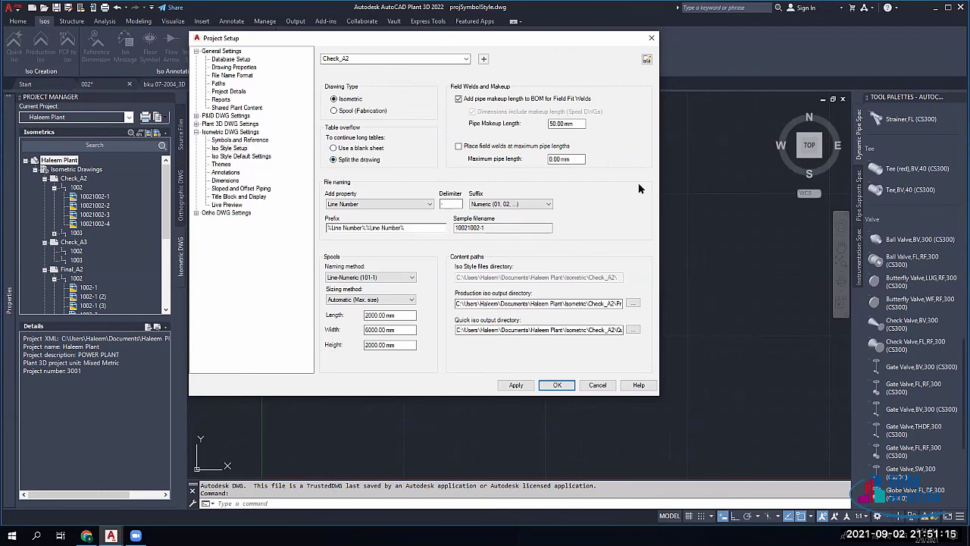
left_click(365, 150)
left_click(354, 159)
Step: Examine the pipe makeup length setting that is added to the BOM for field fit welds
double_click(561, 124)
left_click(551, 124)
double_click(557, 125)
left_click(558, 123)
double_click(558, 124)
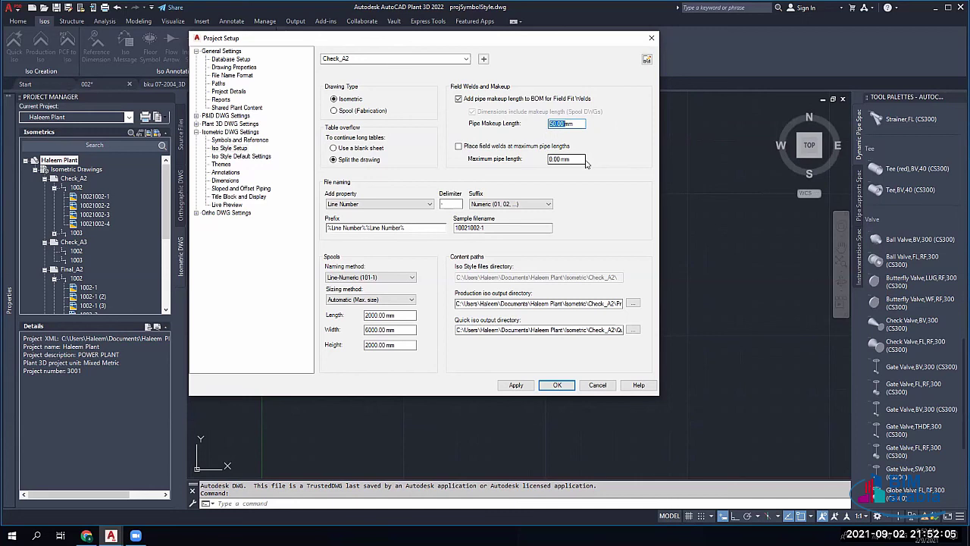
double_click(582, 124)
left_click_drag(576, 123, 534, 124)
Step: Enable placing field welds at maximum pipe lengths and set the maximum pipe length to 12000 mm
left_click(539, 146)
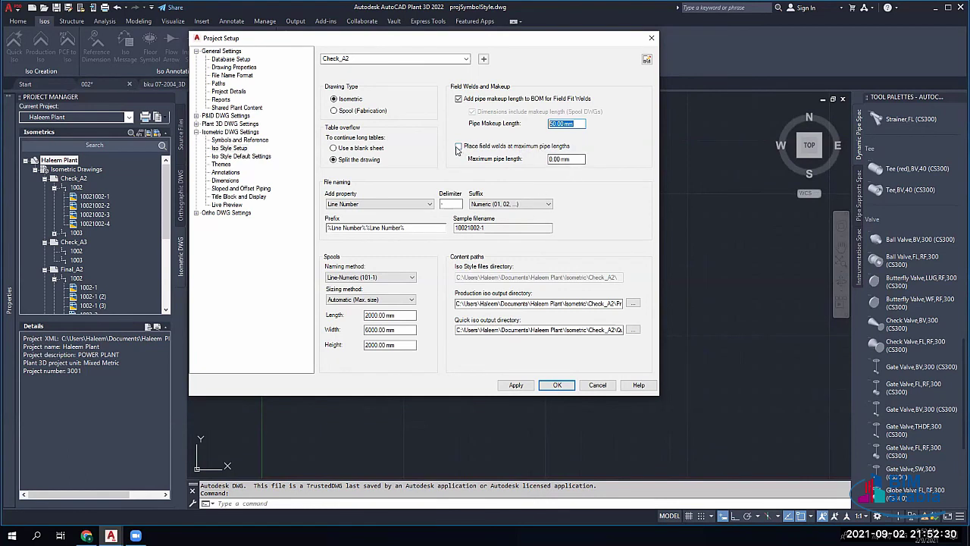
left_click(576, 158)
type("1")
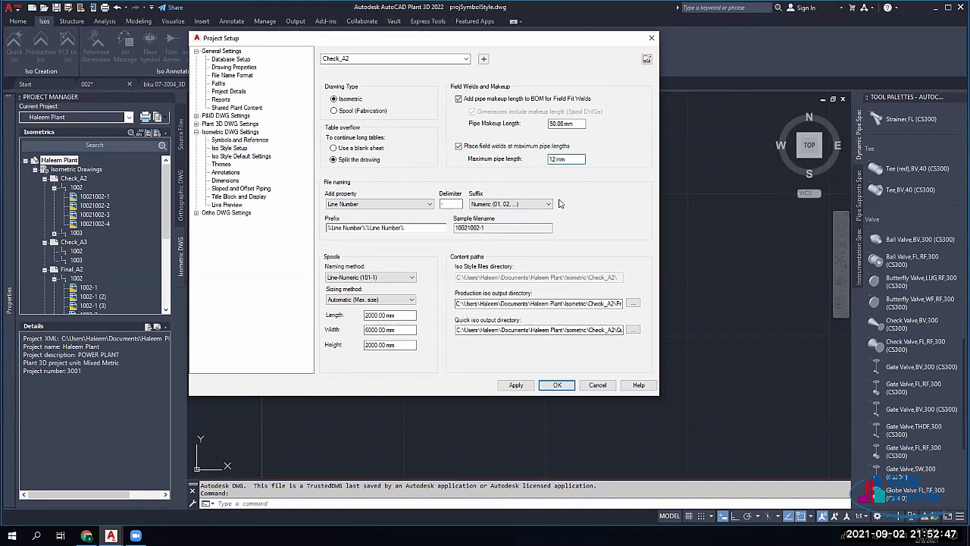
type("000")
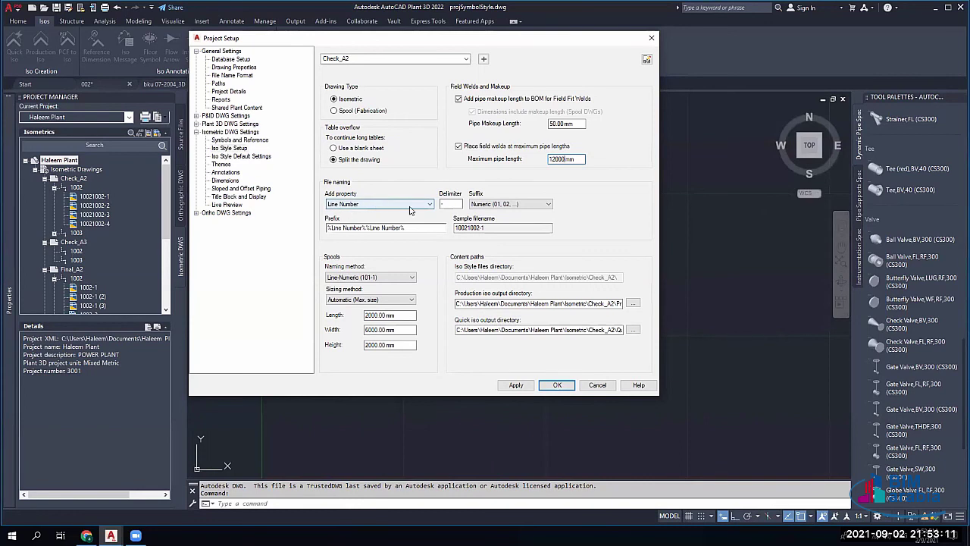
Step: Check the file naming suffix options and try adding another Line Number property to the prefix
left_click(518, 207)
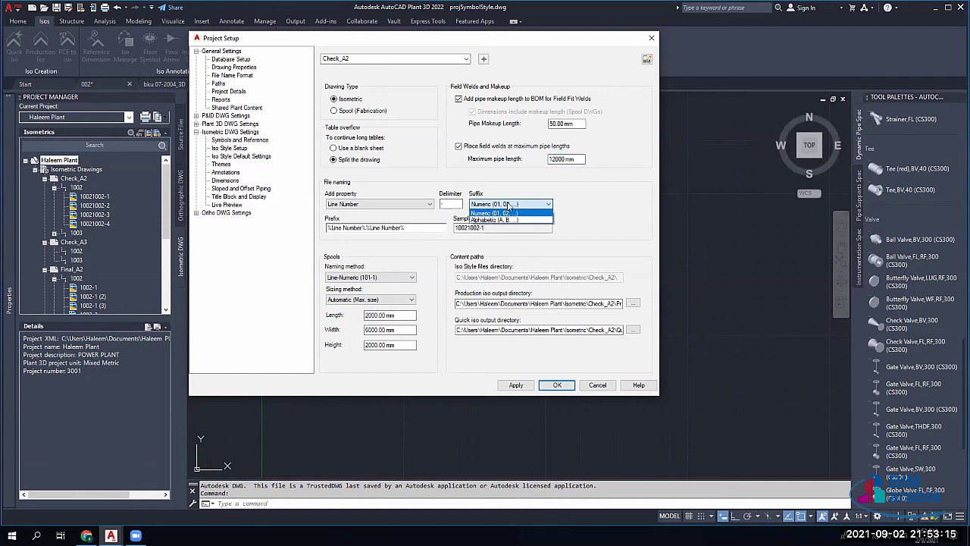
left_click(506, 209)
left_click(388, 205)
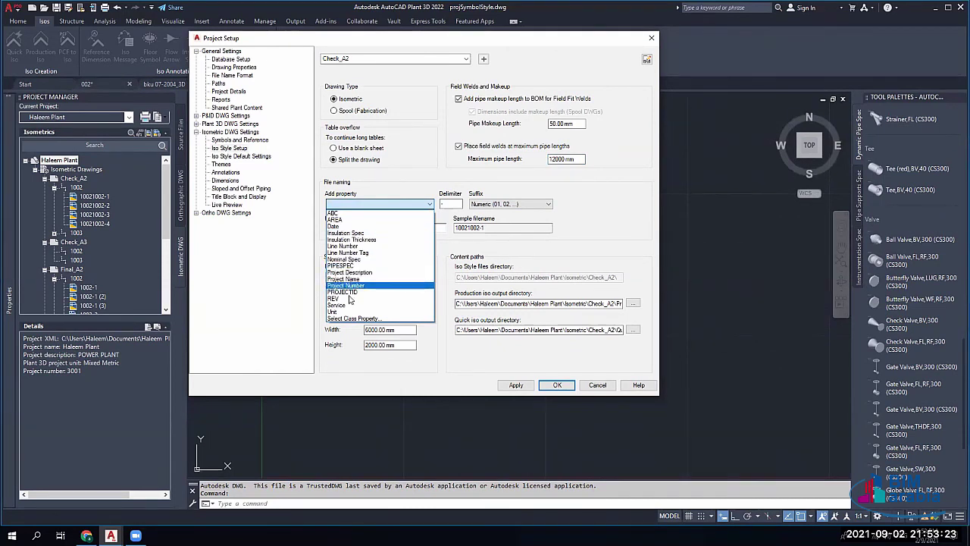
left_click(356, 245)
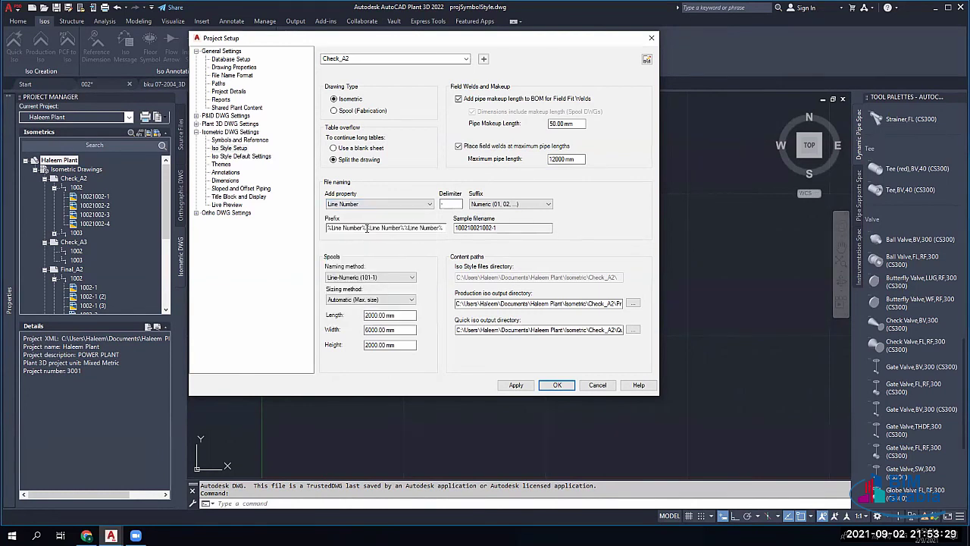
Step: Remove the duplicate Line Number entries from the file name prefix, leaving a single %Line Number%
double_click(362, 228)
left_click_drag(363, 228, 277, 230)
key("Delete")
left_click(410, 232)
left_click(368, 228)
left_click_drag(367, 227, 290, 224)
left_click(345, 227)
double_click(364, 228)
left_click(350, 227)
left_click(422, 230)
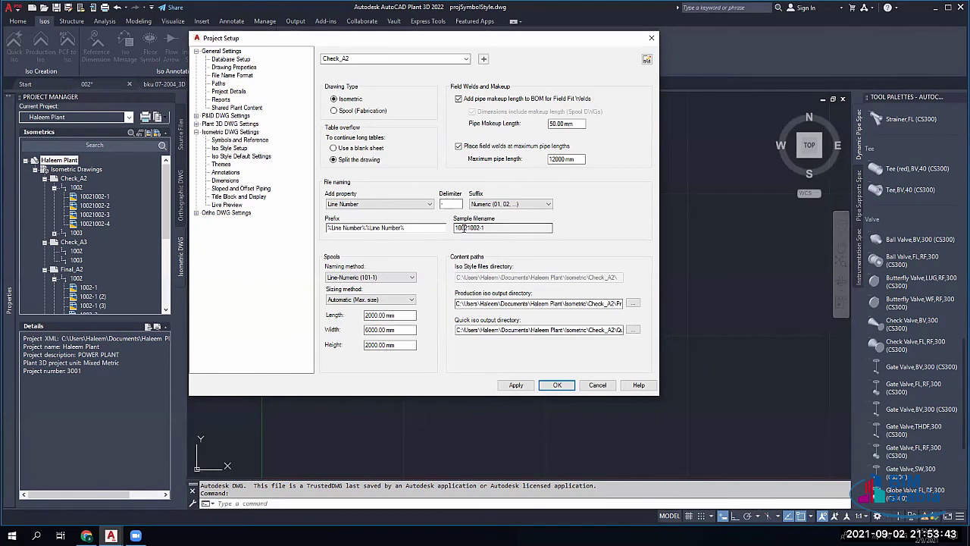
key("BackSpace")
key("BackSpace")
key("BackSpace")
key("BackSpace")
key("BackSpace")
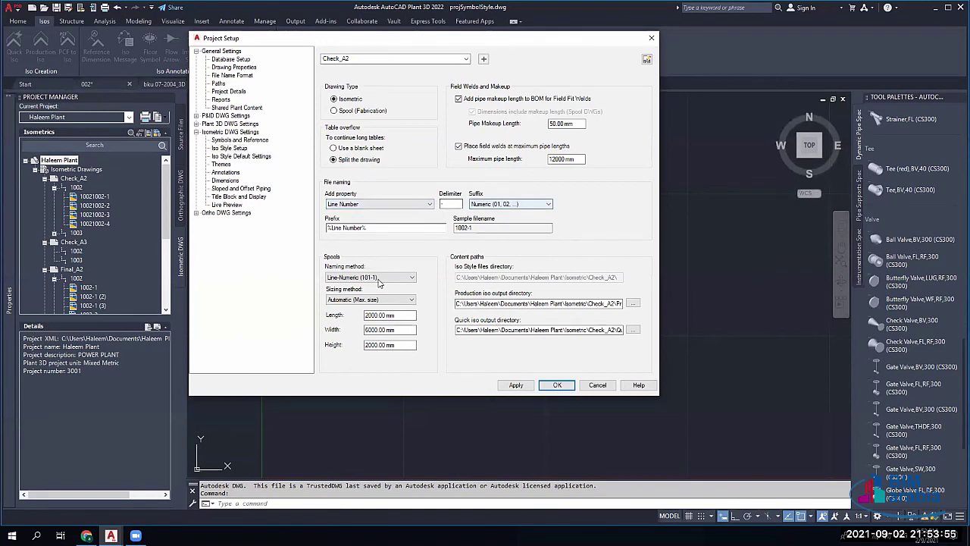
Step: Review the spool naming methods and try sizing by spool number from model, returning to Automatic (Max. size)
left_click(355, 279)
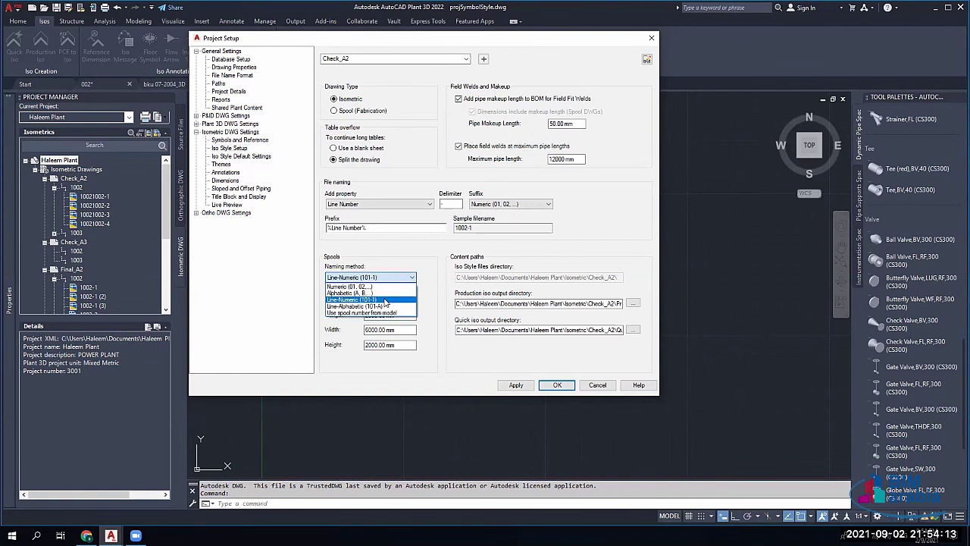
left_click(334, 273)
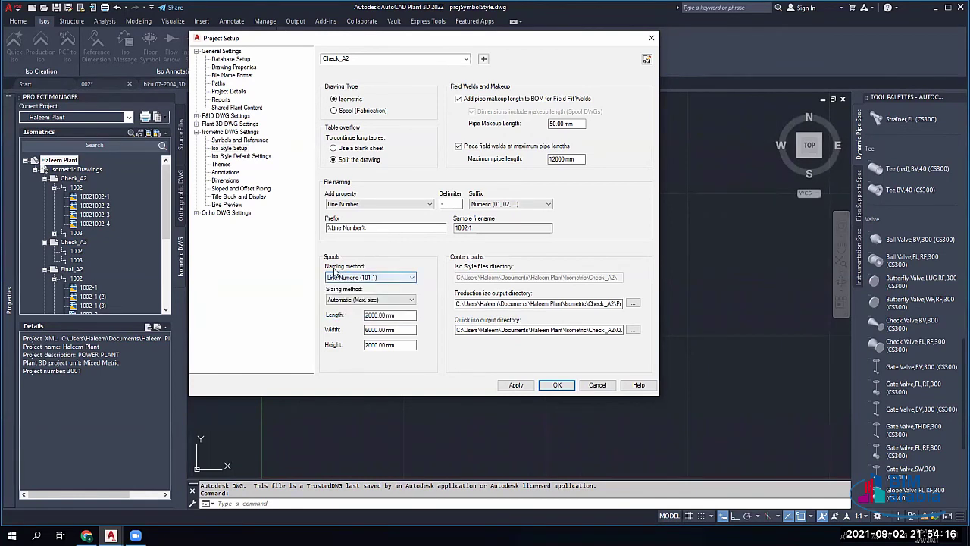
left_click(371, 300)
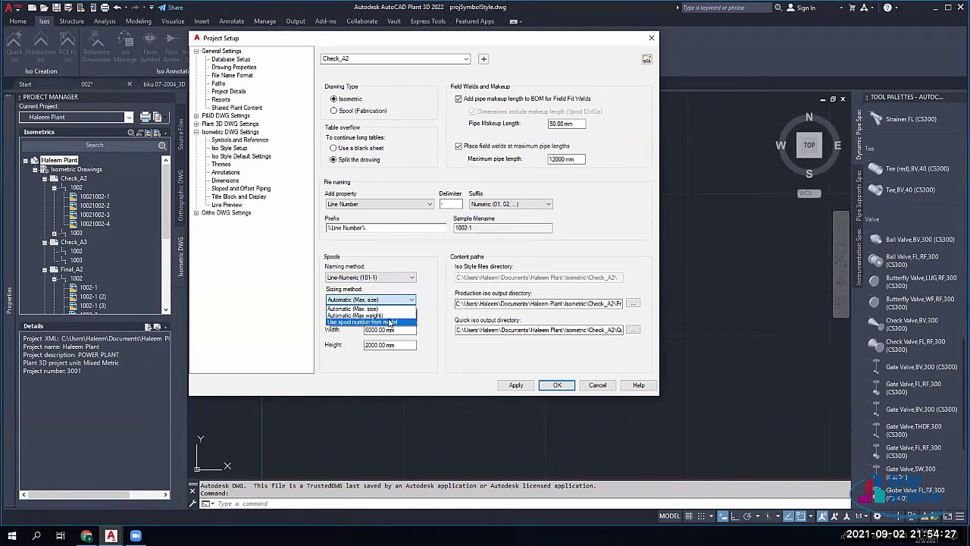
left_click(390, 322)
left_click(350, 300)
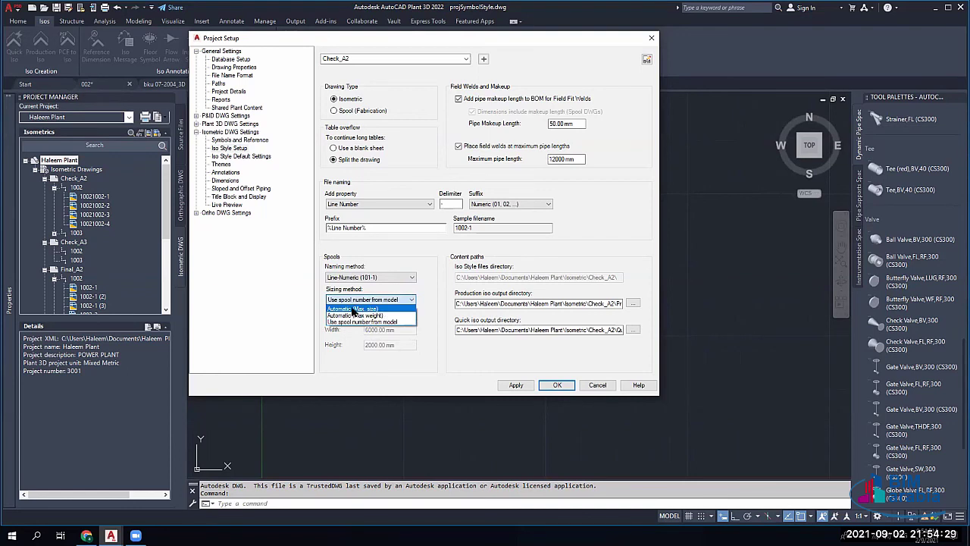
left_click(371, 308)
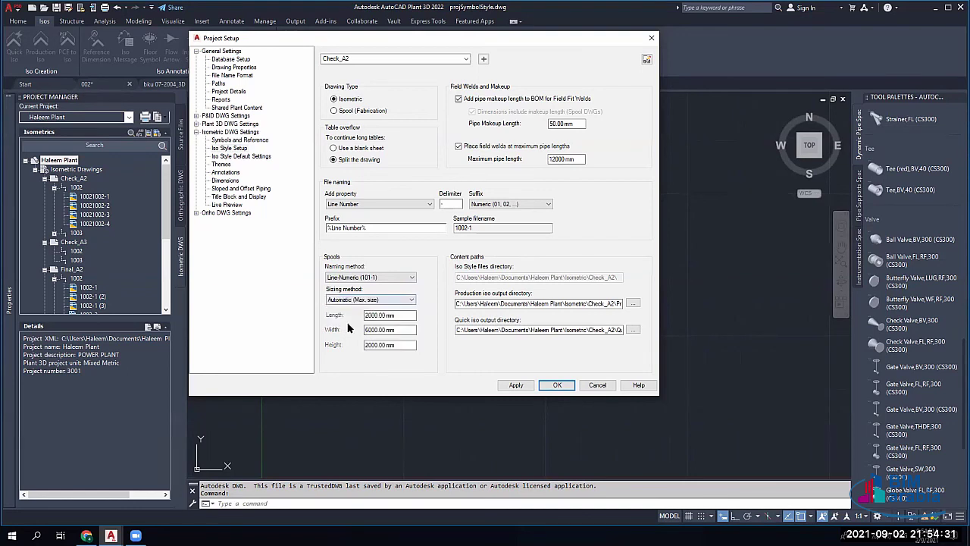
Step: Review the maximum spool dimensions and set the spool width to 12000 mm
left_click_drag(400, 315, 354, 313)
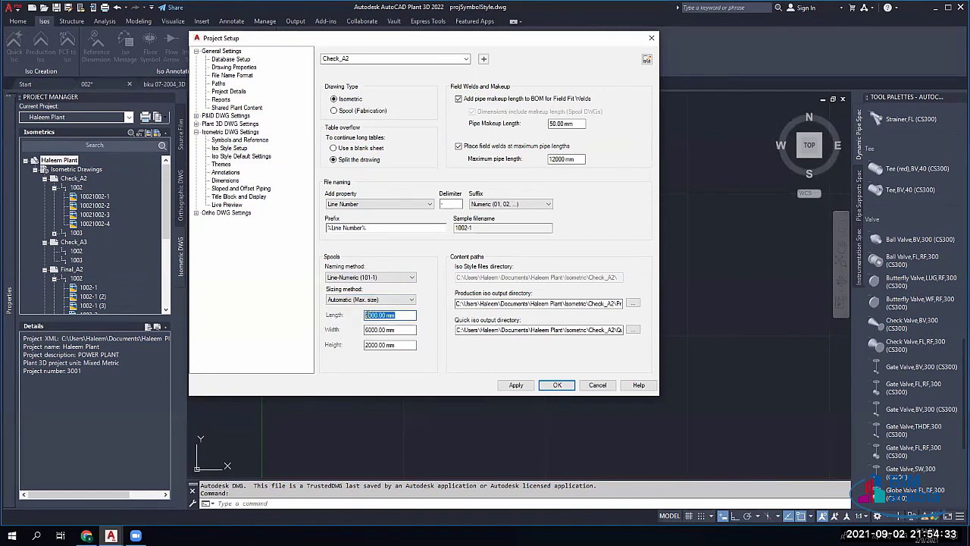
left_click(369, 315)
double_click(369, 316)
double_click(375, 331)
double_click(379, 346)
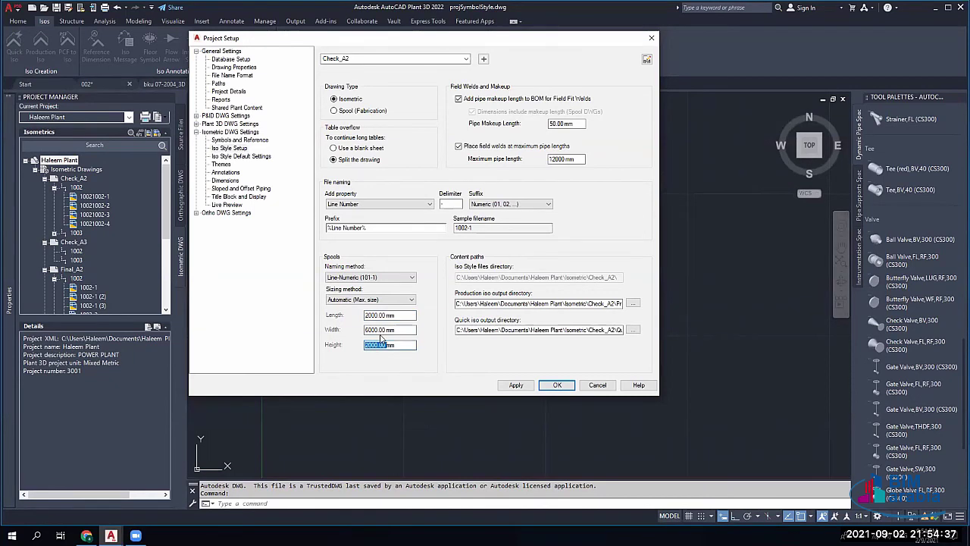
left_click(368, 330)
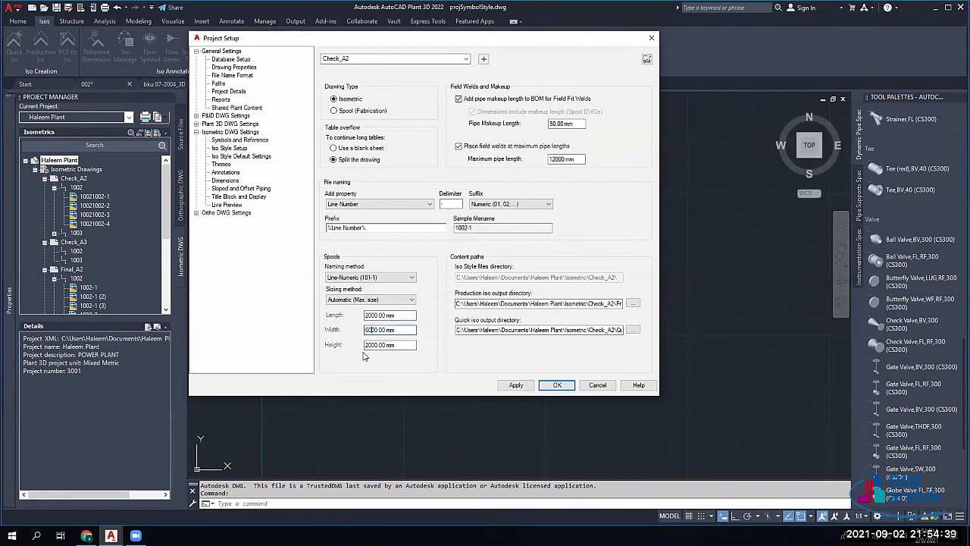
key("BackSpace")
type("12")
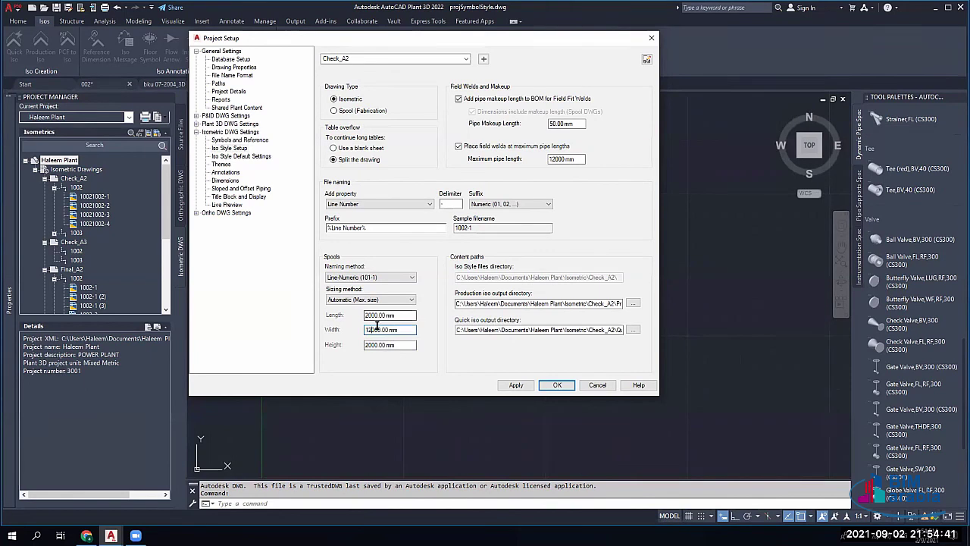
left_click(373, 345)
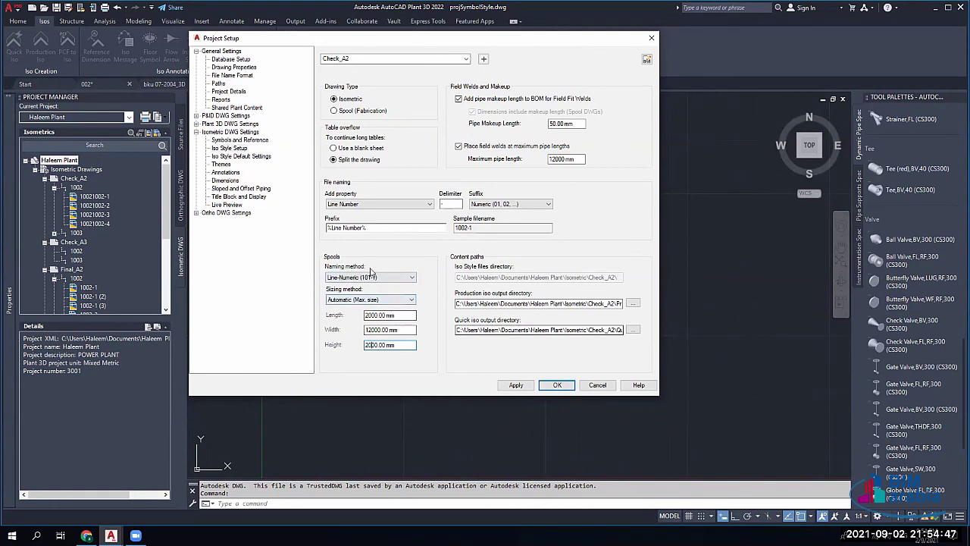
left_click(386, 315)
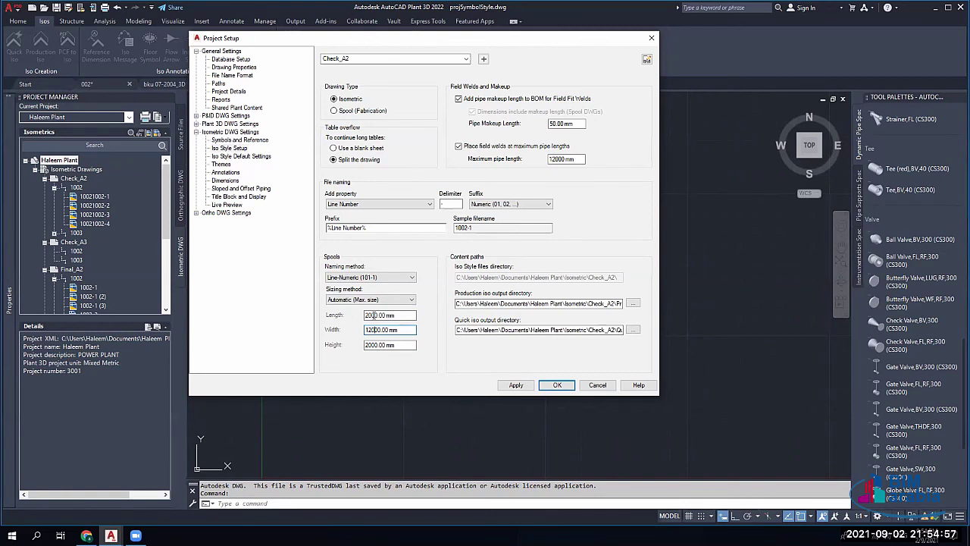
Step: In Iso Style Default Settings, enable Create DWF files, Overwrite existing files and the bill of materials data table export
left_click(240, 156)
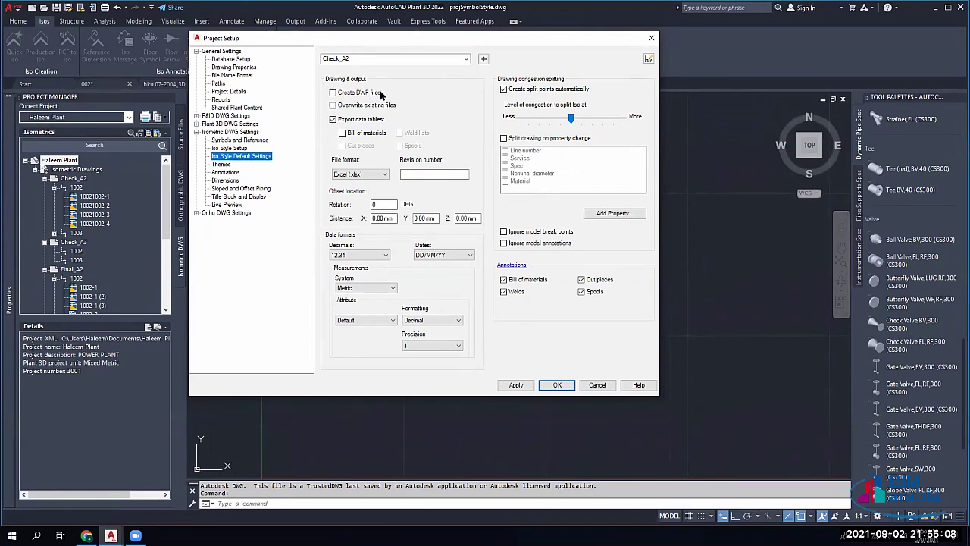
left_click(342, 96)
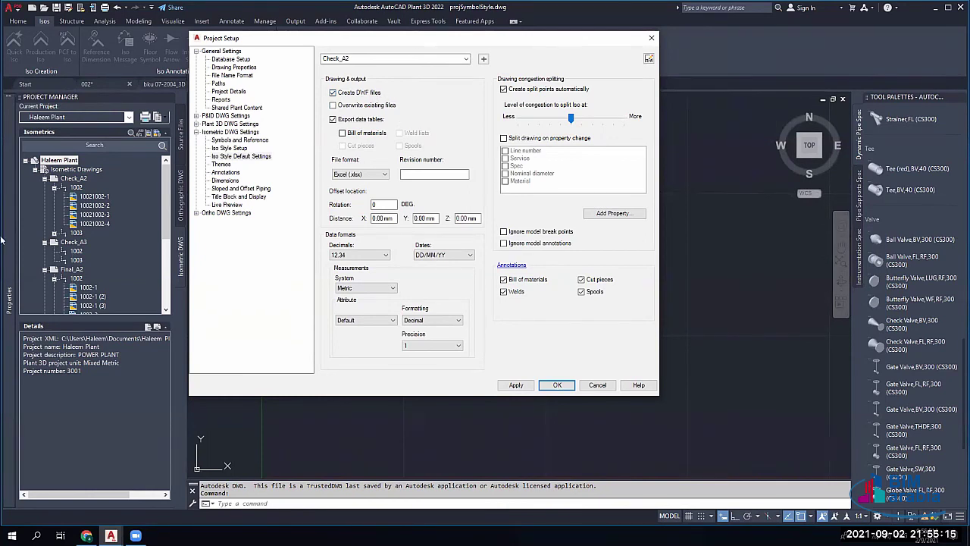
left_click(369, 106)
Step: Try 01 as the revision number for the iso style and clear the entry again
left_click(410, 175)
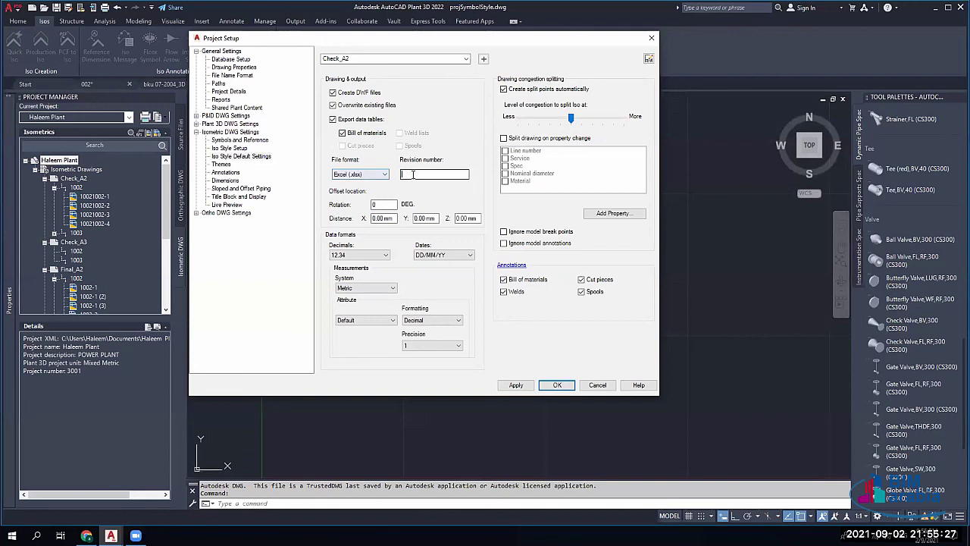
type("01")
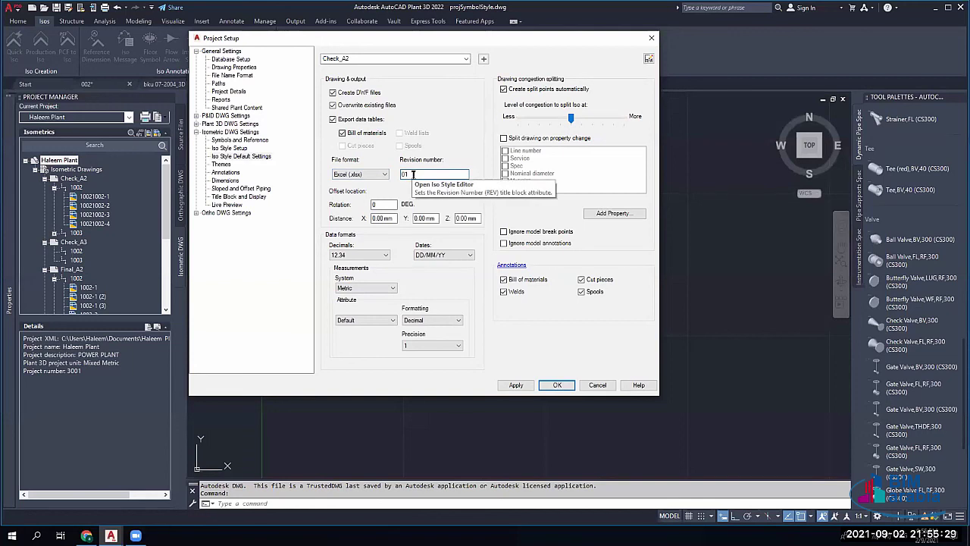
key("BackSpace")
key("BackSpace")
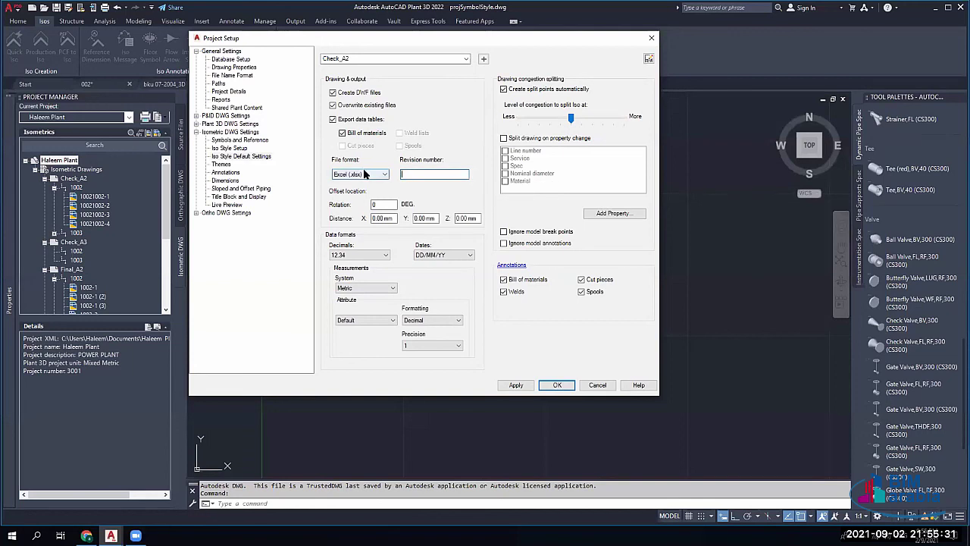
Step: Review the export file formats, keeping Excel (.xlsx), and examine the offset location's rotation and distance fields
left_click(366, 175)
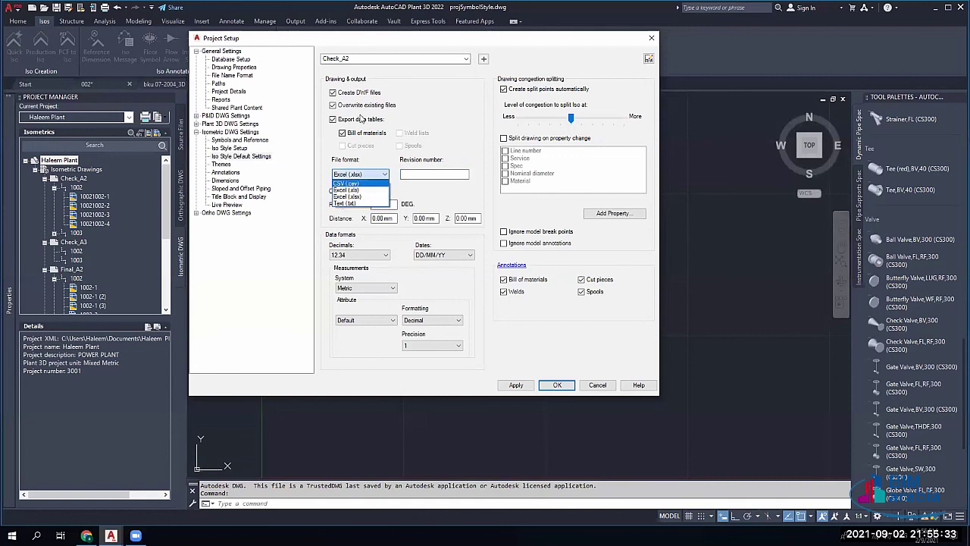
left_click(369, 197)
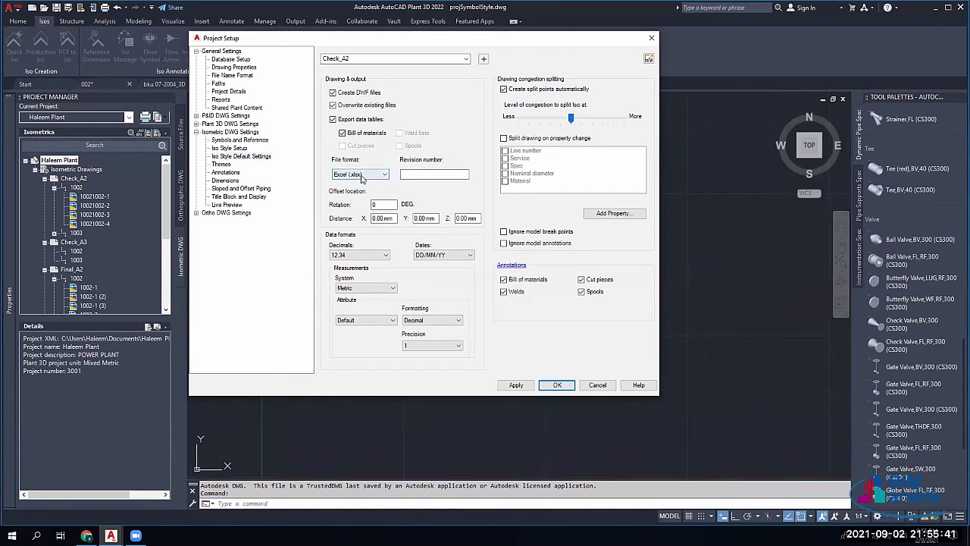
left_click(379, 203)
left_click(374, 217)
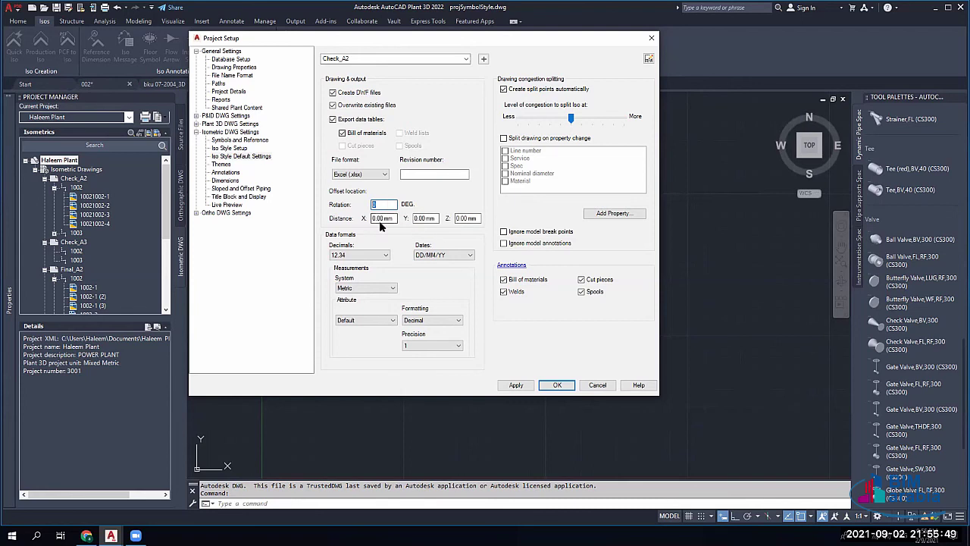
Step: Review the data format options for dates, measurement system and attribute, keeping the Metric system
left_click(366, 61)
left_click(368, 66)
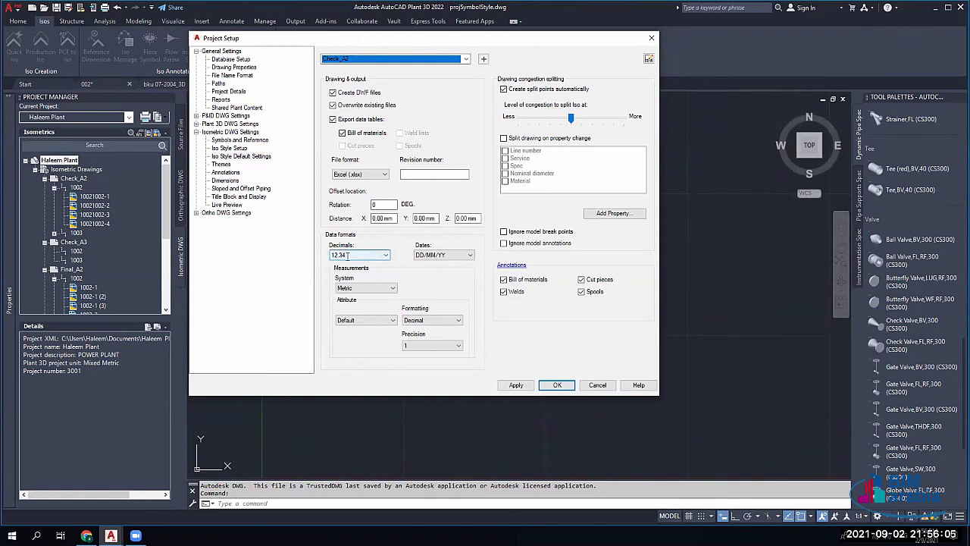
left_click(421, 255)
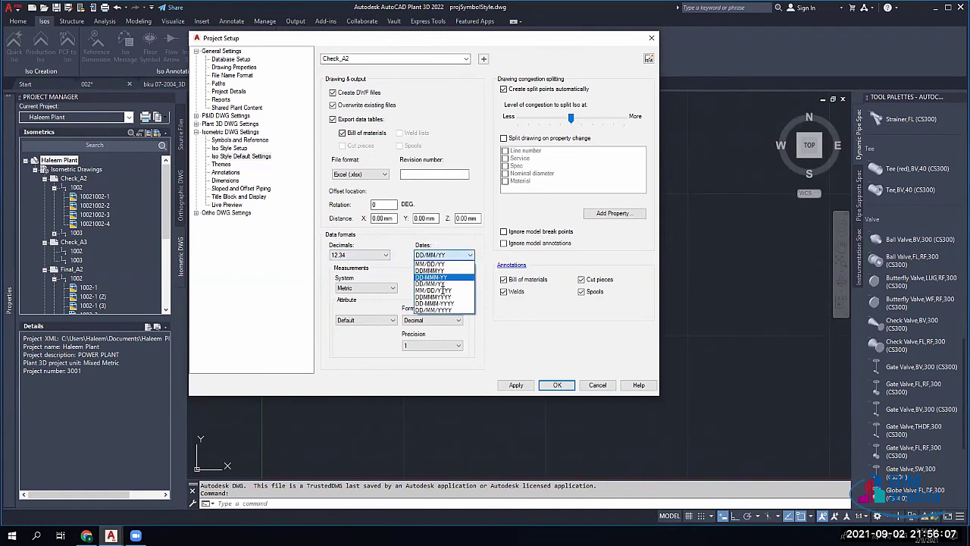
left_click(382, 282)
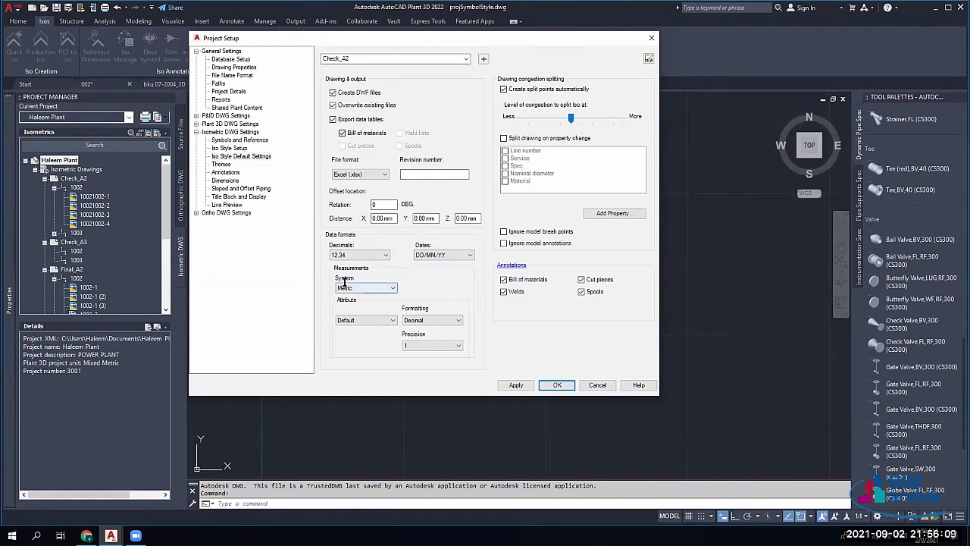
left_click(368, 288)
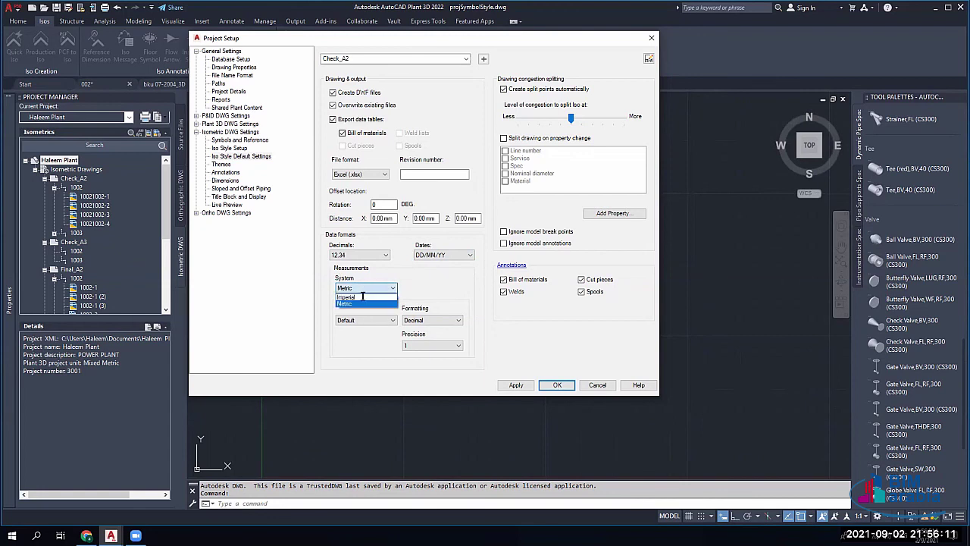
left_click(356, 303)
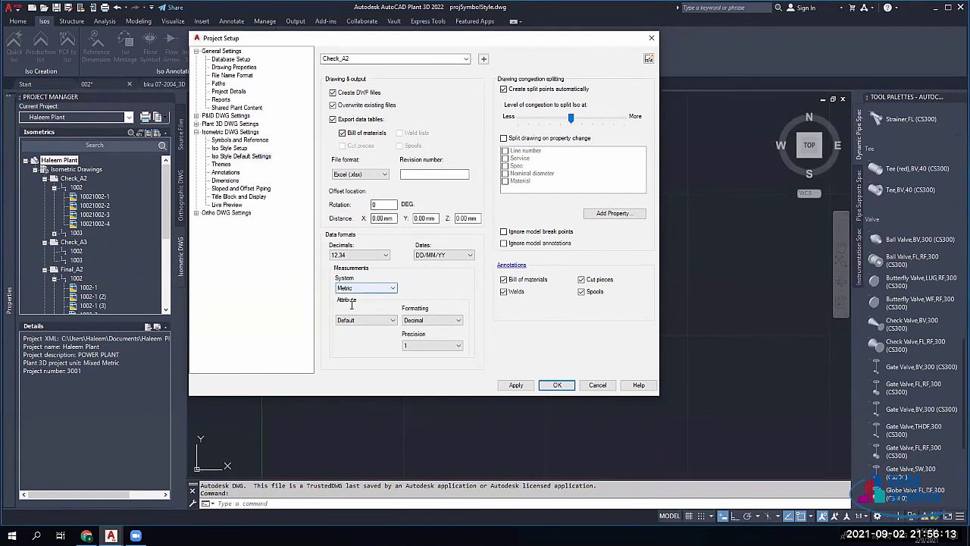
left_click(383, 321)
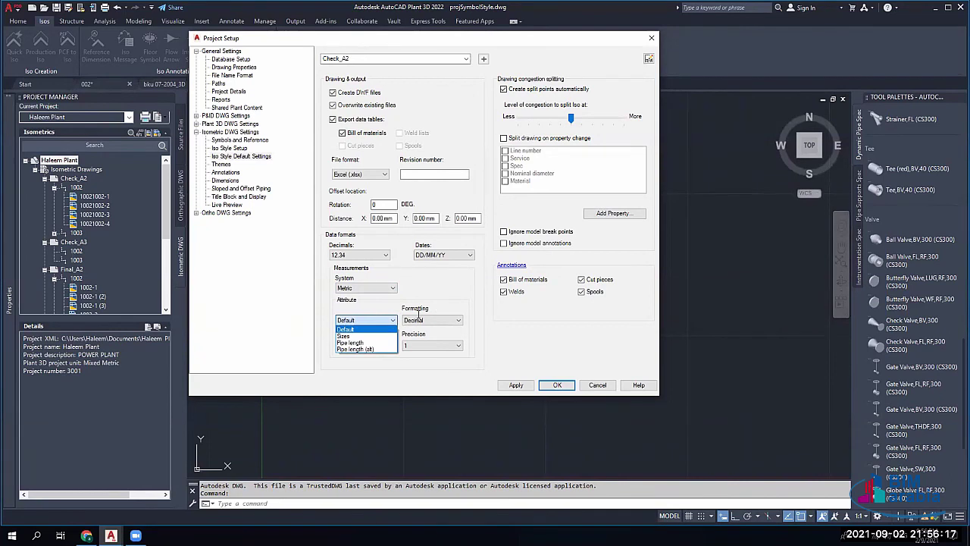
left_click(418, 315)
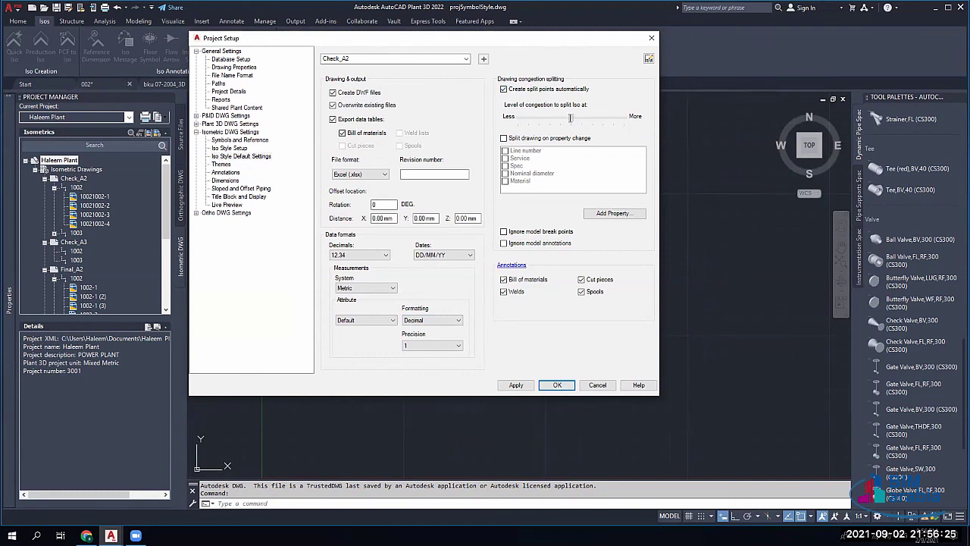
Step: Raise the level of congestion to split the iso at, close to the More end of the scale
left_click_drag(569, 117, 606, 121)
left_click(617, 117)
left_click_drag(618, 116, 611, 116)
Step: Examine the option to split drawings on property change and the piping and equipment class properties available to add
left_click(522, 139)
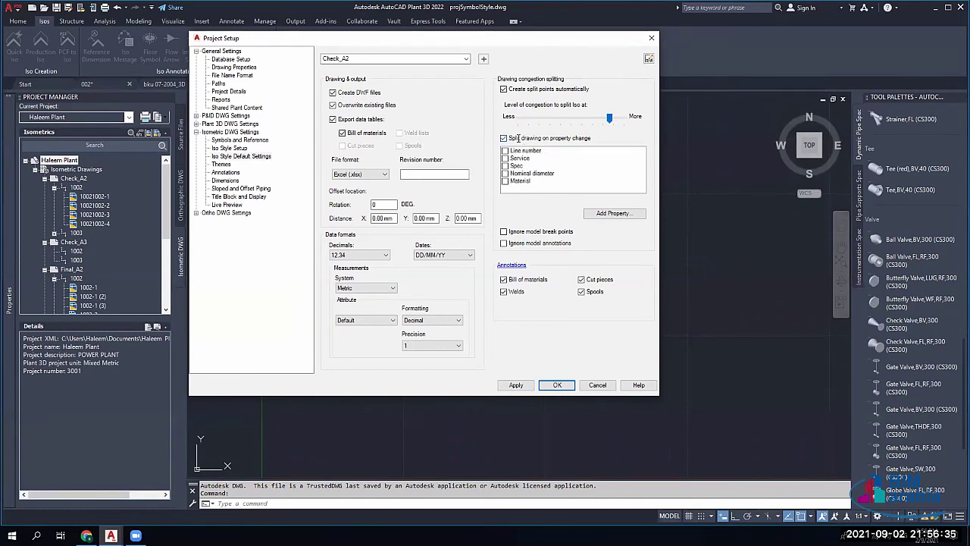
left_click(519, 138)
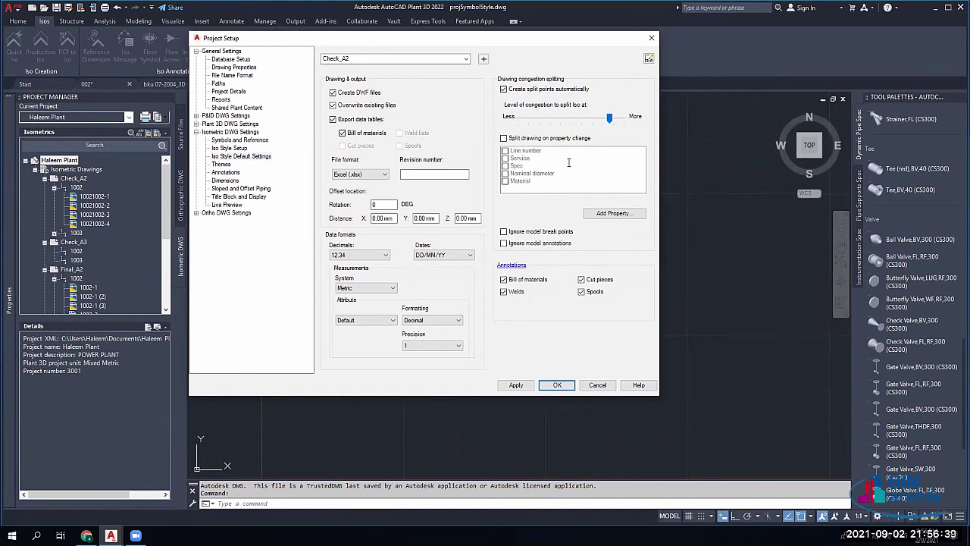
left_click(613, 213)
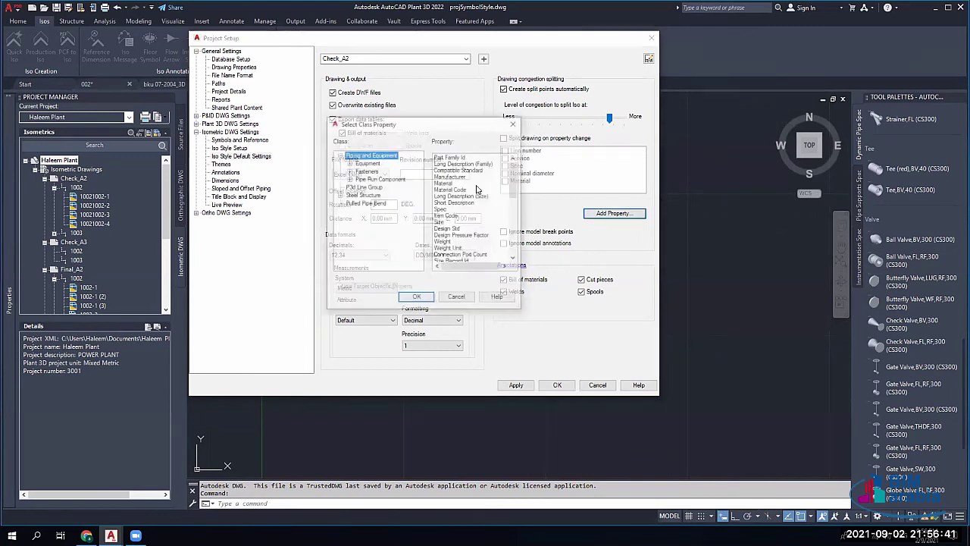
scroll(473, 201, "down", 8)
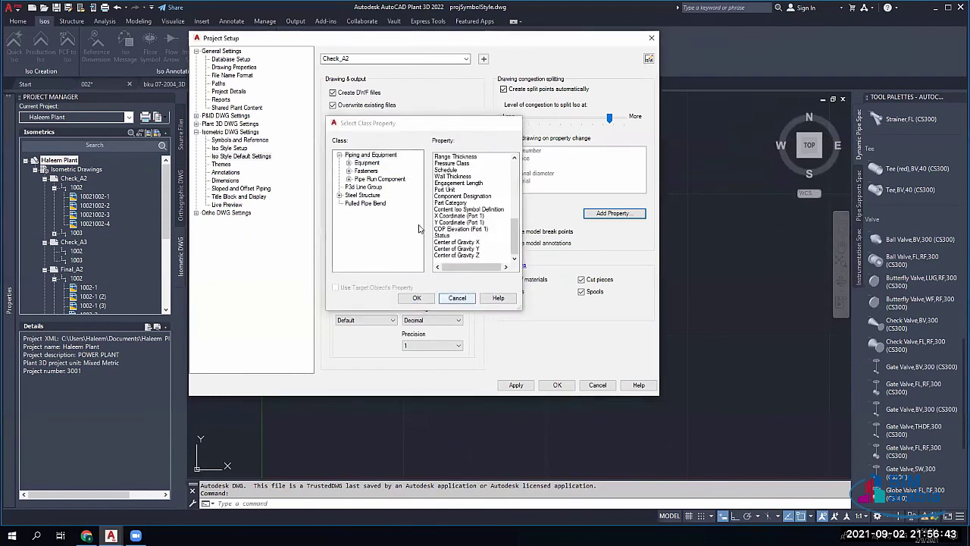
left_click(456, 298)
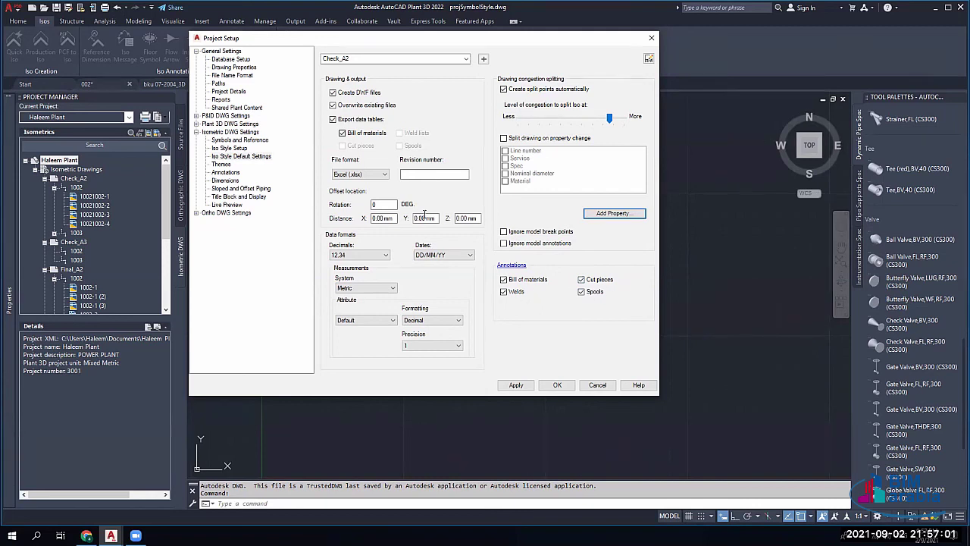
Step: Review the Check_A2 theme settings for default, override and branch piping
left_click(222, 166)
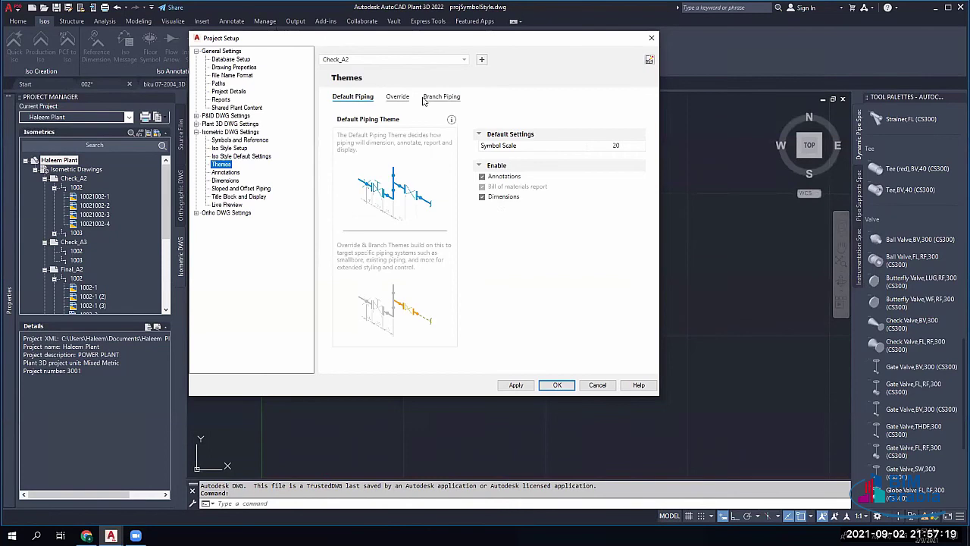
left_click(399, 100)
left_click(445, 99)
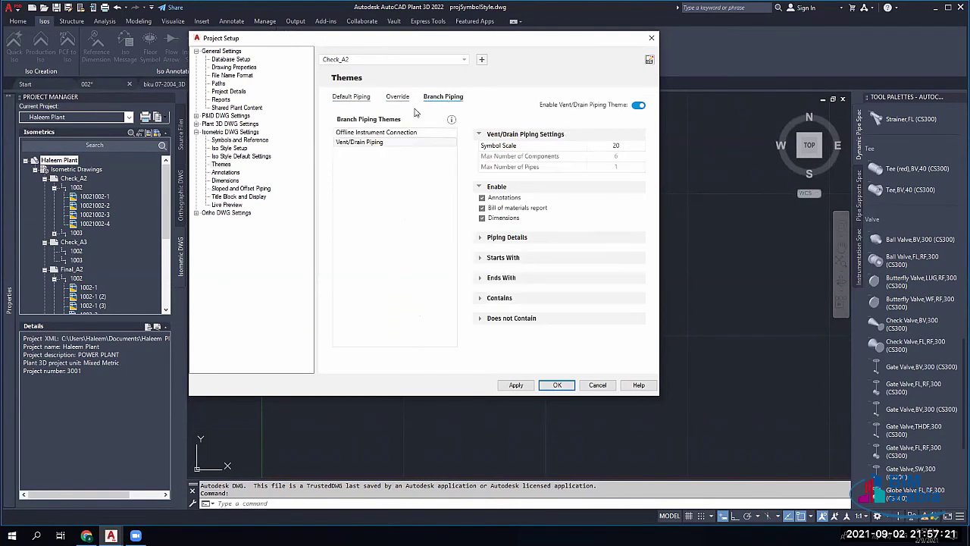
left_click(355, 98)
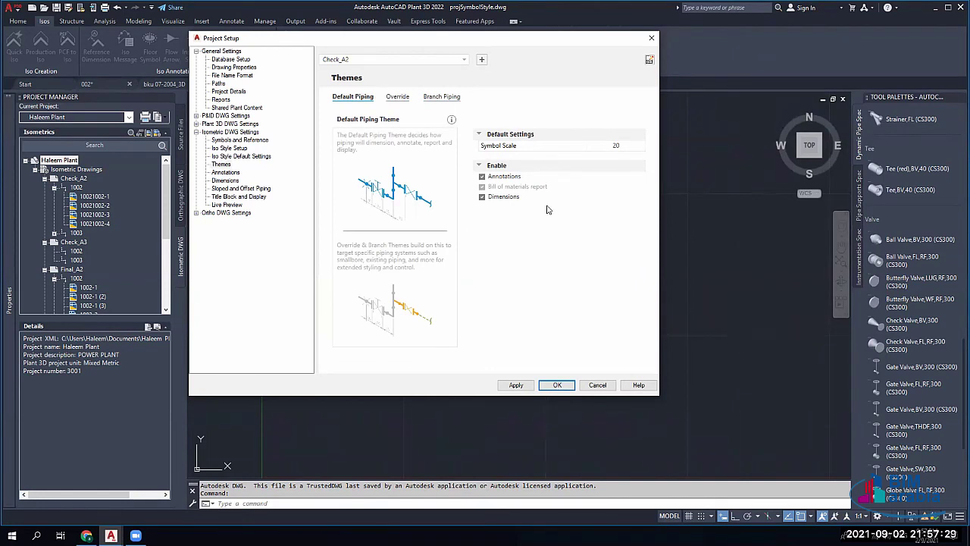
Step: Save the project setup changes and open the Iso Style XML Editor to examine the Units and Split settings
left_click(651, 61)
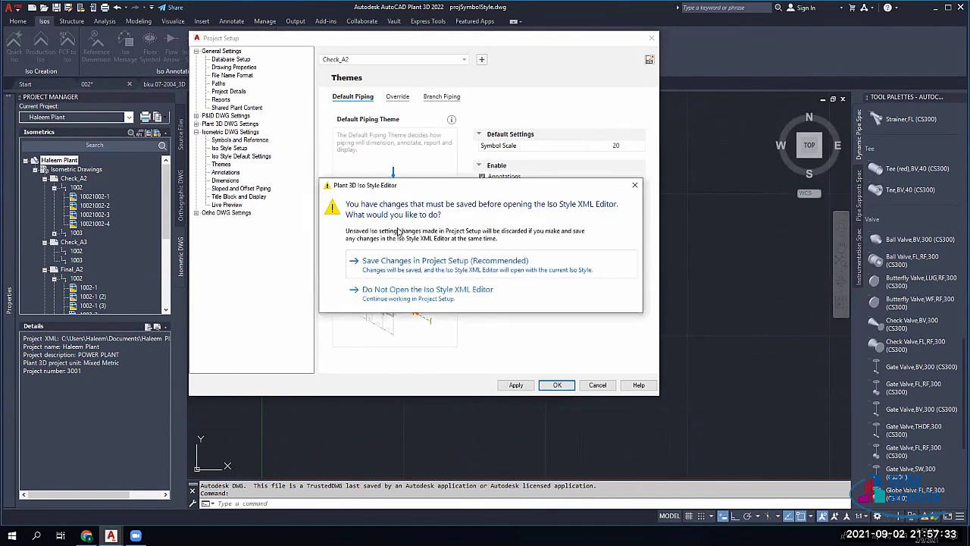
left_click(429, 262)
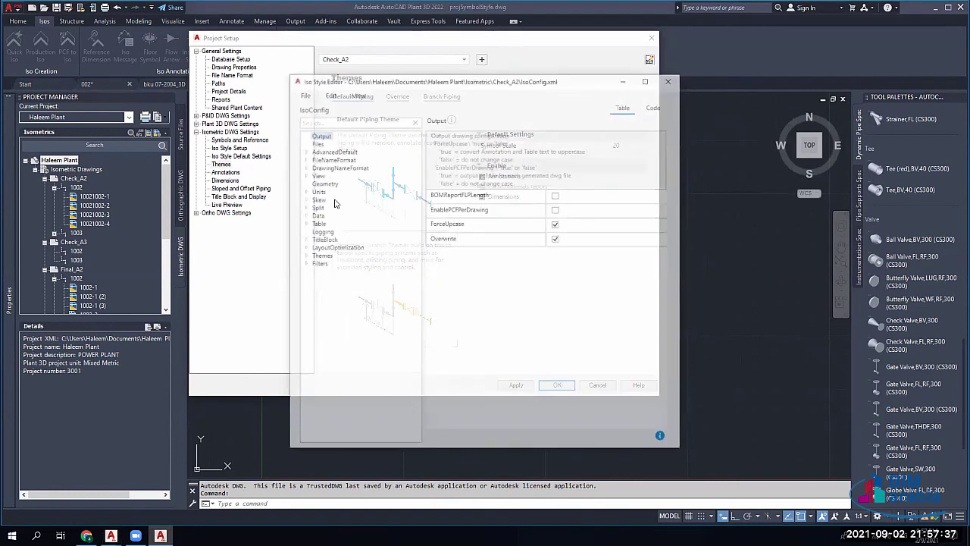
left_click(314, 239)
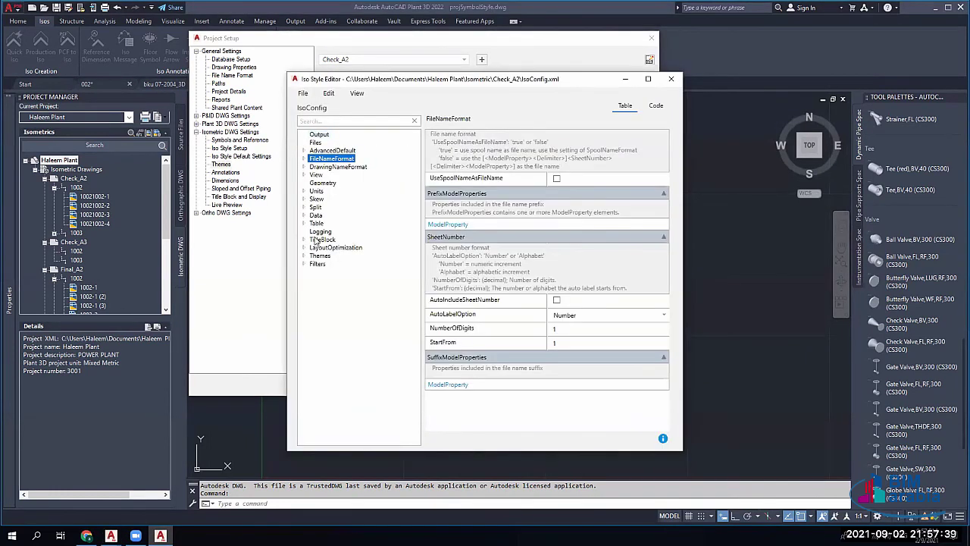
left_click(315, 193)
left_click(303, 206)
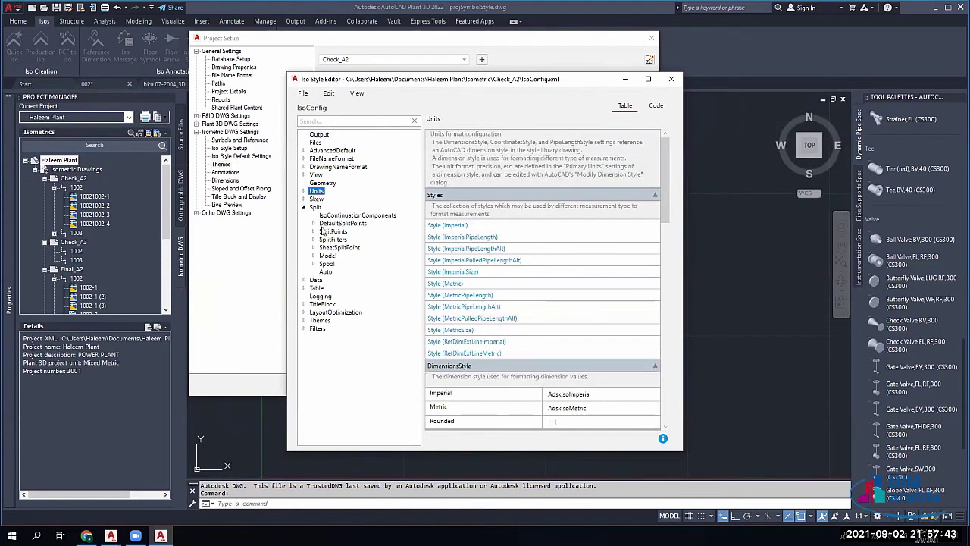
left_click(326, 231)
left_click(328, 248)
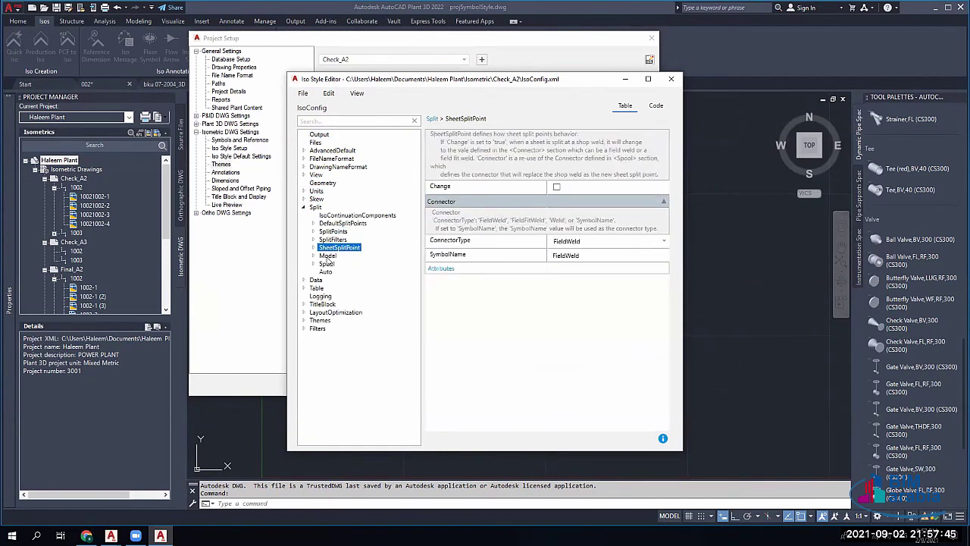
Step: Examine the Table configuration as both a settings table and XML code, then close the Iso Style Editor
left_click(319, 289)
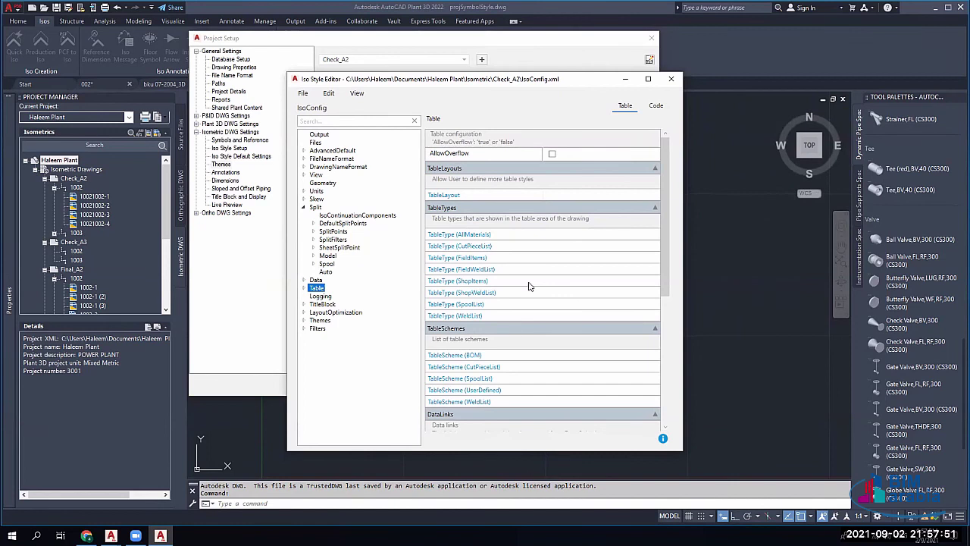
left_click(655, 106)
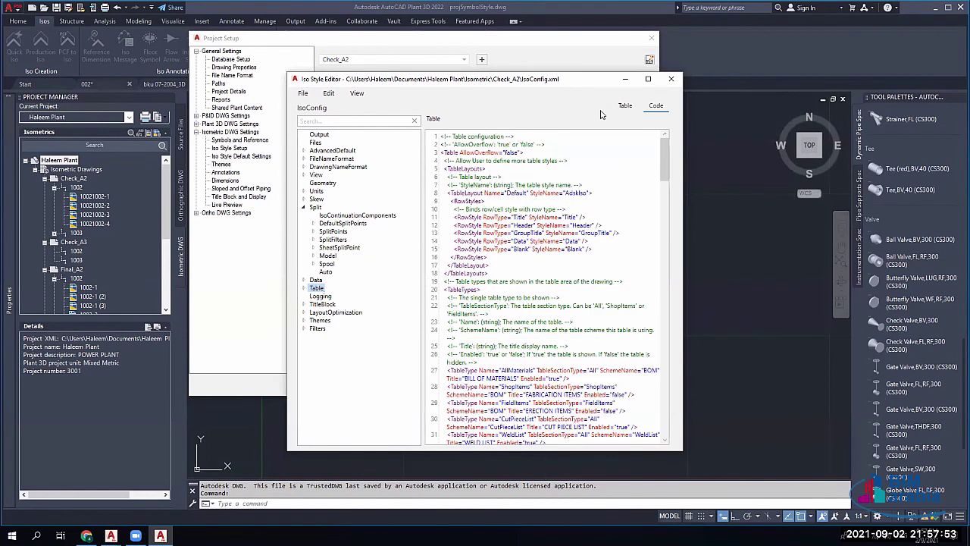
left_click(621, 107)
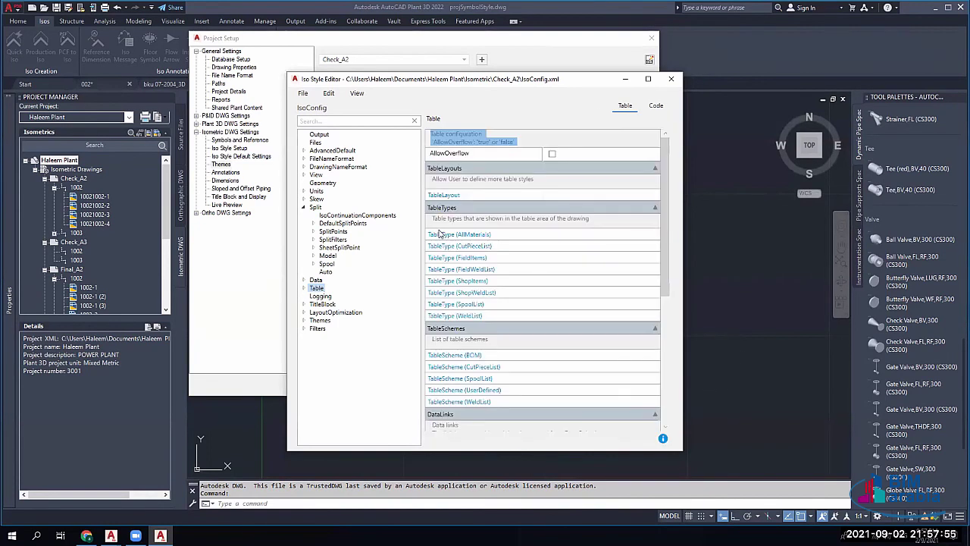
left_click(656, 105)
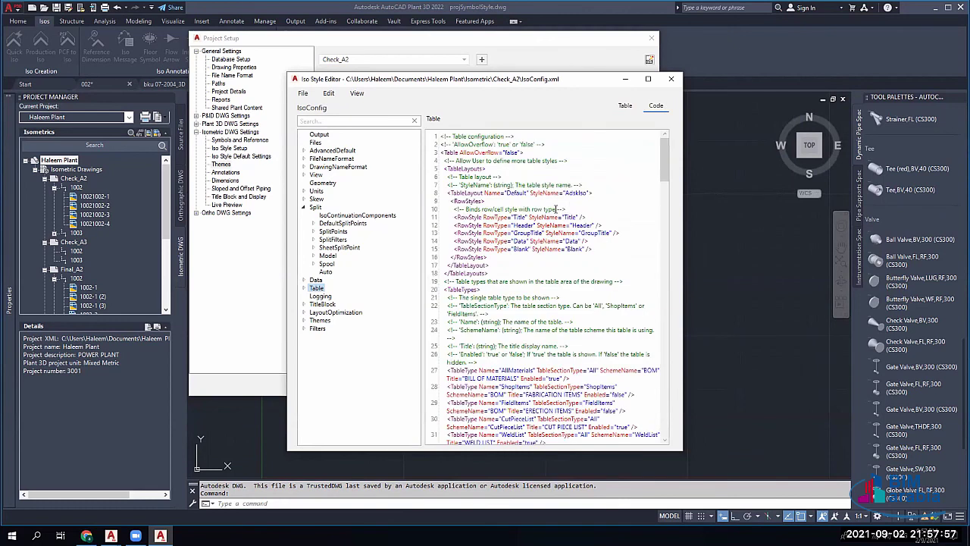
scroll(553, 284, "down", 5)
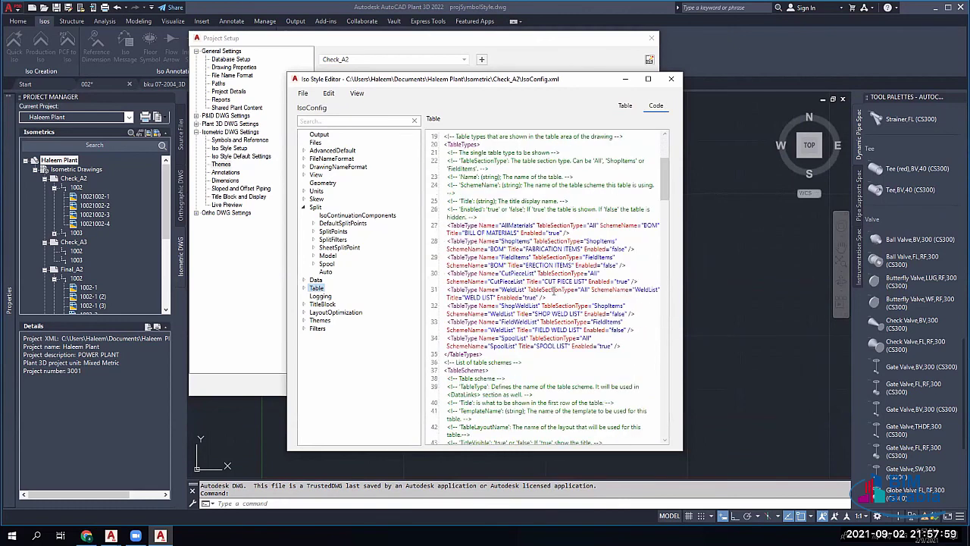
scroll(555, 290, "down", 4)
scroll(553, 288, "down", 8)
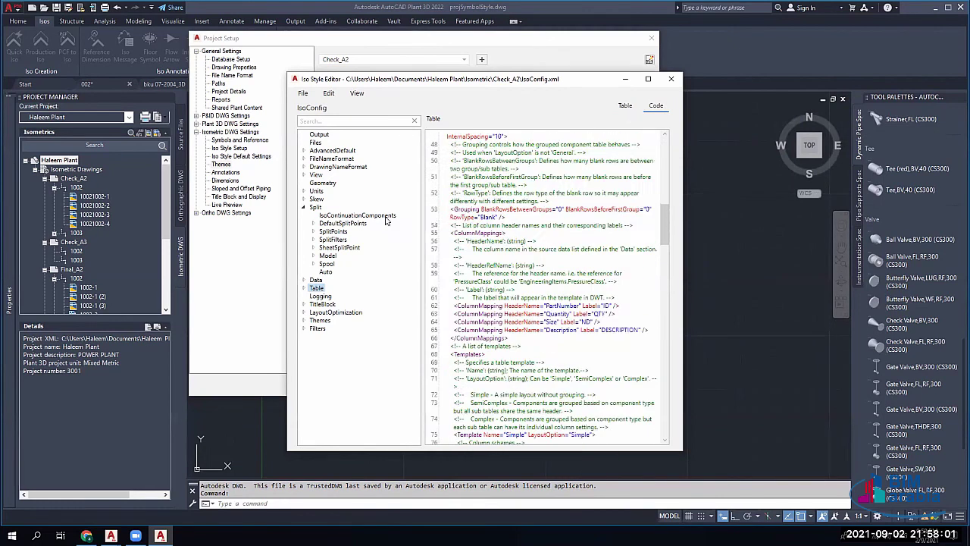
left_click(624, 105)
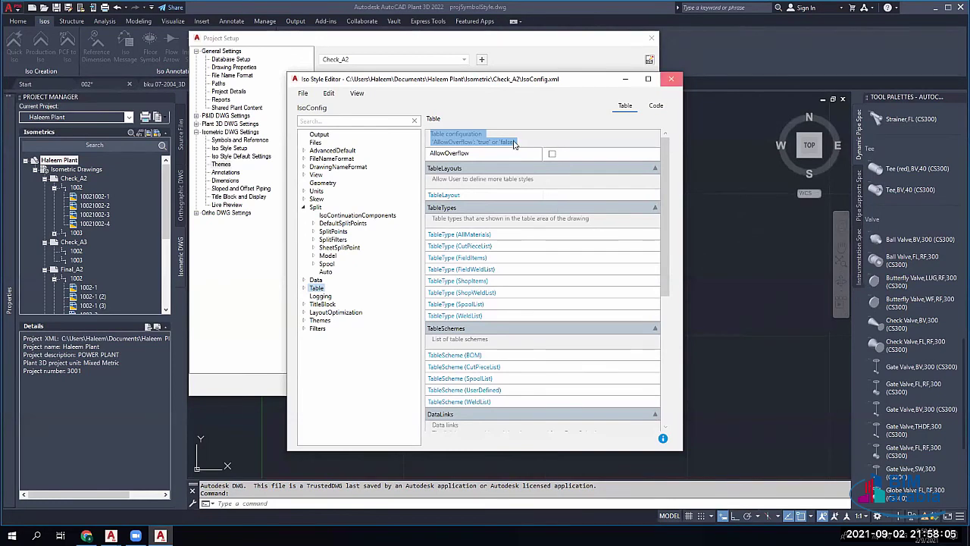
left_click(671, 79)
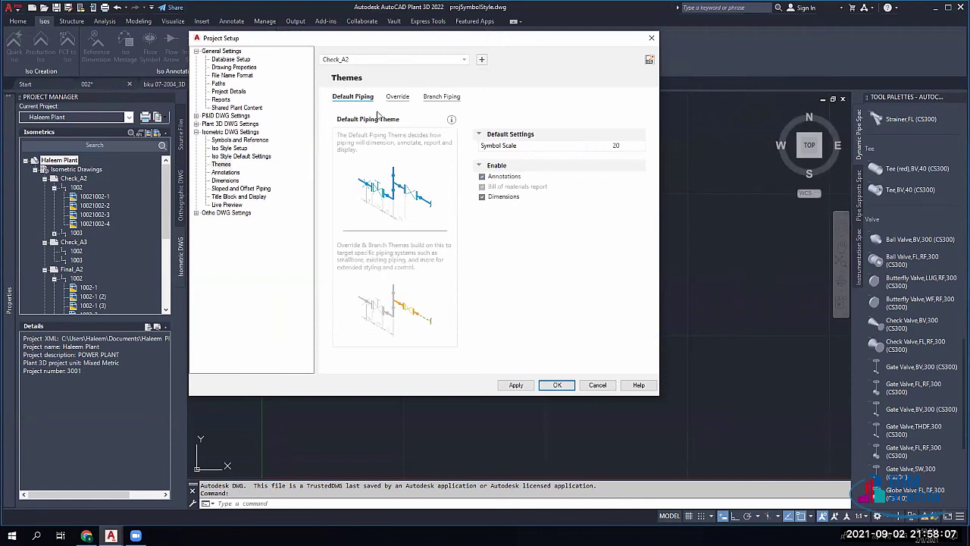
Step: Review the bill of materials annotation options for indexing, leader and enclosure, keeping numeric indexing and the plain line leader
left_click(224, 172)
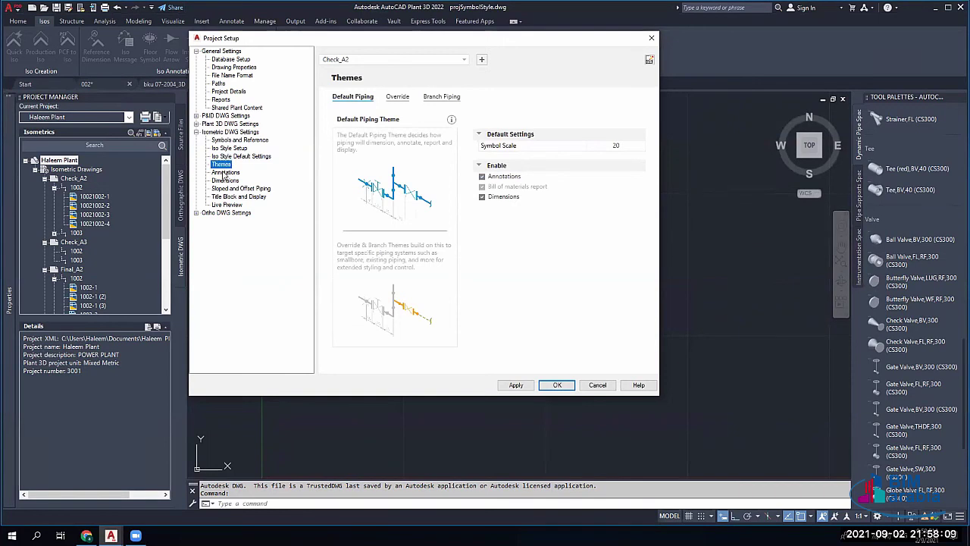
left_click(225, 173)
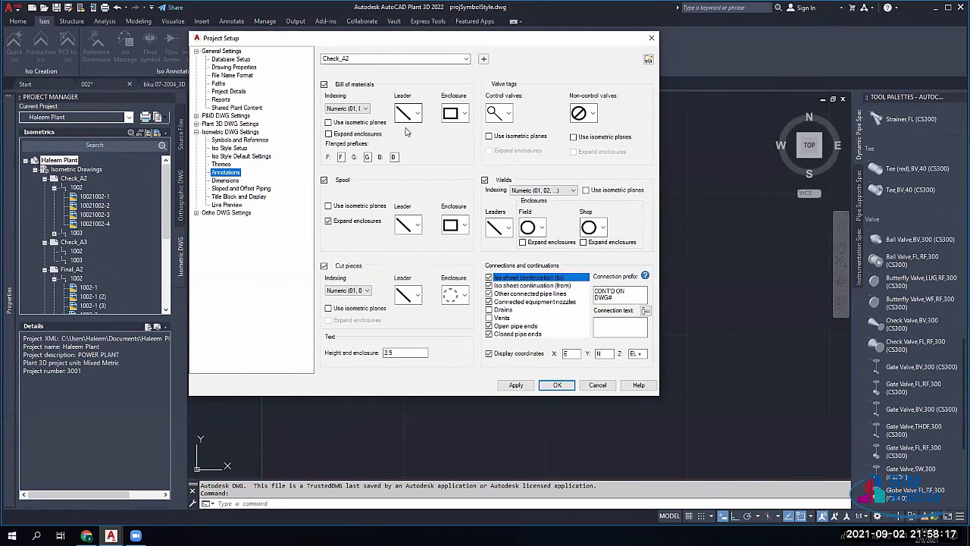
left_click(351, 109)
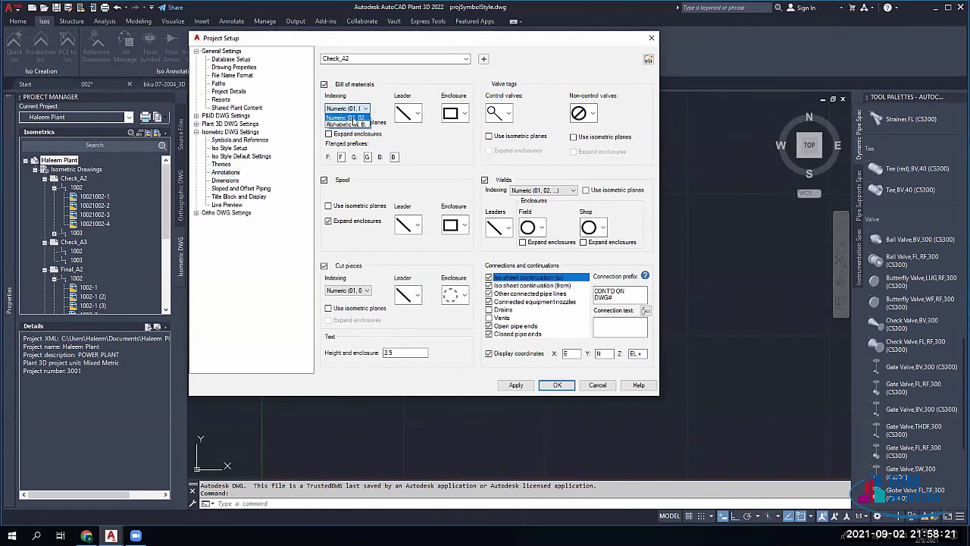
left_click(352, 118)
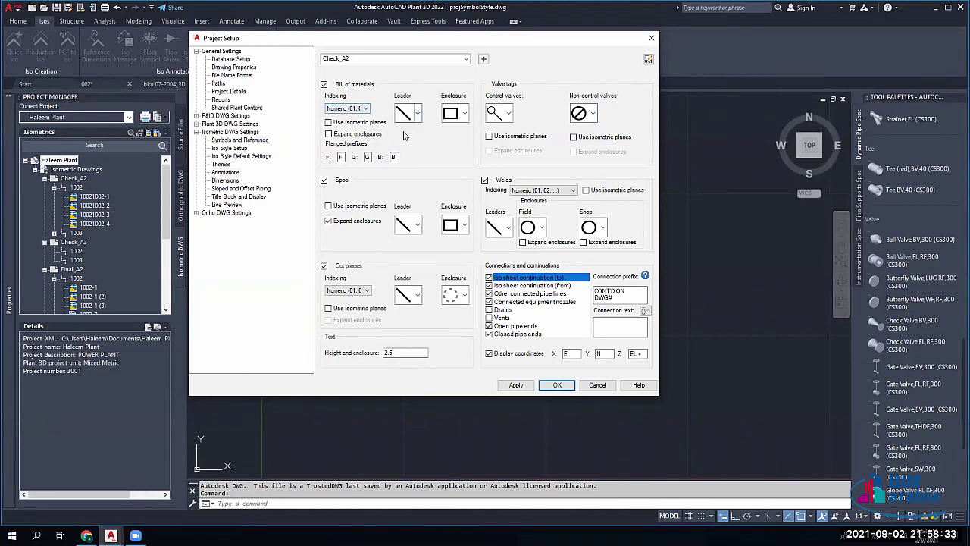
left_click(416, 114)
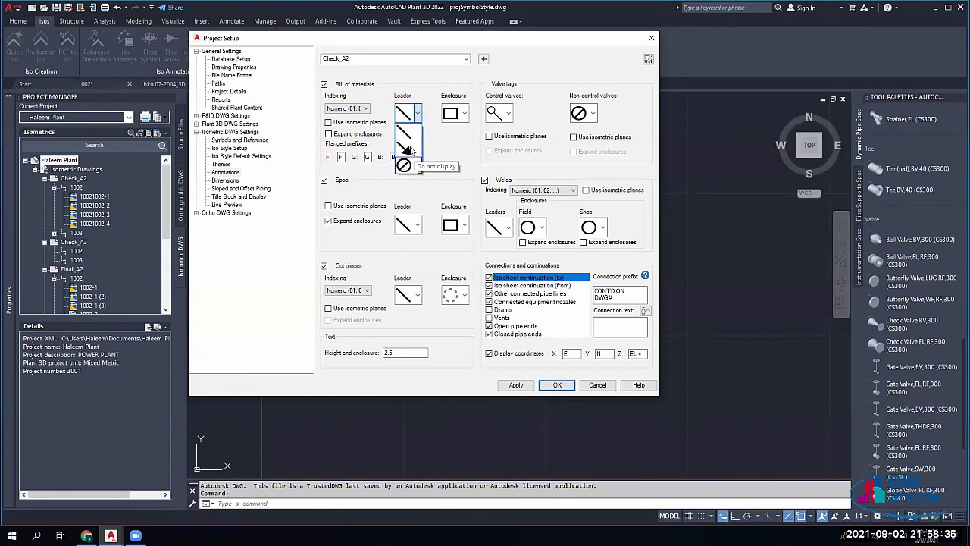
left_click(406, 132)
left_click(463, 114)
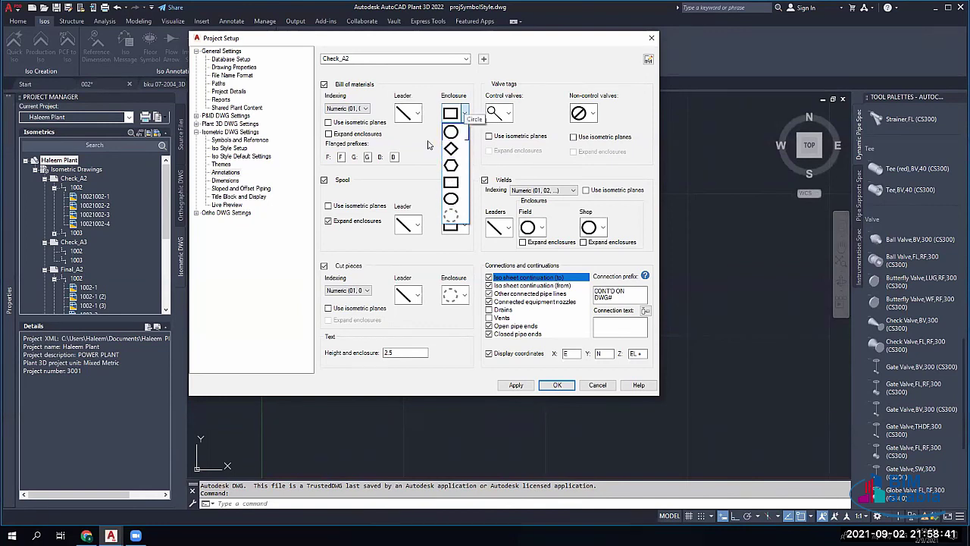
left_click(428, 144)
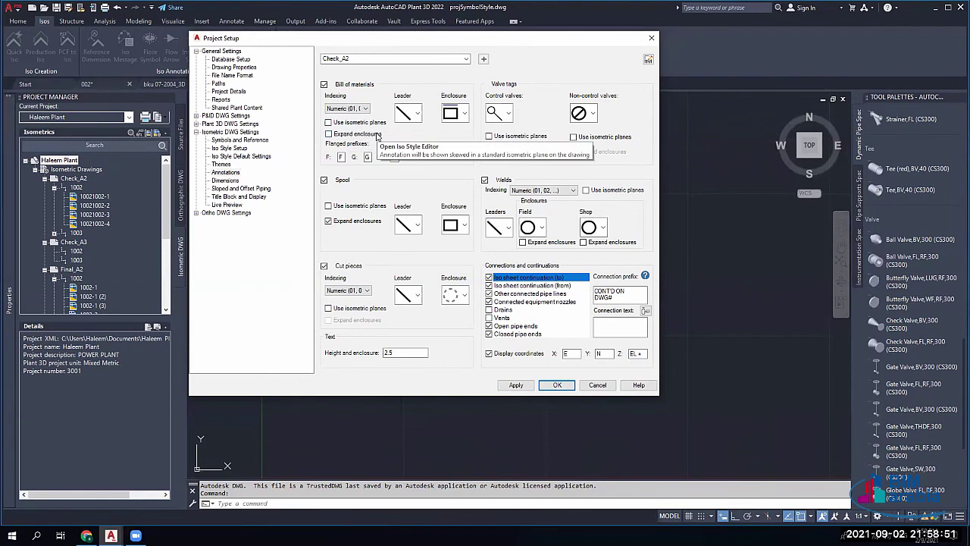
Step: Review the flanged prefixes F, G and B and the tag style options for control and non-control valves
left_click(341, 157)
double_click(368, 157)
double_click(393, 157)
left_click(508, 112)
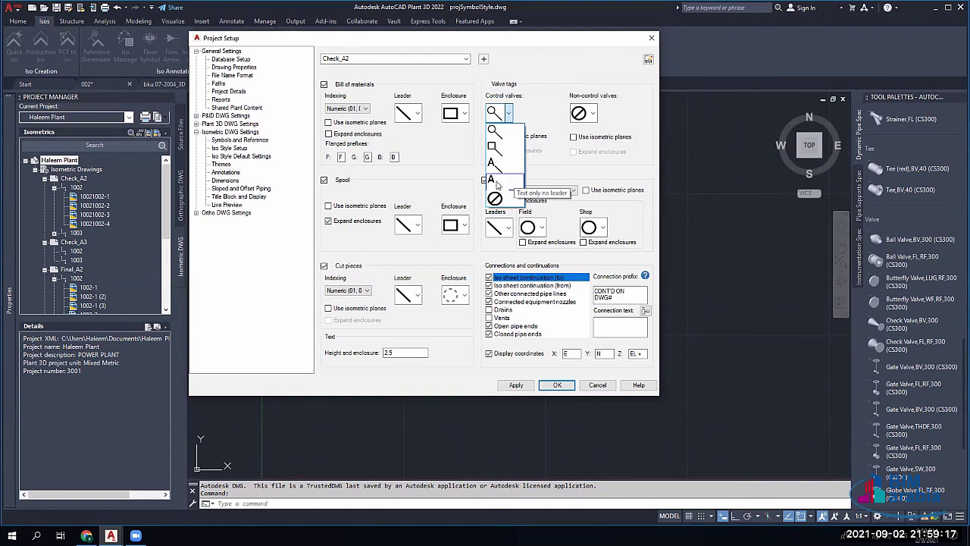
left_click(538, 104)
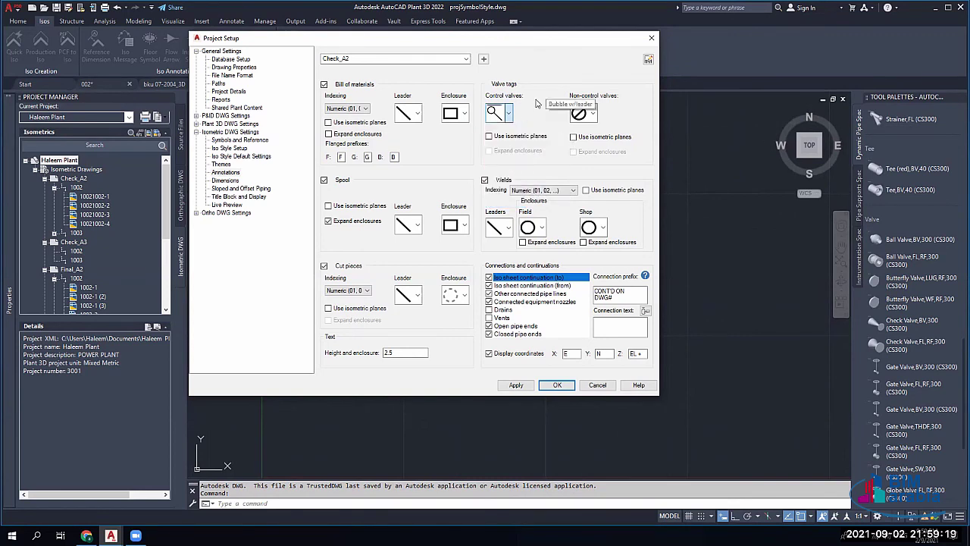
left_click(593, 114)
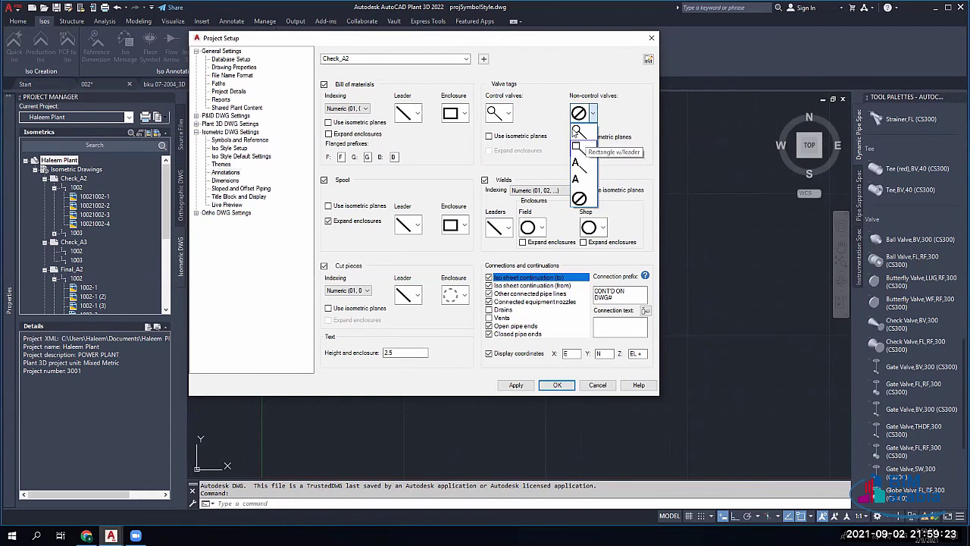
left_click(623, 112)
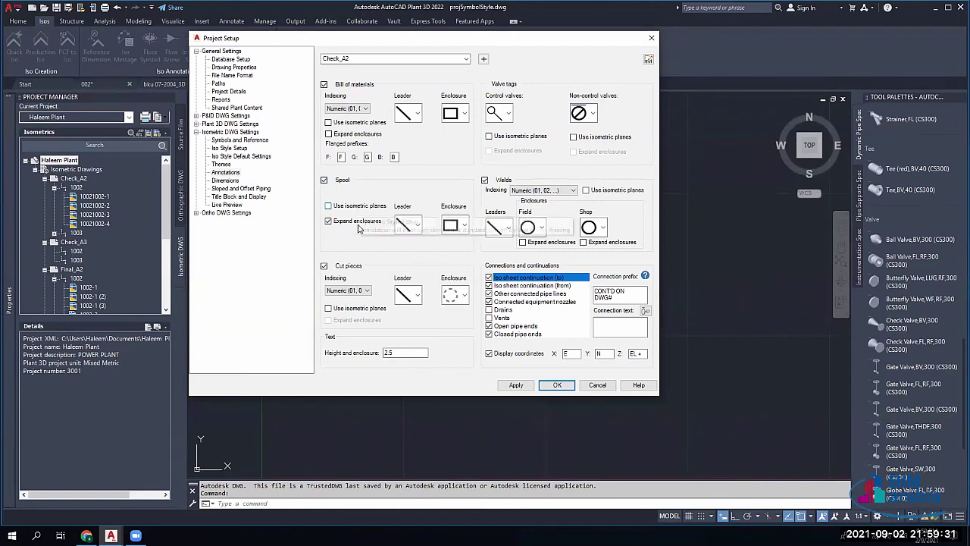
Step: Review the spool annotation's leader and enclosure options, keeping the plain line leader and rectangular enclosure
left_click(409, 225)
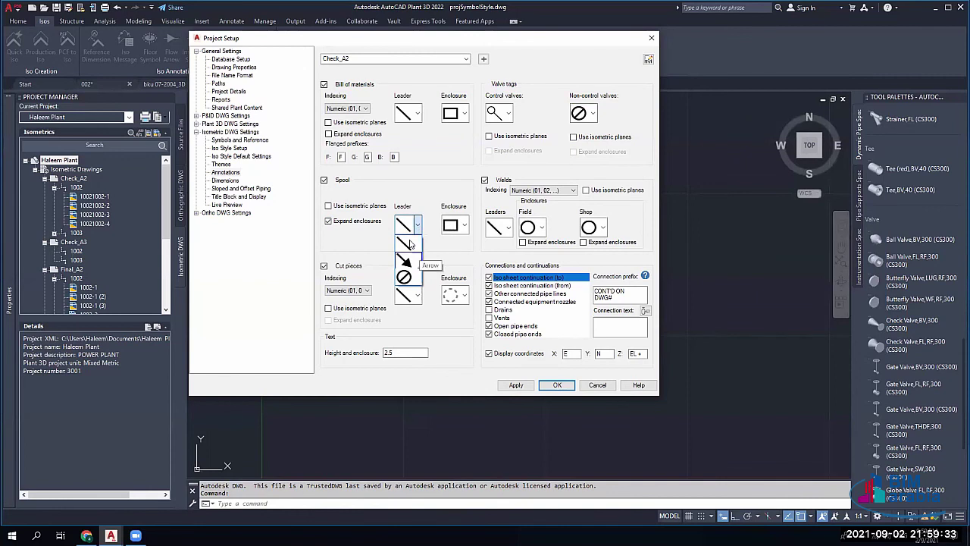
left_click(406, 242)
left_click(453, 225)
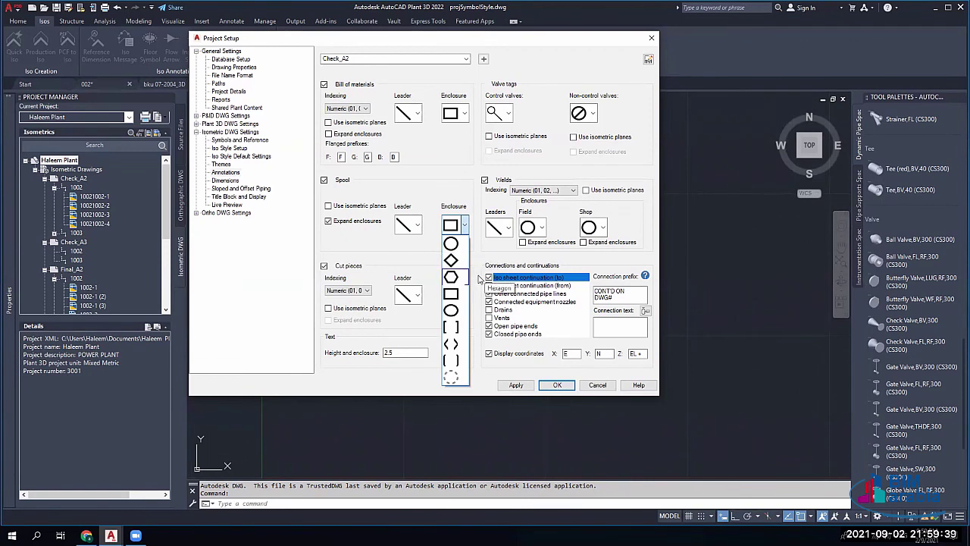
left_click(618, 213)
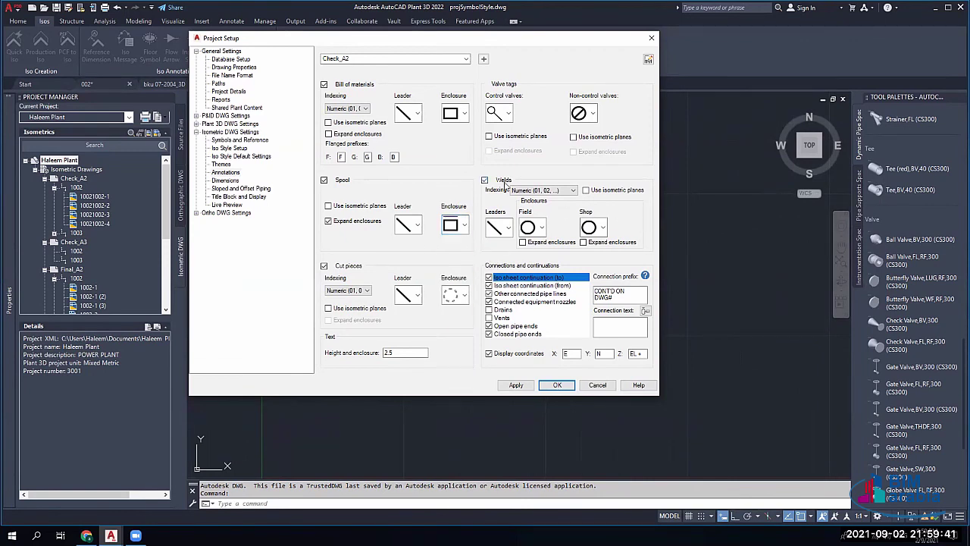
Step: Set the field weld enclosure to a diamond
left_click(543, 227)
left_click(540, 264)
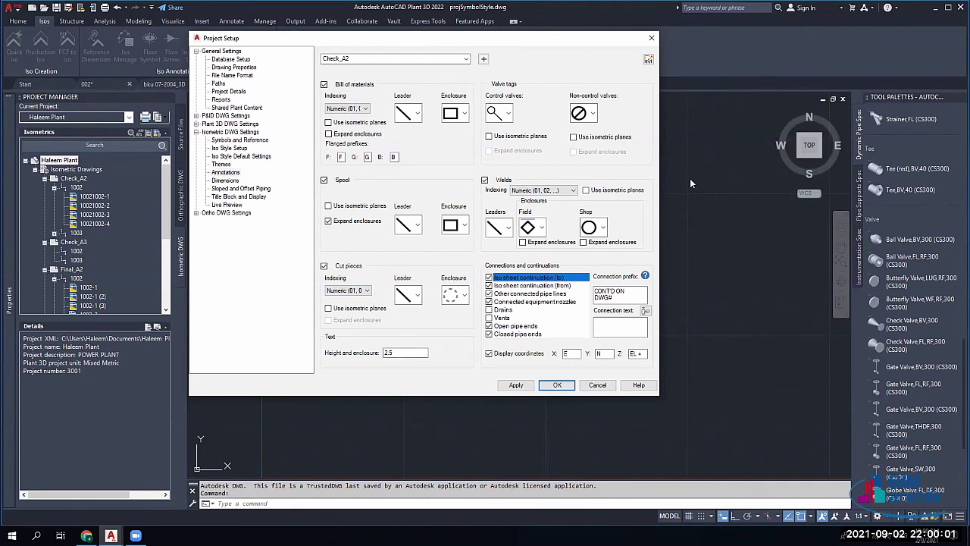
Step: Review the cut piece annotation's indexing, leader and enclosure options, keeping numeric indexing, and examine the annotation text height
left_click(347, 290)
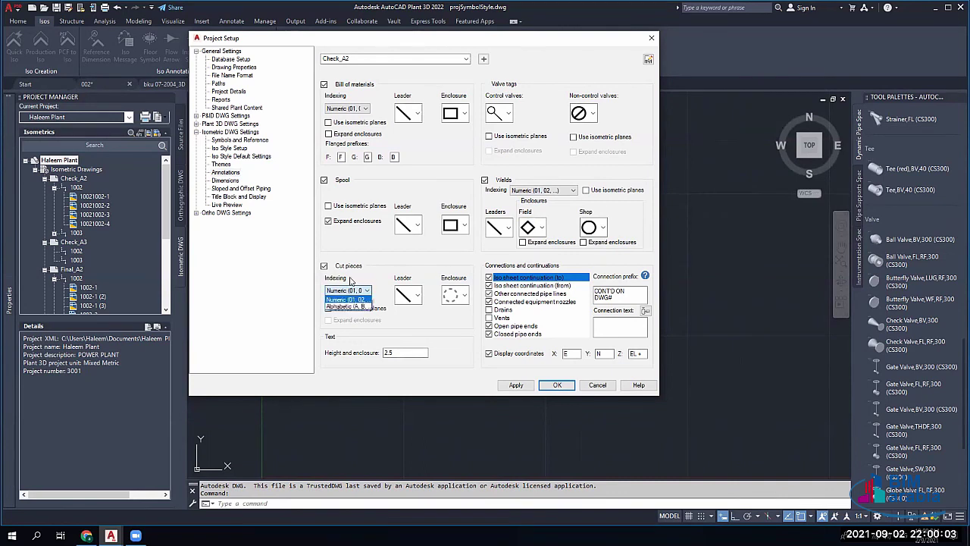
left_click(351, 299)
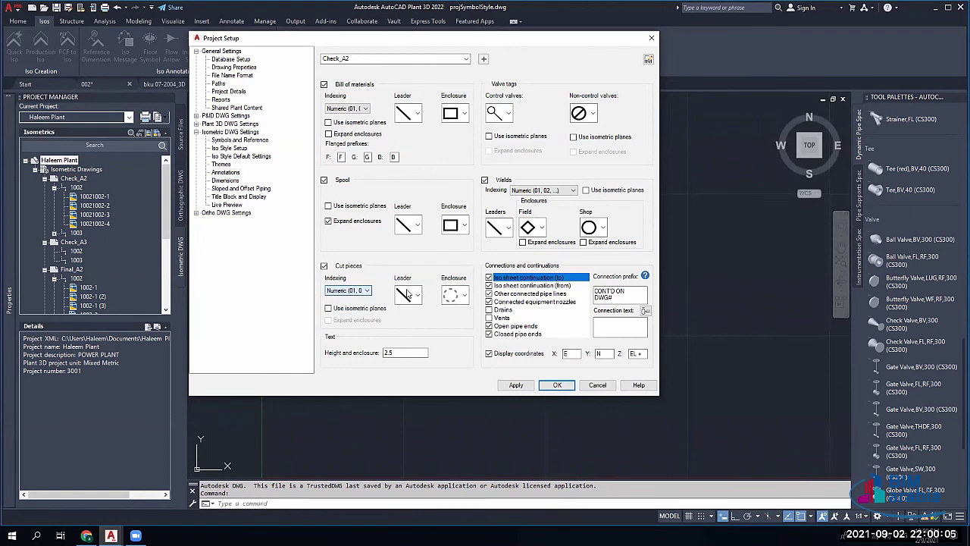
left_click(407, 294)
left_click(464, 296)
left_click(465, 297)
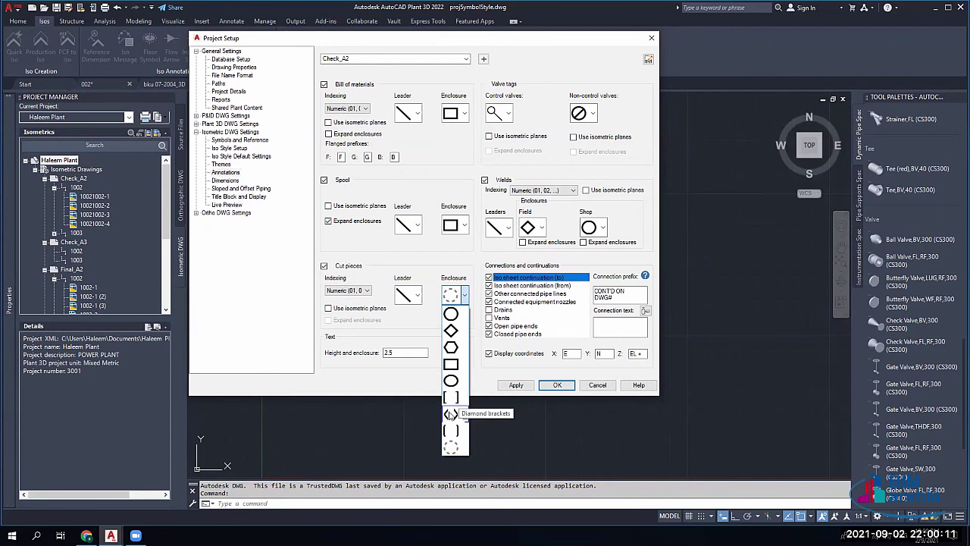
left_click(401, 320)
left_click(398, 352)
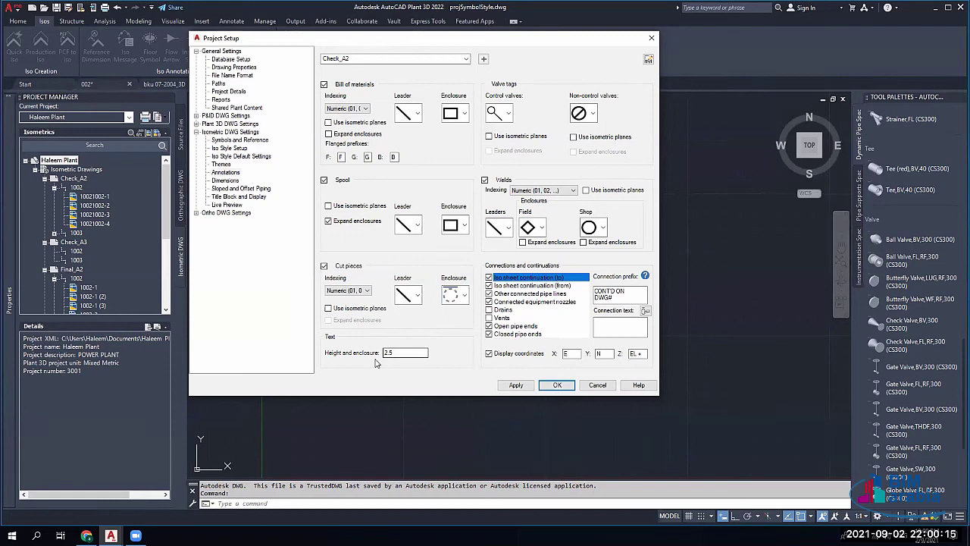
double_click(405, 354)
Step: Examine the connection prefixes for iso sheet continuations, other connected pipe lines, drains and closed pipe ends
left_click(530, 279)
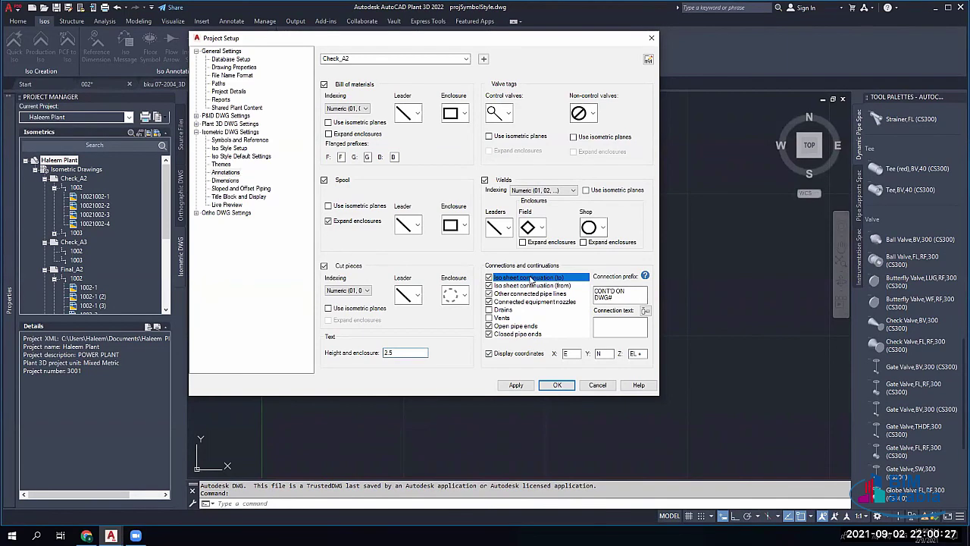
left_click(612, 293)
left_click(535, 285)
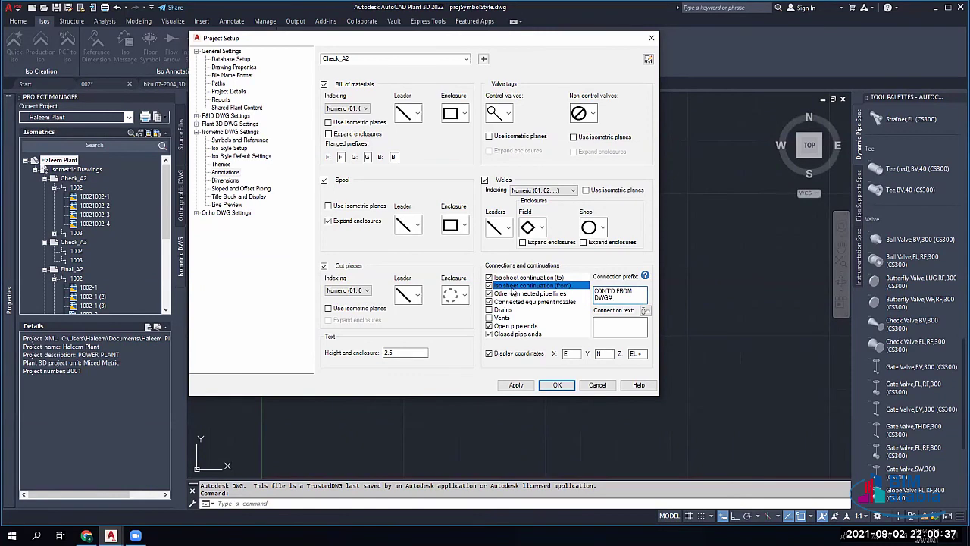
left_click(515, 293)
left_click(523, 309)
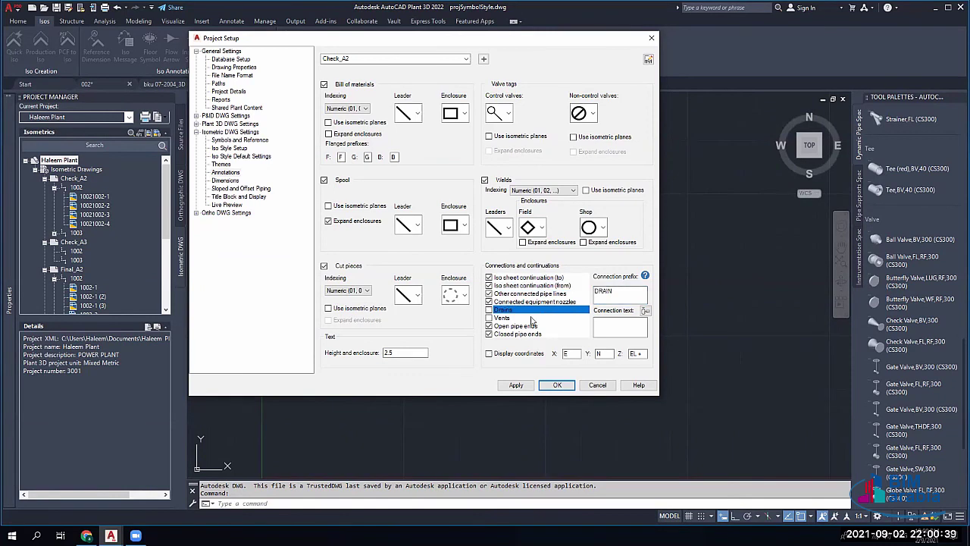
left_click(540, 333)
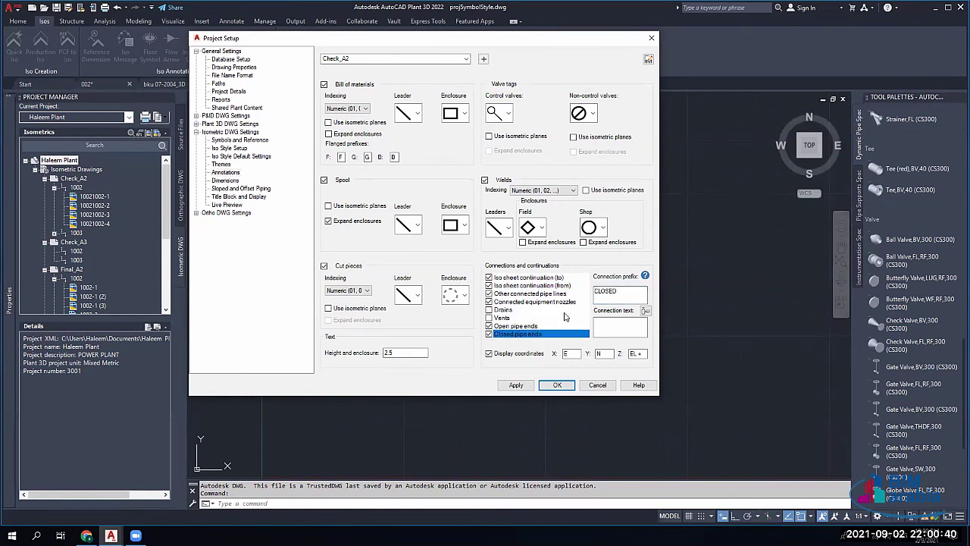
Step: Check the Y and Z coordinate prefixes and clear the X coordinate prefix
double_click(570, 354)
double_click(599, 353)
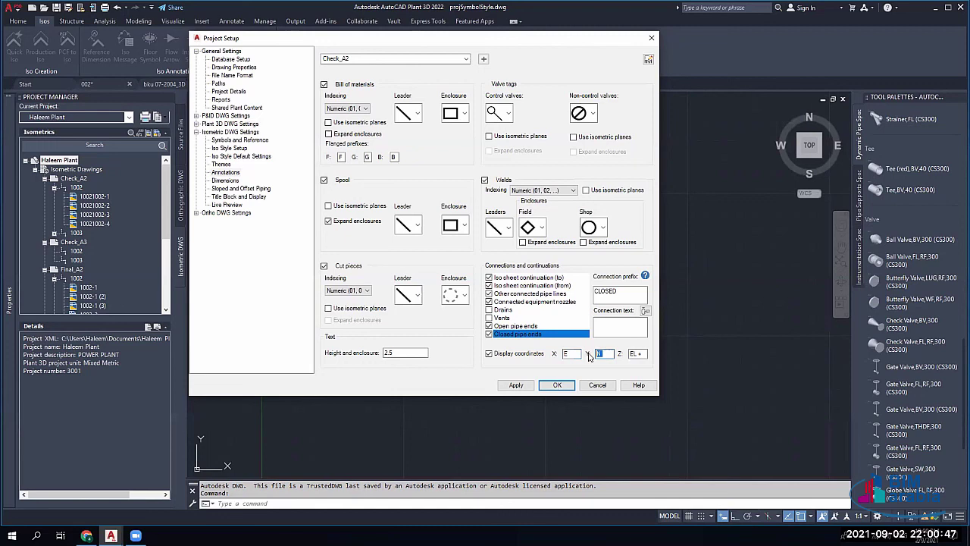
double_click(635, 353)
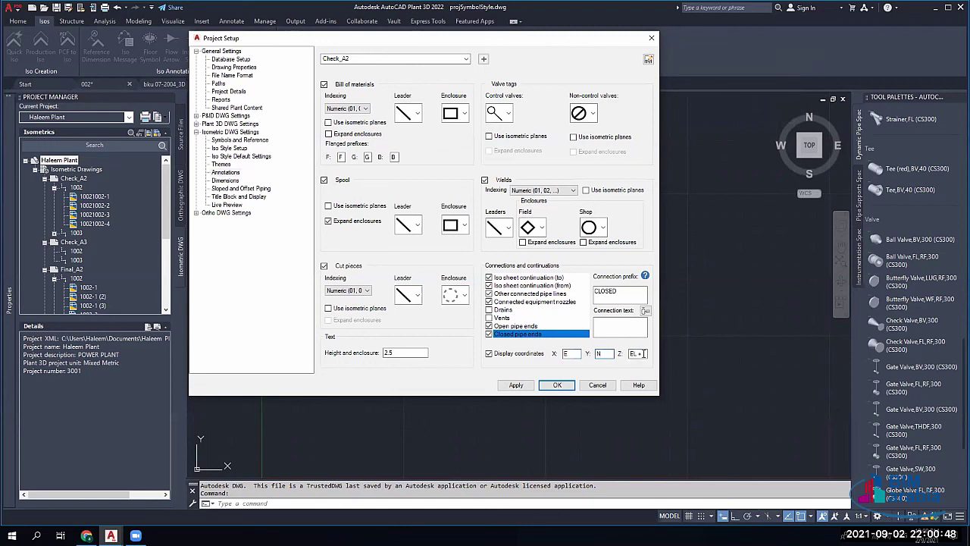
double_click(573, 353)
key("BackSpace")
Step: Examine the Check_A2 dimension settings, comparing the anchors and previews of the end-to-end, string and locating dimensions
left_click(225, 181)
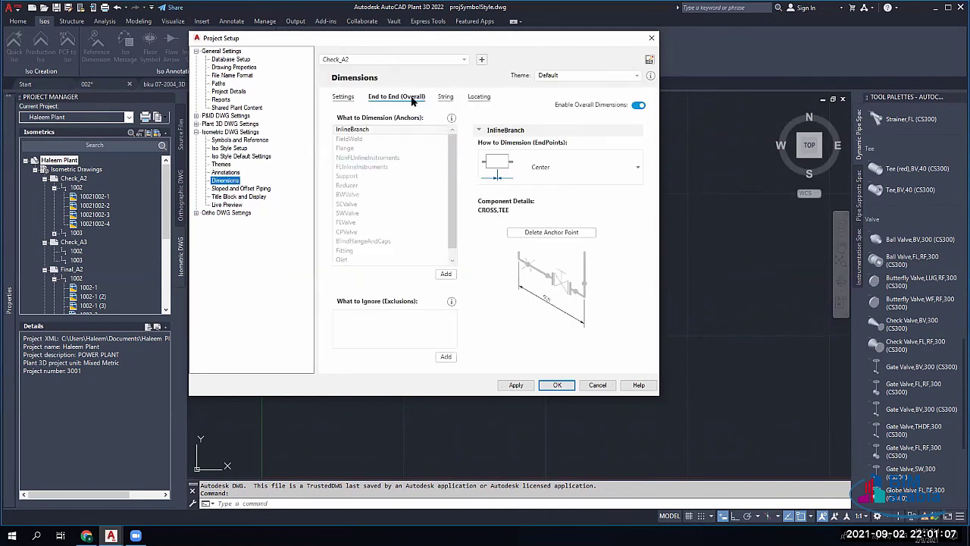
left_click(343, 98)
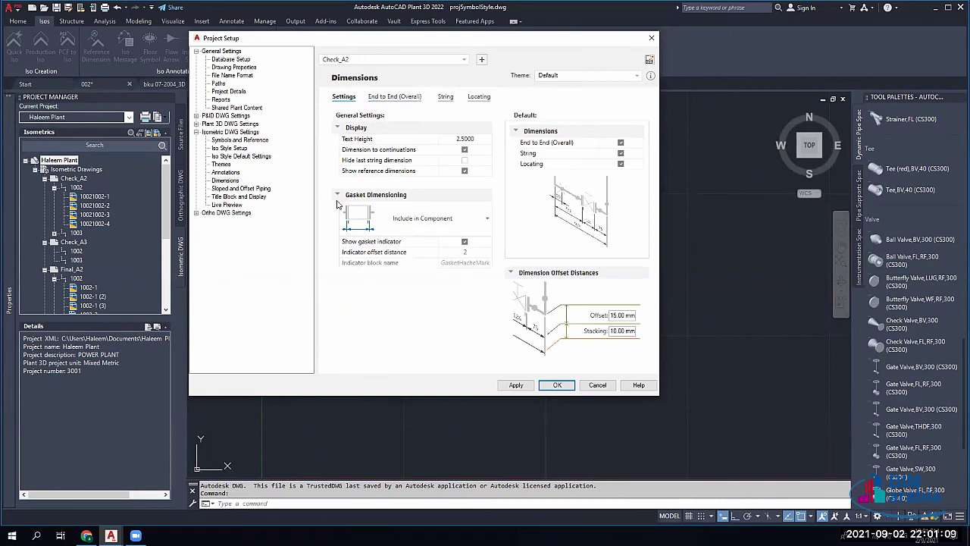
left_click(390, 97)
left_click(447, 98)
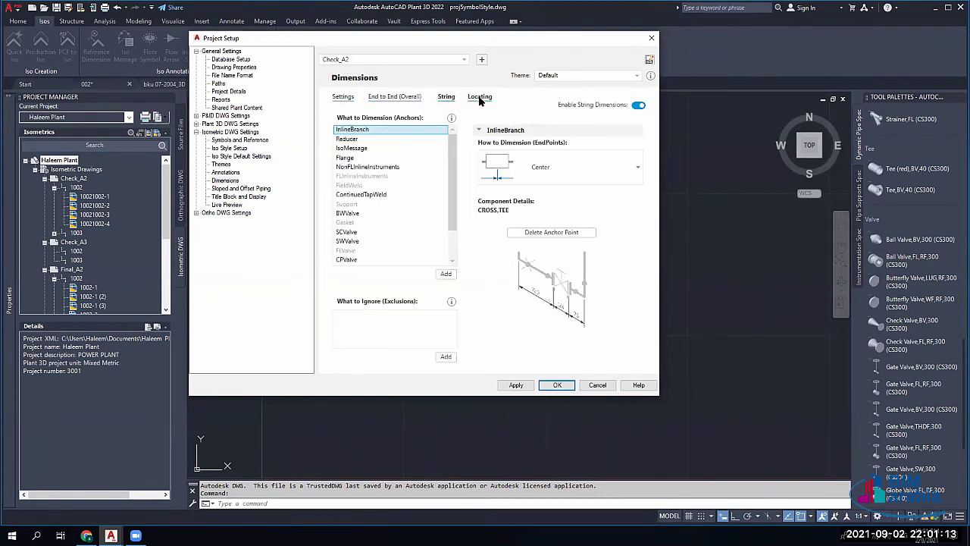
left_click(479, 98)
left_click(391, 99)
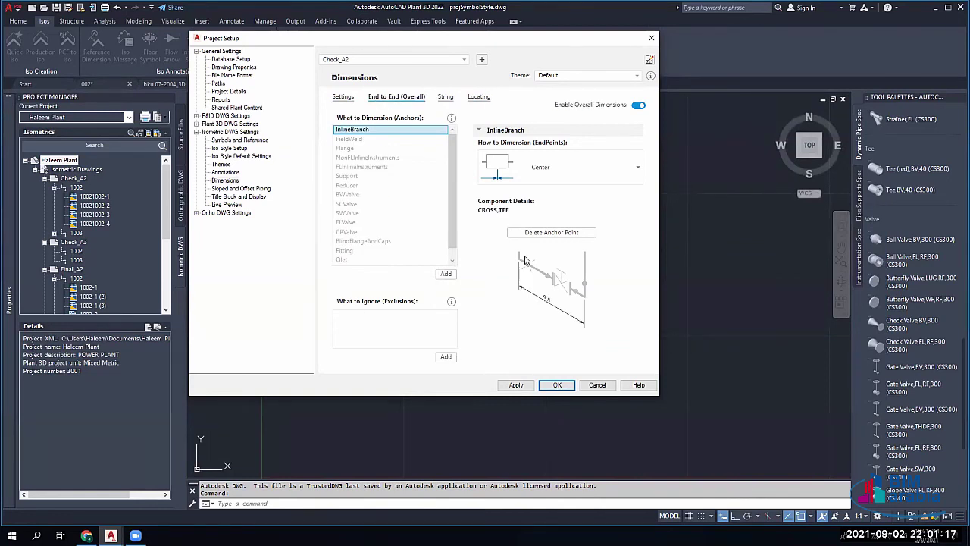
left_click(447, 98)
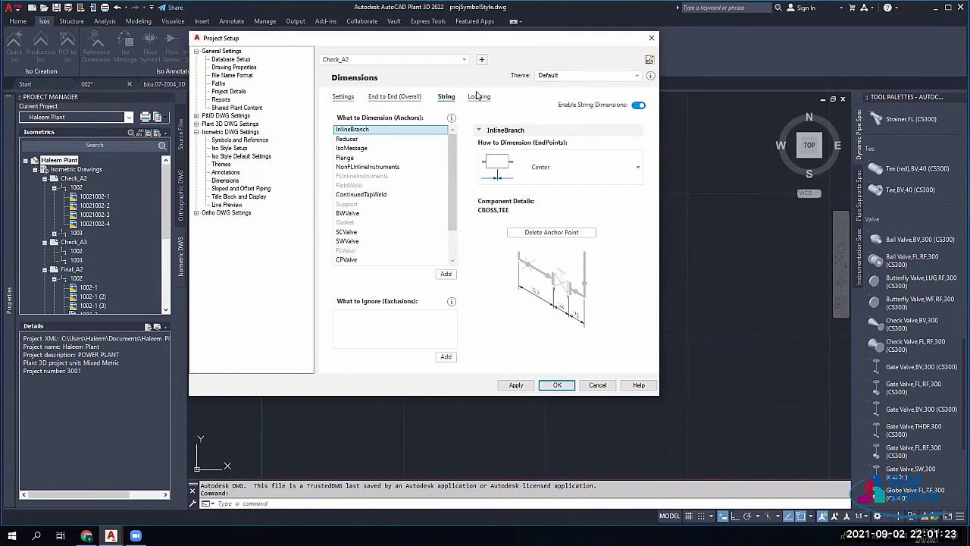
left_click(477, 97)
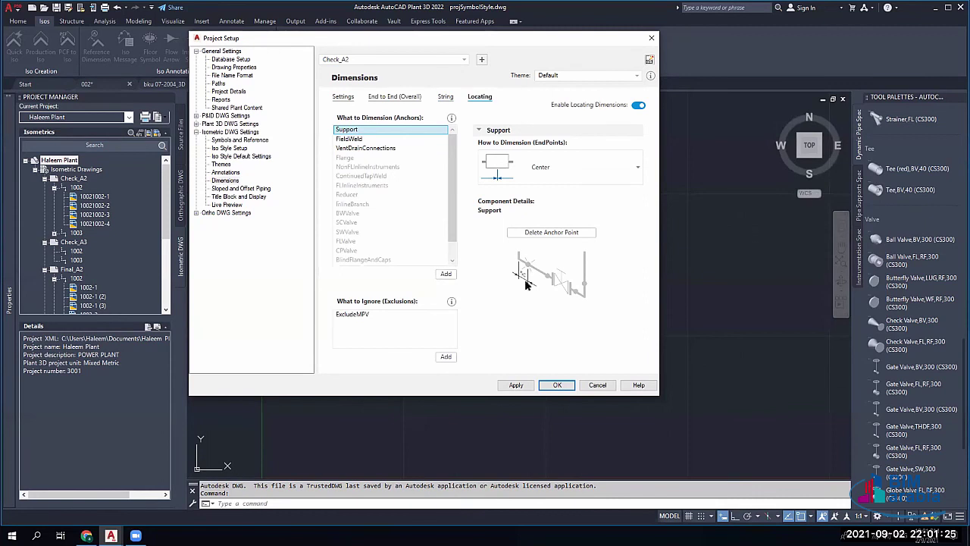
Step: Review the general dimension display options and the gasket dimensioning choices, keeping Include in Component
left_click(343, 97)
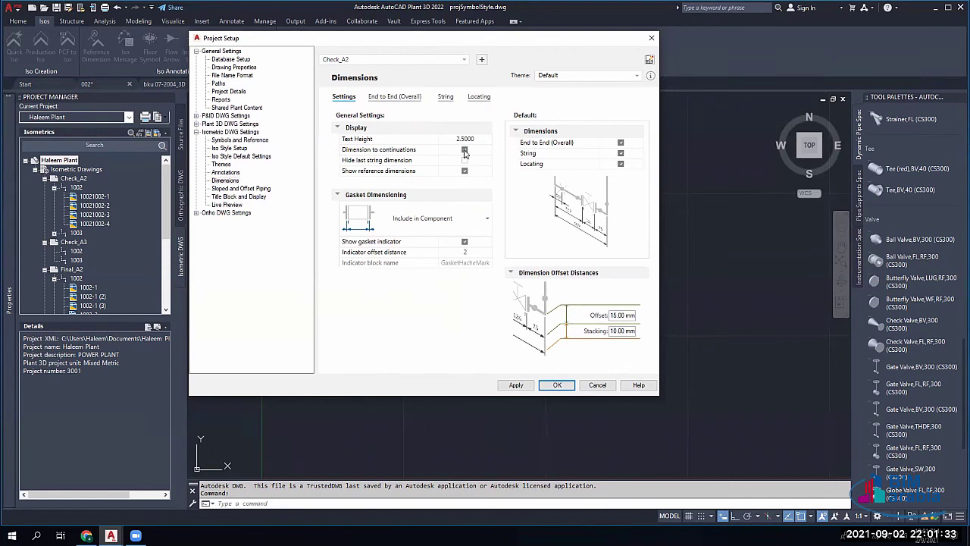
left_click(464, 149)
left_click(426, 221)
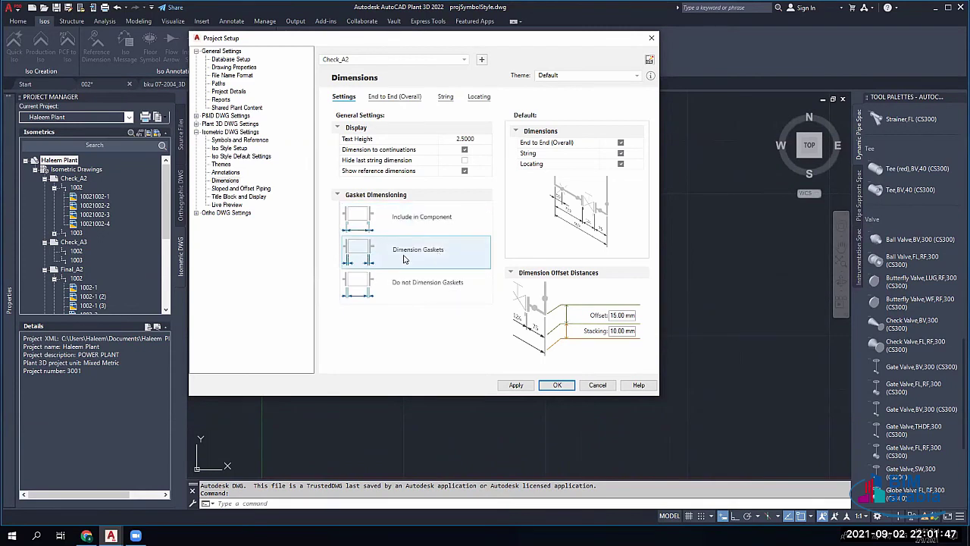
left_click(351, 298)
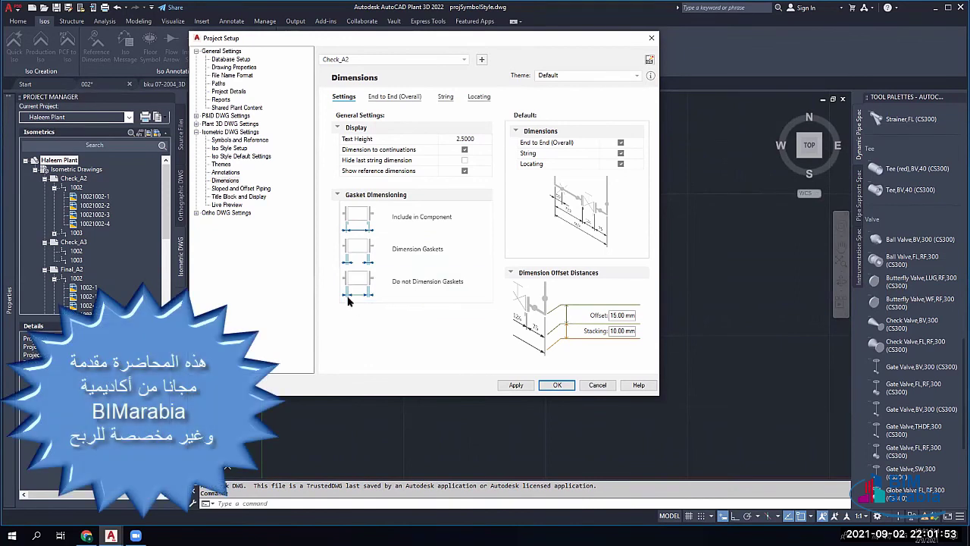
left_click(369, 261)
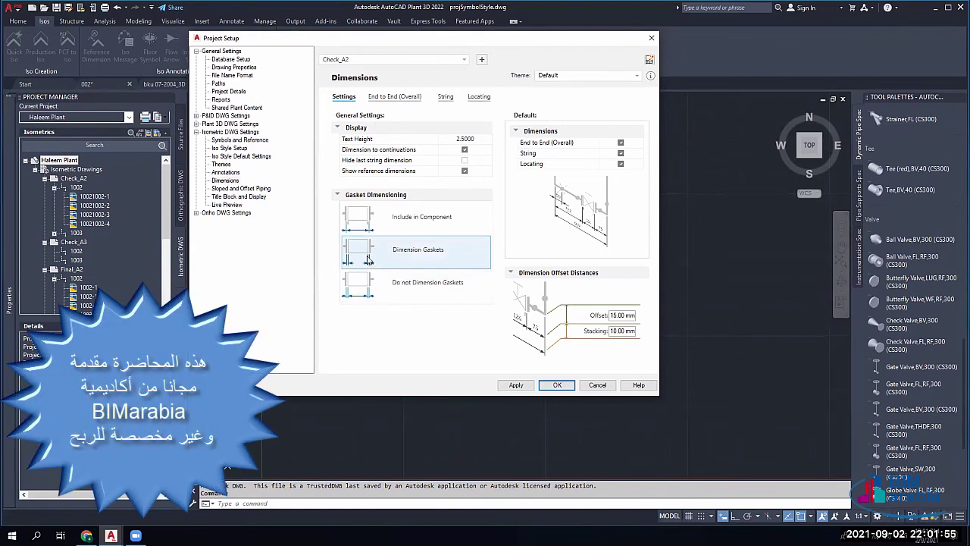
left_click(364, 228)
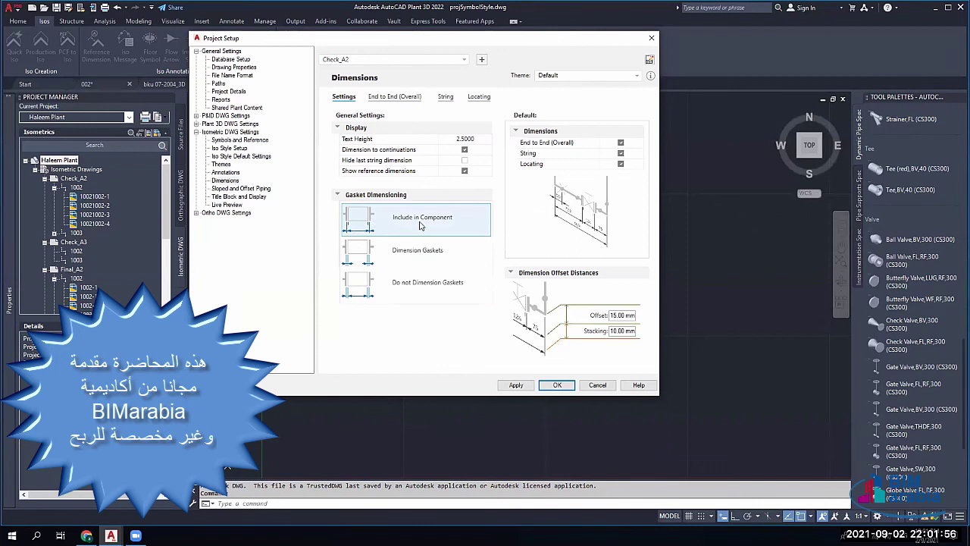
left_click(367, 226)
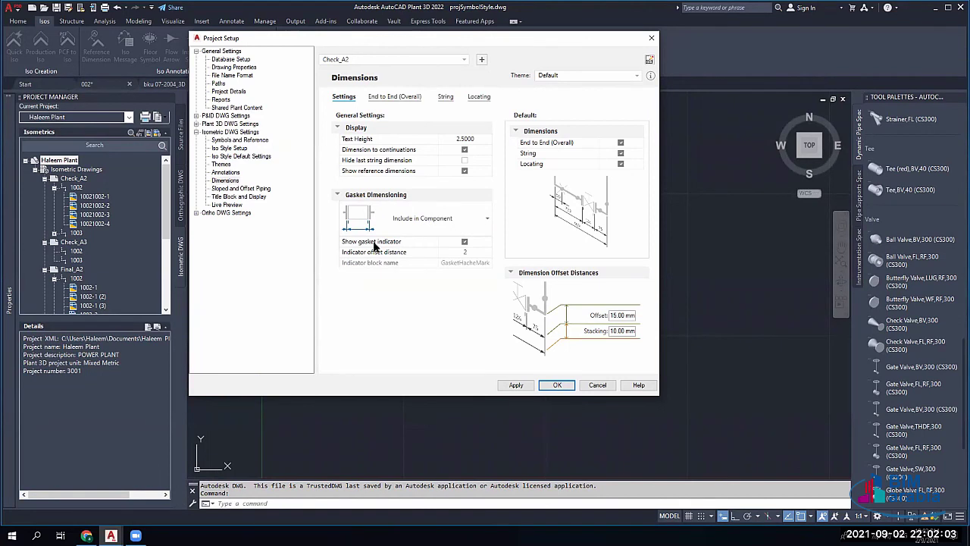
Step: Examine the gasket indicator option by switching it off and on, and check the dimension offset distance
left_click(464, 242)
left_click(464, 242)
left_click(611, 314)
Step: Compare which dimension types are enabled in the Default, Existing Piping and FittingToFitting themes
left_click(610, 81)
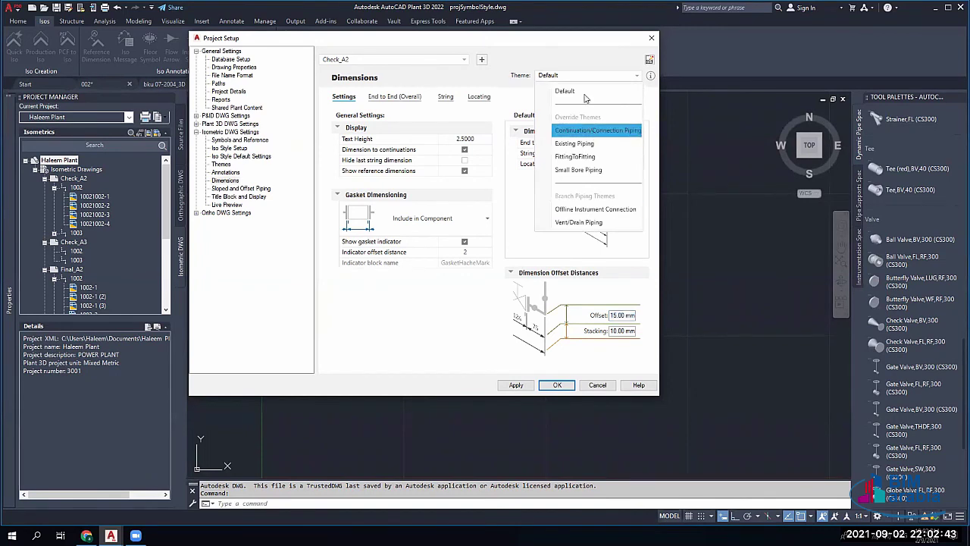
left_click(579, 91)
left_click(585, 79)
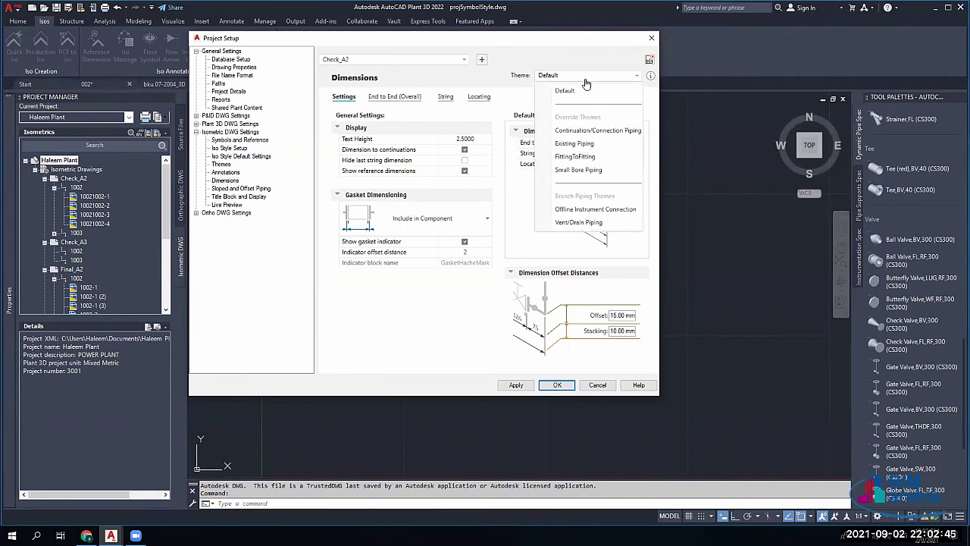
left_click(595, 143)
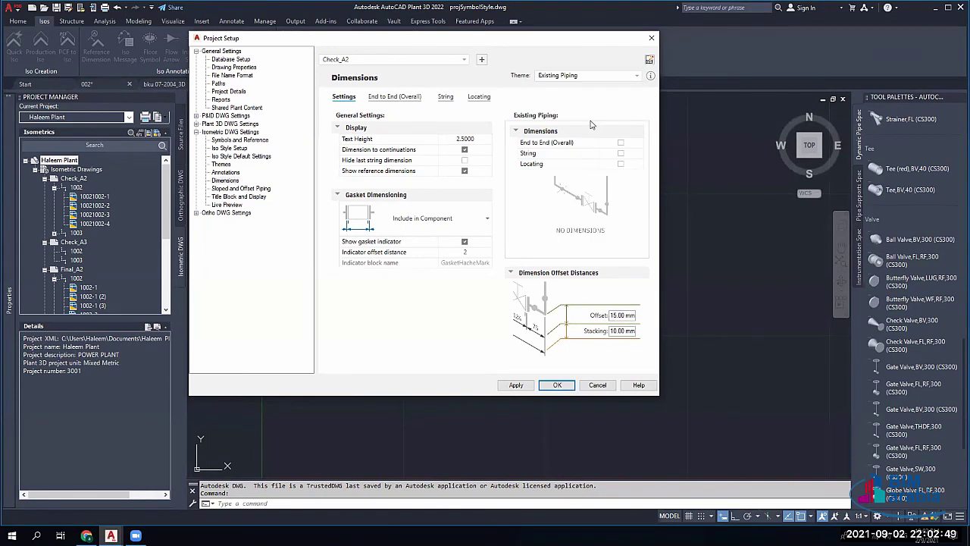
left_click(590, 76)
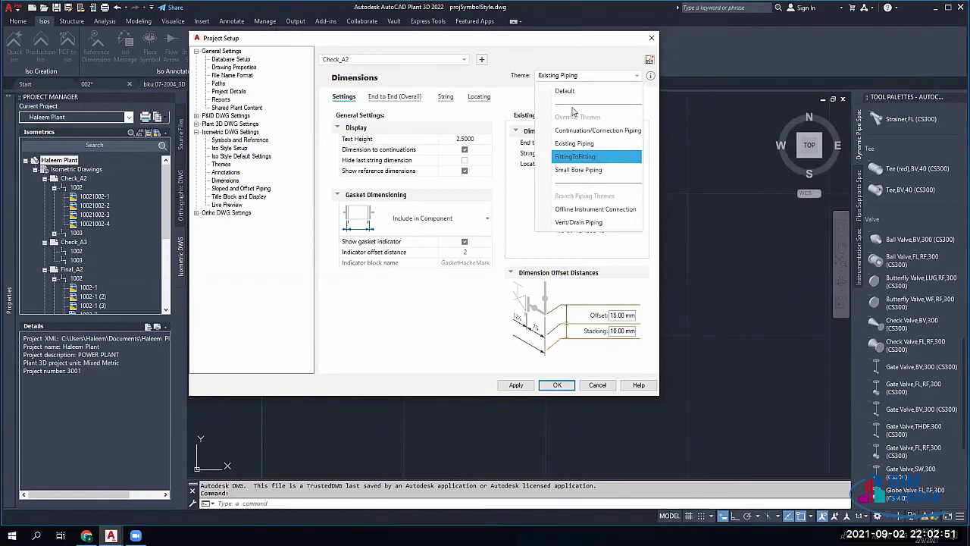
left_click(574, 156)
left_click(590, 75)
left_click(575, 156)
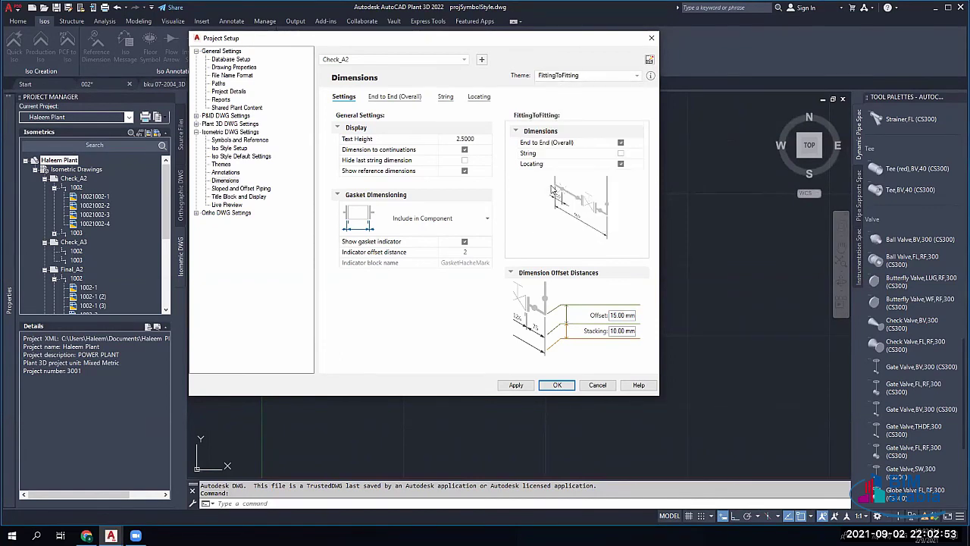
Step: Check which dimension types are enabled in the Small Bore Piping theme and return to the Default theme
key("Down")
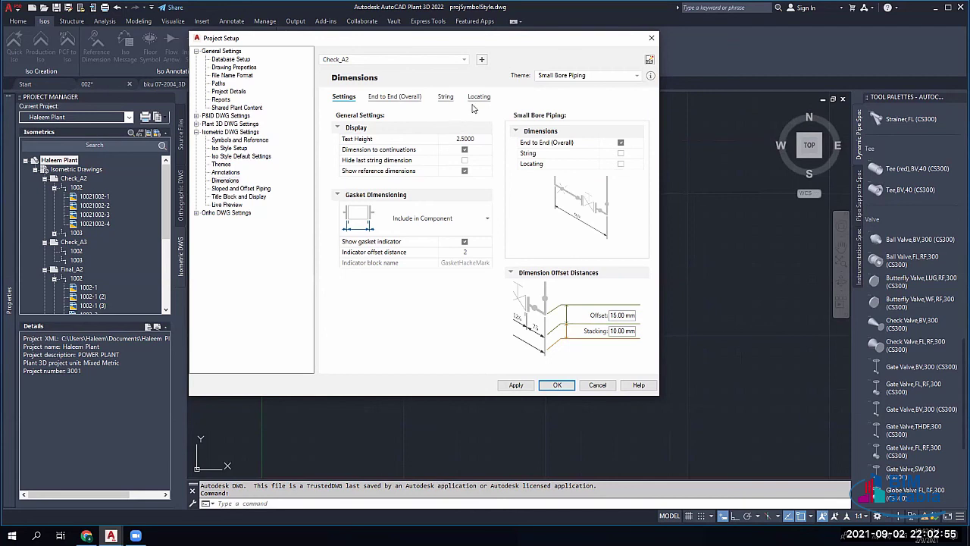
left_click(584, 76)
left_click(576, 90)
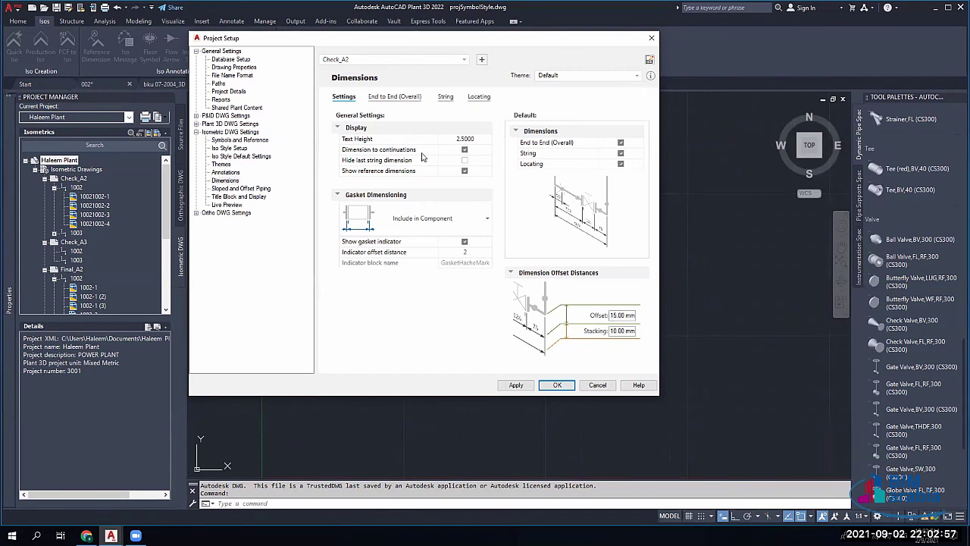
Step: For the Default theme's end-to-end dimensions, set InlineBranch to Both ends and FieldWeld to Center
left_click(388, 97)
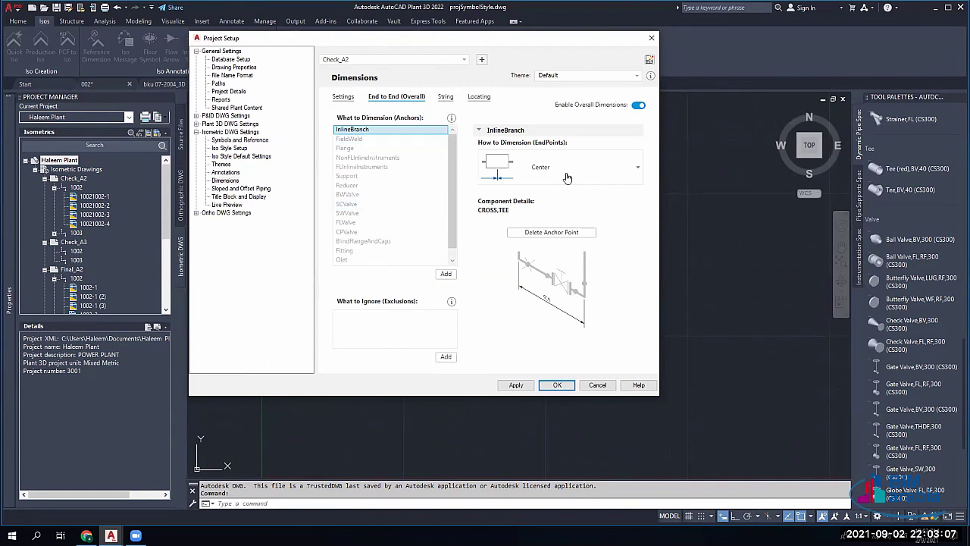
left_click(498, 167)
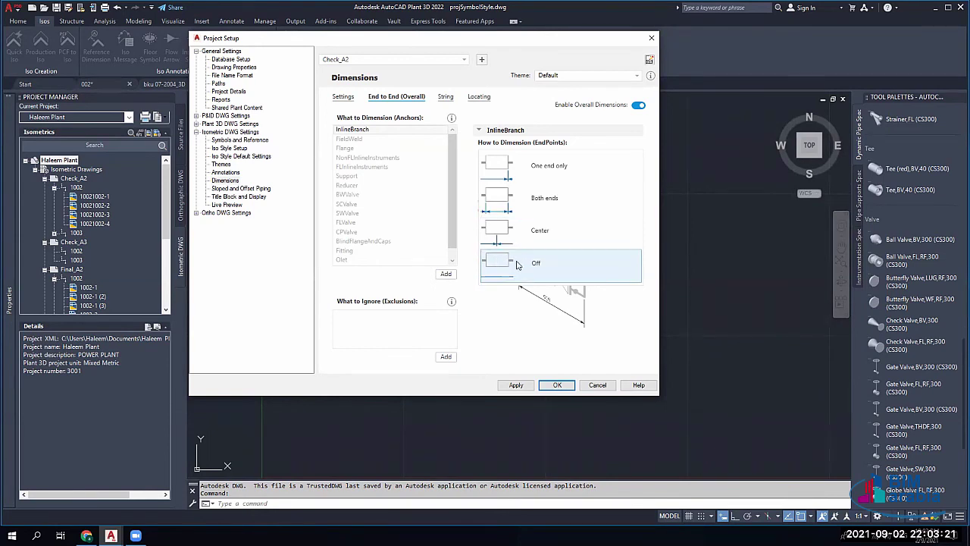
left_click(523, 201)
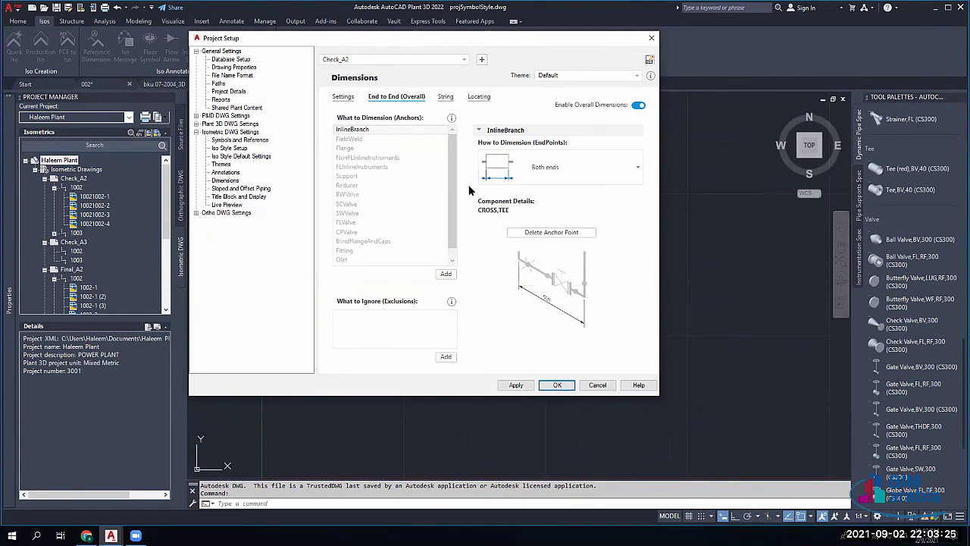
left_click(360, 140)
left_click(538, 169)
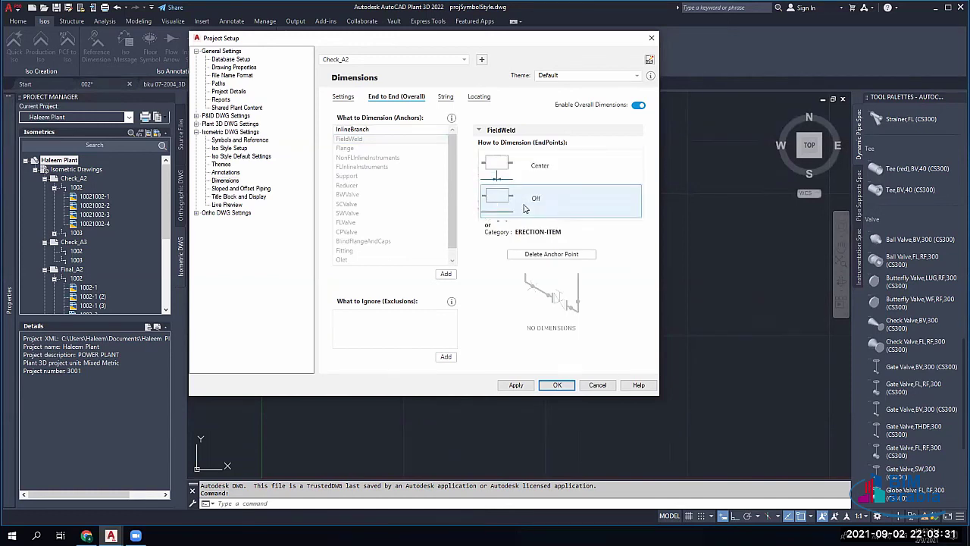
left_click(530, 168)
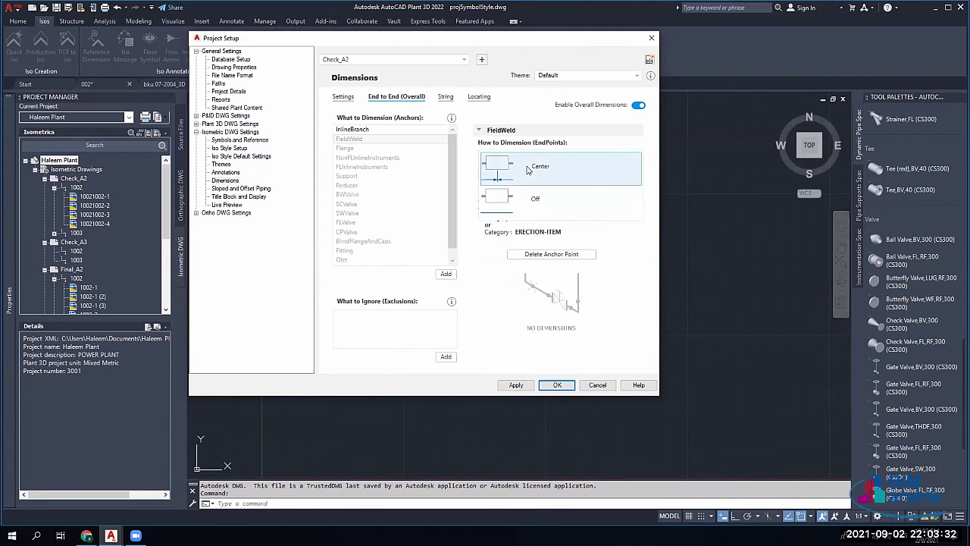
Step: Set the end-to-end dimensioning of the Flange anchor to Both ends and of the Support anchor to Center
left_click(370, 148)
left_click(520, 168)
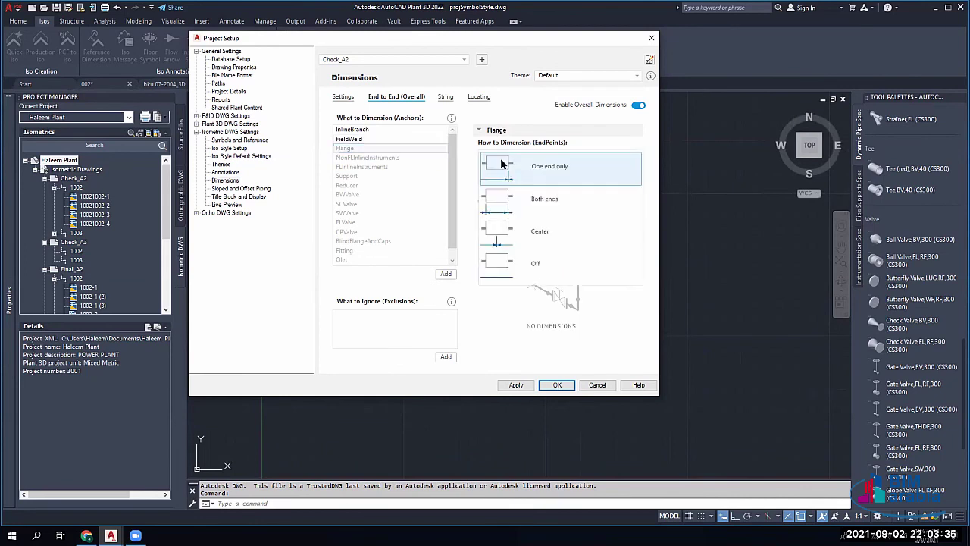
left_click(499, 201)
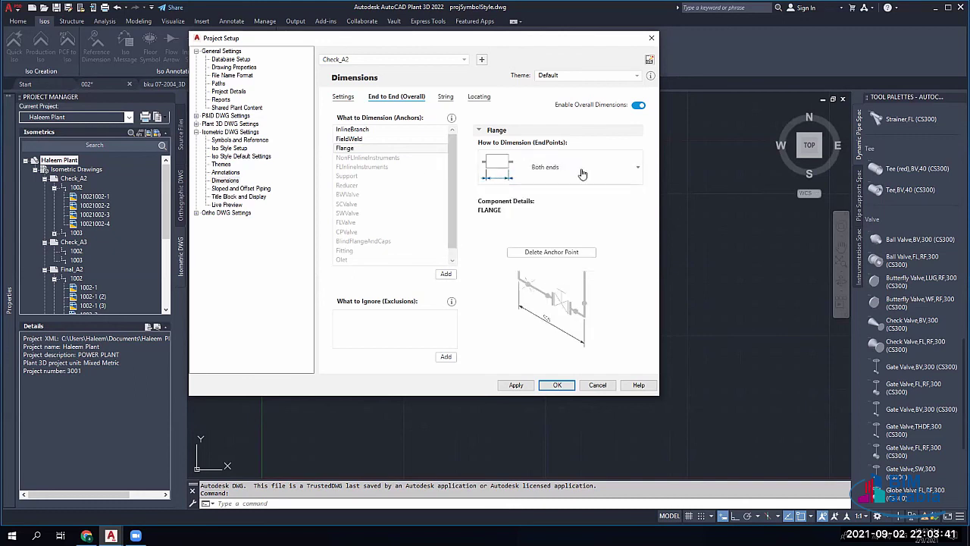
left_click(362, 185)
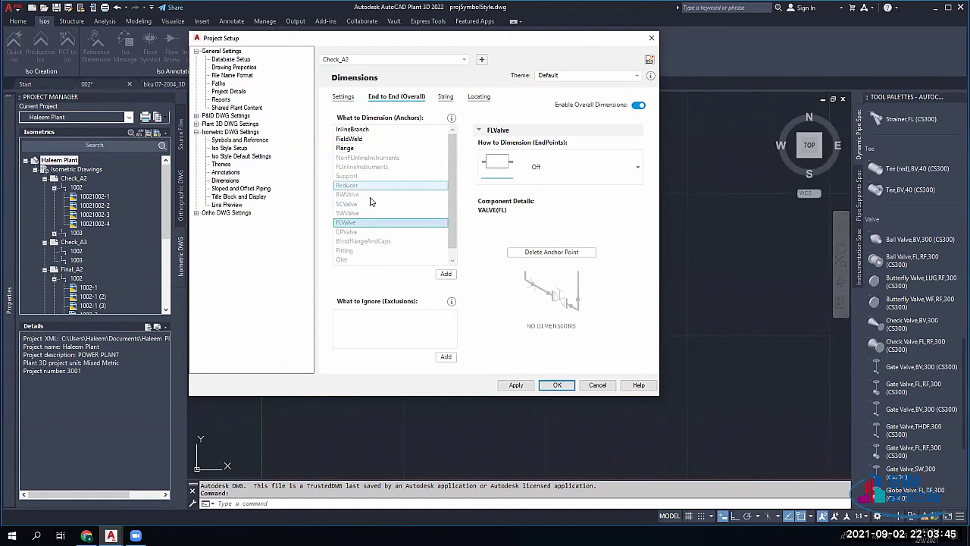
left_click(364, 176)
left_click(533, 168)
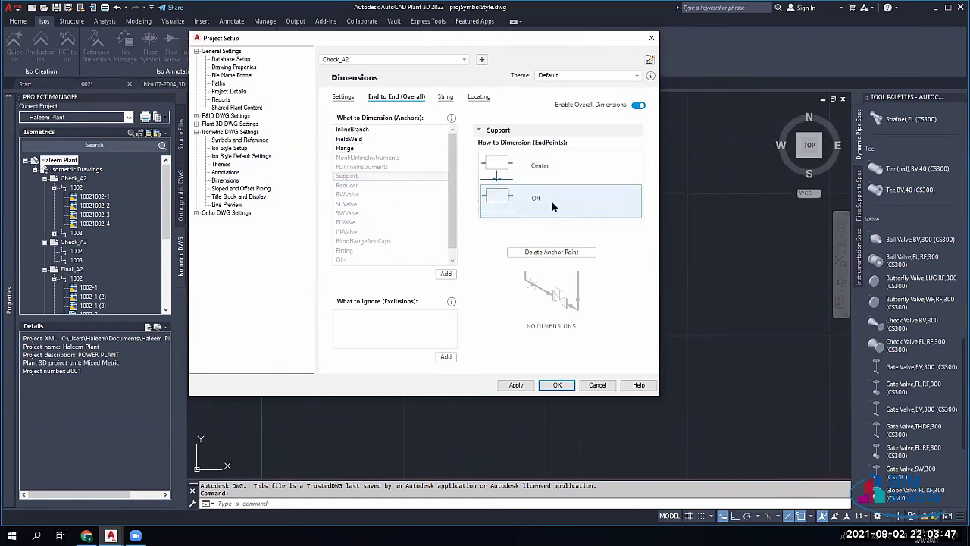
left_click(511, 209)
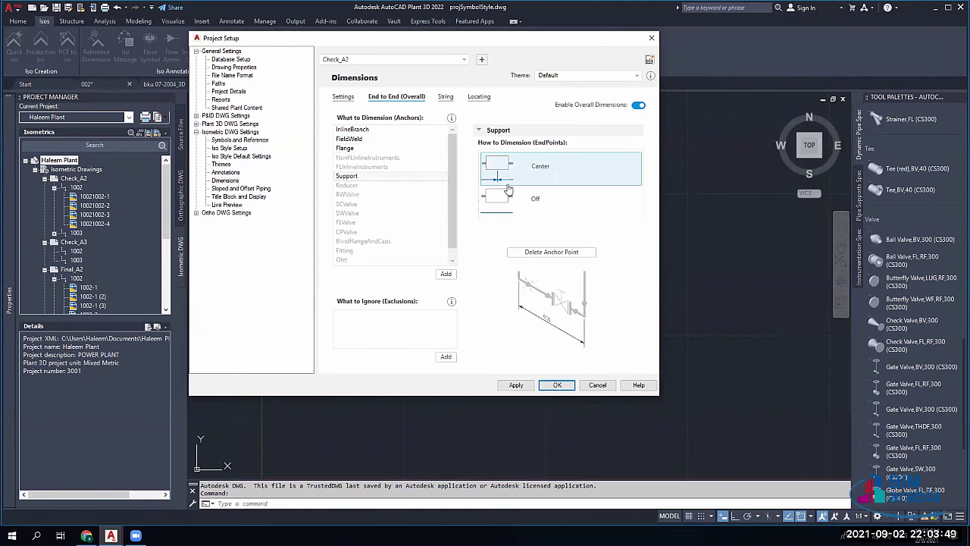
Step: Set the end-to-end dimensioning of the Reducer anchor to Both ends and check the remaining anchors
left_click(368, 186)
left_click(531, 167)
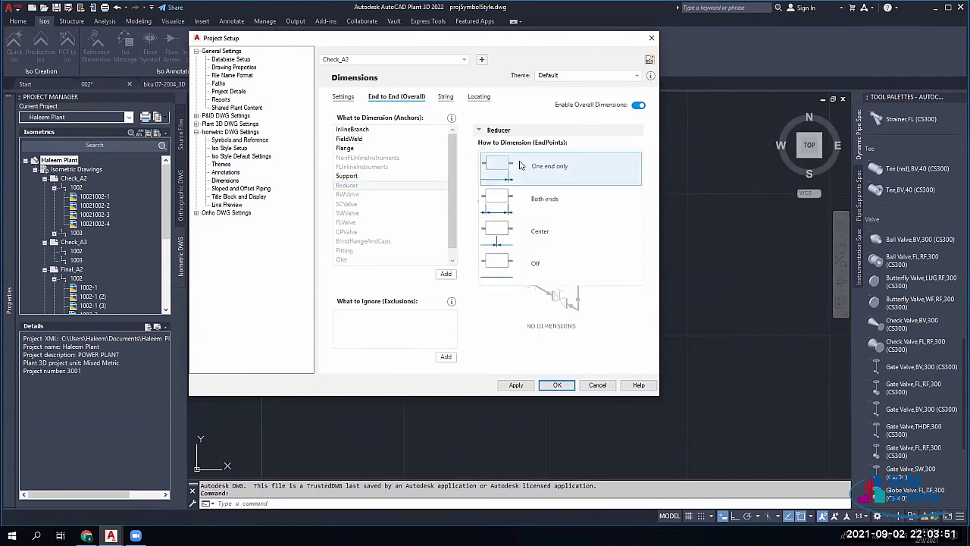
left_click(541, 206)
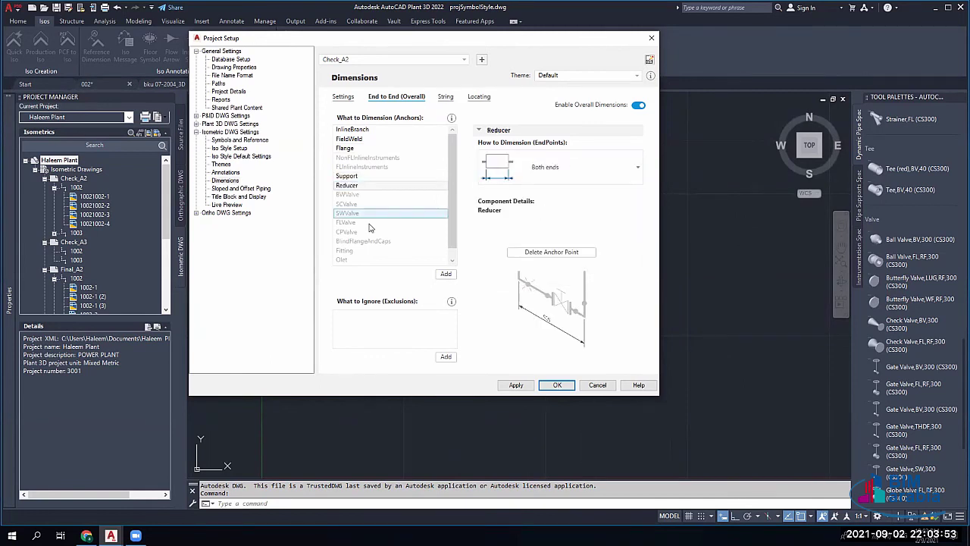
scroll(339, 186, "down", 1)
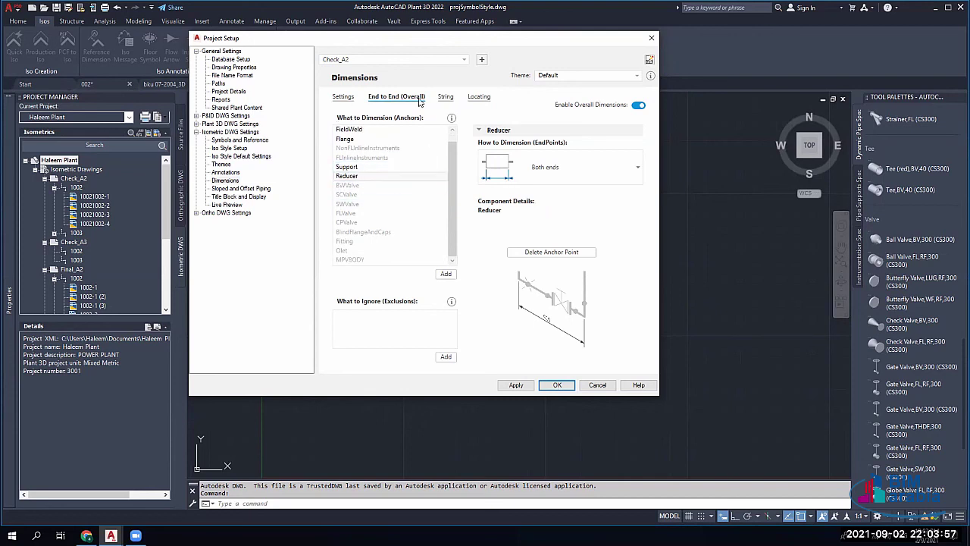
Step: Set the InlineBranch anchor of the string dimensions to Both ends
left_click(446, 99)
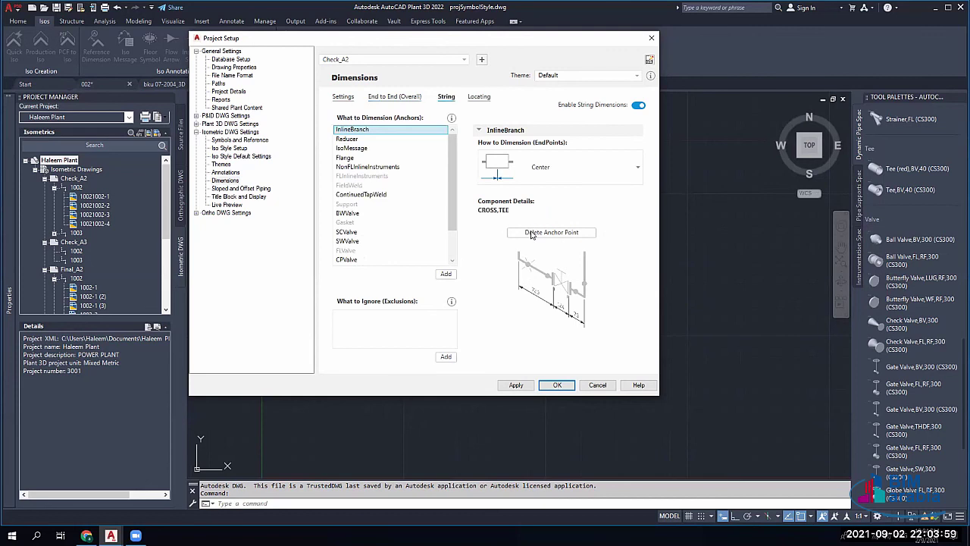
left_click(515, 168)
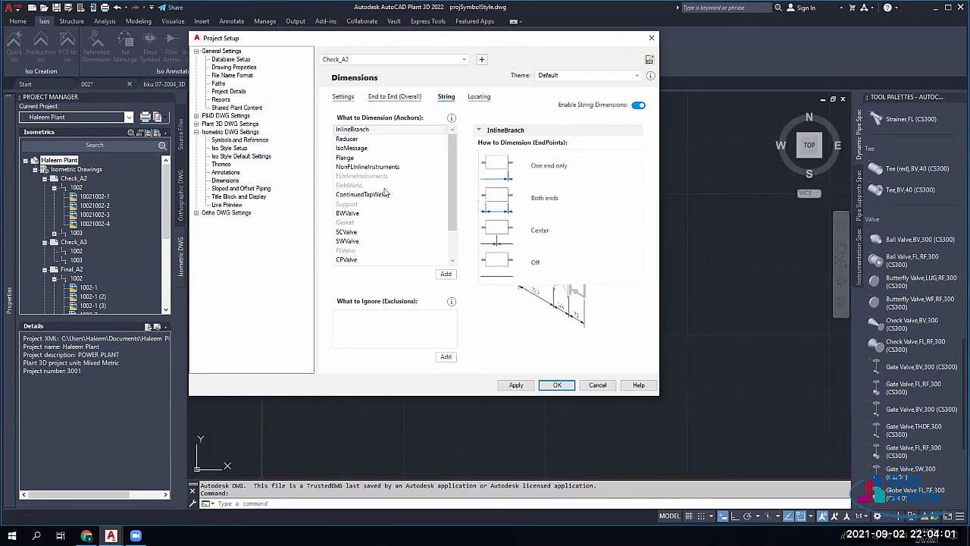
left_click(359, 161)
left_click(500, 170)
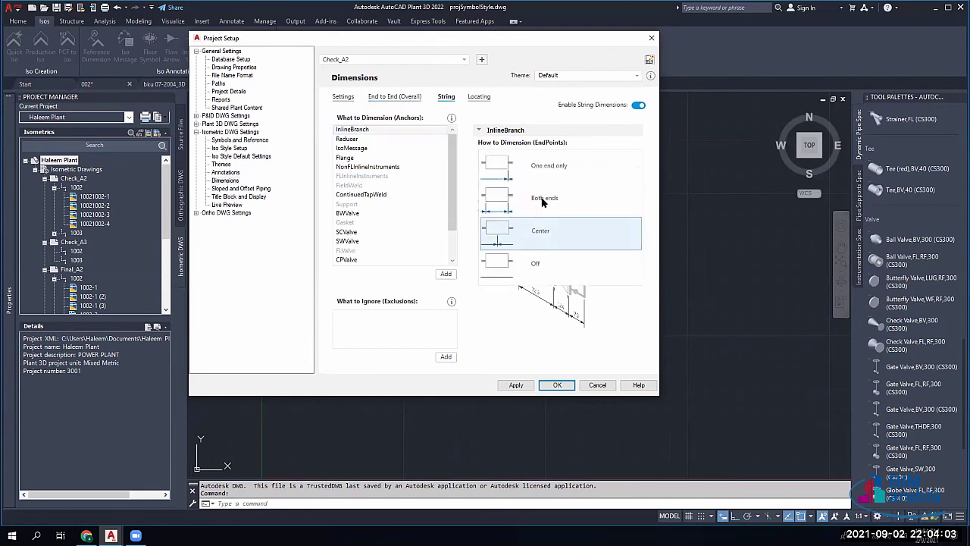
left_click(522, 199)
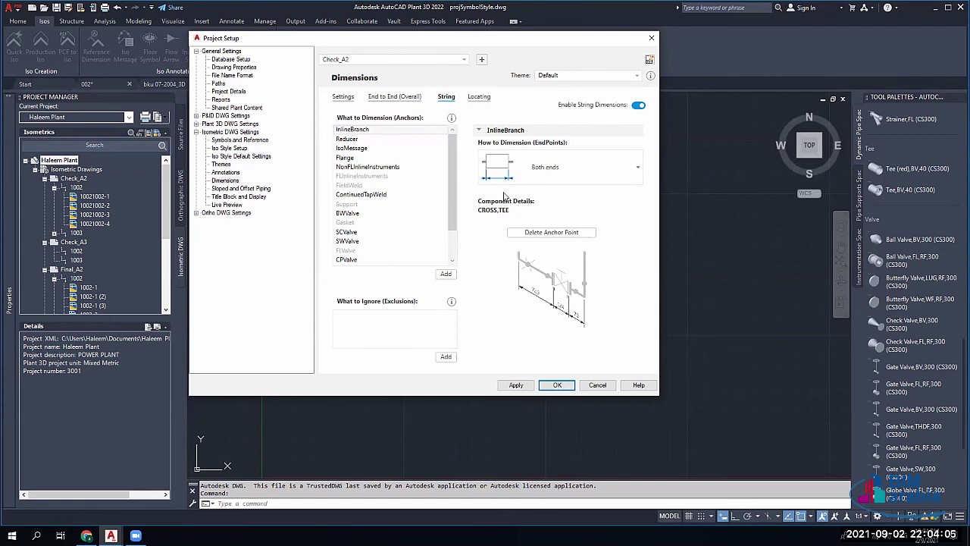
Step: Examine the piping component selection for adding a string dimension anchor and close it without adding one
scroll(451, 241, "down", 2)
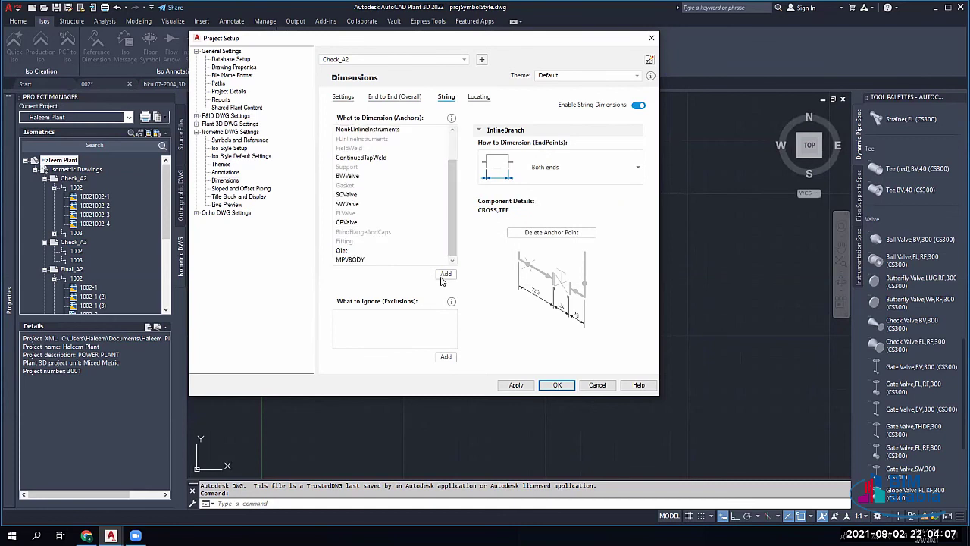
left_click(446, 274)
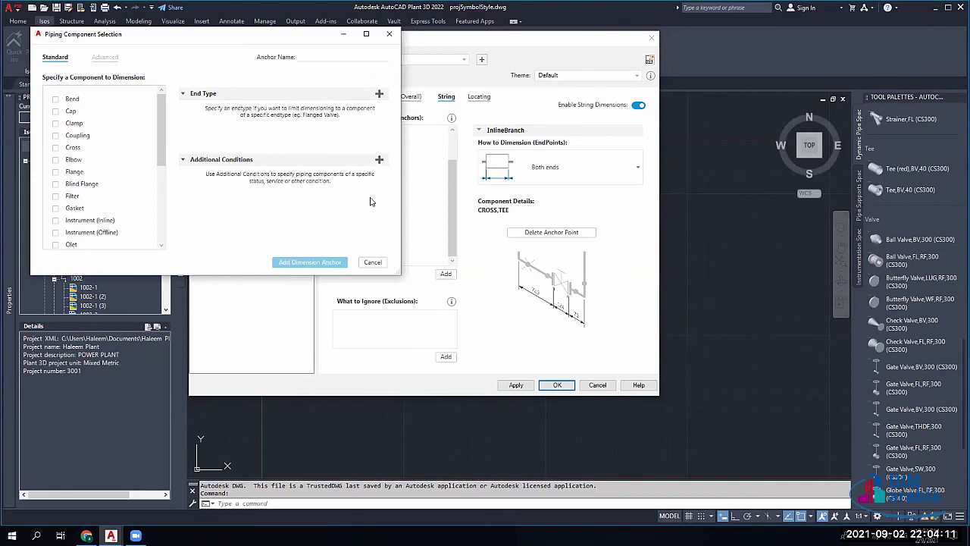
left_click(378, 263)
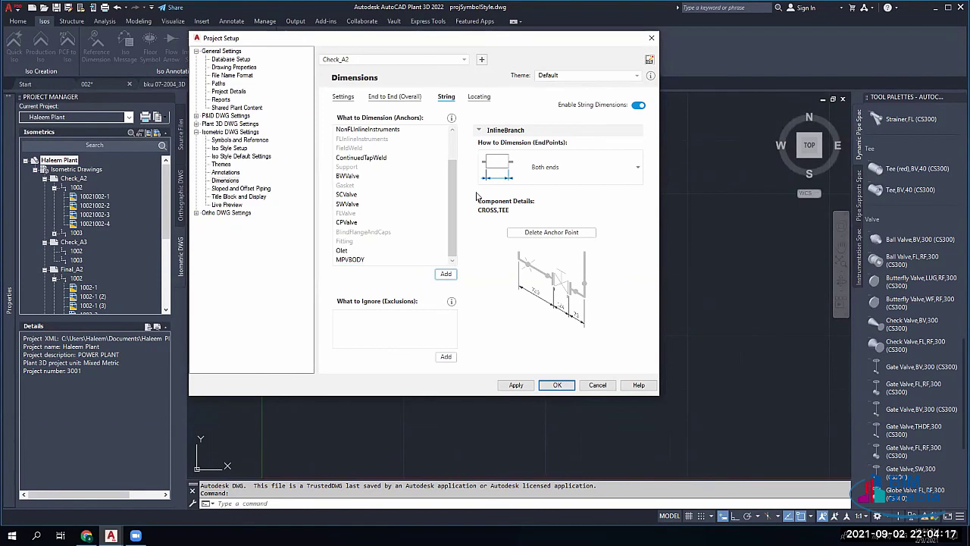
Step: Look through the existing string dimension anchors between NonFLInlineInstruments and MPVBODY
left_click(416, 131)
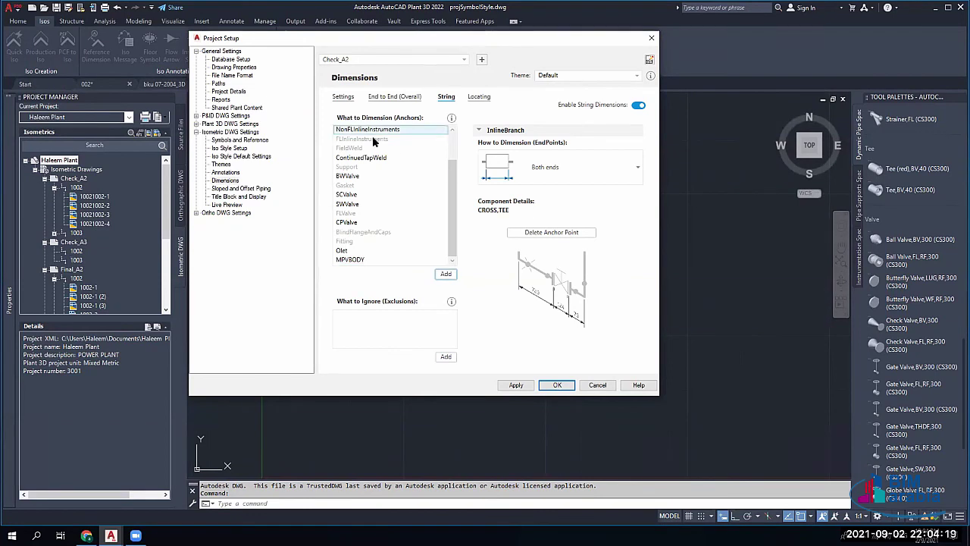
key("Down")
key("Down")
key("Down")
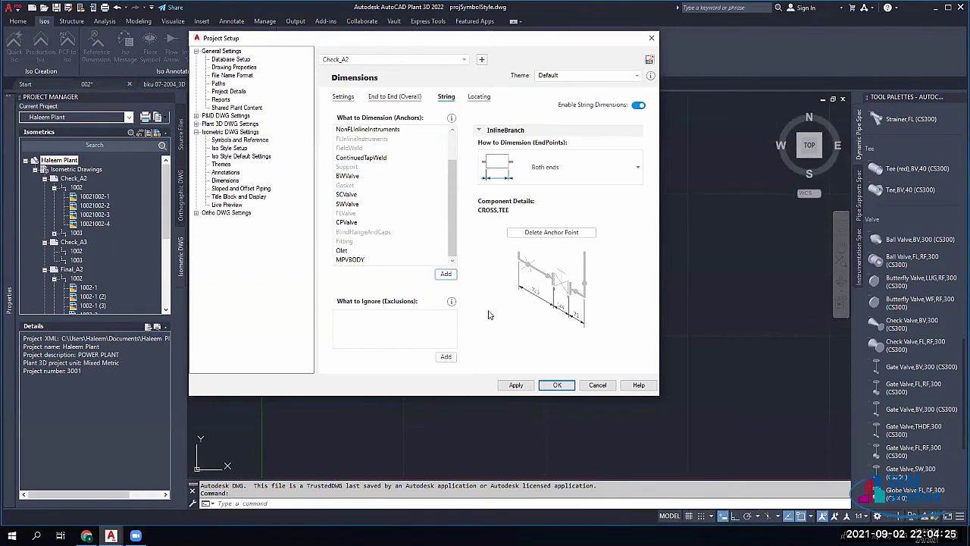
left_click(428, 231)
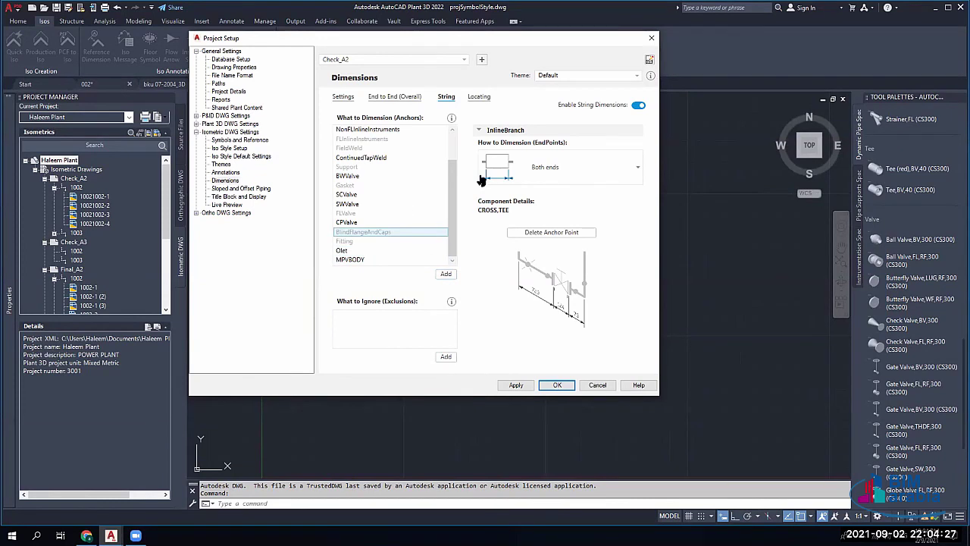
key("Up")
key("Up")
key("Up")
key("Up")
key("Up")
key("Up")
key("Up")
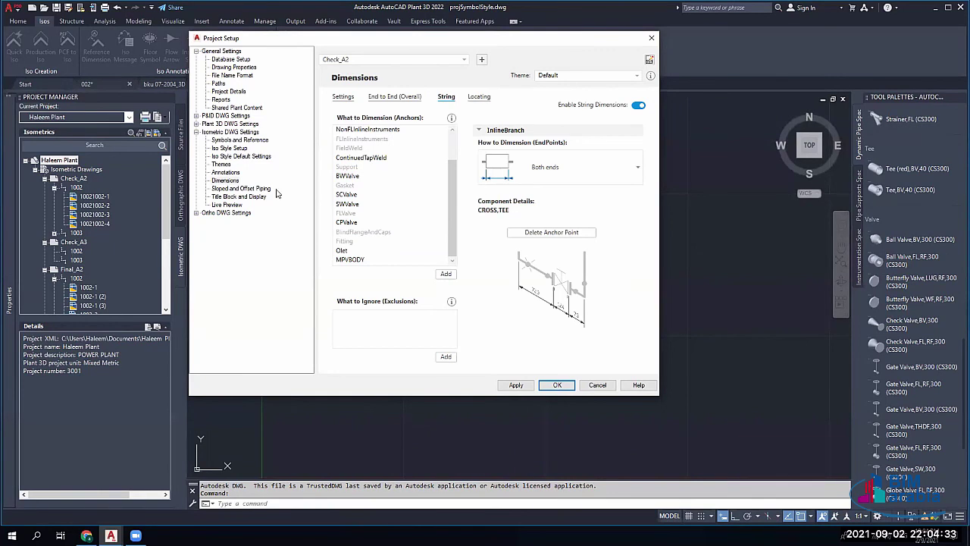
Step: Review the sloped piping settings of Check_A2 and compare the fall display formats, keeping Ratio, e.g. FALL 1:38
left_click(265, 188)
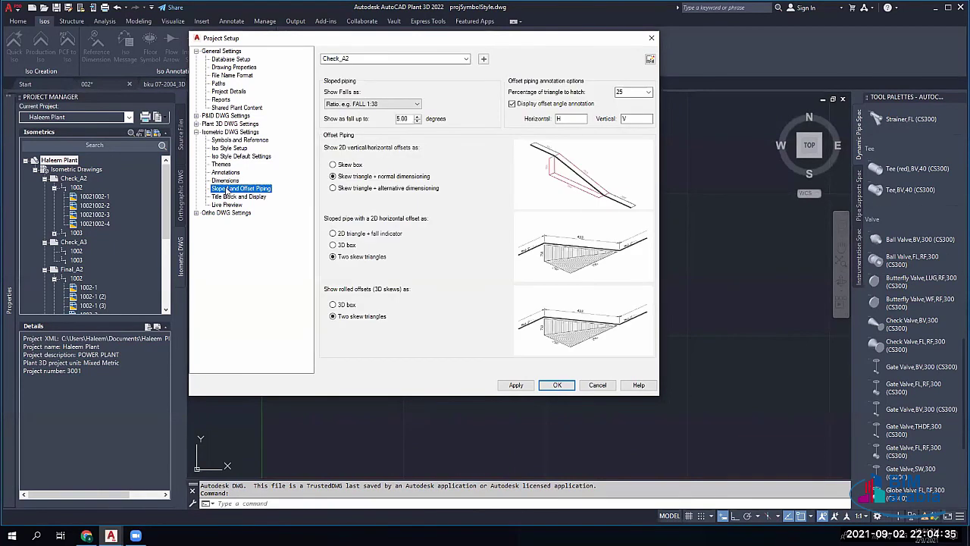
left_click(394, 58)
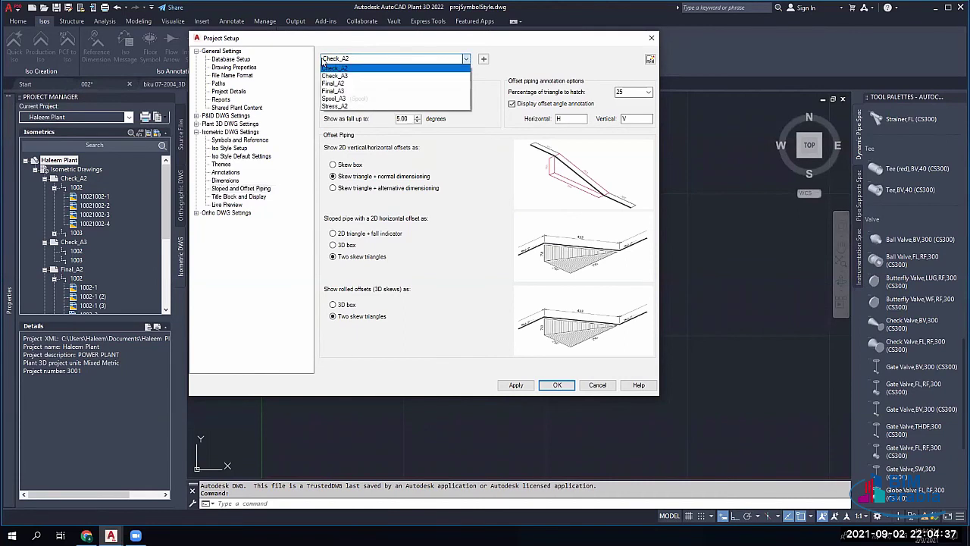
left_click(397, 58)
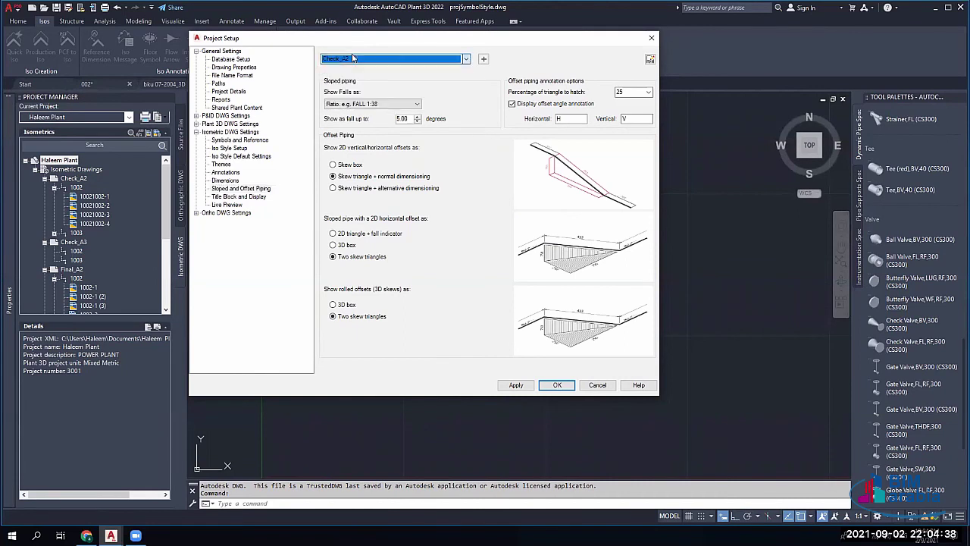
left_click(389, 103)
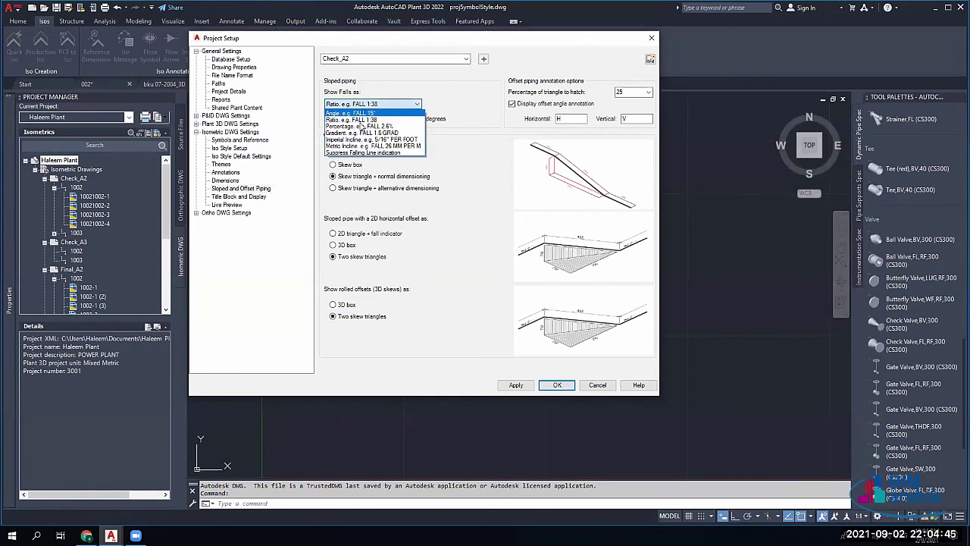
left_click(362, 120)
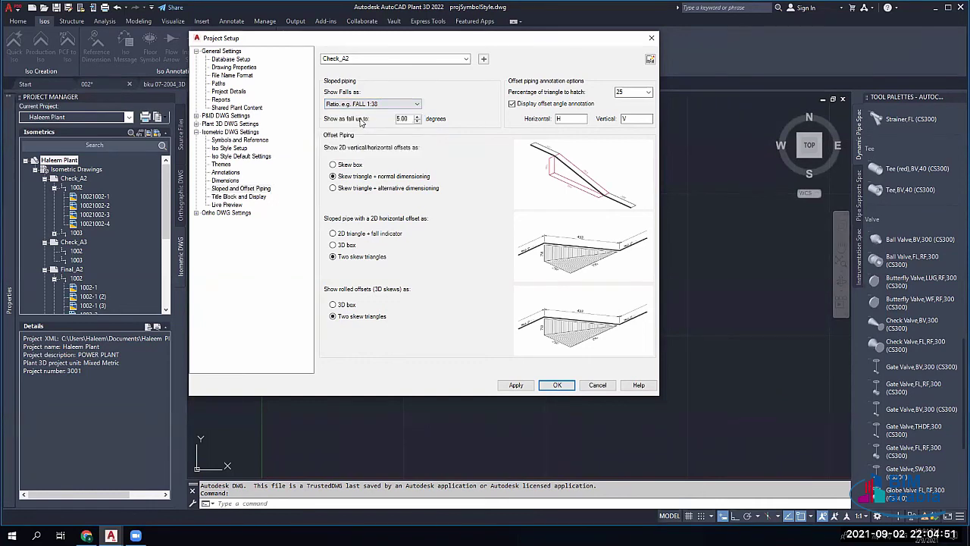
left_click(400, 120)
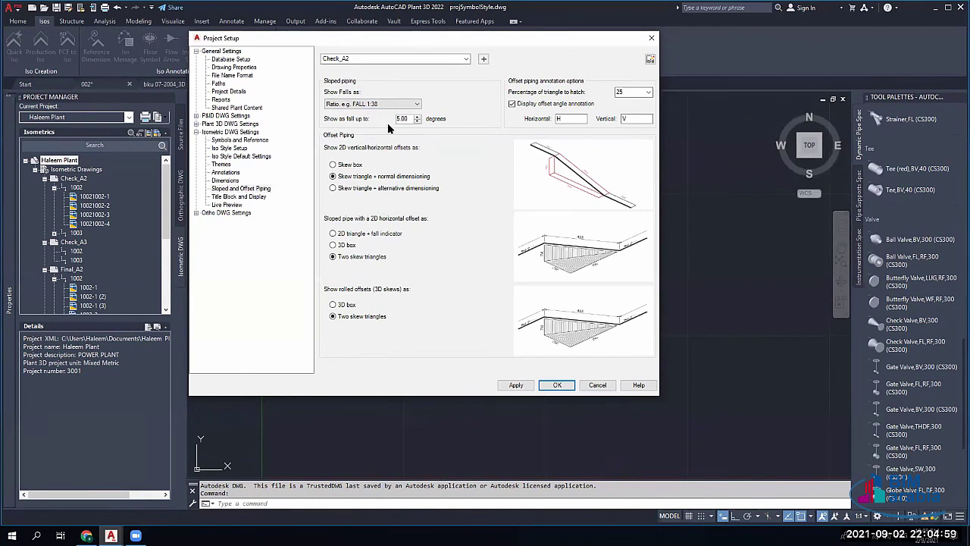
left_click(398, 103)
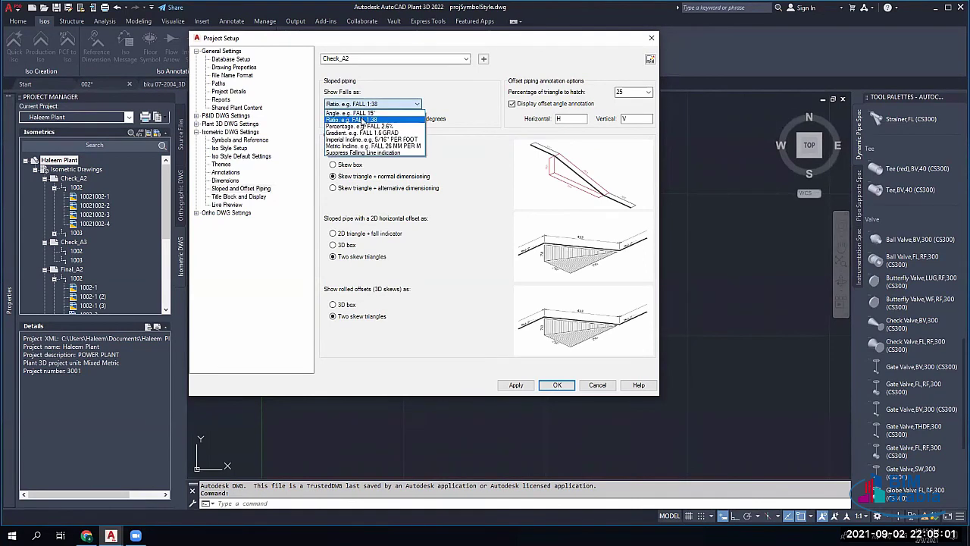
left_click(363, 119)
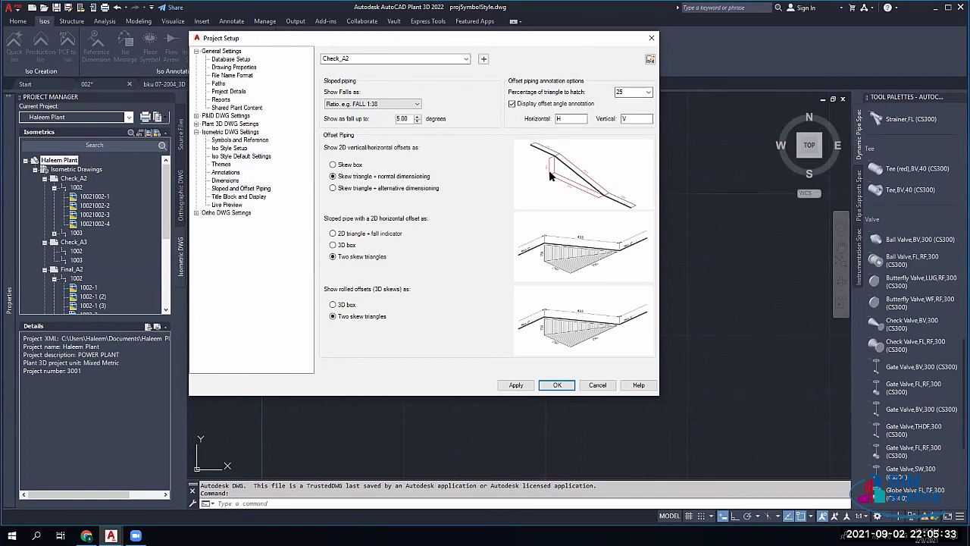
Step: Check the horizontal and vertical offset annotation labels and show 2D vertical/horizontal offsets as a skew box
double_click(567, 119)
left_click(567, 117)
double_click(622, 119)
left_click(379, 165)
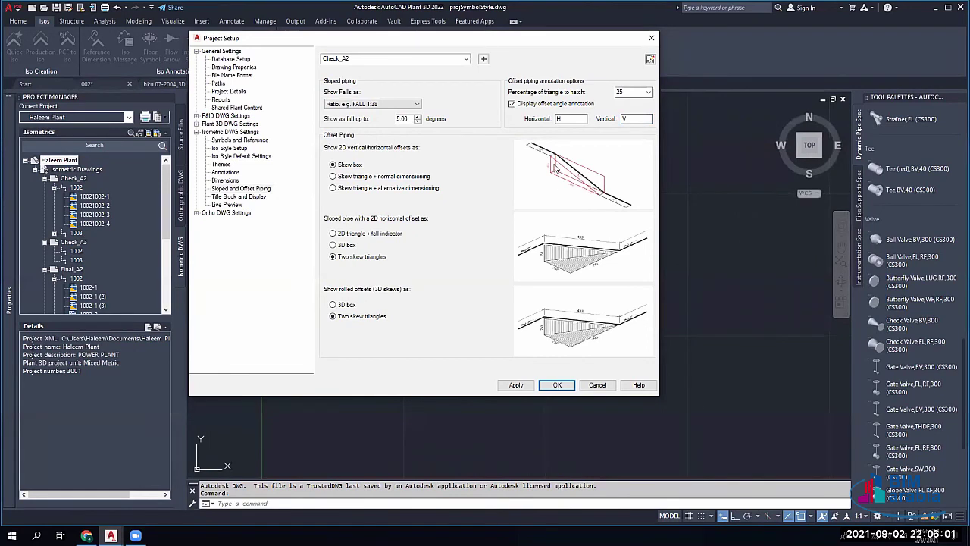
Step: Compare the two skew triangle styles for 2D vertical/horizontal offsets and choose Skew triangle + normal dimensioning
left_click(357, 176)
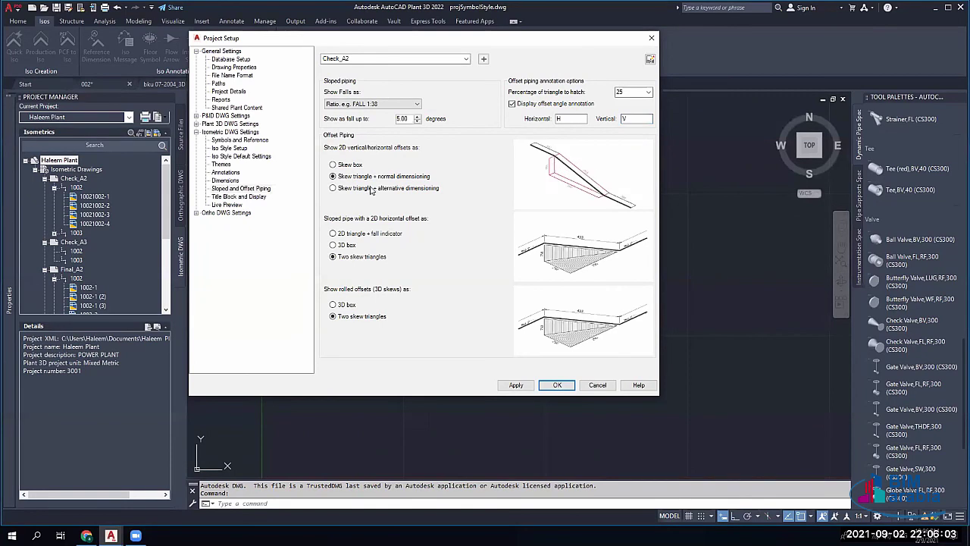
left_click(347, 188)
left_click(363, 176)
Step: Compare the 3D box and 2D triangle + fall indicator styles for sloped pipe with a 2D horizontal offset, keeping Two skew triangles
left_click(347, 246)
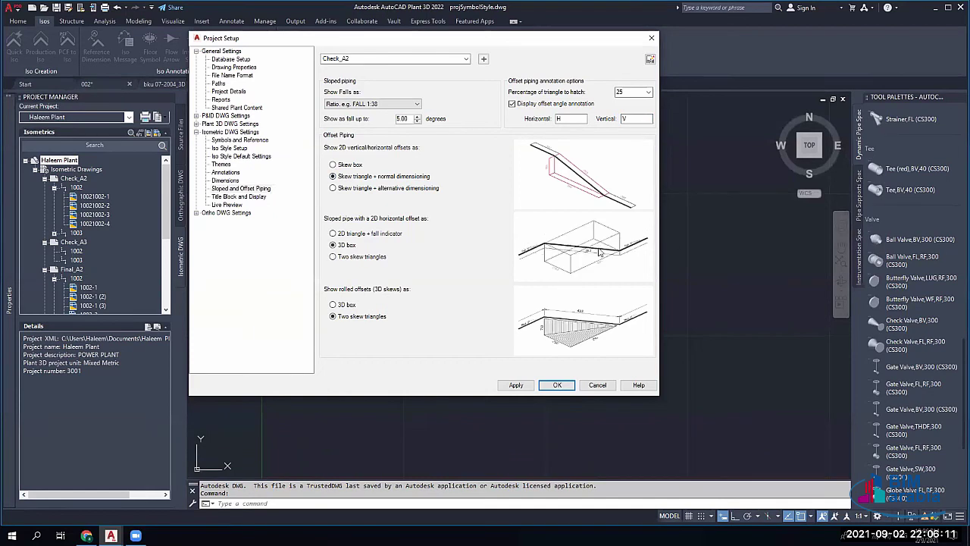
left_click(376, 235)
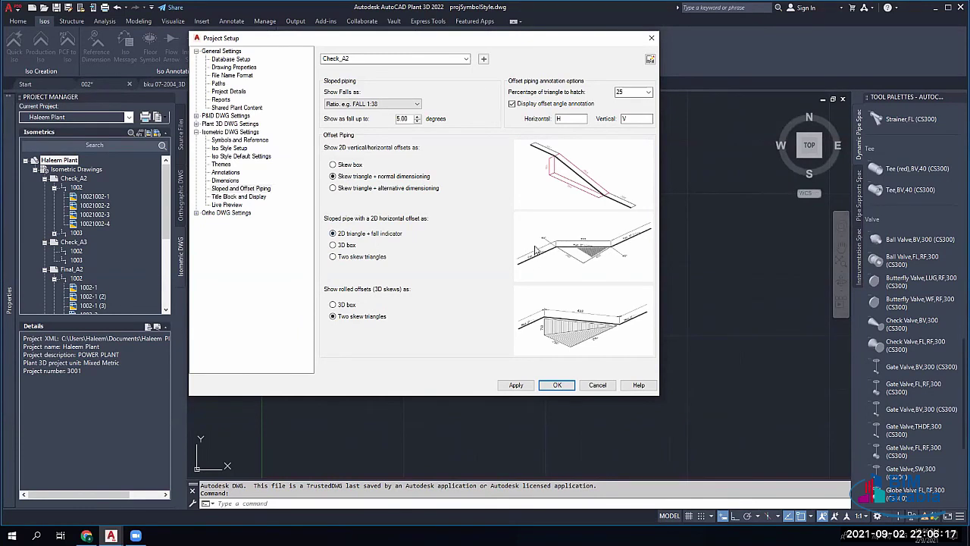
left_click(375, 259)
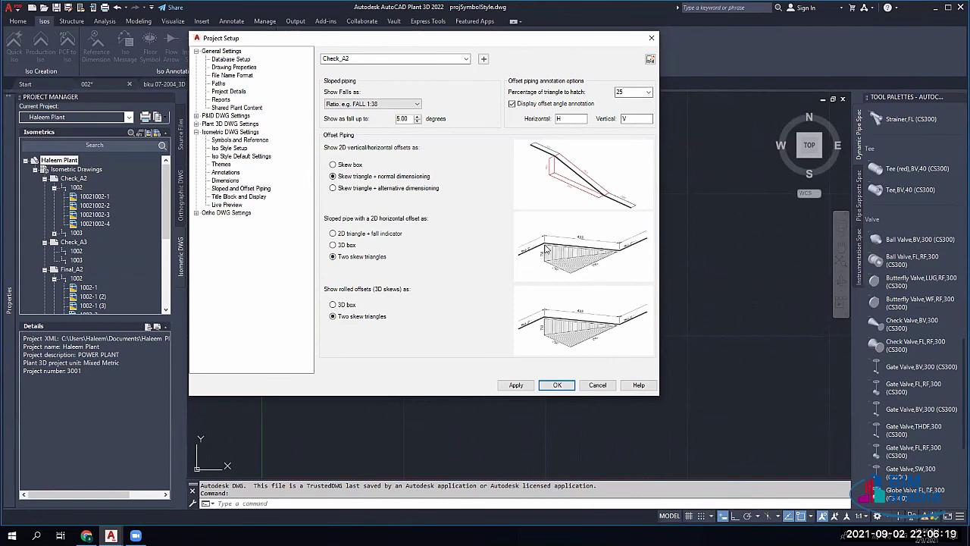
Step: Compare the rolled offset display styles, keeping Two skew triangles, and look through the triangle hatch percentages without changing the value
left_click(347, 306)
left_click(353, 316)
key("alt+Down")
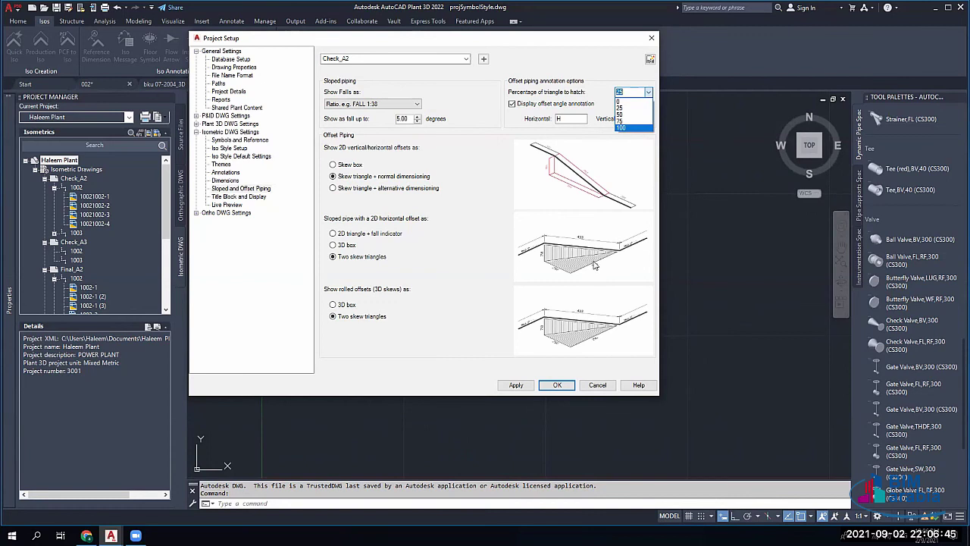
left_click(628, 94)
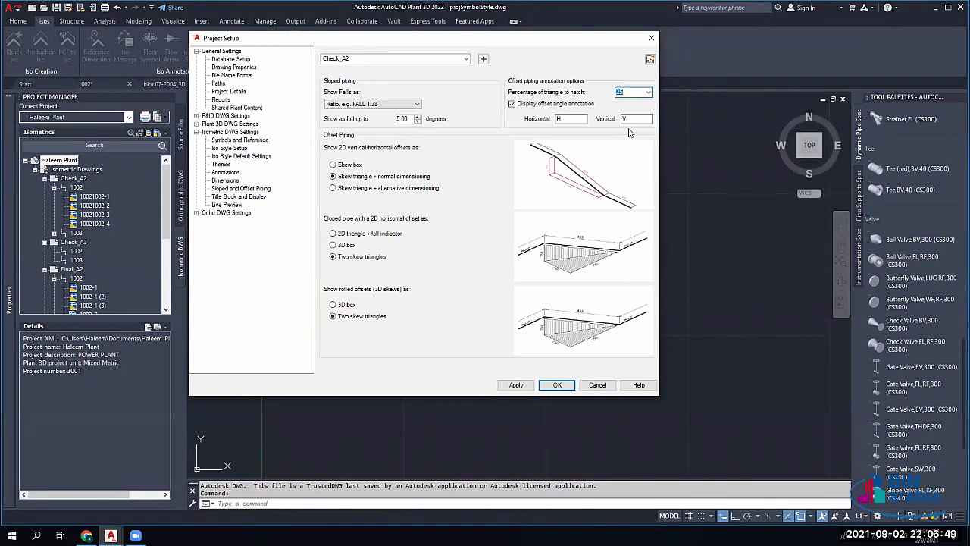
Step: Review the title block and display settings of Check_A2 and browse the drawing template files without choosing one
left_click(250, 197)
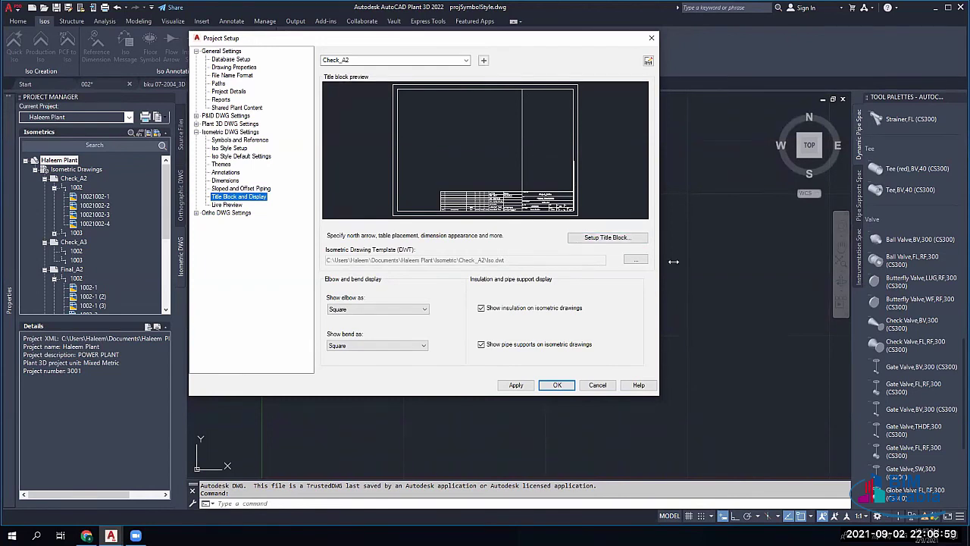
left_click(634, 259)
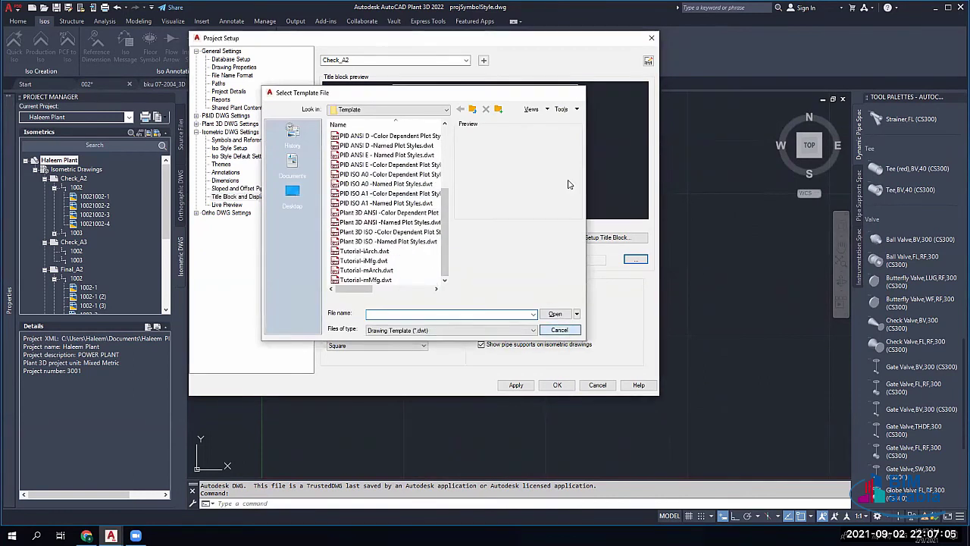
key("Escape")
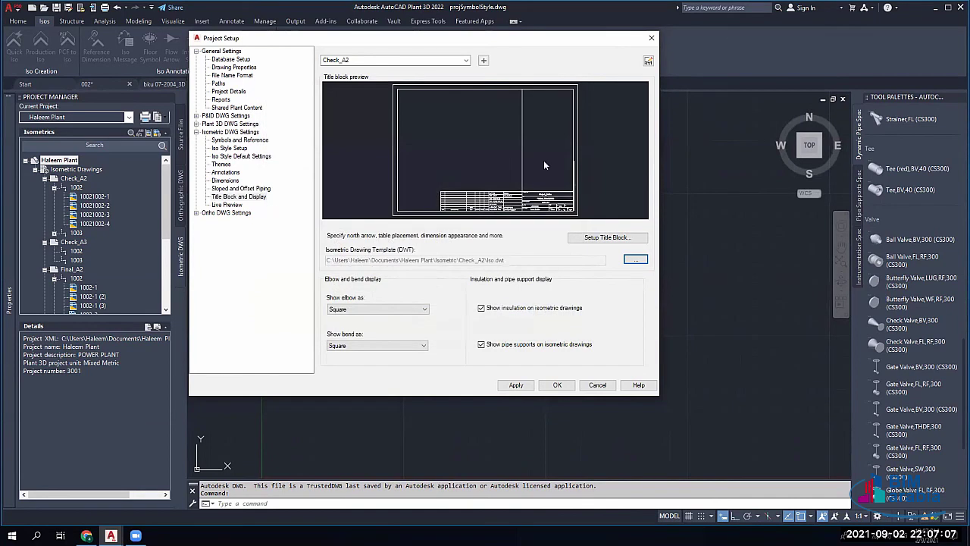
Step: Open the Check_A2 title block for setup and inspect its drawing frame and title fields
left_click(595, 236)
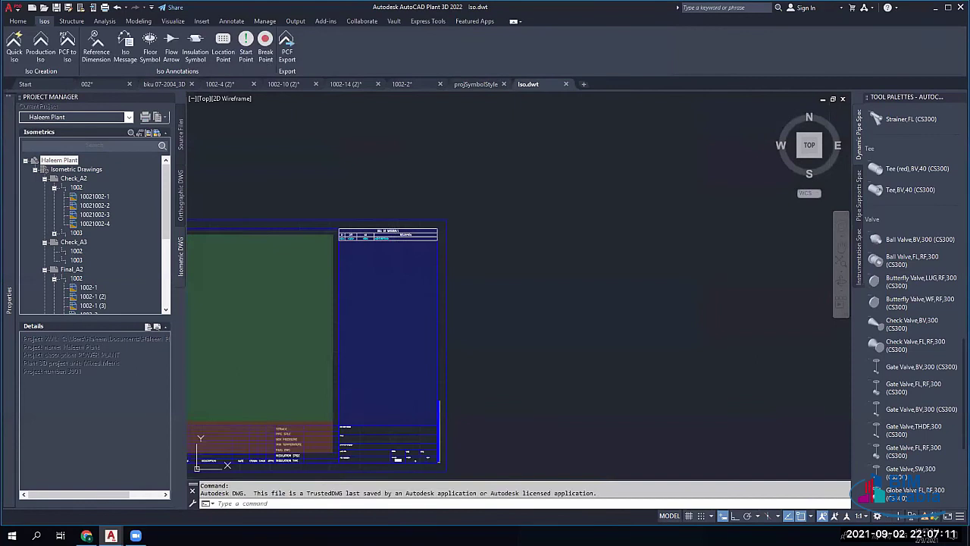
middle_click_drag(318, 282, 591, 179)
scroll(624, 347, "up", 5)
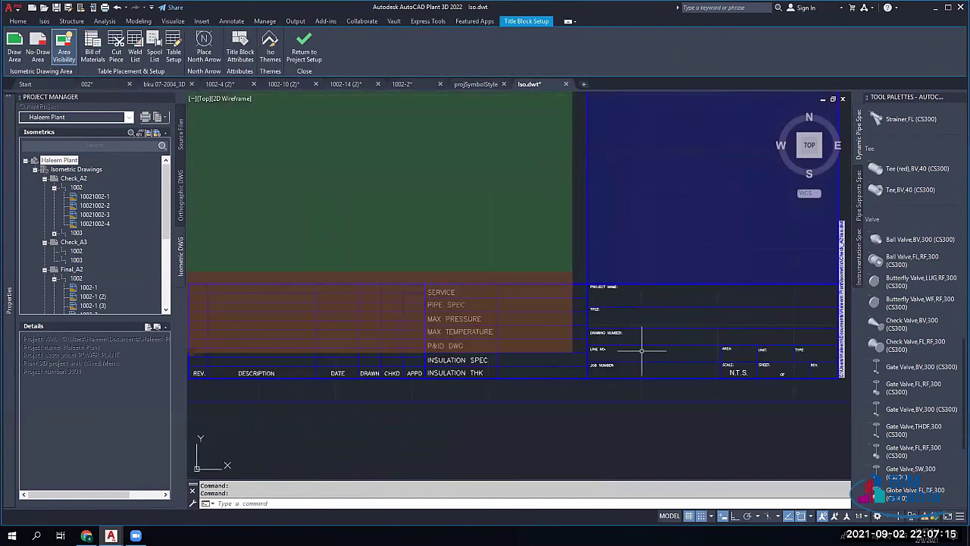
scroll(510, 327, "down", 5)
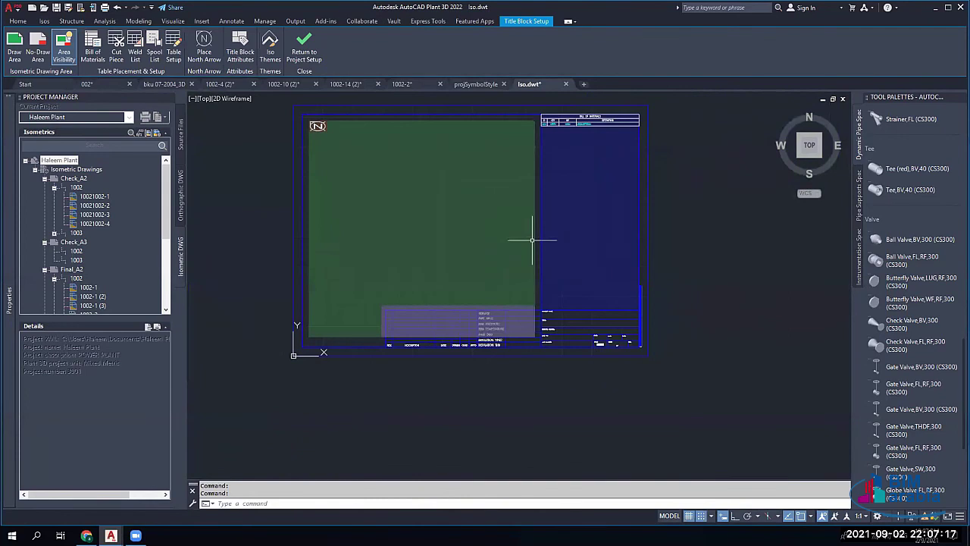
Step: Examine the objects of the title block template, including the isometric draw area, no-draw area and bill of materials area
left_click(685, 111)
left_click(335, 315)
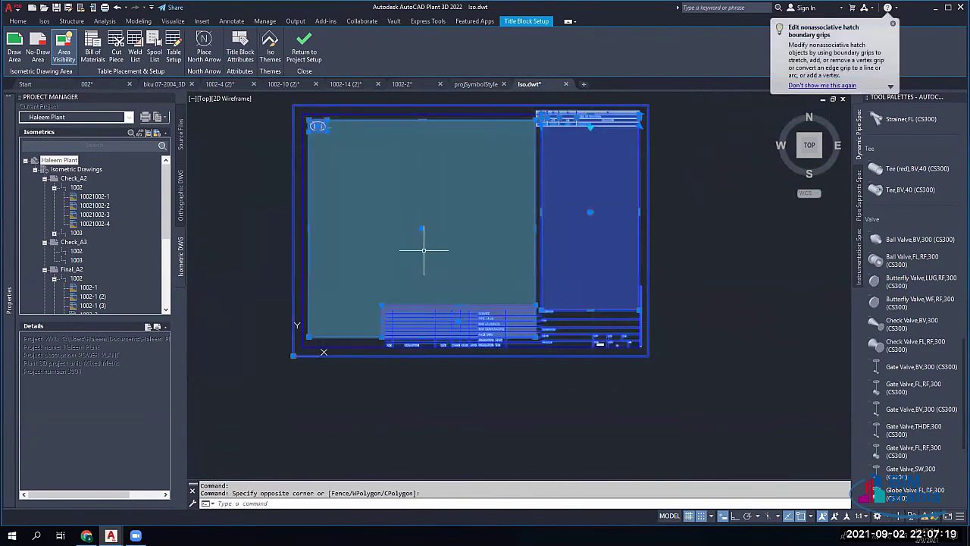
scroll(408, 273, "up", 4)
key("Escape")
key("Escape")
scroll(409, 274, "down", 4)
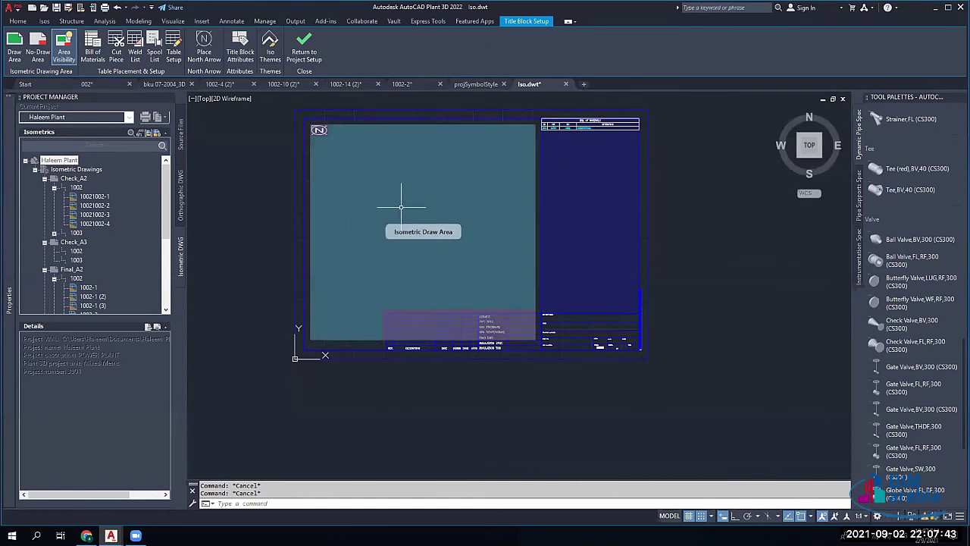
scroll(481, 210, "down", 2)
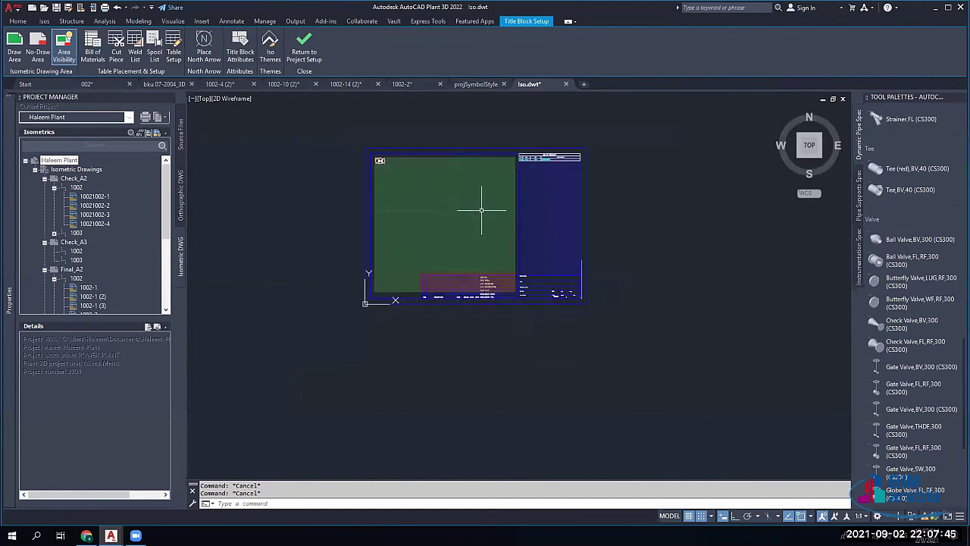
scroll(444, 209, "up", 2)
scroll(477, 162, "down", 2)
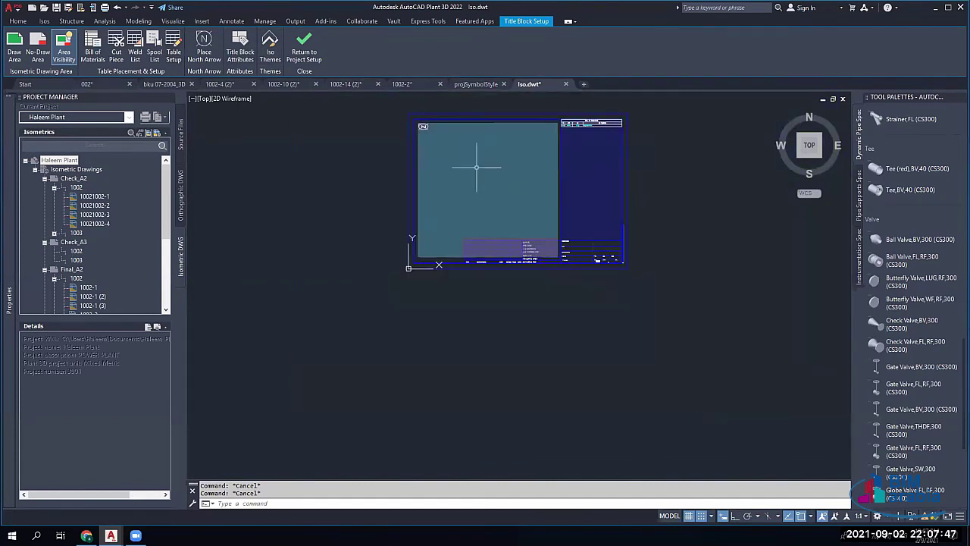
left_click(444, 190)
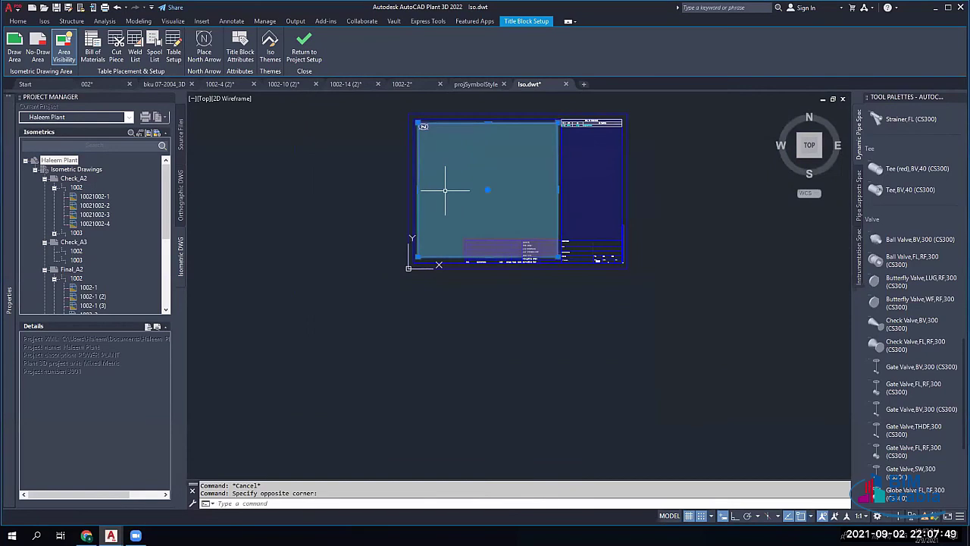
key("Escape")
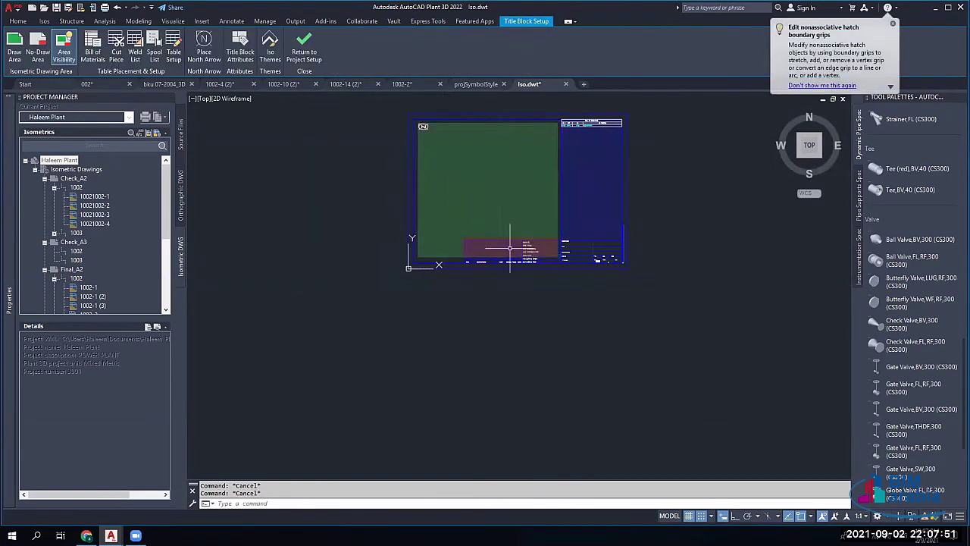
mouse_move(512, 277)
middle_mouse_down()
mouse_move(445, 257)
mouse_move(439, 286)
middle_mouse_up()
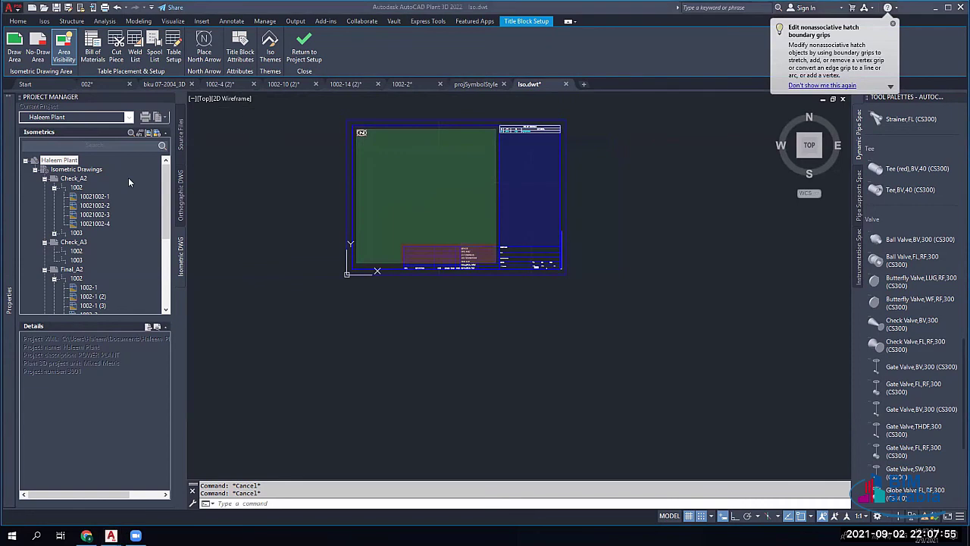
left_click(350, 328)
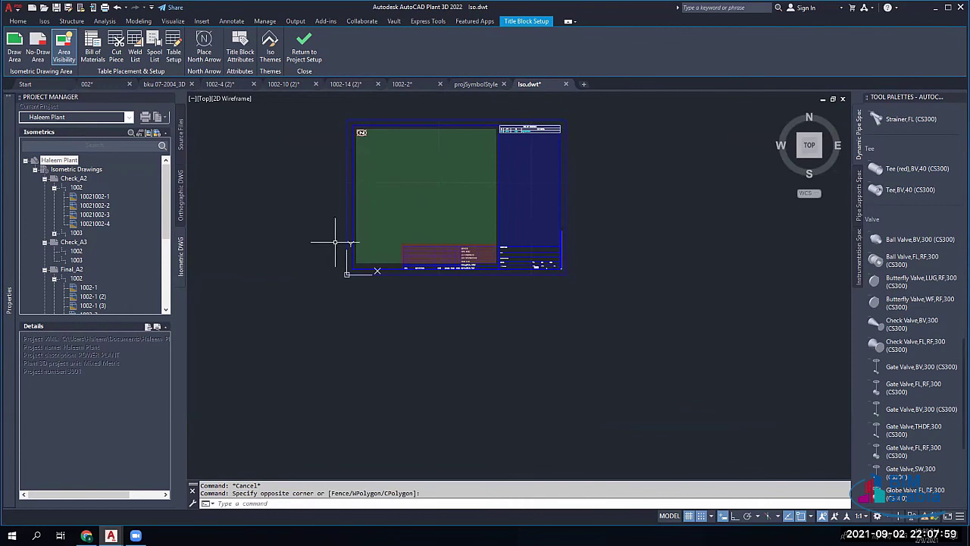
Step: Delete the green isometric draw area from the title block template
scroll(404, 182, "up", 4)
left_click(450, 180)
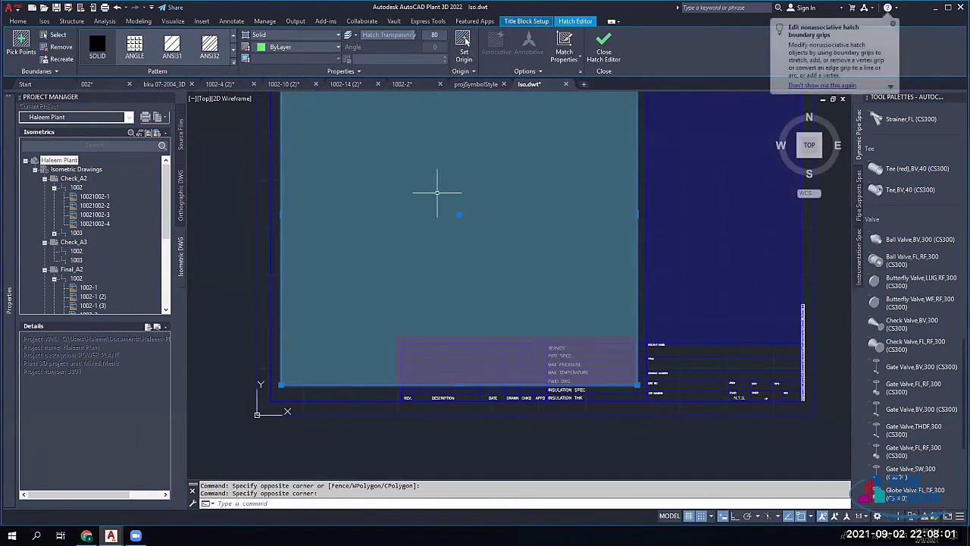
scroll(461, 250, "down", 4)
key("Delete")
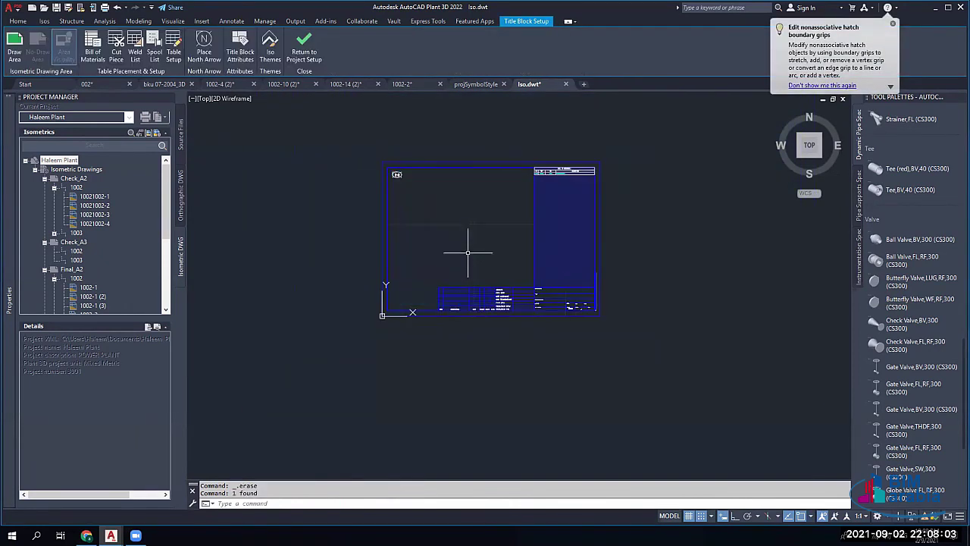
Step: Delete the blue bill of materials table area beside the drawing space
scroll(467, 253, "up", 5)
scroll(442, 233, "down", 3)
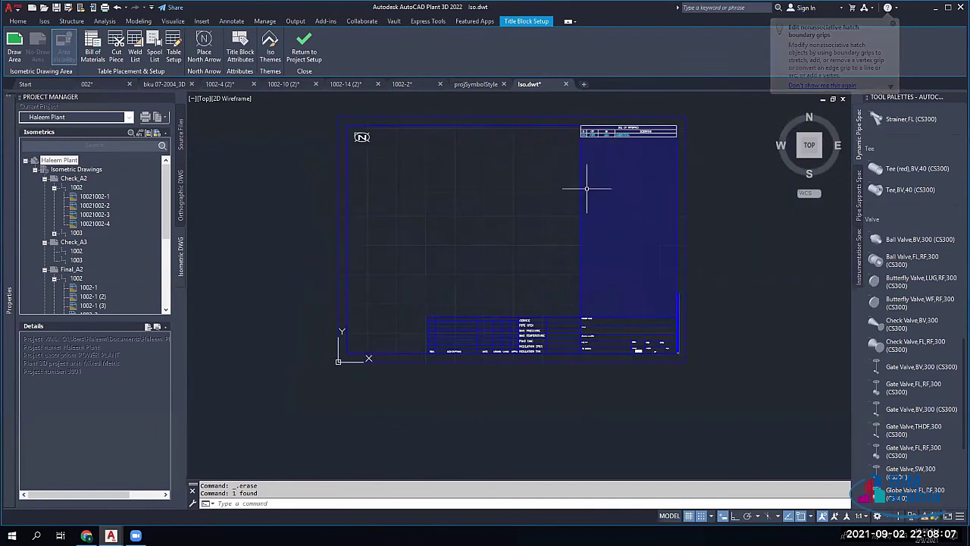
left_click(617, 210)
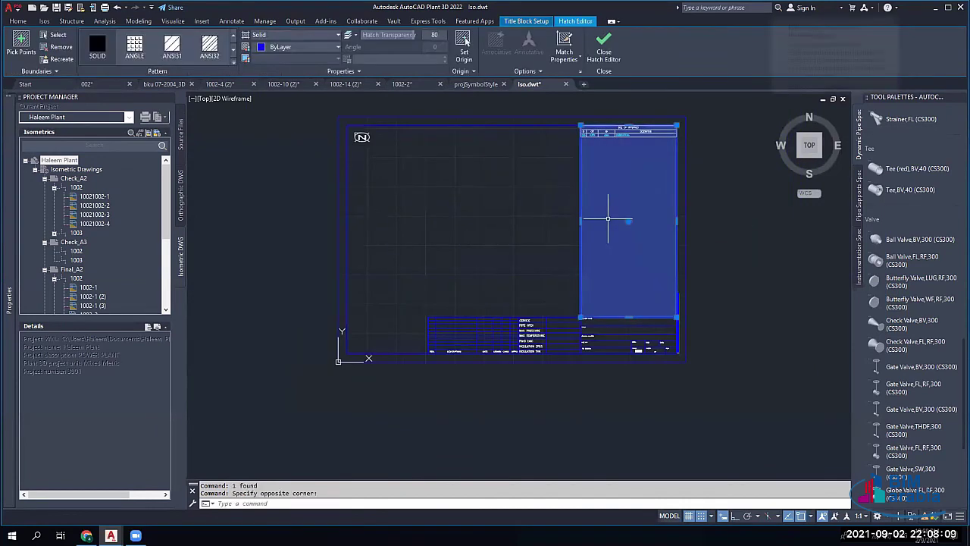
key("Delete")
Step: Delete the north arrow from the upper-left corner of the drawing frame
scroll(567, 333, "up", 4)
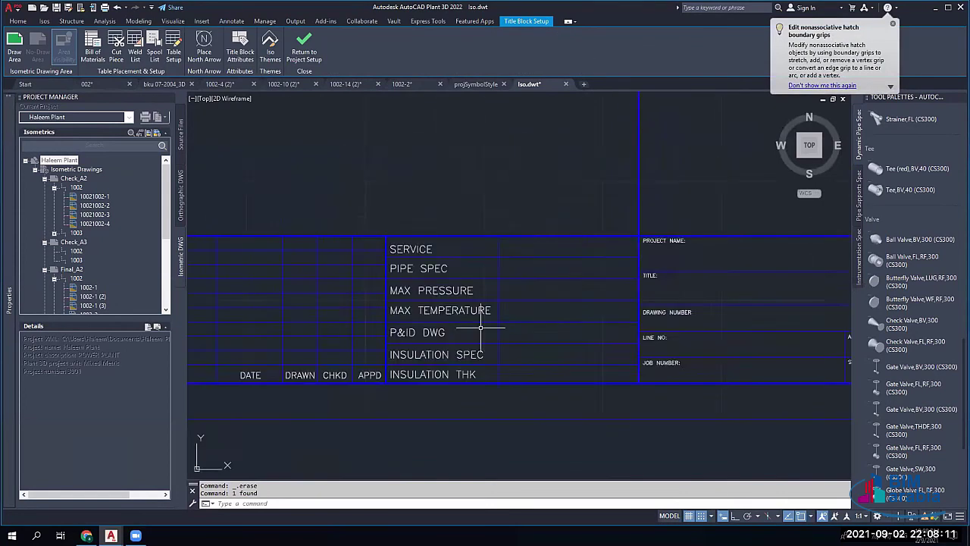
scroll(481, 327, "down", 5)
middle_click_drag(404, 238, 491, 274)
scroll(457, 173, "up", 5)
left_click(296, 147)
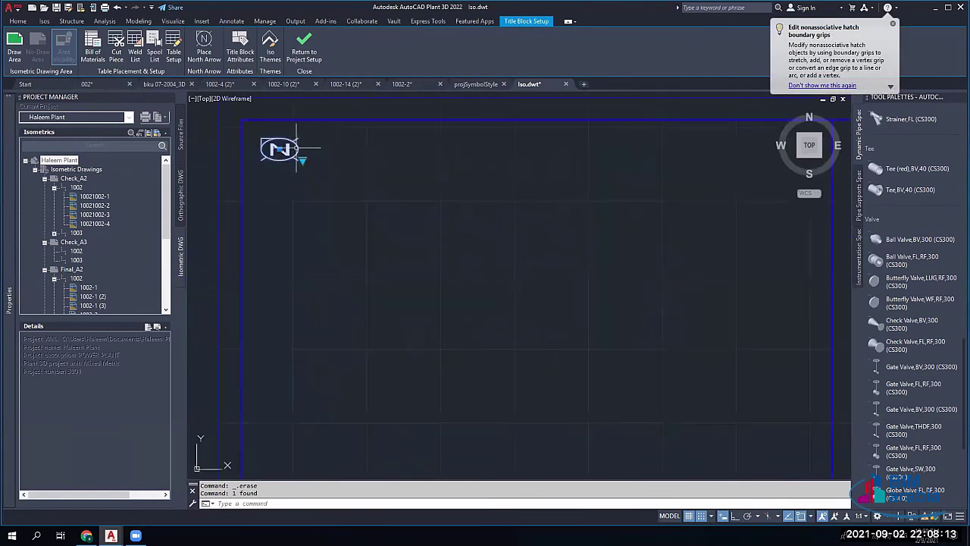
key("Delete")
scroll(311, 193, "down", 4)
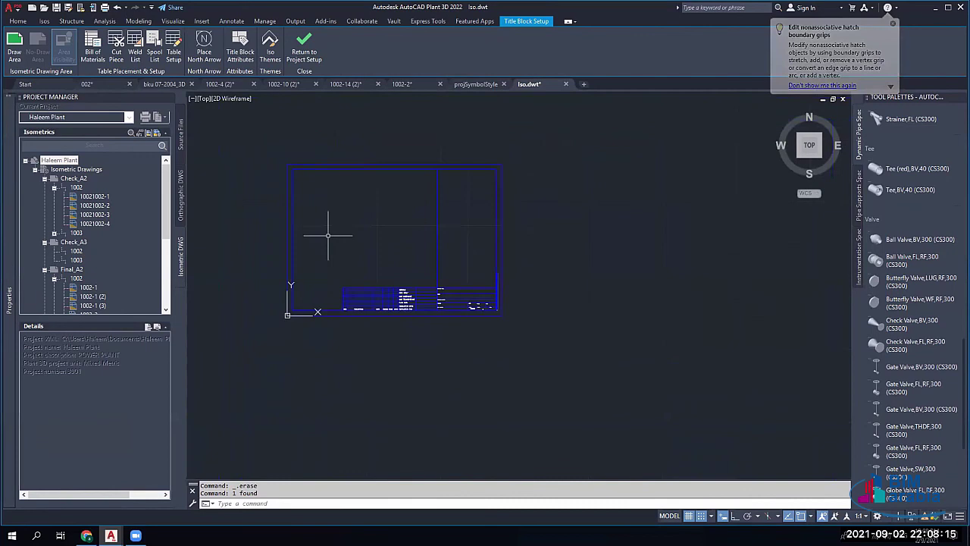
Step: Define a new isometric draw area from the inner frame's upper-left corner to the foot of the vertical divider line
middle_click_drag(346, 277, 412, 277)
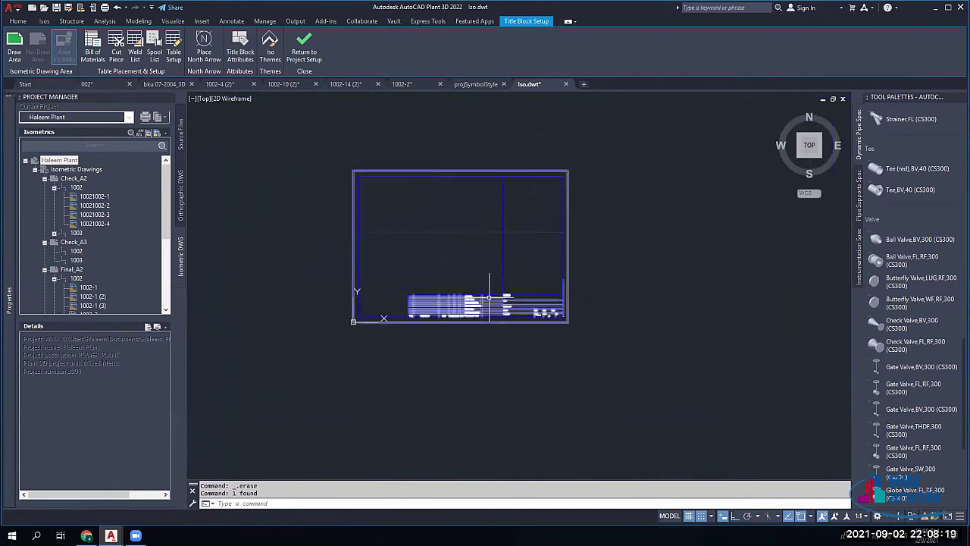
scroll(489, 298, "up", 3)
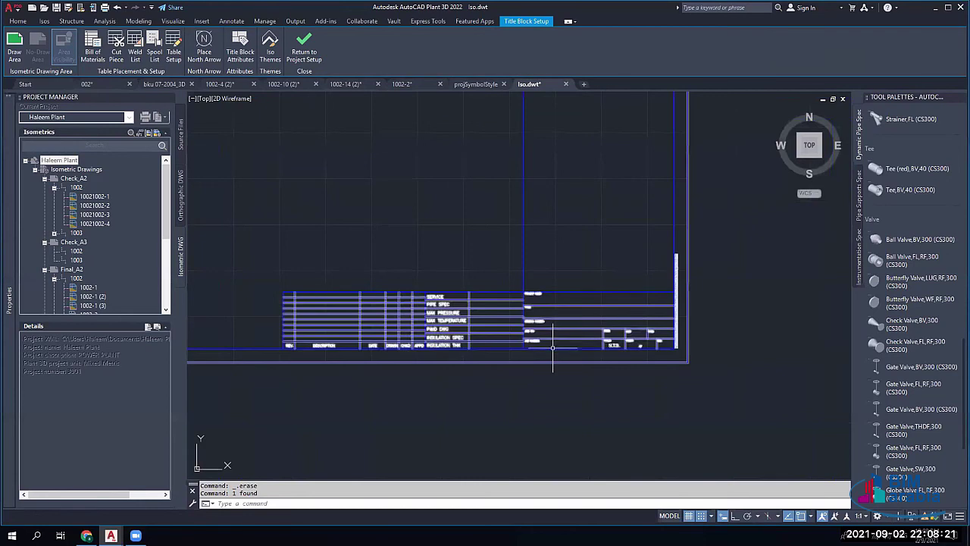
scroll(433, 337, "down", 3)
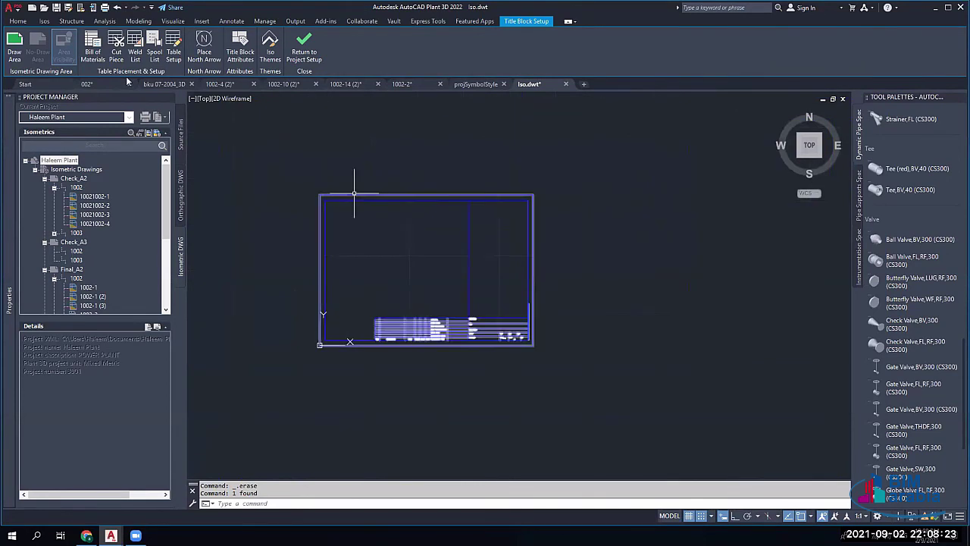
left_click(14, 47)
scroll(356, 228, "up", 2)
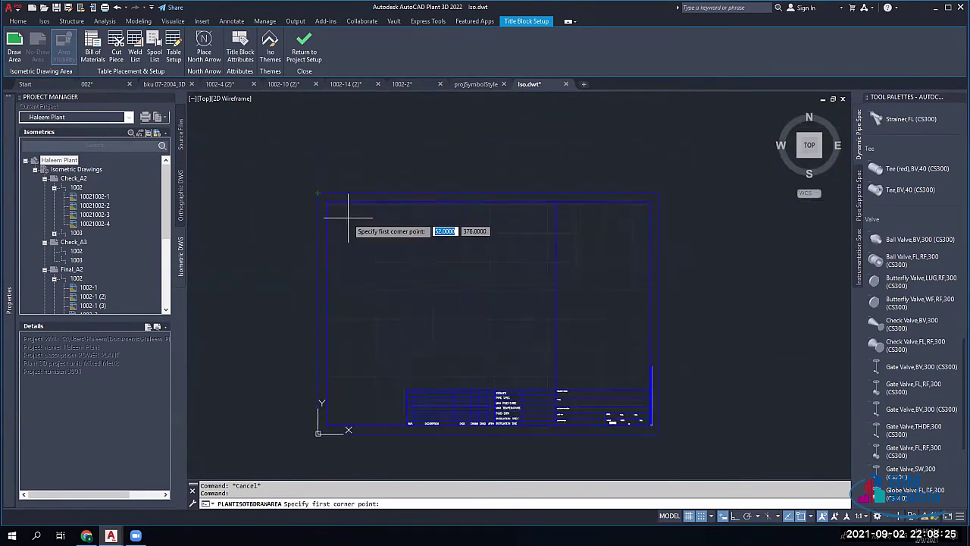
scroll(331, 210, "up", 3)
left_click(327, 205)
scroll(372, 258, "down", 4)
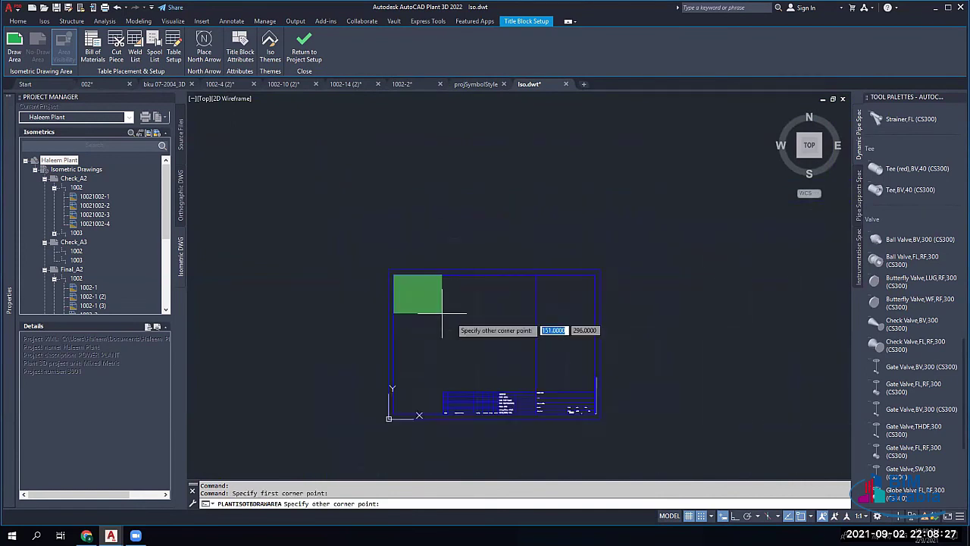
middle_click_drag(442, 314, 372, 198)
scroll(435, 277, "up", 2)
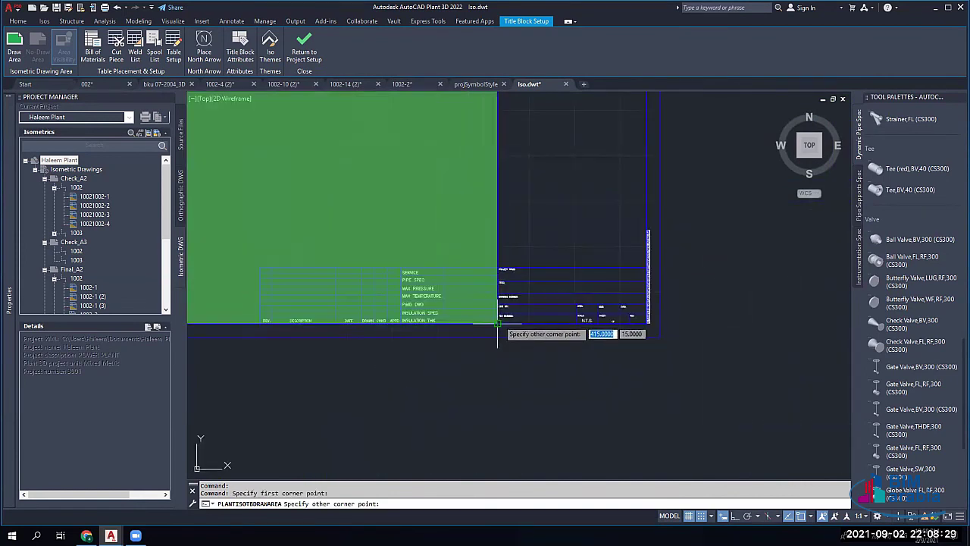
left_click(497, 323)
scroll(379, 258, "down", 4)
scroll(326, 234, "up", 4)
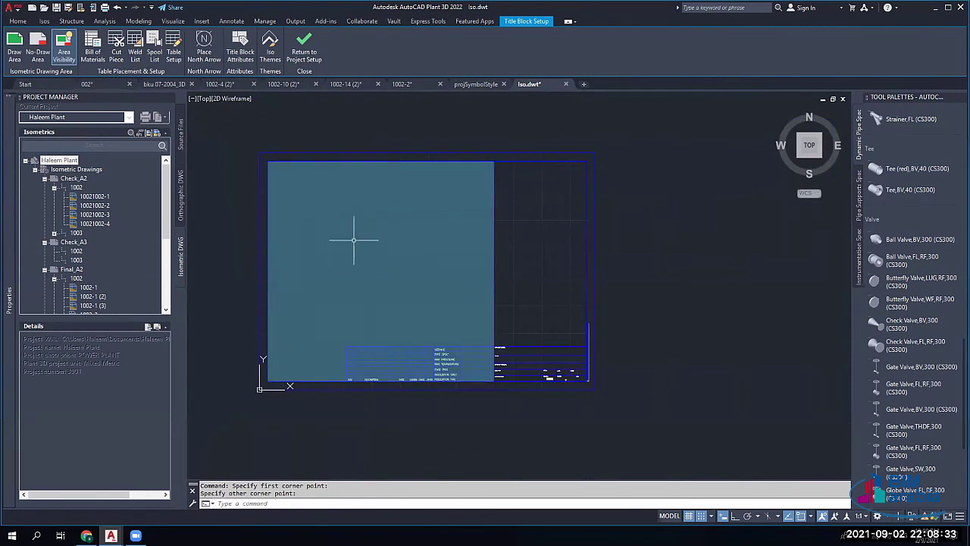
scroll(420, 356, "up", 5)
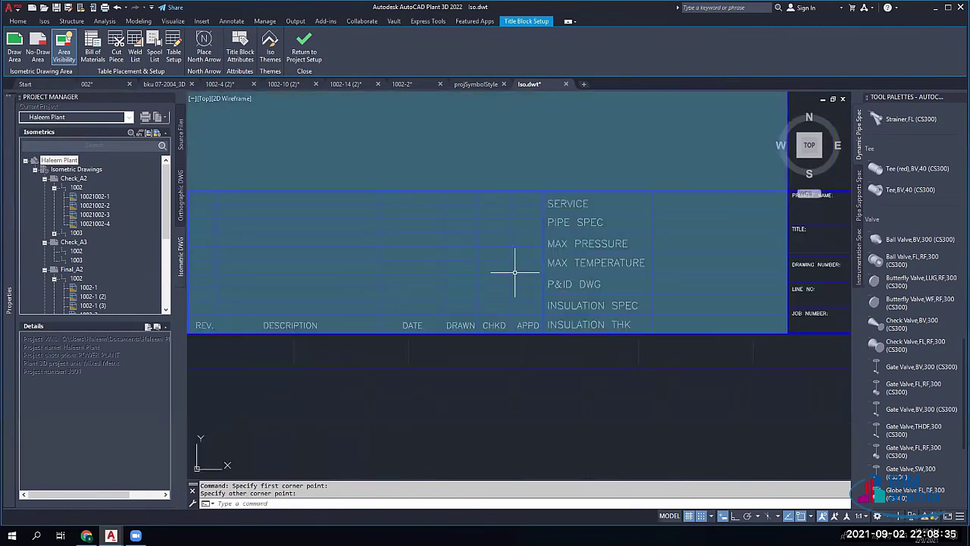
Step: Define a no-draw area over the revision and service data tables at the foot of the drawing space
scroll(535, 254, "down", 3)
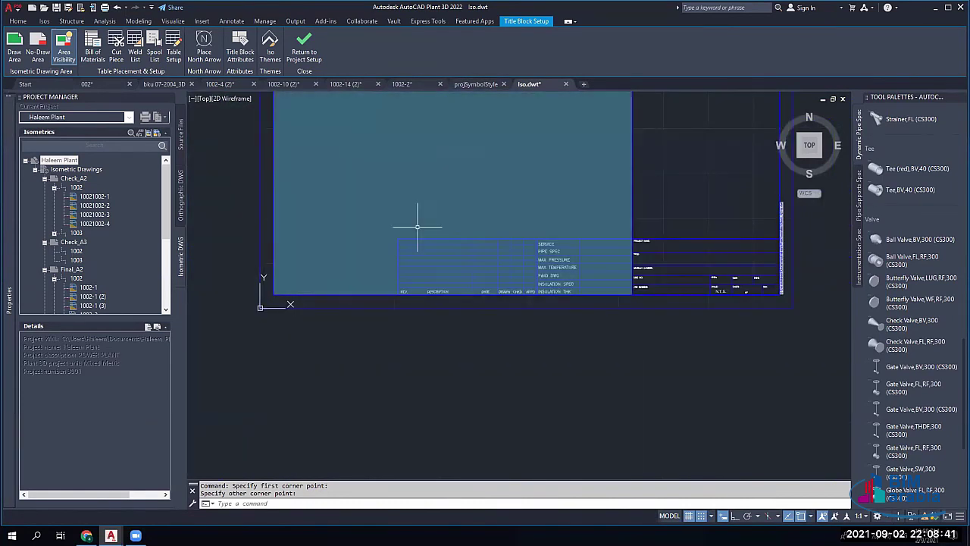
left_click(36, 49)
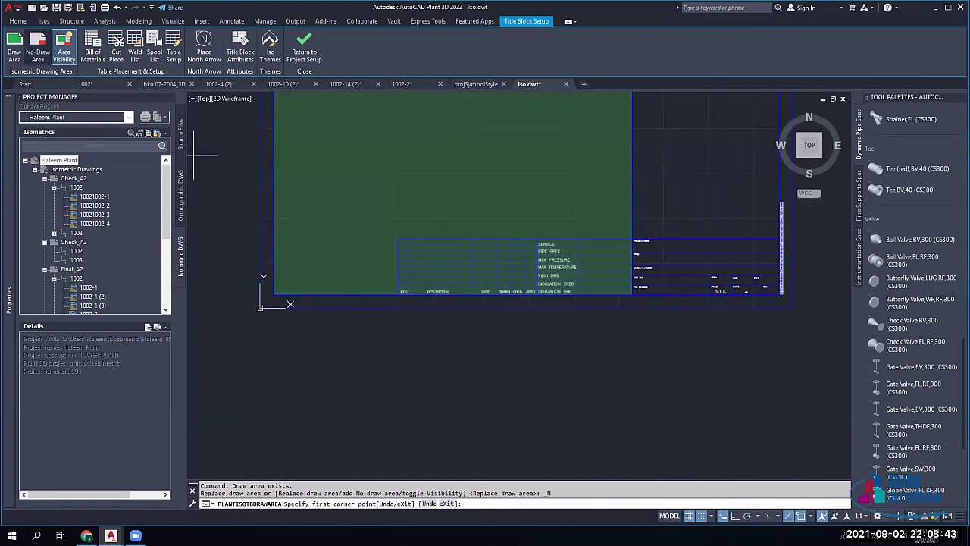
scroll(388, 296, "up", 2)
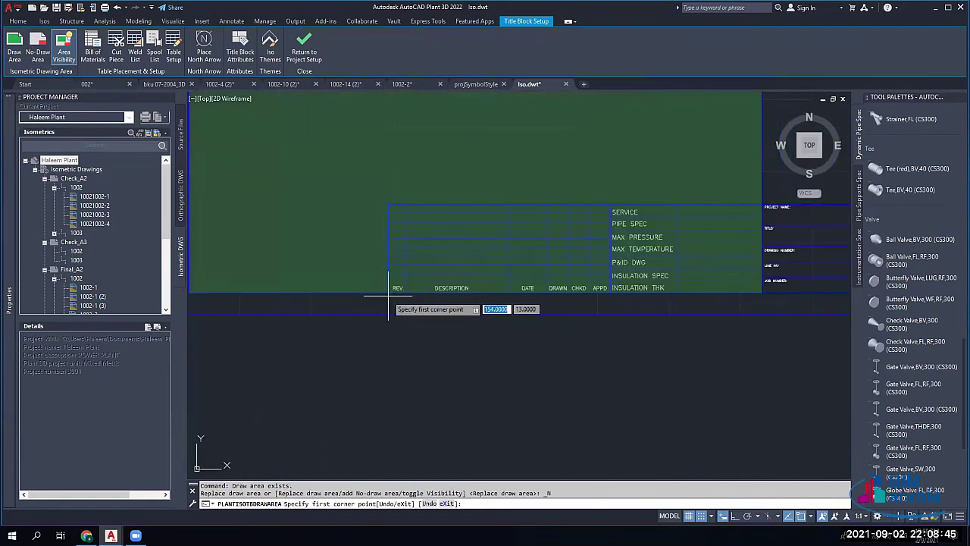
left_click(389, 293)
left_click(762, 204)
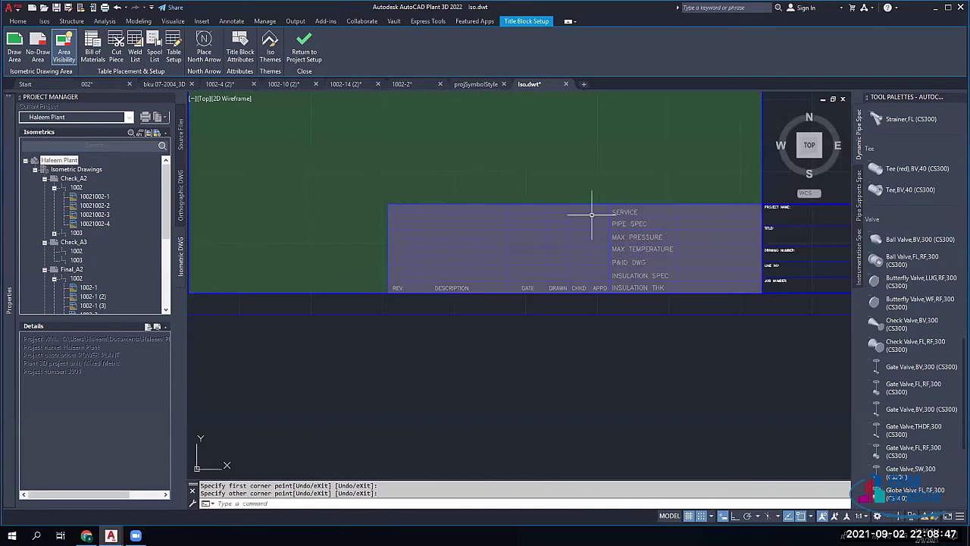
scroll(592, 215, "down", 3)
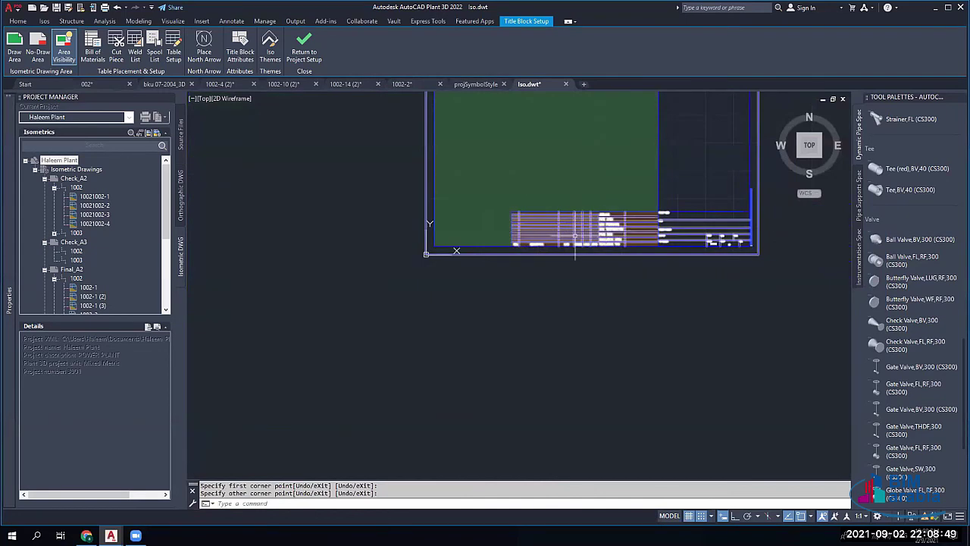
scroll(575, 237, "up", 3)
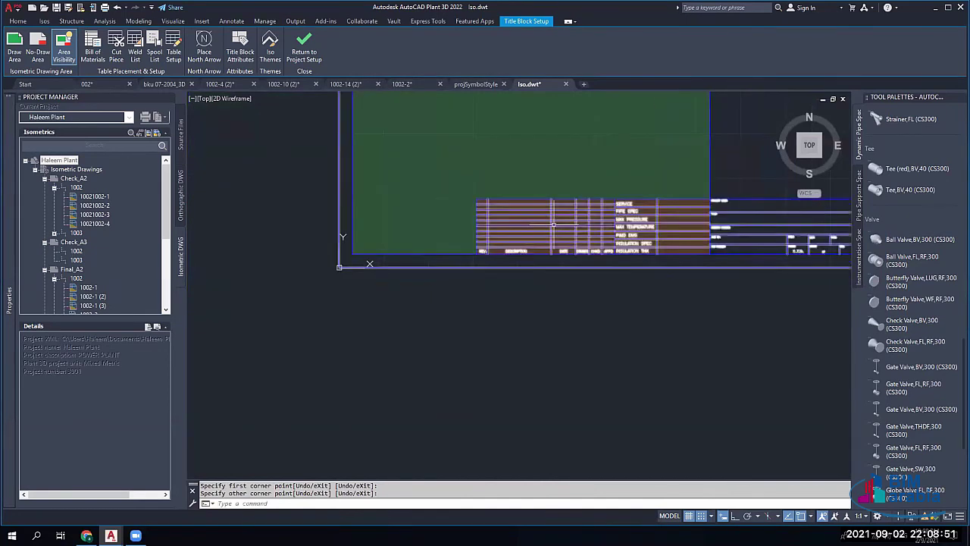
scroll(519, 216, "down", 2)
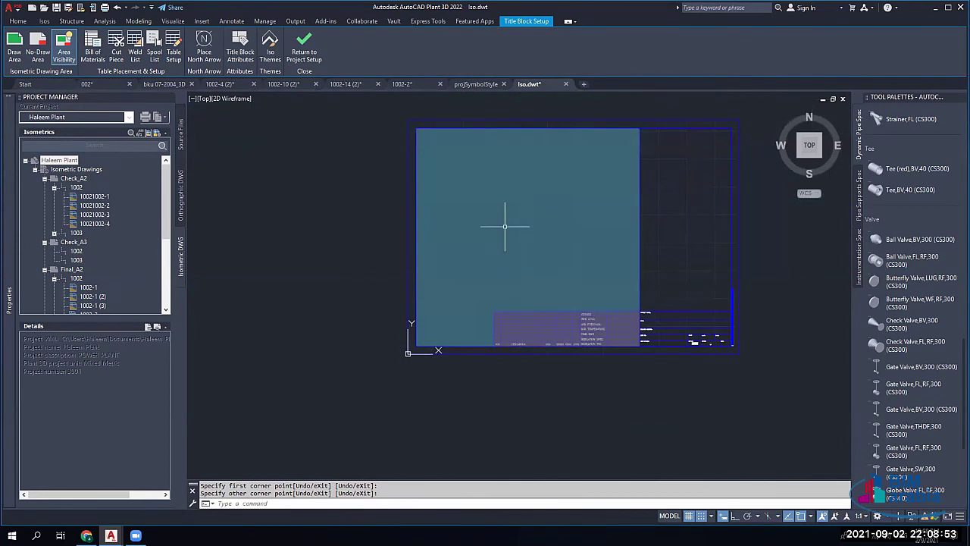
Step: Place a north arrow with upper Left default direction just inside the upper-left corner of the isometric draw area
scroll(504, 142, "up", 3)
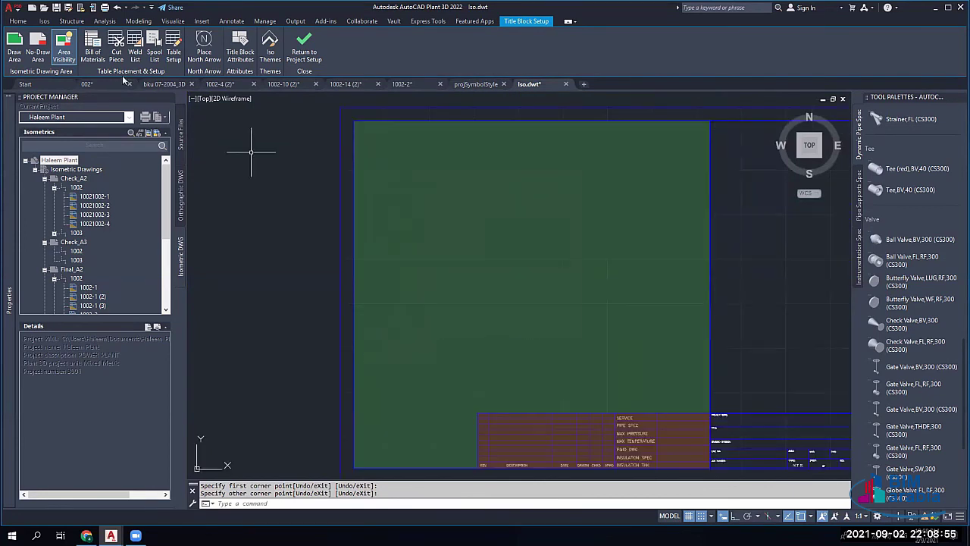
left_click(204, 47)
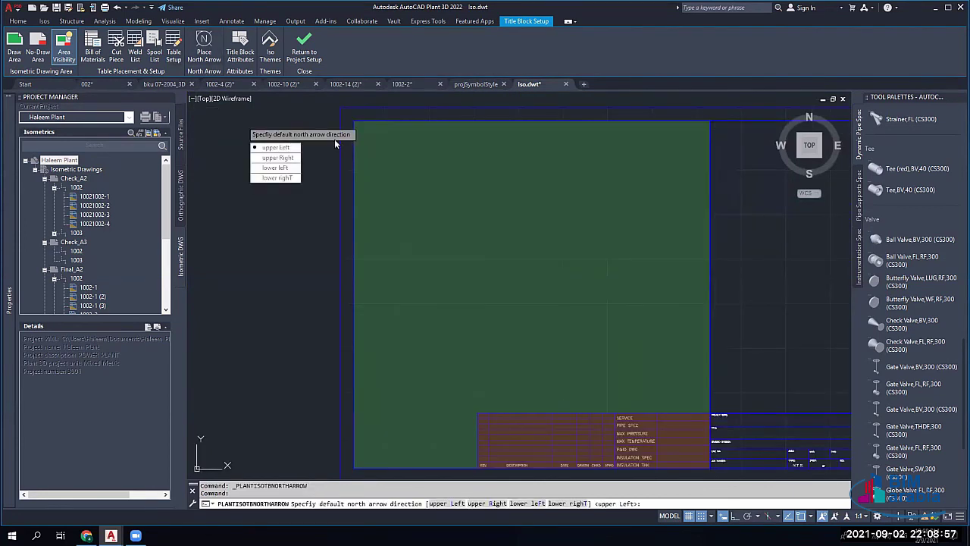
left_click(279, 148)
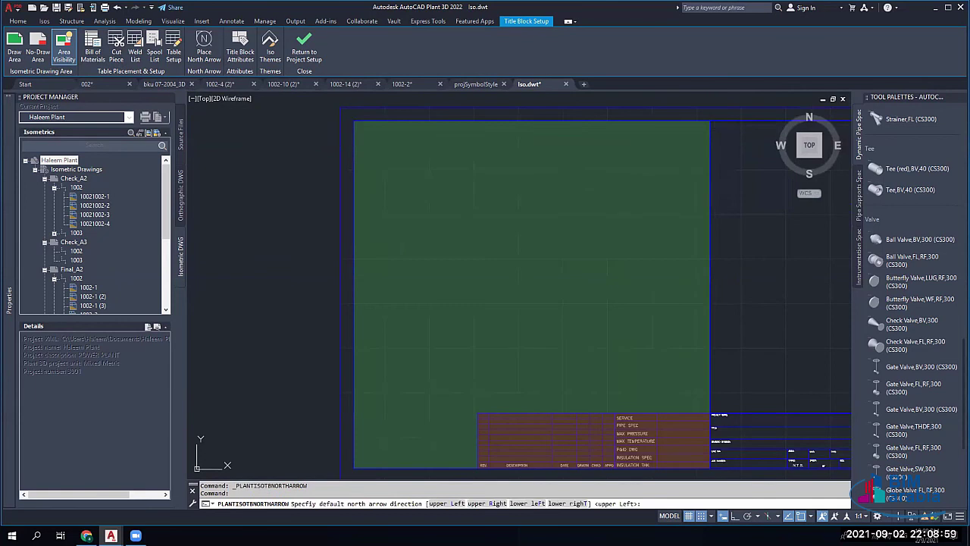
left_click(375, 138)
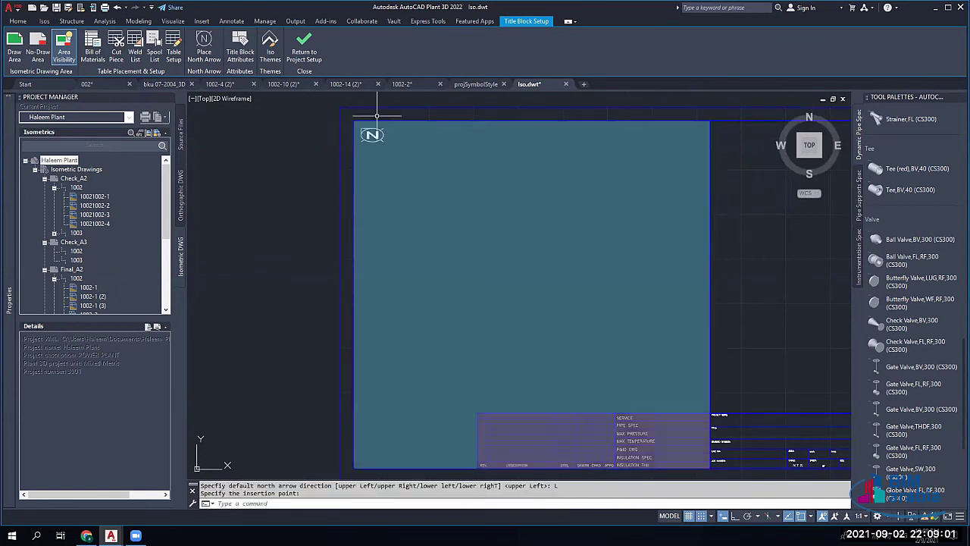
scroll(394, 160, "up", 2)
scroll(393, 150, "down", 2)
key("Escape")
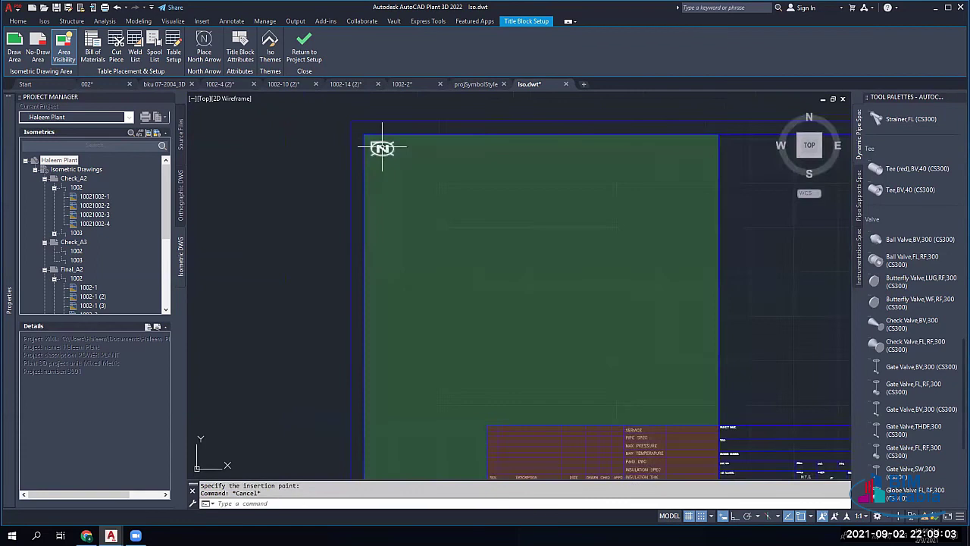
Step: Define a no-draw area around the north arrow, starting from the draw area's upper-left corner
scroll(381, 145, "up", 2)
left_click(38, 47)
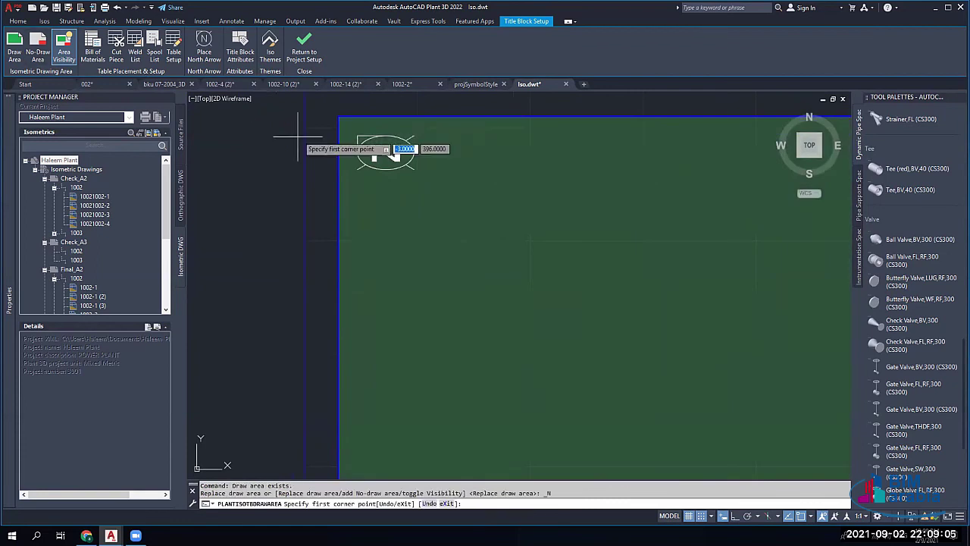
left_click(338, 115)
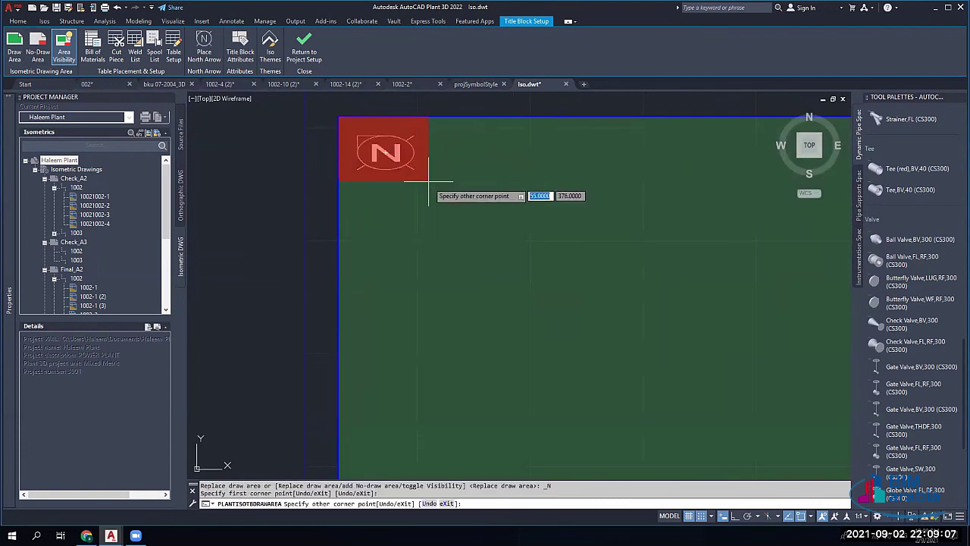
left_click(427, 179)
key("Escape")
scroll(385, 169, "down", 1)
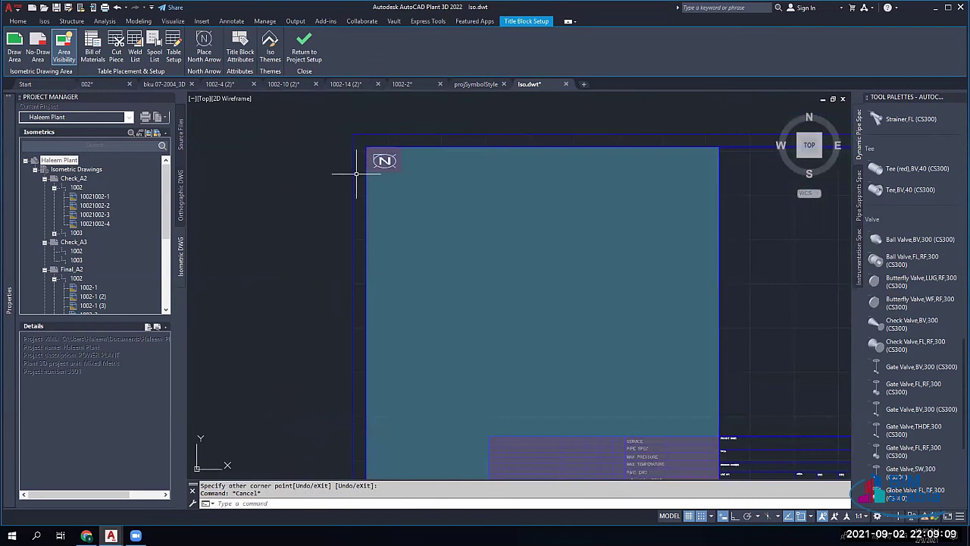
Step: Place the bill of materials table across the full width of the upper part of the column beside the draw area
scroll(436, 192, "down", 4)
scroll(436, 193, "up", 6)
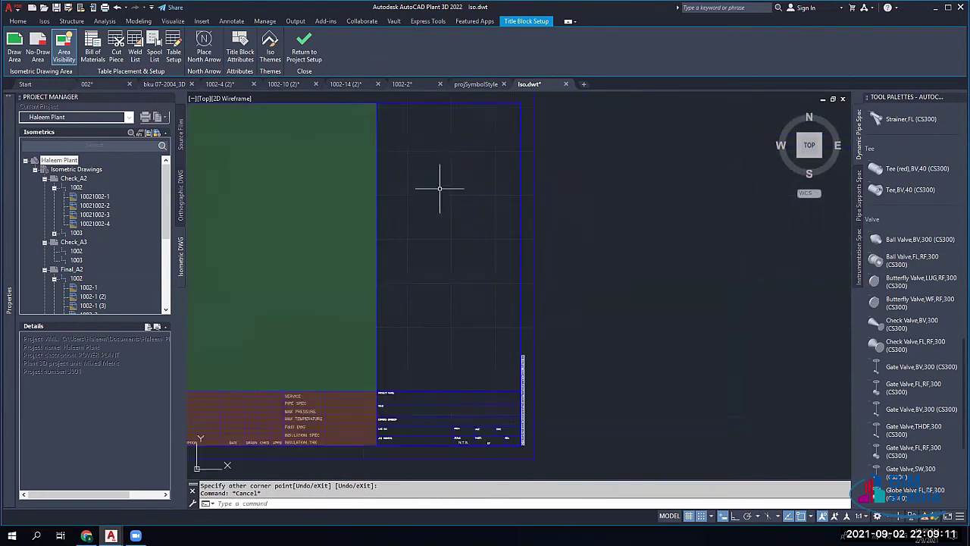
left_click(92, 47)
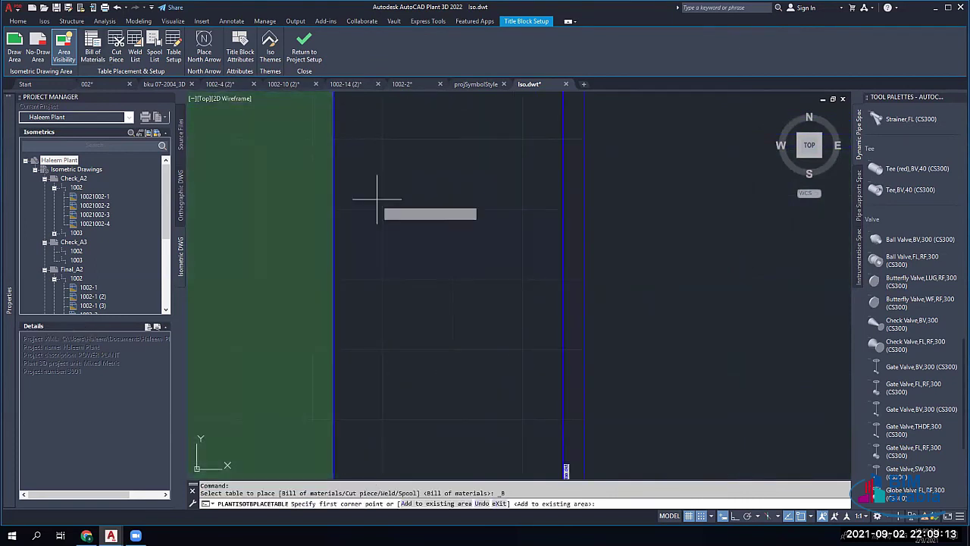
left_click(334, 151)
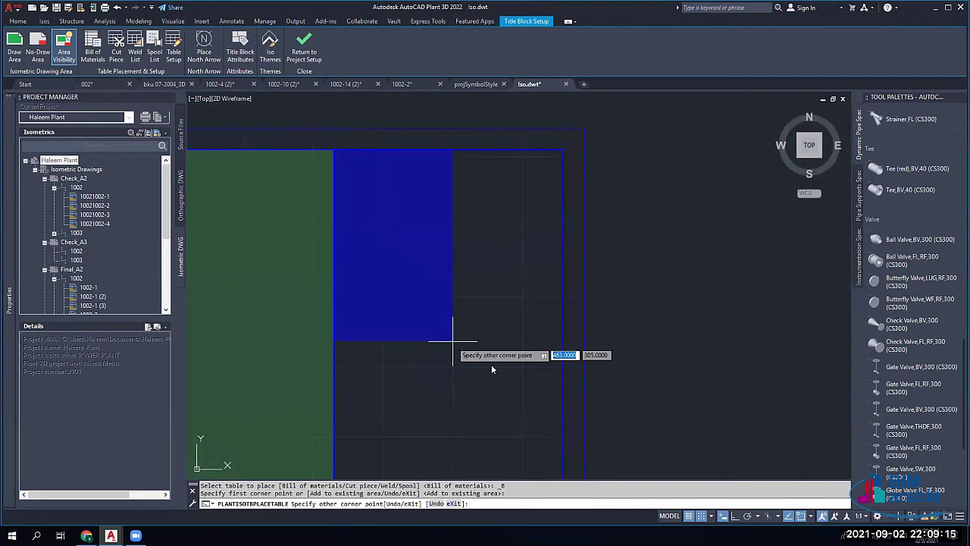
middle_click_drag(454, 336, 472, 191)
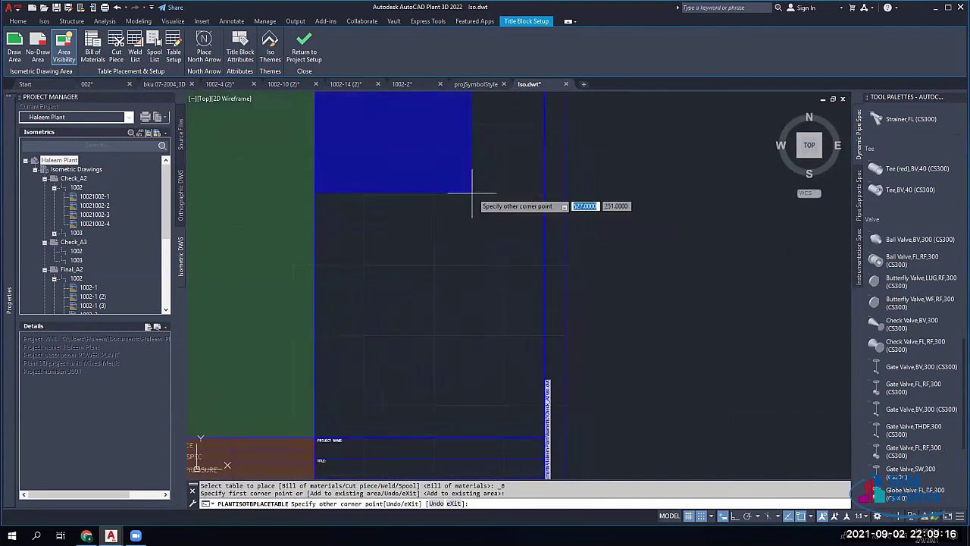
left_click(544, 220)
scroll(460, 266, "down", 6)
scroll(460, 202, "up", 4)
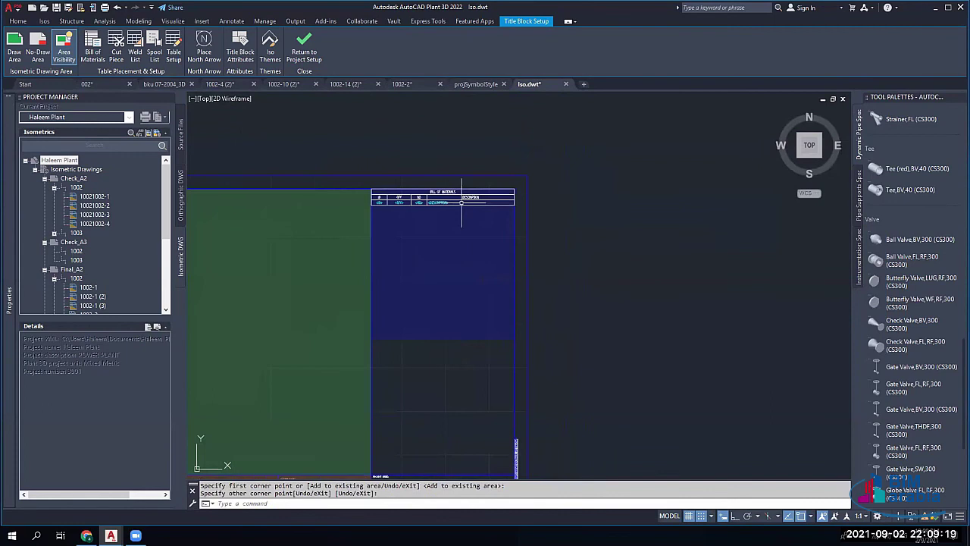
Step: Place the cut piece list directly below the bill of materials area, across the full column width
left_click(116, 45)
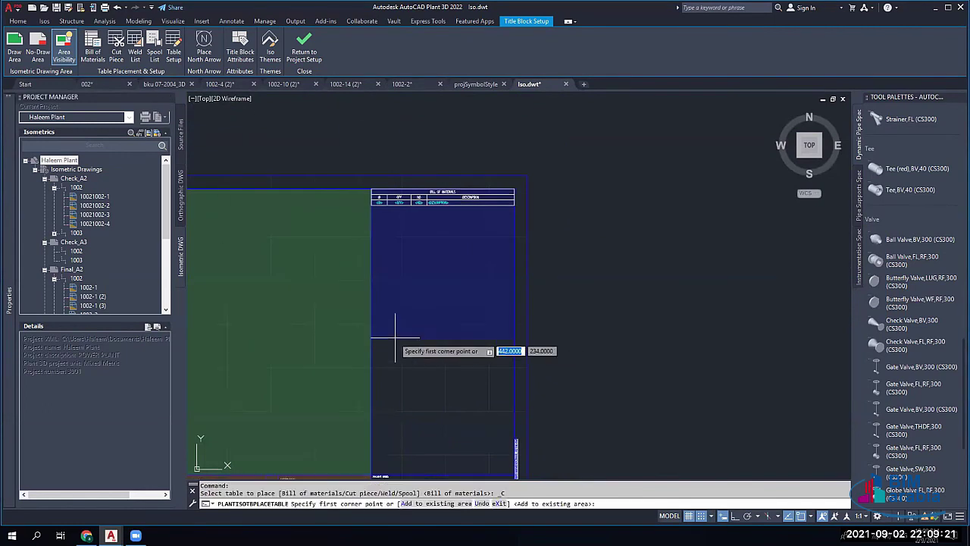
left_click(372, 342)
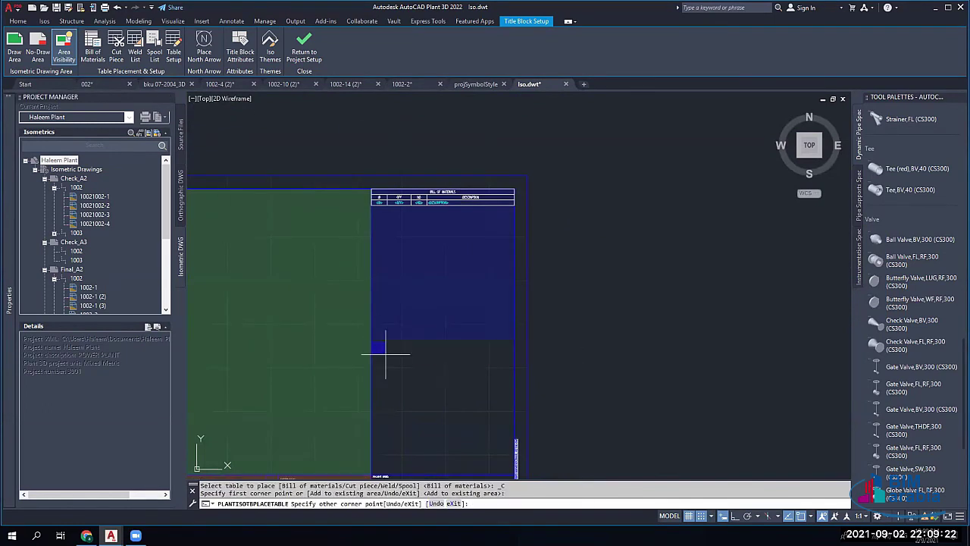
left_click(514, 405)
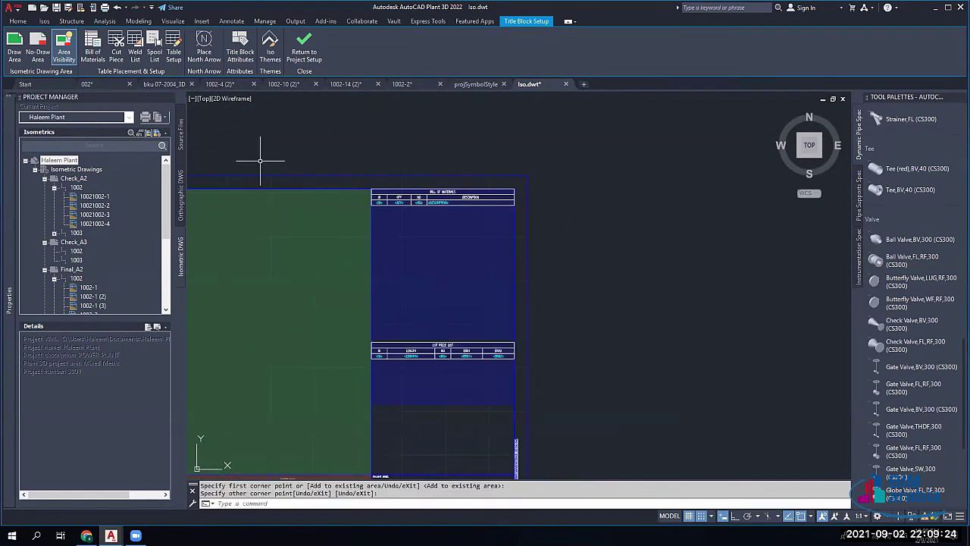
Step: Place the weld list in the lower-left corner of the inner frame, beside the revision table
left_click(134, 52)
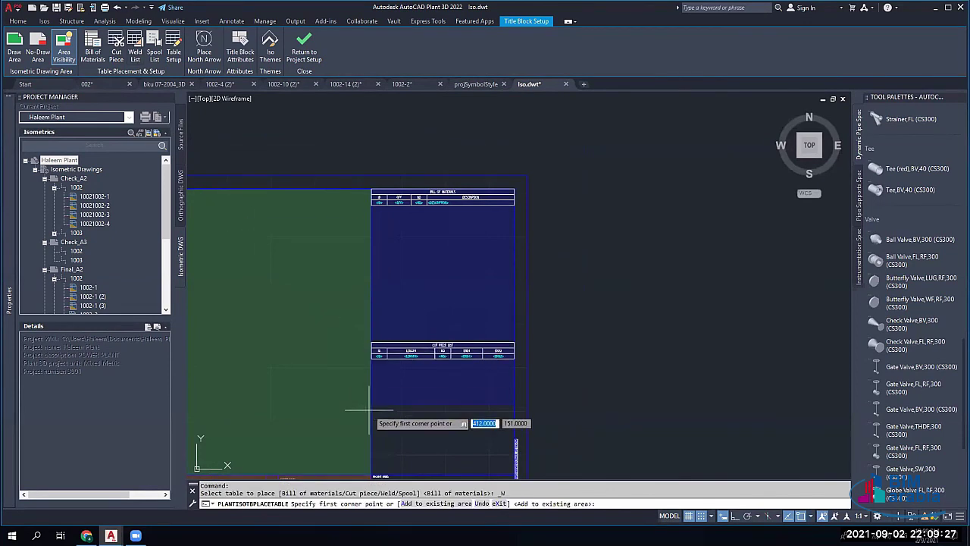
mouse_move(362, 407)
middle_mouse_down()
mouse_move(412, 350)
mouse_move(547, 257)
middle_mouse_up()
middle_click_drag(344, 295, 503, 291)
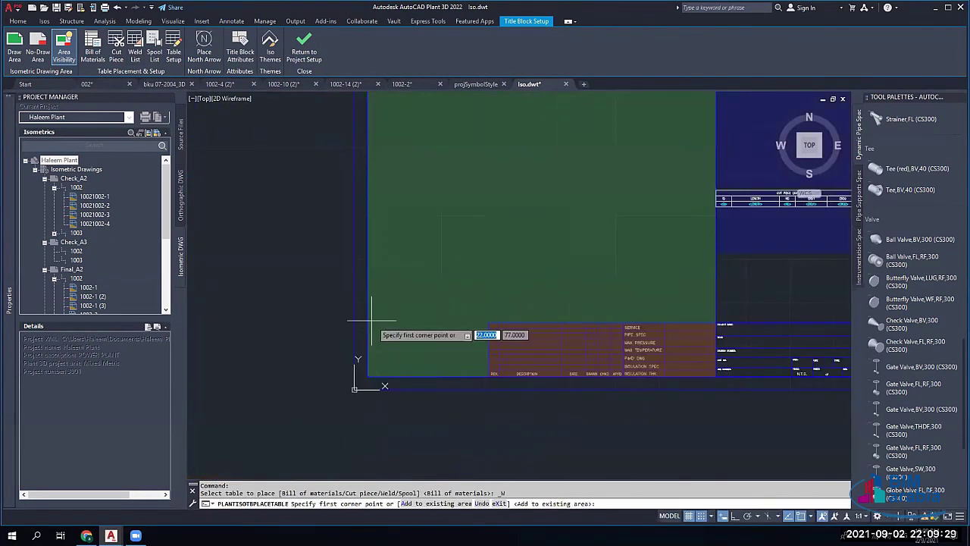
left_click(368, 317)
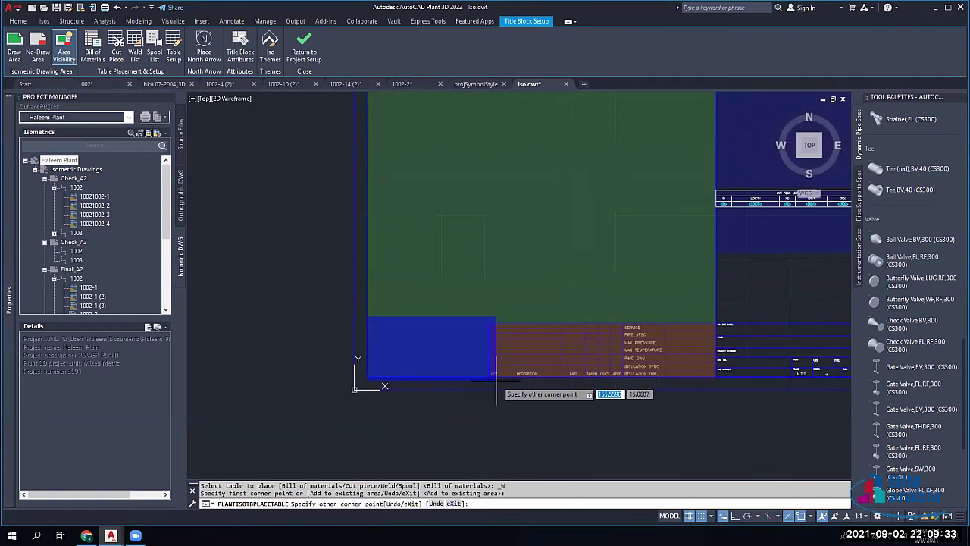
left_click(496, 380)
Step: Define a no-draw area covering the weld list in the lower-left corner of the frame
left_click(37, 47)
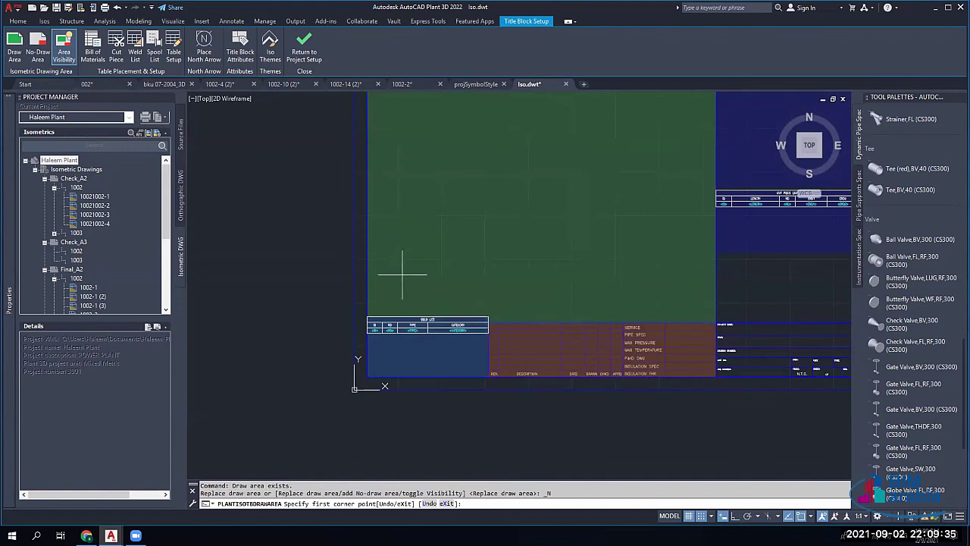
left_click(489, 317)
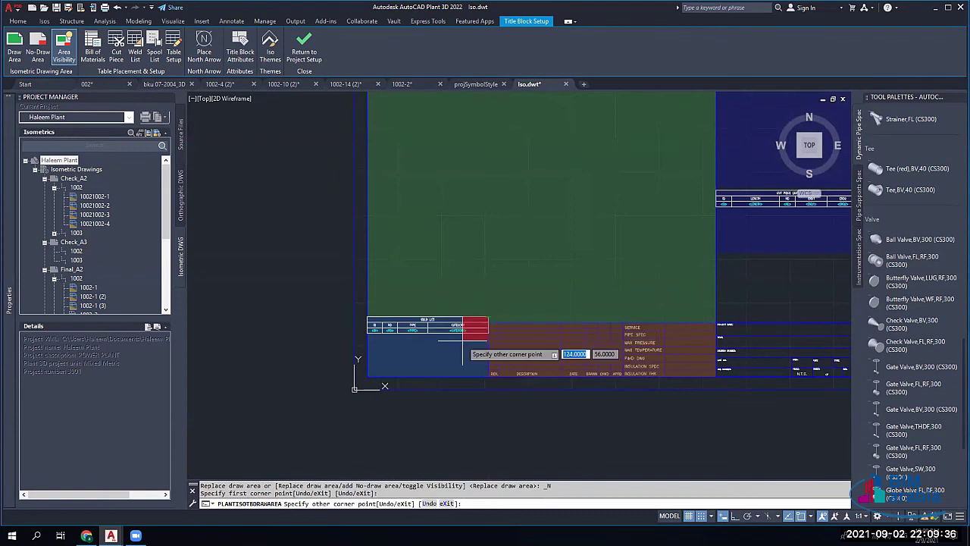
left_click(367, 376)
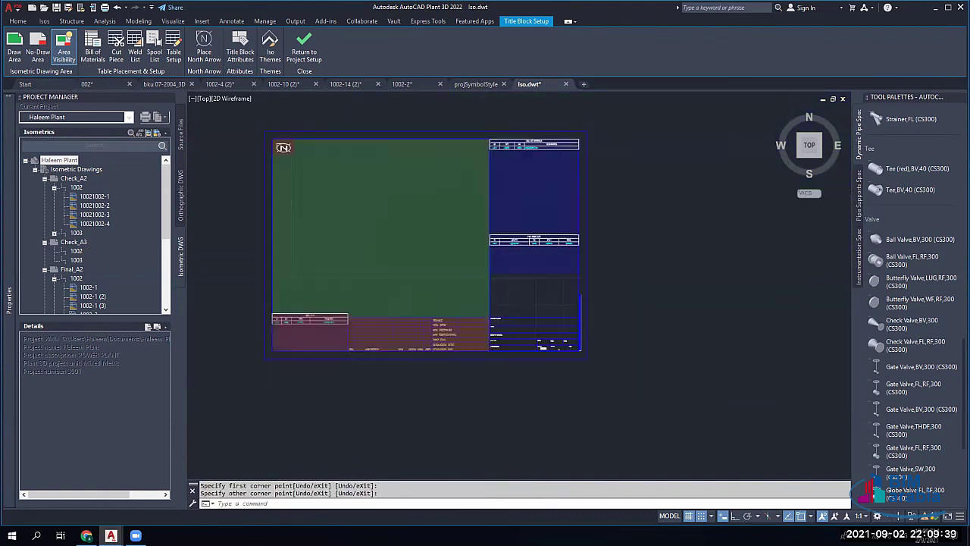
Step: Place the spool list in the empty space between the cut piece list area and the project name block
scroll(557, 246, "up", 1)
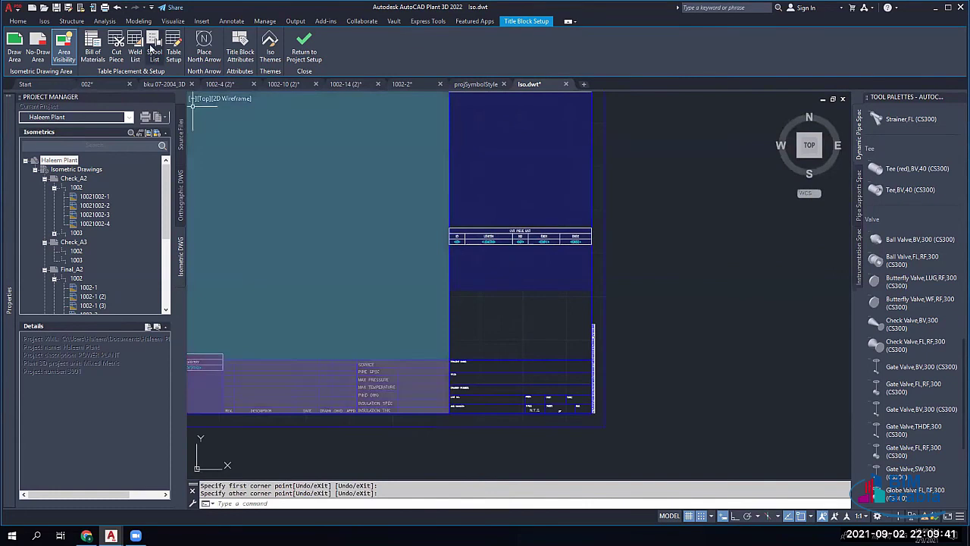
left_click(152, 47)
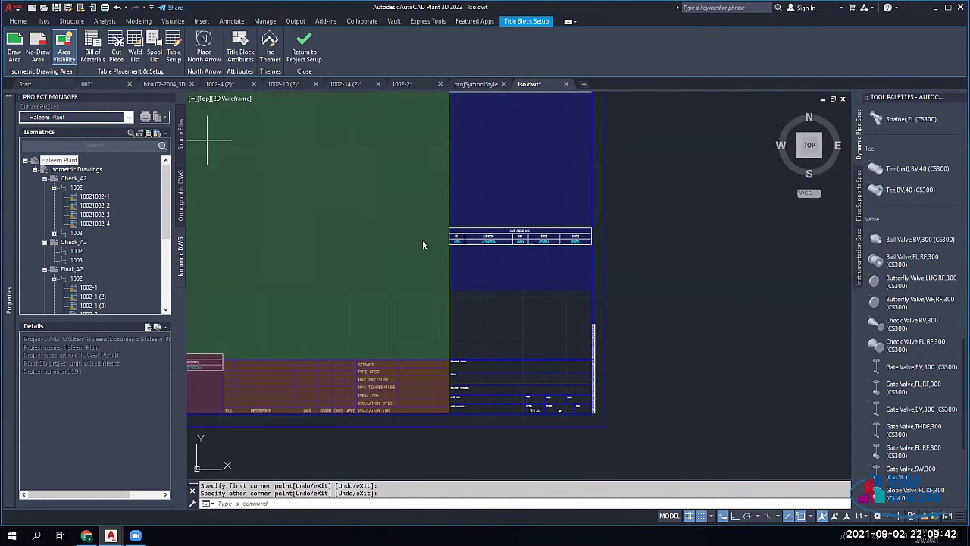
left_click(591, 288)
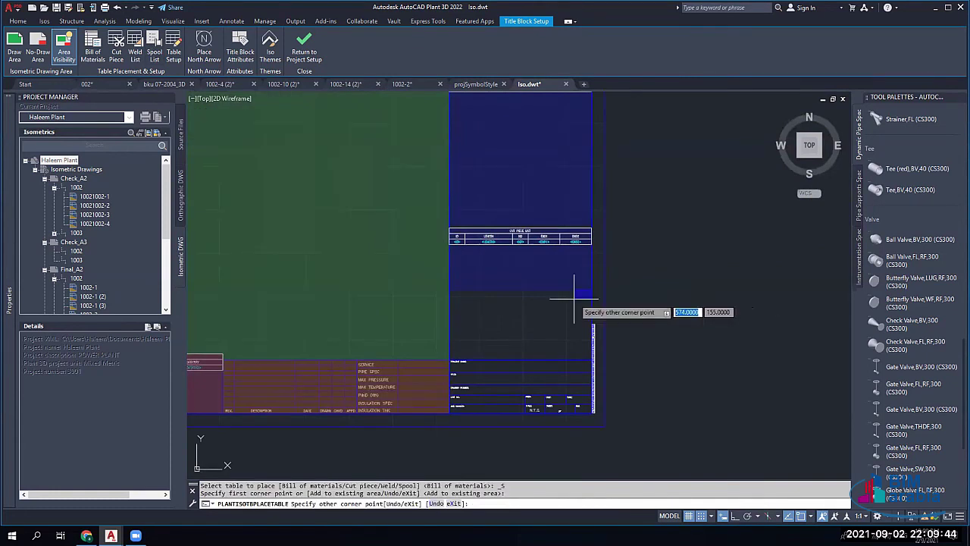
left_click(446, 359)
scroll(519, 315, "down", 4)
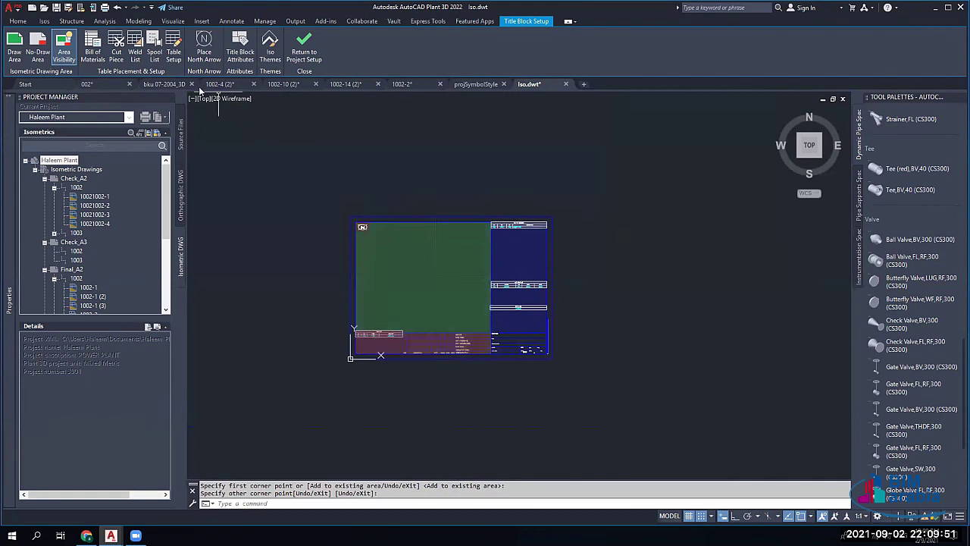
Step: Open the table setup and compare the Grouped with independent columns and Simple BOM layout templates for the bill of materials
left_click(174, 47)
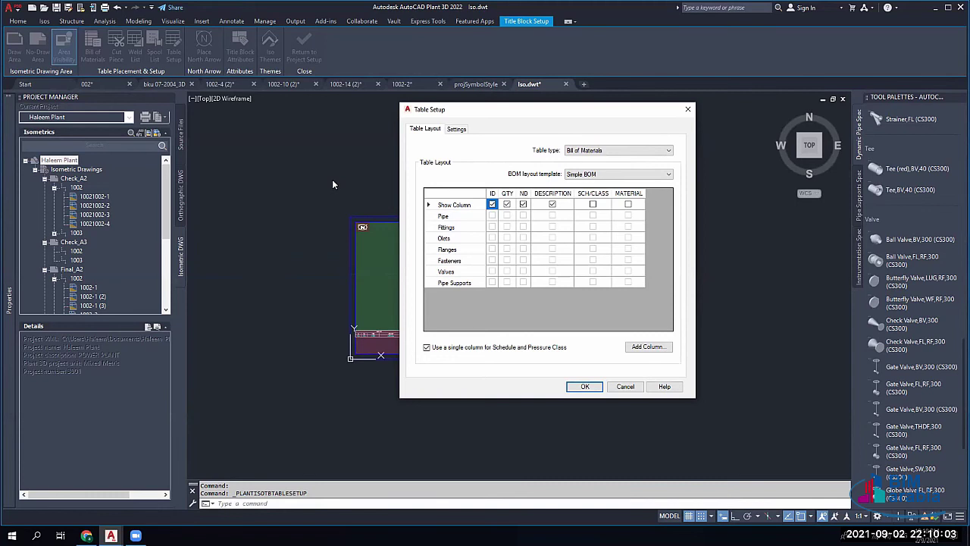
left_click(629, 176)
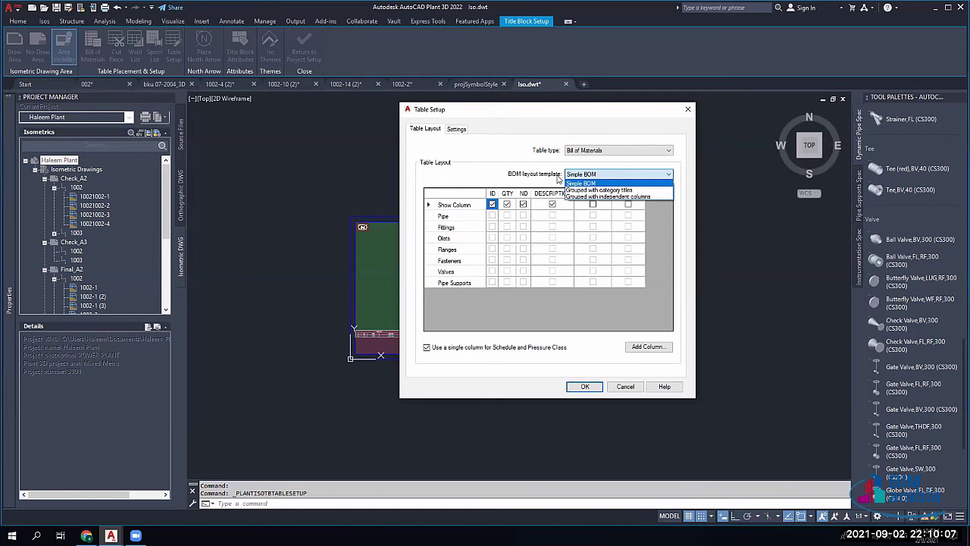
left_click(638, 197)
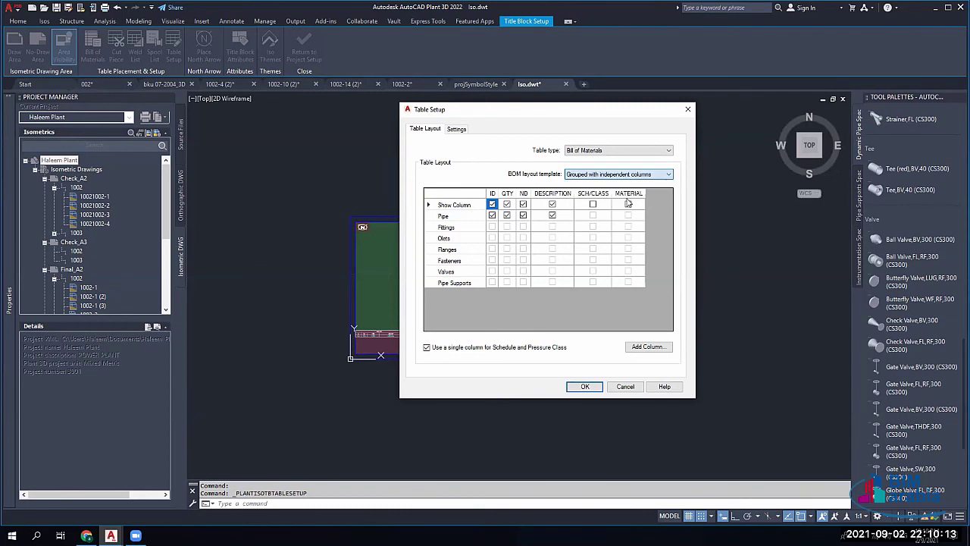
left_click(616, 174)
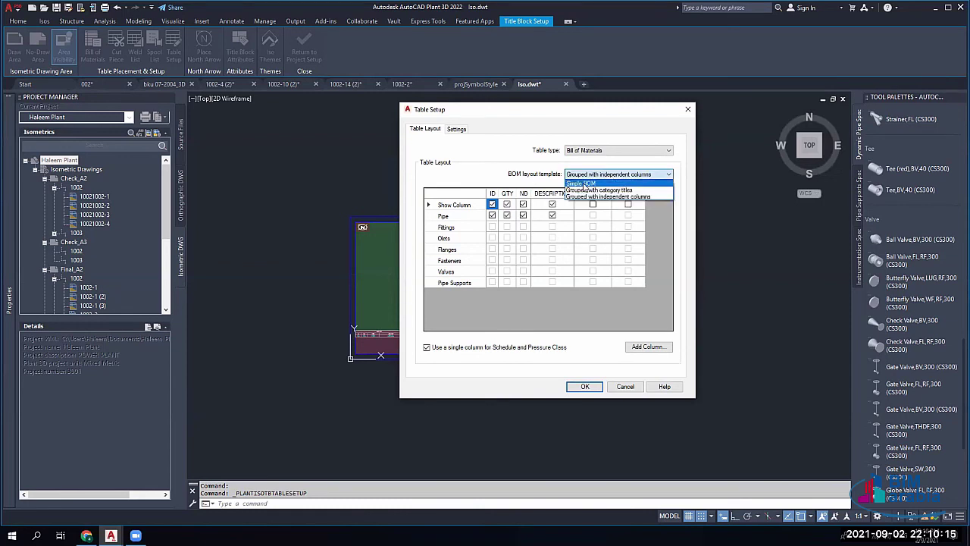
left_click(608, 184)
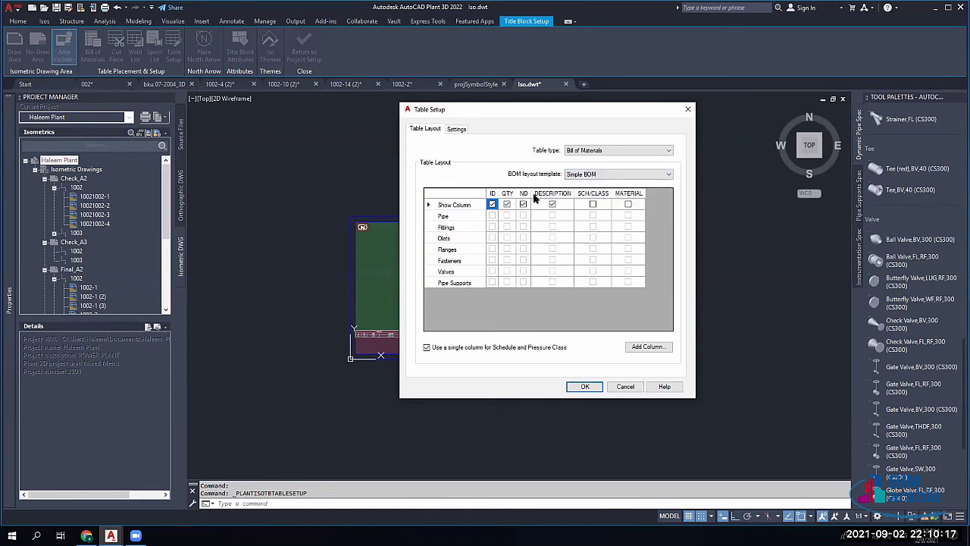
Step: Show the Material column in the Simple BOM layout, leaving the SCH/CLASS column hidden
left_click(629, 204)
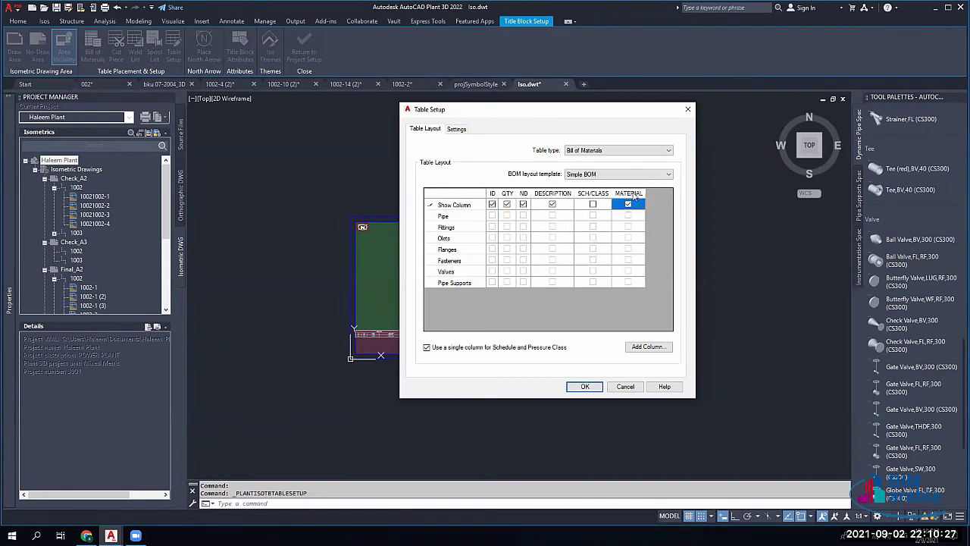
left_click(592, 205)
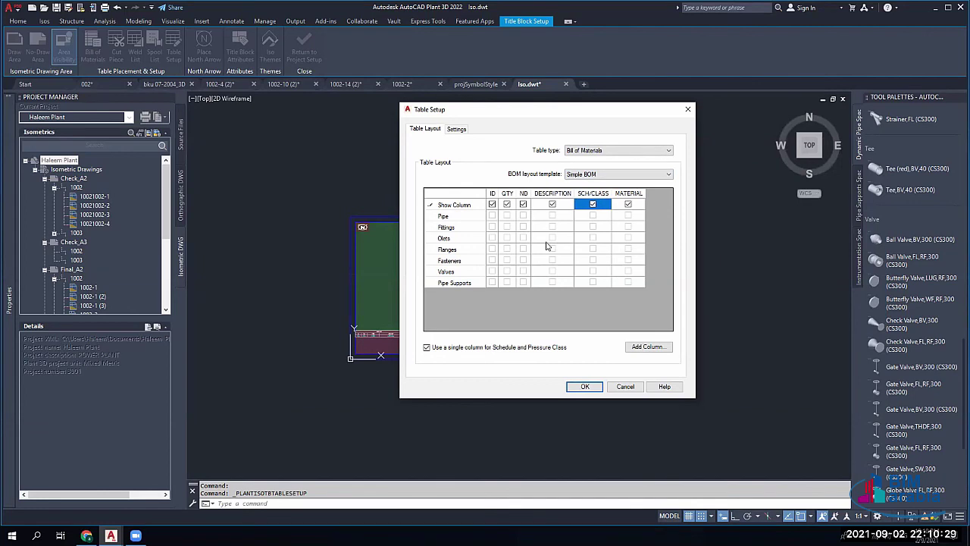
left_click(507, 205)
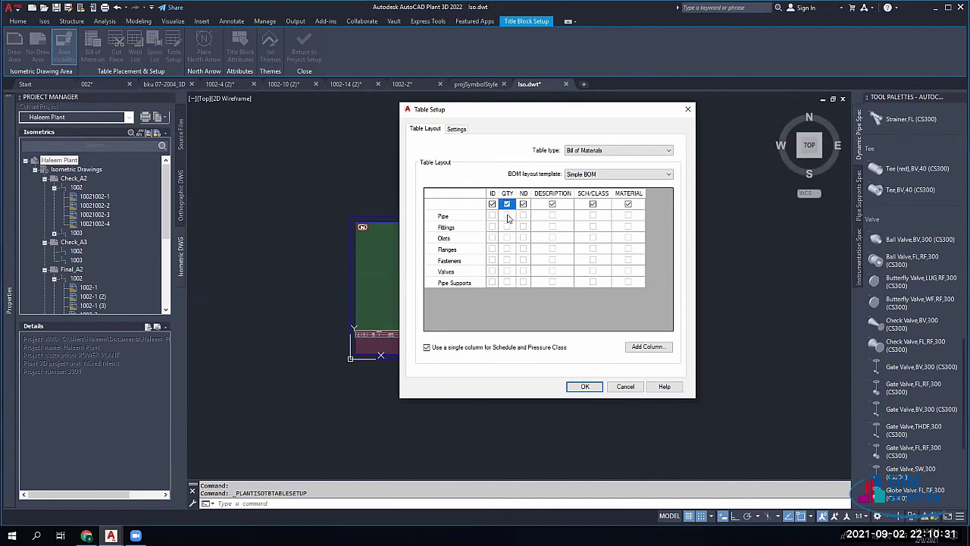
left_click(506, 204)
left_click(592, 205)
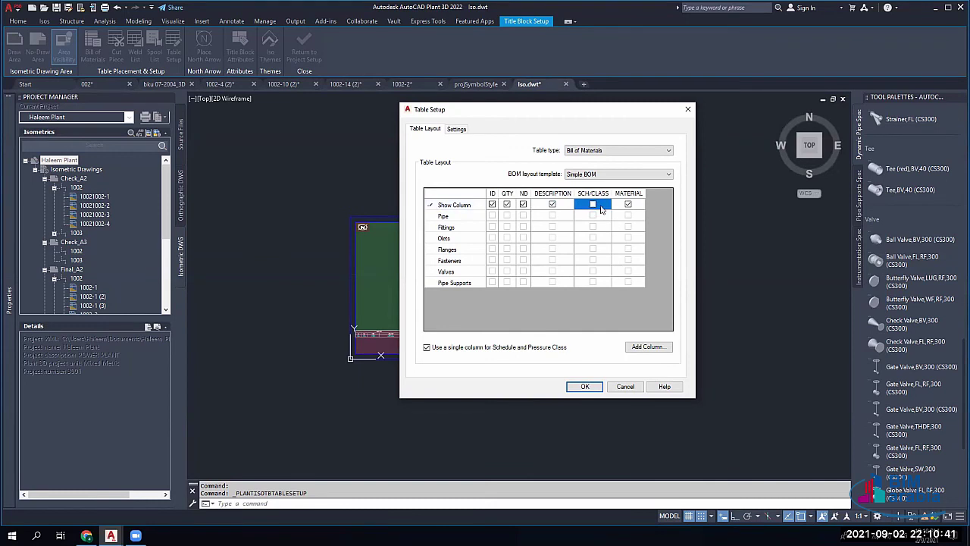
left_click(438, 218)
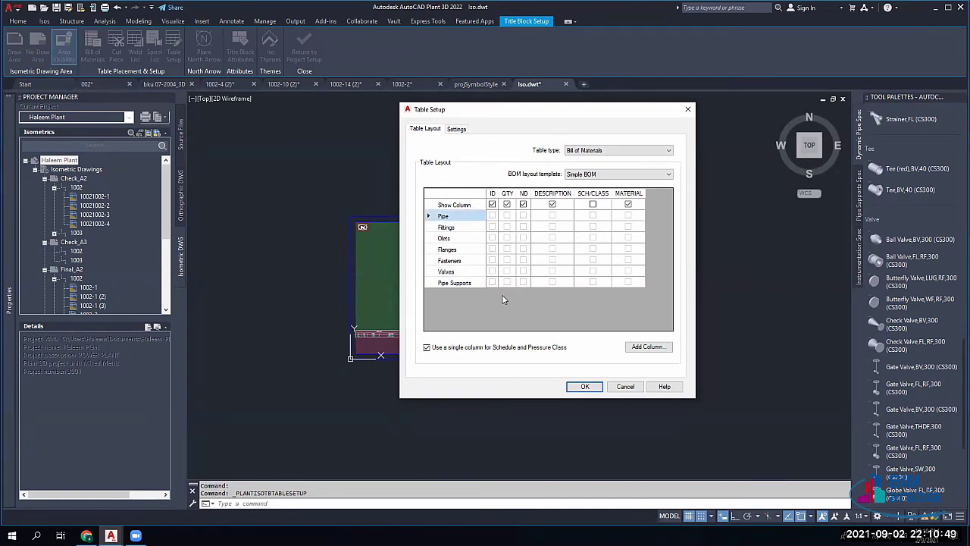
Step: Add a Weight column to the bill of materials from the Piping and Equipment class properties
left_click(647, 346)
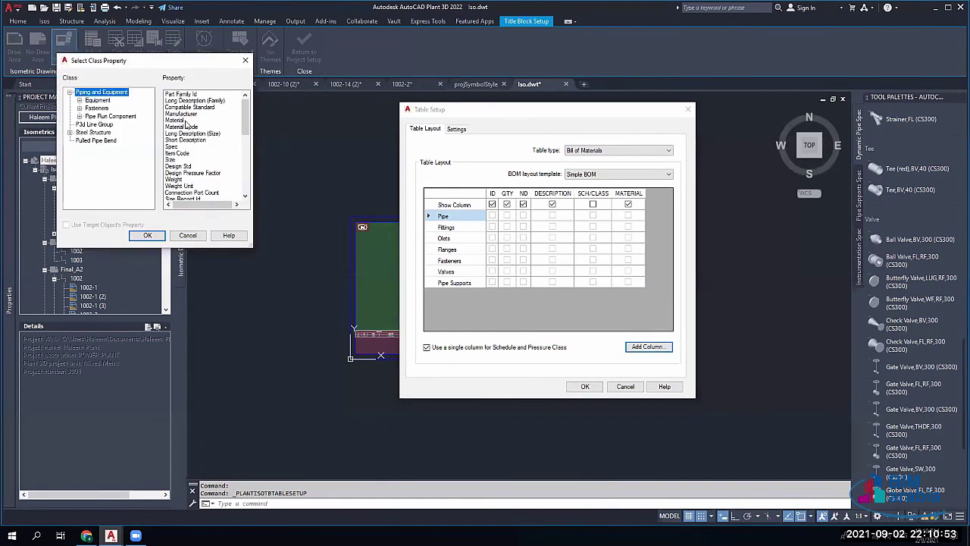
left_click(186, 121)
scroll(191, 129, "down", 2)
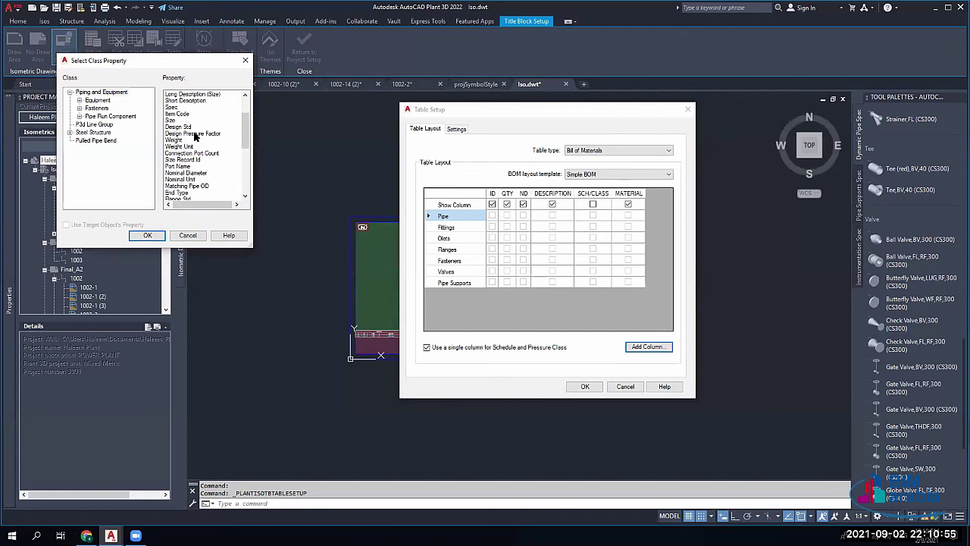
left_click(170, 140)
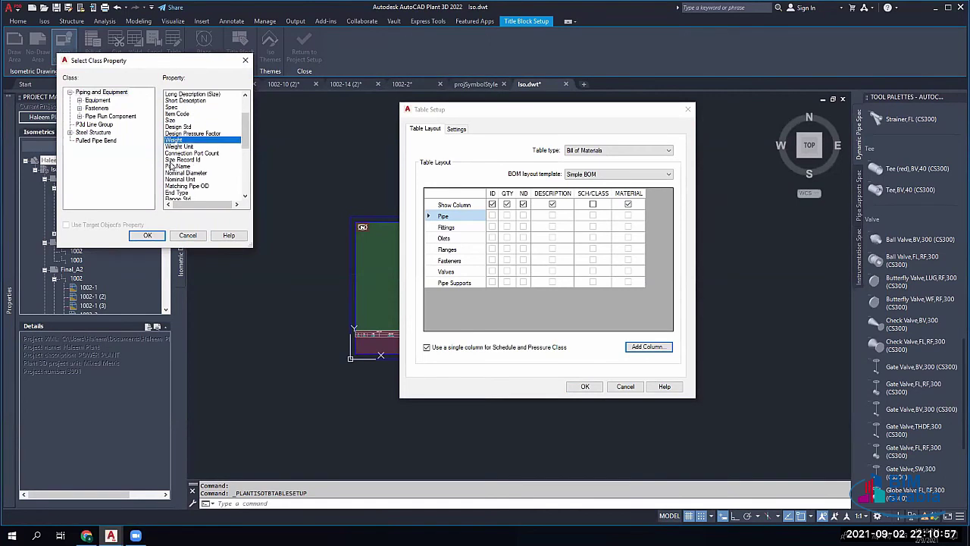
left_click(147, 235)
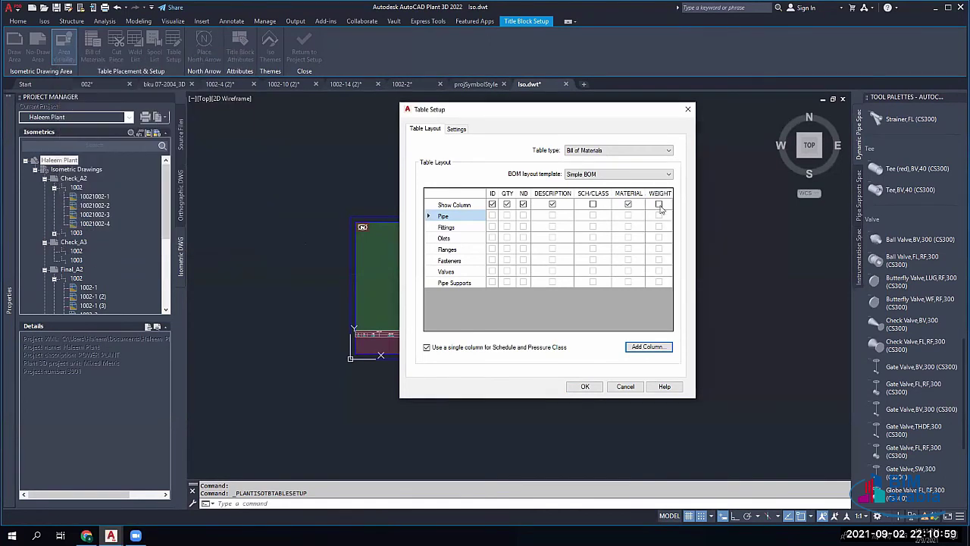
left_click(659, 204)
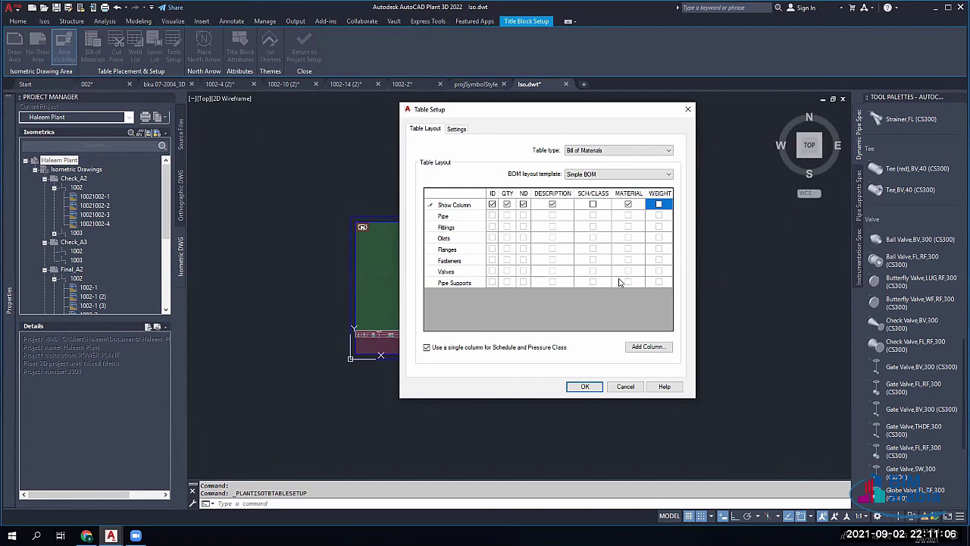
Step: Try the Grouped with independent columns template with the ND column enabled for fittings, olets, flanges, fasteners and valves
left_click(590, 174)
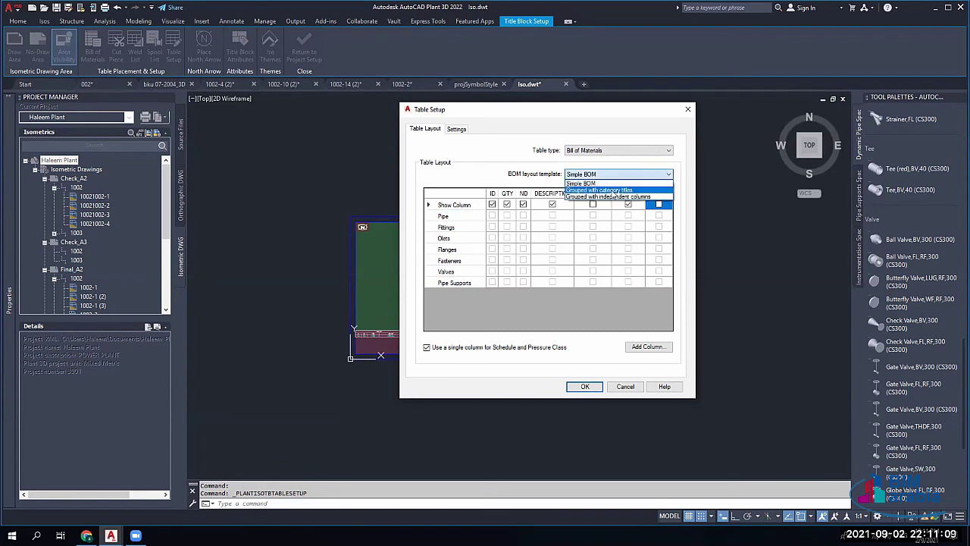
left_click(612, 191)
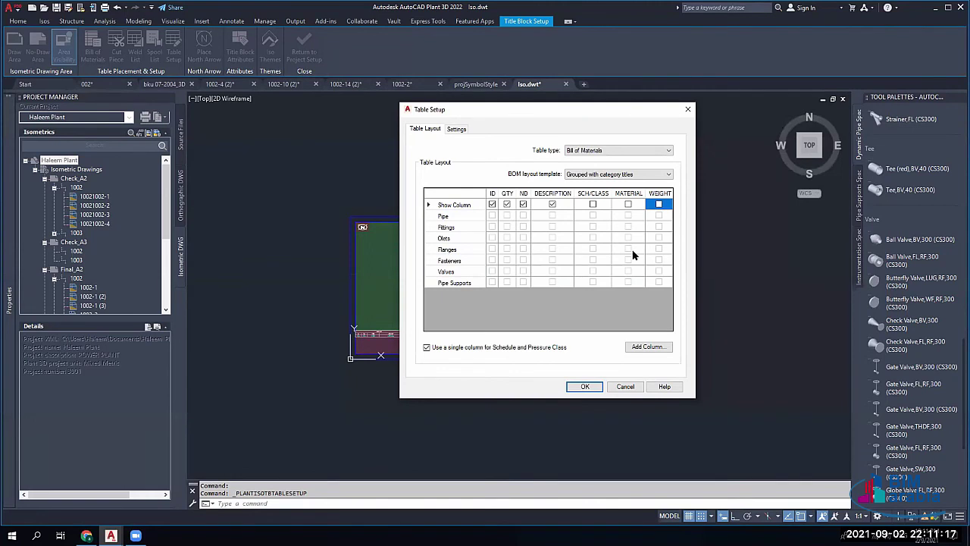
left_click(606, 175)
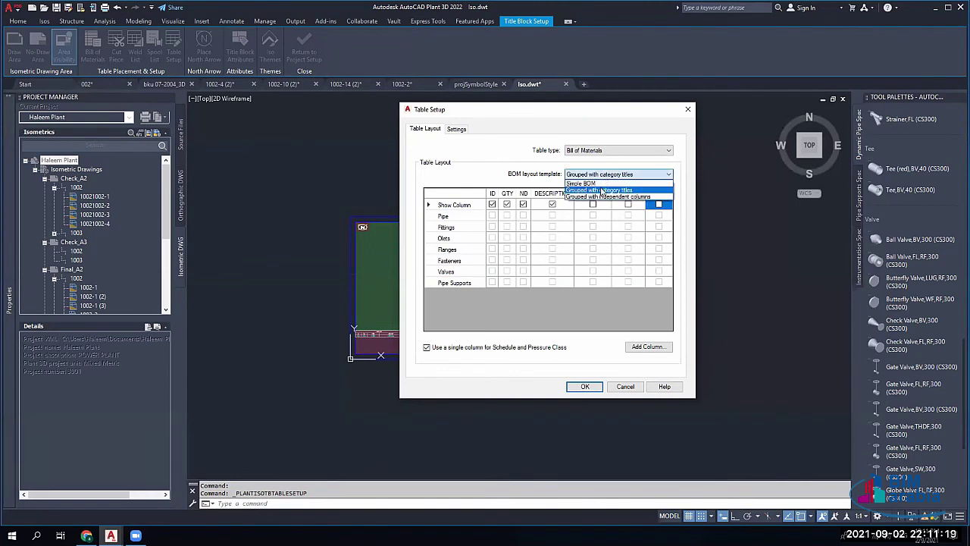
left_click(630, 198)
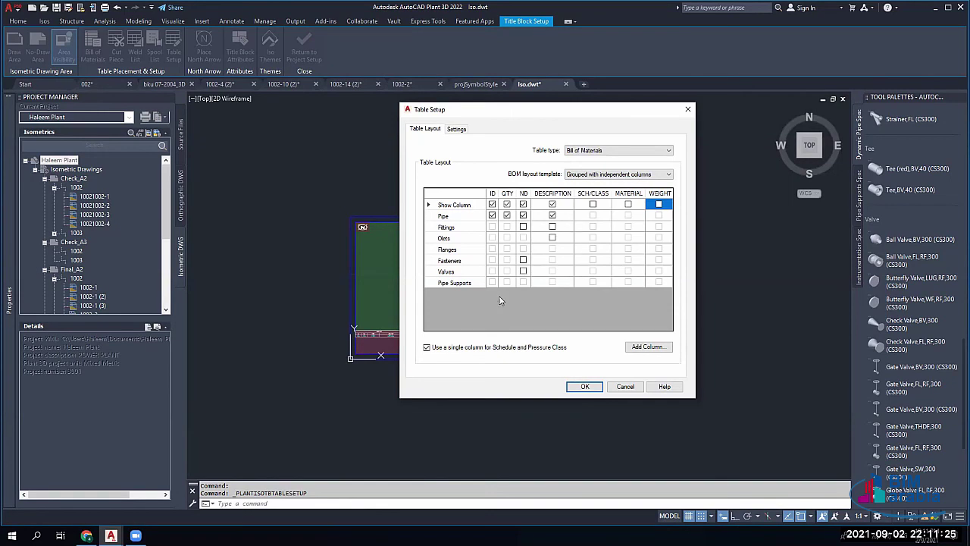
left_click(522, 226)
left_click(523, 260)
left_click(523, 248)
left_click(523, 237)
left_click(523, 271)
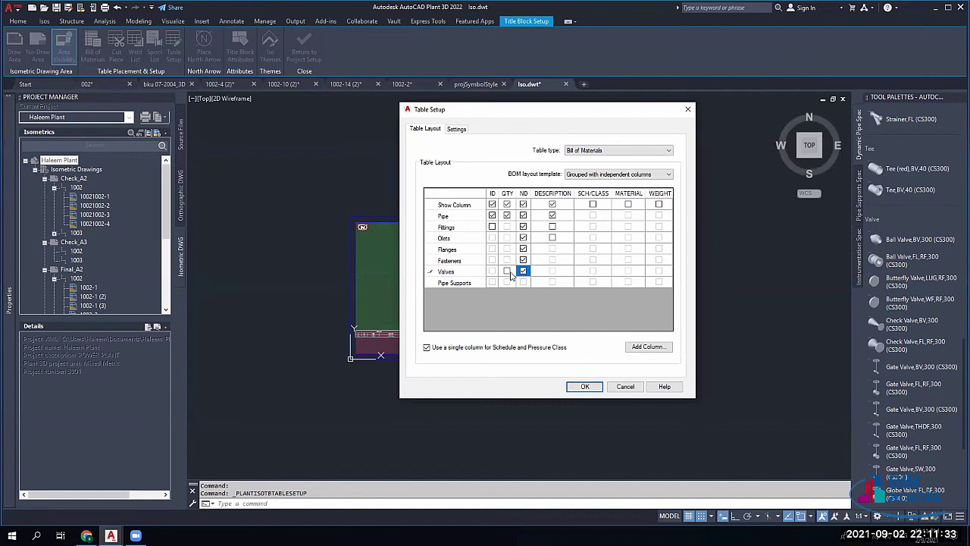
Step: Set the BOM layout template to Grouped with category titles and show its Material column
left_click(592, 175)
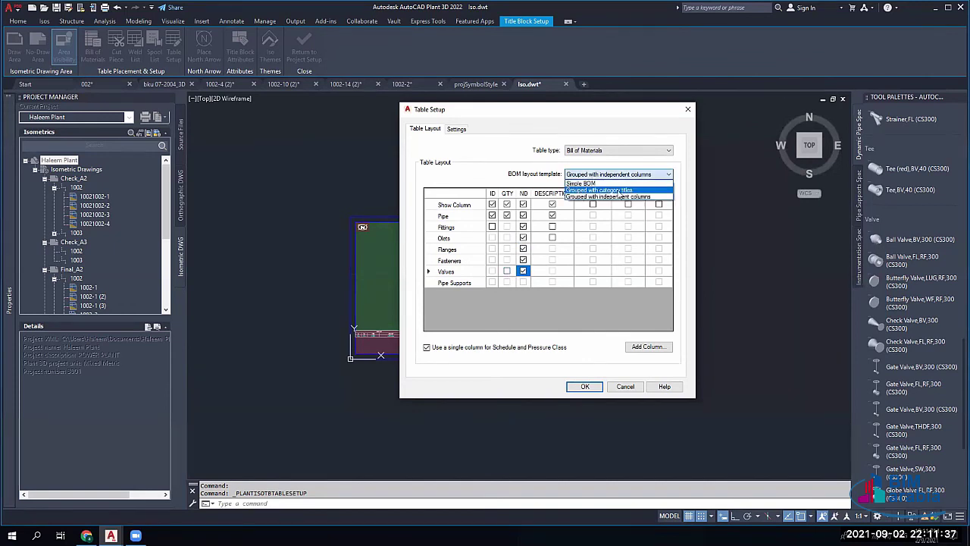
left_click(620, 190)
left_click(592, 175)
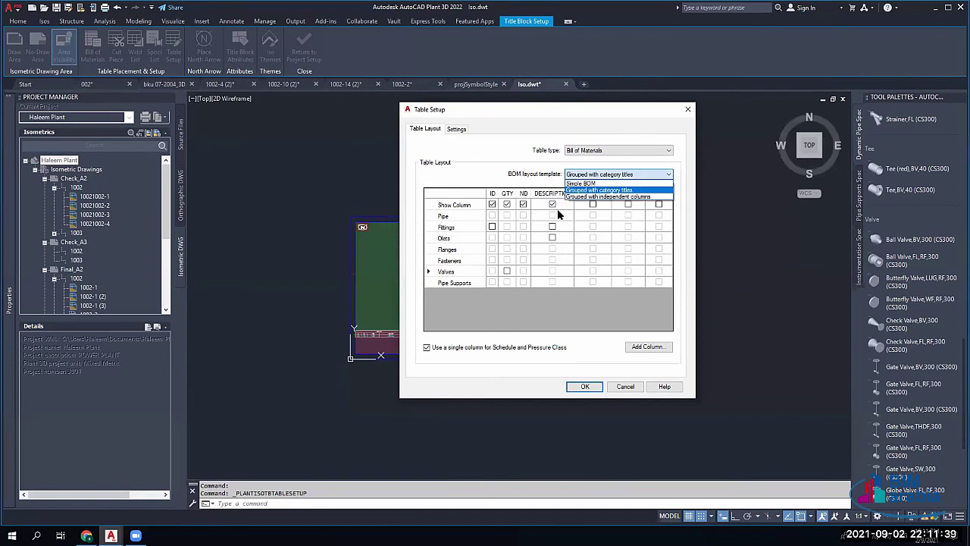
left_click(618, 193)
left_click(643, 237)
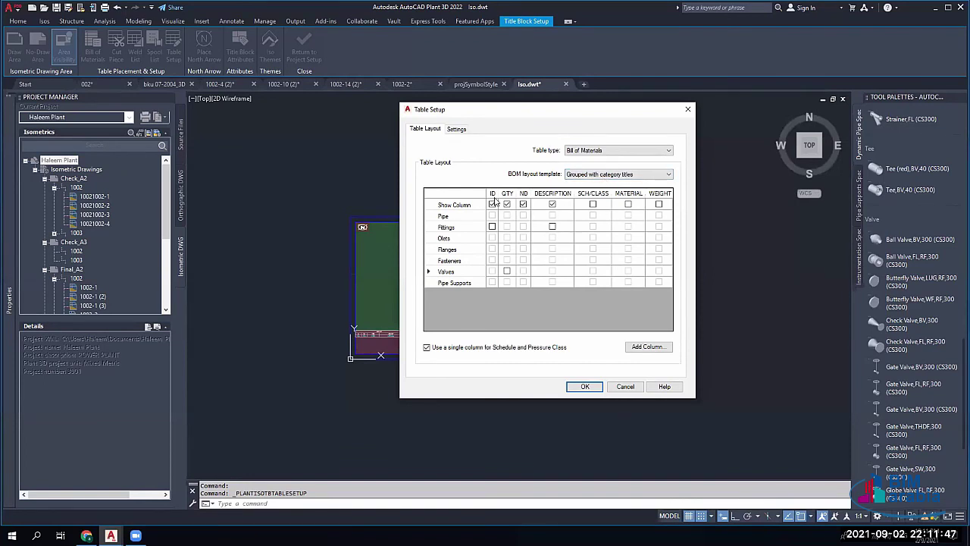
left_click(507, 204)
left_click(627, 204)
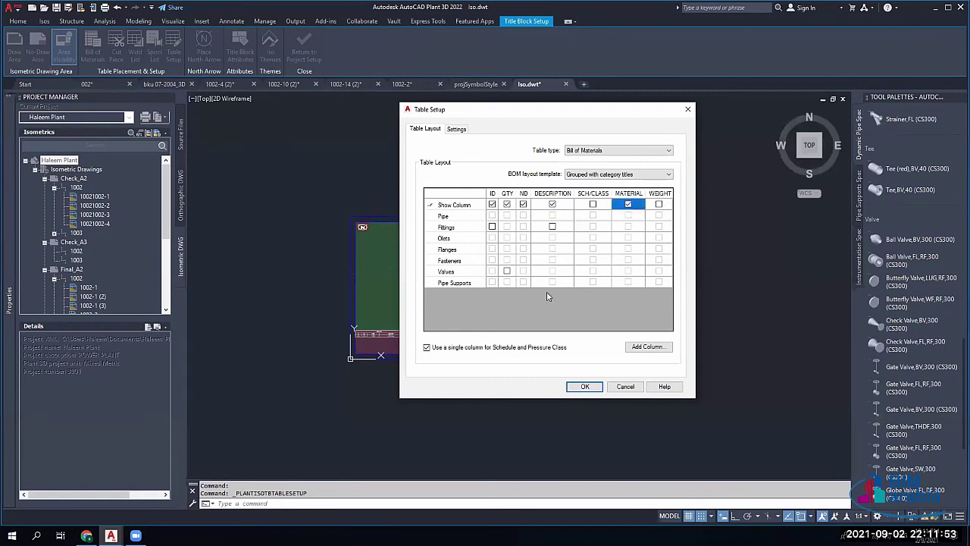
Step: Use a single column for schedule and pressure class, and show the SCH/CLASS column in the bill of materials
left_click(490, 347)
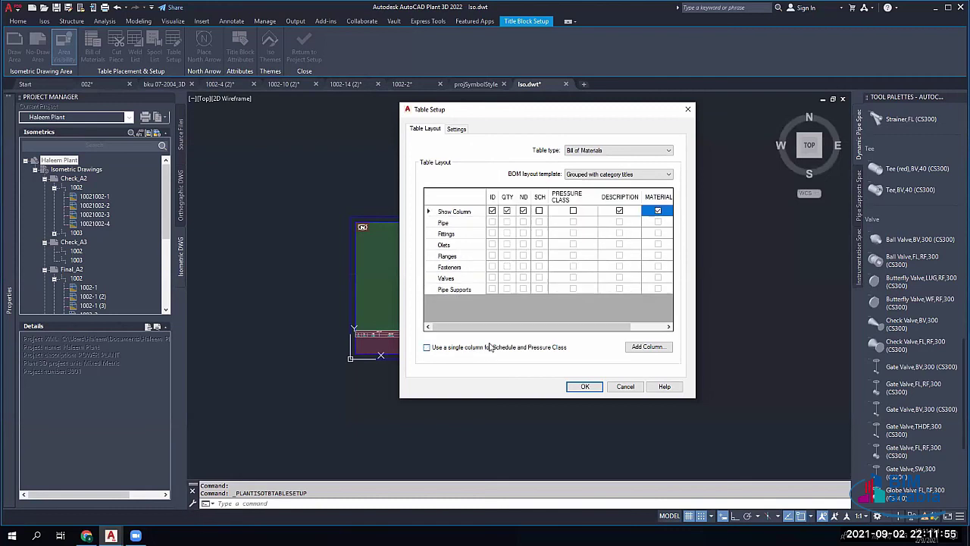
left_click(468, 353)
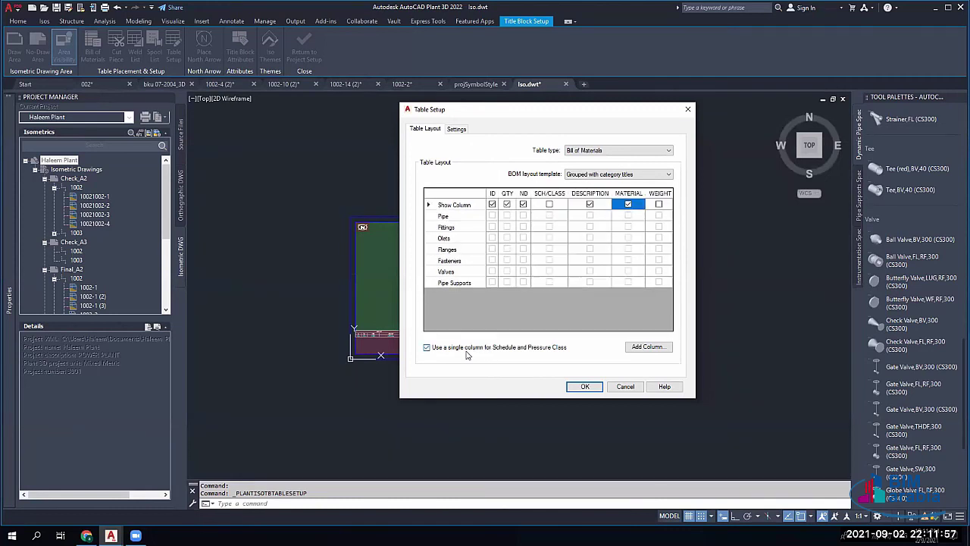
left_click(468, 353)
left_click(467, 354)
left_click(467, 353)
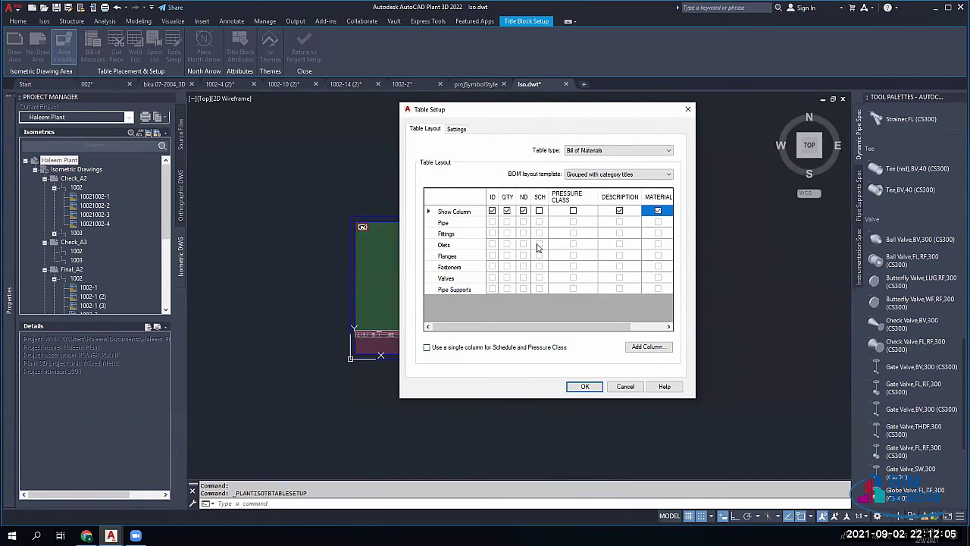
left_click(466, 347)
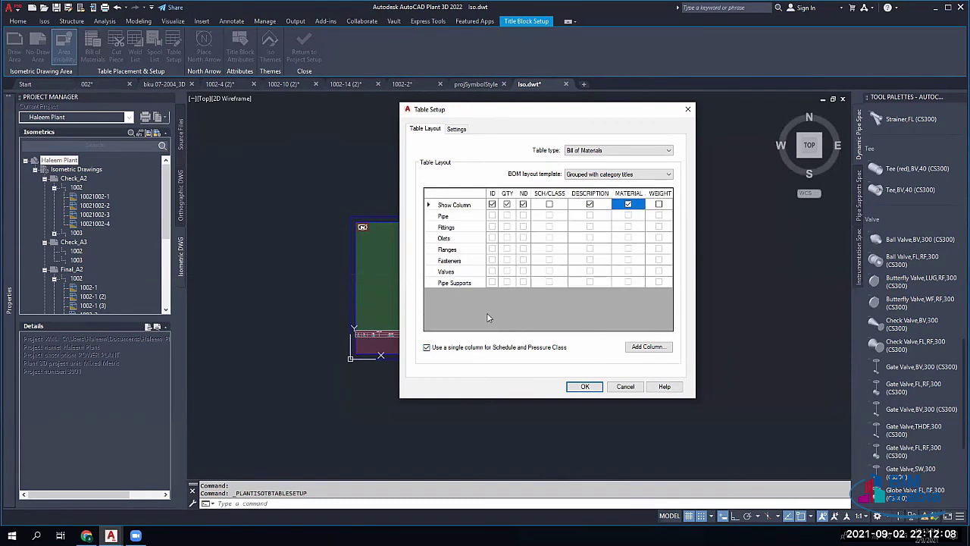
left_click(550, 206)
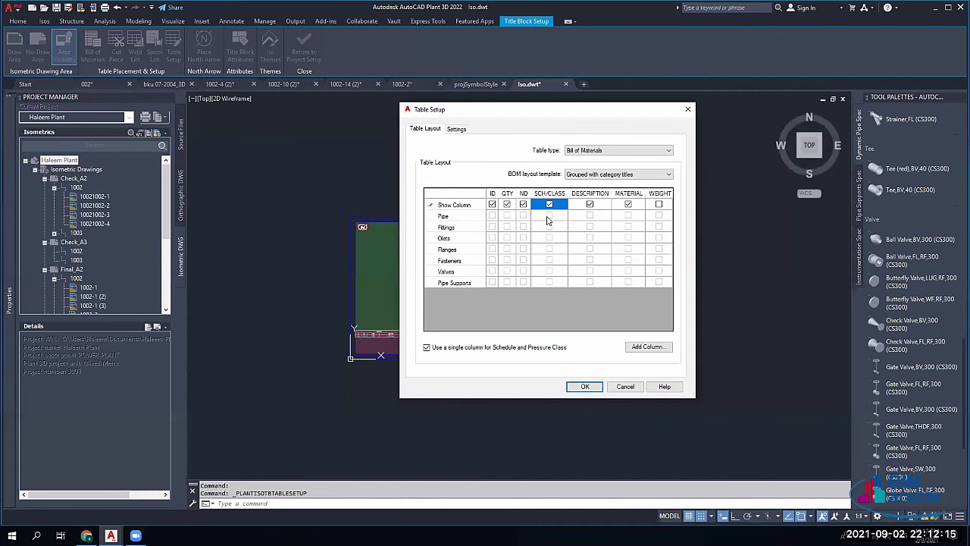
Step: Sort the BOM by ascending size and create separate Fabrication and Erection table sections with the fabrication items section on top
left_click(457, 130)
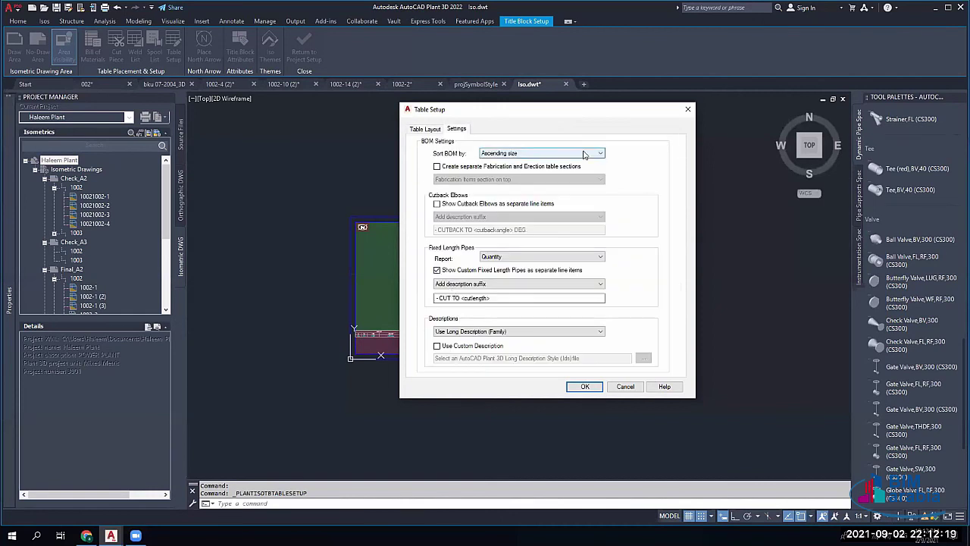
left_click(526, 156)
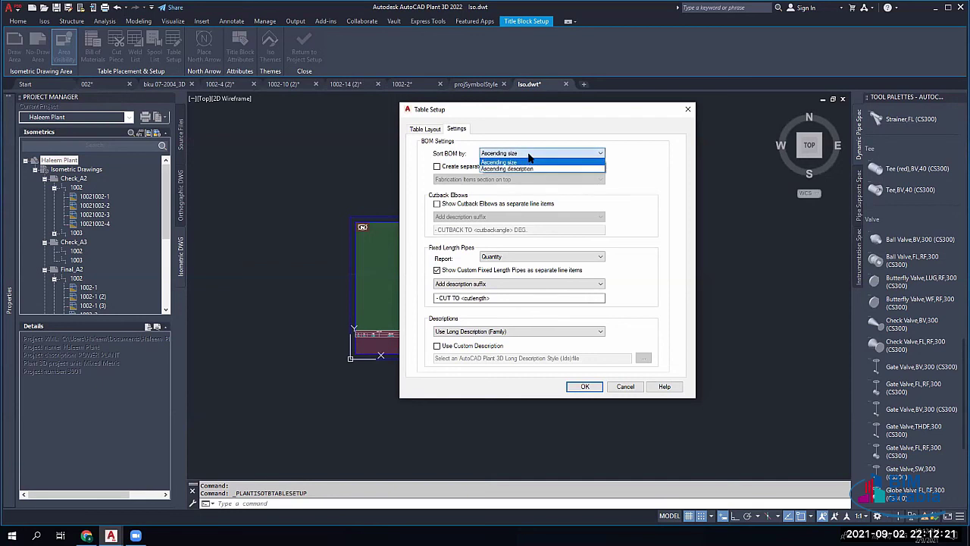
left_click(530, 159)
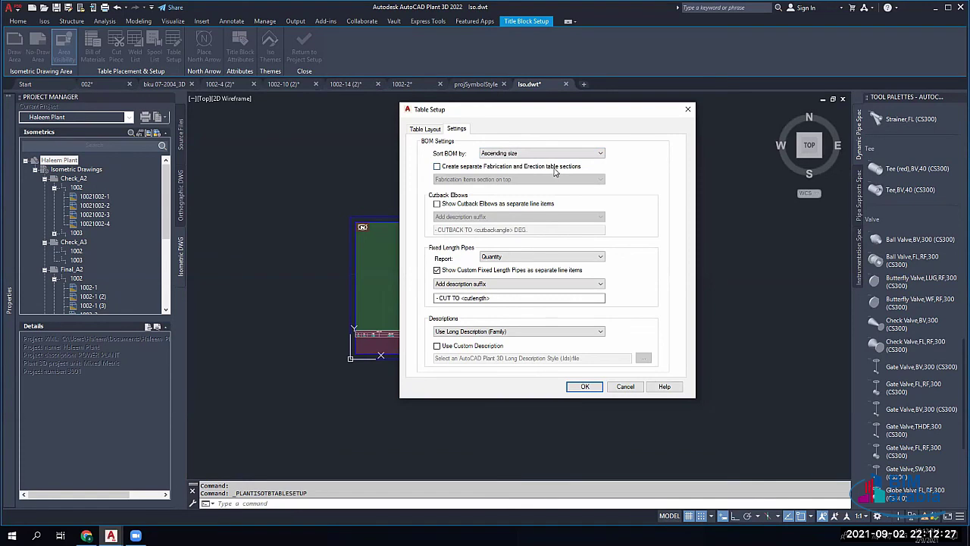
left_click(499, 167)
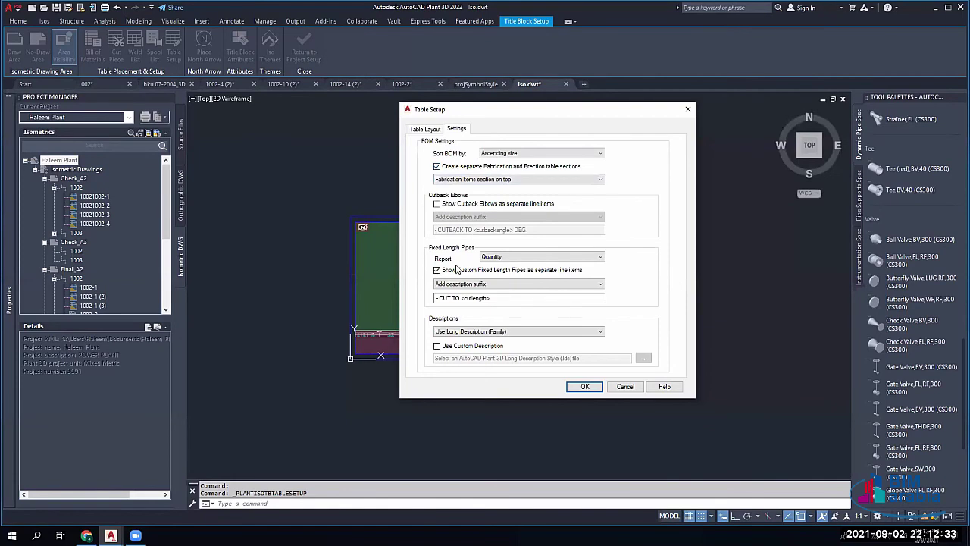
left_click(506, 179)
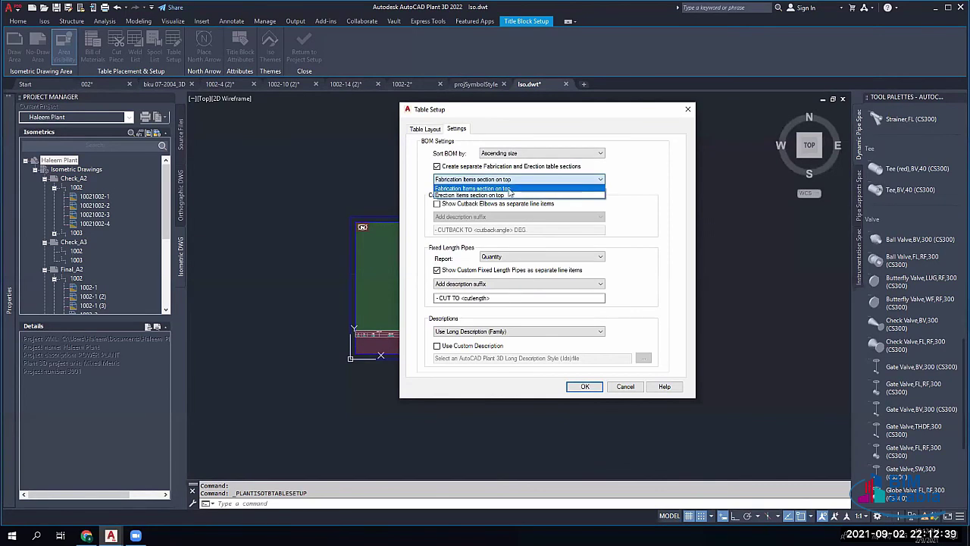
left_click(489, 188)
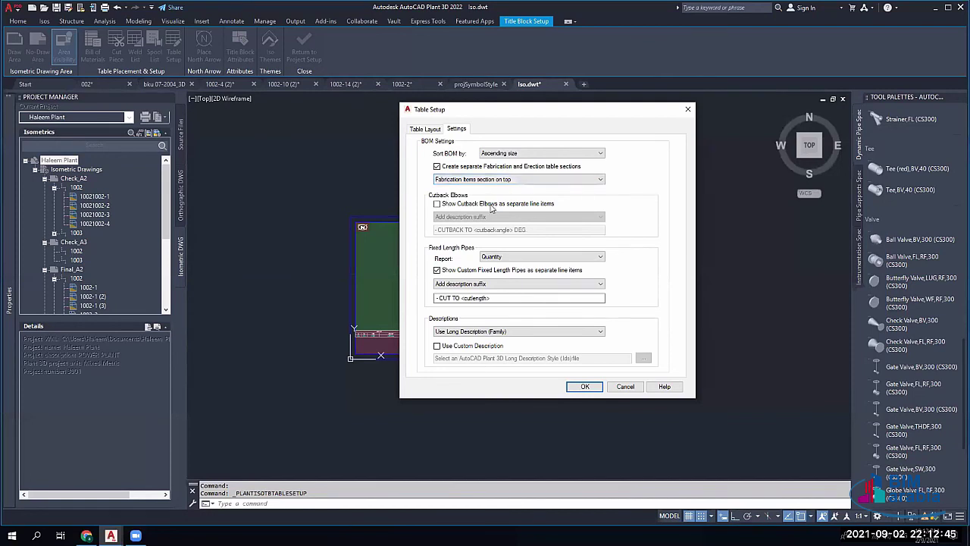
Step: Show cutback elbows as separate line items in the BOM, using an added description suffix
left_click(518, 210)
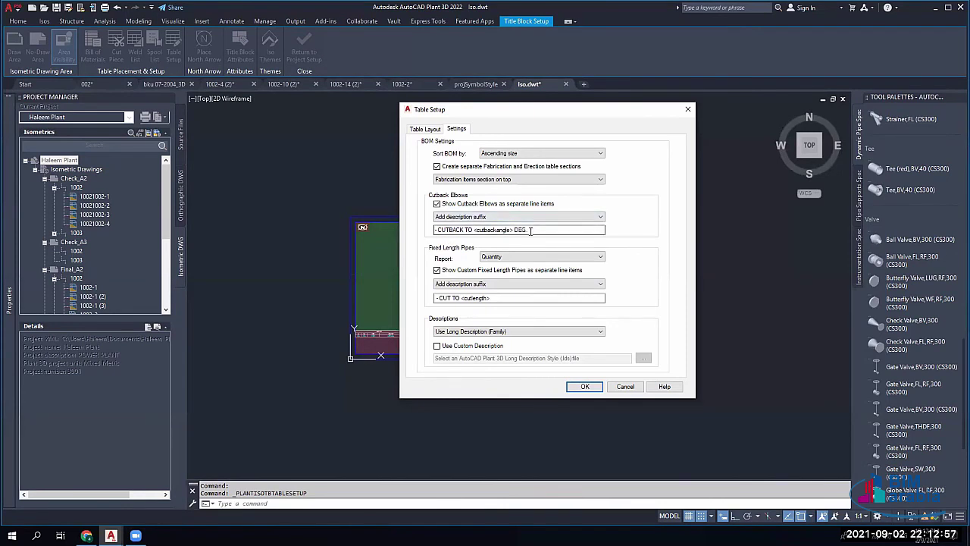
left_click(465, 217)
left_click(492, 222)
Step: Report fixed length pipes by Quantity and use Add description suffix for custom fixed length pipes
left_click(528, 257)
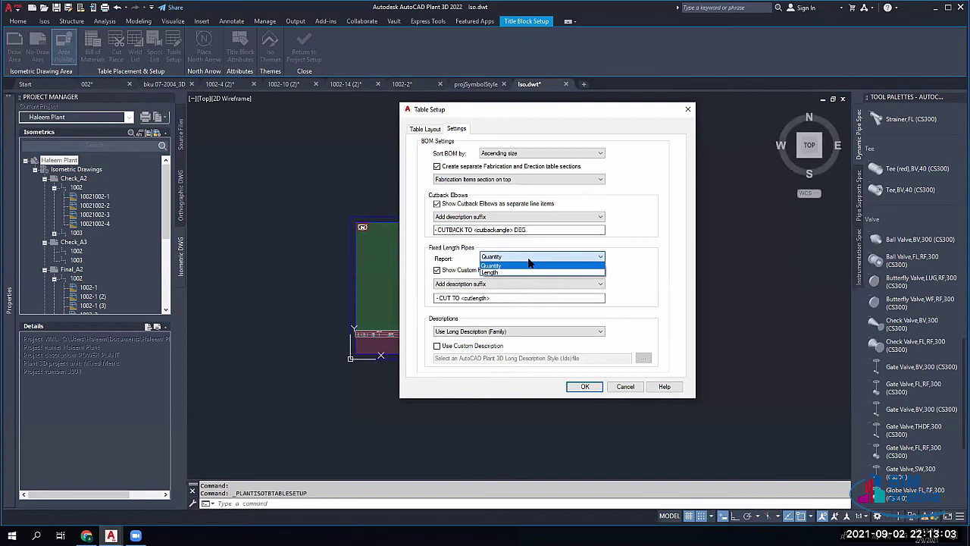
left_click(512, 265)
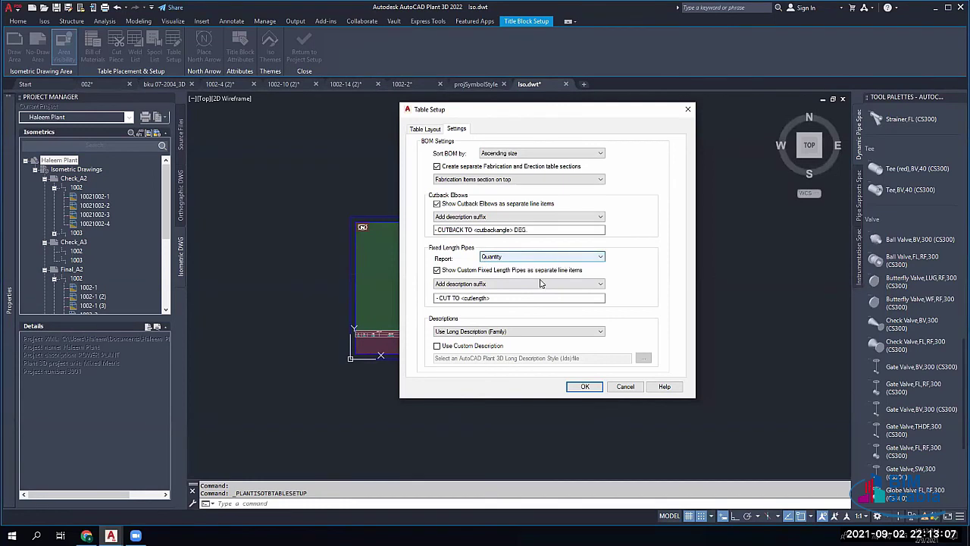
left_click(496, 286)
left_click(569, 307)
key("Tab")
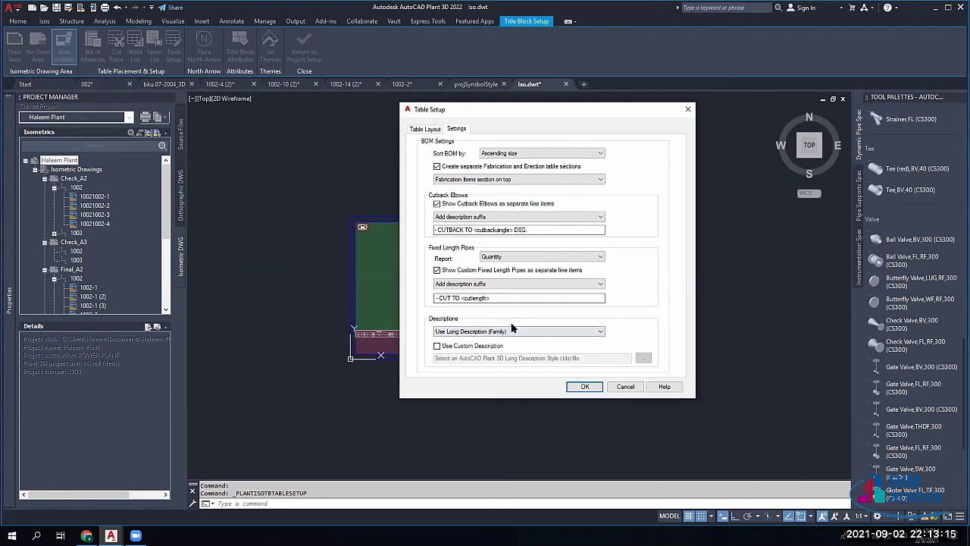
Step: Use Long Description (Family) for the BOM descriptions and apply the table setup
left_click(497, 335)
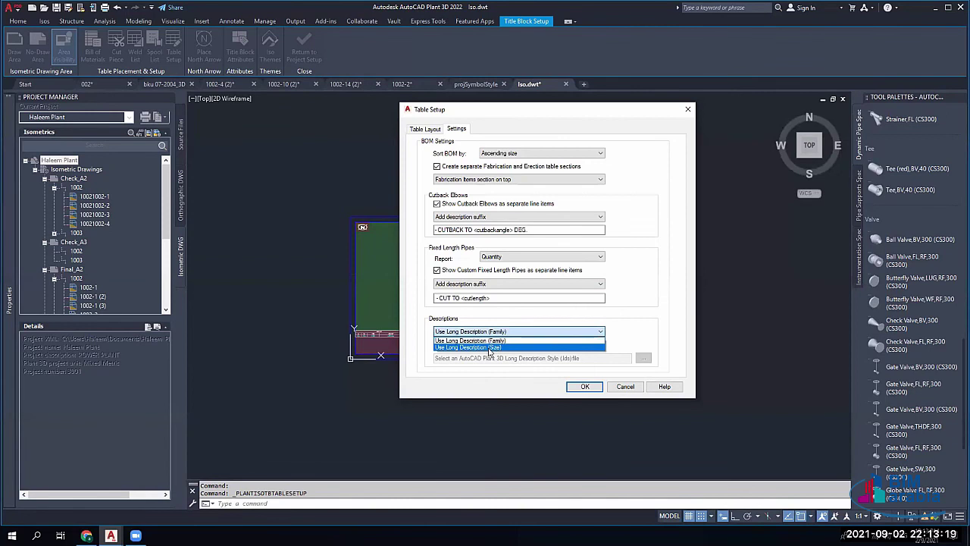
left_click(492, 340)
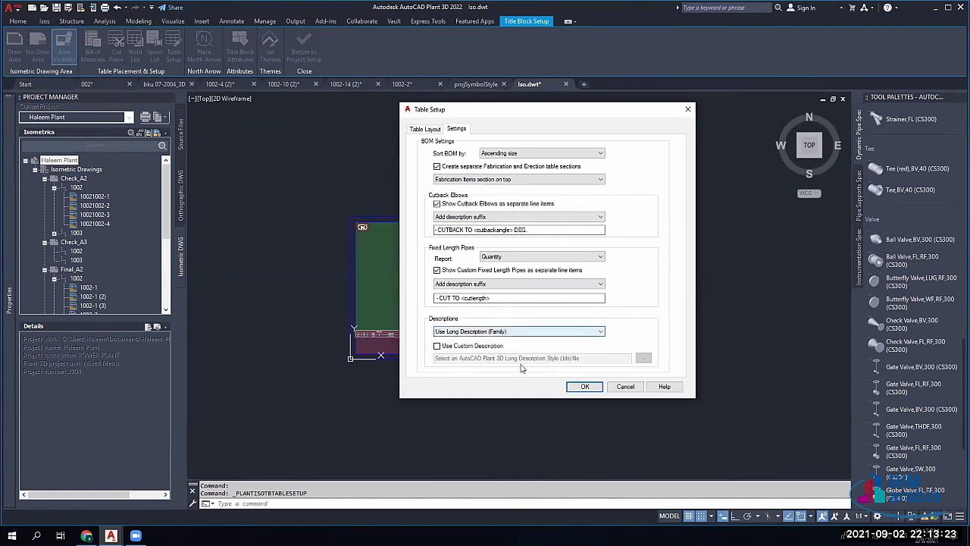
left_click(584, 387)
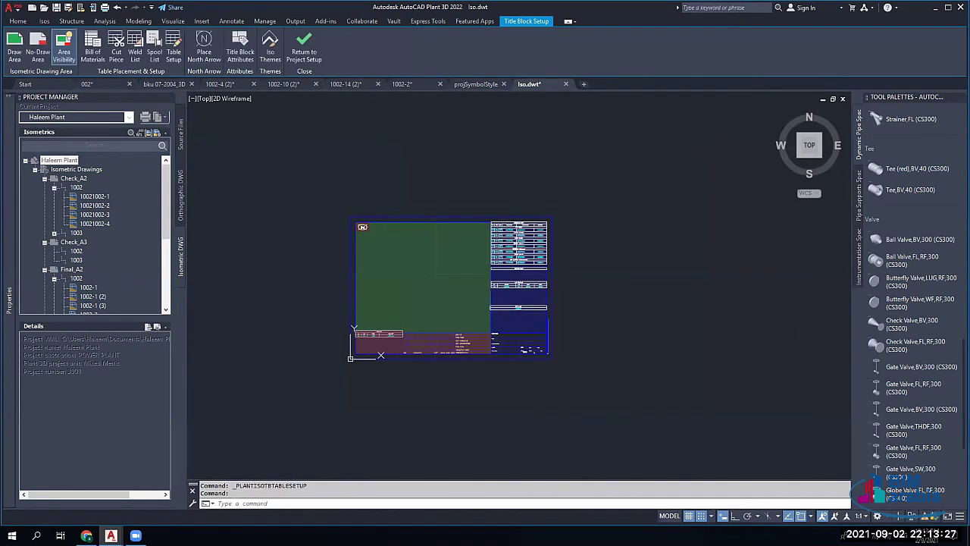
Step: Examine the Fabrication Items categories and columns and the Erection Items section in the title block's bill of materials
scroll(518, 242, "up", 8)
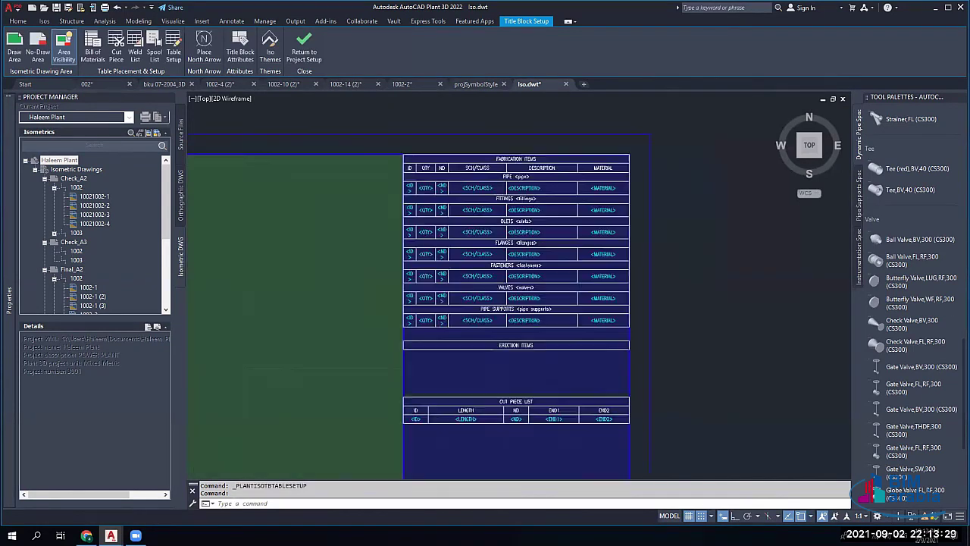
scroll(600, 143, "up", 3)
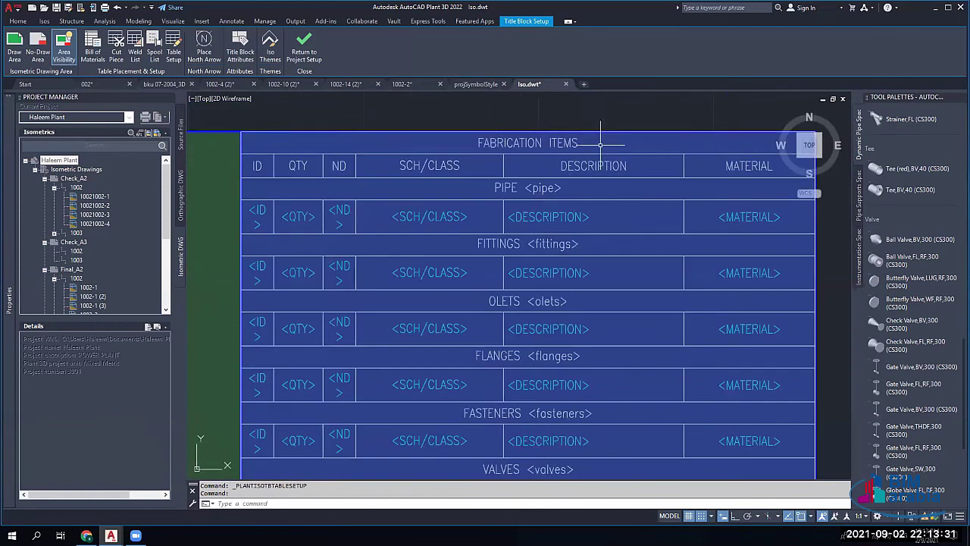
double_click(519, 187)
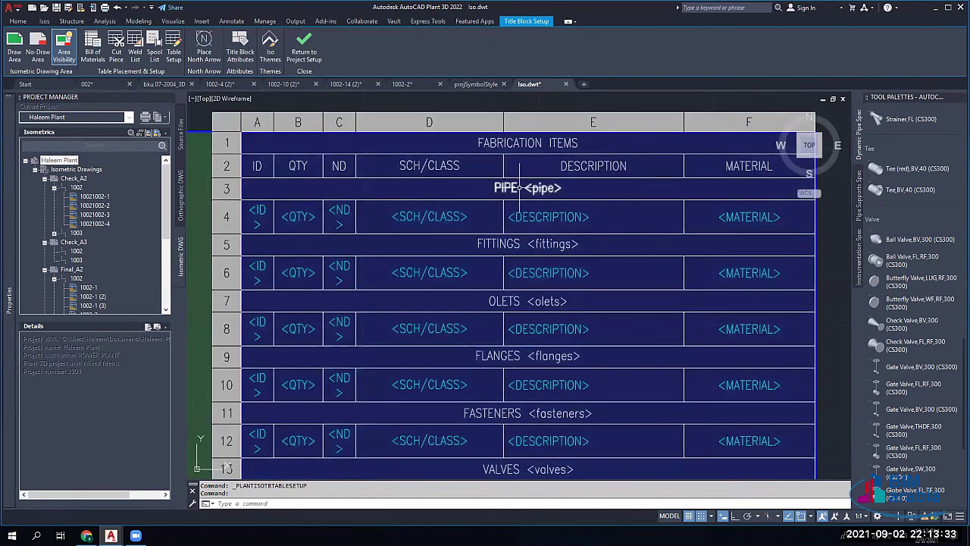
key("Escape")
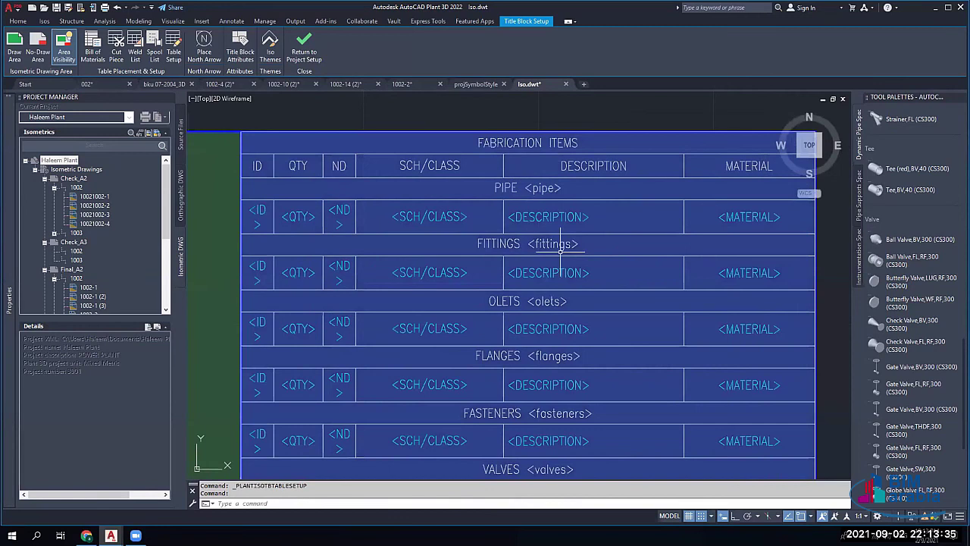
double_click(544, 299)
key("Escape")
scroll(541, 351, "down", 2)
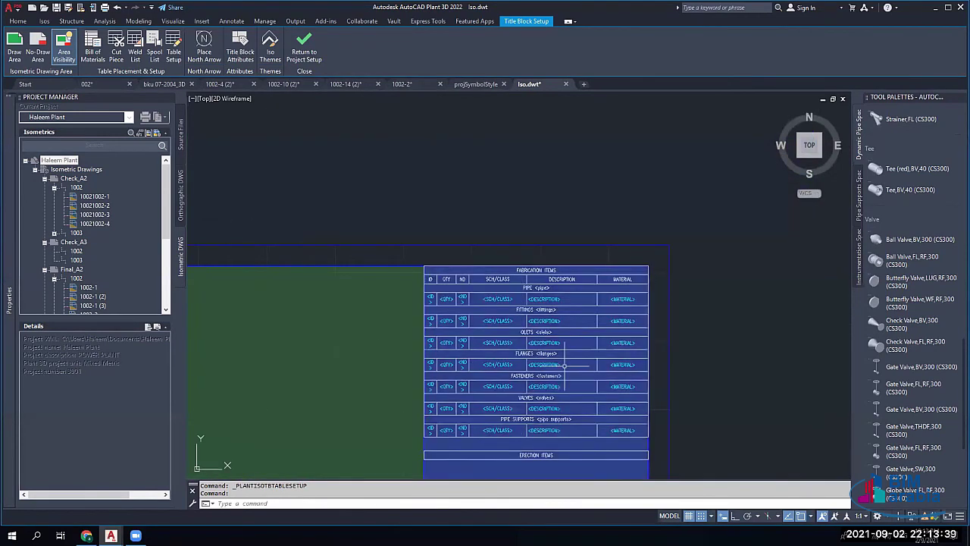
double_click(577, 408)
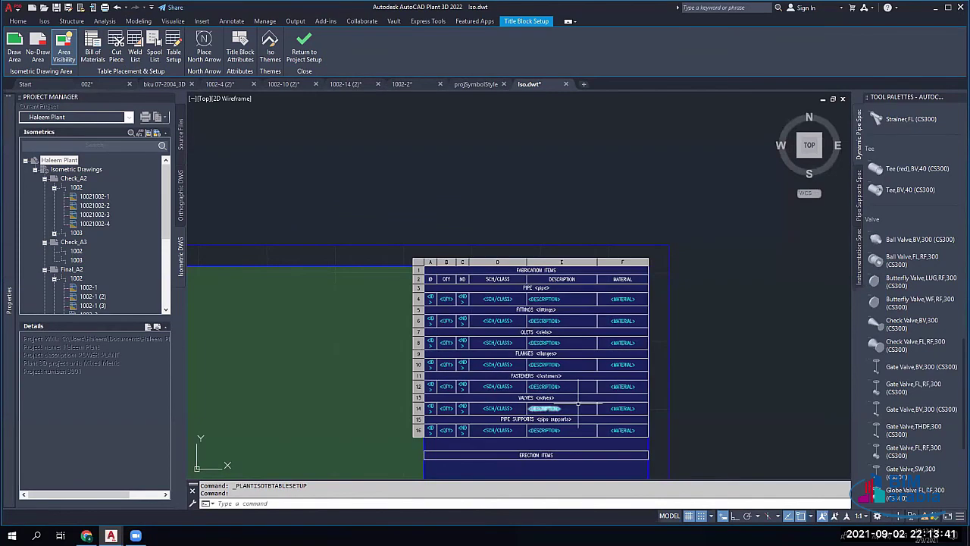
scroll(578, 406, "up", 4)
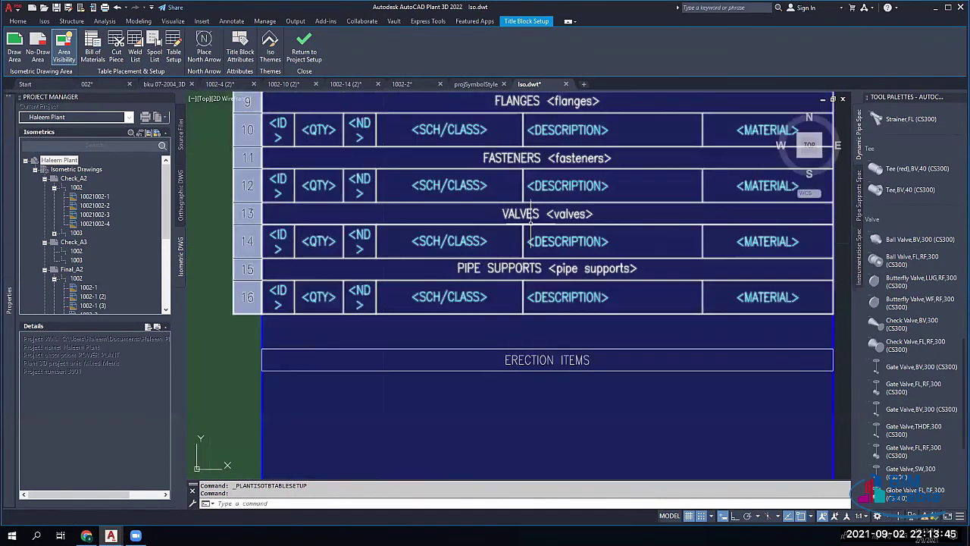
scroll(550, 225, "down", 3)
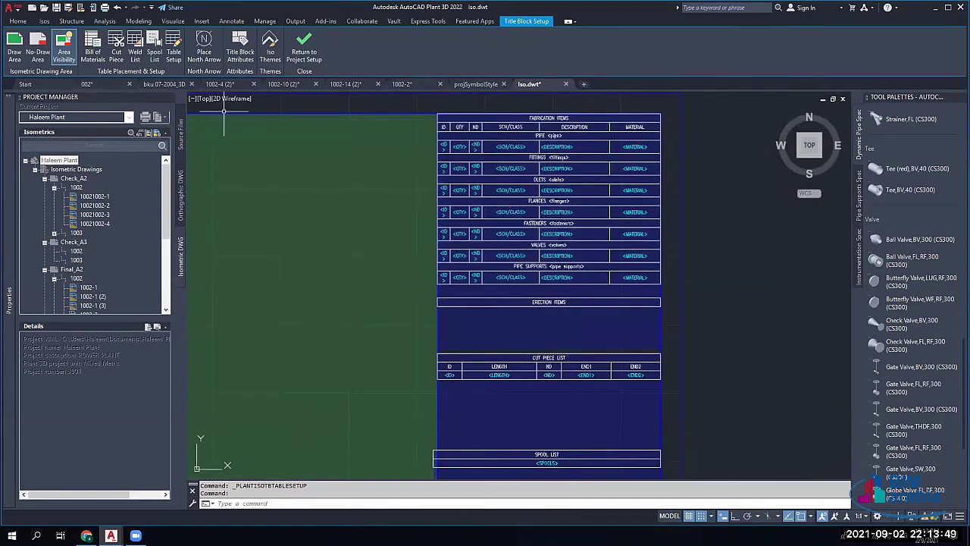
Step: Return to the project setup, saving the title block changes to Iso.dwt
left_click(303, 47)
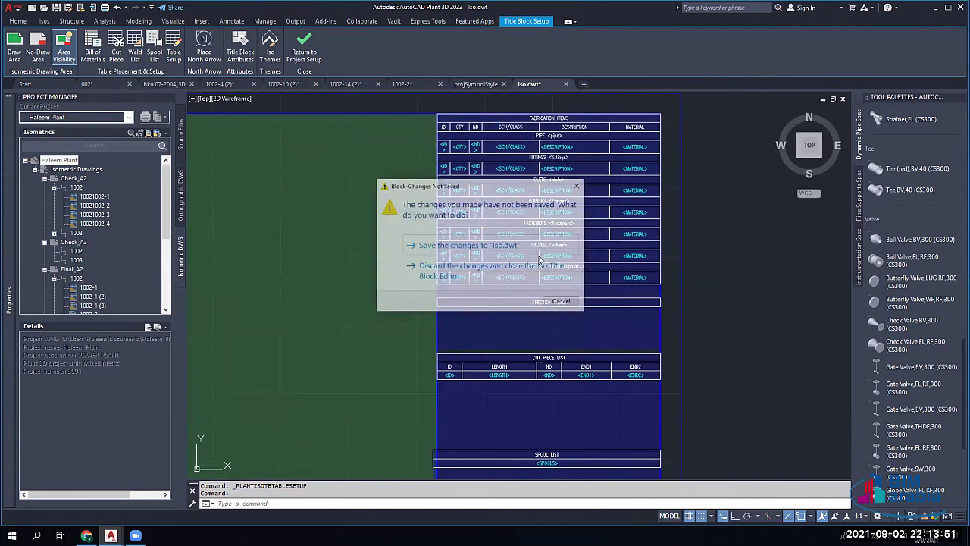
left_click(448, 247)
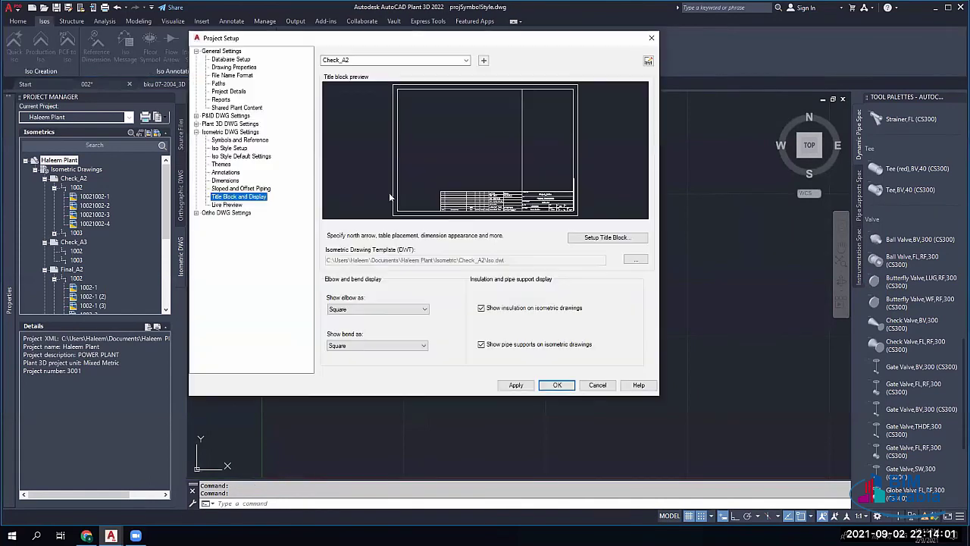
Step: Preview both sheets of the sample isometric with the Check_A2 style
left_click(225, 205)
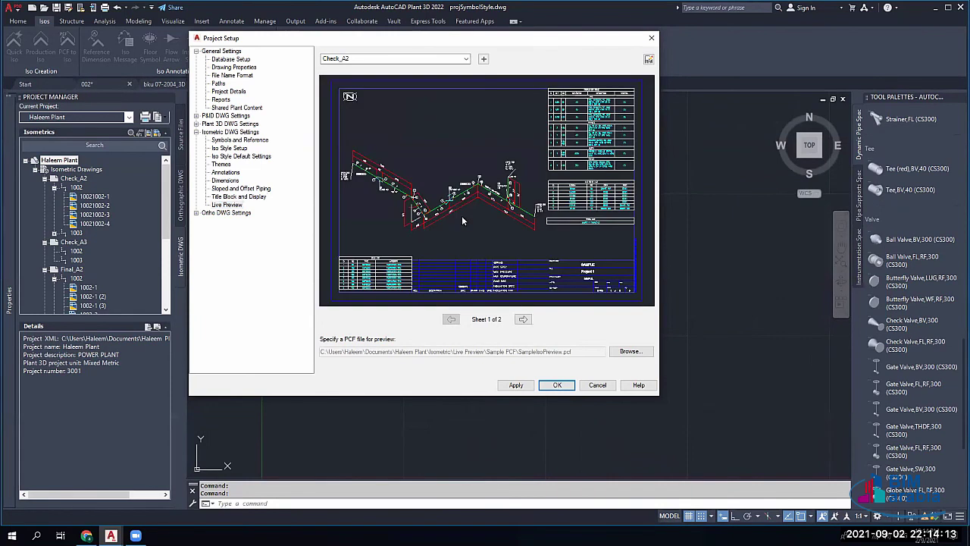
scroll(462, 215, "up", 4)
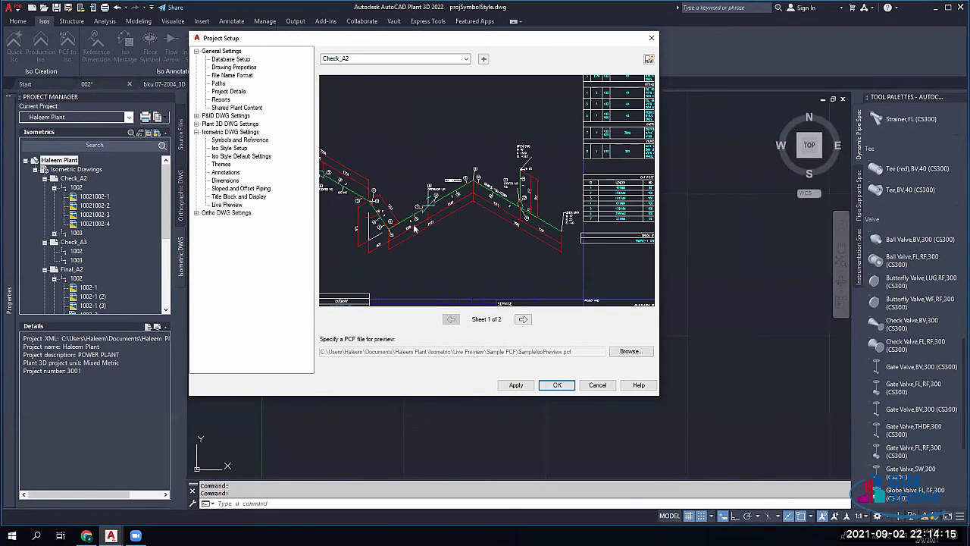
scroll(415, 229, "up", 2)
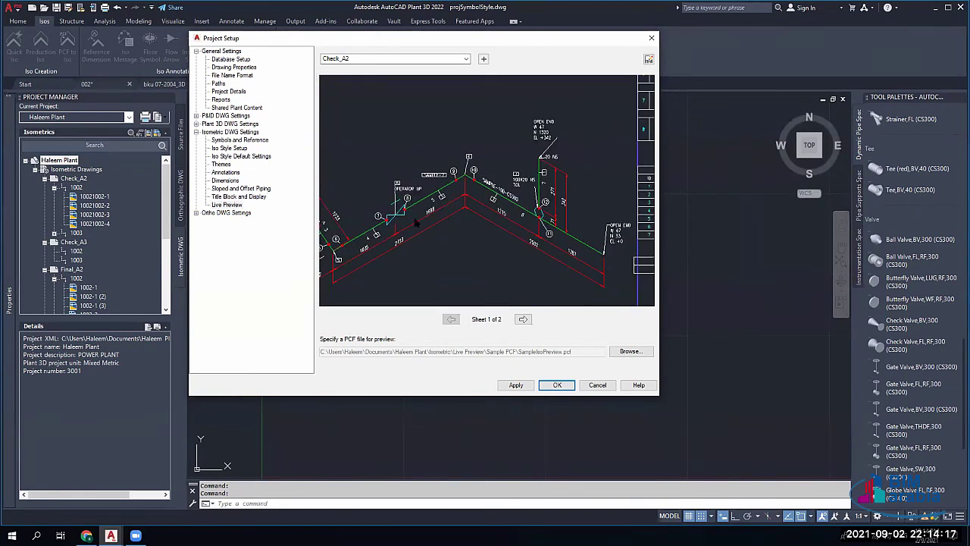
scroll(343, 174, "down", 6)
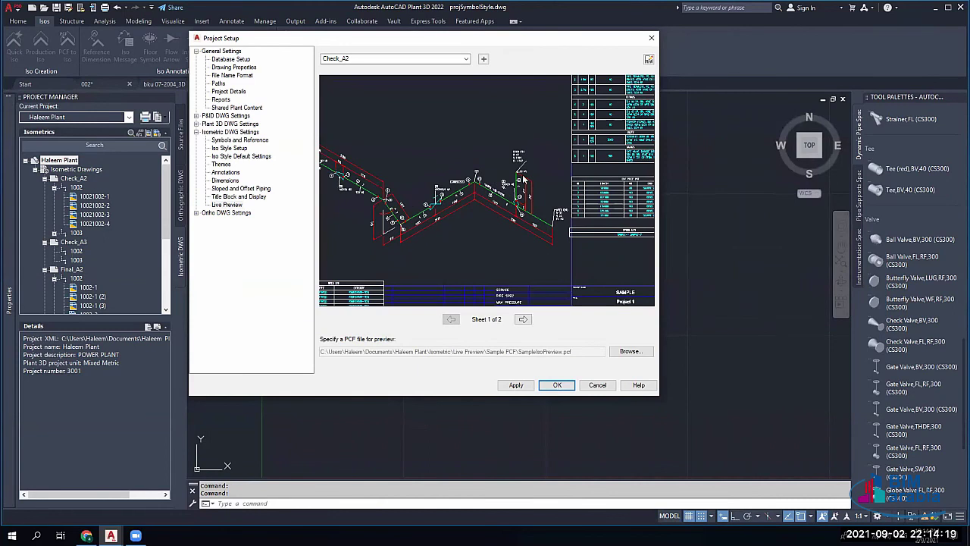
scroll(450, 224, "up", 3)
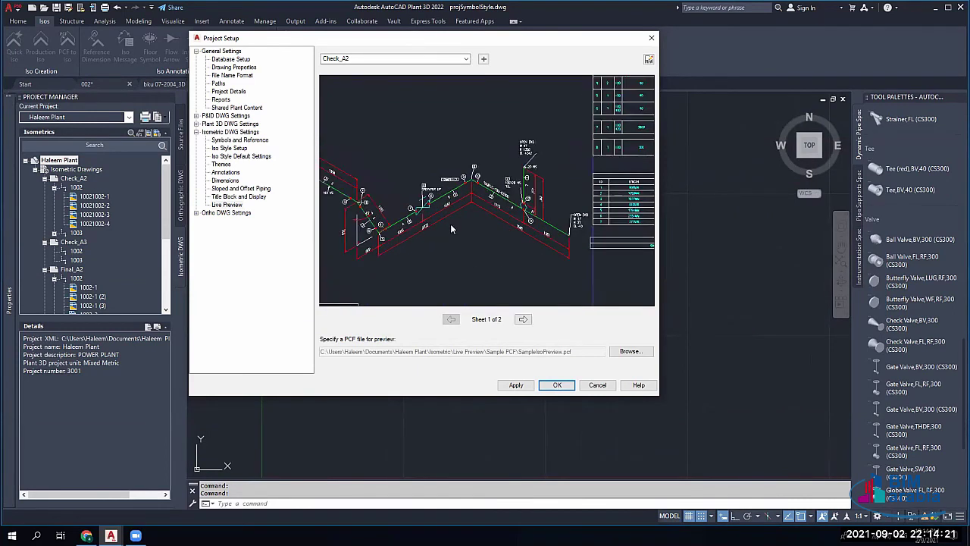
key("space")
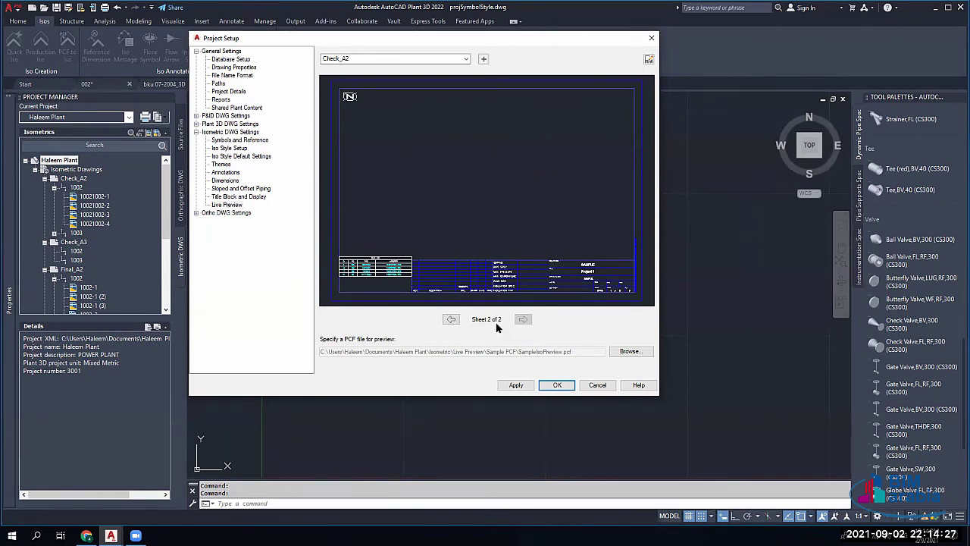
left_click(450, 319)
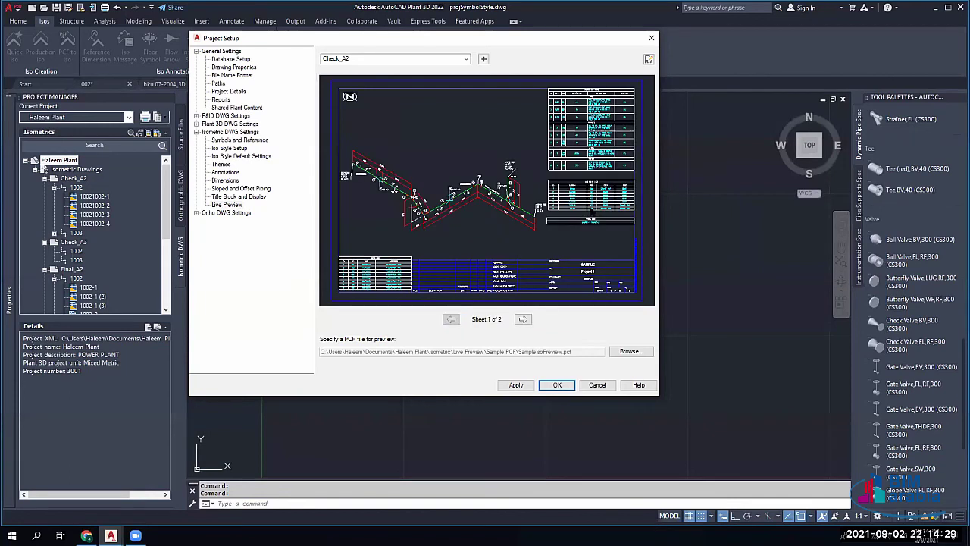
Step: Inspect the pipe dimensions, weld numbers, spool labels and tables on sheet 1 of the Check_A2 preview
scroll(488, 209, "up", 2)
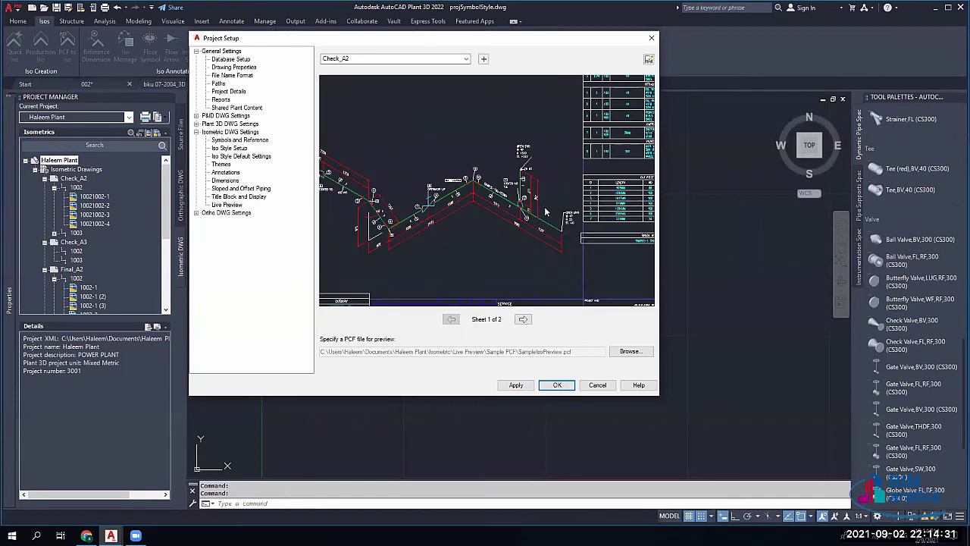
scroll(545, 219, "up", 3)
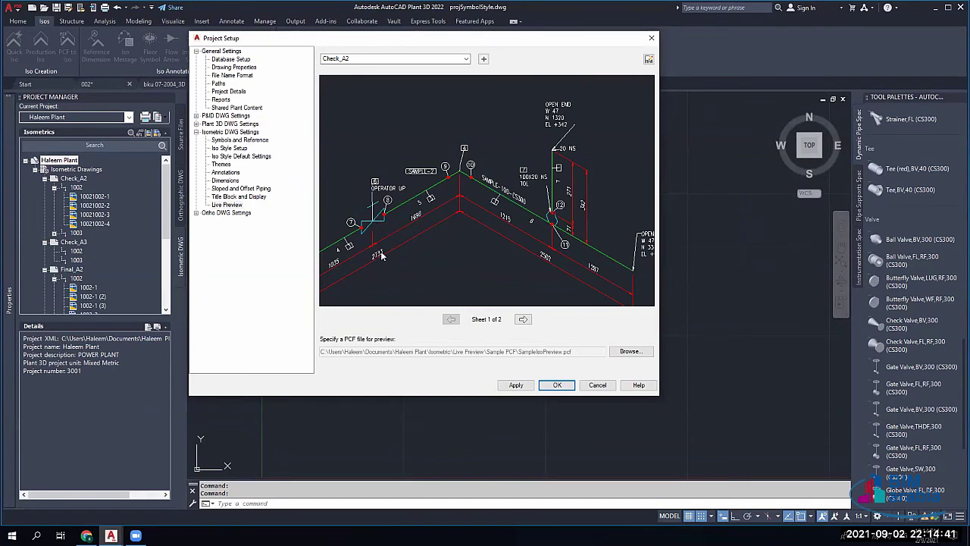
scroll(446, 196, "down", 2)
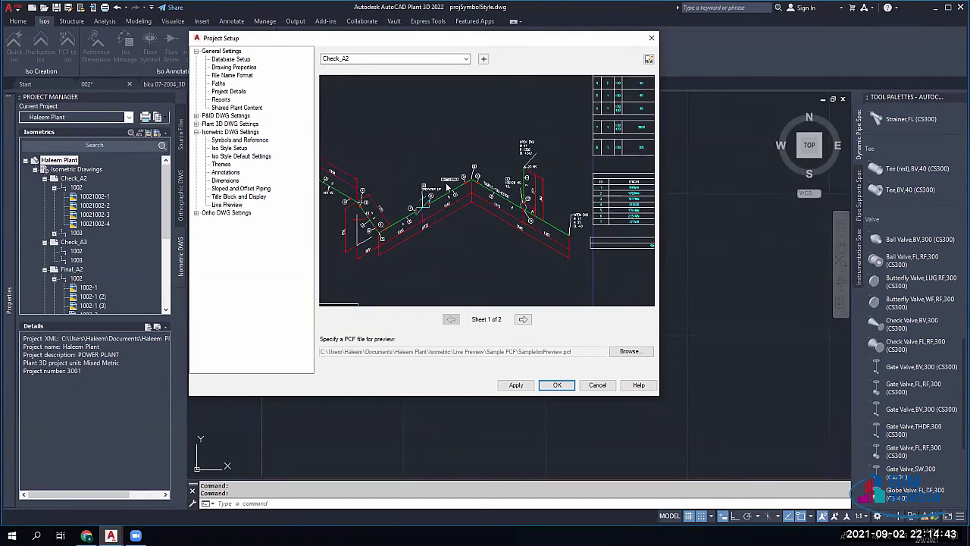
scroll(384, 170, "up", 3)
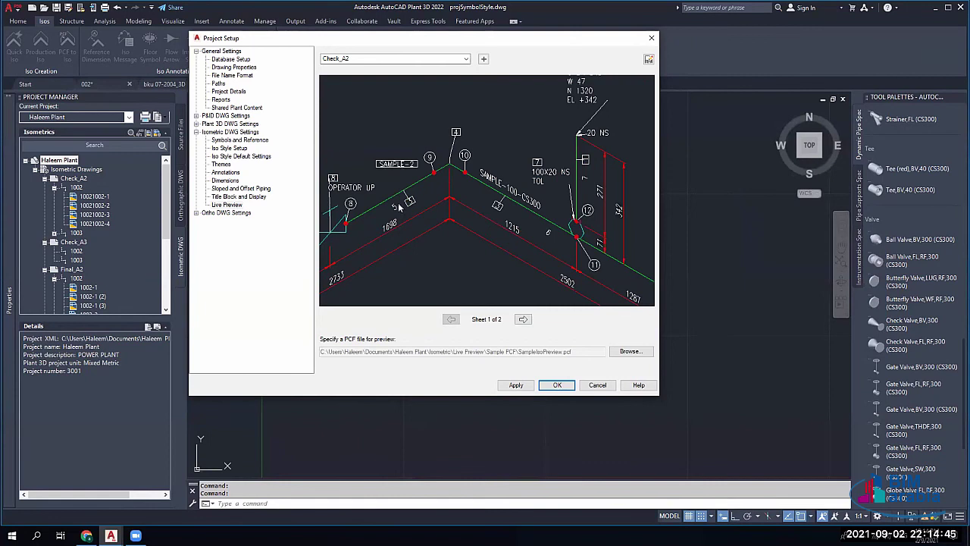
scroll(424, 206, "down", 3)
scroll(409, 189, "up", 2)
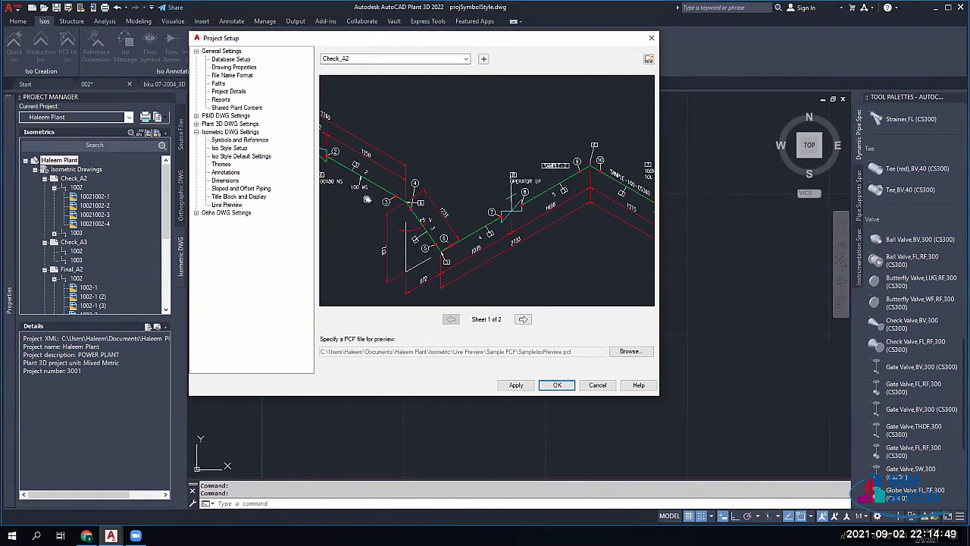
middle_click_drag(367, 198, 520, 263)
scroll(435, 219, "up", 2)
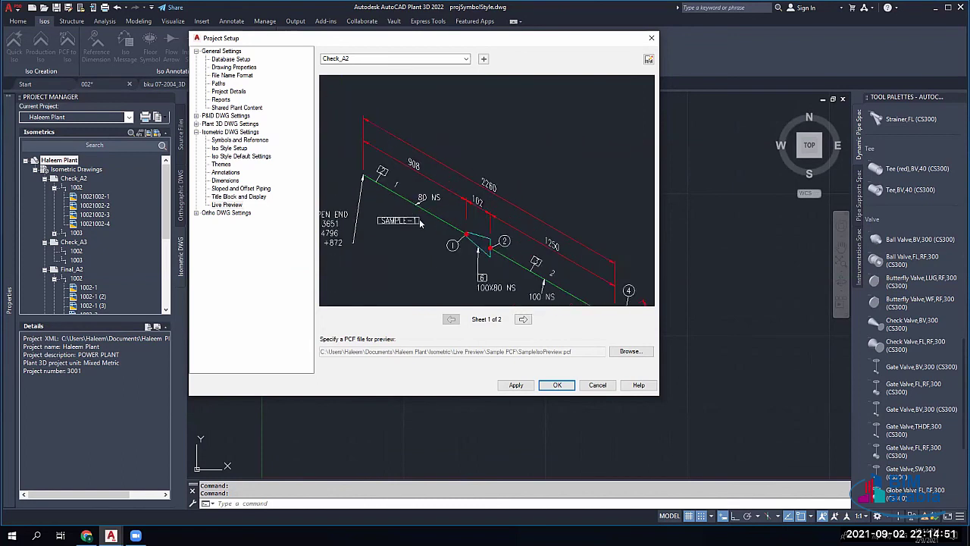
scroll(420, 222, "up", 1)
scroll(465, 242, "down", 4)
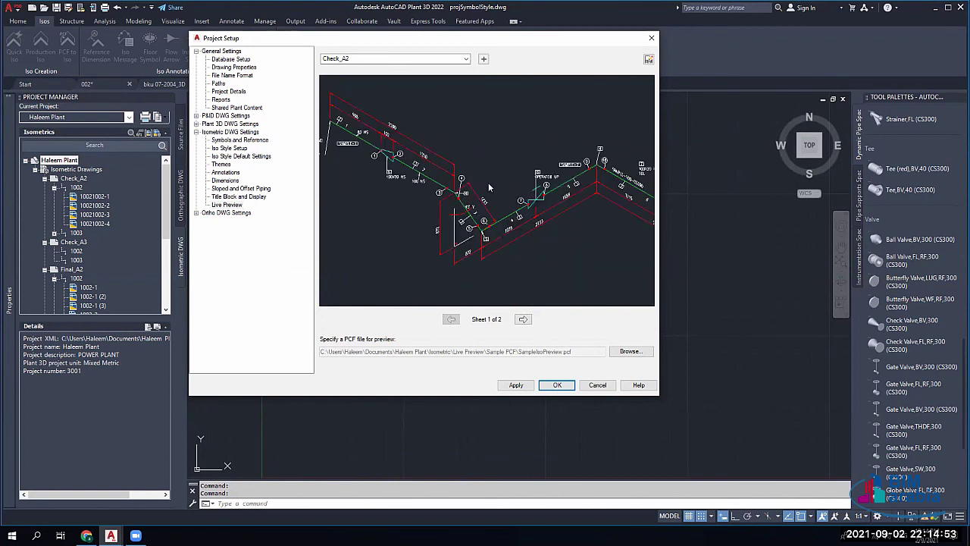
scroll(415, 227, "down", 2)
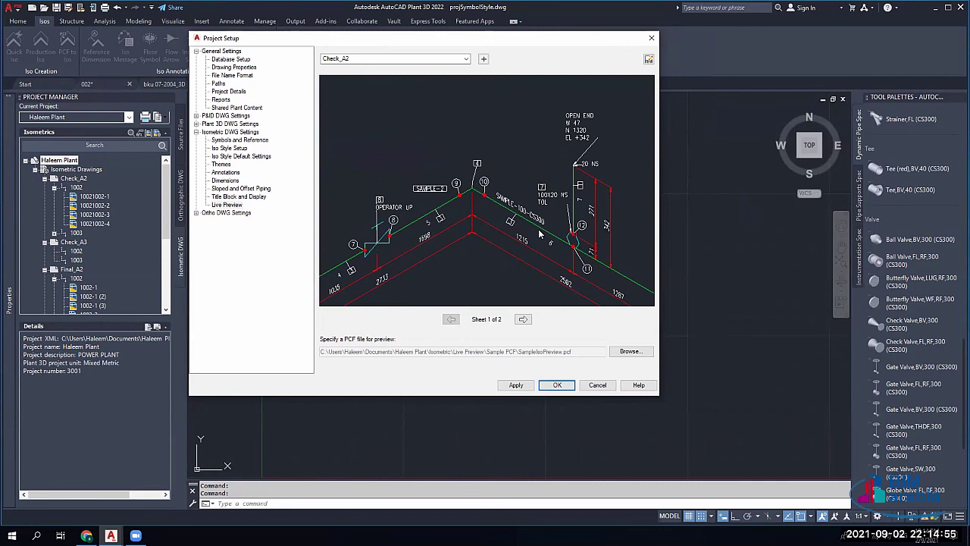
scroll(497, 212, "up", 1)
scroll(477, 193, "down", 5)
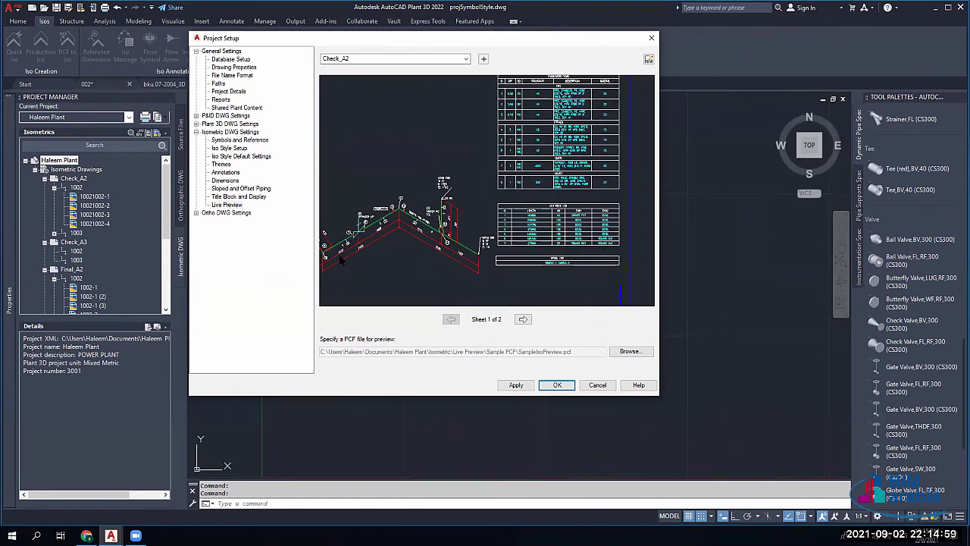
Step: Open the elbow display choices in the Check_A2 title block and display settings
left_click(228, 196)
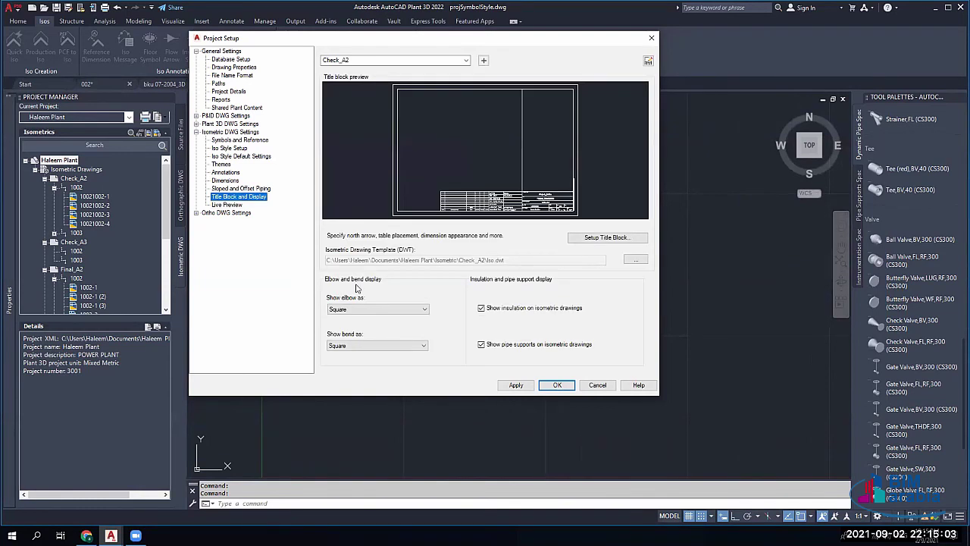
left_click(356, 309)
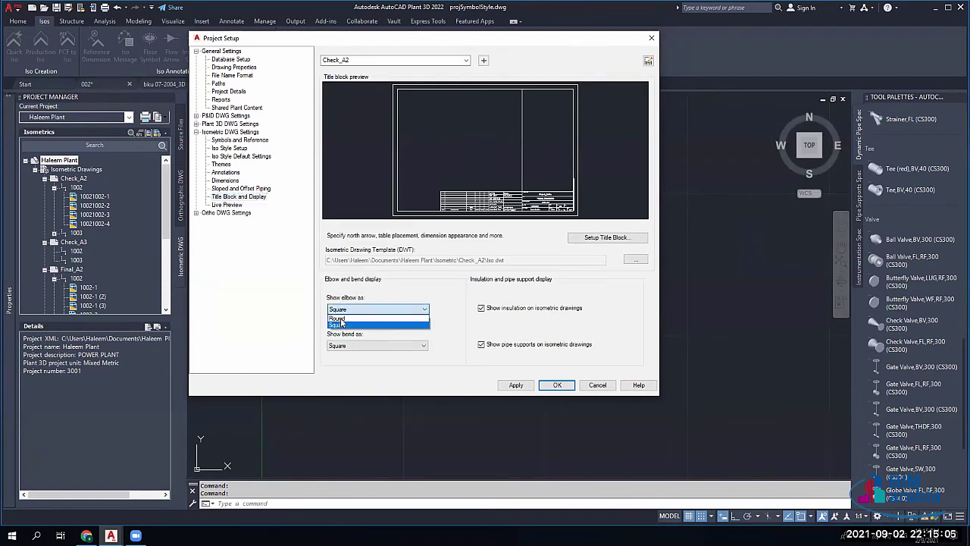
Step: Set both elbows and bends to display as Square in the Check_A2 isometric title block and display settings
left_click(342, 324)
left_click(364, 346)
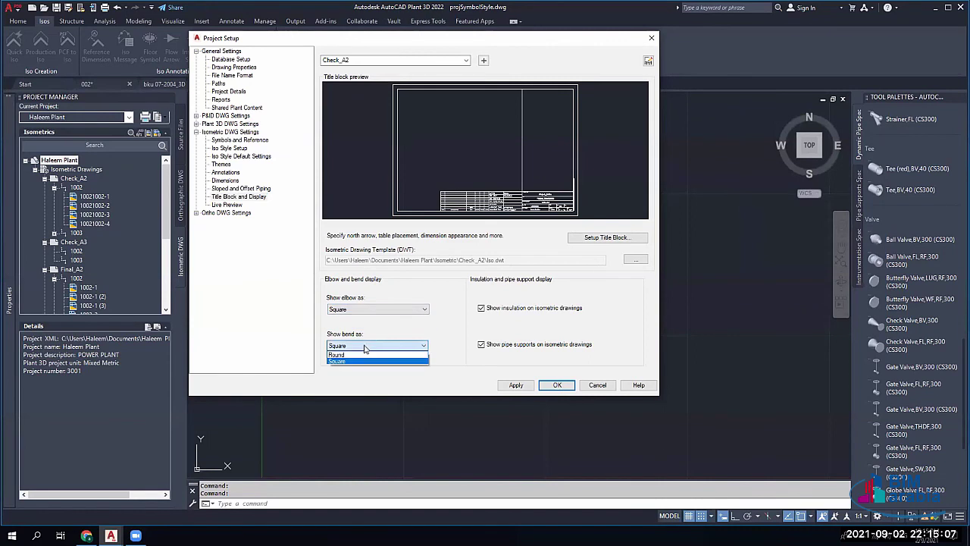
left_click(354, 361)
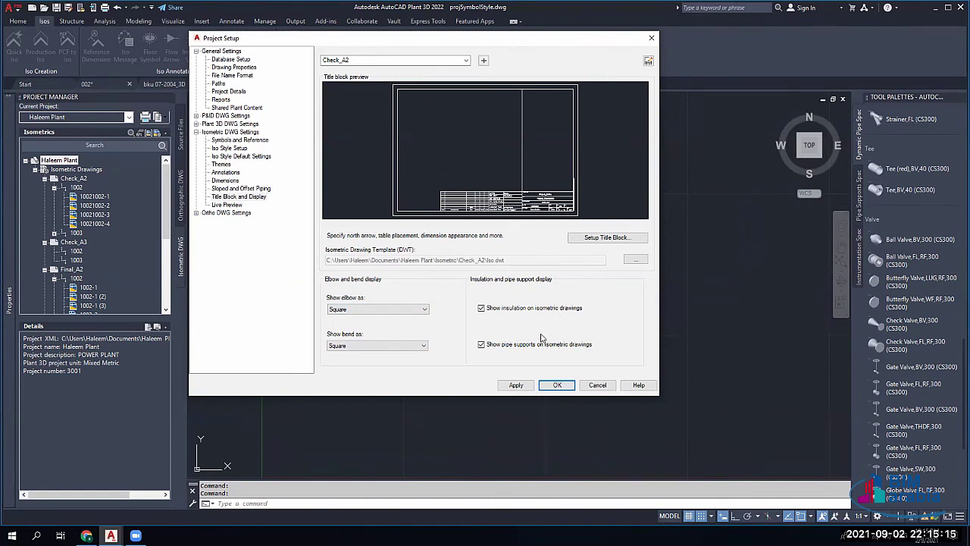
Step: Review the Iso Style Setup, Themes and Live Preview settings of the Check_A2 style
left_click(229, 148)
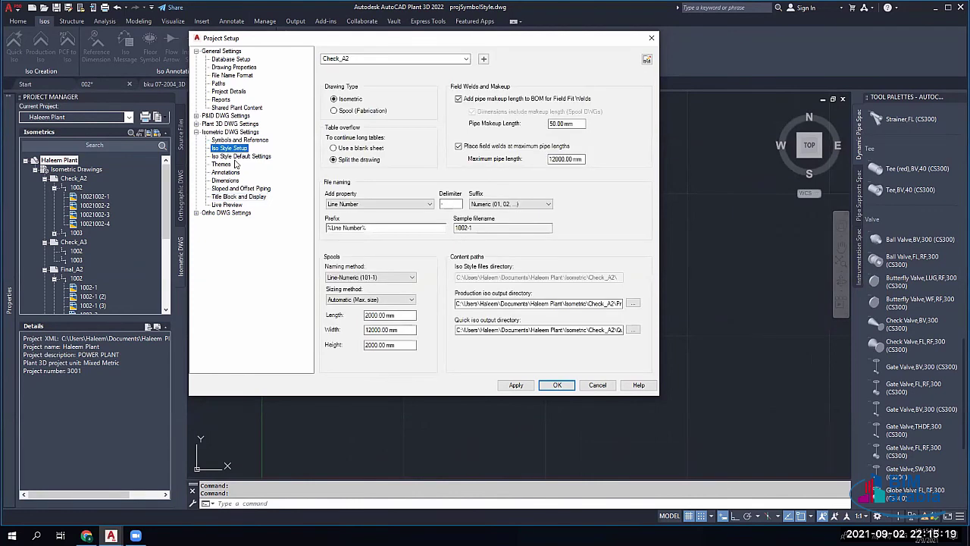
left_click(233, 163)
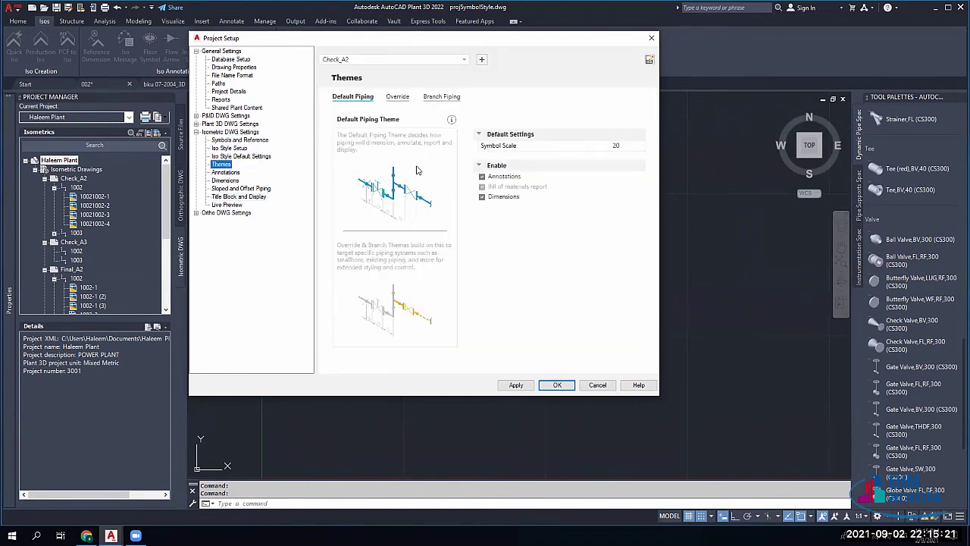
left_click(227, 204)
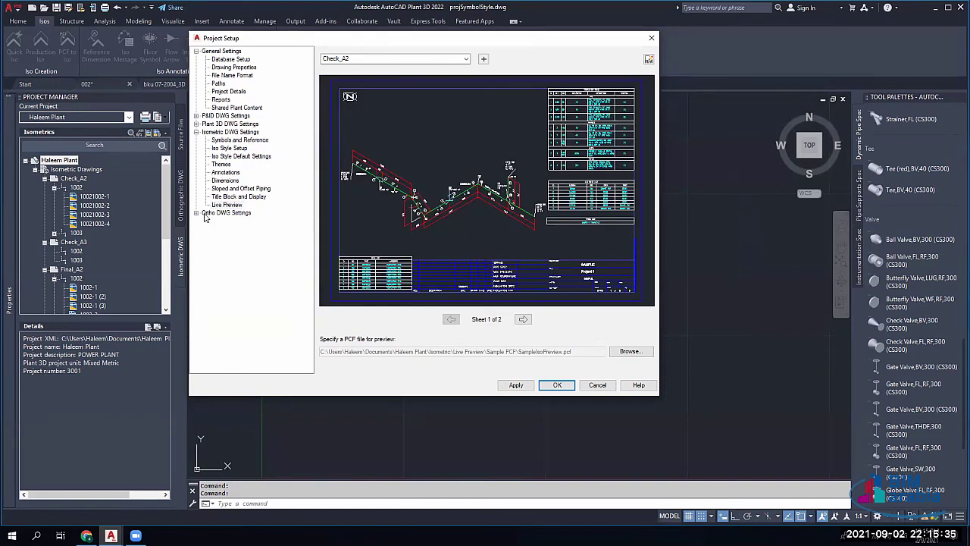
Step: Examine the rotation and X, Y, Z distance offsets in the Ortho Style Default Settings
left_click(226, 212)
left_click(197, 214)
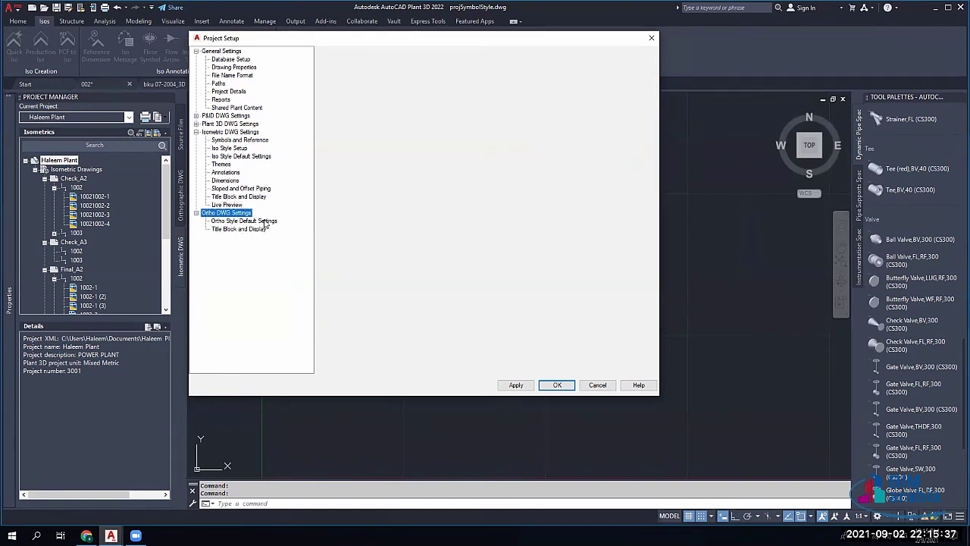
left_click(257, 221)
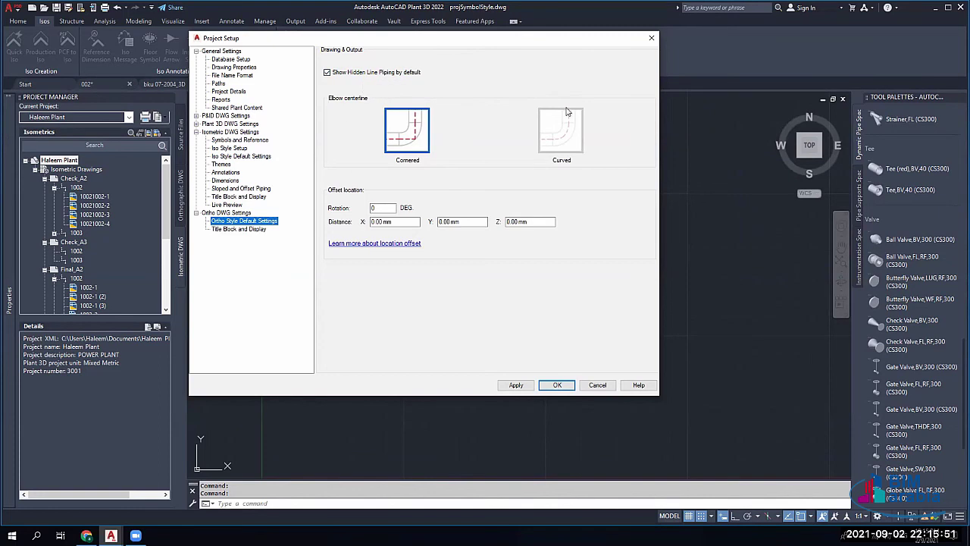
left_click(391, 207)
key("Tab")
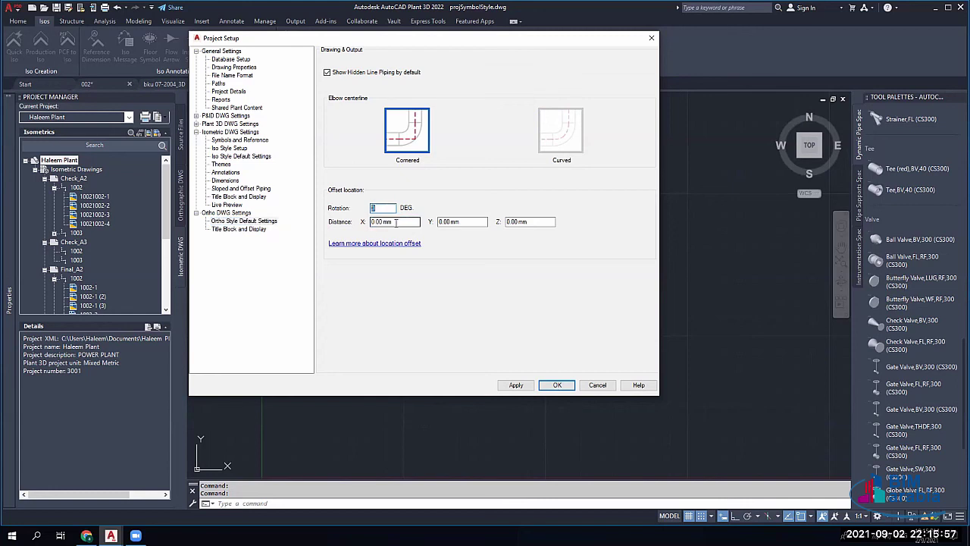
key("Tab")
key("Tab")
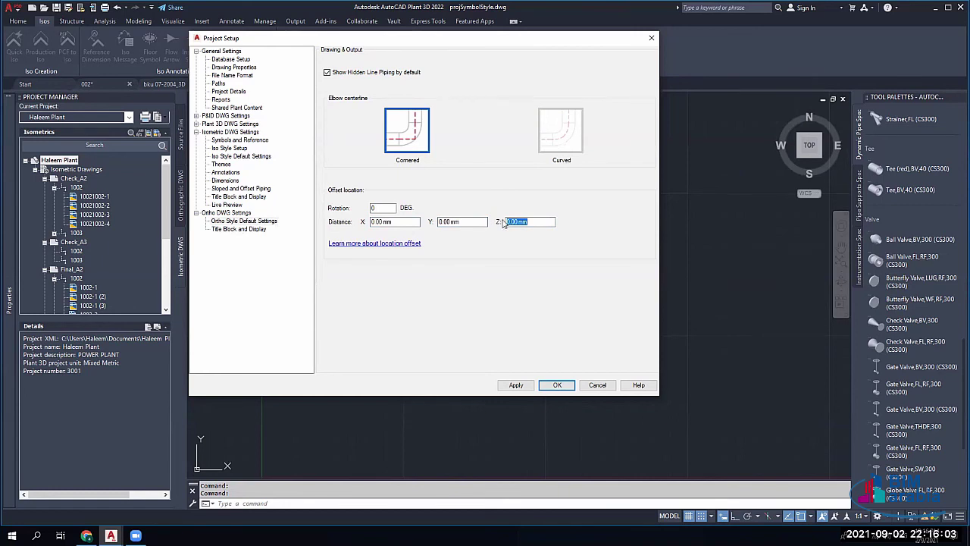
left_click(460, 221)
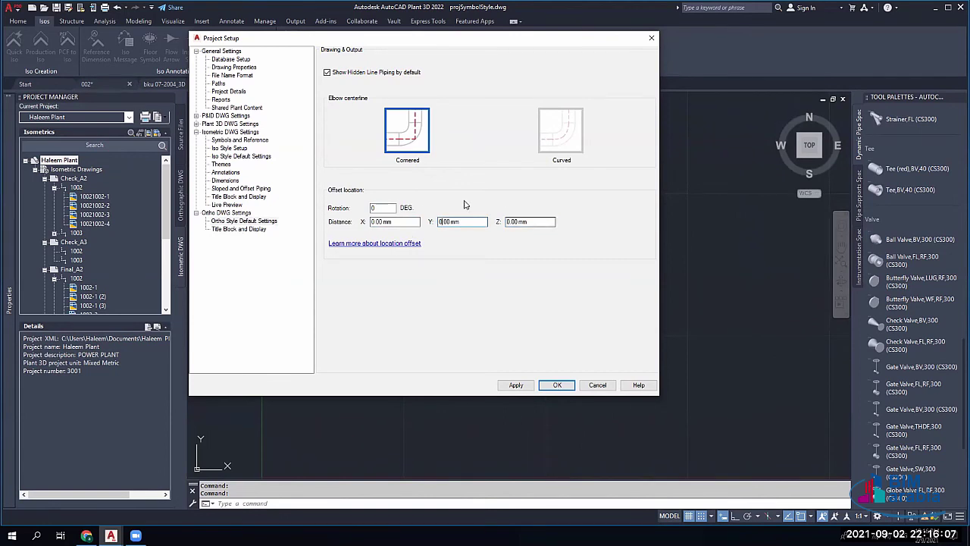
Step: Read the help topic on ortho location offset, close it, and check the X, Y and Z distance values again
left_click(380, 243)
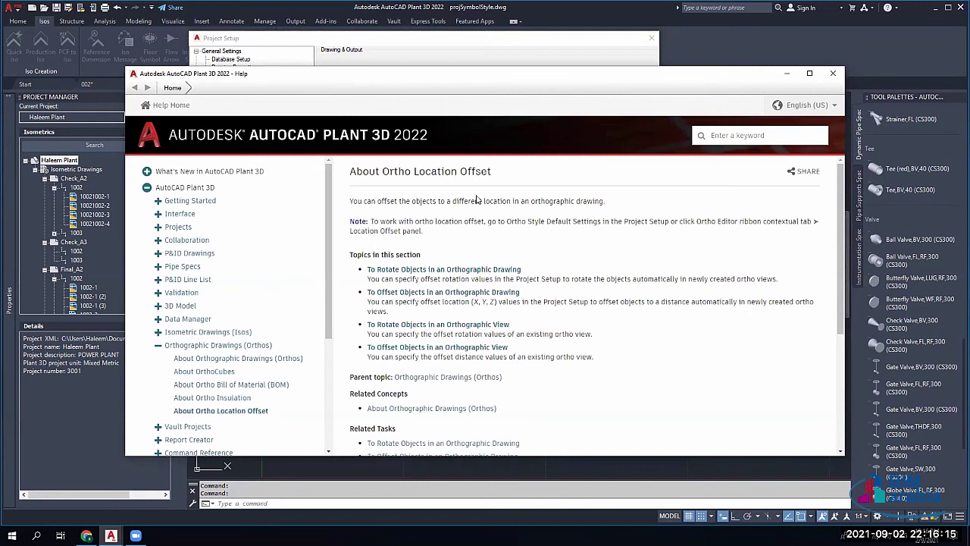
key("alt+F4")
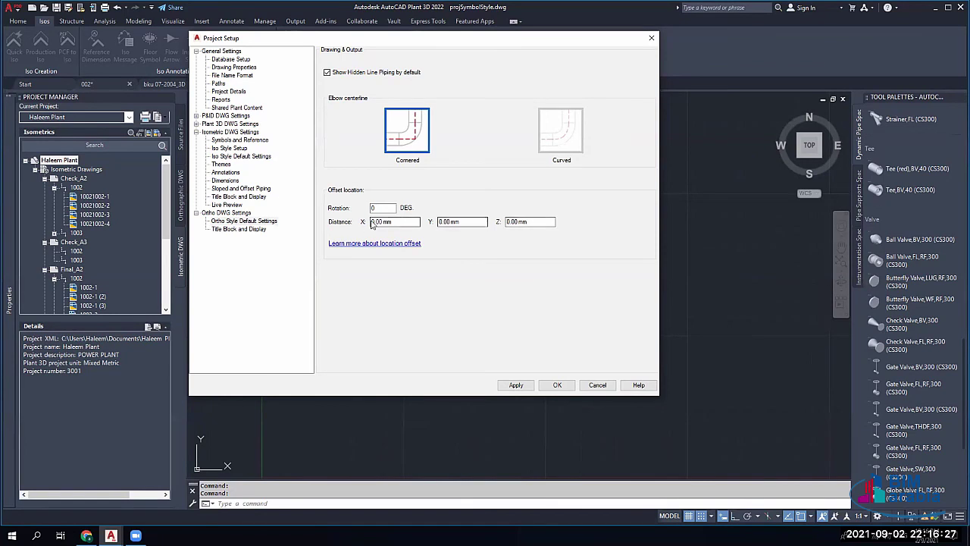
left_click_drag(371, 222, 410, 222)
left_click(457, 222)
left_click(536, 221)
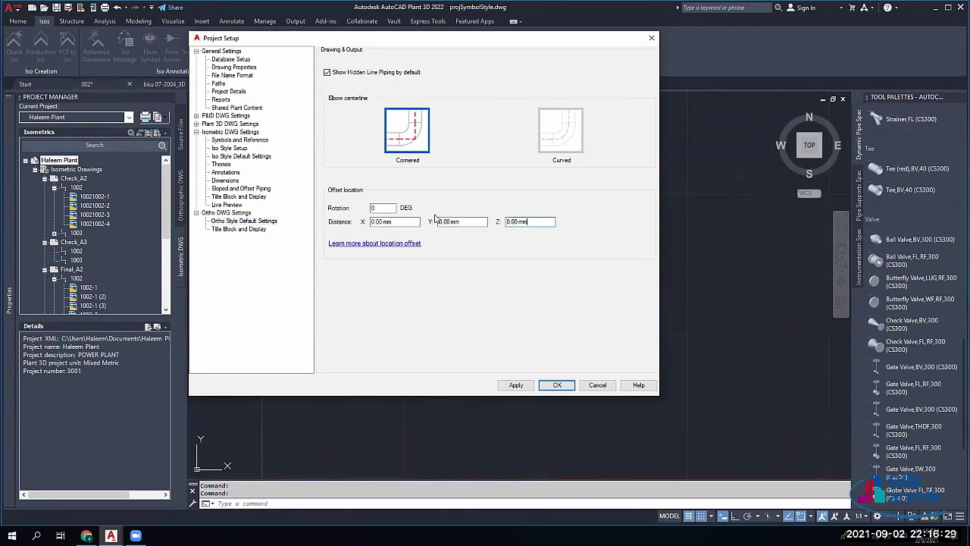
Step: Open the ortho drawing title block for setup and examine its sheet border, project details and revision area
left_click(254, 229)
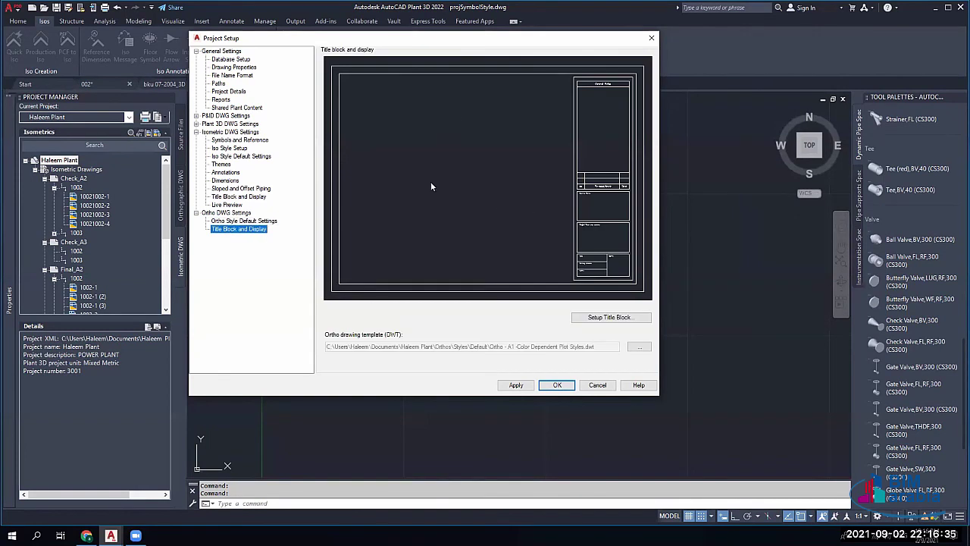
left_click(611, 316)
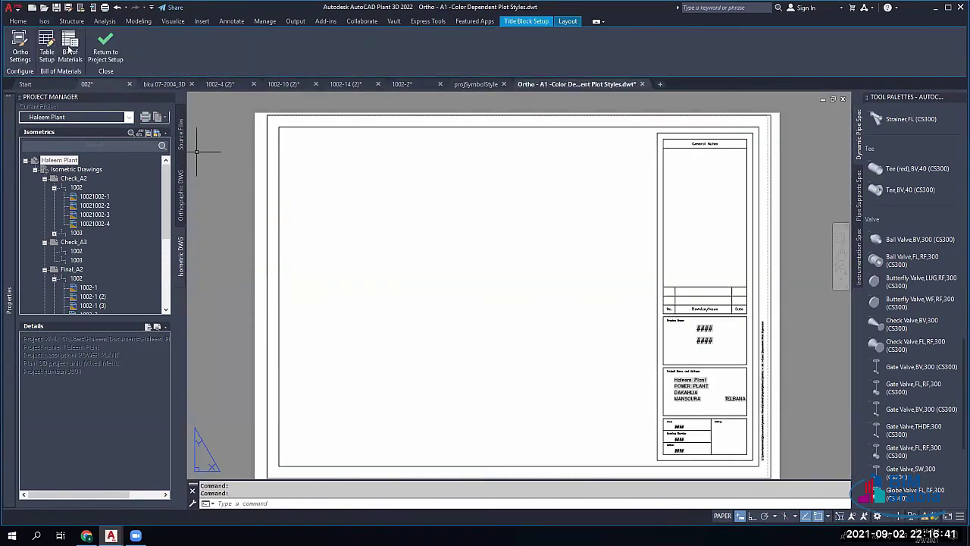
scroll(766, 197, "down", 2)
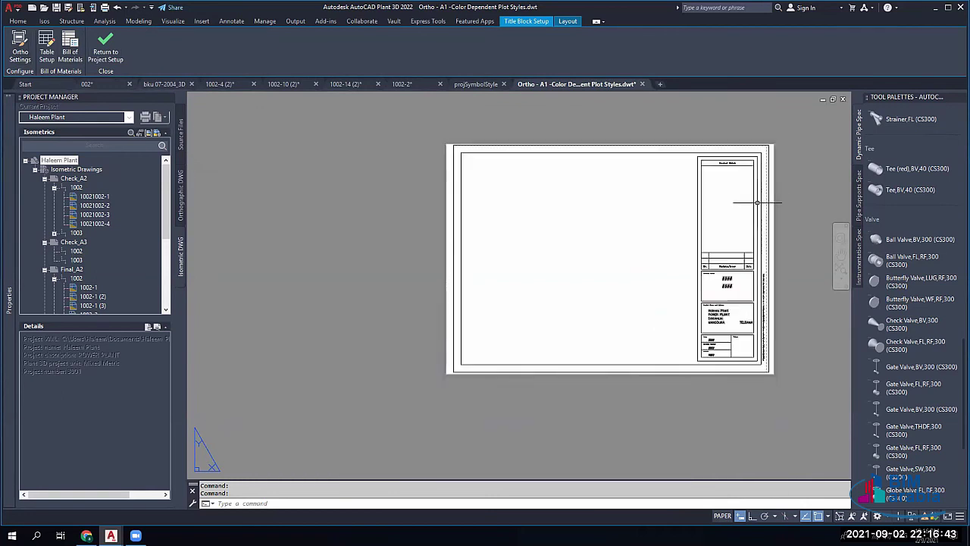
scroll(662, 244, "up", 4)
scroll(773, 259, "down", 5)
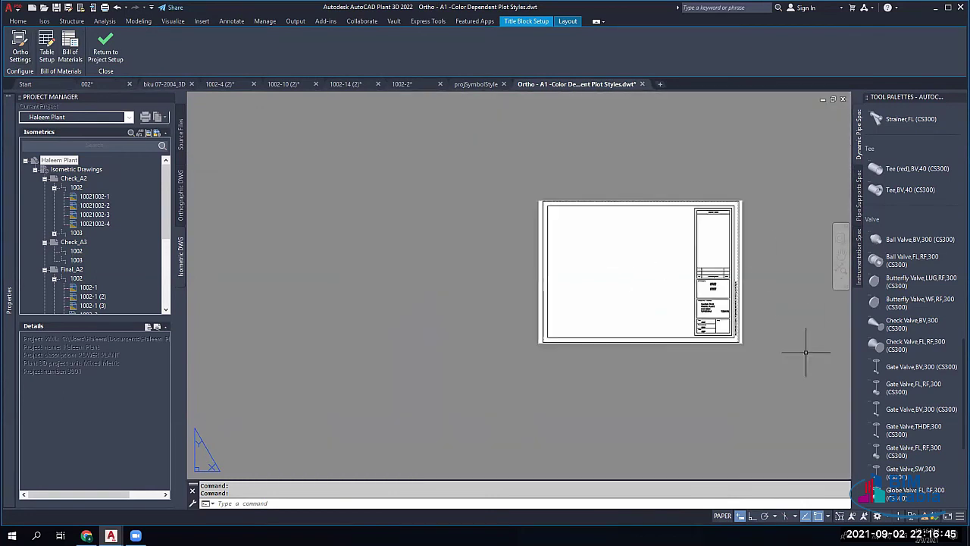
scroll(751, 304, "up", 3)
left_click(612, 130)
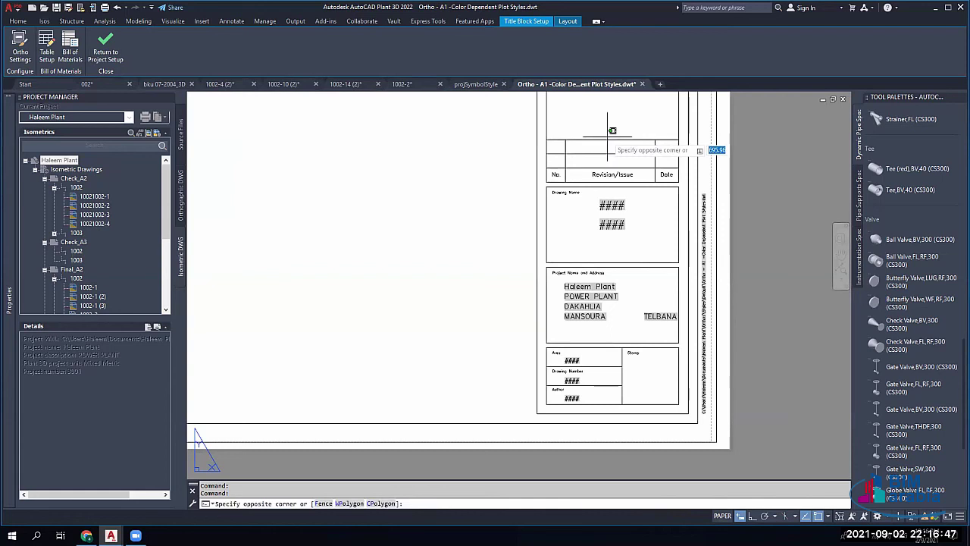
scroll(506, 255, "down", 5)
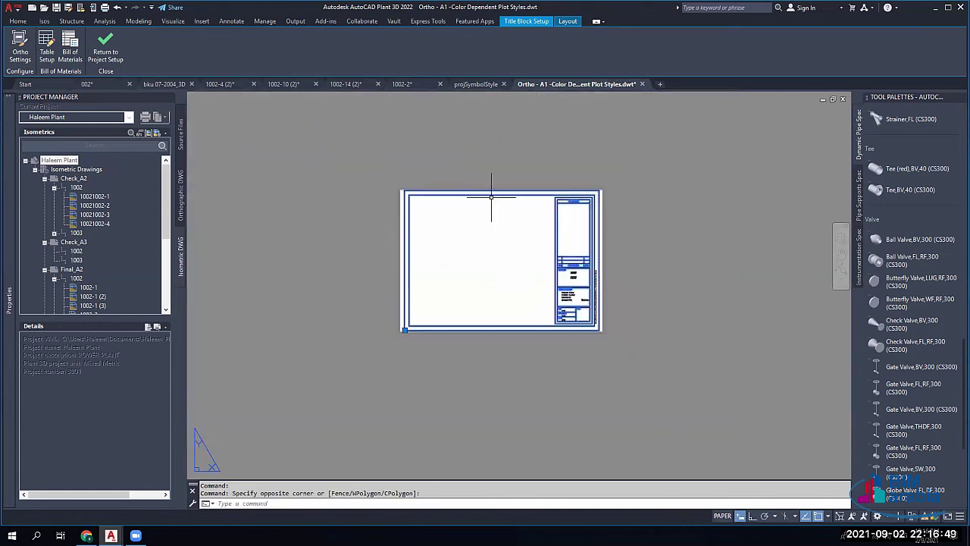
Step: Return from title block setup, saving the changes to the Ortho A1 color-dependent template, and accept the project settings
left_click(106, 47)
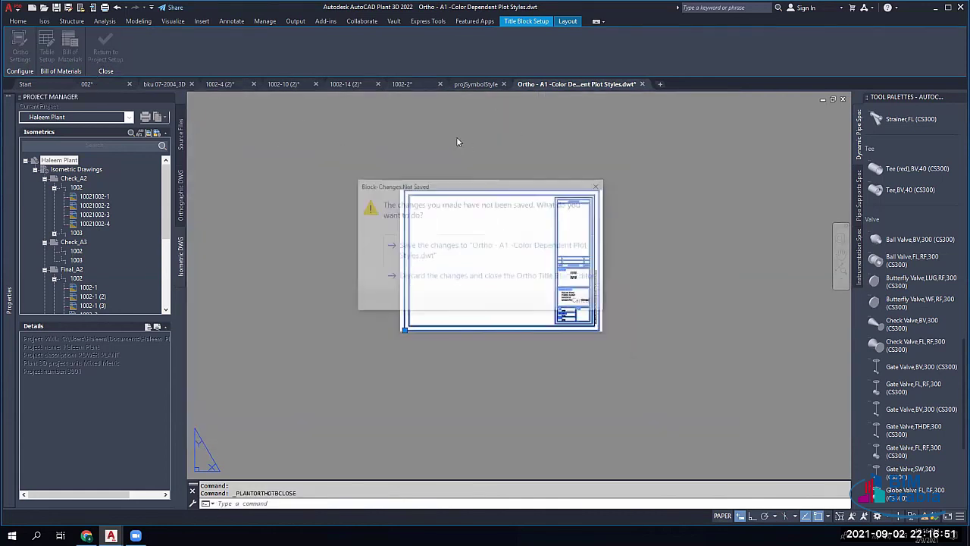
left_click(454, 249)
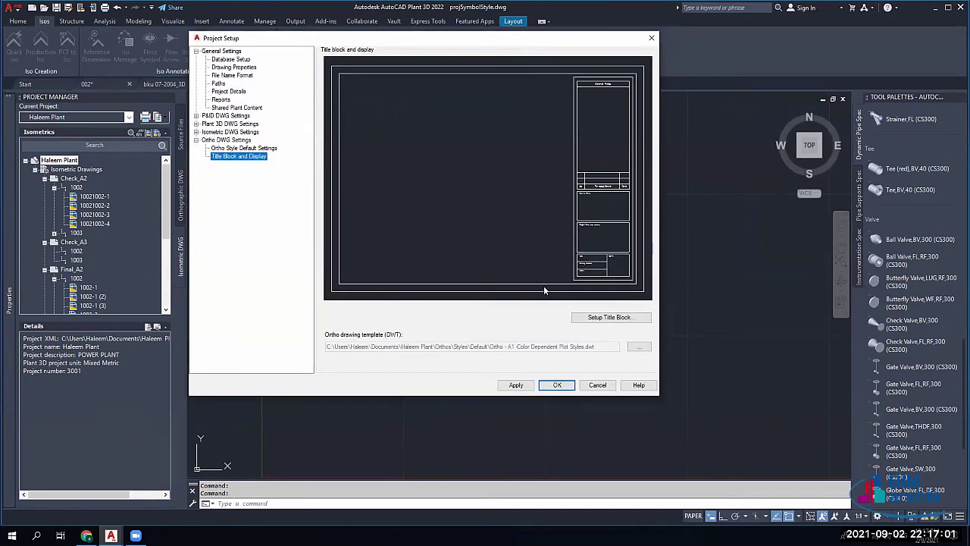
left_click(556, 385)
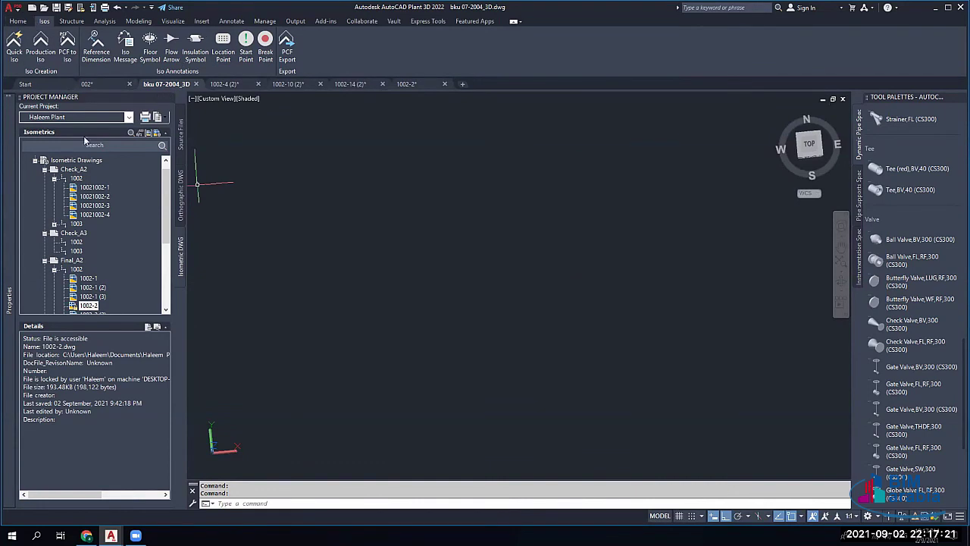
Step: Reopen the setup of the current project and show the Iso Style Setup within the isometric drawing settings
scroll(85, 180, "up", 1)
left_click(70, 160)
right_click(70, 161)
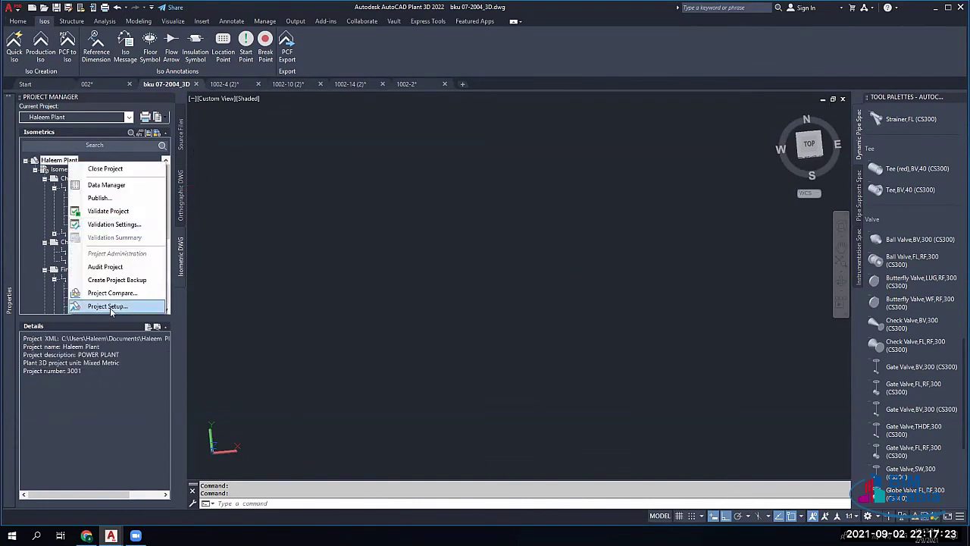
left_click(108, 306)
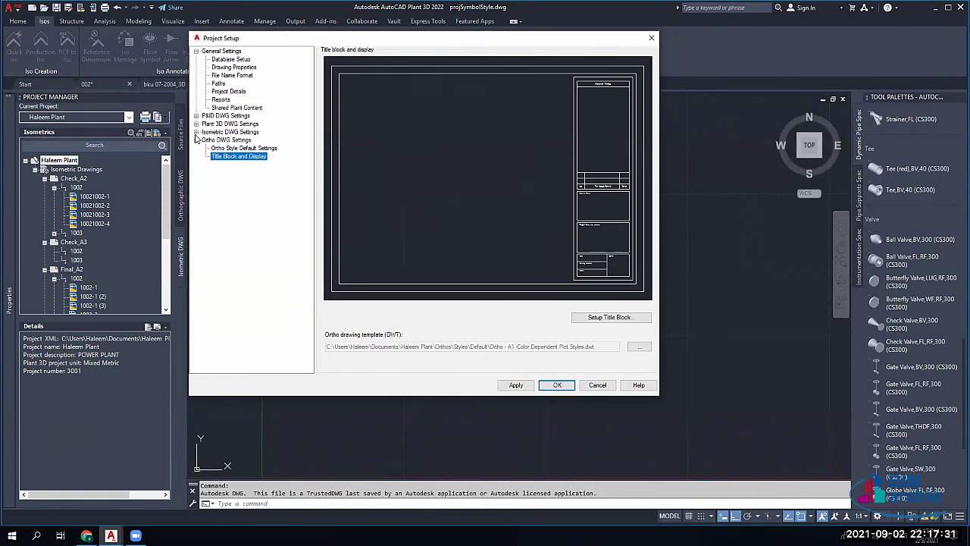
left_click(196, 131)
left_click(250, 141)
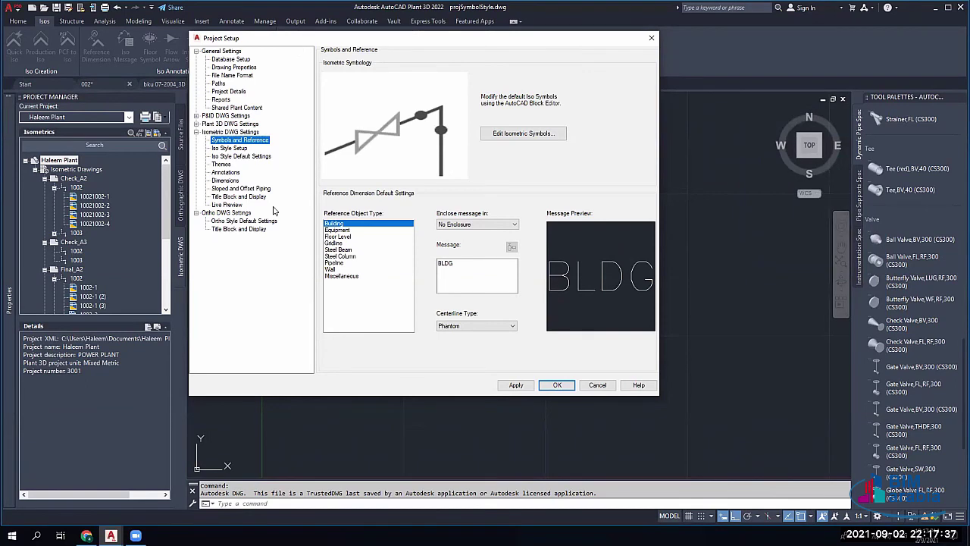
left_click(220, 204)
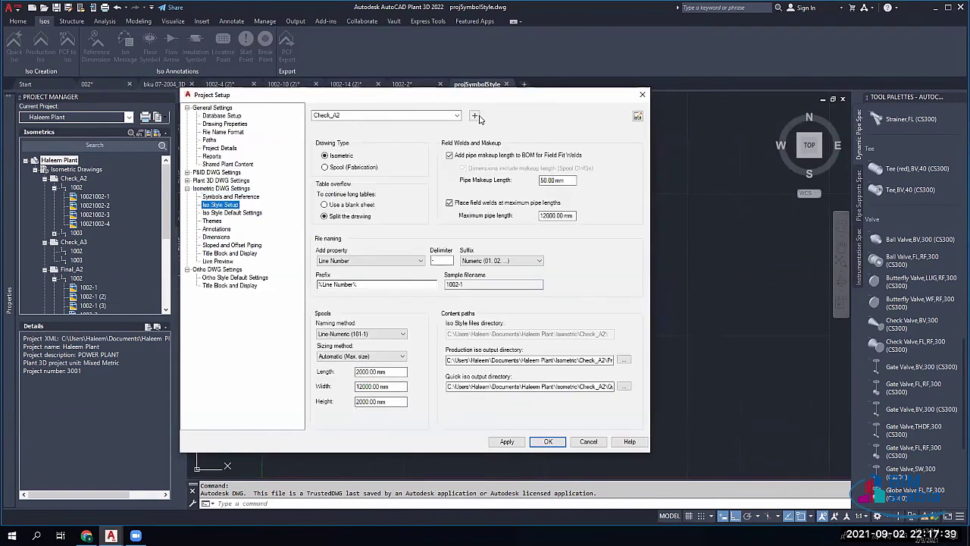
Step: Start a new iso style and name it with the first word of the project name in capitals
left_click(474, 115)
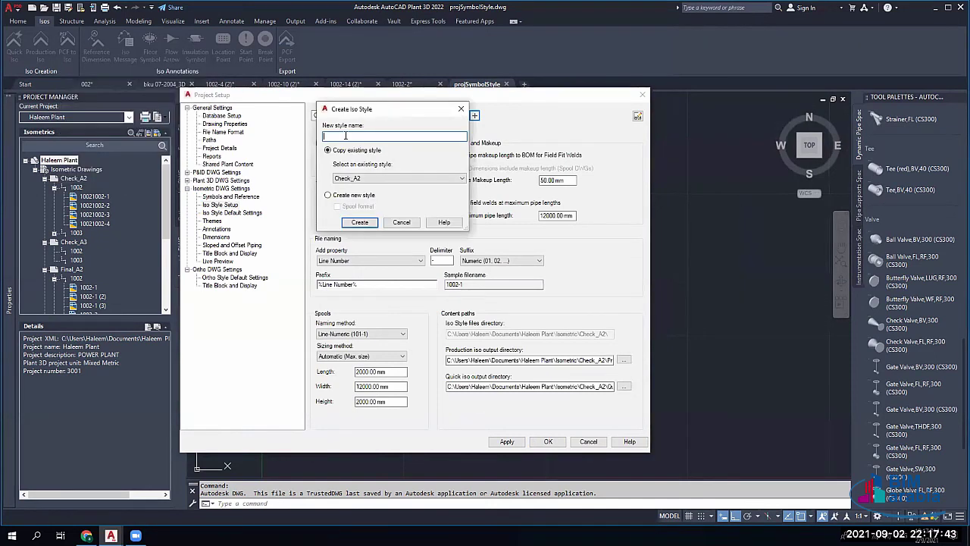
type("hALEEM")
key("BackSpace")
key("BackSpace")
key("BackSpace")
key("BackSpace")
key("BackSpace")
key("BackSpace")
type("HALEEM")
Step: Make the iso style a new one instead of a copy of Check_A2, without spool format, and create it
left_click(358, 181)
left_click(363, 175)
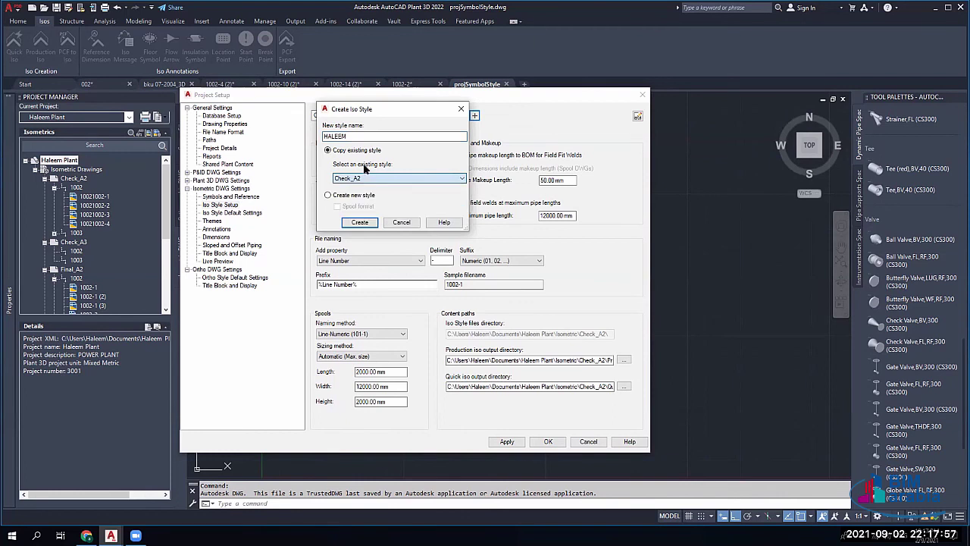
left_click(363, 197)
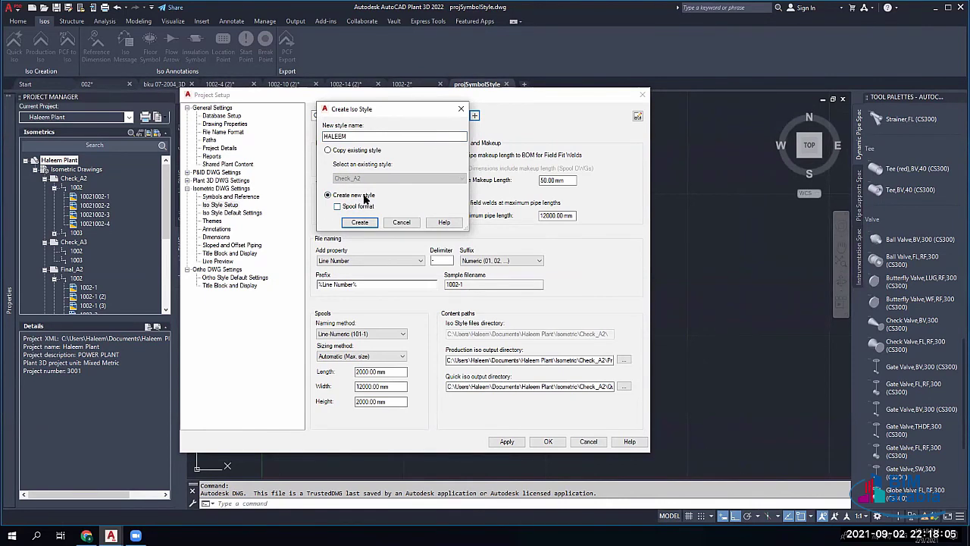
left_click(360, 222)
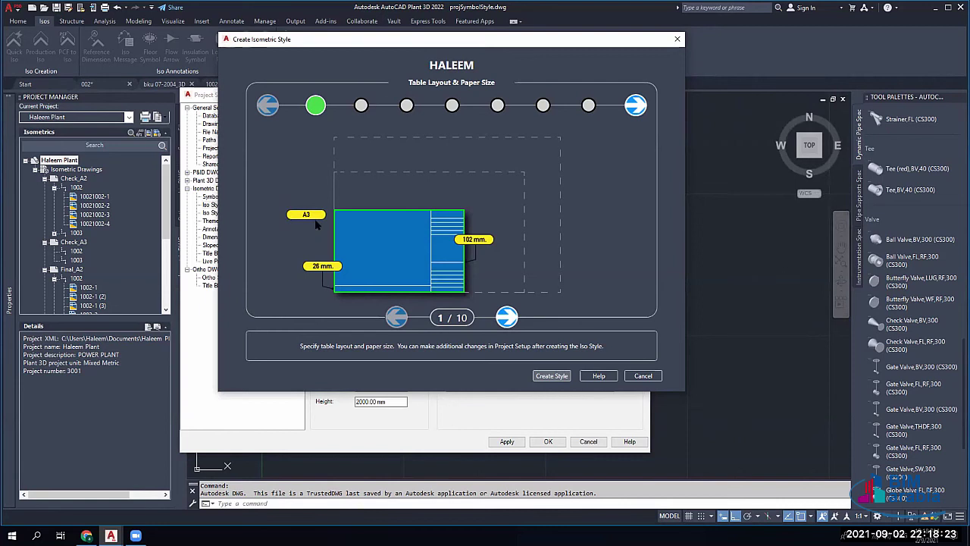
left_click(636, 107)
left_click(268, 106)
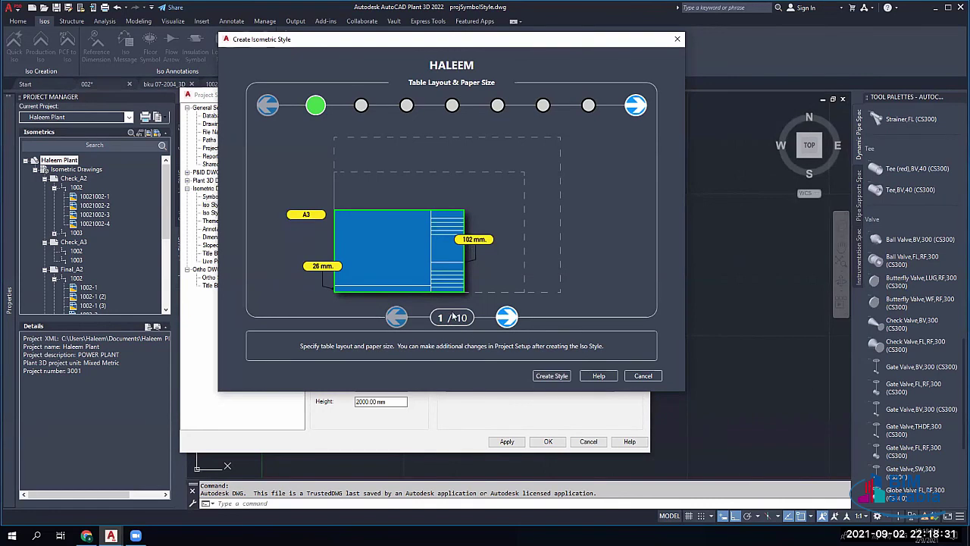
left_click(506, 319)
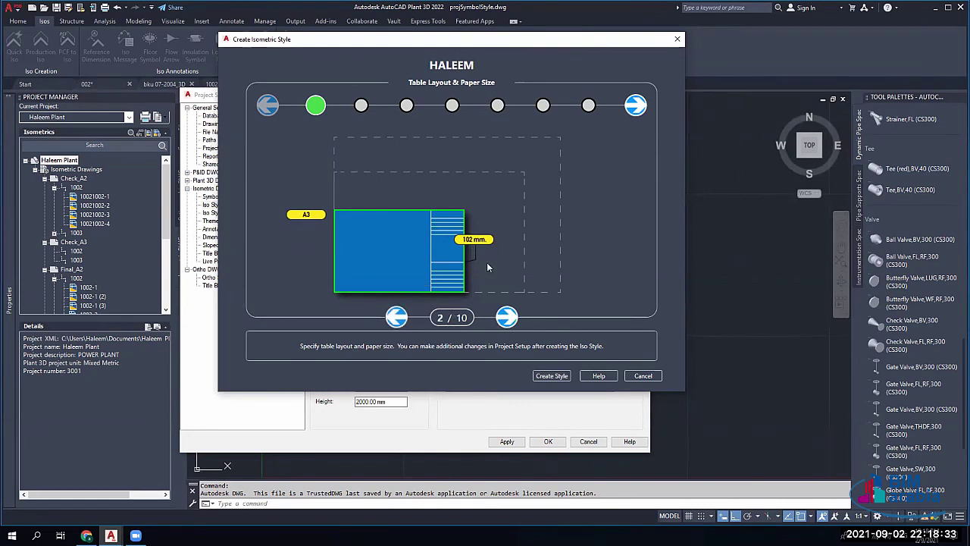
left_click(397, 318)
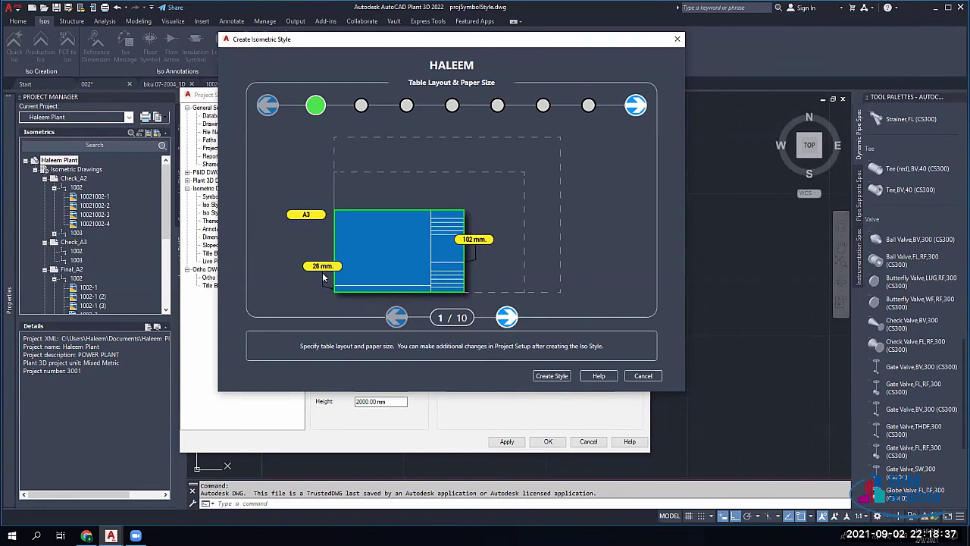
Step: Choose table layout 9 of 10, on A1 paper with a 178 mm side area and a 26 mm bottom strip
left_click(506, 317)
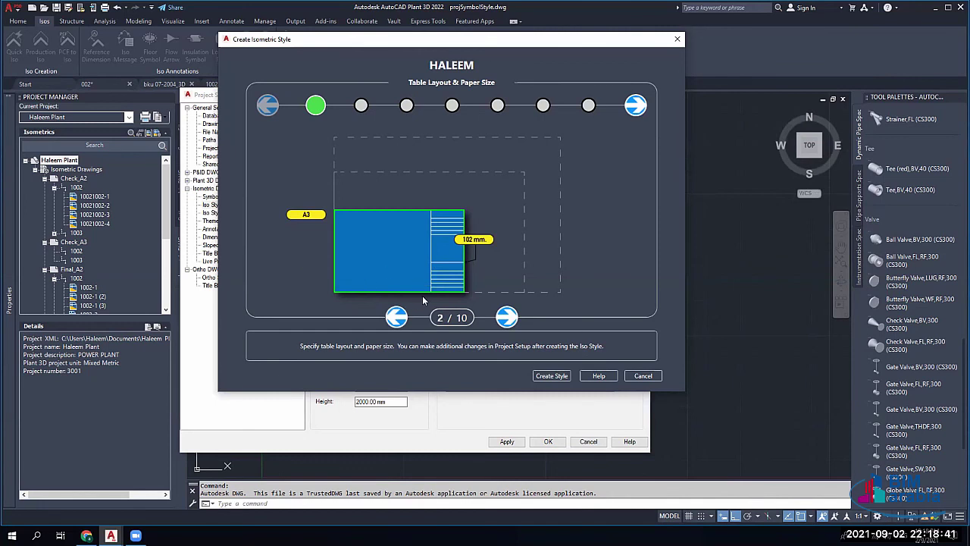
left_click(506, 317)
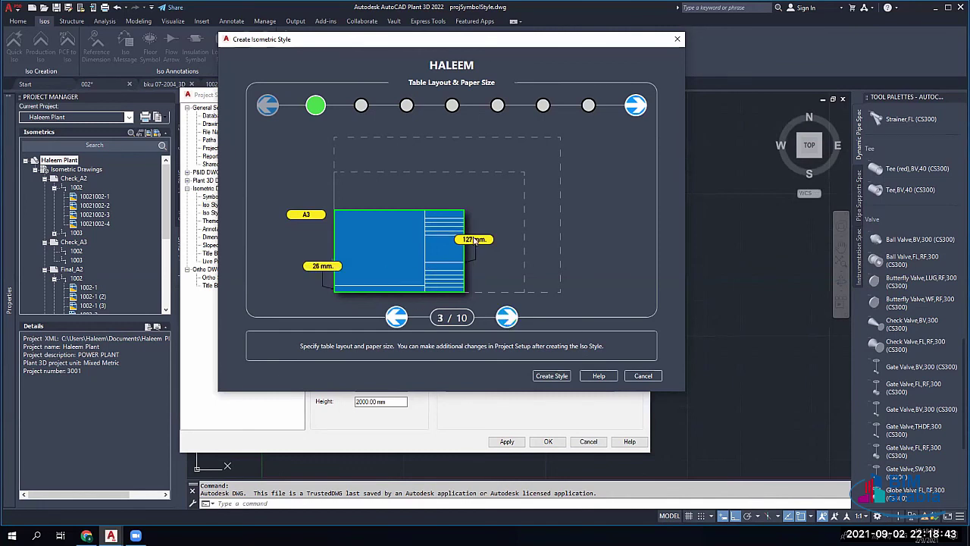
left_click(507, 318)
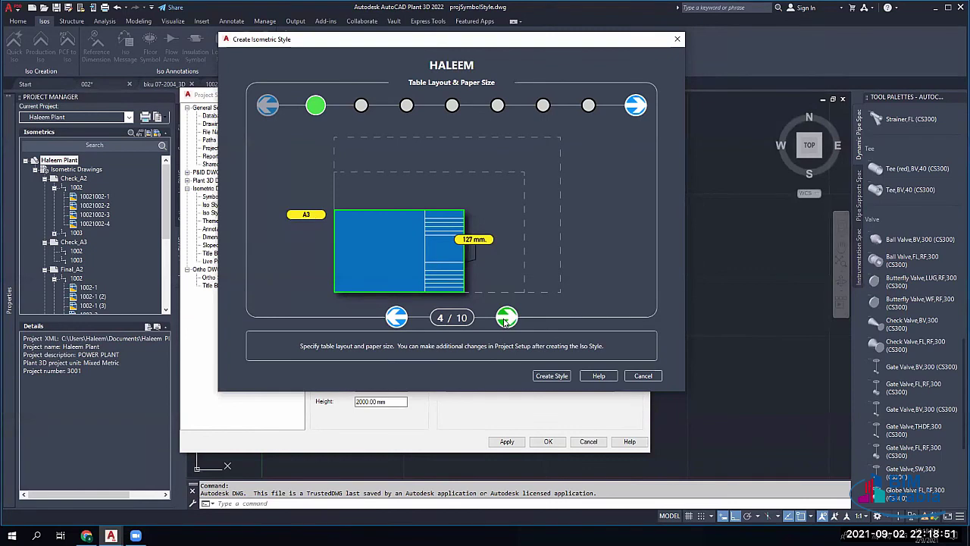
left_click(506, 319)
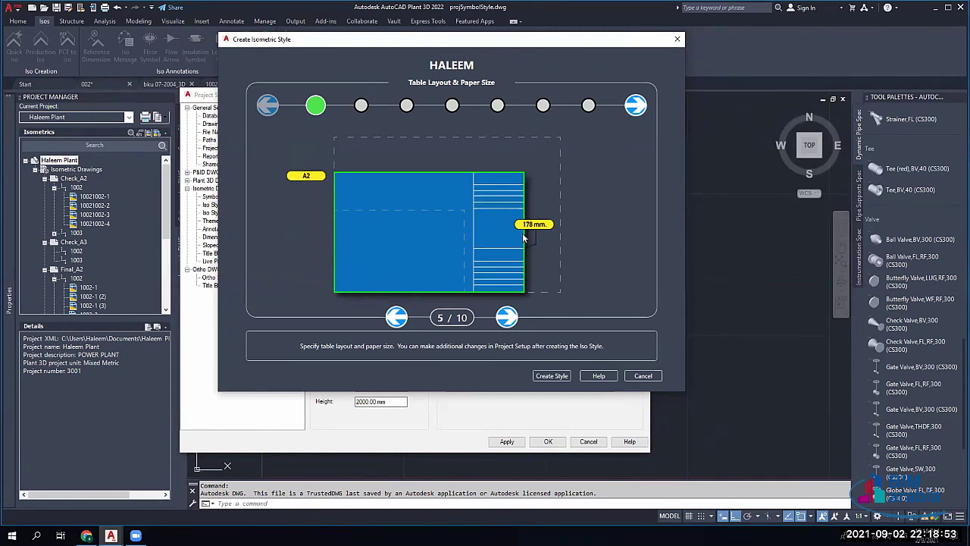
left_click(508, 317)
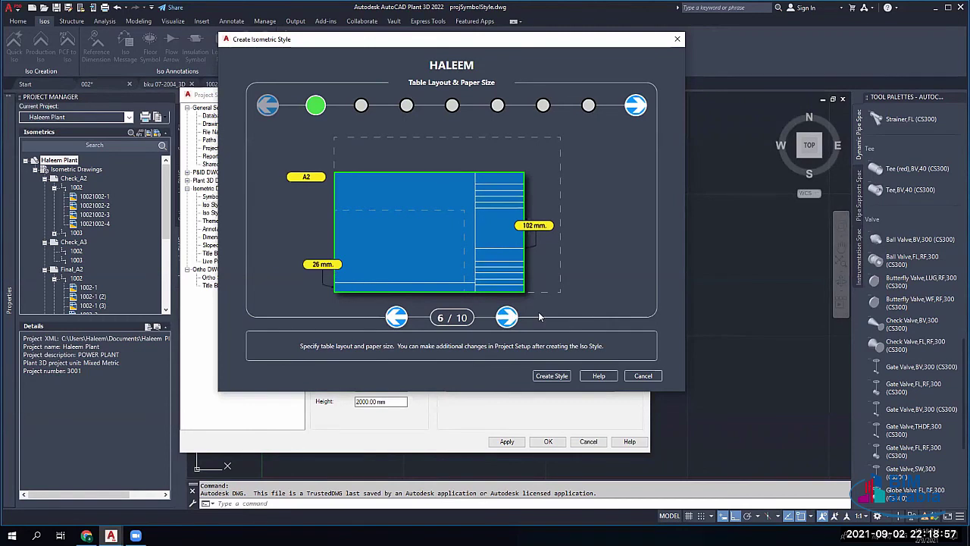
left_click(506, 317)
left_click(506, 317)
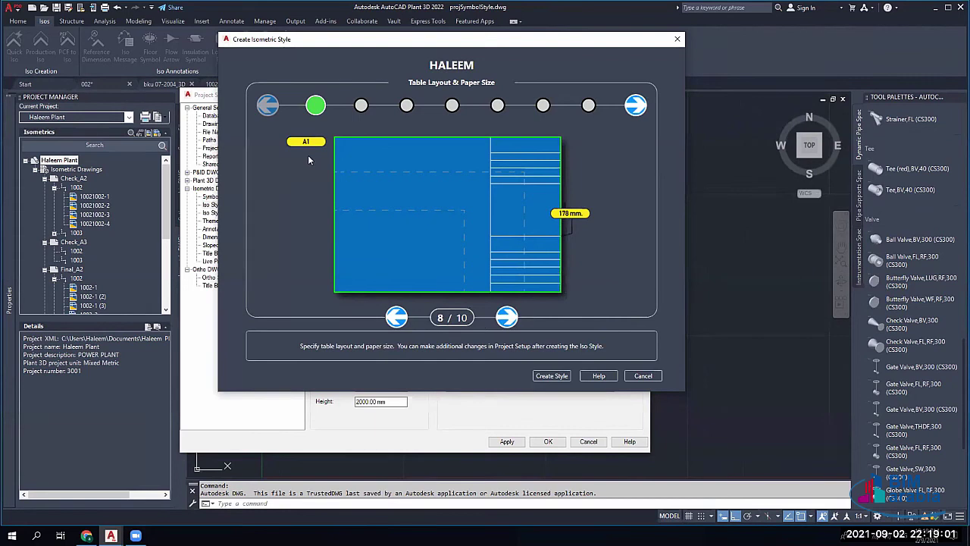
left_click(507, 321)
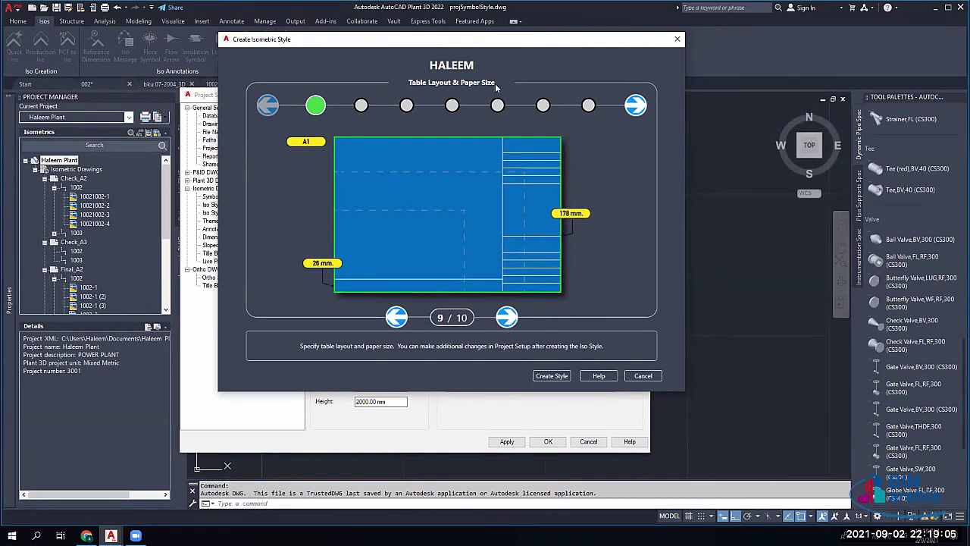
Step: Continue to the leader lines and enclosures and bring up annotation style 1 of 10
left_click(437, 187)
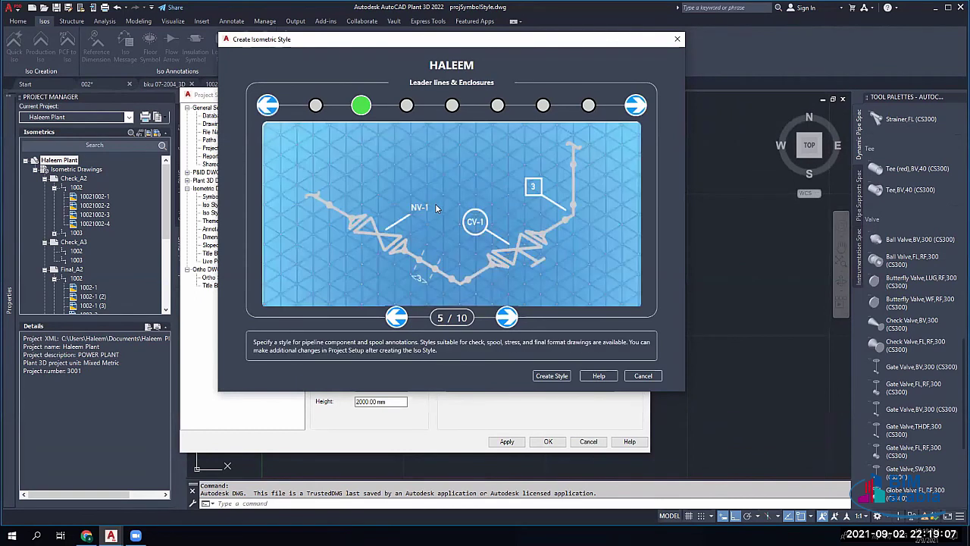
left_click(400, 321)
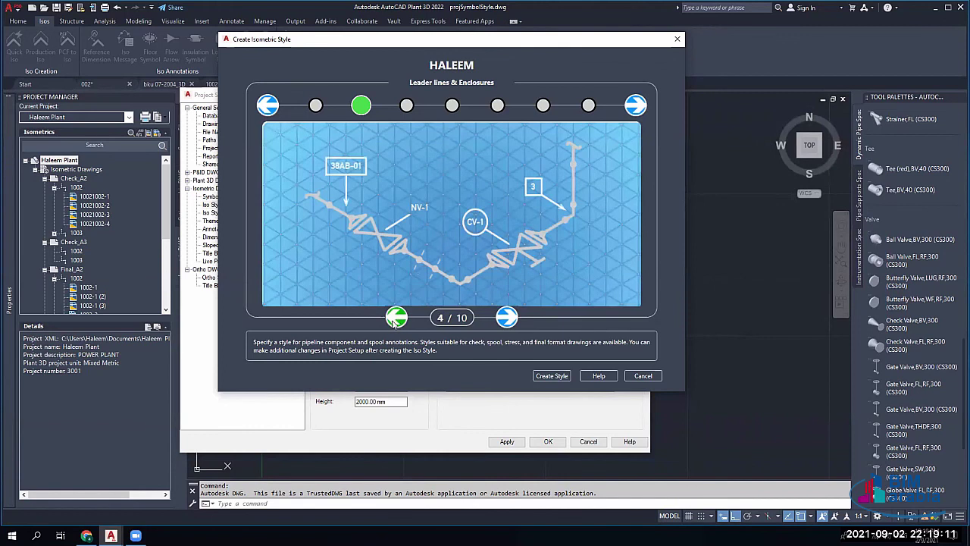
left_click(395, 319)
left_click(395, 319)
left_click(396, 319)
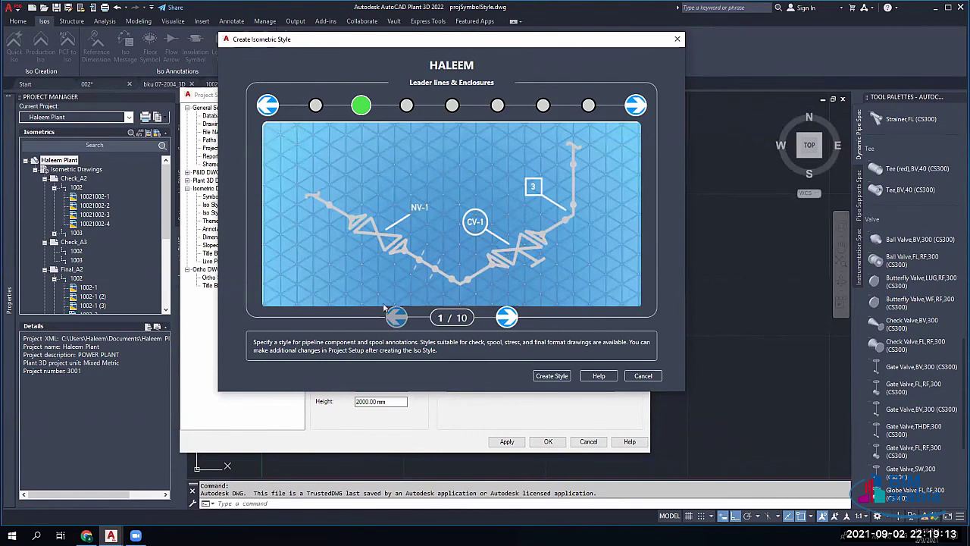
Step: Compare the leader line and enclosure styles and choose option 10 of 10, with arrowed leaders on the boxed 38AB-01 tag and the diamond tag
left_click(505, 321)
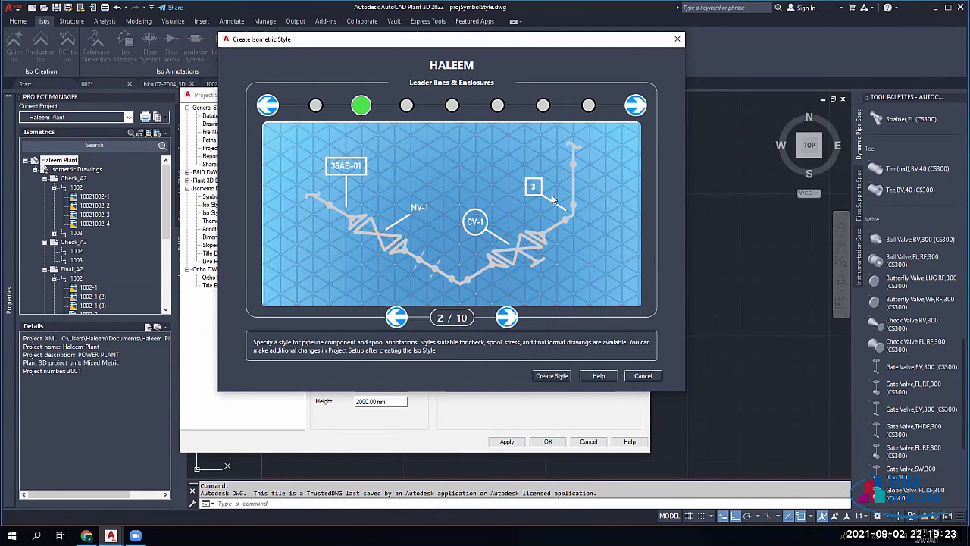
left_click(509, 318)
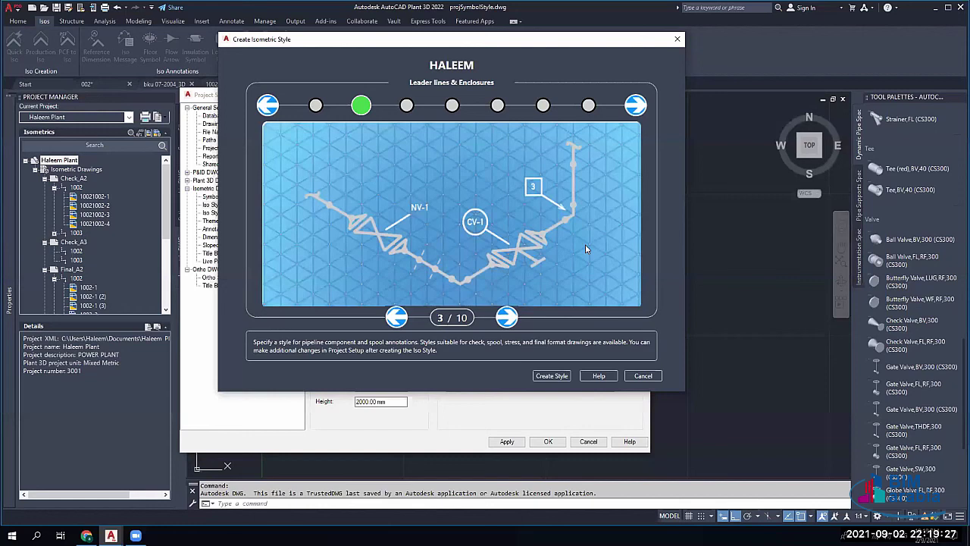
left_click(506, 317)
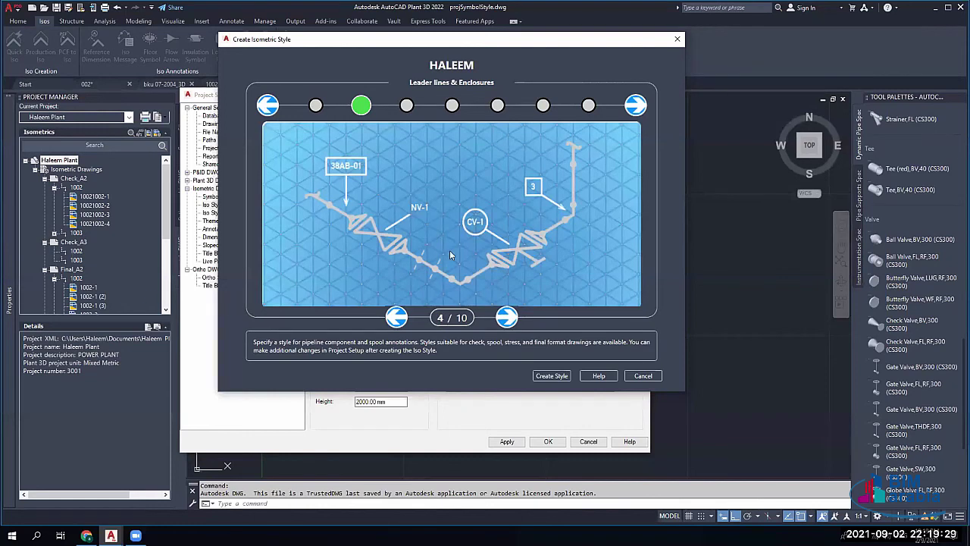
left_click(506, 318)
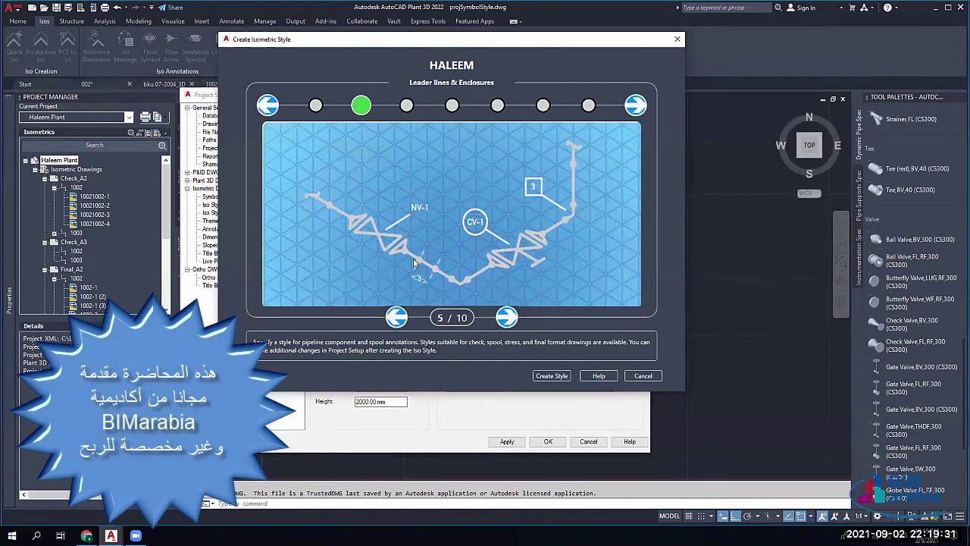
left_click(506, 318)
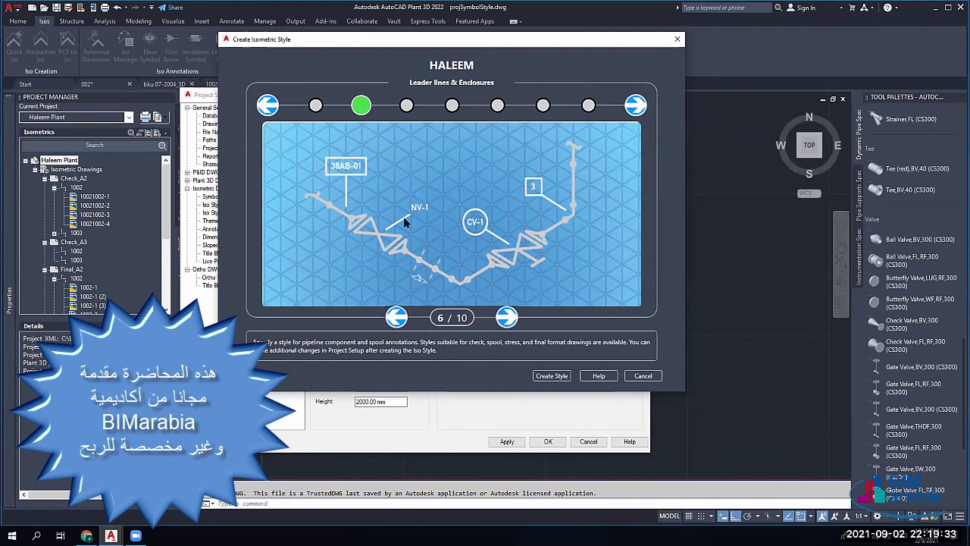
left_click(515, 323)
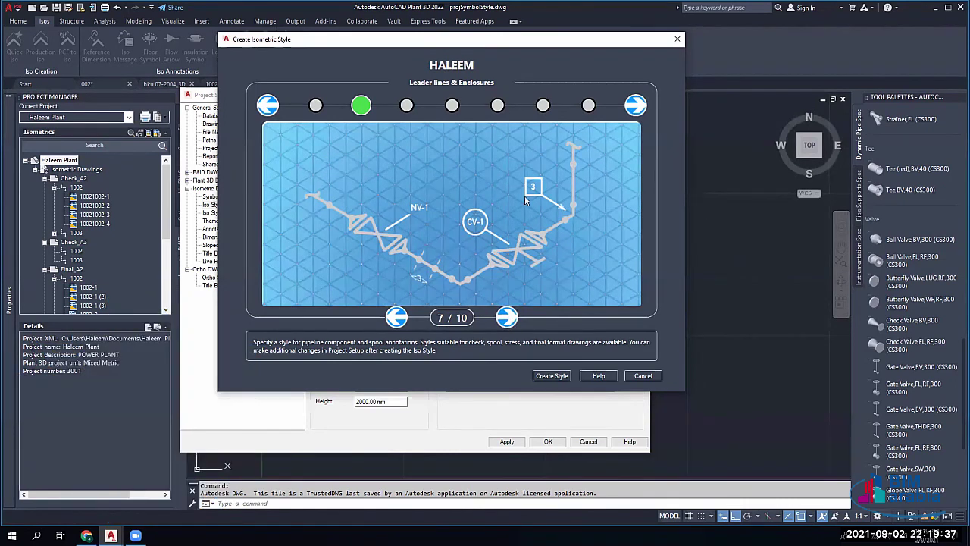
left_click(509, 321)
left_click(506, 317)
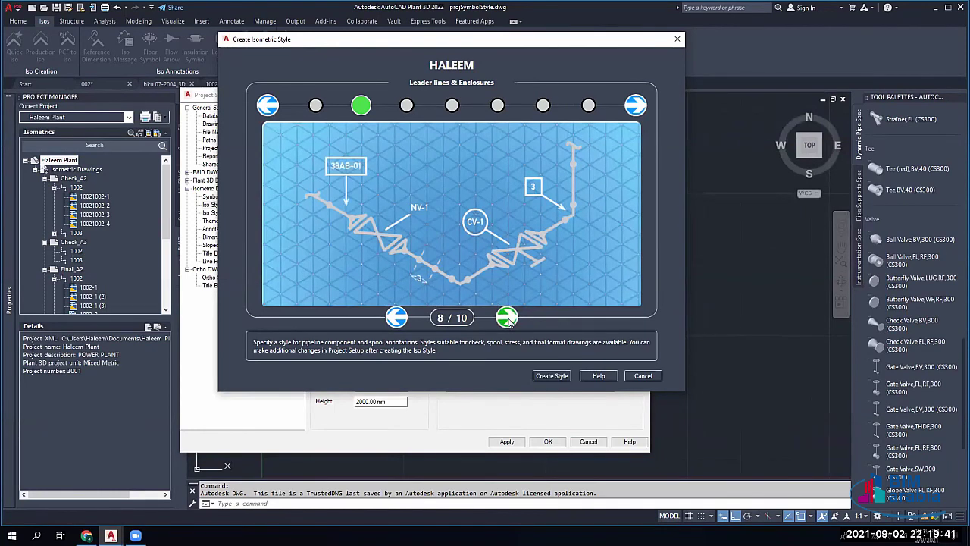
left_click(509, 318)
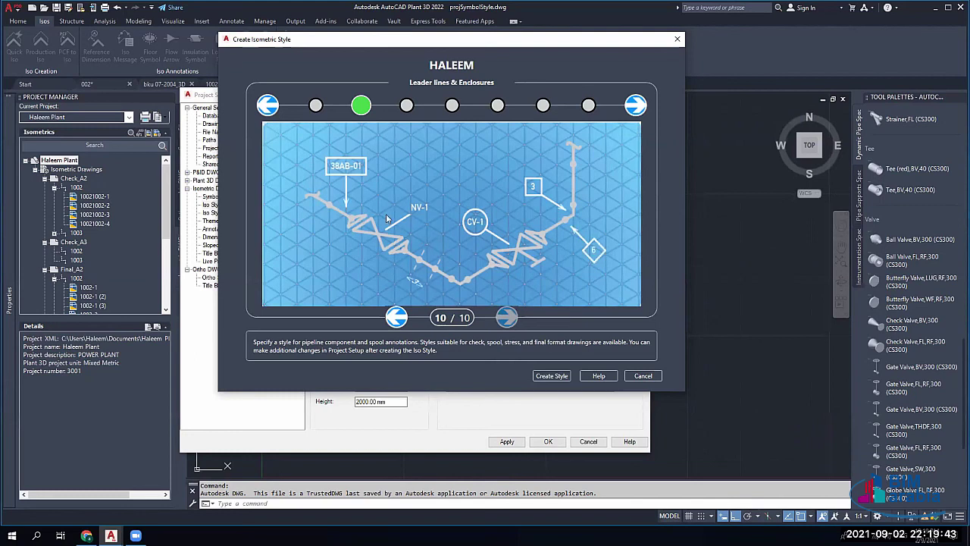
left_click(402, 317)
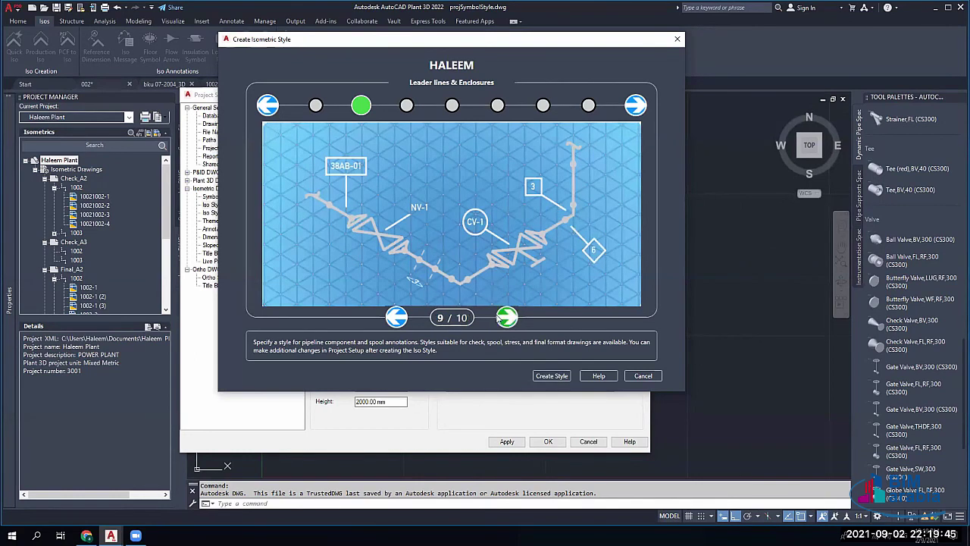
left_click(501, 317)
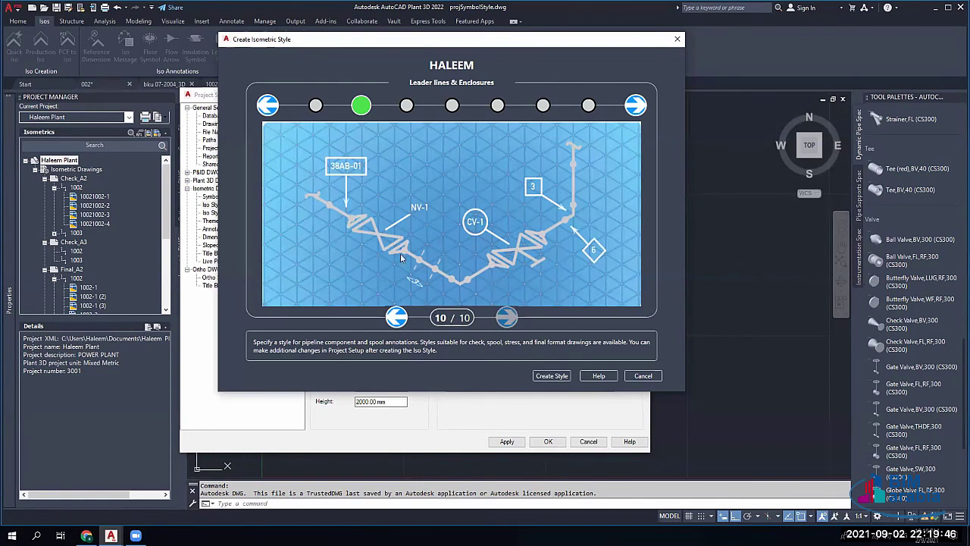
Step: Review the ribbon plane spacings and choose option 1 of 3, with a 15 mm offset and 10 mm stacking distance
left_click(630, 108)
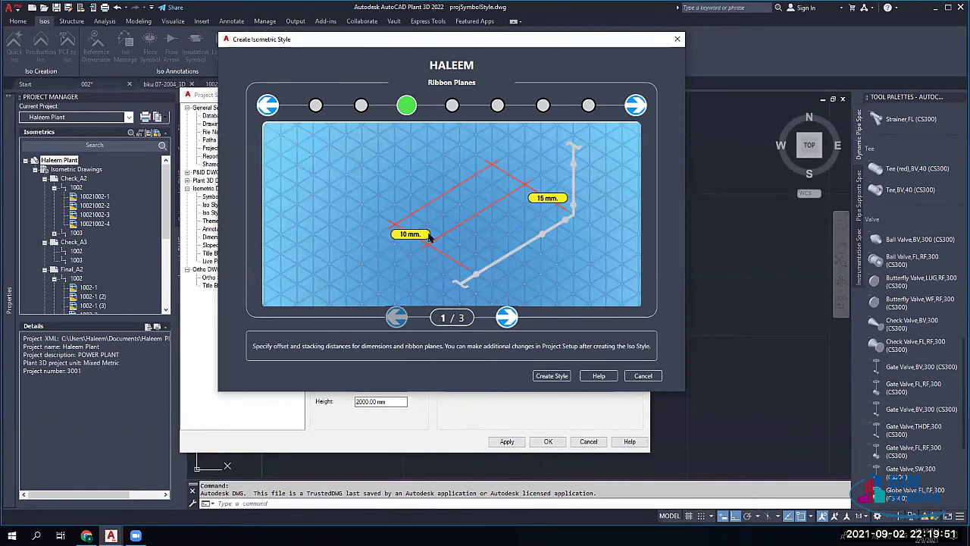
left_click(506, 318)
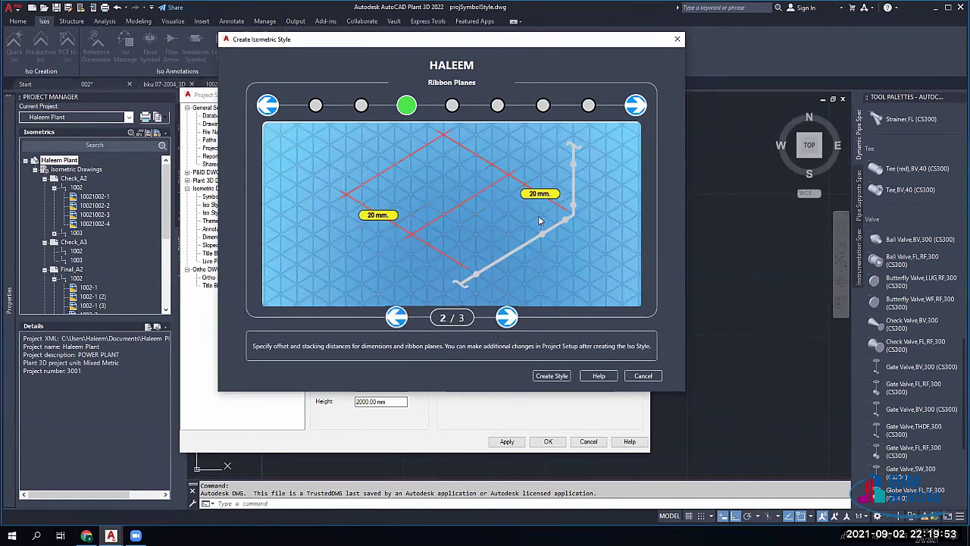
left_click(513, 318)
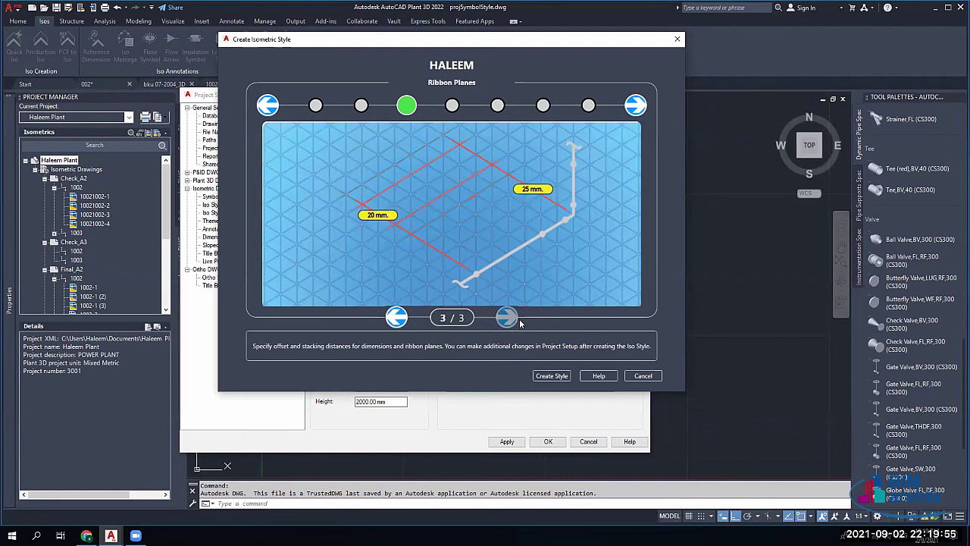
left_click(398, 319)
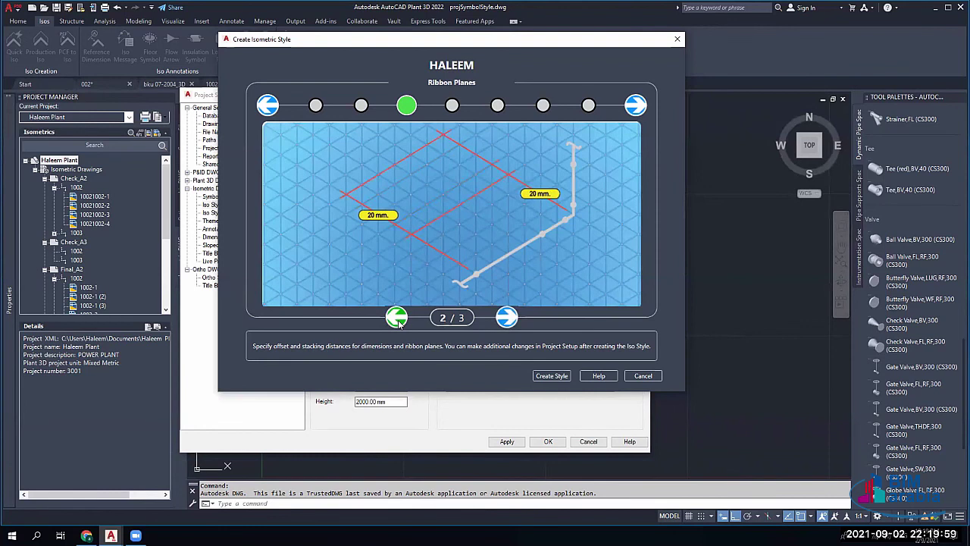
left_click(398, 319)
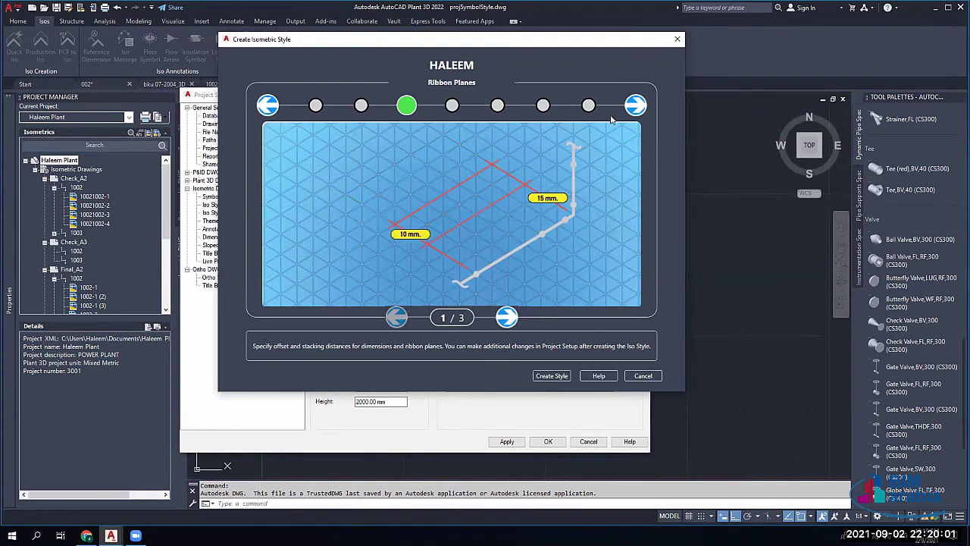
Step: Review the default piping dimension styles and choose option 1 of 3, with the extra inner dimension lines
left_click(635, 104)
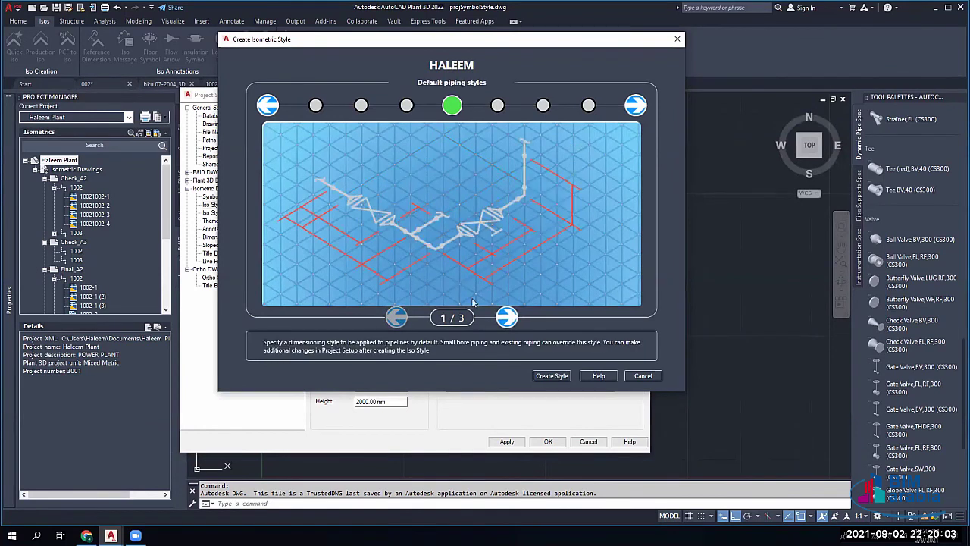
left_click(513, 317)
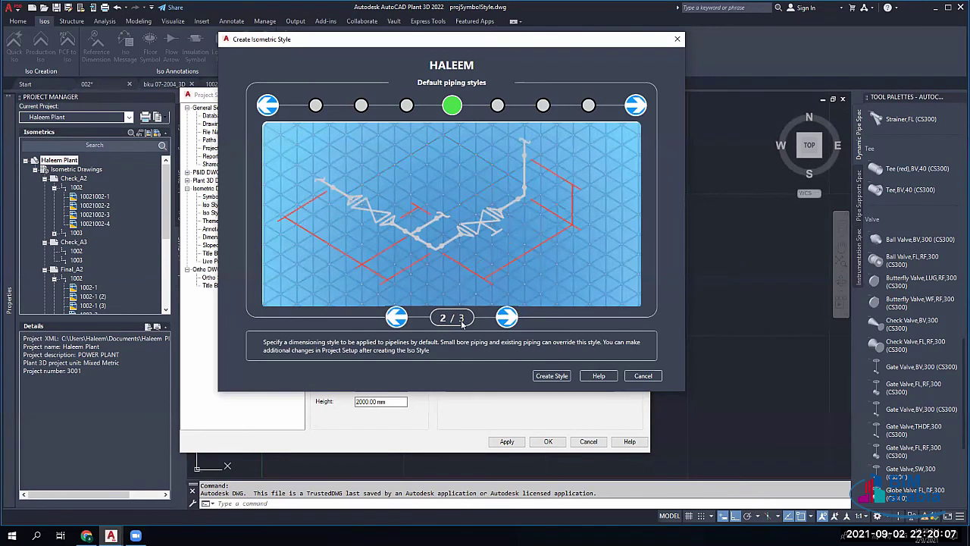
left_click(506, 317)
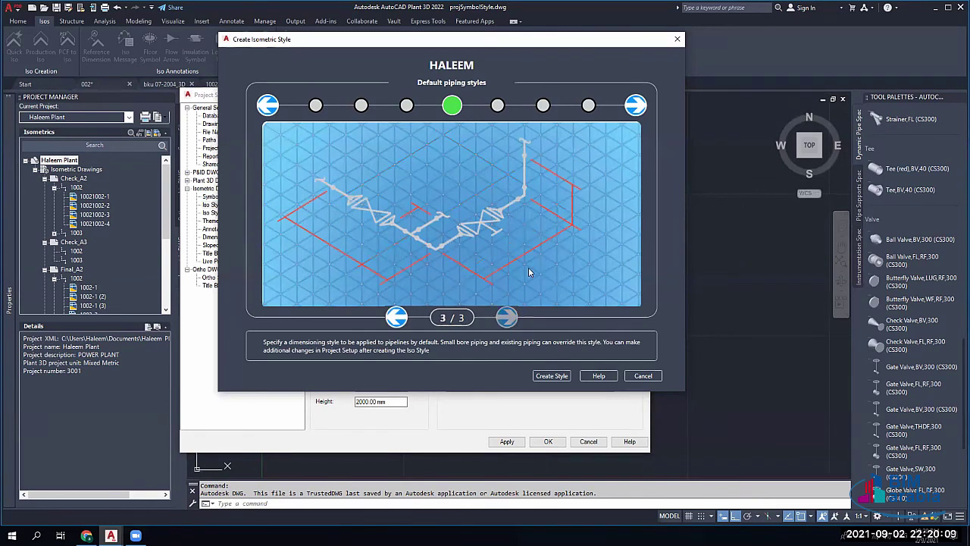
left_click(506, 318)
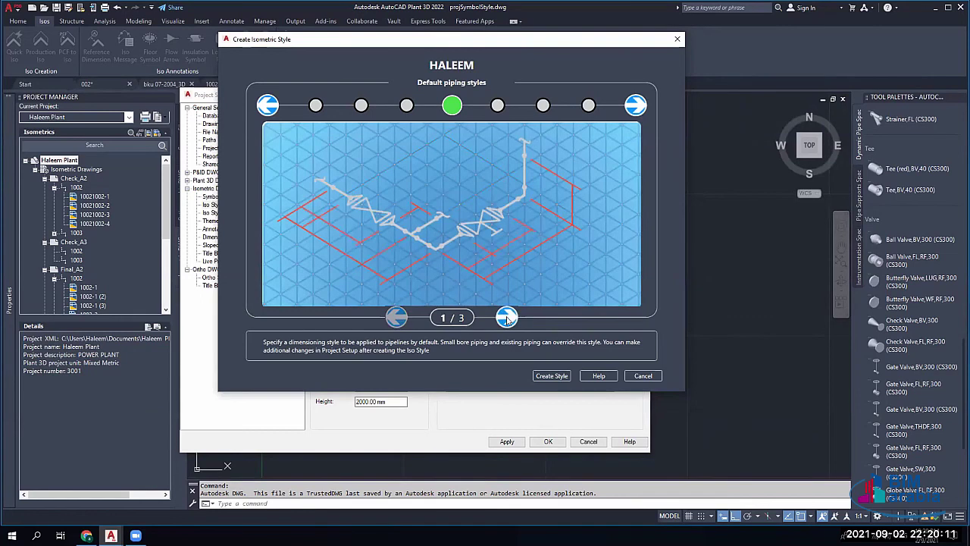
Step: Choose option 2 of 3 for fitting-to-fitting piping dimensions and option 2 of 2 for small bore piping
left_click(506, 318)
left_click(399, 318)
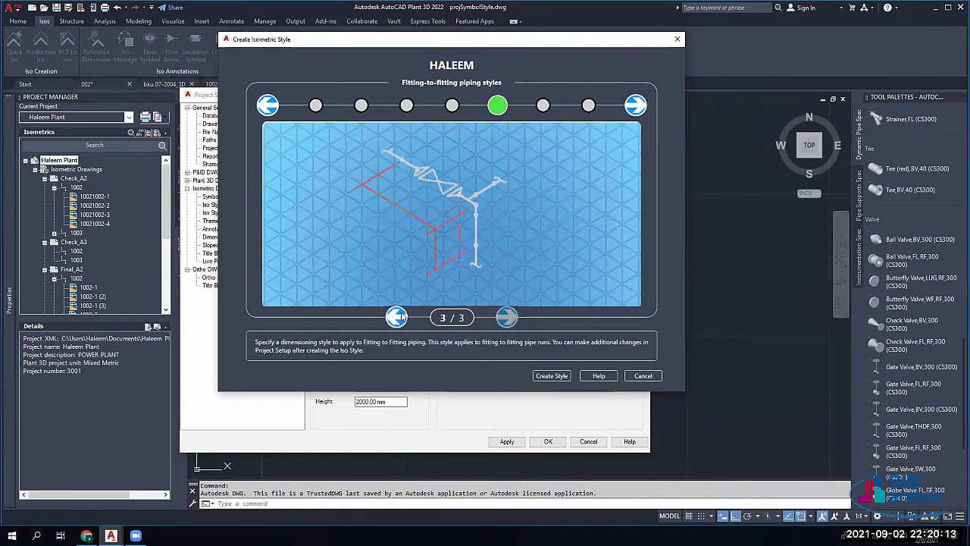
left_click(635, 107)
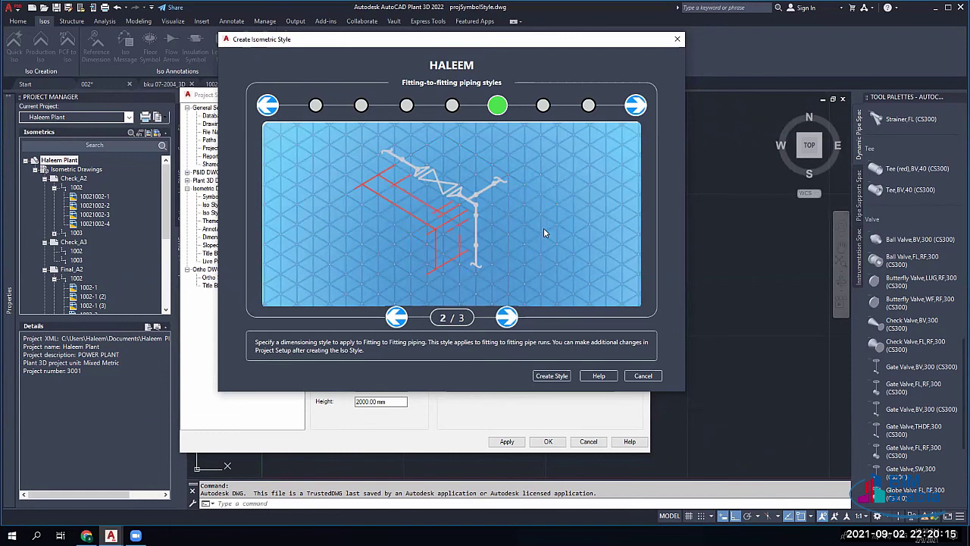
left_click(507, 318)
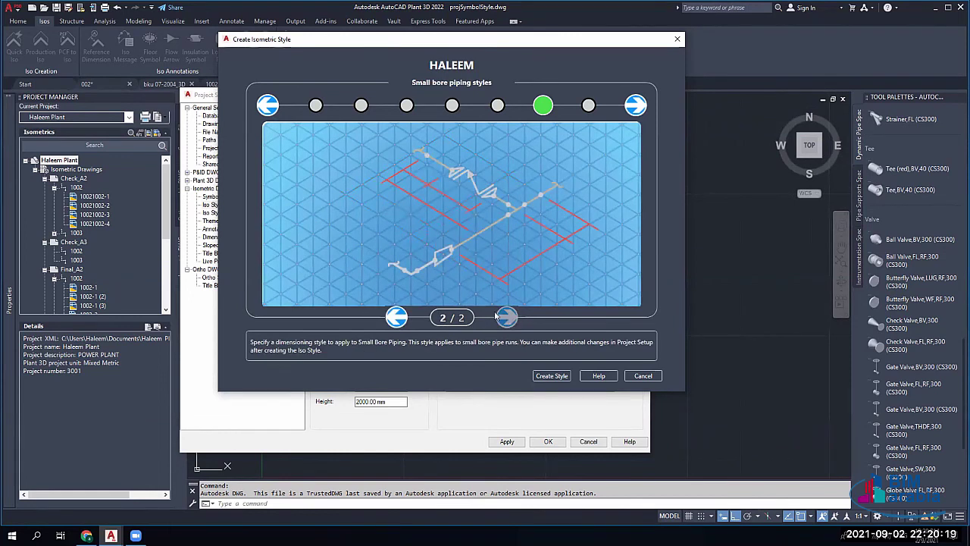
Step: Compare the text height and symbol scale options, choose 3 mm text with a 25x symbol scale, and create the isometric style
left_click(633, 107)
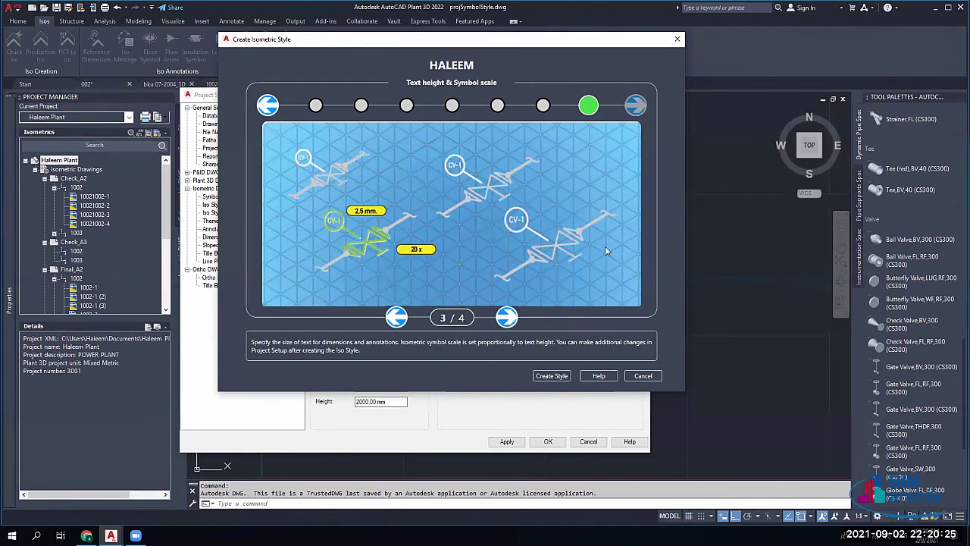
left_click(508, 318)
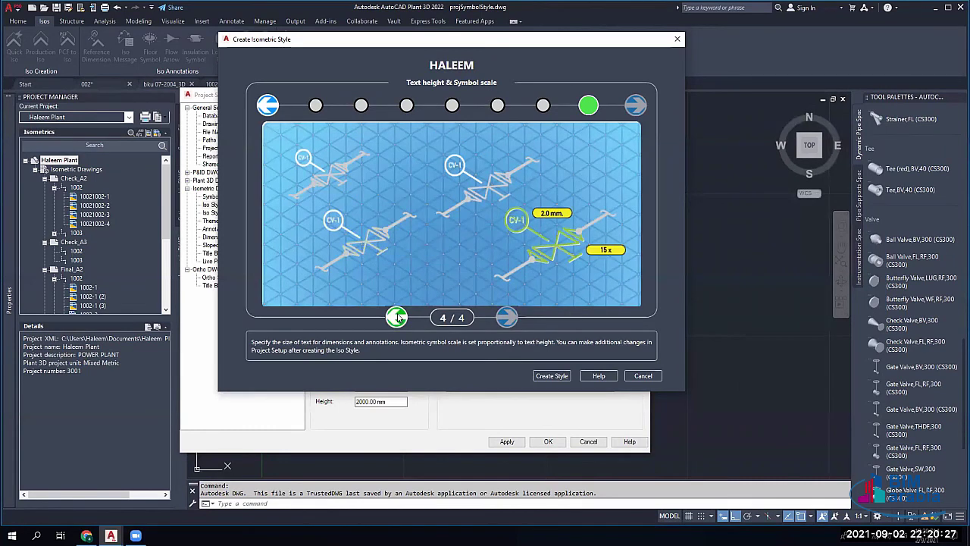
left_click(397, 318)
left_click(397, 318)
left_click(396, 317)
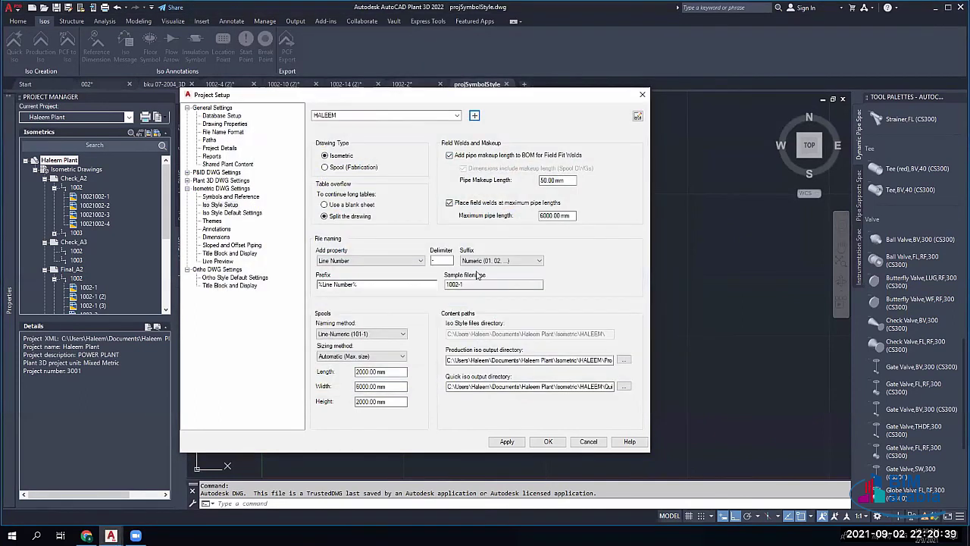
Step: In the new style's Iso Style Setup, set the maximum pipe length and the spool width to 12000 mm
left_click(219, 244)
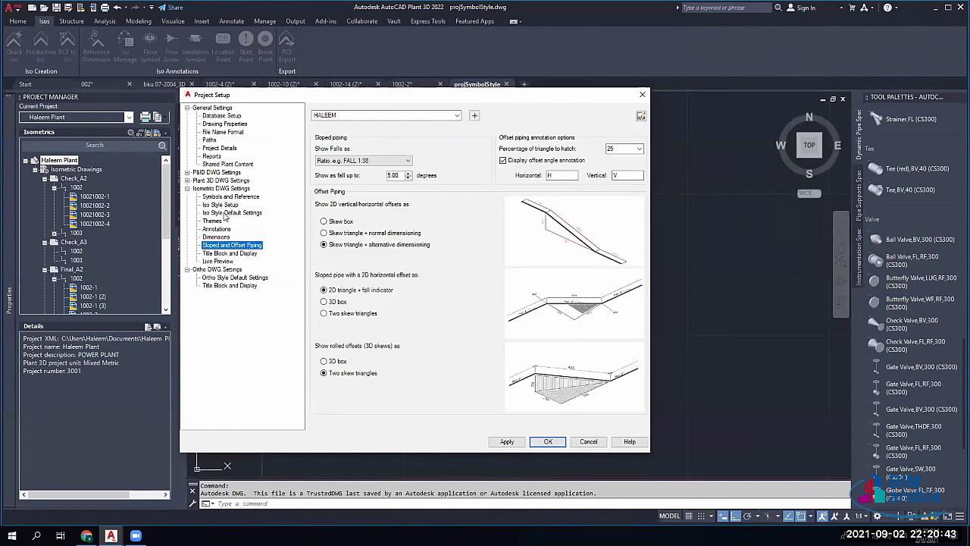
left_click(225, 213)
left_click(224, 197)
left_click(224, 205)
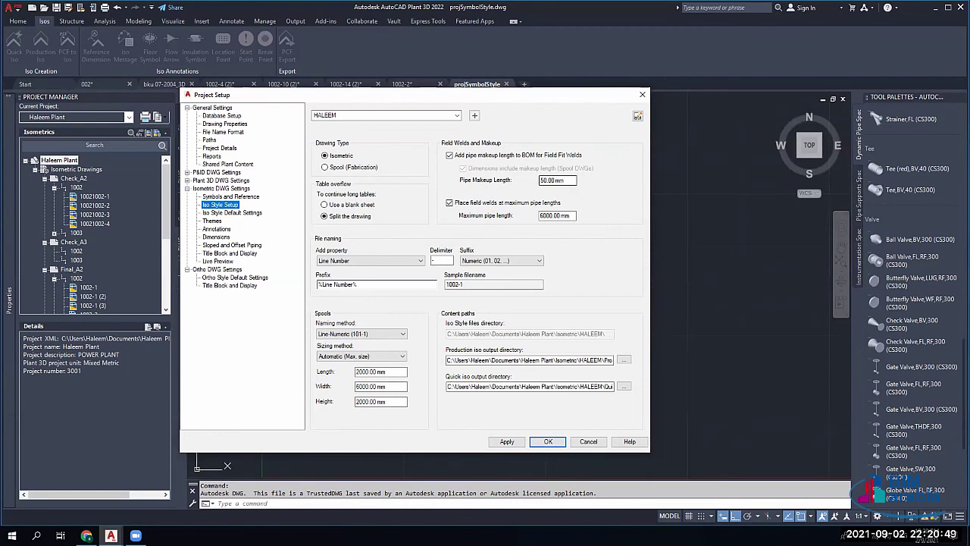
left_click(539, 215)
type("12")
key("Delete")
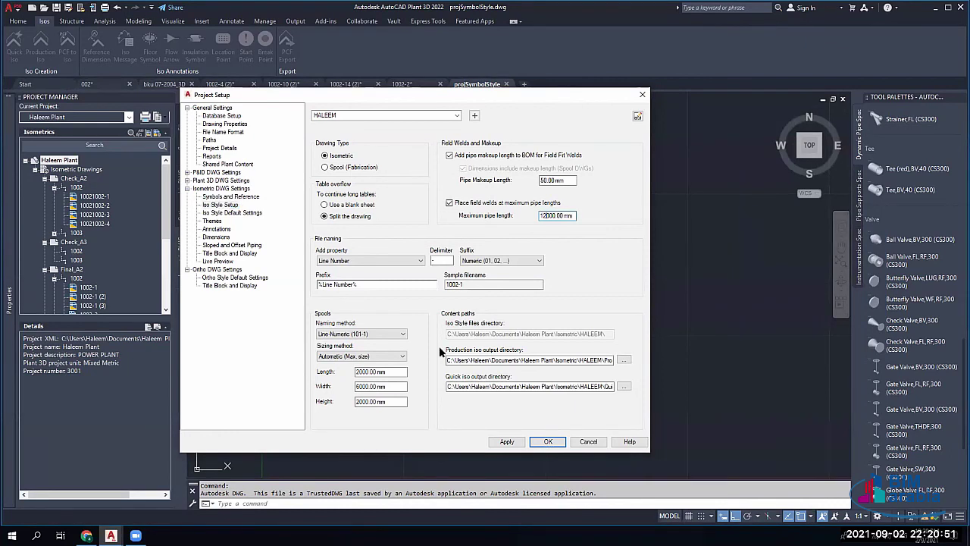
left_click(357, 386)
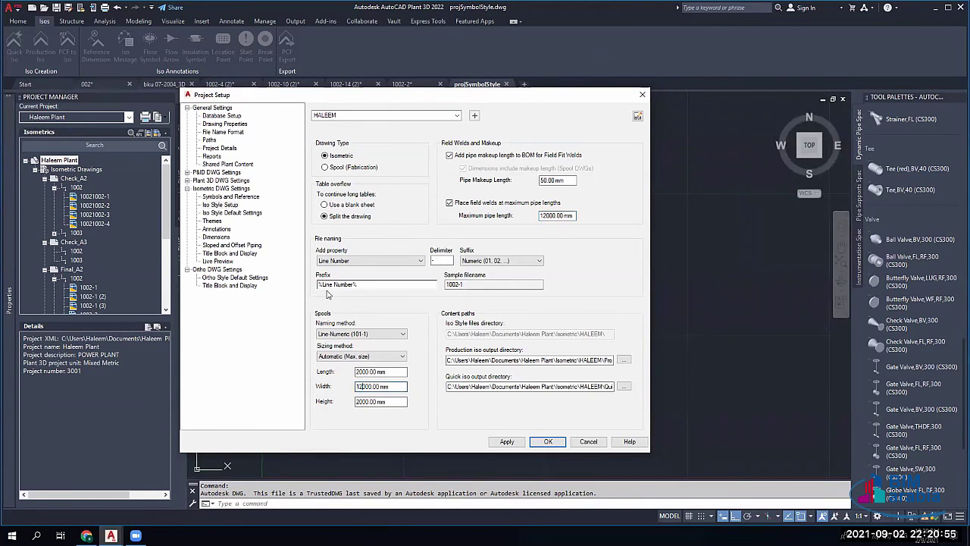
Step: Review the new style's themes, default settings, dimensions, sloped and offset piping, and title block and display settings
left_click(213, 220)
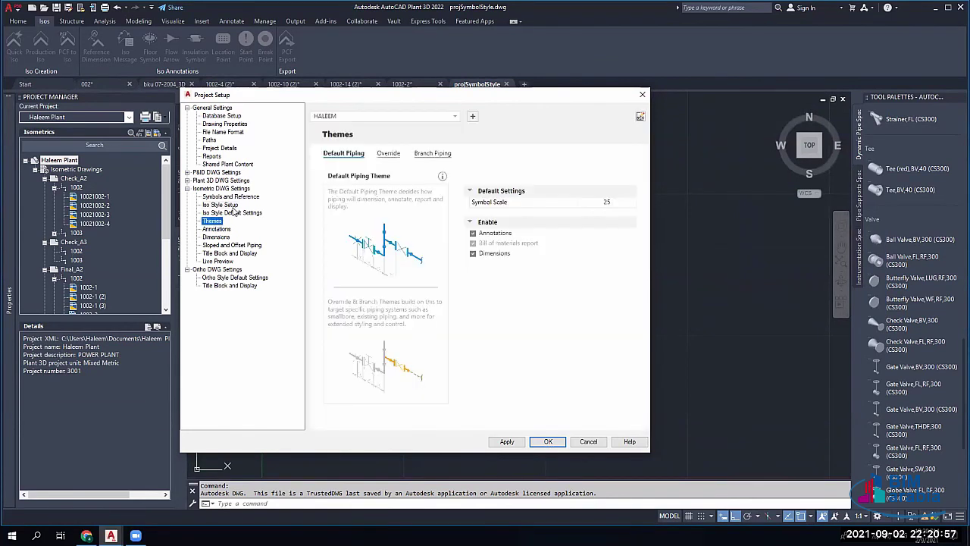
left_click(227, 213)
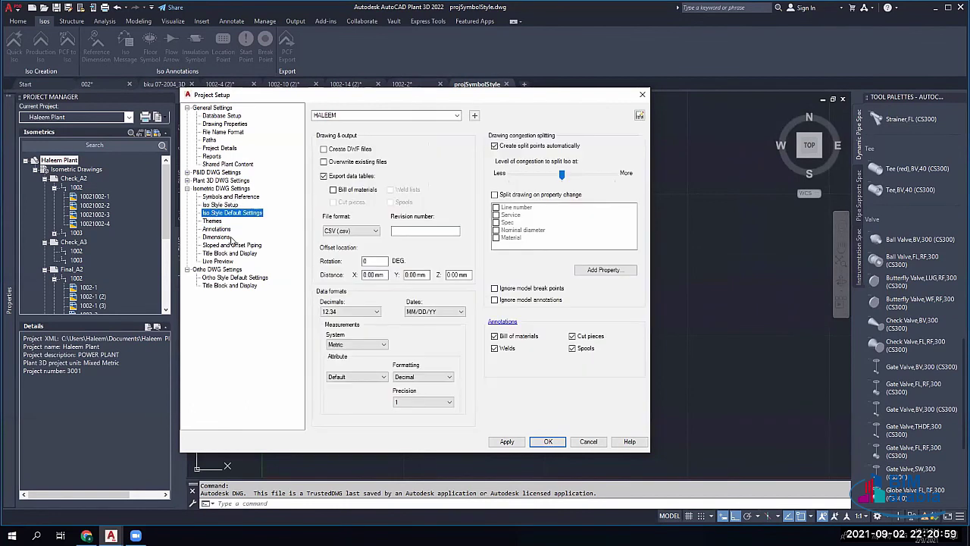
left_click(217, 237)
left_click(228, 245)
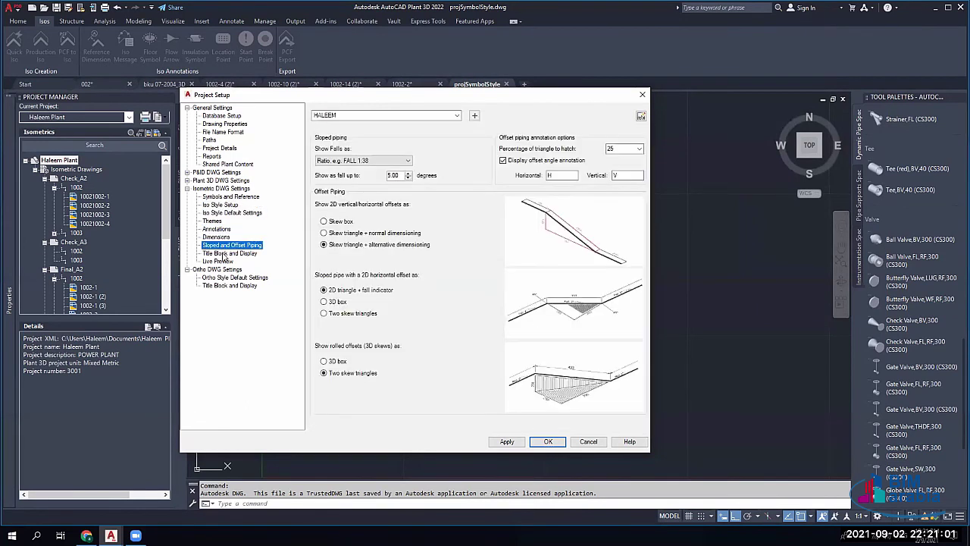
left_click(225, 253)
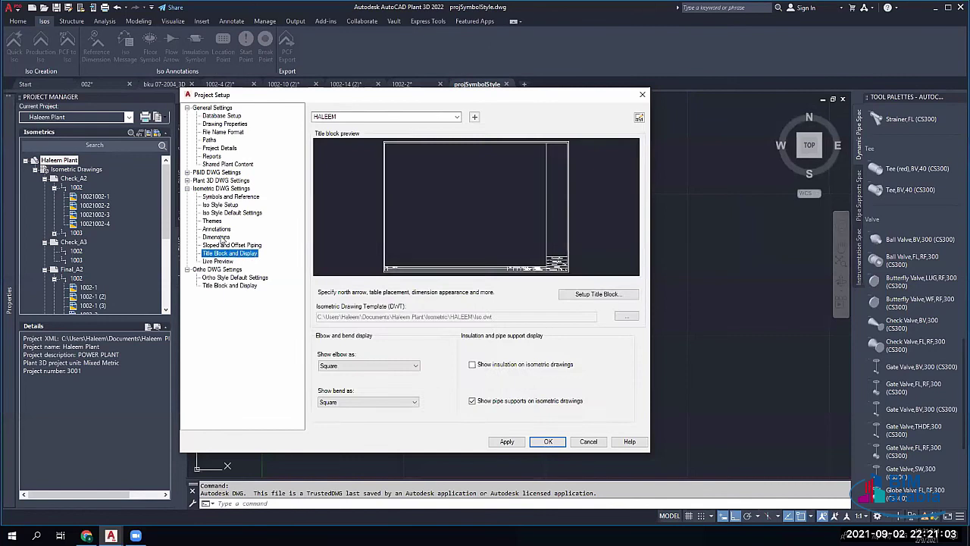
left_click(223, 244)
left_click(217, 236)
Step: Choose an enclosure shape for the field welds in the new style's annotation settings
left_click(216, 229)
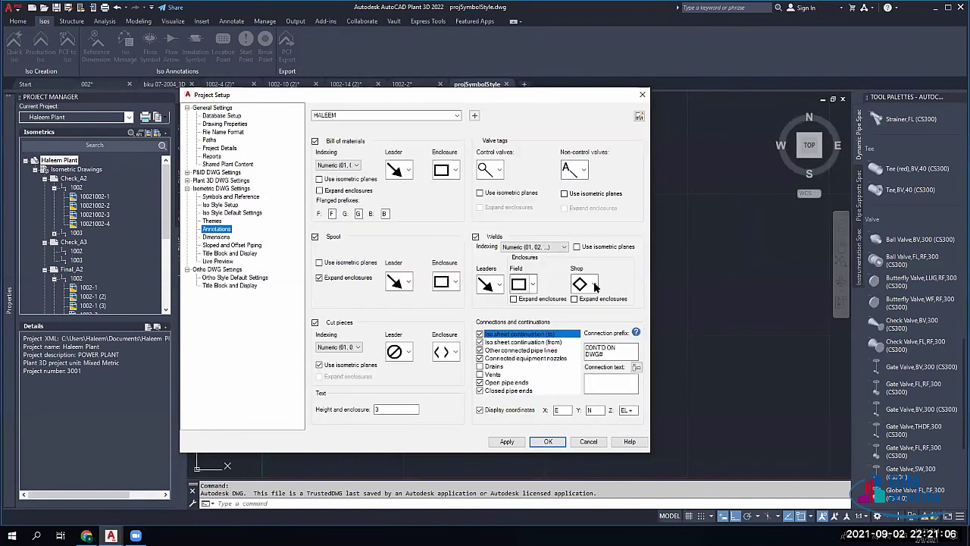
left_click(533, 284)
left_click(519, 303)
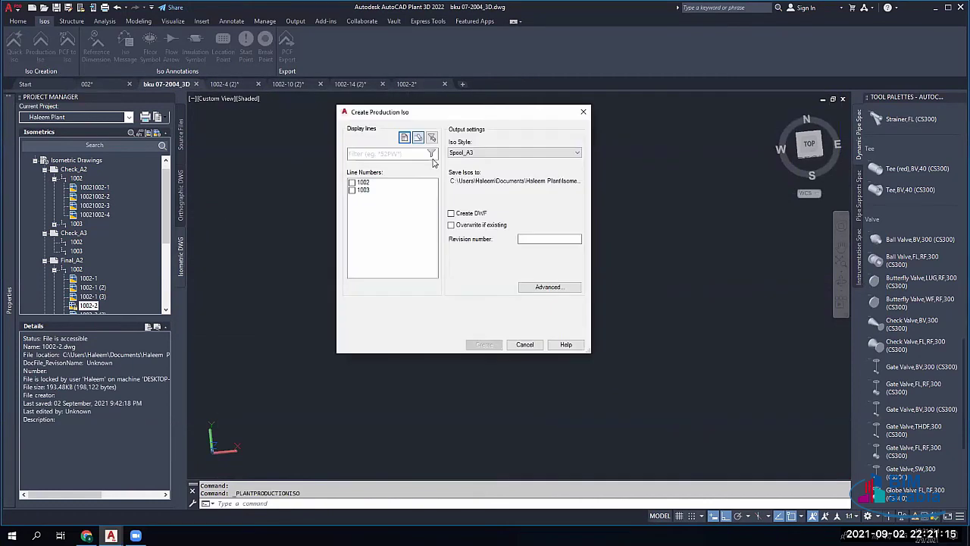
Step: Create the production isometric for line number 1002 using the newly created iso style
left_click(504, 152)
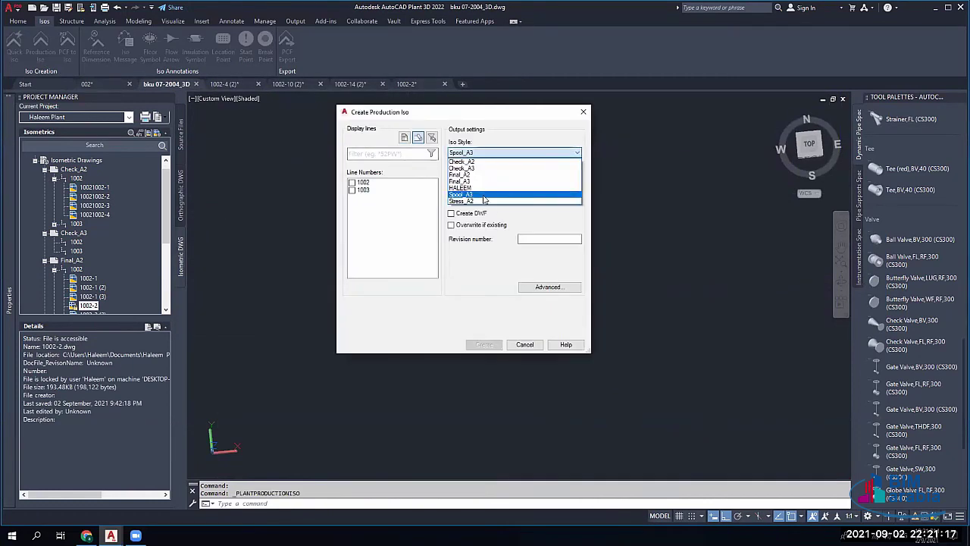
left_click(477, 187)
left_click(351, 182)
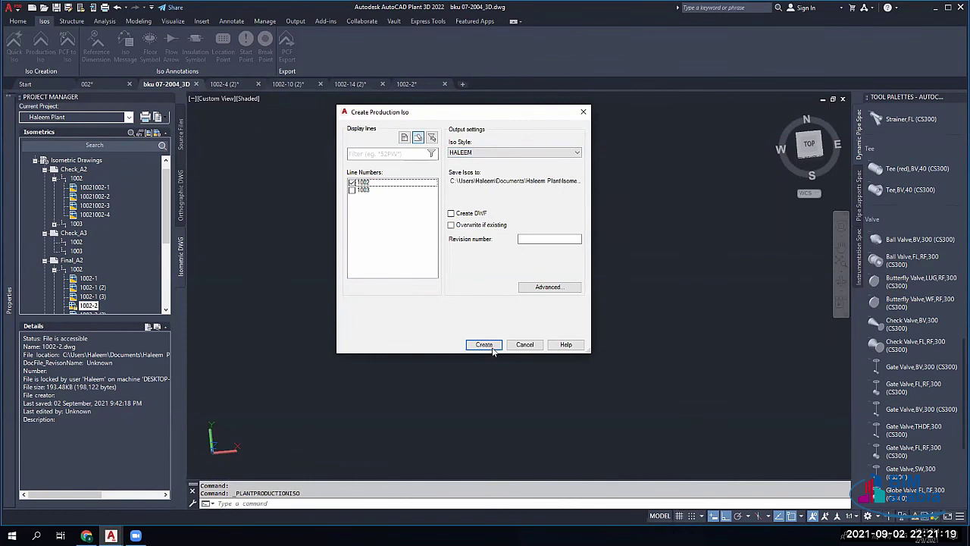
left_click(484, 344)
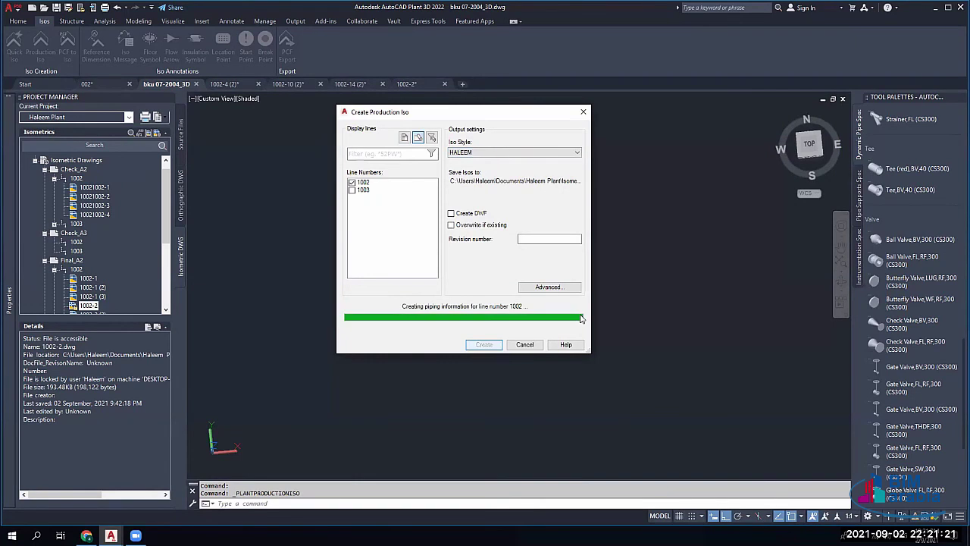
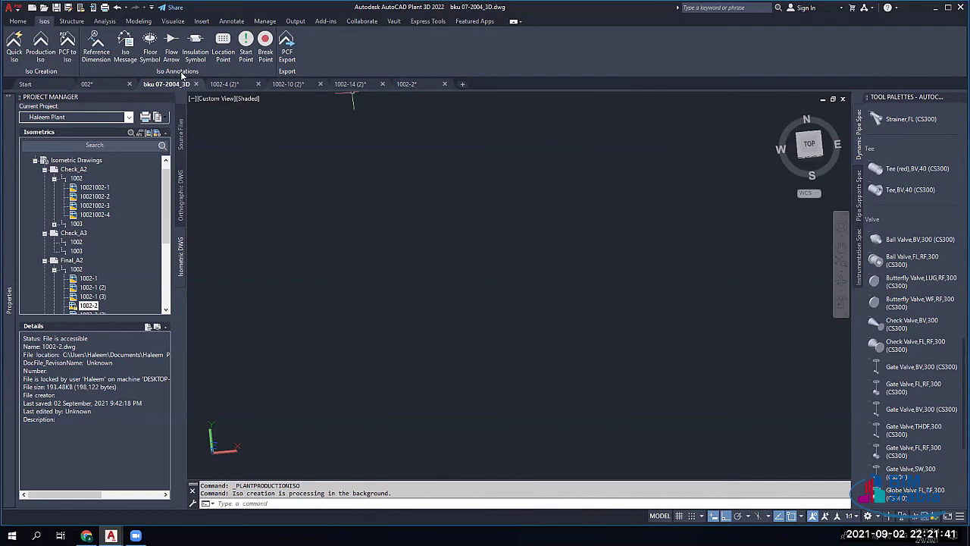
left_click(43, 85)
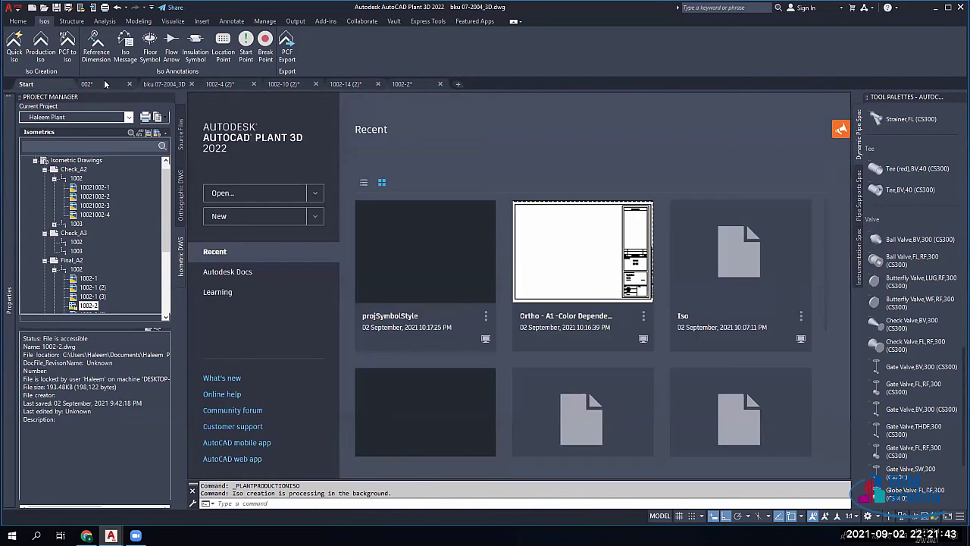
left_click(105, 84)
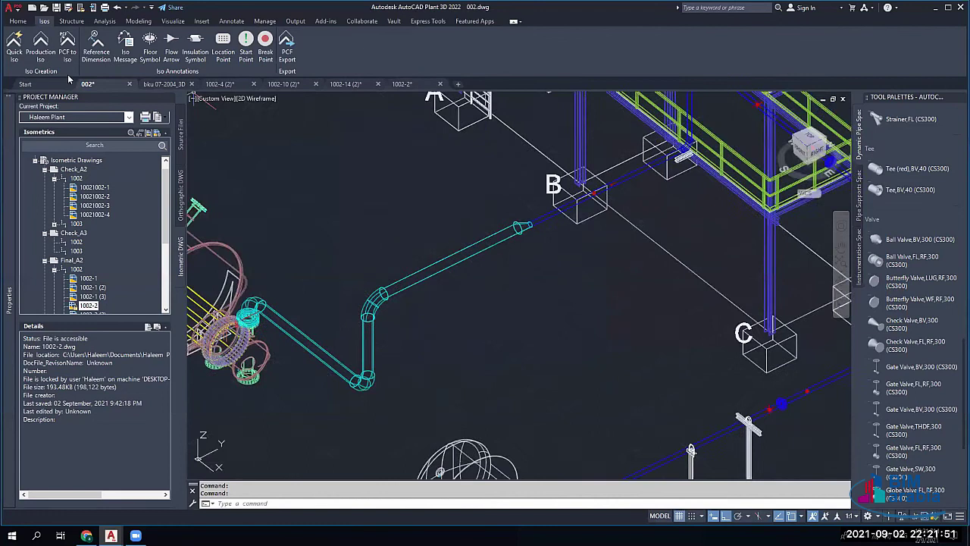
key("ctrl+Tab")
Step: Route a 6" pipe run with spec 1HC01 through two 90° turns in the empty area of the bku 07-2004_3D model
left_click(18, 22)
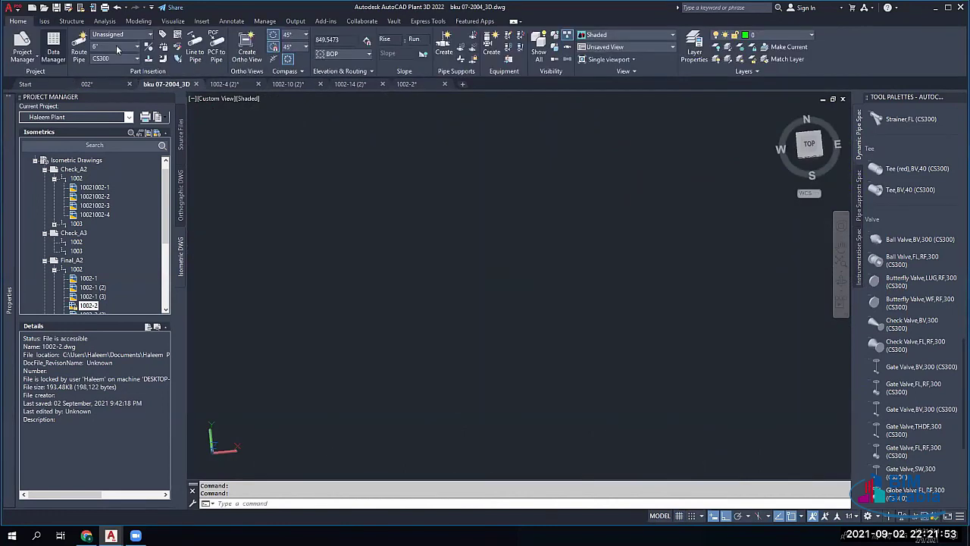
left_click(125, 58)
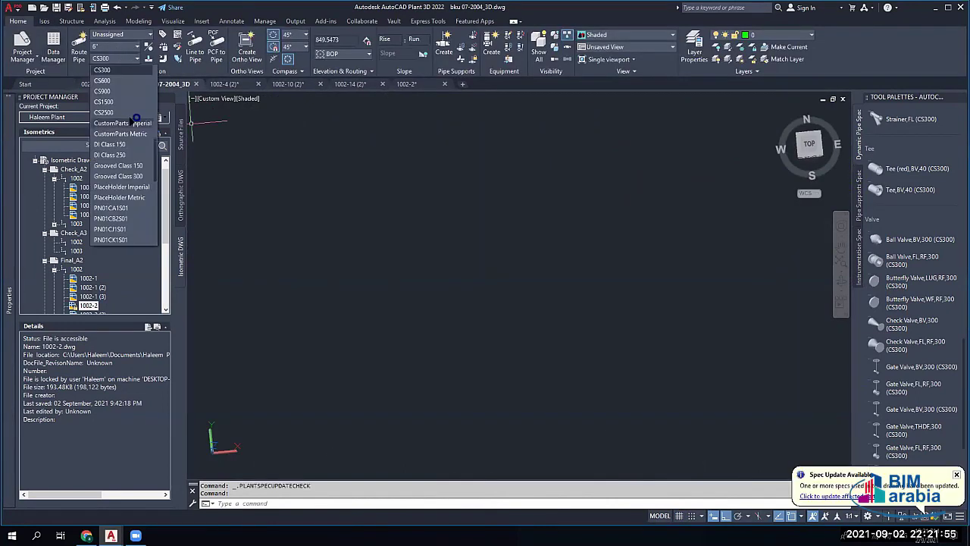
left_click(109, 72)
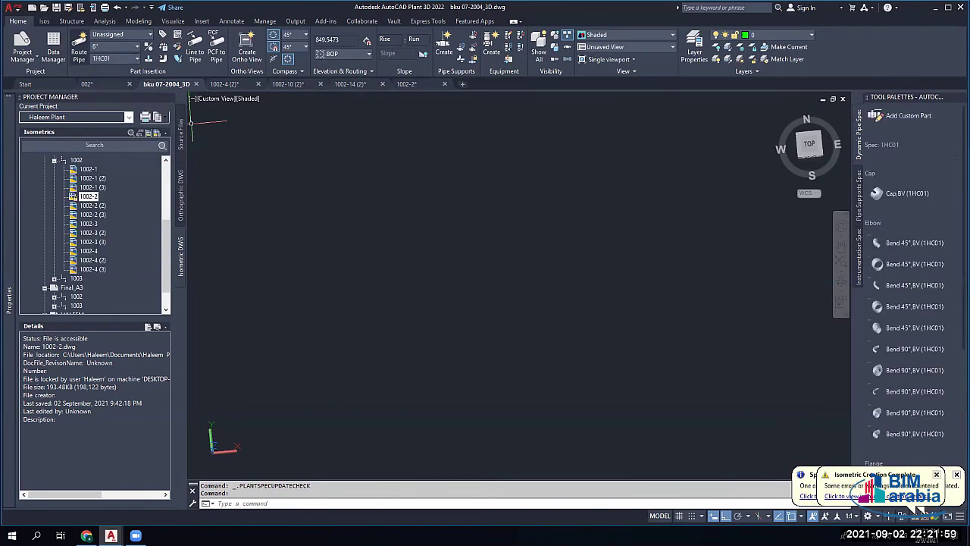
left_click(79, 47)
left_click(543, 294)
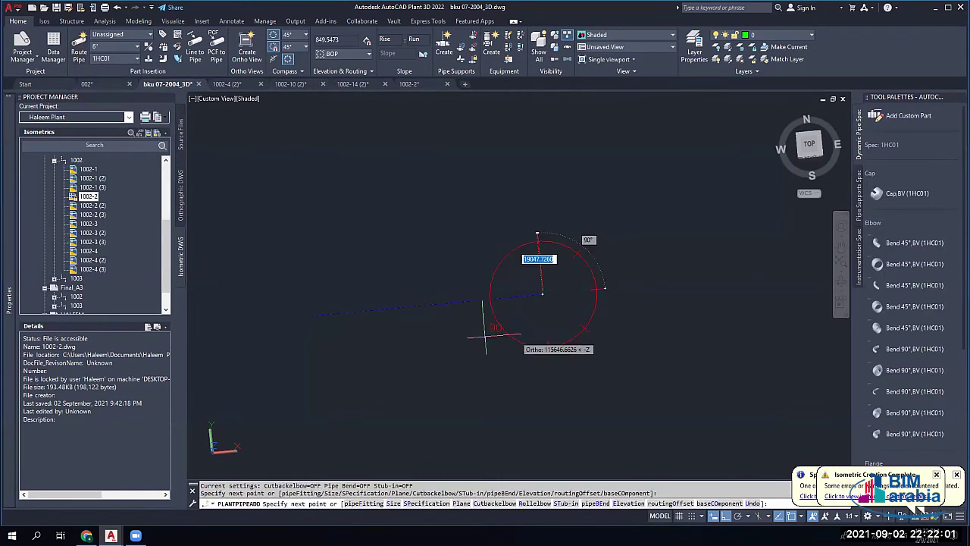
scroll(500, 293, "up", 2)
left_click(563, 150)
middle_click_drag(540, 272, 639, 335)
left_click(566, 257)
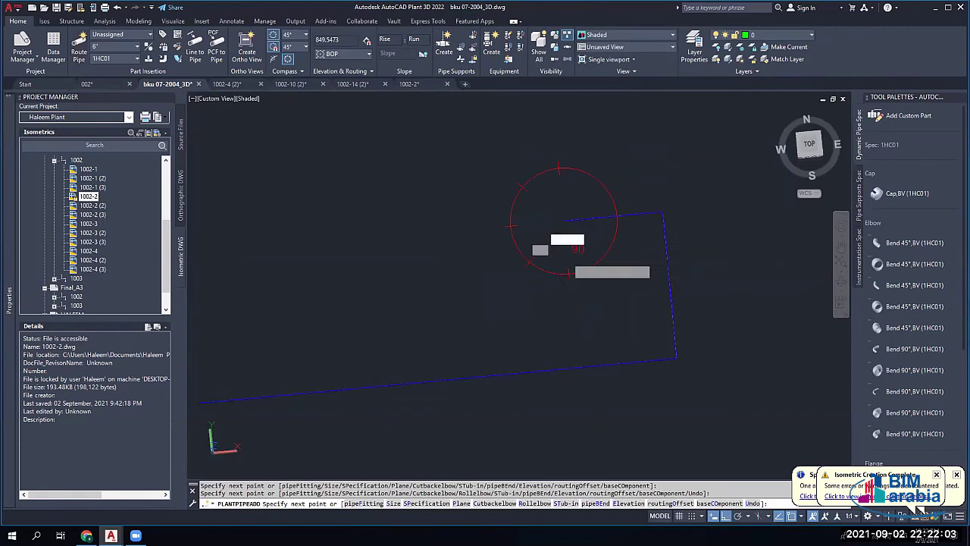
key("Escape")
Step: Inspect the properties of the last segment of the 1HC01 pipe run, including its spec, size and long description
scroll(560, 212, "up", 5)
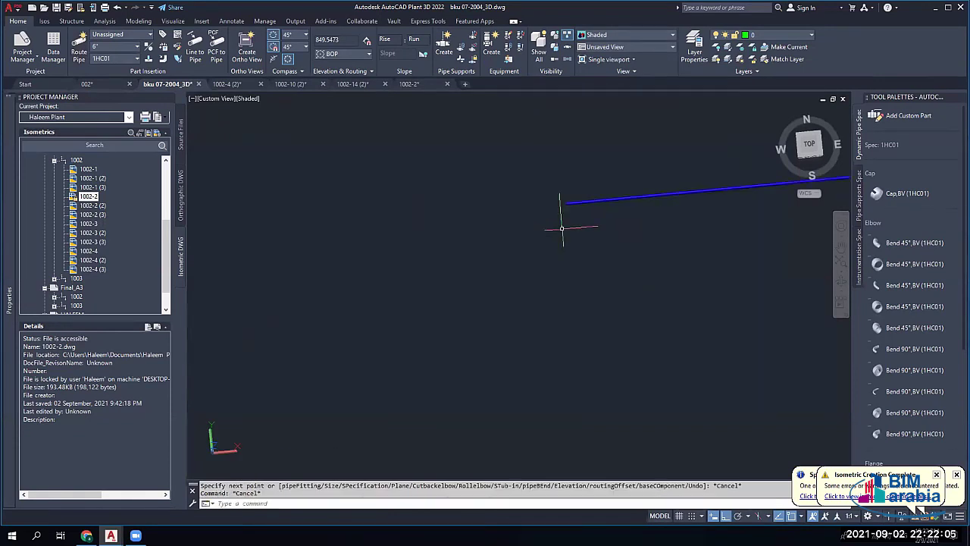
left_click(629, 175)
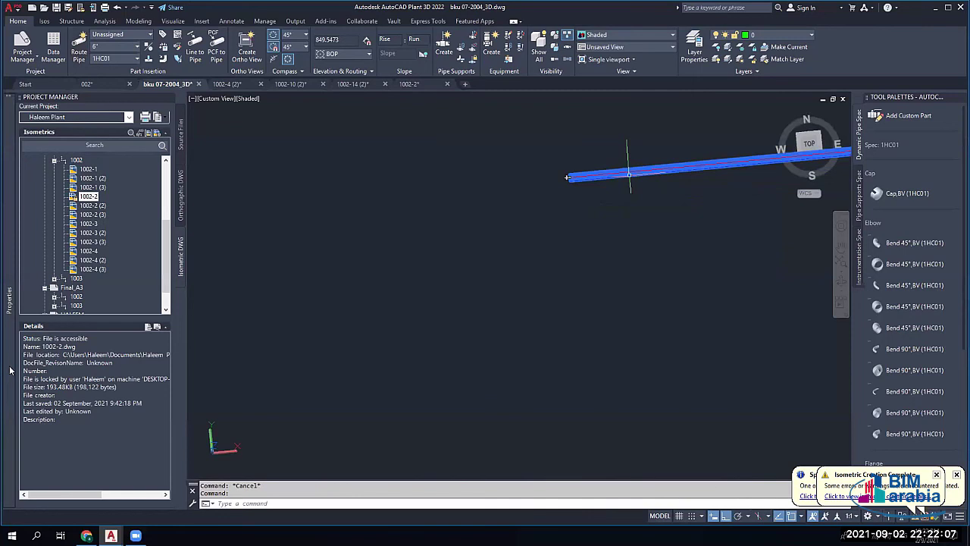
mouse_move(11, 370)
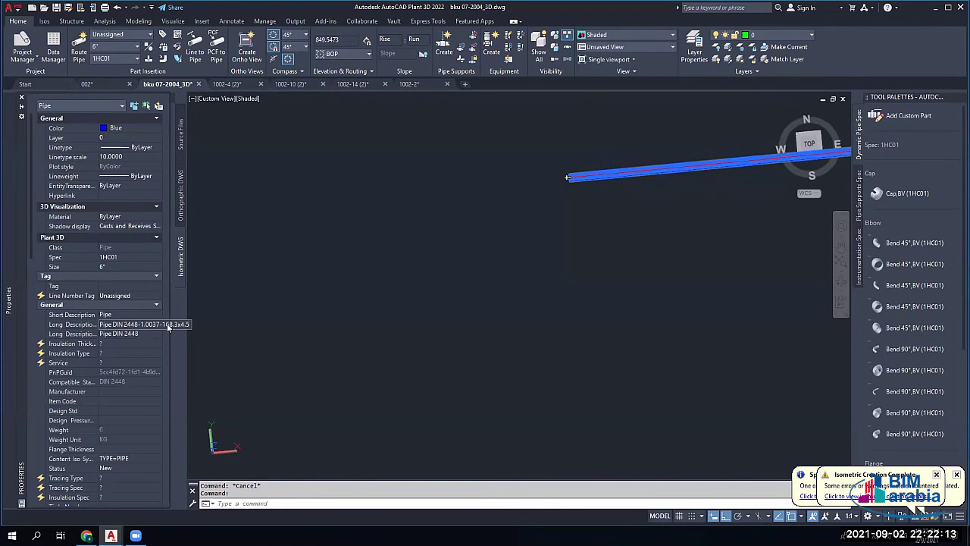
Step: Route a second 6" pipe run with spec AWWA C110 below the end of the first run, with a 90° turn
left_click(114, 60)
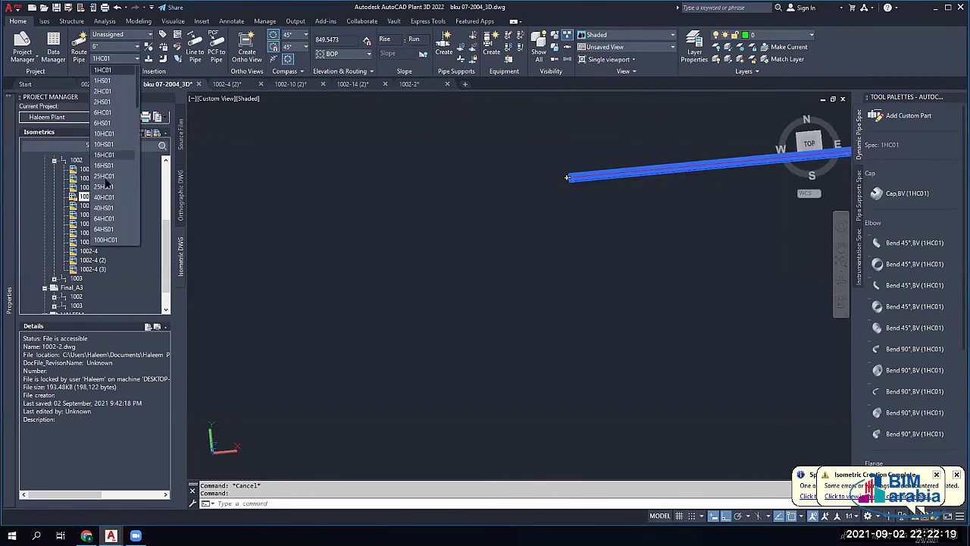
scroll(108, 203, "down", 3)
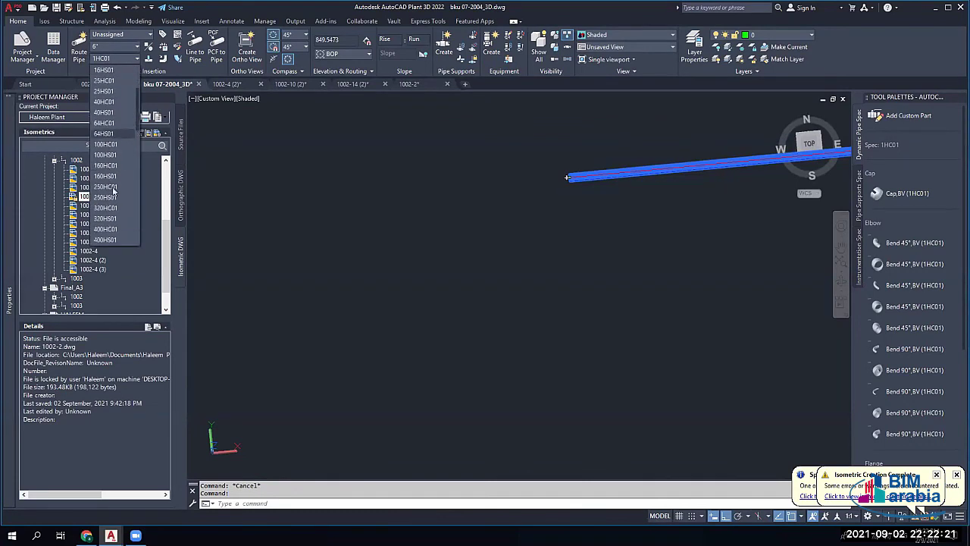
scroll(113, 191, "down", 2)
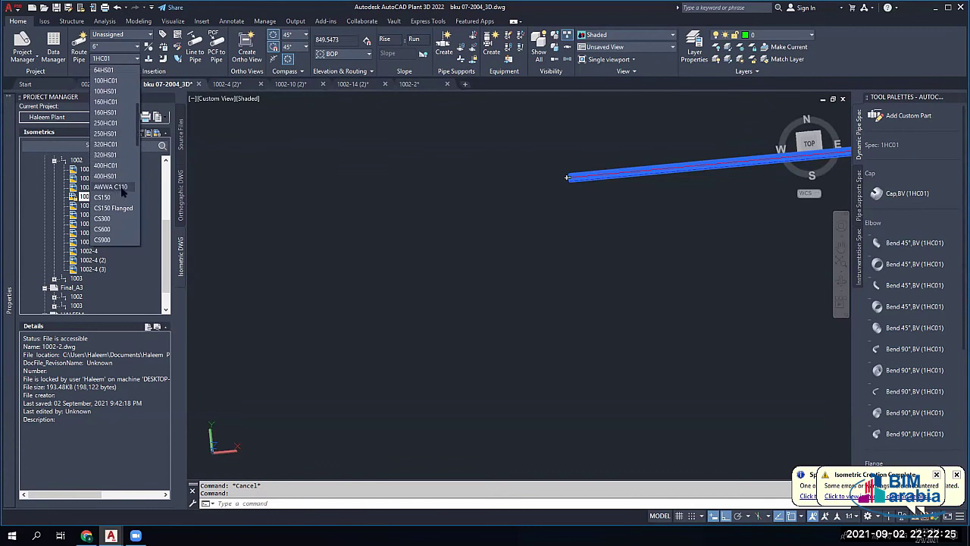
left_click(114, 188)
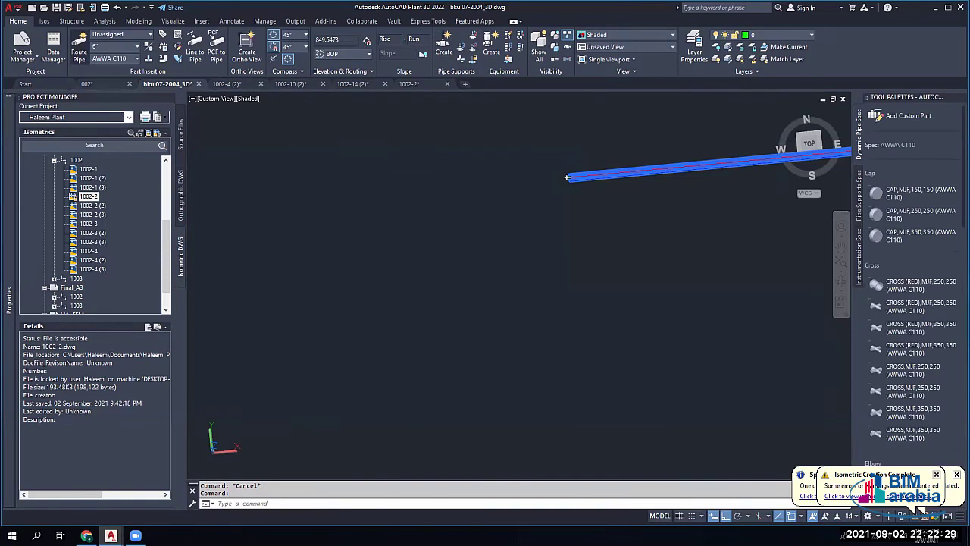
left_click(567, 177)
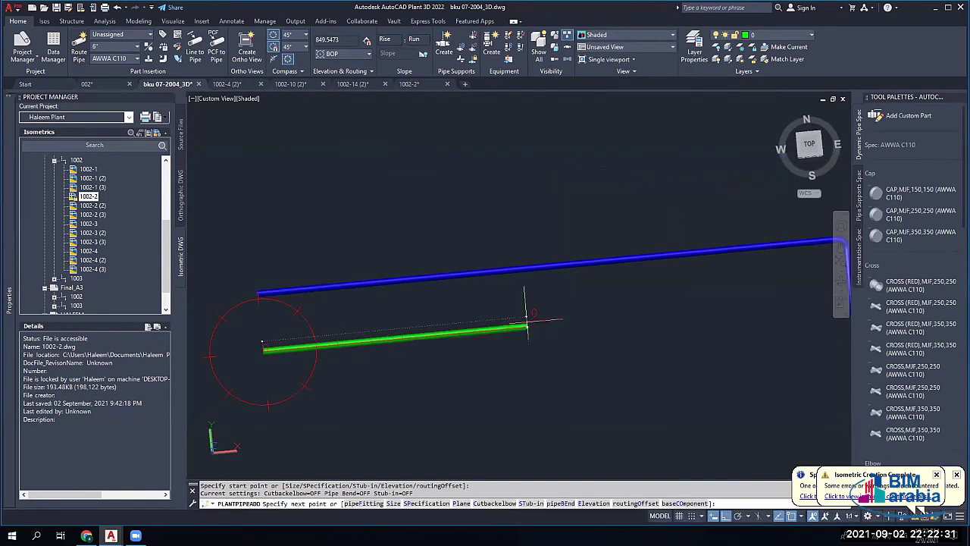
left_click(525, 322)
scroll(539, 338, "up", 3)
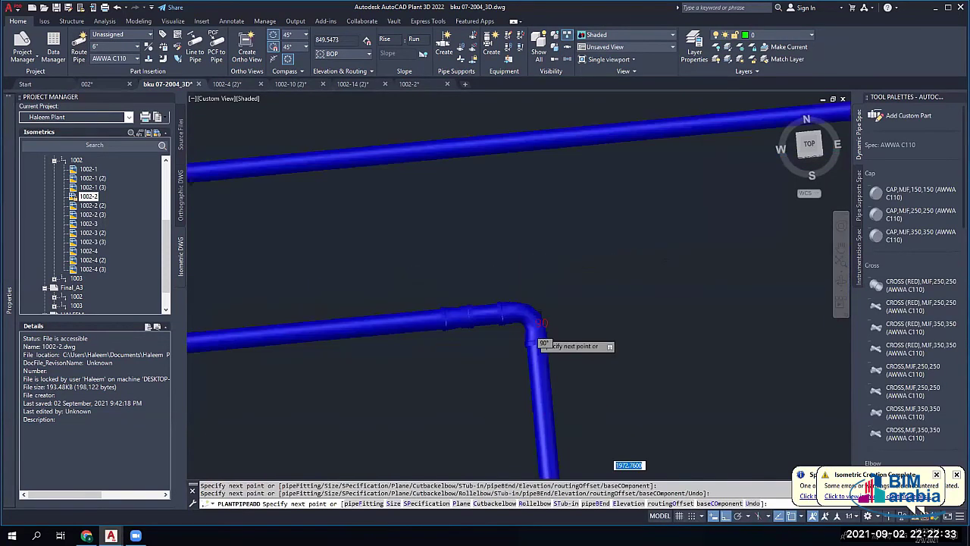
scroll(508, 337, "up", 2)
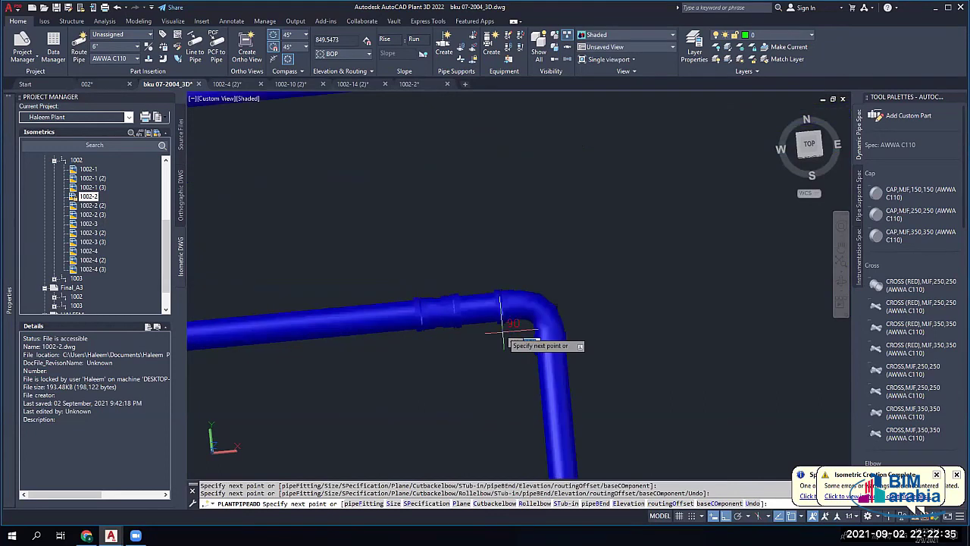
scroll(500, 333, "up", 5)
key("Escape")
scroll(390, 281, "down", 4)
middle_click_drag(390, 281, 621, 266)
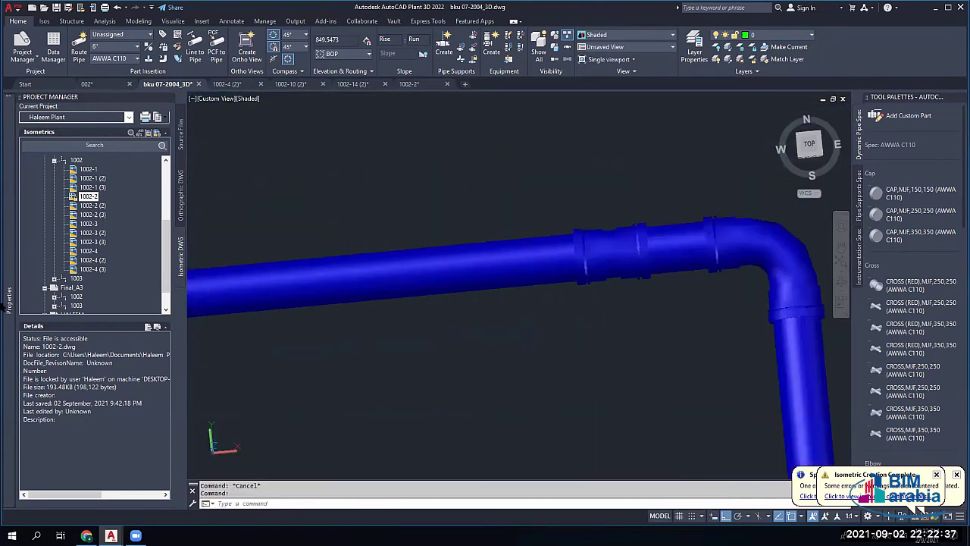
Step: Inspect the properties of the AWWA C110 run's long horizontal pipe, including its spec, size and long description
left_click(375, 264)
mouse_move(10, 303)
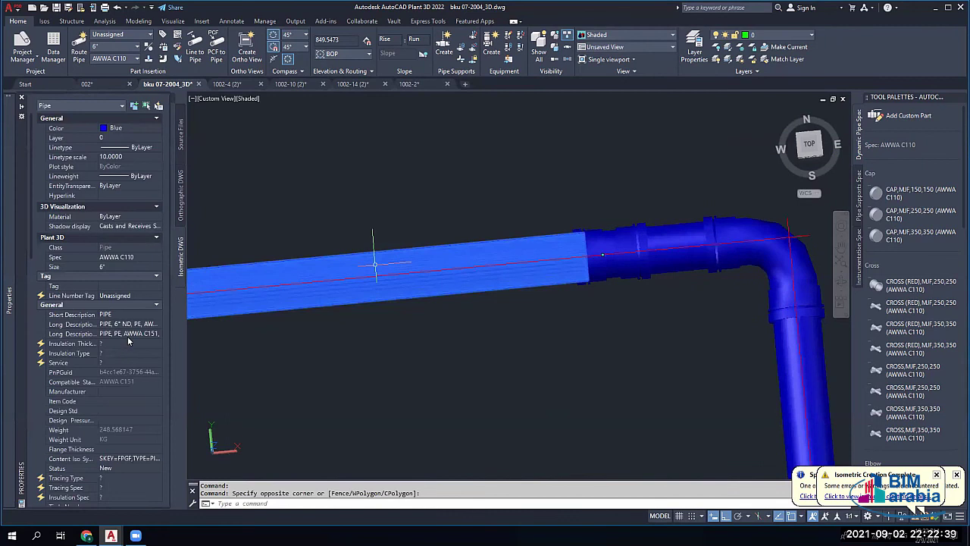
left_click(128, 335)
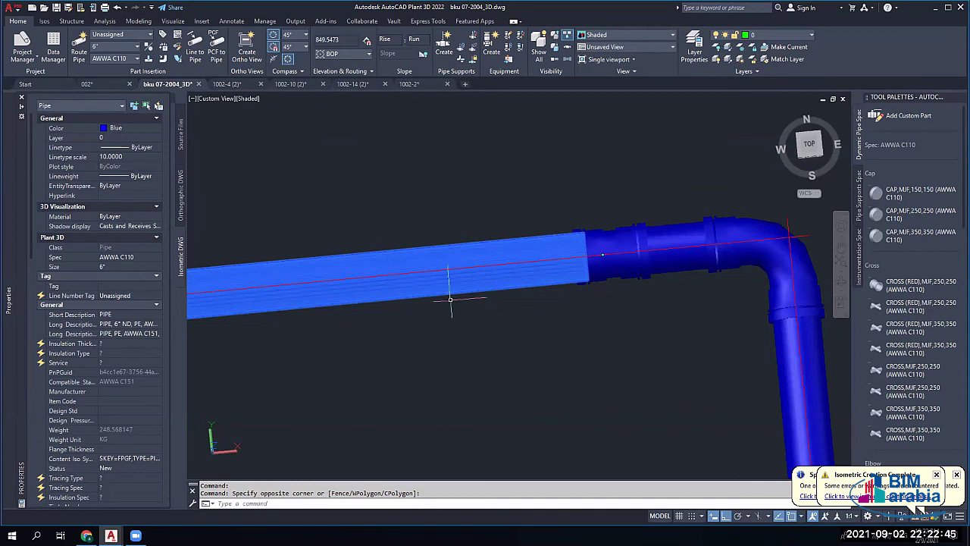
scroll(450, 299, "down", 4)
key("ctrl+1")
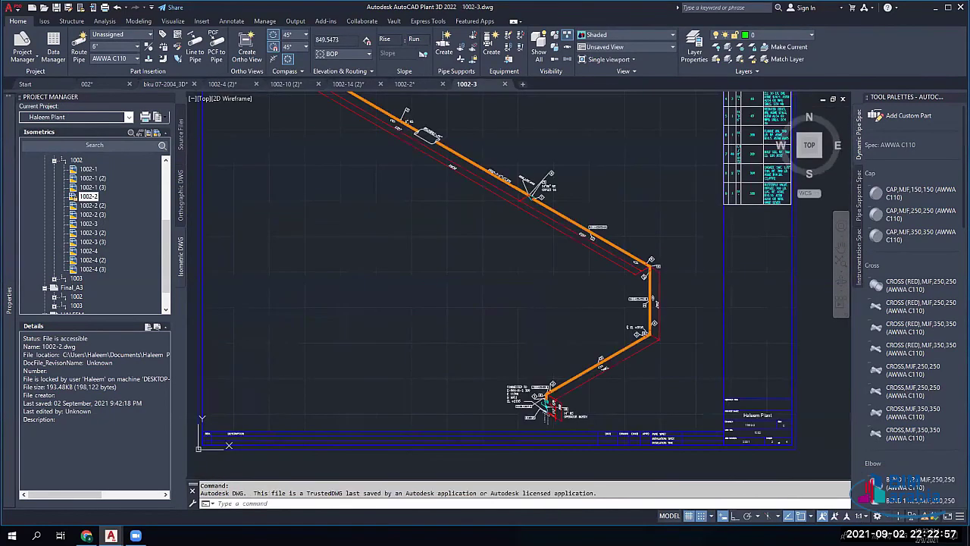
Step: Examine isometric sheet 1002-3, including its bill of materials, title block, rockwall symbol and the 14"x6" reducer annotations
scroll(429, 155, "up", 4)
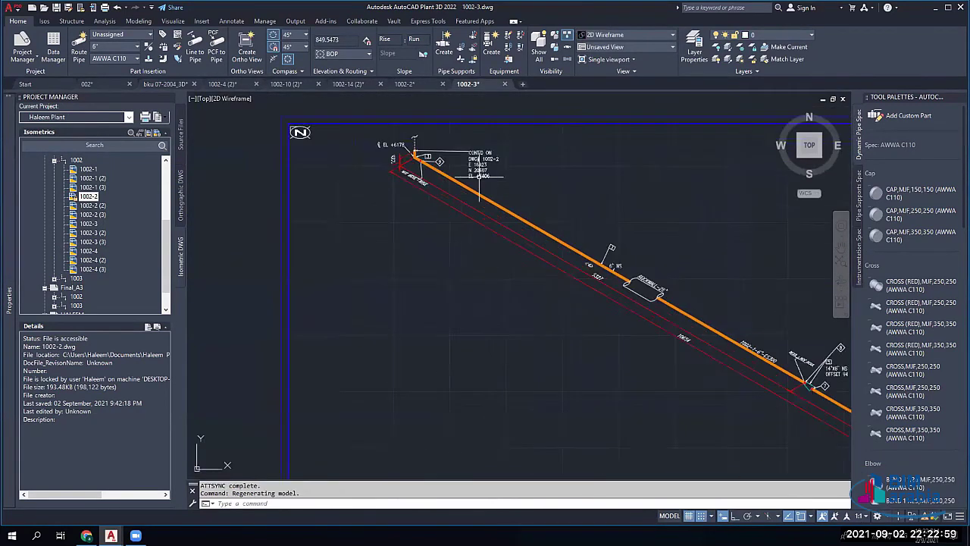
scroll(444, 223, "down", 4)
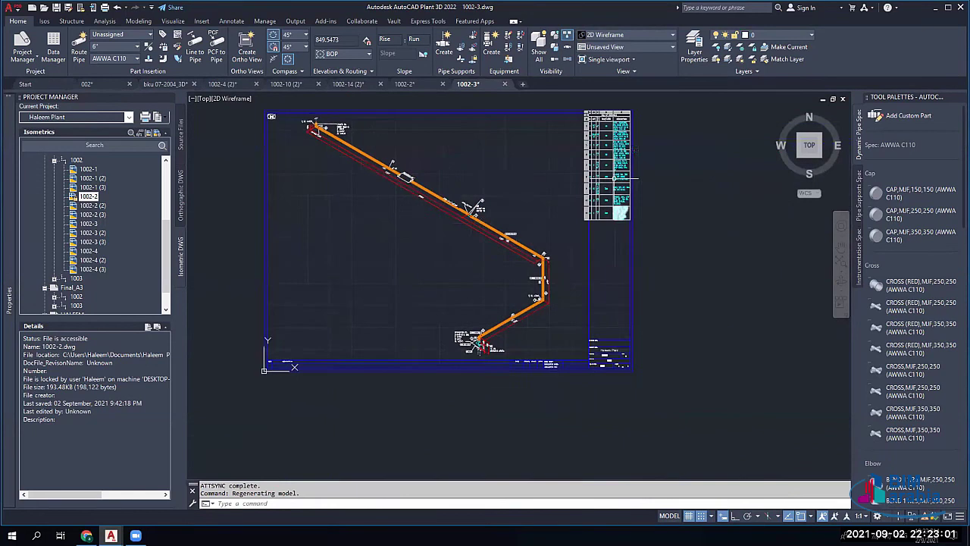
scroll(614, 178, "up", 3)
scroll(629, 227, "down", 5)
scroll(629, 334, "up", 6)
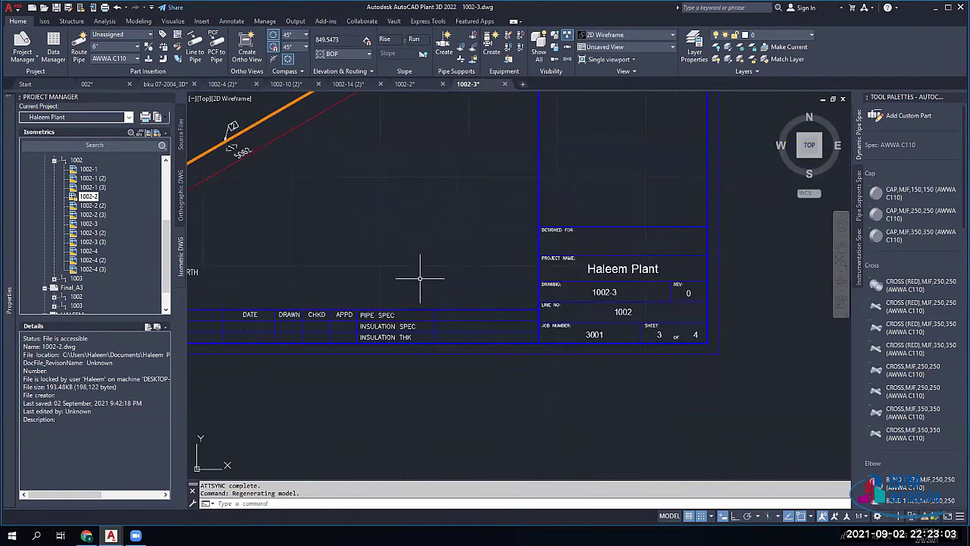
scroll(420, 278, "down", 5)
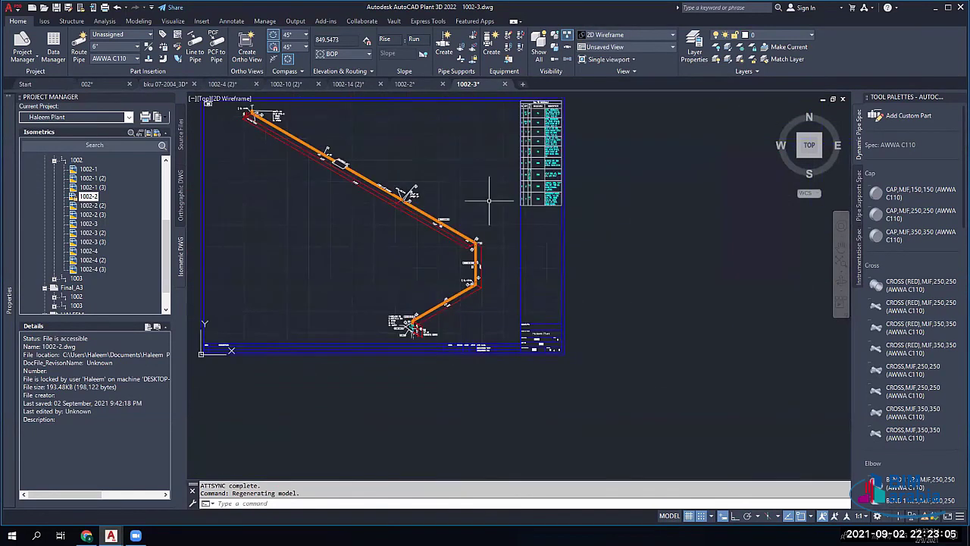
middle_click_drag(489, 201, 548, 286)
scroll(403, 247, "up", 6)
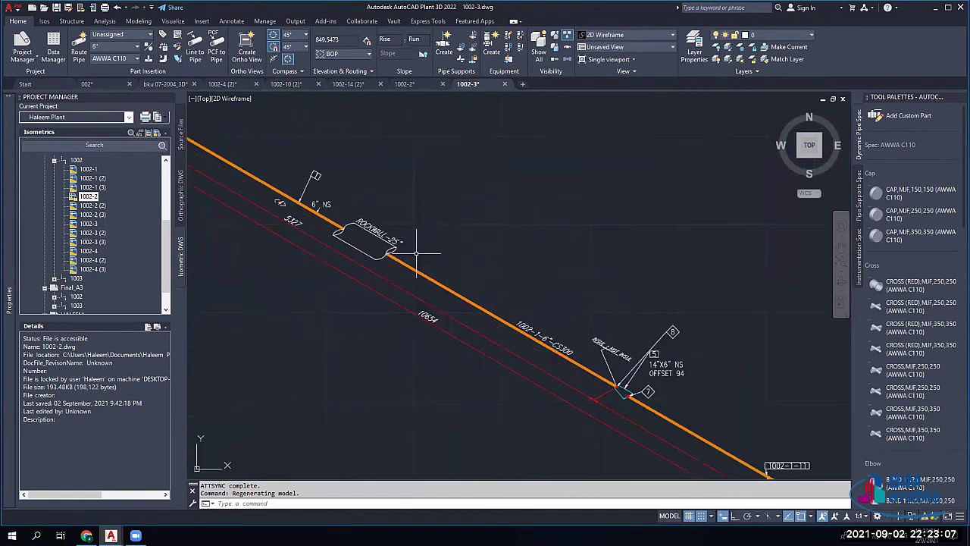
scroll(379, 210, "down", 5)
scroll(418, 269, "up", 6)
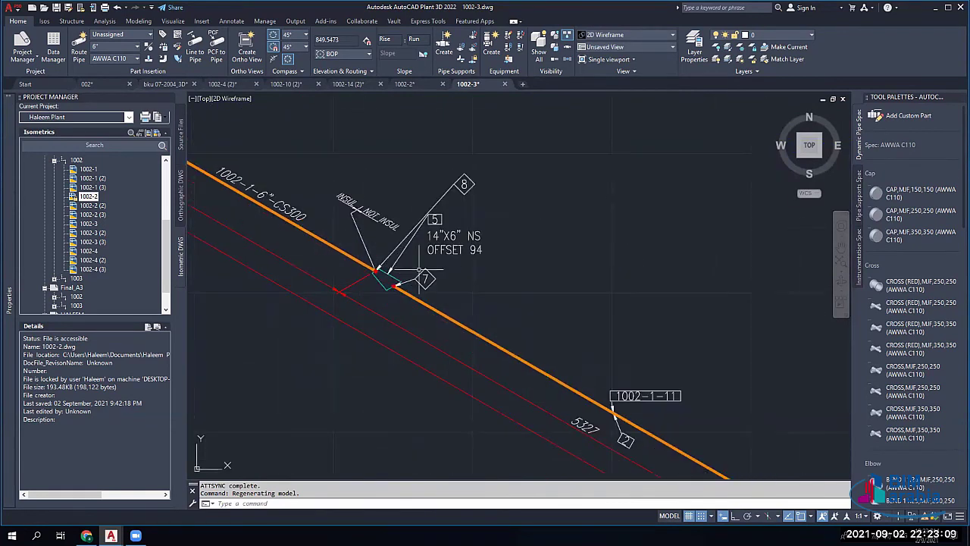
scroll(371, 239, "down", 2)
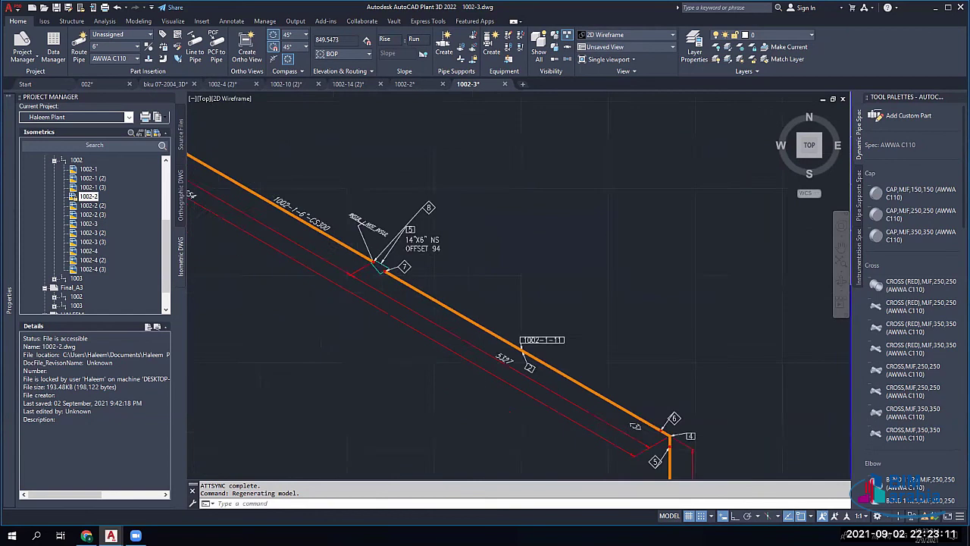
scroll(368, 246, "down", 4)
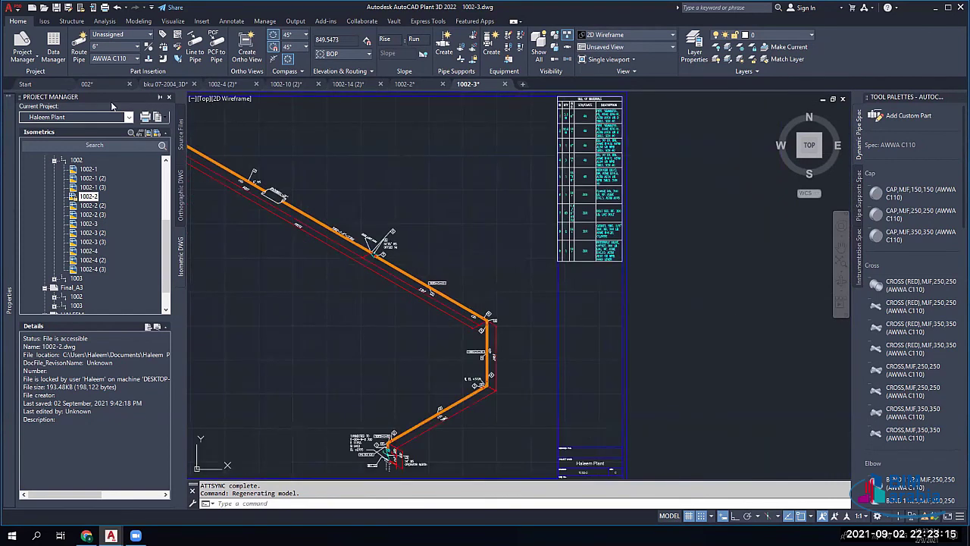
Step: Return to the bku 07-2004_3D model and examine the elbow and joint fittings of the AWWA C110 pipe run
left_click(165, 84)
scroll(417, 239, "down", 2)
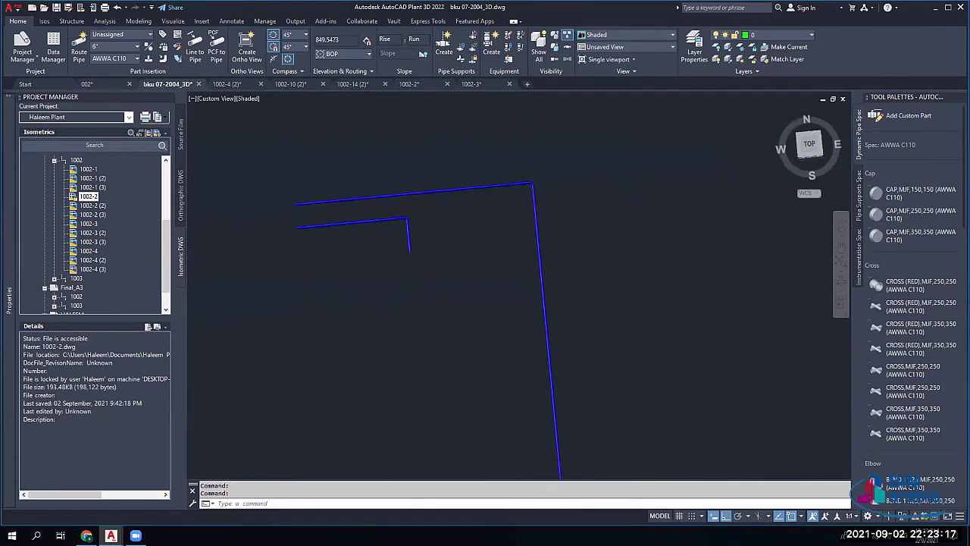
scroll(417, 240, "up", 5)
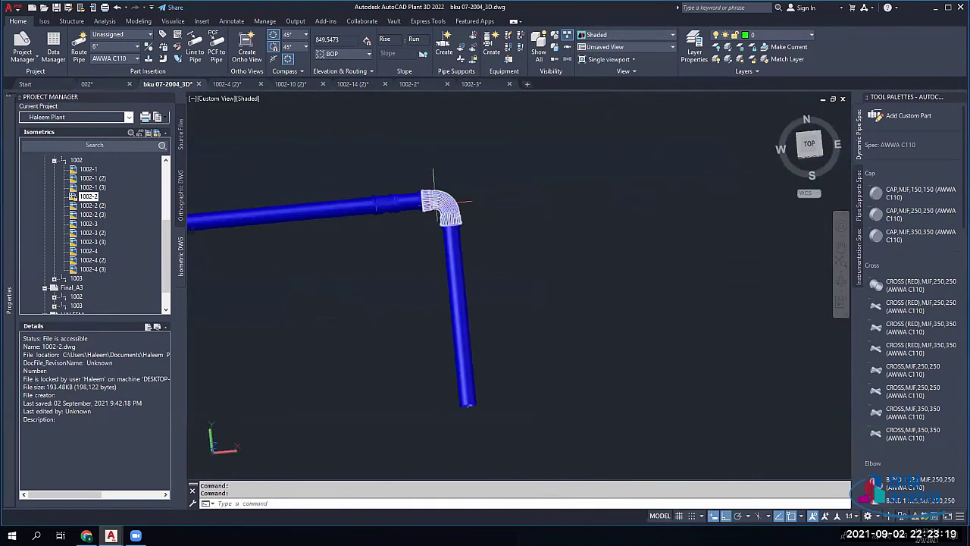
scroll(390, 198, "up", 2)
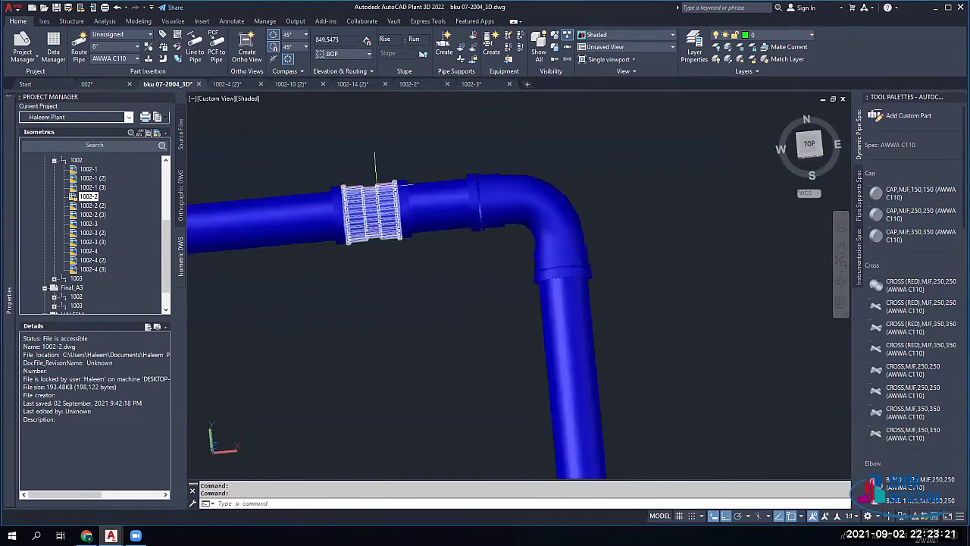
scroll(448, 199, "up", 2)
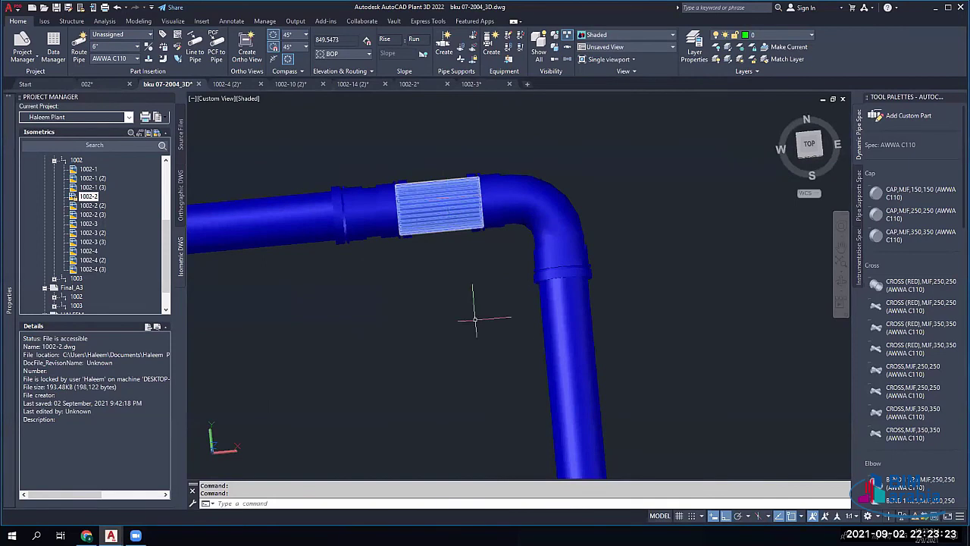
scroll(500, 318, "down", 3)
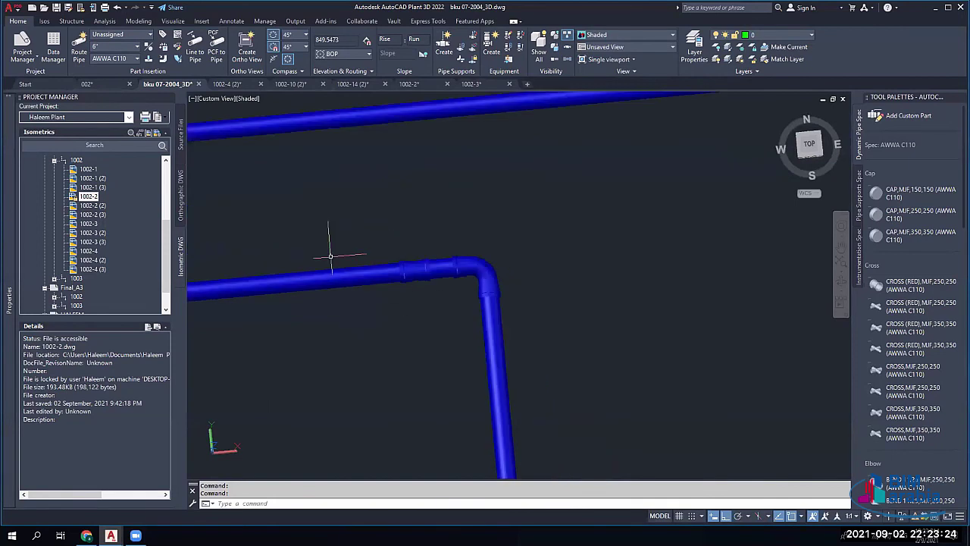
Step: Route a 6" pipe run with spec CS150 below the AWWA C110 run, with one 90° turn
left_click(108, 58)
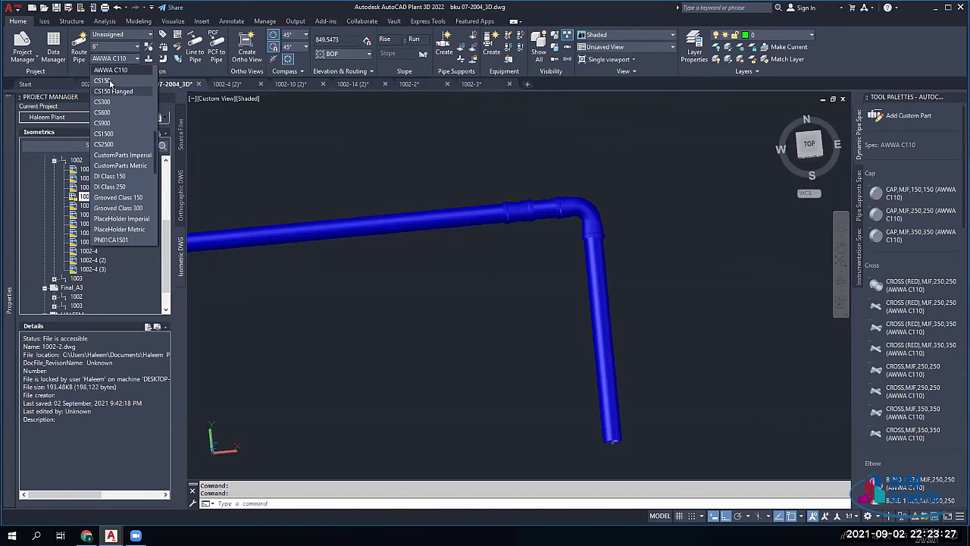
left_click(110, 81)
left_click(78, 45)
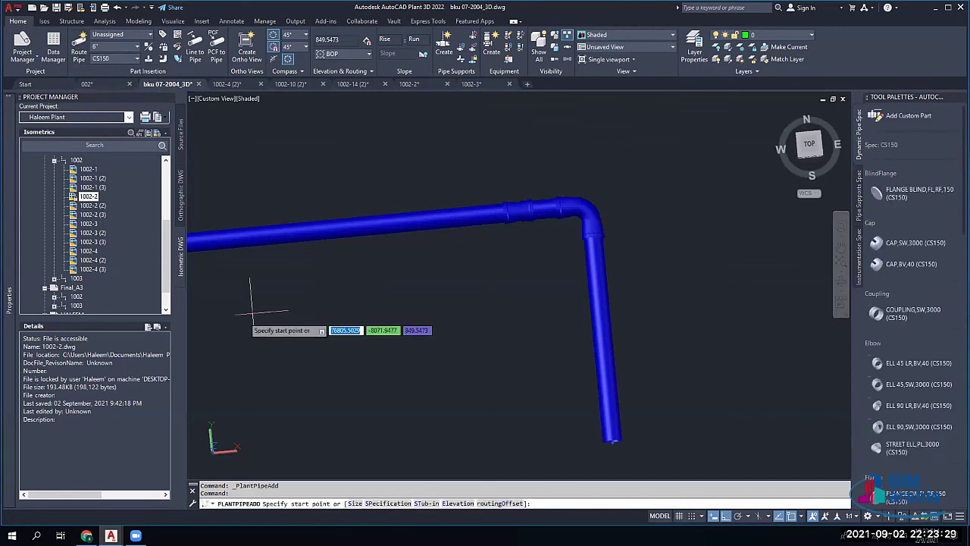
left_click(205, 331)
left_click(470, 306)
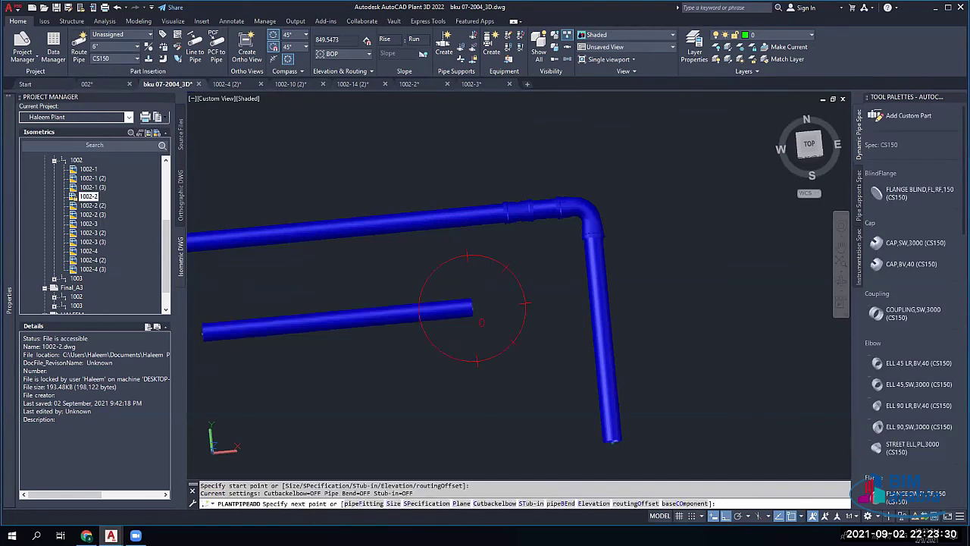
right_click(596, 301)
left_click(584, 289)
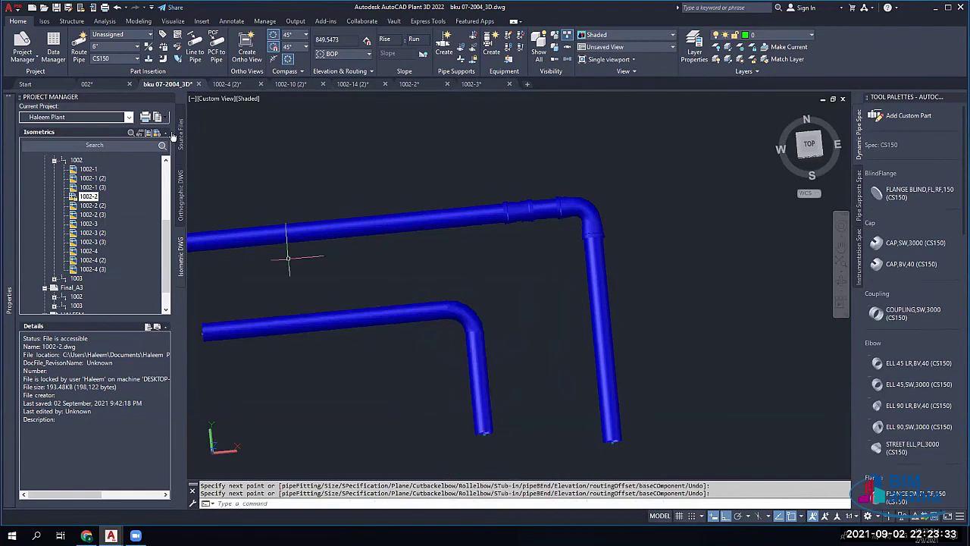
Step: Route a 6" pipe run with spec CS150 Flanged through two 90° turns below the CS150 run and check its flanged elbow
left_click(117, 59)
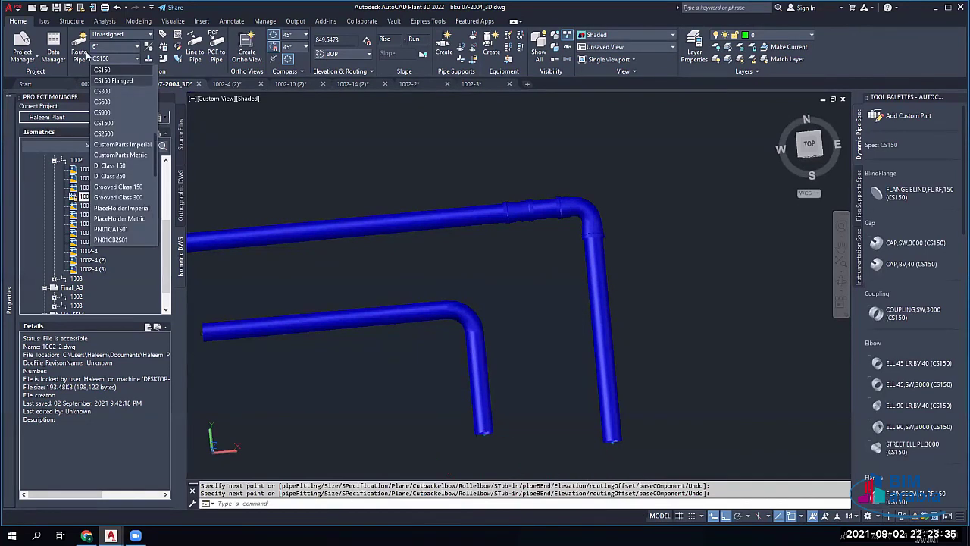
left_click(113, 80)
left_click(79, 47)
scroll(392, 342, "up", 3)
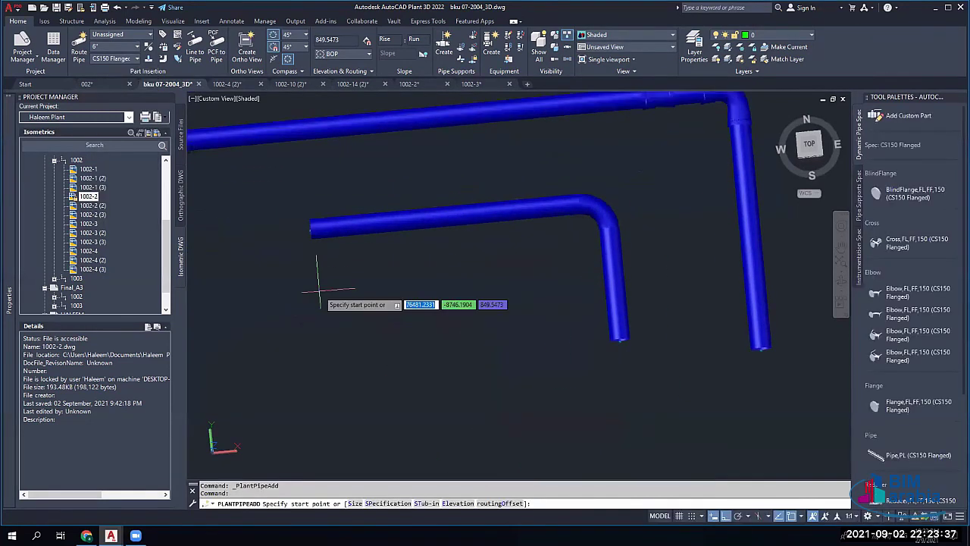
left_click(283, 285)
left_click(491, 262)
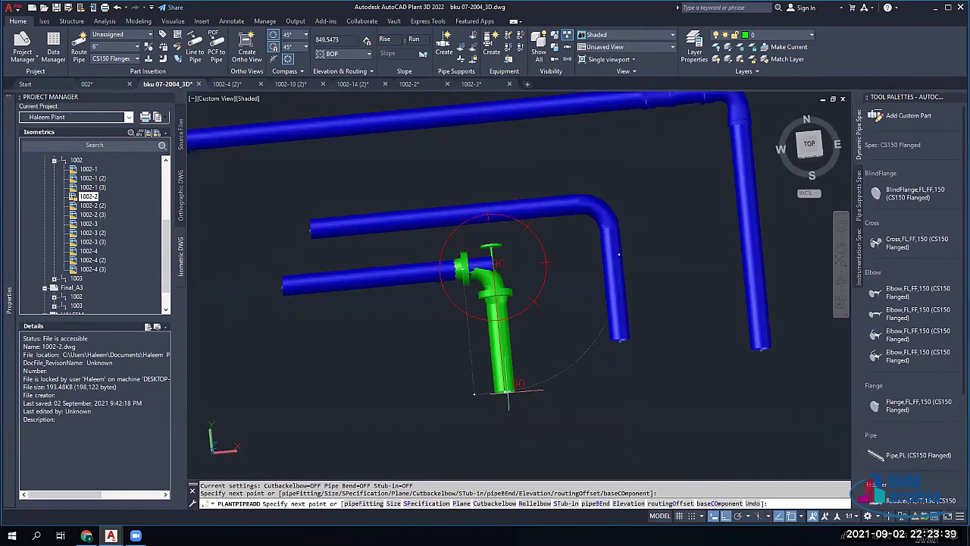
left_click(508, 391)
right_click(513, 307)
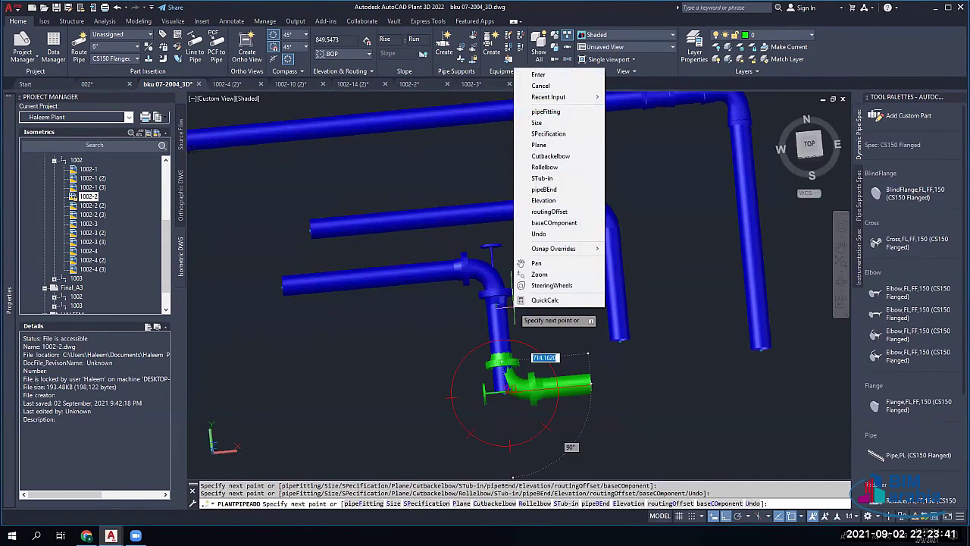
left_click(650, 377)
right_click(586, 387)
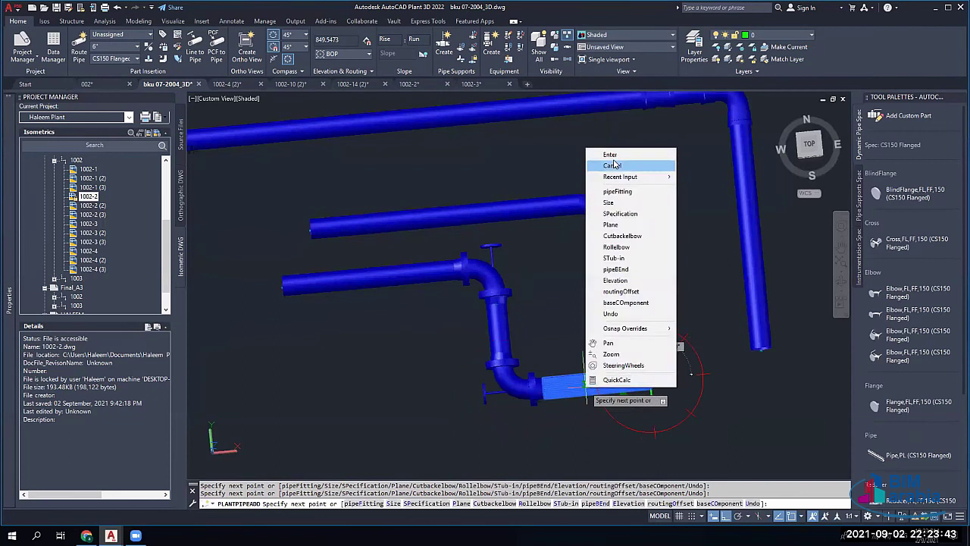
left_click(614, 164)
scroll(467, 294, "up", 4)
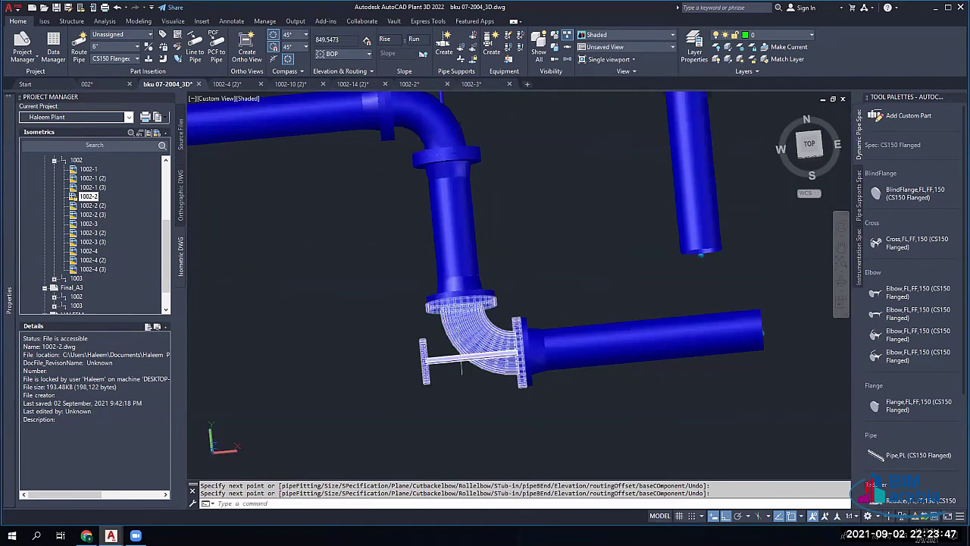
scroll(461, 367, "up", 5)
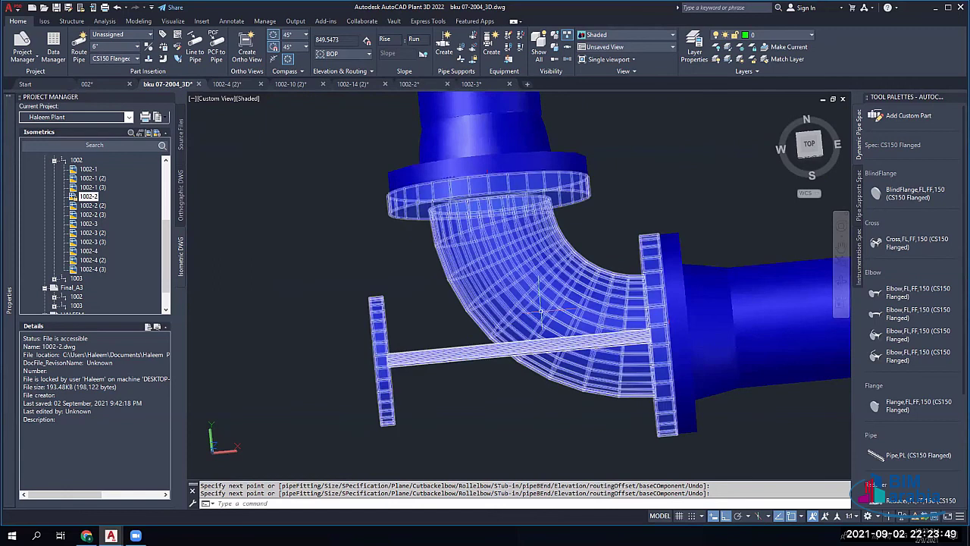
scroll(454, 345, "down", 5)
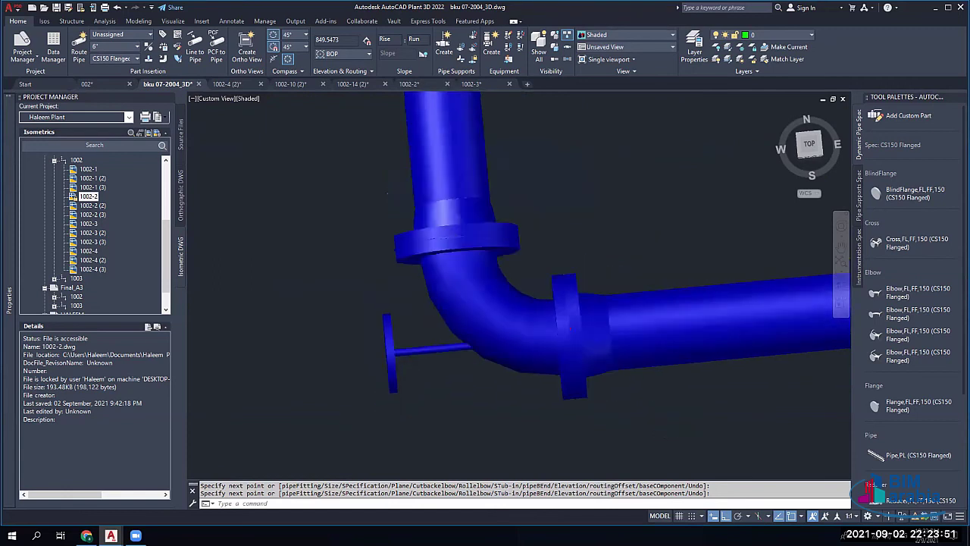
Step: Route a 14" pipe run with spec DI Class 150 through three 90° turns below the CS150 Flanged run
left_click(108, 59)
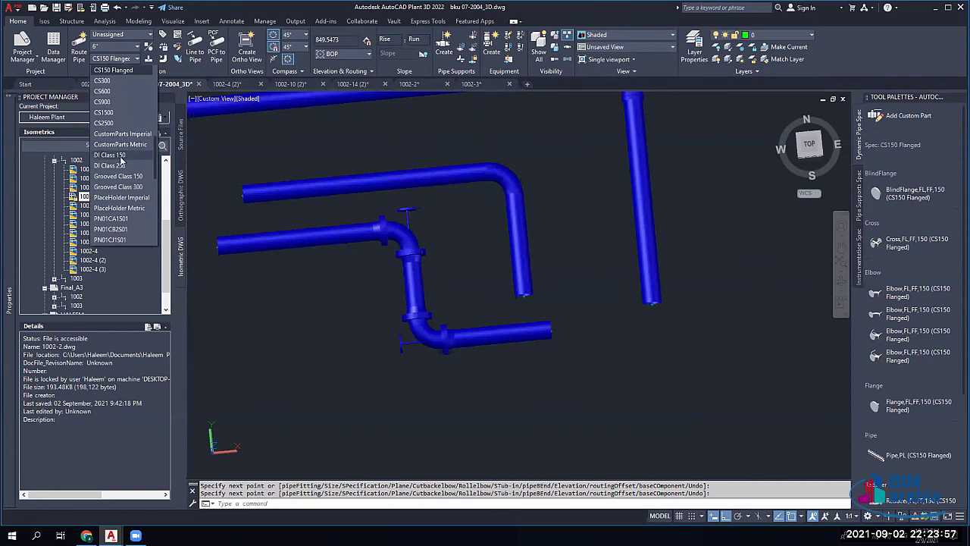
left_click(110, 155)
left_click(79, 47)
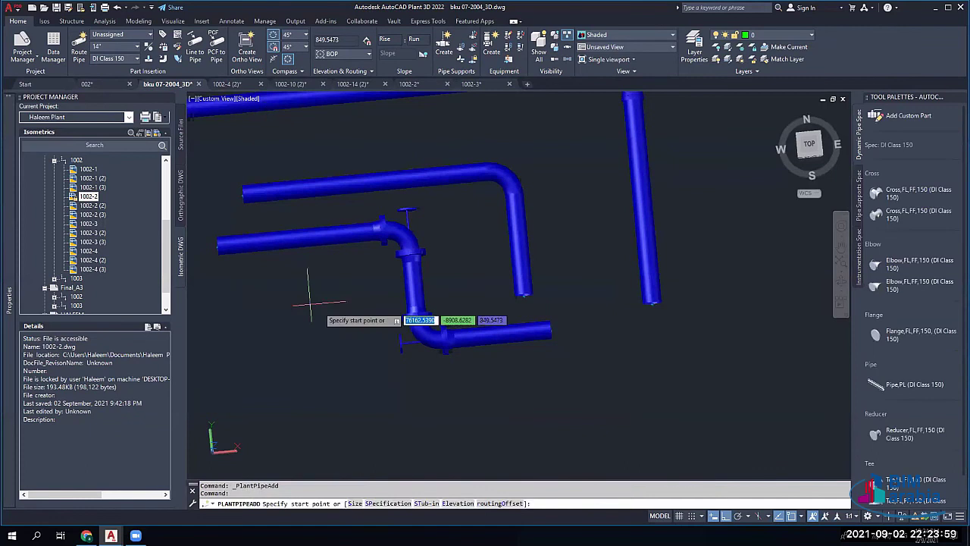
left_click(250, 366)
left_click(326, 370)
left_click(331, 431)
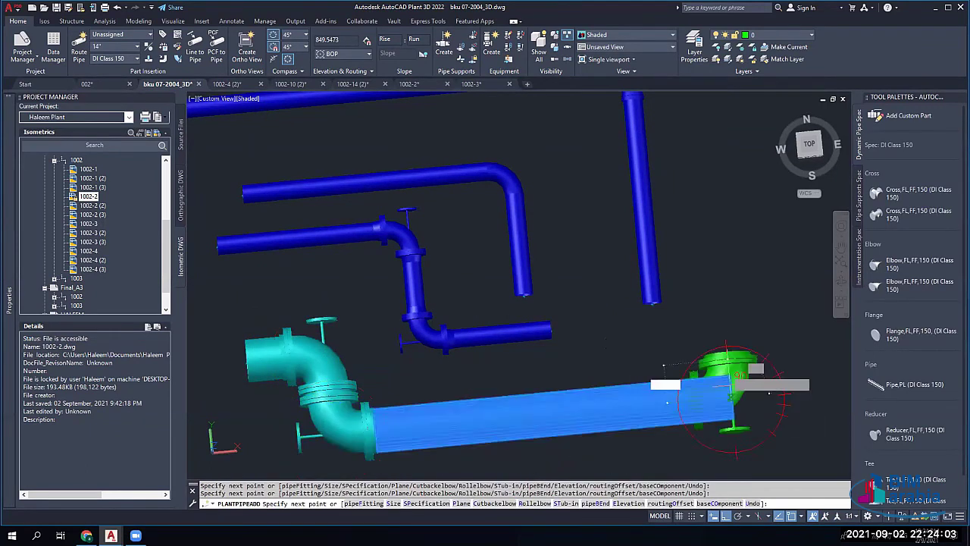
left_click(716, 257)
right_click(711, 261)
left_click(731, 266)
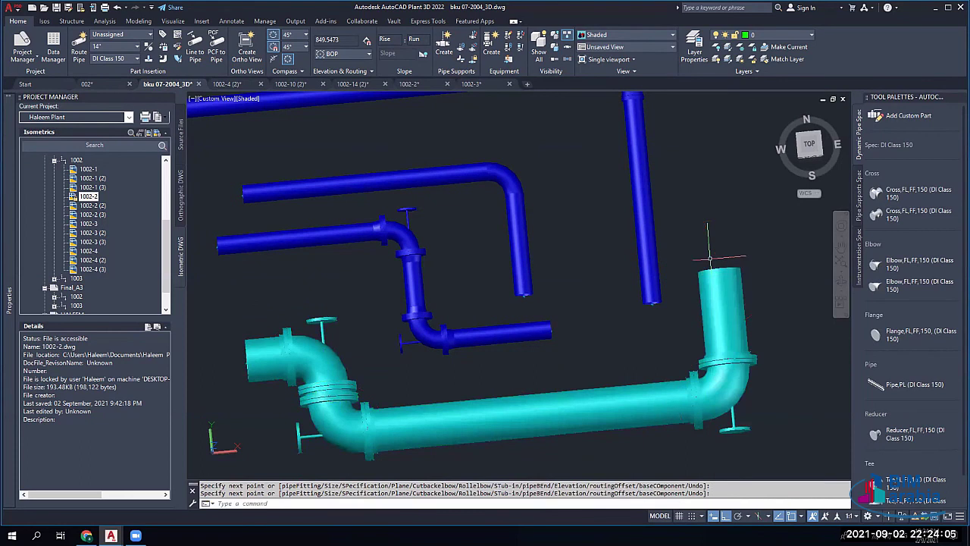
Step: Set the pipe routing spec to PN01CS1B01
double_click(328, 391)
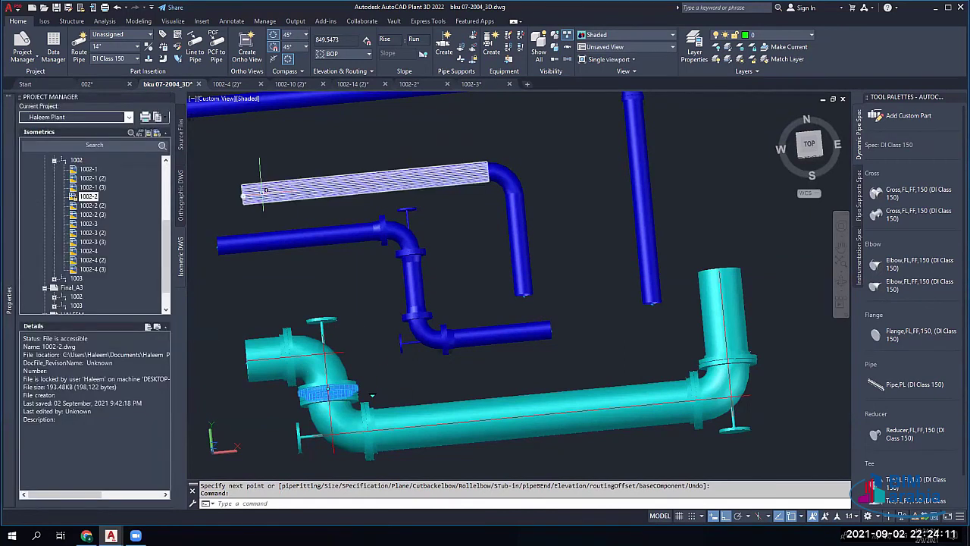
left_click(123, 59)
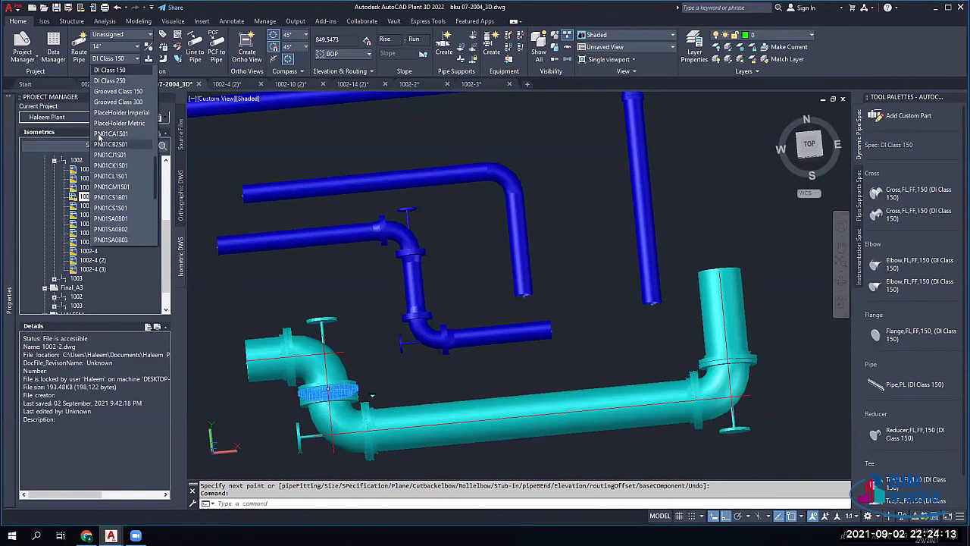
scroll(117, 166, "down", 2)
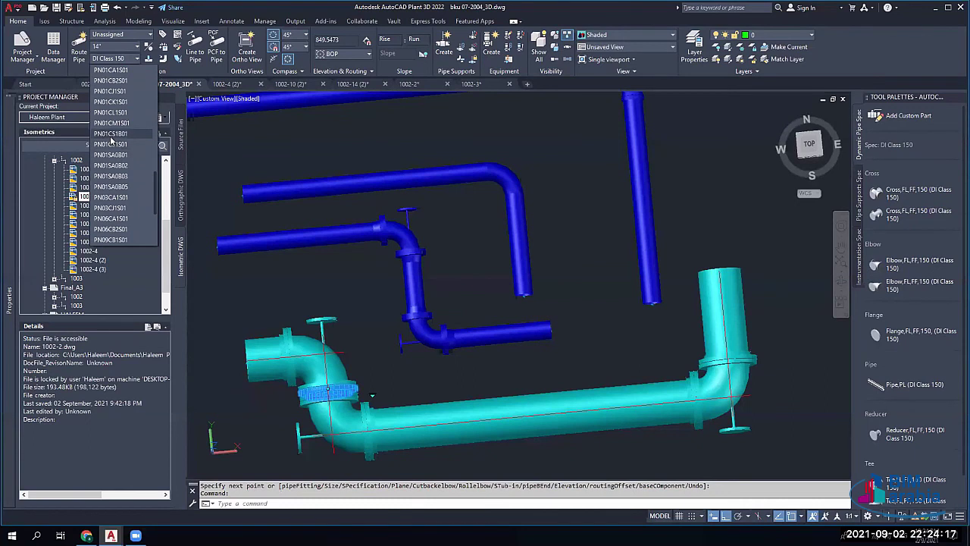
left_click(111, 134)
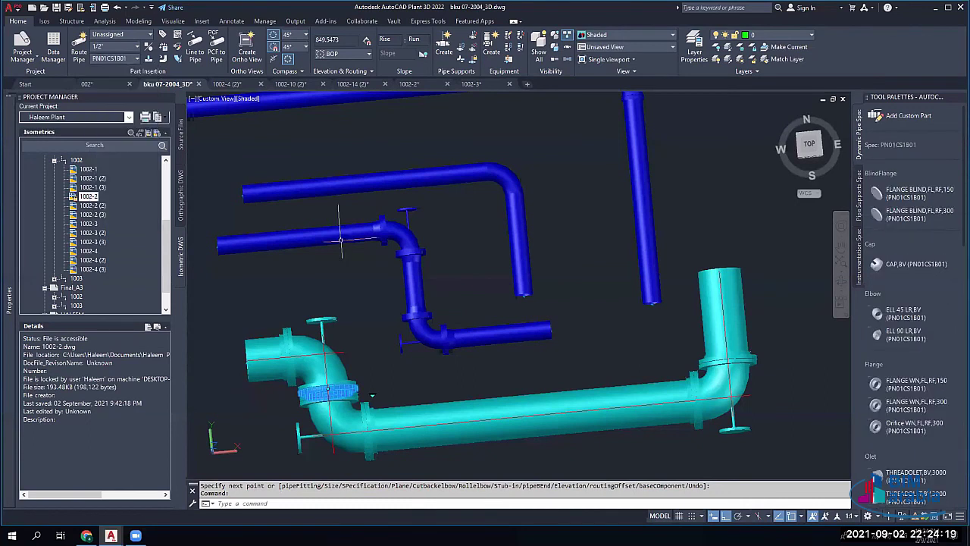
Step: Route a 1/2" pipe run with spec PN03CA1S01 below the DI Class 150 run, with one 90° turn
left_click(120, 59)
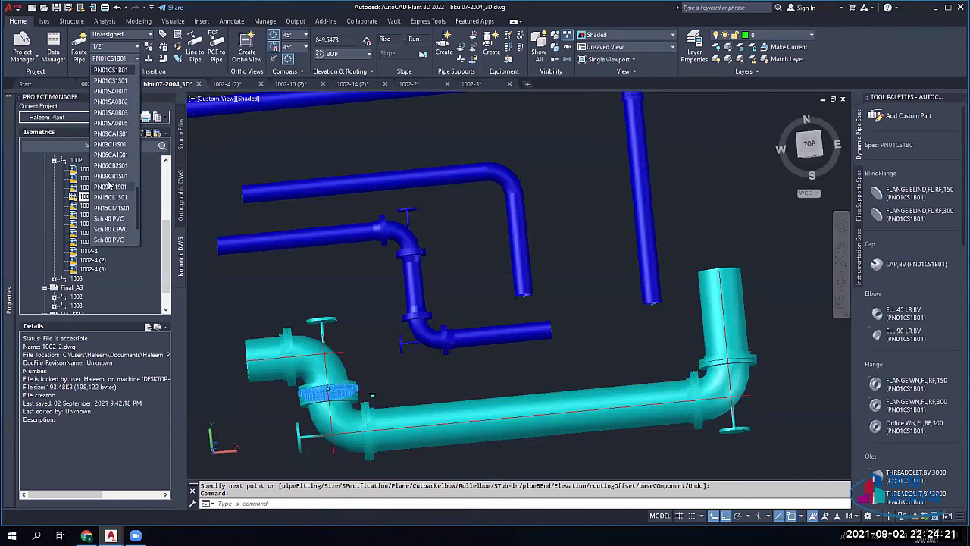
scroll(114, 216, "down", 2)
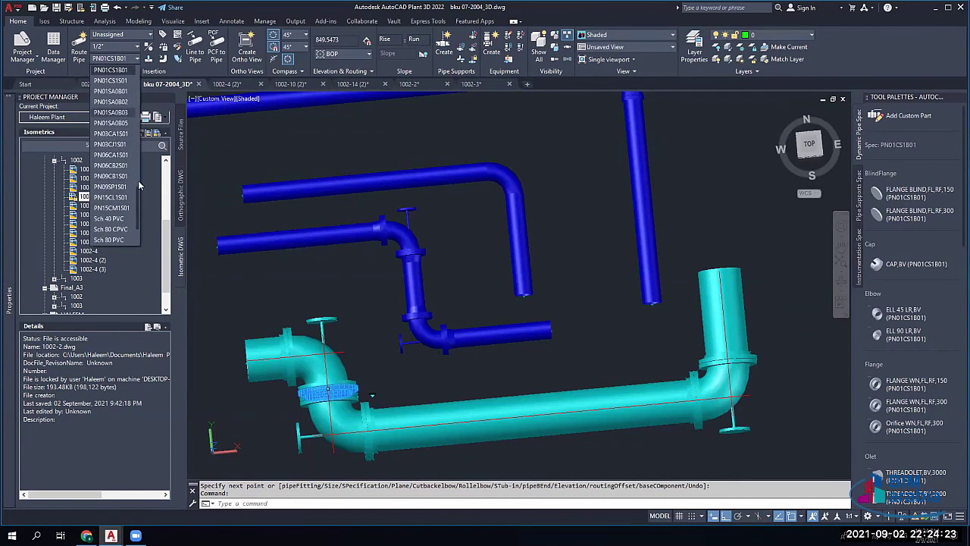
left_click(114, 134)
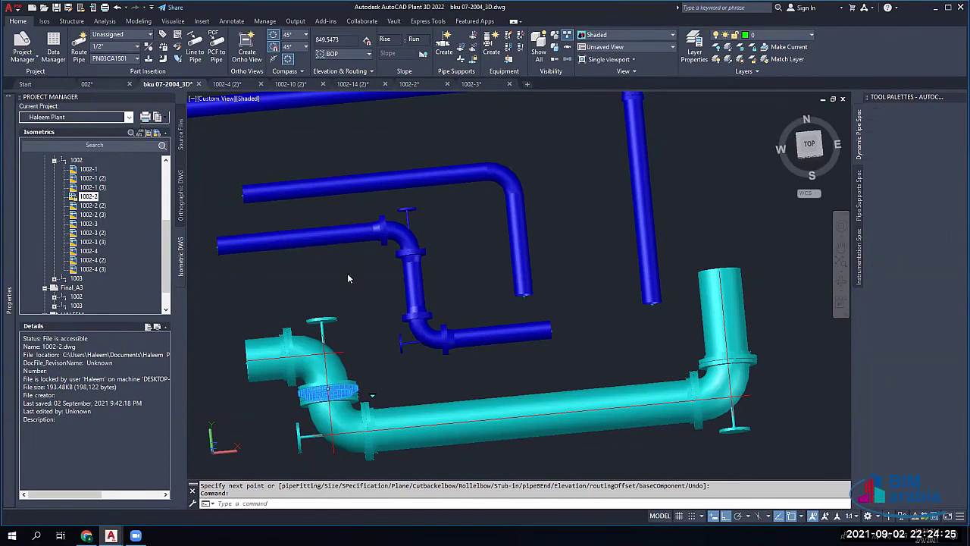
scroll(348, 274, "down", 6)
middle_click_drag(261, 254, 411, 253)
scroll(411, 253, "up", 1)
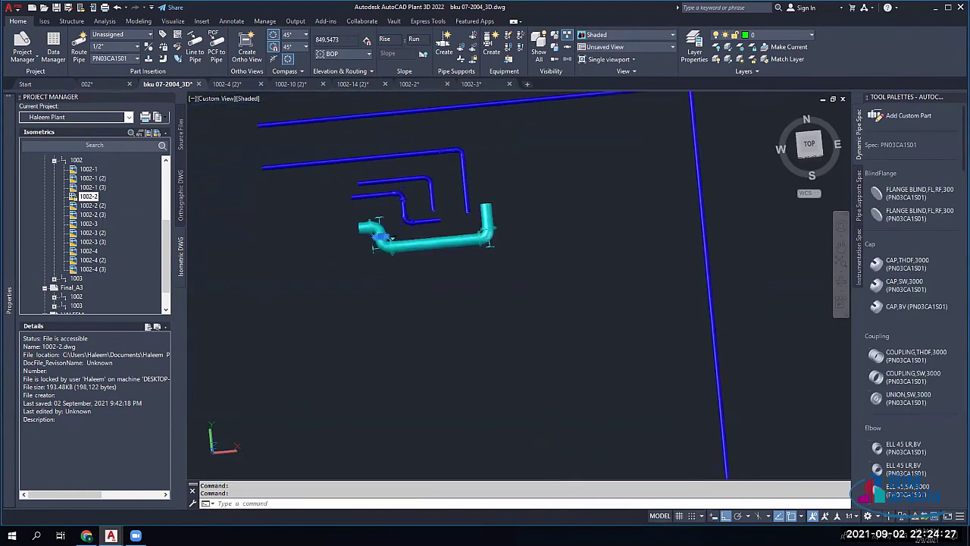
left_click(79, 47)
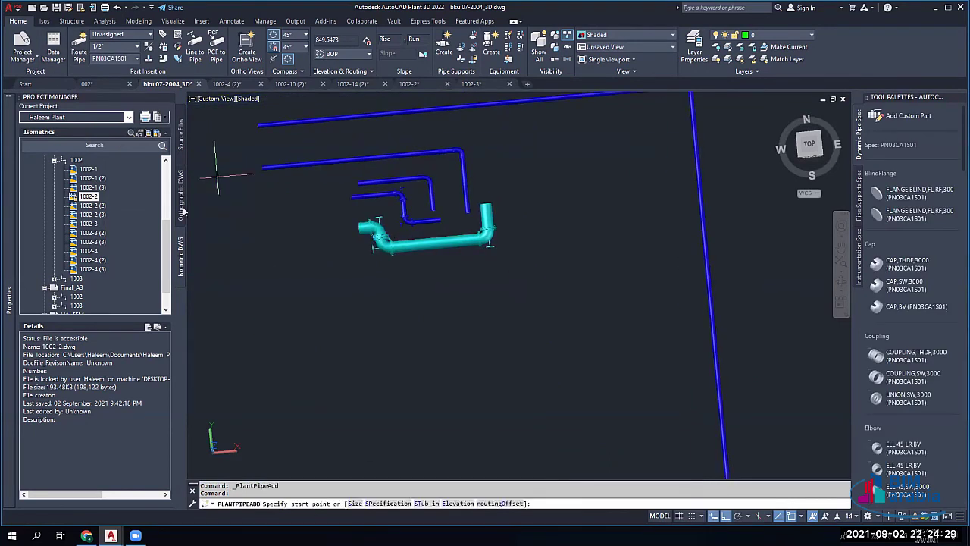
left_click(313, 308)
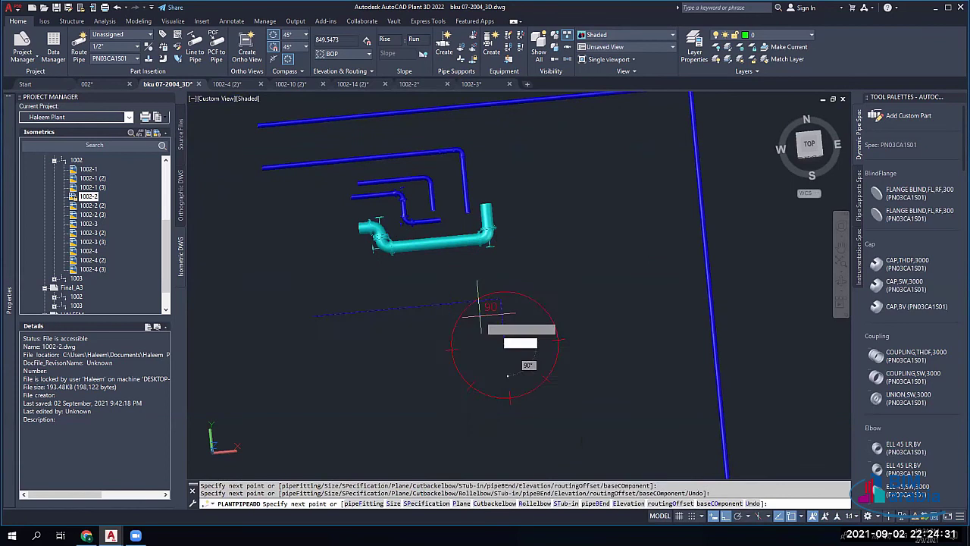
scroll(478, 309, "up", 5)
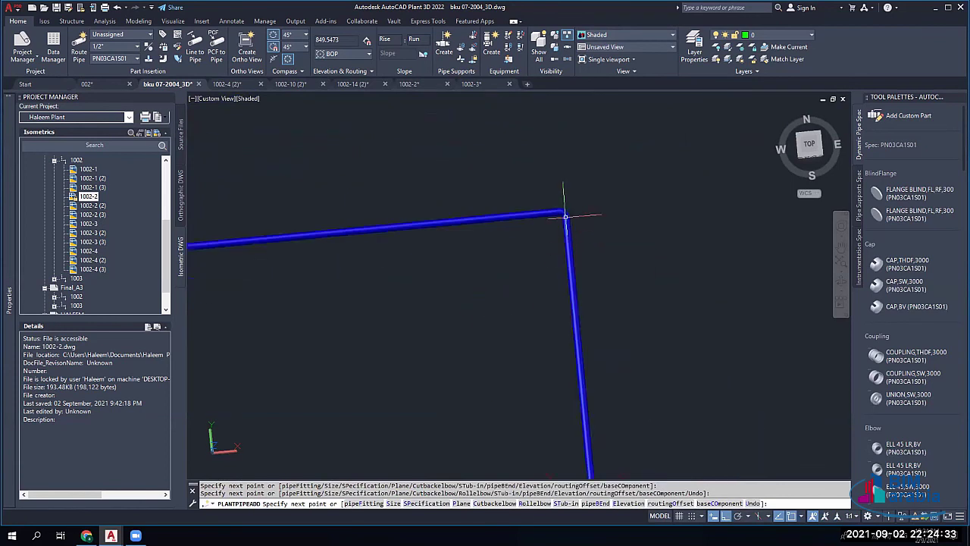
key("Escape")
Step: Examine the elbow of the PN03CA1S01 run and check the properties of the pipe leading away from it
scroll(564, 216, "up", 5)
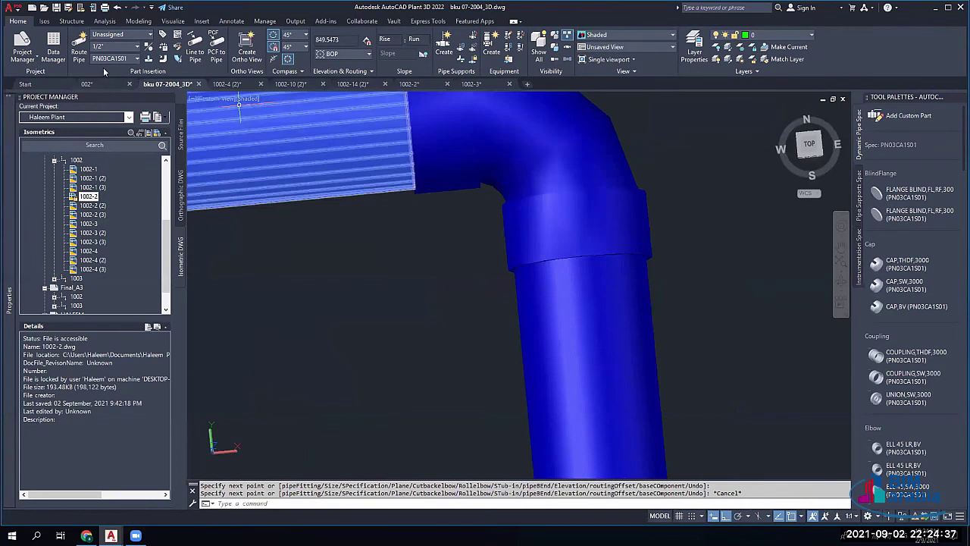
mouse_move(5, 182)
left_click(712, 334)
left_click(568, 358)
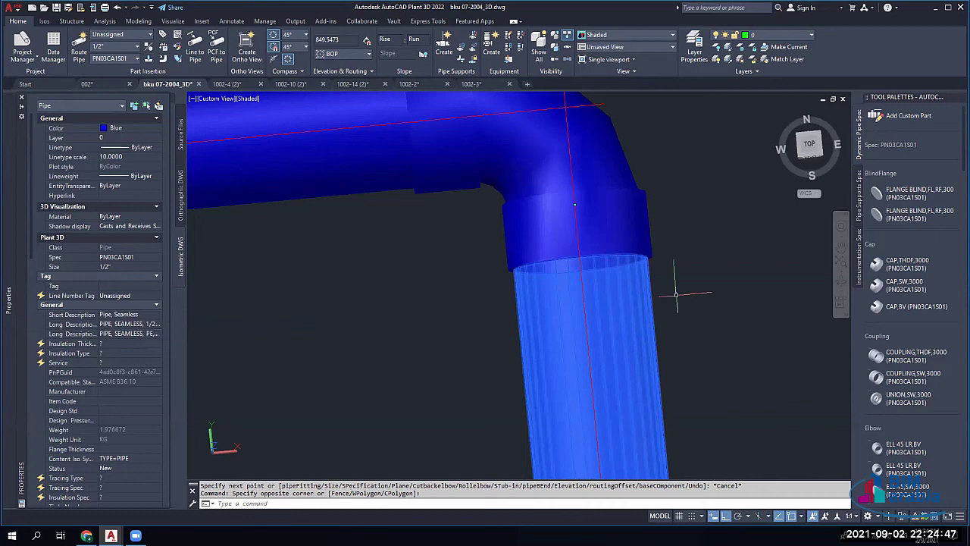
scroll(551, 306, "down", 3)
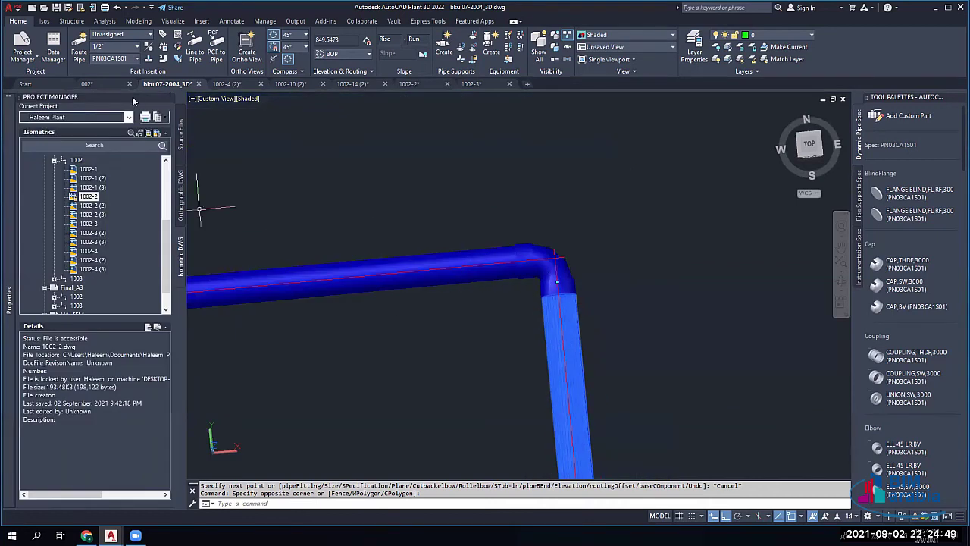
Step: Look through the other available pipe specs and inspect the two straight pipes of the 1/2" run
left_click(125, 59)
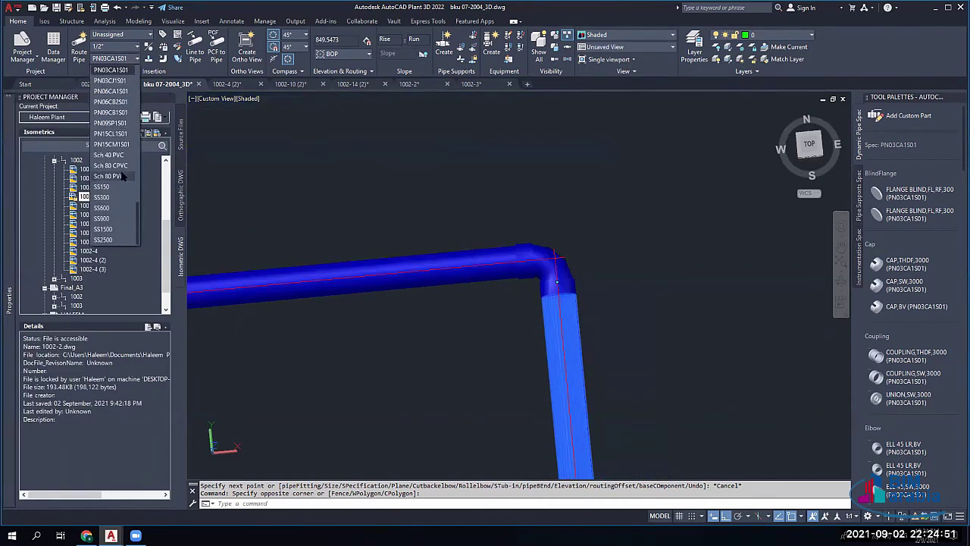
scroll(108, 178, "up", 2)
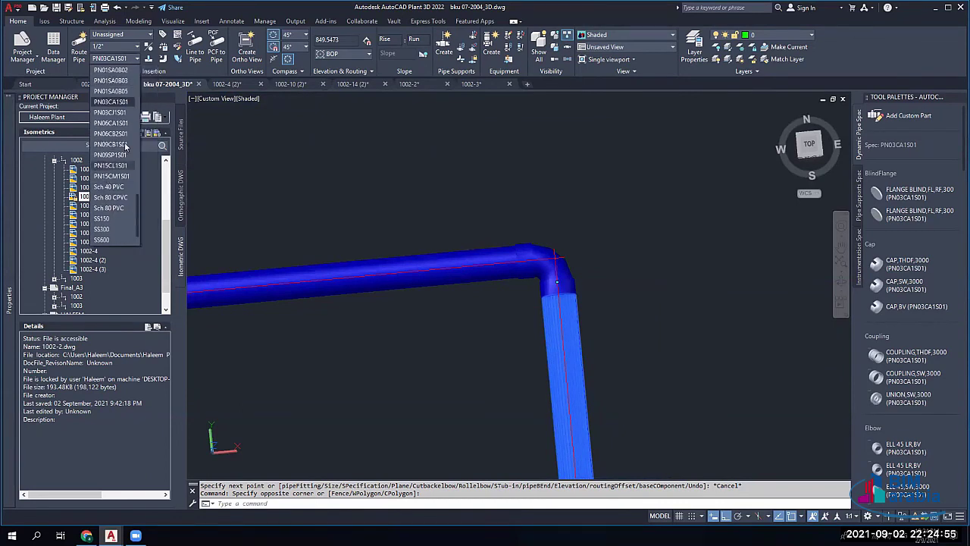
scroll(238, 227, "down", 5)
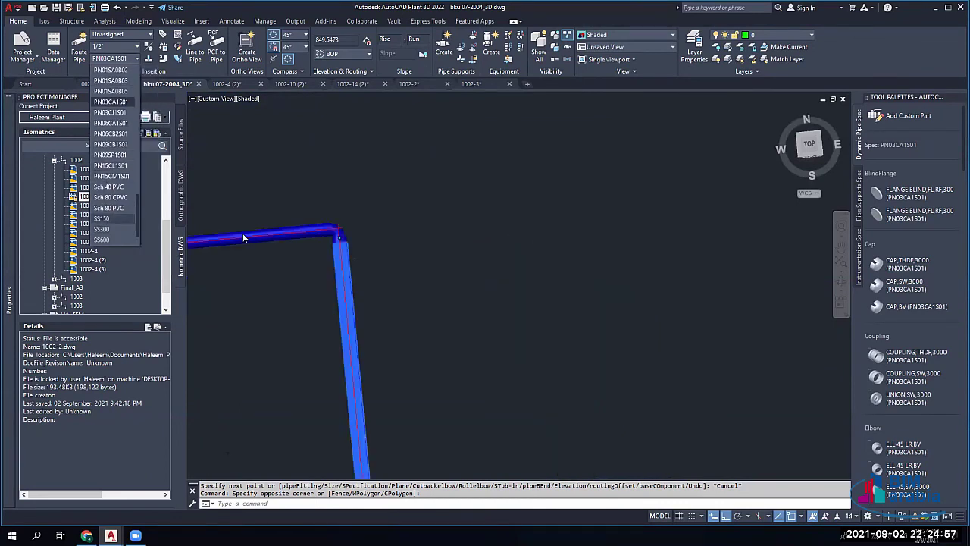
left_click(255, 257)
middle_click_drag(282, 220, 478, 204)
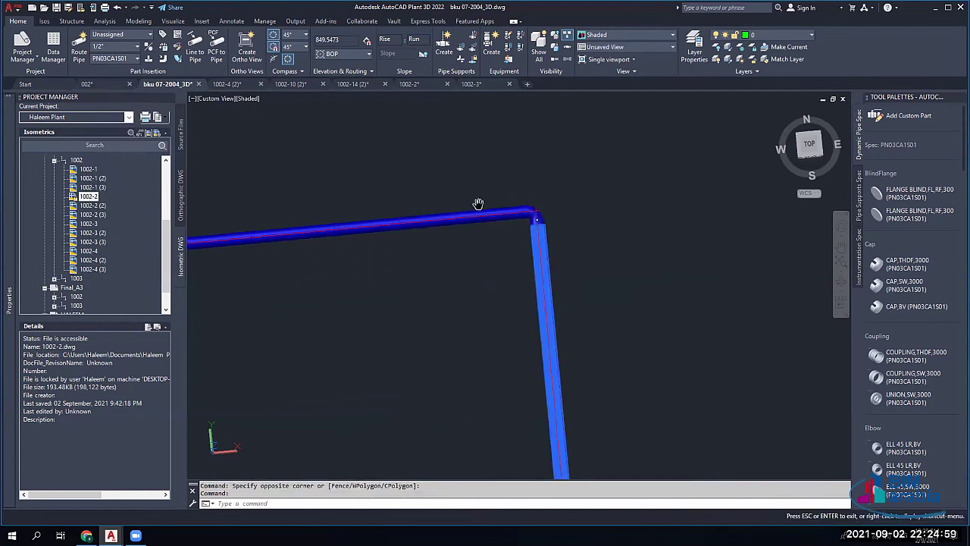
scroll(482, 206, "up", 2)
key("Escape")
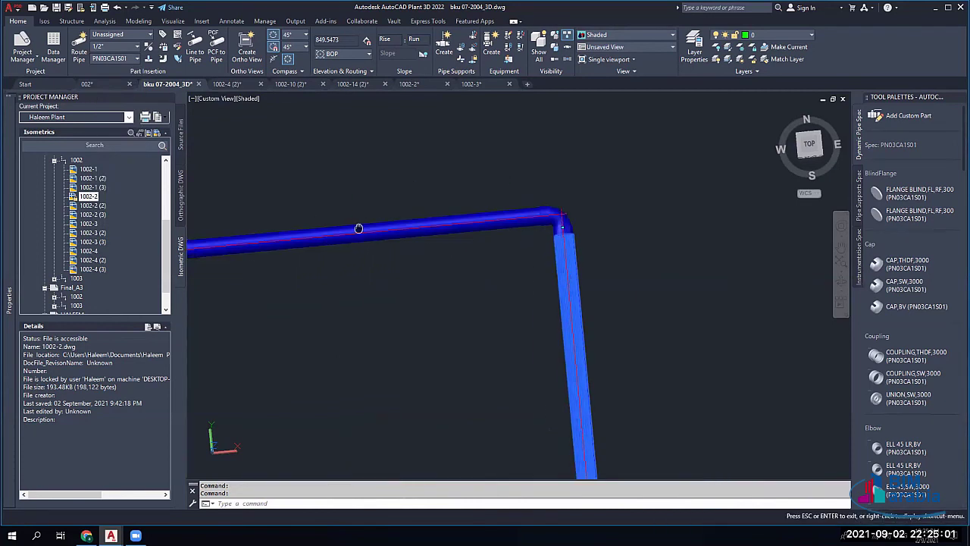
middle_click_drag(359, 228, 496, 214)
left_click(341, 260)
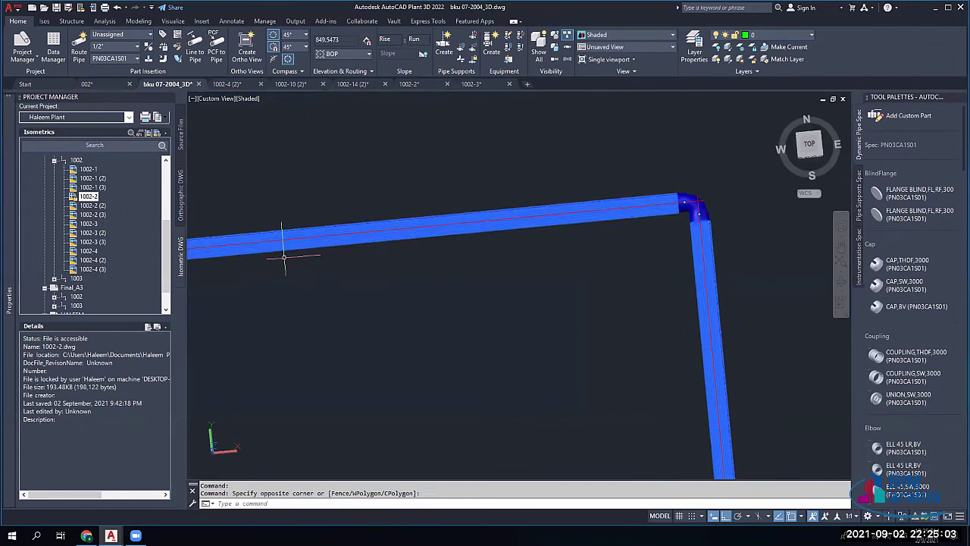
key("Escape")
key("Escape")
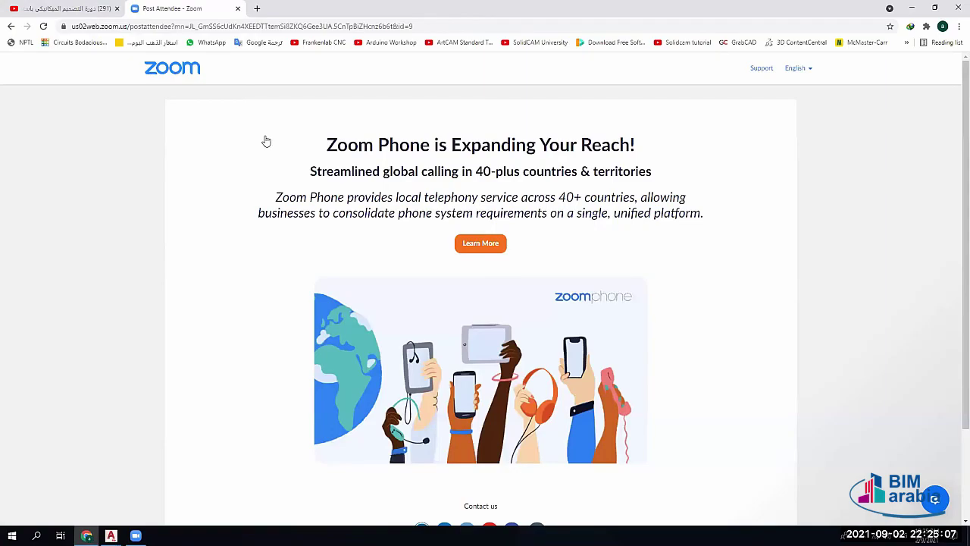
Step: Switch to Chrome, close the Zoom page and look through the lessons in the AutoCAD Plant 3D playlist on YouTube
key("ctrl+w")
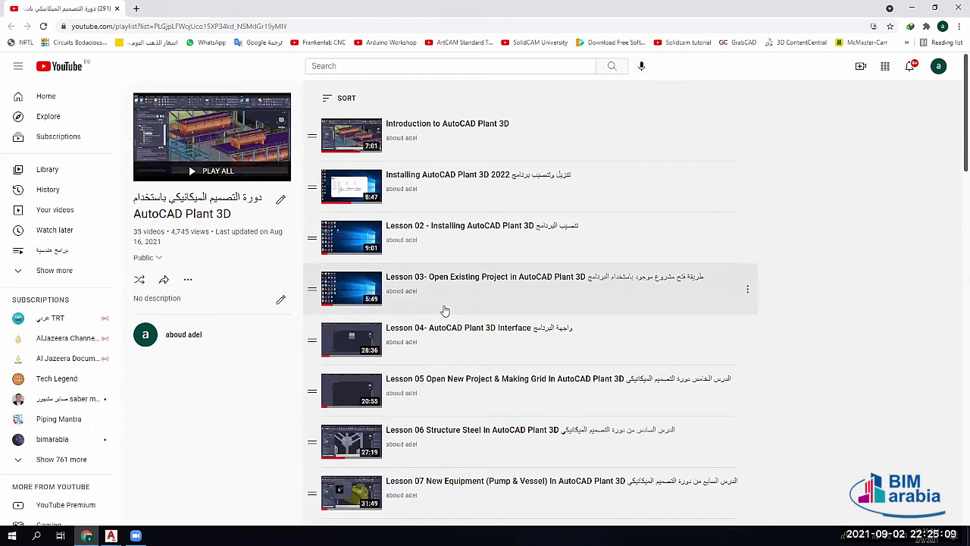
scroll(447, 313, "down", 8)
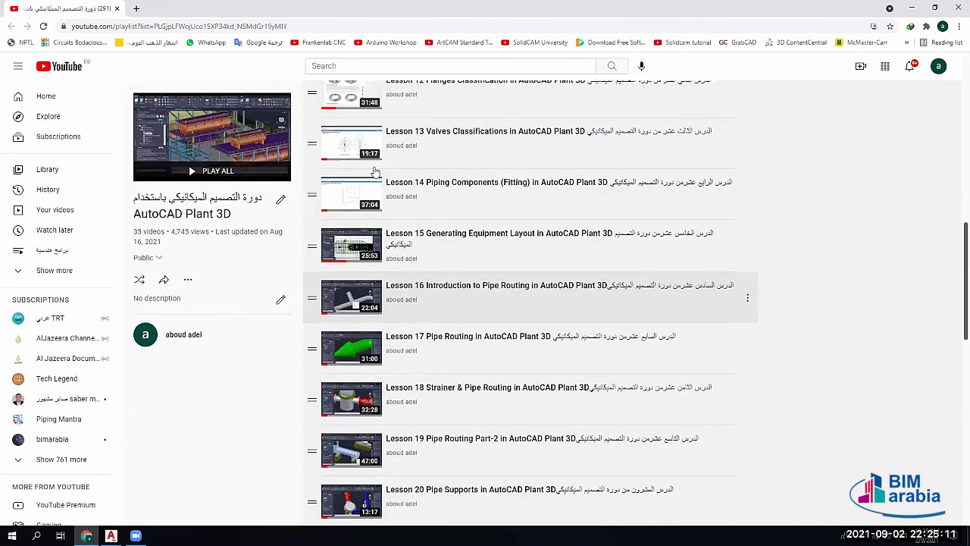
scroll(396, 342, "down", 2)
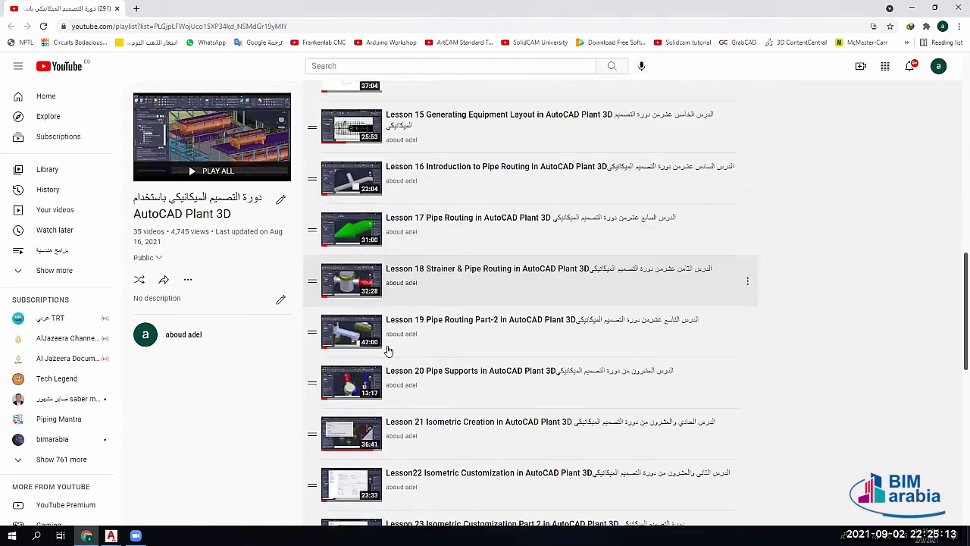
scroll(388, 350, "down", 2)
scroll(401, 258, "down", 2)
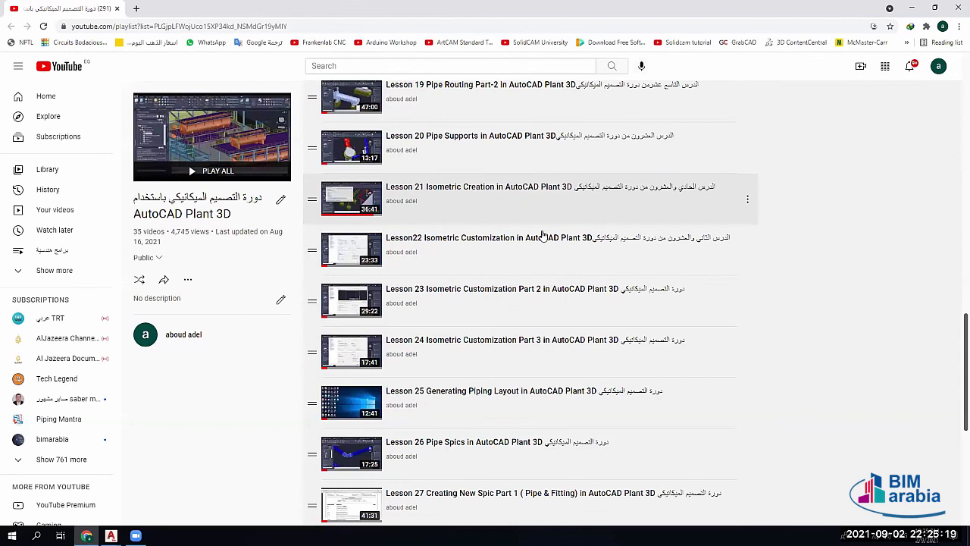
scroll(485, 239, "down", 2)
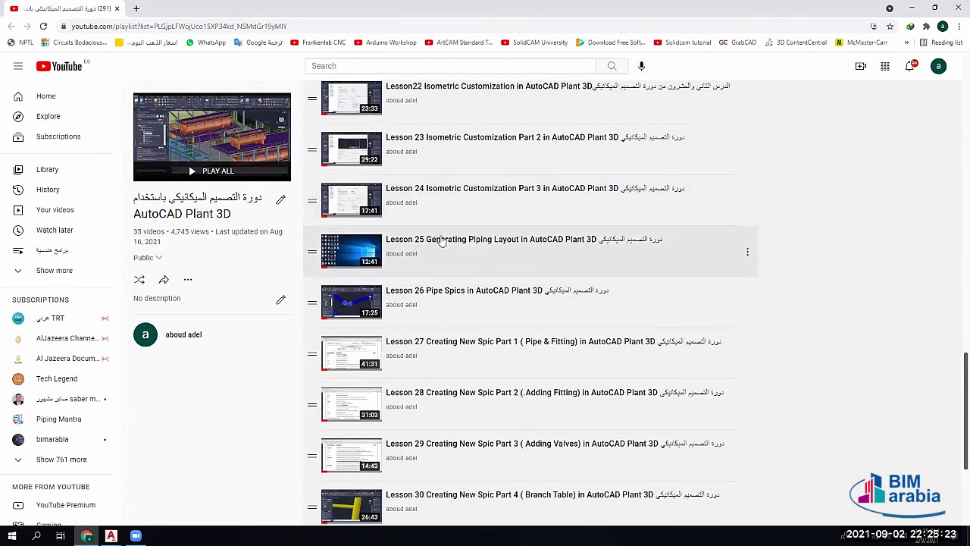
scroll(444, 241, "down", 2)
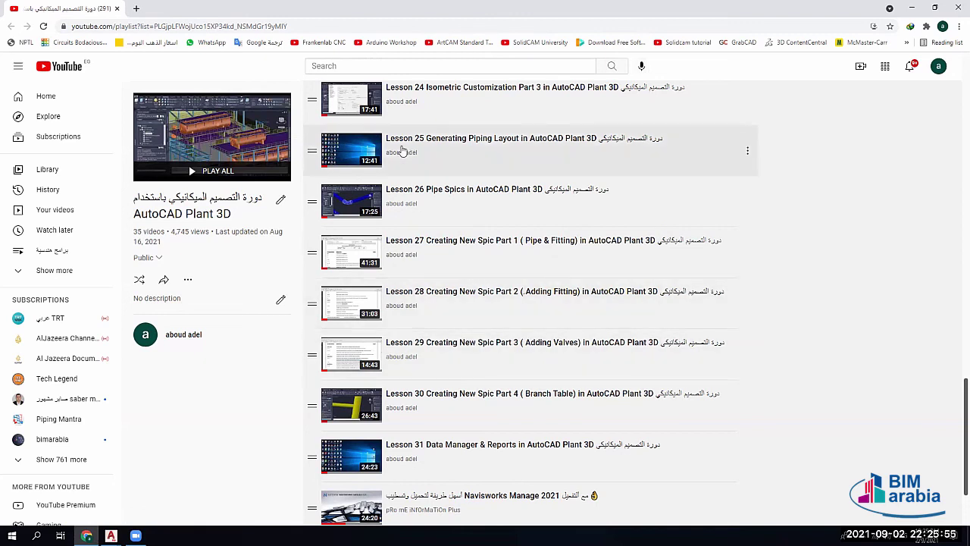
Step: Copy the share link of the AutoCAD Plant 3D playlist, and close the share window and the mini player
scroll(402, 150, "up", 14)
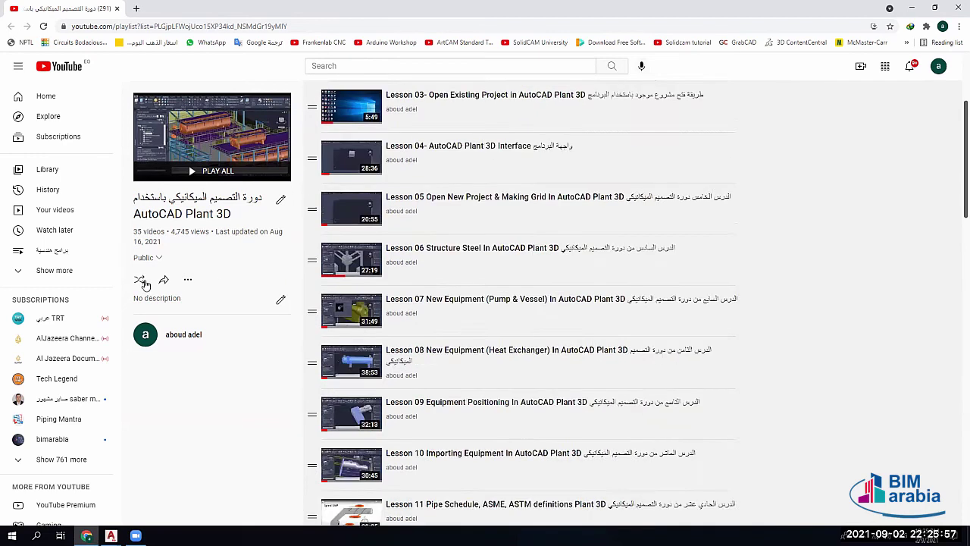
scroll(143, 284, "up", 3)
left_click(188, 280)
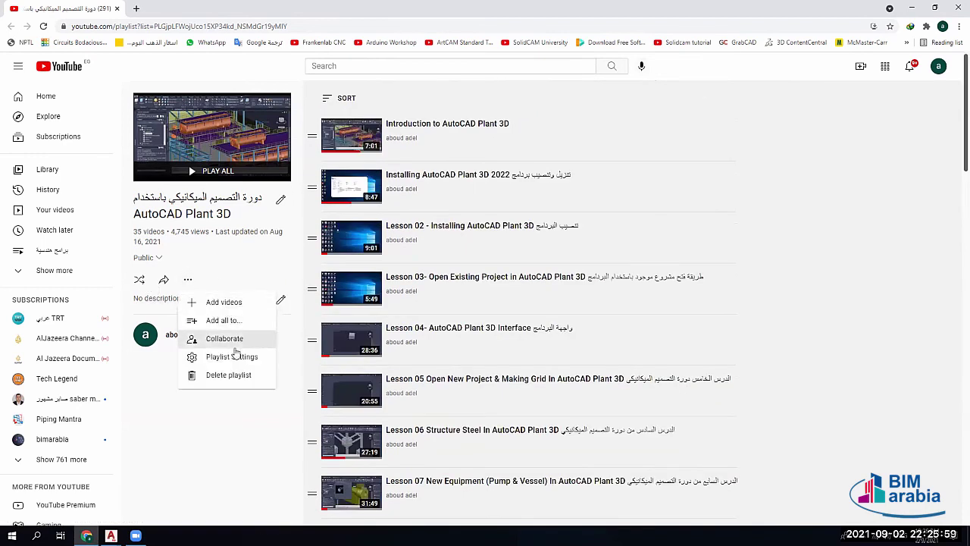
left_click(225, 409)
left_click(143, 281)
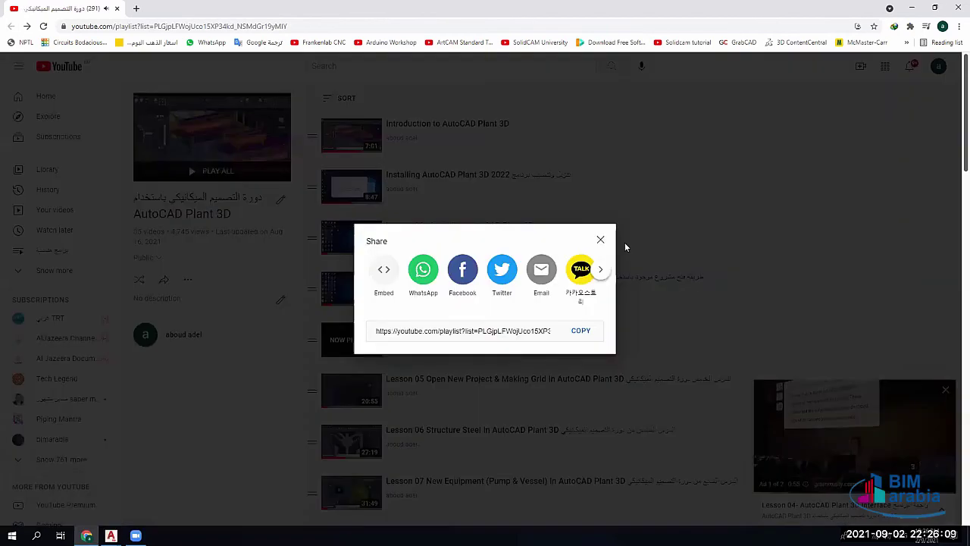
left_click(598, 240)
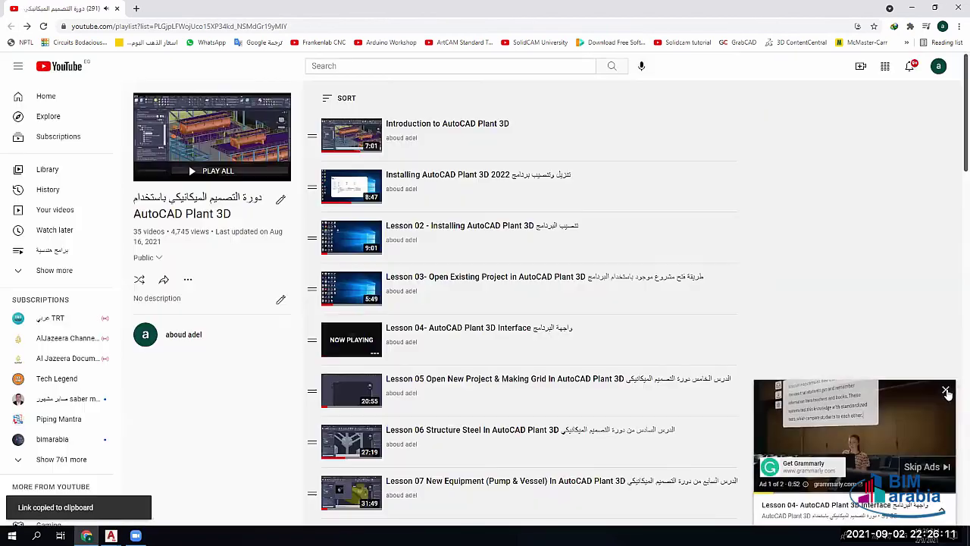
left_click(946, 391)
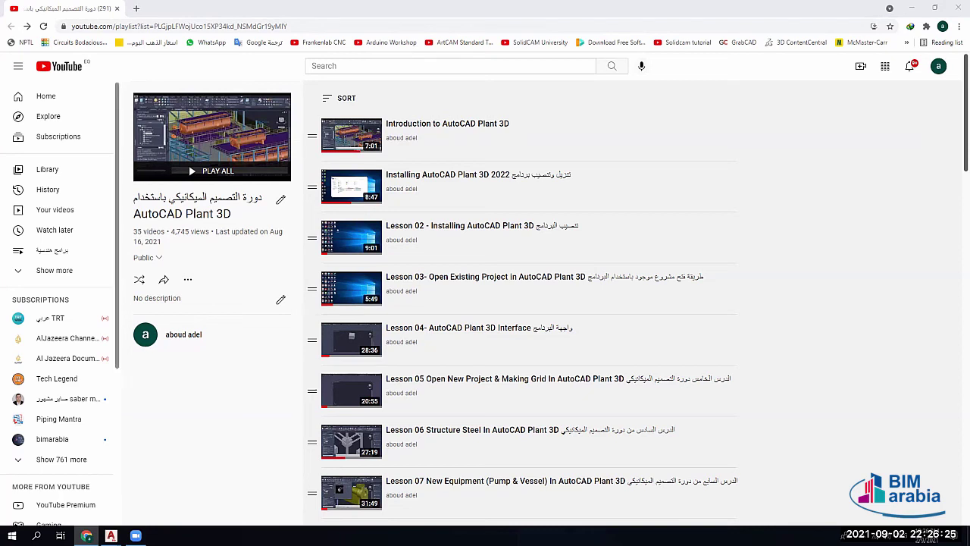
Step: Switch back to the 002 drawing in AutoCAD Plant 3D and view the equipment and piping beside the steel structure
mouse_move(110, 535)
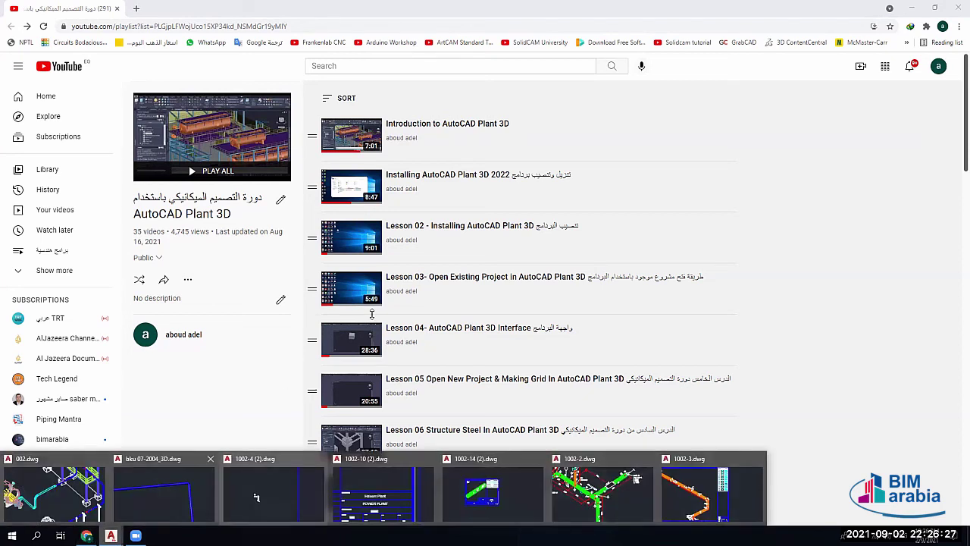
left_click(53, 492)
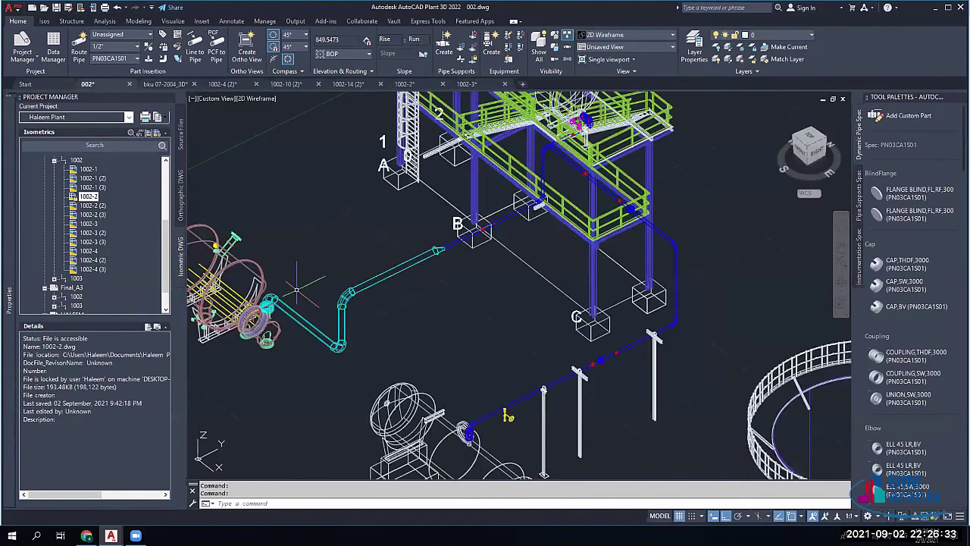
middle_click_drag(292, 203, 347, 281)
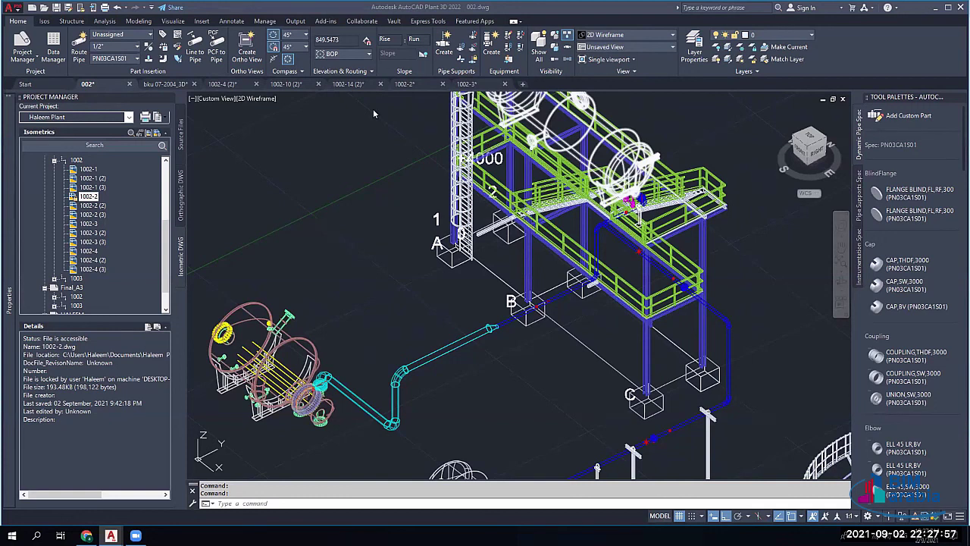
left_click(193, 98)
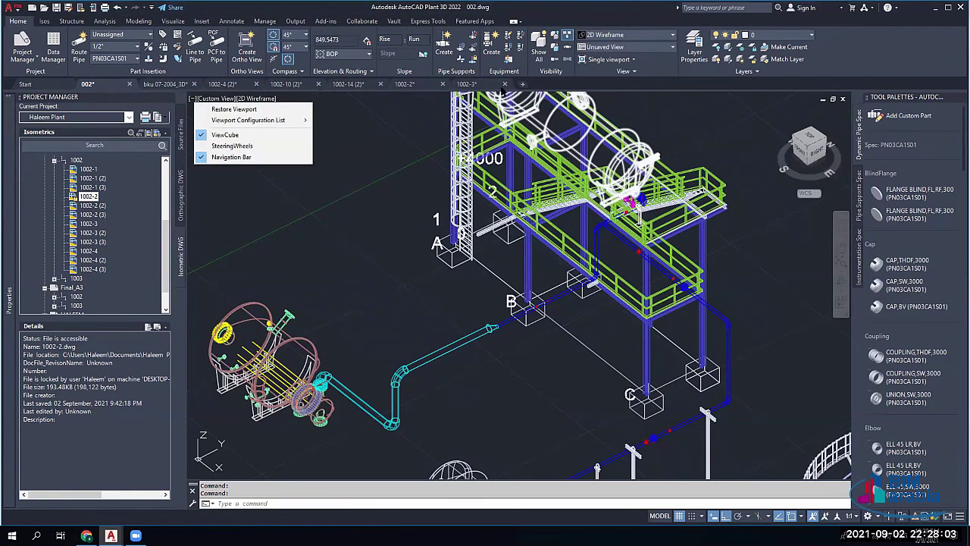
right_click(489, 92)
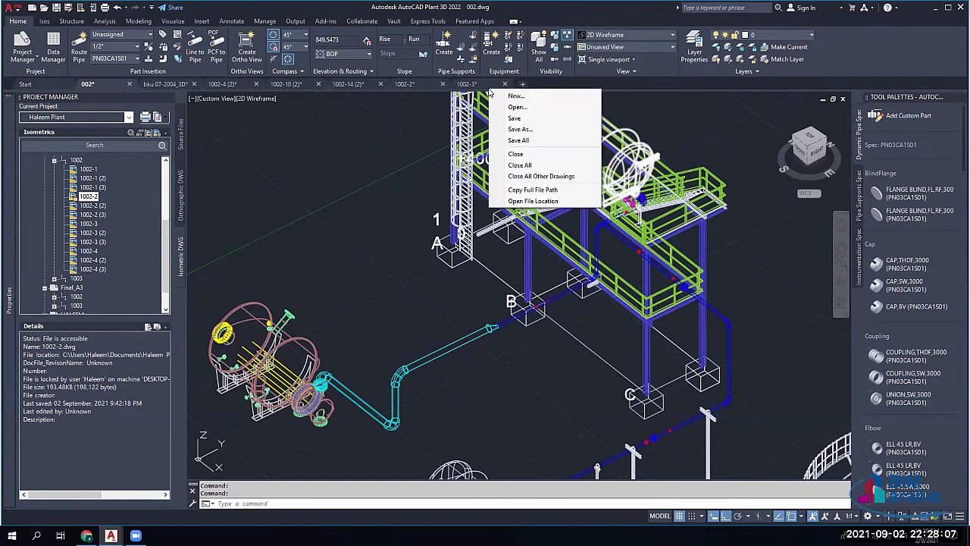
left_click(573, 88)
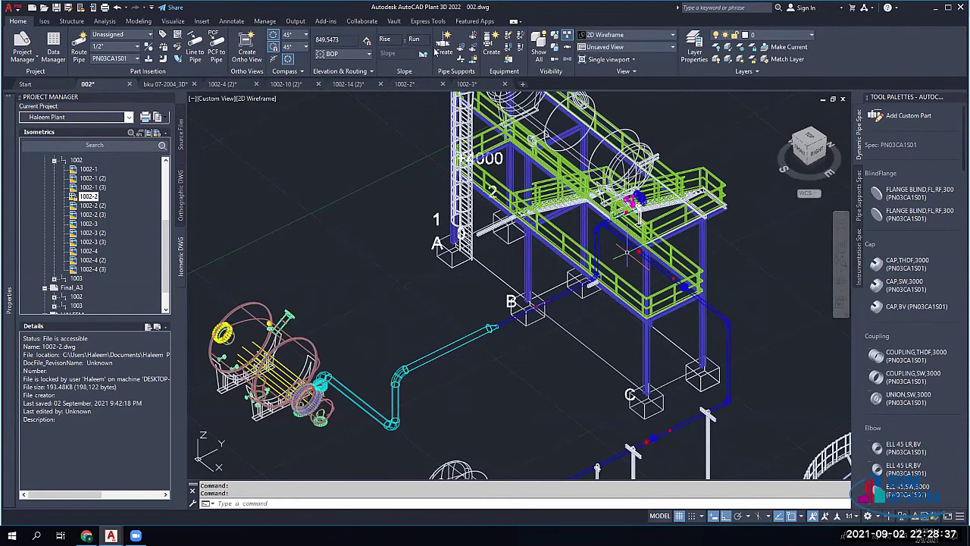
Step: Open the piping layout drawing from the project's orthographic drawings and look over its plan and left views
scroll(96, 206, "up", 5)
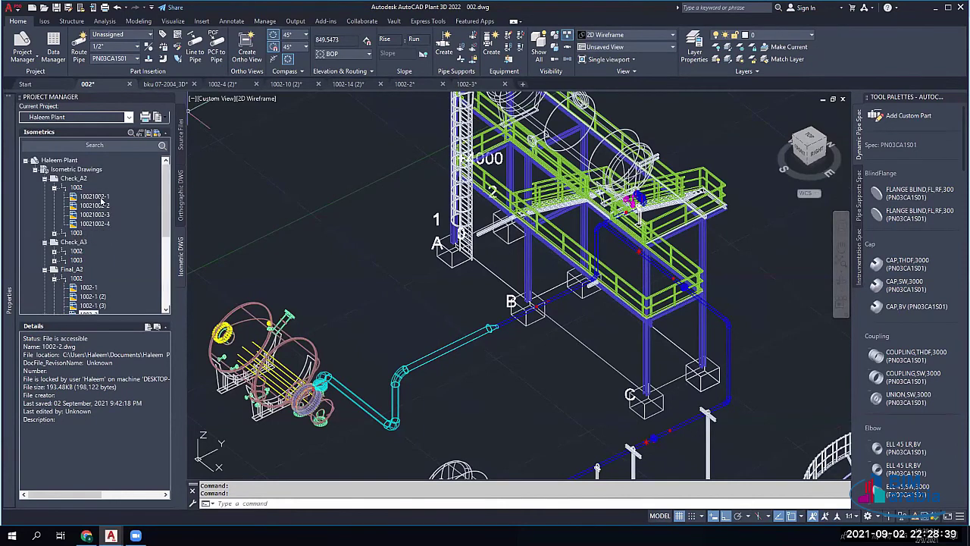
left_click(180, 194)
double_click(81, 169)
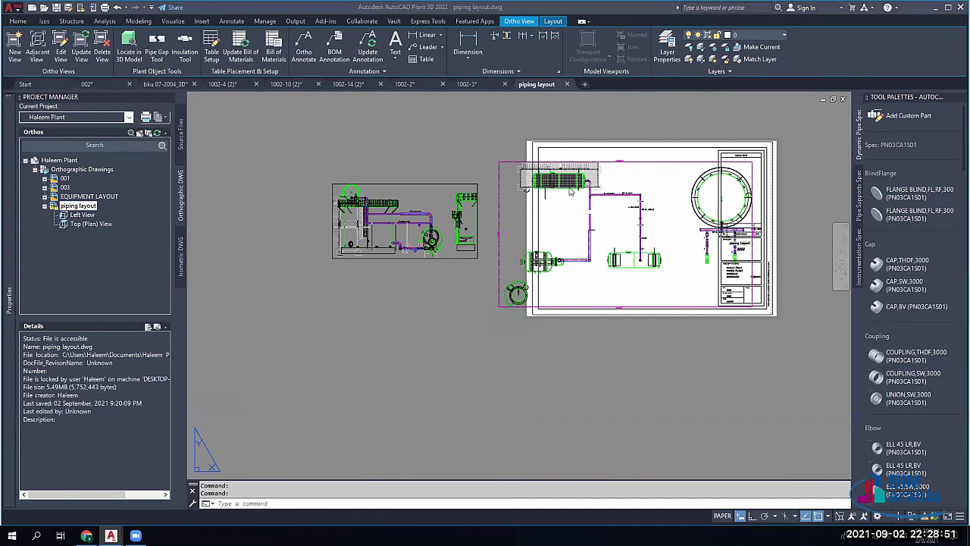
scroll(553, 246, "up", 2)
scroll(554, 245, "up", 2)
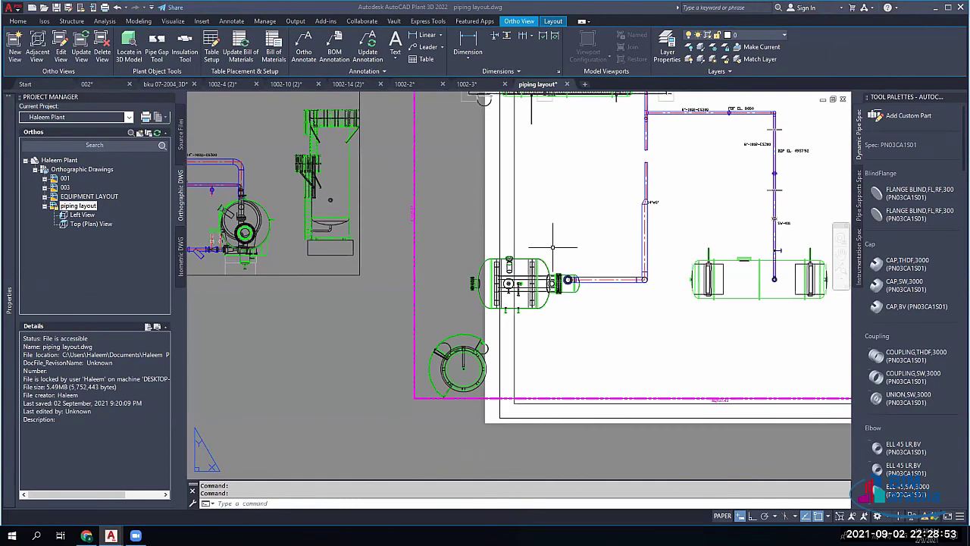
scroll(466, 310, "down", 2)
Step: Create an SW Isometric view adjacent to the Left View and place it above the drawing sheet
left_click(424, 283)
left_click(37, 47)
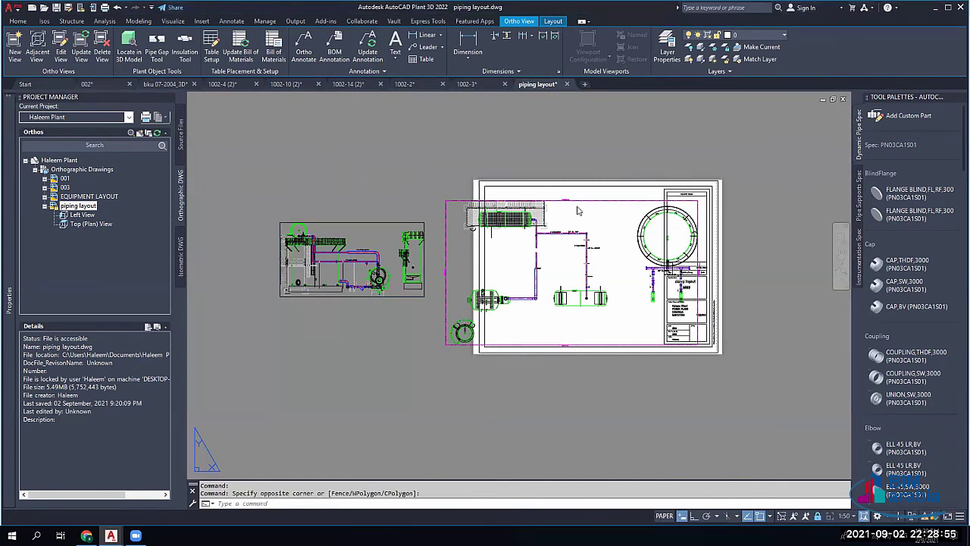
left_click(604, 214)
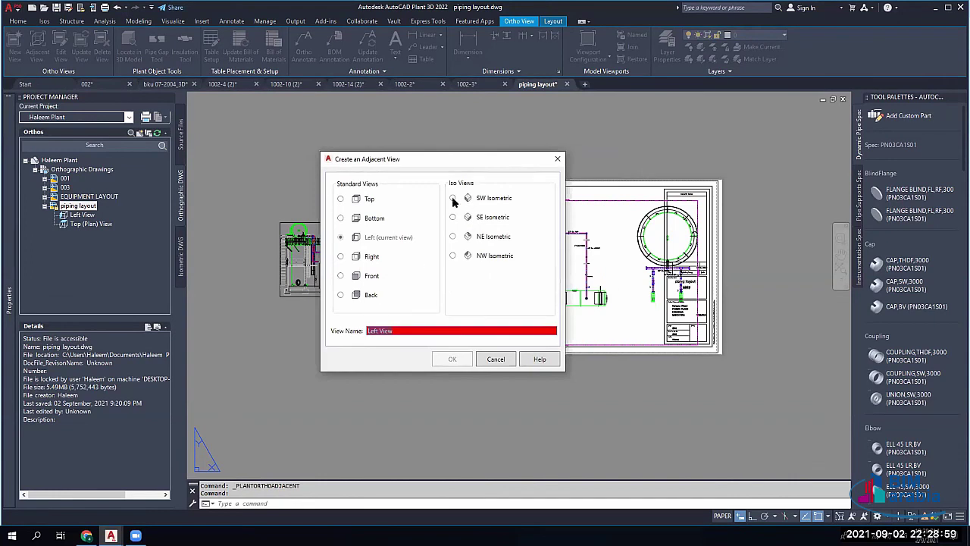
left_click(452, 198)
left_click(452, 360)
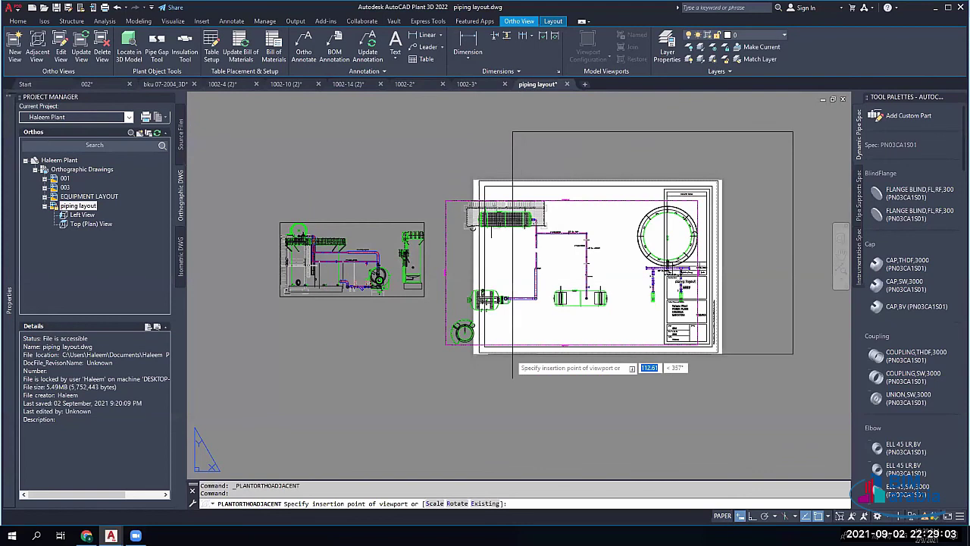
left_click(513, 364)
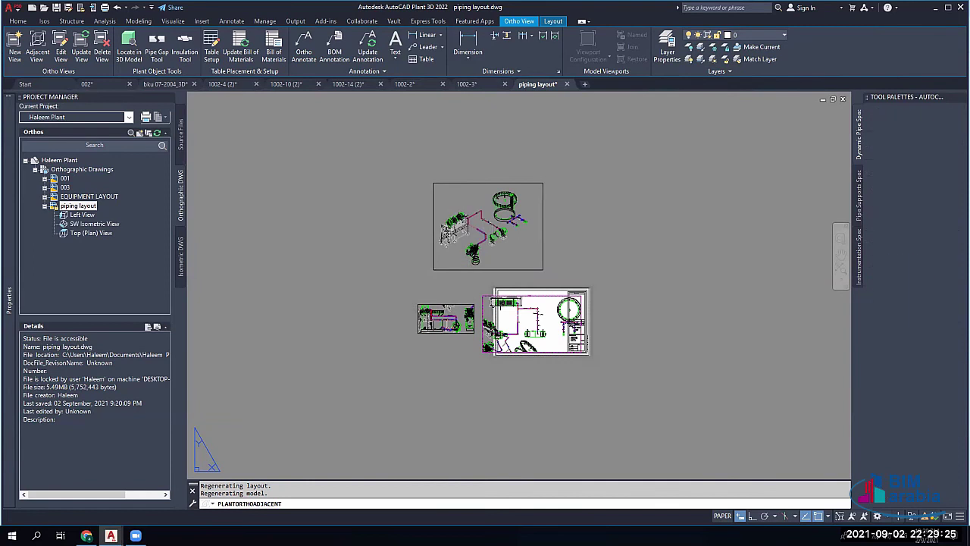
scroll(480, 174, "up", 5)
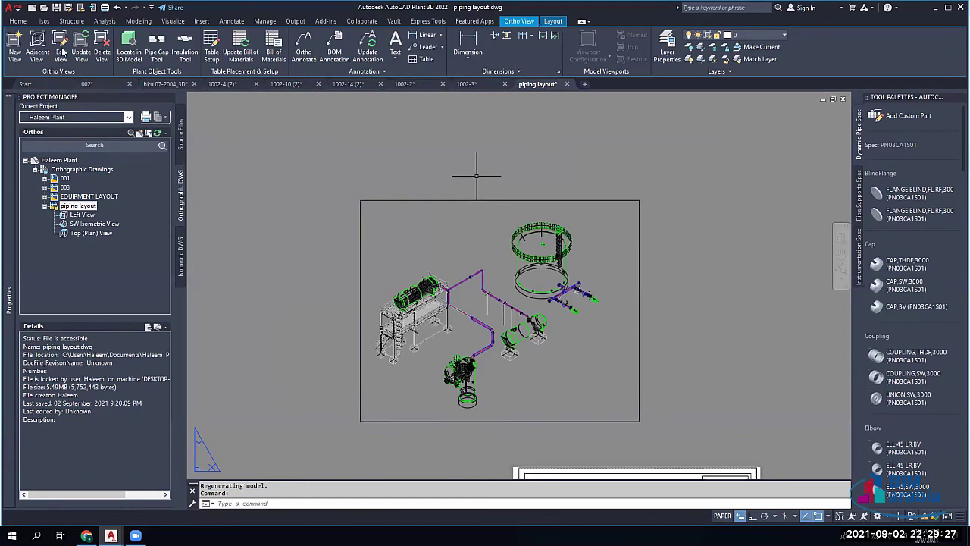
Step: Open the SW Isometric view in the ortho editor, examine its ortho cube and leave the editor
left_click(476, 176)
left_click(454, 203)
left_click(61, 47)
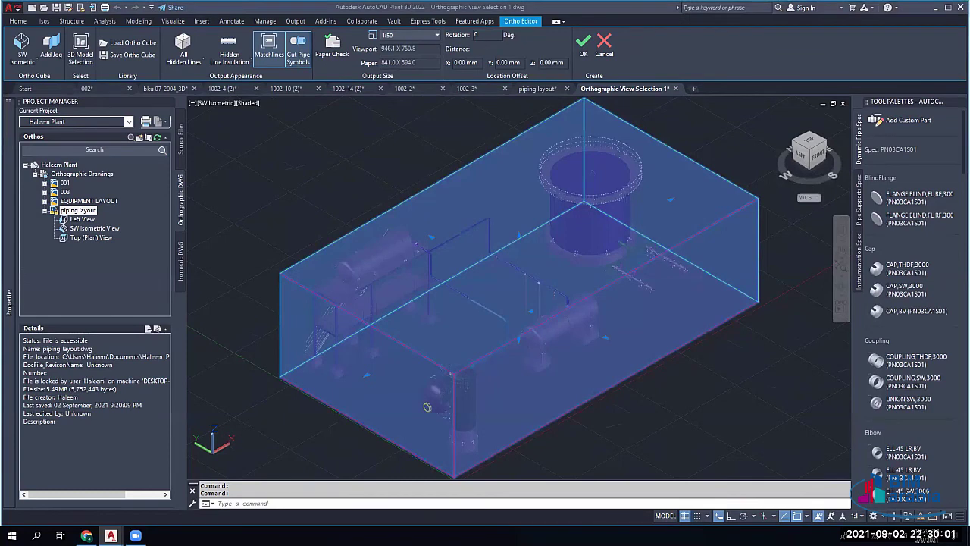
scroll(497, 319, "down", 3)
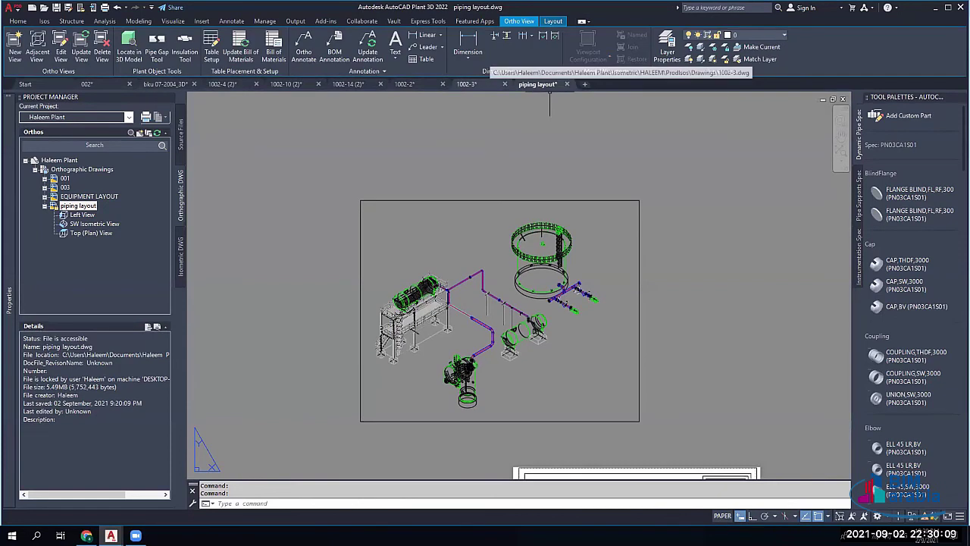
scroll(506, 237, "up", 4)
scroll(522, 206, "down", 6)
left_click(521, 257)
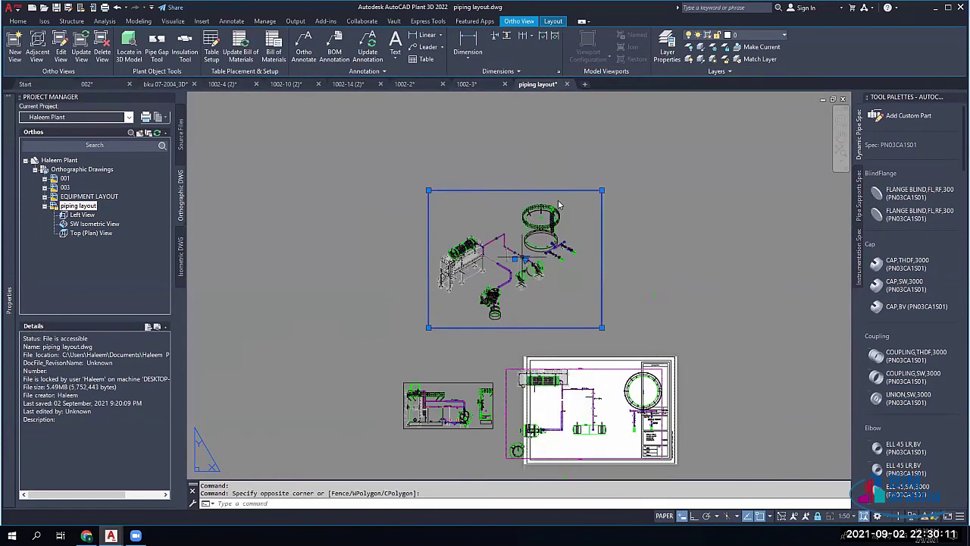
left_click(525, 261)
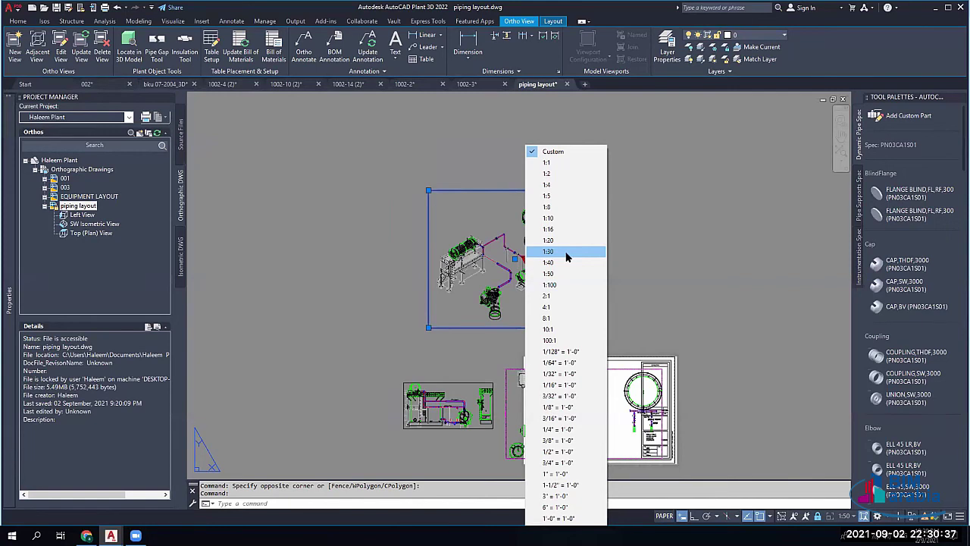
key("Escape")
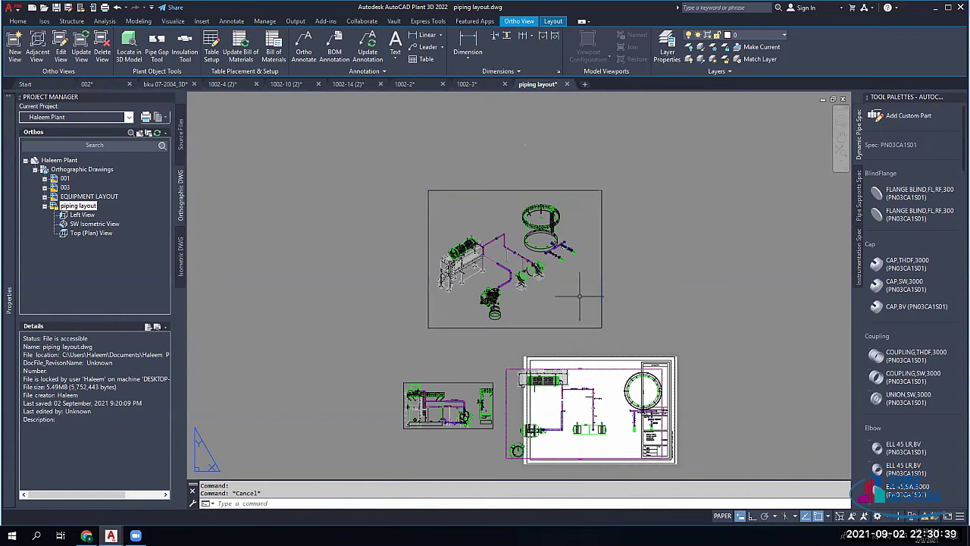
Step: Set the scale of the SW Isometric viewport to 1:1
scroll(542, 237, "up", 2)
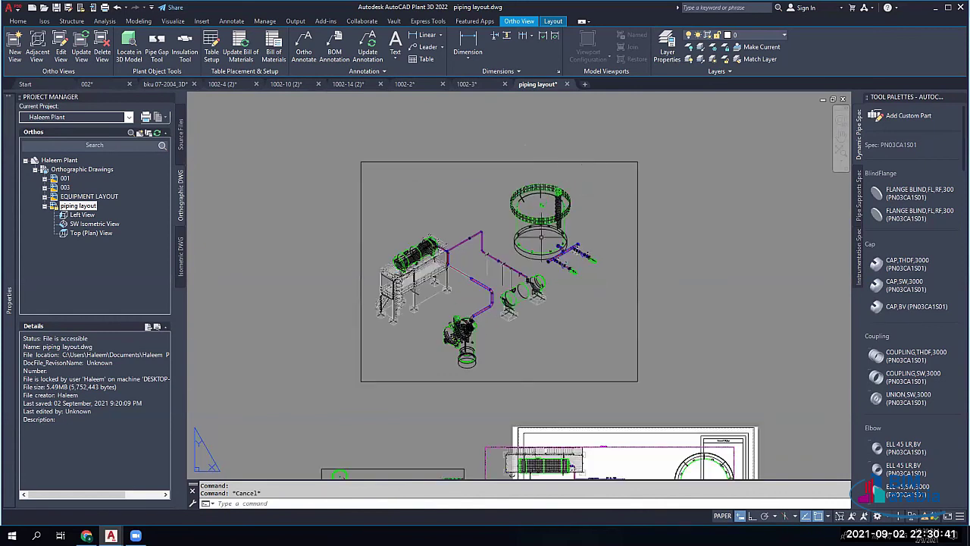
left_click(582, 162)
right_click(611, 165)
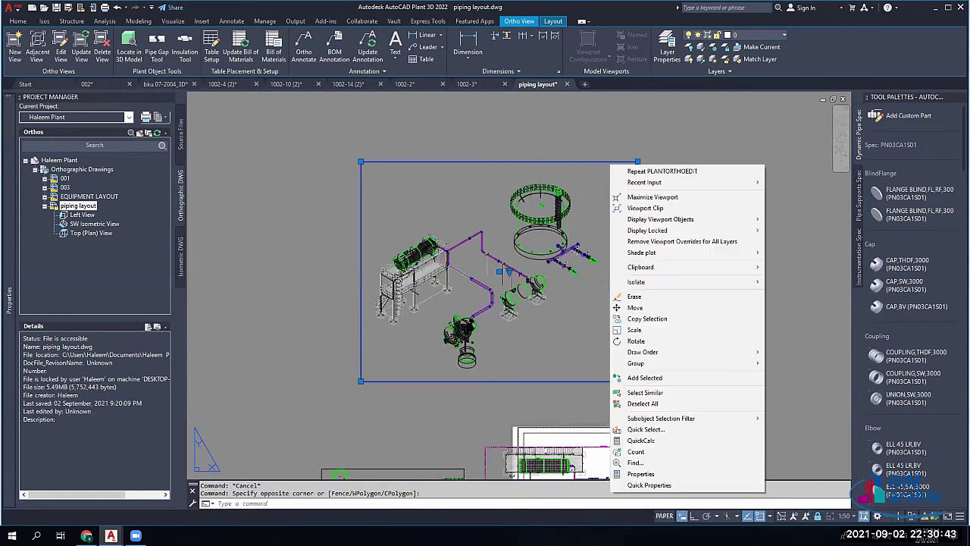
key("Escape")
left_click(517, 175)
left_click(512, 158)
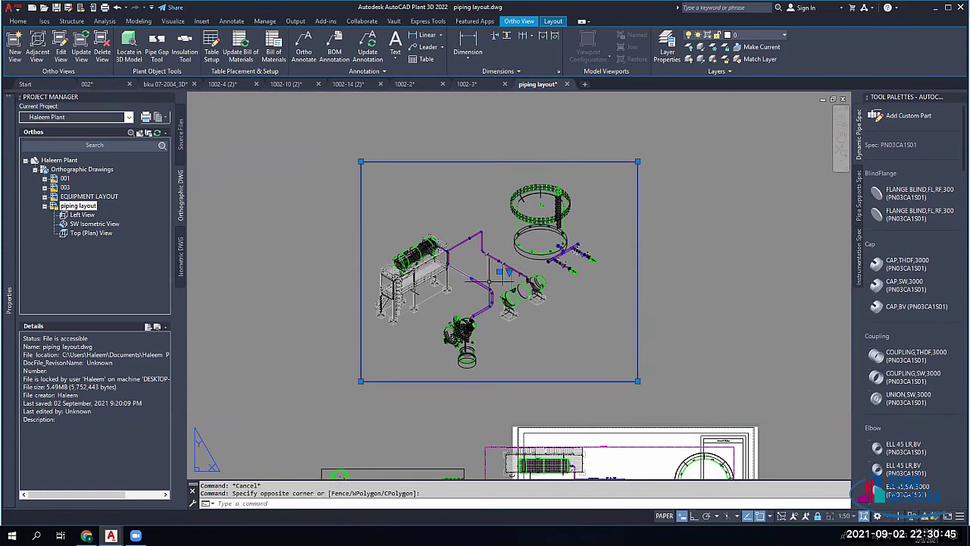
left_click(509, 272)
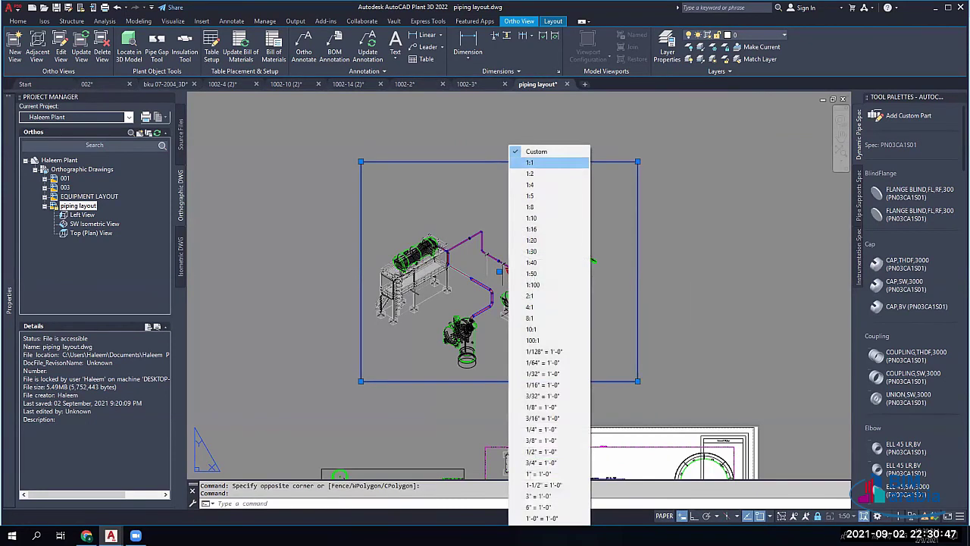
left_click(547, 162)
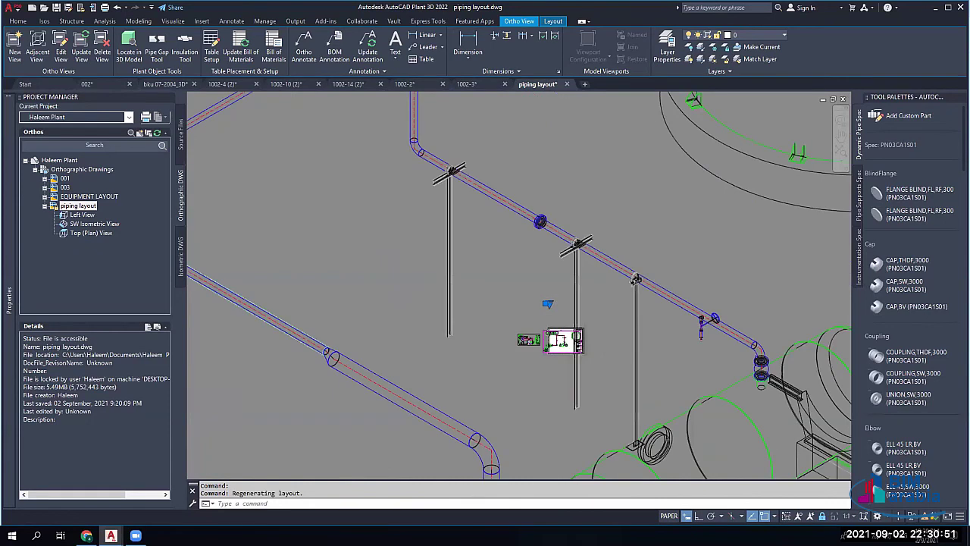
scroll(397, 283, "down", 5)
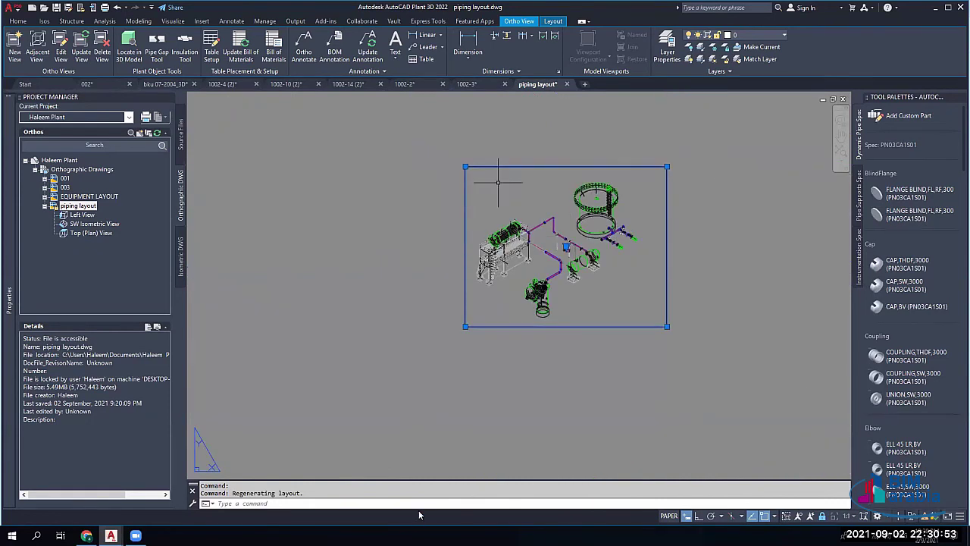
Step: Inspect the properties of the SW Isometric viewport and clear the selection
right_click(385, 274)
left_click(419, 507)
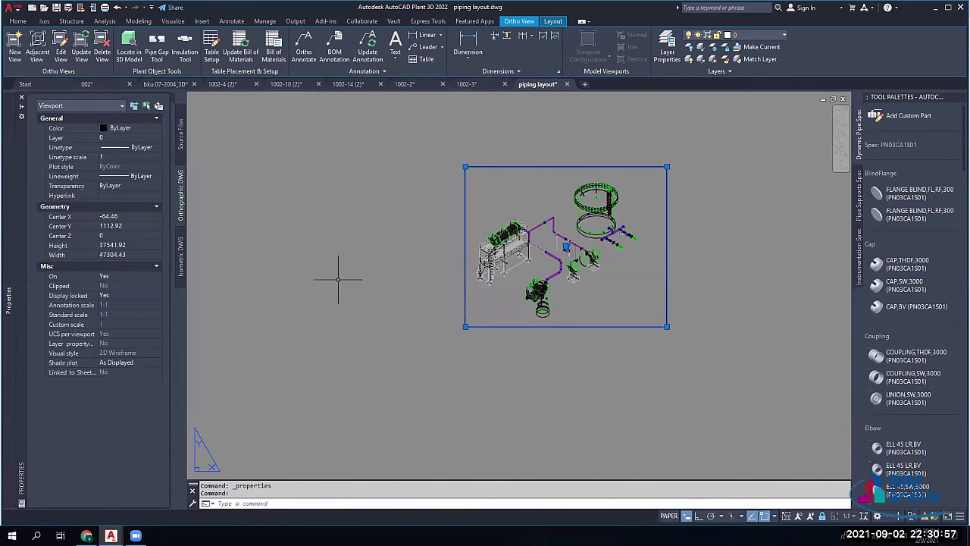
key("Escape")
Step: Turn on the display of the Layout and Model tabs in the program's display options
right_click(363, 234)
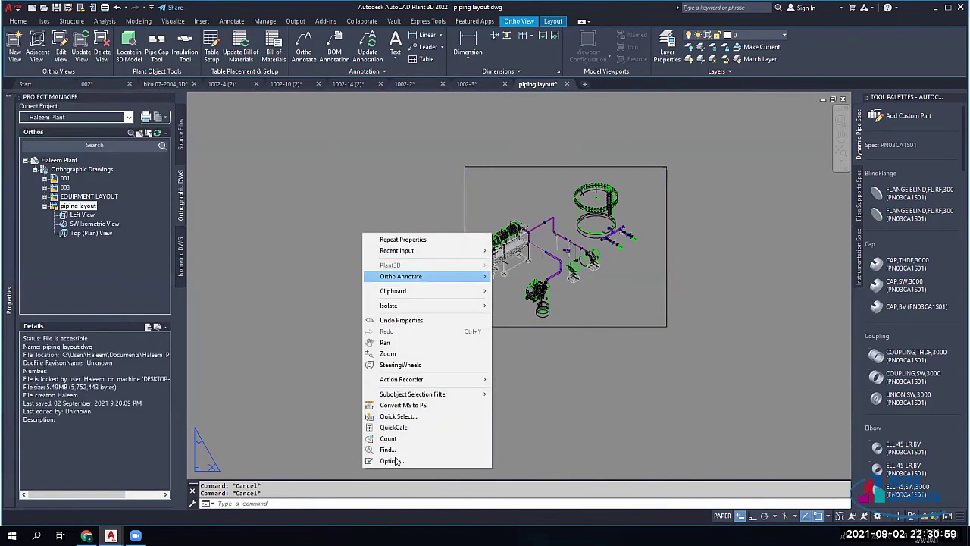
key("Down")
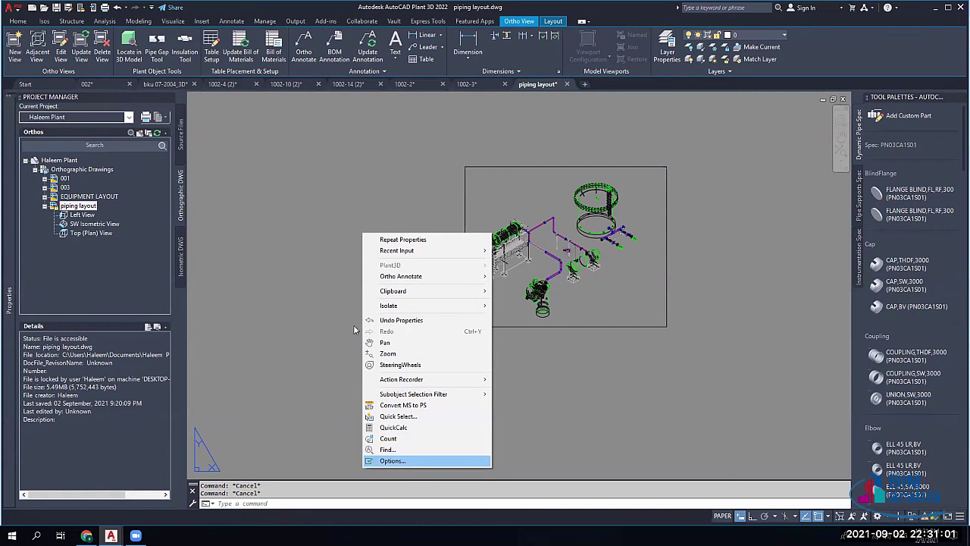
key("Return")
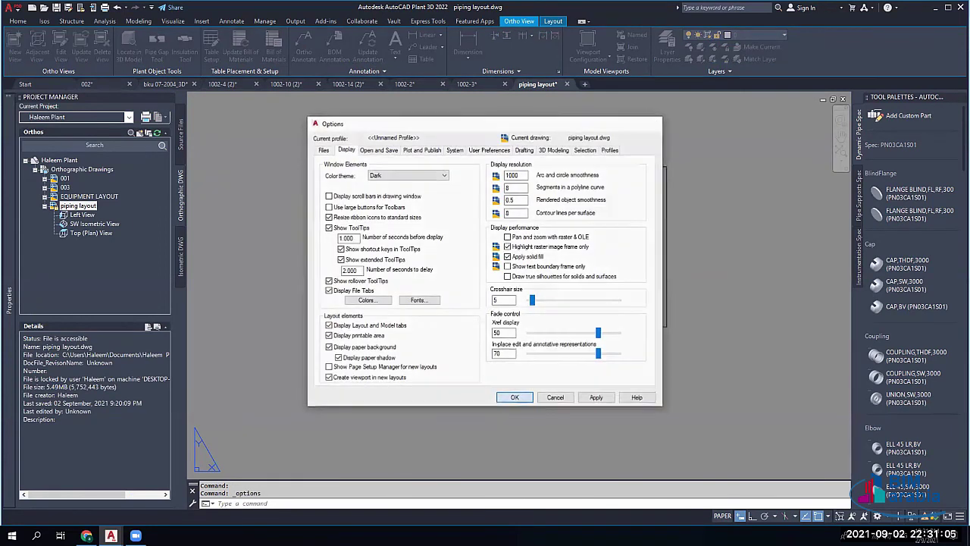
key("Return")
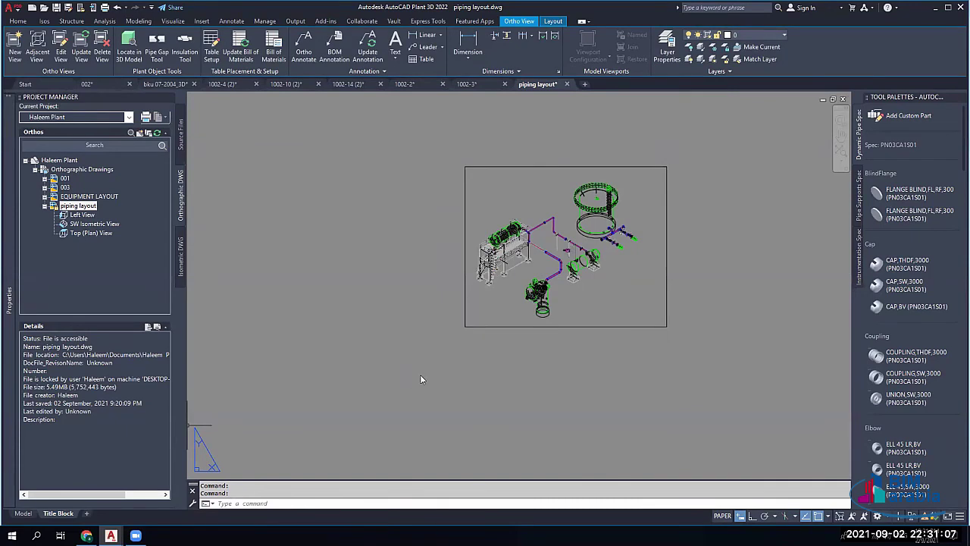
Step: Switch to model space and examine the linework of the orthographic and isometric views from above and at an angle
left_click(22, 513)
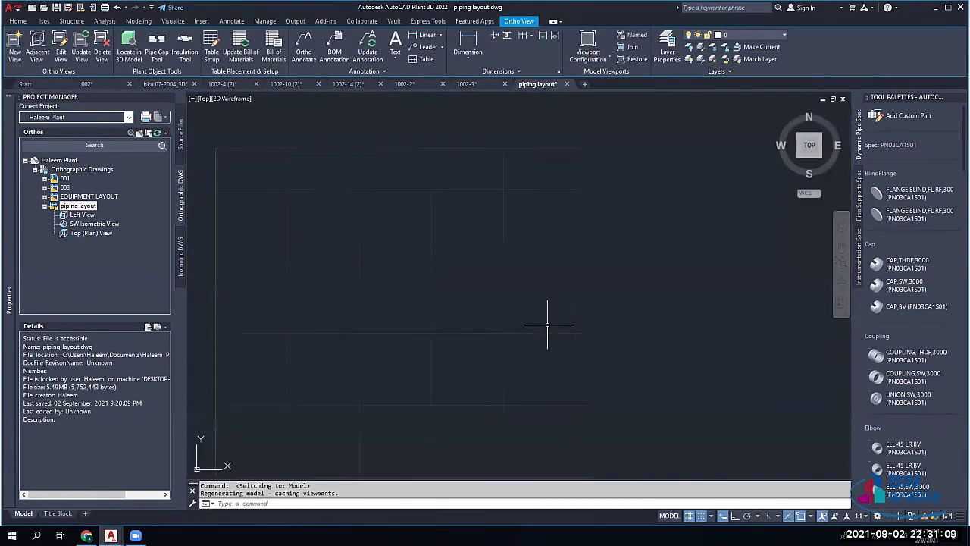
scroll(545, 325, "down", 5)
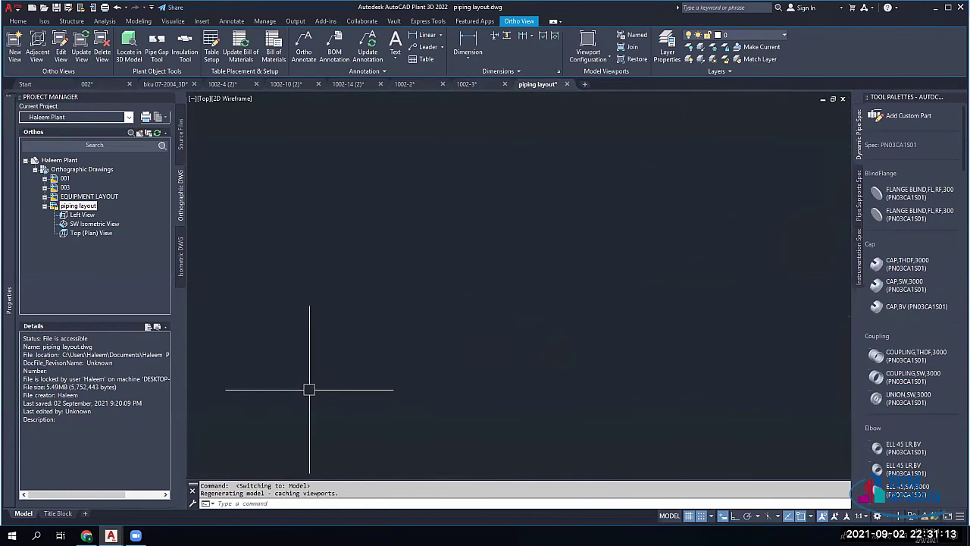
middle_click_drag(653, 307, 458, 346)
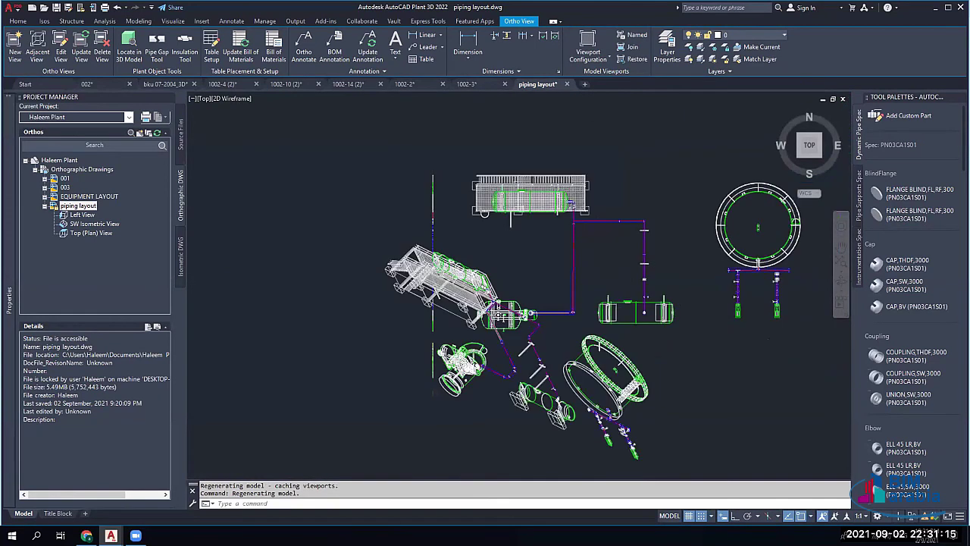
scroll(569, 298, "up", 4)
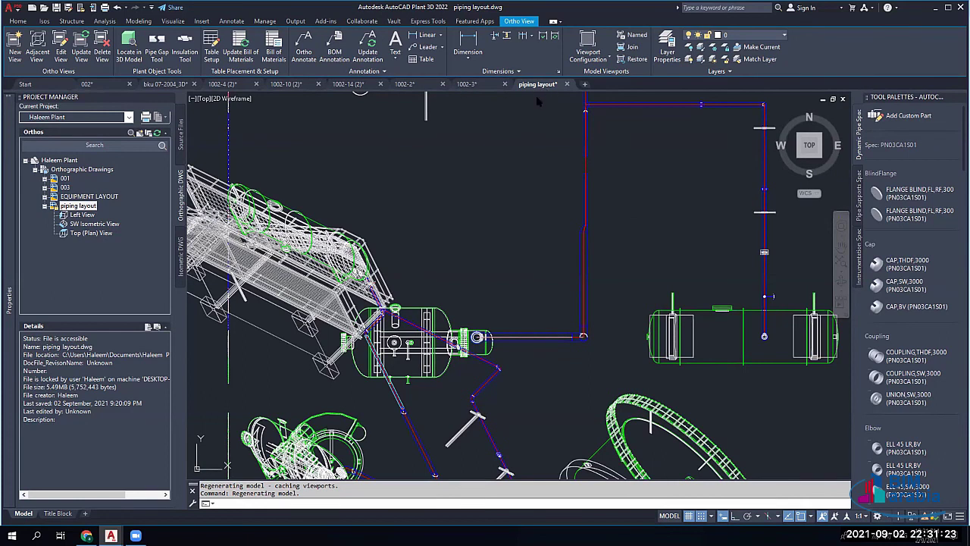
left_click(47, 516)
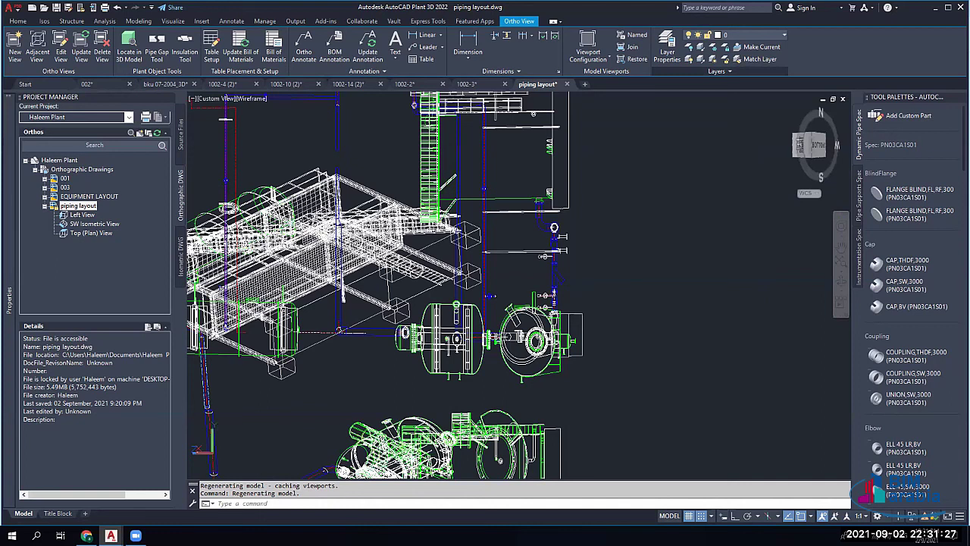
Step: Delete the Top (Plan) View and the Left View from the Title Block layout
key("ctrl+Page_Down")
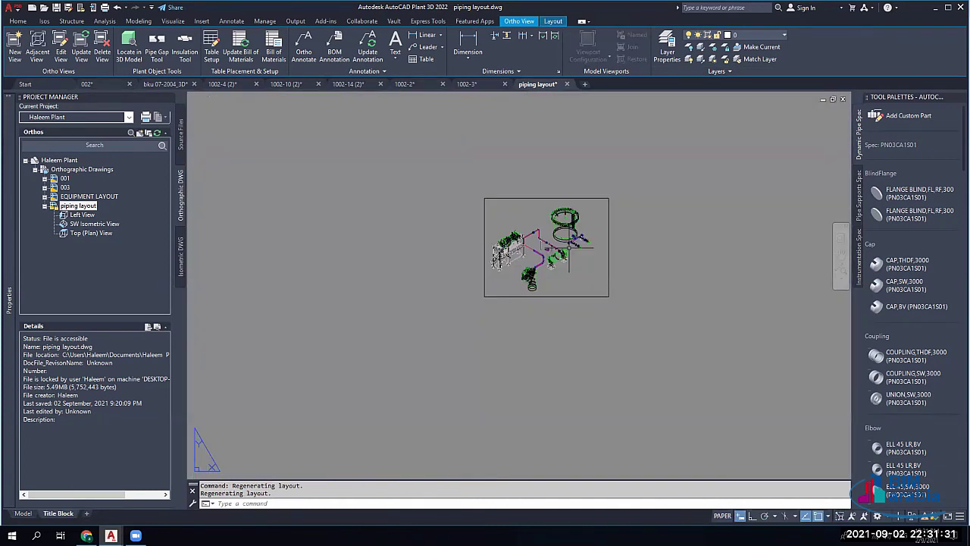
scroll(569, 248, "up", 5)
scroll(486, 260, "down", 3)
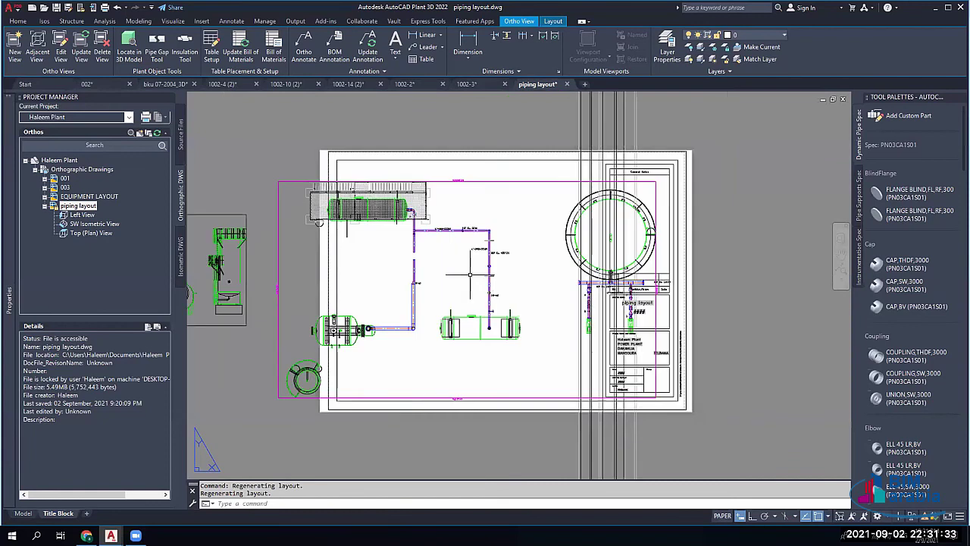
key("Delete")
left_click(265, 203)
left_click(231, 273)
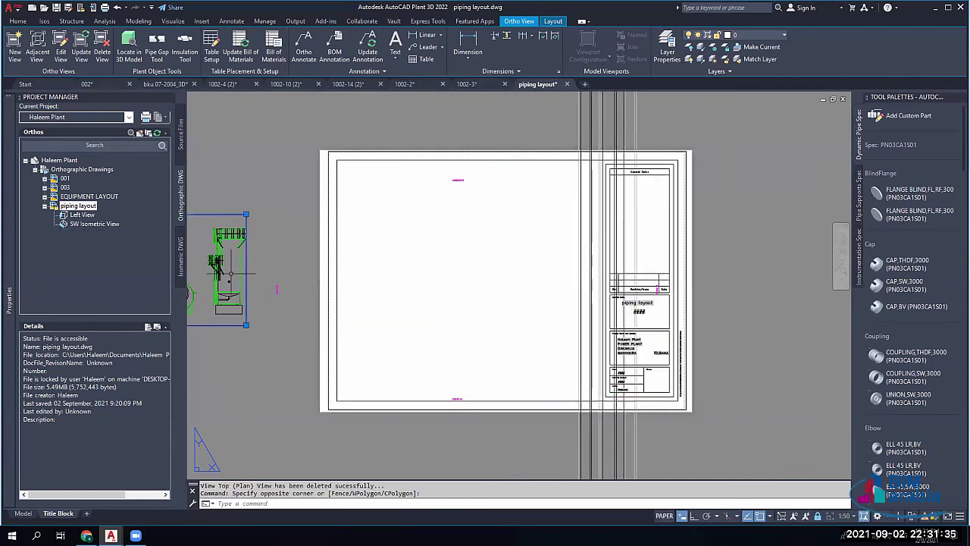
key("Delete")
Step: Examine the SW Isometric View on the layout, and inspect its linework from several angles in model space
scroll(277, 289, "down", 5)
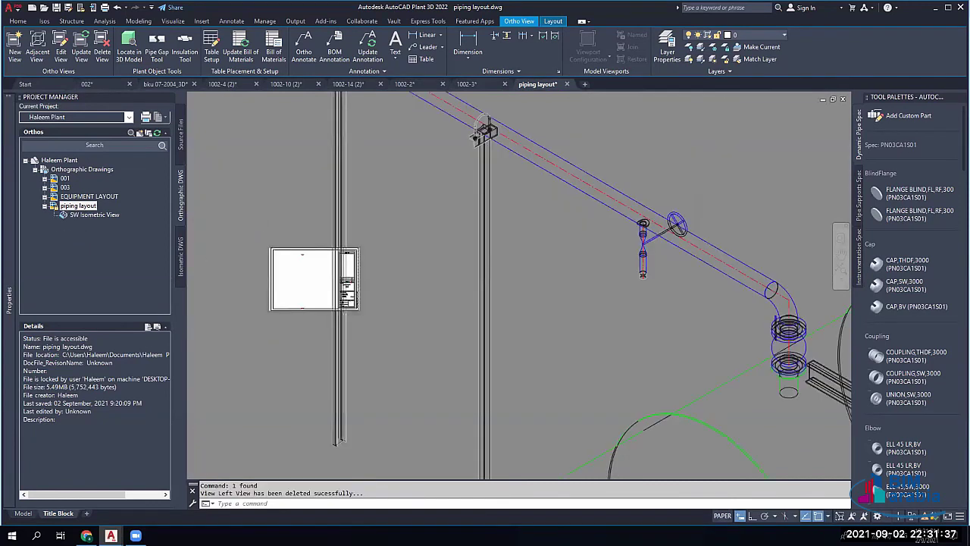
scroll(271, 278, "down", 3)
scroll(577, 212, "down", 4)
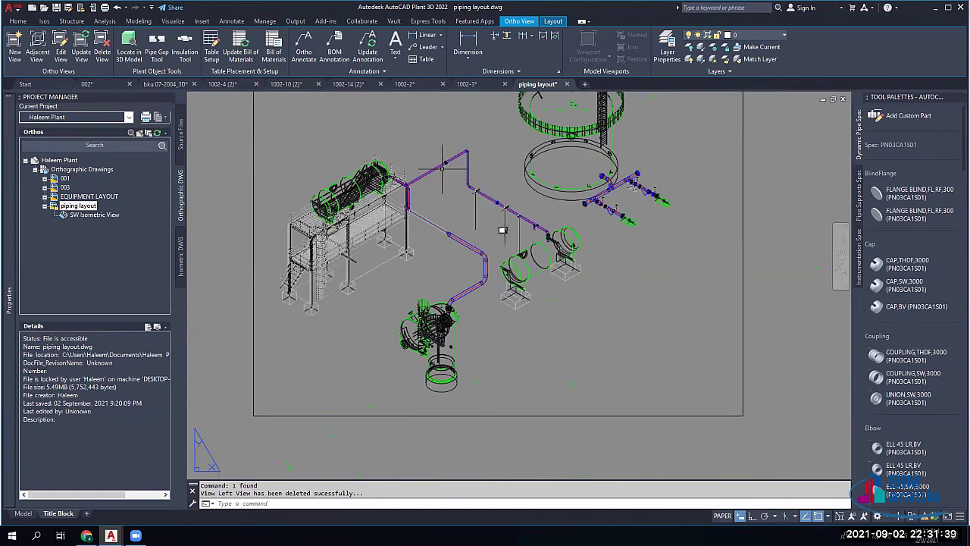
left_click(23, 513)
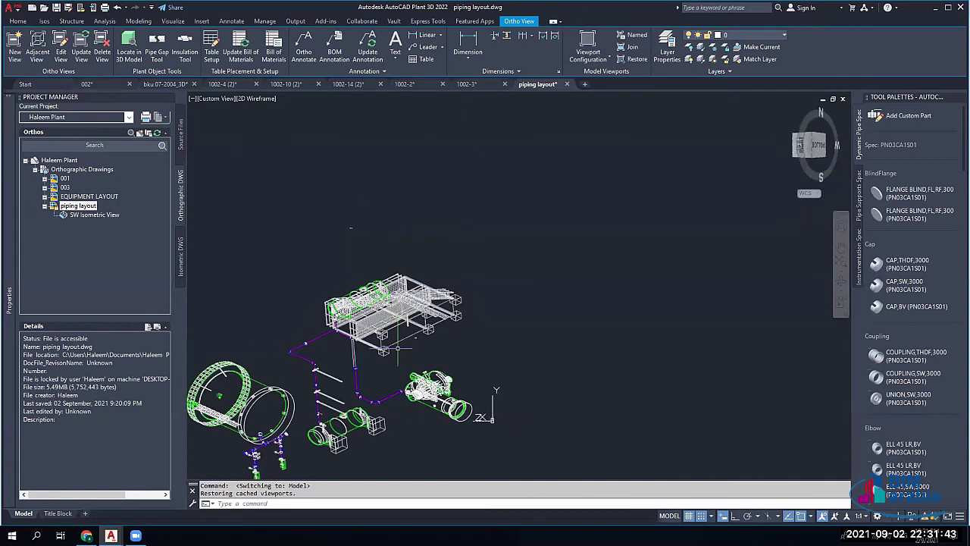
middle_click_drag(398, 348, 769, 199, "shift")
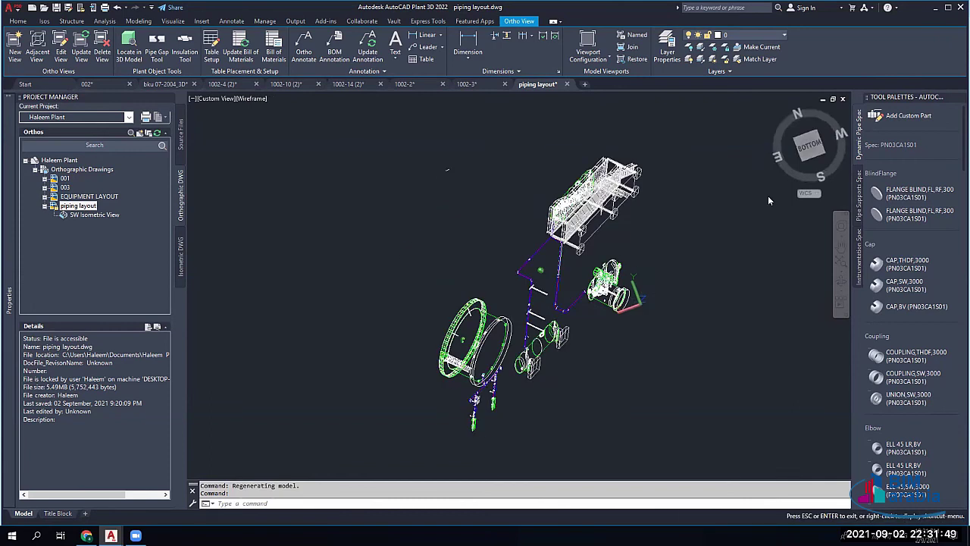
mouse_move(795, 153)
left_mouse_down()
mouse_move(779, 151)
mouse_move(800, 159)
left_mouse_up()
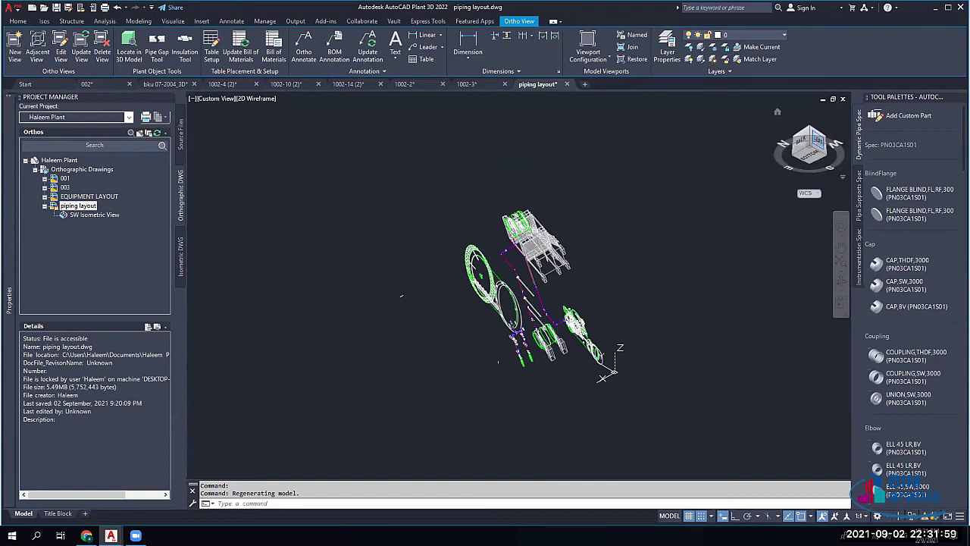
left_click(809, 149)
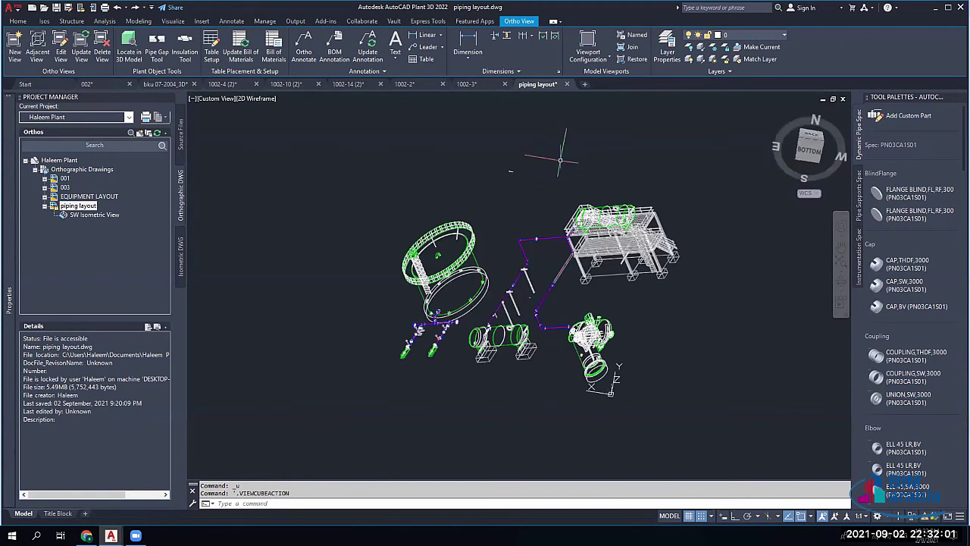
Step: Undo the model space view changes and the deletions of the Top (Plan) View and Left View
key("ctrl+z")
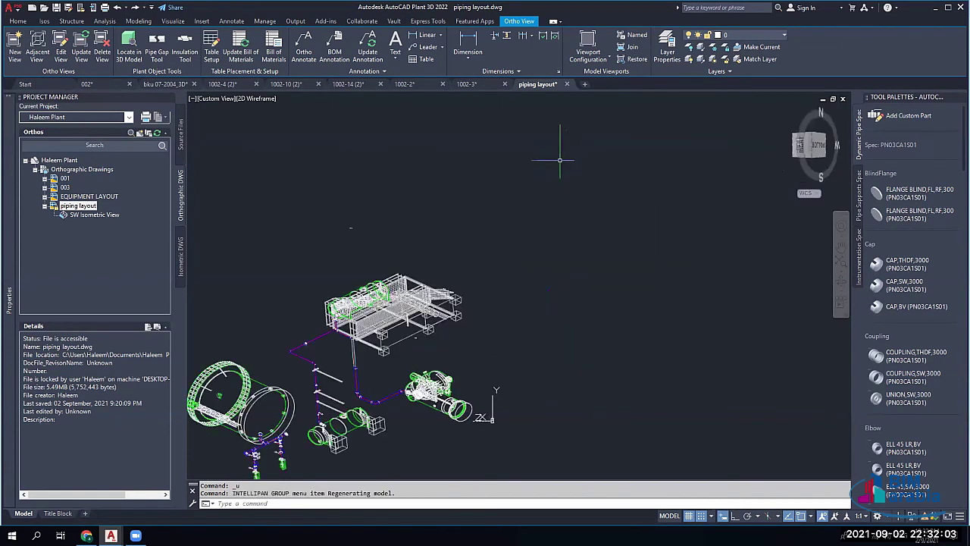
key("ctrl+z")
key("ctrl+z")
key("ctrl+z")
key("ctrl+z")
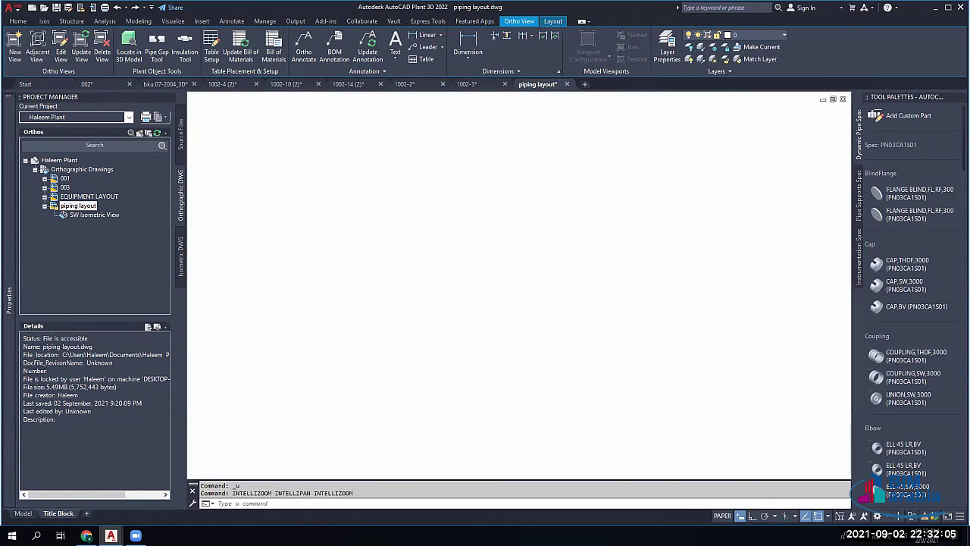
key("ctrl+z")
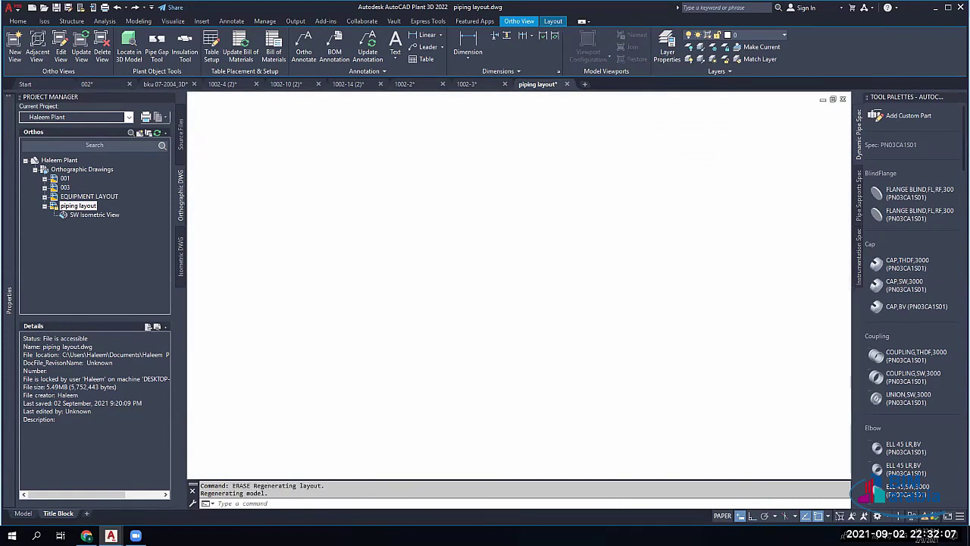
key("ctrl+z")
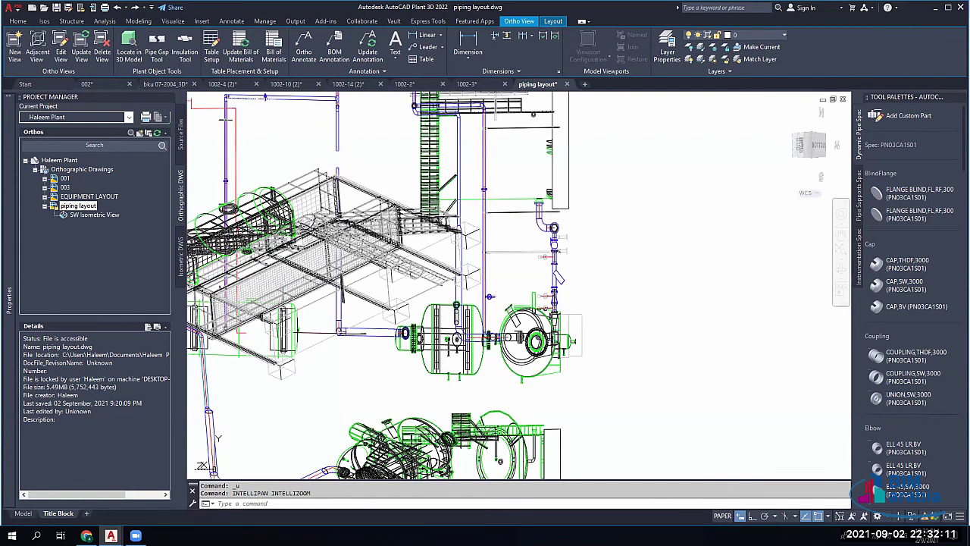
key("ctrl+z")
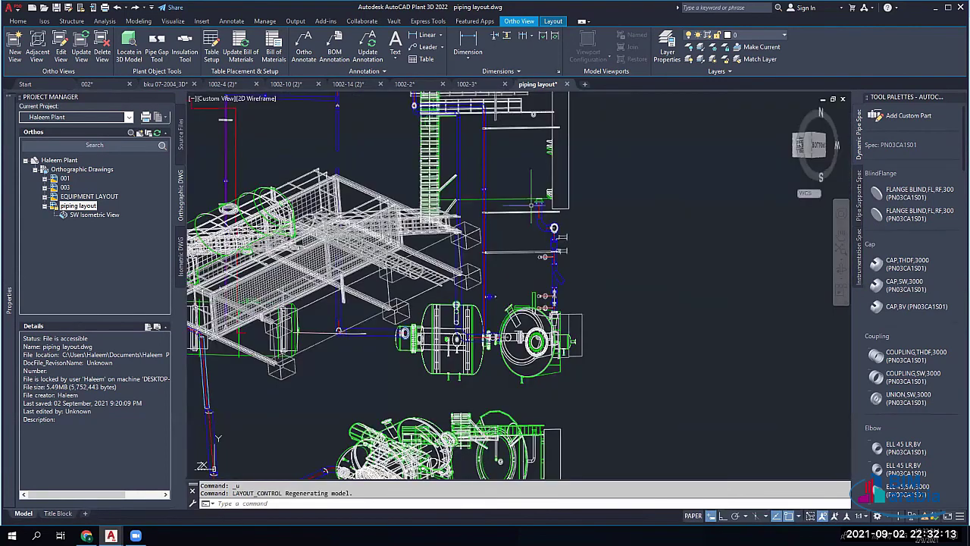
Step: Delete the SW Isometric View from the Title Block layout
key("ctrl+Page_Down")
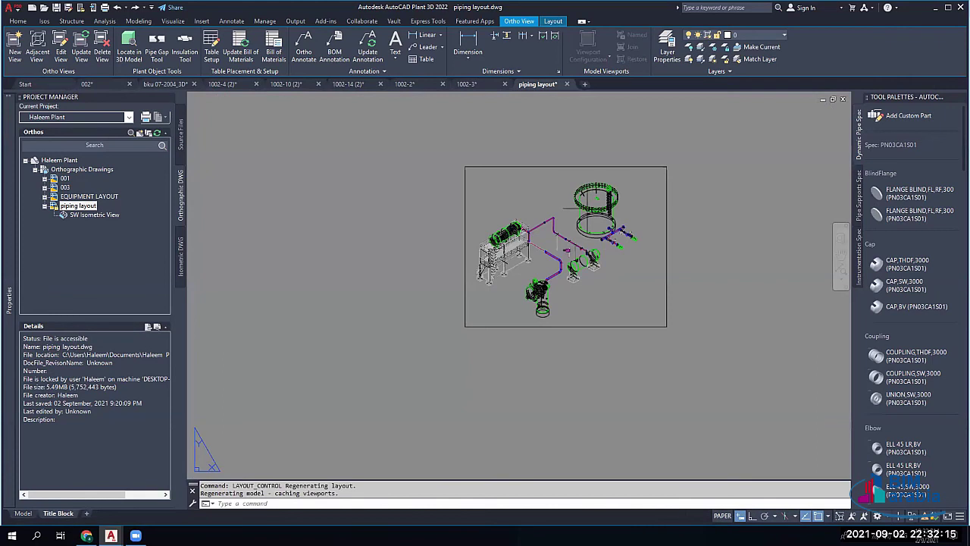
scroll(599, 217, "up", 2)
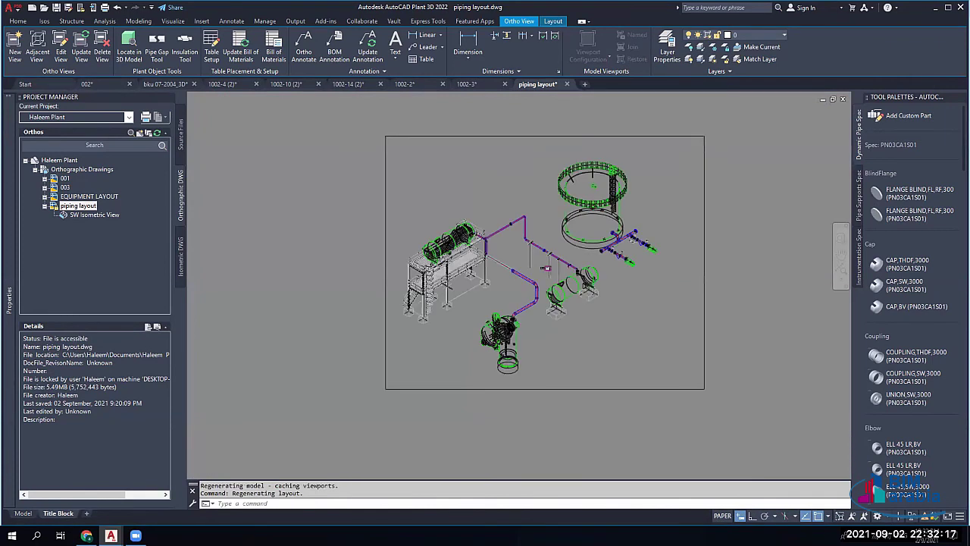
scroll(588, 206, "up", 2)
scroll(560, 274, "up", 3)
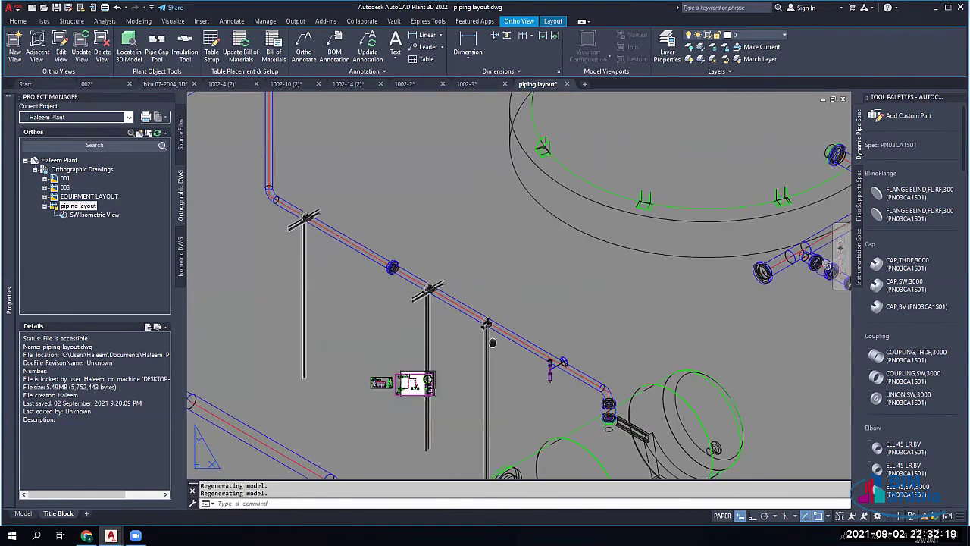
scroll(560, 274, "down", 6)
left_click(576, 179)
left_click(538, 192)
key("Delete")
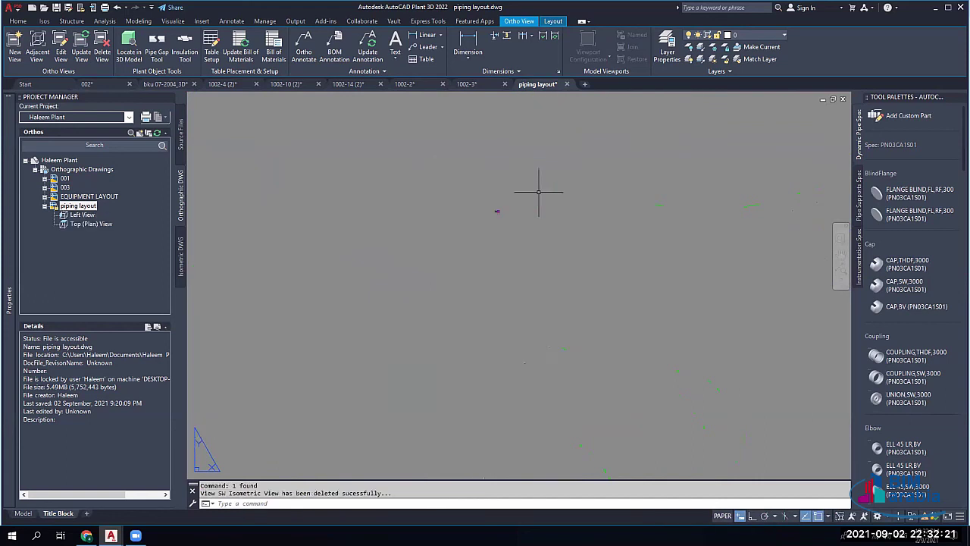
Step: Delete the Left View beside the title block sheet
scroll(485, 212, "up", 6)
middle_click_drag(664, 164, 548, 231)
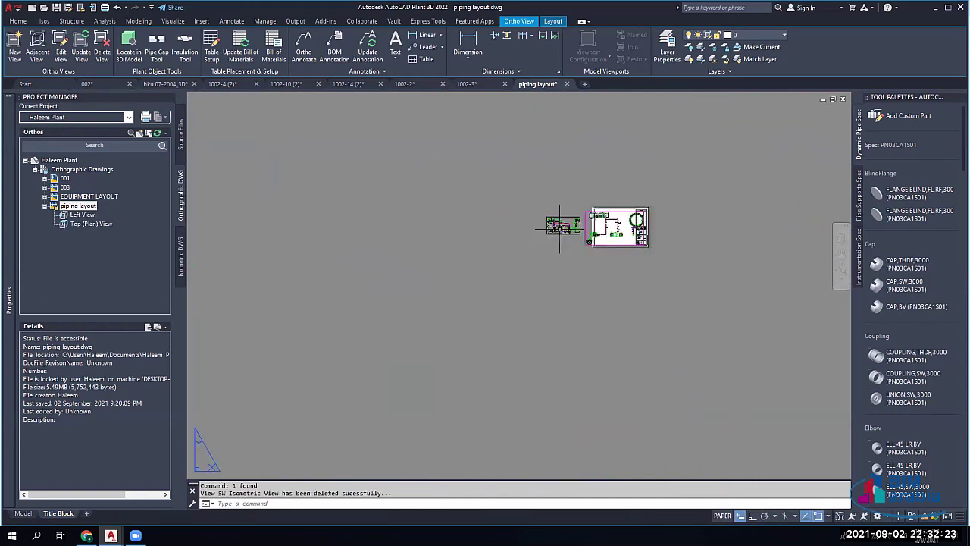
scroll(548, 228, "up", 6)
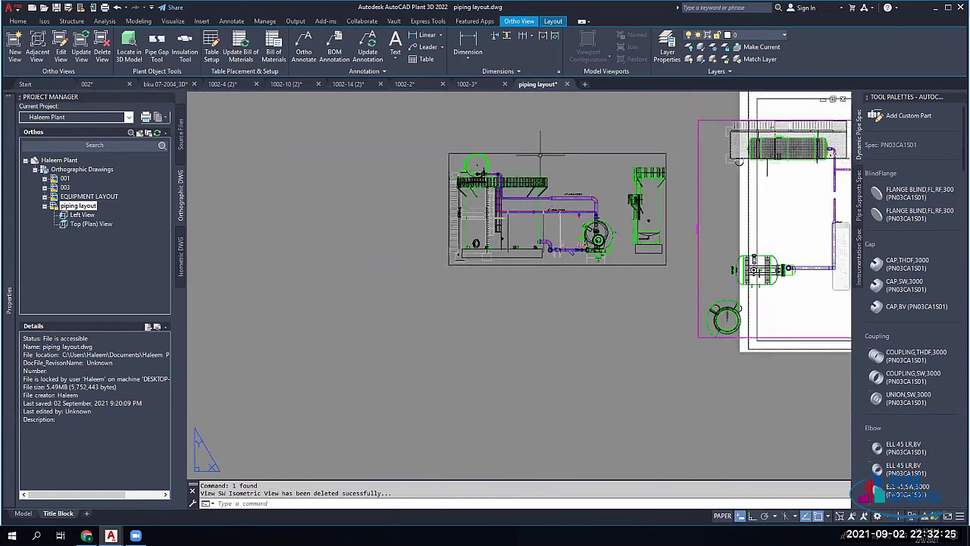
scroll(455, 149, "down", 6)
scroll(455, 149, "up", 4)
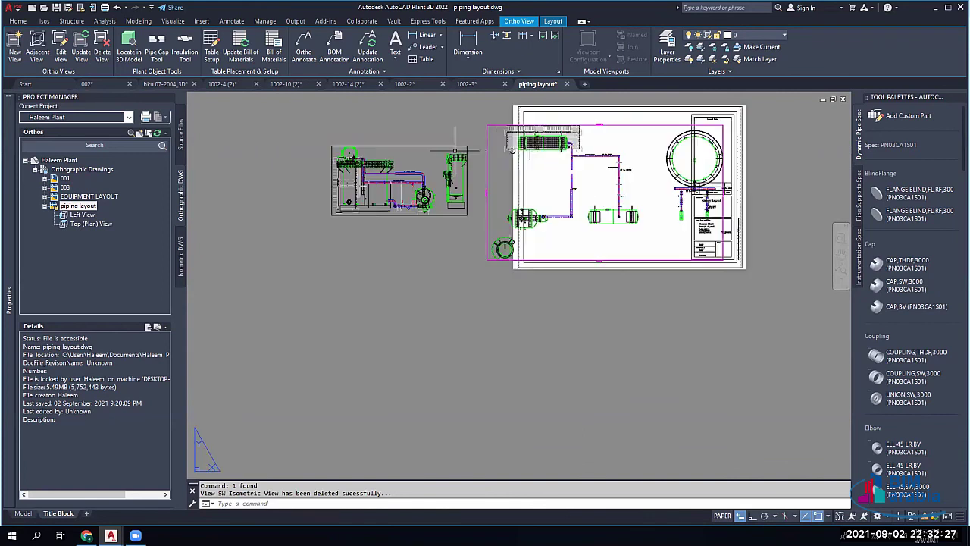
left_click(454, 150)
key("Delete")
Step: Set the scale of the Top (Plan) View viewport to 1:1
left_click(461, 151)
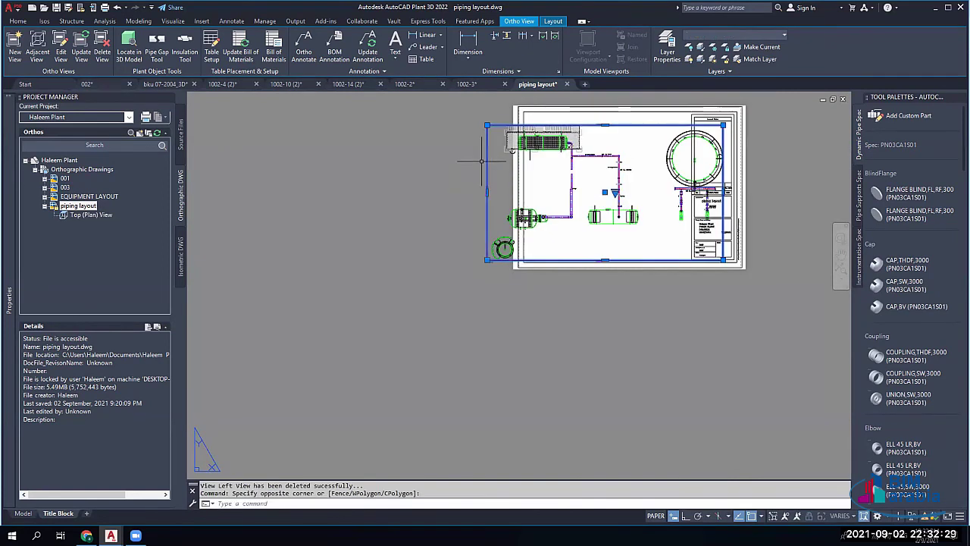
left_click(618, 198)
left_click(615, 193)
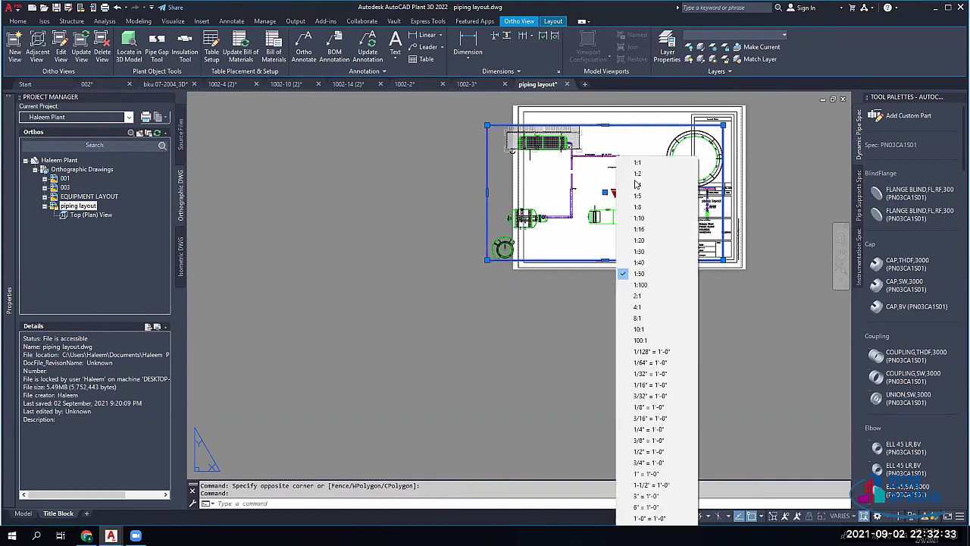
left_click(637, 163)
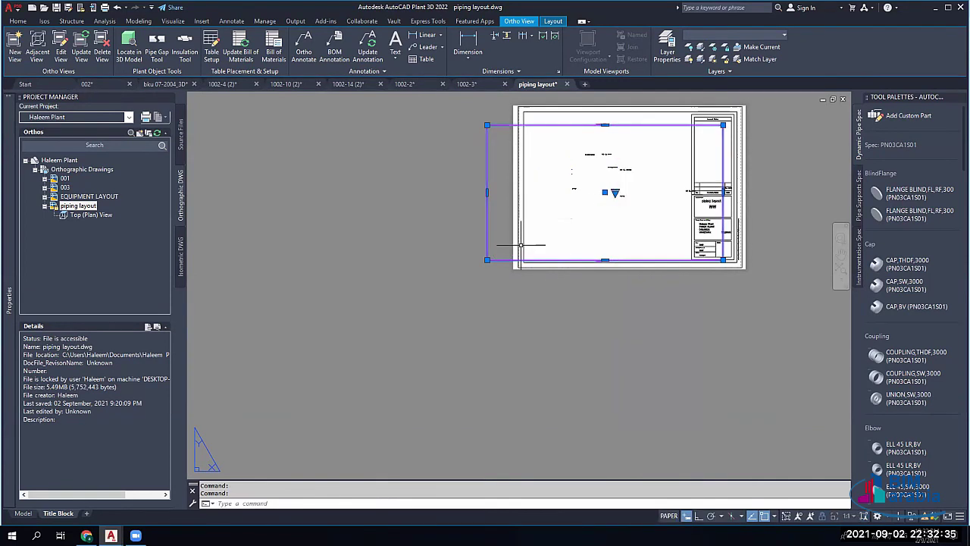
scroll(529, 283, "up", 6)
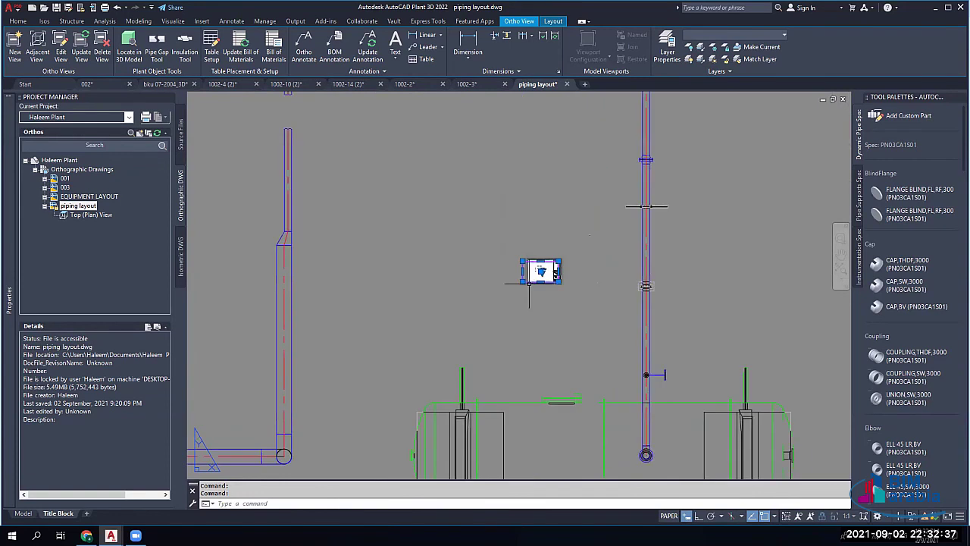
scroll(529, 283, "down", 6)
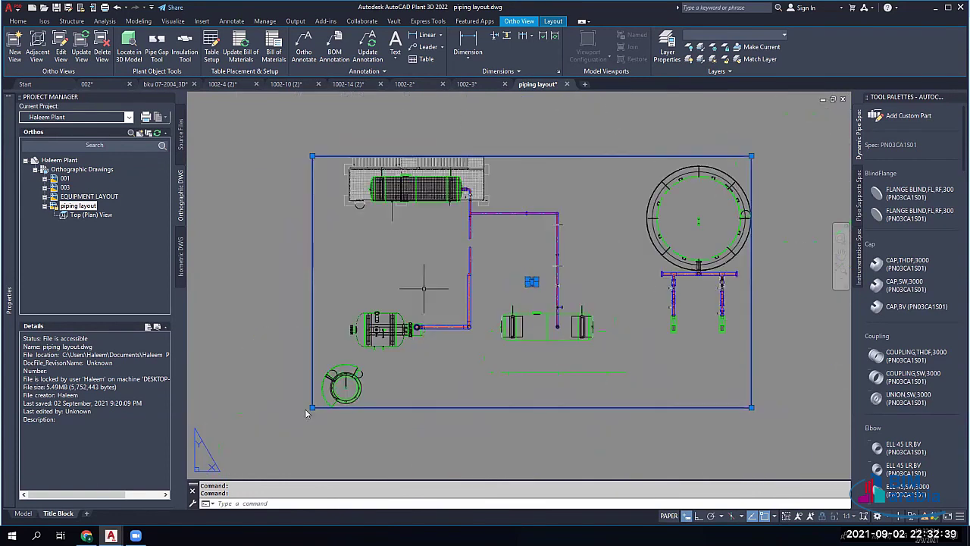
Step: Switch to model space and examine the plan linework of the equipment, tank and piping
left_click(23, 513)
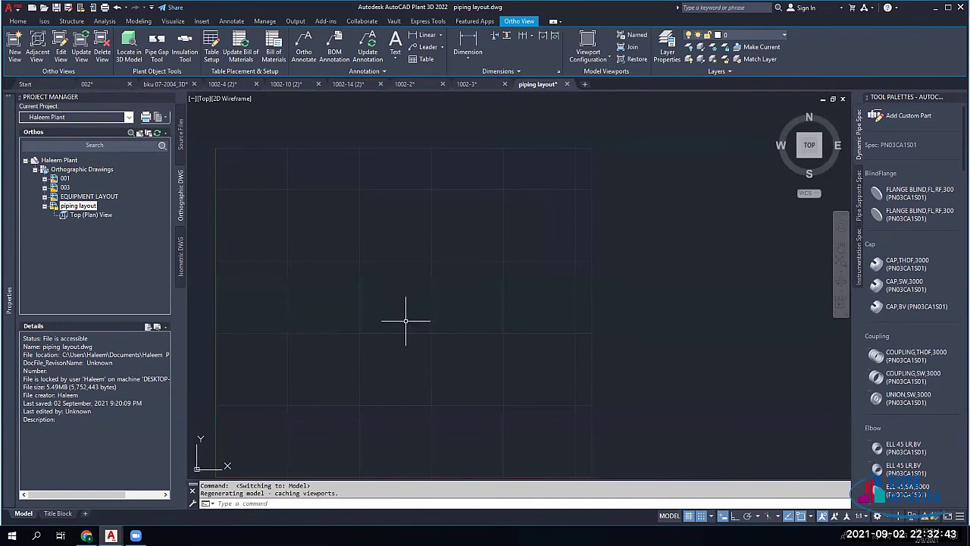
scroll(406, 320, "down", 8)
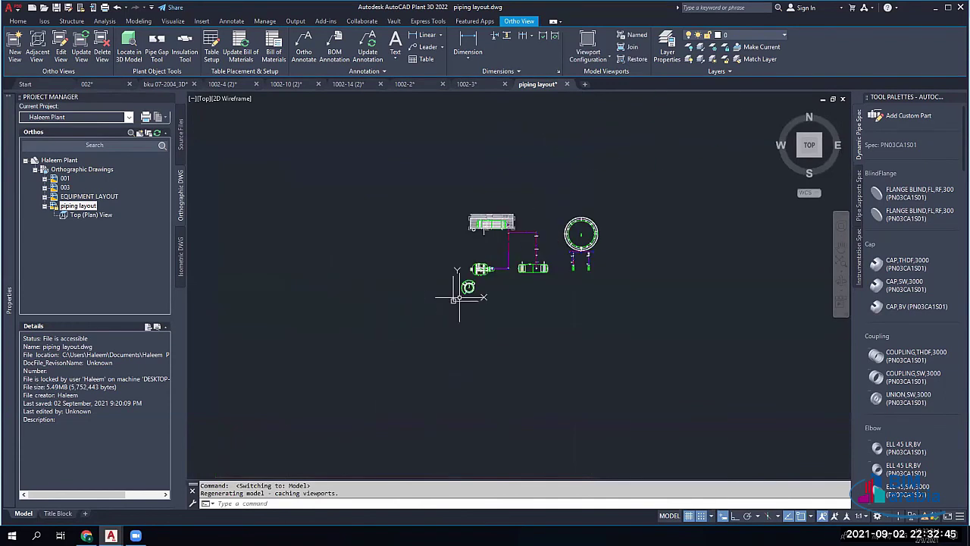
middle_click_drag(458, 297, 420, 309)
scroll(511, 253, "up", 2)
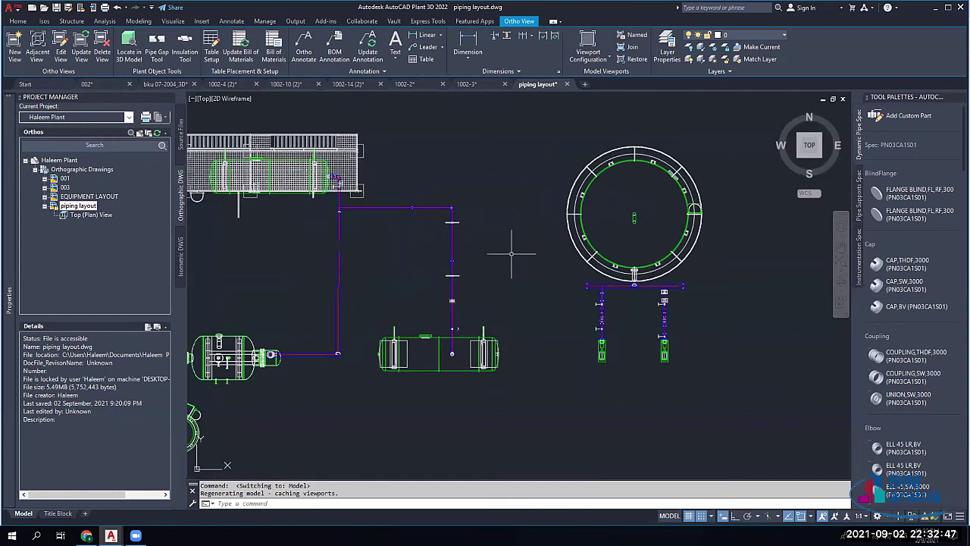
scroll(485, 303, "up", 4)
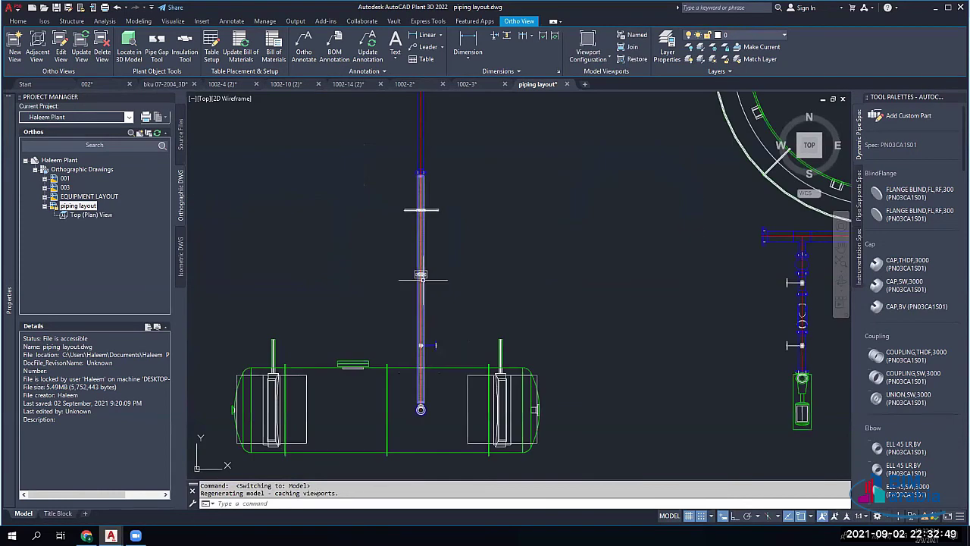
right_click(81, 206)
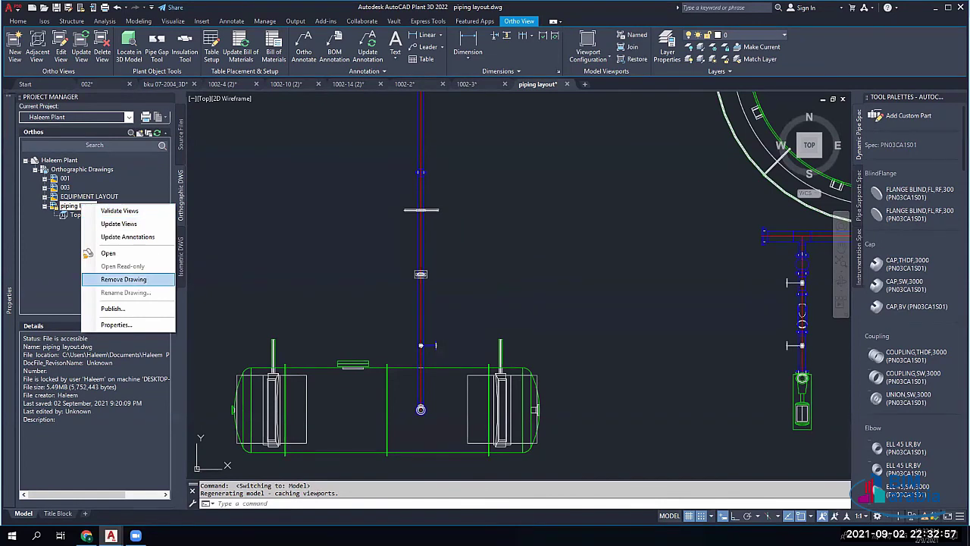
key("Escape")
scroll(445, 208, "down", 6)
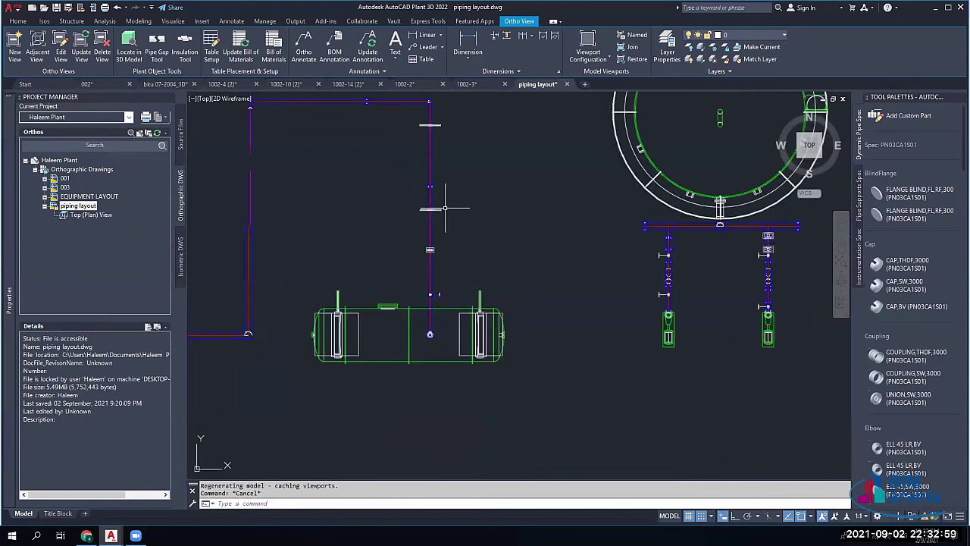
scroll(459, 205, "up", 4)
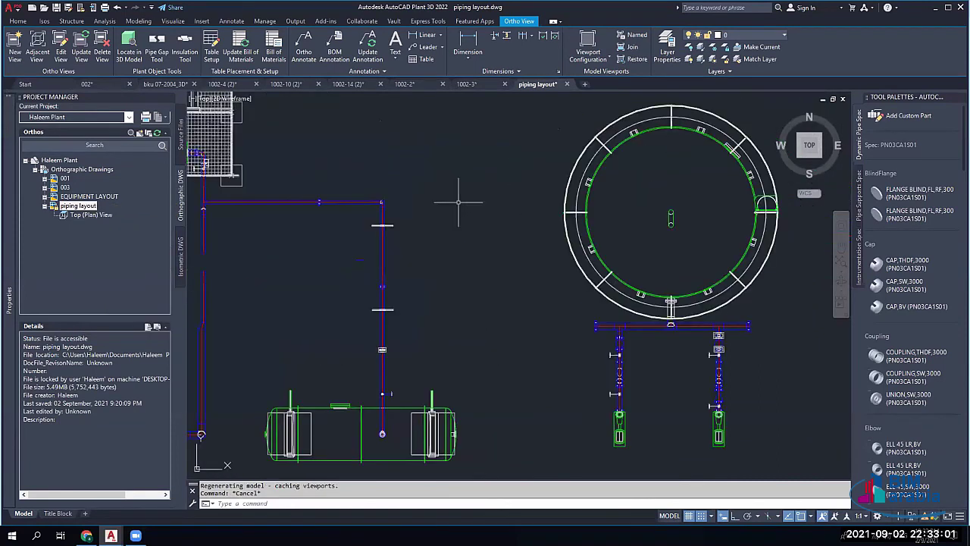
scroll(464, 229, "down", 6)
scroll(371, 227, "up", 4)
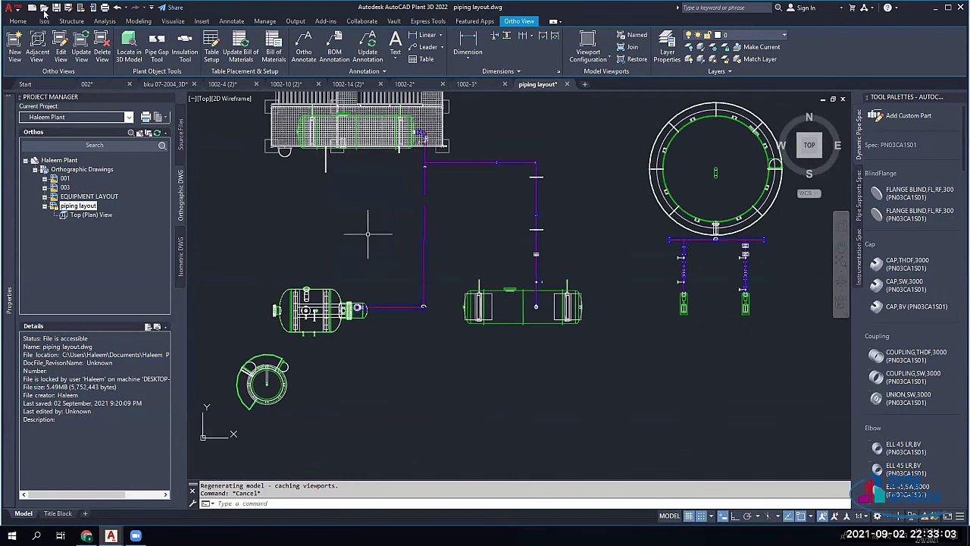
Step: Save a copy of the drawing to the Desktop as piping layout.dwg in AutoCAD 2018 format and check for the file there
key("Escape")
left_click(13, 10)
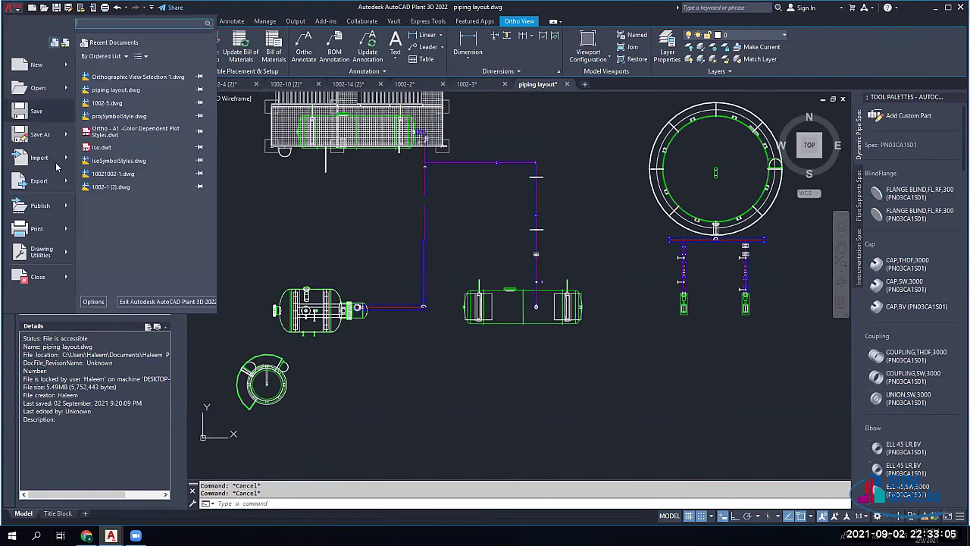
key("ctrl+shift+s")
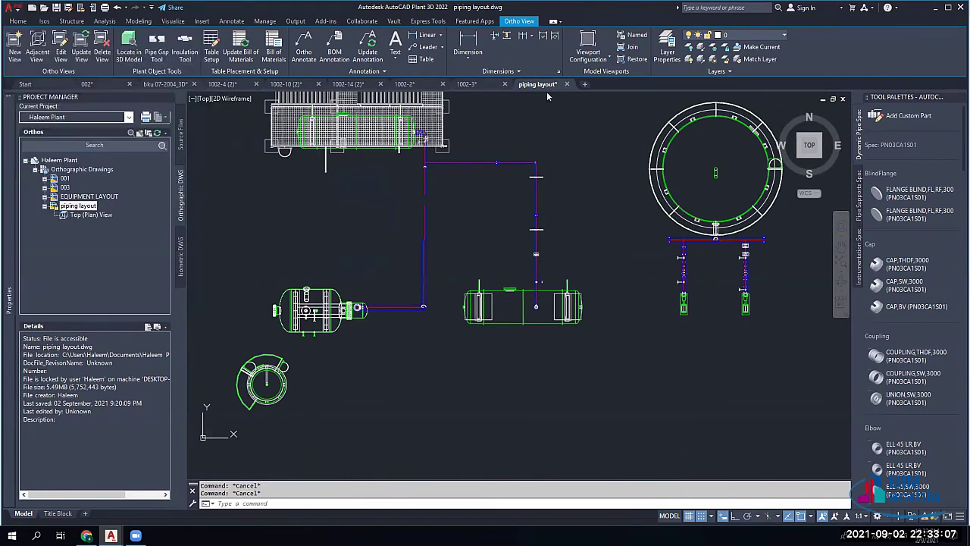
left_click(350, 243)
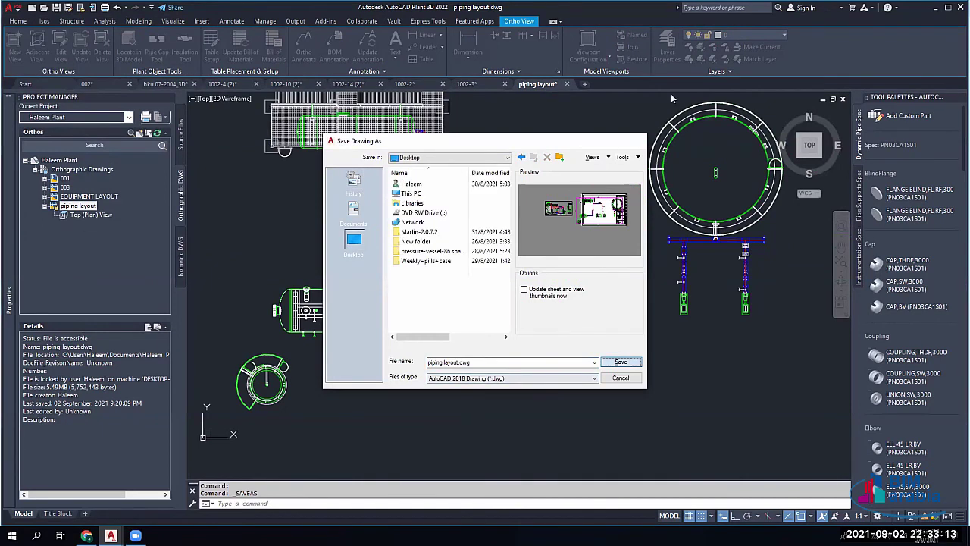
key("Return")
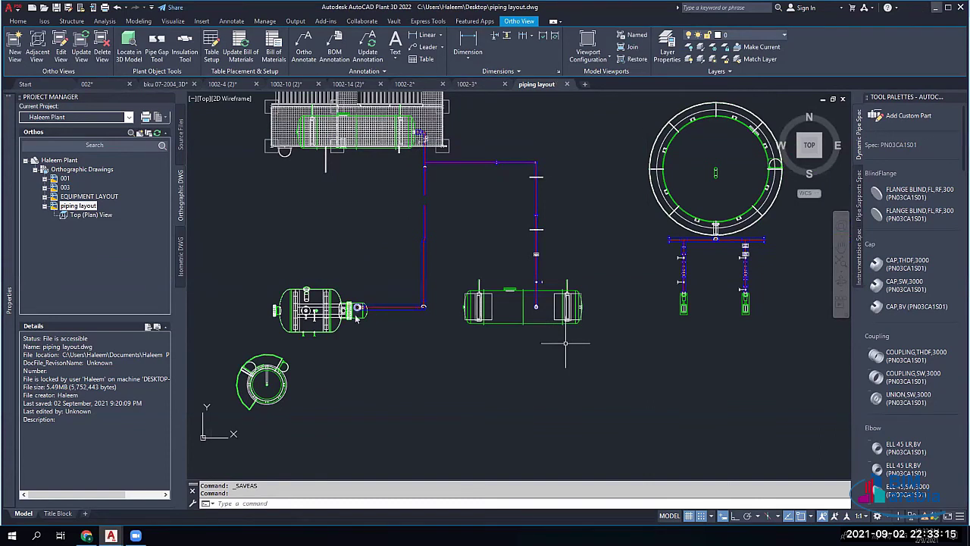
key("alt+Tab")
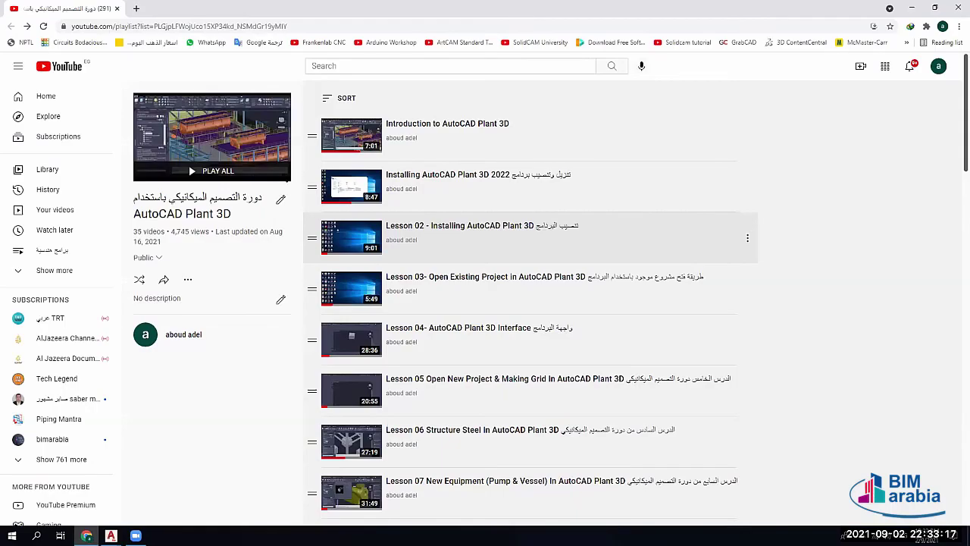
key("super+d")
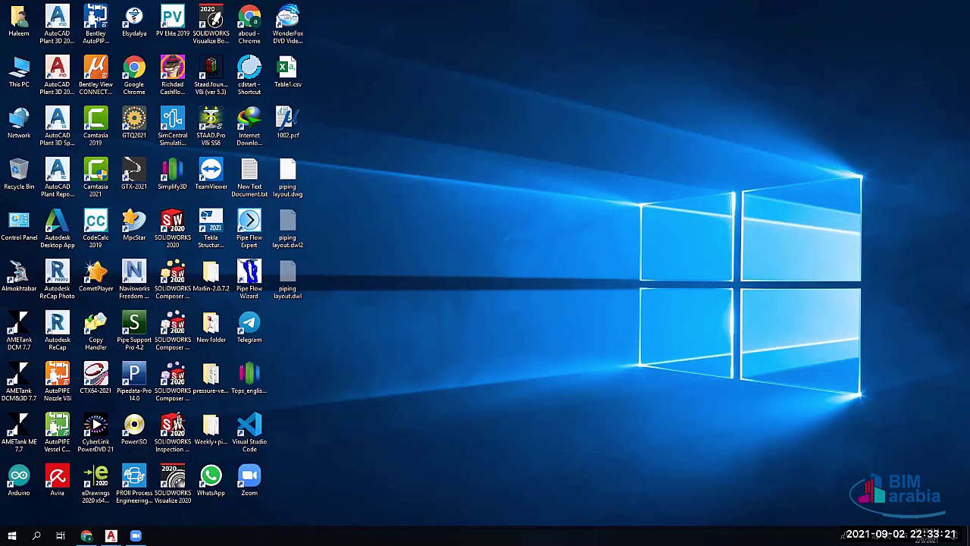
key("alt+Tab")
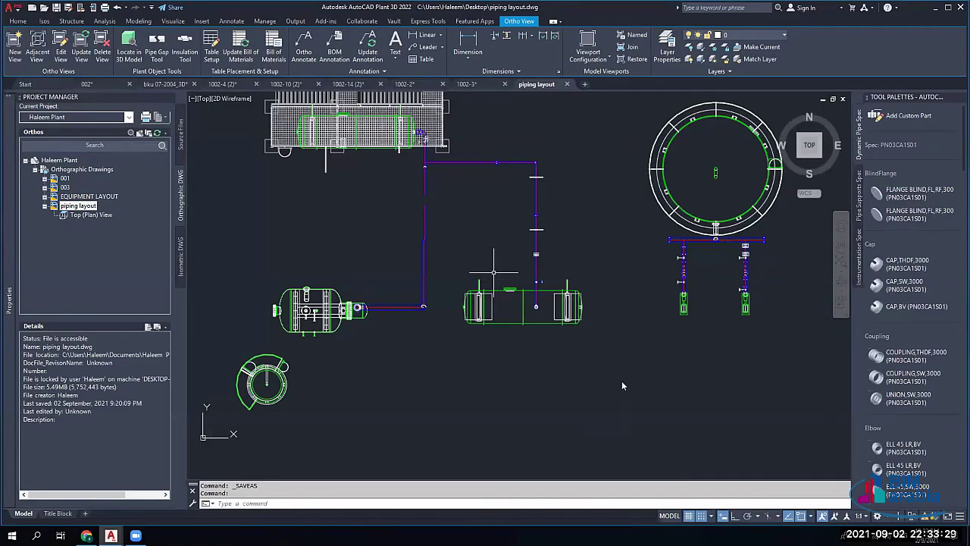
left_click(13, 8)
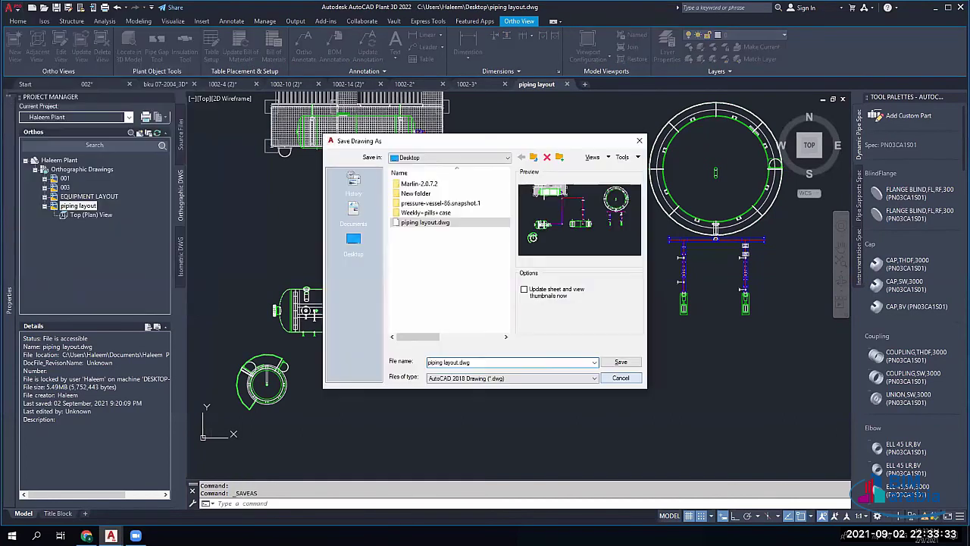
key("Return")
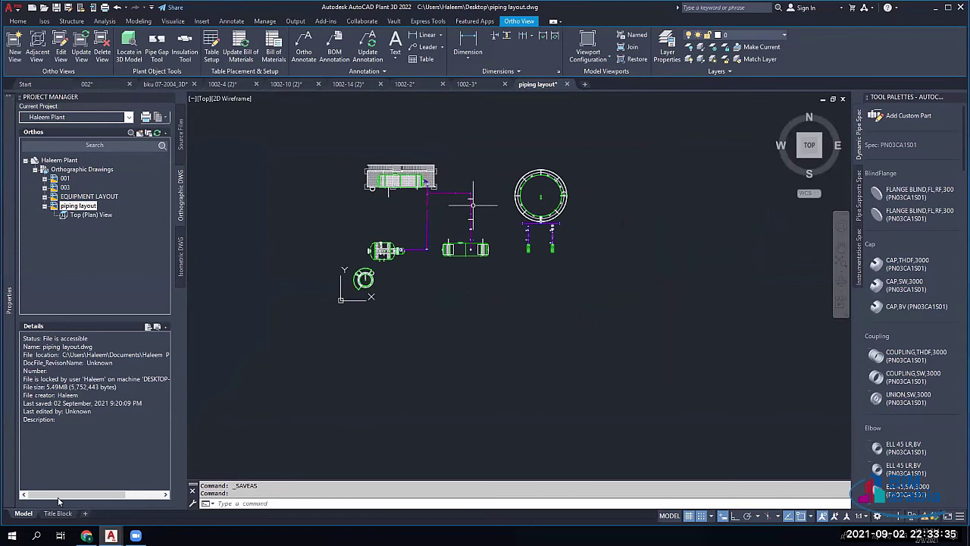
left_click(58, 513)
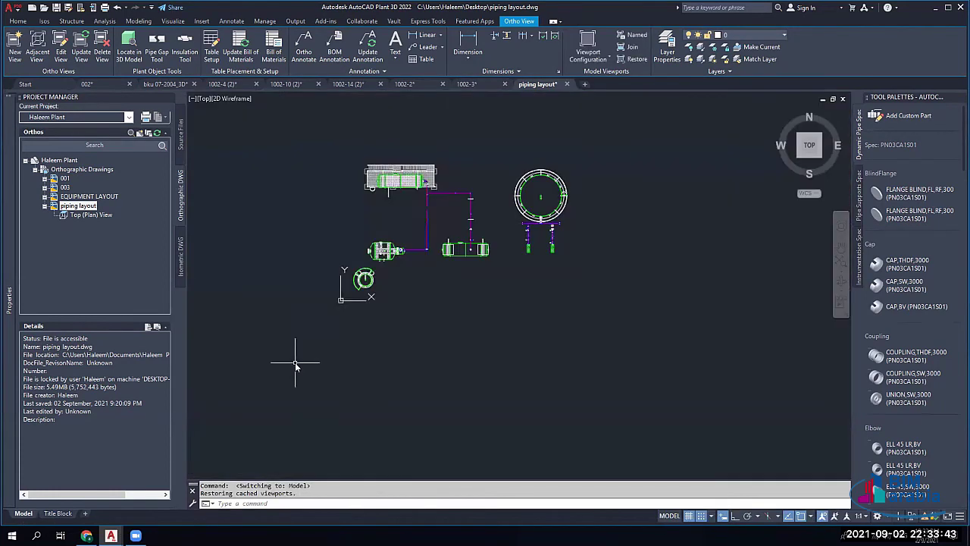
Step: Review the Display settings in the Options dialog, including the window, layout and resolution settings
right_click(296, 363)
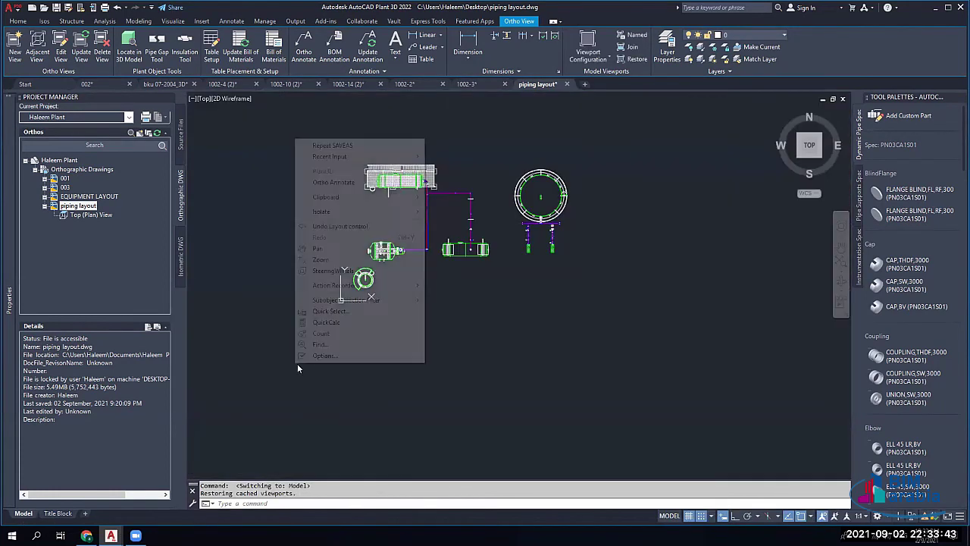
left_click(381, 356)
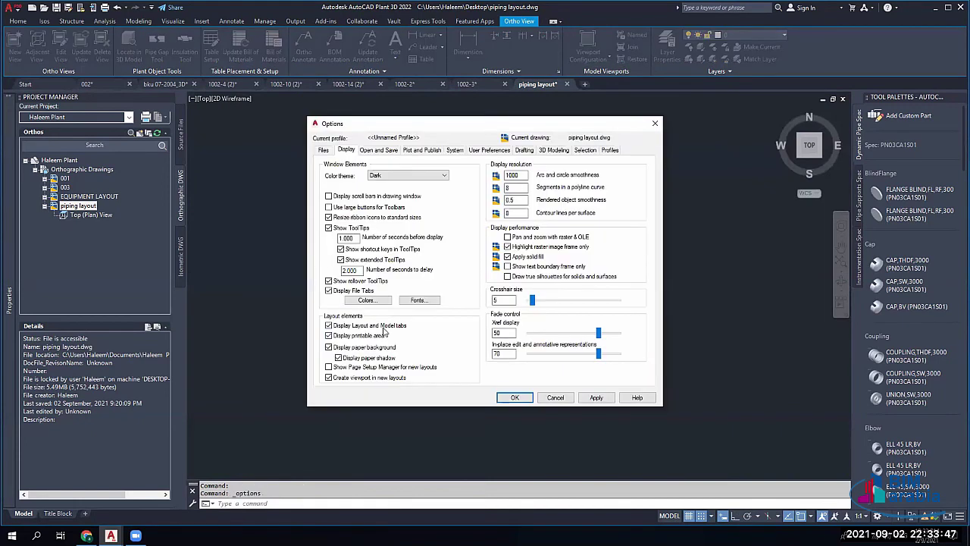
left_click(514, 397)
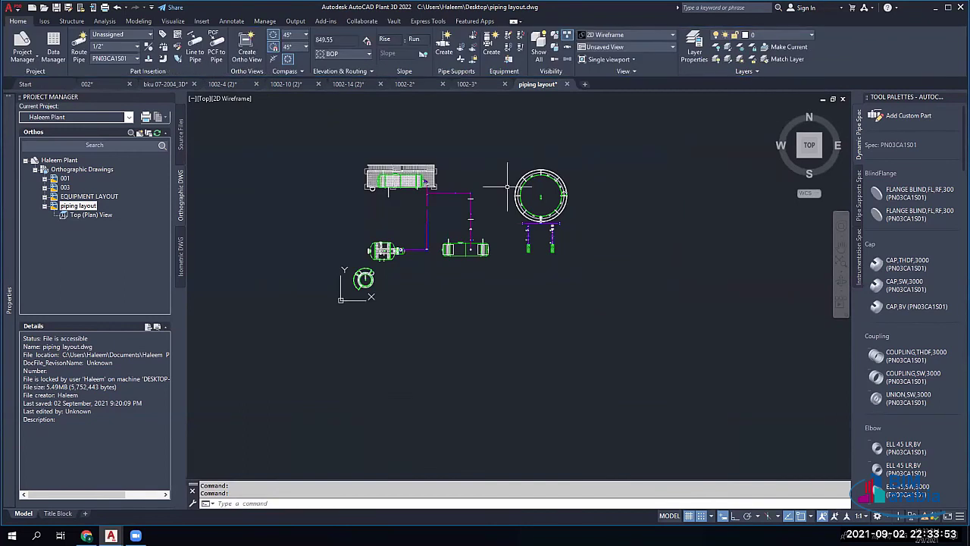
Step: Measure the distance along the header below the round tank, from the tank outlet elbow to the pump branch tee
scroll(507, 189, "up", 5)
scroll(500, 228, "down", 4)
scroll(497, 248, "up", 4)
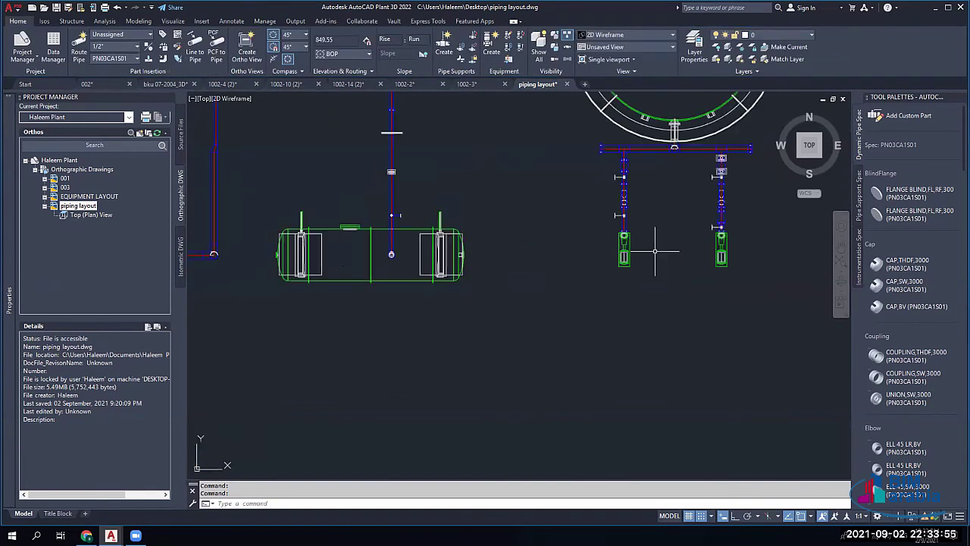
scroll(599, 273, "up", 2)
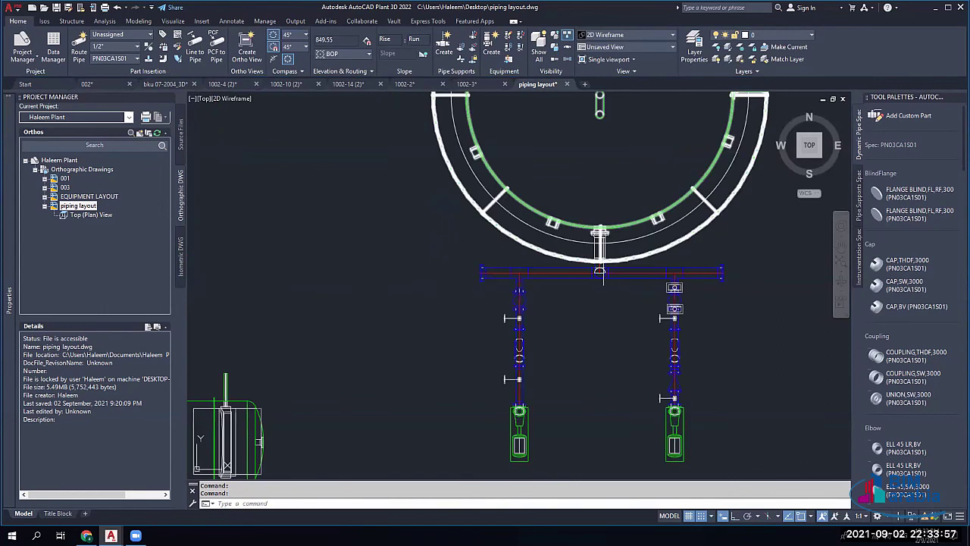
type("dist")
key("Return")
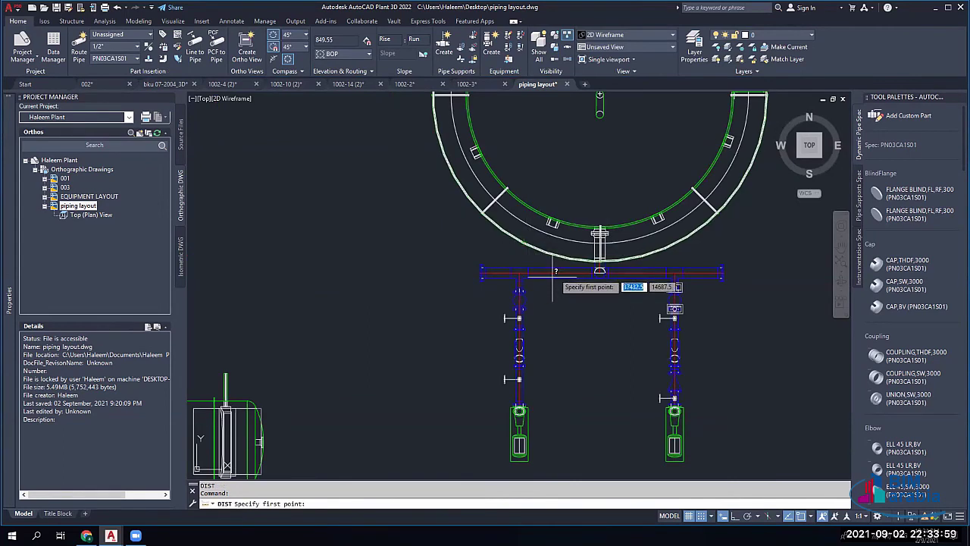
scroll(558, 272, "up", 4)
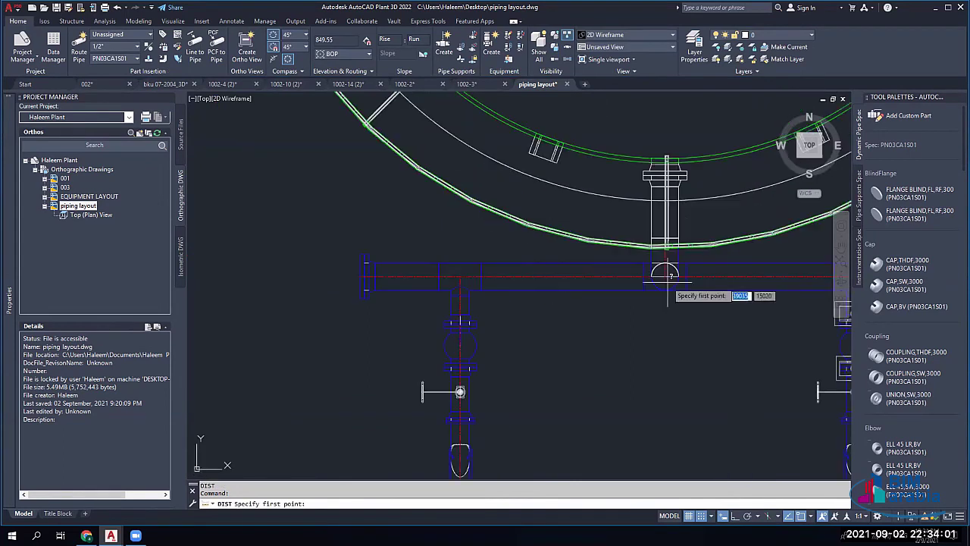
left_click(665, 274)
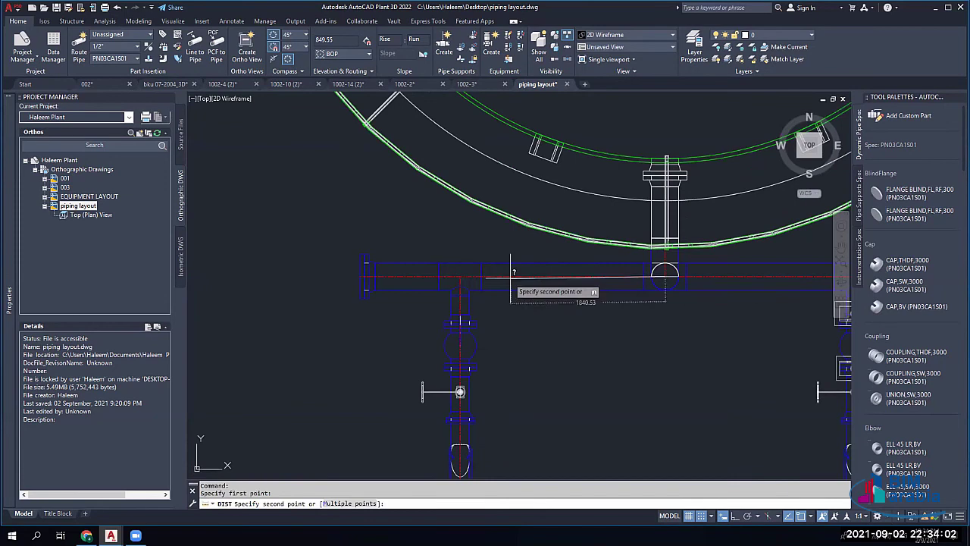
left_click(460, 273)
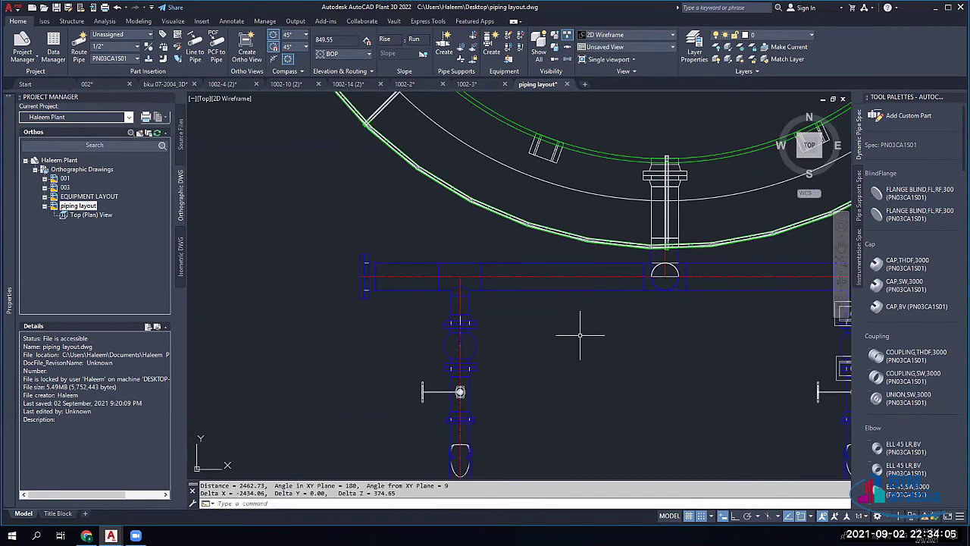
scroll(580, 334, "down", 8)
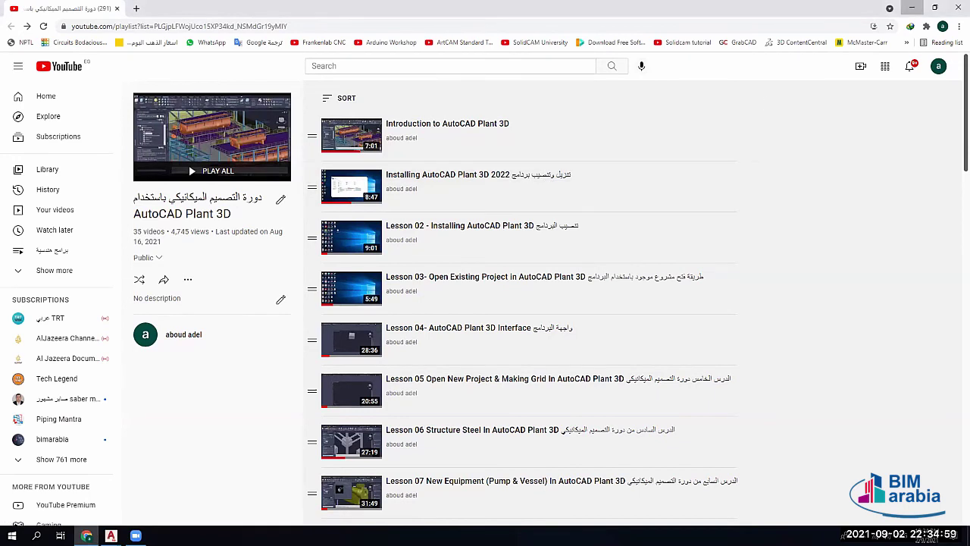
Step: Switch to the 002 model drawing and set its visual style to Shaded with edges
left_click(911, 7)
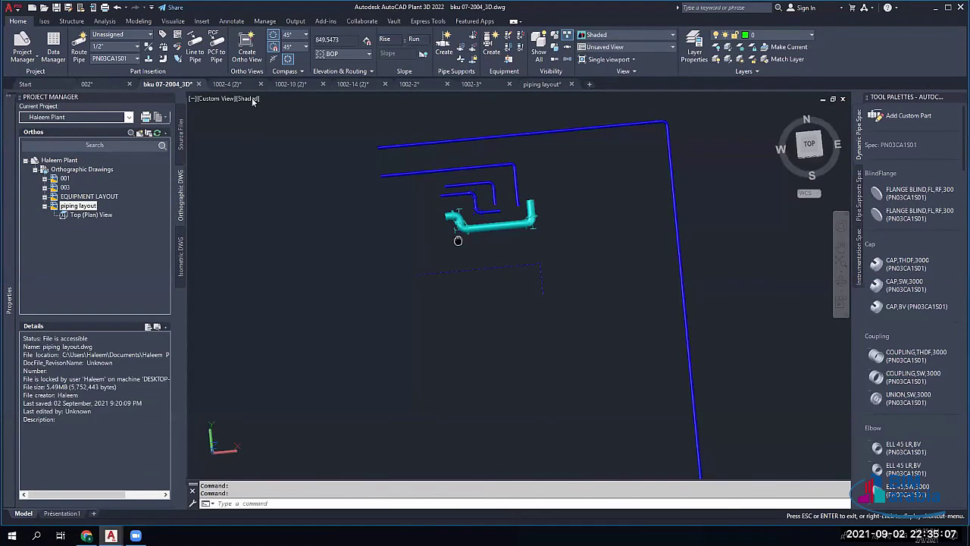
key("ctrl+Tab")
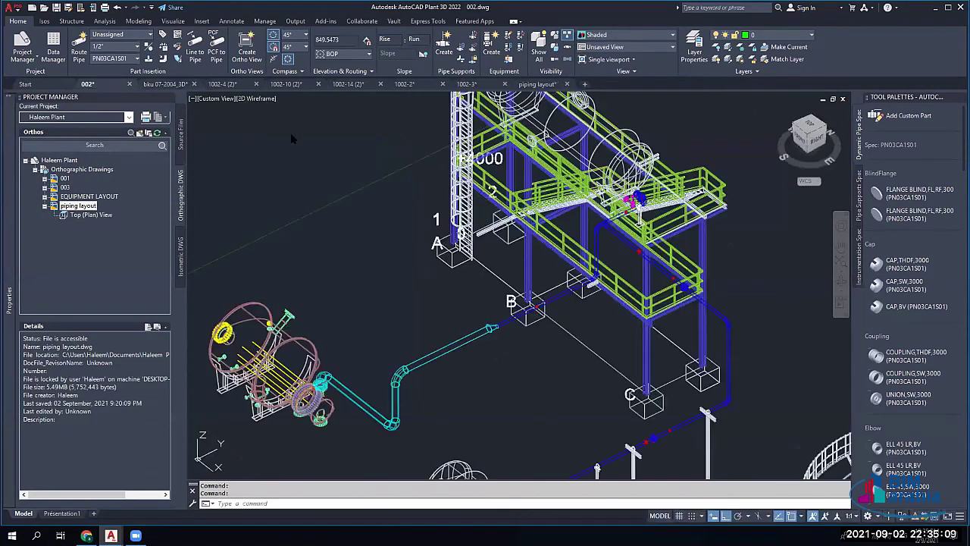
left_click(254, 98)
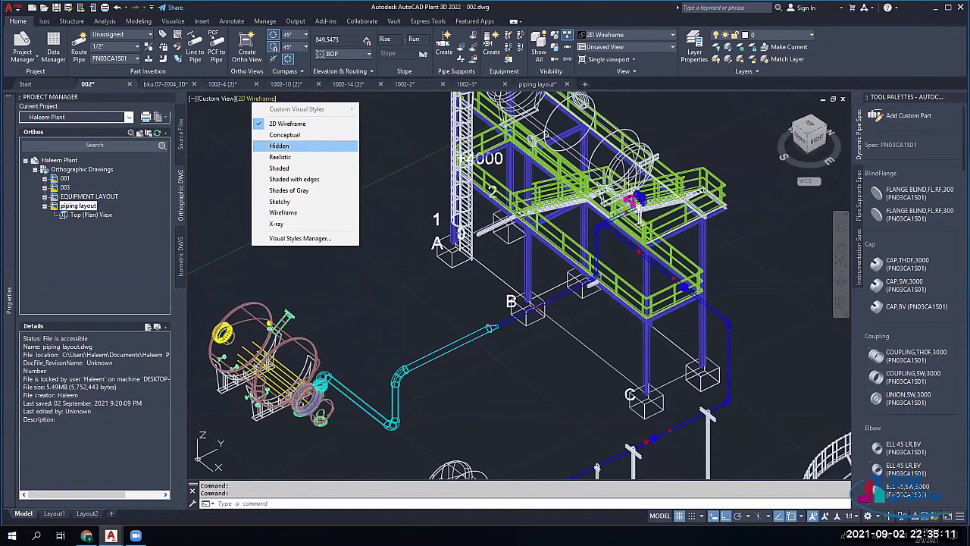
left_click(279, 157)
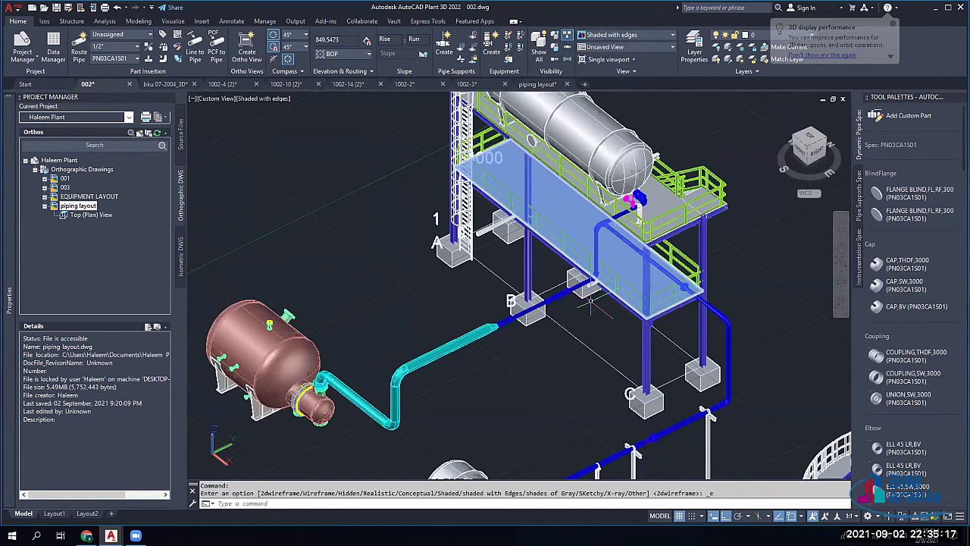
Step: Examine the shaded 3D plant model around the steel structure, supported piping, horizontal vessel, storage tank and pumps
middle_click_drag(589, 302, 528, 259)
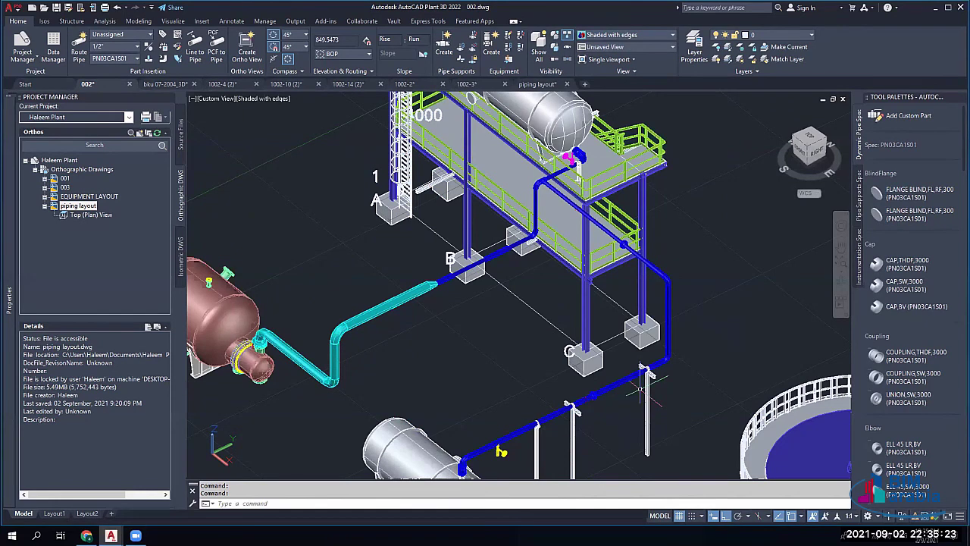
middle_click_drag(640, 388, 668, 282)
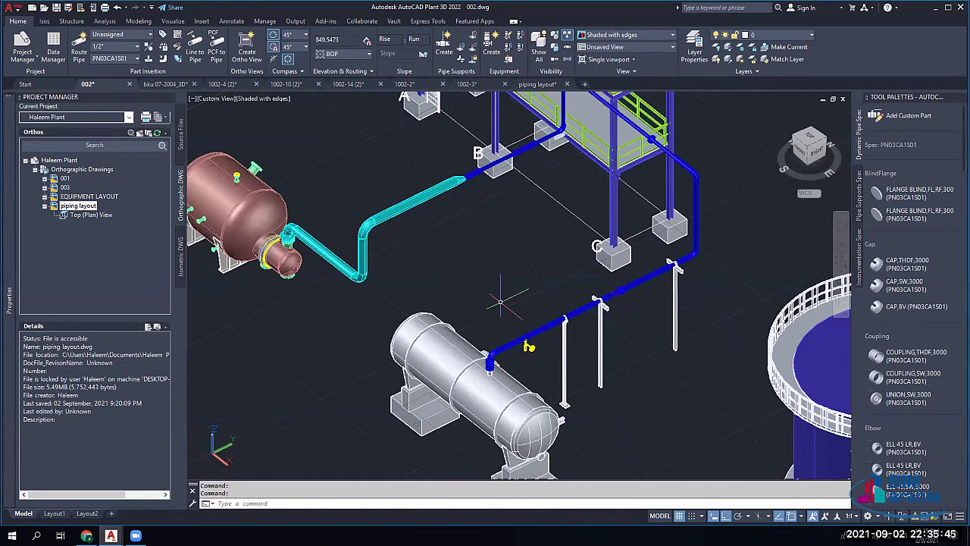
scroll(500, 301, "down", 4)
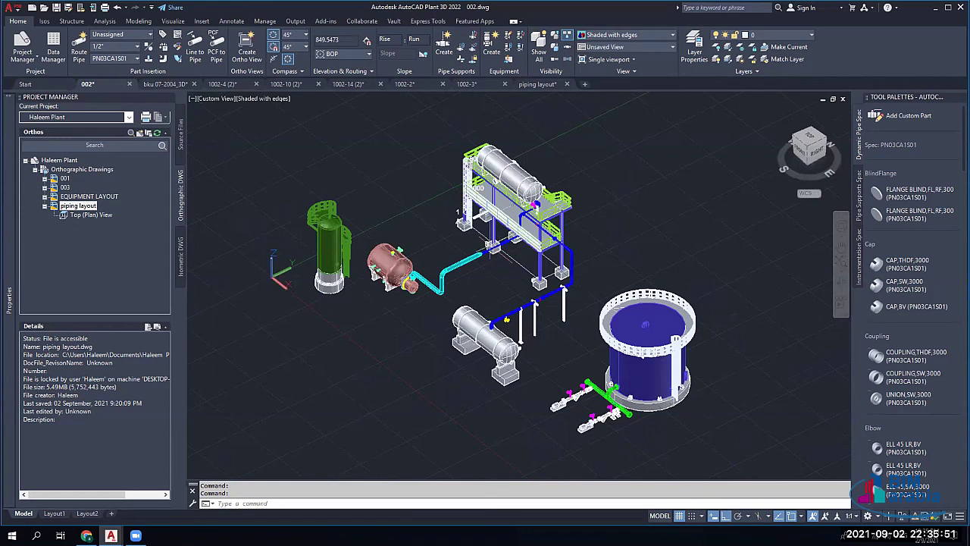
scroll(555, 249, "up", 4)
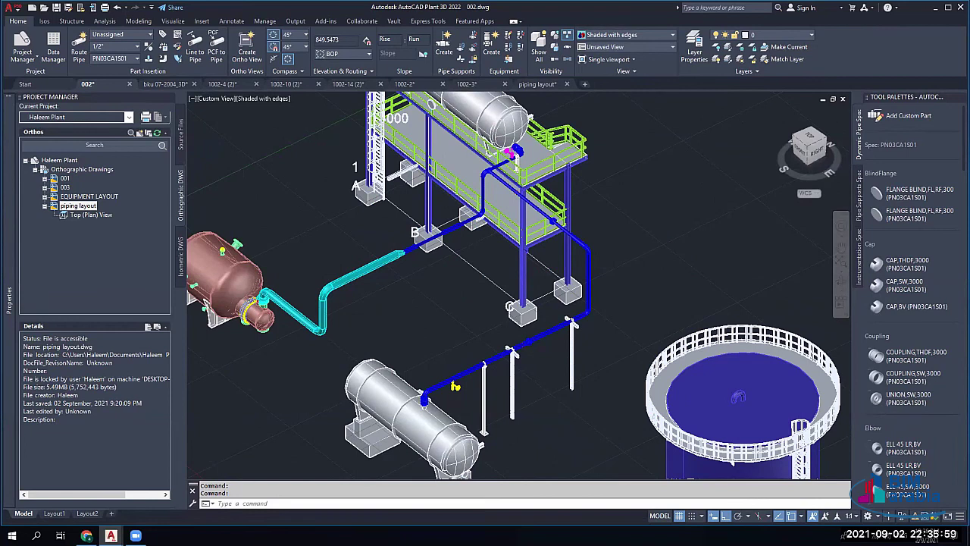
scroll(583, 311, "down", 3)
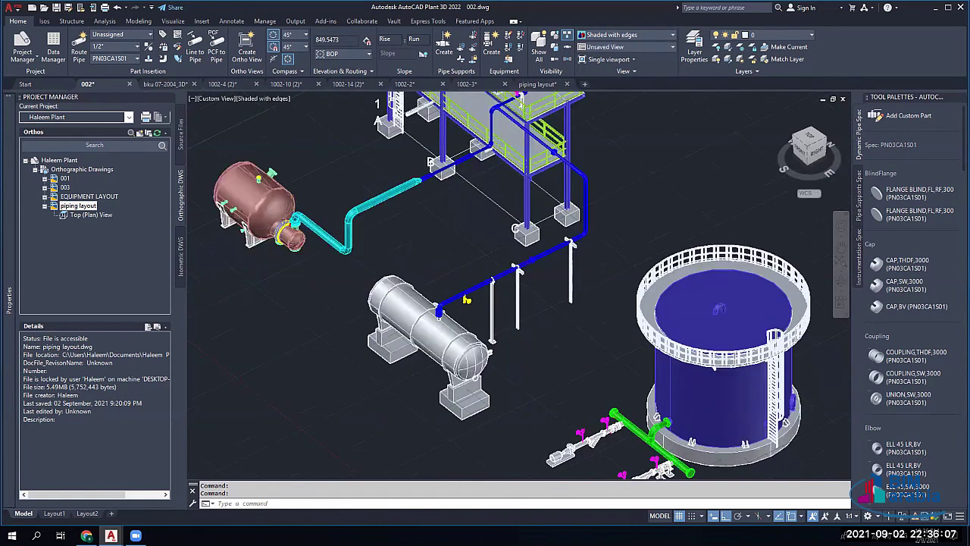
middle_click_drag(466, 299, 401, 190)
scroll(401, 189, "up", 2)
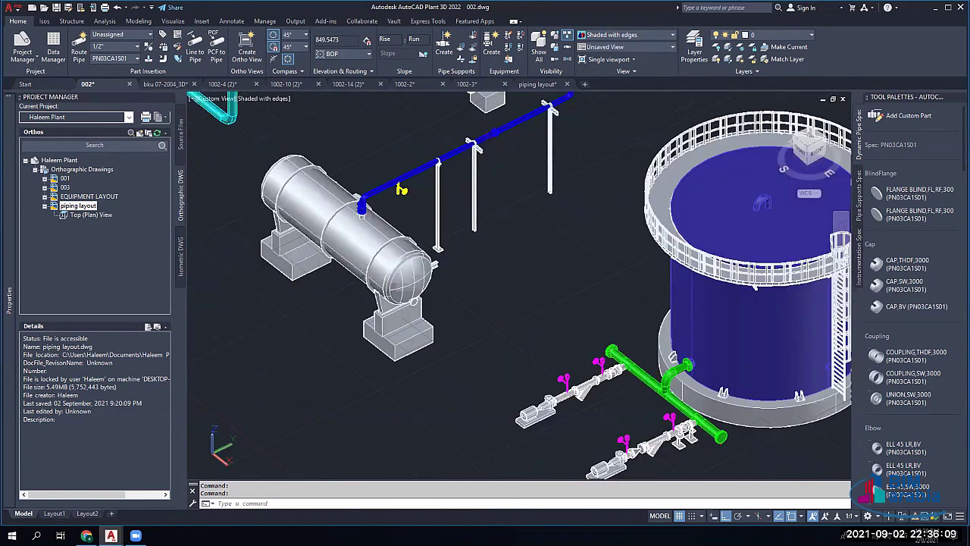
scroll(401, 190, "down", 2)
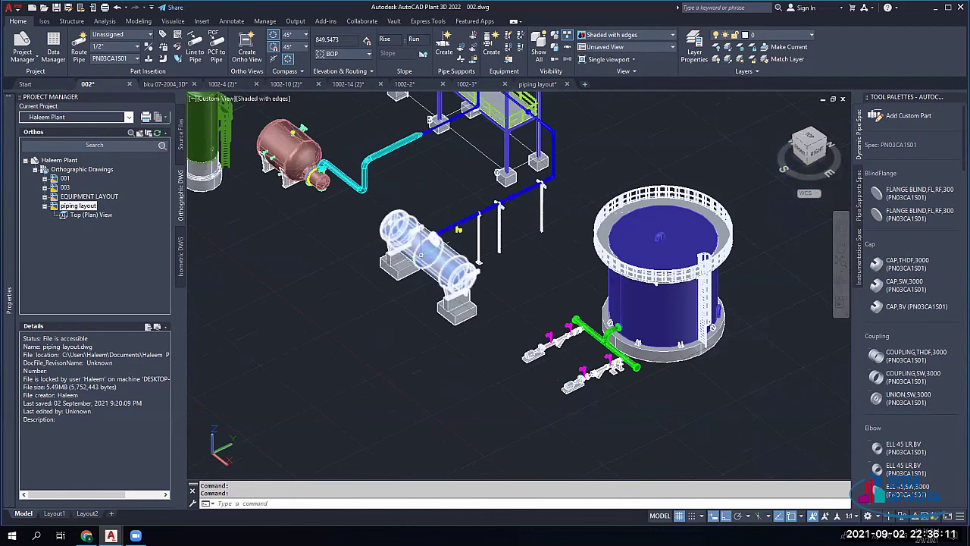
Step: Select the horizontal vessel on its concrete footings and inspect its nozzles, saddles and piping connection
scroll(420, 253, "up", 5)
left_click(488, 265)
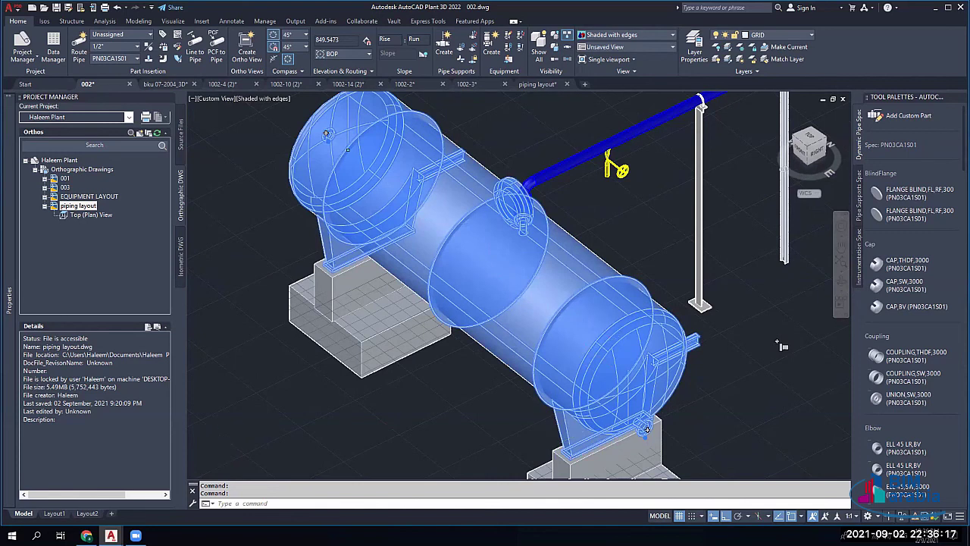
scroll(707, 336, "down", 2)
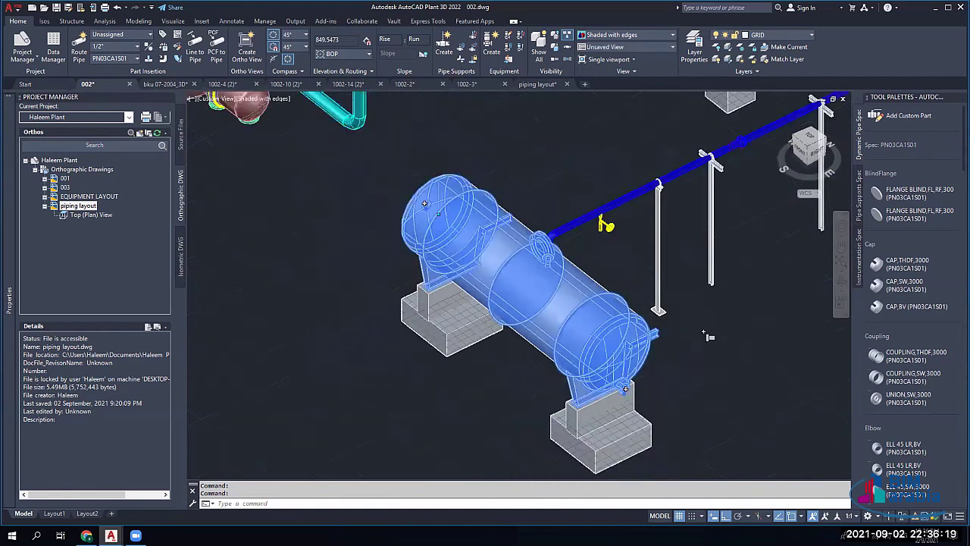
scroll(633, 326, "down", 3)
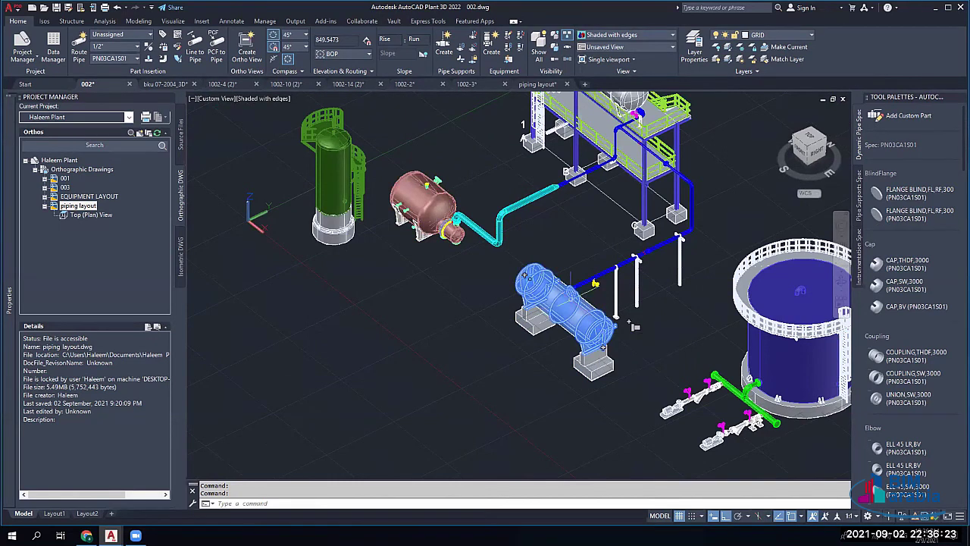
scroll(570, 303, "up", 5)
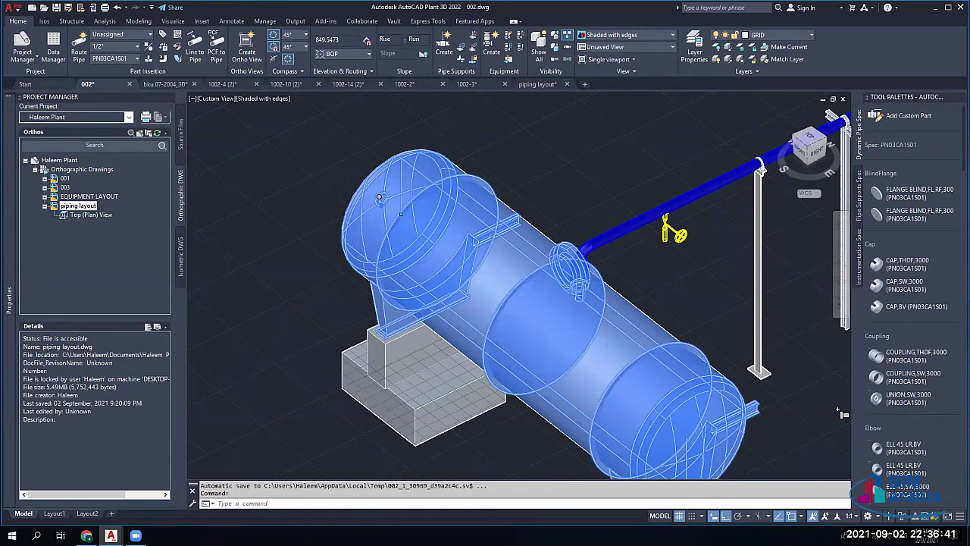
Step: Examine the piping routes connecting the brown heat exchanger, the elevated vessel on the steel structure and the selected horizontal vessel
scroll(709, 367, "down", 2)
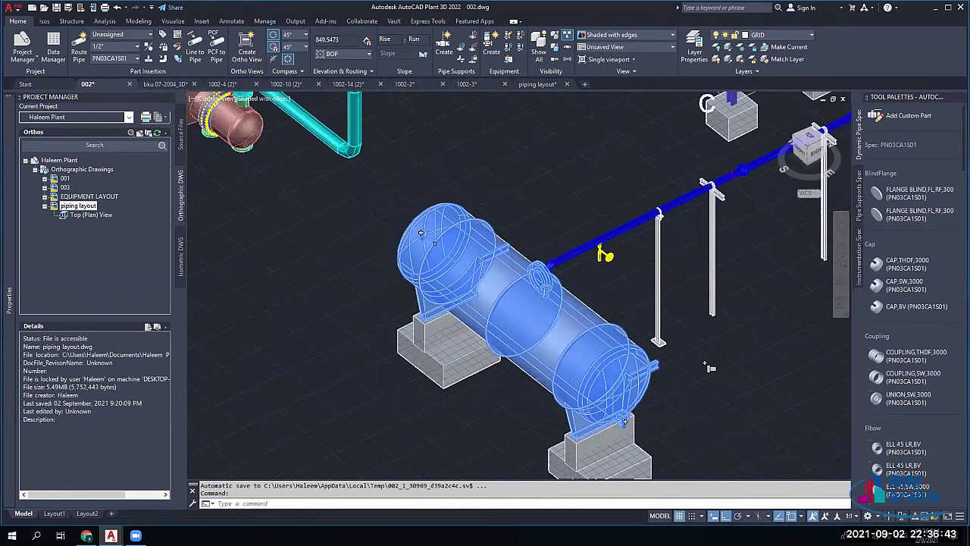
scroll(562, 381, "down", 2)
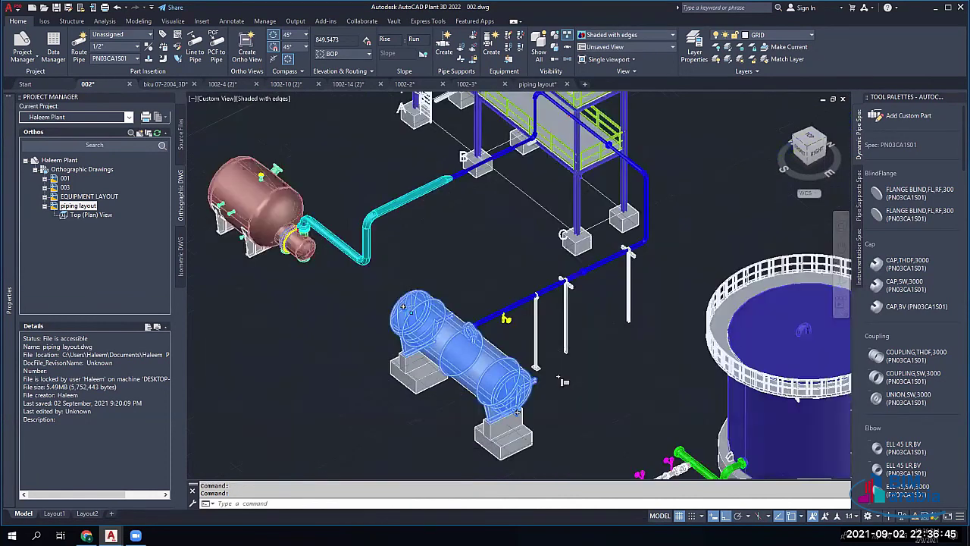
scroll(376, 231, "up", 3)
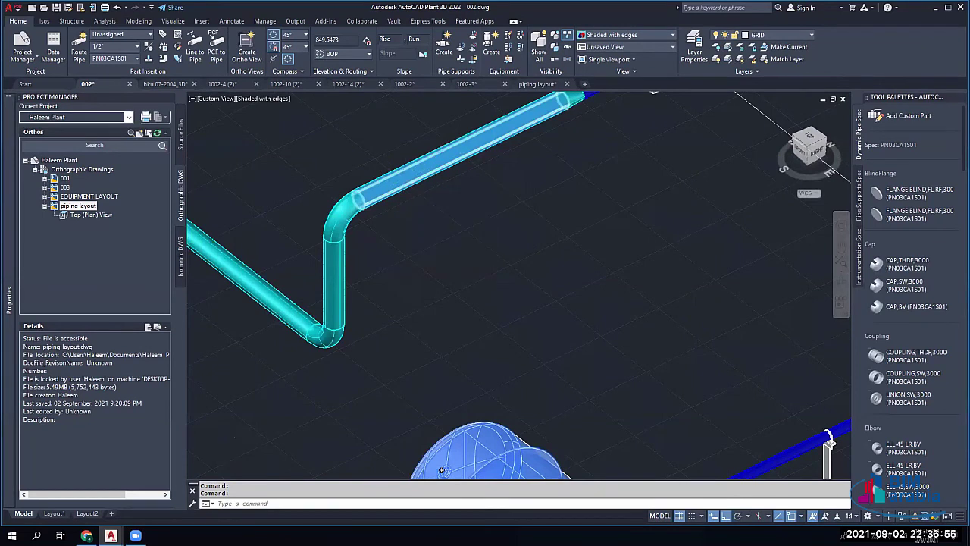
scroll(426, 208, "down", 2)
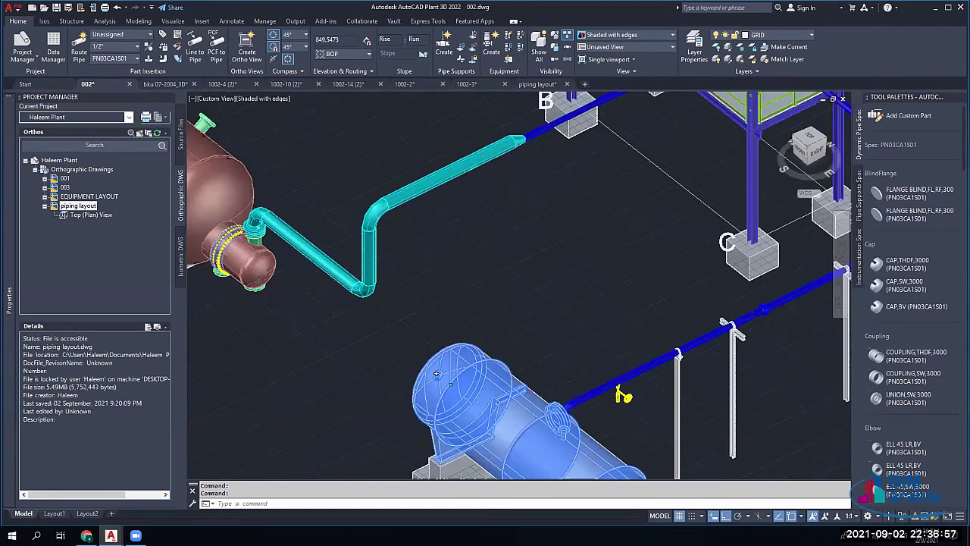
scroll(424, 210, "down", 2)
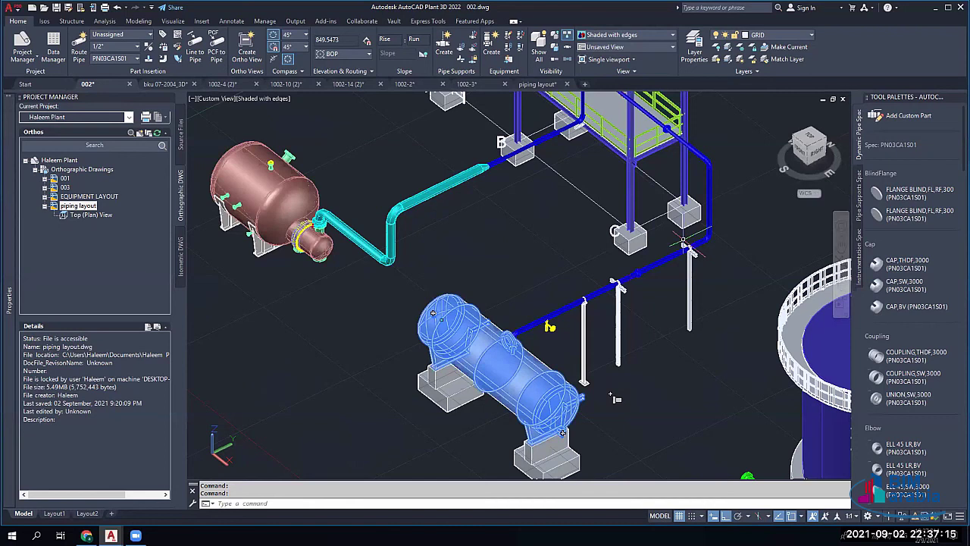
scroll(616, 398, "down", 2)
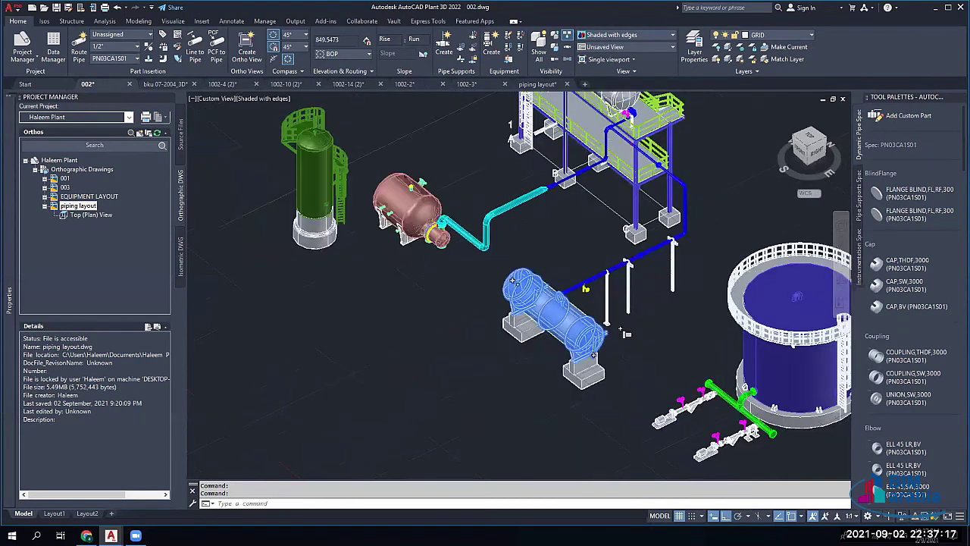
scroll(624, 332, "down", 2)
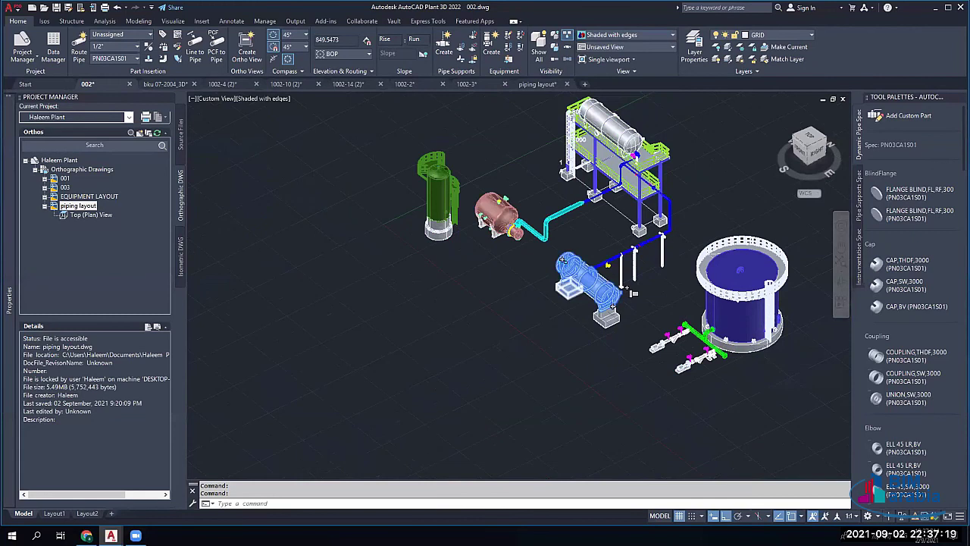
scroll(626, 289, "up", 3)
middle_click_drag(615, 190, 537, 294)
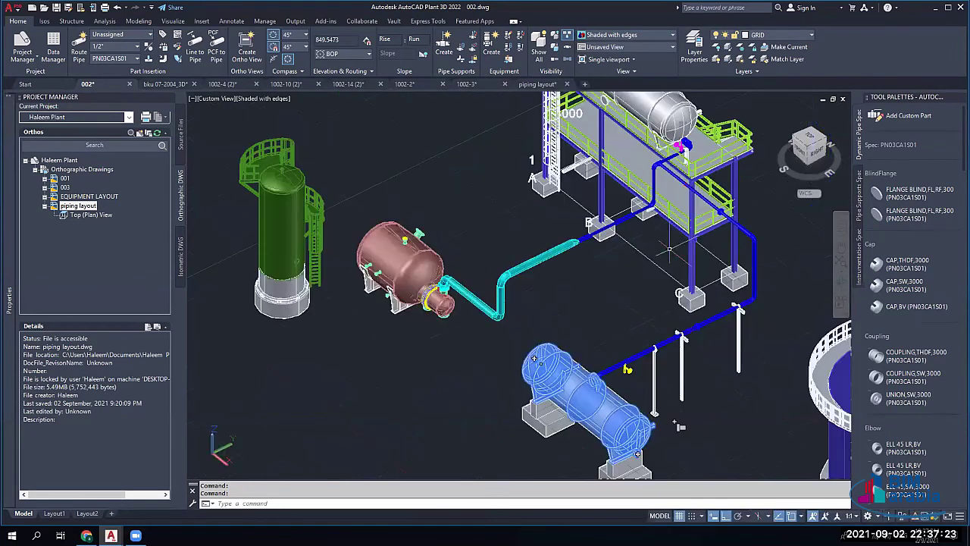
scroll(669, 321, "down", 4)
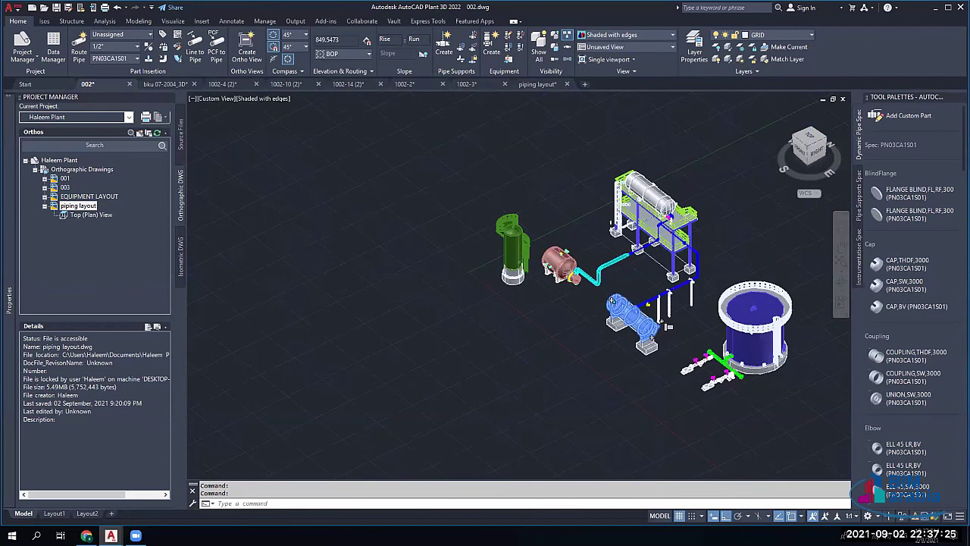
scroll(626, 241, "up", 3)
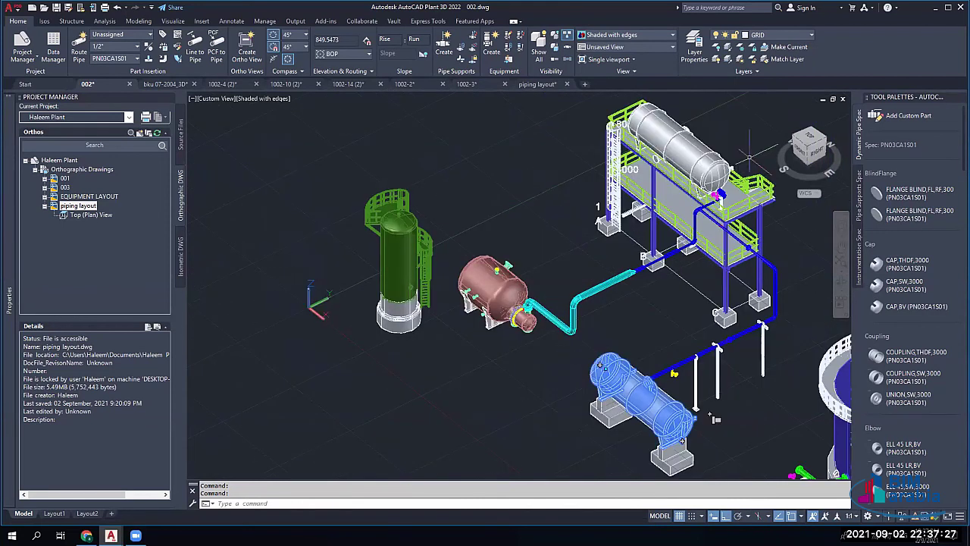
scroll(714, 418, "down", 2)
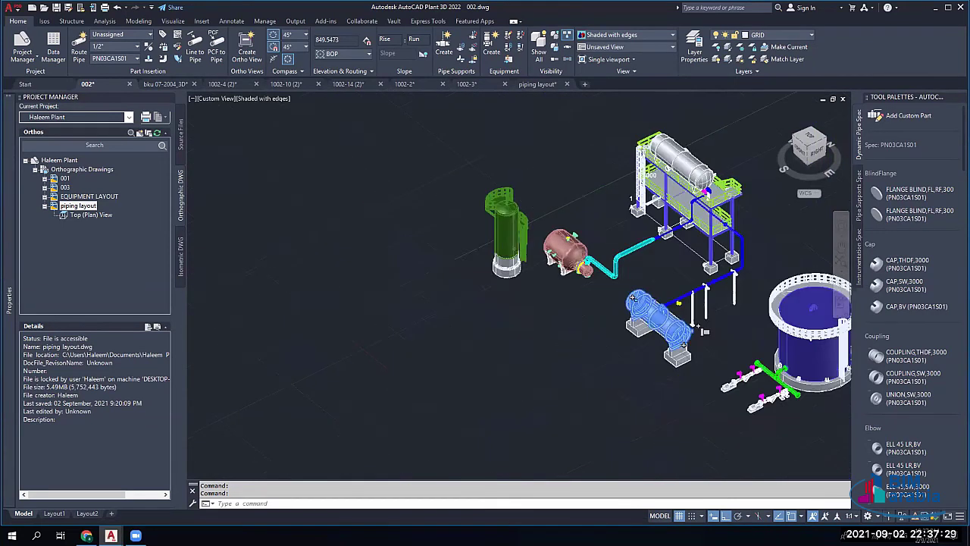
scroll(689, 219, "down", 2)
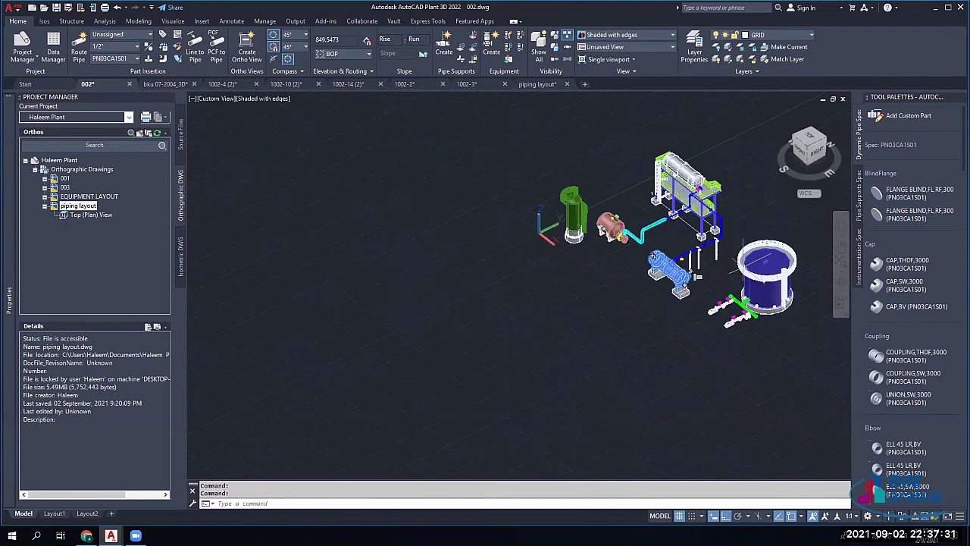
scroll(663, 235, "up", 3)
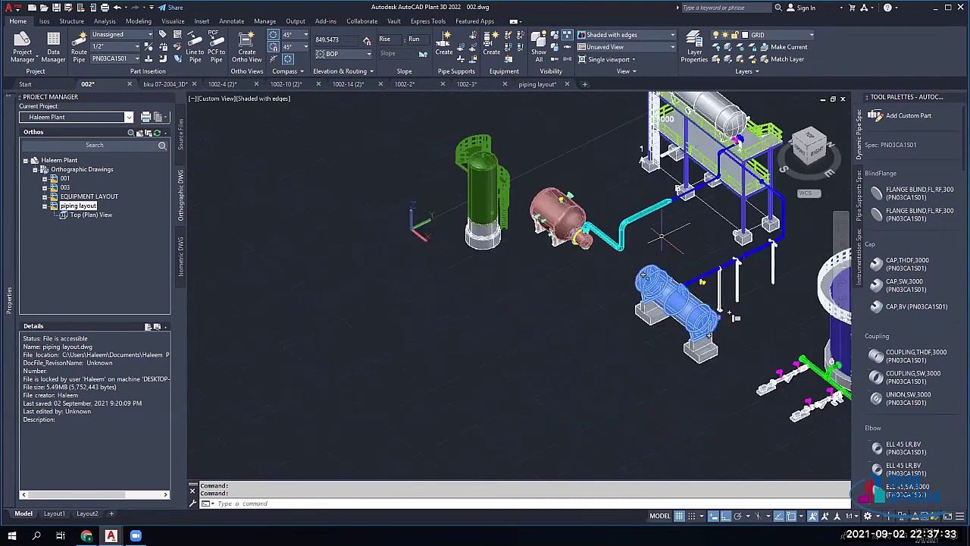
middle_click_drag(661, 236, 409, 224)
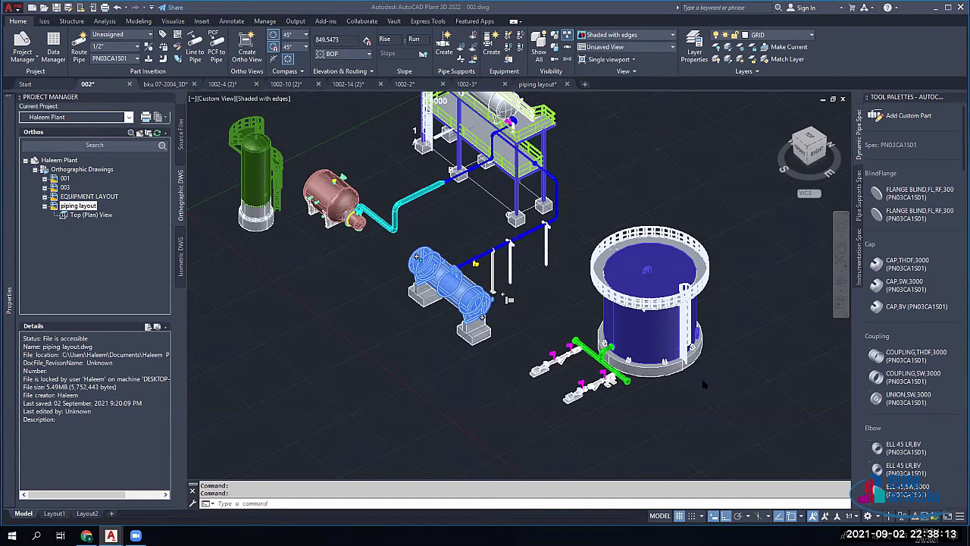
Step: Examine the supported pipe run and the storage tank with its circular platform, ladder, base and outlet piping
scroll(520, 104, "up", 2)
scroll(521, 104, "up", 2)
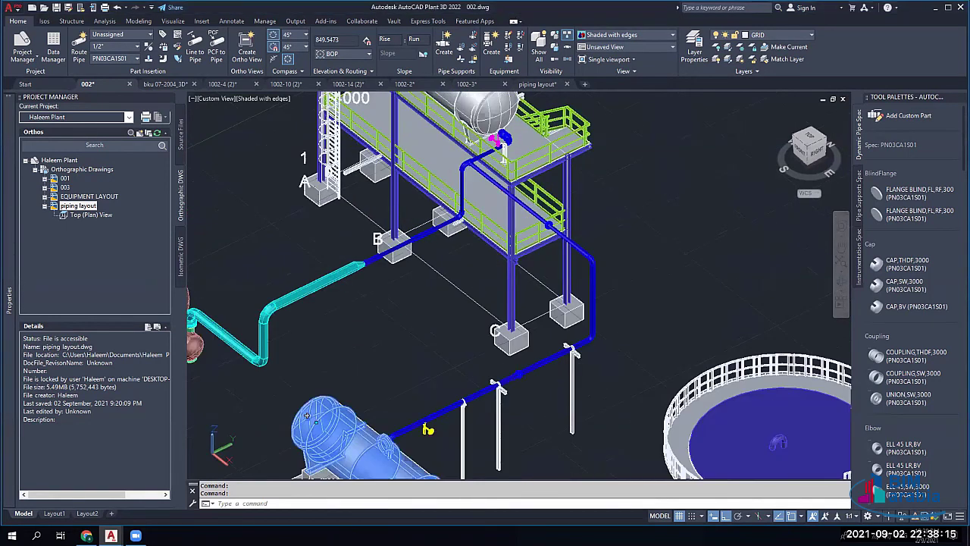
left_click_drag(428, 430, 290, 321)
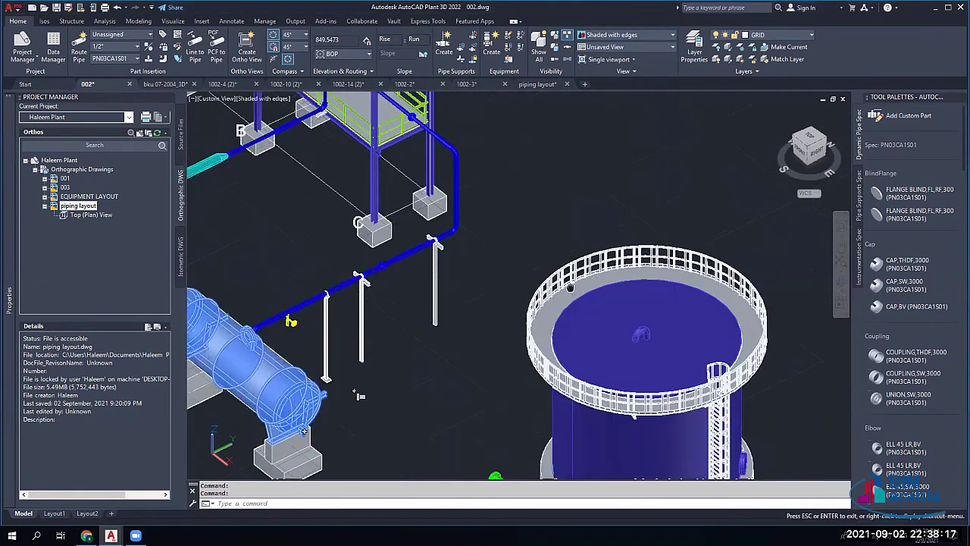
middle_click_drag(570, 287, 520, 243)
middle_click_drag(590, 376, 530, 272)
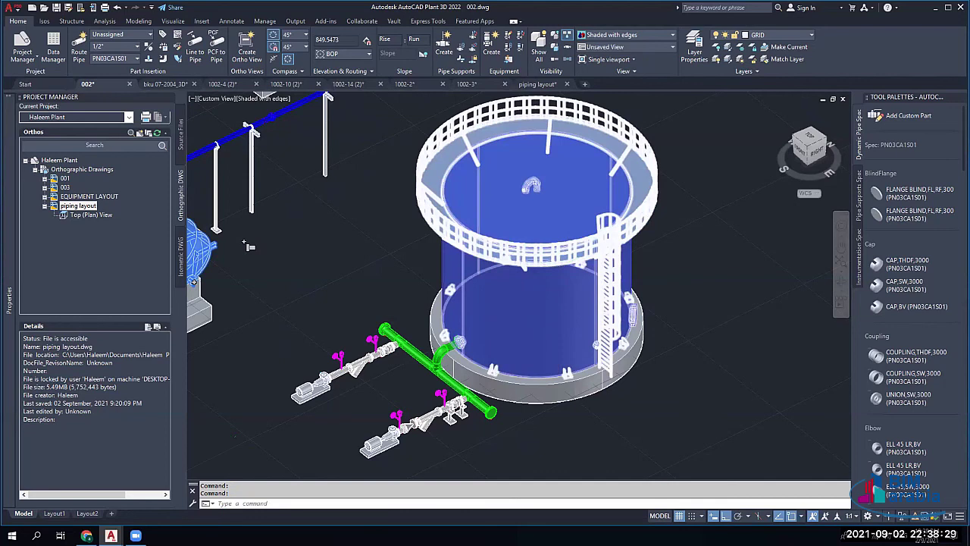
scroll(550, 338, "down", 3)
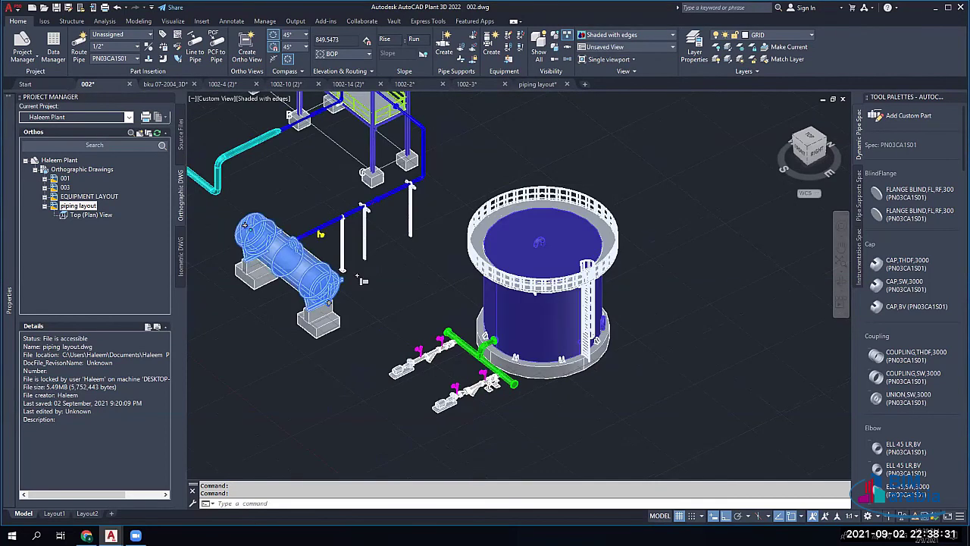
scroll(555, 321, "up", 2)
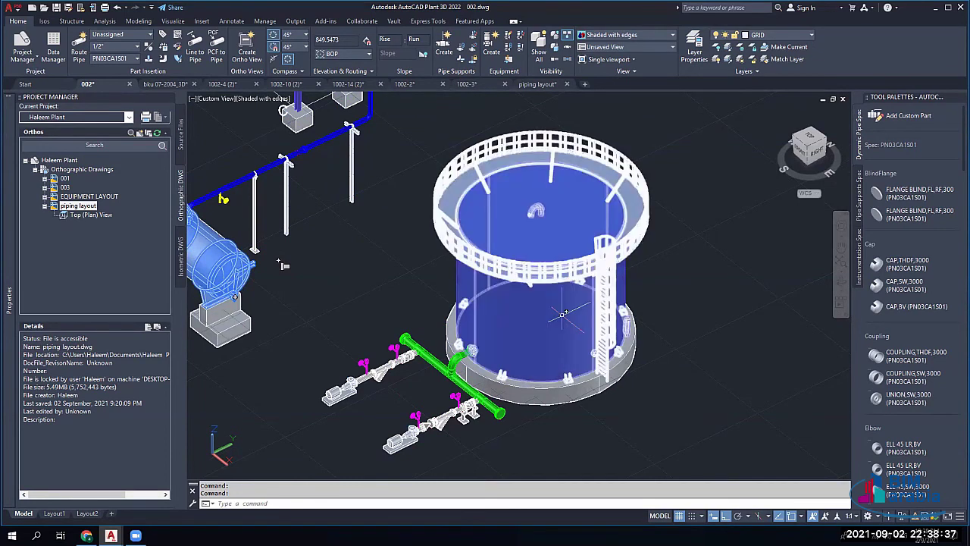
scroll(387, 284, "down", 2)
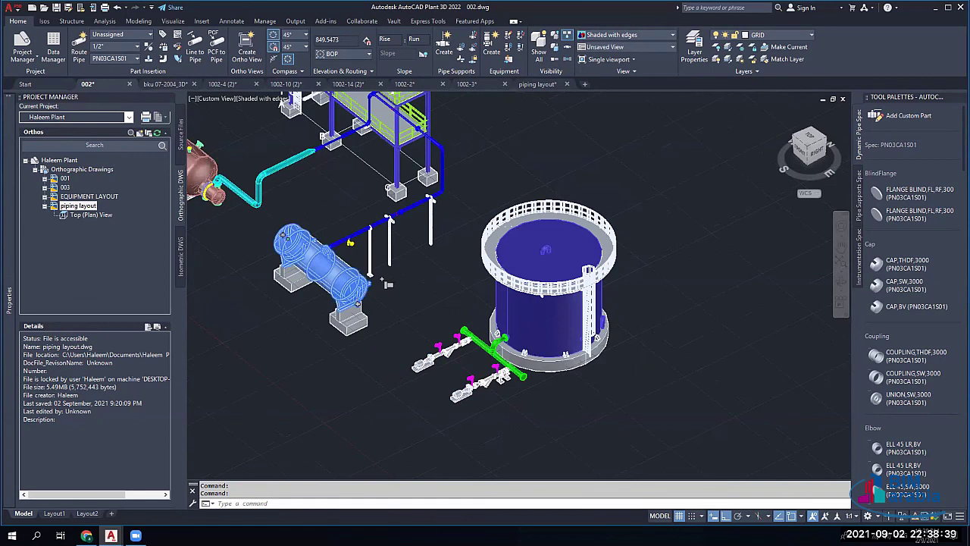
scroll(523, 321, "down", 2)
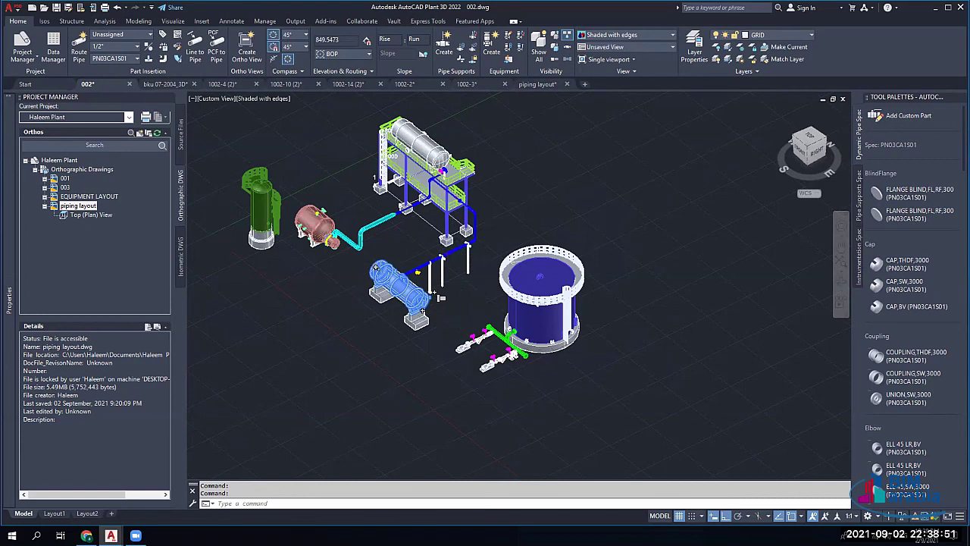
Step: Examine the two pumps, their valved branch lines and the green header connected to the storage tank outlet
scroll(440, 298, "up", 5)
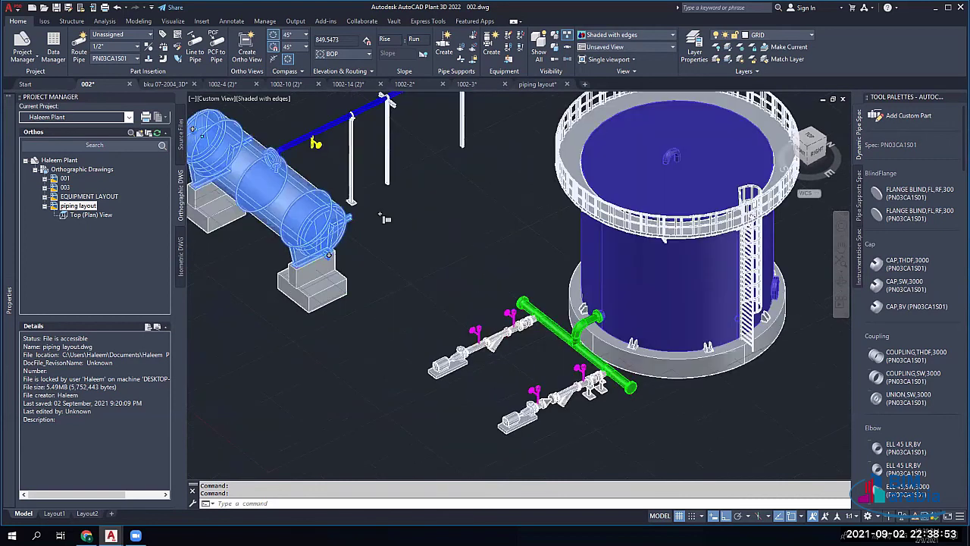
scroll(478, 348, "up", 4)
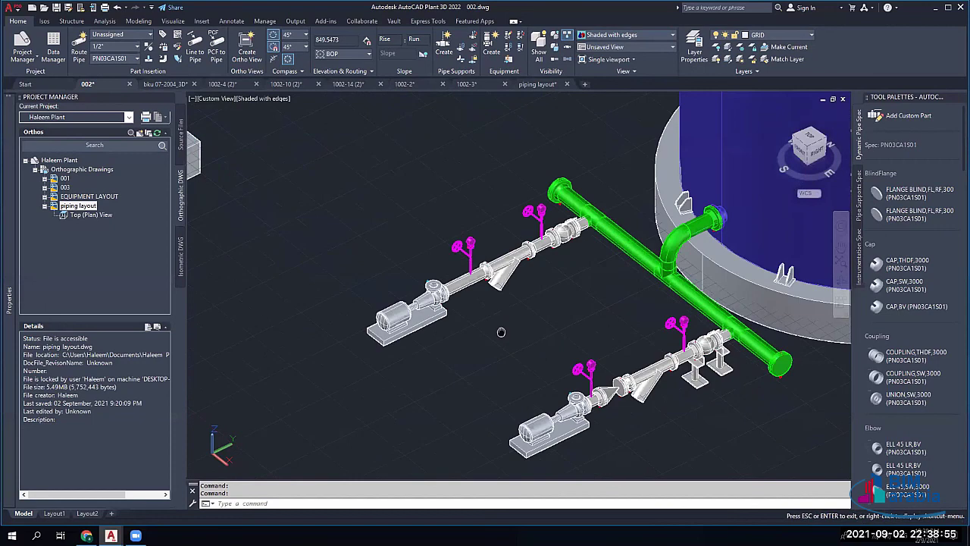
scroll(500, 331, "up", 2)
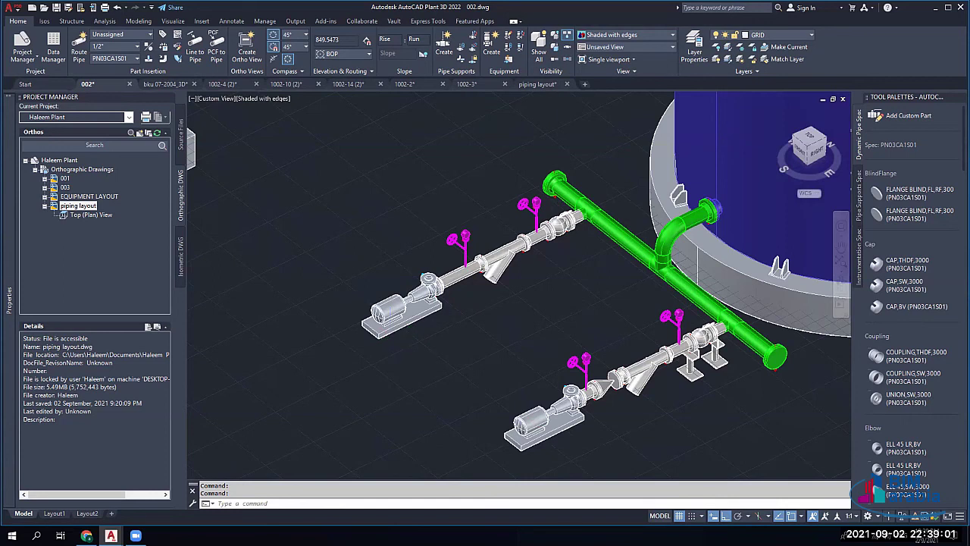
scroll(345, 135, "down", 2)
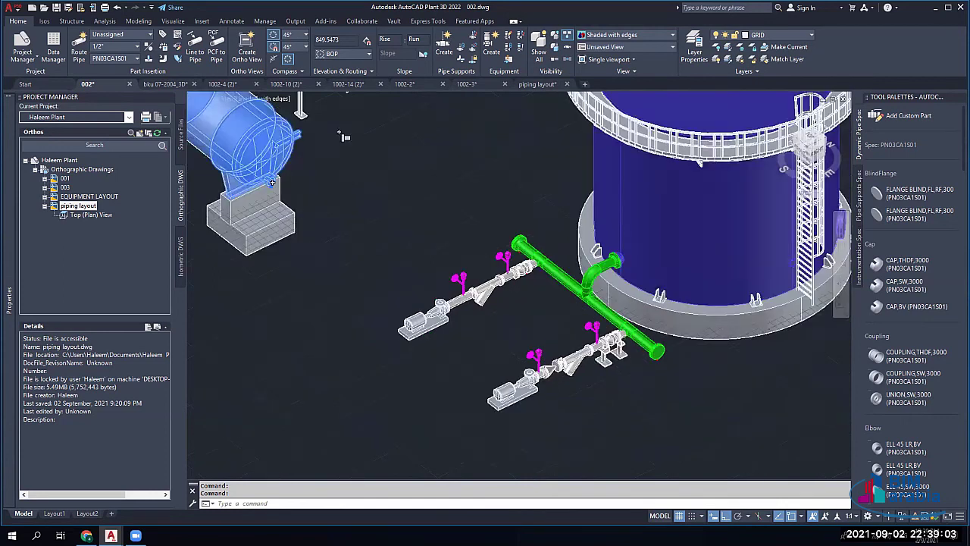
scroll(346, 132, "down", 2)
middle_click_drag(346, 132, 481, 306)
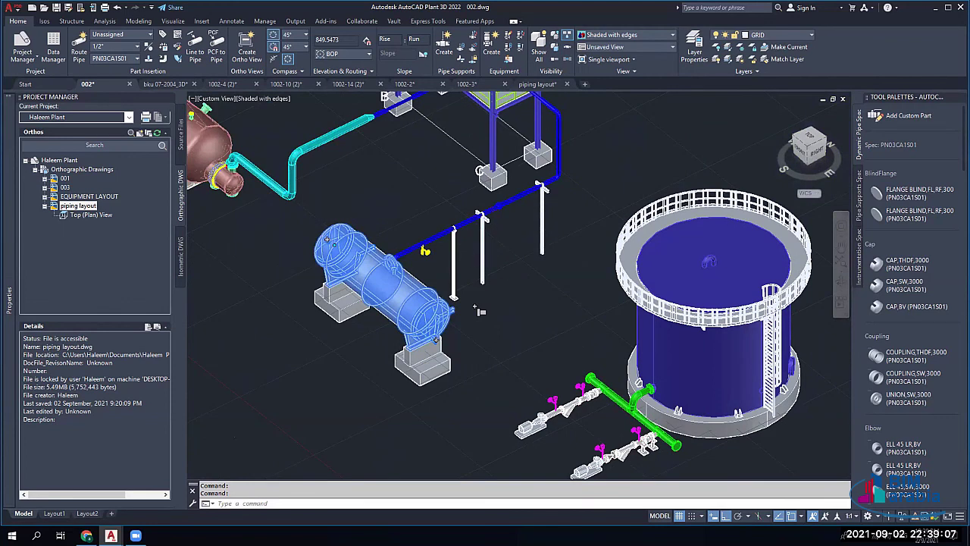
scroll(482, 306, "down", 2)
scroll(492, 303, "down", 2)
scroll(506, 300, "up", 2)
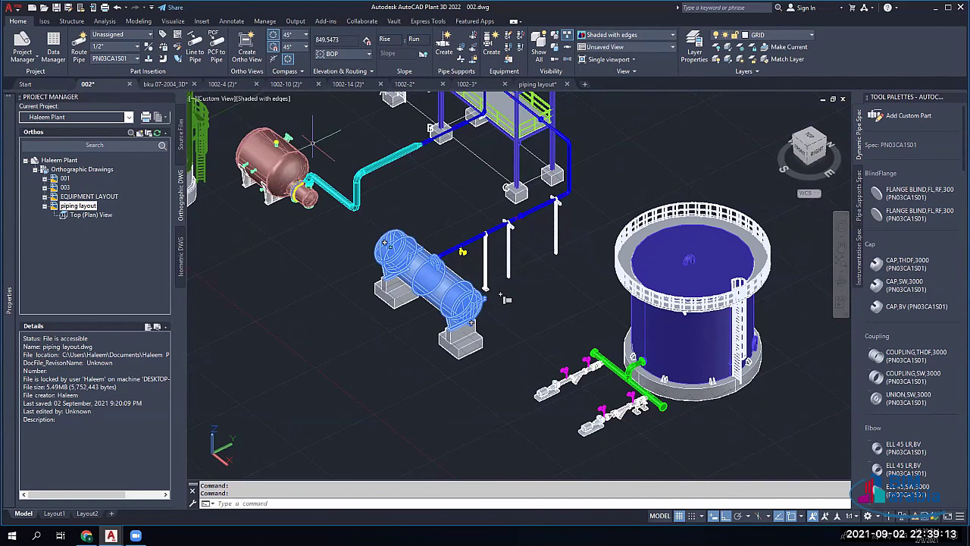
left_click(307, 148)
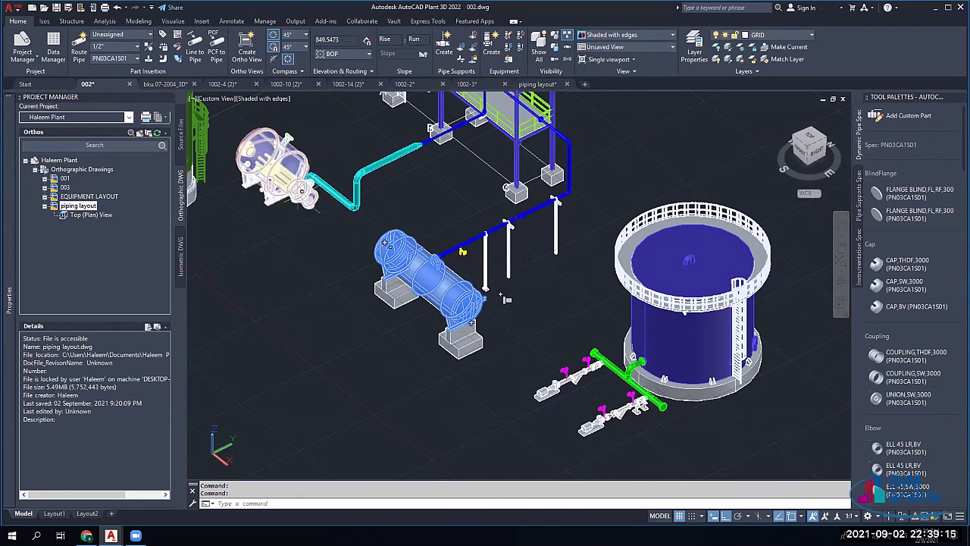
key("Escape")
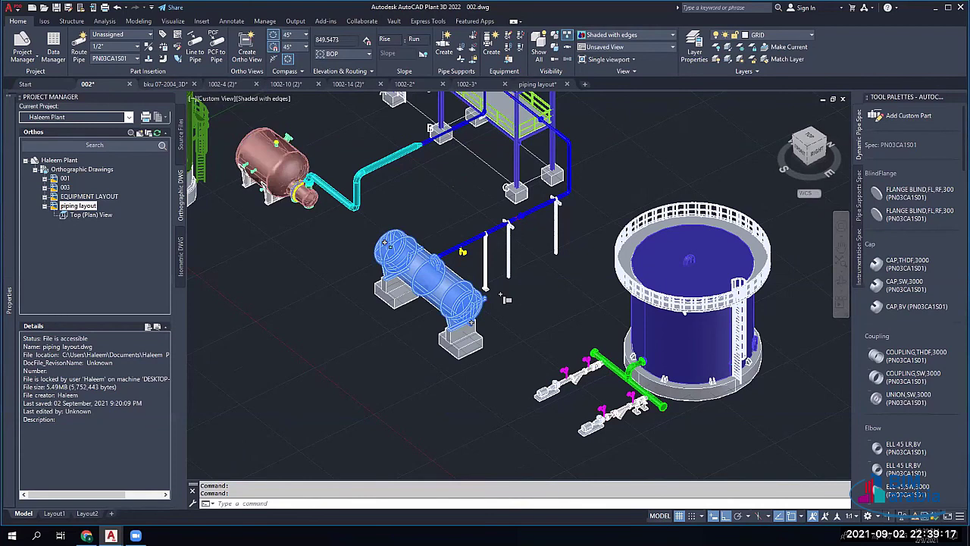
scroll(504, 299, "down", 2)
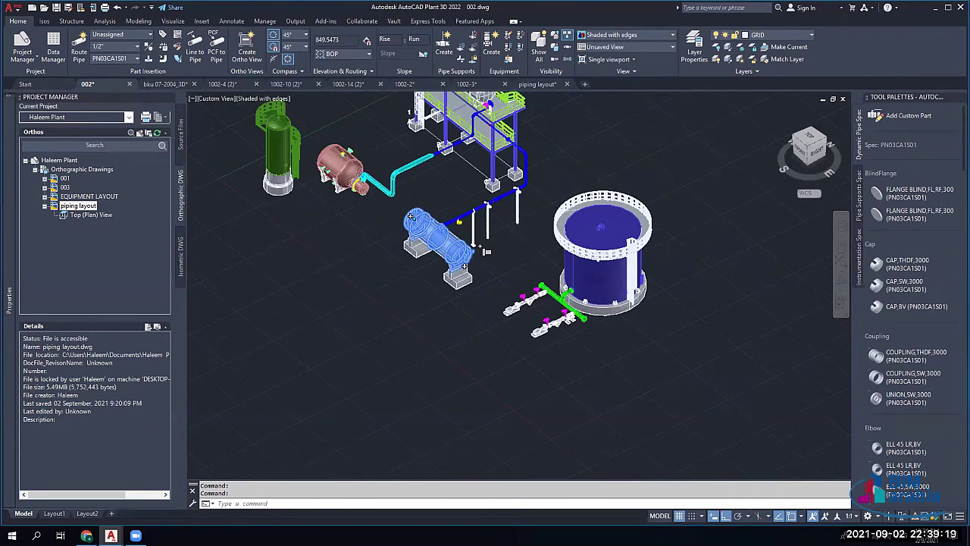
scroll(757, 314, "up", 1)
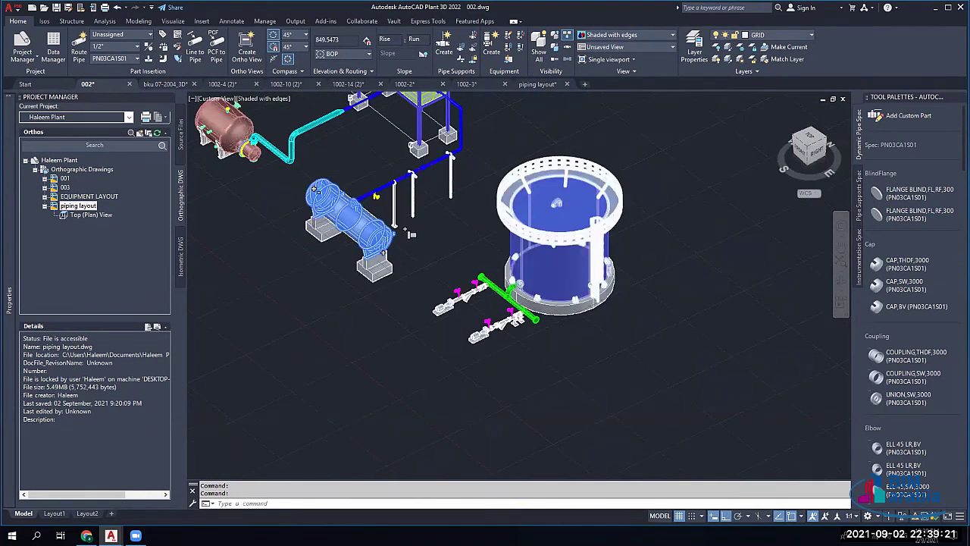
scroll(410, 234, "up", 2)
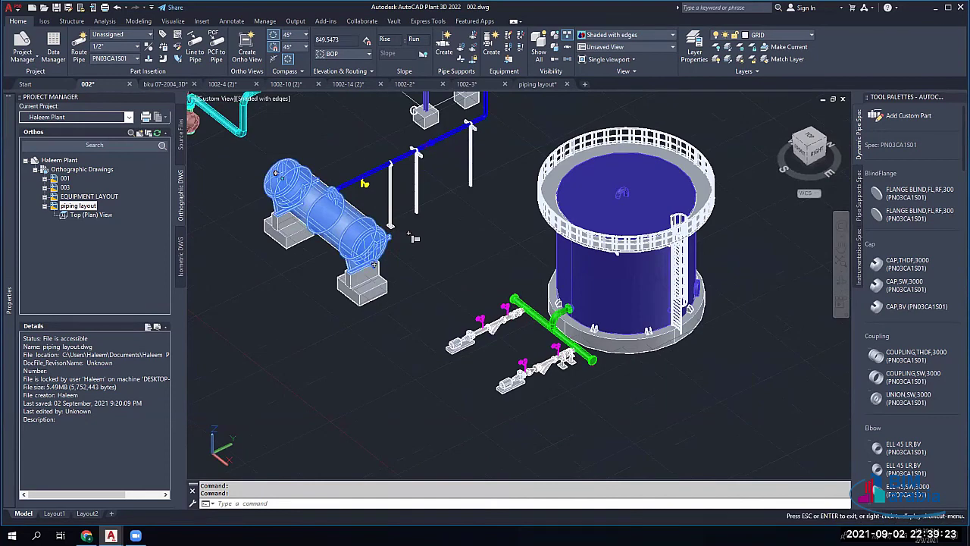
middle_click_drag(410, 236, 408, 301)
scroll(408, 301, "down", 2)
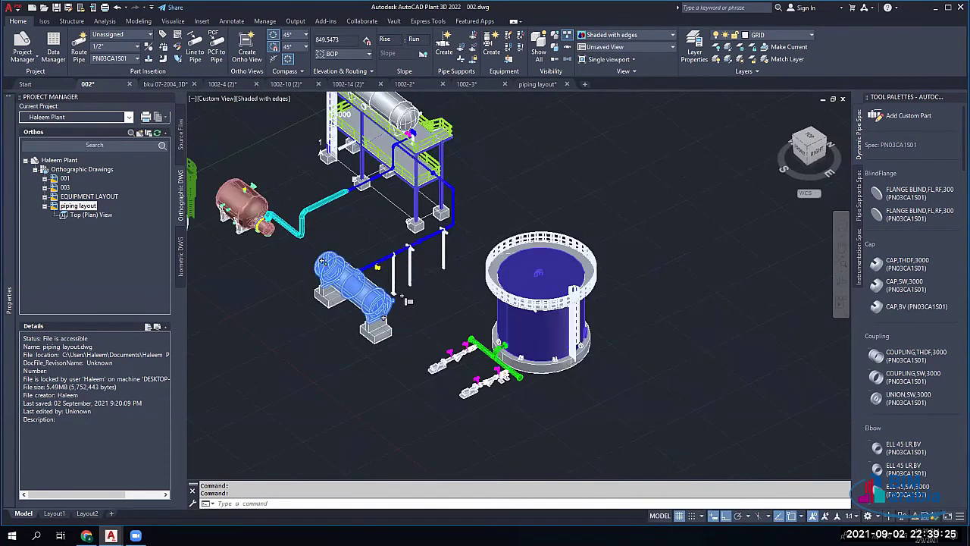
scroll(405, 288, "down", 2)
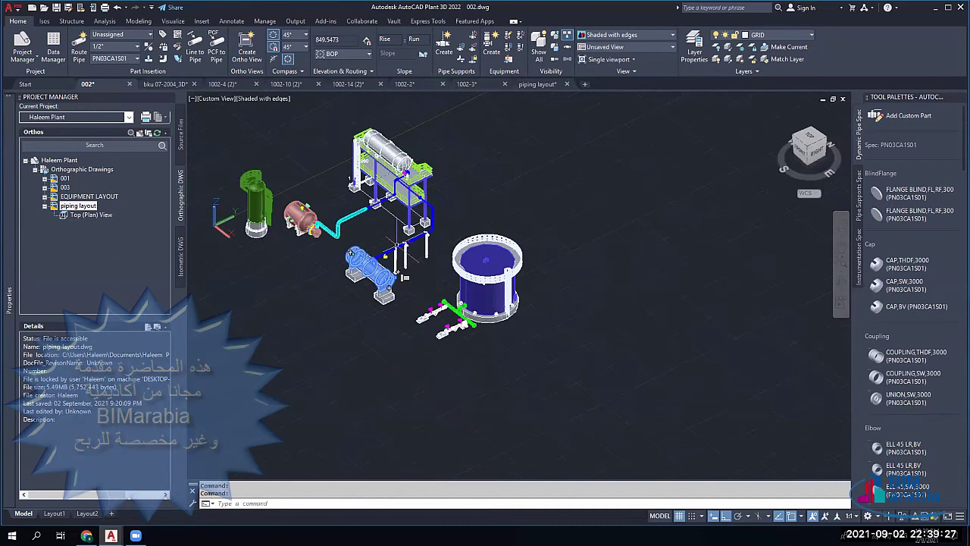
scroll(405, 277, "up", 2)
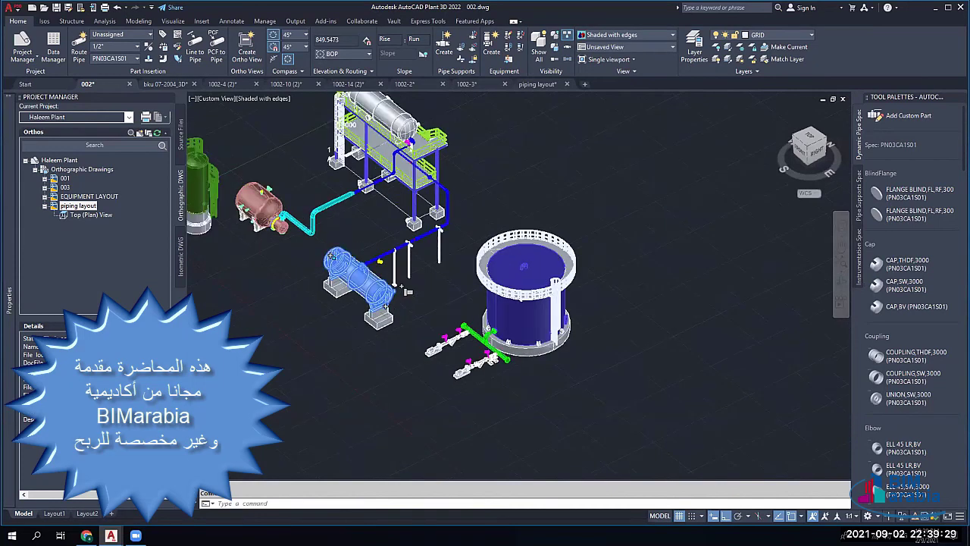
Step: Add the green header's pipe segment between the upper branch and the tank outlet to the current selection and open the selection's properties
scroll(398, 262, "up", 1)
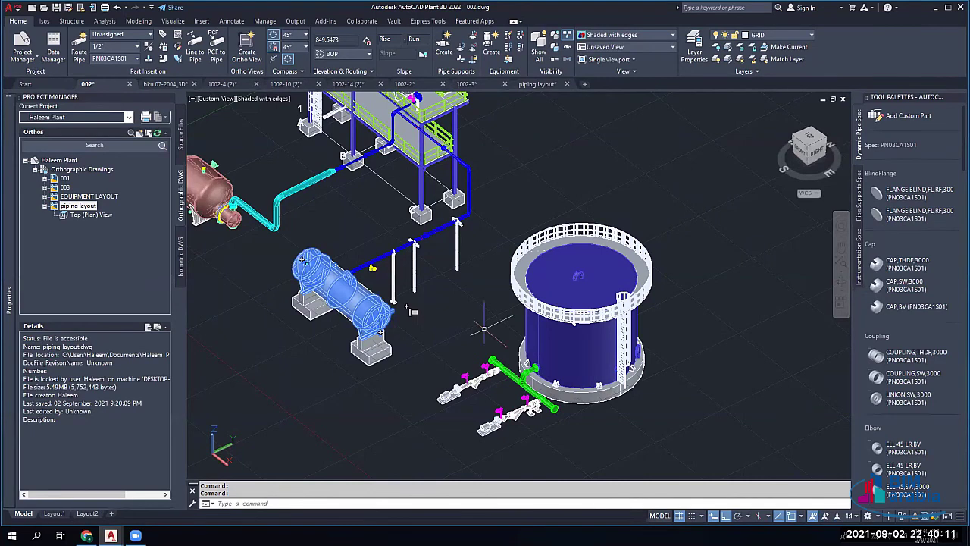
scroll(409, 311, "up", 2)
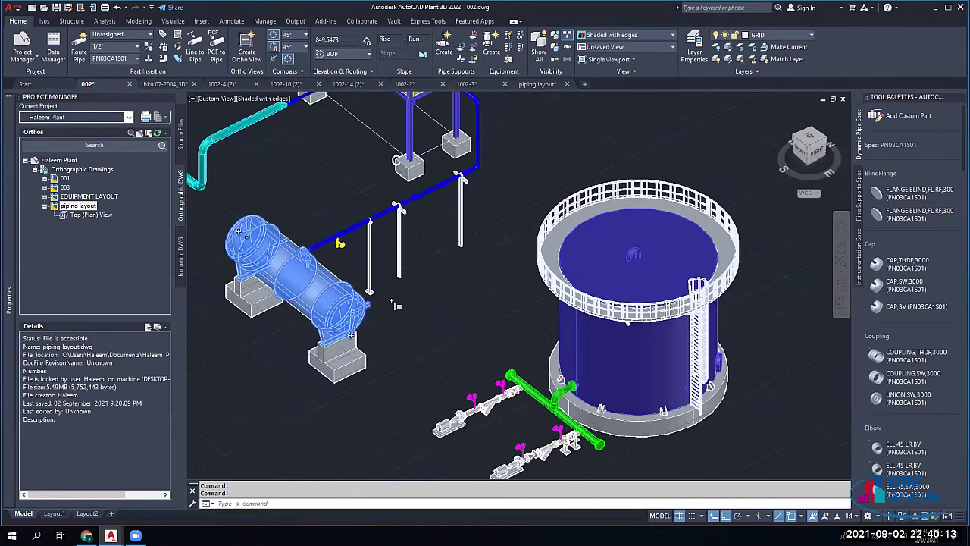
scroll(394, 305, "up", 2)
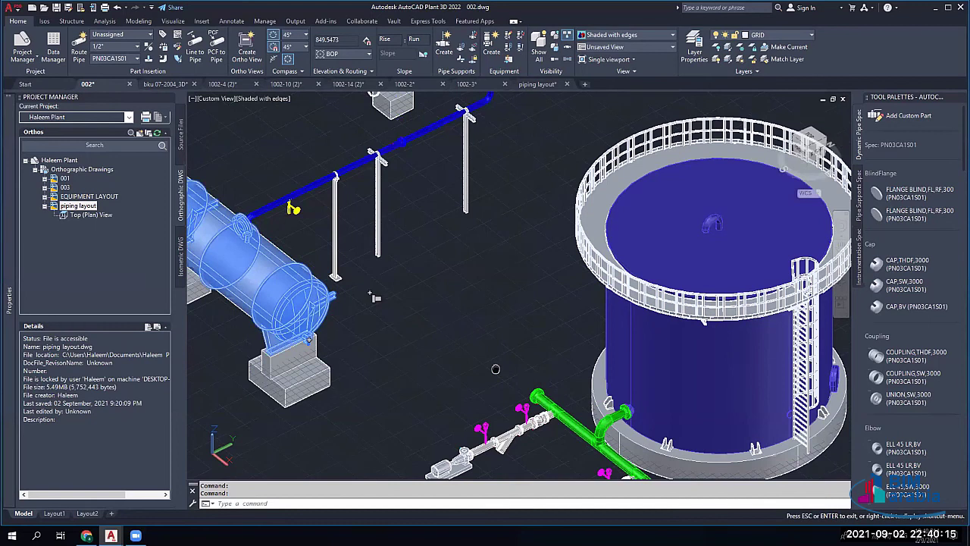
middle_click_drag(495, 369, 351, 222)
scroll(426, 269, "up", 4)
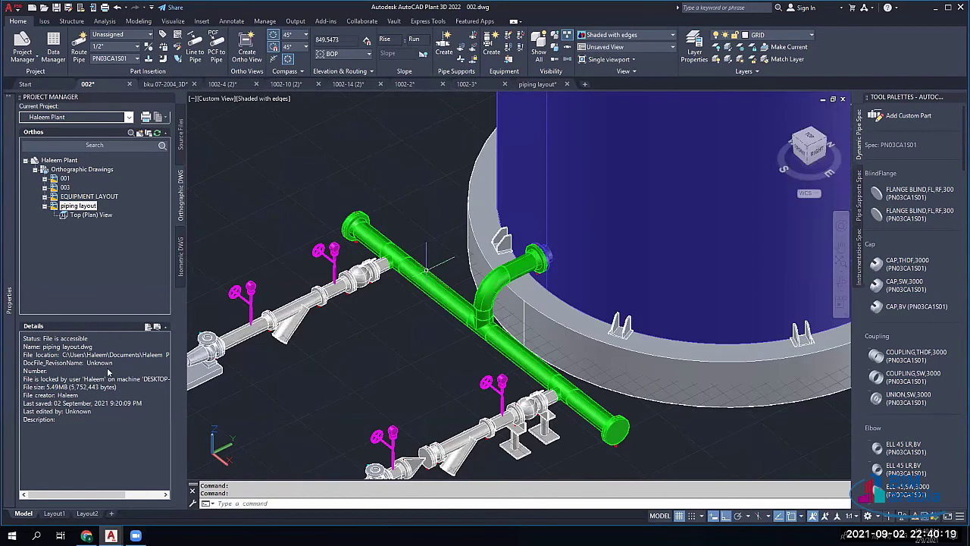
double_click(425, 270)
left_click(133, 379)
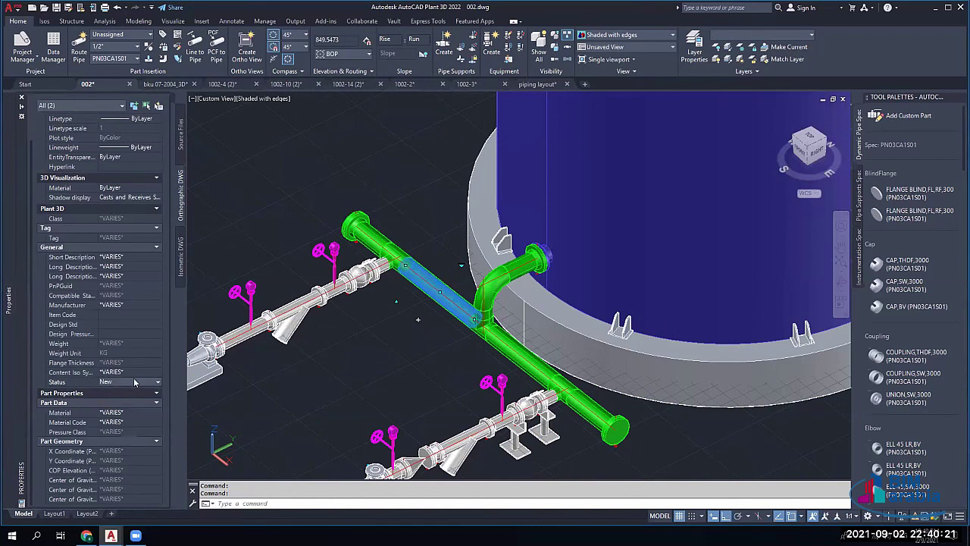
Step: Inspect the status, weight and general properties of the combined selection, and clear the selection
left_click(133, 379)
left_click(125, 377)
left_click(135, 372)
left_click(129, 365)
scroll(130, 319, "up", 2)
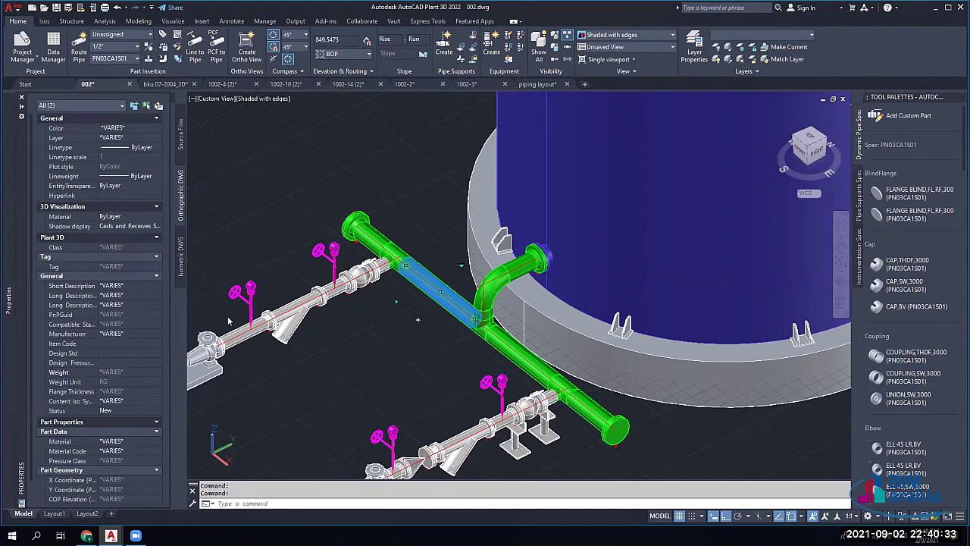
key("ctrl+5")
left_click_drag(342, 323, 471, 322)
key("Escape")
key("Escape")
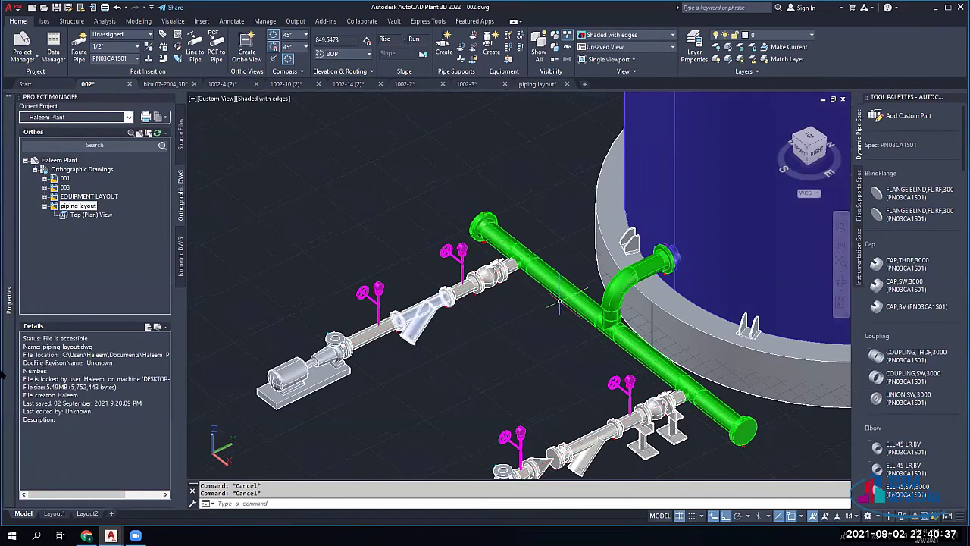
Step: Select only the header pipe segment beside the tank outlet and examine its part geometry, port and process line properties
scroll(562, 286, "up", 3)
left_click(545, 284)
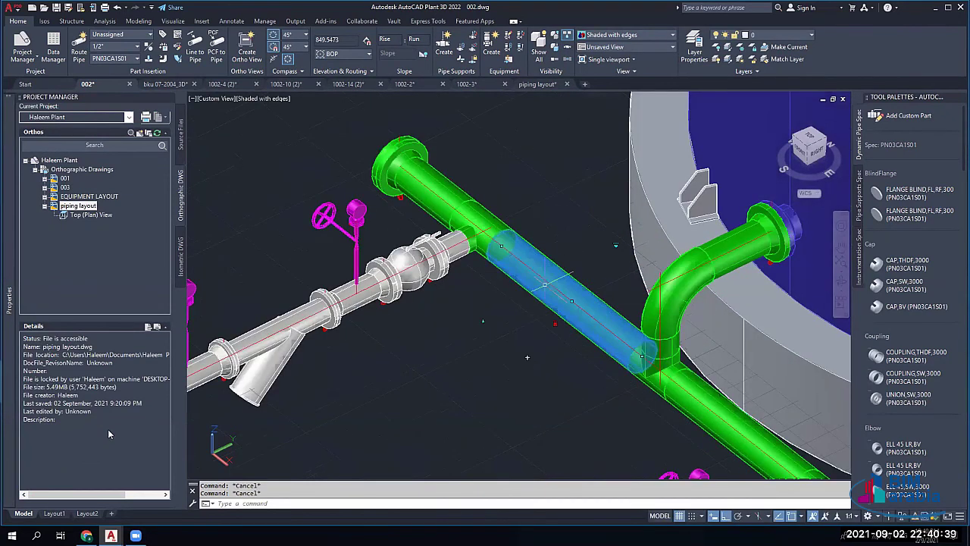
key("ctrl+1")
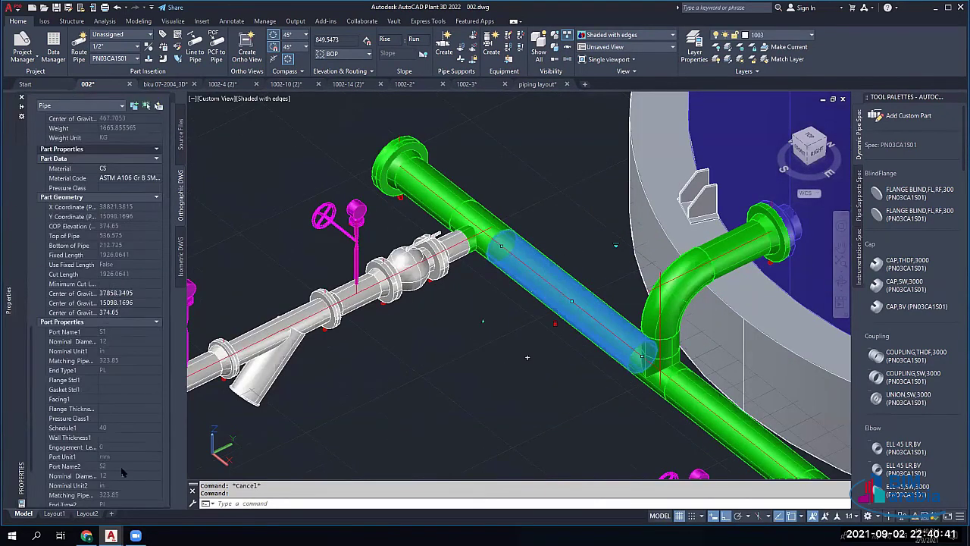
scroll(122, 471, "down", 2)
scroll(84, 408, "down", 2)
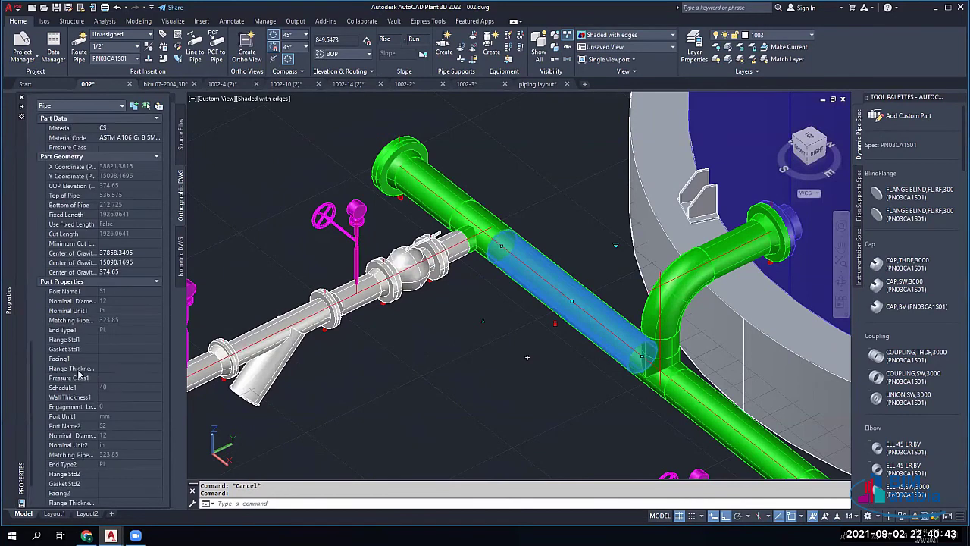
scroll(80, 330, "up", 3)
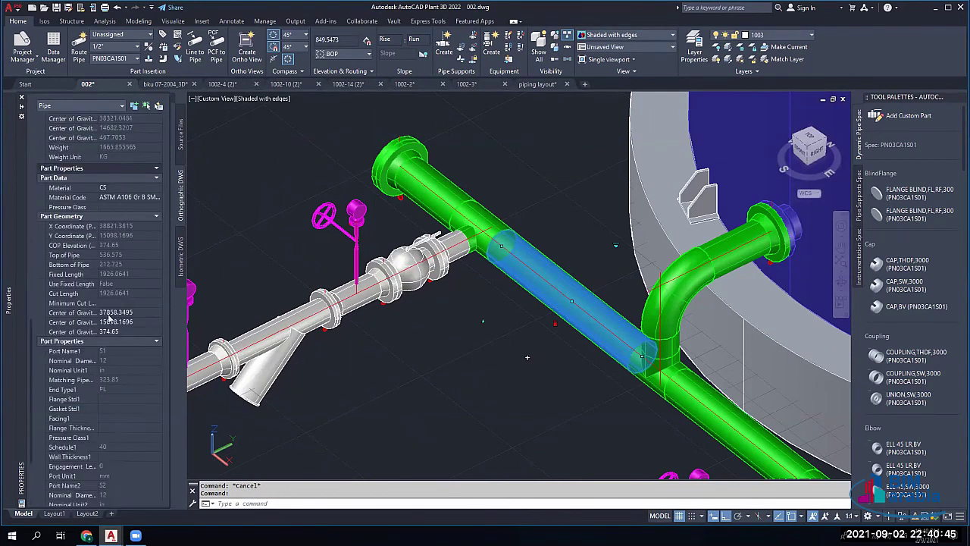
scroll(111, 326, "up", 3)
scroll(111, 334, "up", 3)
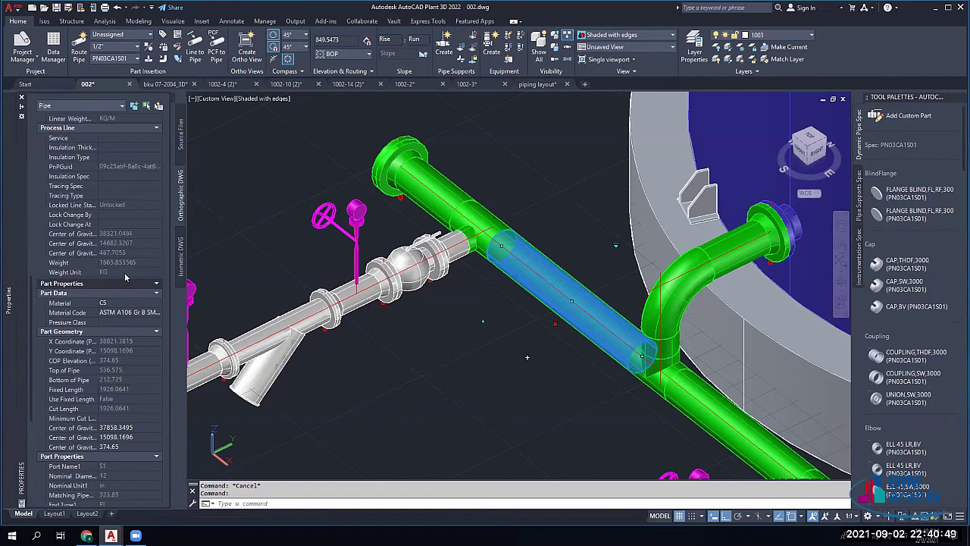
scroll(116, 267, "up", 3)
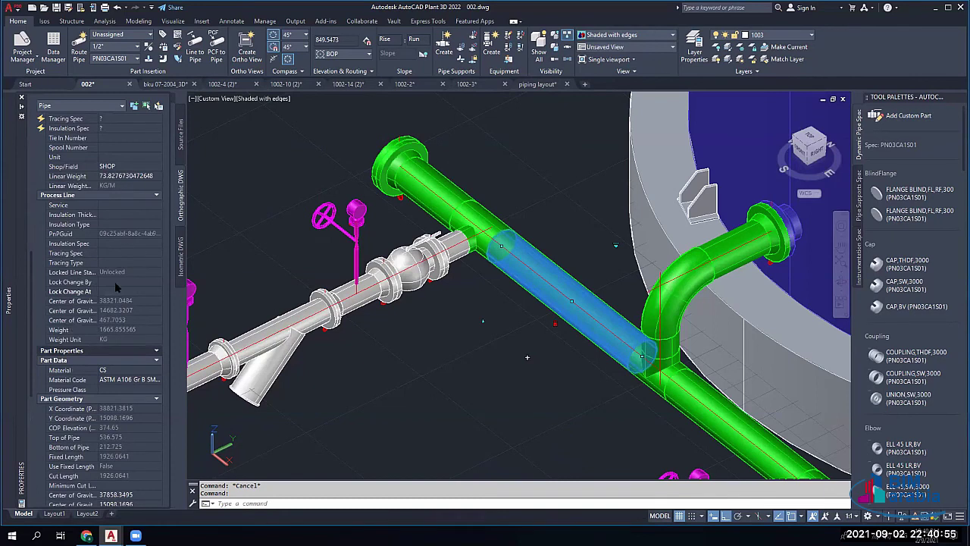
scroll(116, 287, "up", 8)
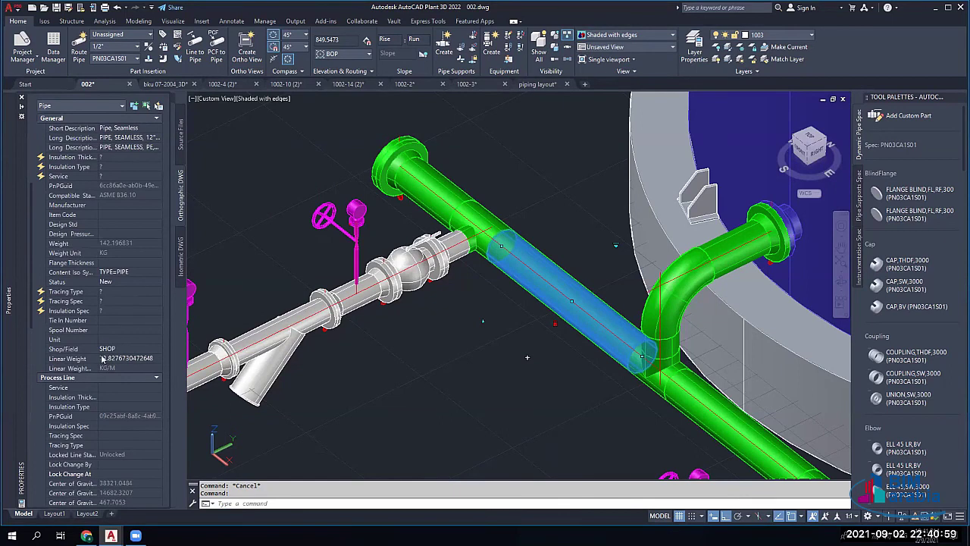
Step: Inspect the header pipe's status, design pressure, item code, manufacturer, spec and line number fields
left_click(113, 319)
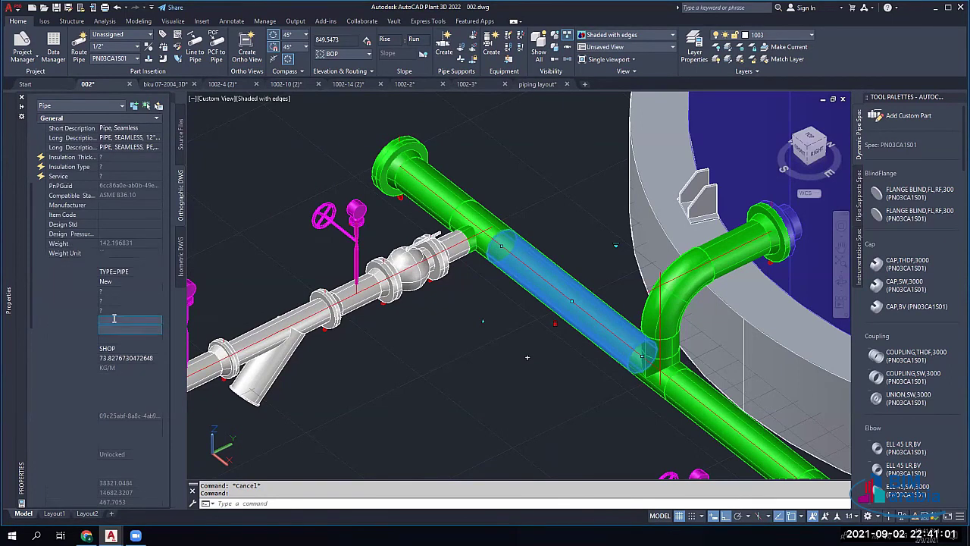
left_click(142, 283)
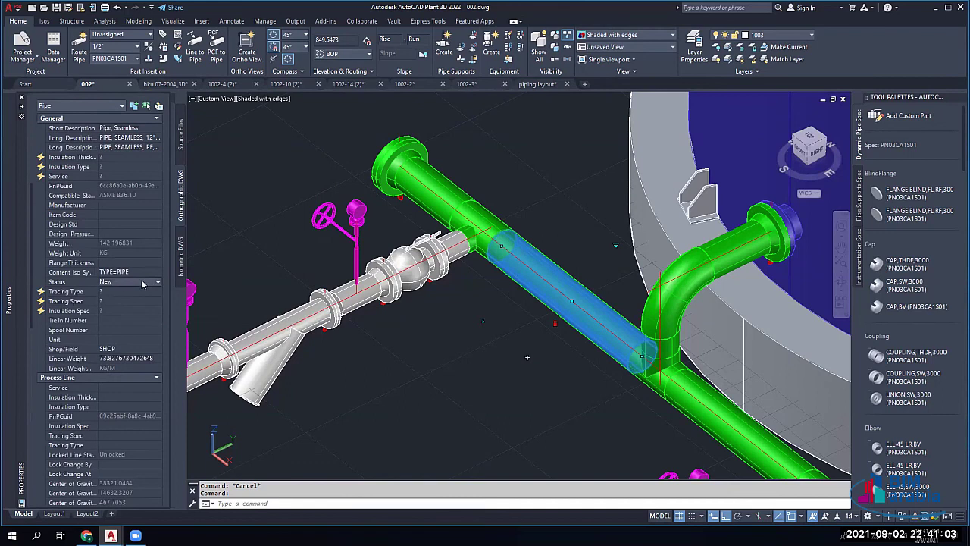
left_click(158, 281)
left_click(158, 283)
left_click(122, 233)
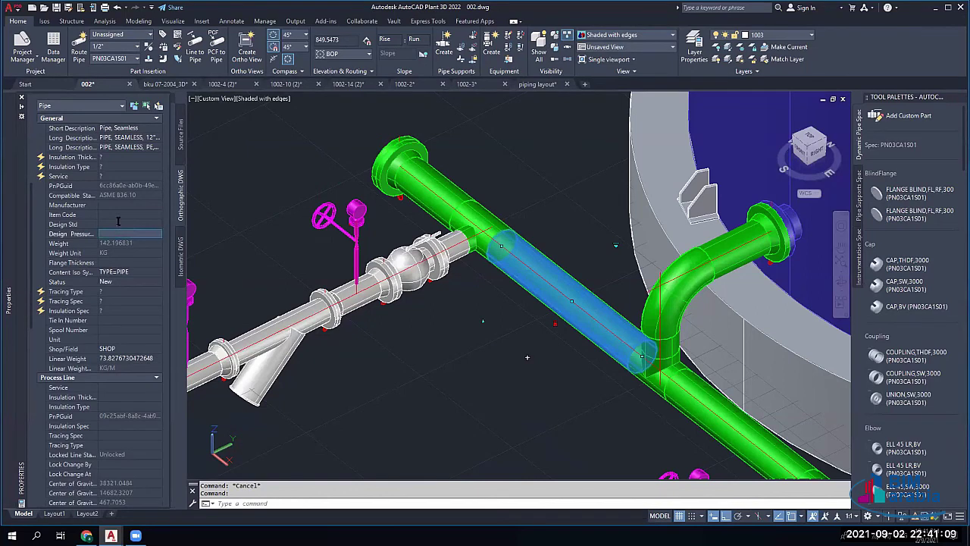
left_click(126, 215)
left_click(124, 206)
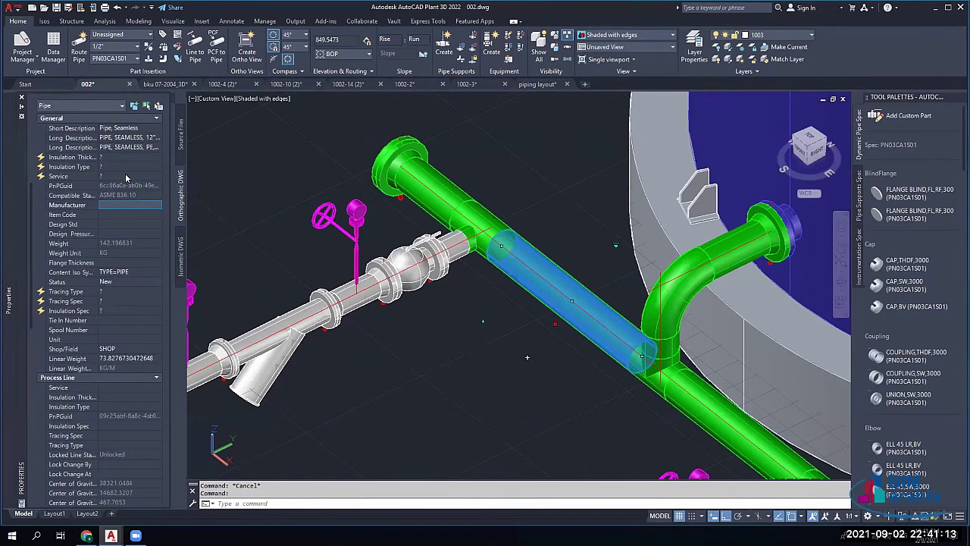
scroll(130, 212, "up", 2)
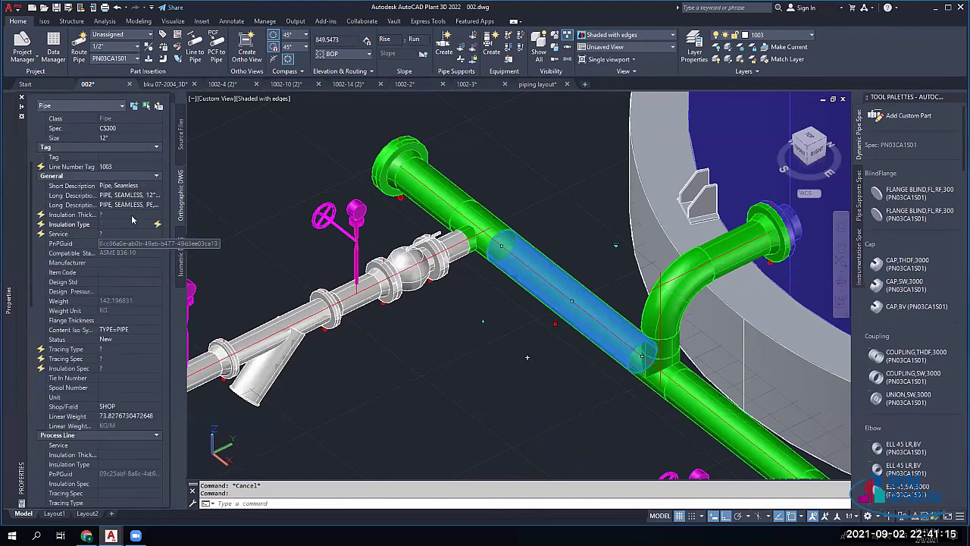
scroll(130, 219, "up", 4)
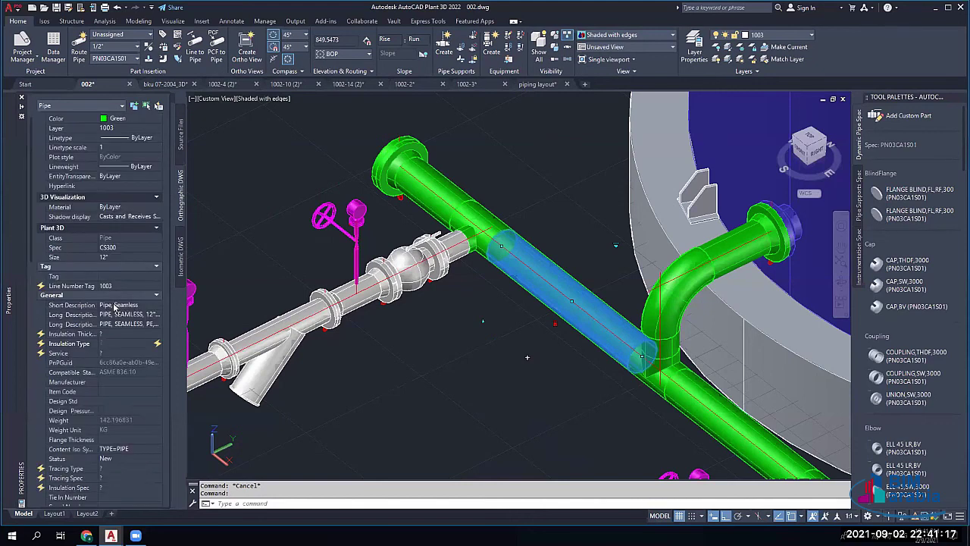
Step: Enter GG as the Tie In Number of the selected header pipe and return to the project manager
scroll(113, 344, "down", 4)
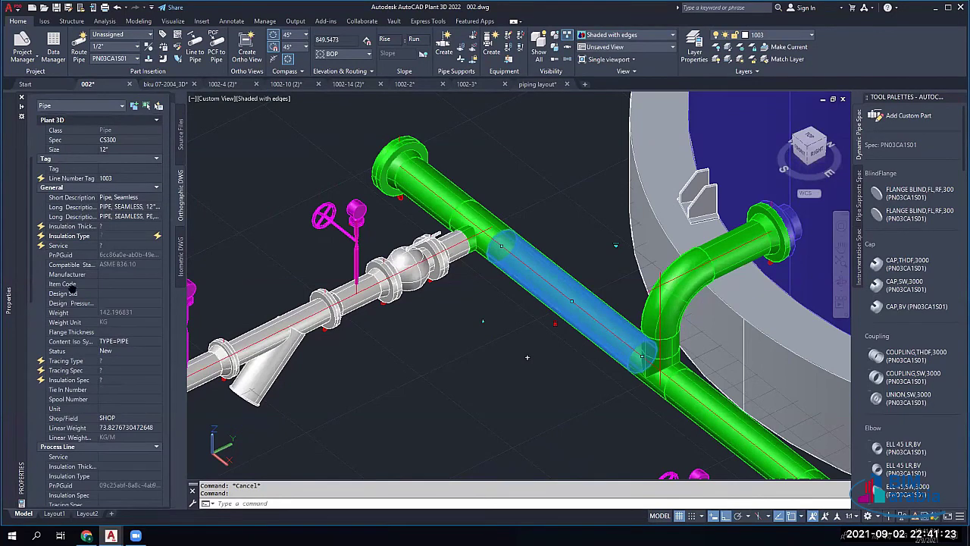
left_click(68, 389)
scroll(68, 387, "down", 4)
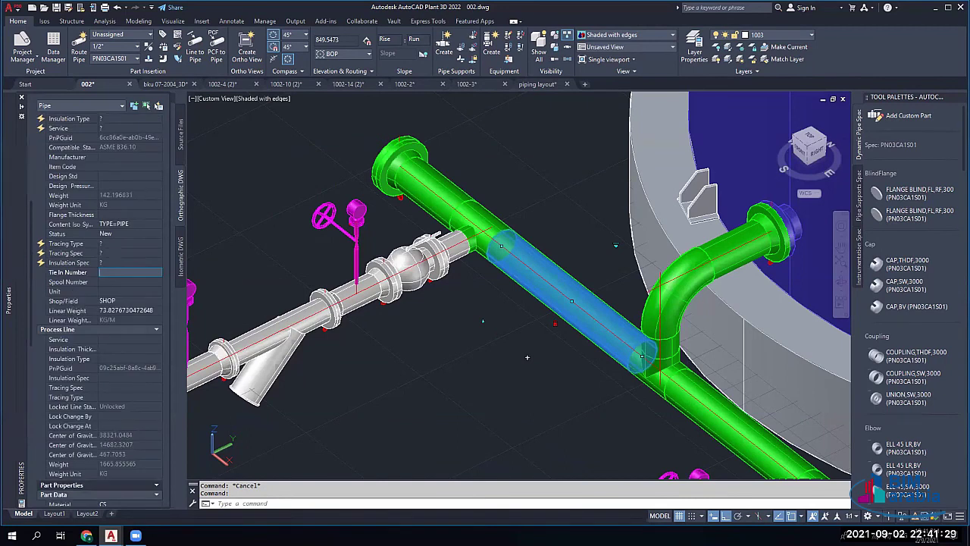
type("GG")
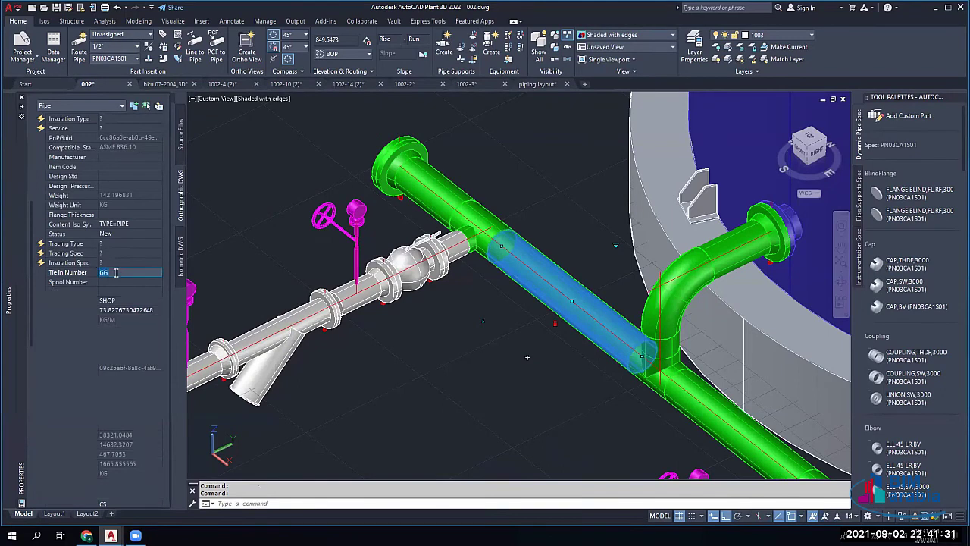
key("ctrl+5")
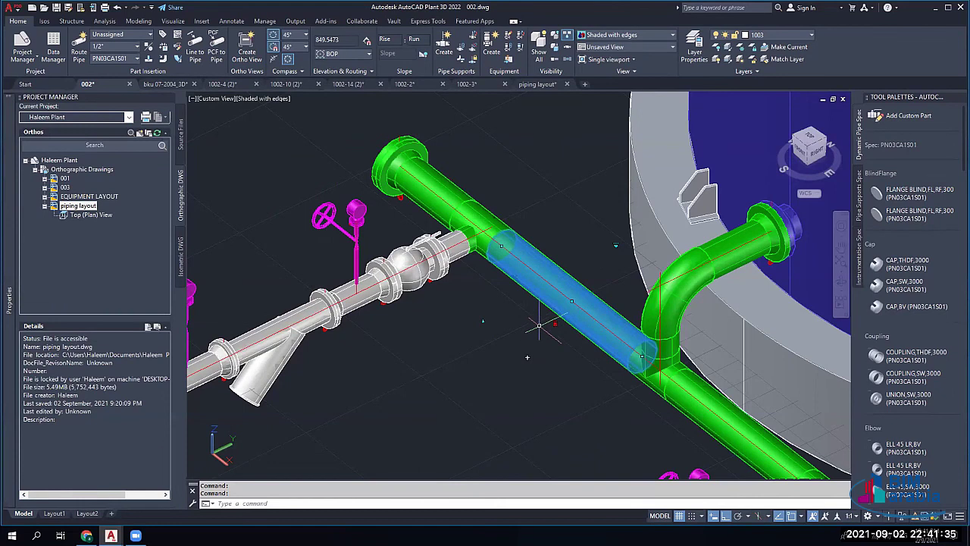
Step: Examine the header with both pump branches, clear the pipe selection and view them together with the tank and horizontal vessel
scroll(539, 325, "down", 2)
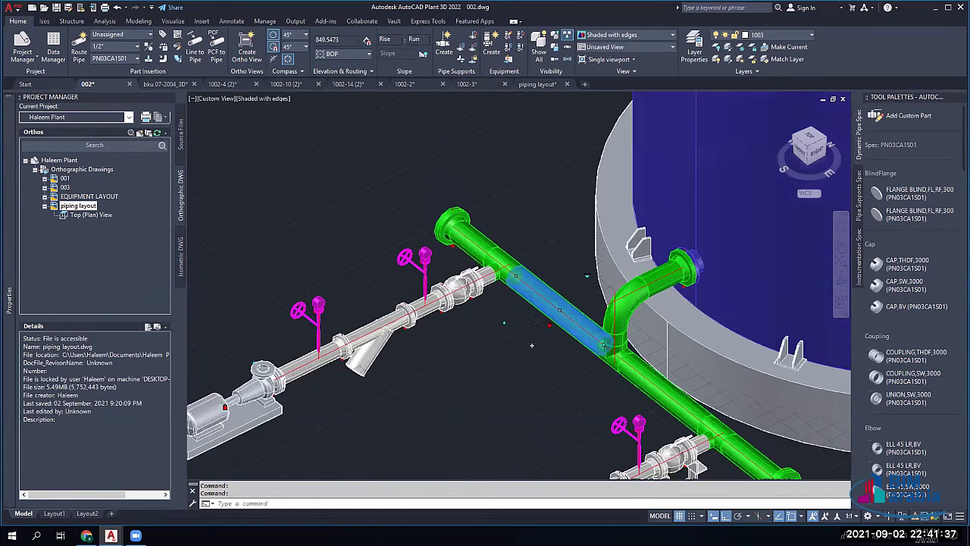
scroll(531, 345, "down", 2)
scroll(534, 337, "up", 3)
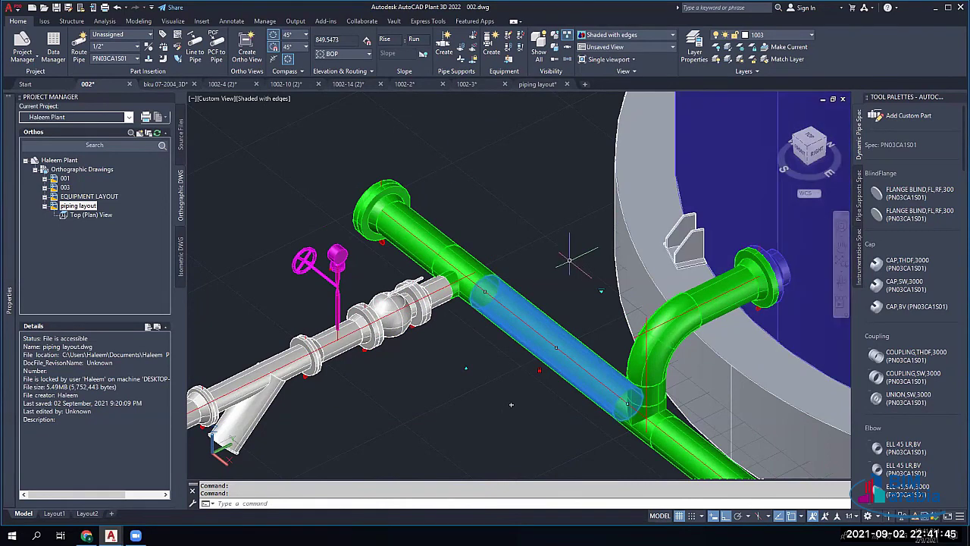
scroll(510, 405, "down", 2)
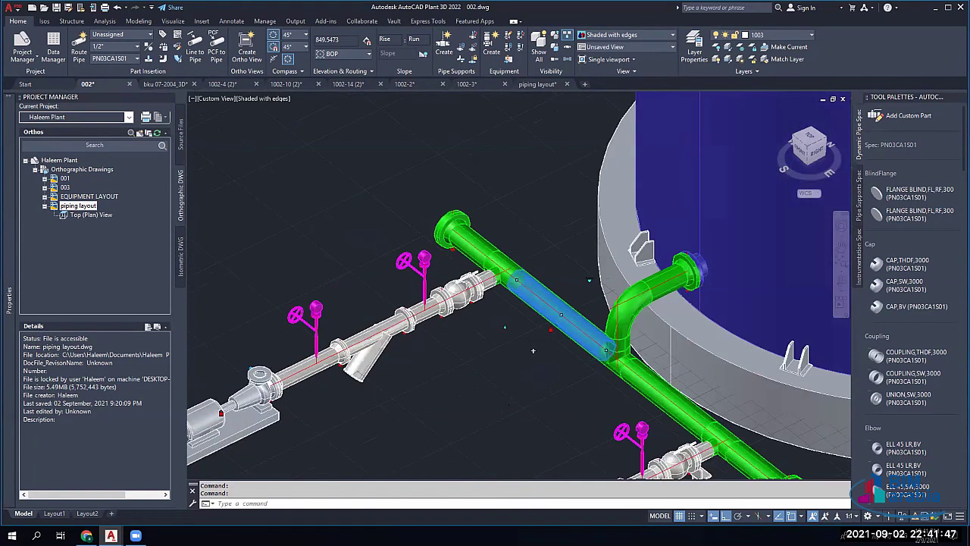
scroll(546, 317, "down", 2)
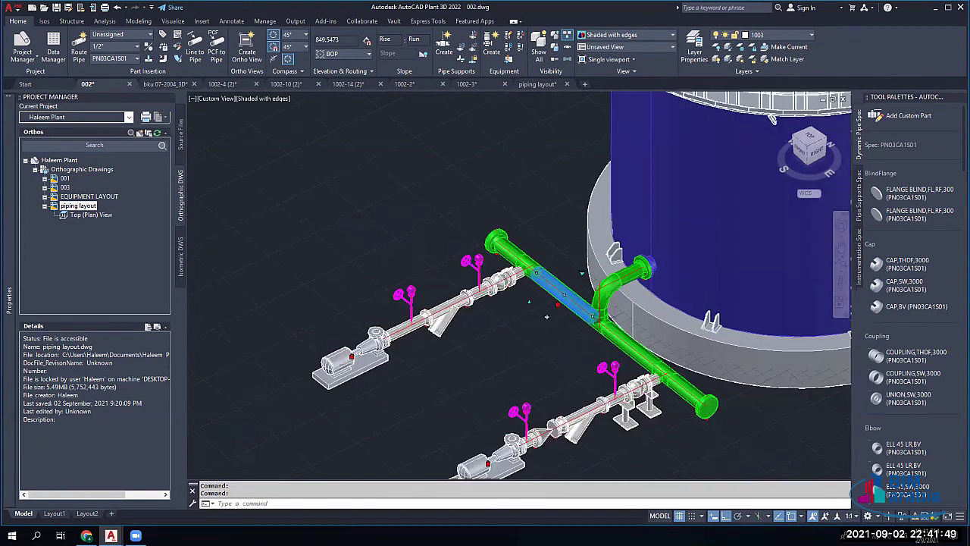
key("Escape")
key("Escape")
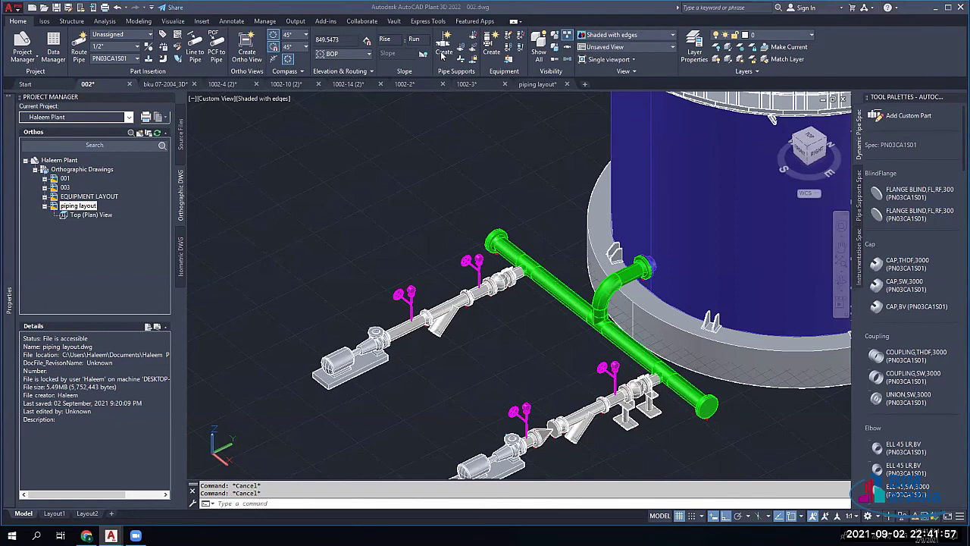
scroll(487, 172, "down", 4)
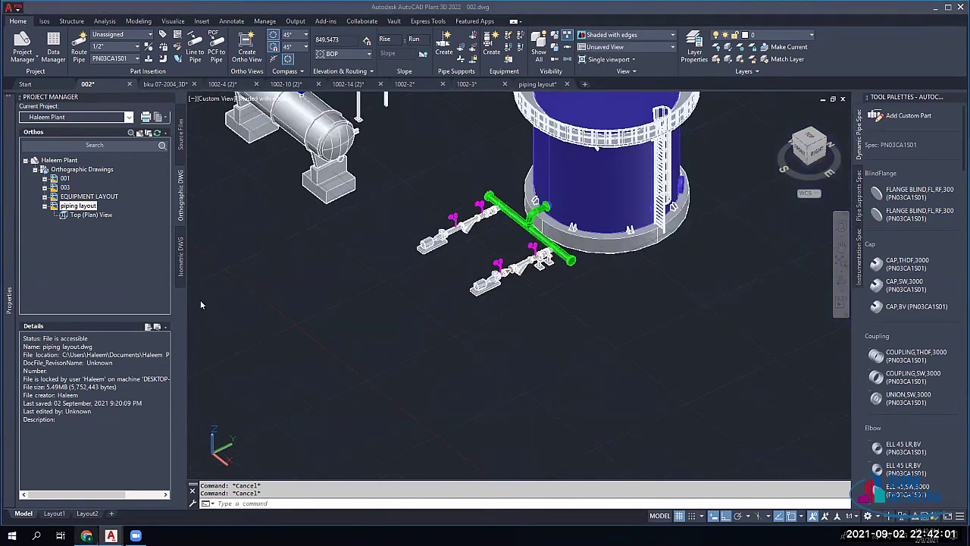
Step: Switch to Chrome, search the web for NAVISEXPORTER and open Autodesk's Navisworks 3D viewers page at its Navisworks Freedom downloads
key("alt+Tab")
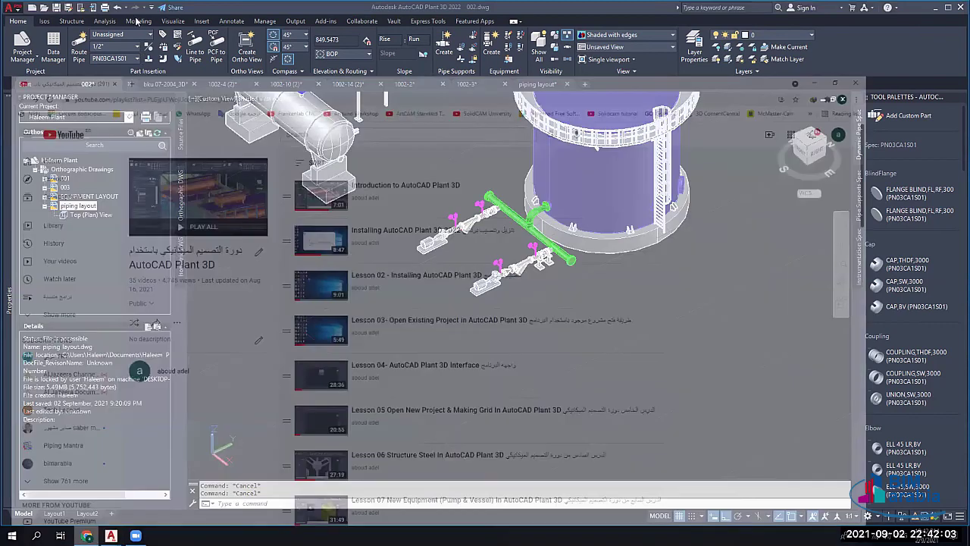
key("ctrl+t")
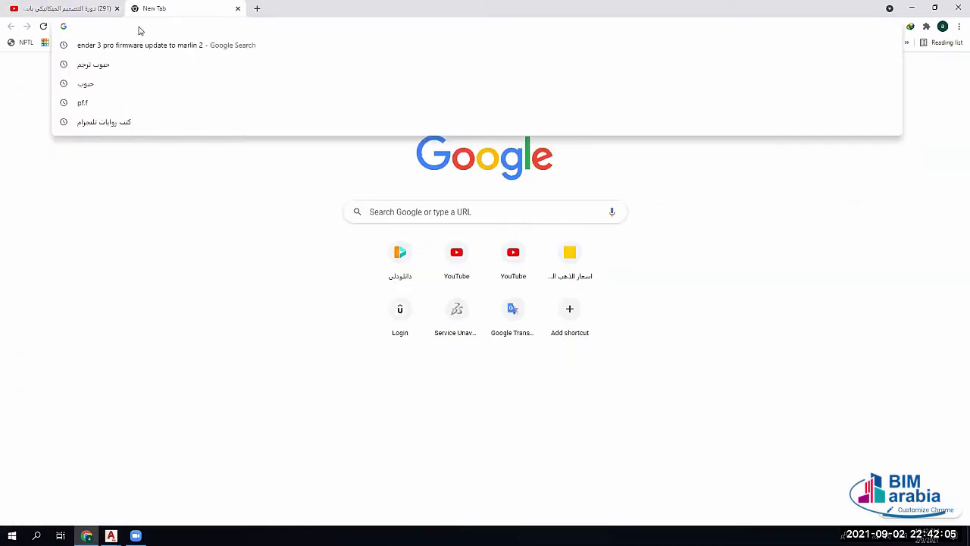
type("NAVISEXPOR")
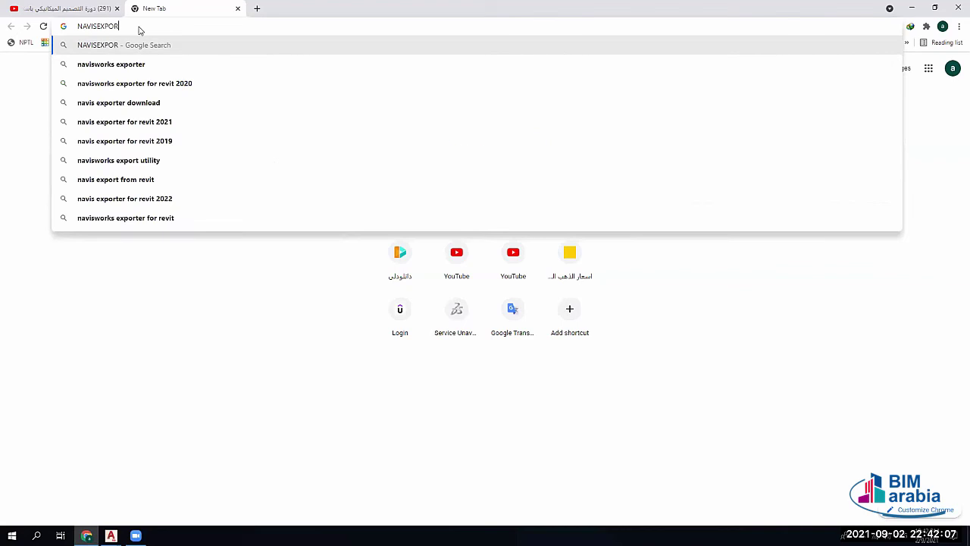
type("TER")
key("Return")
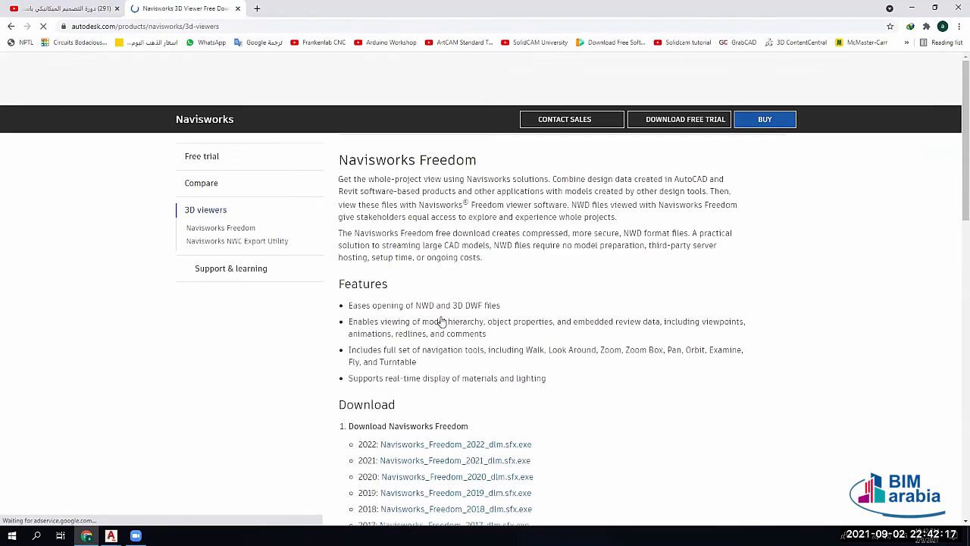
scroll(441, 318, "down", 2)
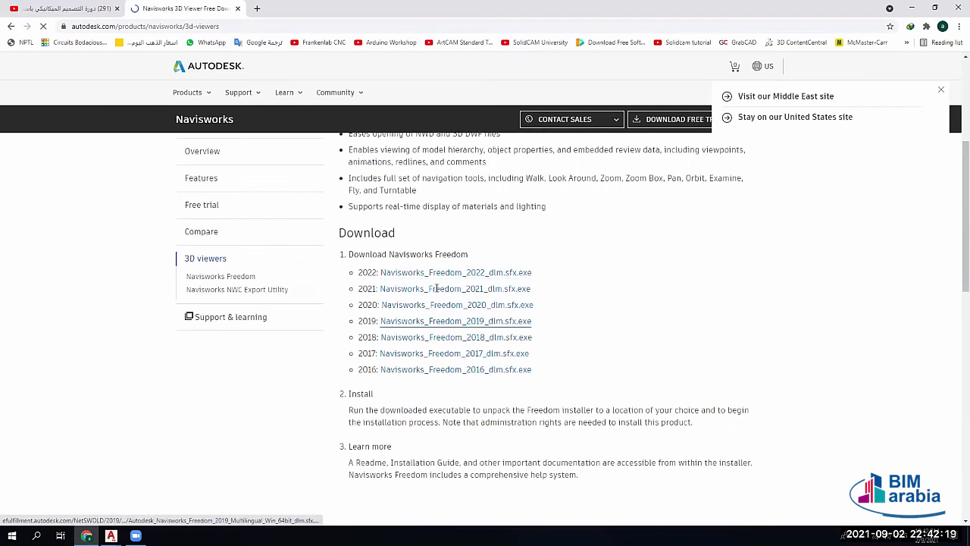
Step: Find the Navisworks NWC Export Utility downloads, switch back to AutoCAD Plant 3D and export the model with NWCOUT to the Desktop as 002.nwc
scroll(456, 294, "down", 5)
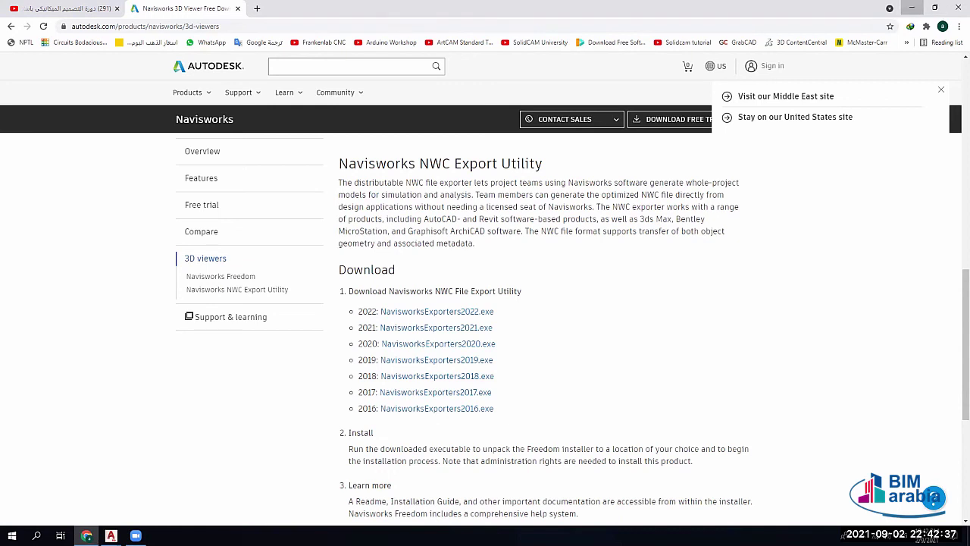
key("super+Down")
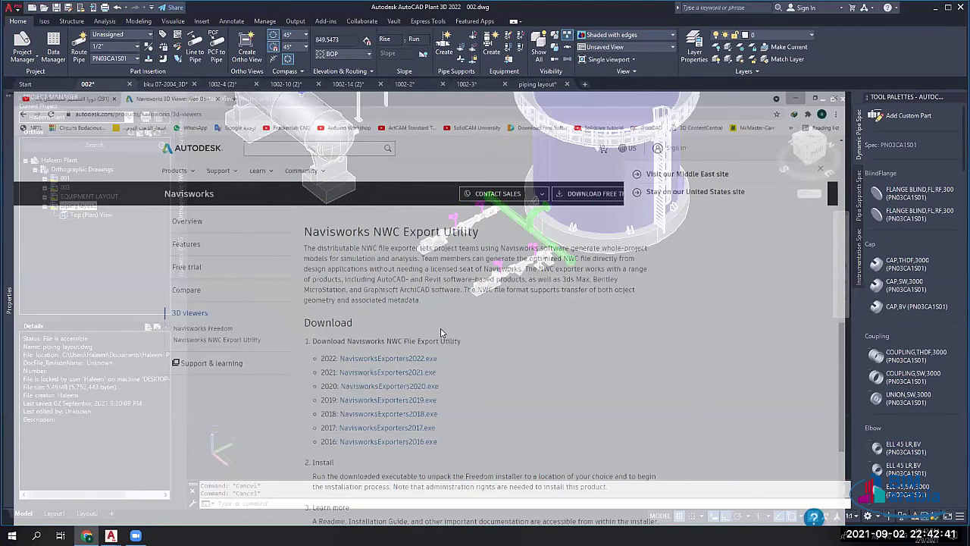
type("NW")
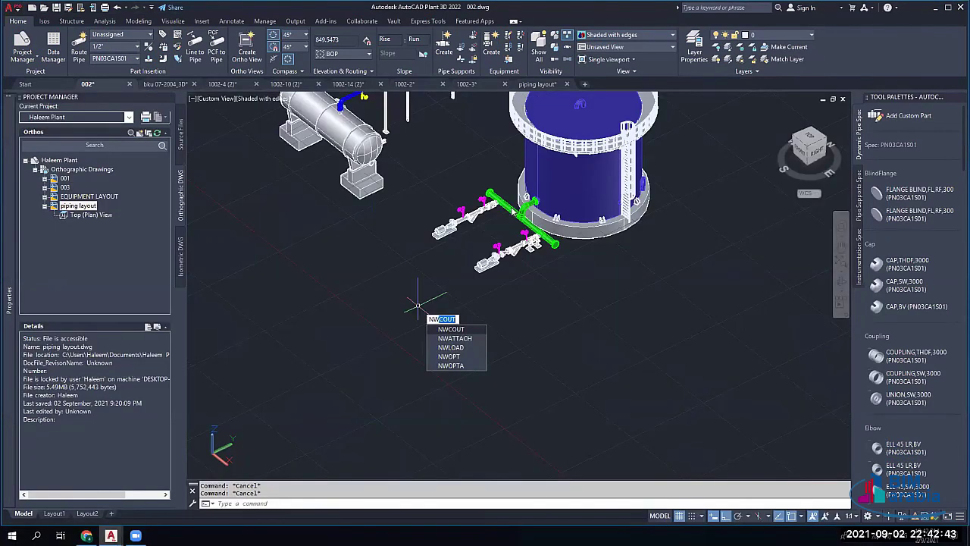
key("Return")
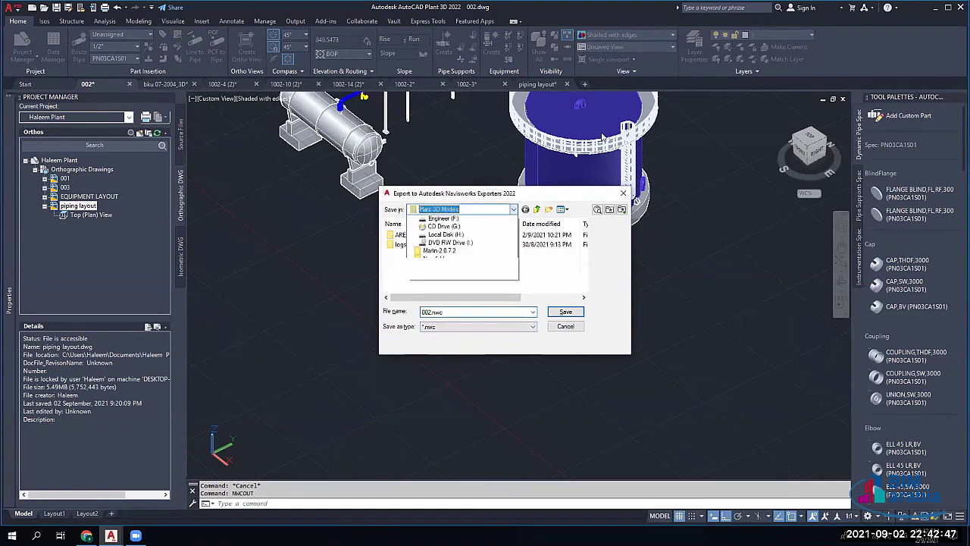
key("Home")
key("Return")
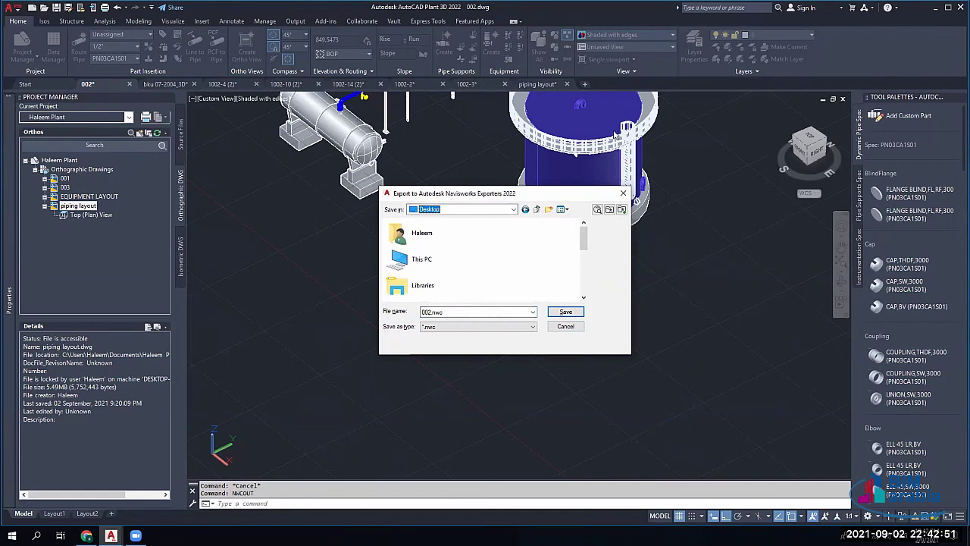
left_click(457, 325)
left_click(562, 312)
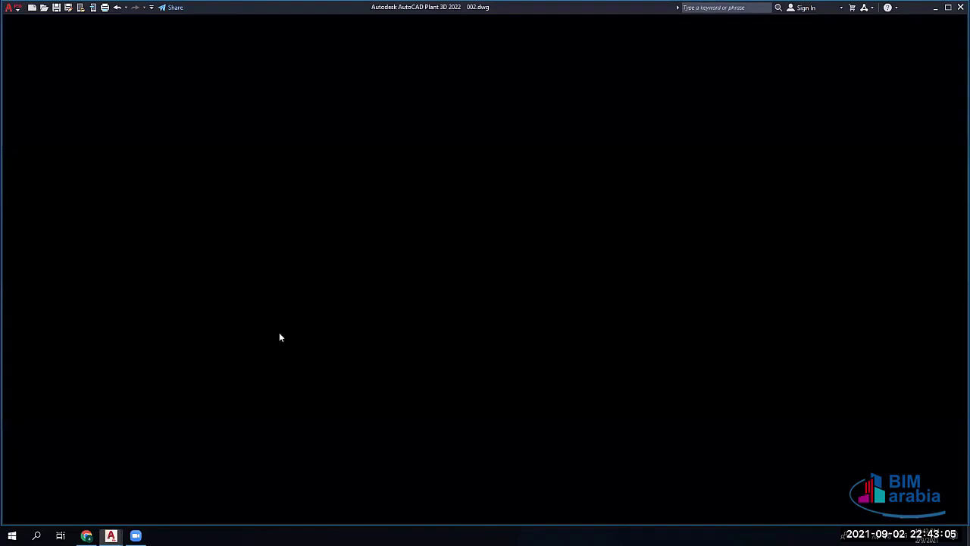
Step: Try to open the exported 002.nwc file from the Windows desktop and look through the apps offered for opening it
key("super+d")
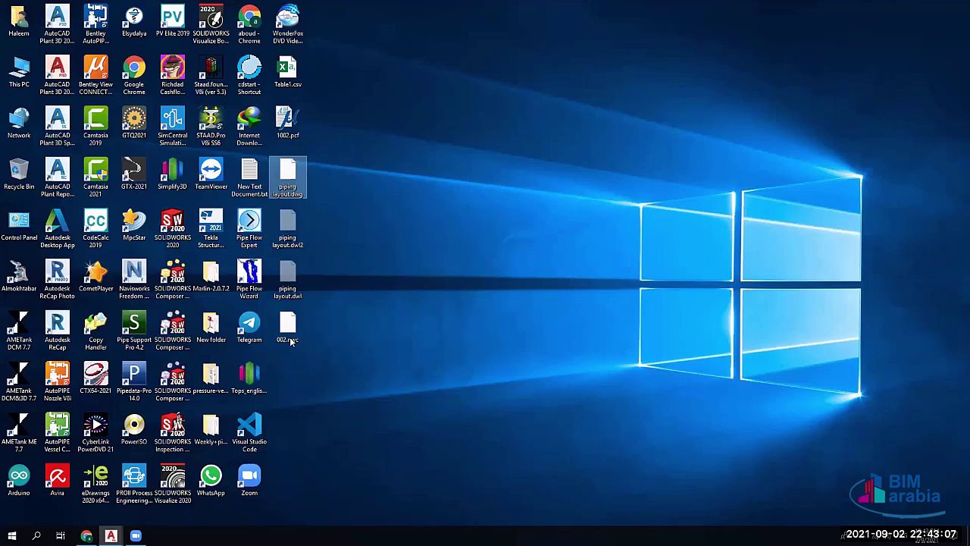
left_click(292, 338)
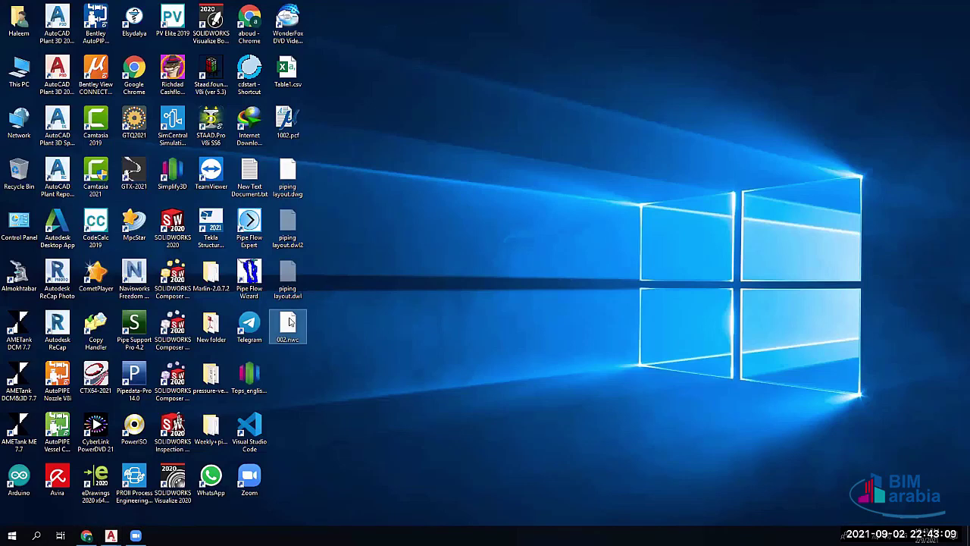
double_click(291, 321)
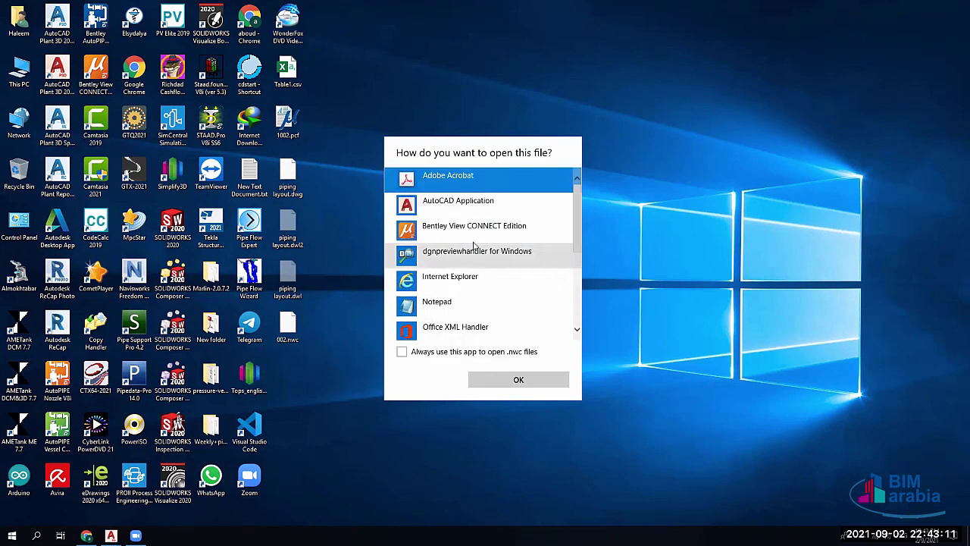
scroll(450, 293, "down", 5)
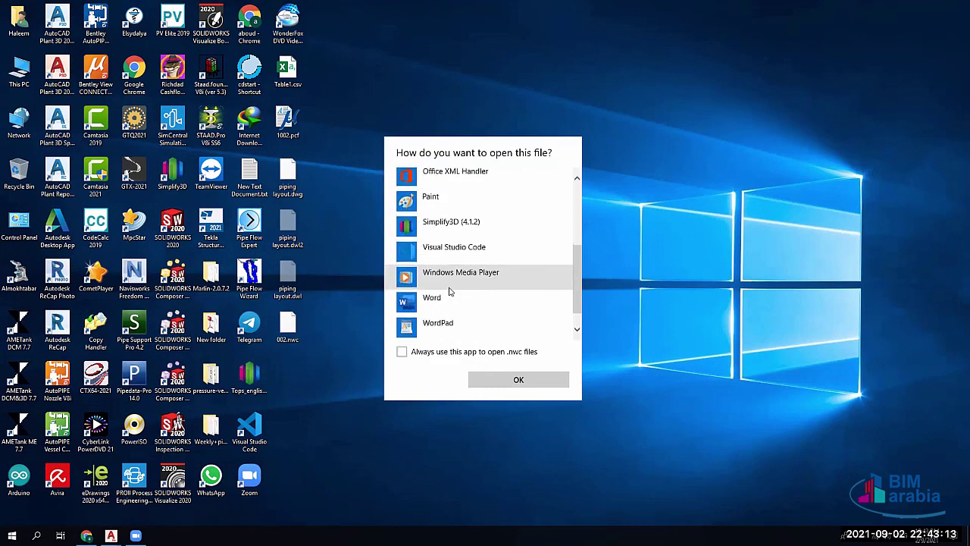
scroll(450, 292, "down", 1)
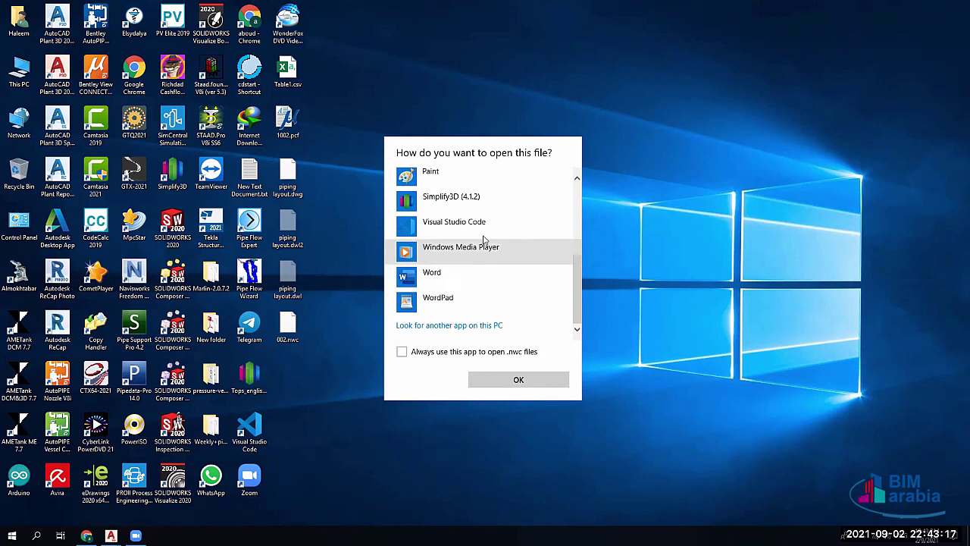
left_click(366, 191)
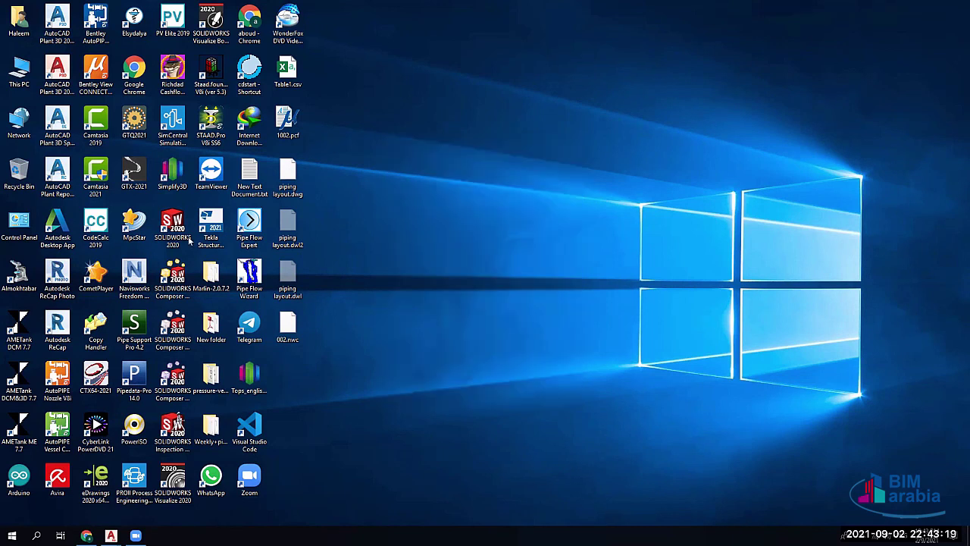
left_click(288, 327)
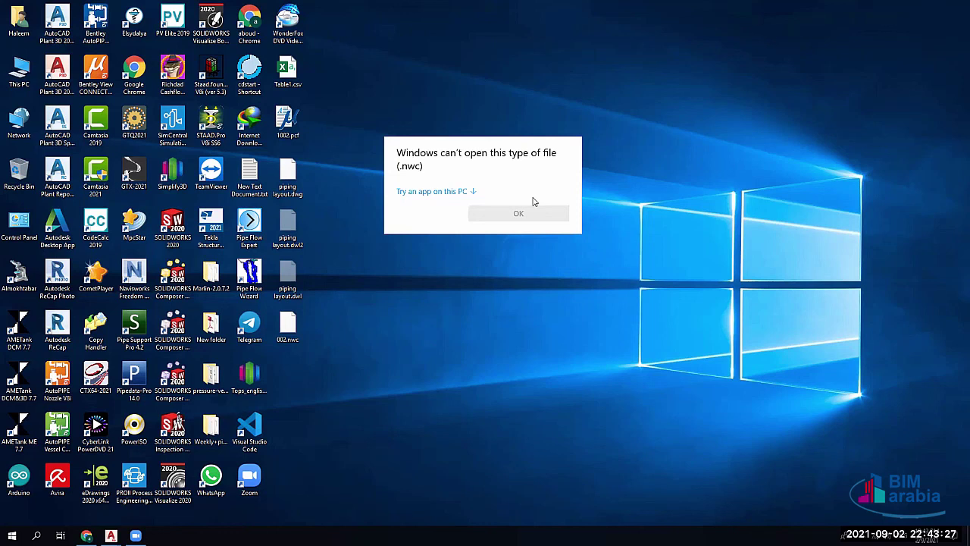
left_click(286, 328)
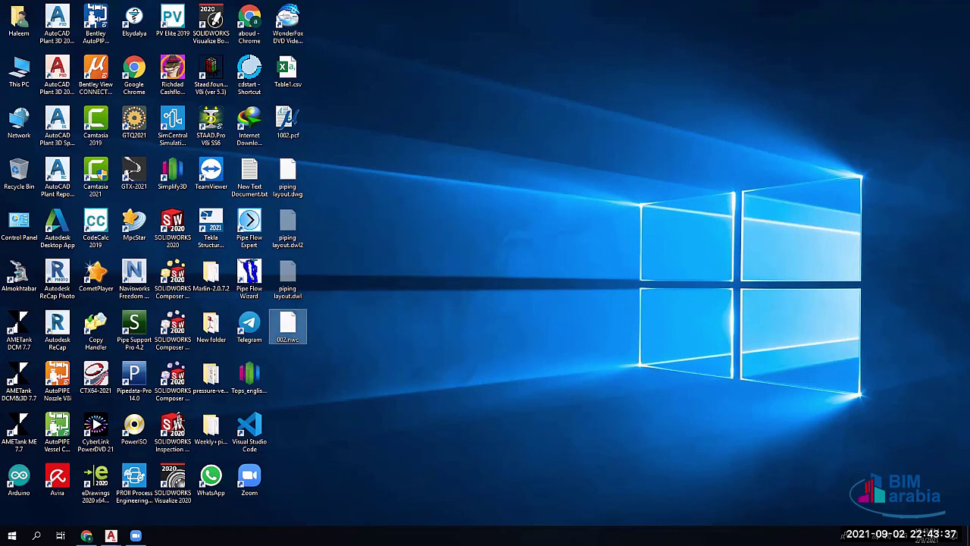
Step: Return to the 002 model in AutoCAD Plant 3D, inspect the Status options of the green vertical vessel and clear its selection
mouse_move(111, 536)
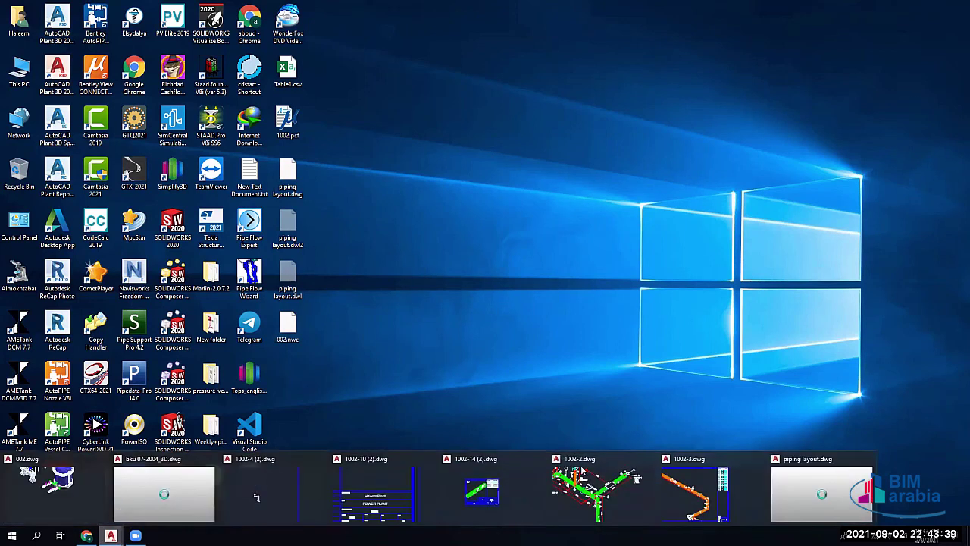
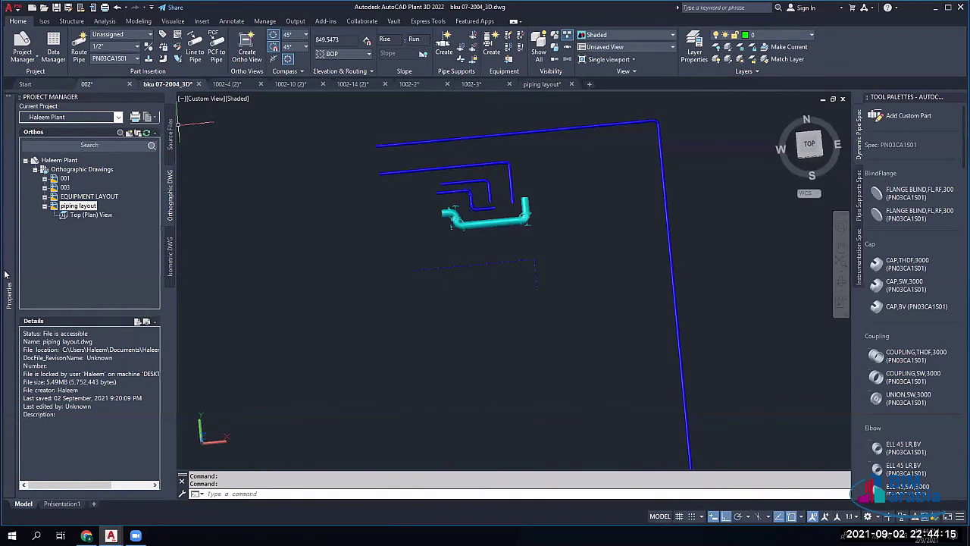
key("ctrl+Tab")
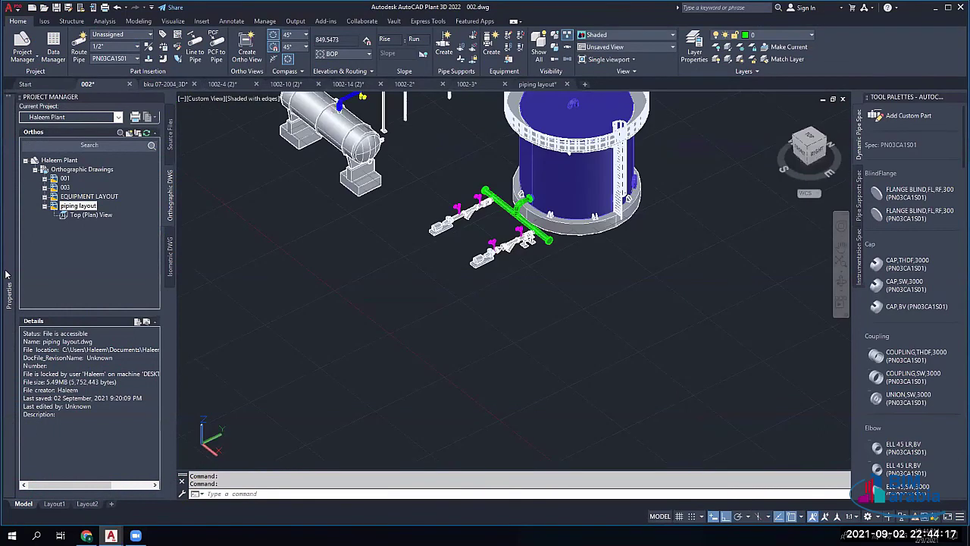
mouse_move(6, 274)
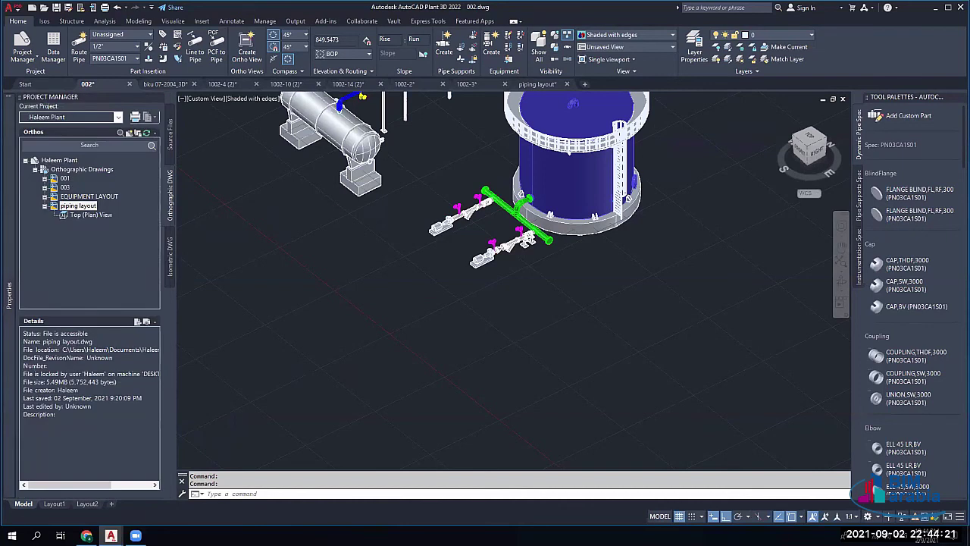
scroll(303, 152, "down", 2)
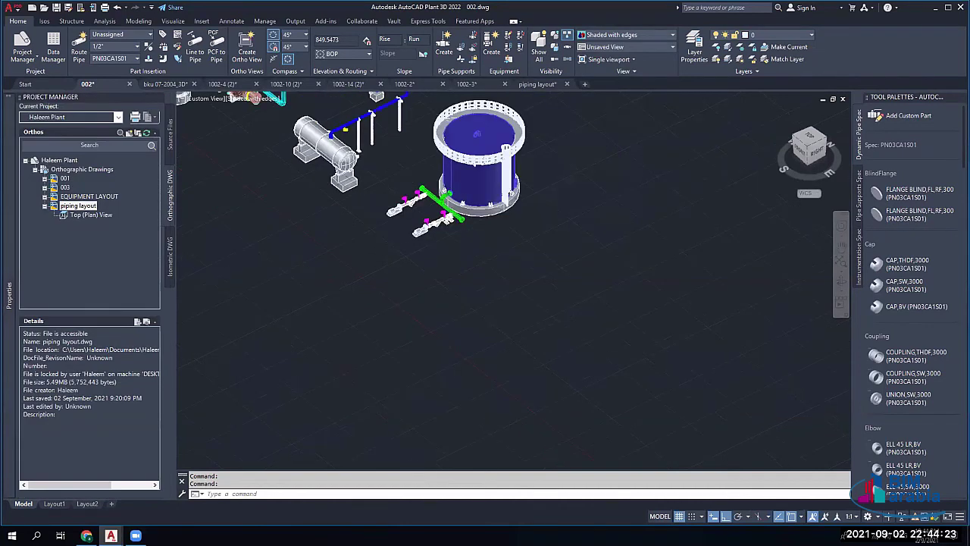
scroll(265, 368, "down", 2)
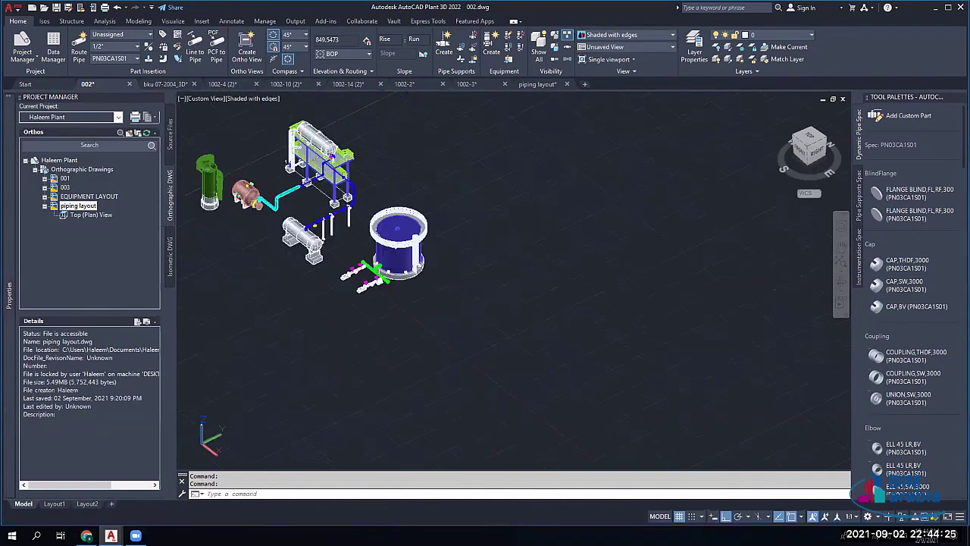
scroll(278, 241, "up", 5)
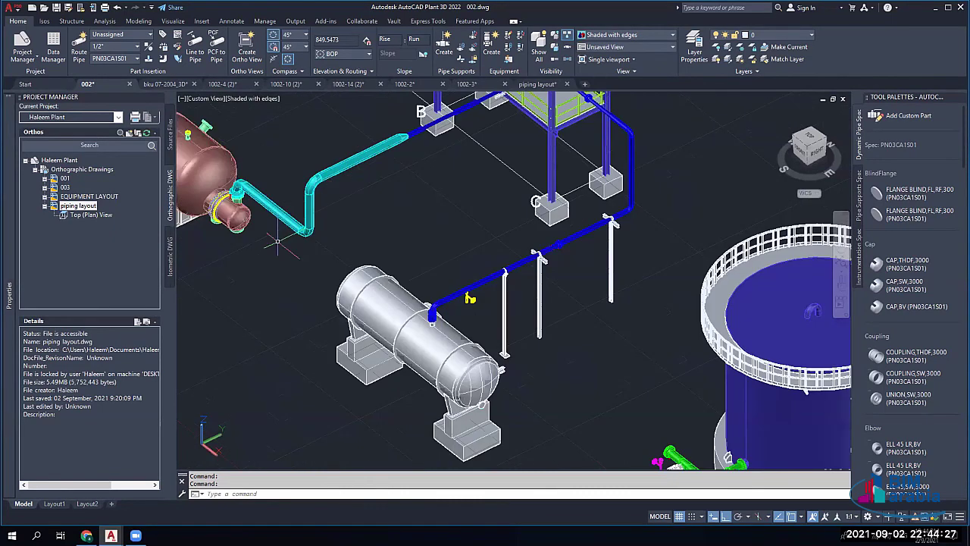
middle_click_drag(279, 241, 311, 272)
scroll(311, 272, "down", 3)
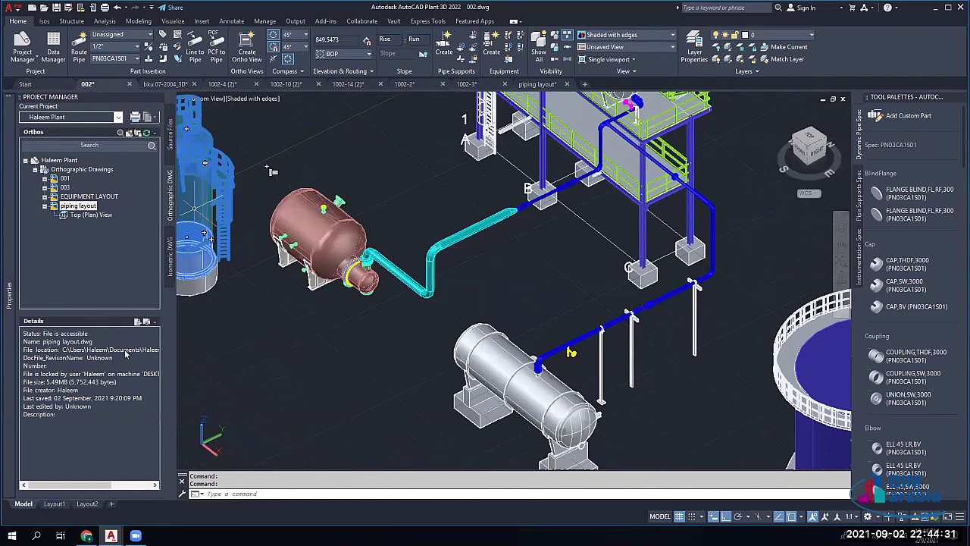
left_click(157, 294)
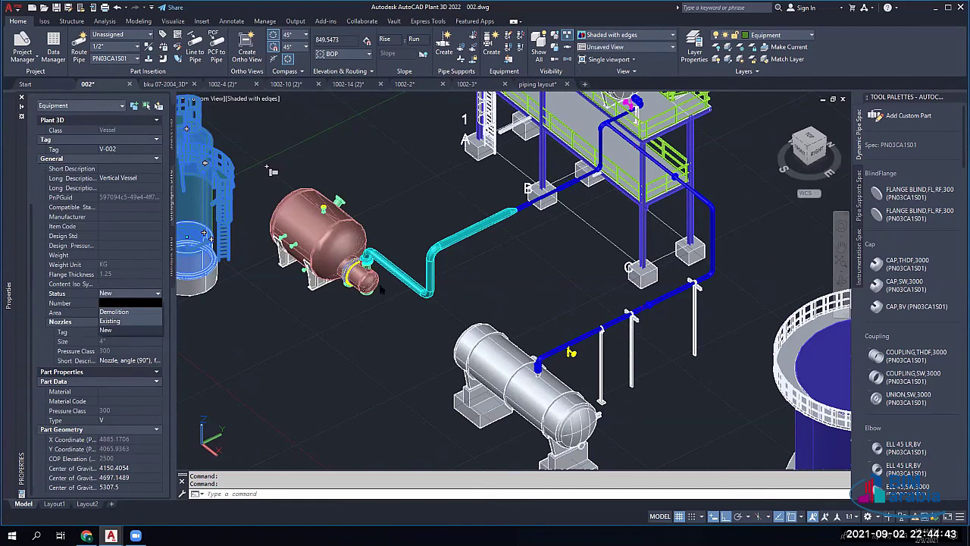
key("Escape")
key("Escape")
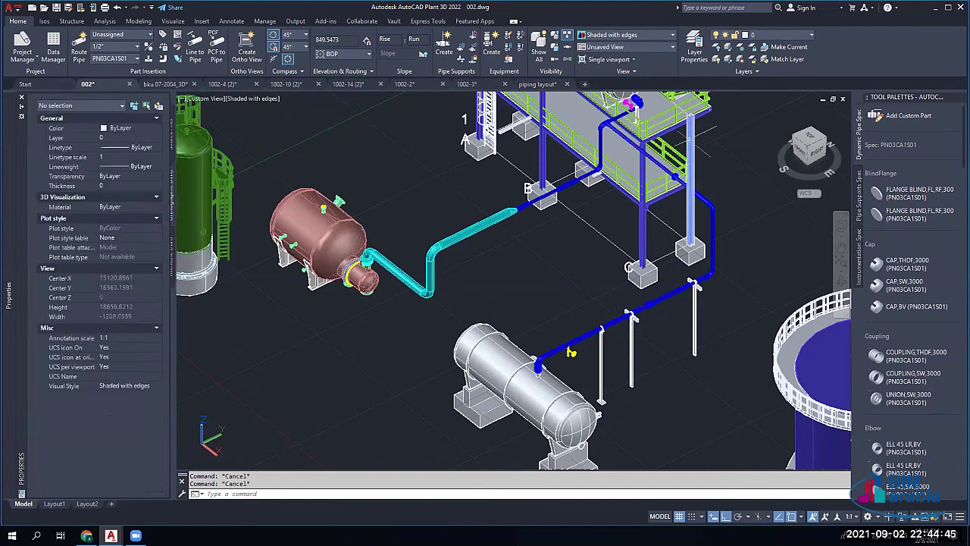
Step: Inspect the structural properties and Status options of the steel column at the platform's corner
mouse_move(7, 353)
mouse_move(7, 297)
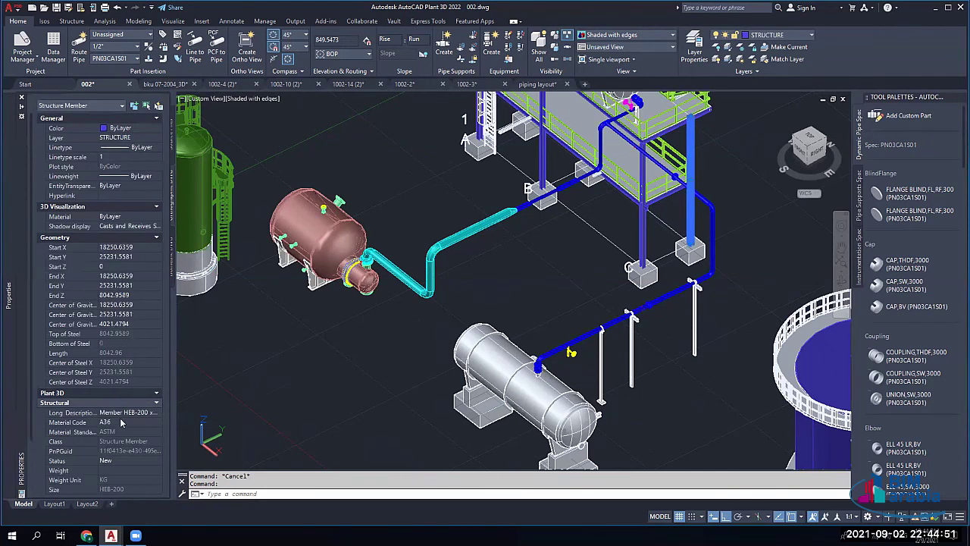
scroll(120, 422, "down", 3)
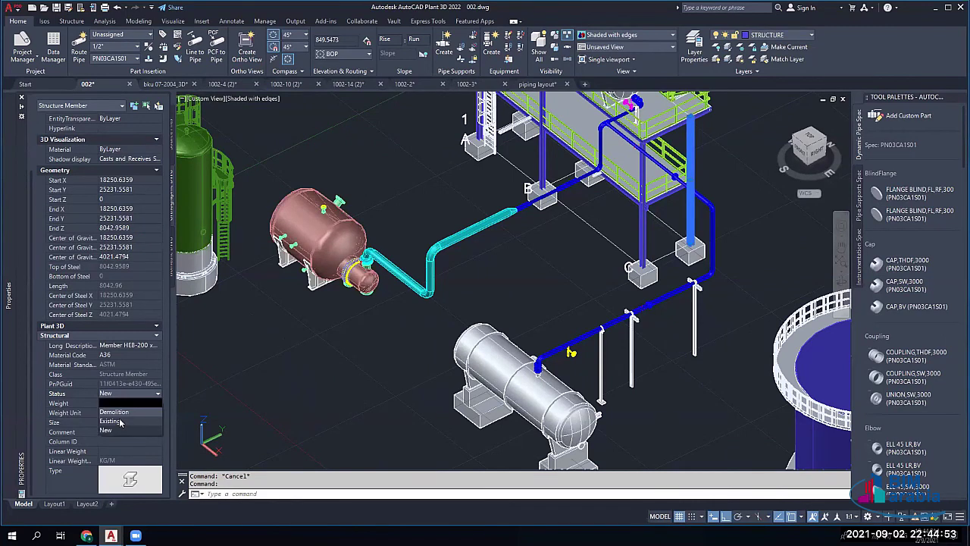
left_click(354, 298)
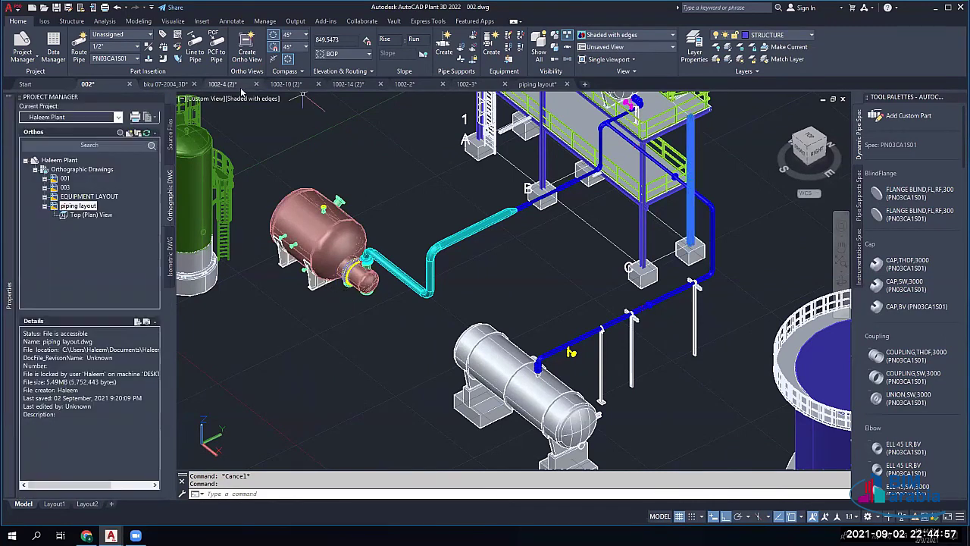
Step: Open the piping layout drawing, select the platform grating in model space and check the commands available for it
left_click(538, 84)
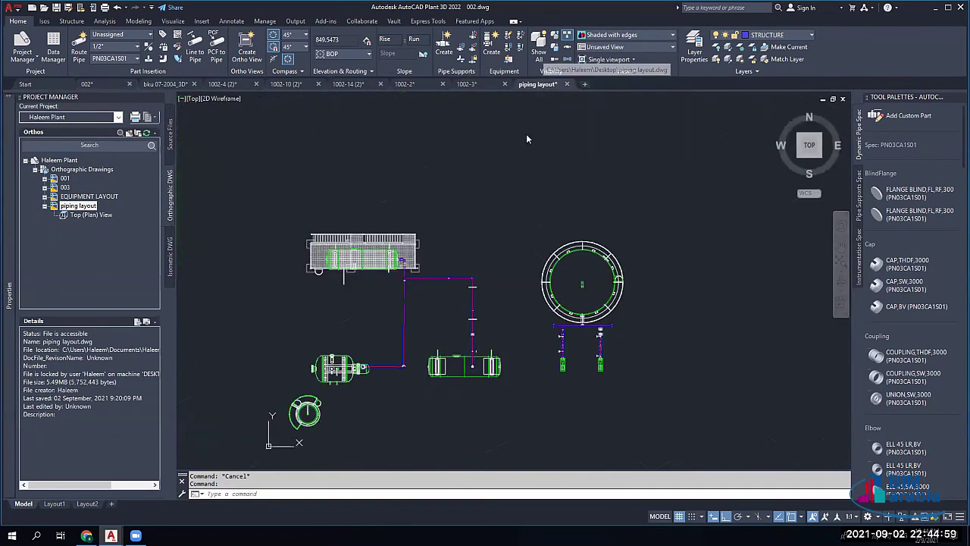
scroll(386, 263, "up", 3)
middle_click_drag(387, 263, 381, 247)
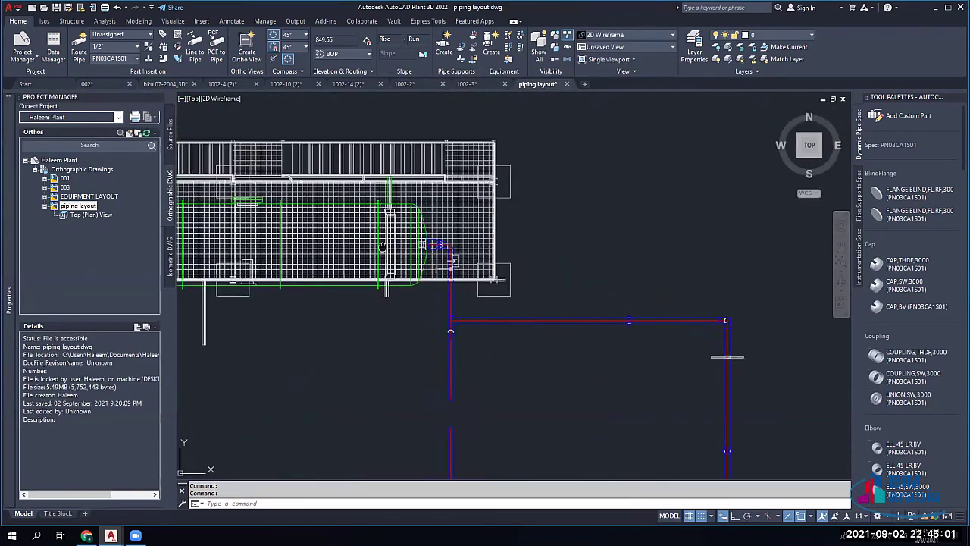
scroll(383, 246, "up", 3)
left_click(371, 207)
right_click(370, 206)
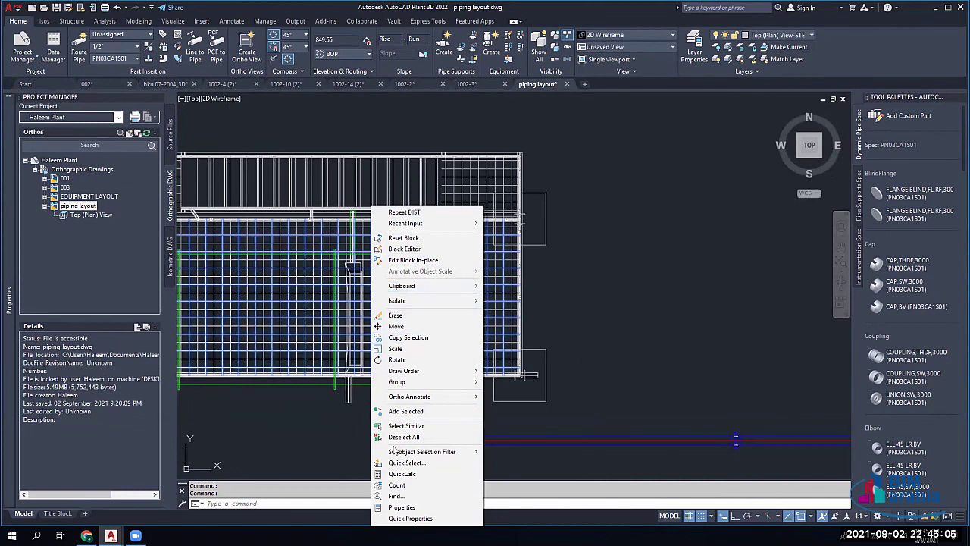
Step: Show the Title Block layout and review the Ortho Annotate options for elevations, coordinates and structural column callouts near the tank piping
left_click(57, 513)
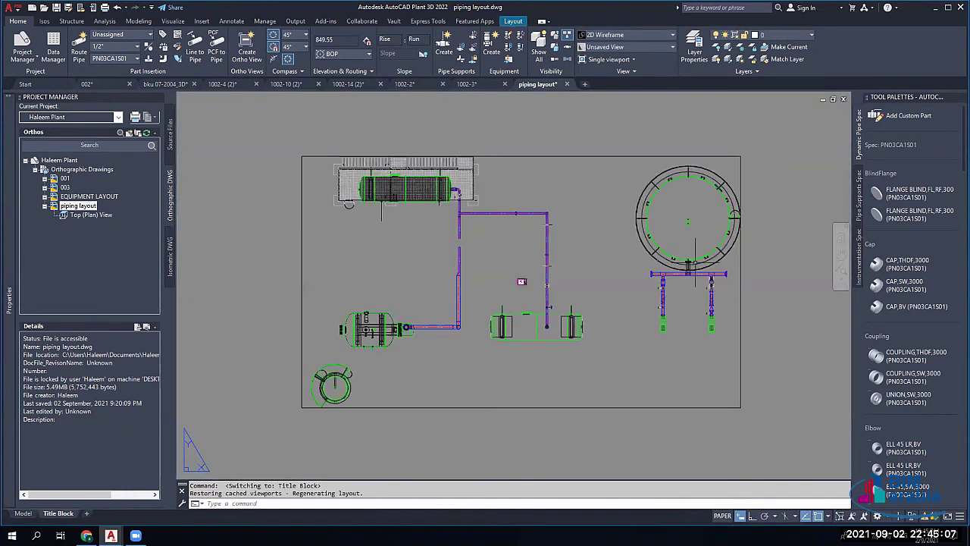
scroll(694, 263, "up", 3)
right_click(672, 64)
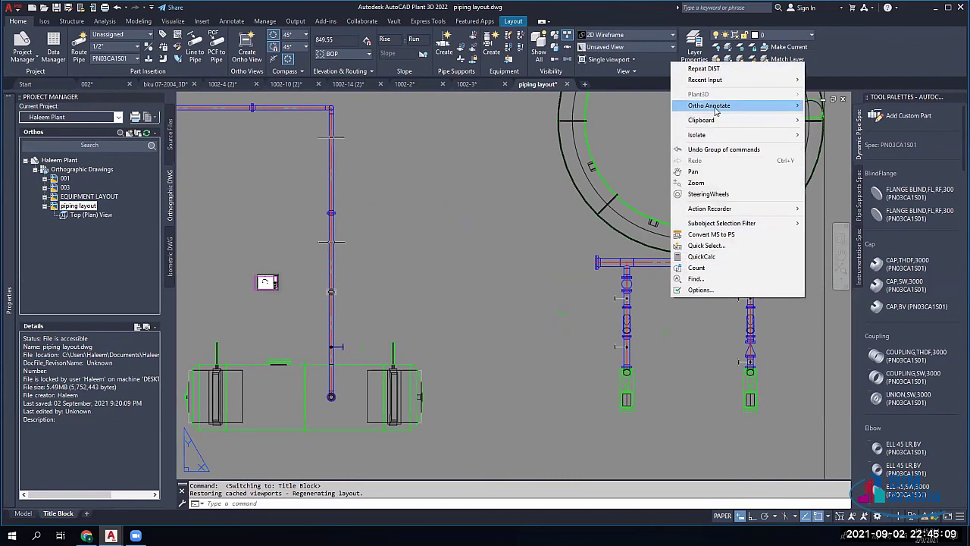
mouse_move(715, 111)
mouse_move(863, 271)
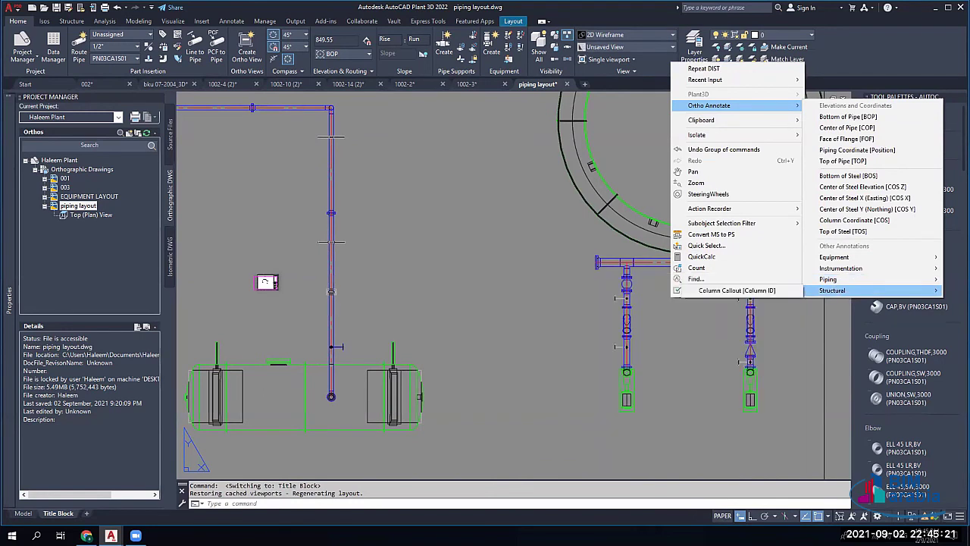
left_click(543, 381)
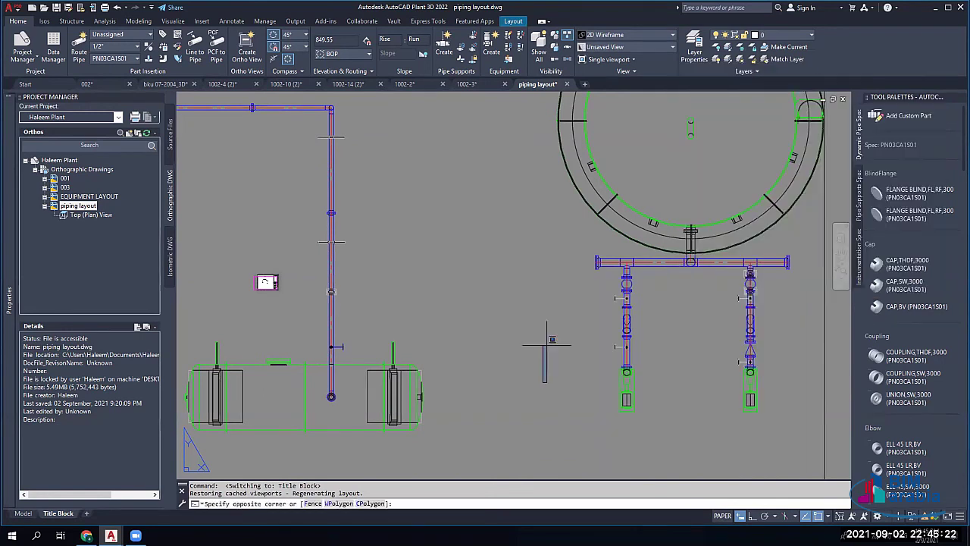
left_click(355, 139)
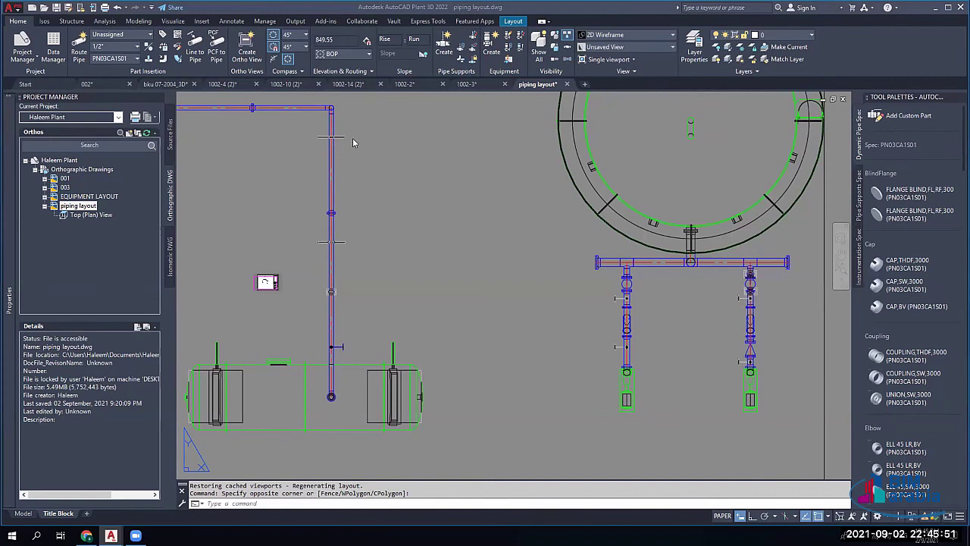
Step: Review the new project wizard's general settings, including the option to copy settings from an existing project, and exit without creating a project
left_click(98, 116)
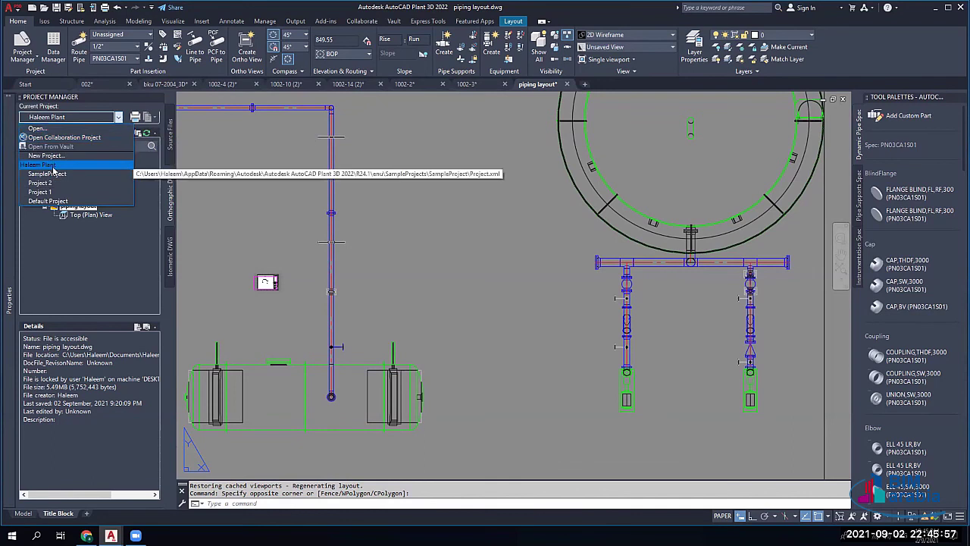
left_click(45, 155)
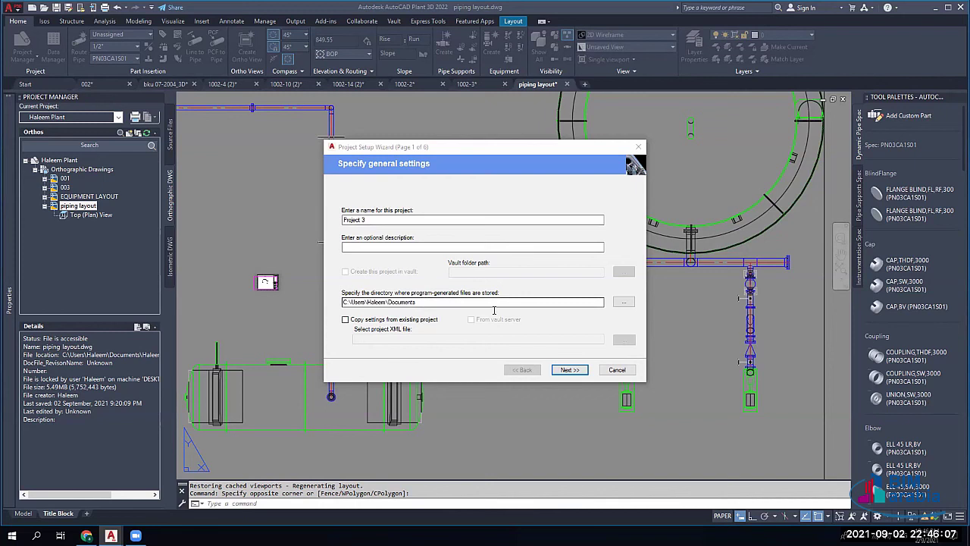
left_click(364, 320)
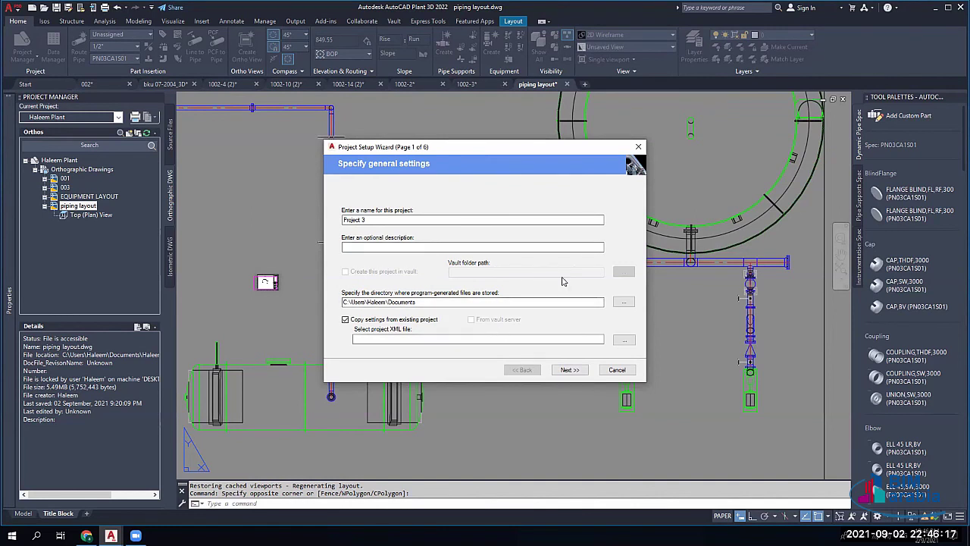
left_click(417, 302)
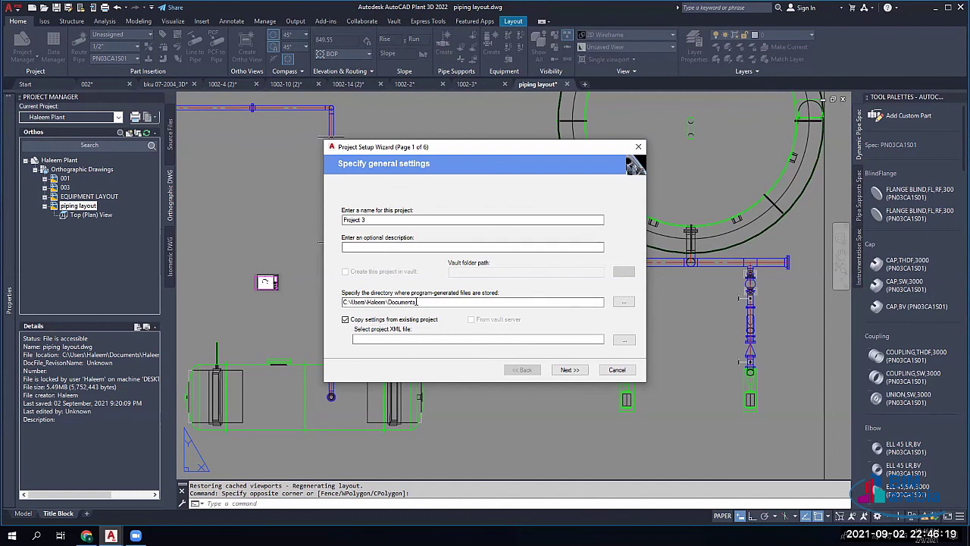
left_click(426, 339)
left_click(617, 369)
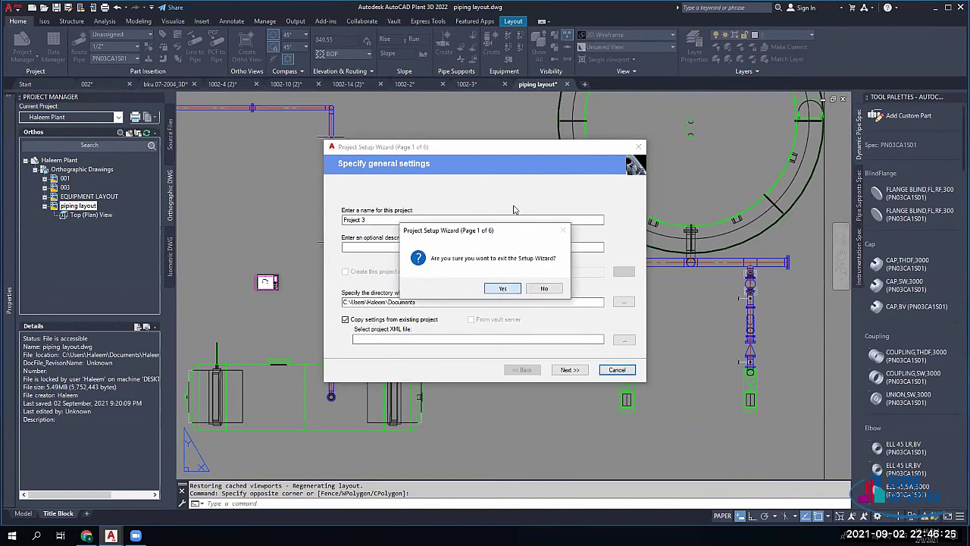
left_click(502, 289)
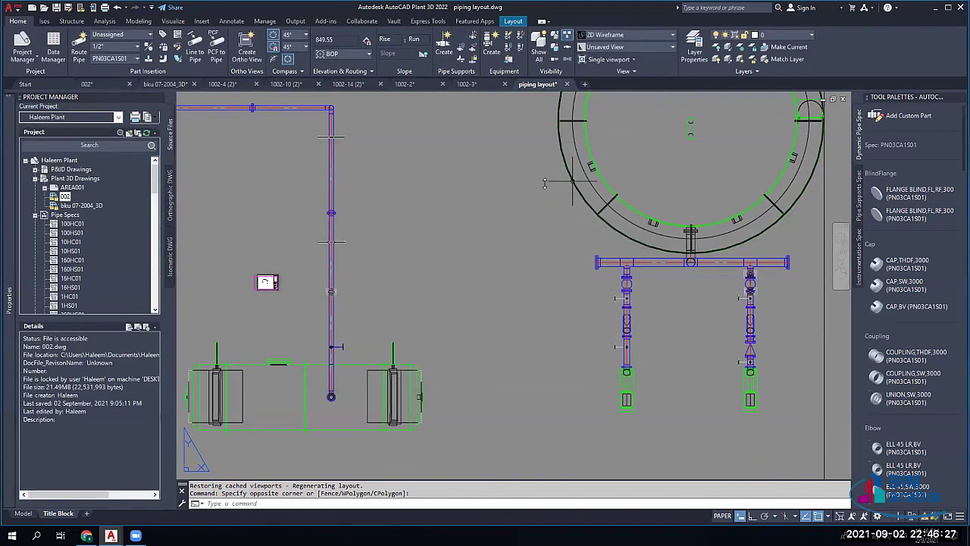